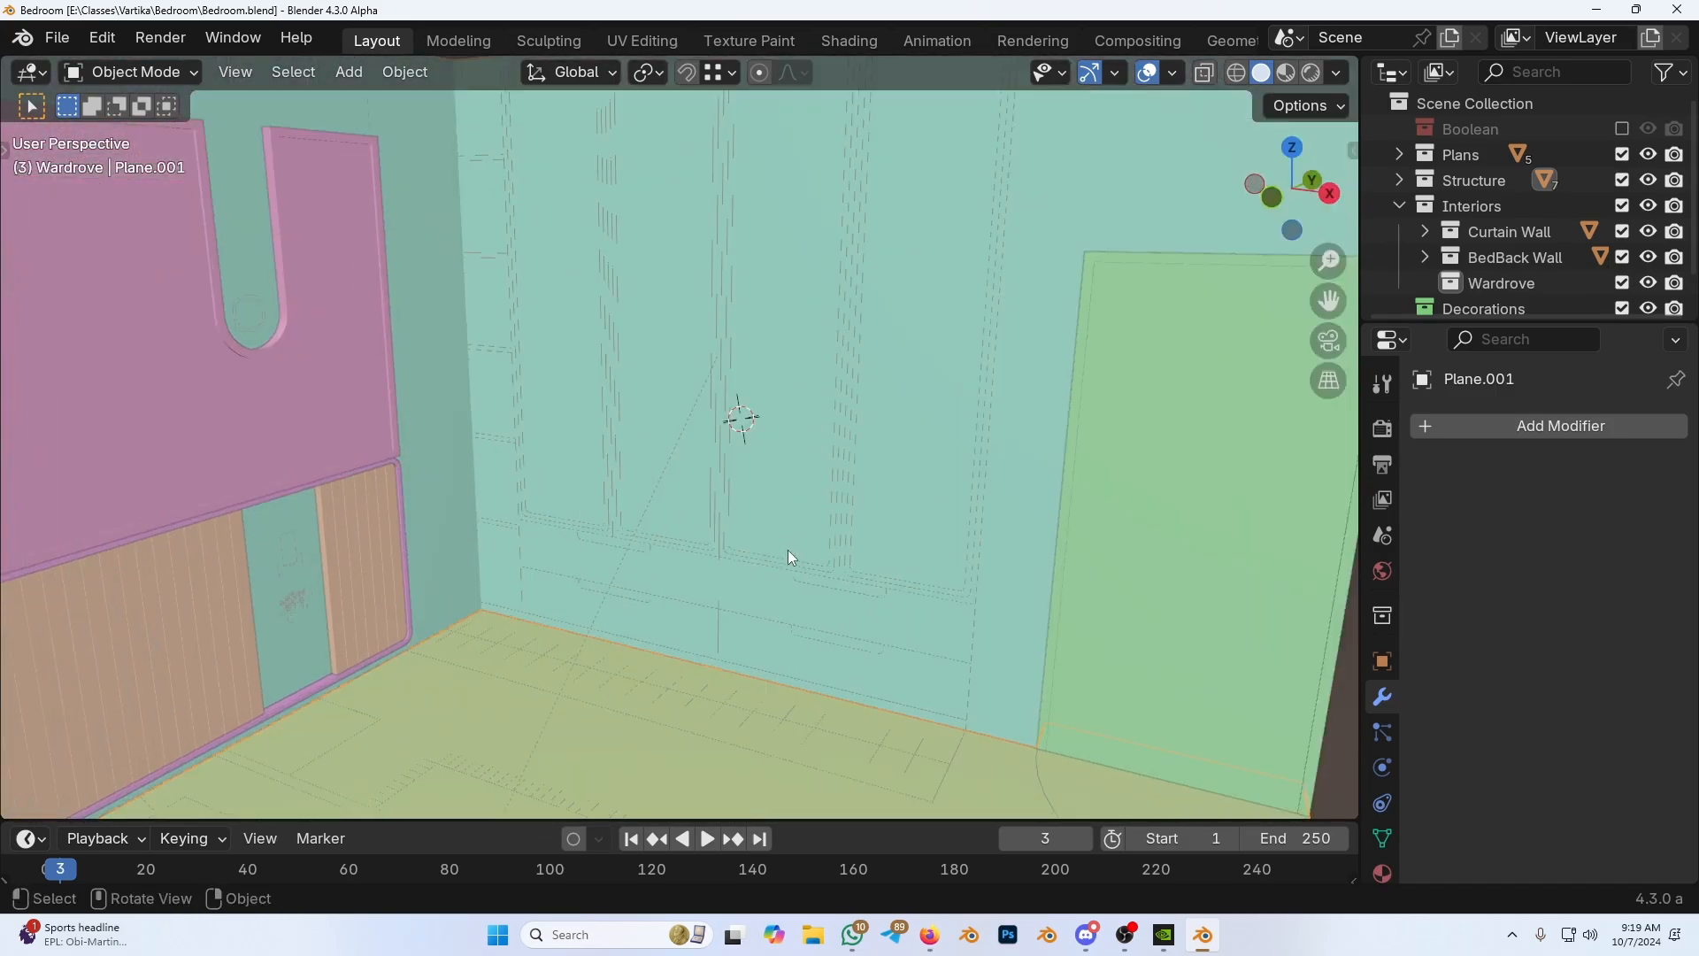
Step: Turn on cavity shading for the solid viewport display of the bedroom
{"action": "scroll", "coordinate": [669, 452], "scroll_direction": "down", "scroll_amount": 2}
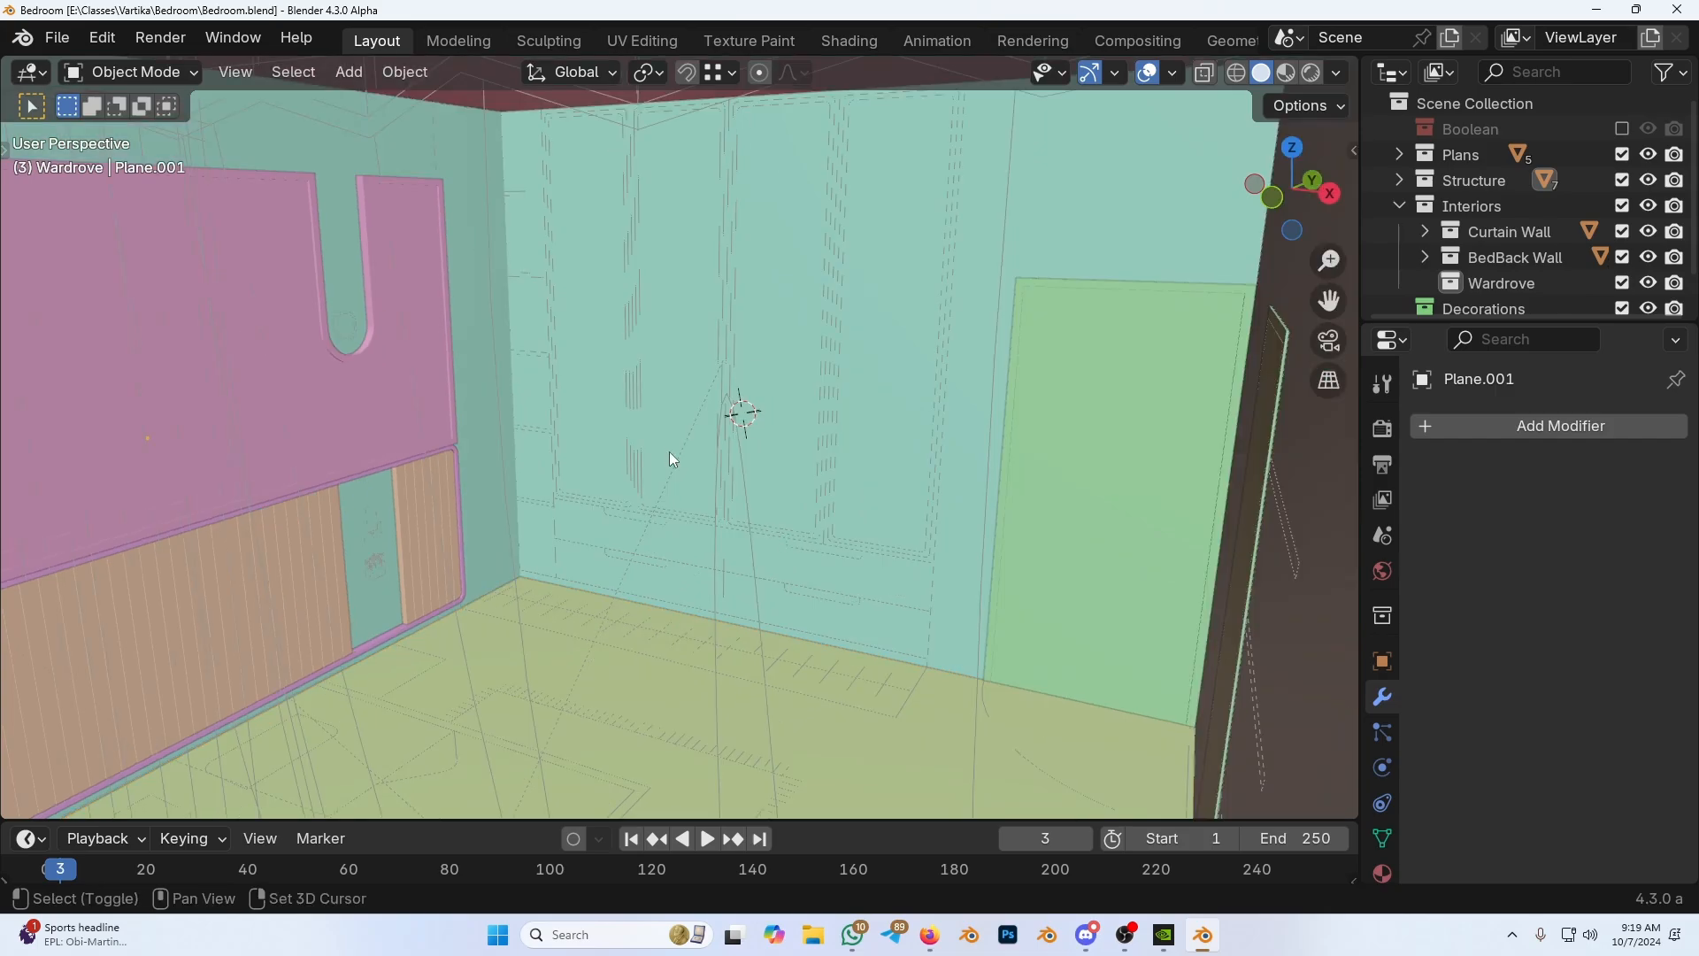
{"action": "middle_click_drag", "start_coordinate": [669, 452], "coordinate": [791, 593], "text": "shift"}
{"action": "middle_click_drag", "start_coordinate": [791, 593], "coordinate": [773, 624]}
{"action": "middle_click_drag", "start_coordinate": [773, 624], "coordinate": [729, 612], "text": "shift"}
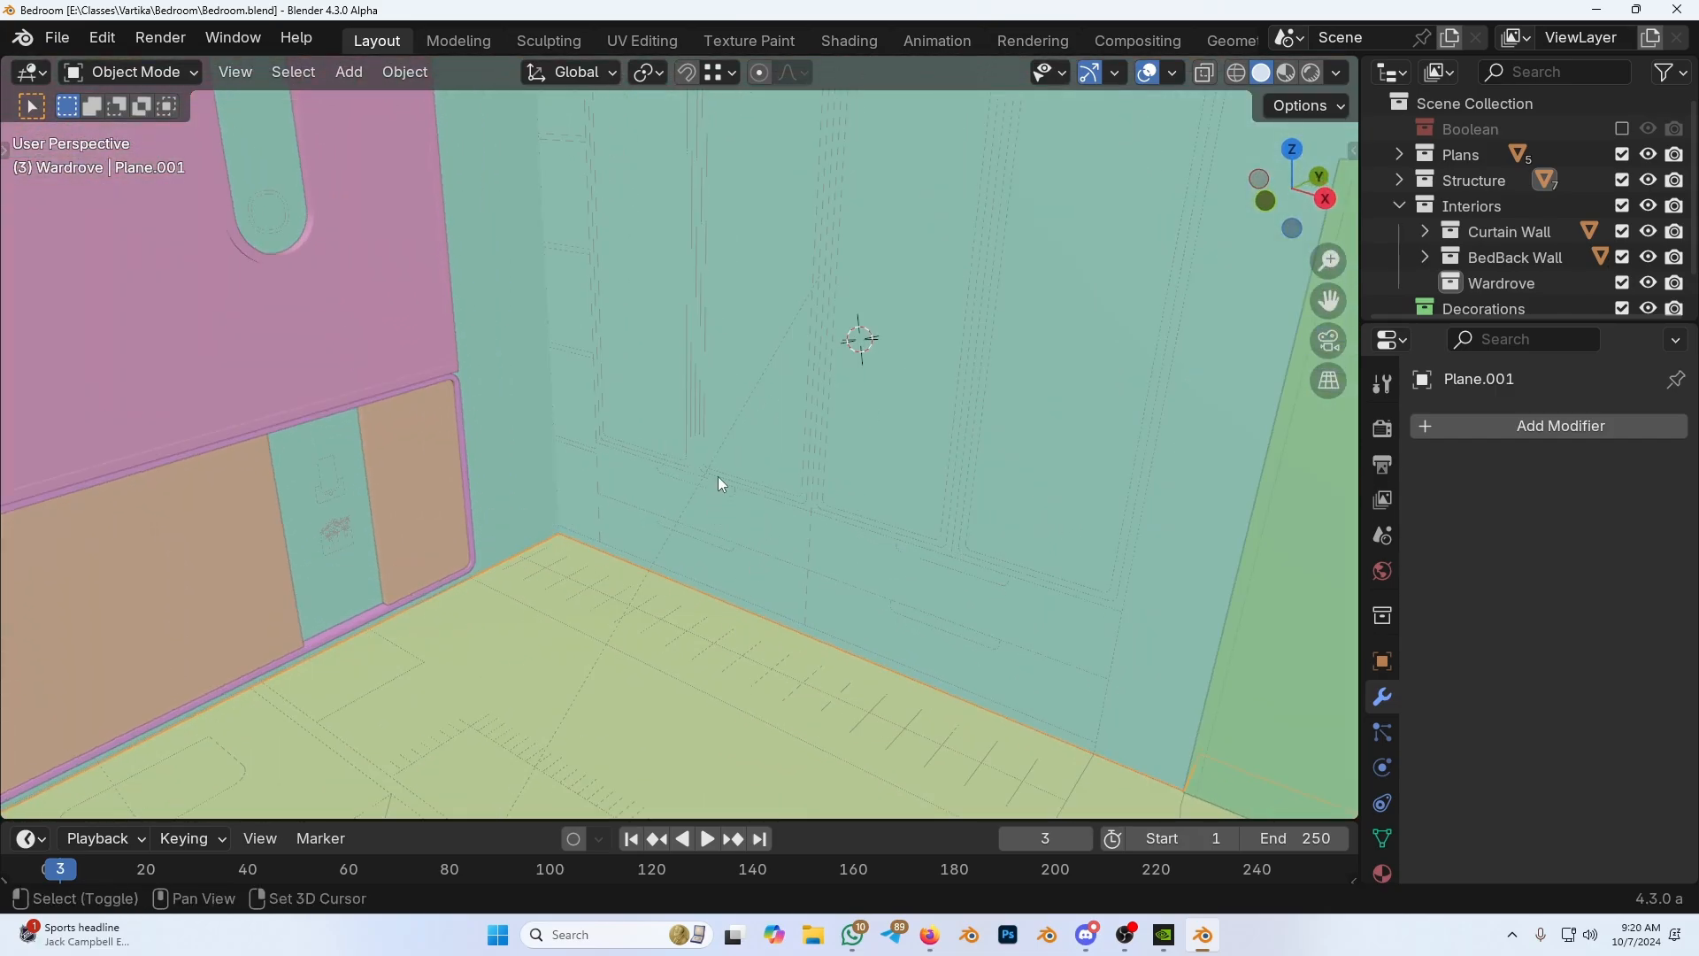
{"action": "middle_click_drag", "start_coordinate": [719, 477], "coordinate": [721, 529], "text": "shift"}
{"action": "left_click", "coordinate": [1337, 75]}
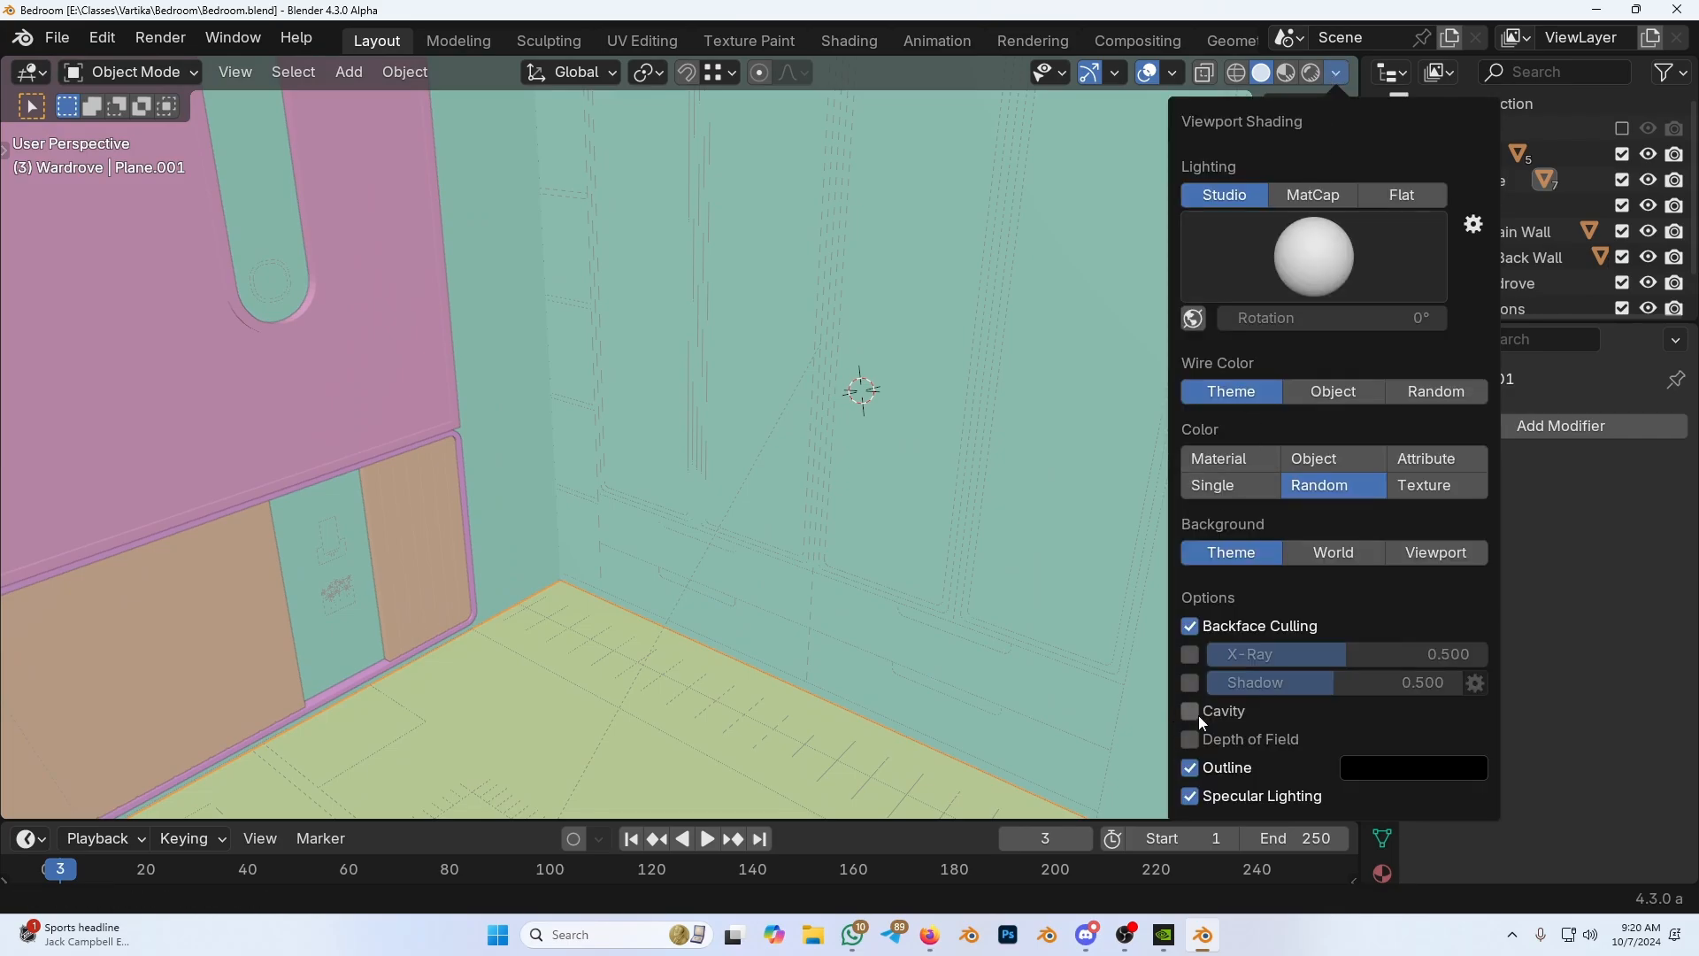
{"action": "left_click", "coordinate": [1191, 712]}
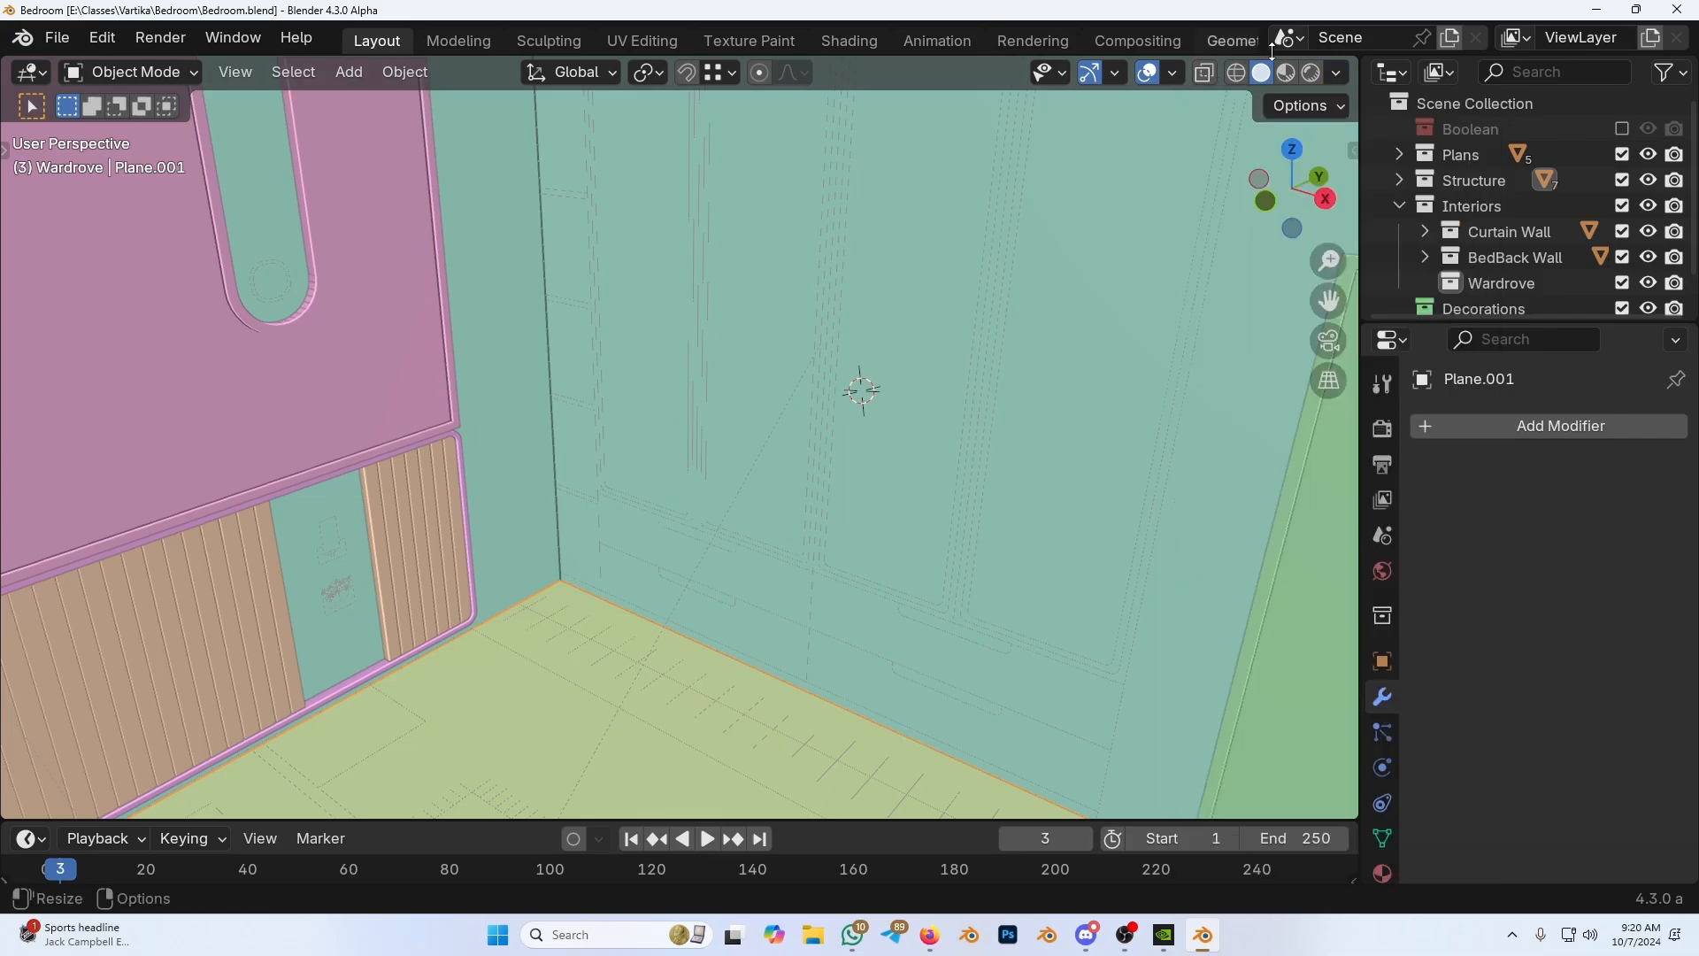
Step: Set the cavity type to Both, with world-space ridge about 0.969 and valley about 1.688
{"action": "left_click", "coordinate": [1338, 74]}
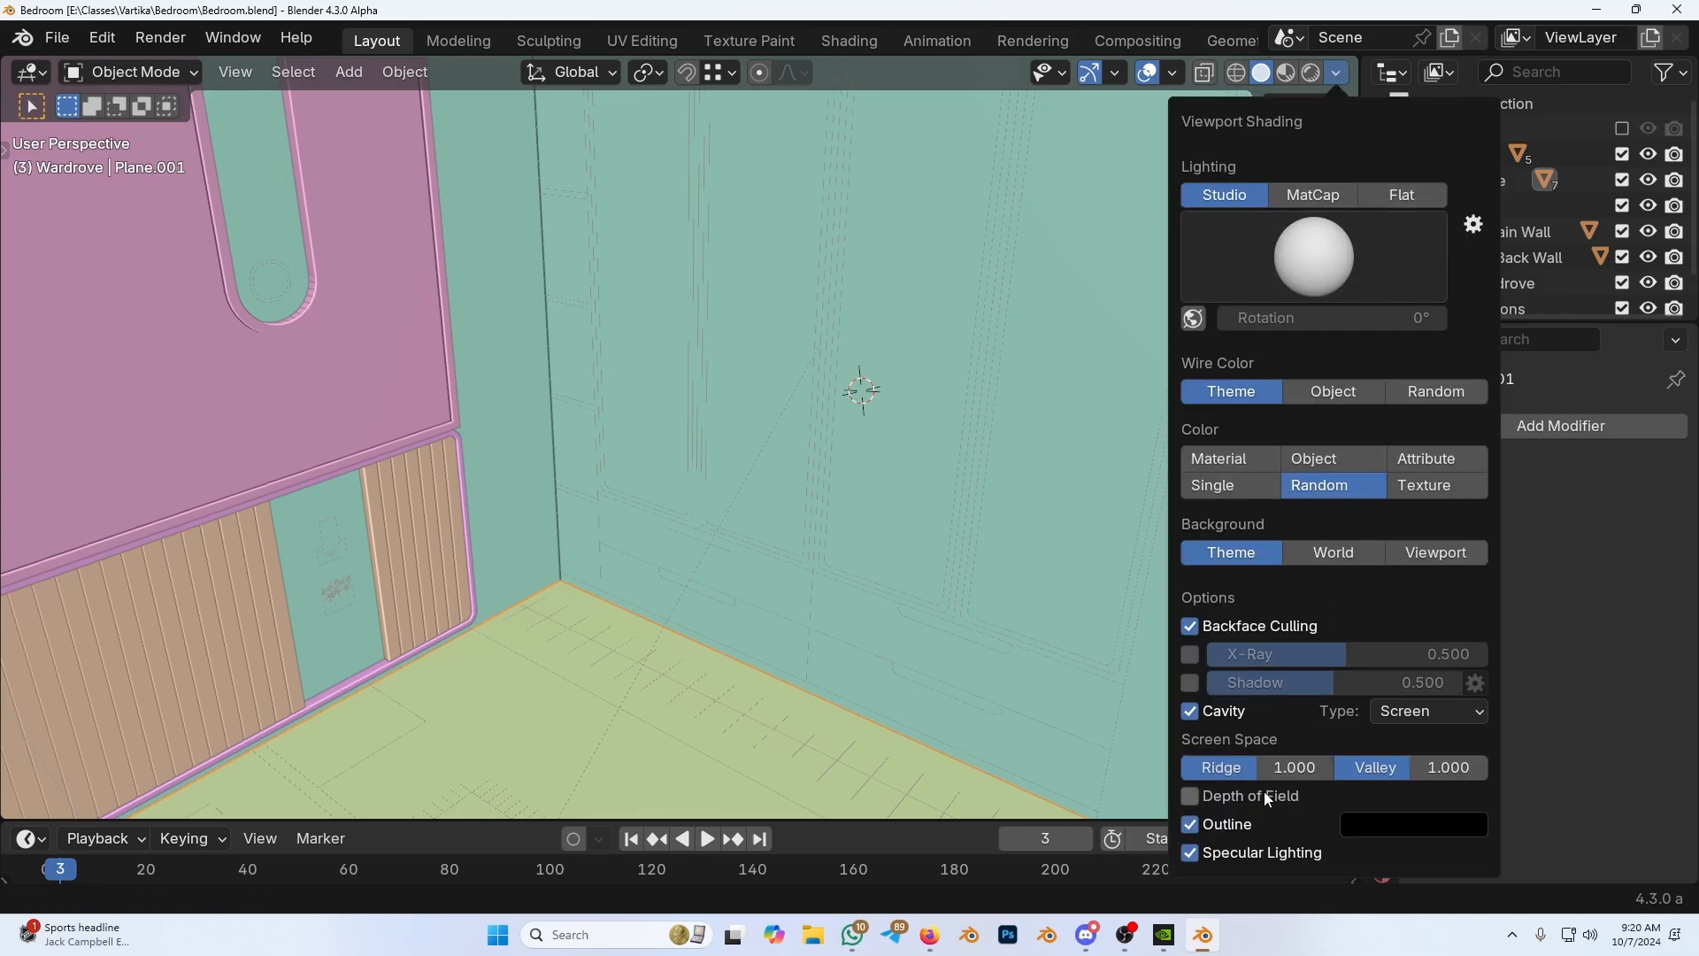
{"action": "left_click", "coordinate": [1404, 710]}
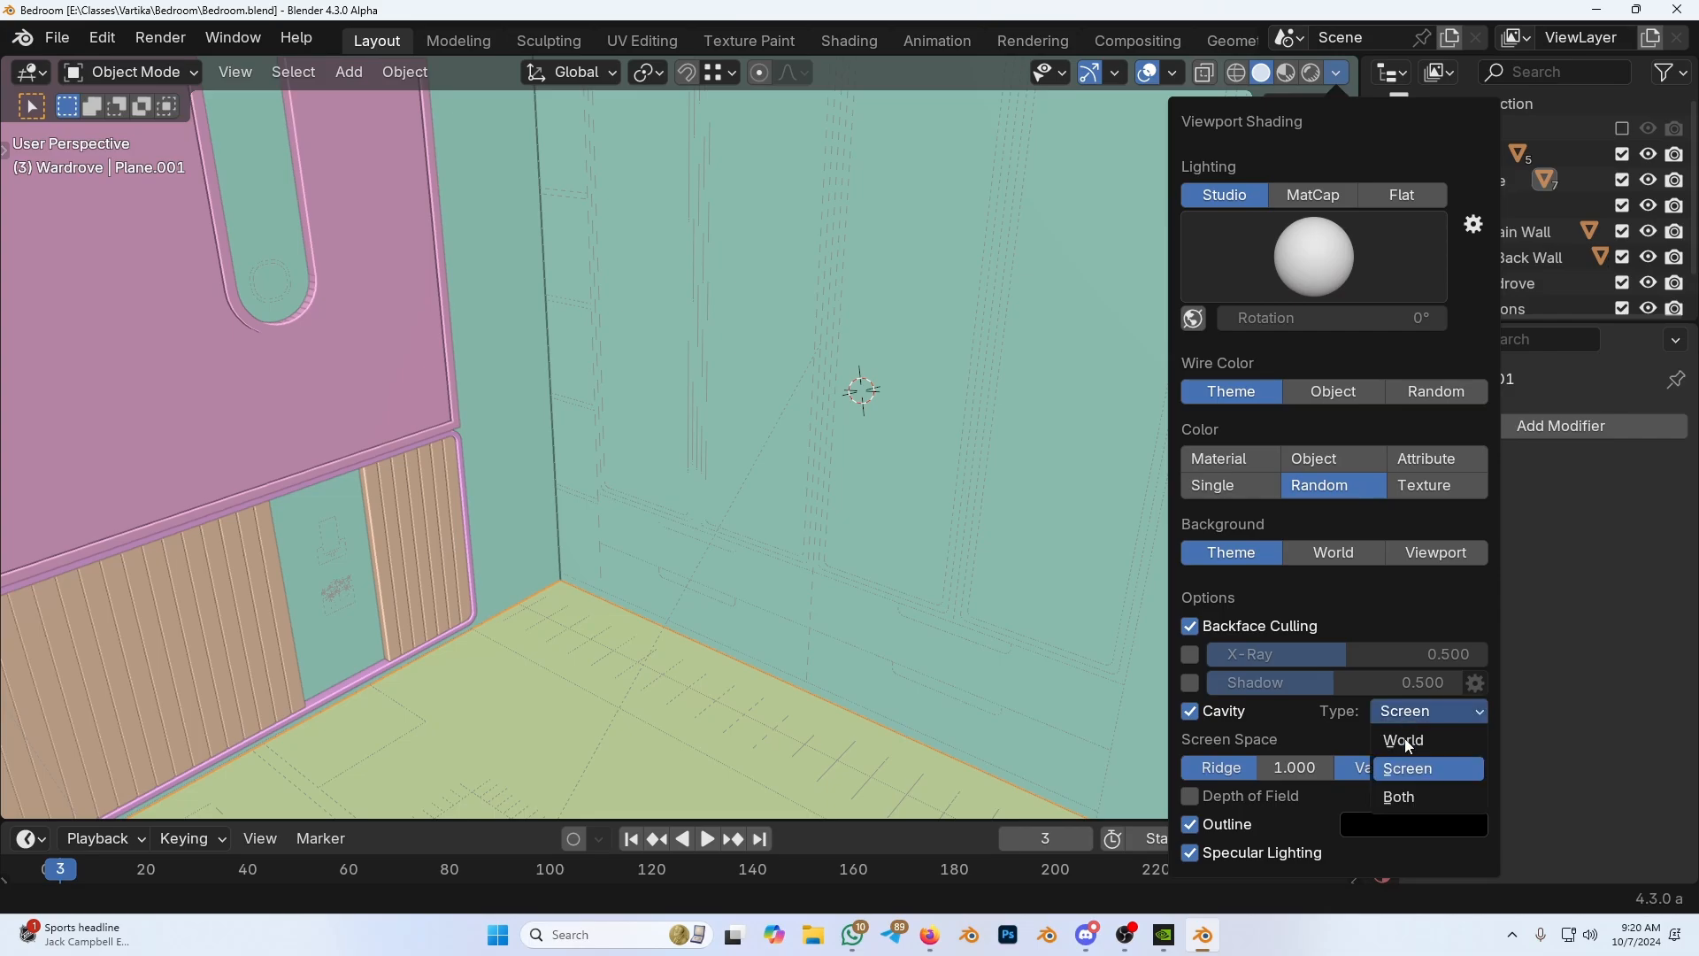
{"action": "left_click", "coordinate": [1411, 795]}
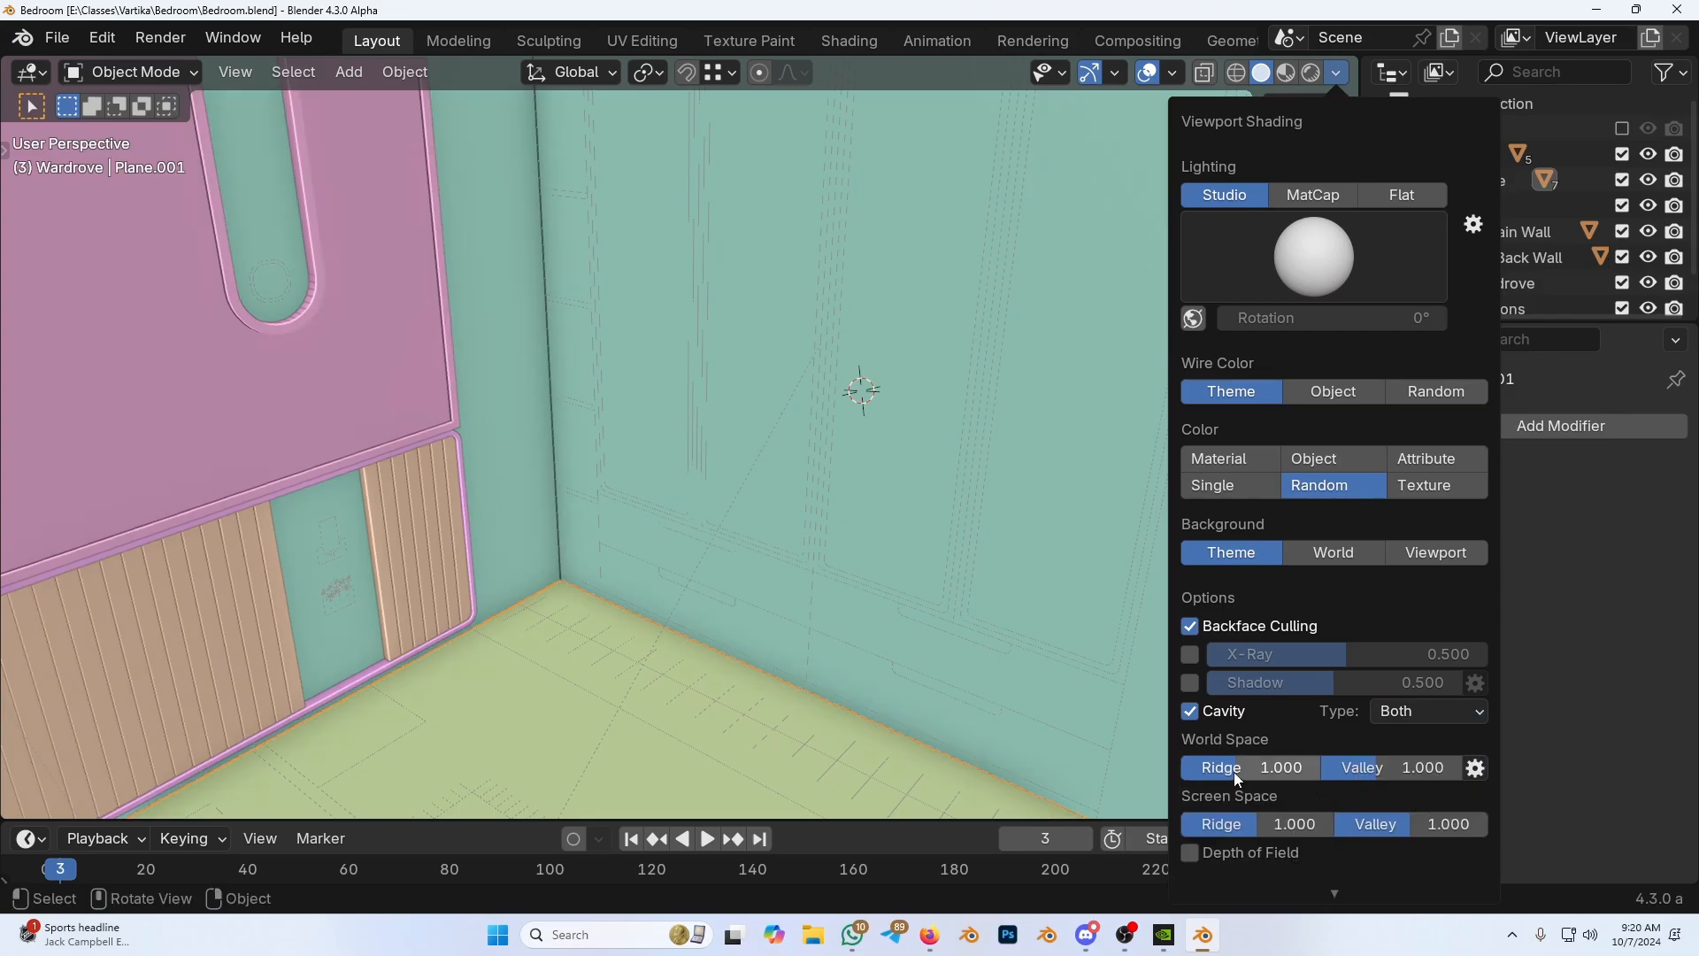
{"action": "mouse_move", "coordinate": [1237, 773]}
{"action": "left_mouse_down"}
{"action": "mouse_move", "coordinate": [1265, 772]}
{"action": "mouse_move", "coordinate": [1234, 772]}
{"action": "left_mouse_up"}
{"action": "left_click_drag", "start_coordinate": [1368, 768], "coordinate": [1403, 768]}
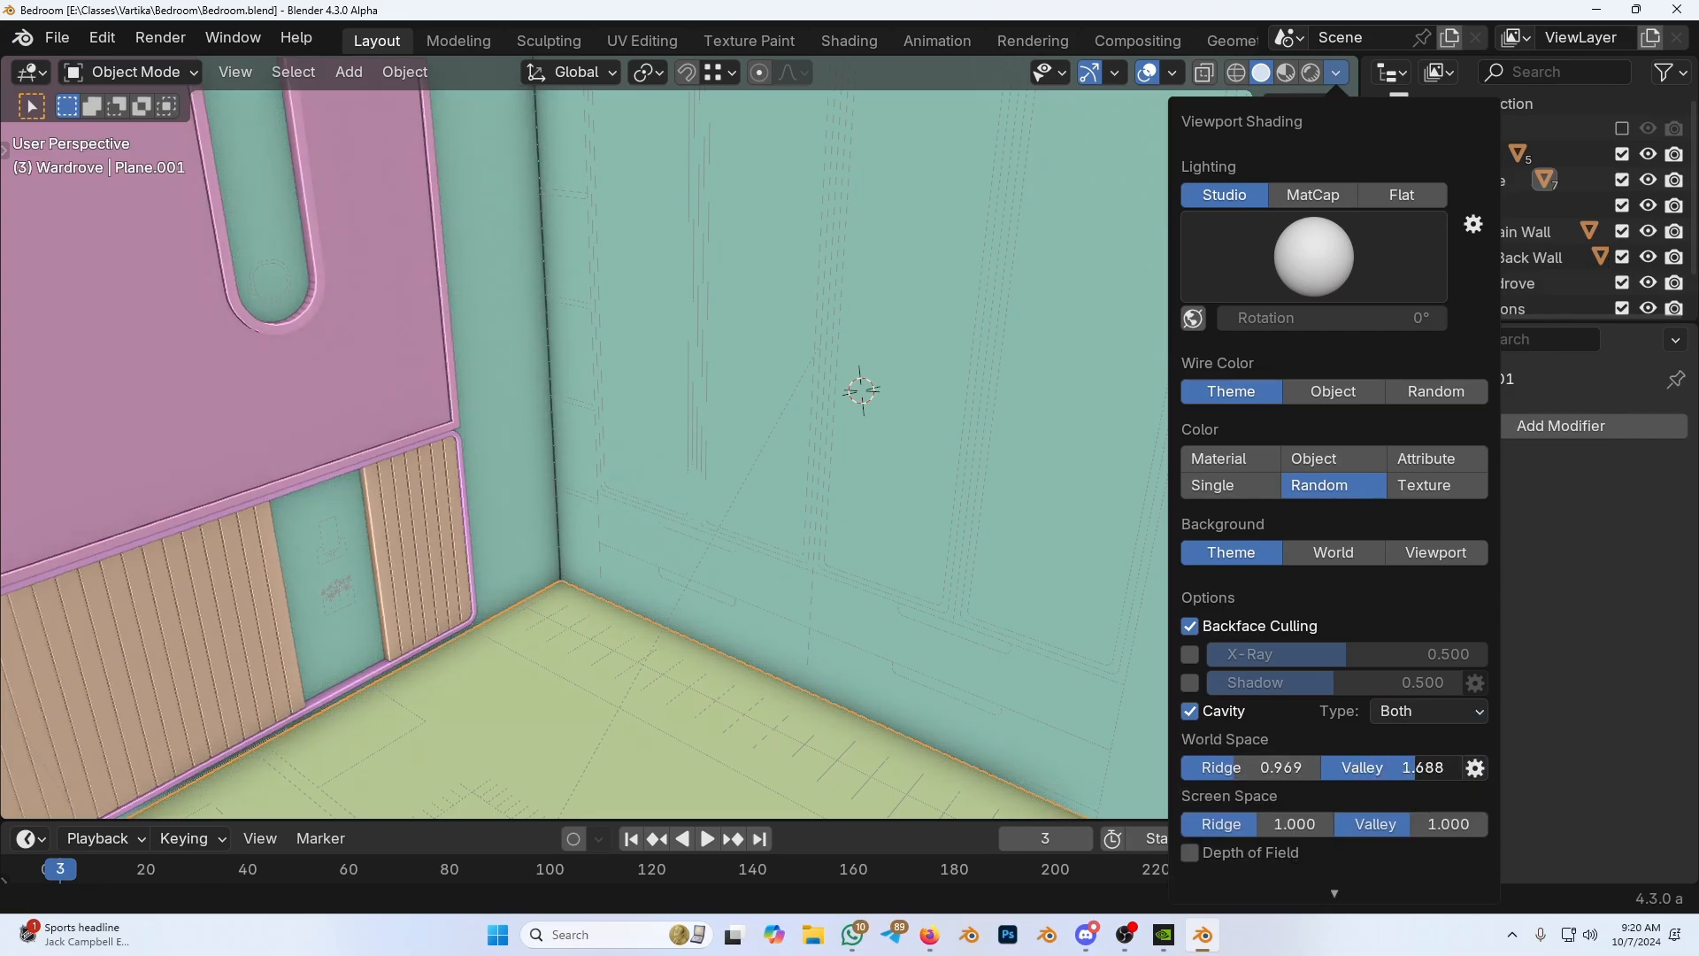
Step: Place the 3D cursor on the floor's wardrobe outline beside the back wall and add a plane mesh there
{"action": "mouse_move", "coordinate": [652, 611]}
{"action": "middle_mouse_down"}
{"action": "mouse_move", "coordinate": [754, 602]}
{"action": "mouse_move", "coordinate": [726, 608]}
{"action": "mouse_move", "coordinate": [724, 587]}
{"action": "mouse_move", "coordinate": [485, 508]}
{"action": "mouse_move", "coordinate": [671, 485]}
{"action": "mouse_move", "coordinate": [641, 535]}
{"action": "mouse_move", "coordinate": [832, 603]}
{"action": "middle_mouse_up"}
{"action": "scroll", "coordinate": [577, 519], "scroll_direction": "up", "scroll_amount": 2}
{"action": "scroll", "coordinate": [634, 551], "scroll_direction": "up", "scroll_amount": 3}
{"action": "middle_click_drag", "start_coordinate": [770, 514], "coordinate": [624, 395], "text": "shift"}
{"action": "middle_click_drag", "start_coordinate": [823, 628], "coordinate": [655, 523], "text": "shift"}
{"action": "scroll", "coordinate": [660, 542], "scroll_direction": "down", "scroll_amount": 2}
{"action": "middle_click_drag", "start_coordinate": [714, 641], "coordinate": [699, 625], "text": "shift"}
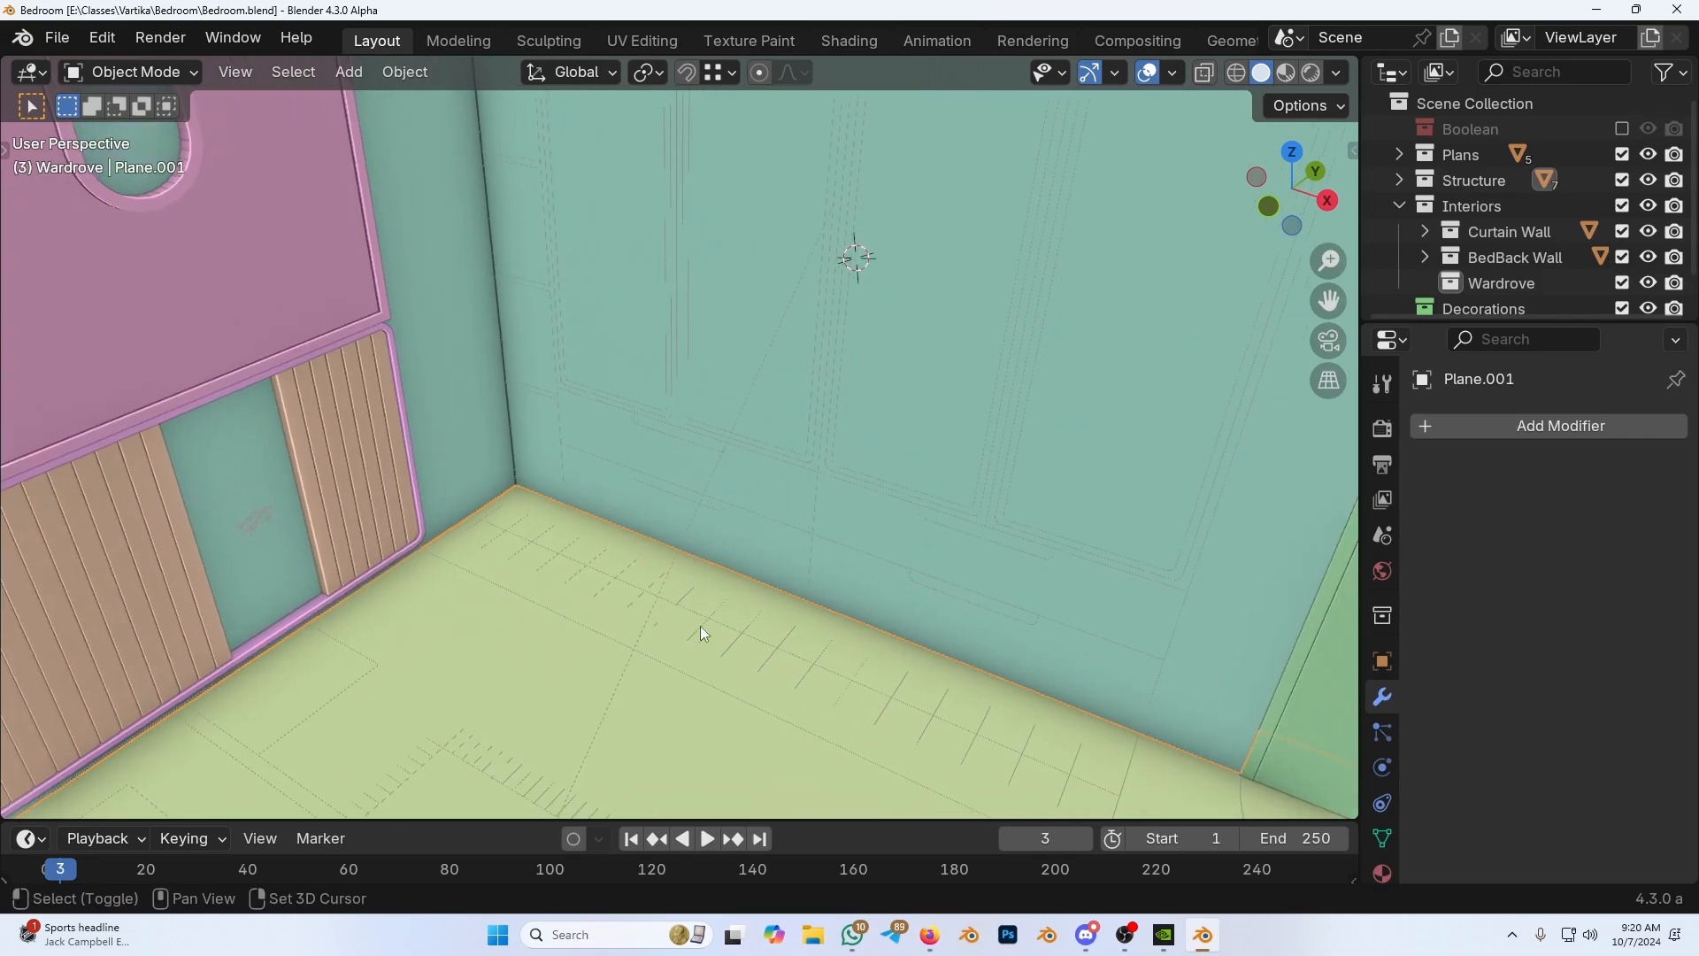
{"action": "scroll", "coordinate": [745, 635], "scroll_direction": "down", "scroll_amount": 1}
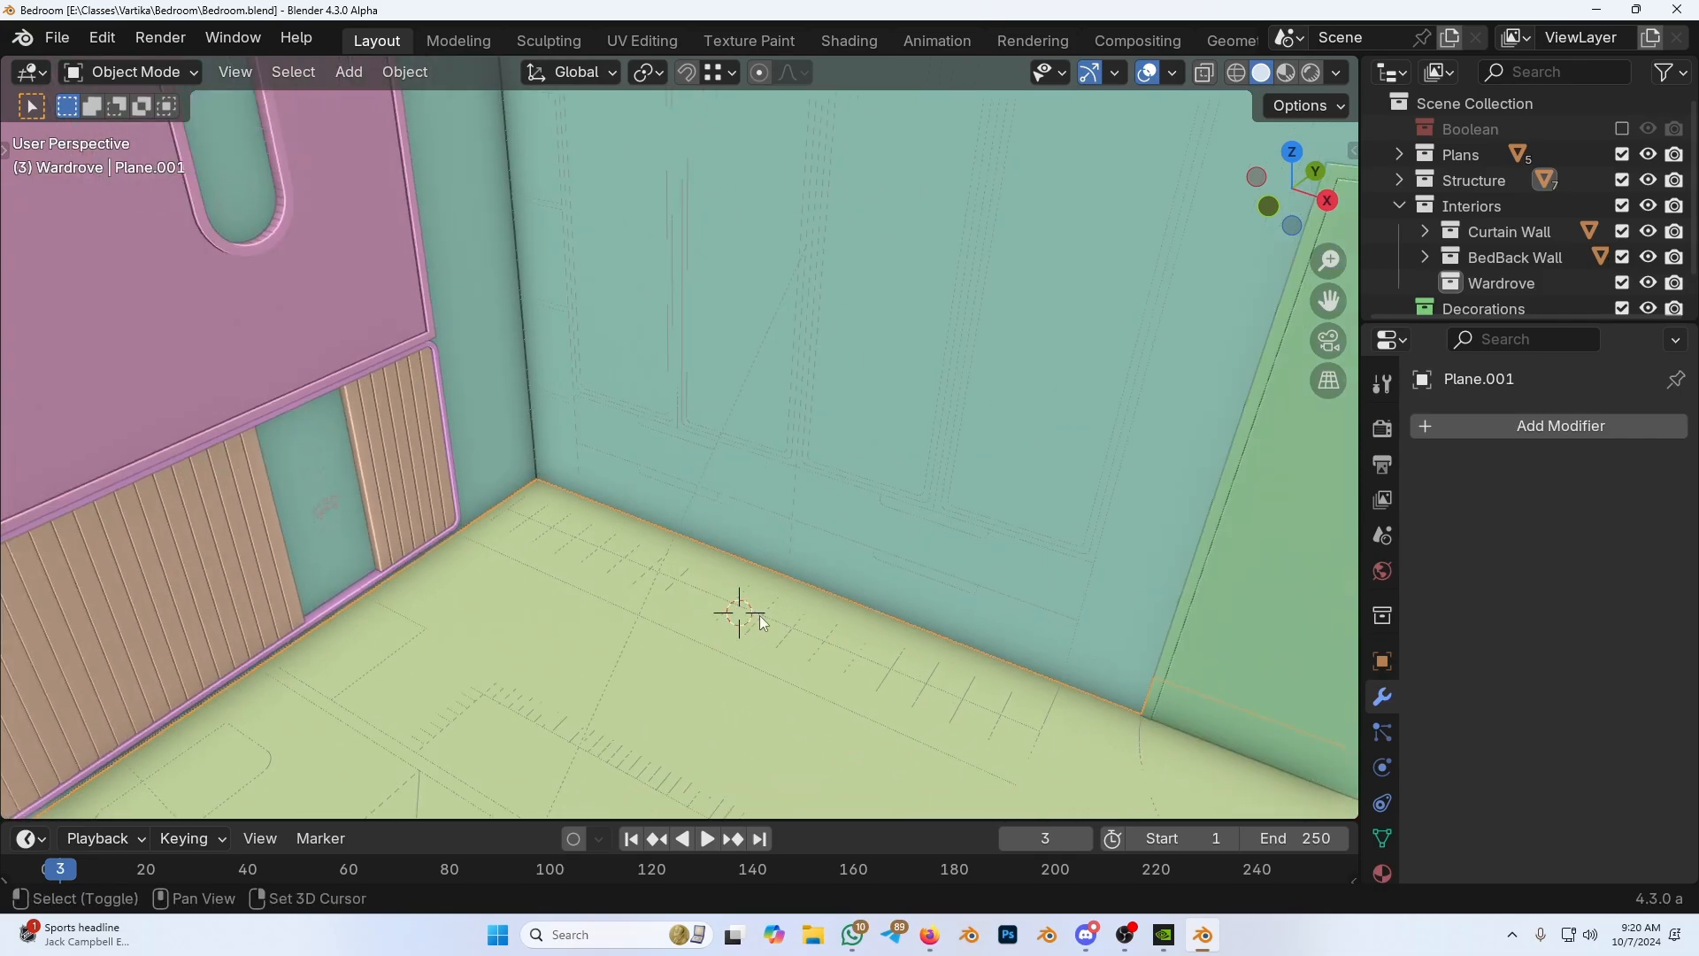
{"action": "scroll", "coordinate": [759, 614], "scroll_direction": "down", "scroll_amount": 1}
{"action": "key", "text": "shift+a"}
{"action": "mouse_move", "coordinate": [693, 421]}
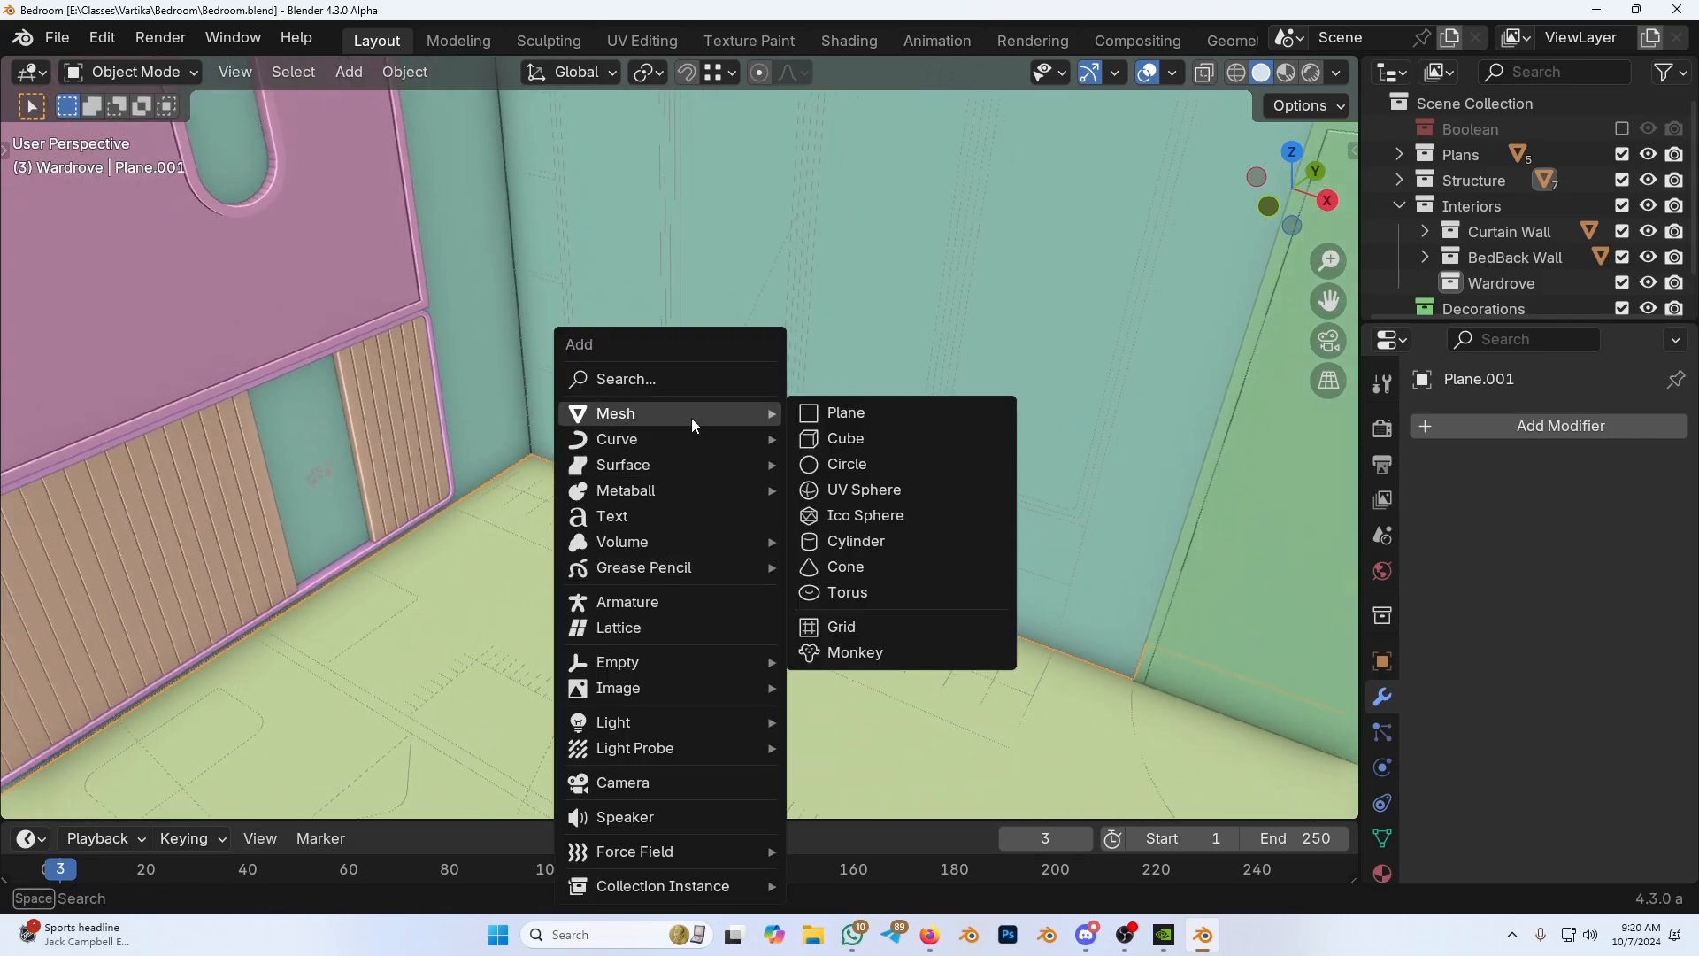
{"action": "left_click", "coordinate": [826, 413]}
Step: Move the new plane along the Y axis so its rear edge sits against the back wall
{"action": "middle_click_drag", "start_coordinate": [752, 610], "coordinate": [758, 561]}
{"action": "key", "text": "g"}
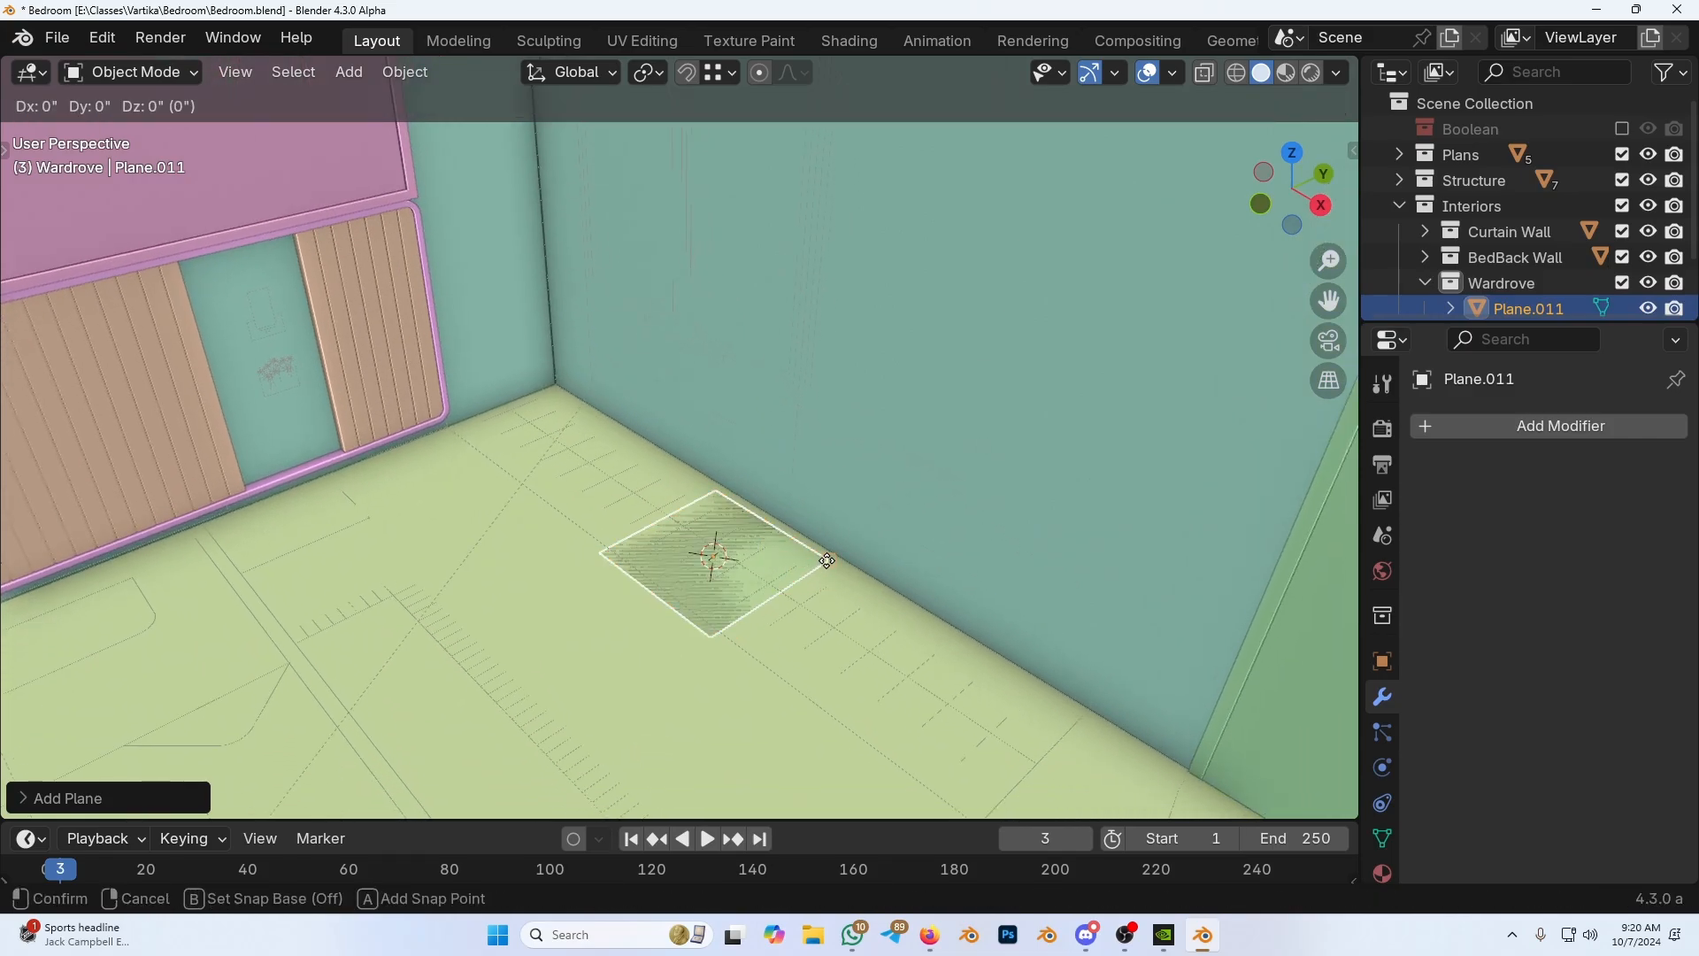
{"action": "key", "text": "y"}
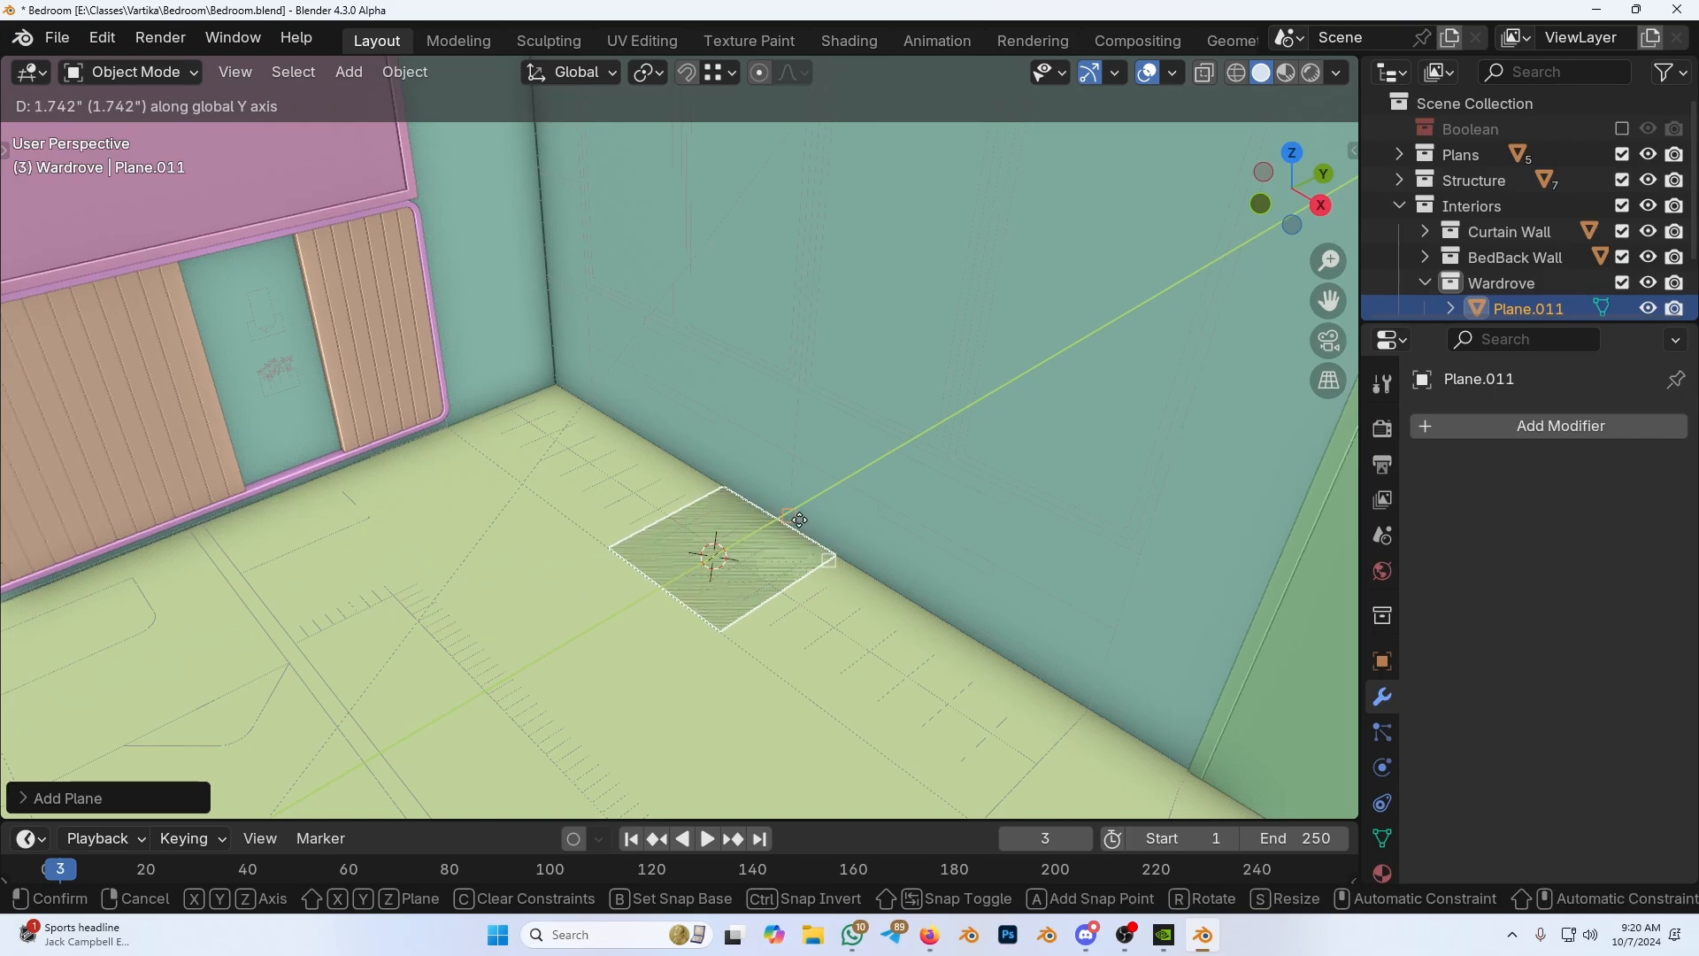
{"action": "left_click", "coordinate": [803, 528]}
{"action": "middle_click_drag", "start_coordinate": [803, 527], "coordinate": [825, 612]}
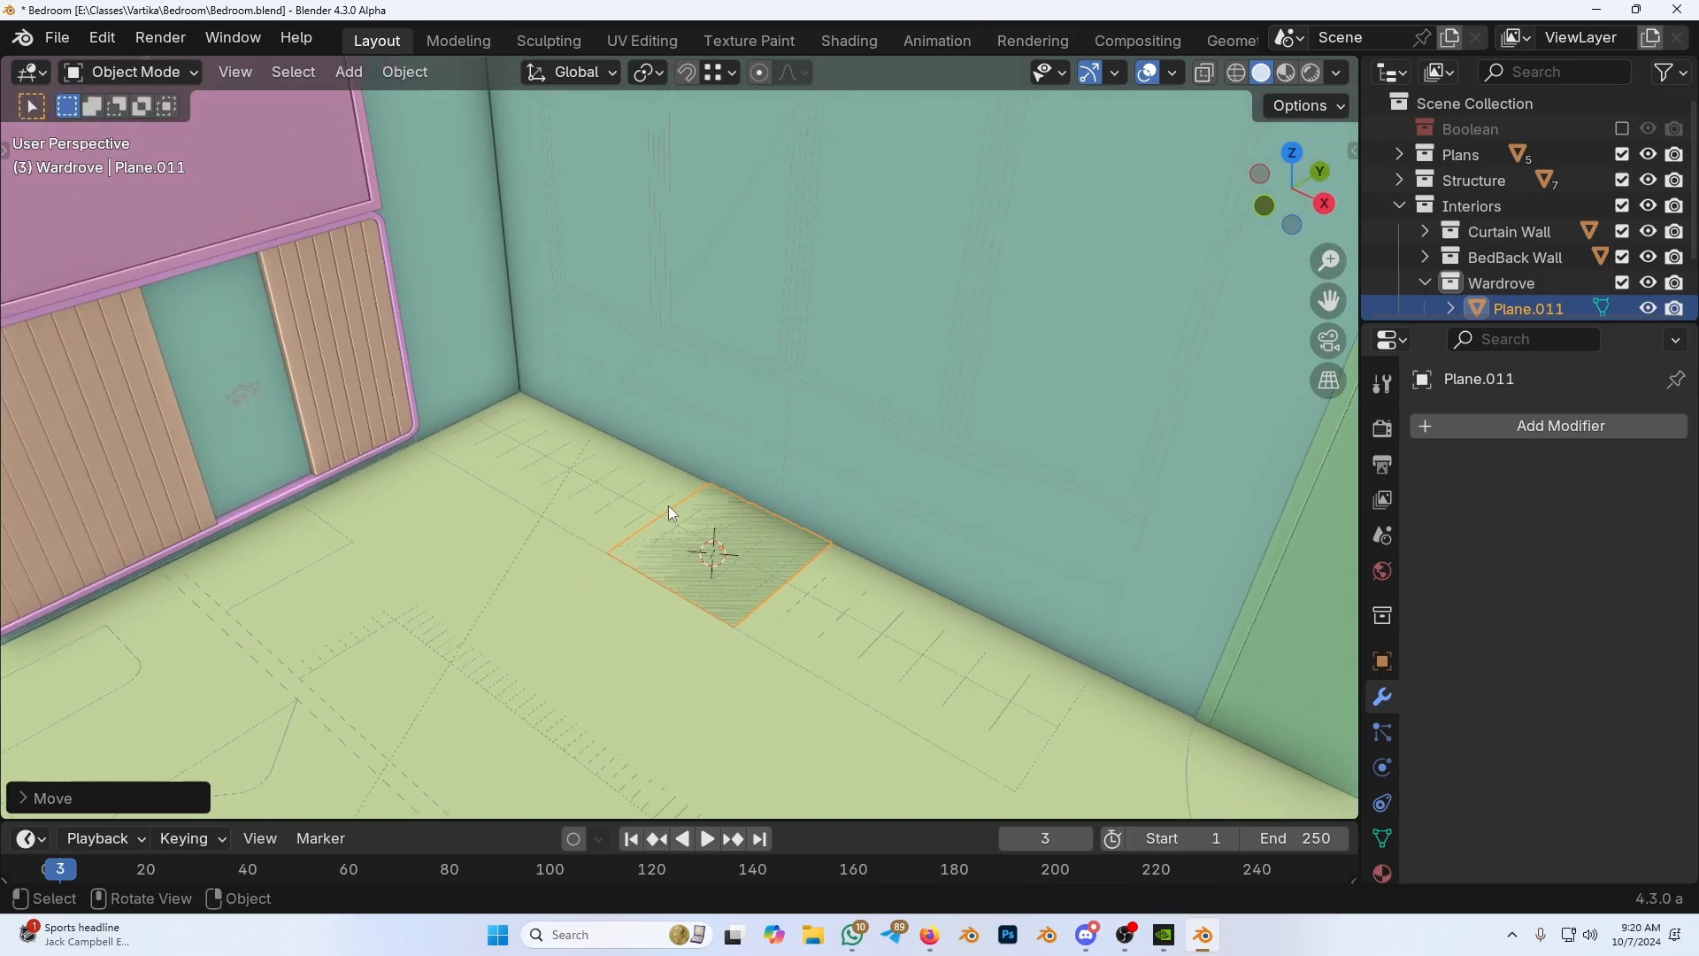
Step: Move the plane's door-side edge about 39" along X to the end of the wardrobe outline on the floor plan
{"action": "middle_click_drag", "start_coordinate": [673, 513], "coordinate": [623, 518]}
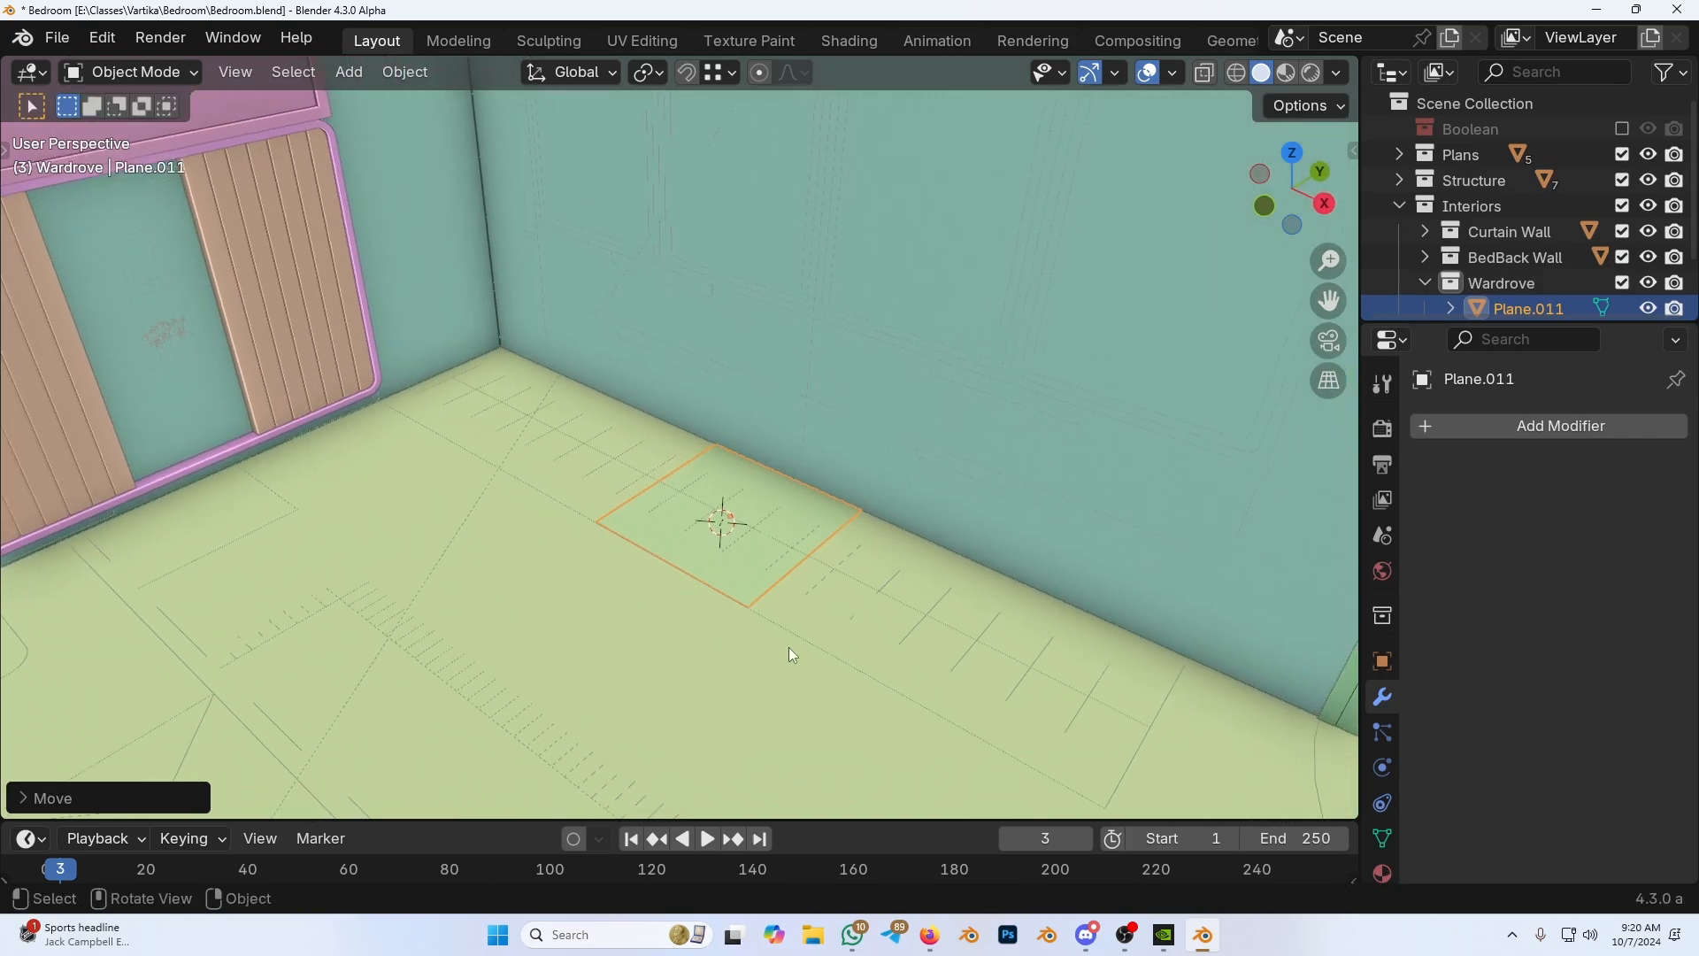
{"action": "key", "text": "Tab"}
{"action": "key", "text": "g"}
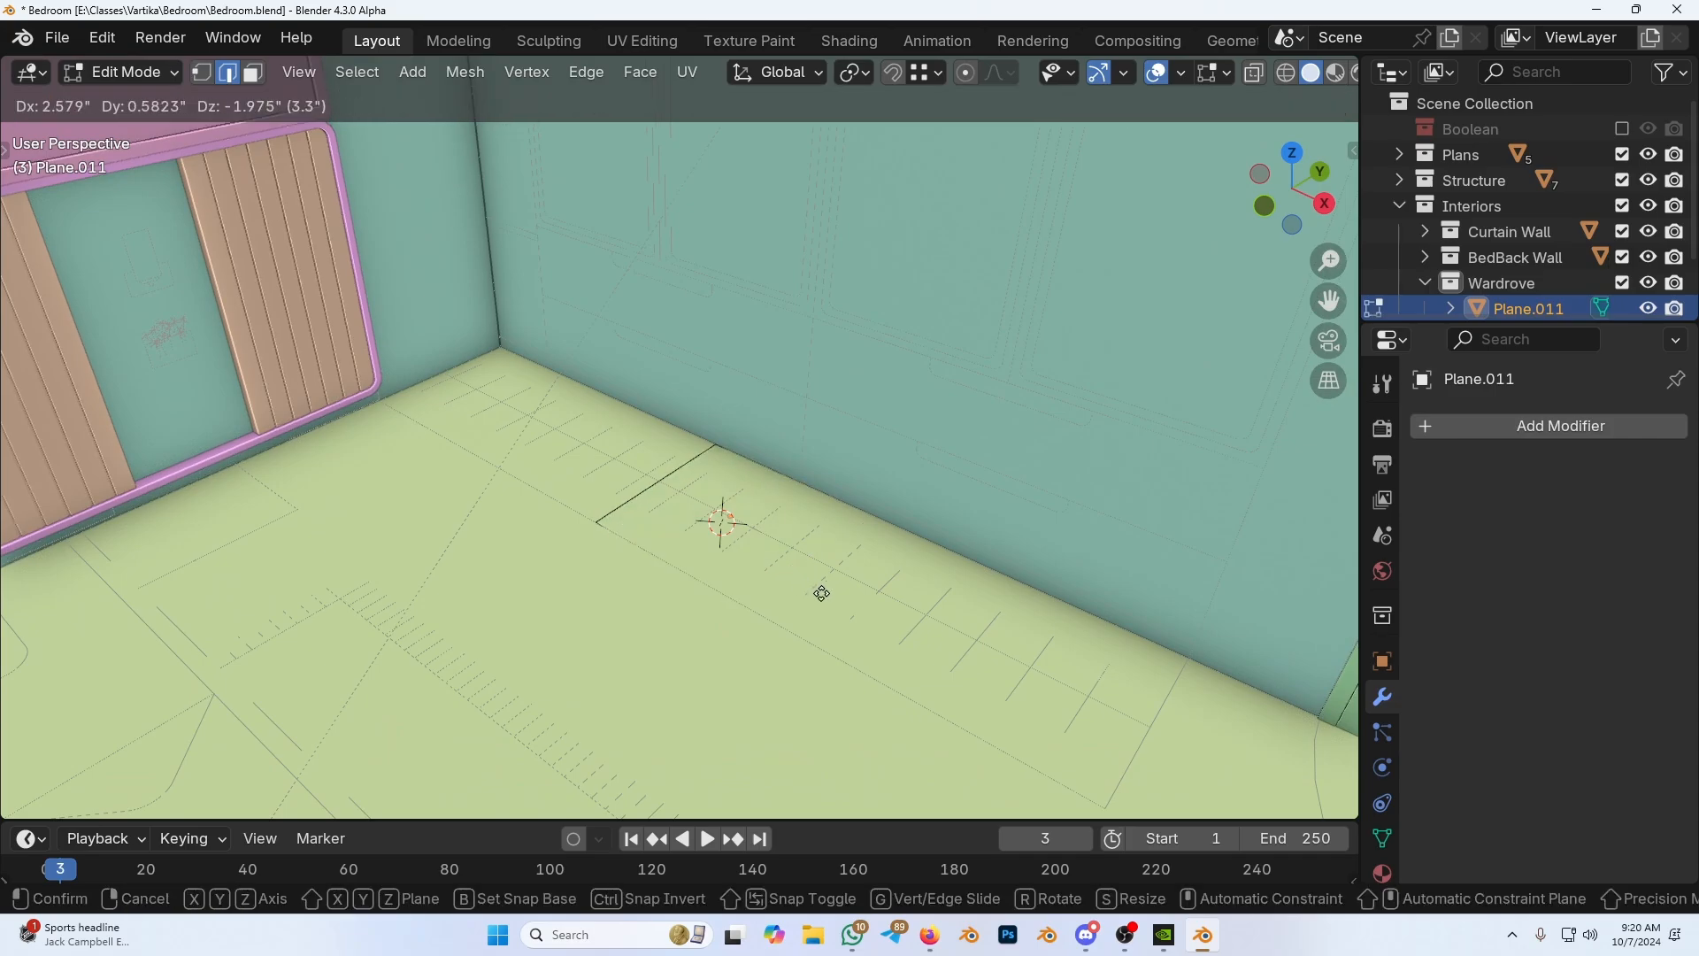
{"action": "key", "text": "x"}
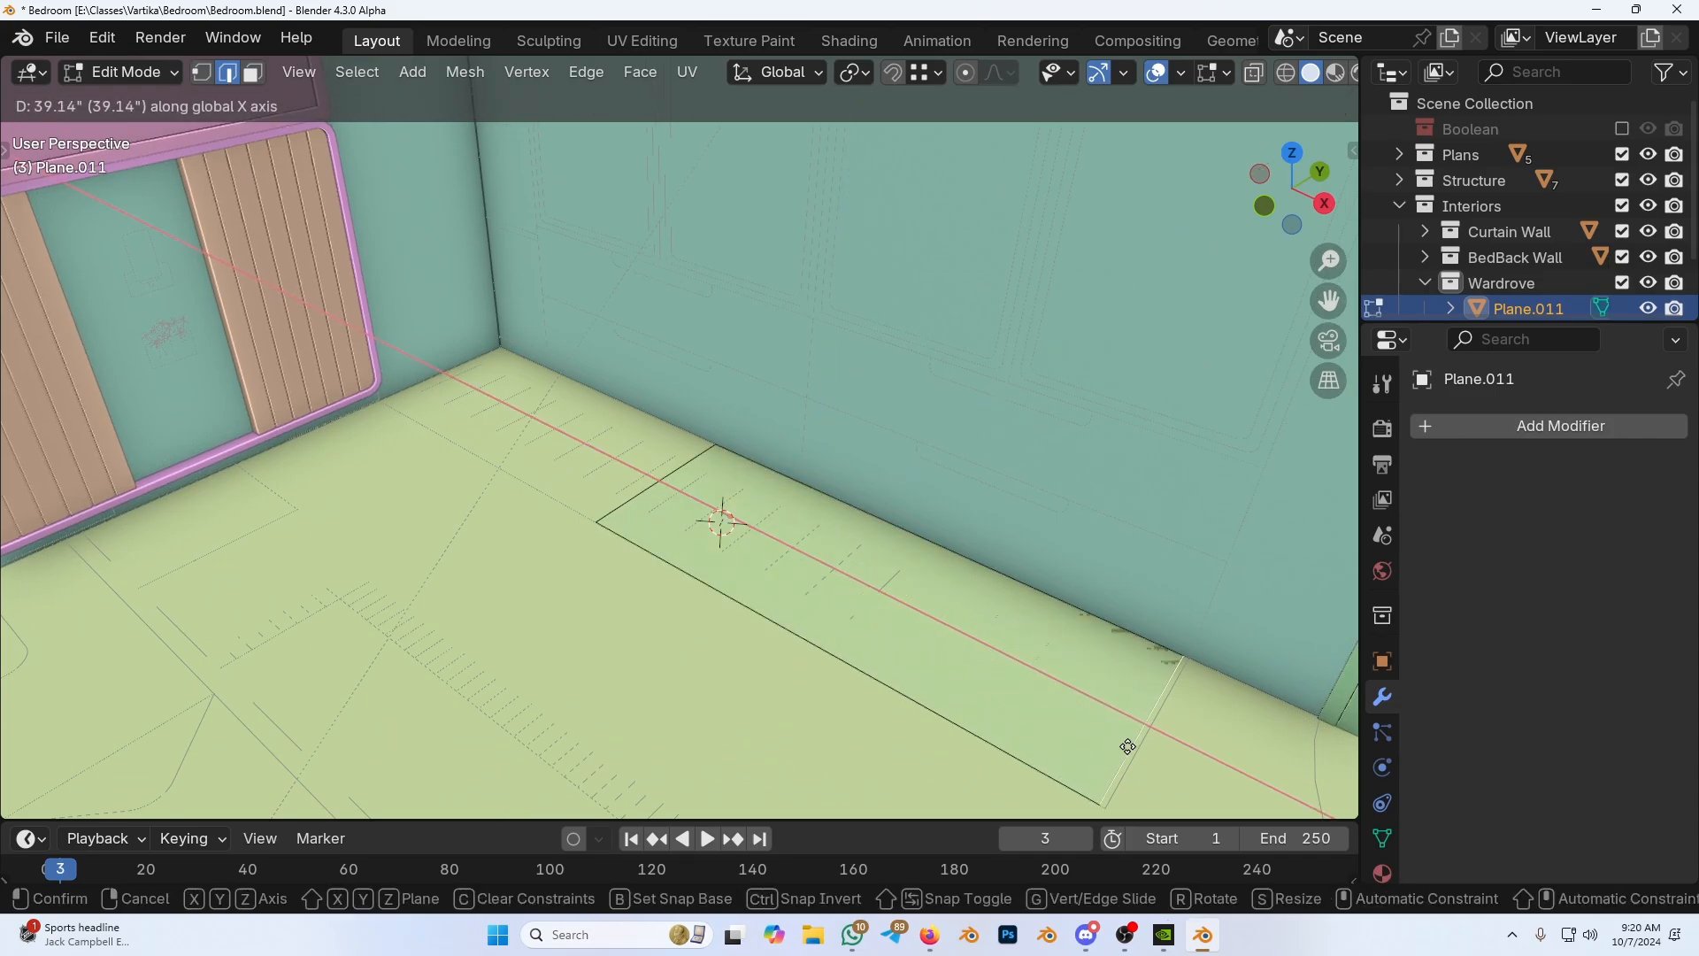
{"action": "left_click", "coordinate": [1104, 806]}
Step: Move the plane's opposite edge about 44" along negative X to the room corner beside the bed-back wall
{"action": "middle_click_drag", "start_coordinate": [885, 673], "coordinate": [664, 578]}
{"action": "key", "text": "g"}
{"action": "key", "text": "x"}
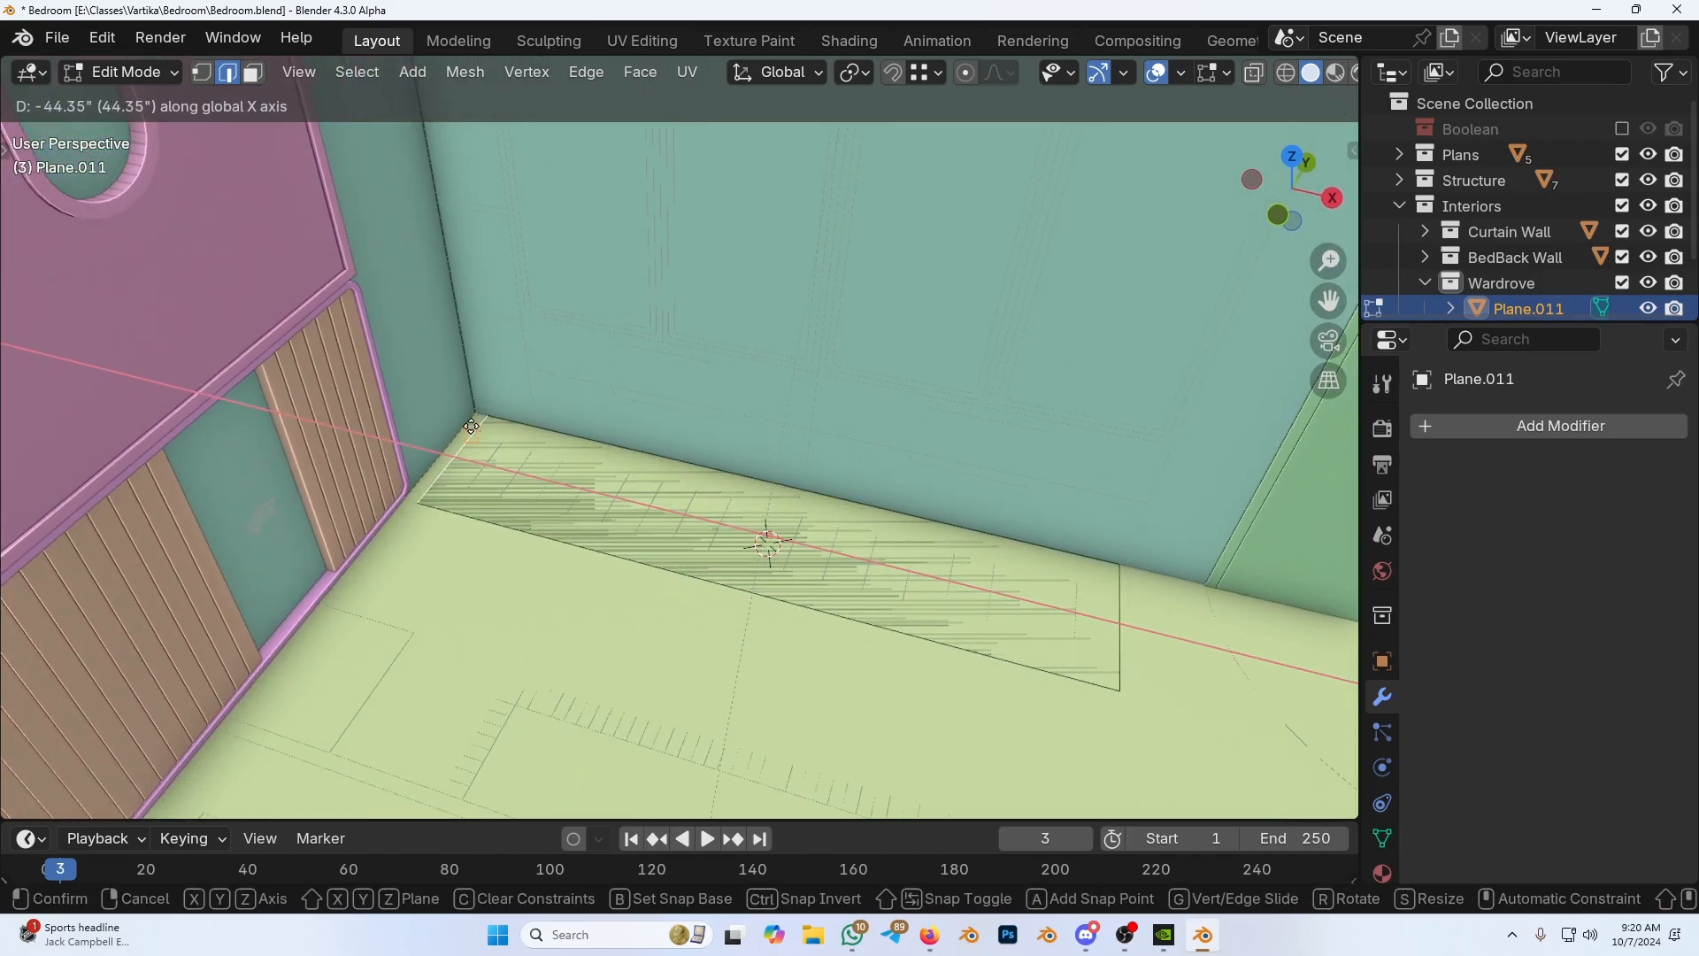
{"action": "left_click", "coordinate": [467, 420]}
{"action": "middle_click_drag", "start_coordinate": [466, 420], "coordinate": [645, 439]}
Step: Extrude the whole plane upward, snapped to the top of the back wall, and switch the viewport to wireframe
{"action": "key", "text": "a"}
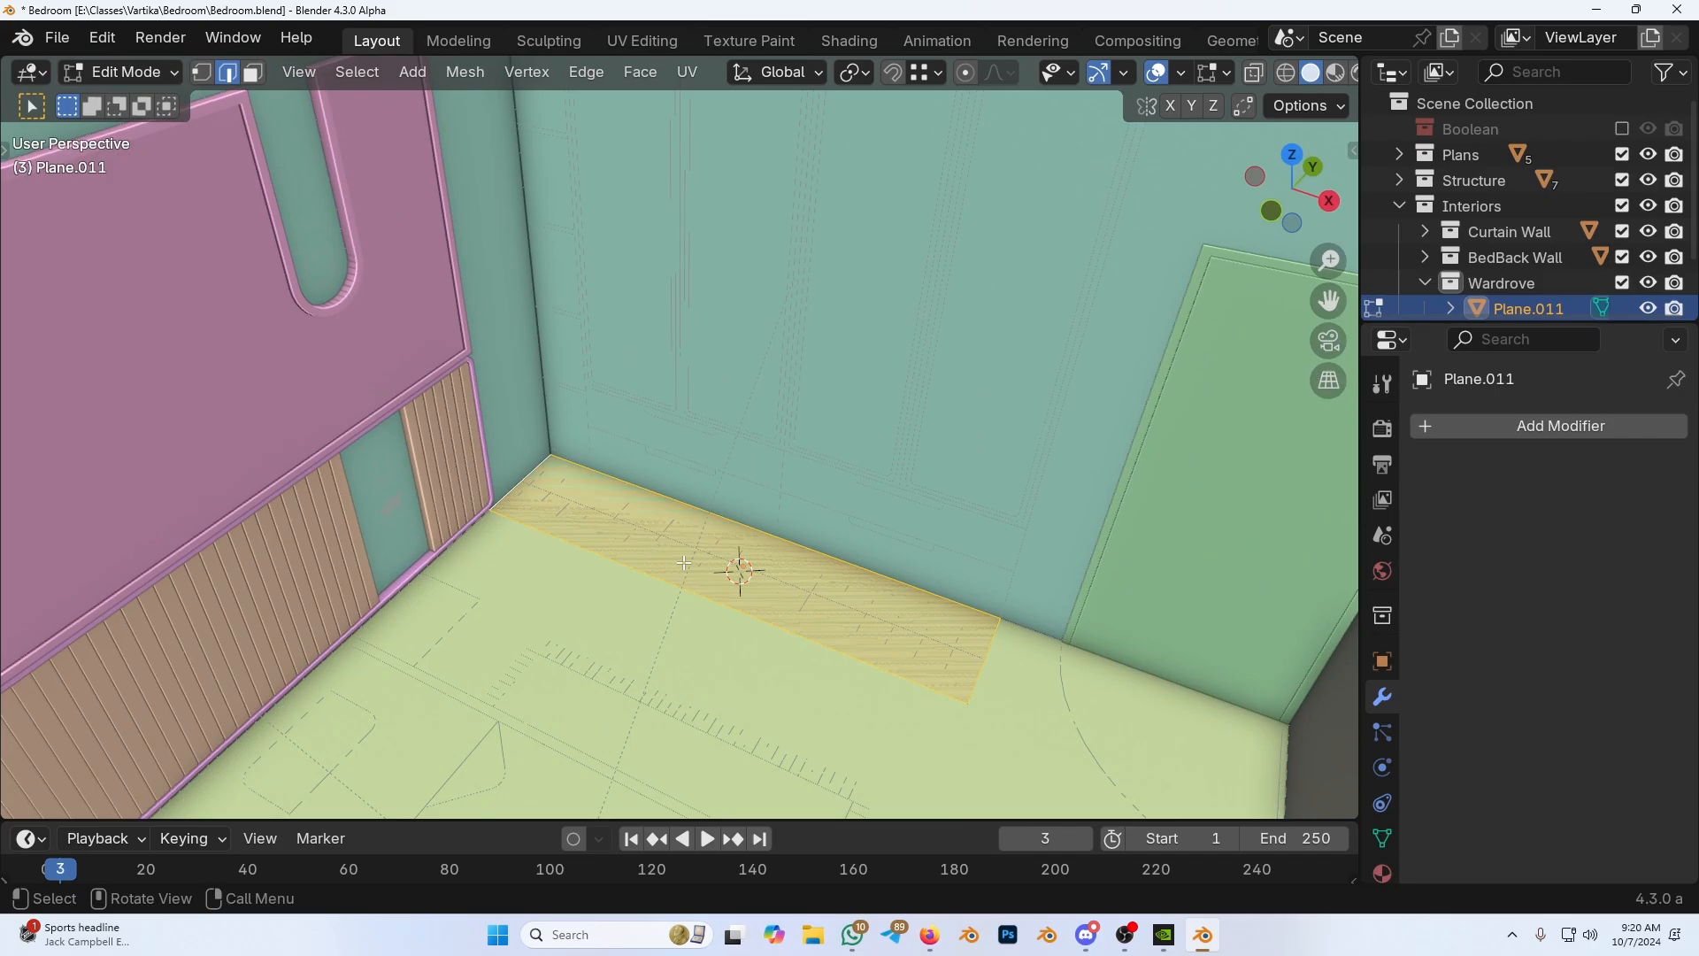
{"action": "scroll", "coordinate": [699, 548], "scroll_direction": "down", "scroll_amount": 4}
{"action": "middle_click_drag", "start_coordinate": [714, 531], "coordinate": [709, 603]}
{"action": "scroll", "coordinate": [699, 624], "scroll_direction": "up", "scroll_amount": 4}
{"action": "key", "text": "e"}
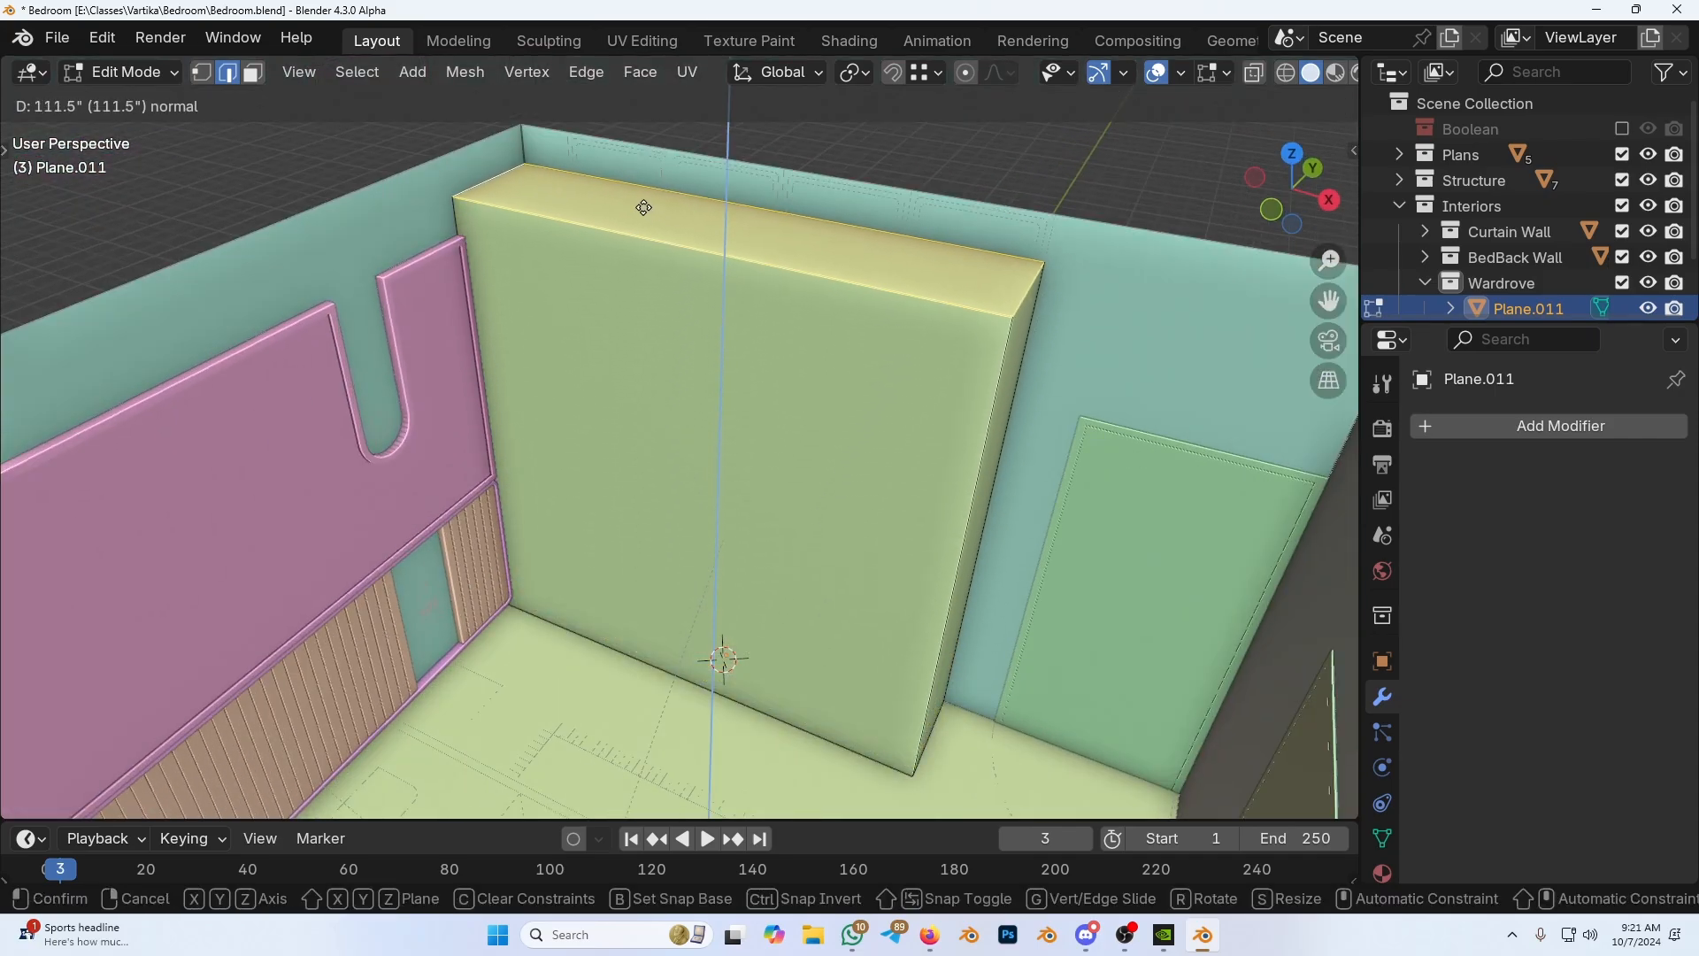
{"action": "left_click", "coordinate": [1040, 214], "text": "ctrl"}
{"action": "key", "text": "shift+z"}
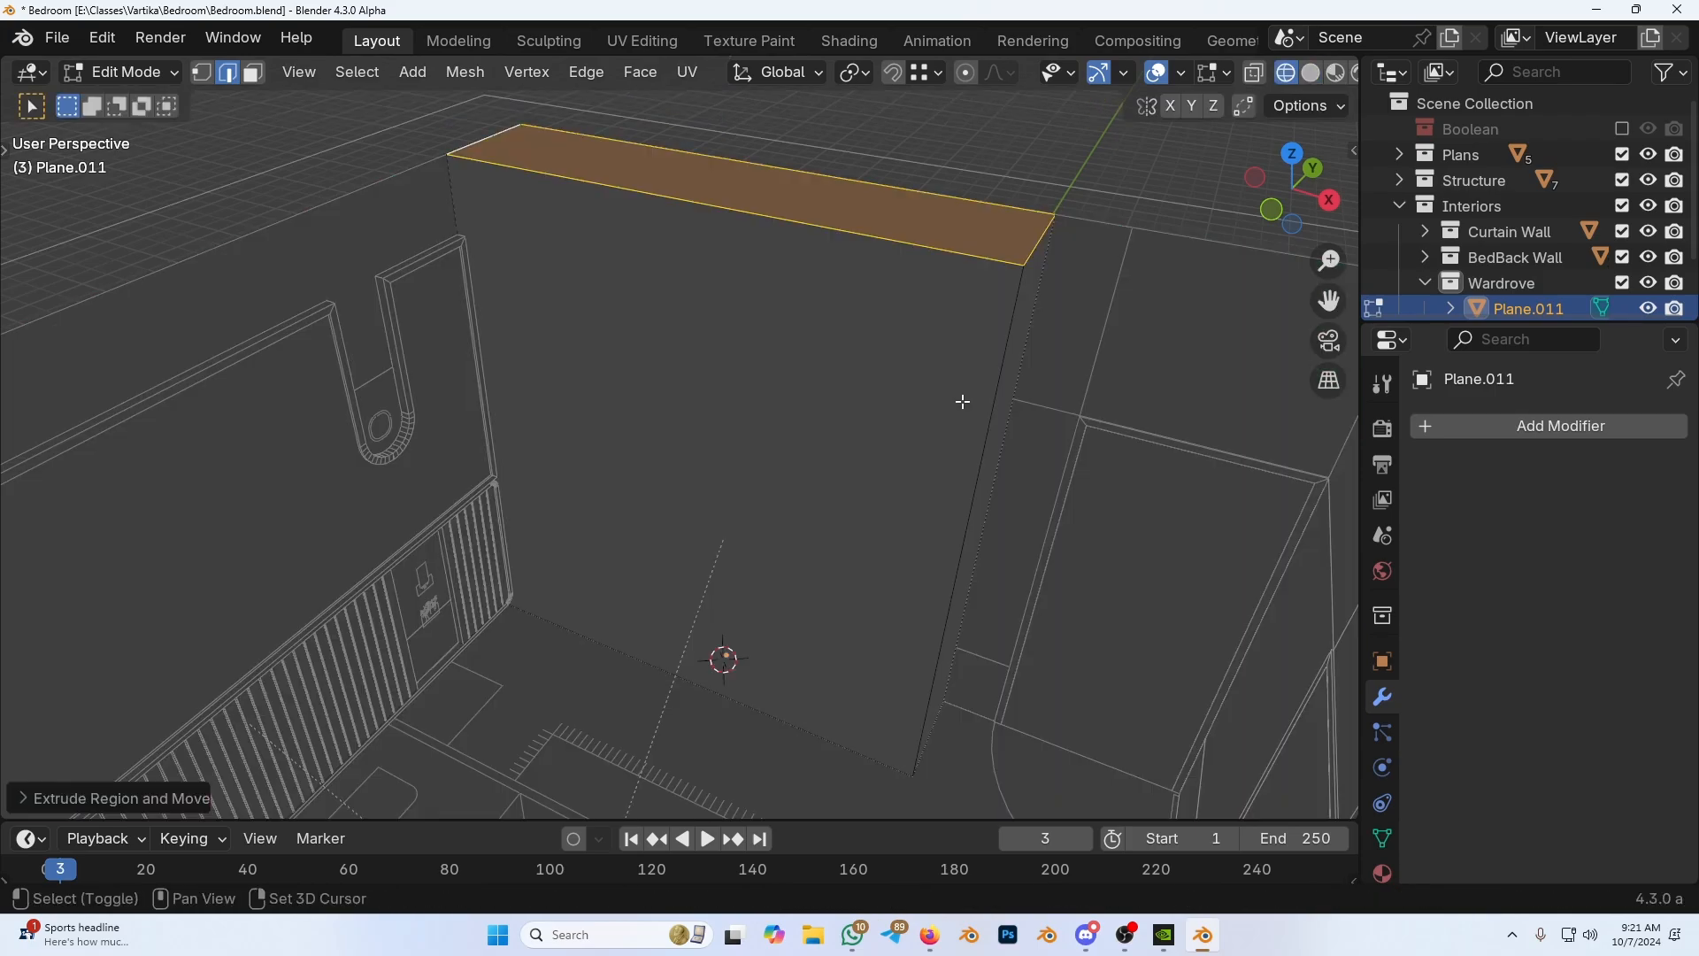
{"action": "middle_click_drag", "start_coordinate": [963, 402], "coordinate": [953, 463], "text": "shift"}
{"action": "key", "text": "alt+z"}
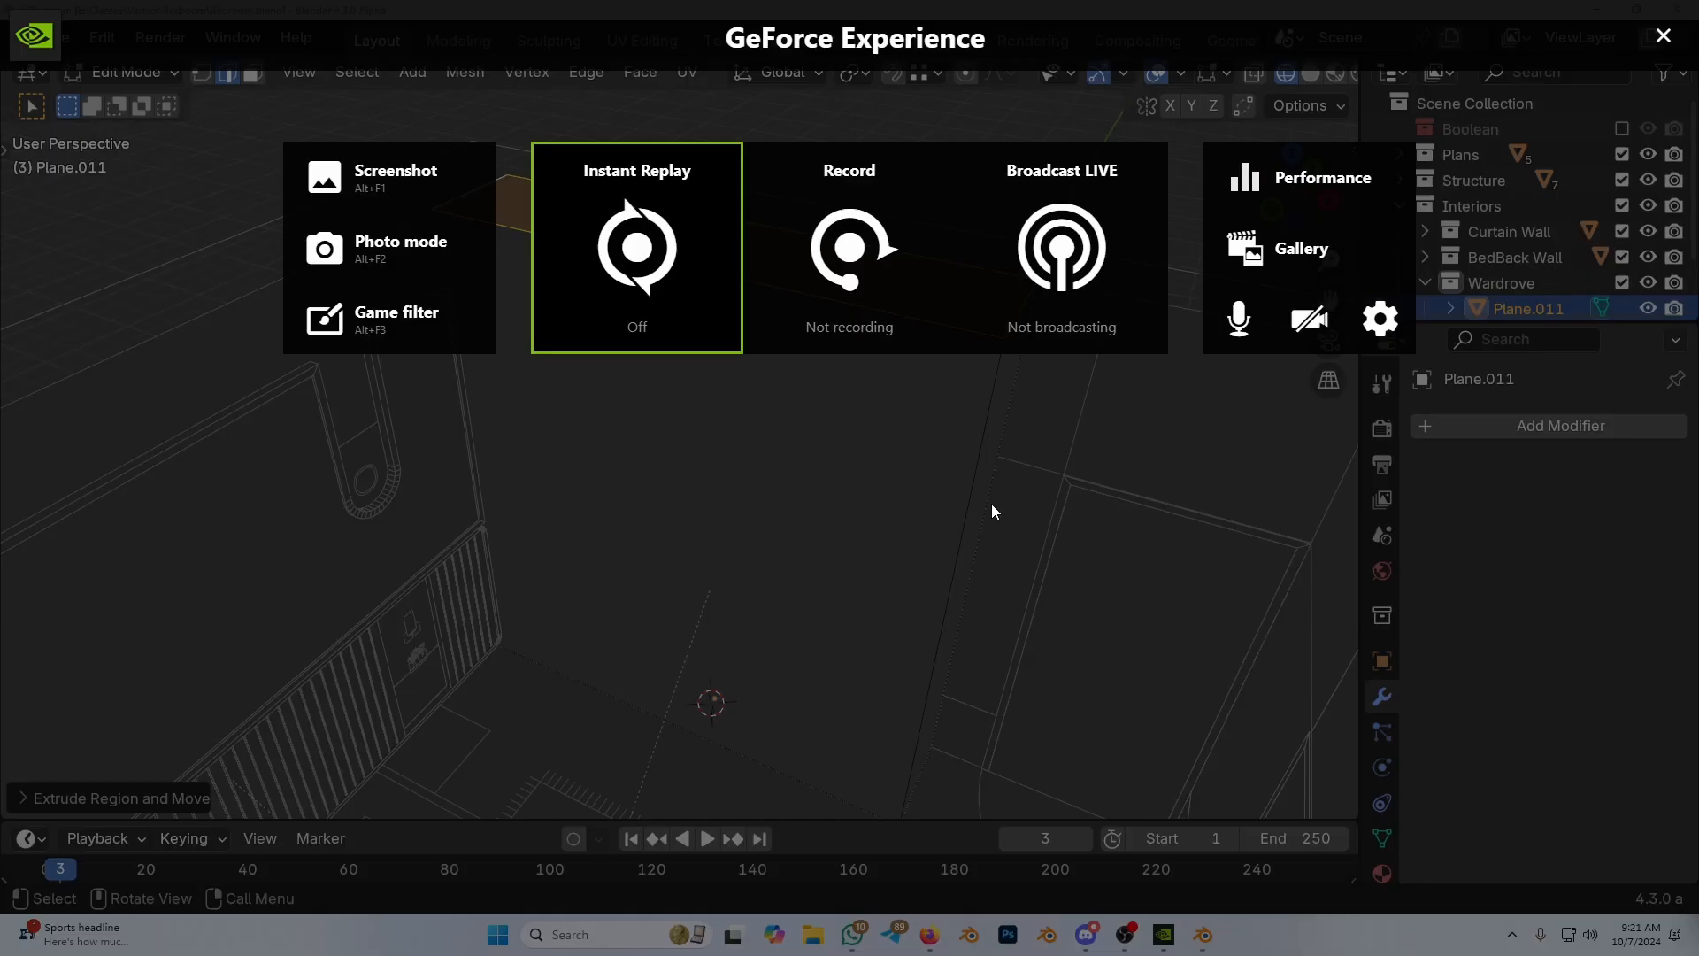
{"action": "left_click", "coordinate": [1380, 319]}
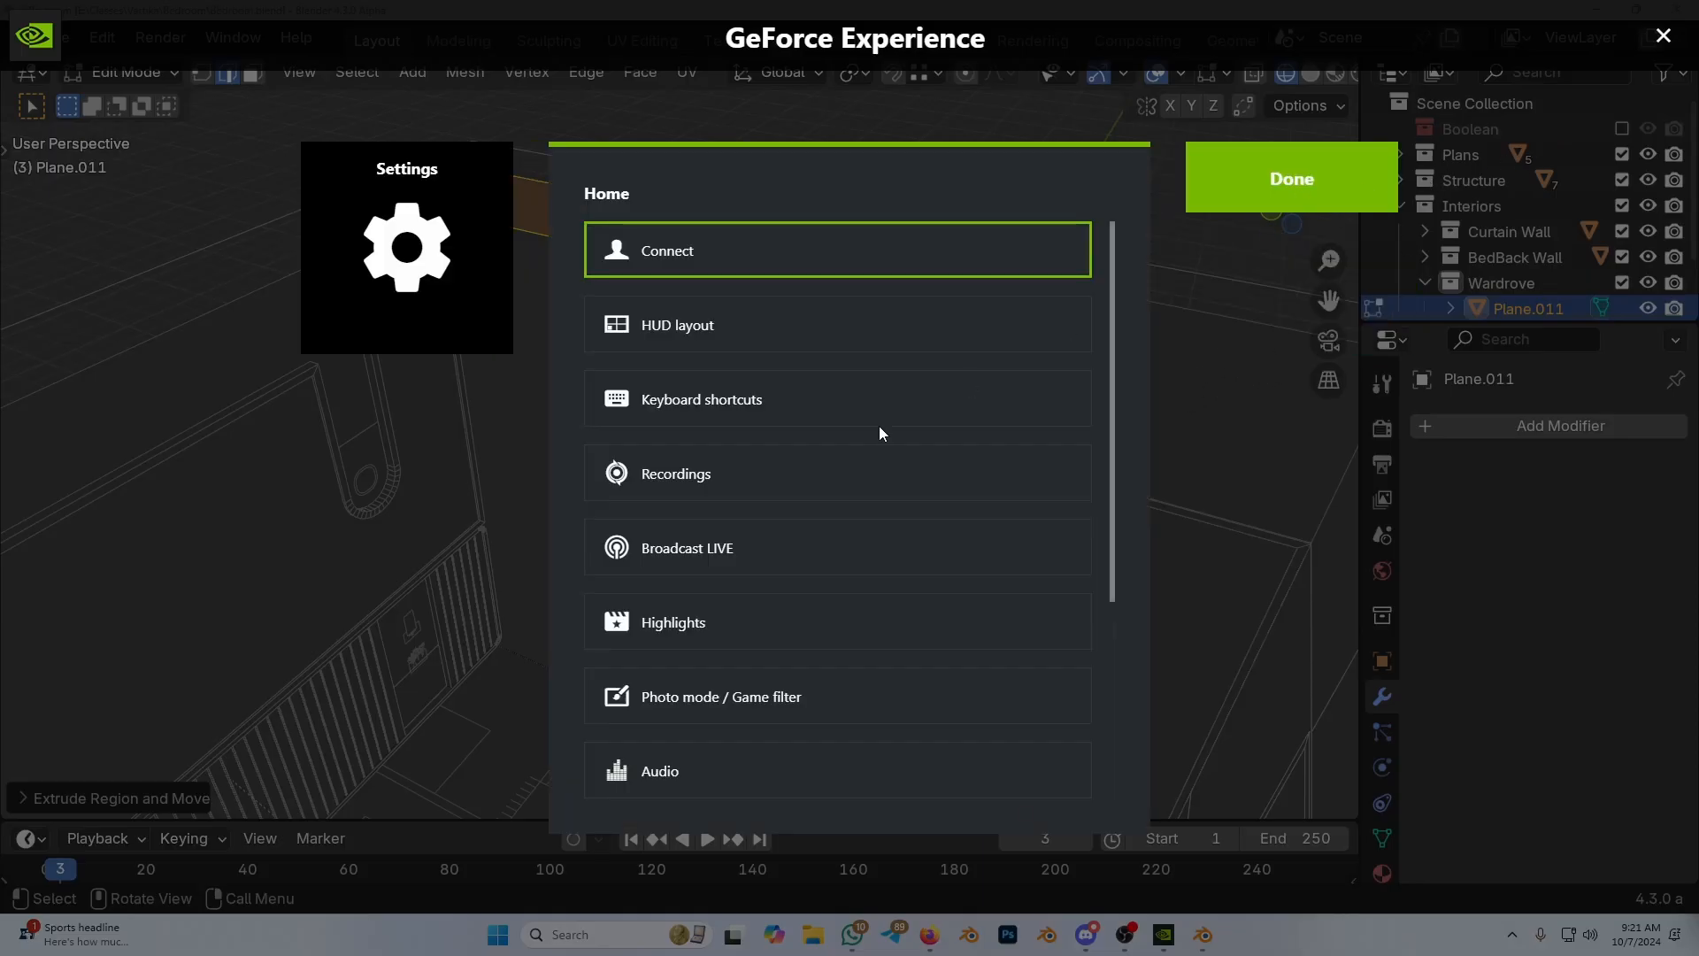
{"action": "left_click", "coordinate": [1266, 199]}
{"action": "left_click", "coordinate": [1396, 354]}
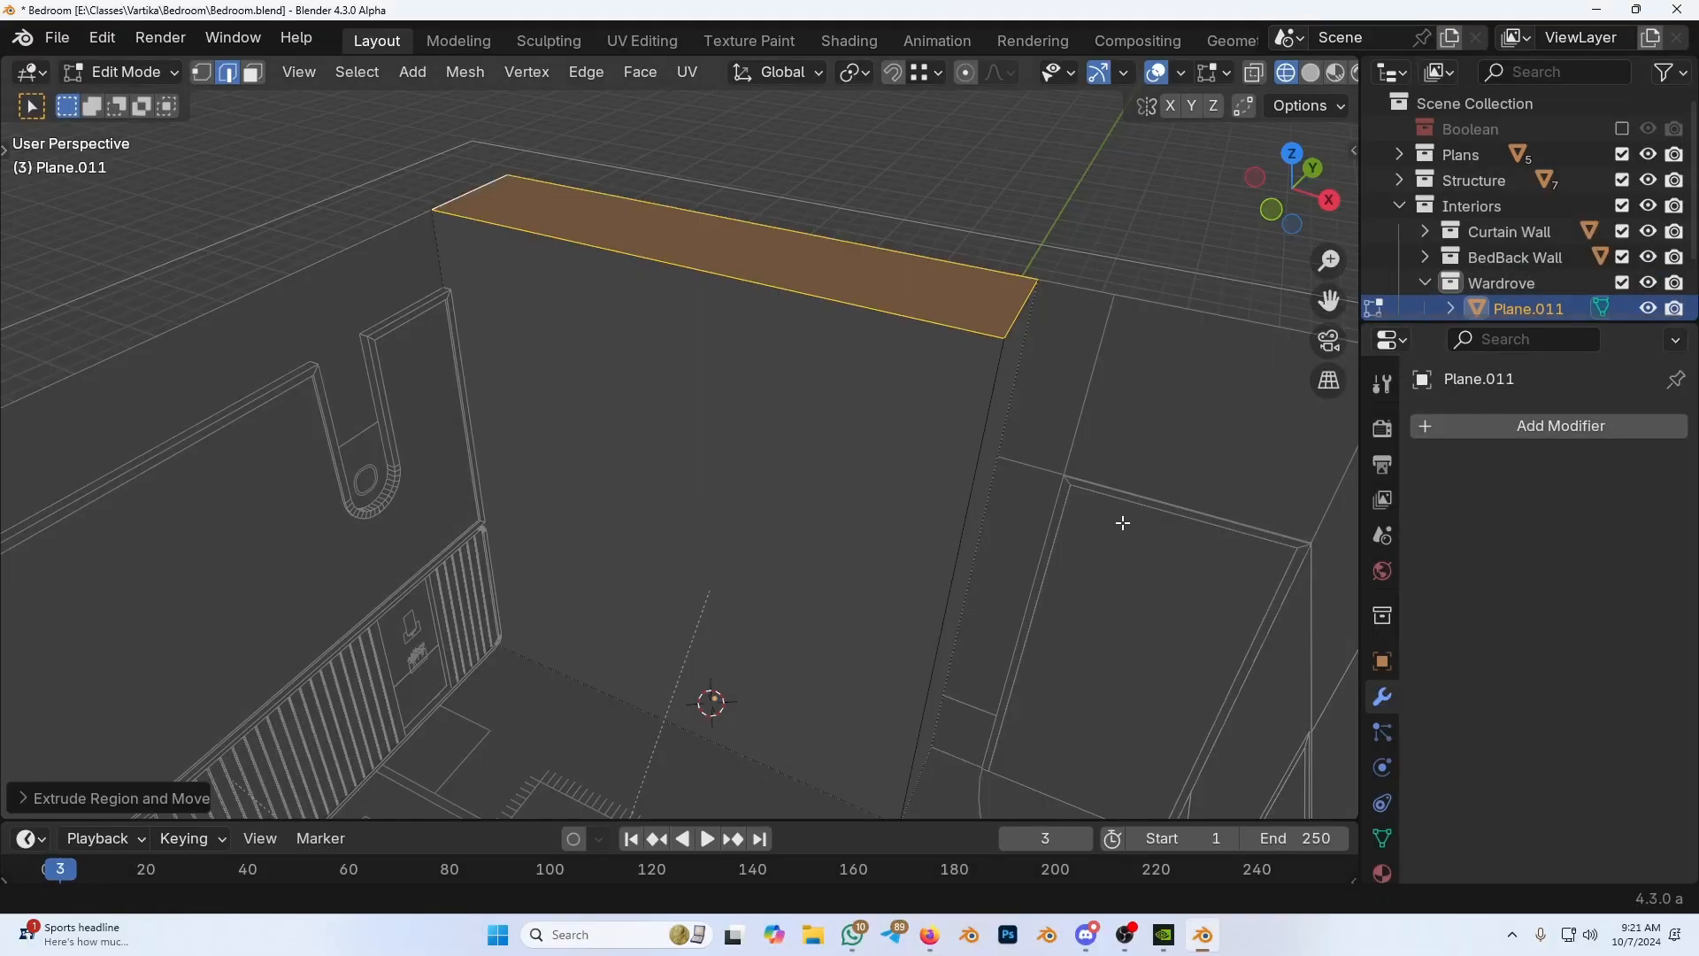
Step: Switch to GeForce Experience, disable its in-game overlay in the general settings, and close it
{"action": "key", "text": "super"}
{"action": "left_click", "coordinate": [1164, 935]}
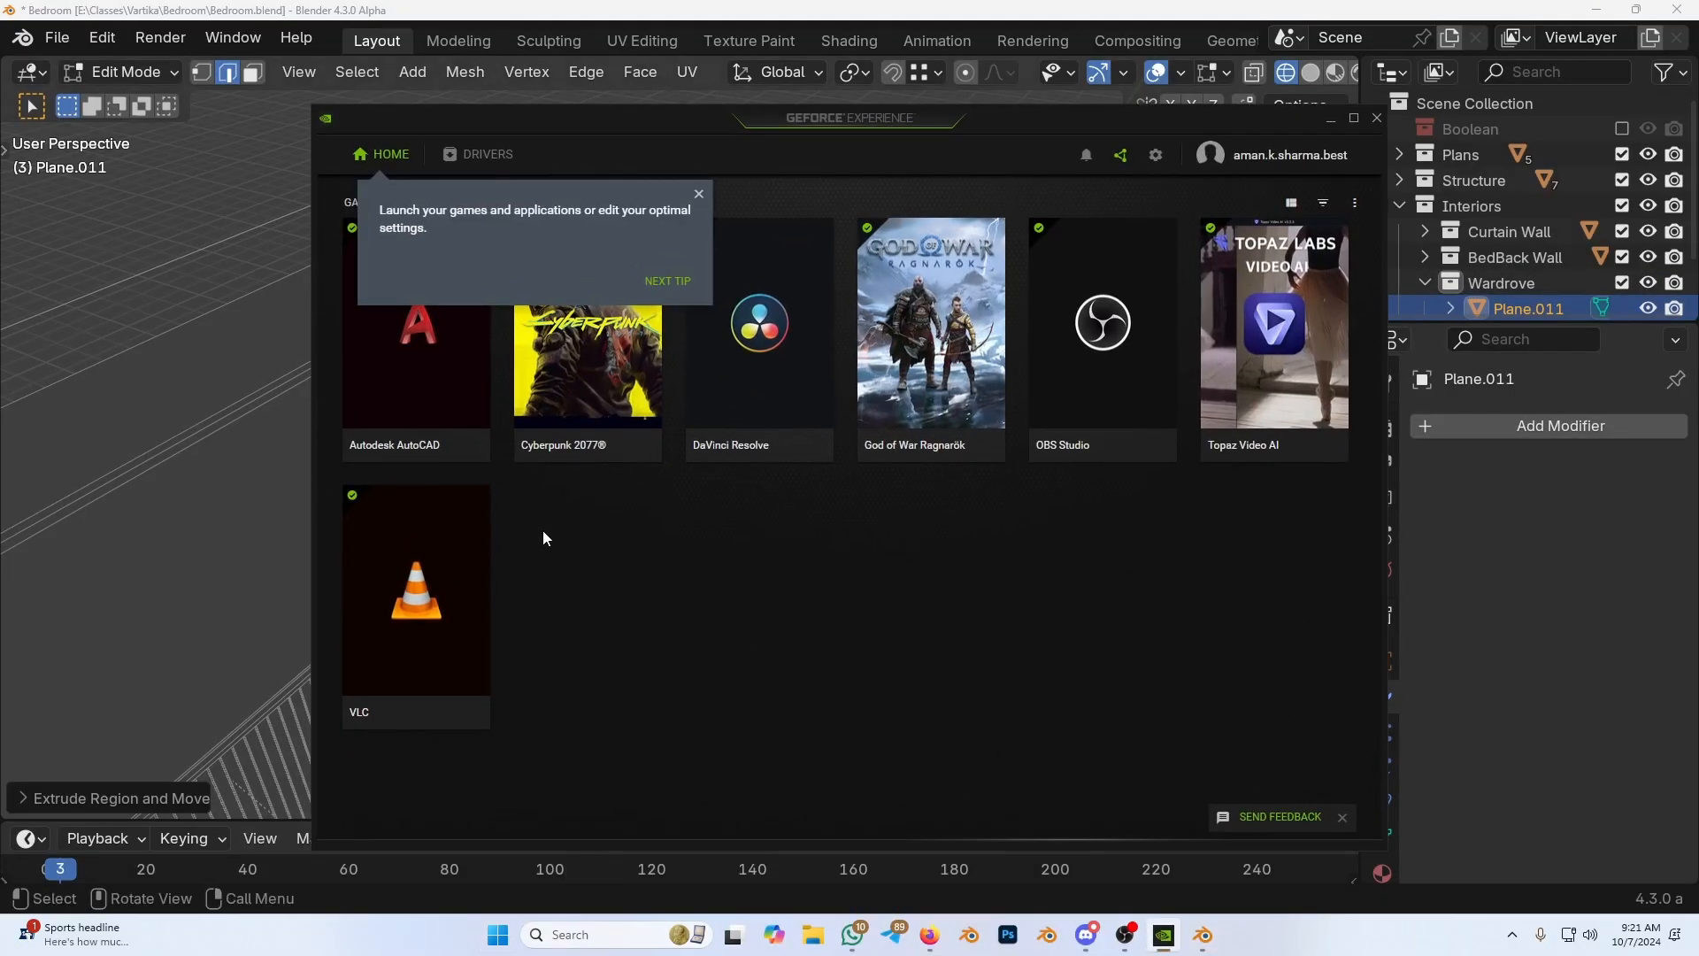
{"action": "left_click", "coordinate": [1156, 155]}
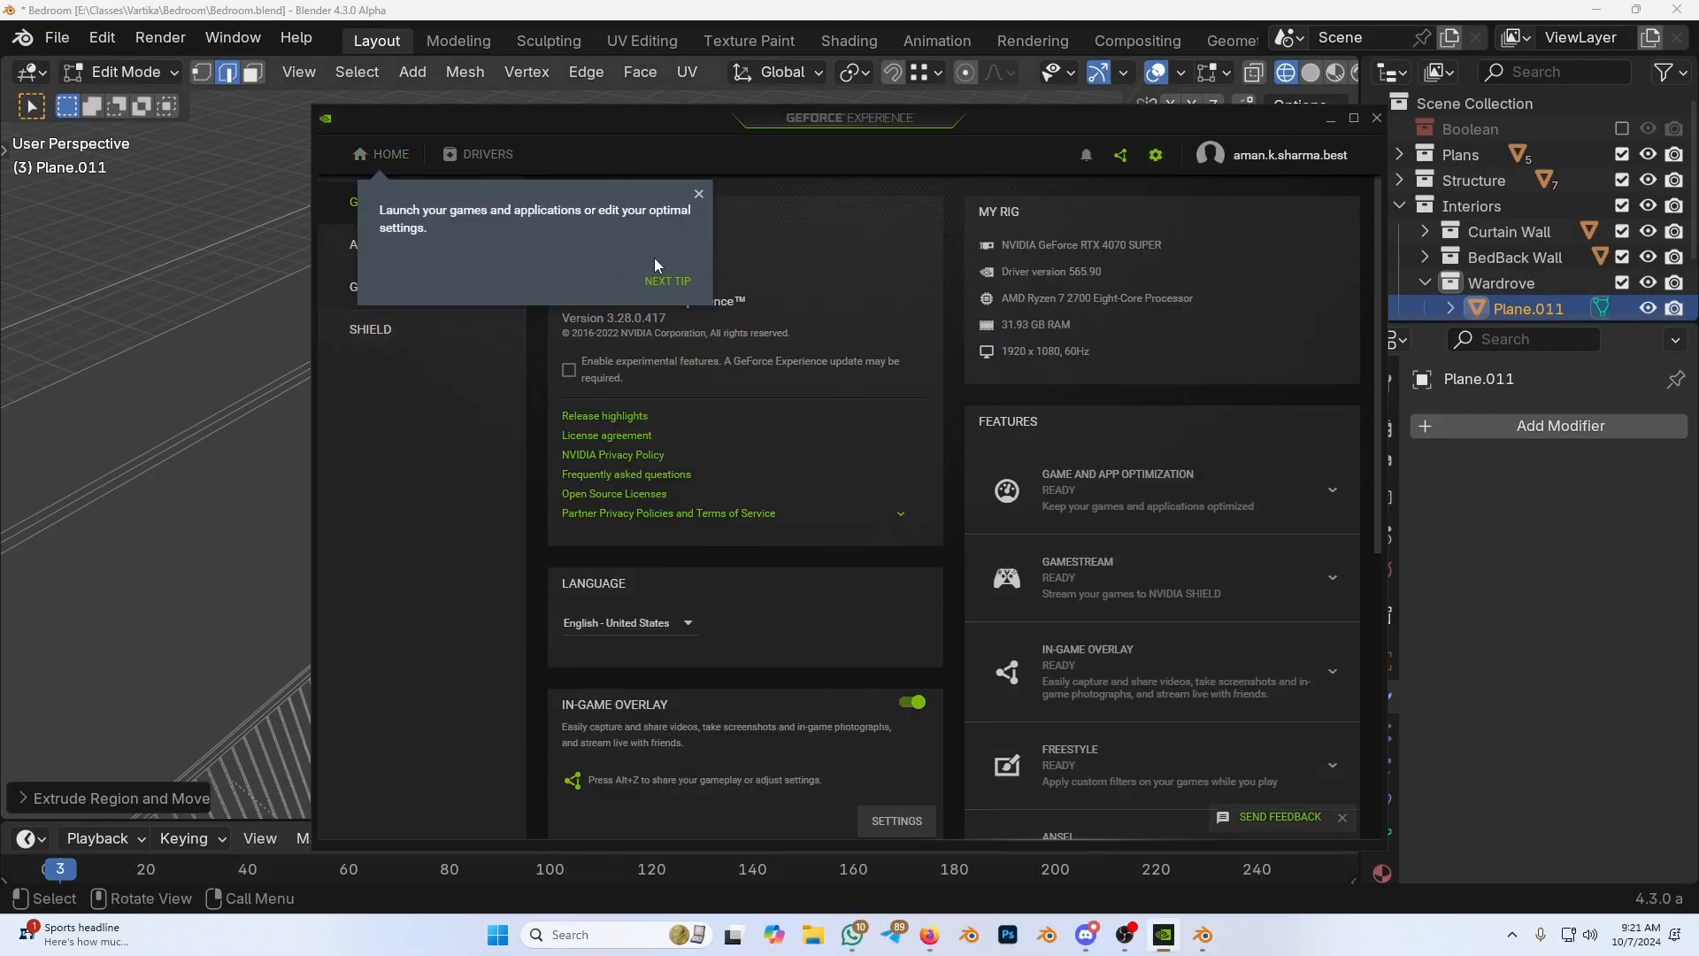
{"action": "left_click", "coordinate": [699, 195]}
{"action": "scroll", "coordinate": [682, 535], "scroll_direction": "down", "scroll_amount": 2}
{"action": "left_click", "coordinate": [911, 526]}
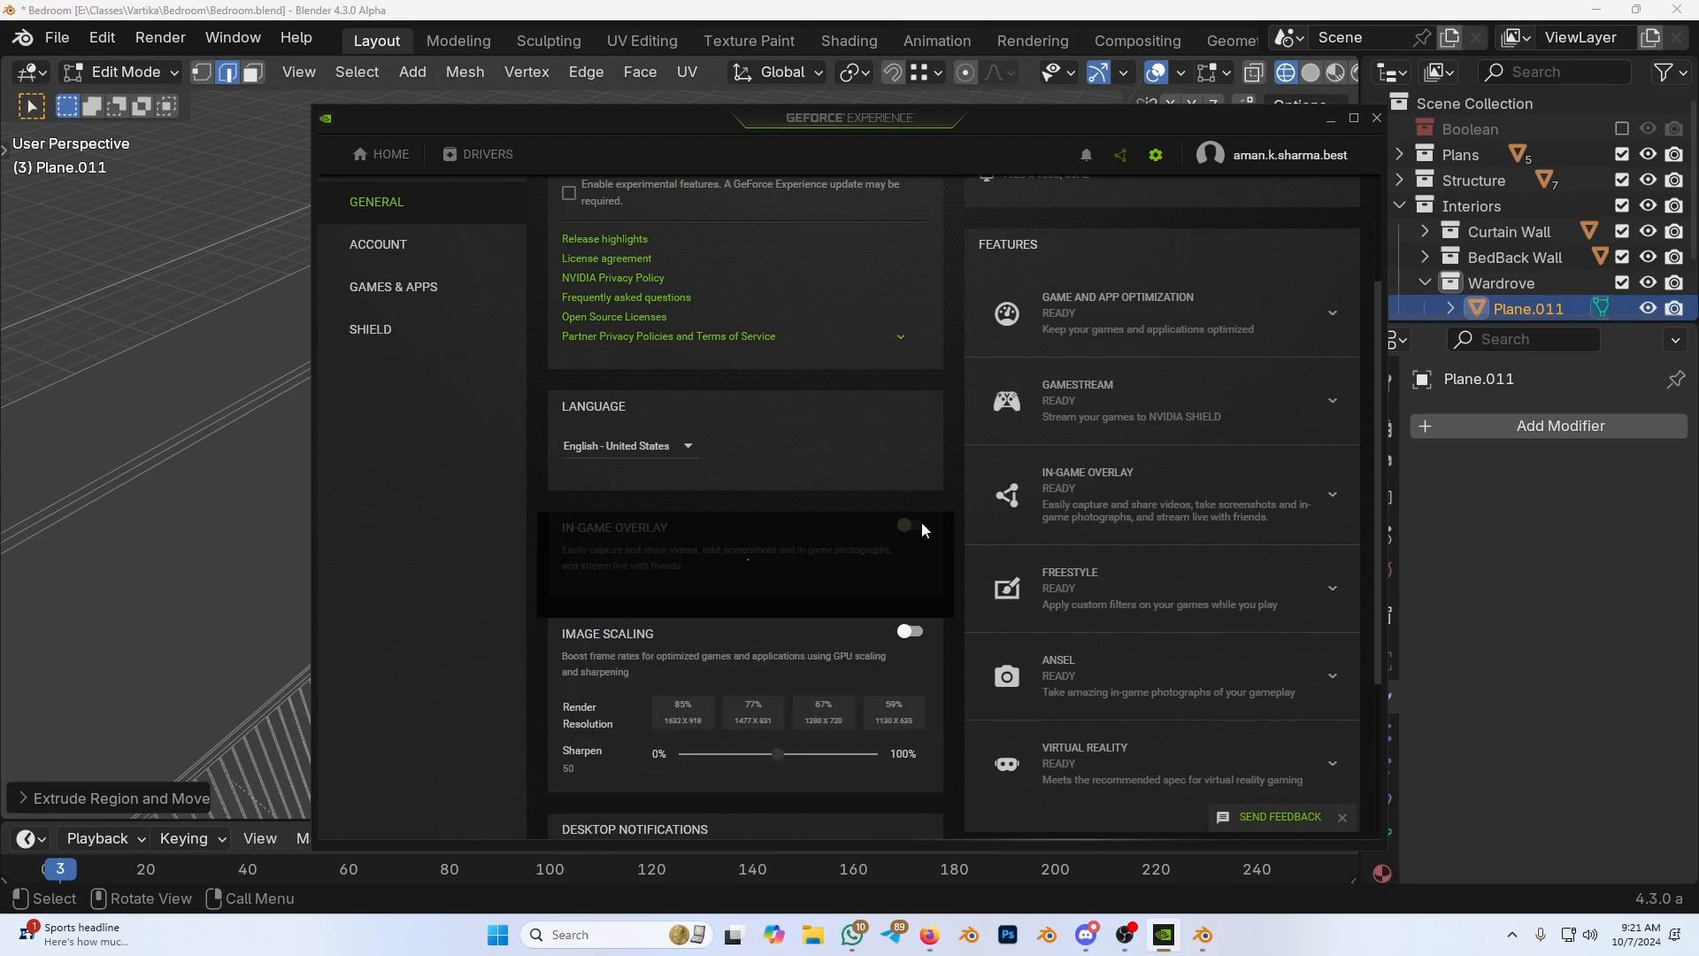
{"action": "left_click", "coordinate": [1375, 120]}
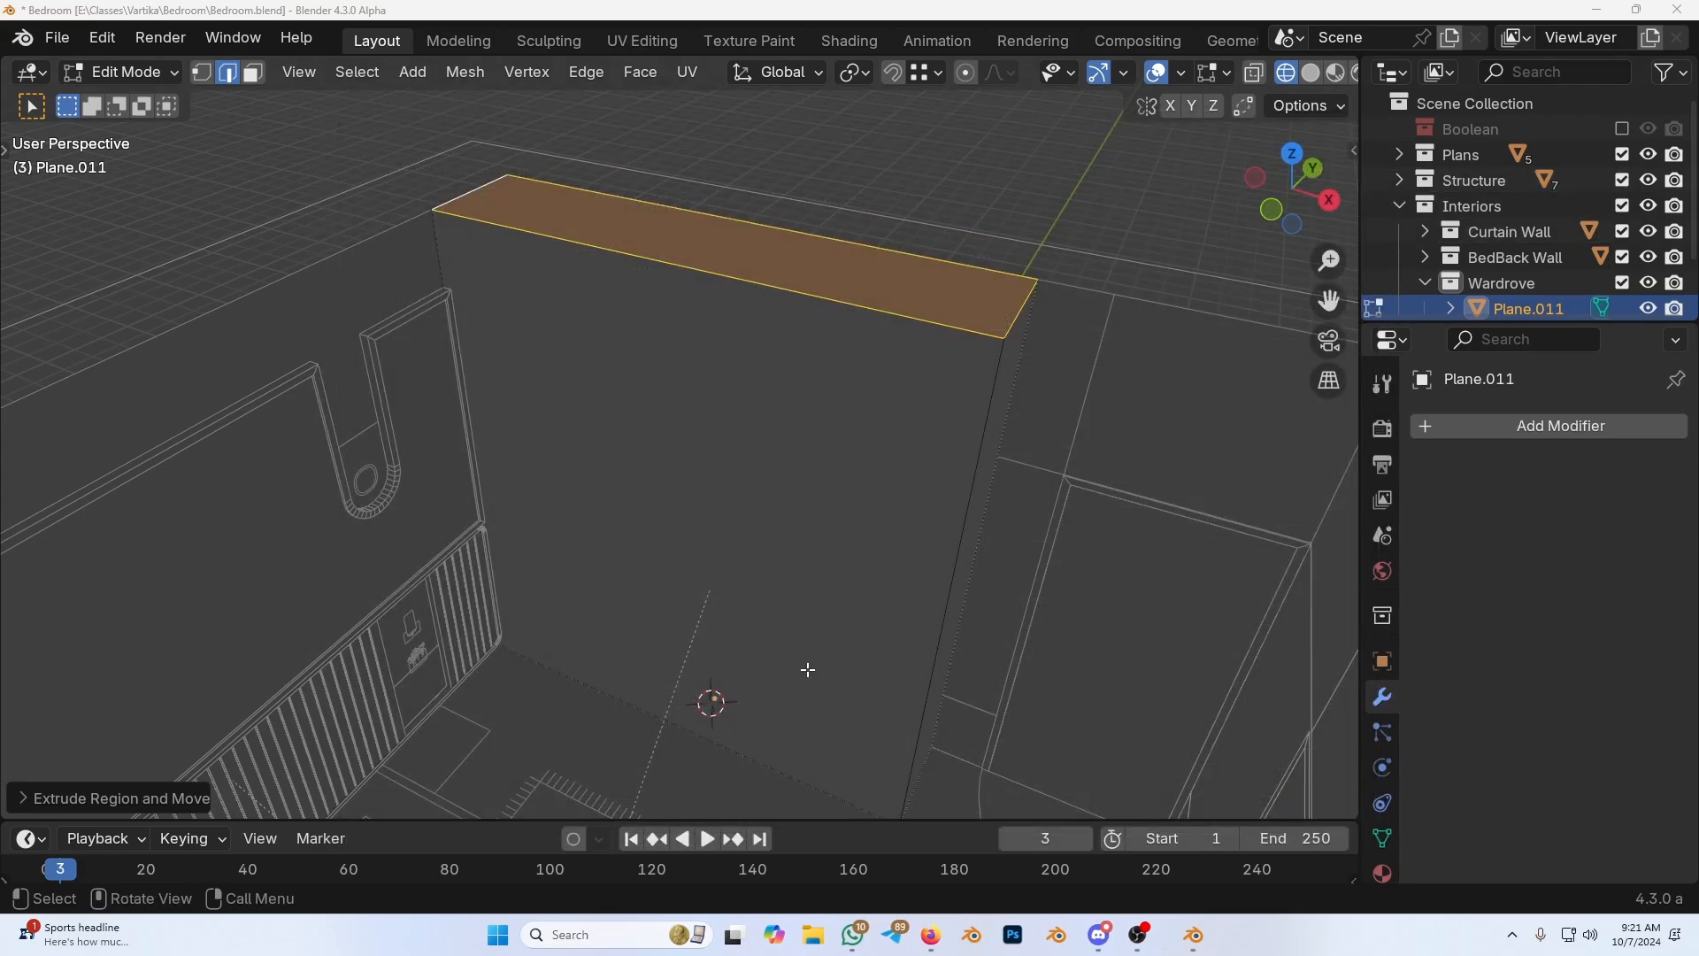
Step: Try X-ray display on the wardrobe block in both solid and wireframe shading
{"action": "key", "text": "alt+z"}
{"action": "middle_click_drag", "start_coordinate": [888, 619], "coordinate": [919, 528], "text": "shift"}
{"action": "key", "text": "shift+z"}
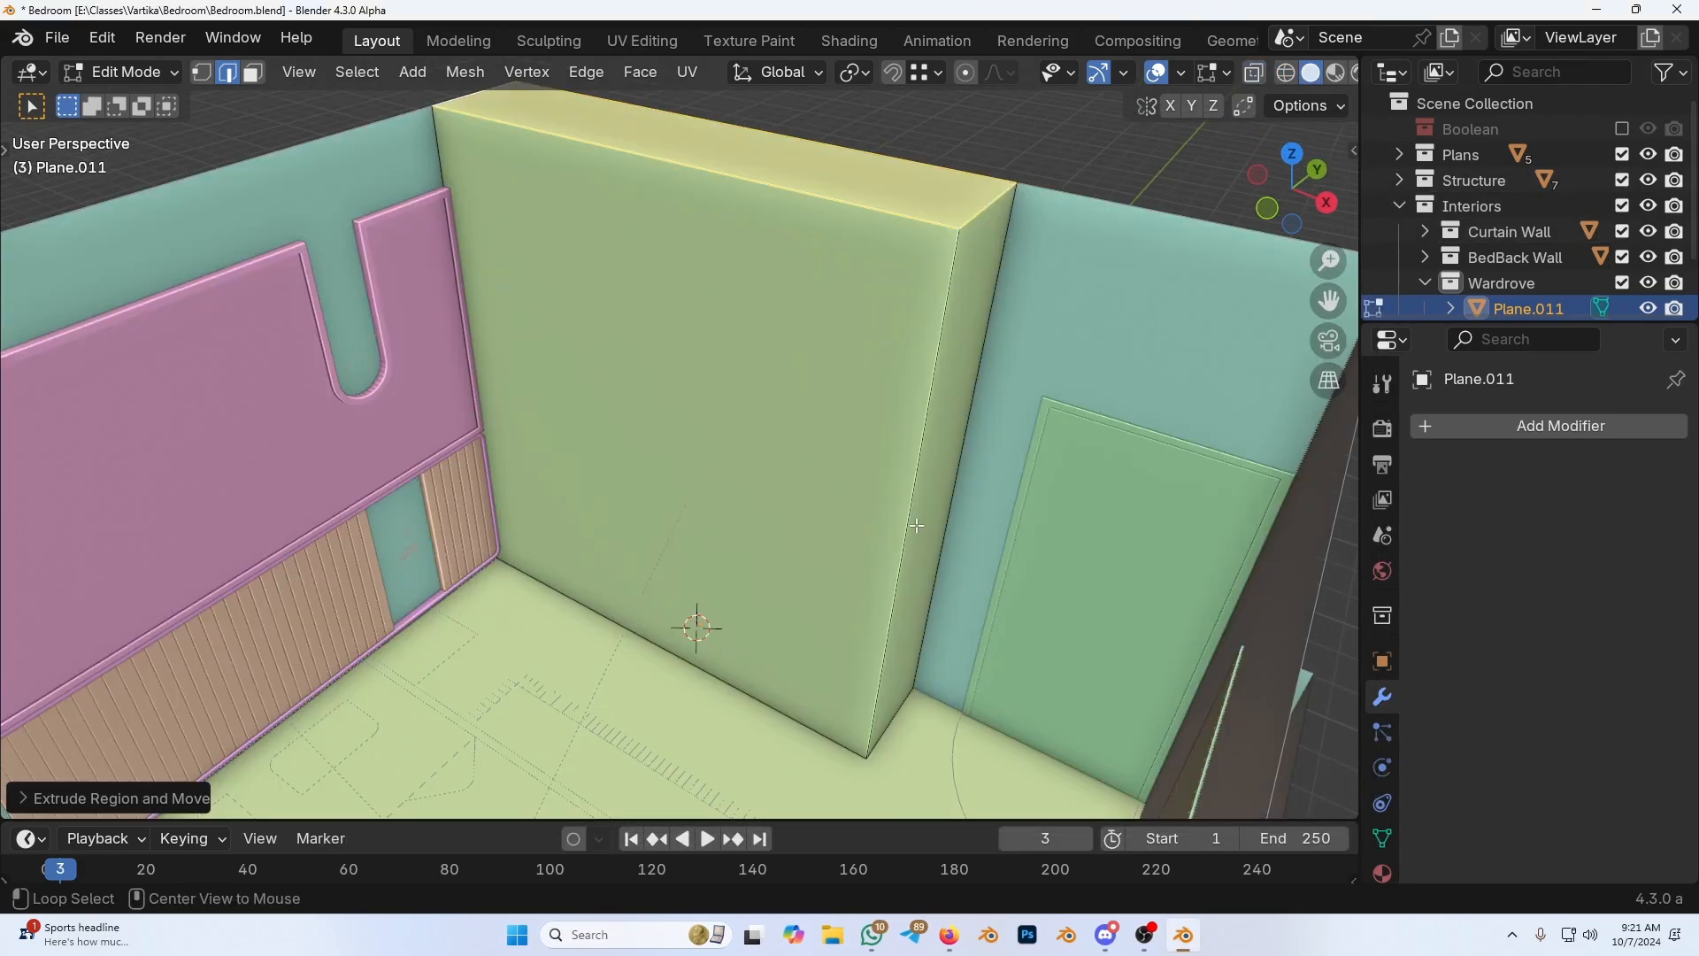
{"action": "key", "text": "alt+z"}
{"action": "key", "text": "alt+z"}
{"action": "key", "text": "shift+z"}
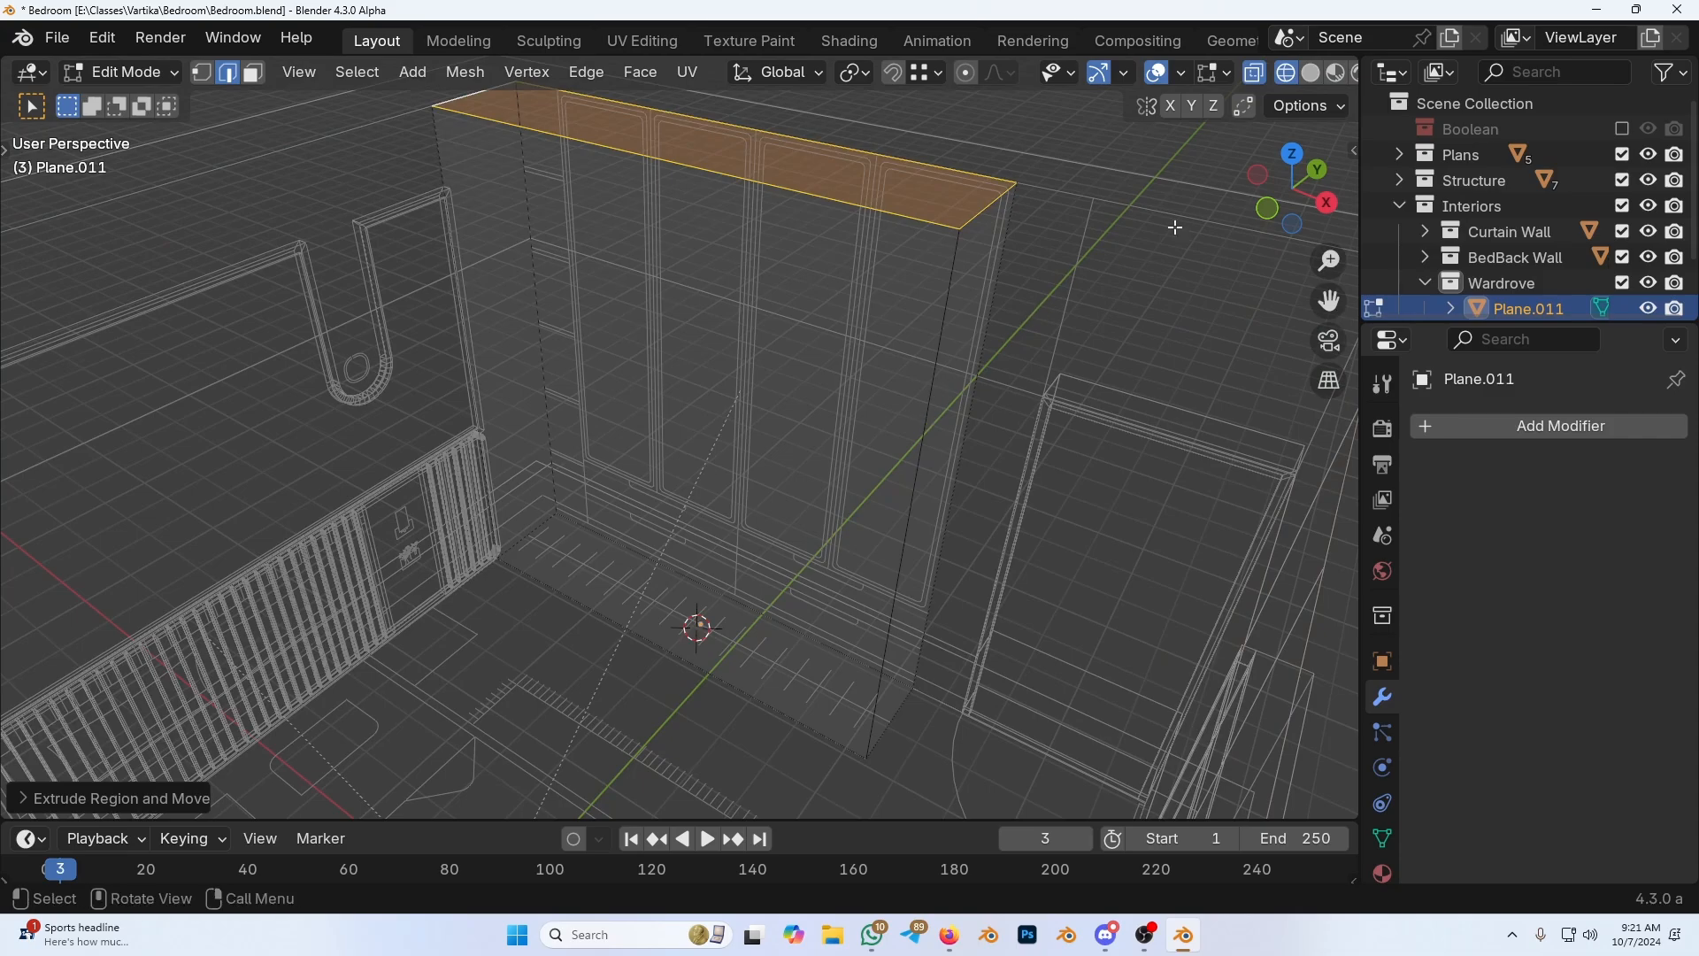
Step: Turn off X-ray and set the wireframe color of the viewport to Random
{"action": "scroll", "coordinate": [1334, 78], "scroll_direction": "right", "scroll_amount": 2}
{"action": "key", "text": "shift+z"}
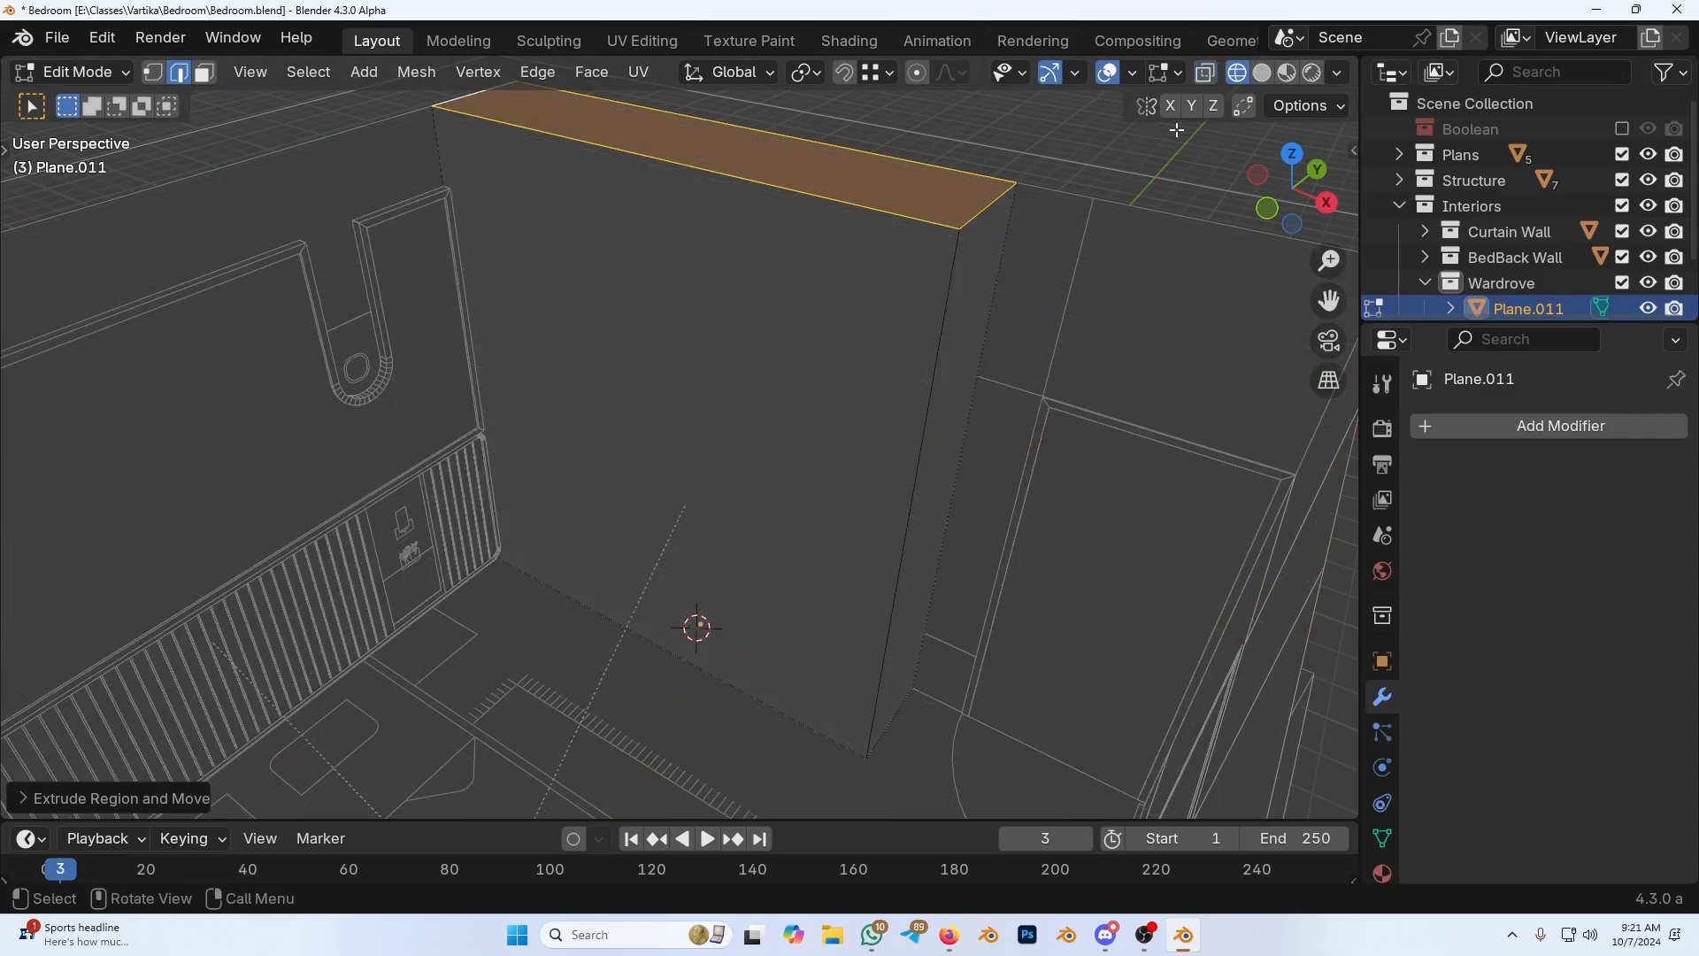
{"action": "left_click", "coordinate": [1342, 71]}
{"action": "left_click", "coordinate": [1438, 189]}
{"action": "middle_click_drag", "start_coordinate": [645, 513], "coordinate": [690, 495]}
{"action": "middle_click_drag", "start_coordinate": [1017, 522], "coordinate": [957, 546]}
{"action": "middle_click_drag", "start_coordinate": [728, 479], "coordinate": [754, 469]}
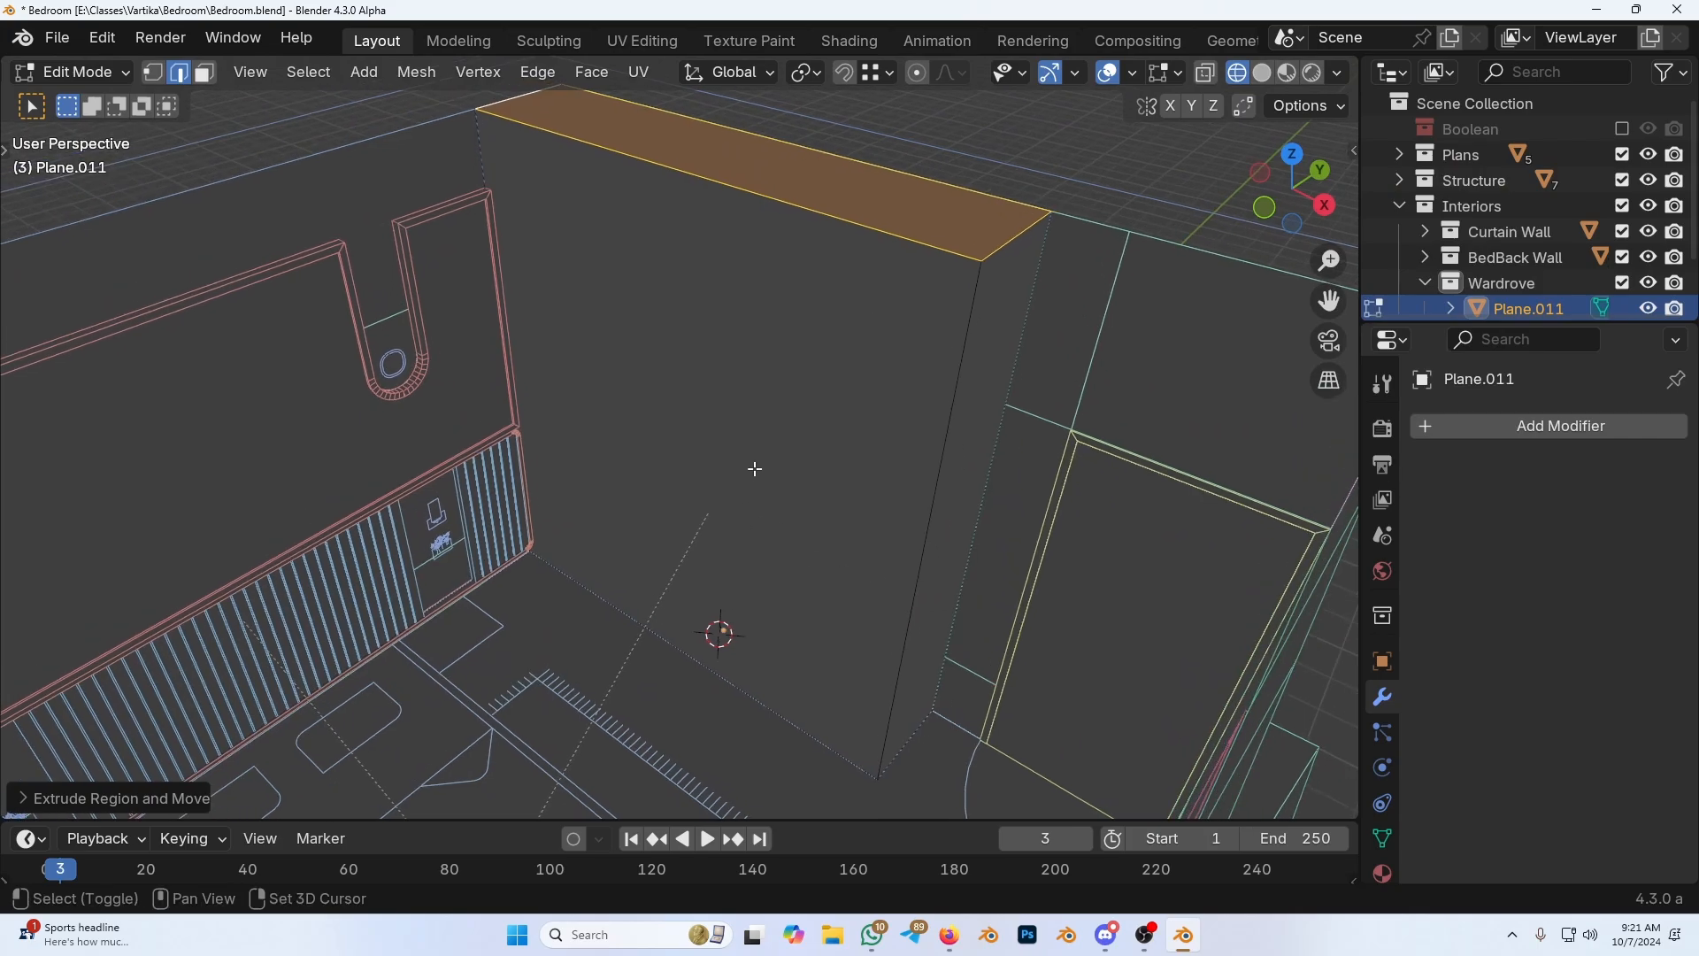
Step: Try the Transform gizmo on the wardrobe block's top face and restore the Select Box tool
{"action": "key", "text": "shift+space"}
{"action": "key", "text": "t"}
{"action": "key", "text": "shift+space"}
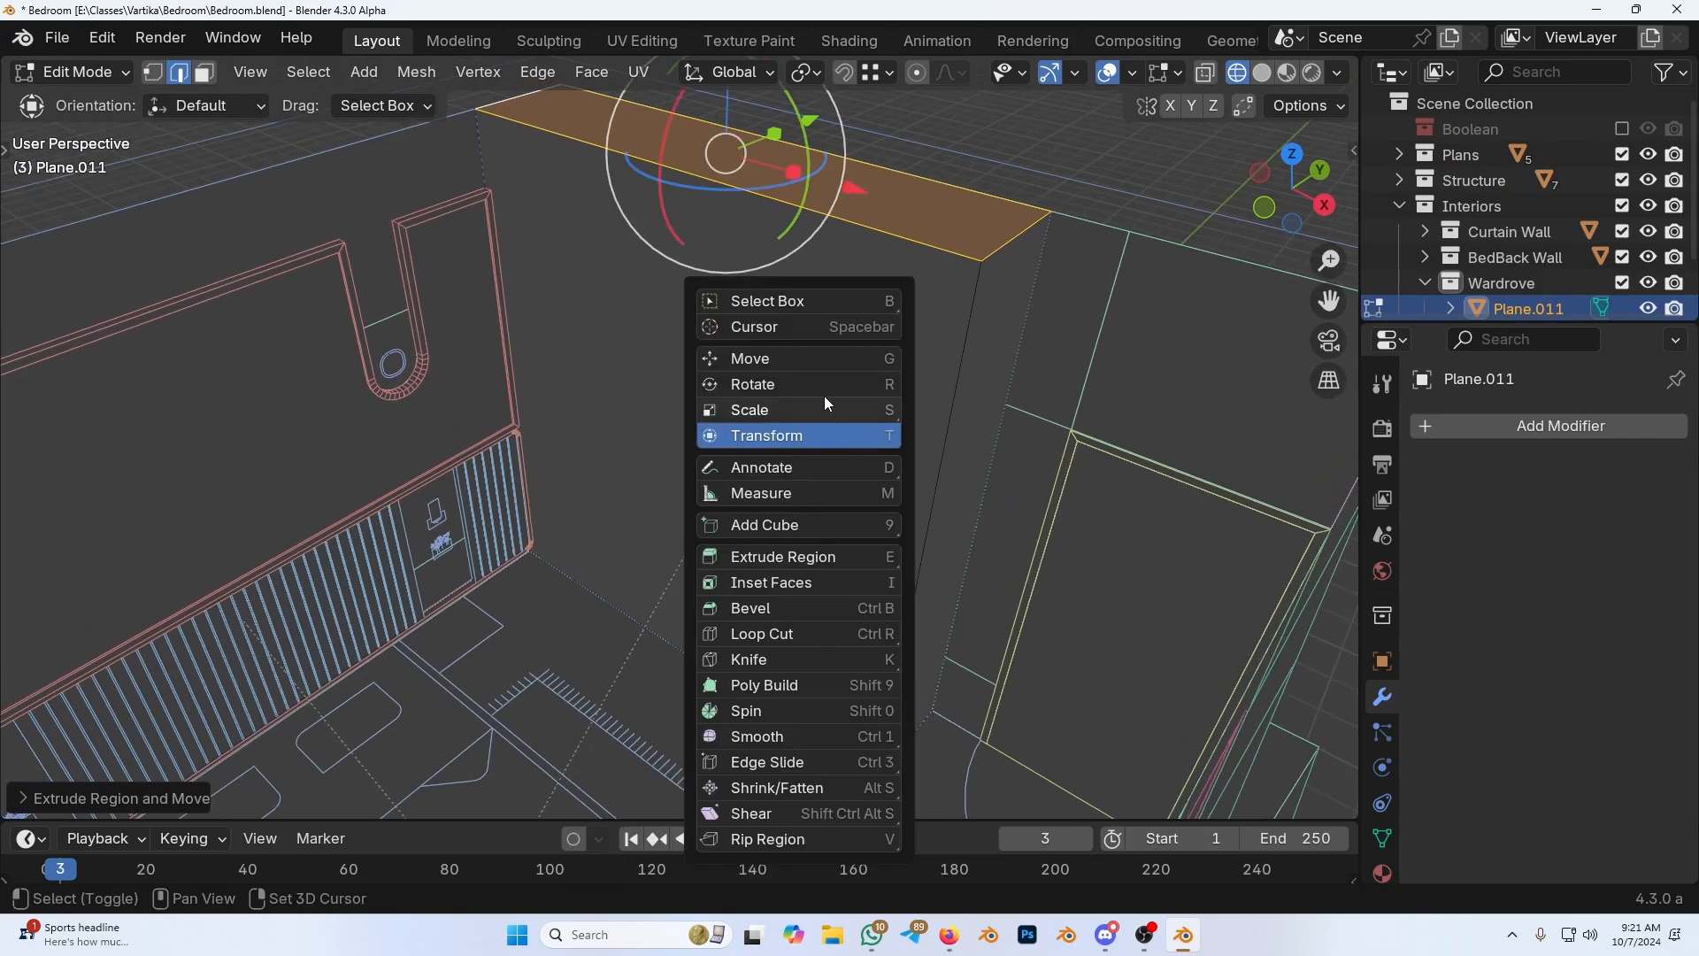
{"action": "left_click", "coordinate": [779, 304]}
Step: Select all of the wardrobe block's geometry and return to Object Mode
{"action": "middle_click_drag", "start_coordinate": [921, 407], "coordinate": [856, 459]}
{"action": "key", "text": "a"}
{"action": "key", "text": "Tab"}
{"action": "key", "text": "g"}
{"action": "right_click", "coordinate": [773, 639]}
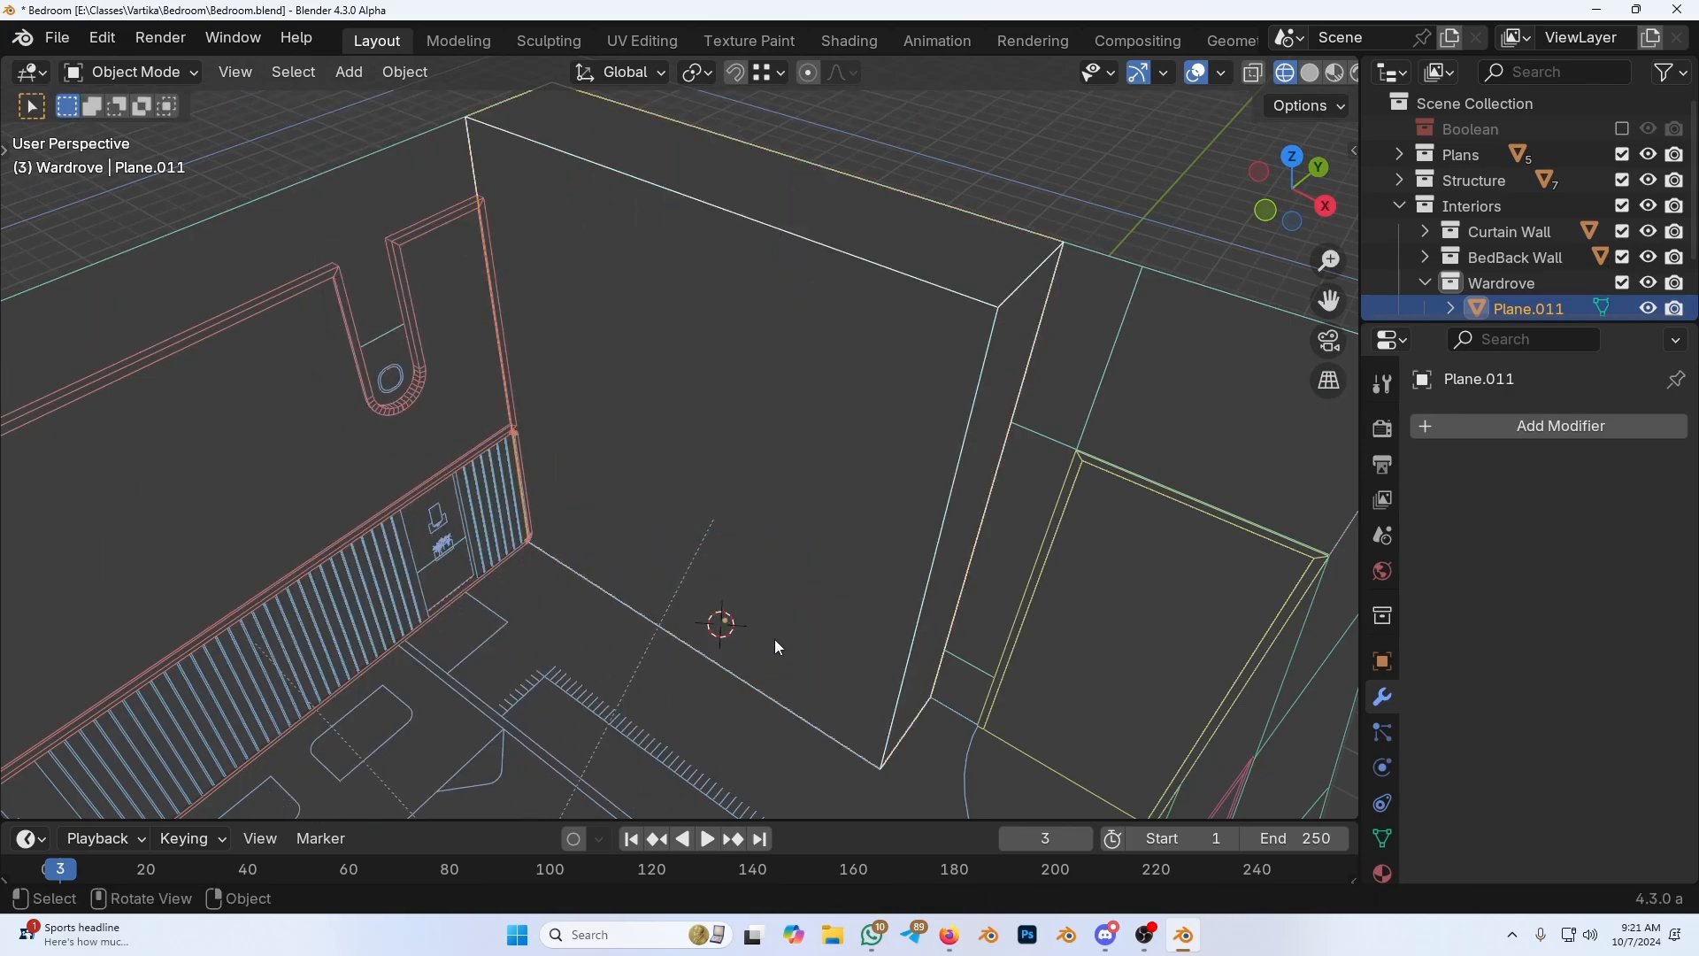
{"action": "mouse_move", "coordinate": [773, 639]}
{"action": "middle_mouse_down"}
{"action": "mouse_move", "coordinate": [935, 608]}
{"action": "mouse_move", "coordinate": [801, 649]}
{"action": "middle_mouse_up"}
{"action": "key", "text": "g"}
{"action": "right_click", "coordinate": [426, 739]}
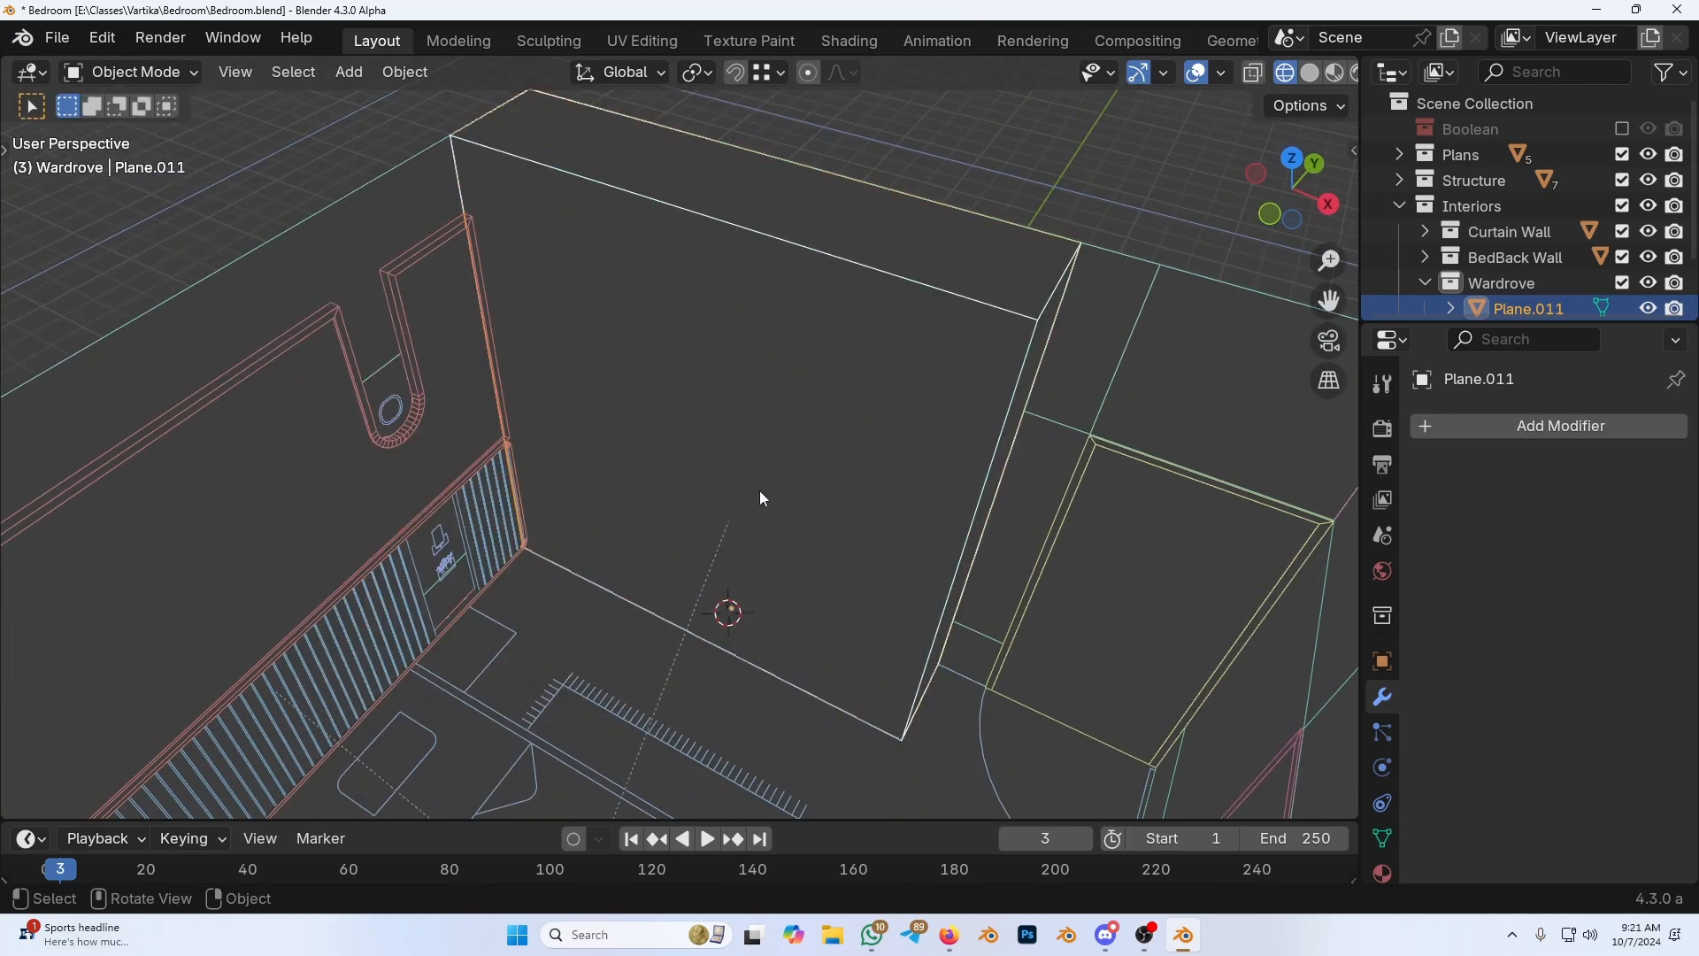
Step: Separate the wardrobe block's front face into its own object and return to Object Mode
{"action": "middle_click_drag", "start_coordinate": [706, 507], "coordinate": [730, 507]}
{"action": "key", "text": "Tab"}
{"action": "key", "text": "alt+z"}
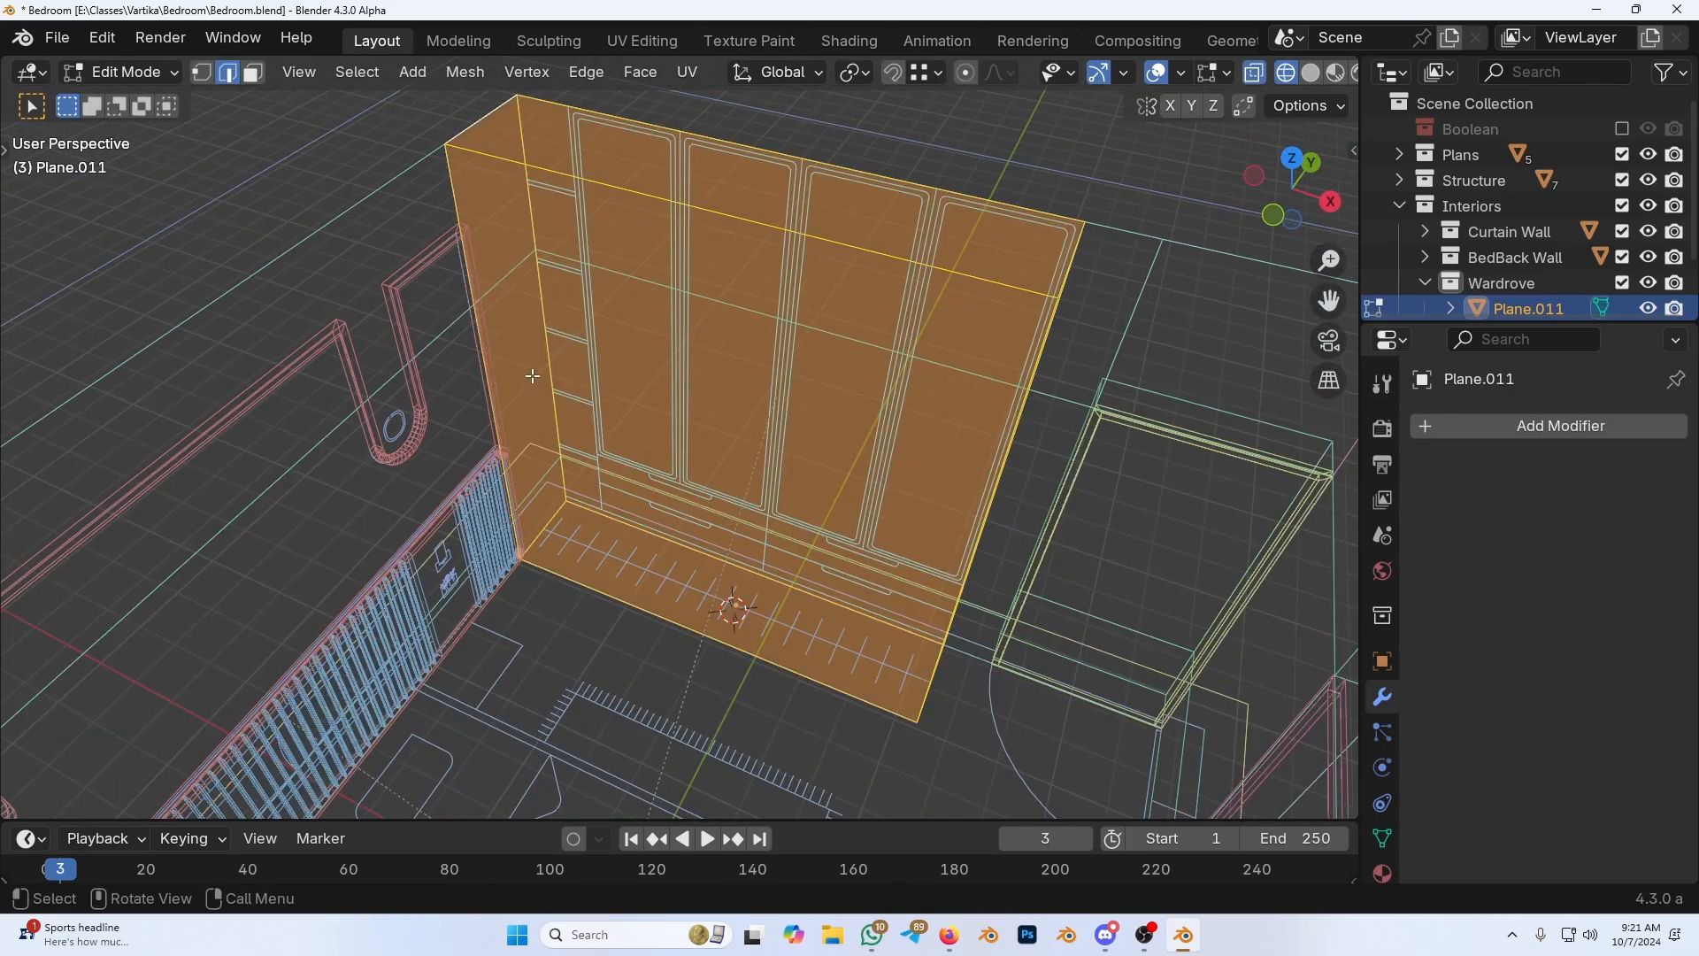
{"action": "left_click", "coordinate": [534, 413]}
{"action": "key", "text": "alt+z"}
{"action": "middle_click_drag", "start_coordinate": [876, 438], "coordinate": [819, 468]}
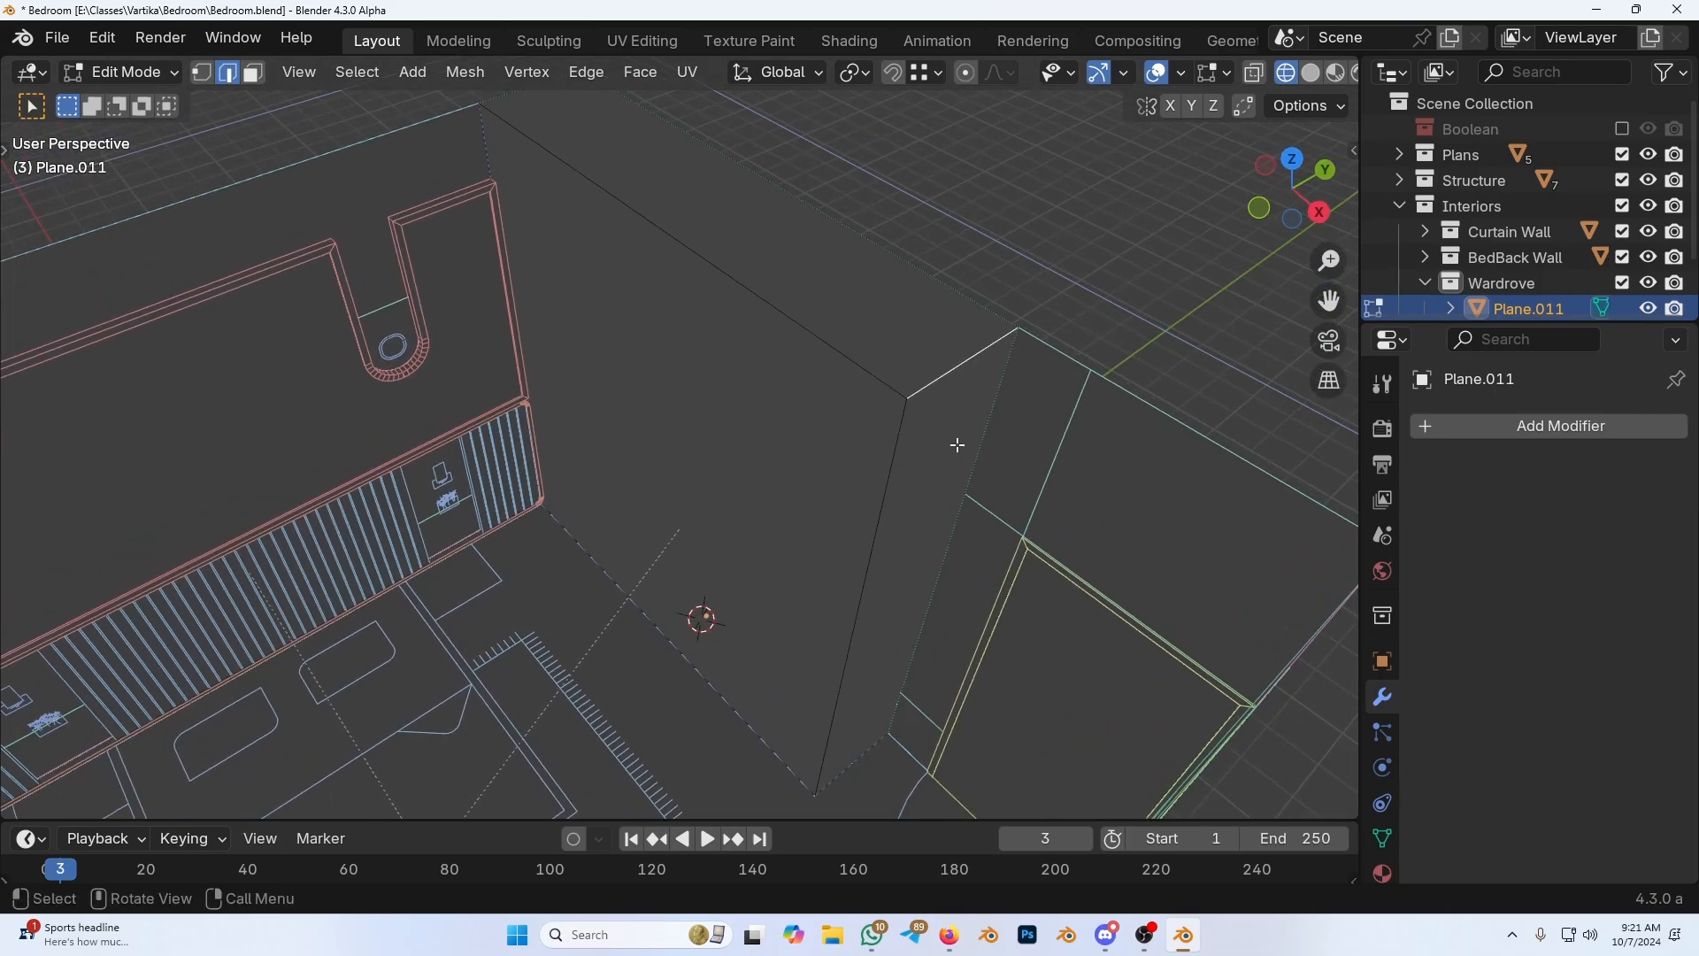
{"action": "middle_click_drag", "start_coordinate": [933, 410], "coordinate": [773, 440]}
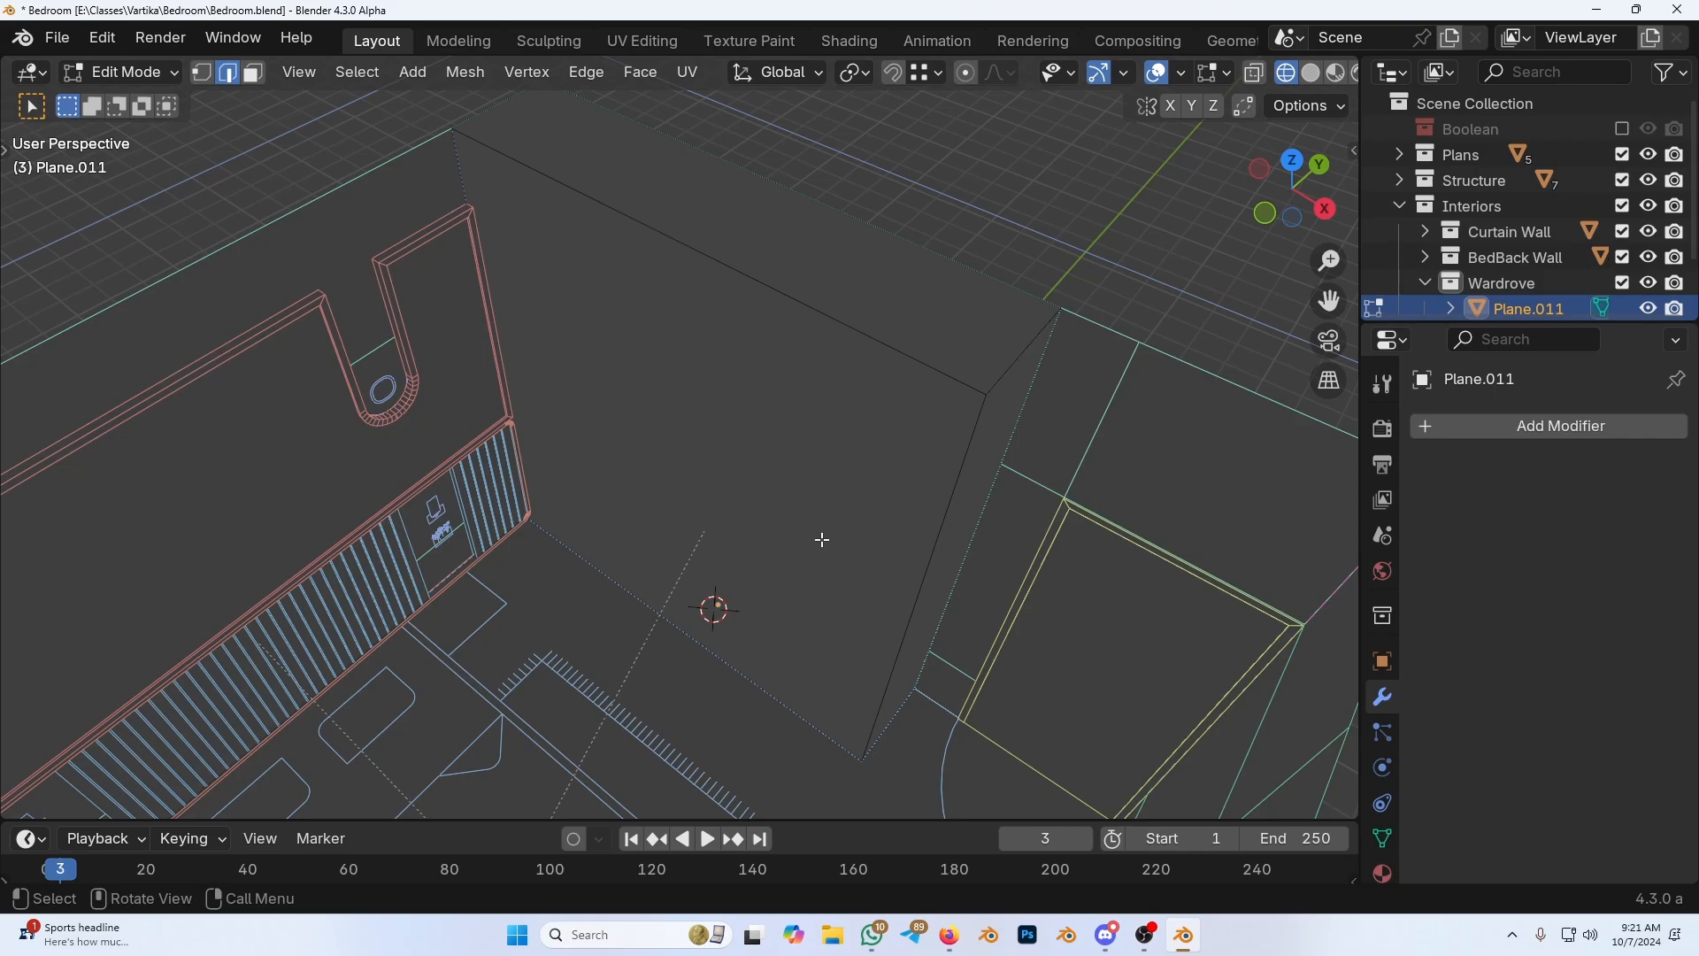
{"action": "key", "text": "3"}
{"action": "left_click", "coordinate": [789, 504]}
{"action": "middle_click_drag", "start_coordinate": [900, 501], "coordinate": [858, 509]}
{"action": "key", "text": "p"}
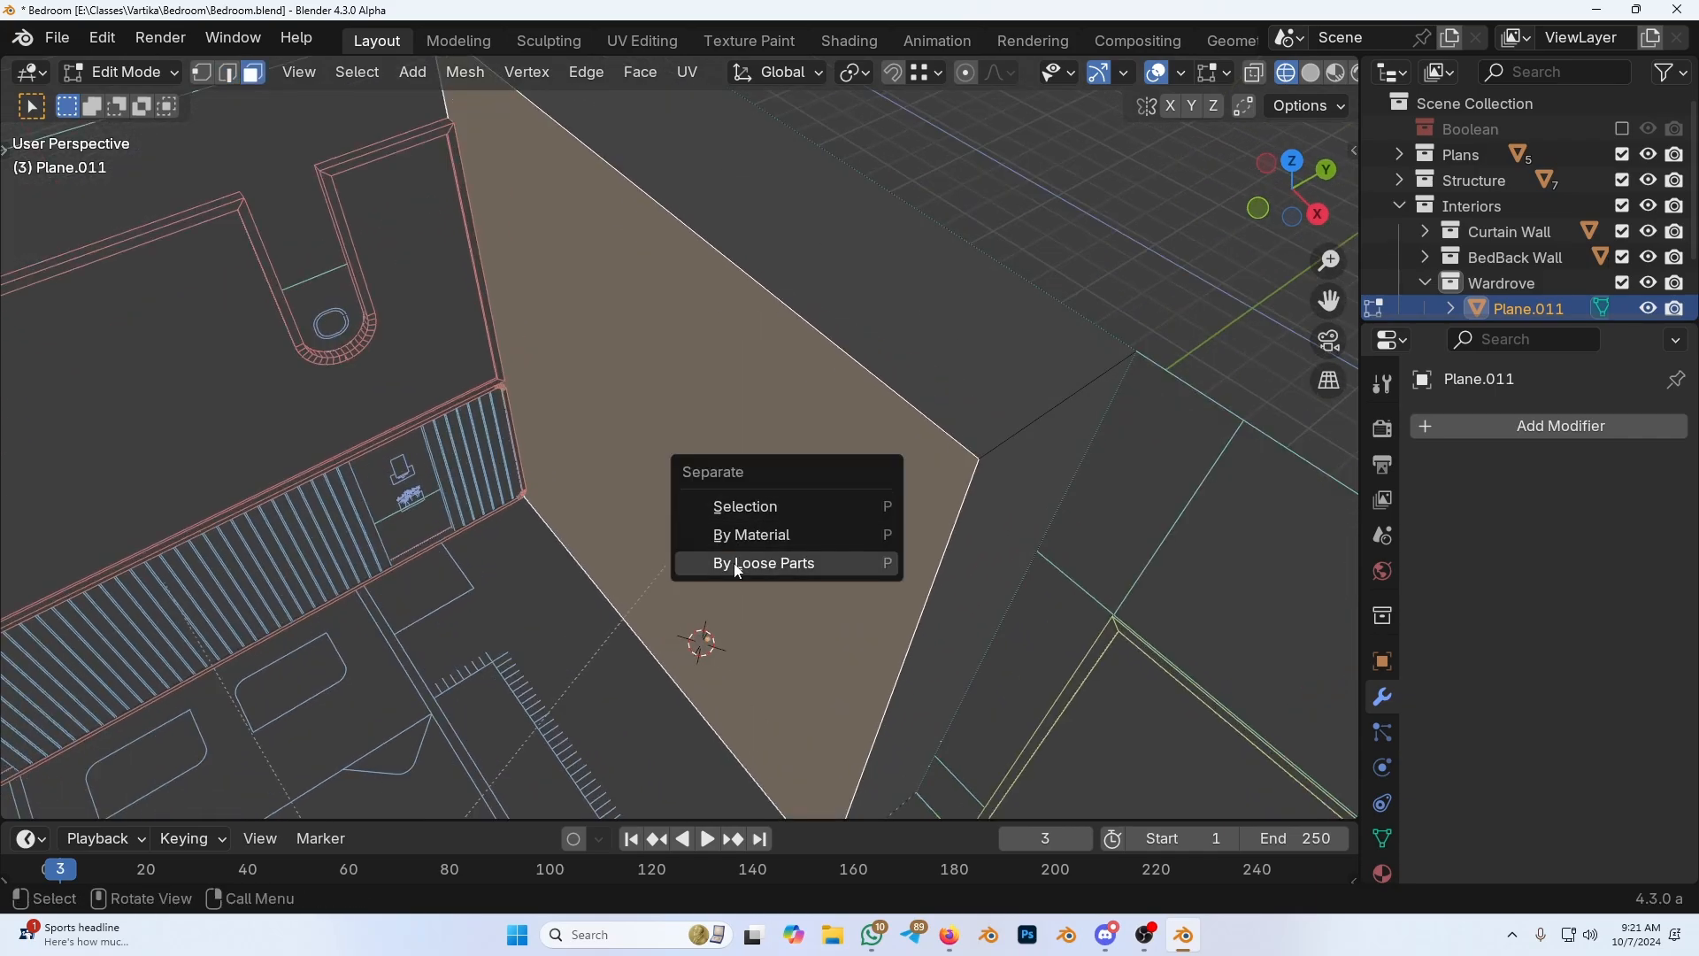
{"action": "left_click", "coordinate": [731, 507]}
{"action": "middle_click_drag", "start_coordinate": [645, 508], "coordinate": [777, 478]}
{"action": "key", "text": "Tab"}
Step: Try moving the separated front panel freely and switch the viewport to solid shading
{"action": "left_click", "coordinate": [841, 440]}
{"action": "key", "text": "g"}
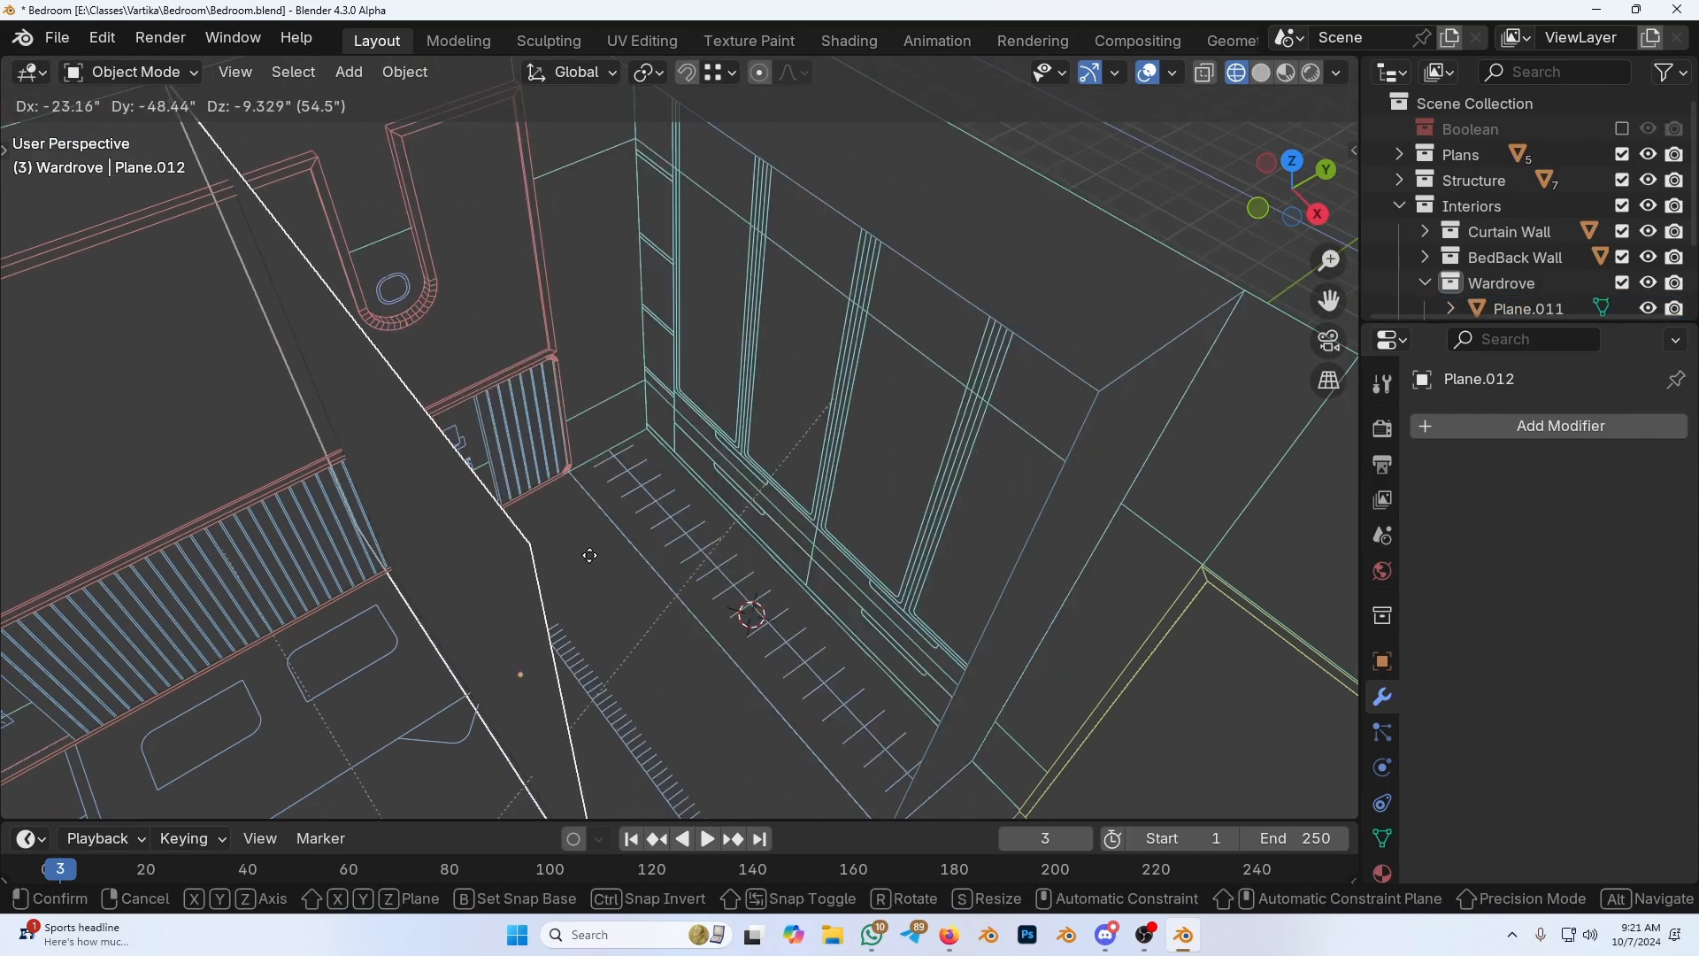
{"action": "right_click", "coordinate": [655, 544]}
{"action": "scroll", "coordinate": [740, 533], "scroll_direction": "down", "scroll_amount": 3}
{"action": "key", "text": "z"}
{"action": "key", "text": "z"}
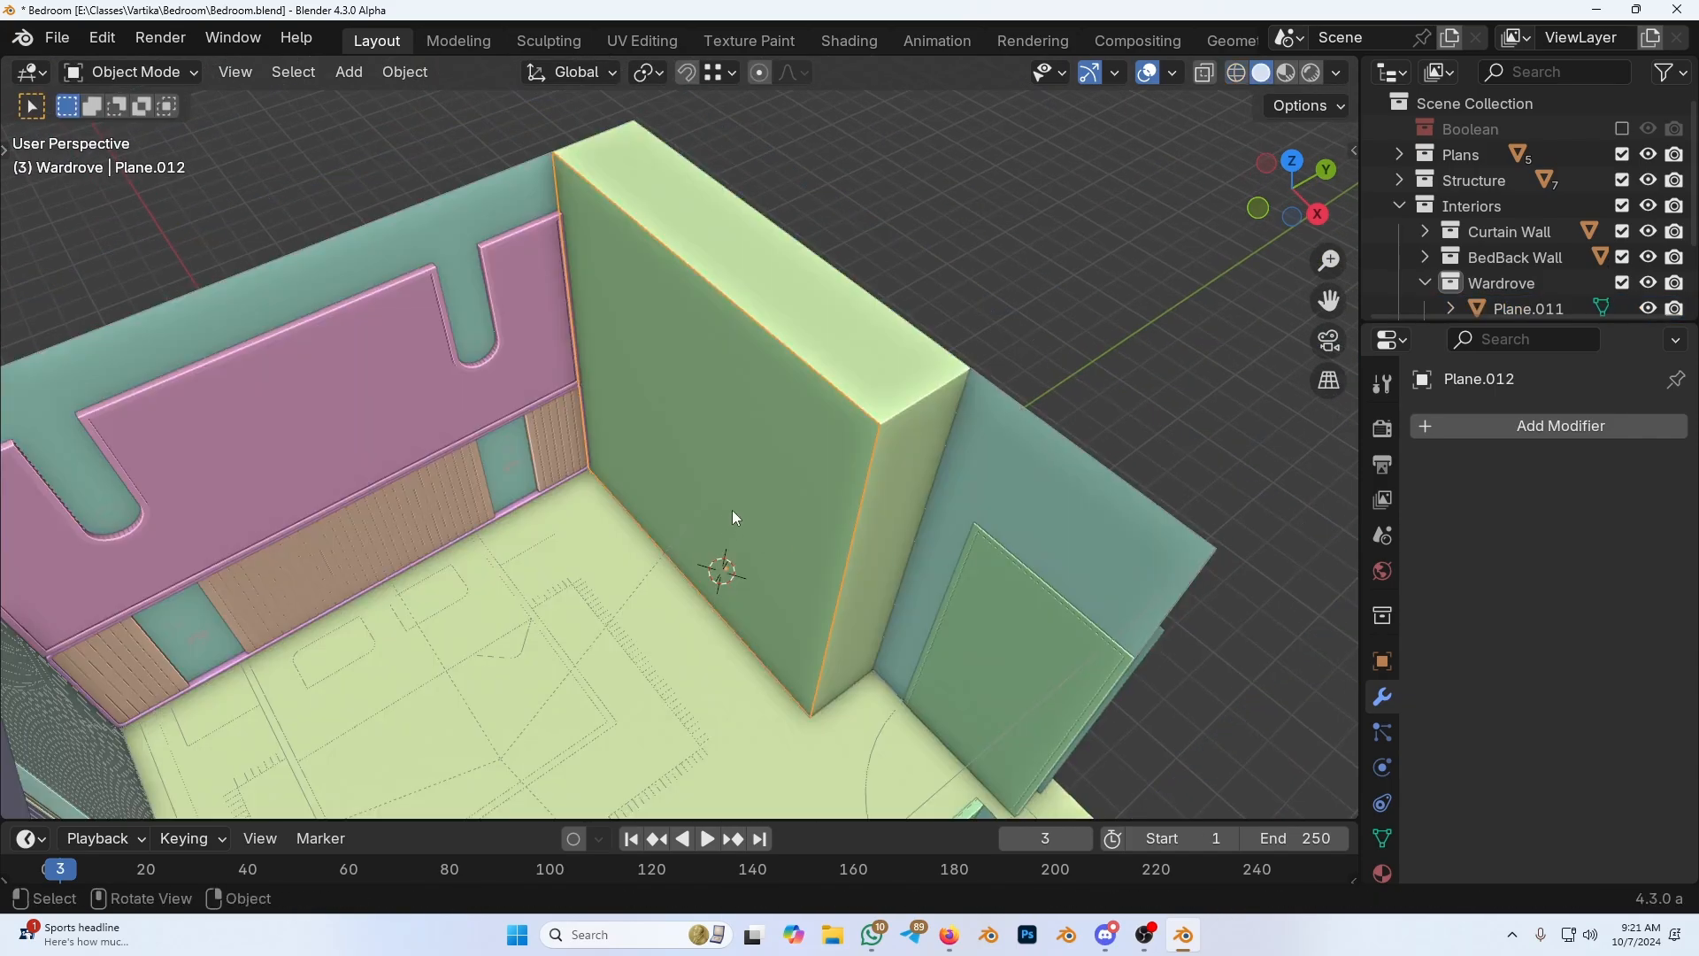
Step: Try moving the front panel and the remaining wardrobe carcass one at a time, cancelling each move
{"action": "key", "text": "g"}
{"action": "right_click", "coordinate": [617, 407]}
{"action": "left_click", "coordinate": [843, 521]}
{"action": "key", "text": "g"}
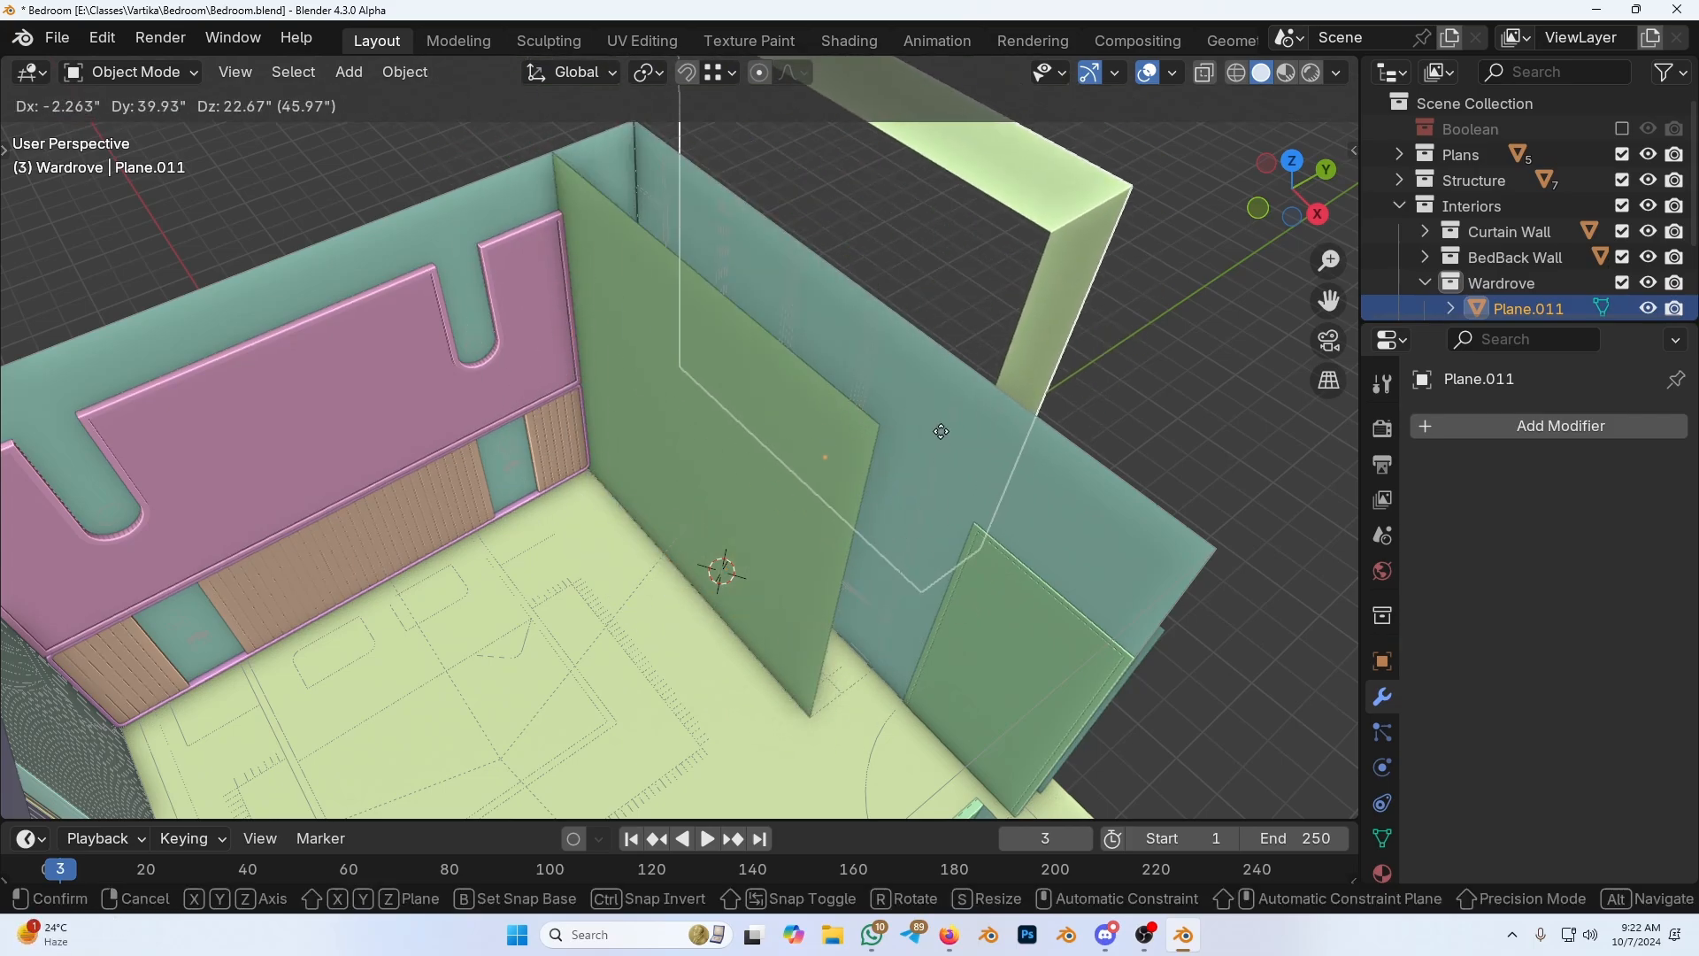
{"action": "right_click", "coordinate": [940, 432]}
Step: Hide the wardrobe's front panel and select the open carcass behind it
{"action": "scroll", "coordinate": [921, 465], "scroll_direction": "up", "scroll_amount": 2}
{"action": "middle_click_drag", "start_coordinate": [920, 465], "coordinate": [899, 513], "text": "shift"}
{"action": "left_click", "coordinate": [874, 483]}
{"action": "scroll", "coordinate": [875, 485], "scroll_direction": "down", "scroll_amount": 2}
{"action": "key", "text": "h"}
{"action": "scroll", "coordinate": [888, 505], "scroll_direction": "up", "scroll_amount": 2}
{"action": "left_click", "coordinate": [883, 488]}
{"action": "scroll", "coordinate": [859, 398], "scroll_direction": "up", "scroll_amount": 2}
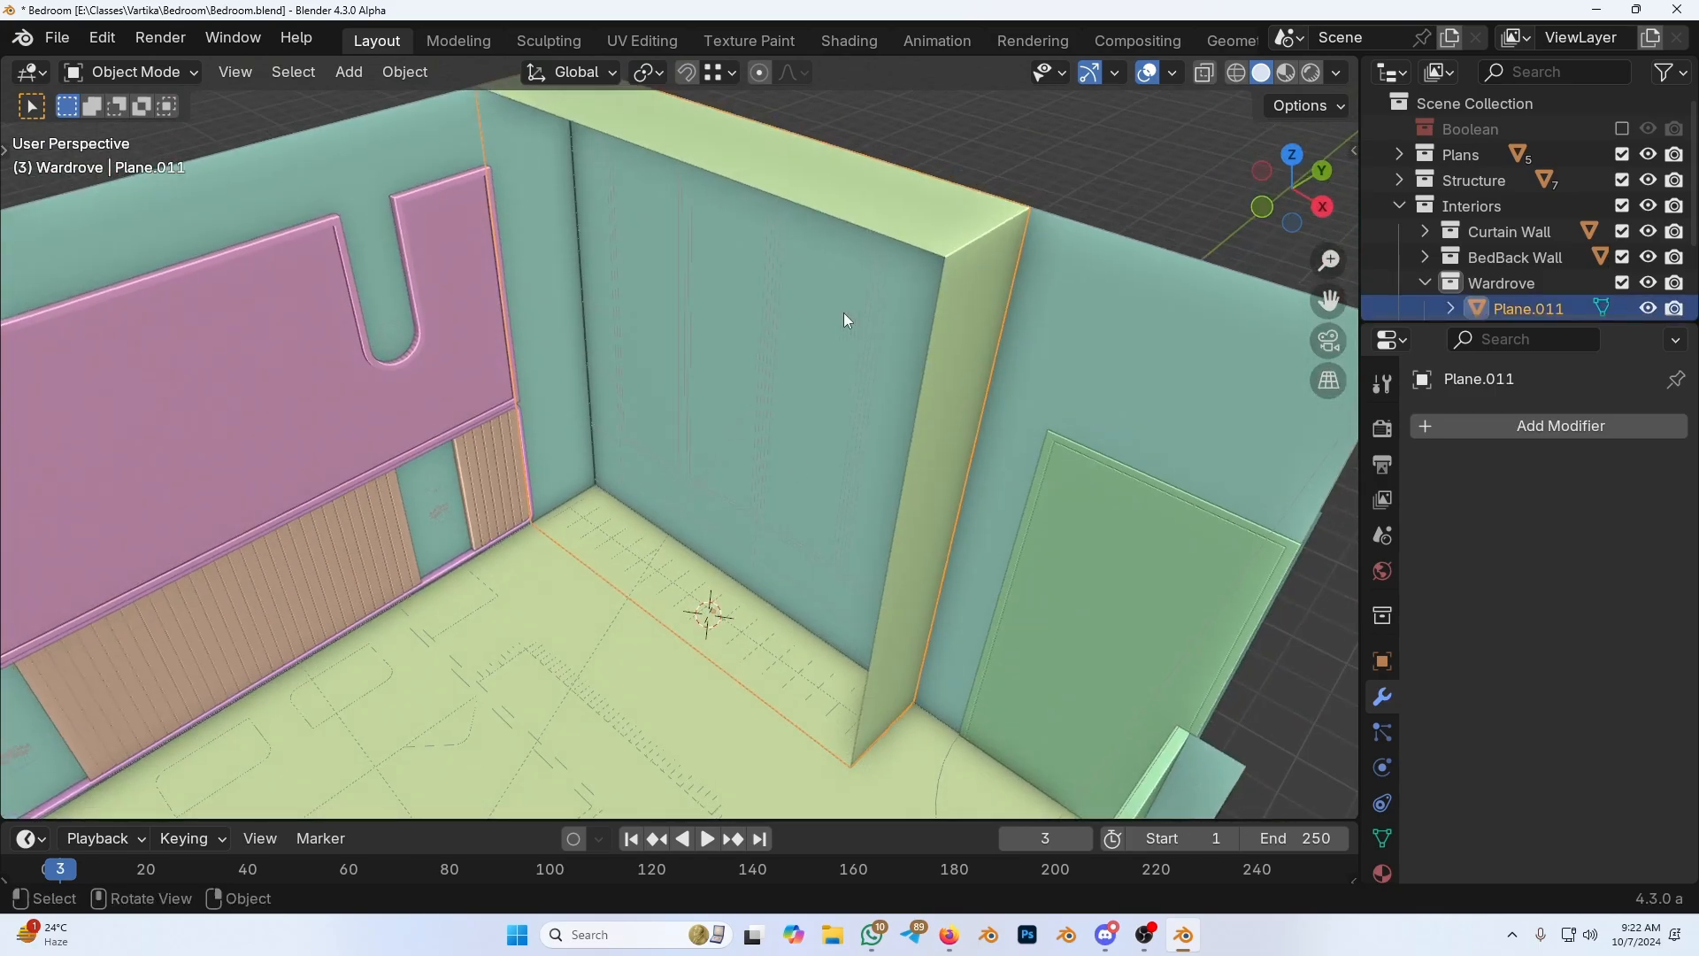
{"action": "scroll", "coordinate": [825, 440], "scroll_direction": "up", "scroll_amount": 2}
Step: Select the wardrobe elevation linework on the back wall and move it forward along the Y axis
{"action": "middle_click_drag", "start_coordinate": [823, 447], "coordinate": [724, 607]}
{"action": "left_click", "coordinate": [762, 548]}
{"action": "scroll", "coordinate": [770, 540], "scroll_direction": "down", "scroll_amount": 3}
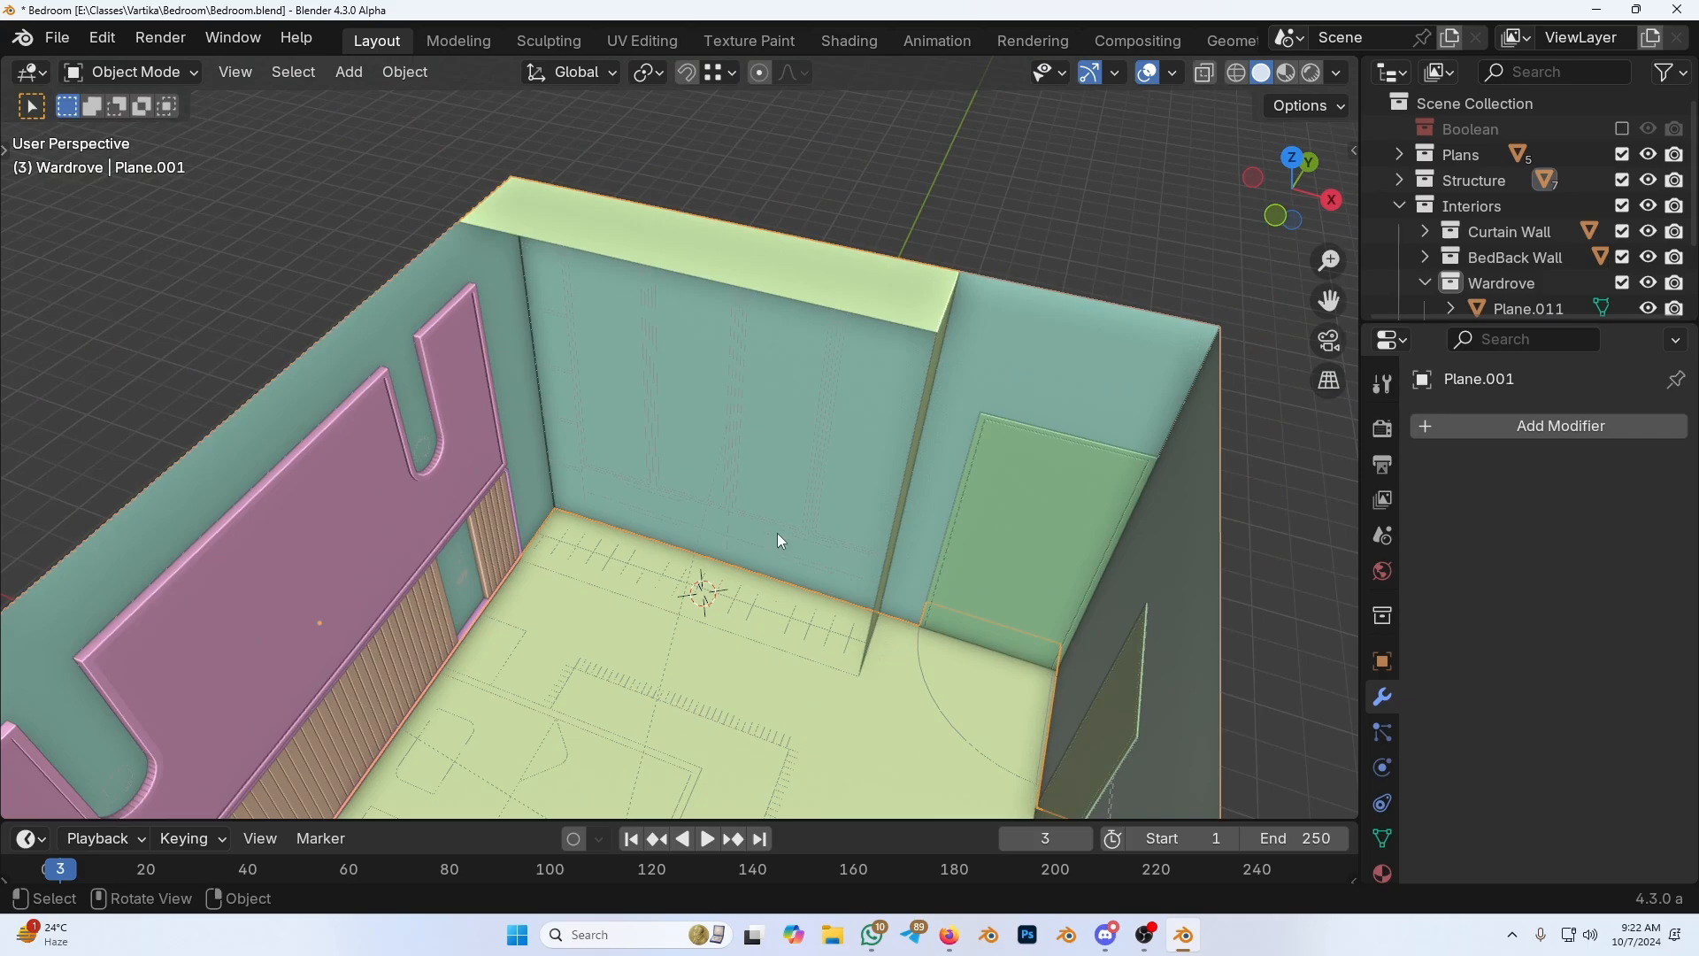
{"action": "left_click", "coordinate": [731, 503], "text": "ctrl"}
{"action": "middle_click_drag", "start_coordinate": [733, 503], "coordinate": [868, 547]}
{"action": "key", "text": "g"}
{"action": "key", "text": "y"}
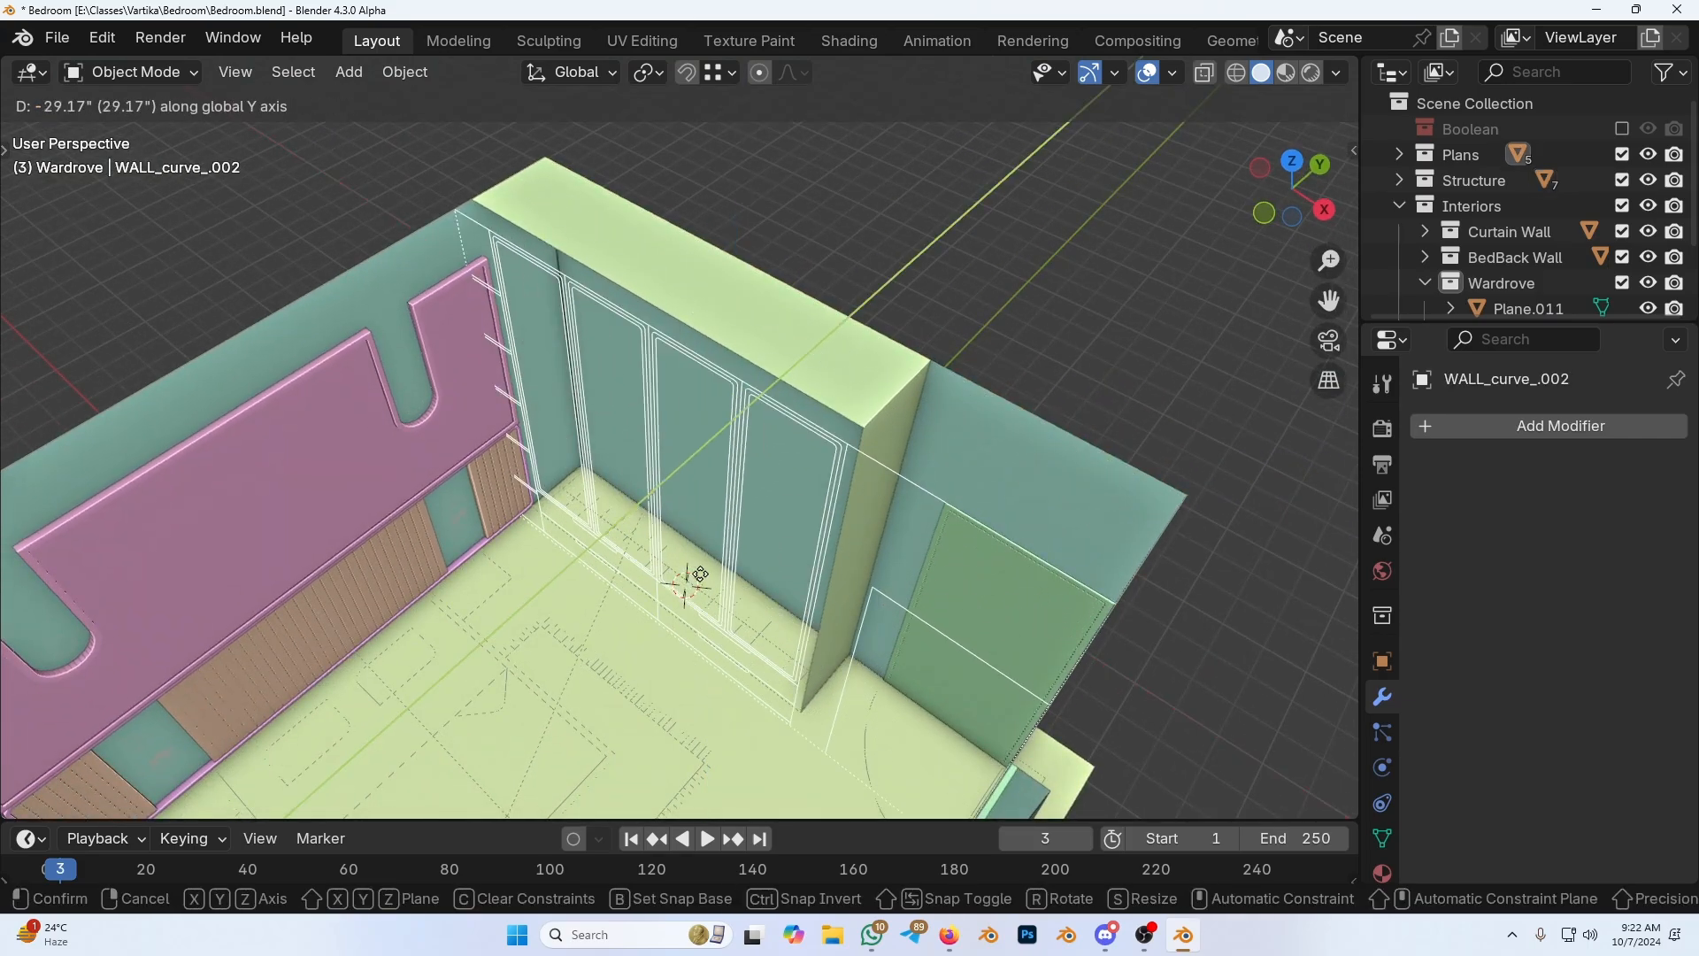
{"action": "left_click", "coordinate": [641, 540]}
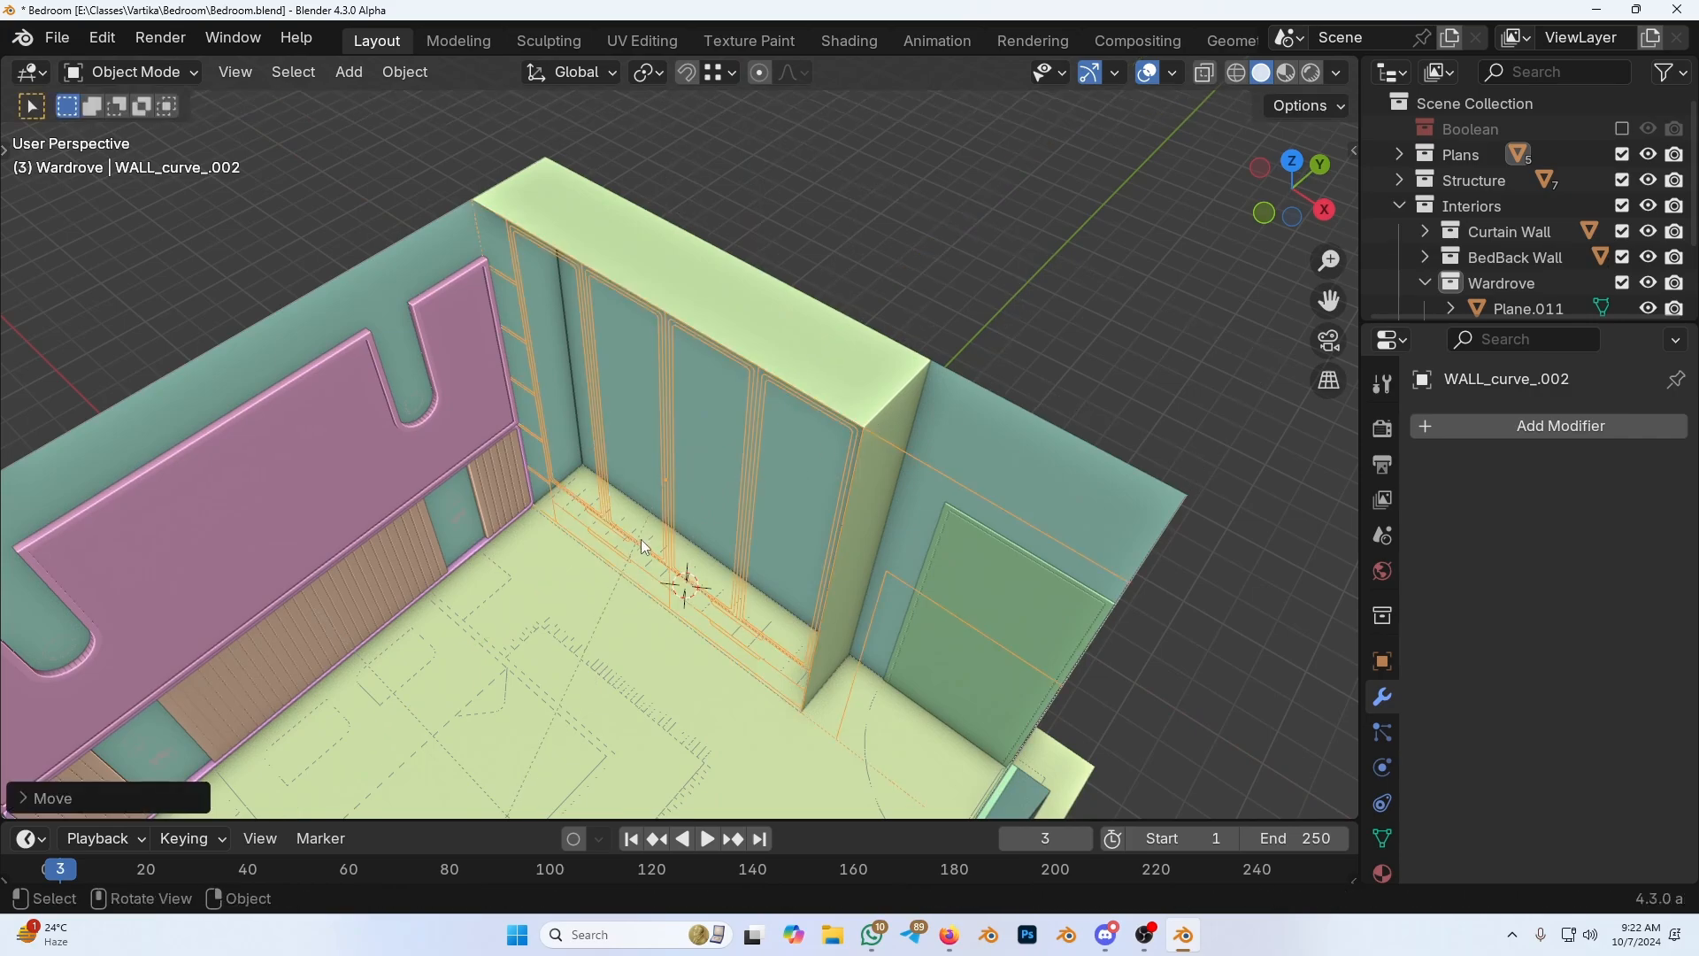
{"action": "middle_click_drag", "start_coordinate": [641, 539], "coordinate": [794, 537]}
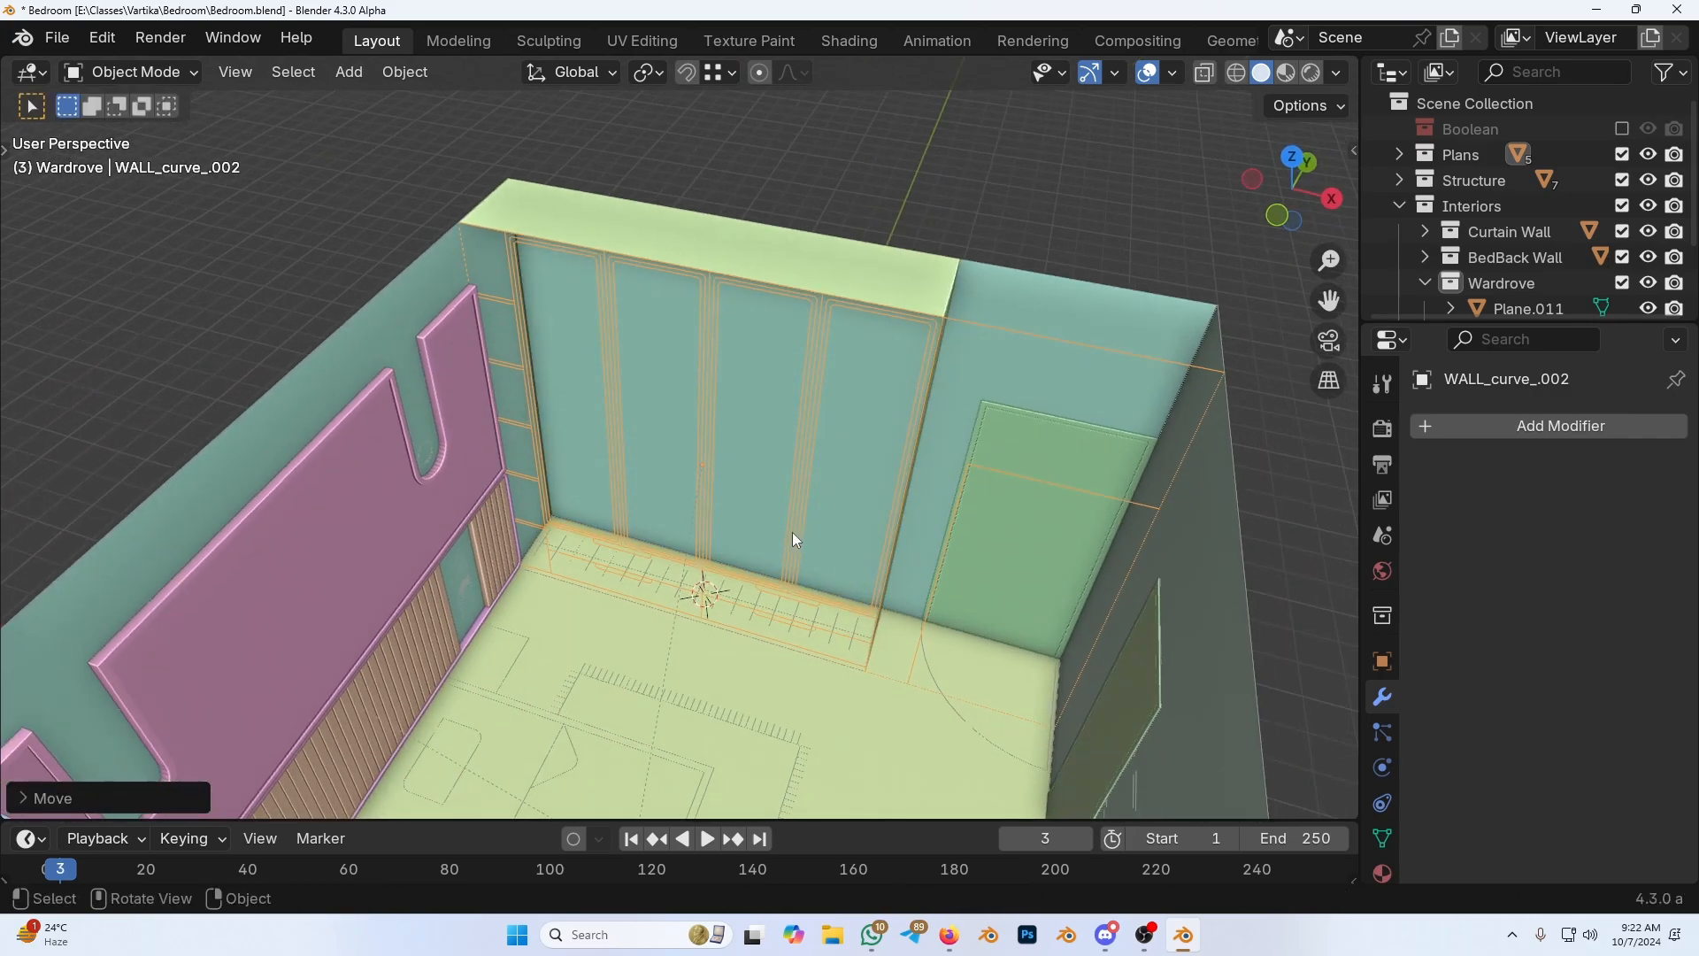
Step: Readjust the elevation linework along the Y axis so it sits within the wardrobe's depth
{"action": "key", "text": "g"}
{"action": "key", "text": "y"}
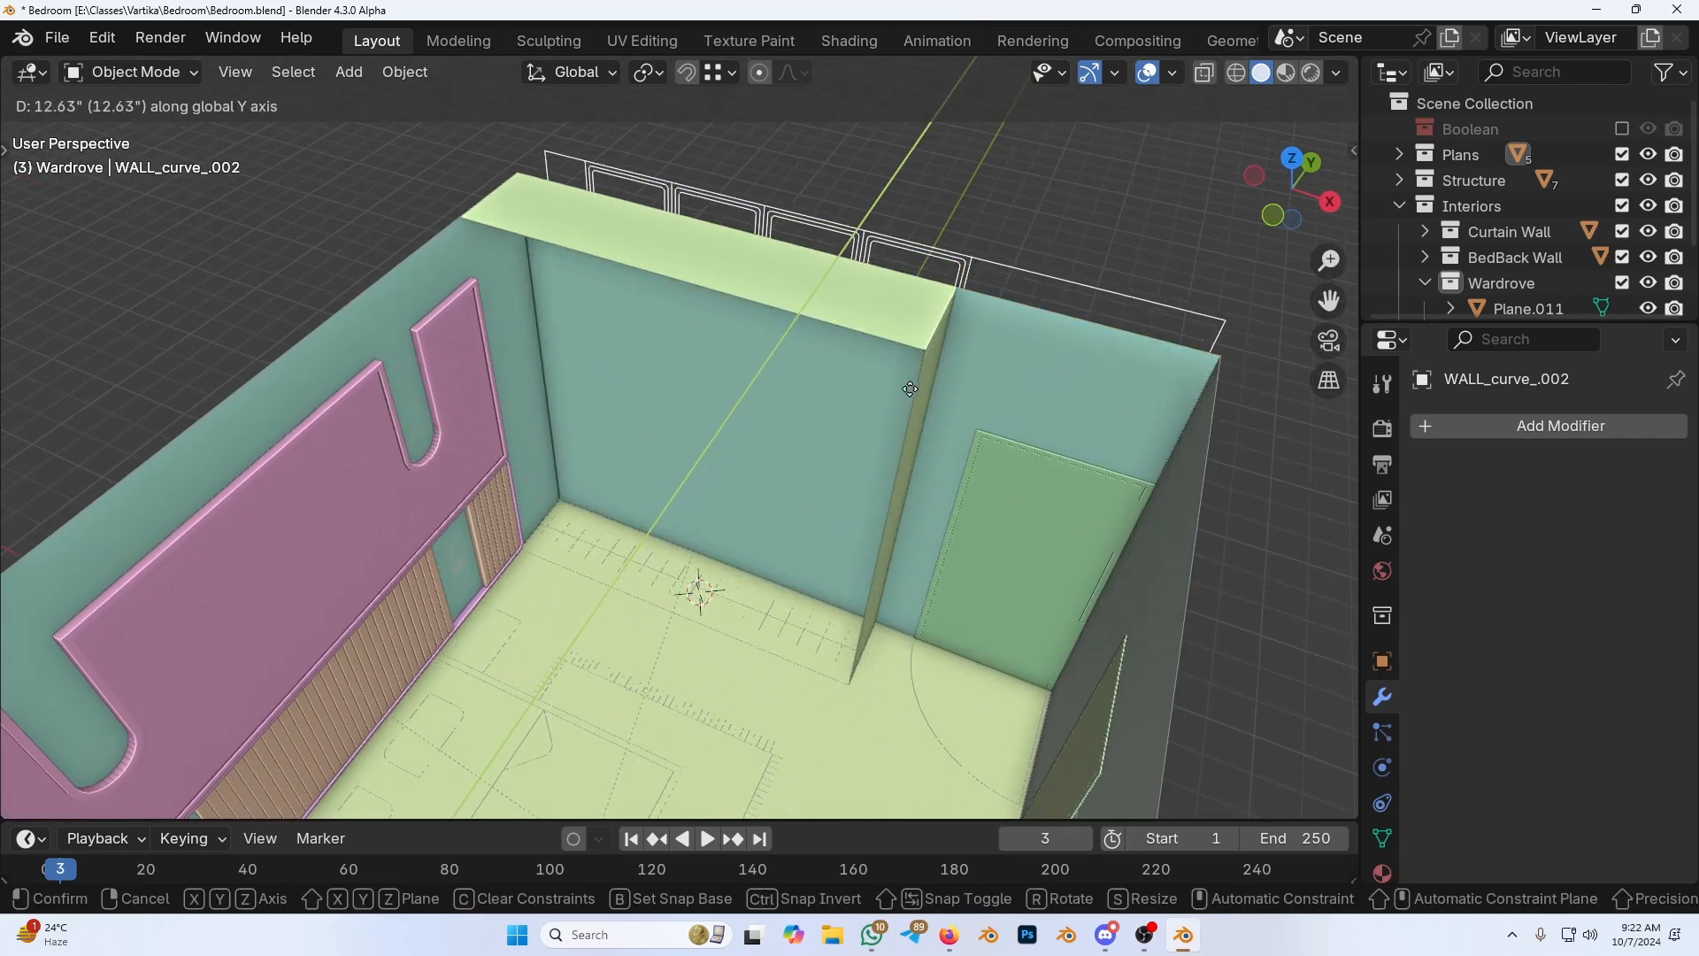
{"action": "left_click", "coordinate": [827, 468]}
{"action": "middle_click_drag", "start_coordinate": [827, 467], "coordinate": [706, 501]}
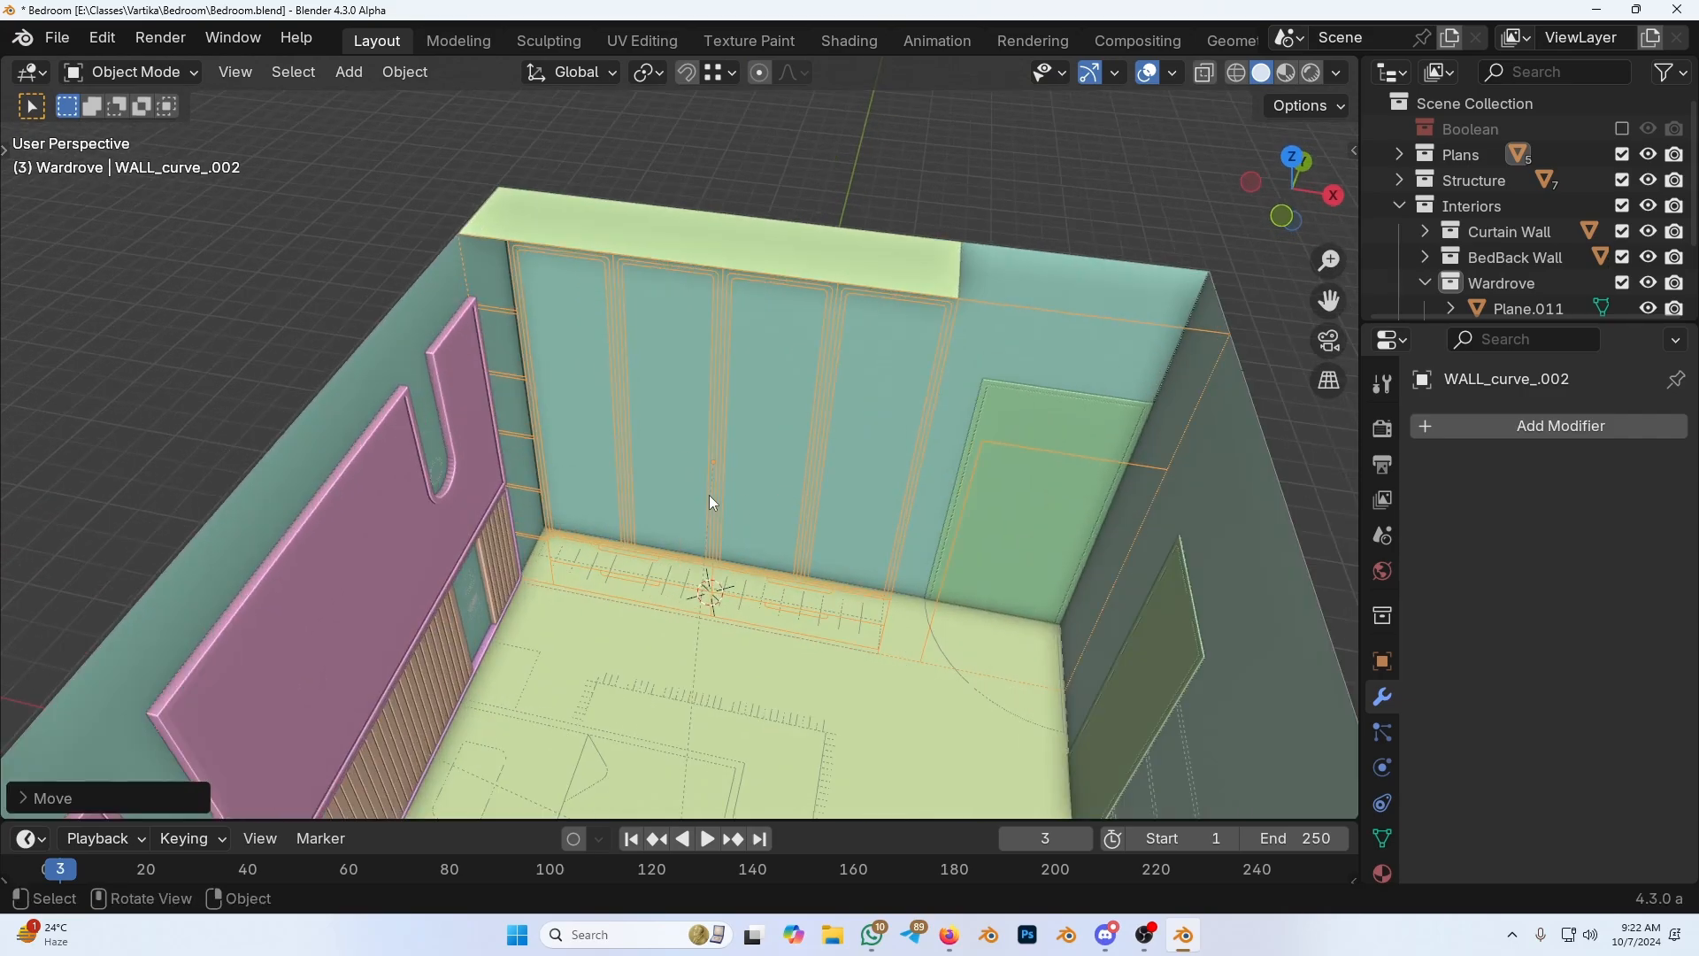
Step: Add a Solidify modifier to the open wardrobe carcass
{"action": "scroll", "coordinate": [704, 487], "scroll_direction": "up", "scroll_amount": 2}
{"action": "left_click", "coordinate": [746, 322]}
{"action": "middle_click_drag", "start_coordinate": [746, 323], "coordinate": [924, 403]}
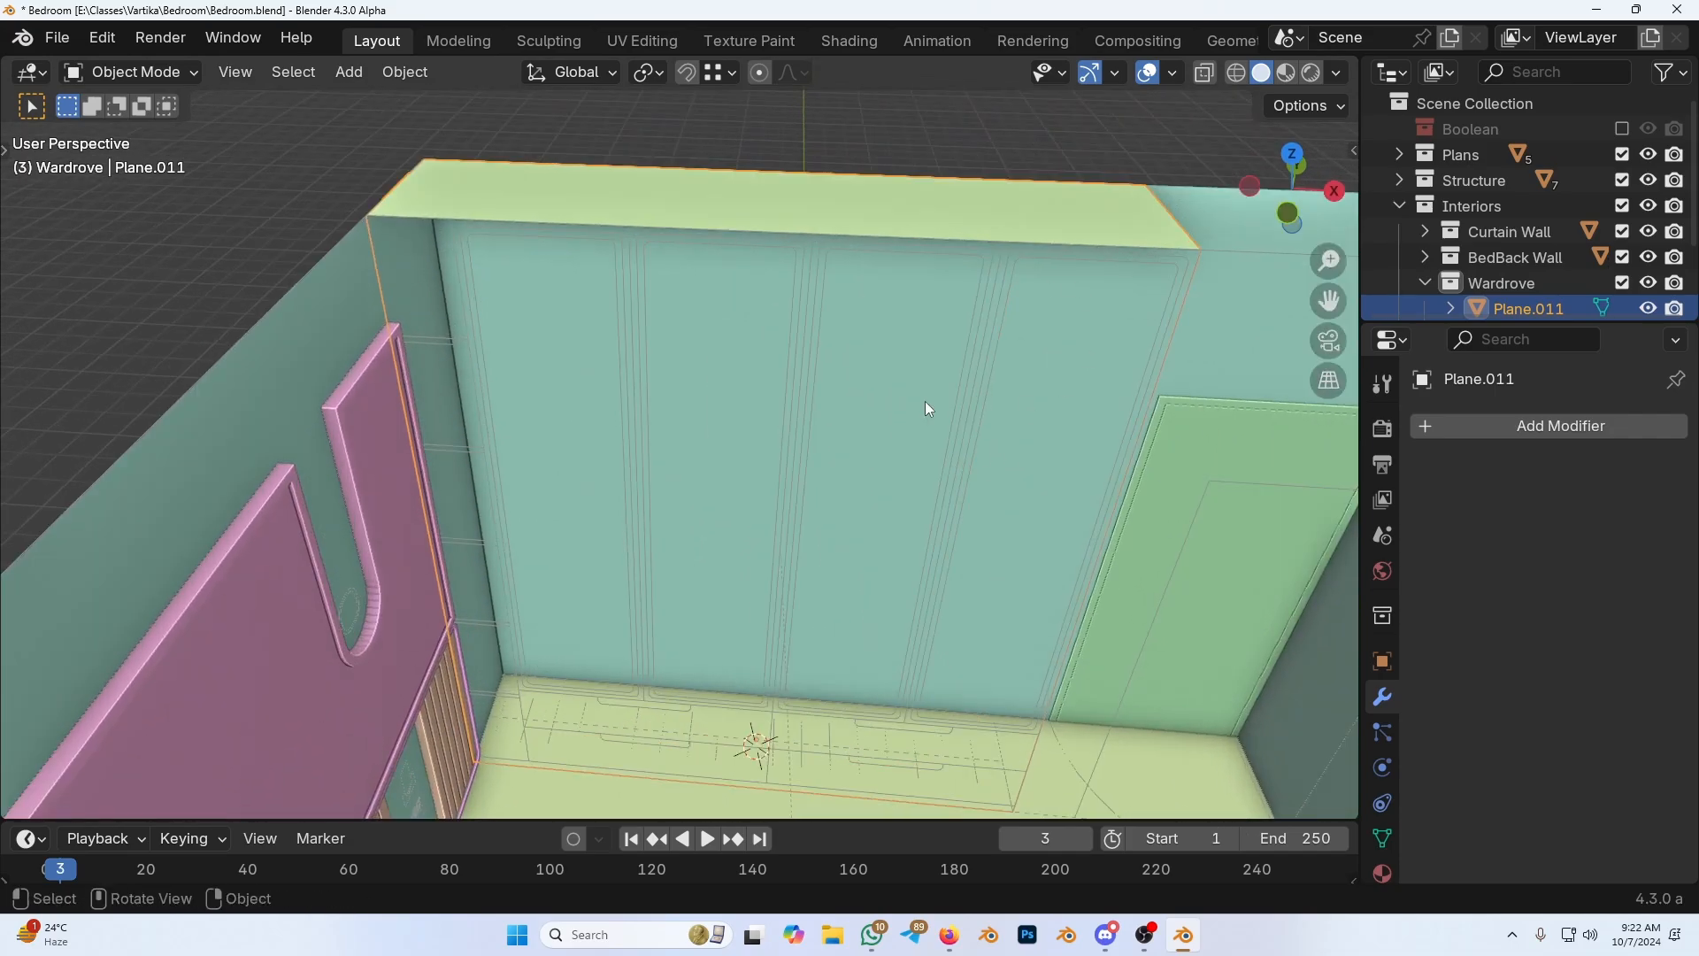
{"action": "left_click", "coordinate": [1466, 426]}
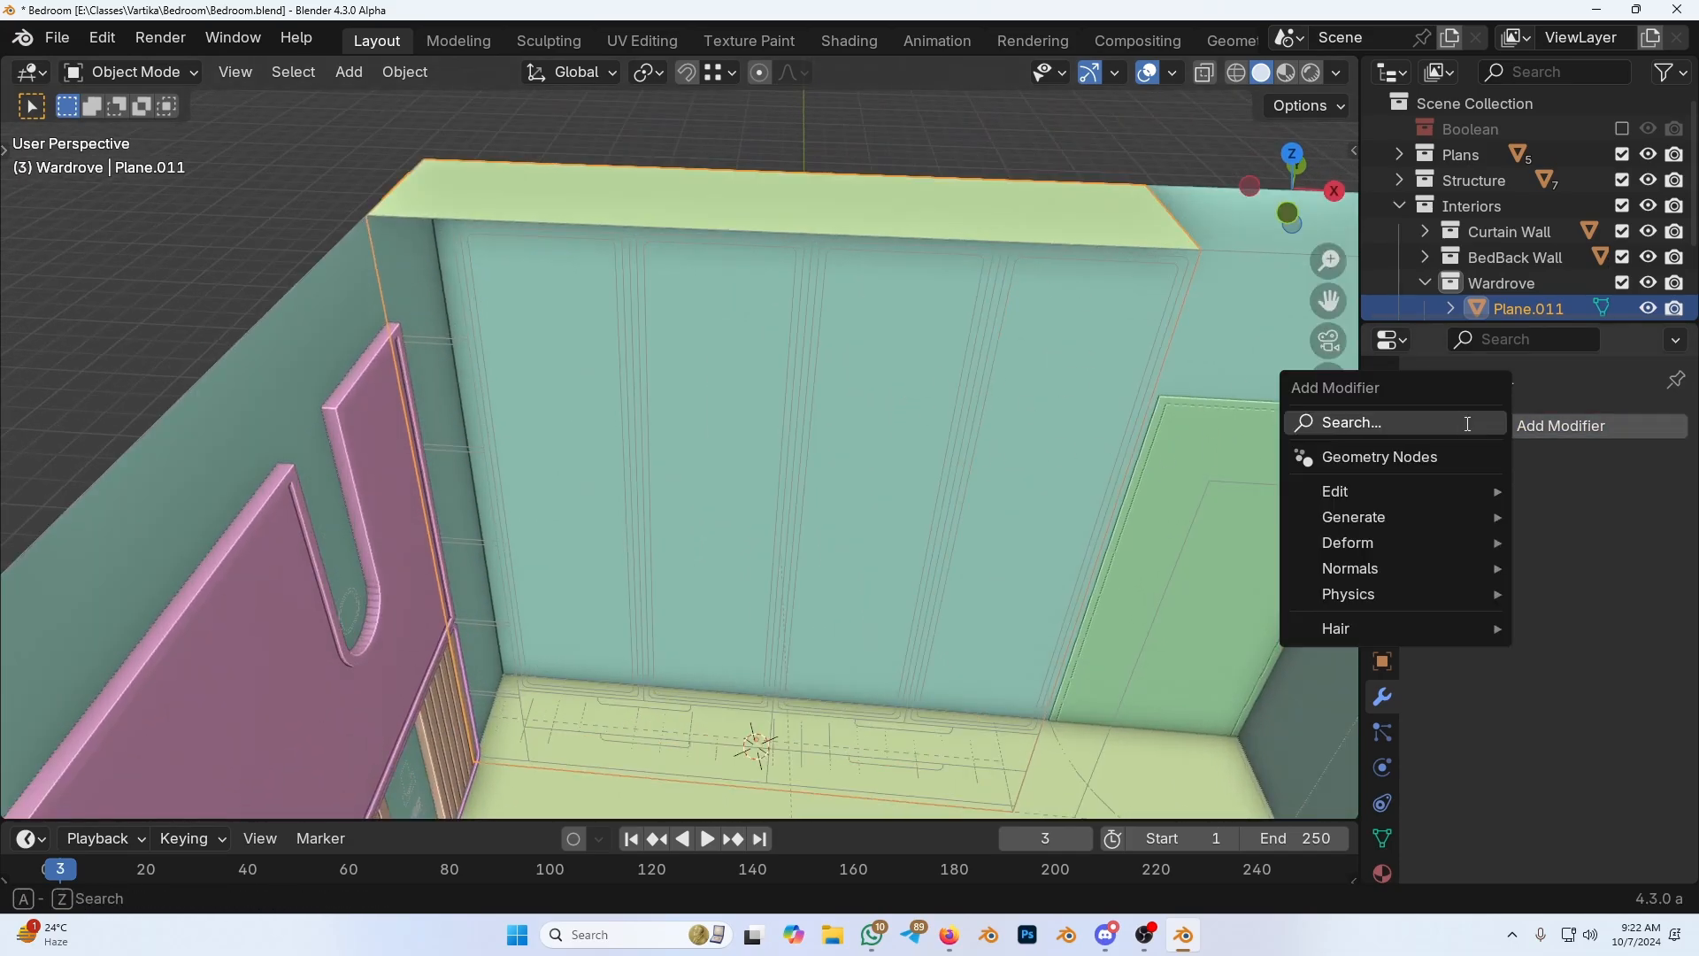
{"action": "type", "text": "solidi"}
{"action": "key", "text": "Return"}
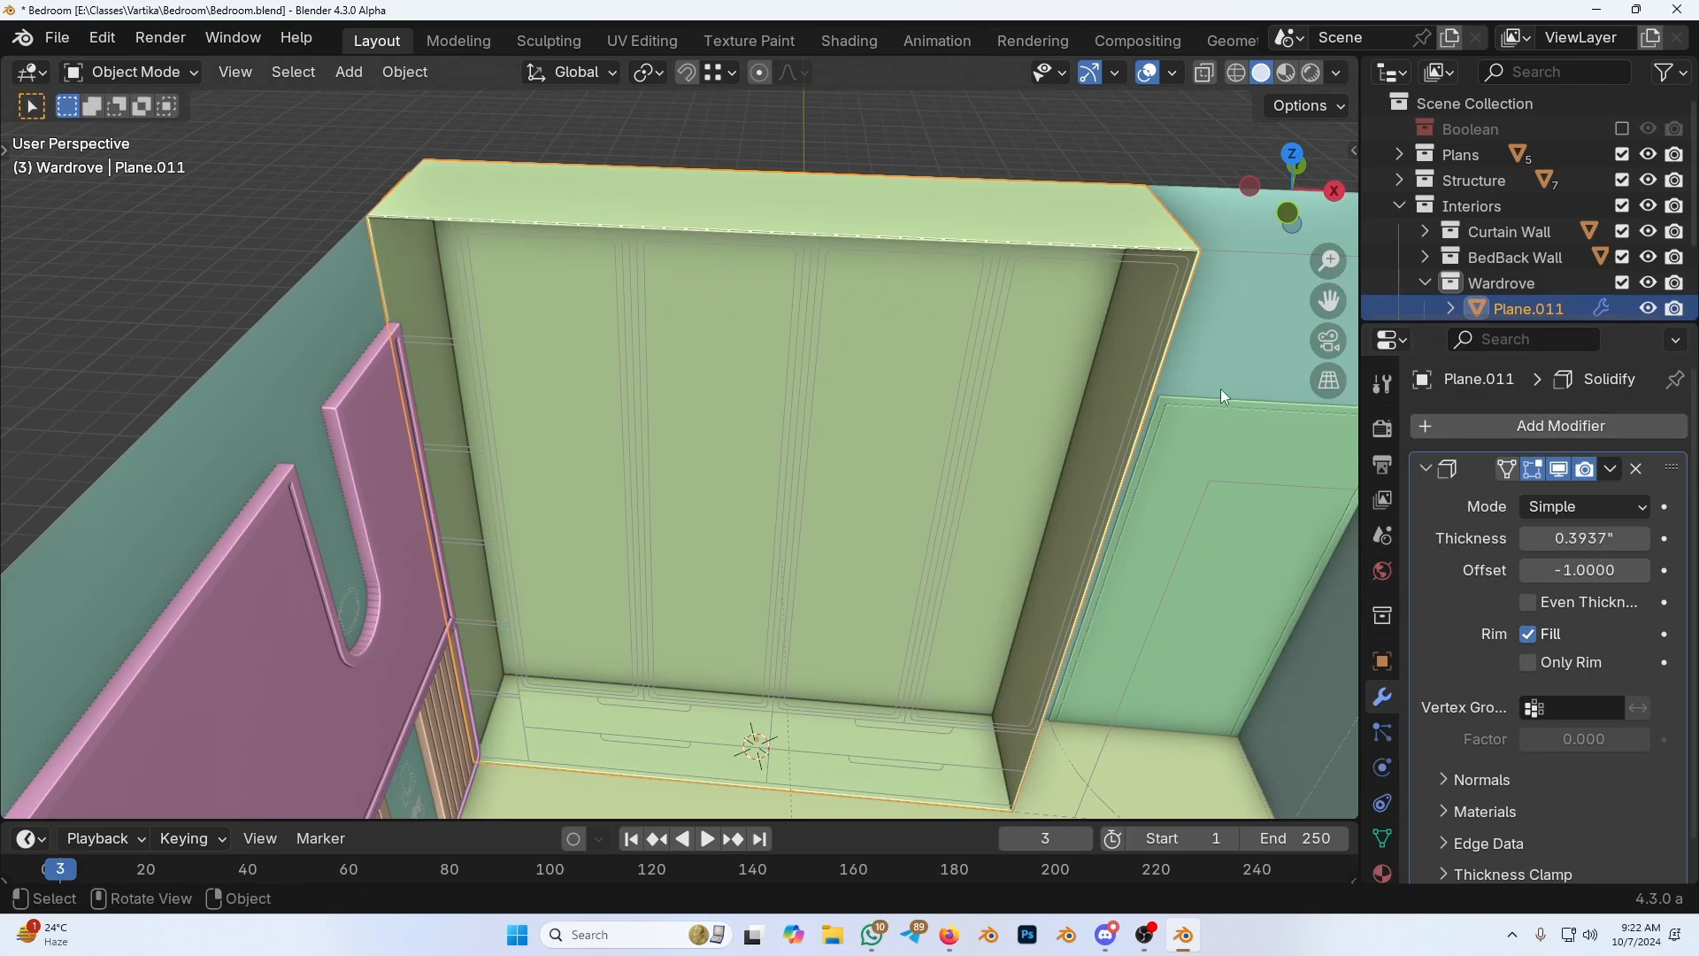
Step: Set the carcass's Solidify thickness to 1 inch and enable Even Thickness
{"action": "left_click", "coordinate": [1556, 538]}
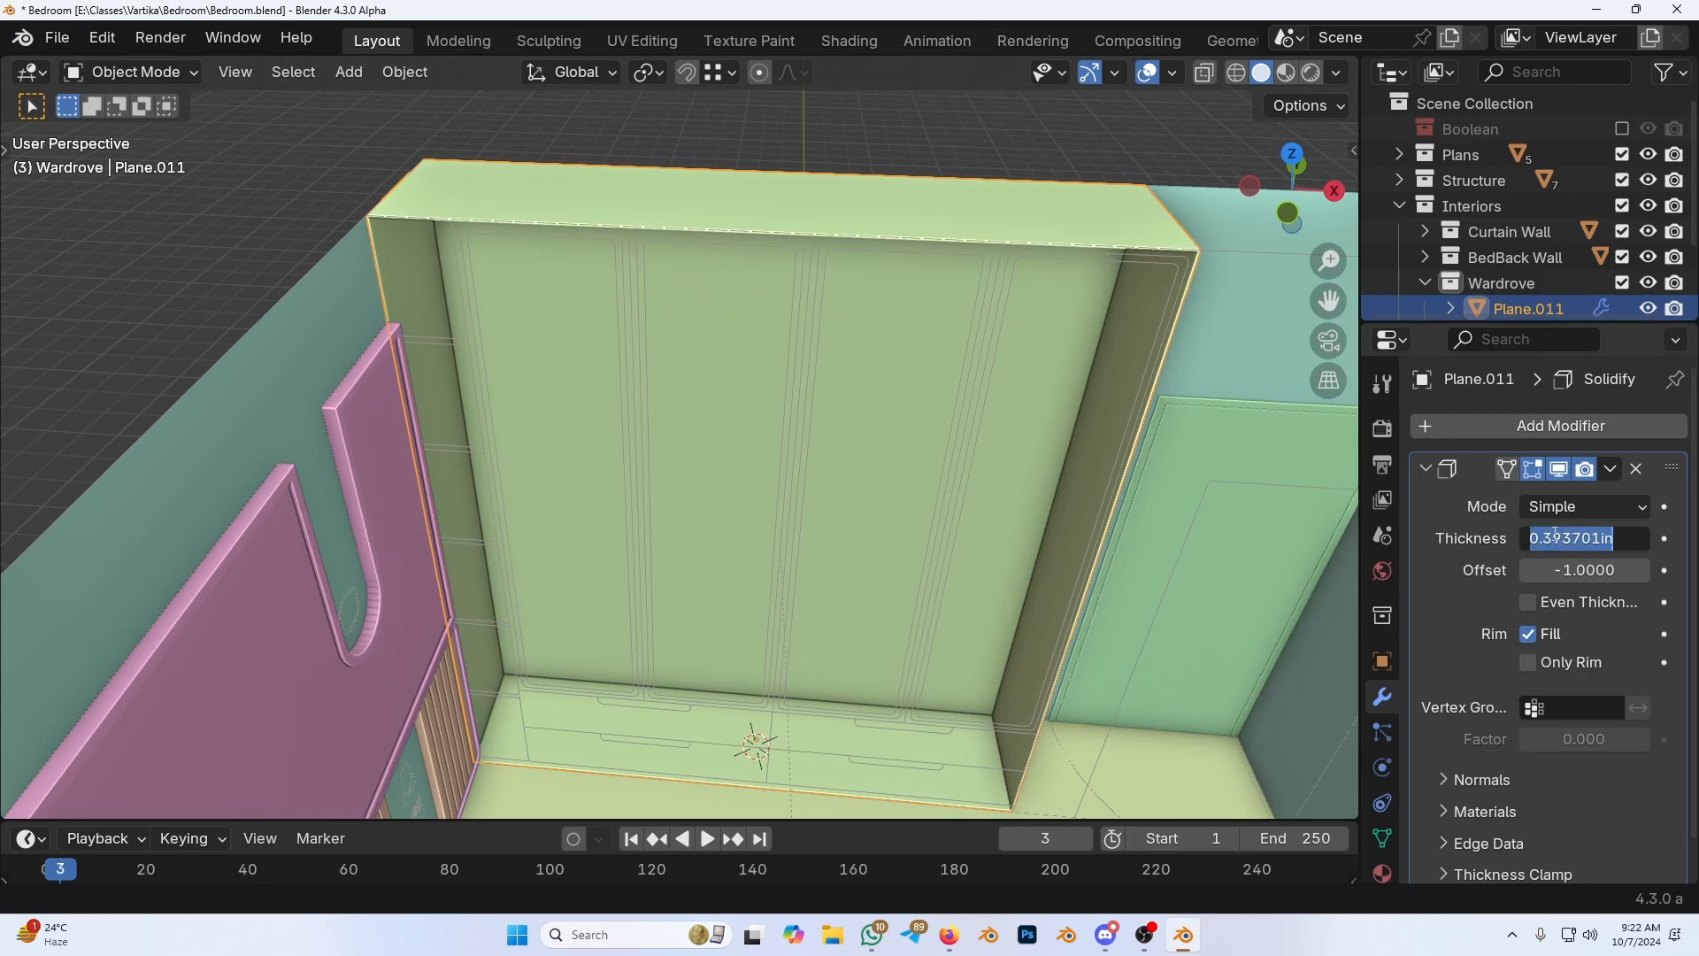
{"action": "type", "text": "1"}
{"action": "key", "text": "Return"}
{"action": "left_click_drag", "start_coordinate": [1557, 580], "coordinate": [1520, 575]}
{"action": "left_click", "coordinate": [1527, 605]}
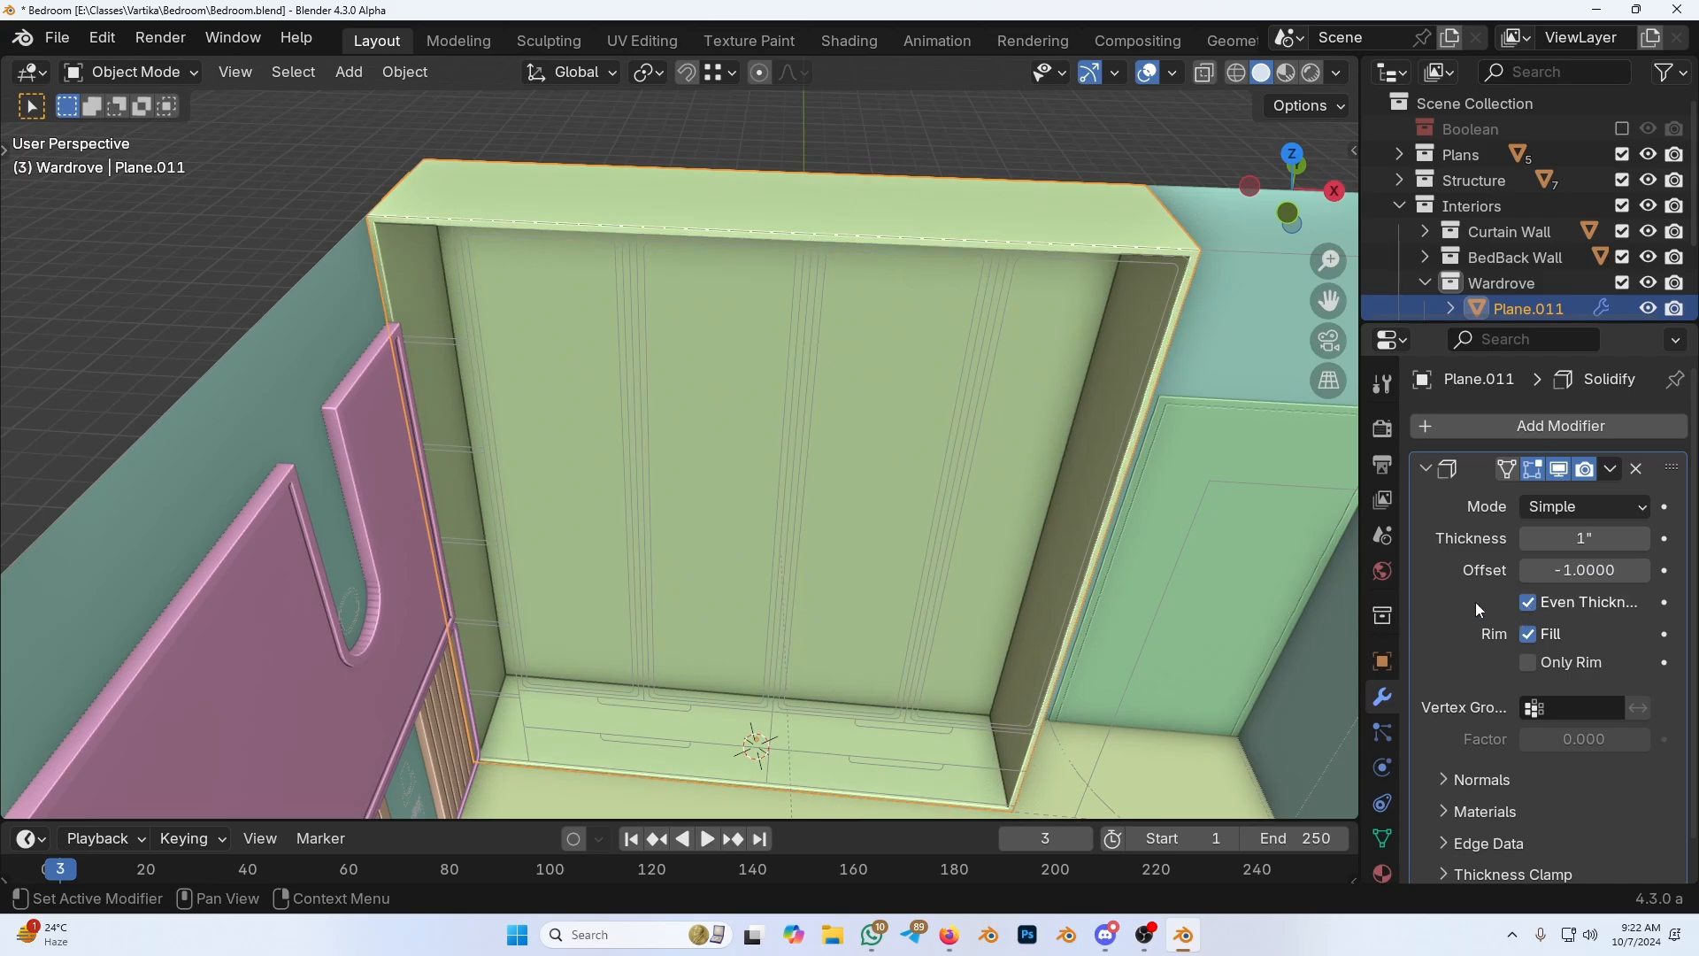
Step: Undo the annotation strokes drawn over the wardrobe's narrow shelf section
{"action": "middle_click_drag", "start_coordinate": [857, 574], "coordinate": [742, 499], "text": "shift"}
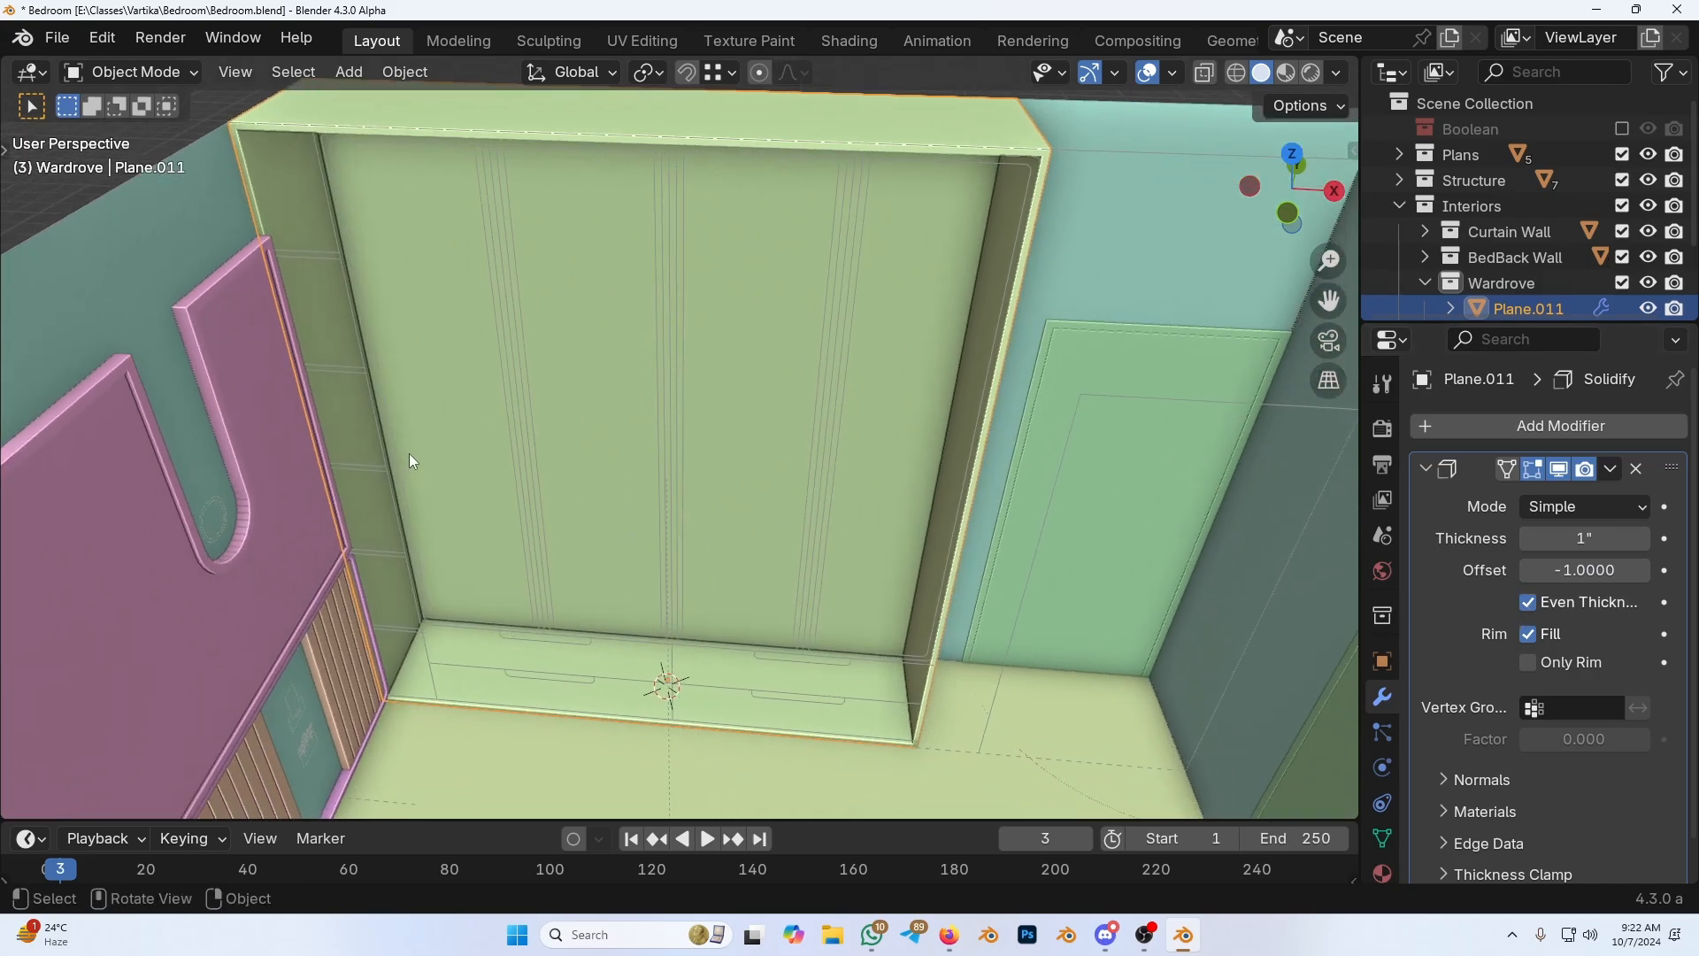
{"action": "middle_click_drag", "start_coordinate": [873, 493], "coordinate": [715, 438]}
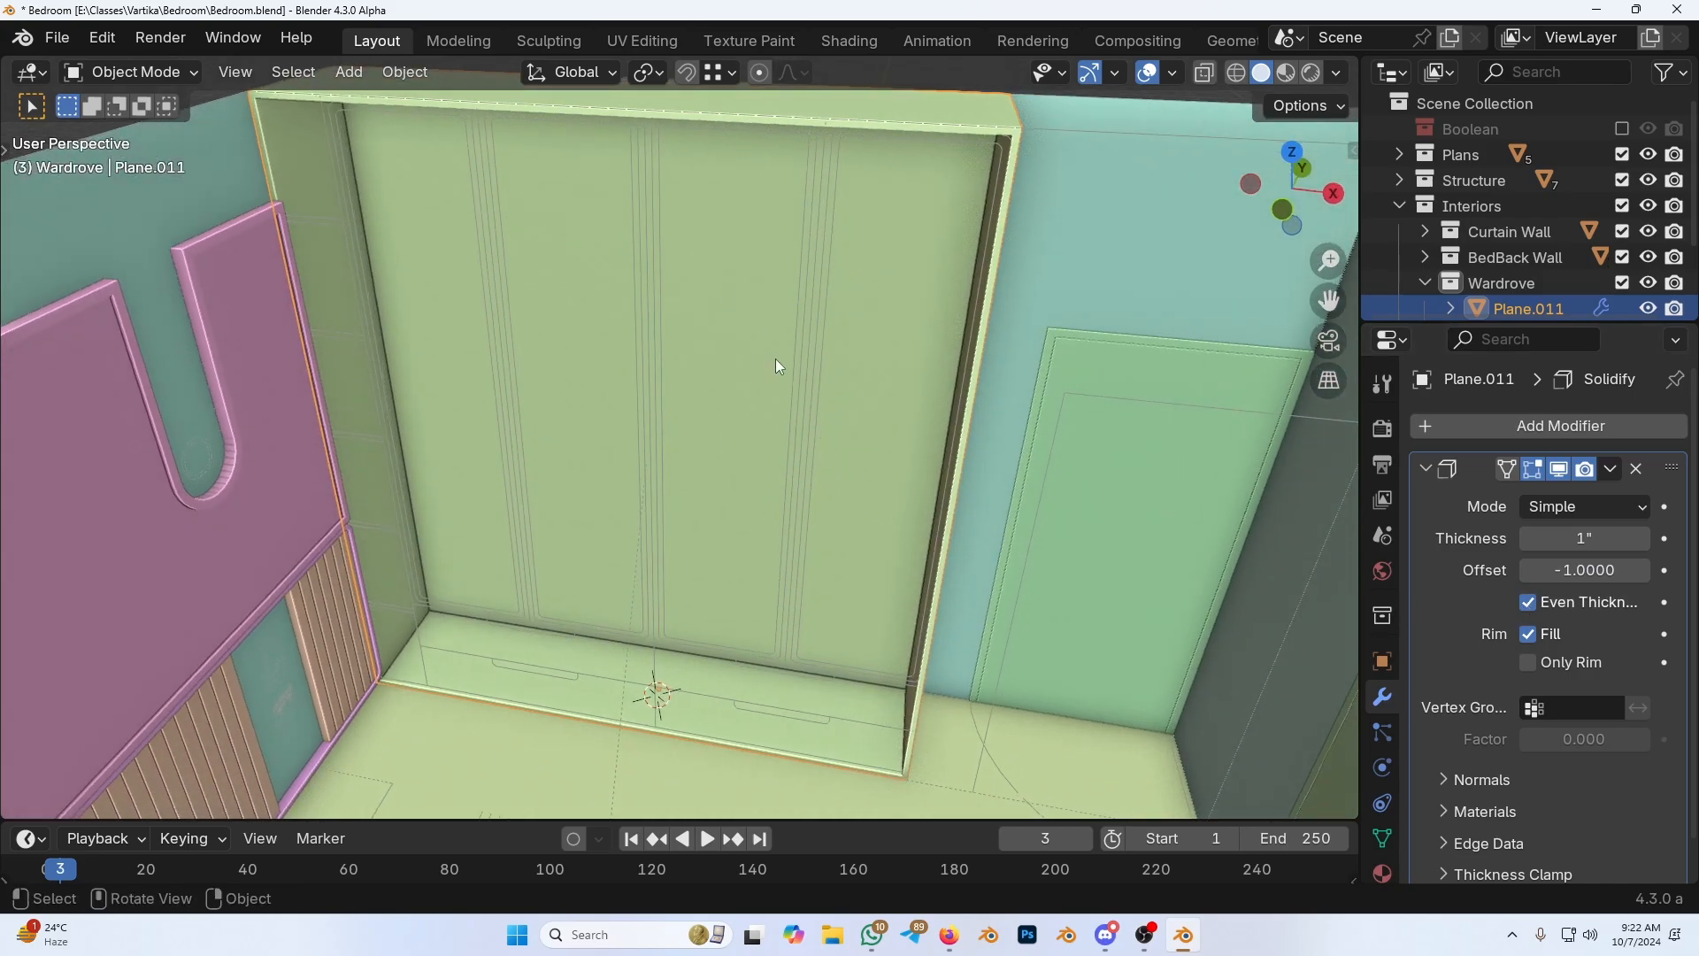
{"action": "middle_click_drag", "start_coordinate": [778, 366], "coordinate": [645, 149]}
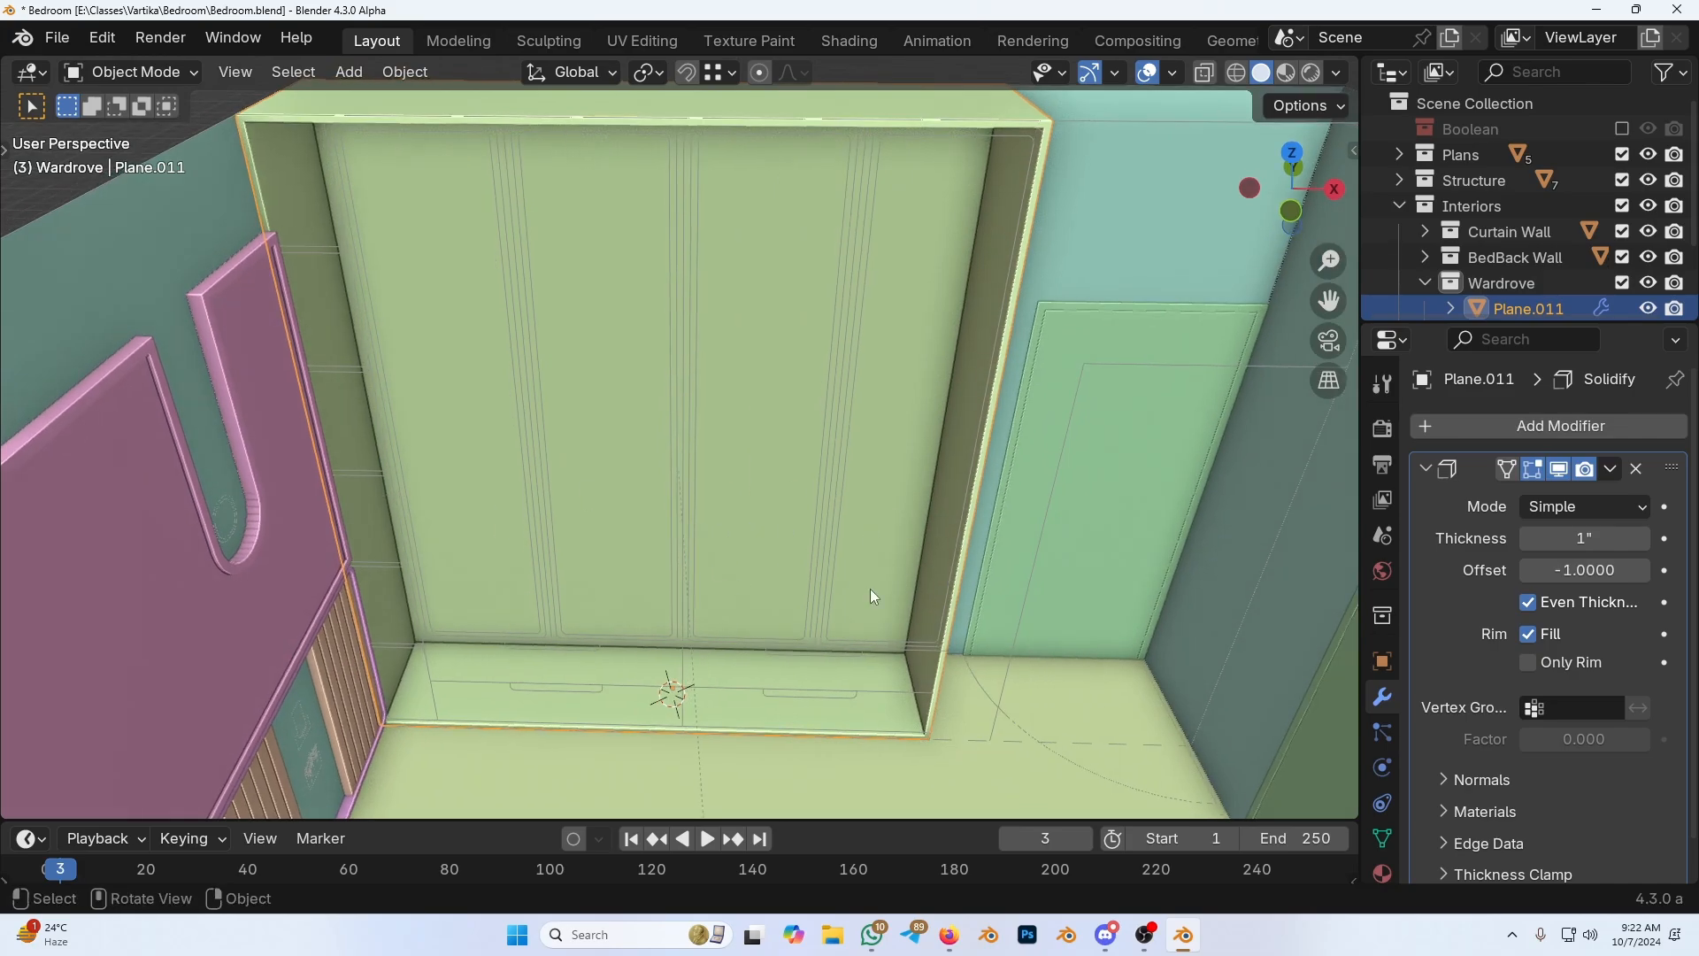
{"action": "middle_click_drag", "start_coordinate": [623, 547], "coordinate": [943, 572], "text": "shift"}
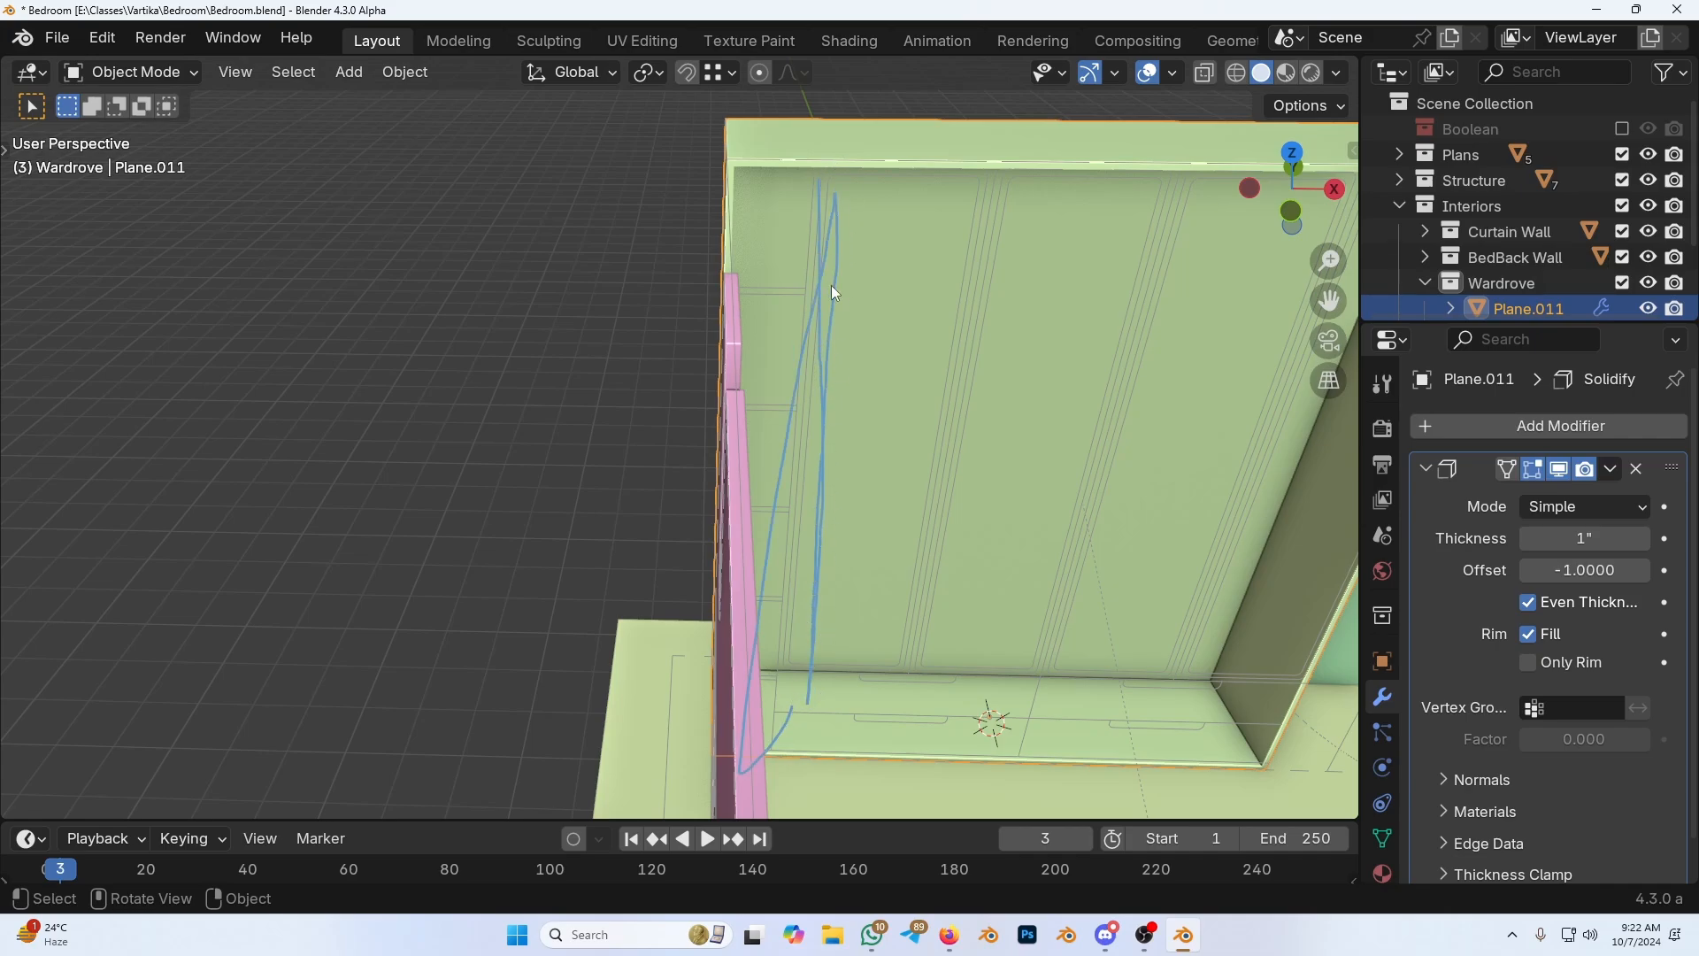
{"action": "key", "text": "ctrl+z"}
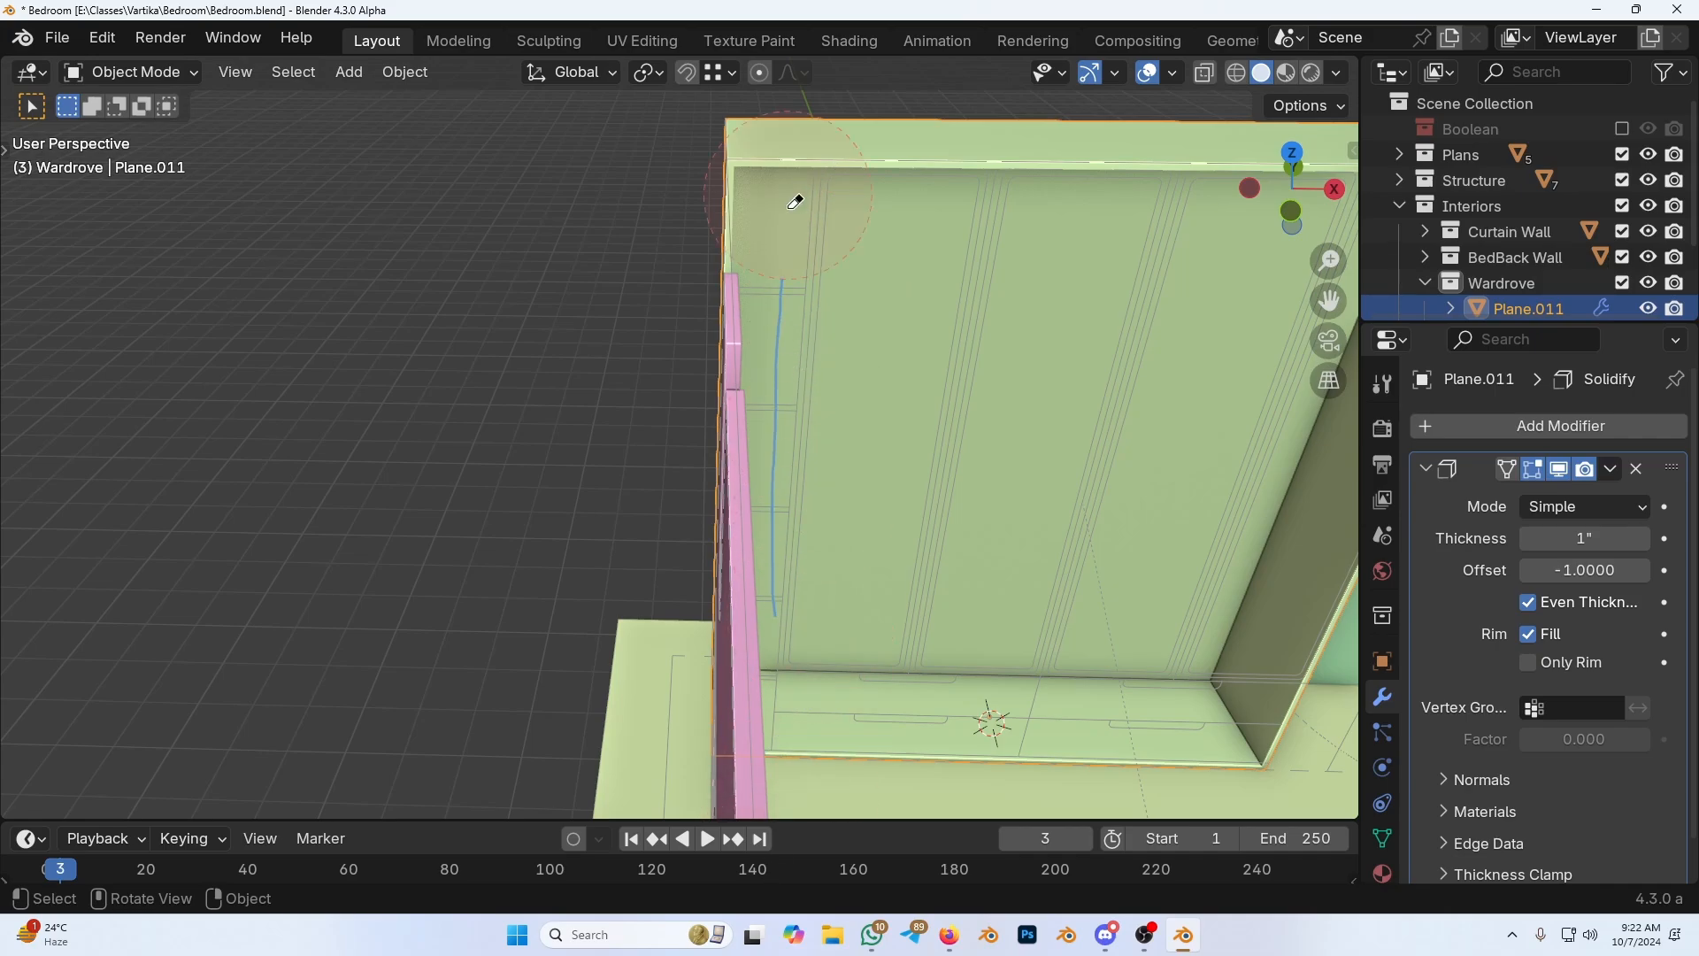
Step: Duplicate the wardrobe's side face next to the bed-back wall along X as a divider at the narrow shelf section's edge
{"action": "middle_click_drag", "start_coordinate": [916, 529], "coordinate": [730, 352]}
{"action": "key", "text": "Tab"}
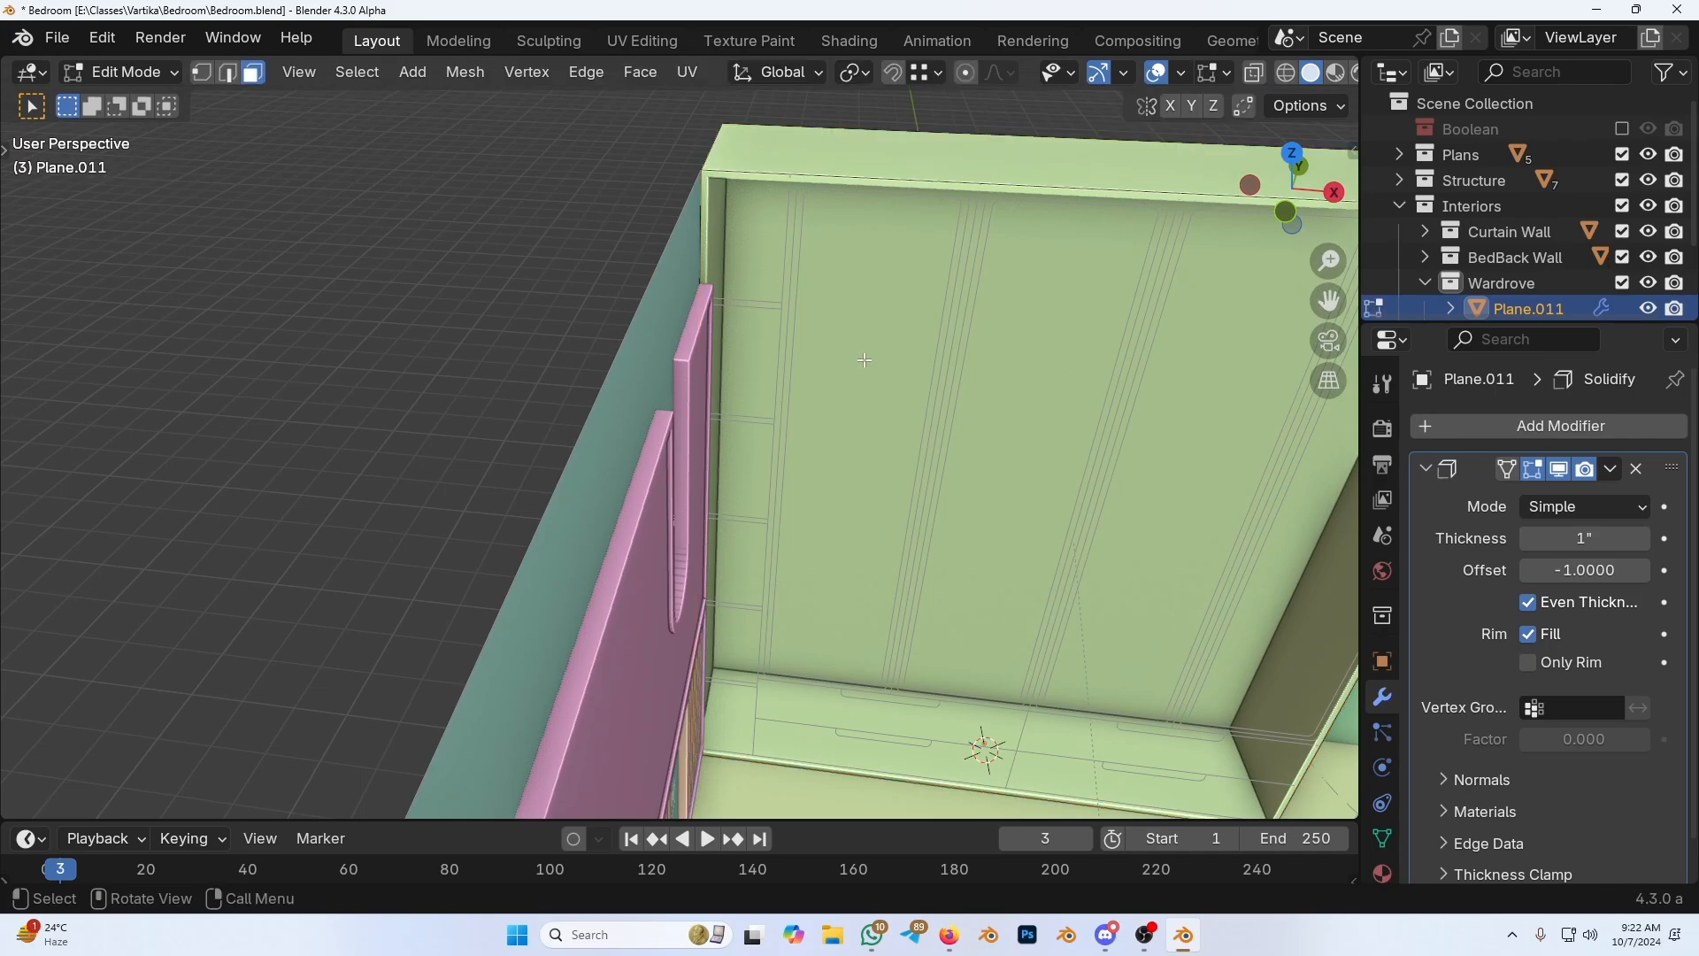
{"action": "middle_click_drag", "start_coordinate": [855, 348], "coordinate": [822, 350]}
{"action": "key", "text": "alt+z"}
{"action": "left_click", "coordinate": [657, 481]}
{"action": "key", "text": "alt+z"}
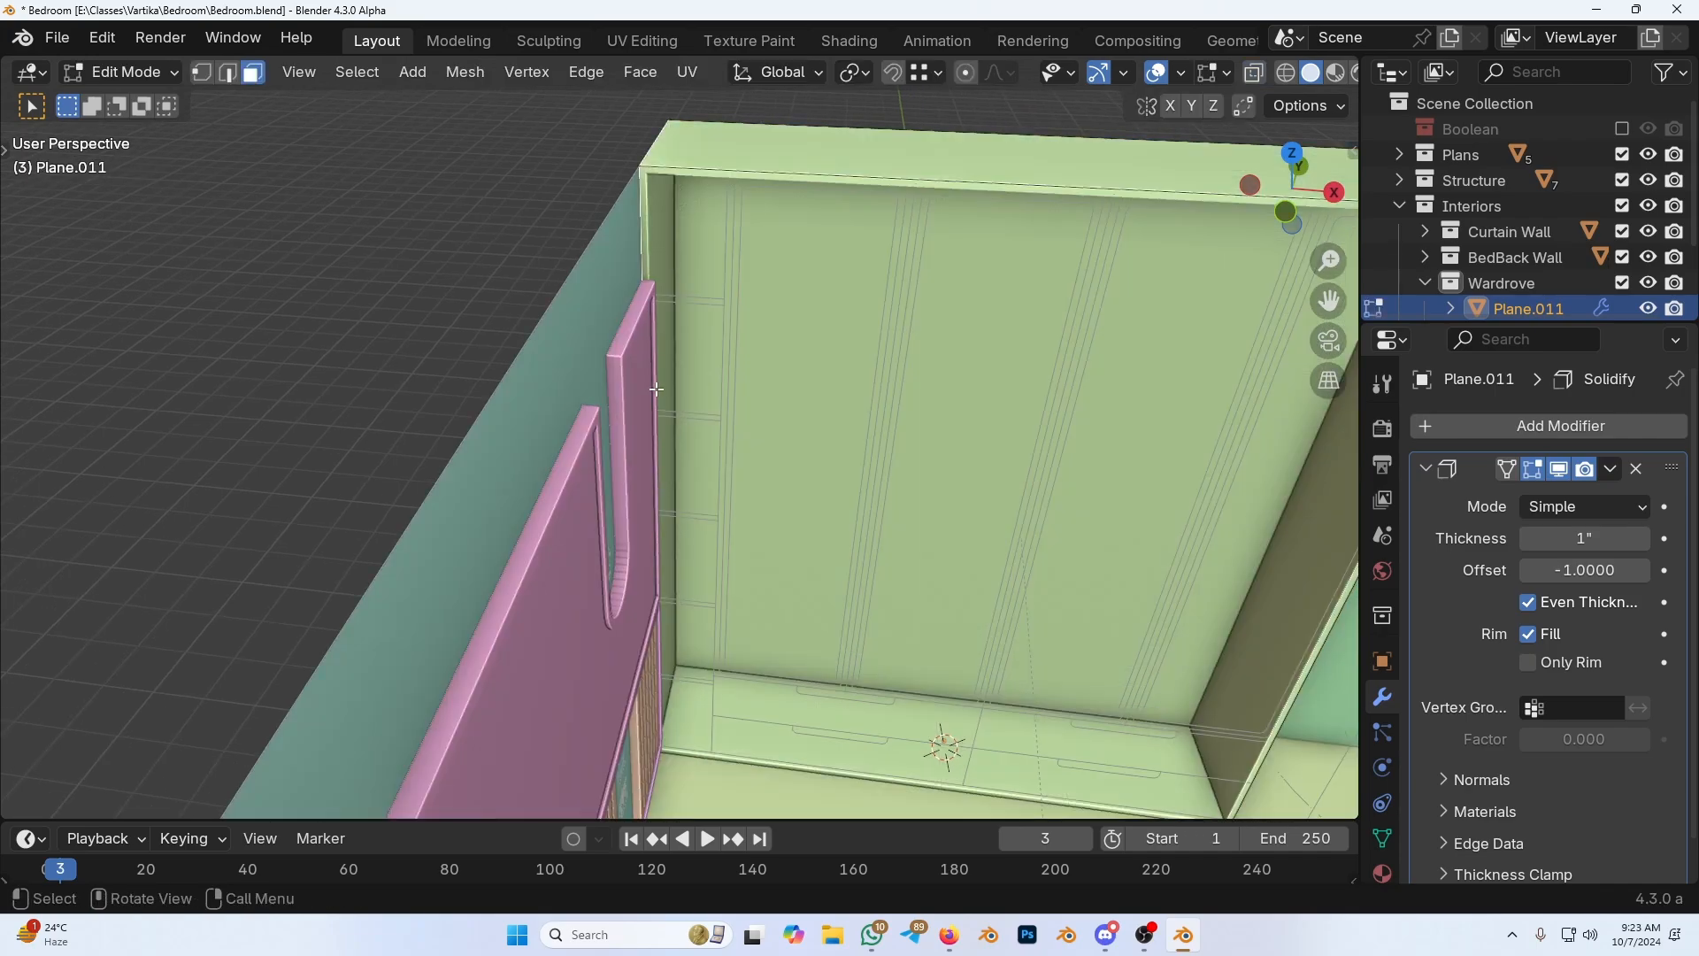
{"action": "key", "text": "shift+d"}
{"action": "key", "text": "x"}
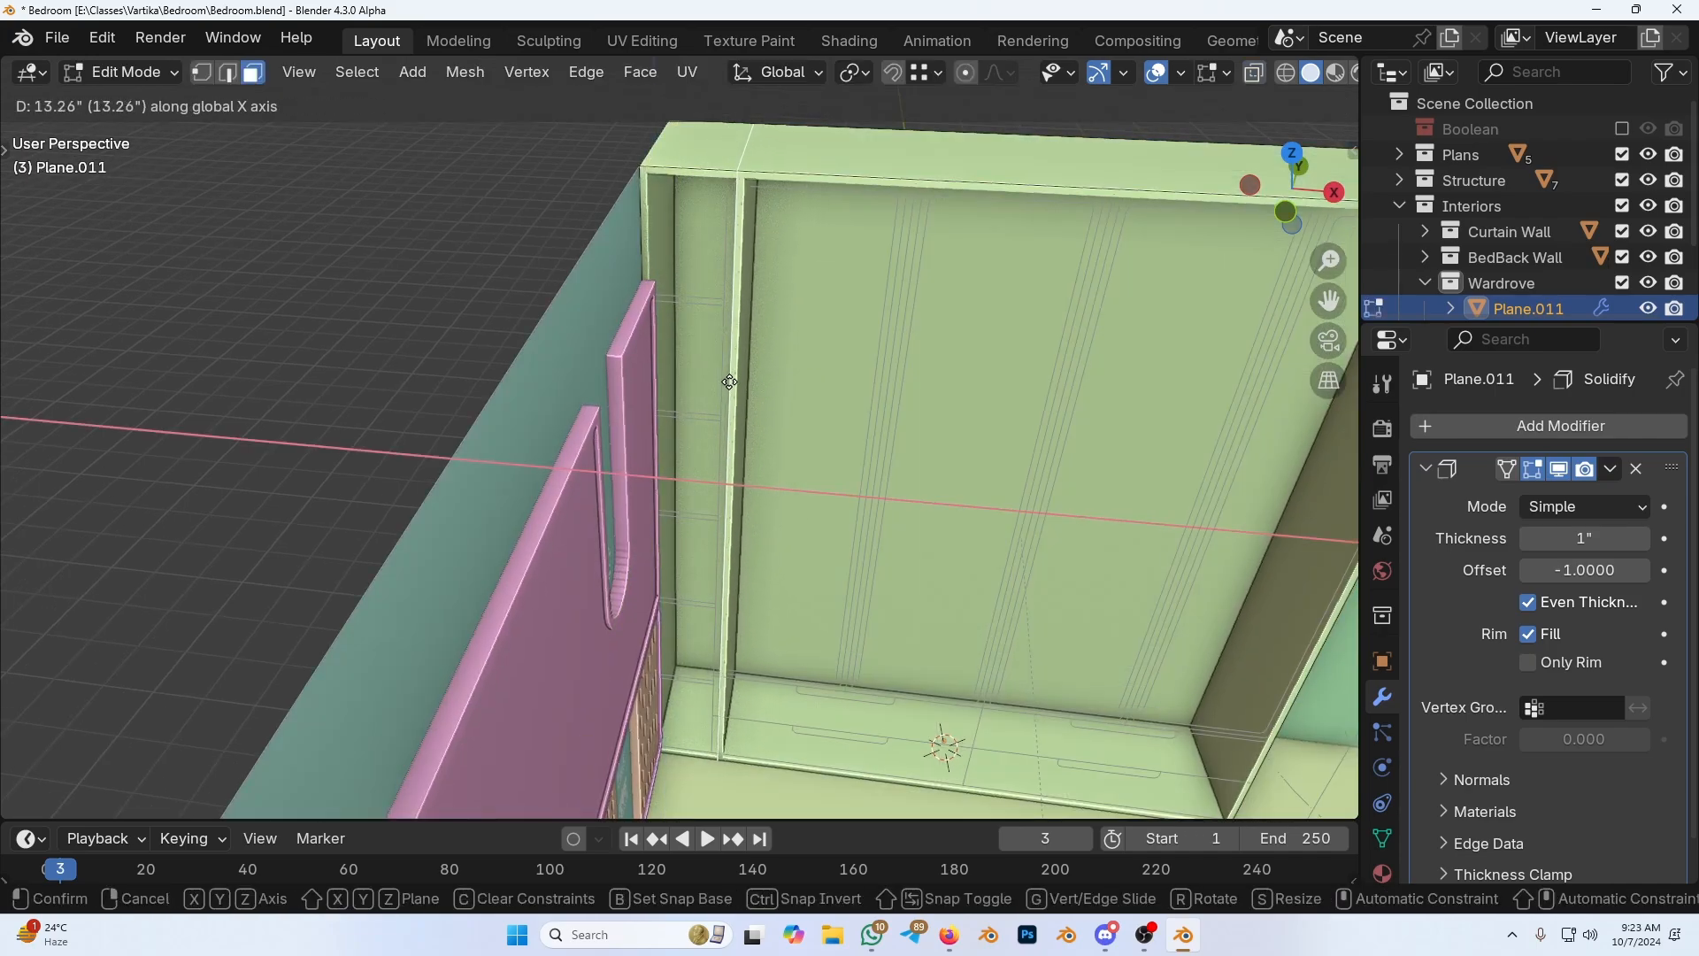
{"action": "left_click", "coordinate": [720, 335]}
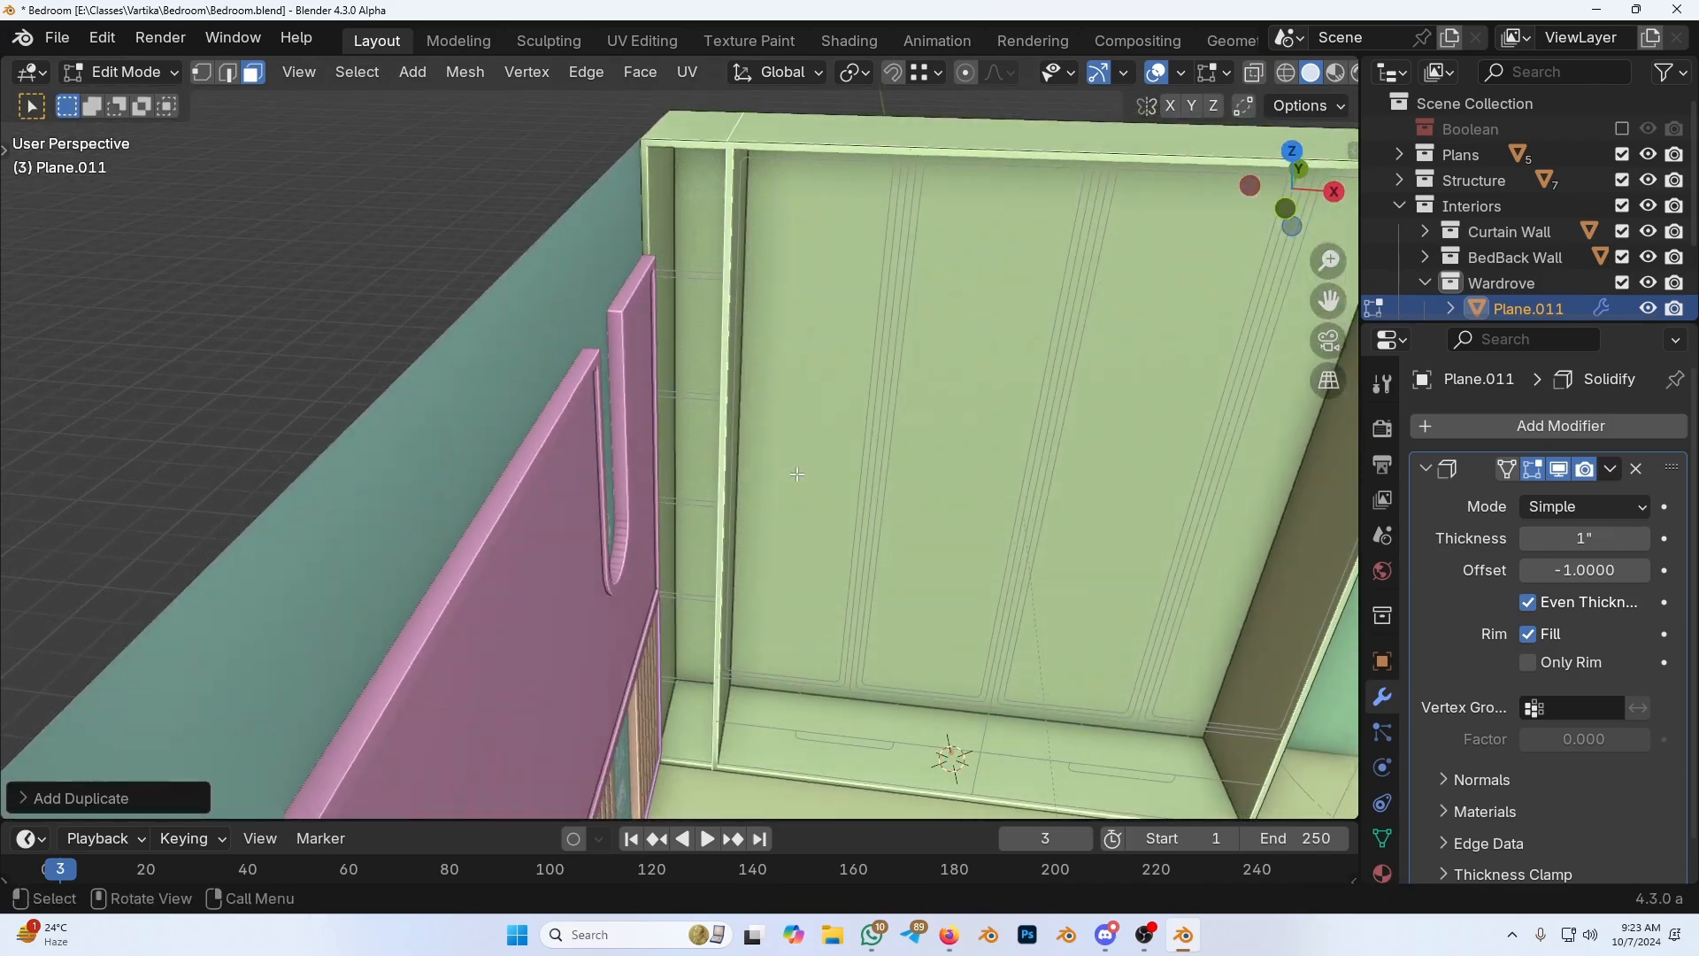
{"action": "key", "text": "Tab"}
Step: Examine the wardrobe carcass and its vertical divider from several angles
{"action": "middle_click_drag", "start_coordinate": [945, 519], "coordinate": [859, 462]}
{"action": "scroll", "coordinate": [805, 545], "scroll_direction": "down", "scroll_amount": 5}
{"action": "middle_click_drag", "start_coordinate": [800, 542], "coordinate": [842, 556]}
{"action": "scroll", "coordinate": [842, 556], "scroll_direction": "up", "scroll_amount": 2}
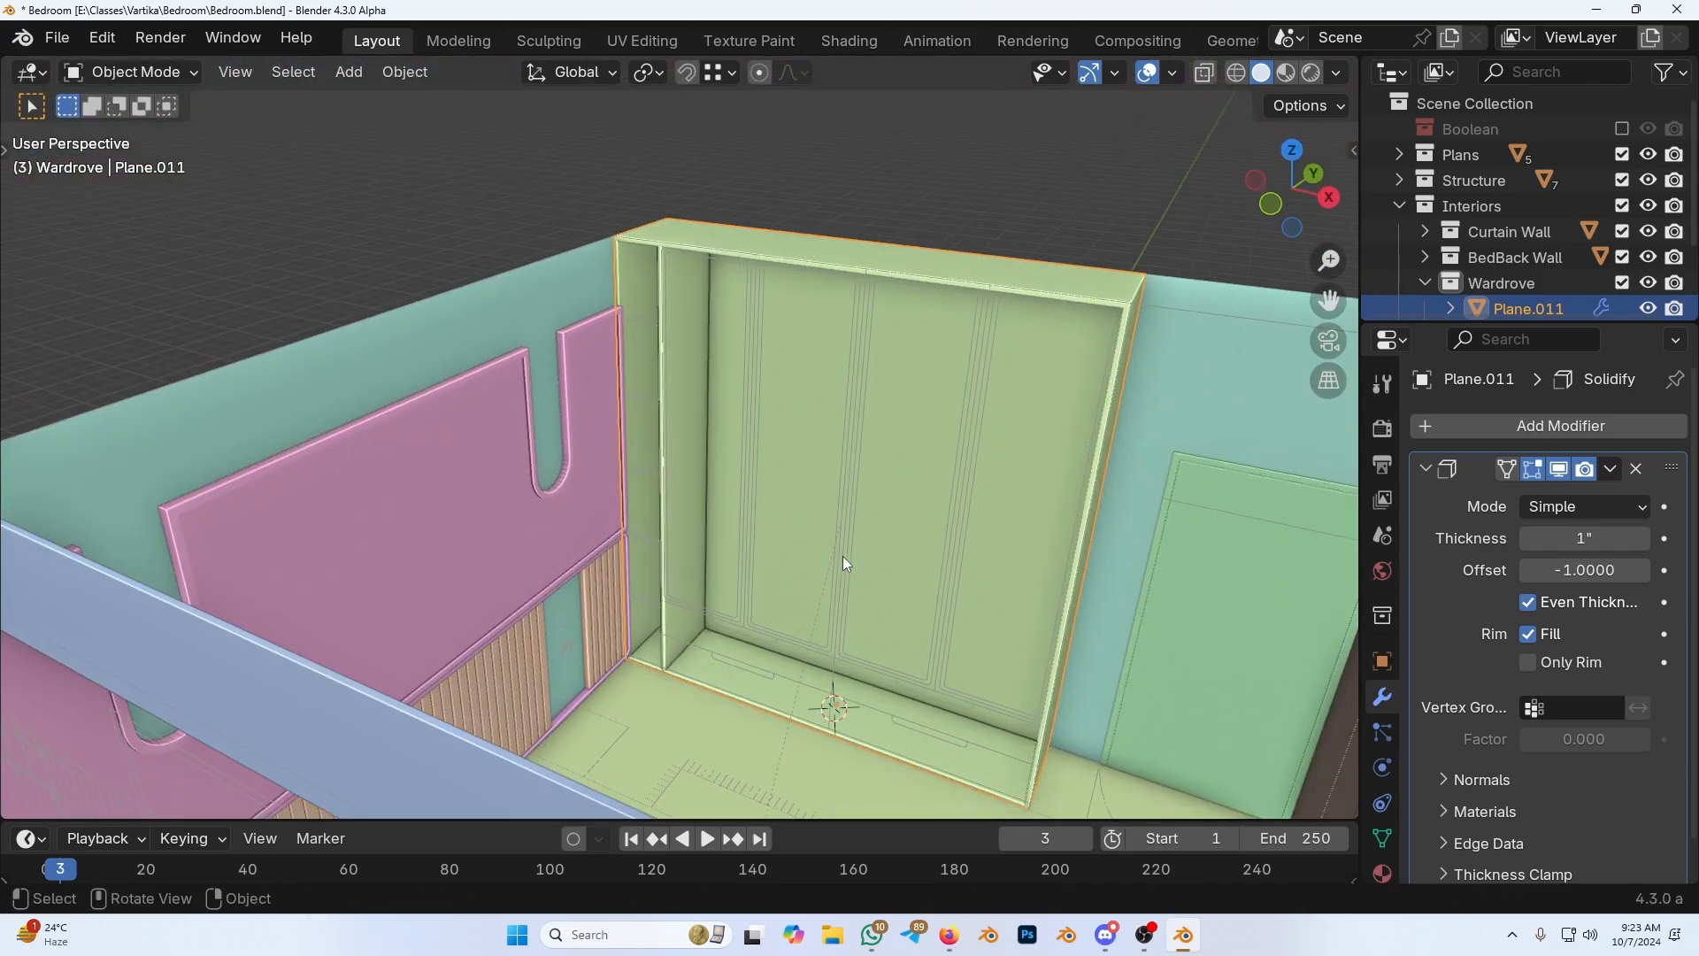
{"action": "middle_click_drag", "start_coordinate": [979, 545], "coordinate": [787, 299]}
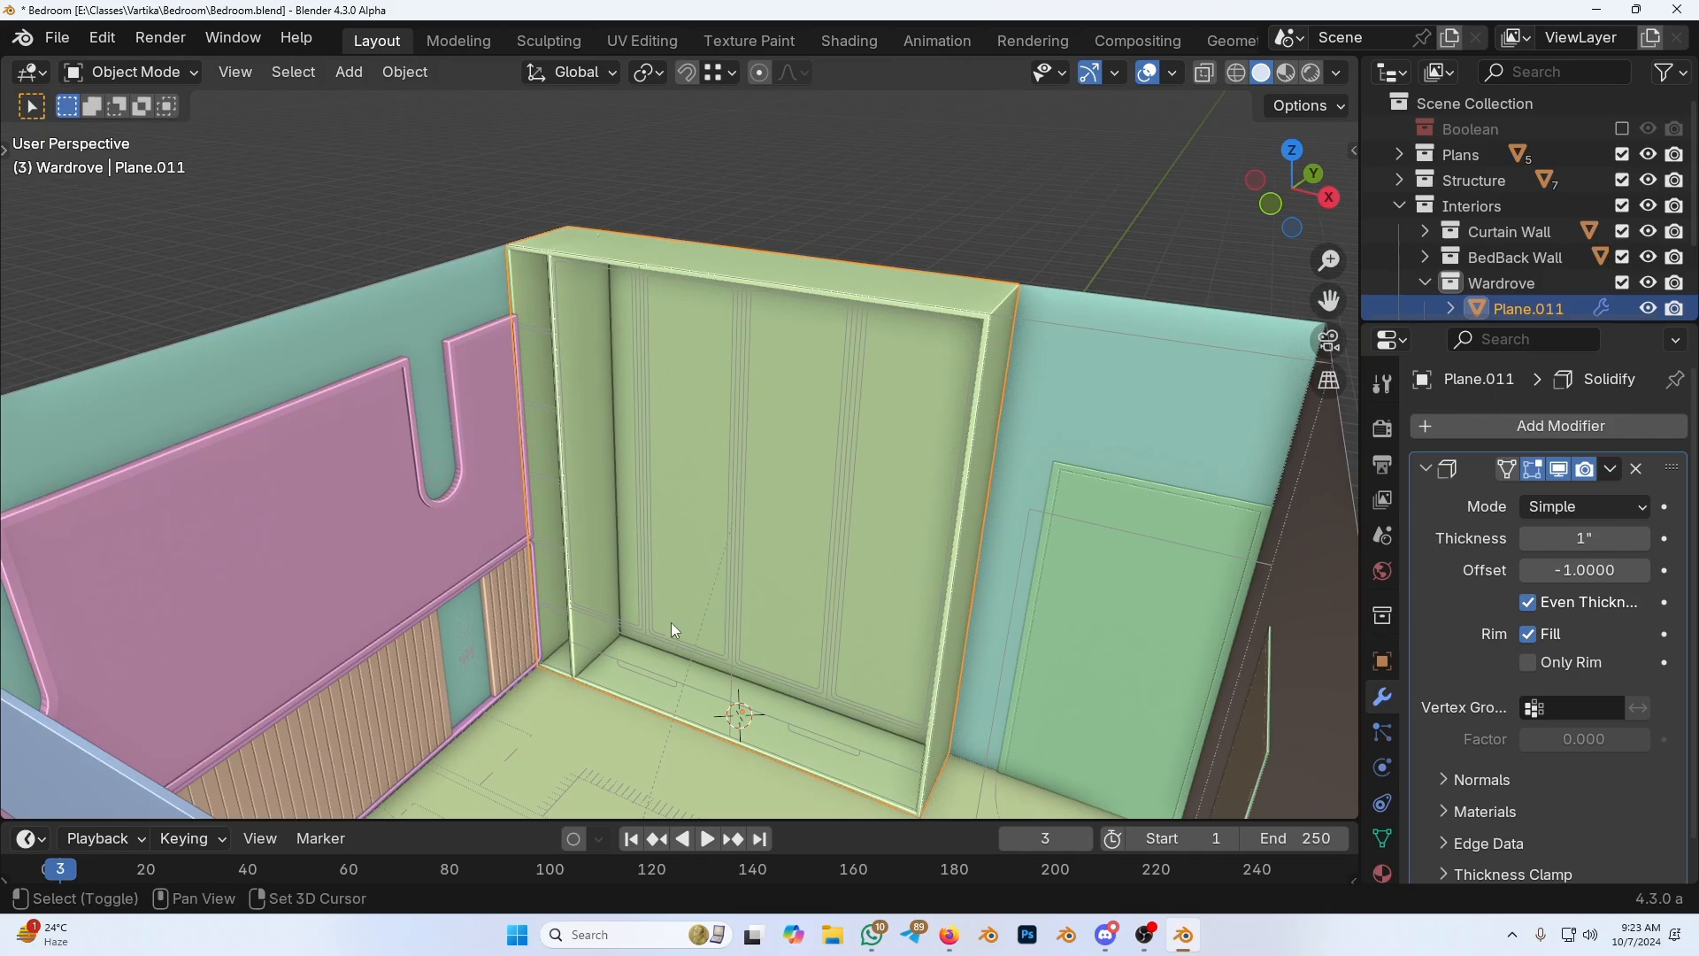
{"action": "scroll", "coordinate": [671, 623], "scroll_direction": "up", "scroll_amount": 8}
{"action": "middle_click_drag", "start_coordinate": [688, 572], "coordinate": [763, 518], "text": "shift"}
{"action": "scroll", "coordinate": [959, 367], "scroll_direction": "down", "scroll_amount": 2}
Step: Unhide the wardrobe's front panel and select it on its own
{"action": "left_click", "coordinate": [889, 437]}
{"action": "scroll", "coordinate": [890, 437], "scroll_direction": "down", "scroll_amount": 3}
{"action": "key", "text": "alt+h"}
{"action": "scroll", "coordinate": [898, 458], "scroll_direction": "down", "scroll_amount": 2}
{"action": "left_click", "coordinate": [820, 453]}
{"action": "scroll", "coordinate": [830, 416], "scroll_direction": "down", "scroll_amount": 3}
{"action": "scroll", "coordinate": [763, 518], "scroll_direction": "up", "scroll_amount": 3}
{"action": "right_click", "coordinate": [841, 518]}
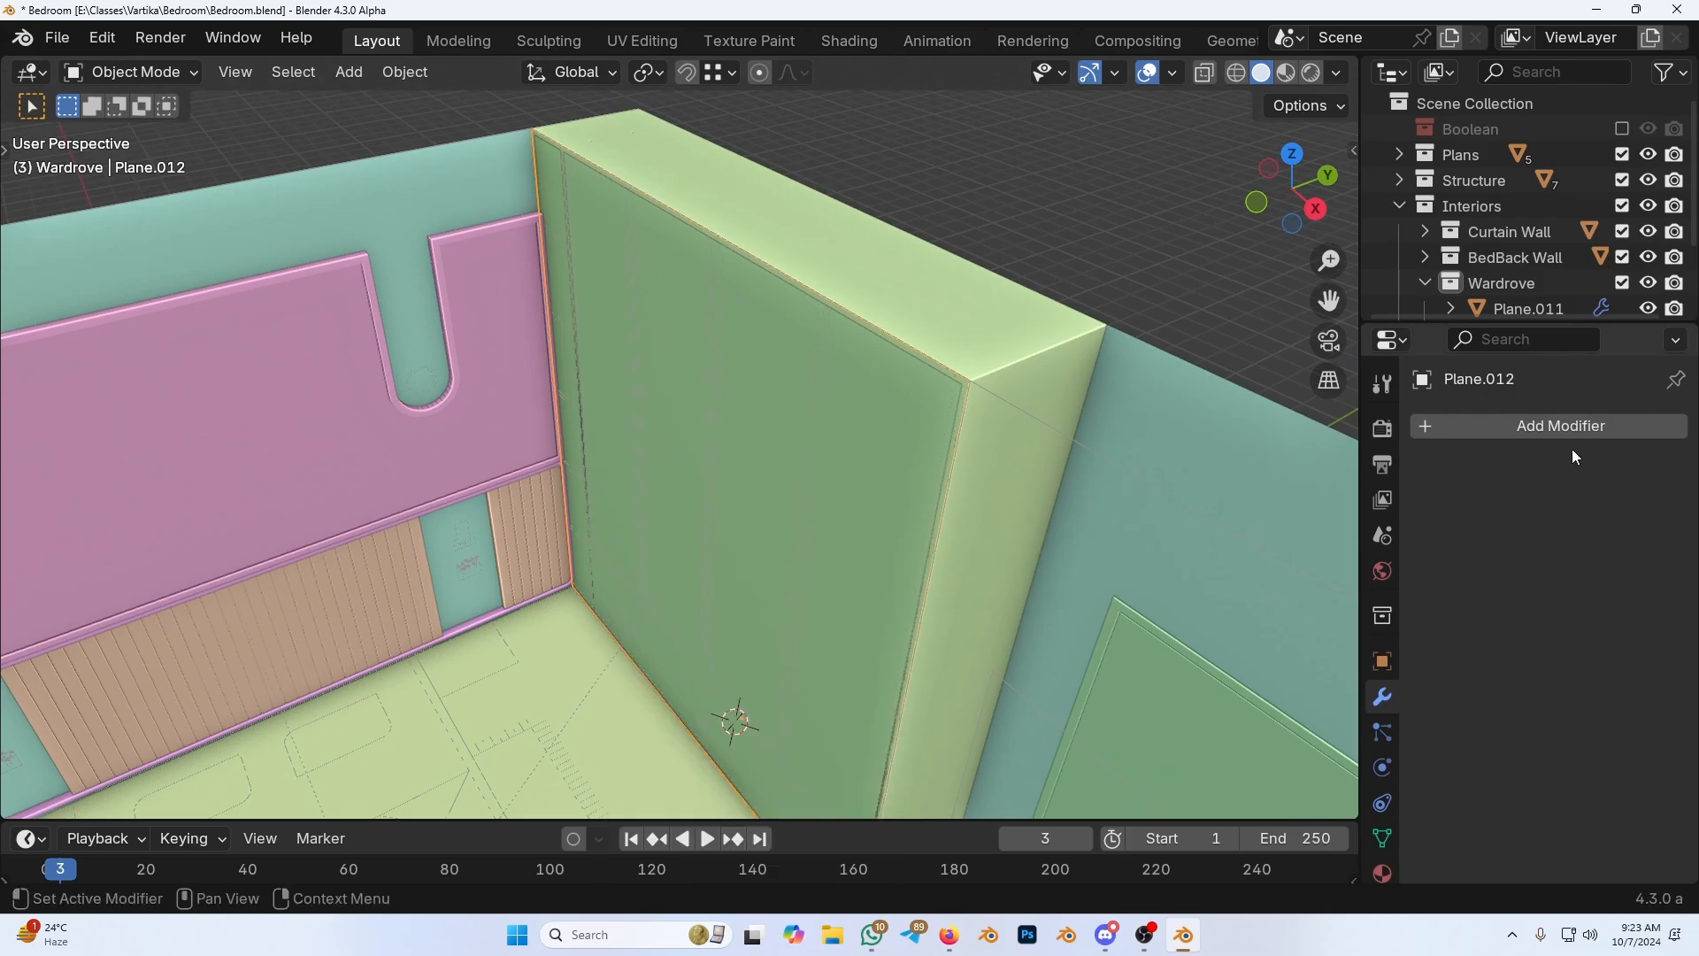
Step: Add a Solidify modifier to the front panel with a thickness of 1 inch and an offset of 1
{"action": "left_click", "coordinate": [1561, 427]}
{"action": "type", "text": "solidi"}
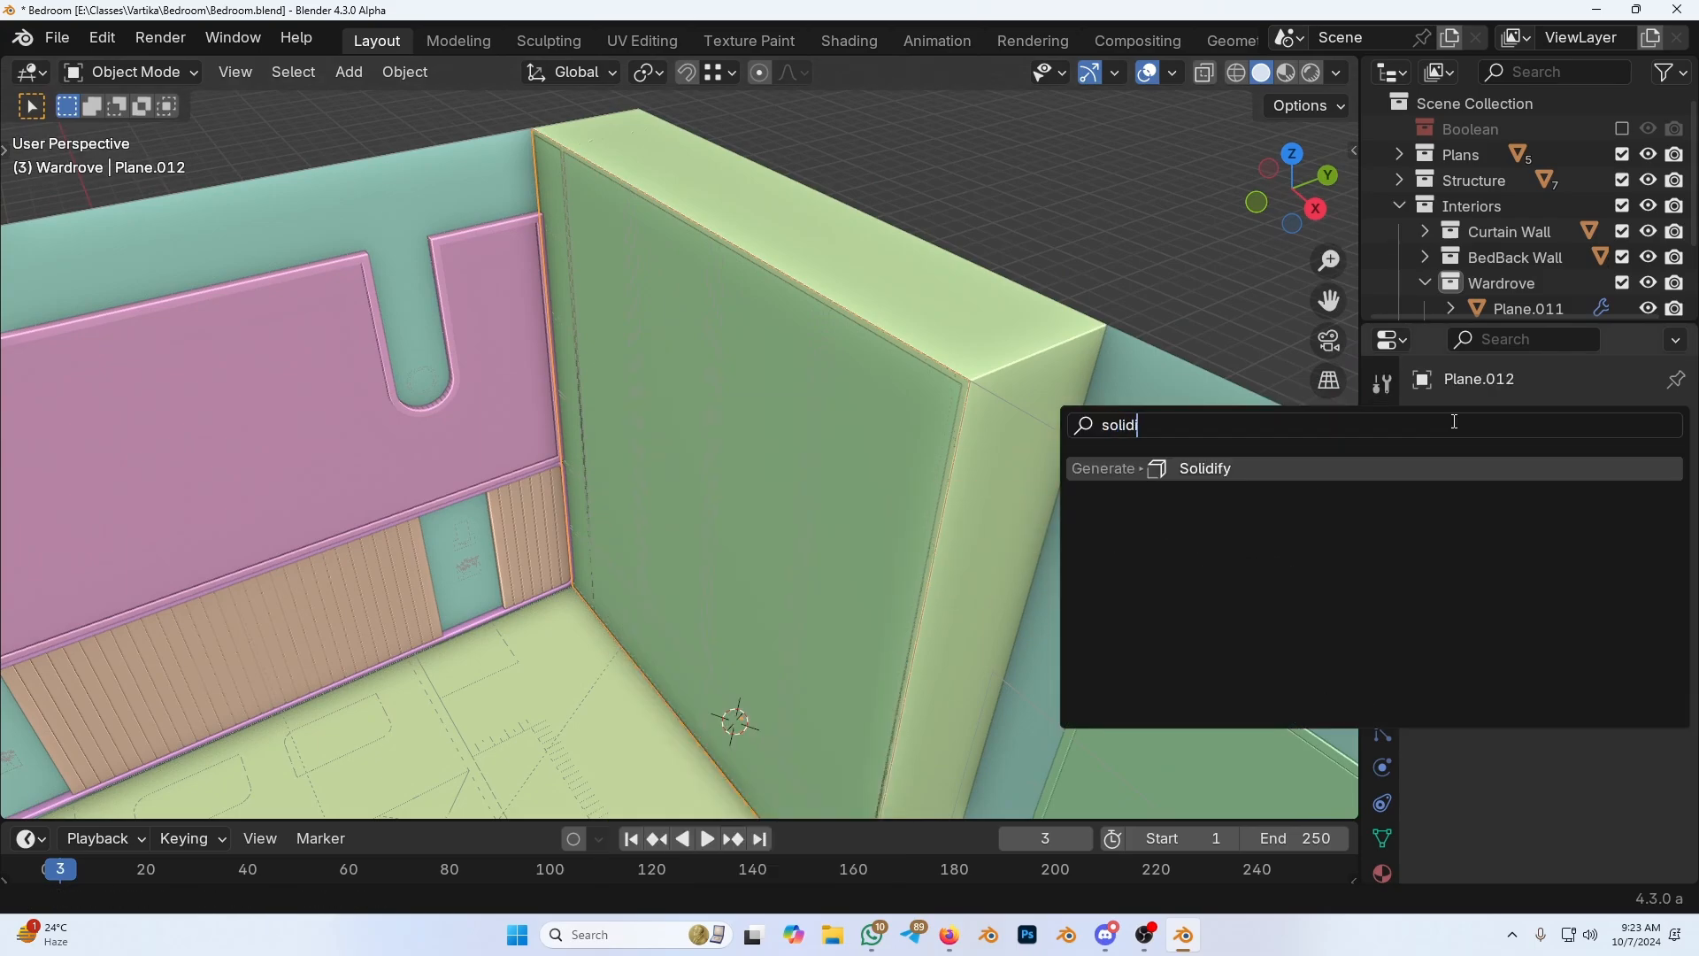
{"action": "key", "text": "Return"}
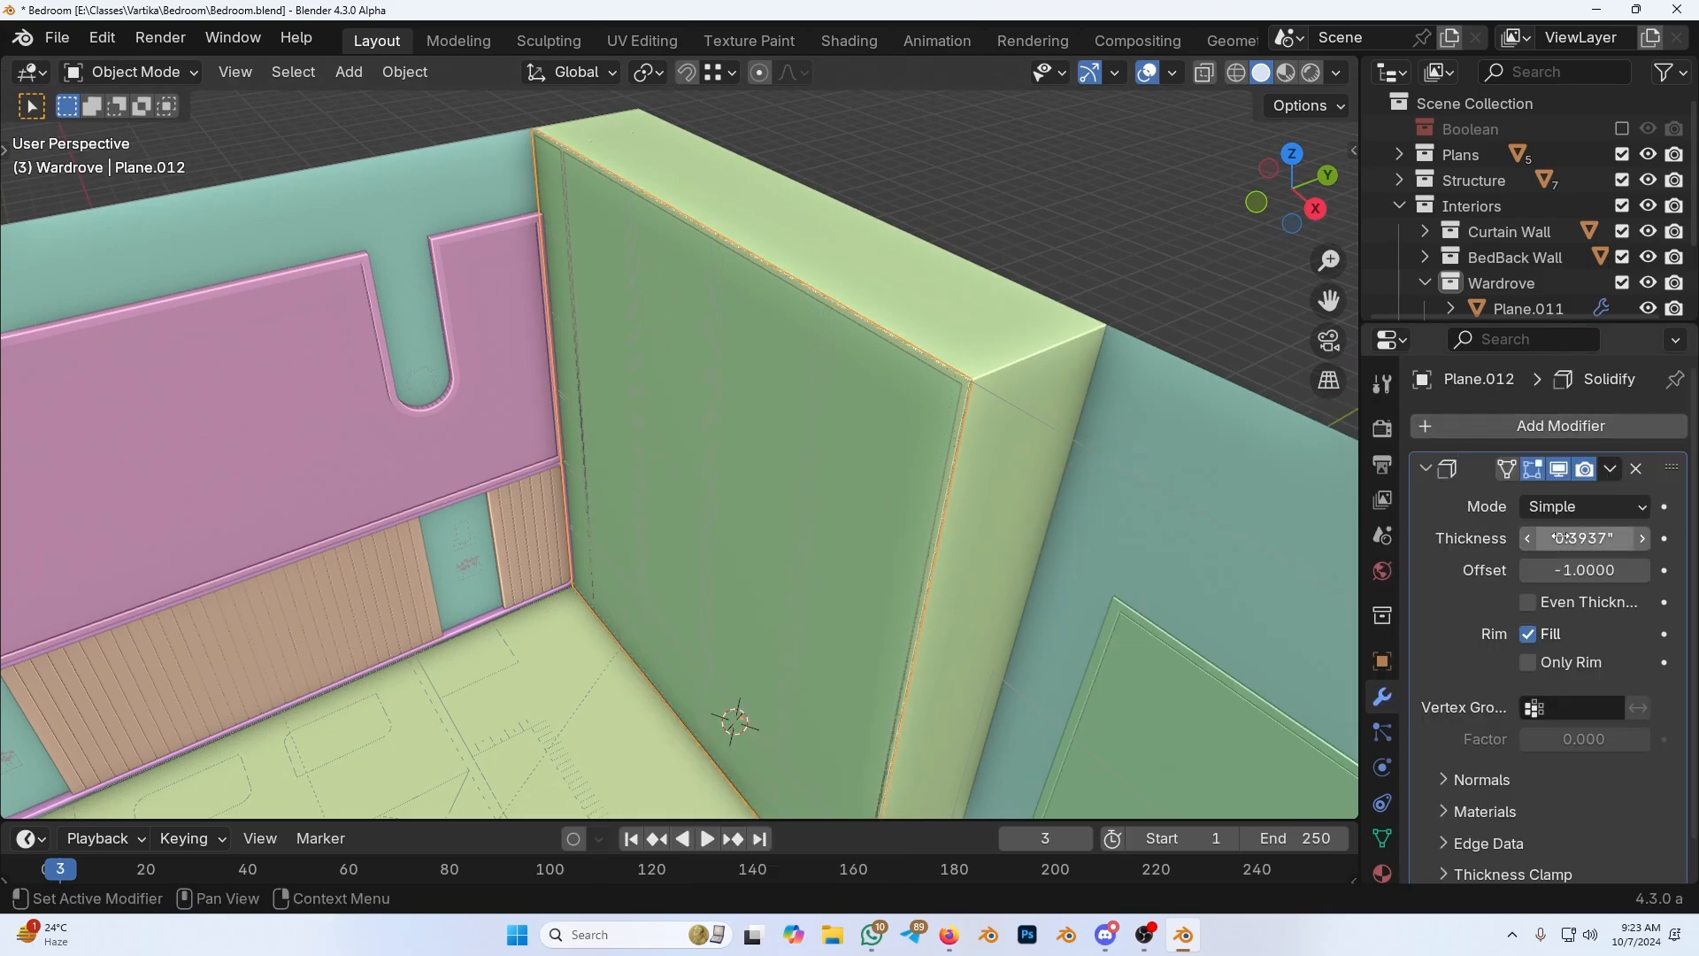
{"action": "type", "text": "1"}
{"action": "key", "text": "Tab"}
{"action": "type", "text": "1"}
{"action": "key", "text": "Return"}
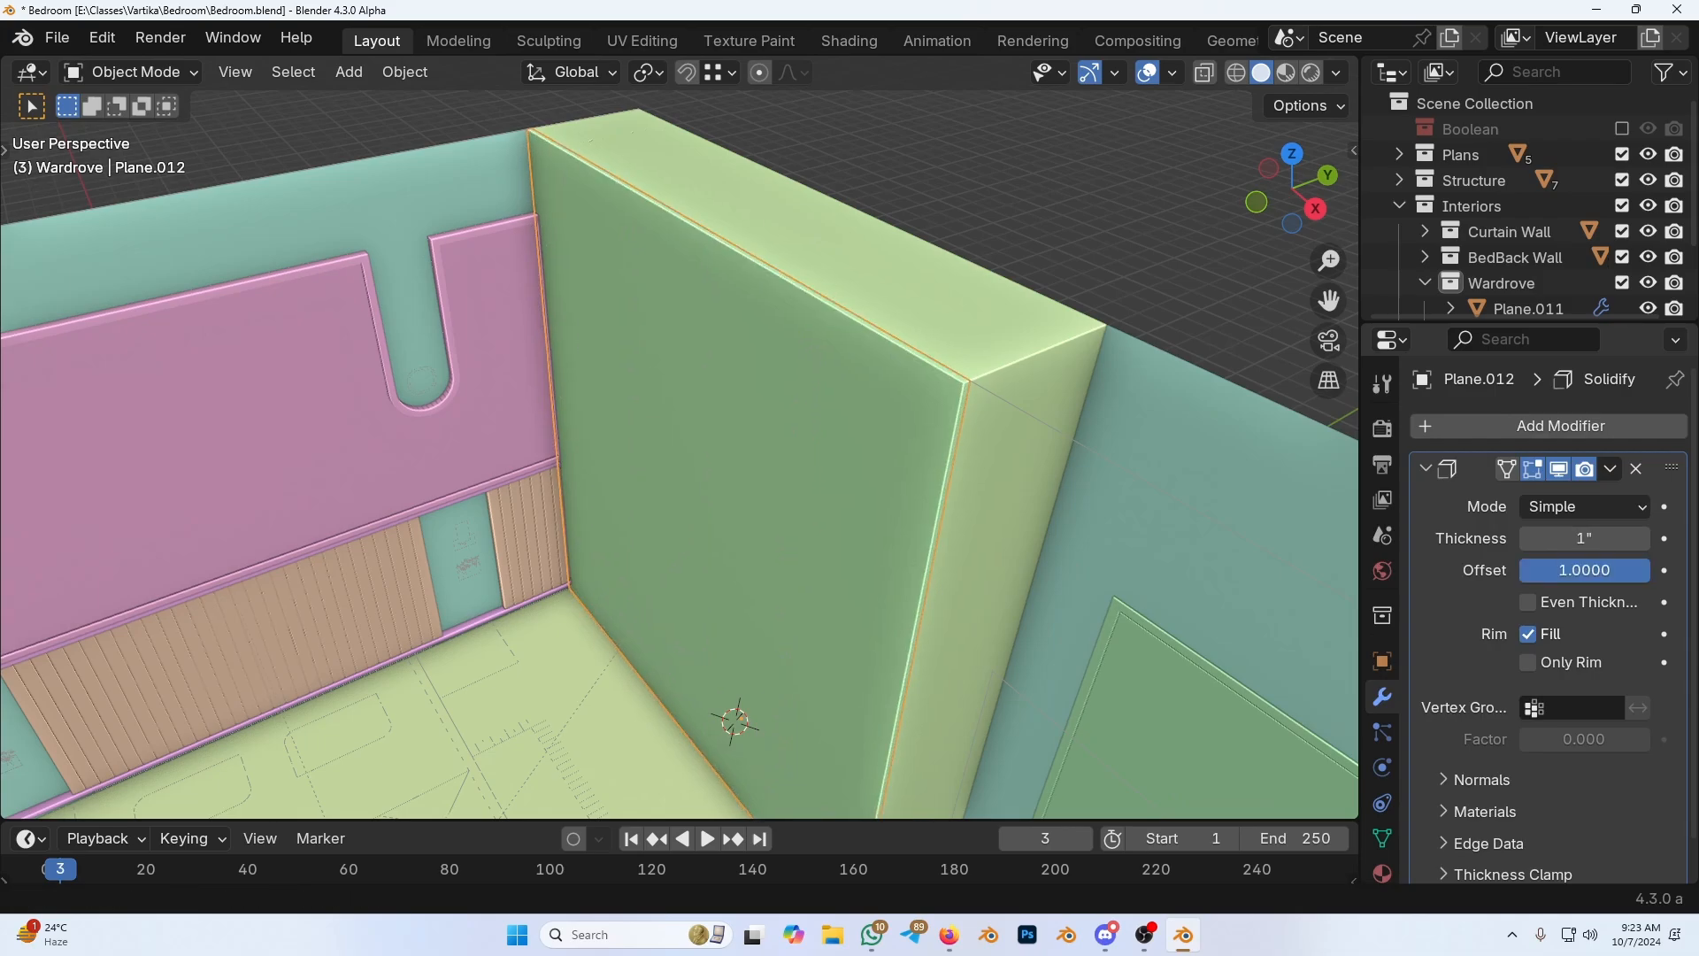
{"action": "middle_click_drag", "start_coordinate": [719, 512], "coordinate": [649, 543]}
{"action": "scroll", "coordinate": [645, 542], "scroll_direction": "up", "scroll_amount": 5}
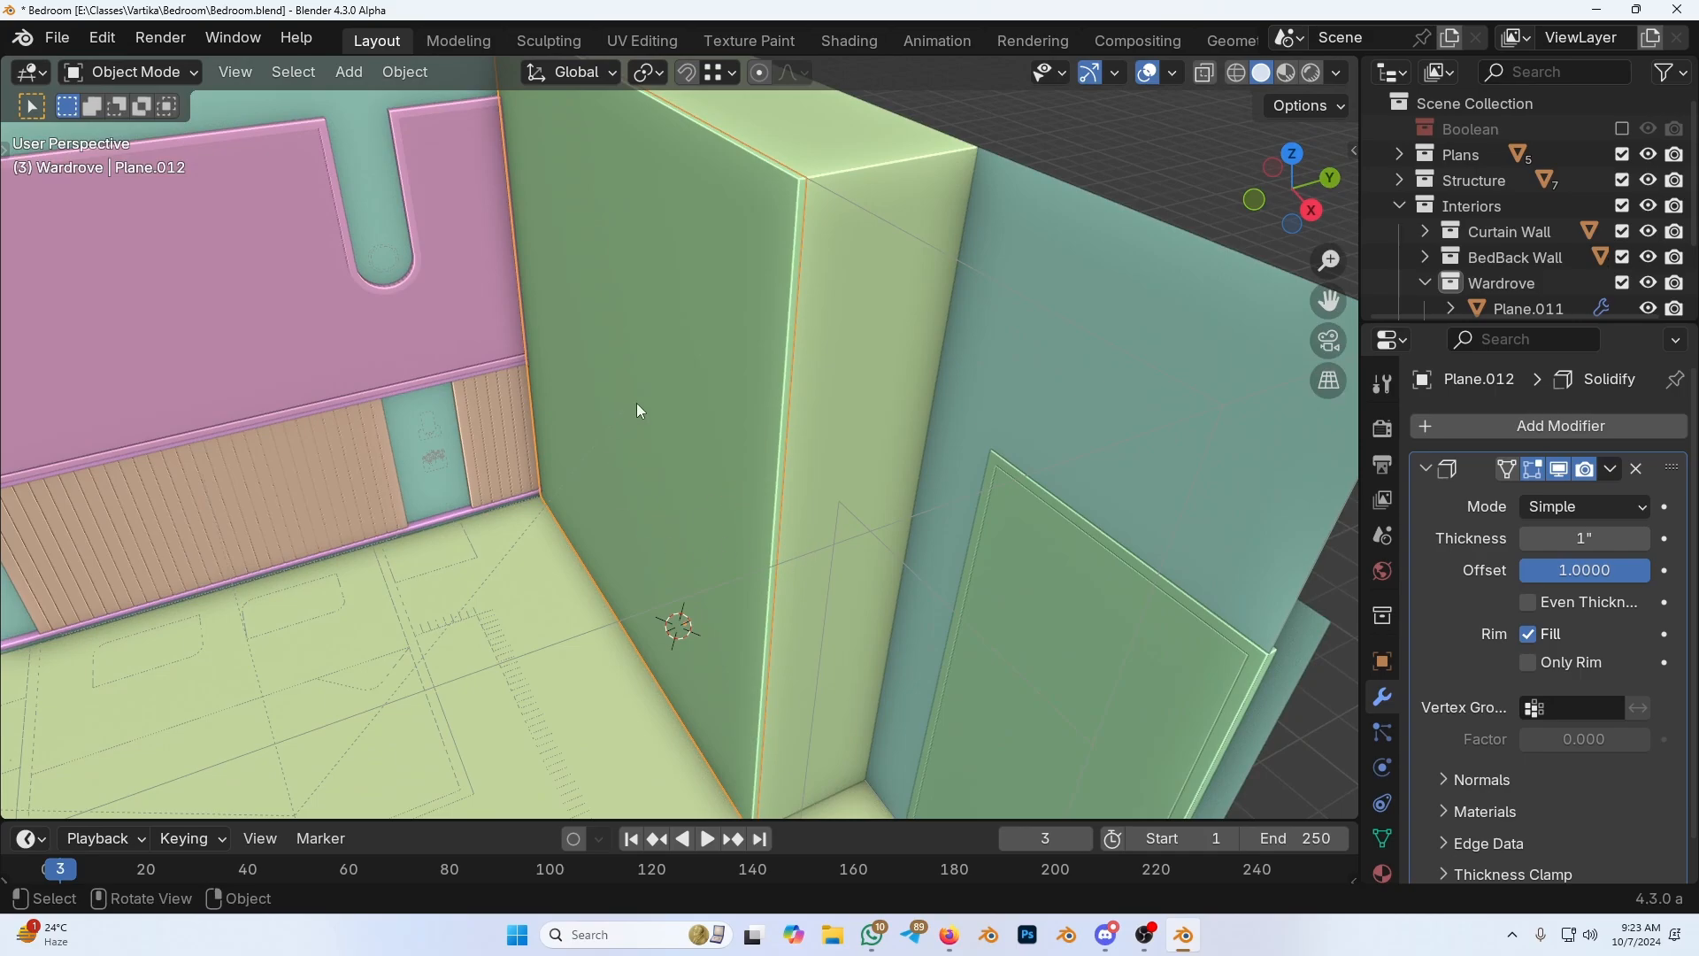
Step: Set the Solidify offset of the wardrobe's front panel to -1
{"action": "middle_click_drag", "start_coordinate": [637, 409], "coordinate": [656, 587]}
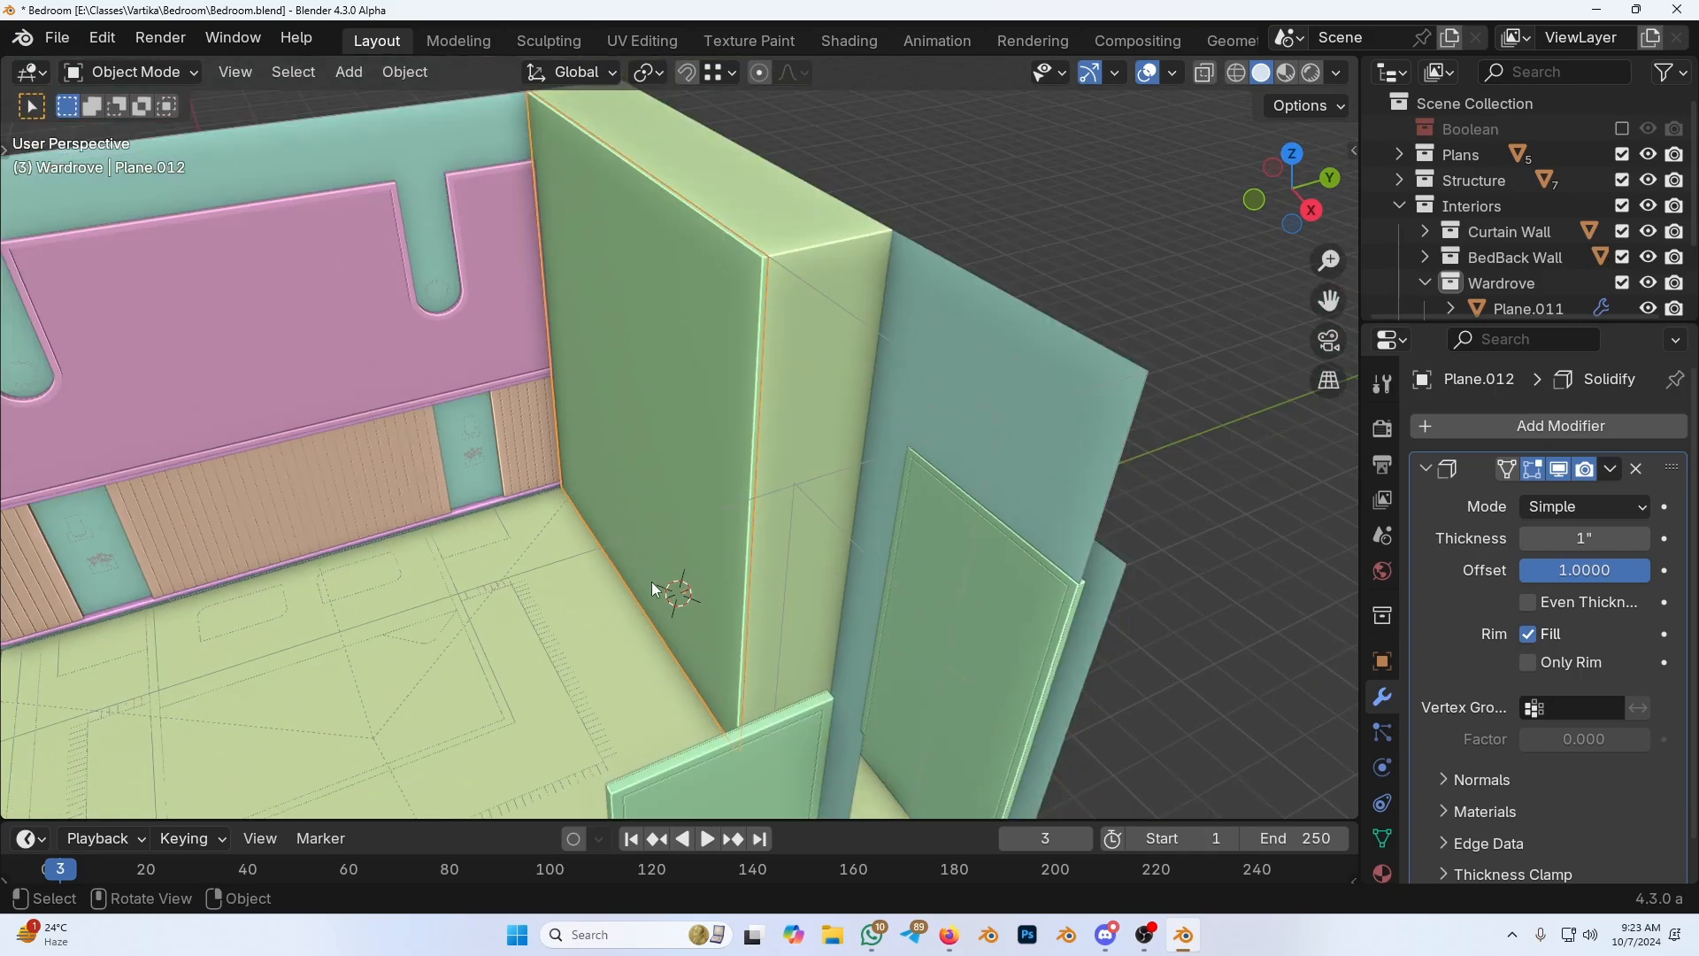
{"action": "scroll", "coordinate": [656, 587], "scroll_direction": "up", "scroll_amount": 5}
{"action": "middle_click_drag", "start_coordinate": [683, 359], "coordinate": [717, 453], "text": "shift"}
{"action": "scroll", "coordinate": [749, 482], "scroll_direction": "down", "scroll_amount": 3}
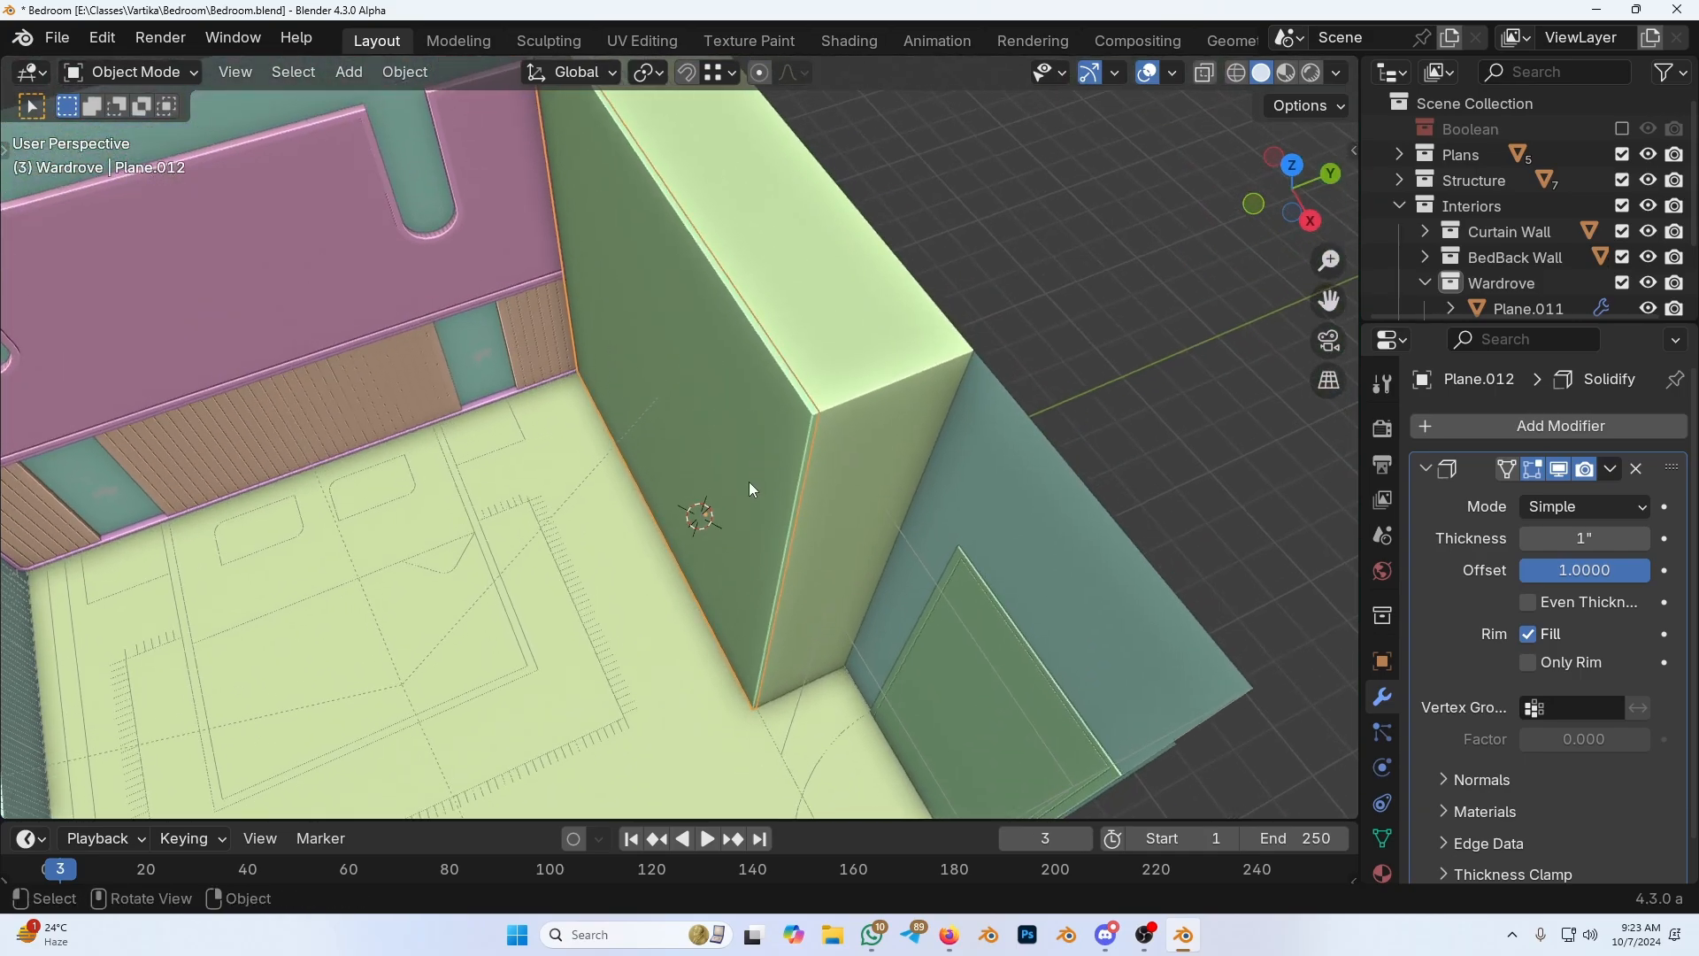
{"action": "key", "text": "g"}
{"action": "key", "text": "z"}
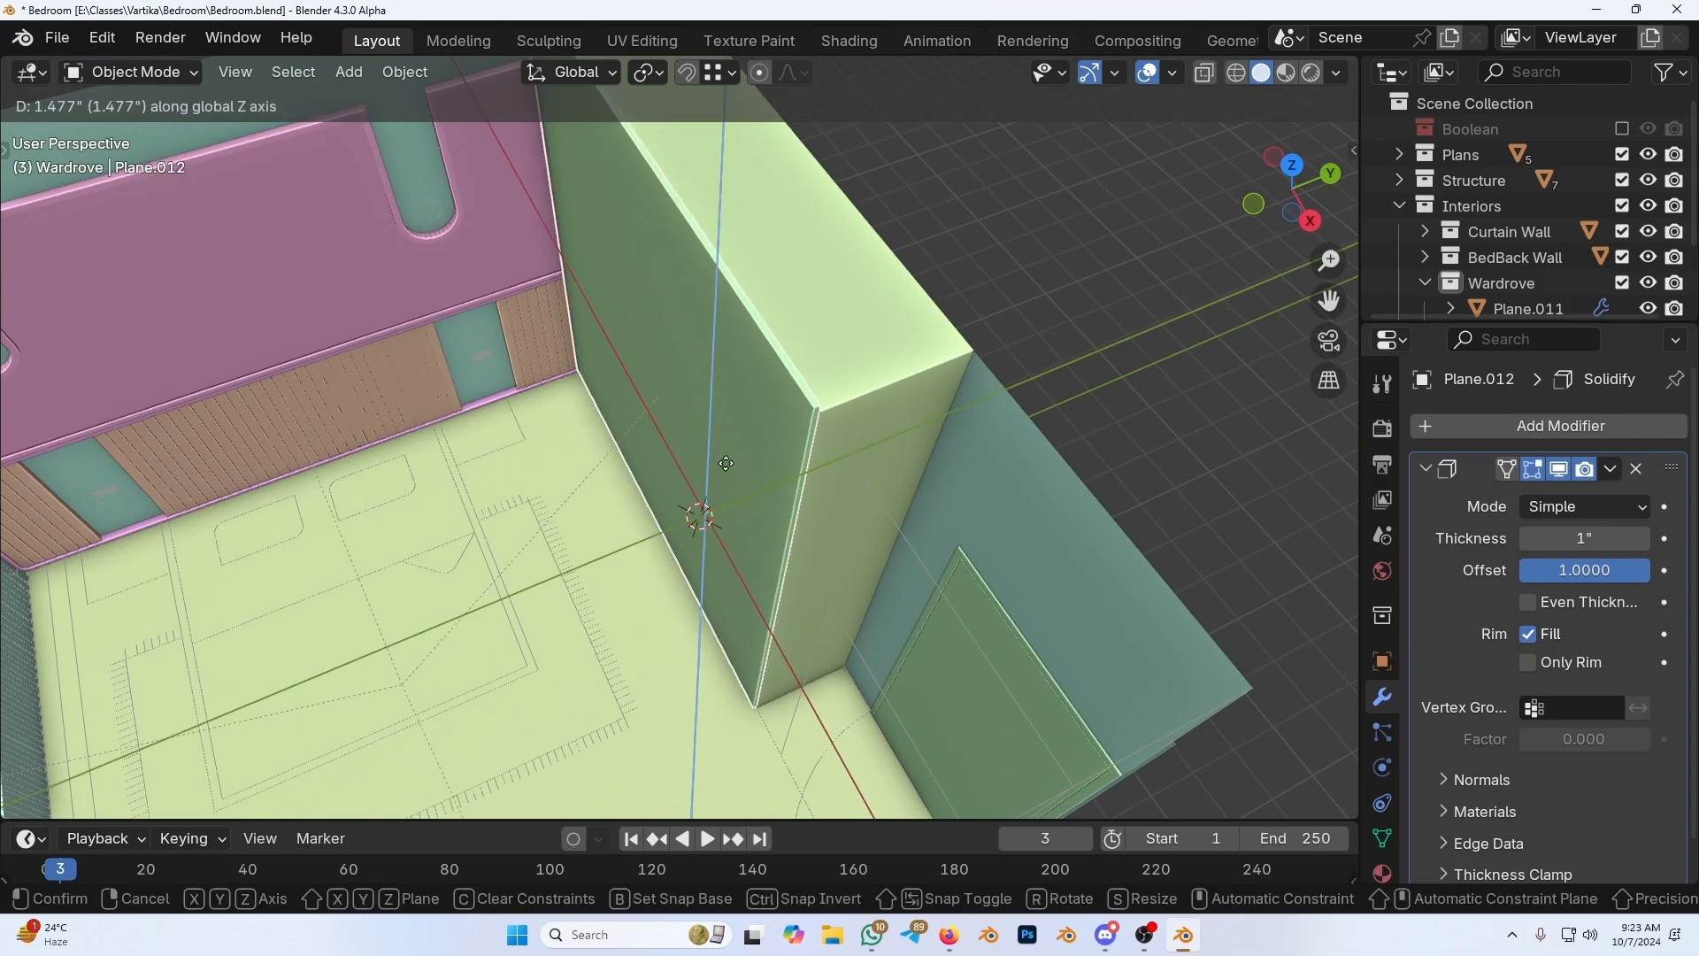
{"action": "key", "text": "Escape"}
{"action": "left_click_drag", "start_coordinate": [1630, 571], "coordinate": [1477, 577]}
Step: Open the wardrobe carcass for vertex editing with see-through display enabled
{"action": "left_click", "coordinate": [876, 438]}
{"action": "scroll", "coordinate": [849, 572], "scroll_direction": "down", "scroll_amount": 2}
{"action": "key", "text": "Tab"}
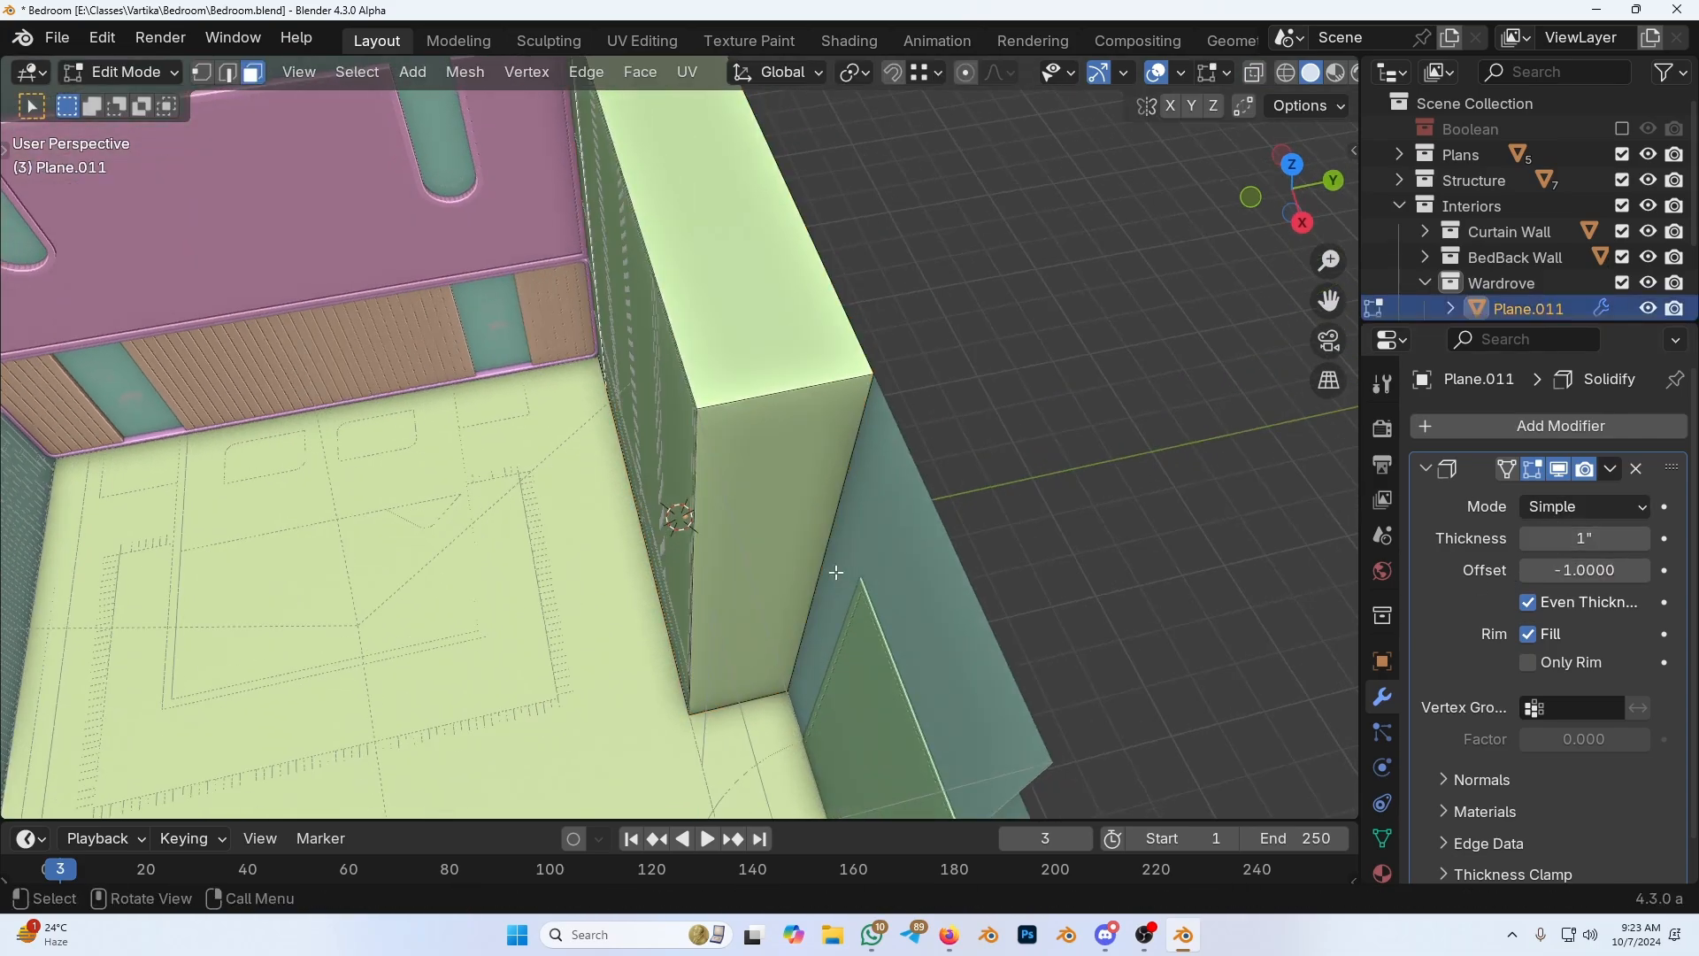
{"action": "scroll", "coordinate": [714, 536], "scroll_direction": "down", "scroll_amount": 3}
{"action": "key", "text": "alt+z"}
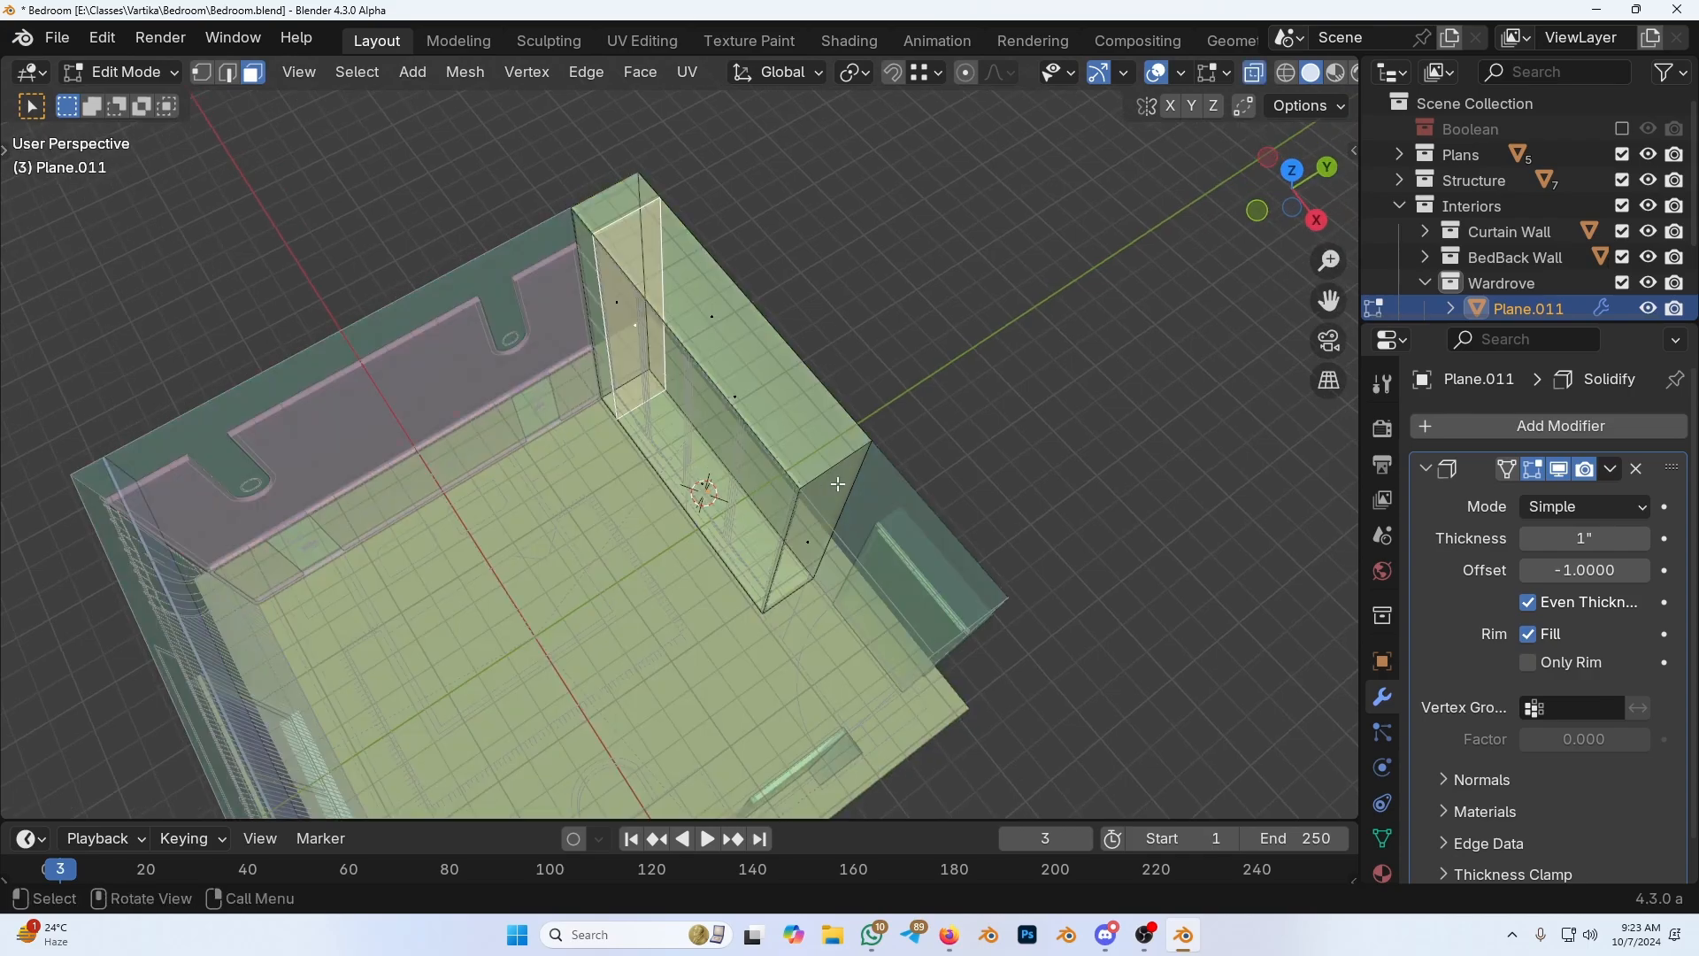
{"action": "middle_click_drag", "start_coordinate": [714, 536], "coordinate": [517, 492]}
{"action": "key", "text": "Tab"}
{"action": "key", "text": "Tab"}
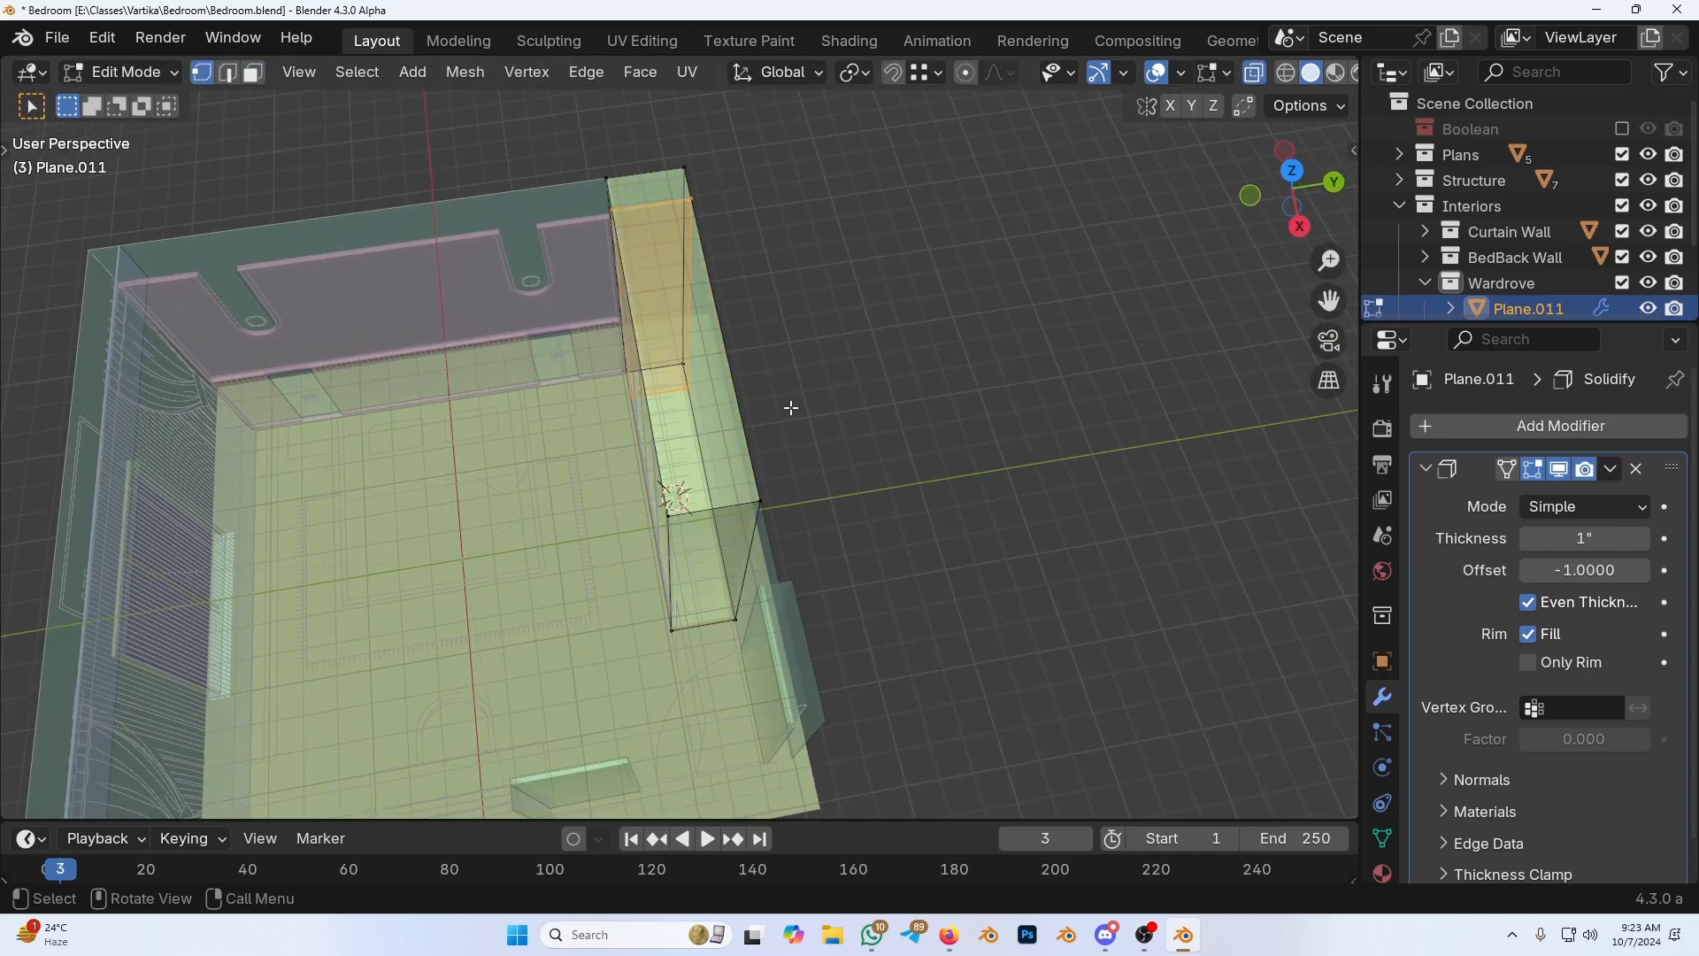
Step: Move all the vertices along the carcass's open front 1 inch along Y and return to Object Mode
{"action": "middle_click_drag", "start_coordinate": [825, 423], "coordinate": [626, 400]}
{"action": "key", "text": "b"}
{"action": "left_click_drag", "start_coordinate": [682, 120], "coordinate": [496, 633]}
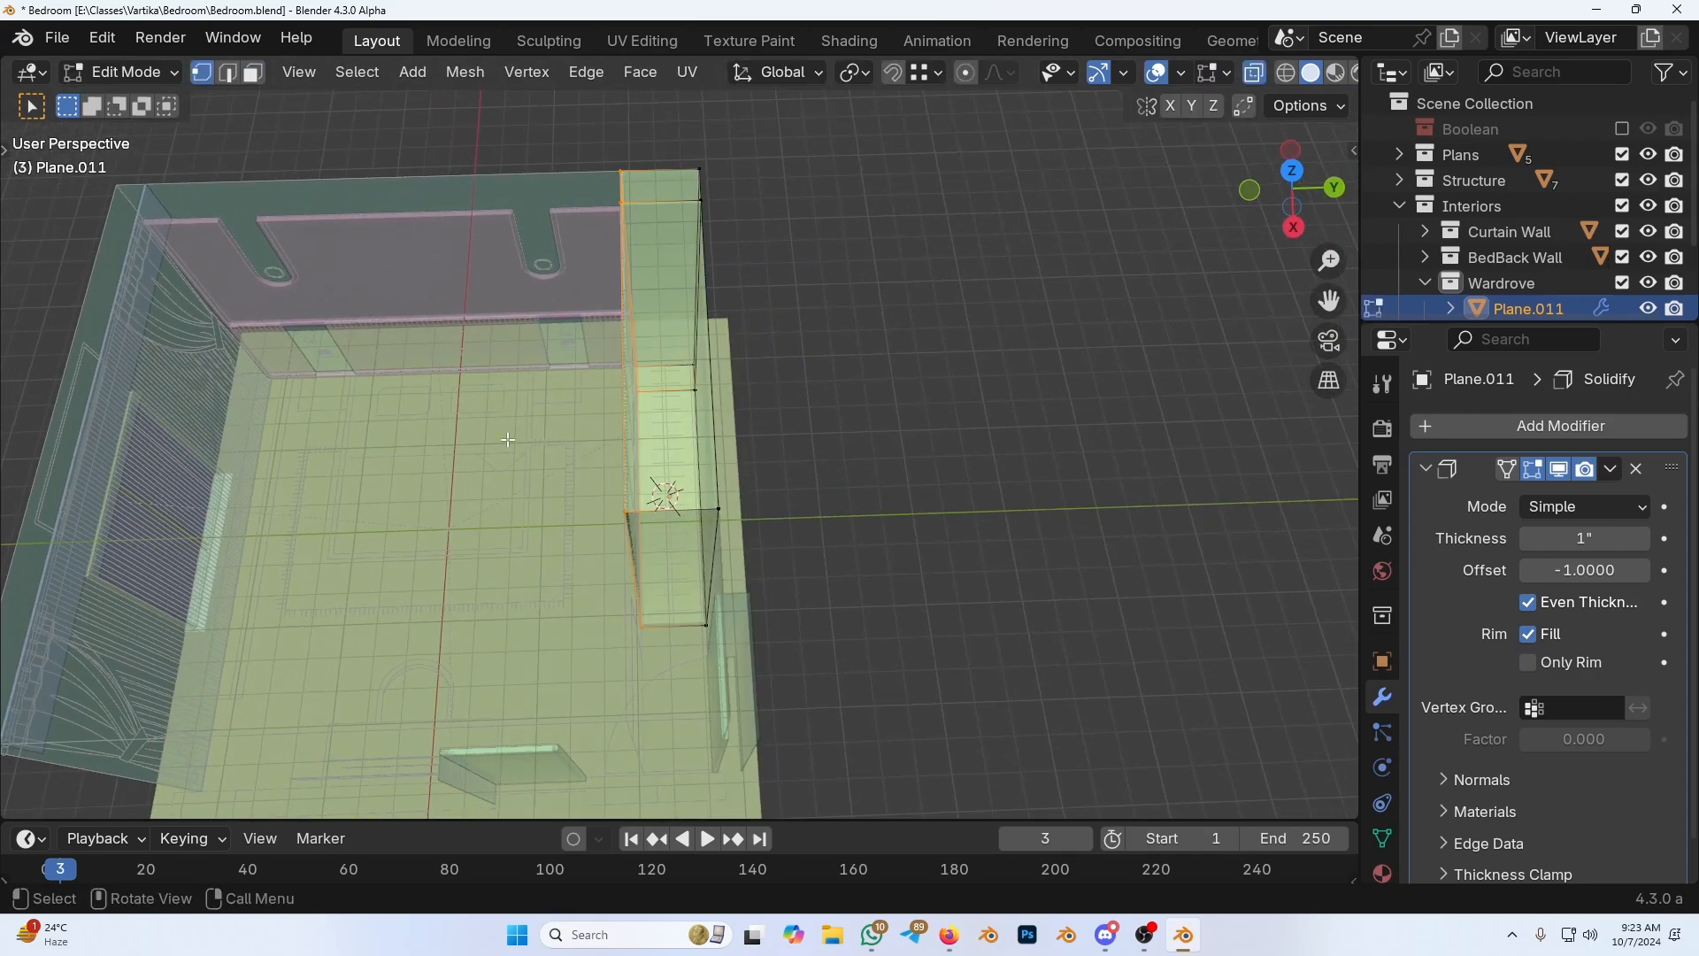
{"action": "key", "text": "g"}
{"action": "key", "text": "y"}
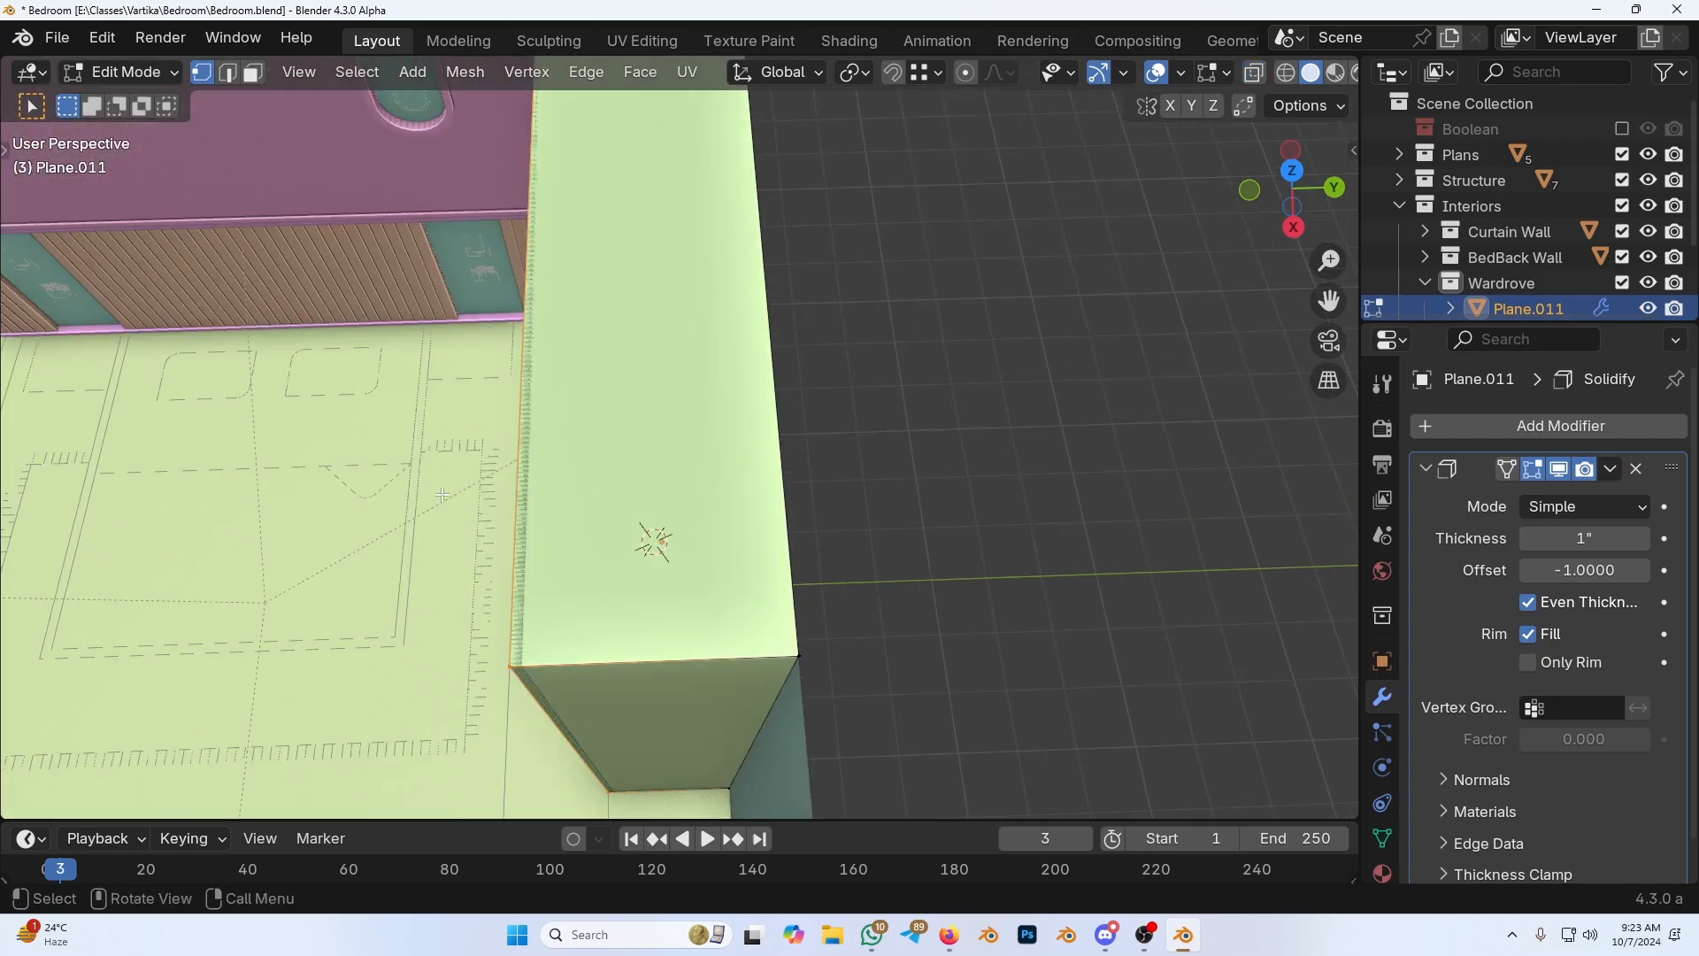
{"action": "type", "text": "1"}
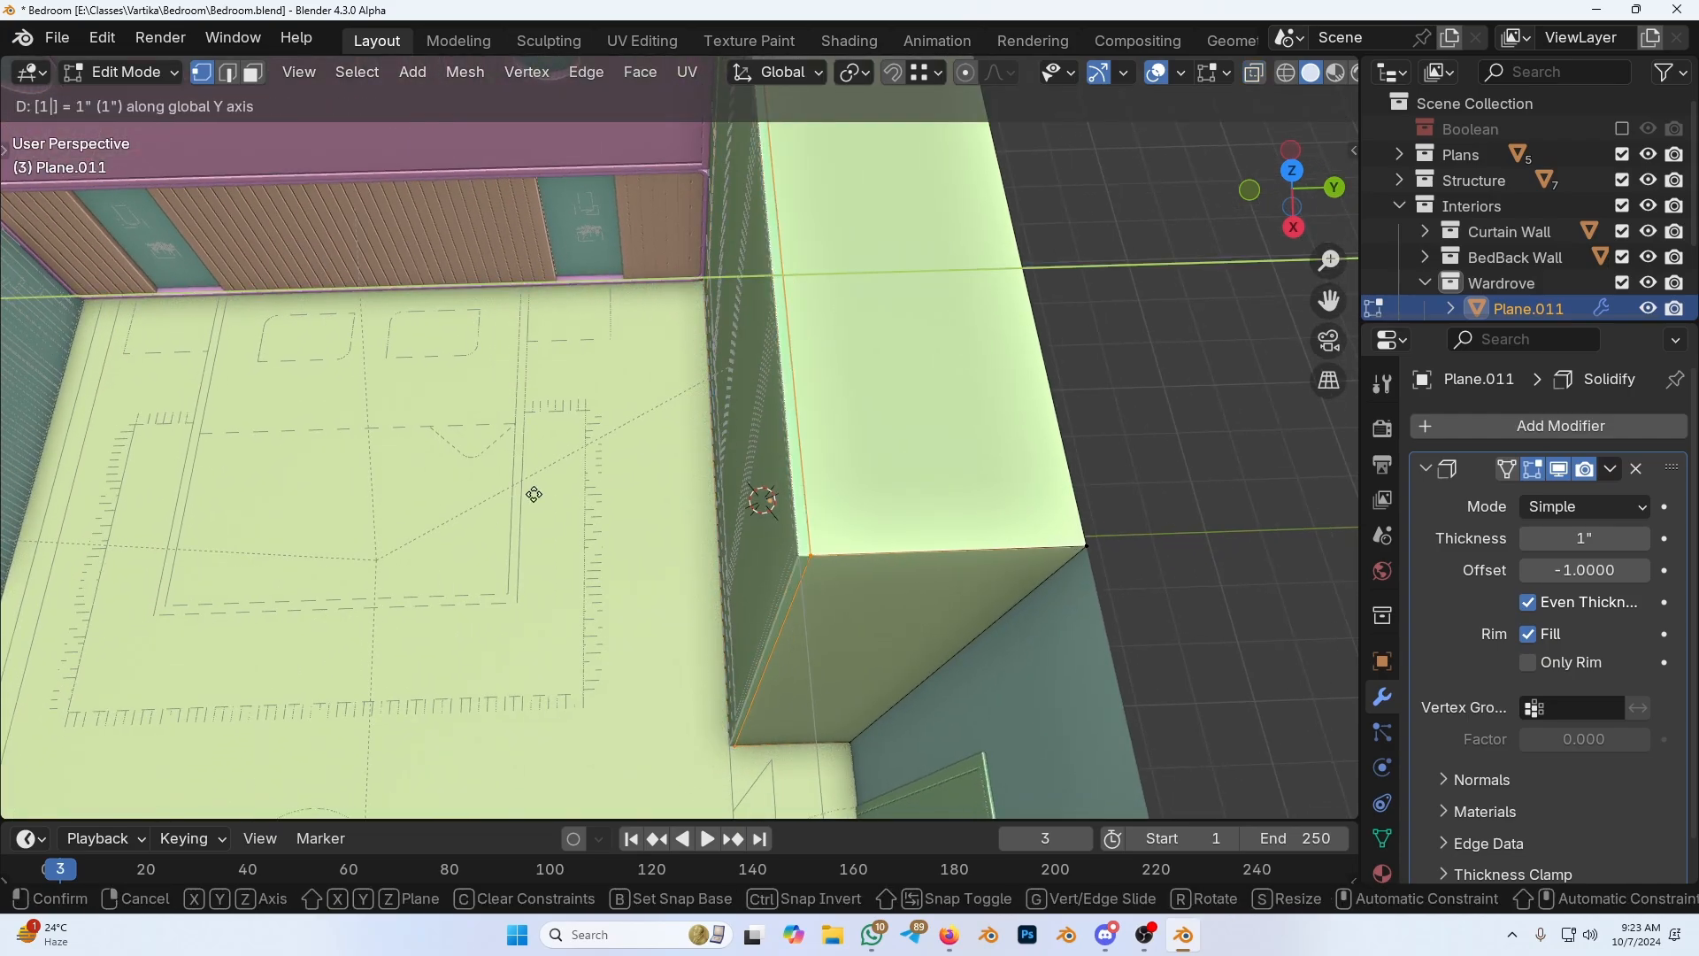
{"action": "key", "text": "Return"}
{"action": "key", "text": "Tab"}
{"action": "scroll", "coordinate": [826, 469], "scroll_direction": "down", "scroll_amount": 3}
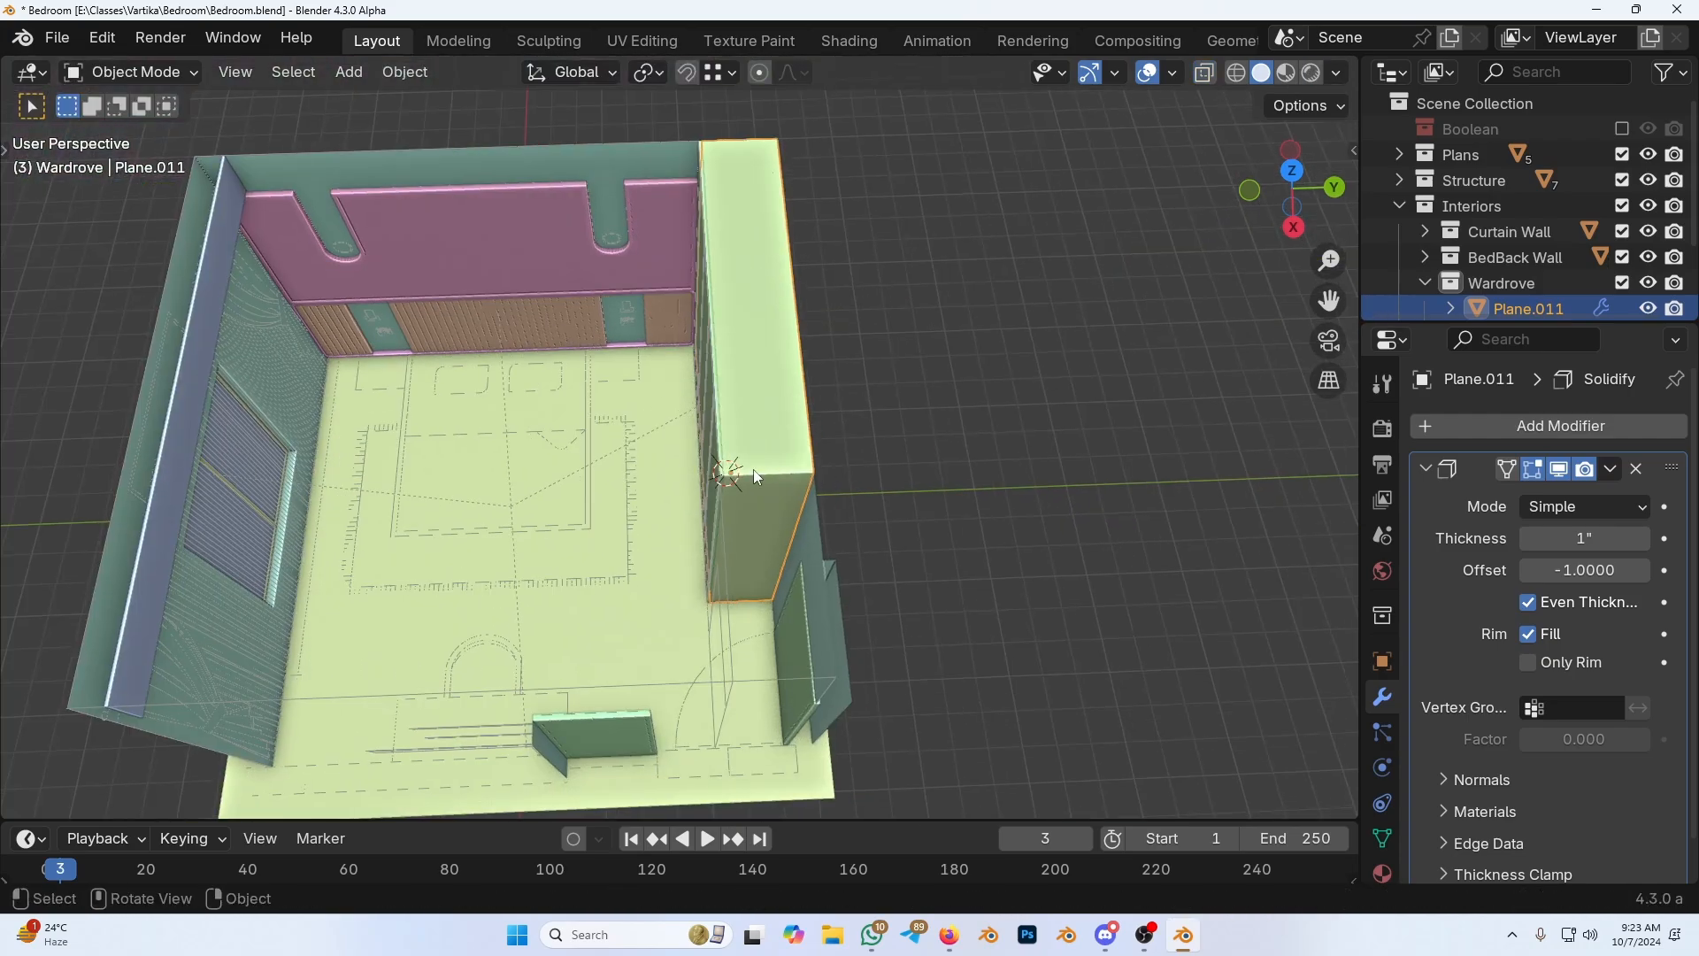
Step: Open the wardrobe's front panel for mesh editing in wireframe display
{"action": "mouse_move", "coordinate": [755, 475]}
{"action": "middle_mouse_down", "text": "ctrl"}
{"action": "mouse_move", "coordinate": [809, 475]}
{"action": "mouse_move", "coordinate": [792, 511]}
{"action": "mouse_move", "coordinate": [788, 483]}
{"action": "middle_mouse_up", "text": "ctrl"}
{"action": "scroll", "coordinate": [788, 482], "scroll_direction": "down", "scroll_amount": 1}
{"action": "left_click", "coordinate": [721, 392]}
{"action": "middle_click_drag", "start_coordinate": [720, 393], "coordinate": [798, 501]}
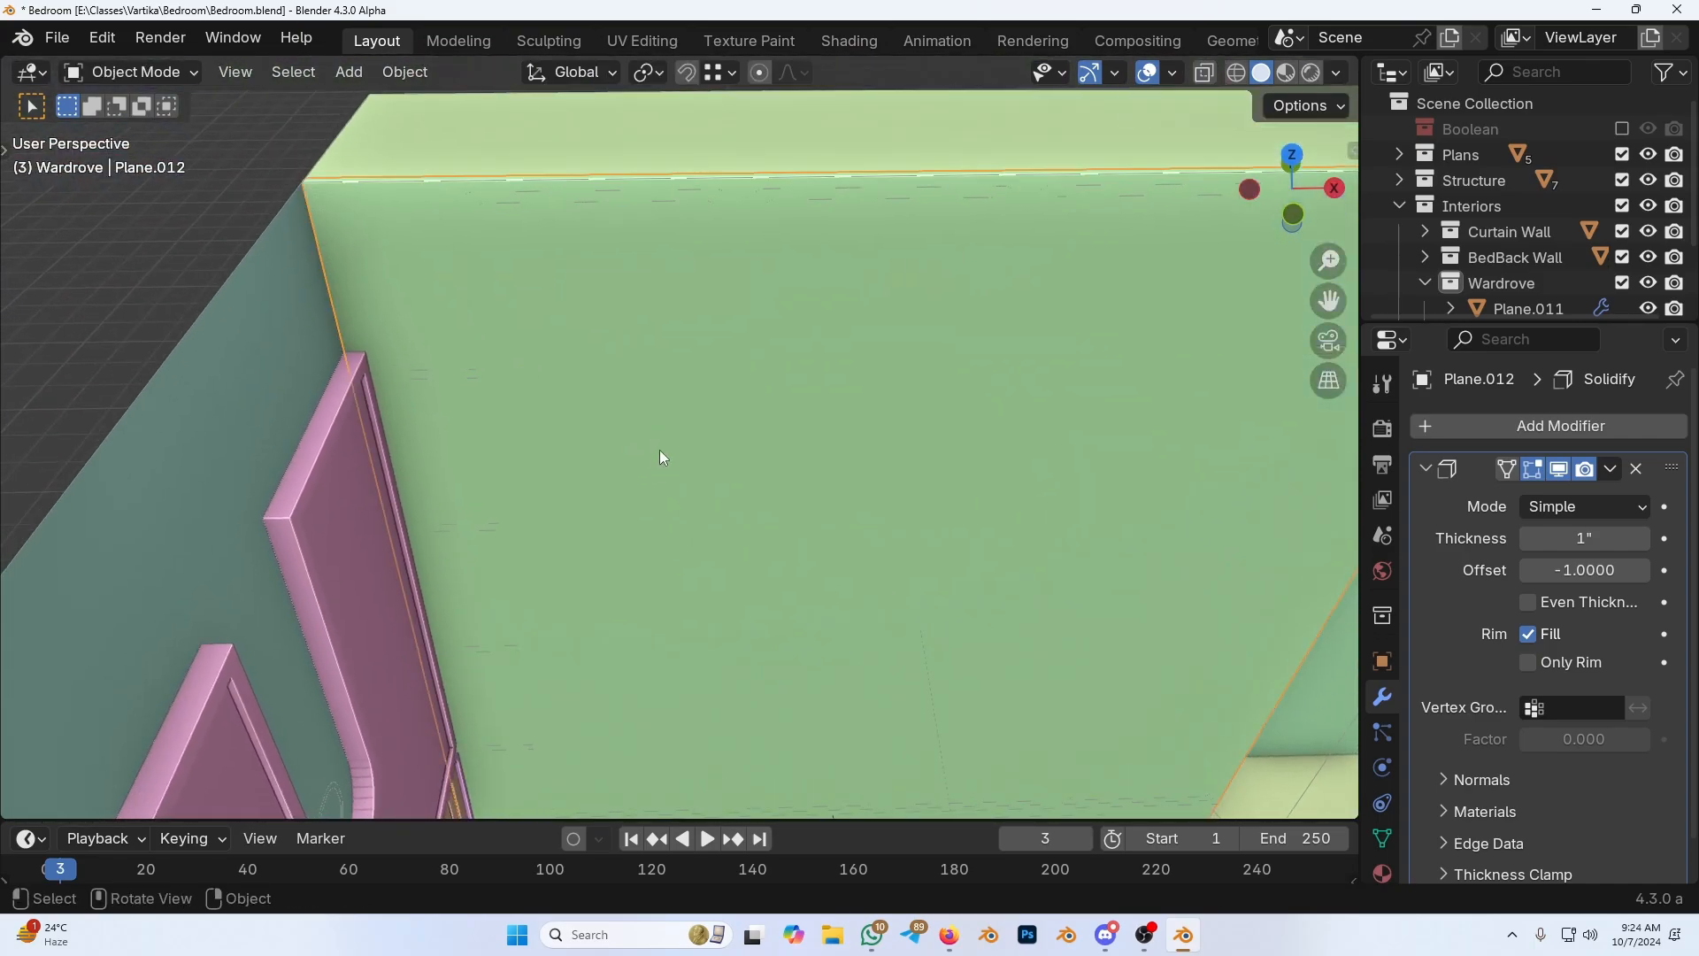
{"action": "scroll", "coordinate": [660, 450], "scroll_direction": "down", "scroll_amount": 5}
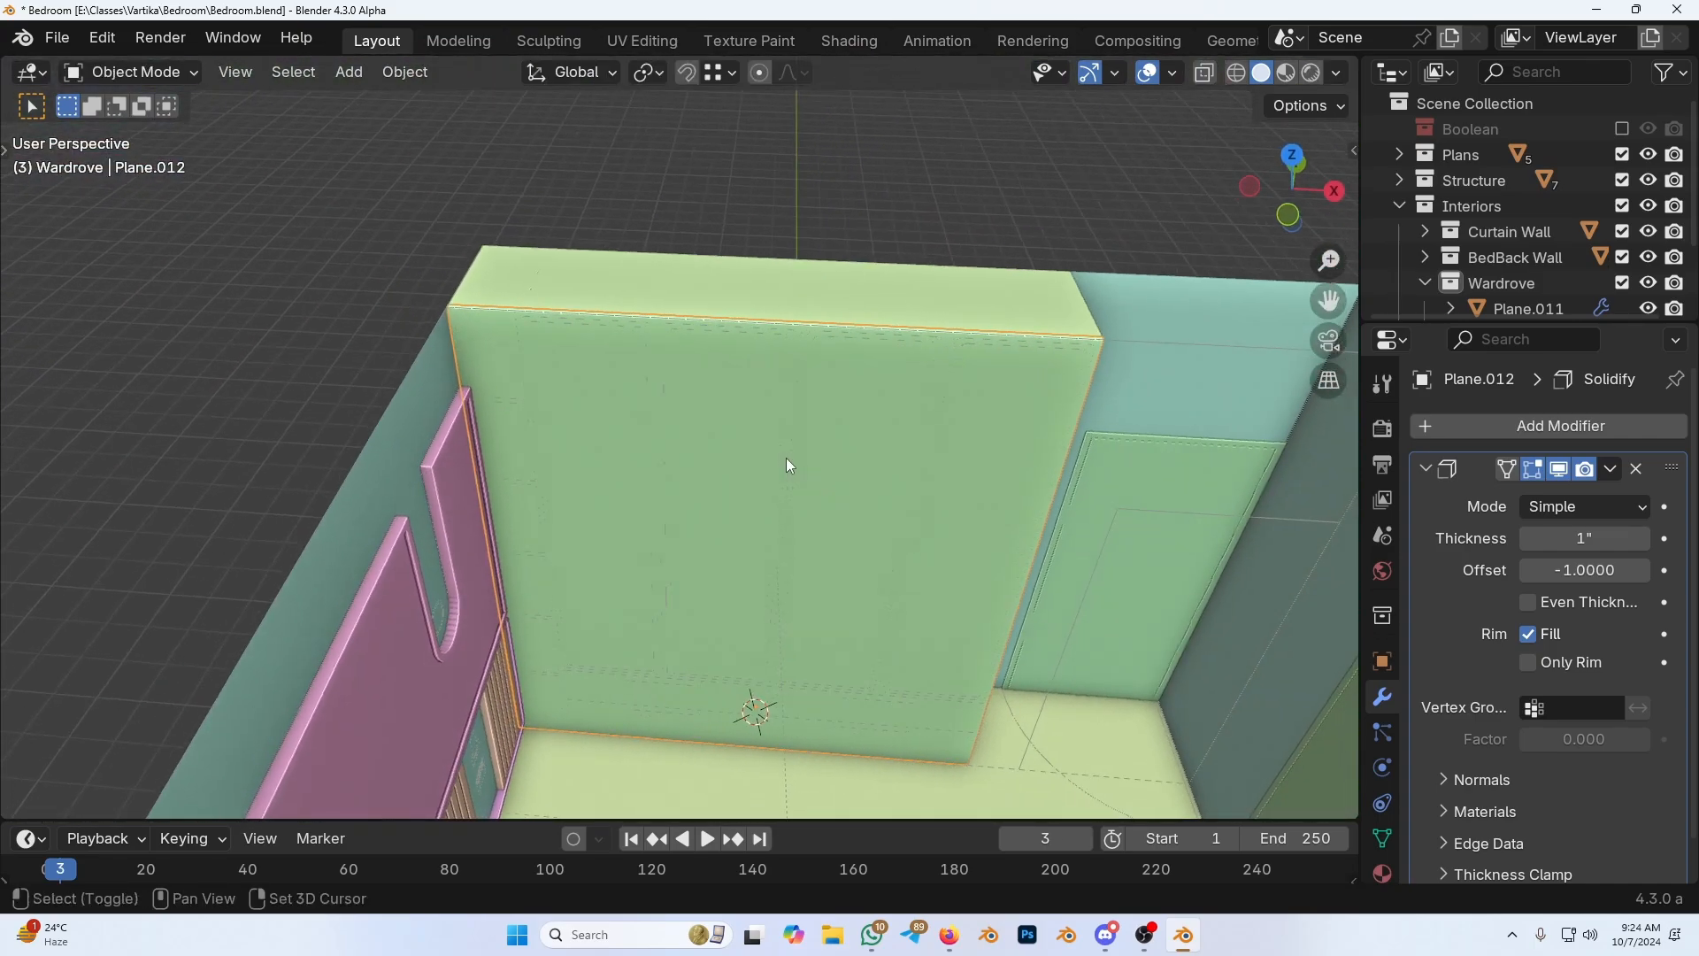
{"action": "key", "text": "shift+z"}
{"action": "key", "text": "Tab"}
Step: Cut a vertical edge loop into the front panel and move it along X to the edge of the narrow shelf section
{"action": "key", "text": "ctrl+r"}
{"action": "left_click", "coordinate": [778, 495]}
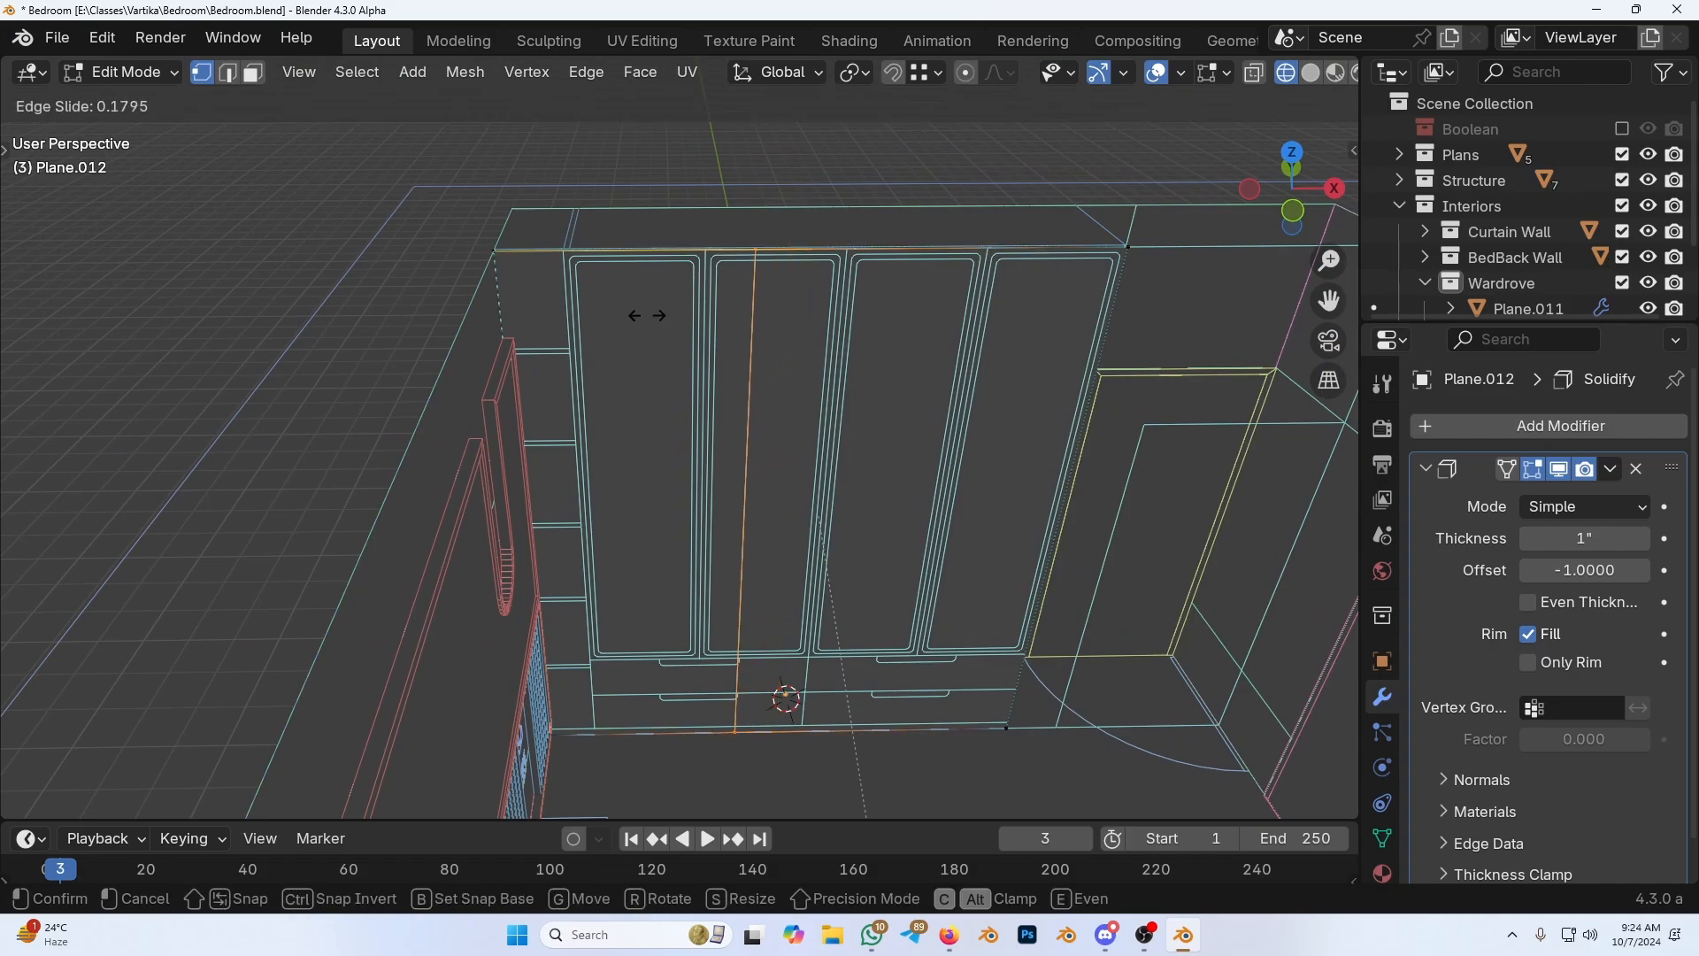
{"action": "left_click", "coordinate": [571, 271]}
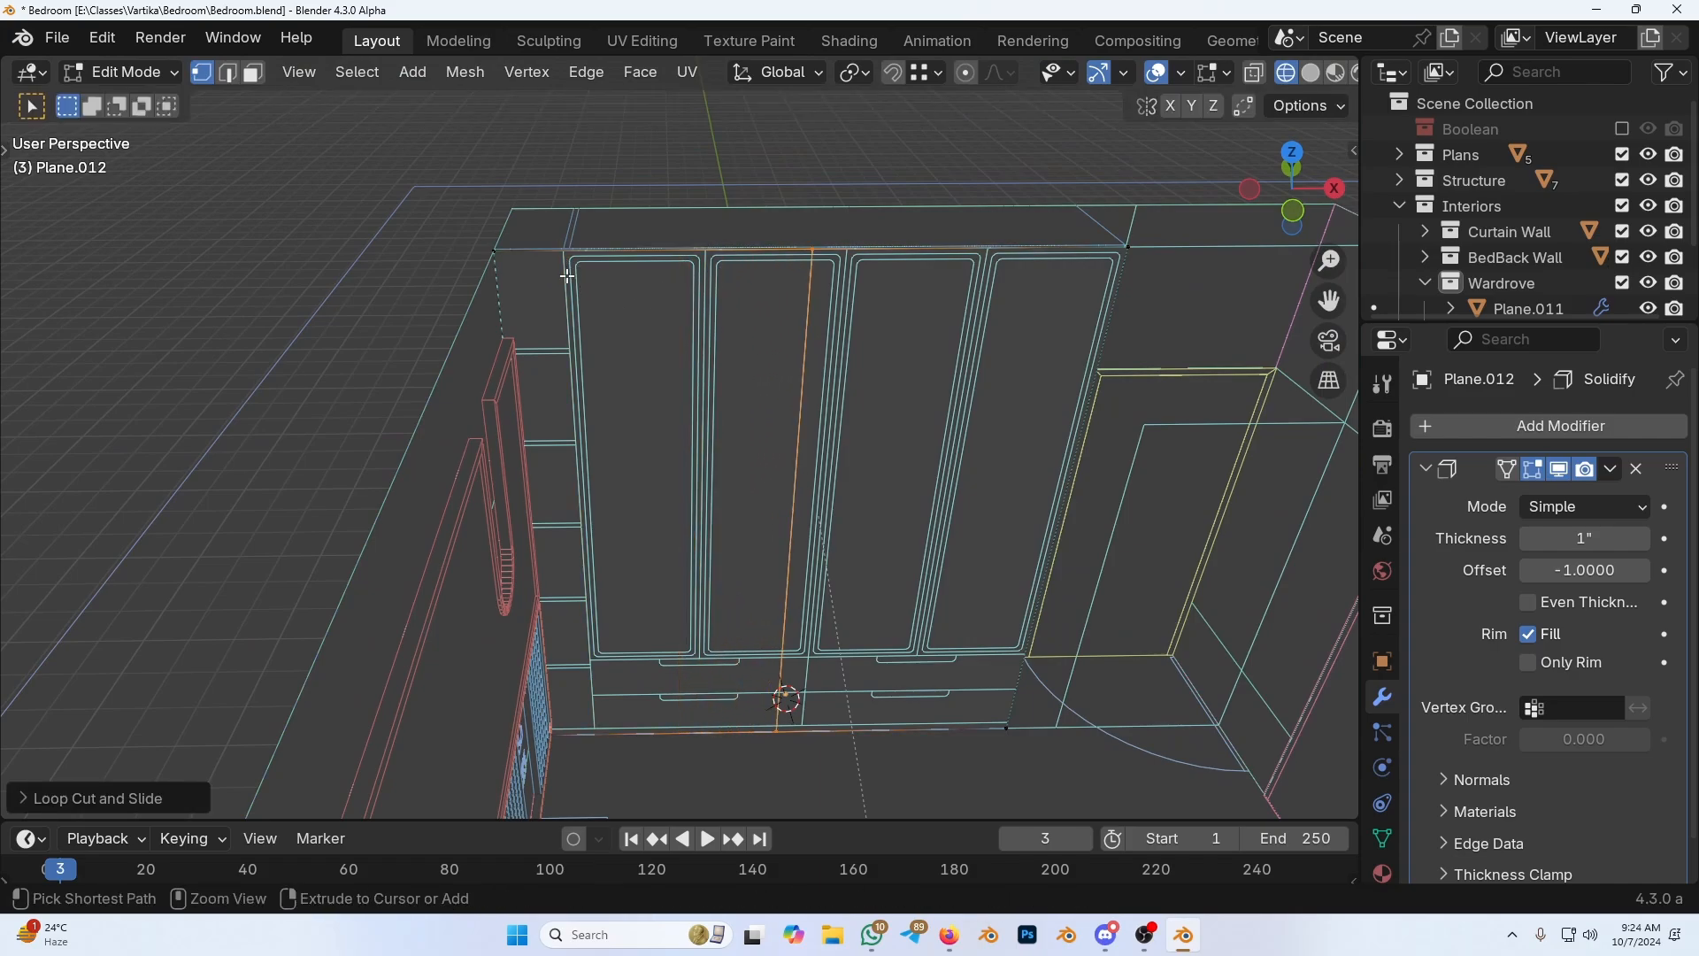
{"action": "scroll", "coordinate": [1009, 416], "scroll_direction": "up", "scroll_amount": 5}
{"action": "key", "text": "g"}
{"action": "key", "text": "x"}
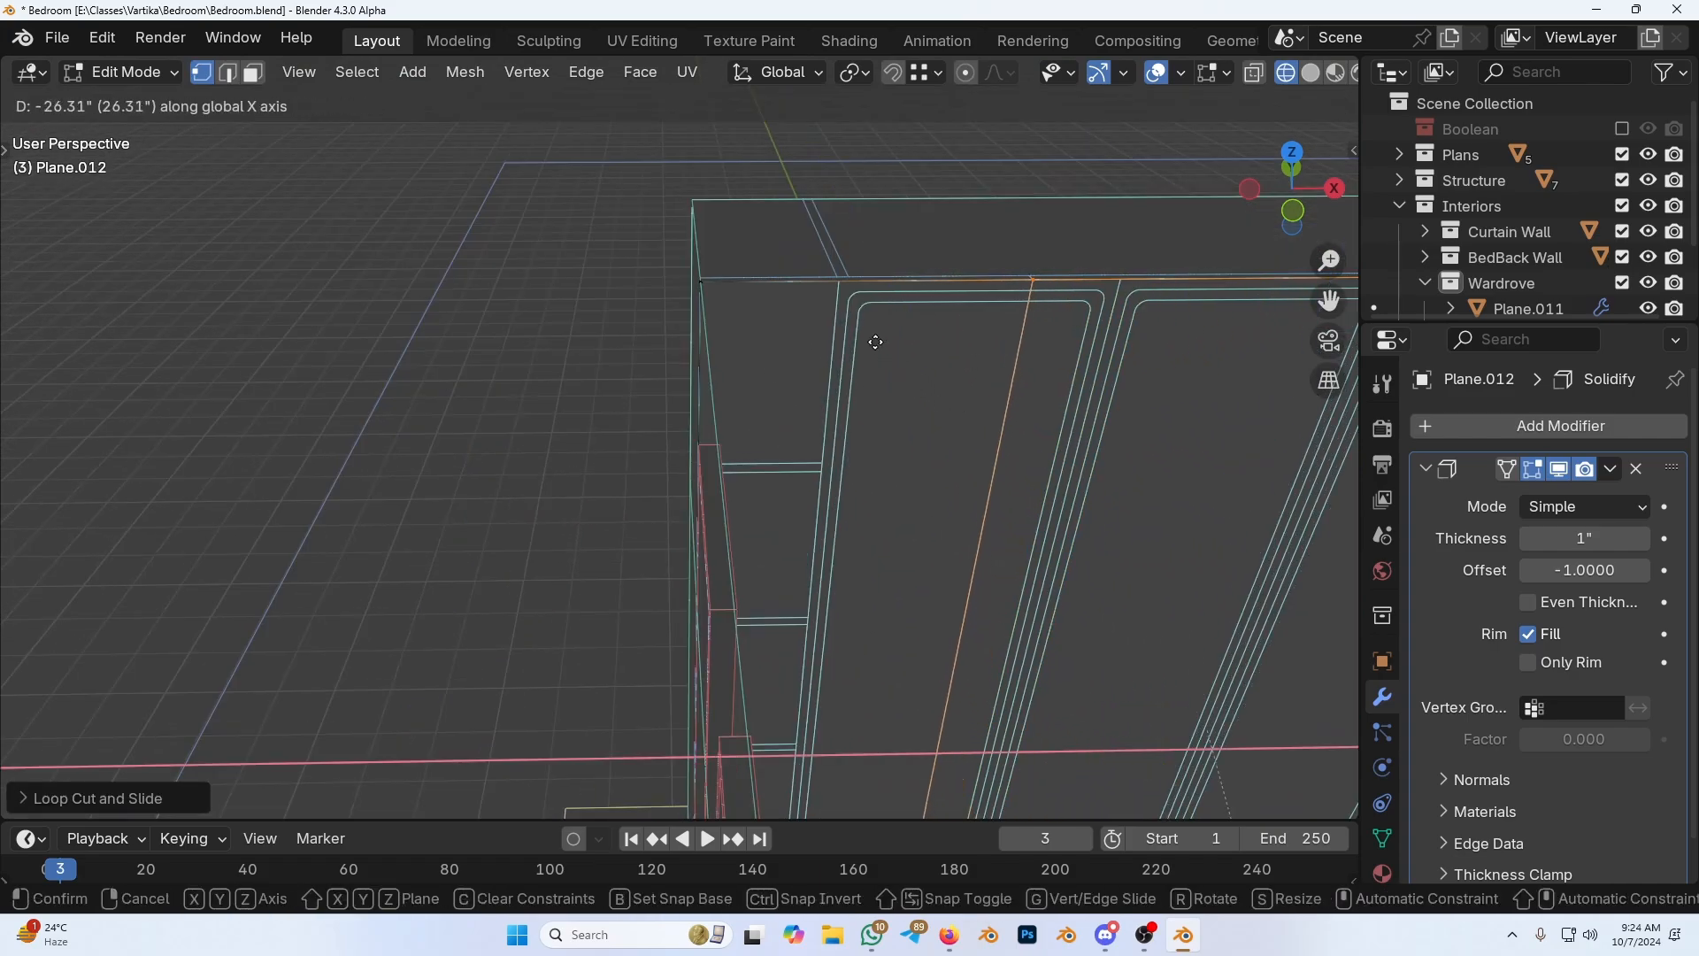
{"action": "left_click", "coordinate": [838, 288]}
Step: Delete the narrow front panel face covering the shelf section beside the bed-back wall
{"action": "scroll", "coordinate": [820, 486], "scroll_direction": "down", "scroll_amount": 5}
{"action": "key", "text": "a"}
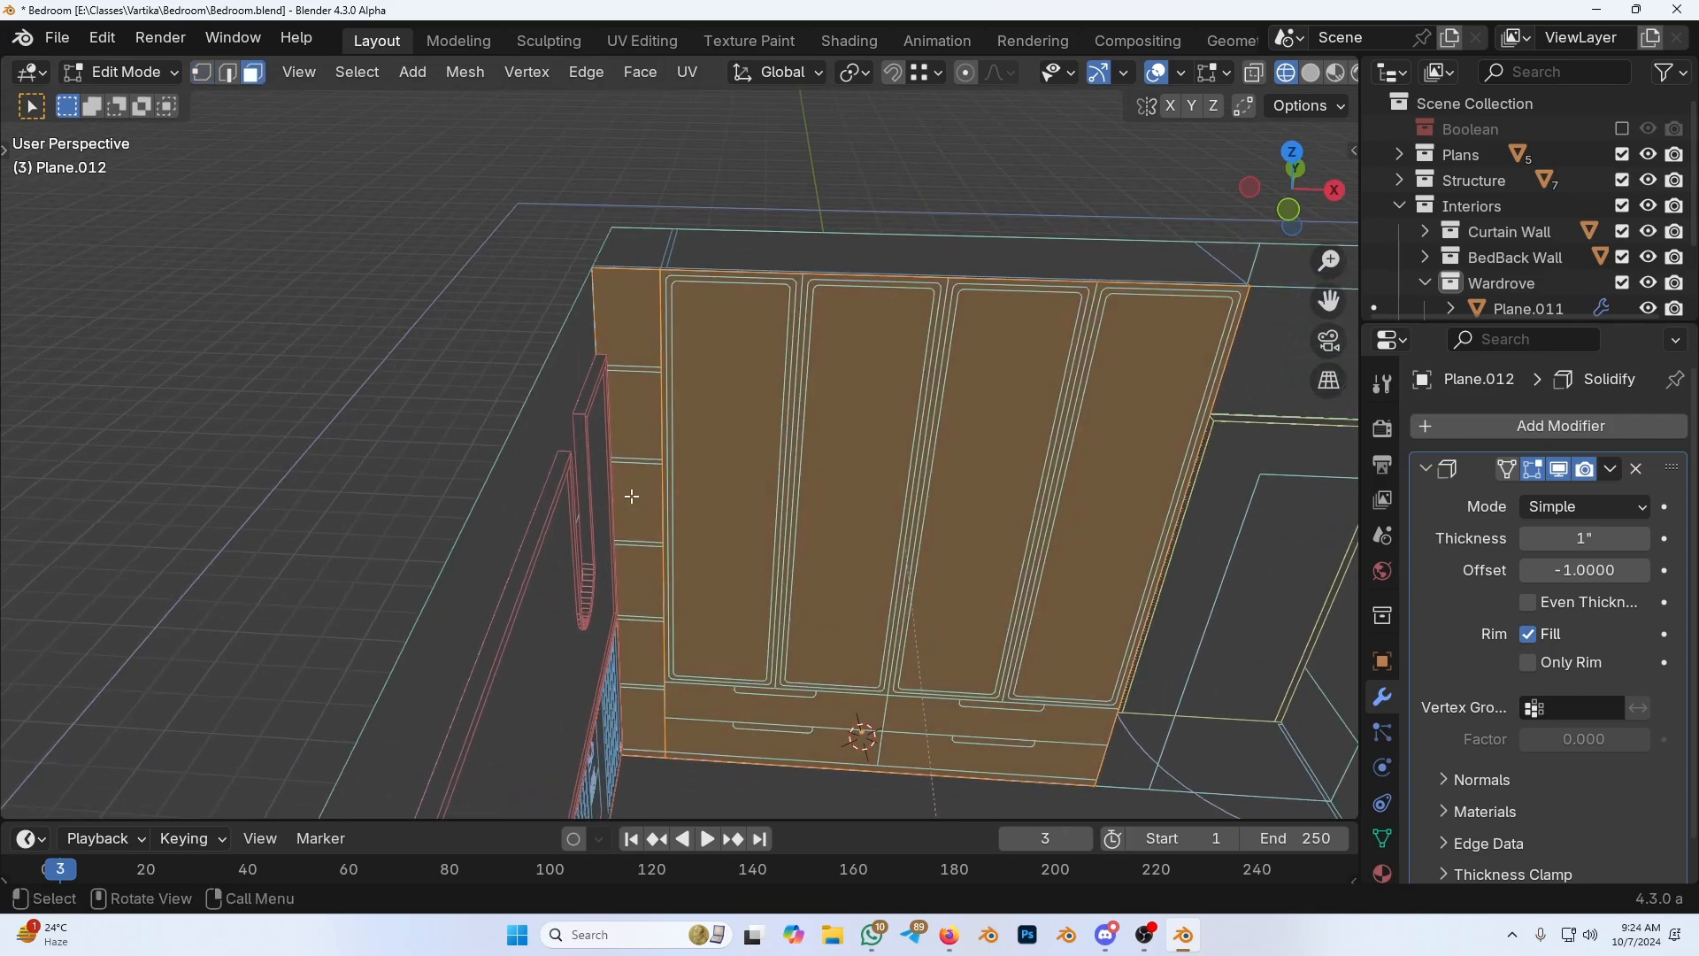
{"action": "left_click", "coordinate": [632, 496]}
{"action": "key", "text": "x"}
{"action": "left_click", "coordinate": [571, 591]}
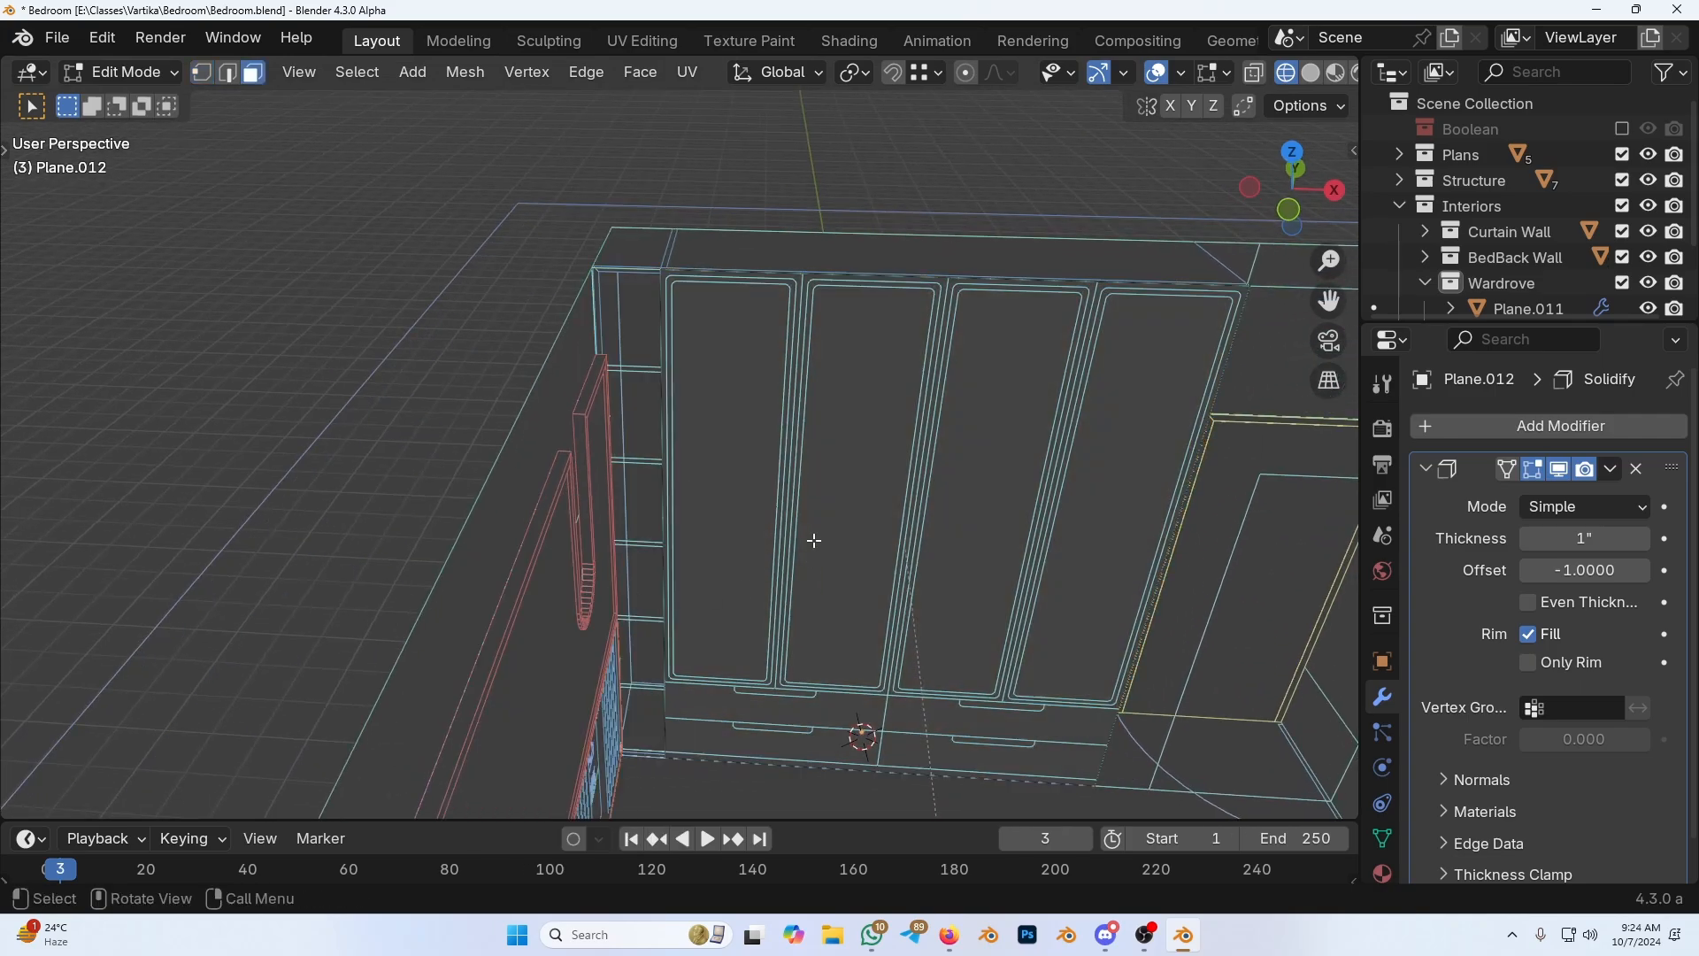
Step: Return to solid display and undo the face deletion and the vertical cut in the front panel
{"action": "middle_click_drag", "start_coordinate": [814, 540], "coordinate": [848, 508]}
{"action": "key", "text": "shift+z"}
{"action": "key", "text": "ctrl+z"}
{"action": "key", "text": "ctrl+z"}
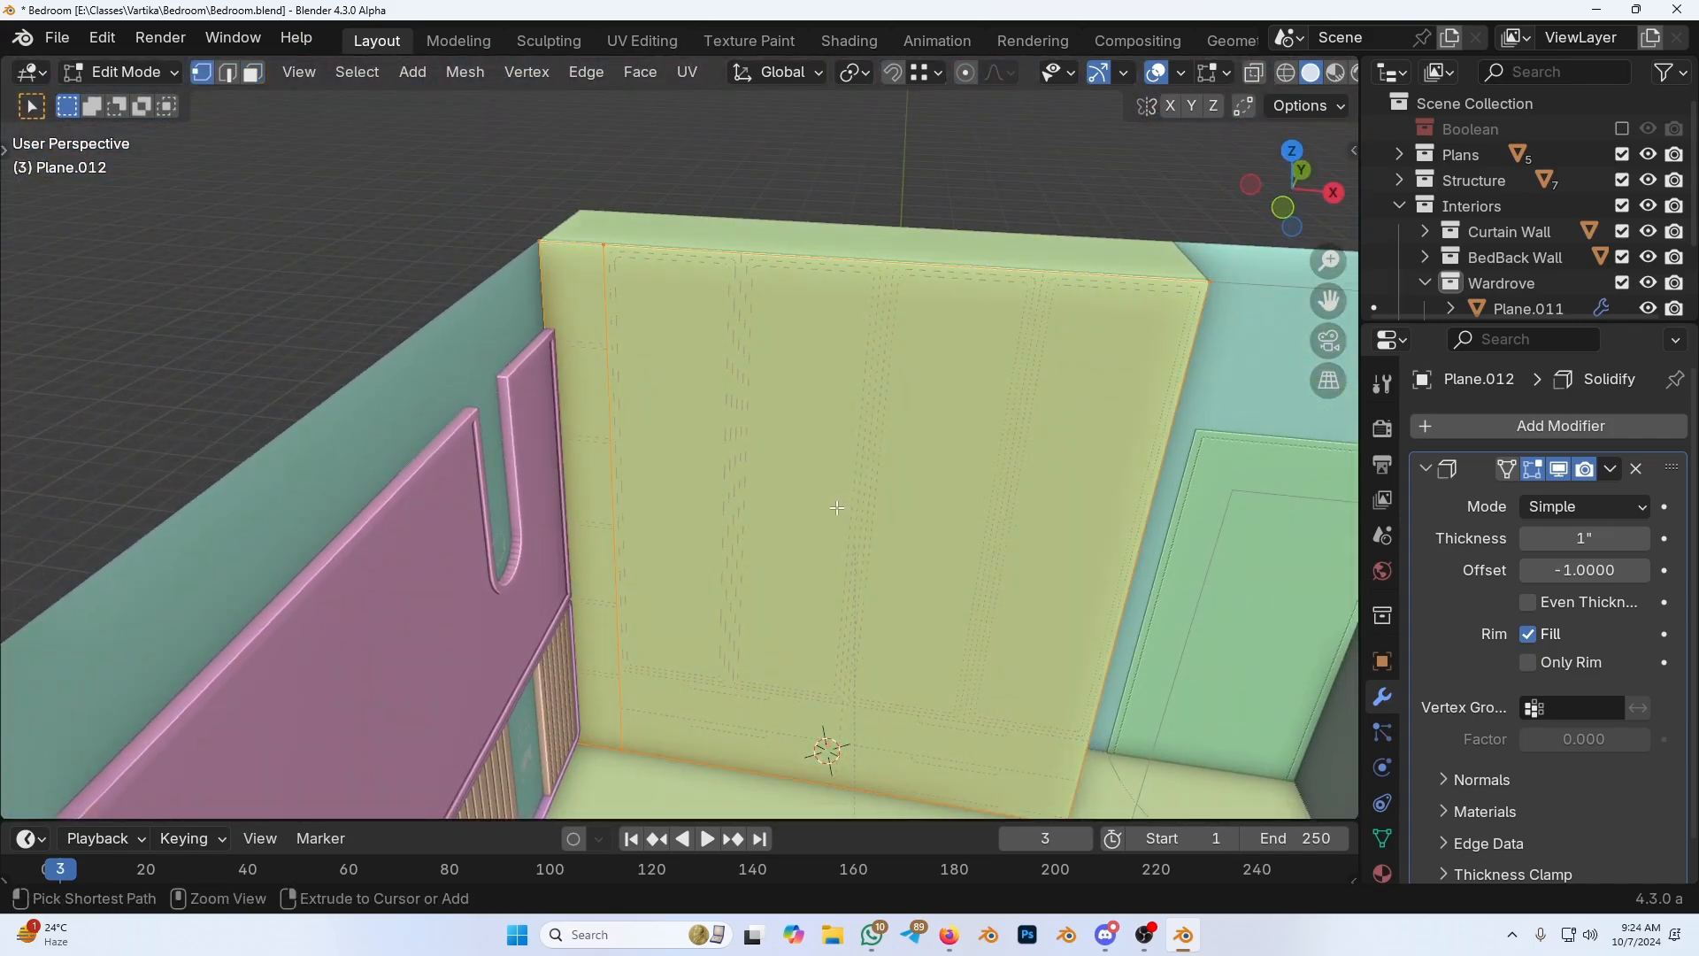
{"action": "key", "text": "ctrl+z"}
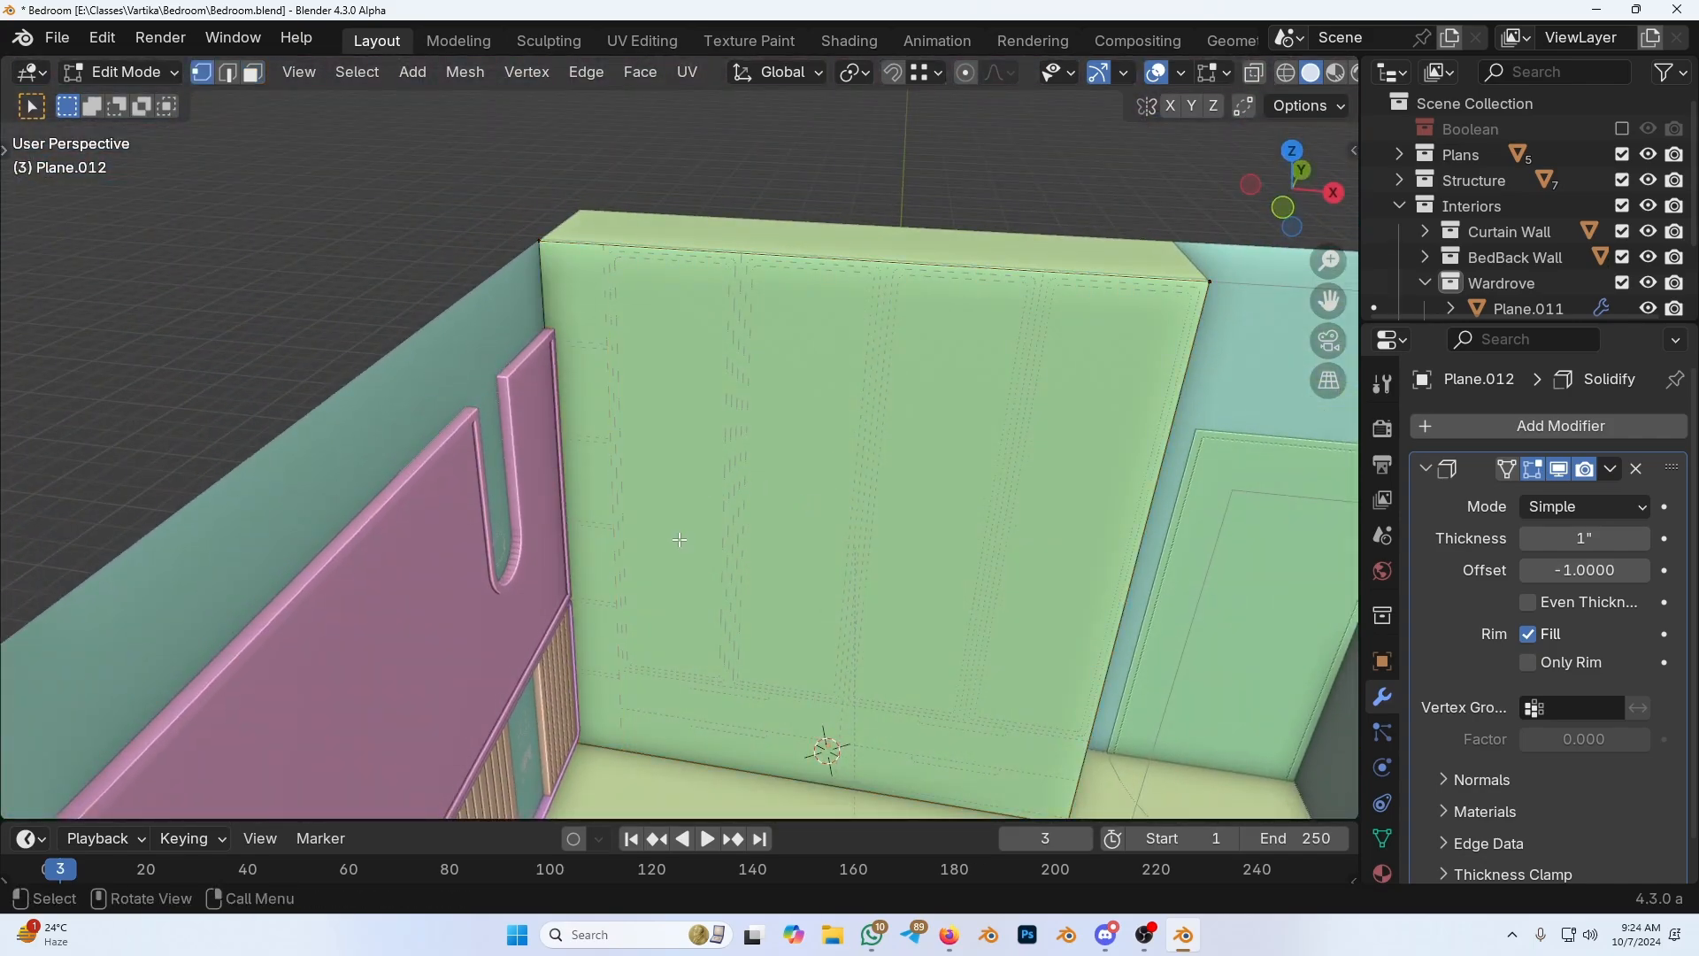
Step: Move the front panel's vertical edge beside the bed-back wall along X to the divider, leaving the shelf section open
{"action": "mouse_move", "coordinate": [599, 402]}
{"action": "middle_mouse_down"}
{"action": "mouse_move", "coordinate": [611, 416]}
{"action": "mouse_move", "coordinate": [589, 429]}
{"action": "middle_mouse_up"}
{"action": "key", "text": "g"}
{"action": "key", "text": "x"}
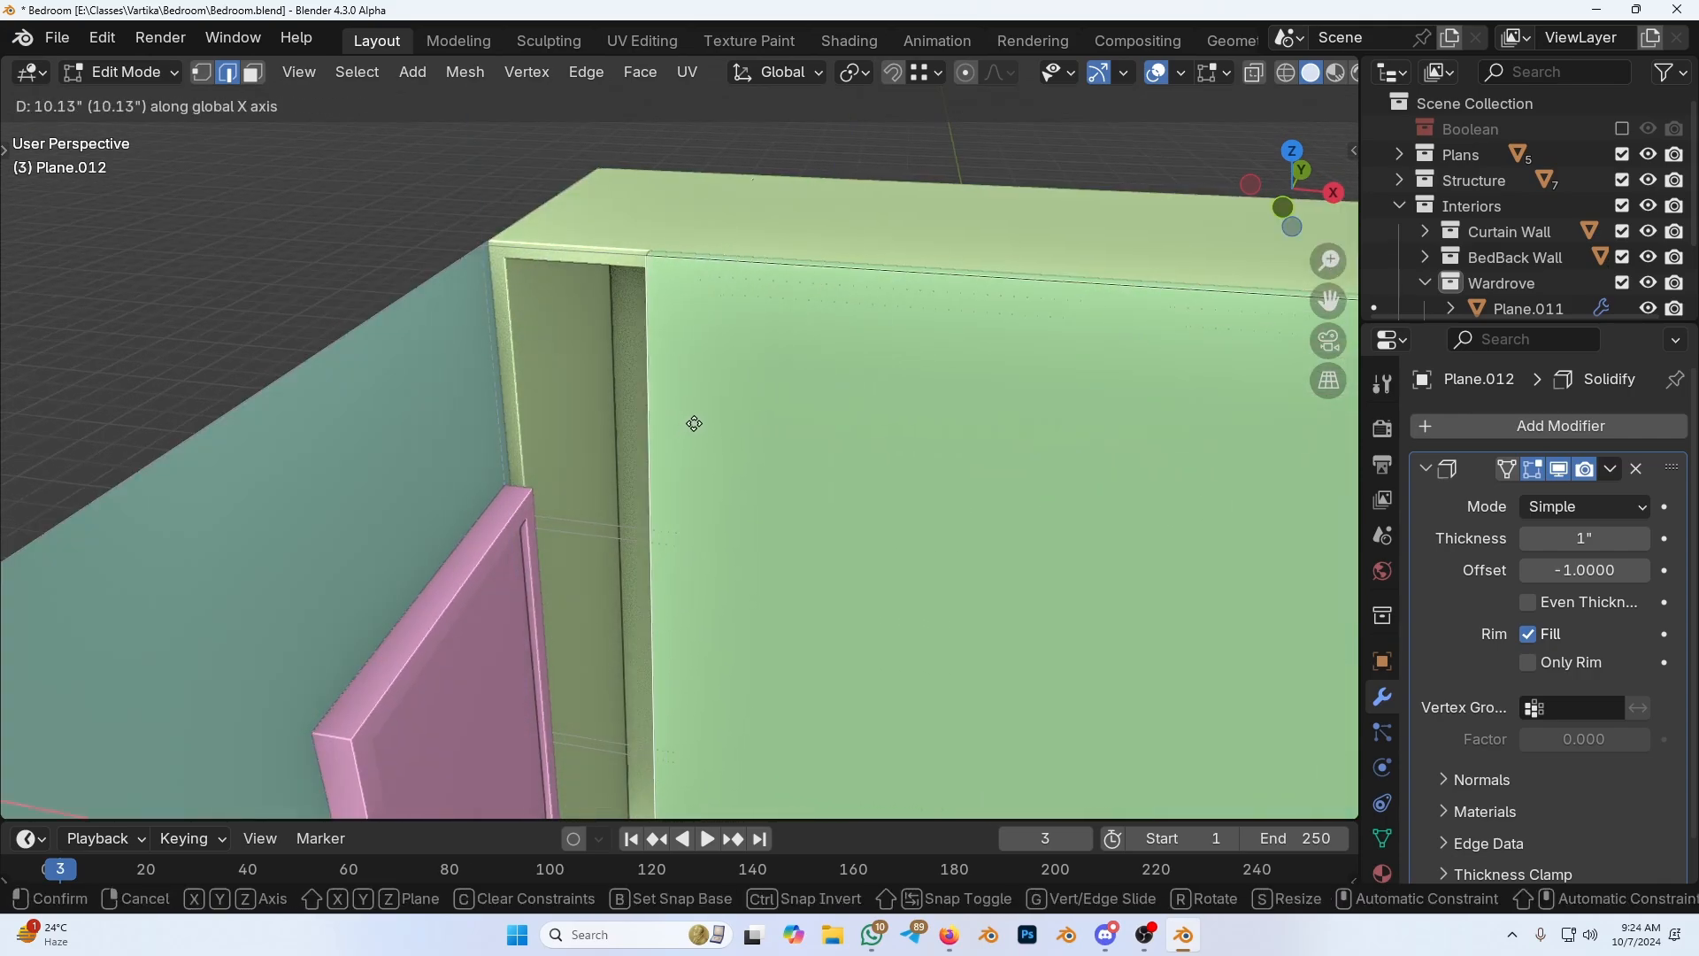
{"action": "left_click", "coordinate": [678, 266], "text": "ctrl"}
{"action": "scroll", "coordinate": [680, 274], "scroll_direction": "down", "scroll_amount": 7}
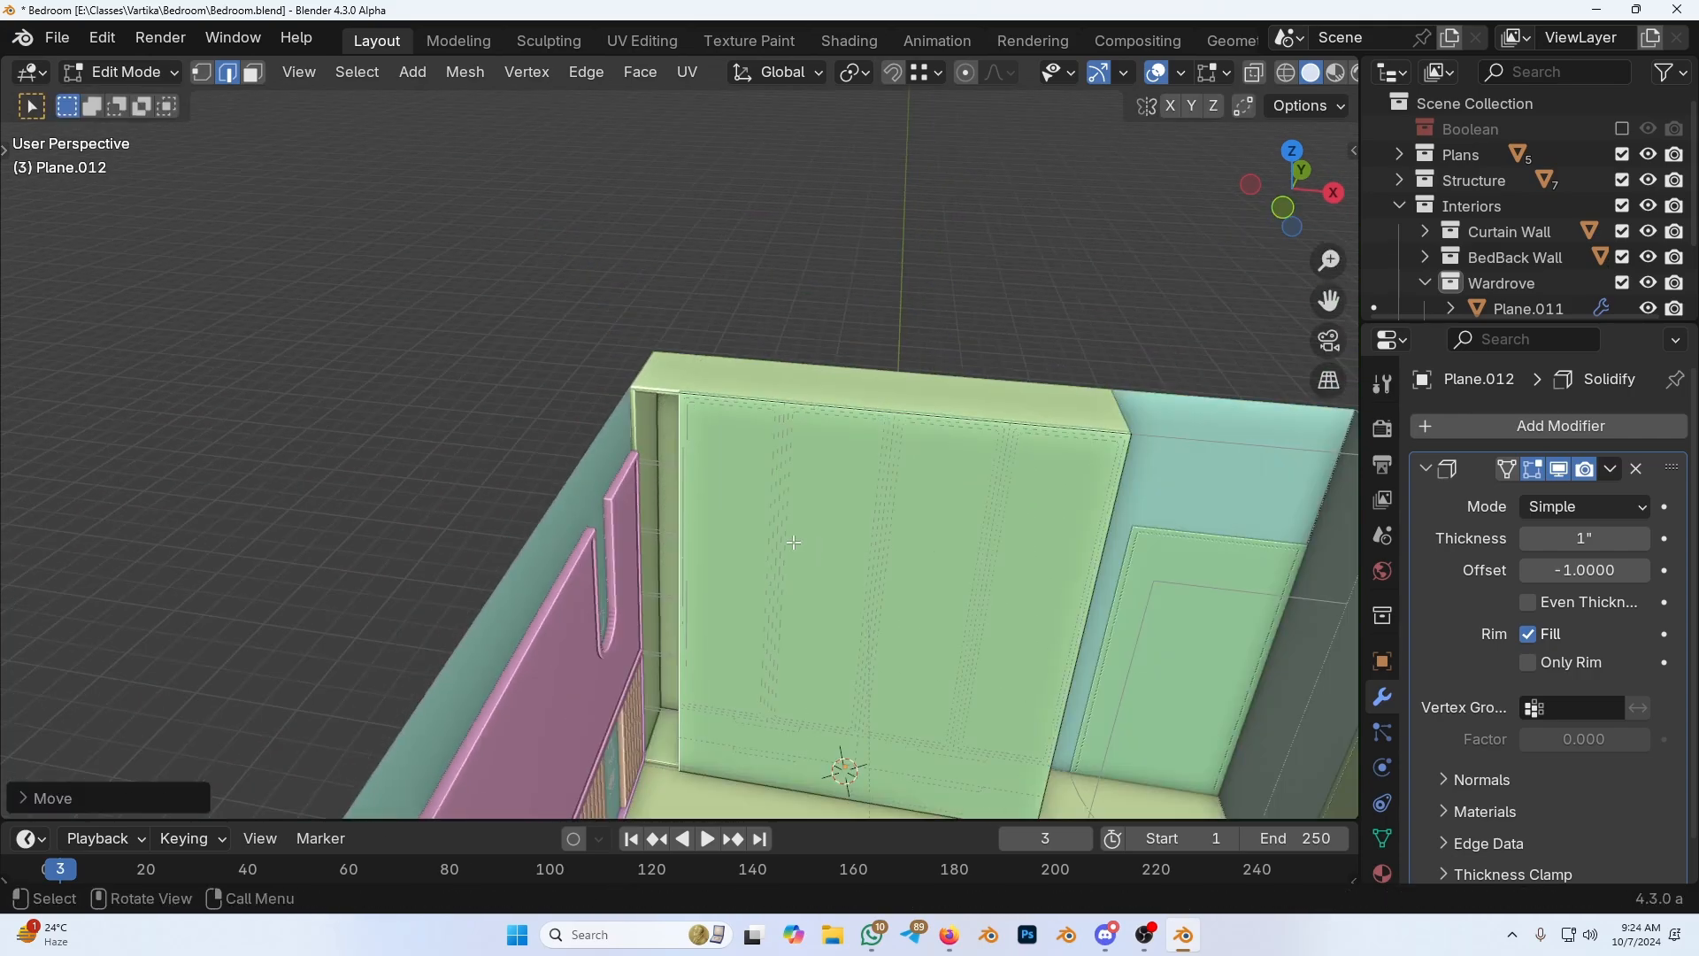
{"action": "key", "text": "a"}
{"action": "middle_click_drag", "start_coordinate": [823, 669], "coordinate": [823, 555], "text": "shift"}
{"action": "key", "text": "Tab"}
{"action": "scroll", "coordinate": [894, 611], "scroll_direction": "up", "scroll_amount": 3}
{"action": "key", "text": "Tab"}
{"action": "scroll", "coordinate": [869, 583], "scroll_direction": "up", "scroll_amount": 3}
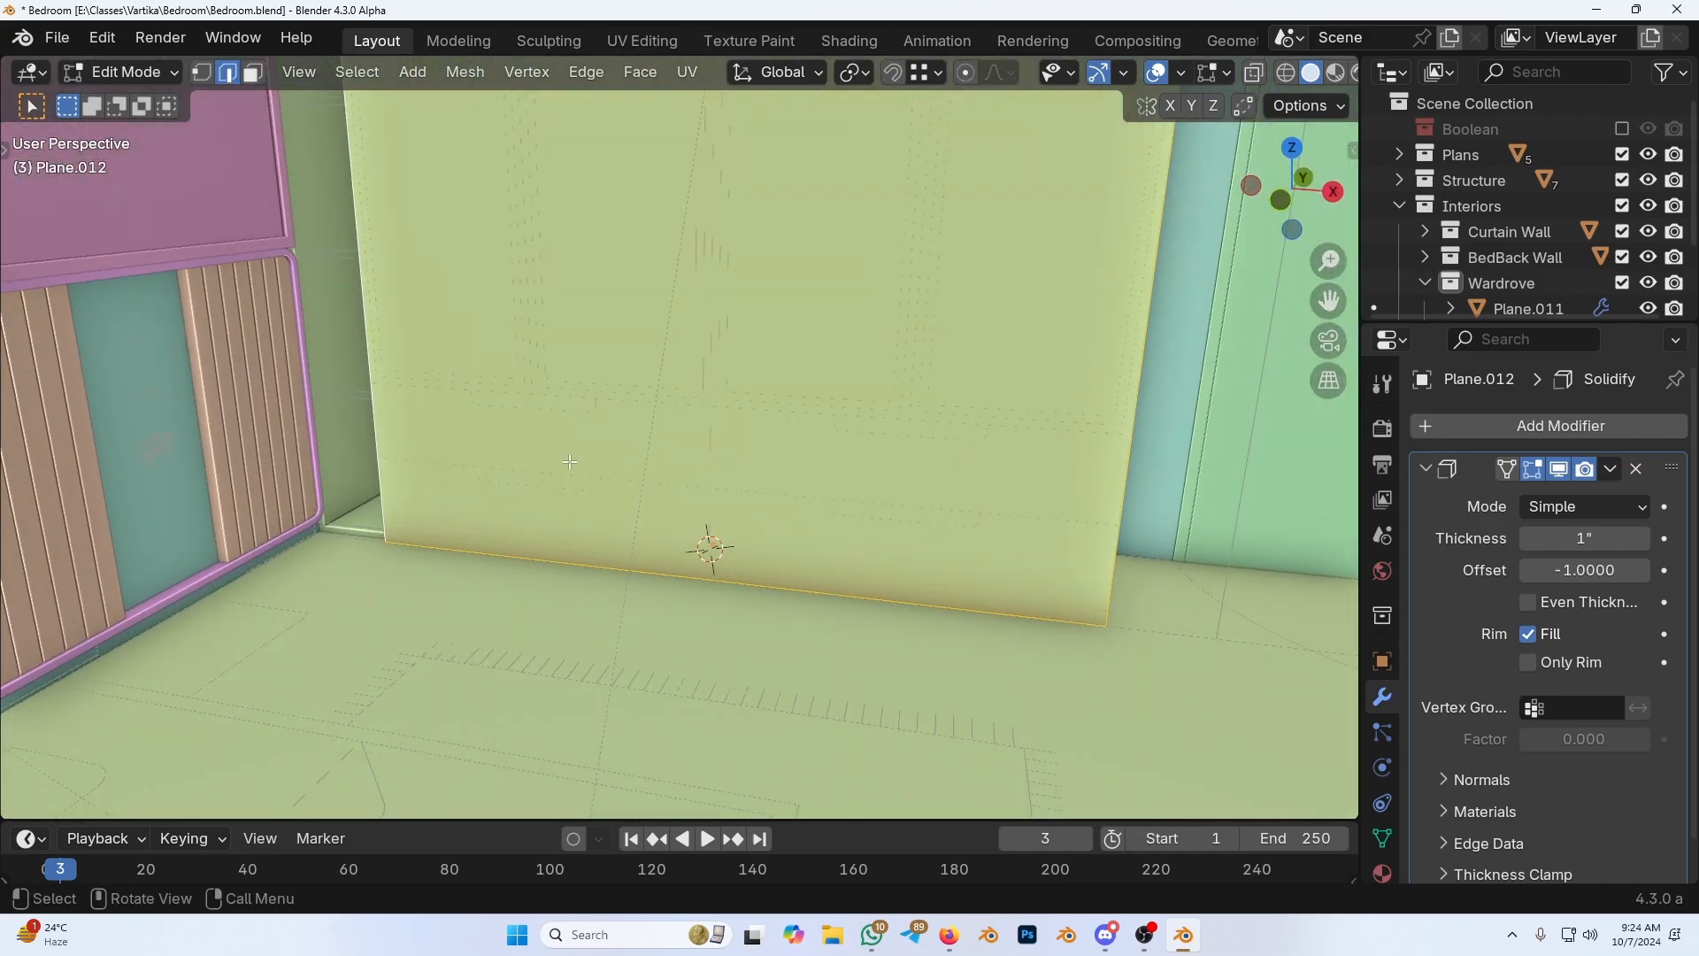
Step: Annotate the front panel with two horizontal drawer lines and three vertical lines marking the door and drawer divisions
{"action": "scroll", "coordinate": [695, 505], "scroll_direction": "down", "scroll_amount": 4}
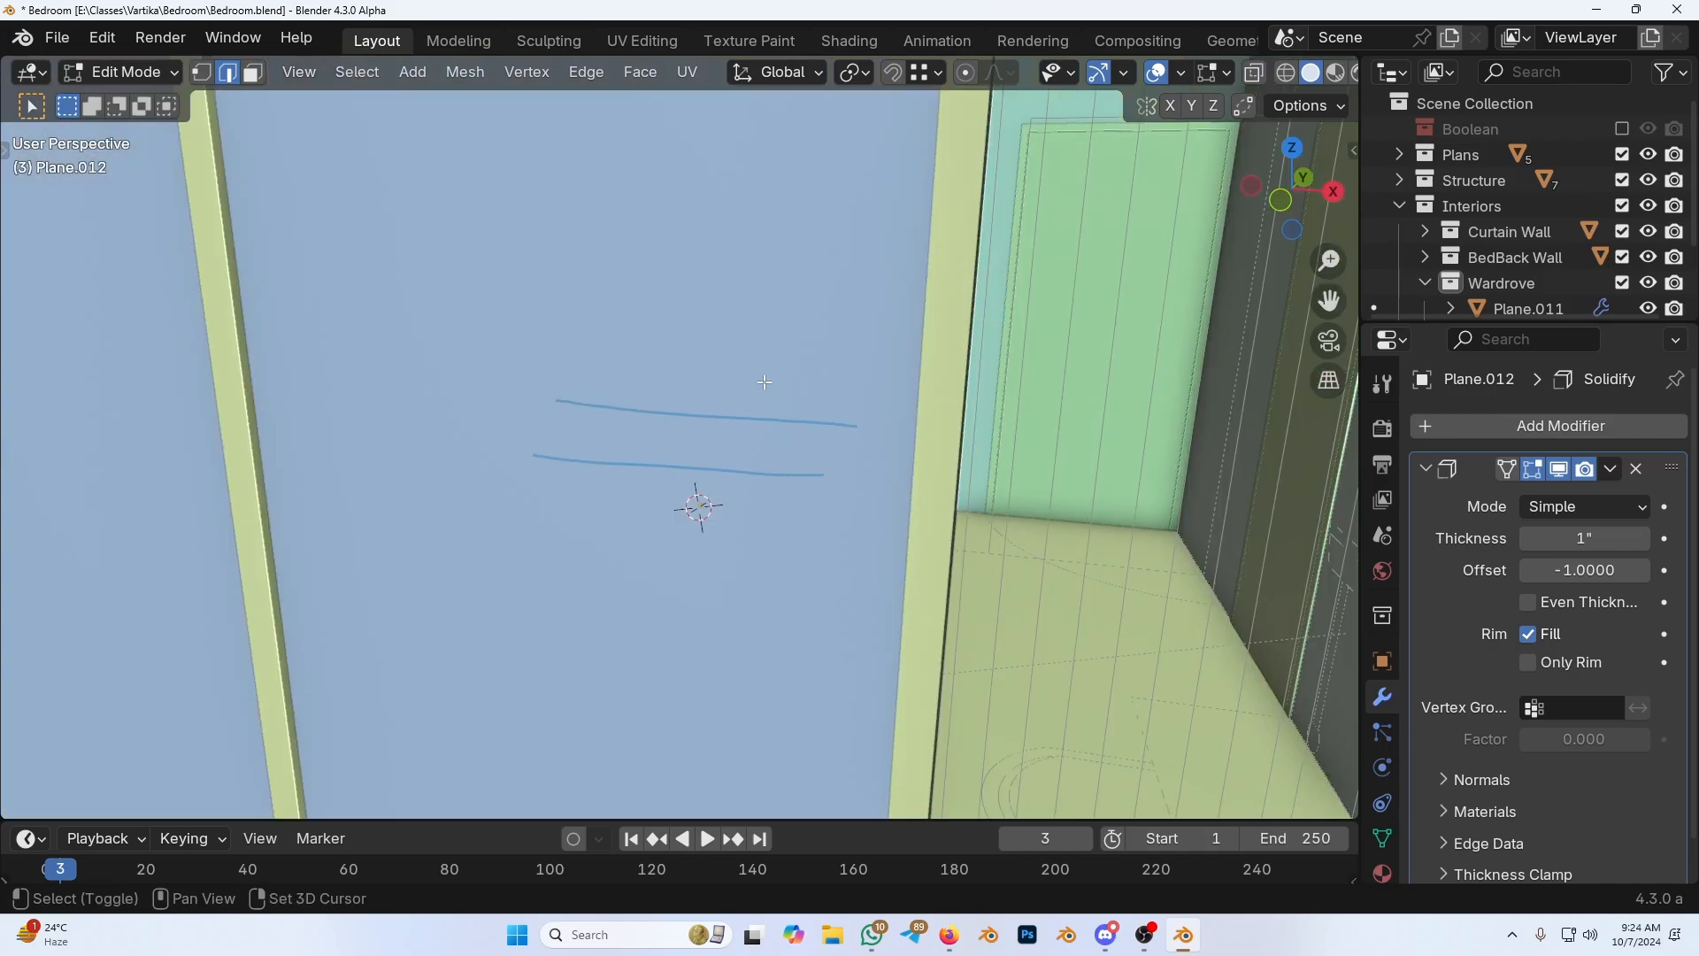
{"action": "middle_click_drag", "start_coordinate": [675, 623], "coordinate": [547, 618]}
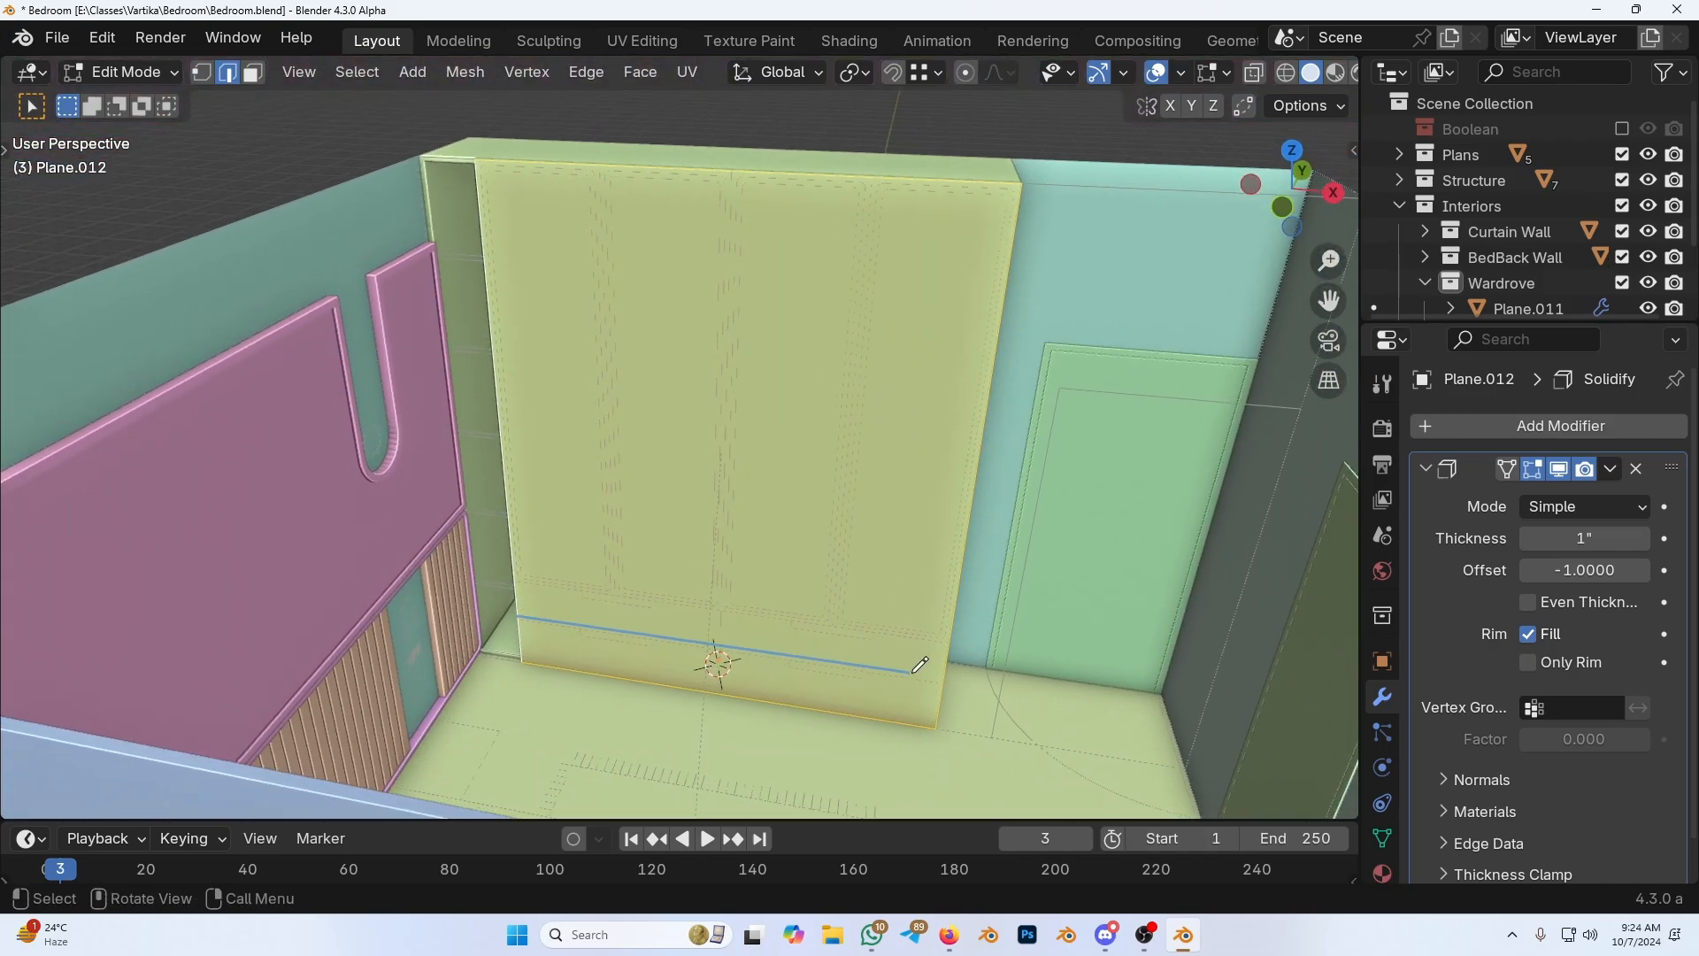
{"action": "left_click_drag", "start_coordinate": [520, 585], "coordinate": [911, 631]}
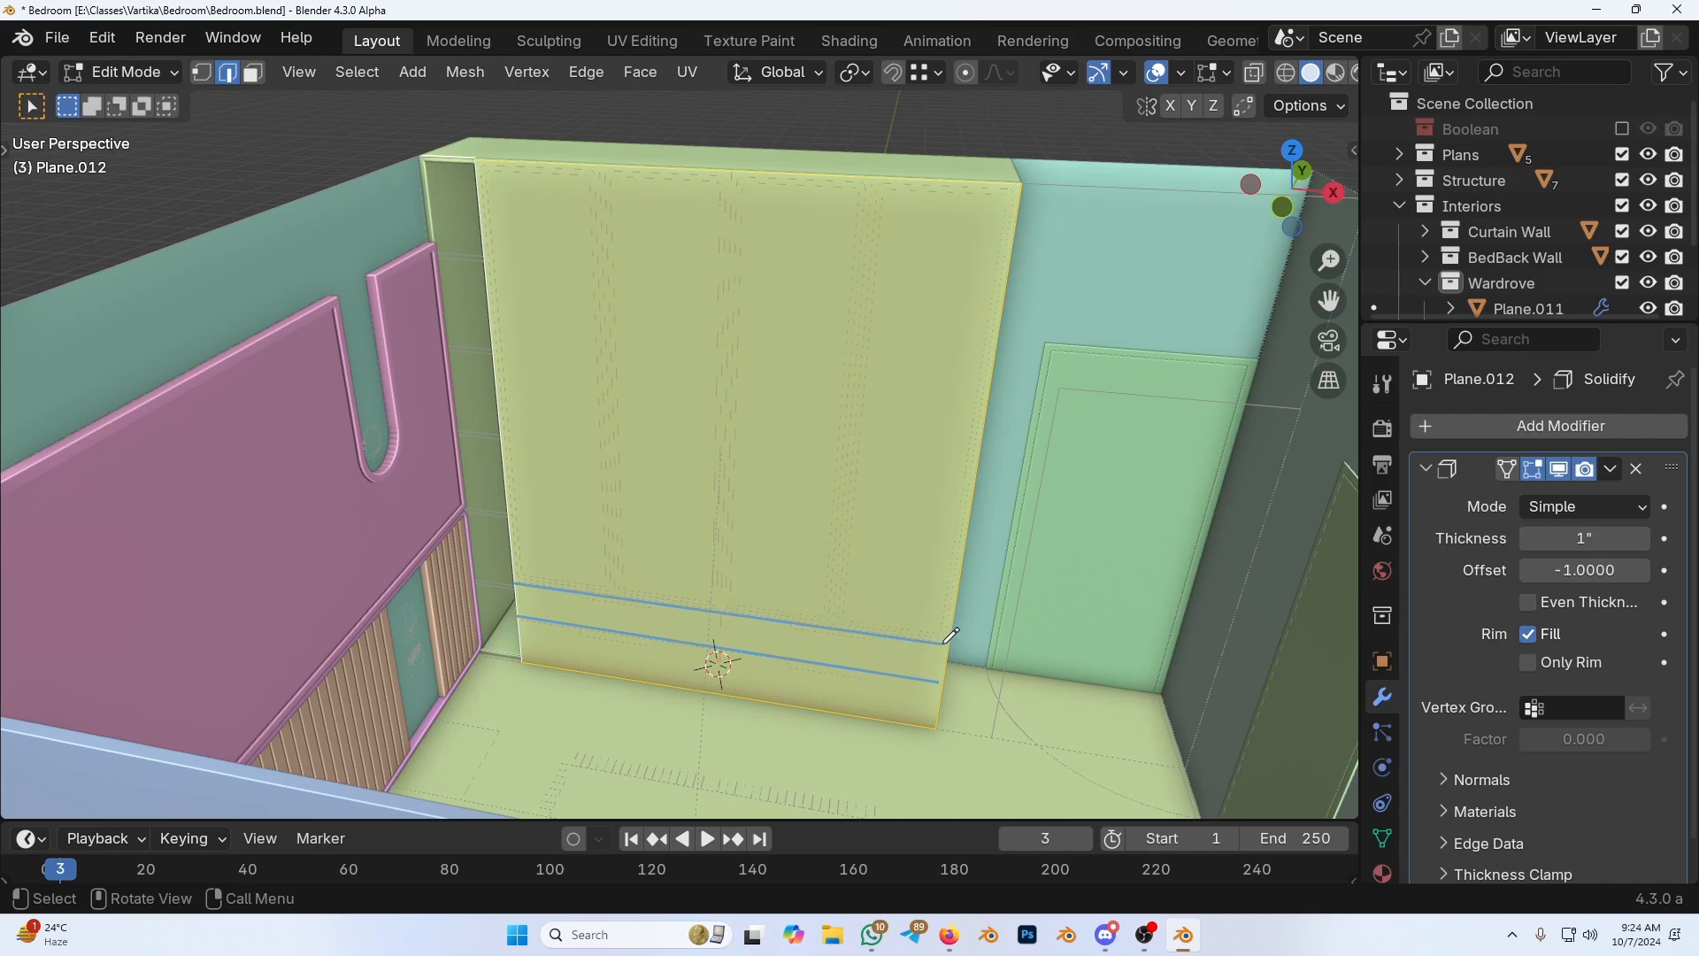
{"action": "left_click_drag", "start_coordinate": [706, 680], "coordinate": [692, 321]}
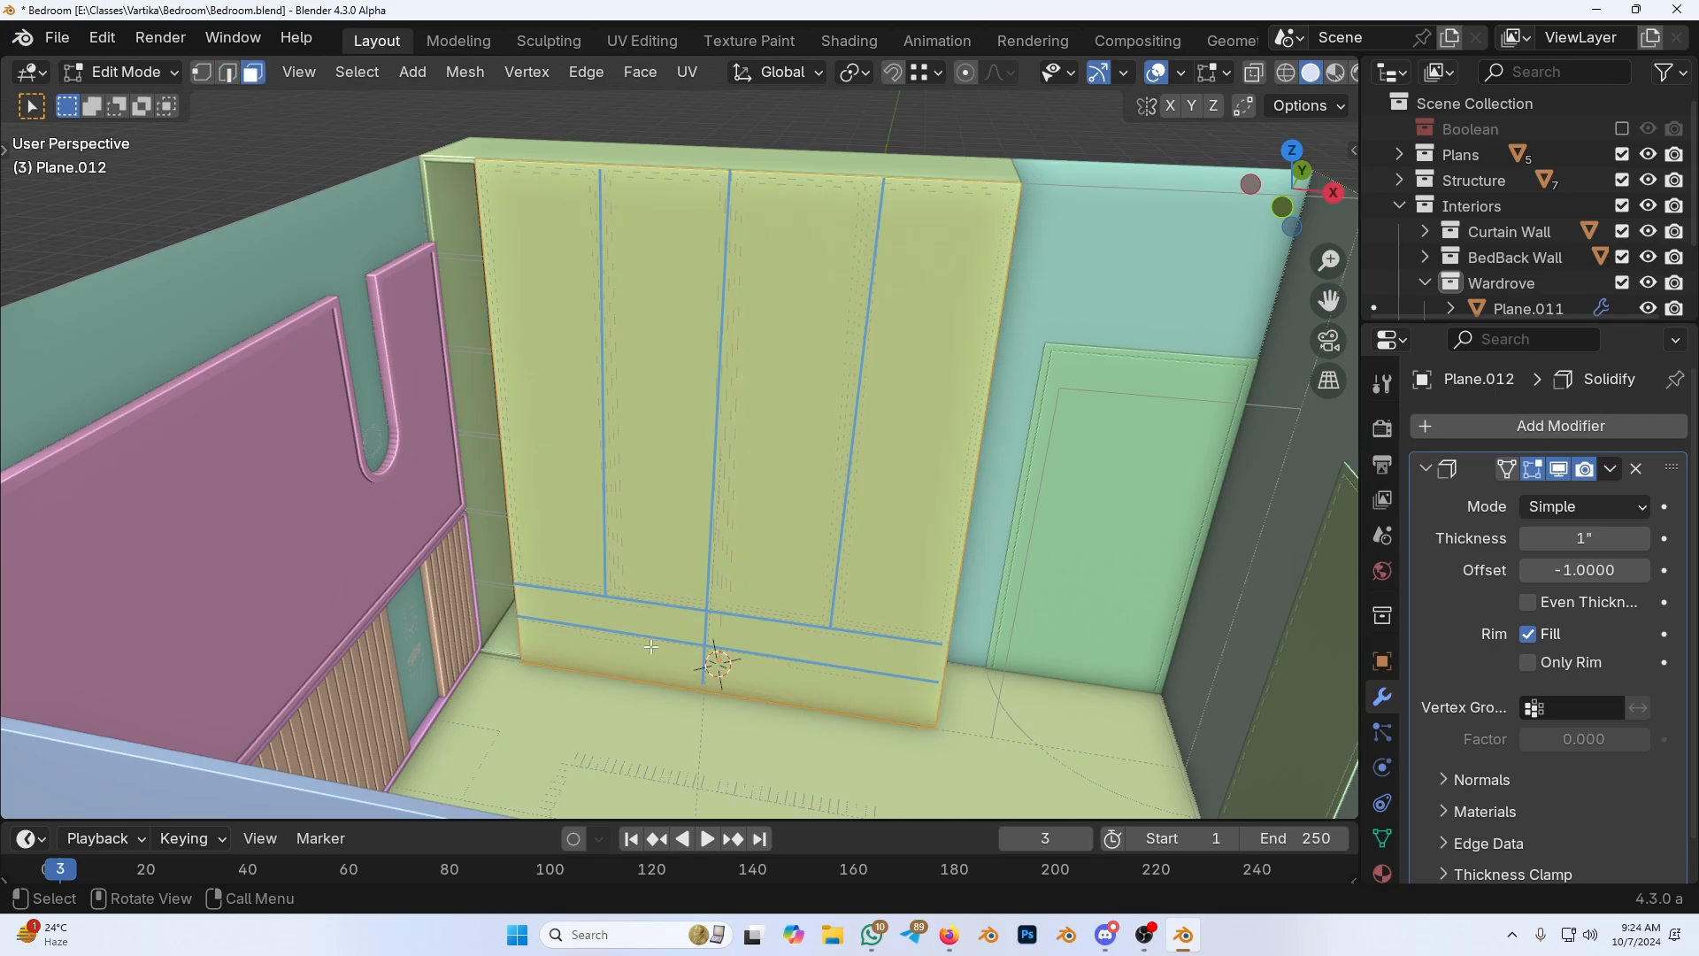
Step: Add a horizontal loop cut across the front panel and slide it down near the top of the drawer section
{"action": "key", "text": "ctrl+r"}
{"action": "left_click", "coordinate": [971, 546]}
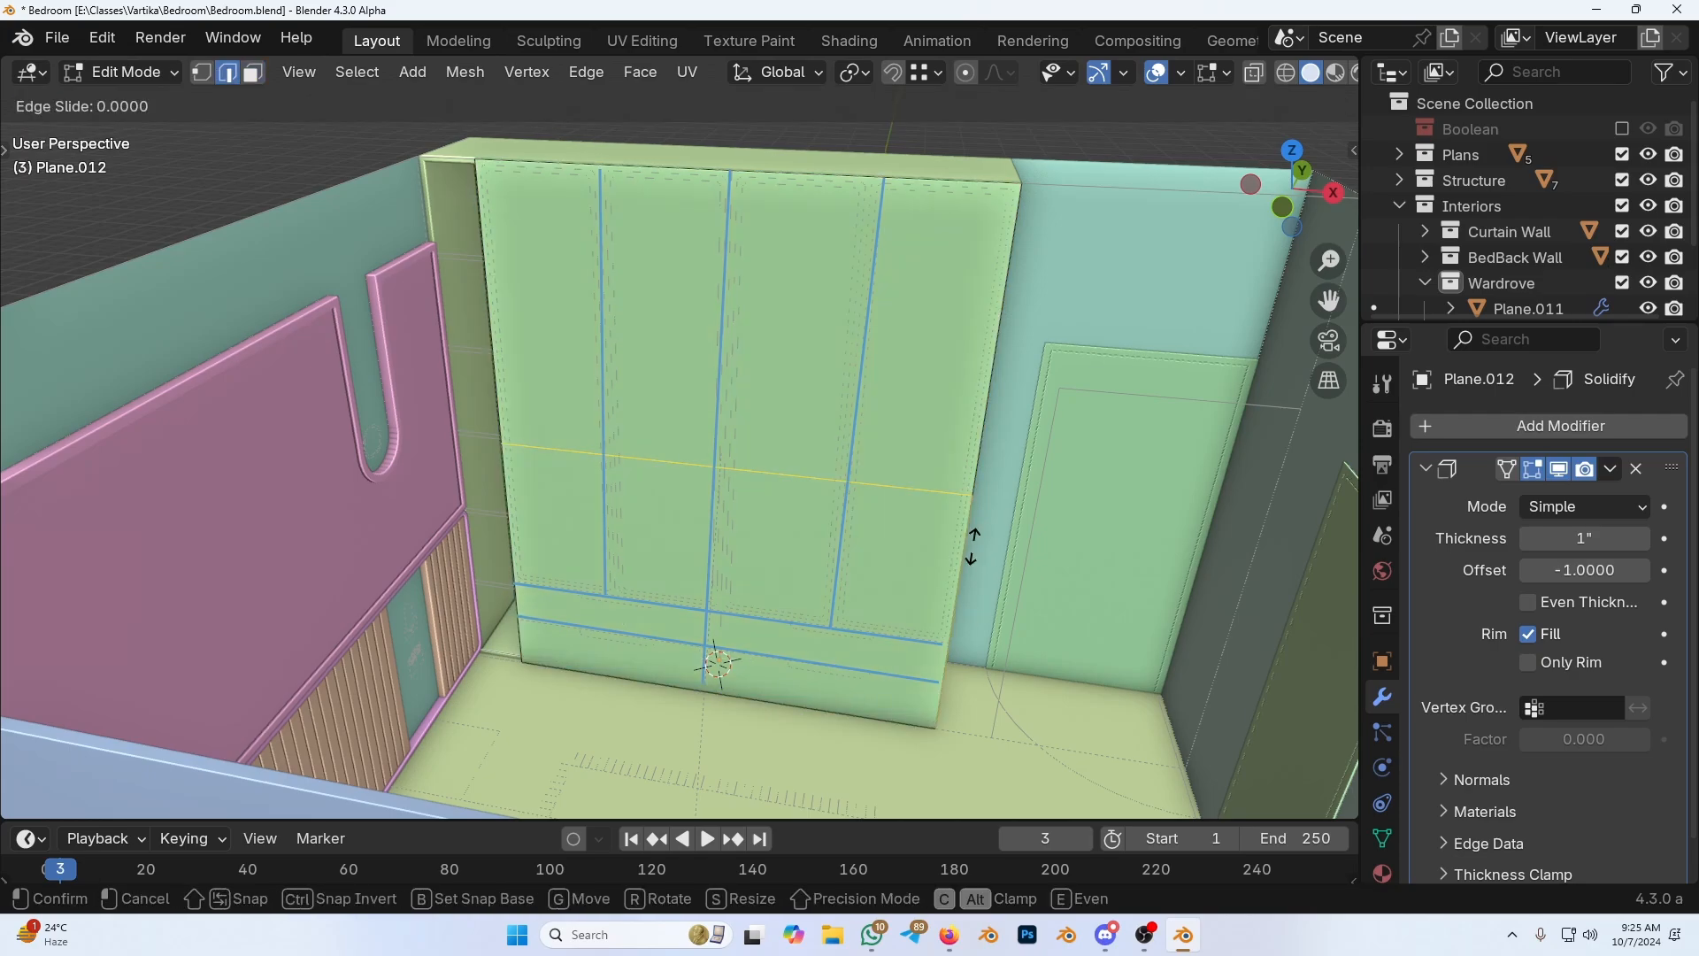
{"action": "left_click", "coordinate": [943, 645]}
{"action": "key", "text": "grave"}
{"action": "left_click", "coordinate": [1034, 777]}
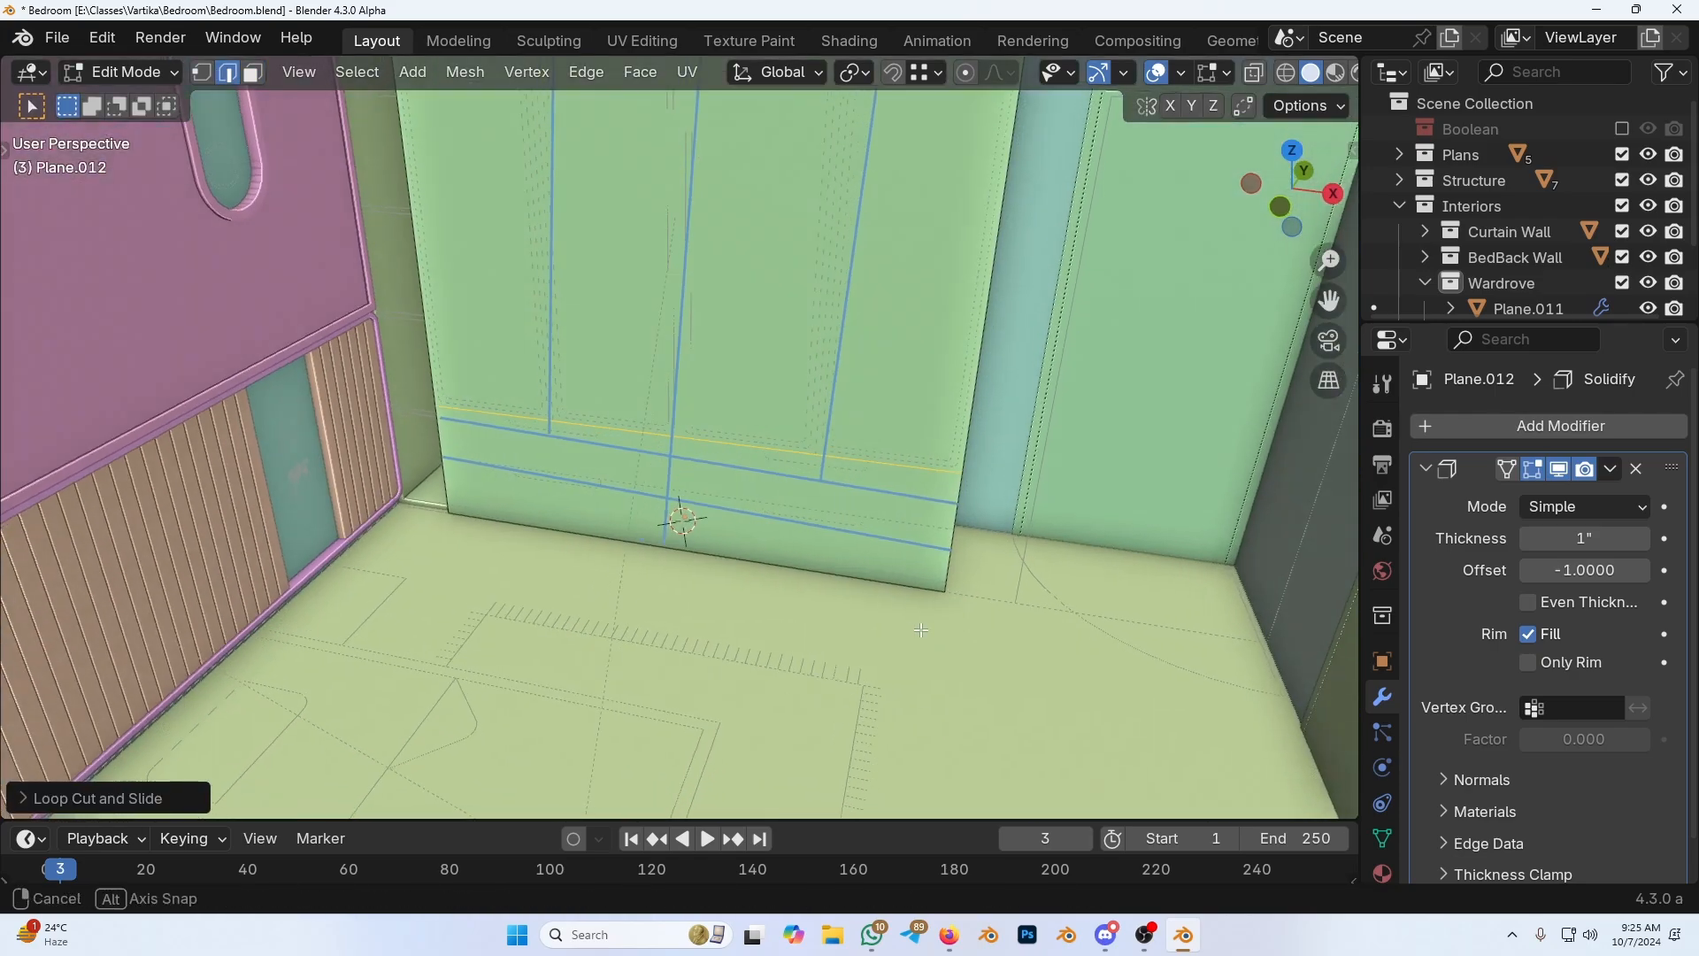
Step: Erase the annotation lines drawn over the wardrobe's front panel
{"action": "scroll", "coordinate": [889, 562], "scroll_direction": "down", "scroll_amount": 8}
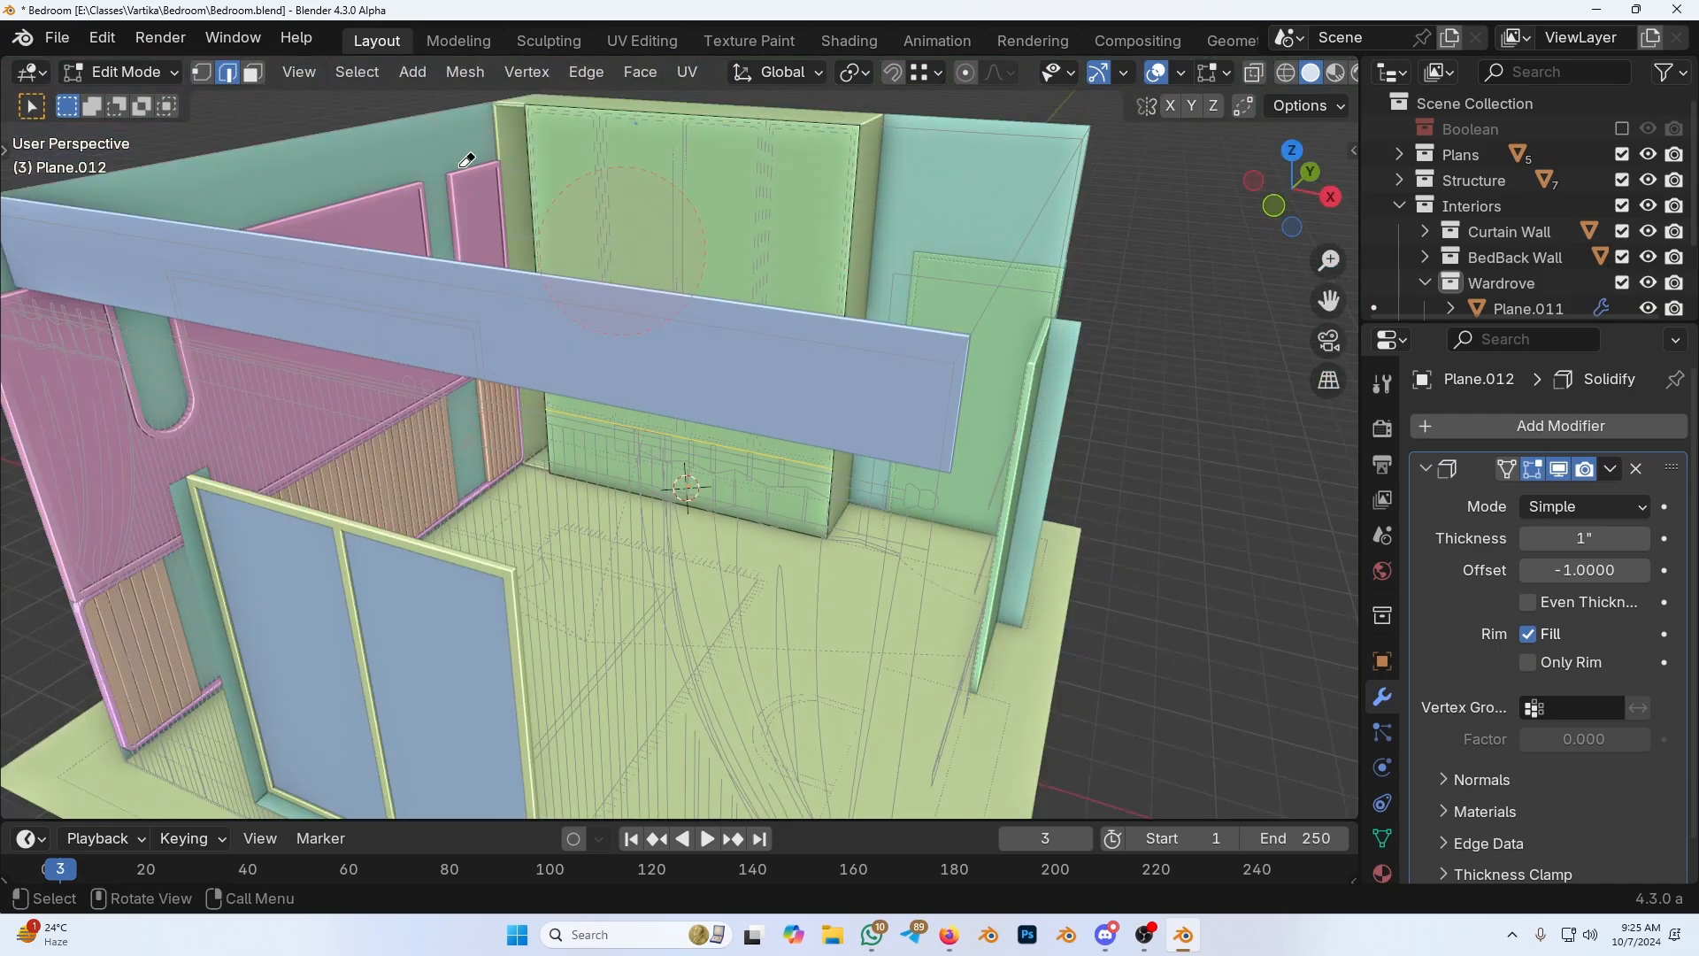
{"action": "right_click_drag", "start_coordinate": [485, 144], "coordinate": [786, 449]}
{"action": "scroll", "coordinate": [1118, 543], "scroll_direction": "up", "scroll_amount": 7}
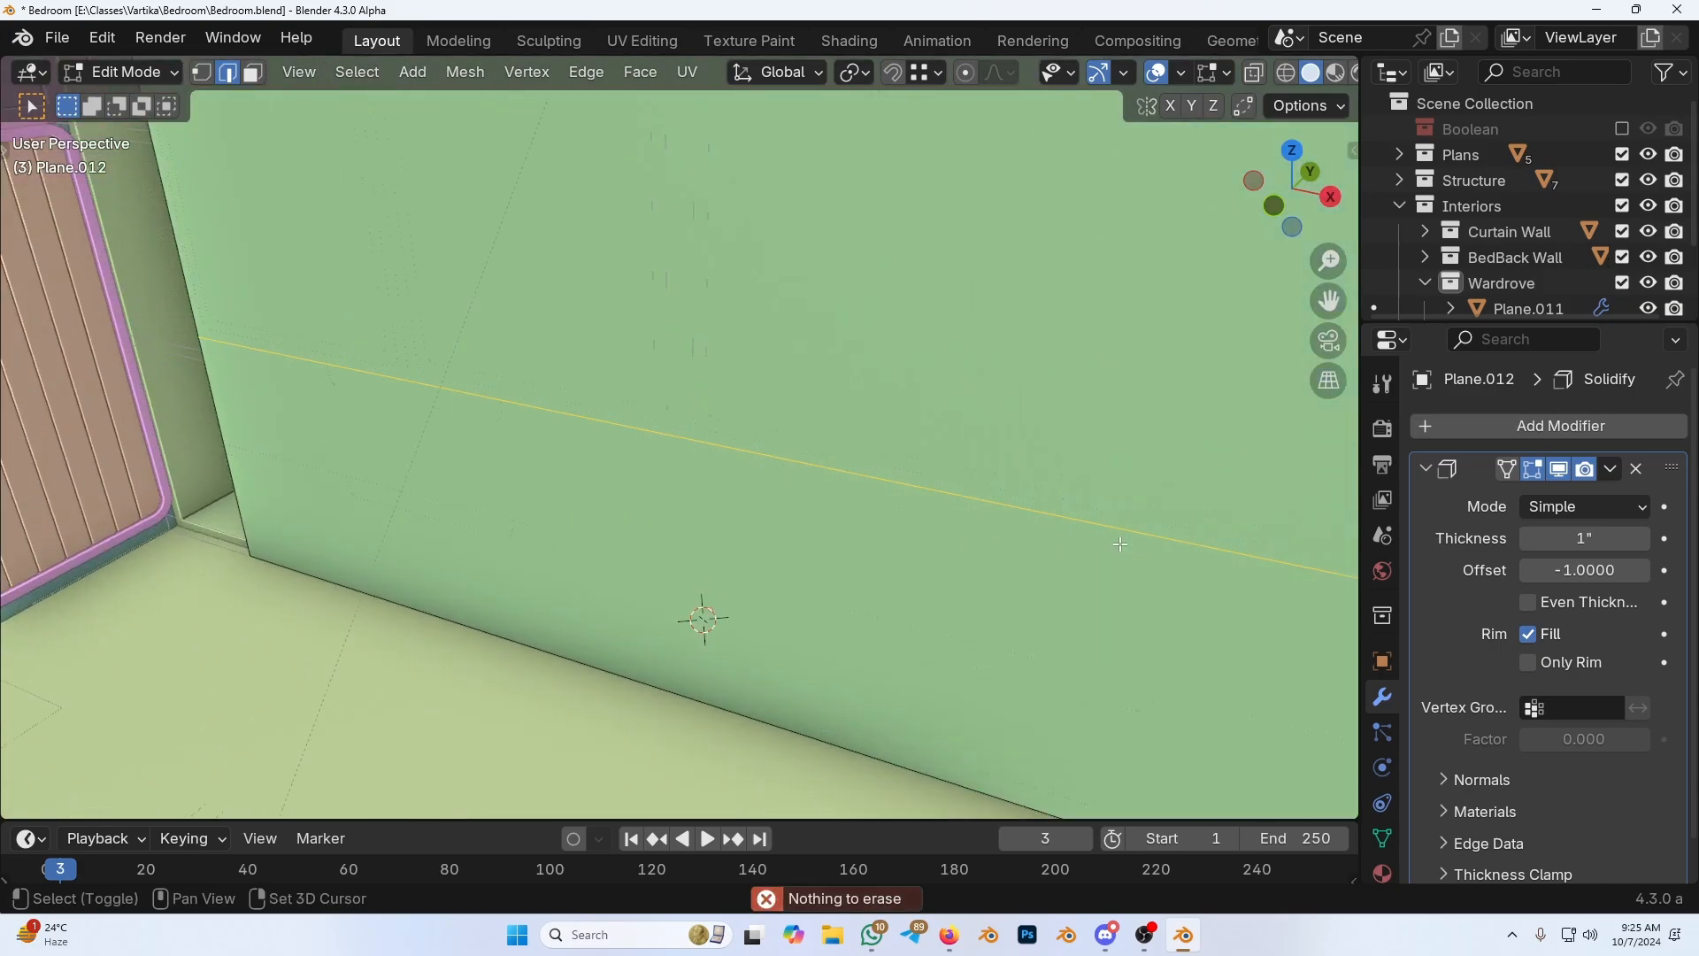
Step: In wireframe display, move the horizontal cut along Z onto the elevation line between the doors and the drawers
{"action": "middle_click_drag", "start_coordinate": [1119, 542], "coordinate": [1020, 496], "text": "shift"}
{"action": "mouse_move", "coordinate": [1021, 496]}
{"action": "middle_mouse_down"}
{"action": "mouse_move", "coordinate": [972, 493]}
{"action": "mouse_move", "coordinate": [1044, 490]}
{"action": "mouse_move", "coordinate": [990, 523]}
{"action": "mouse_move", "coordinate": [1001, 512]}
{"action": "middle_mouse_up"}
{"action": "key", "text": "shift+z"}
{"action": "key", "text": "g"}
{"action": "key", "text": "z"}
{"action": "right_click", "coordinate": [997, 501]}
{"action": "key", "text": "g"}
{"action": "key", "text": "z"}
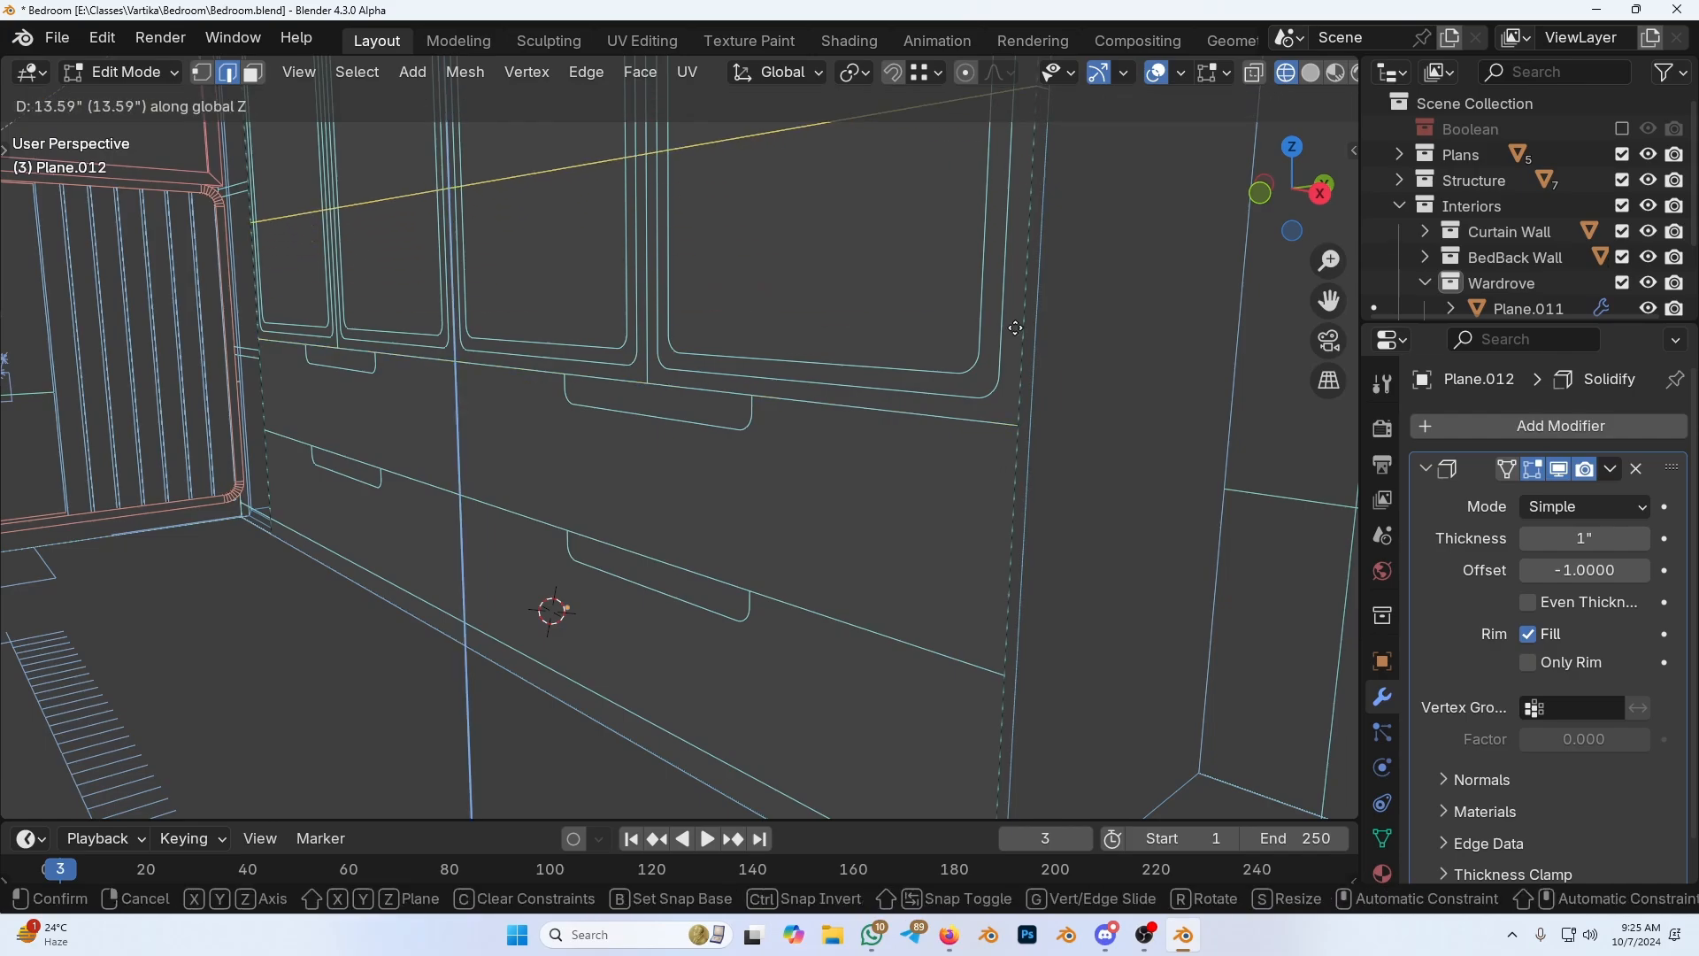
{"action": "left_click", "coordinate": [1017, 422]}
Step: Separate the front panel's lower drawer face from the door face into its own object
{"action": "middle_click_drag", "start_coordinate": [642, 451], "coordinate": [840, 516]}
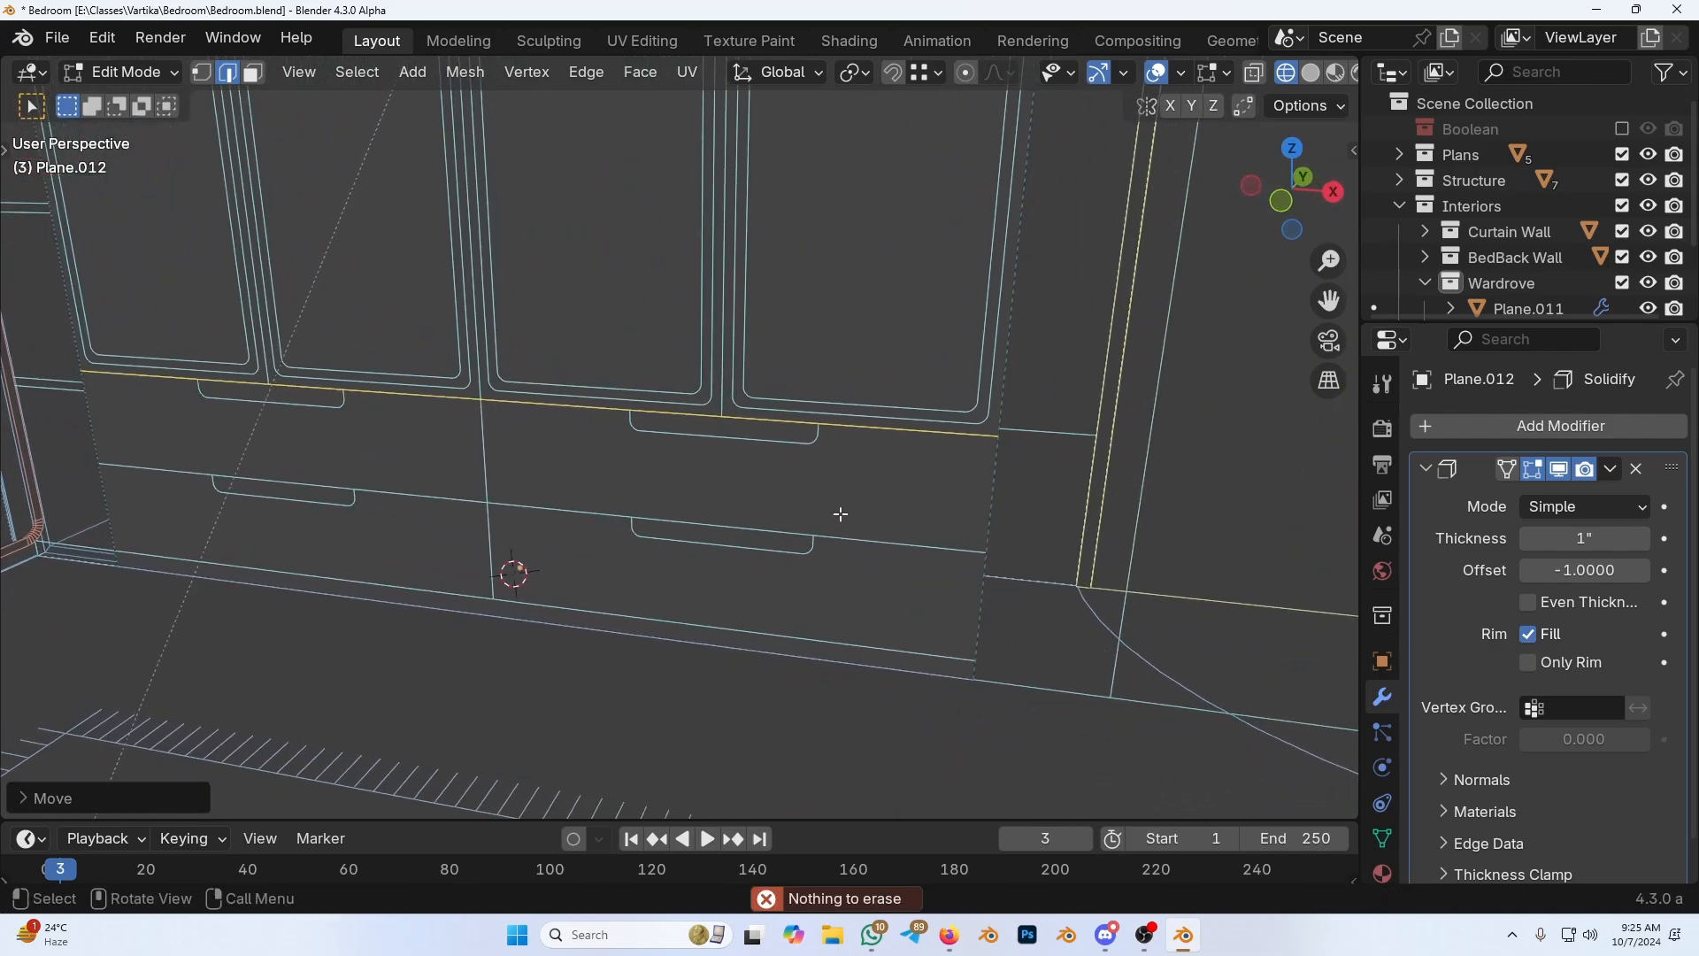
{"action": "scroll", "coordinate": [490, 514], "scroll_direction": "down", "scroll_amount": 1}
{"action": "middle_click_drag", "start_coordinate": [491, 515], "coordinate": [594, 559]}
{"action": "left_click", "coordinate": [547, 462]}
{"action": "key", "text": "3"}
{"action": "left_click", "coordinate": [531, 515]}
{"action": "scroll", "coordinate": [542, 527], "scroll_direction": "down", "scroll_amount": 1}
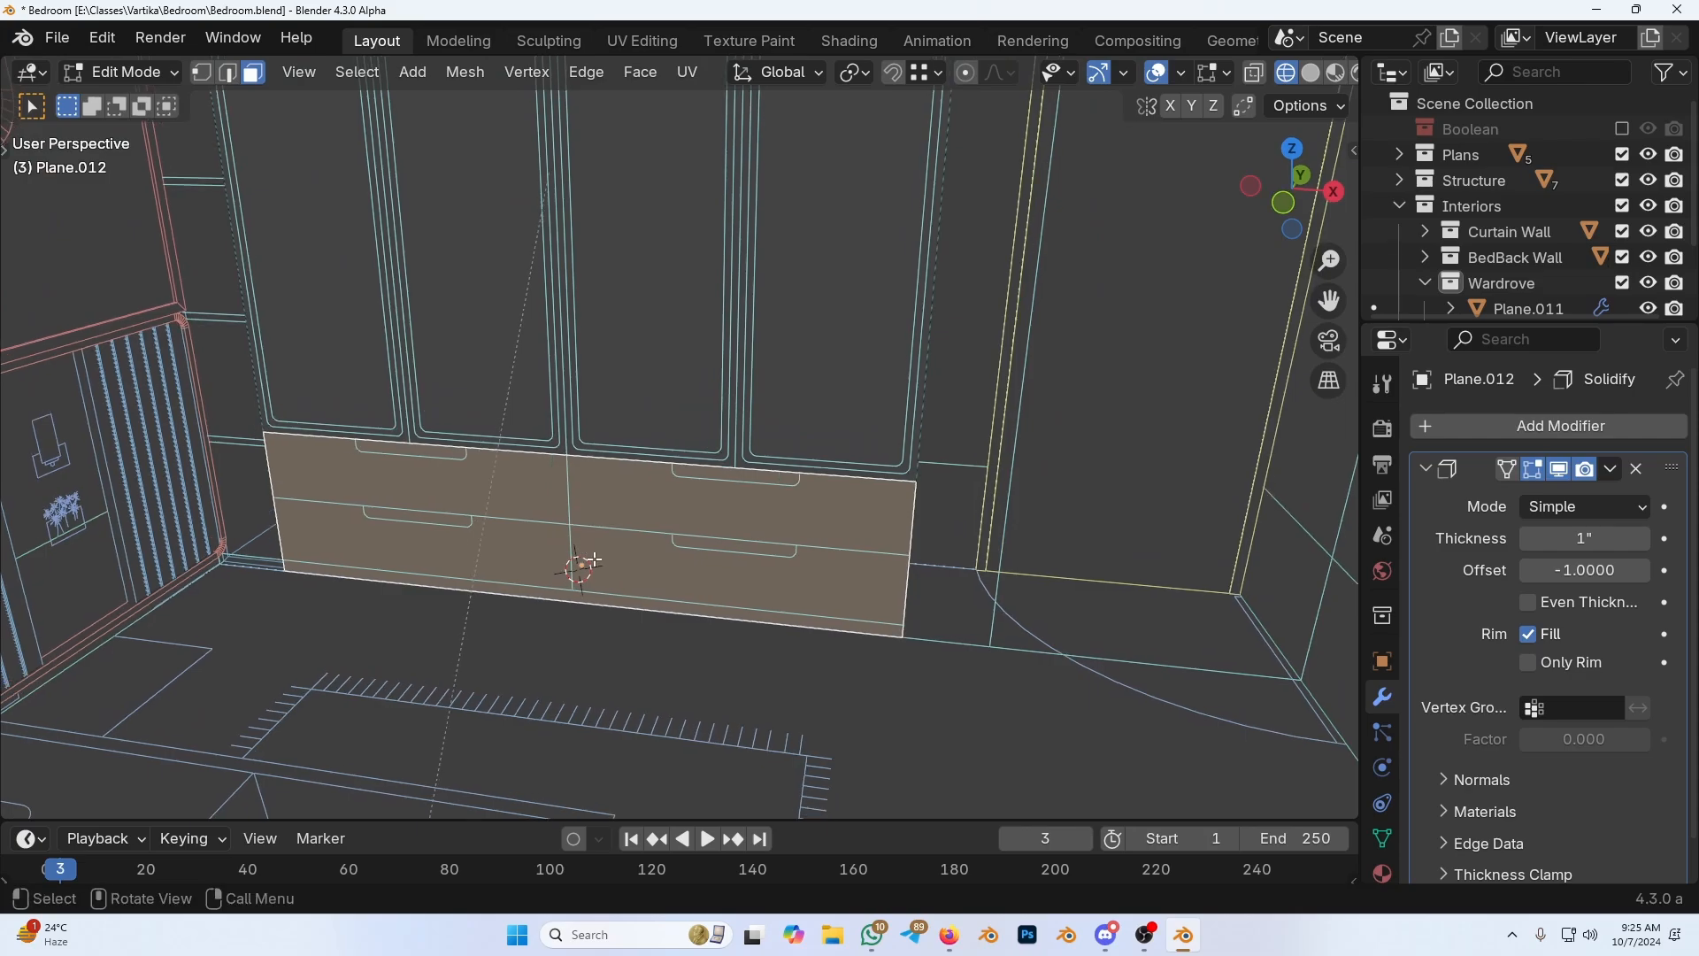
{"action": "key", "text": "p"}
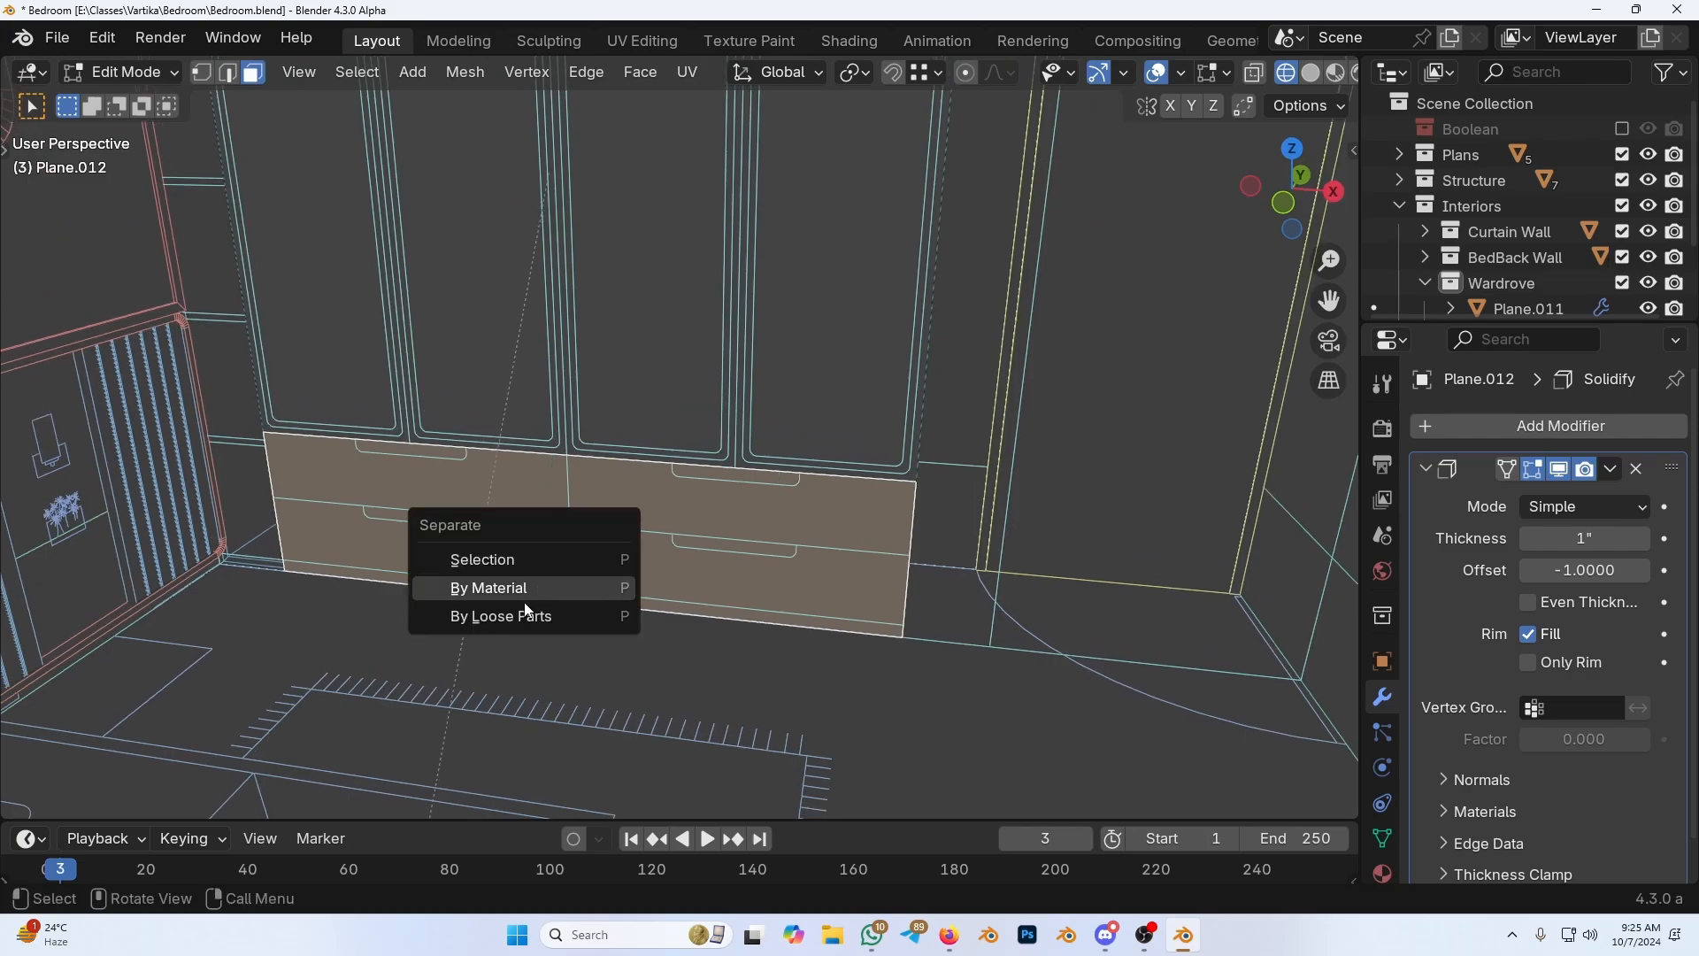
{"action": "left_click", "coordinate": [485, 560]}
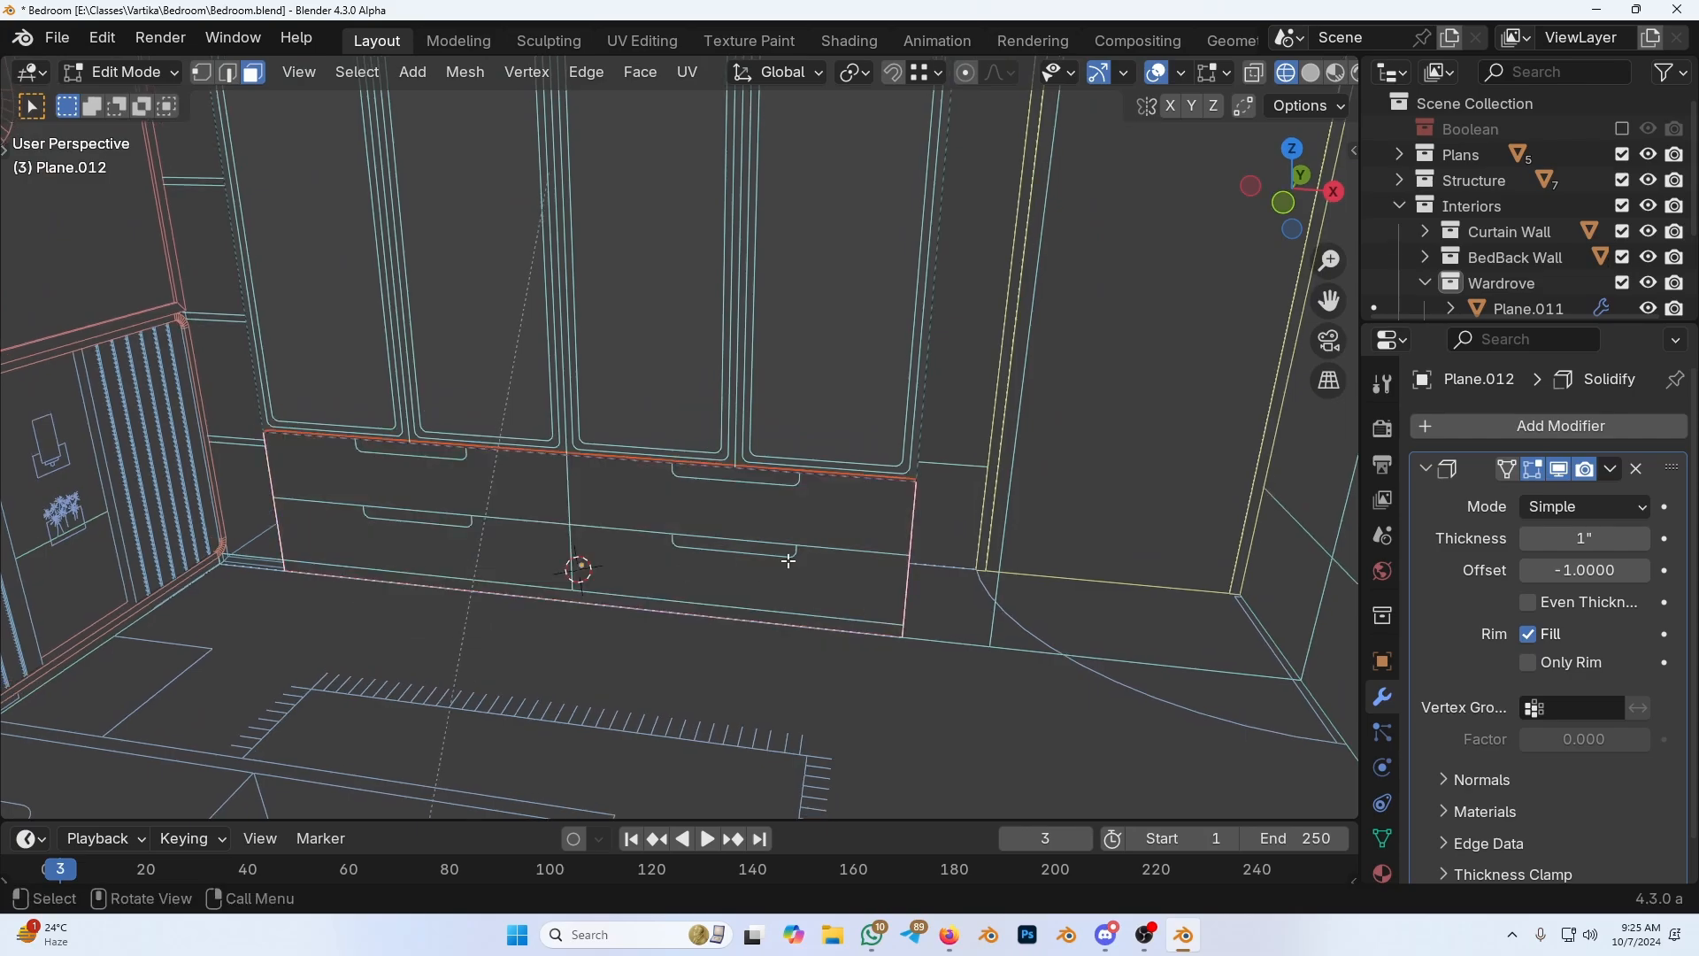
Step: Leave mesh editing and test-move the separated drawer panel in wireframe display, cancelling each move
{"action": "key", "text": "Tab"}
{"action": "mouse_move", "coordinate": [773, 561]}
{"action": "middle_mouse_down"}
{"action": "mouse_move", "coordinate": [735, 570]}
{"action": "mouse_move", "coordinate": [776, 552]}
{"action": "middle_mouse_up"}
{"action": "key", "text": "g"}
{"action": "right_click", "coordinate": [679, 533]}
{"action": "scroll", "coordinate": [681, 535], "scroll_direction": "down", "scroll_amount": 2}
{"action": "left_click", "coordinate": [830, 577]}
{"action": "key", "text": "g"}
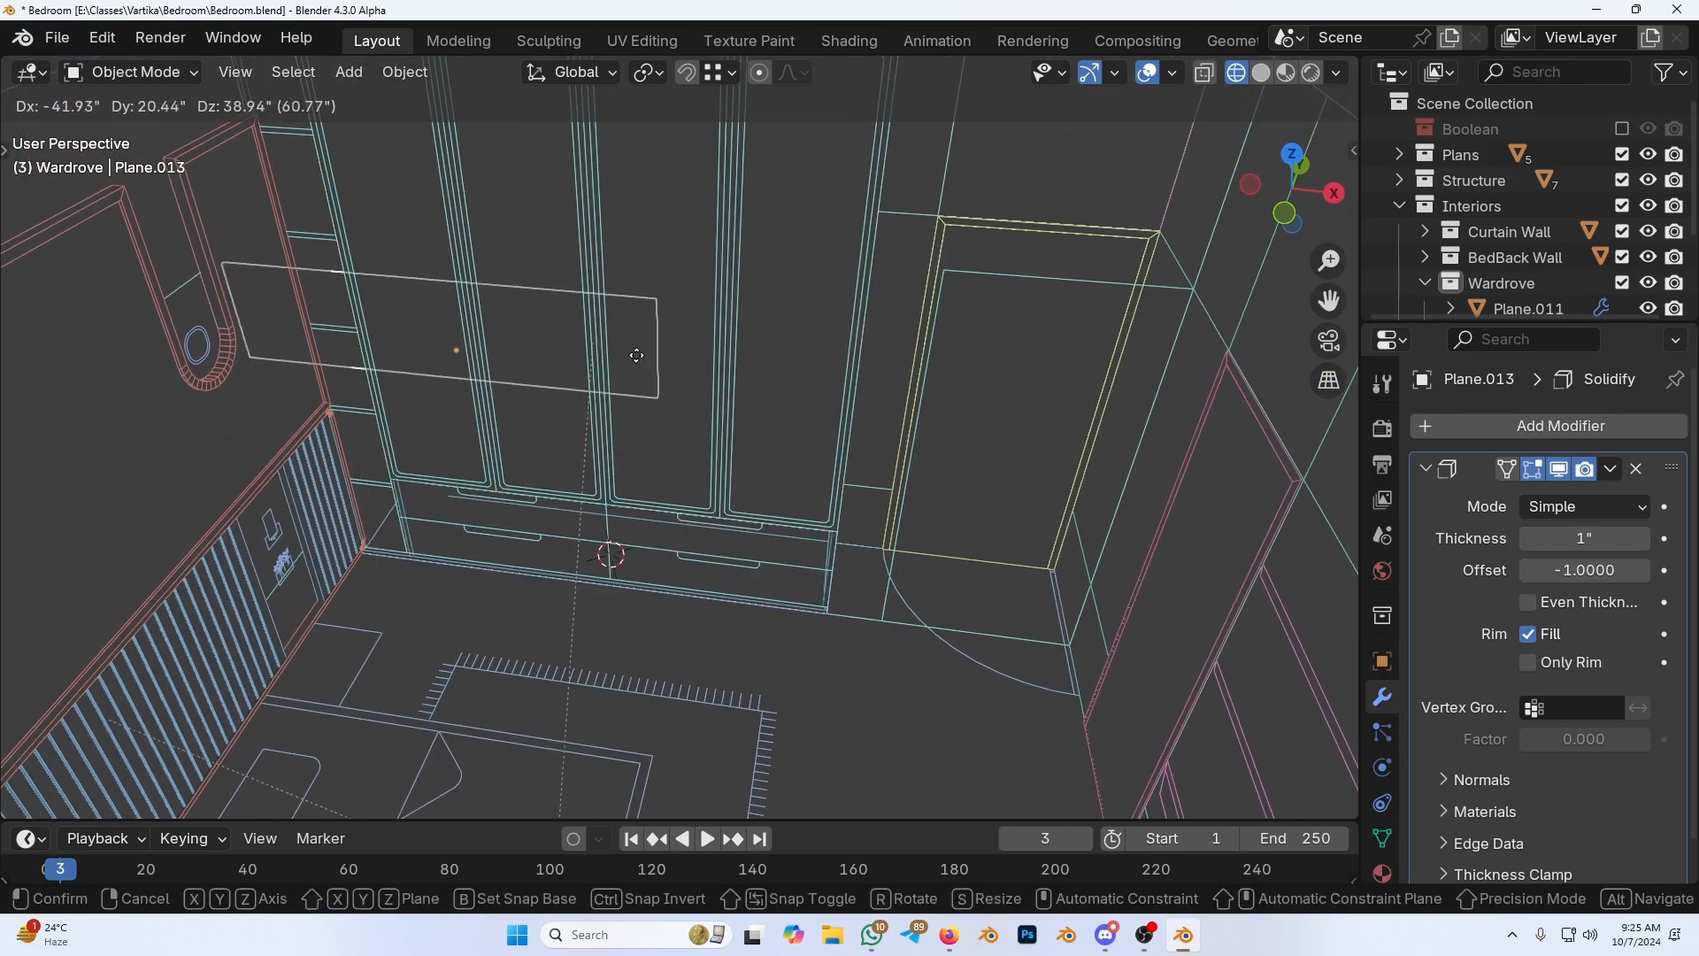
{"action": "right_click", "coordinate": [641, 357]}
Step: Switch to solid display and test-move the drawer panel and the door panel, cancelling each move
{"action": "key", "text": "z"}
{"action": "left_click", "coordinate": [839, 542]}
{"action": "key", "text": "g"}
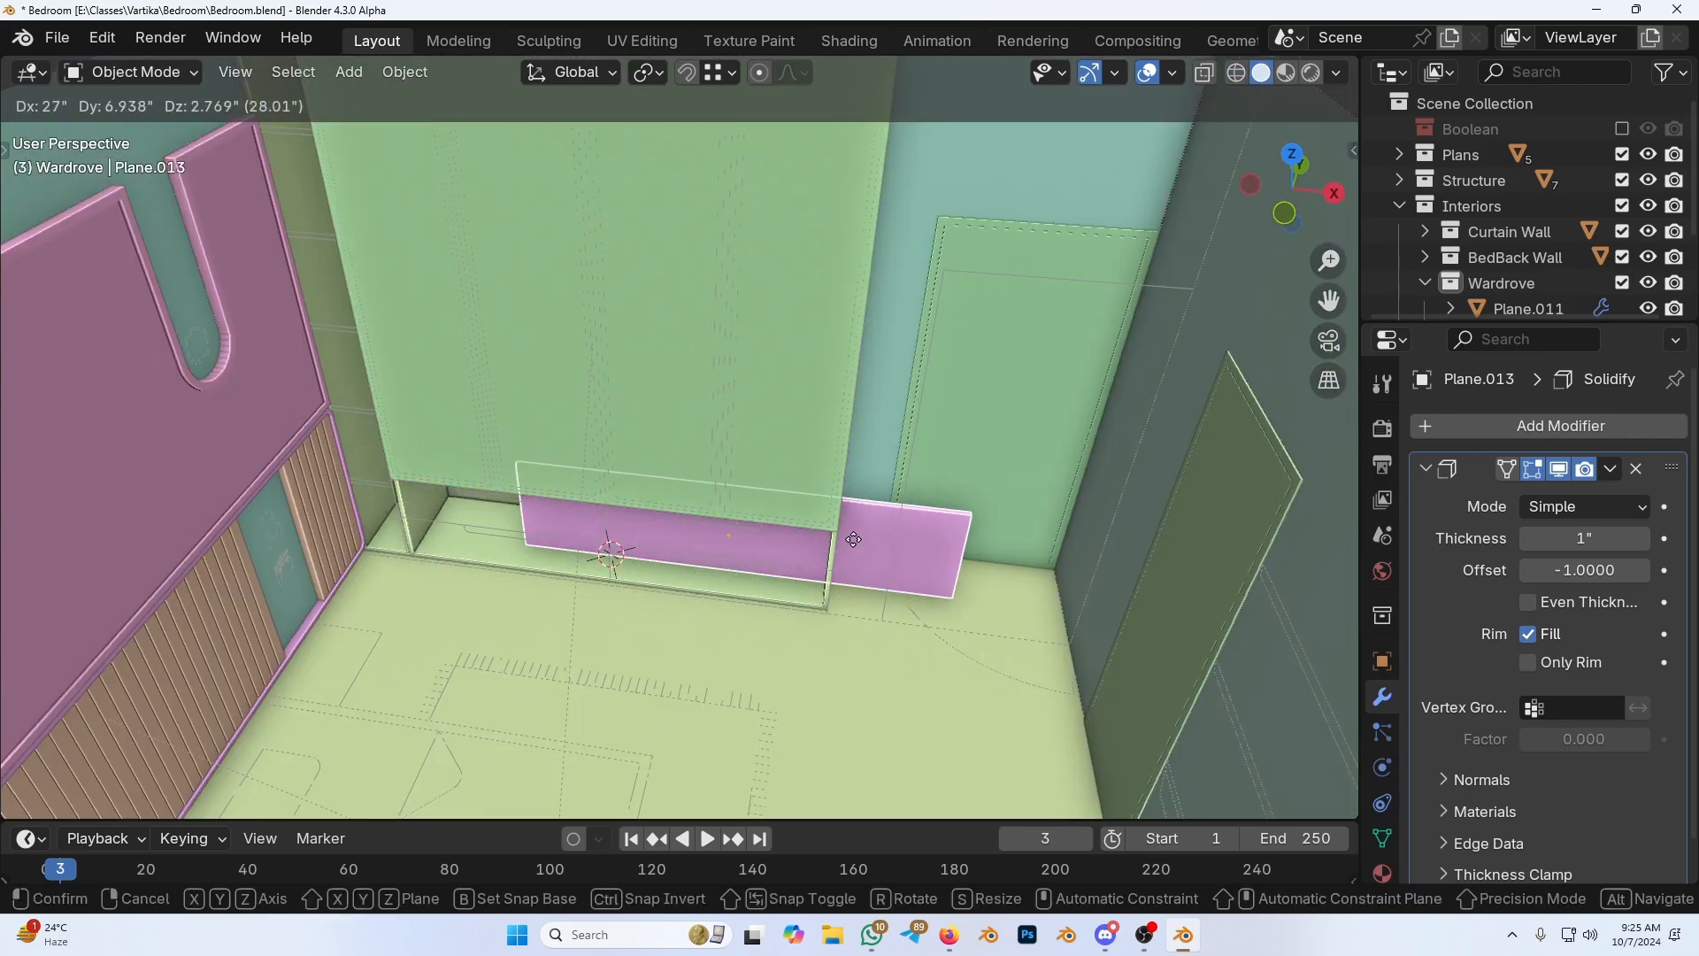
{"action": "right_click", "coordinate": [850, 535]}
{"action": "left_click", "coordinate": [772, 501]}
{"action": "key", "text": "g"}
{"action": "right_click", "coordinate": [812, 524]}
{"action": "middle_click_drag", "start_coordinate": [816, 530], "coordinate": [854, 569]}
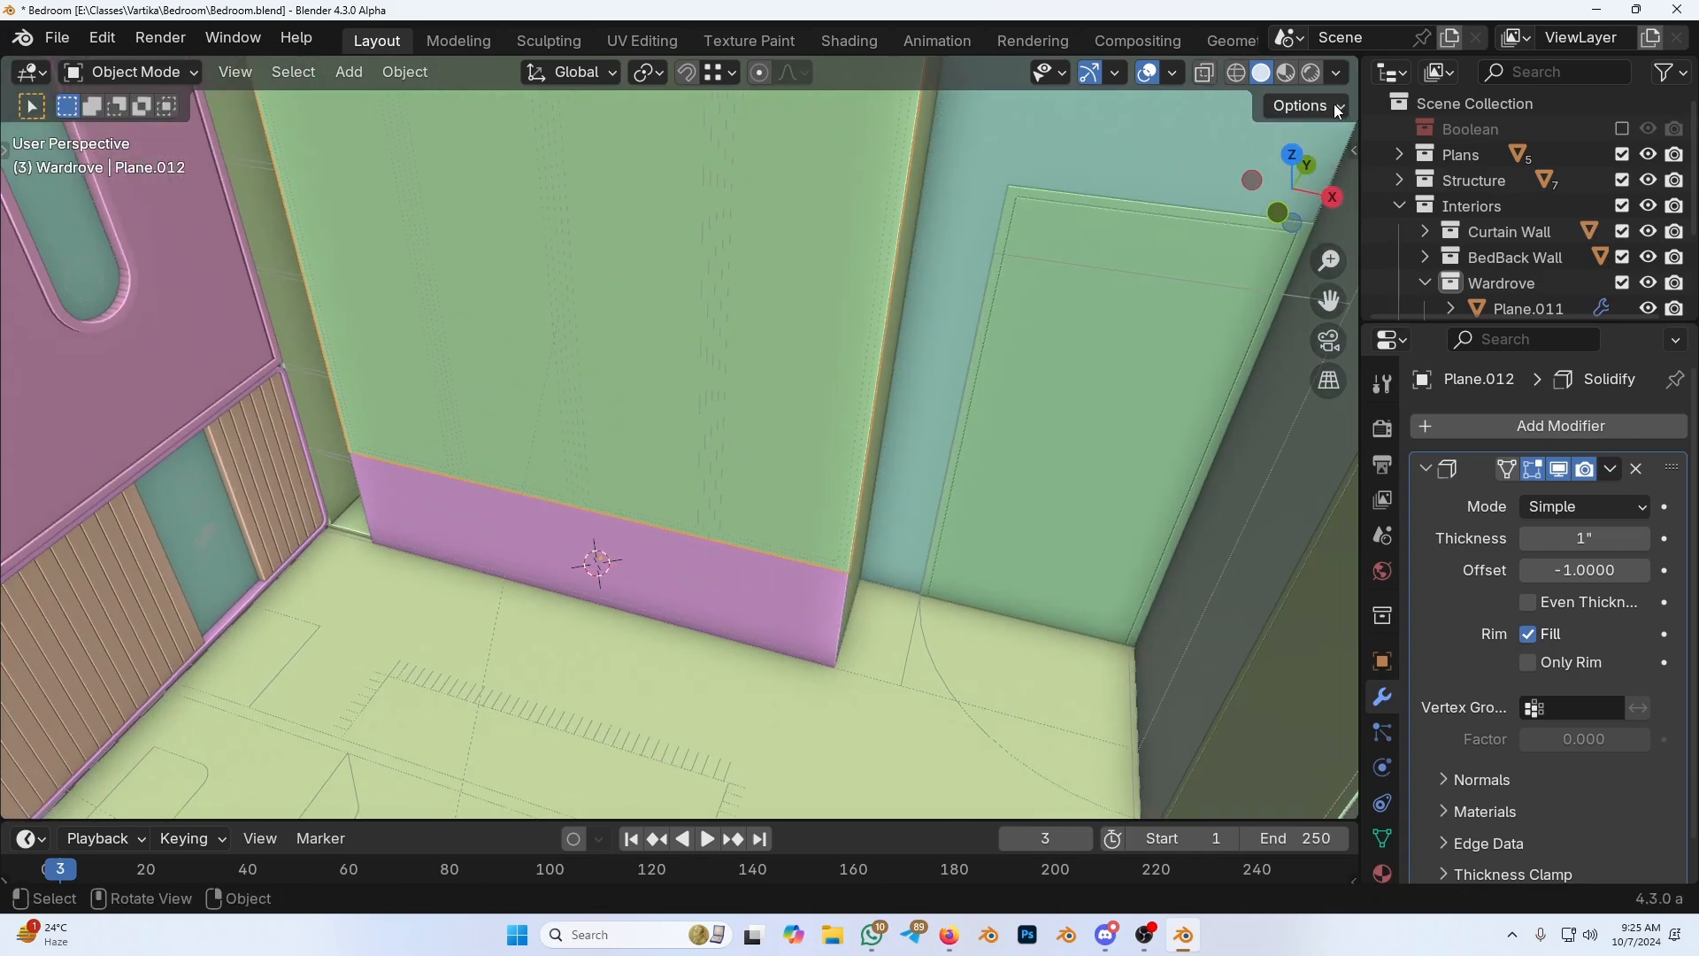
Step: Turn on the wireframe geometry overlay so the elevation linework shows over the solid wardrobe front
{"action": "left_click", "coordinate": [1337, 75]}
{"action": "left_click", "coordinate": [1337, 74]}
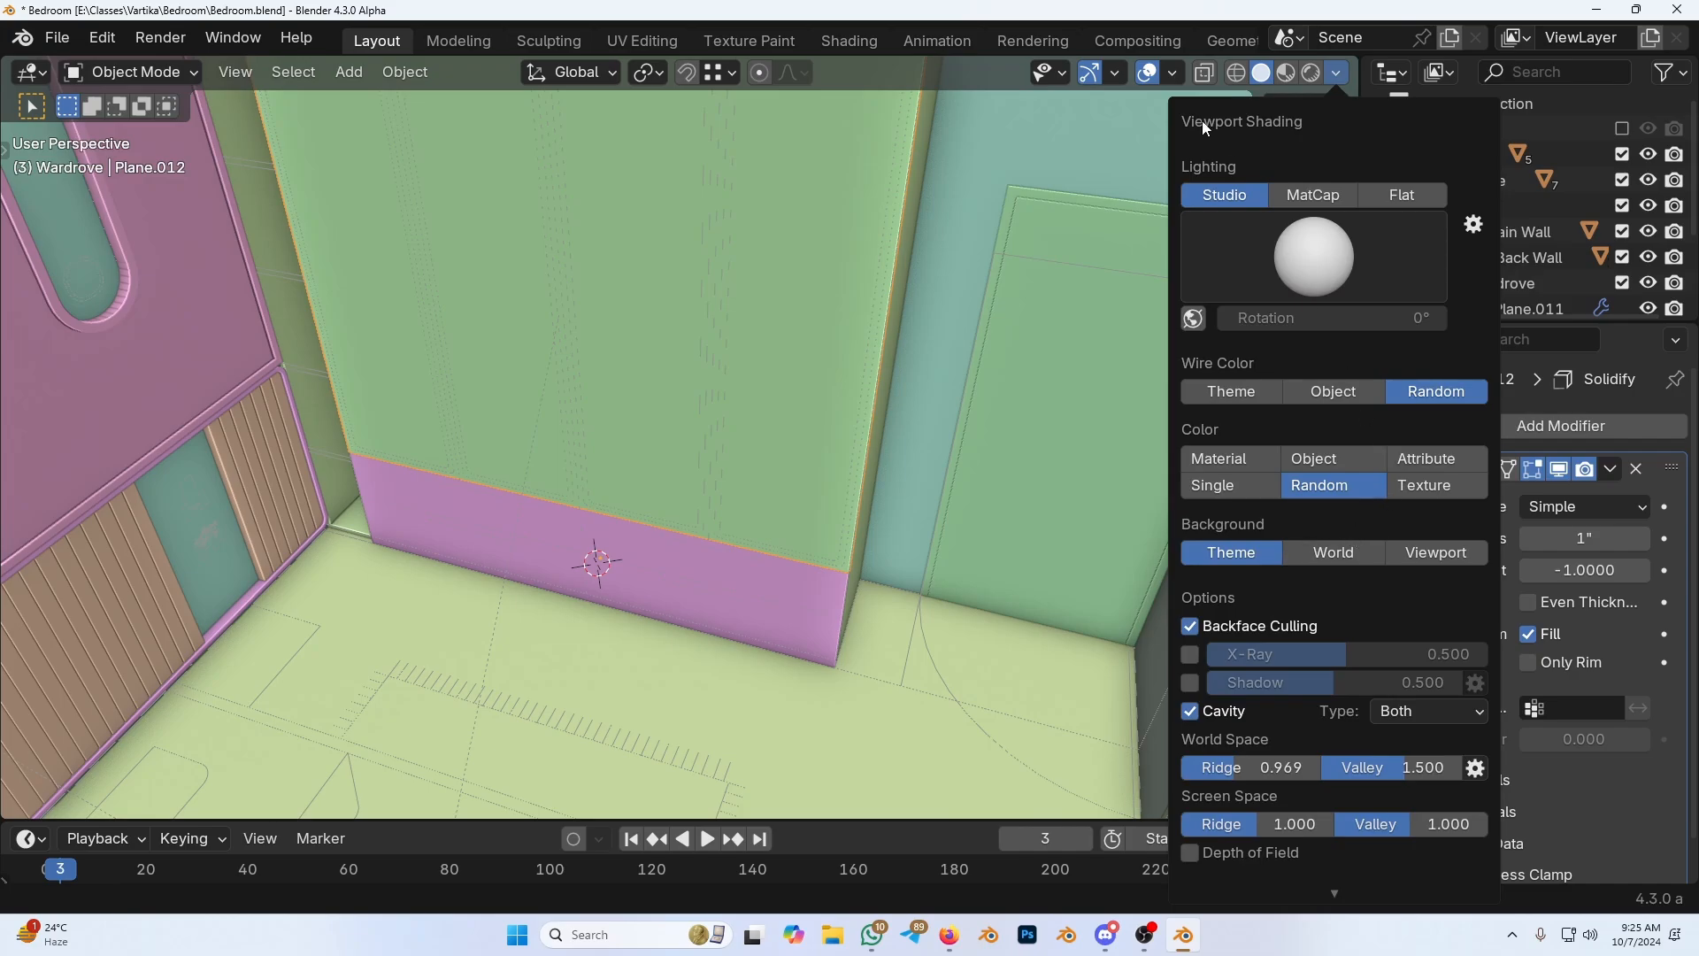
{"action": "left_click", "coordinate": [1200, 70]}
{"action": "left_click", "coordinate": [1200, 70]}
{"action": "left_click", "coordinate": [1181, 68]}
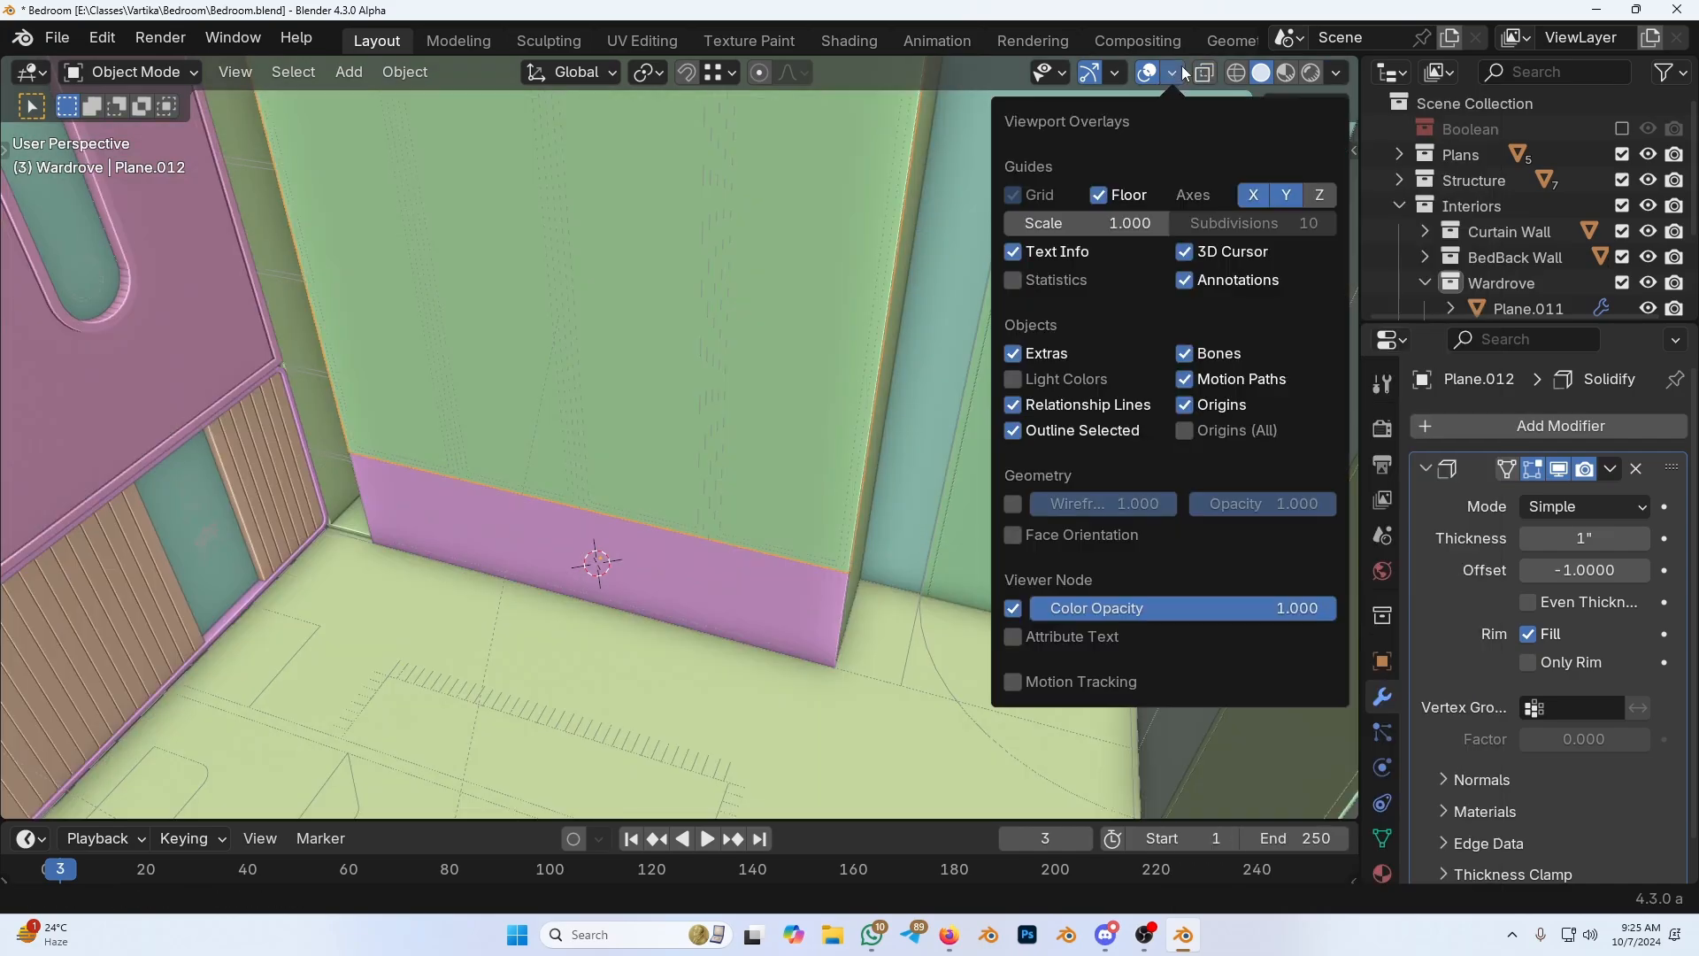
{"action": "mouse_move", "coordinate": [1336, 79]}
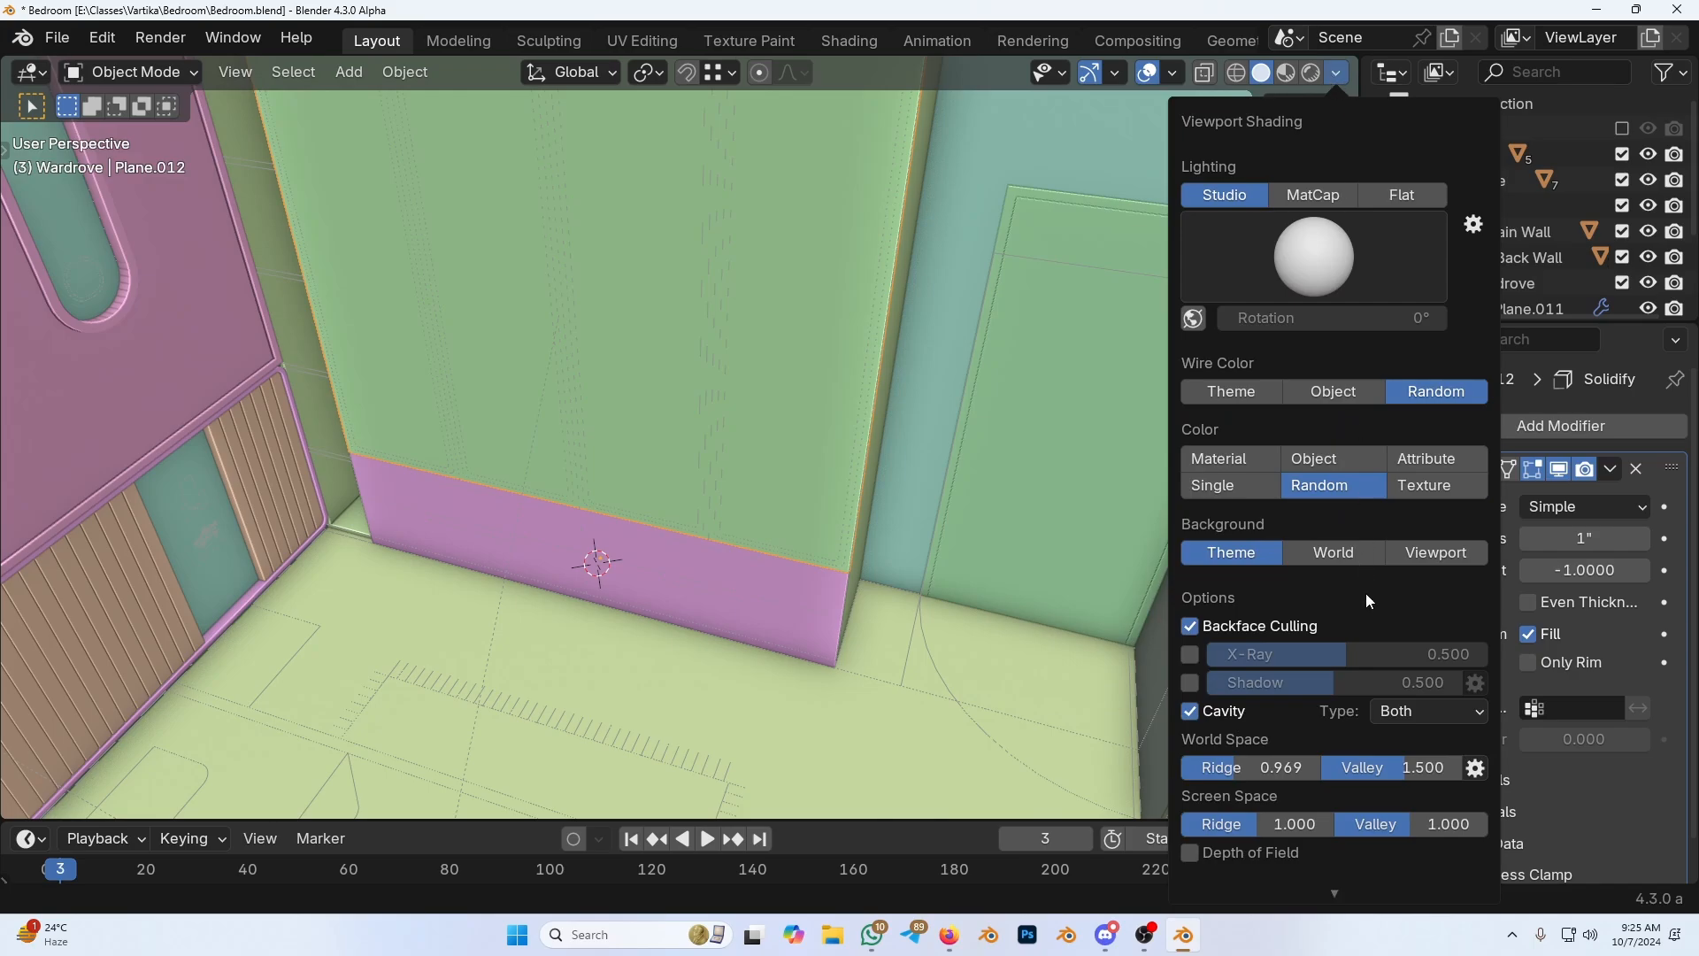
{"action": "scroll", "coordinate": [1367, 593], "scroll_direction": "down", "scroll_amount": 1}
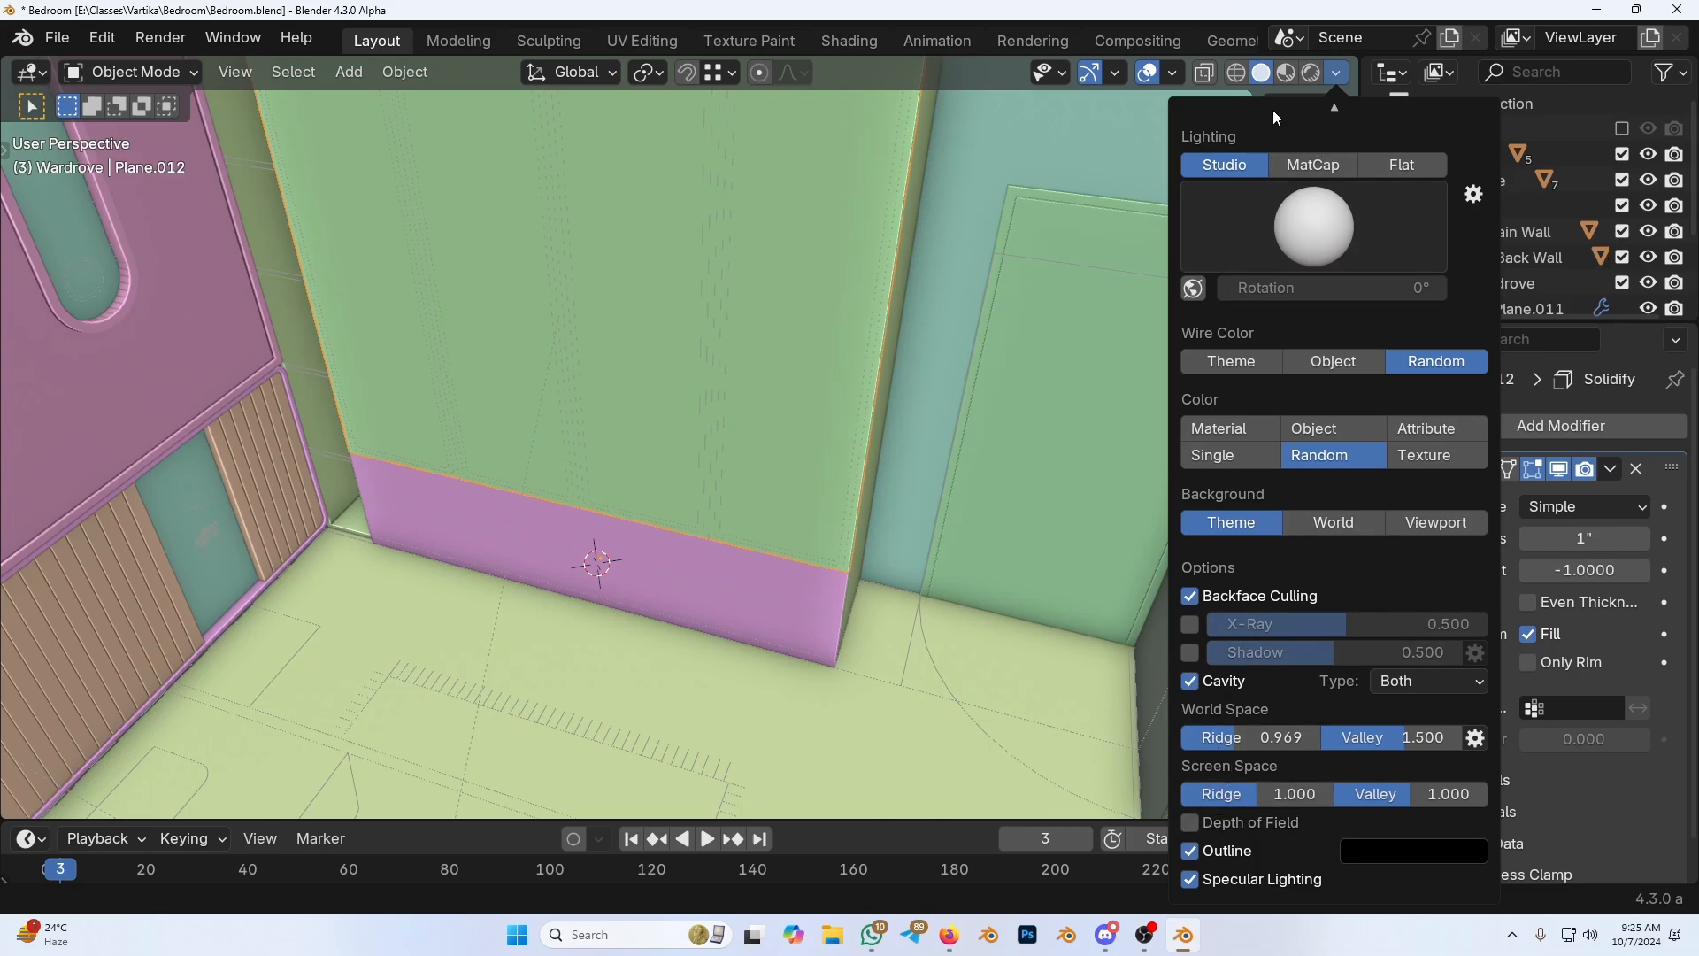
{"action": "scroll", "coordinate": [1274, 117], "scroll_direction": "up", "scroll_amount": 1}
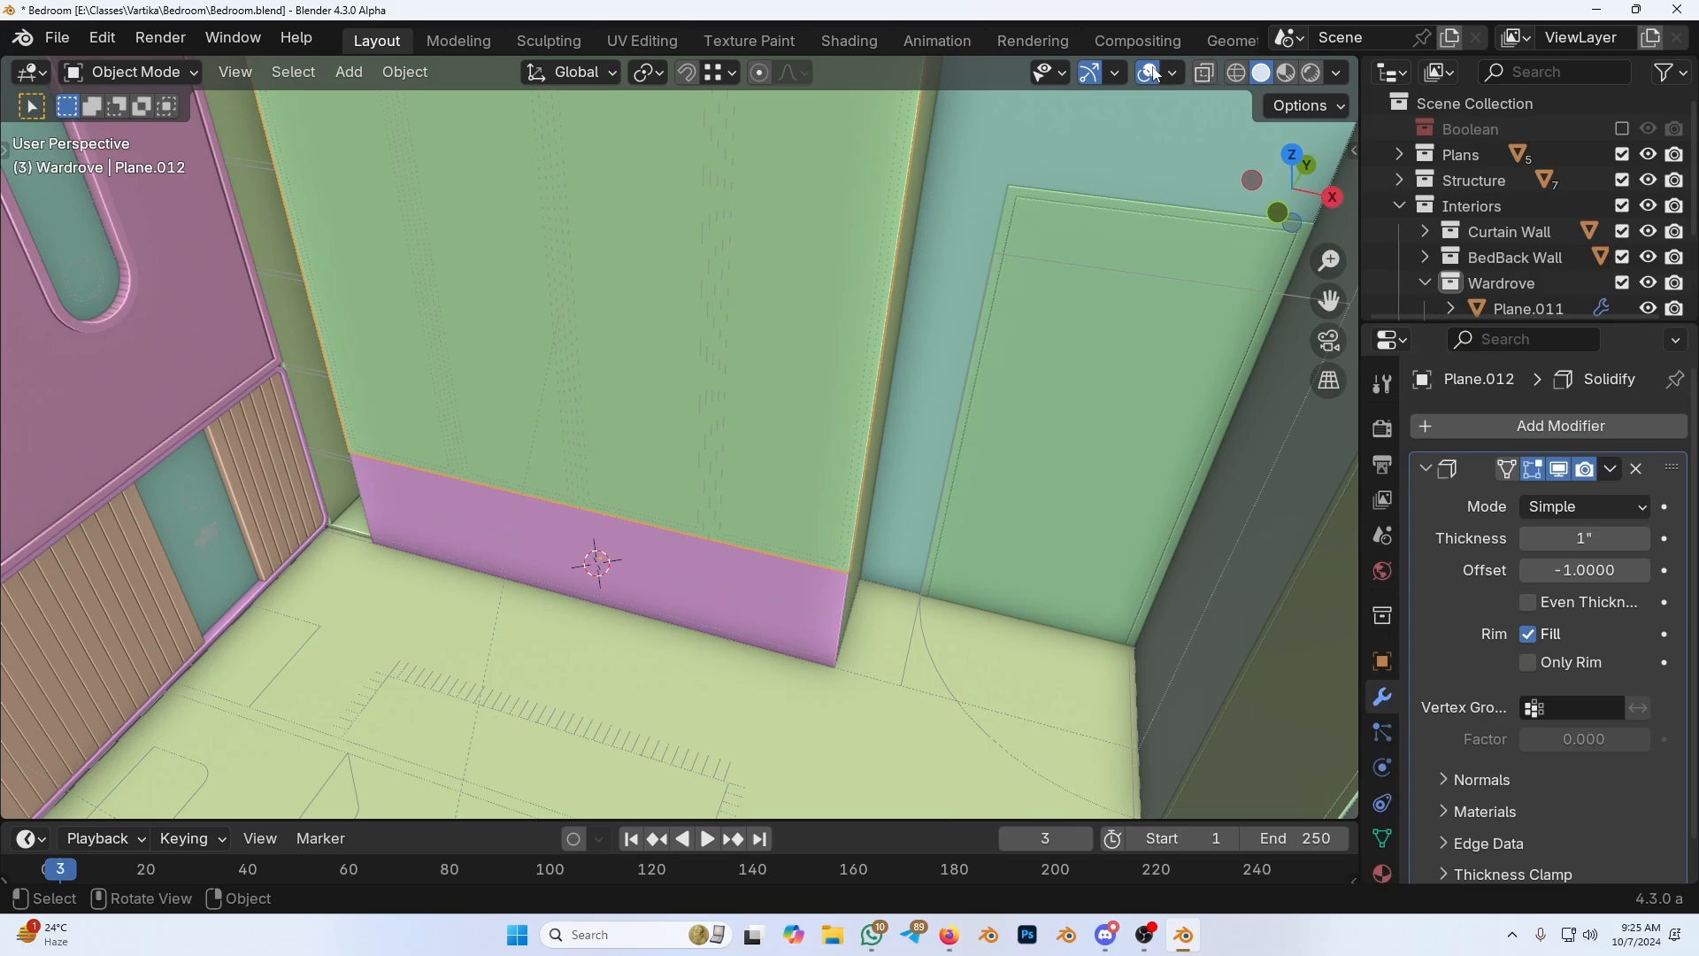
{"action": "left_click", "coordinate": [1172, 71]}
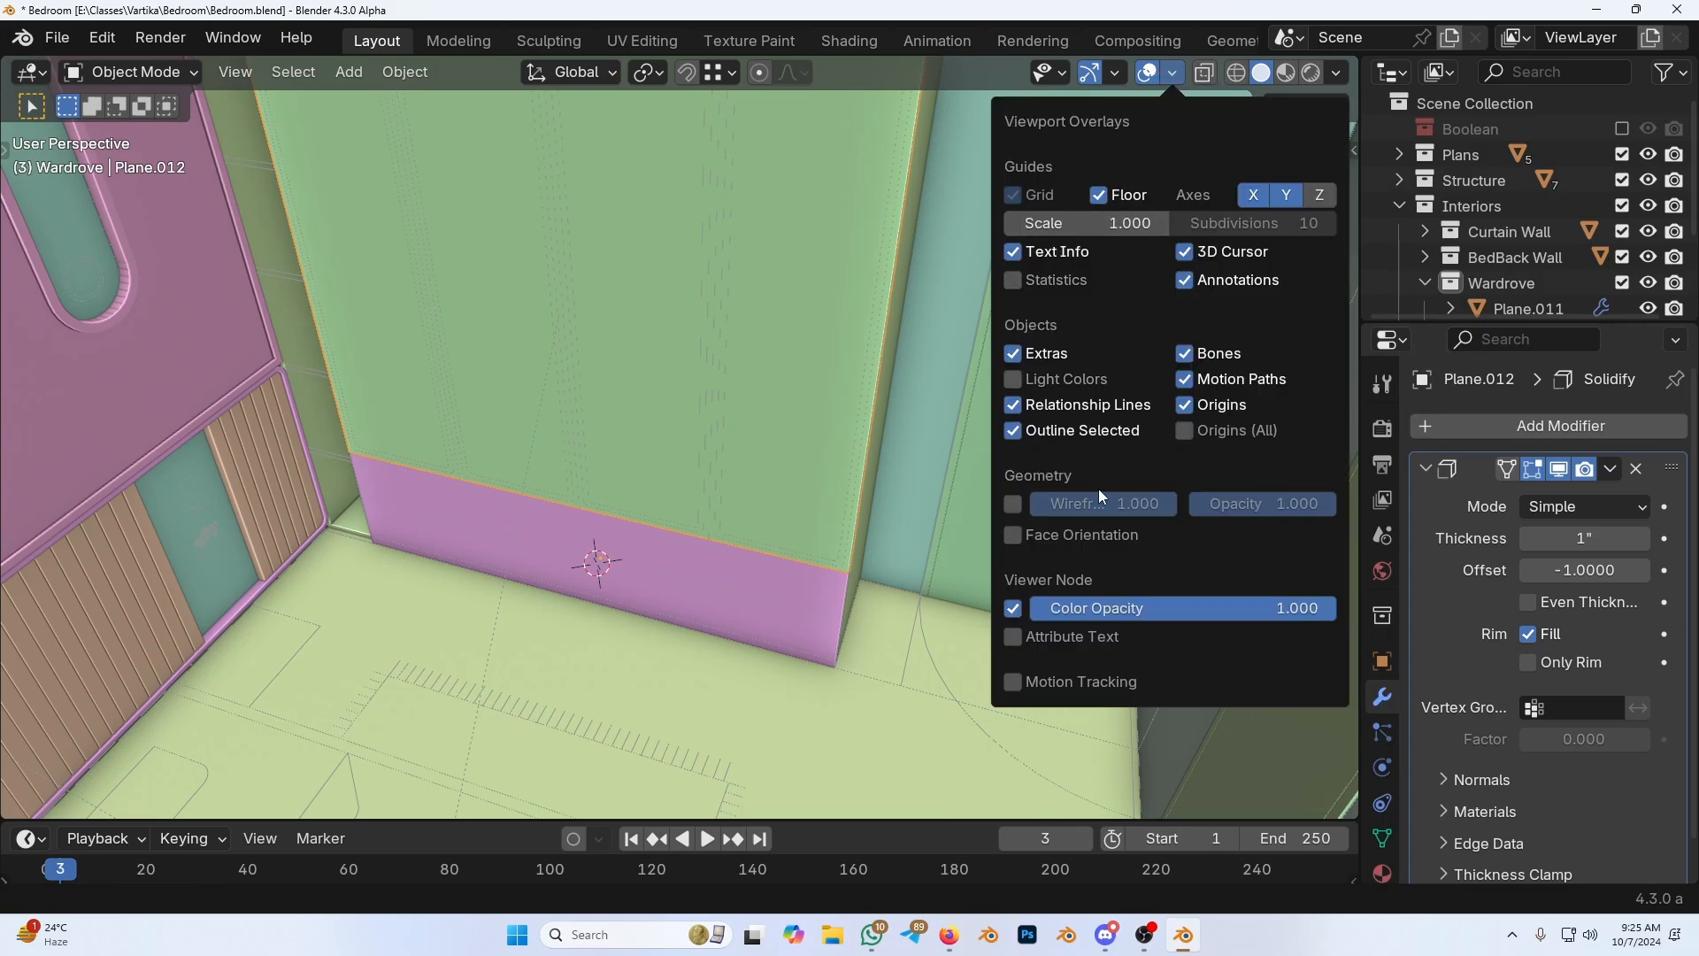
{"action": "left_click", "coordinate": [1015, 504]}
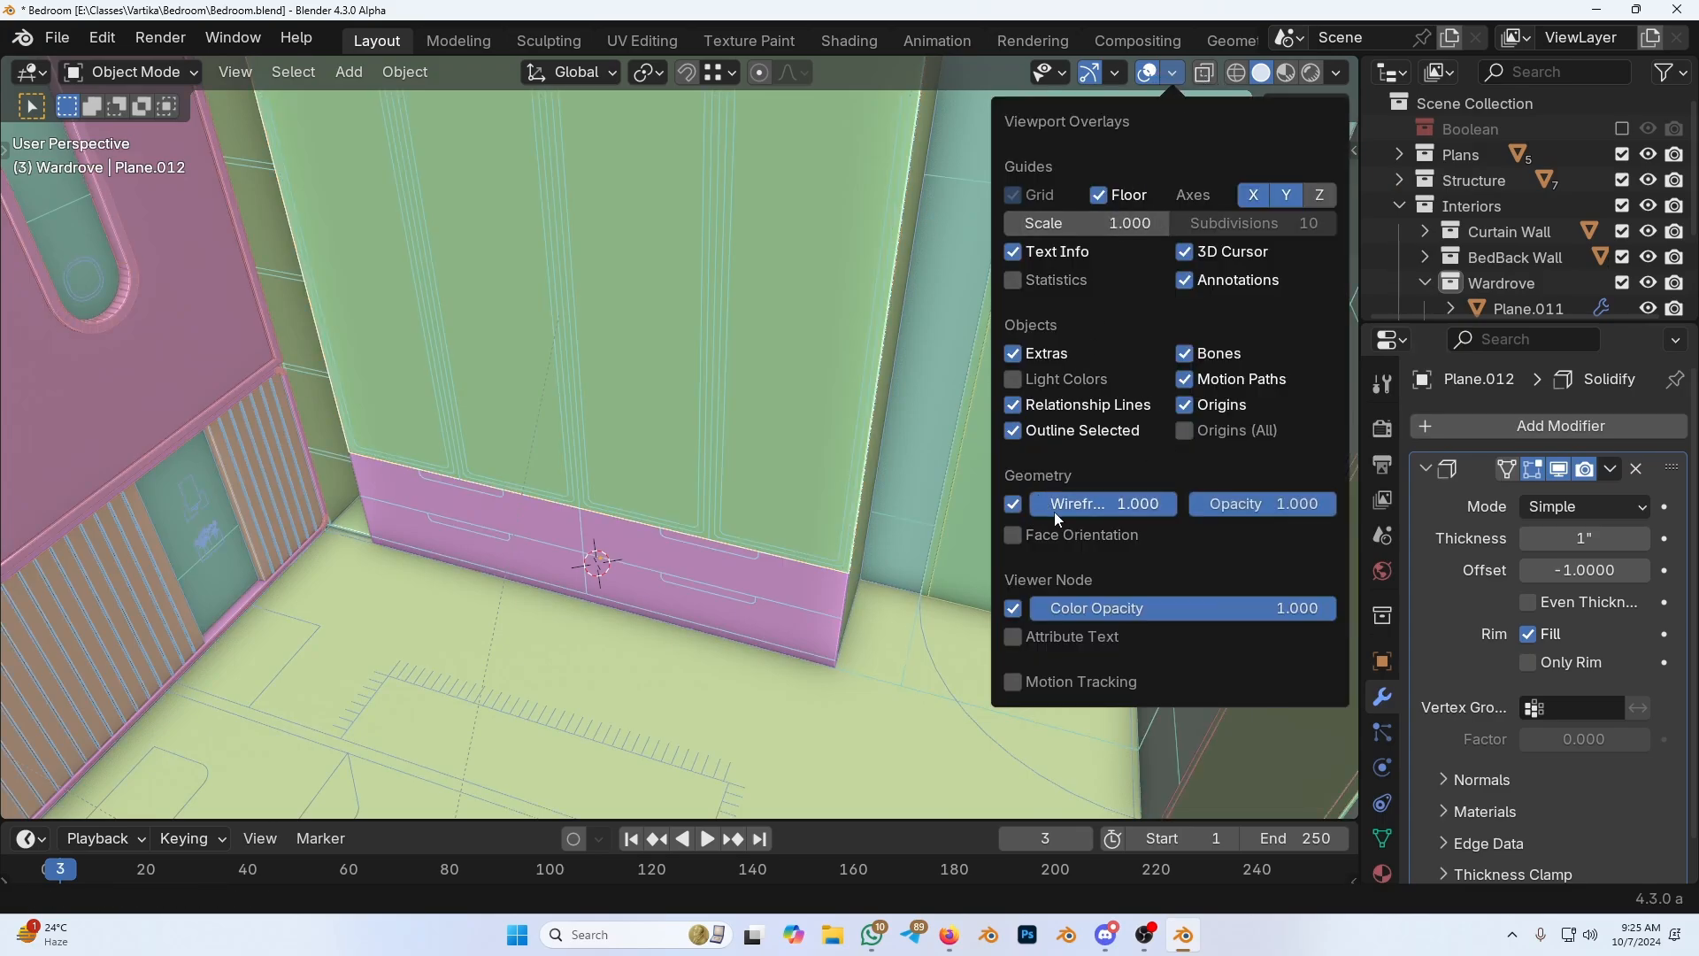
{"action": "middle_click_drag", "start_coordinate": [539, 389], "coordinate": [762, 558]}
{"action": "scroll", "coordinate": [695, 538], "scroll_direction": "up", "scroll_amount": 2}
Step: Try several Studio lighting presets for the solid display and keep a neutral grey one
{"action": "left_click", "coordinate": [1337, 71]}
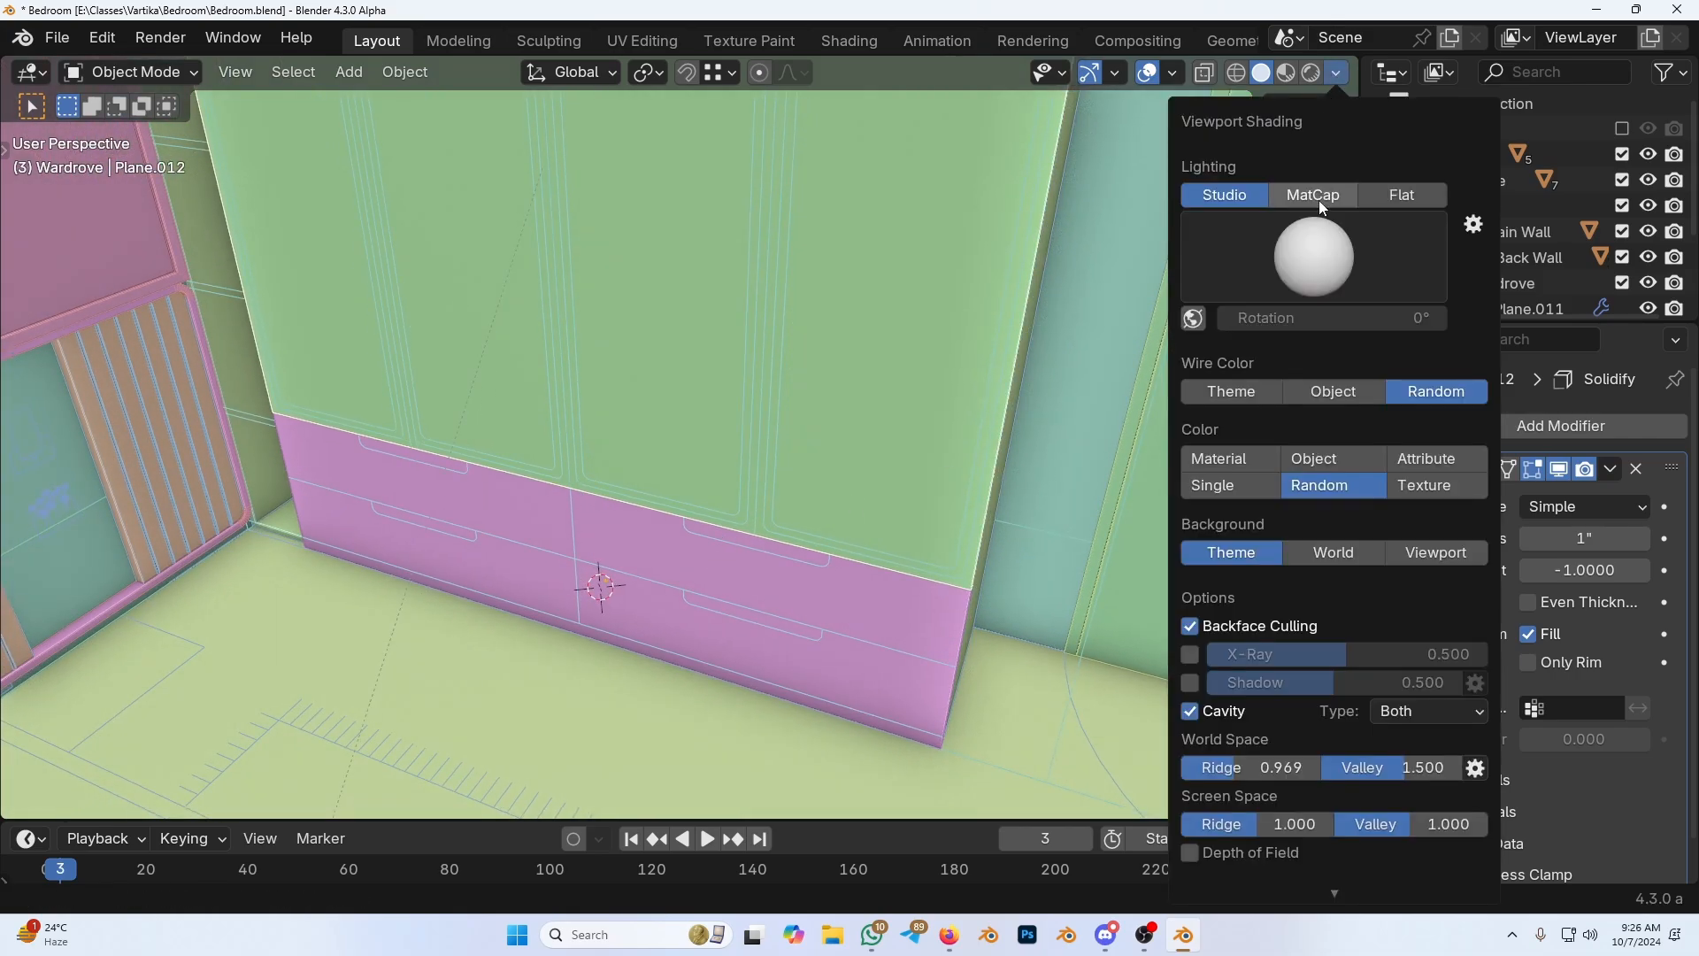
{"action": "left_click", "coordinate": [1294, 249]}
{"action": "left_click", "coordinate": [1159, 357]}
{"action": "left_click", "coordinate": [1291, 262]}
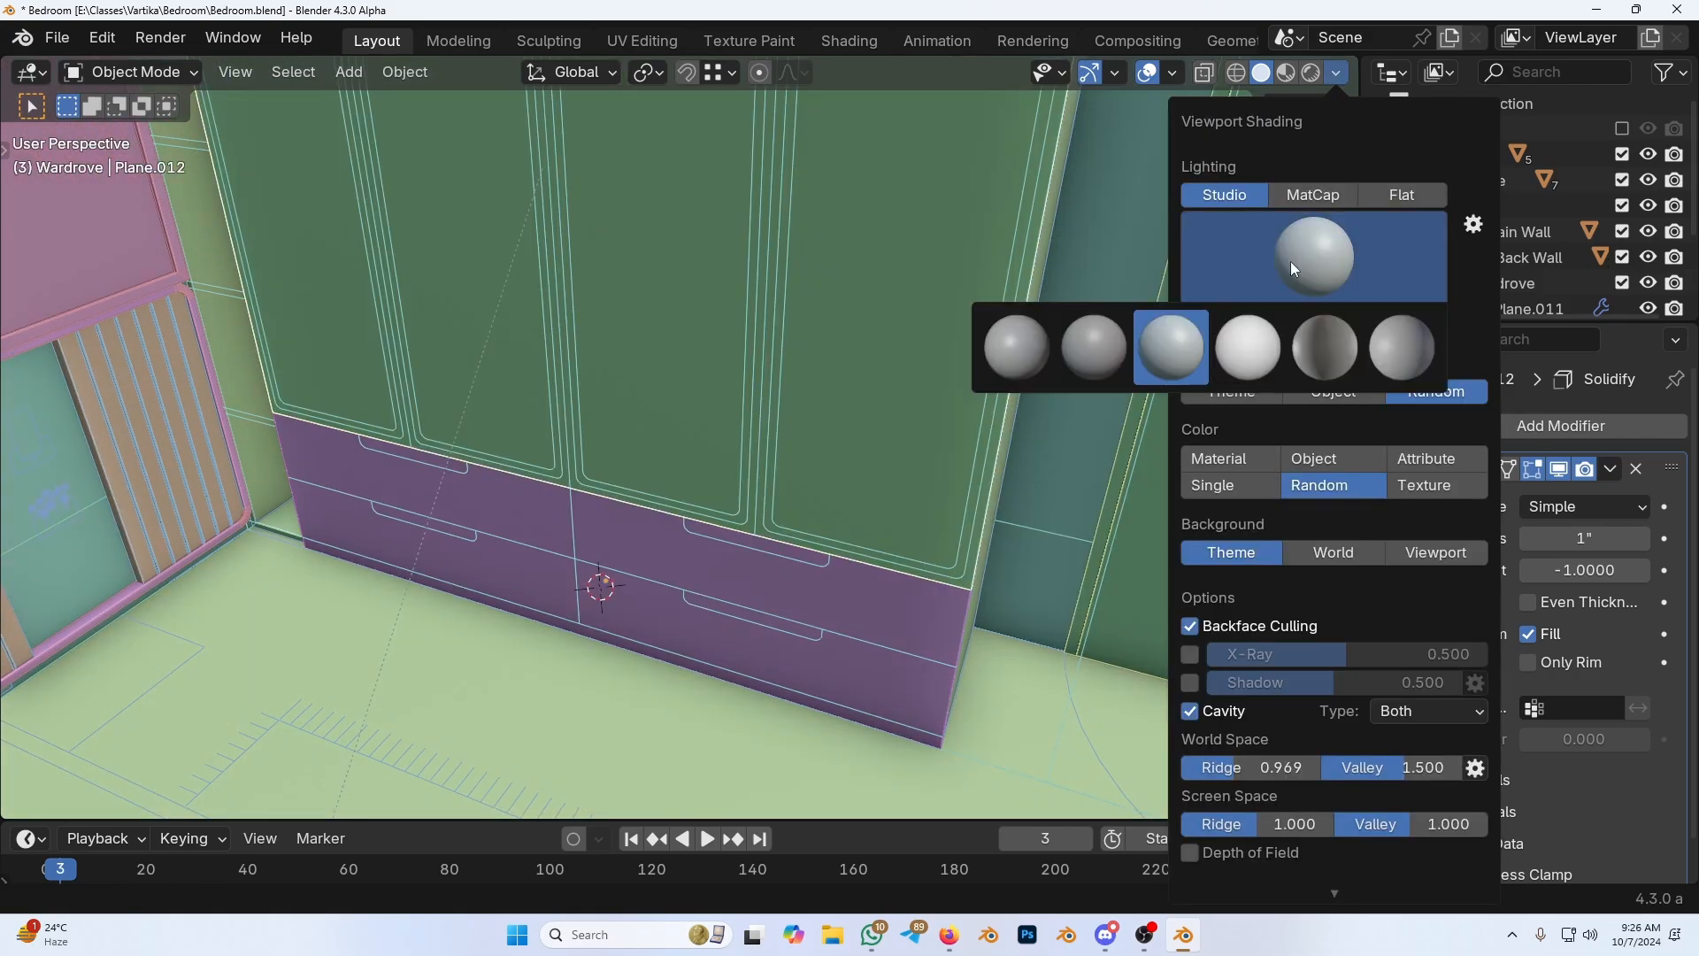
{"action": "left_click", "coordinate": [1082, 343]}
{"action": "left_click", "coordinate": [1308, 266]}
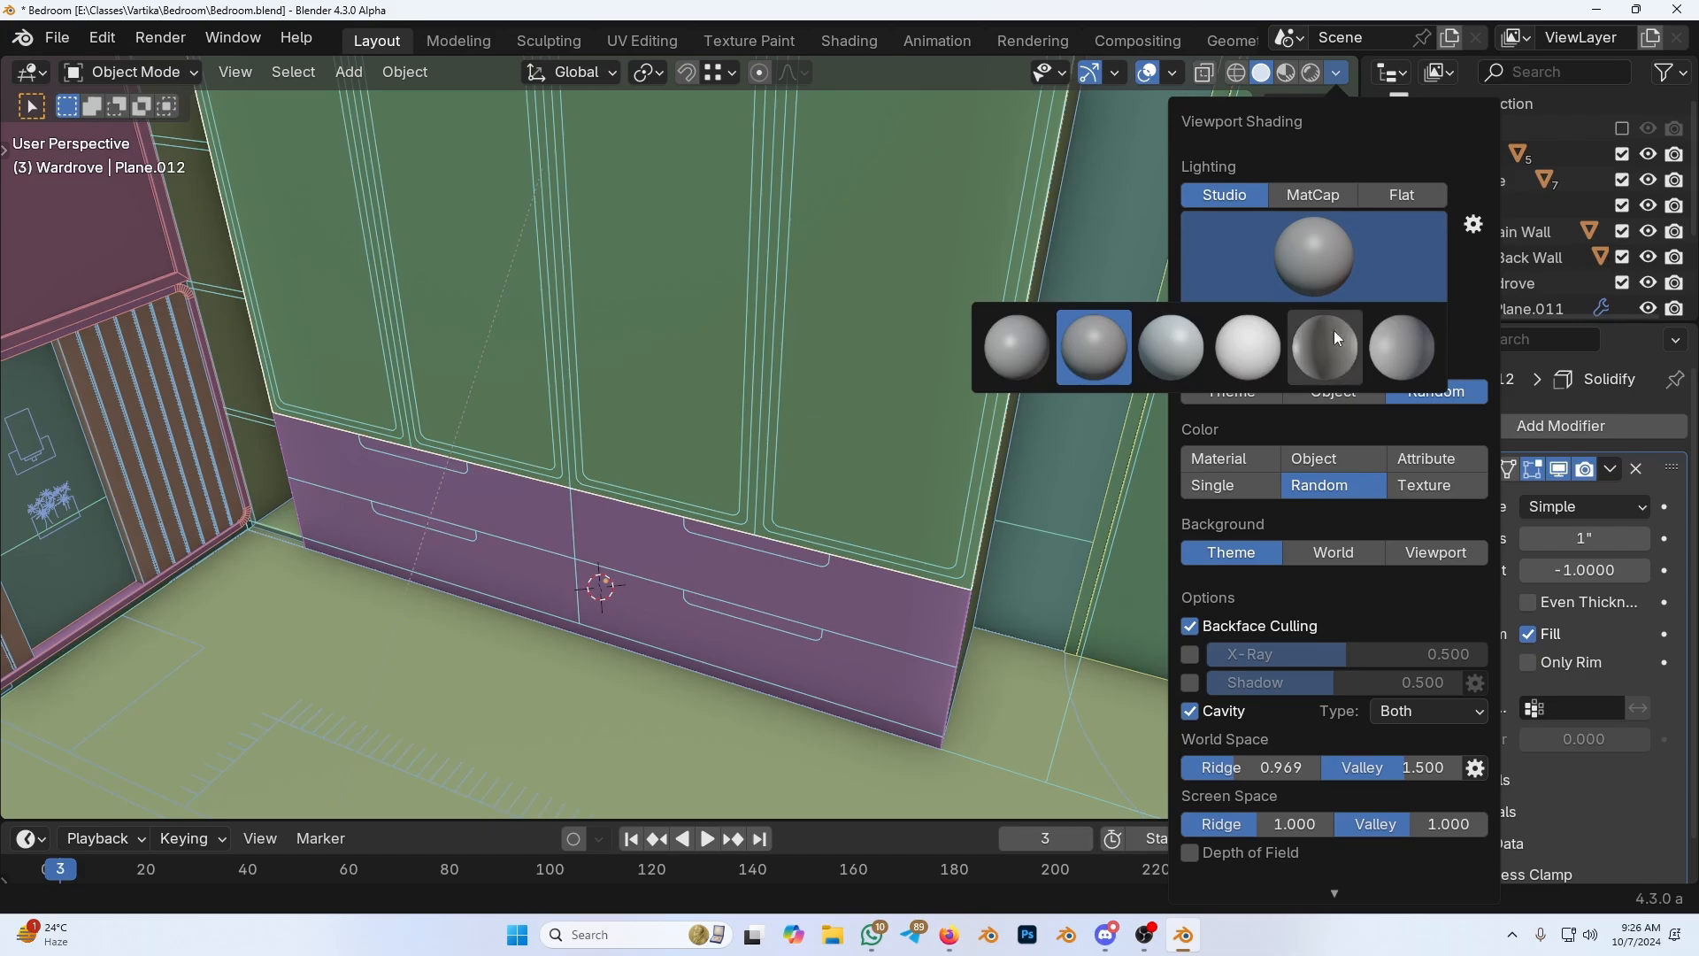
{"action": "left_click", "coordinate": [1409, 356]}
{"action": "left_click", "coordinate": [1347, 262]}
{"action": "left_click", "coordinate": [1116, 348]}
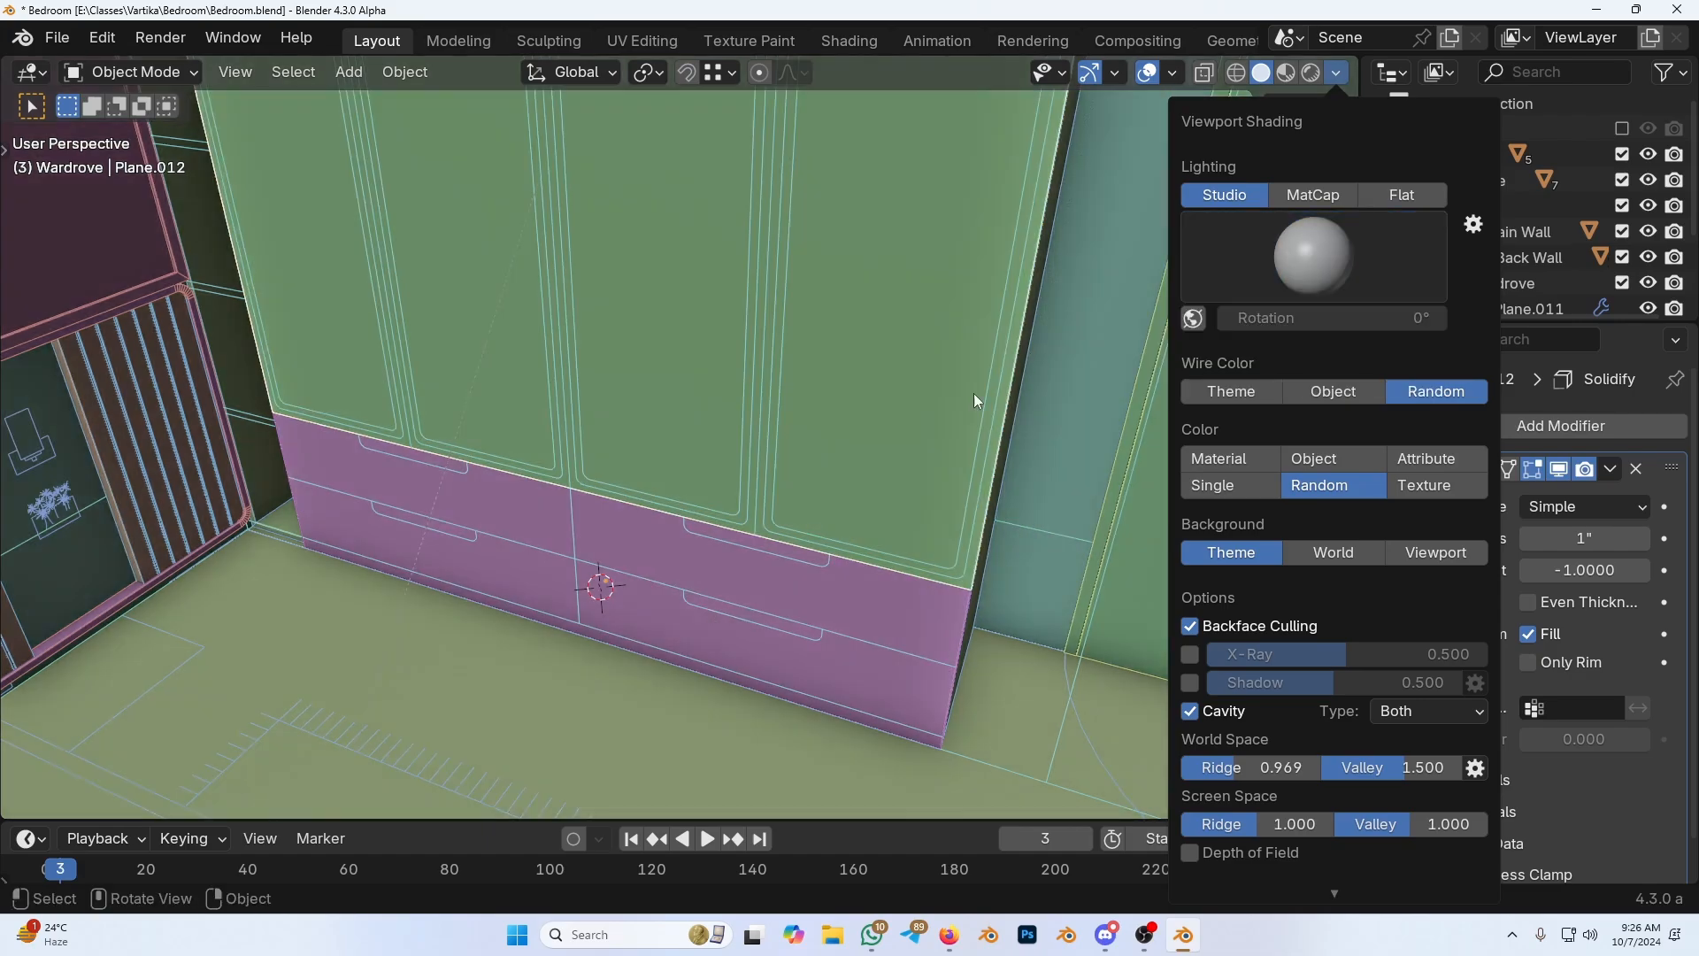
{"action": "mouse_move", "coordinate": [926, 416]}
{"action": "middle_mouse_down"}
{"action": "mouse_move", "coordinate": [650, 459]}
{"action": "mouse_move", "coordinate": [740, 480]}
{"action": "middle_mouse_up"}
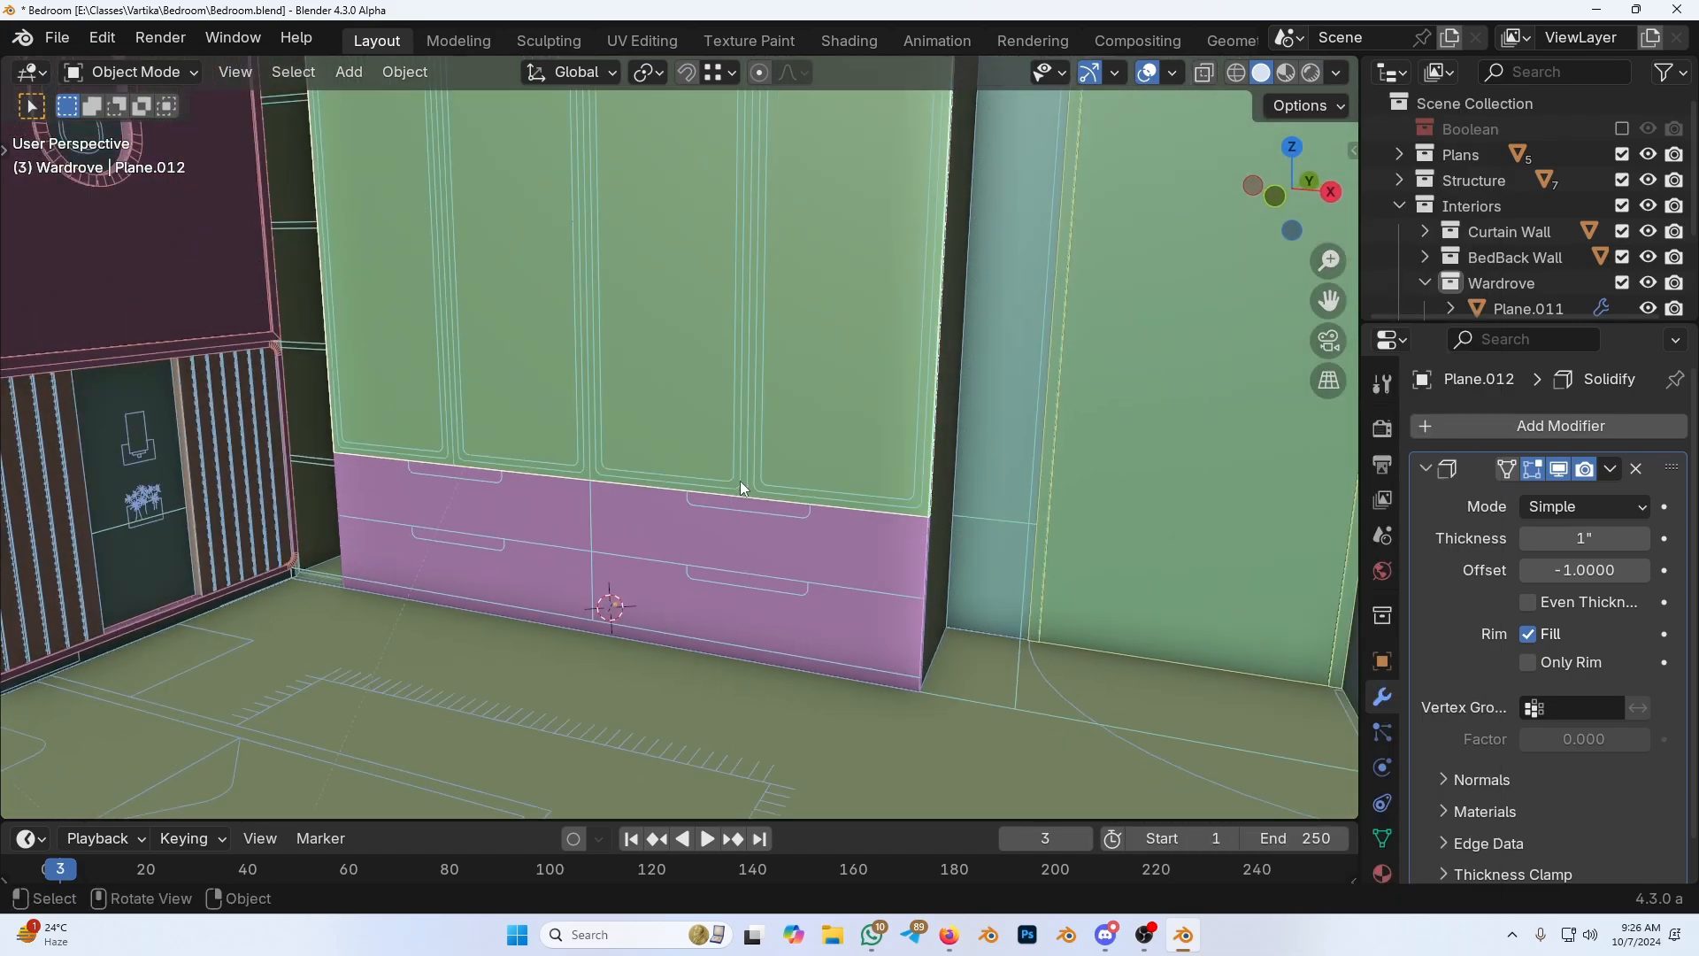
Step: Check with cancelled test moves under the new shading that the drawer panel and door panel are separate objects
{"action": "key", "text": "z"}
{"action": "left_click", "coordinate": [783, 534]}
{"action": "key", "text": "g"}
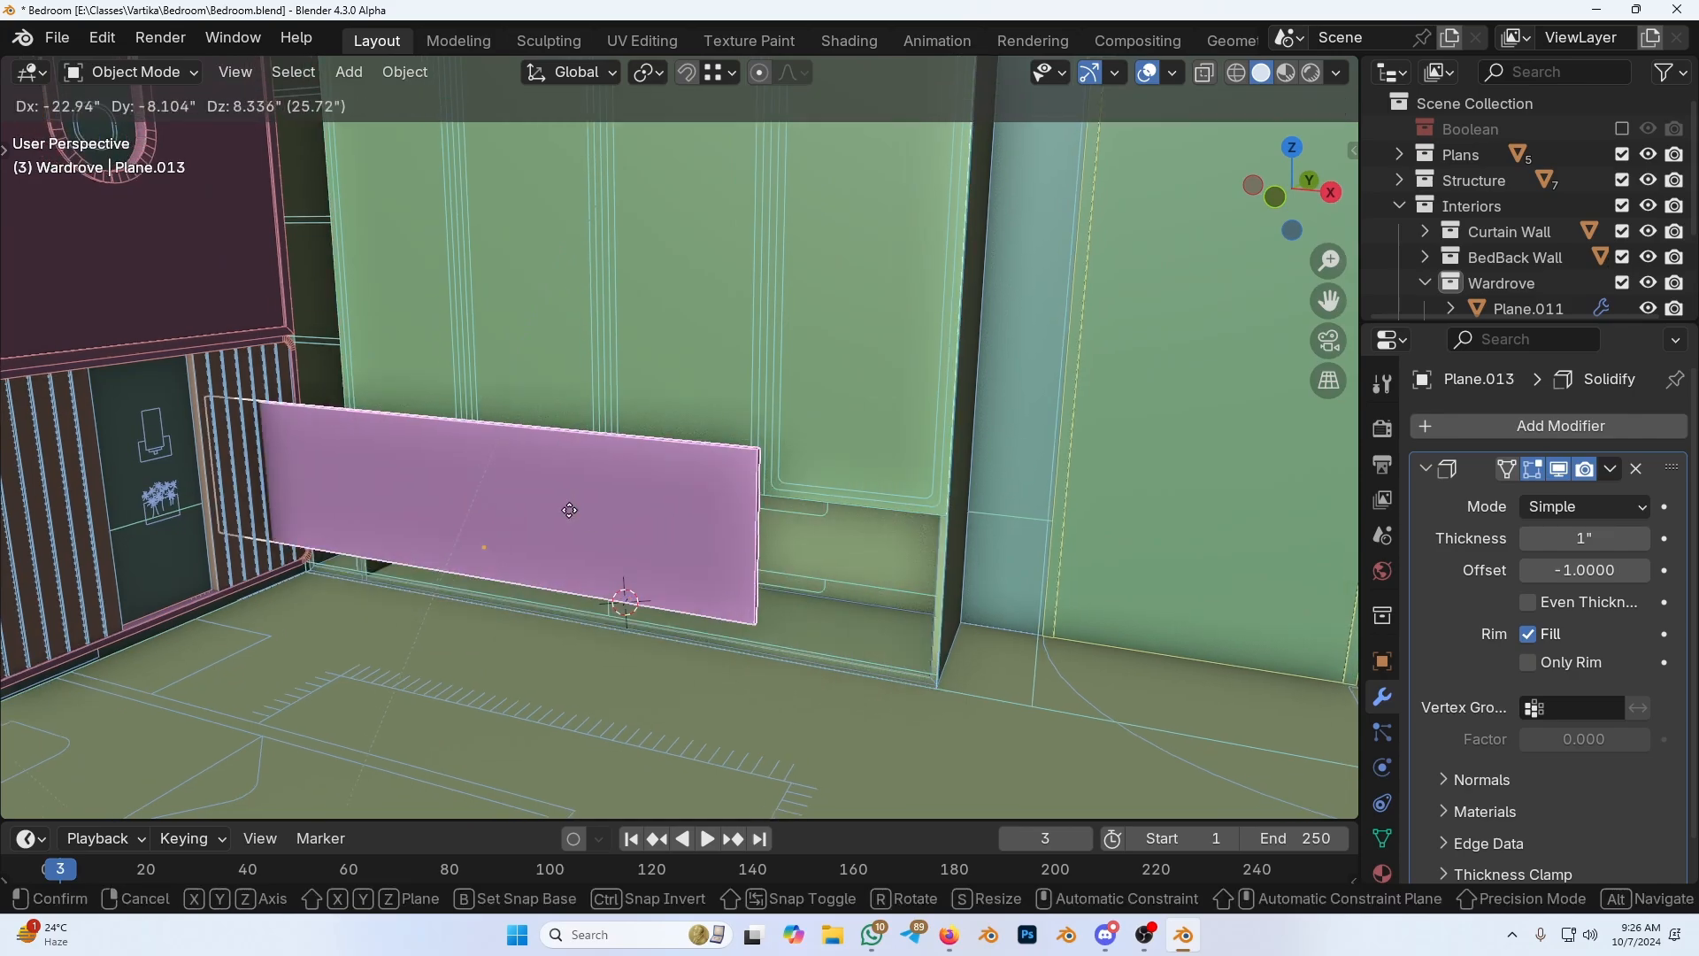
{"action": "right_click", "coordinate": [730, 550]}
{"action": "middle_click_drag", "start_coordinate": [729, 550], "coordinate": [745, 624], "text": "shift"}
{"action": "left_click", "coordinate": [823, 478]}
{"action": "key", "text": "g"}
{"action": "right_click", "coordinate": [795, 385]}
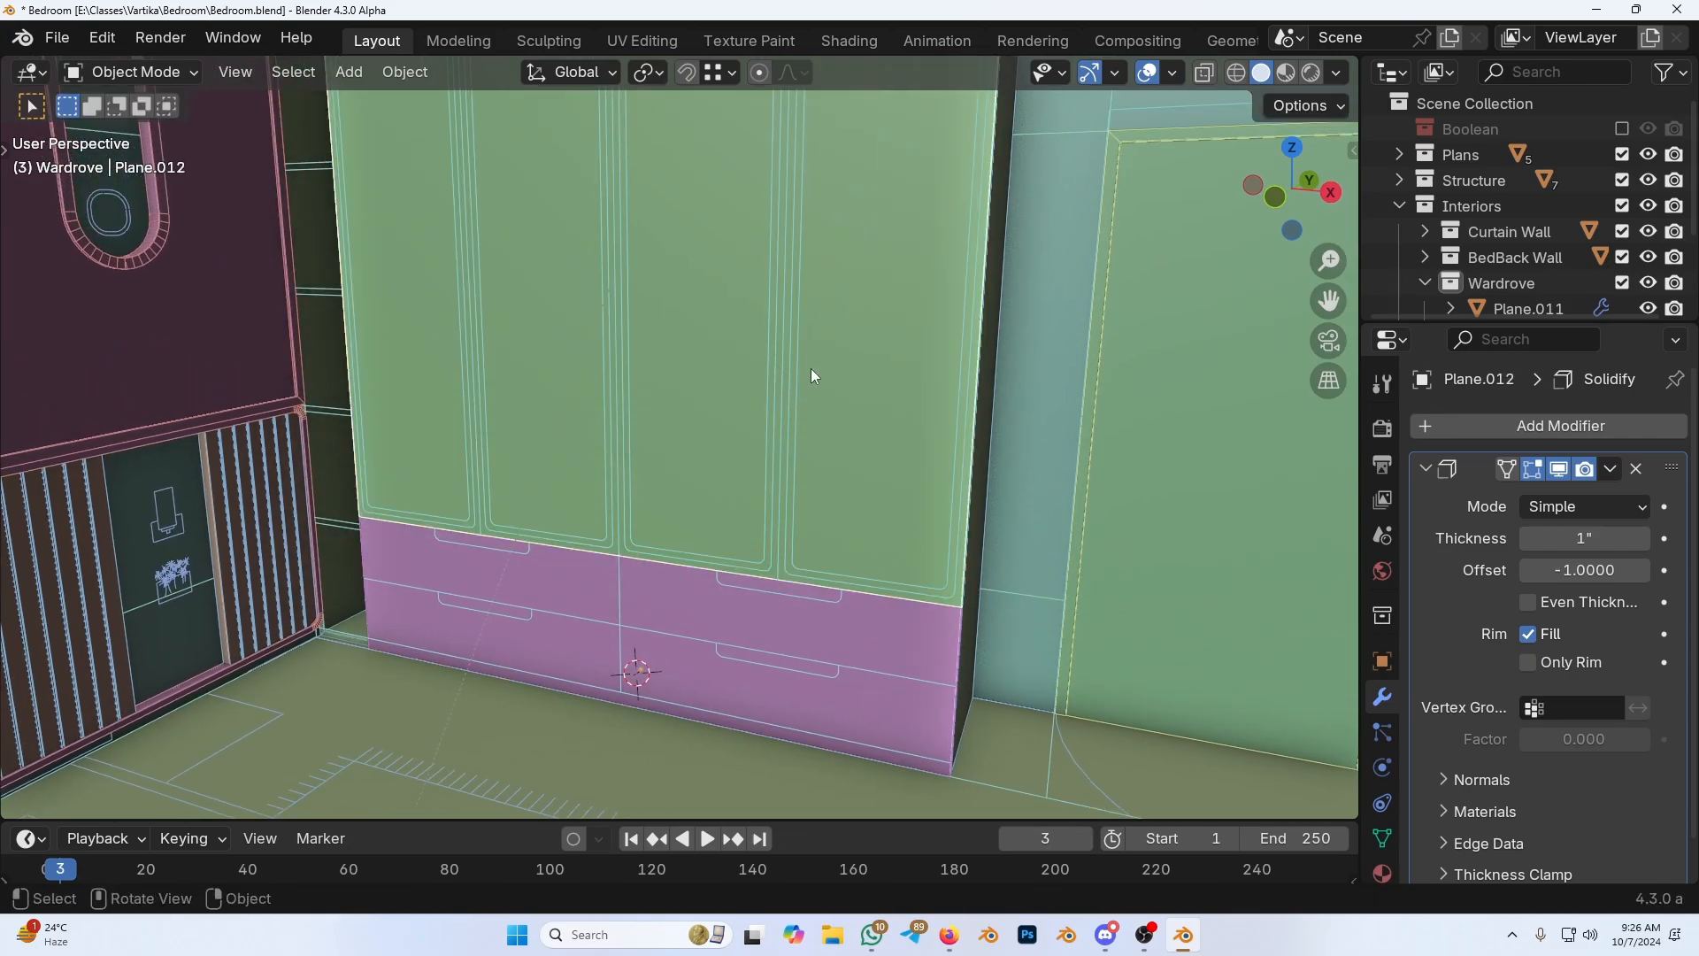
Step: Raise the drawer panel's bottom edge along Z to the elevation line above the wardrobe base
{"action": "scroll", "coordinate": [810, 368], "scroll_direction": "up", "scroll_amount": 3}
{"action": "left_click", "coordinate": [838, 591]}
{"action": "key", "text": "Tab"}
{"action": "scroll", "coordinate": [796, 545], "scroll_direction": "up", "scroll_amount": 2}
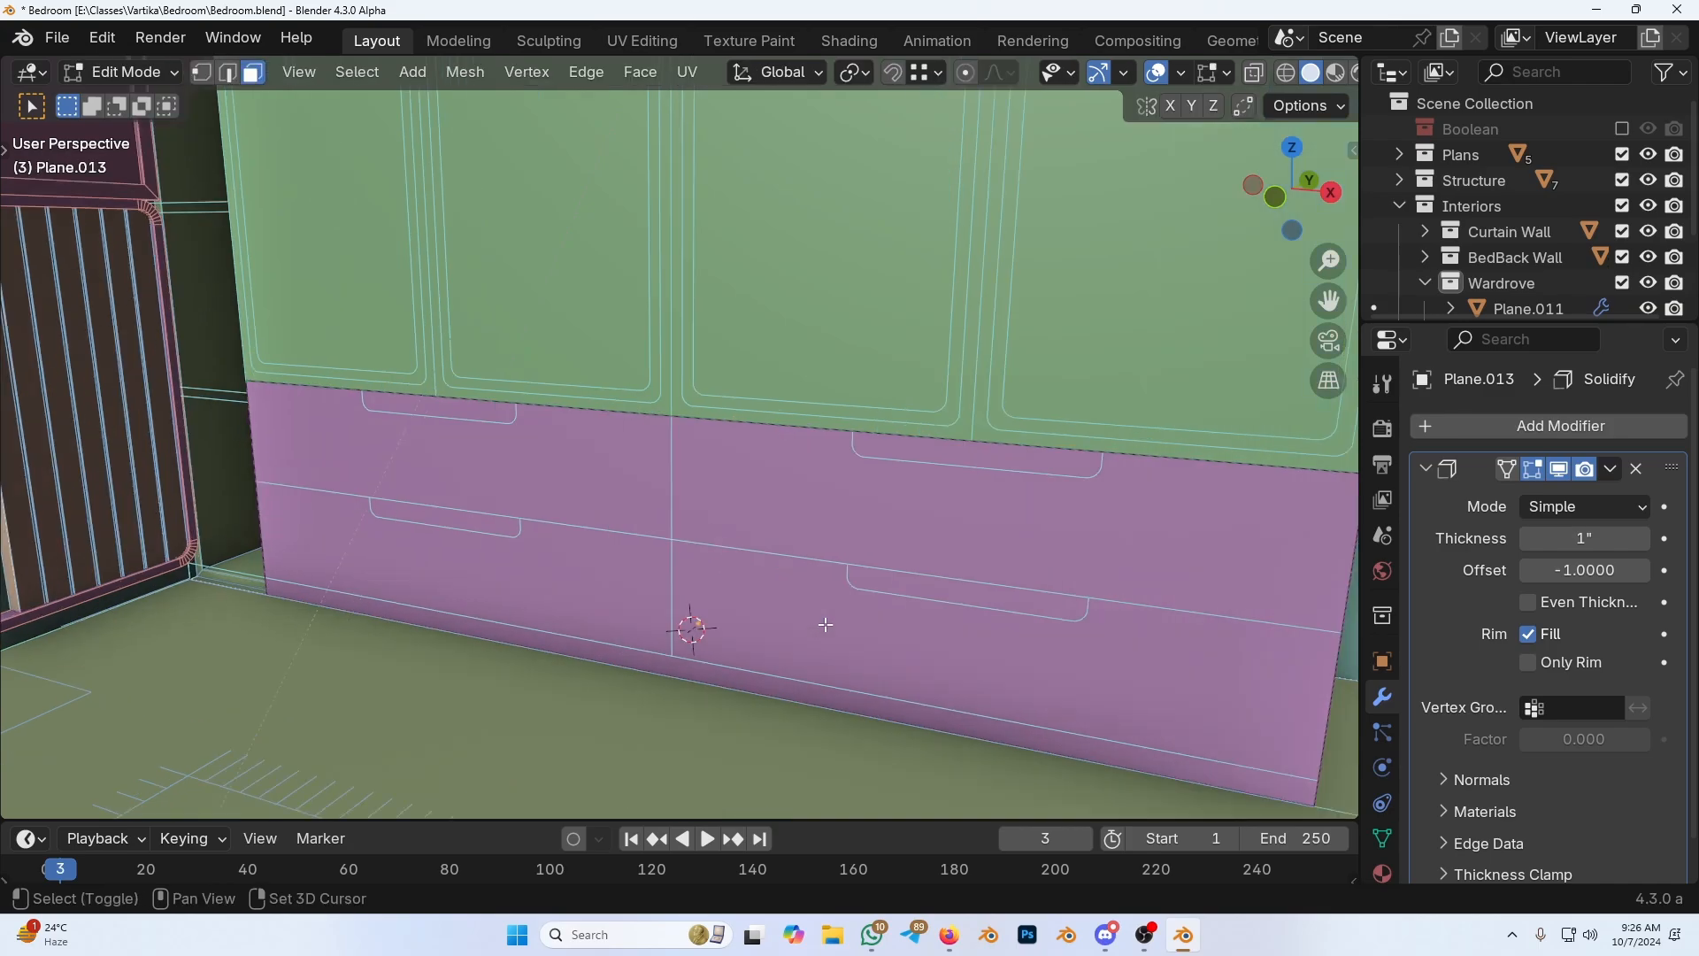
{"action": "middle_click_drag", "start_coordinate": [719, 644], "coordinate": [900, 653]}
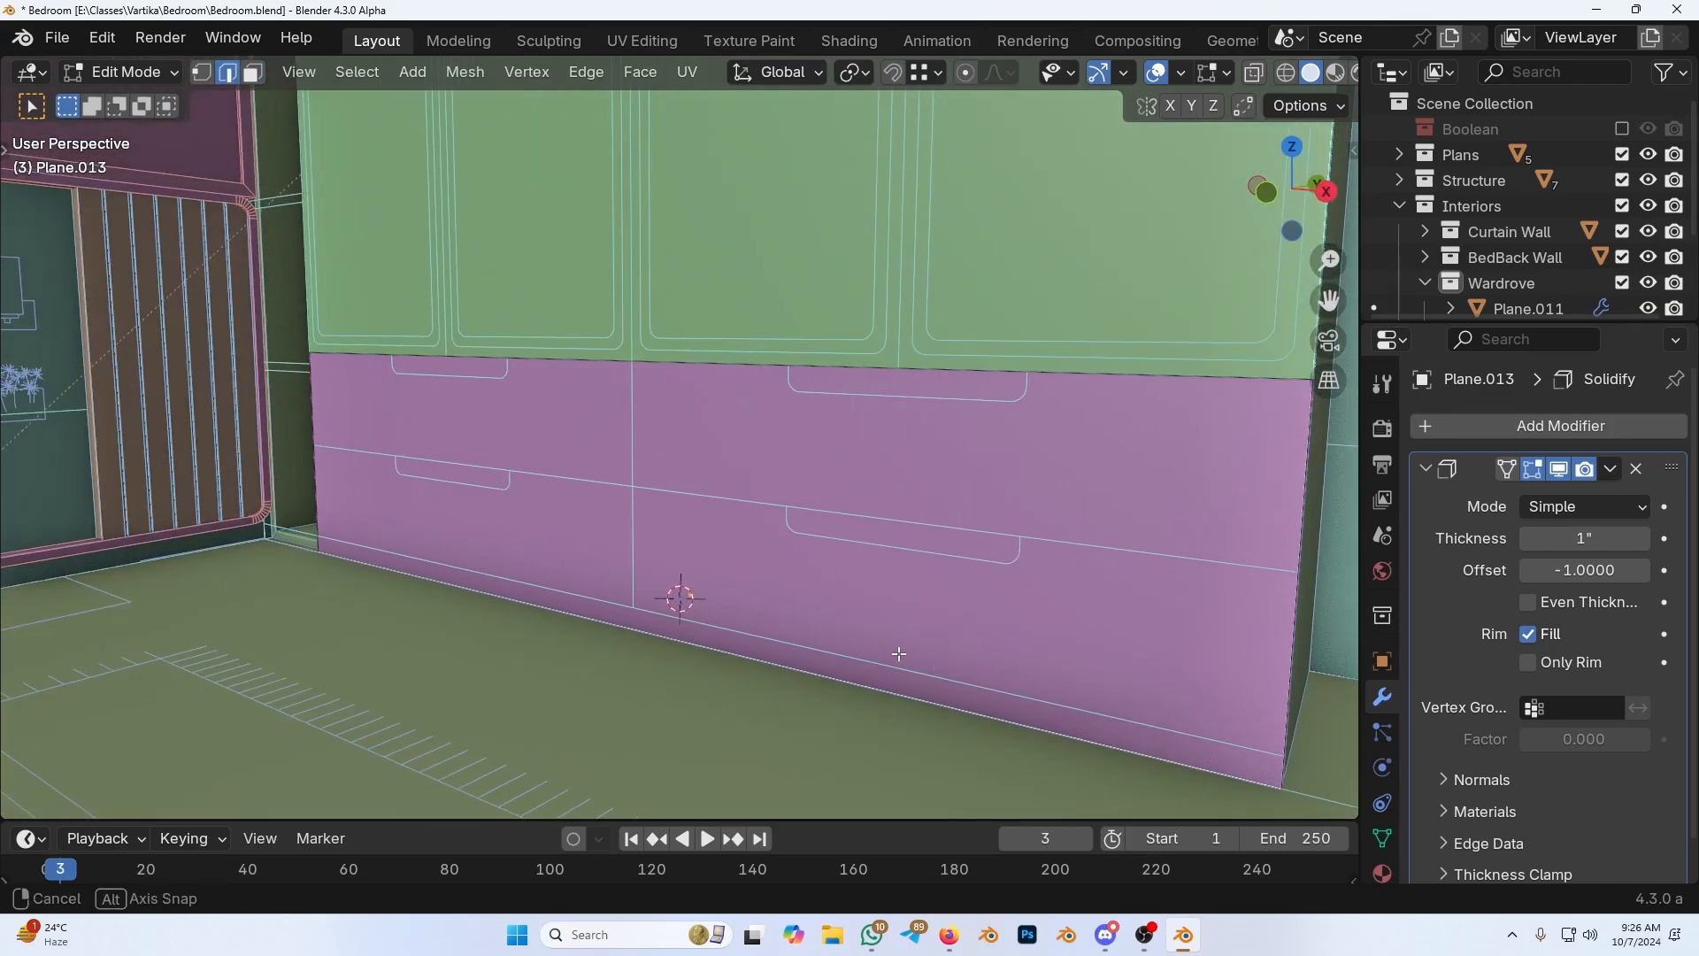
{"action": "key", "text": "g"}
{"action": "key", "text": "z"}
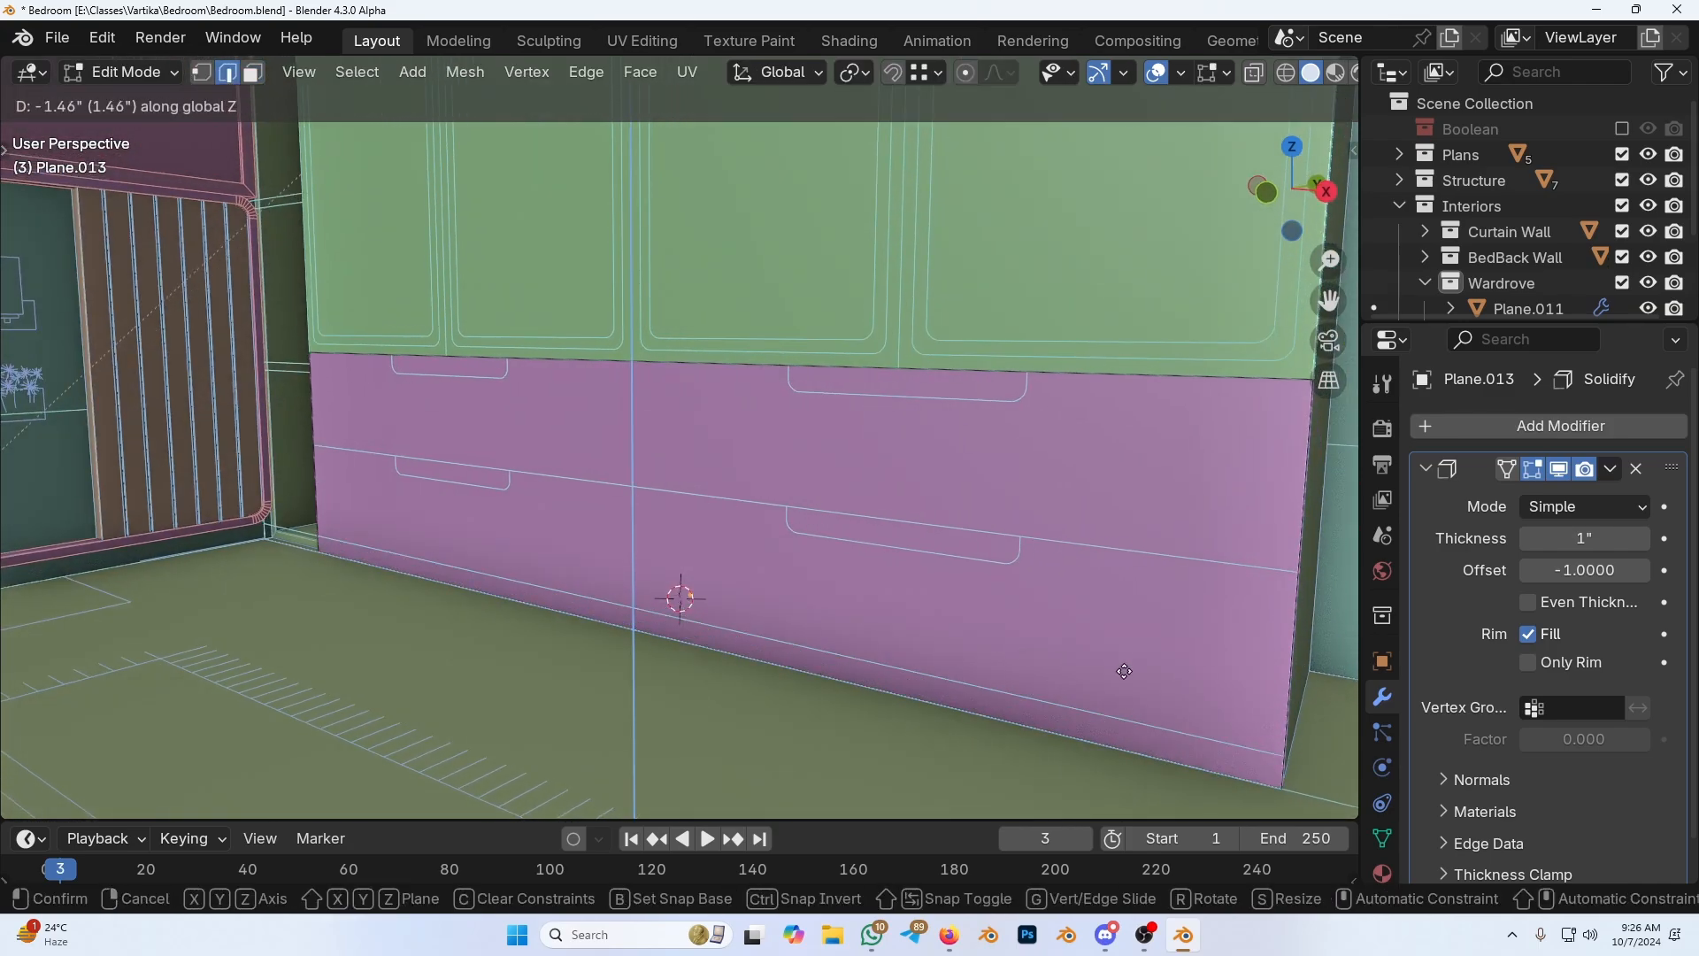
{"action": "left_click", "coordinate": [1124, 677]}
{"action": "middle_click_drag", "start_coordinate": [1124, 677], "coordinate": [779, 657]}
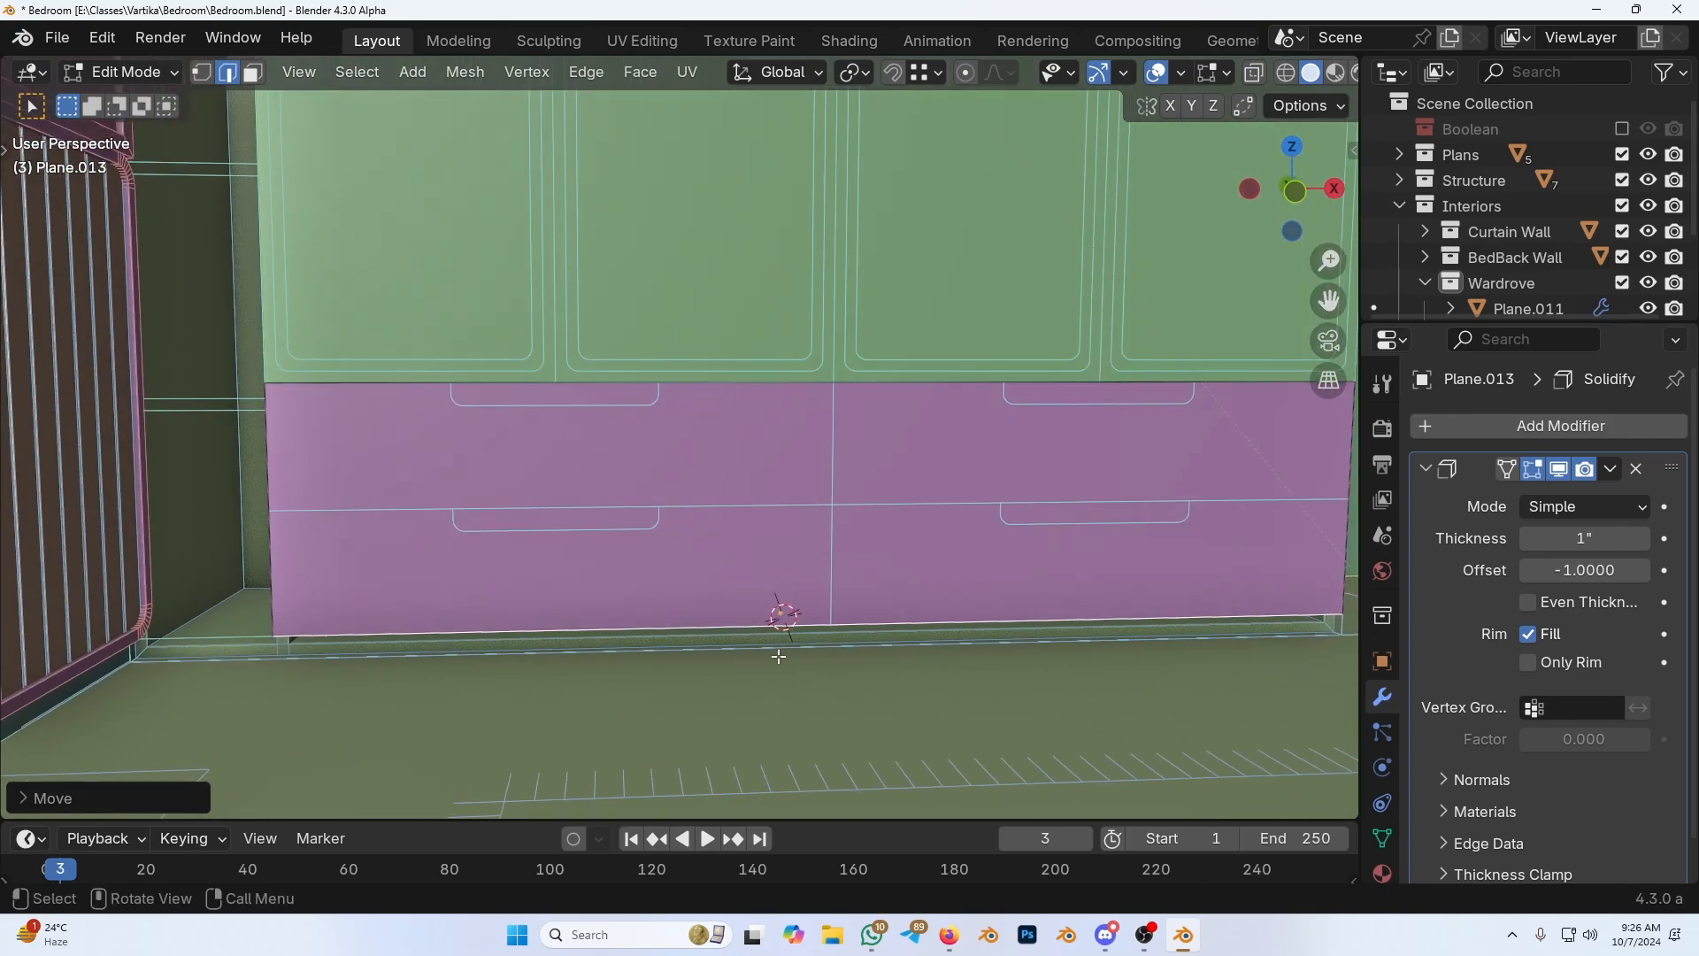
Step: Divide the drawer panel into four drawer faces with centred vertical and horizontal loop cuts
{"action": "key", "text": "ctrl+r"}
{"action": "left_click", "coordinate": [849, 579]}
{"action": "right_click", "coordinate": [849, 579]}
{"action": "middle_click_drag", "start_coordinate": [849, 579], "coordinate": [745, 543]}
{"action": "scroll", "coordinate": [876, 535], "scroll_direction": "down", "scroll_amount": 2}
{"action": "scroll", "coordinate": [745, 543], "scroll_direction": "up", "scroll_amount": 1}
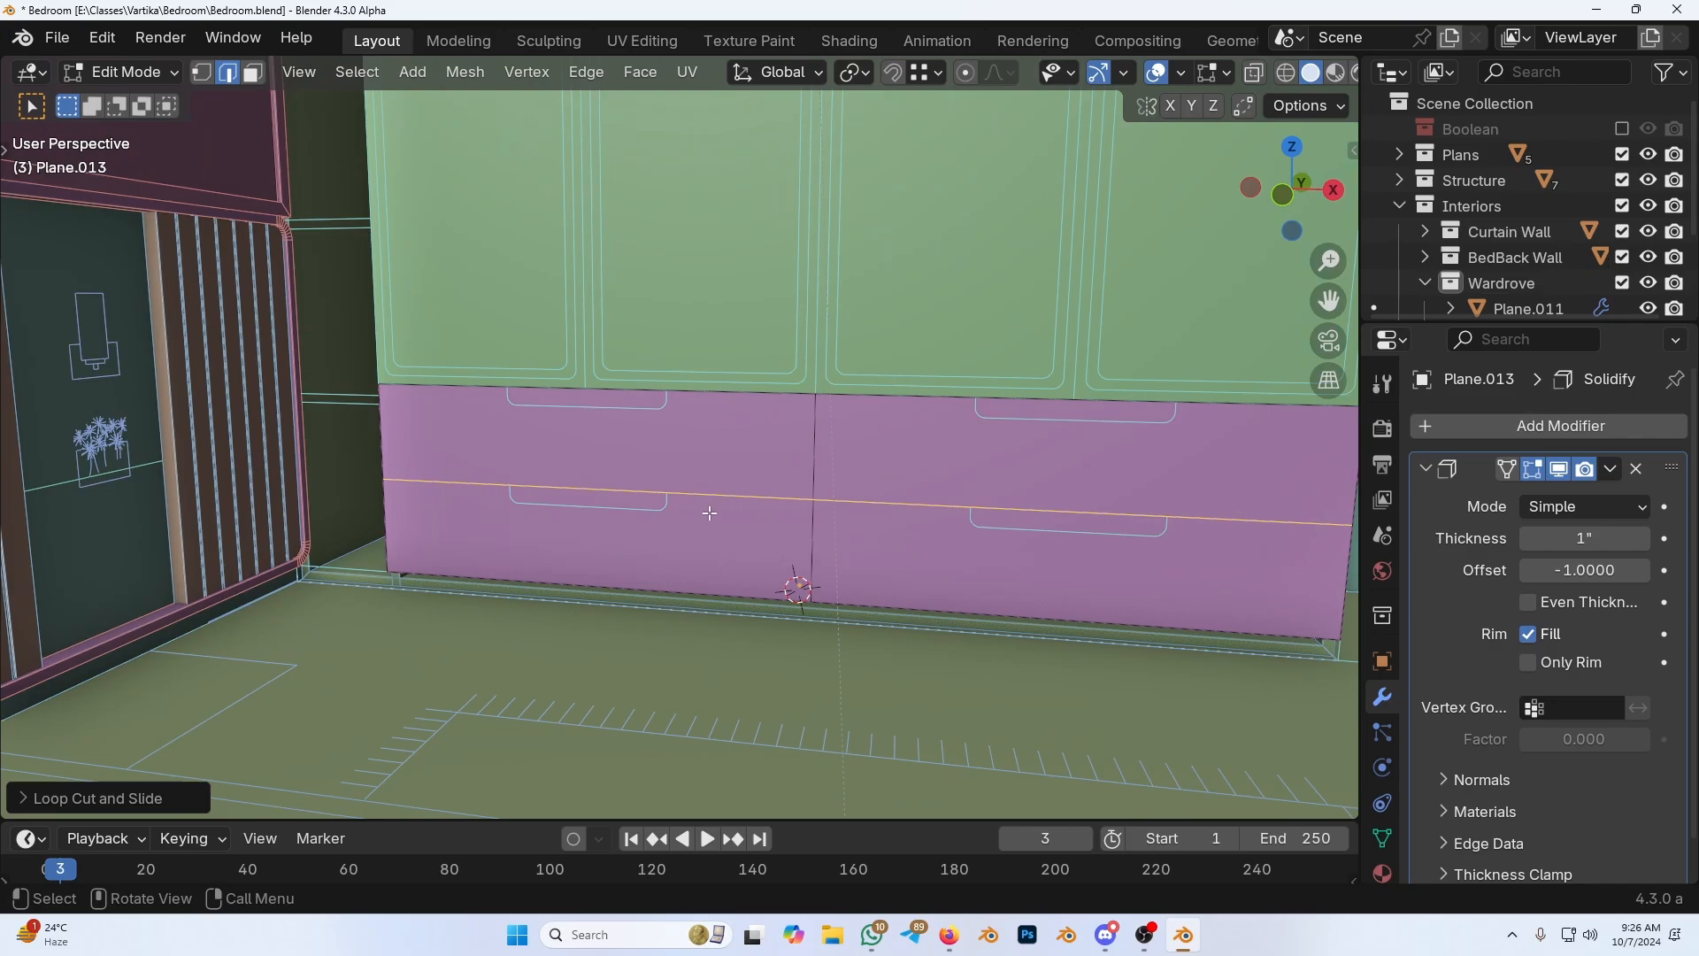
Step: Select the lower and upper drawer faces on the left half in turn to examine the division
{"action": "left_click", "coordinate": [762, 496]}
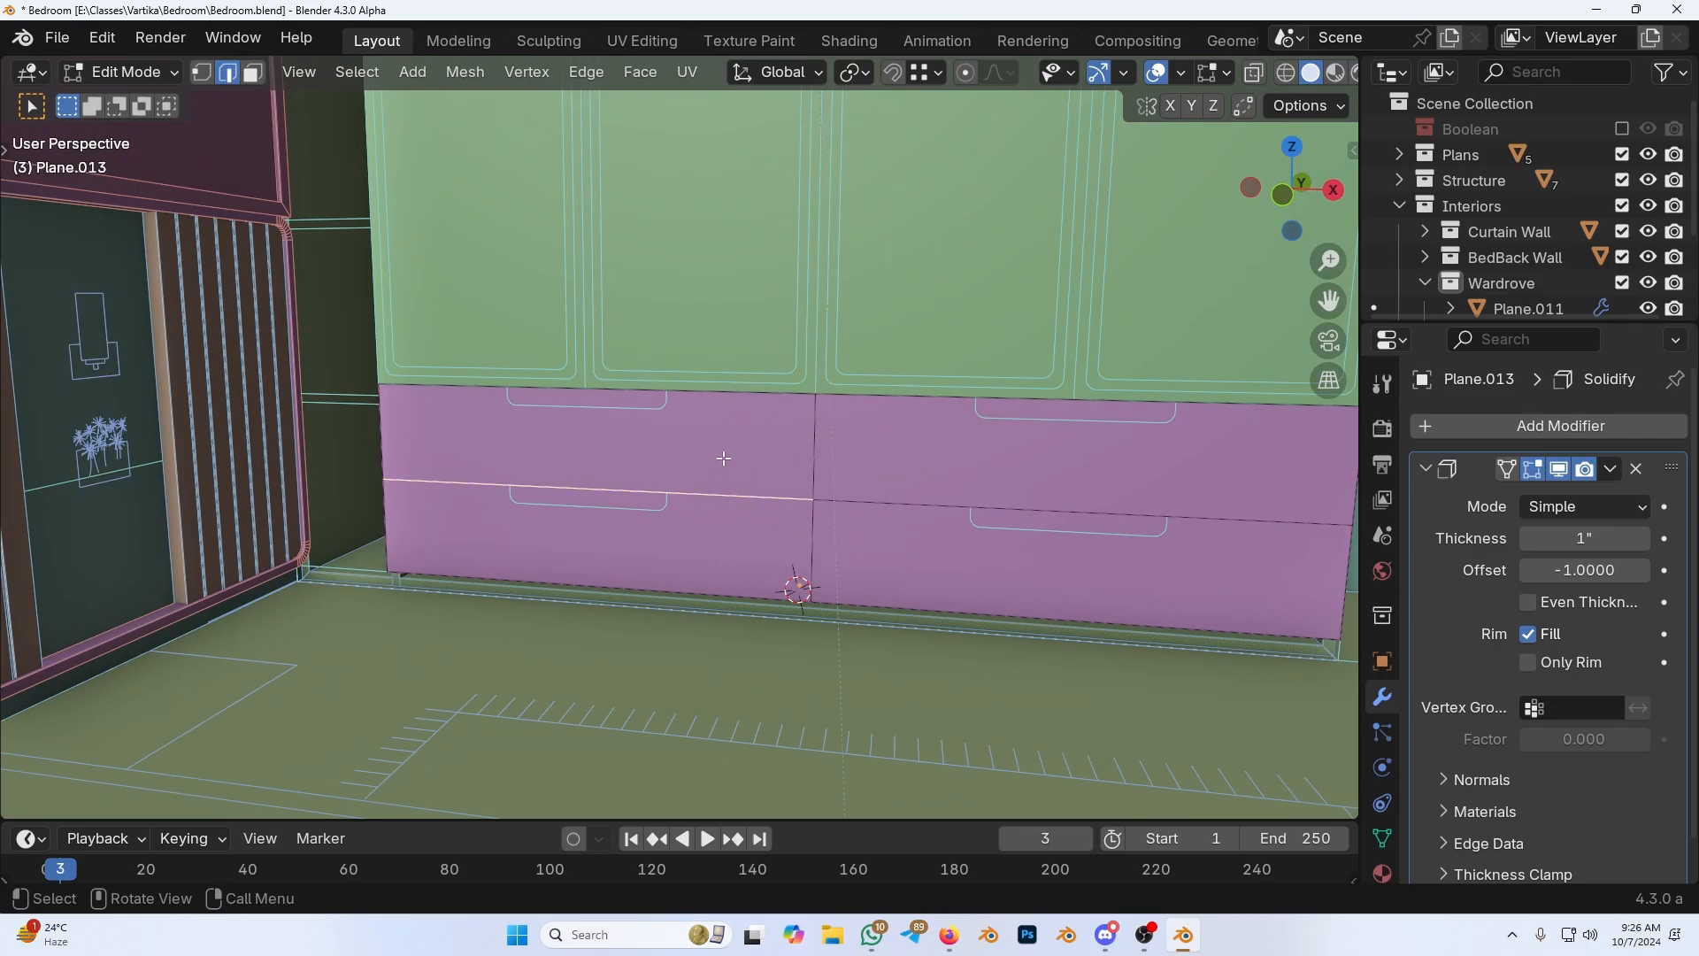
{"action": "left_click", "coordinate": [663, 438]}
{"action": "left_click", "coordinate": [569, 543]}
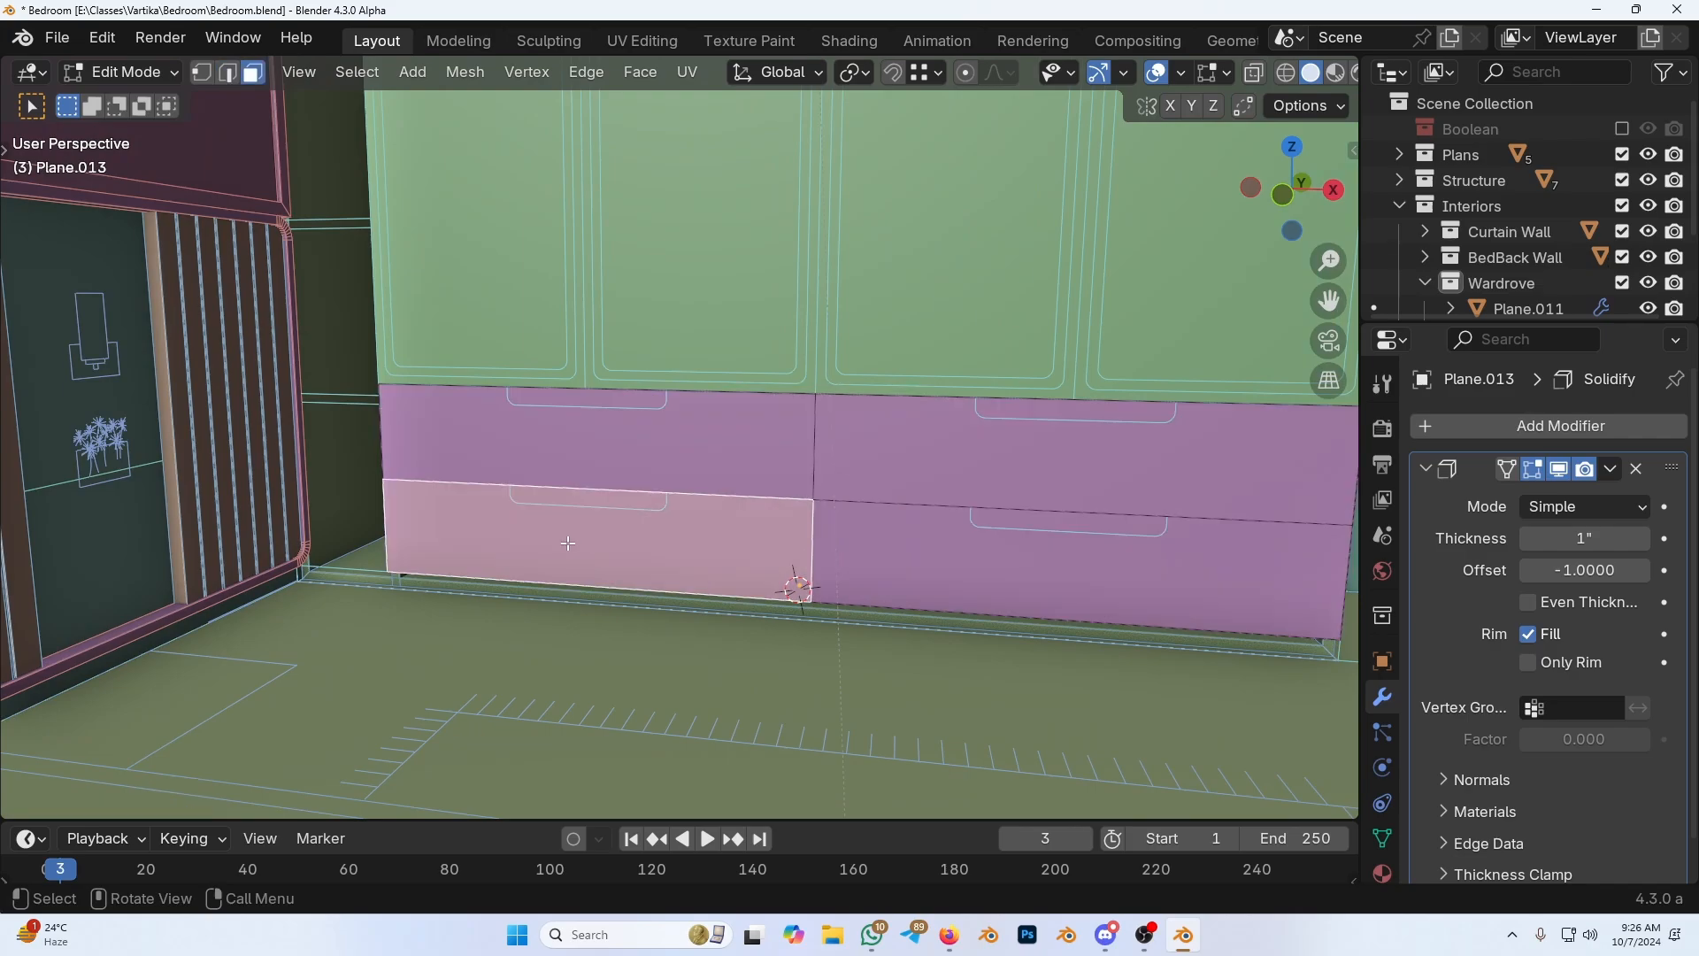
{"action": "middle_click_drag", "start_coordinate": [623, 524], "coordinate": [602, 531], "text": "shift"}
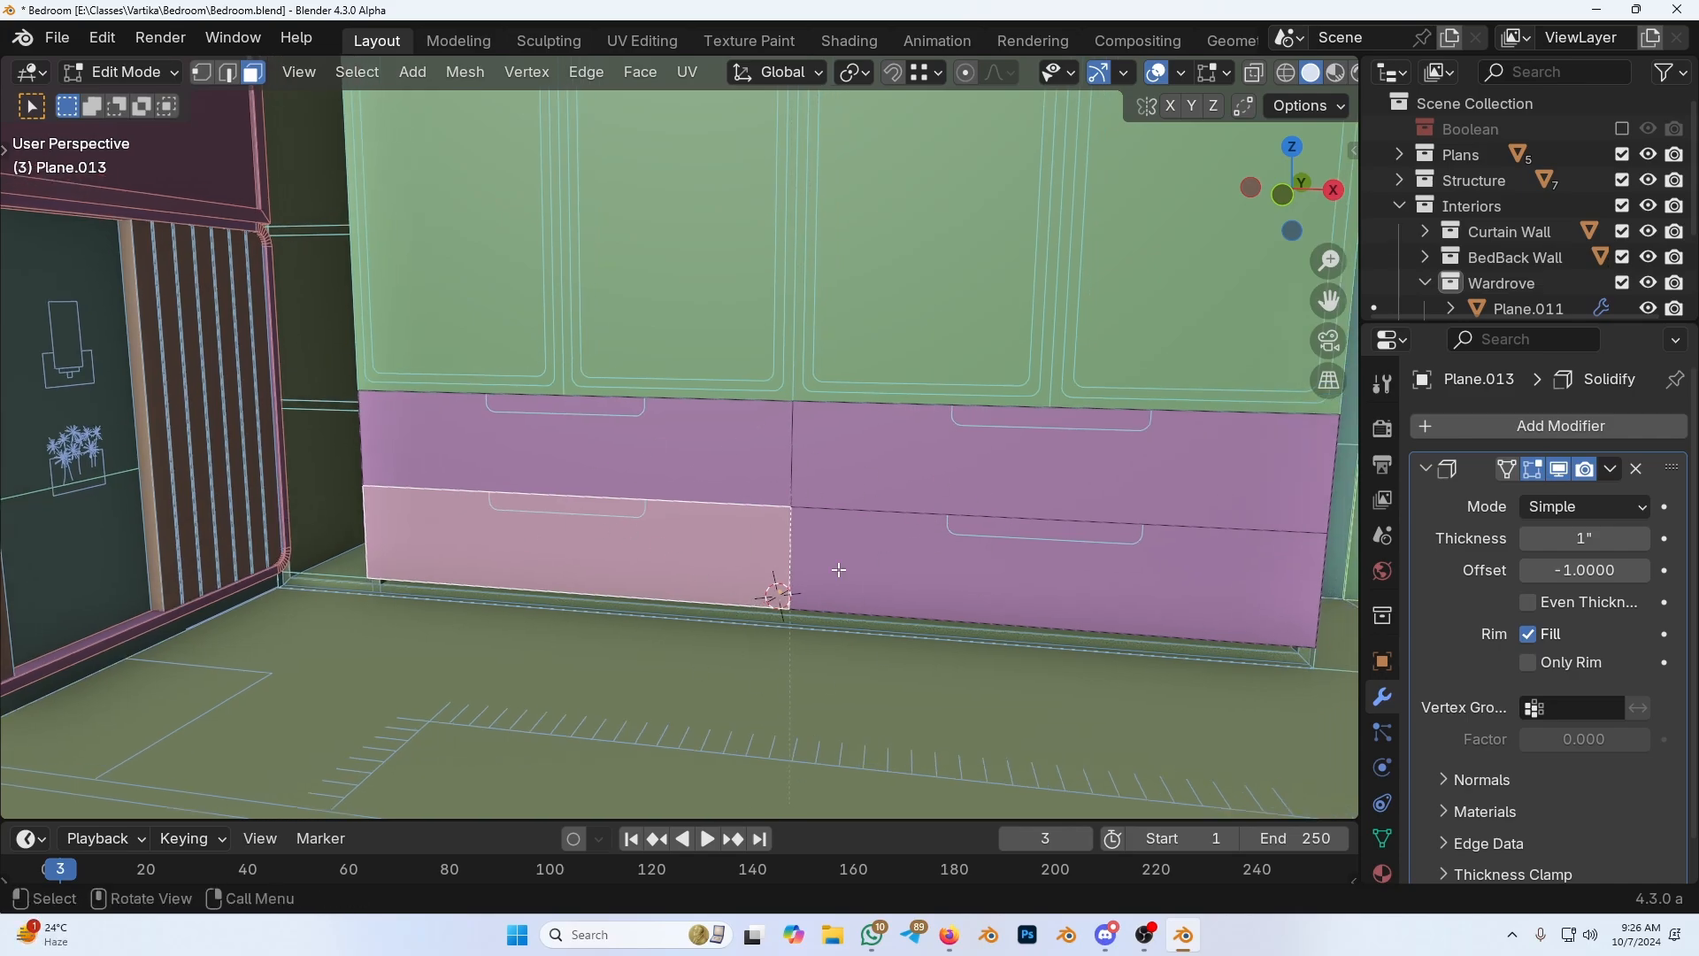
{"action": "left_click", "coordinate": [675, 485]}
{"action": "key", "text": "g"}
{"action": "key", "text": "Escape"}
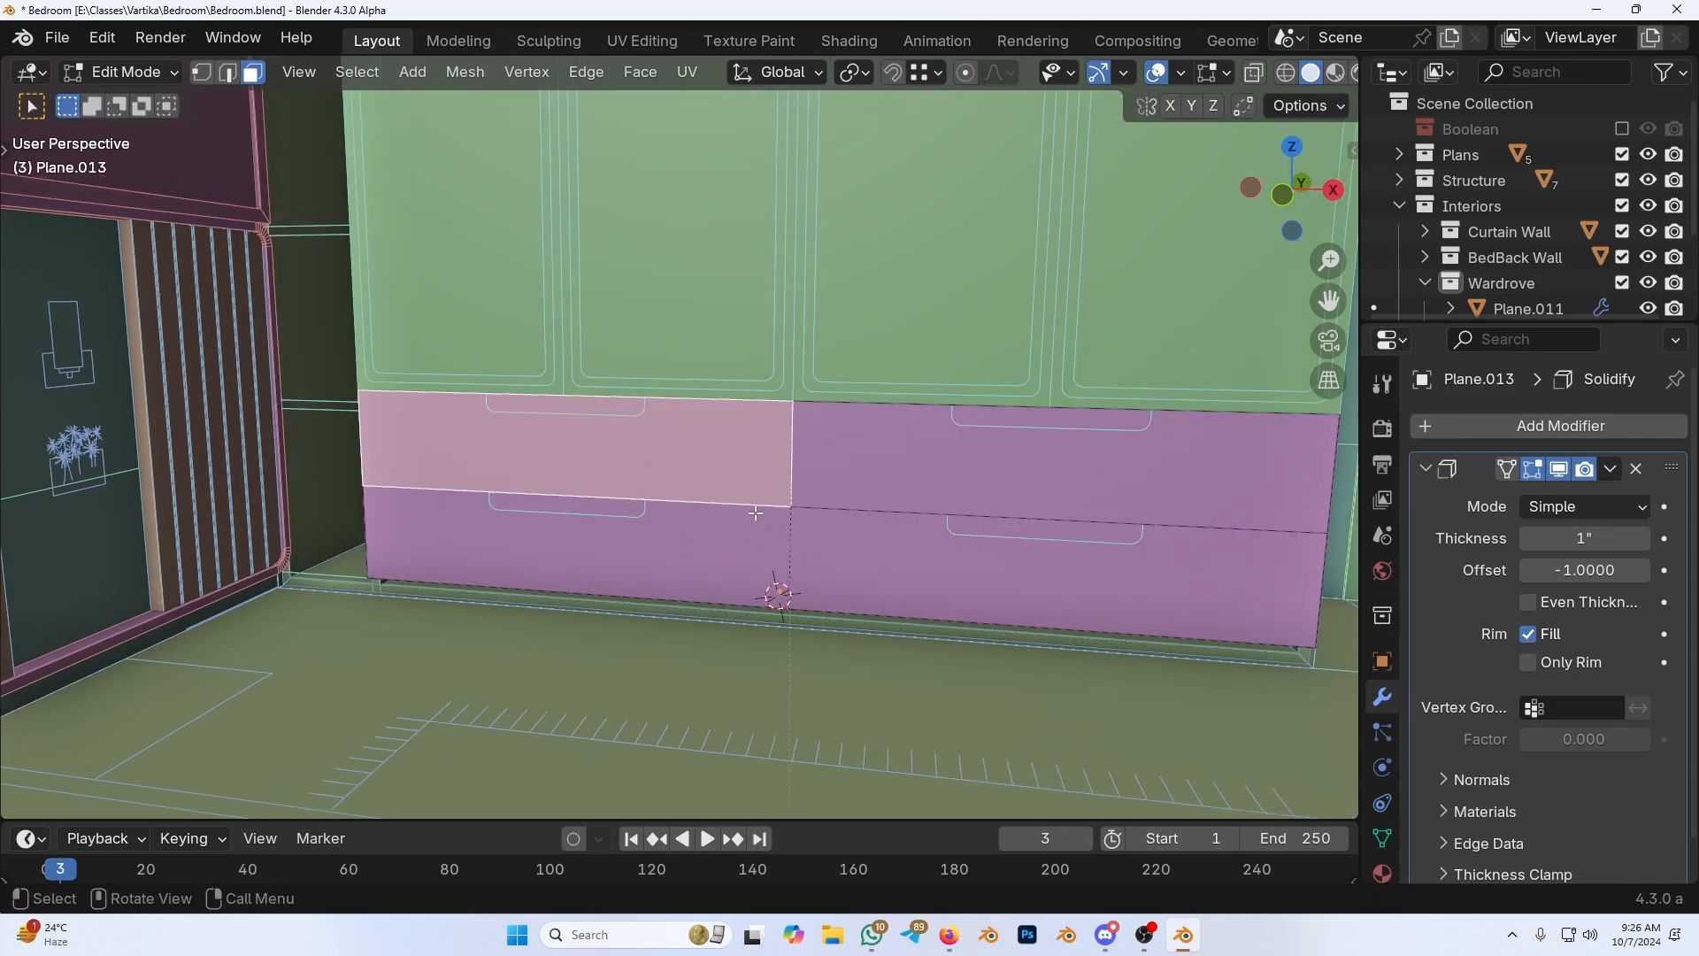
Step: Inset all four drawer faces individually with a thickness of 0.01"
{"action": "key", "text": "a"}
{"action": "middle_click_drag", "start_coordinate": [964, 524], "coordinate": [942, 523], "text": "shift"}
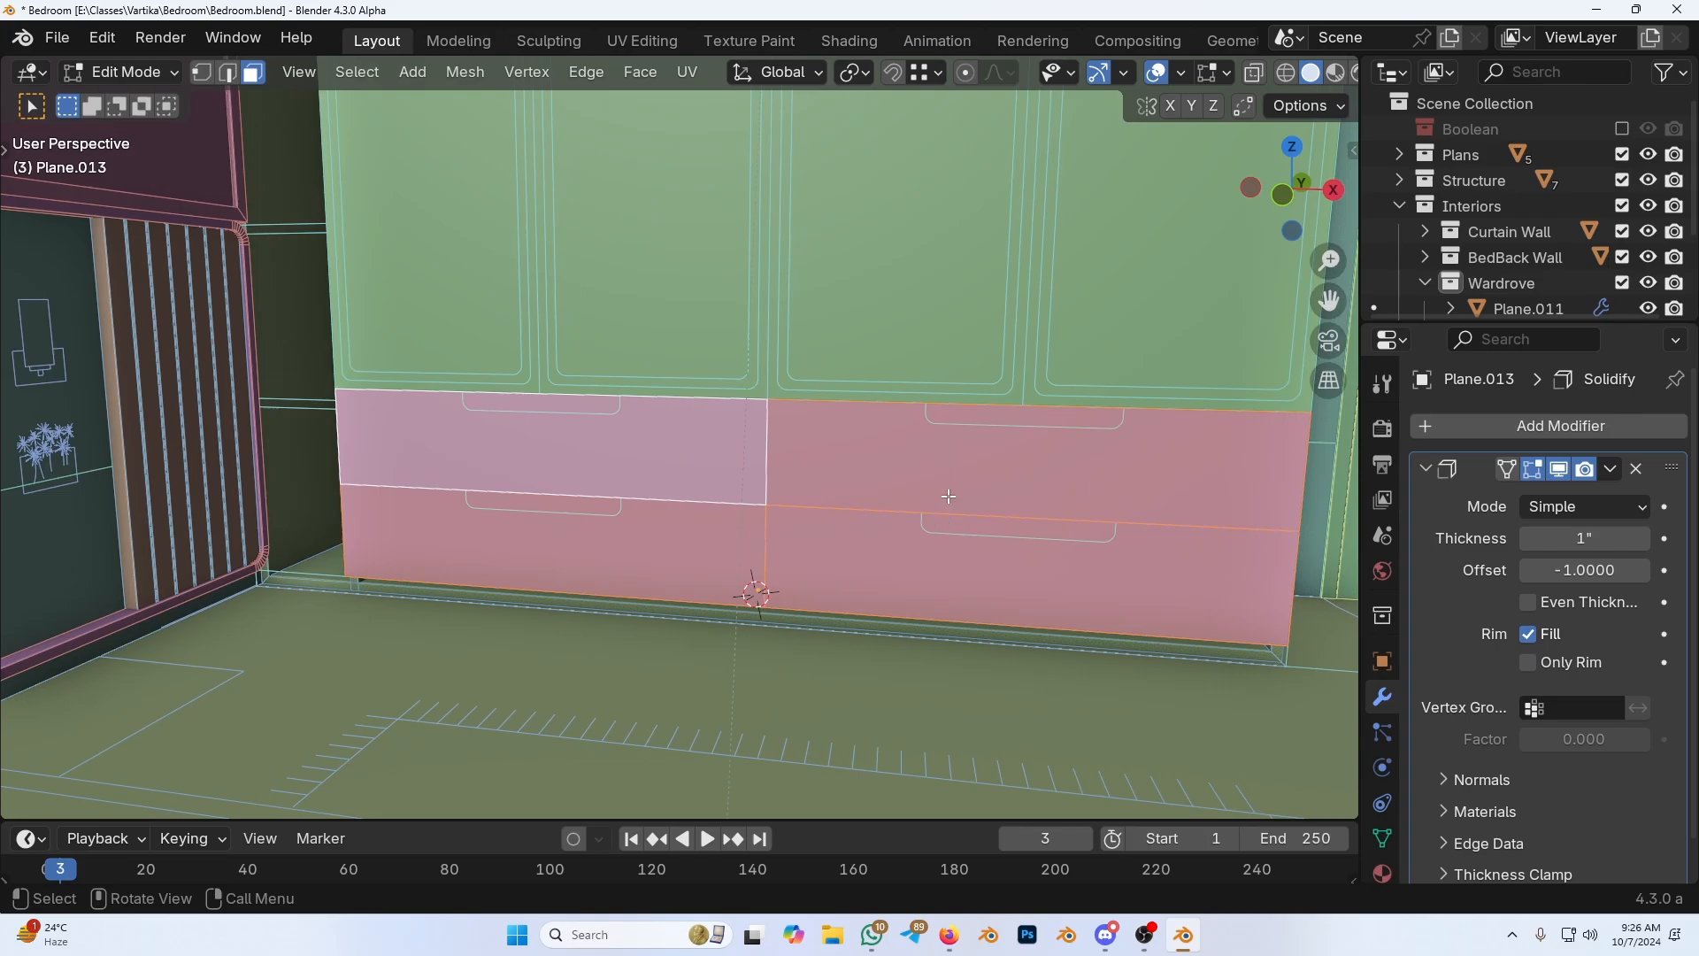
{"action": "key", "text": "i"}
{"action": "key", "text": "i"}
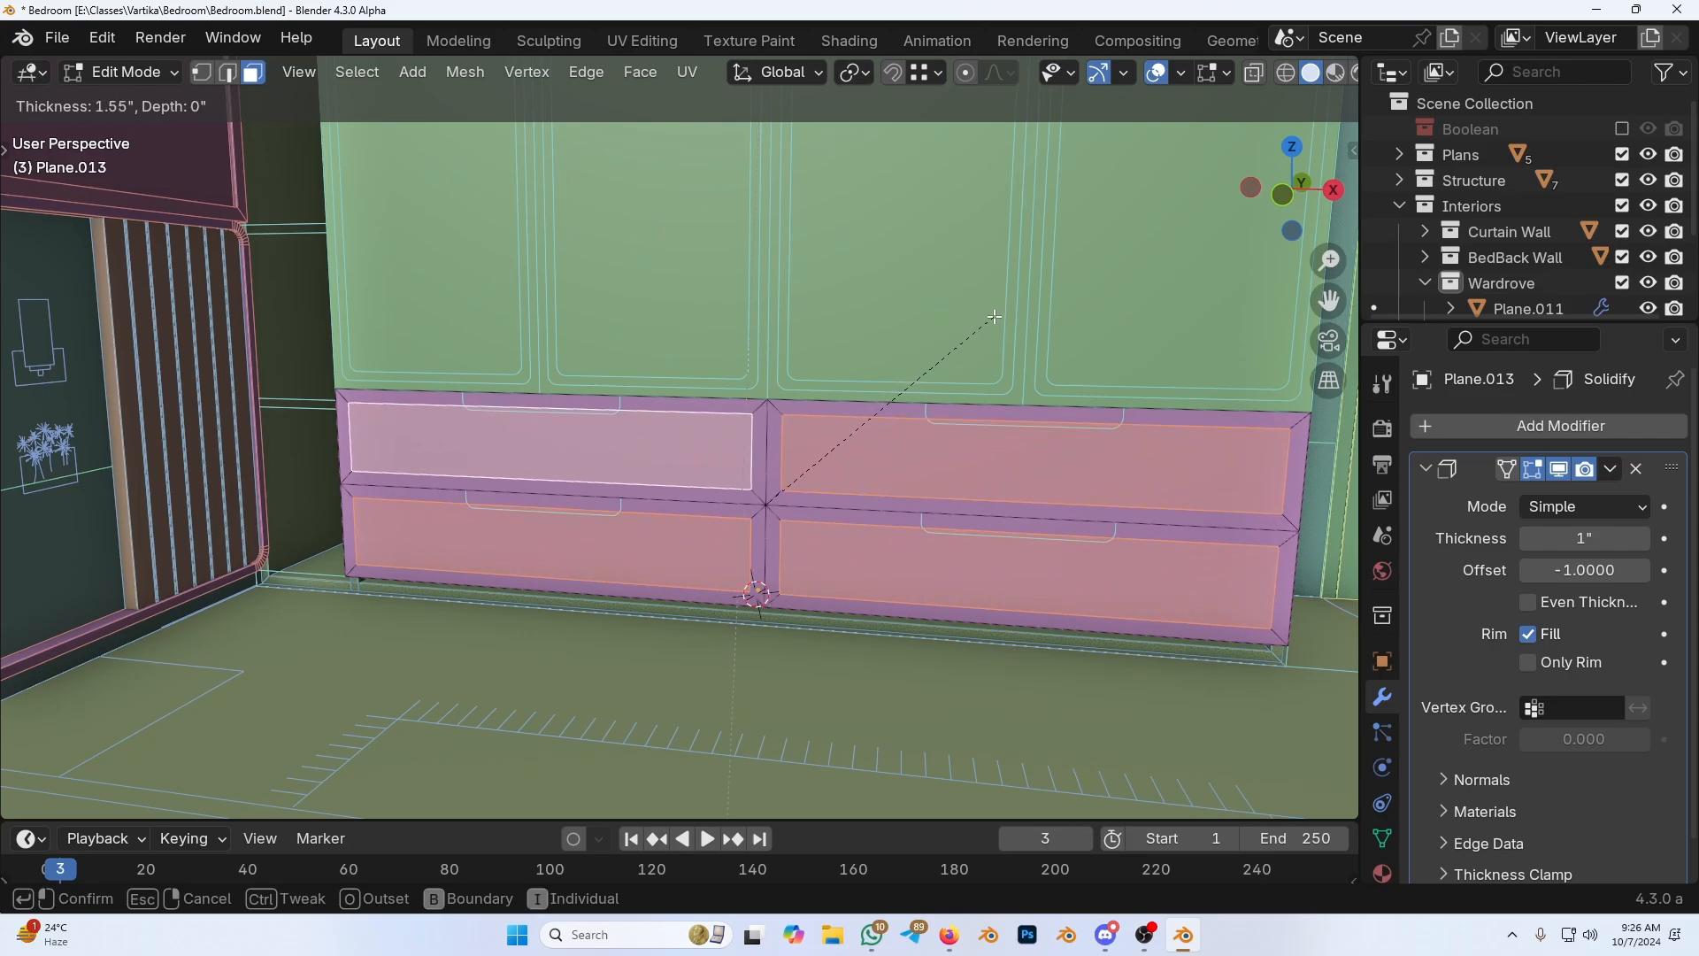
{"action": "type", "text": ".01"}
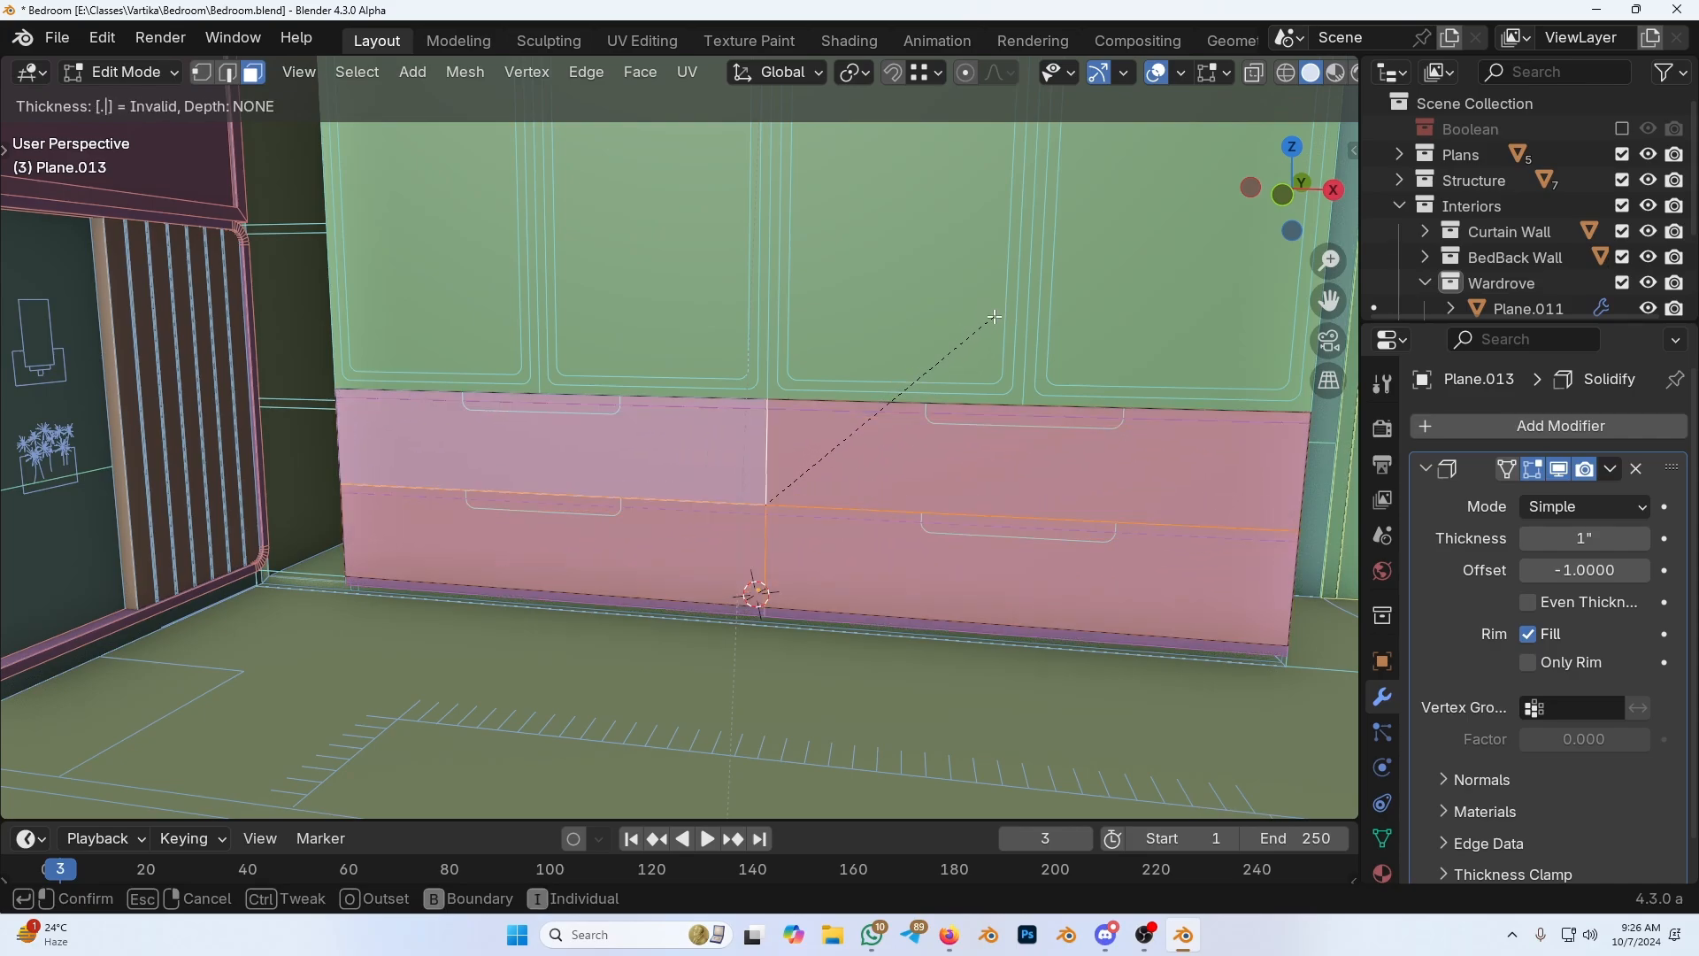
{"action": "key", "text": "Return"}
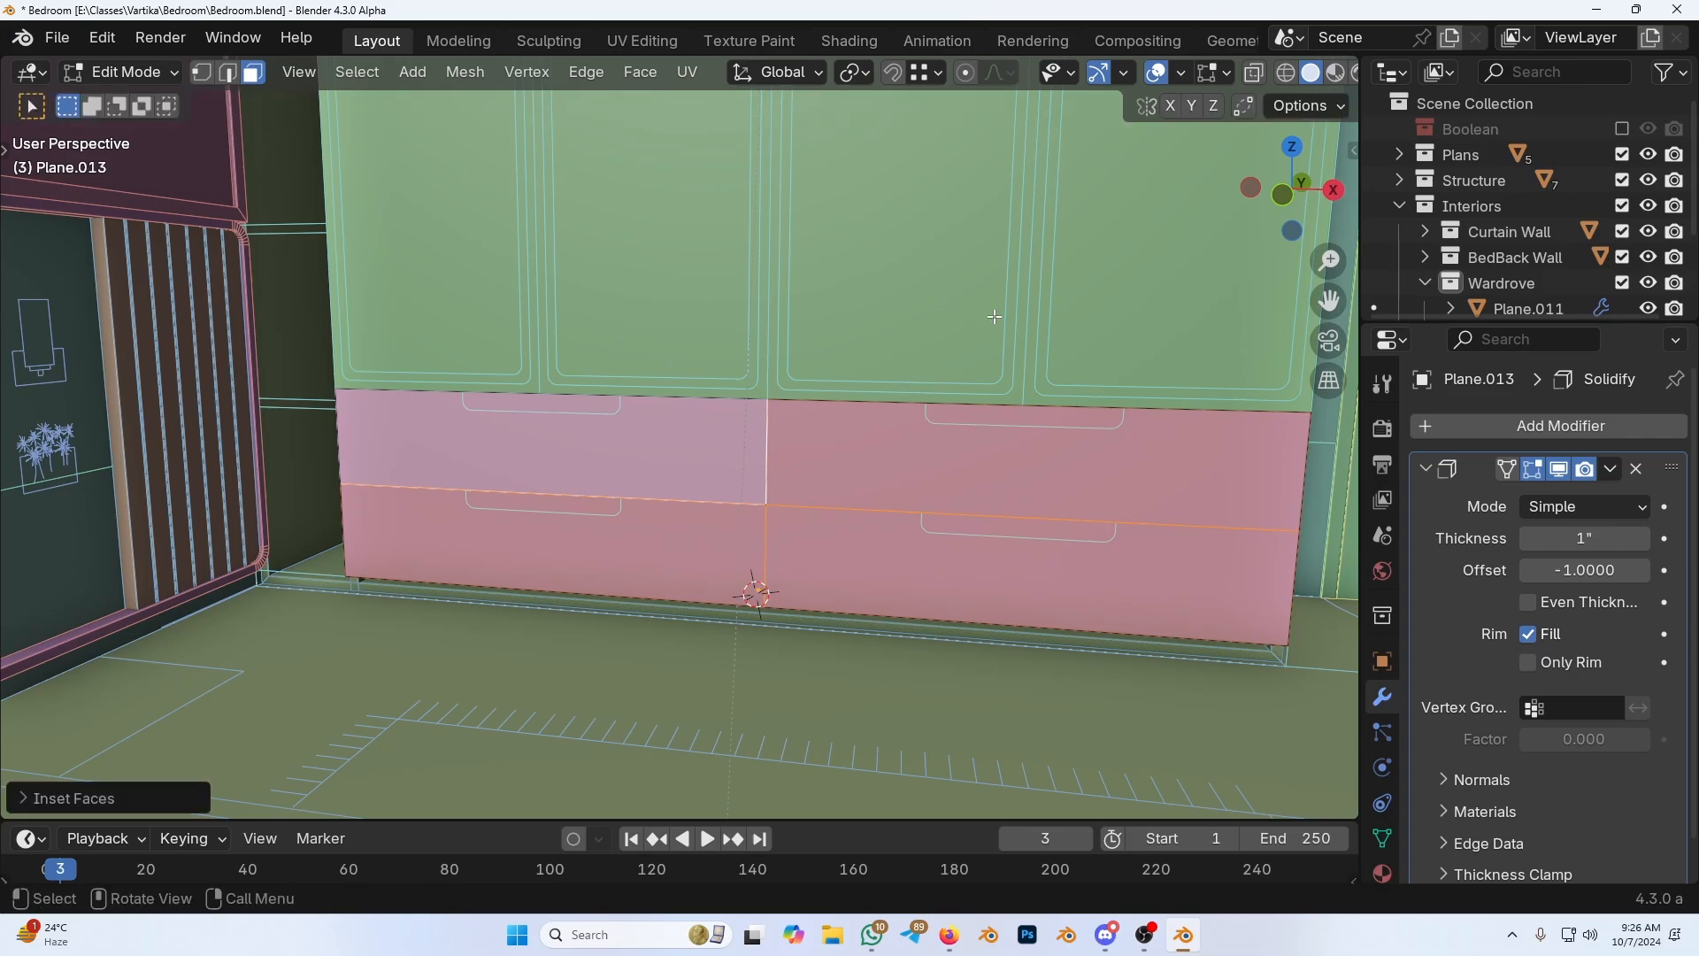
{"action": "left_click", "coordinate": [83, 804]}
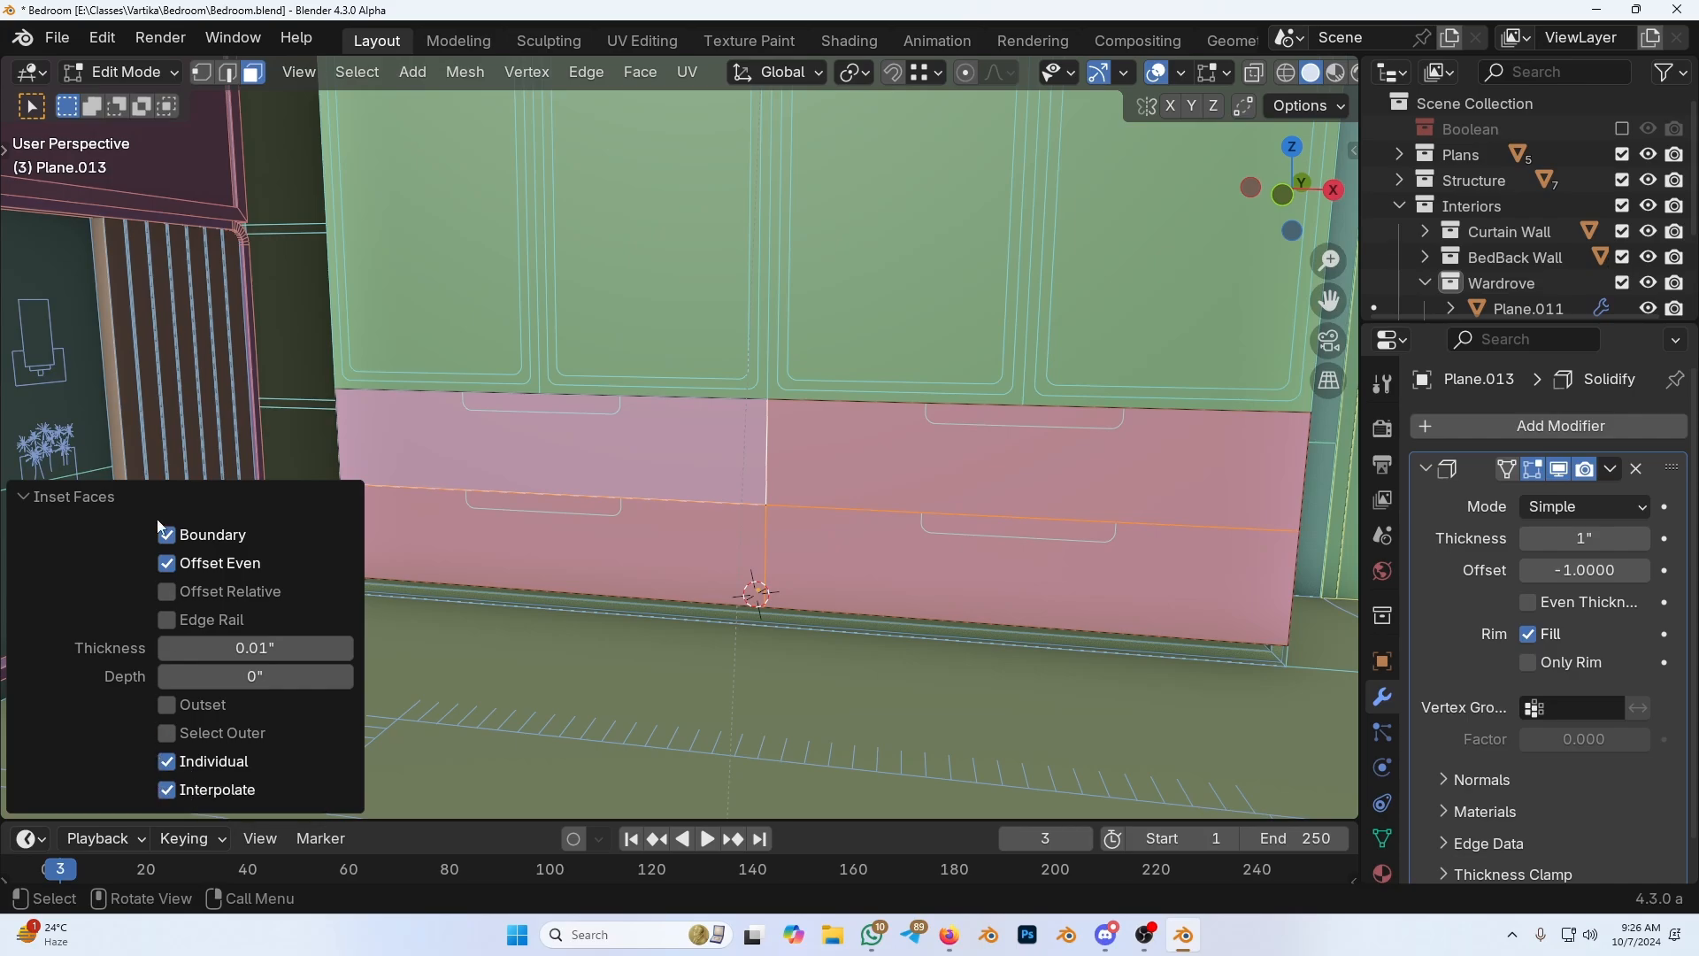
{"action": "left_click", "coordinate": [90, 500]}
Step: Inspect the thin inset border of the drawer faces close up at the drawer panel's upper right corner
{"action": "middle_click_drag", "start_coordinate": [762, 531], "coordinate": [796, 519]}
{"action": "key", "text": "alt+z"}
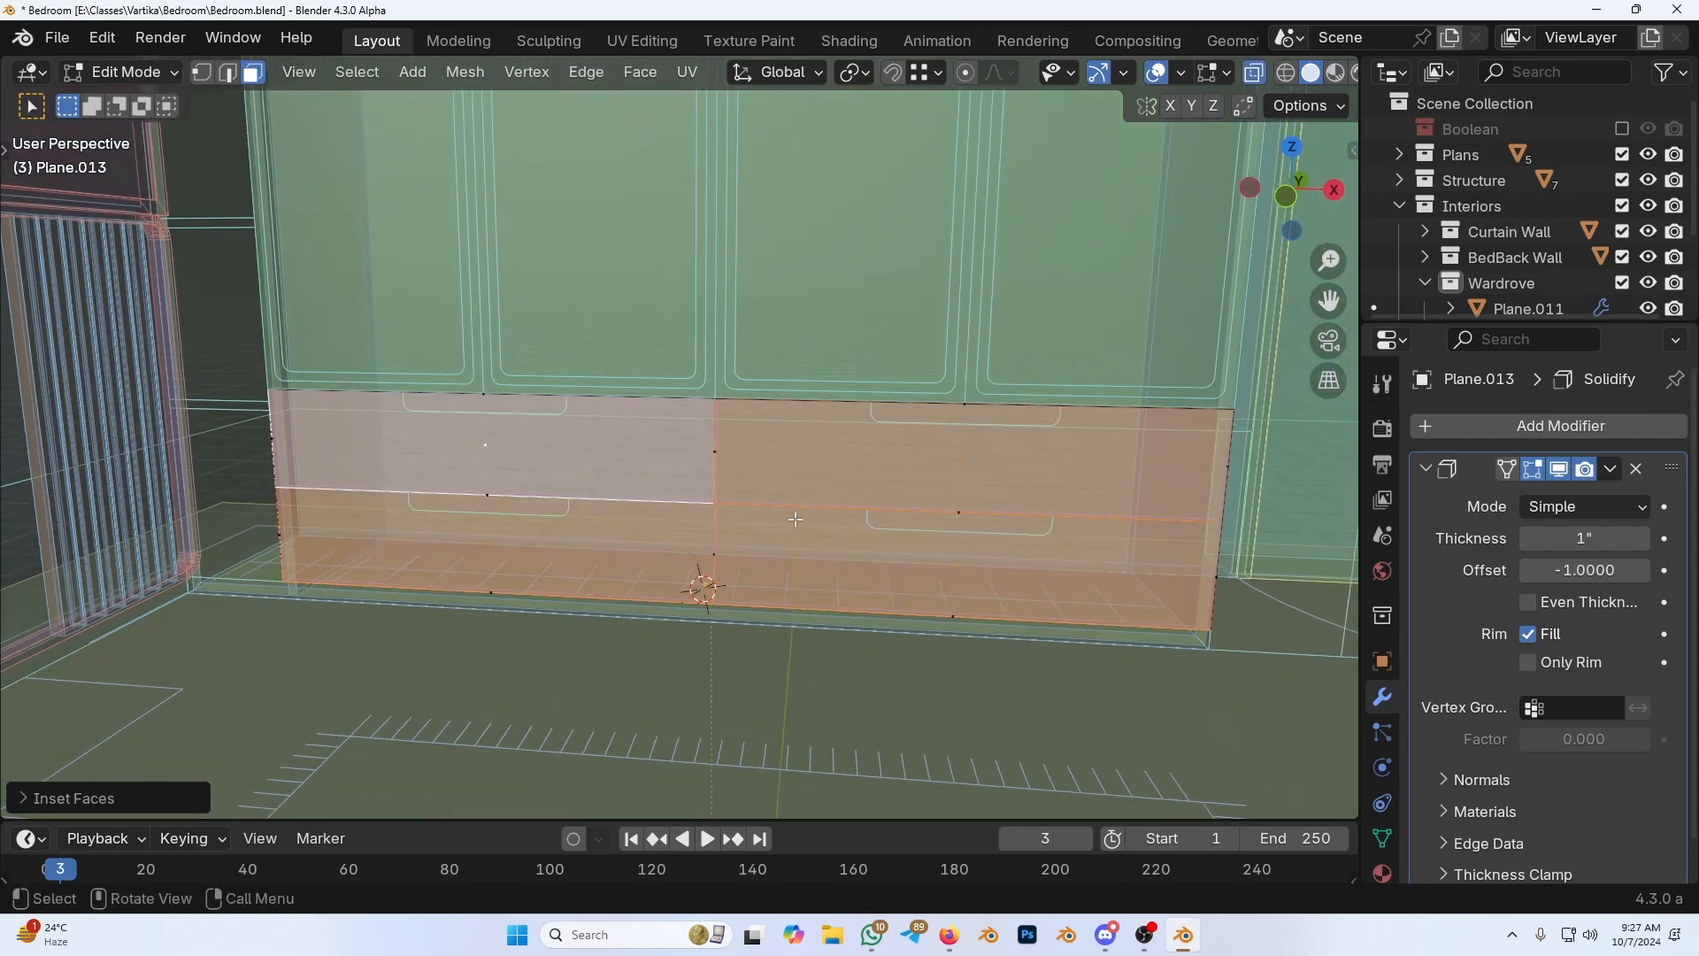
{"action": "key", "text": "grave"}
{"action": "left_click", "coordinate": [1101, 534]}
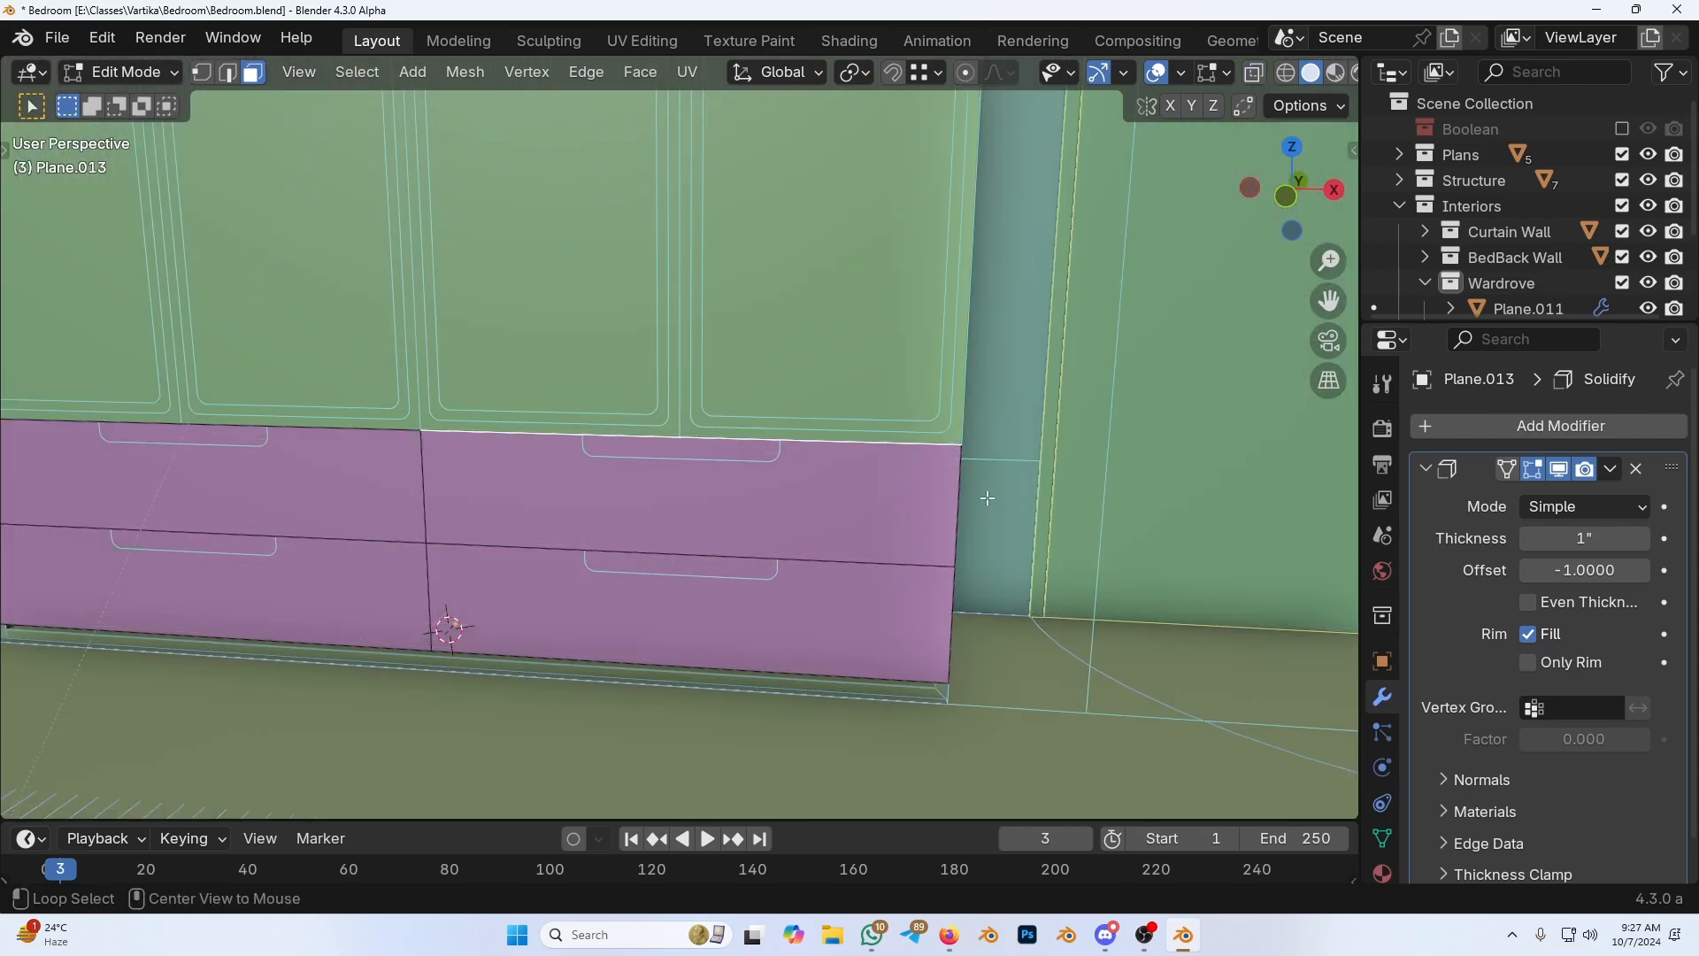
{"action": "scroll", "coordinate": [826, 458], "scroll_direction": "up", "scroll_amount": 4}
{"action": "middle_click_drag", "start_coordinate": [826, 457], "coordinate": [793, 550]}
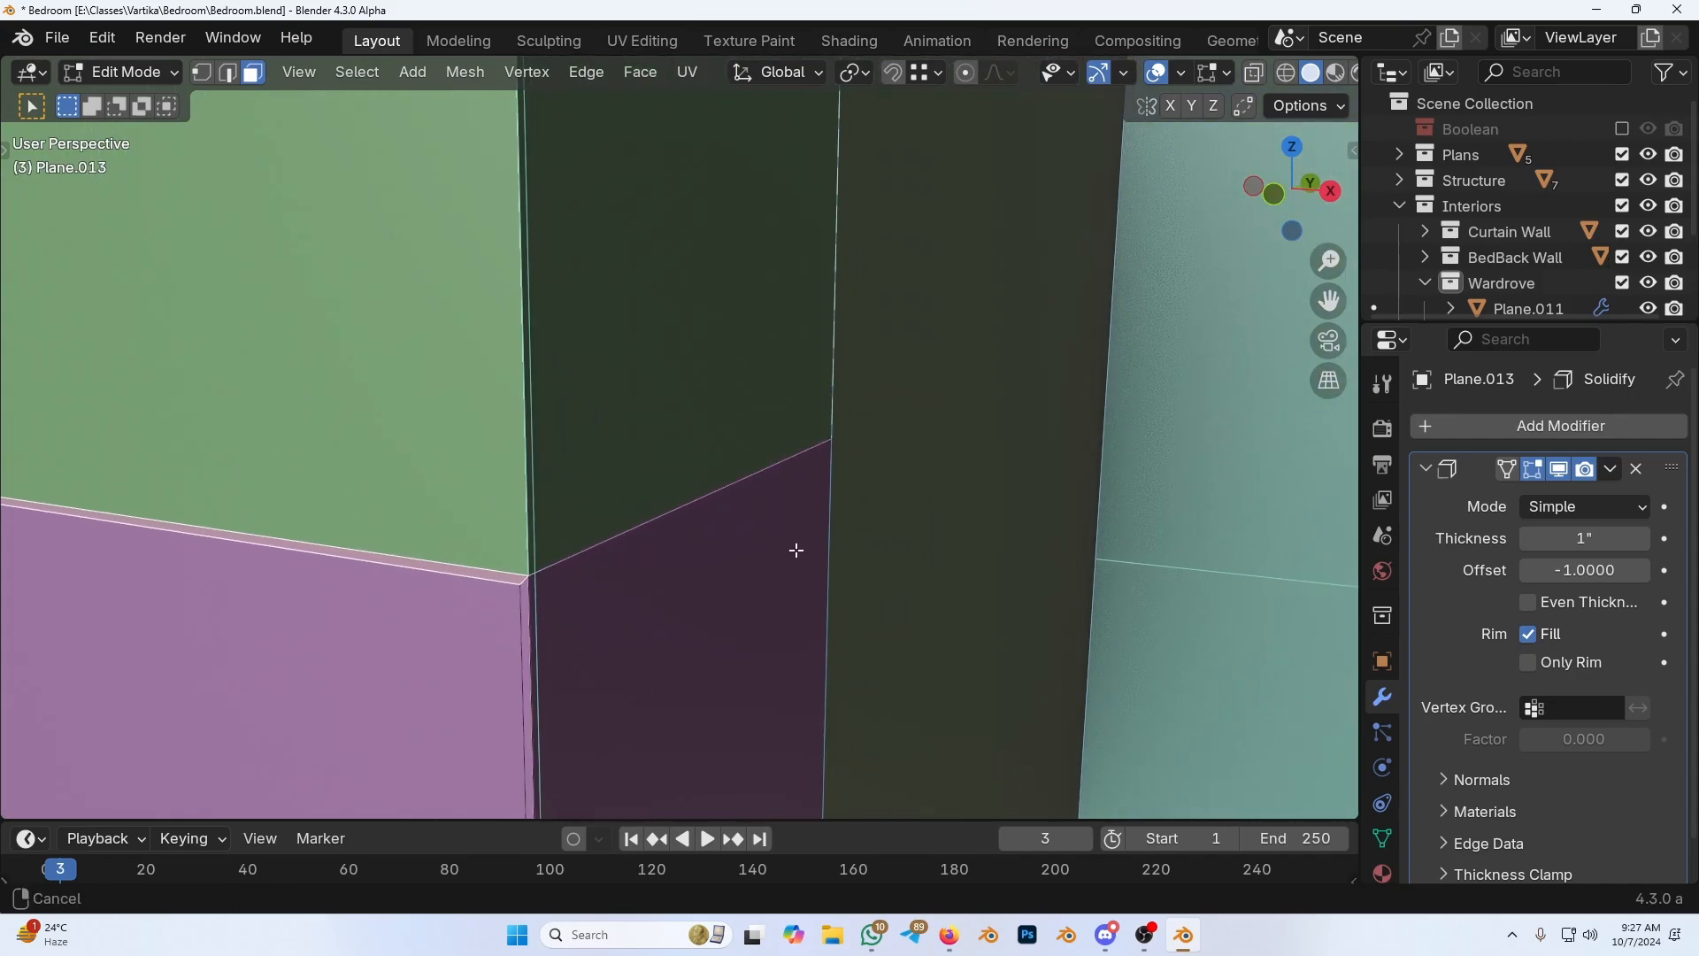
{"action": "key", "text": "Tab"}
{"action": "middle_click_drag", "start_coordinate": [705, 463], "coordinate": [396, 680]}
{"action": "key", "text": "Tab"}
{"action": "key", "text": "Tab"}
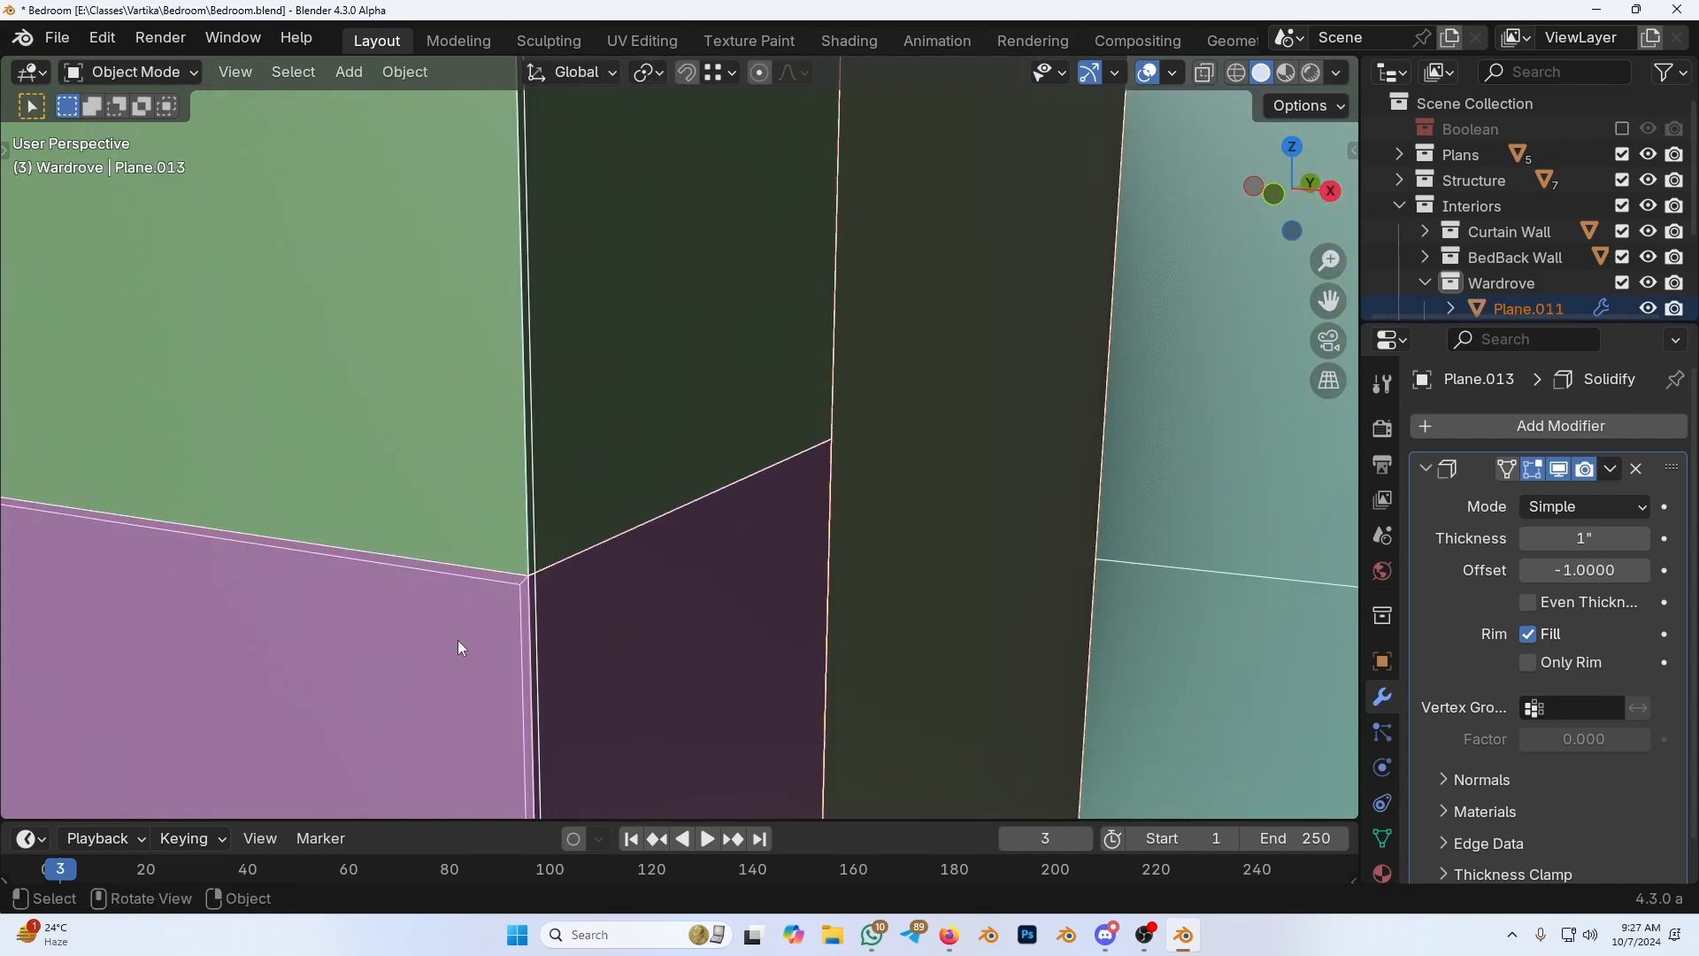
Step: Select the four drawer faces in turn in X-ray view to examine their inset borders
{"action": "key", "text": "Tab"}
{"action": "key", "text": "1"}
{"action": "middle_click_drag", "start_coordinate": [646, 503], "coordinate": [1107, 550]}
{"action": "key", "text": "Tab"}
{"action": "key", "text": "Tab"}
{"action": "key", "text": "3"}
{"action": "left_click", "coordinate": [628, 440]}
{"action": "left_click", "coordinate": [673, 500], "text": "shift"}
{"action": "scroll", "coordinate": [861, 529], "scroll_direction": "down", "scroll_amount": 4}
{"action": "key", "text": "alt+z"}
{"action": "key", "text": "a"}
{"action": "key", "text": "alt+a"}
{"action": "left_click", "coordinate": [1021, 483]}
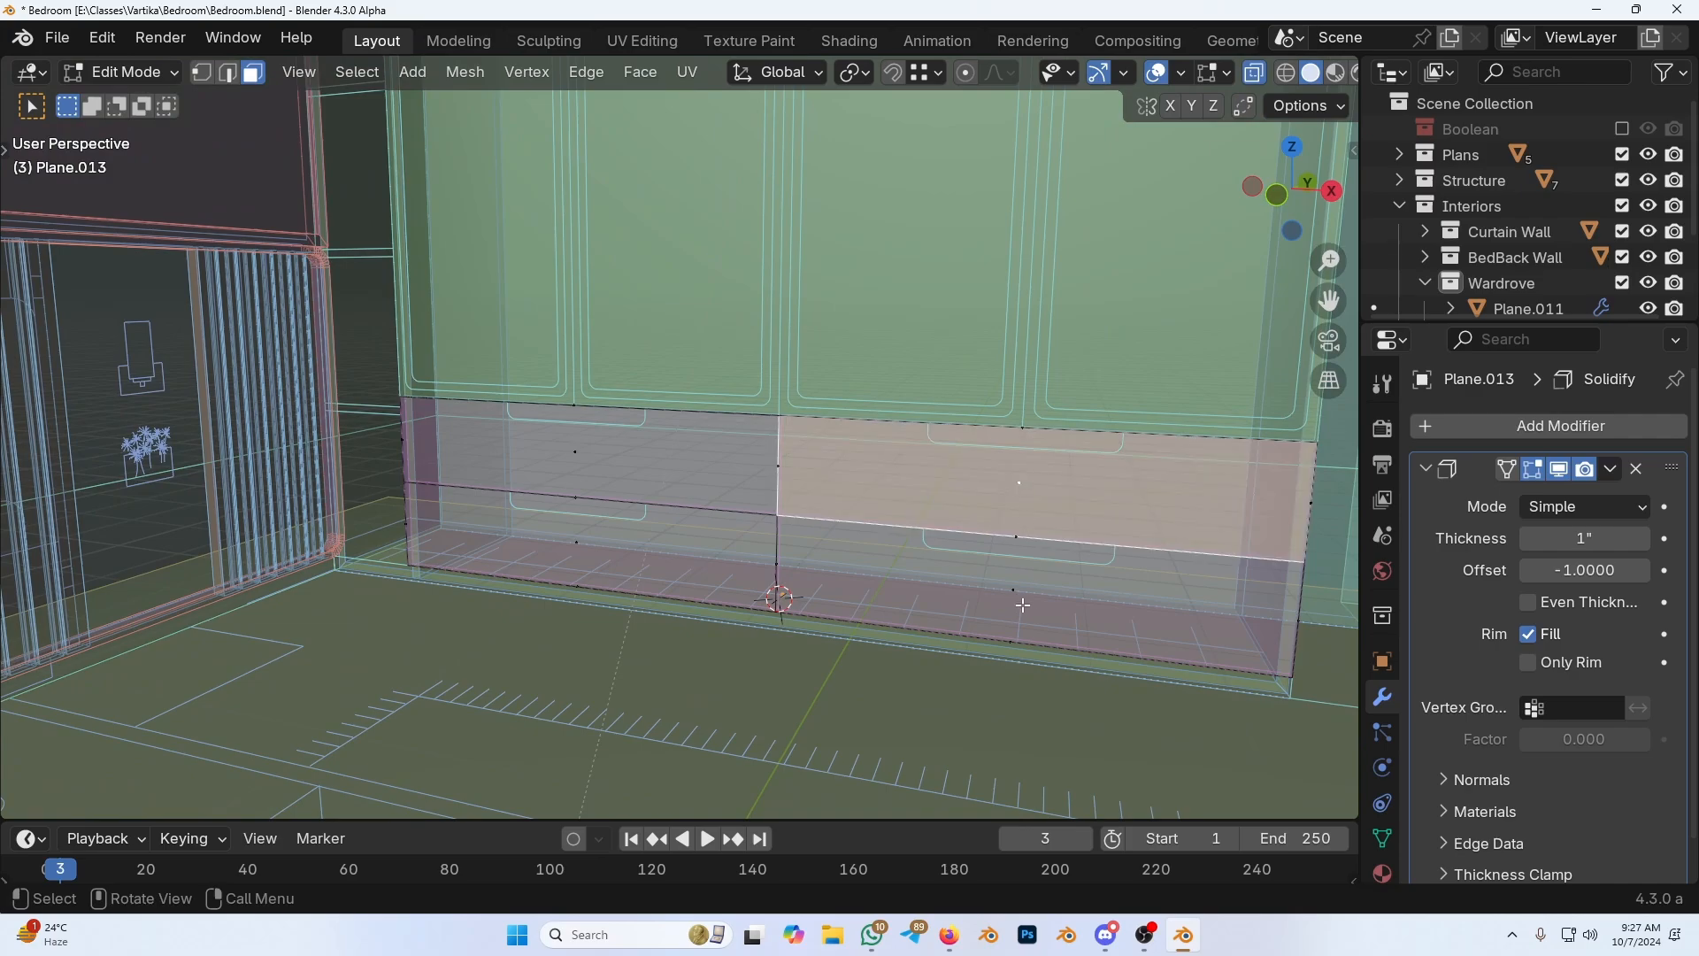
{"action": "left_click", "coordinate": [1016, 597]}
{"action": "left_click", "coordinate": [571, 543]}
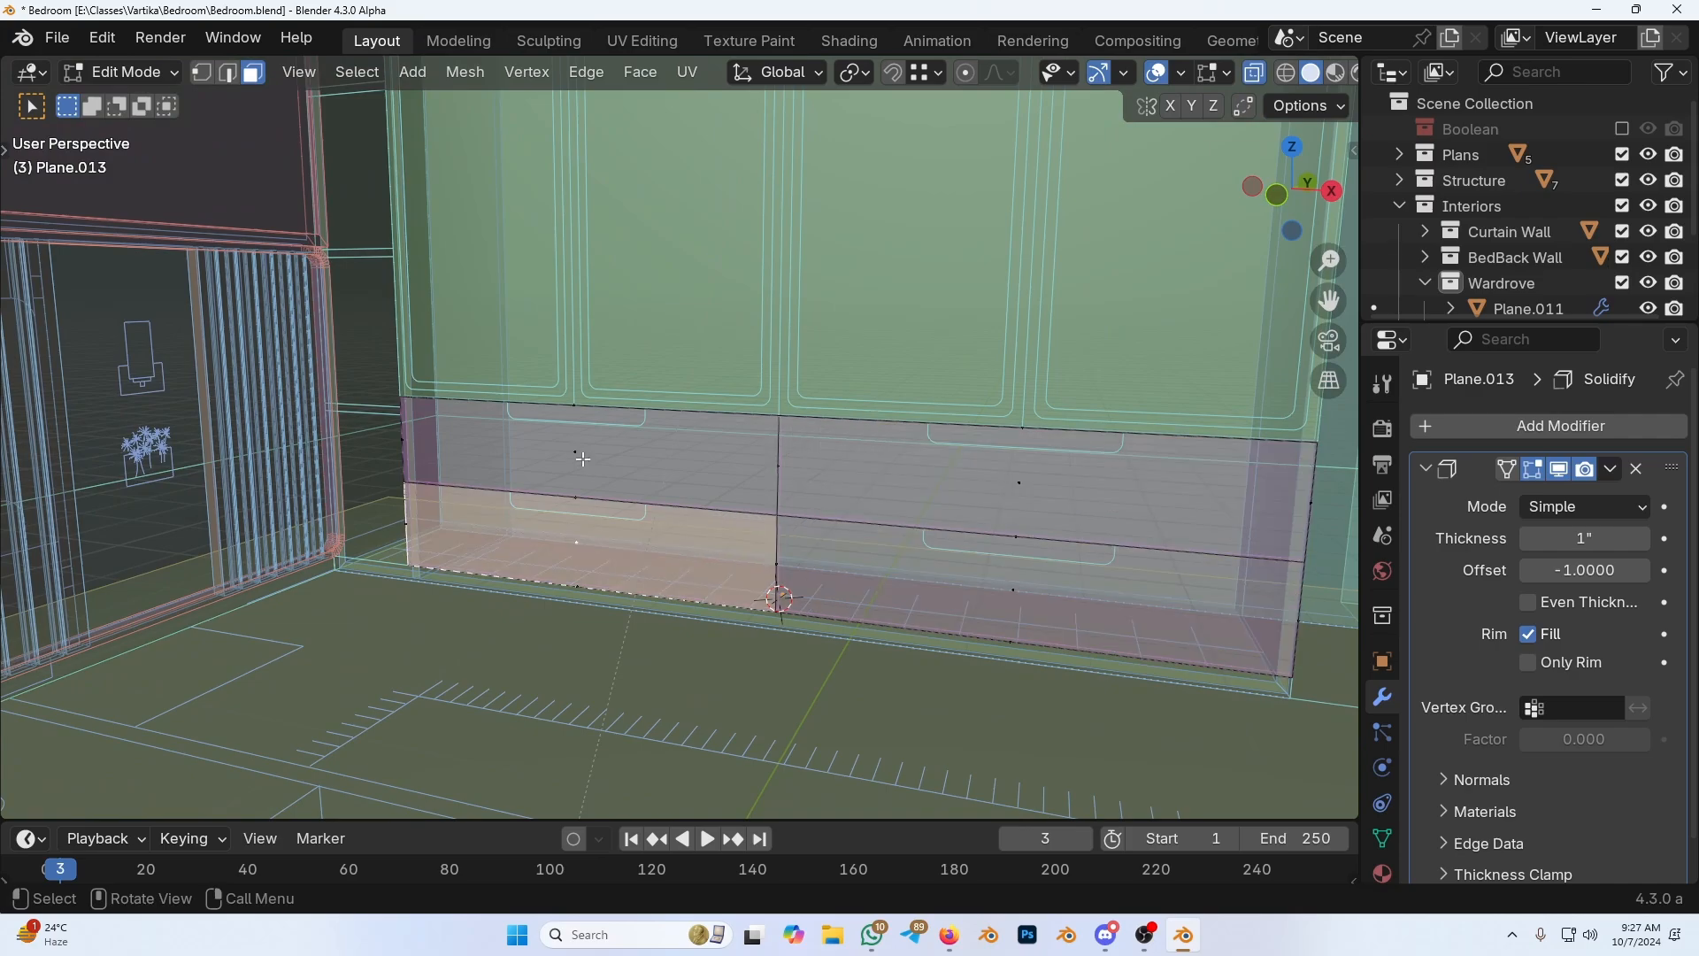
{"action": "left_click", "coordinate": [583, 458]}
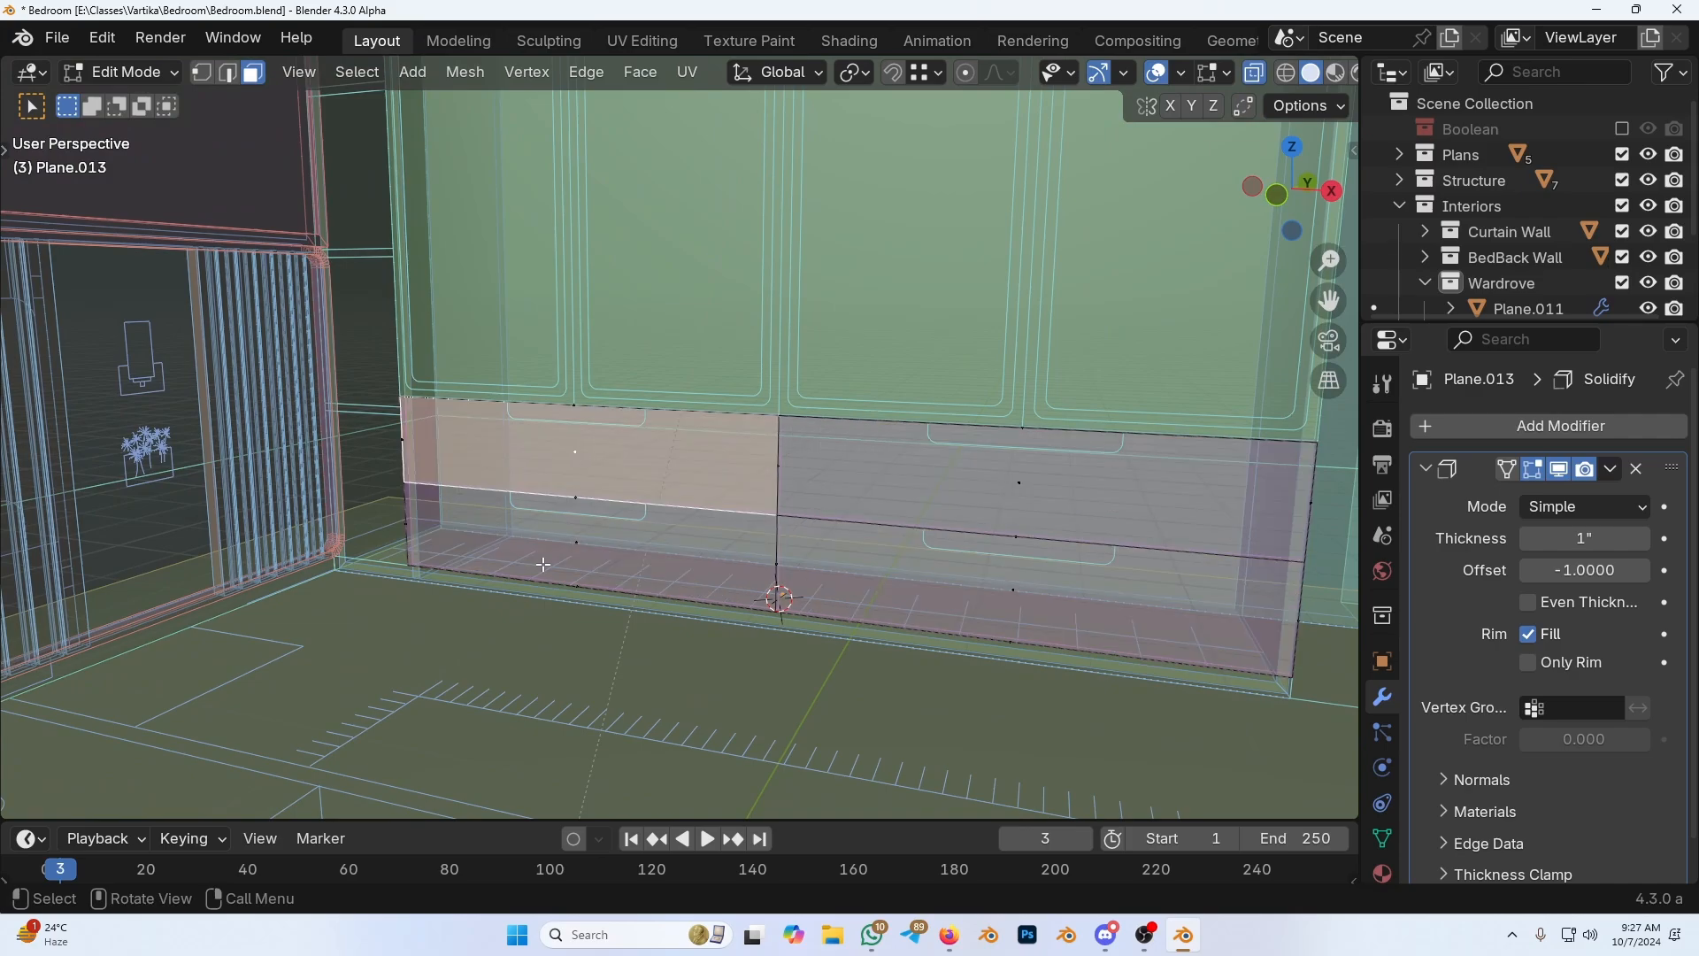
Step: Delete the thin inset border faces around all four drawers and along their dividing lines
{"action": "left_click", "coordinate": [571, 409], "text": "shift"}
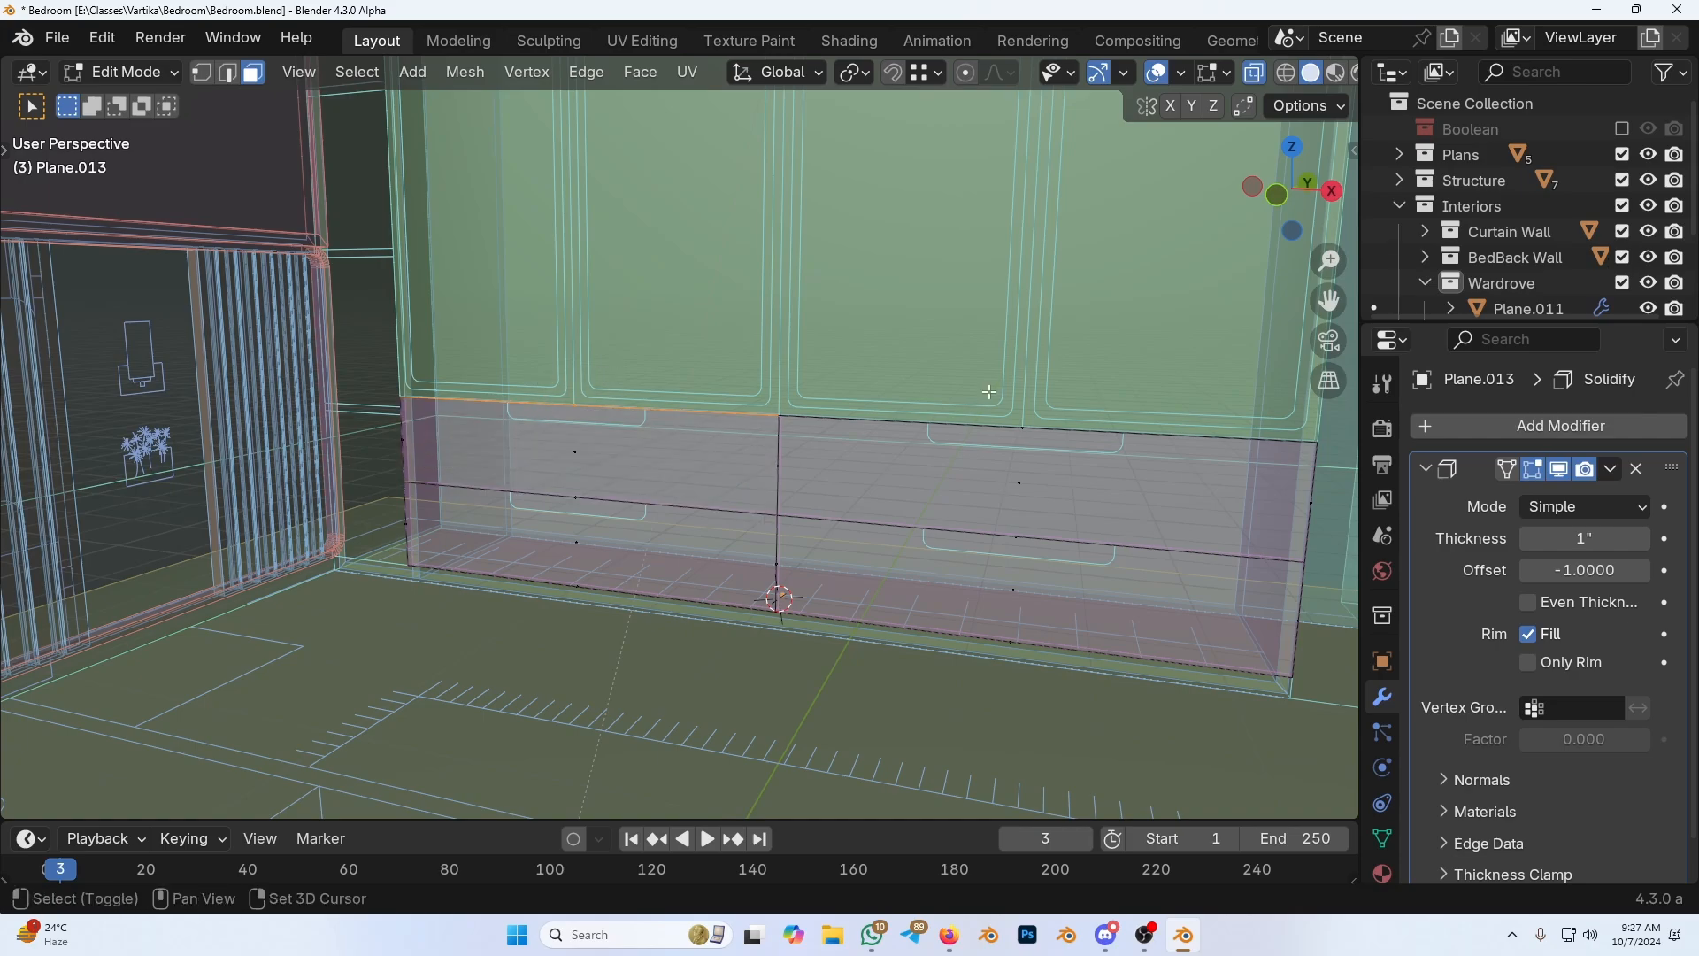
{"action": "left_click", "coordinate": [1047, 379], "text": "shift"}
{"action": "left_click", "coordinate": [1067, 524], "text": "shift"}
{"action": "middle_click_drag", "start_coordinate": [672, 535], "coordinate": [624, 549], "text": "shift"}
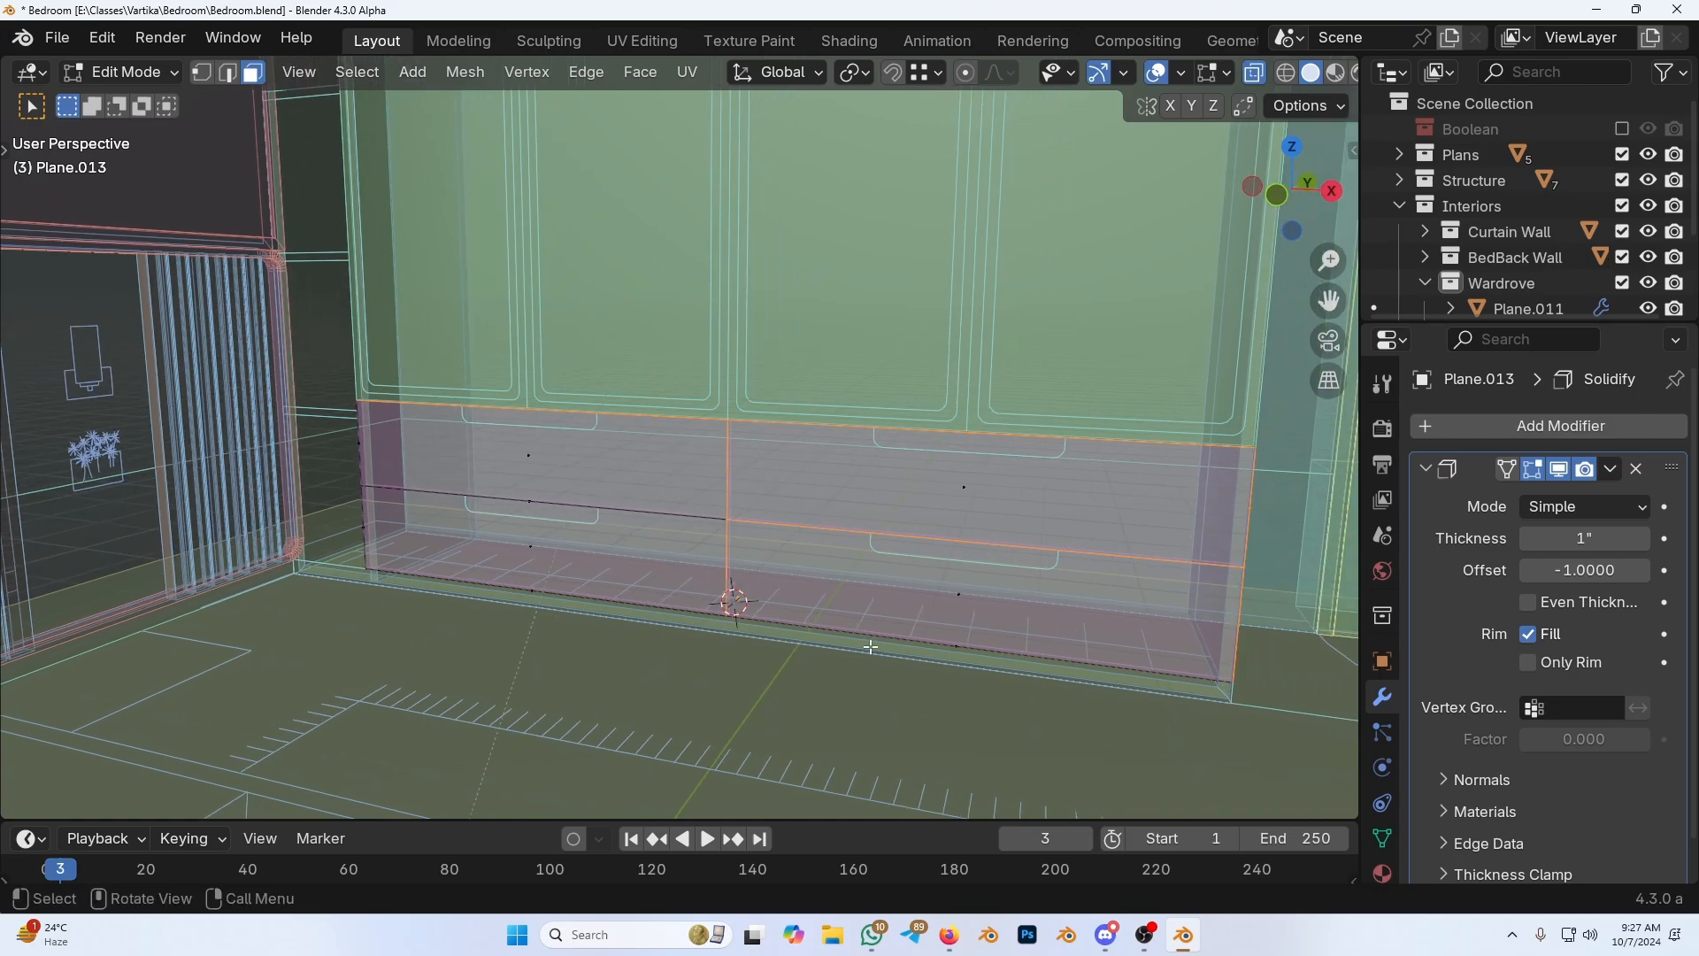
{"action": "key", "text": "n"}
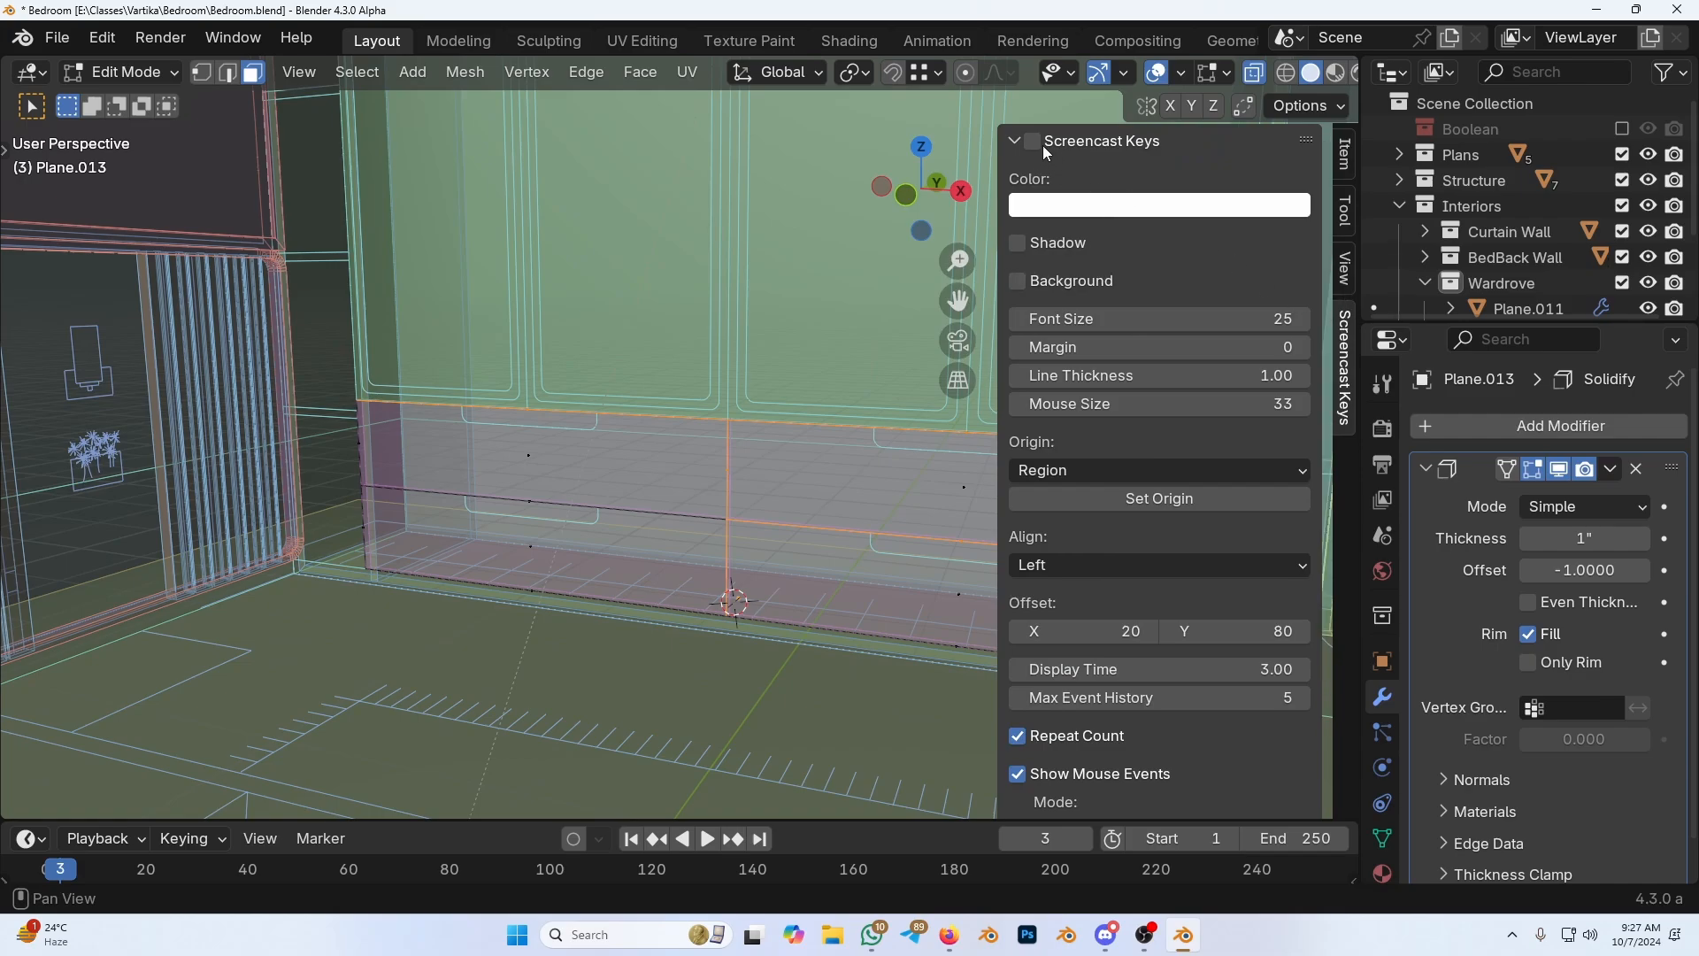
{"action": "key", "text": "n"}
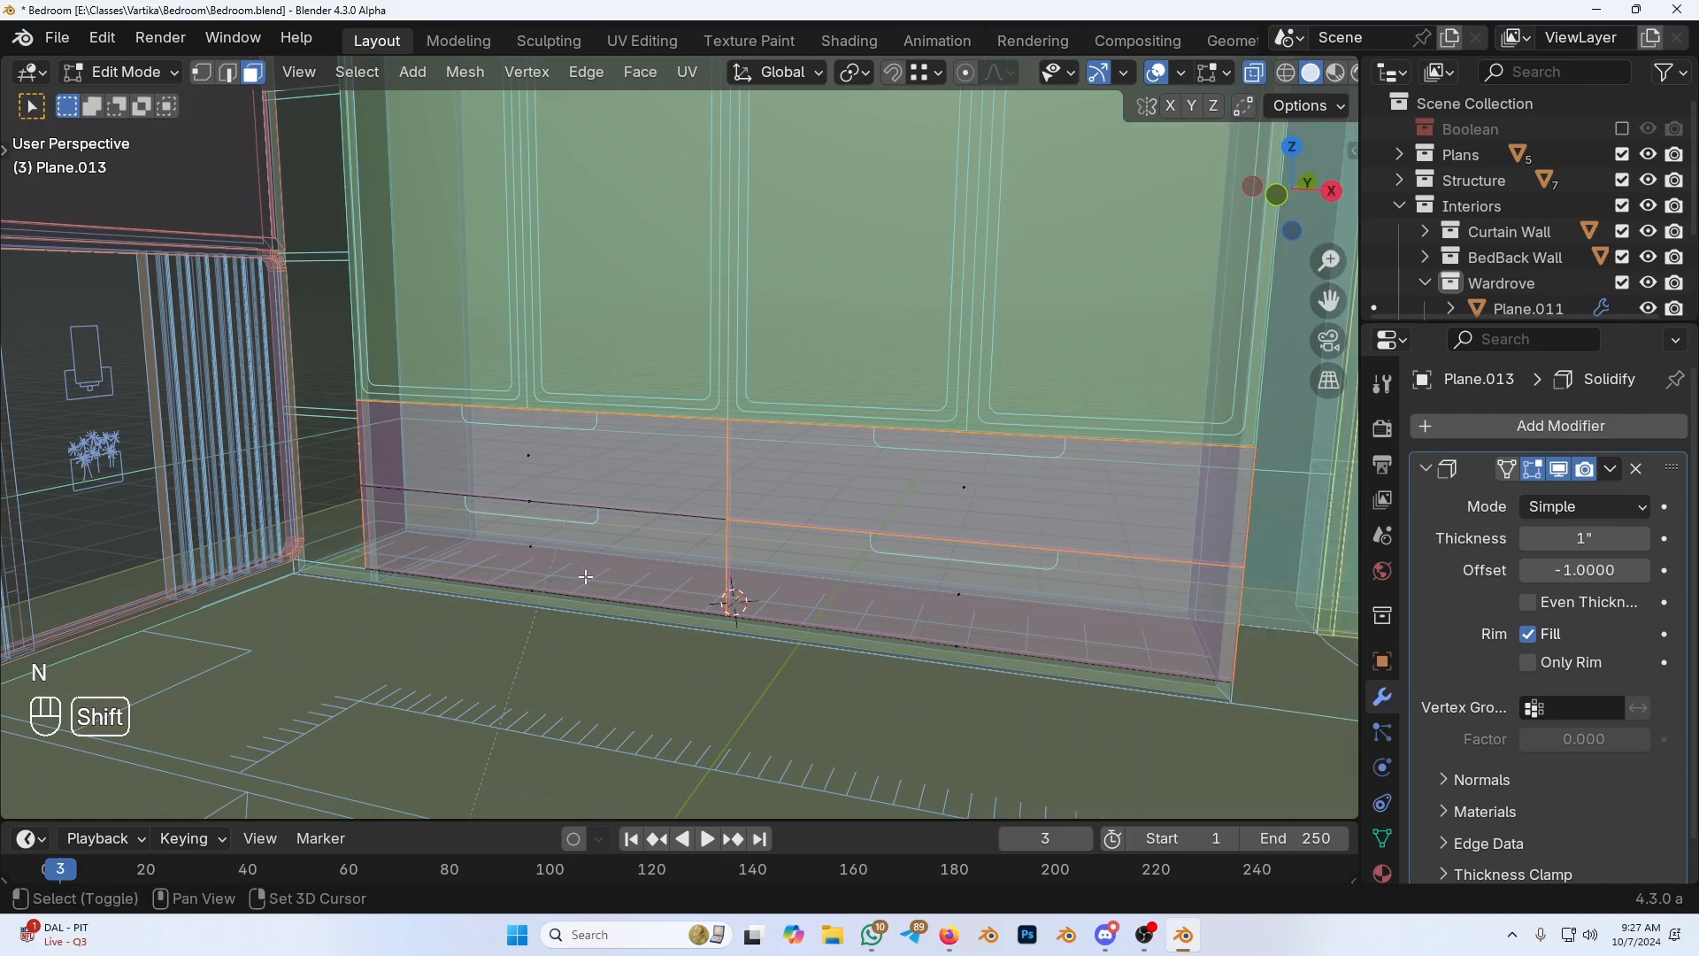
{"action": "left_click", "coordinate": [518, 501], "text": "shift"}
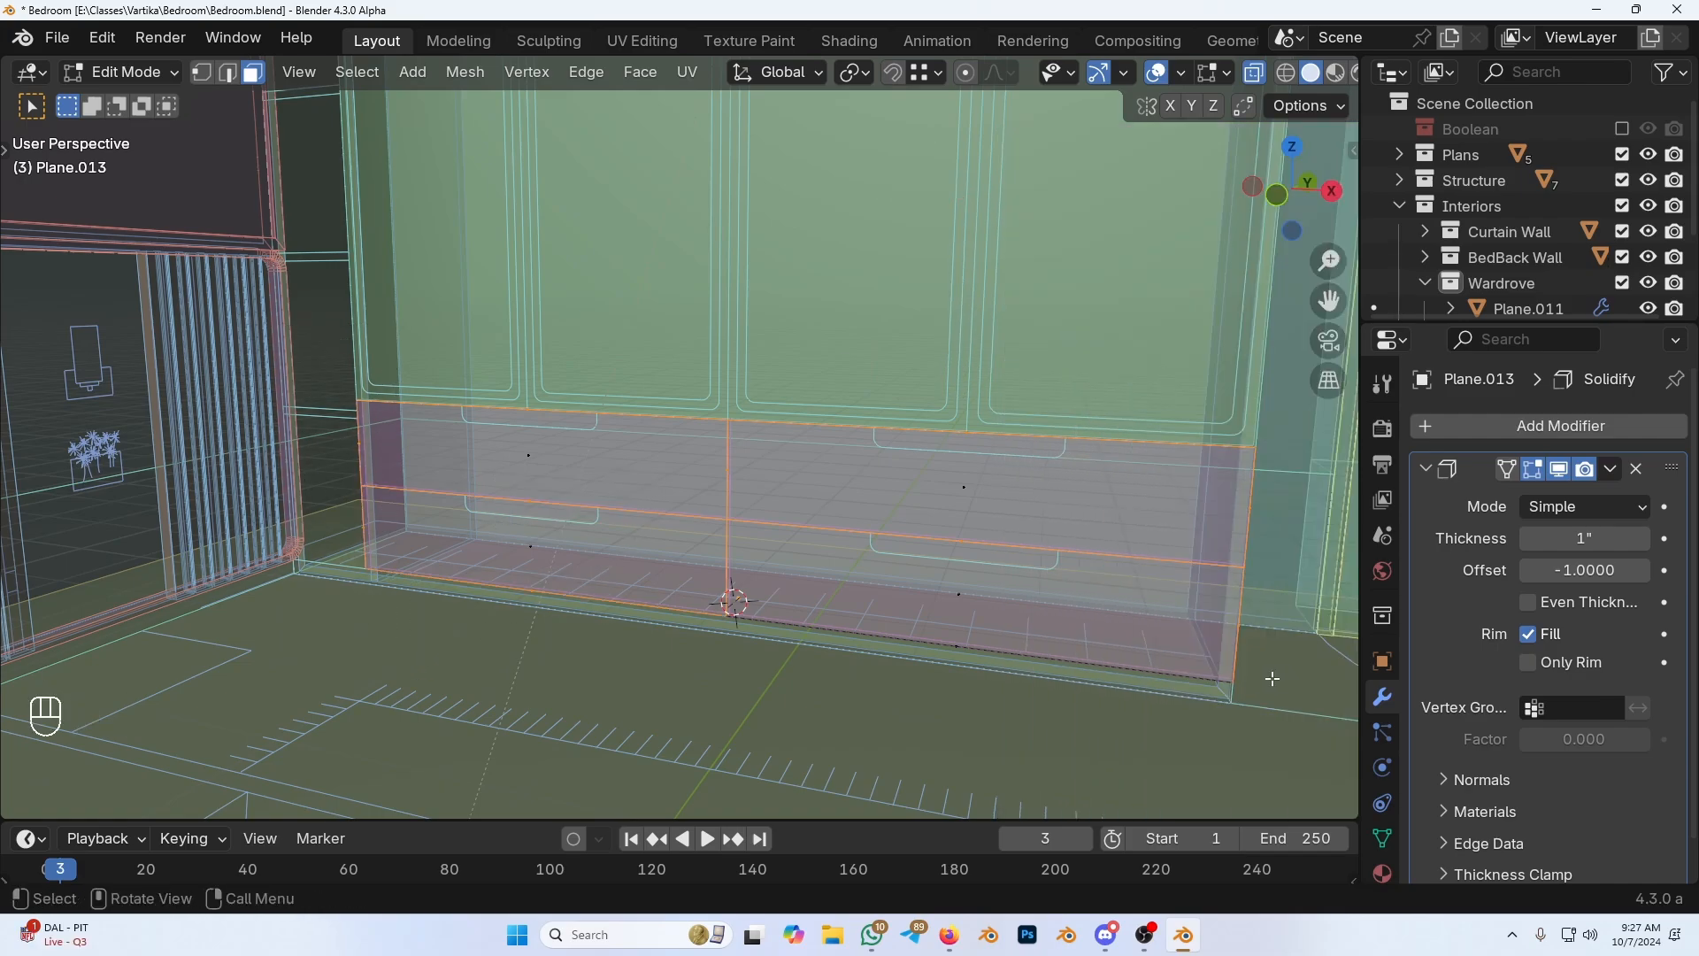
{"action": "left_click", "coordinate": [825, 615], "text": "shift"}
{"action": "key", "text": "x"}
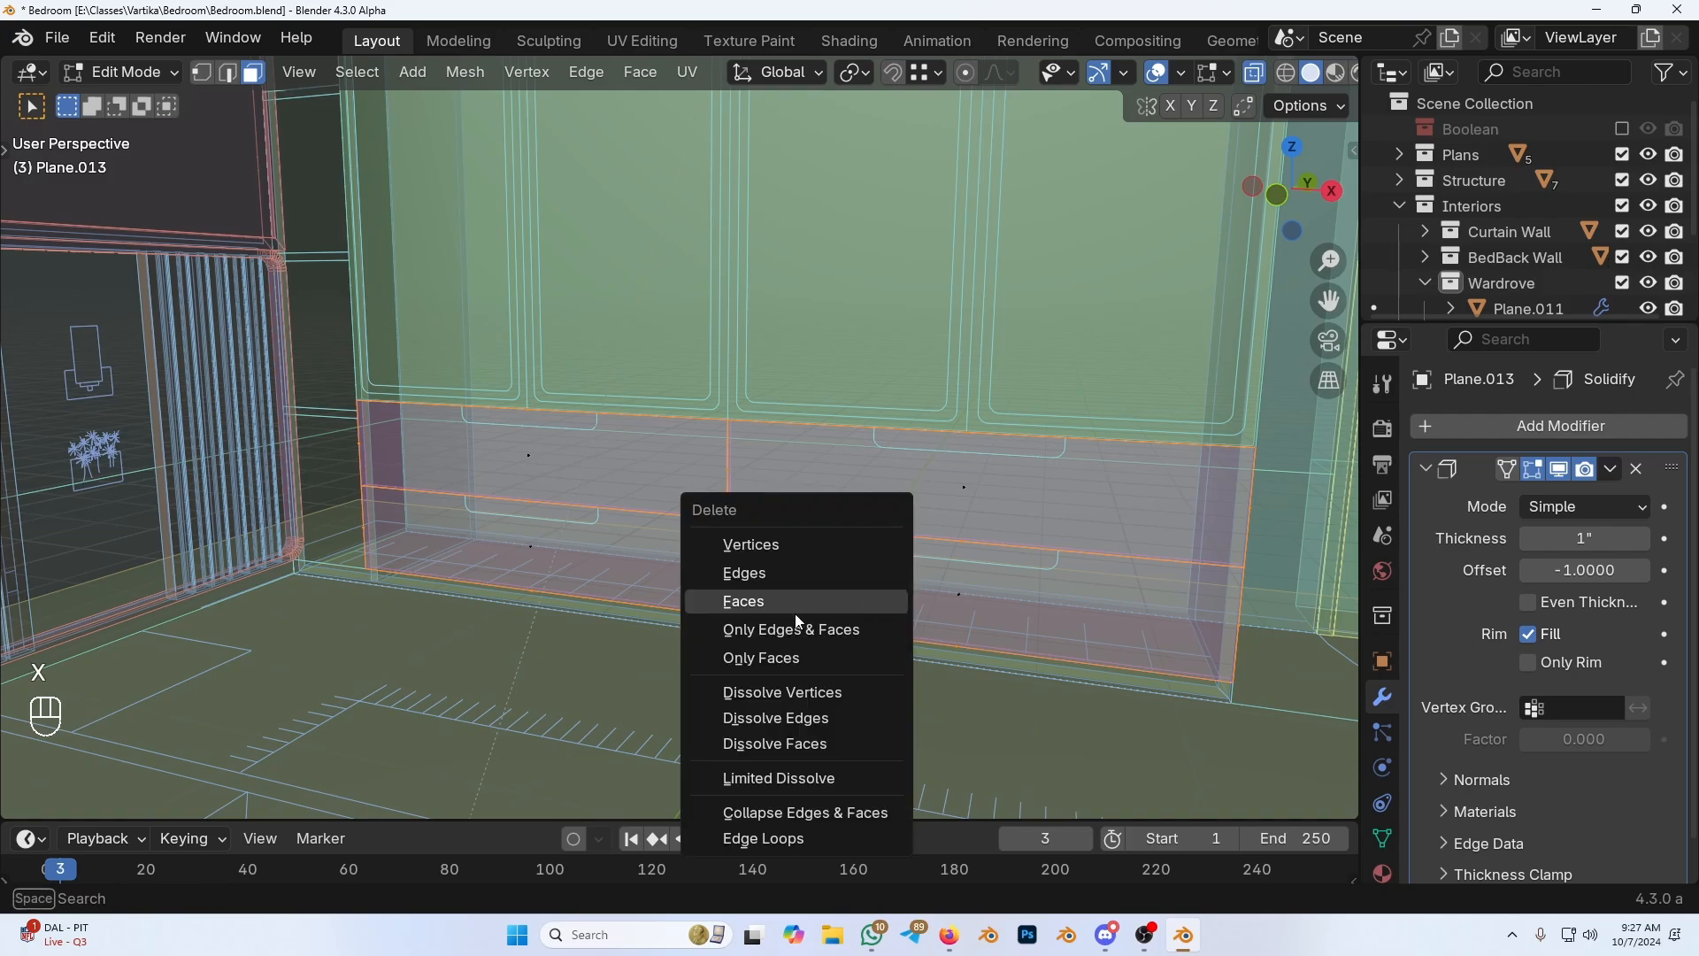
{"action": "left_click", "coordinate": [751, 602]}
{"action": "key", "text": "Tab"}
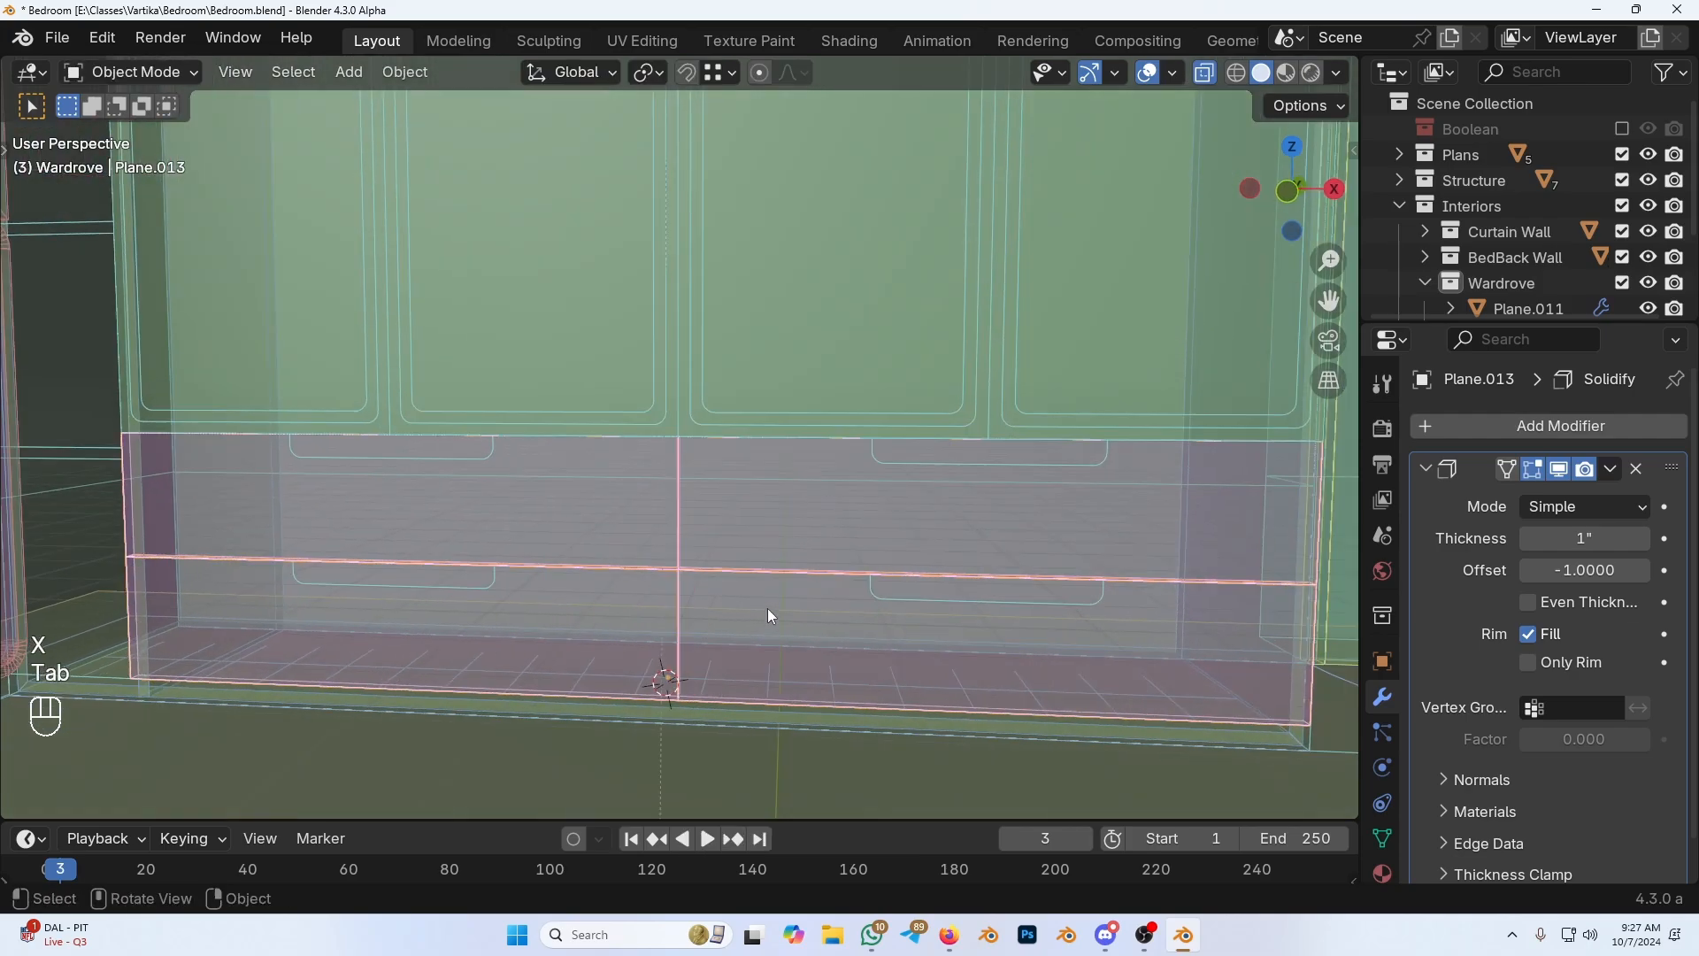
Step: Inspect the gaps between the four drawer fronts close up where they meet at the panel's centre
{"action": "key", "text": "shift+z"}
{"action": "key", "text": "shift+z"}
{"action": "key", "text": "alt+z"}
{"action": "scroll", "coordinate": [789, 620], "scroll_direction": "up", "scroll_amount": 5}
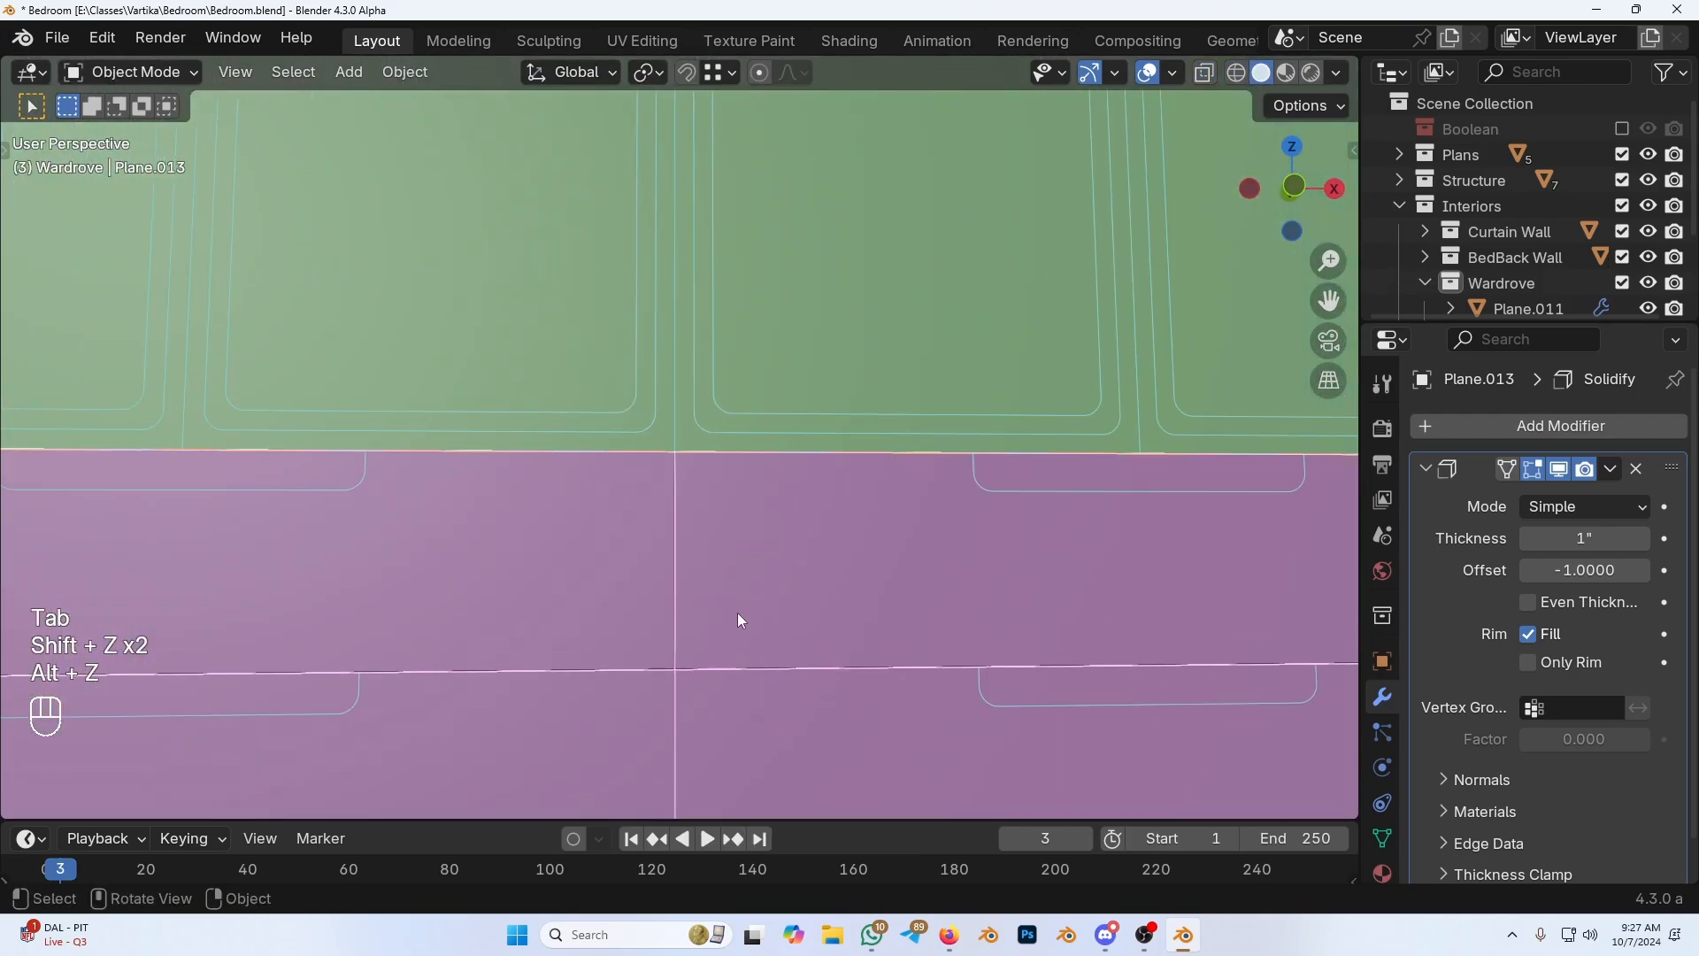
{"action": "key", "text": "Tab"}
{"action": "key", "text": "alt+z"}
{"action": "key", "text": "1"}
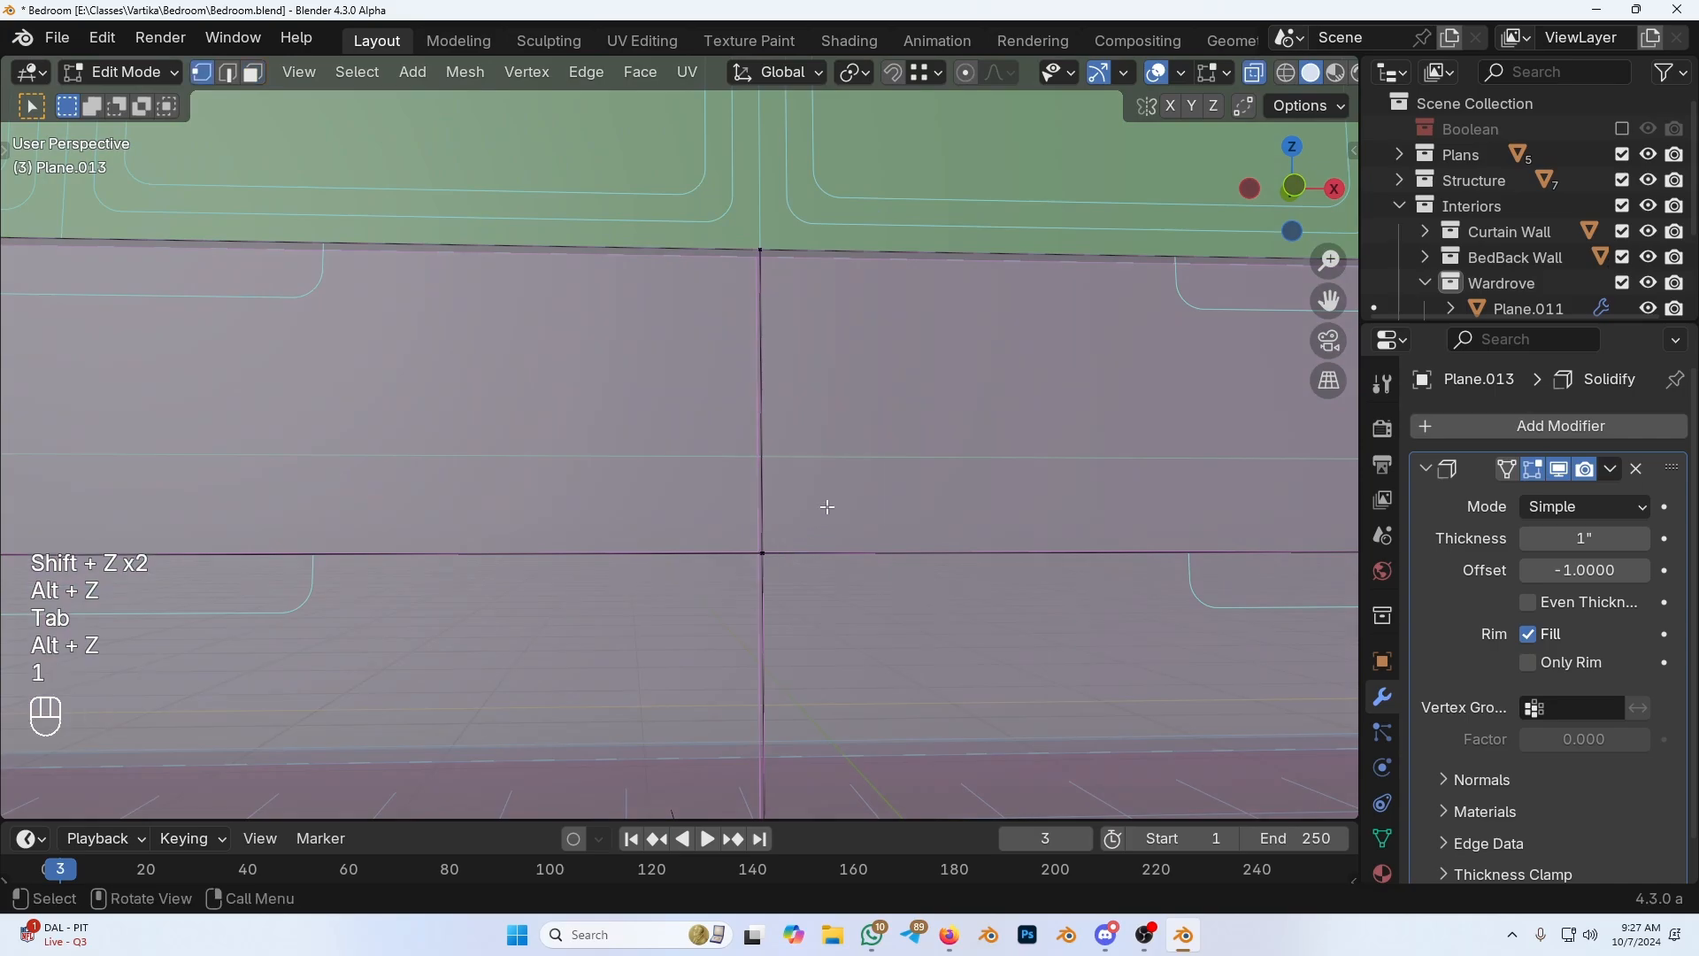
{"action": "key", "text": "grave"}
{"action": "key", "text": "alt+z"}
{"action": "middle_click_drag", "start_coordinate": [815, 599], "coordinate": [867, 582]}
{"action": "key", "text": "Tab"}
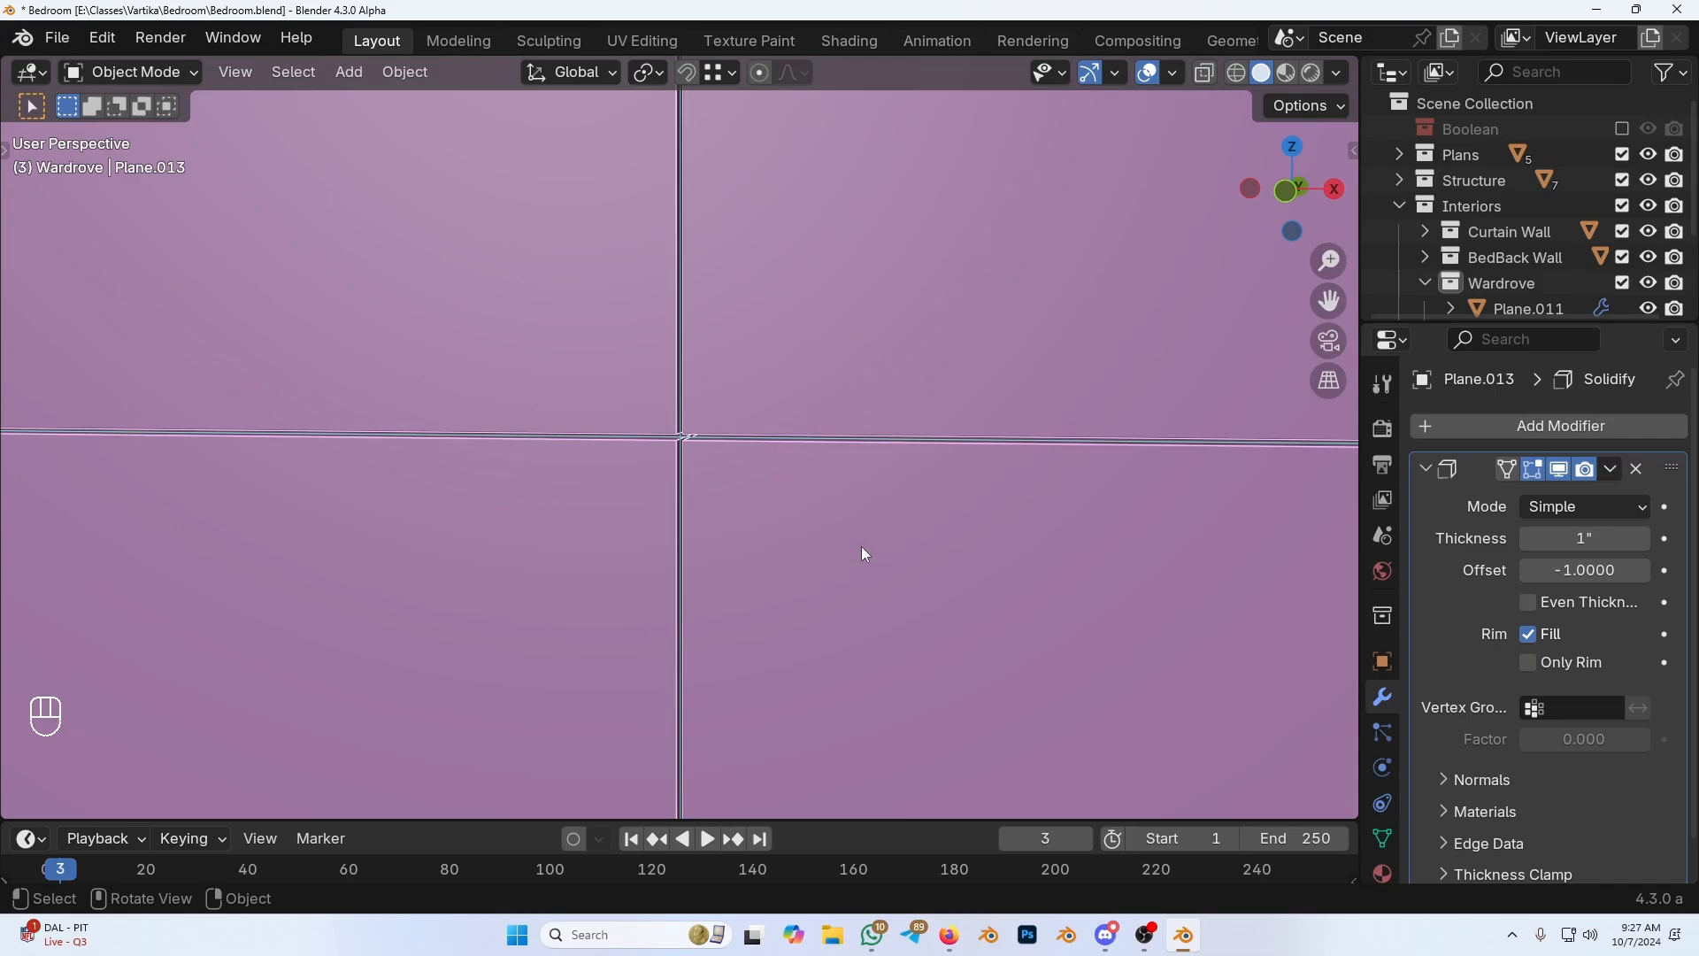
{"action": "scroll", "coordinate": [821, 501], "scroll_direction": "up", "scroll_amount": 3}
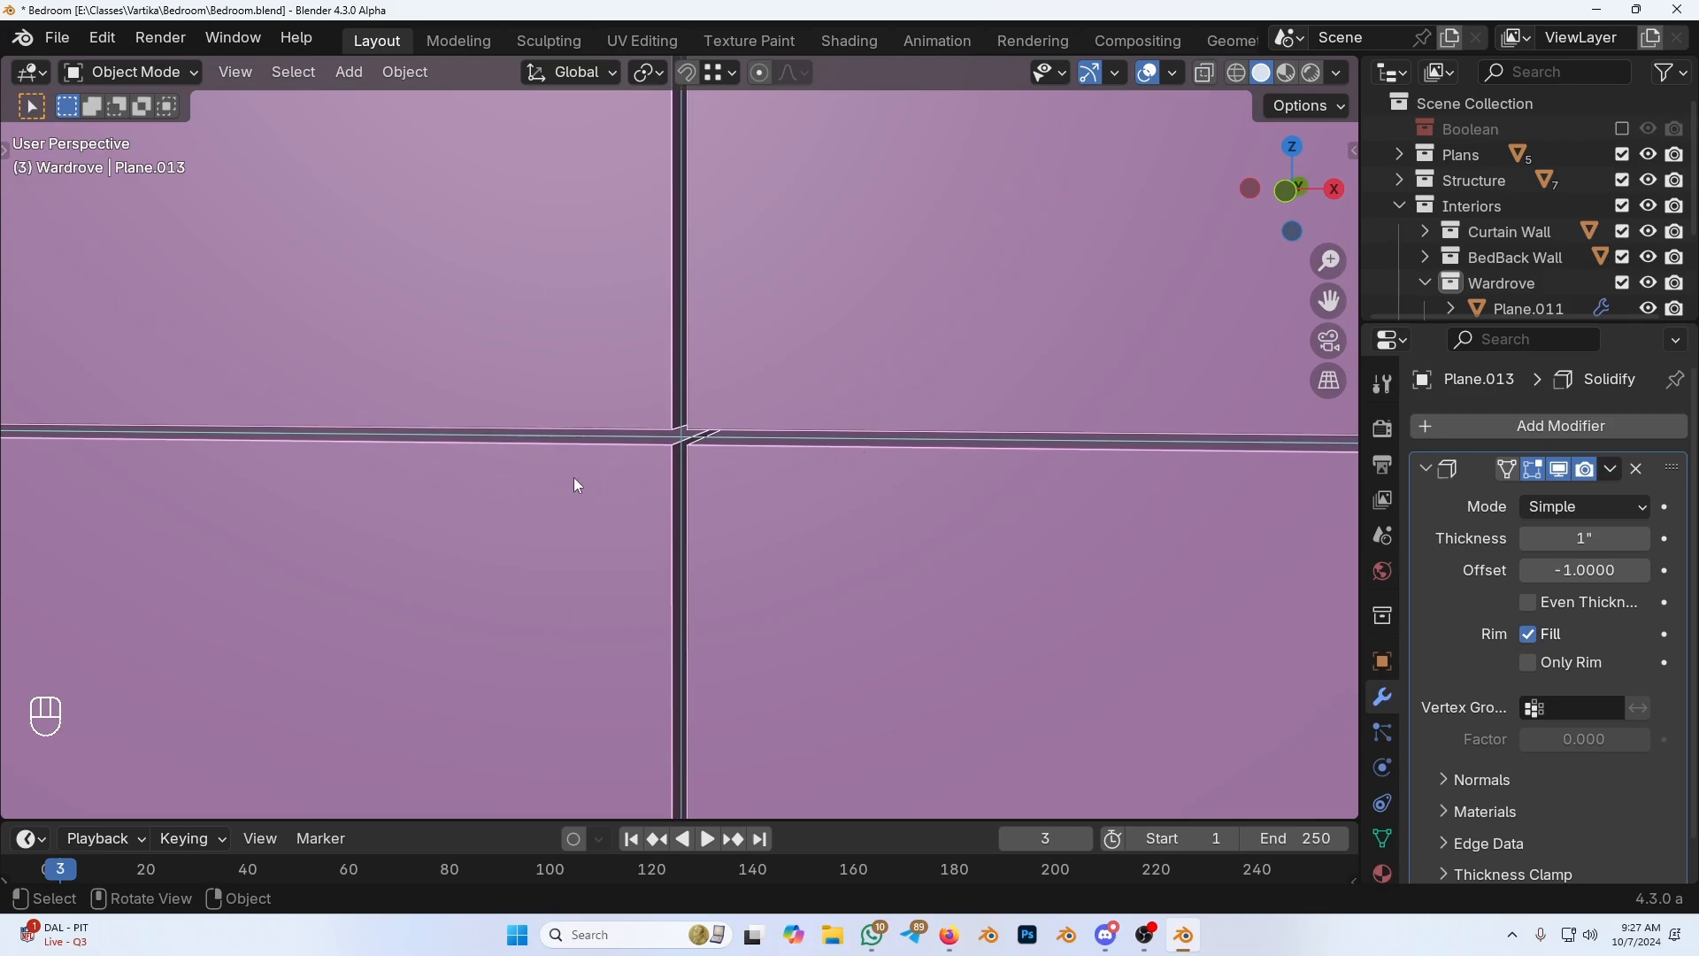
{"action": "key", "text": "d"}
{"action": "scroll", "coordinate": [951, 449], "scroll_direction": "down", "scroll_amount": 3}
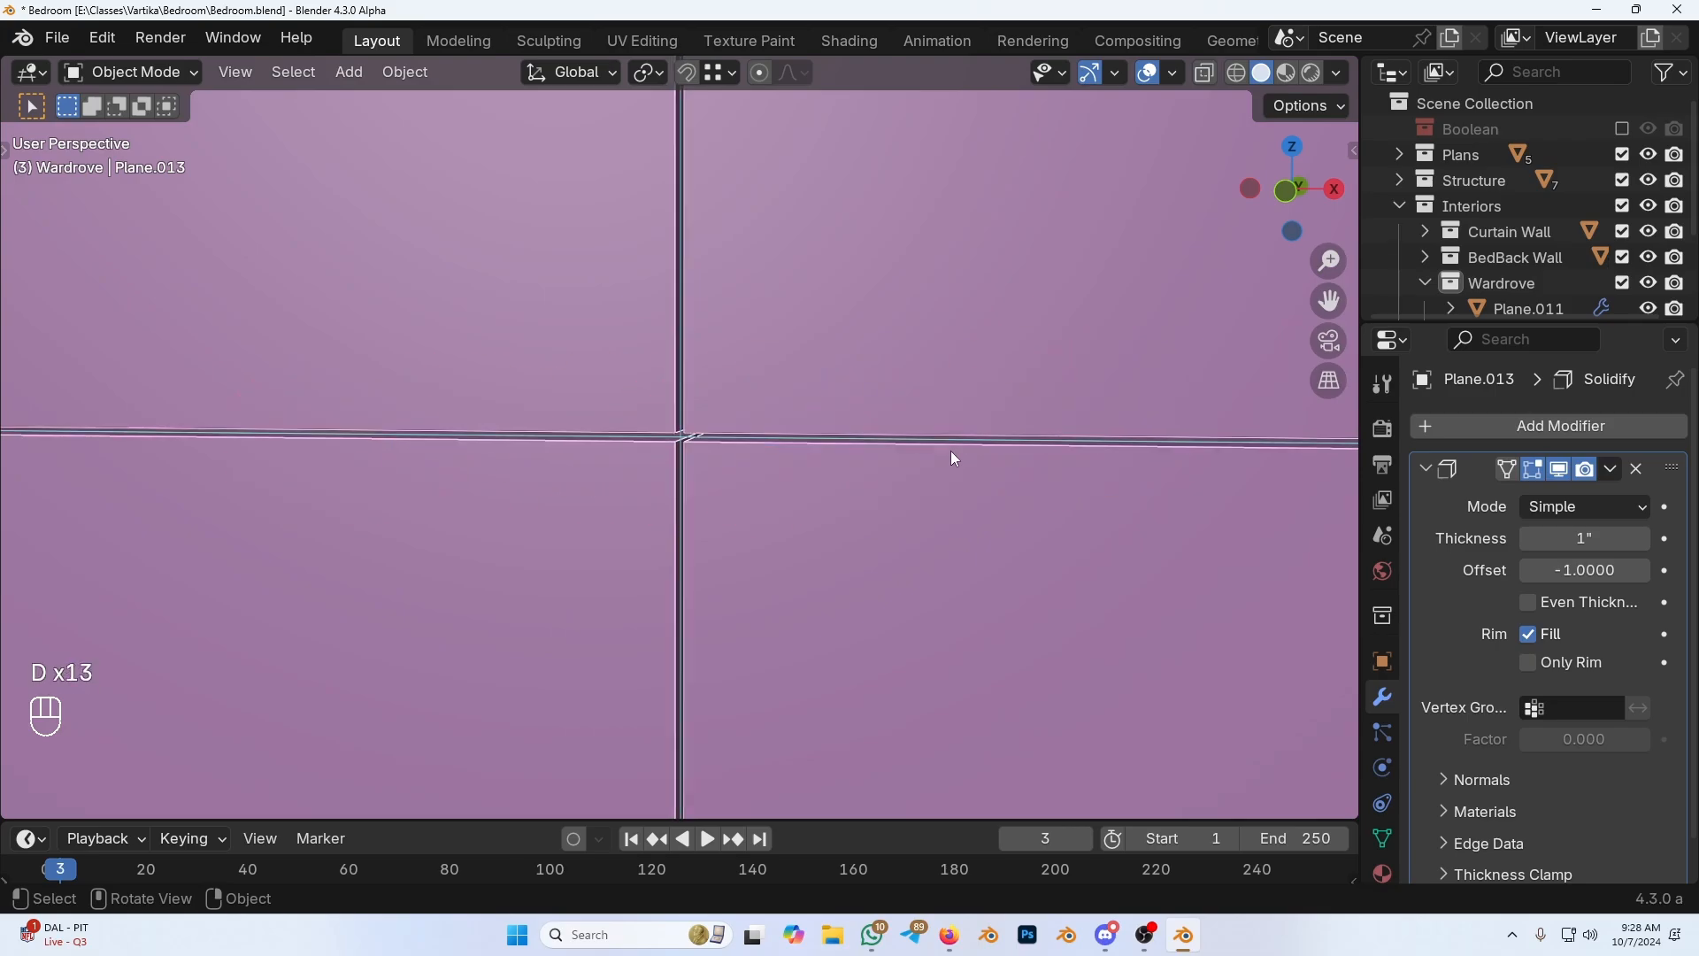
{"action": "scroll", "coordinate": [676, 449], "scroll_direction": "down", "scroll_amount": 5}
{"action": "scroll", "coordinate": [676, 450], "scroll_direction": "down", "scroll_amount": 5}
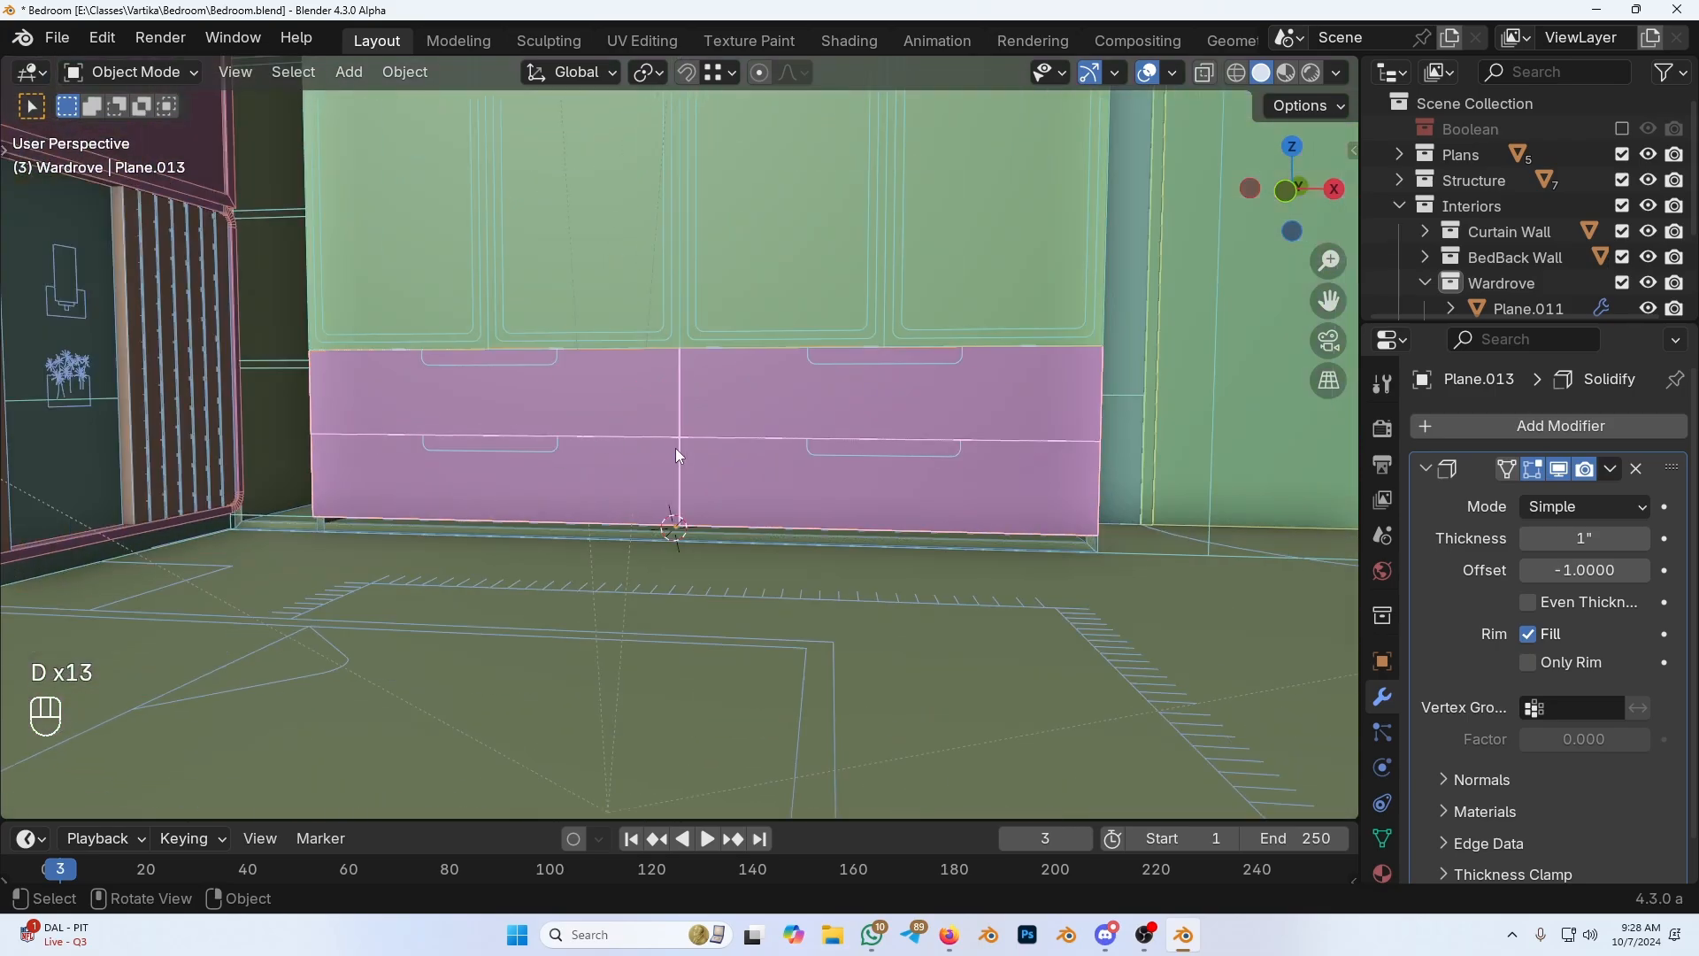
{"action": "middle_click_drag", "start_coordinate": [726, 438], "coordinate": [751, 559]}
{"action": "scroll", "coordinate": [733, 450], "scroll_direction": "up", "scroll_amount": 3}
Step: Divide the upper door panel into four equal doors with three evenly spaced vertical loop cuts
{"action": "left_click", "coordinate": [782, 347]}
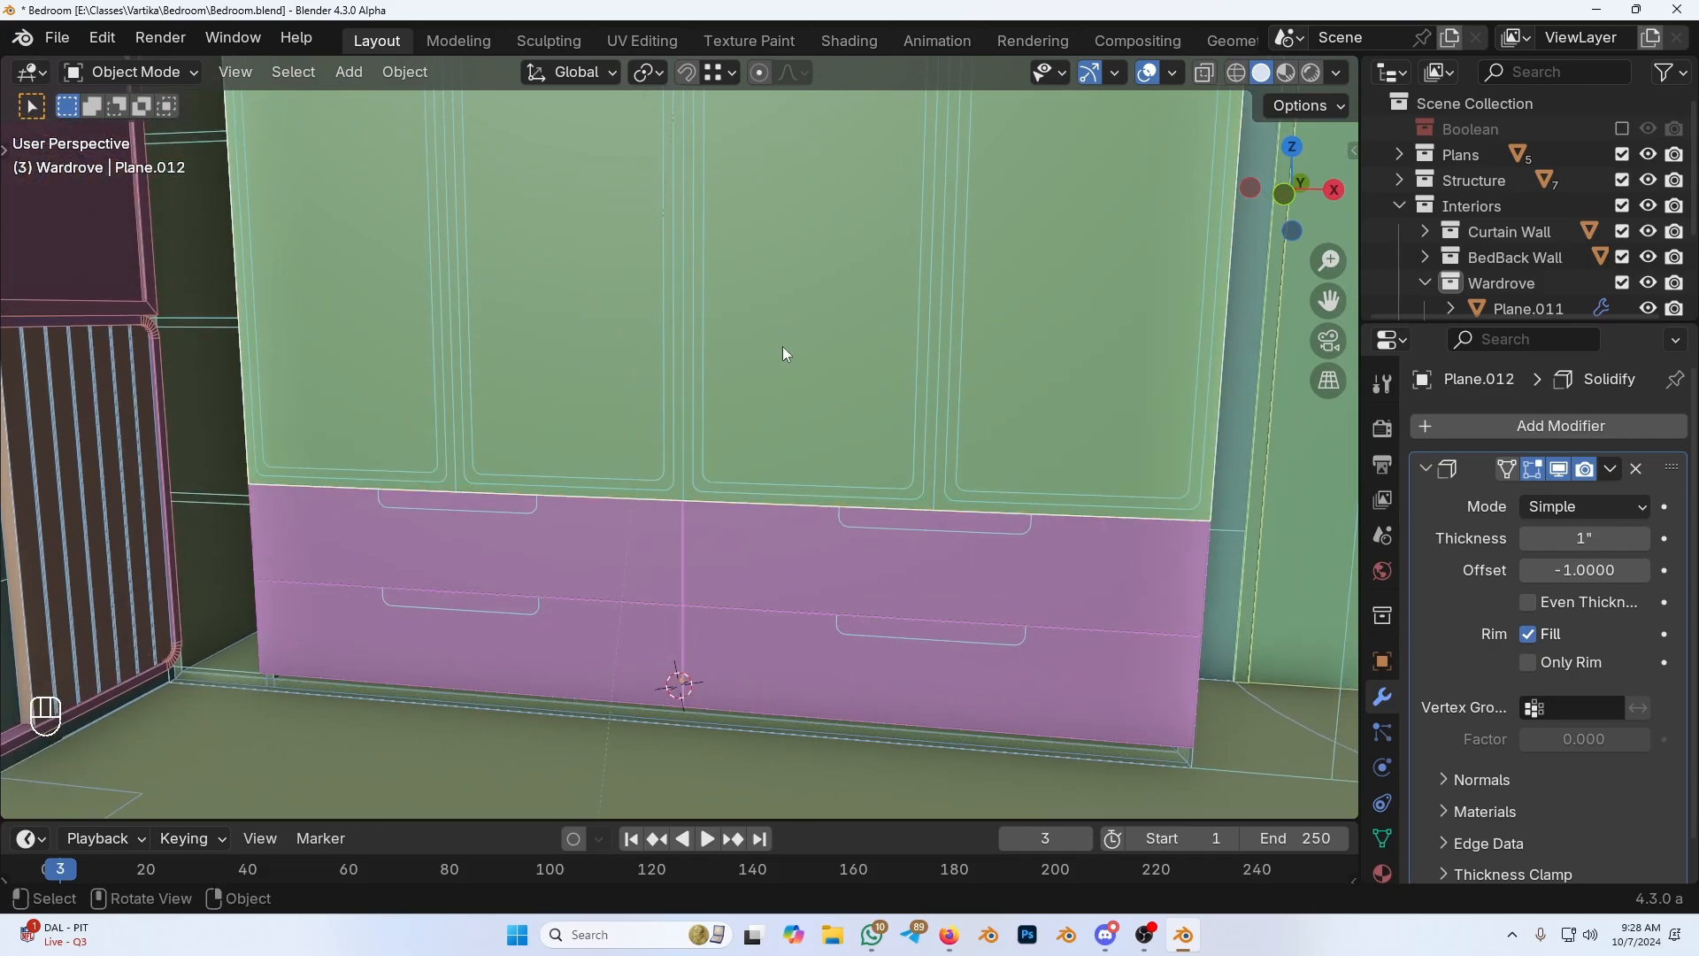
{"action": "scroll", "coordinate": [782, 347], "scroll_direction": "down", "scroll_amount": 3}
{"action": "middle_click_drag", "start_coordinate": [781, 371], "coordinate": [735, 591], "text": "shift"}
{"action": "middle_click_drag", "start_coordinate": [680, 425], "coordinate": [684, 532]}
{"action": "key", "text": "Tab"}
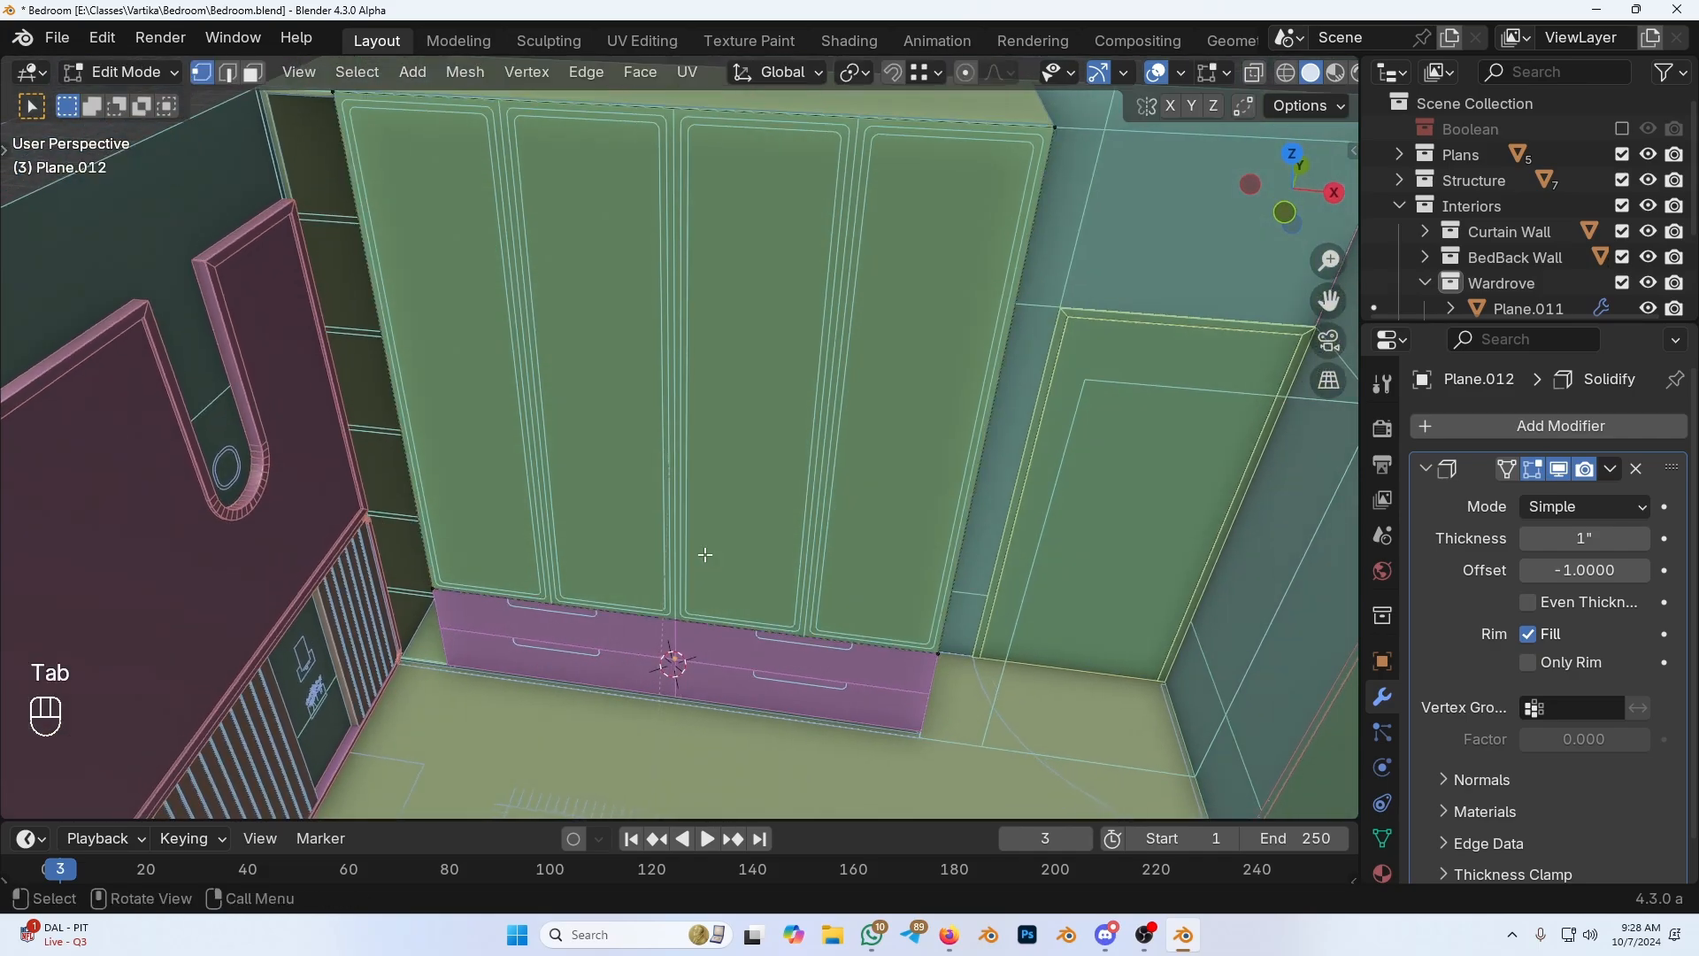
{"action": "key", "text": "ctrl+r"}
{"action": "scroll", "coordinate": [682, 611], "scroll_direction": "up", "scroll_amount": 2}
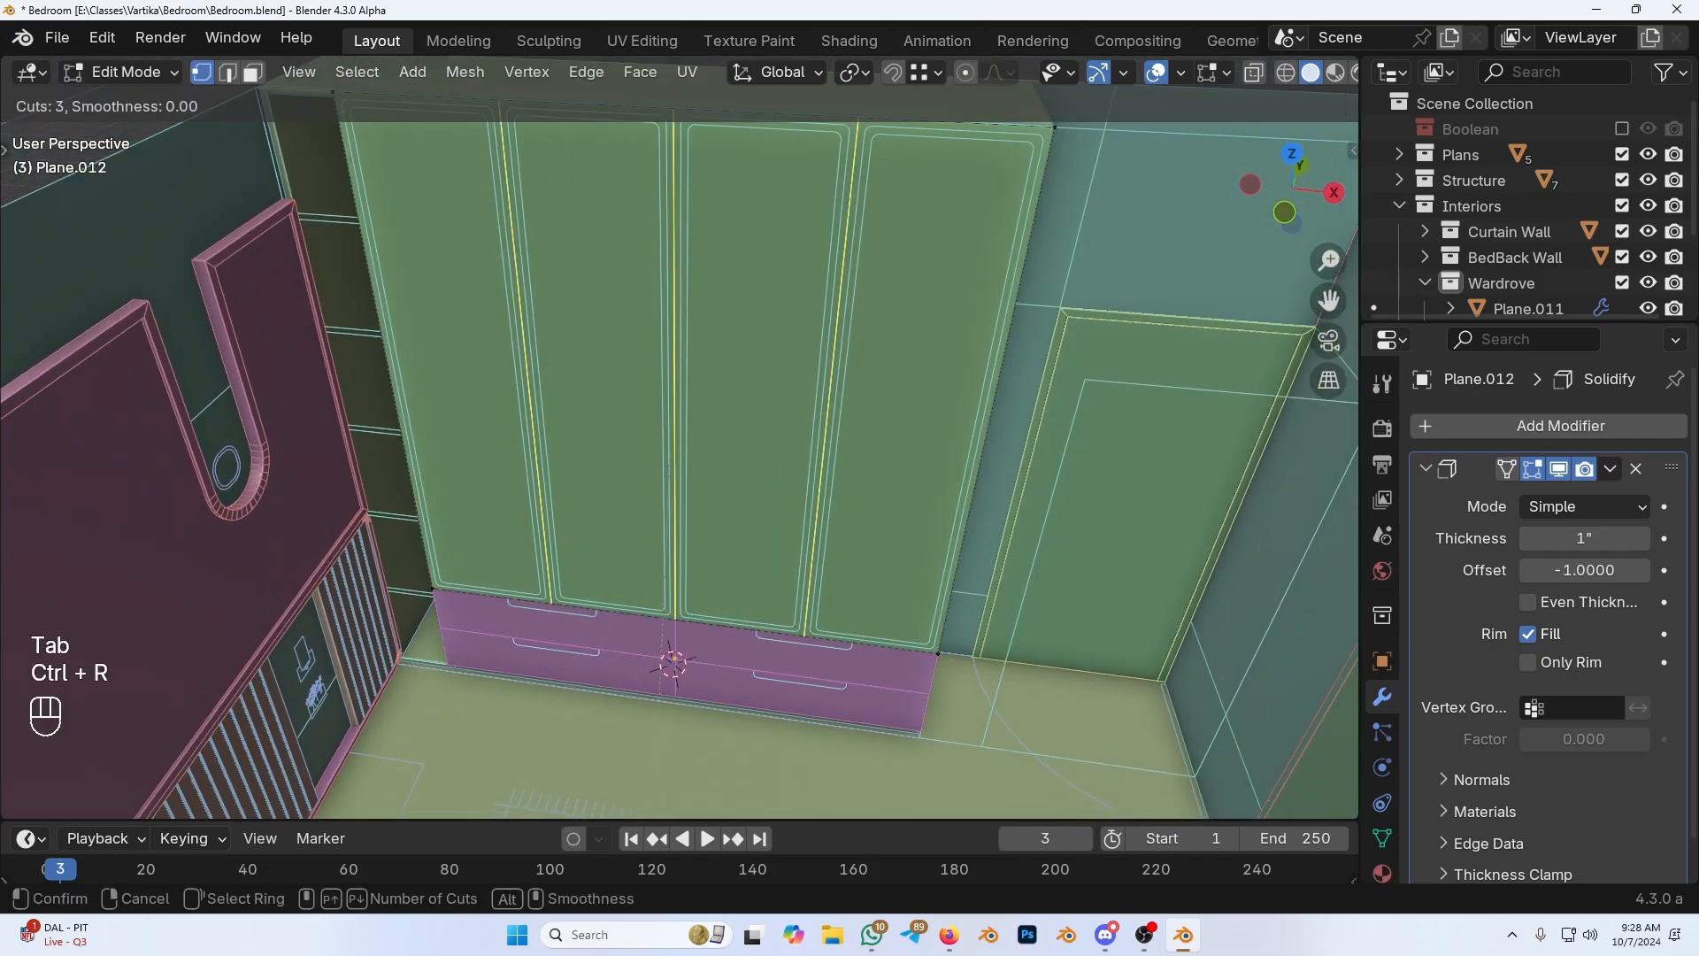
{"action": "left_click", "coordinate": [658, 612]}
{"action": "right_click", "coordinate": [658, 611]}
Step: Select the four door faces in turn to examine the division
{"action": "middle_click_drag", "start_coordinate": [683, 393], "coordinate": [693, 467], "text": "shift"}
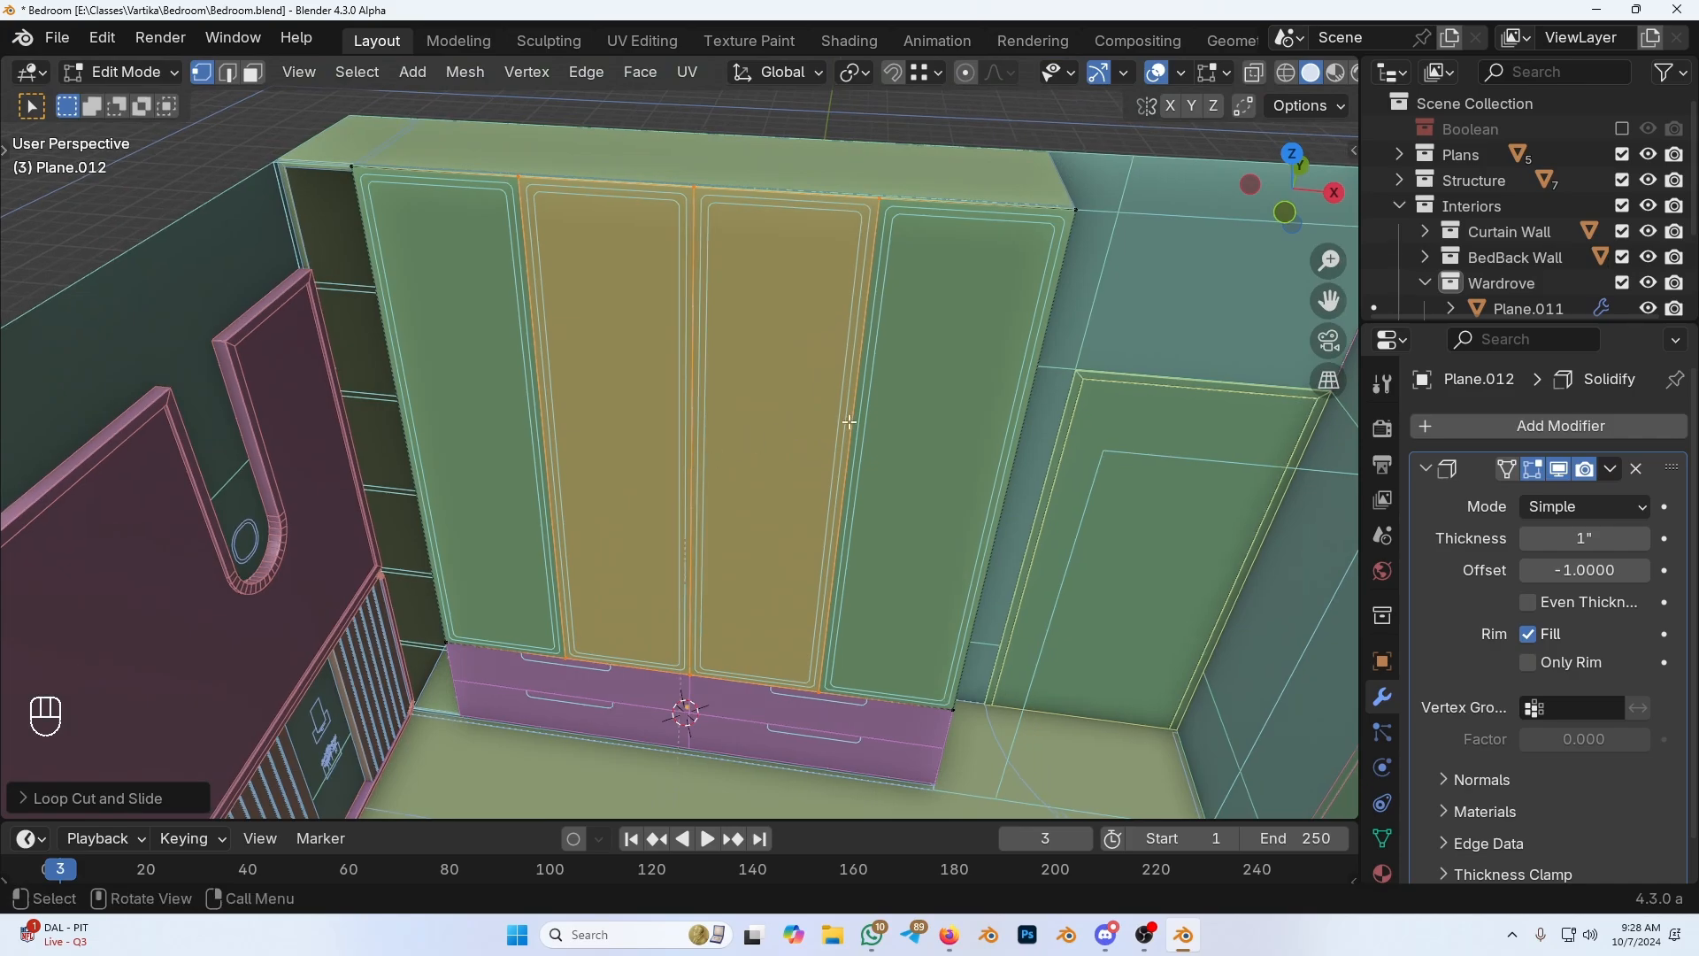
{"action": "key", "text": "3"}
{"action": "left_click", "coordinate": [927, 379]}
{"action": "left_click", "coordinate": [802, 412]}
{"action": "left_click", "coordinate": [645, 411]}
{"action": "left_click", "coordinate": [472, 401]}
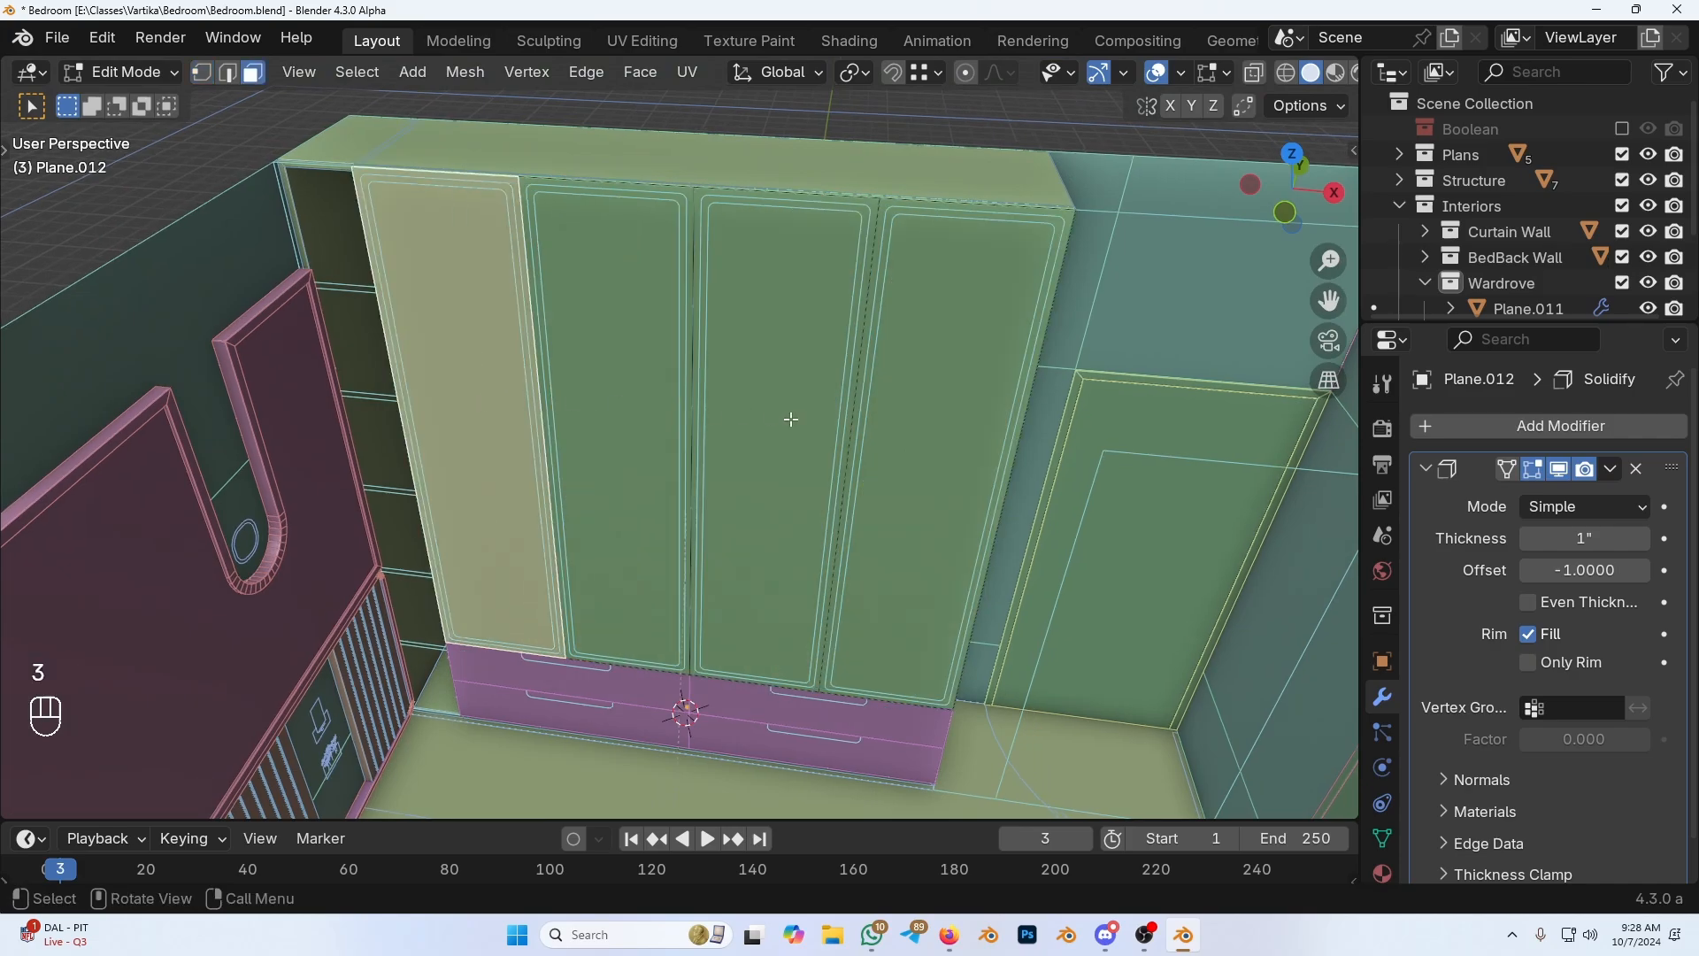
Step: Inset all four door faces individually with a thickness of 0.01"
{"action": "middle_click_drag", "start_coordinate": [682, 442], "coordinate": [667, 474]}
{"action": "key", "text": "a"}
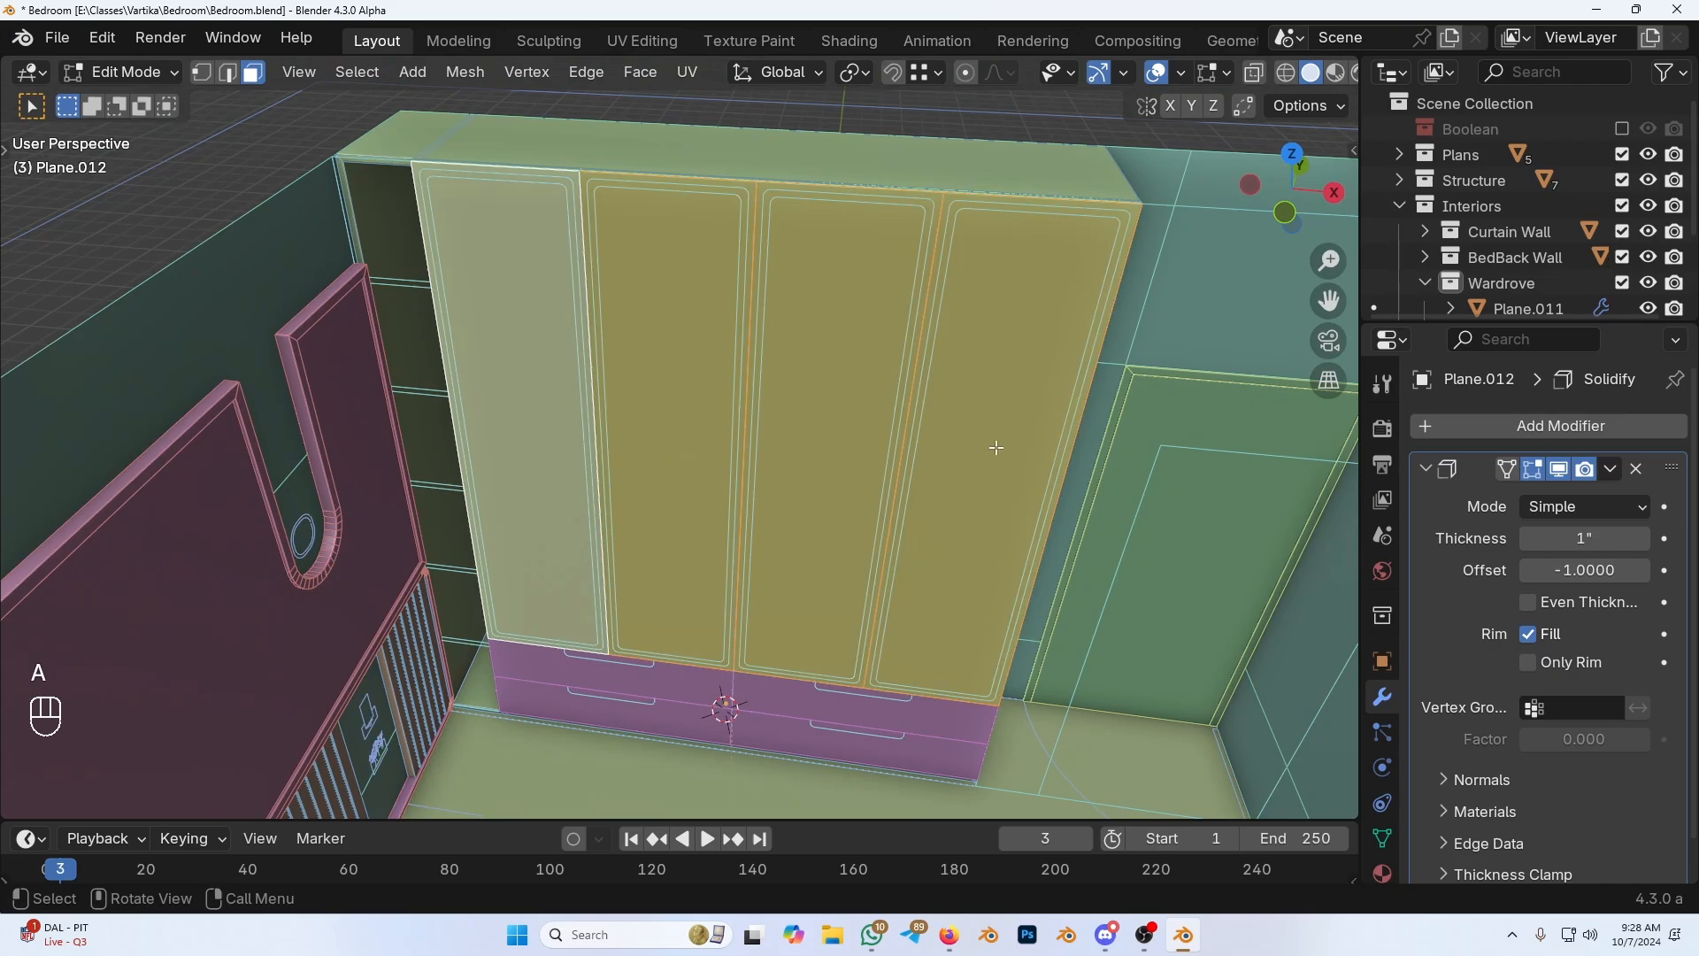
{"action": "type", "text": "i.01"}
{"action": "key", "text": "KP_Enter"}
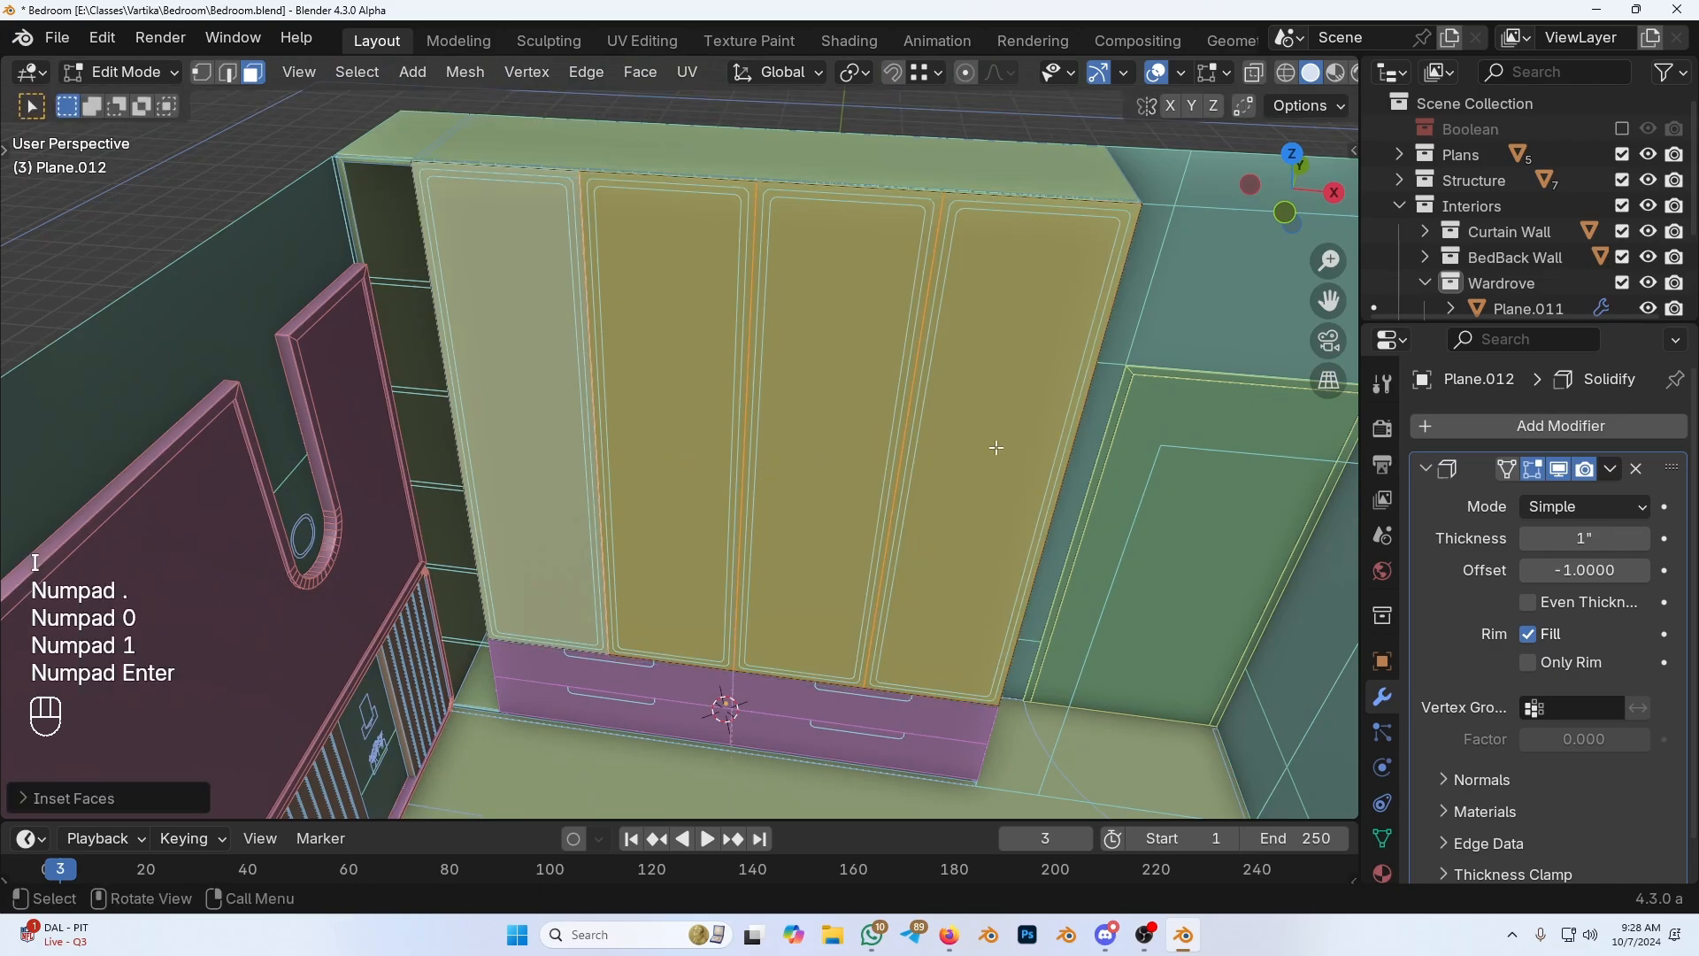
{"action": "left_click", "coordinate": [134, 798]}
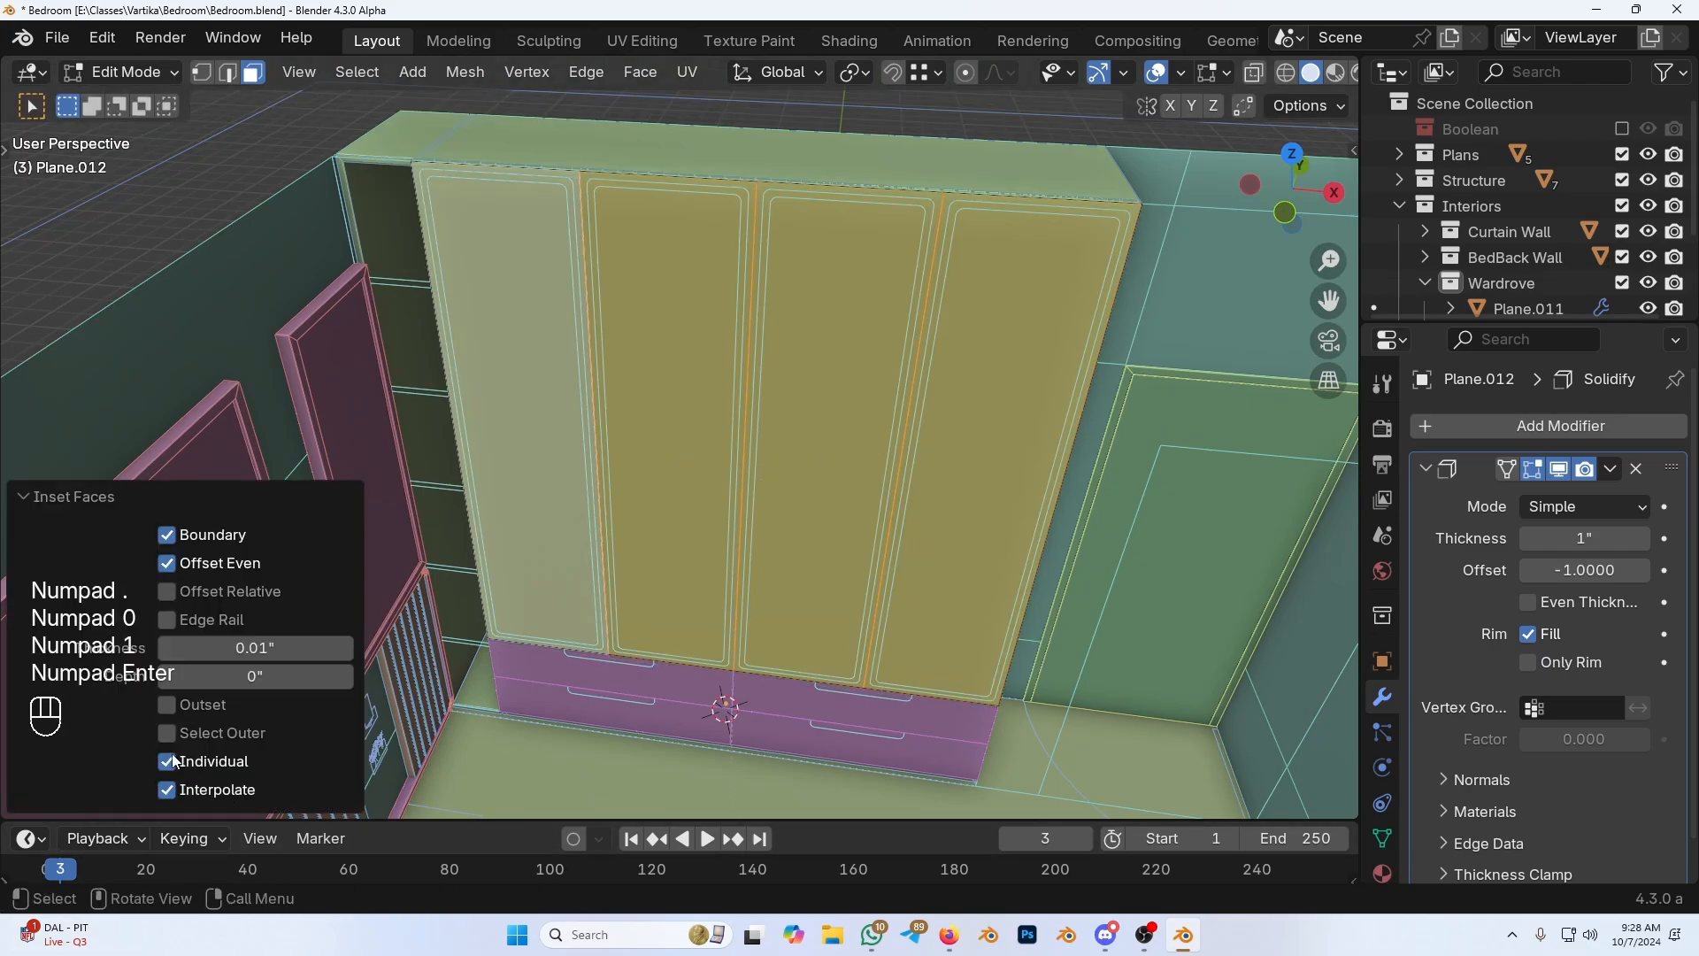
{"action": "left_click", "coordinate": [73, 497]}
Step: Delete the thin inset border faces around and between the four doors
{"action": "key", "text": "alt+z"}
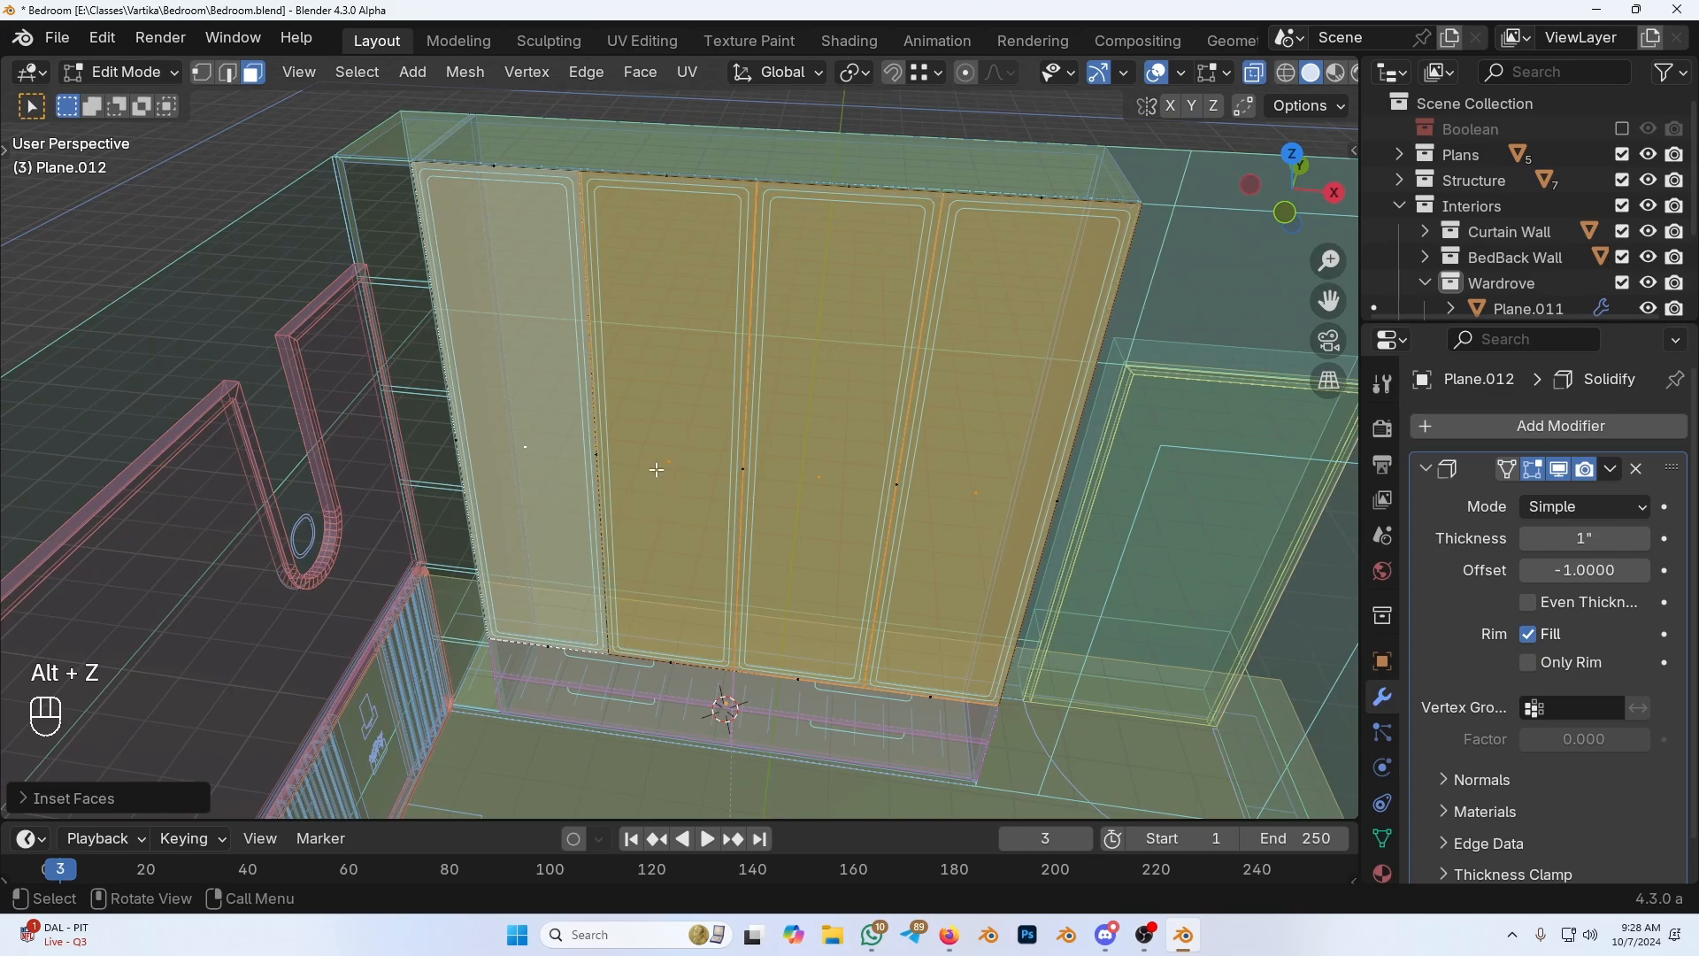
{"action": "middle_click_drag", "start_coordinate": [657, 470], "coordinate": [681, 458]}
{"action": "middle_click_drag", "start_coordinate": [854, 374], "coordinate": [862, 362]}
{"action": "middle_click_drag", "start_coordinate": [862, 362], "coordinate": [808, 440], "text": "shift"}
{"action": "left_click_drag", "start_coordinate": [289, 185], "coordinate": [1214, 313]}
{"action": "left_click_drag", "start_coordinate": [1179, 431], "coordinate": [997, 614], "text": "shift"}
{"action": "left_click_drag", "start_coordinate": [910, 429], "coordinate": [850, 649], "text": "shift"}
{"action": "left_click_drag", "start_coordinate": [744, 430], "coordinate": [681, 635], "text": "shift"}
{"action": "left_click_drag", "start_coordinate": [632, 406], "coordinate": [548, 606], "text": "shift"}
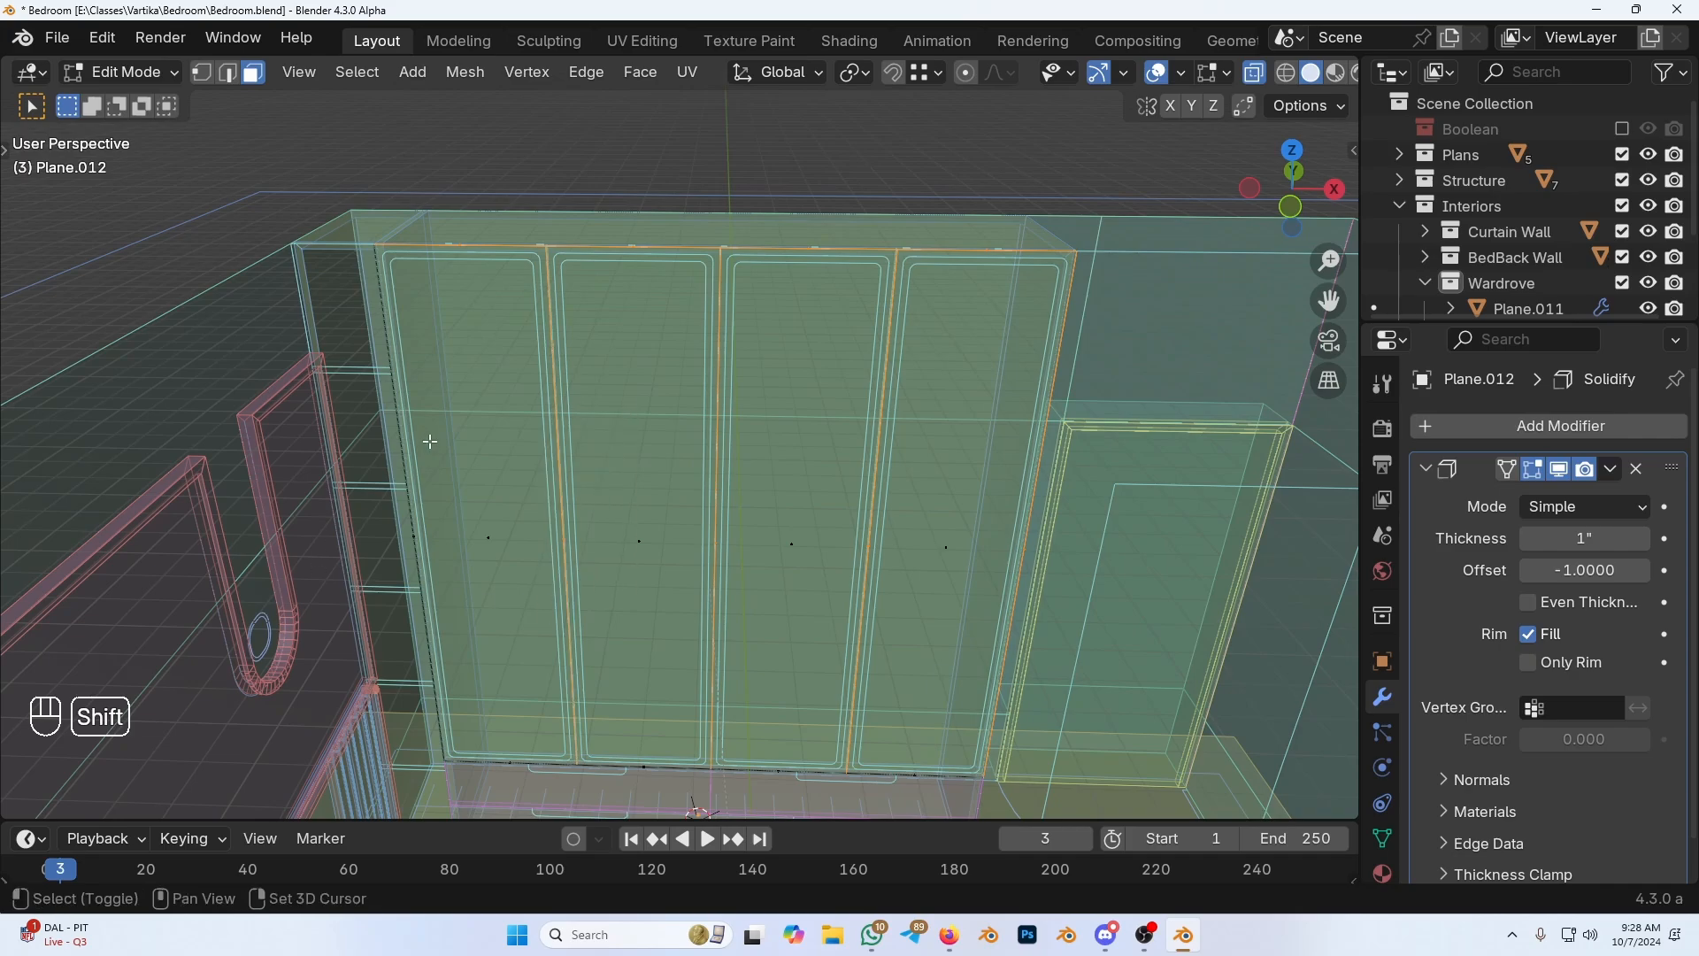
{"action": "left_click_drag", "start_coordinate": [429, 440], "coordinate": [373, 637], "text": "shift"}
{"action": "left_click_drag", "start_coordinate": [183, 678], "coordinate": [1000, 823], "text": "shift"}
{"action": "key", "text": "x"}
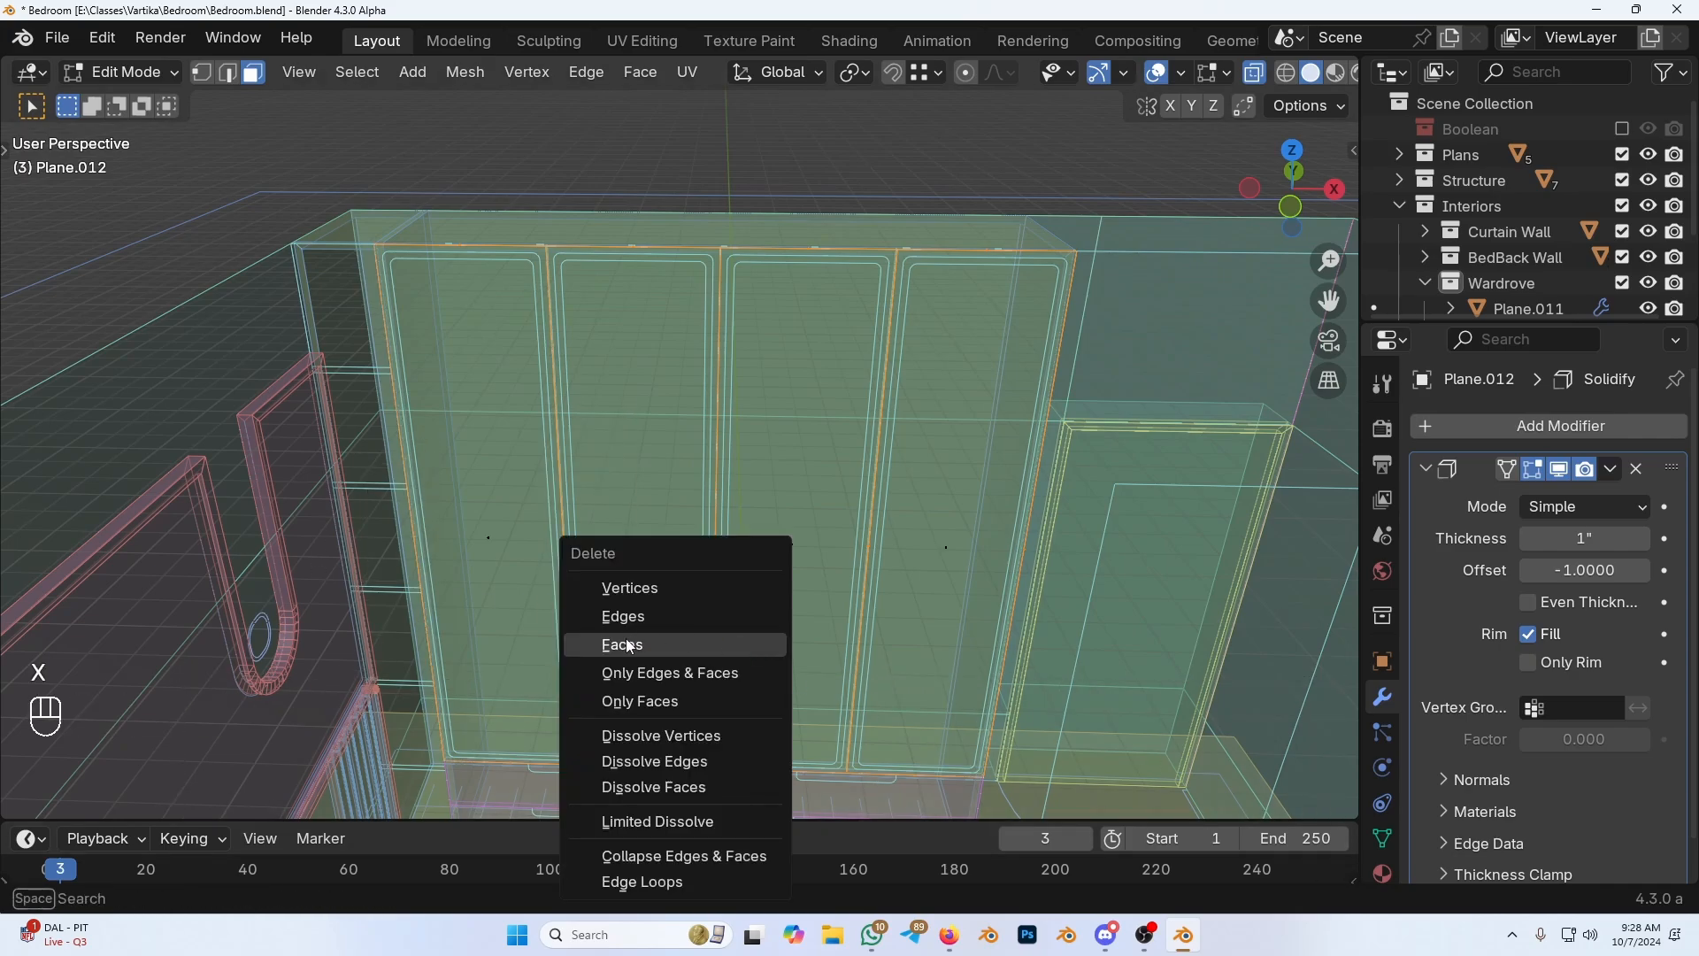
{"action": "left_click", "coordinate": [745, 644]}
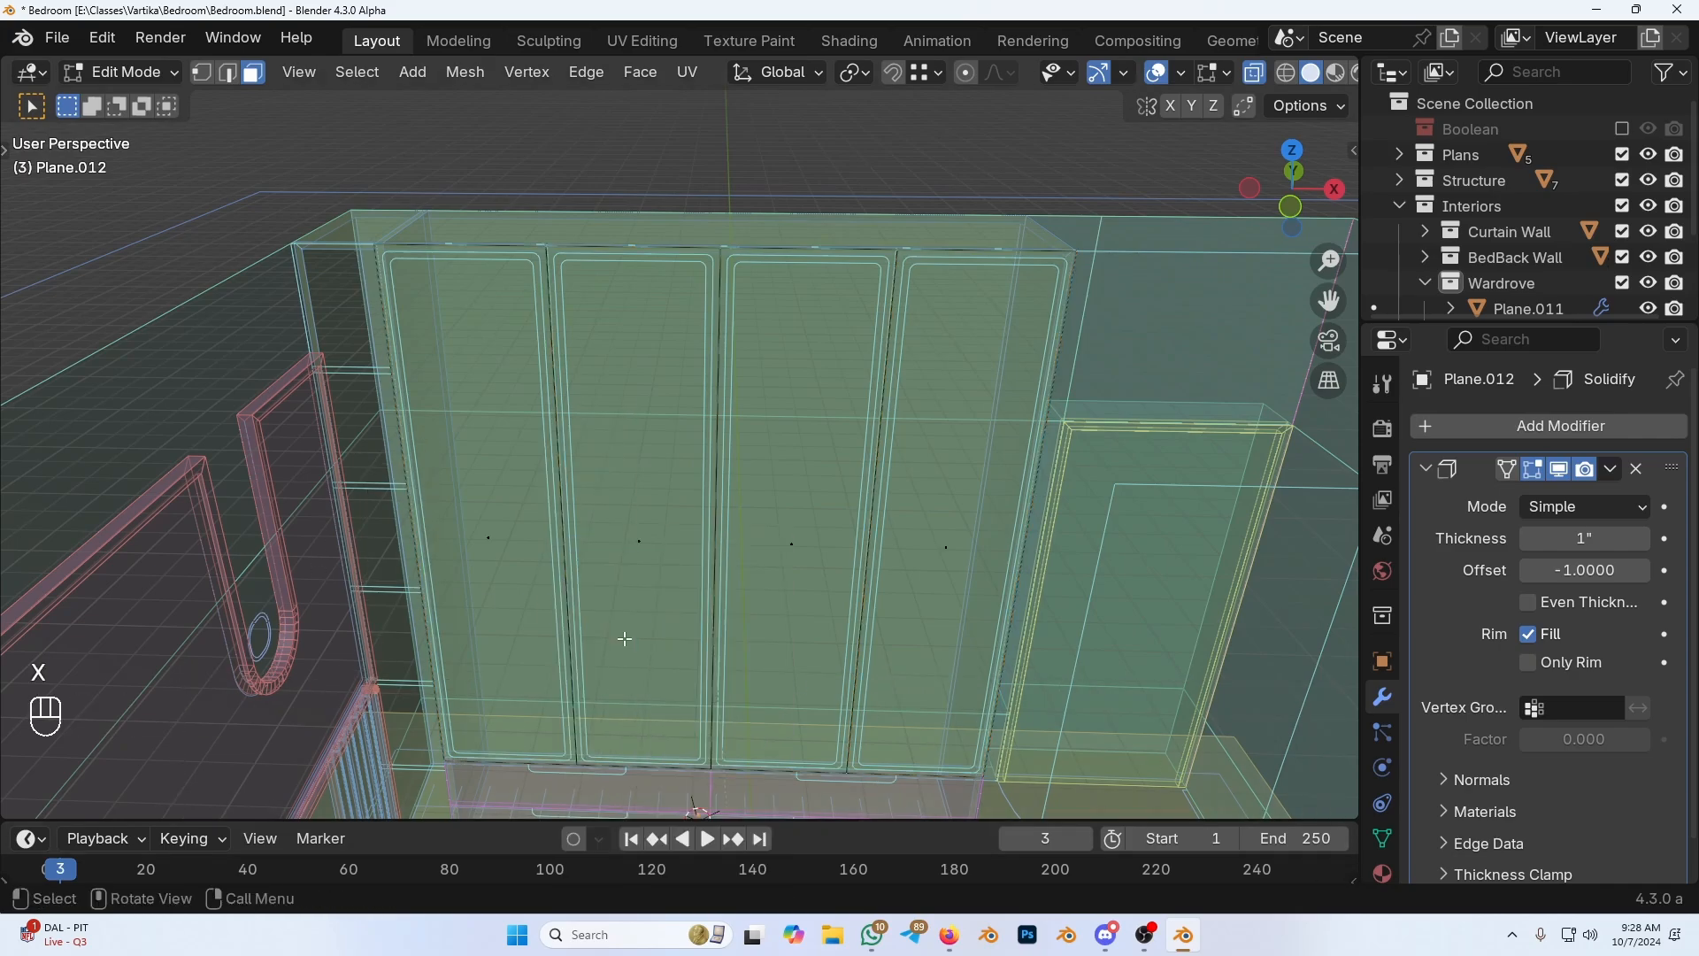
Step: Inspect the separated wardrobe doors and the gaps between them in solid view
{"action": "middle_click_drag", "start_coordinate": [733, 600], "coordinate": [828, 580], "text": "shift"}
{"action": "key", "text": "Tab"}
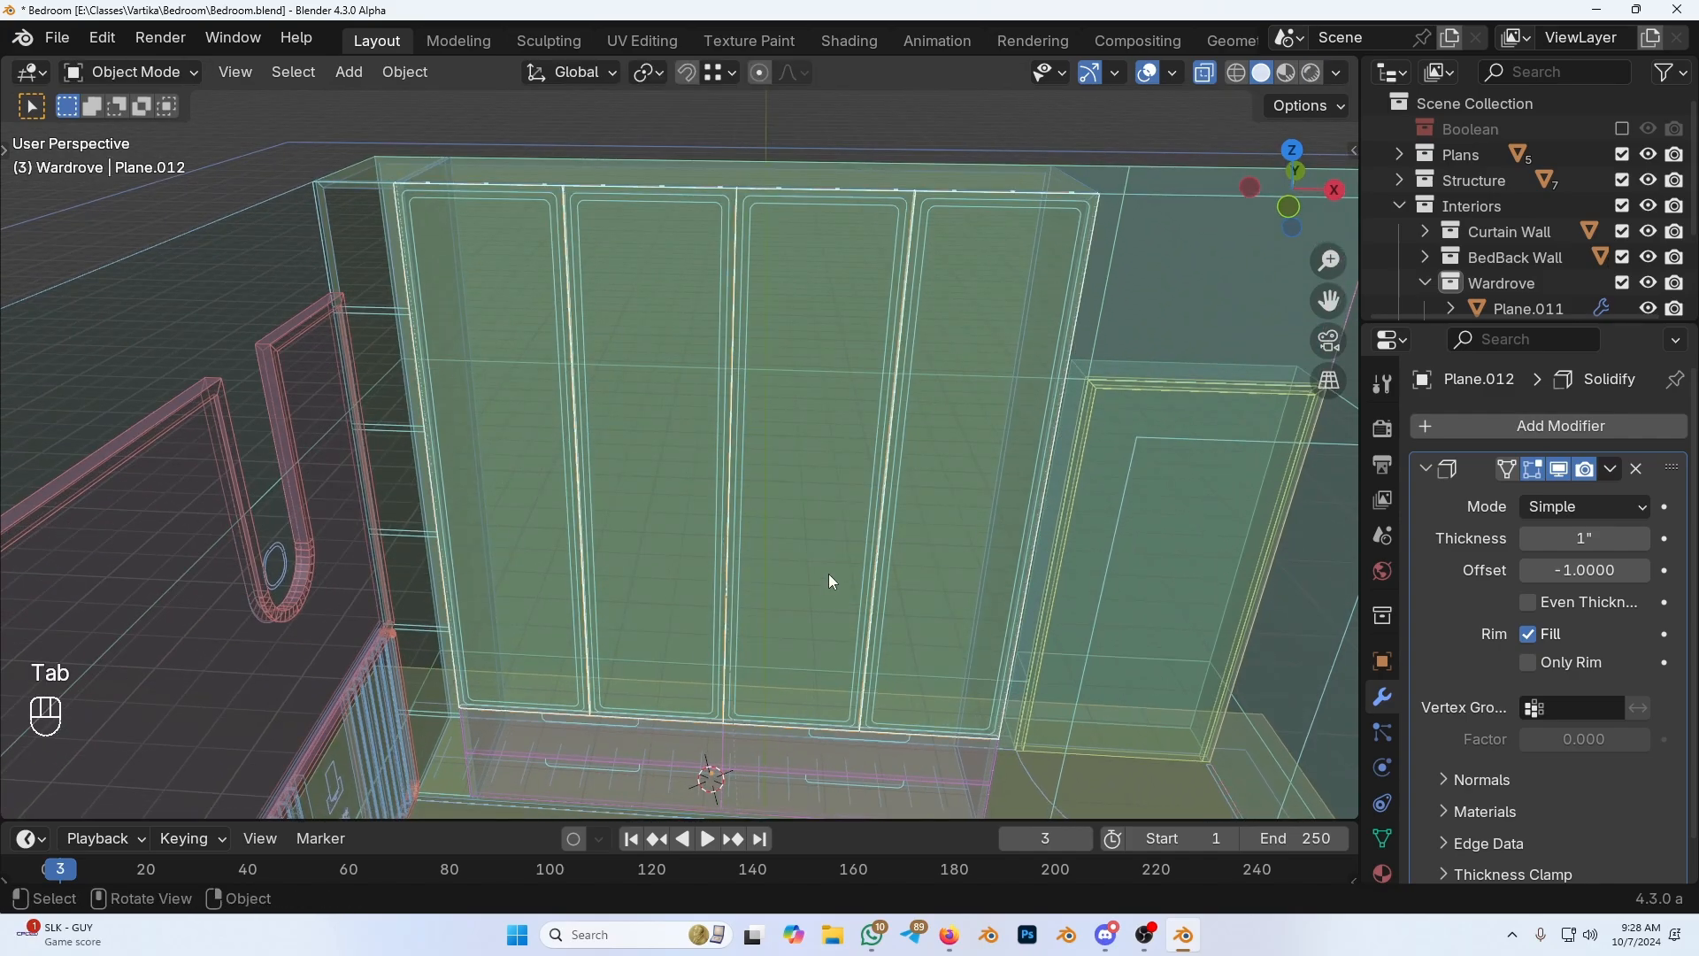
{"action": "key", "text": "shift+z"}
{"action": "key", "text": "shift+z"}
{"action": "key", "text": "alt+z"}
{"action": "middle_click_drag", "start_coordinate": [858, 517], "coordinate": [770, 505]}
{"action": "scroll", "coordinate": [771, 504], "scroll_direction": "up", "scroll_amount": 3}
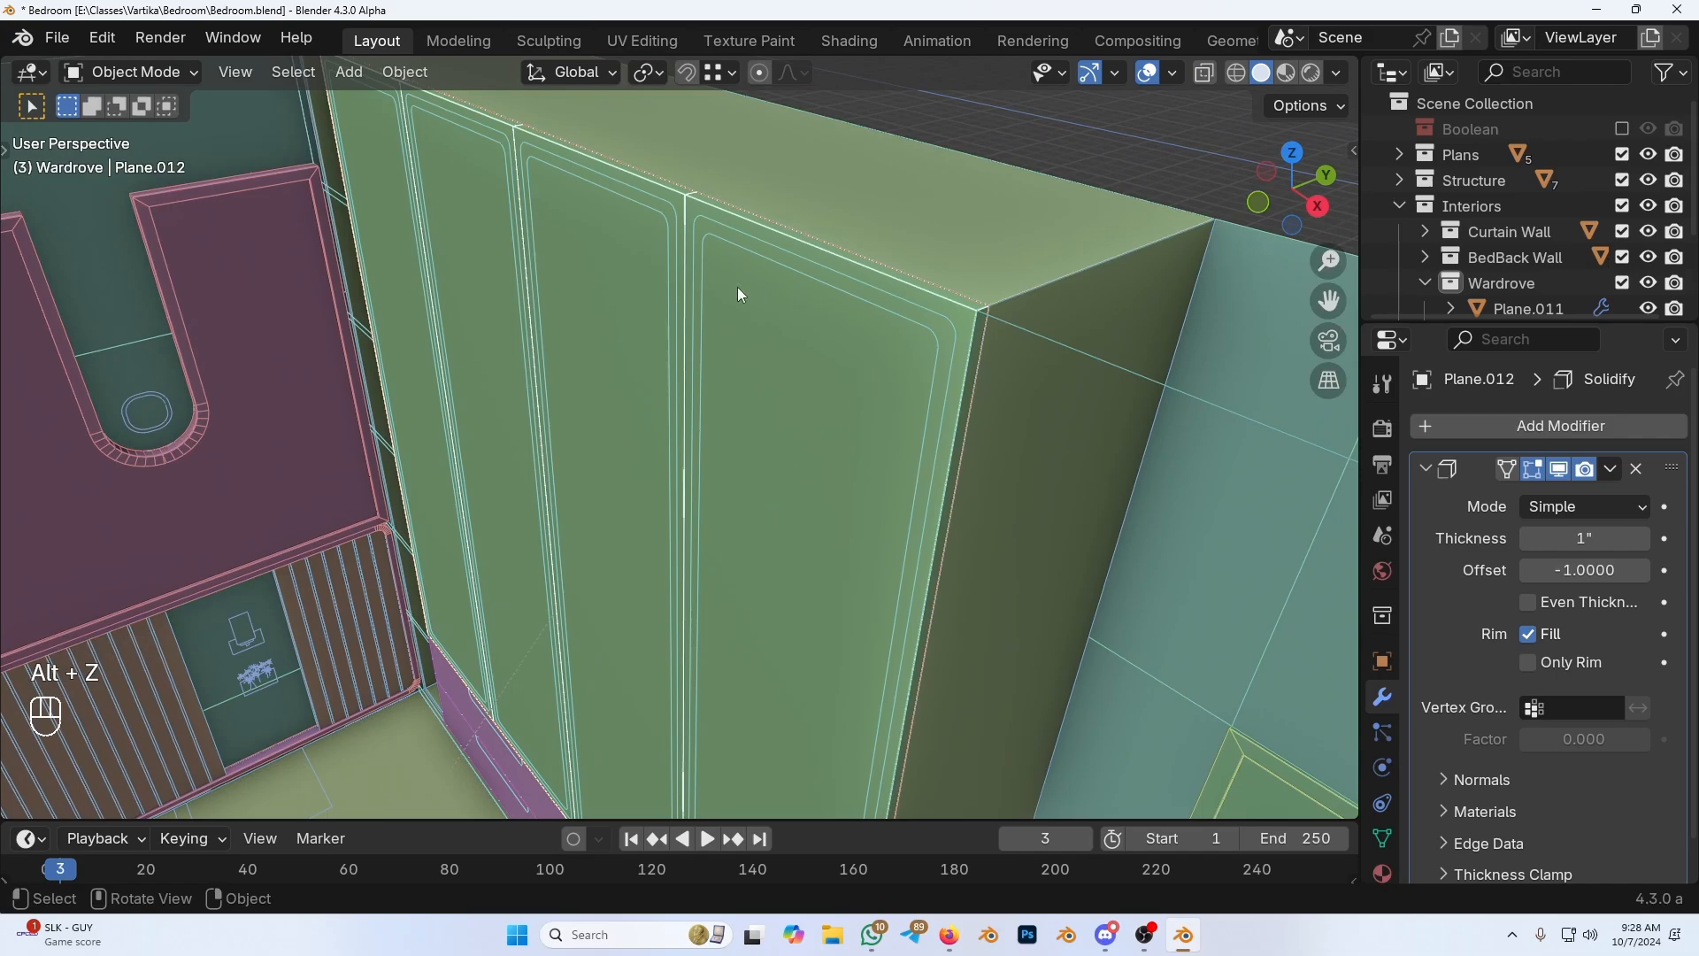
{"action": "middle_click_drag", "start_coordinate": [864, 319], "coordinate": [843, 444]}
{"action": "scroll", "coordinate": [816, 447], "scroll_direction": "down", "scroll_amount": 3}
{"action": "key", "text": "super"}
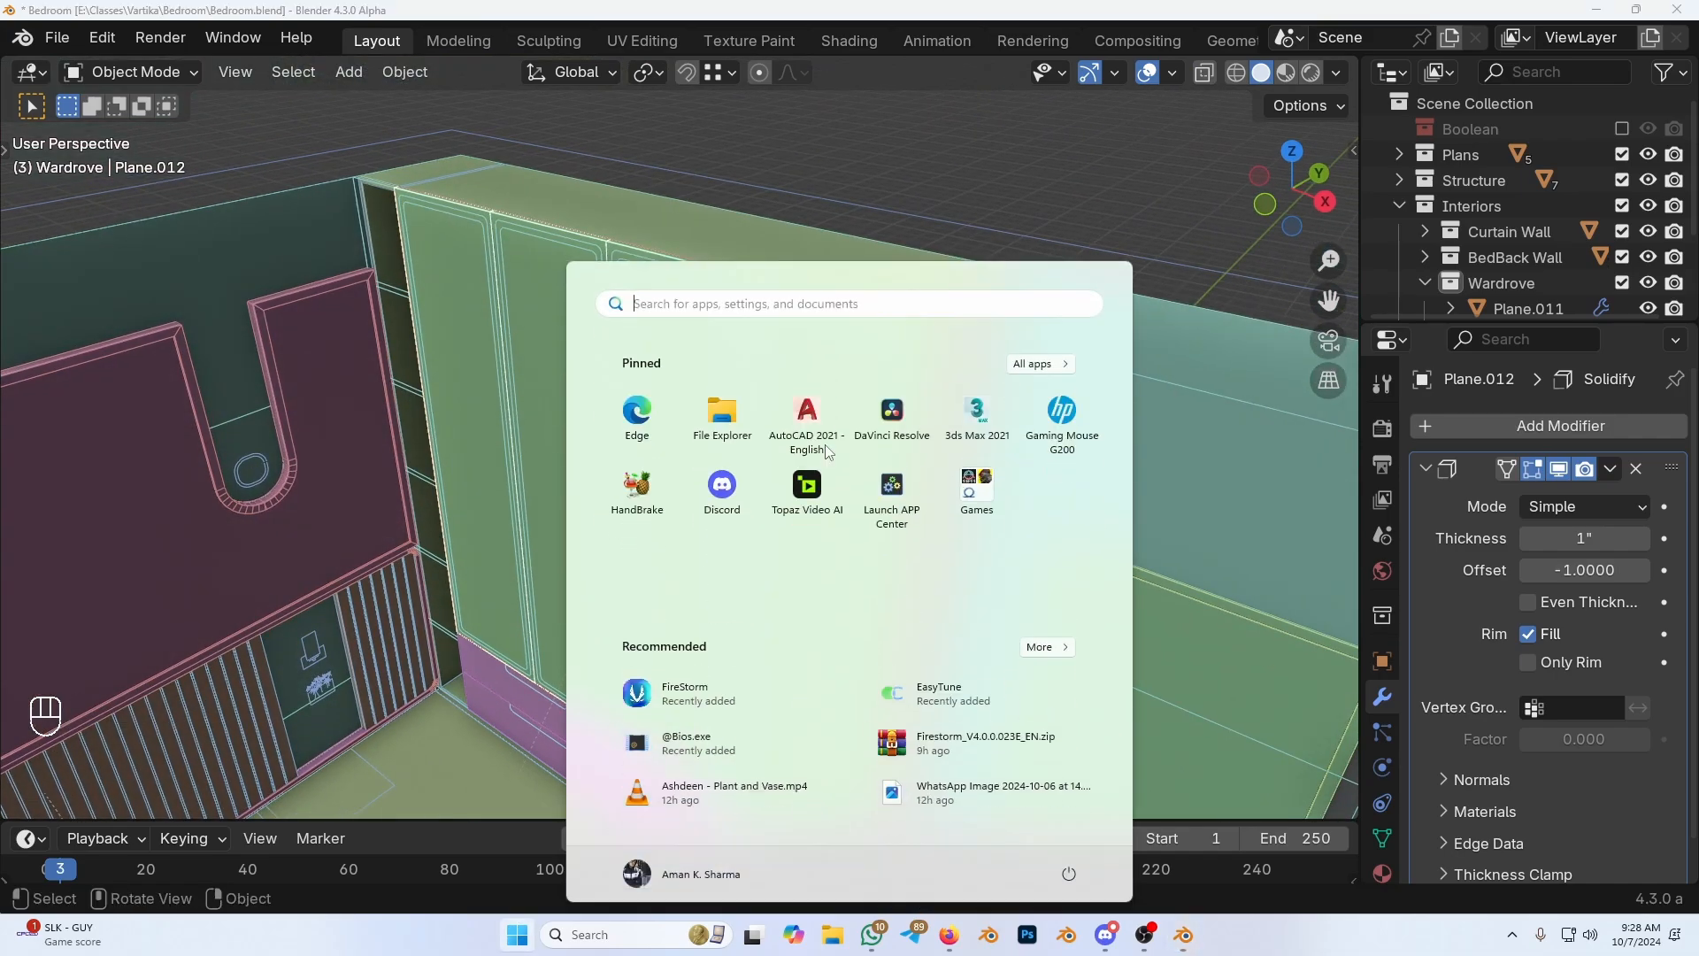
{"action": "left_click", "coordinate": [432, 421]}
{"action": "key", "text": "super"}
{"action": "left_click", "coordinate": [711, 424]}
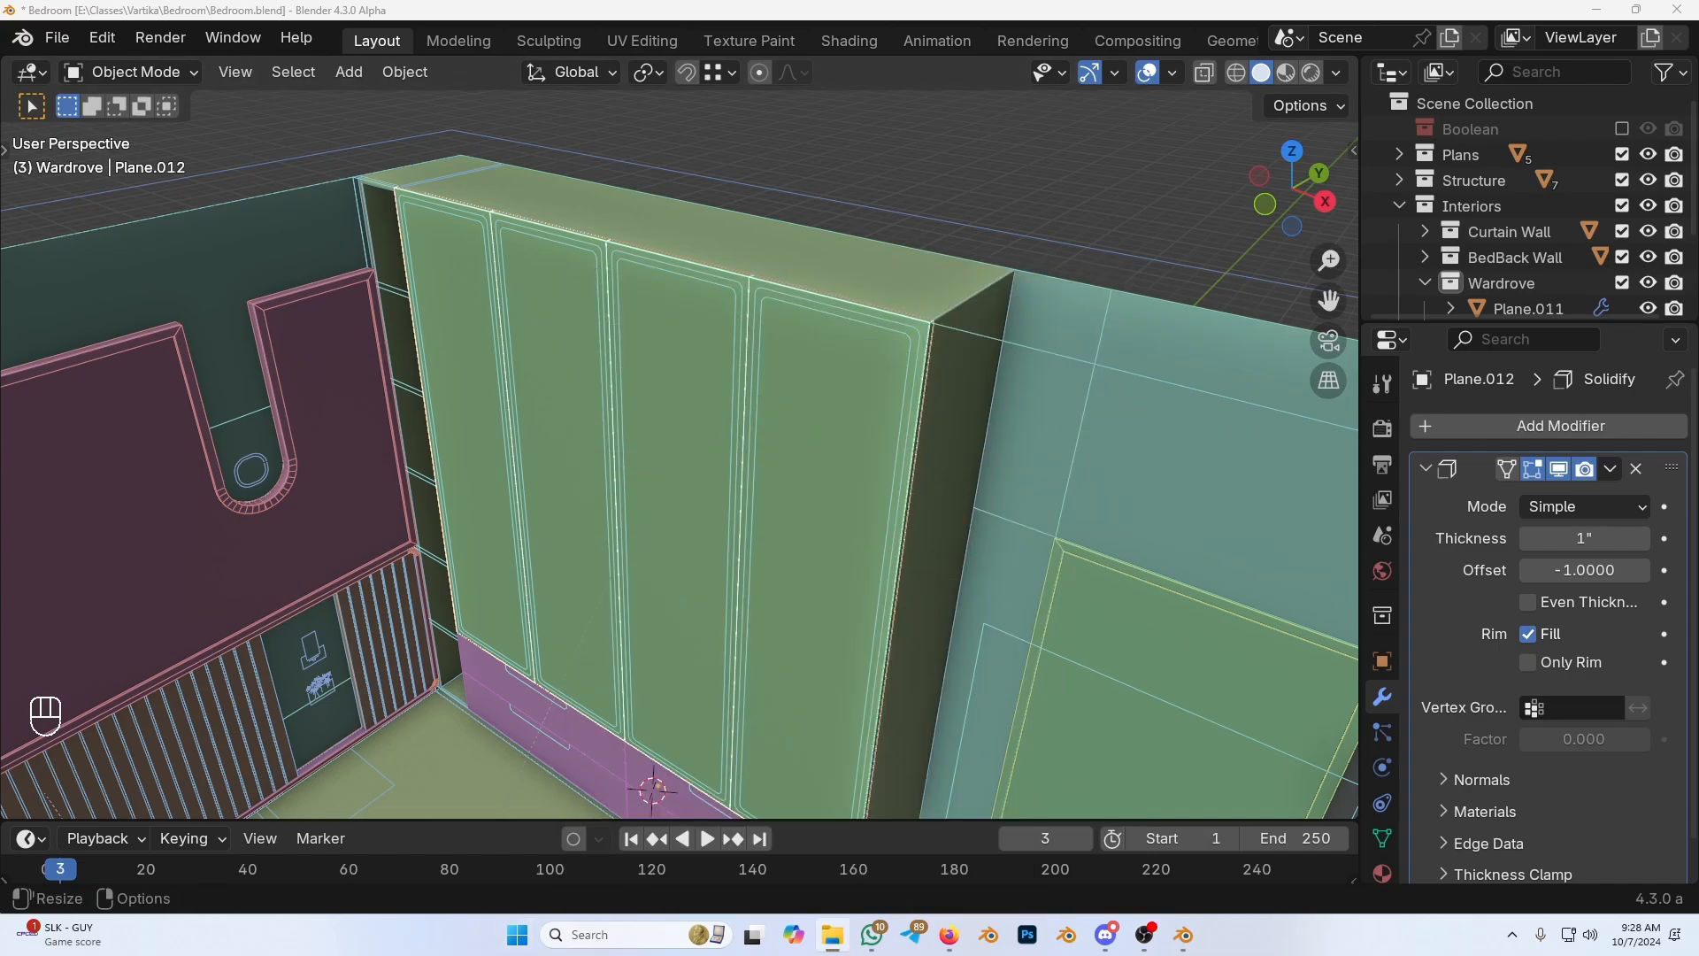
{"action": "key", "text": "alt+Tab"}
Step: Inset the four wardrobe door faces individually by about 0.96", following the outer panel outline in the elevation linework
{"action": "scroll", "coordinate": [775, 457], "scroll_direction": "up", "scroll_amount": 3}
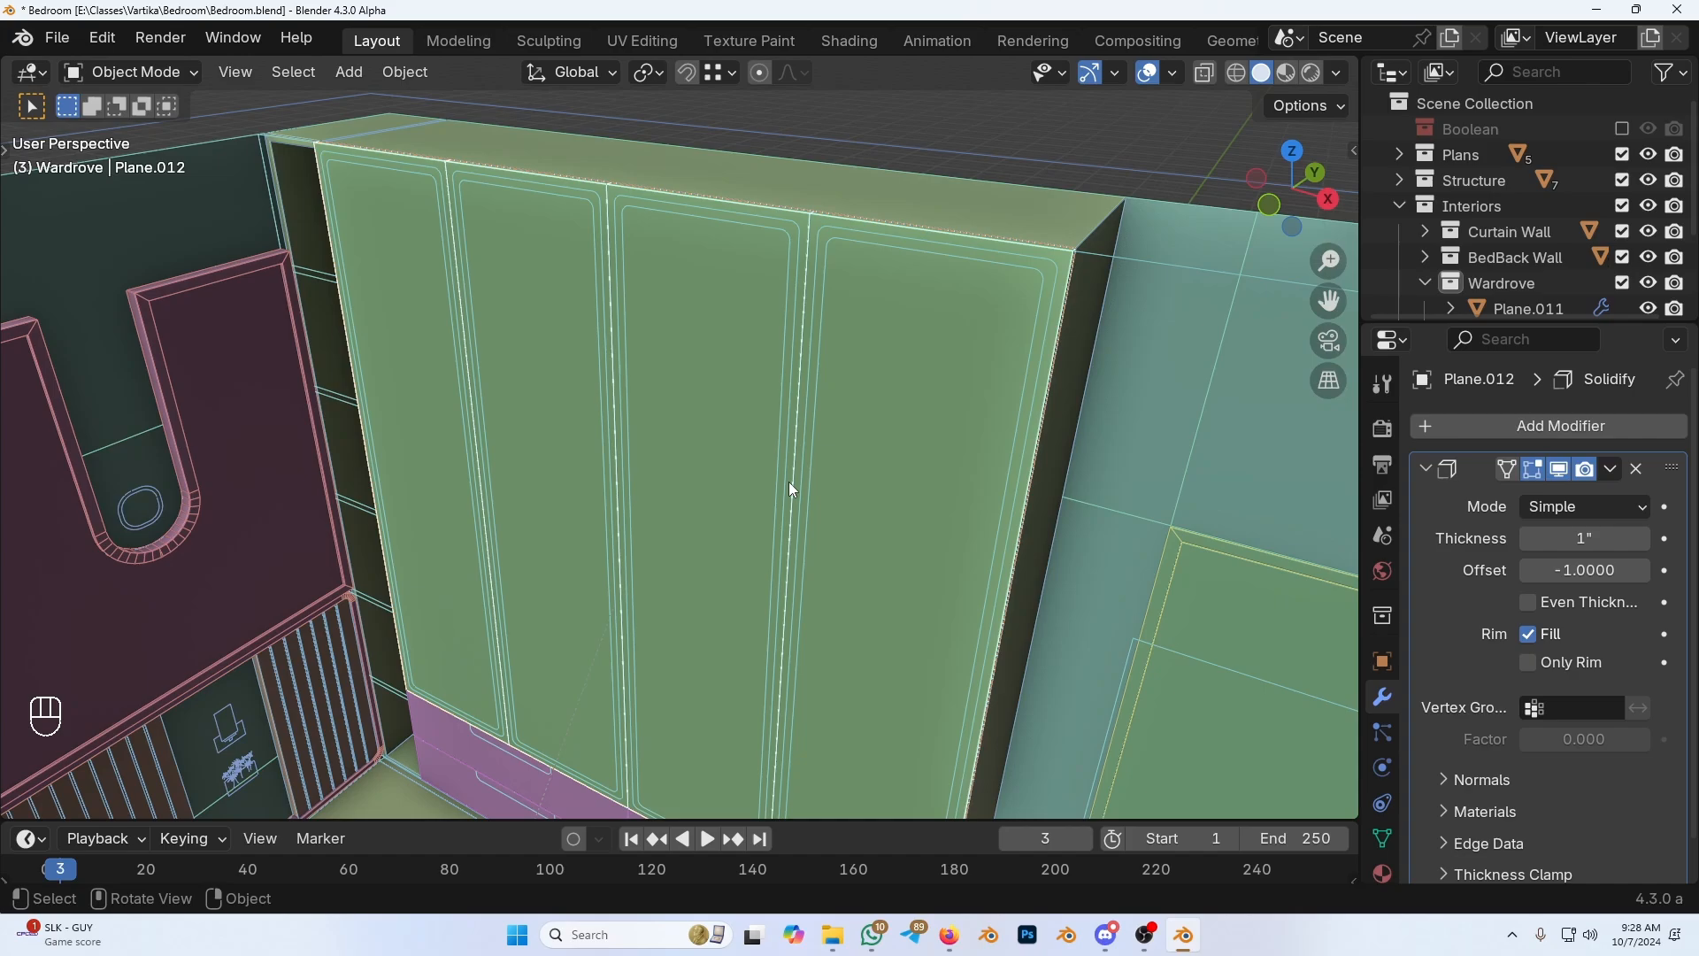
{"action": "key", "text": "Tab"}
{"action": "middle_click_drag", "start_coordinate": [791, 490], "coordinate": [749, 485]}
{"action": "left_click", "coordinate": [765, 437], "text": "shift"}
{"action": "left_click", "coordinate": [688, 470], "text": "shift"}
{"action": "left_click", "coordinate": [505, 452], "text": "shift"}
{"action": "left_click", "coordinate": [353, 412], "text": "shift"}
{"action": "middle_click_drag", "start_coordinate": [496, 433], "coordinate": [637, 429]}
{"action": "scroll", "coordinate": [670, 421], "scroll_direction": "up", "scroll_amount": 2}
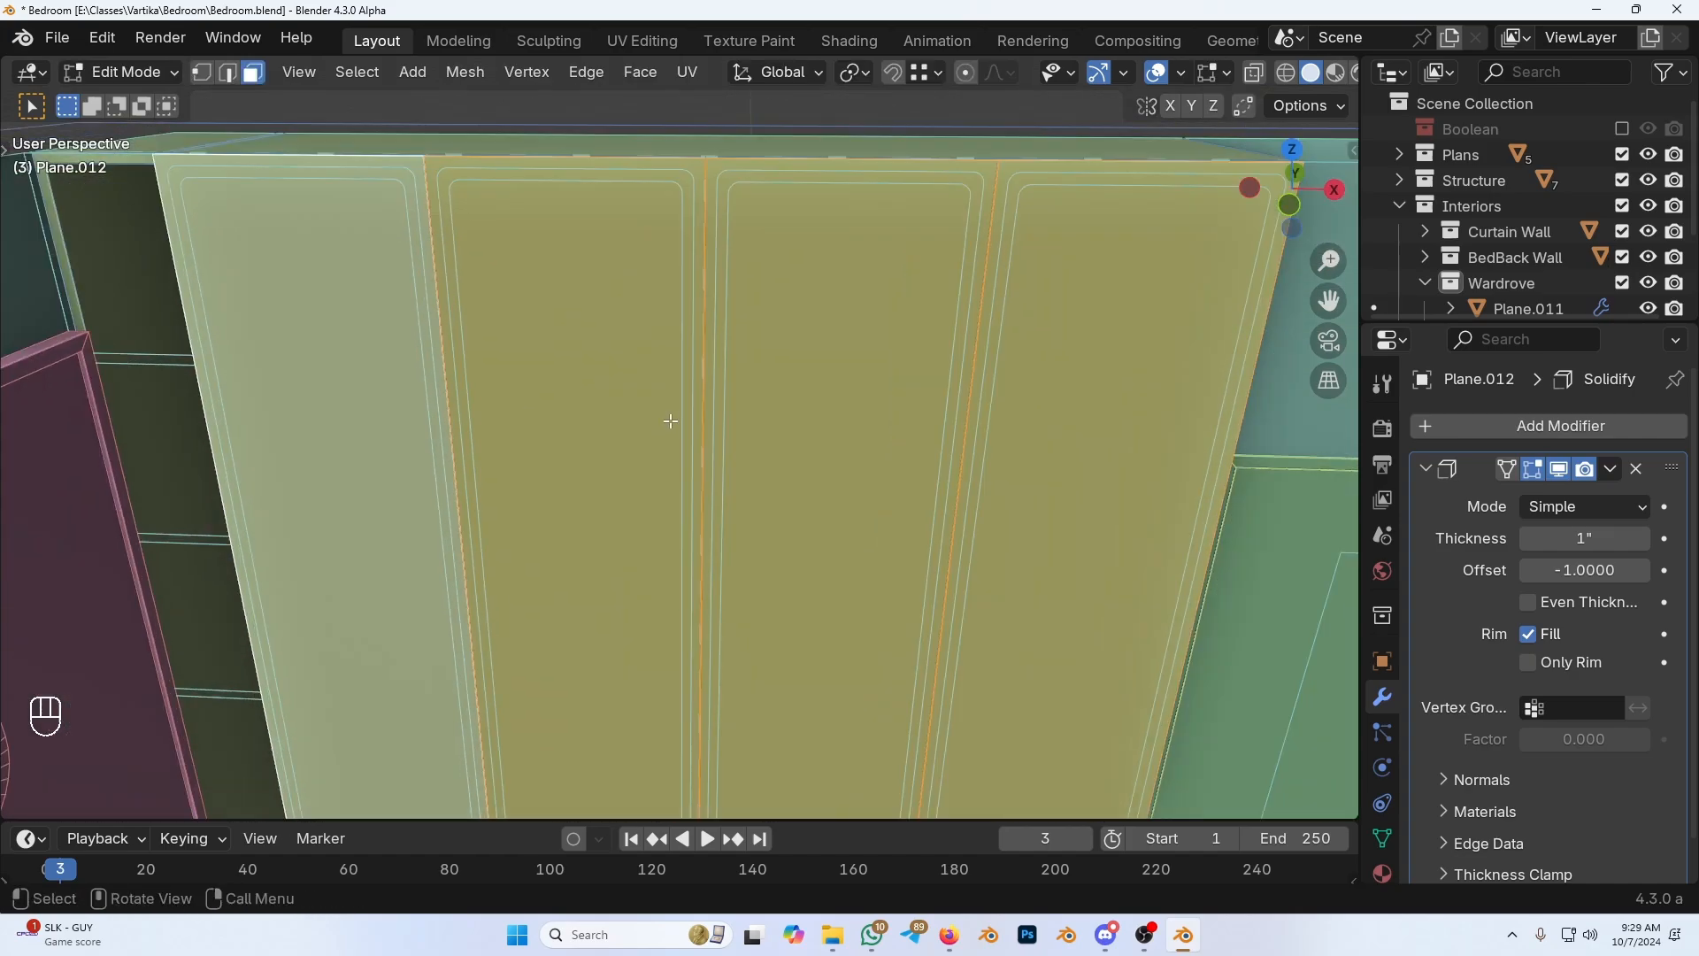
{"action": "scroll", "coordinate": [670, 421], "scroll_direction": "down", "scroll_amount": 3}
{"action": "scroll", "coordinate": [778, 531], "scroll_direction": "down", "scroll_amount": 1}
{"action": "scroll", "coordinate": [863, 430], "scroll_direction": "up", "scroll_amount": 1}
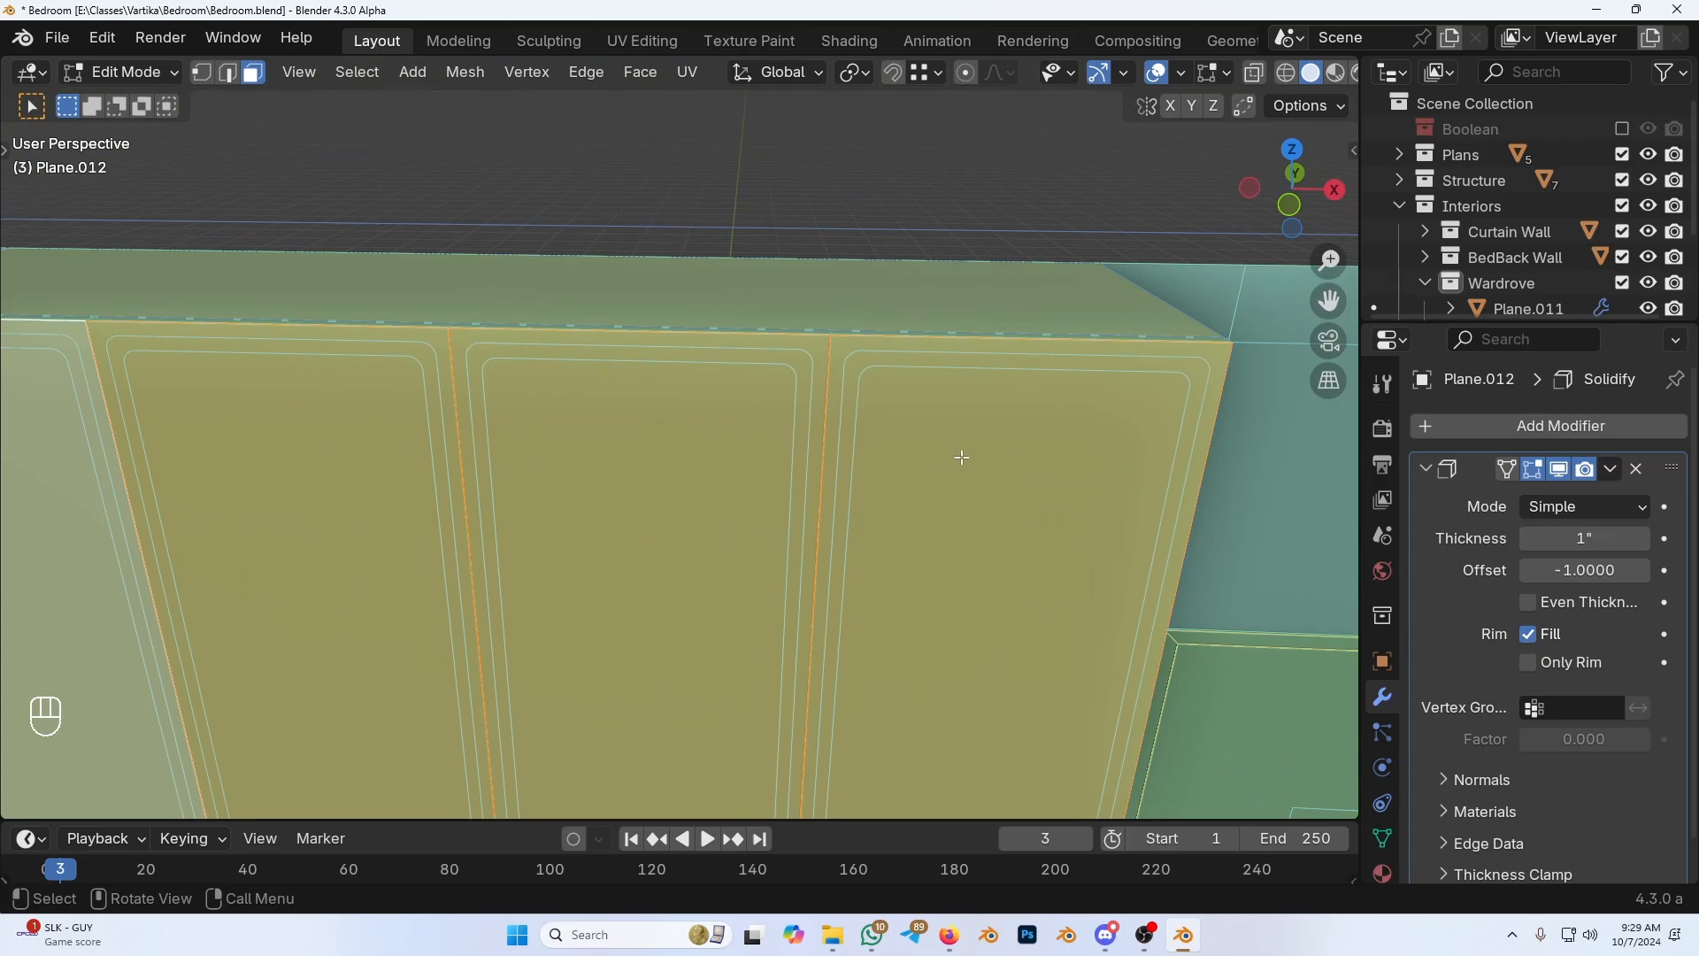
{"action": "middle_click_drag", "start_coordinate": [1032, 504], "coordinate": [848, 533], "text": "shift"}
{"action": "scroll", "coordinate": [797, 501], "scroll_direction": "down", "scroll_amount": 2}
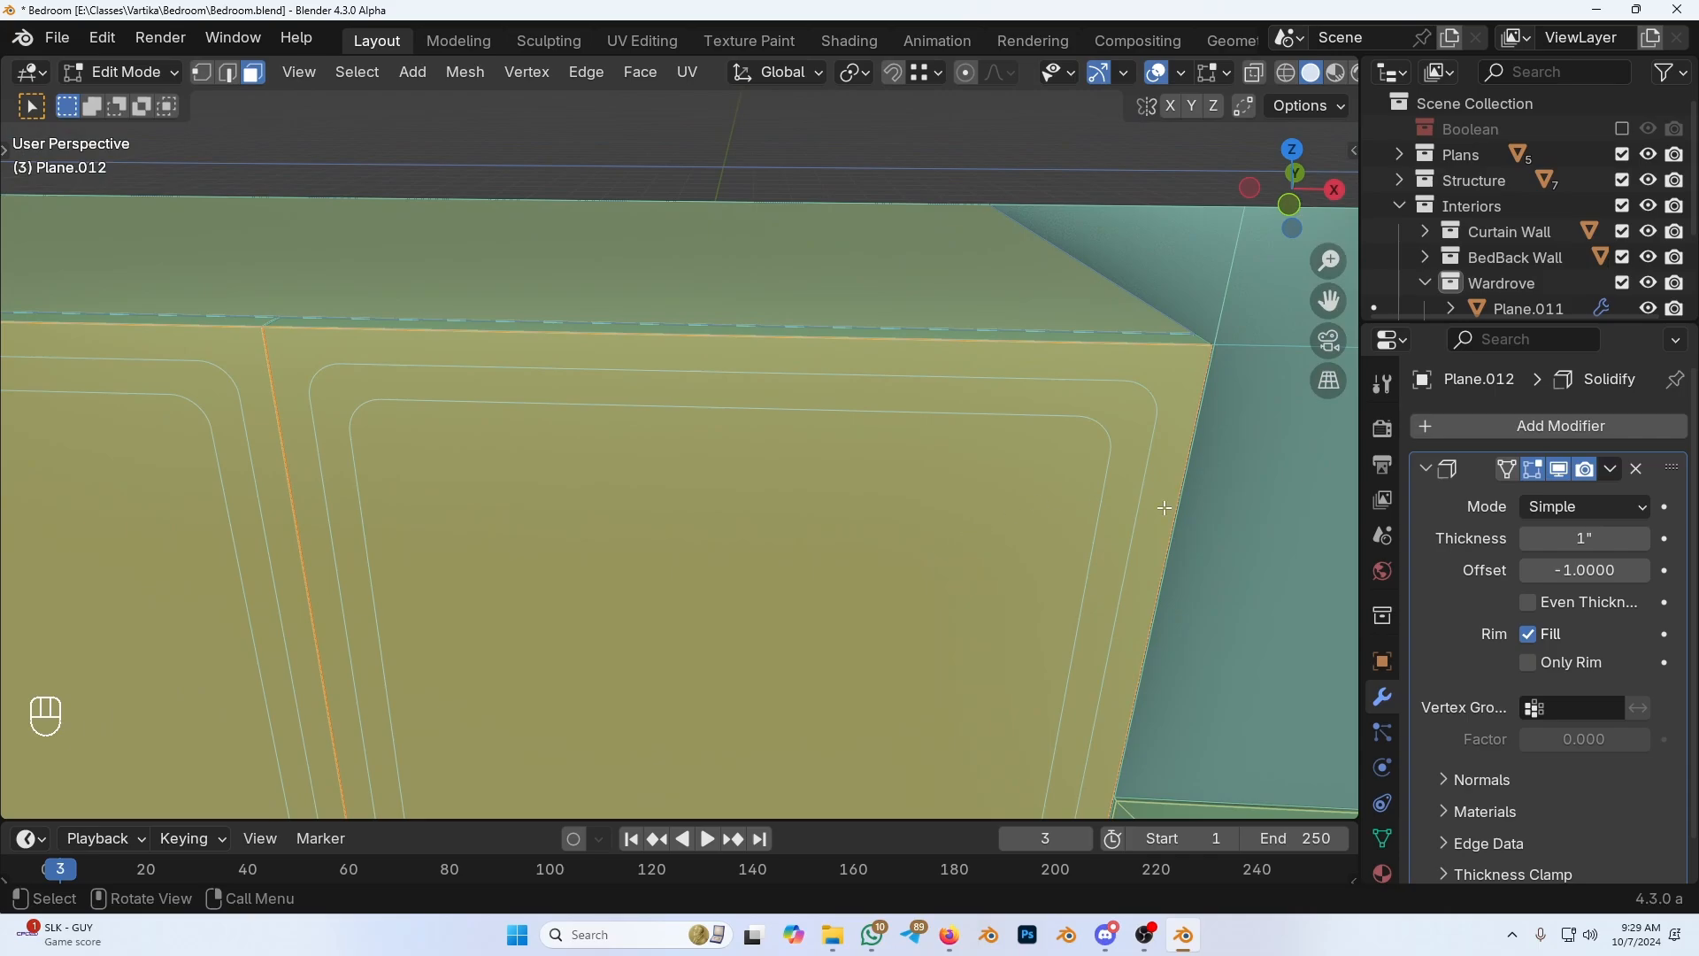
{"action": "key", "text": "i"}
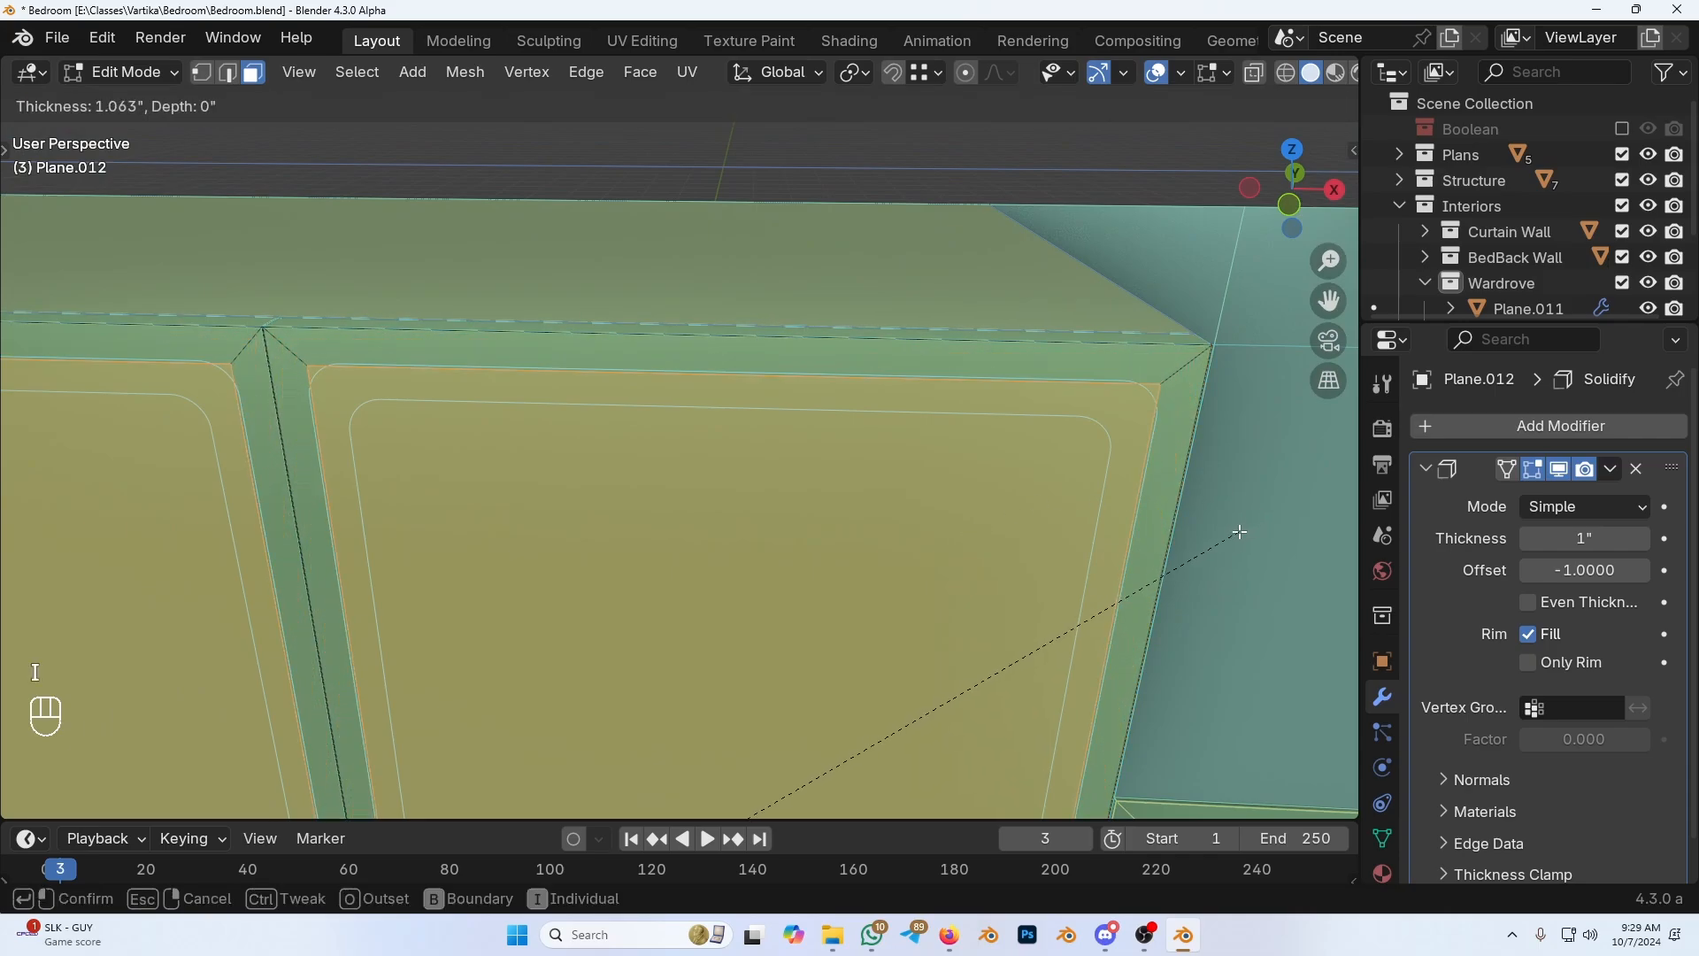
{"action": "key", "text": "shift"}
{"action": "left_click", "coordinate": [1269, 525]}
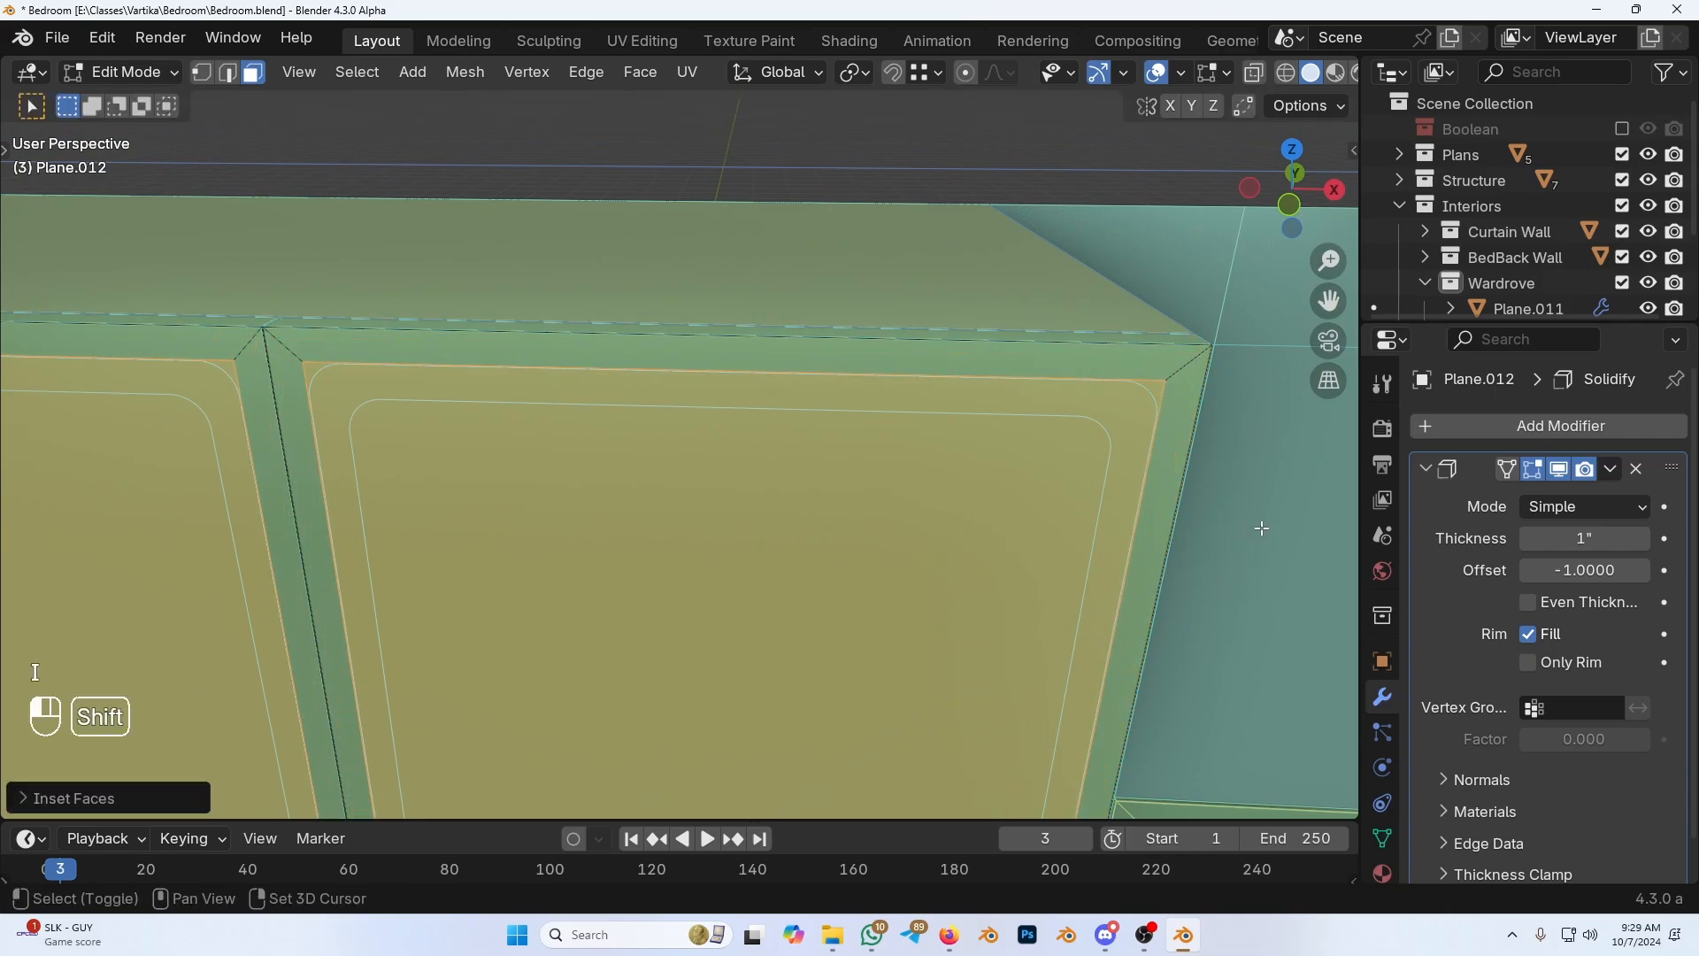
Step: Set the inset thickness of the door faces to exactly 1"
{"action": "left_click", "coordinate": [134, 799]}
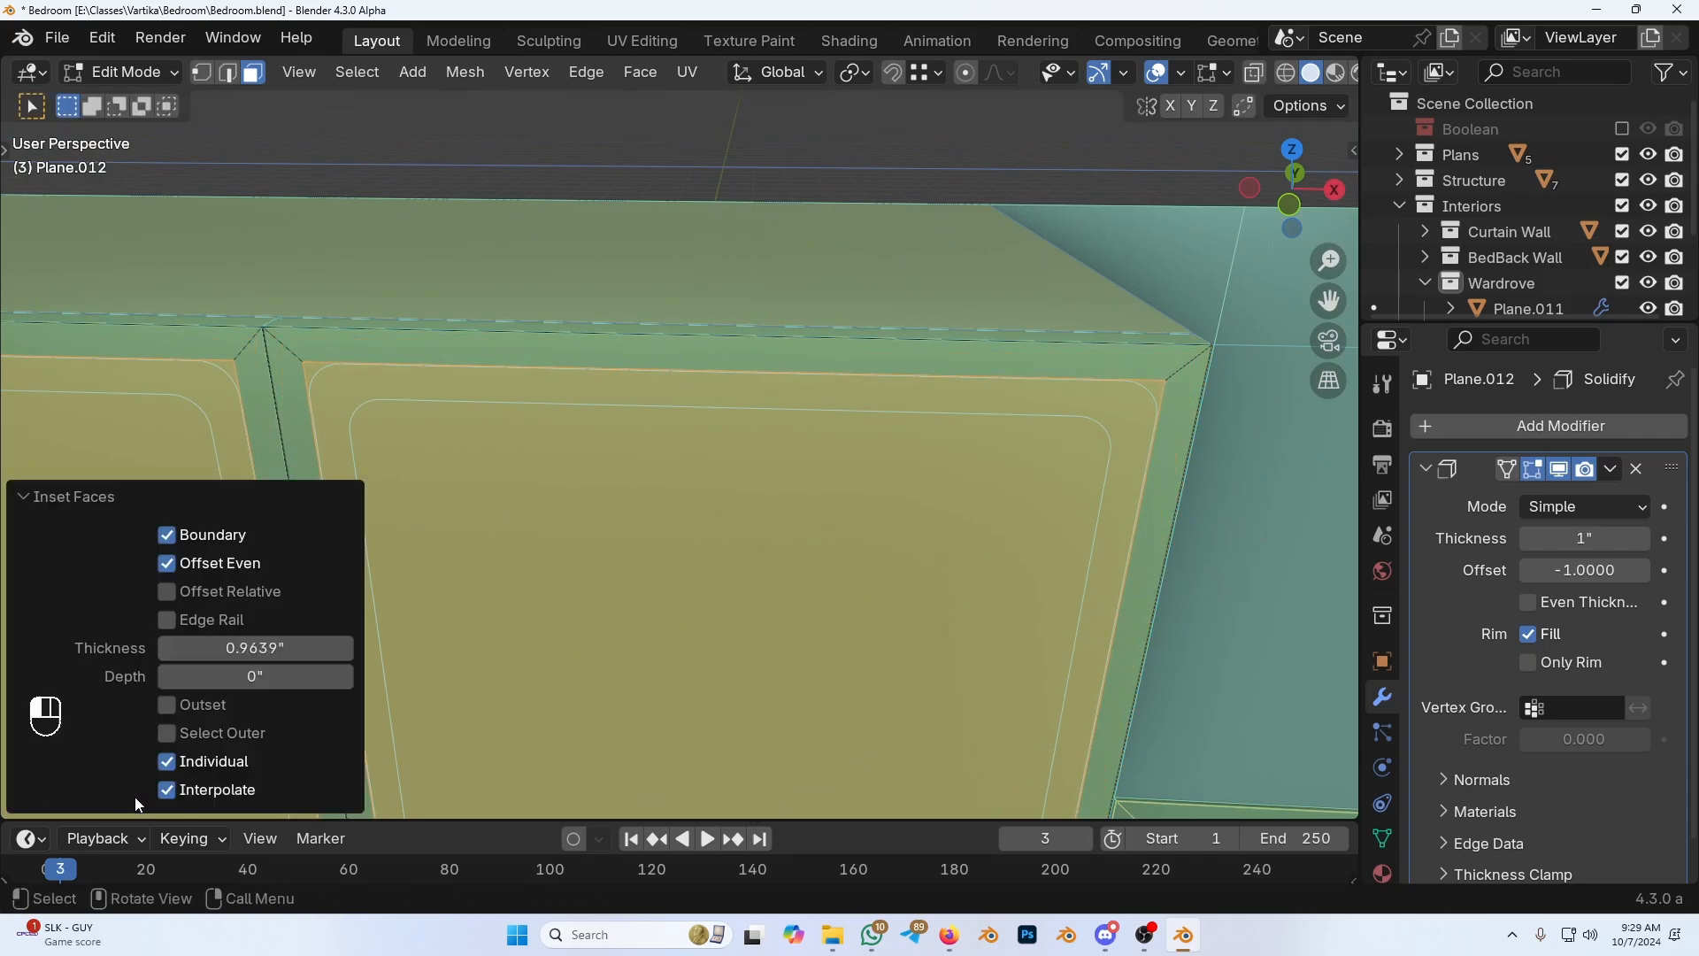
{"action": "left_click", "coordinate": [210, 650]}
{"action": "type", "text": "1"}
{"action": "key", "text": "Return"}
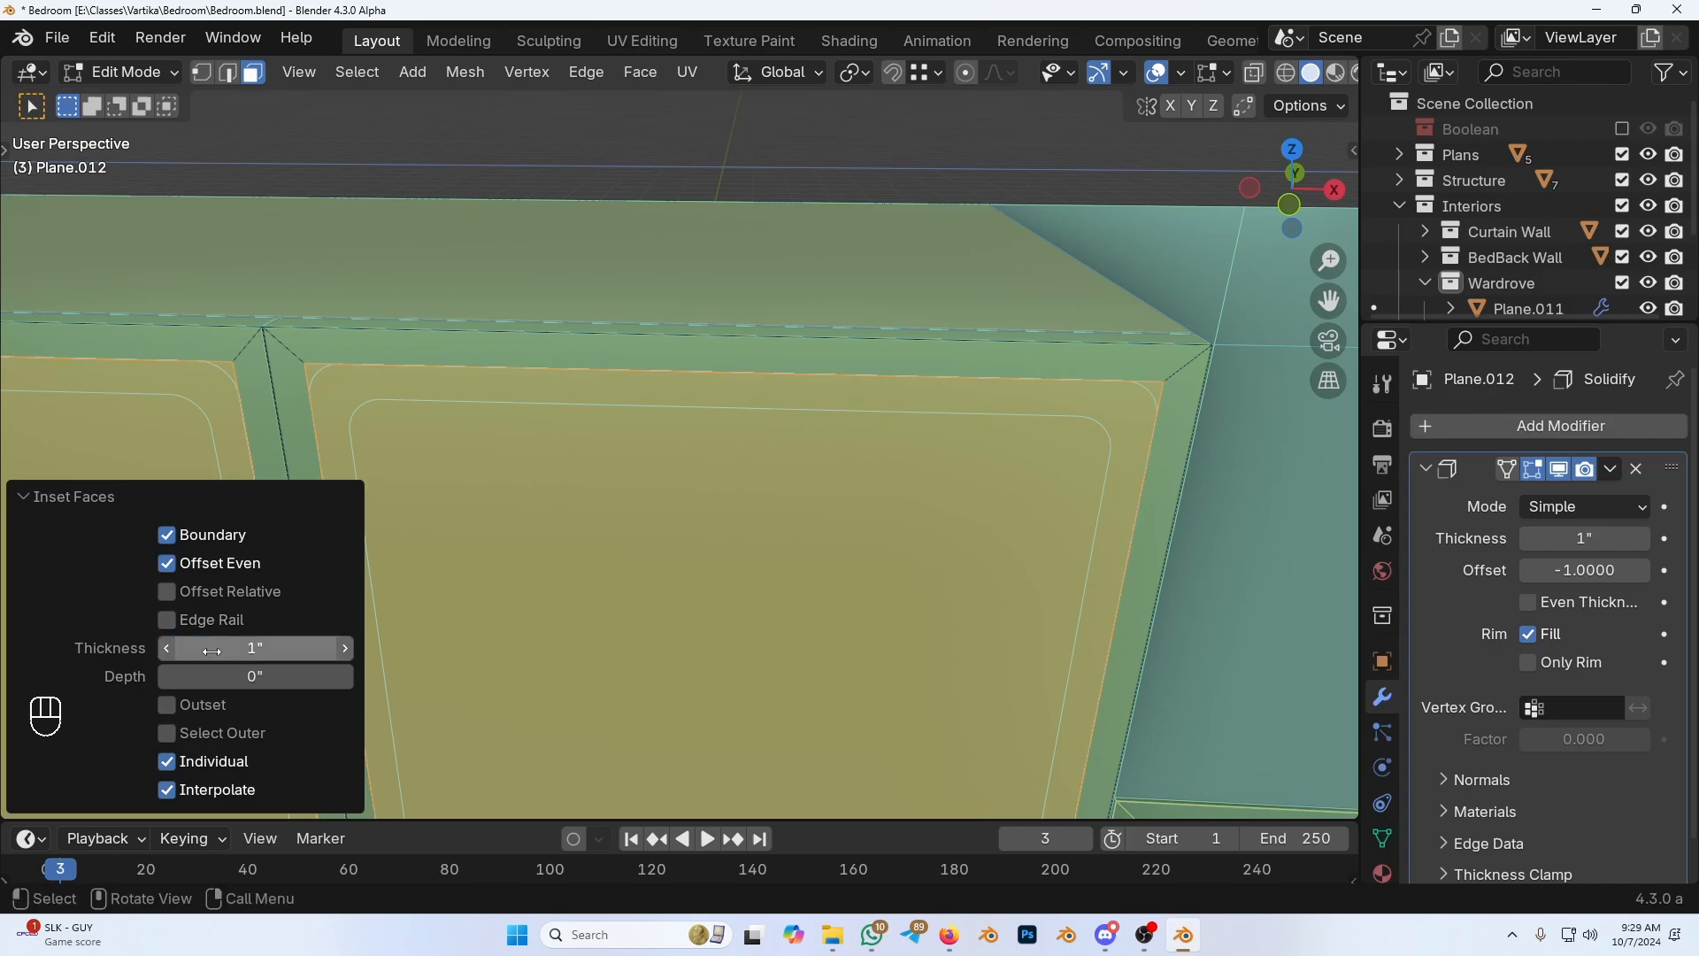
{"action": "left_click", "coordinate": [80, 494]}
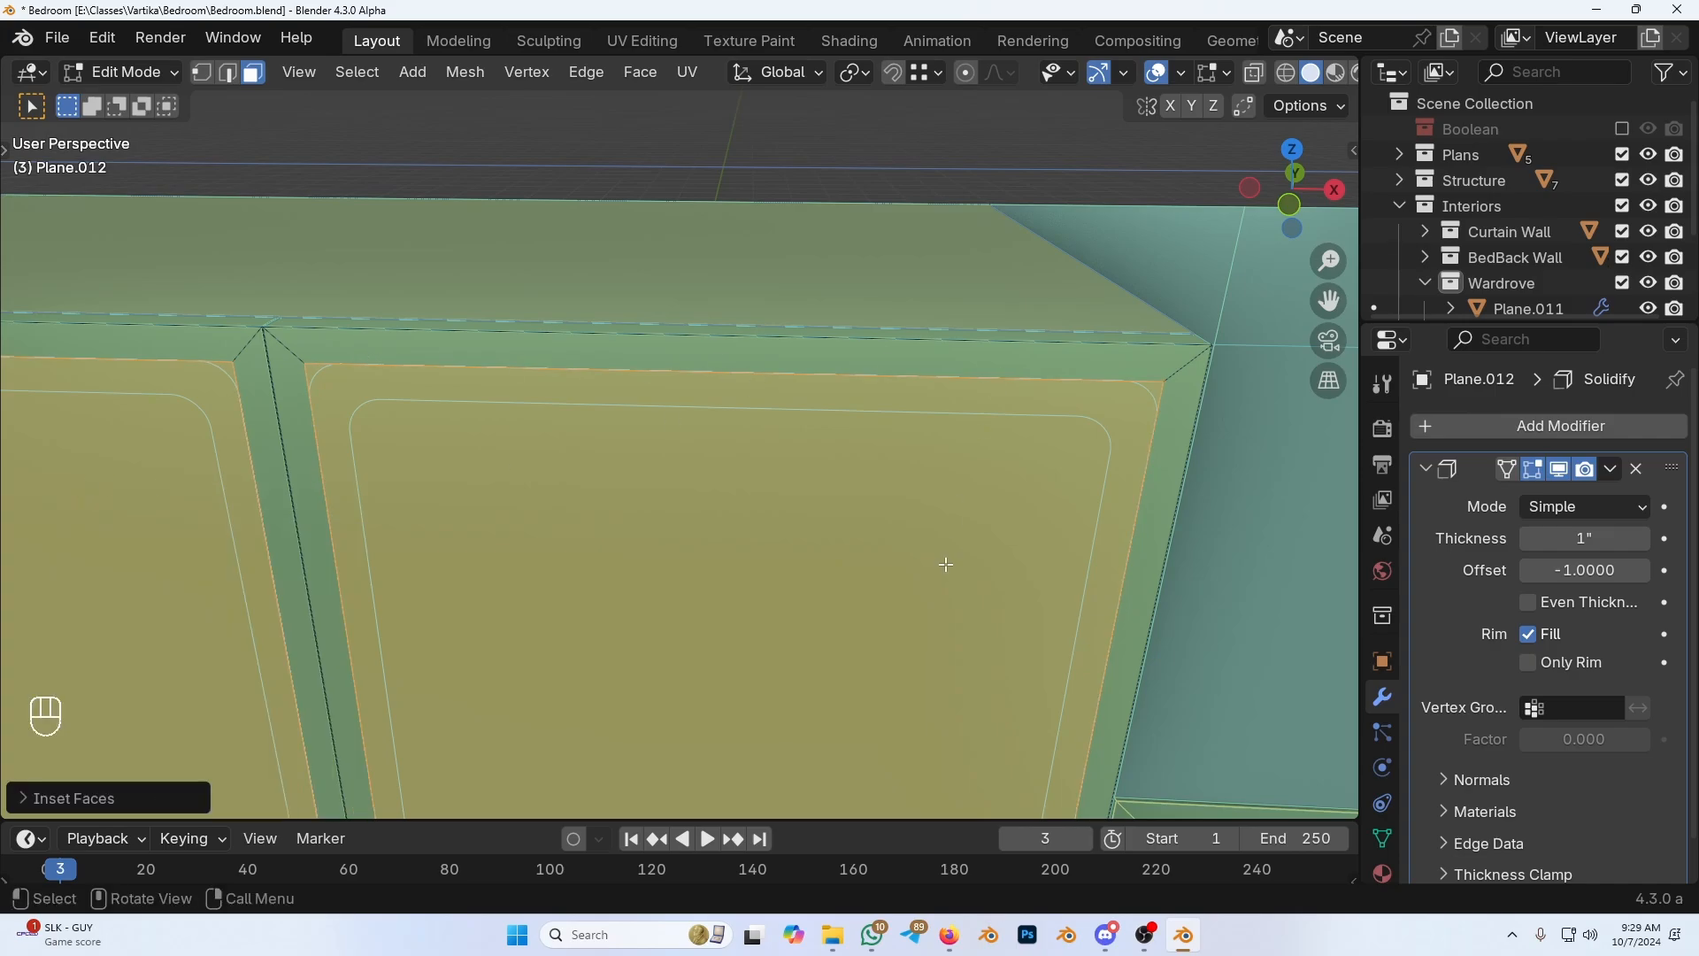
Step: Vertex-bevel the corners of the inset door panels with a width of 1"
{"action": "middle_click_drag", "start_coordinate": [946, 564], "coordinate": [903, 558]}
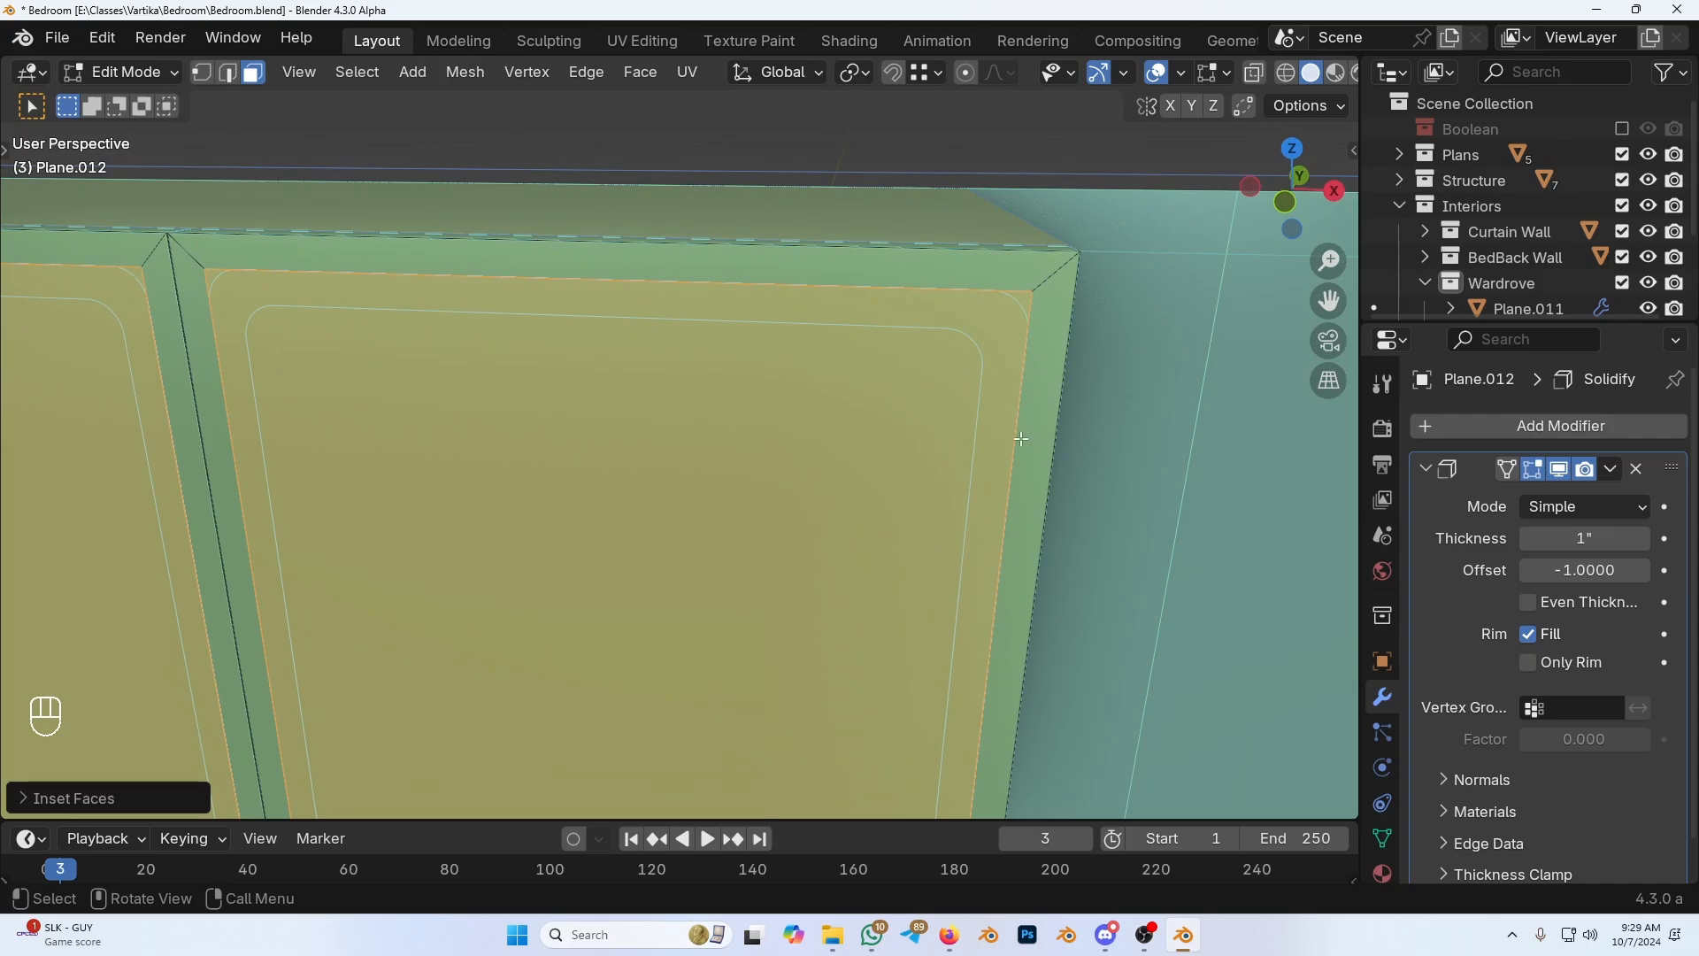
{"action": "key", "text": "1"}
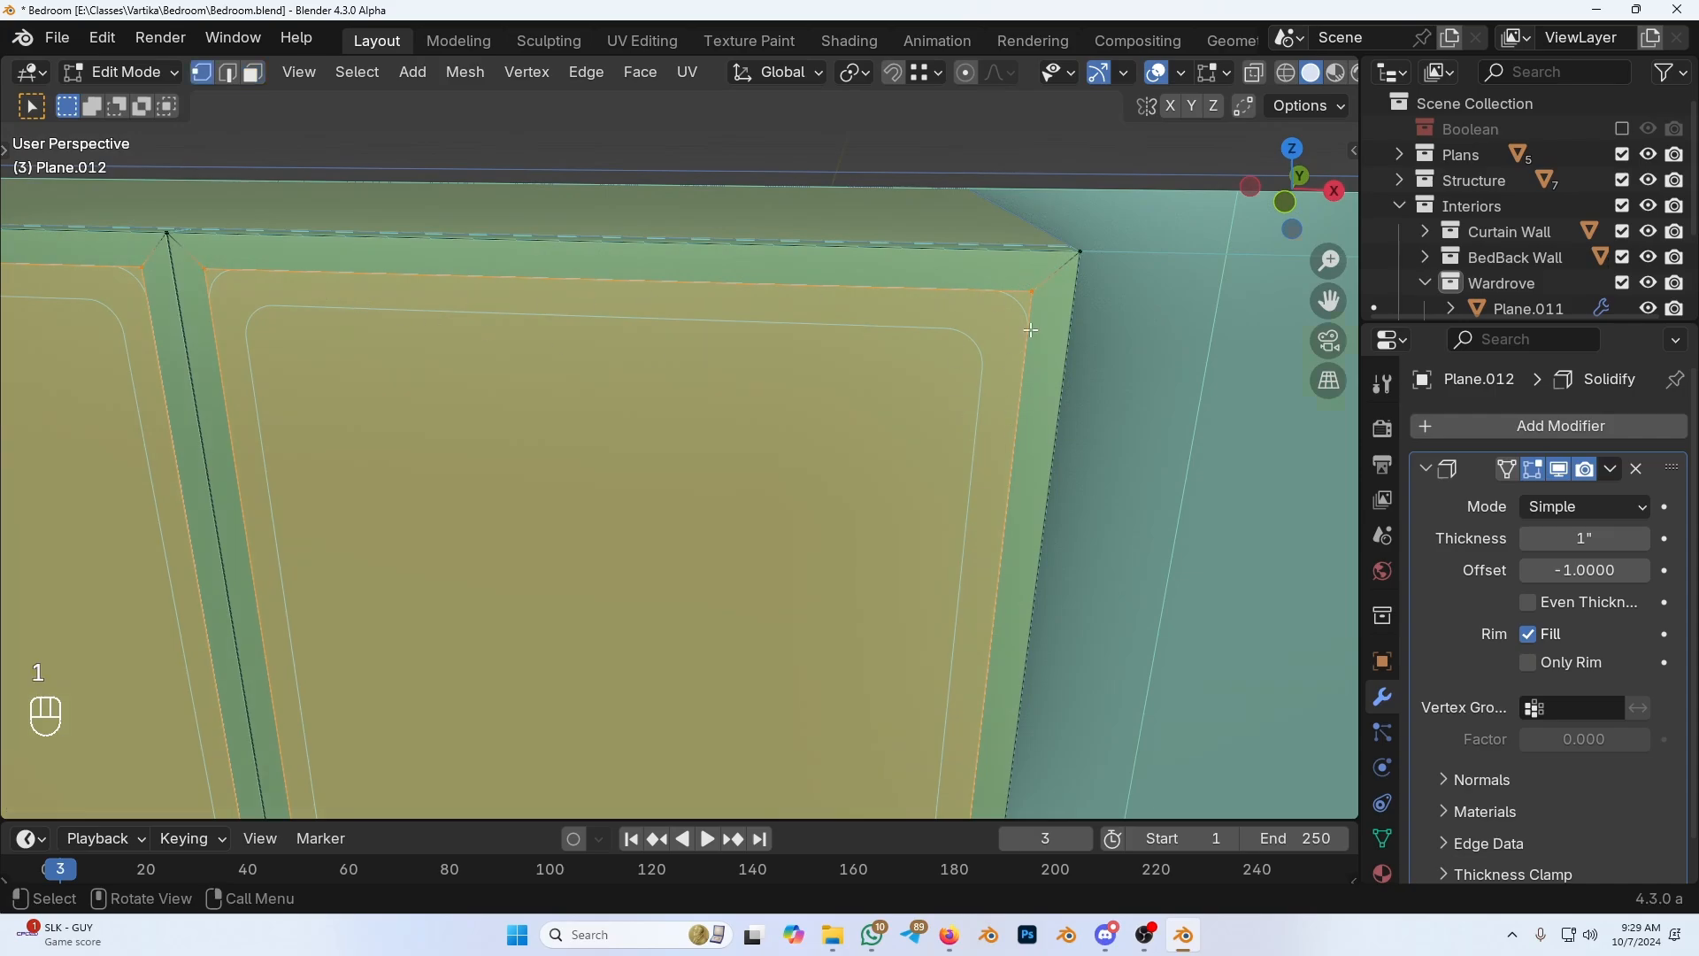
{"action": "middle_click_drag", "start_coordinate": [1030, 331], "coordinate": [991, 306], "text": "ctrl"}
{"action": "middle_click_drag", "start_coordinate": [956, 348], "coordinate": [832, 439], "text": "shift"}
{"action": "middle_click_drag", "start_coordinate": [668, 478], "coordinate": [971, 497], "text": "shift"}
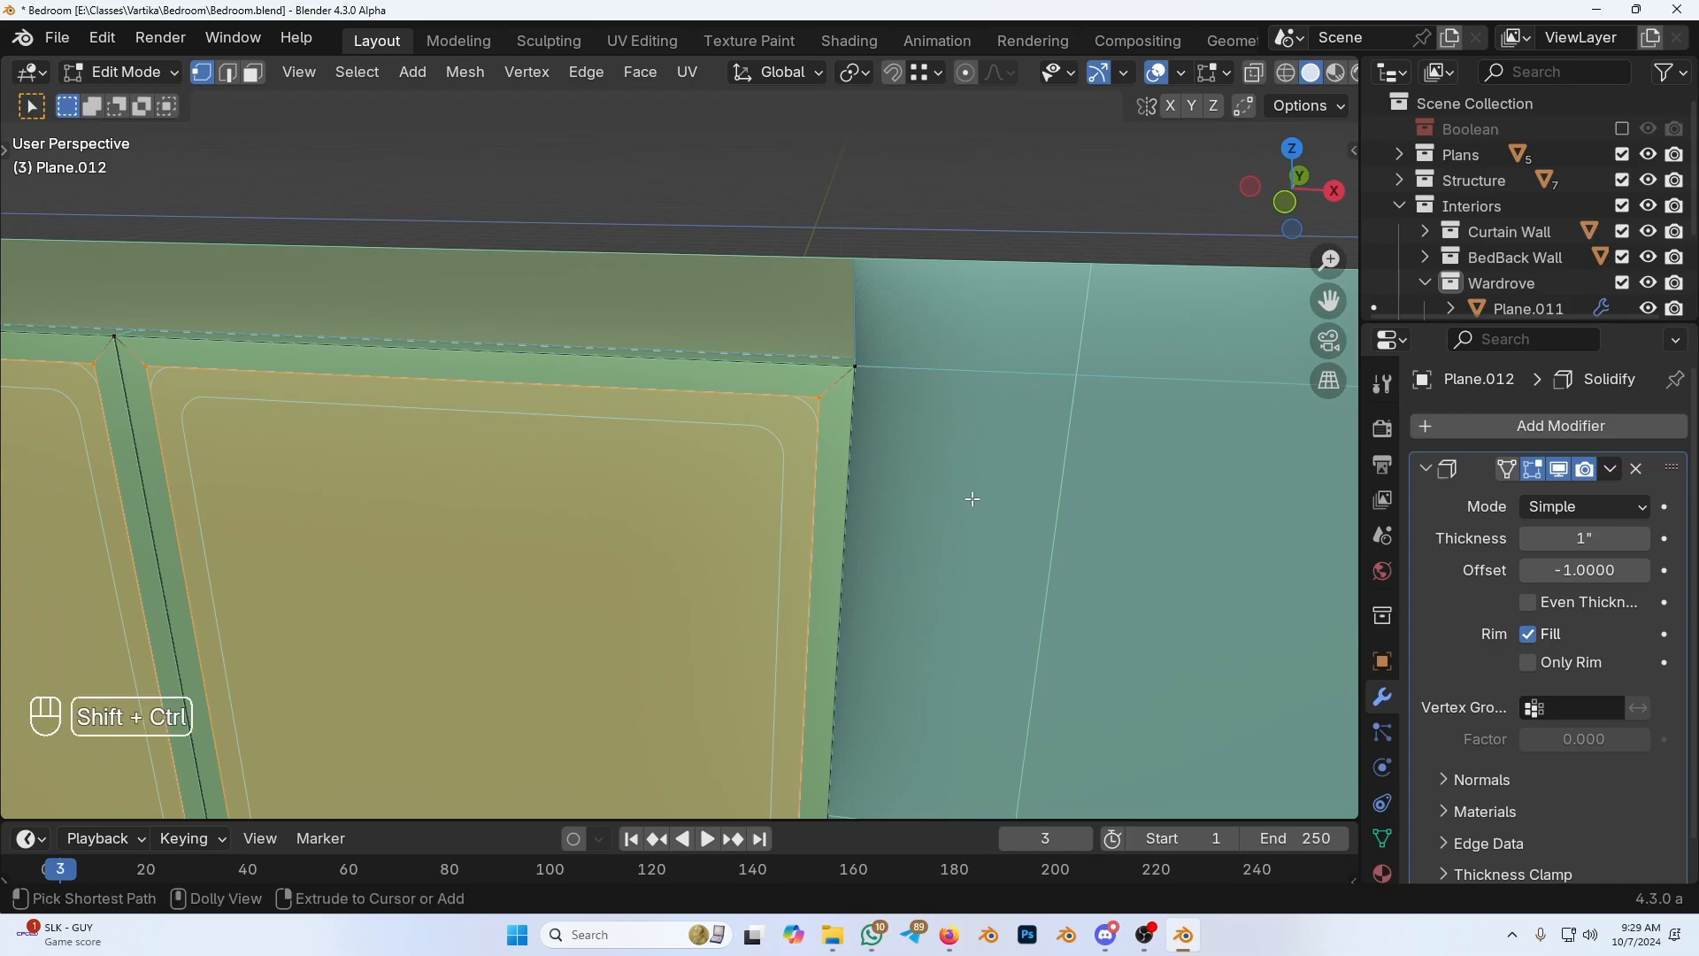
{"action": "key", "text": "shift+ctrl+b"}
{"action": "key", "text": "KP_1"}
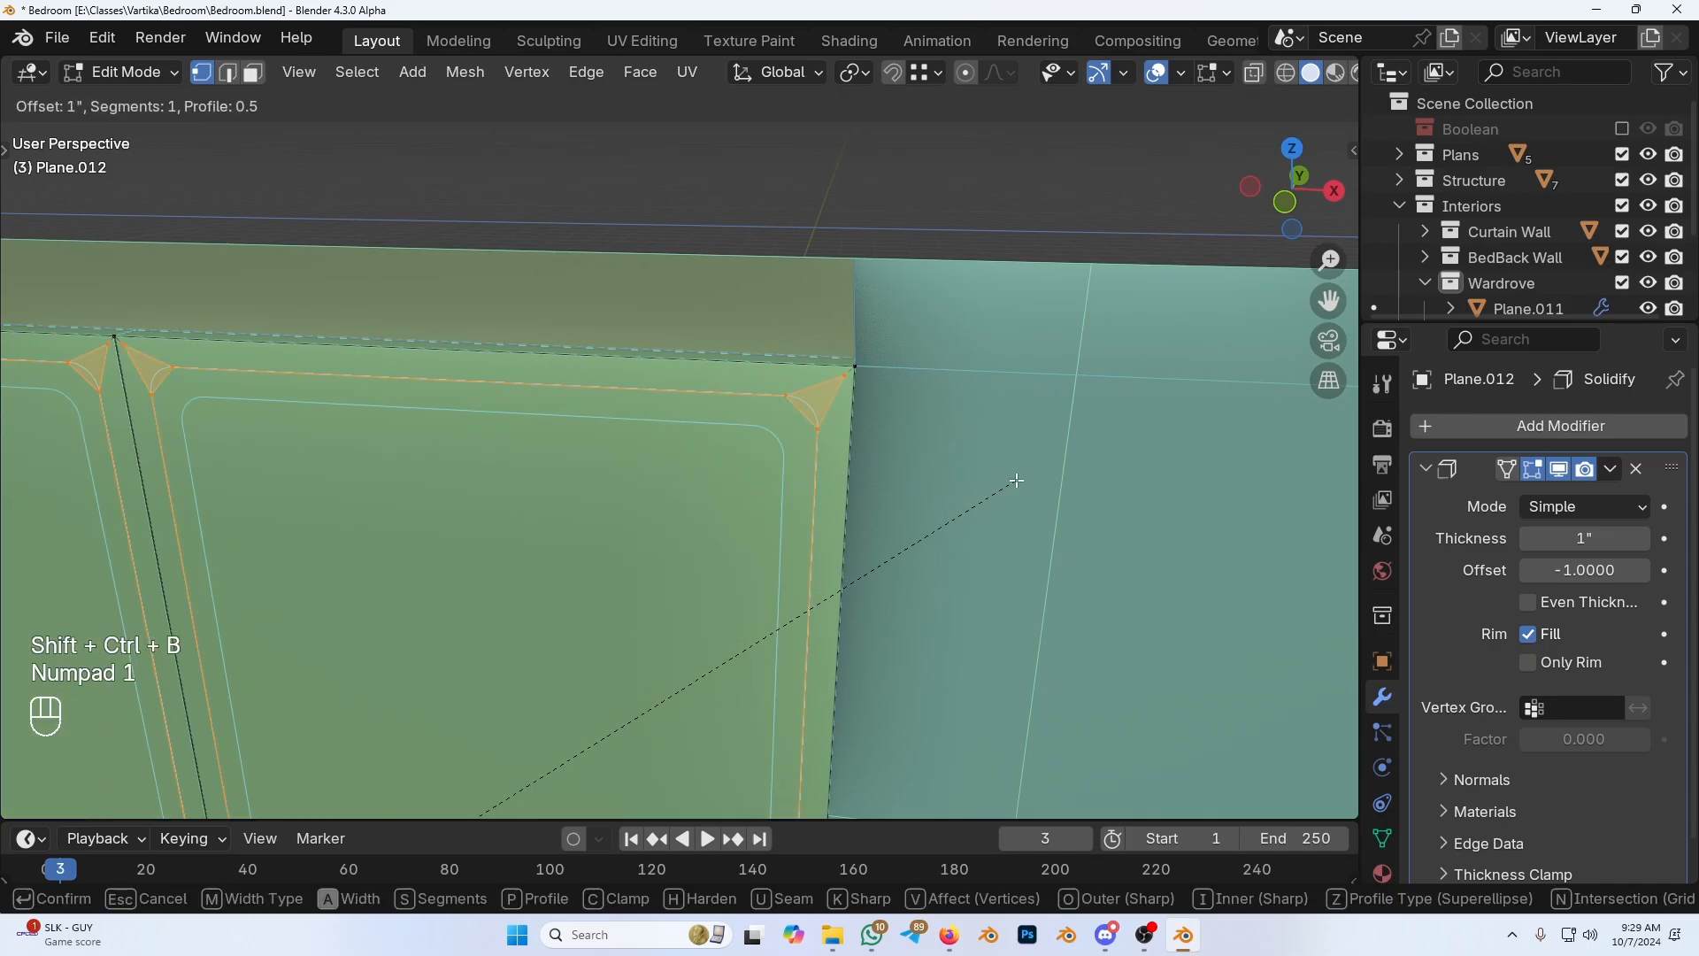
{"action": "key", "text": "KP_Enter"}
Step: Try different segment counts for the corner bevel and set it to 8 segments
{"action": "left_click", "coordinate": [50, 798]}
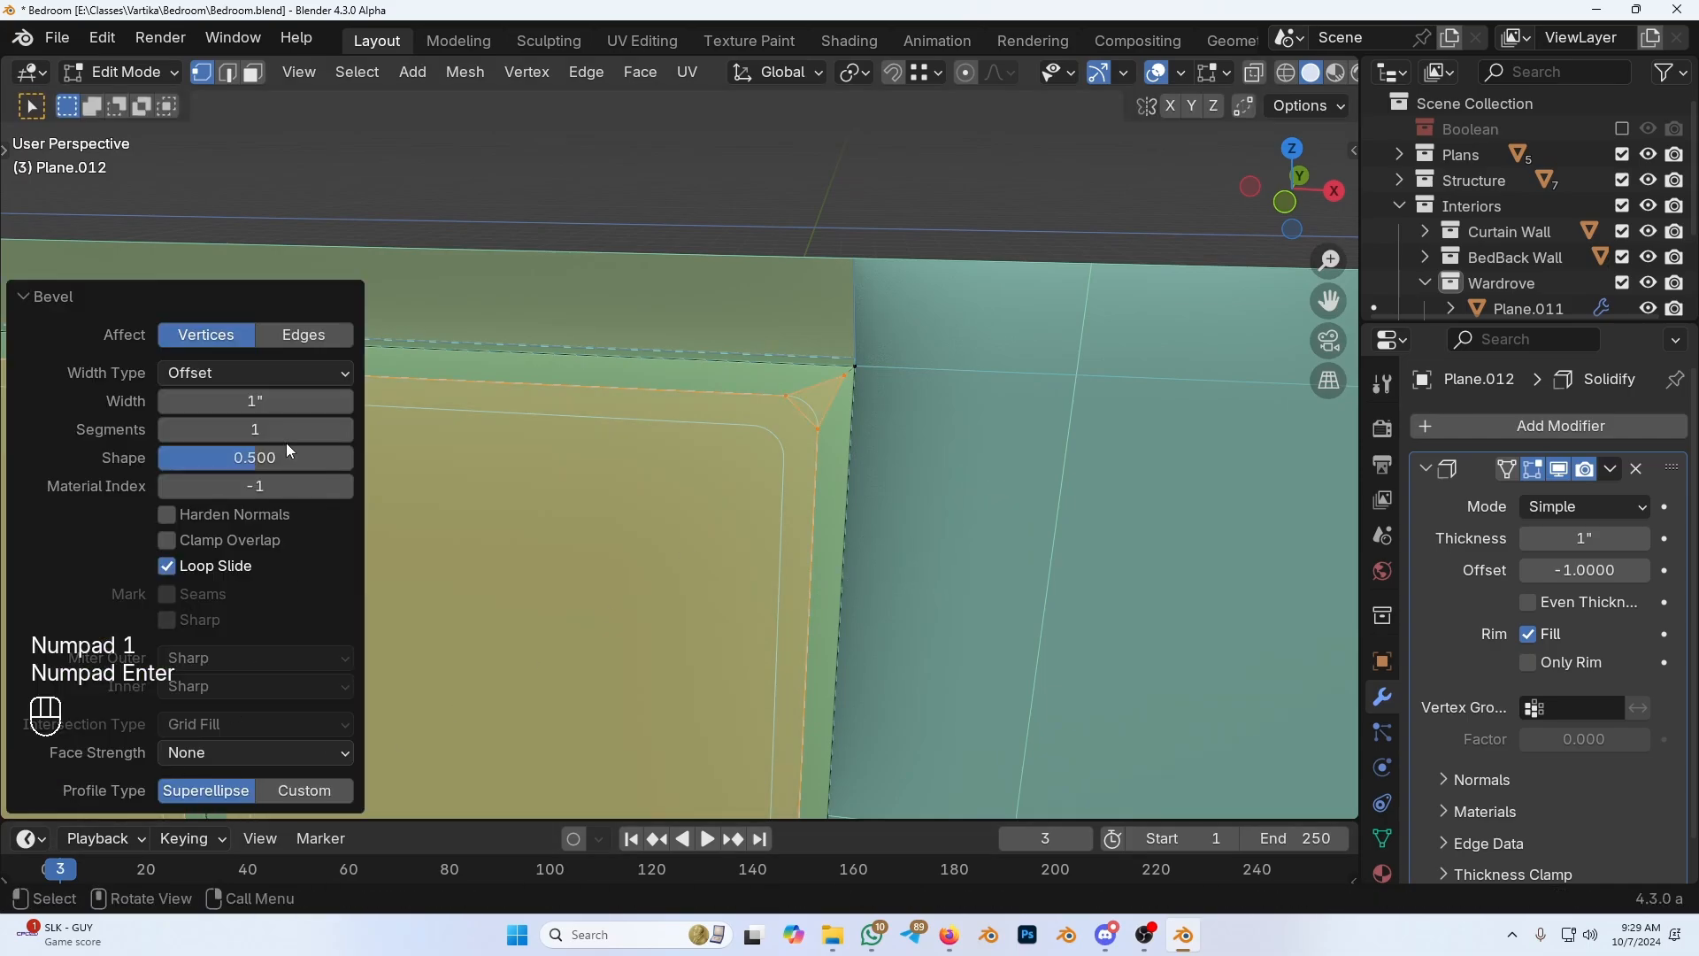
{"action": "left_click", "coordinate": [351, 428]}
{"action": "left_click", "coordinate": [351, 429]}
{"action": "left_click", "coordinate": [351, 428]}
{"action": "left_click", "coordinate": [350, 429]}
{"action": "left_click", "coordinate": [350, 428]}
{"action": "left_click", "coordinate": [351, 428]}
{"action": "left_click", "coordinate": [351, 428]}
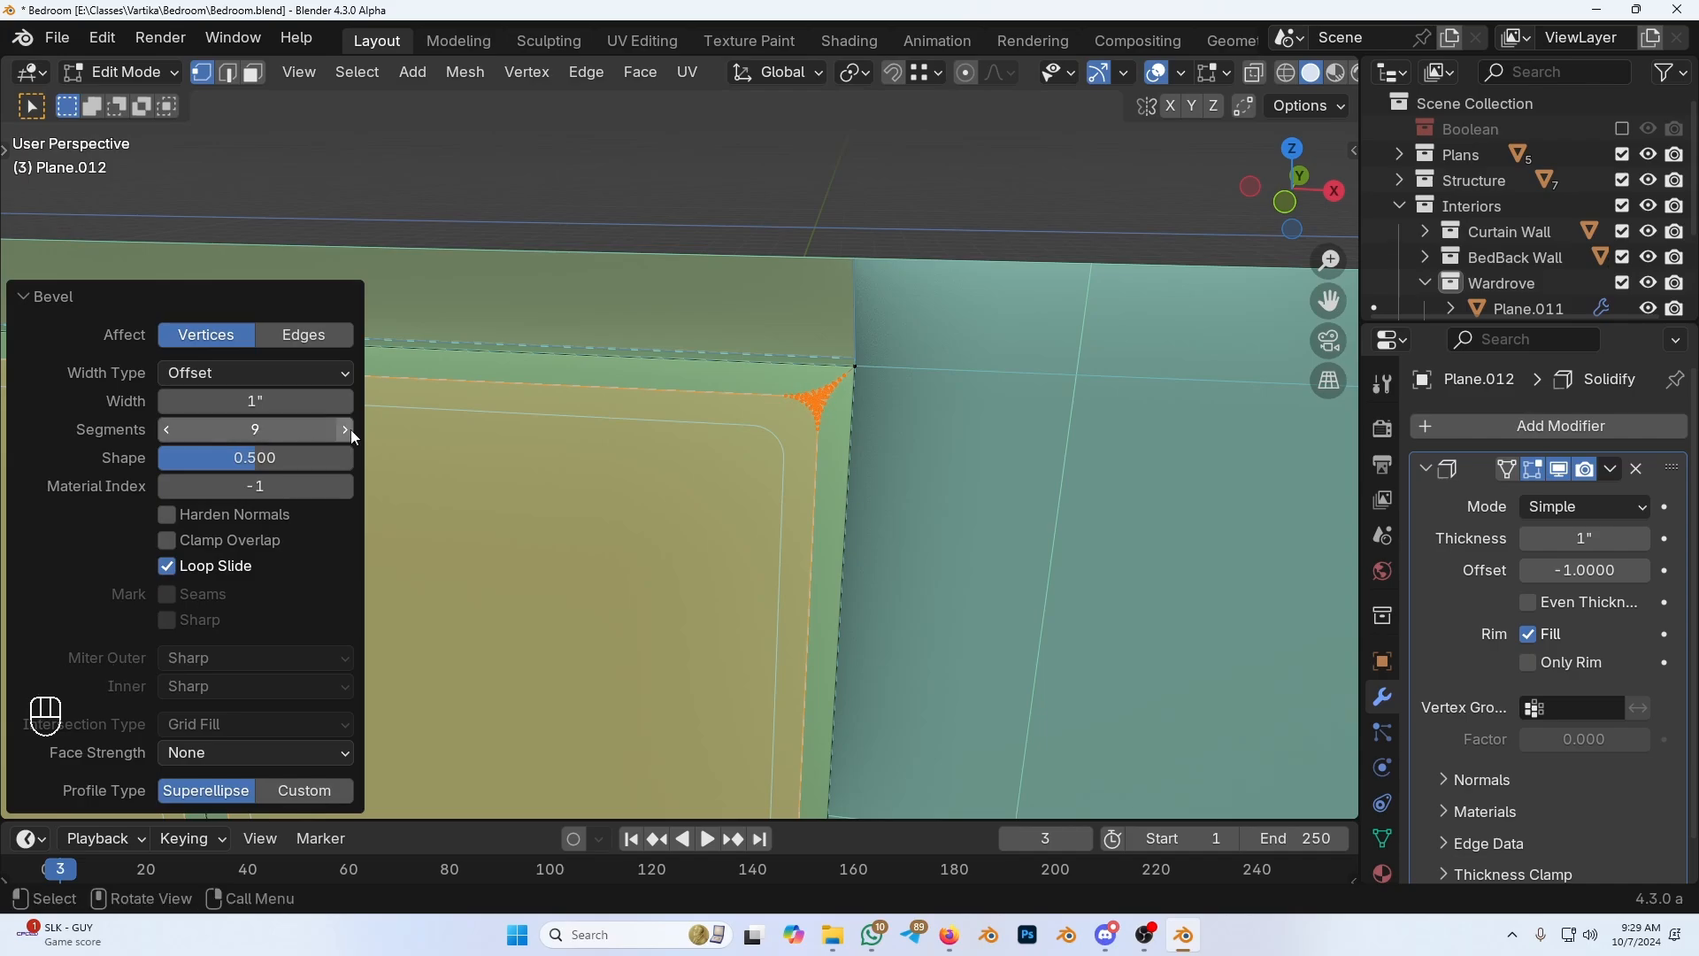
{"action": "left_click", "coordinate": [350, 429]}
{"action": "left_click", "coordinate": [267, 431]}
{"action": "type", "text": "12"}
{"action": "key", "text": "Return"}
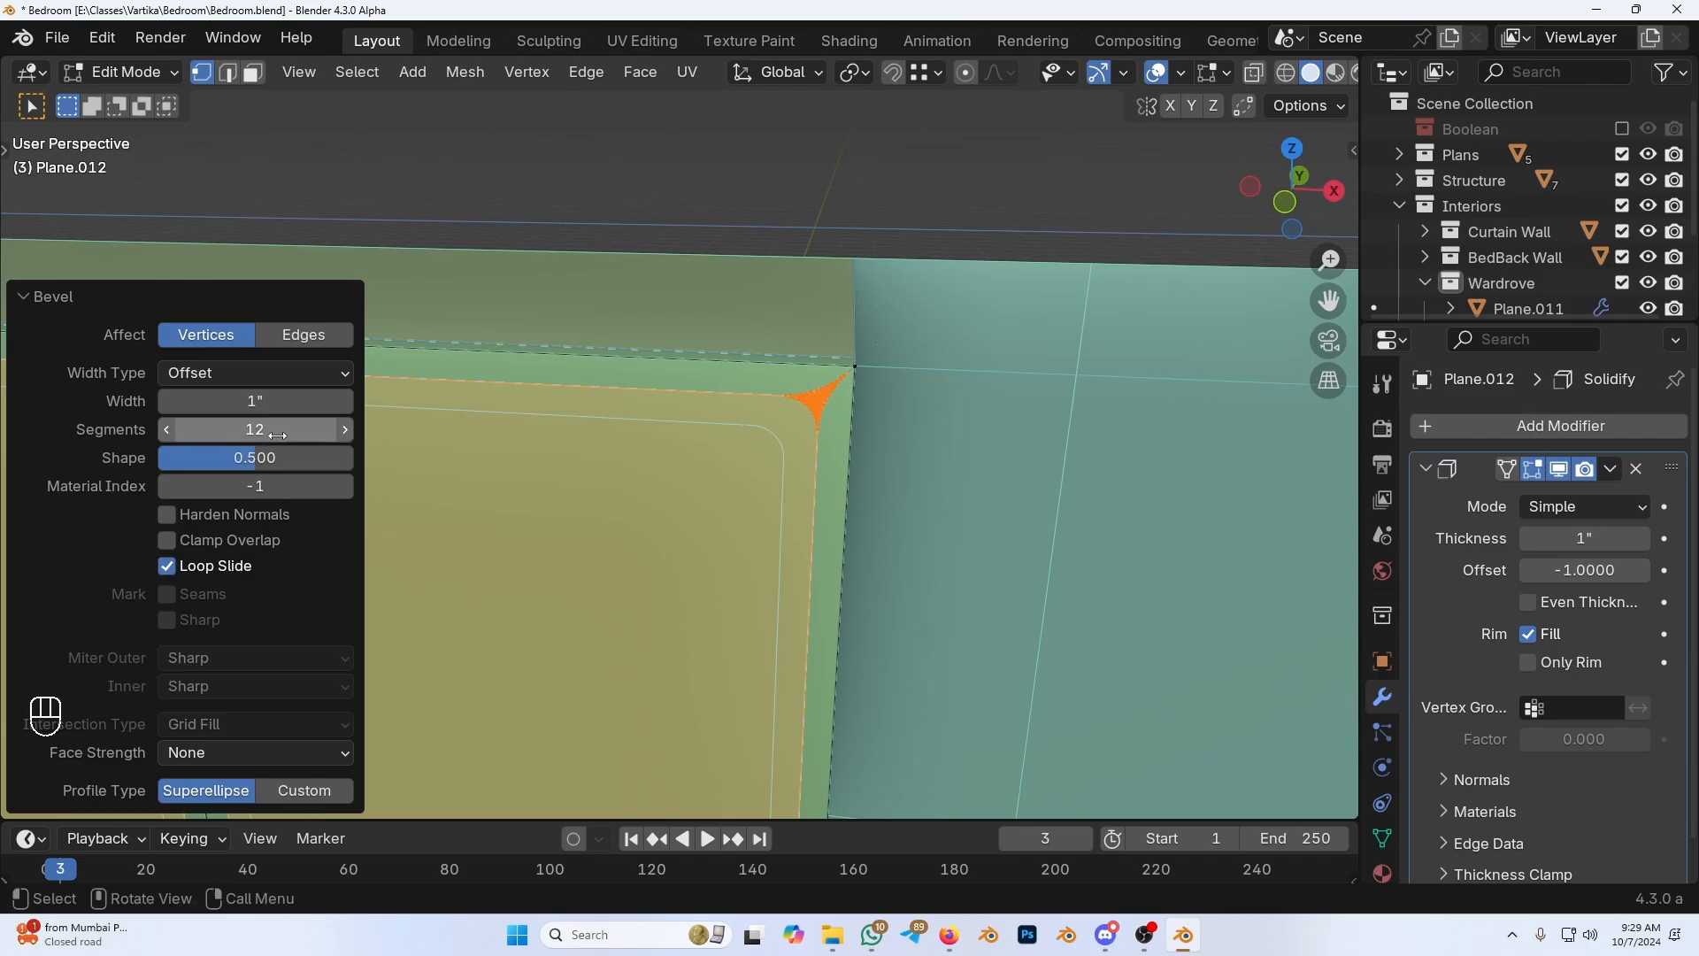
{"action": "left_click", "coordinate": [277, 435]}
{"action": "type", "text": "8"}
{"action": "key", "text": "Return"}
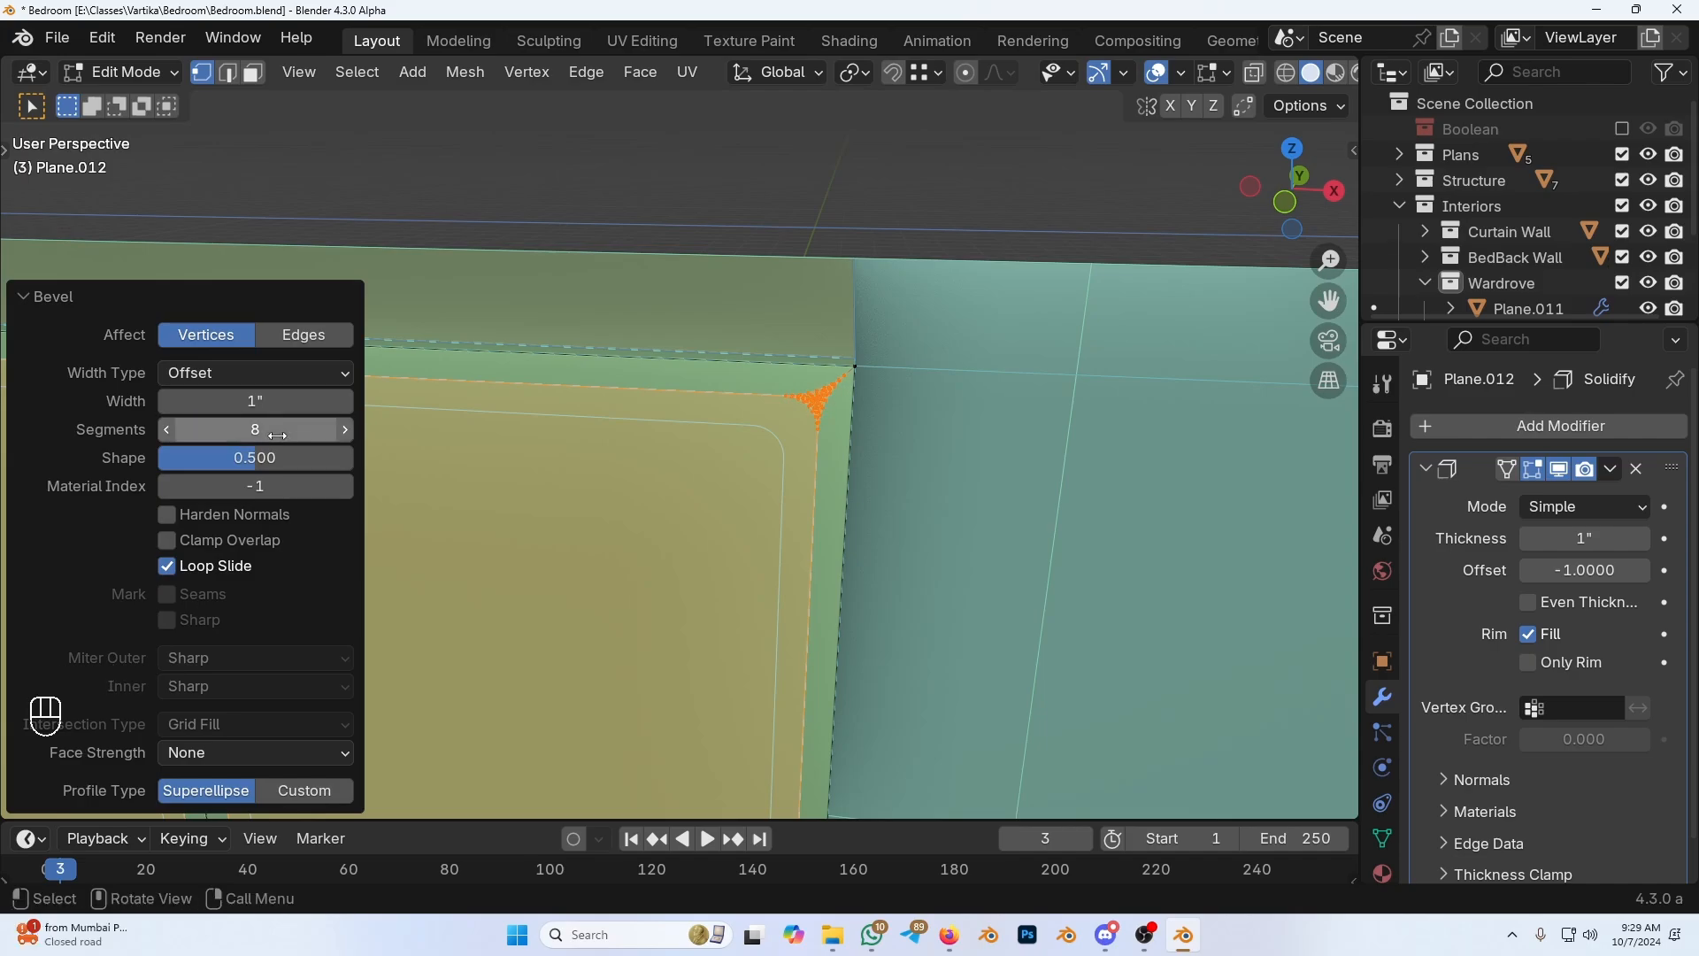
{"action": "left_click", "coordinate": [51, 299]}
Step: Inset the four rounded door panels by a further 1" and examine the inner corners against the linework
{"action": "middle_click_drag", "start_coordinate": [704, 613], "coordinate": [662, 592], "text": "shift"}
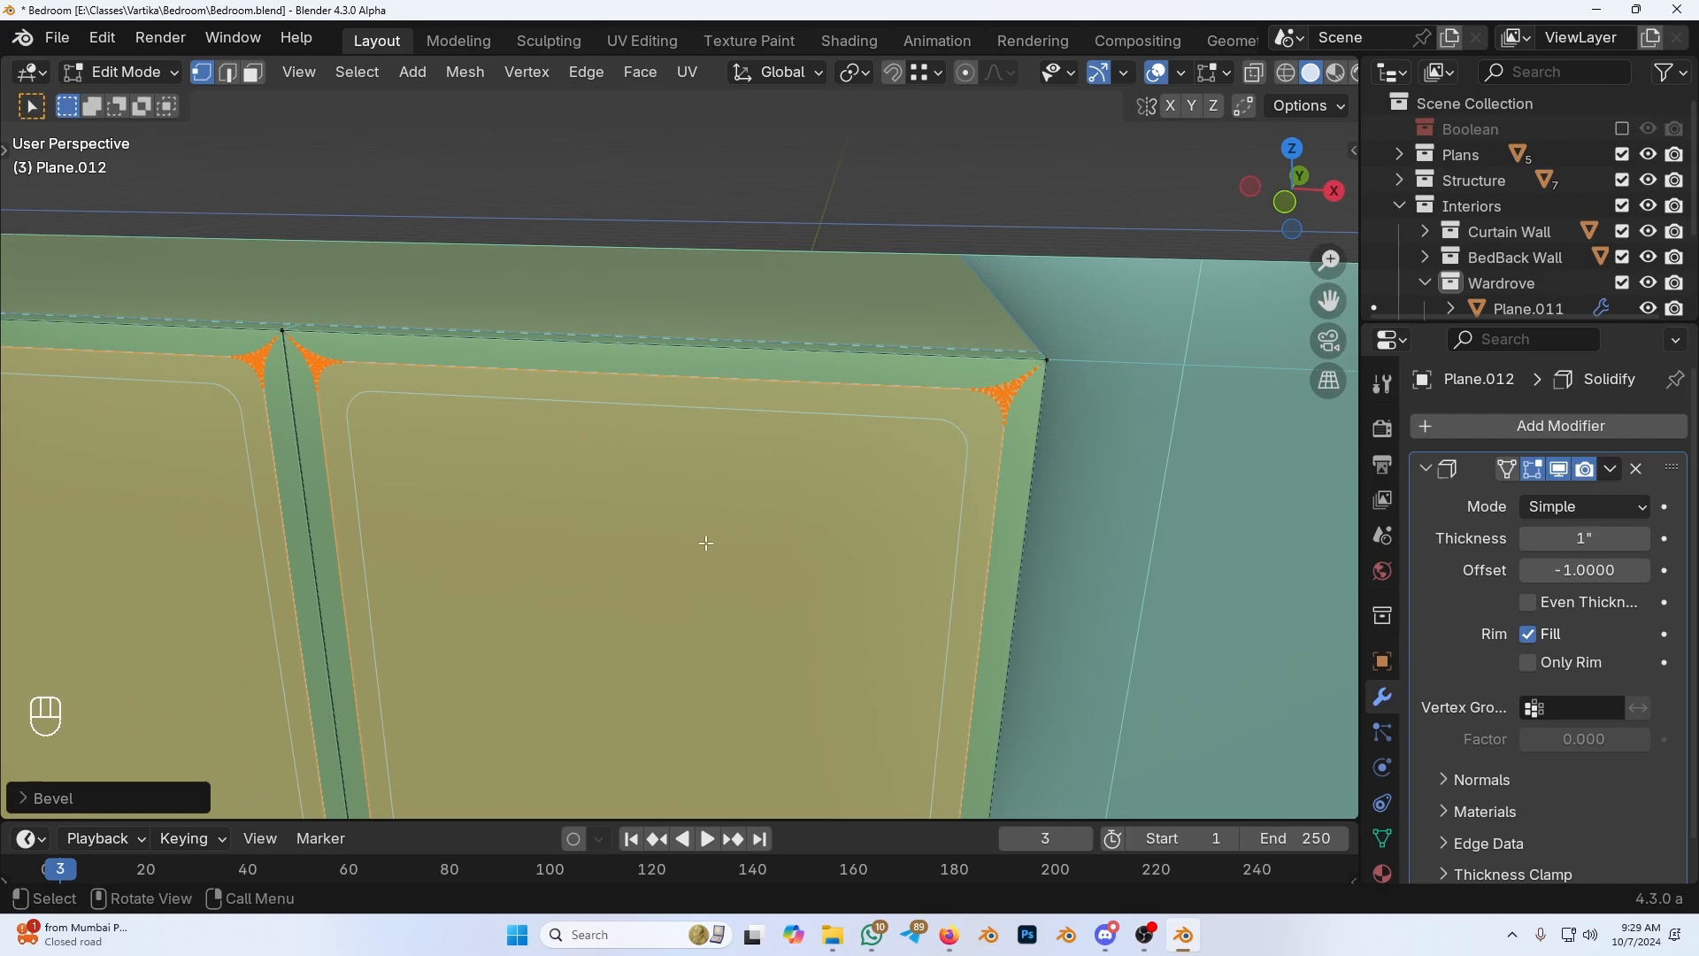
{"action": "scroll", "coordinate": [646, 498], "scroll_direction": "down", "scroll_amount": 3}
{"action": "left_click_drag", "start_coordinate": [575, 597], "coordinate": [847, 474], "text": "shift"}
{"action": "scroll", "coordinate": [797, 496], "scroll_direction": "down", "scroll_amount": 1}
{"action": "middle_click_drag", "start_coordinate": [743, 507], "coordinate": [728, 469], "text": "shift"}
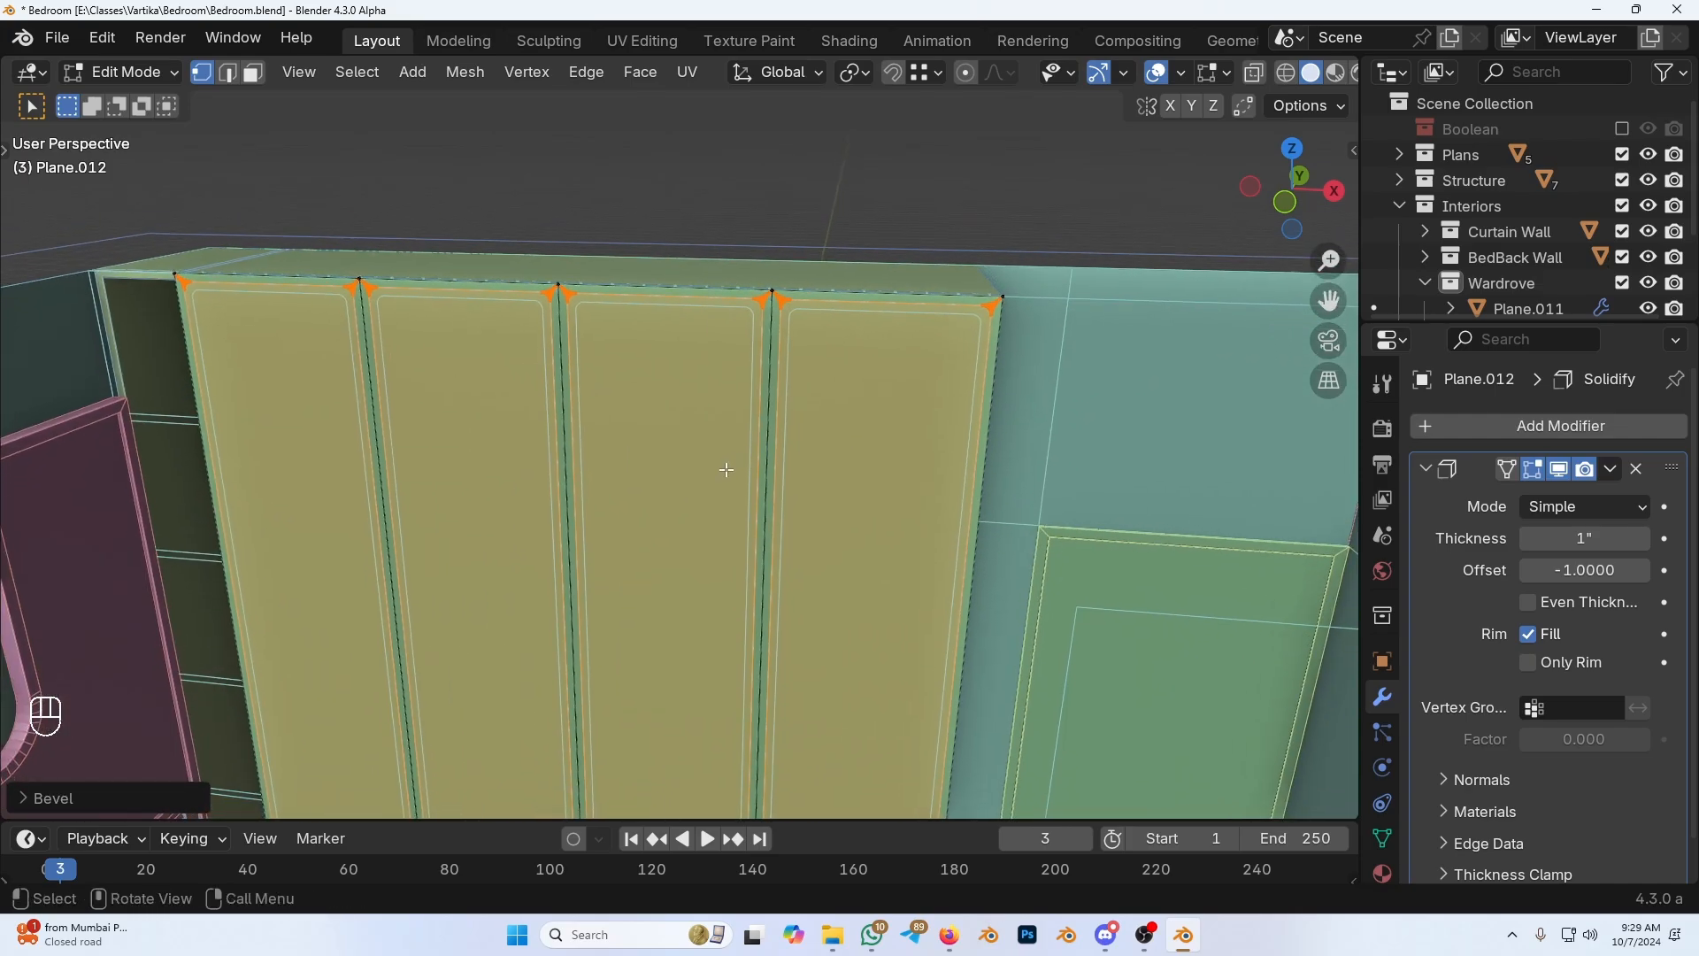
{"action": "scroll", "coordinate": [943, 439], "scroll_direction": "up", "scroll_amount": 1}
{"action": "key", "text": "3"}
{"action": "left_click", "coordinate": [885, 478], "text": "shift"}
{"action": "left_click", "coordinate": [653, 463], "text": "shift"}
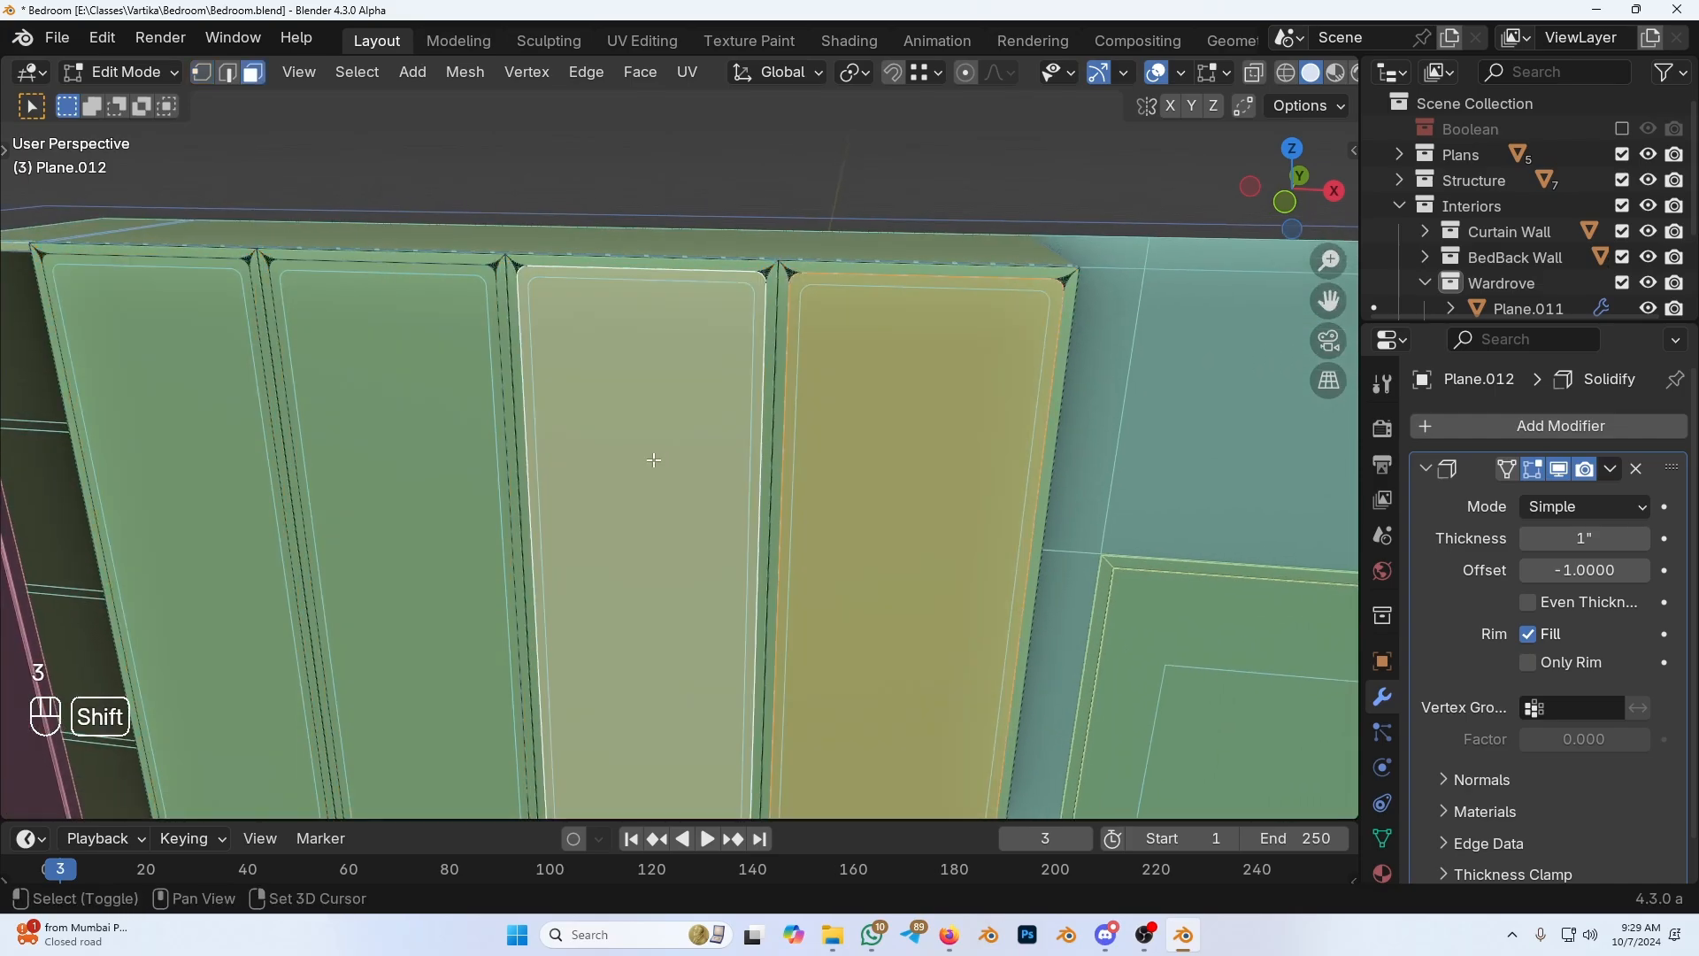
{"action": "left_click", "coordinate": [390, 435], "text": "shift"}
{"action": "left_click", "coordinate": [210, 430], "text": "shift"}
{"action": "middle_click_drag", "start_coordinate": [855, 413], "coordinate": [729, 477], "text": "shift"}
{"action": "middle_click_drag", "start_coordinate": [730, 477], "coordinate": [770, 429], "text": "ctrl"}
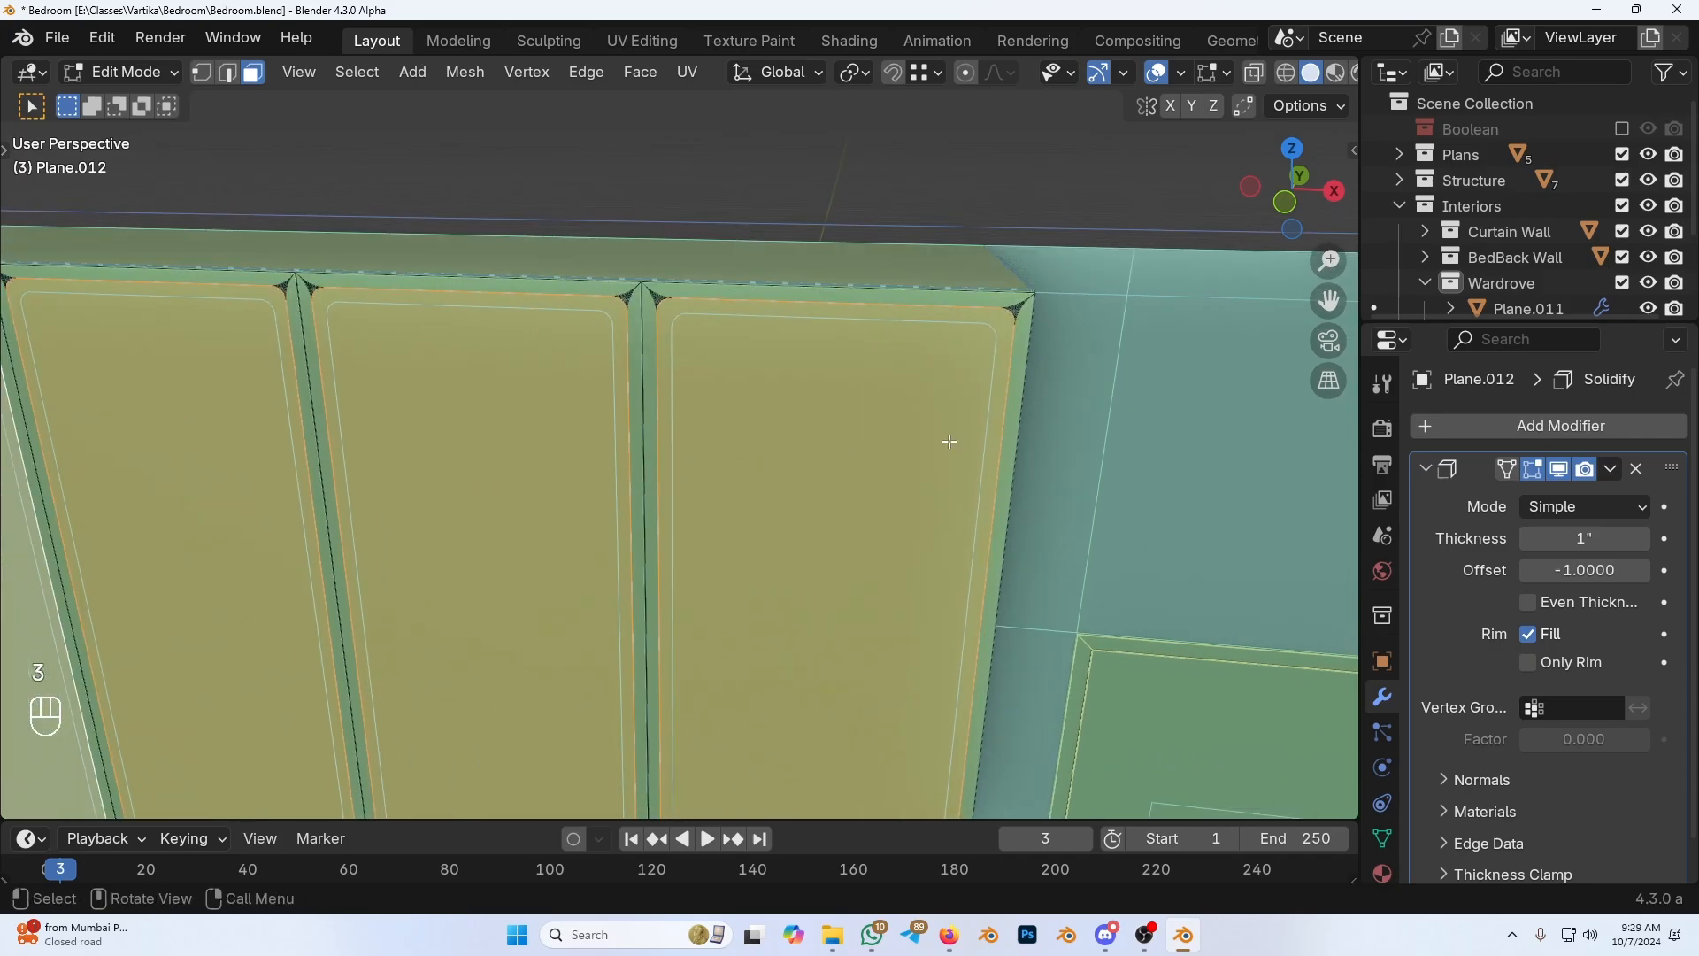
{"action": "key", "text": "i"}
{"action": "key", "text": "KP_1"}
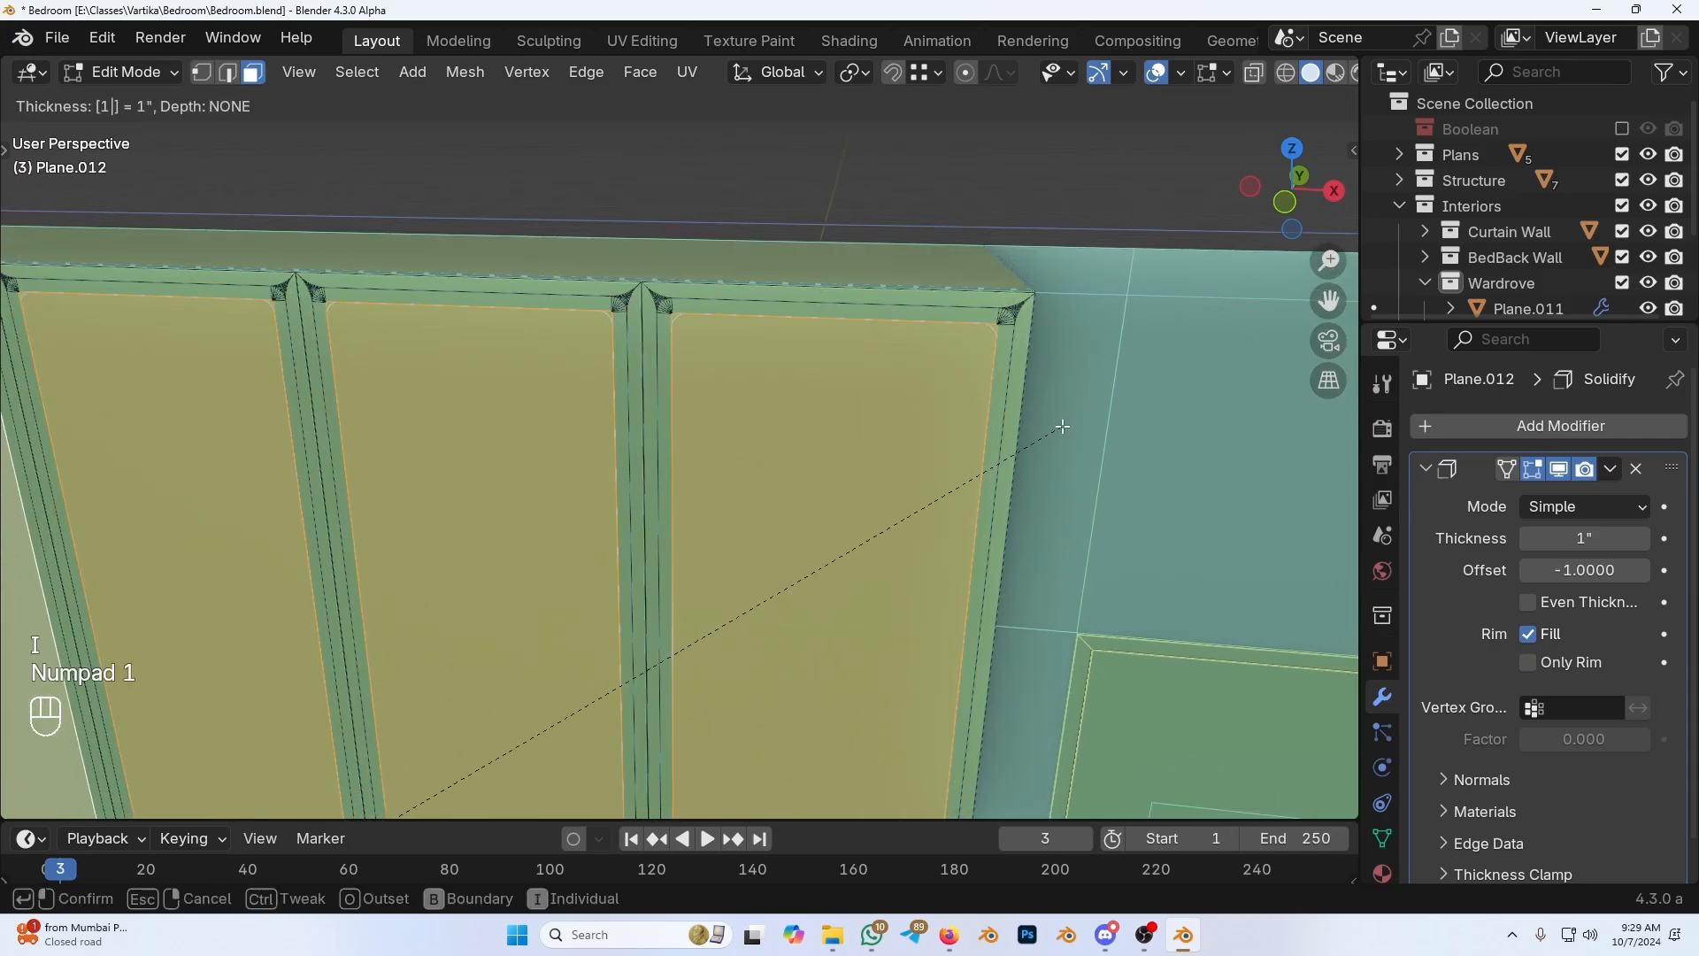
{"action": "key", "text": "KP_Enter"}
{"action": "scroll", "coordinate": [852, 413], "scroll_direction": "up", "scroll_amount": 2}
{"action": "middle_click_drag", "start_coordinate": [850, 413], "coordinate": [764, 496], "text": "shift"}
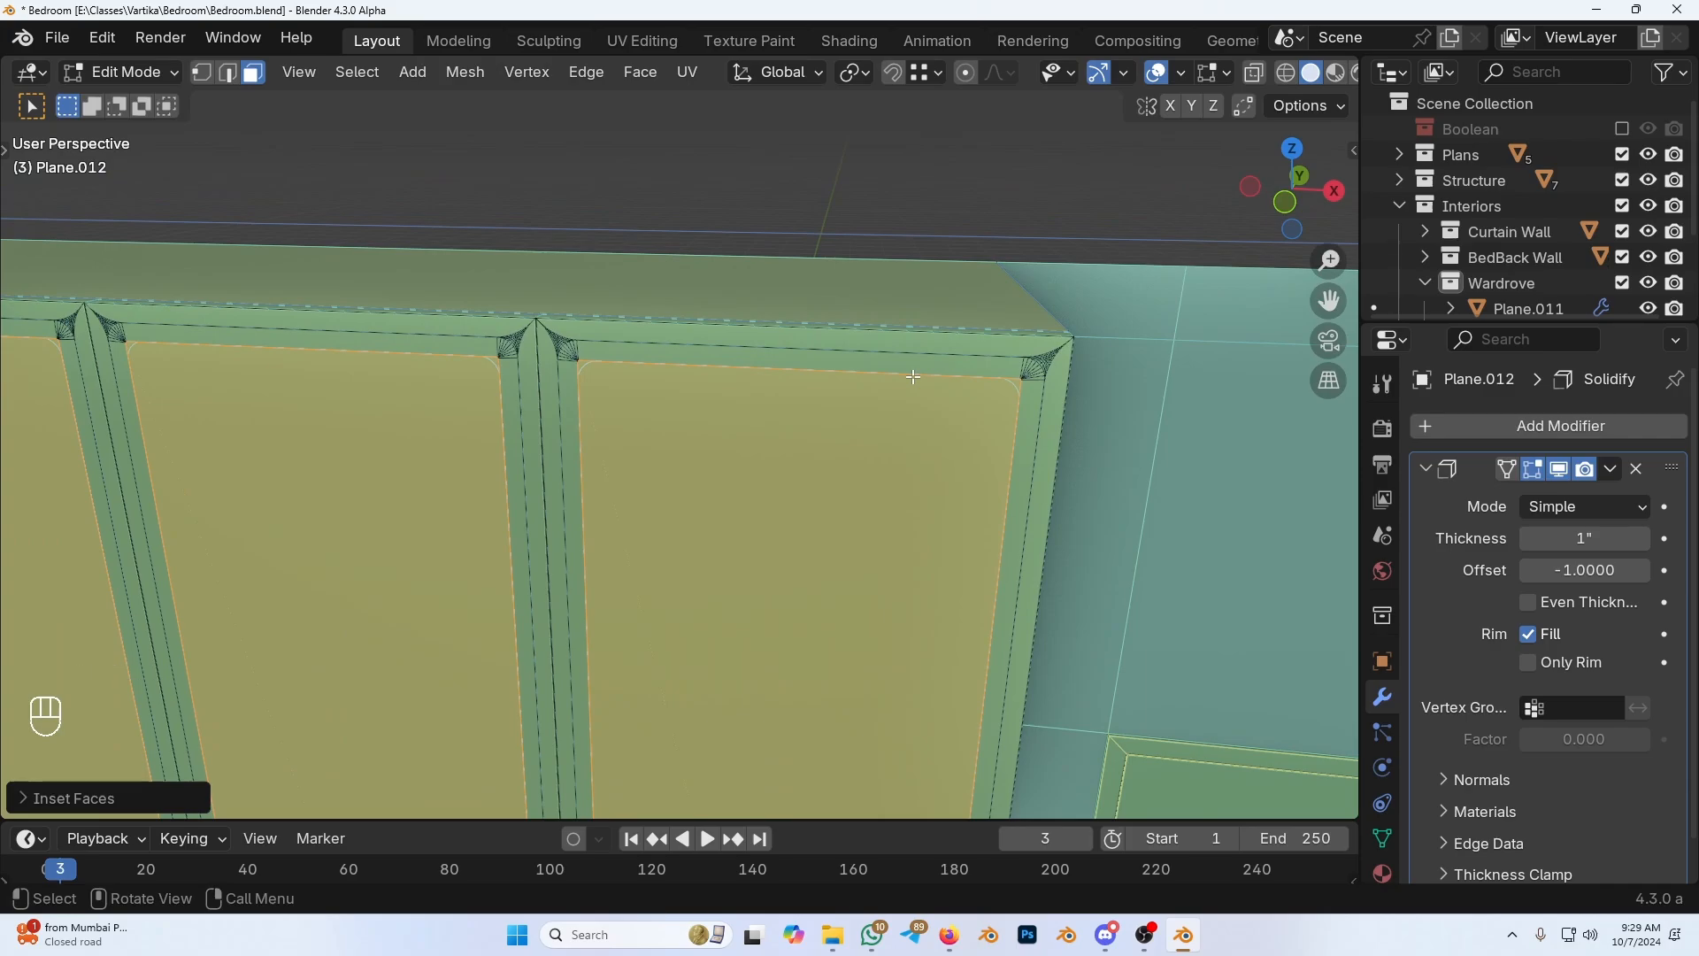
{"action": "middle_click_drag", "start_coordinate": [742, 509], "coordinate": [836, 464], "text": "shift"}
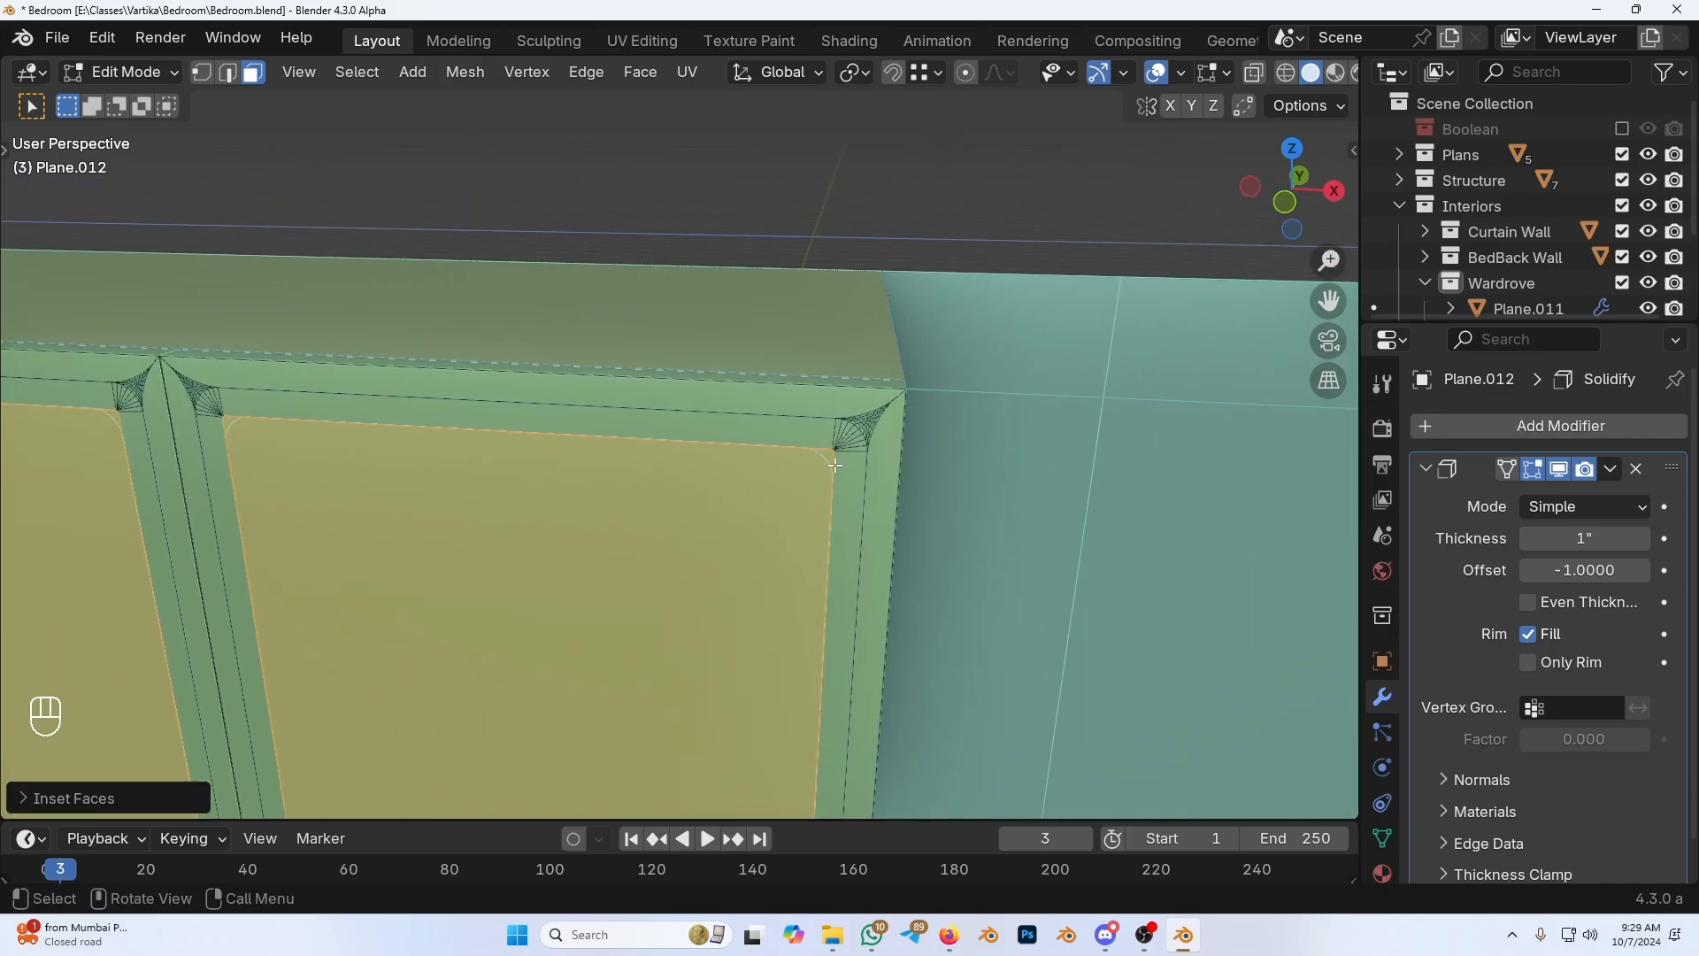
{"action": "scroll", "coordinate": [824, 456], "scroll_direction": "down", "scroll_amount": 4}
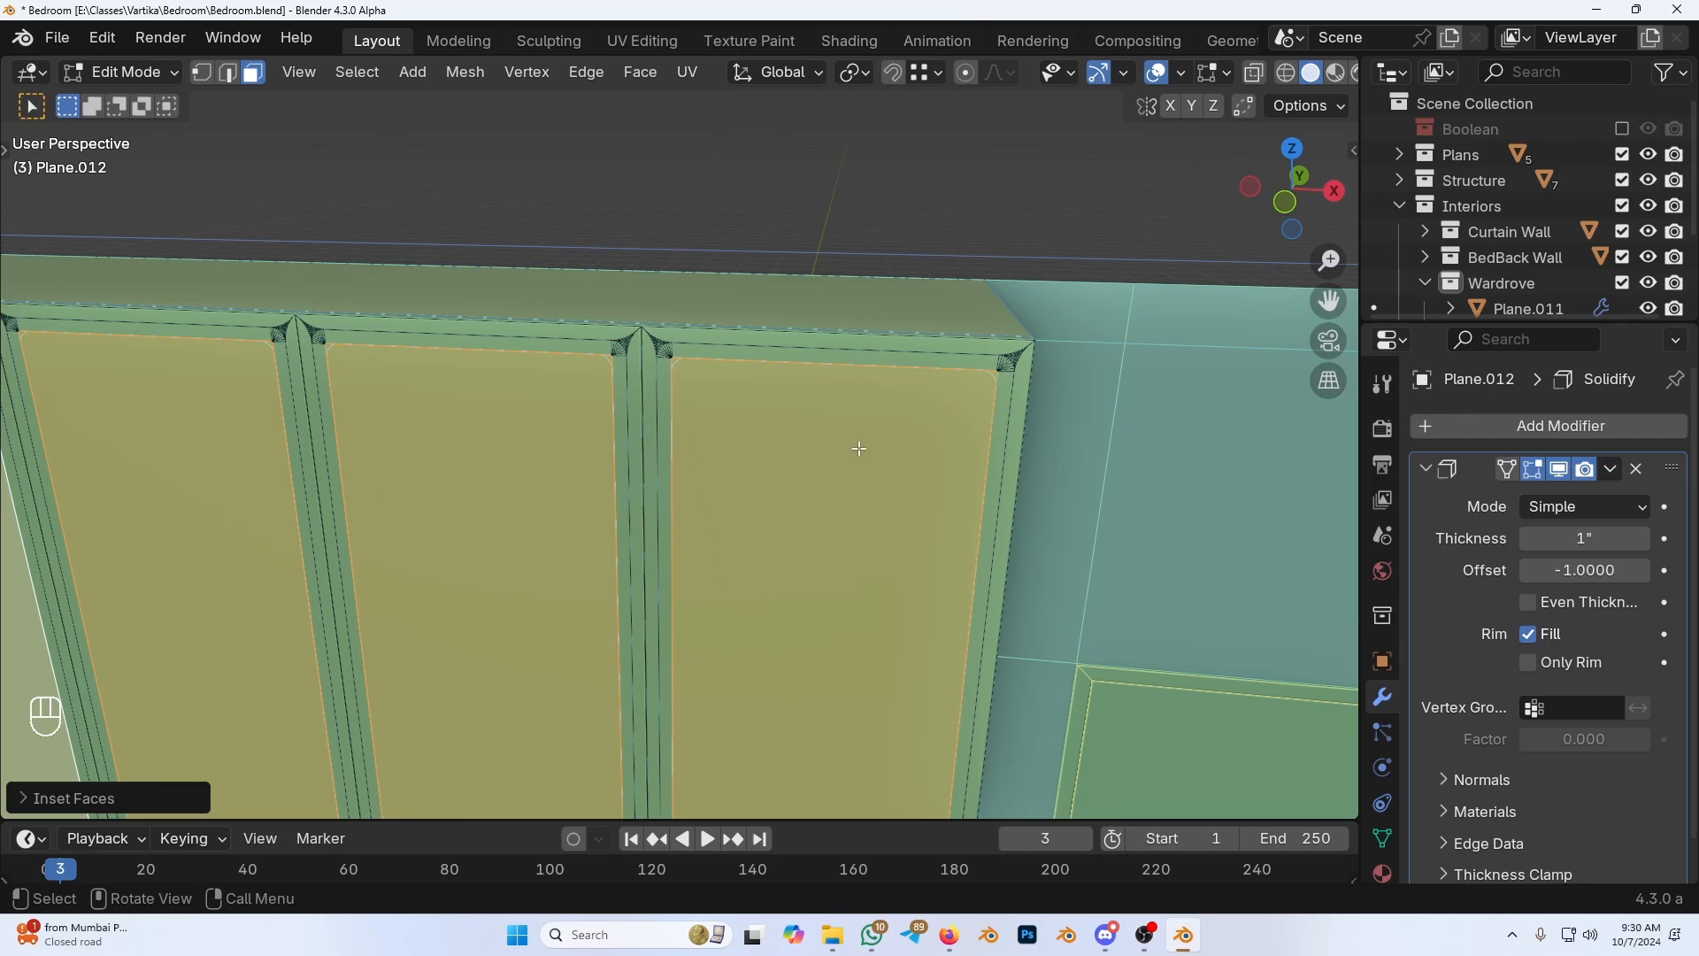
Step: Undo the second inset of the rounded door panels and return to Object Mode
{"action": "key", "text": "ctrl+z"}
{"action": "key", "text": "ctrl+z"}
{"action": "key", "text": "Tab"}
{"action": "scroll", "coordinate": [841, 466], "scroll_direction": "down", "scroll_amount": 6}
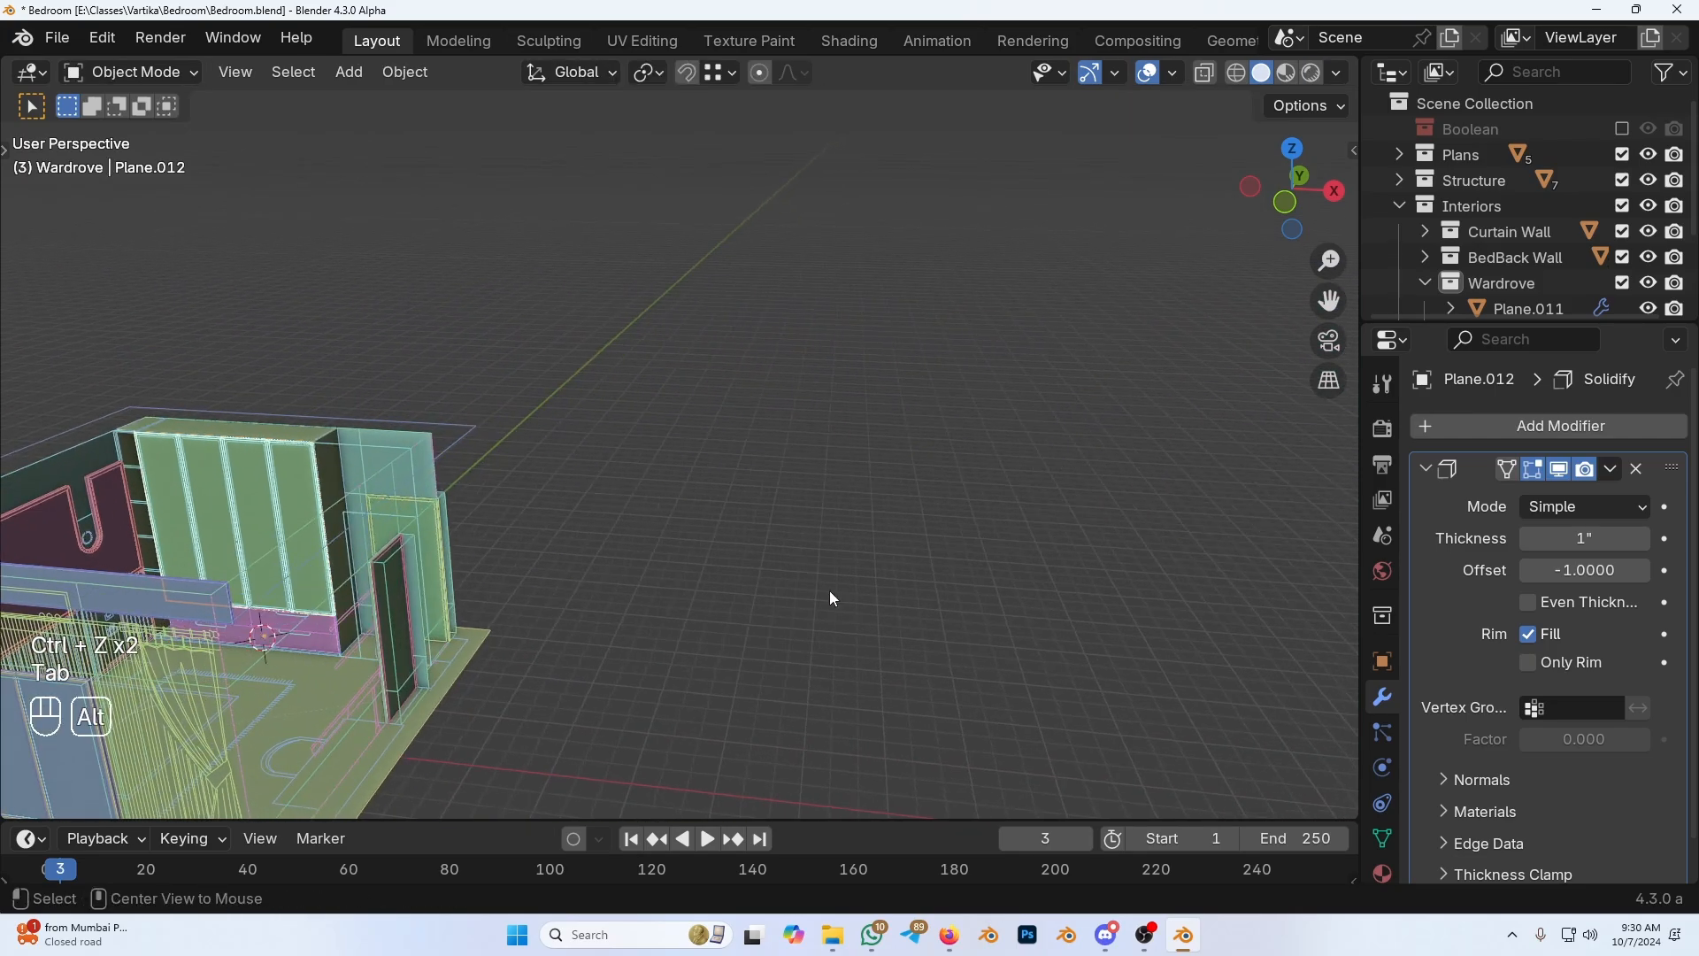
Step: Add a plane at the 3D cursor and show it in top view for editing
{"action": "key", "text": "shift+a"}
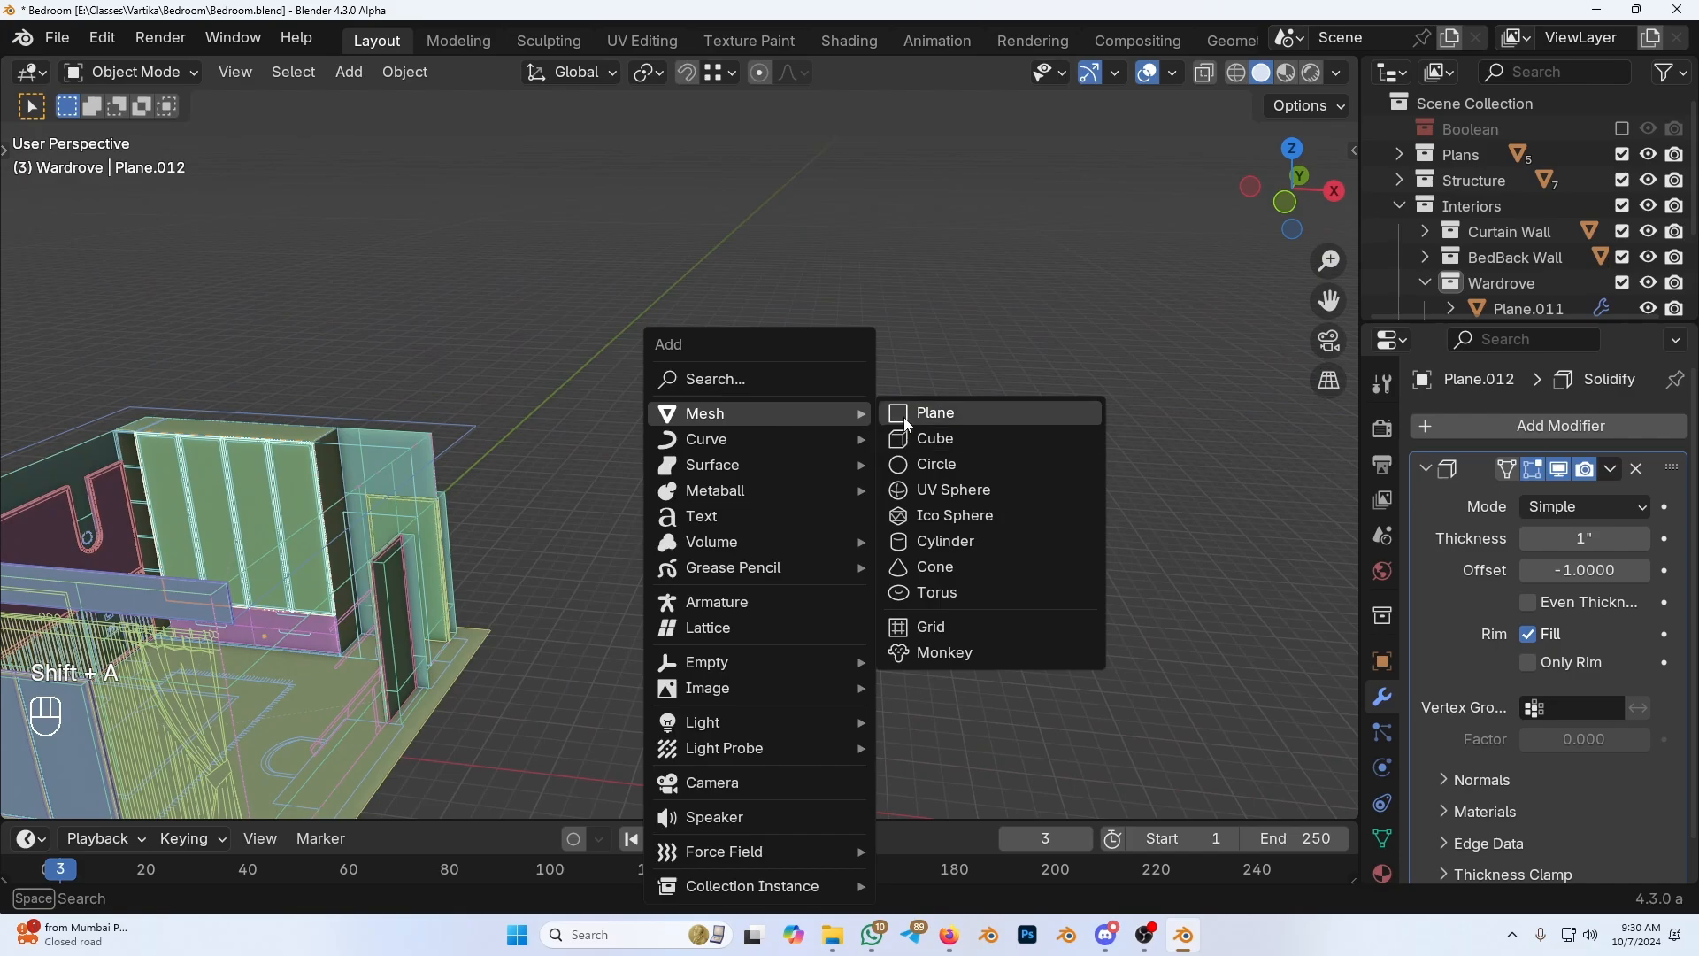
{"action": "left_click", "coordinate": [904, 417]}
{"action": "key", "text": "KP_7"}
{"action": "scroll", "coordinate": [895, 426], "scroll_direction": "up", "scroll_amount": 5}
{"action": "middle_click_drag", "start_coordinate": [926, 491], "coordinate": [597, 502], "text": "shift"}
{"action": "key", "text": "Tab"}
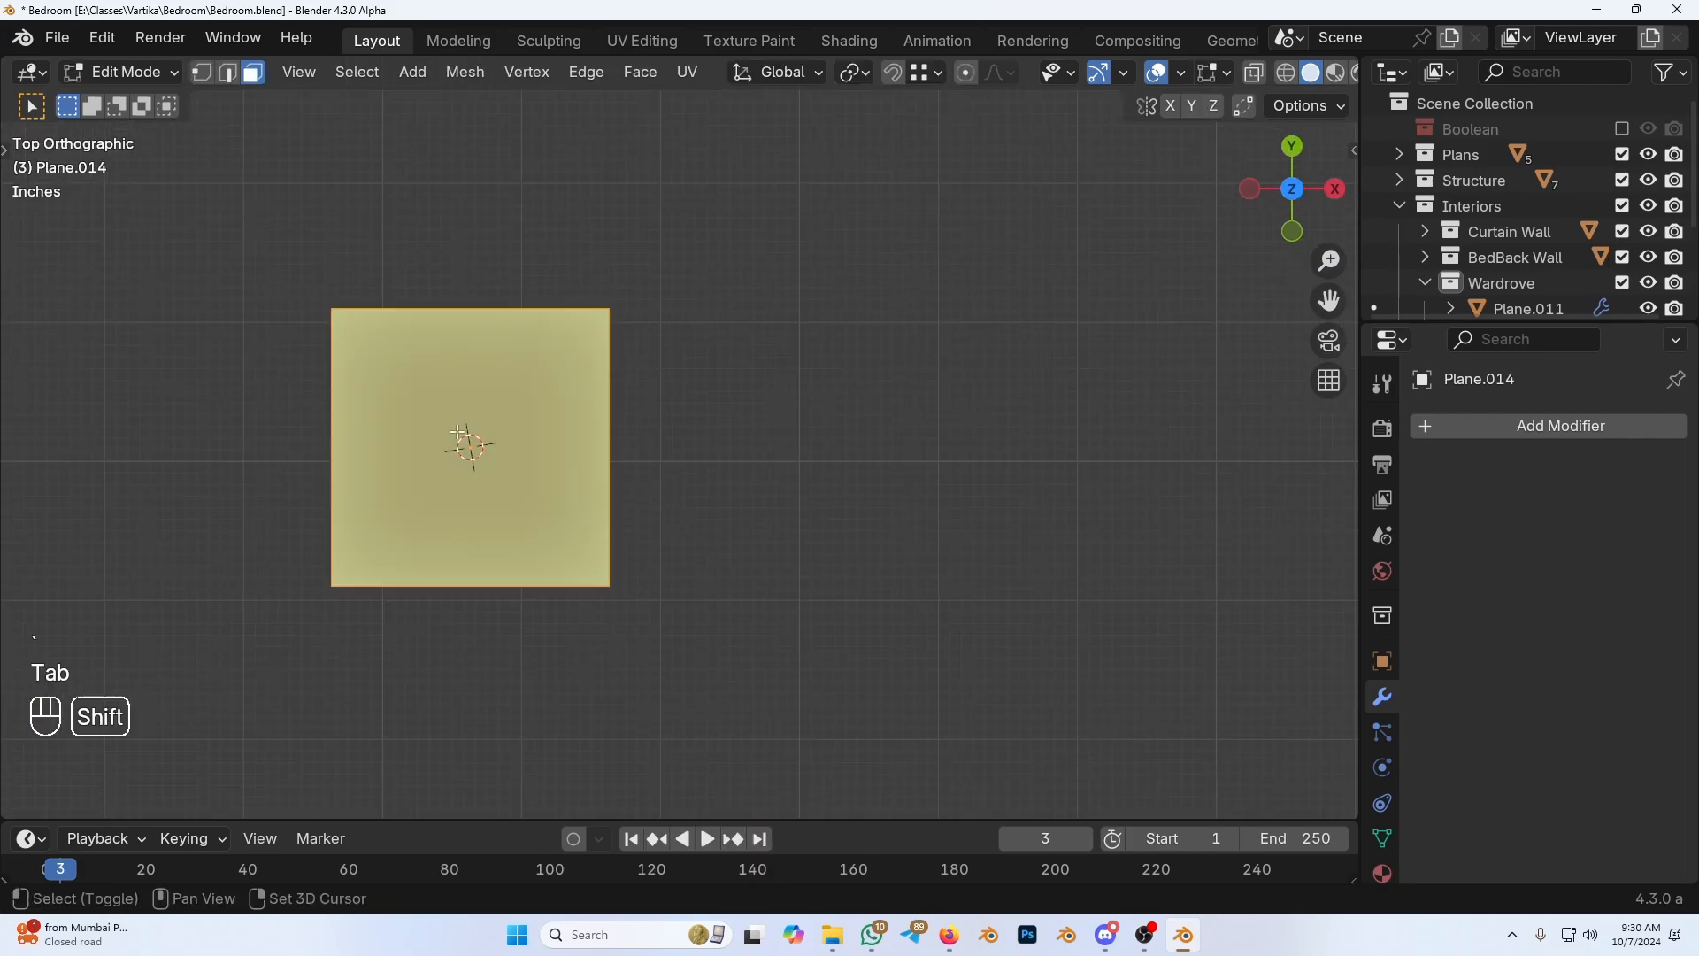
Step: Duplicate the new plane and place the copy beside it along the X direction
{"action": "middle_click_drag", "start_coordinate": [458, 432], "coordinate": [661, 446], "text": "shift"}
{"action": "key", "text": "Tab"}
{"action": "key", "text": "shift+d"}
{"action": "left_click", "coordinate": [964, 476]}
{"action": "middle_click_drag", "start_coordinate": [965, 476], "coordinate": [910, 487], "text": "shift"}
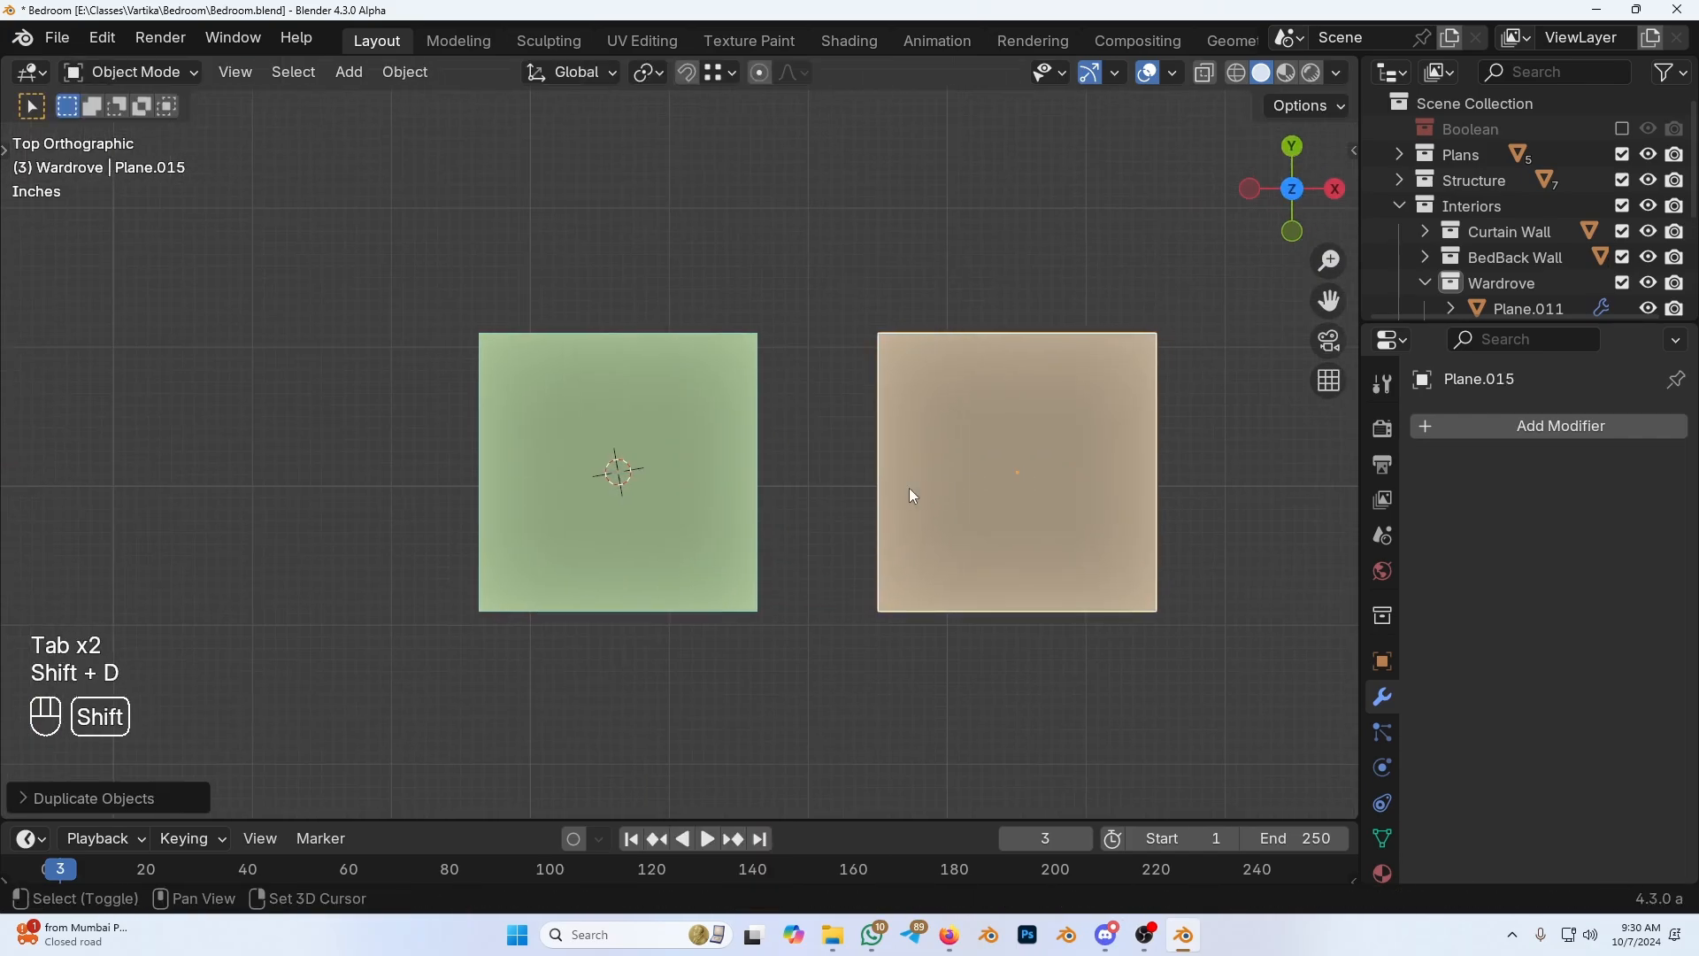
Step: Inset the original plane's face twice to form two concentric squares inside it
{"action": "left_click", "coordinate": [709, 599]}
{"action": "key", "text": "Tab"}
{"action": "key", "text": "i"}
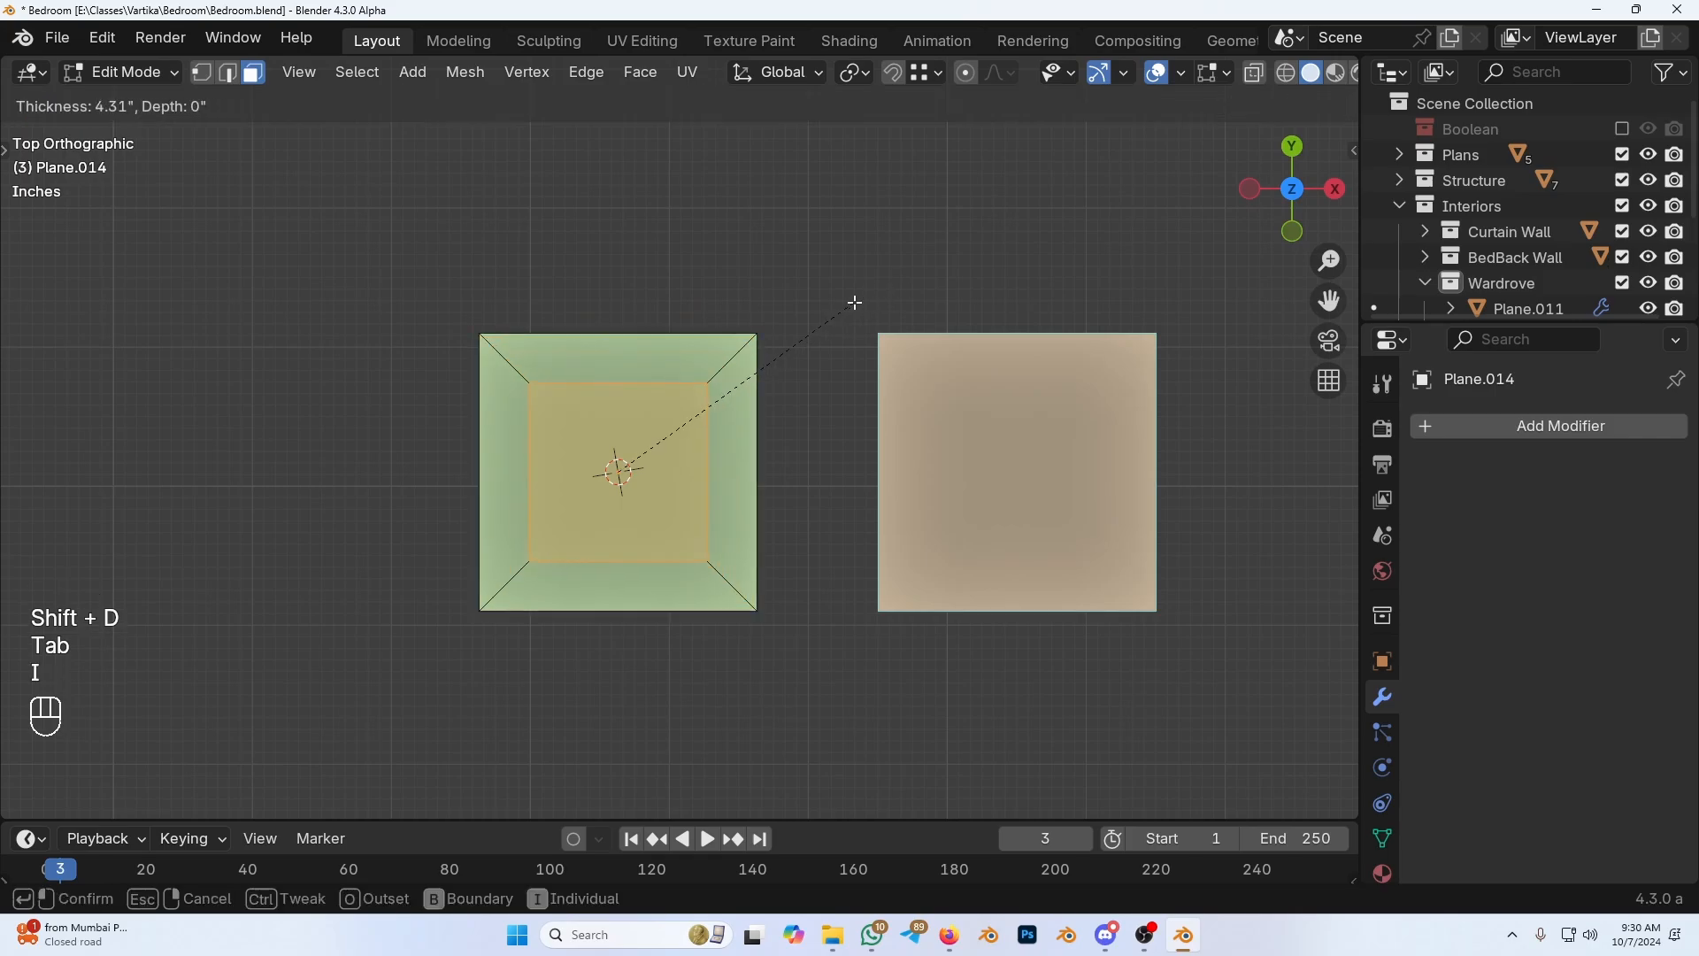
{"action": "left_click", "coordinate": [836, 310]}
{"action": "key", "text": "i"}
{"action": "left_click", "coordinate": [778, 410]}
{"action": "scroll", "coordinate": [757, 445], "scroll_direction": "up", "scroll_amount": 1}
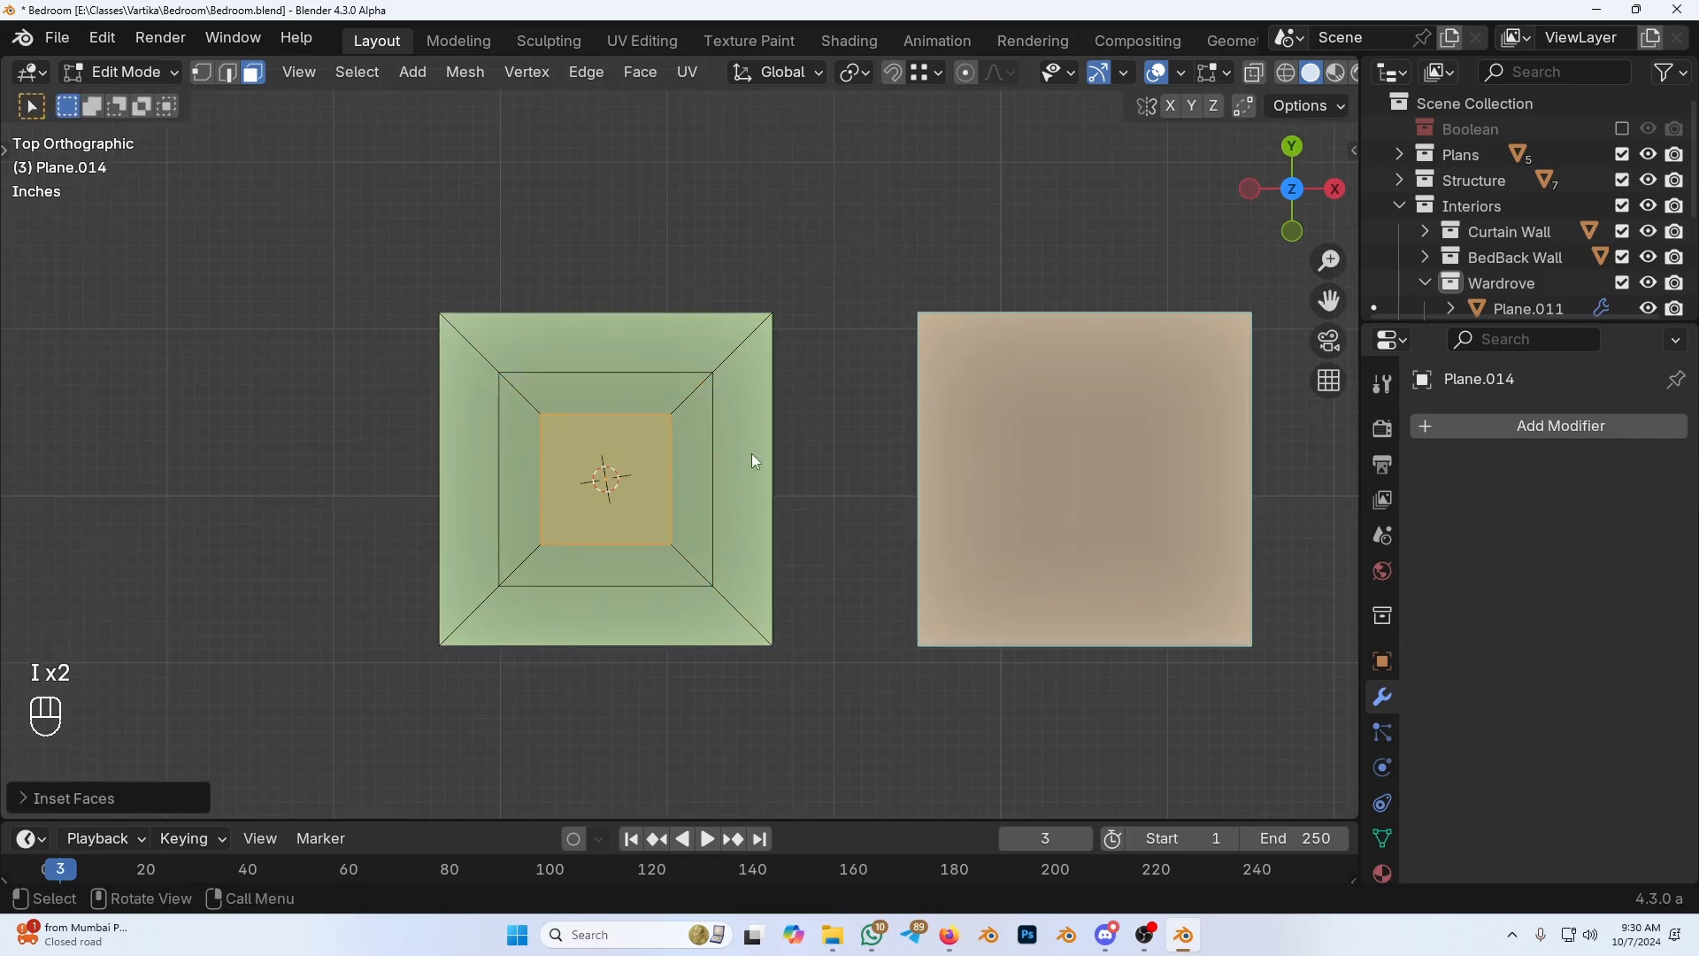
{"action": "key", "text": "Tab"}
{"action": "key", "text": "Tab"}
{"action": "key", "text": "Tab"}
{"action": "key", "text": "Tab"}
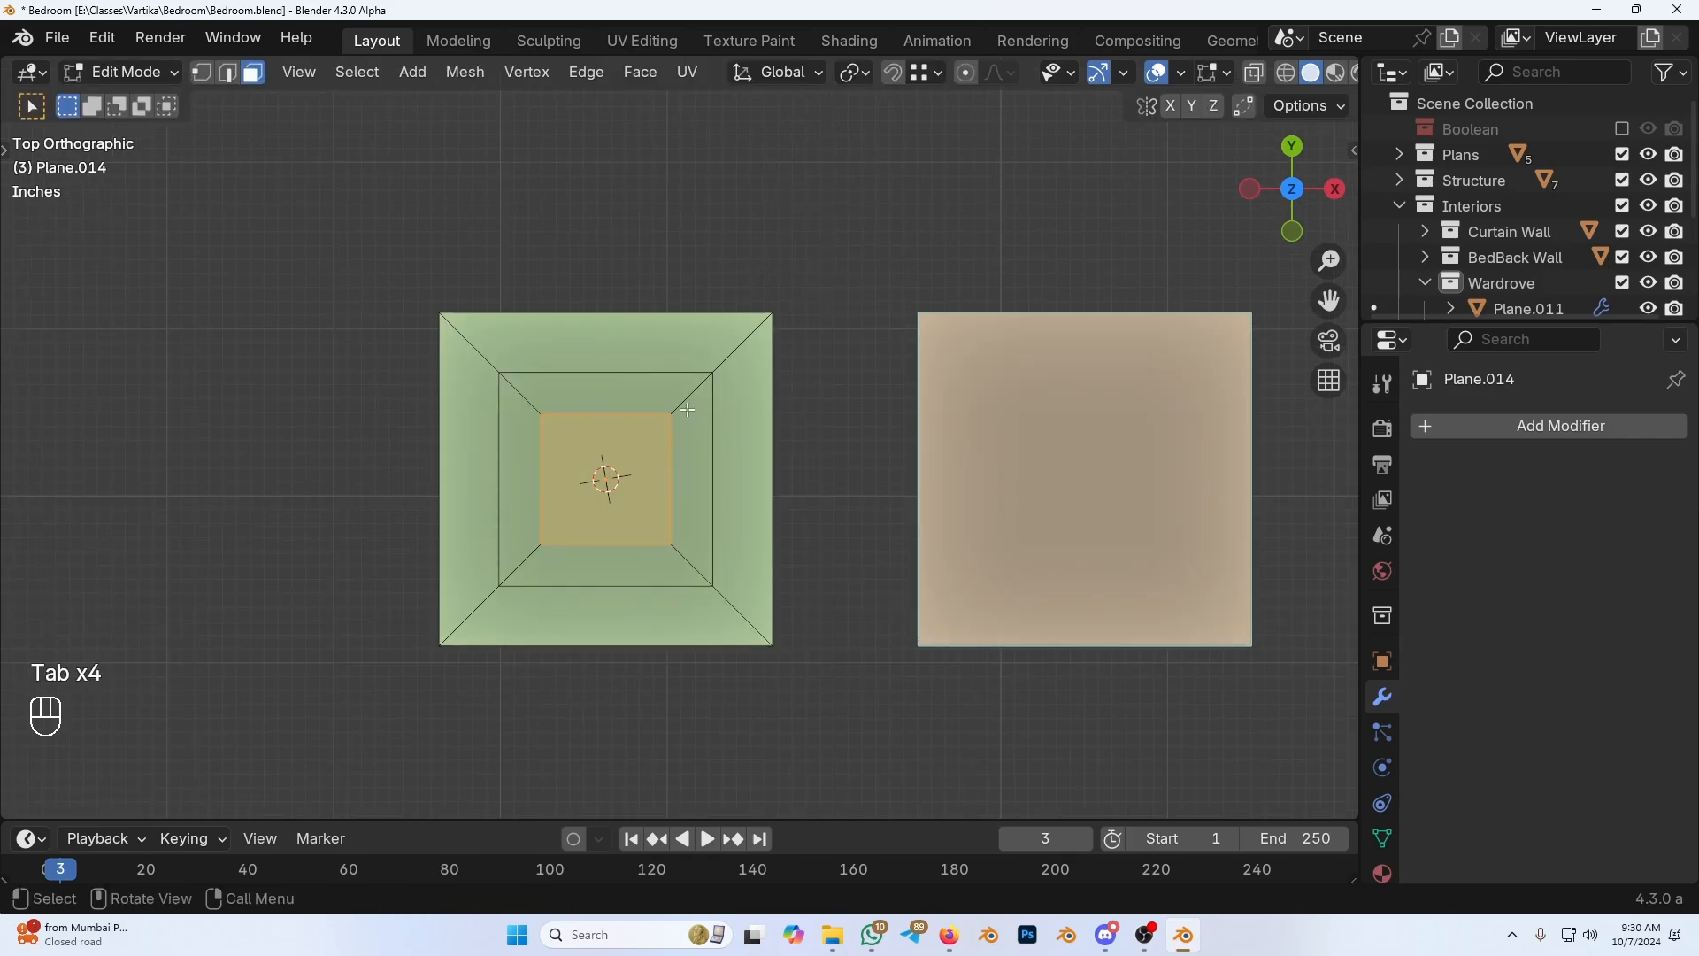
Step: Bevel the four diagonal edges between the two inner squares by 1" with 8 segments and leave Edit Mode
{"action": "key", "text": "2"}
{"action": "left_click", "coordinate": [687, 406]}
{"action": "left_click", "coordinate": [682, 556], "text": "shift"}
{"action": "left_click", "coordinate": [536, 546], "text": "shift"}
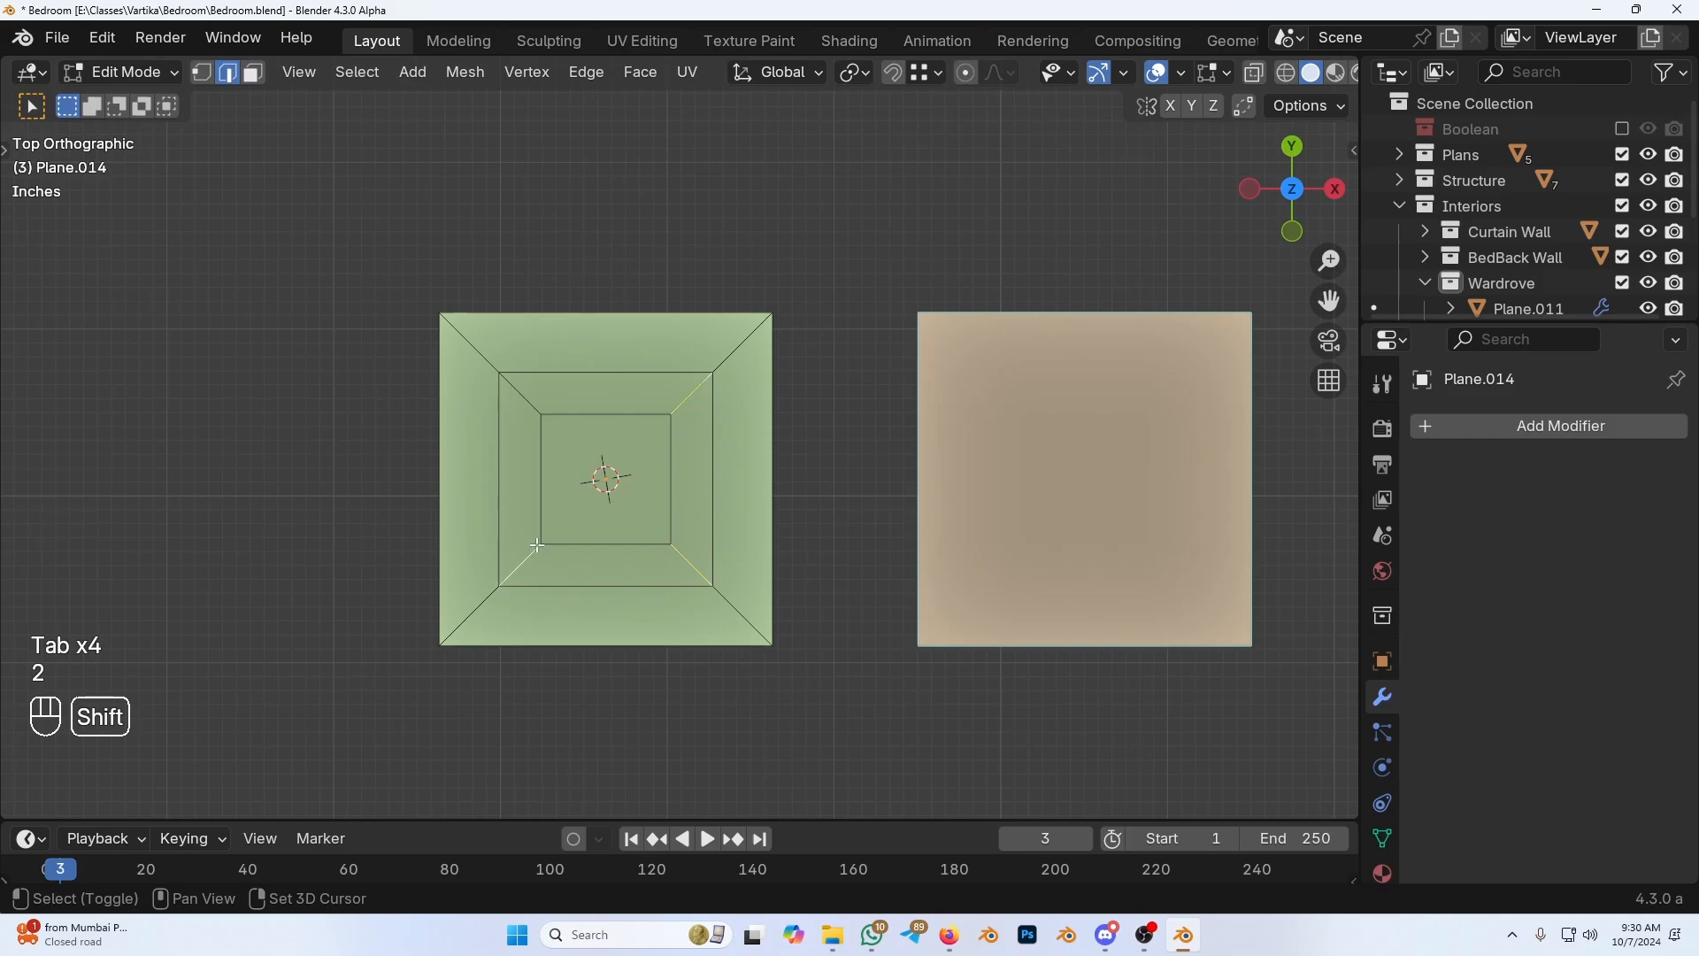
{"action": "key", "text": "ctrl+b"}
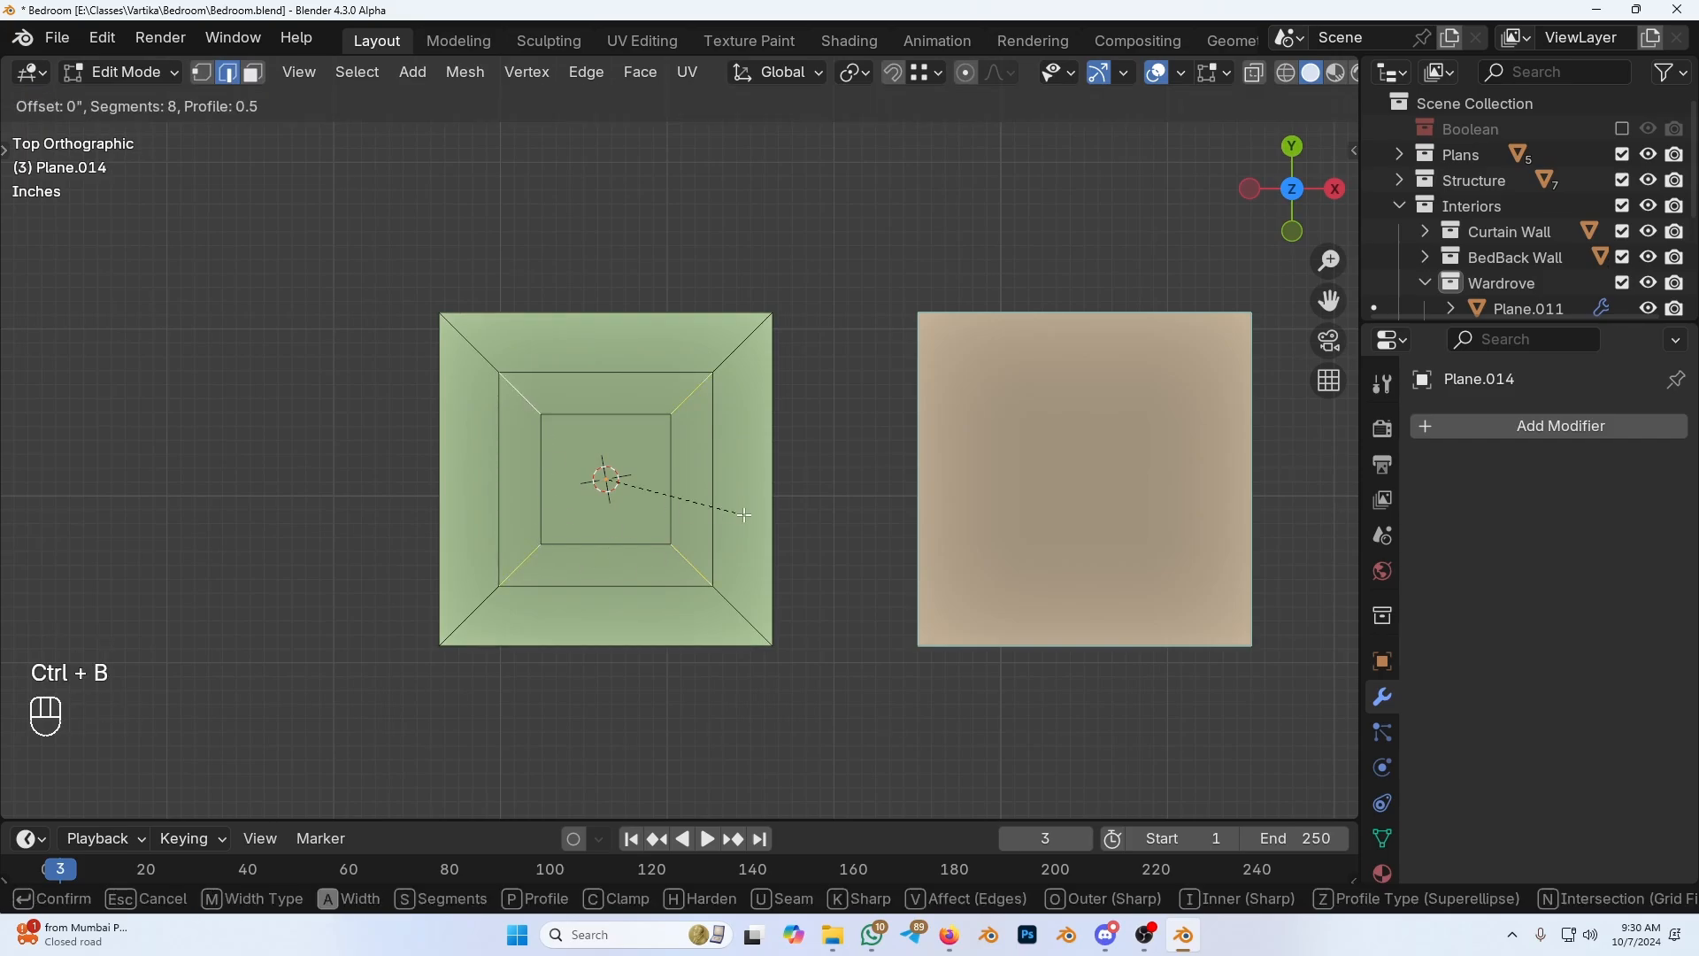
{"action": "key", "text": "KP_1"}
{"action": "key", "text": "KP_Enter"}
{"action": "key", "text": "Tab"}
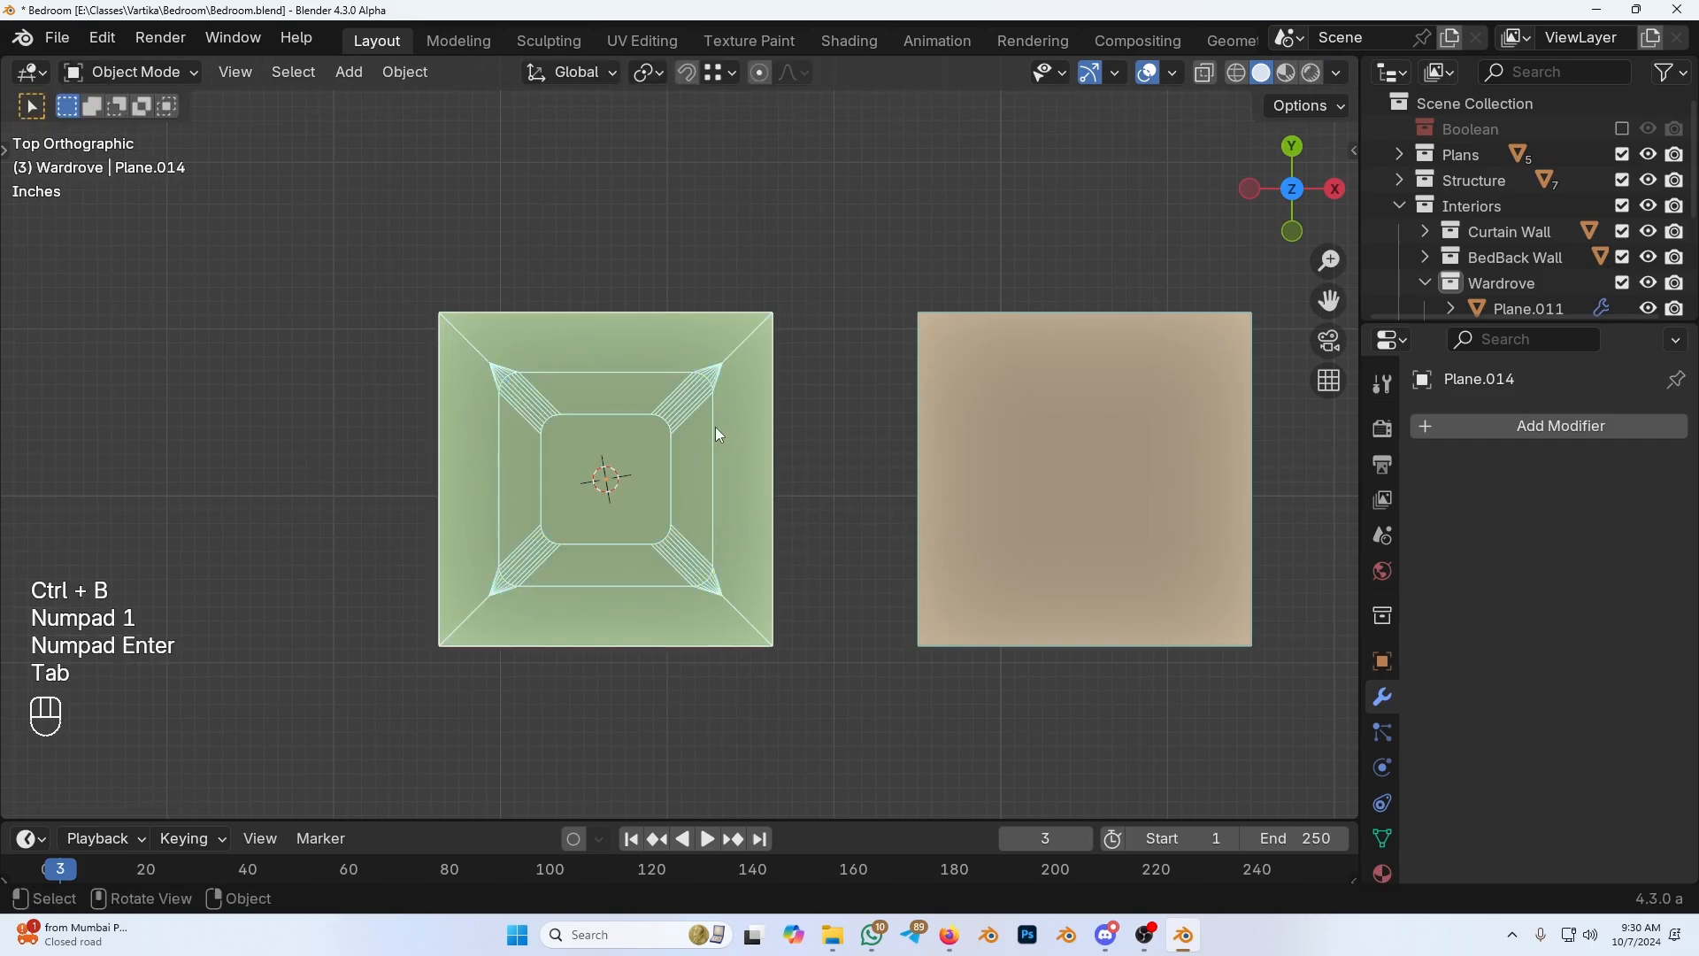
Step: Extrude the ring of faces between the two inner squares on the original sample plane upward and leave Edit Mode
{"action": "key", "text": "Tab"}
{"action": "key", "text": "3"}
{"action": "left_click", "coordinate": [689, 439], "text": "alt"}
{"action": "middle_click_drag", "start_coordinate": [689, 473], "coordinate": [688, 402]}
{"action": "key", "text": "grave"}
{"action": "scroll", "coordinate": [763, 591], "scroll_direction": "down", "scroll_amount": 6}
{"action": "key", "text": "e"}
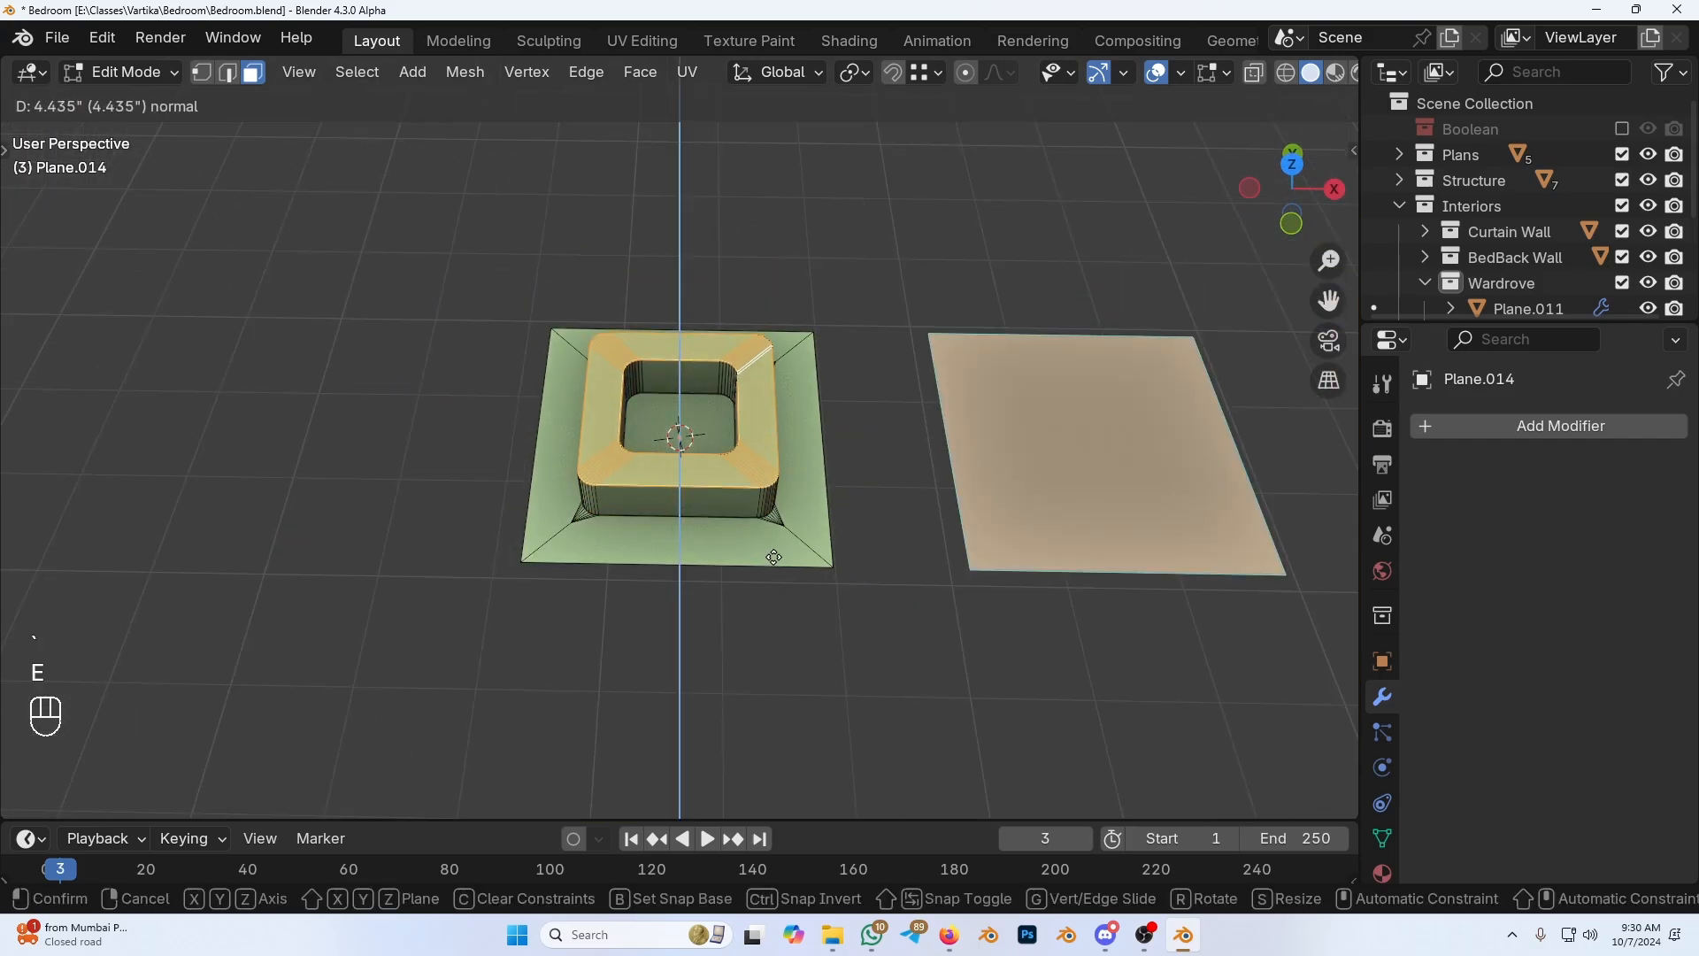
{"action": "left_click", "coordinate": [770, 545]}
{"action": "key", "text": "Tab"}
{"action": "middle_click_drag", "start_coordinate": [852, 458], "coordinate": [715, 474], "text": "shift"}
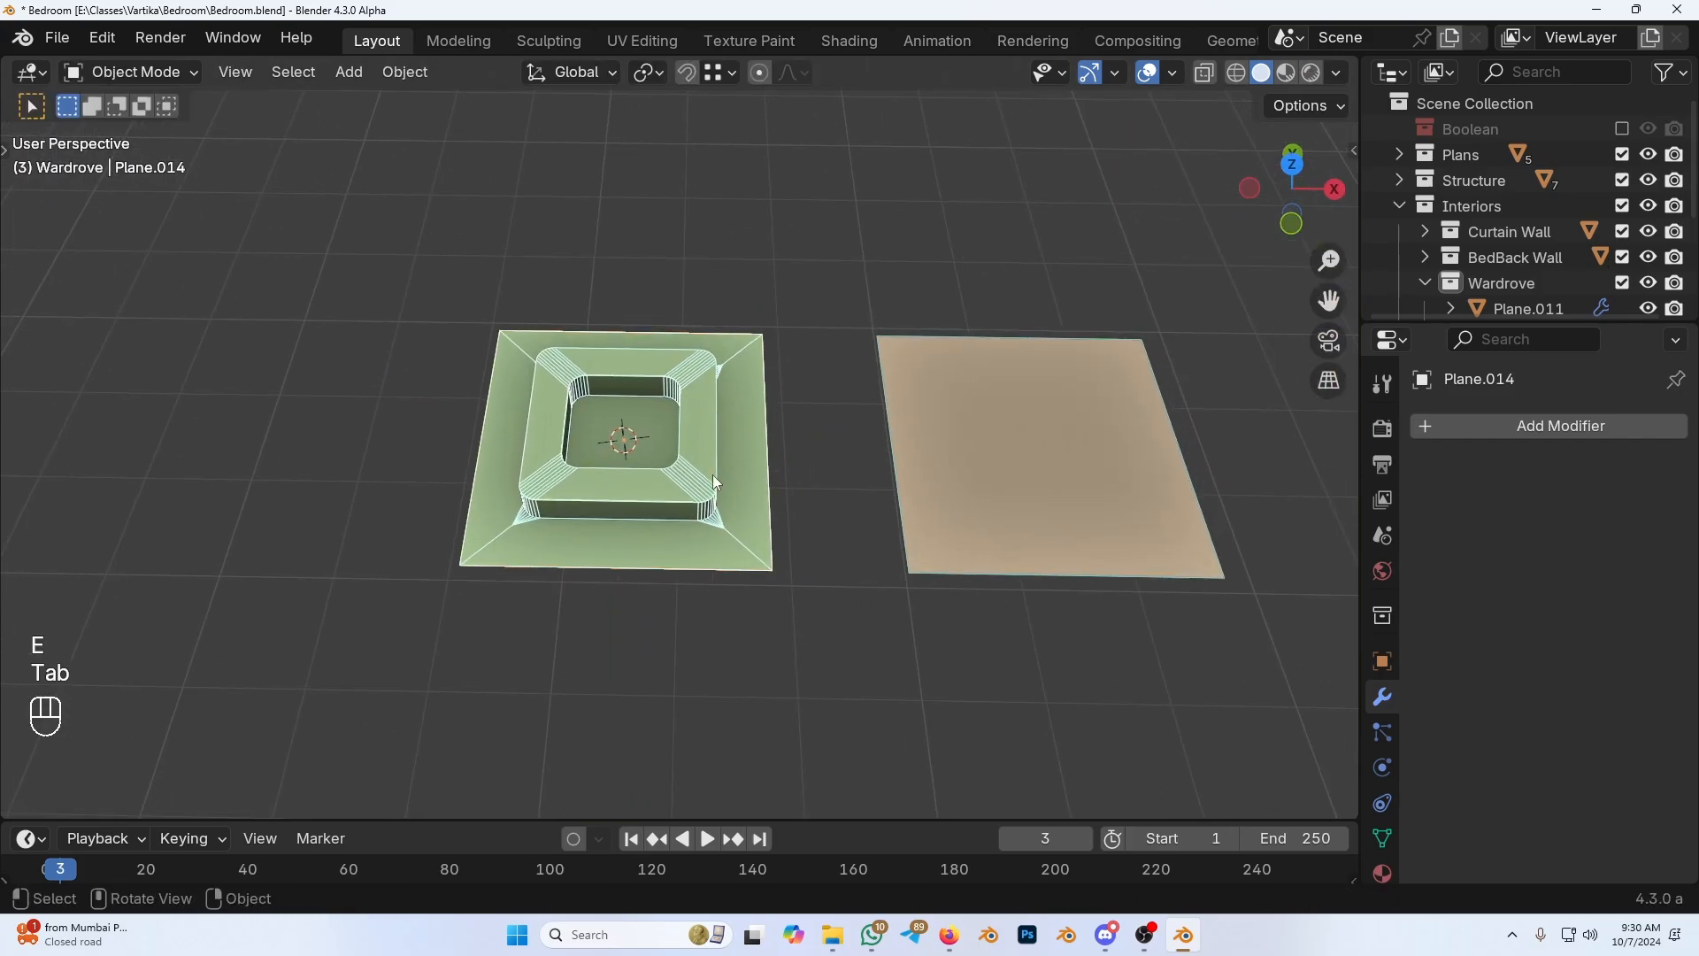
Step: Turn off the wireframe overlay and open the second sample plane for editing
{"action": "left_click", "coordinate": [1170, 74]}
{"action": "left_click", "coordinate": [1012, 512]}
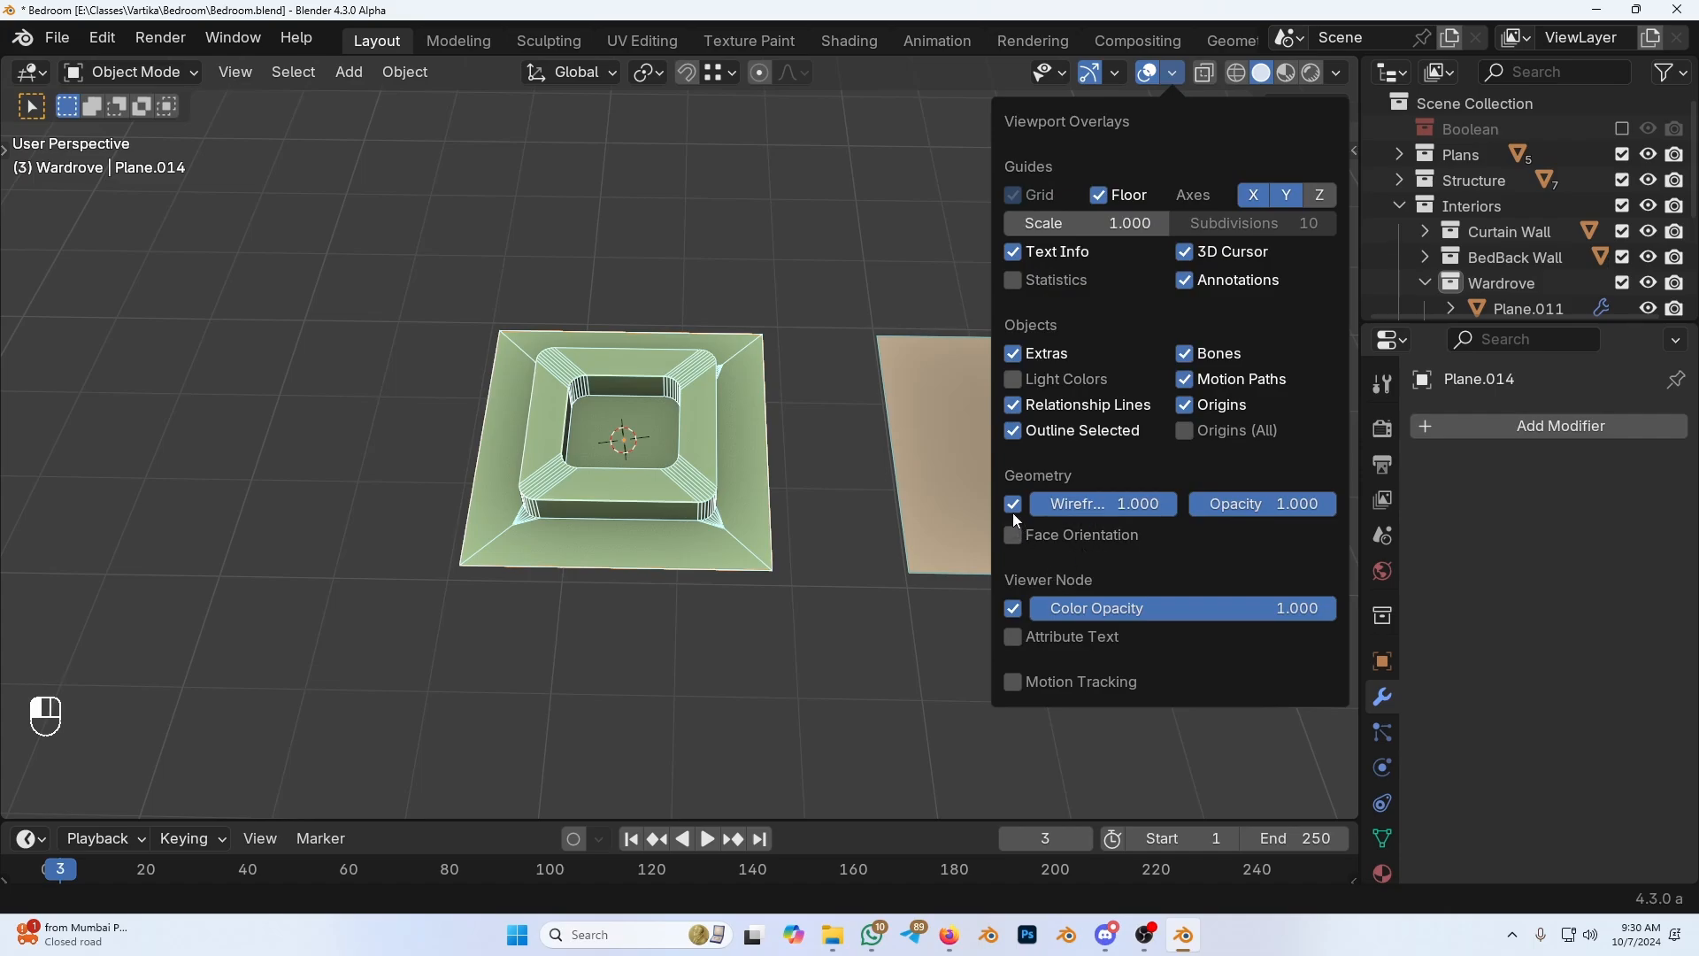
{"action": "middle_click_drag", "start_coordinate": [606, 490], "coordinate": [582, 493], "text": "shift"}
{"action": "left_click", "coordinate": [1094, 543]}
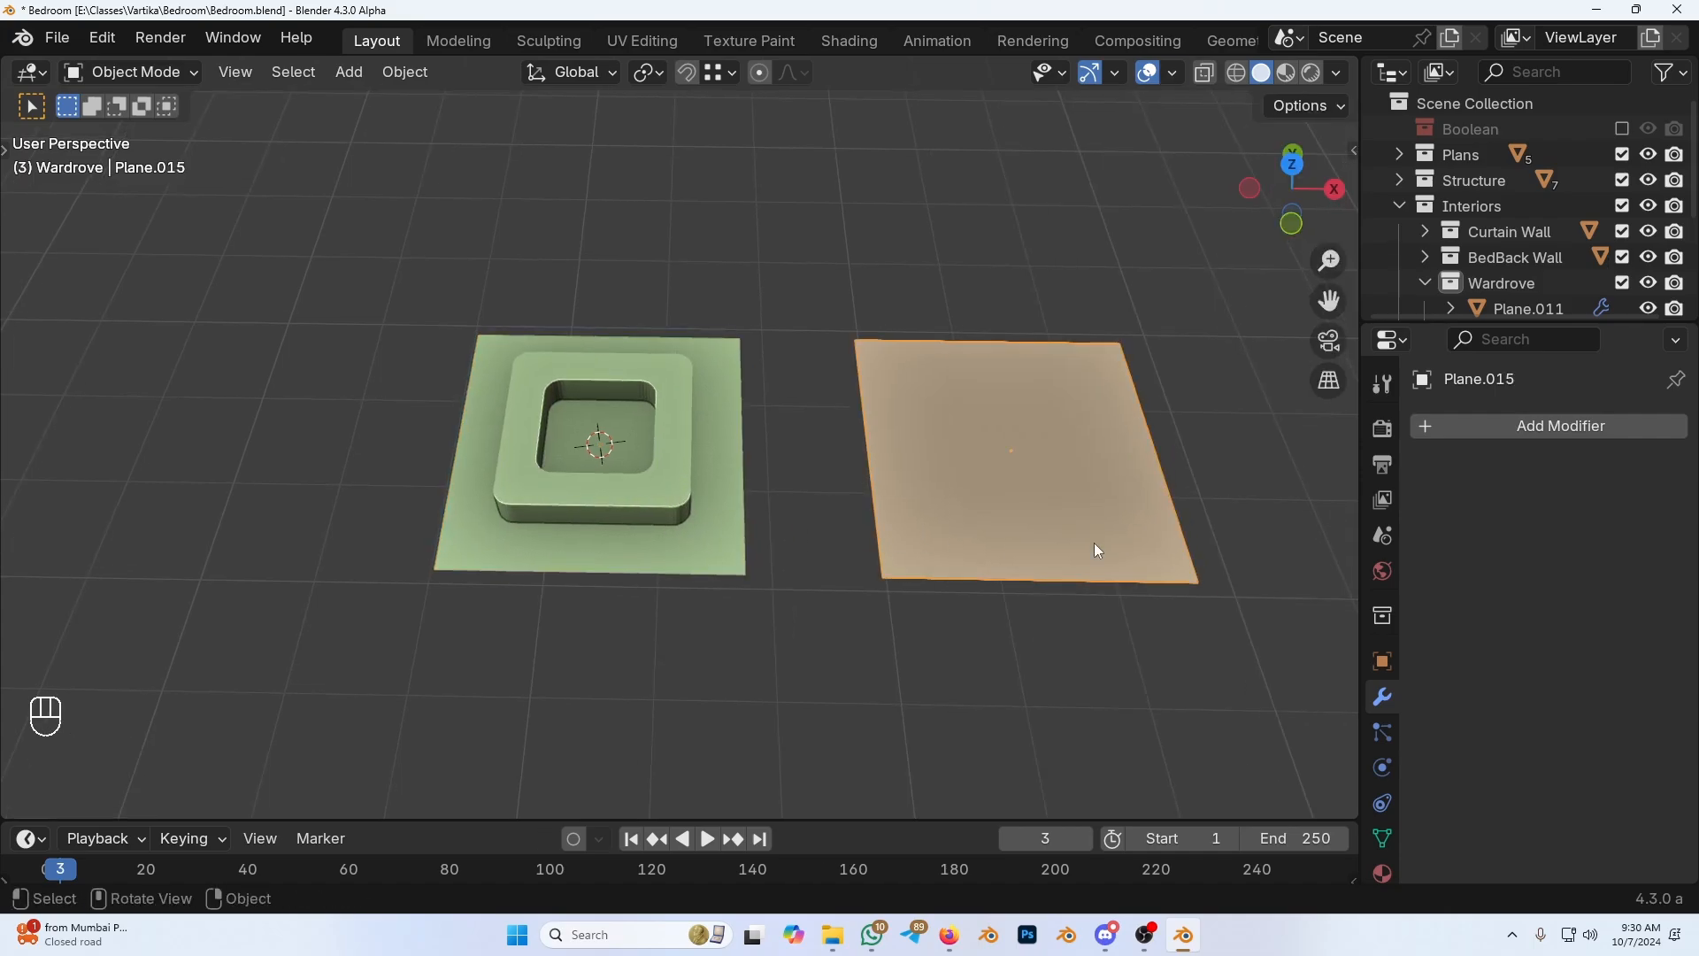
{"action": "key", "text": "Tab"}
{"action": "middle_click_drag", "start_coordinate": [1094, 543], "coordinate": [970, 547], "text": "shift"}
{"action": "middle_click_drag", "start_coordinate": [751, 548], "coordinate": [799, 611], "text": "shift"}
Step: Annotate the method sequence "I, I, B" with a small "E" above the original sample plane
{"action": "mouse_move", "coordinate": [368, 245]}
{"action": "left_mouse_down"}
{"action": "mouse_move", "coordinate": [368, 316]}
{"action": "mouse_move", "coordinate": [408, 253]}
{"action": "left_mouse_up"}
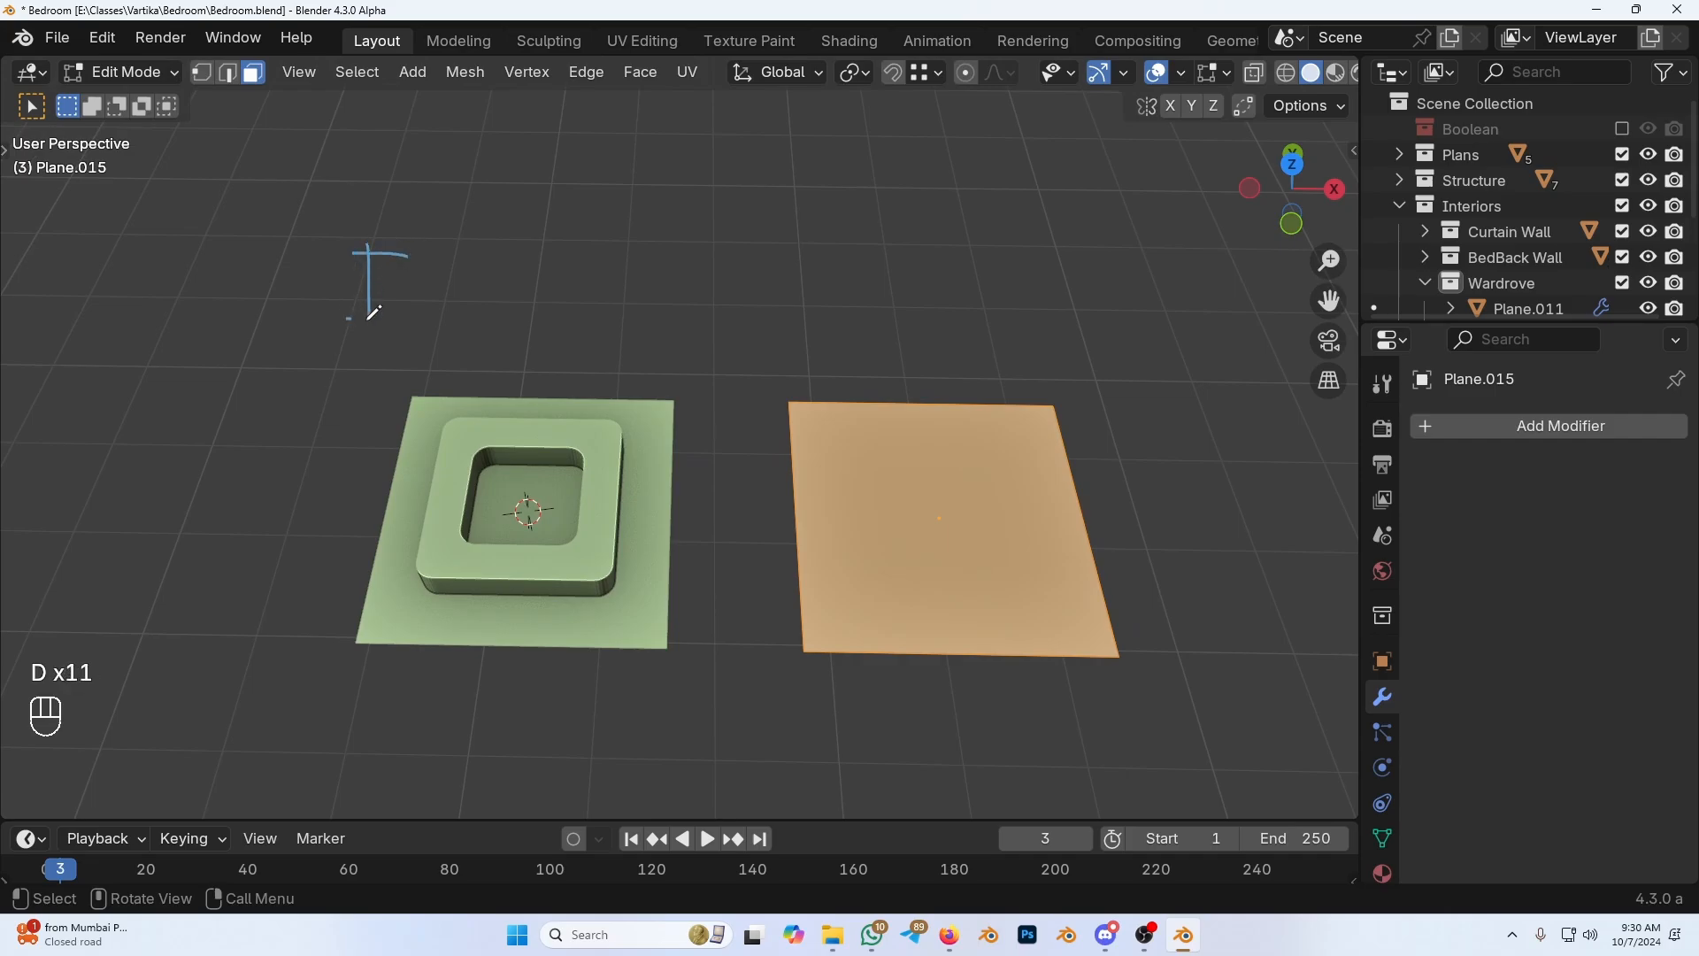
{"action": "left_click_drag", "start_coordinate": [347, 320], "coordinate": [427, 322]}
{"action": "left_click_drag", "start_coordinate": [467, 317], "coordinate": [454, 338]}
{"action": "mouse_move", "coordinate": [547, 251]}
{"action": "left_mouse_down"}
{"action": "mouse_move", "coordinate": [545, 313]}
{"action": "mouse_move", "coordinate": [564, 248]}
{"action": "left_mouse_up"}
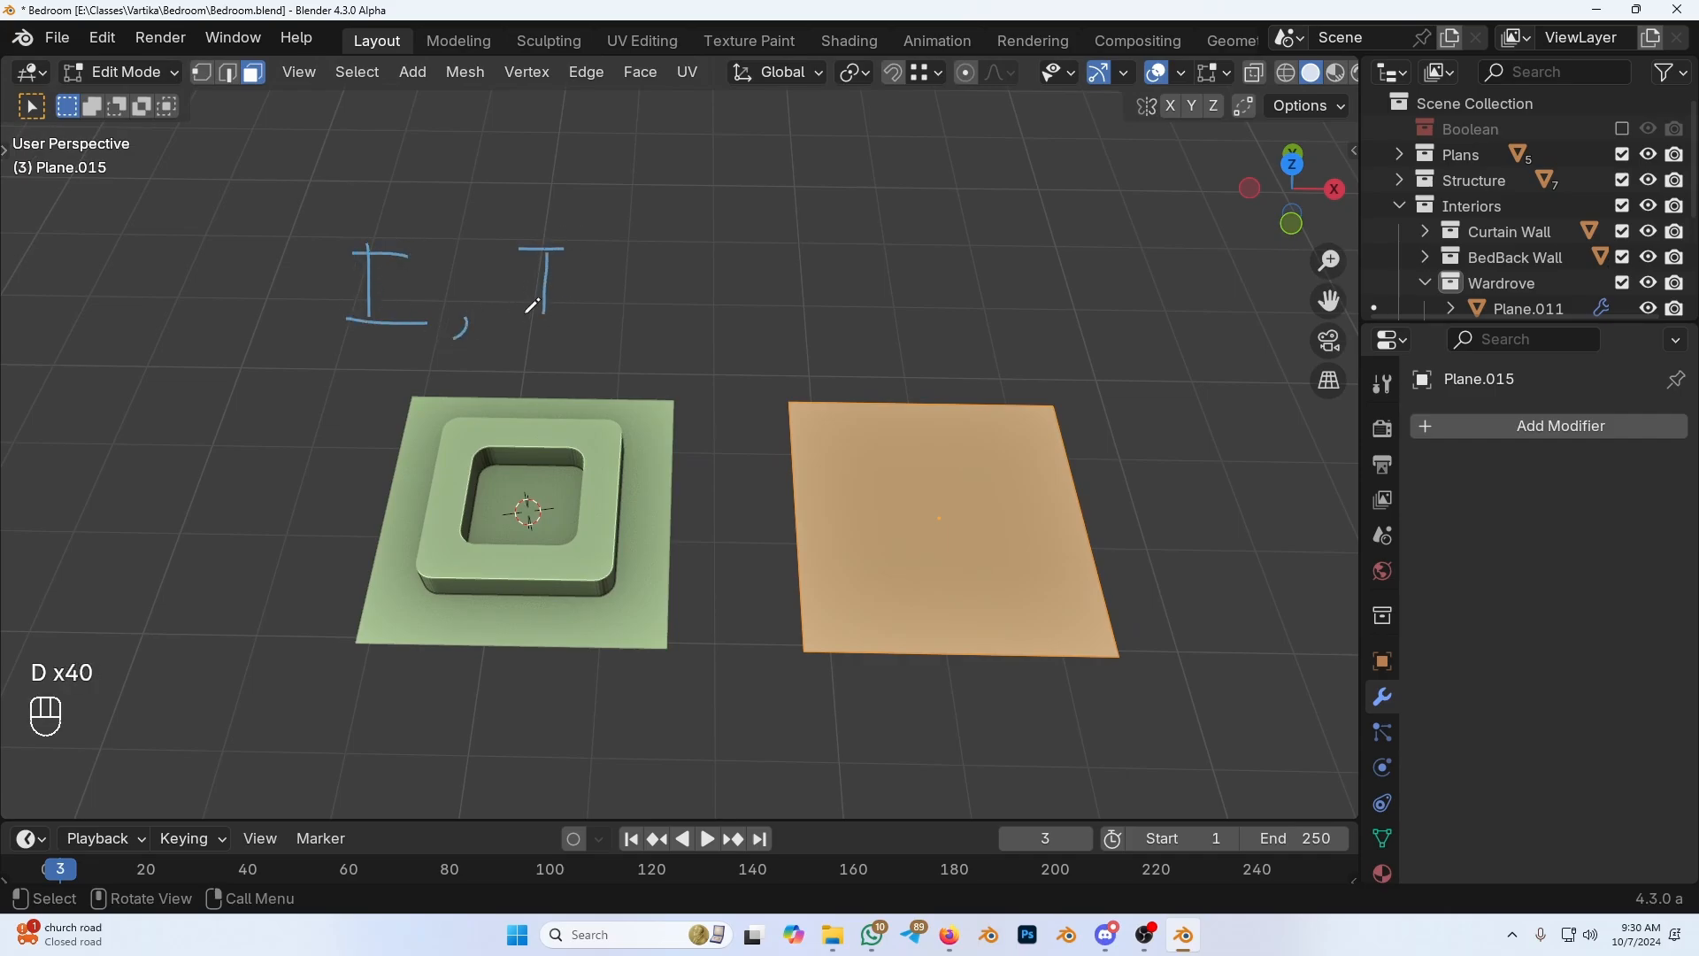
{"action": "left_click_drag", "start_coordinate": [520, 315], "coordinate": [563, 315]}
{"action": "mouse_move", "coordinate": [608, 321]}
{"action": "left_mouse_down"}
{"action": "mouse_move", "coordinate": [662, 281]}
{"action": "mouse_move", "coordinate": [711, 343]}
{"action": "left_mouse_up"}
{"action": "left_click_drag", "start_coordinate": [711, 344], "coordinate": [721, 333]}
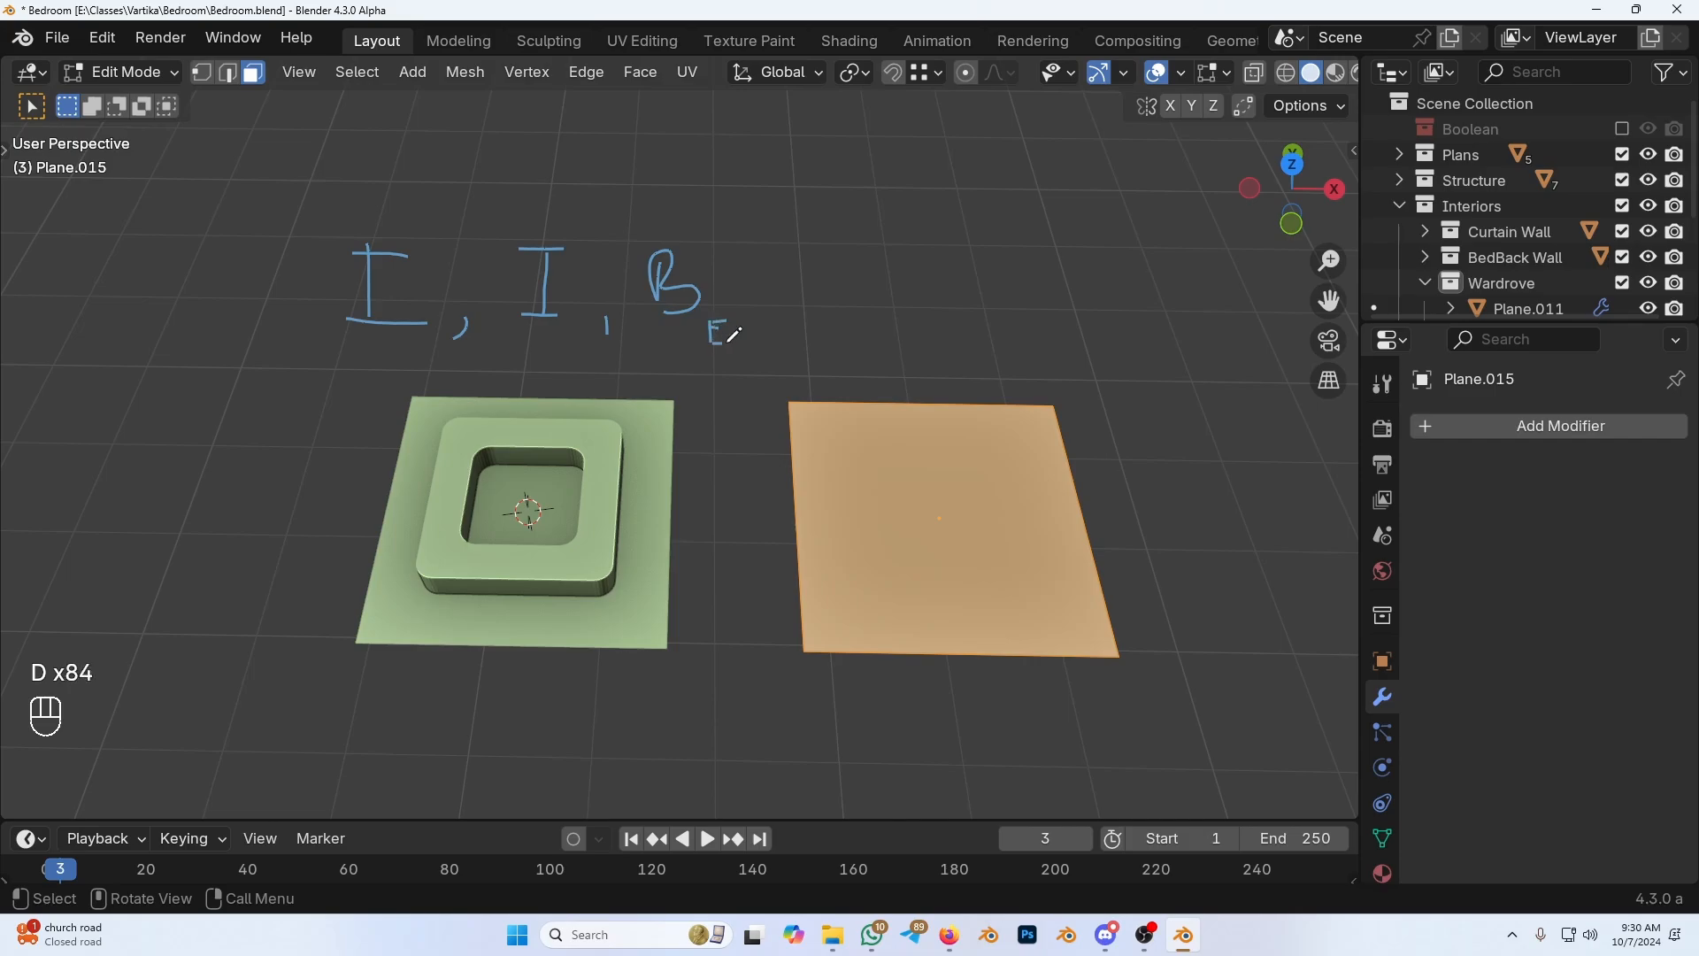
Step: Annotate the method sequence "I, B, I" with a small "V" after the B above the second sample plane
{"action": "middle_click_drag", "start_coordinate": [515, 527], "coordinate": [423, 532], "text": "shift"}
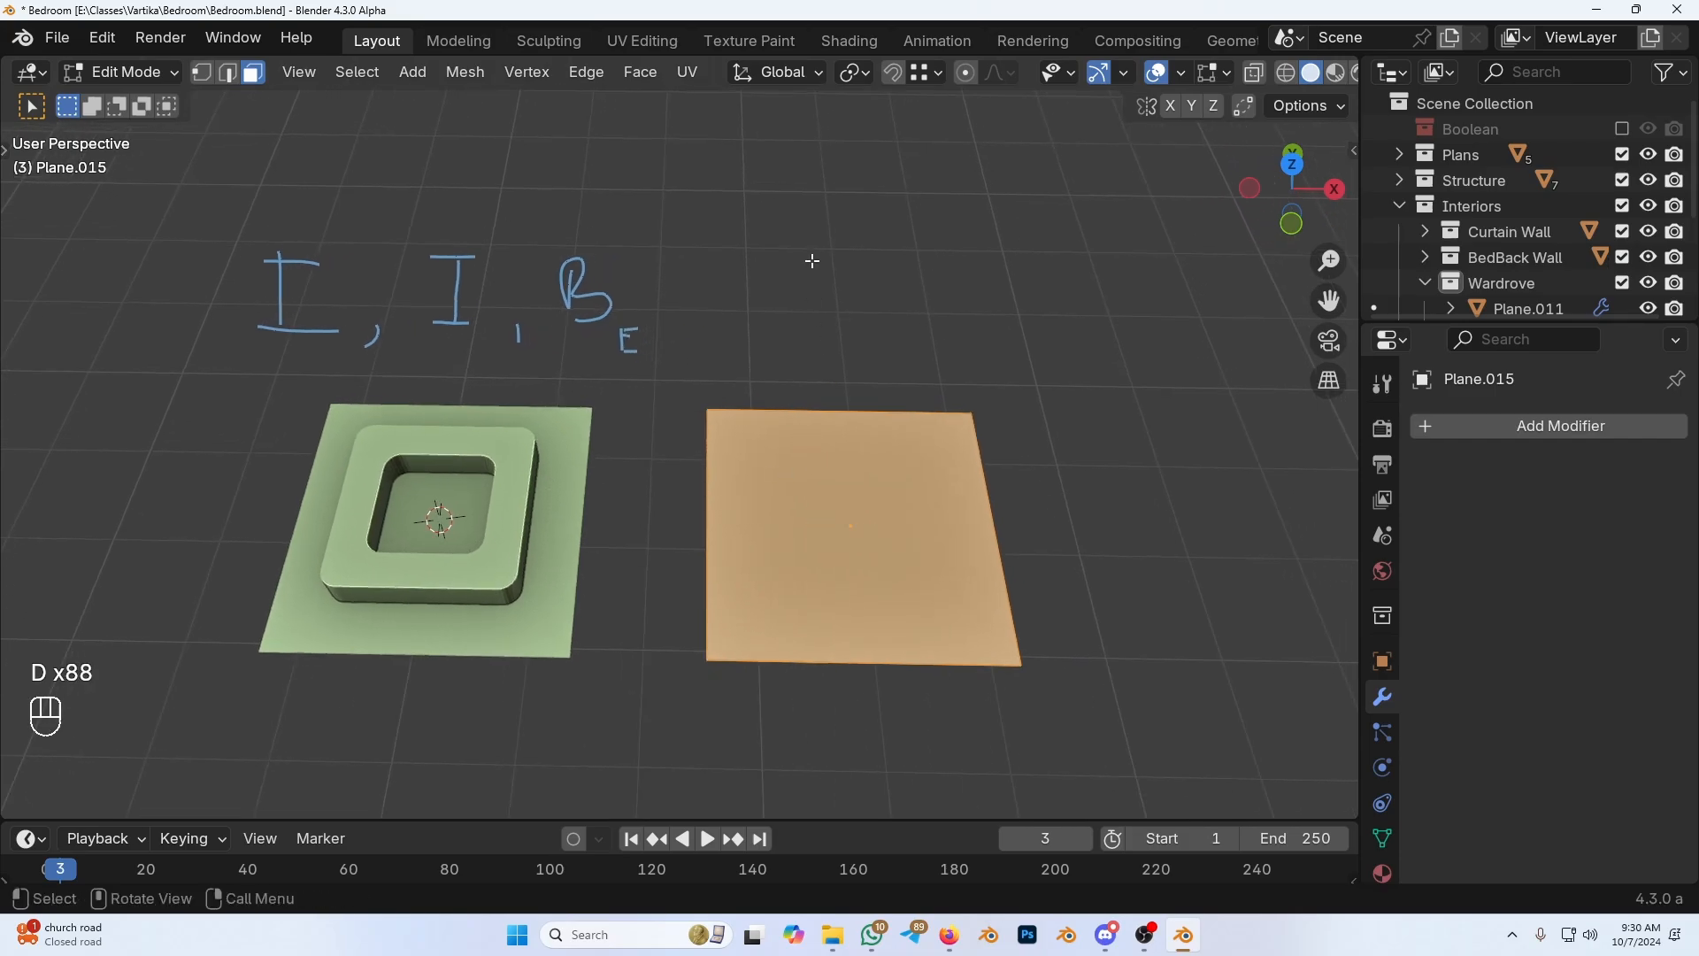
{"action": "mouse_move", "coordinate": [809, 254]}
{"action": "left_mouse_down"}
{"action": "mouse_move", "coordinate": [811, 326]}
{"action": "mouse_move", "coordinate": [827, 254]}
{"action": "left_mouse_up"}
{"action": "left_click_drag", "start_coordinate": [784, 320], "coordinate": [859, 329]}
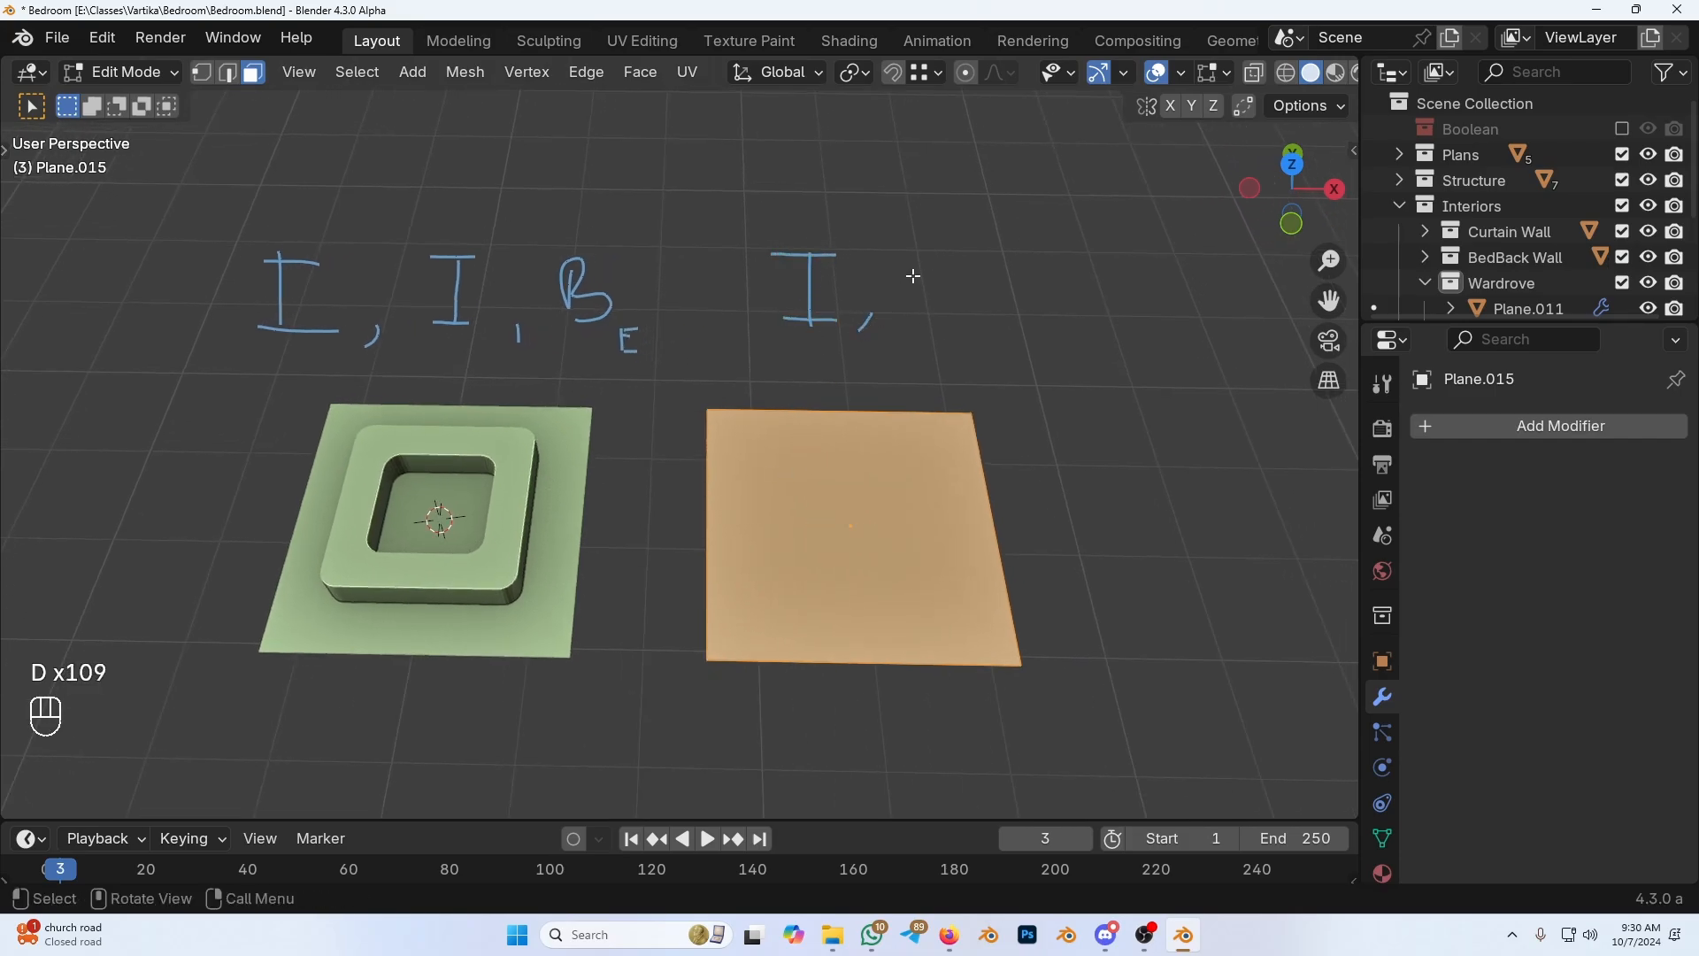
{"action": "left_click_drag", "start_coordinate": [922, 246], "coordinate": [920, 303]}
{"action": "mouse_move", "coordinate": [922, 244]}
{"action": "left_mouse_down"}
{"action": "mouse_move", "coordinate": [918, 305]}
{"action": "mouse_move", "coordinate": [1003, 311]}
{"action": "mouse_move", "coordinate": [1039, 338]}
{"action": "left_mouse_up"}
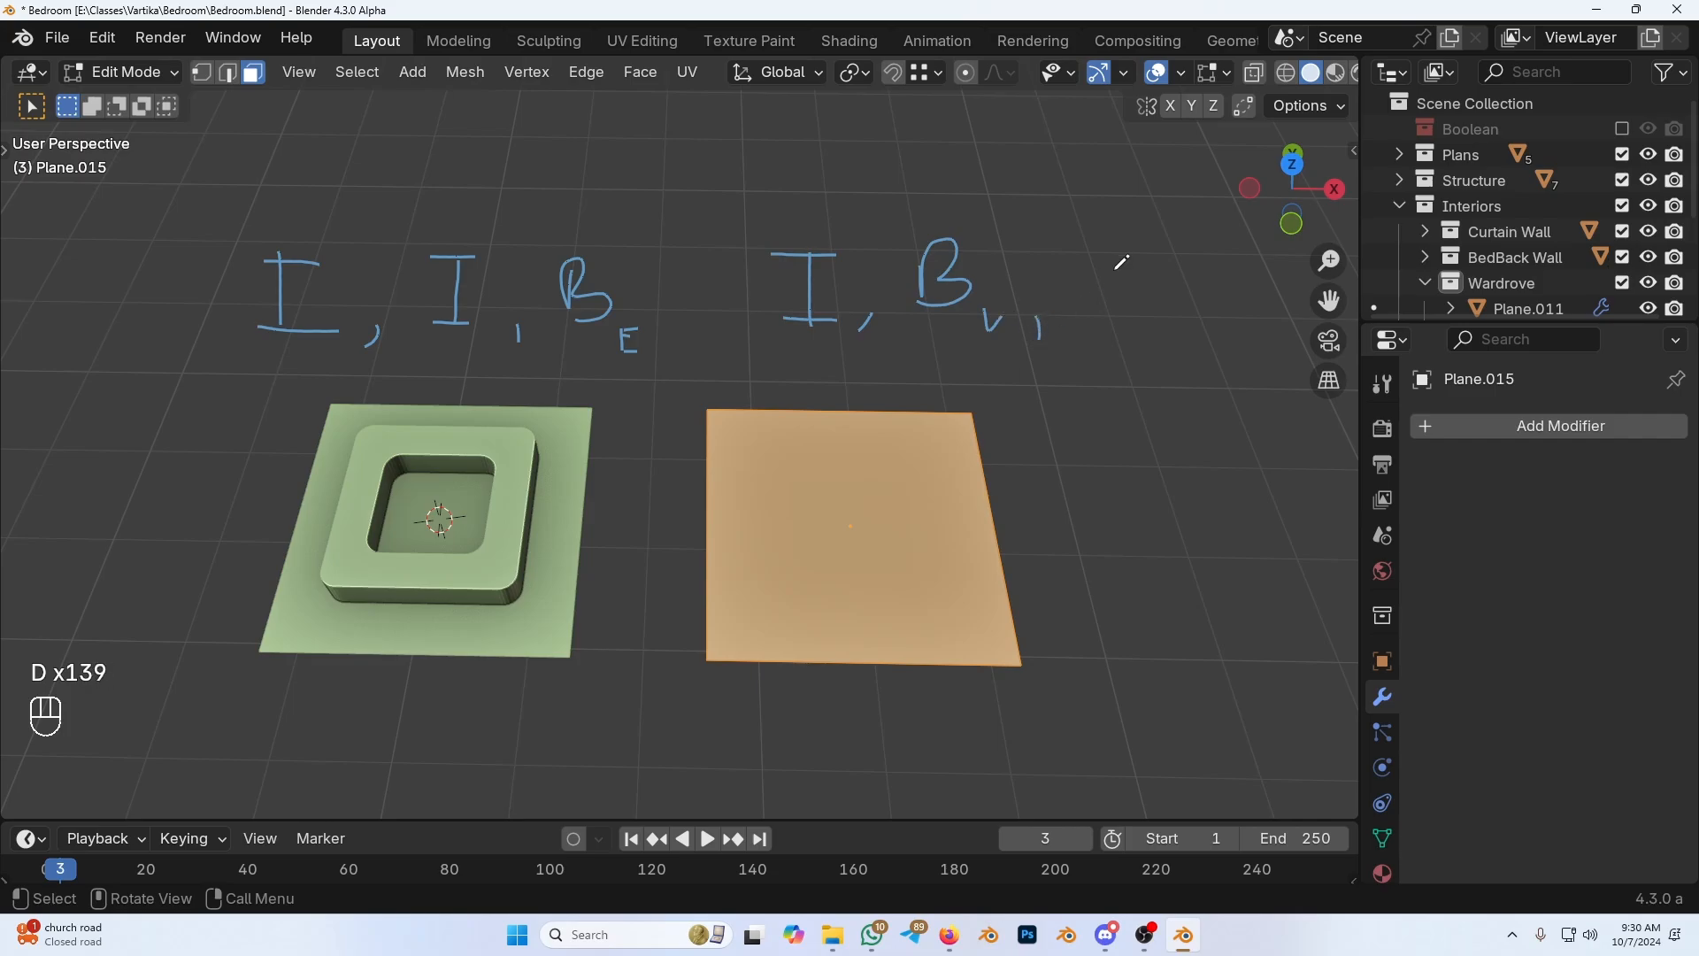
{"action": "left_click_drag", "start_coordinate": [1113, 273], "coordinate": [1115, 312]}
{"action": "mouse_move", "coordinate": [1093, 277]}
{"action": "left_mouse_down"}
{"action": "mouse_move", "coordinate": [1138, 270]}
{"action": "mouse_move", "coordinate": [1160, 315]}
{"action": "left_mouse_up"}
Step: Inset the second plane's face by about 3" and round the inset face's corners with an 8-segment vertex bevel
{"action": "left_click", "coordinate": [897, 532]}
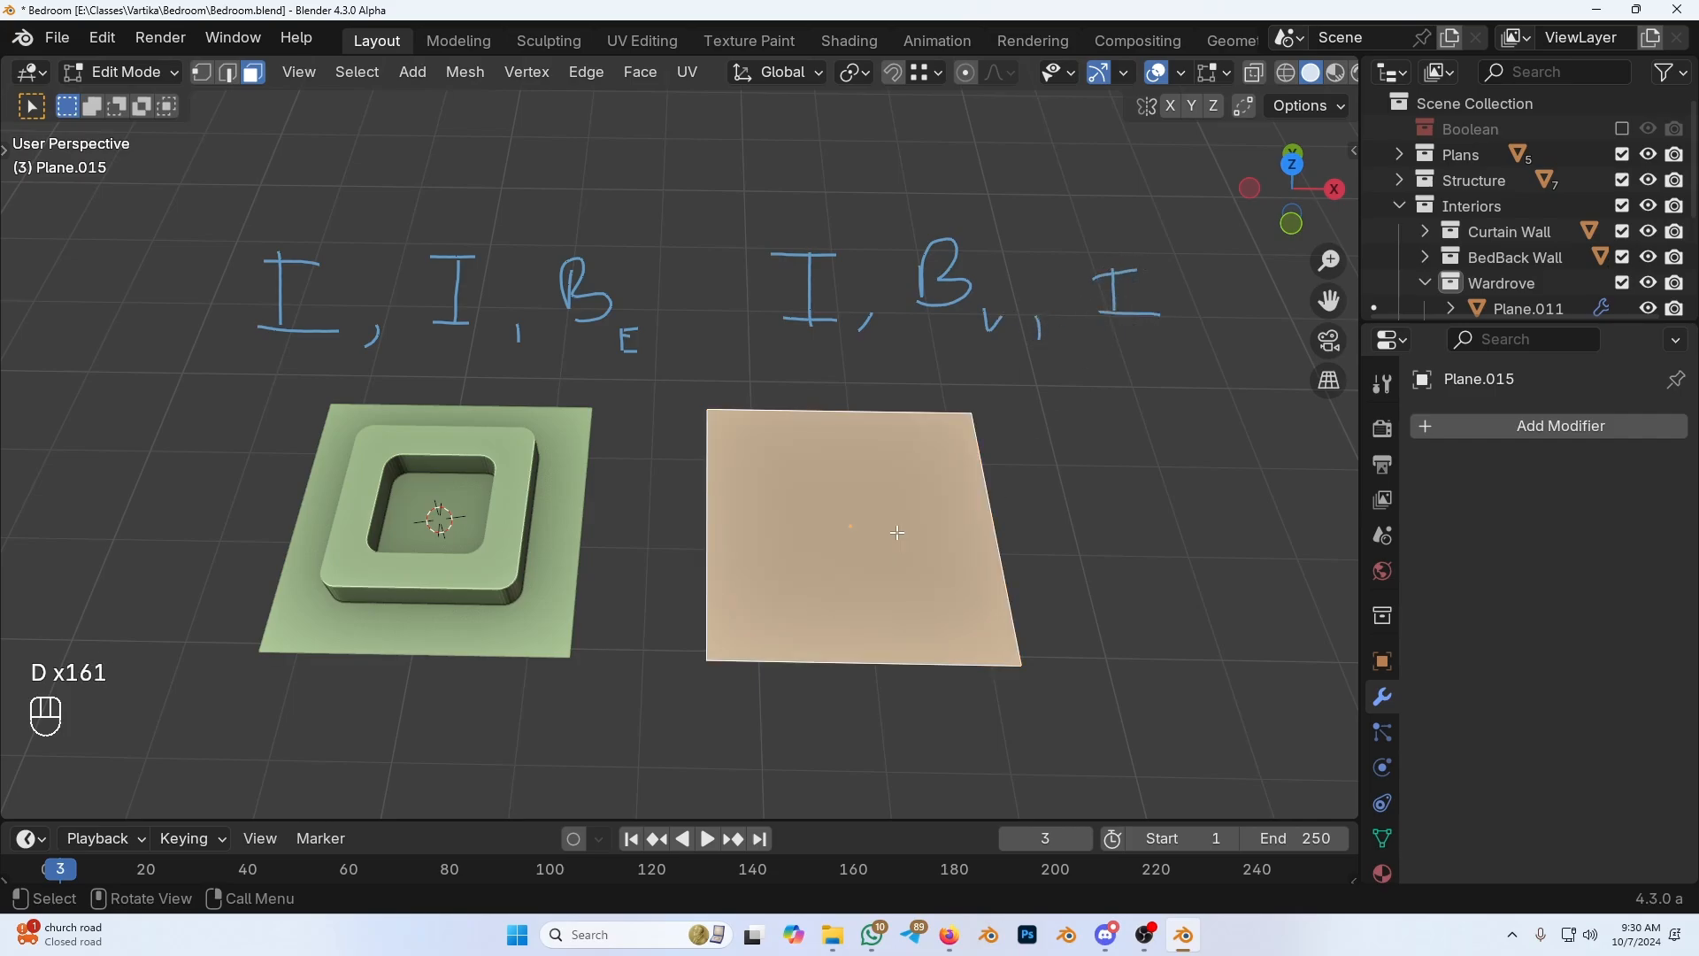
{"action": "key", "text": "i"}
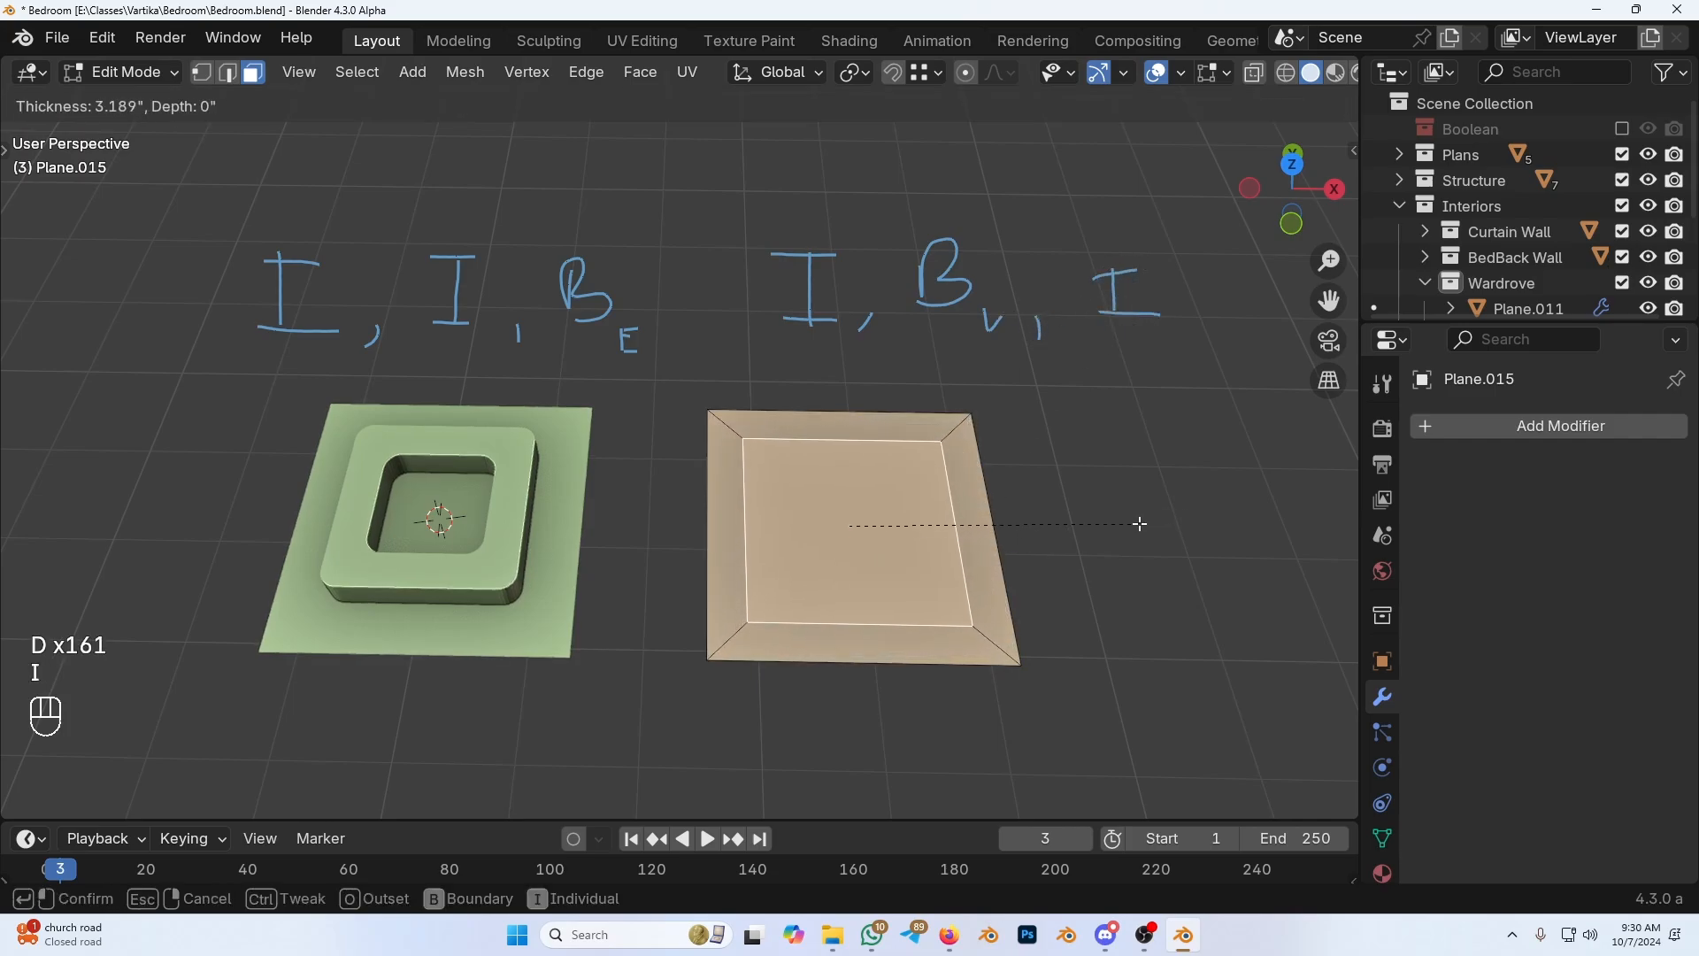
{"action": "left_click", "coordinate": [1142, 522]}
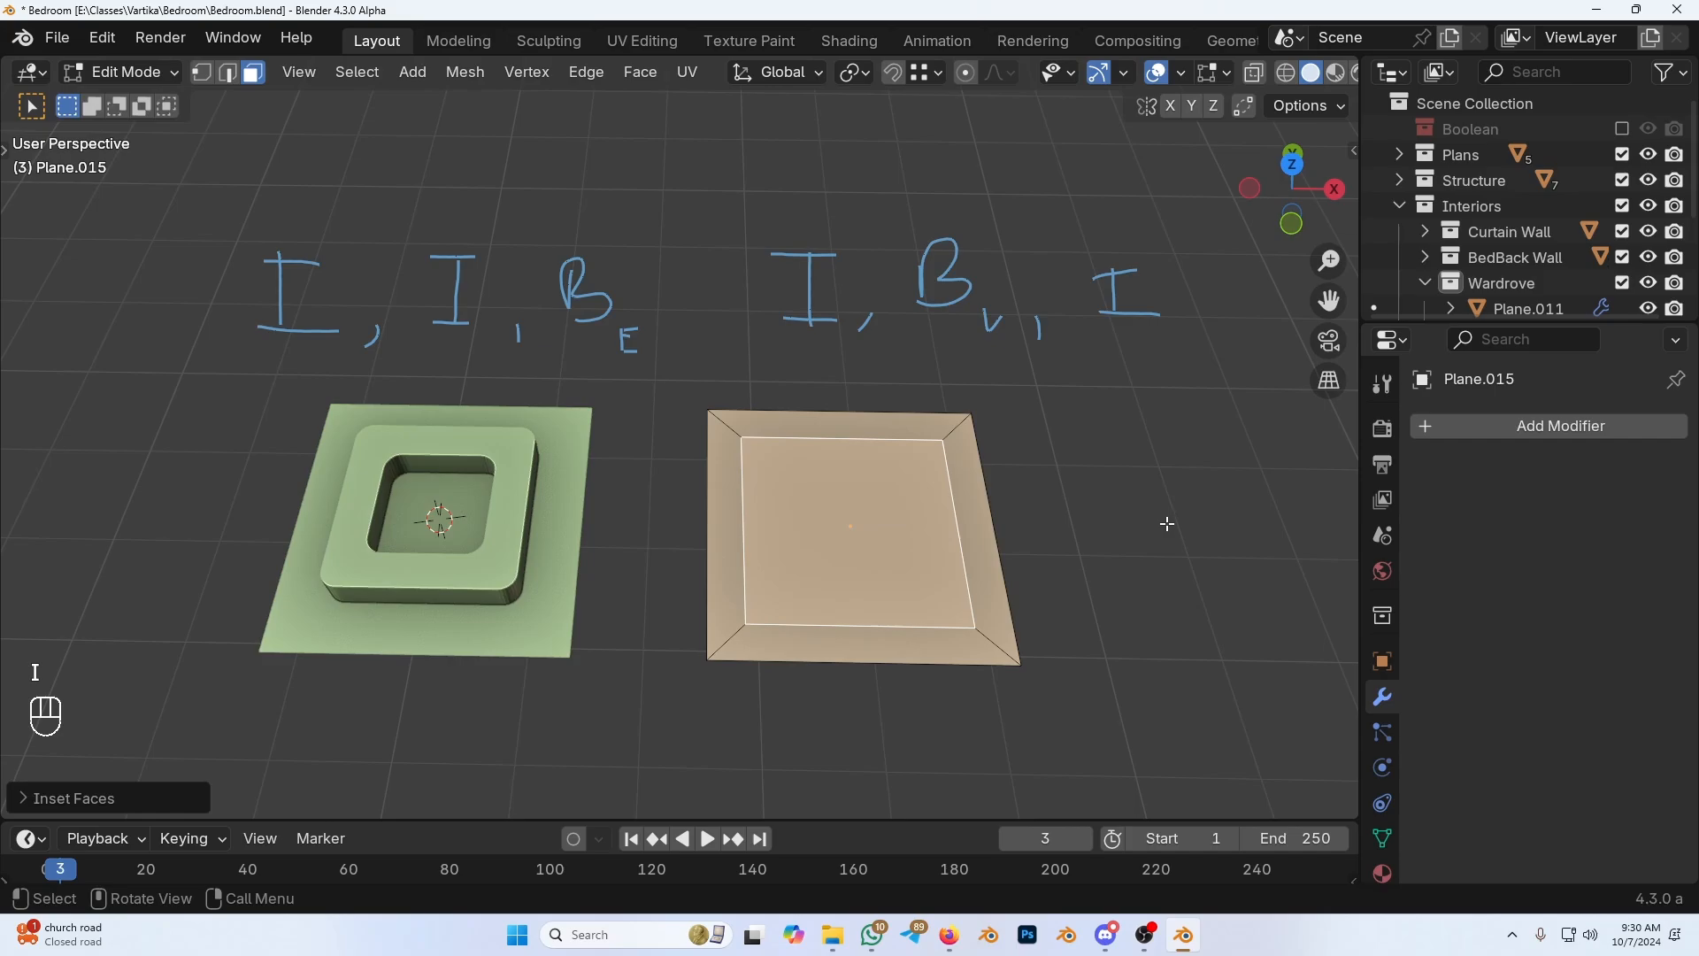
{"action": "key", "text": "shift+ctrl+b"}
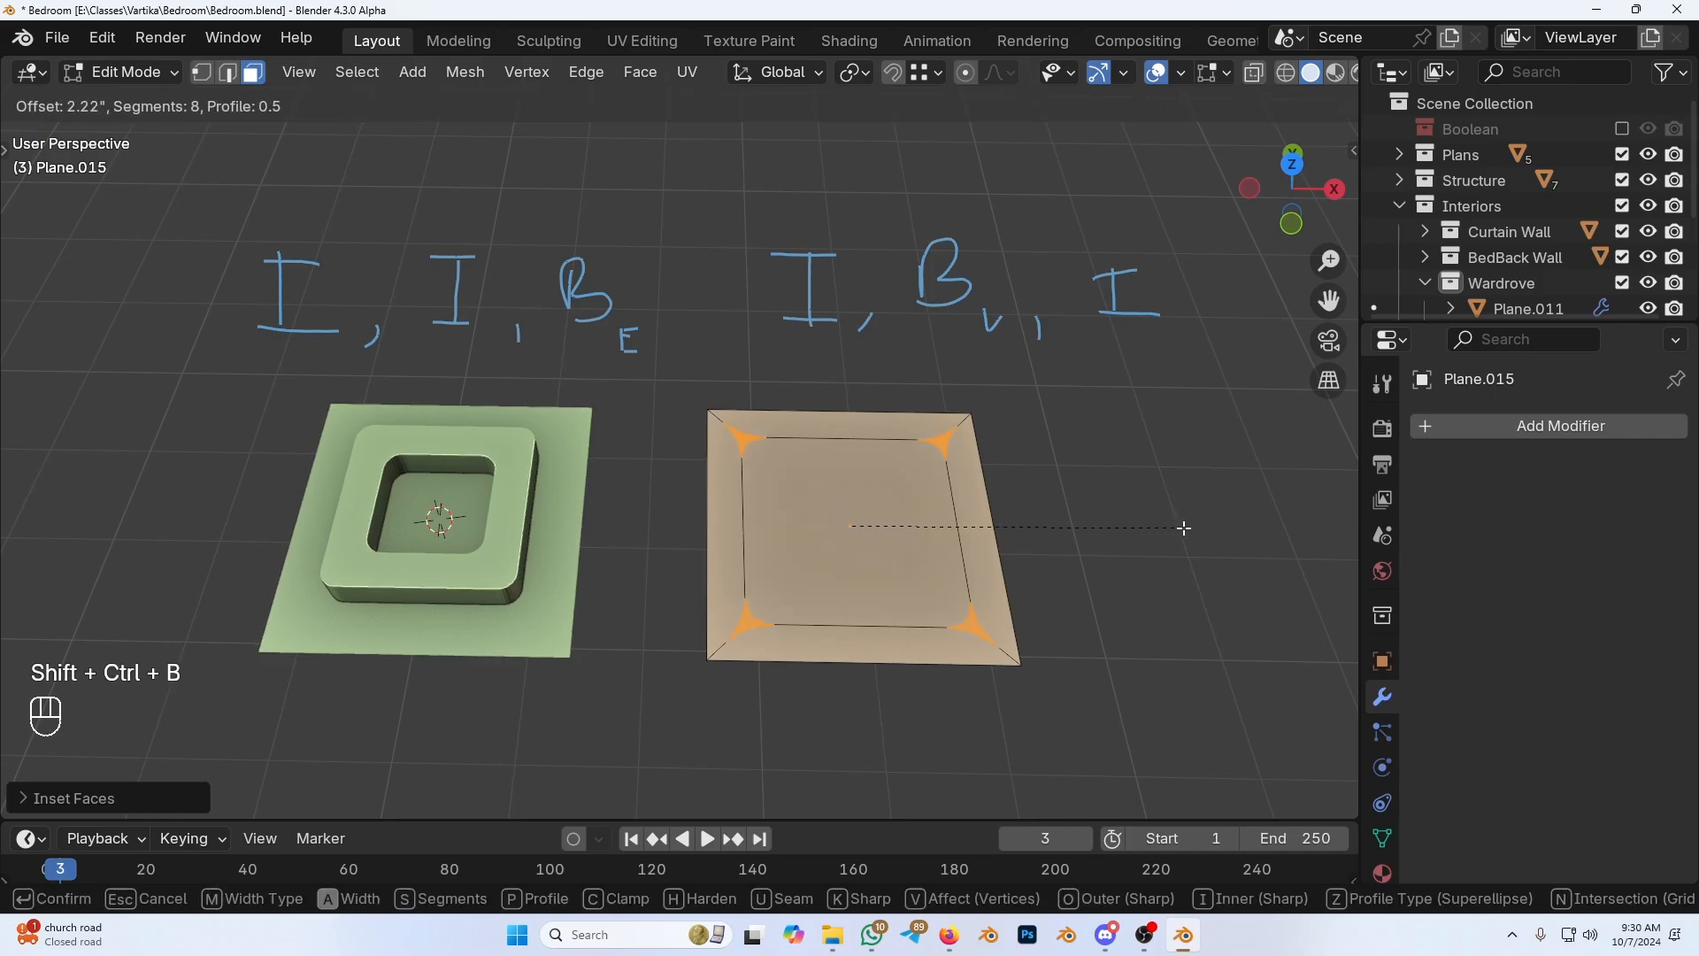
{"action": "left_click", "coordinate": [1193, 529]}
{"action": "key", "text": "3"}
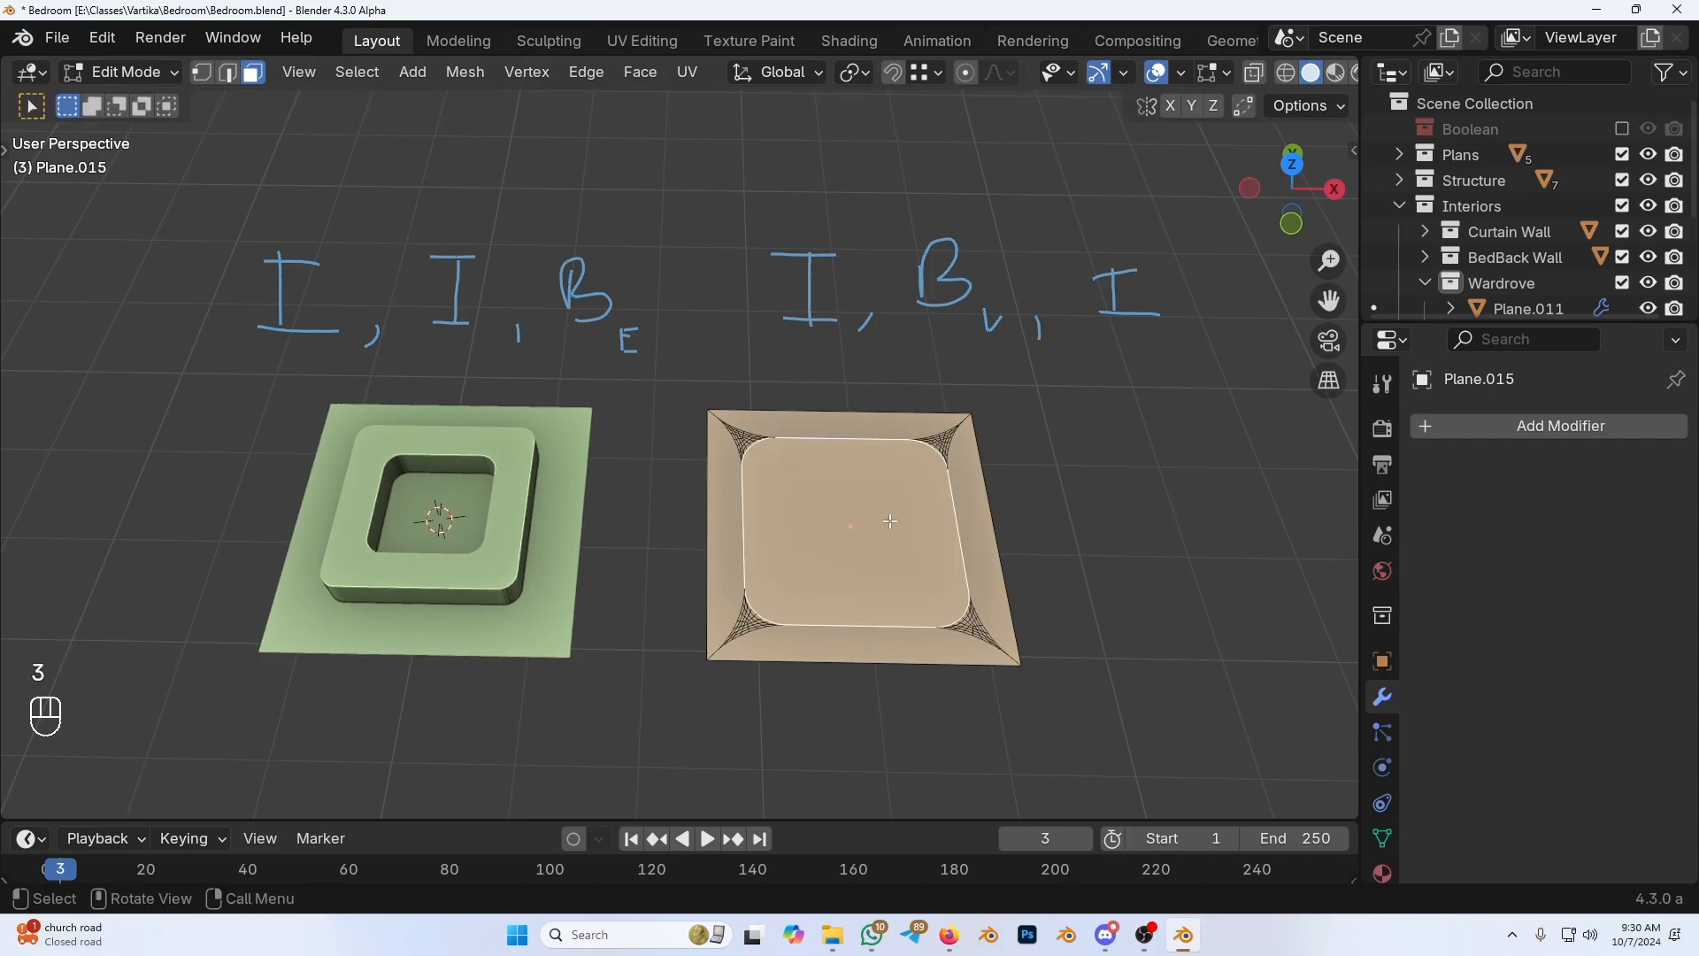
Step: Inset the rounded face of the second plane to form a smaller rounded square inside it
{"action": "key", "text": "i"}
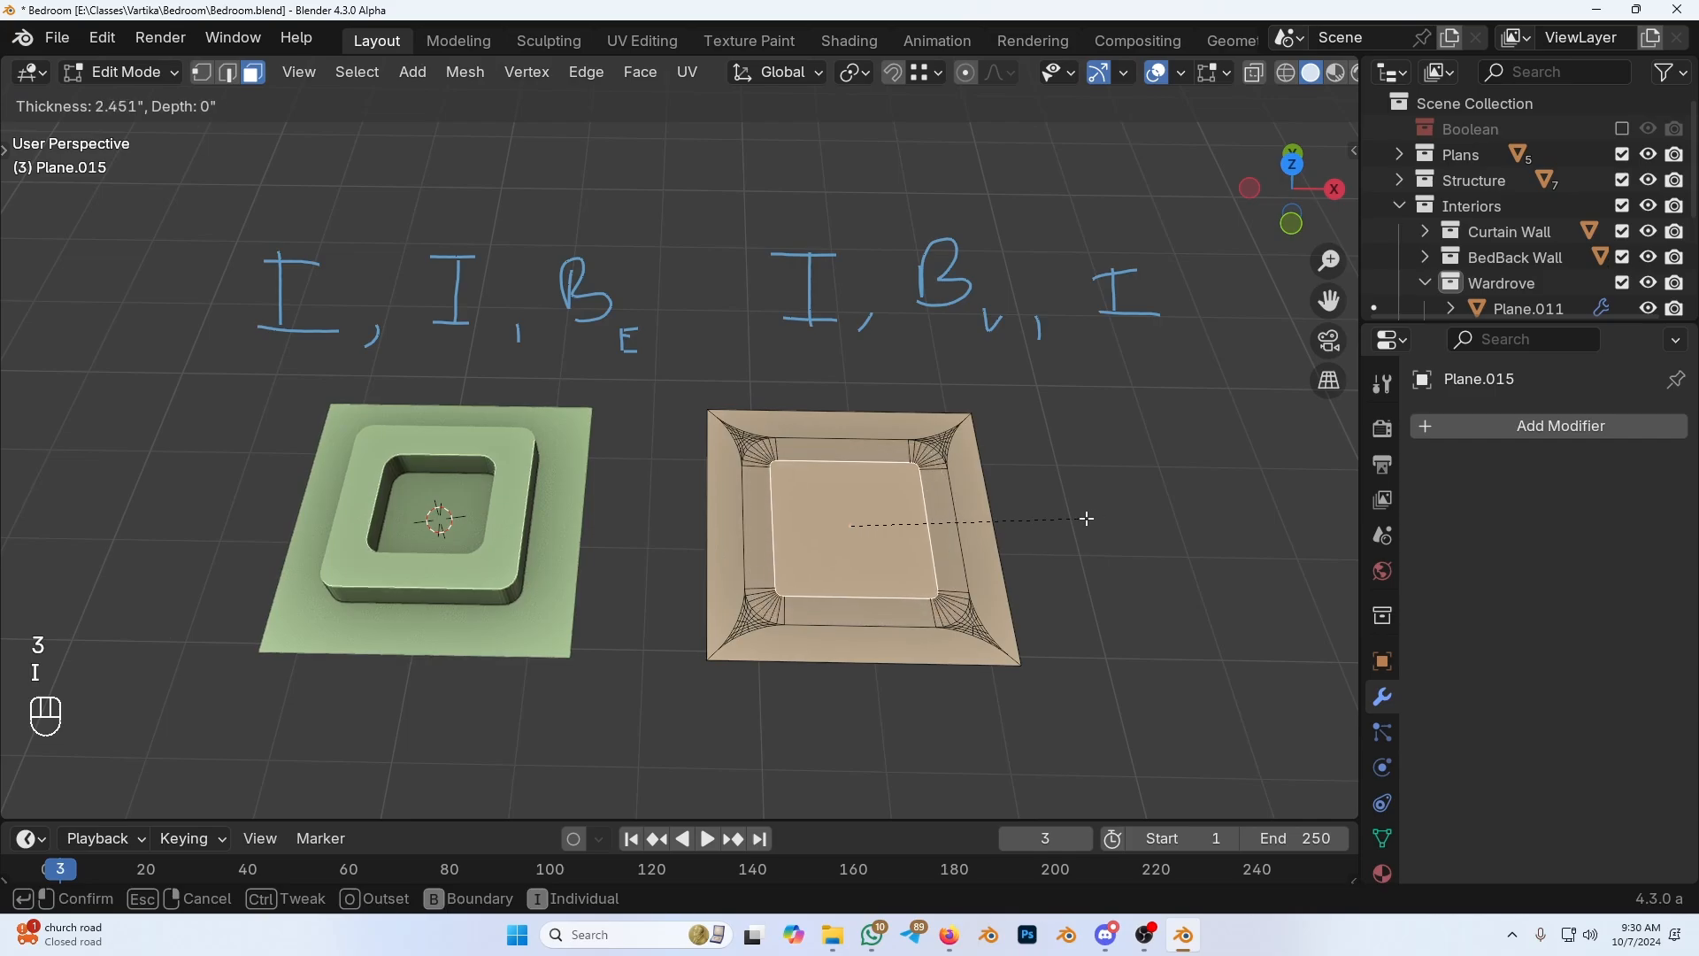
{"action": "left_click", "coordinate": [1092, 520]}
{"action": "key", "text": "Tab"}
{"action": "key", "text": "Tab"}
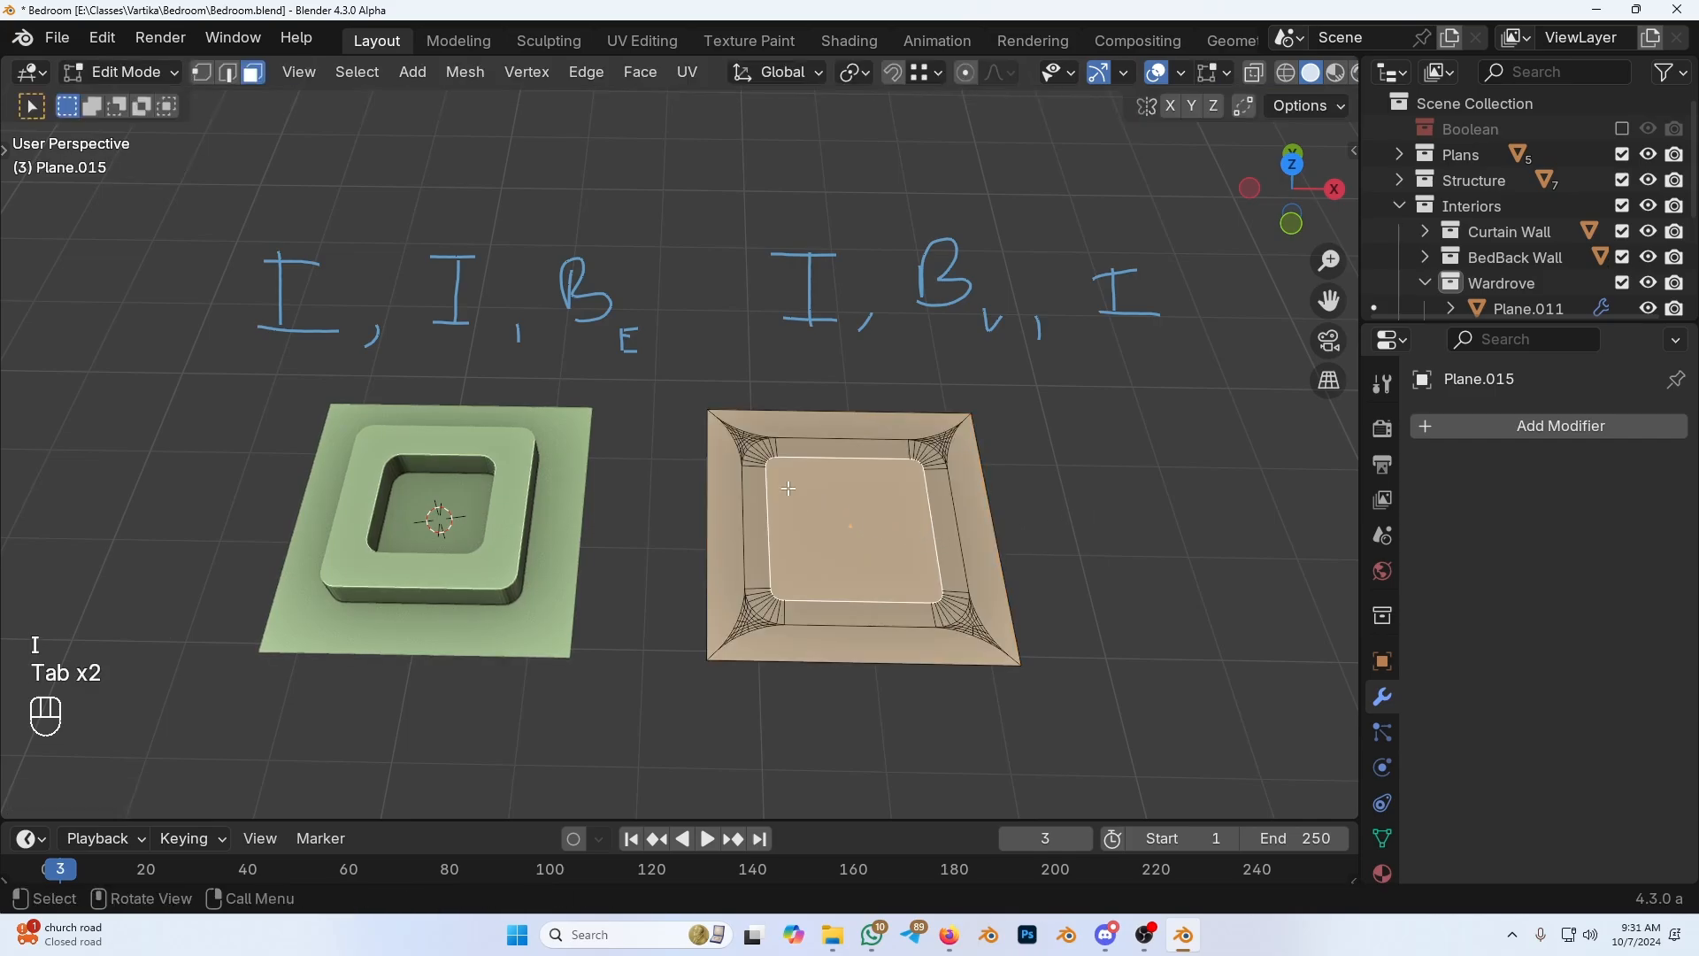
Step: Extrude the rounded ring of faces on the second plane upward and leave Edit Mode
{"action": "key", "text": "a"}
{"action": "key", "text": "a"}
{"action": "left_click", "coordinate": [755, 464], "text": "alt"}
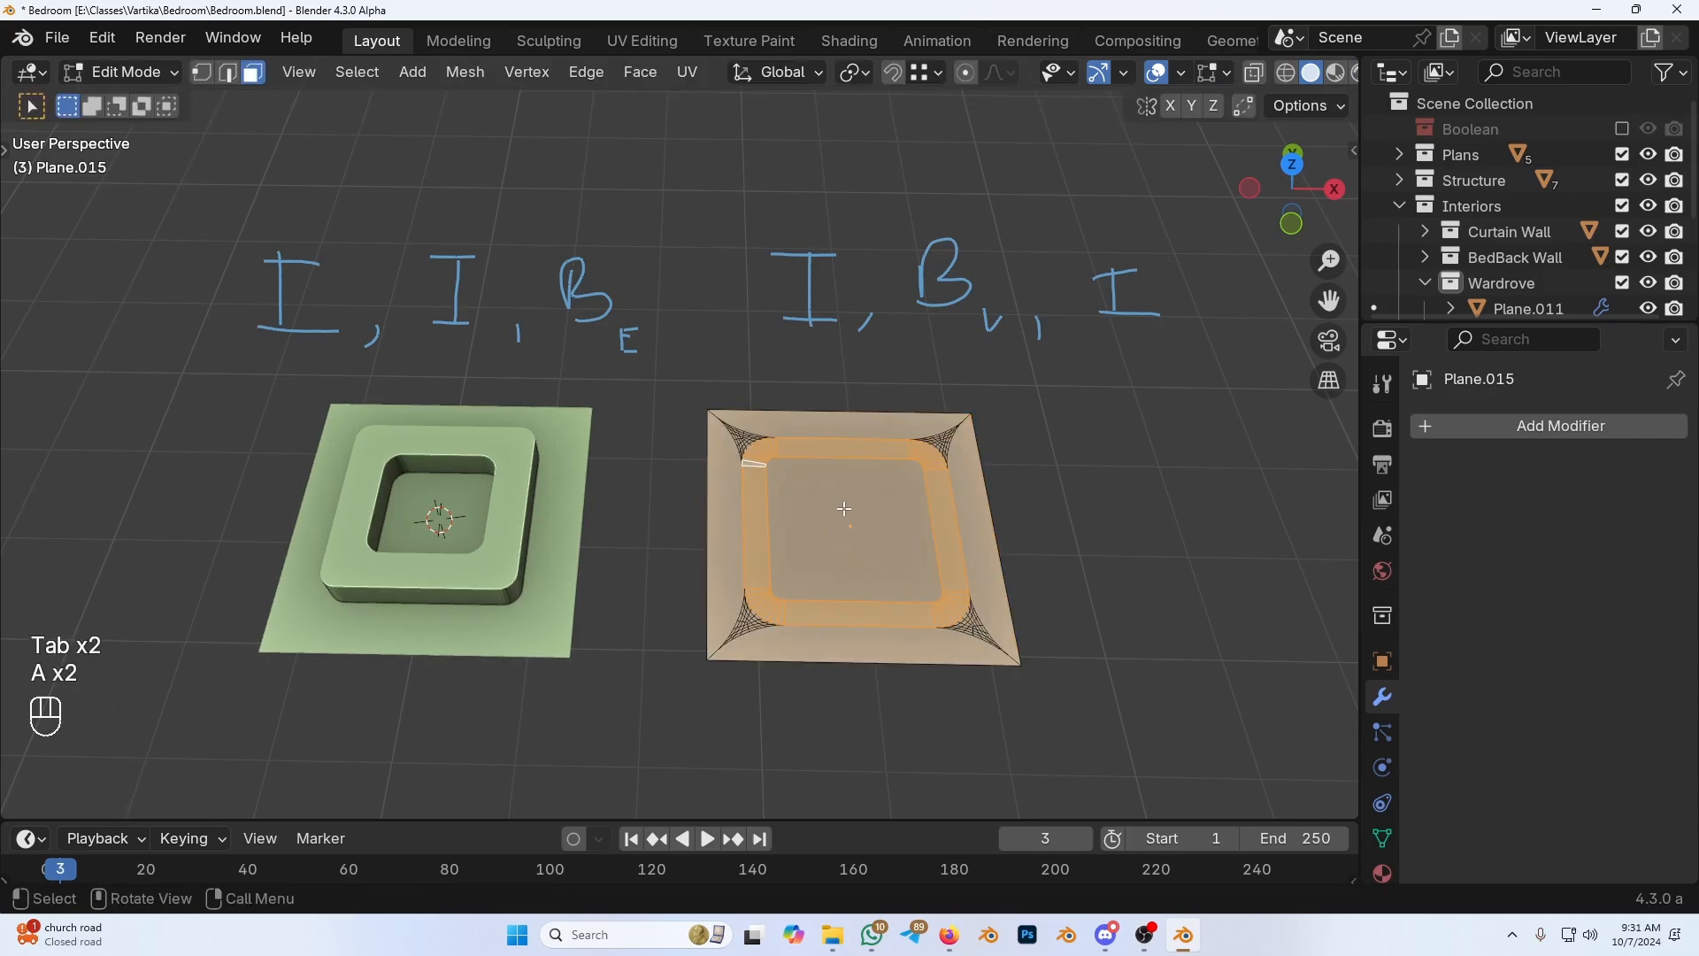
{"action": "key", "text": "e"}
{"action": "left_click", "coordinate": [838, 548]}
{"action": "key", "text": "Tab"}
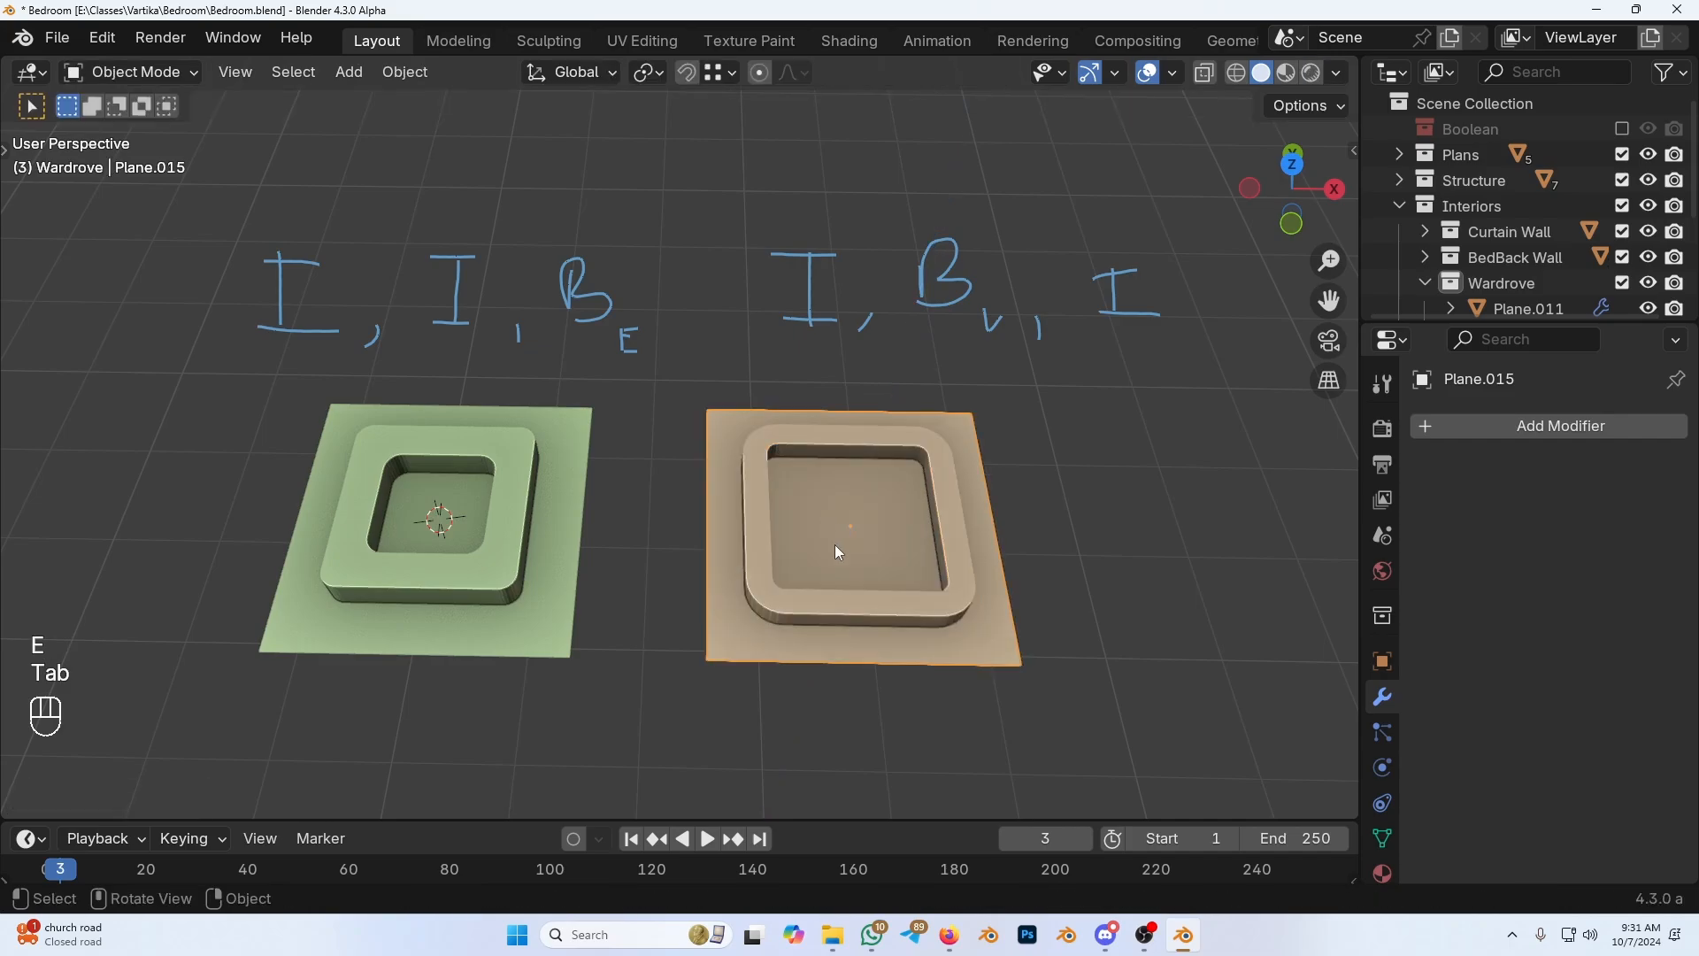
Step: In top view, trace the inner and outer corner curves of the second sample's raised ring with annotation strokes, and erase them
{"action": "key", "text": "grave"}
{"action": "scroll", "coordinate": [826, 456], "scroll_direction": "up", "scroll_amount": 3}
{"action": "scroll", "coordinate": [551, 376], "scroll_direction": "down", "scroll_amount": 3}
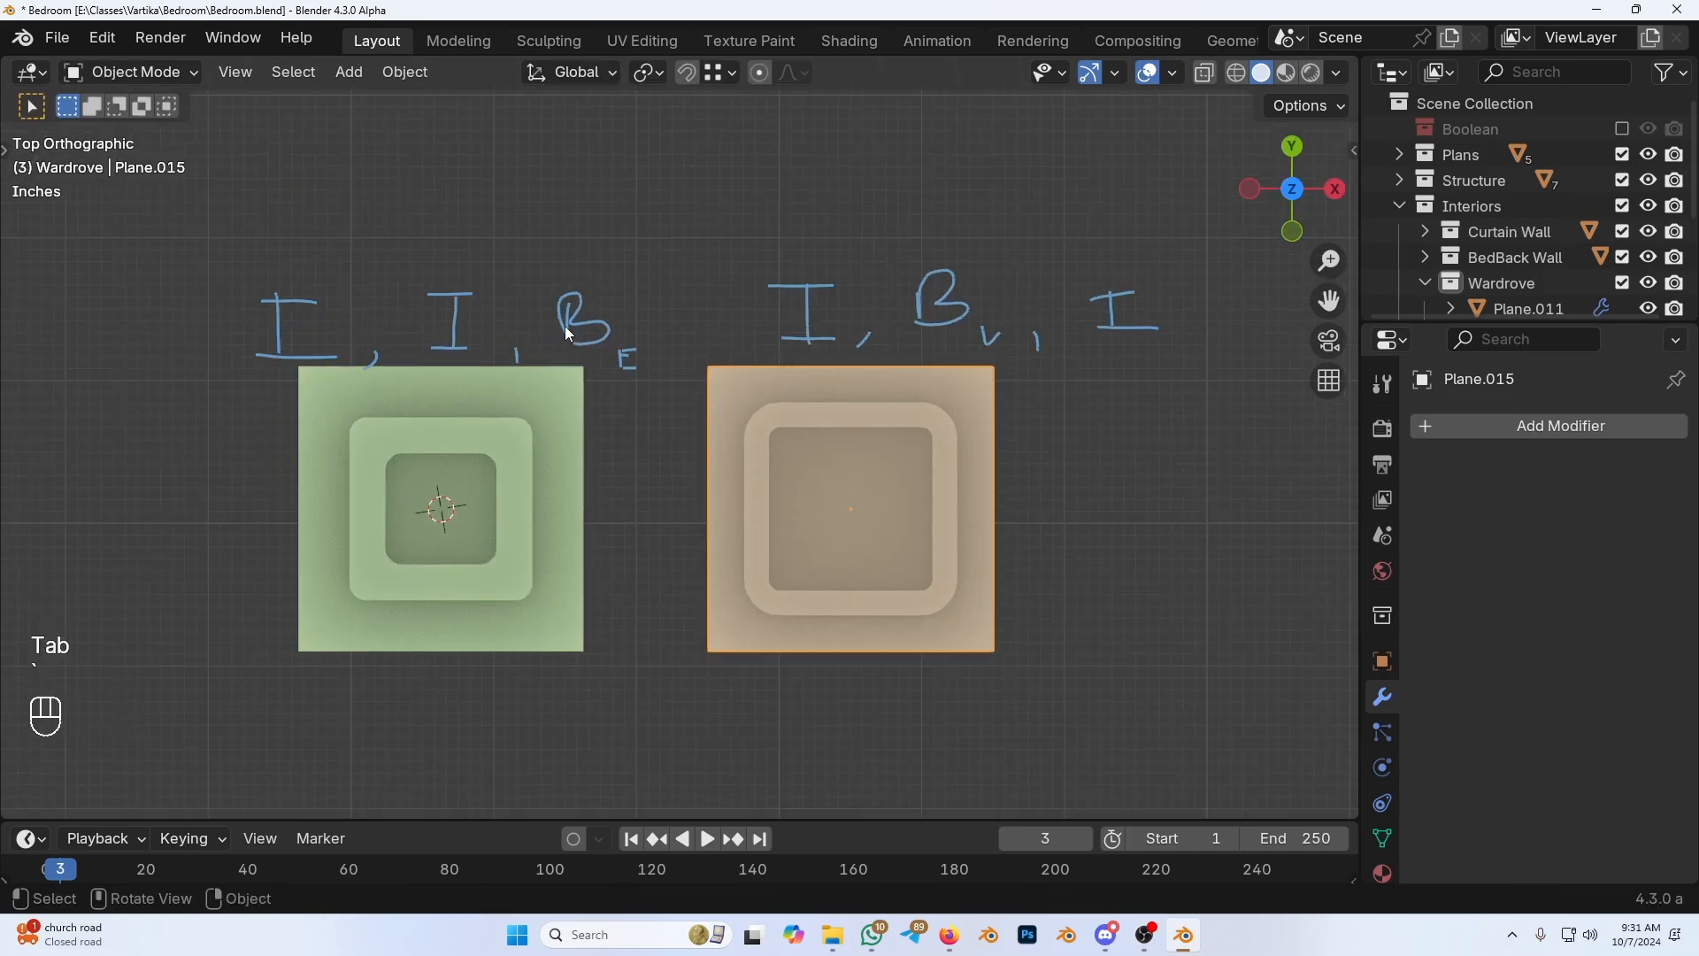
{"action": "middle_click_drag", "start_coordinate": [478, 421], "coordinate": [656, 438], "text": "shift"}
{"action": "scroll", "coordinate": [555, 432], "scroll_direction": "up", "scroll_amount": 6}
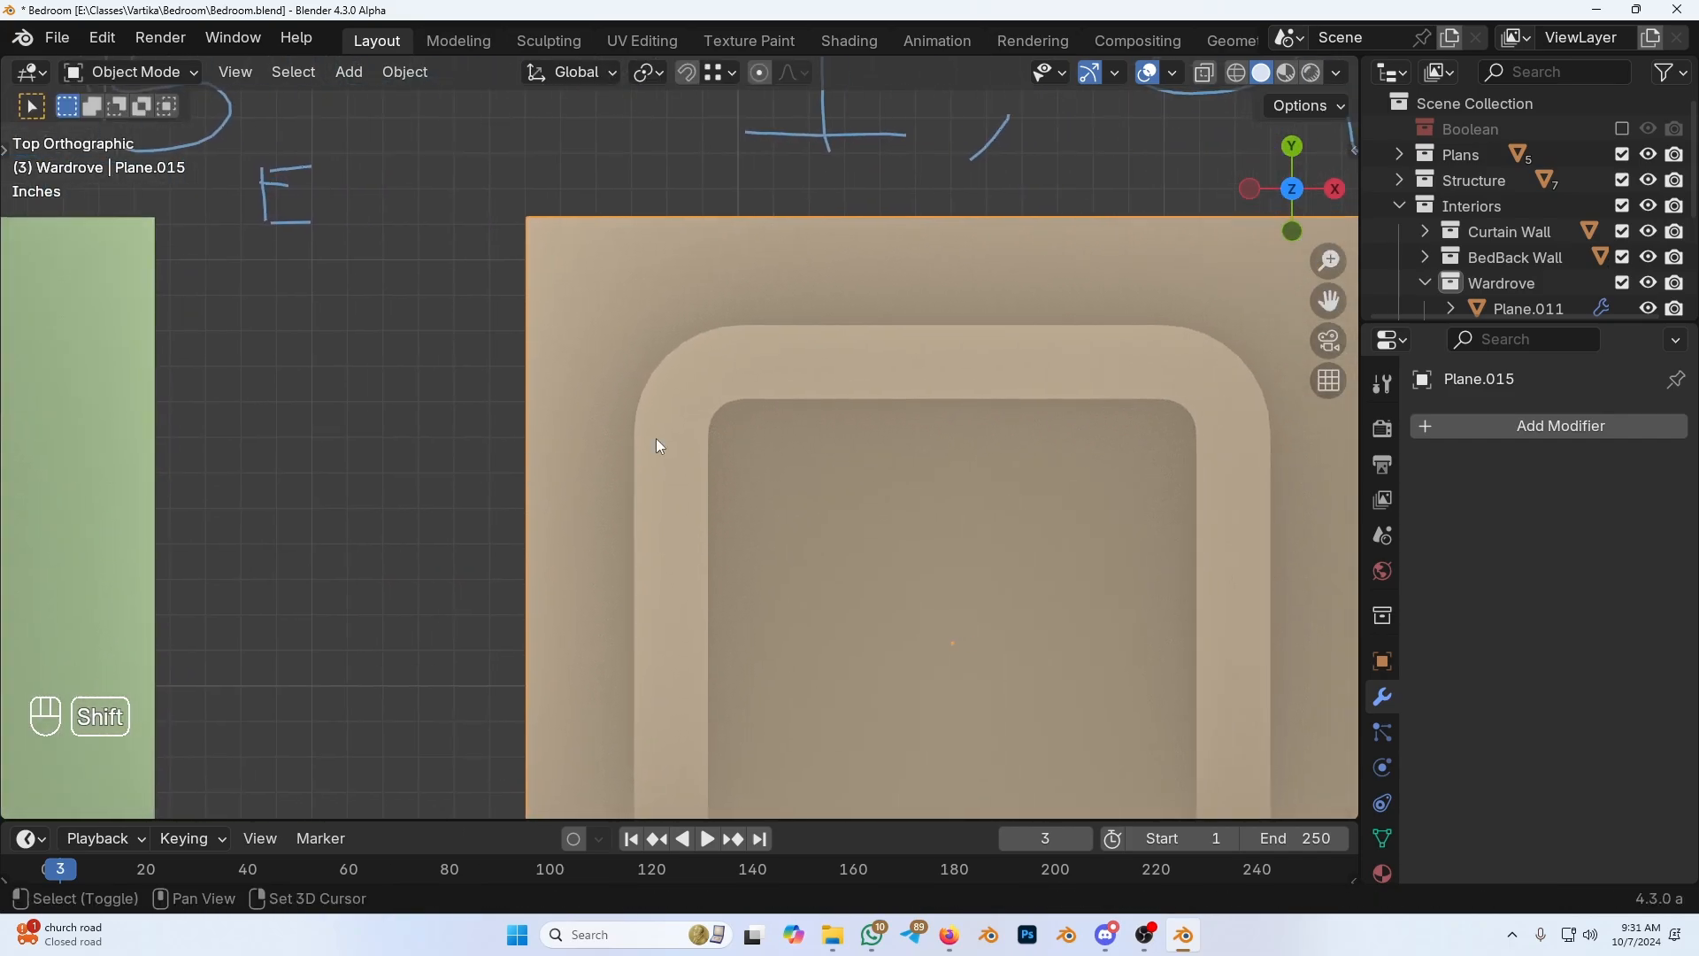
{"action": "scroll", "coordinate": [656, 438], "scroll_direction": "up", "scroll_amount": 6}
{"action": "mouse_move", "coordinate": [924, 330]}
{"action": "left_mouse_down"}
{"action": "mouse_move", "coordinate": [857, 324]}
{"action": "mouse_move", "coordinate": [785, 375]}
{"action": "mouse_move", "coordinate": [765, 458]}
{"action": "left_mouse_up"}
{"action": "mouse_move", "coordinate": [561, 487]}
{"action": "left_mouse_down"}
{"action": "mouse_move", "coordinate": [561, 420]}
{"action": "mouse_move", "coordinate": [713, 190]}
{"action": "mouse_move", "coordinate": [997, 105]}
{"action": "left_mouse_up"}
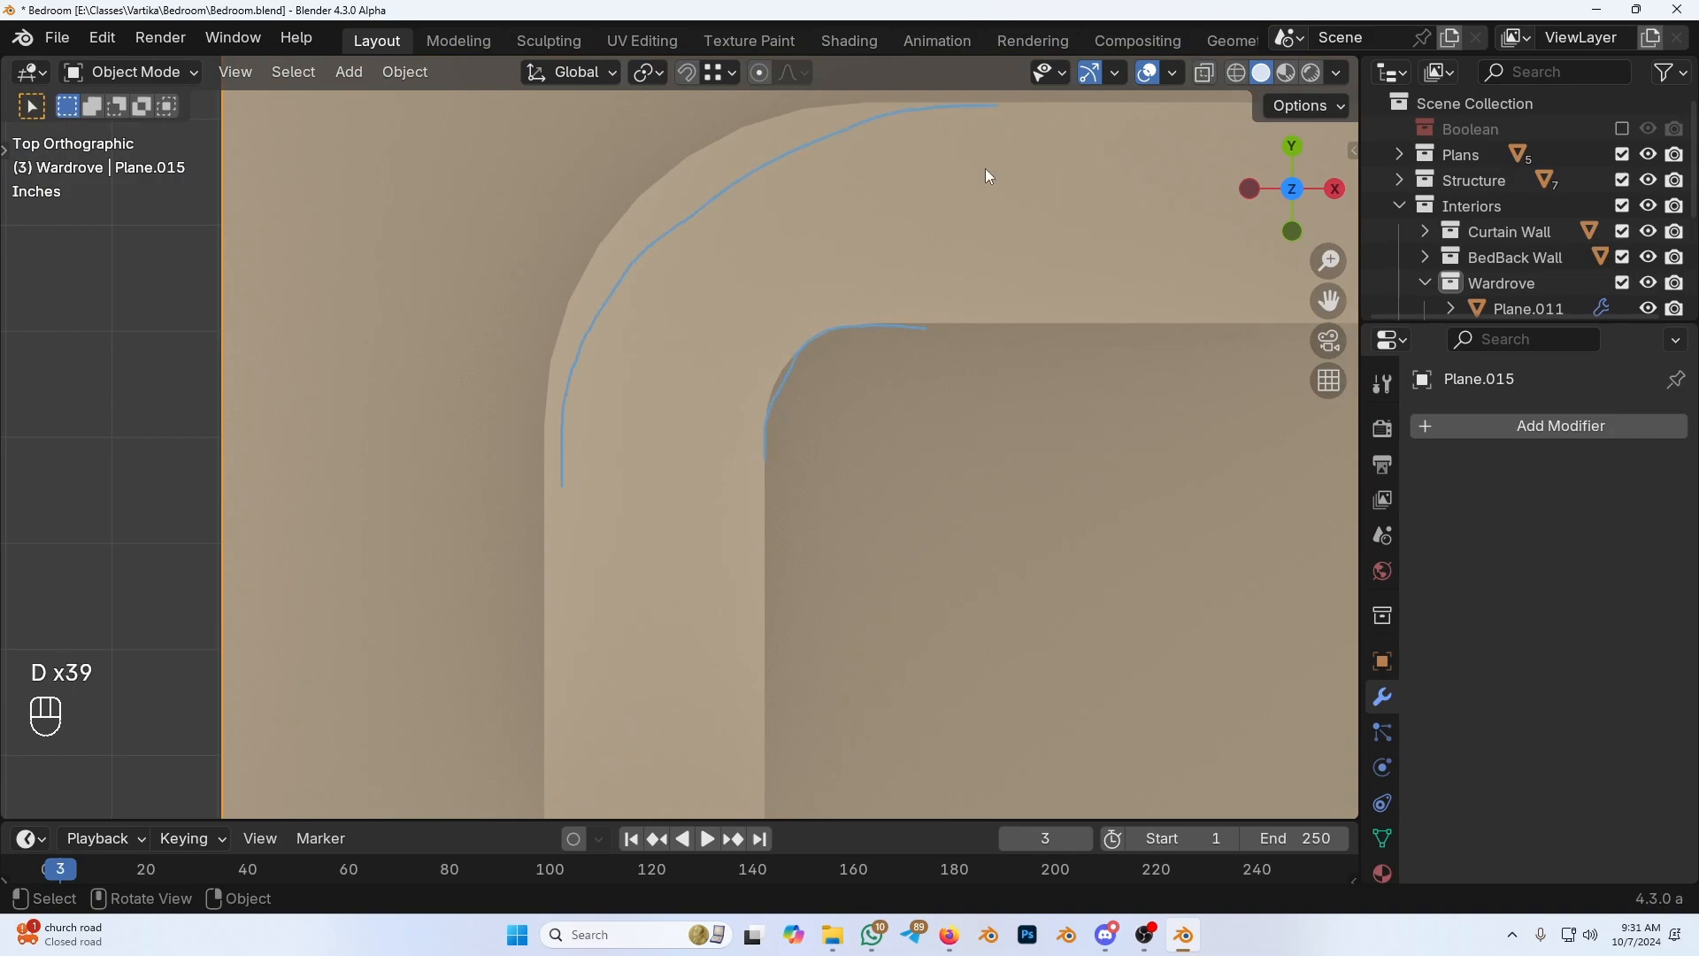
{"action": "left_click_drag", "start_coordinate": [943, 316], "coordinate": [759, 459]}
{"action": "scroll", "coordinate": [759, 467], "scroll_direction": "down", "scroll_amount": 1}
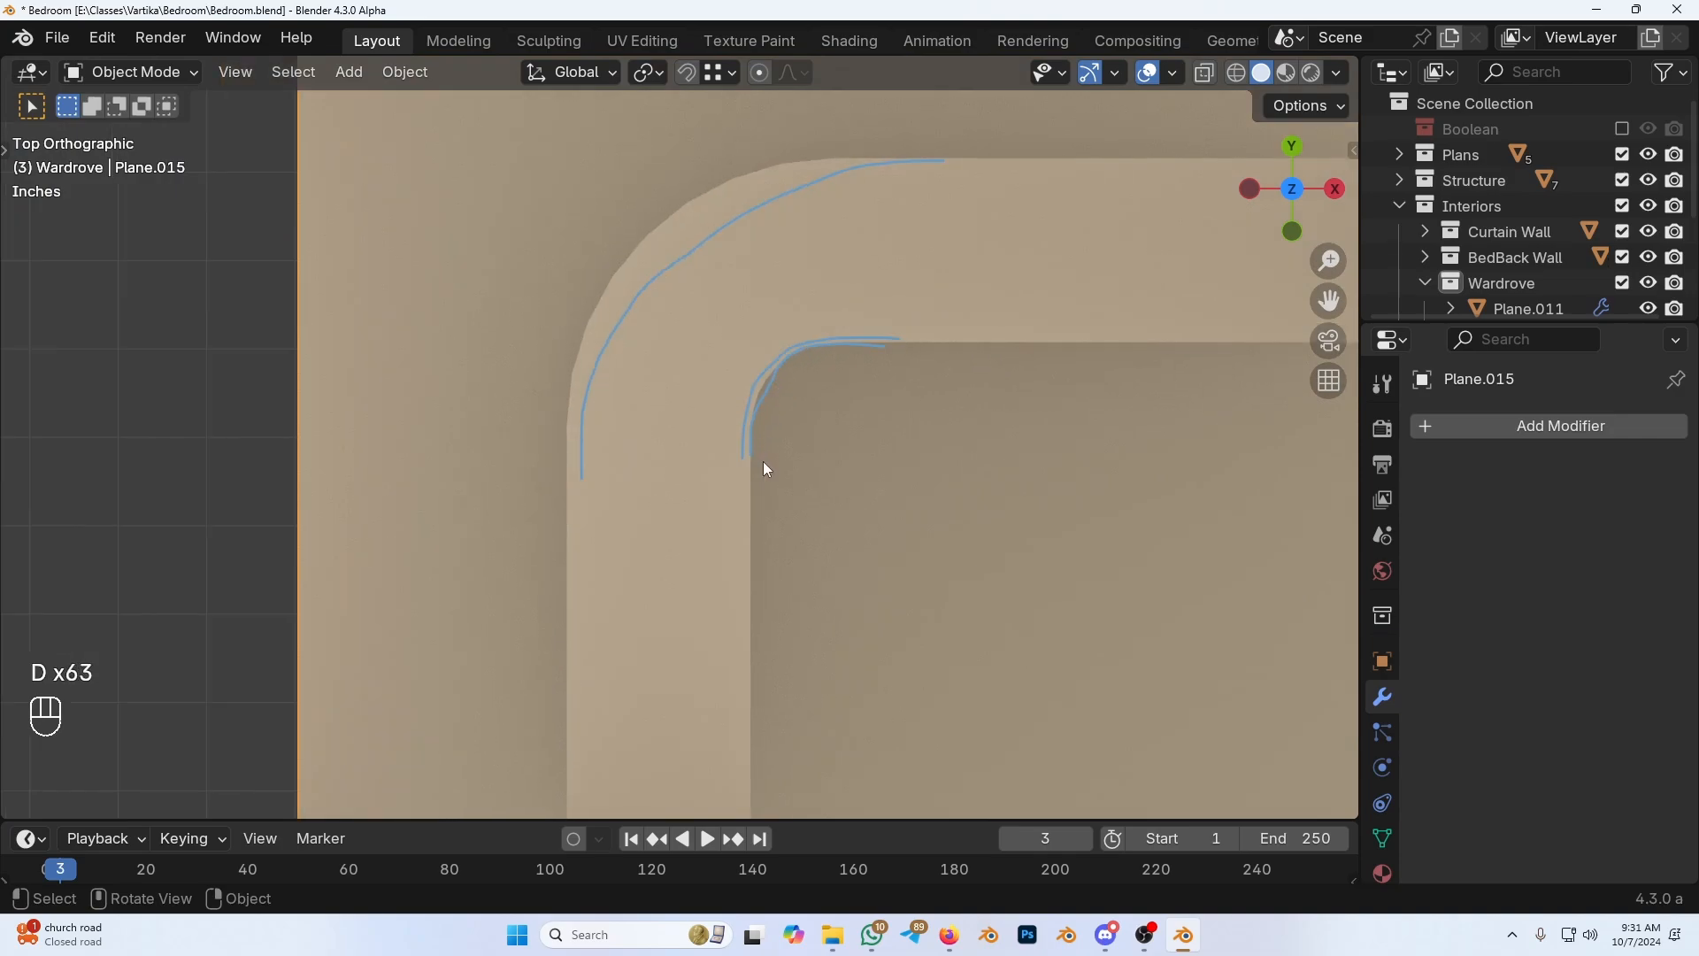
{"action": "mouse_move", "coordinate": [763, 464]}
{"action": "right_mouse_down"}
{"action": "mouse_move", "coordinate": [782, 399]}
{"action": "mouse_move", "coordinate": [995, 193]}
{"action": "right_mouse_up"}
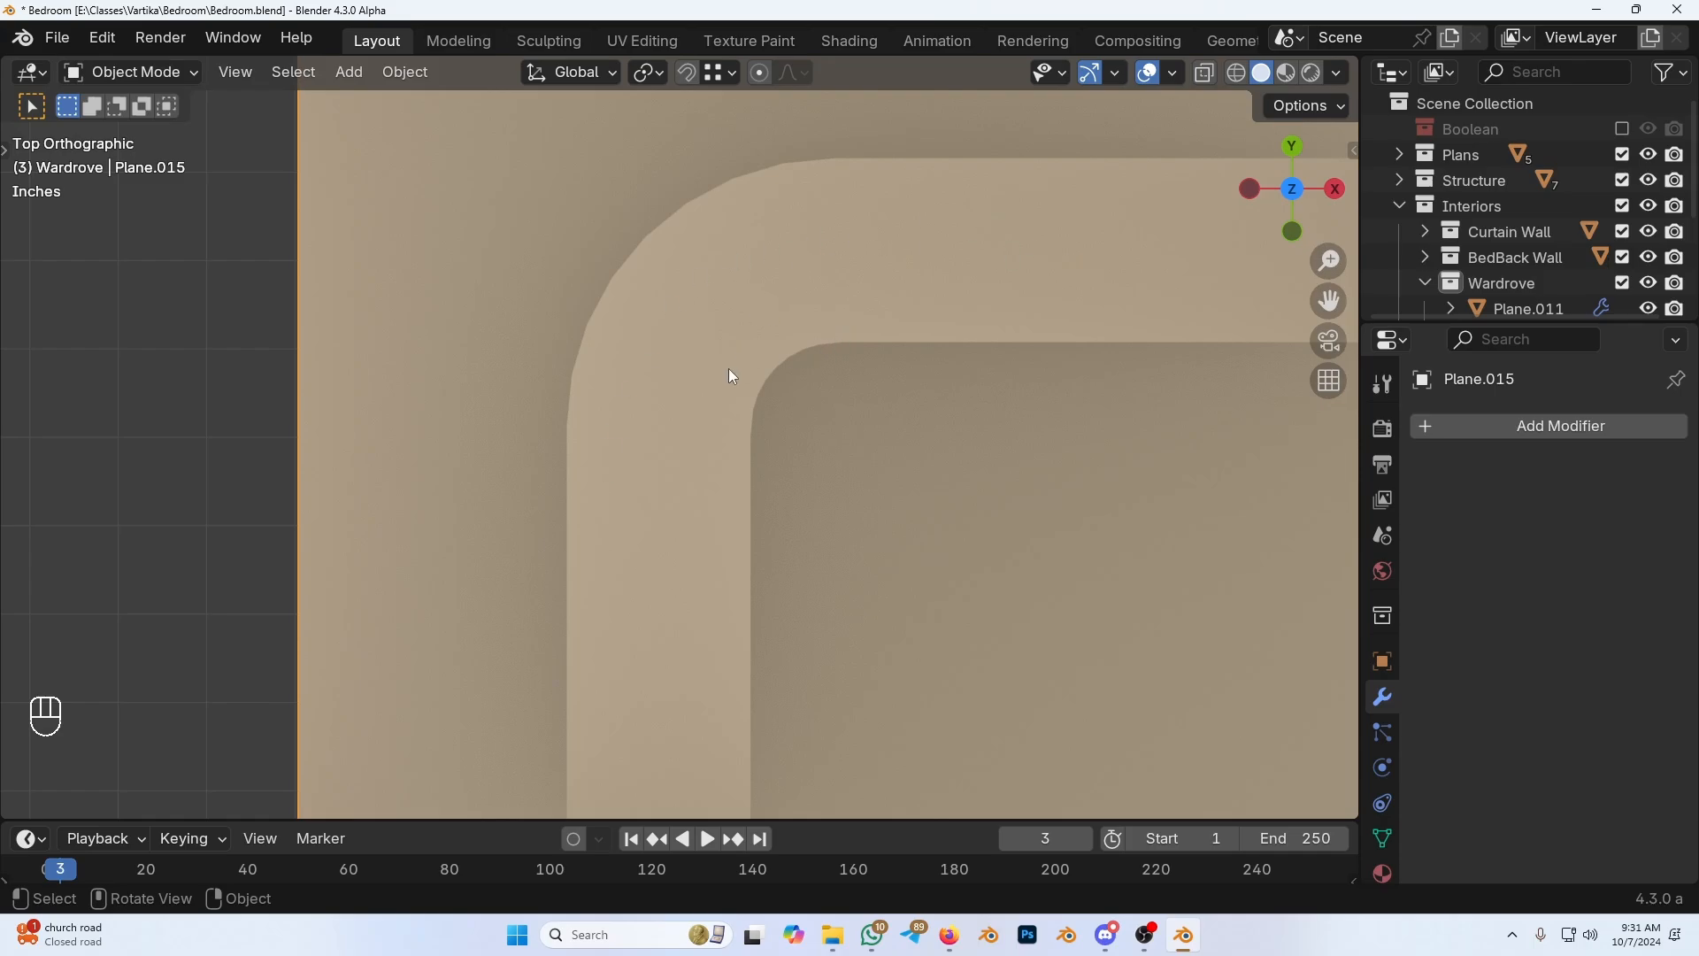
Step: Draw annotation boxes around both method sequences and a two-way curved arrow above the second I and the B of the first one
{"action": "scroll", "coordinate": [730, 368], "scroll_direction": "down", "scroll_amount": 7}
{"action": "scroll", "coordinate": [694, 407], "scroll_direction": "up", "scroll_amount": 3}
{"action": "middle_click_drag", "start_coordinate": [188, 444], "coordinate": [777, 466], "text": "shift"}
{"action": "scroll", "coordinate": [695, 411], "scroll_direction": "up", "scroll_amount": 2}
{"action": "scroll", "coordinate": [768, 471], "scroll_direction": "down", "scroll_amount": 2}
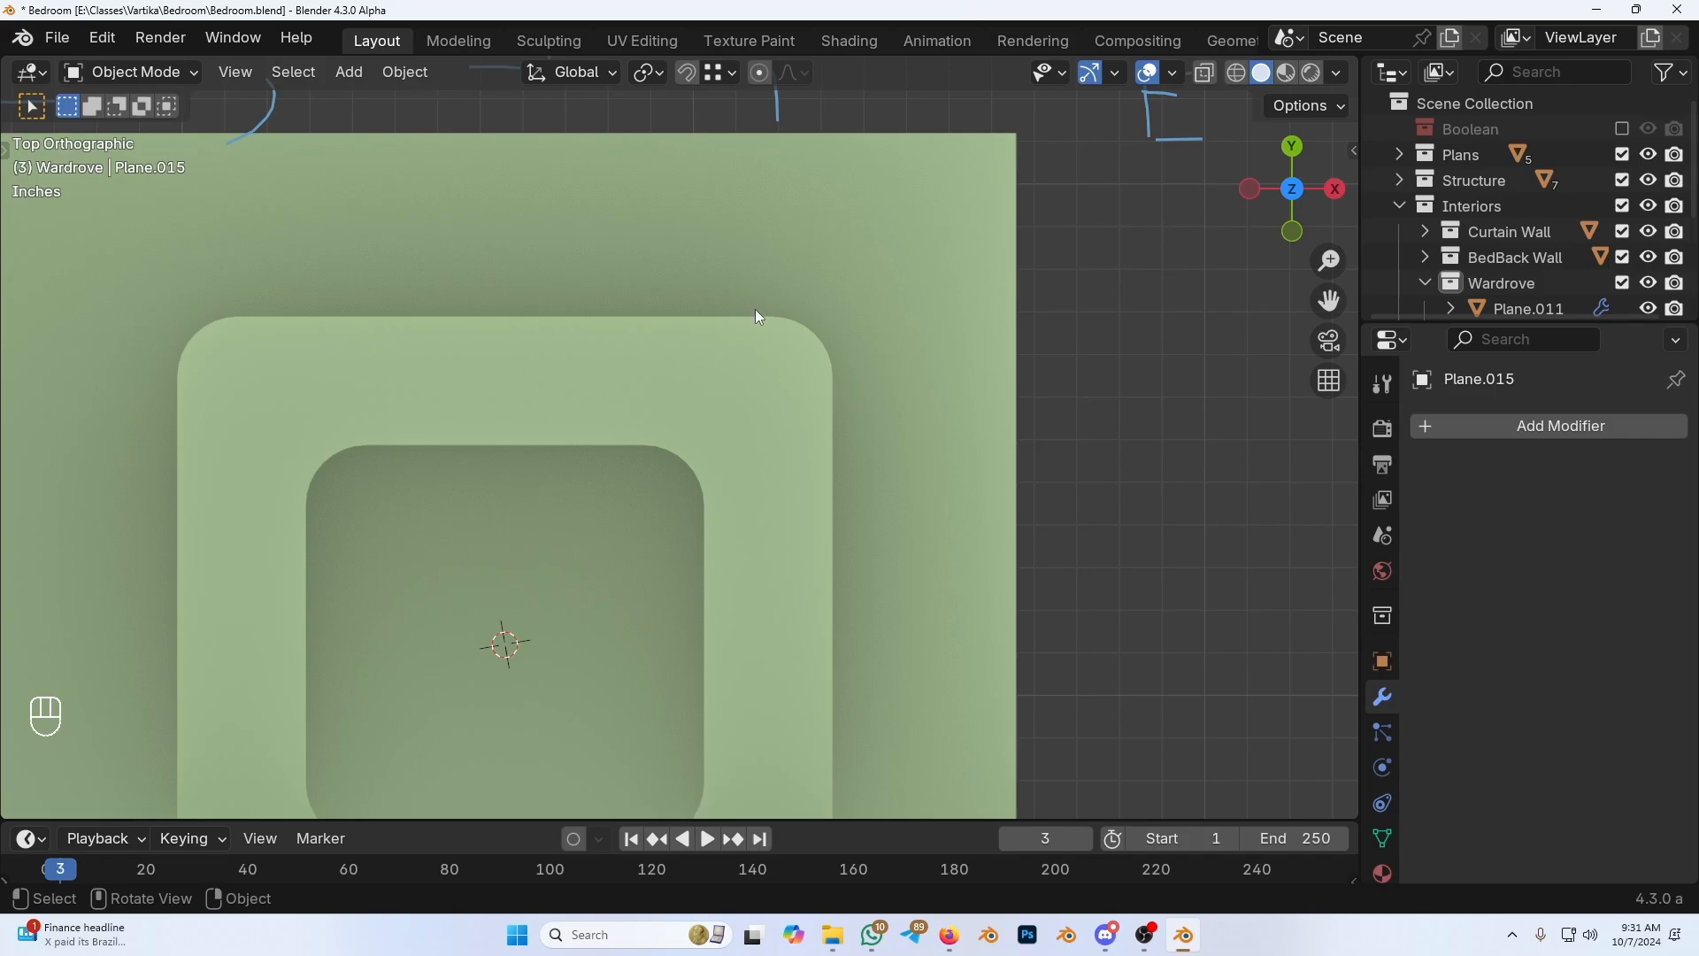
{"action": "scroll", "coordinate": [756, 310], "scroll_direction": "down", "scroll_amount": 8}
{"action": "middle_click_drag", "start_coordinate": [789, 358], "coordinate": [752, 400], "text": "shift"}
{"action": "mouse_move", "coordinate": [407, 305]}
{"action": "left_mouse_down"}
{"action": "mouse_move", "coordinate": [788, 315]}
{"action": "mouse_move", "coordinate": [638, 412]}
{"action": "mouse_move", "coordinate": [436, 303]}
{"action": "left_mouse_up"}
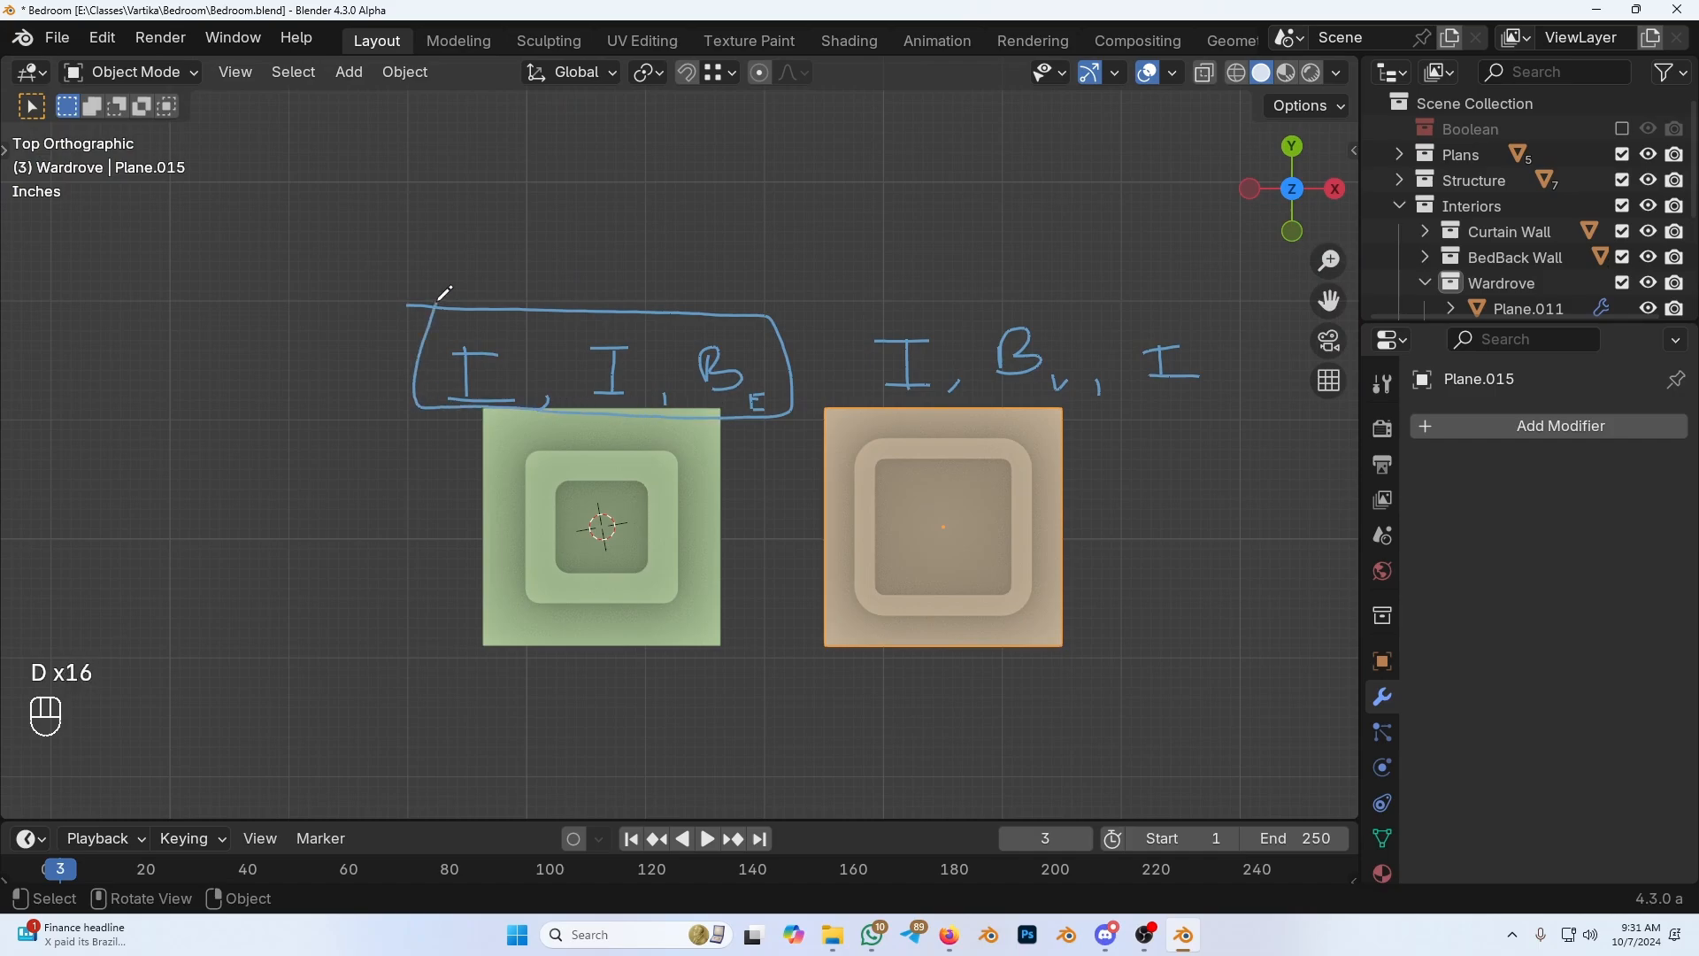
{"action": "mouse_move", "coordinate": [831, 309]}
{"action": "left_mouse_down"}
{"action": "mouse_move", "coordinate": [958, 311]}
{"action": "mouse_move", "coordinate": [1243, 407]}
{"action": "mouse_move", "coordinate": [832, 326]}
{"action": "mouse_move", "coordinate": [836, 310]}
{"action": "left_mouse_up"}
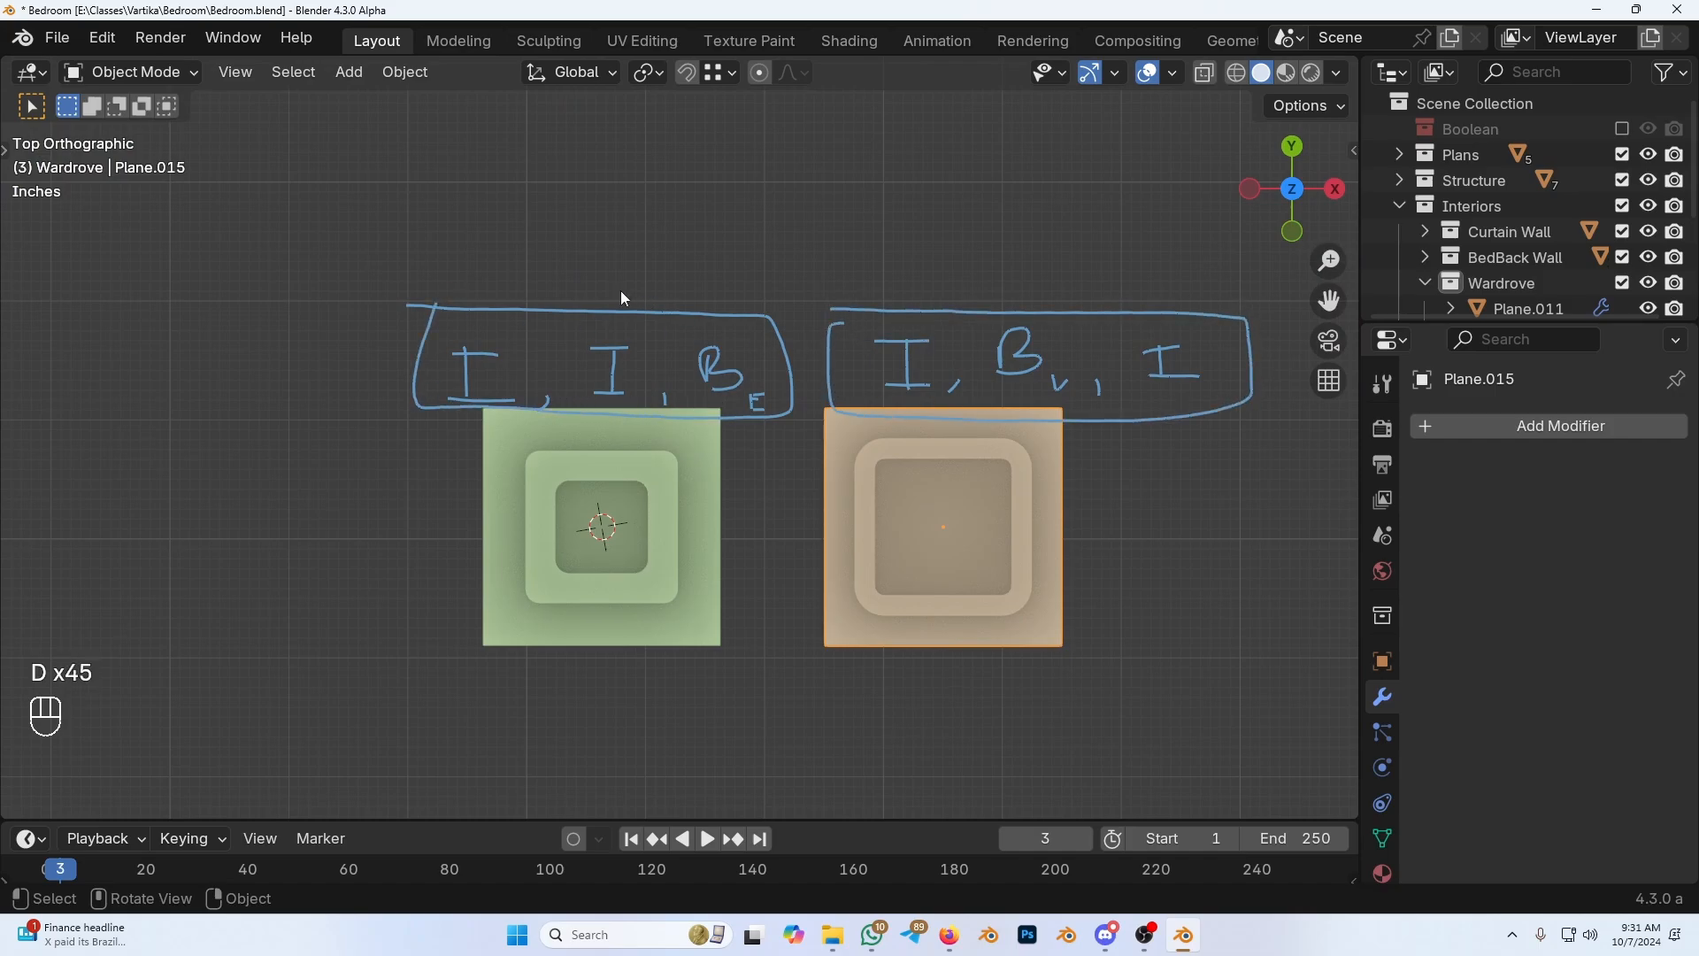
{"action": "left_click_drag", "start_coordinate": [617, 289], "coordinate": [735, 292]}
{"action": "left_click_drag", "start_coordinate": [604, 259], "coordinate": [617, 286]}
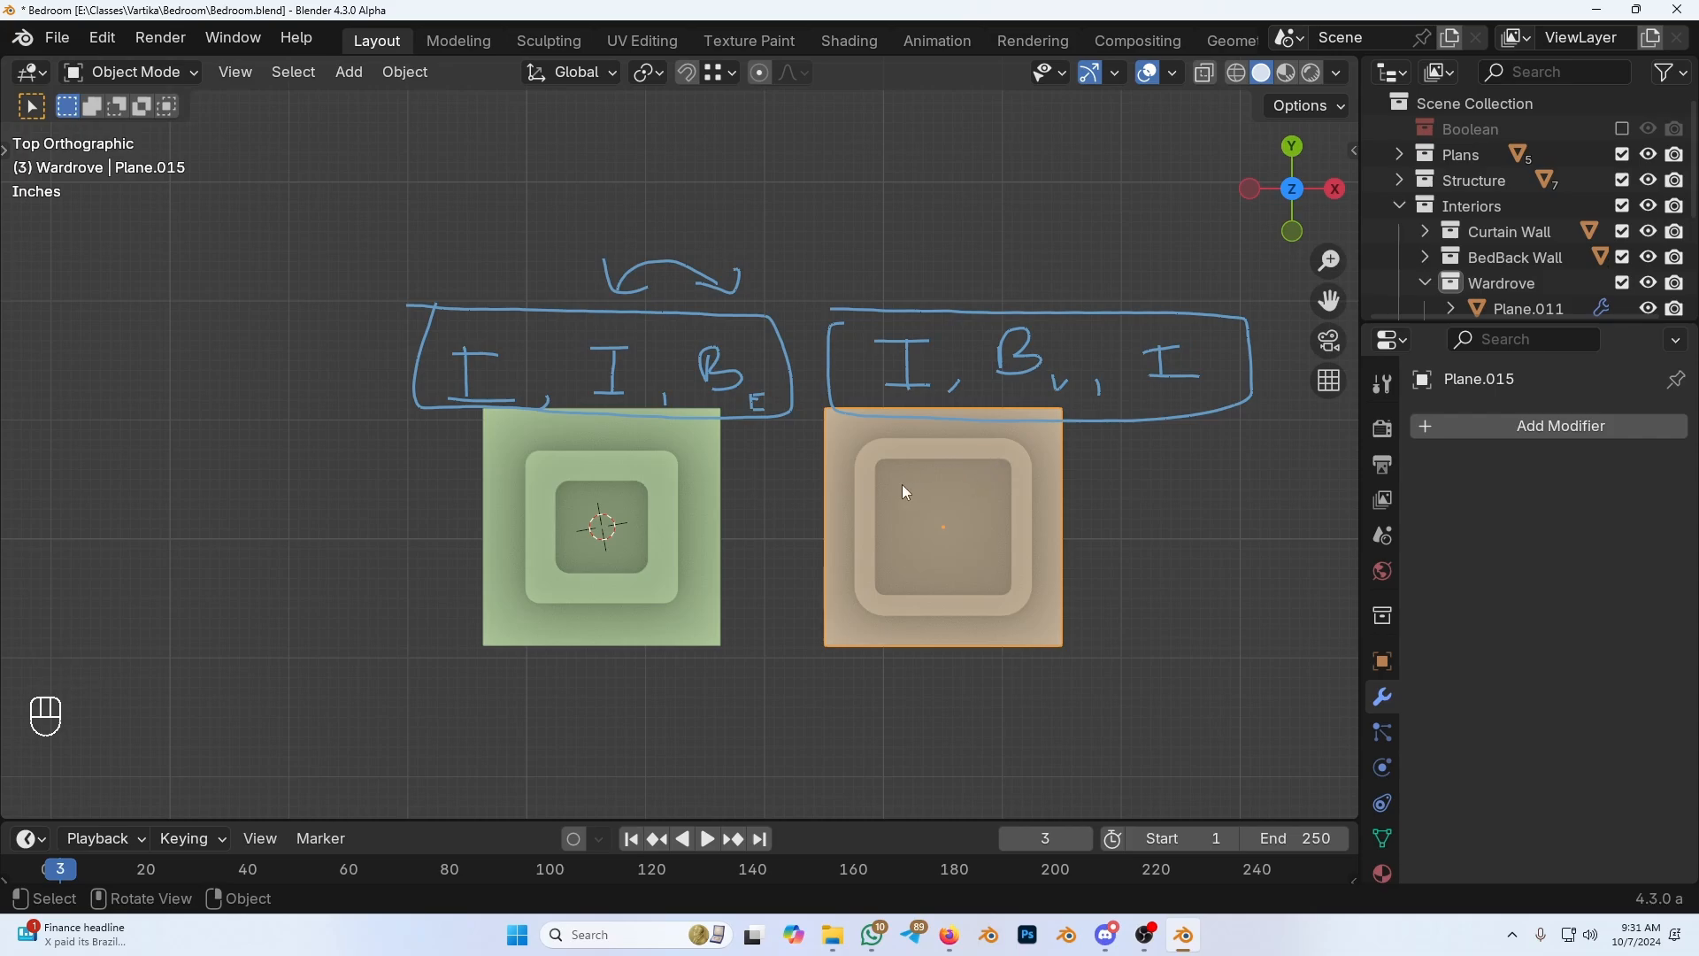
Step: Erase all the annotations and delete both sample planes
{"action": "mouse_move", "coordinate": [399, 379]}
{"action": "right_mouse_down"}
{"action": "mouse_move", "coordinate": [599, 363]}
{"action": "mouse_move", "coordinate": [682, 284]}
{"action": "mouse_move", "coordinate": [437, 489]}
{"action": "right_mouse_up"}
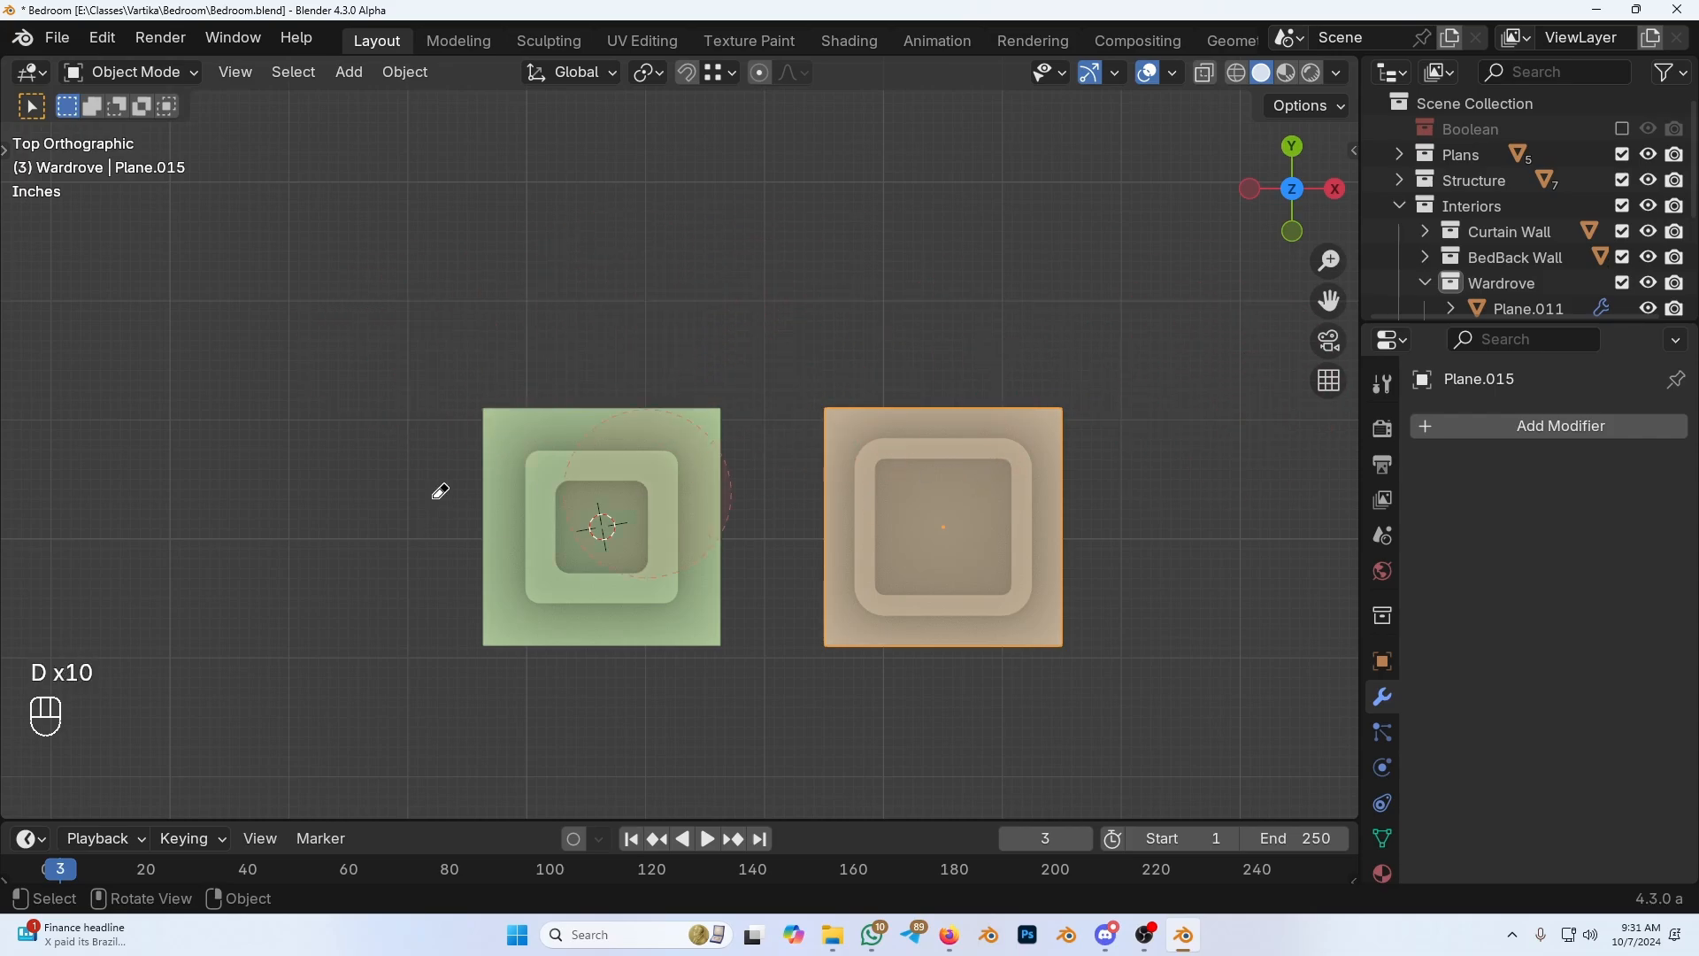
{"action": "left_click_drag", "start_coordinate": [271, 331], "coordinate": [1255, 804]}
{"action": "key", "text": "x"}
{"action": "key", "text": "x"}
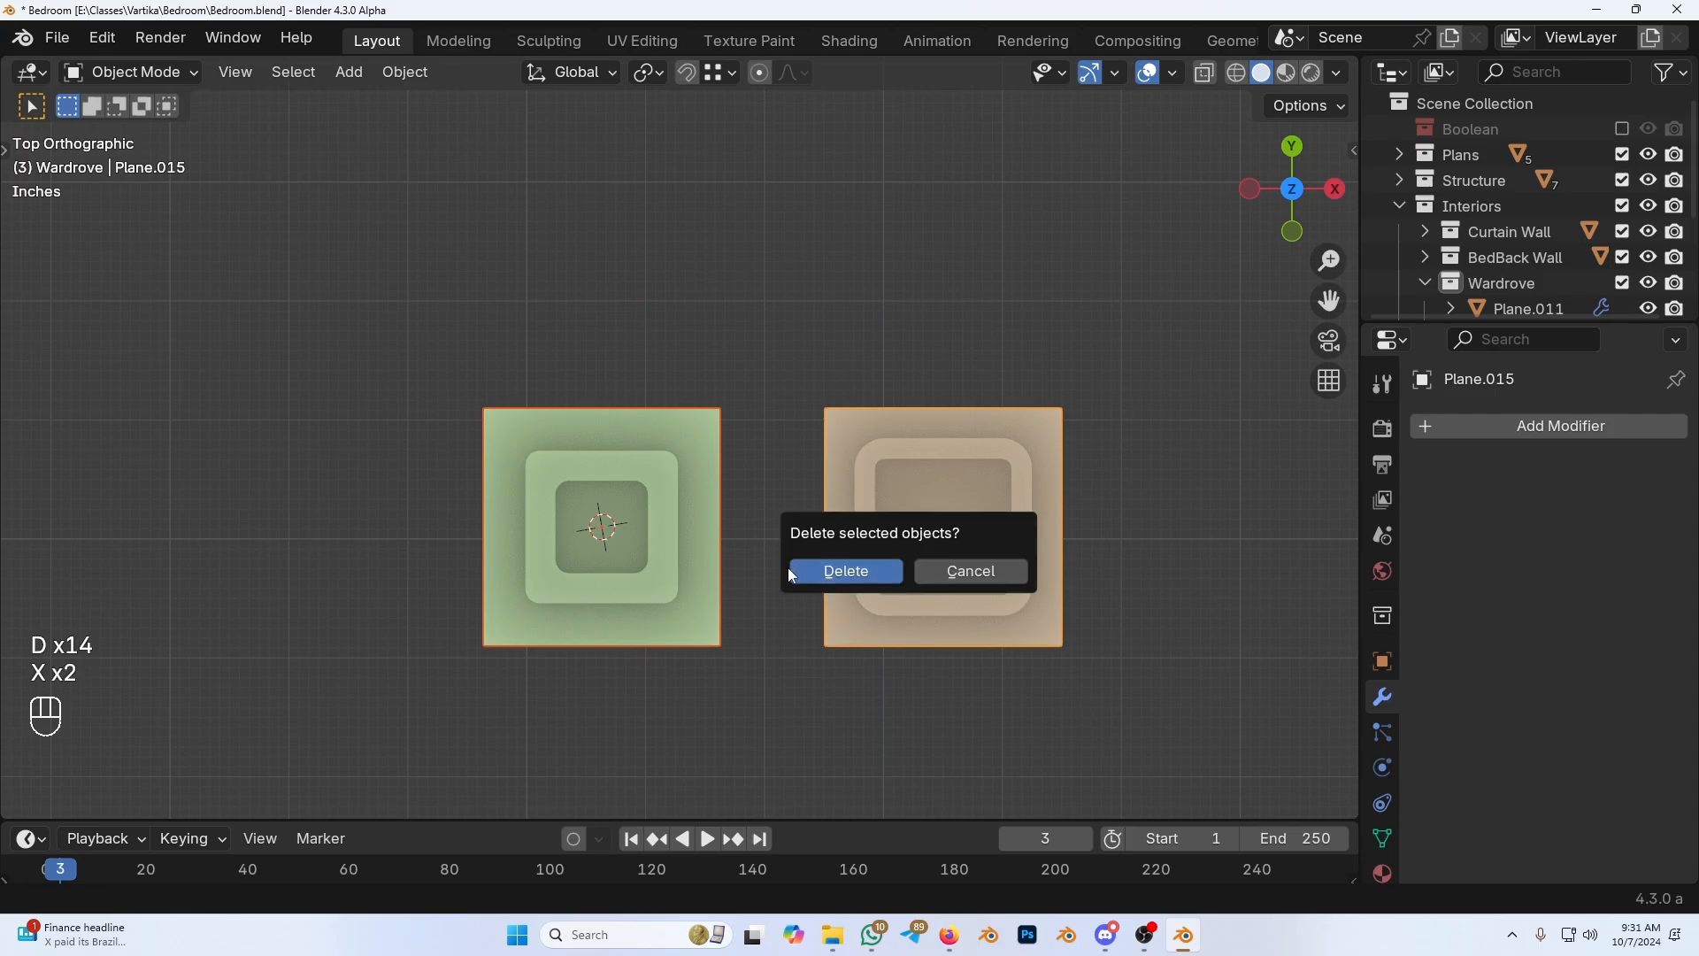
{"action": "left_click", "coordinate": [810, 572]}
Step: Return to the wardrobe in perspective view and select its door object
{"action": "scroll", "coordinate": [784, 538], "scroll_direction": "down", "scroll_amount": 3}
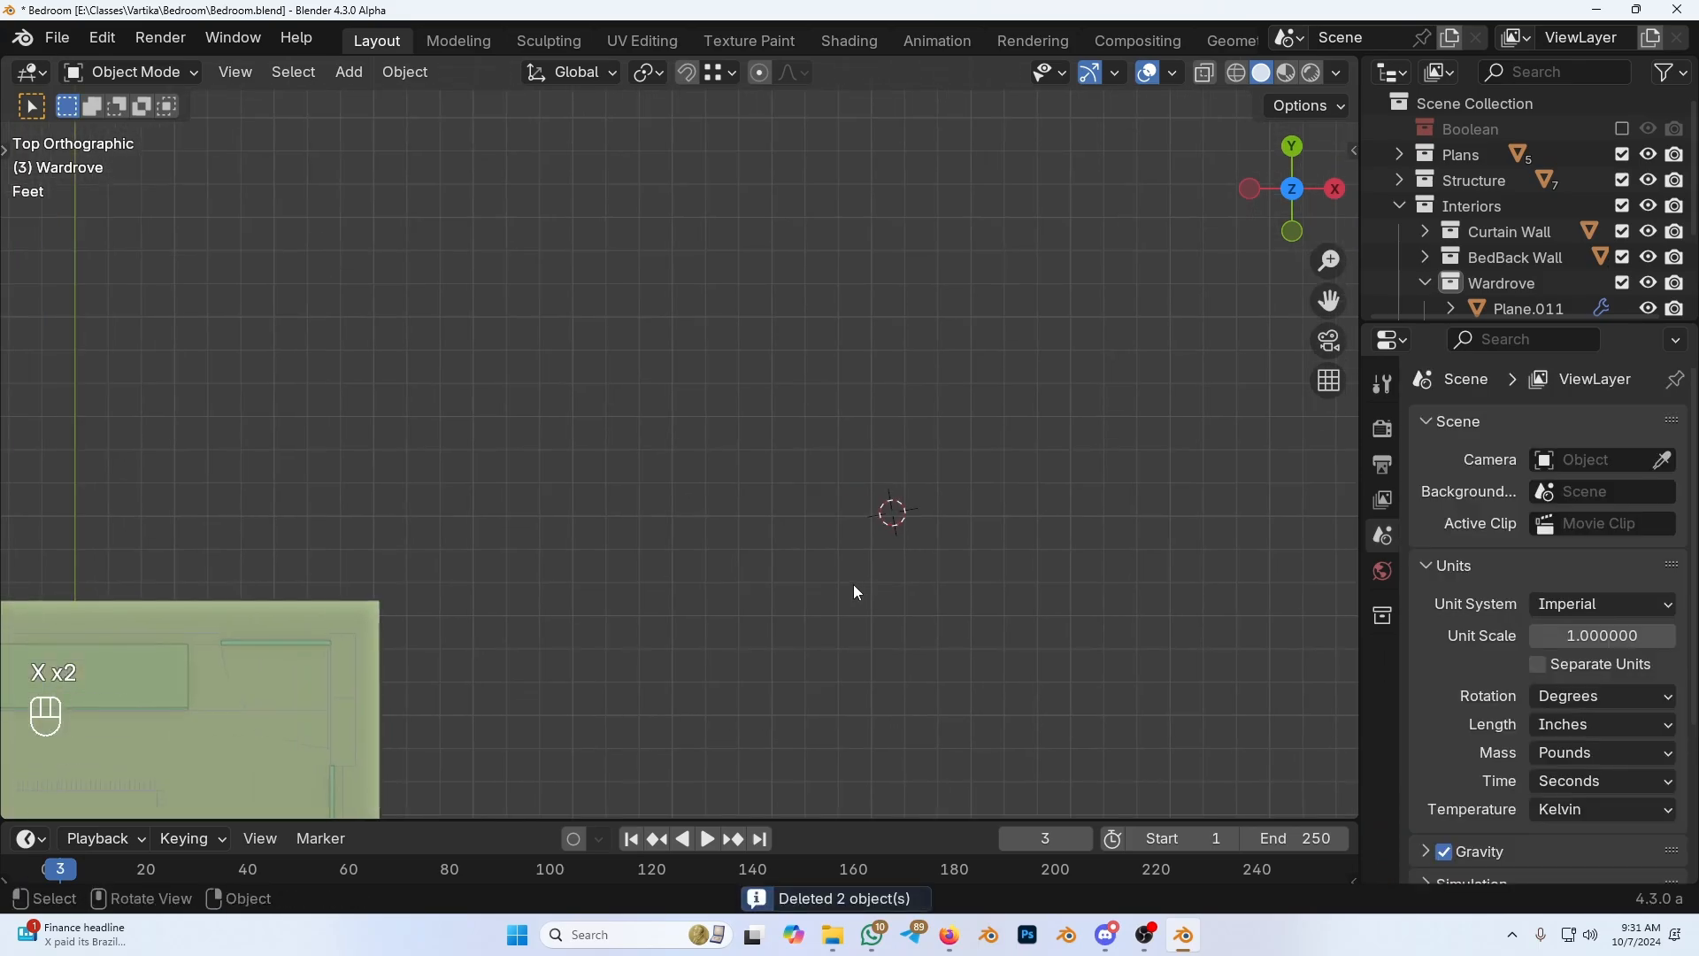
{"action": "middle_click_drag", "start_coordinate": [853, 584], "coordinate": [773, 529]}
{"action": "scroll", "coordinate": [773, 529], "scroll_direction": "up", "scroll_amount": 4}
{"action": "left_click", "coordinate": [877, 521]}
{"action": "scroll", "coordinate": [990, 489], "scroll_direction": "up", "scroll_amount": 4}
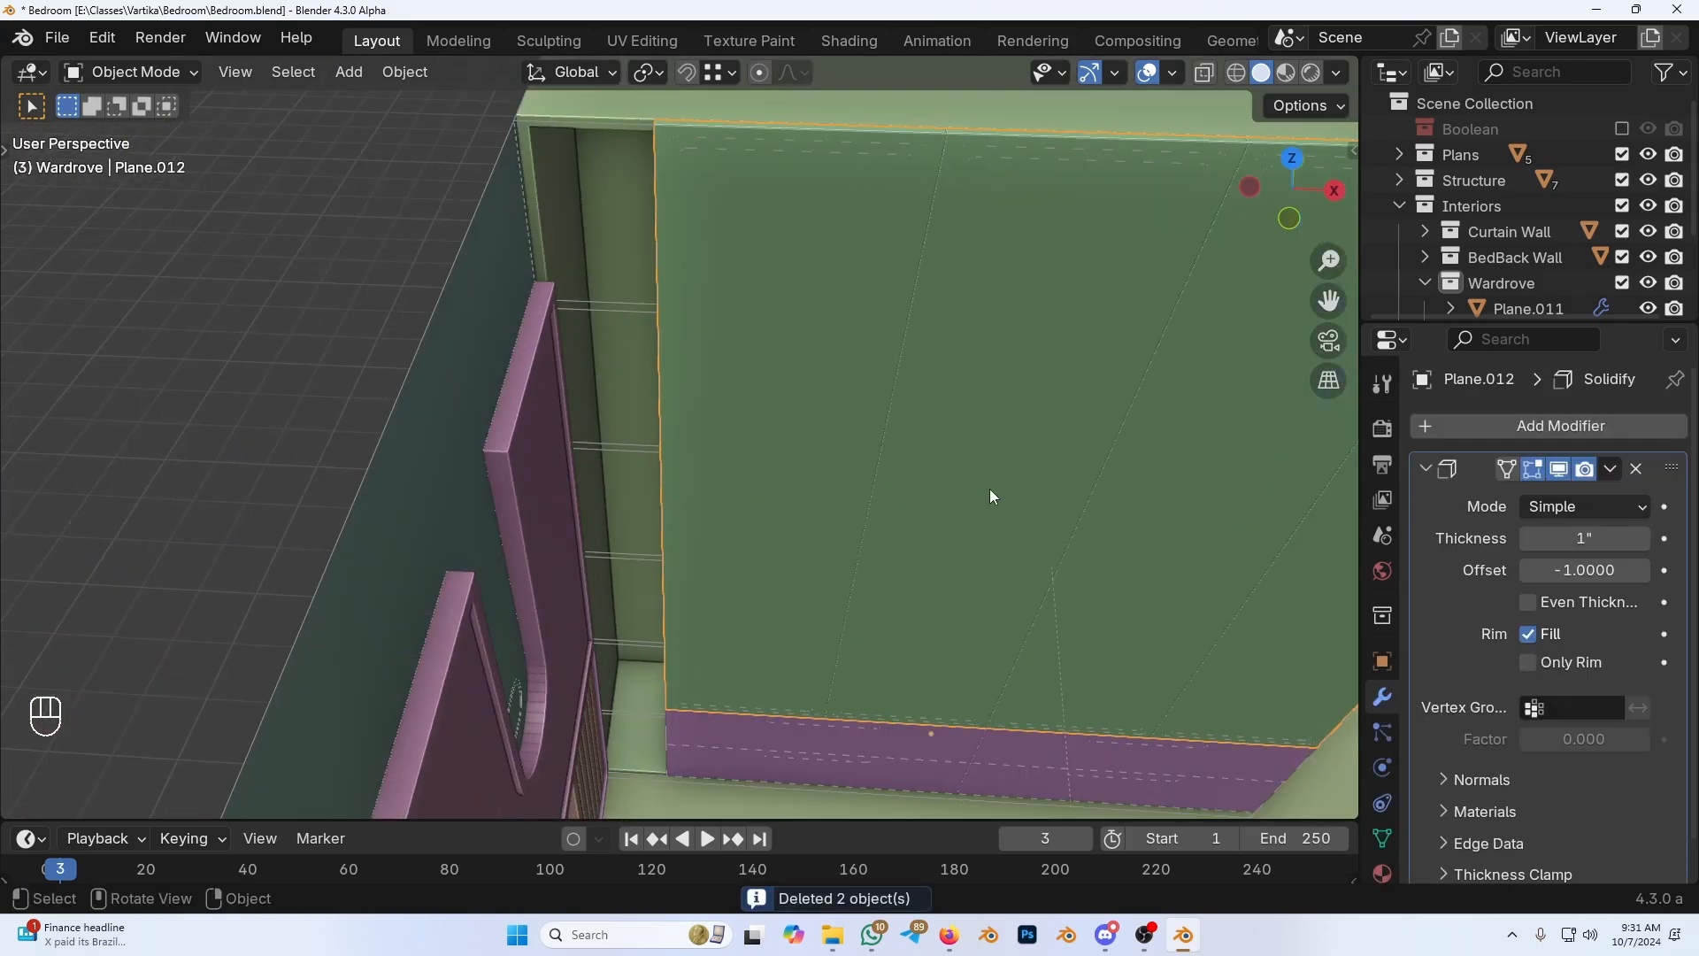
{"action": "middle_click_drag", "start_coordinate": [990, 489], "coordinate": [782, 536], "text": "shift"}
{"action": "scroll", "coordinate": [783, 537], "scroll_direction": "down", "scroll_amount": 3}
{"action": "middle_click_drag", "start_coordinate": [961, 529], "coordinate": [838, 508], "text": "shift"}
Step: Sketch outer and inner rounded corner curves as annotations on the wardrobe's rightmost door, and erase them
{"action": "key", "text": "d"}
{"action": "mouse_move", "coordinate": [837, 501]}
{"action": "left_mouse_down"}
{"action": "mouse_move", "coordinate": [852, 396]}
{"action": "mouse_move", "coordinate": [999, 368]}
{"action": "left_mouse_up"}
{"action": "mouse_move", "coordinate": [898, 501]}
{"action": "left_mouse_down"}
{"action": "mouse_move", "coordinate": [903, 460]}
{"action": "mouse_move", "coordinate": [970, 427]}
{"action": "left_mouse_up"}
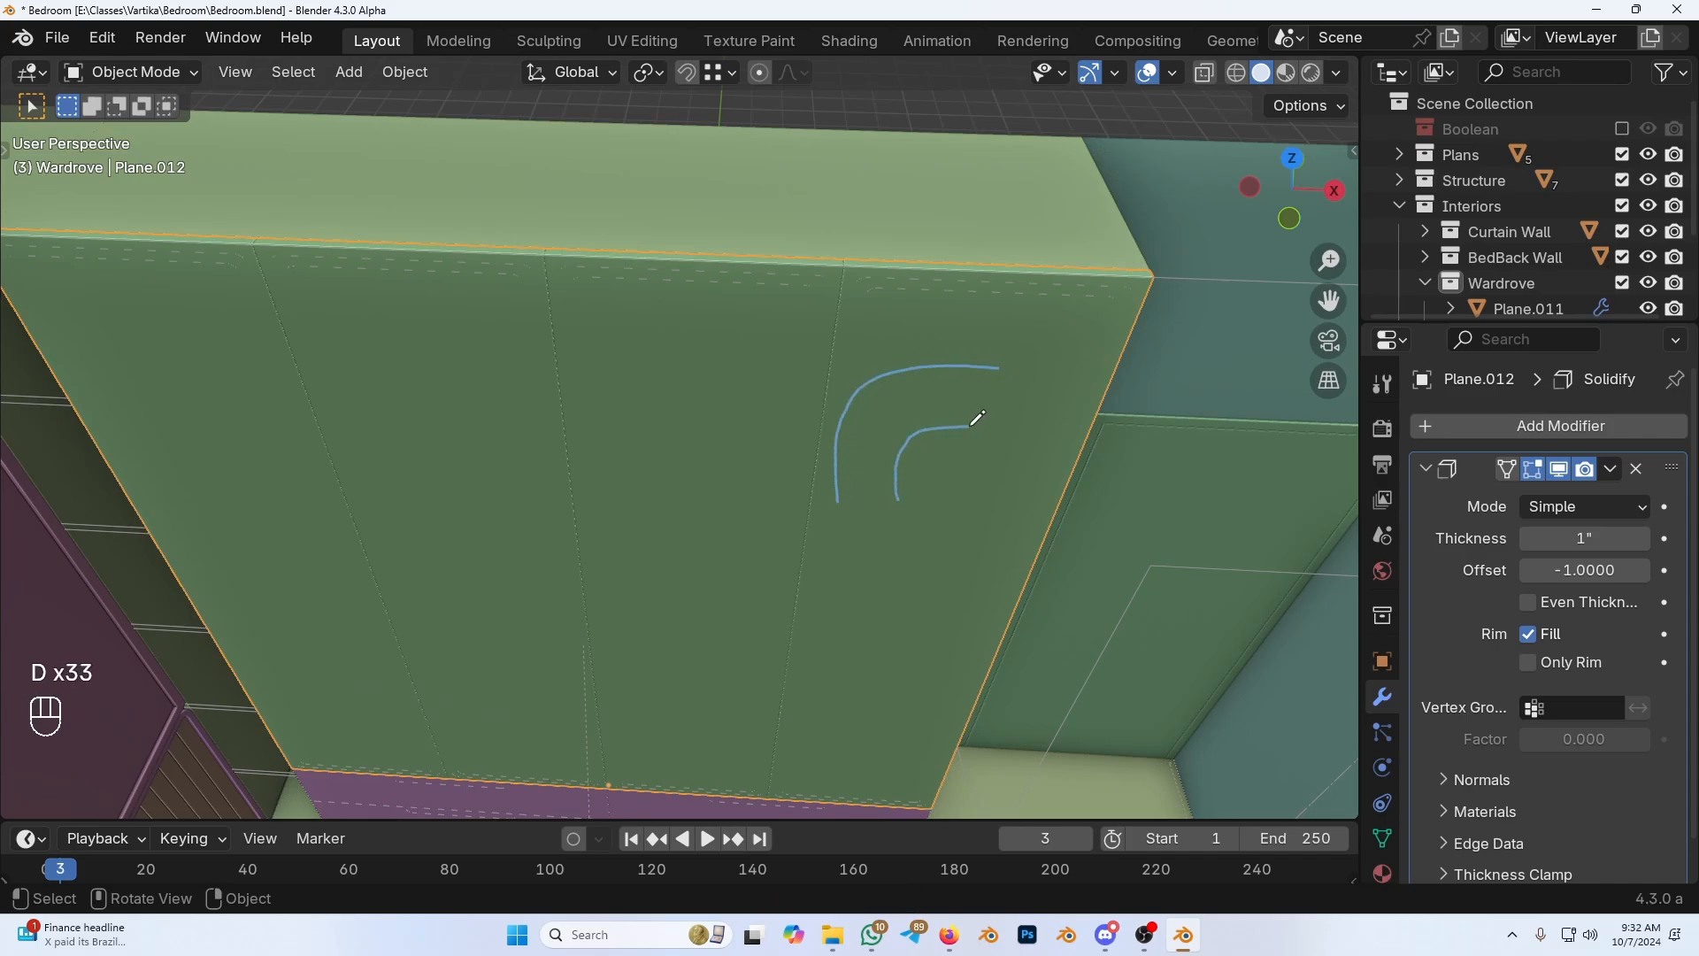
{"action": "left_click_drag", "start_coordinate": [888, 491], "coordinate": [917, 437]}
{"action": "right_click_drag", "start_coordinate": [837, 464], "coordinate": [860, 520]}
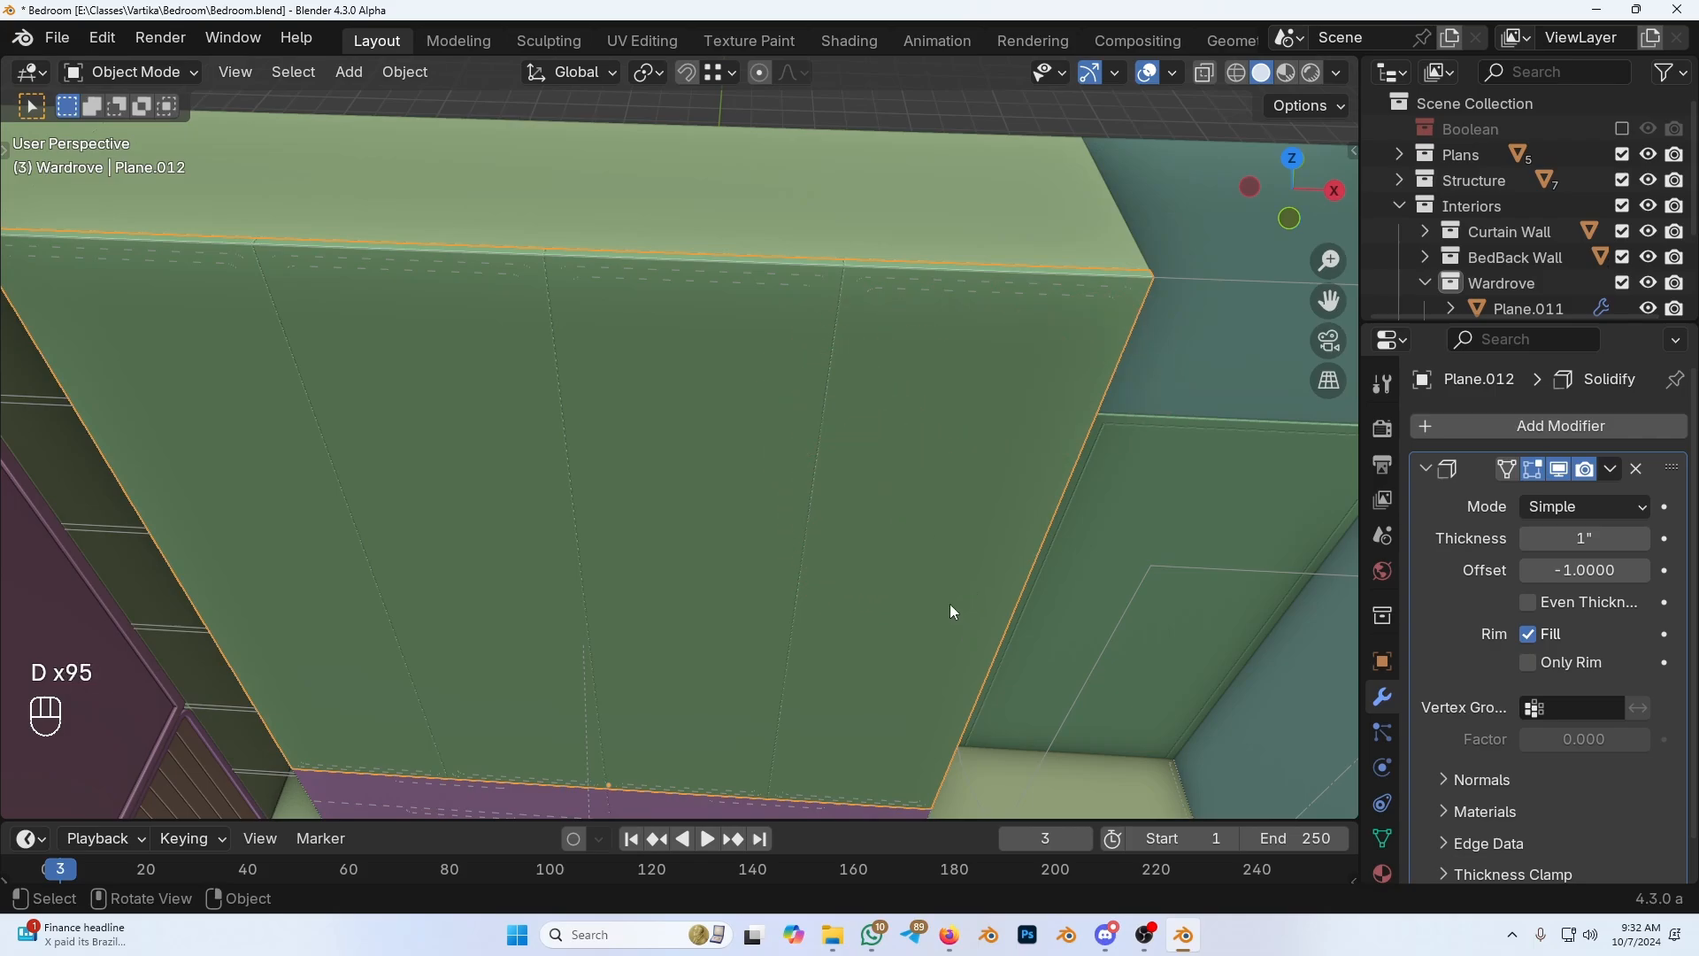
Step: Reopen the wardrobe's door object for mesh editing, undoing the first mode change
{"action": "middle_click_drag", "start_coordinate": [952, 611], "coordinate": [889, 538], "text": "shift"}
{"action": "key", "text": "Tab"}
{"action": "scroll", "coordinate": [739, 345], "scroll_direction": "up", "scroll_amount": 2}
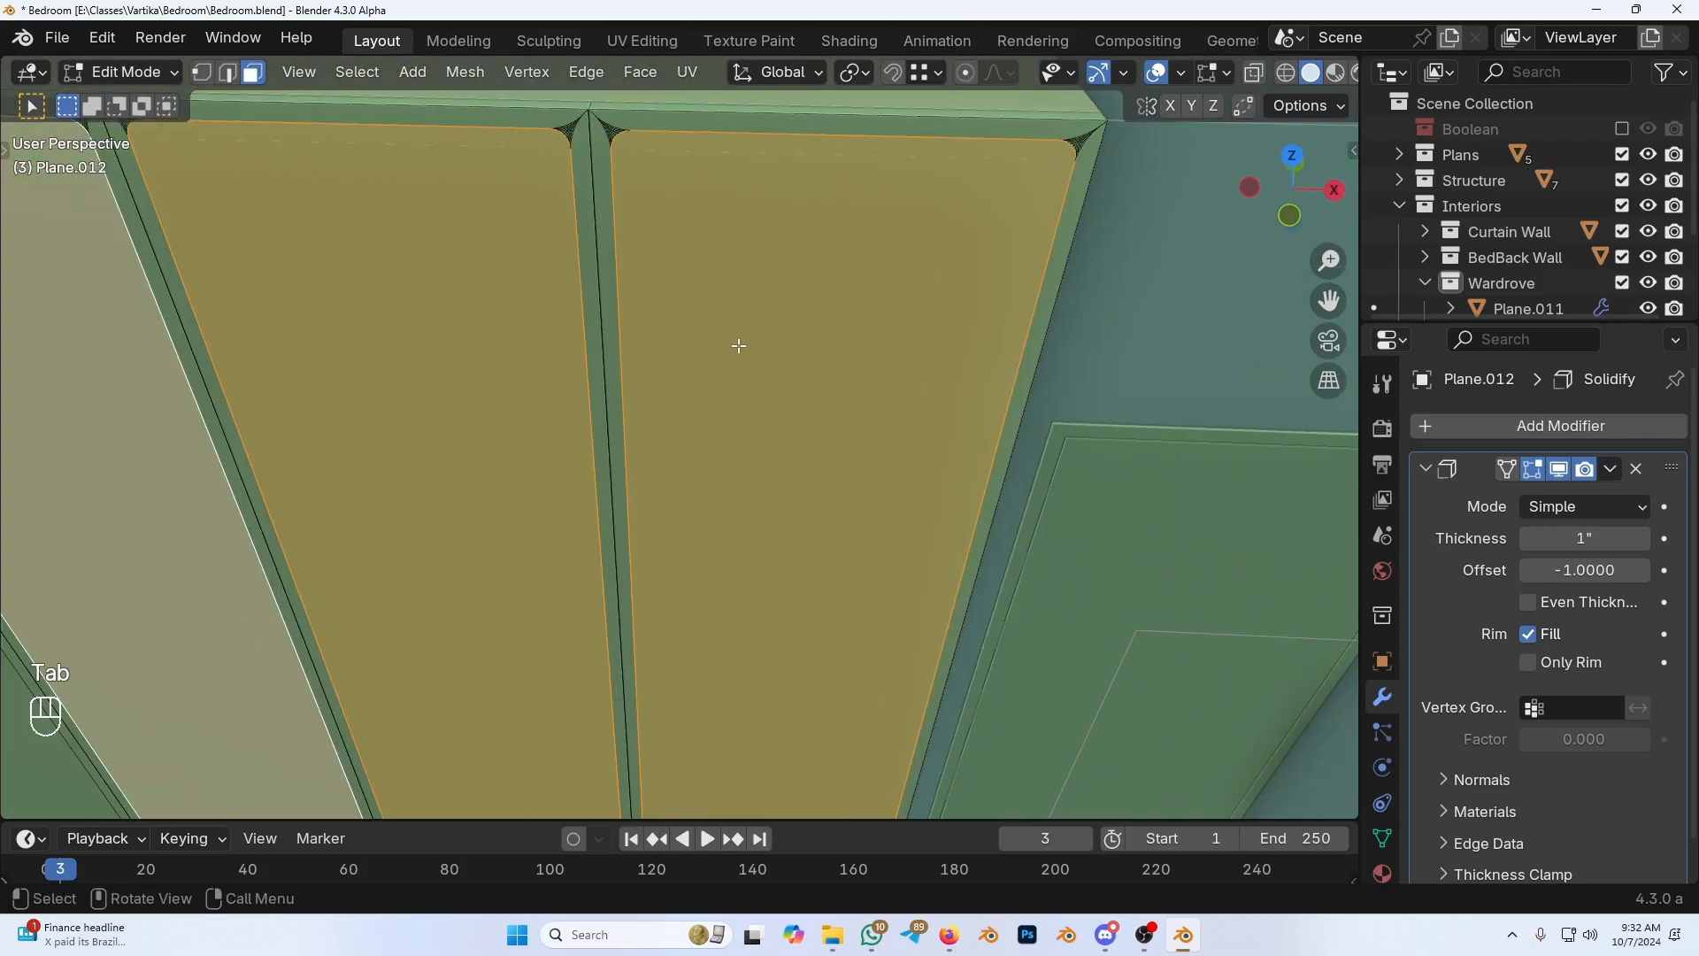
{"action": "middle_click_drag", "start_coordinate": [740, 345], "coordinate": [719, 378], "text": "shift"}
{"action": "key", "text": "ctrl+z"}
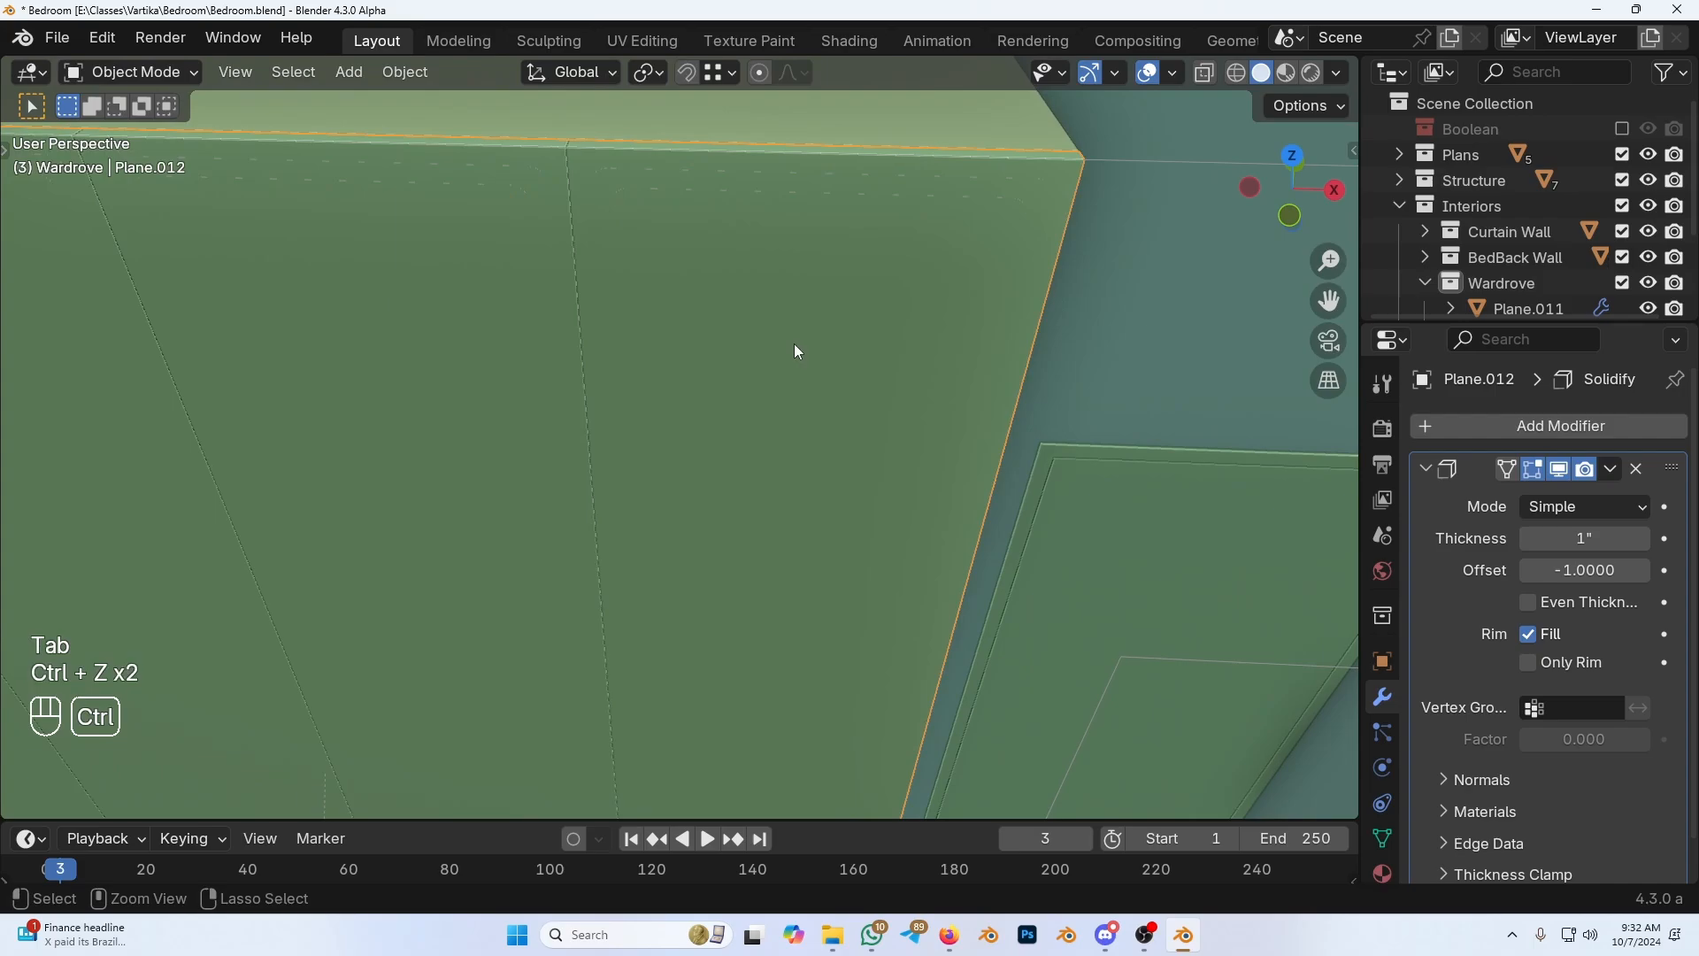
{"action": "scroll", "coordinate": [795, 338], "scroll_direction": "down", "scroll_amount": 3}
{"action": "key", "text": "Tab"}
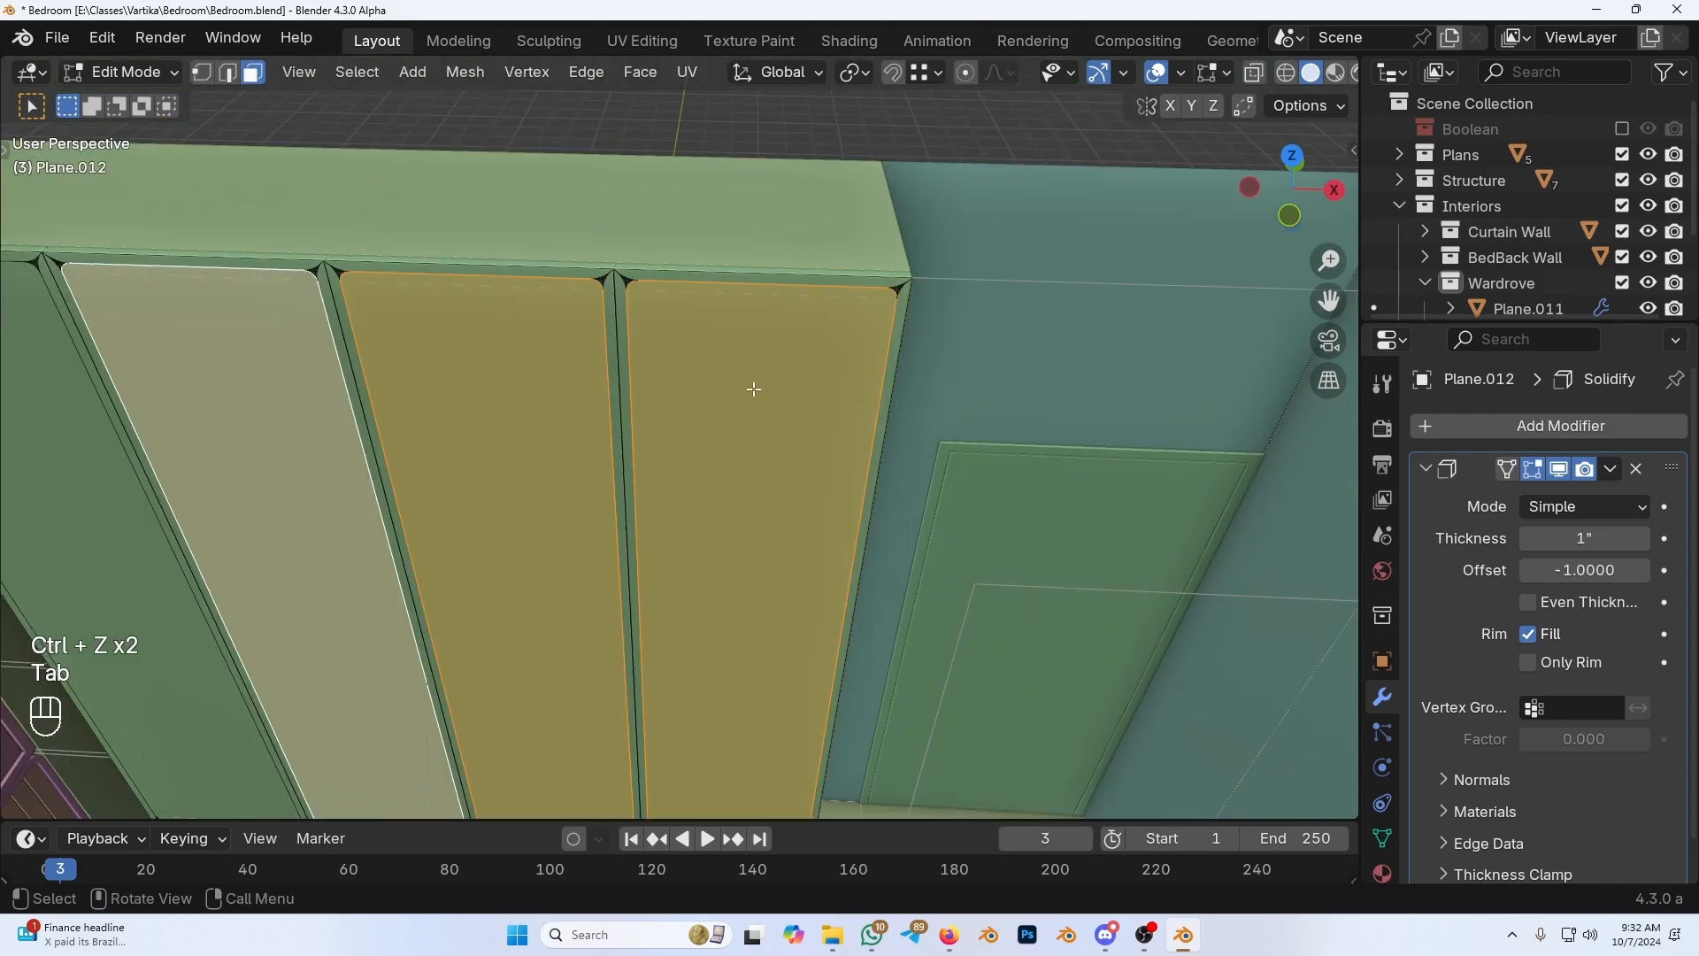
Step: Examine the inset panel faces and rounded corners across the four wardrobe doors
{"action": "scroll", "coordinate": [586, 322], "scroll_direction": "down", "scroll_amount": 2}
{"action": "middle_click_drag", "start_coordinate": [576, 395], "coordinate": [832, 398], "text": "shift"}
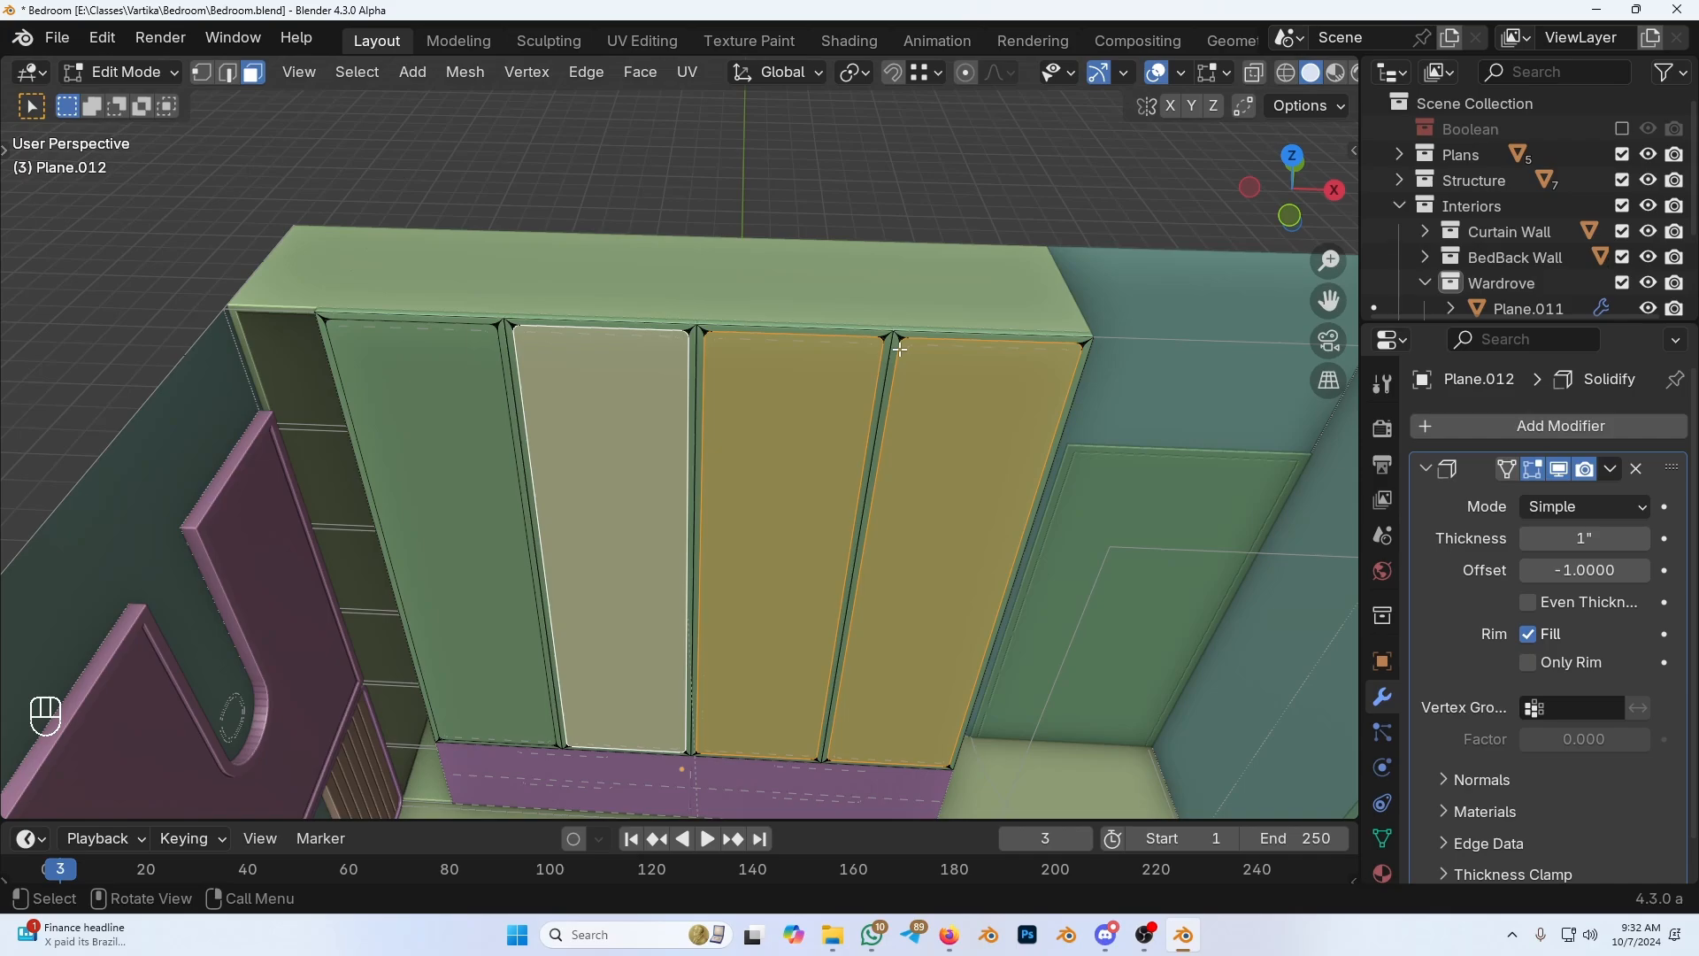
{"action": "middle_click_drag", "start_coordinate": [900, 349], "coordinate": [902, 374], "text": "shift"}
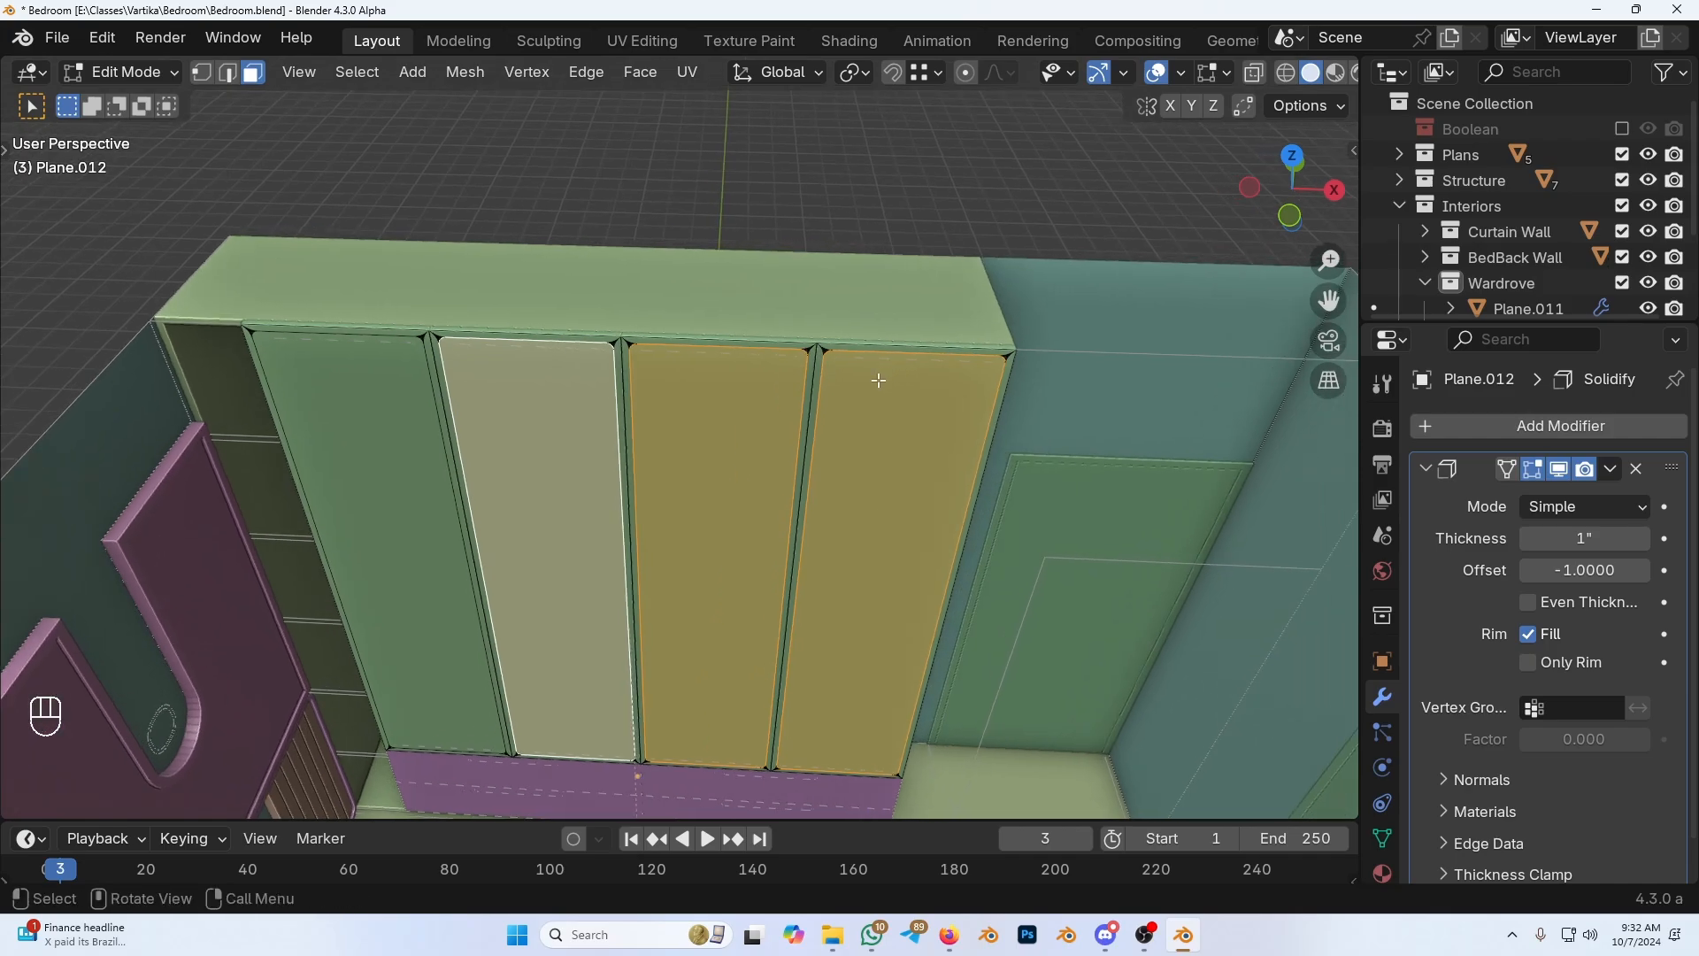
{"action": "scroll", "coordinate": [815, 387], "scroll_direction": "down", "scroll_amount": 5}
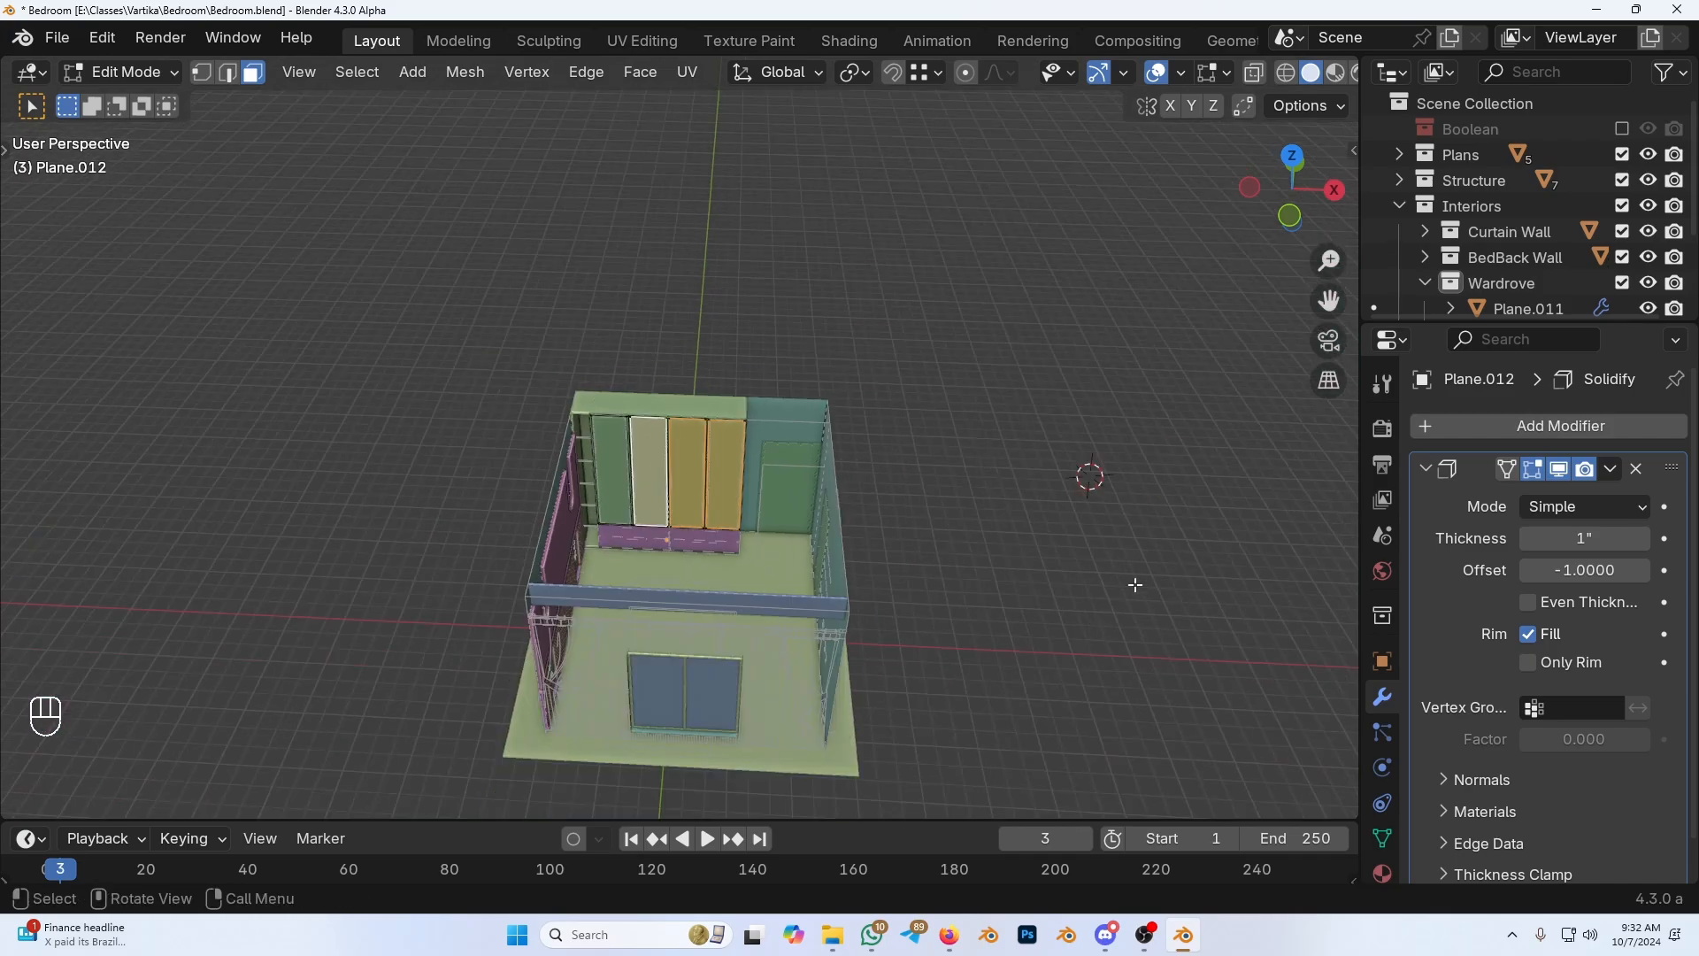
{"action": "scroll", "coordinate": [797, 496], "scroll_direction": "up", "scroll_amount": 3}
{"action": "middle_click_drag", "start_coordinate": [820, 499], "coordinate": [767, 499]}
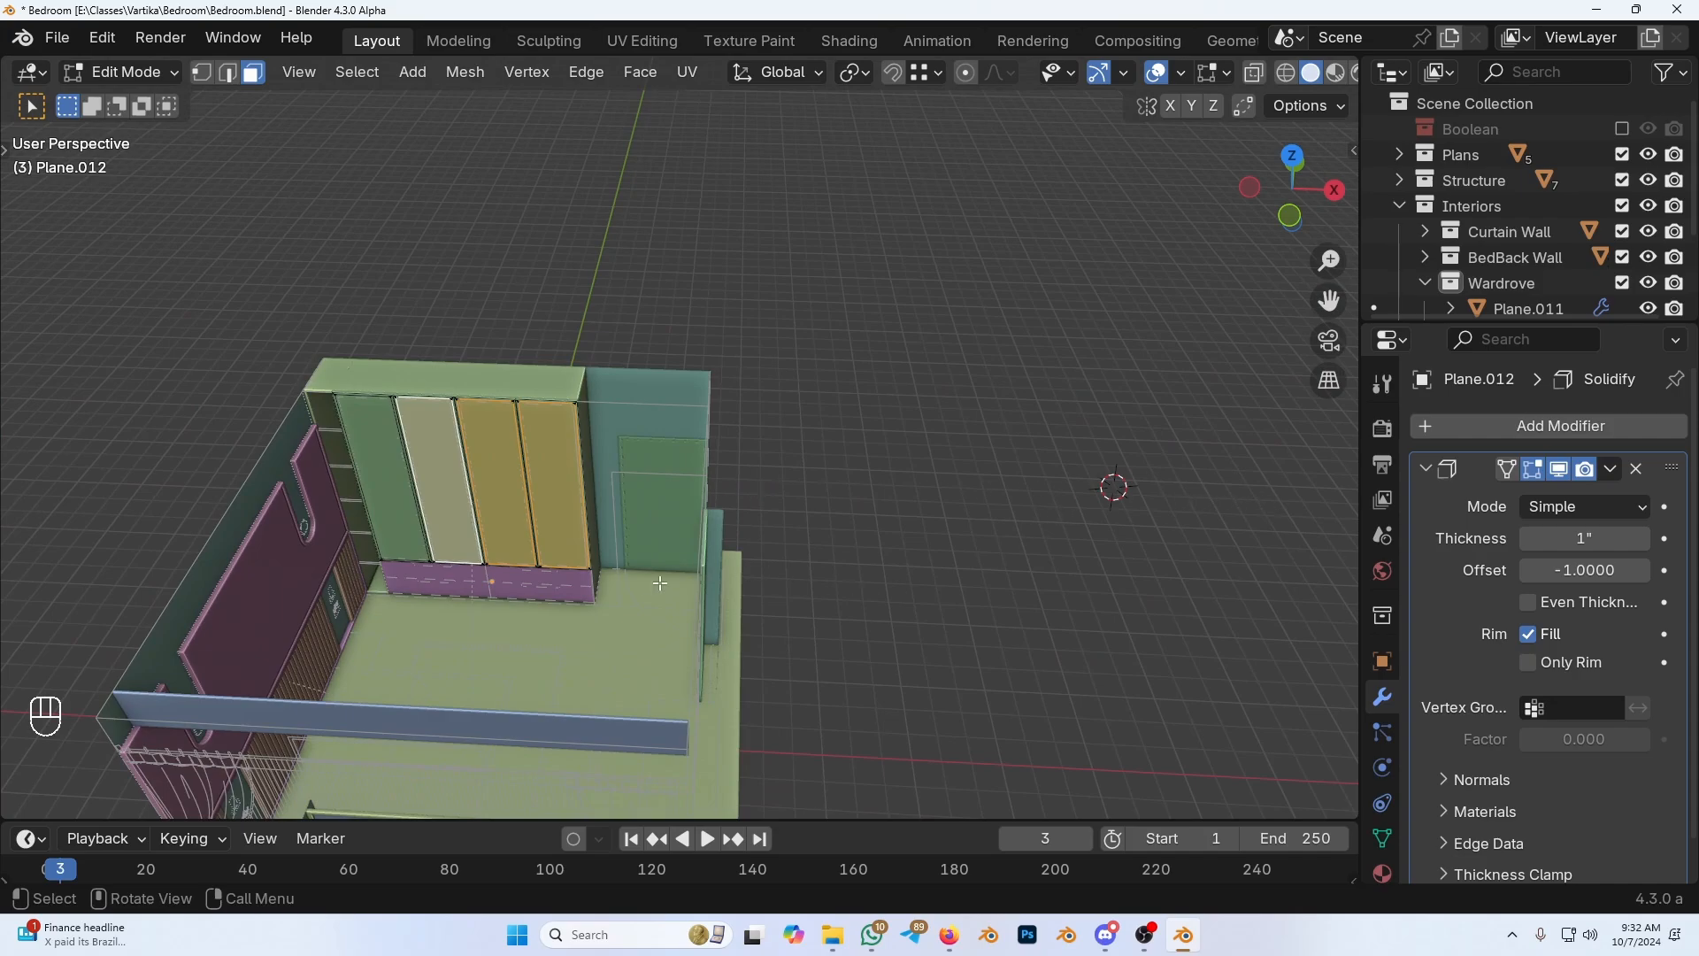
{"action": "key", "text": "d"}
{"action": "key", "text": "d"}
{"action": "key", "text": "d"}
{"action": "middle_click_drag", "start_coordinate": [611, 577], "coordinate": [790, 592], "text": "shift"}
{"action": "scroll", "coordinate": [804, 558], "scroll_direction": "up", "scroll_amount": 6}
{"action": "scroll", "coordinate": [789, 593], "scroll_direction": "up", "scroll_amount": 2}
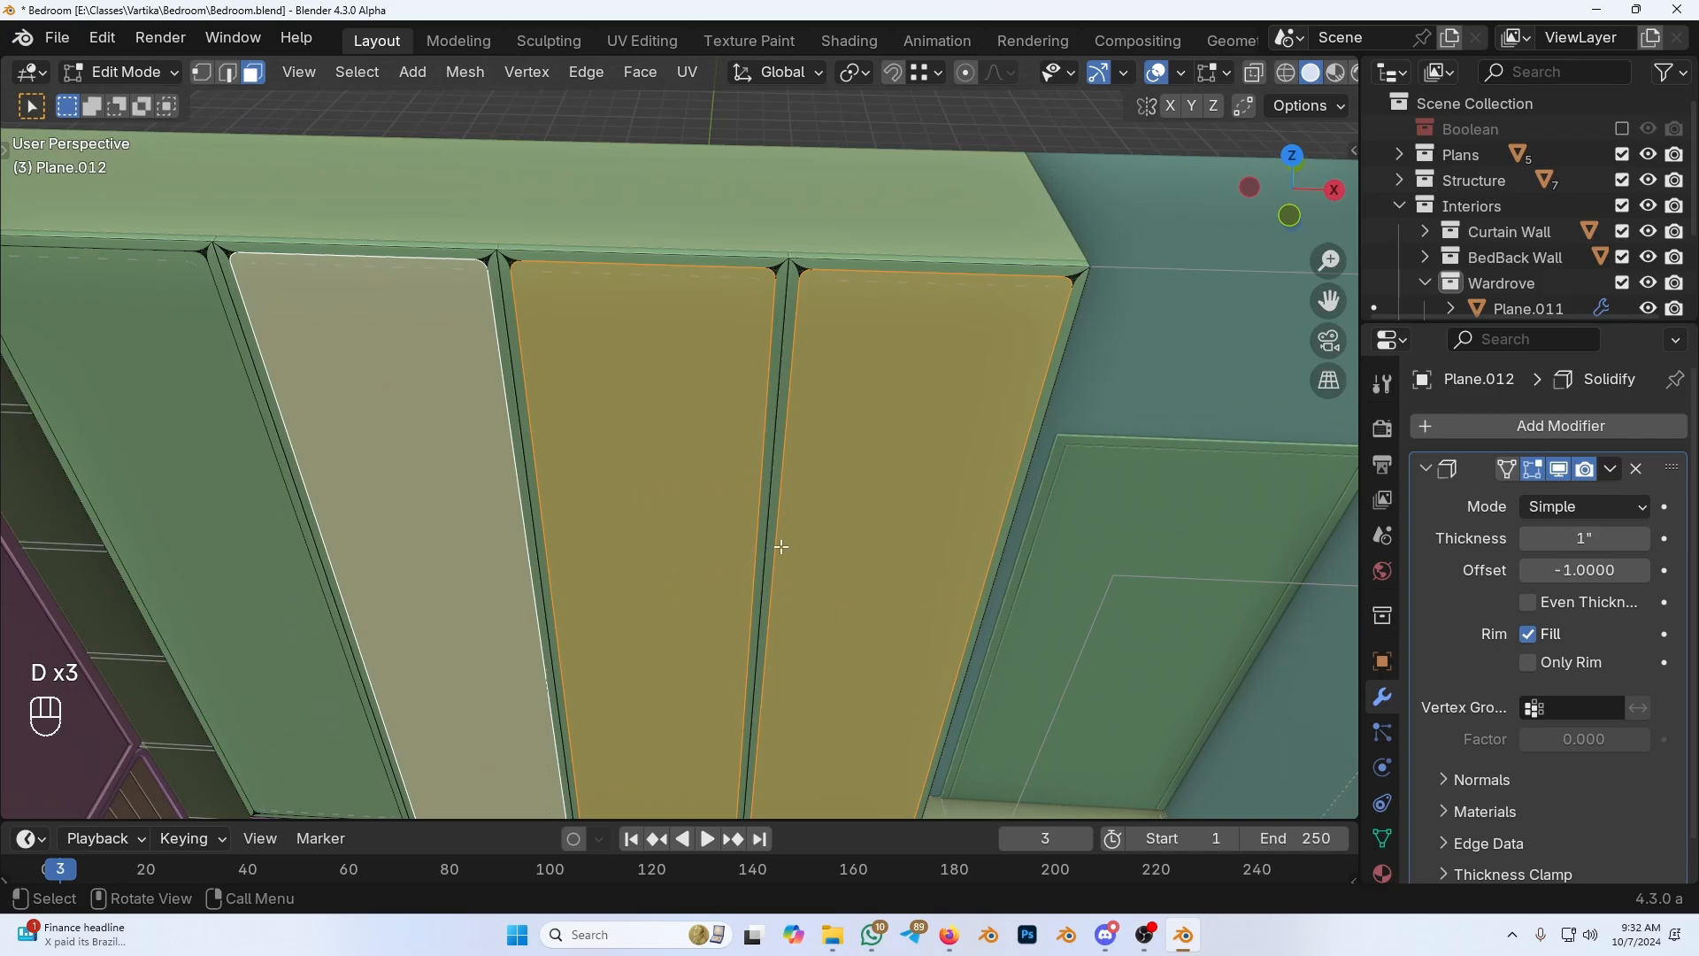
Step: Select the whole door mesh and clear the existing panel insets from all four doors with Limited Dissolve
{"action": "scroll", "coordinate": [731, 521], "scroll_direction": "down", "scroll_amount": 2}
{"action": "key", "text": "a"}
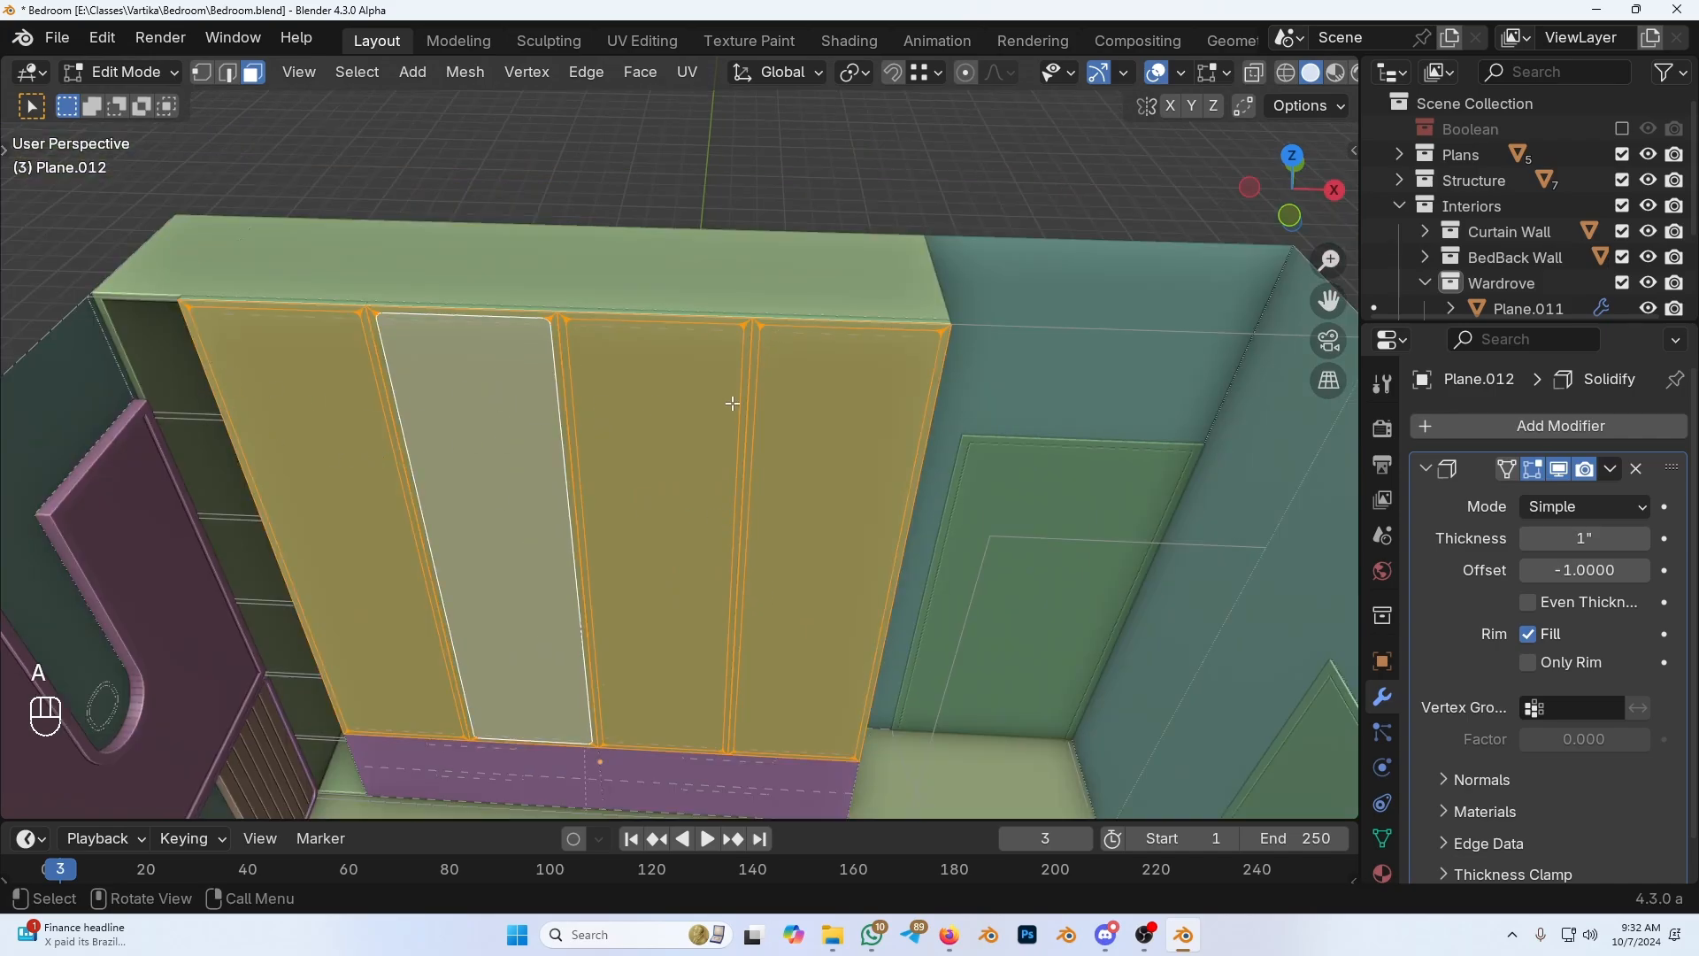
{"action": "left_click", "coordinate": [805, 405], "text": "shift"}
{"action": "scroll", "coordinate": [794, 339], "scroll_direction": "up", "scroll_amount": 2}
{"action": "middle_click_drag", "start_coordinate": [795, 339], "coordinate": [802, 390], "text": "shift"}
{"action": "left_click", "coordinate": [733, 372]}
{"action": "scroll", "coordinate": [733, 372], "scroll_direction": "down", "scroll_amount": 4}
{"action": "key", "text": "a"}
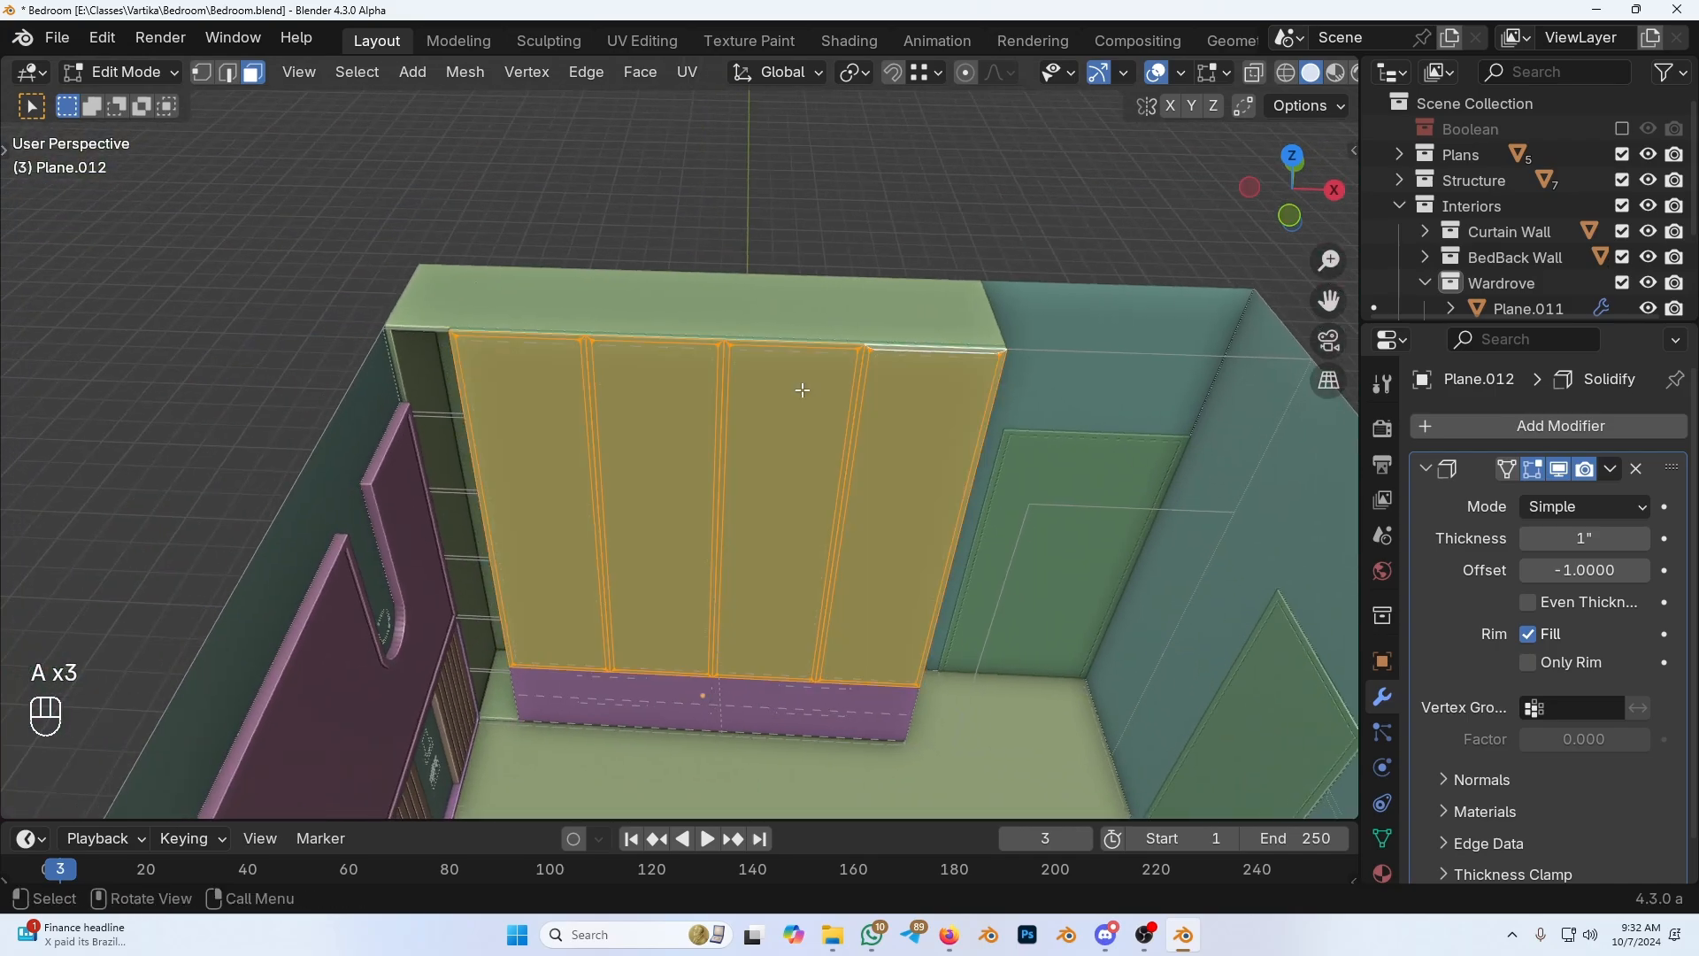
{"action": "key", "text": "x"}
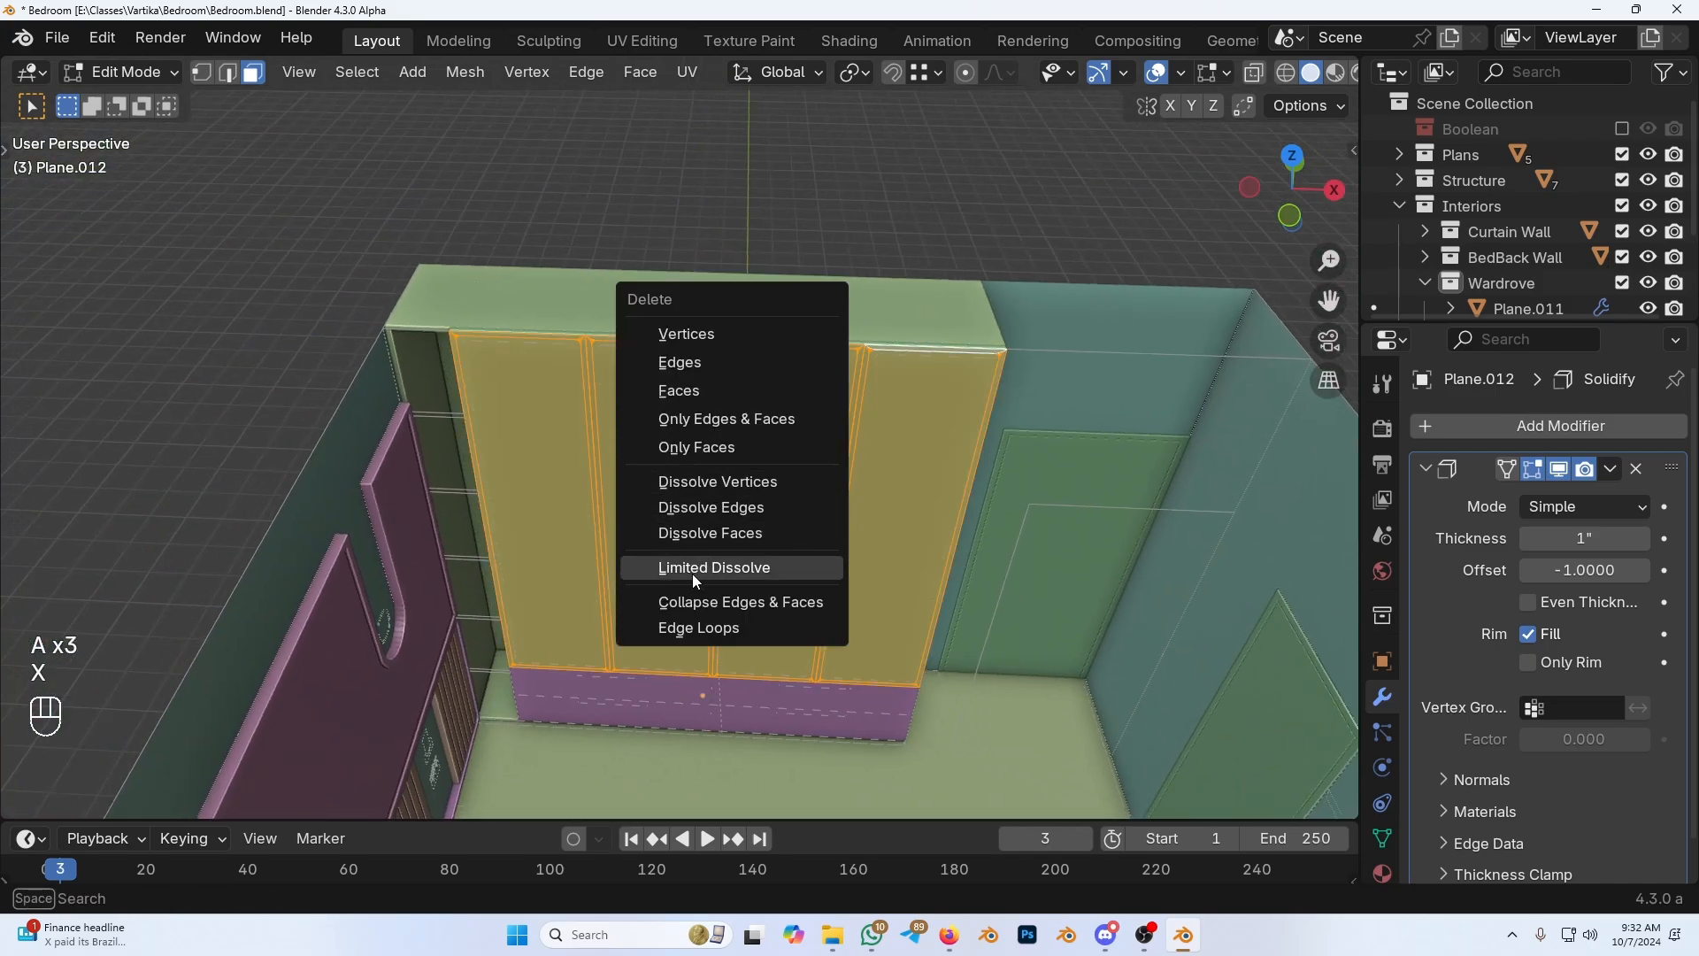
{"action": "left_click", "coordinate": [715, 566]}
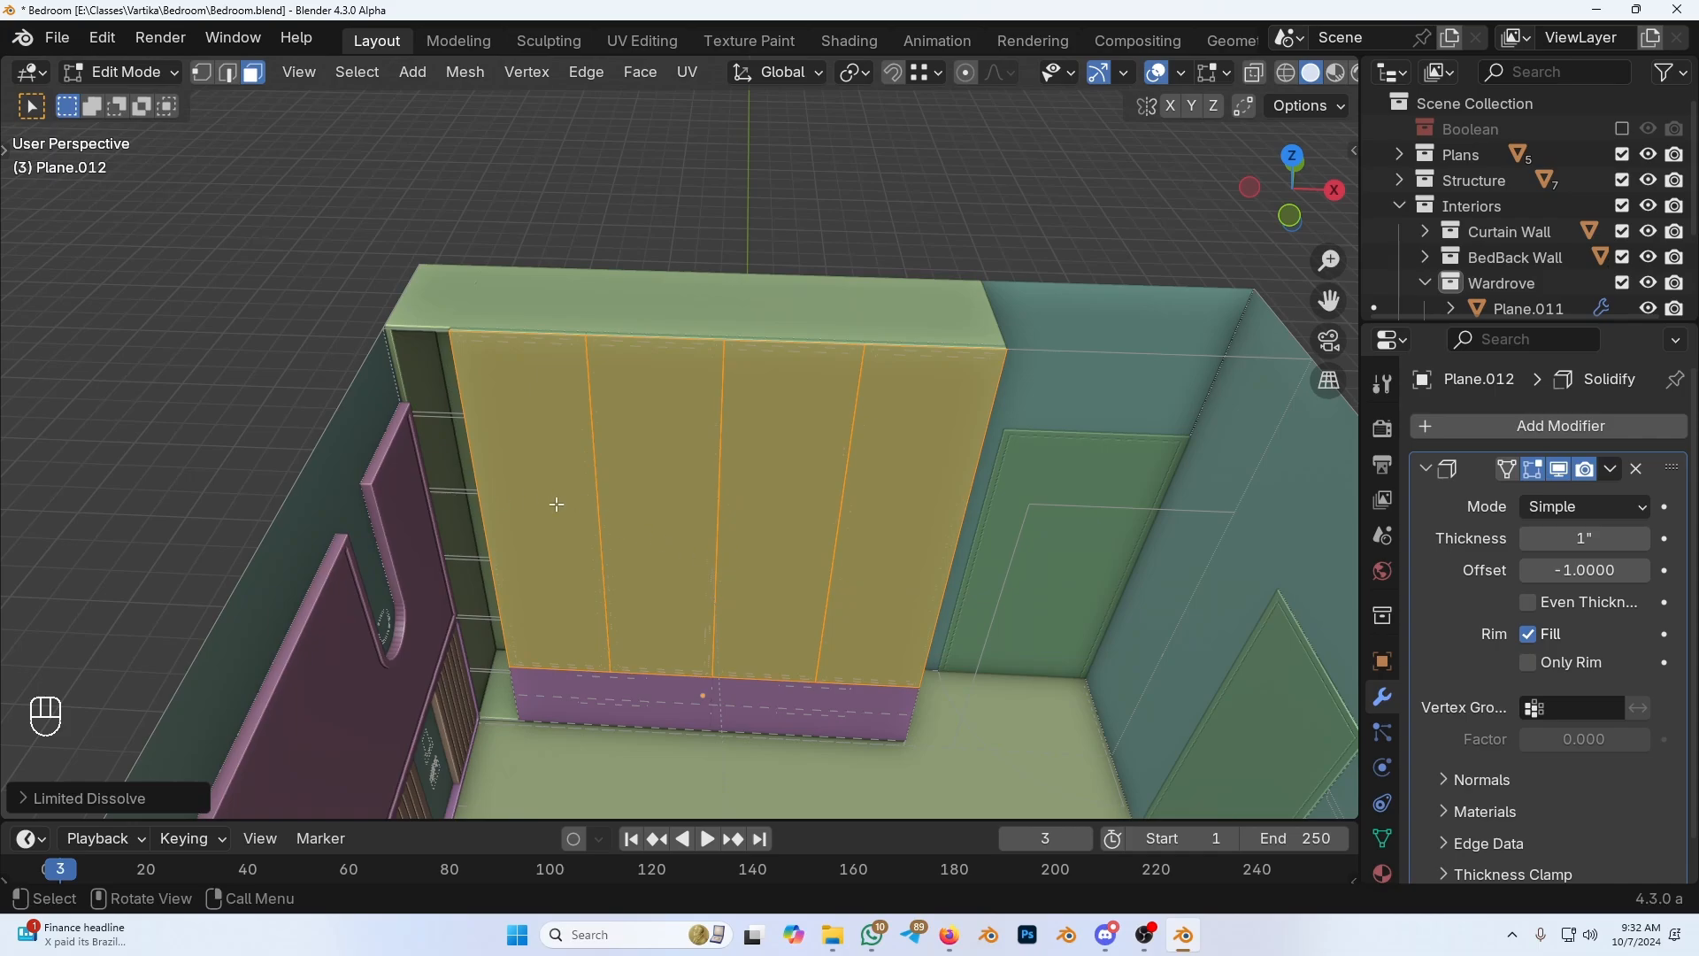
Step: Select the four plain door faces and inset them by 1"
{"action": "scroll", "coordinate": [879, 513], "scroll_direction": "up", "scroll_amount": 4}
{"action": "scroll", "coordinate": [855, 506], "scroll_direction": "up", "scroll_amount": 5, "text": "ctrl"}
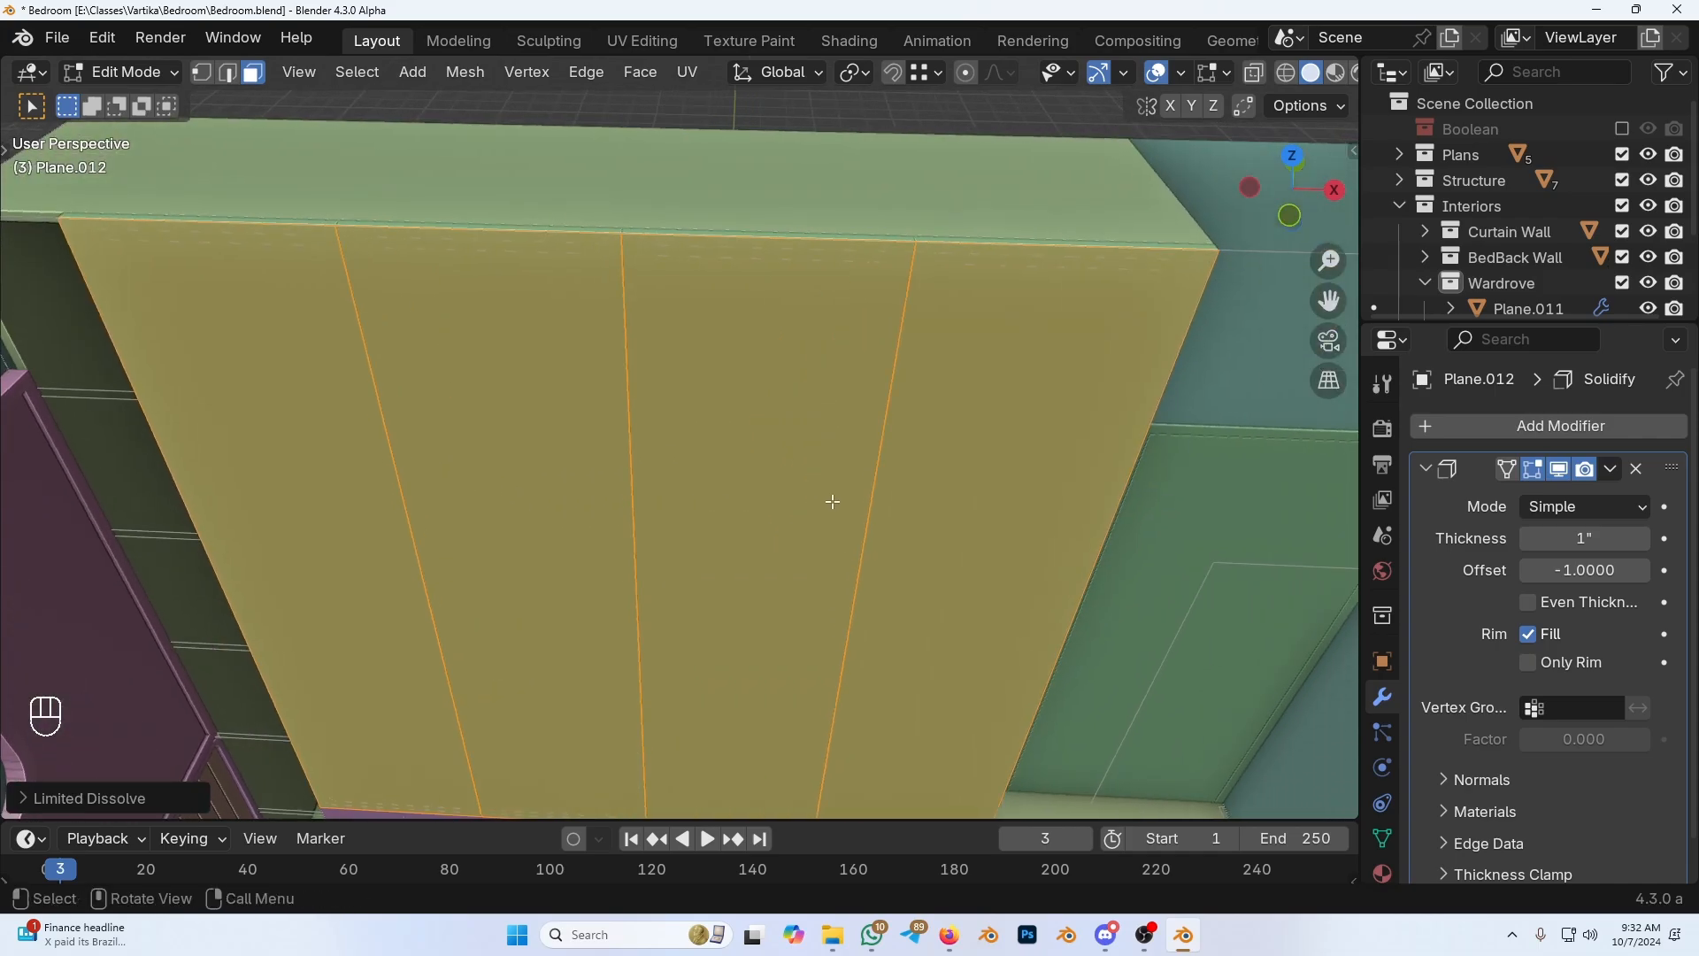
{"action": "scroll", "coordinate": [826, 520], "scroll_direction": "down", "scroll_amount": 4}
{"action": "key", "text": "3"}
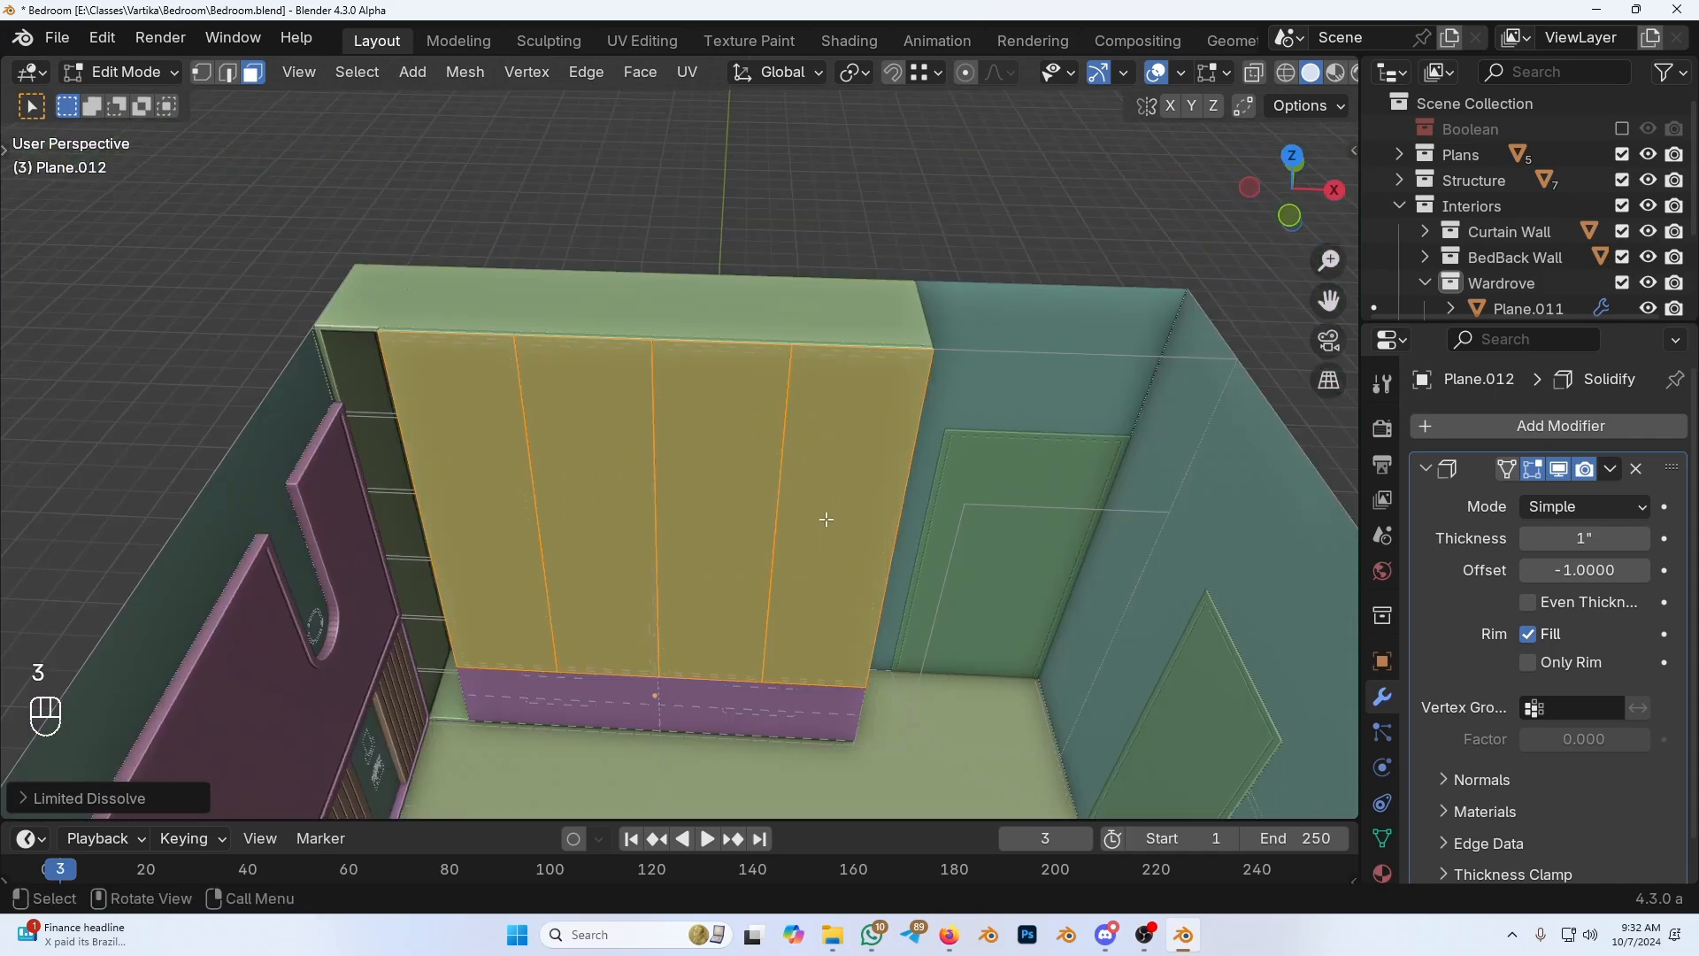
{"action": "left_click", "coordinate": [825, 519]}
{"action": "left_click", "coordinate": [731, 493], "text": "shift"}
{"action": "left_click", "coordinate": [575, 491], "text": "shift"}
{"action": "left_click", "coordinate": [478, 496], "text": "shift"}
{"action": "middle_click_drag", "start_coordinate": [991, 480], "coordinate": [896, 497], "text": "shift"}
{"action": "scroll", "coordinate": [903, 498], "scroll_direction": "up", "scroll_amount": 5}
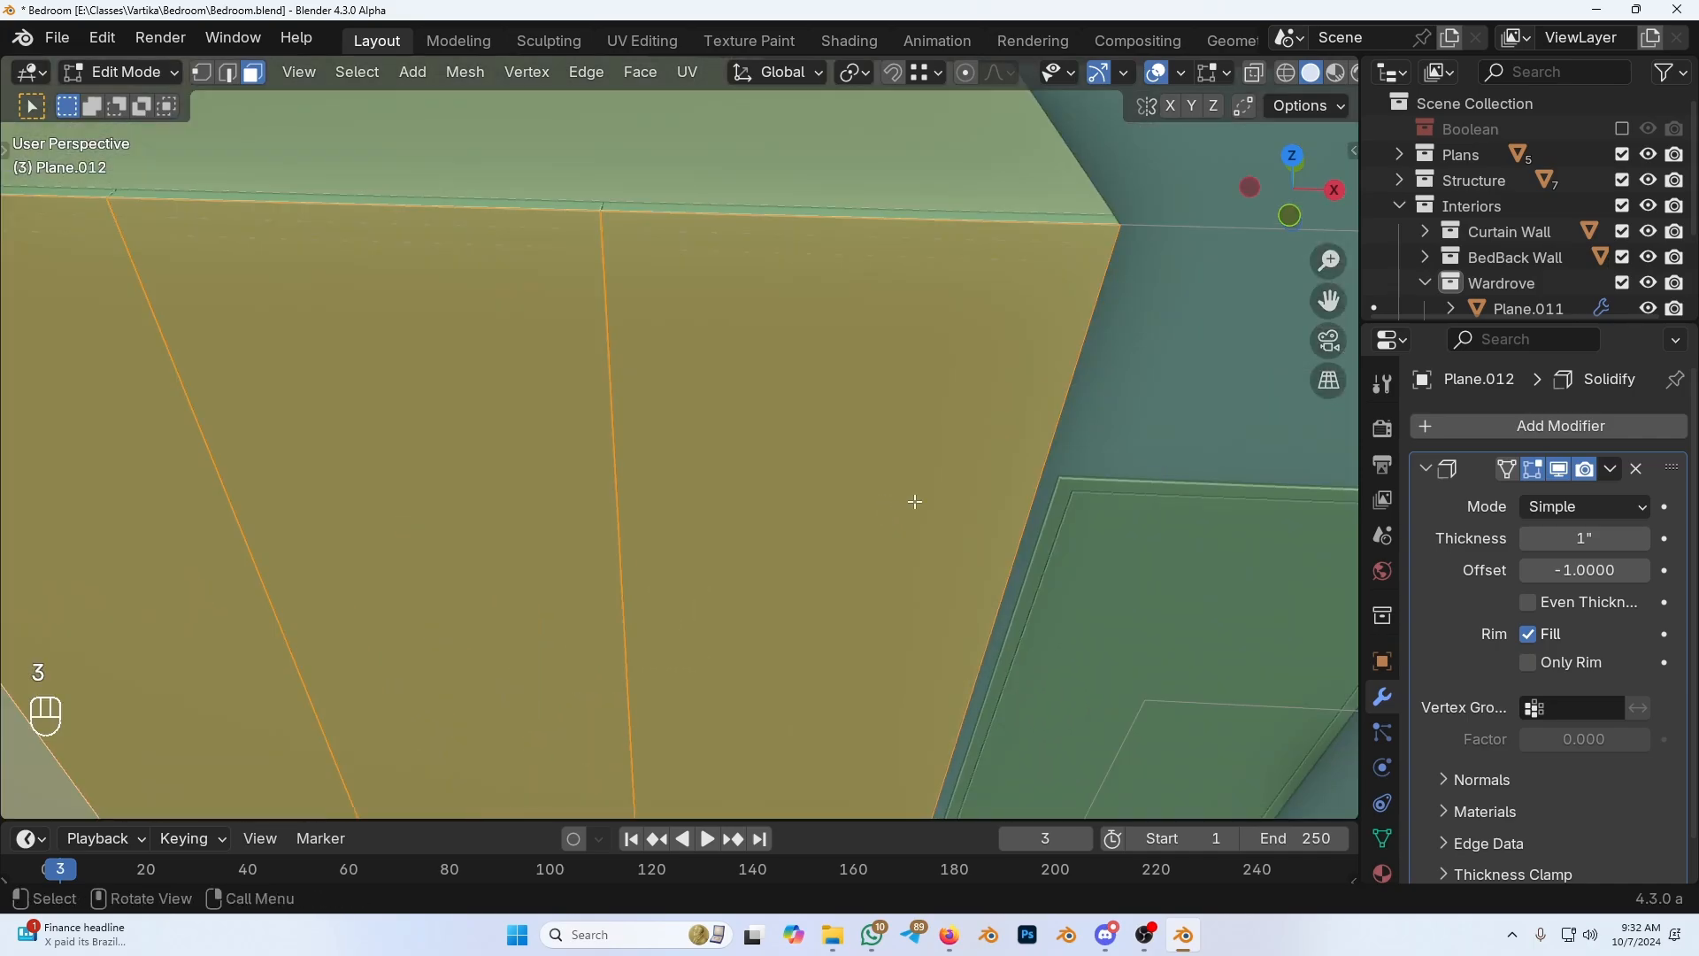
{"action": "key", "text": "i"}
{"action": "key", "text": "KP_1"}
{"action": "key", "text": "KP_Enter"}
Step: Inset the same four door faces a second time by 1" to form a narrow band inside each frame
{"action": "key", "text": "i"}
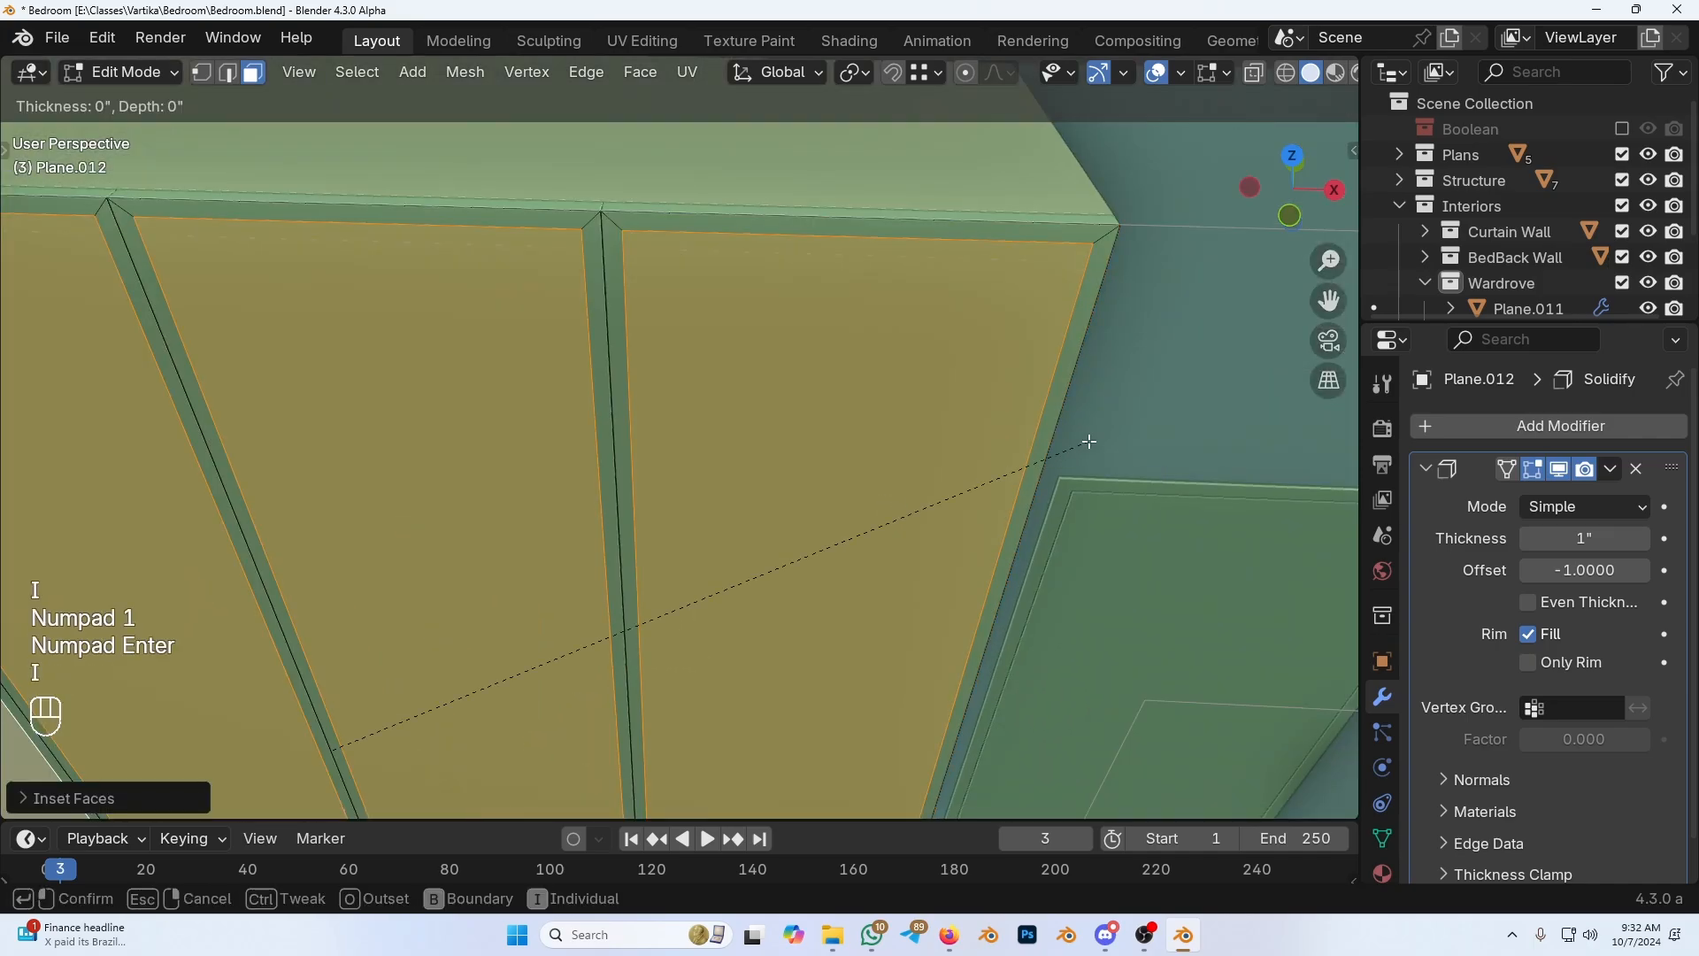
{"action": "key", "text": "KP_1"}
{"action": "key", "text": "KP_Enter"}
{"action": "scroll", "coordinate": [888, 396], "scroll_direction": "down", "scroll_amount": 3}
{"action": "middle_click_drag", "start_coordinate": [889, 396], "coordinate": [854, 337], "text": "shift"}
{"action": "key", "text": "Tab"}
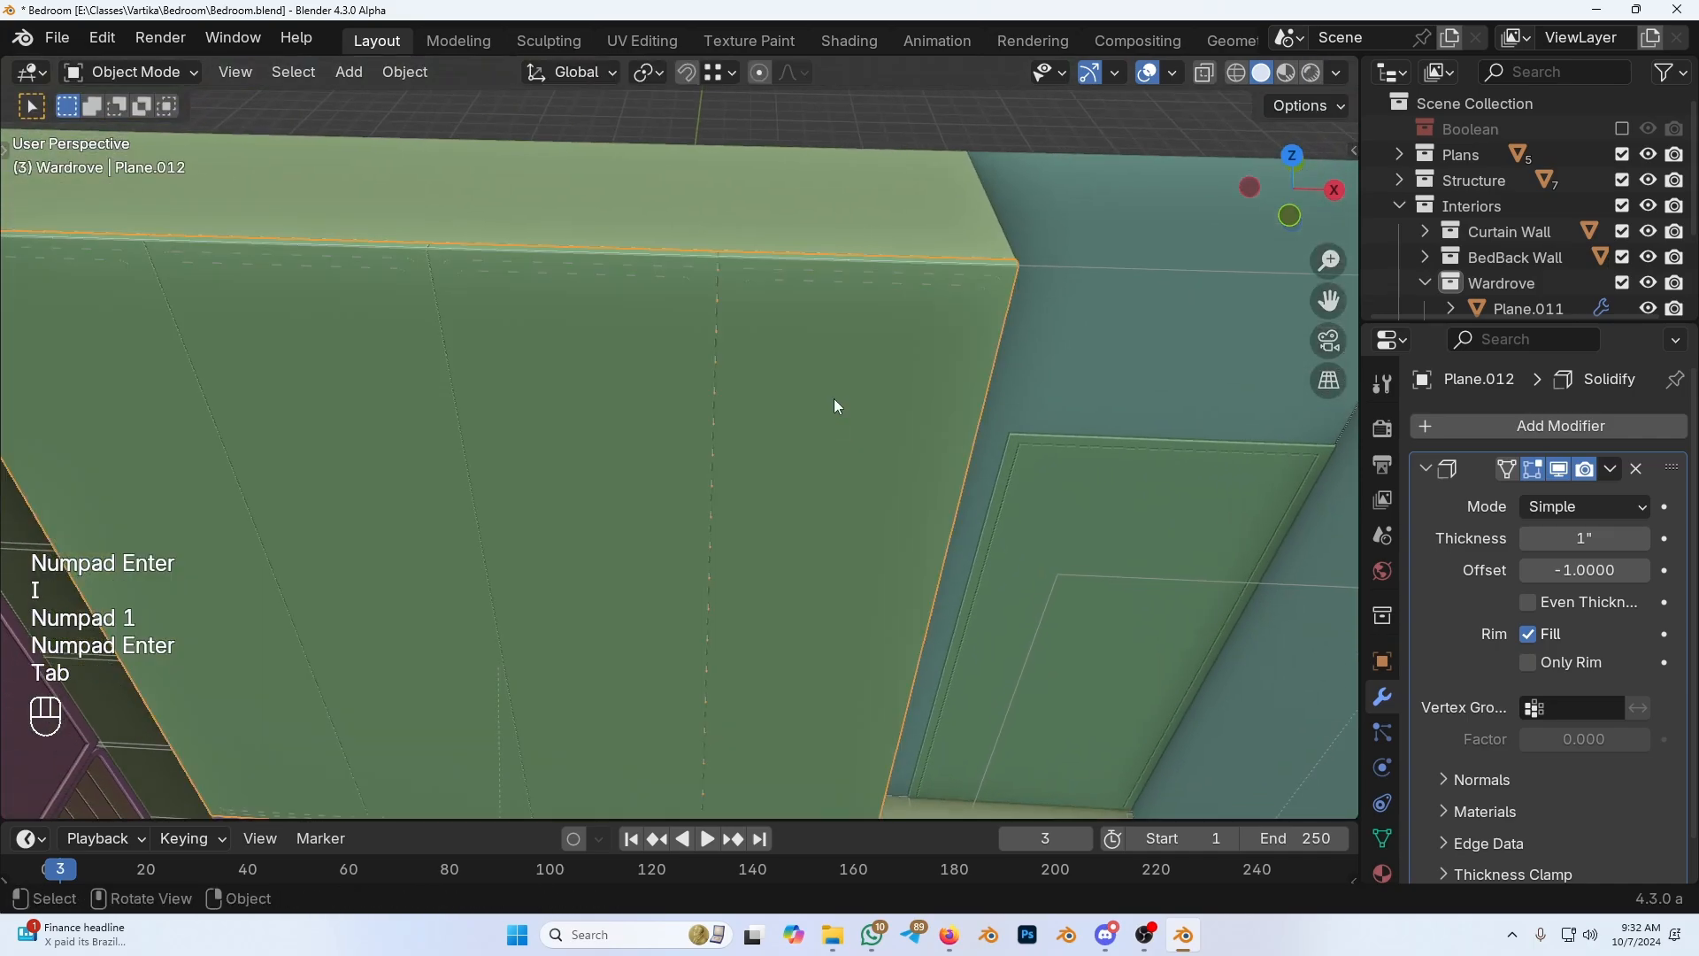
{"action": "key", "text": "Tab"}
Step: Bevel the diagonal corner edges between the two inset outlines on all four doors by 1" with 8 segments
{"action": "key", "text": "2"}
{"action": "left_click", "coordinate": [992, 281]}
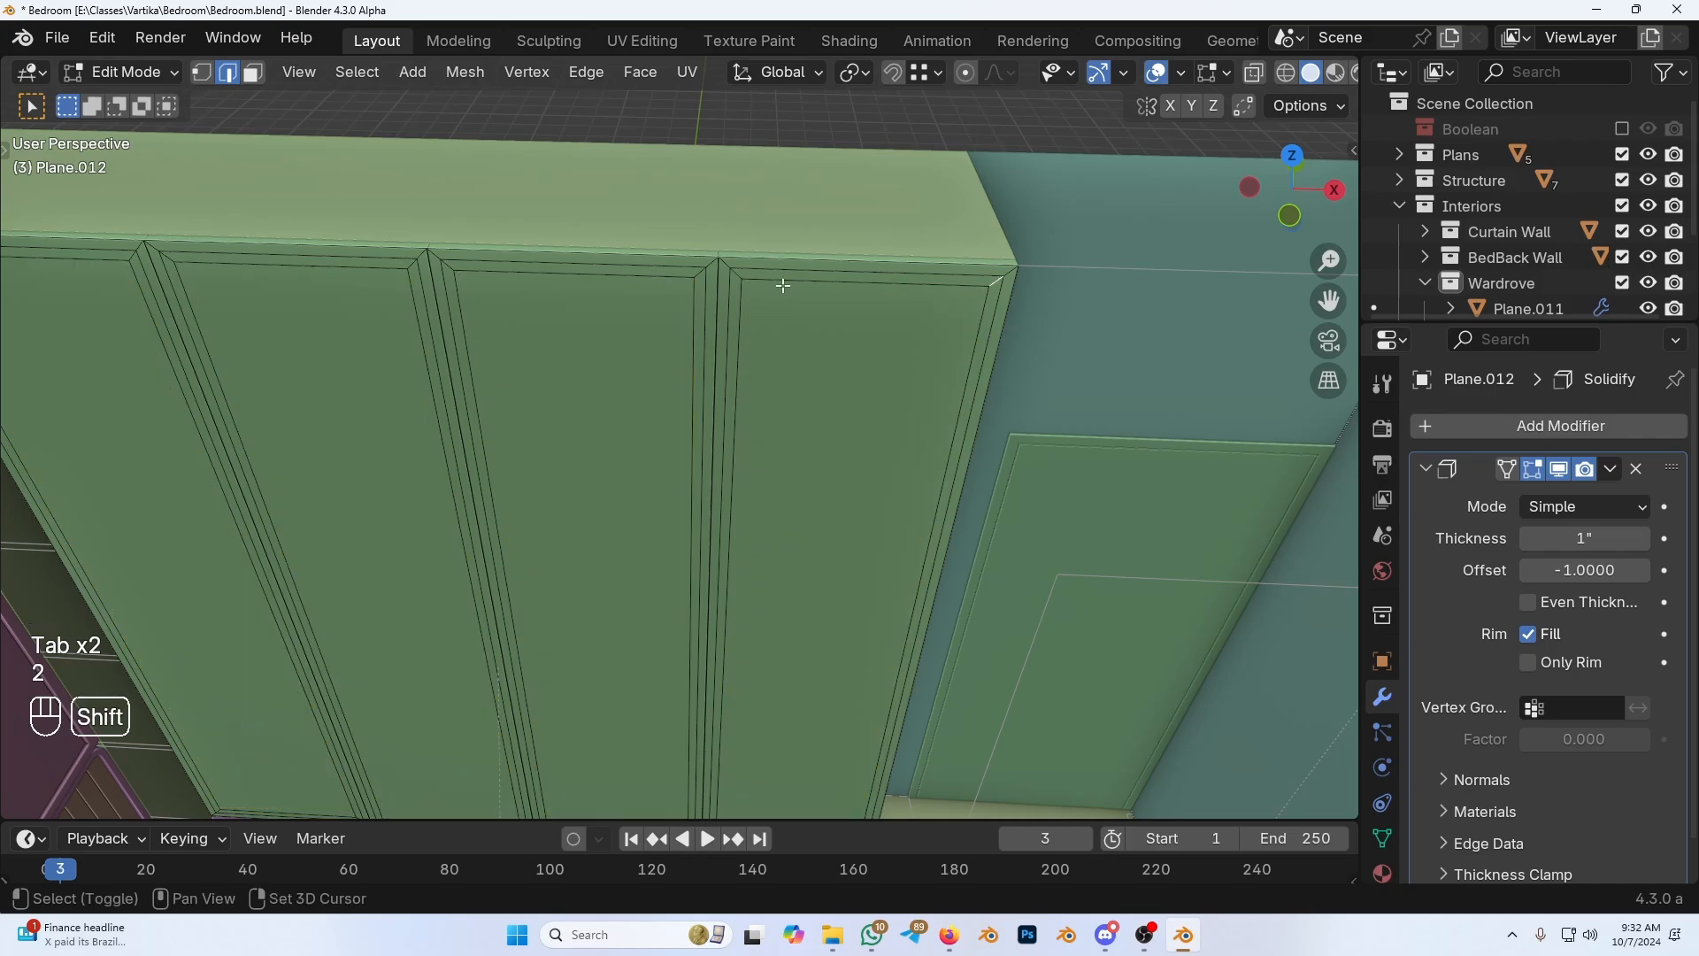
{"action": "left_click", "coordinate": [739, 275], "text": "shift"}
{"action": "middle_click_drag", "start_coordinate": [743, 639], "coordinate": [725, 402], "text": "shift"}
{"action": "middle_click_drag", "start_coordinate": [702, 602], "coordinate": [725, 383]}
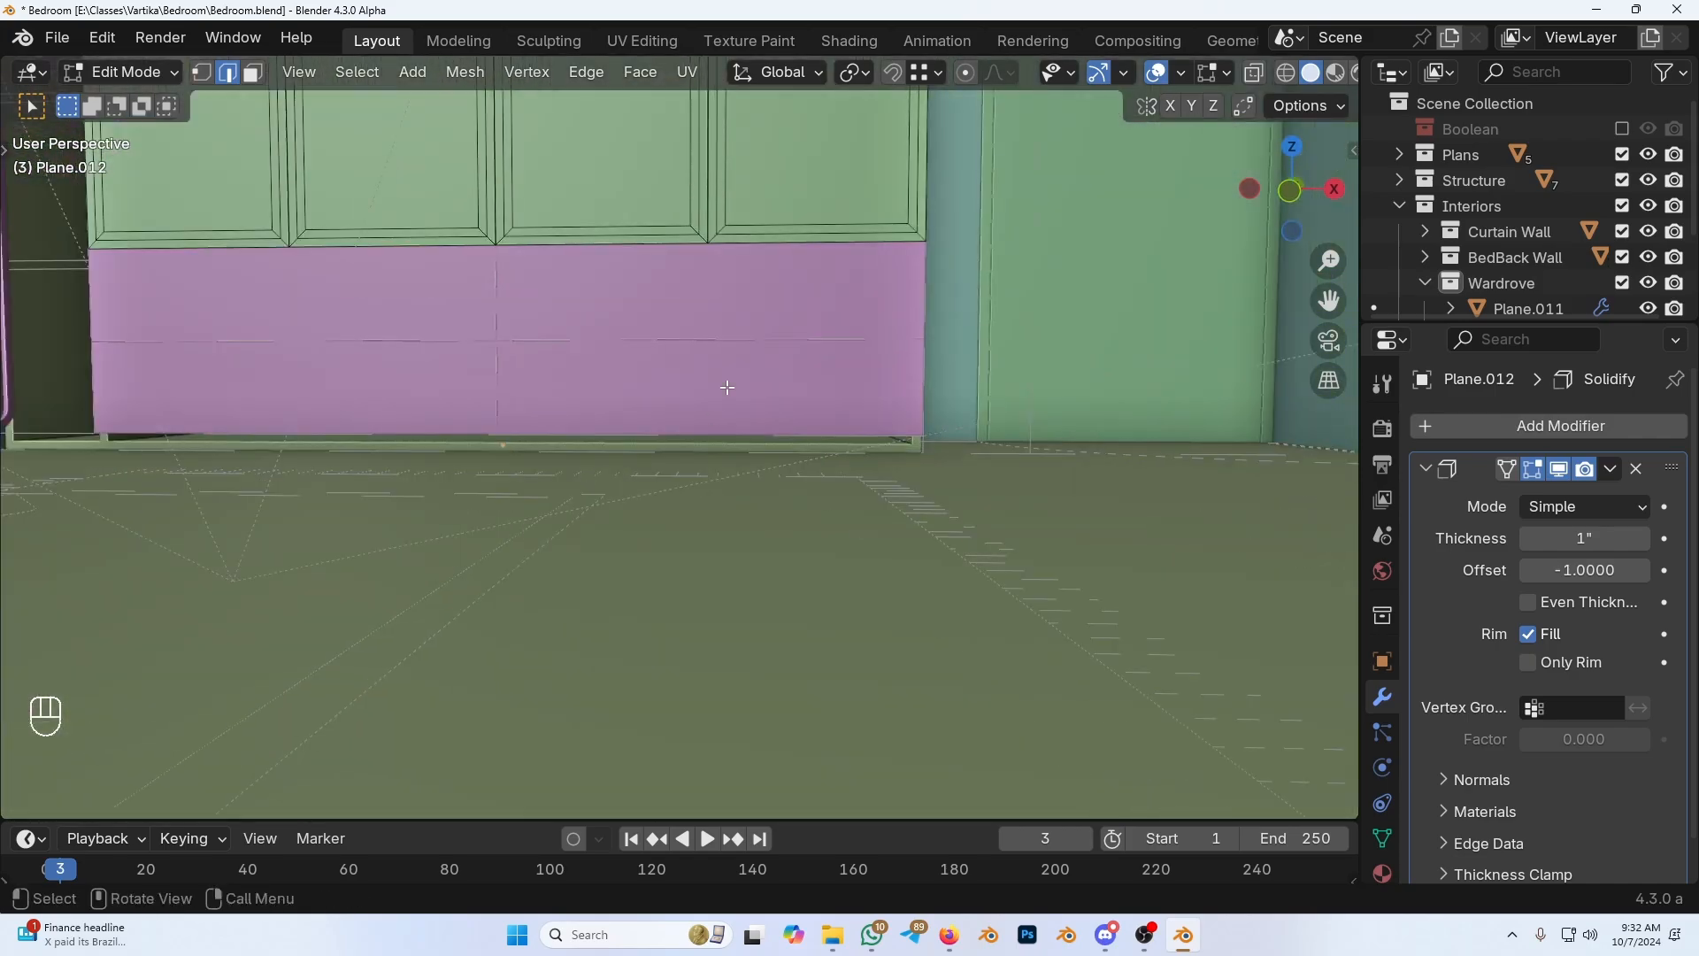
{"action": "middle_click_drag", "start_coordinate": [768, 221], "coordinate": [693, 541], "text": "shift"}
{"action": "scroll", "coordinate": [693, 541], "scroll_direction": "up", "scroll_amount": 3}
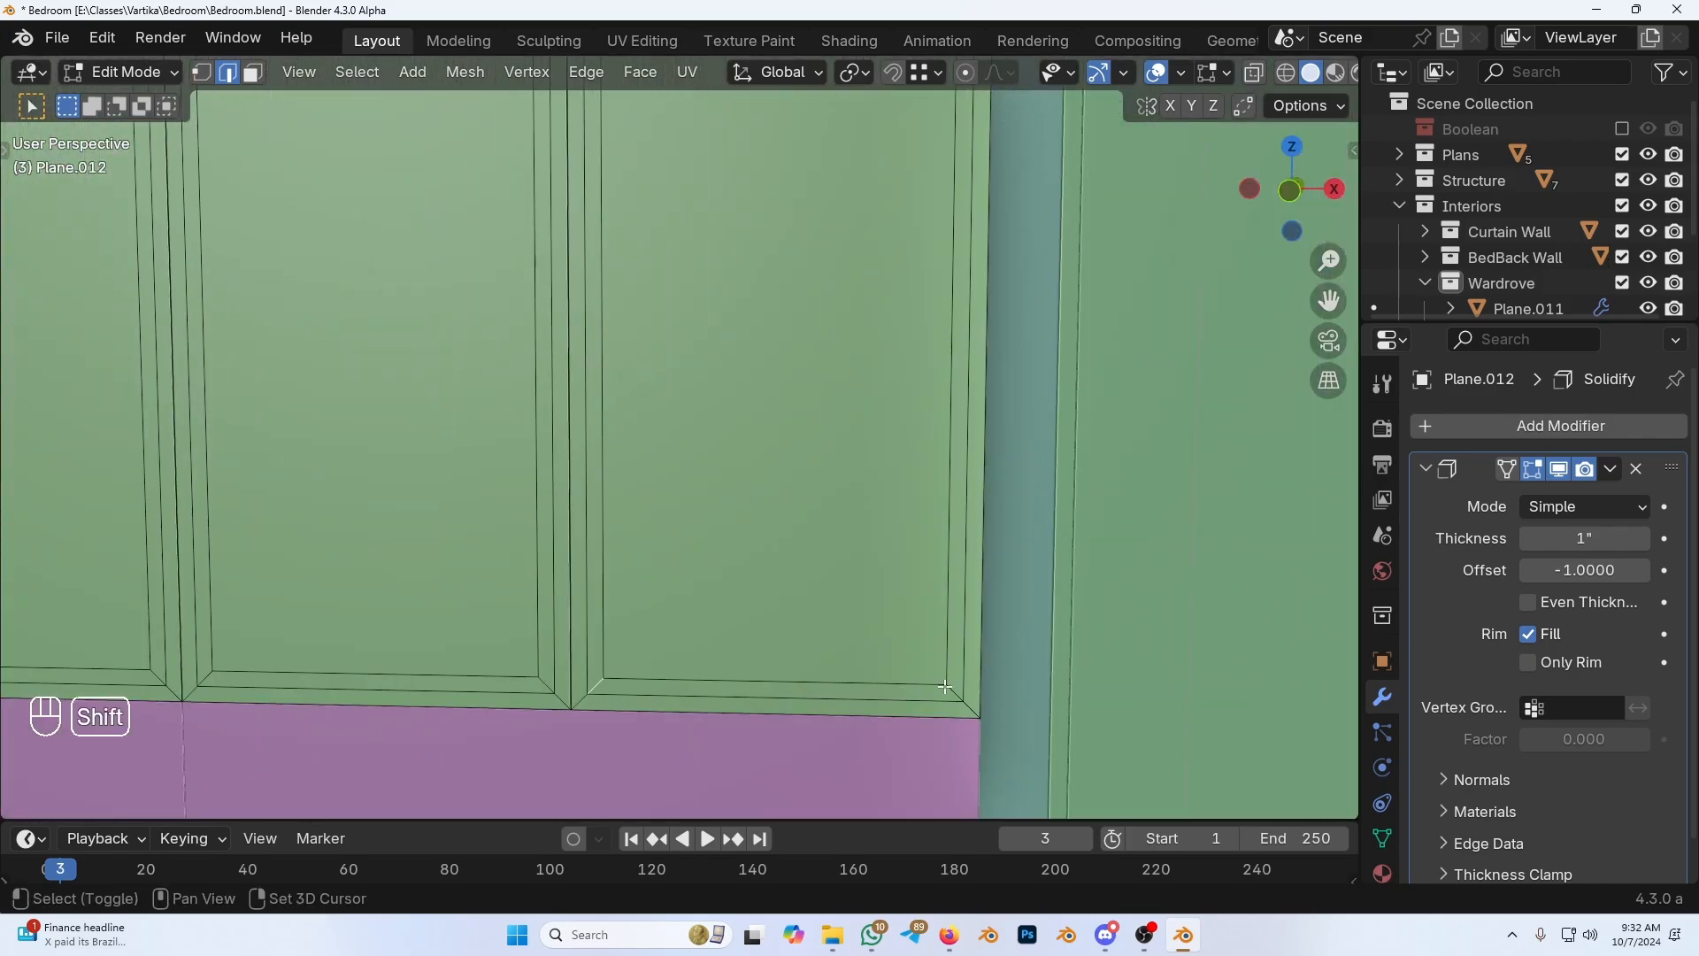
{"action": "middle_click_drag", "start_coordinate": [539, 686], "coordinate": [782, 655], "text": "shift"}
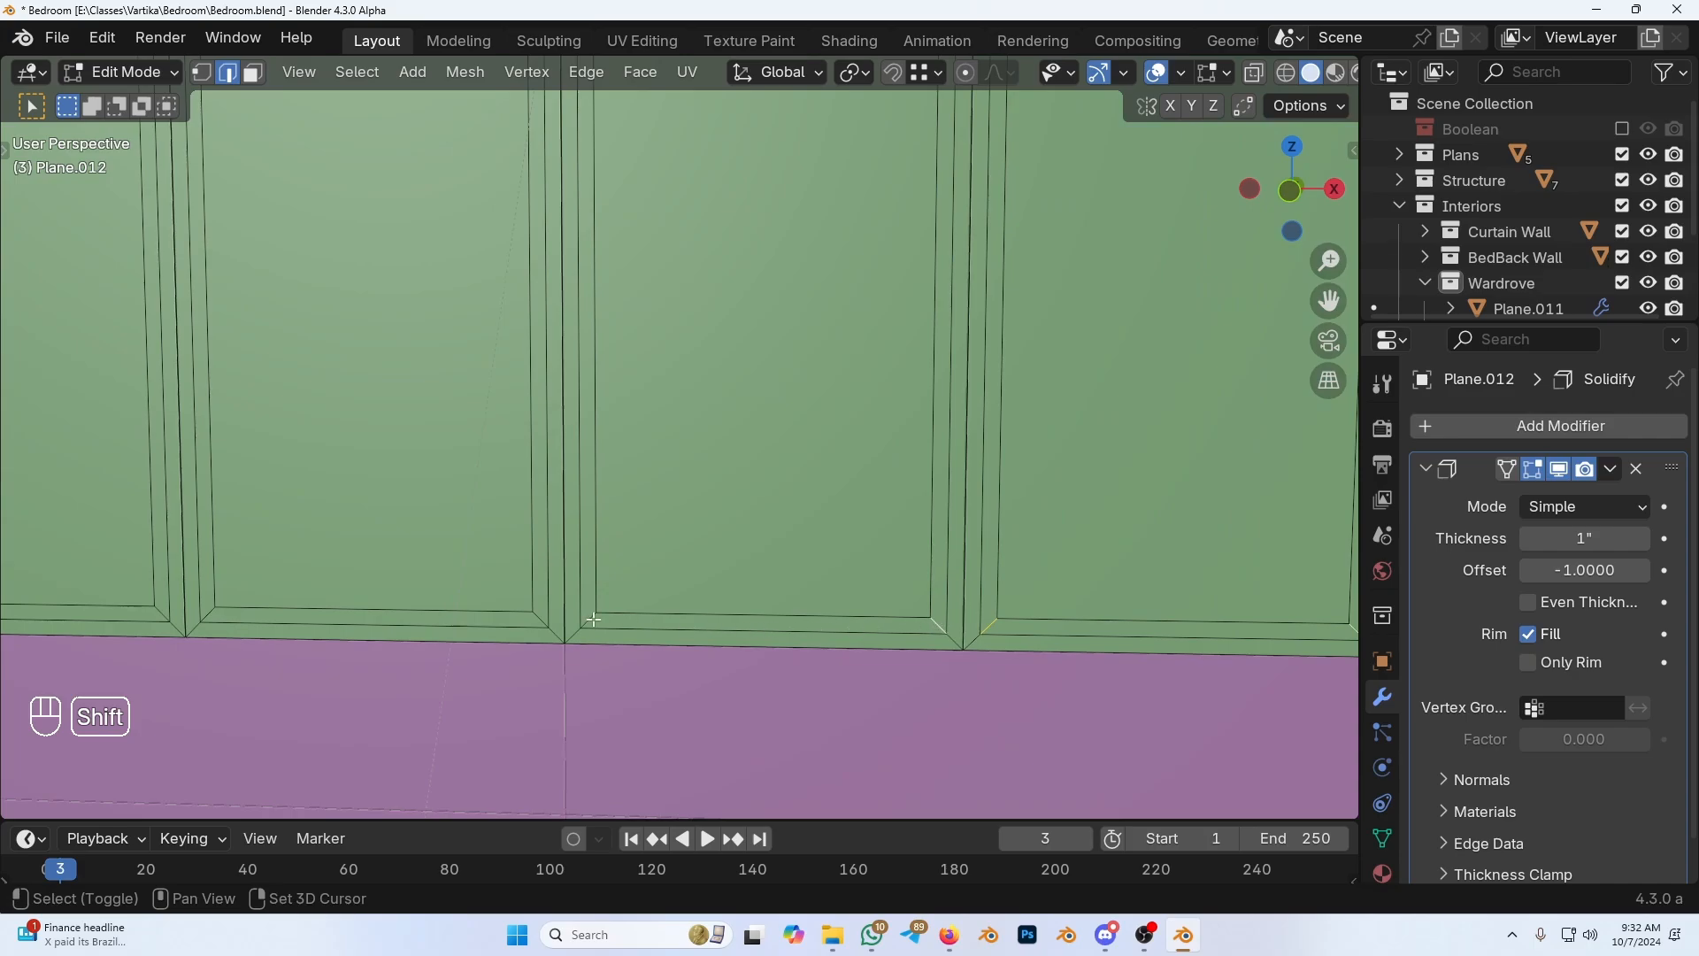
{"action": "middle_click_drag", "start_coordinate": [245, 634], "coordinate": [1008, 626], "text": "shift"}
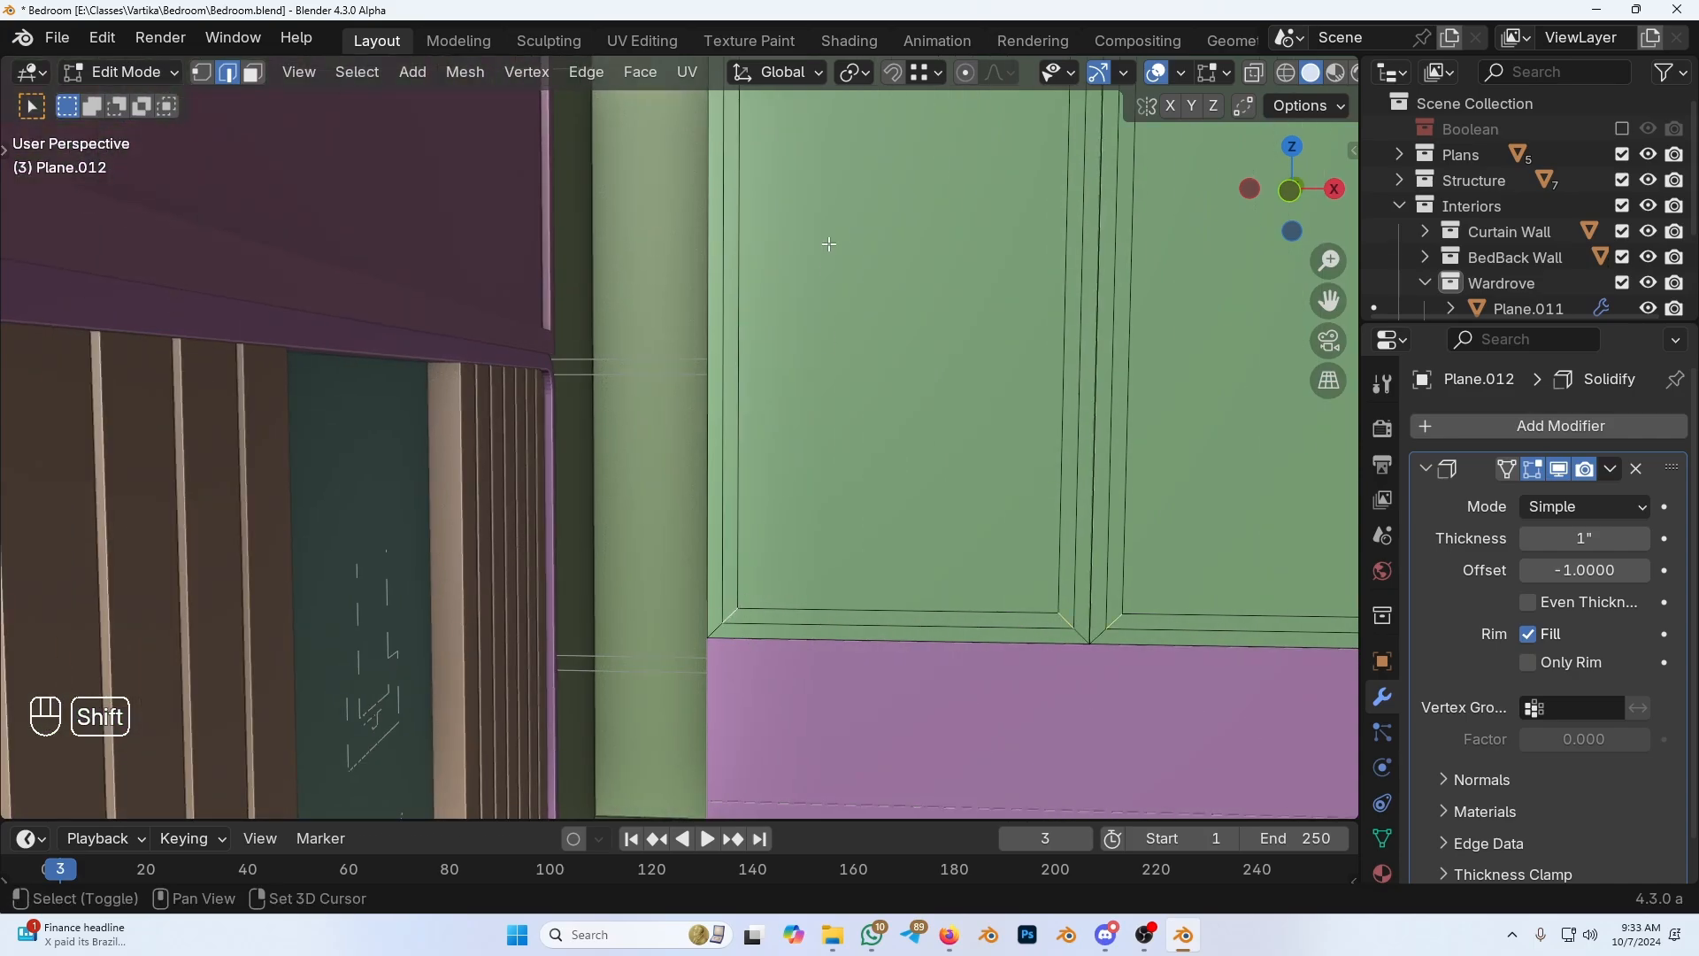
{"action": "middle_click_drag", "start_coordinate": [826, 242], "coordinate": [645, 345], "text": "shift"}
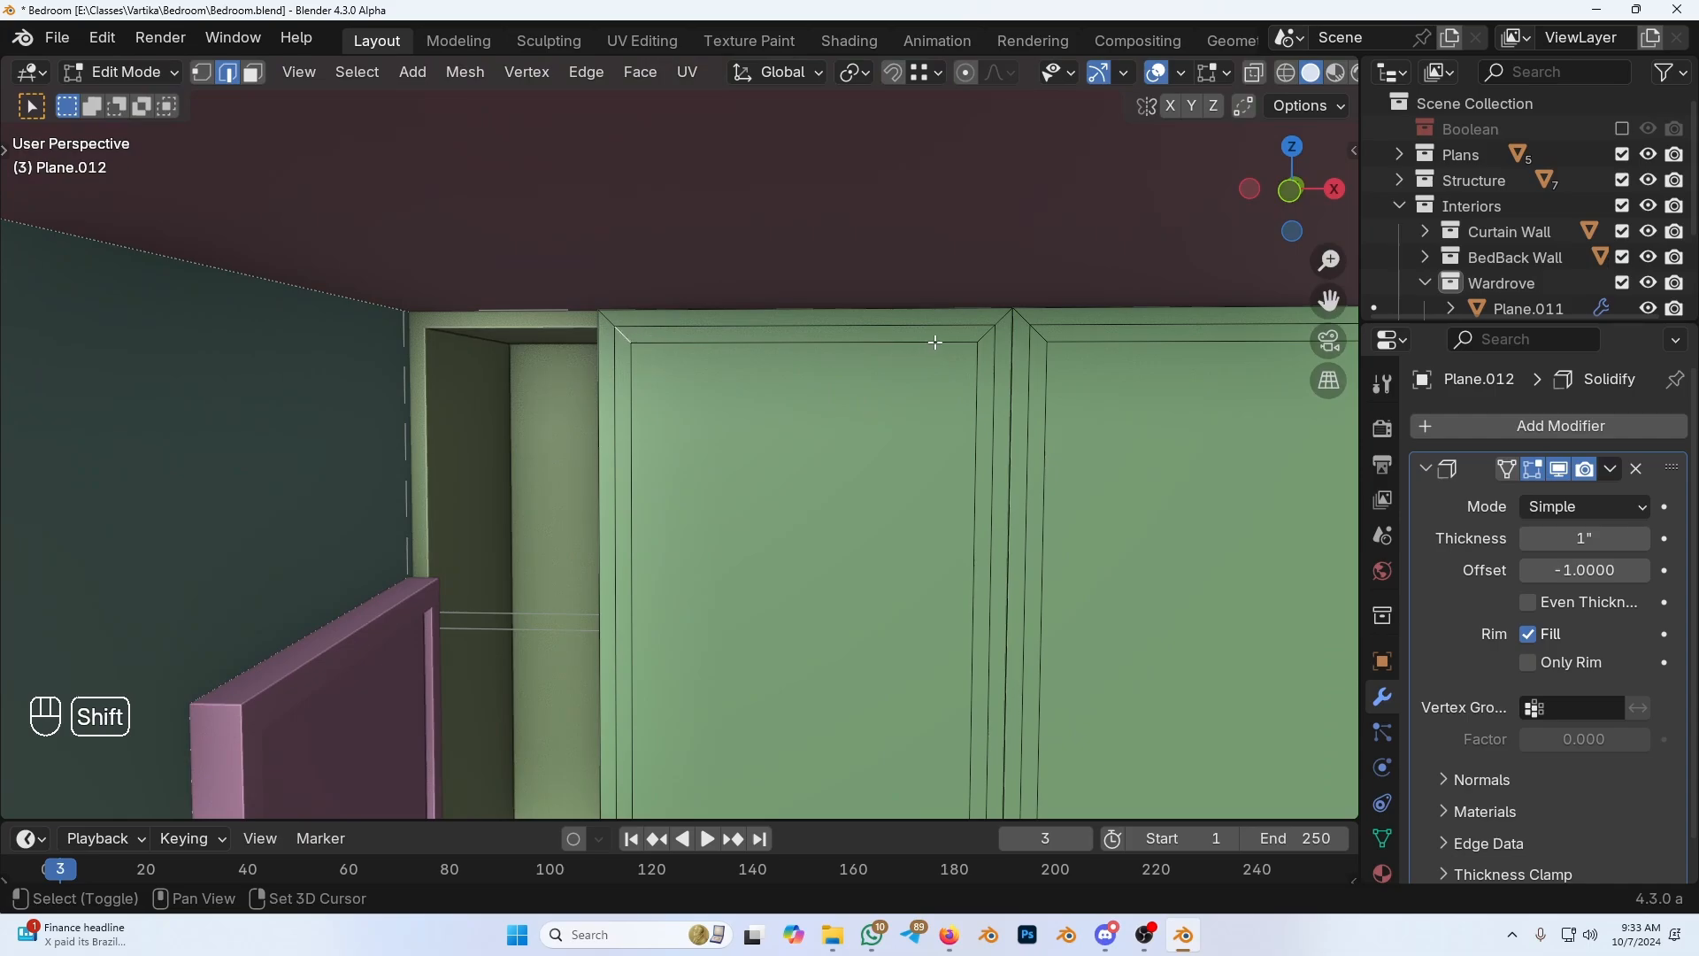
{"action": "middle_click_drag", "start_coordinate": [977, 337], "coordinate": [741, 358], "text": "shift"}
{"action": "middle_click_drag", "start_coordinate": [874, 385], "coordinate": [716, 375], "text": "shift"}
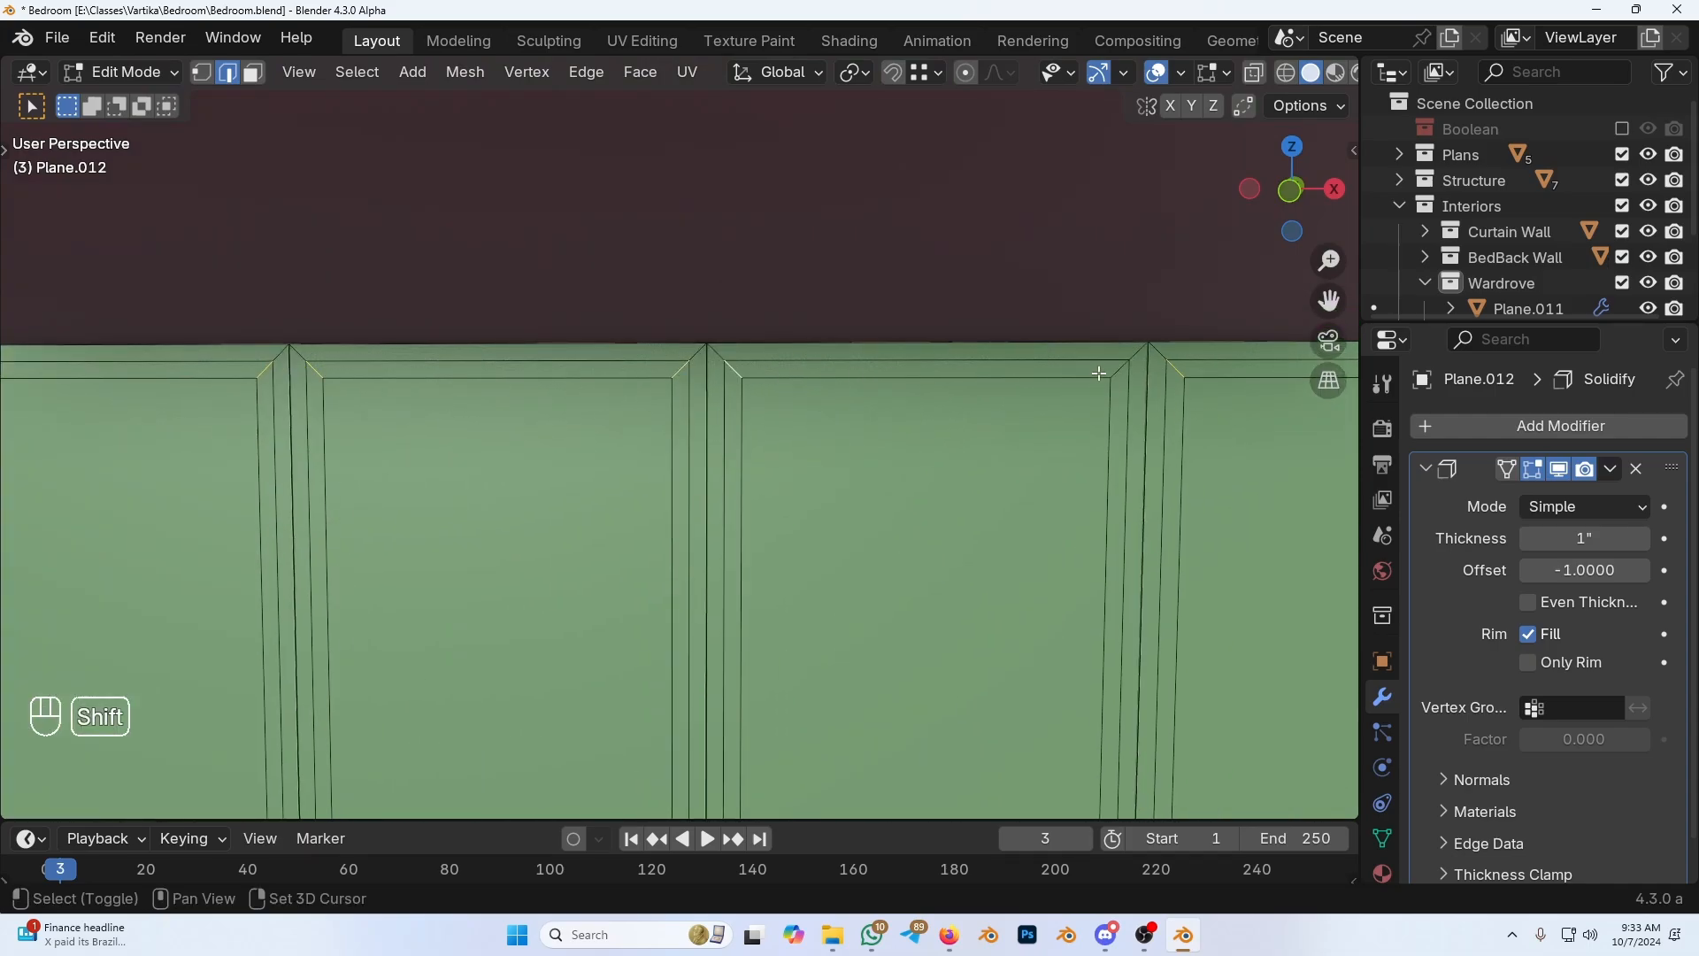
{"action": "middle_click_drag", "start_coordinate": [1238, 407], "coordinate": [1165, 443], "text": "shift"}
{"action": "key", "text": "ctrl+b"}
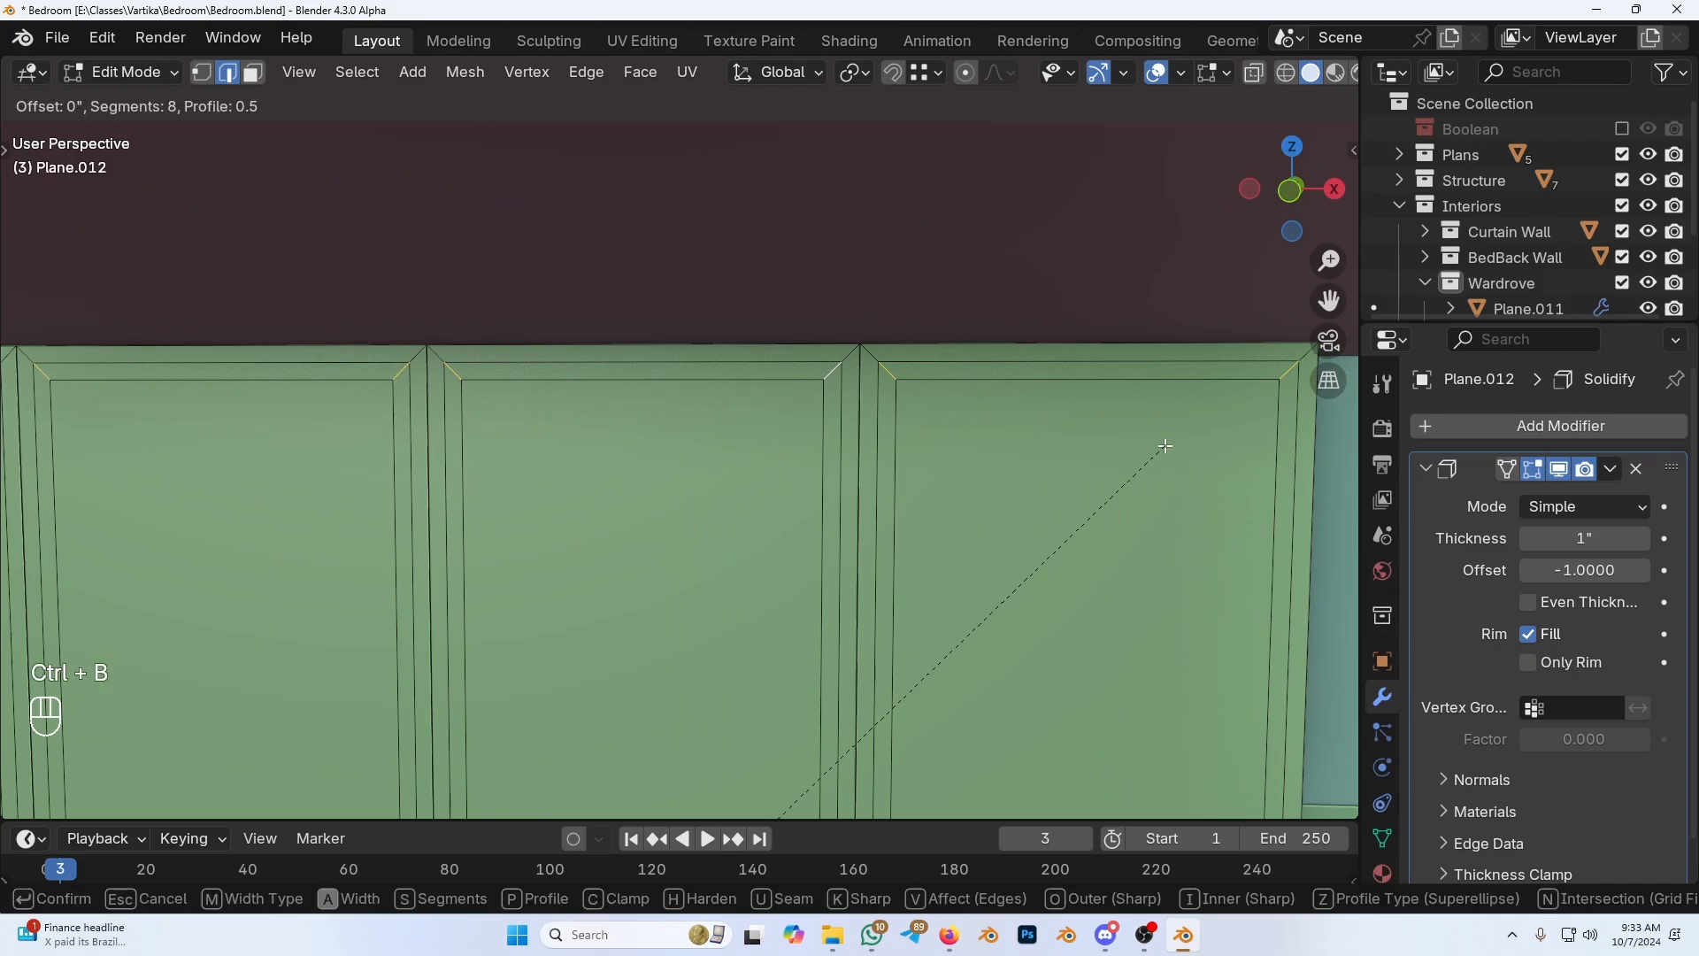
{"action": "key", "text": "KP_1"}
{"action": "key", "text": "KP_Enter"}
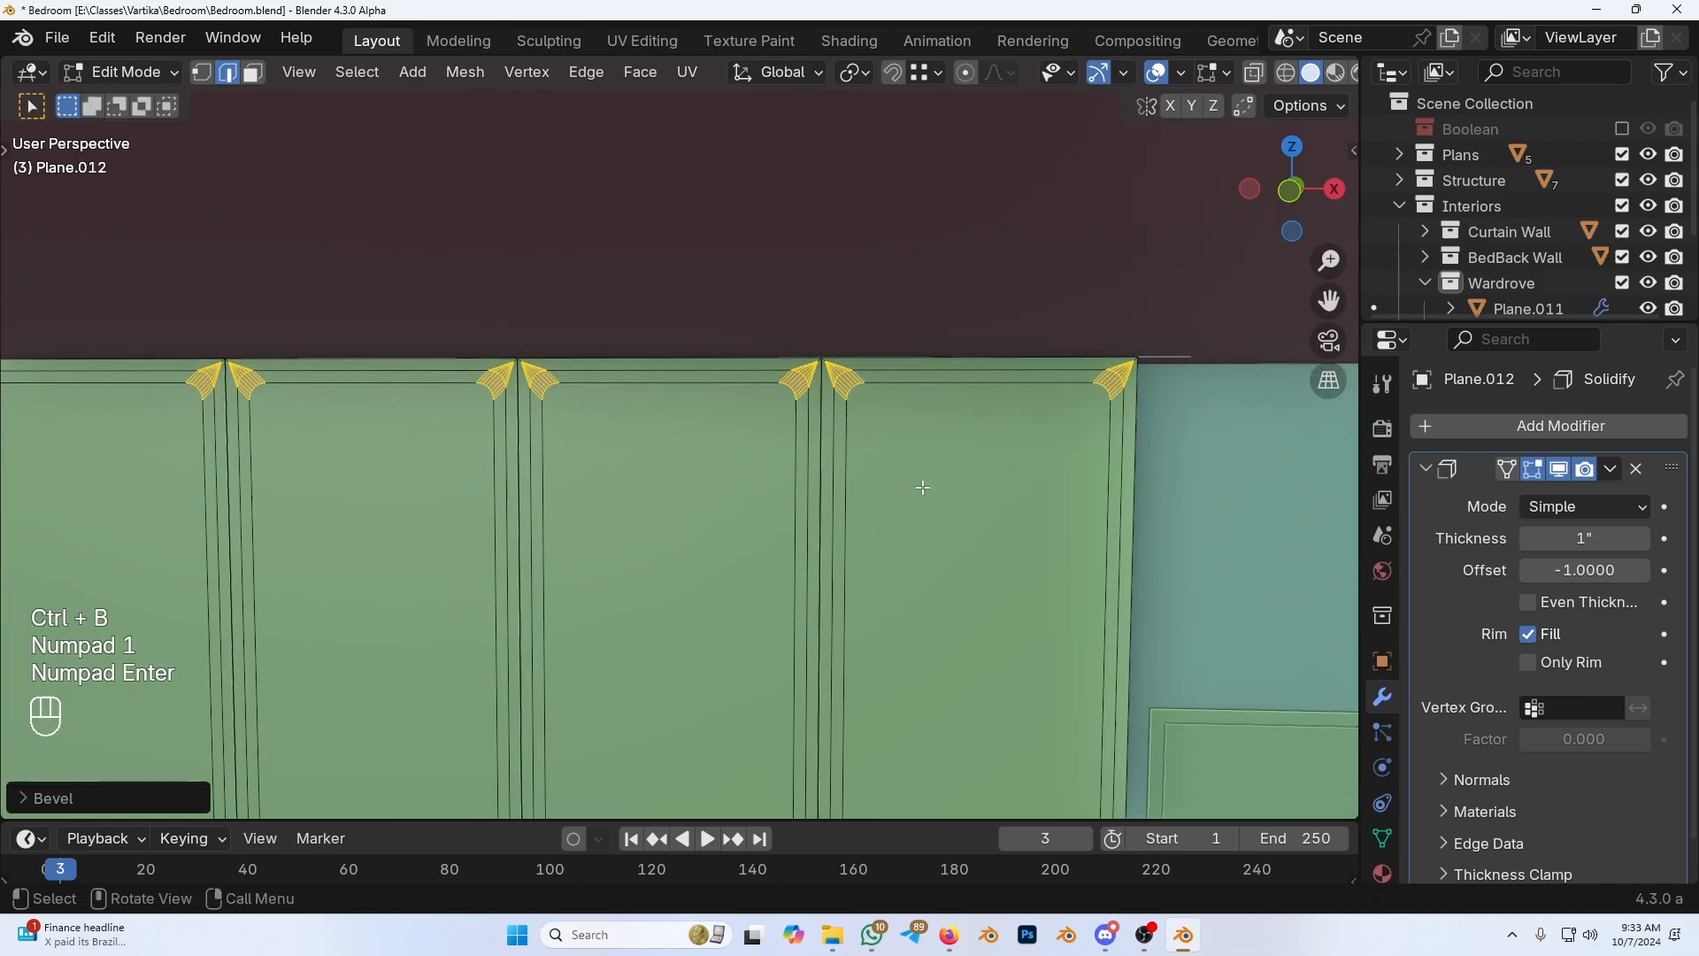
Step: Select the rounded face loop between the two inset outlines on each of the four doors
{"action": "middle_click_drag", "start_coordinate": [1137, 483], "coordinate": [1044, 497]}
{"action": "key", "text": "3"}
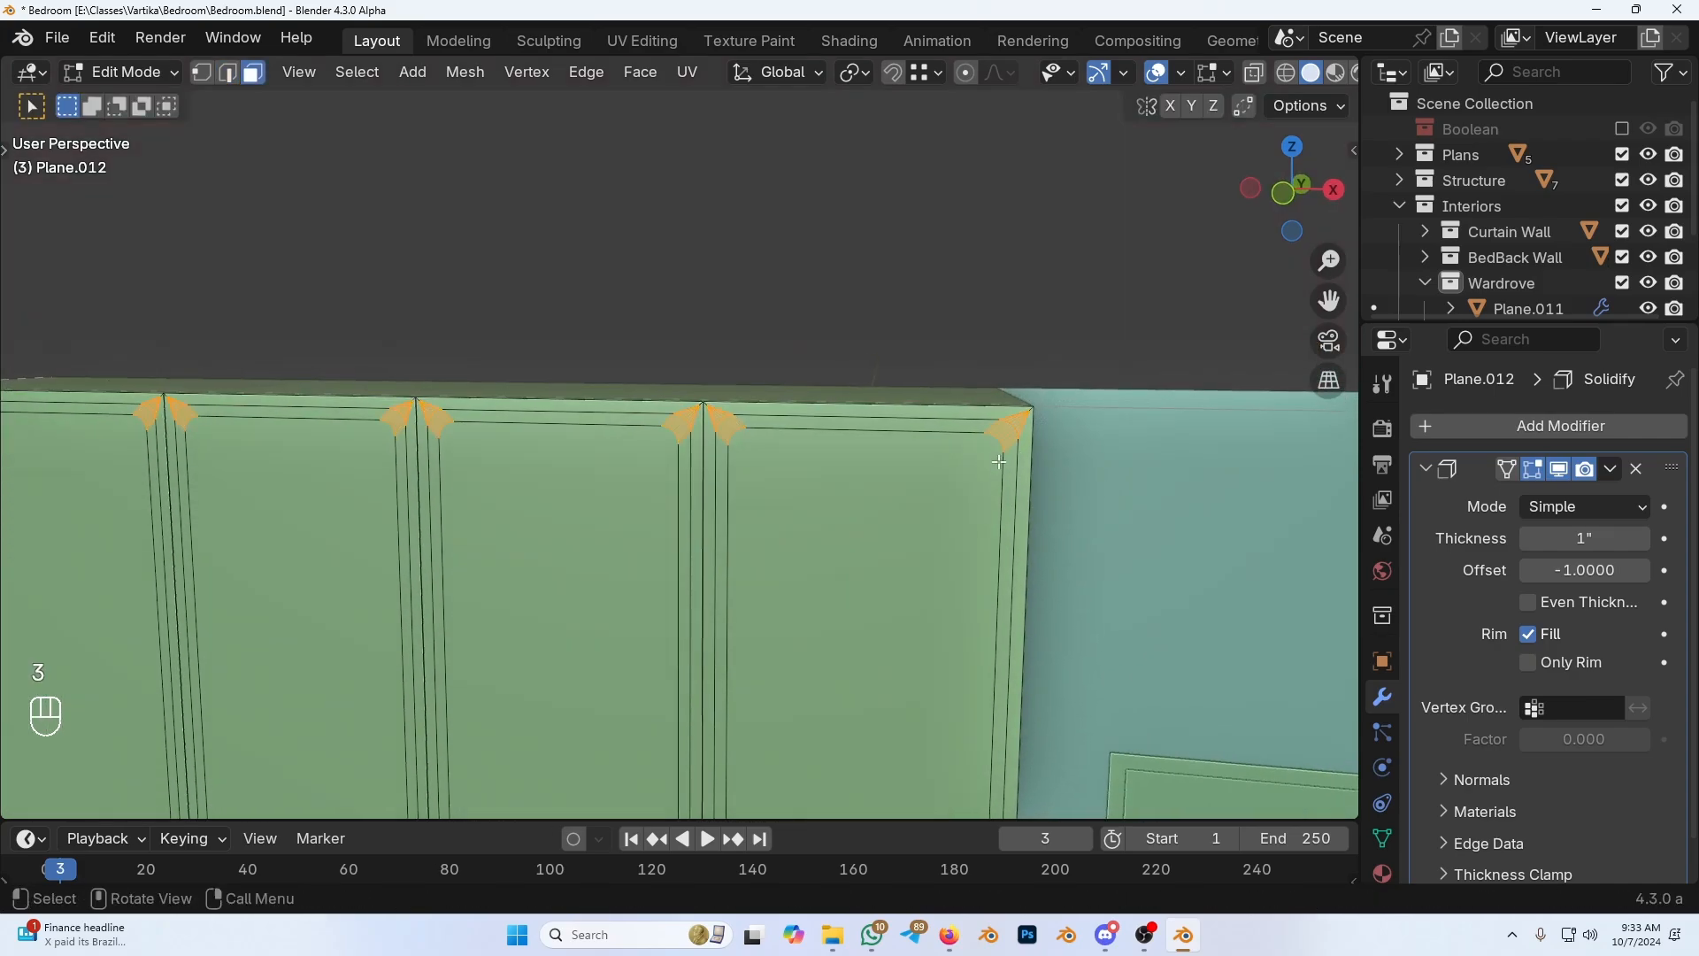
{"action": "key", "text": "a"}
{"action": "key", "text": "alt+a"}
{"action": "left_click", "coordinate": [1010, 444], "text": "alt"}
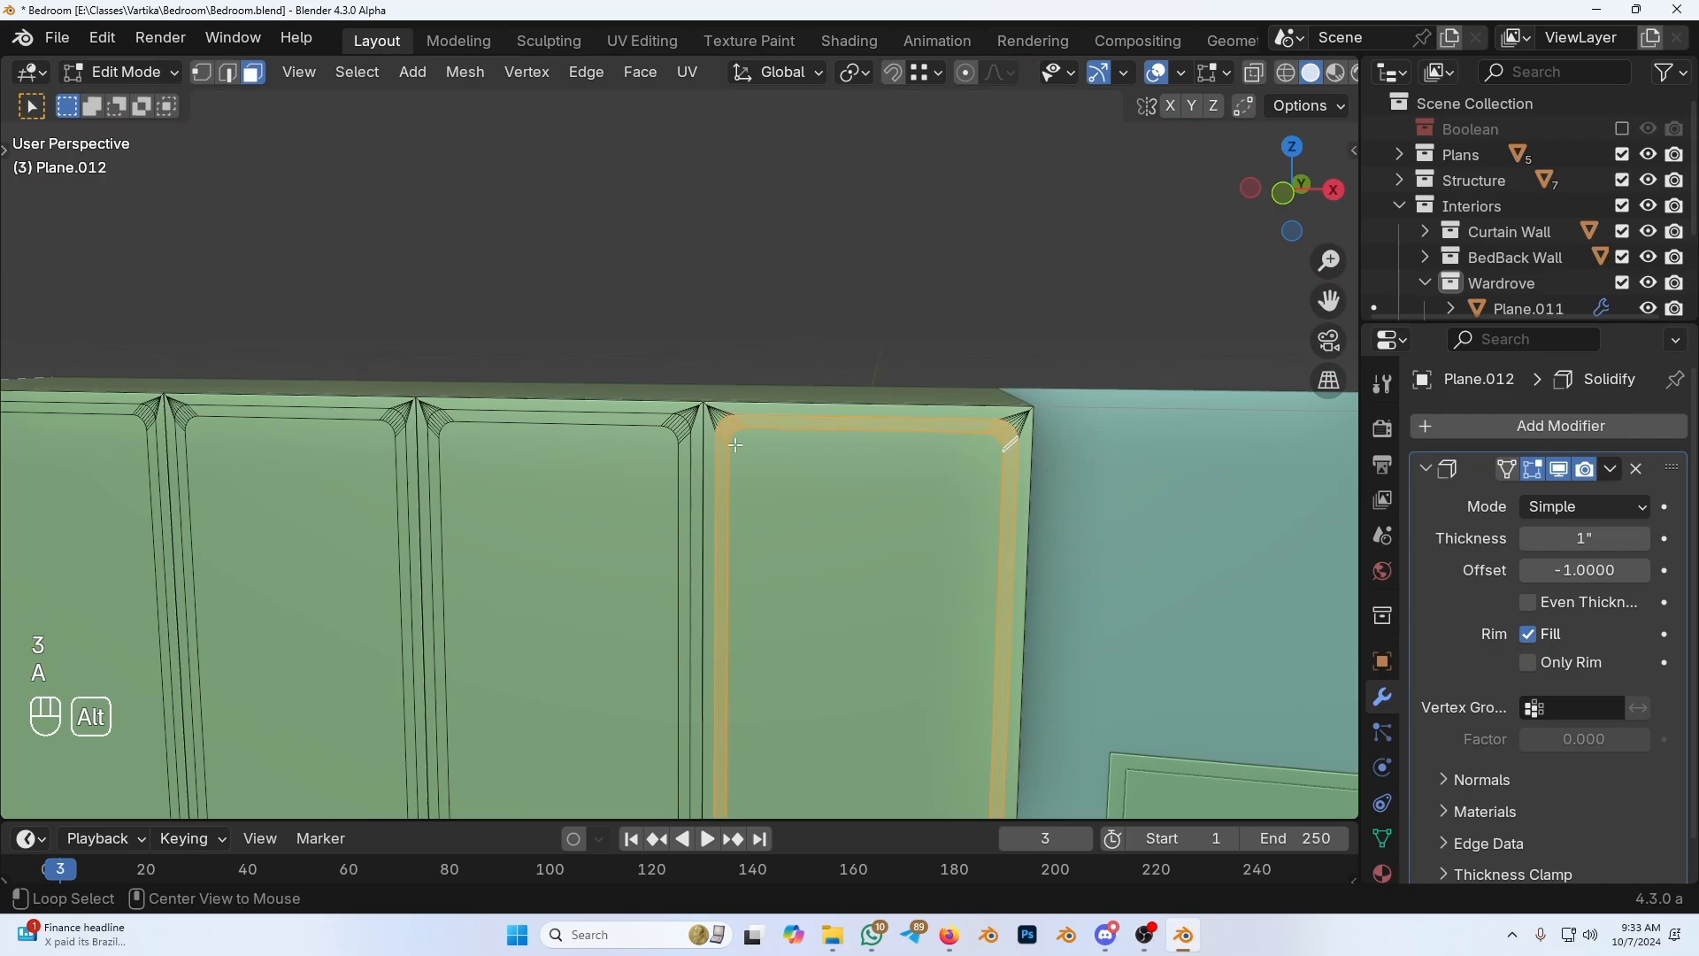
{"action": "middle_click_drag", "start_coordinate": [681, 434], "coordinate": [735, 442], "text": "shift"}
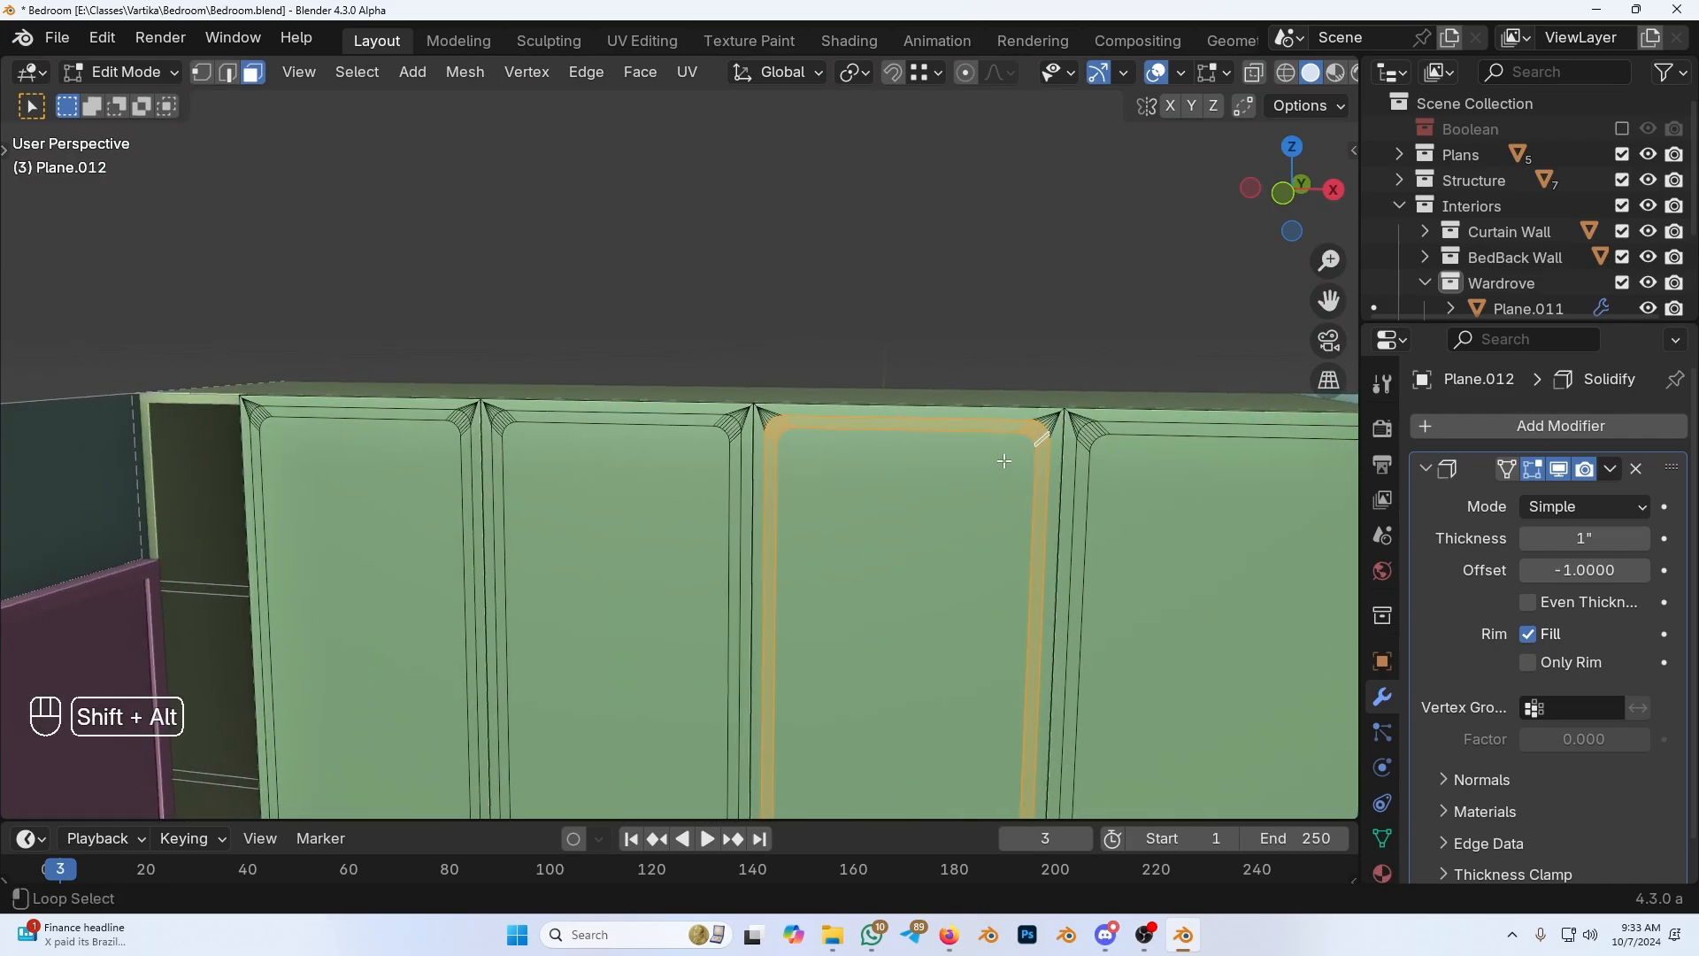
{"action": "left_click", "coordinate": [1086, 441], "text": "alt+shift"}
{"action": "left_click", "coordinate": [706, 438], "text": "alt+shift"}
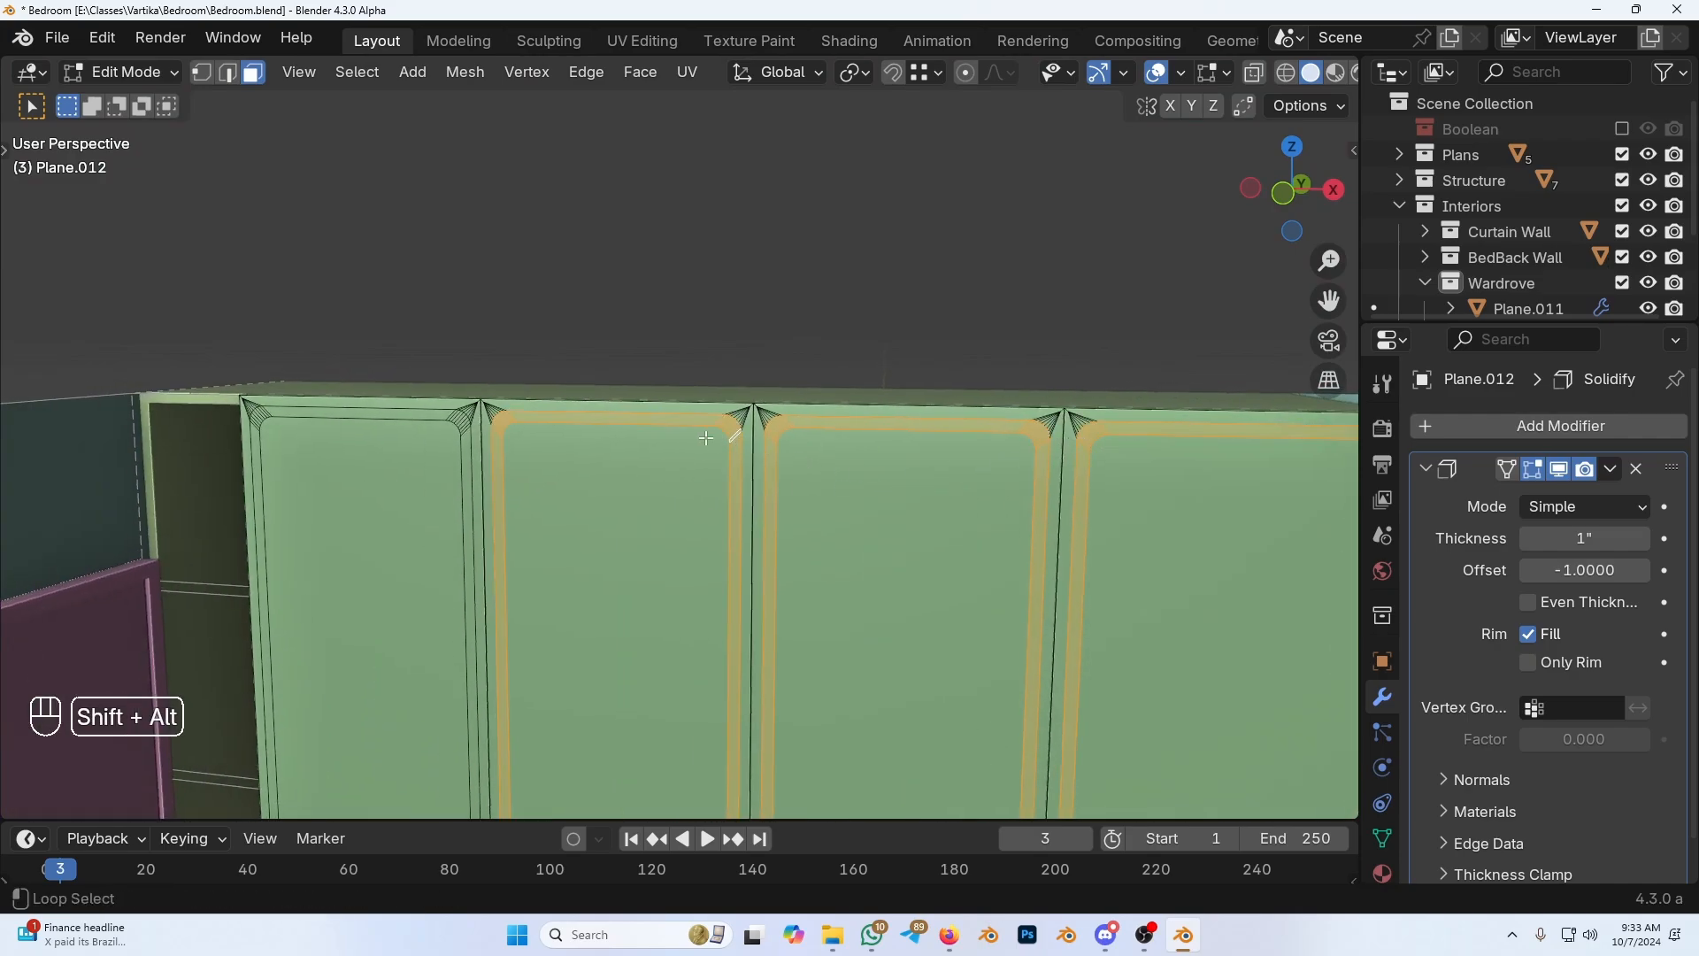
{"action": "left_click", "coordinate": [469, 429], "text": "alt+shift"}
{"action": "middle_click_drag", "start_coordinate": [470, 429], "coordinate": [684, 519]}
Step: Try to extrude the four selected face loops along their normals, and undo the extrusion
{"action": "key", "text": "e"}
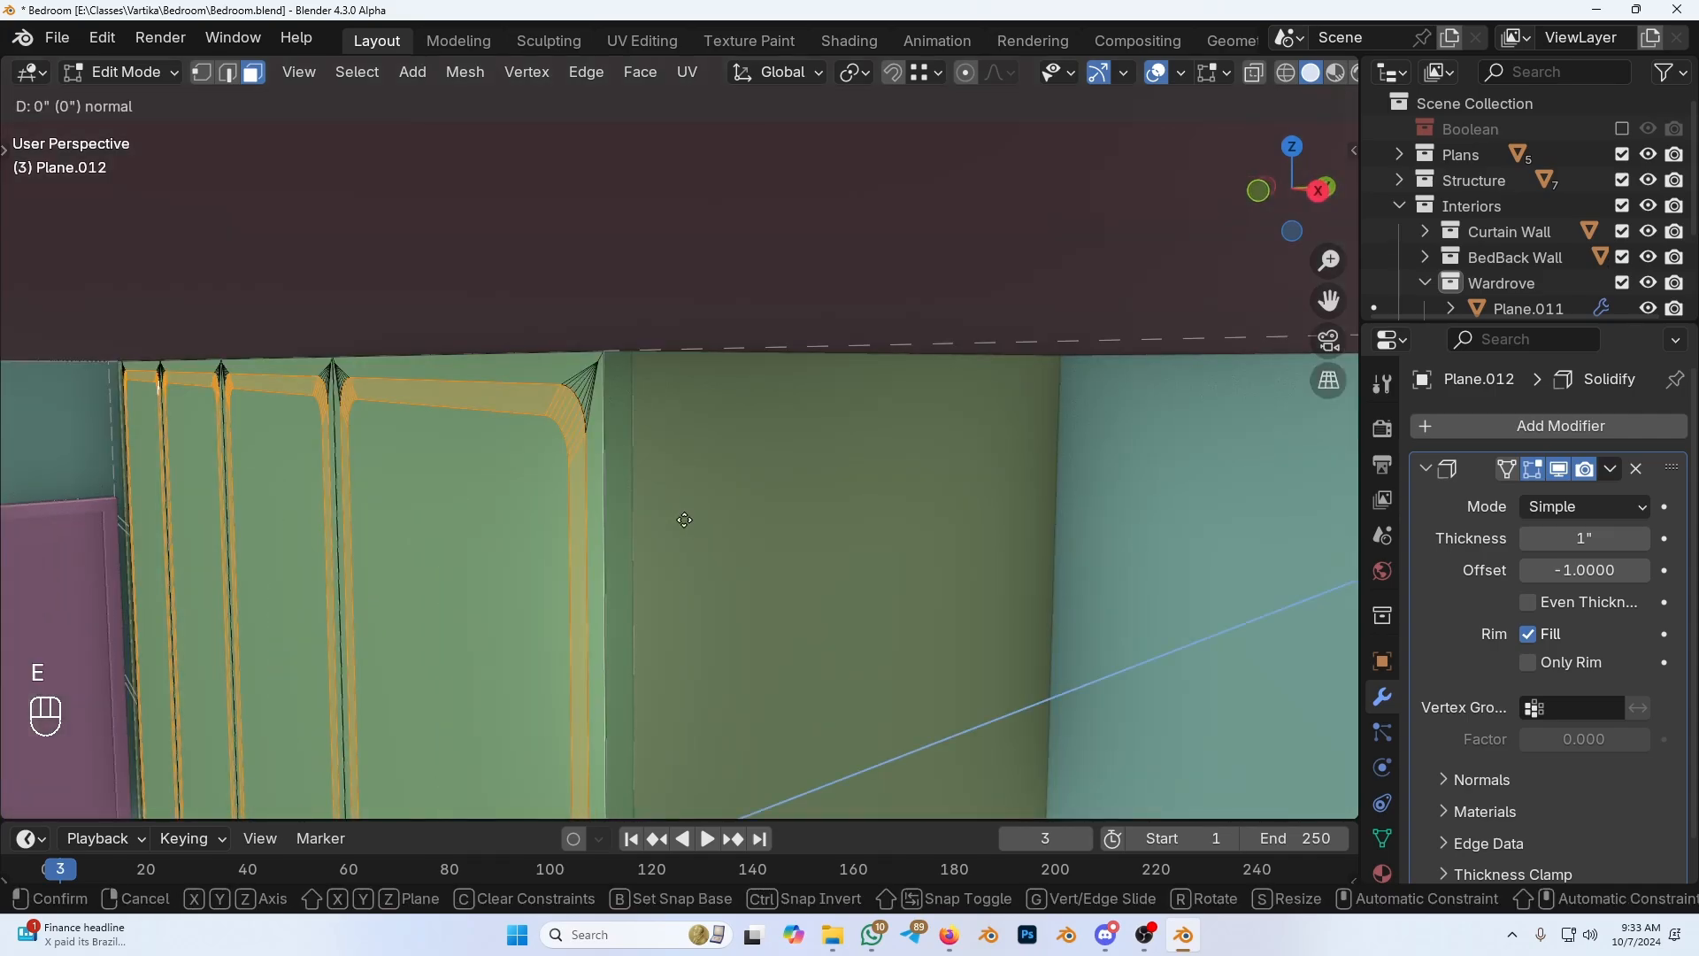
{"action": "key", "text": "5"}
{"action": "key", "text": "Return"}
{"action": "middle_click_drag", "start_coordinate": [684, 520], "coordinate": [891, 488]}
{"action": "key", "text": "alt+z"}
{"action": "key", "text": "alt+z"}
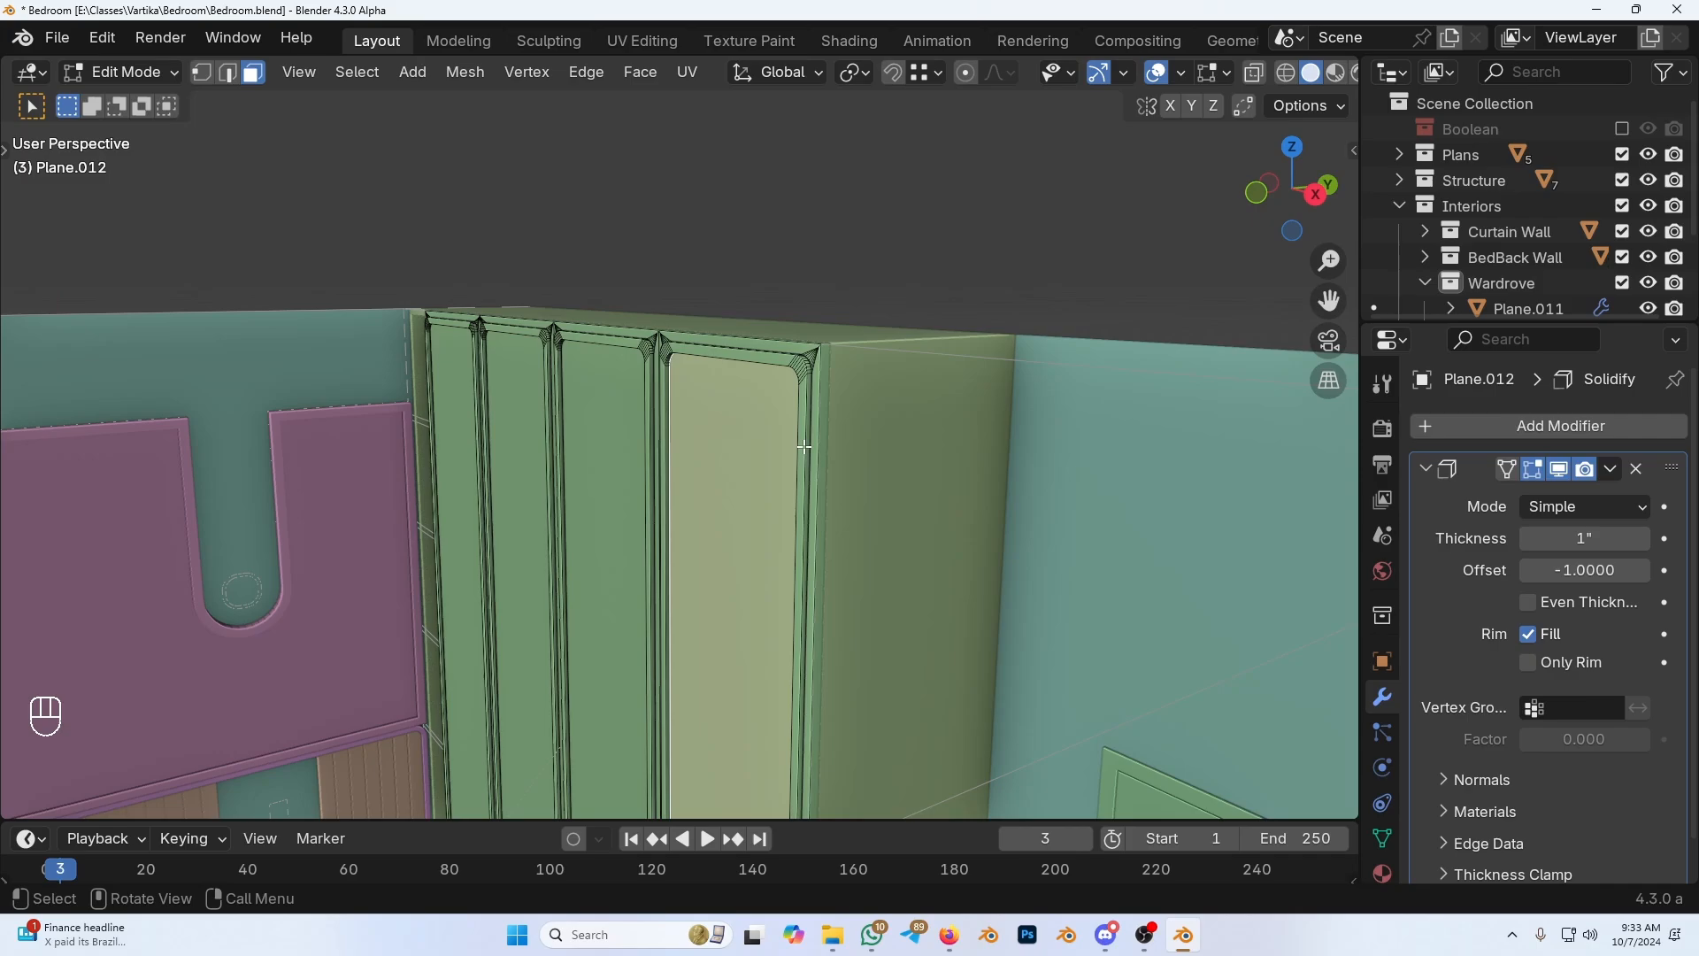
{"action": "key", "text": "ctrl+z"}
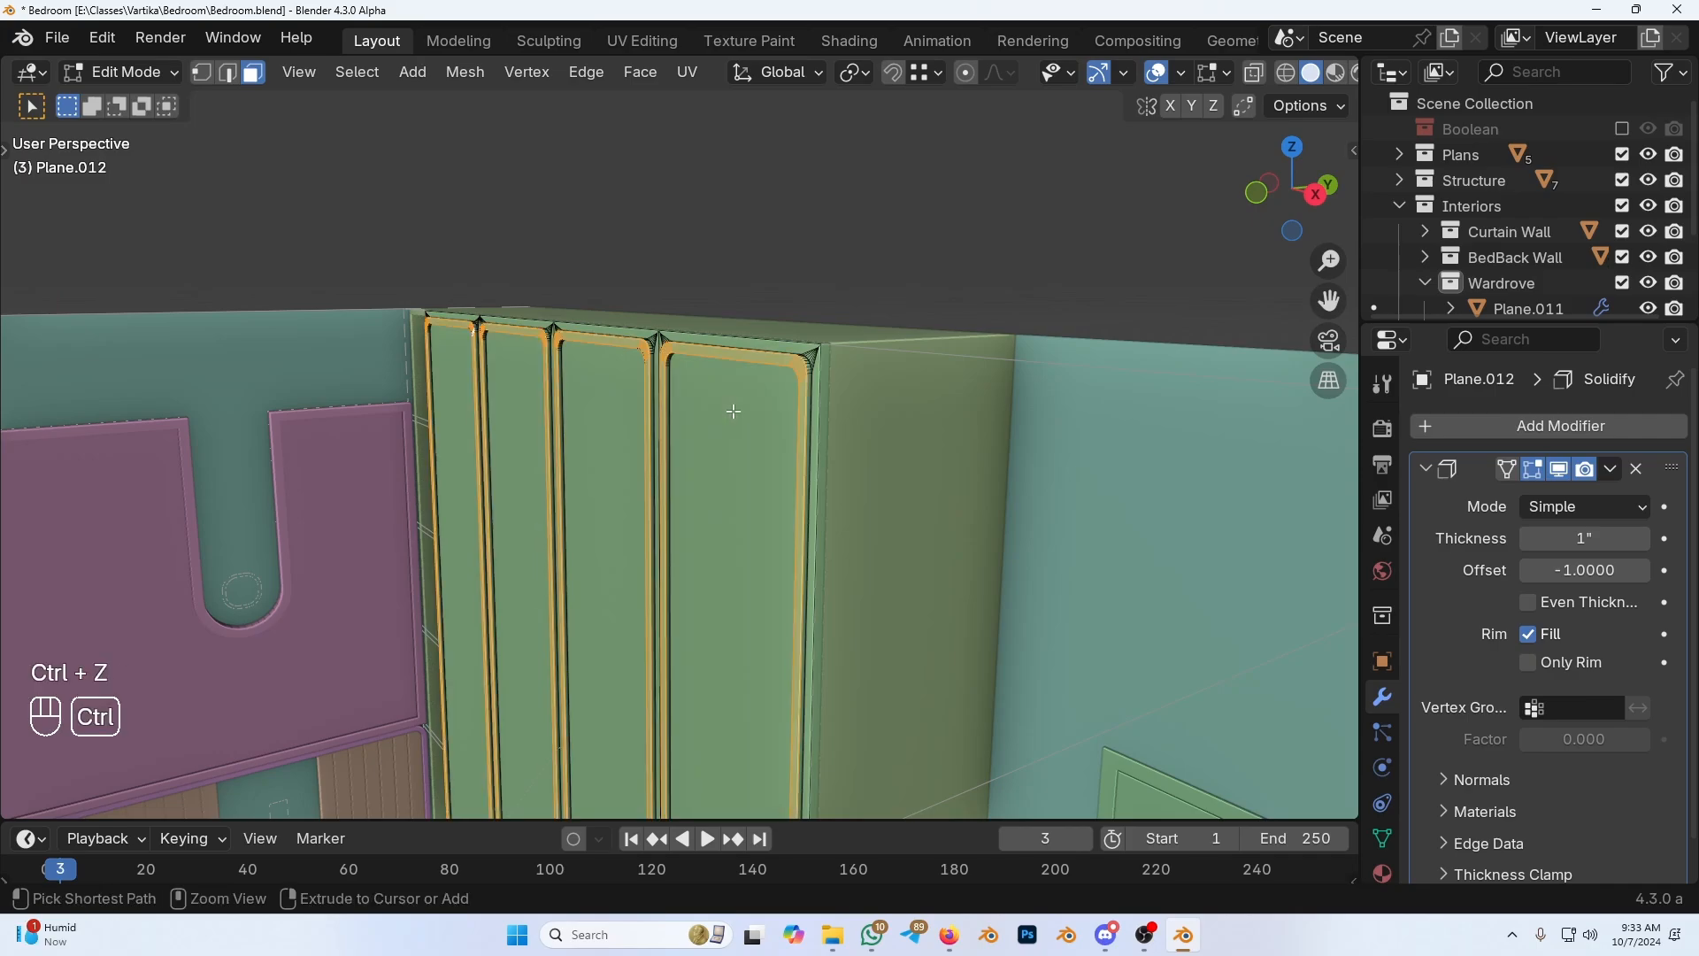
{"action": "key", "text": "ctrl+z"}
Step: Hide everything except the wardrobe's door object and return to editing its mesh
{"action": "key", "text": "Tab"}
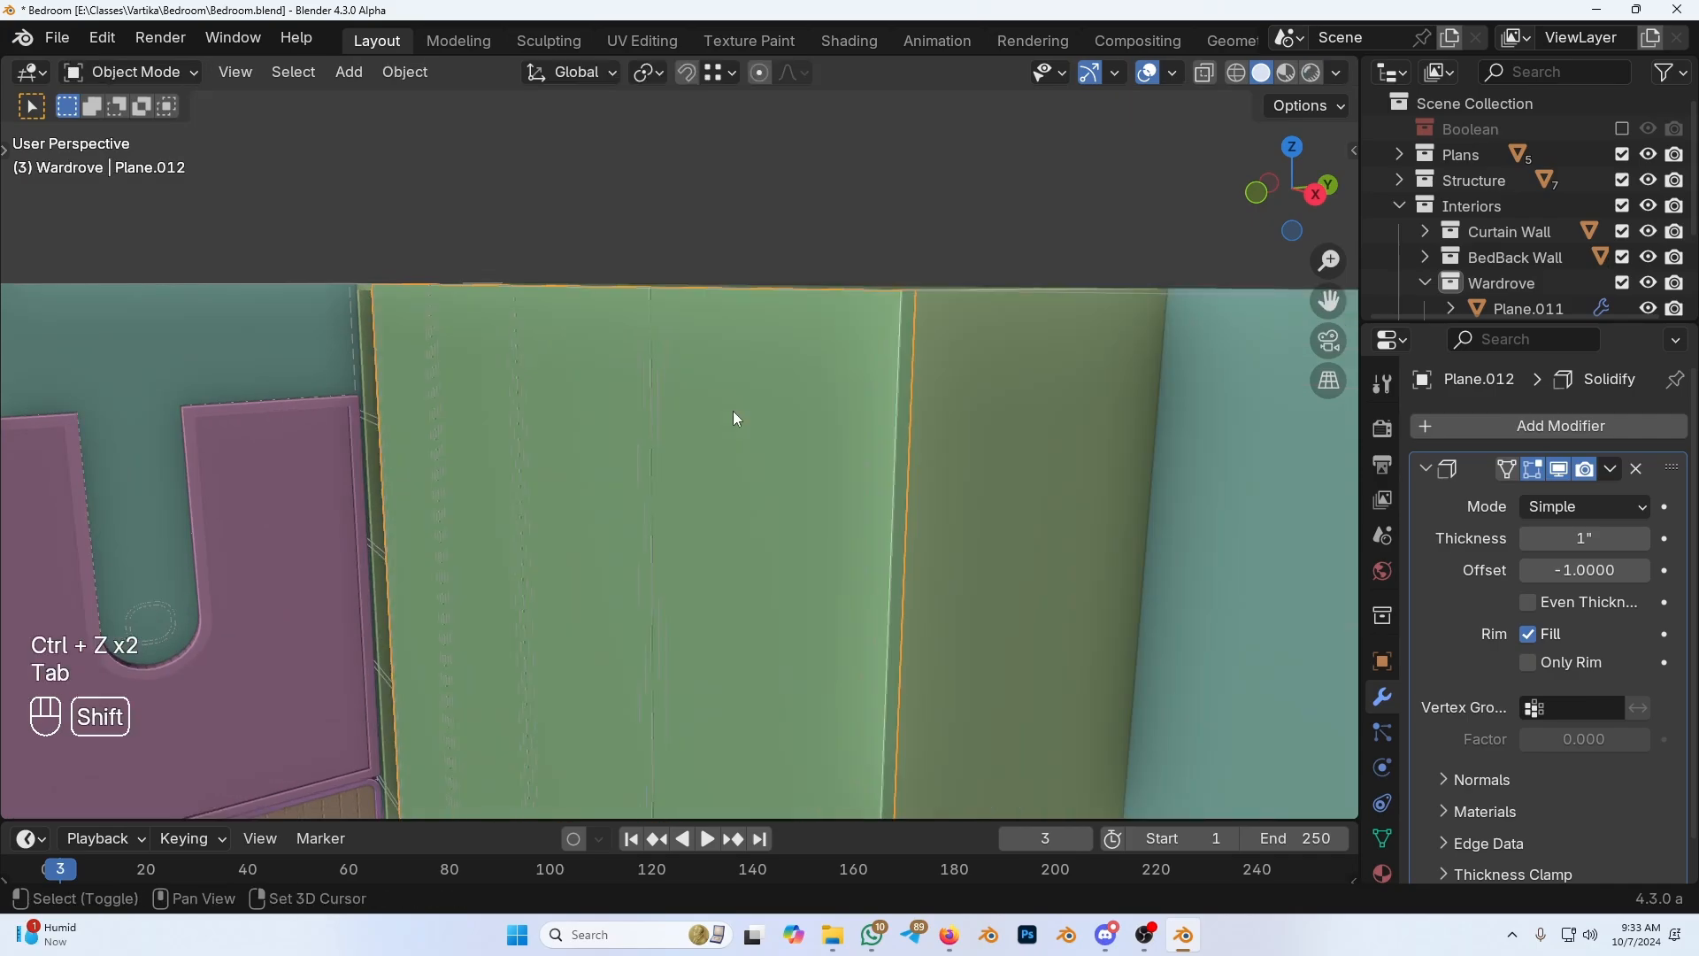
{"action": "key", "text": "shift+h"}
{"action": "key", "text": "Tab"}
Step: Extrude the four selected rounded face loops freehand outward from the door fronts
{"action": "middle_click_drag", "start_coordinate": [711, 550], "coordinate": [496, 571]}
{"action": "key", "text": "e"}
{"action": "left_click", "coordinate": [672, 566]}
{"action": "middle_click_drag", "start_coordinate": [495, 571], "coordinate": [526, 423], "text": "shift"}
{"action": "scroll", "coordinate": [778, 463], "scroll_direction": "up", "scroll_amount": 3}
{"action": "middle_click_drag", "start_coordinate": [618, 325], "coordinate": [577, 387]}
{"action": "scroll", "coordinate": [782, 455], "scroll_direction": "down", "scroll_amount": 4}
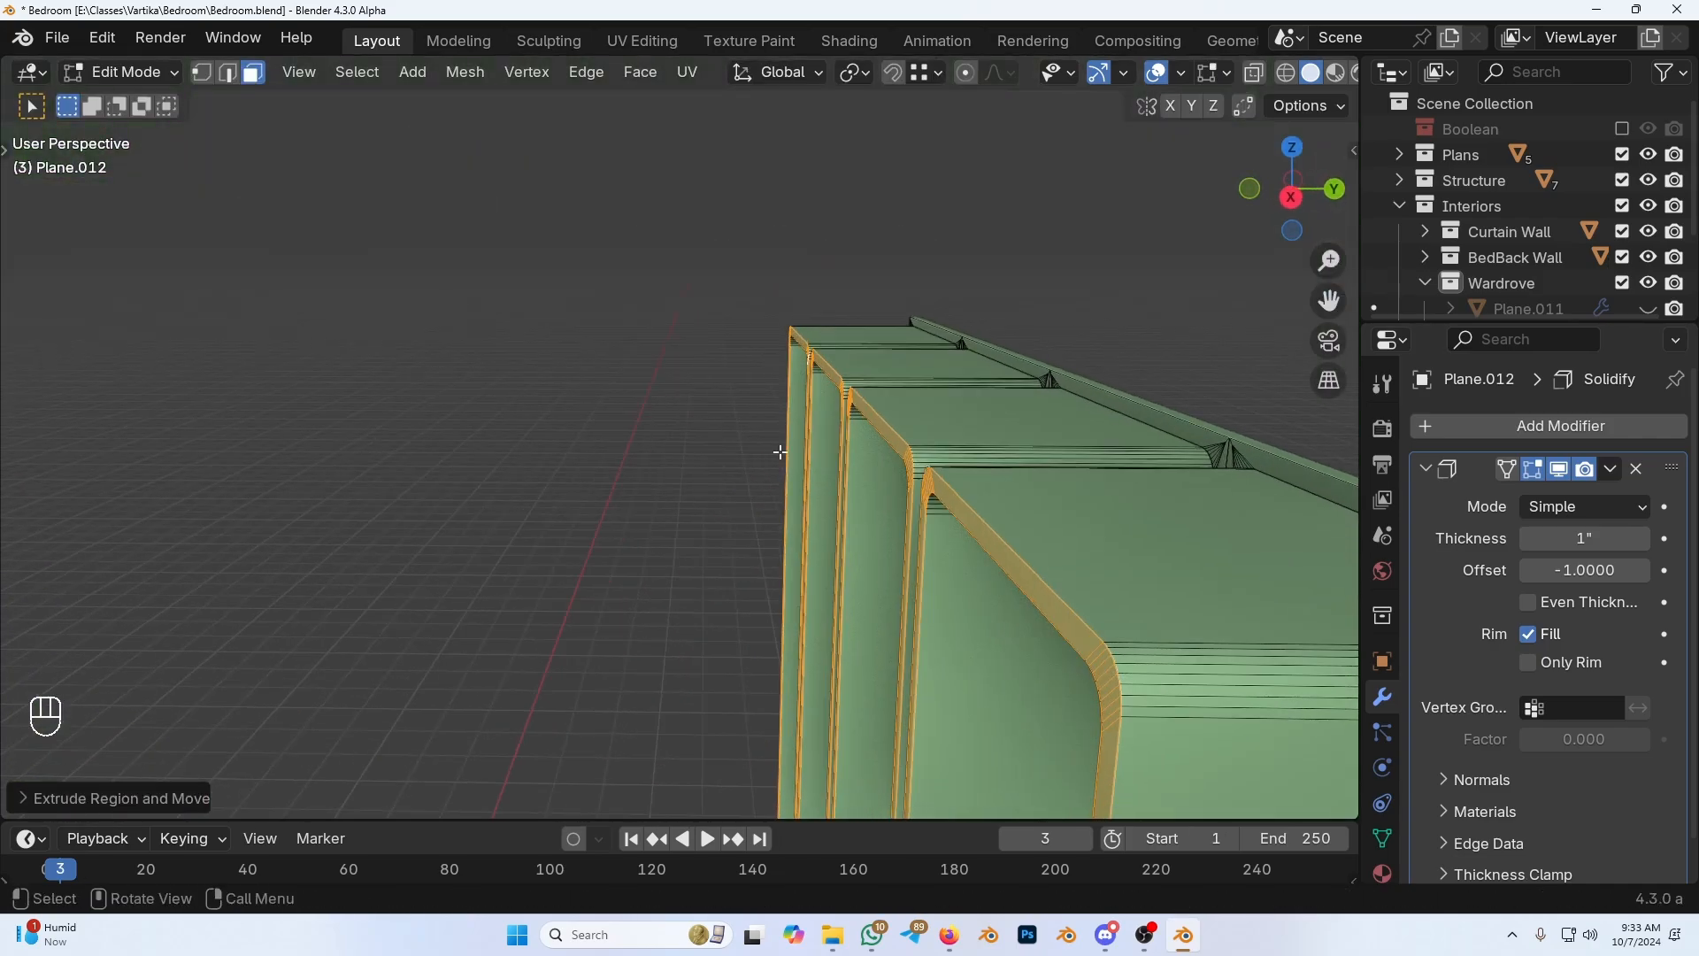
Step: Undo the freehand extrusion of the door bands, apply the Solidify modifier and return to editing the door mesh
{"action": "key", "text": "ctrl+z"}
{"action": "middle_click_drag", "start_coordinate": [782, 455], "coordinate": [871, 476]}
{"action": "key", "text": "Tab"}
{"action": "key", "text": "ctrl+a"}
{"action": "key", "text": "Tab"}
{"action": "middle_click_drag", "start_coordinate": [721, 474], "coordinate": [845, 471]}
Step: Try to select the rounded face loop around the inset panel of a single door
{"action": "key", "text": "a"}
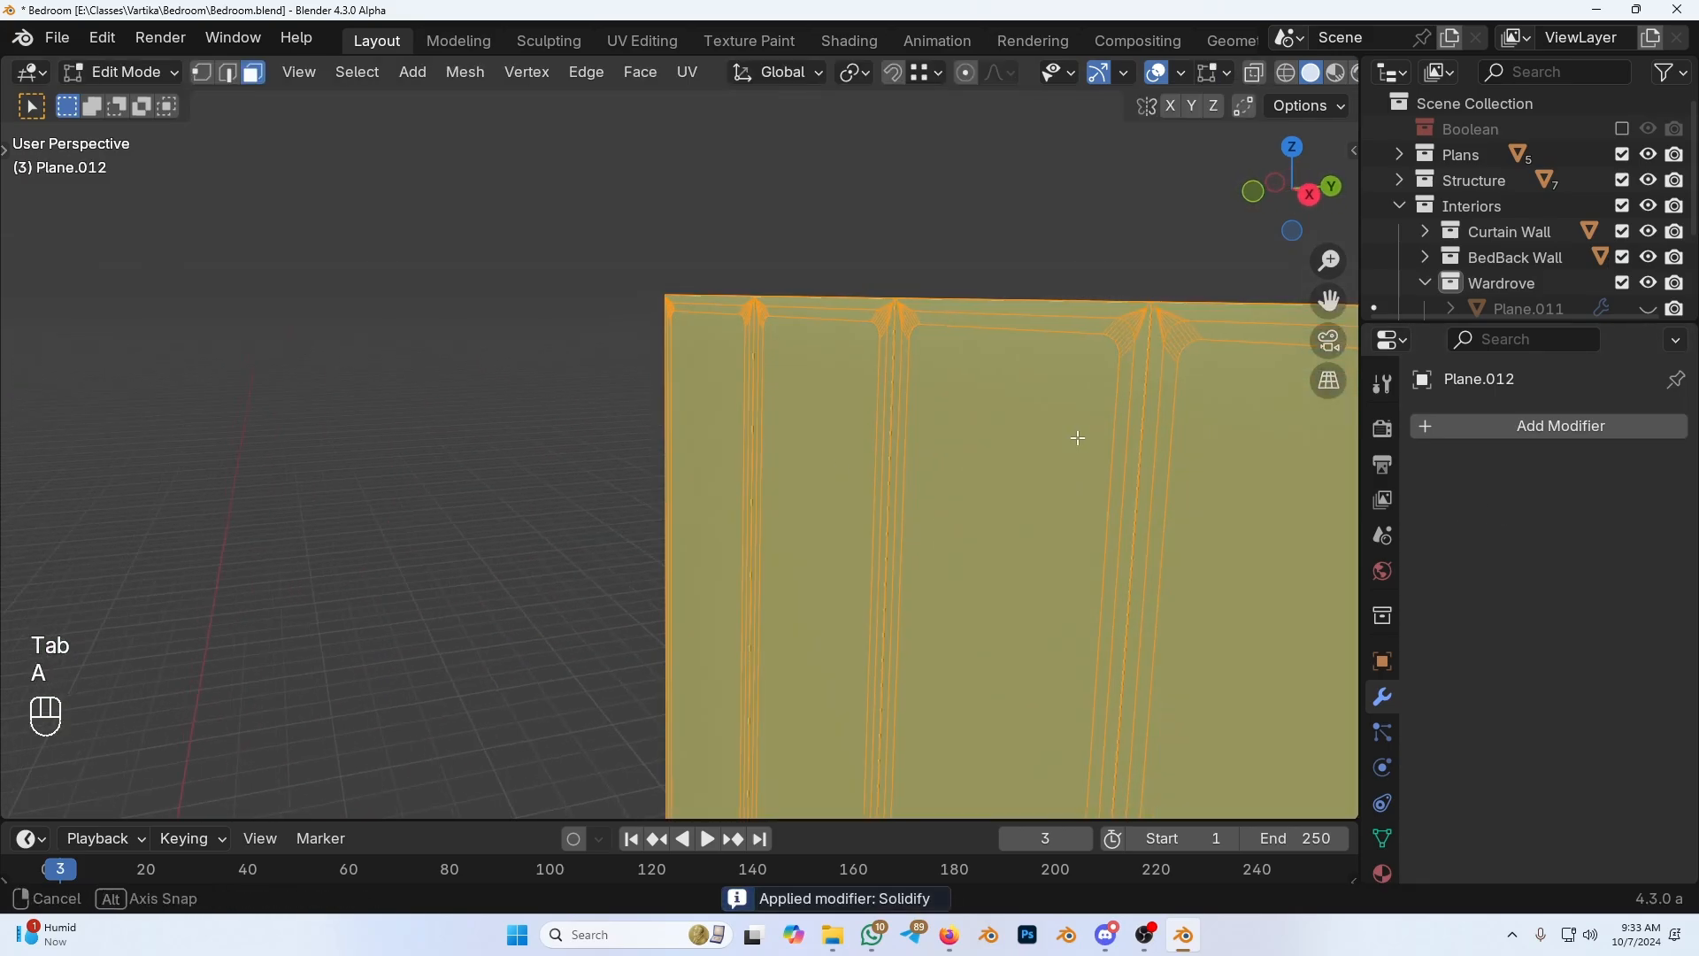
{"action": "middle_click_drag", "start_coordinate": [1077, 436], "coordinate": [1065, 373]}
{"action": "left_click", "coordinate": [1073, 410]}
{"action": "key", "text": "a"}
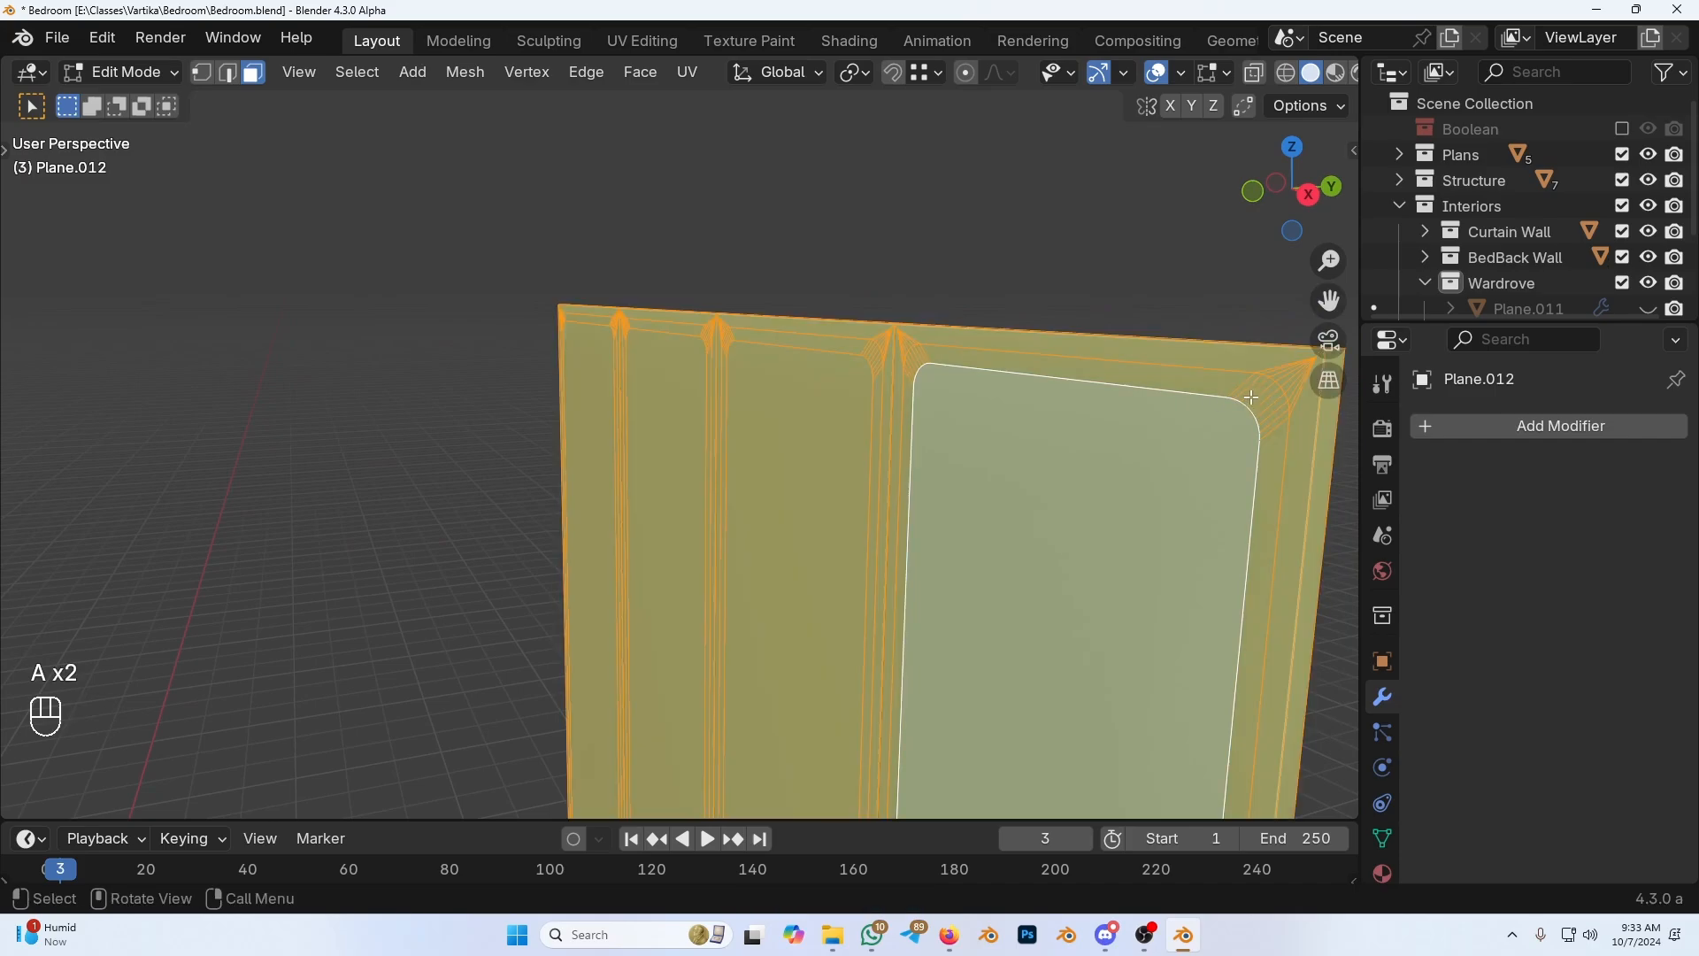
{"action": "key", "text": "a"}
{"action": "left_click", "coordinate": [1272, 403], "text": "alt"}
{"action": "left_click", "coordinate": [1272, 403], "text": "alt"}
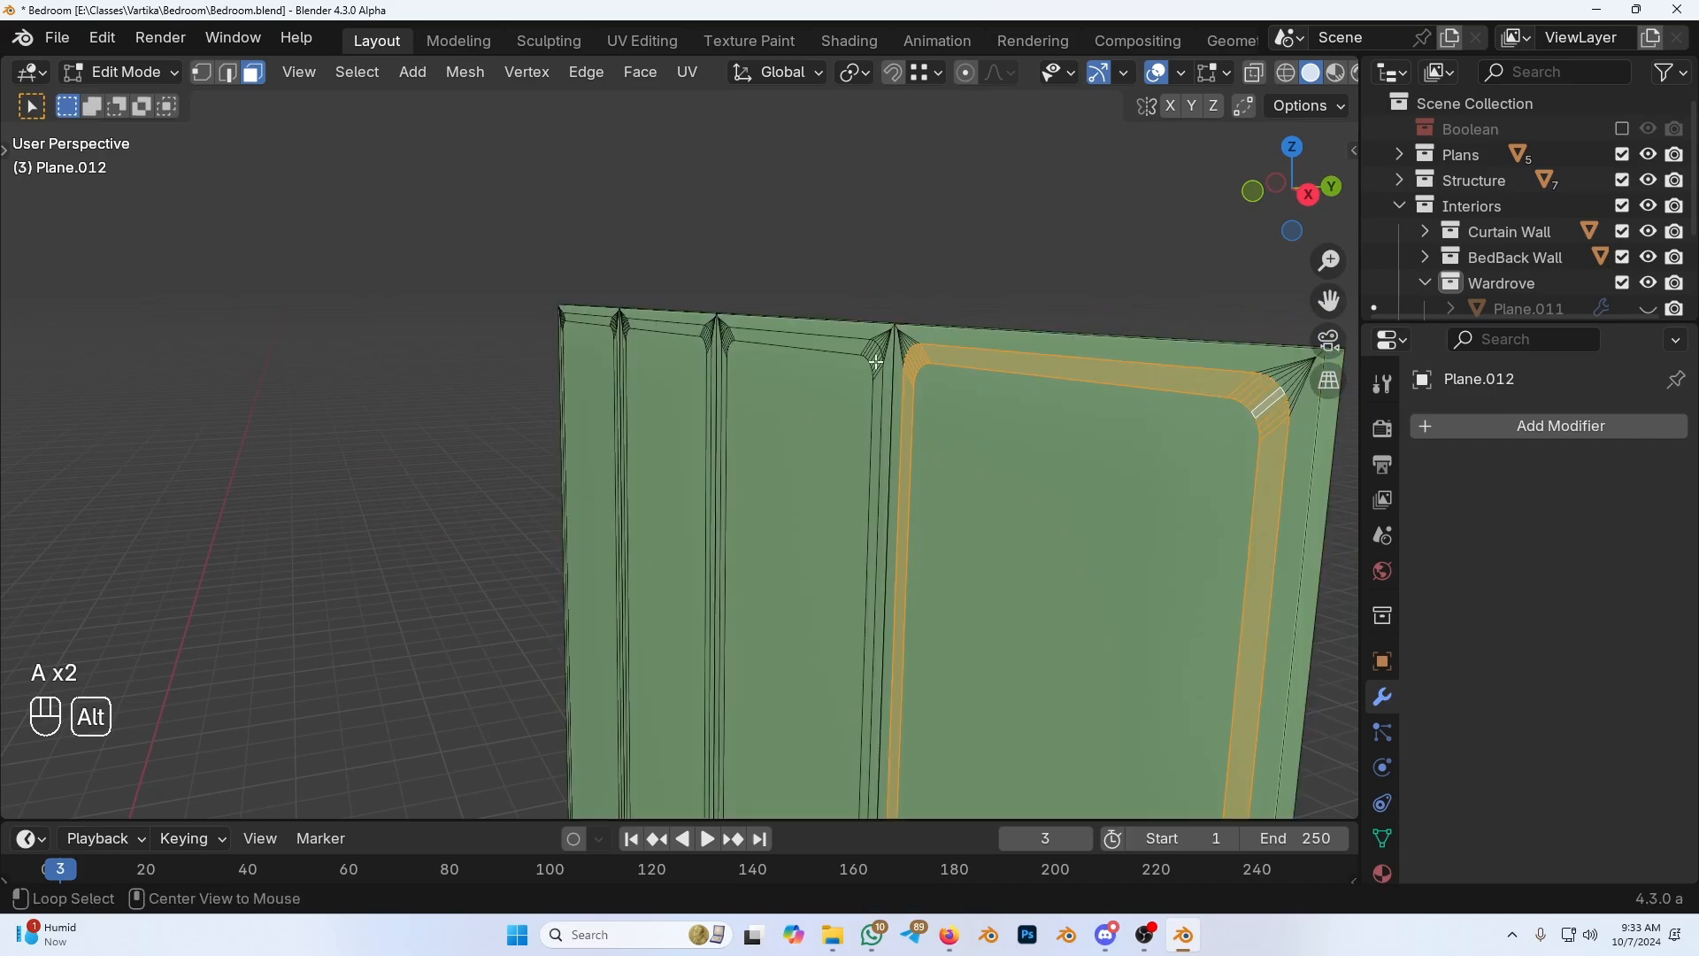
{"action": "scroll", "coordinate": [875, 362], "scroll_direction": "down", "scroll_amount": 5}
{"action": "middle_click_drag", "start_coordinate": [885, 425], "coordinate": [870, 499]}
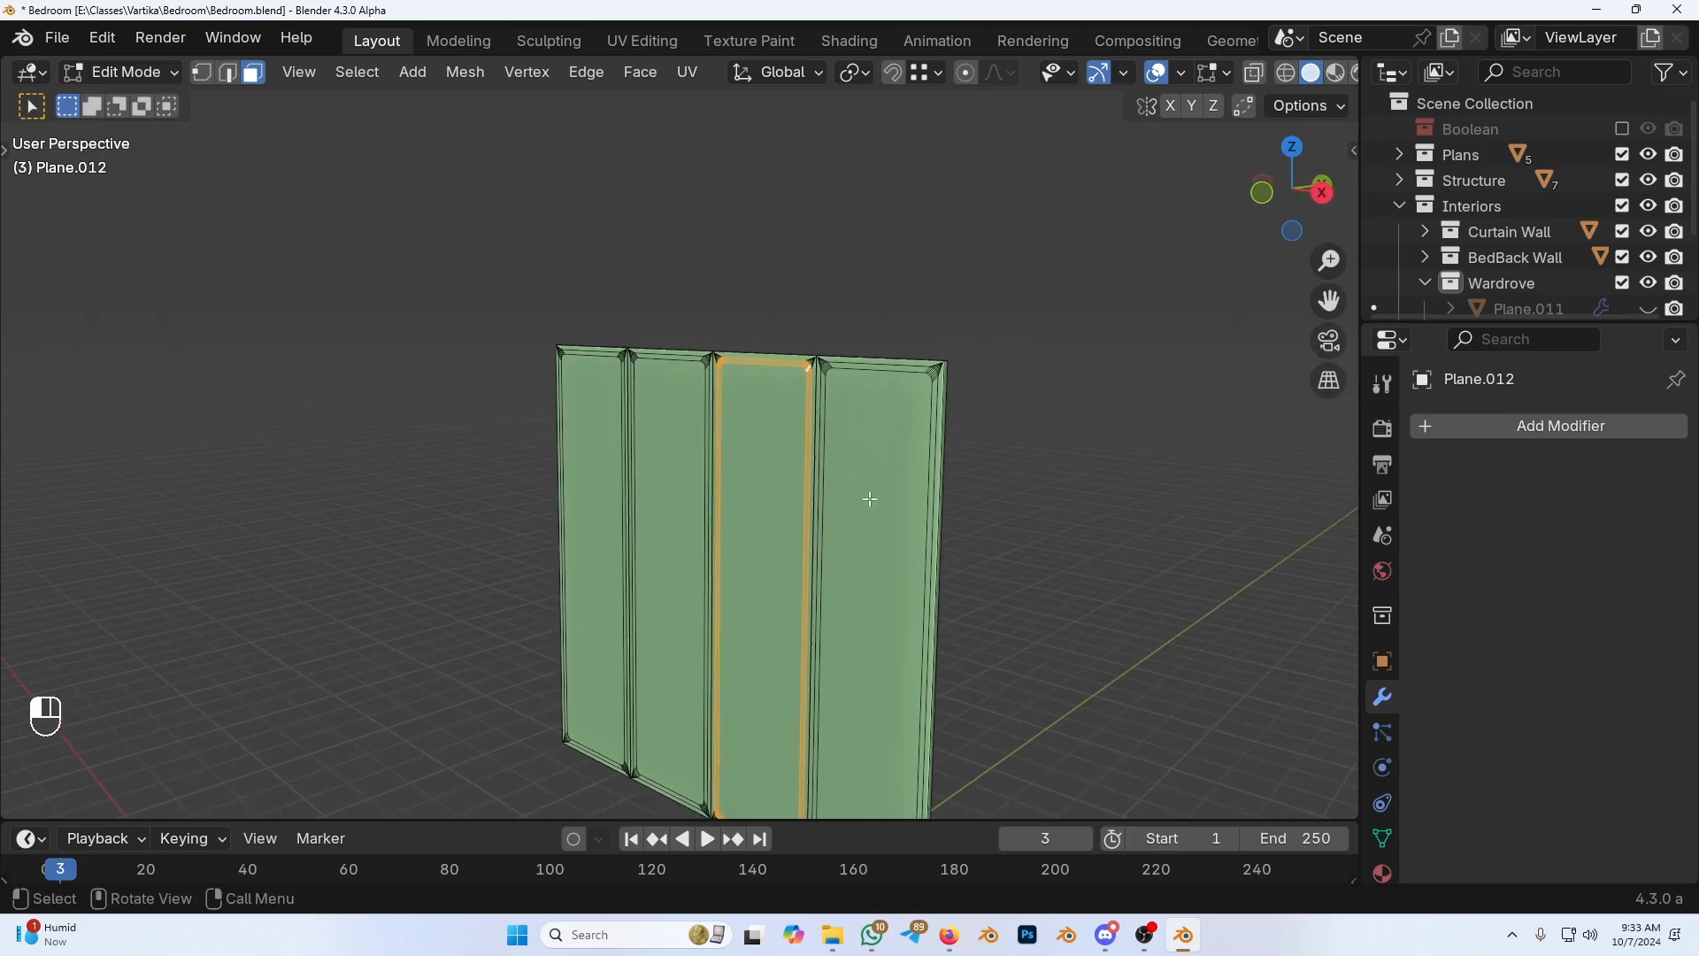
Step: Select the flat inner panel faces of all four doors
{"action": "left_click", "coordinate": [870, 499], "text": "shift"}
{"action": "left_click", "coordinate": [762, 482], "text": "shift"}
{"action": "left_click", "coordinate": [670, 479], "text": "shift"}
{"action": "left_click", "coordinate": [629, 473], "text": "shift"}
{"action": "left_click", "coordinate": [598, 474], "text": "shift"}
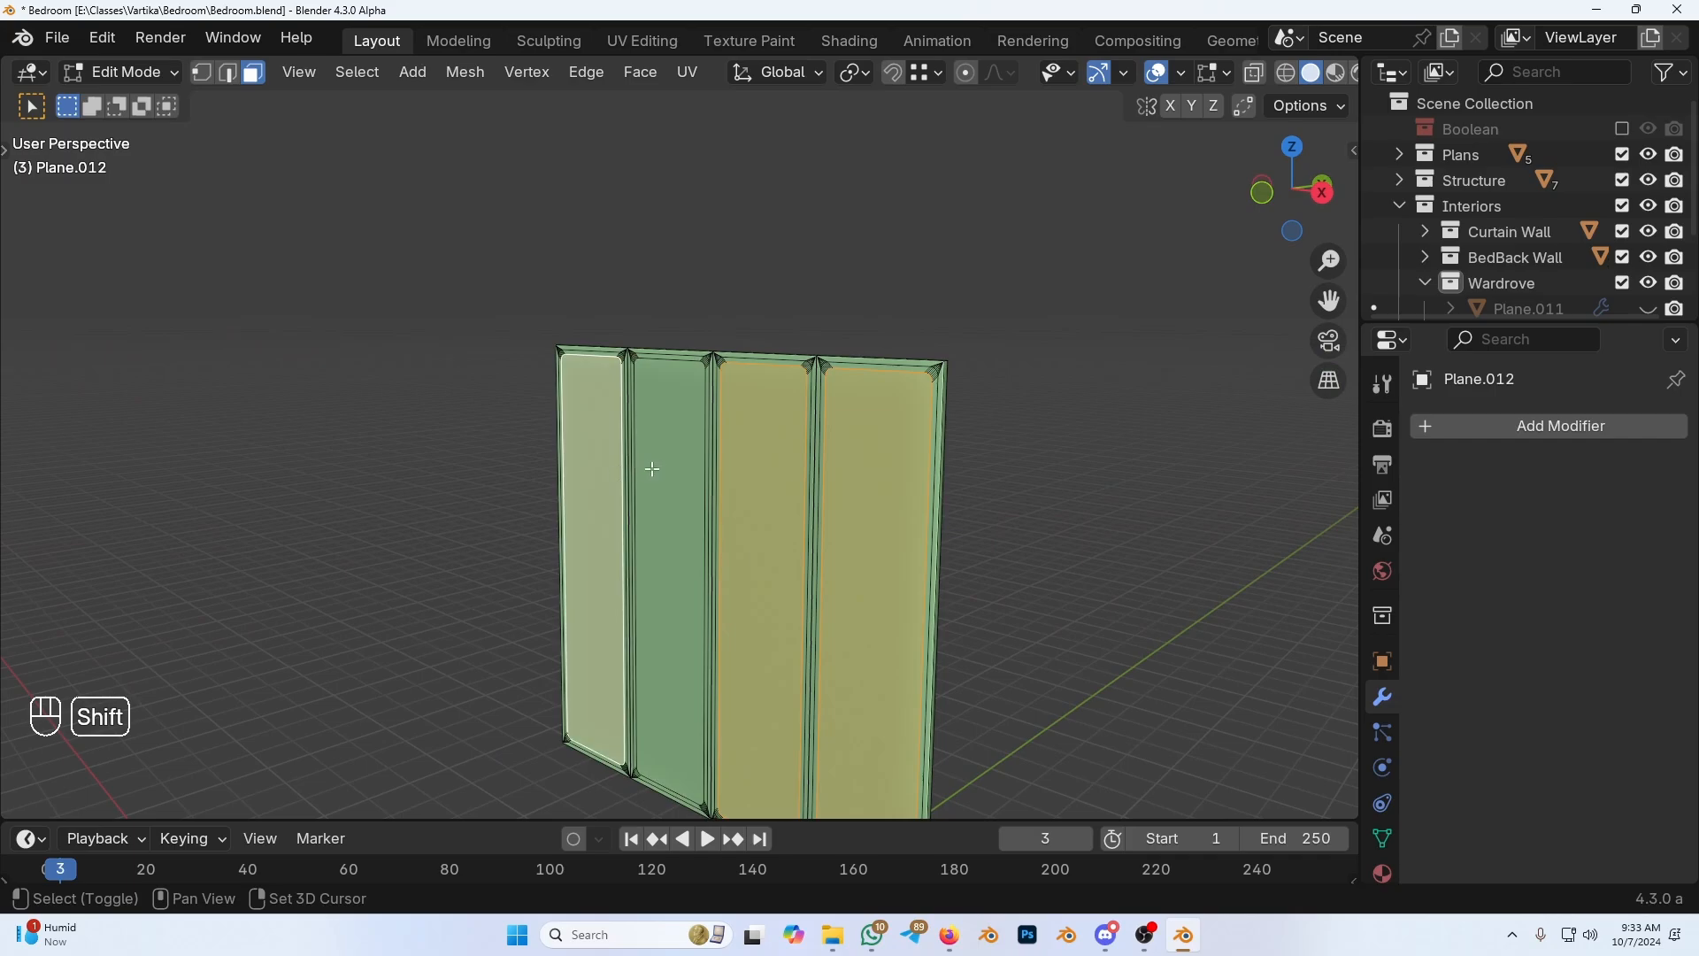
{"action": "left_click", "coordinate": [652, 470], "text": "shift"}
{"action": "scroll", "coordinate": [863, 430], "scroll_direction": "up", "scroll_amount": 2}
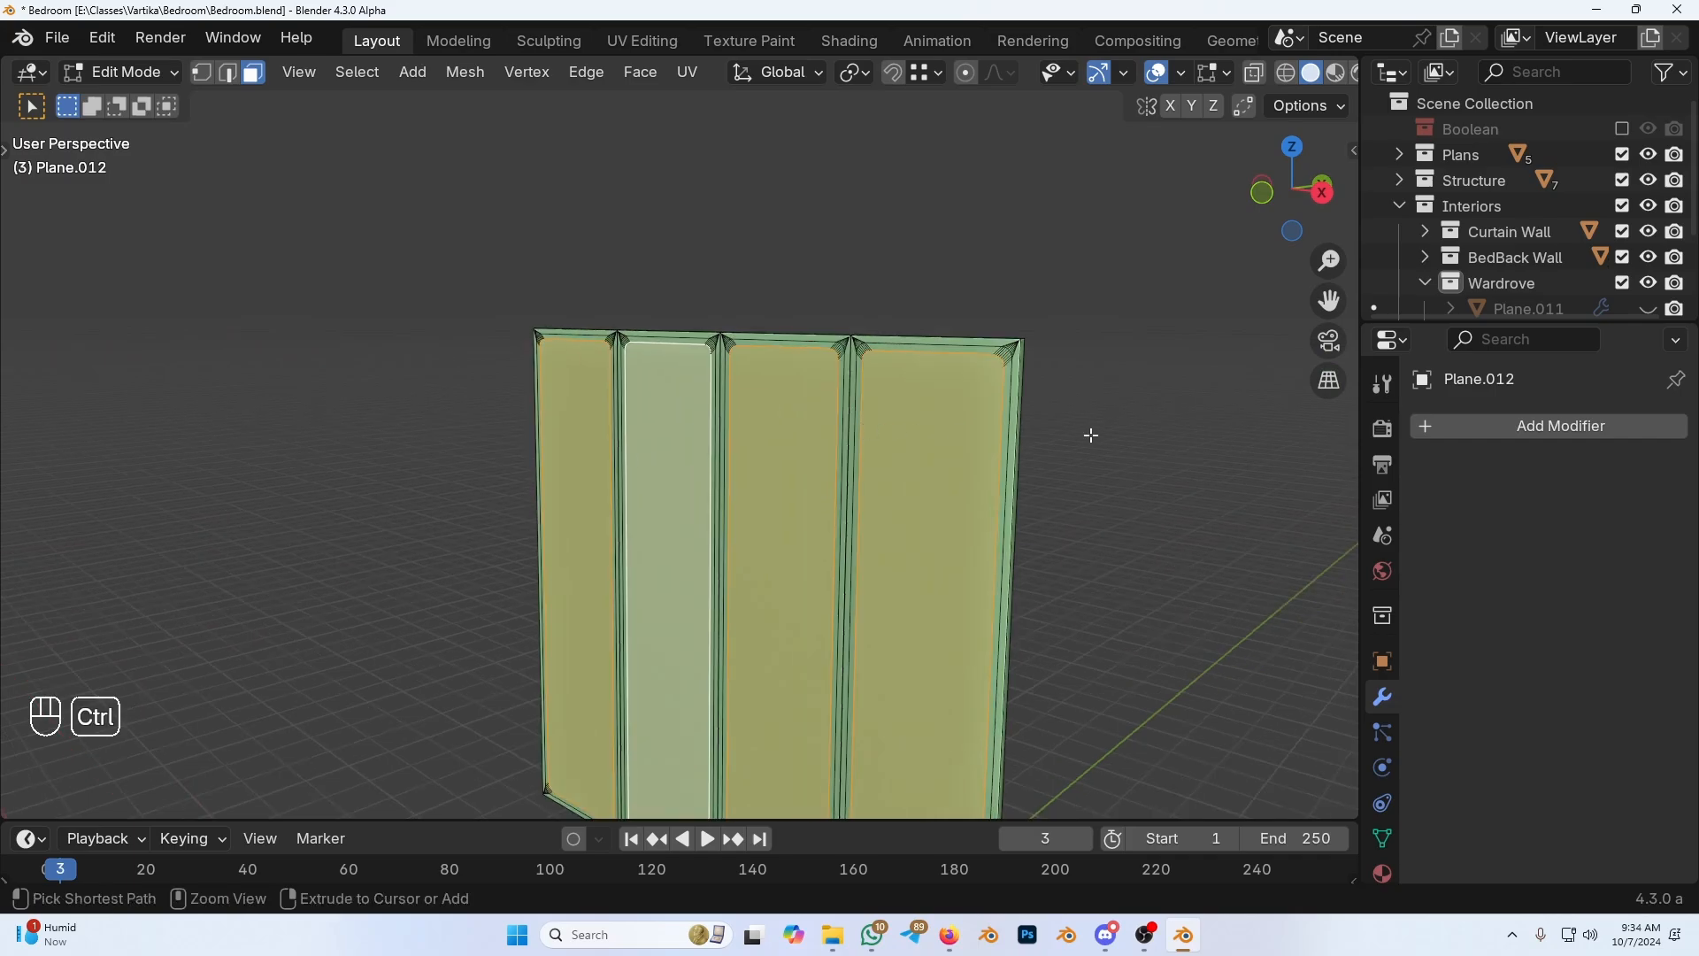
Step: Grow the selection to include the surrounding bands, and deselect the four inner panels so only the rounded bands remain selected
{"action": "key", "text": "ctrl+KP_Add"}
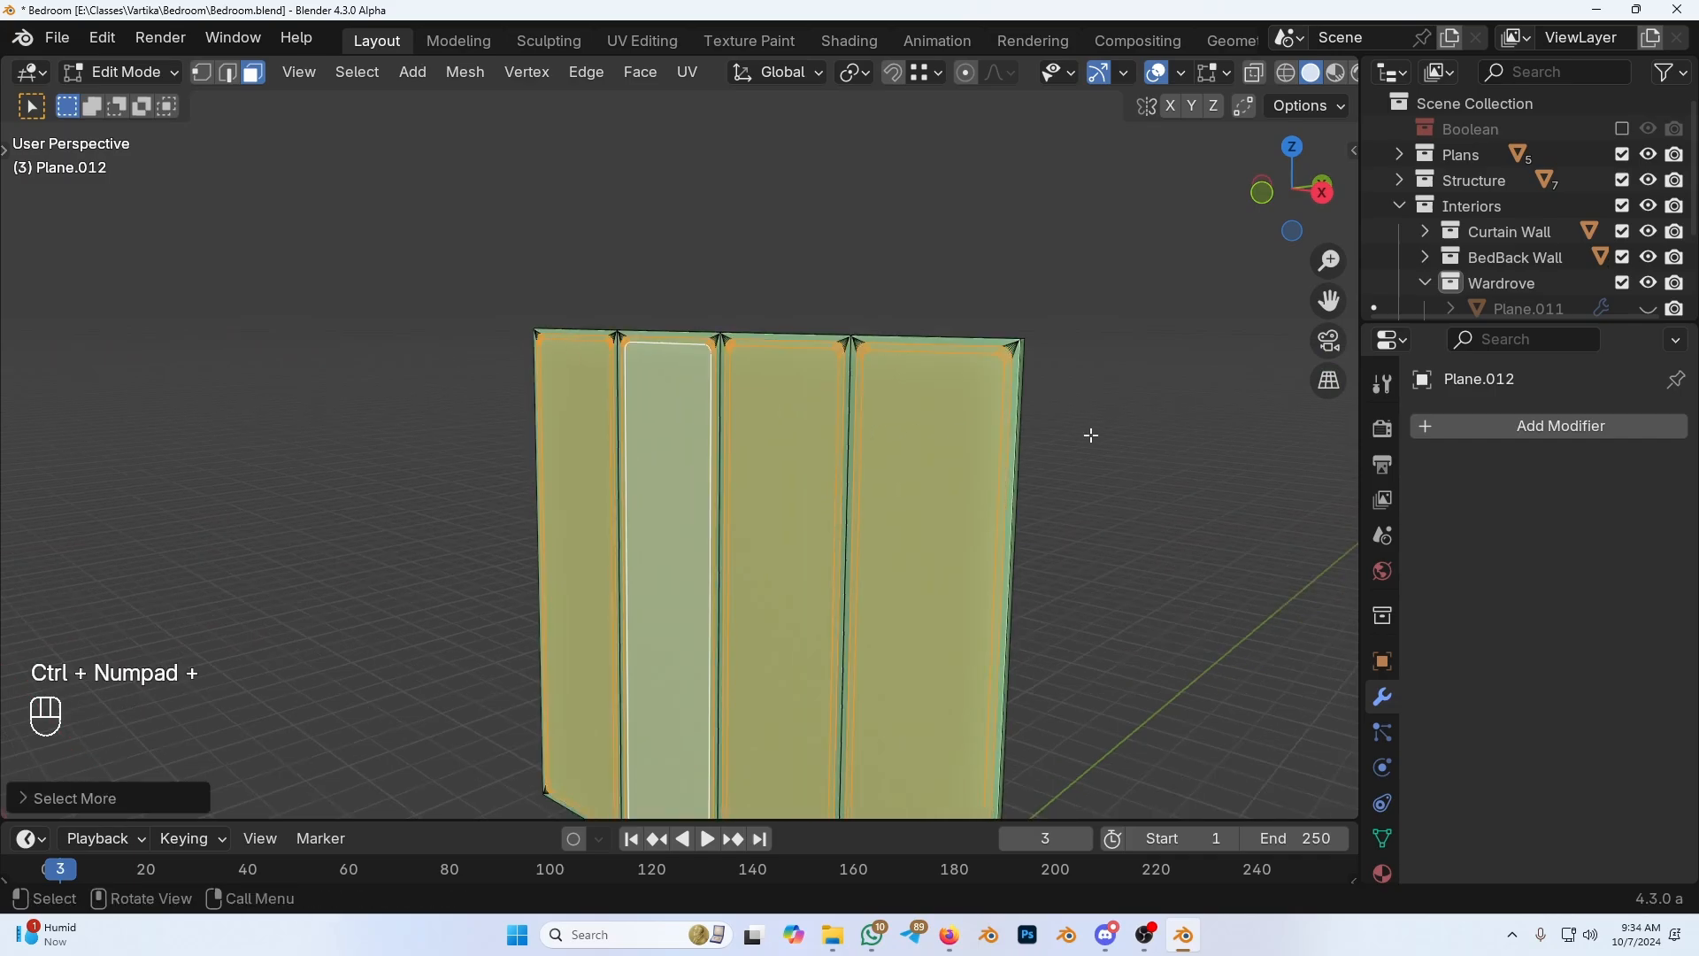
{"action": "left_click", "coordinate": [941, 493], "text": "ctrl+shift"}
{"action": "left_click", "coordinate": [646, 479], "text": "ctrl+shift"}
Step: Extrude the four selected rounded bands outward by 0.5 inch along their normals
{"action": "middle_click_drag", "start_coordinate": [755, 497], "coordinate": [959, 459]}
{"action": "scroll", "coordinate": [912, 490], "scroll_direction": "up", "scroll_amount": 3}
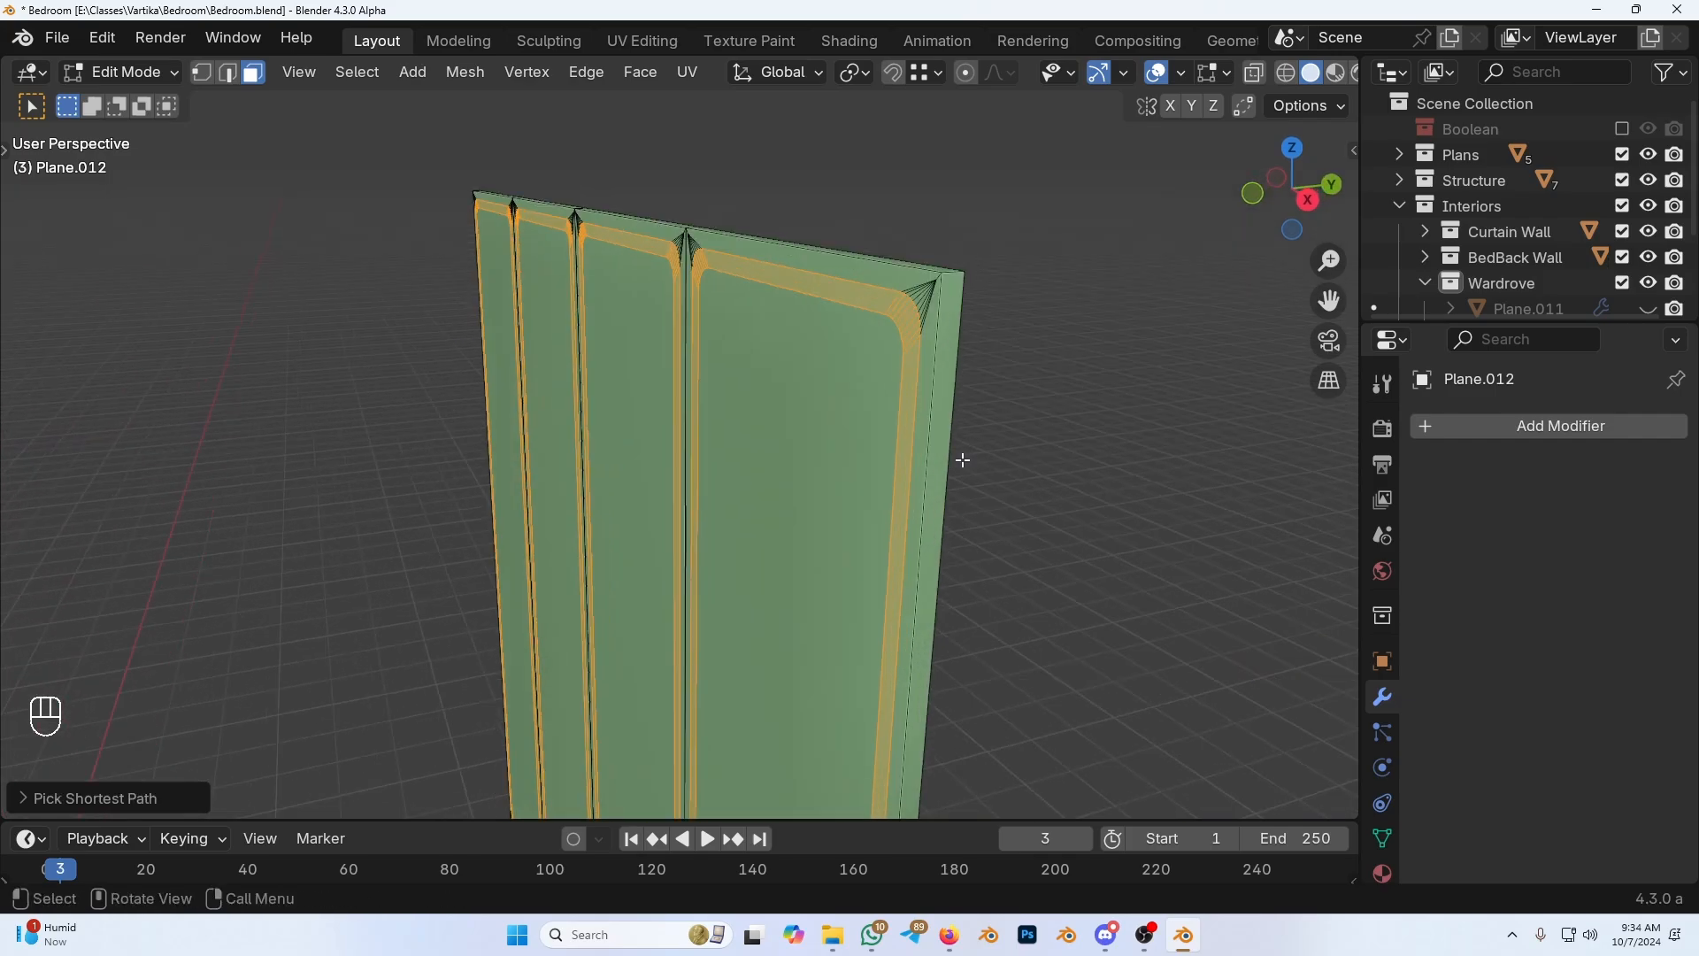
{"action": "scroll", "coordinate": [960, 459], "scroll_direction": "up", "scroll_amount": 4}
{"action": "key", "text": "e"}
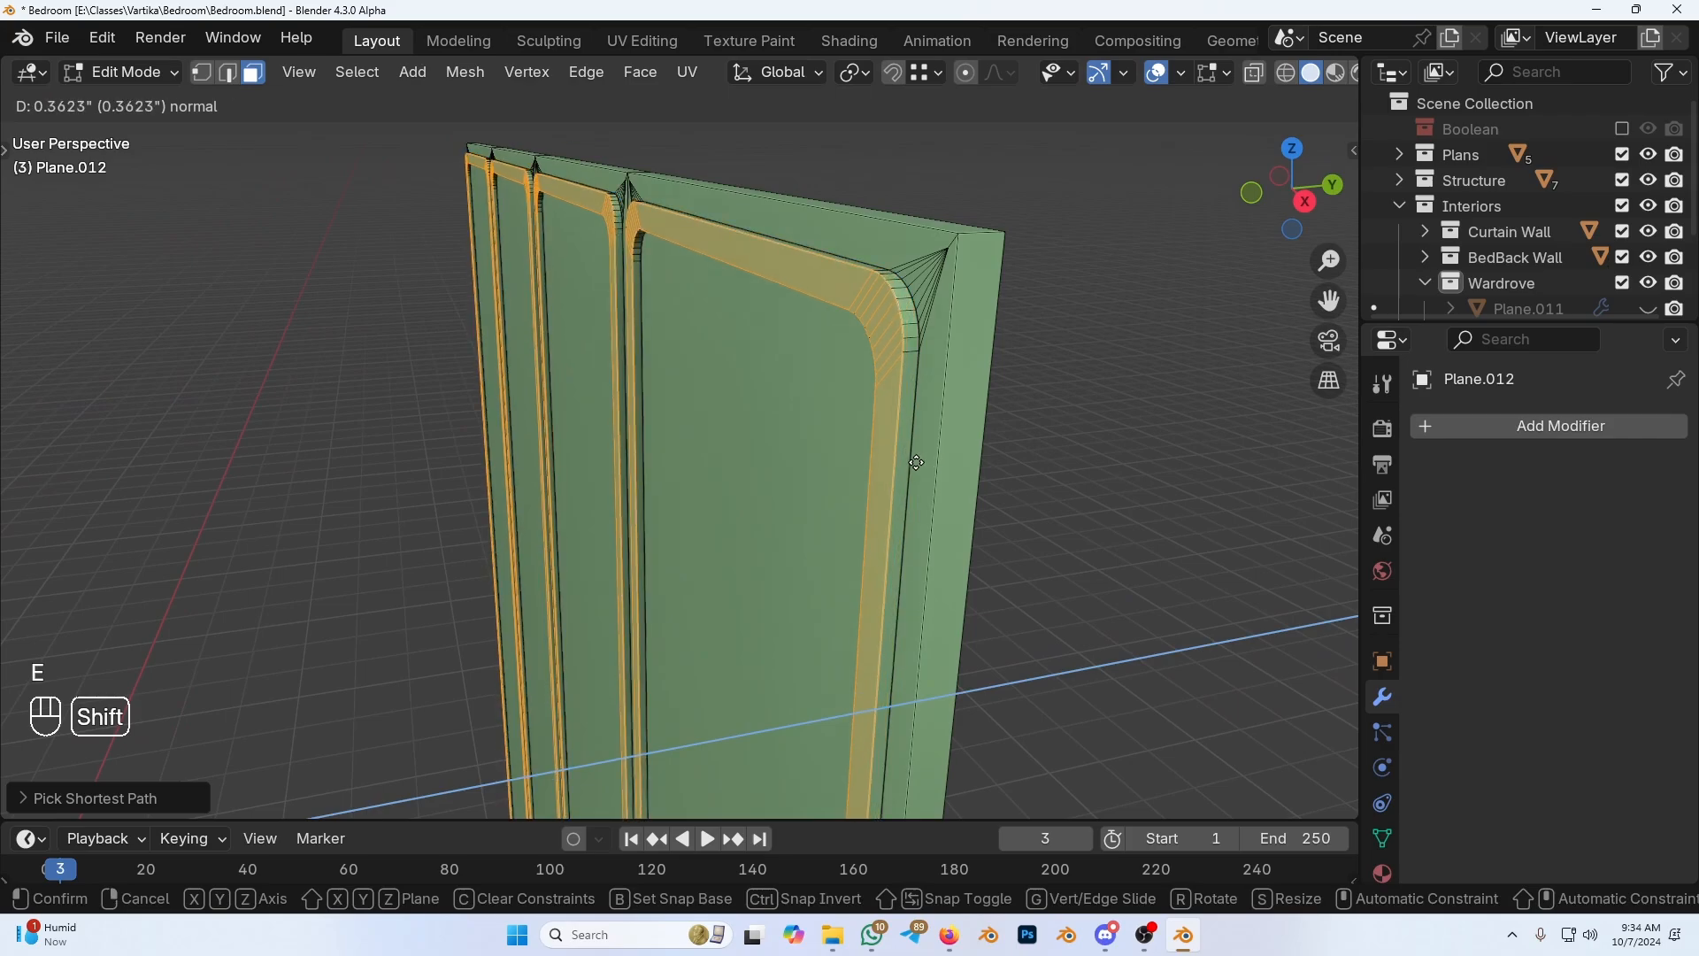
{"action": "key", "text": "KP_Decimal"}
{"action": "key", "text": "KP_5"}
{"action": "key", "text": "KP_Enter"}
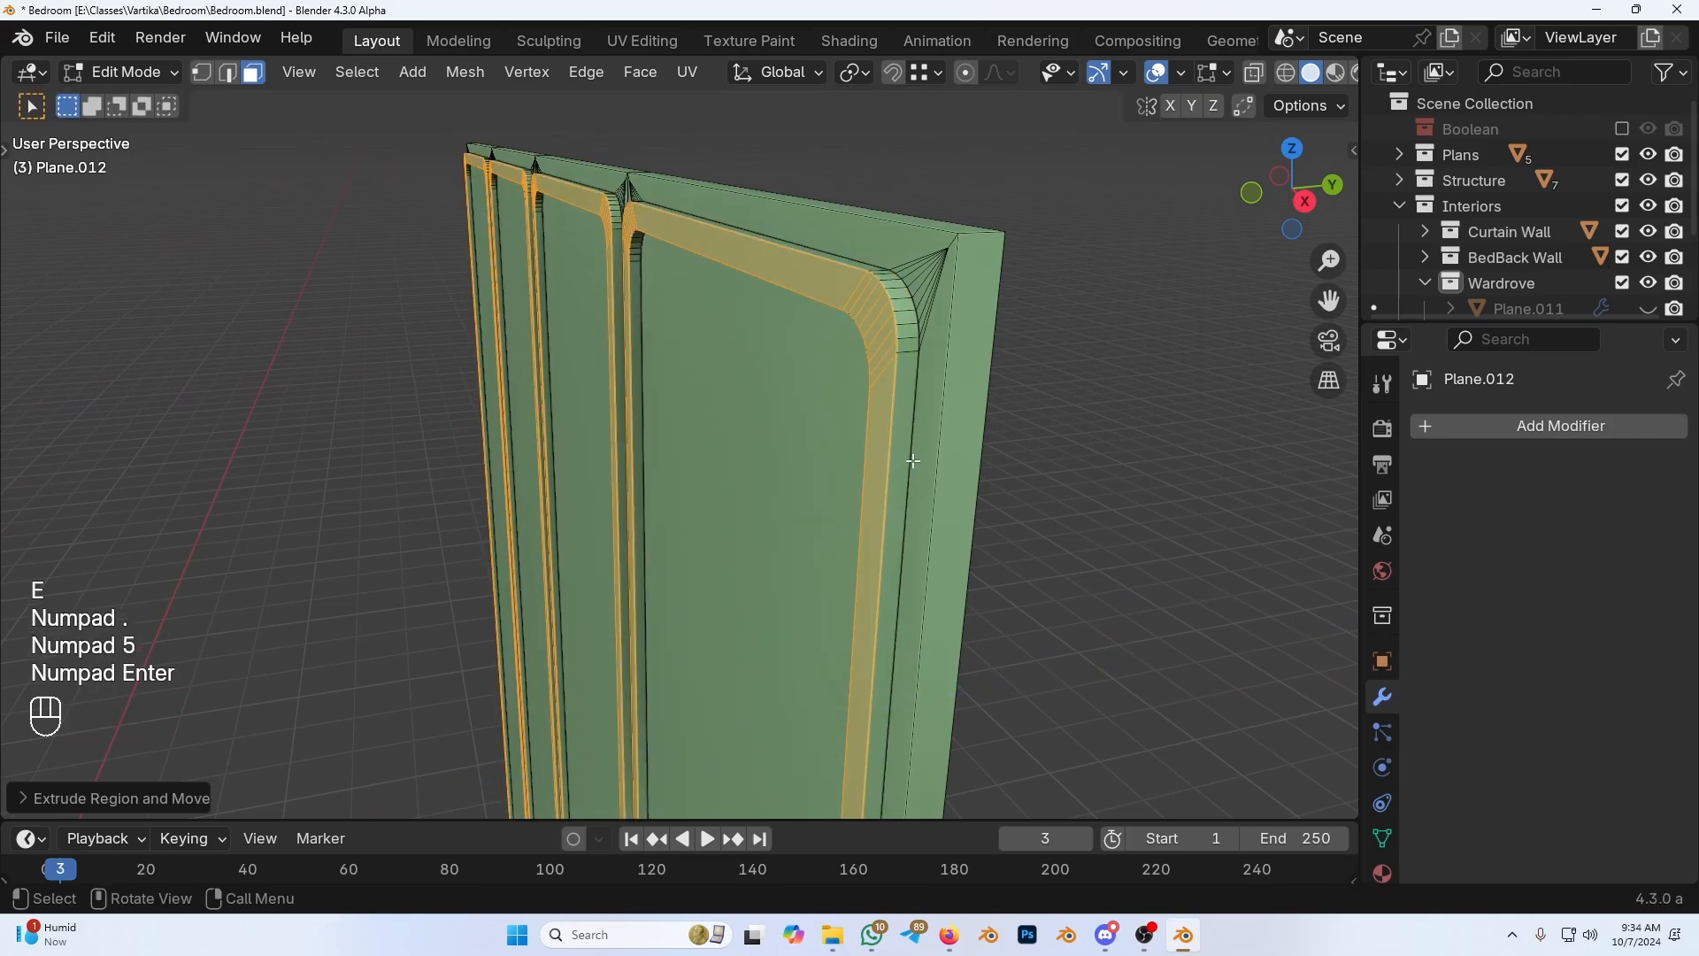
Step: Select the front inner panel faces of all four doors, inside the extruded bands
{"action": "scroll", "coordinate": [913, 461], "scroll_direction": "down", "scroll_amount": 3}
{"action": "middle_click_drag", "start_coordinate": [753, 440], "coordinate": [708, 443]}
{"action": "left_click", "coordinate": [751, 425]}
{"action": "left_click", "coordinate": [708, 442], "text": "shift"}
{"action": "left_click", "coordinate": [602, 447], "text": "shift"}
{"action": "left_click", "coordinate": [475, 445], "text": "shift"}
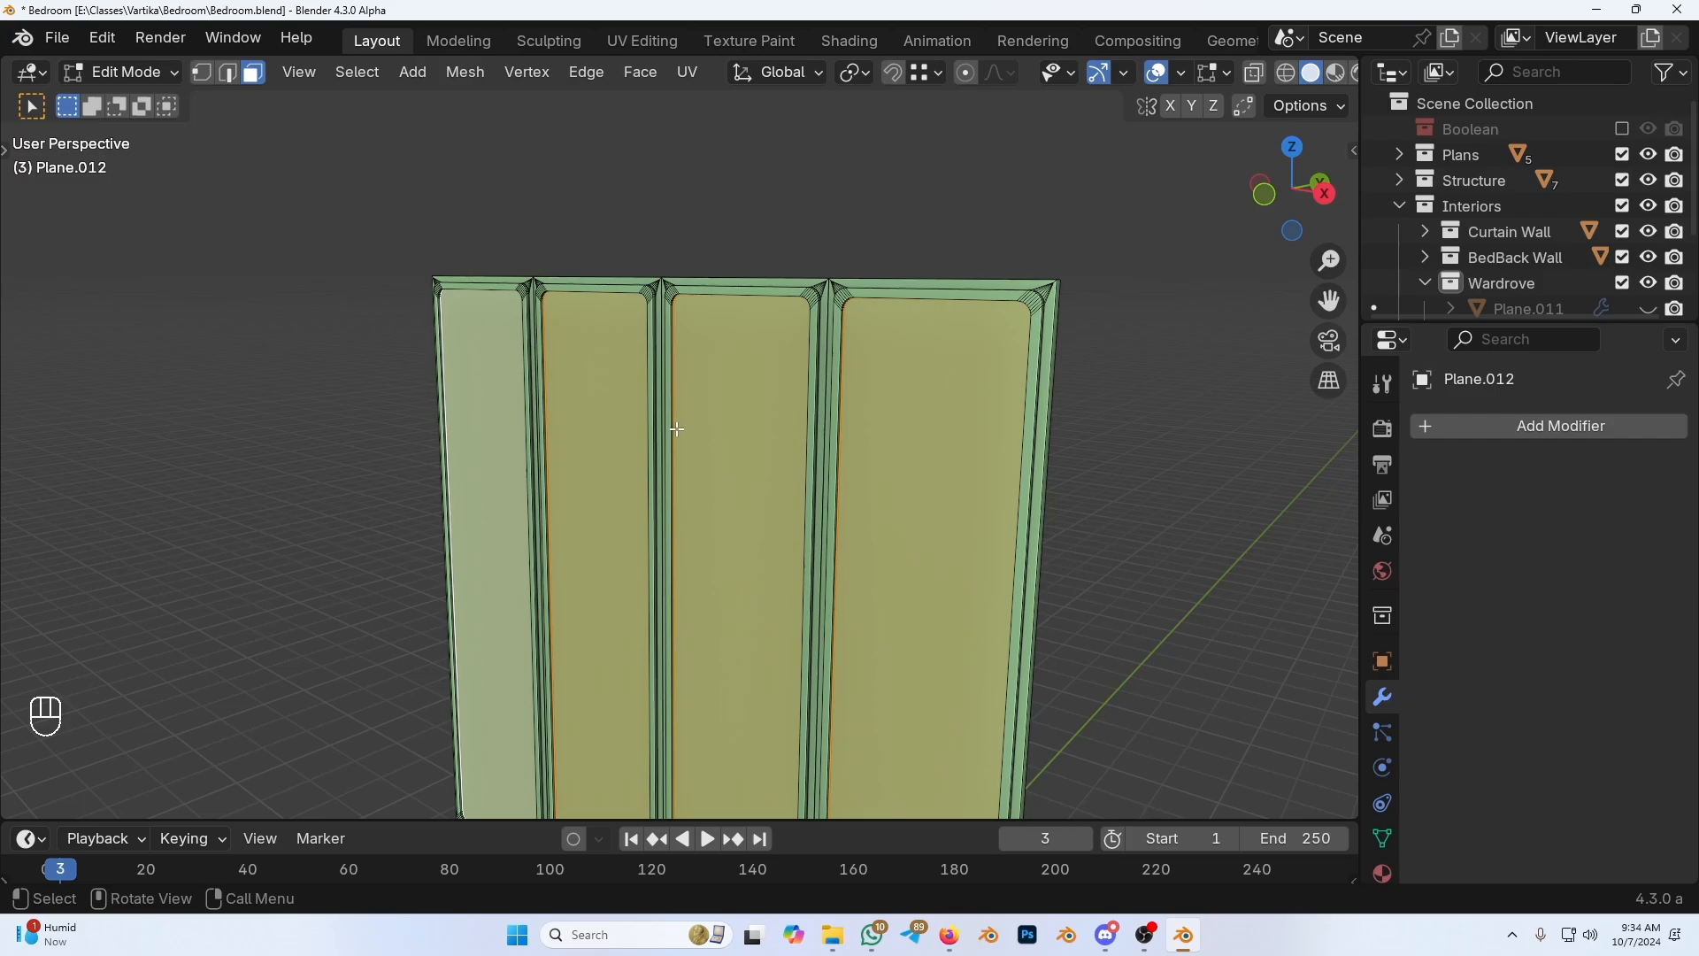
{"action": "middle_click_drag", "start_coordinate": [844, 422], "coordinate": [811, 428]}
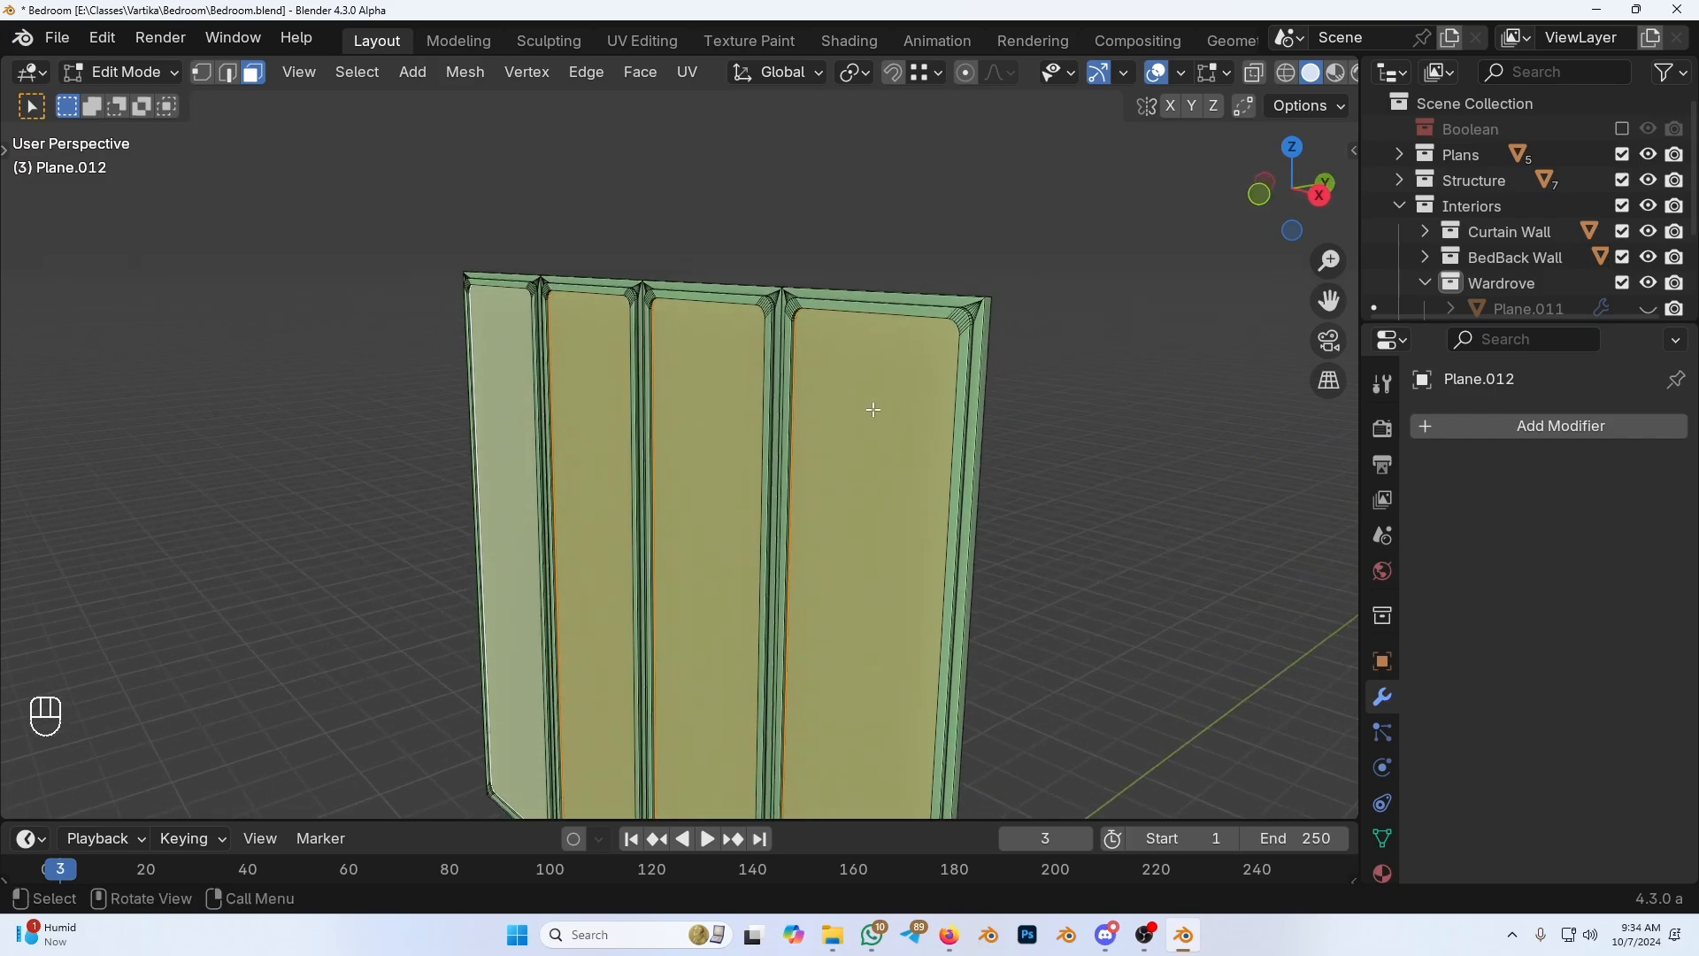
Step: Try deleting the selected front panel faces, and select the four matching panel faces on the back of the doors
{"action": "key", "text": "x"}
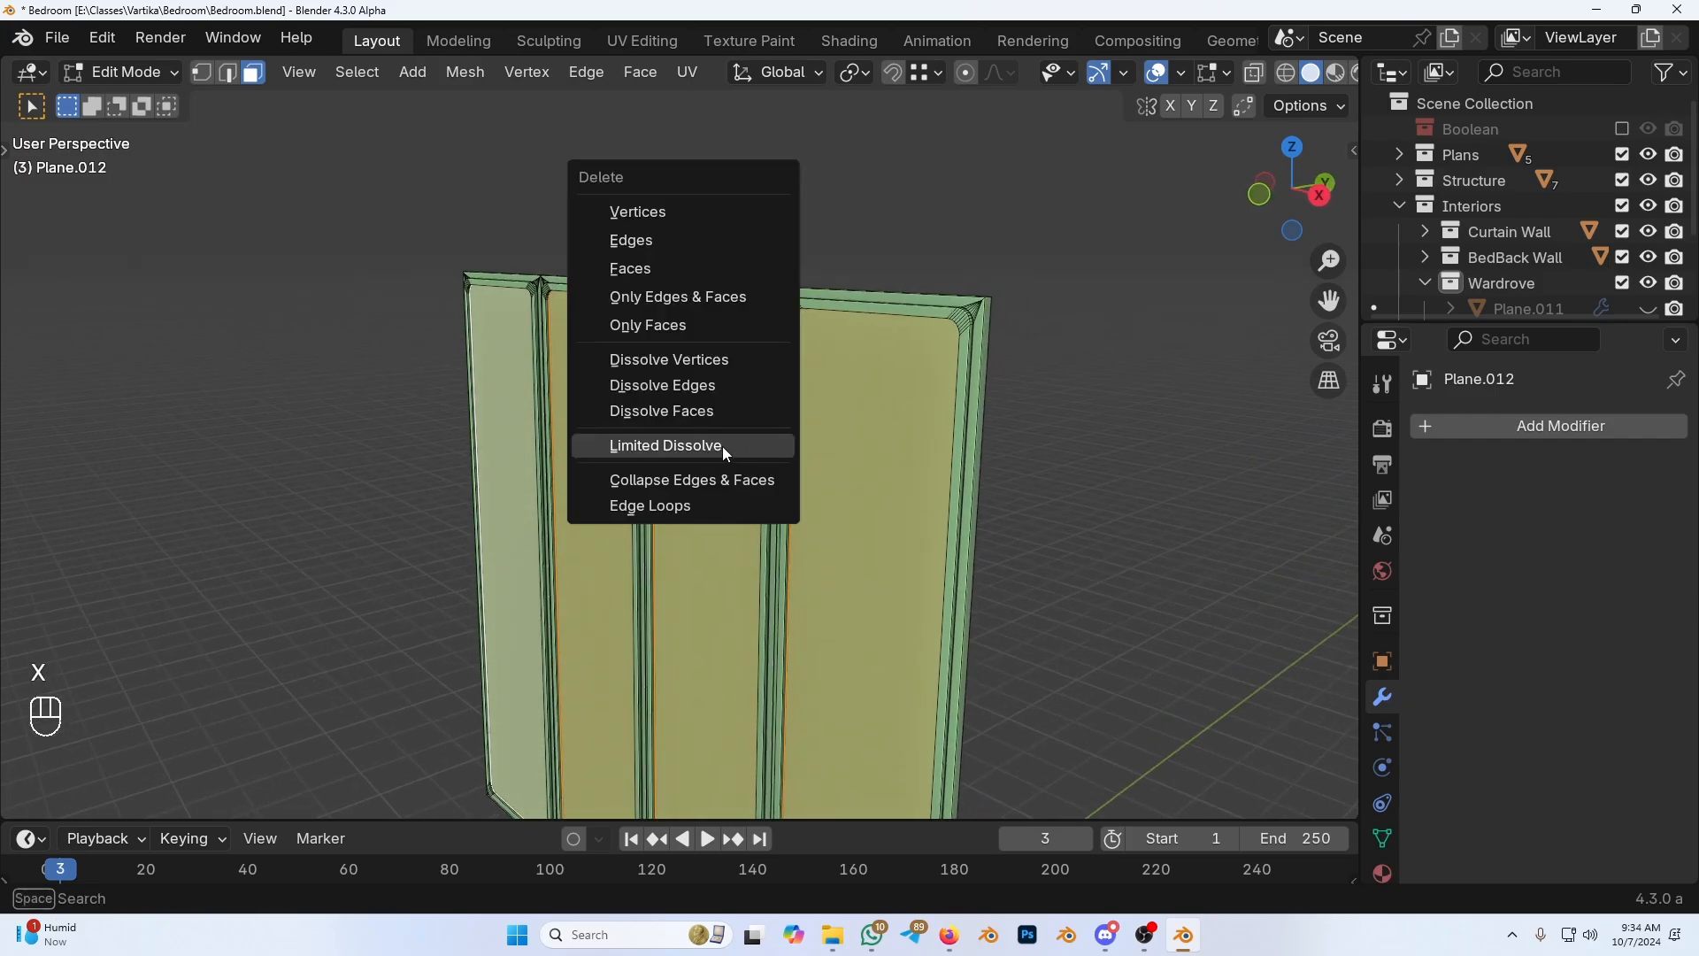
{"action": "left_click", "coordinate": [632, 266]}
{"action": "key", "text": "ctrl+z"}
{"action": "middle_click_drag", "start_coordinate": [881, 517], "coordinate": [327, 455]}
{"action": "left_click", "coordinate": [372, 442], "text": "shift"}
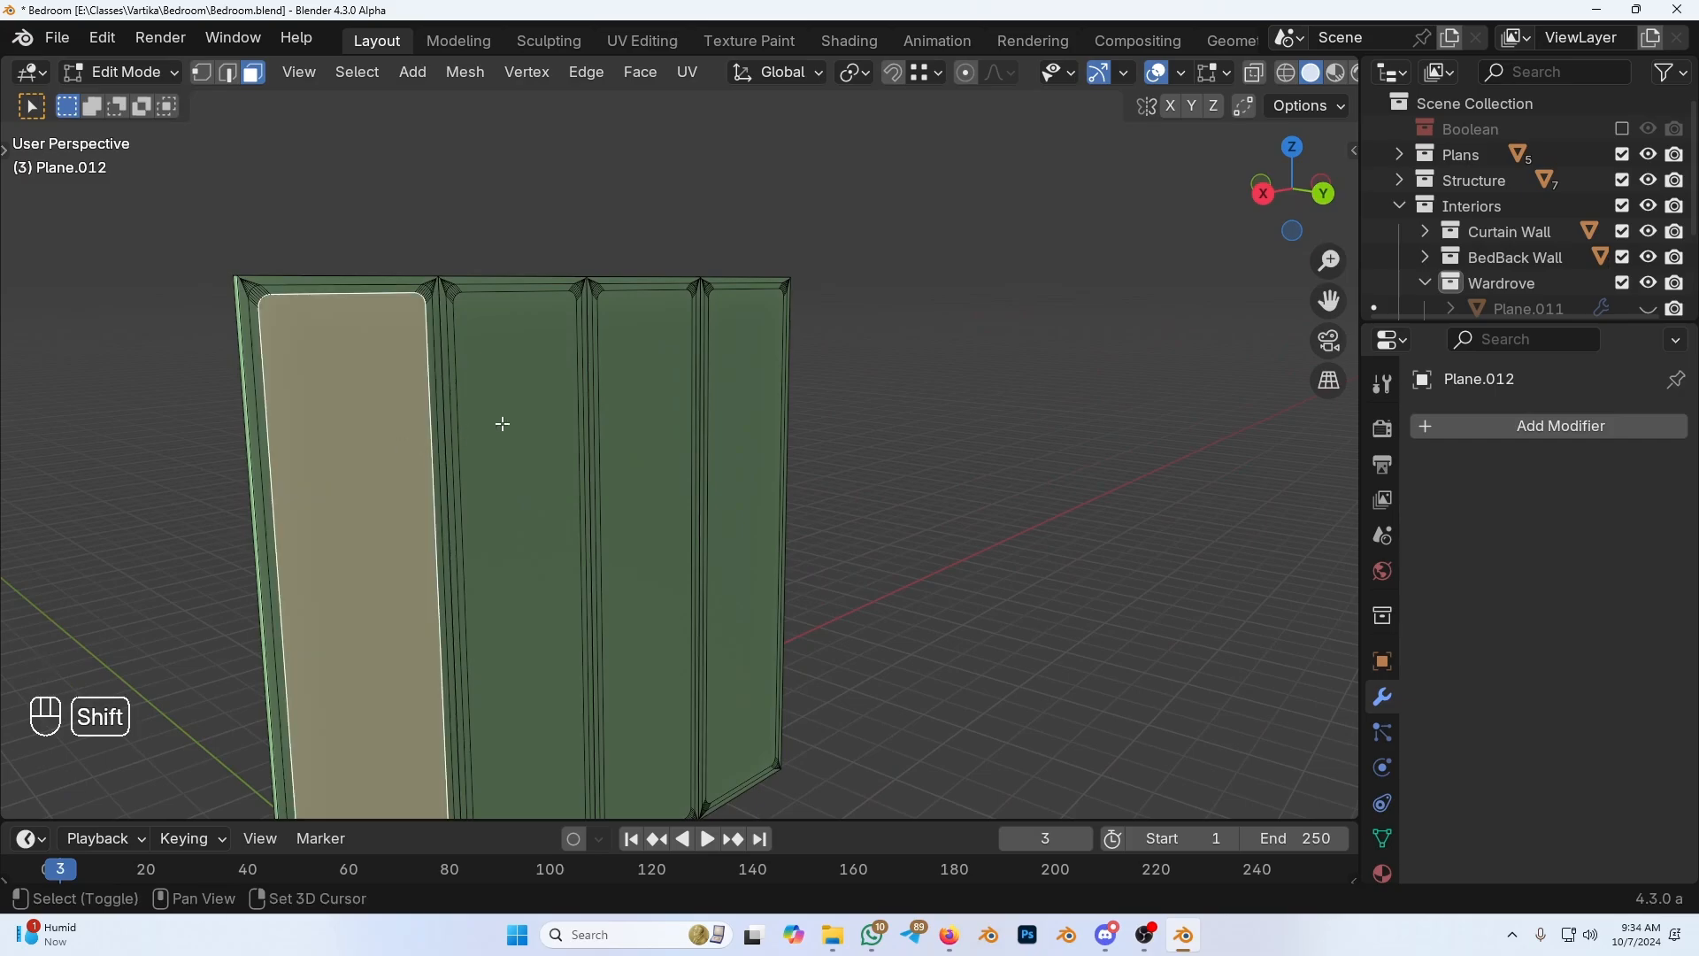
{"action": "left_click", "coordinate": [518, 416], "text": "shift"}
{"action": "left_click", "coordinate": [655, 398], "text": "shift"}
{"action": "left_click", "coordinate": [743, 424], "text": "shift"}
Step: Undo the back panel selections and the deletion of the front panel faces
{"action": "middle_click_drag", "start_coordinate": [437, 500], "coordinate": [705, 493]}
{"action": "key", "text": "ctrl+z"}
{"action": "key", "text": "ctrl+z"}
{"action": "key", "text": "ctrl+z"}
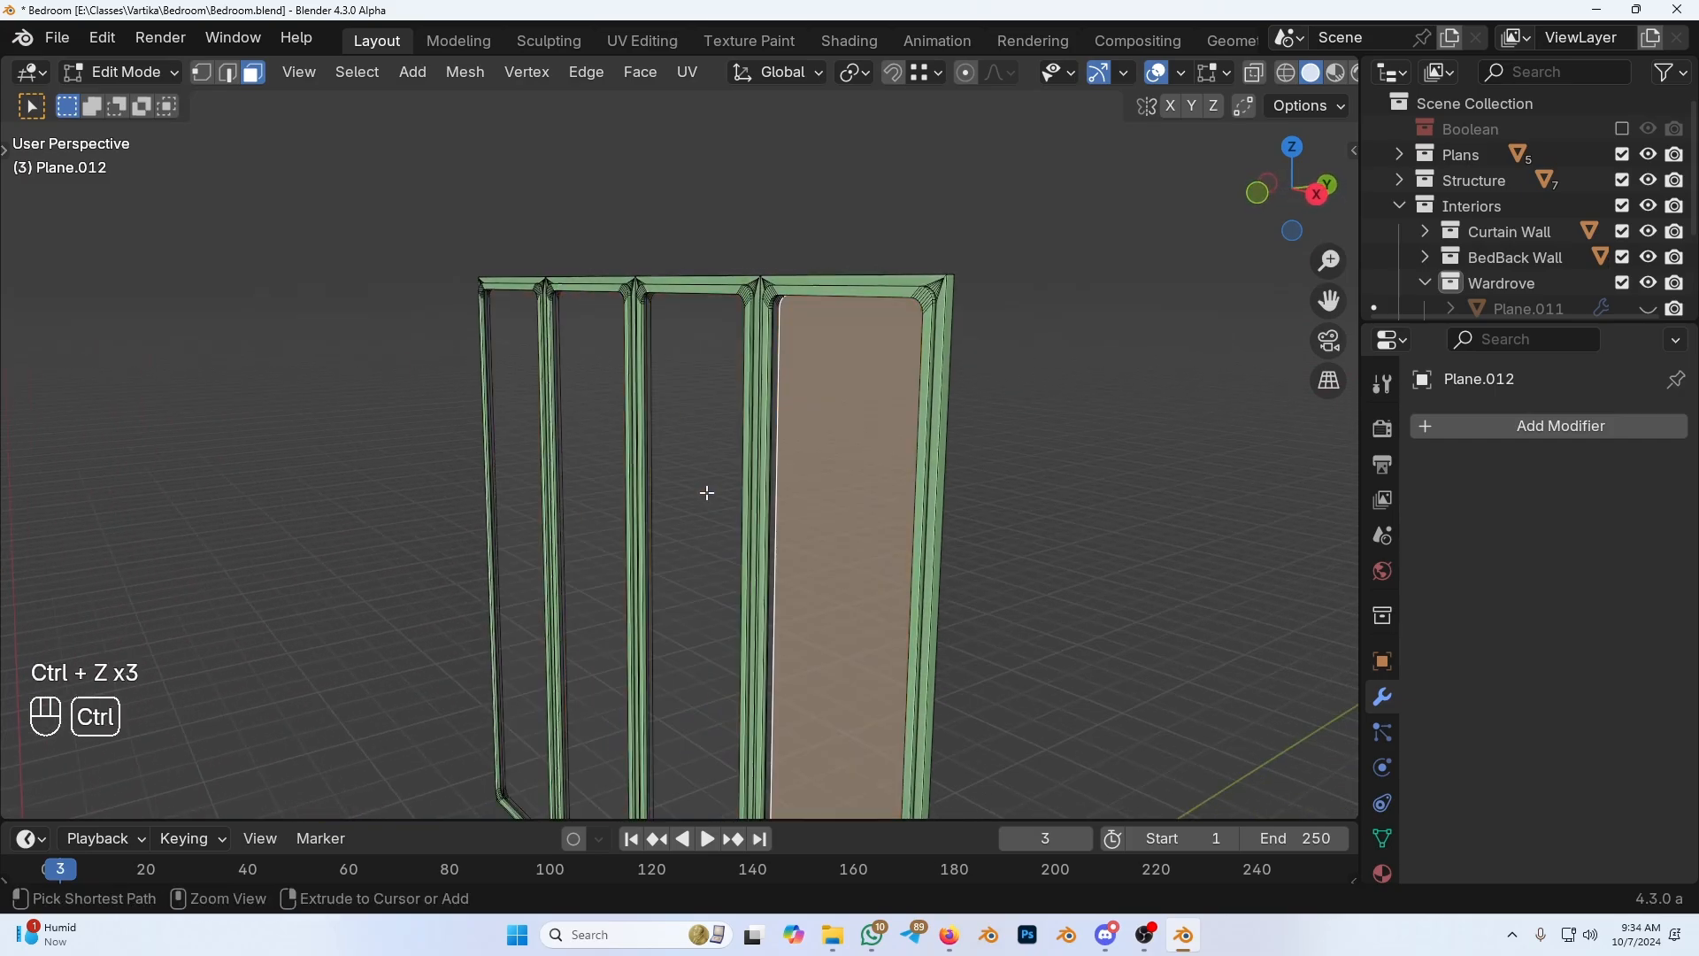
{"action": "key", "text": "ctrl+z"}
{"action": "key", "text": "ctrl+z"}
{"action": "key", "text": "ctrl+z"}
Step: Select the front and back inner panel faces of the end door nearest the viewer together
{"action": "middle_click_drag", "start_coordinate": [864, 486], "coordinate": [902, 538]}
{"action": "left_click", "coordinate": [473, 493], "text": "shift"}
{"action": "key", "text": "alt+z"}
{"action": "scroll", "coordinate": [1022, 429], "scroll_direction": "up", "scroll_amount": 1}
{"action": "key", "text": "alt+z"}
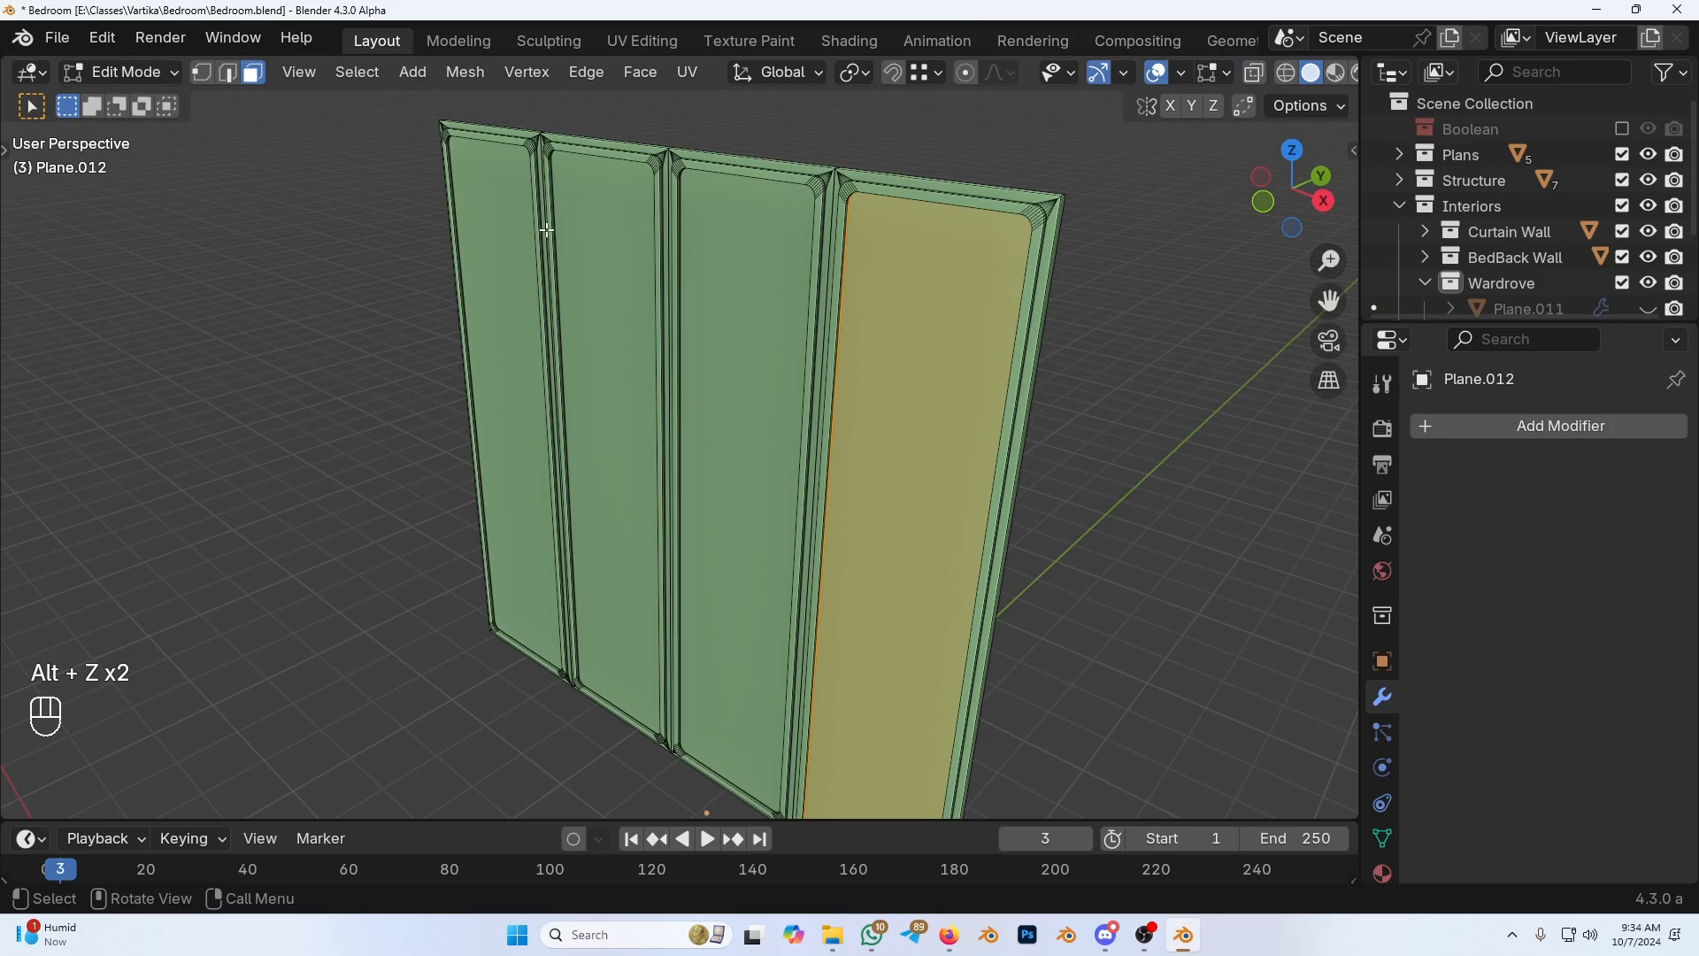
{"action": "scroll", "coordinate": [628, 460], "scroll_direction": "down", "scroll_amount": 3}
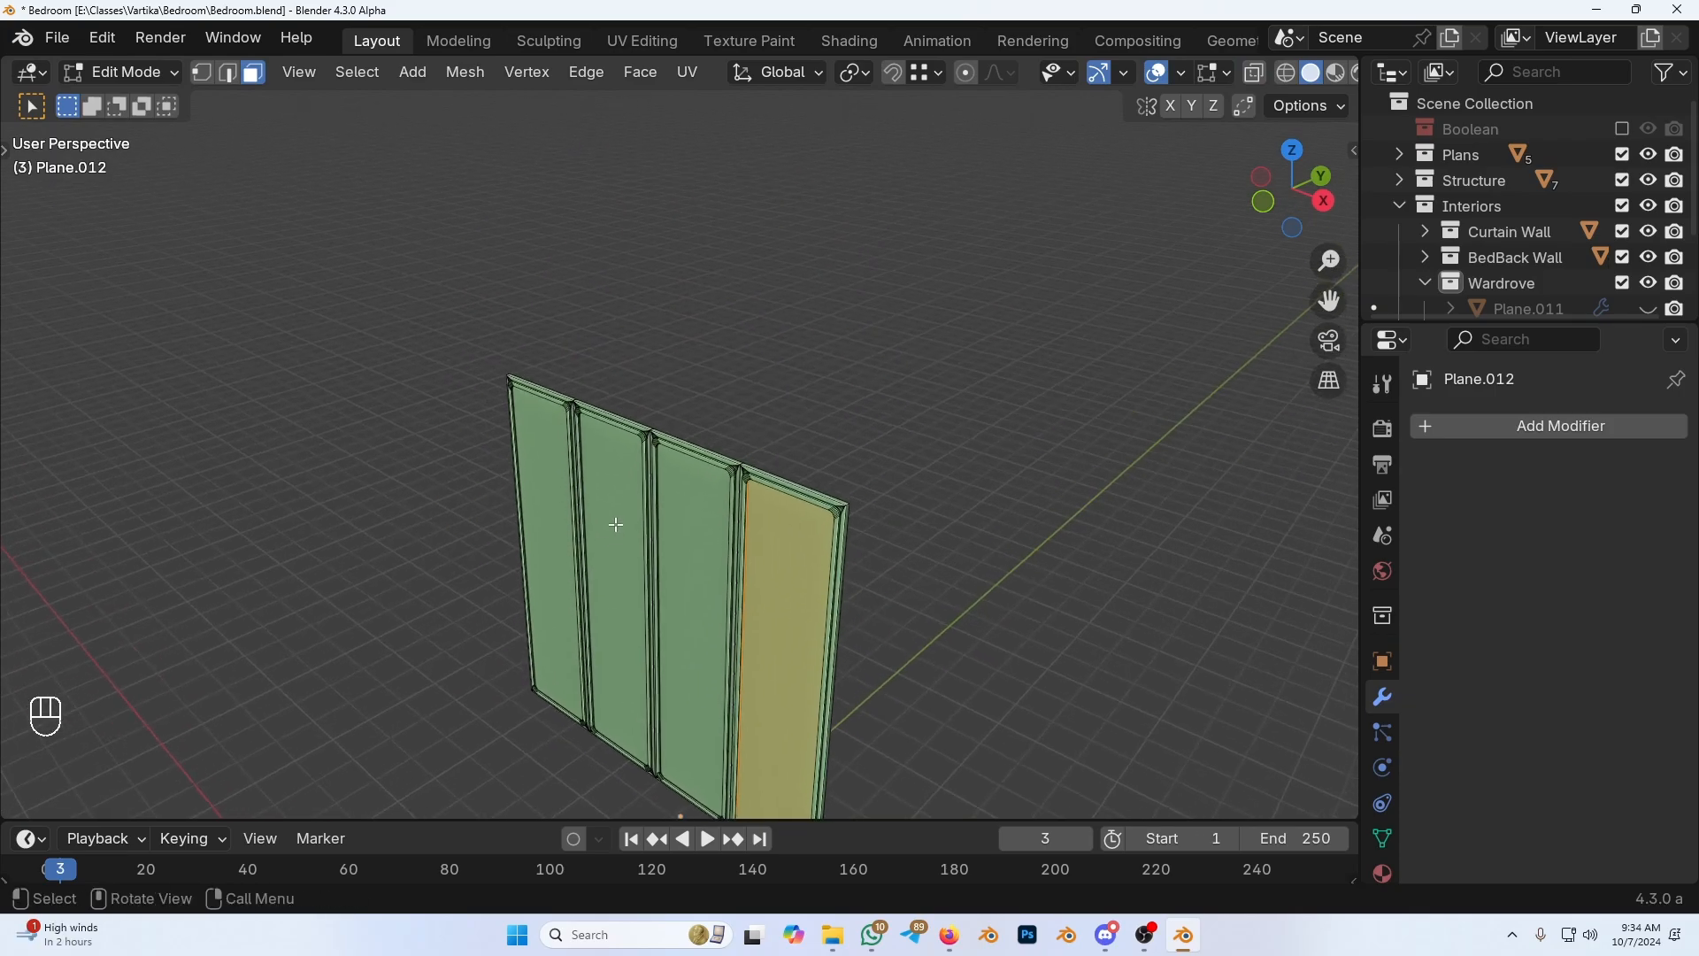
Step: Search the commands for "bridge" and run Bridge Edge Loops on the end door's front and back panel faces
{"action": "left_click", "coordinate": [641, 73]}
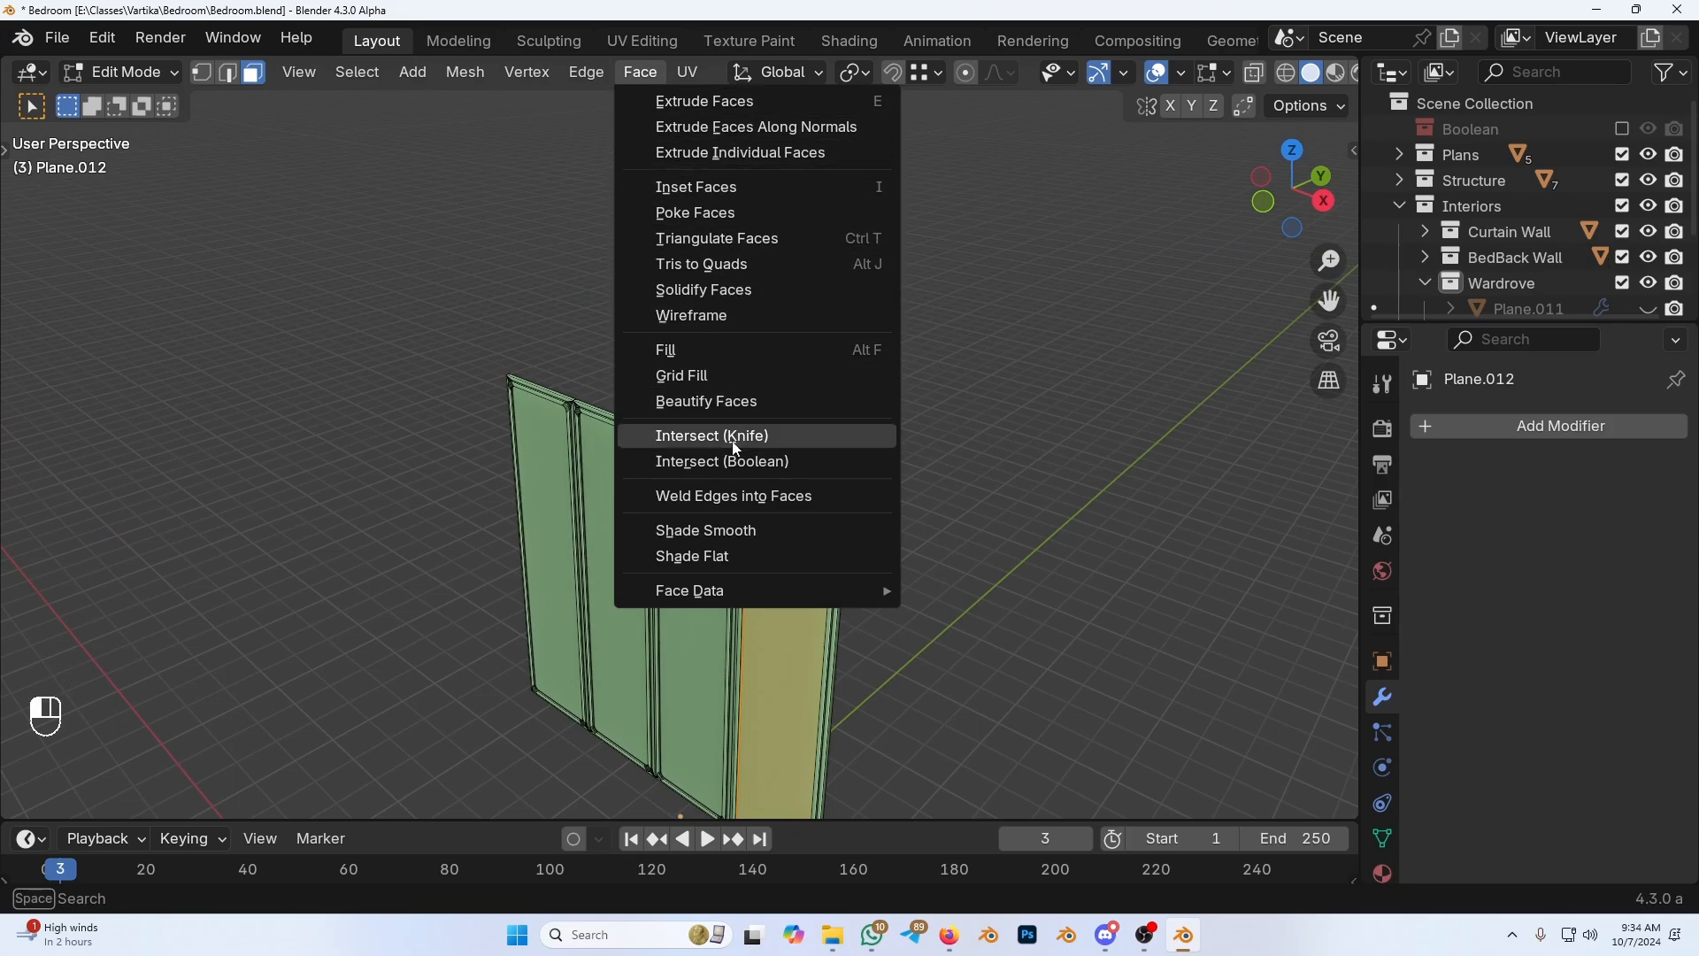
{"action": "left_click", "coordinate": [478, 72]}
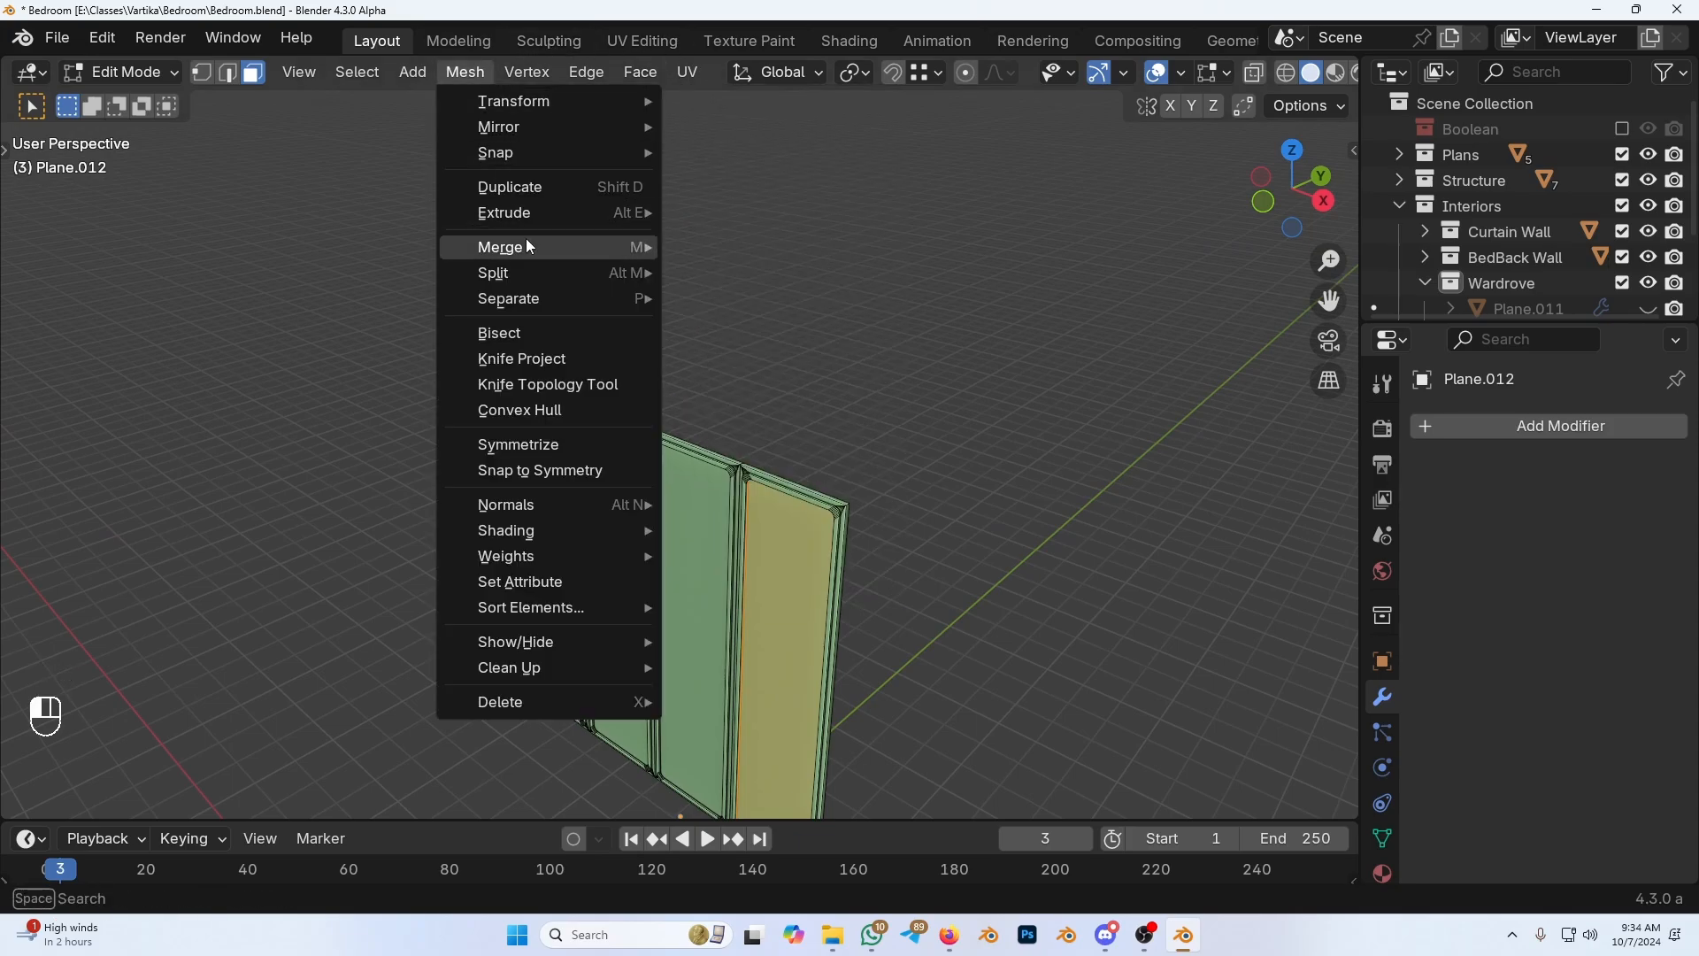
{"action": "mouse_move", "coordinate": [555, 109]}
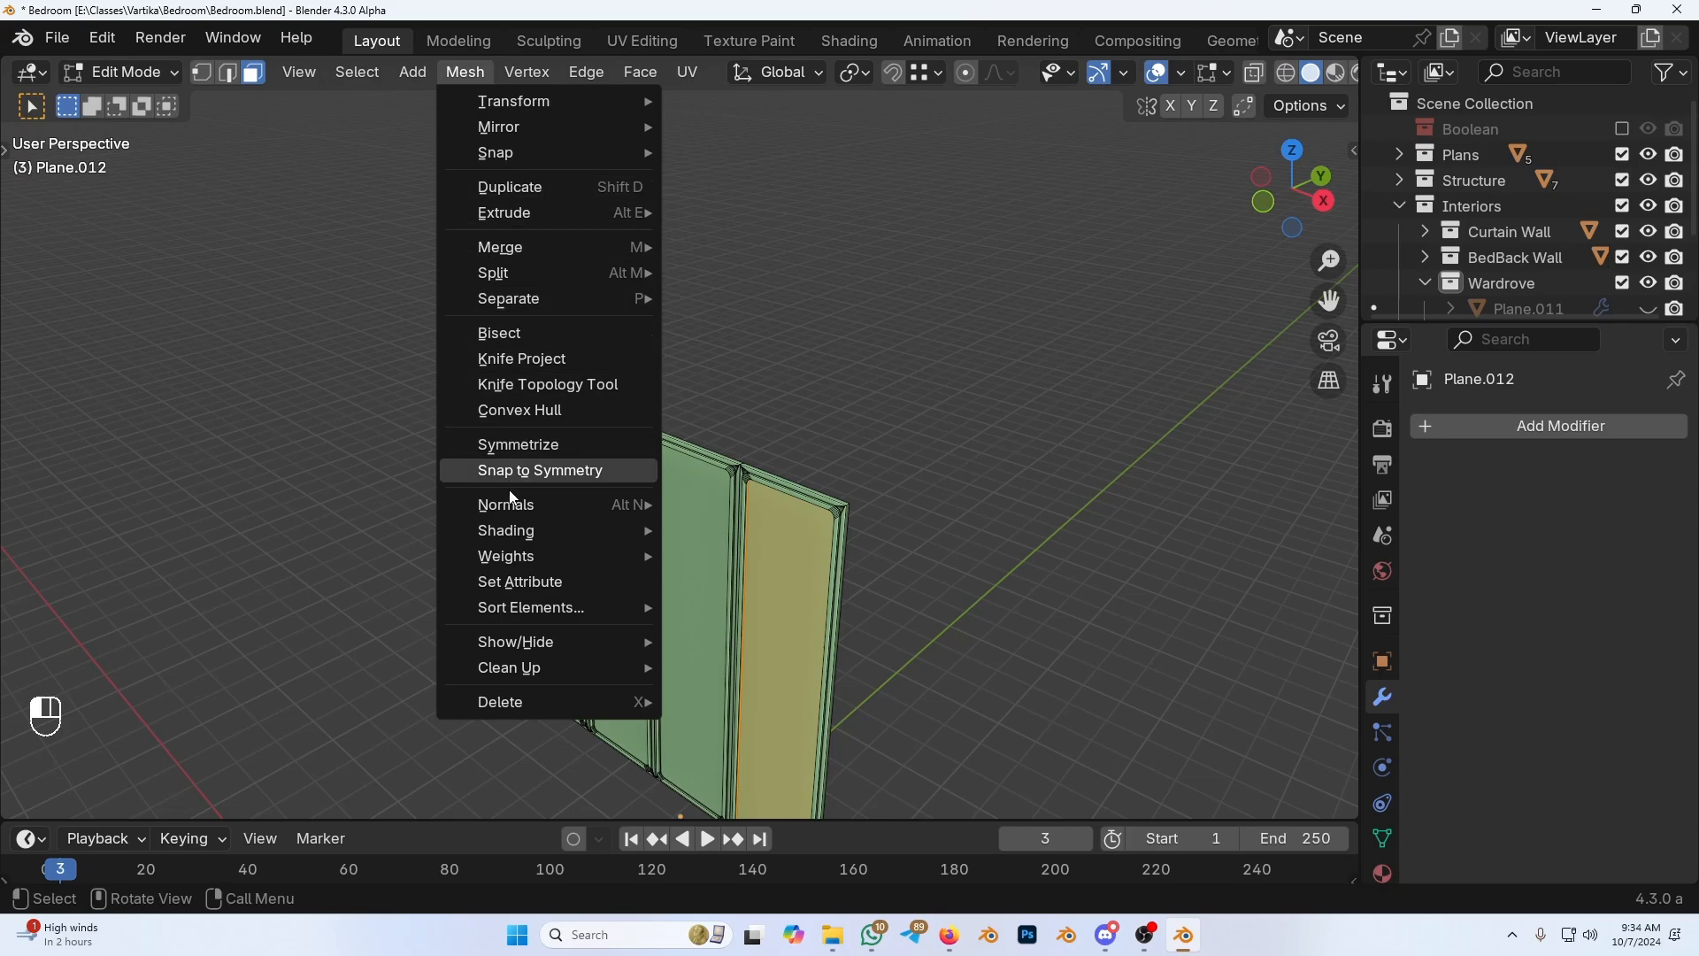
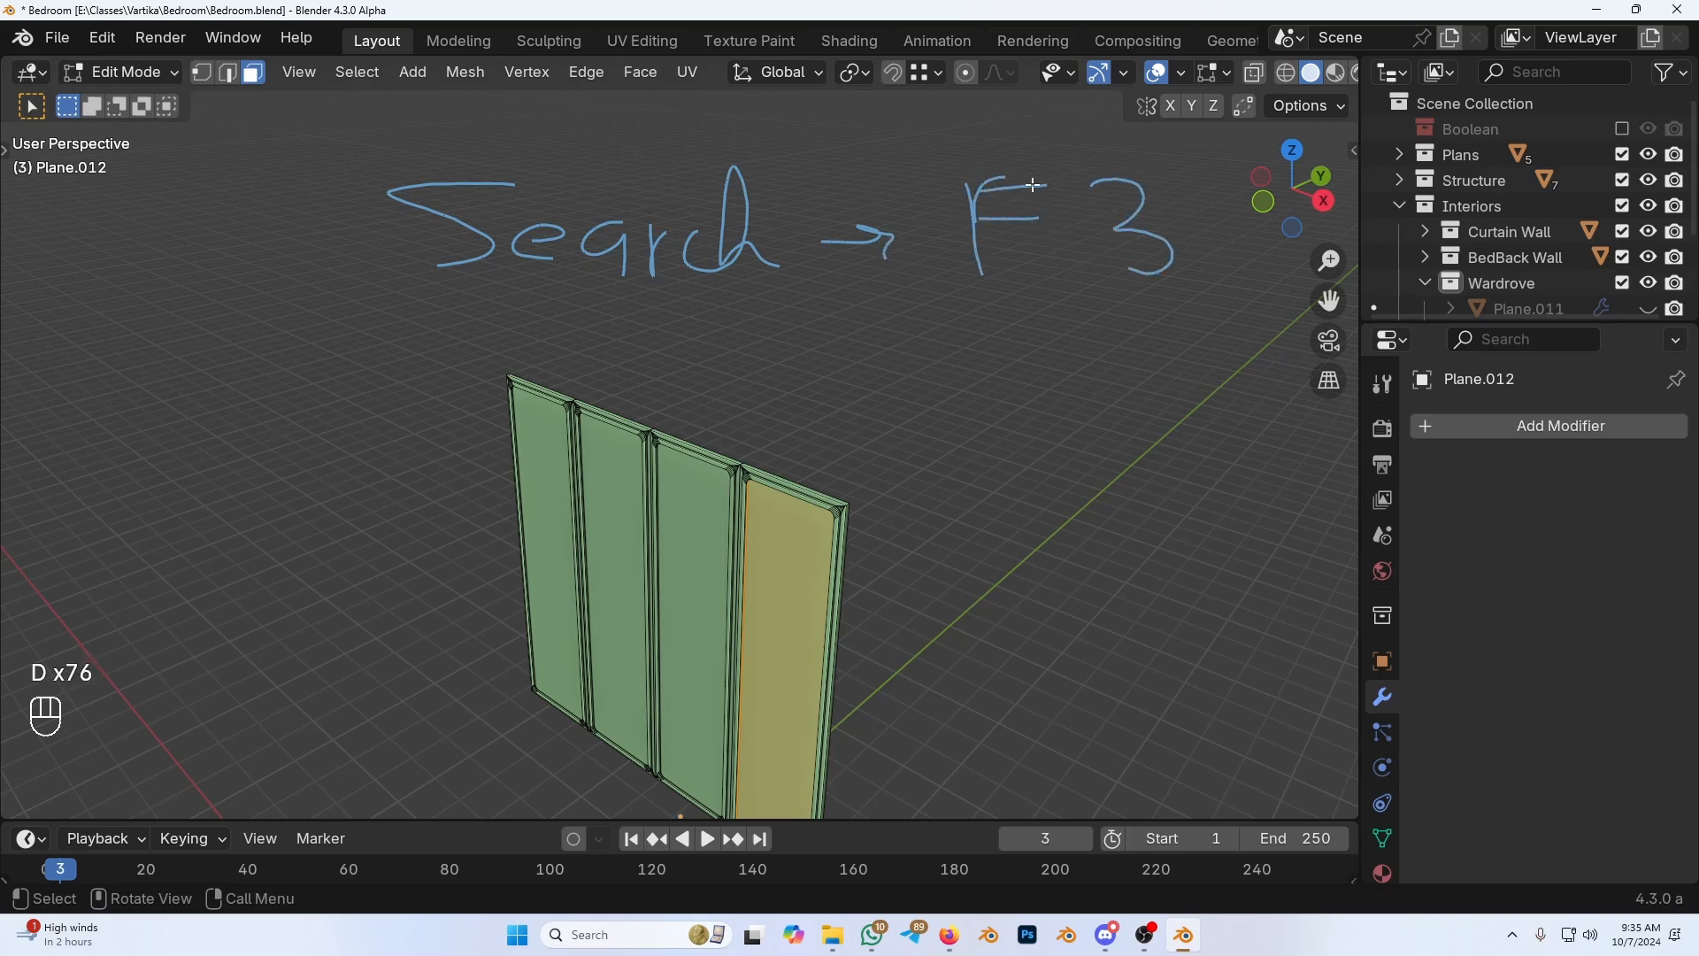
{"action": "key", "text": "F3"}
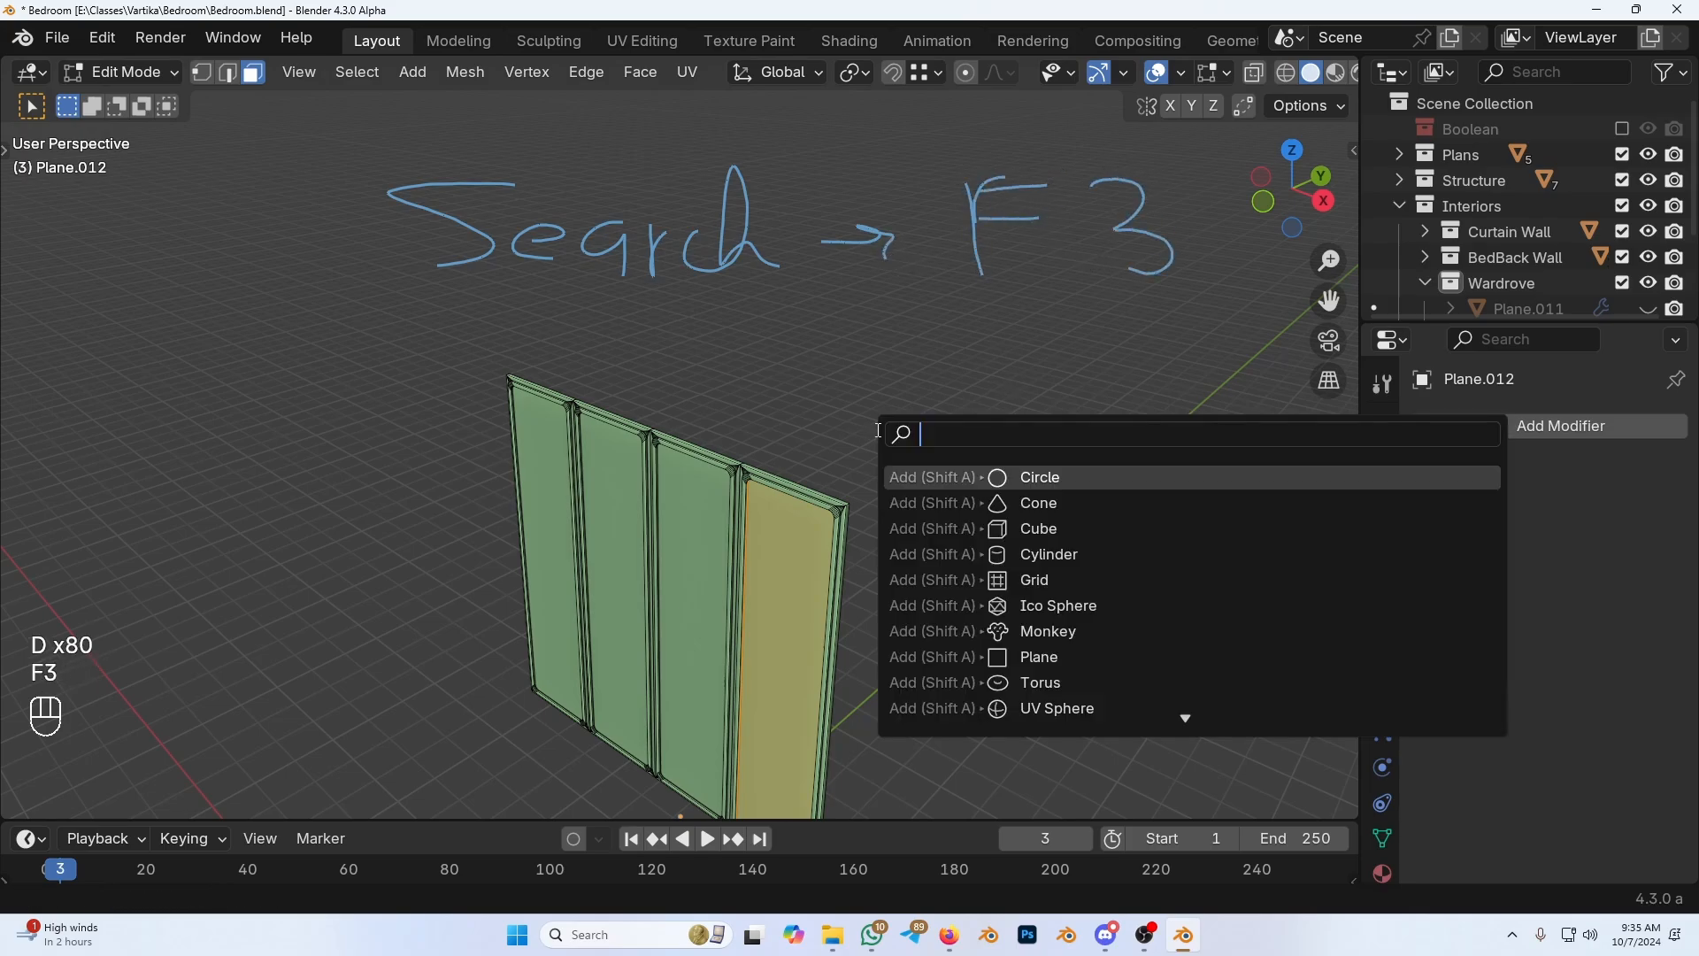
{"action": "type", "text": "vr"}
{"action": "key", "text": "BackSpace"}
{"action": "key", "text": "BackSpace"}
{"action": "type", "text": "bridge"}
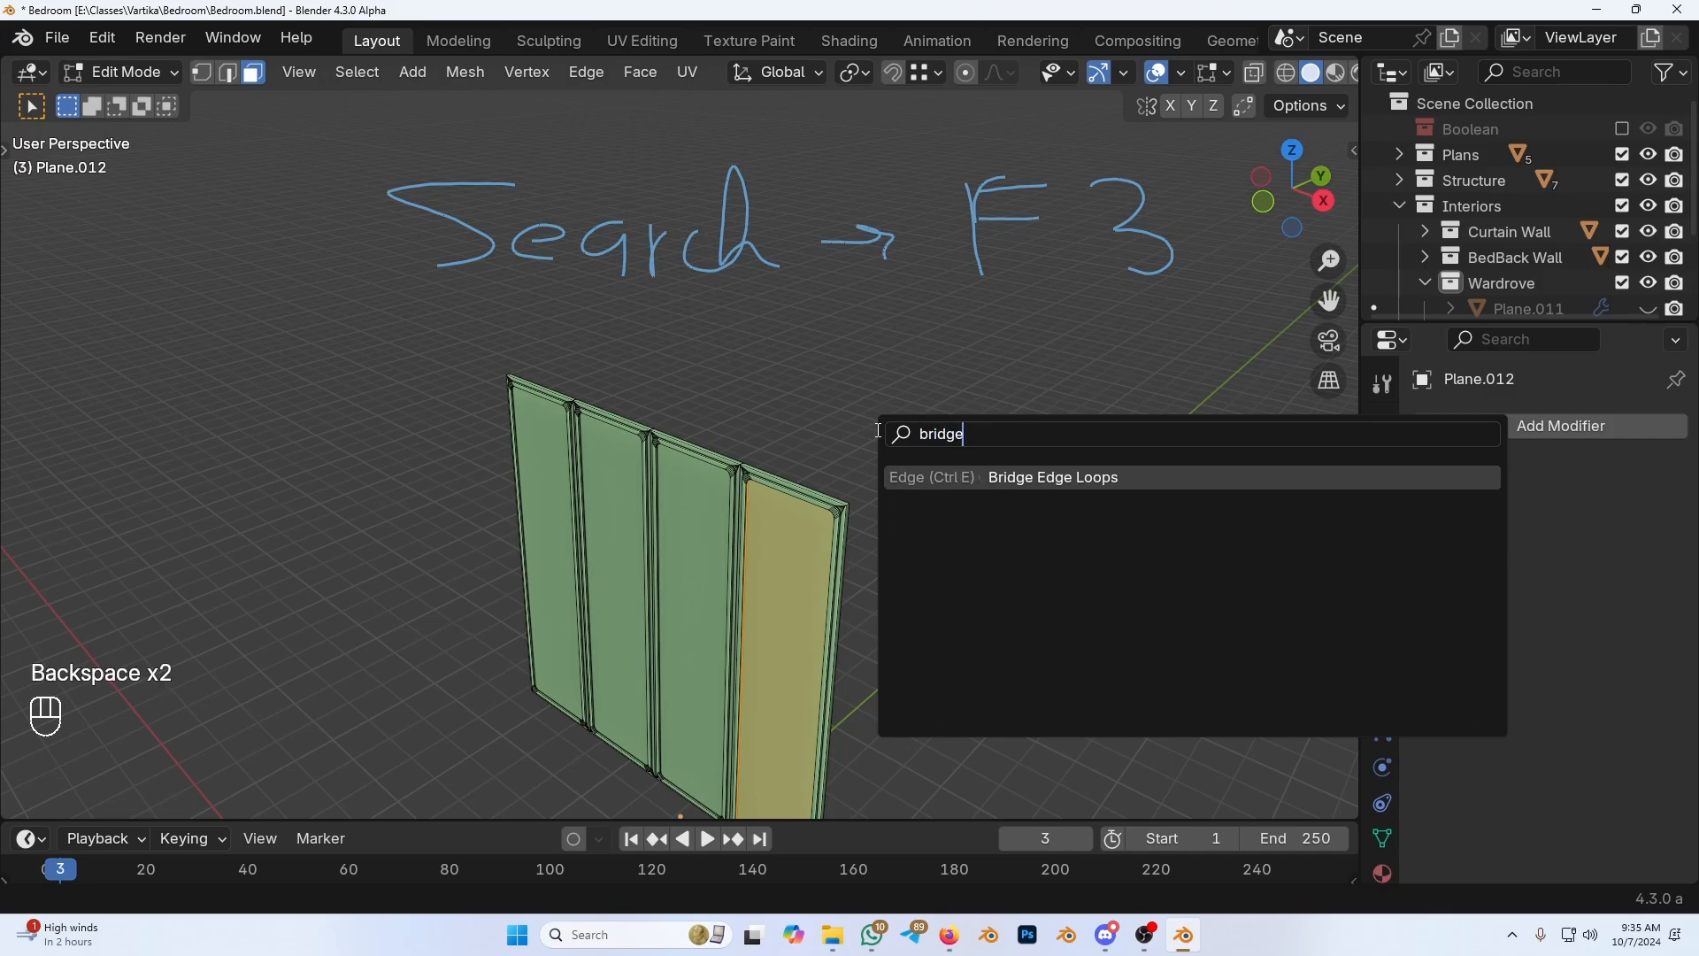
{"action": "key", "text": "Return"}
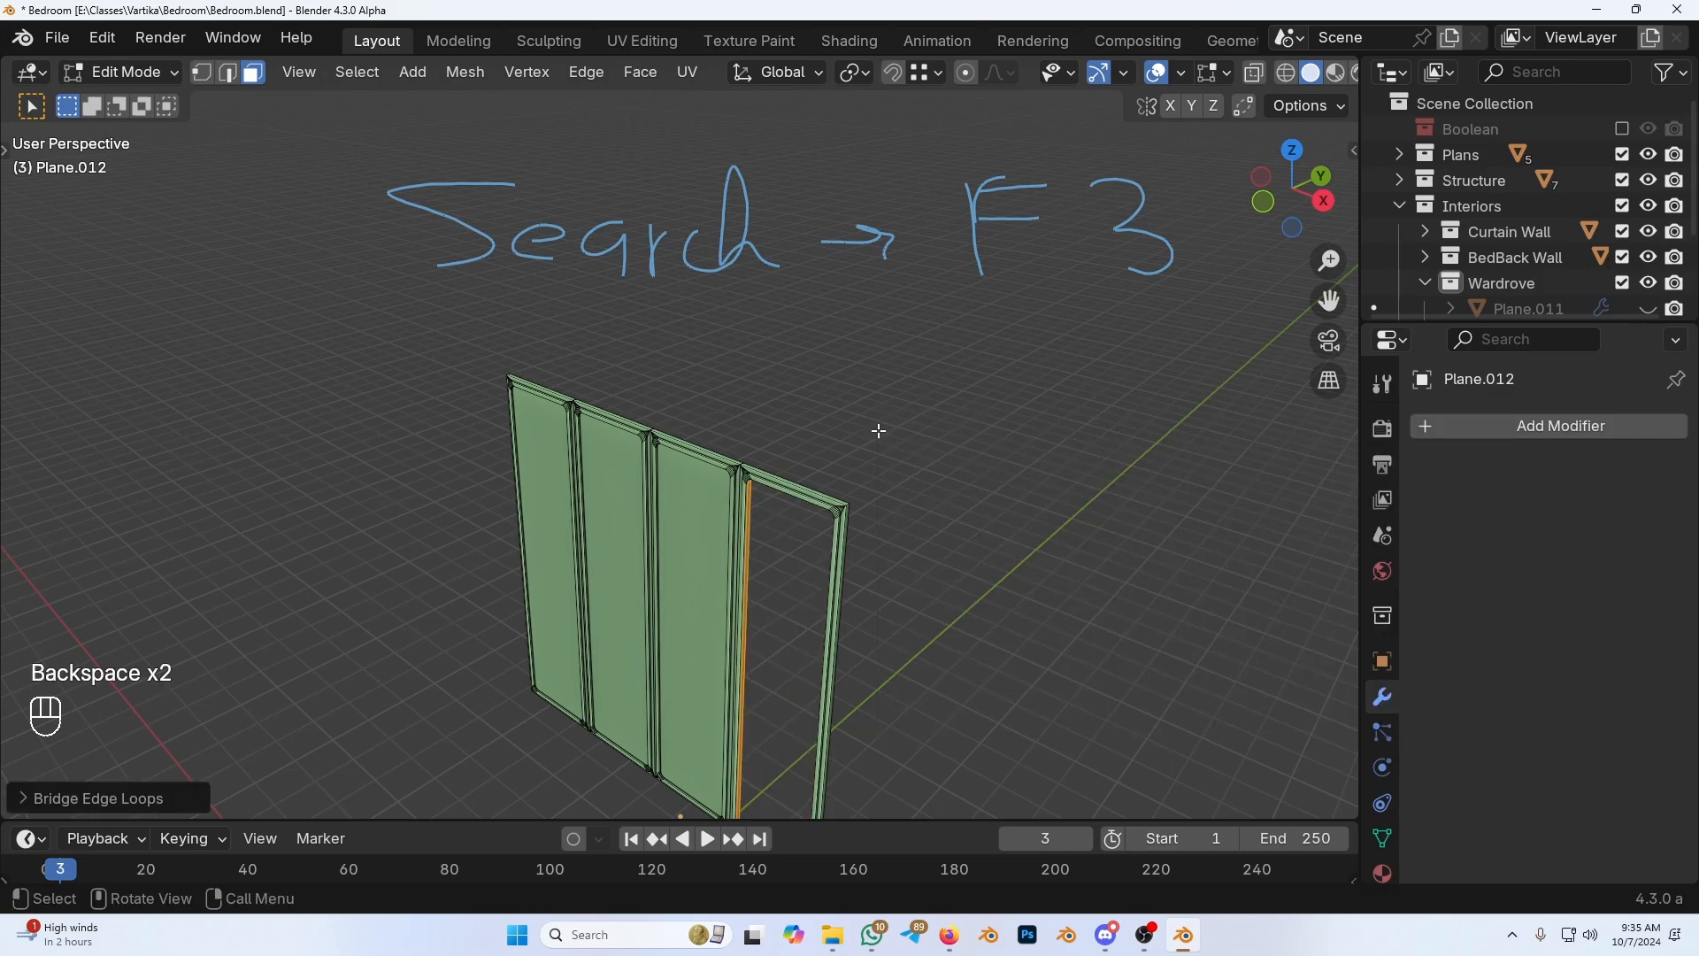
Step: Erase the handwritten search annotation above the doors
{"action": "mouse_move", "coordinate": [833, 566]}
{"action": "middle_mouse_down"}
{"action": "mouse_move", "coordinate": [778, 516]}
{"action": "mouse_move", "coordinate": [782, 422]}
{"action": "mouse_move", "coordinate": [816, 380]}
{"action": "mouse_move", "coordinate": [1070, 384]}
{"action": "mouse_move", "coordinate": [1070, 402]}
{"action": "mouse_move", "coordinate": [872, 405]}
{"action": "mouse_move", "coordinate": [808, 557]}
{"action": "middle_mouse_up"}
{"action": "scroll", "coordinate": [781, 421], "scroll_direction": "up", "scroll_amount": 3}
{"action": "scroll", "coordinate": [869, 409], "scroll_direction": "down", "scroll_amount": 7}
{"action": "key", "text": "d"}
{"action": "right_click_drag", "start_coordinate": [541, 287], "coordinate": [1089, 295]}
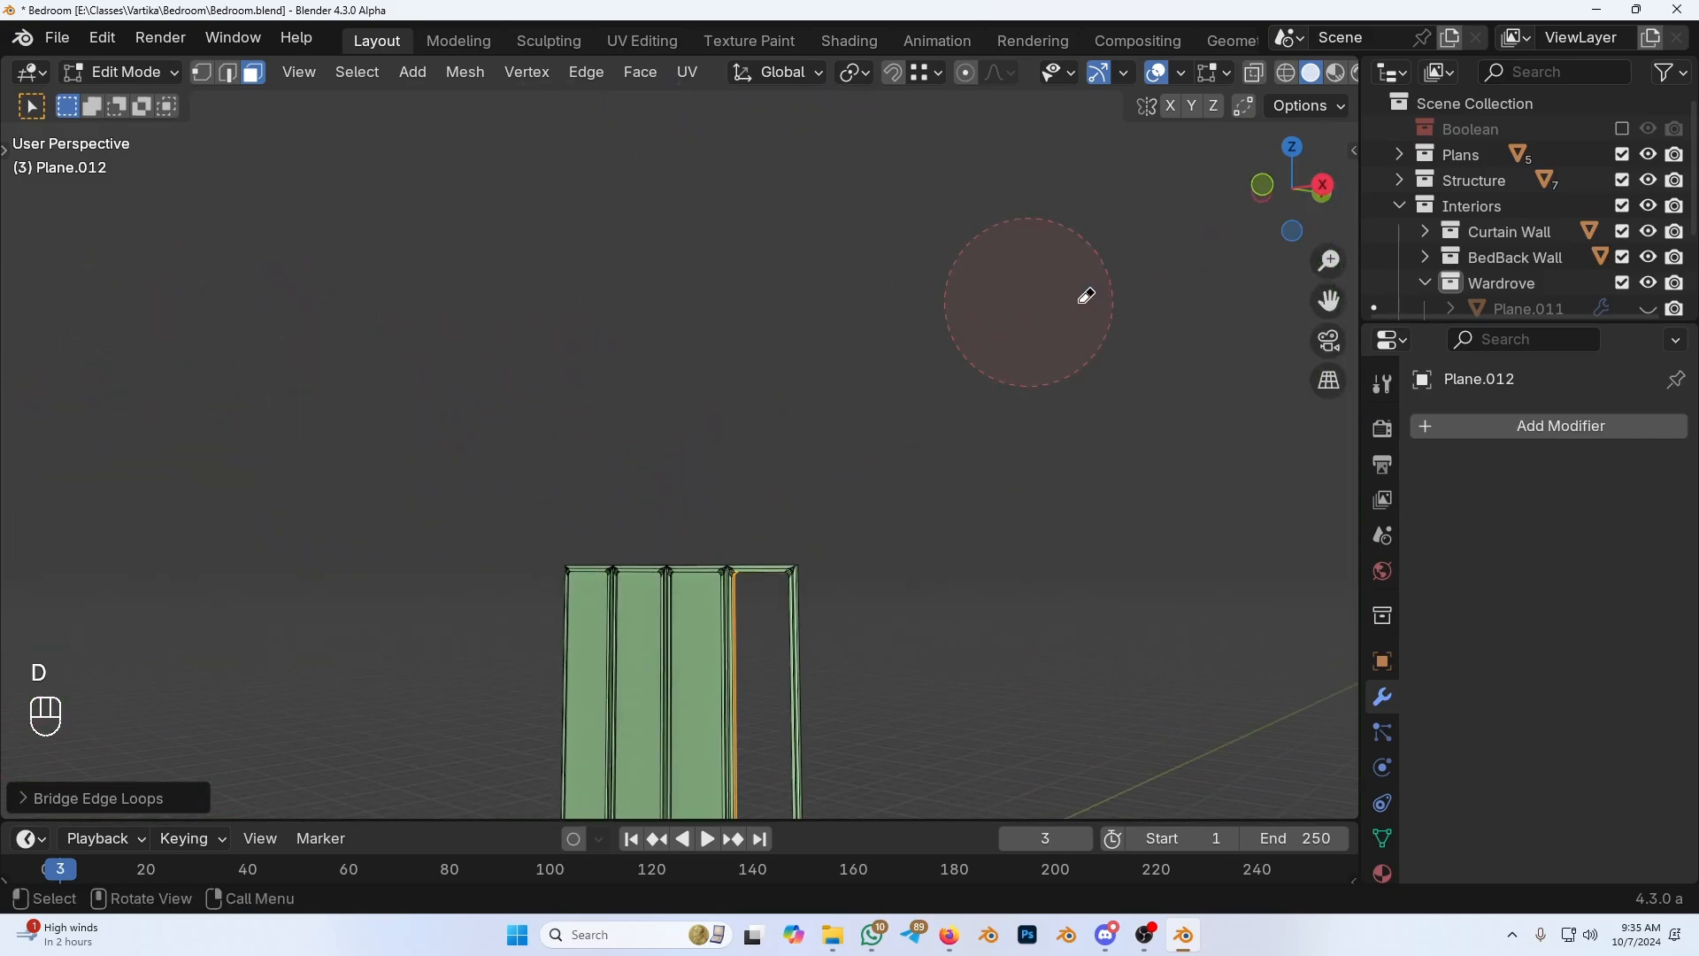
Step: Select the front and back panel faces of the door beside the opened end door and bridge their edge loops
{"action": "scroll", "coordinate": [787, 650], "scroll_direction": "up", "scroll_amount": 2}
{"action": "middle_click_drag", "start_coordinate": [786, 655], "coordinate": [758, 505], "text": "shift"}
{"action": "key", "text": "alt+z"}
{"action": "scroll", "coordinate": [826, 619], "scroll_direction": "up", "scroll_amount": 3}
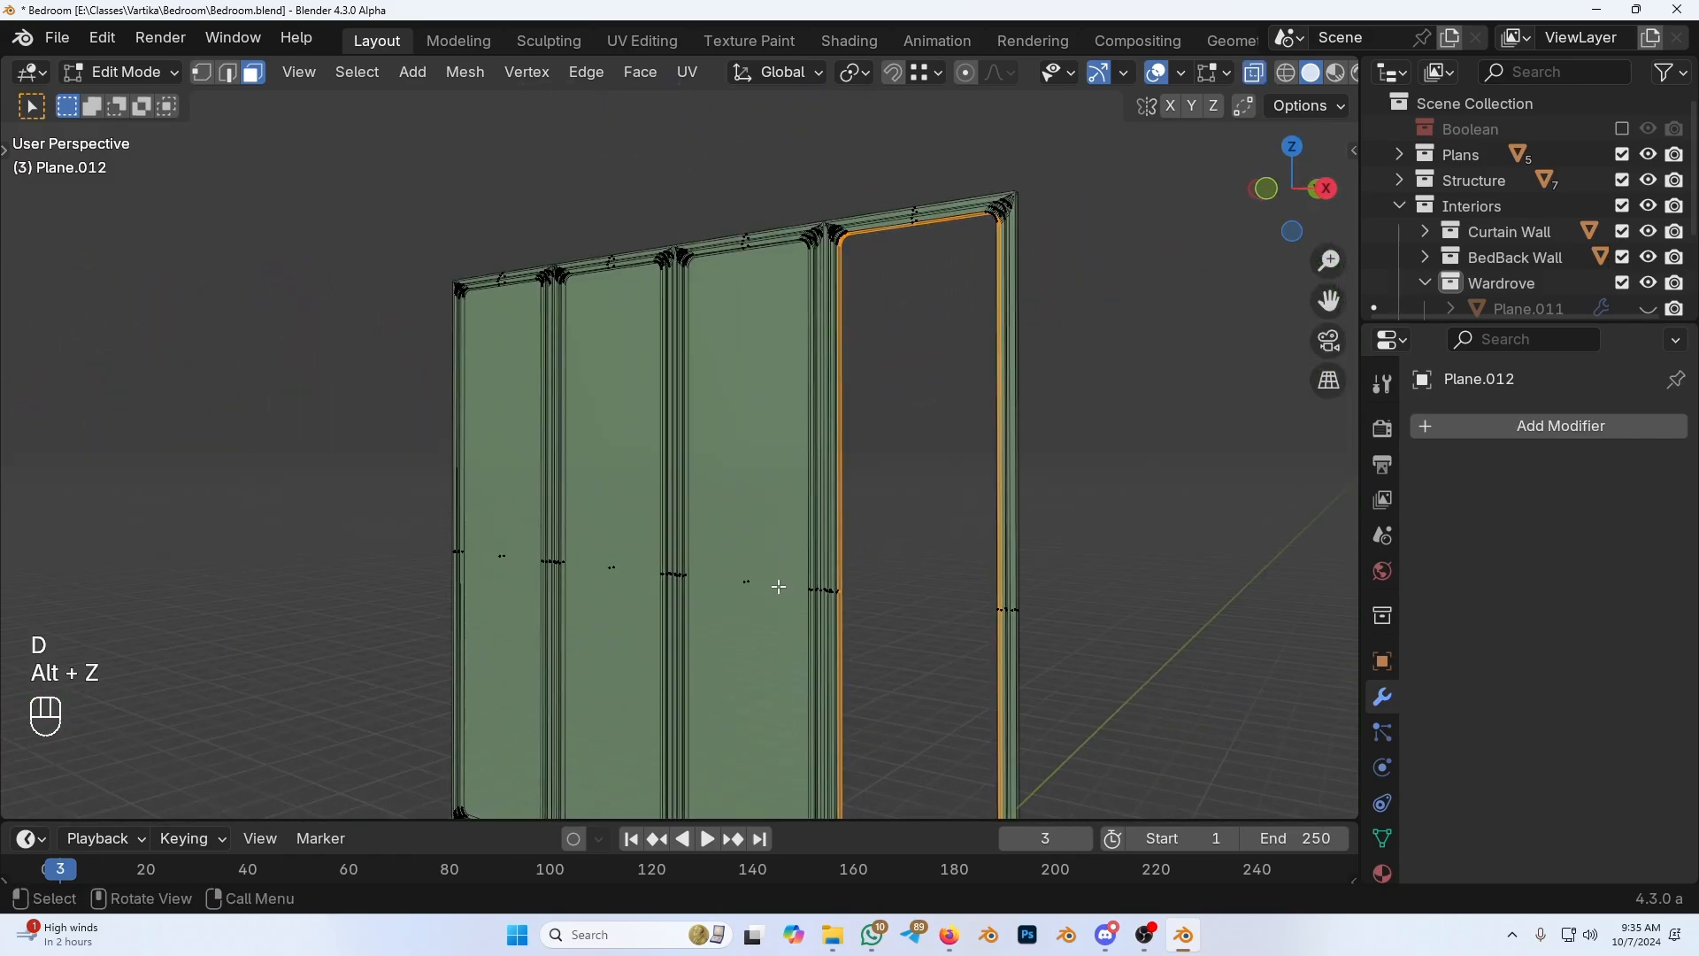
{"action": "left_click", "coordinate": [758, 572], "text": "alt"}
{"action": "key", "text": "alt+z"}
{"action": "scroll", "coordinate": [758, 572], "scroll_direction": "up", "scroll_amount": 3}
{"action": "middle_click_drag", "start_coordinate": [796, 567], "coordinate": [835, 537]}
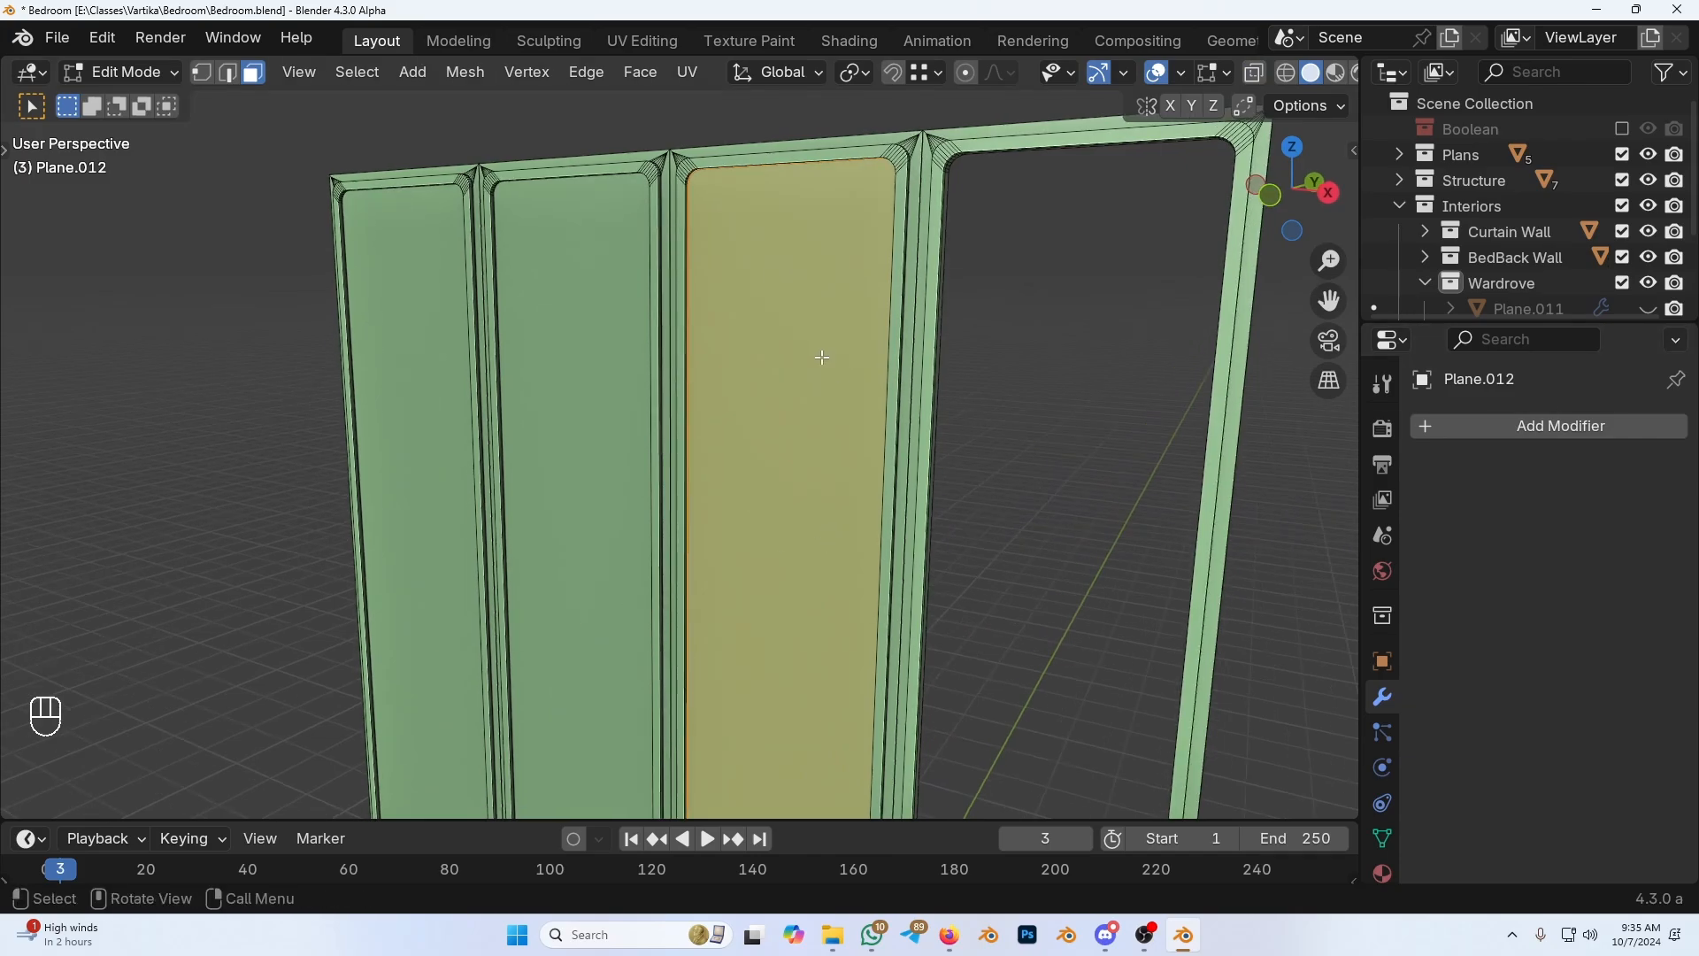
{"action": "middle_click_drag", "start_coordinate": [823, 357], "coordinate": [764, 354]}
{"action": "key", "text": "F3"}
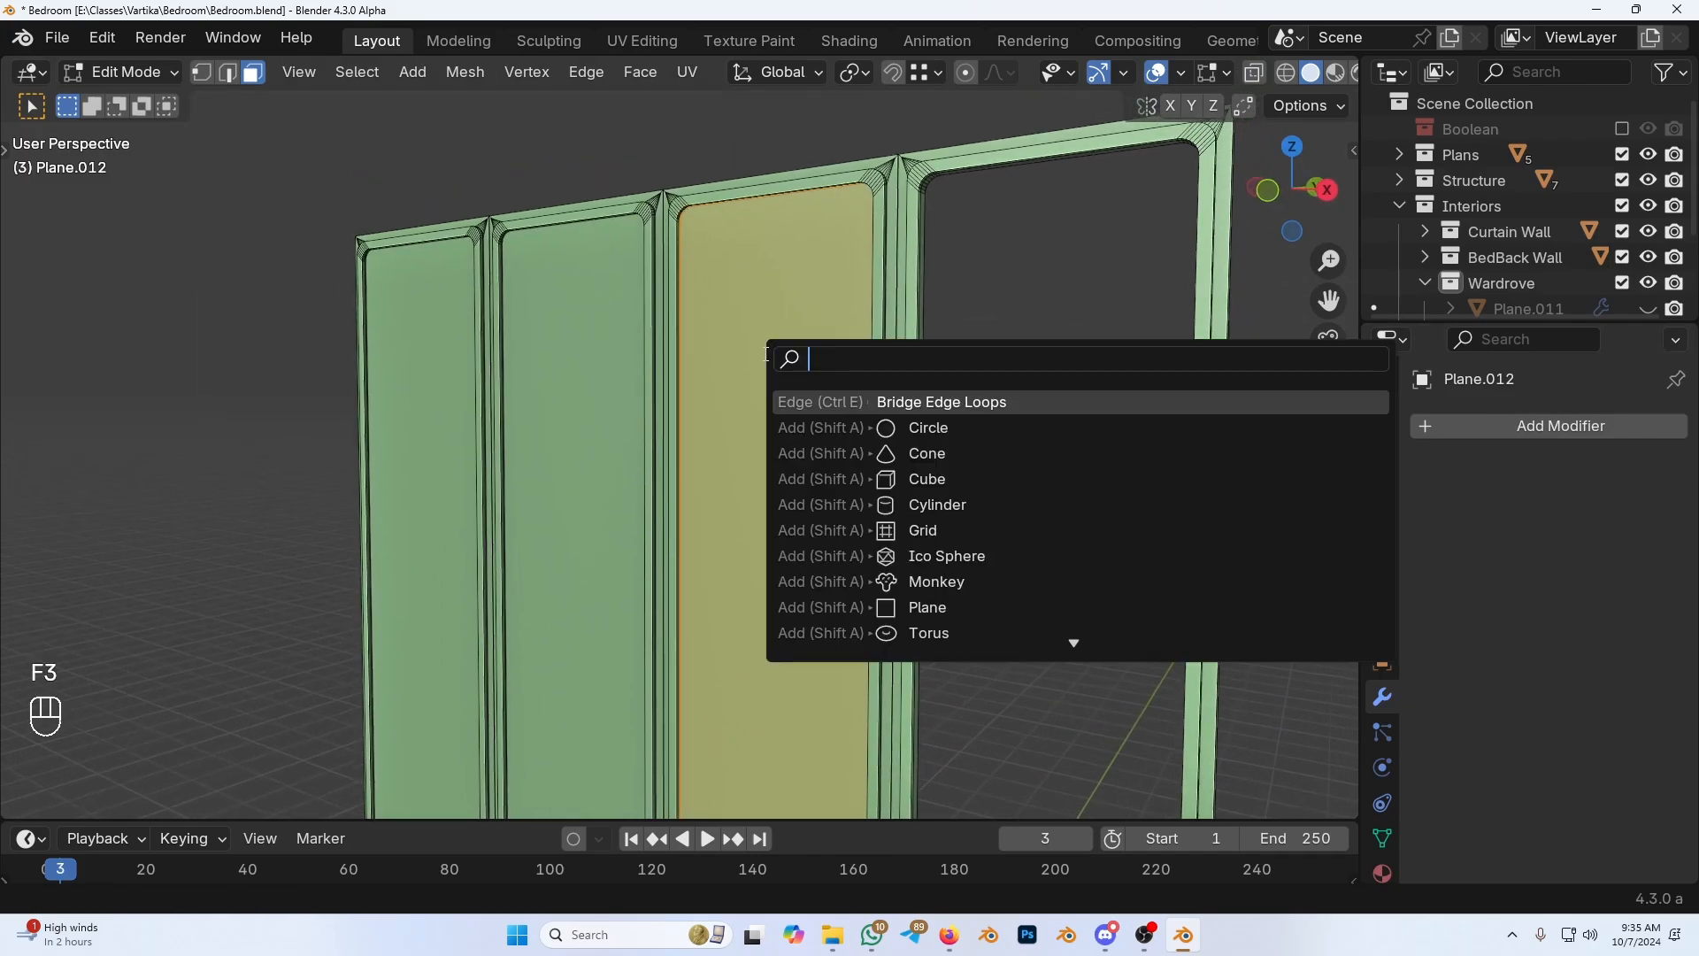
{"action": "left_click", "coordinate": [922, 400]}
Step: Select both panel faces of the next closed door in the row and bridge their edge loops
{"action": "middle_click_drag", "start_coordinate": [569, 481], "coordinate": [645, 451], "text": "shift"}
{"action": "key", "text": "alt+z"}
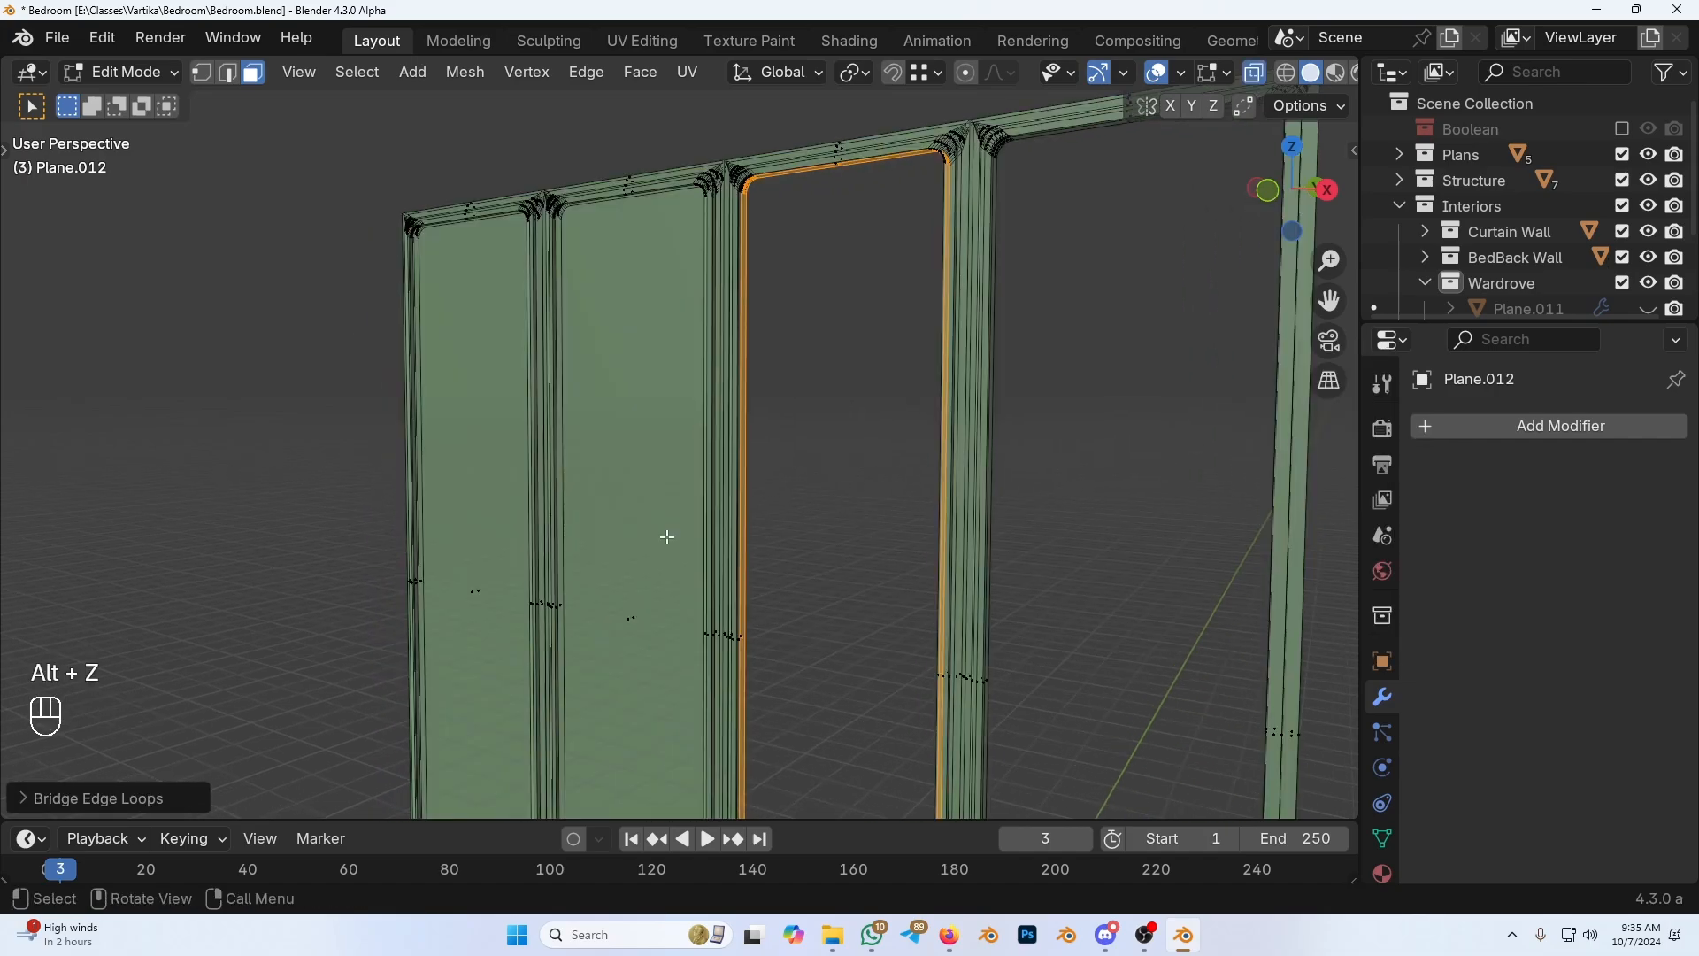
{"action": "left_click", "coordinate": [655, 535]}
{"action": "key", "text": "alt+z"}
{"action": "key", "text": "ctrl+e"}
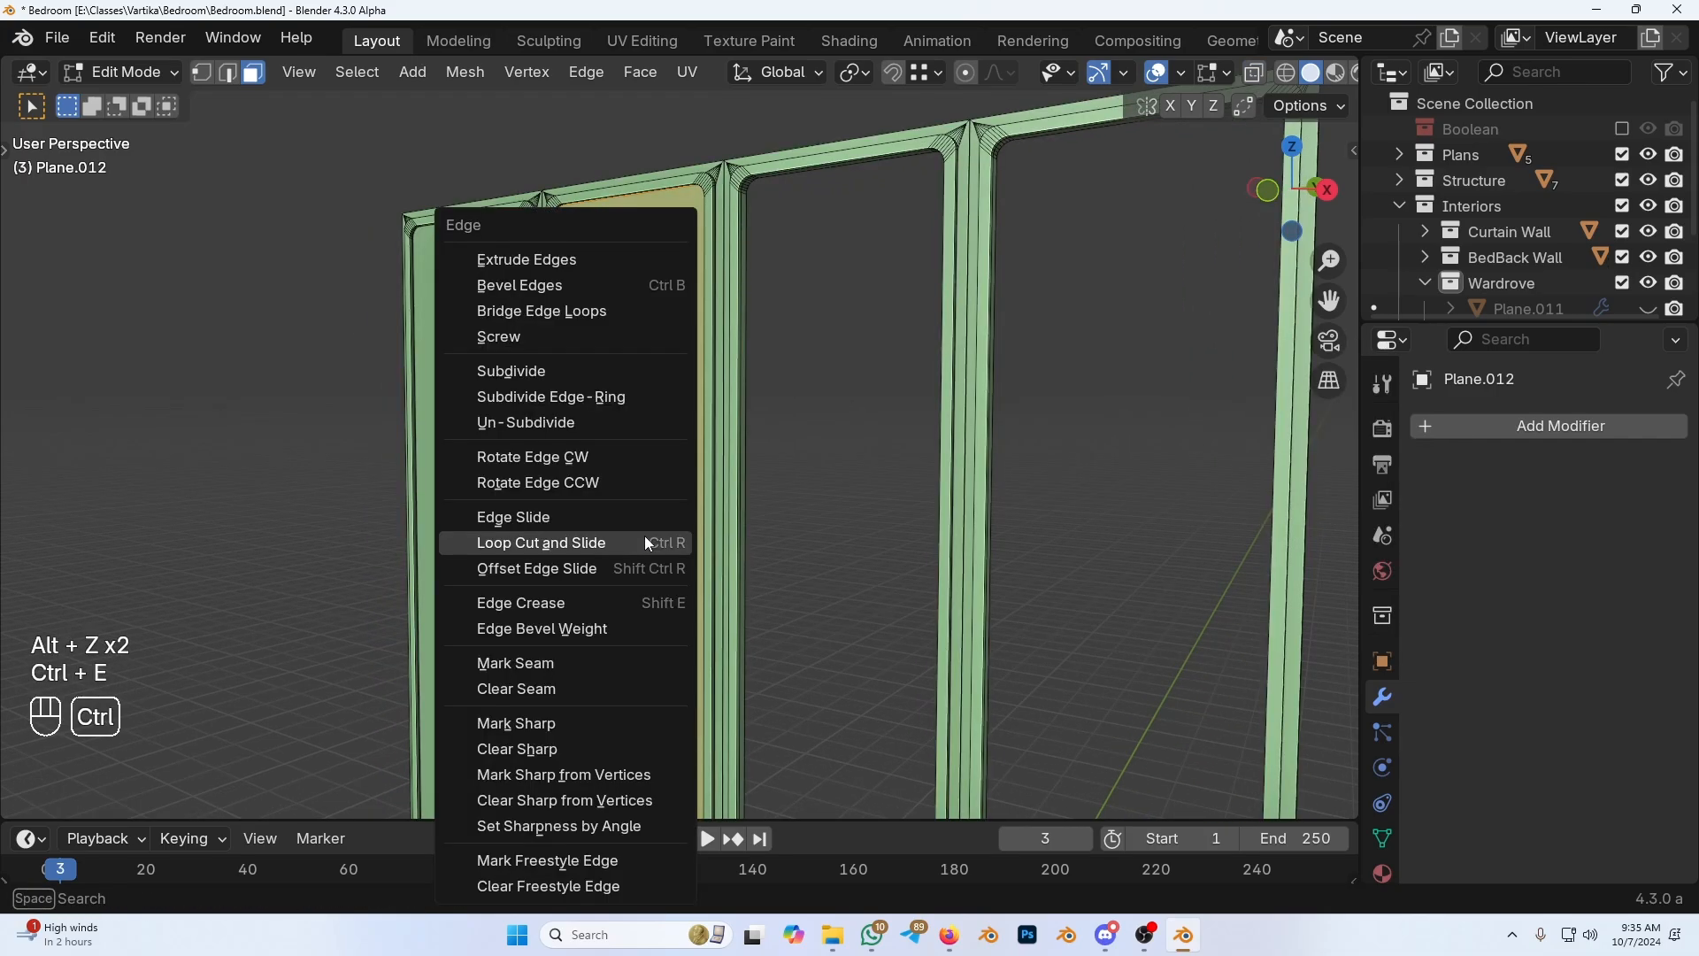
{"action": "left_click", "coordinate": [542, 311]}
Step: Select both panel faces of the last closed door and bridge their edge loops
{"action": "middle_click_drag", "start_coordinate": [615, 455], "coordinate": [646, 513]}
{"action": "key", "text": "alt+z"}
{"action": "left_click", "coordinate": [536, 582]}
{"action": "middle_click_drag", "start_coordinate": [536, 582], "coordinate": [580, 612]}
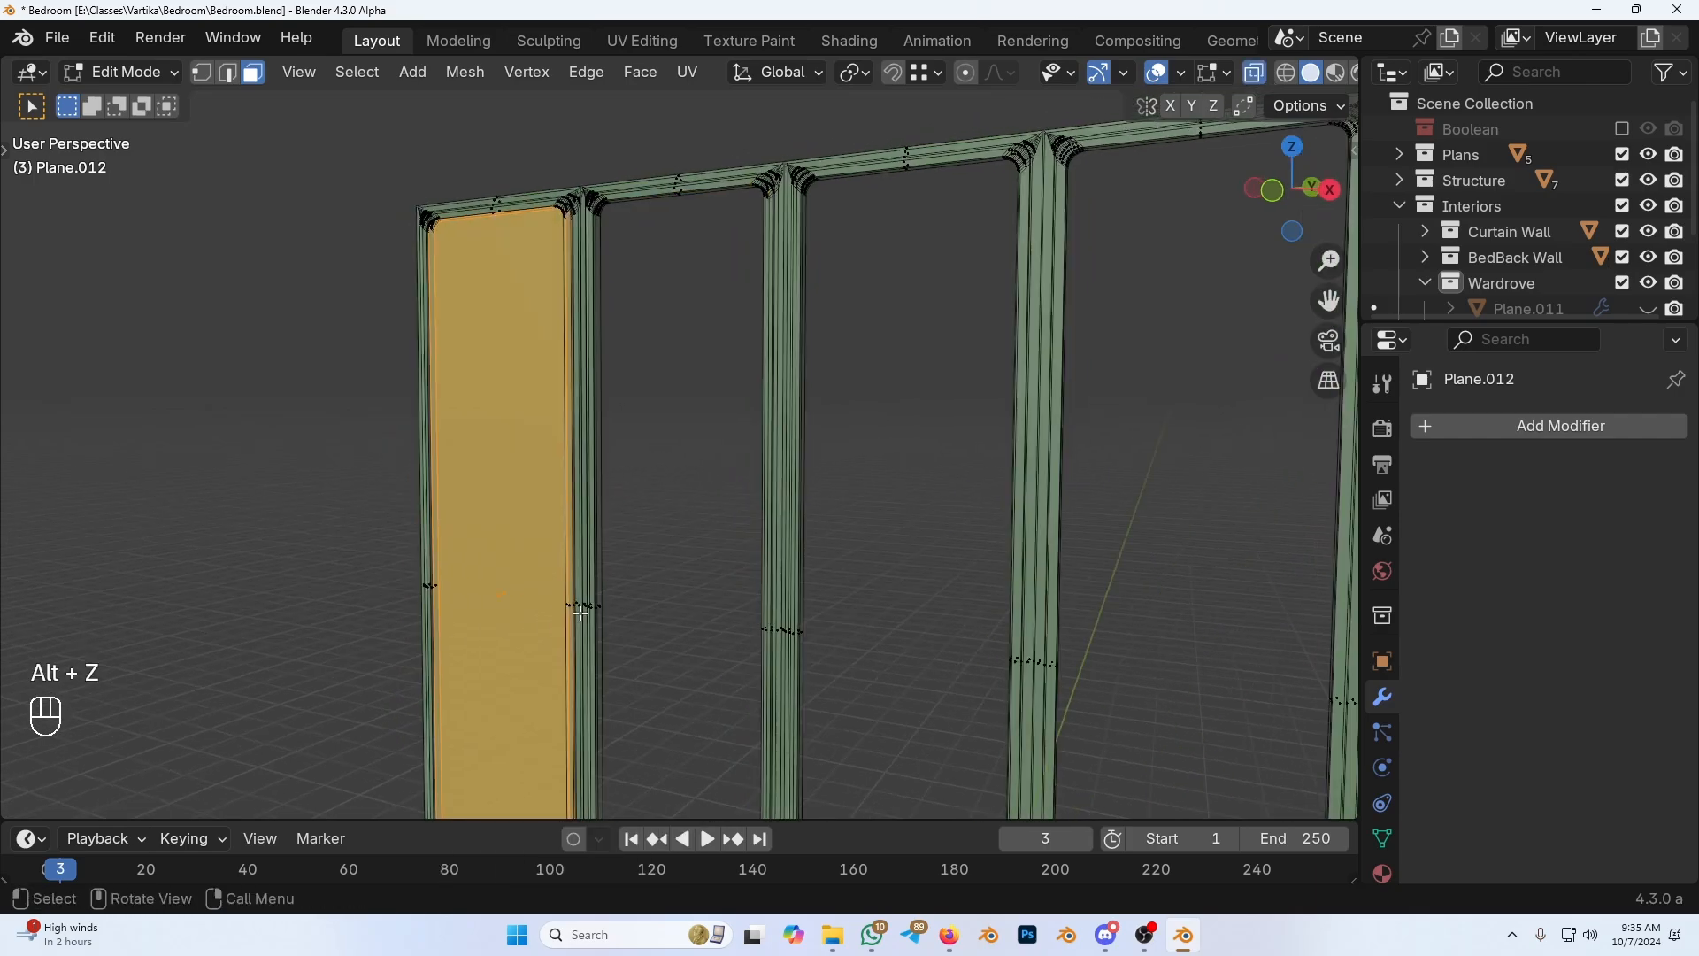
{"action": "key", "text": "ctrl+e"}
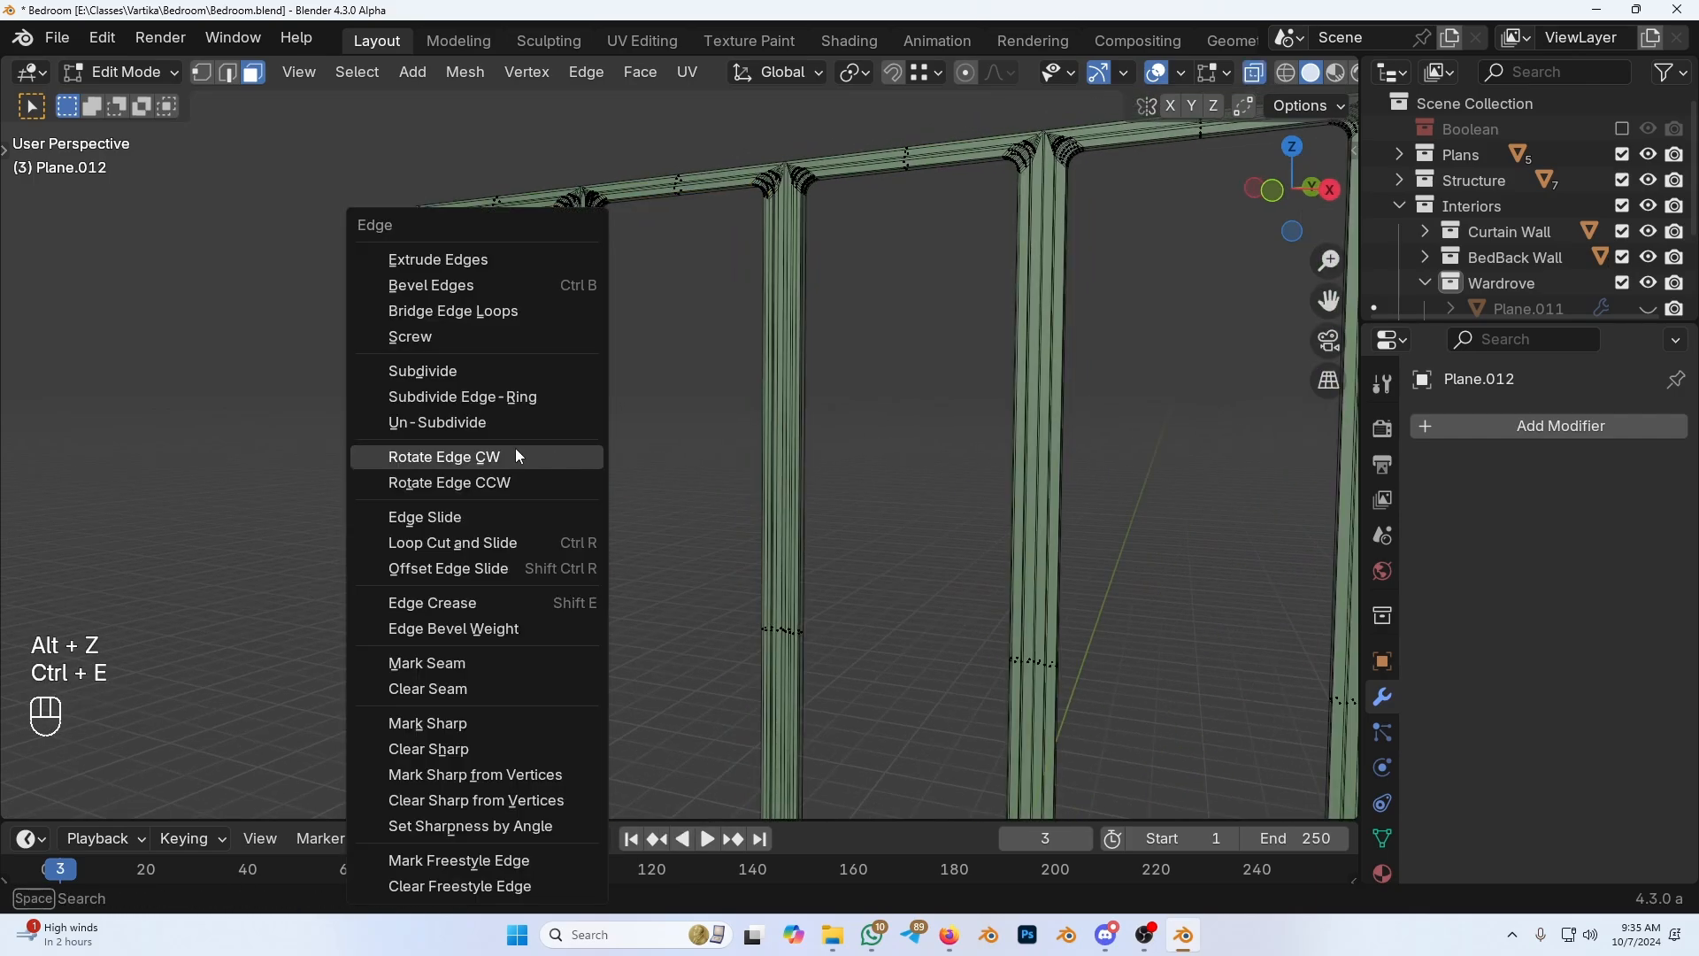
{"action": "left_click", "coordinate": [589, 73]}
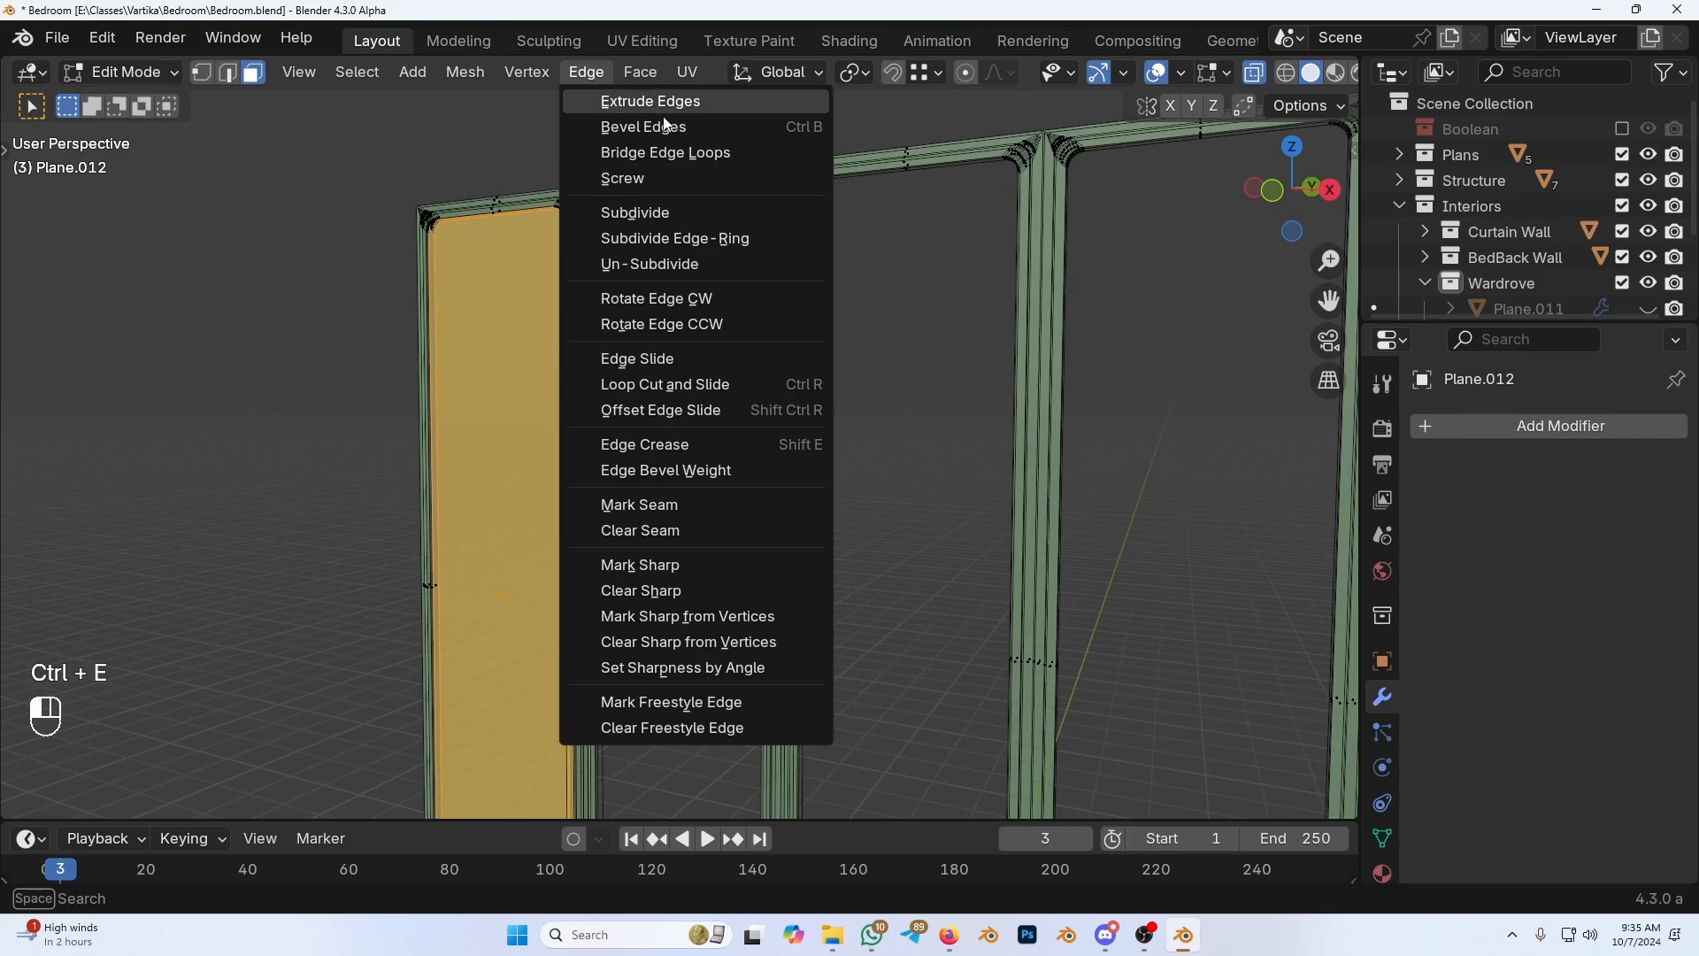
{"action": "left_click", "coordinate": [659, 153]}
Step: Turn off X-ray, return to Object Mode and look over the four opened door frames
{"action": "middle_click_drag", "start_coordinate": [651, 214], "coordinate": [693, 596]}
{"action": "key", "text": "alt+z"}
{"action": "key", "text": "Tab"}
{"action": "middle_click_drag", "start_coordinate": [1036, 522], "coordinate": [929, 517]}
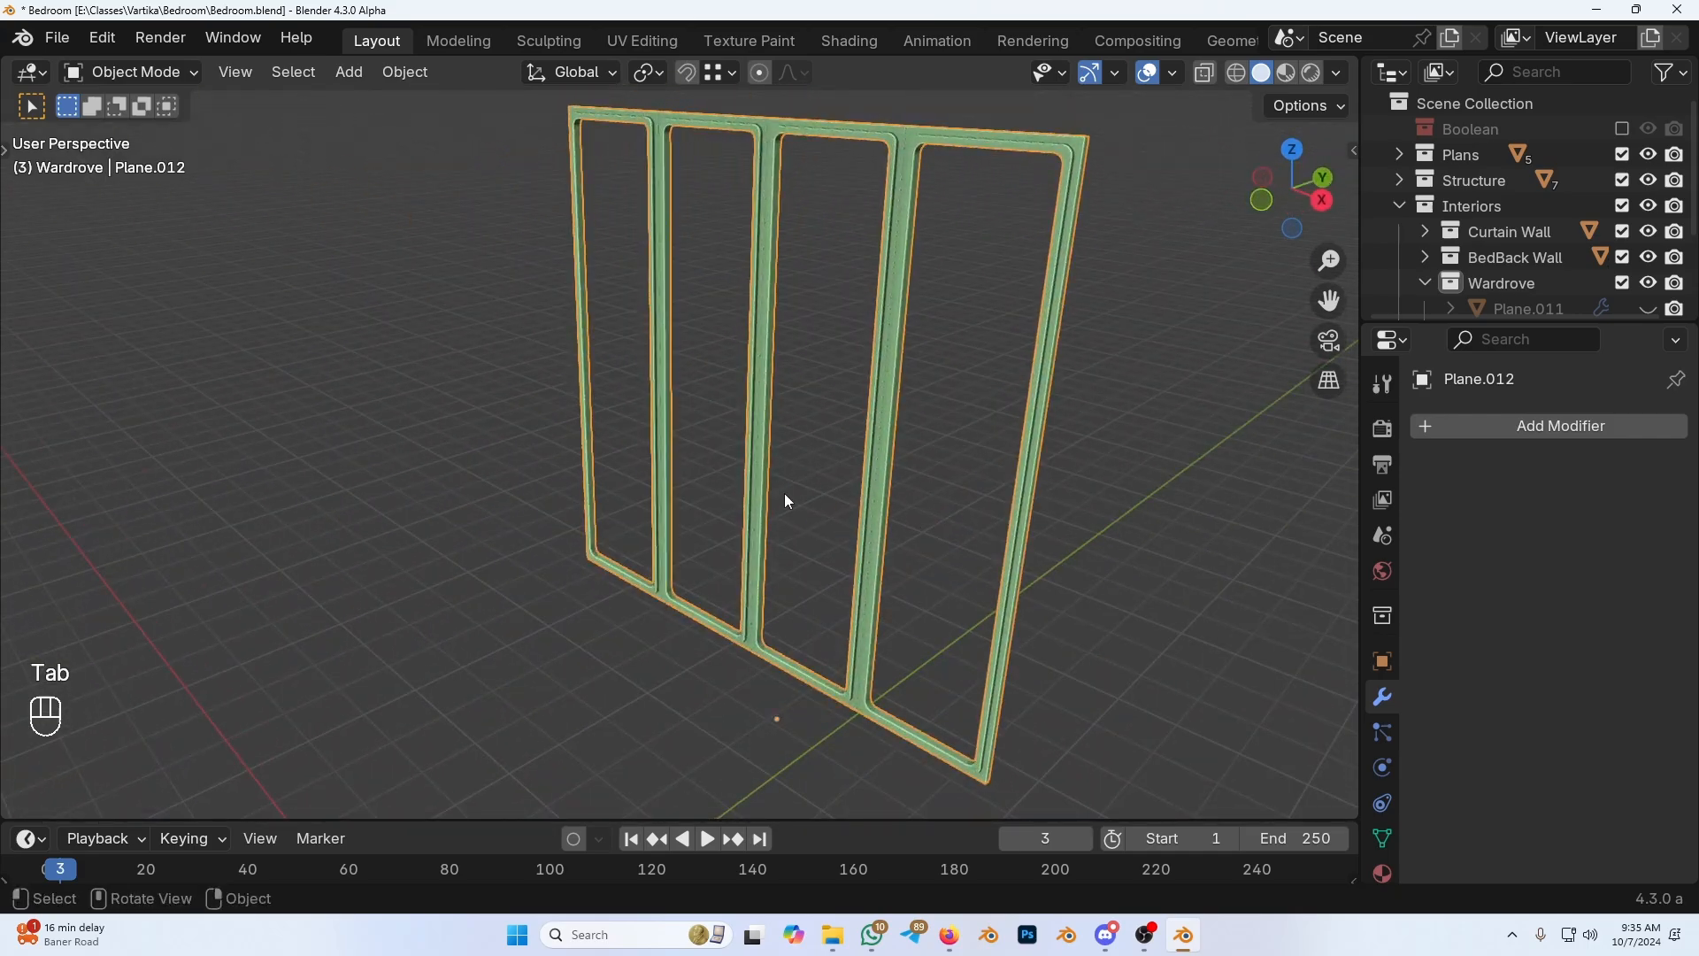
{"action": "scroll", "coordinate": [802, 466], "scroll_direction": "up", "scroll_amount": 2}
{"action": "scroll", "coordinate": [820, 450], "scroll_direction": "down", "scroll_amount": 2}
{"action": "scroll", "coordinate": [821, 458], "scroll_direction": "up", "scroll_amount": 3}
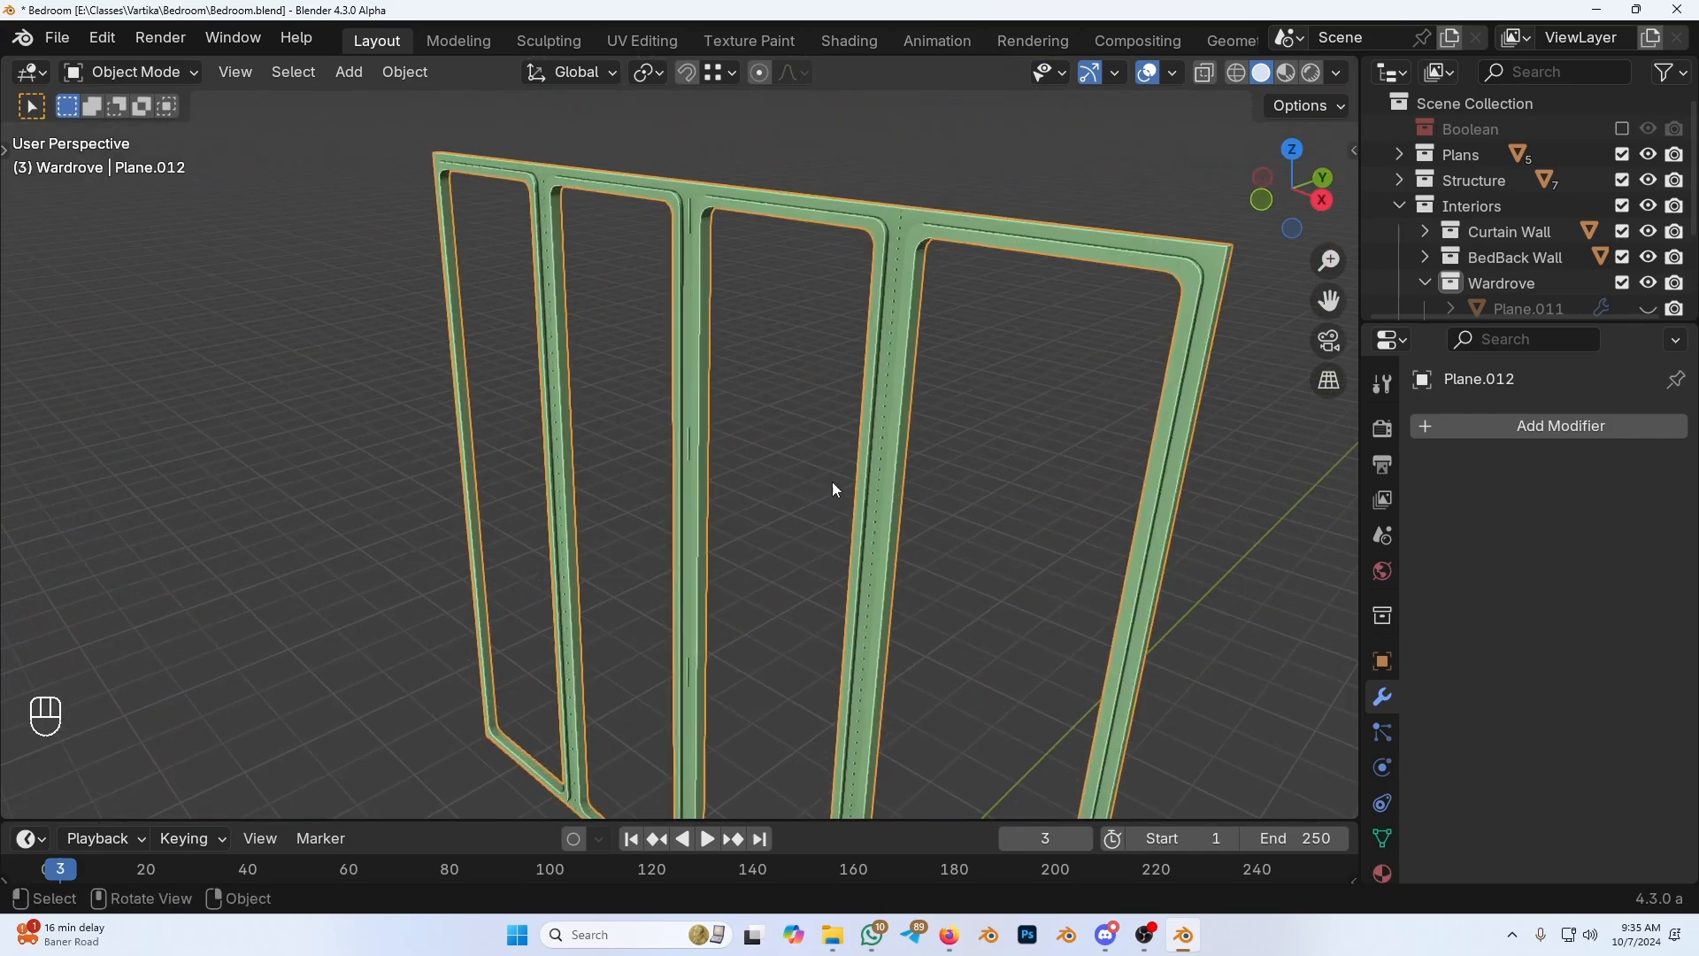
Step: Reveal all hidden bedroom objects and save the file
{"action": "key", "text": "alt+h"}
{"action": "middle_click_drag", "start_coordinate": [823, 465], "coordinate": [827, 538]}
{"action": "key", "text": "ctrl+s"}
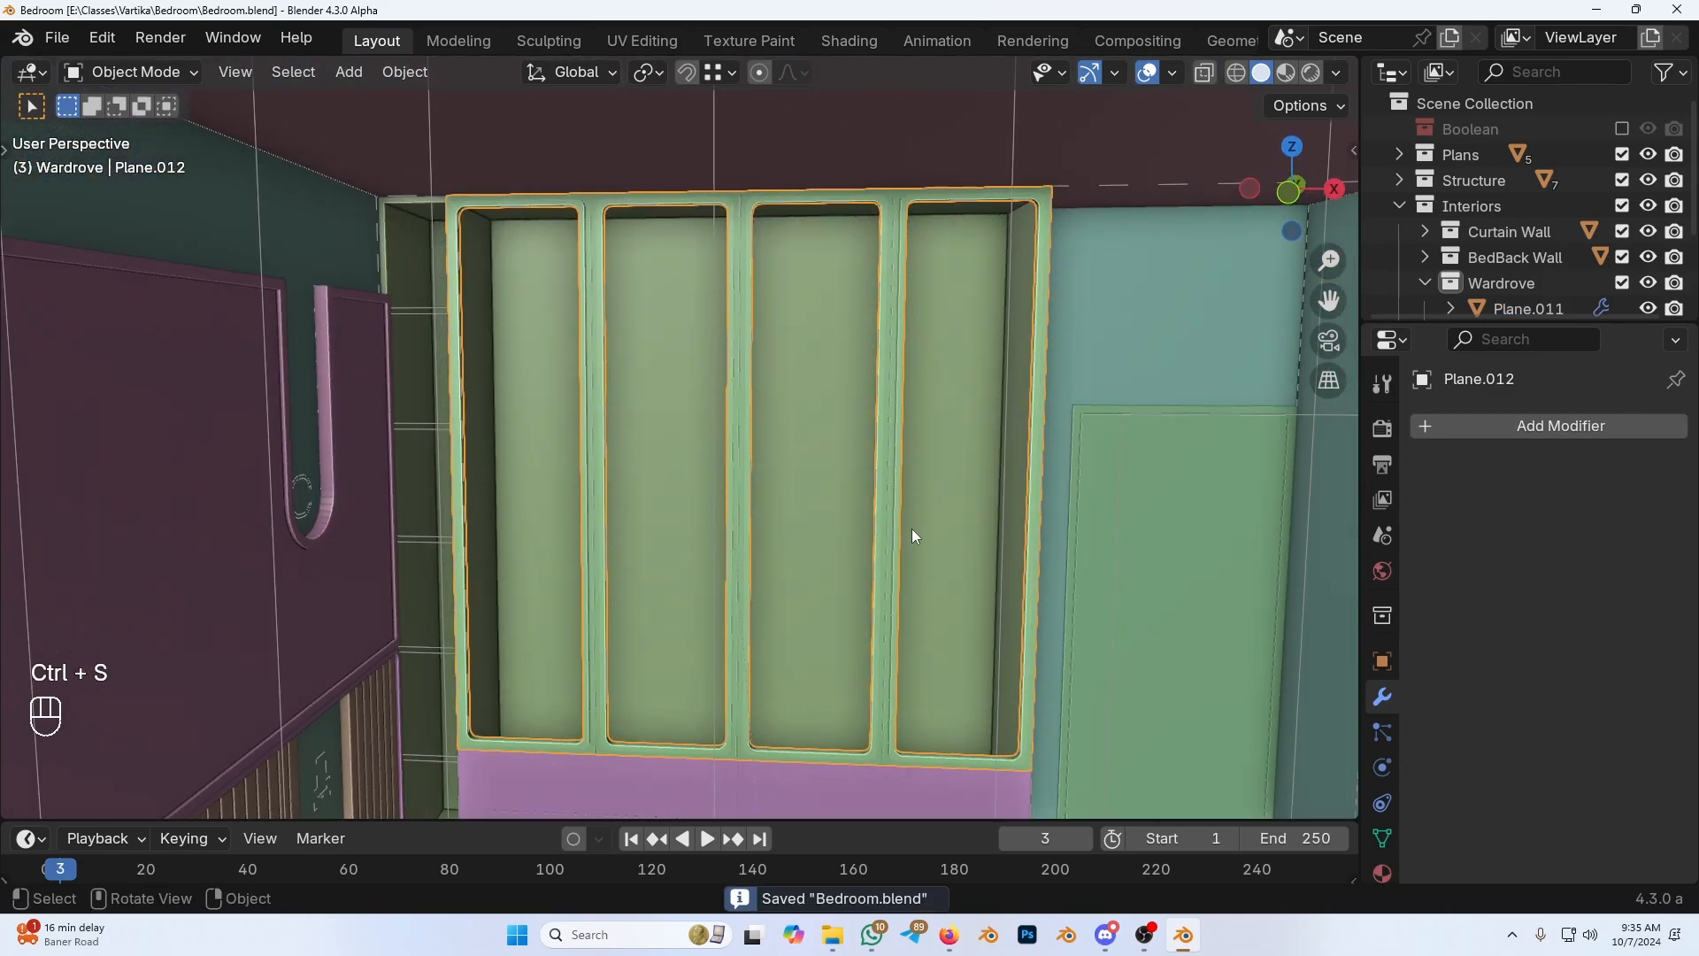
{"action": "middle_click_drag", "start_coordinate": [790, 609], "coordinate": [834, 604], "text": "shift"}
{"action": "scroll", "coordinate": [775, 581], "scroll_direction": "up", "scroll_amount": 1}
Step: Isolate the four-door frame object and circle its origin point with a freehand annotation
{"action": "left_click", "coordinate": [775, 583]}
{"action": "scroll", "coordinate": [800, 586], "scroll_direction": "down", "scroll_amount": 2}
{"action": "key", "text": "shift+h"}
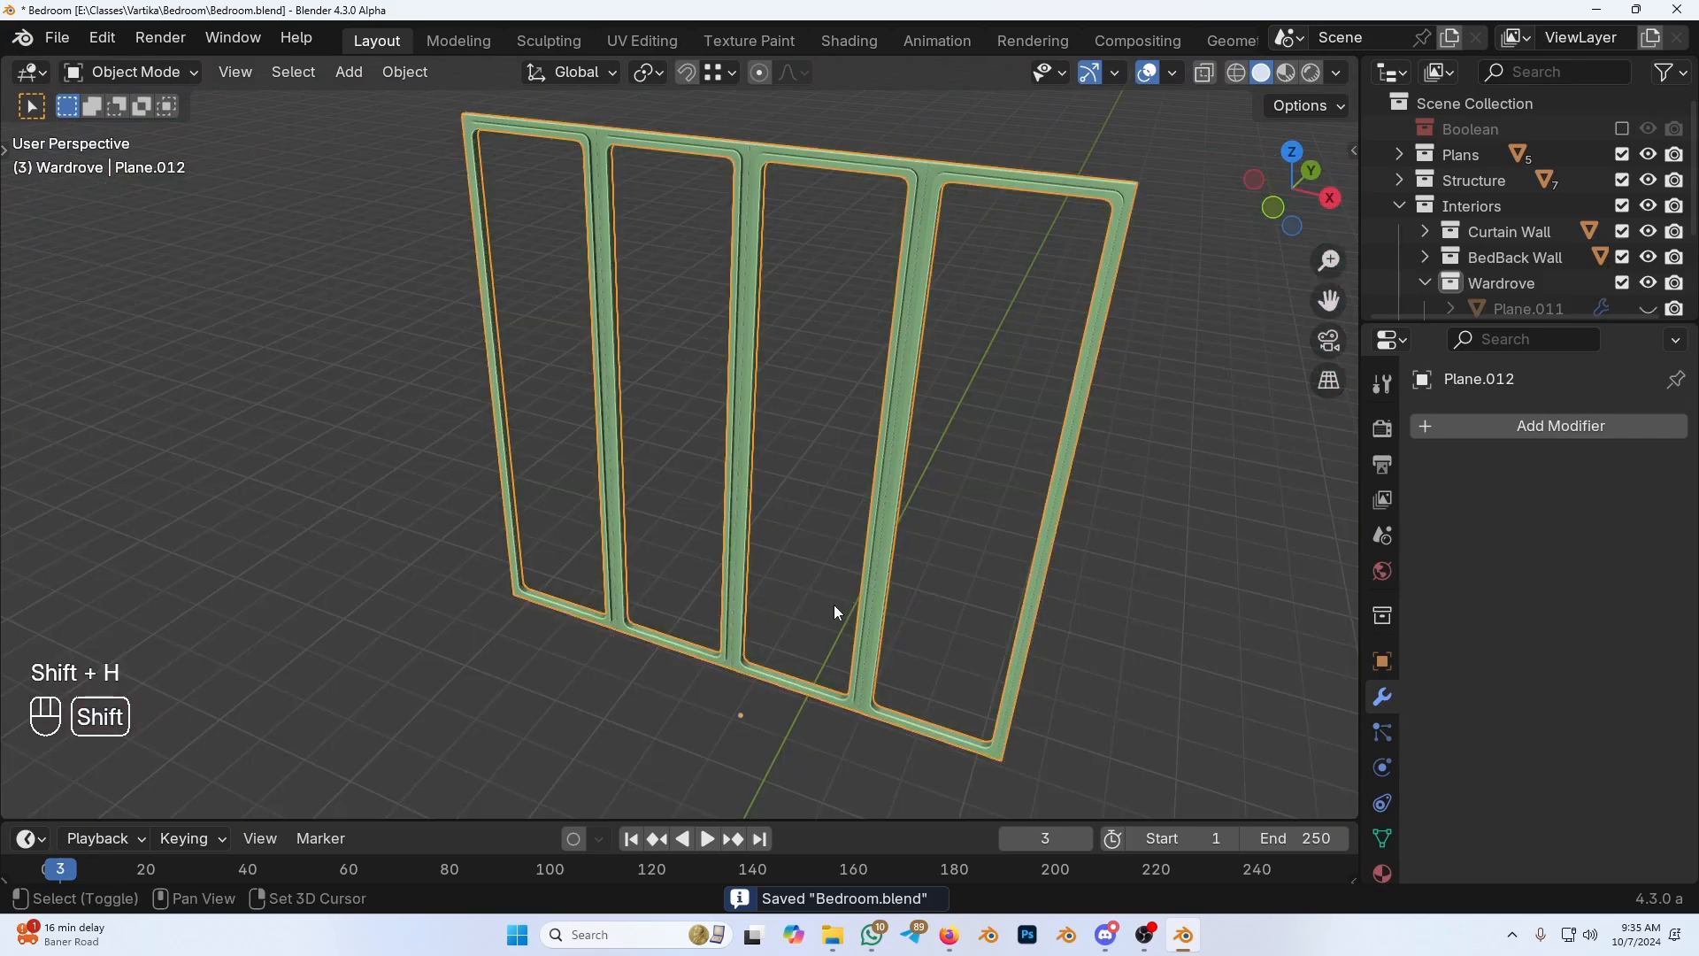
{"action": "right_click", "coordinate": [730, 401]}
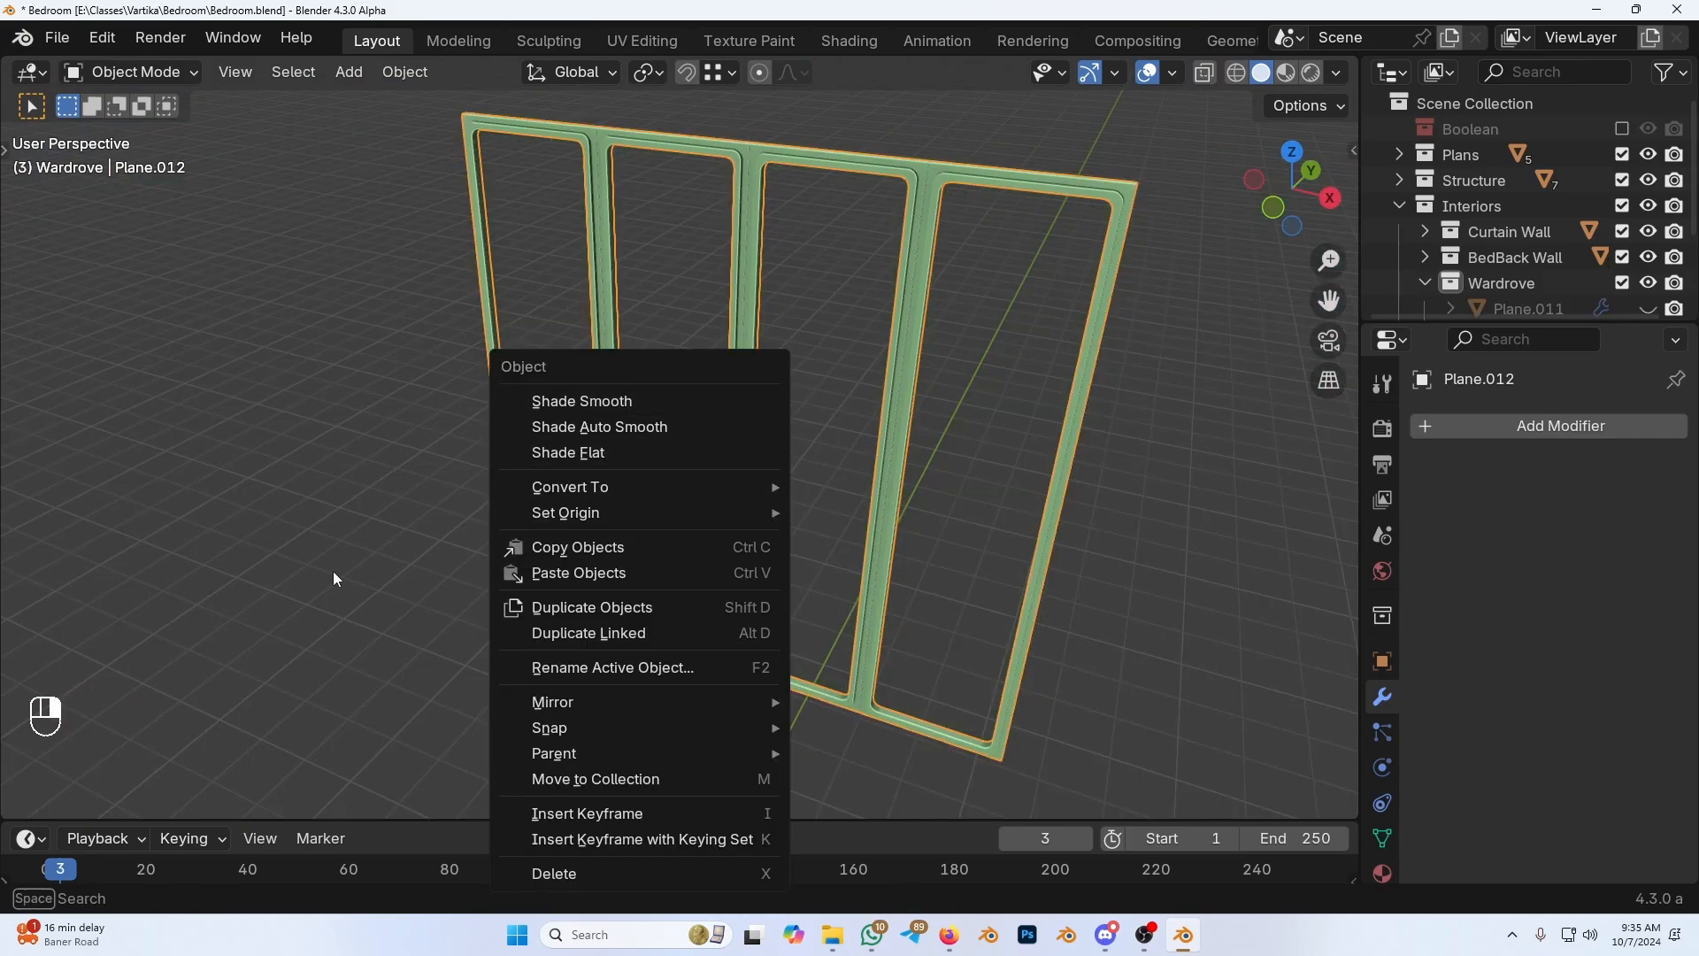
{"action": "key", "text": "Escape"}
{"action": "left_click_drag", "start_coordinate": [743, 745], "coordinate": [713, 697]}
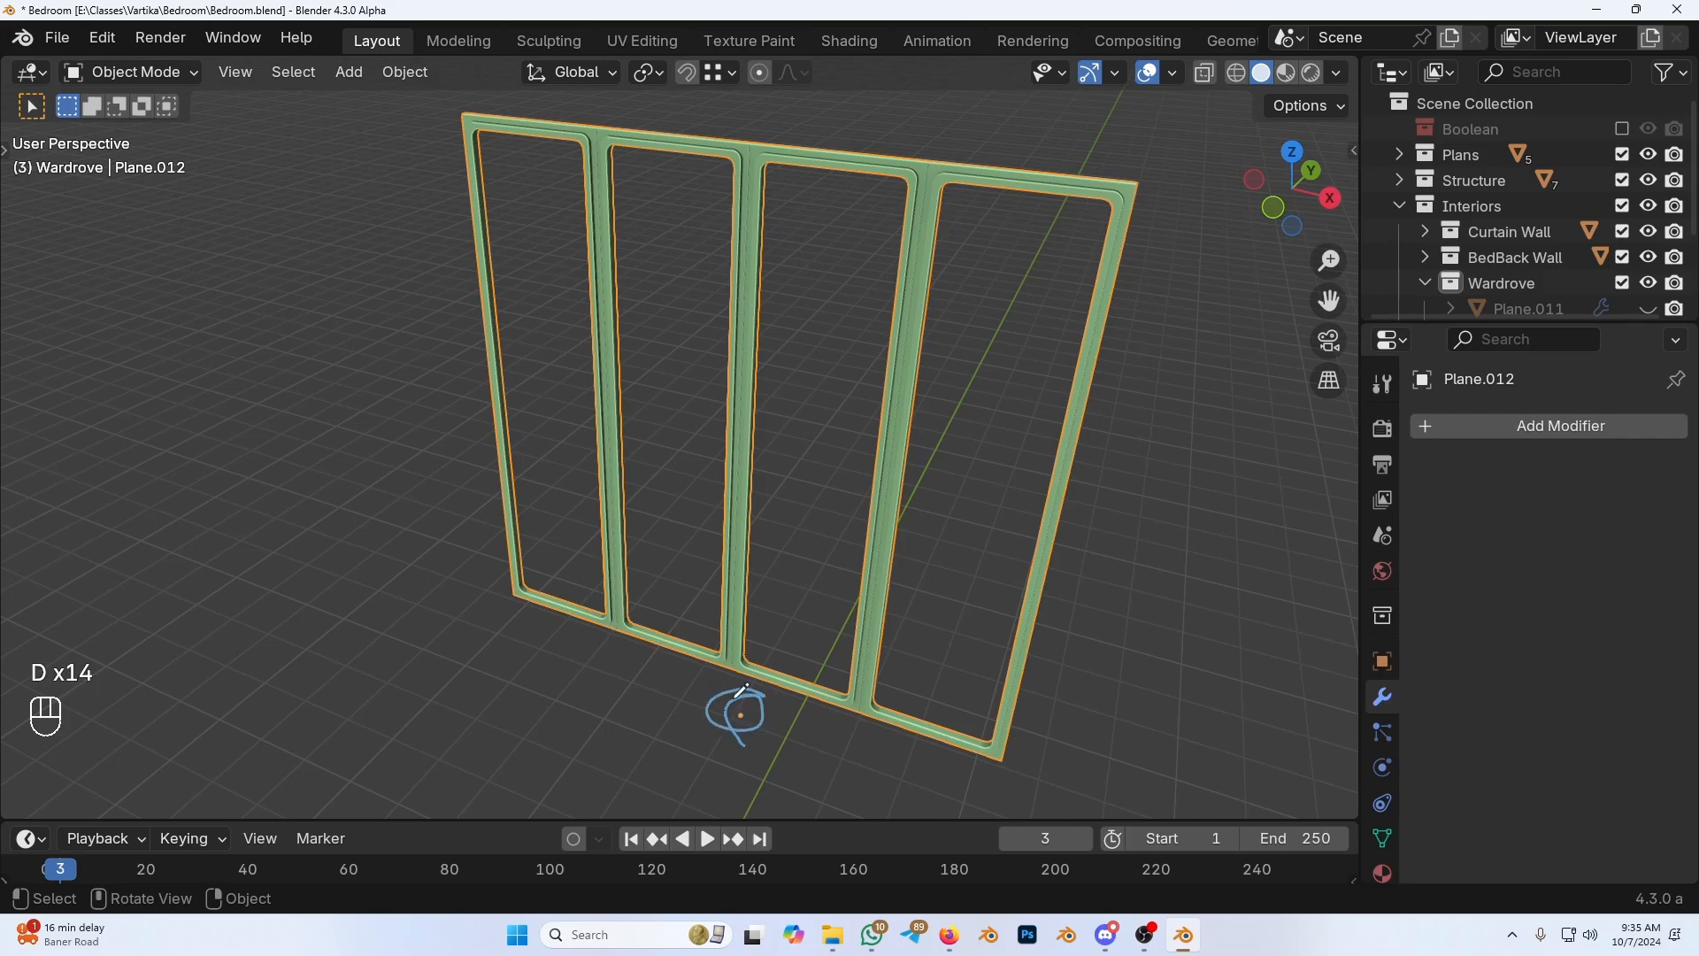
{"action": "middle_click_drag", "start_coordinate": [713, 745], "coordinate": [678, 608]}
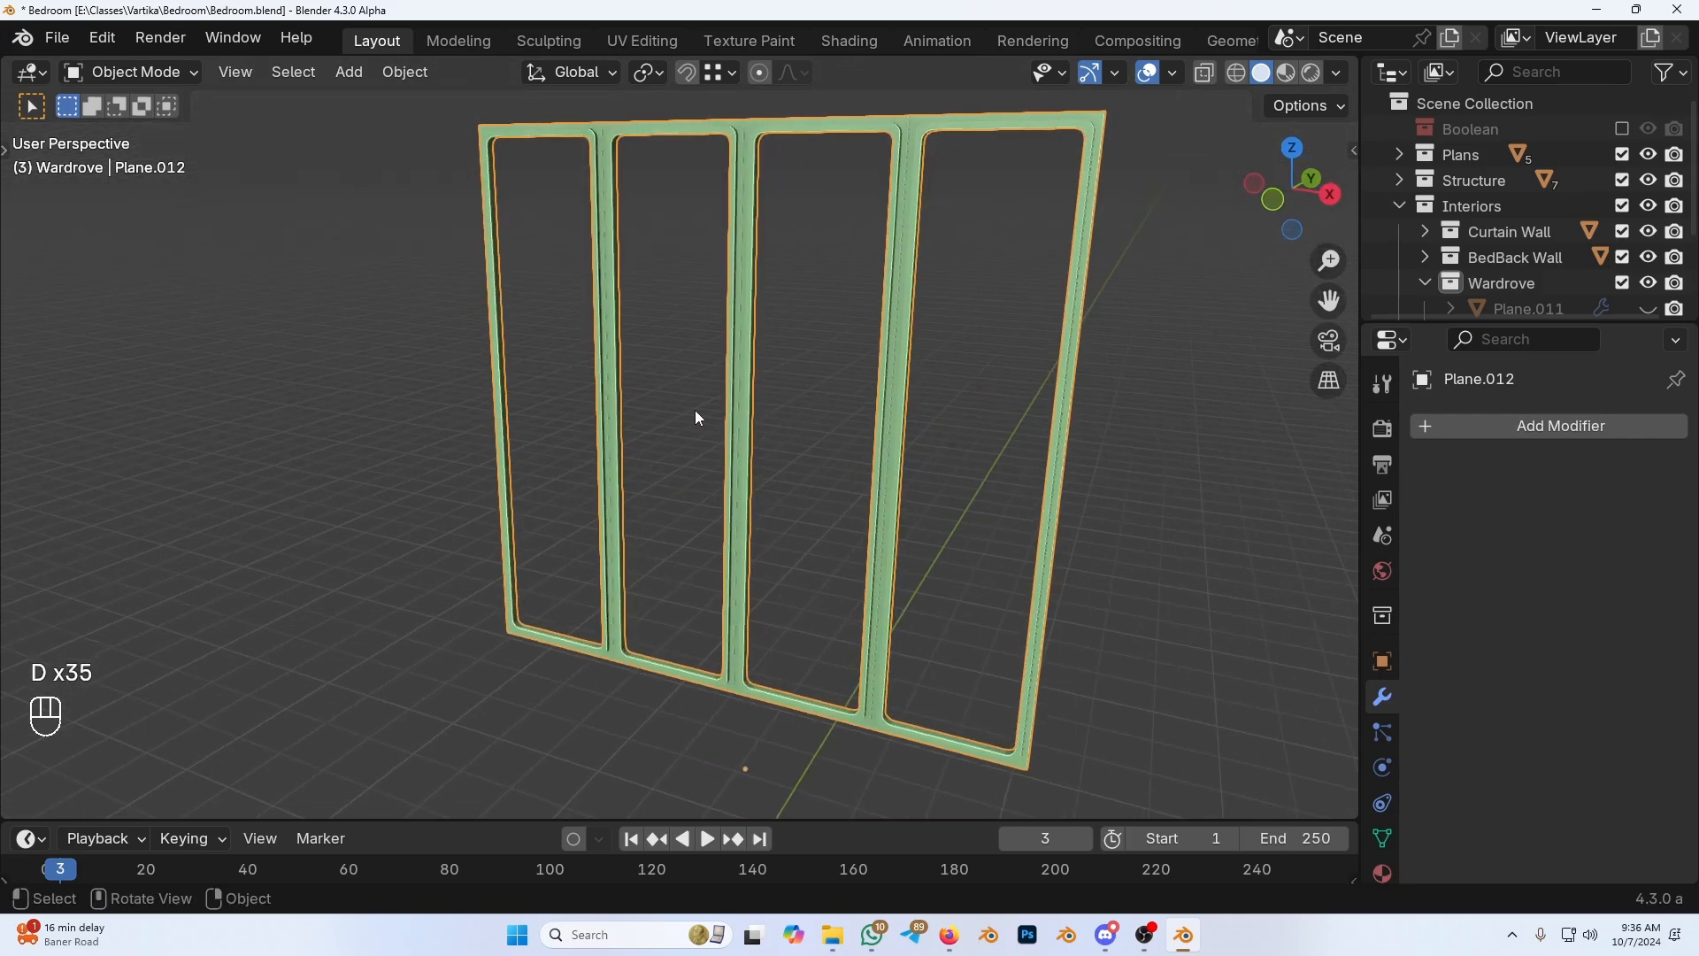
Step: Set the door frame object's origin to the centre of its geometry
{"action": "right_click", "coordinate": [726, 407]}
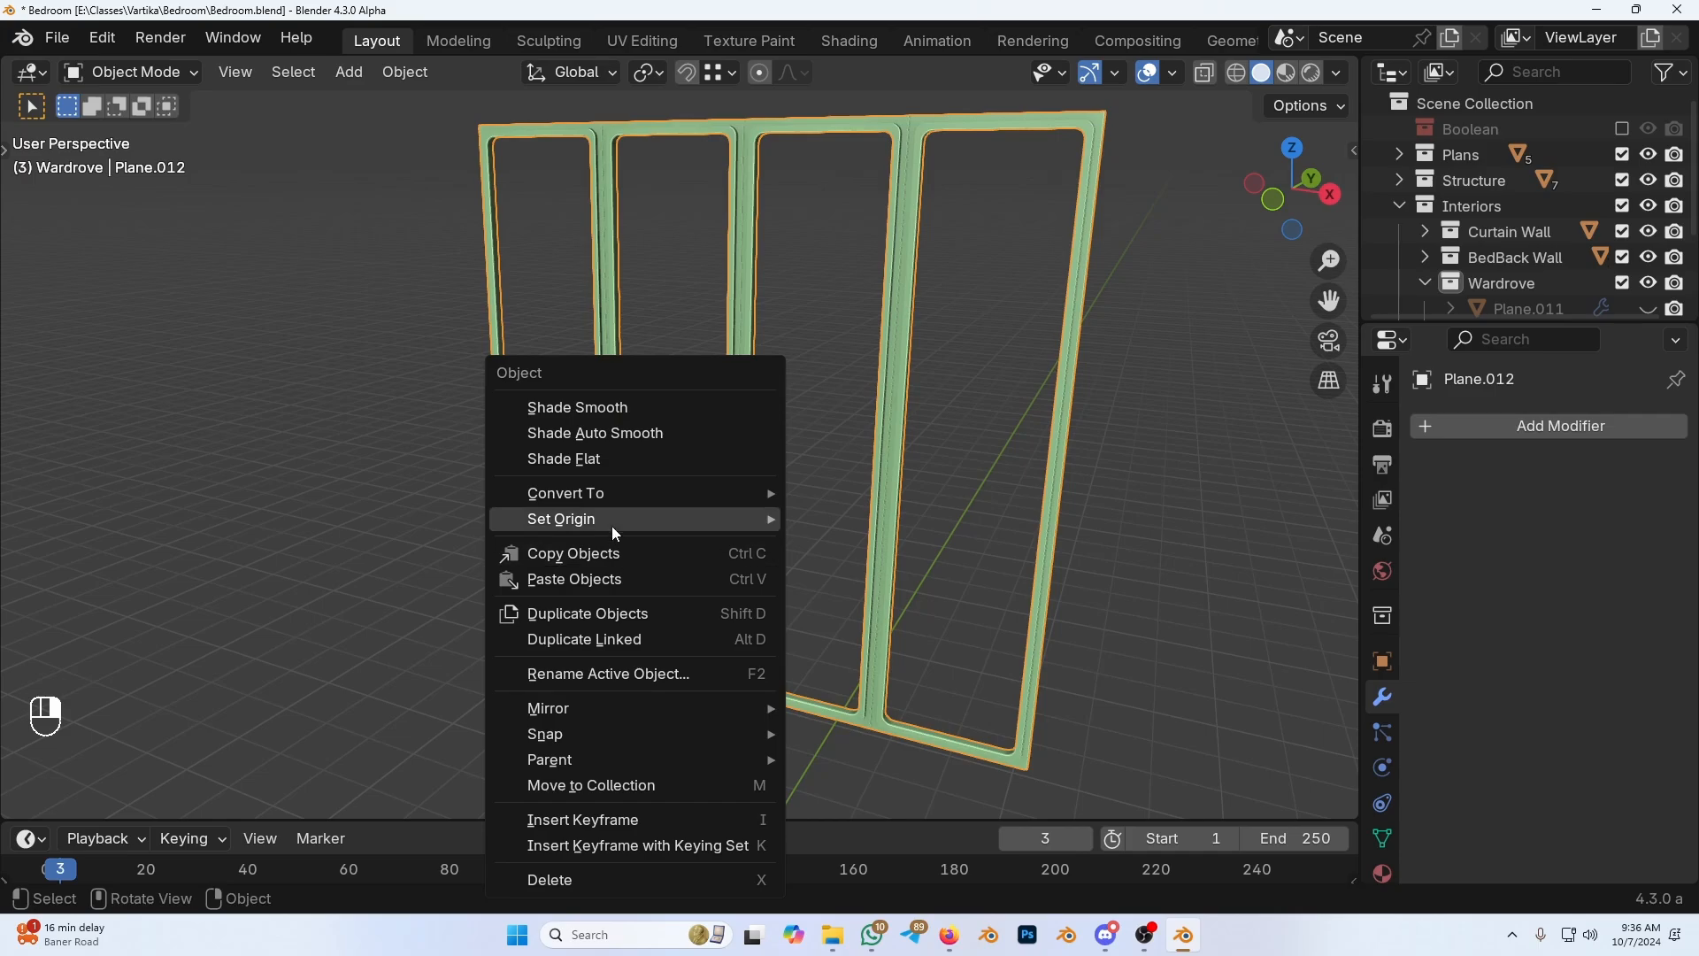
{"action": "mouse_move", "coordinate": [614, 525]}
{"action": "left_click", "coordinate": [866, 573]}
{"action": "right_click", "coordinate": [761, 489]}
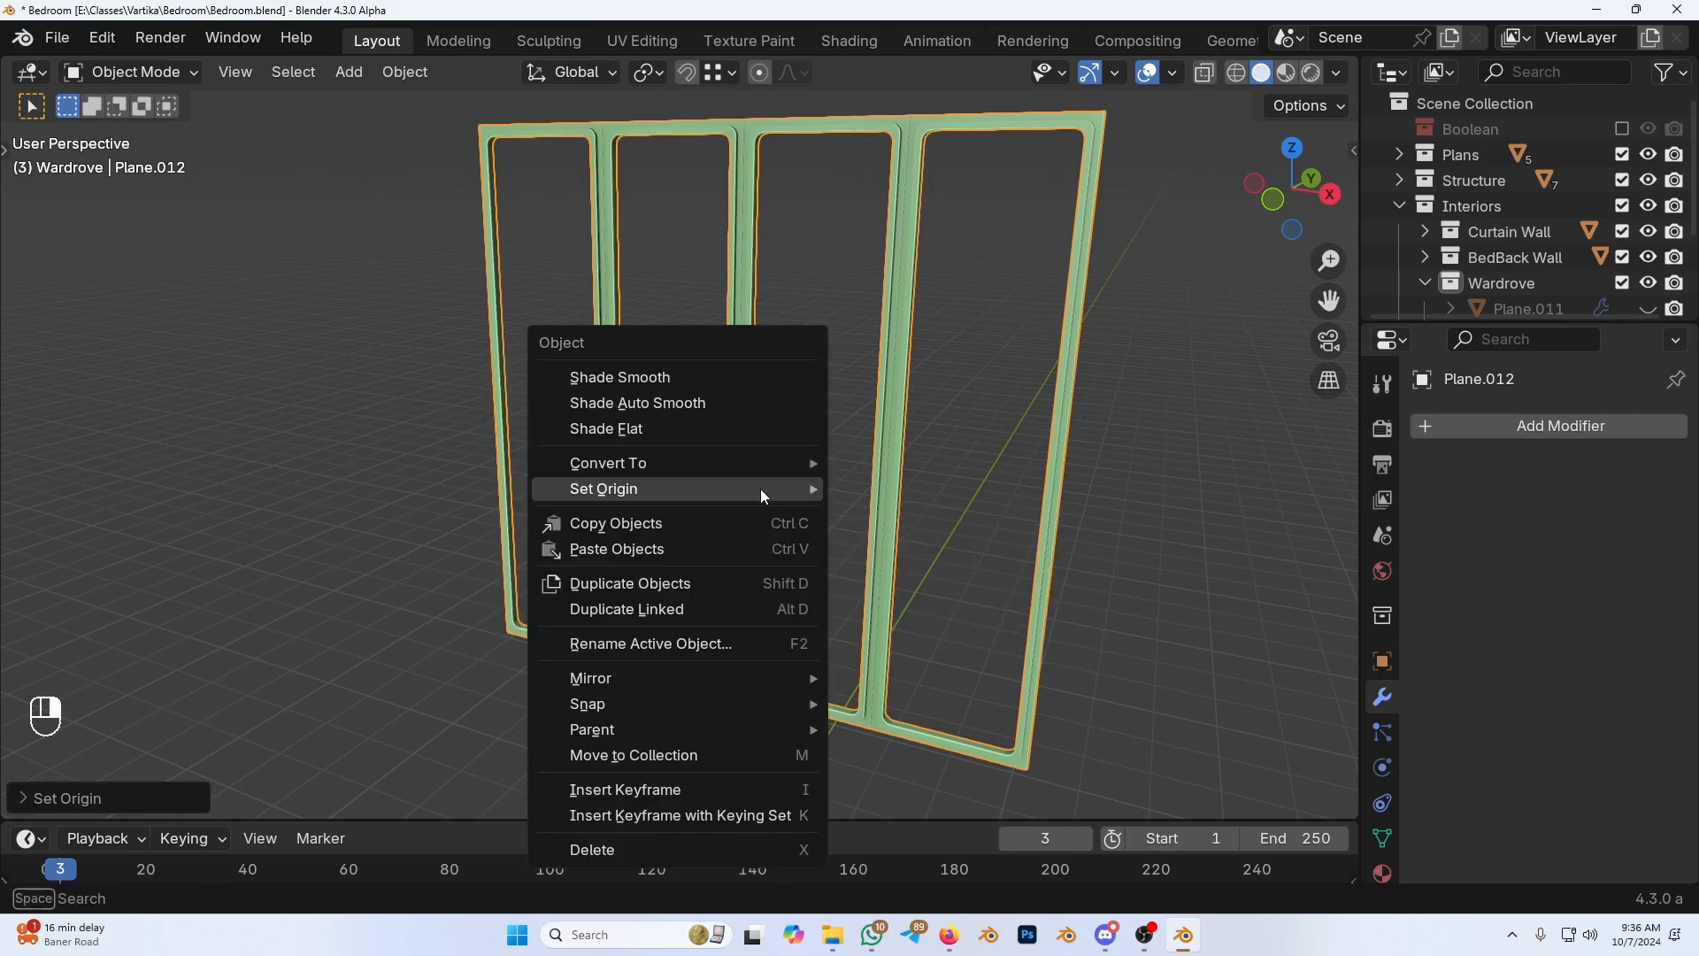
{"action": "left_click", "coordinate": [916, 516]}
{"action": "mouse_move", "coordinate": [751, 490]}
{"action": "middle_mouse_down"}
{"action": "mouse_move", "coordinate": [742, 427]}
{"action": "mouse_move", "coordinate": [735, 494]}
{"action": "mouse_move", "coordinate": [761, 513]}
{"action": "middle_mouse_up"}
{"action": "scroll", "coordinate": [758, 512], "scroll_direction": "up", "scroll_amount": 4}
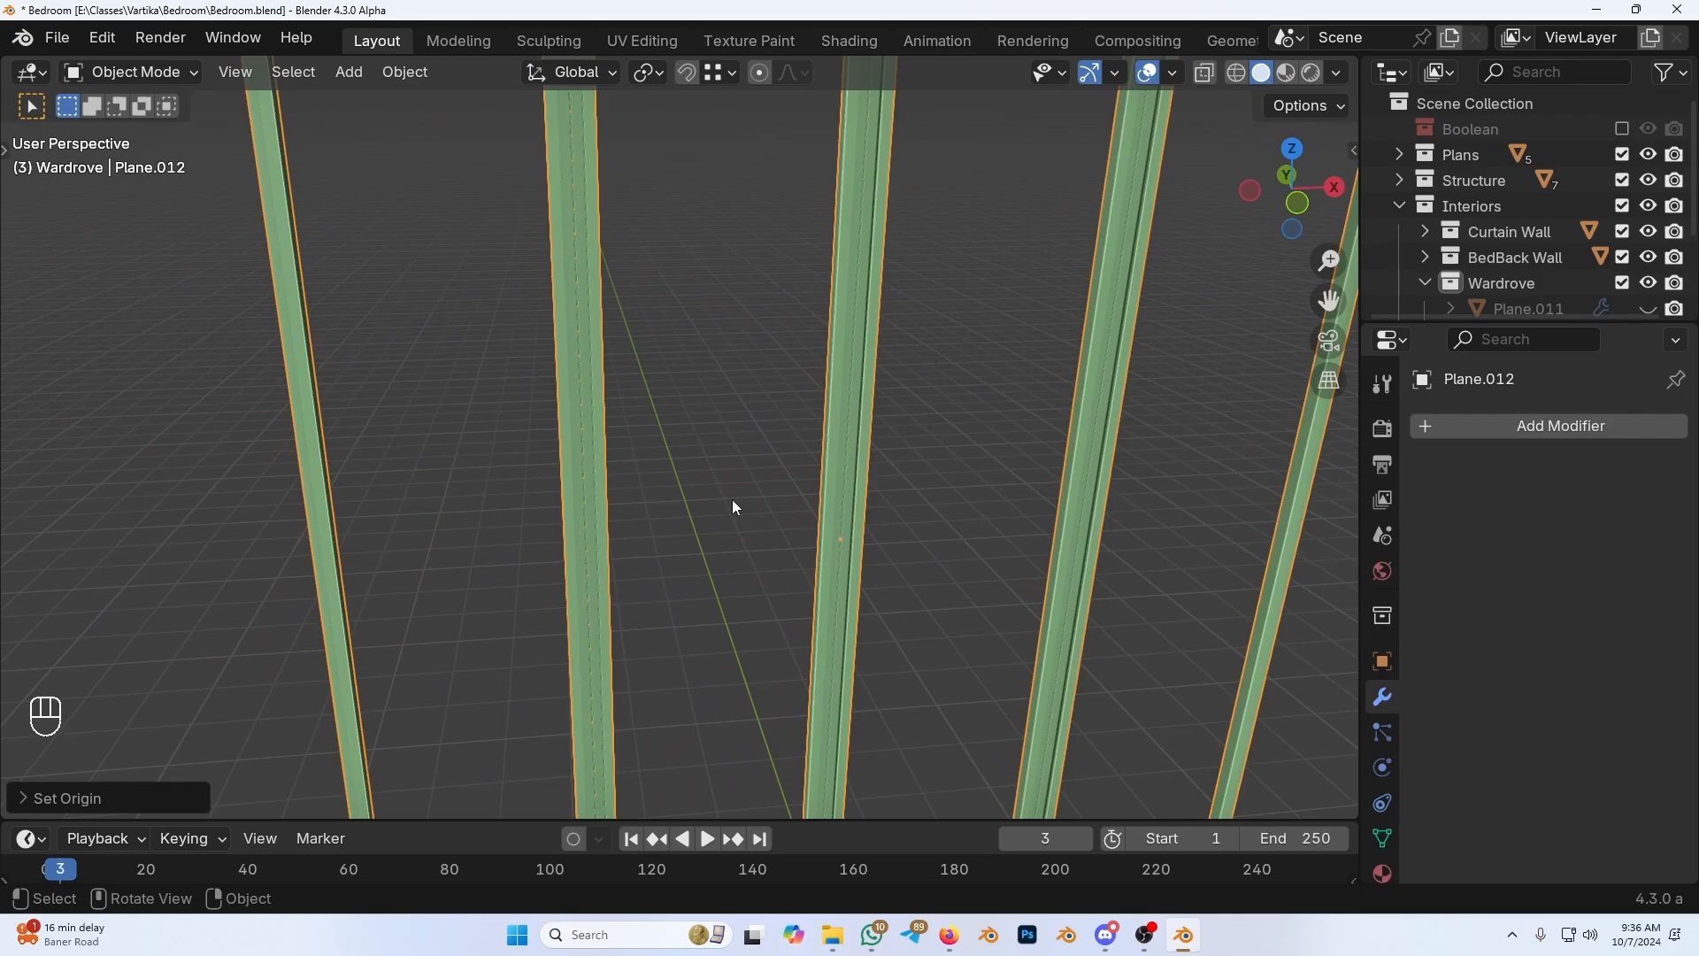
{"action": "scroll", "coordinate": [744, 480], "scroll_direction": "down", "scroll_amount": 5}
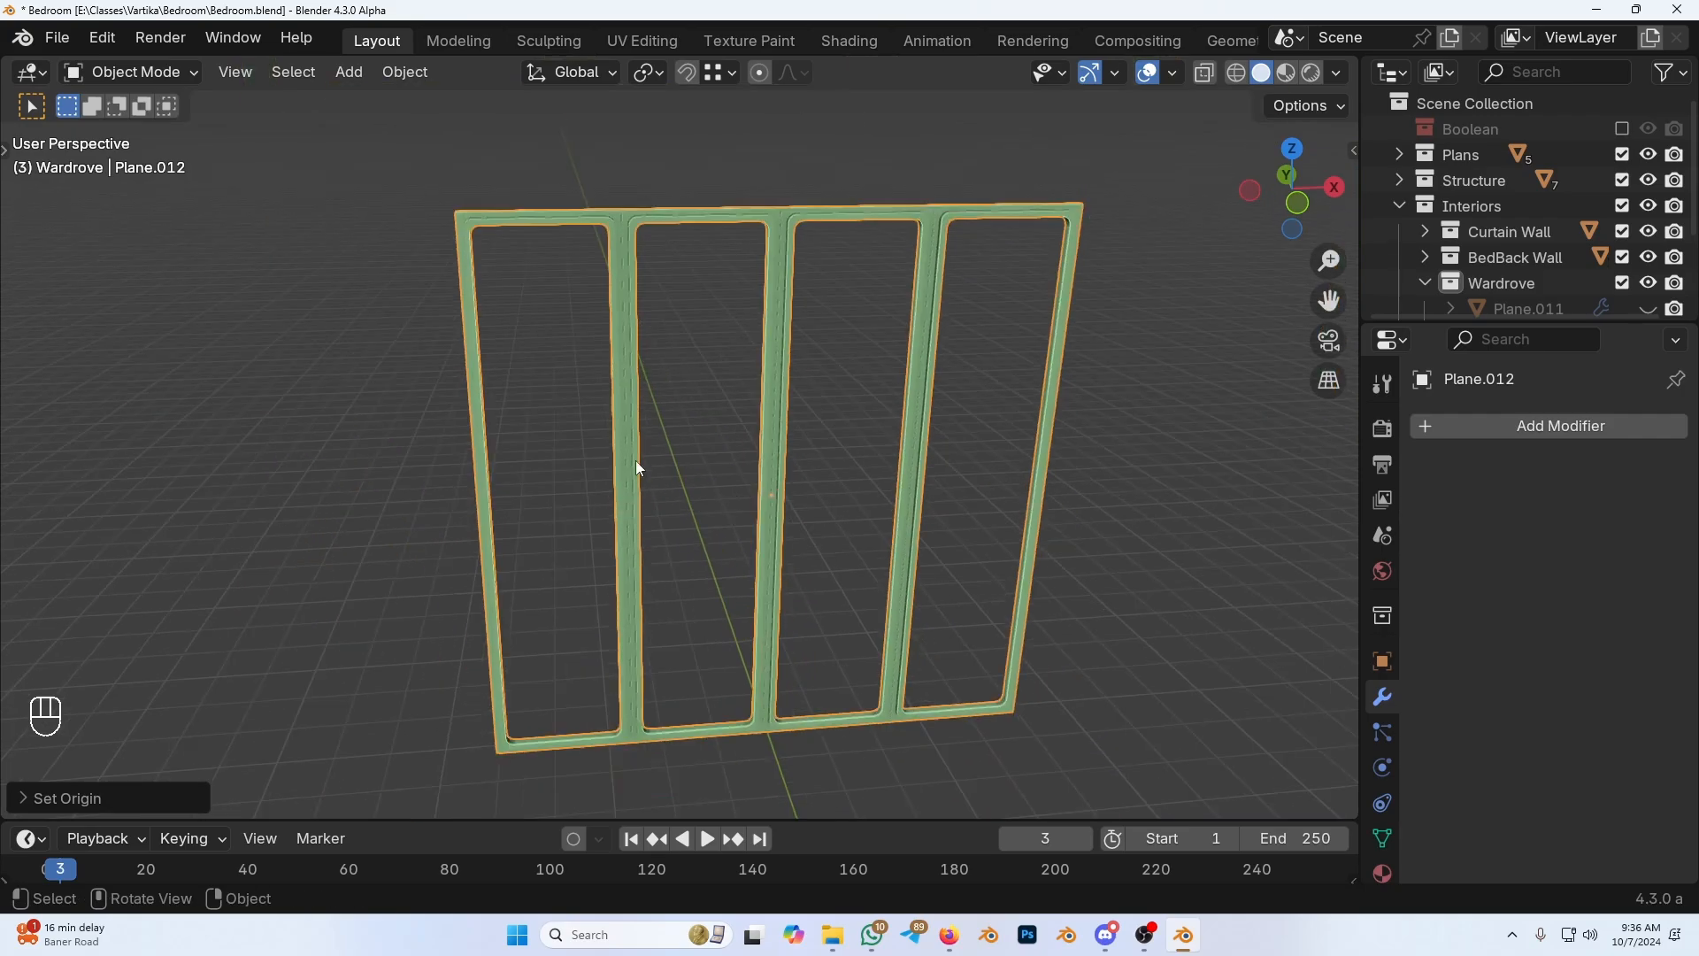
Step: Snap the 3D cursor to the selected door frame and add a mesh plane there
{"action": "scroll", "coordinate": [697, 408], "scroll_direction": "up", "scroll_amount": 1}
{"action": "middle_click_drag", "start_coordinate": [634, 410], "coordinate": [636, 442], "text": "shift"}
{"action": "middle_click_drag", "start_coordinate": [635, 435], "coordinate": [646, 455]}
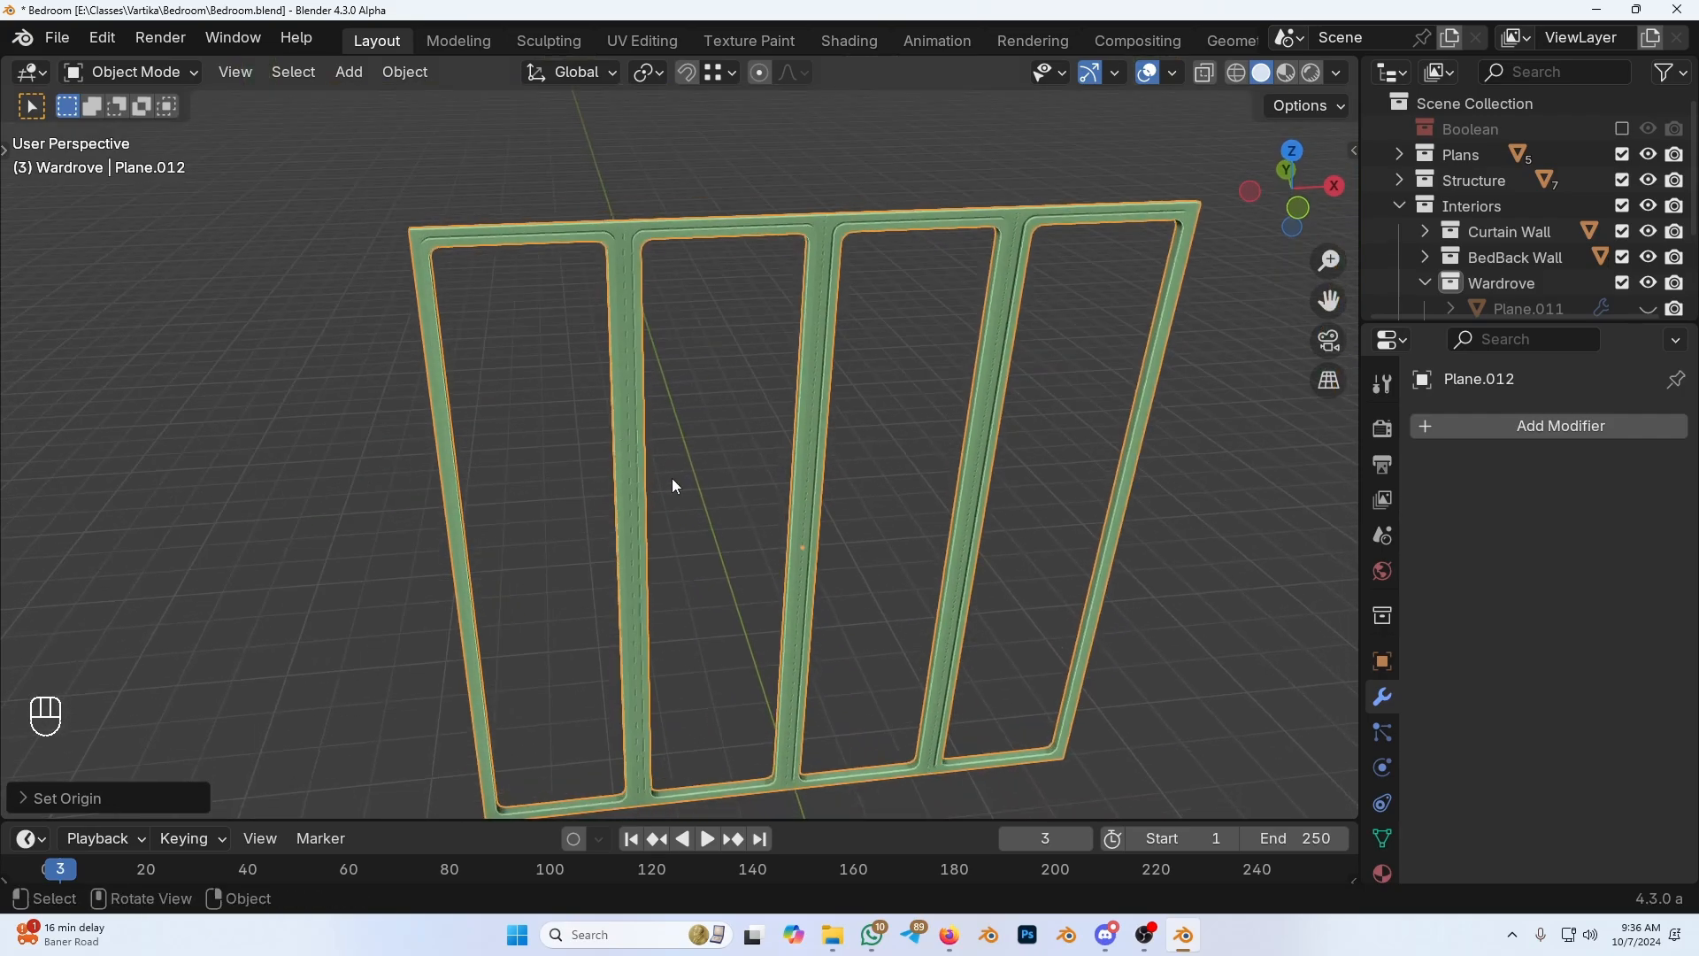
{"action": "scroll", "coordinate": [670, 479], "scroll_direction": "up", "scroll_amount": 1}
{"action": "middle_click_drag", "start_coordinate": [592, 506], "coordinate": [742, 492], "text": "shift"}
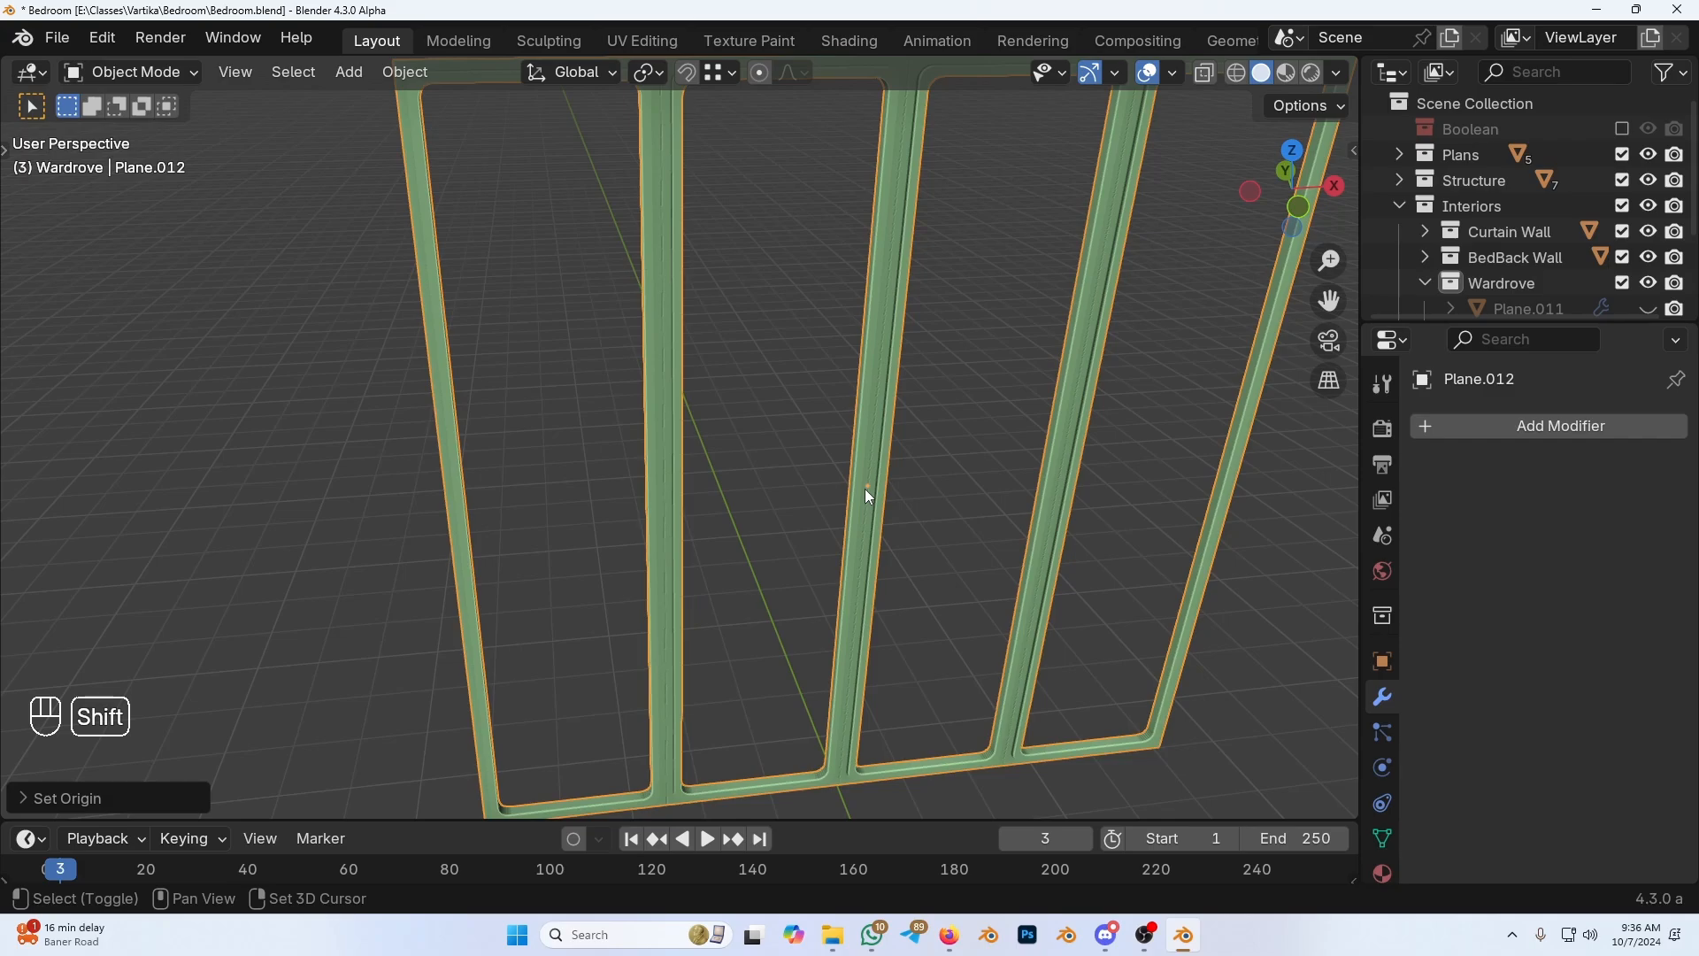
{"action": "key", "text": "shift+s"}
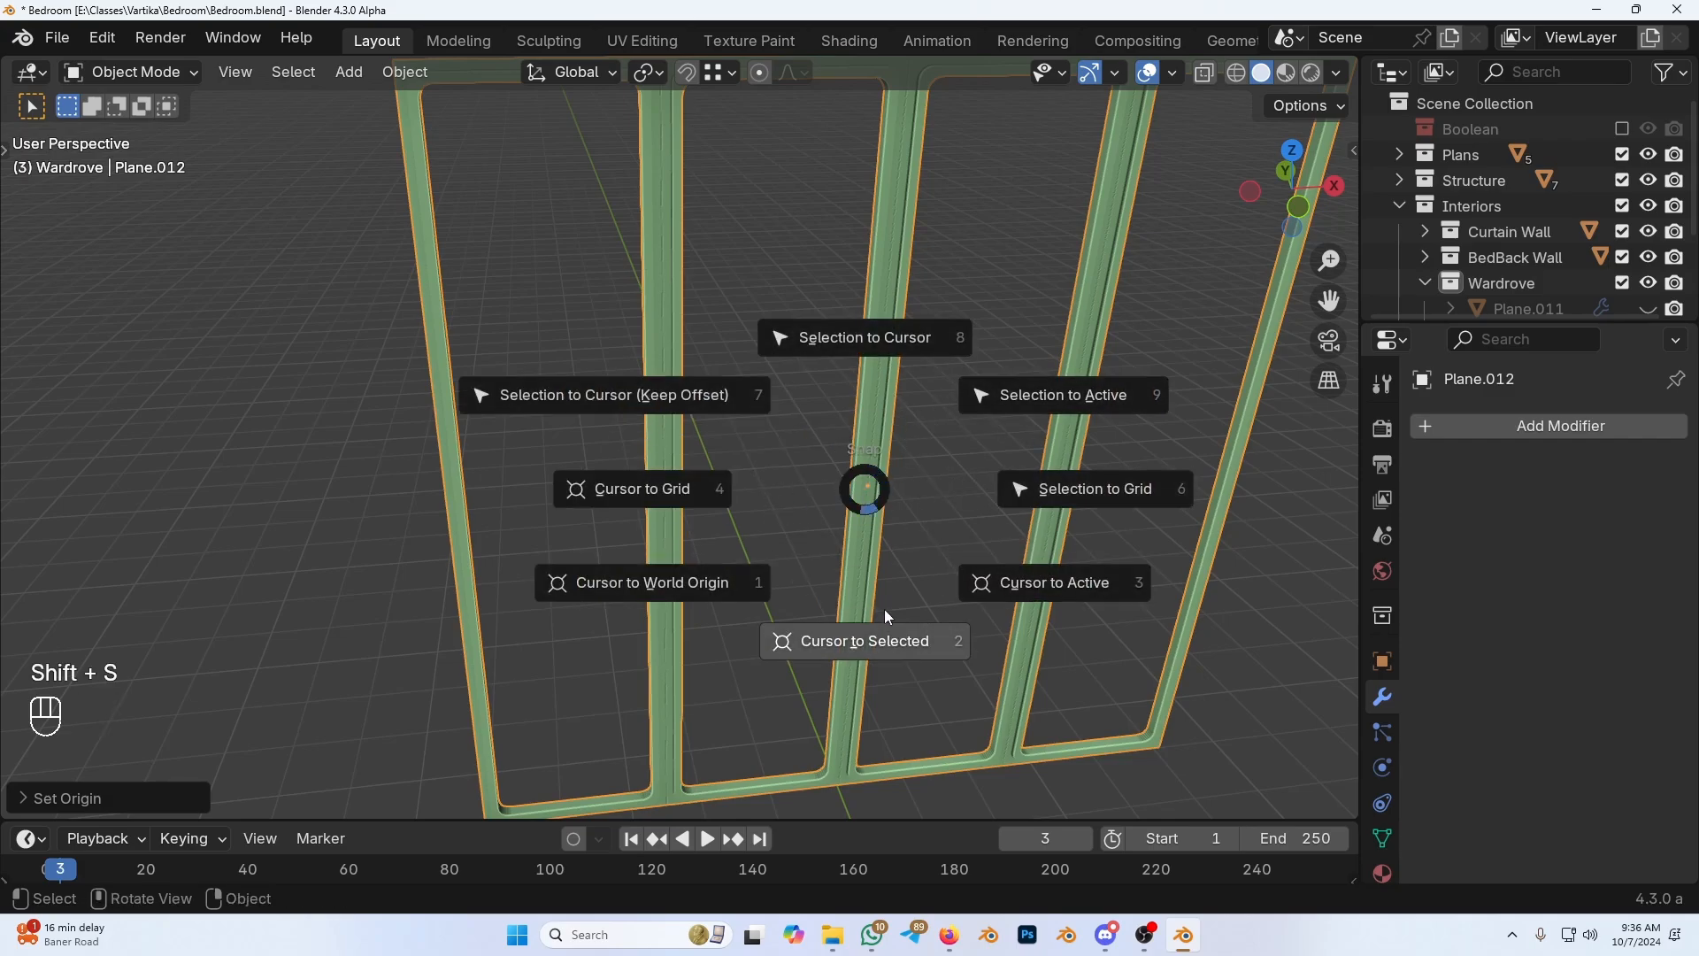
{"action": "left_click", "coordinate": [887, 642]}
{"action": "key", "text": "shift+a"}
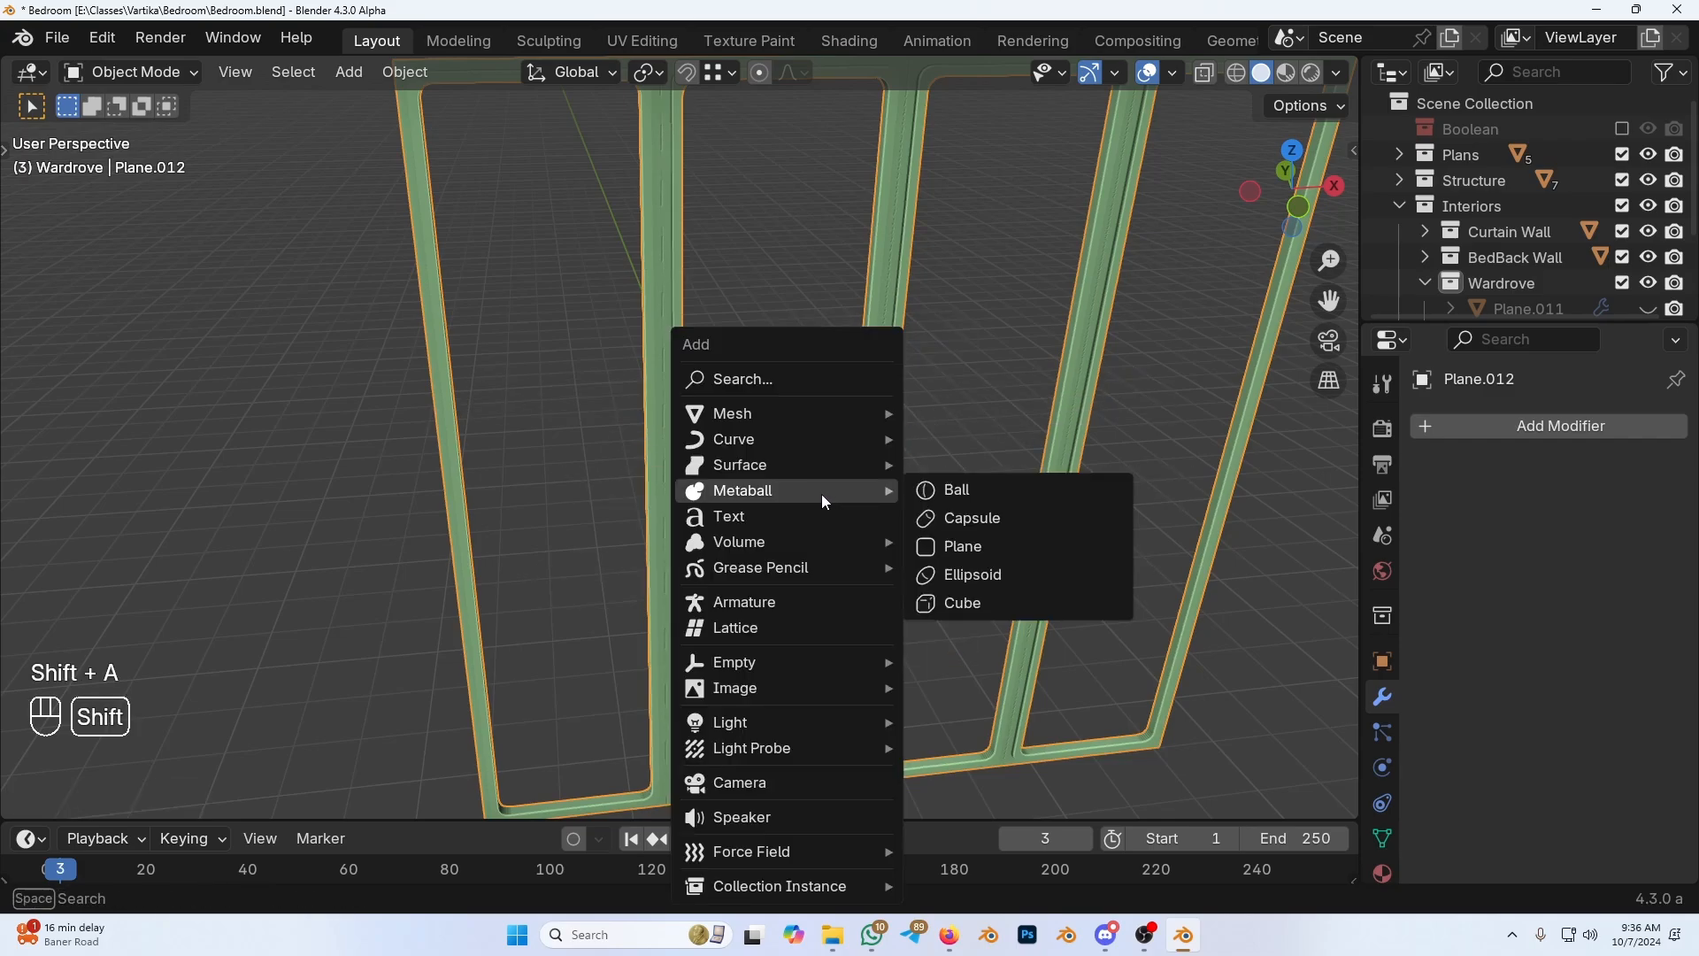
{"action": "mouse_move", "coordinate": [761, 421]}
{"action": "left_click", "coordinate": [961, 414]}
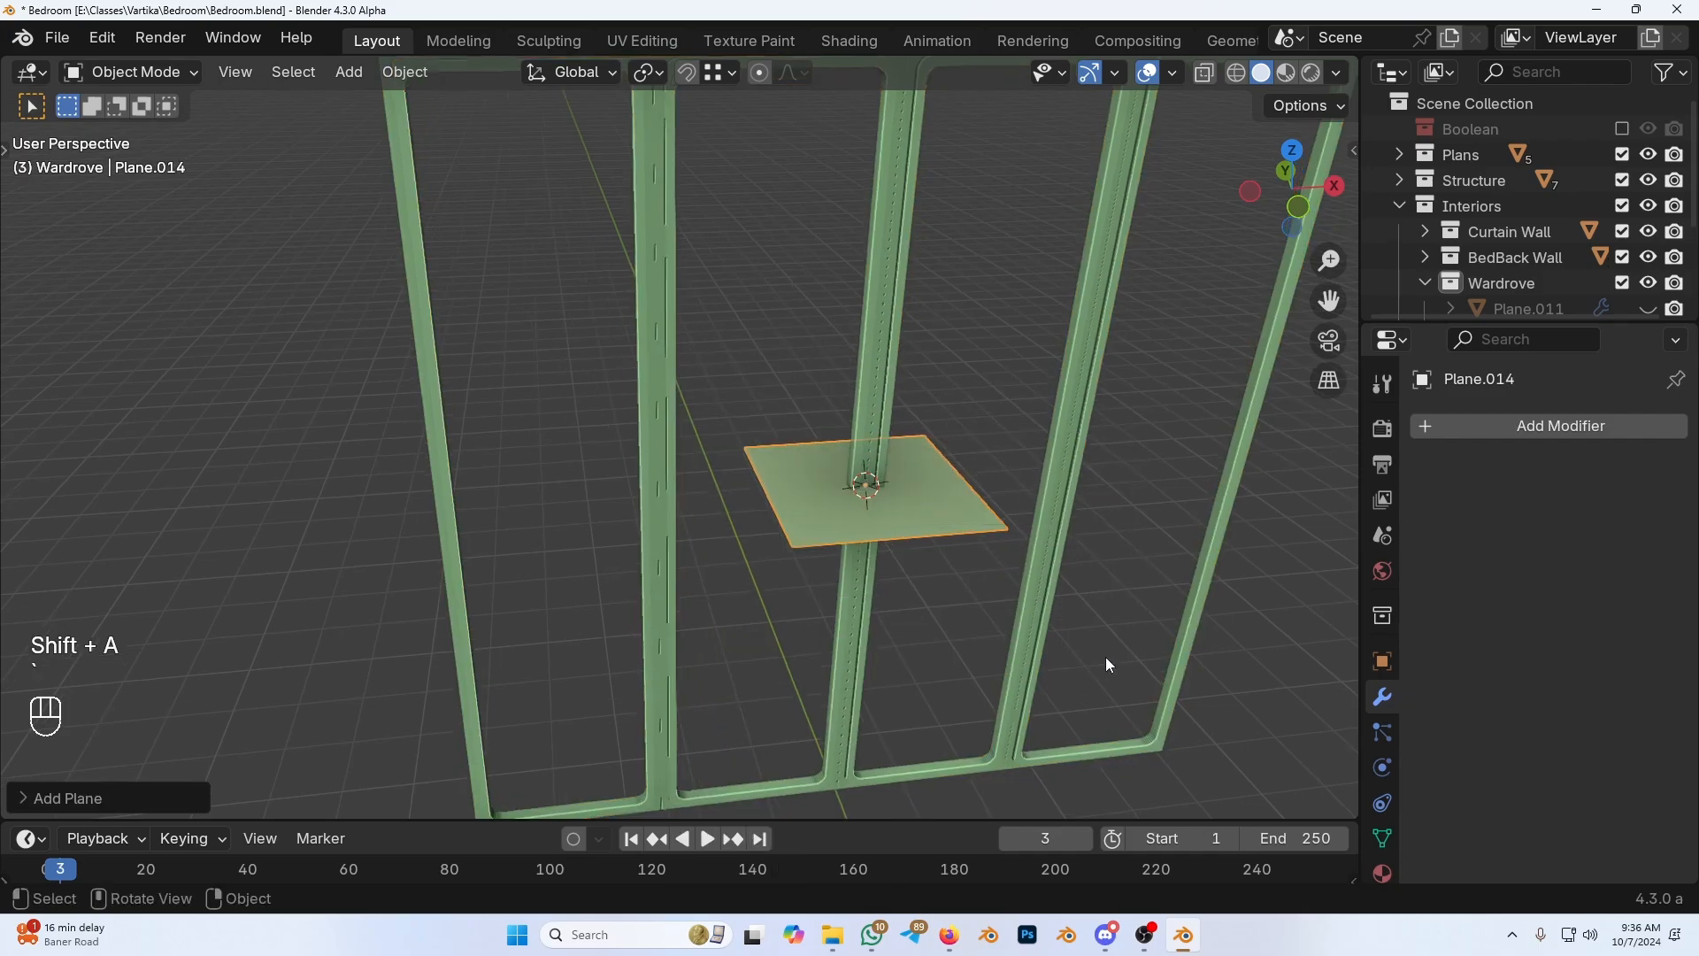
Step: Rotate the new plane 90 degrees about the X axis so it stands upright
{"action": "scroll", "coordinate": [911, 478], "scroll_direction": "up", "scroll_amount": 6}
{"action": "type", "text": "rx"}
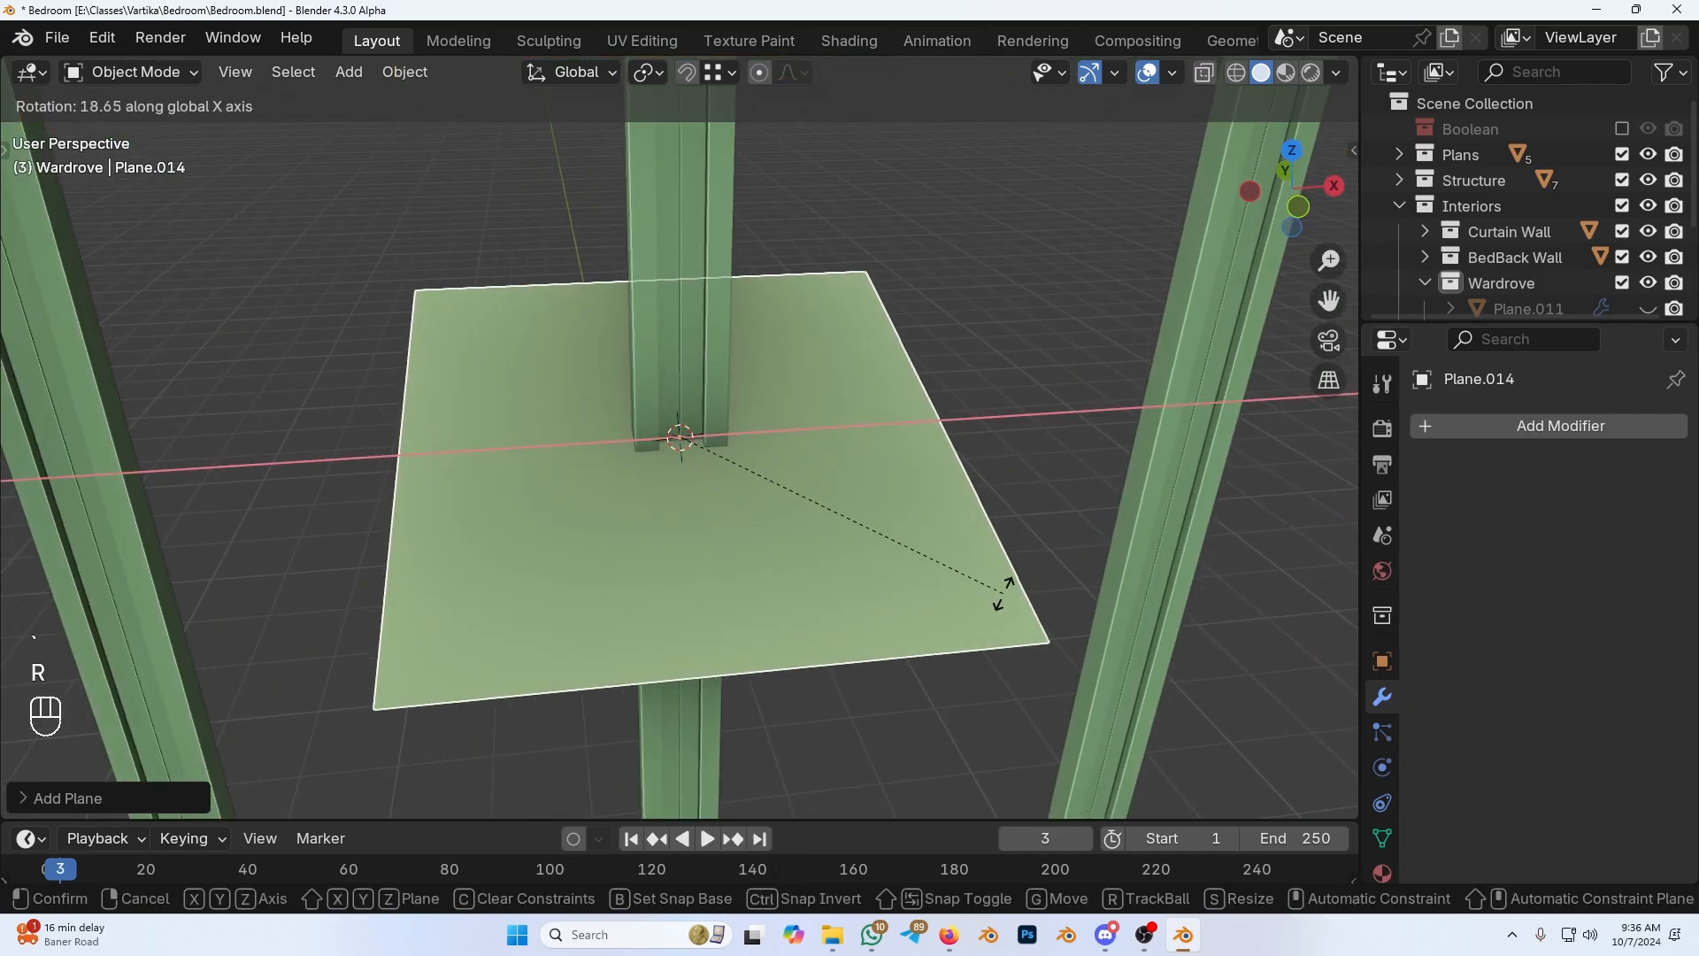
{"action": "type", "text": "90"}
{"action": "key", "text": "KP_Enter"}
{"action": "scroll", "coordinate": [646, 455], "scroll_direction": "down", "scroll_amount": 5}
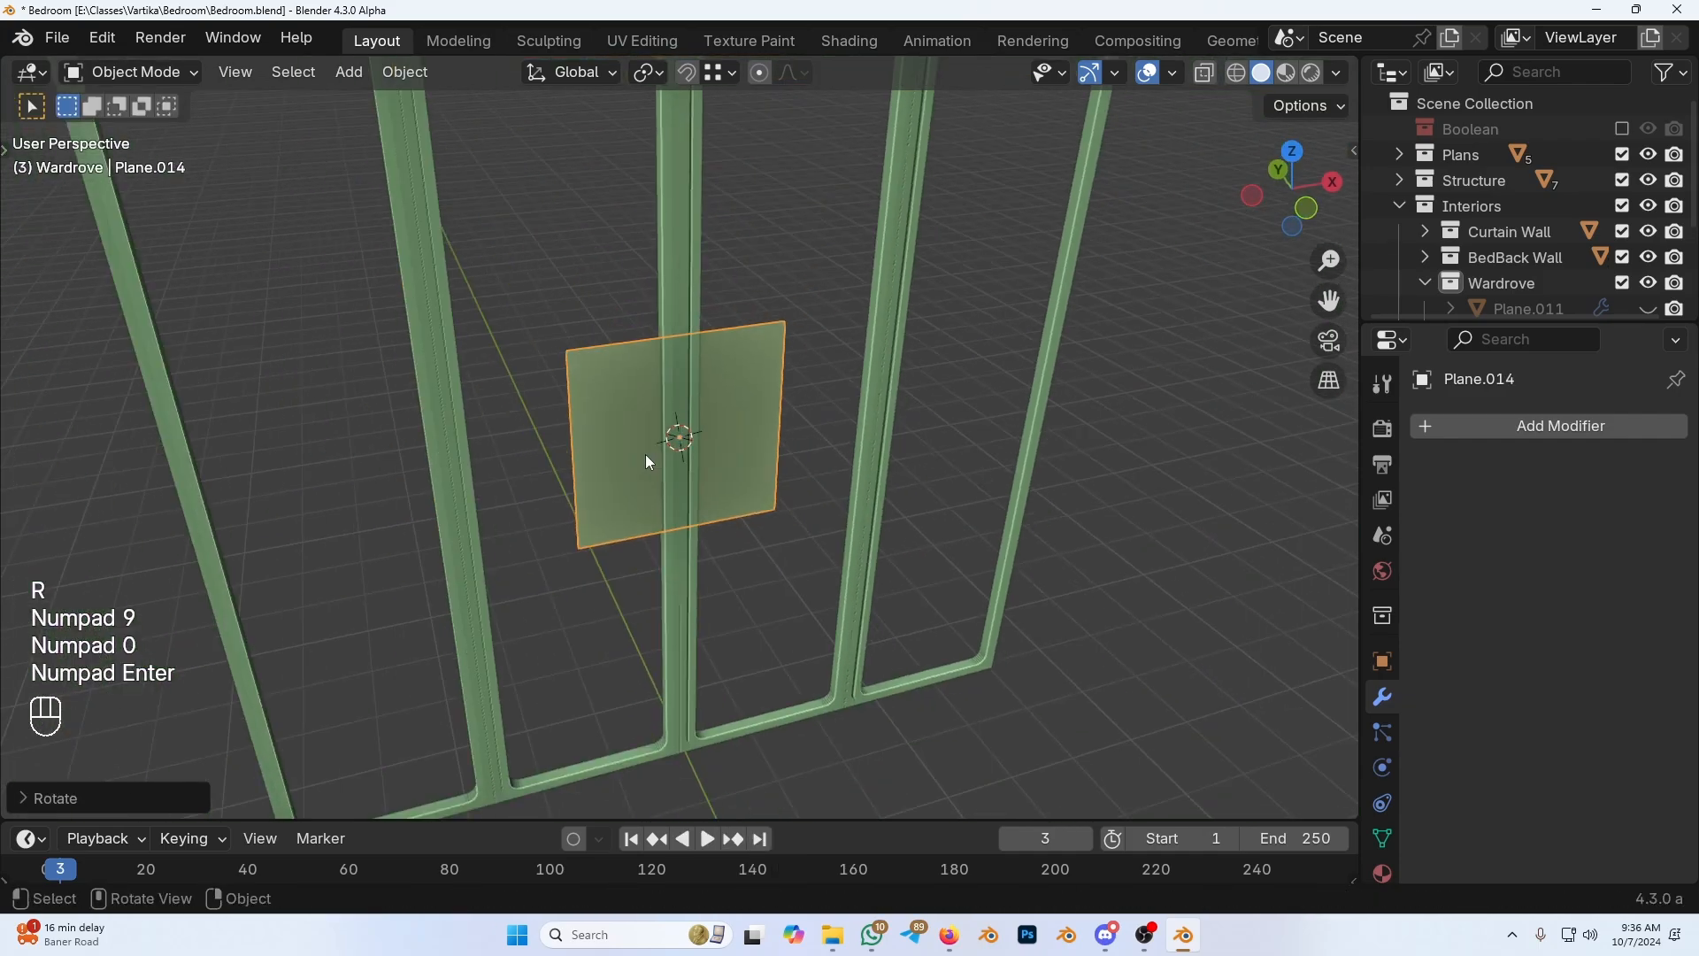
Step: Move the upright plane along the X axis into the first door opening
{"action": "key", "text": "g"}
{"action": "middle_click", "coordinate": [566, 471]}
{"action": "left_click", "coordinate": [375, 526]}
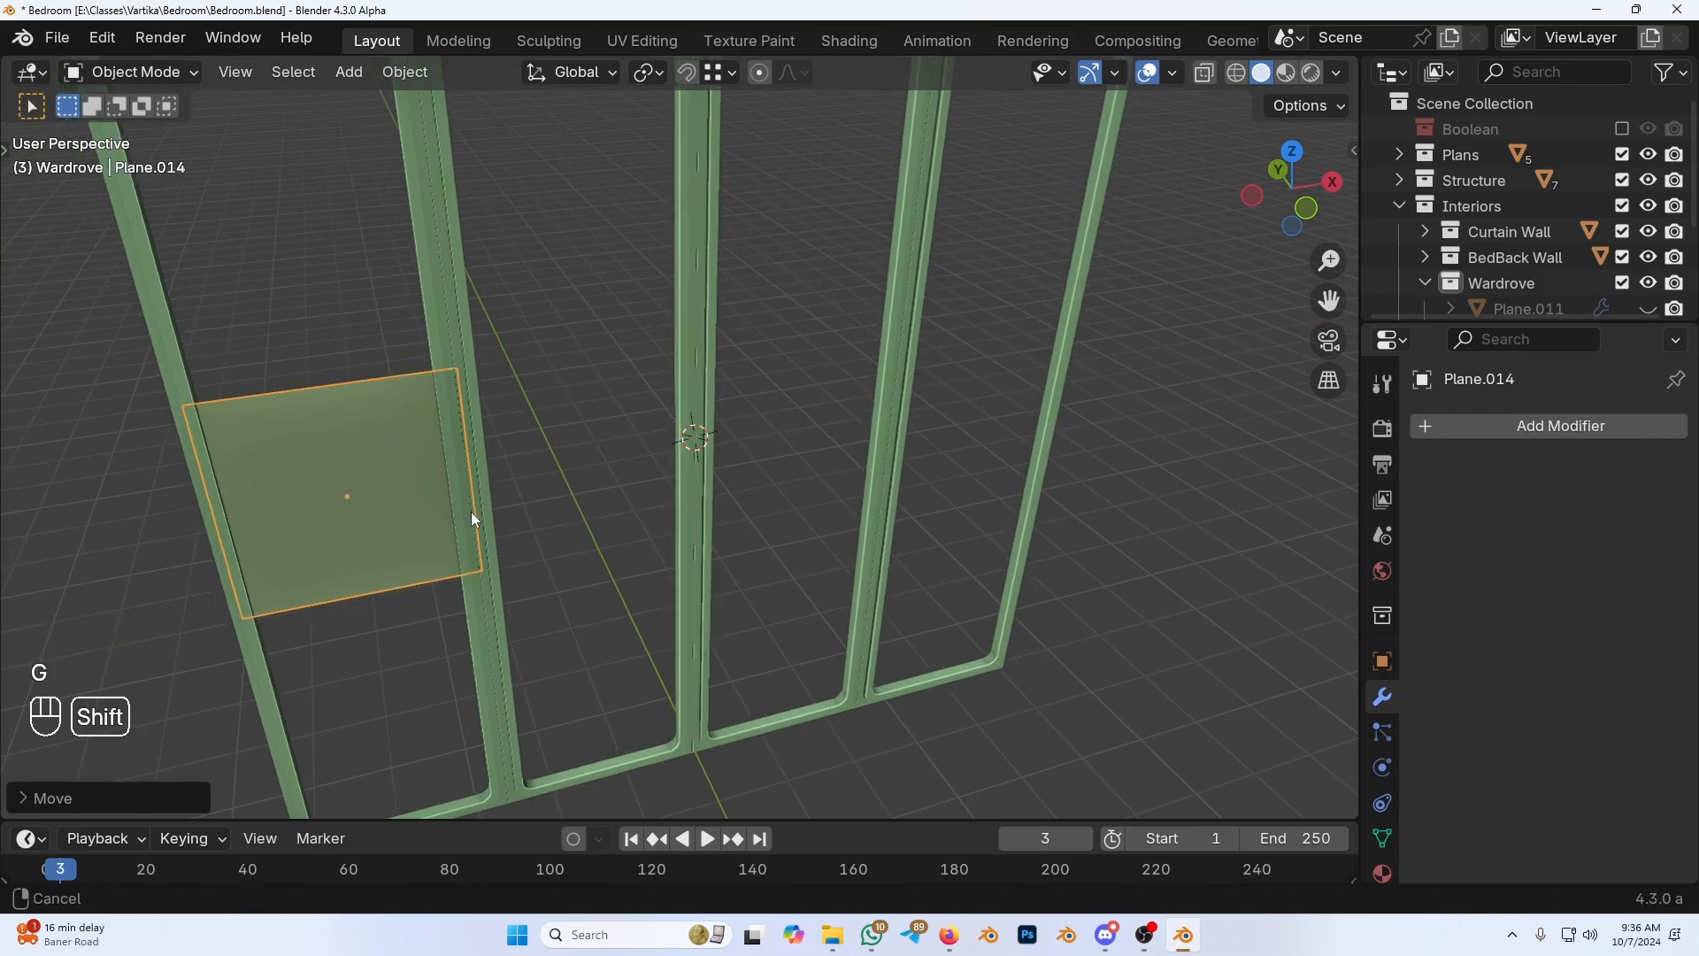
{"action": "middle_click_drag", "start_coordinate": [471, 512], "coordinate": [775, 539], "text": "shift"}
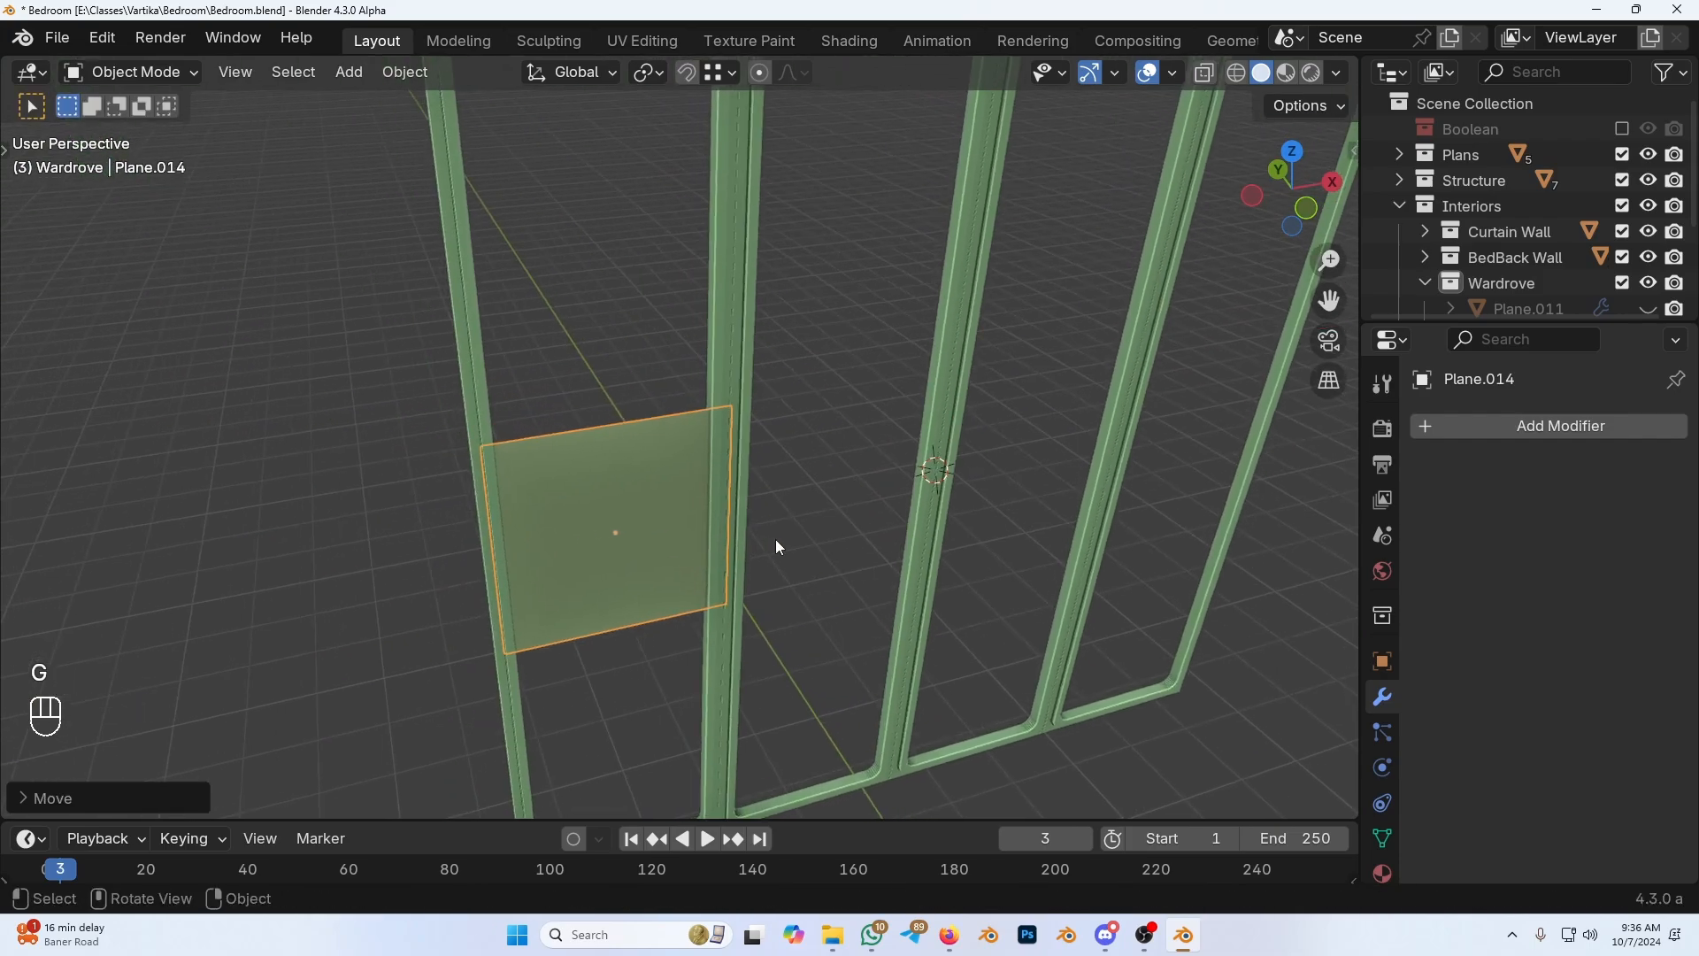
Step: In front view, centre the plane on the first door opening along X and scale it to about 0.91
{"action": "left_click", "coordinate": [1308, 211]}
{"action": "left_click", "coordinate": [1337, 190]}
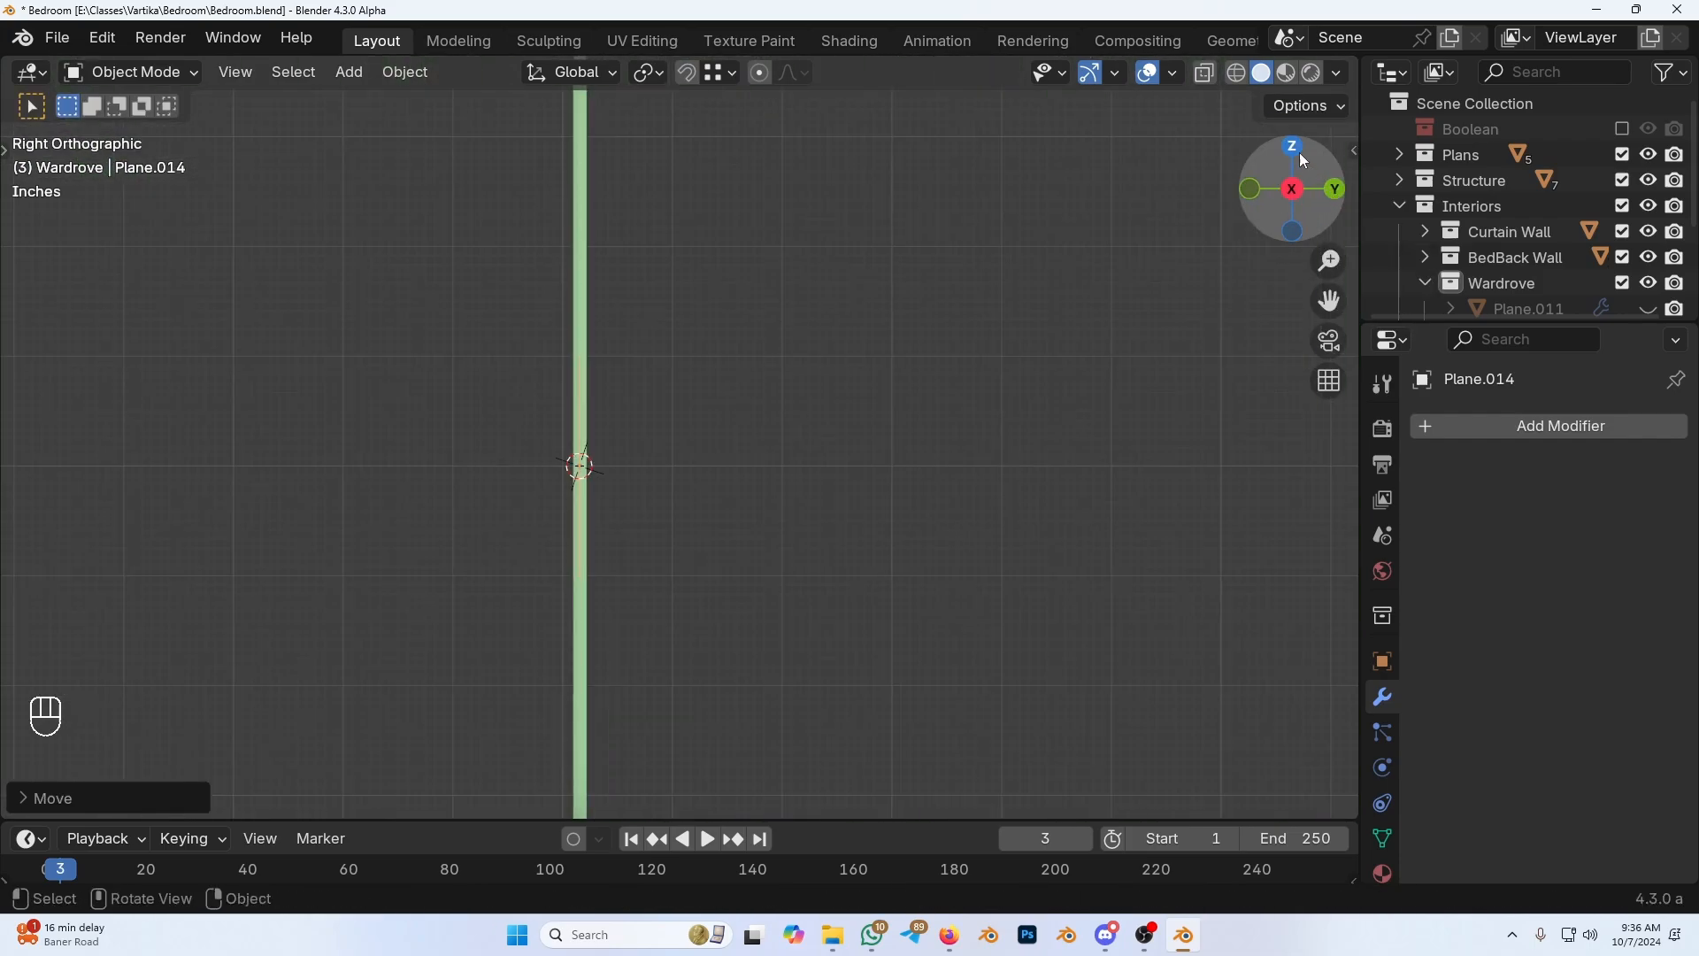
{"action": "left_click", "coordinate": [1296, 149]}
{"action": "left_click", "coordinate": [1292, 232]}
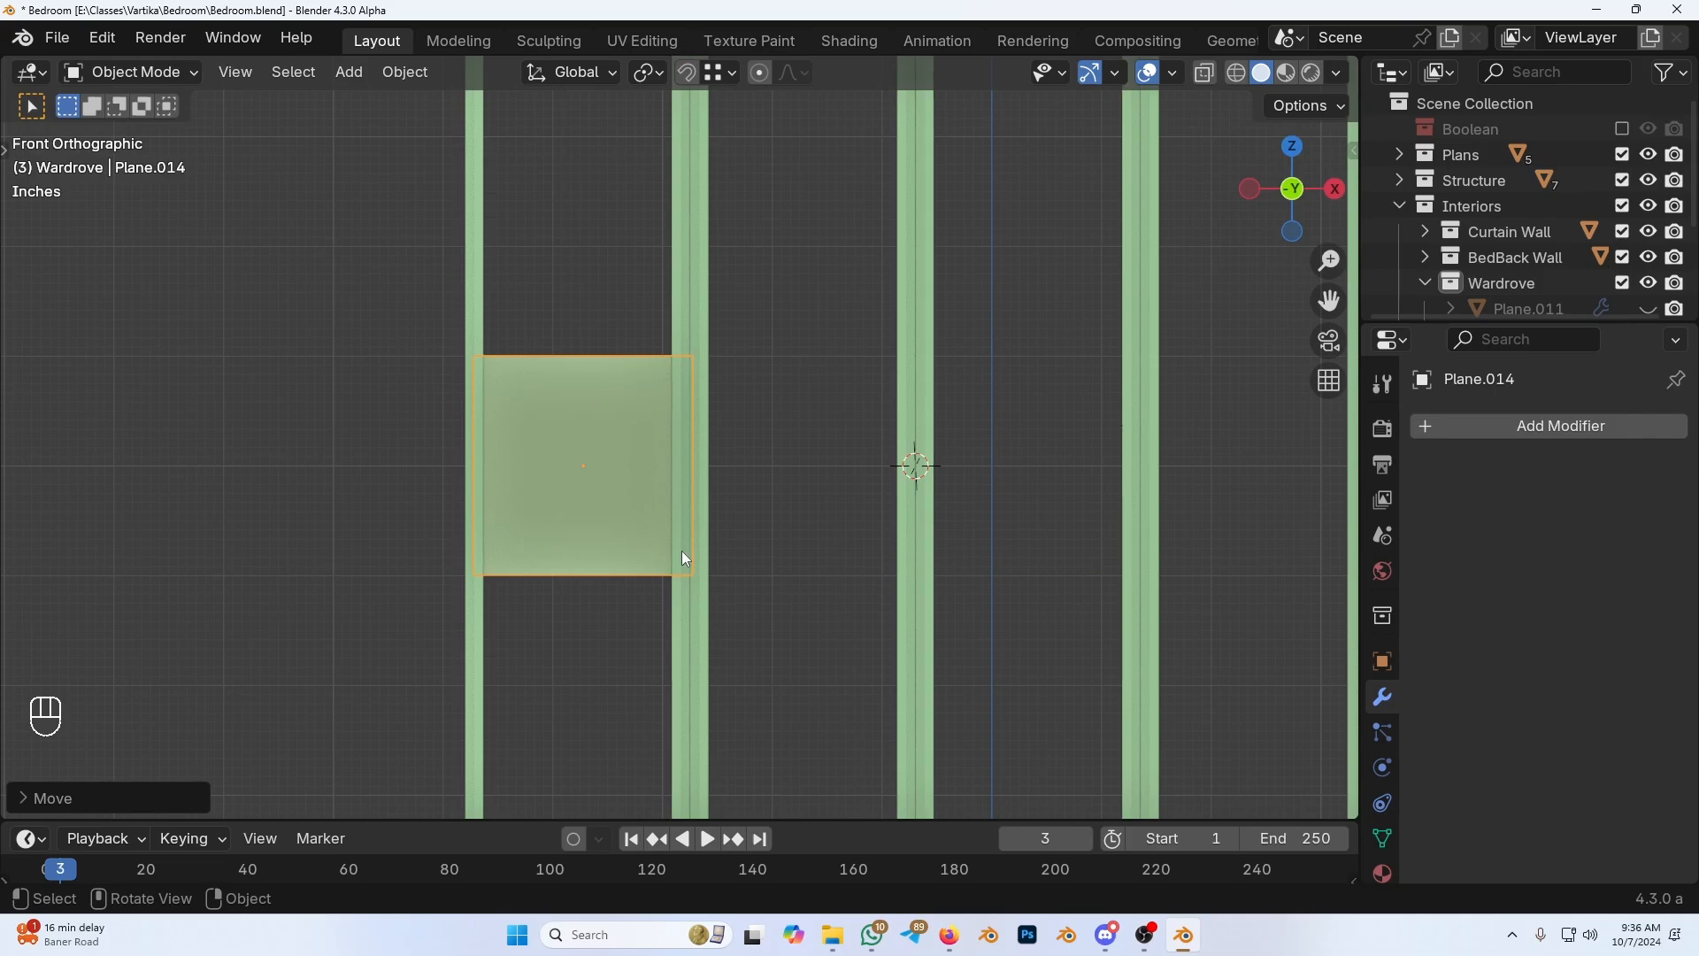
{"action": "scroll", "coordinate": [775, 512], "scroll_direction": "down", "scroll_amount": 2}
{"action": "scroll", "coordinate": [775, 512], "scroll_direction": "up", "scroll_amount": 5}
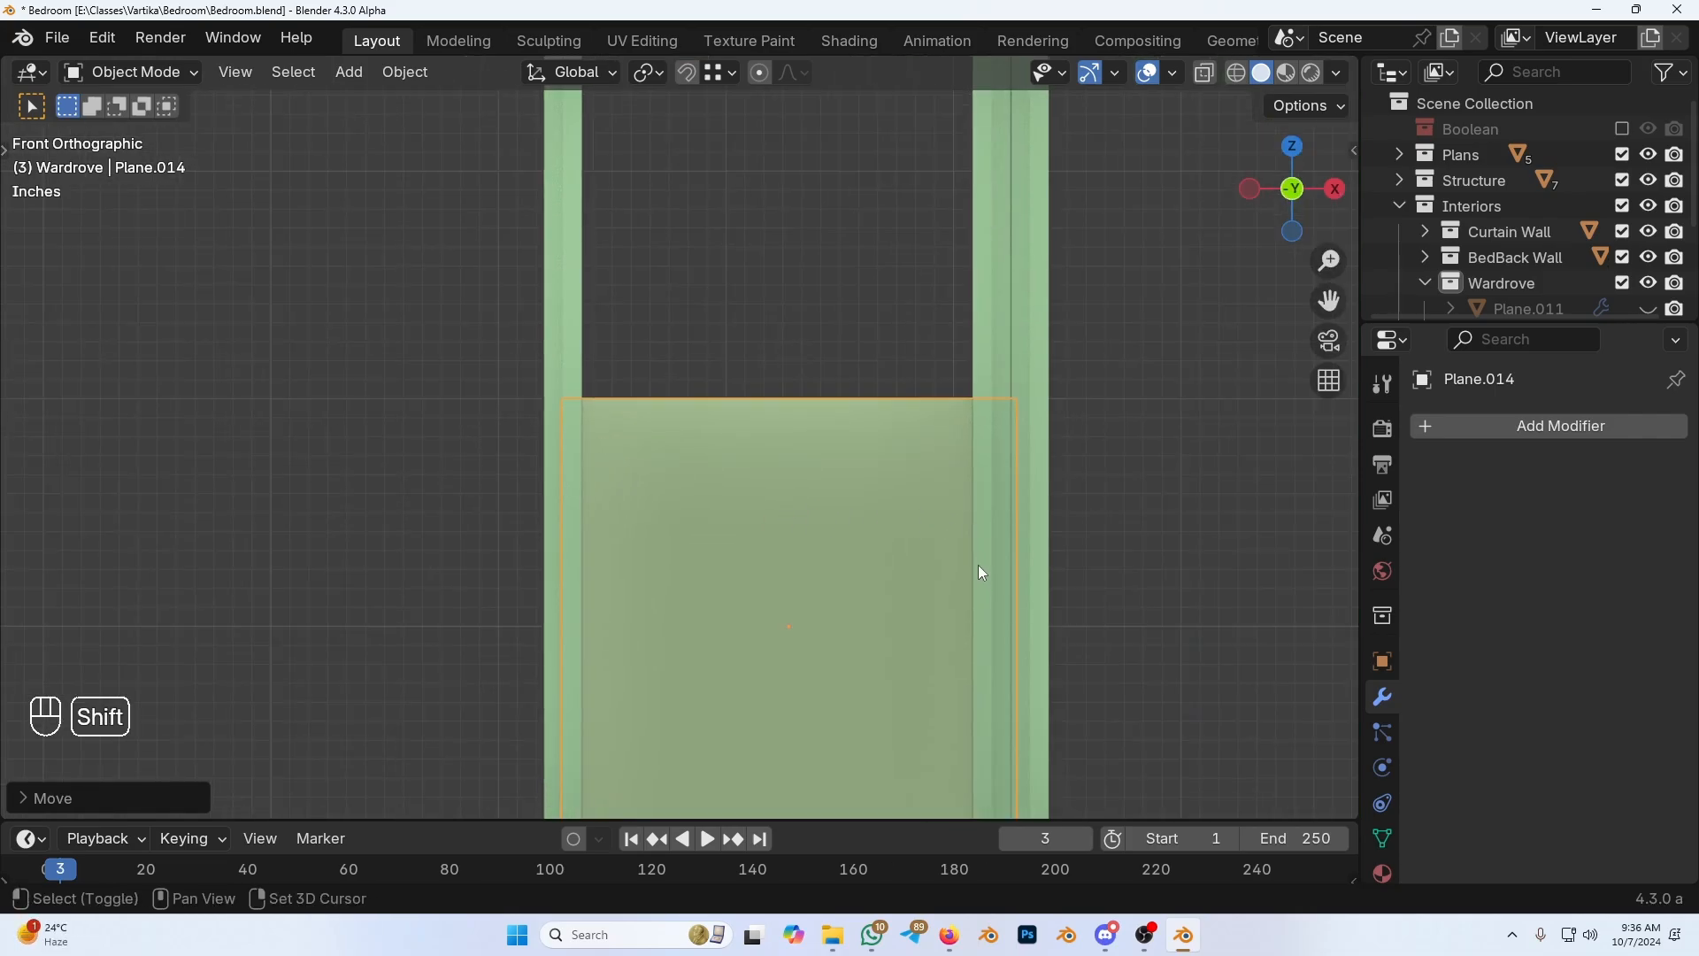
{"action": "middle_click_drag", "start_coordinate": [981, 571], "coordinate": [988, 520], "text": "shift"}
{"action": "key", "text": "g"}
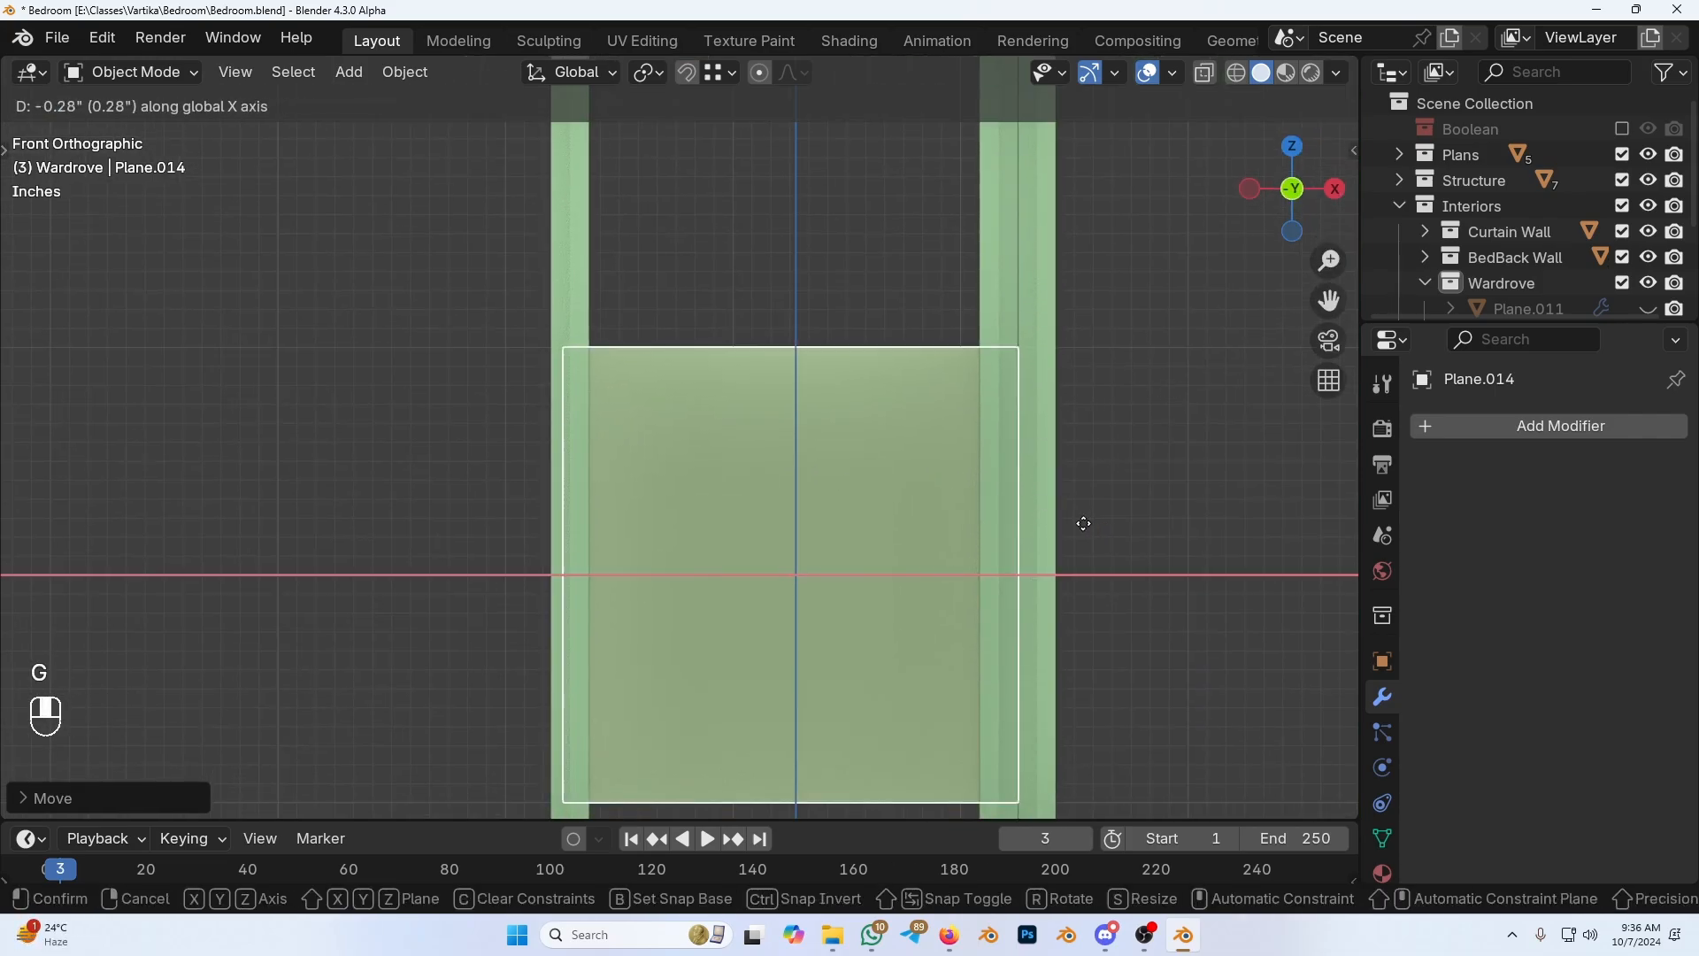
{"action": "key", "text": "s"}
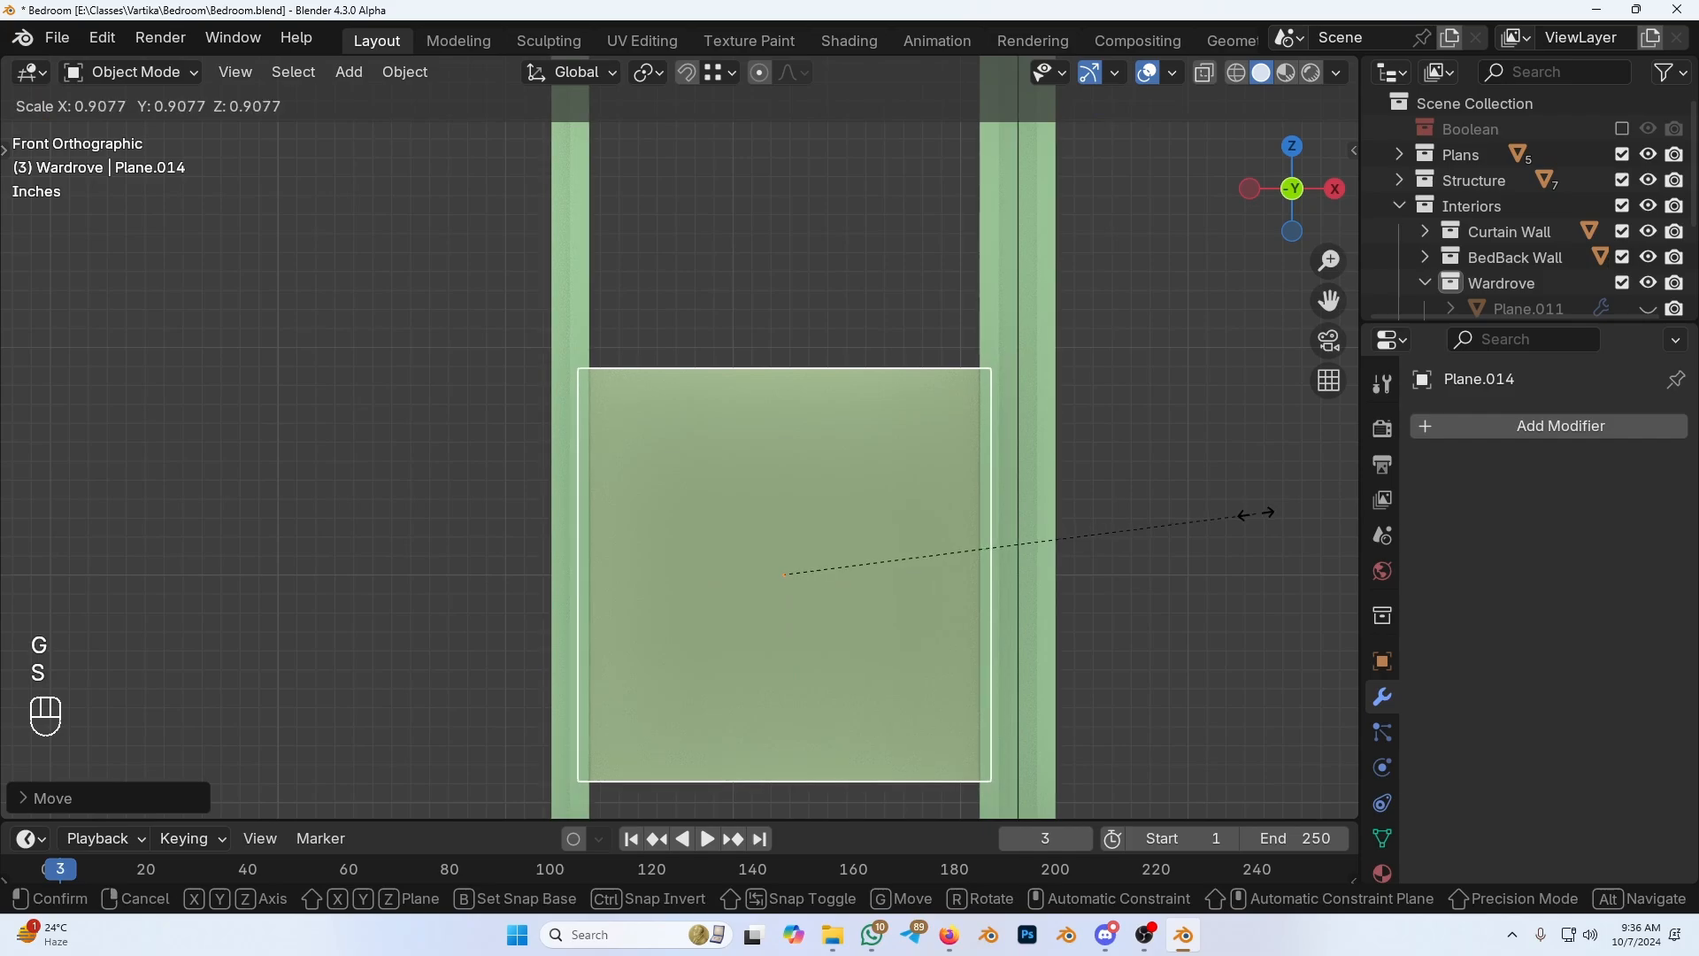
{"action": "left_click", "coordinate": [1255, 514]}
Step: Apply the object transform to the resized plane
{"action": "key", "text": "n"}
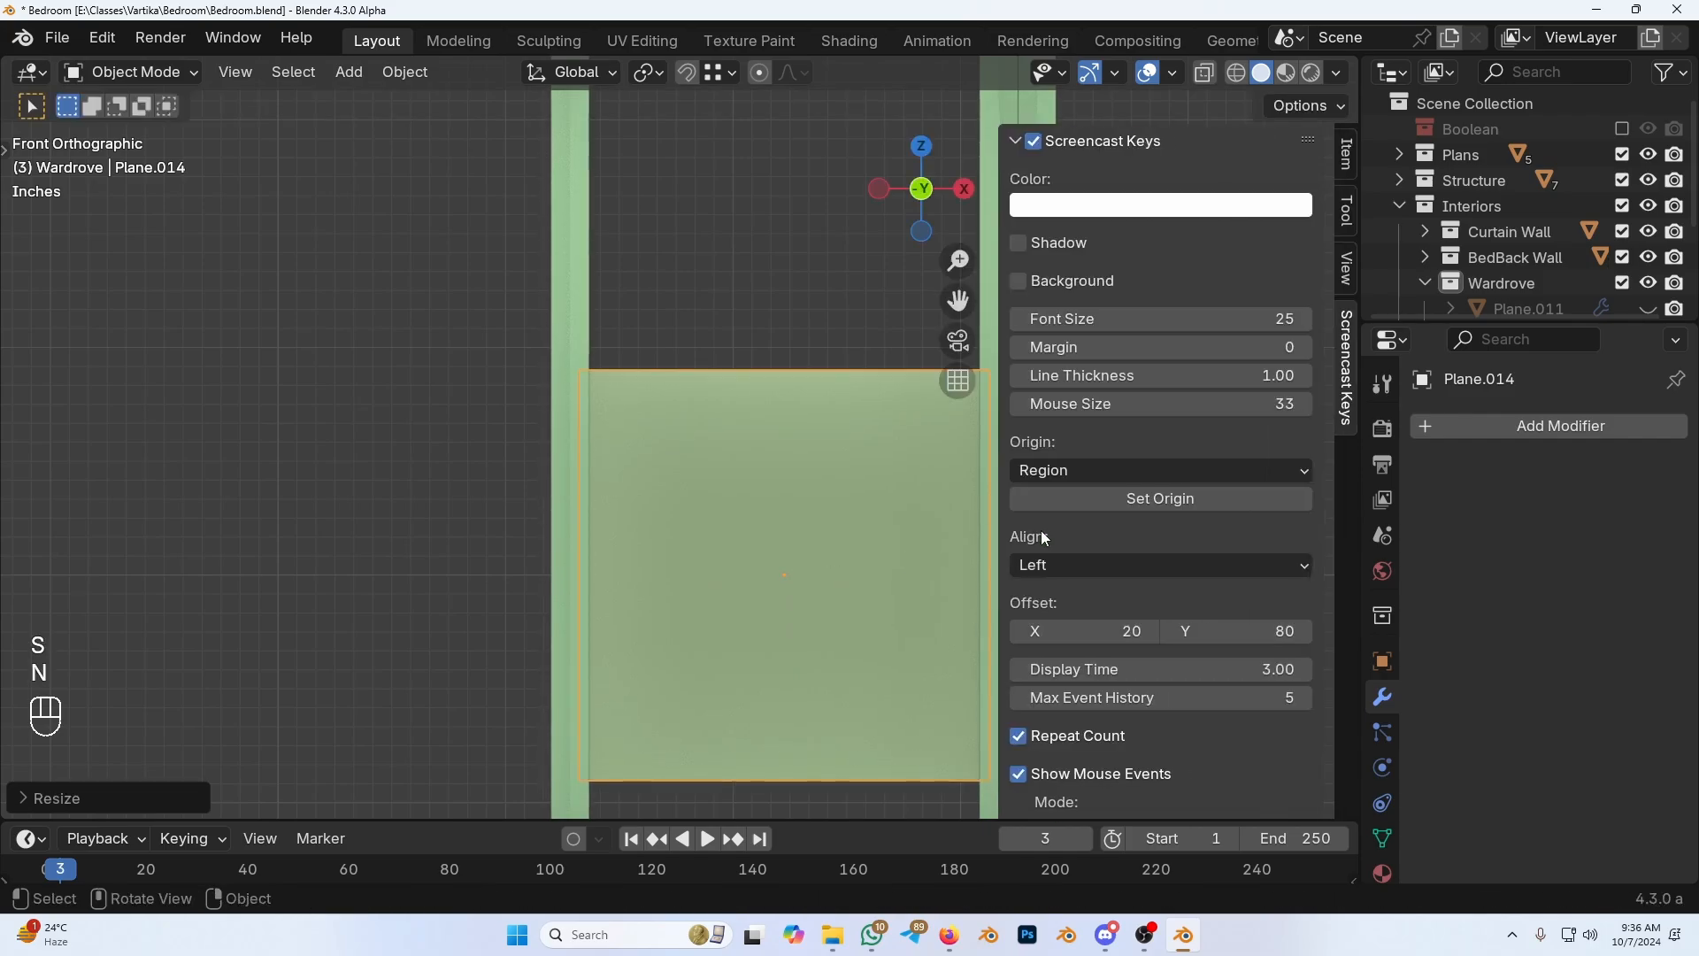
{"action": "key", "text": "n"}
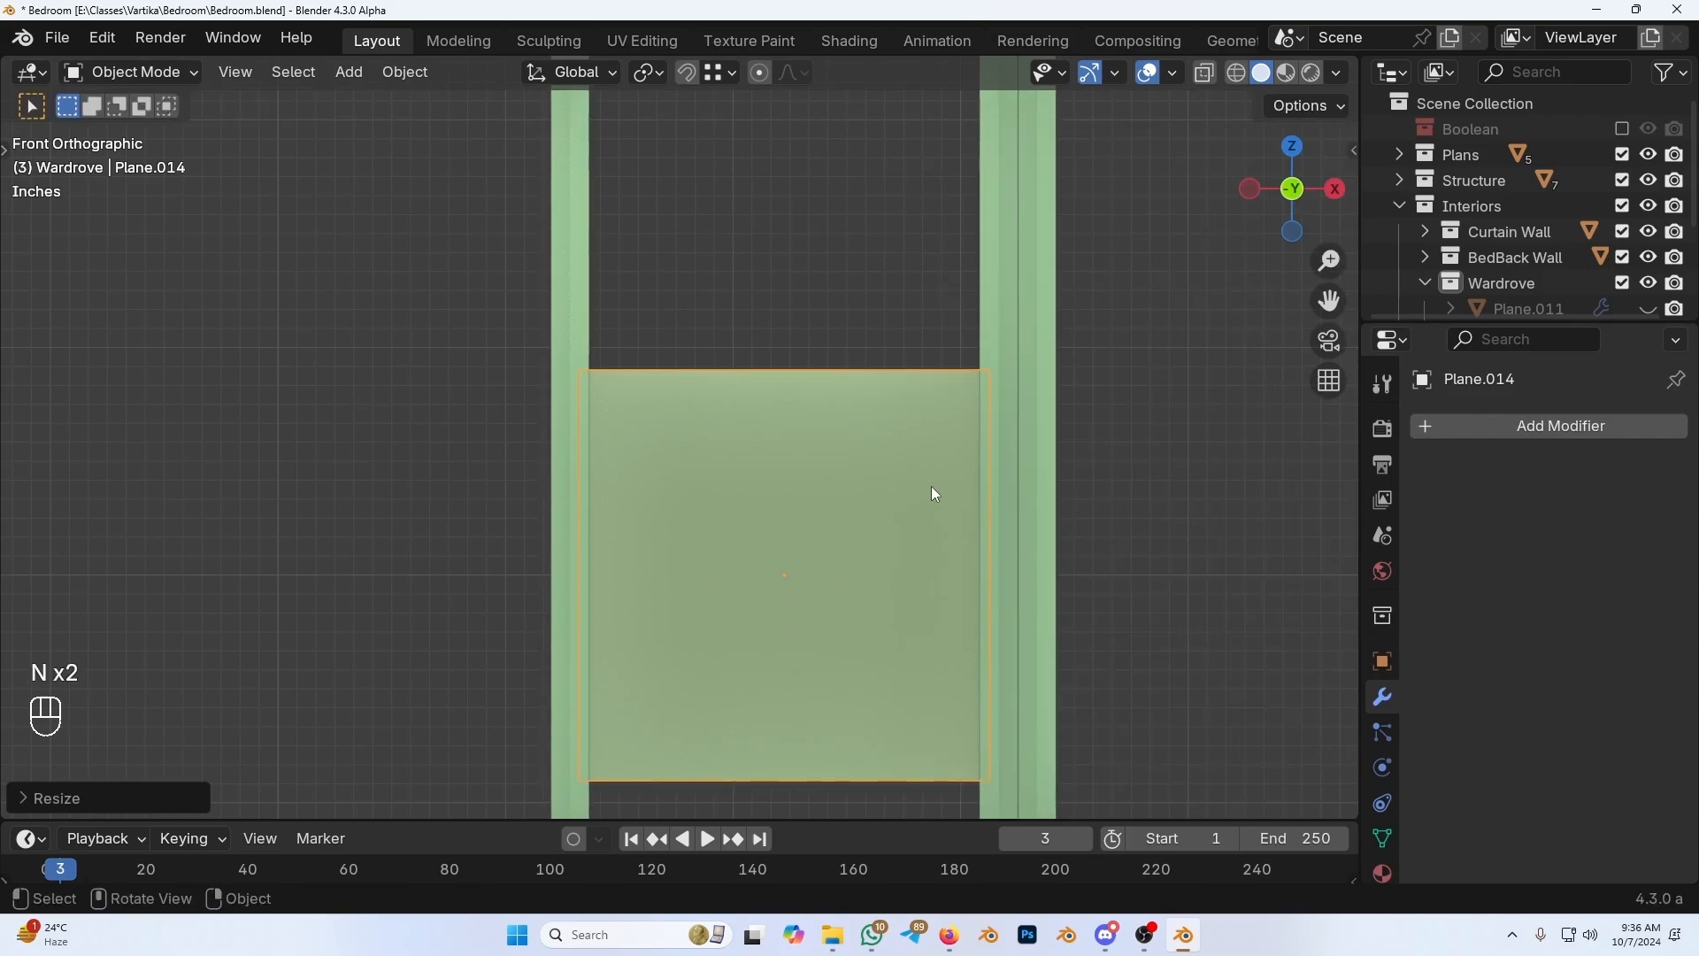
{"action": "key", "text": "ctrl+a"}
{"action": "left_click", "coordinate": [772, 537]}
Step: In Edit Mode with X-ray on, move the plane's upper and lower edges vertically to fill the first door opening's height
{"action": "key", "text": "Tab"}
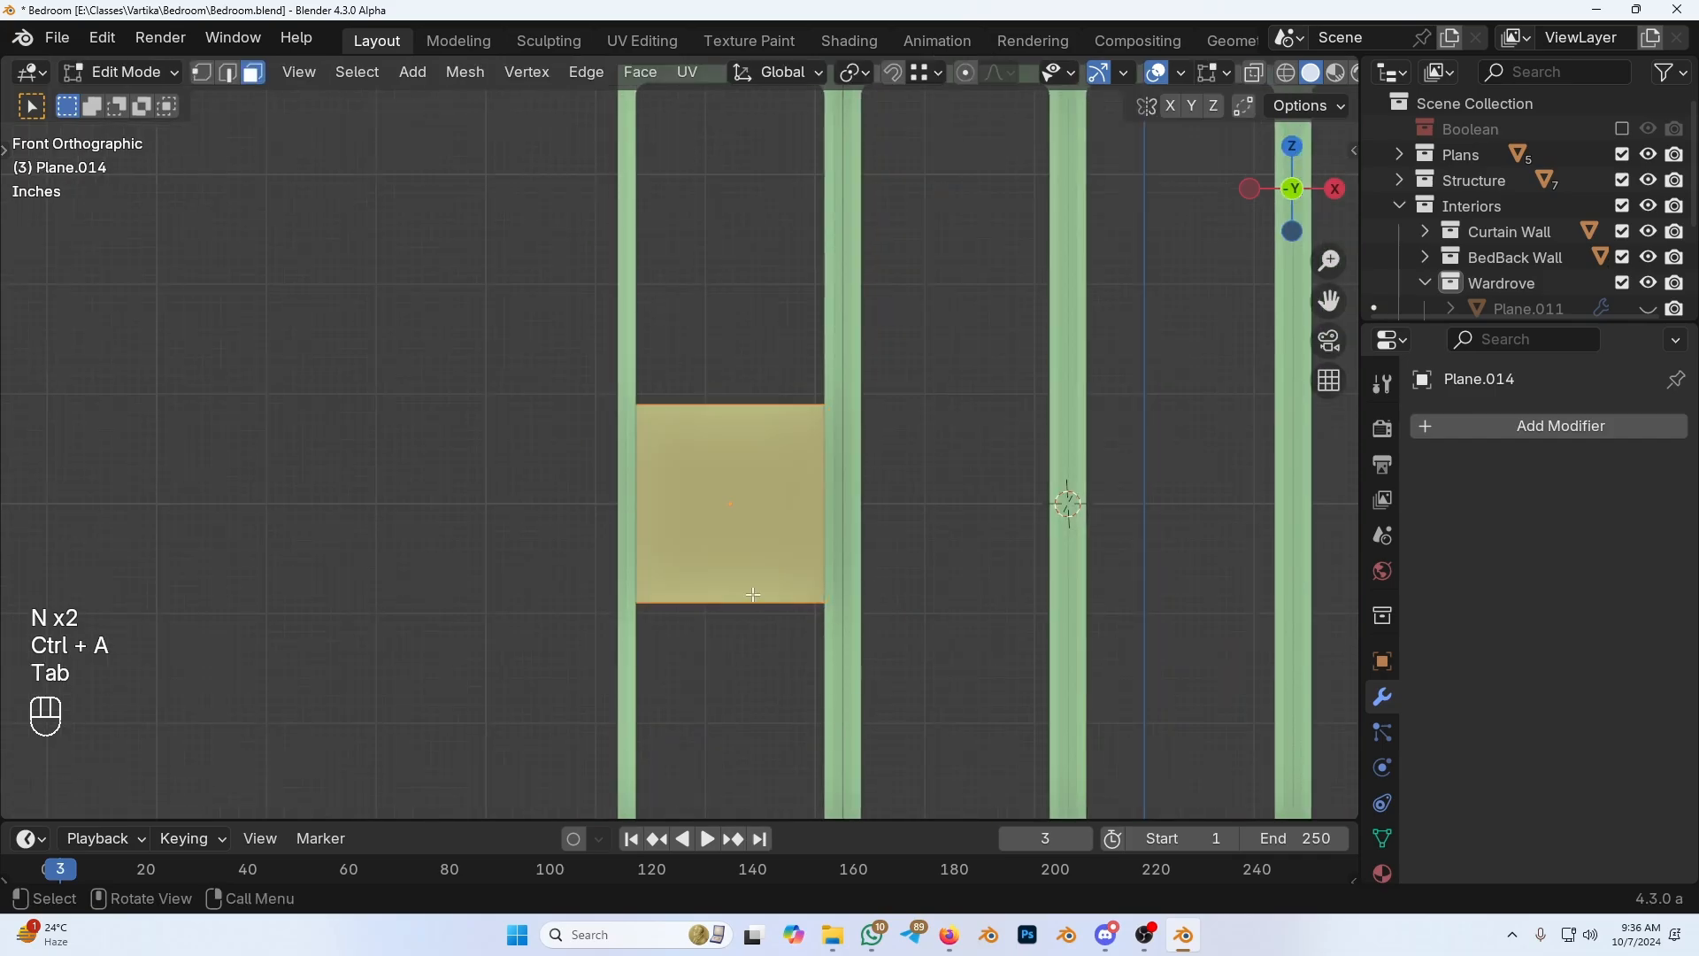
{"action": "scroll", "coordinate": [735, 478], "scroll_direction": "down", "scroll_amount": 3}
{"action": "key", "text": "alt+z"}
{"action": "key", "text": "2"}
{"action": "left_click", "coordinate": [717, 421]}
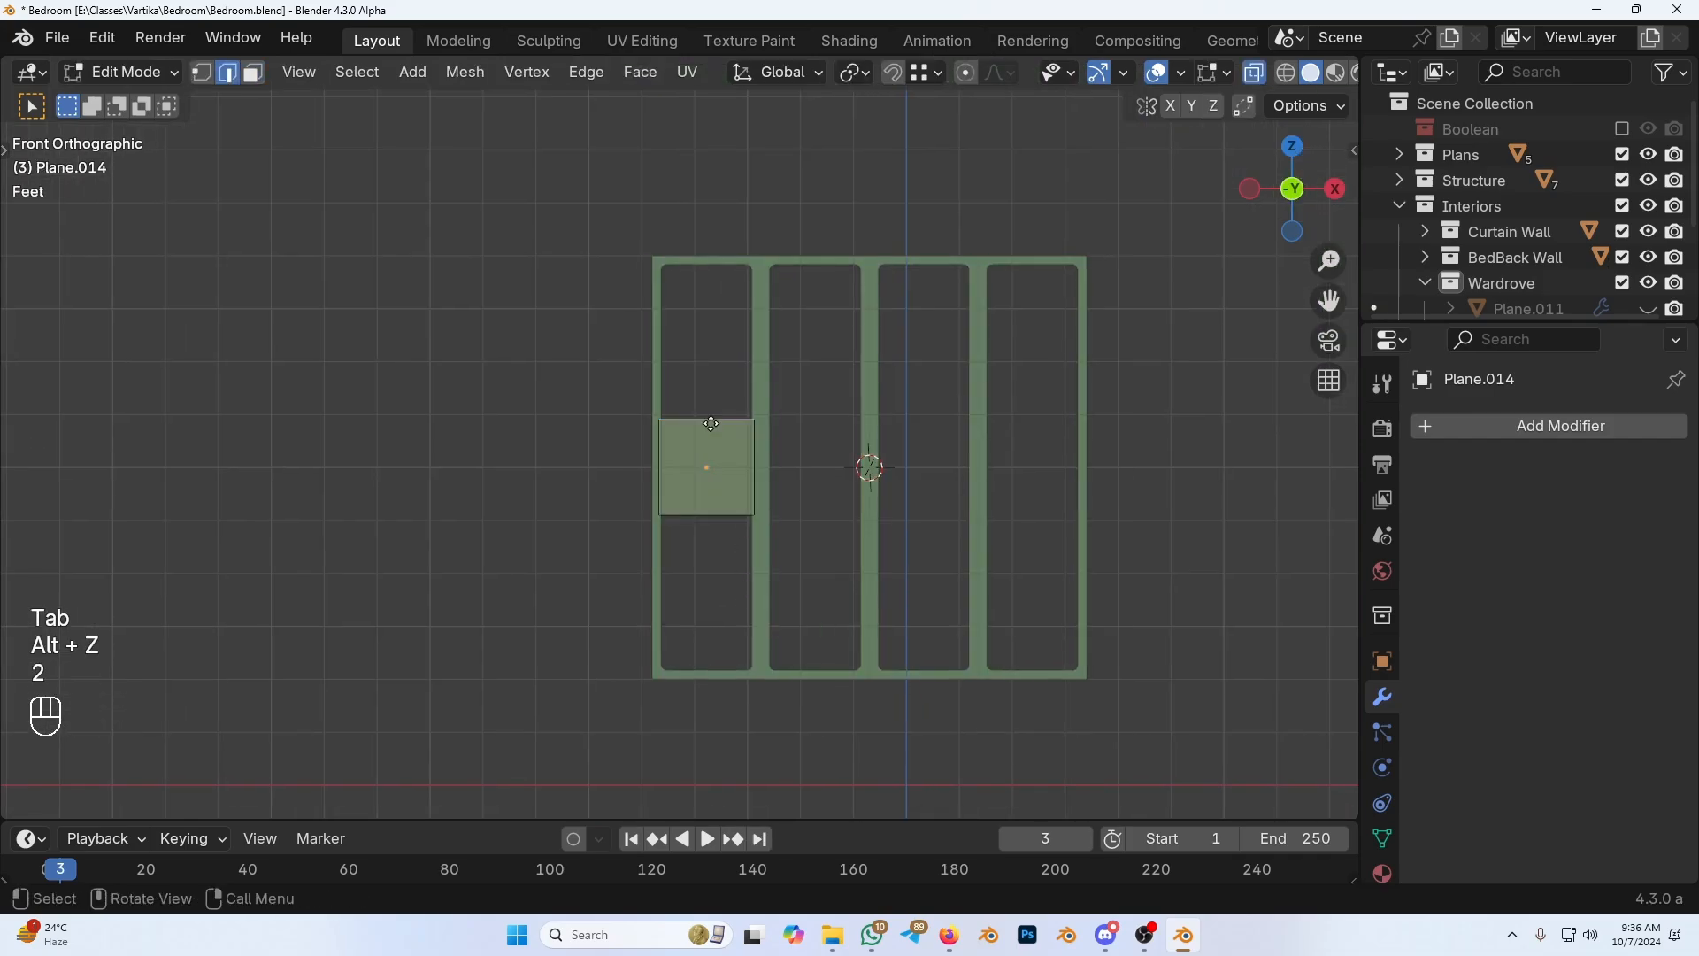
{"action": "key", "text": "g"}
{"action": "left_click", "coordinate": [726, 245]}
{"action": "left_click", "coordinate": [713, 514]}
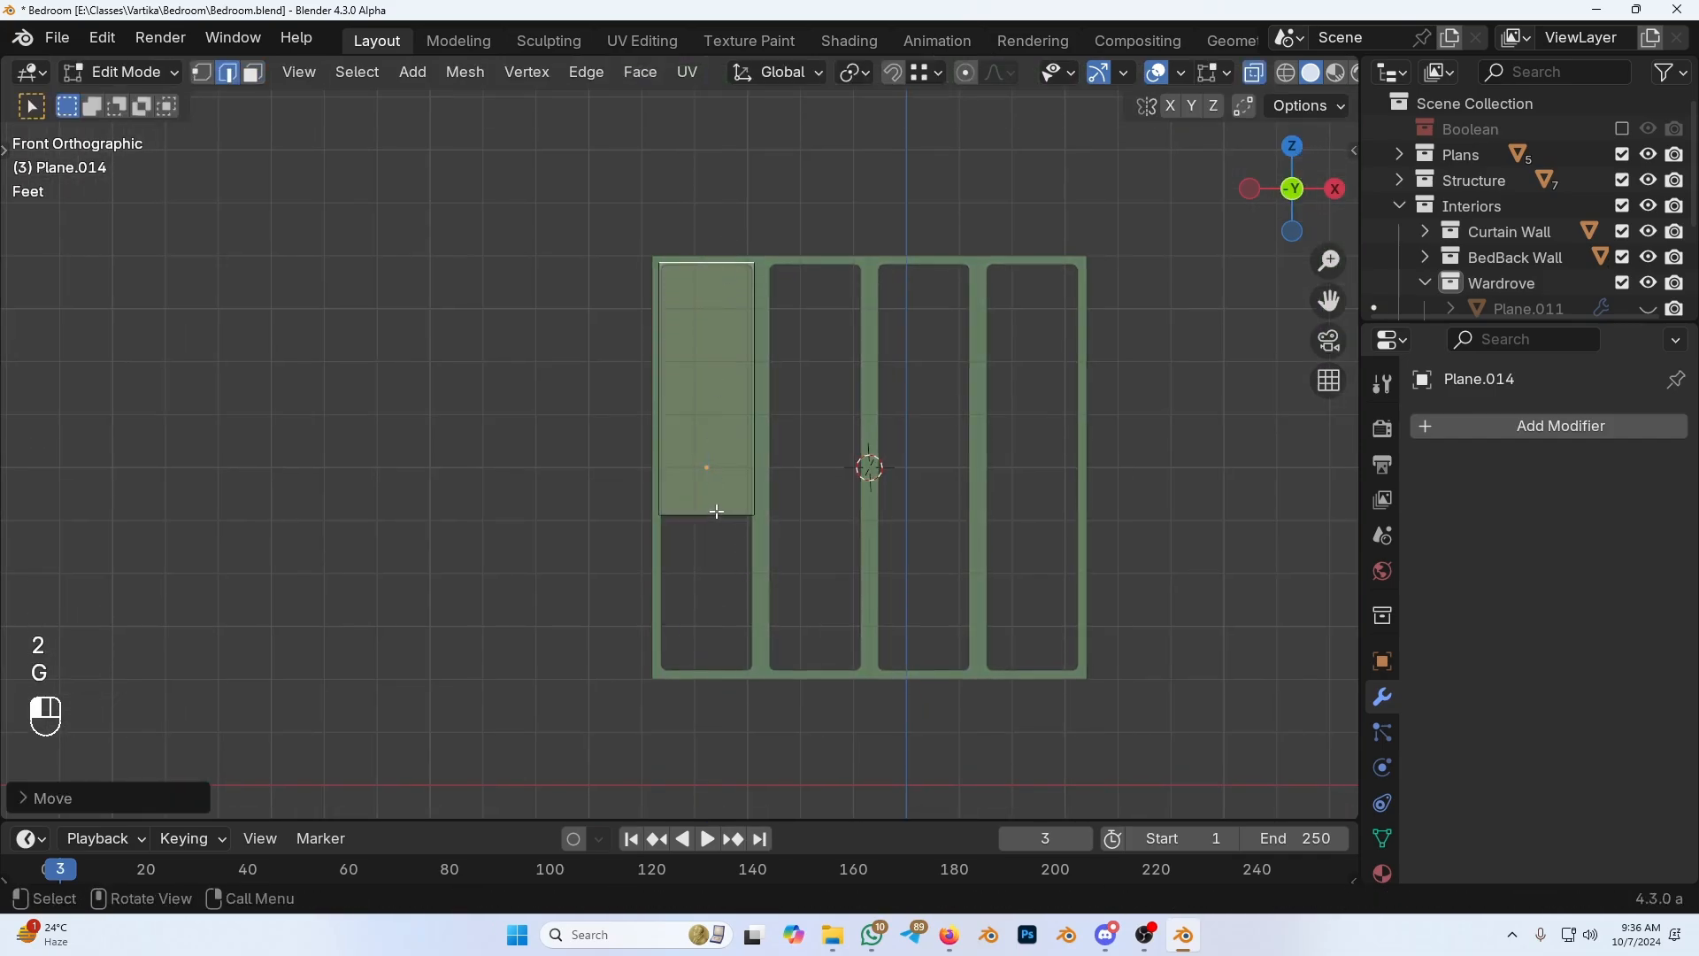
{"action": "middle_click_drag", "start_coordinate": [713, 513], "coordinate": [747, 349], "text": "shift"}
{"action": "key", "text": "g"}
{"action": "left_click", "coordinate": [740, 721]}
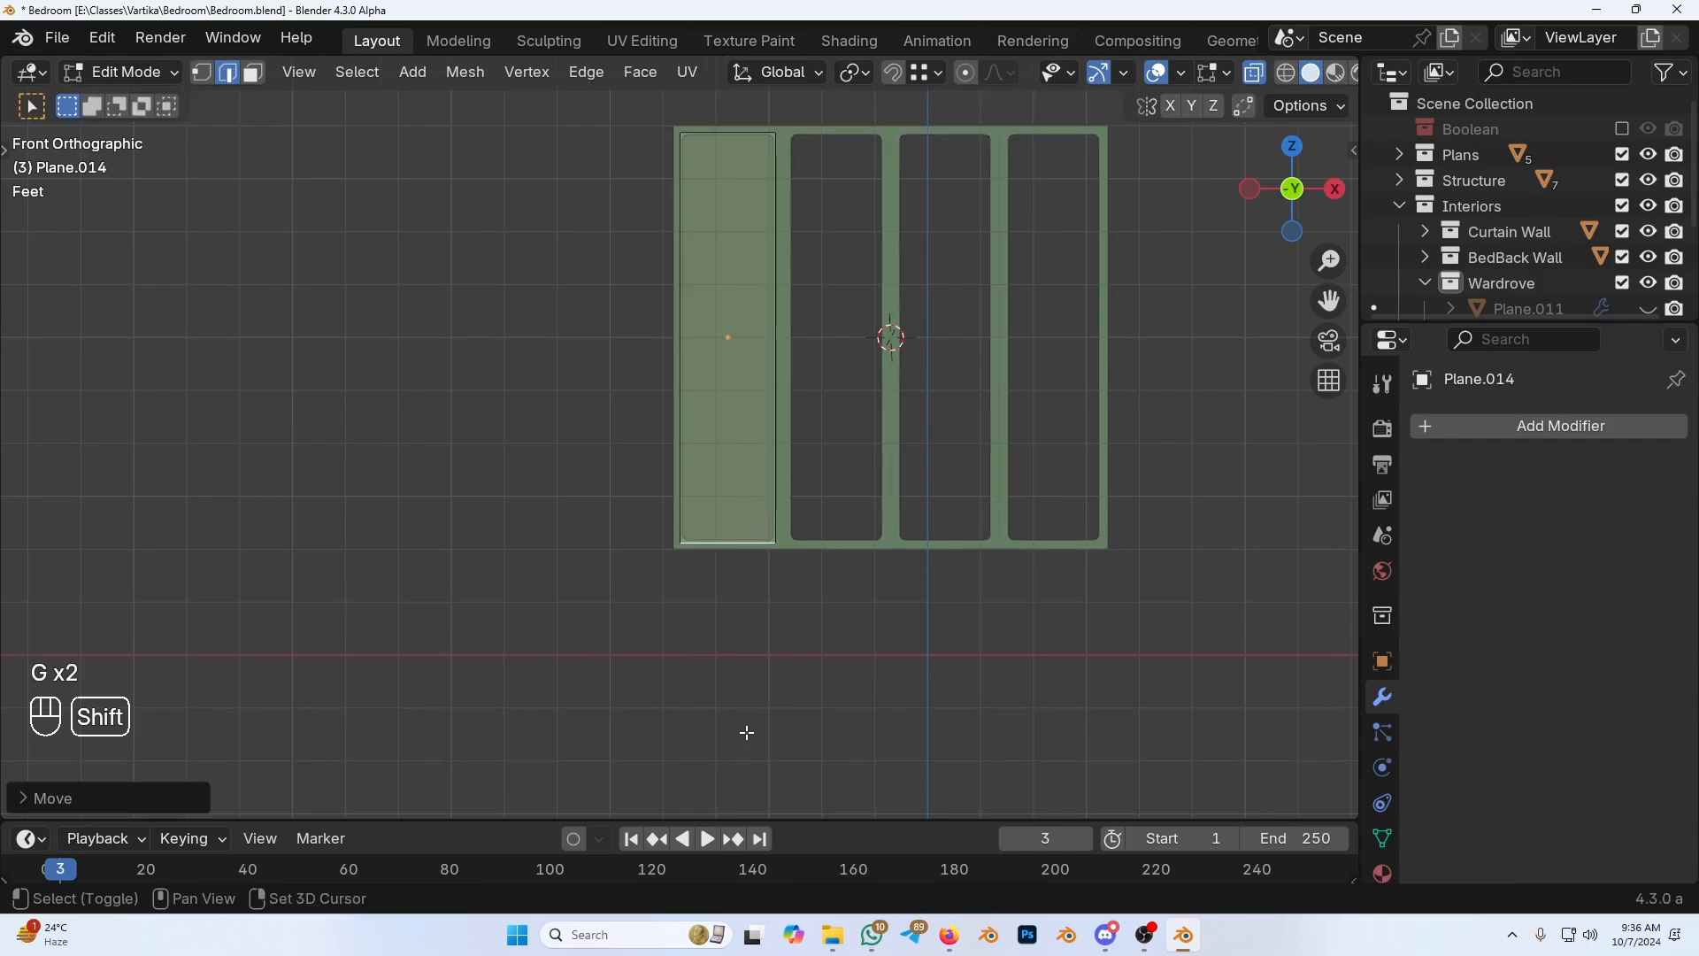
Step: Return to Object Mode and turn off X-ray to check the panel against the first door frame
{"action": "scroll", "coordinate": [964, 675], "scroll_direction": "up", "scroll_amount": 3}
{"action": "scroll", "coordinate": [766, 380], "scroll_direction": "down", "scroll_amount": 1}
{"action": "key", "text": "Tab"}
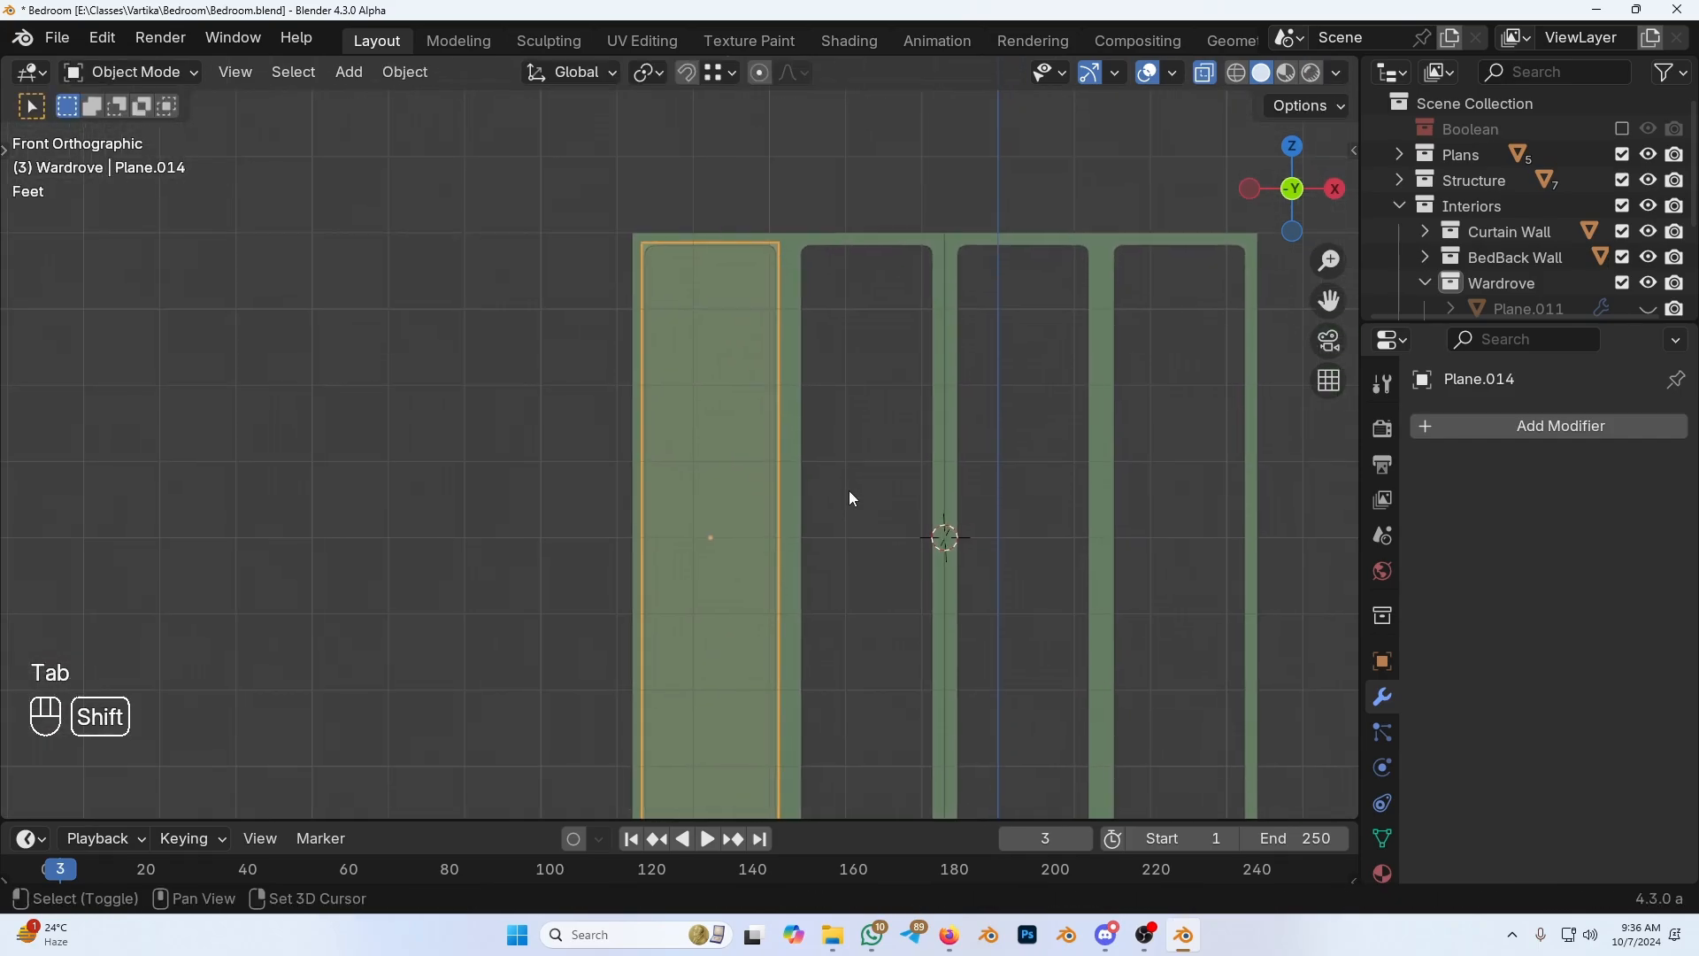
{"action": "key", "text": "shift+z"}
{"action": "key", "text": "shift+z"}
{"action": "middle_click_drag", "start_coordinate": [820, 356], "coordinate": [821, 507], "text": "shift"}
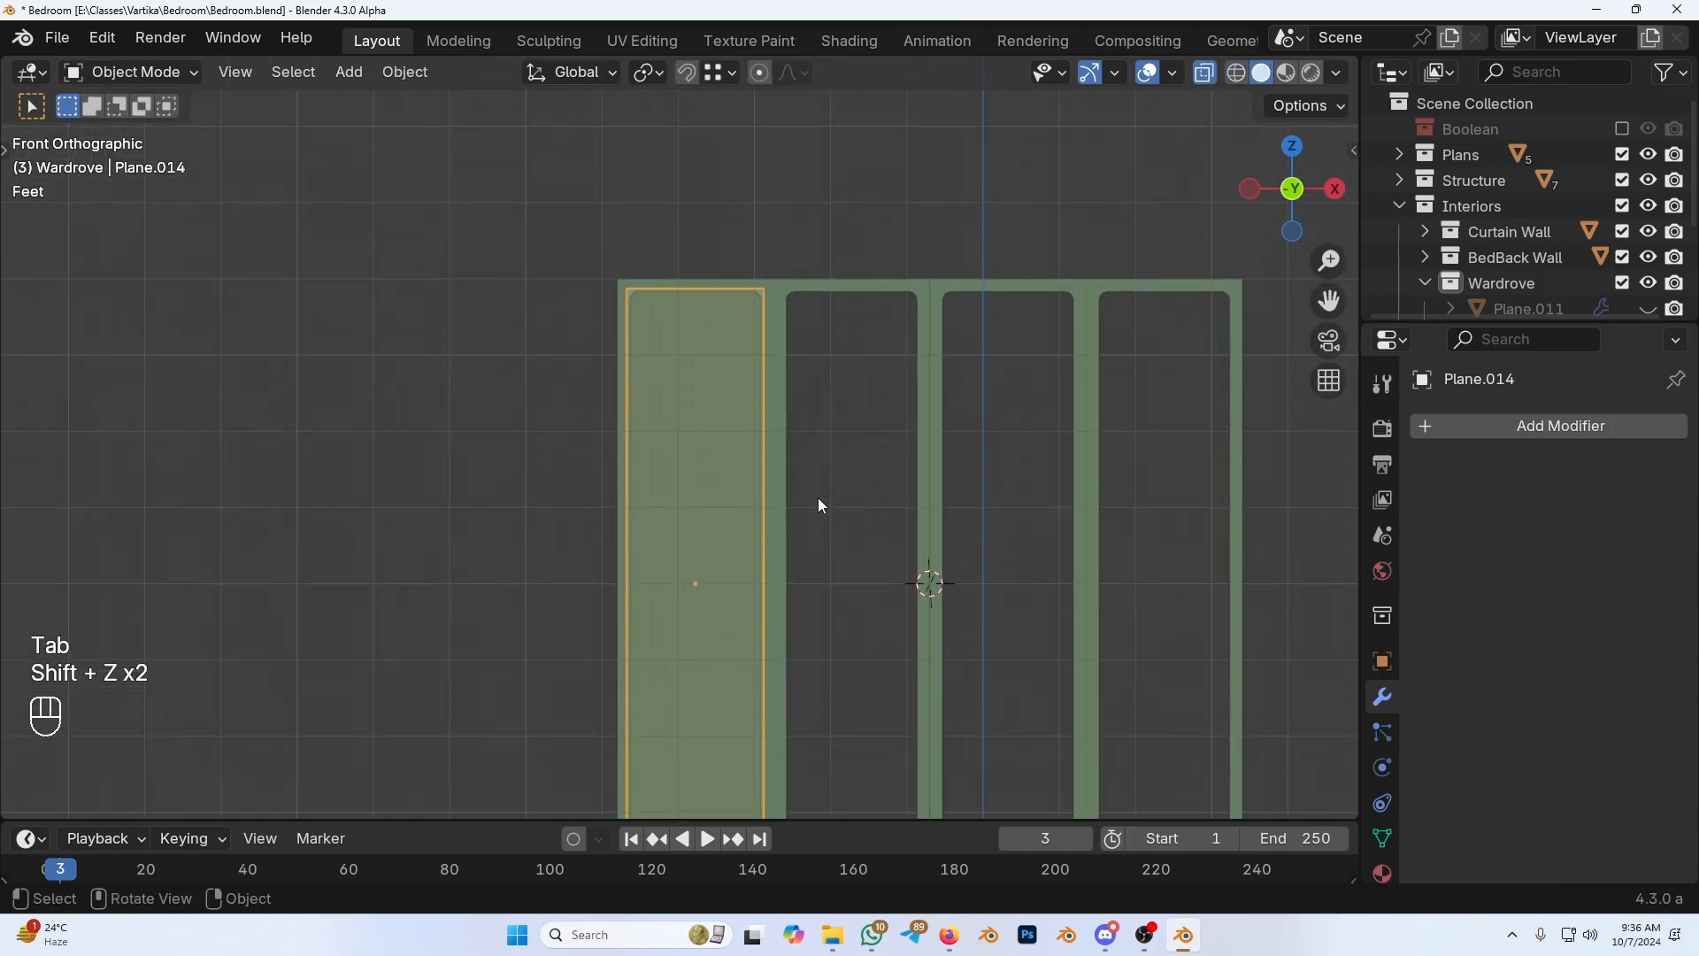
{"action": "key", "text": "alt+z"}
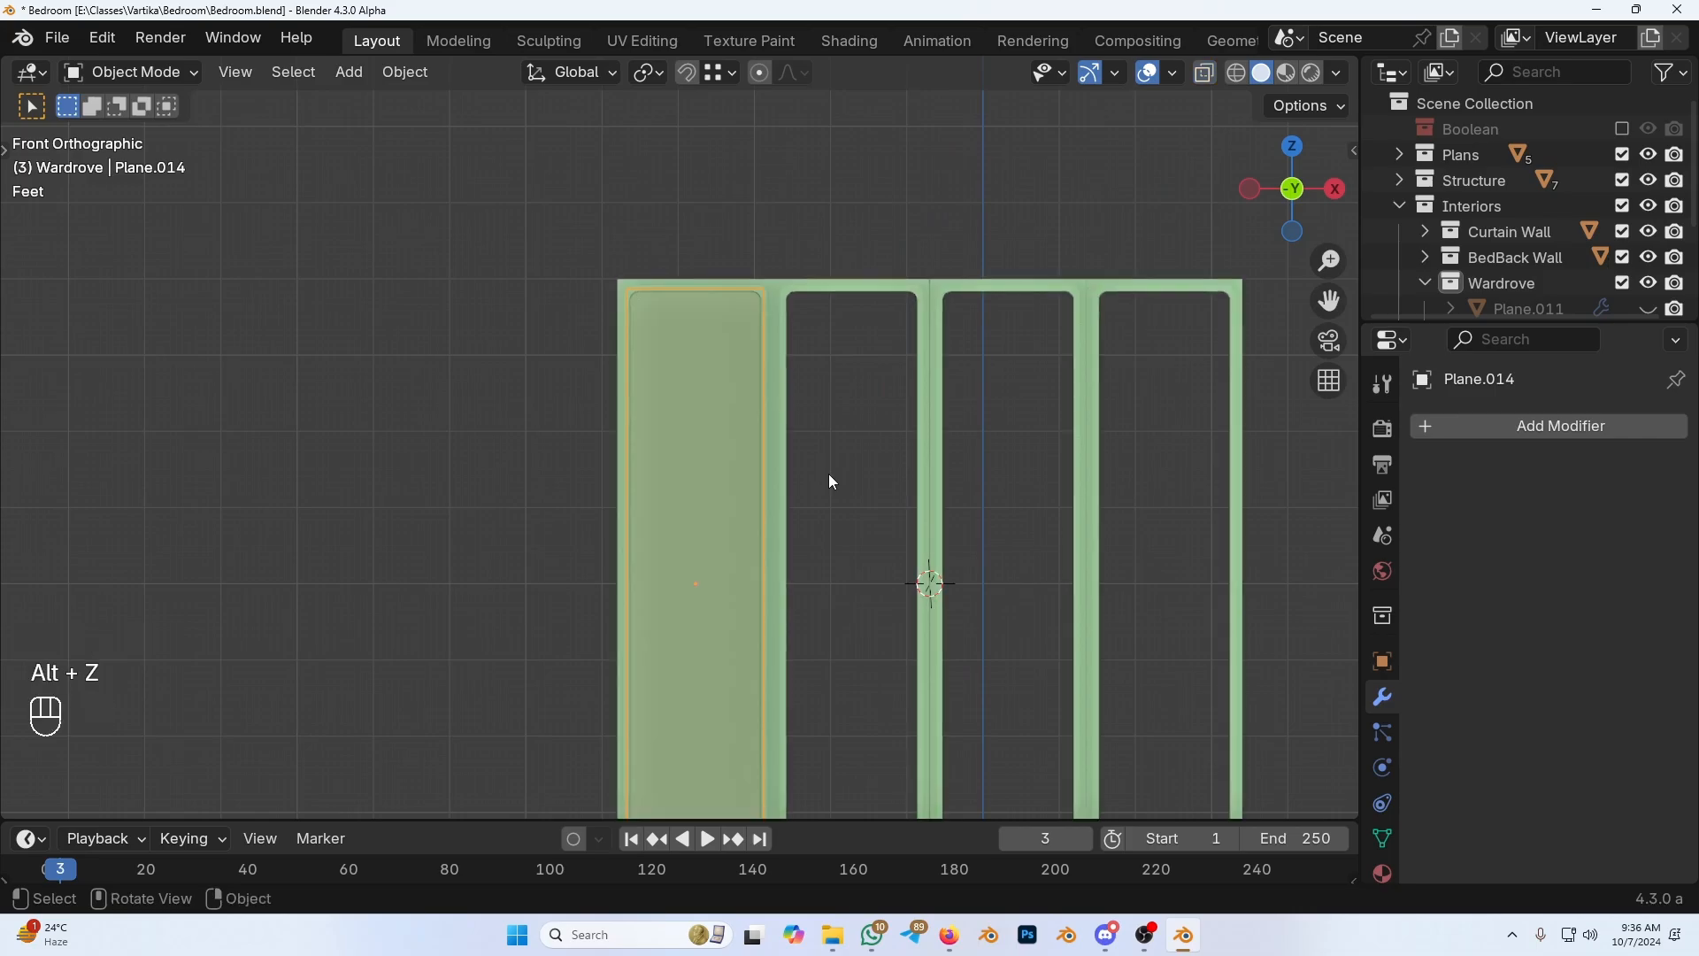
Step: Duplicate the door panel about 24.66 inches along X, repeat the duplication to fill the two remaining door openings, and save the file
{"action": "mouse_move", "coordinate": [827, 459]}
{"action": "middle_mouse_down"}
{"action": "mouse_move", "coordinate": [841, 401]}
{"action": "mouse_move", "coordinate": [843, 460]}
{"action": "middle_mouse_up"}
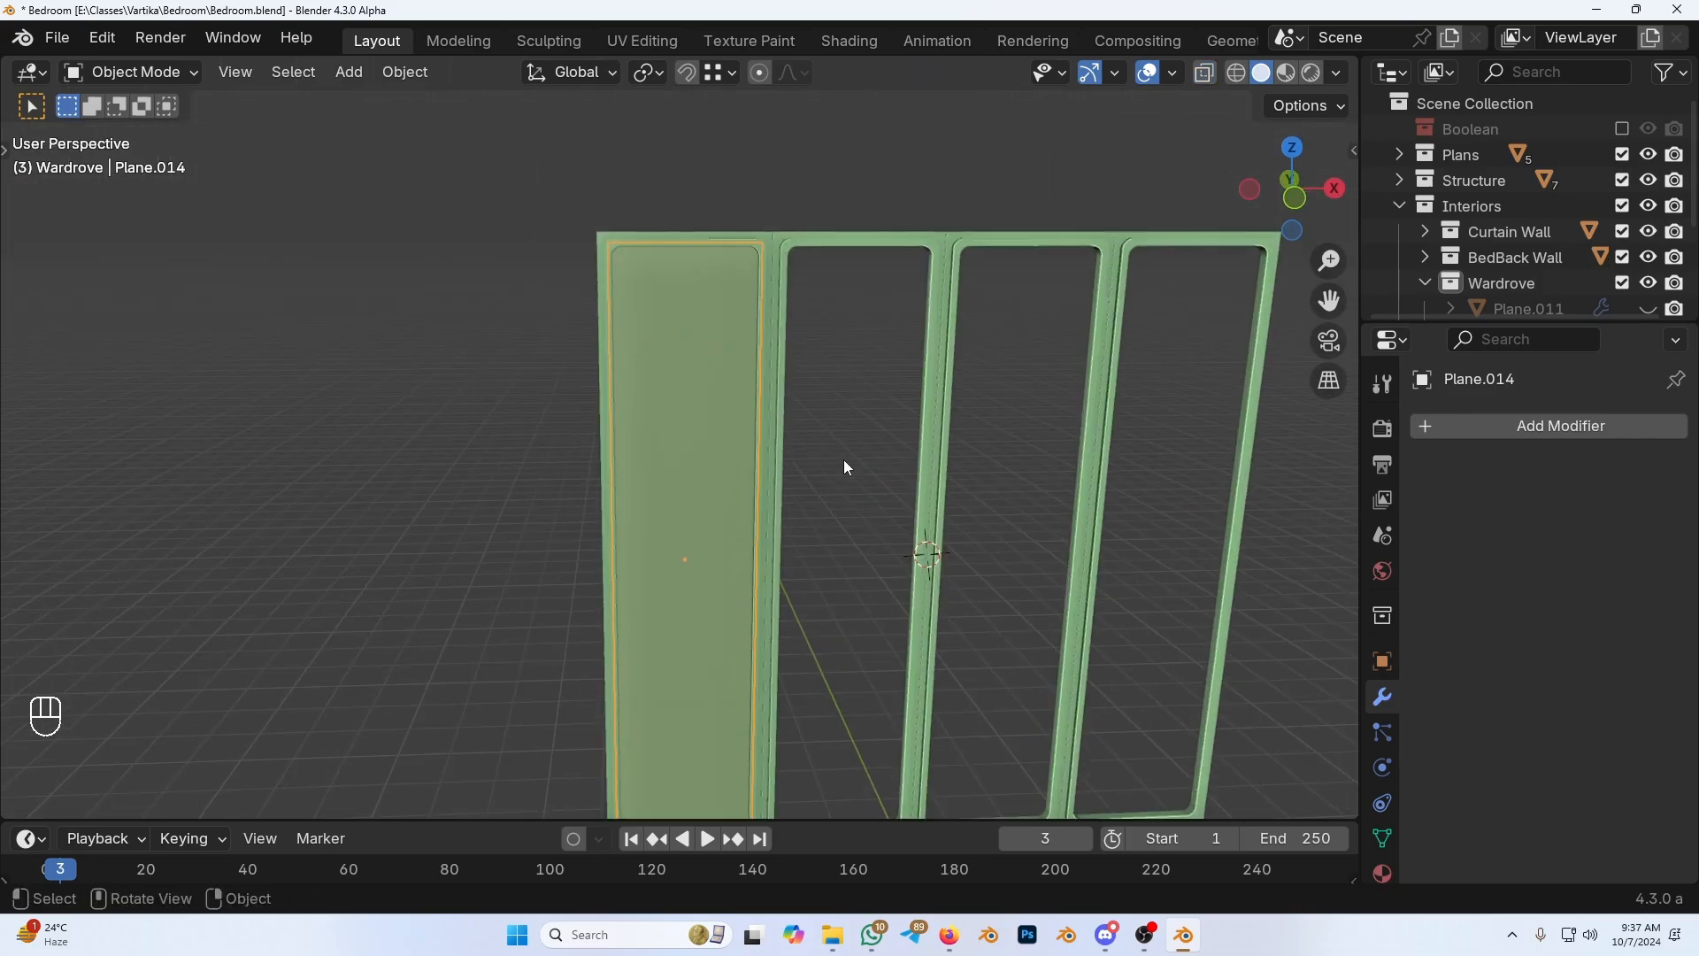
{"action": "middle_click_drag", "start_coordinate": [802, 632], "coordinate": [453, 577], "text": "shift"}
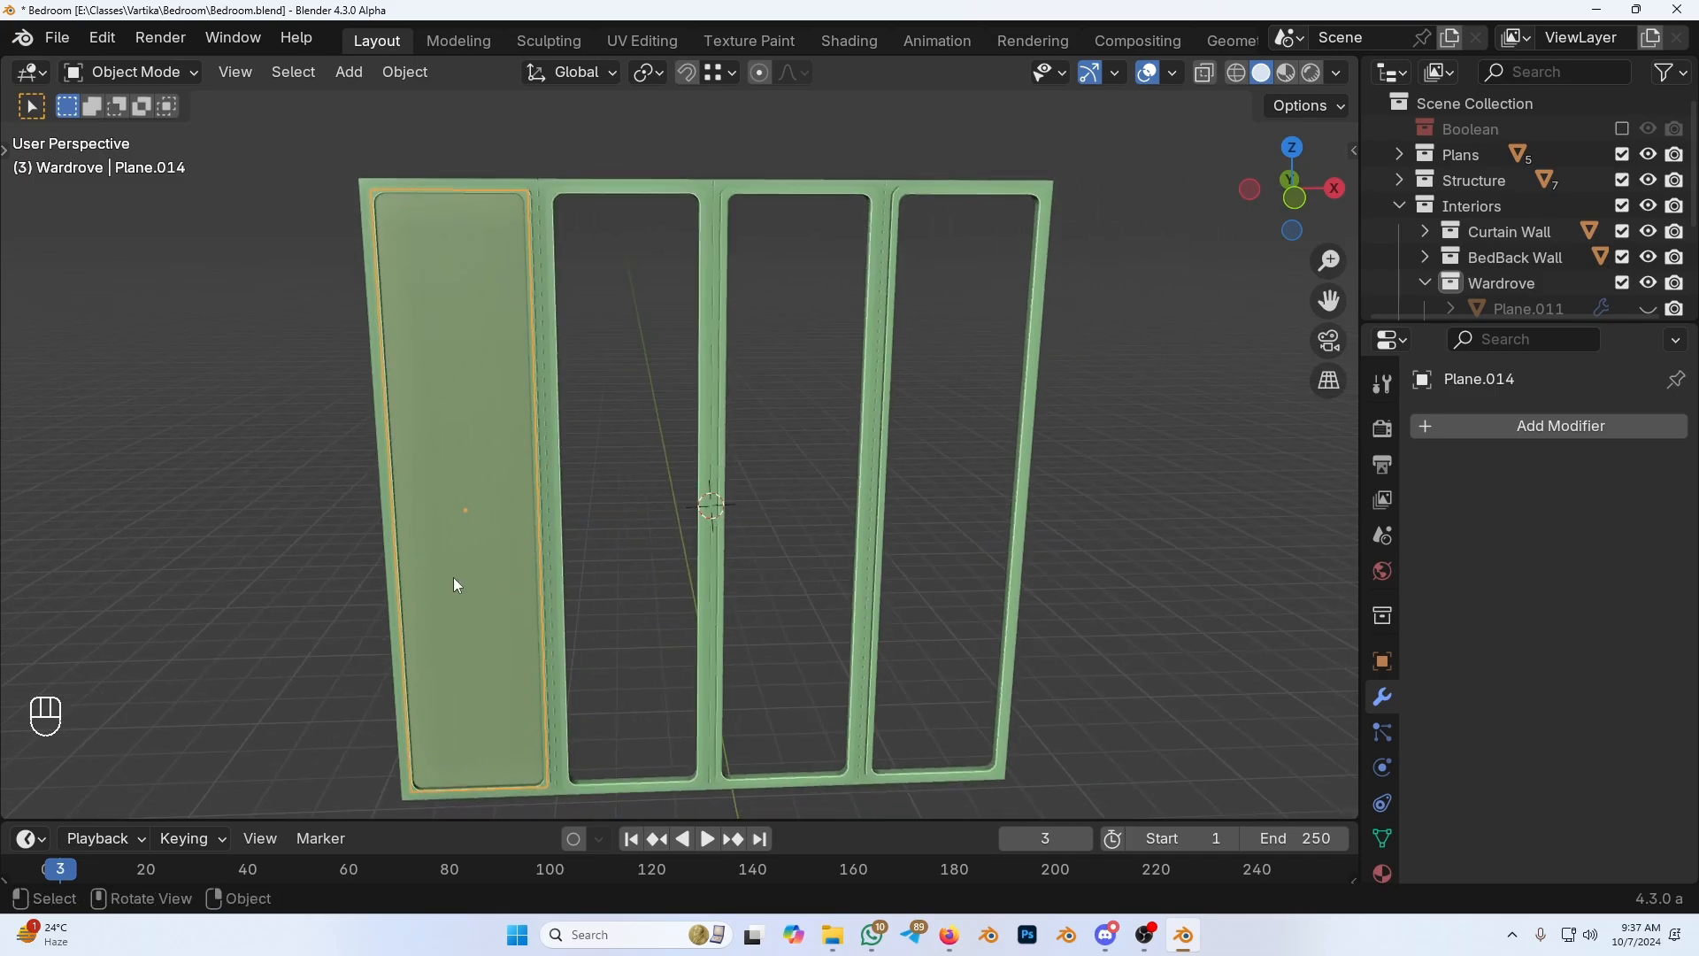
{"action": "key", "text": "shift+d"}
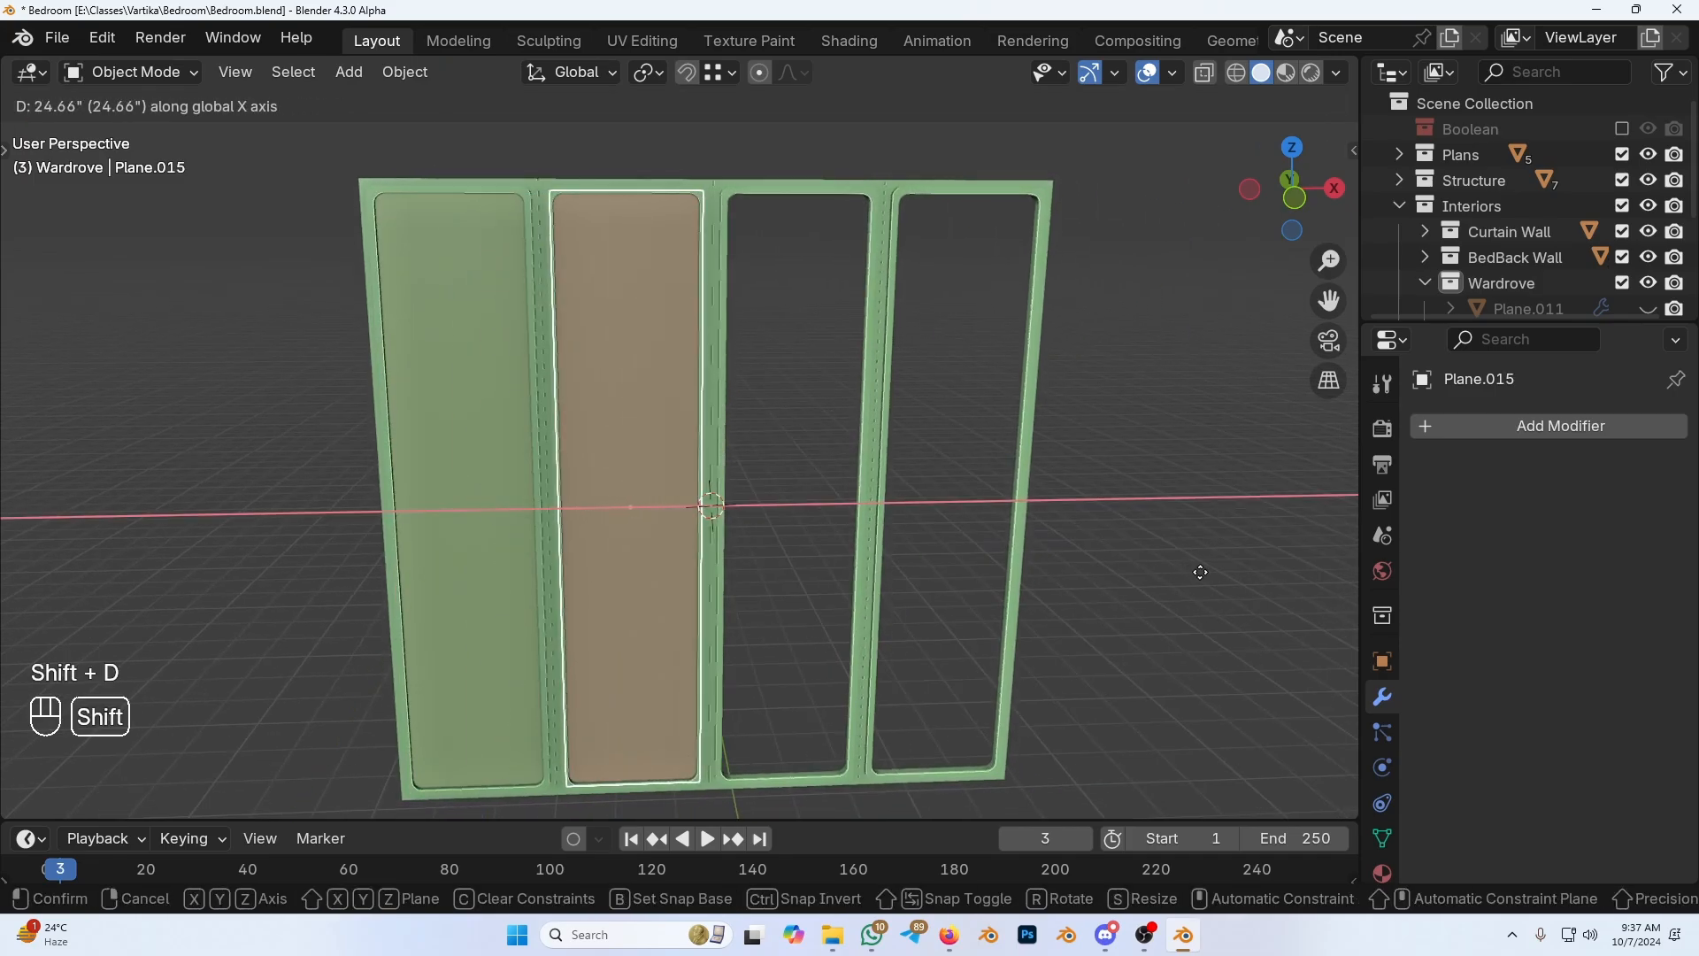
{"action": "left_click", "coordinate": [1204, 571]}
{"action": "key", "text": "shift+r"}
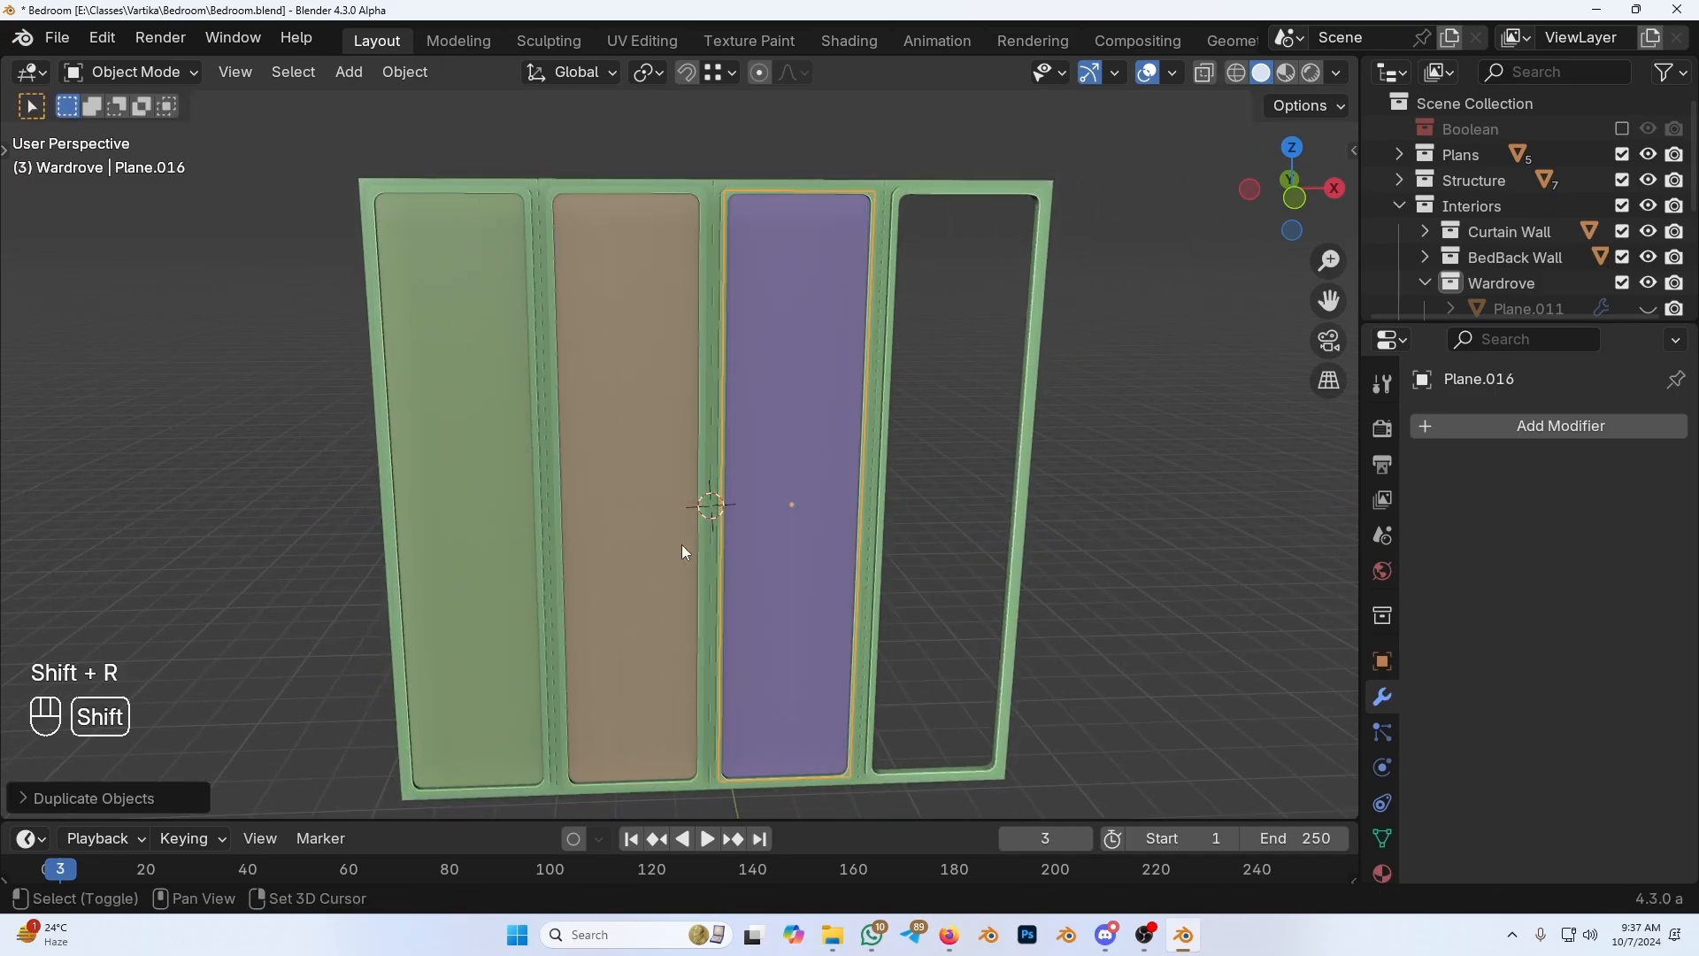
{"action": "middle_click_drag", "start_coordinate": [684, 544], "coordinate": [914, 531]}
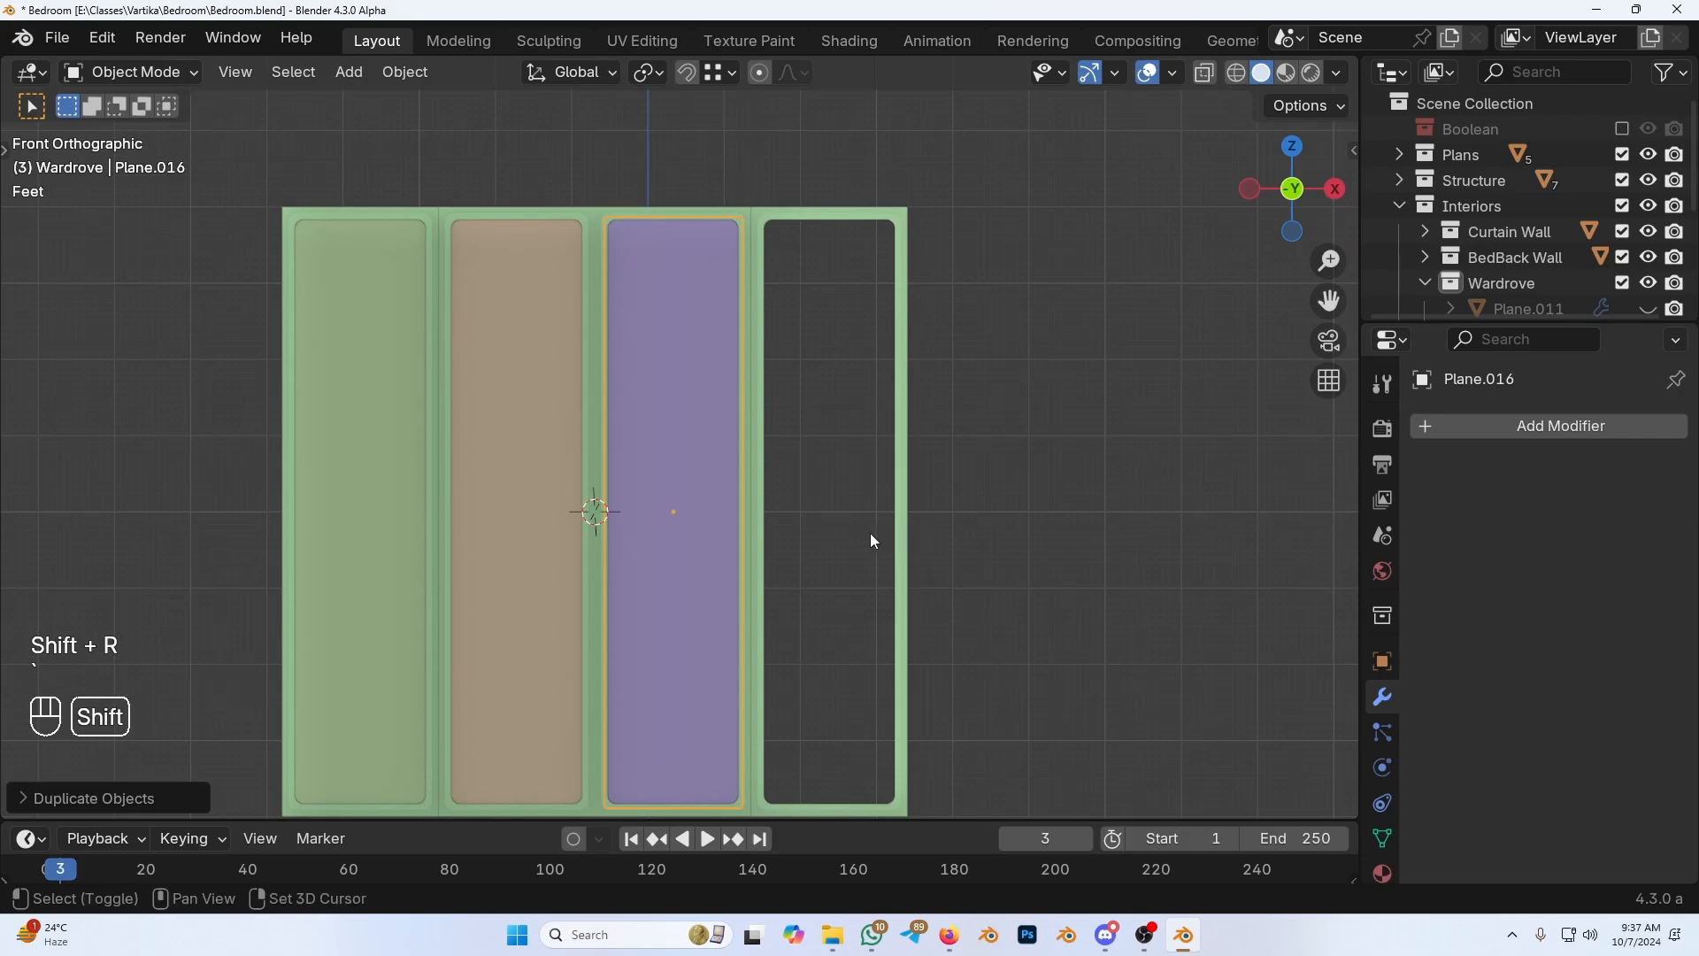
{"action": "key", "text": "shift+r"}
{"action": "key", "text": "ctrl+s"}
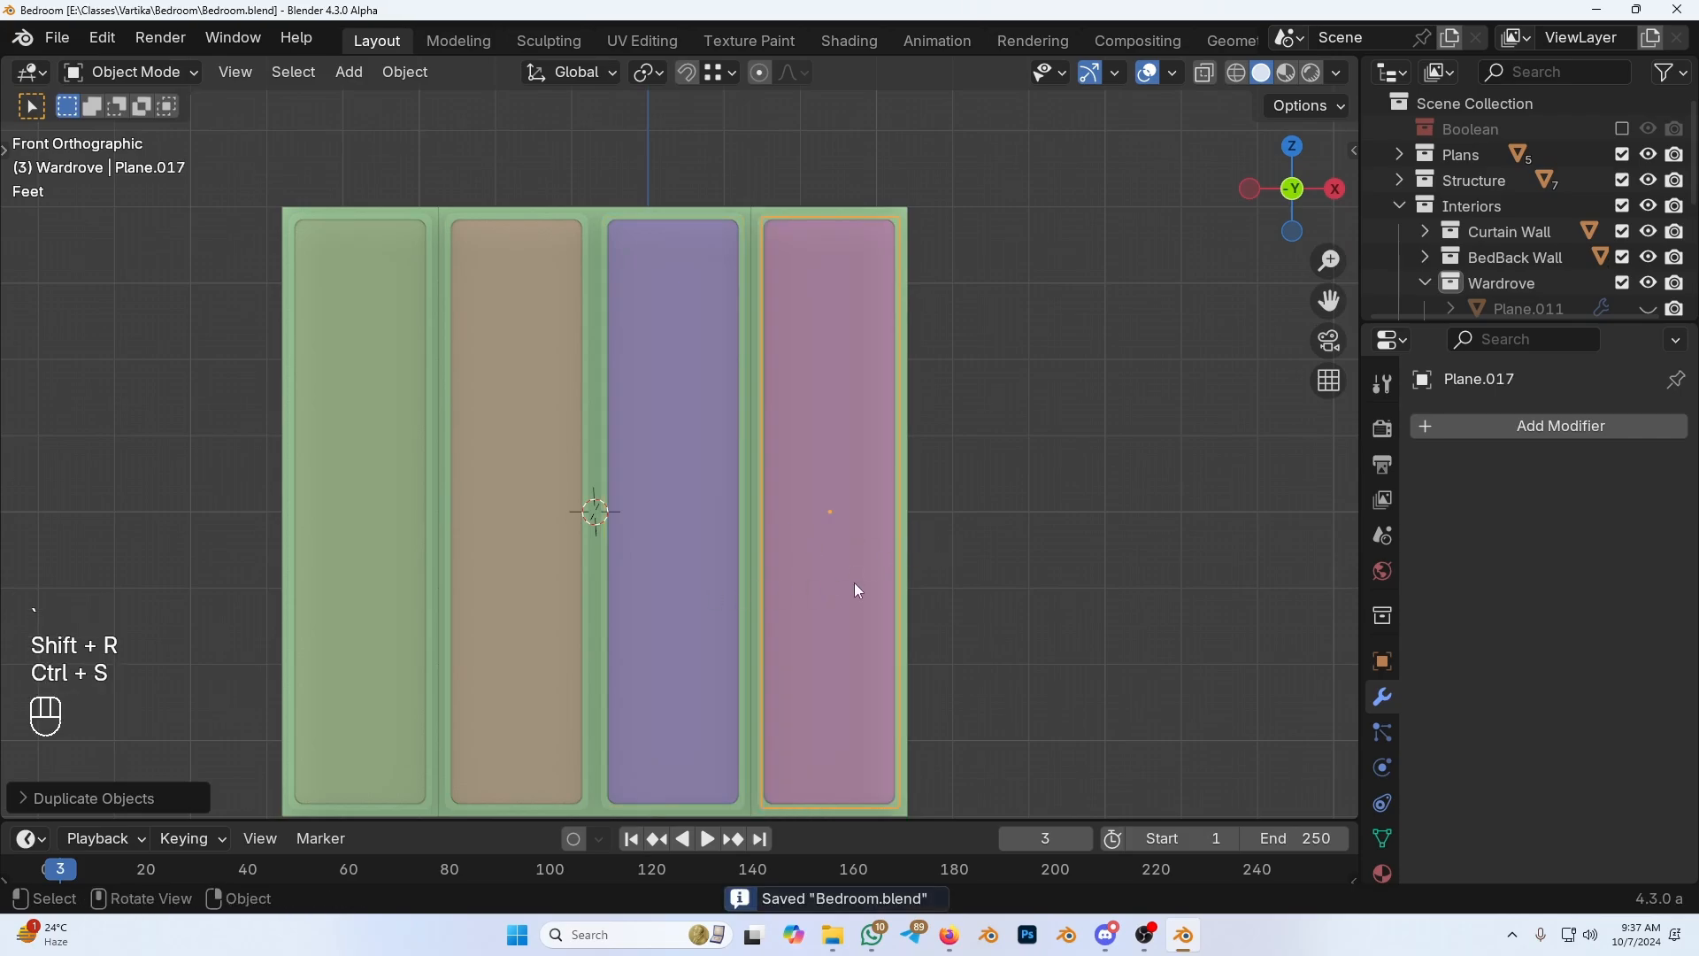
Step: Unhide all bedroom objects and select the wardrobe's outer carcass
{"action": "middle_click_drag", "start_coordinate": [856, 590], "coordinate": [816, 603]}
{"action": "scroll", "coordinate": [807, 603], "scroll_direction": "down", "scroll_amount": 2}
{"action": "scroll", "coordinate": [549, 593], "scroll_direction": "up", "scroll_amount": 3}
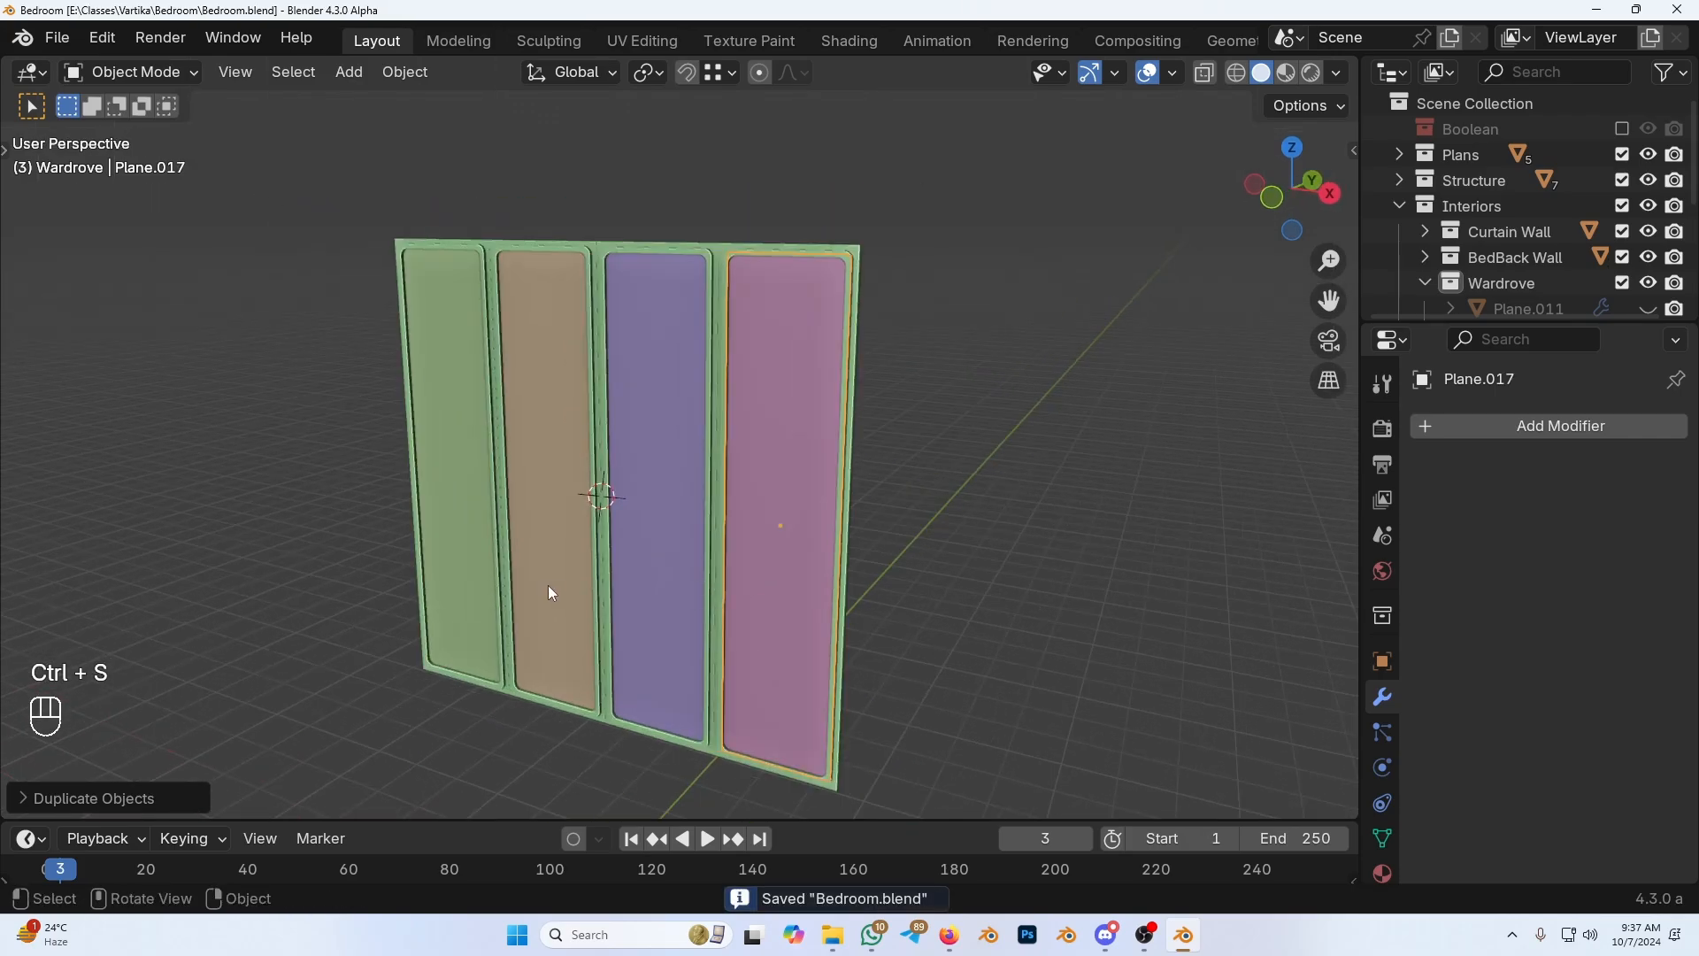
{"action": "middle_click_drag", "start_coordinate": [811, 522], "coordinate": [647, 598]}
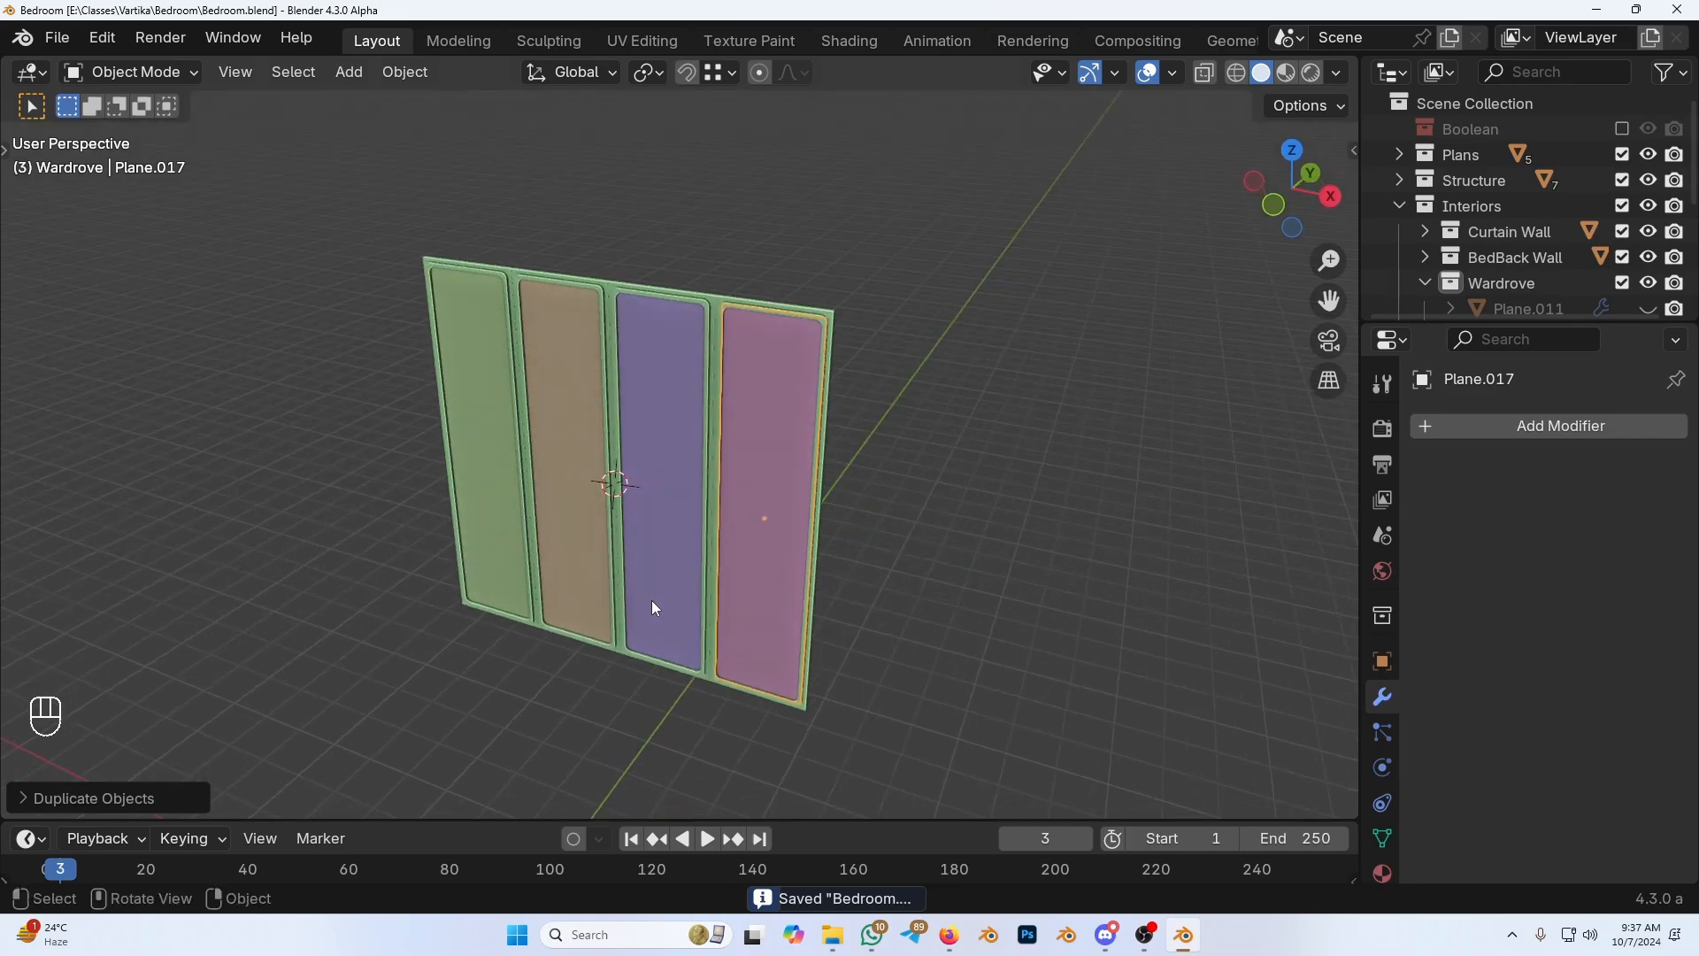
{"action": "key", "text": "alt+h"}
{"action": "key", "text": "shift+grave"}
{"action": "key", "text": "a"}
{"action": "key", "text": "w"}
{"action": "key", "text": "q"}
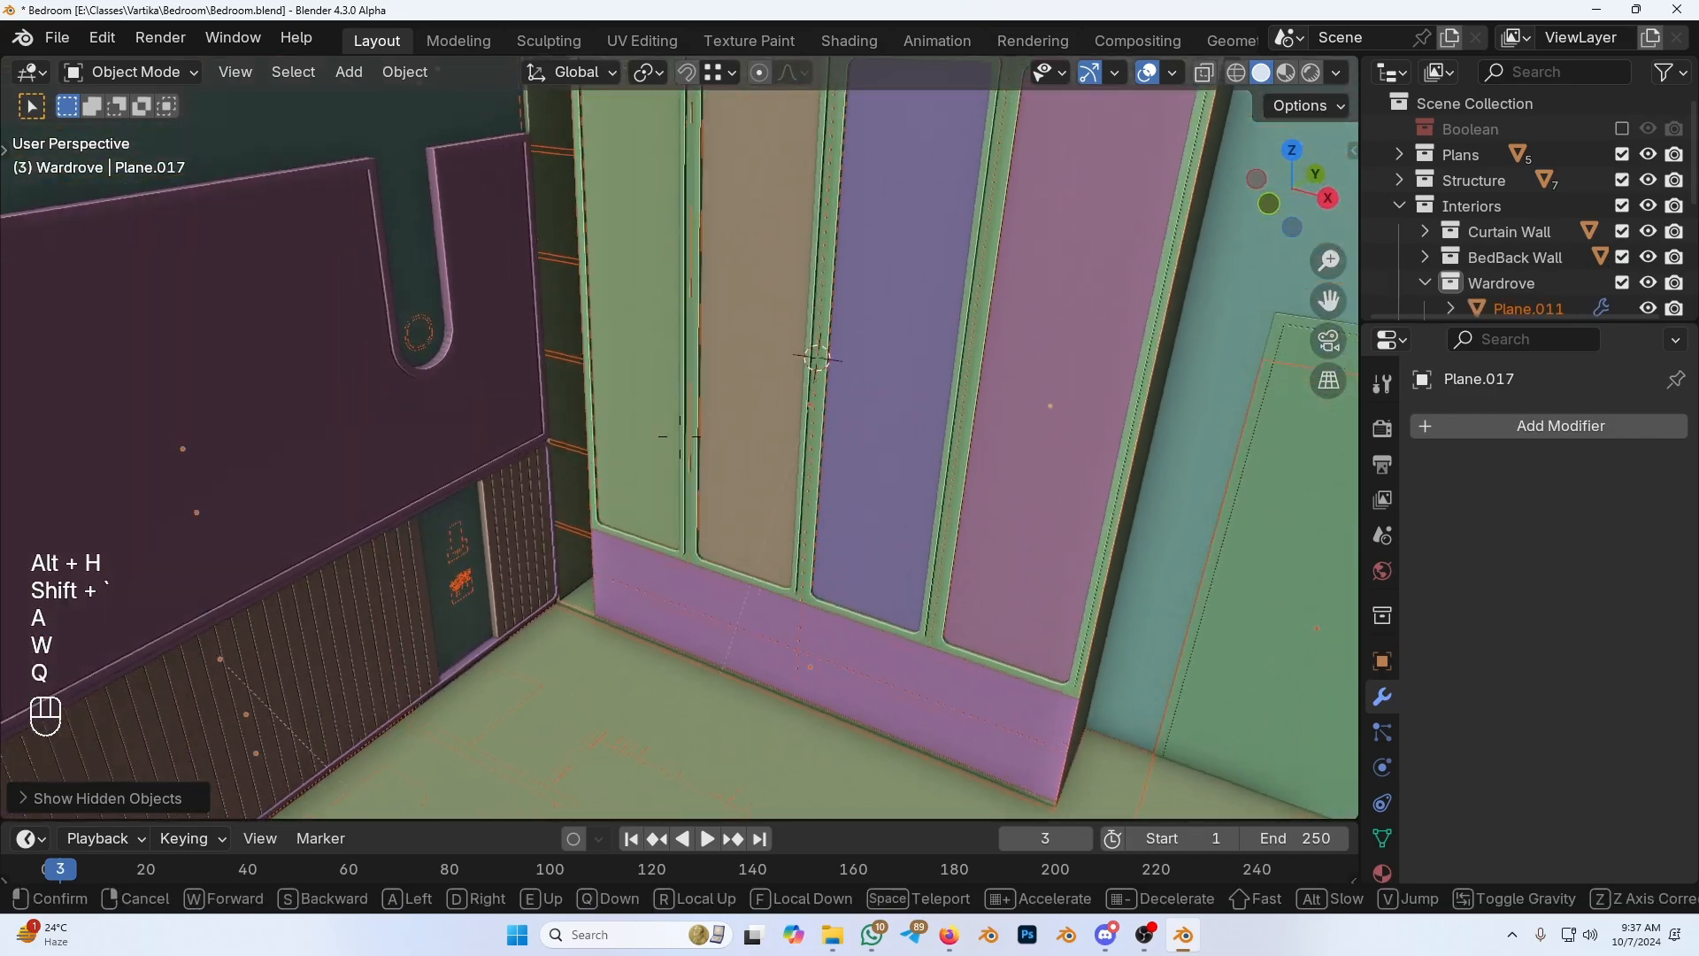
{"action": "key", "text": "a"}
{"action": "left_click", "coordinate": [680, 436]}
{"action": "left_click", "coordinate": [448, 327]}
Step: Examine the open shelf compartment beside the first door from the wardrobe's top down to its floor
{"action": "mouse_move", "coordinate": [448, 327]}
{"action": "middle_mouse_down", "text": "shift"}
{"action": "mouse_move", "coordinate": [561, 453]}
{"action": "mouse_move", "coordinate": [698, 513]}
{"action": "mouse_move", "coordinate": [805, 532]}
{"action": "middle_mouse_up", "text": "shift"}
{"action": "scroll", "coordinate": [697, 512], "scroll_direction": "up", "scroll_amount": 5}
{"action": "scroll", "coordinate": [744, 540], "scroll_direction": "down", "scroll_amount": 2}
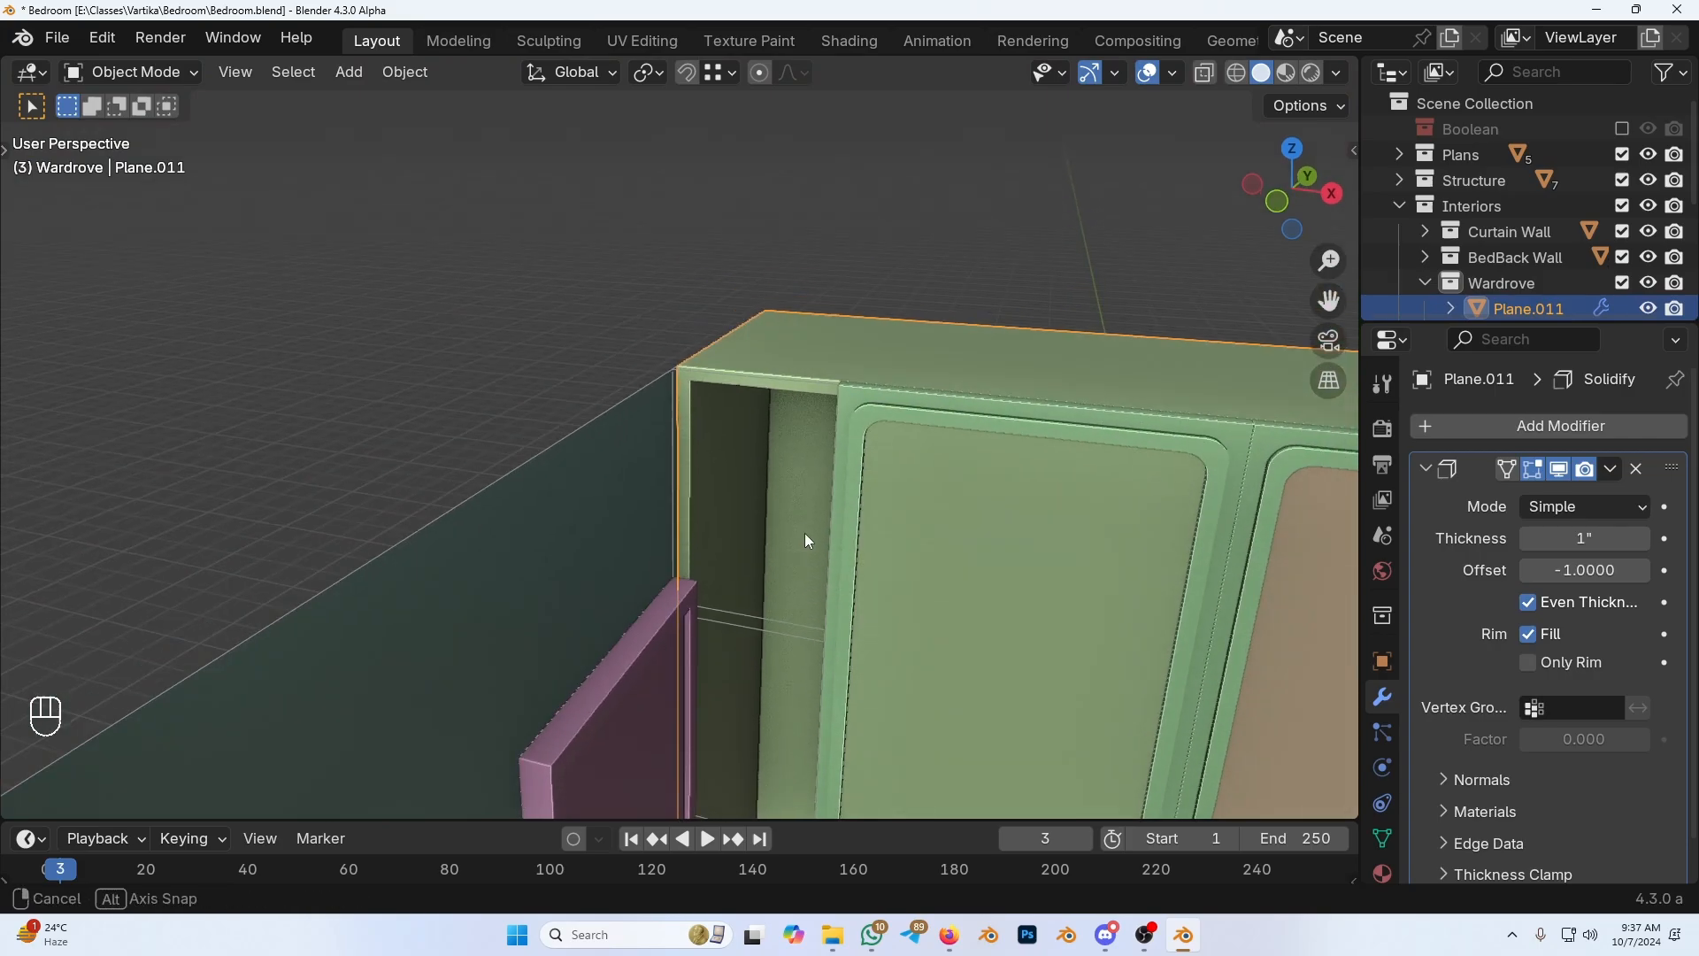
{"action": "middle_click_drag", "start_coordinate": [811, 641], "coordinate": [811, 515], "text": "shift"}
{"action": "middle_click_drag", "start_coordinate": [797, 753], "coordinate": [765, 500], "text": "shift"}
{"action": "middle_click_drag", "start_coordinate": [738, 752], "coordinate": [748, 620], "text": "shift"}
{"action": "key", "text": "shift+grave"}
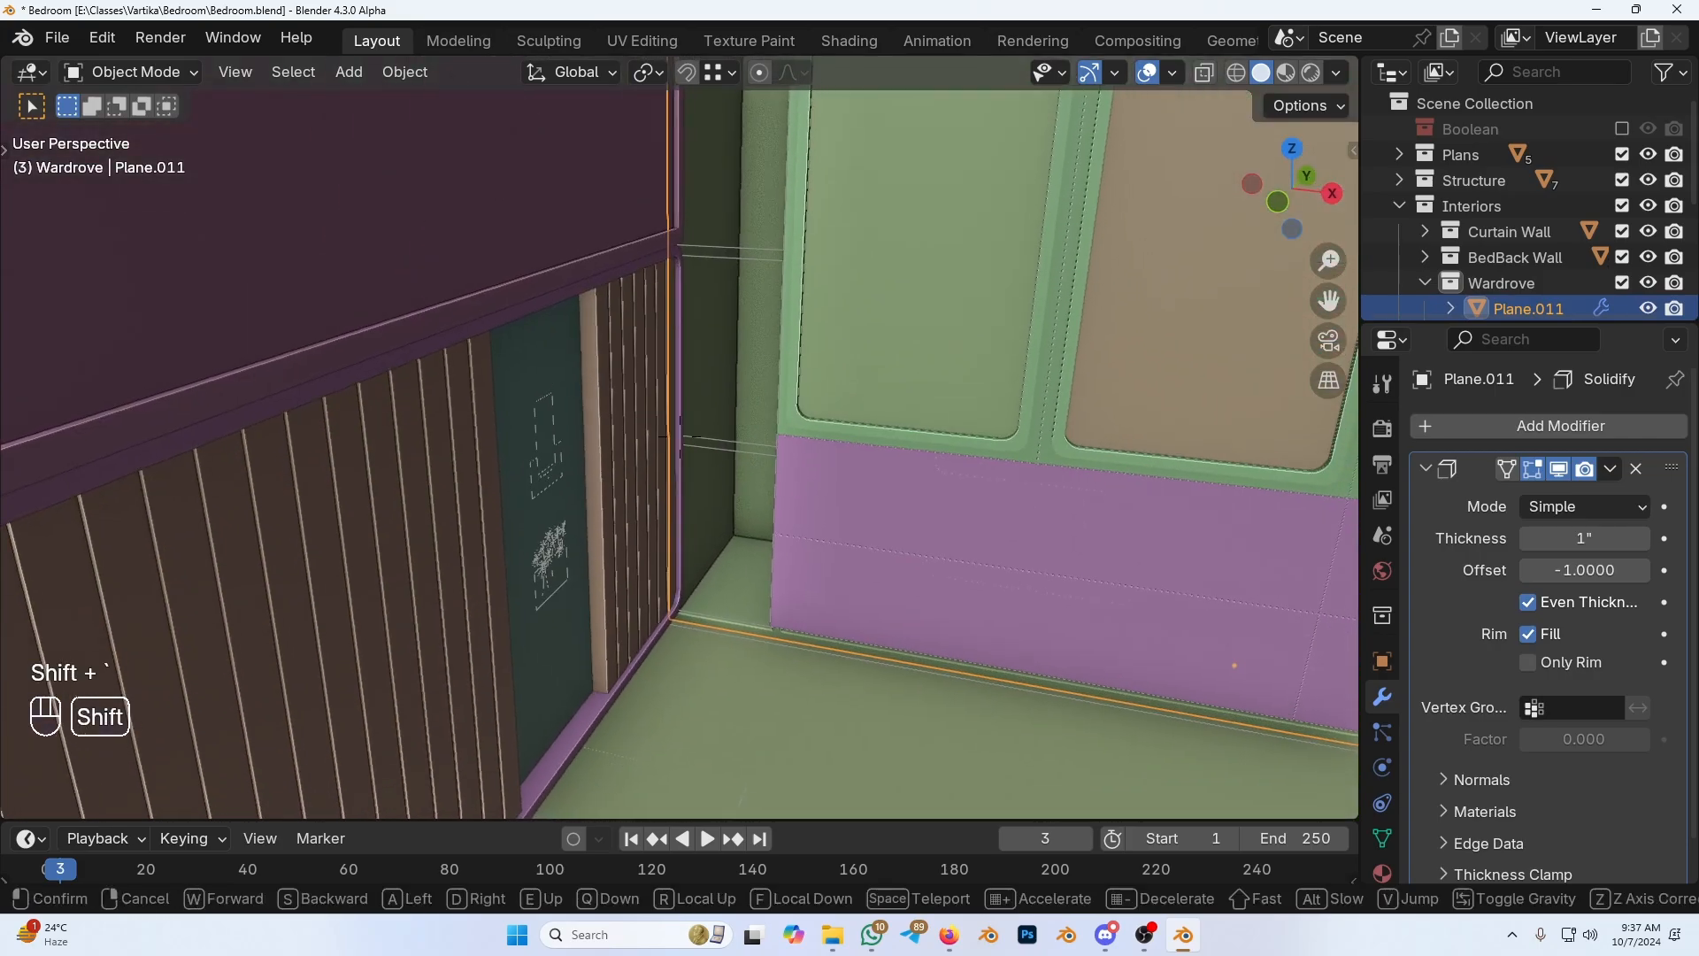
{"action": "key", "text": "w"}
{"action": "key", "text": "a"}
{"action": "left_click", "coordinate": [754, 582]}
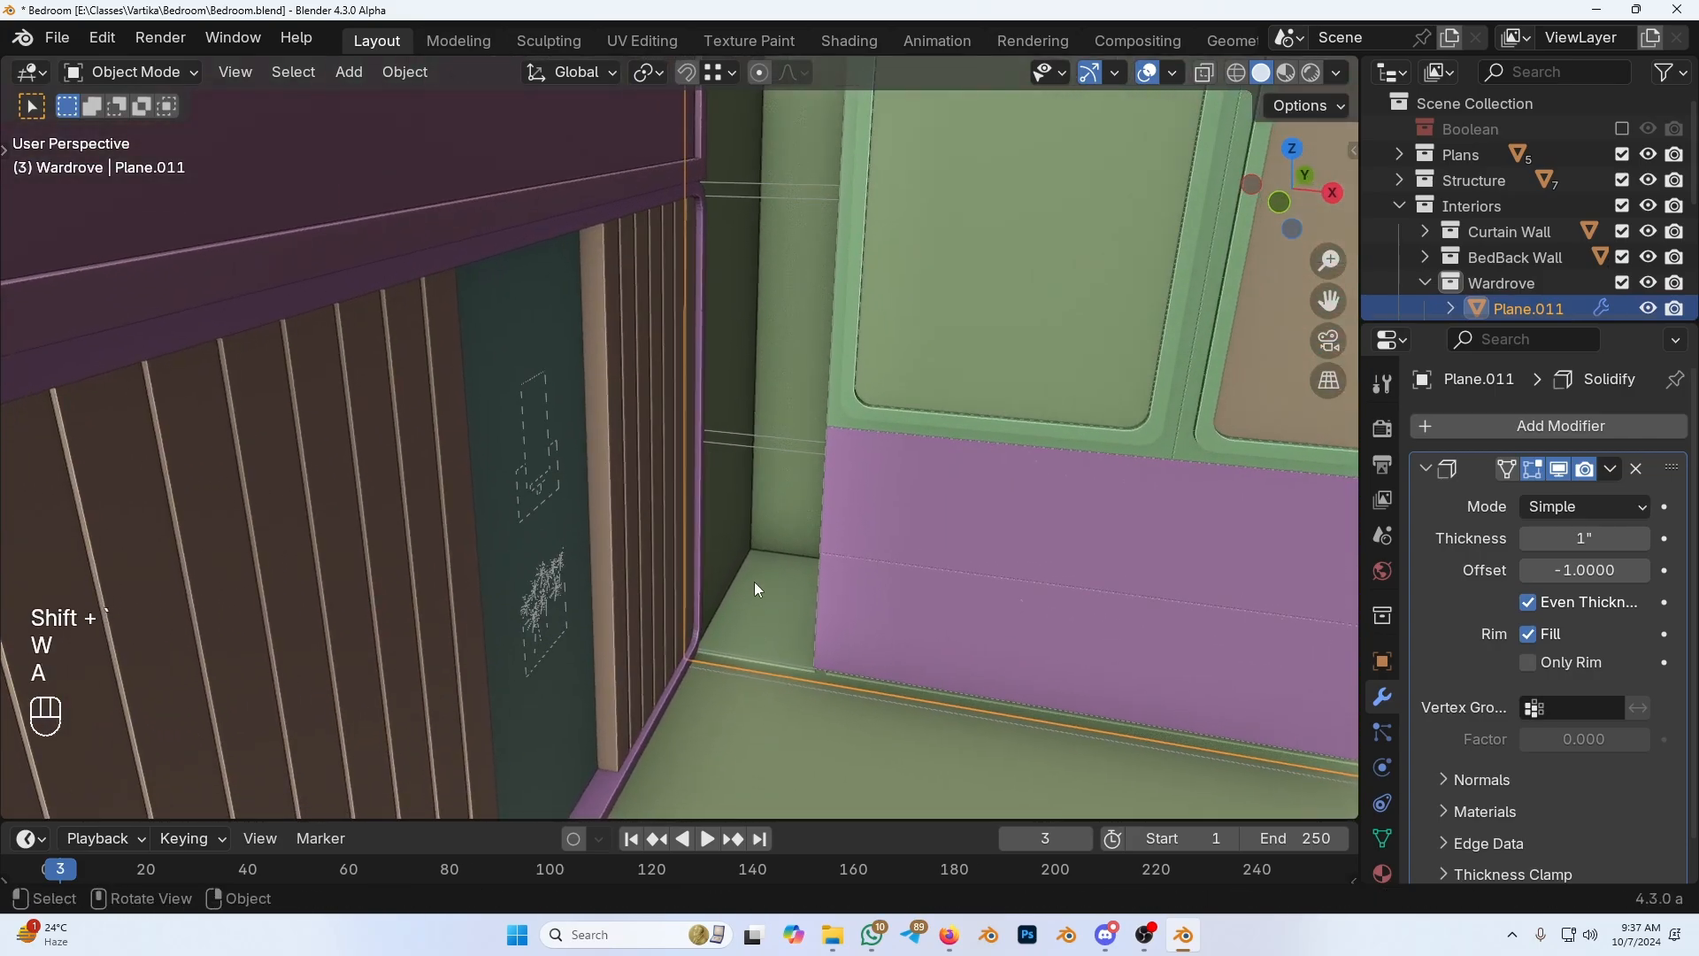
{"action": "left_click", "coordinate": [757, 443]}
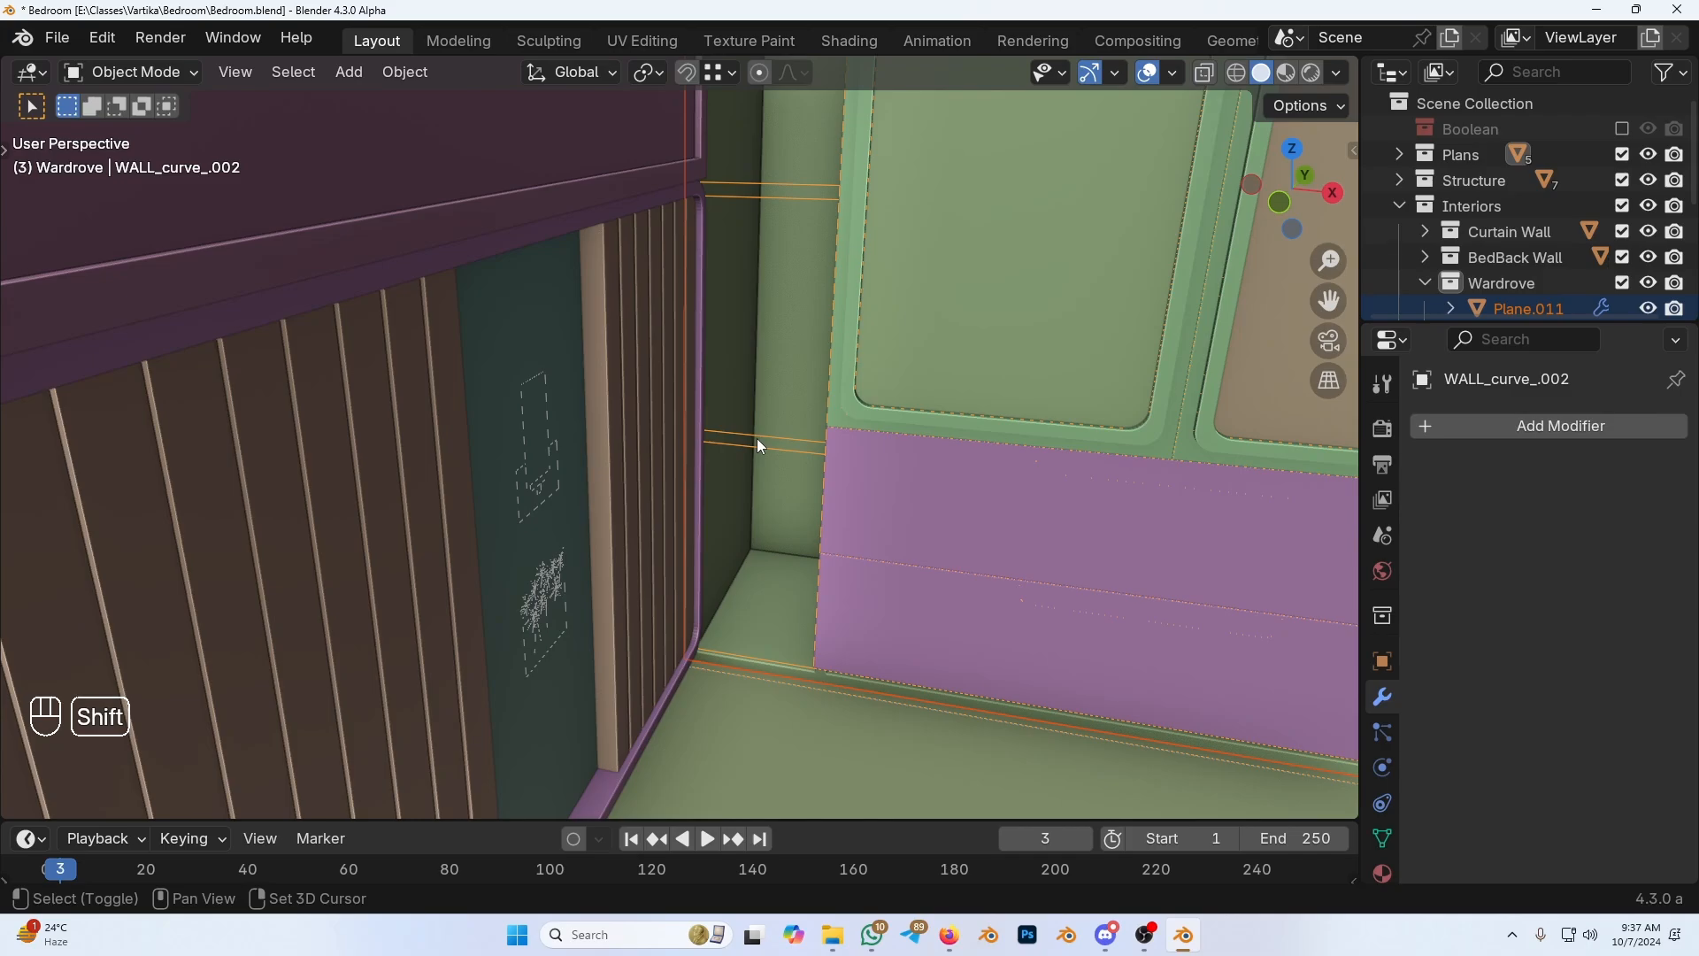
{"action": "key", "text": "shift+h"}
{"action": "scroll", "coordinate": [757, 443], "scroll_direction": "down", "scroll_amount": 5}
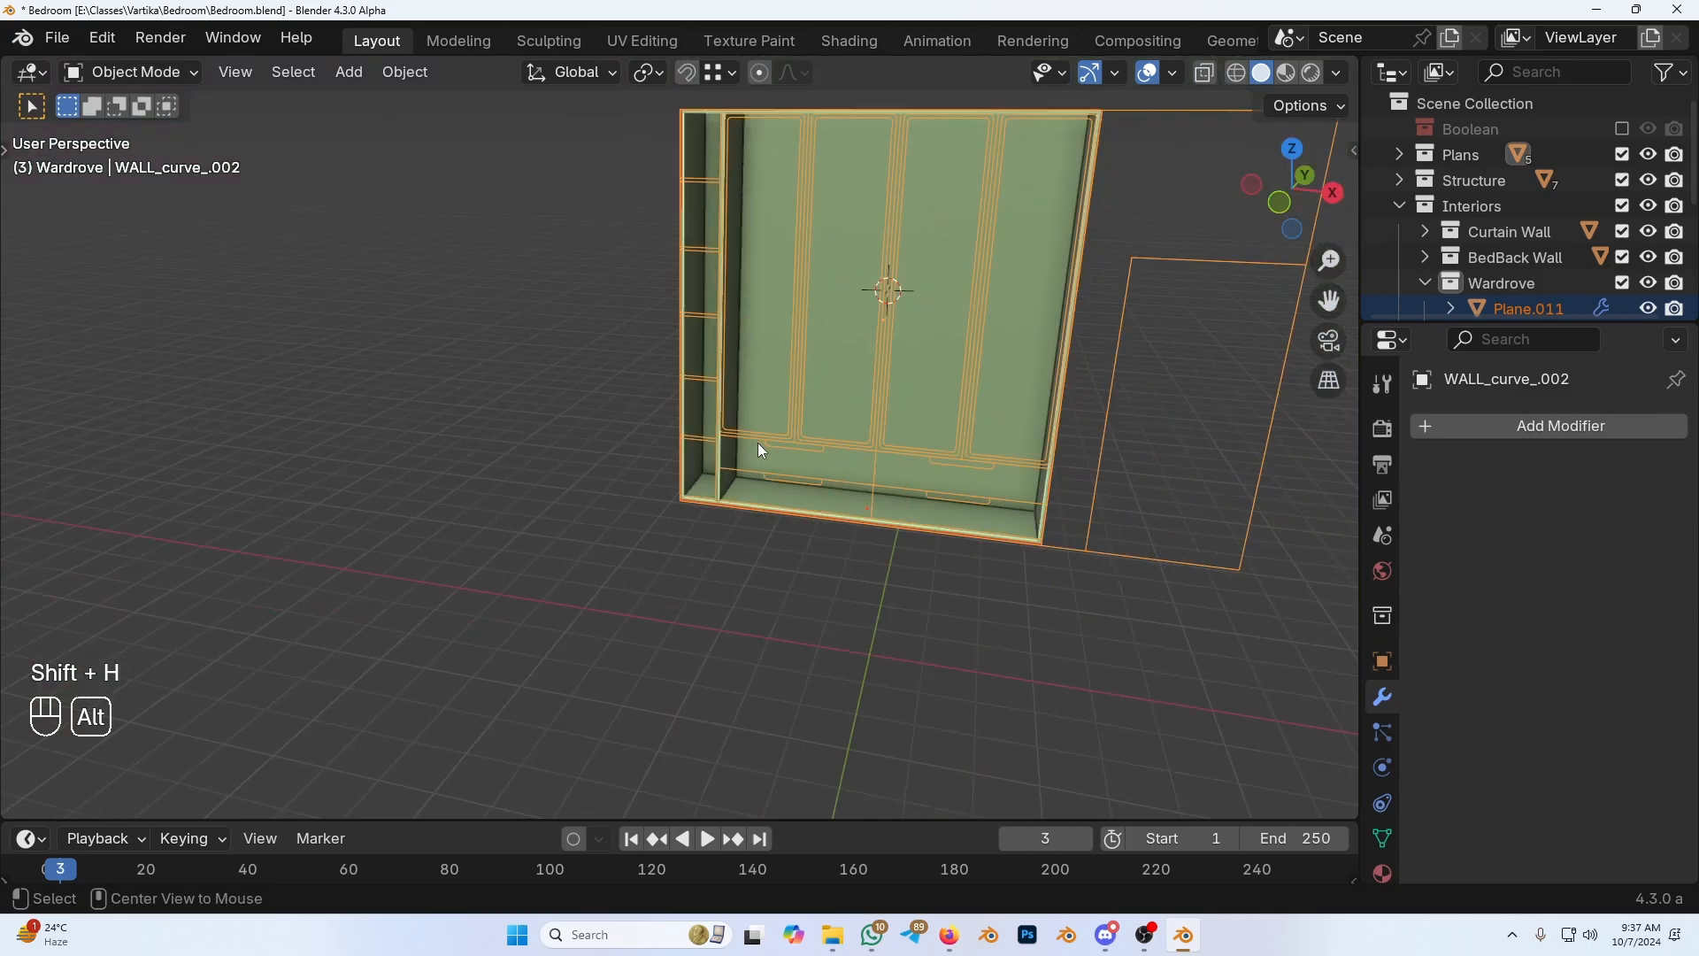
{"action": "key", "text": "alt+h"}
Step: Isolate the wardrobe carcass together with the elevation line drawing, hiding all other objects
{"action": "scroll", "coordinate": [757, 442], "scroll_direction": "up", "scroll_amount": 6}
{"action": "left_click", "coordinate": [721, 554], "text": "shift"}
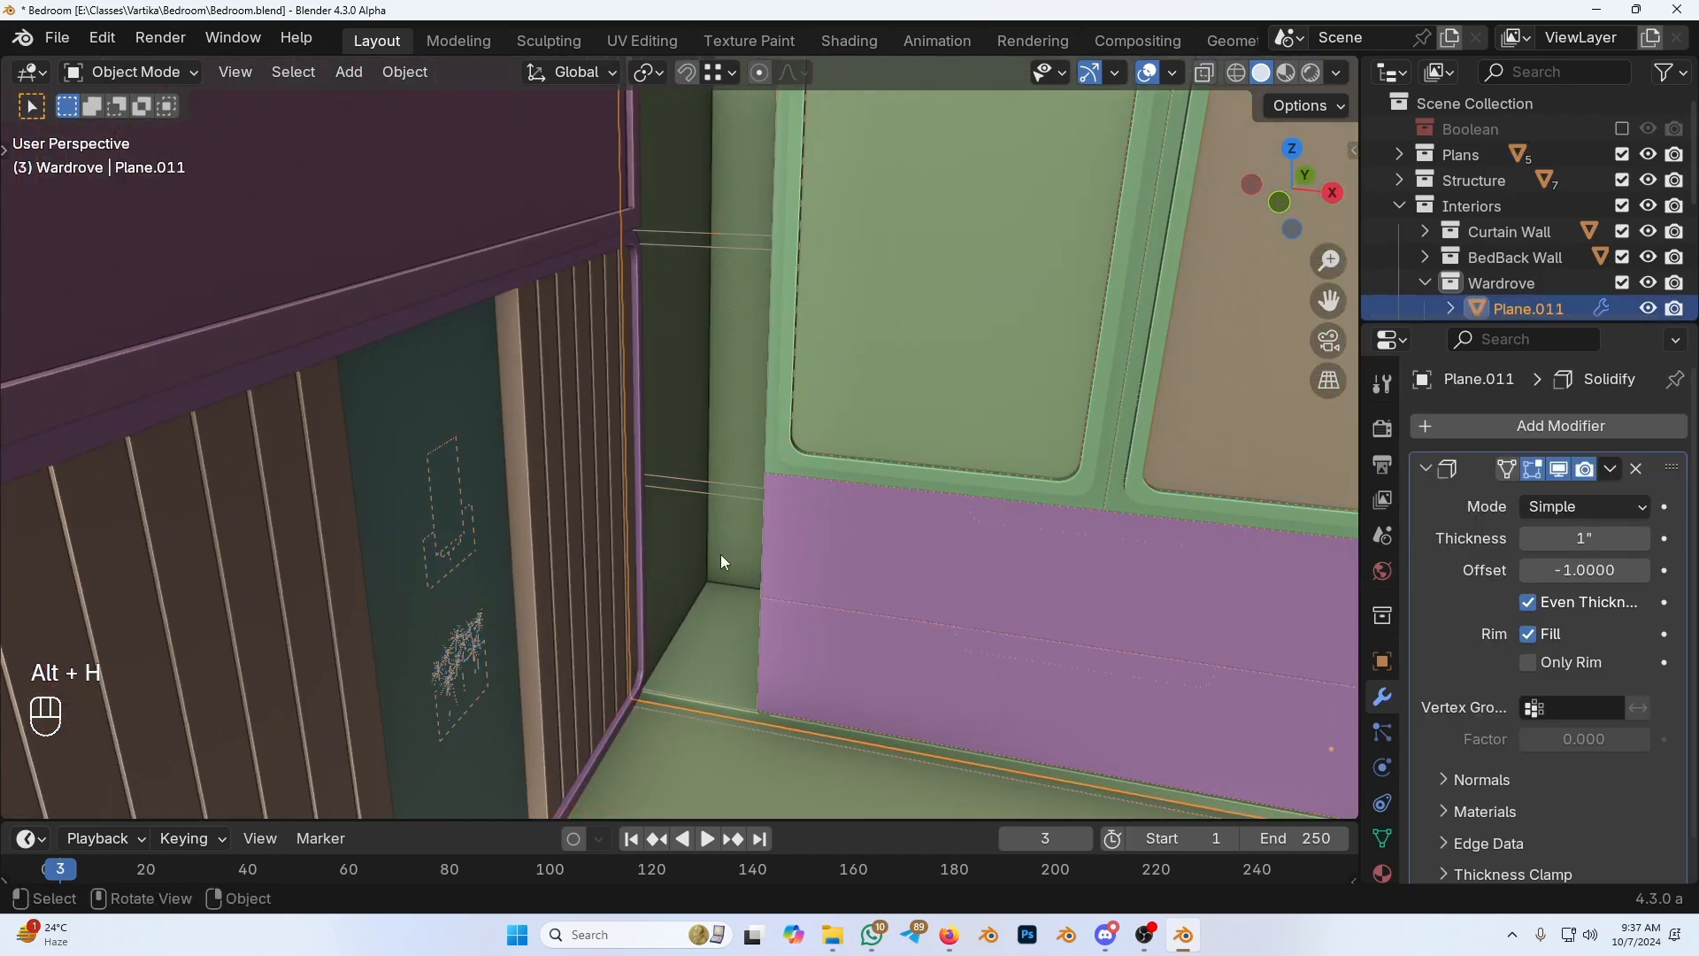
{"action": "left_click", "coordinate": [715, 501], "text": "shift"}
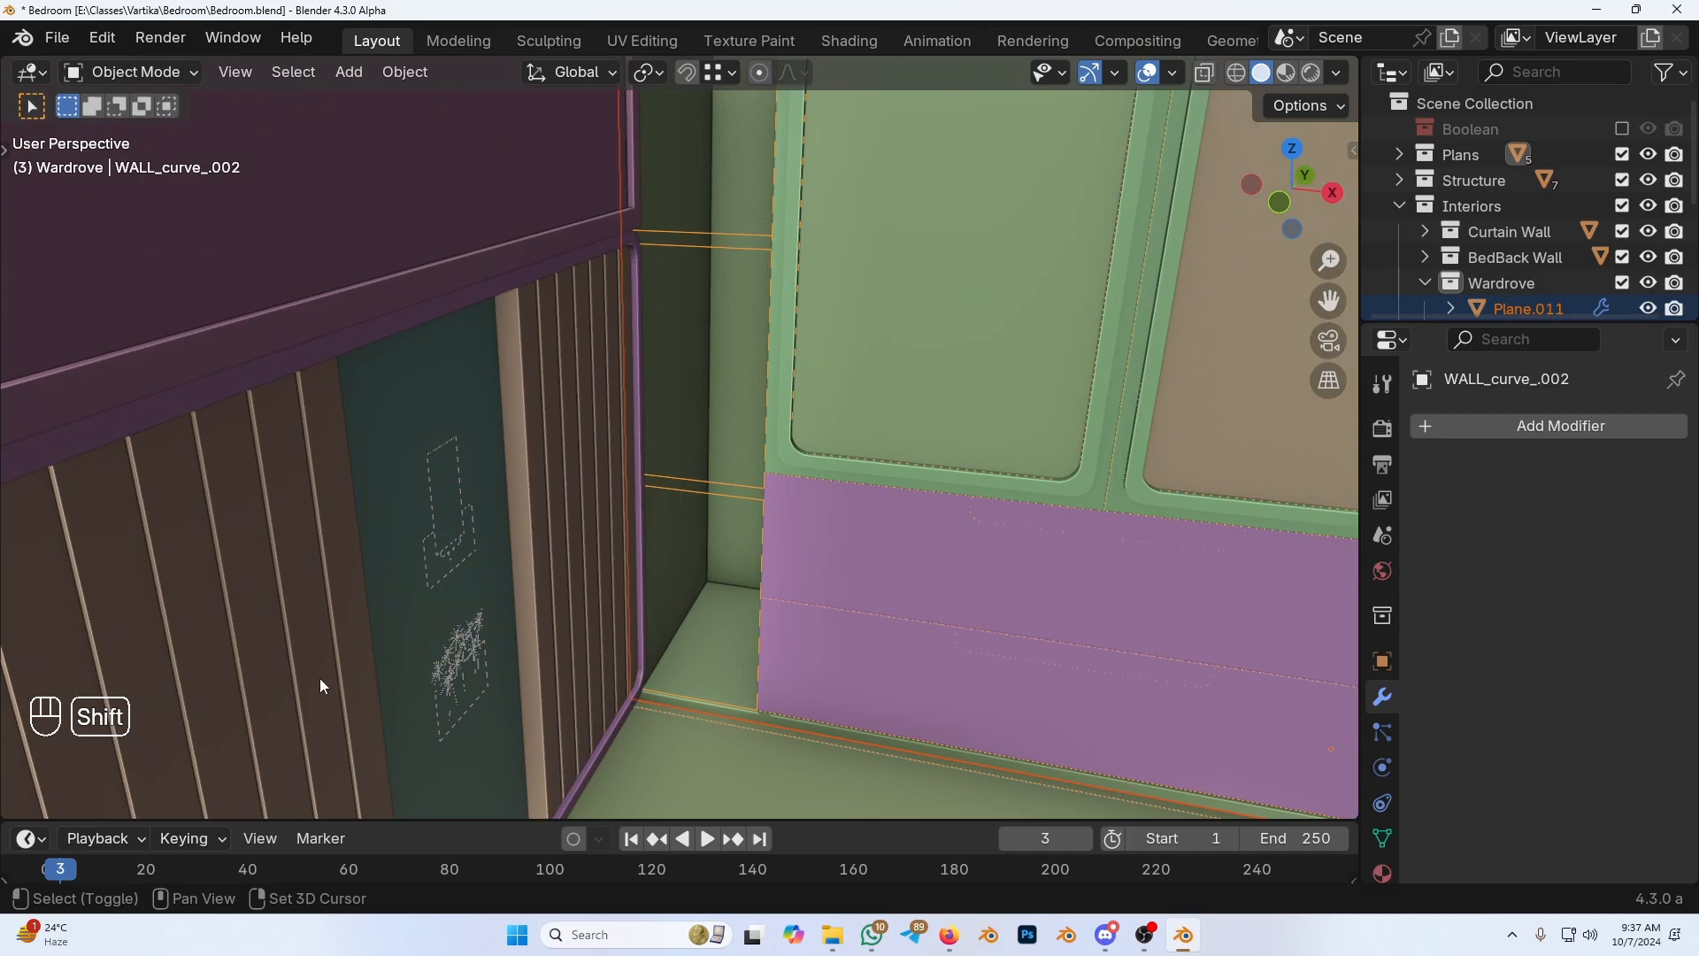
{"action": "key", "text": "shift+h"}
{"action": "scroll", "coordinate": [804, 449], "scroll_direction": "down", "scroll_amount": 4}
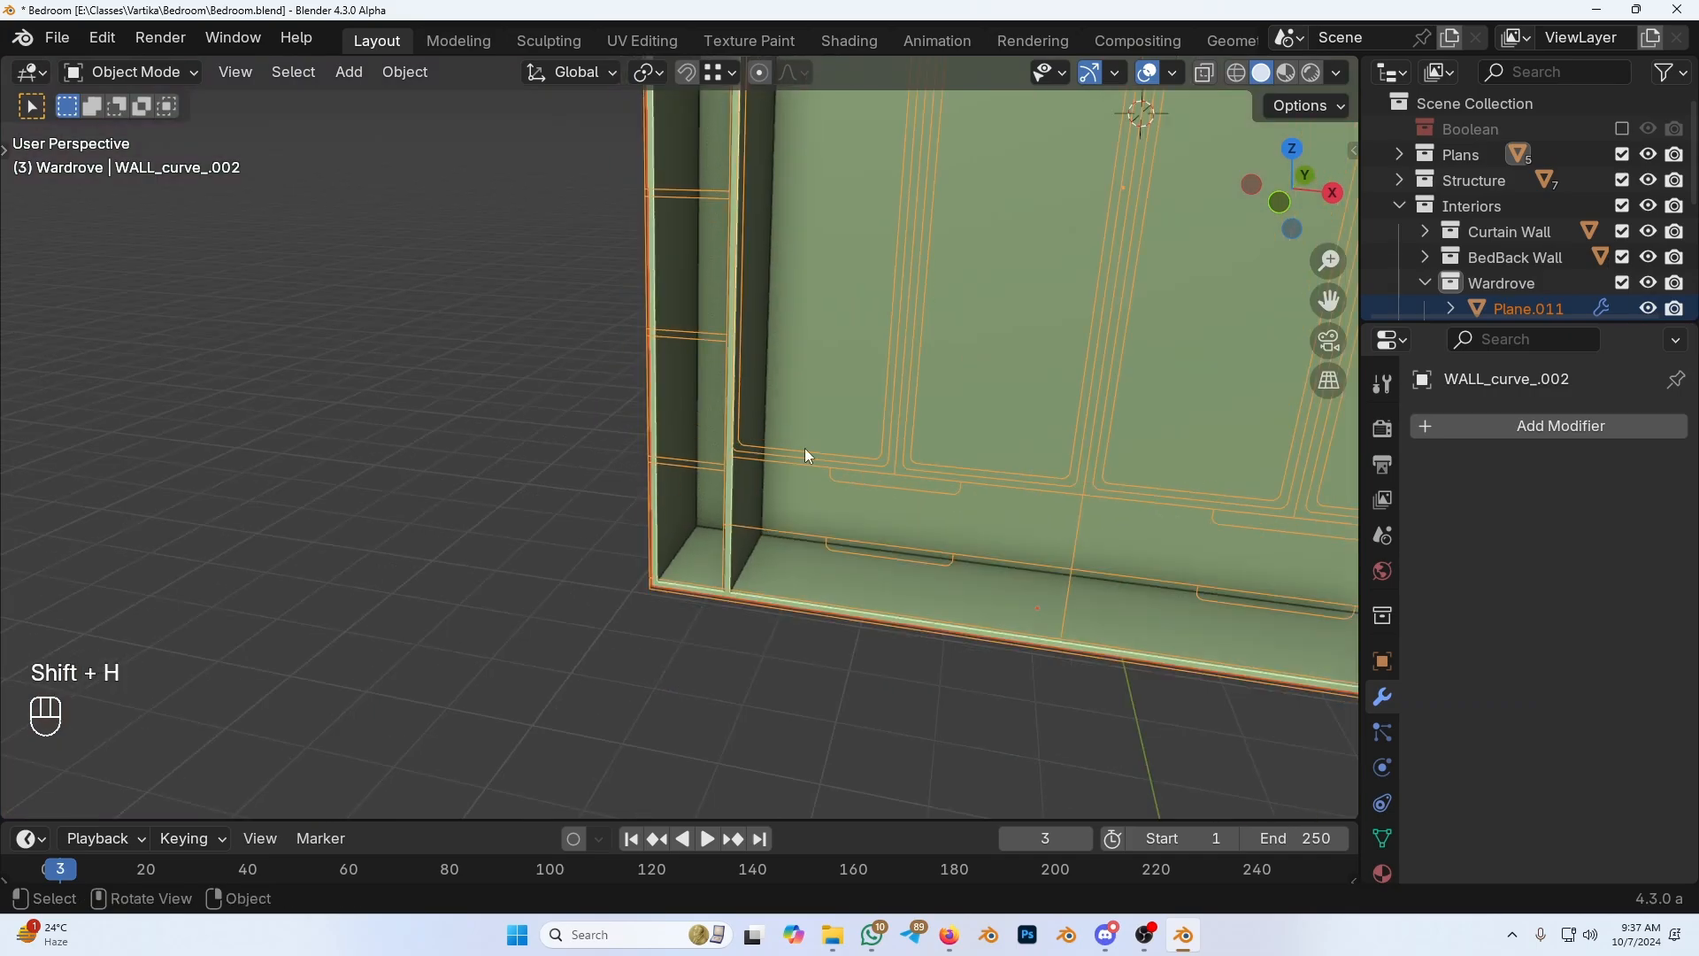
Step: Place the 3D cursor on the floor of the open shelf compartment and make the carcass the only selected object
{"action": "middle_click_drag", "start_coordinate": [698, 515], "coordinate": [721, 531]}
{"action": "scroll", "coordinate": [765, 586], "scroll_direction": "up", "scroll_amount": 4}
{"action": "middle_click_drag", "start_coordinate": [786, 662], "coordinate": [765, 593], "text": "shift"}
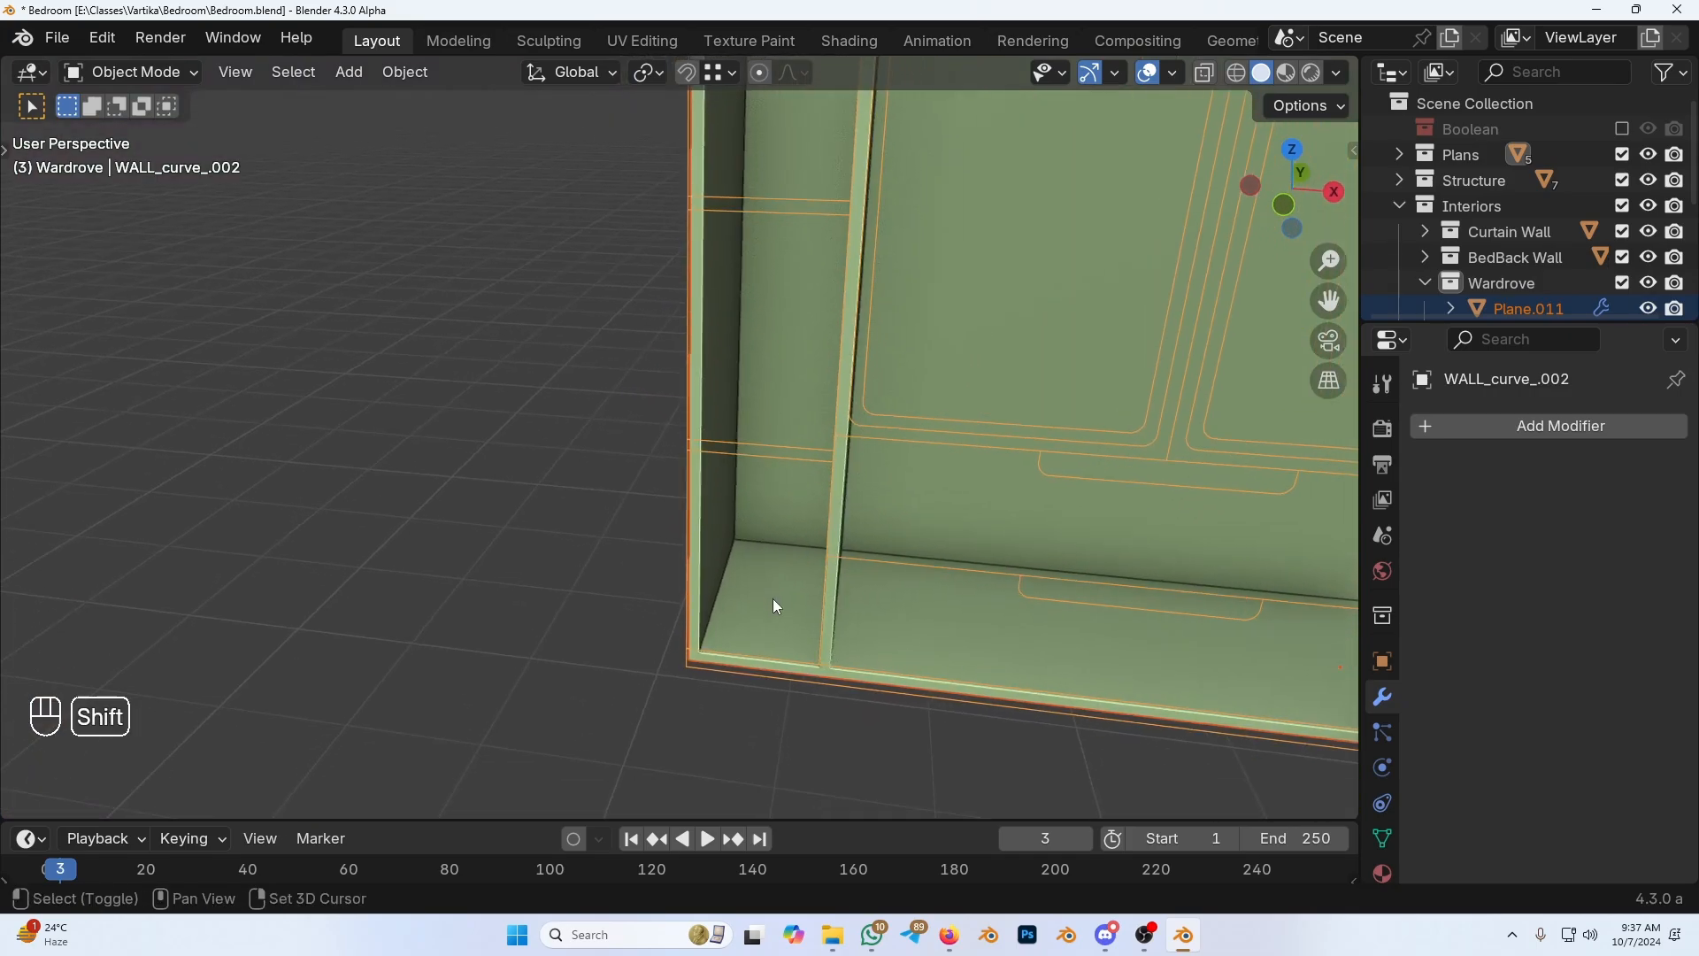
{"action": "left_click", "coordinate": [773, 598], "text": "shift"}
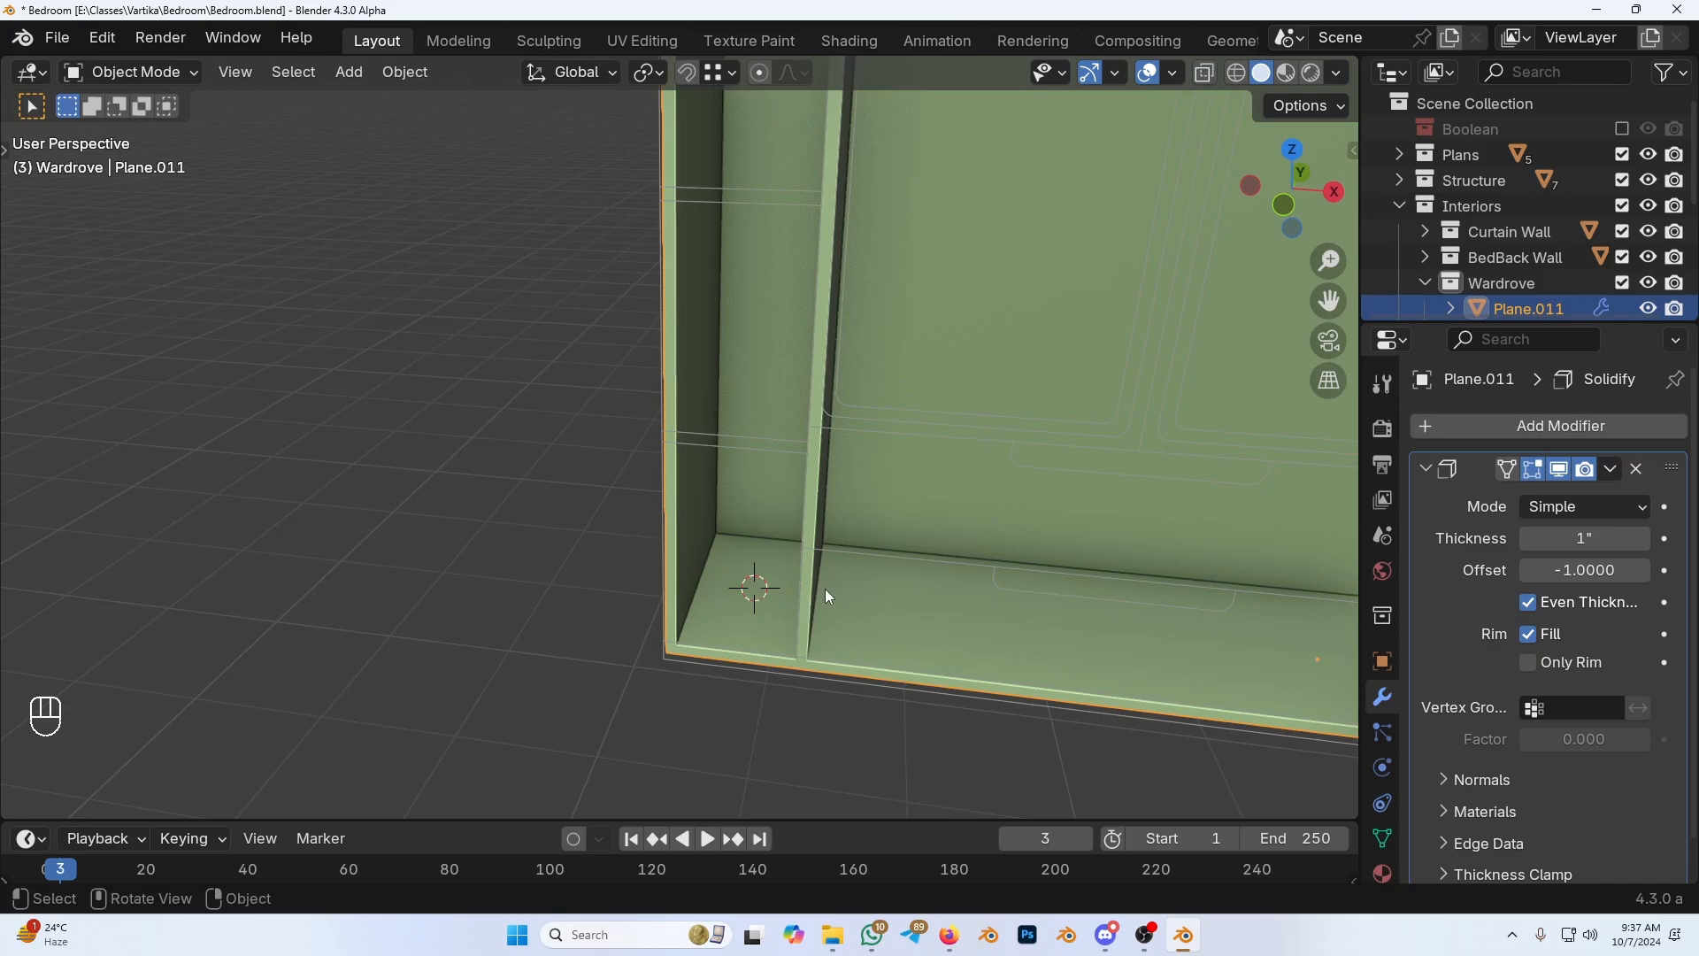
Step: Add a mesh plane at the 3D cursor on the floor of the wardrobe's narrow side compartment
{"action": "key", "text": "shift+a"}
{"action": "mouse_move", "coordinate": [832, 414]}
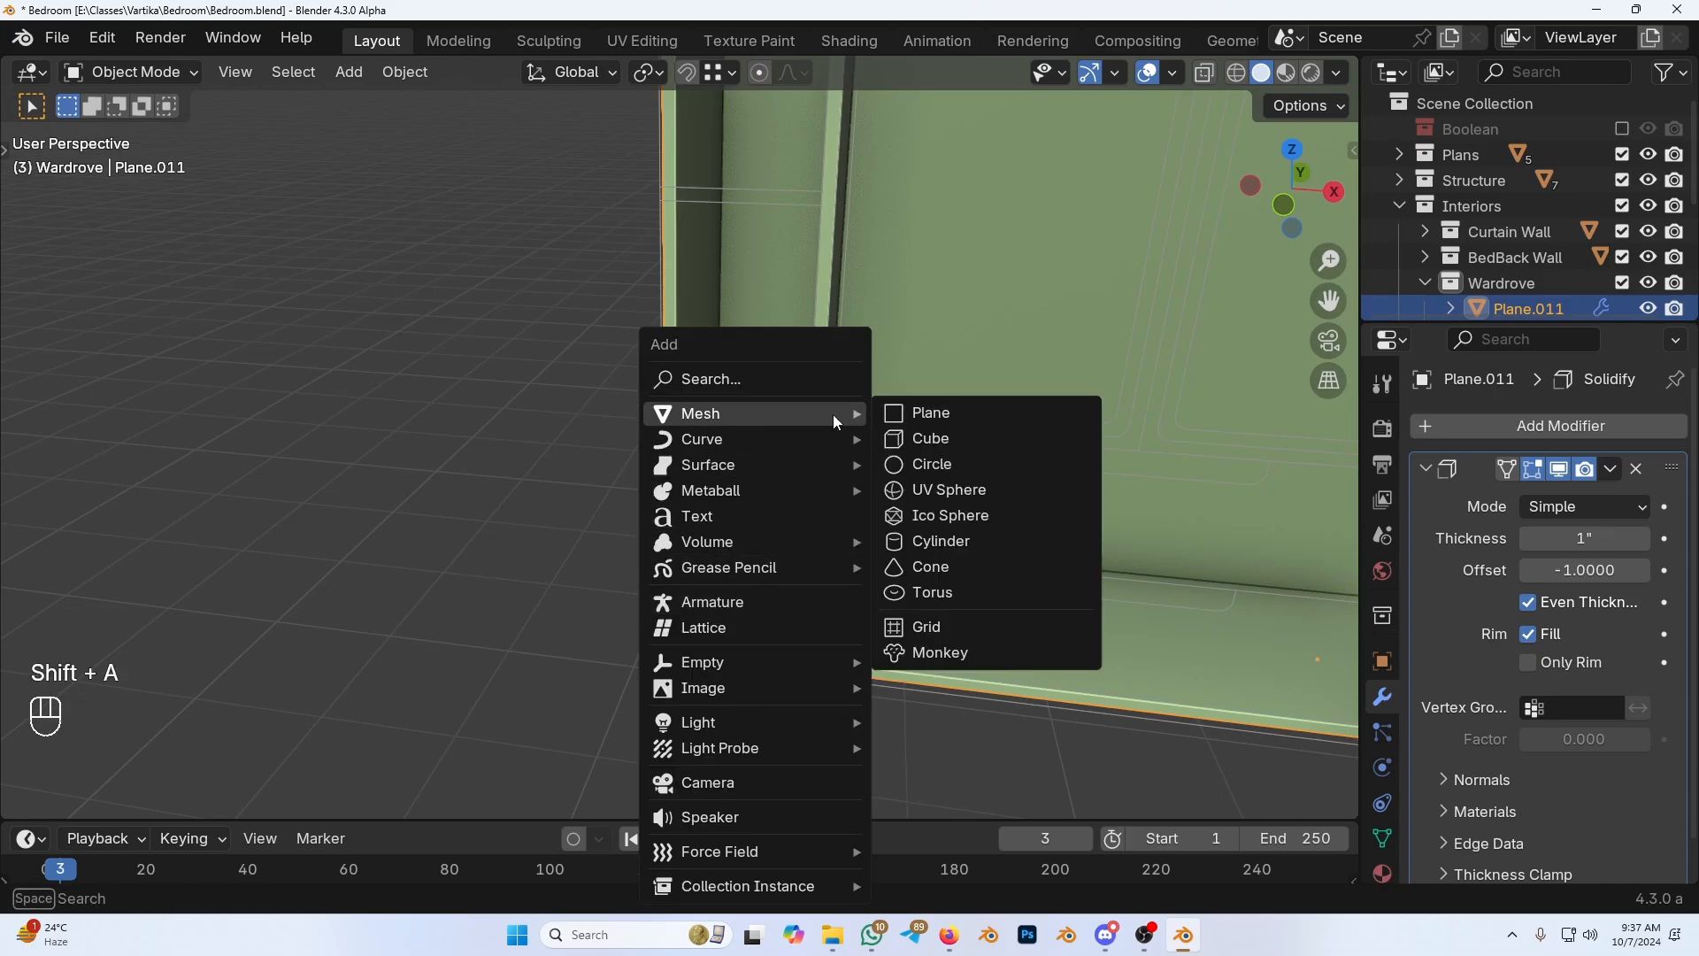
{"action": "left_click", "coordinate": [932, 423]}
{"action": "middle_click_drag", "start_coordinate": [932, 423], "coordinate": [747, 667]}
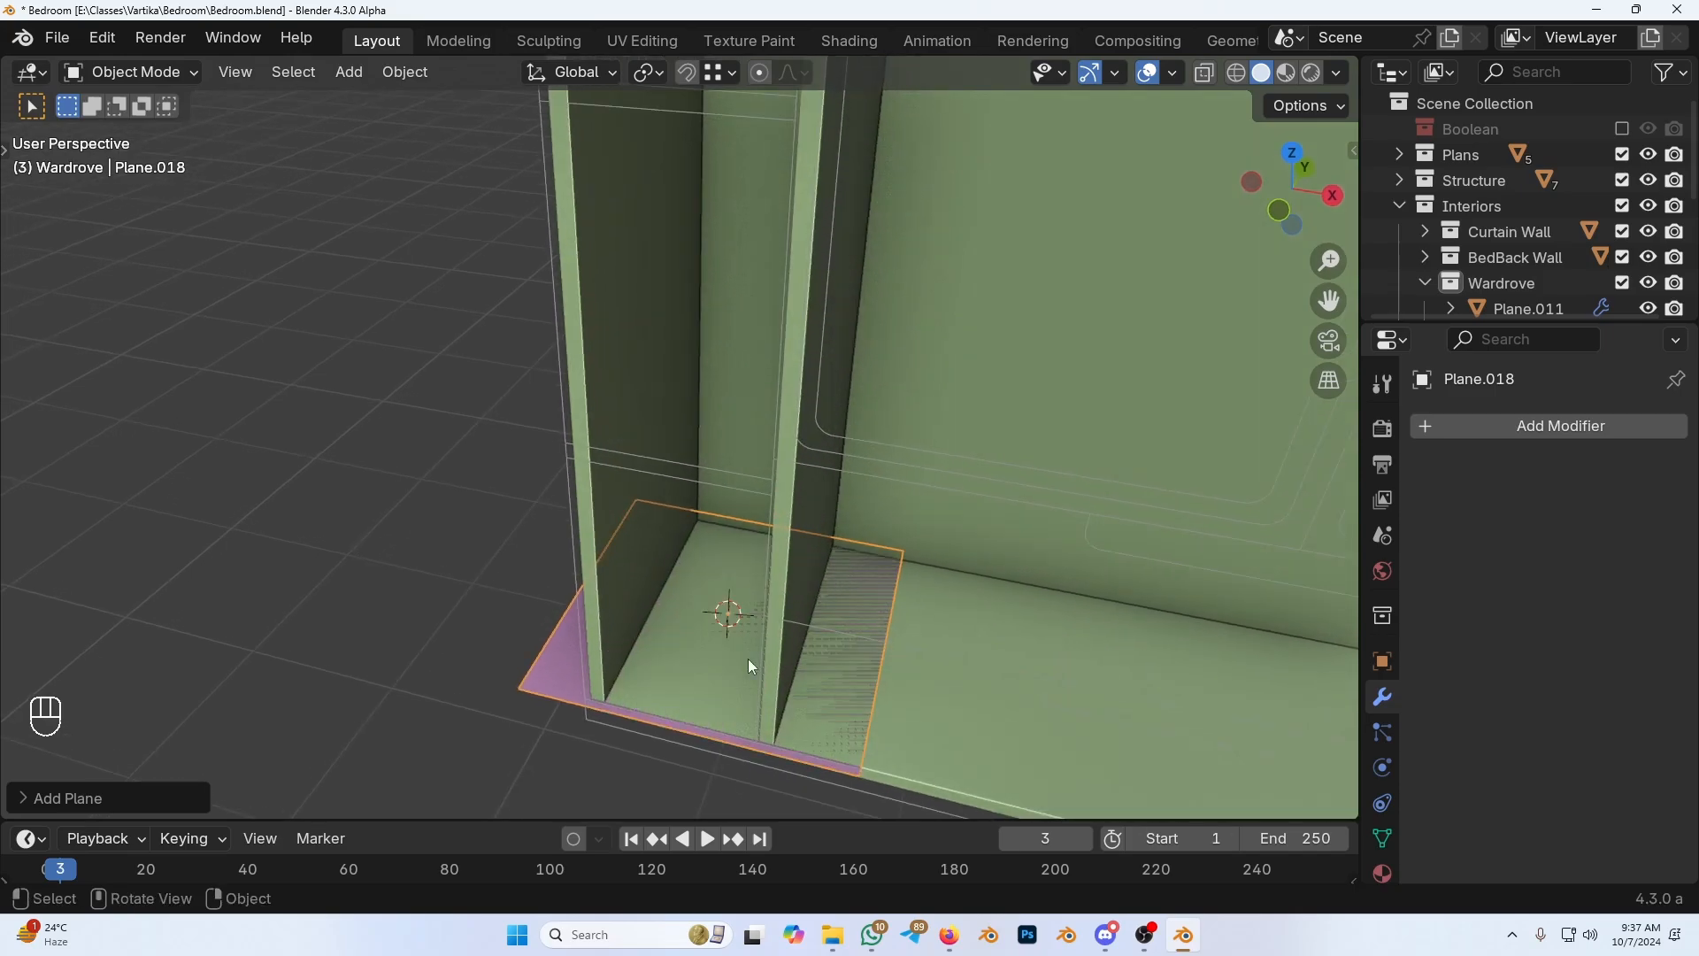
{"action": "key", "text": "g"}
{"action": "key", "text": "b"}
{"action": "right_click", "coordinate": [659, 670]}
{"action": "right_click", "coordinate": [659, 670]}
{"action": "key", "text": "g"}
{"action": "key", "text": "b"}
{"action": "right_click", "coordinate": [550, 700]}
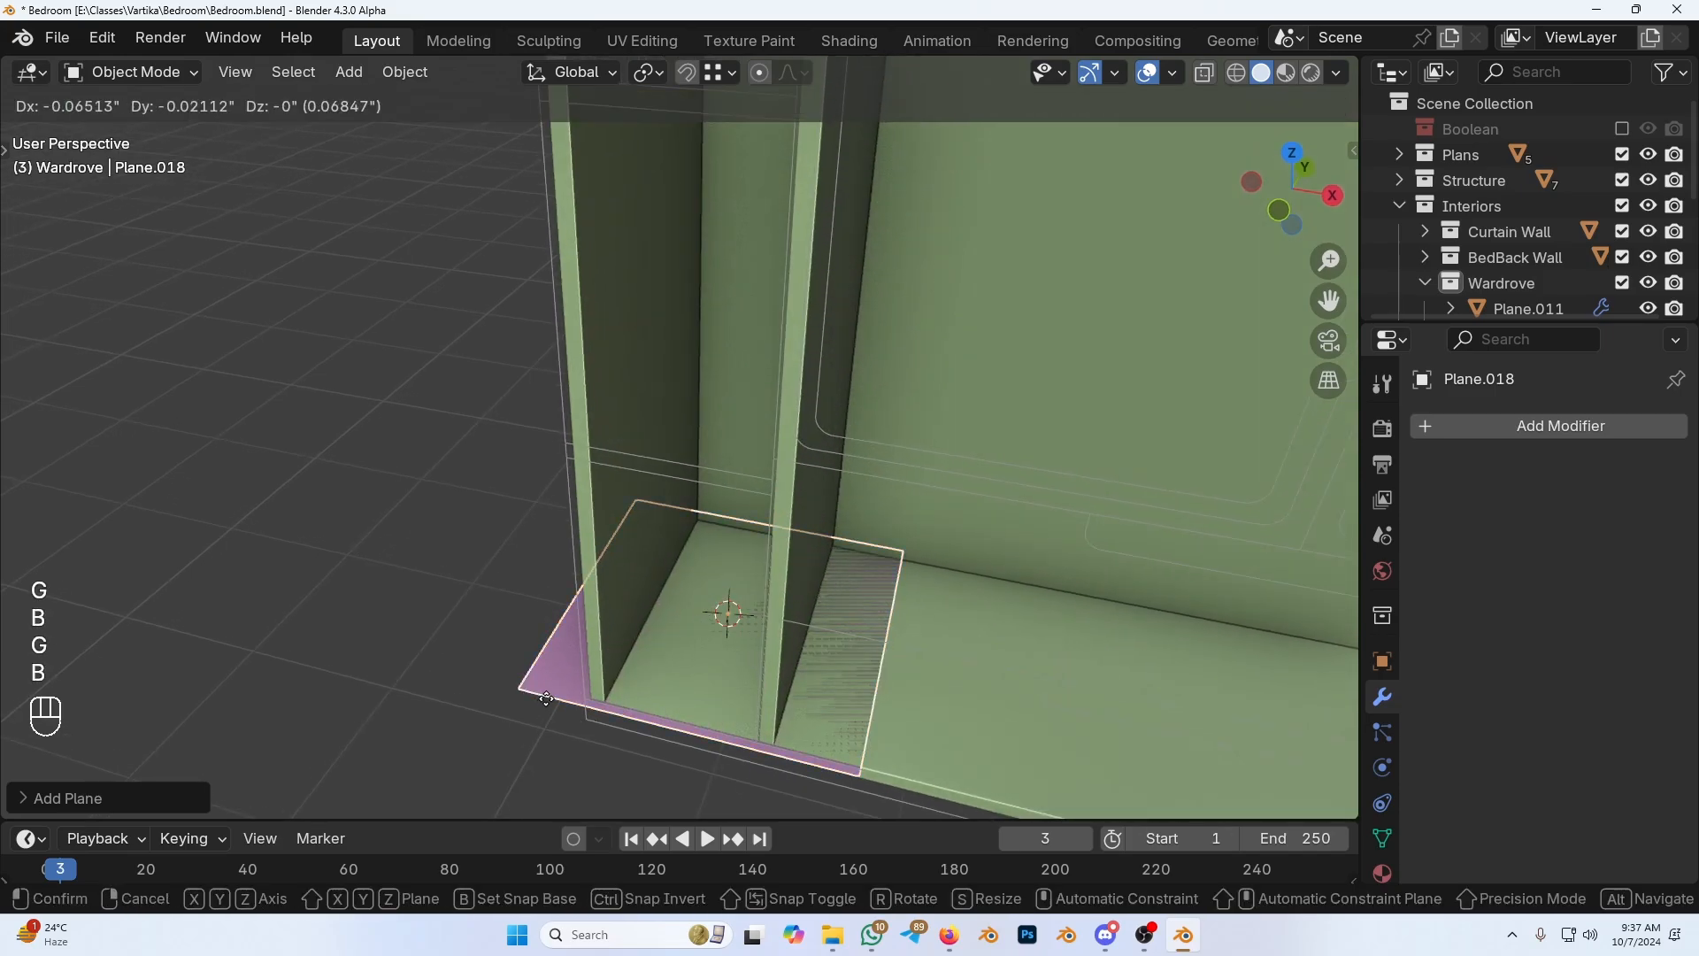
{"action": "right_click", "coordinate": [556, 694]}
{"action": "key", "text": "g"}
{"action": "key", "text": "b"}
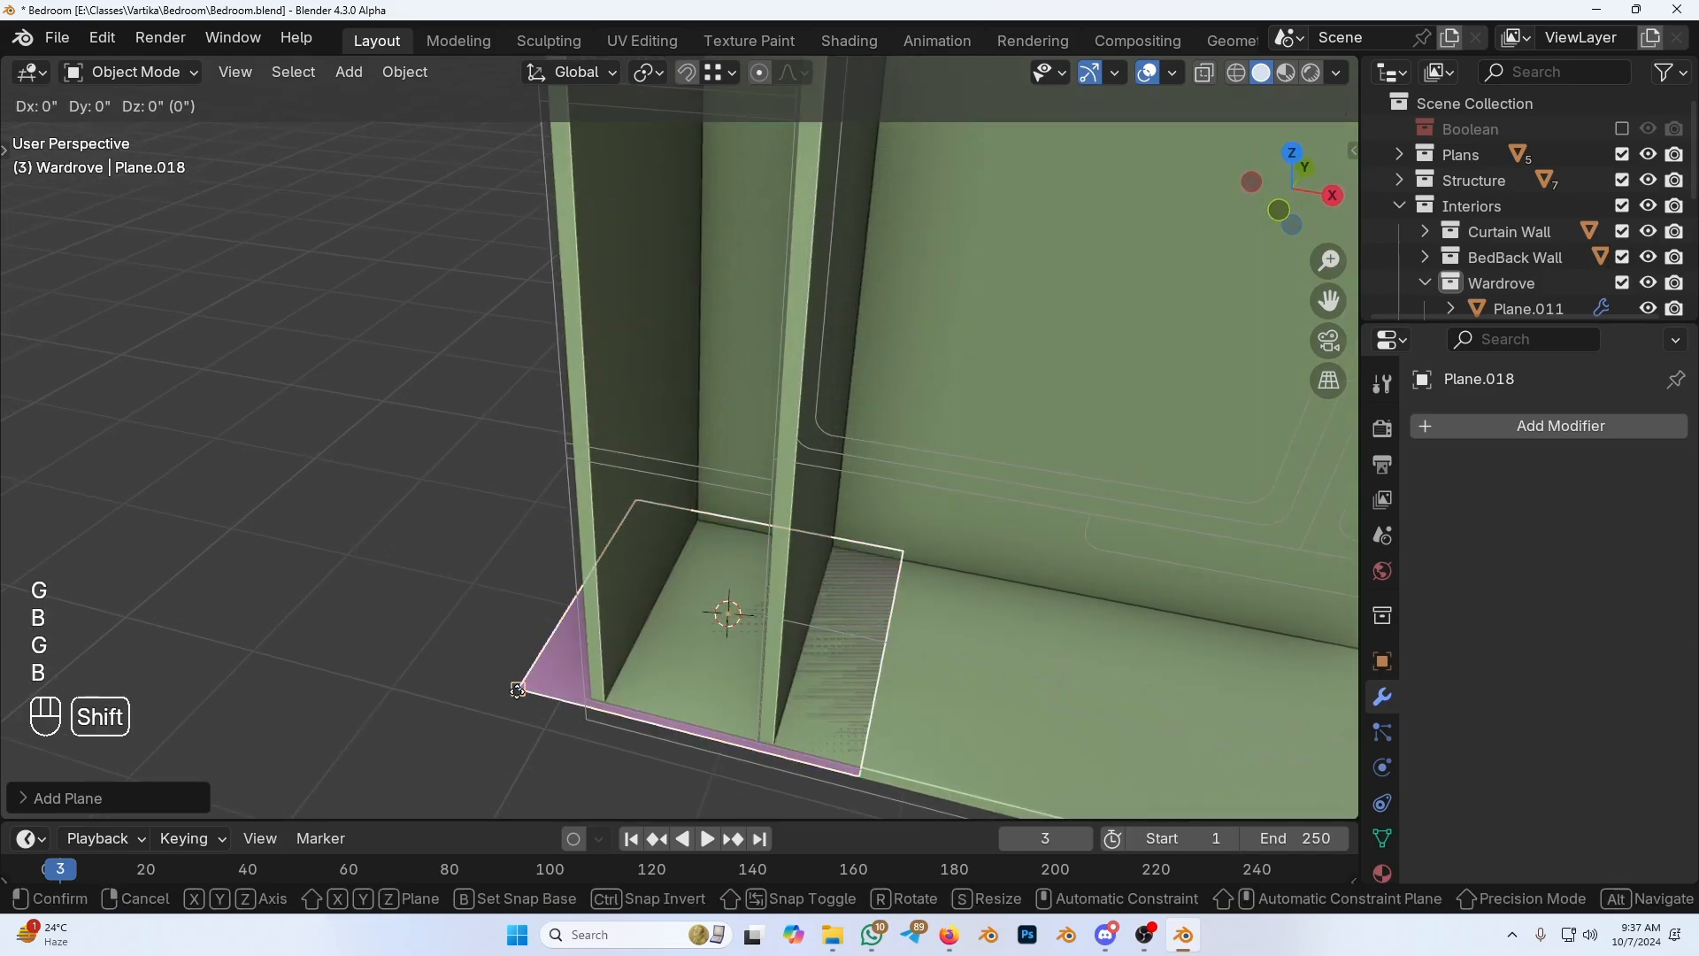
{"action": "key", "text": "shift+z"}
{"action": "right_click", "coordinate": [590, 718]}
{"action": "middle_click_drag", "start_coordinate": [590, 719], "coordinate": [528, 694], "text": "shift"}
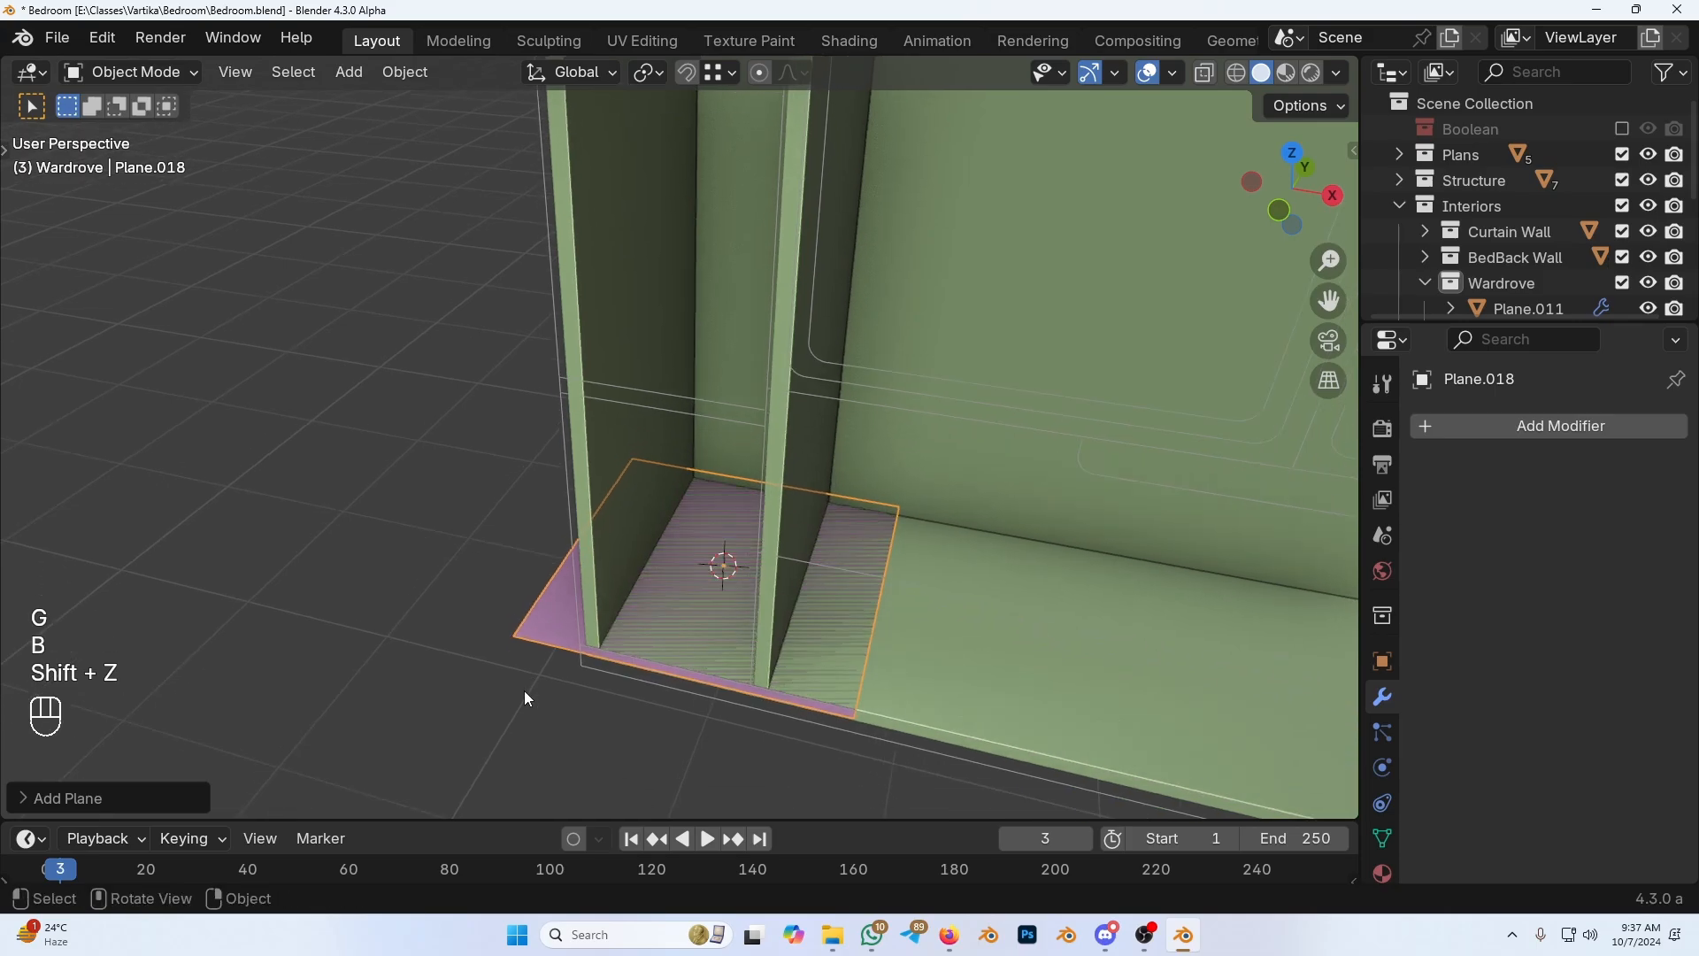
Step: Move the plane by its front outer corner, snapping it to the inner front corner of the narrow compartment's floor
{"action": "key", "text": "g"}
{"action": "key", "text": "b"}
{"action": "left_click", "coordinate": [512, 645]}
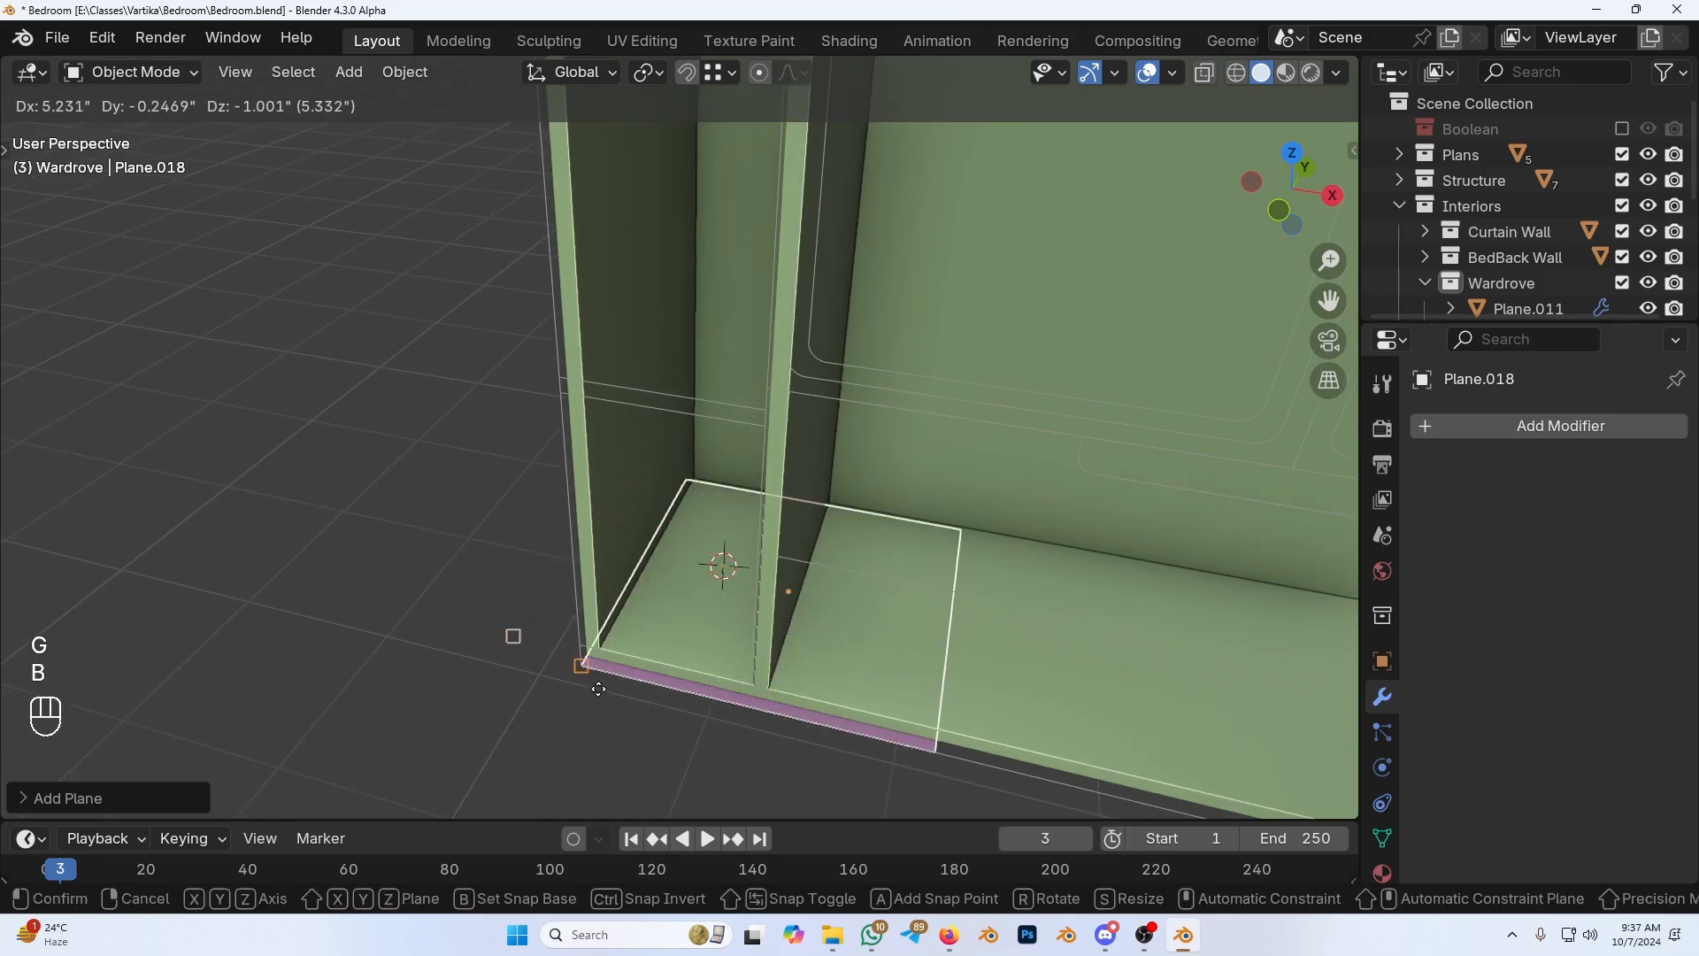
{"action": "left_click", "coordinate": [604, 658]}
{"action": "middle_click_drag", "start_coordinate": [793, 653], "coordinate": [831, 655]}
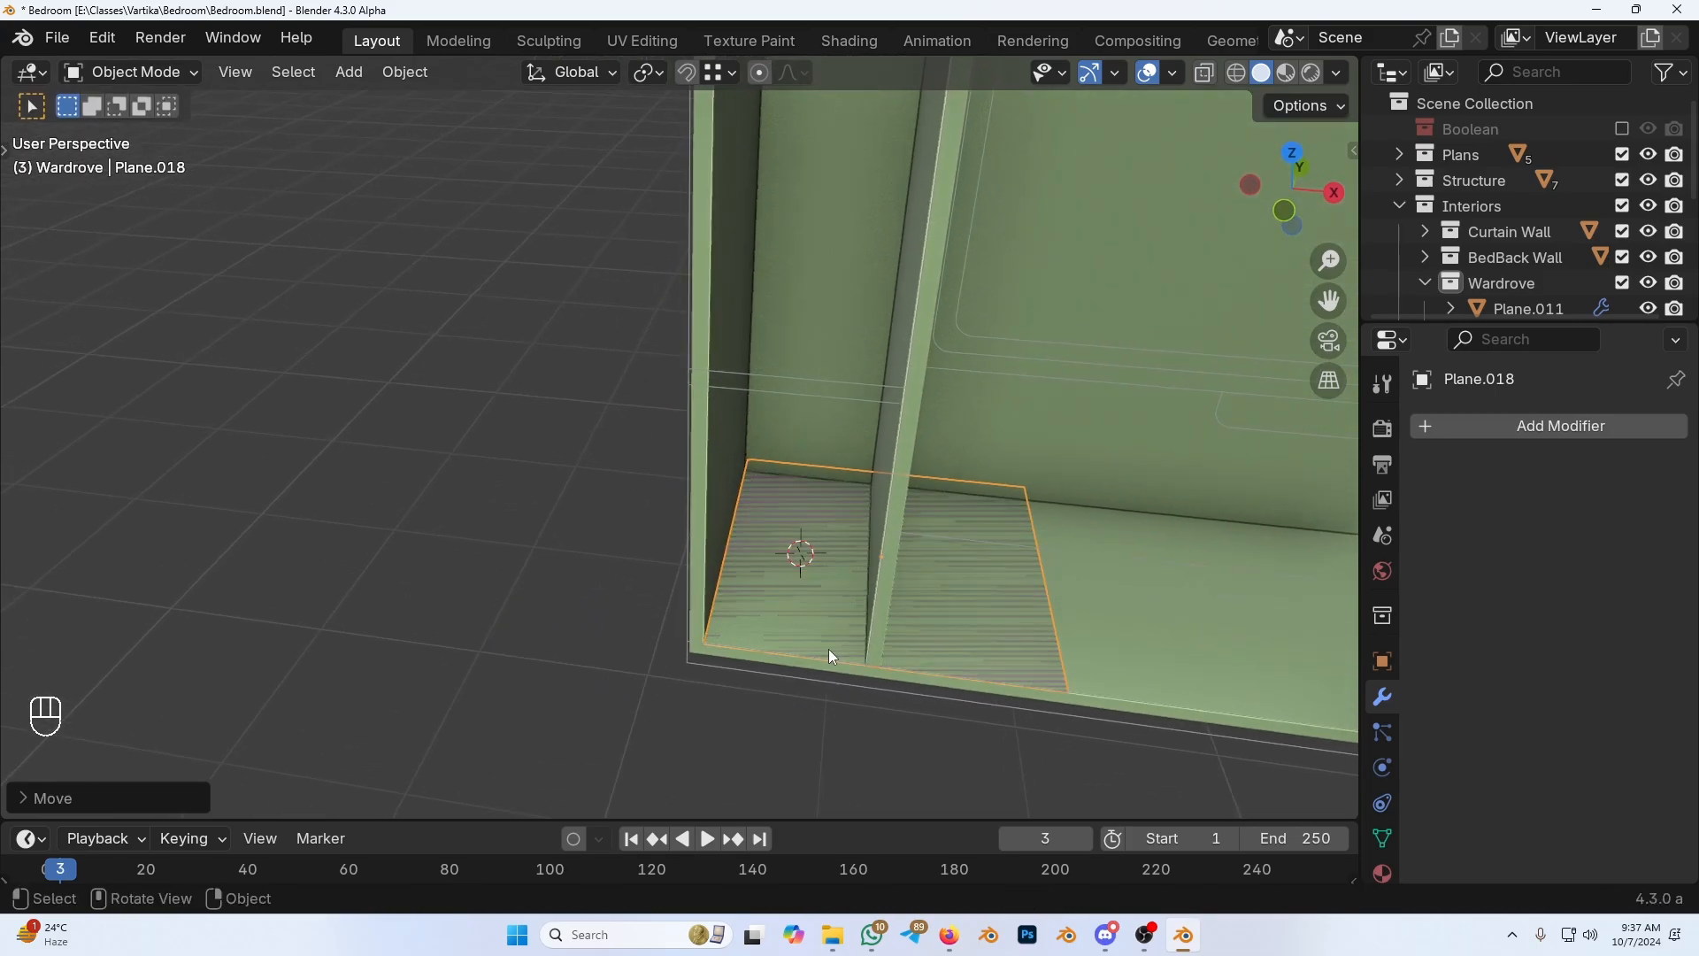
Step: Move the plane's back edge along Y, snapping it to the compartment's back panel
{"action": "key", "text": "Tab"}
{"action": "key", "text": "alt+z"}
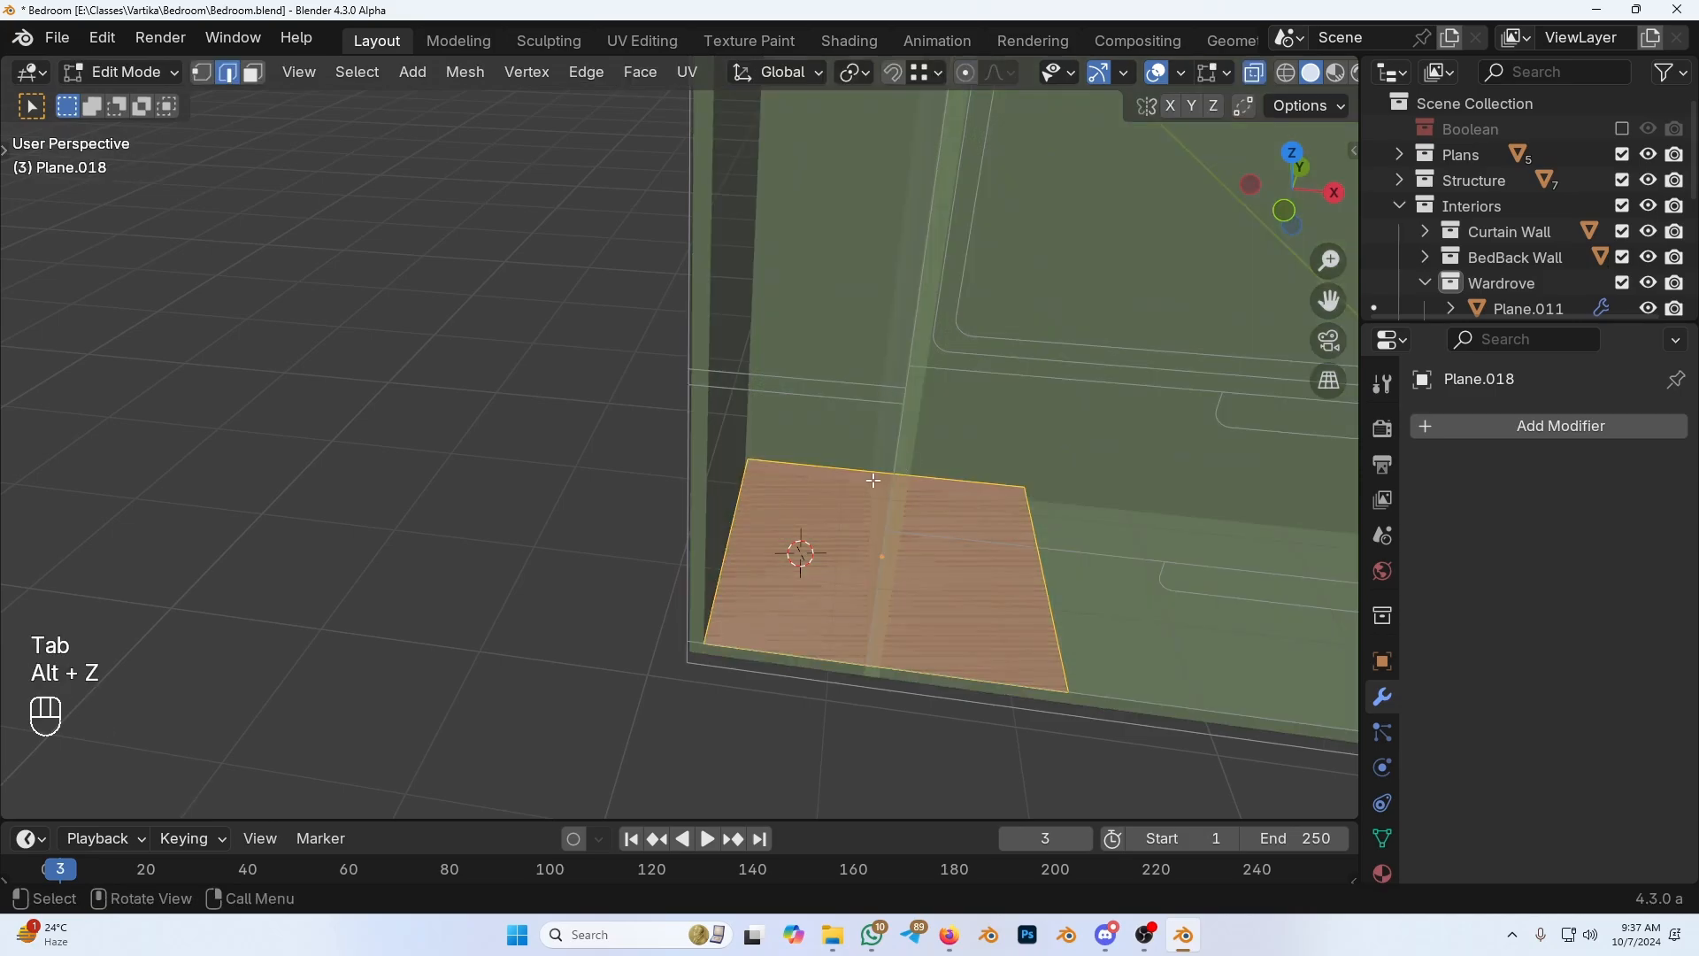
{"action": "key", "text": "alt+z"}
{"action": "middle_click_drag", "start_coordinate": [850, 469], "coordinate": [875, 488]}
{"action": "key", "text": "g"}
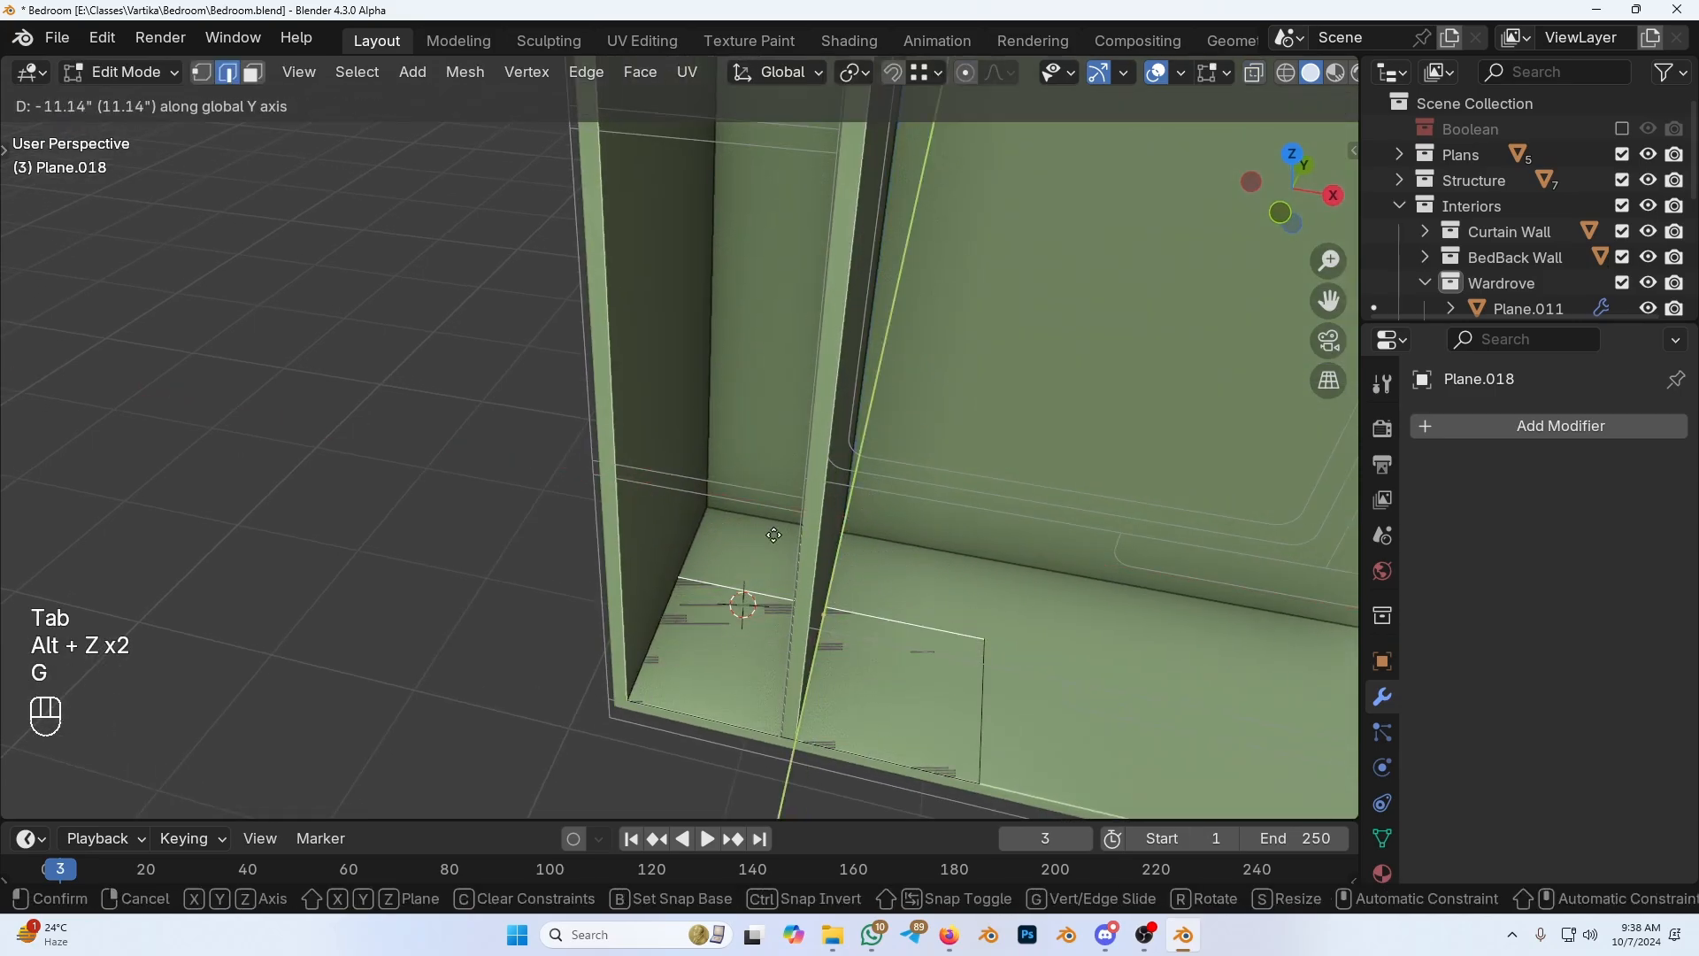
{"action": "left_click", "coordinate": [841, 652]}
Step: Move the plane's inner side edge along X to the vertical divider and return to Object Mode
{"action": "left_click", "coordinate": [962, 634]}
{"action": "key", "text": "g"}
{"action": "key", "text": "x"}
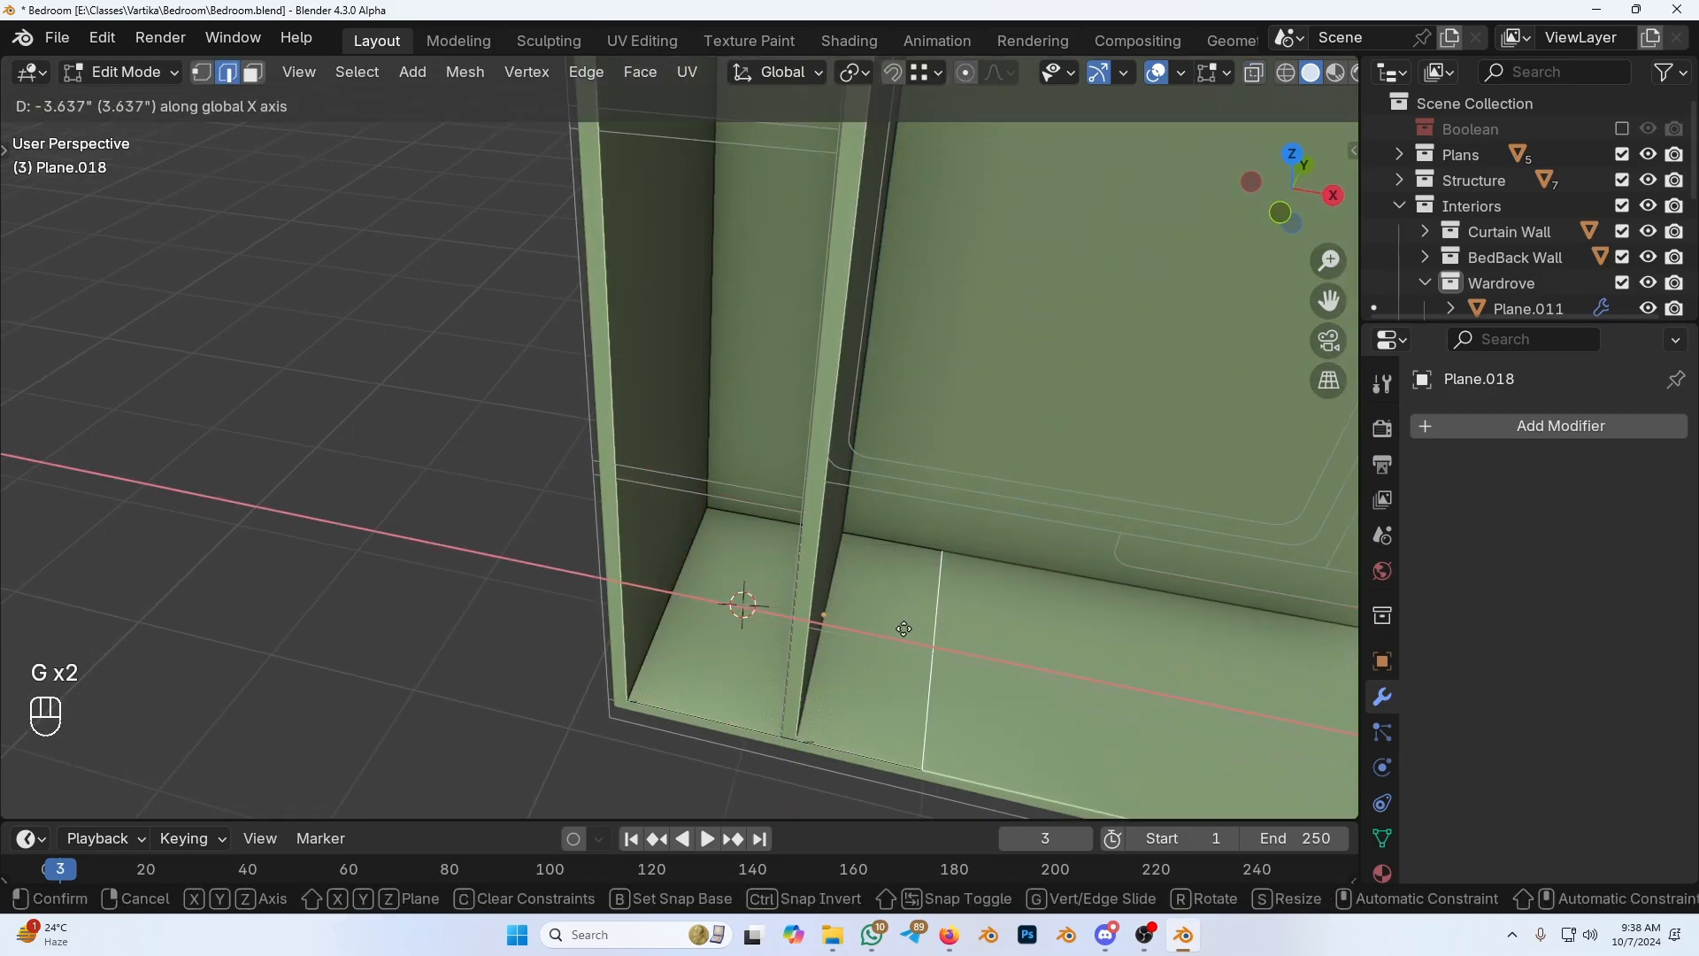
{"action": "left_click", "coordinate": [774, 724]}
{"action": "middle_click_drag", "start_coordinate": [774, 724], "coordinate": [848, 678]}
{"action": "key", "text": "a"}
{"action": "key", "text": "Tab"}
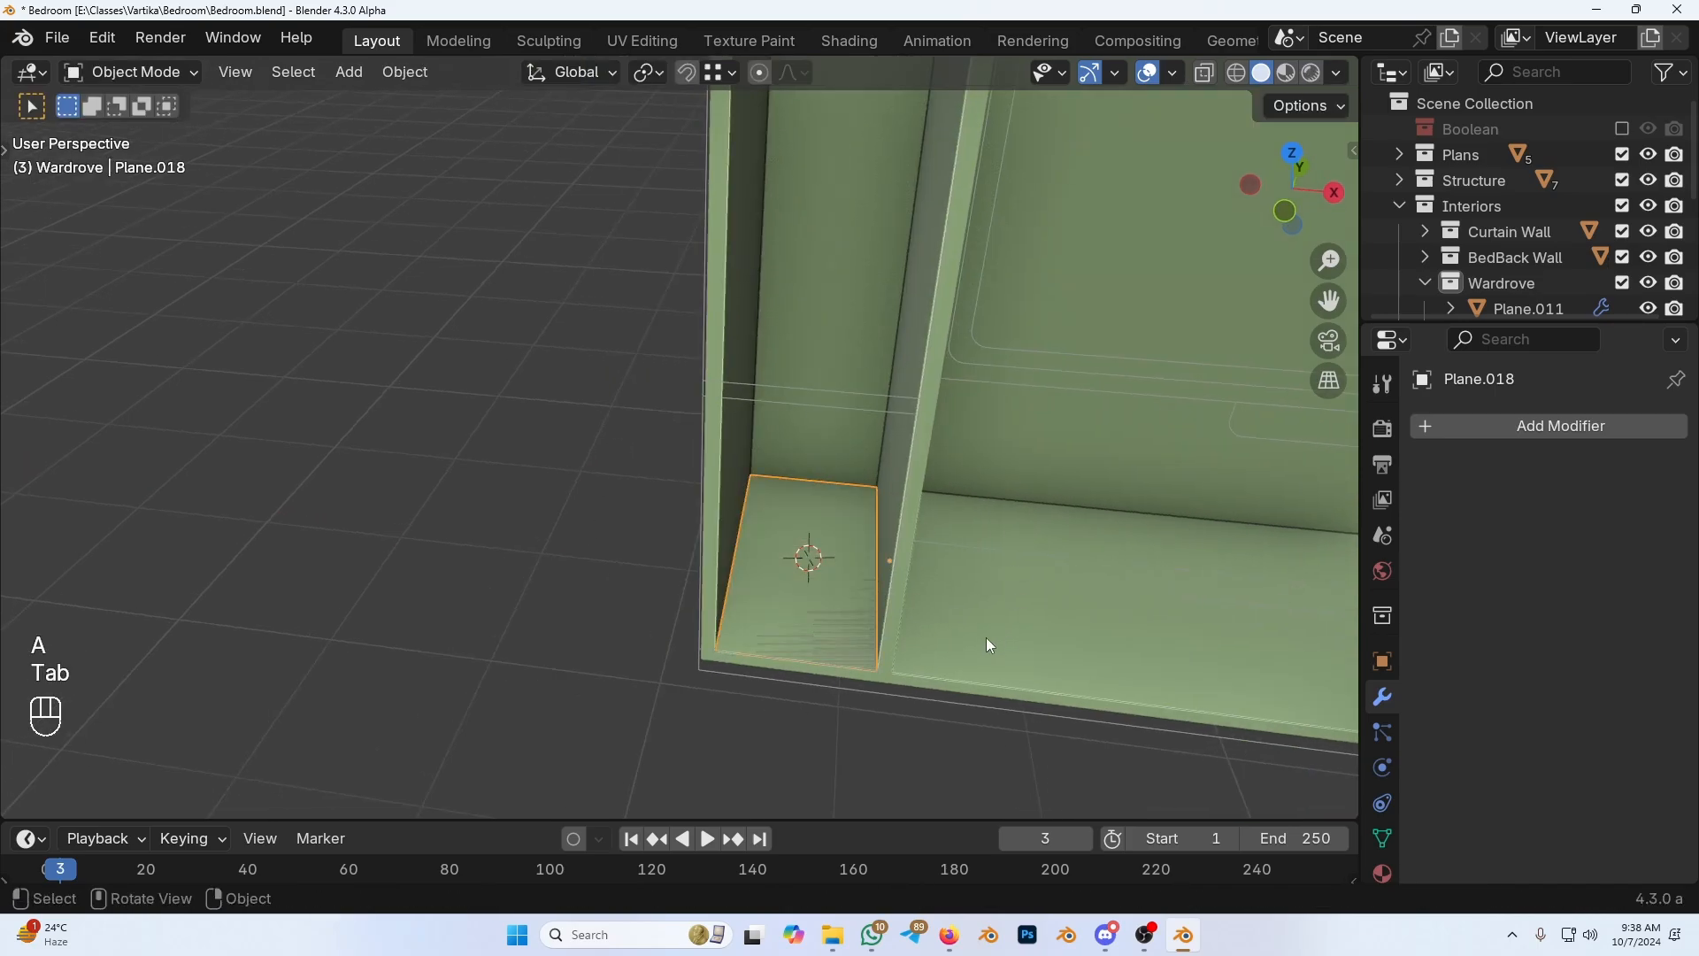
Step: Set the fitted plane's origin to its geometry
{"action": "right_click", "coordinate": [873, 590]}
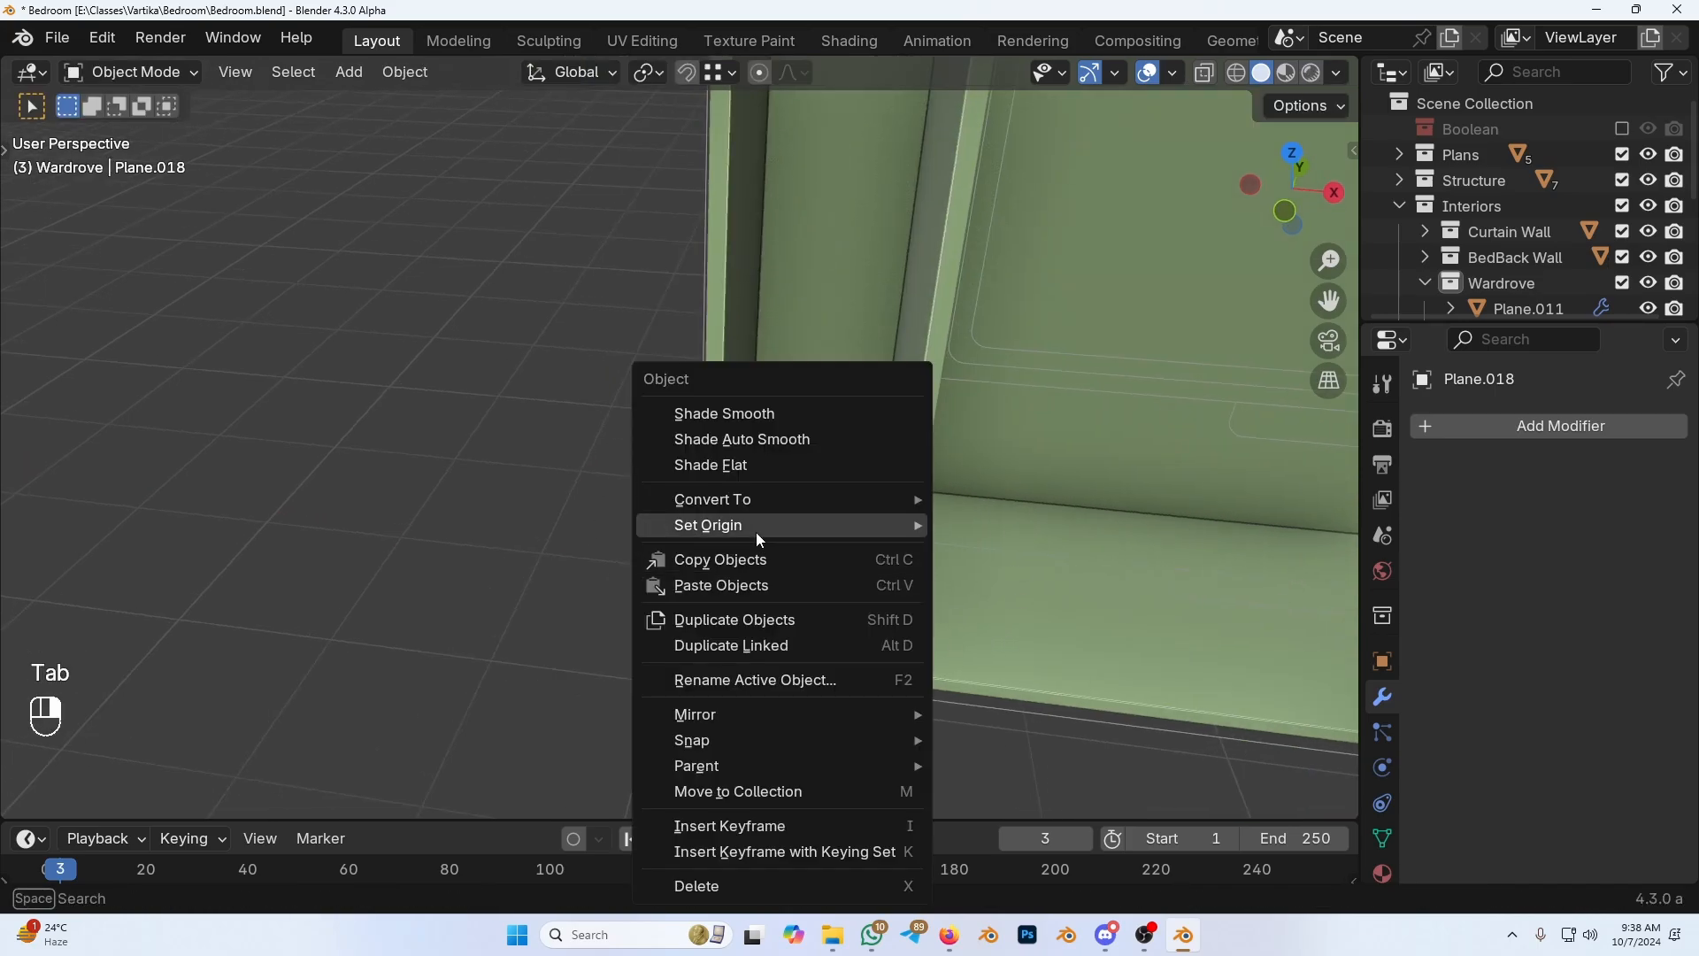
{"action": "mouse_move", "coordinate": [756, 527]}
{"action": "left_click", "coordinate": [1027, 582]}
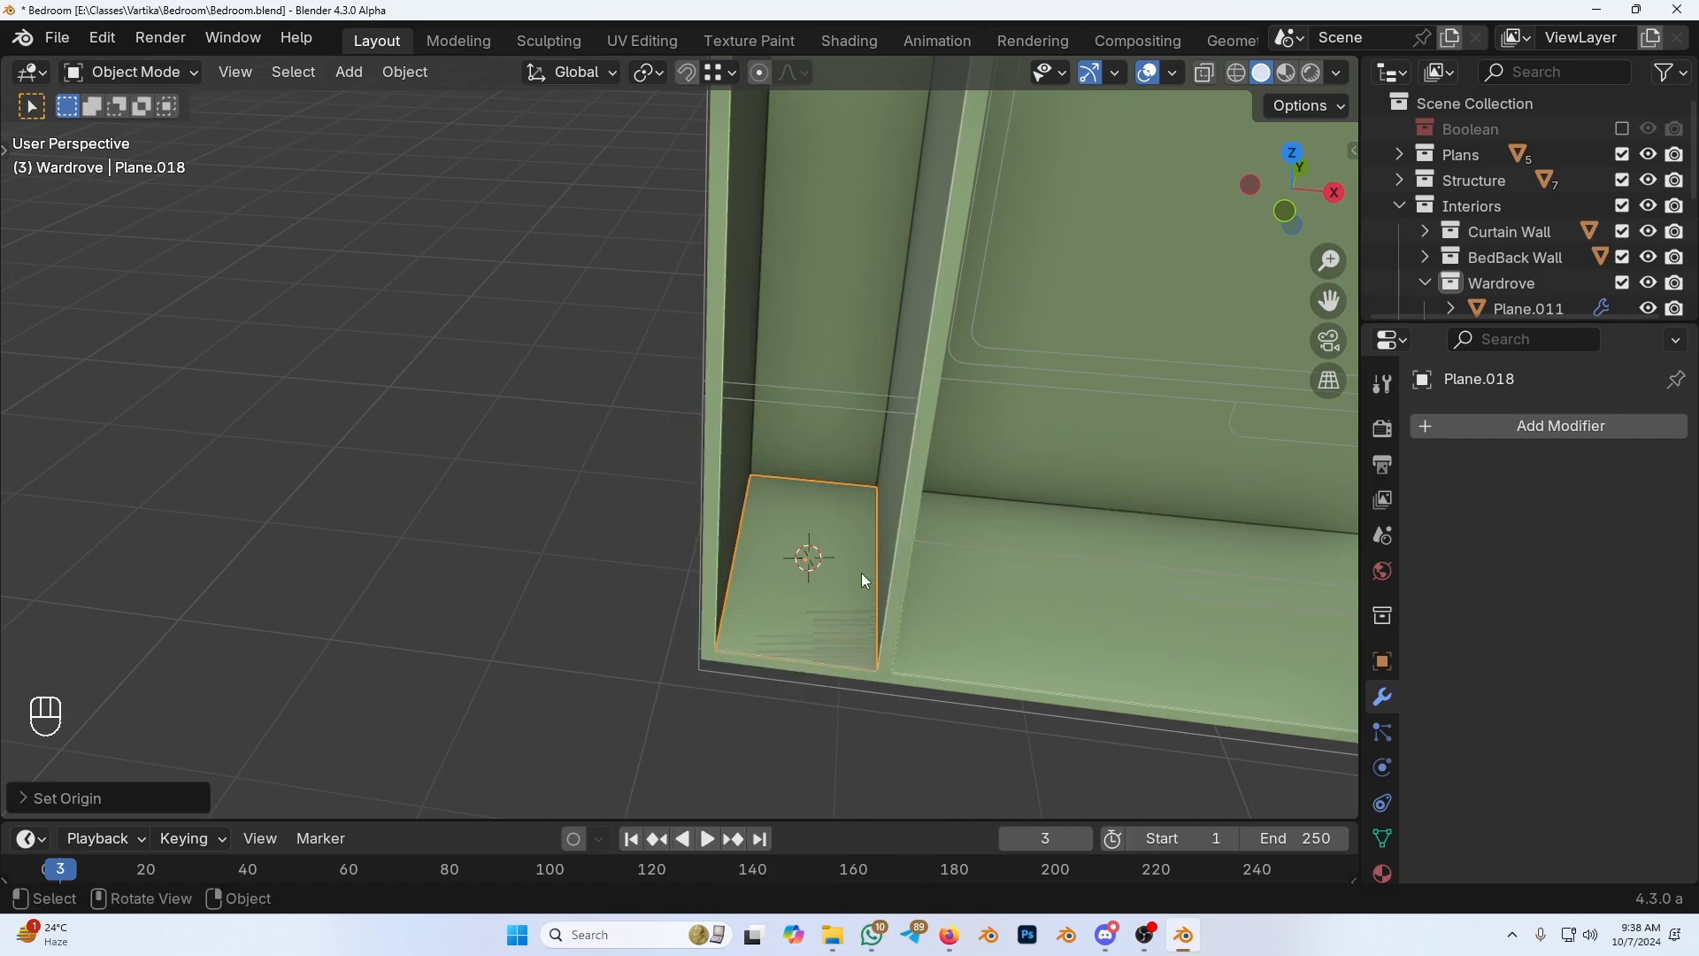
Step: Raise the plane along Z, snapping it to the lower wireframe guide line across the narrow compartment
{"action": "middle_click_drag", "start_coordinate": [865, 580], "coordinate": [830, 529], "text": "shift"}
{"action": "key", "text": "g"}
{"action": "key", "text": "z"}
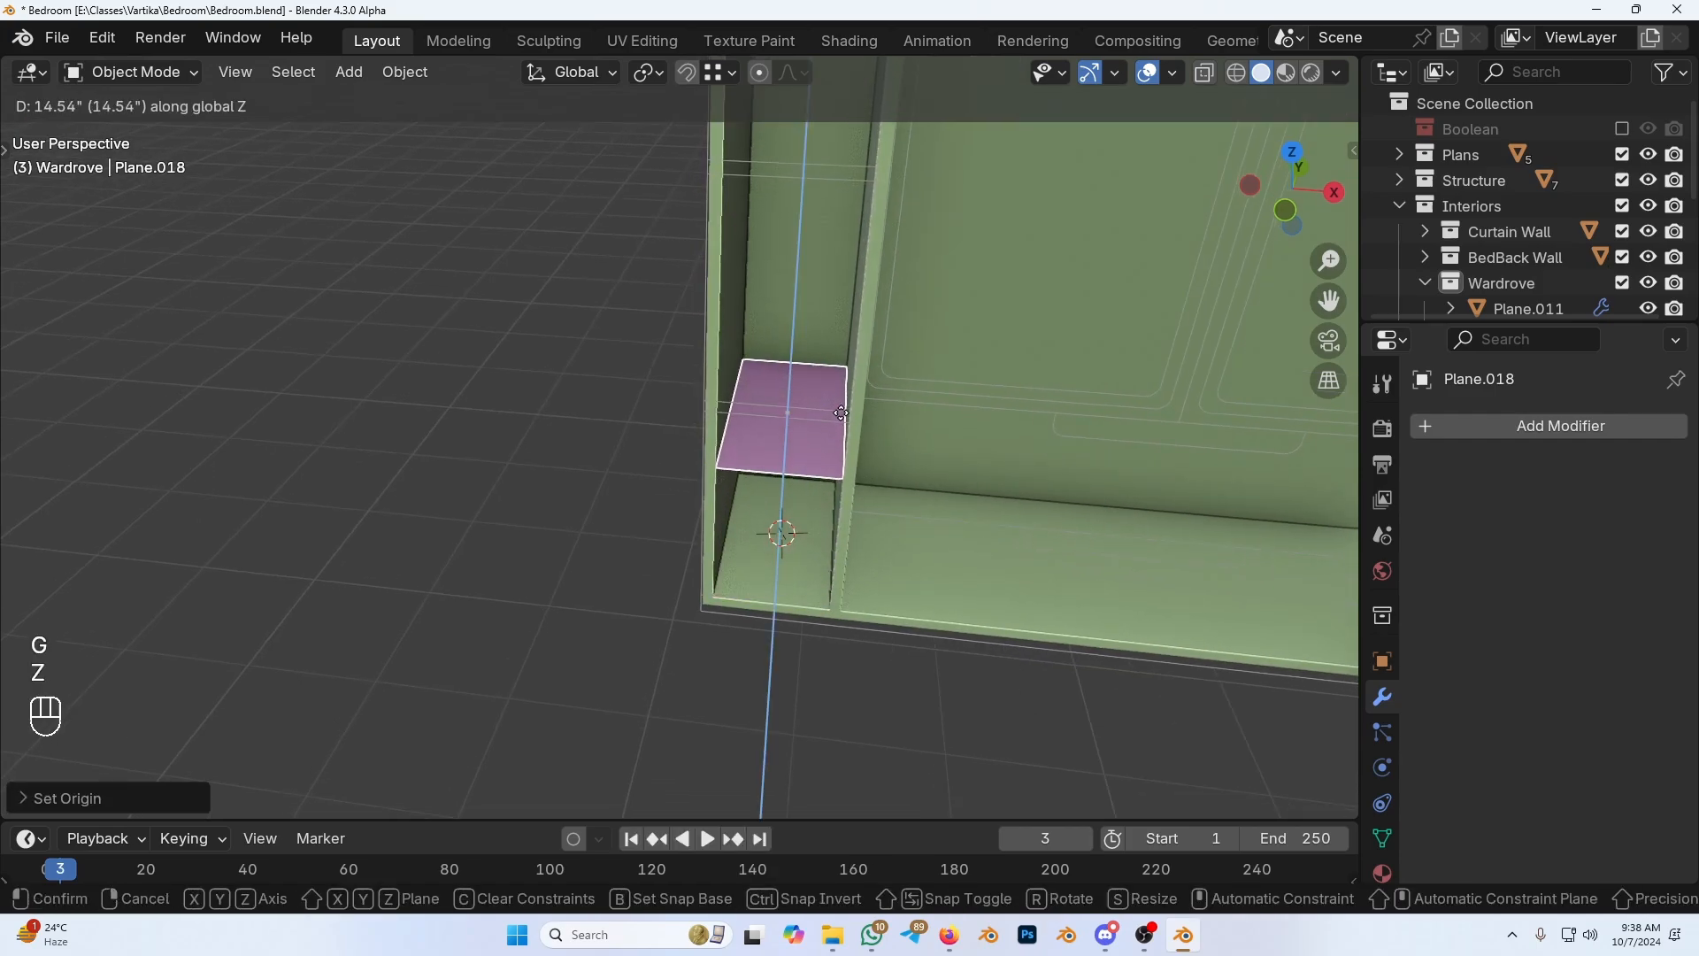
{"action": "key", "text": "ctrl"}
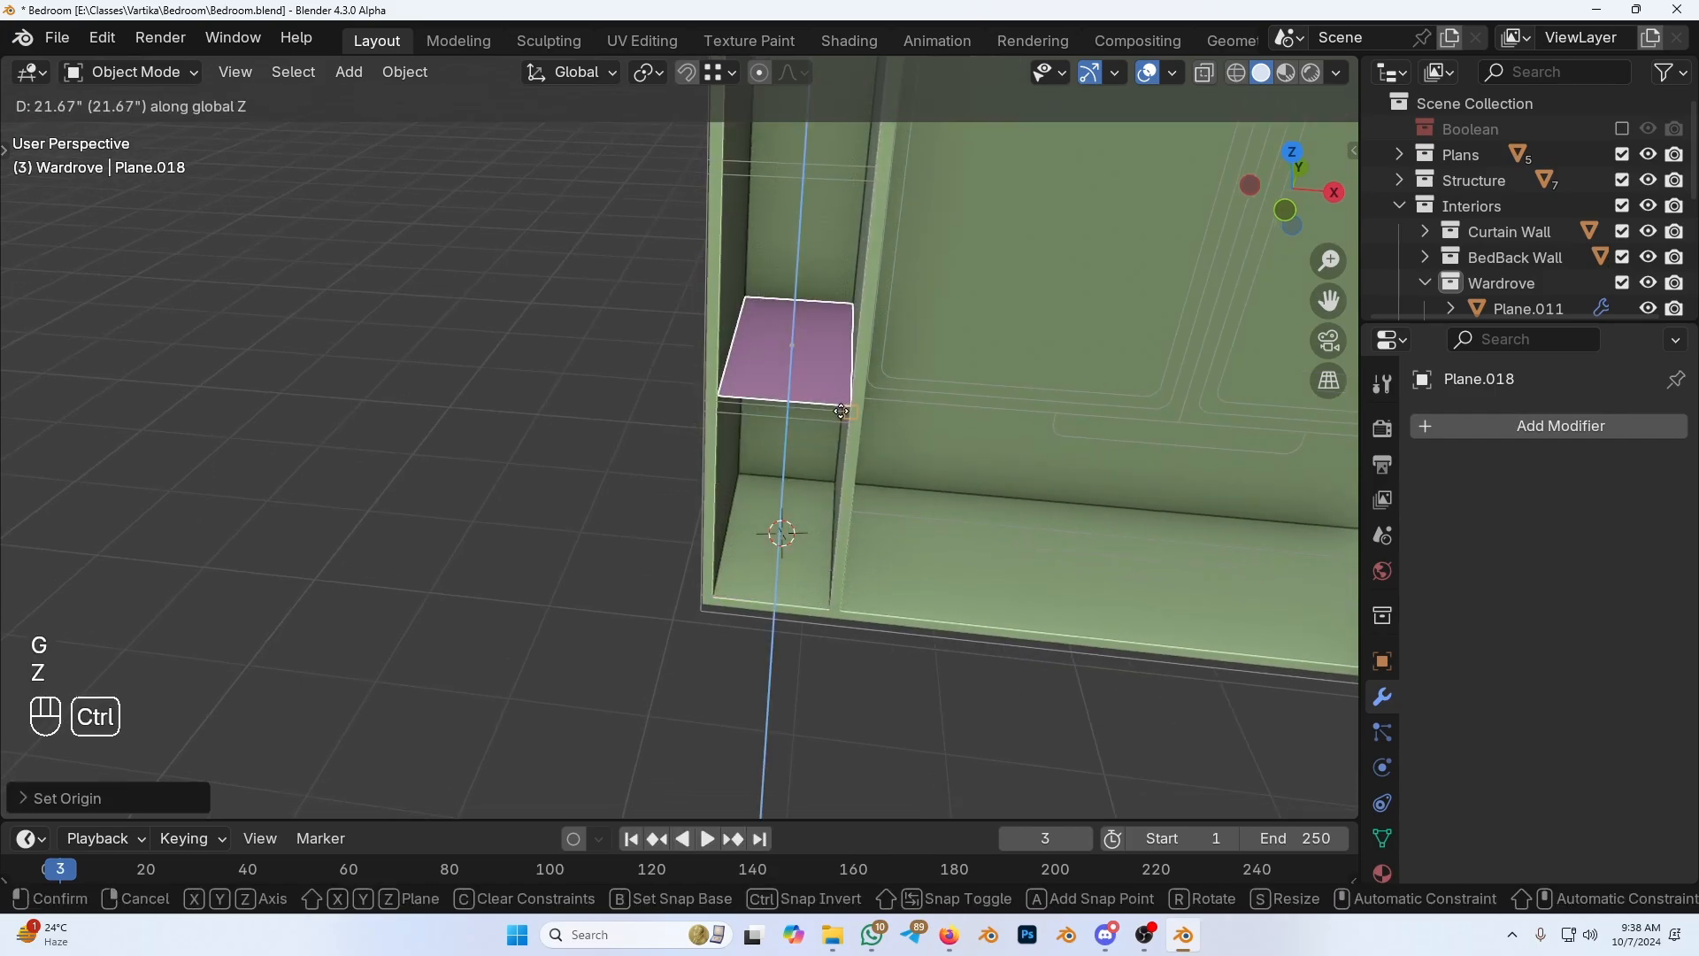
{"action": "left_click", "coordinate": [710, 401]}
Step: Add a Solidify modifier to the raised shelf plane
{"action": "middle_click_drag", "start_coordinate": [819, 506], "coordinate": [754, 551]}
{"action": "scroll", "coordinate": [740, 542], "scroll_direction": "up", "scroll_amount": 1}
{"action": "scroll", "coordinate": [620, 591], "scroll_direction": "down", "scroll_amount": 3}
{"action": "middle_click_drag", "start_coordinate": [754, 551], "coordinate": [861, 564], "text": "shift"}
{"action": "mouse_move", "coordinate": [860, 565]}
{"action": "middle_mouse_down", "text": "shift"}
{"action": "mouse_move", "coordinate": [891, 511]}
{"action": "mouse_move", "coordinate": [846, 575]}
{"action": "middle_mouse_up", "text": "shift"}
{"action": "right_click", "coordinate": [846, 575]}
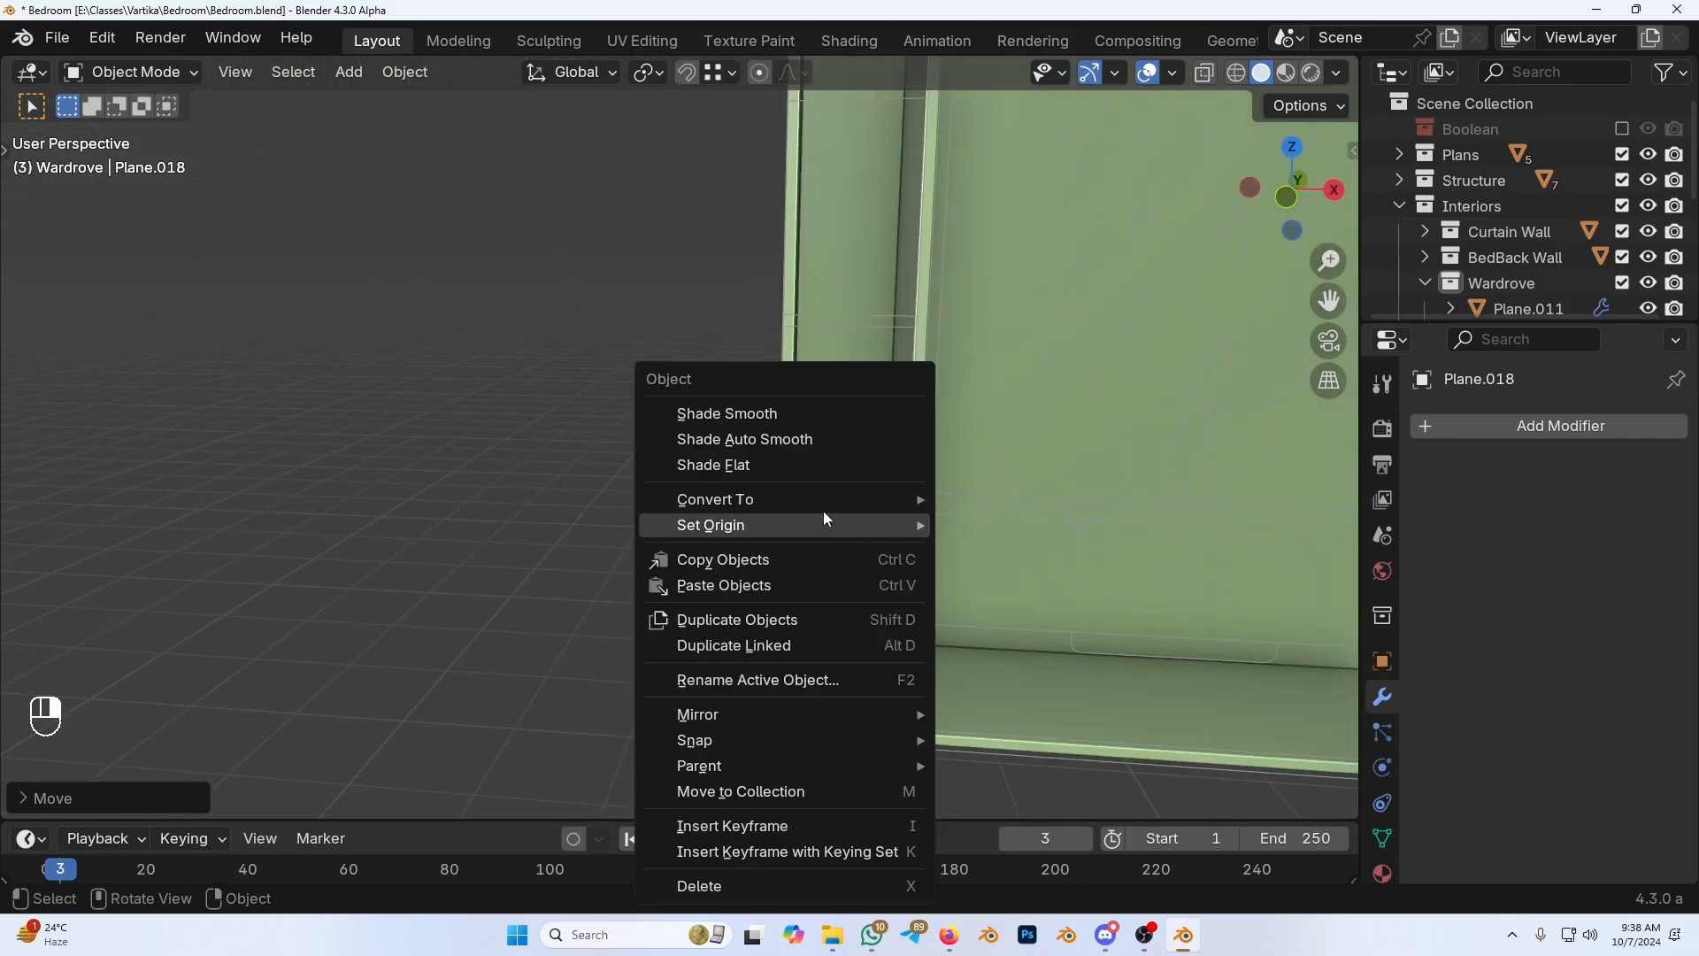
{"action": "left_click", "coordinate": [1462, 432]}
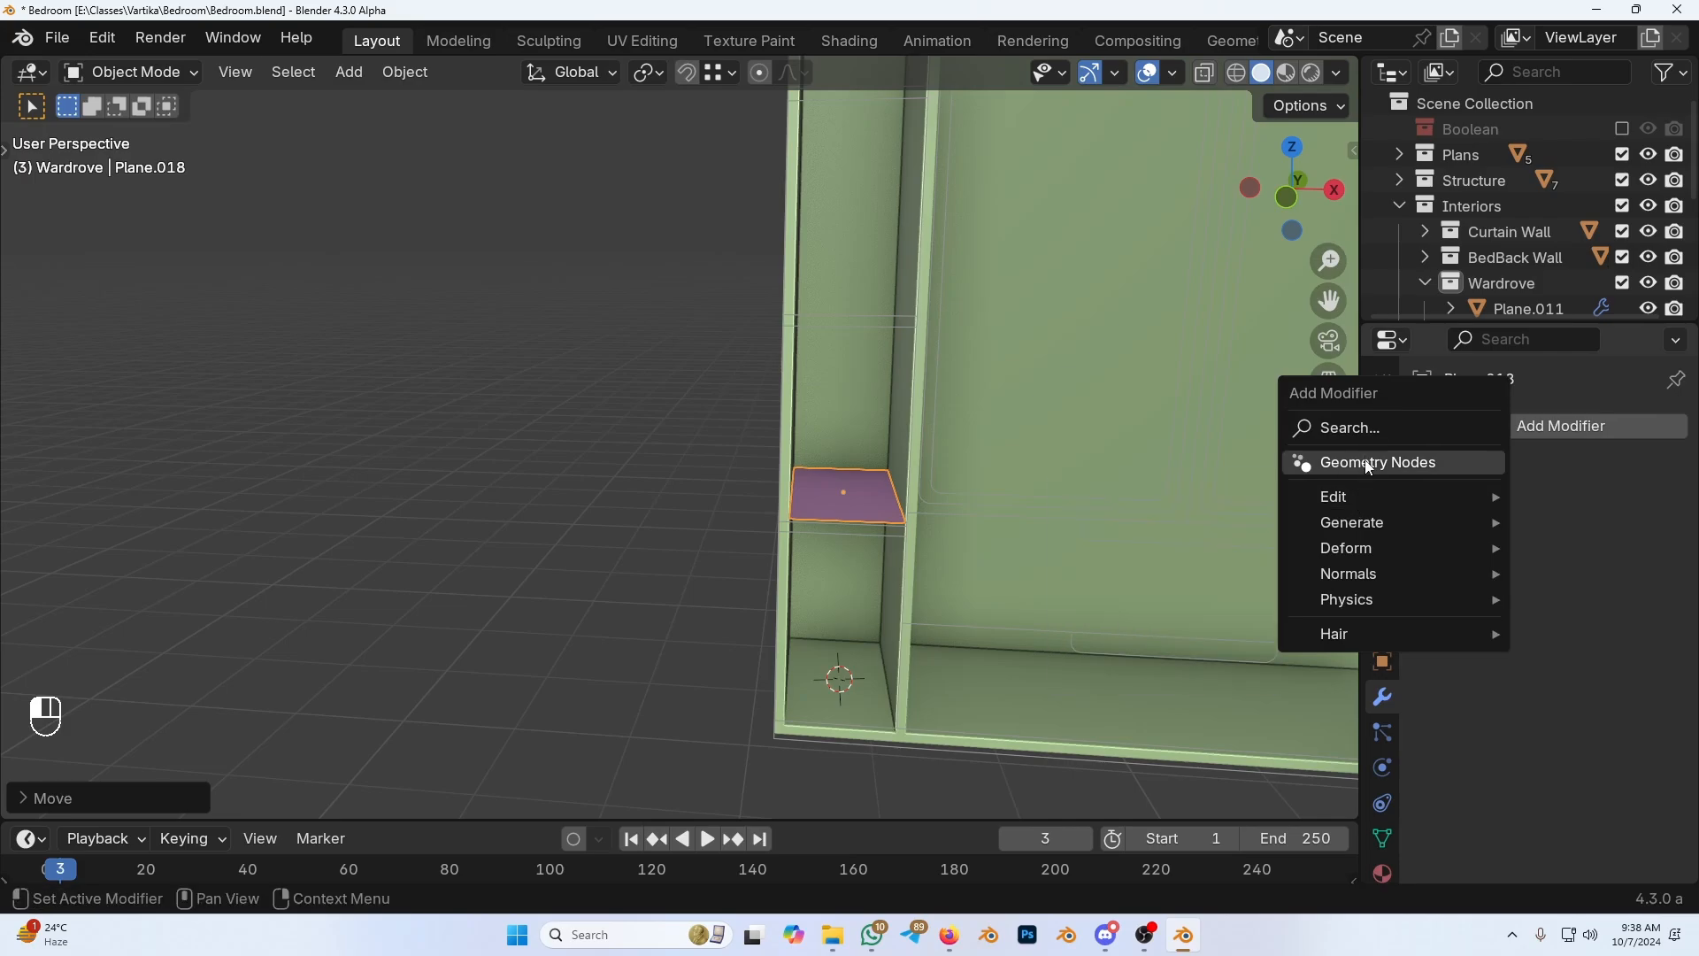
{"action": "type", "text": "solidi"}
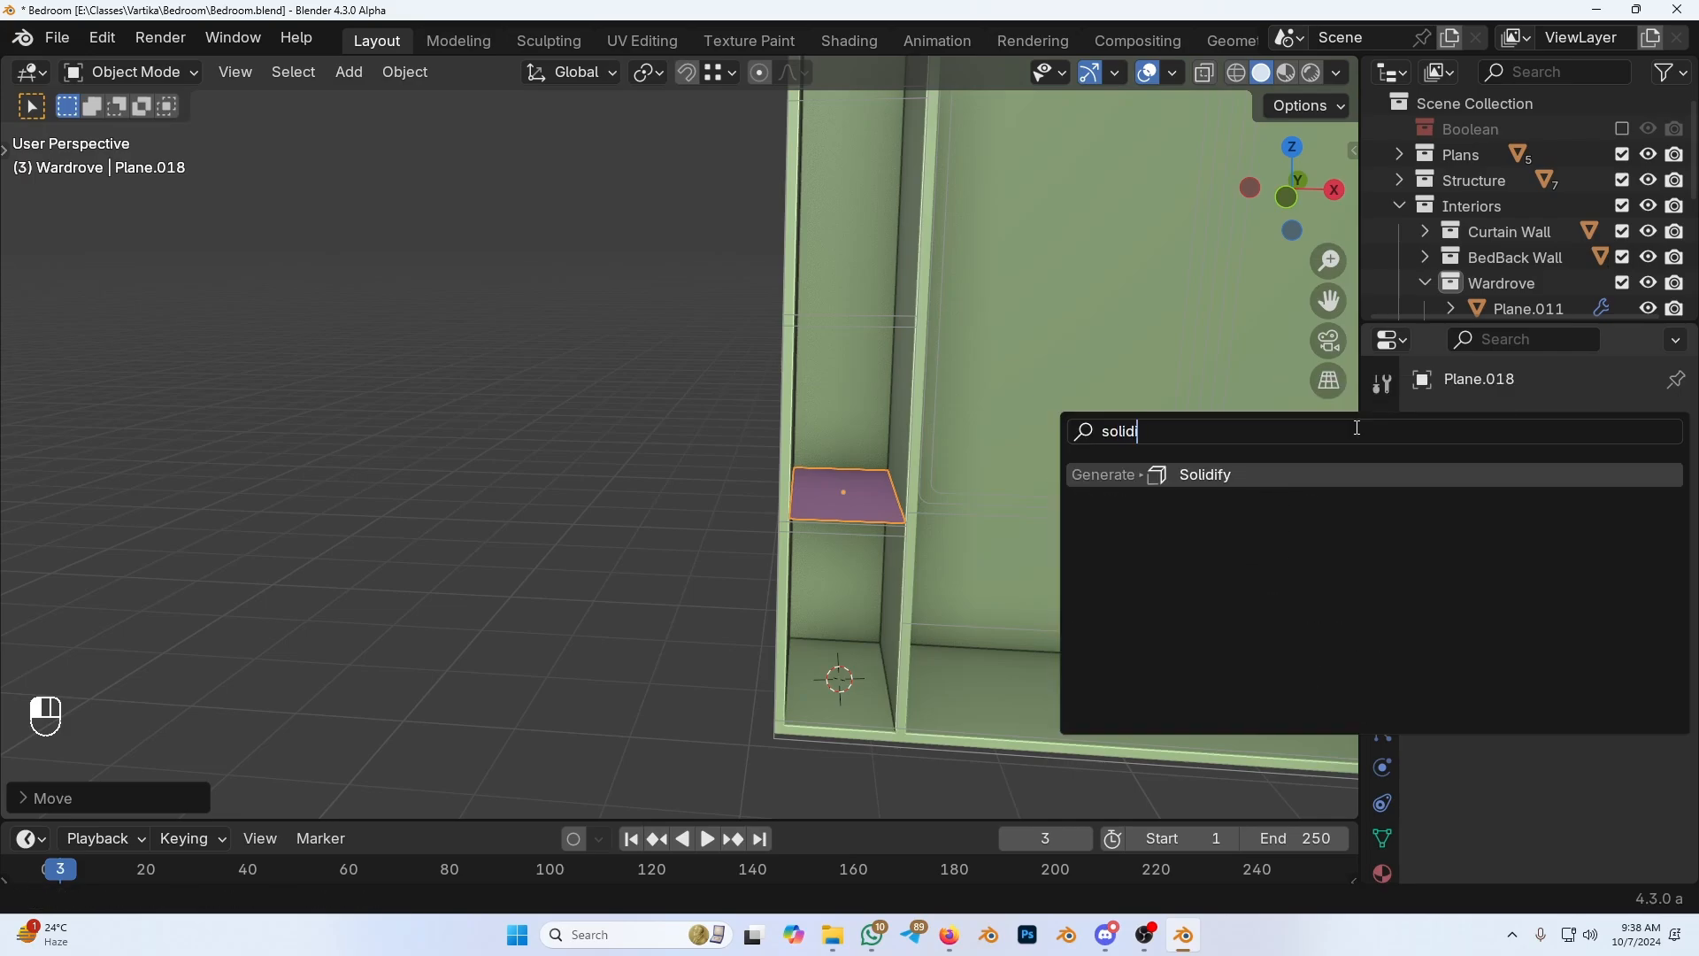
{"action": "key", "text": "Return"}
Step: Set the shelf's Solidify thickness to 1 inch, checking it against the side panels in front view
{"action": "left_click_drag", "start_coordinate": [1576, 538], "coordinate": [1600, 538]}
{"action": "middle_click_drag", "start_coordinate": [1019, 631], "coordinate": [1011, 605]}
{"action": "key", "text": "grave"}
{"action": "scroll", "coordinate": [832, 453], "scroll_direction": "up", "scroll_amount": 7}
{"action": "middle_click_drag", "start_coordinate": [838, 458], "coordinate": [407, 496], "text": "shift"}
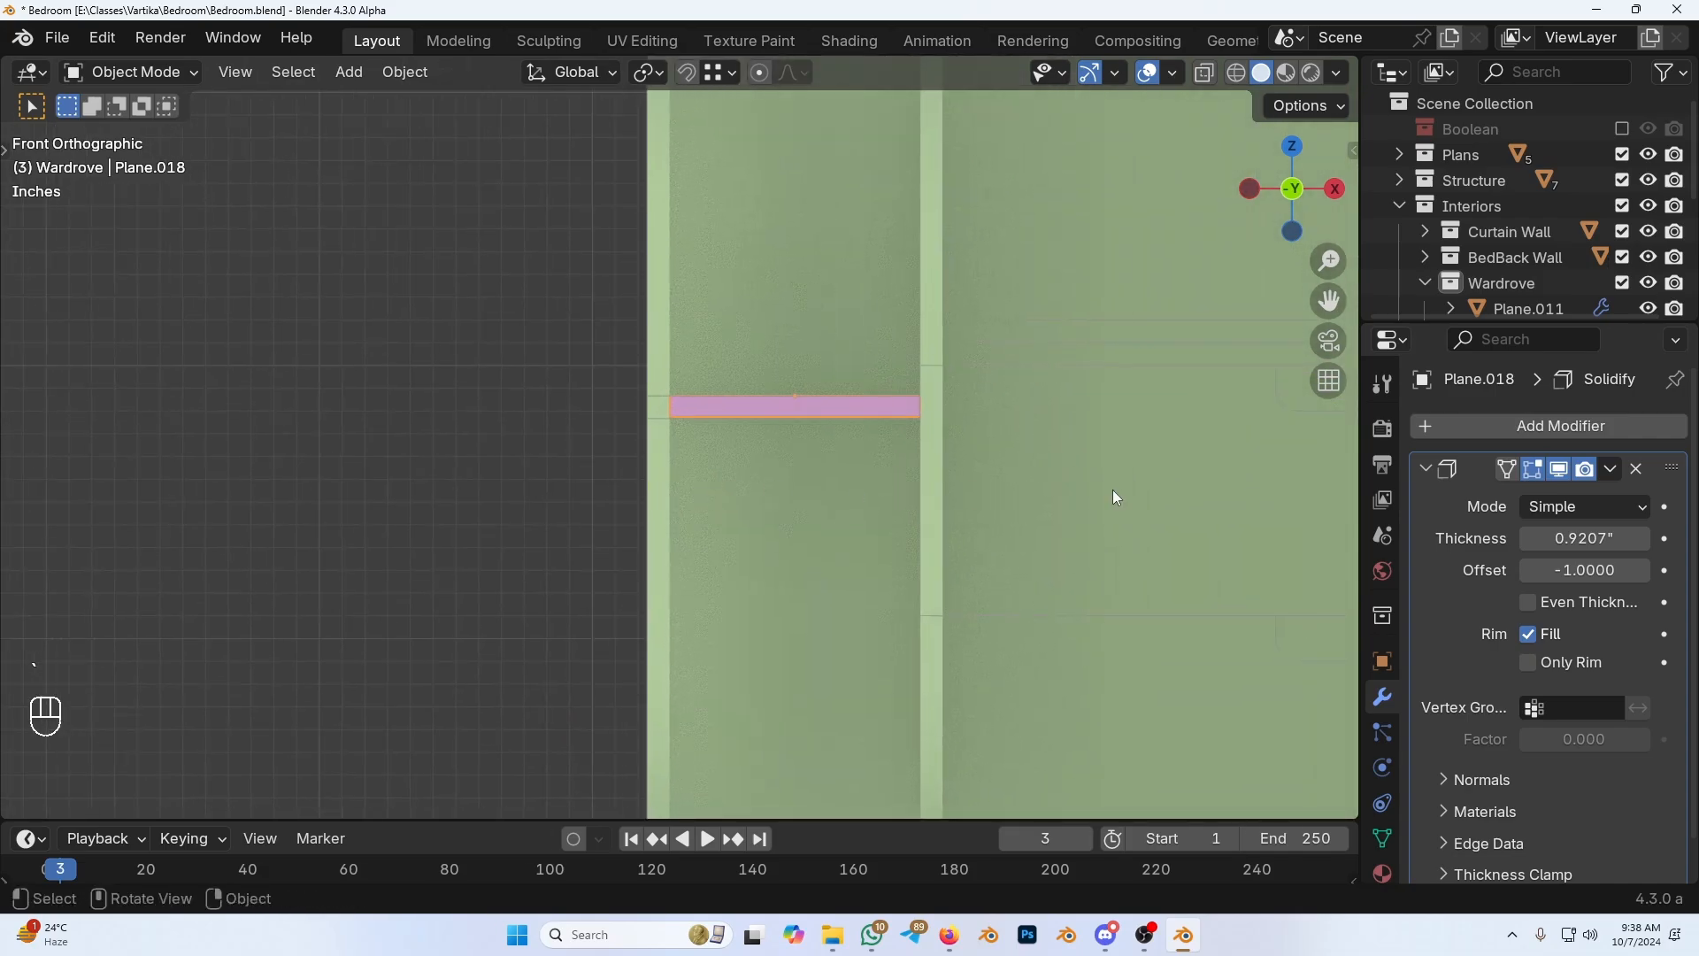
{"action": "left_click", "coordinate": [1584, 538]}
{"action": "type", "text": "1"}
{"action": "key", "text": "Return"}
{"action": "scroll", "coordinate": [997, 394], "scroll_direction": "down", "scroll_amount": 3}
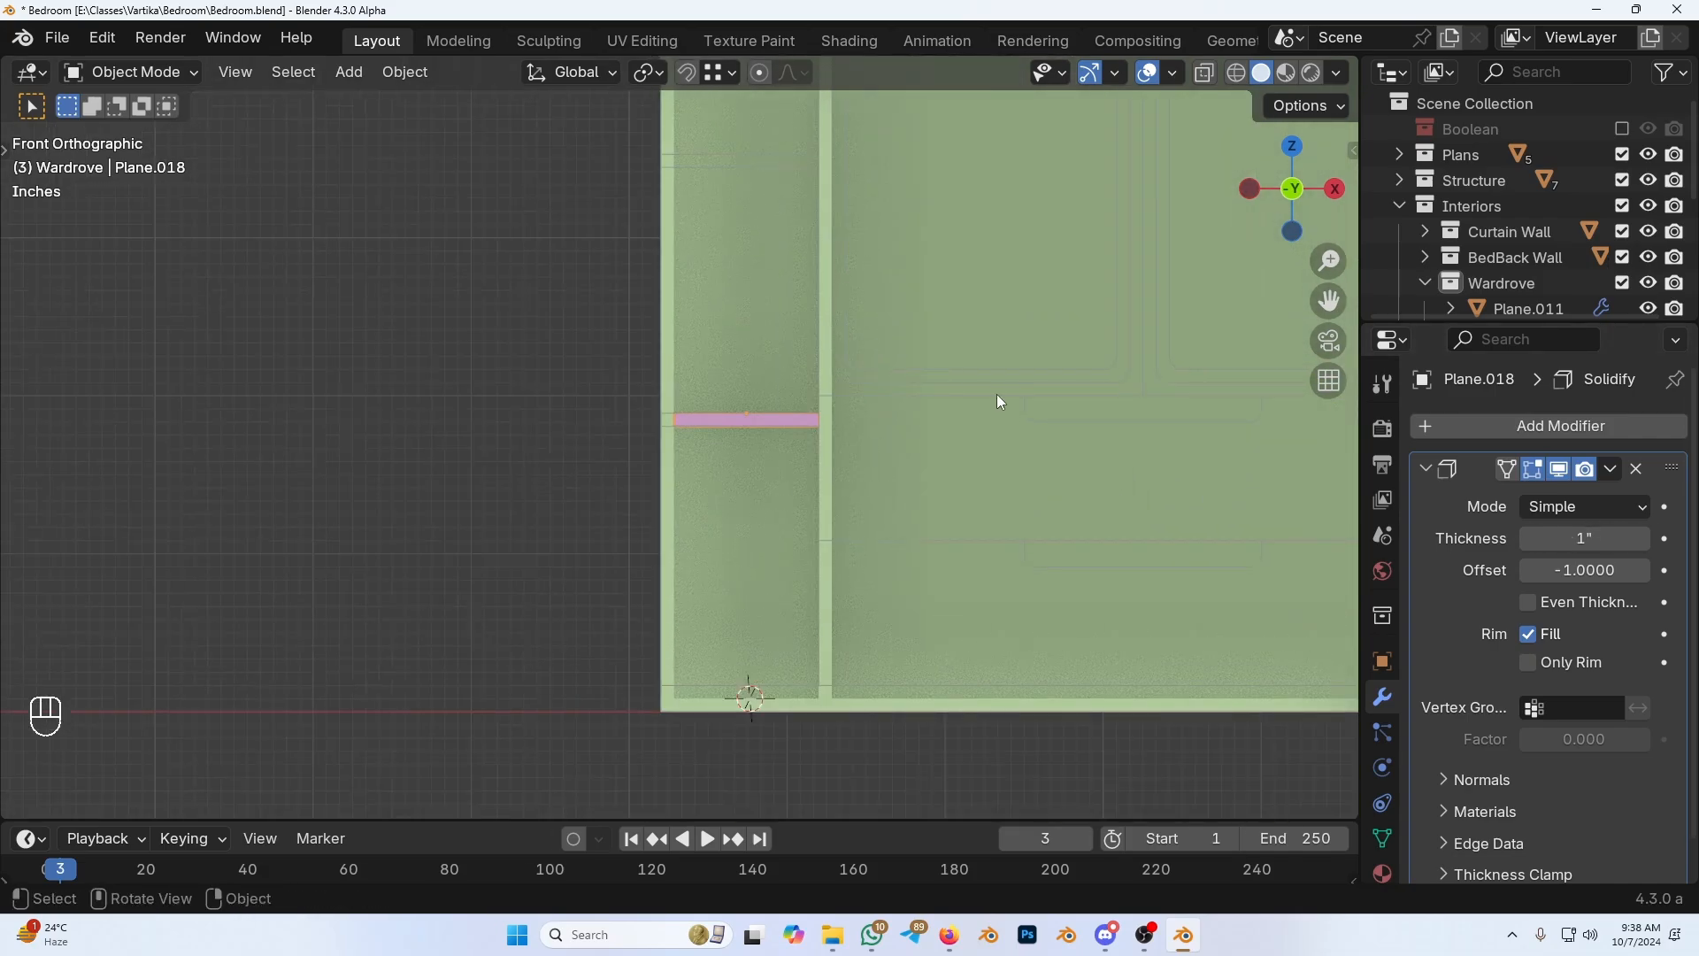
Step: Make a linked duplicate of the shelf and move it up along Z, snapping it to the next guide line
{"action": "middle_click_drag", "start_coordinate": [997, 394], "coordinate": [848, 490]}
{"action": "middle_click_drag", "start_coordinate": [660, 518], "coordinate": [776, 626], "text": "shift"}
{"action": "scroll", "coordinate": [791, 633], "scroll_direction": "up", "scroll_amount": 1}
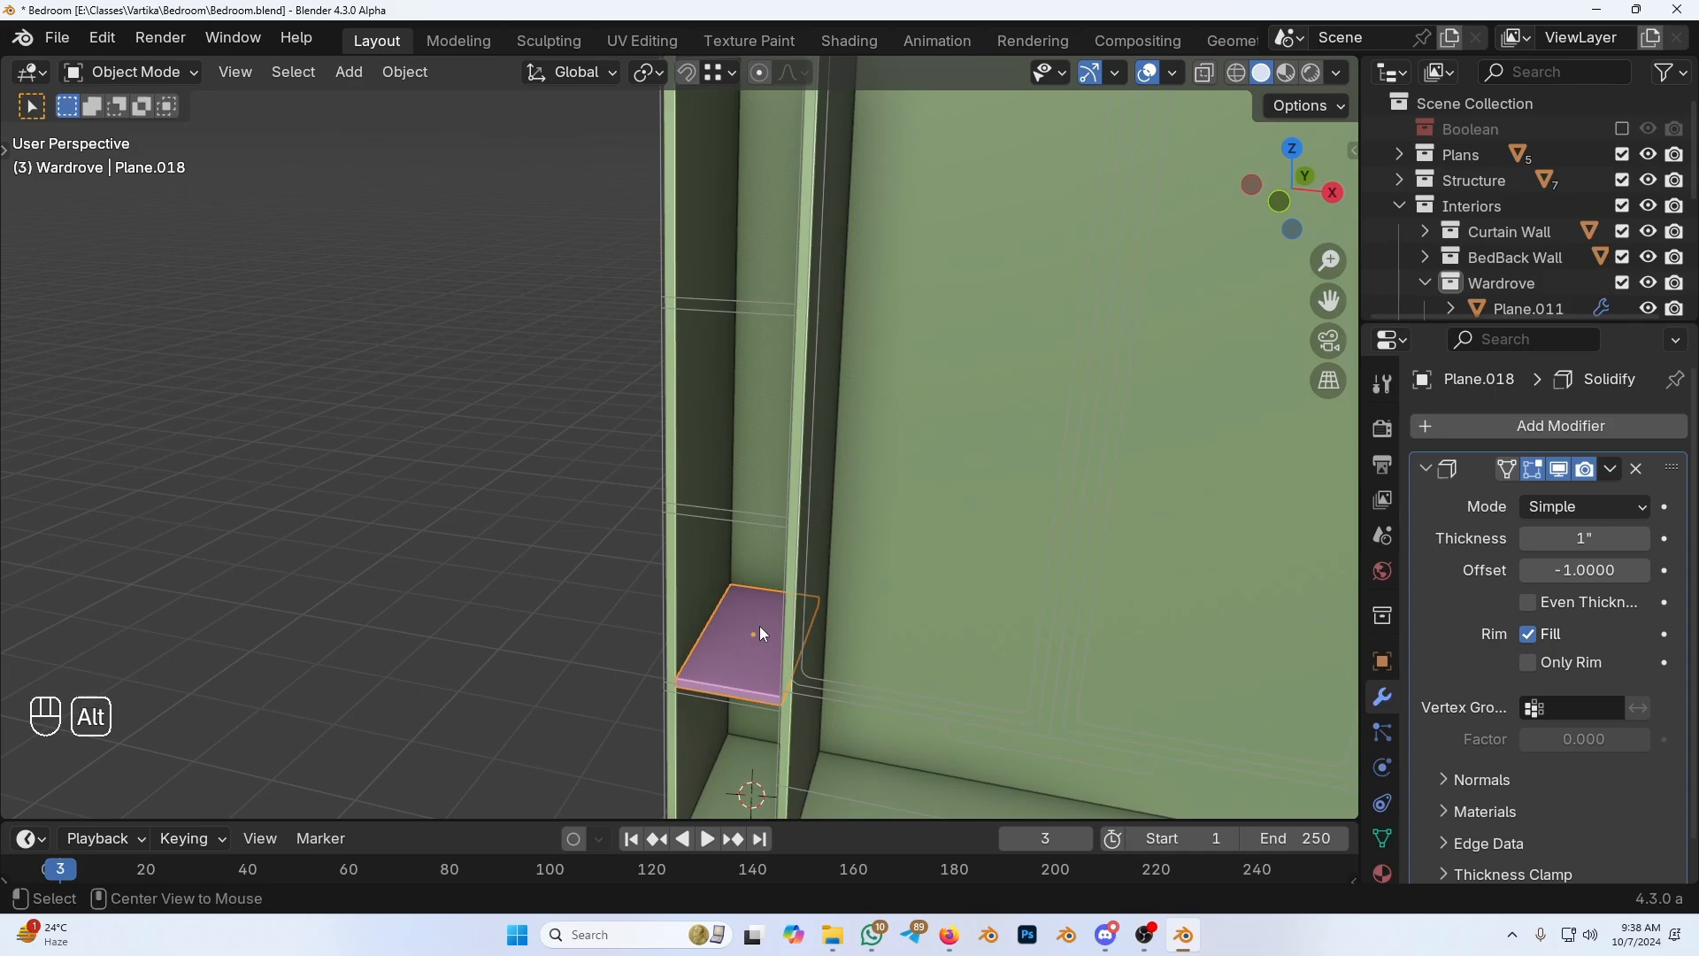
{"action": "key", "text": "alt+d"}
{"action": "key", "text": "z"}
{"action": "left_click", "coordinate": [669, 498]}
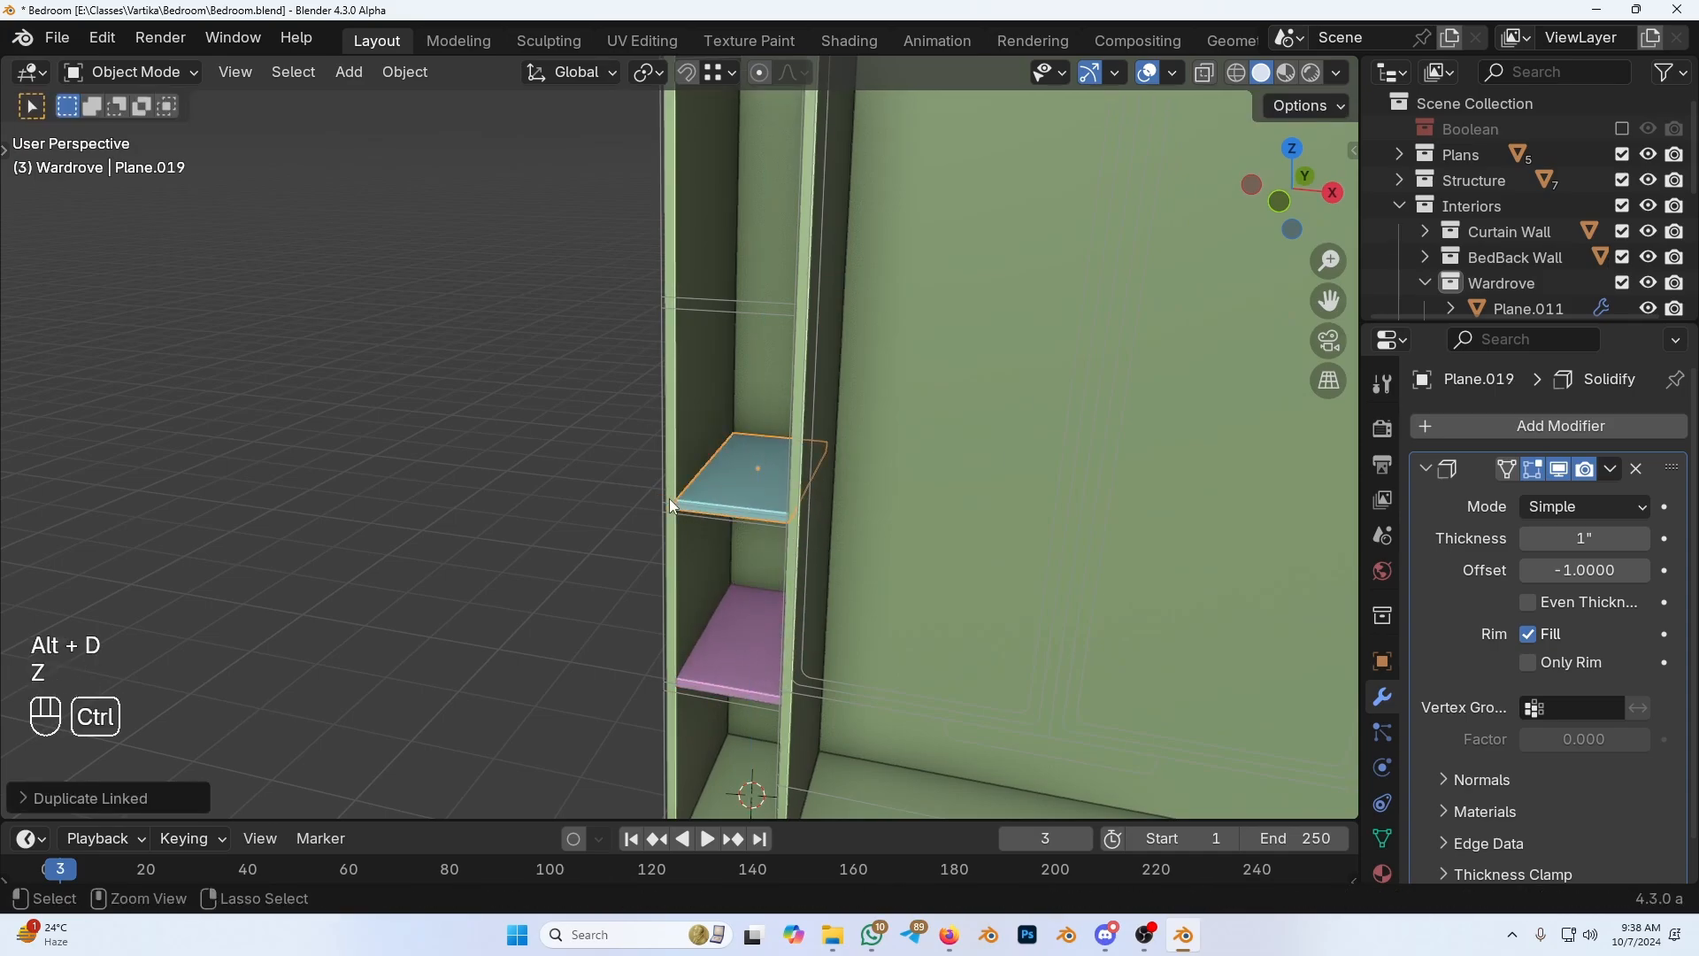
Step: Repeat the linked shelf duplication three more times up the narrow compartment at the same spacing
{"action": "middle_click_drag", "start_coordinate": [768, 390], "coordinate": [778, 609], "text": "shift"}
{"action": "key", "text": "shift+r"}
{"action": "scroll", "coordinate": [777, 609], "scroll_direction": "down", "scroll_amount": 3}
{"action": "key", "text": "shift+r"}
{"action": "key", "text": "shift+r"}
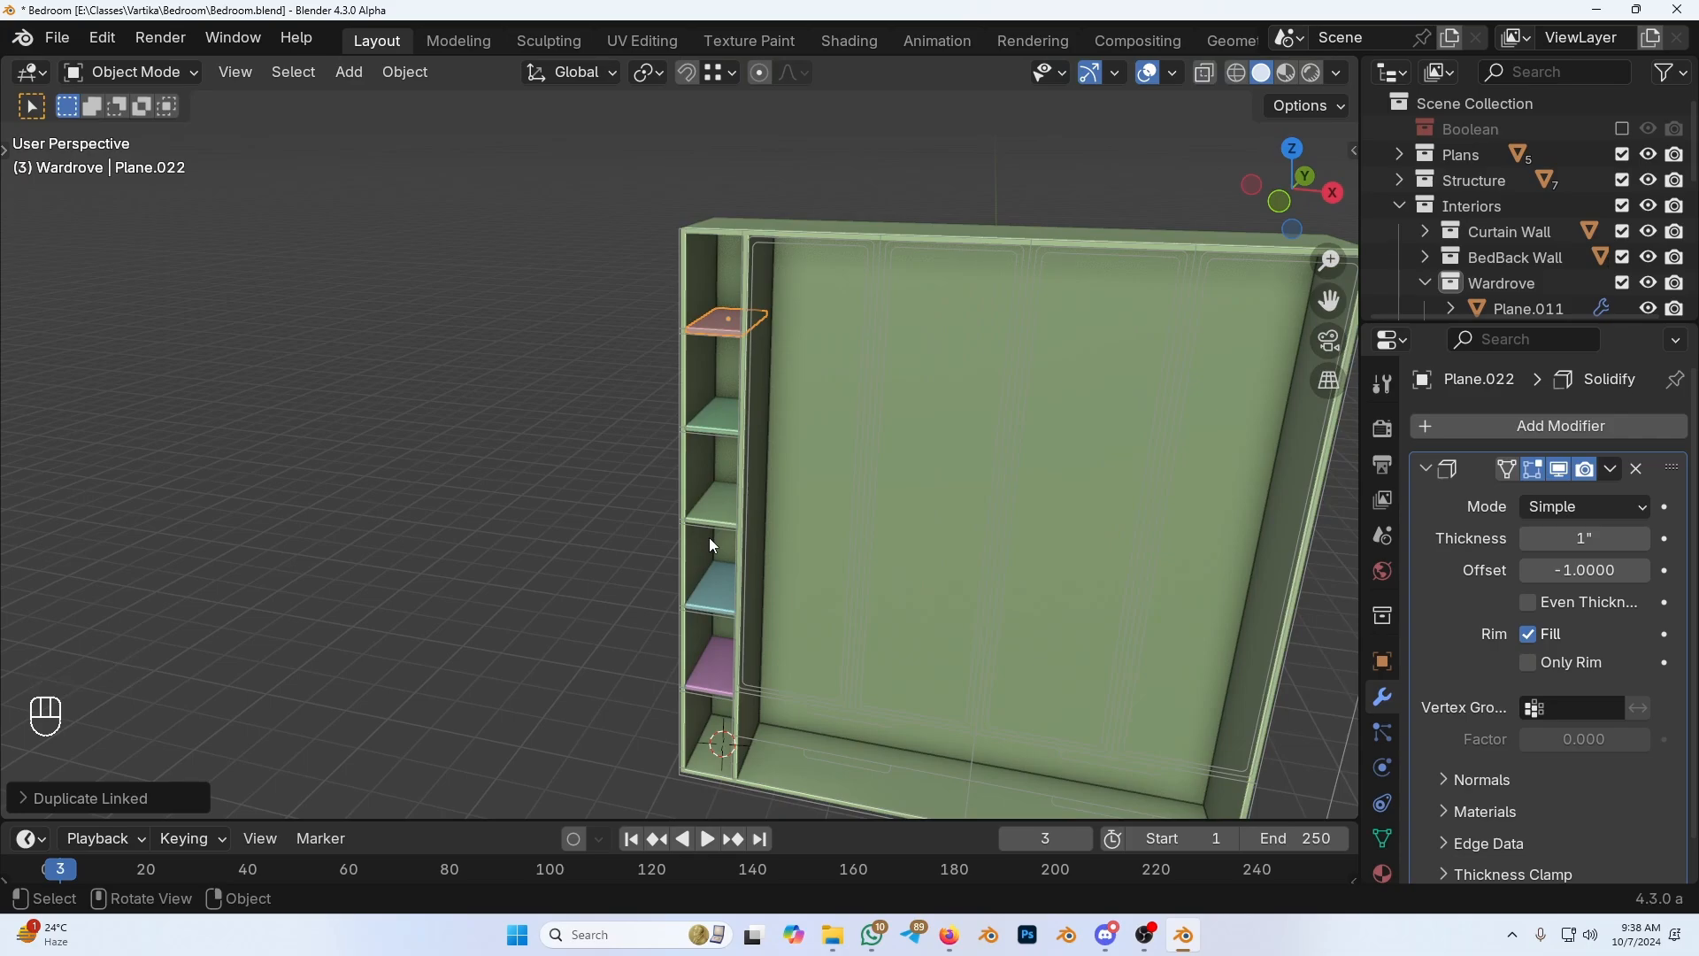
Step: Save the file, select the wardrobe body, and unhide all hidden objects in the room
{"action": "scroll", "coordinate": [710, 522], "scroll_direction": "down", "scroll_amount": 5}
{"action": "key", "text": "ctrl+s"}
{"action": "left_click", "coordinate": [890, 483]}
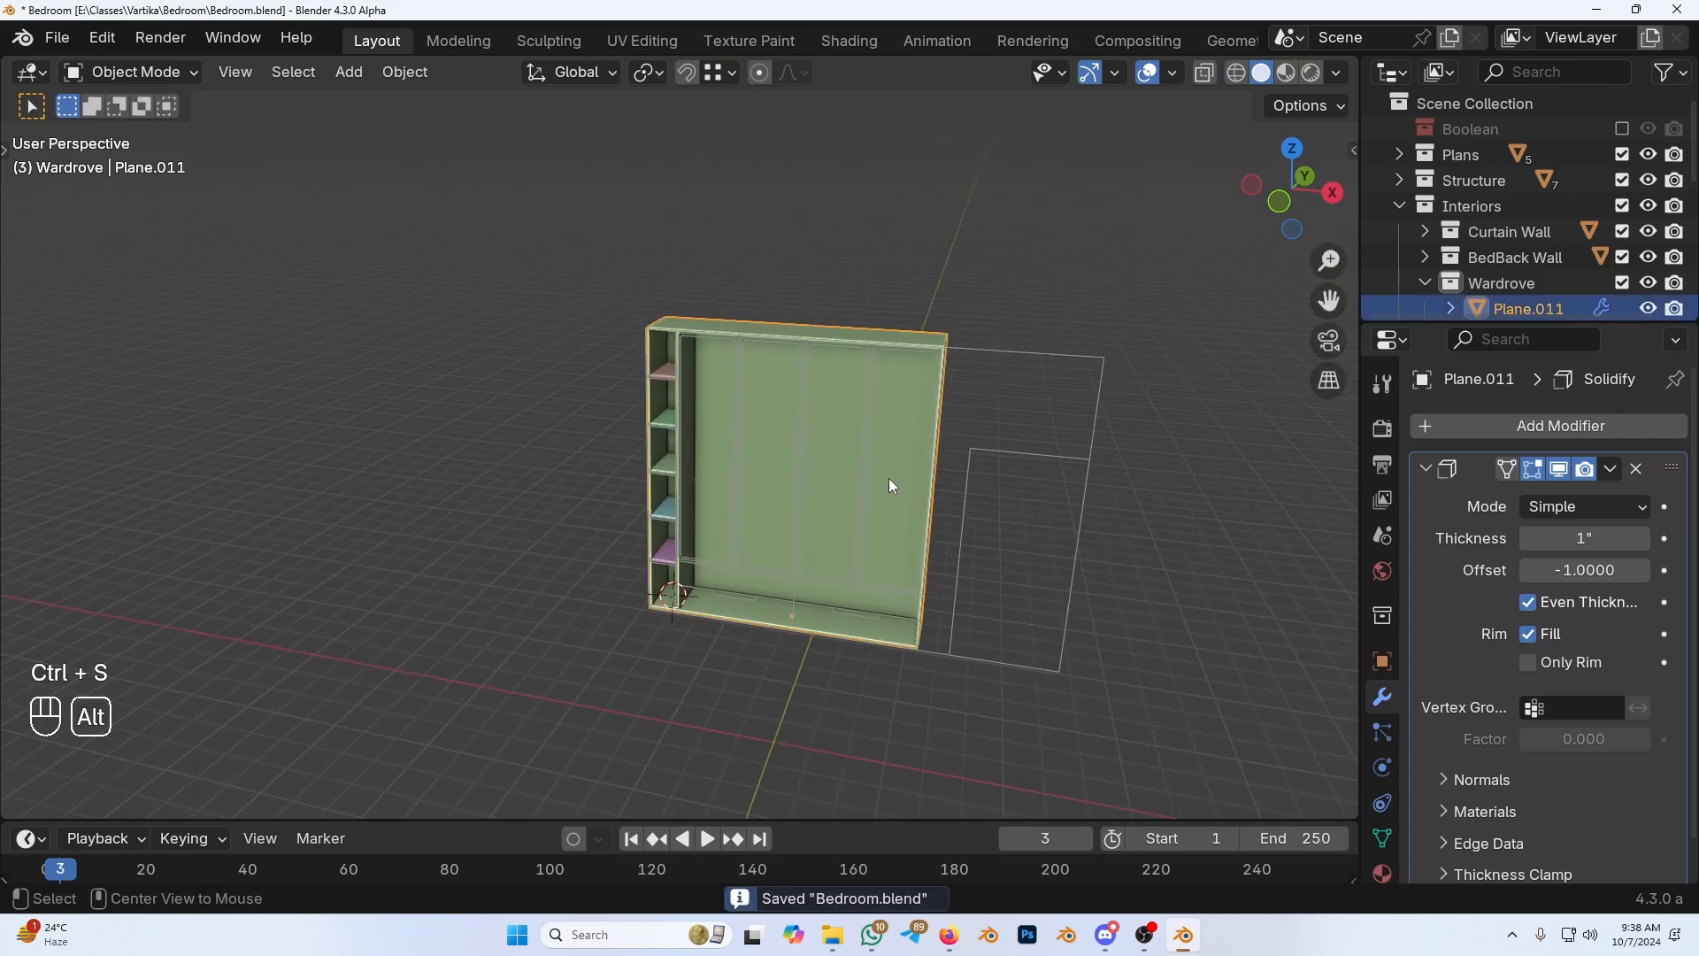
{"action": "key", "text": "alt+h"}
{"action": "scroll", "coordinate": [890, 485], "scroll_direction": "up", "scroll_amount": 5}
{"action": "middle_click_drag", "start_coordinate": [965, 460], "coordinate": [870, 551], "text": "shift"}
{"action": "scroll", "coordinate": [870, 552], "scroll_direction": "down", "scroll_amount": 3}
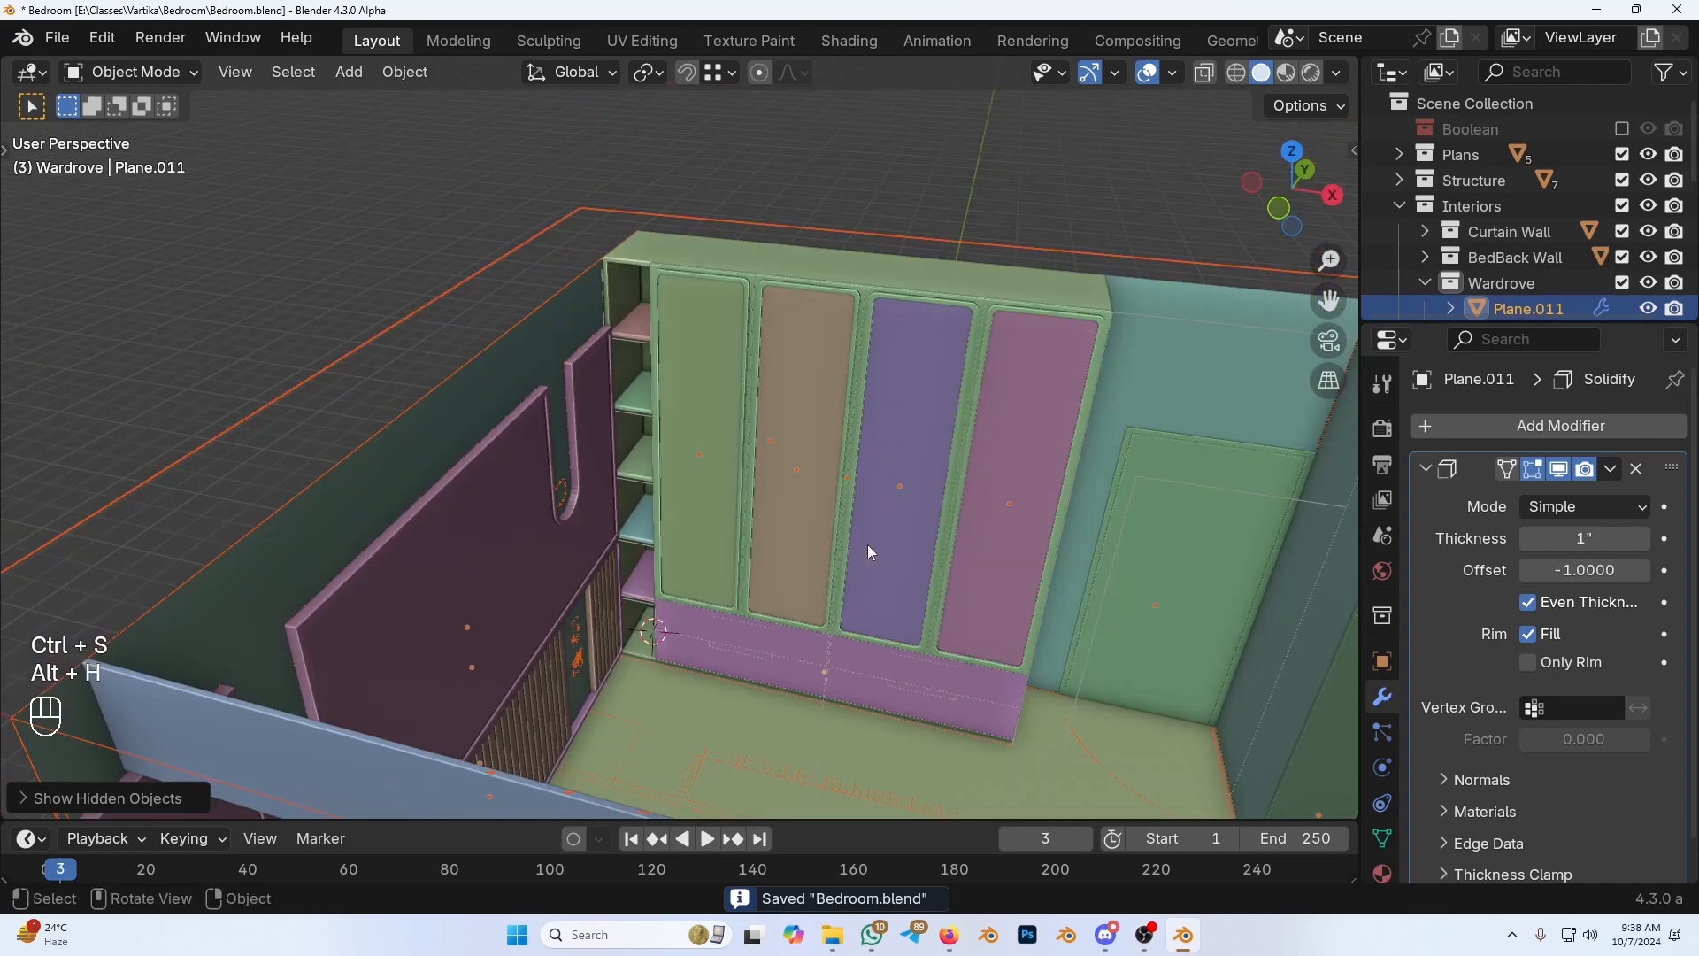
Step: Sketch annotation strokes around the wardrobe's outline and doors, and erase them
{"action": "middle_click_drag", "start_coordinate": [624, 595], "coordinate": [766, 532]}
{"action": "scroll", "coordinate": [752, 527], "scroll_direction": "up", "scroll_amount": 2}
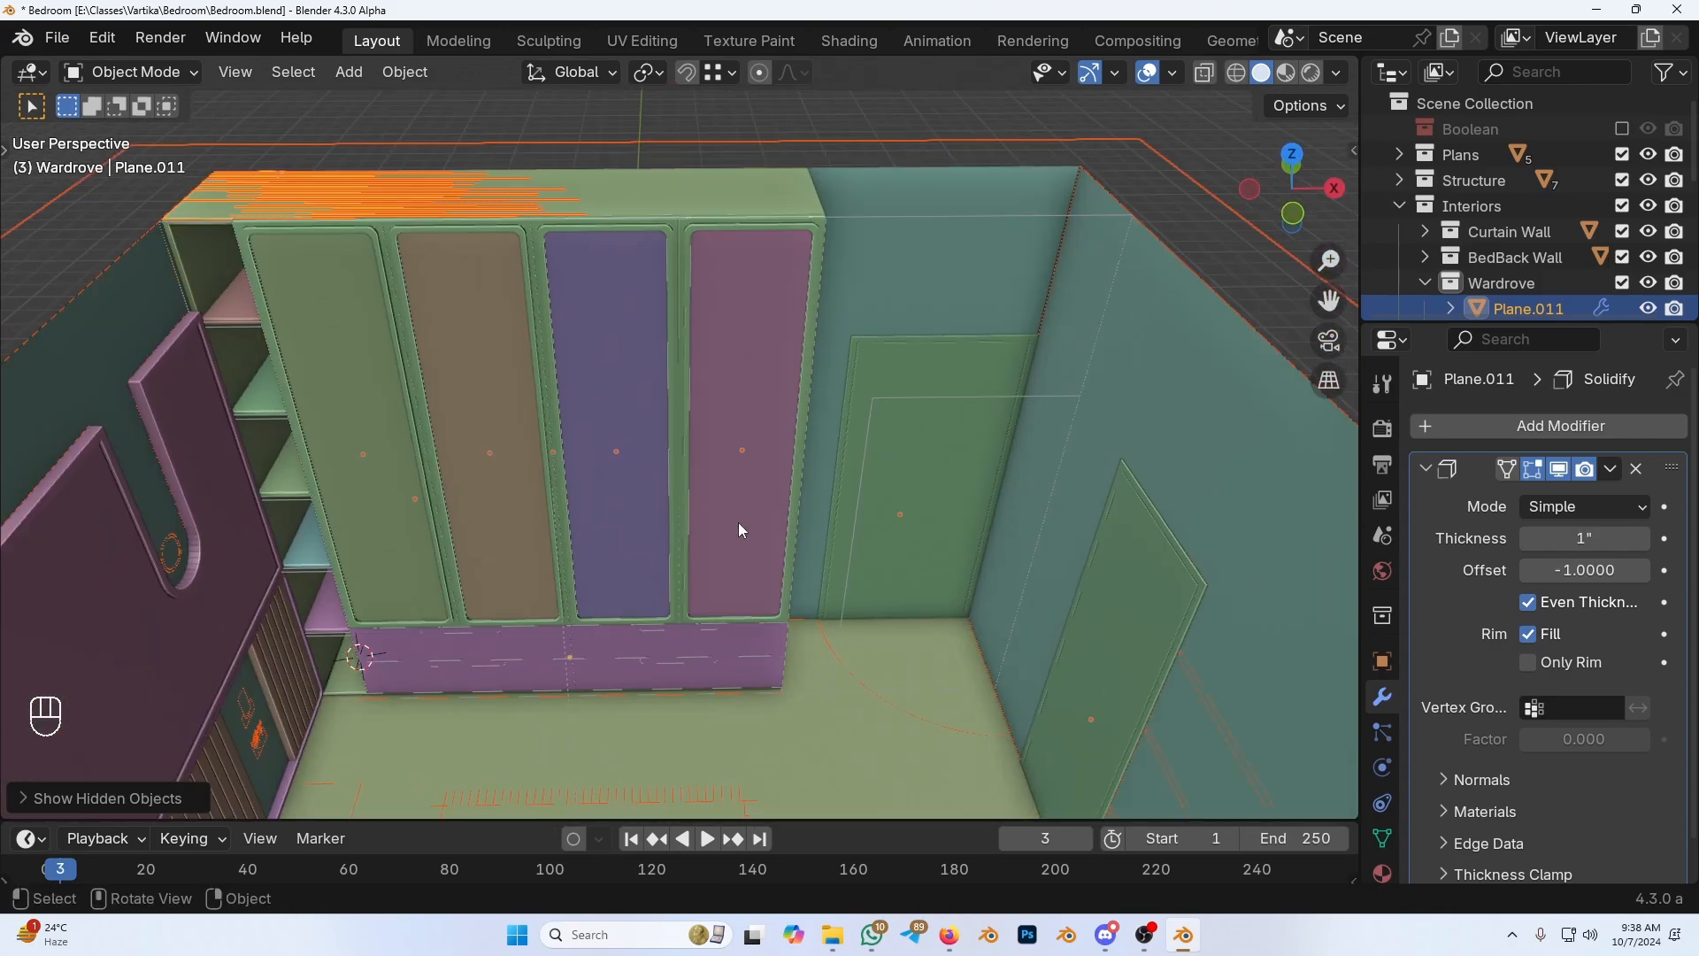
{"action": "left_click", "coordinate": [738, 523]}
{"action": "scroll", "coordinate": [738, 523], "scroll_direction": "up", "scroll_amount": 3}
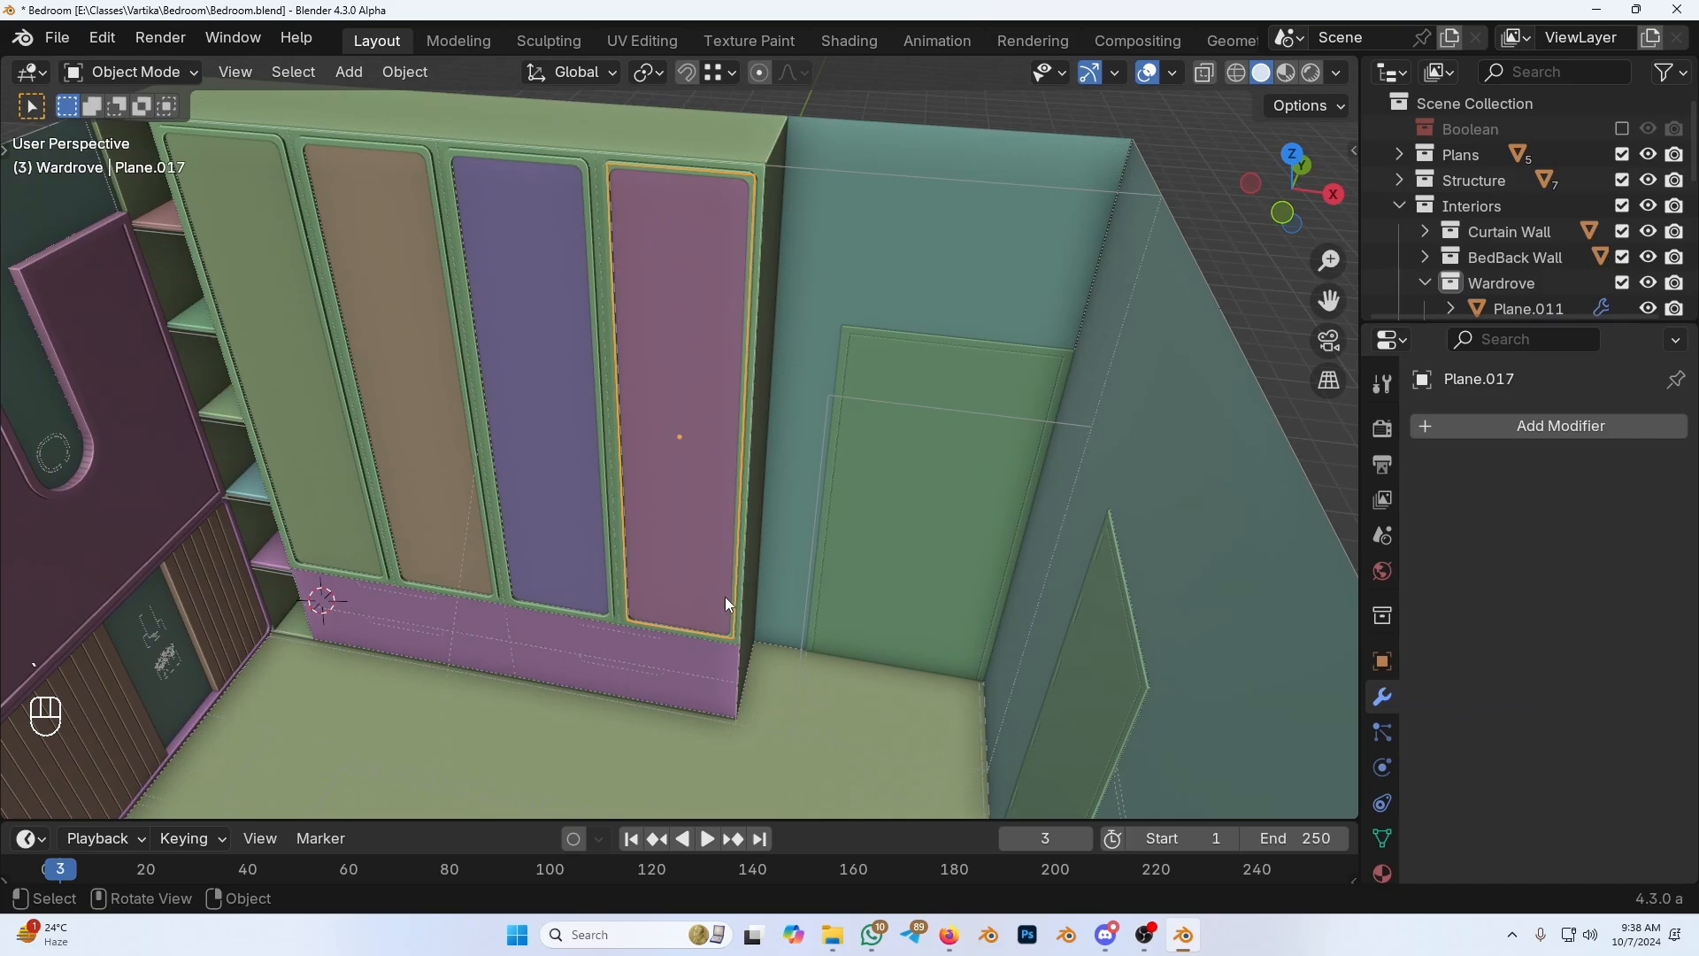
{"action": "scroll", "coordinate": [725, 596], "scroll_direction": "down", "scroll_amount": 2}
{"action": "middle_click_drag", "start_coordinate": [697, 625], "coordinate": [677, 604]}
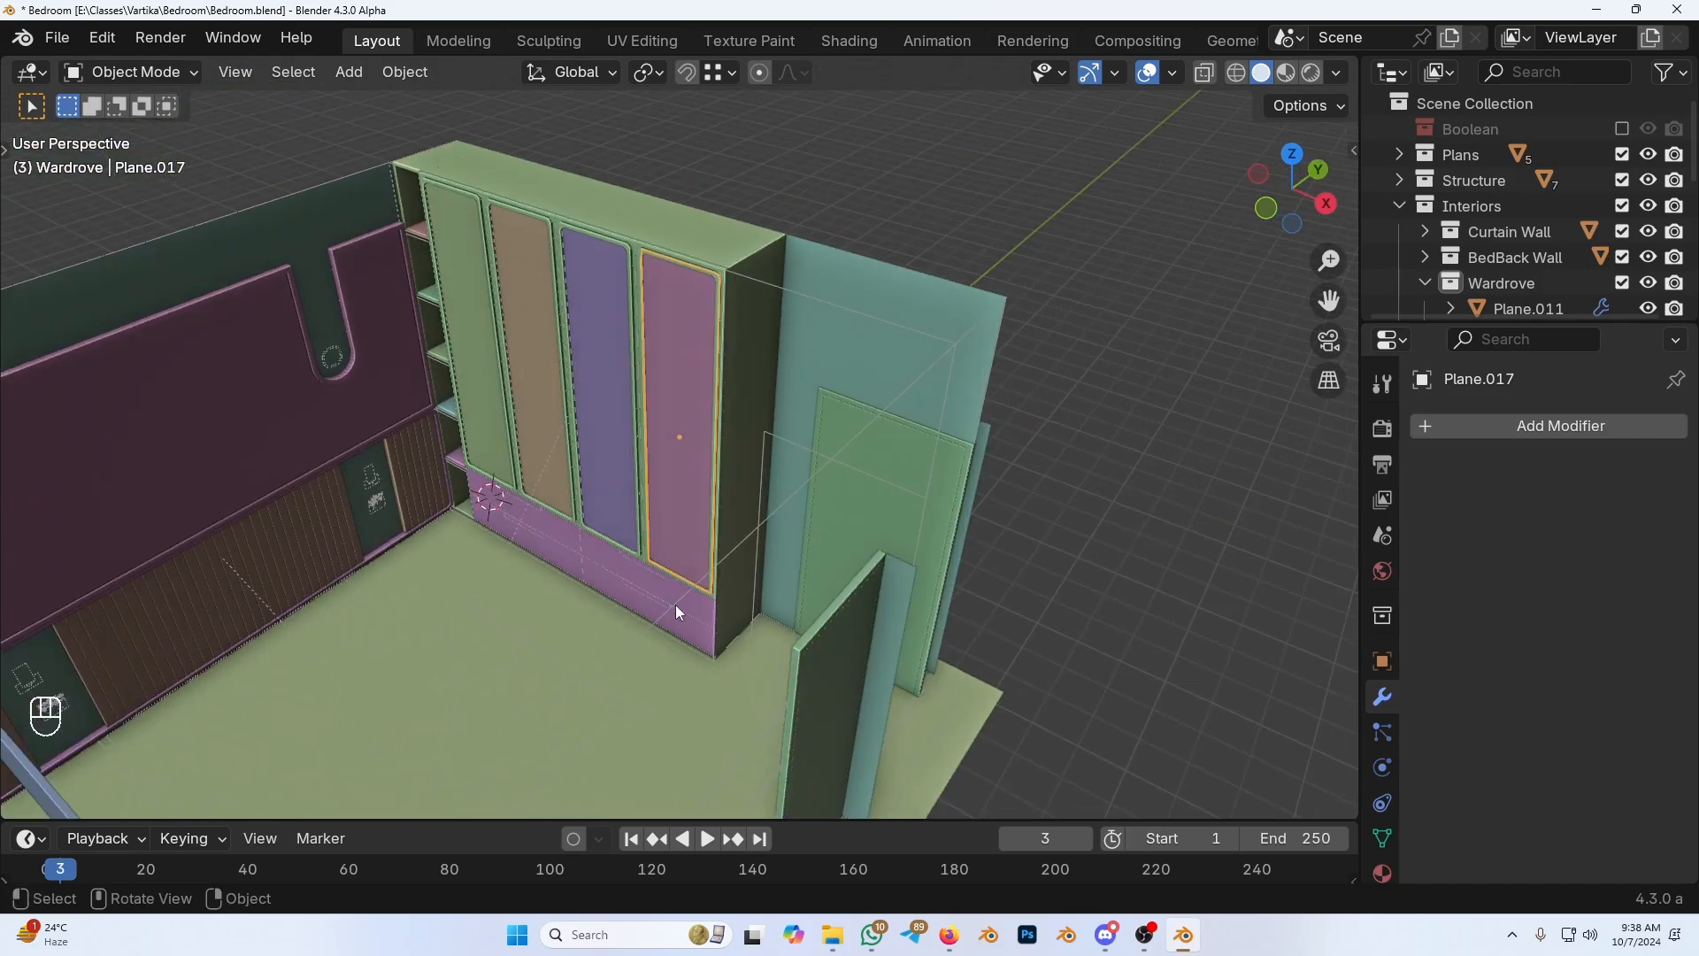
{"action": "left_click_drag", "start_coordinate": [710, 671], "coordinate": [563, 497]}
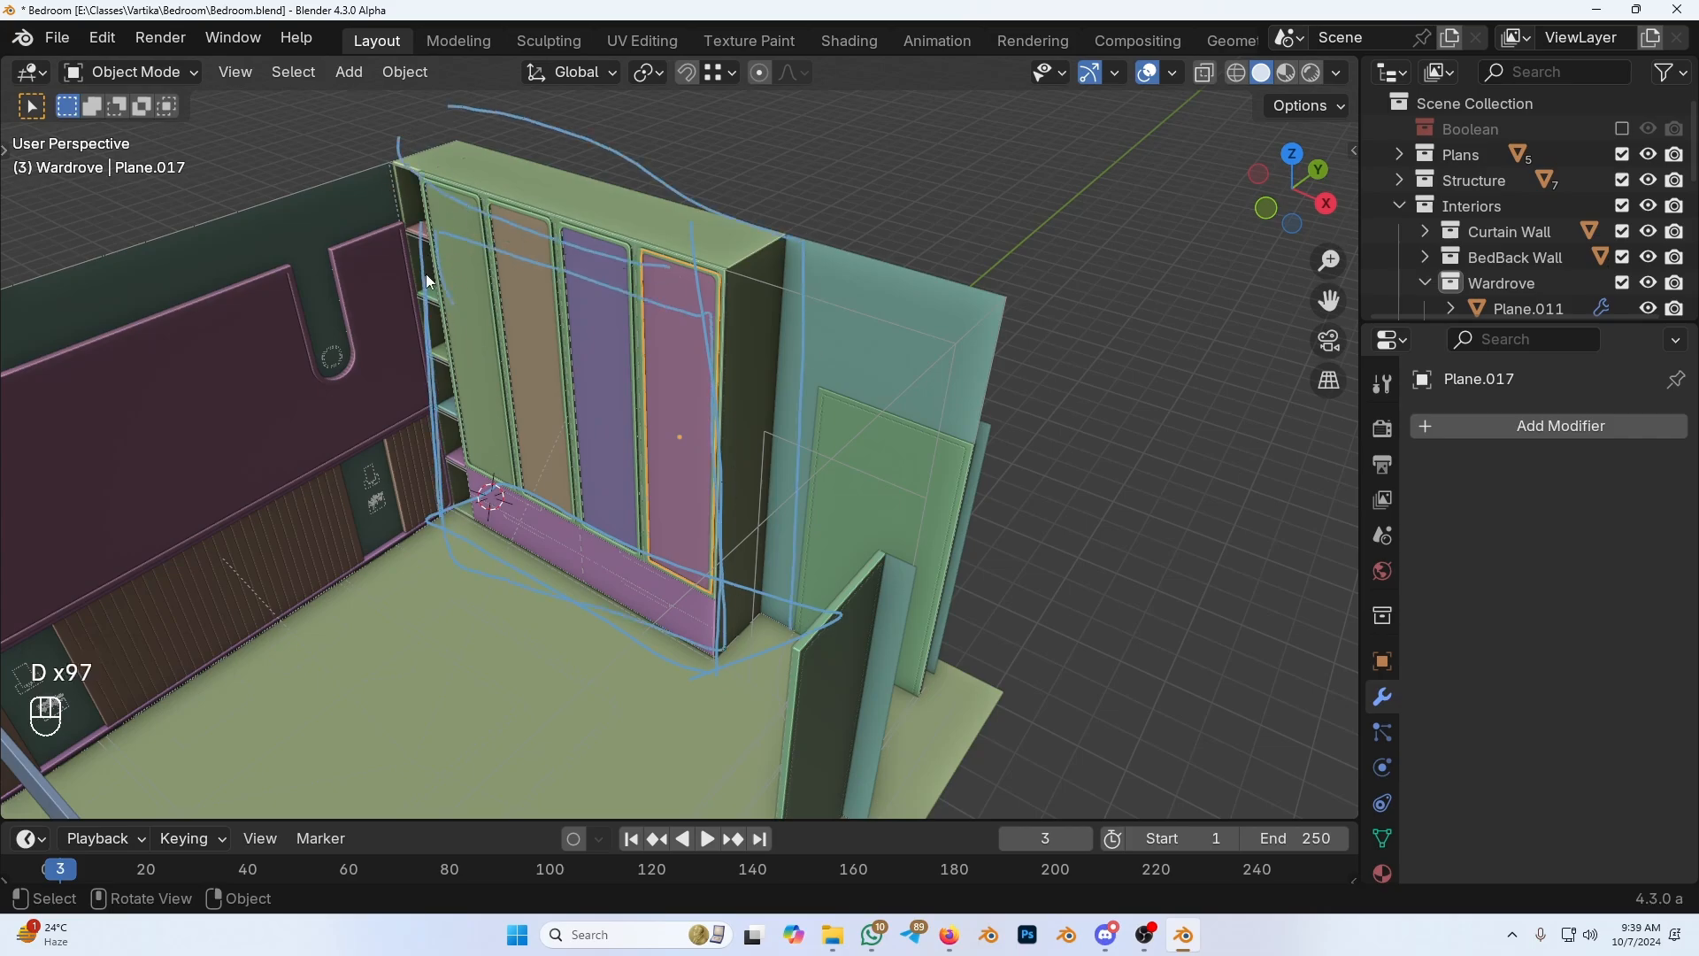
{"action": "right_click_drag", "start_coordinate": [427, 282], "coordinate": [923, 504]}
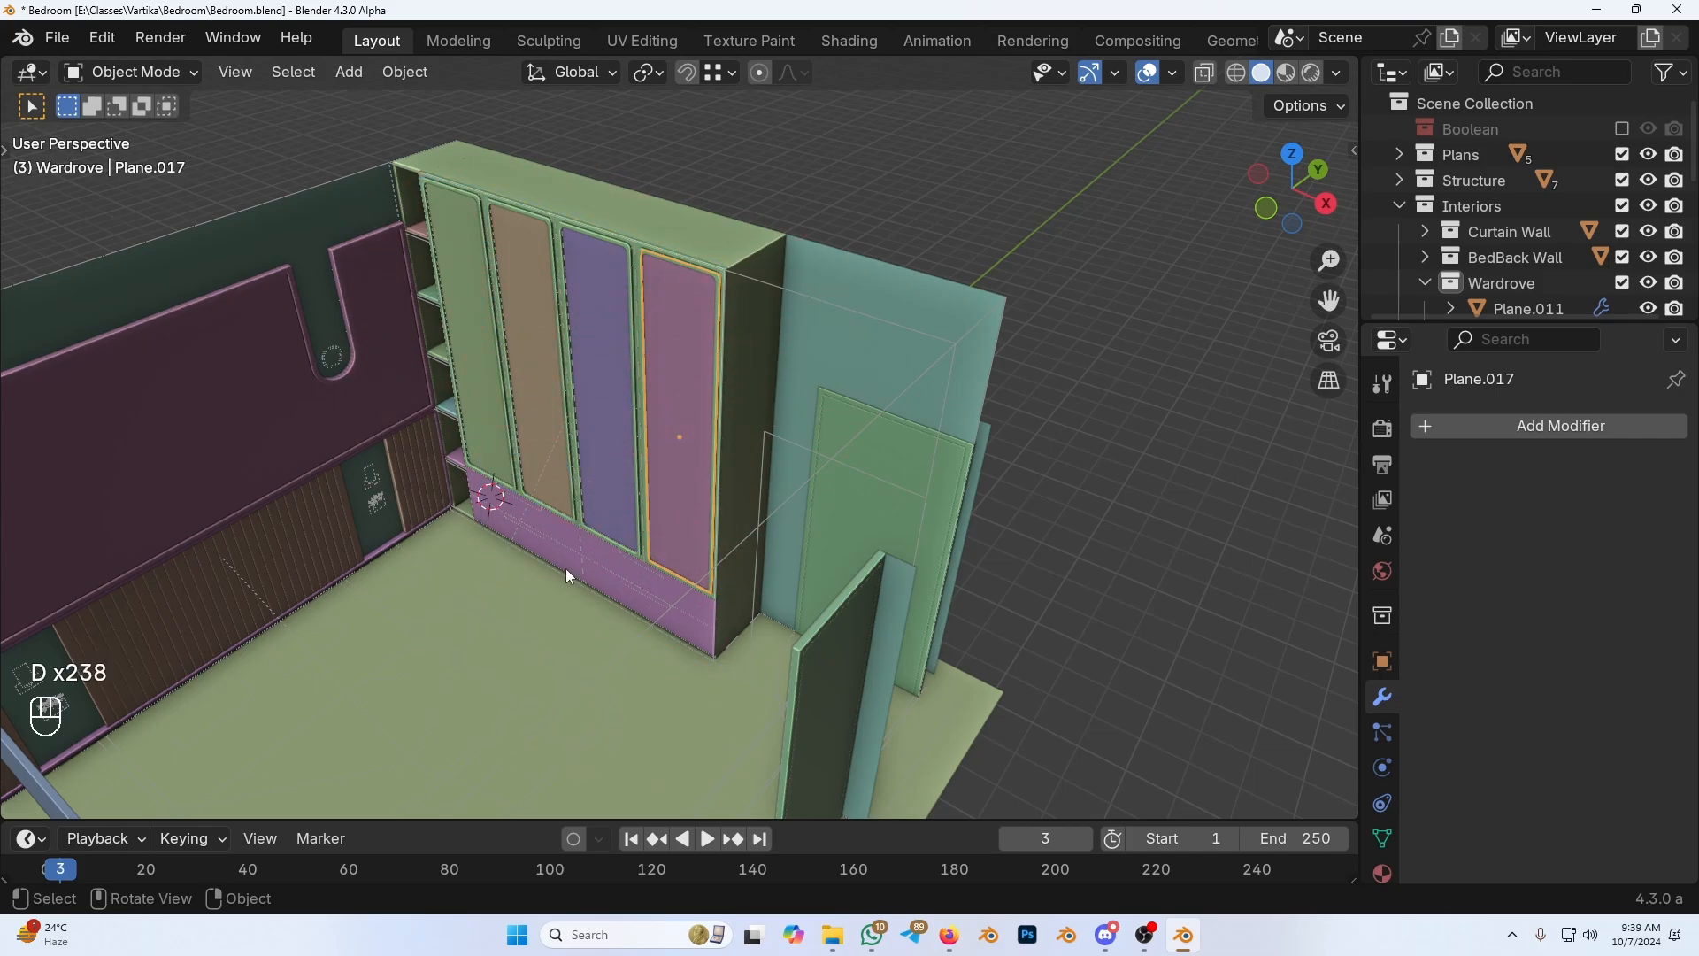
Step: Isolate the drawer front panel below the wardrobe doors by hiding all other objects
{"action": "scroll", "coordinate": [565, 569], "scroll_direction": "up", "scroll_amount": 6}
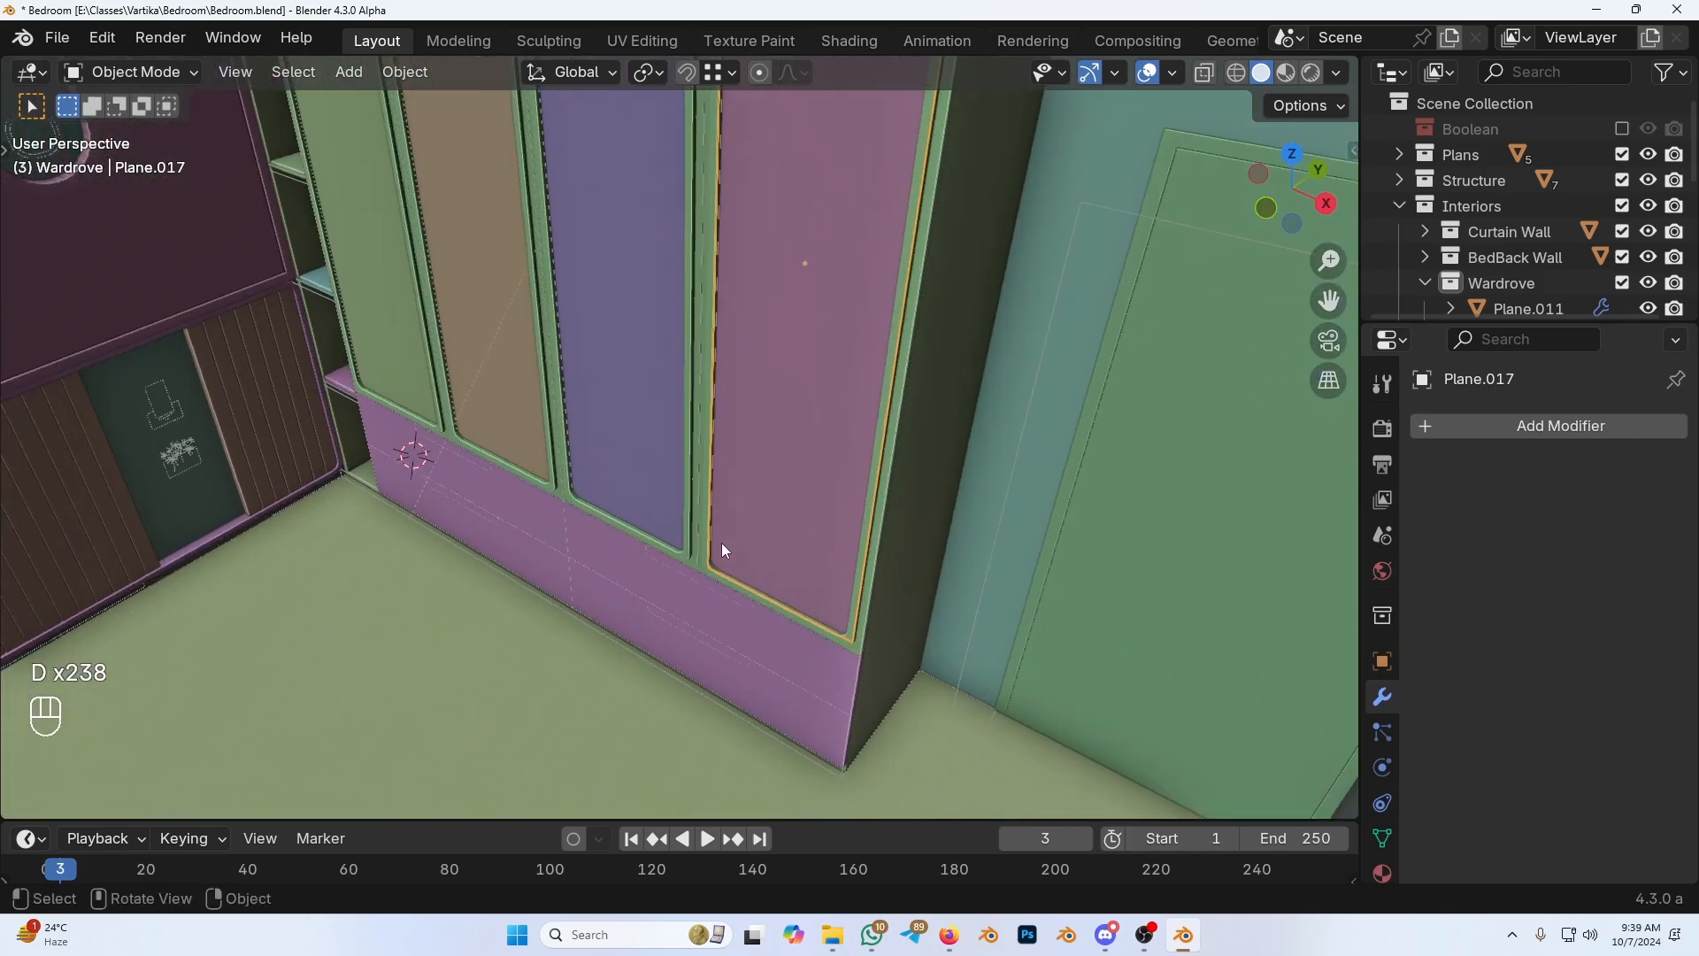
{"action": "left_click", "coordinate": [656, 649]}
{"action": "middle_click_drag", "start_coordinate": [653, 640], "coordinate": [708, 611]}
{"action": "scroll", "coordinate": [710, 671], "scroll_direction": "up", "scroll_amount": 1}
{"action": "middle_click_drag", "start_coordinate": [640, 703], "coordinate": [787, 614], "text": "shift"}
{"action": "scroll", "coordinate": [710, 670], "scroll_direction": "up", "scroll_amount": 1}
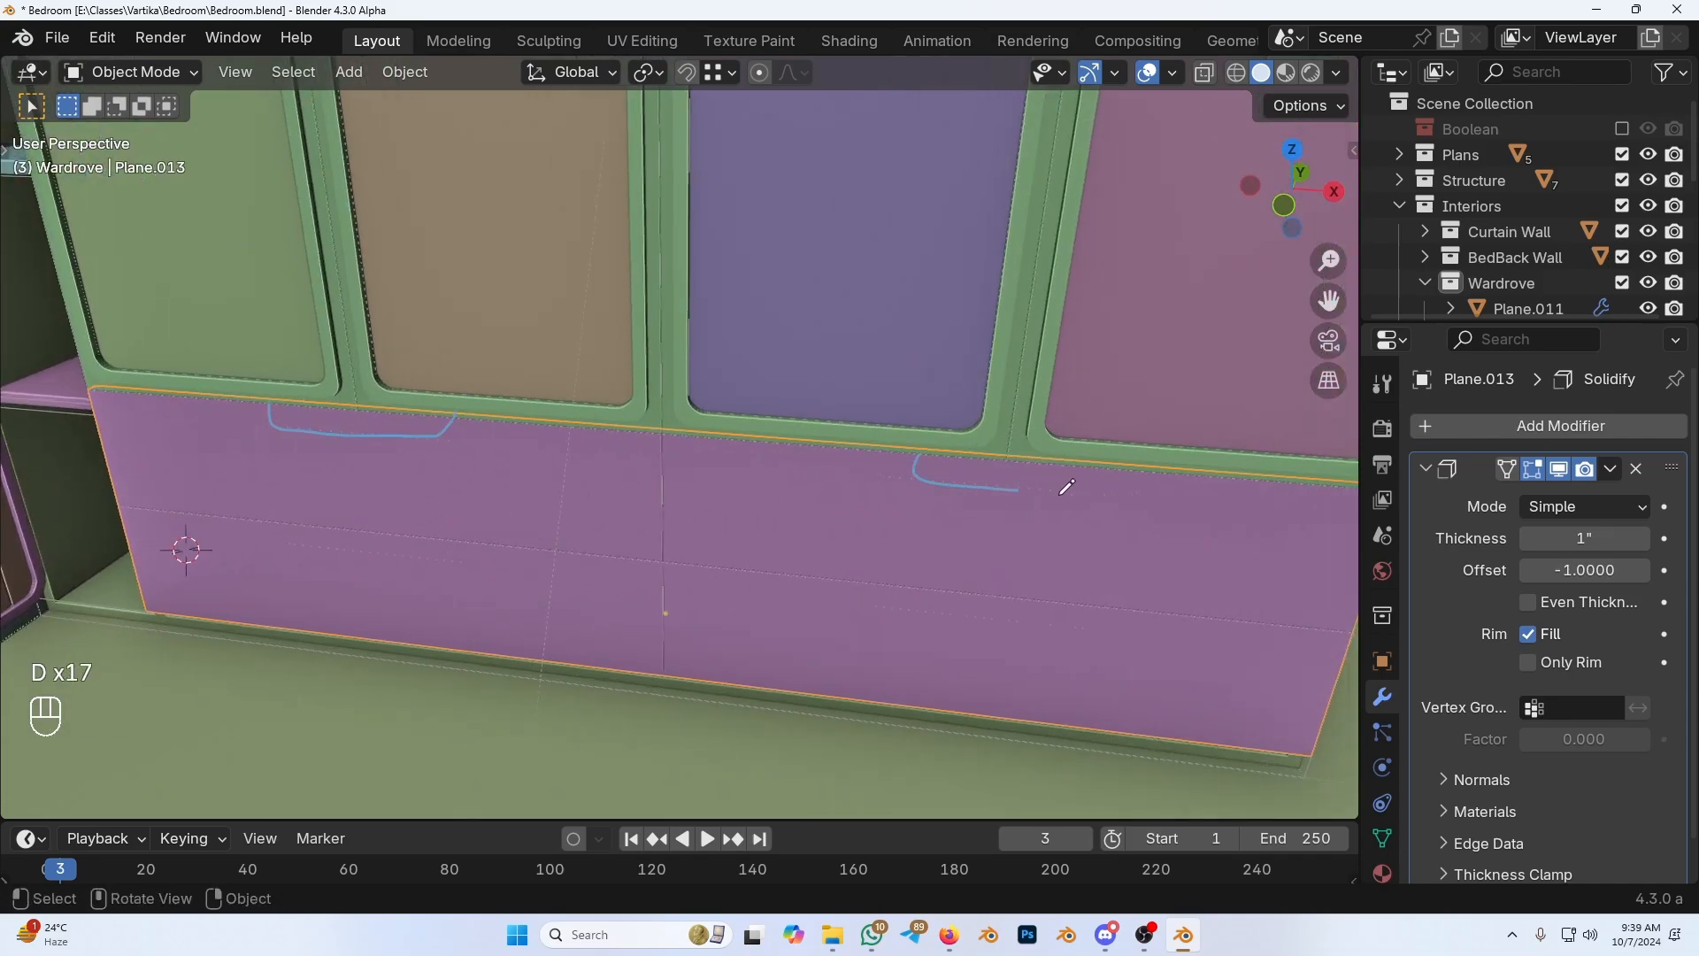
{"action": "key", "text": "shift+h"}
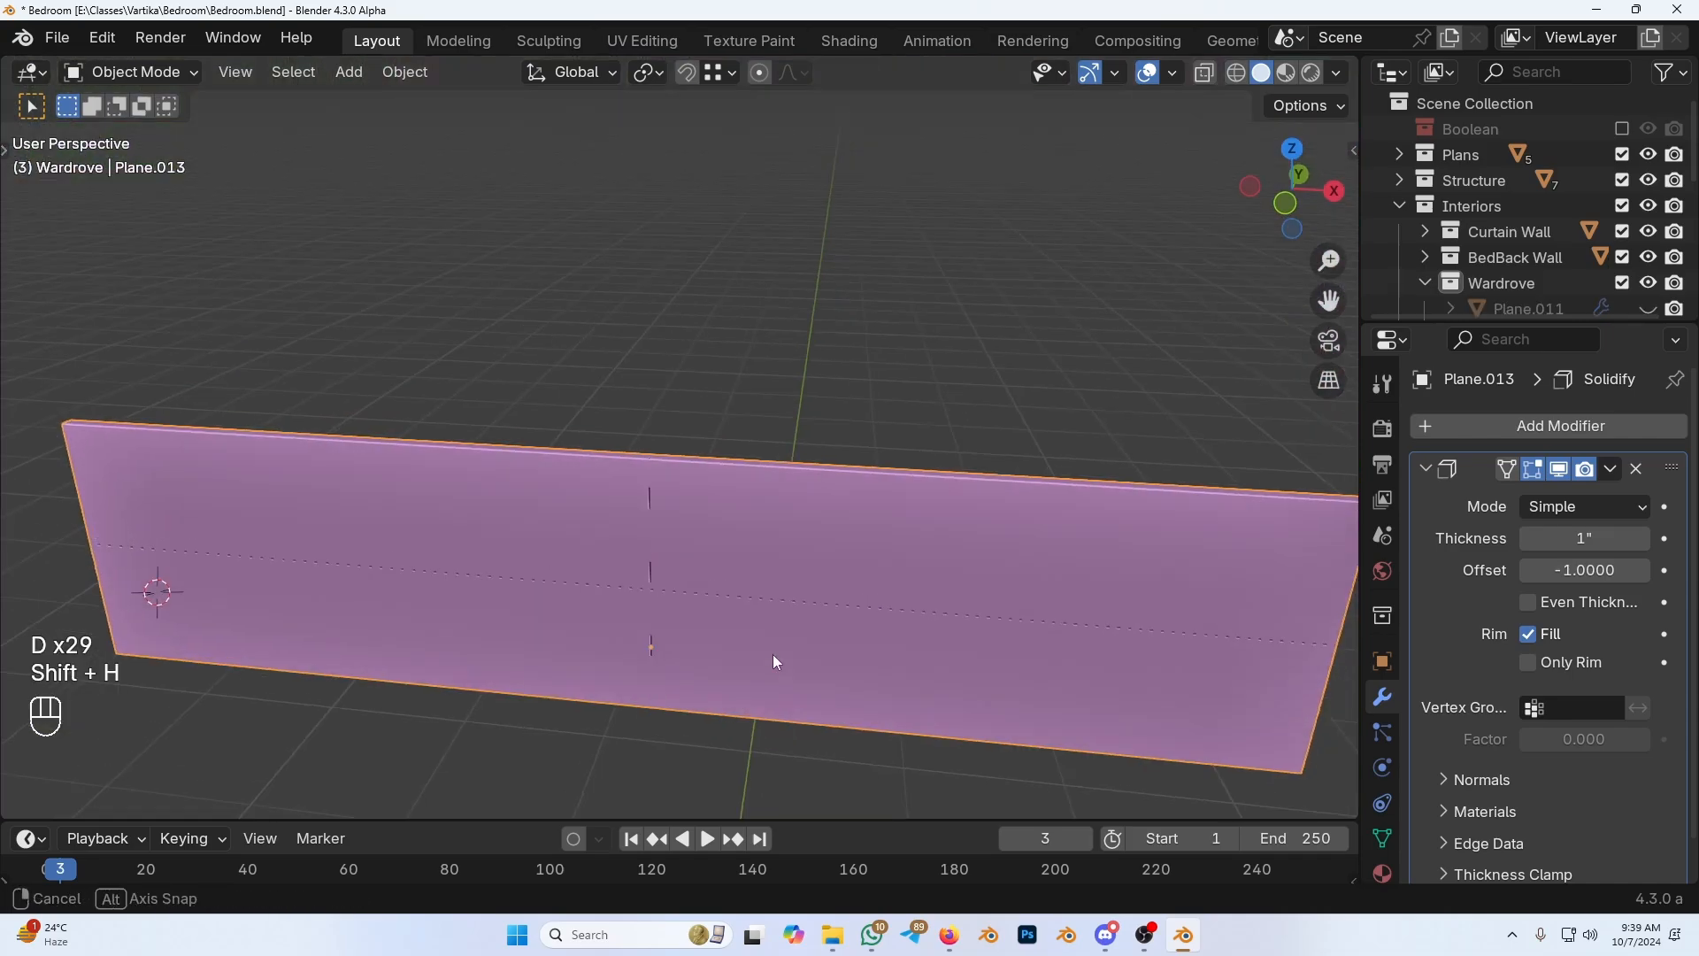
Step: Add a horizontal loop cut across the middle of each of the two upper drawer fronts in mesh editing
{"action": "key", "text": "Tab"}
{"action": "key", "text": "ctrl+r"}
{"action": "left_click", "coordinate": [79, 497]}
{"action": "right_click", "coordinate": [80, 498]}
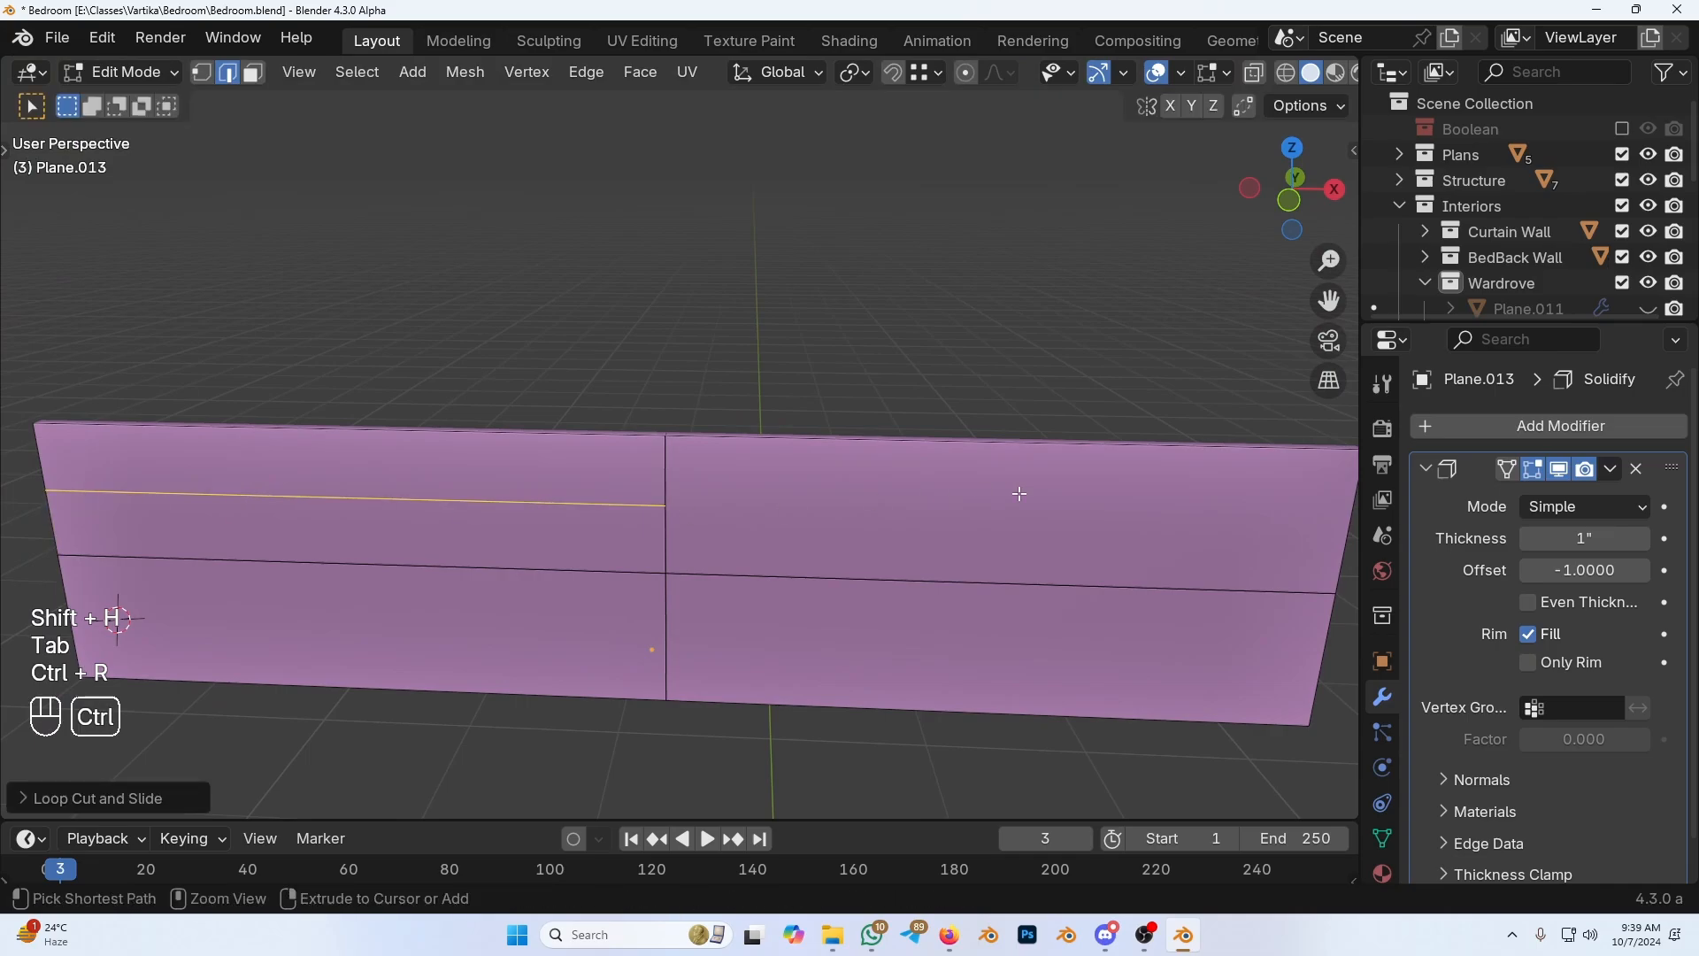
{"action": "key", "text": "ctrl+r"}
{"action": "left_click", "coordinate": [1332, 539]}
{"action": "right_click", "coordinate": [1332, 539]}
Step: Add a horizontal loop cut across the middle of each of the two lower drawer fronts
{"action": "scroll", "coordinate": [1113, 631], "scroll_direction": "down", "scroll_amount": 1}
{"action": "key", "text": "ctrl+r"}
{"action": "left_click", "coordinate": [1199, 599]}
{"action": "right_click", "coordinate": [1199, 599]}
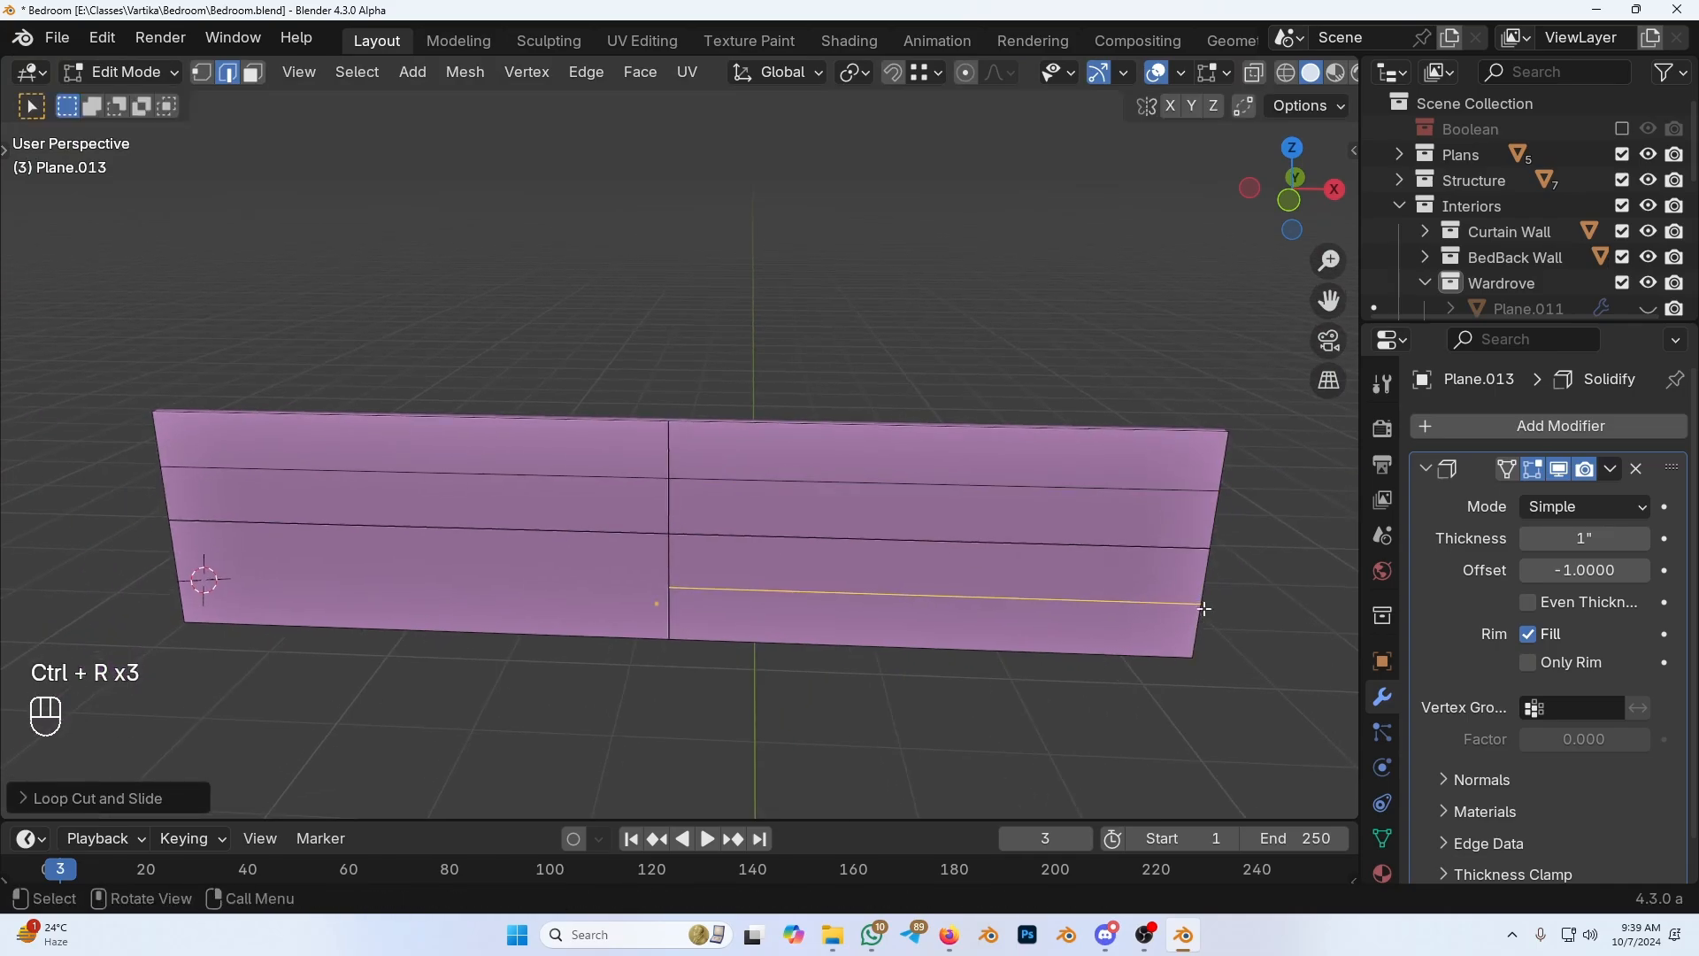
{"action": "key", "text": "ctrl+r"}
{"action": "left_click", "coordinate": [193, 586]}
{"action": "right_click", "coordinate": [193, 586]}
Step: Move the four new horizontal cuts up along Z by about 3.6 inches, close to the drawers' top edges
{"action": "left_click", "coordinate": [788, 593], "text": "shift"}
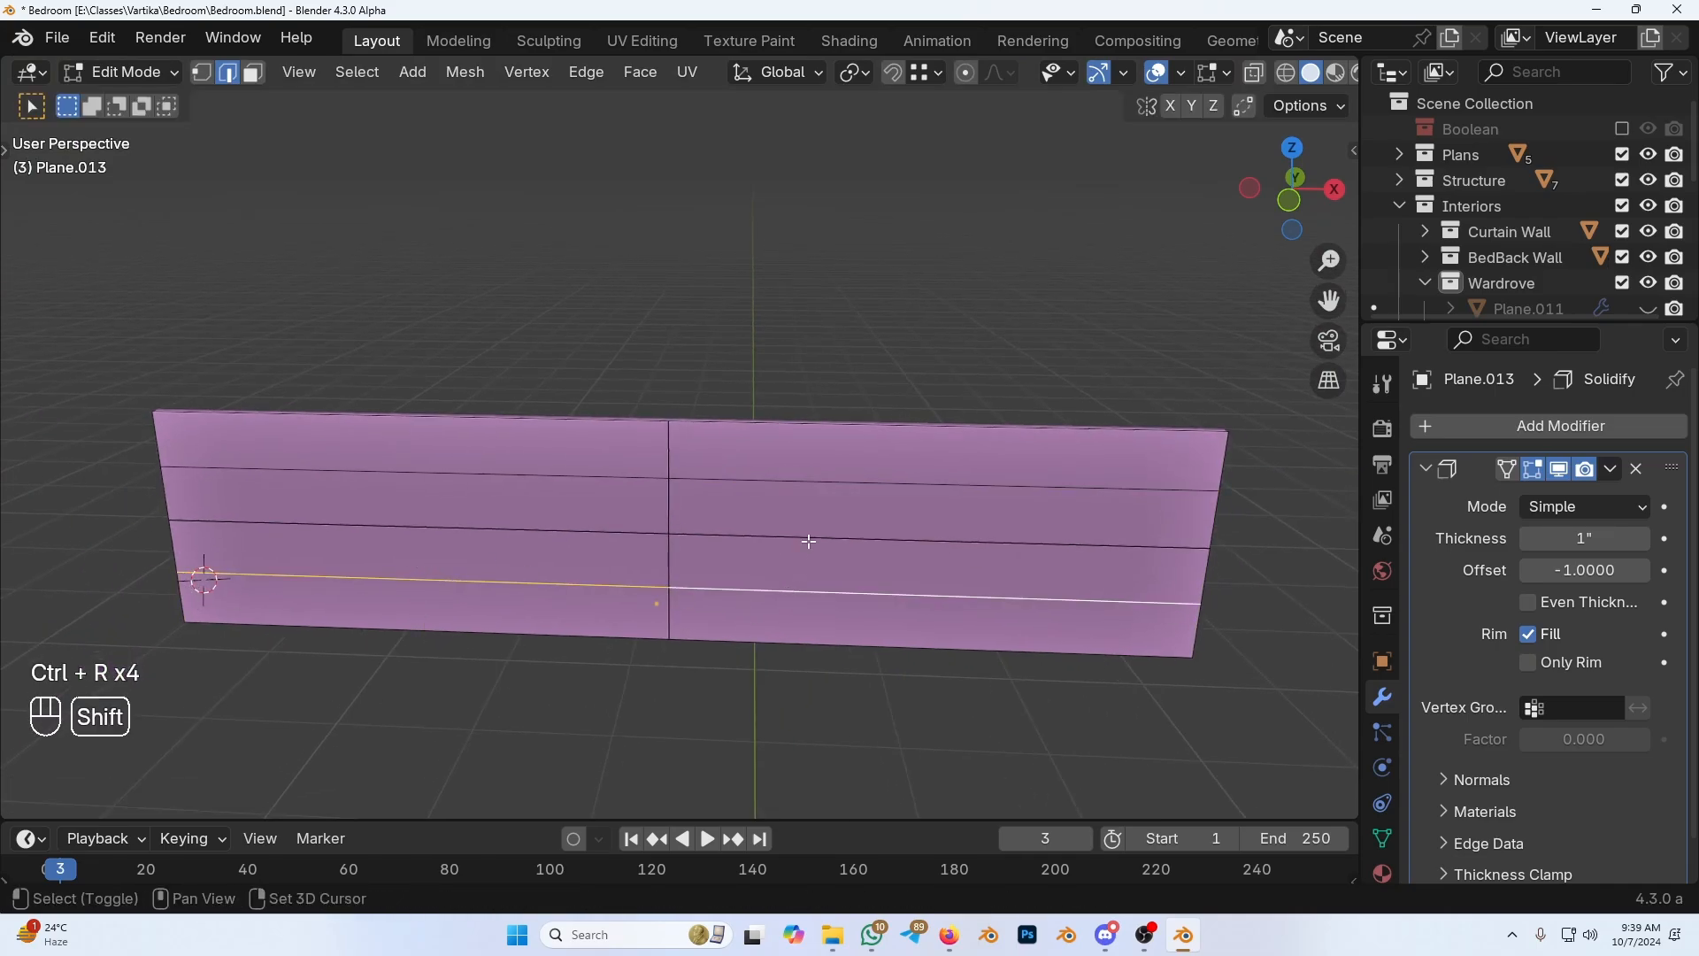
{"action": "left_click", "coordinate": [484, 489], "text": "shift"}
{"action": "middle_click_drag", "start_coordinate": [485, 490], "coordinate": [785, 505]}
{"action": "key", "text": "g"}
{"action": "key", "text": "z"}
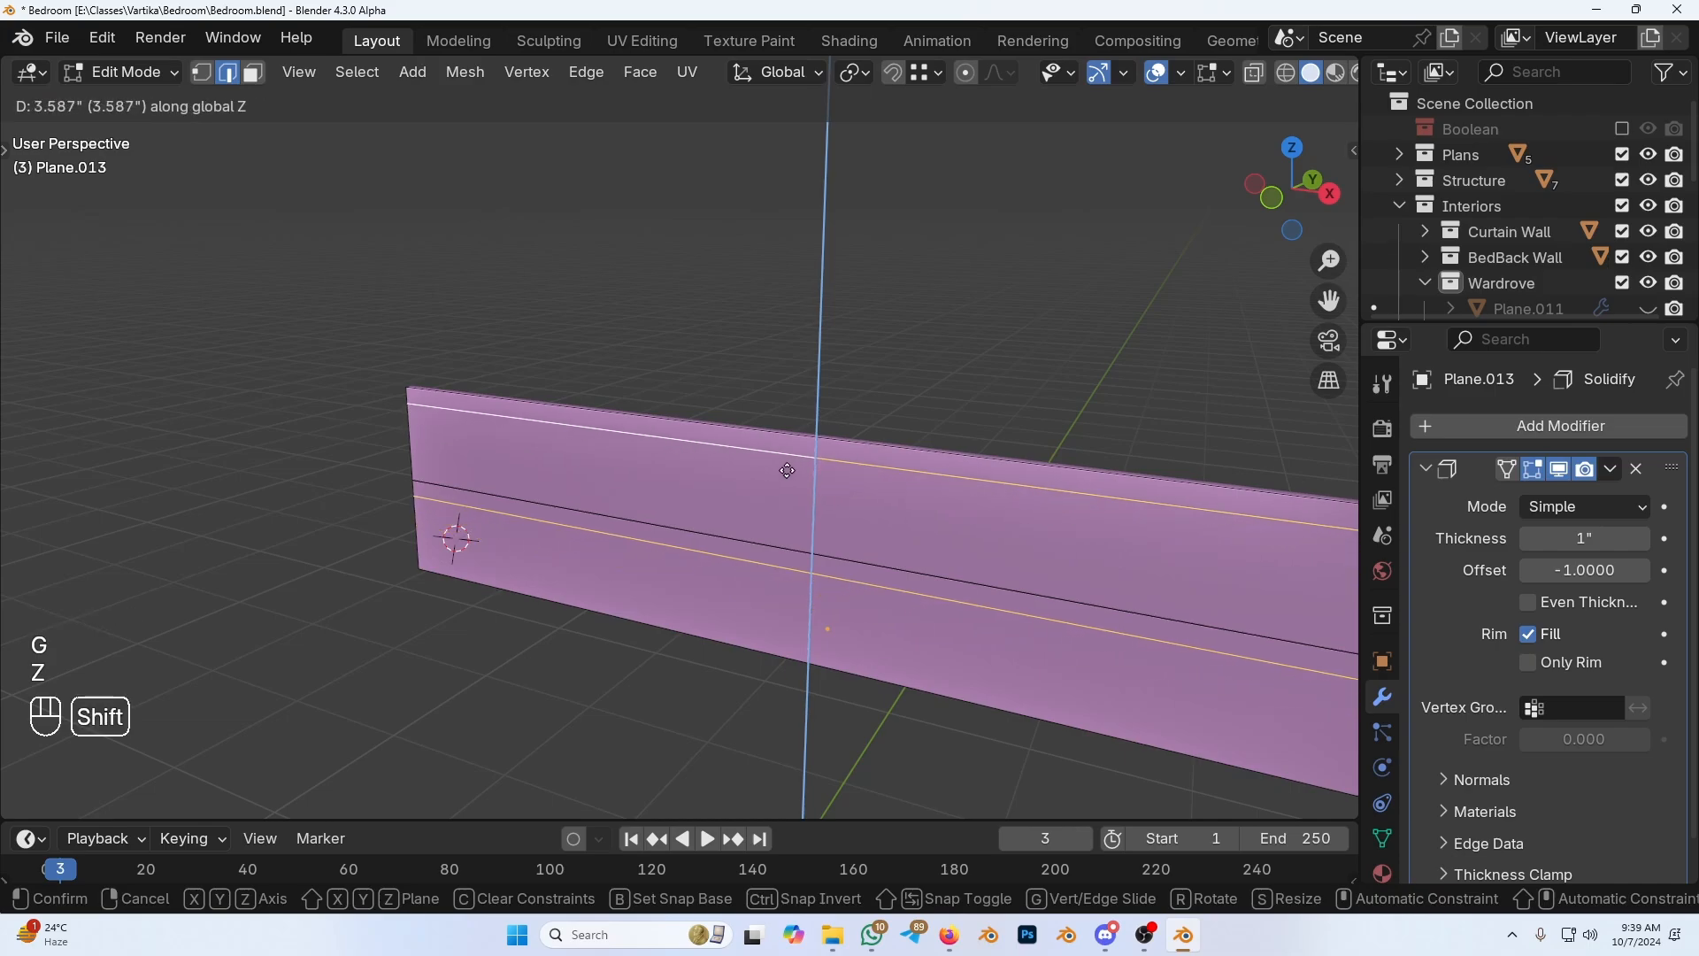
{"action": "left_click", "coordinate": [790, 469]}
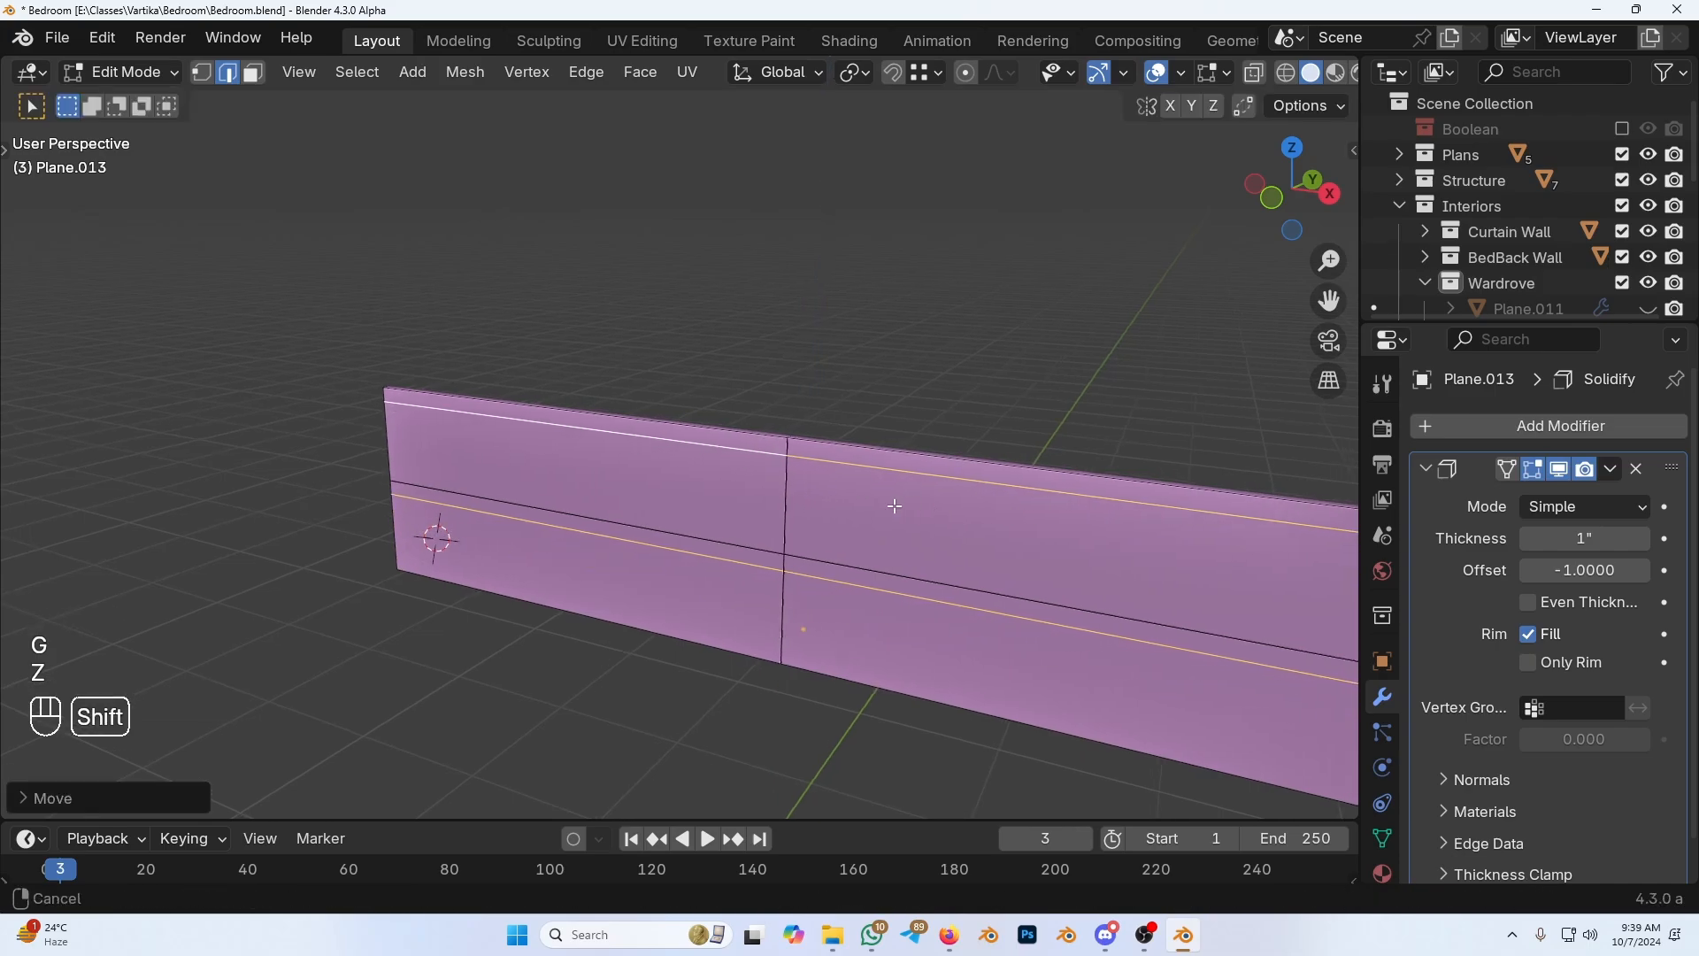
{"action": "scroll", "coordinate": [805, 584], "scroll_direction": "down", "scroll_amount": 2}
{"action": "key", "text": "g"}
{"action": "key", "text": "z"}
{"action": "right_click", "coordinate": [815, 567]}
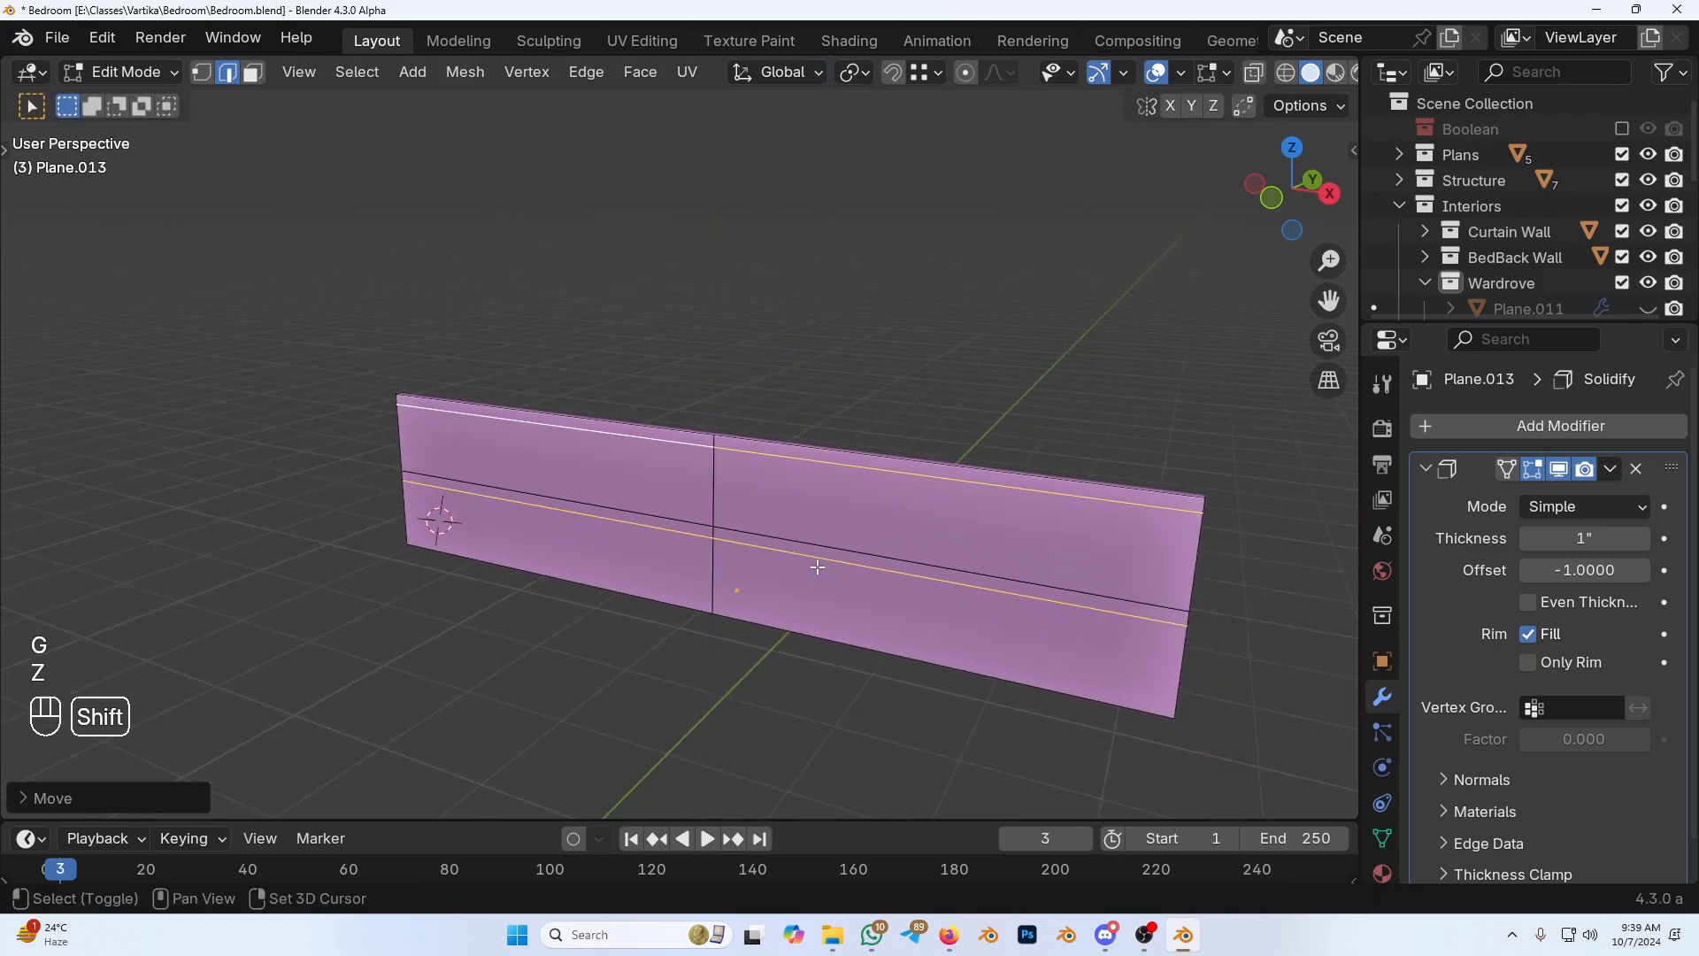
Step: Add centred vertical loop cuts through the right and left drawer fronts, covering both upper and lower drawers
{"action": "key", "text": "ctrl+r"}
{"action": "left_click", "coordinate": [872, 580]}
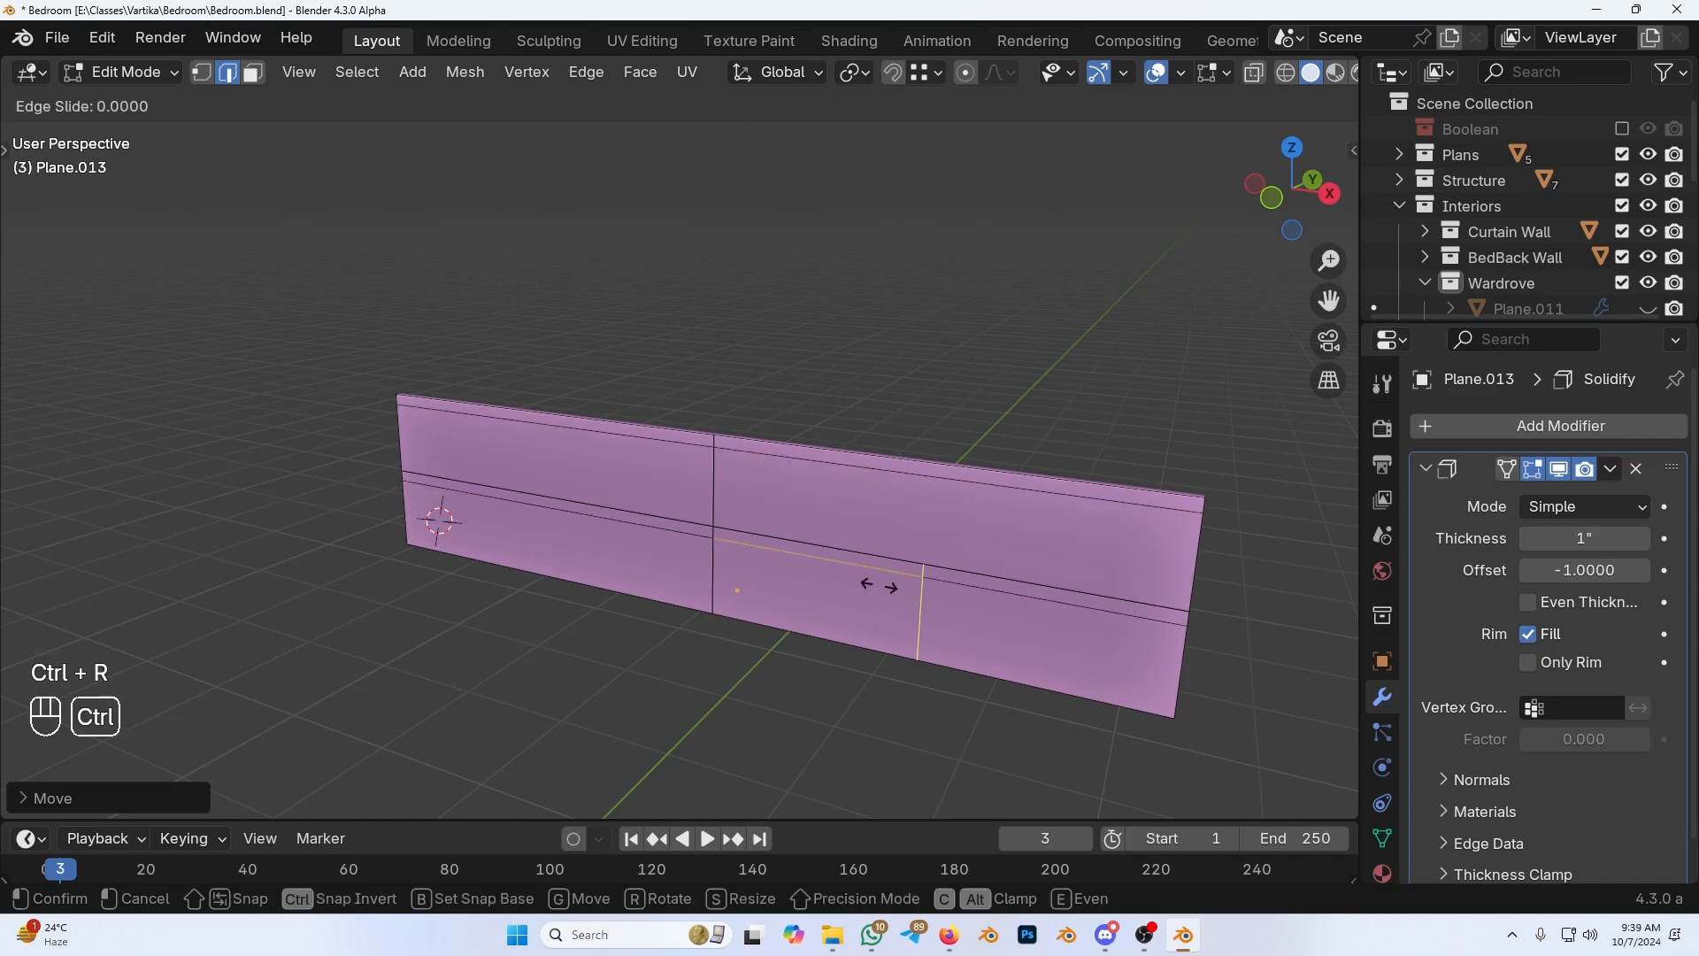
{"action": "left_click", "coordinate": [885, 566]}
{"action": "key", "text": "ctrl+r"}
{"action": "left_click", "coordinate": [947, 458]}
{"action": "right_click", "coordinate": [947, 457]}
{"action": "key", "text": "ctrl+r"}
{"action": "left_click", "coordinate": [601, 456]}
{"action": "right_click", "coordinate": [601, 456]}
{"action": "key", "text": "ctrl+r"}
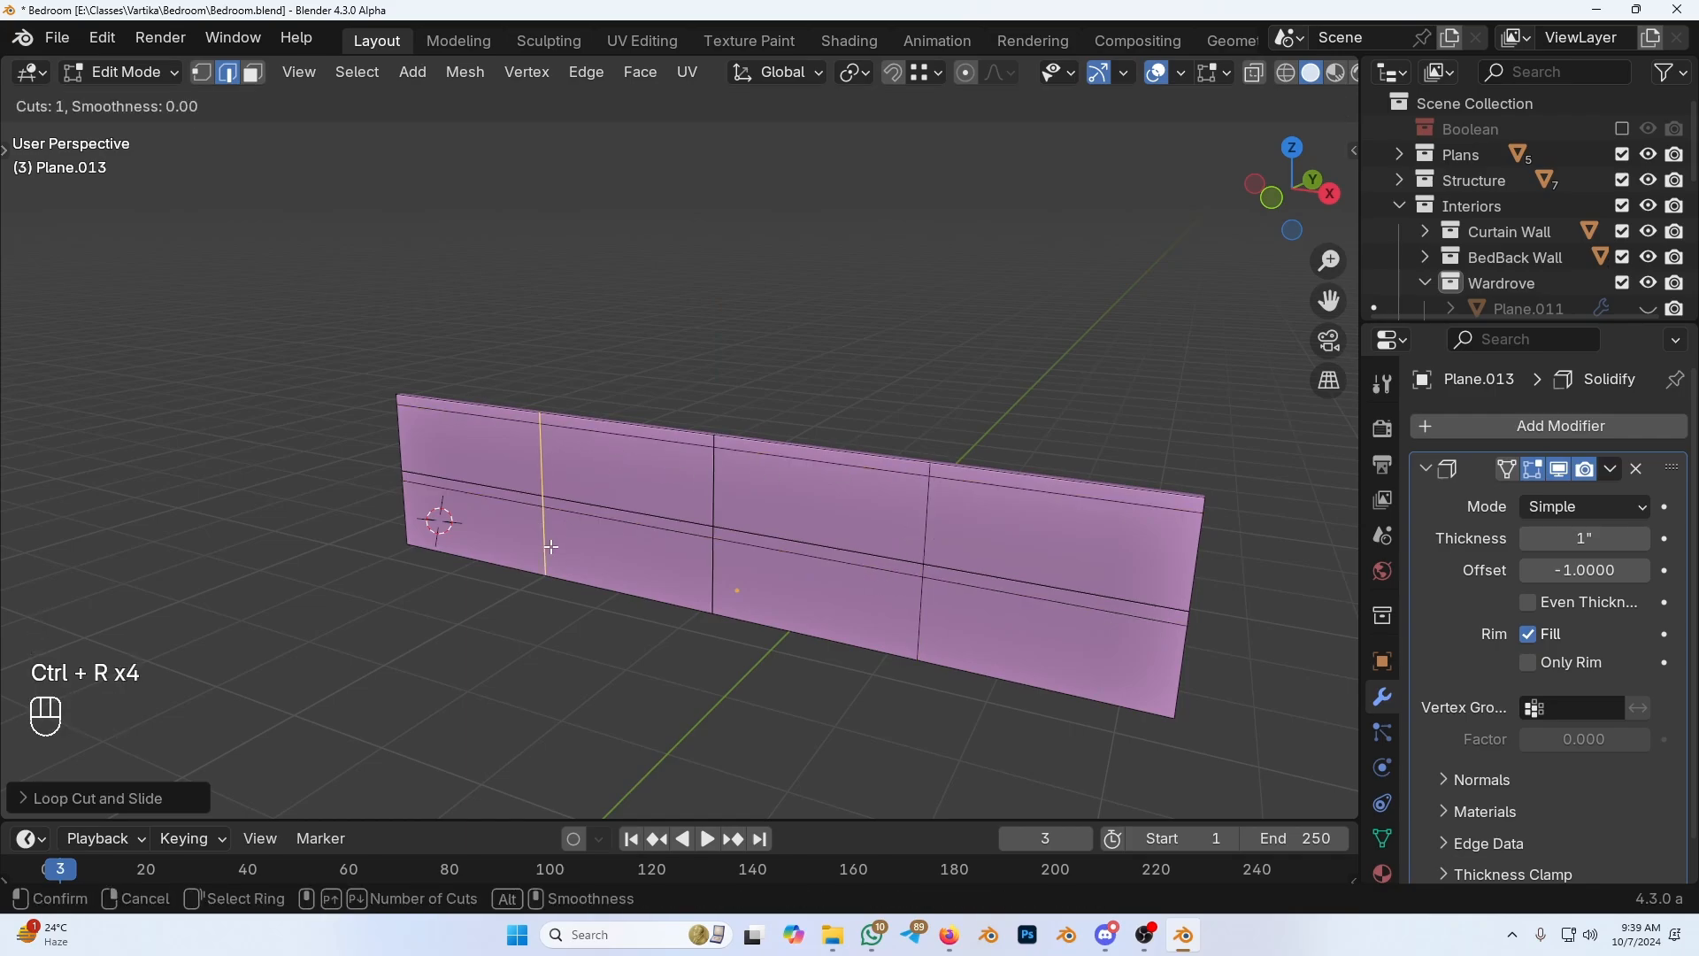
{"action": "left_click", "coordinate": [552, 549]}
{"action": "right_click", "coordinate": [551, 549]}
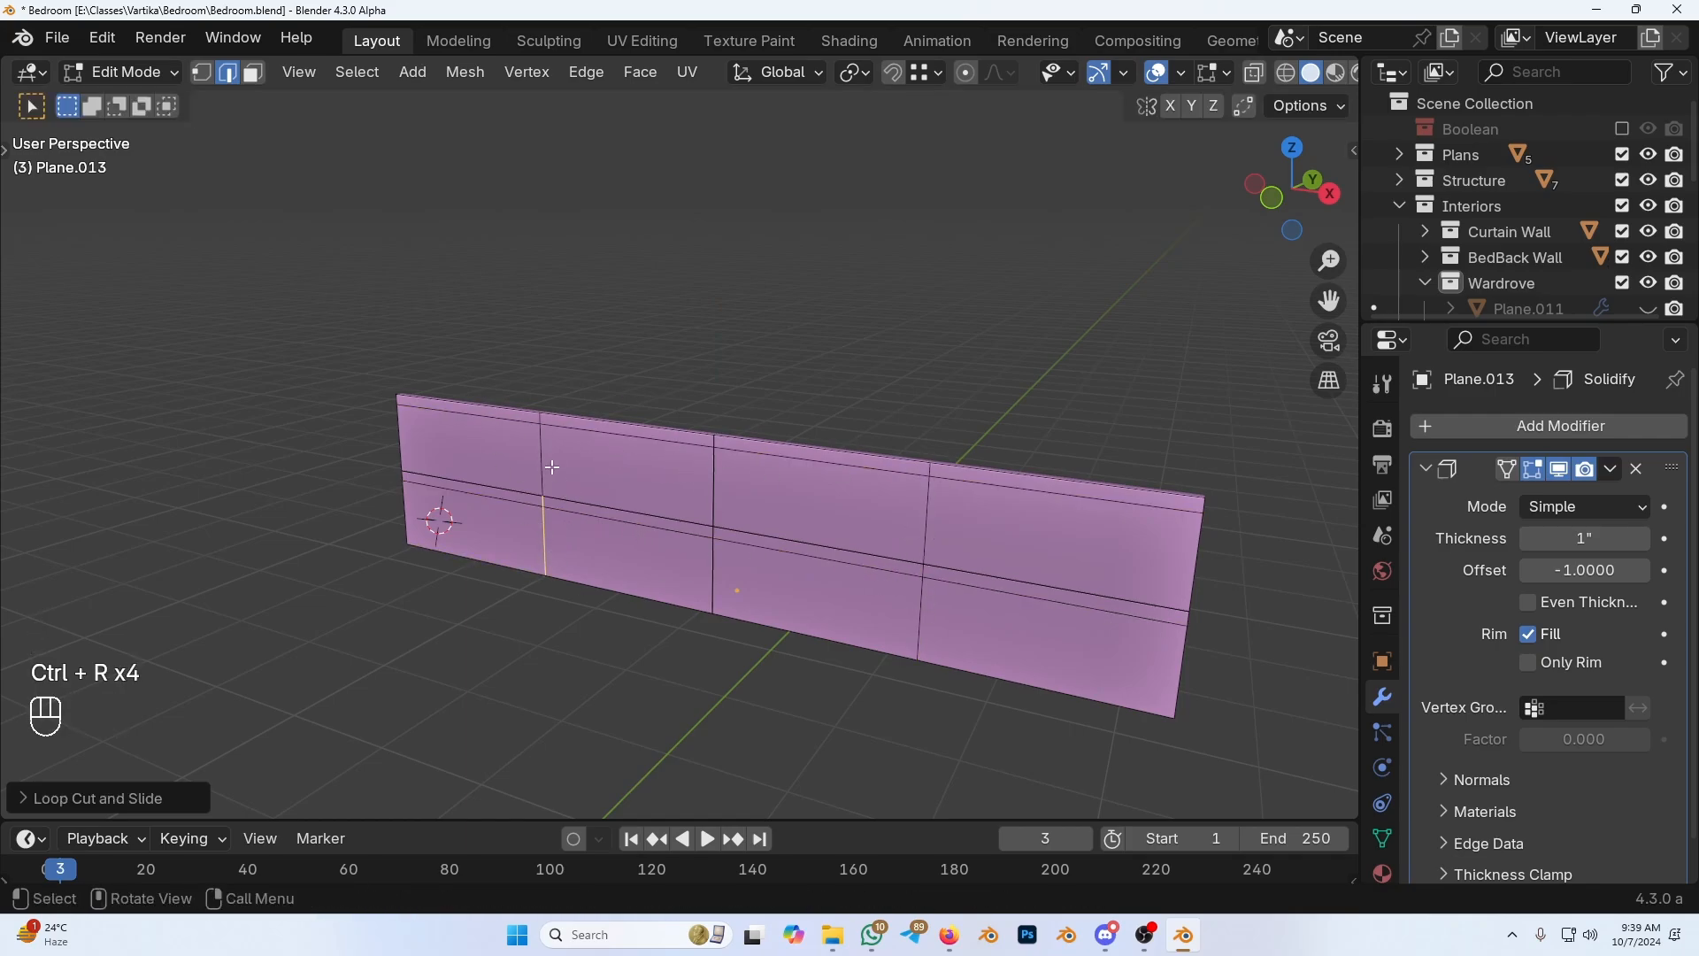
Step: Bevel the two full-height vertical centre cuts into wide strips that set the width of the handle cutouts
{"action": "left_click", "coordinate": [546, 461], "text": "alt+shift"}
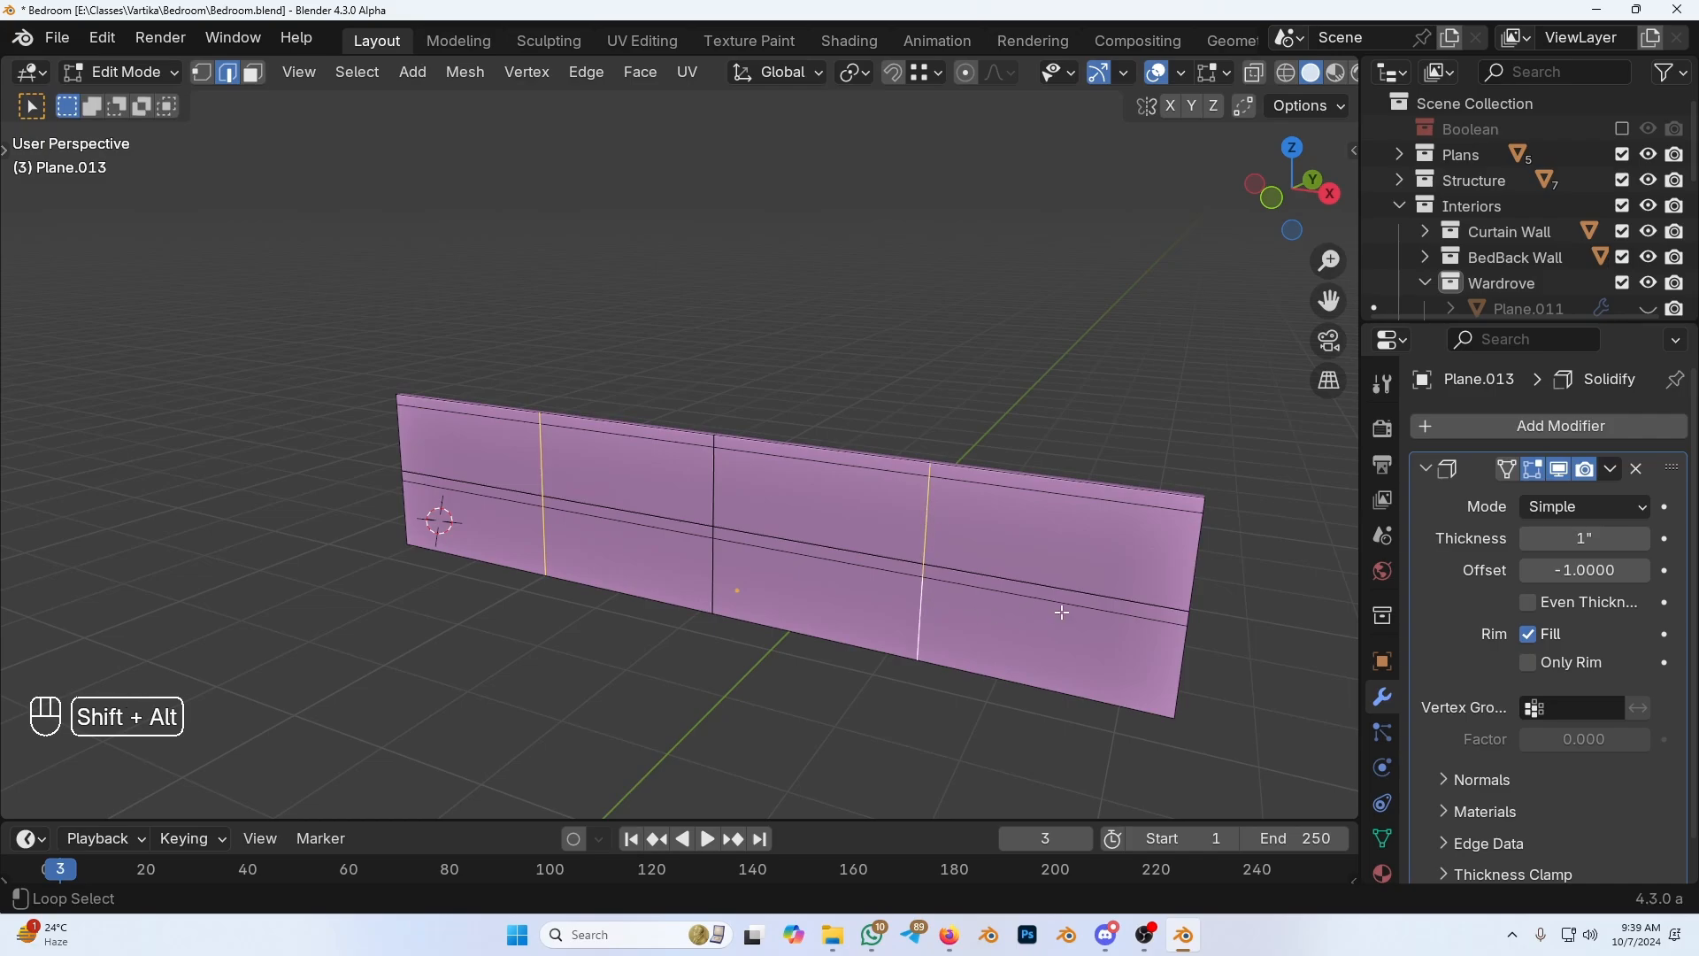
{"action": "key", "text": "ctrl+b"}
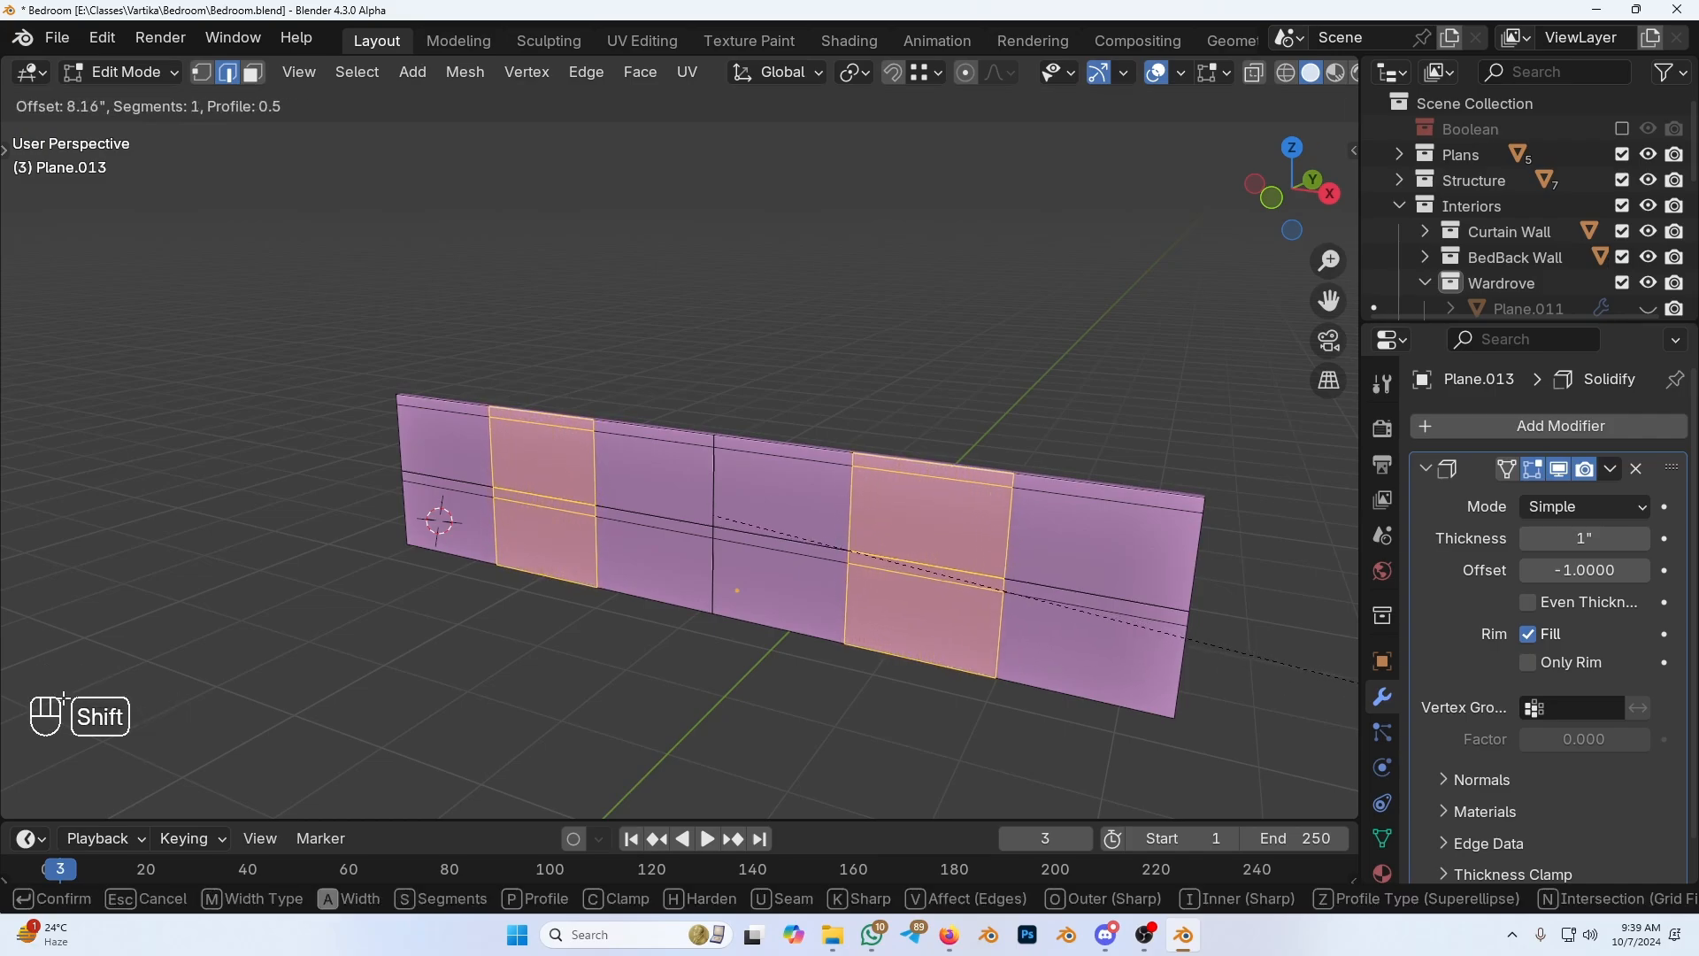
{"action": "left_click", "coordinate": [15, 682]}
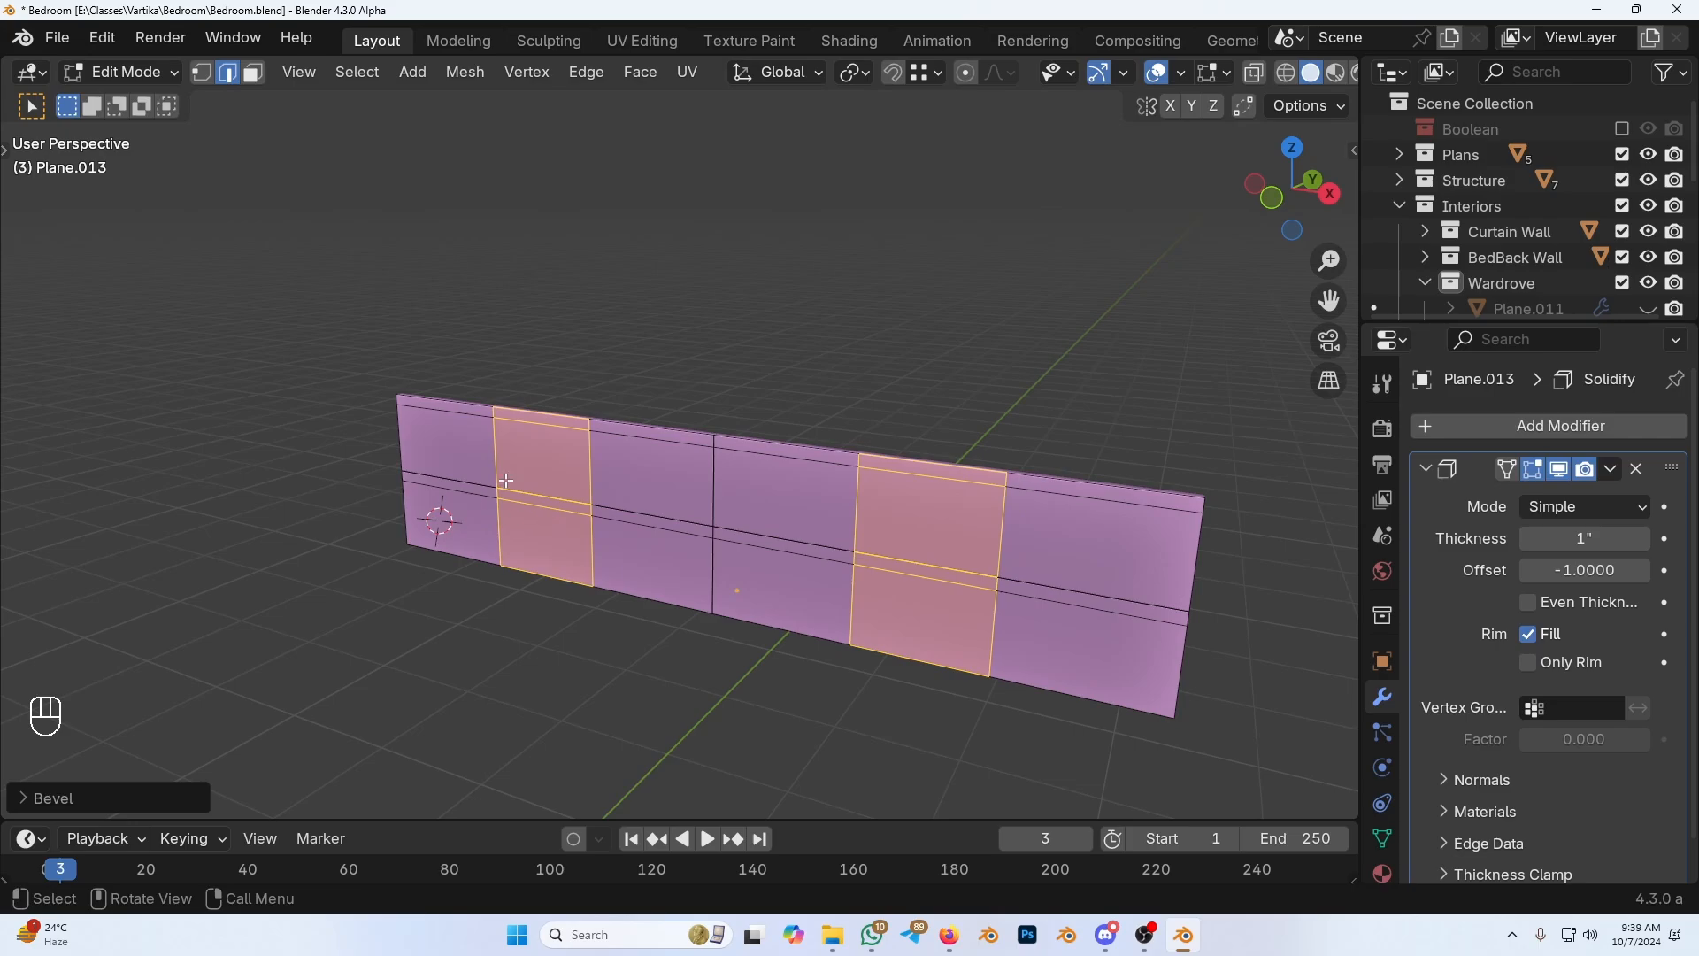
Step: Delete the narrow centre face along the top edge of each of the four drawer fronts to open handle cutouts
{"action": "key", "text": "3"}
{"action": "left_click", "coordinate": [536, 416]}
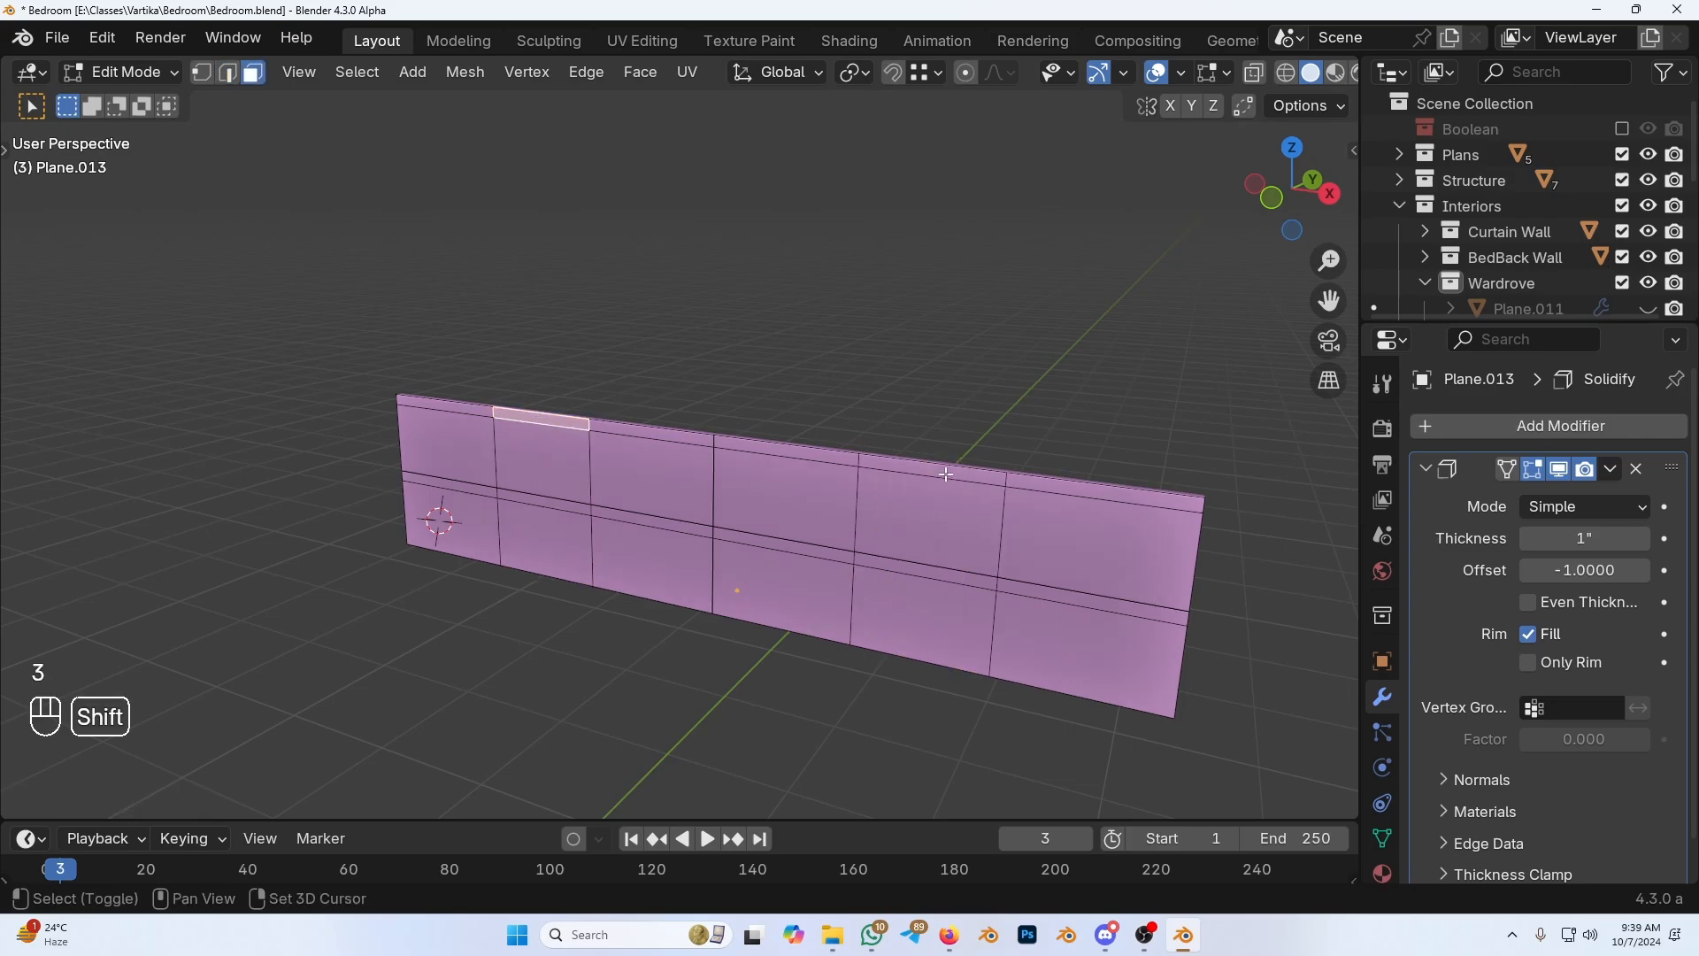
{"action": "left_click", "coordinate": [922, 566], "text": "shift"}
{"action": "left_click", "coordinate": [561, 511], "text": "shift"}
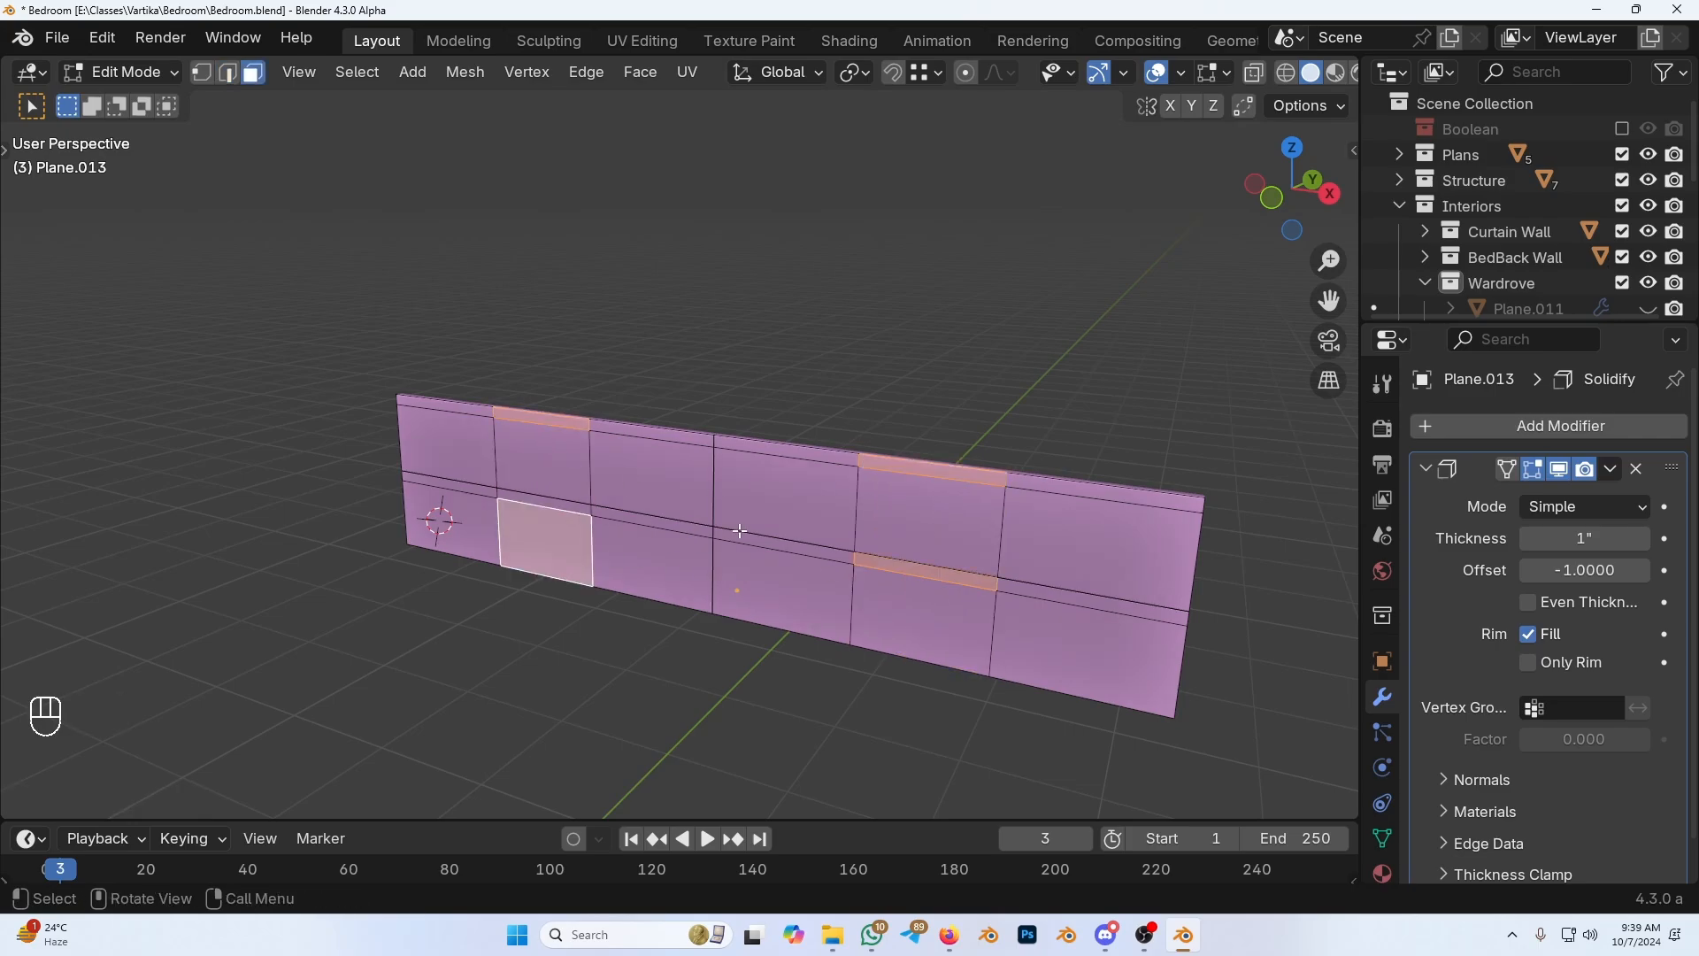
{"action": "key", "text": "ctrl+z"}
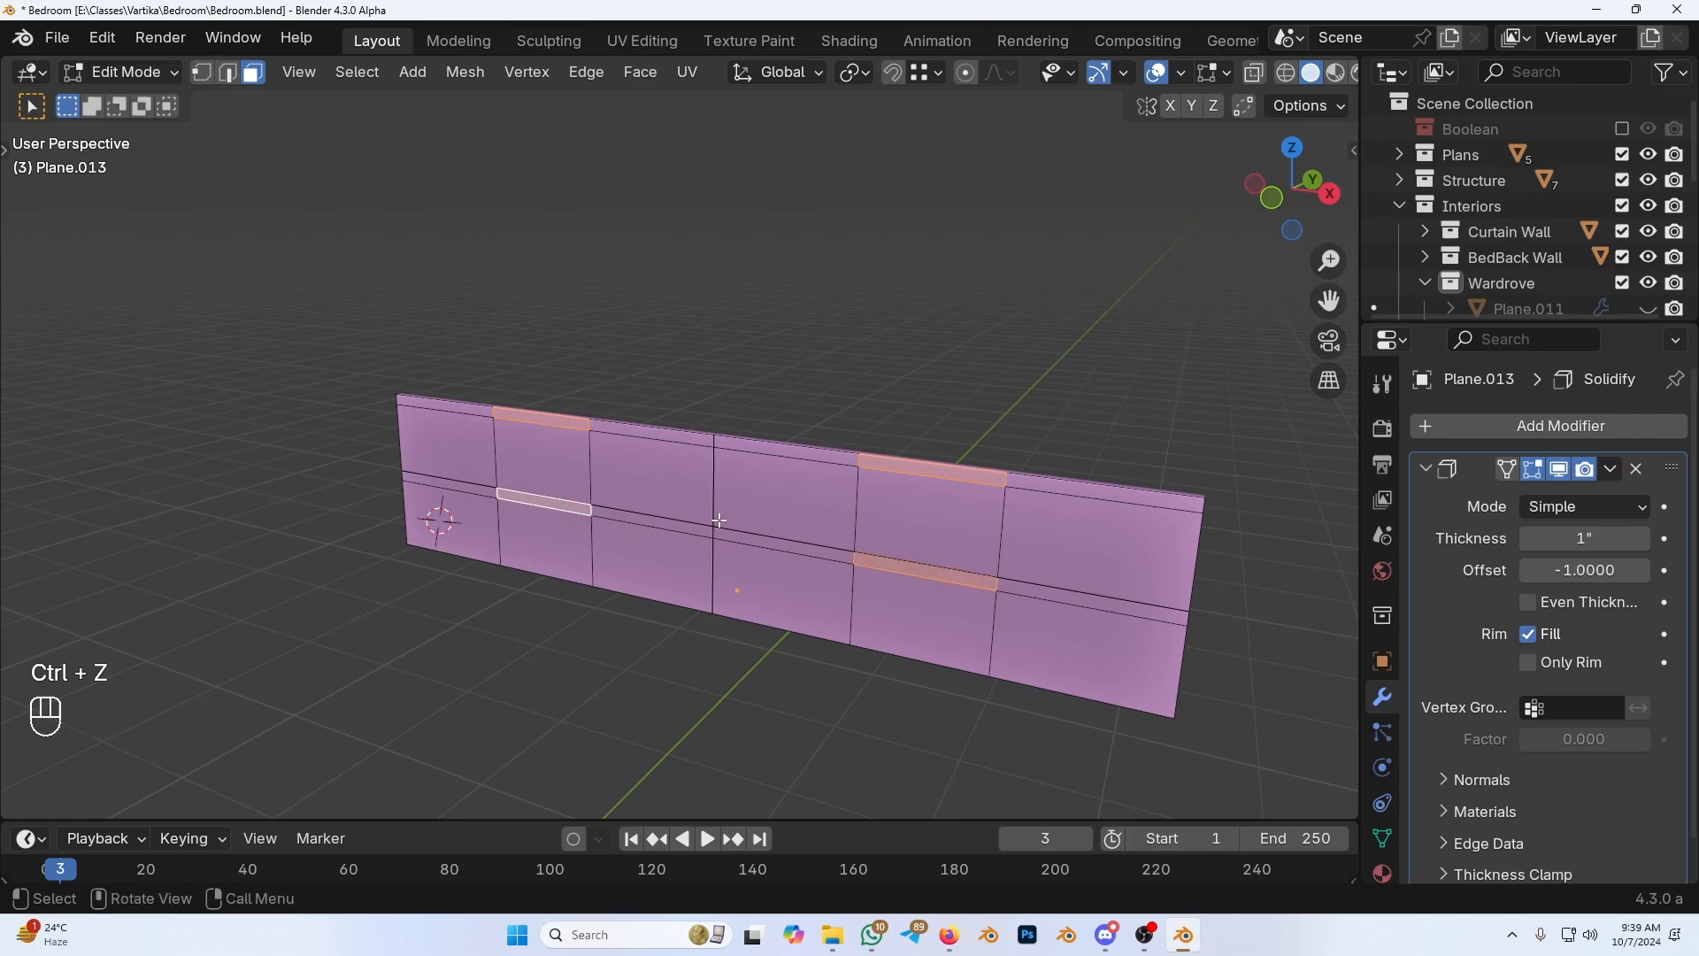
{"action": "key", "text": "x"}
{"action": "left_click", "coordinate": [683, 519]}
{"action": "middle_click_drag", "start_coordinate": [561, 595], "coordinate": [640, 560]}
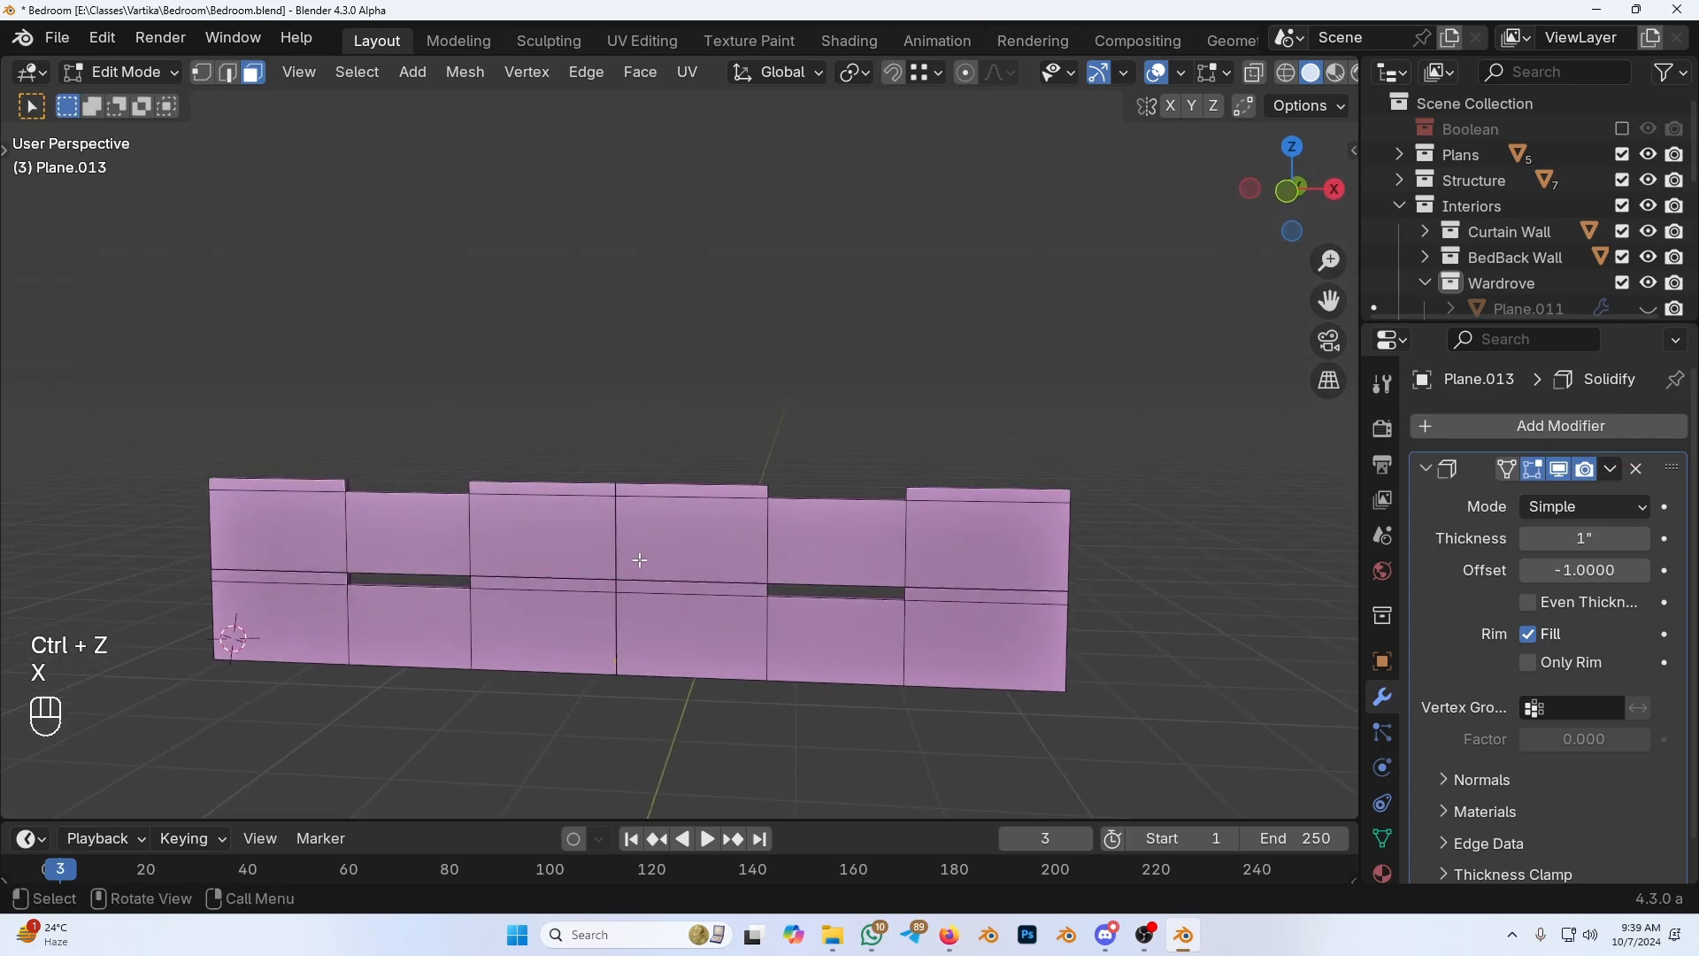
Step: Round the lower corners of all four handle cutouts with a multi-segment vertex bevel, clamping the overlap
{"action": "key", "text": "1"}
{"action": "left_click", "coordinate": [470, 484], "text": "shift"}
{"action": "left_click", "coordinate": [470, 588], "text": "shift"}
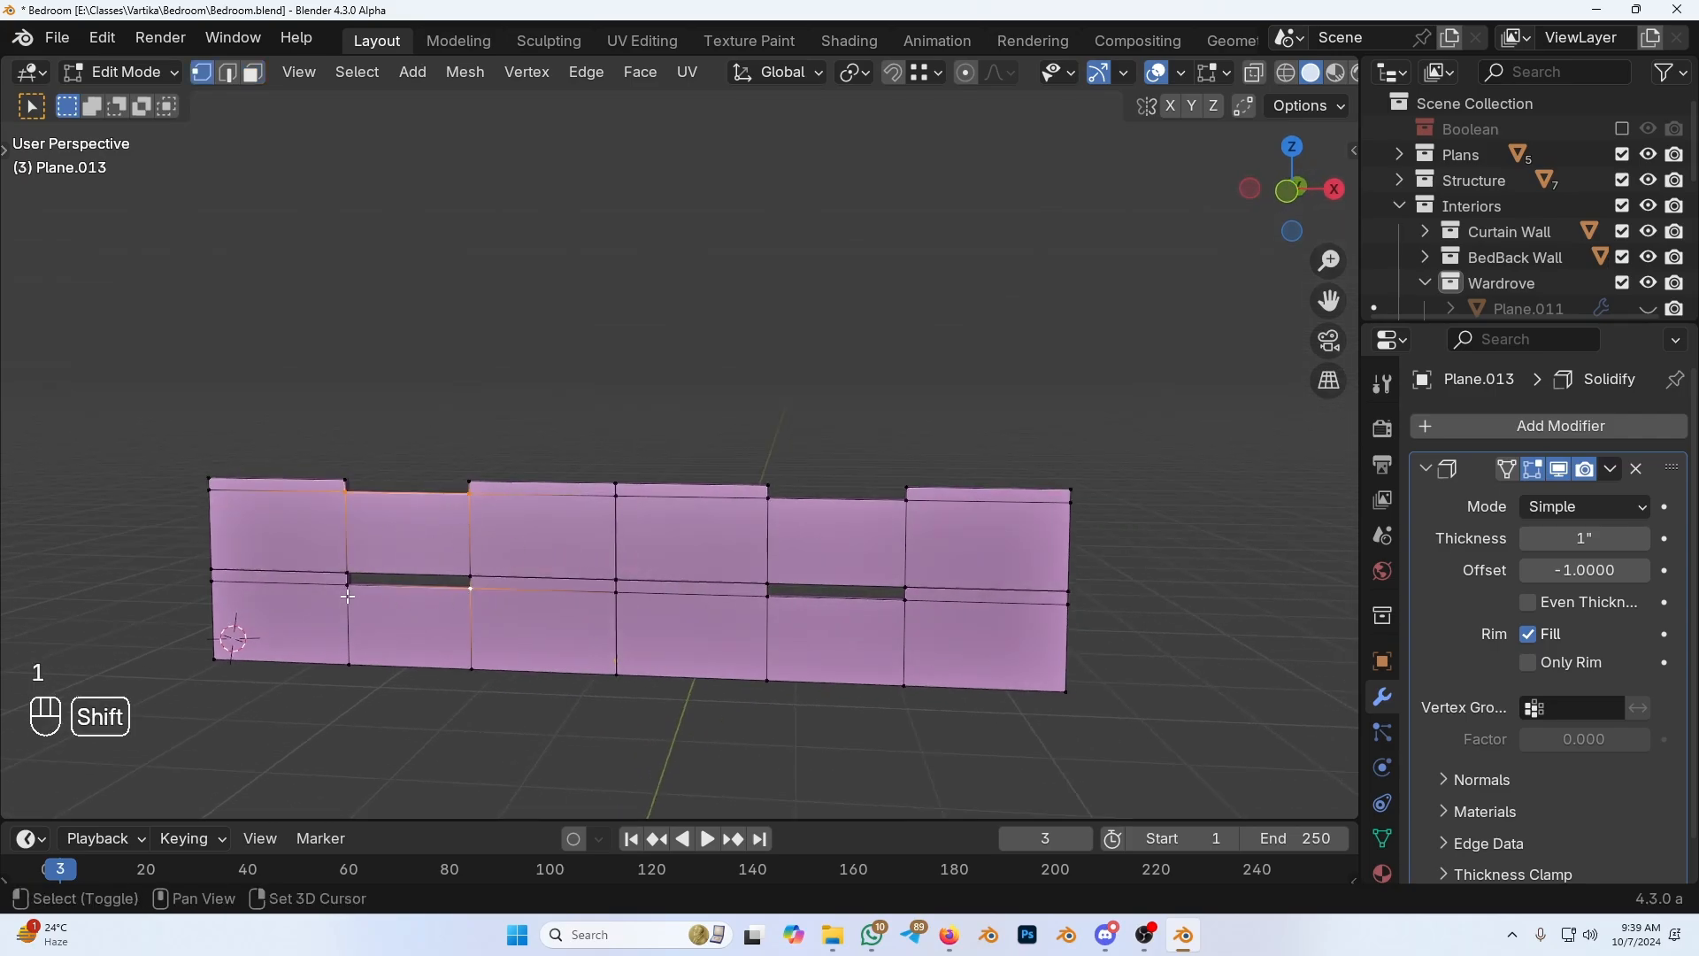
{"action": "left_click", "coordinate": [347, 591], "text": "shift"}
{"action": "left_click", "coordinate": [777, 600], "text": "shift"}
{"action": "left_click", "coordinate": [901, 599], "text": "shift"}
{"action": "left_click", "coordinate": [909, 522], "text": "shift"}
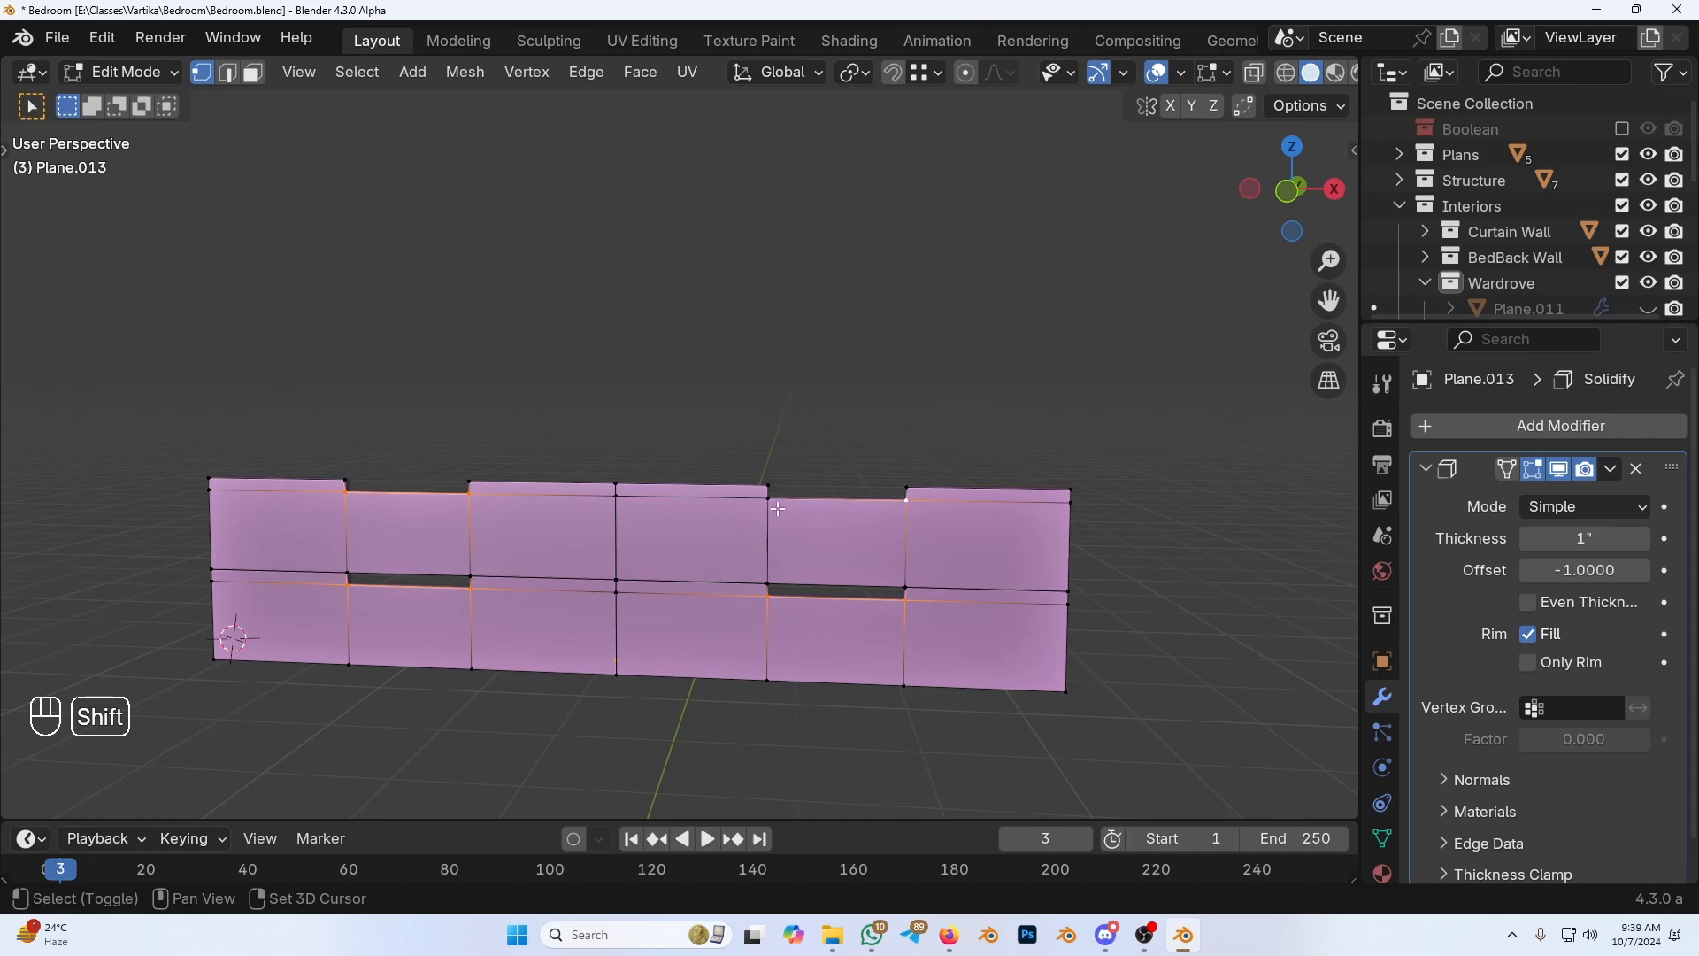
{"action": "middle_click_drag", "start_coordinate": [777, 509], "coordinate": [1049, 624], "text": "shift"}
{"action": "scroll", "coordinate": [854, 592], "scroll_direction": "up", "scroll_amount": 3}
{"action": "scroll", "coordinate": [1056, 634], "scroll_direction": "up", "scroll_amount": 2}
{"action": "key", "text": "shift+ctrl+b"}
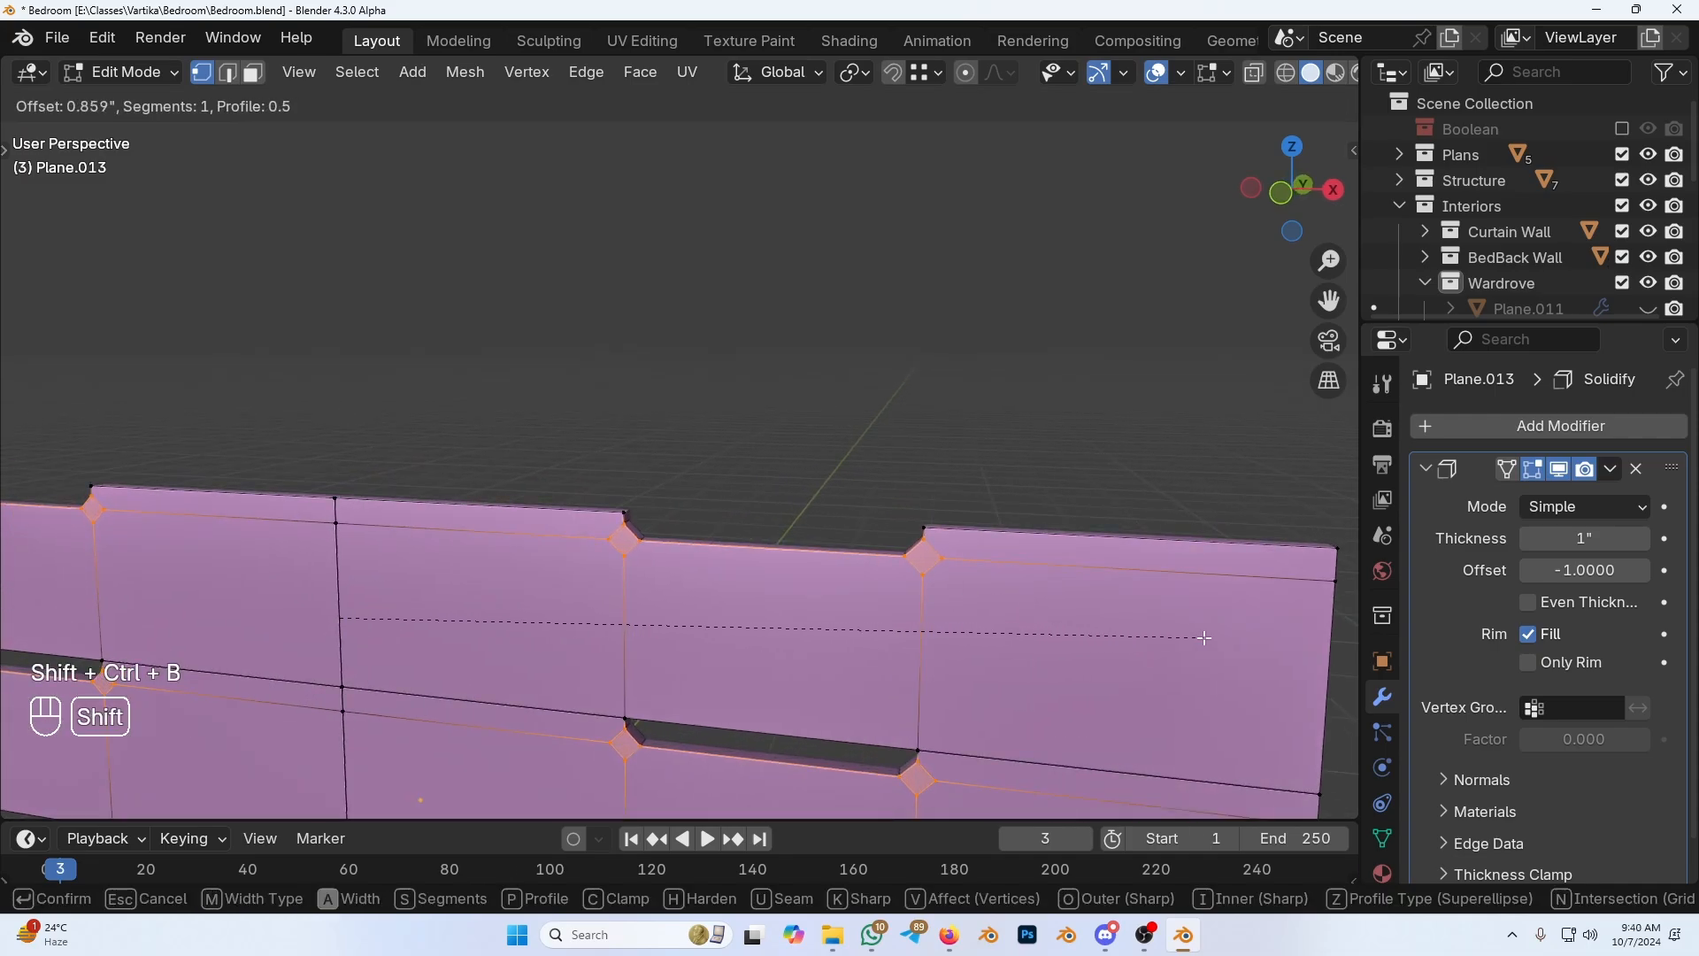
{"action": "scroll", "coordinate": [1296, 645], "scroll_direction": "up", "scroll_amount": 3}
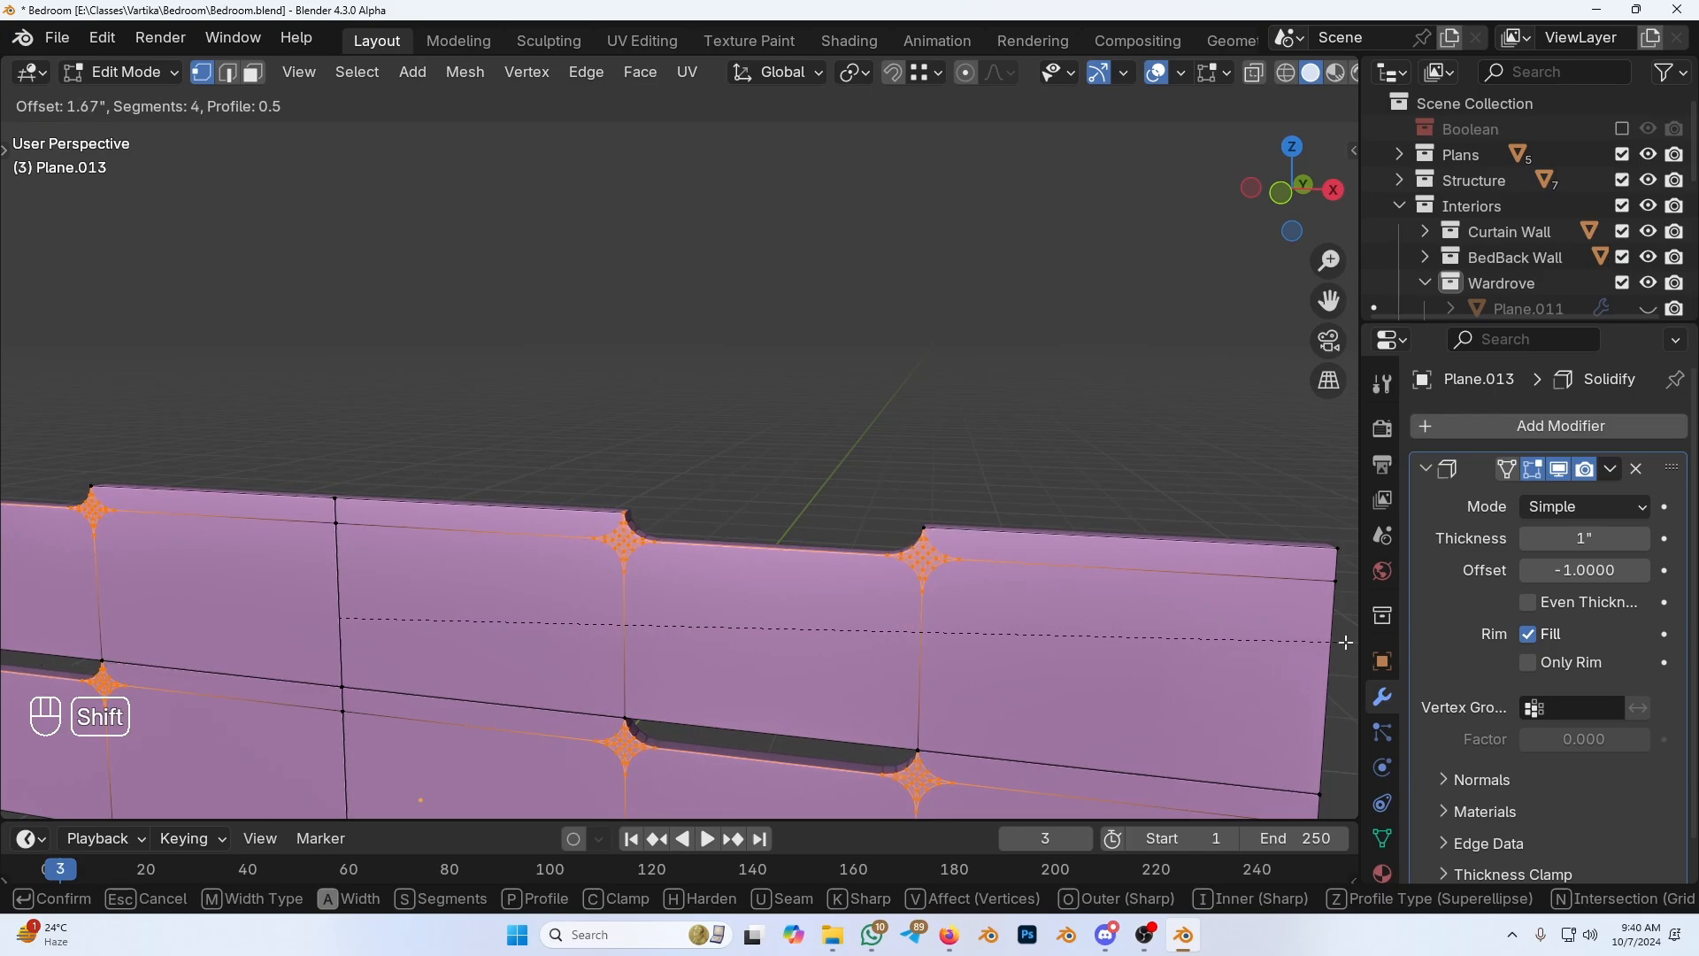
{"action": "key", "text": "c"}
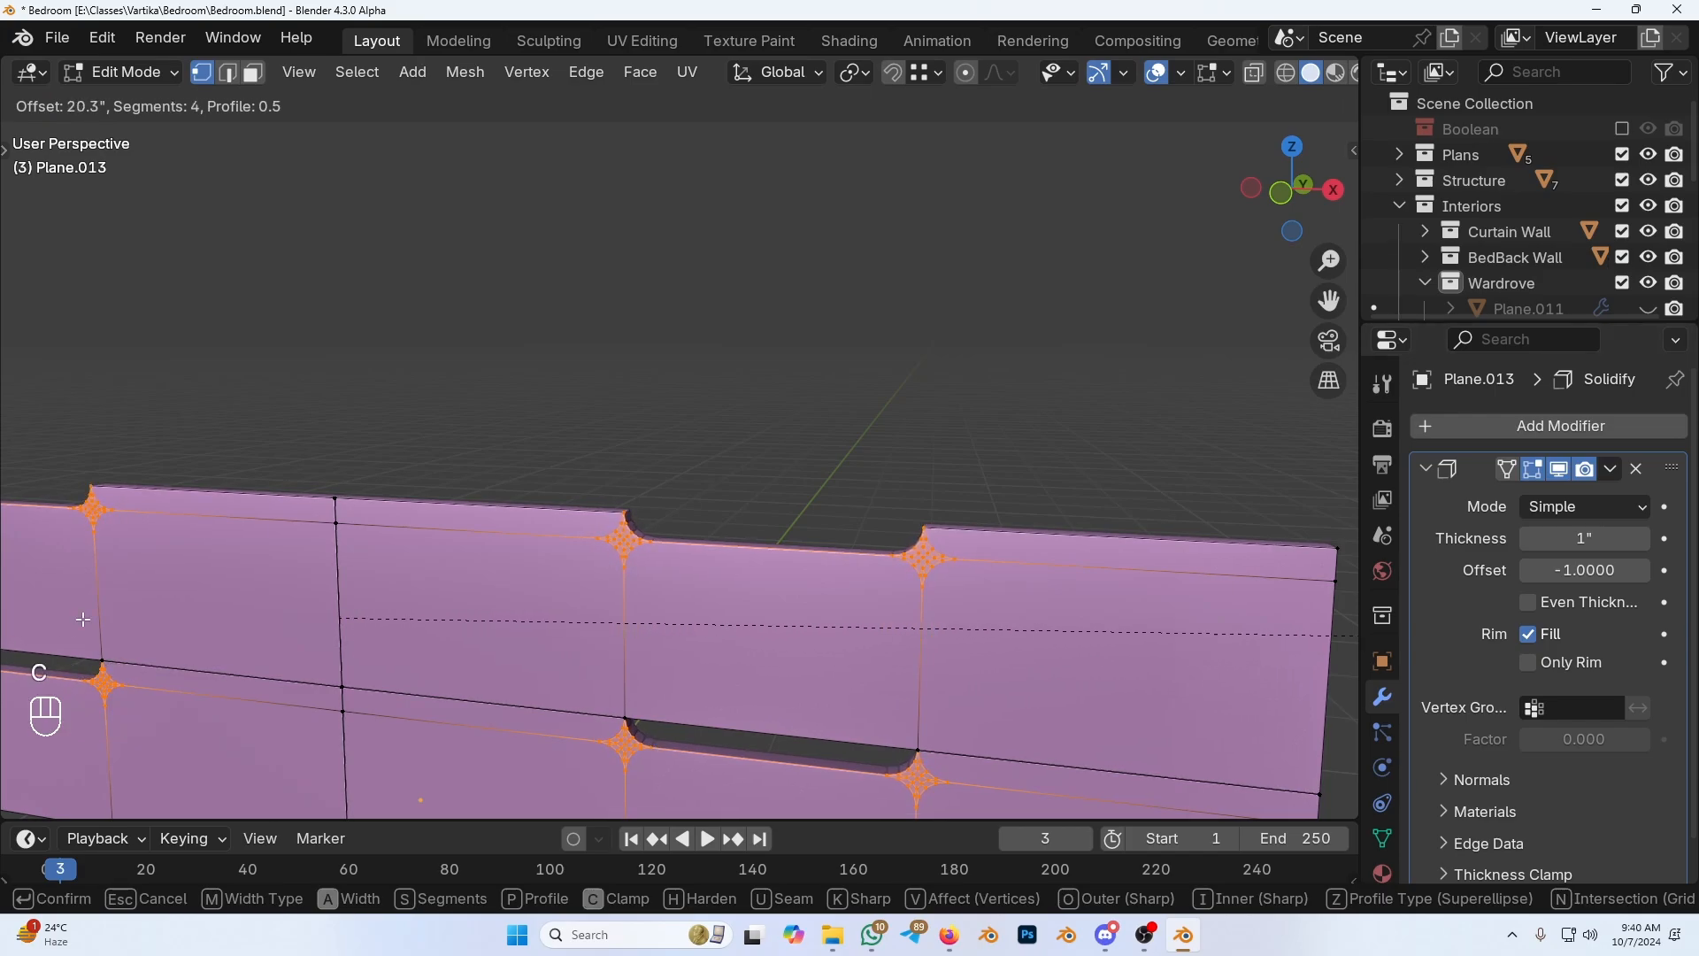
{"action": "scroll", "coordinate": [711, 623], "scroll_direction": "up", "scroll_amount": 2}
{"action": "left_click", "coordinate": [710, 623]}
{"action": "middle_click_drag", "start_coordinate": [710, 623], "coordinate": [583, 652], "text": "ctrl"}
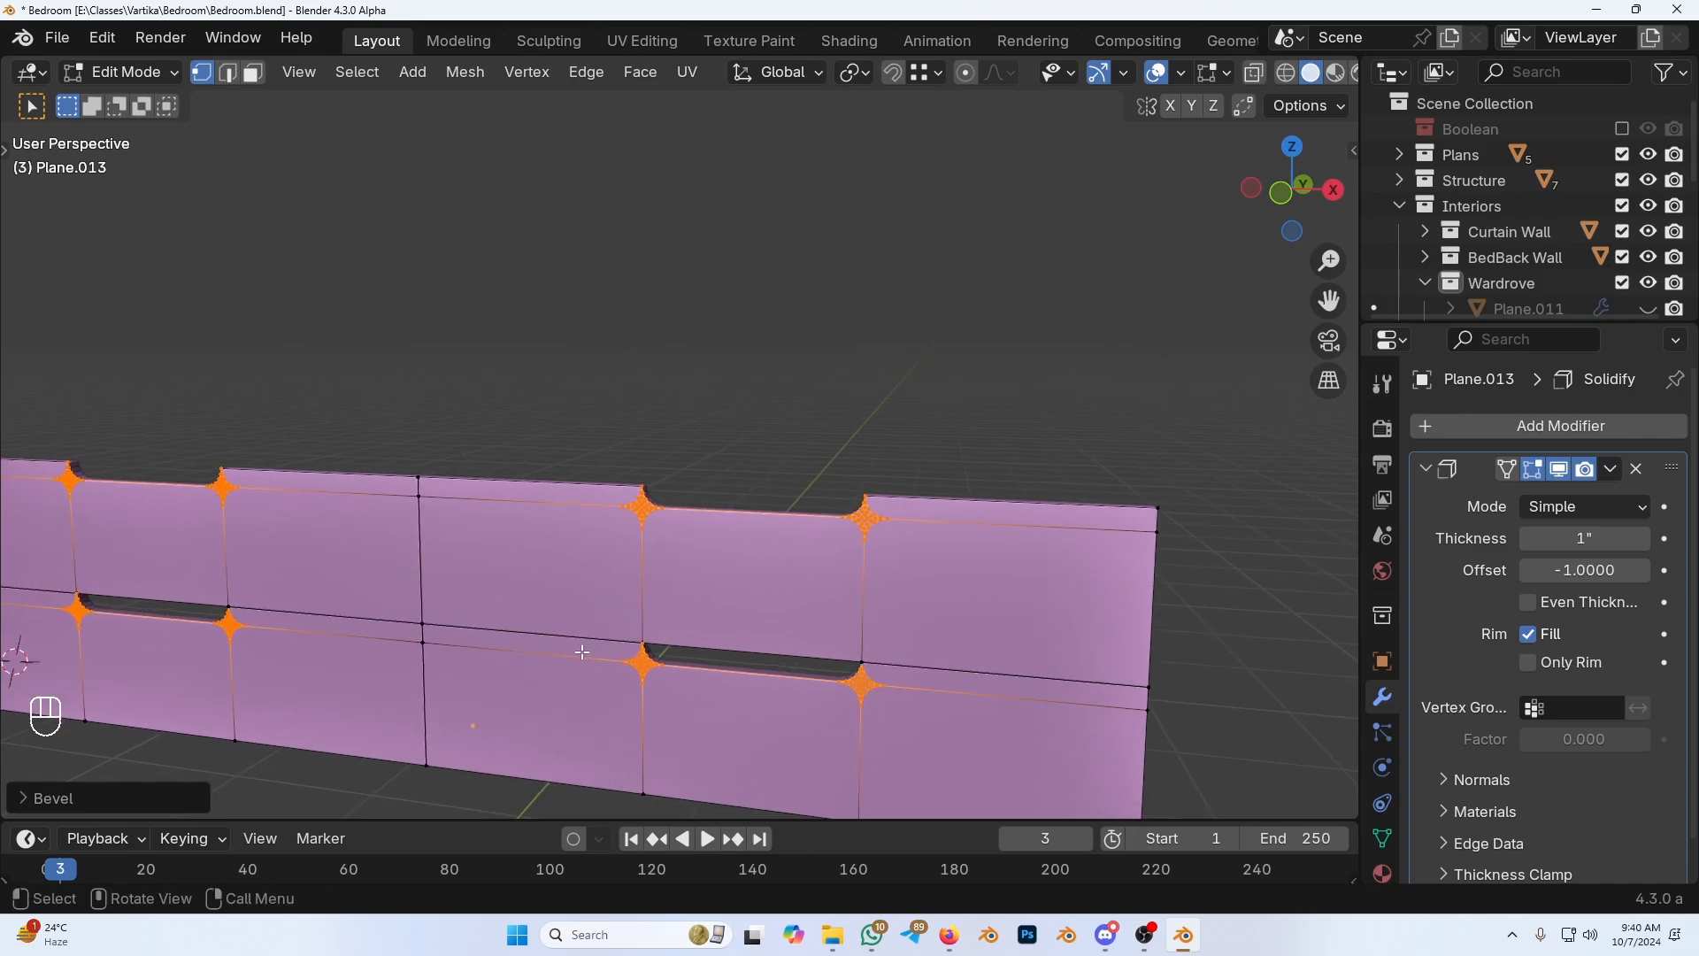
Step: Check the upper corner of a rounded handle cutout for overlapping vertices by test-moving one vertex
{"action": "scroll", "coordinate": [614, 577], "scroll_direction": "up", "scroll_amount": 3}
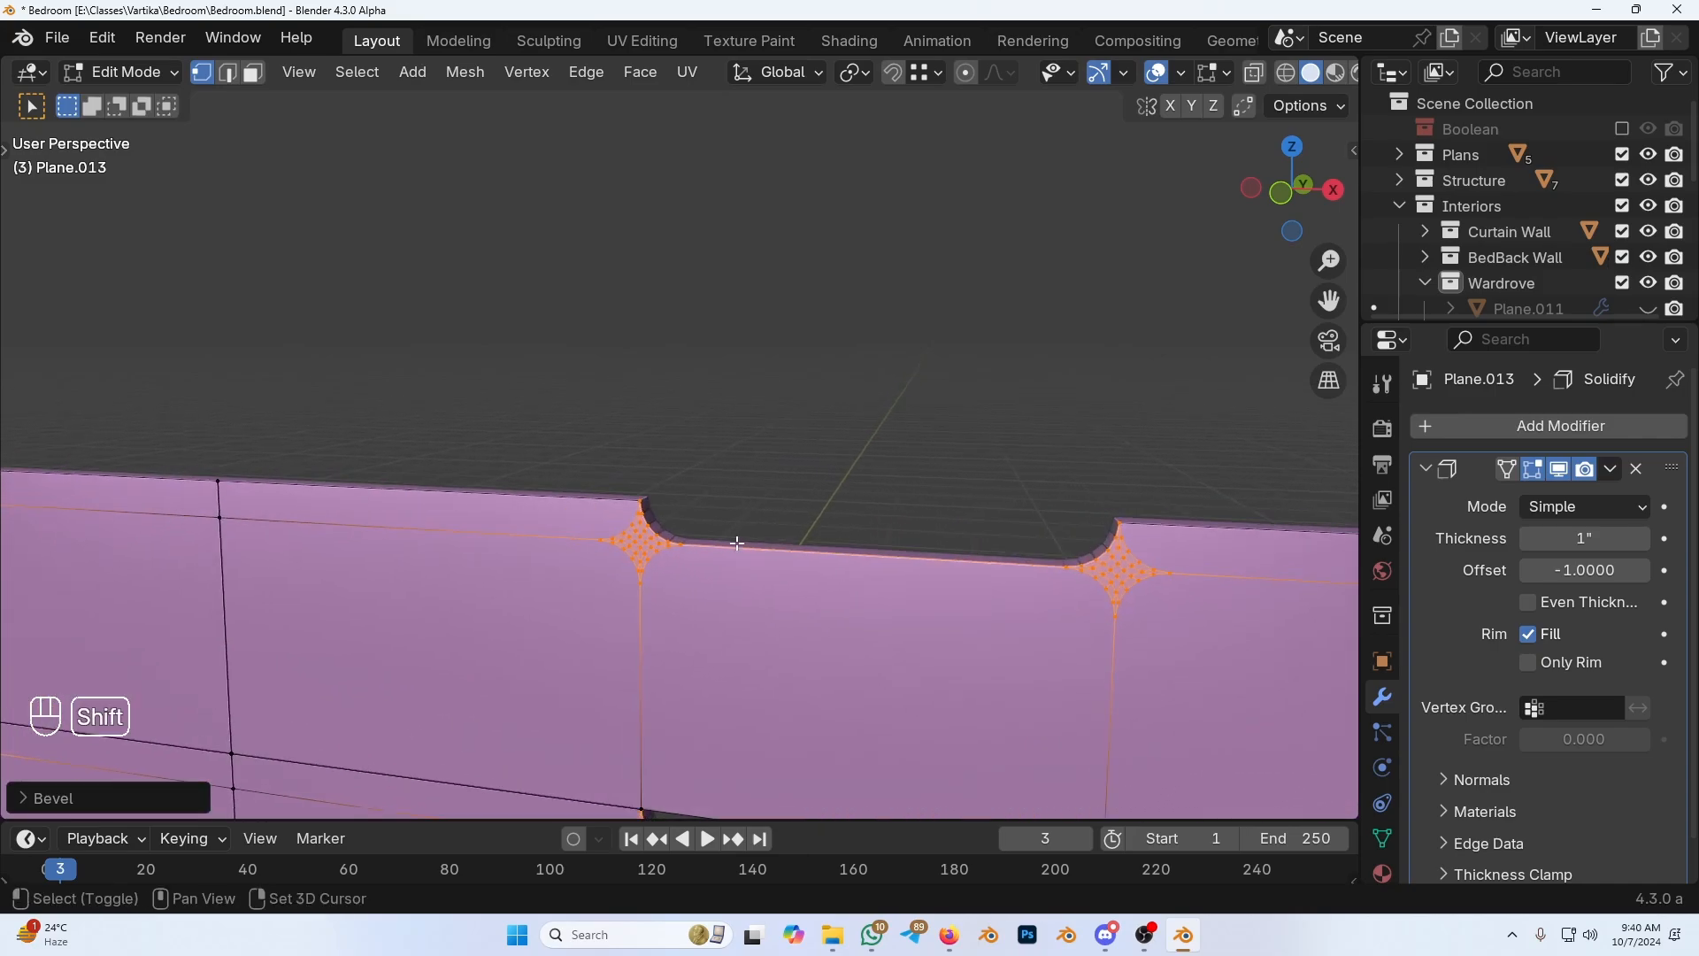
{"action": "key", "text": "shift+grave"}
{"action": "key", "text": "w"}
{"action": "key", "text": "w"}
{"action": "key", "text": "w"}
{"action": "key", "text": "w"}
{"action": "key", "text": "s"}
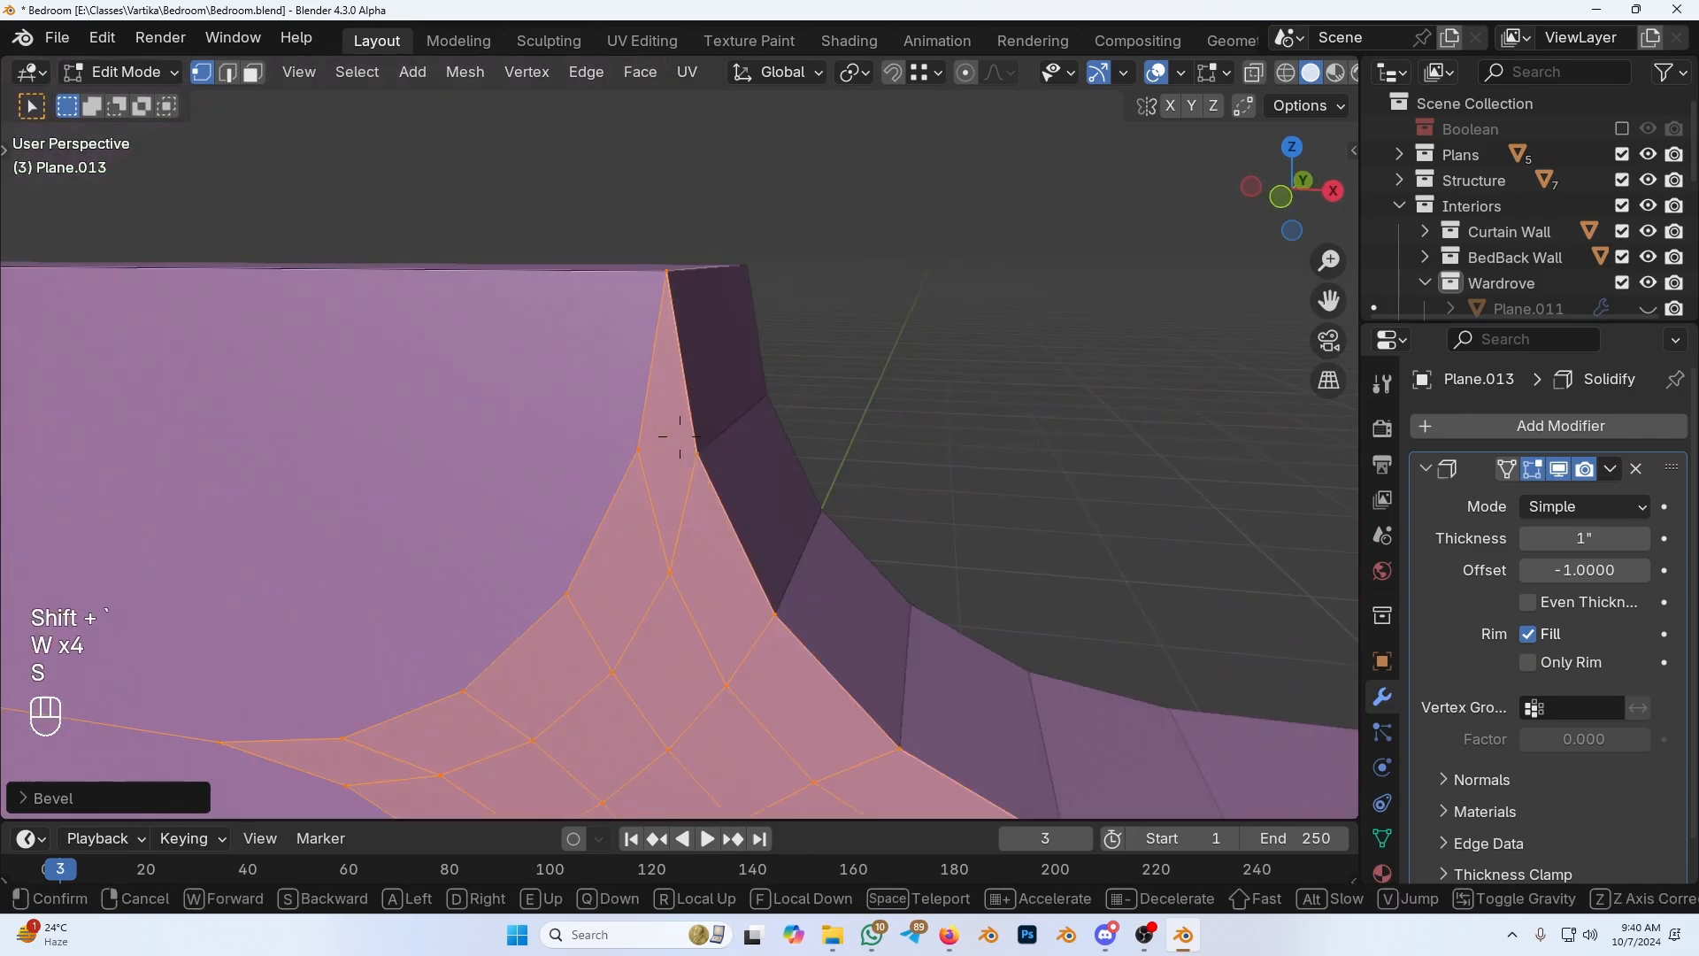
{"action": "left_click", "coordinate": [694, 434]}
{"action": "left_click", "coordinate": [699, 435]}
{"action": "key", "text": "g"}
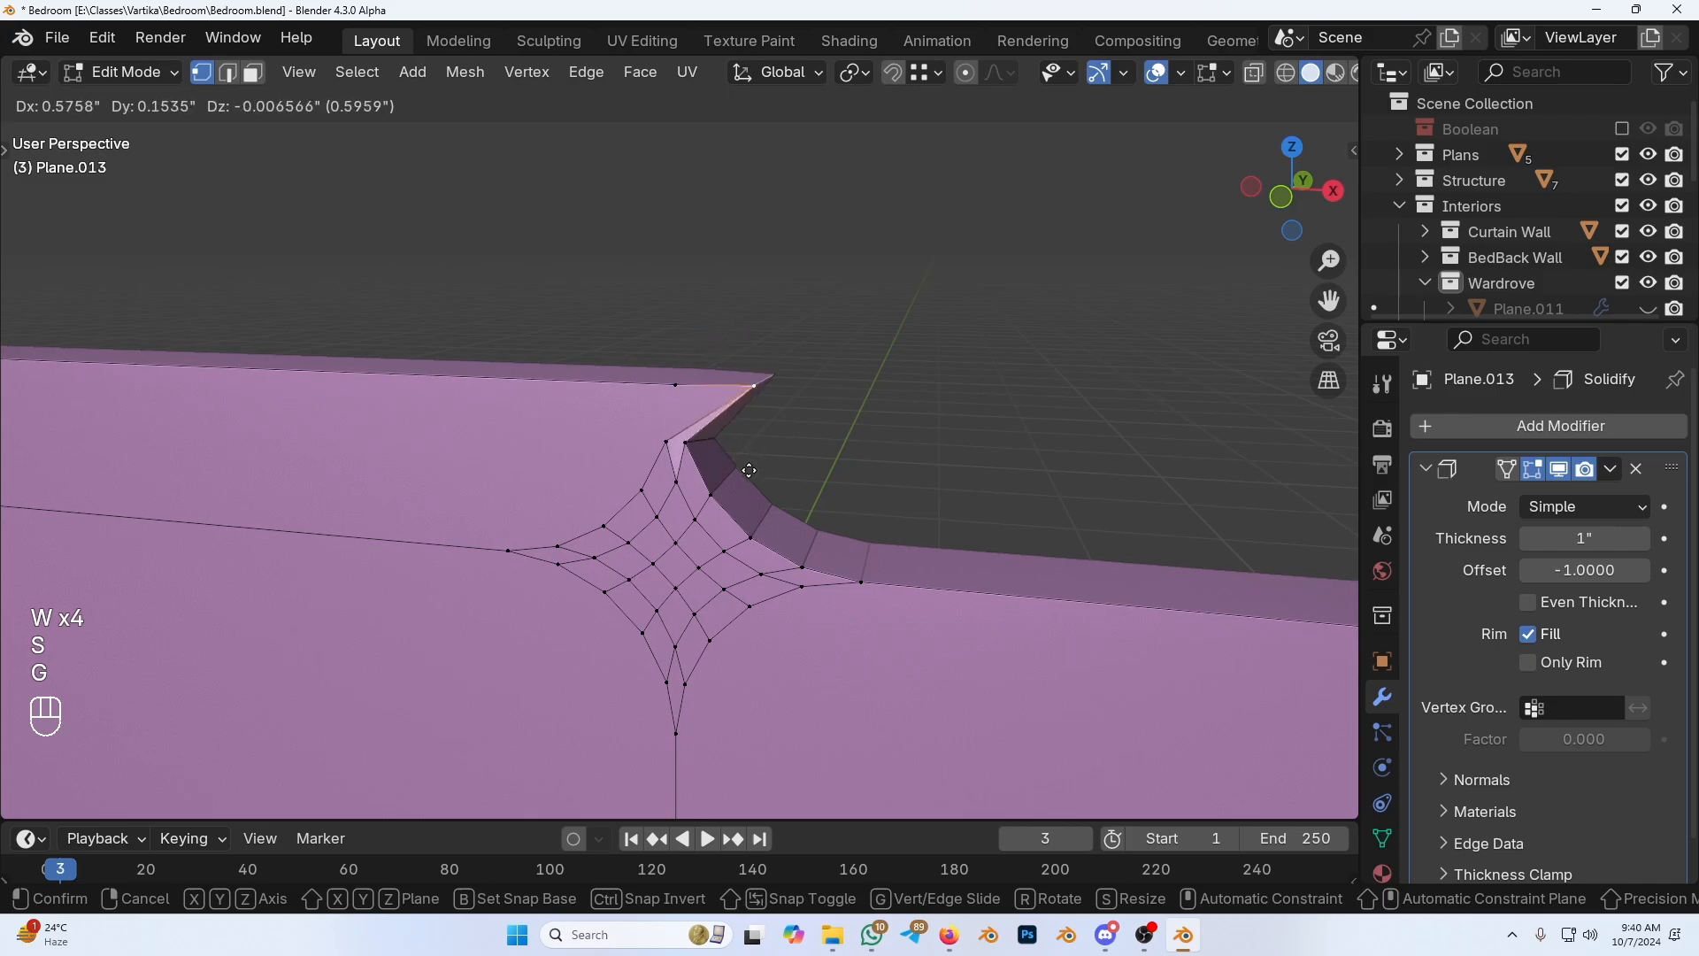
{"action": "right_click", "coordinate": [735, 471]}
Step: Merge all vertices of the drawer front mesh by distance
{"action": "scroll", "coordinate": [724, 511], "scroll_direction": "down", "scroll_amount": 3}
{"action": "scroll", "coordinate": [724, 511], "scroll_direction": "down", "scroll_amount": 5}
{"action": "key", "text": "a"}
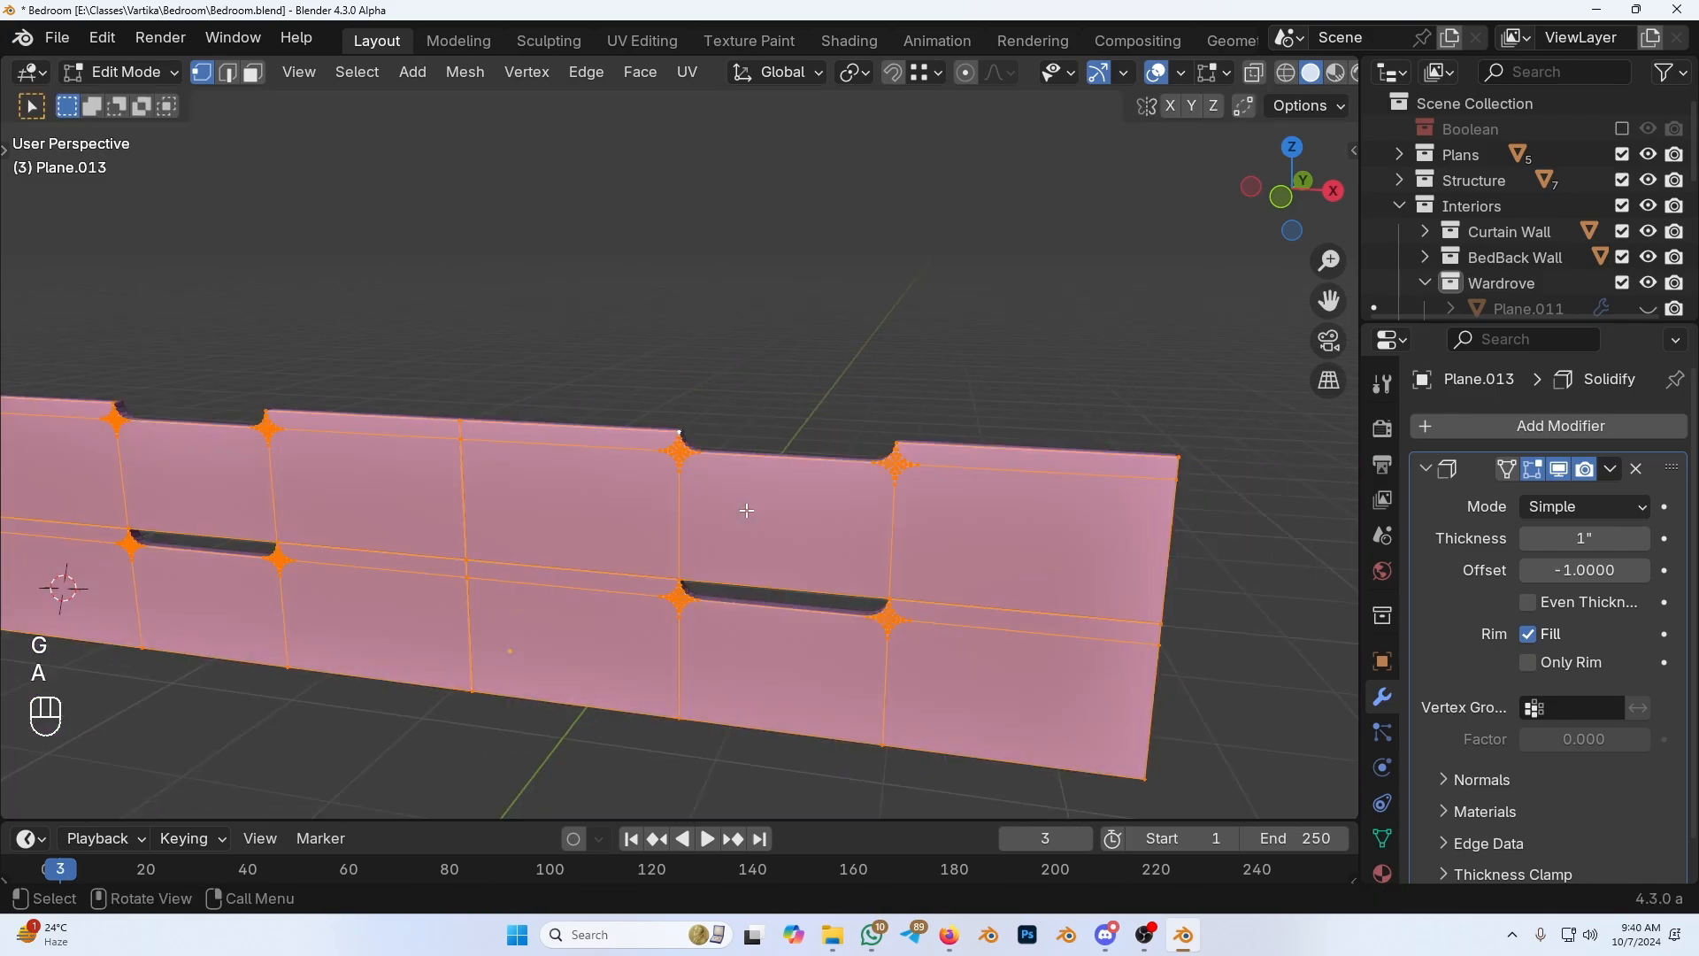
{"action": "key", "text": "m"}
{"action": "left_click", "coordinate": [657, 655]}
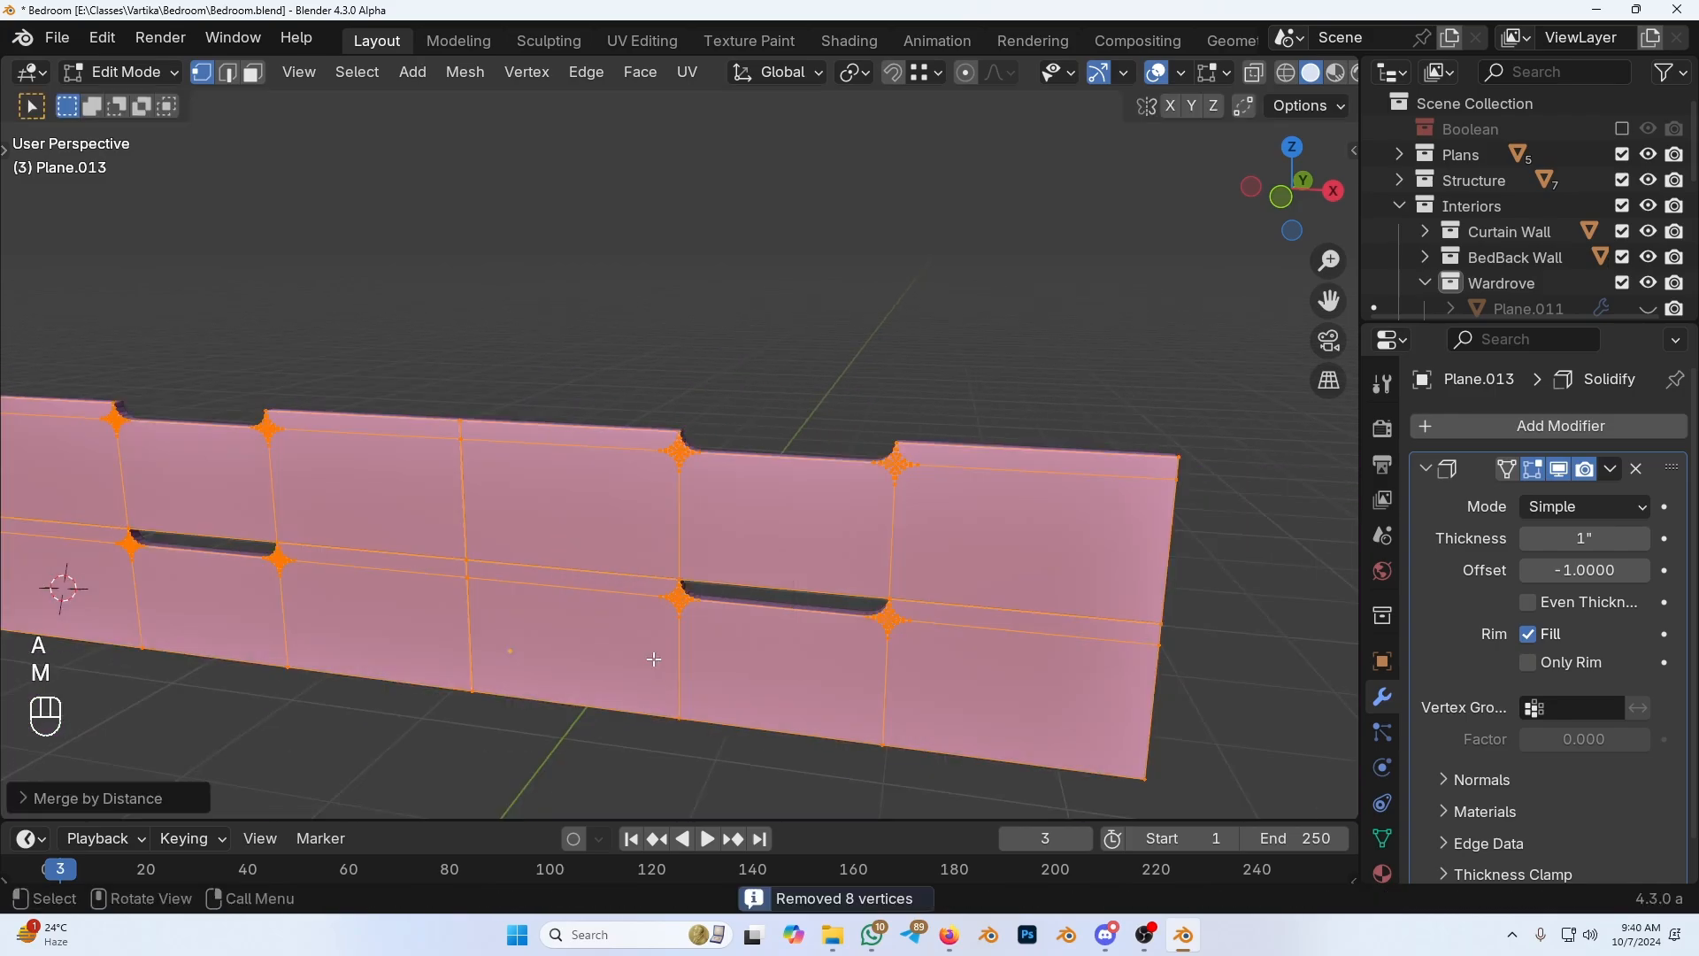
{"action": "middle_click_drag", "start_coordinate": [513, 706], "coordinate": [582, 647], "text": "shift"}
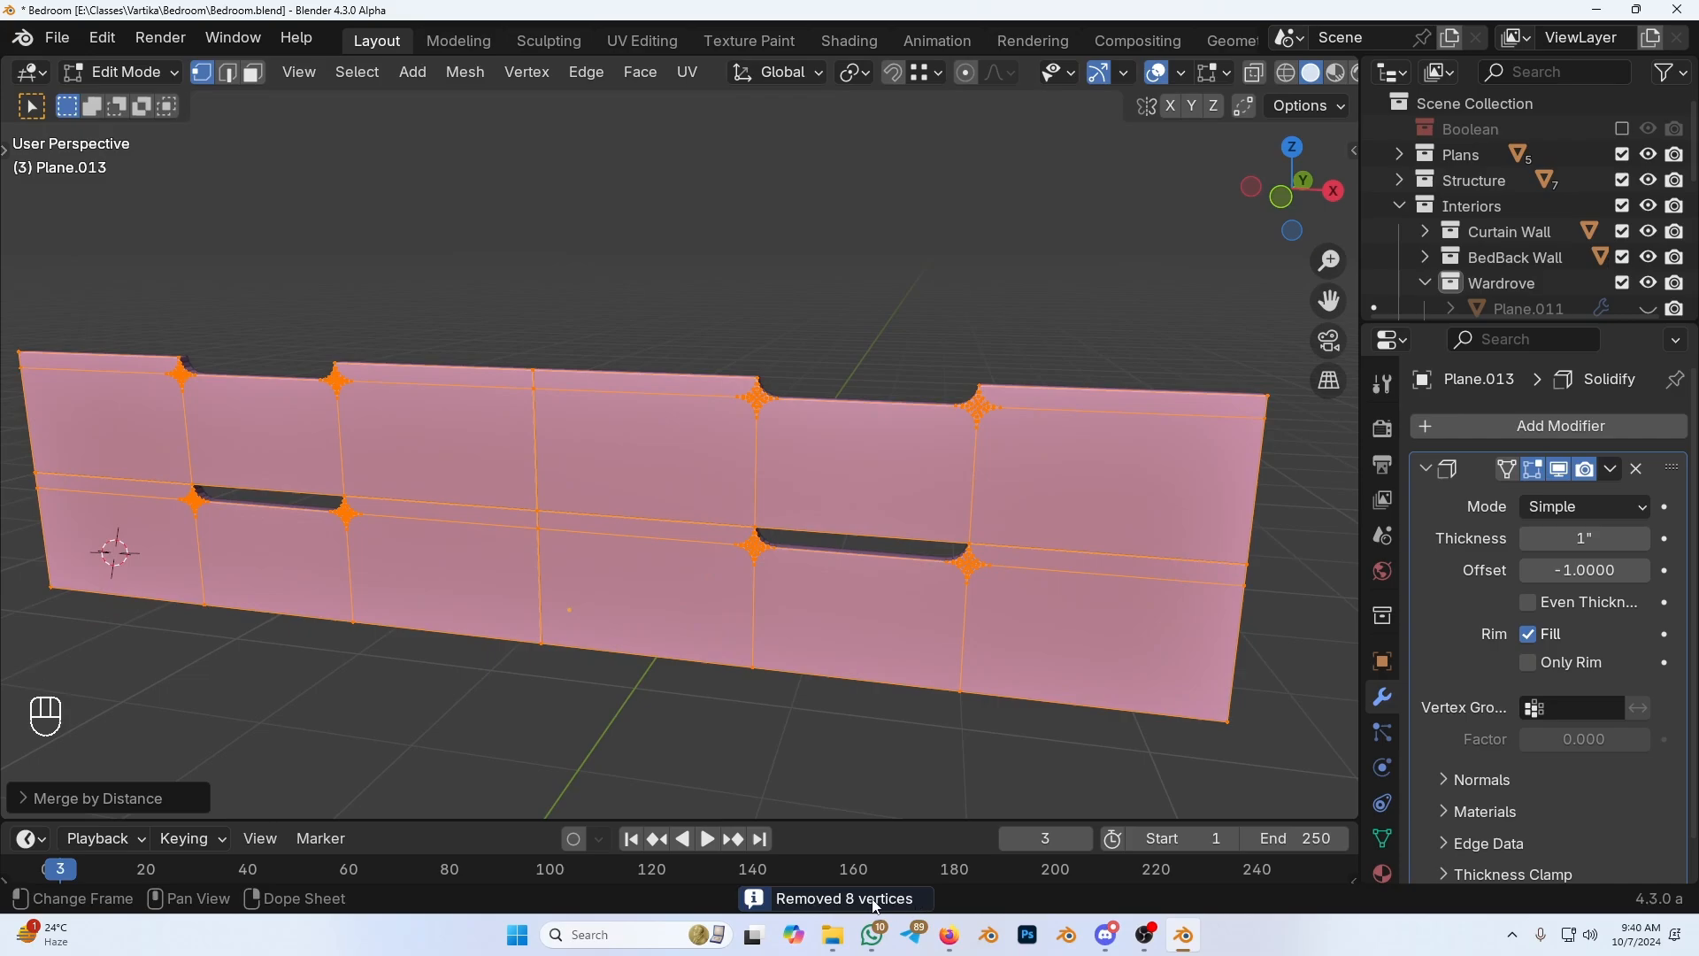
Step: Return to Object Mode with the window in full screen, and unhide all hidden objects in the room
{"action": "key", "text": "Tab"}
{"action": "middle_click_drag", "start_coordinate": [885, 690], "coordinate": [901, 593]}
{"action": "left_click", "coordinate": [246, 39]}
{"action": "left_click", "coordinate": [269, 135]}
{"action": "key", "text": "alt+h"}
{"action": "key", "text": "a"}
{"action": "left_click", "coordinate": [1027, 542]}
{"action": "middle_click_drag", "start_coordinate": [1026, 541], "coordinate": [788, 465]}
{"action": "key", "text": "a"}
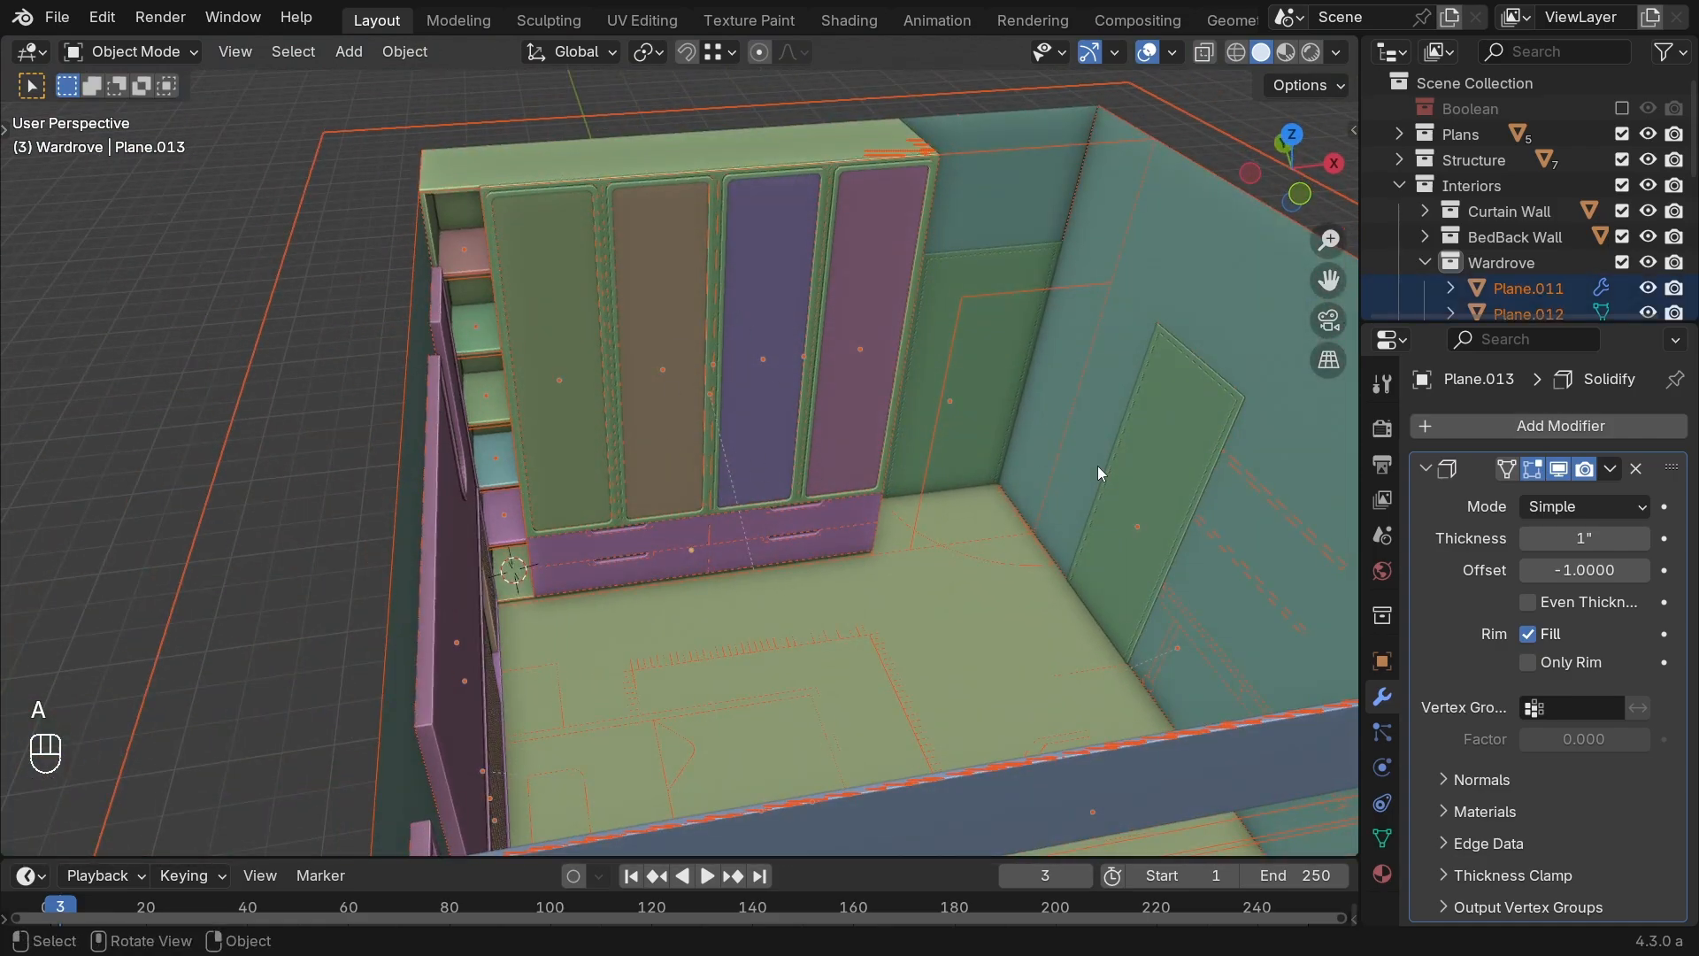
Step: Review the wardrobe with its drawer cutouts inside the room and save the bedroom file
{"action": "middle_click_drag", "start_coordinate": [1098, 466], "coordinate": [695, 448], "text": "shift"}
{"action": "middle_click_drag", "start_coordinate": [623, 491], "coordinate": [661, 505]}
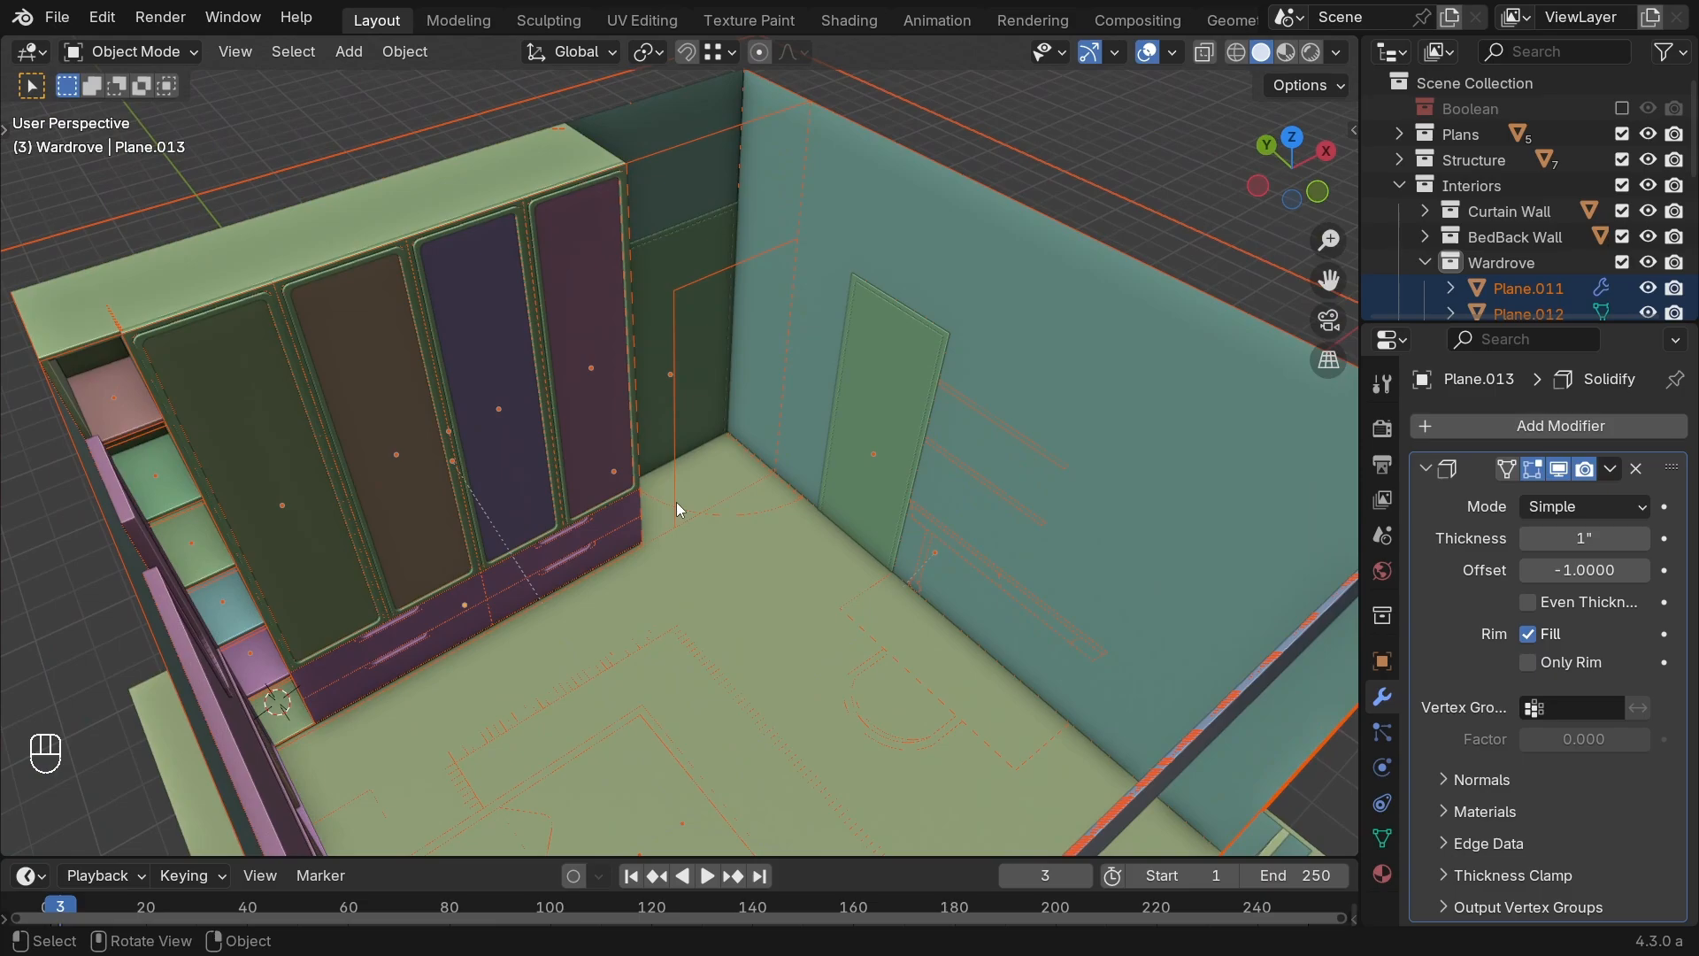
{"action": "middle_click_drag", "start_coordinate": [676, 502], "coordinate": [729, 515]}
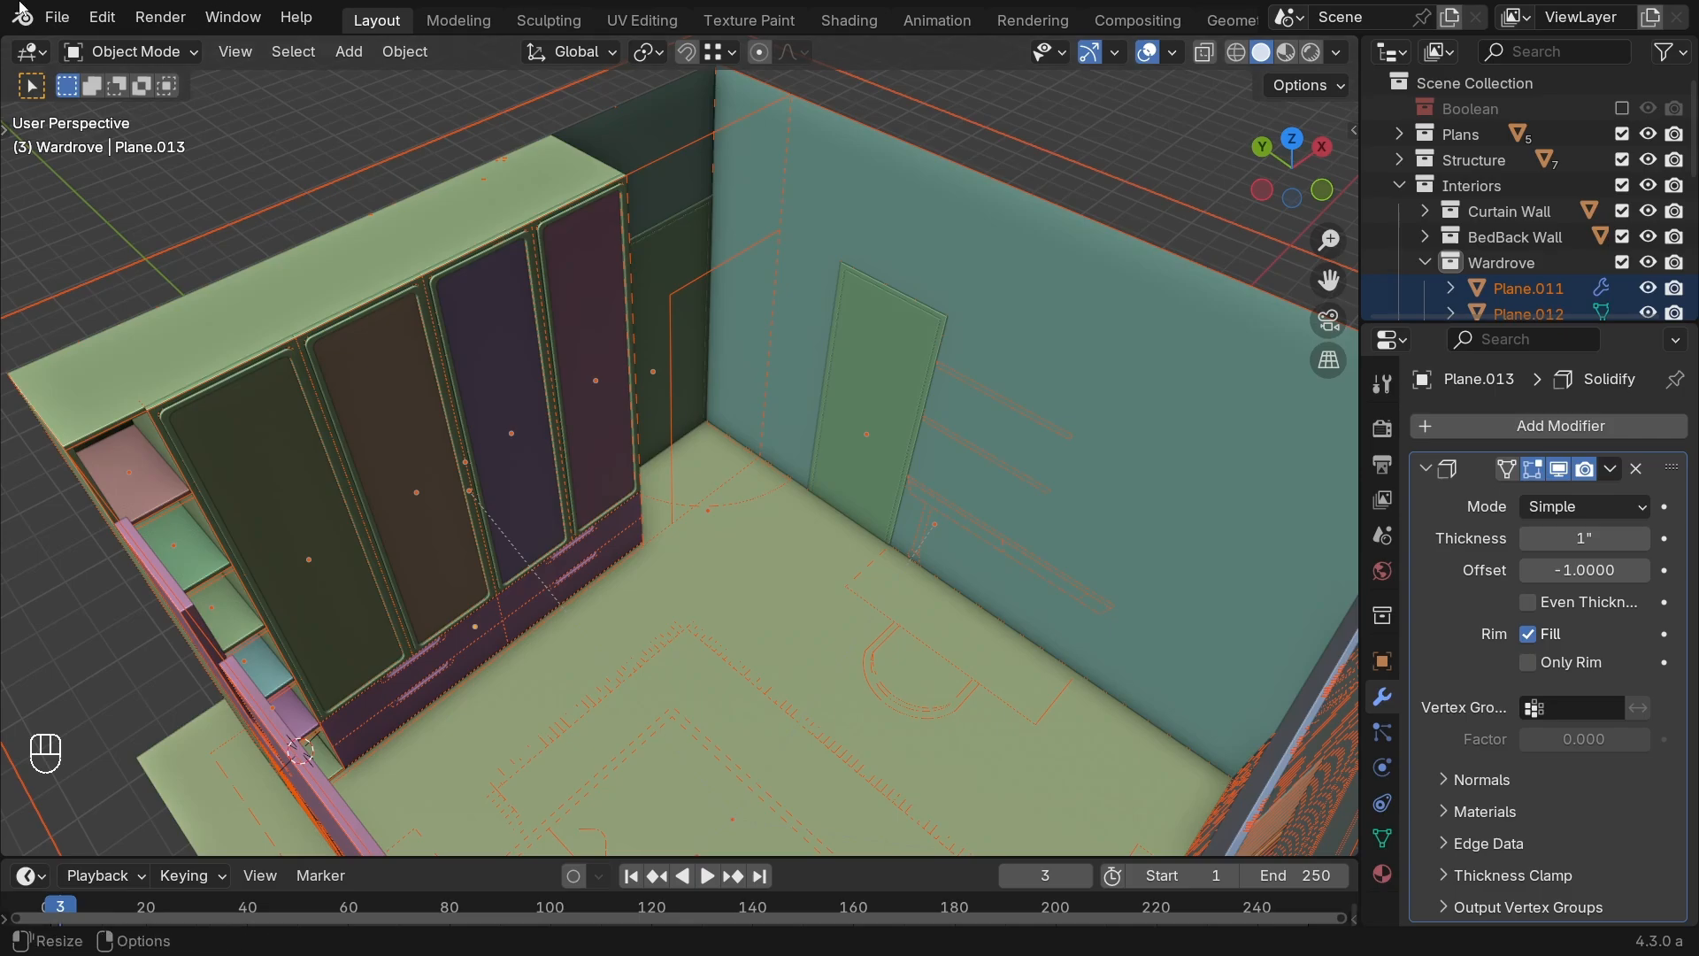
{"action": "key", "text": "shift+grave"}
{"action": "key", "text": "a"}
{"action": "key", "text": "w"}
{"action": "key", "text": "ctrl+s"}
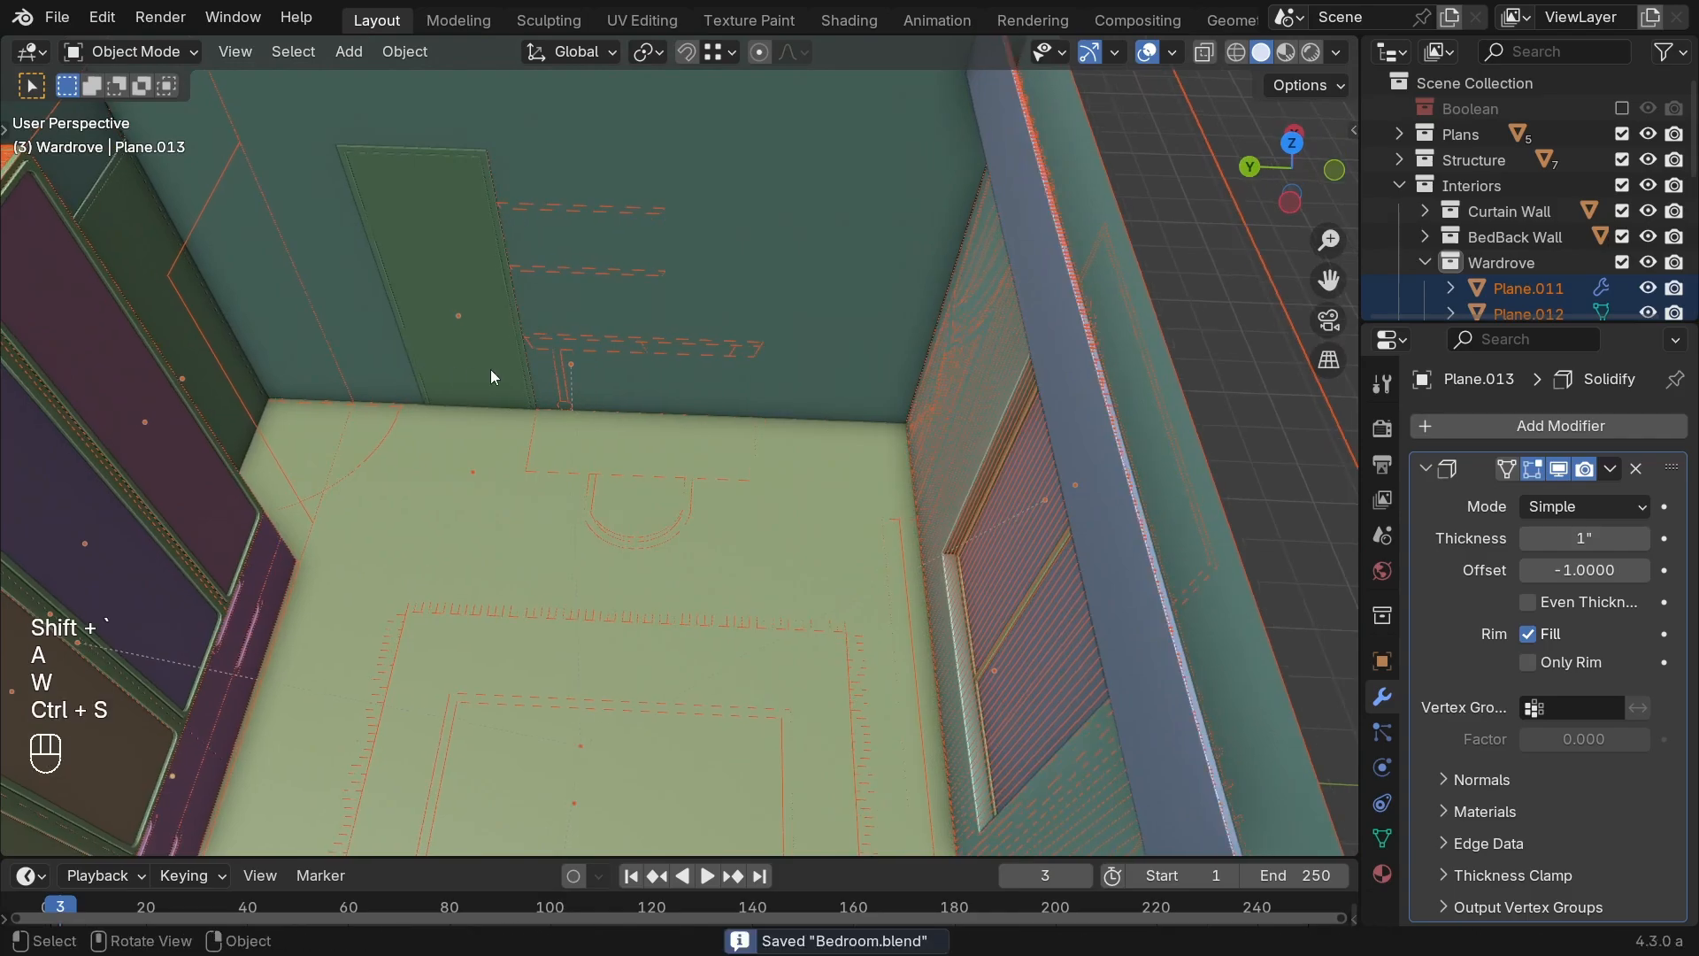
{"action": "key", "text": "shift+grave"}
{"action": "key", "text": "w"}
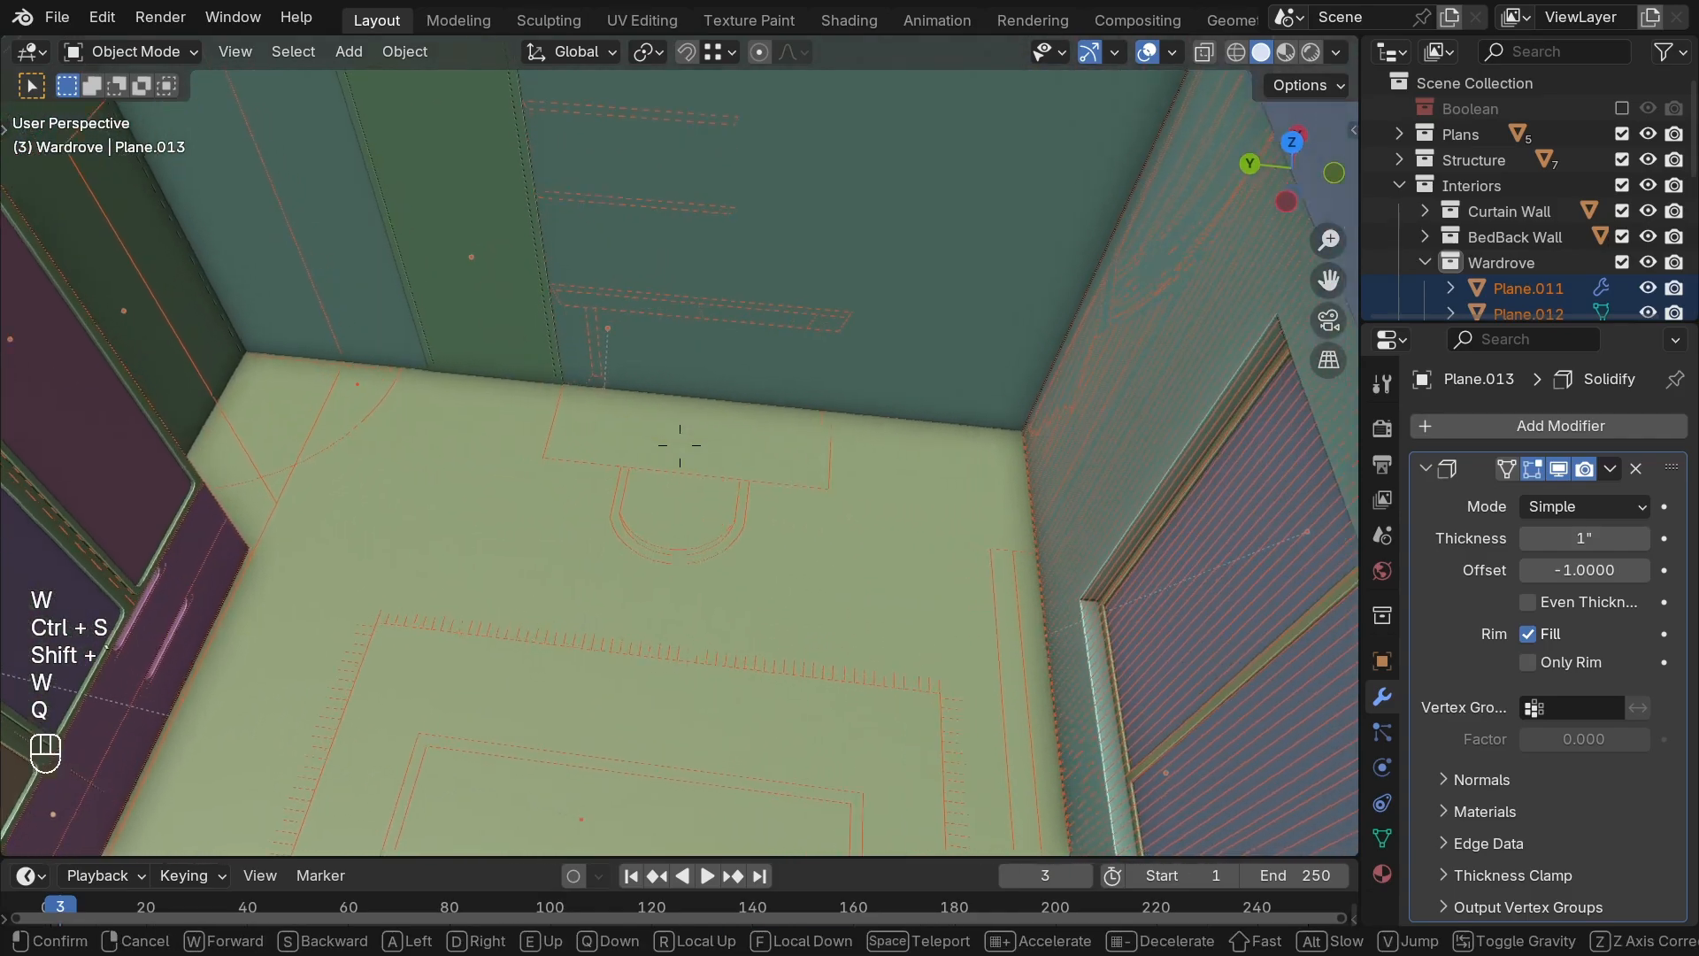
{"action": "key", "text": "q"}
{"action": "key", "text": "q"}
{"action": "left_click", "coordinate": [517, 342]}
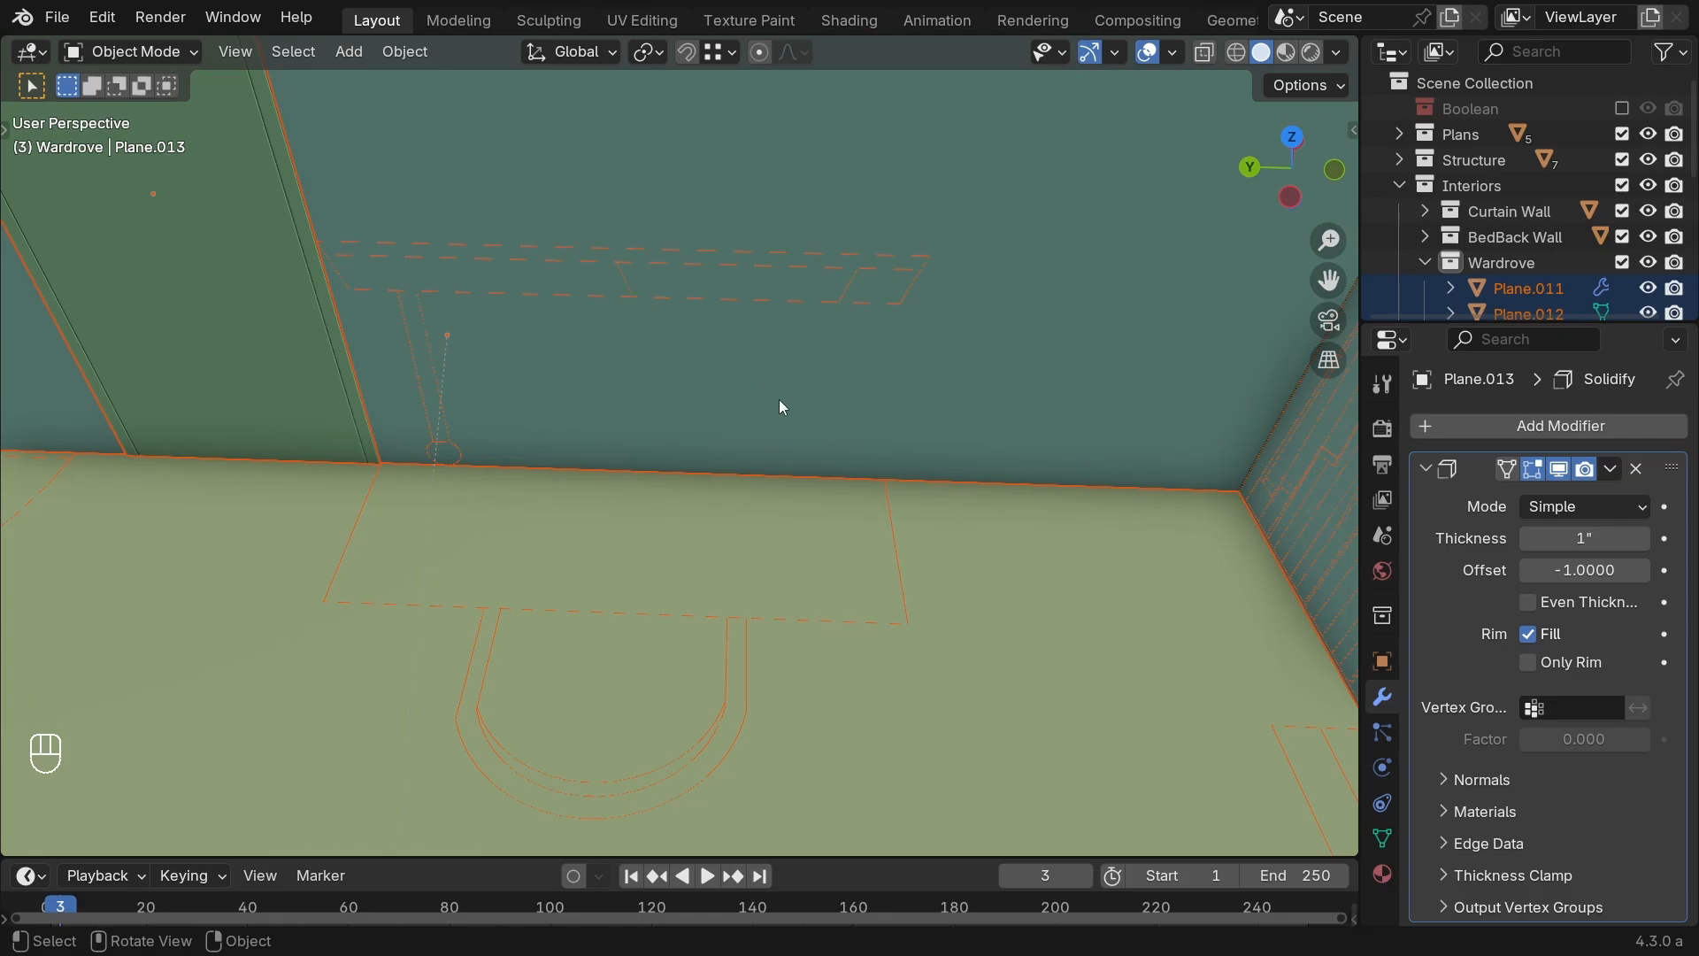
{"action": "key", "text": "super"}
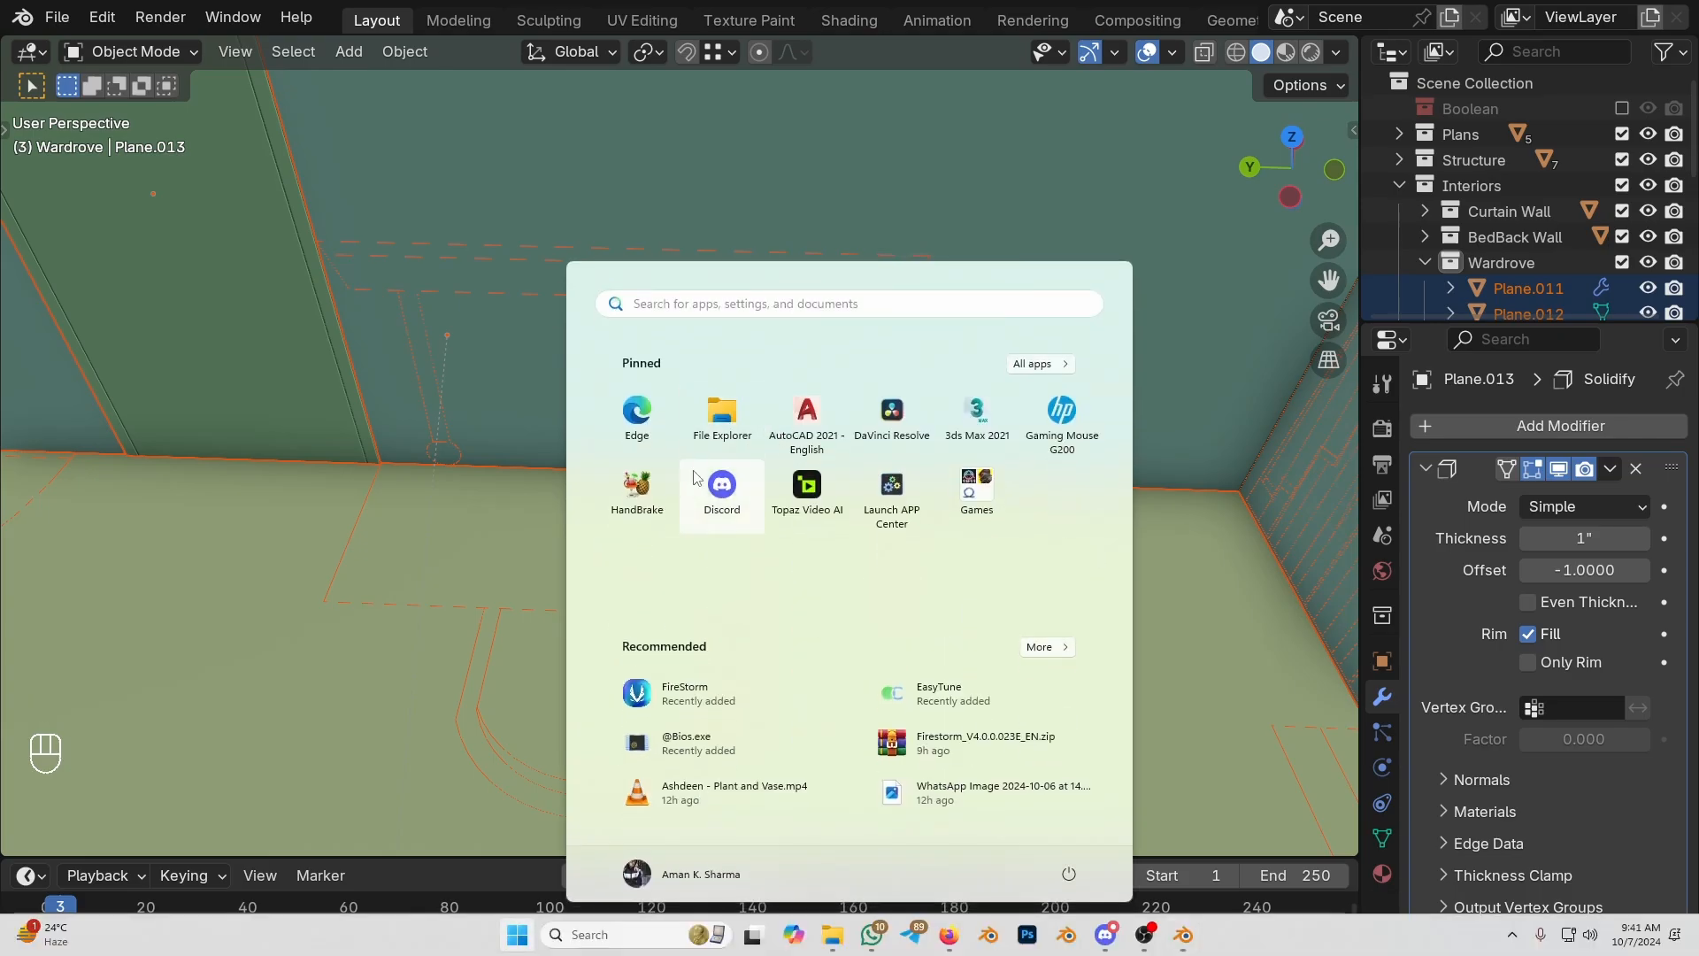
Step: Mark the desk area at the floor's far wall with a freehand annotation and erase it
{"action": "key", "text": "super"}
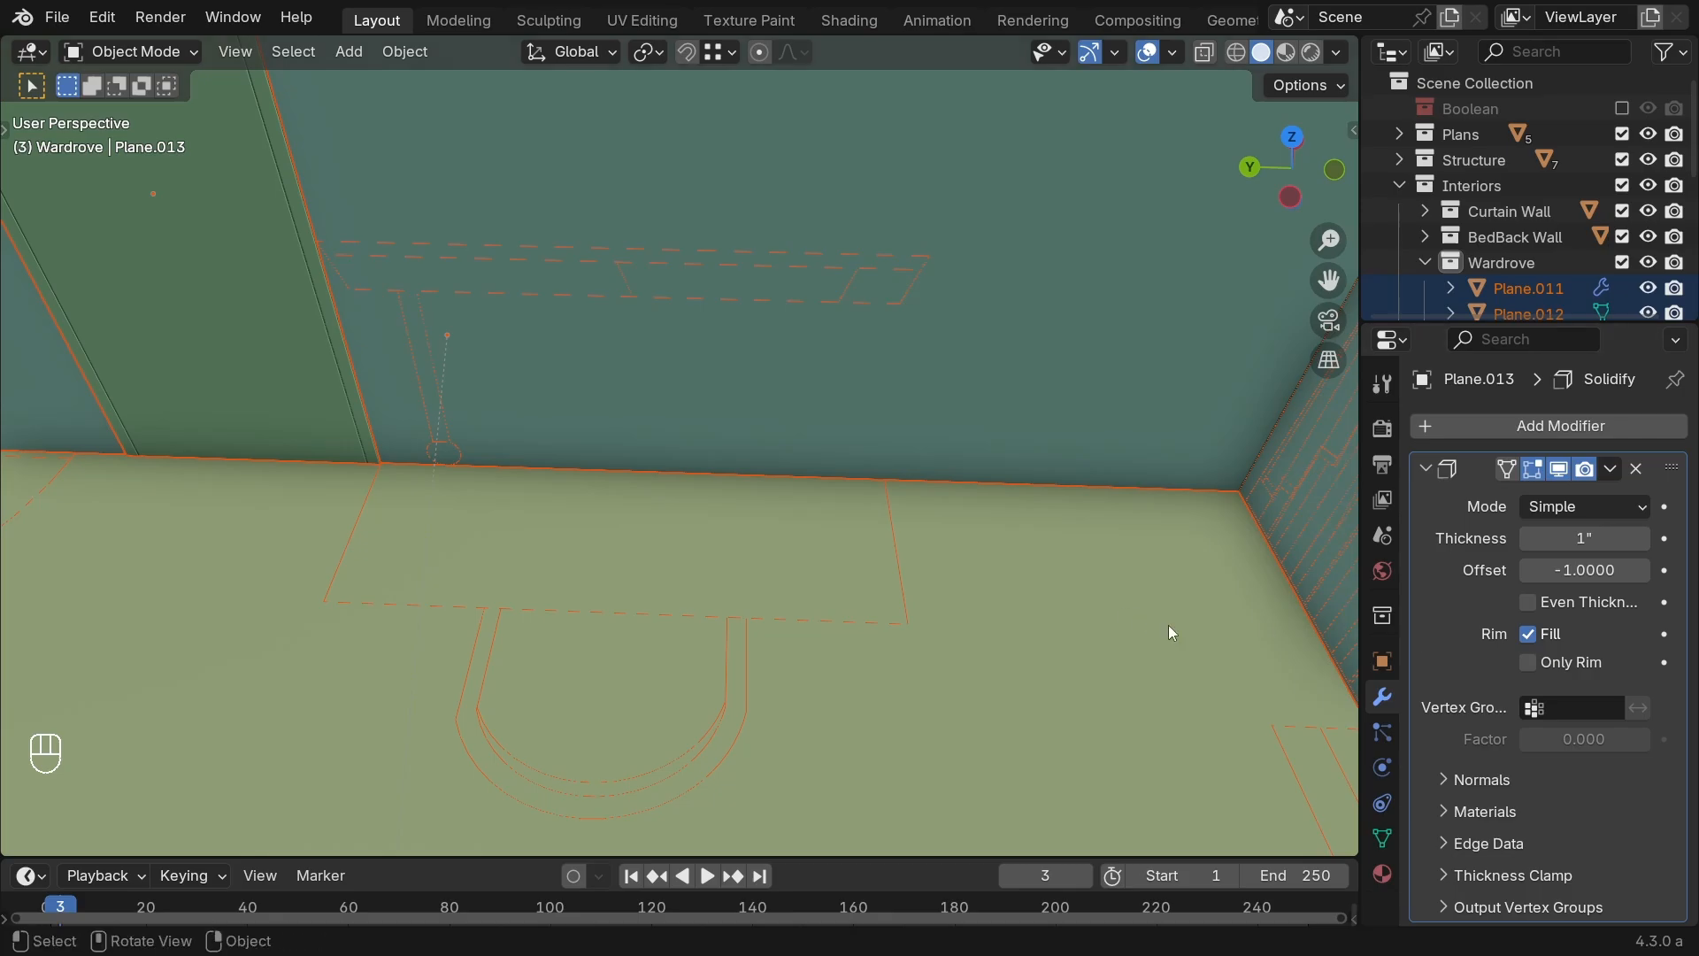
{"action": "middle_click_drag", "start_coordinate": [648, 567], "coordinate": [656, 586]}
{"action": "middle_click_drag", "start_coordinate": [538, 605], "coordinate": [604, 583], "text": "shift"}
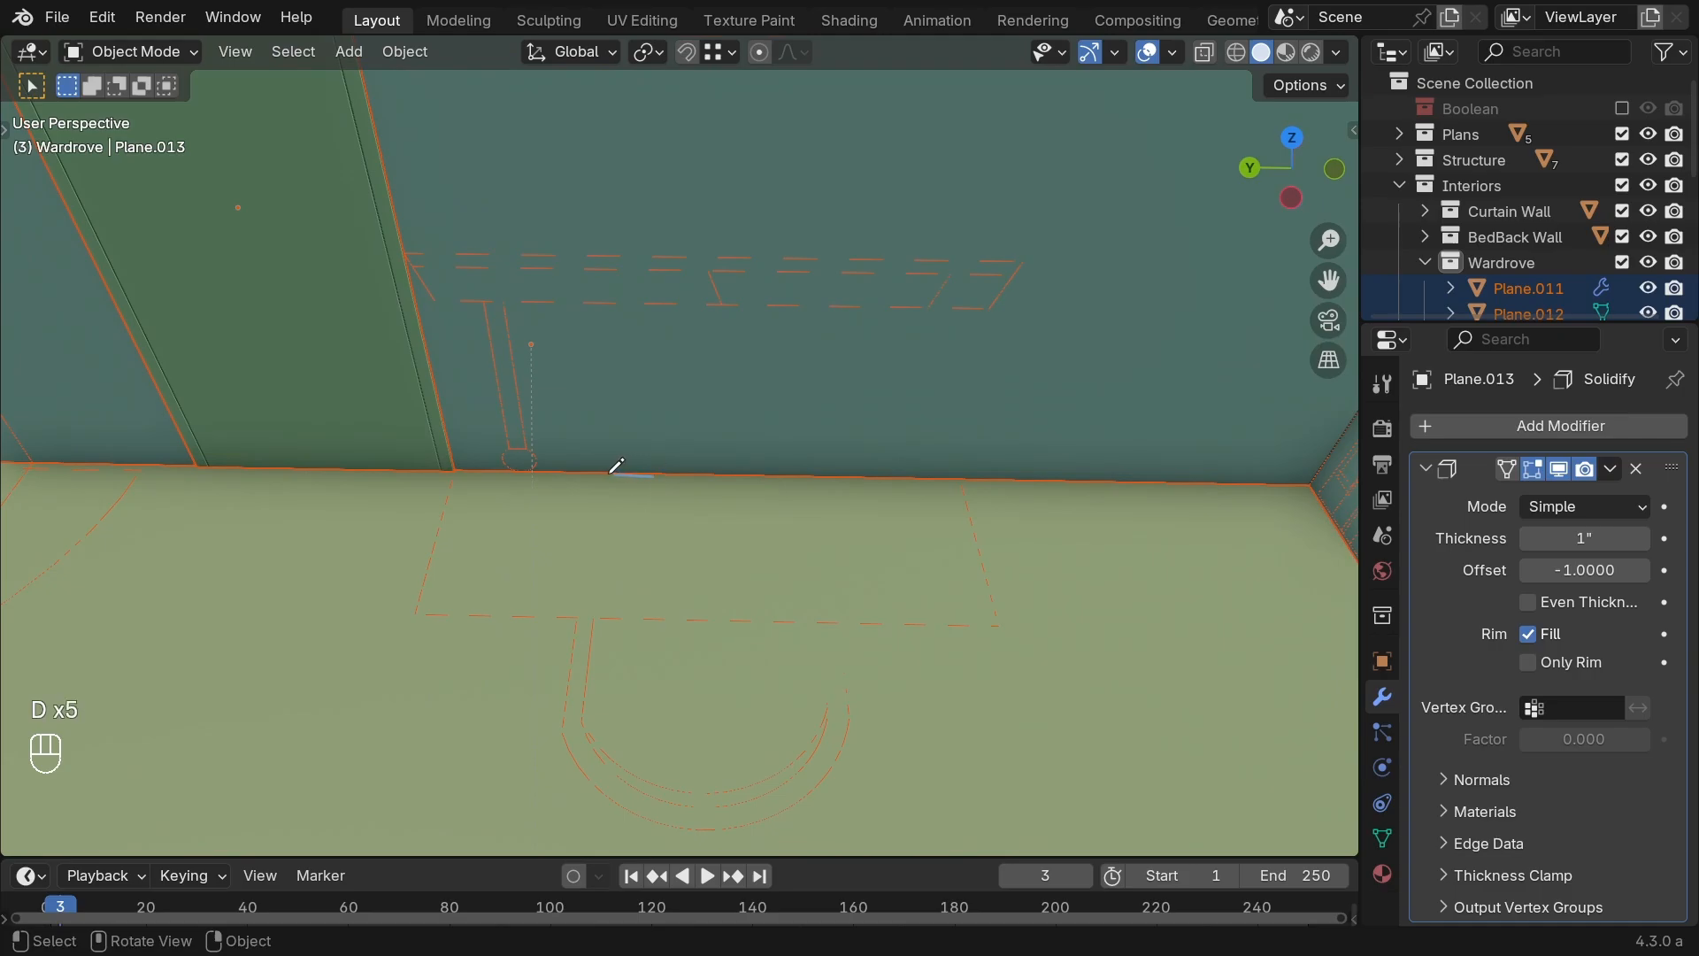
{"action": "mouse_move", "coordinate": [611, 471]}
{"action": "left_mouse_down"}
{"action": "mouse_move", "coordinate": [455, 479]}
{"action": "mouse_move", "coordinate": [434, 561]}
{"action": "mouse_move", "coordinate": [803, 624]}
{"action": "mouse_move", "coordinate": [993, 544]}
{"action": "mouse_move", "coordinate": [613, 477]}
{"action": "left_mouse_up"}
{"action": "mouse_move", "coordinate": [592, 476]}
{"action": "right_mouse_down"}
{"action": "mouse_move", "coordinate": [644, 474]}
{"action": "mouse_move", "coordinate": [676, 613]}
{"action": "mouse_move", "coordinate": [545, 485]}
{"action": "right_mouse_up"}
{"action": "mouse_move", "coordinate": [501, 474]}
{"action": "left_mouse_down"}
{"action": "mouse_move", "coordinate": [416, 577]}
{"action": "mouse_move", "coordinate": [531, 663]}
{"action": "mouse_move", "coordinate": [709, 620]}
{"action": "mouse_move", "coordinate": [926, 620]}
{"action": "mouse_move", "coordinate": [1013, 543]}
{"action": "mouse_move", "coordinate": [823, 470]}
{"action": "mouse_move", "coordinate": [554, 467]}
{"action": "left_mouse_up"}
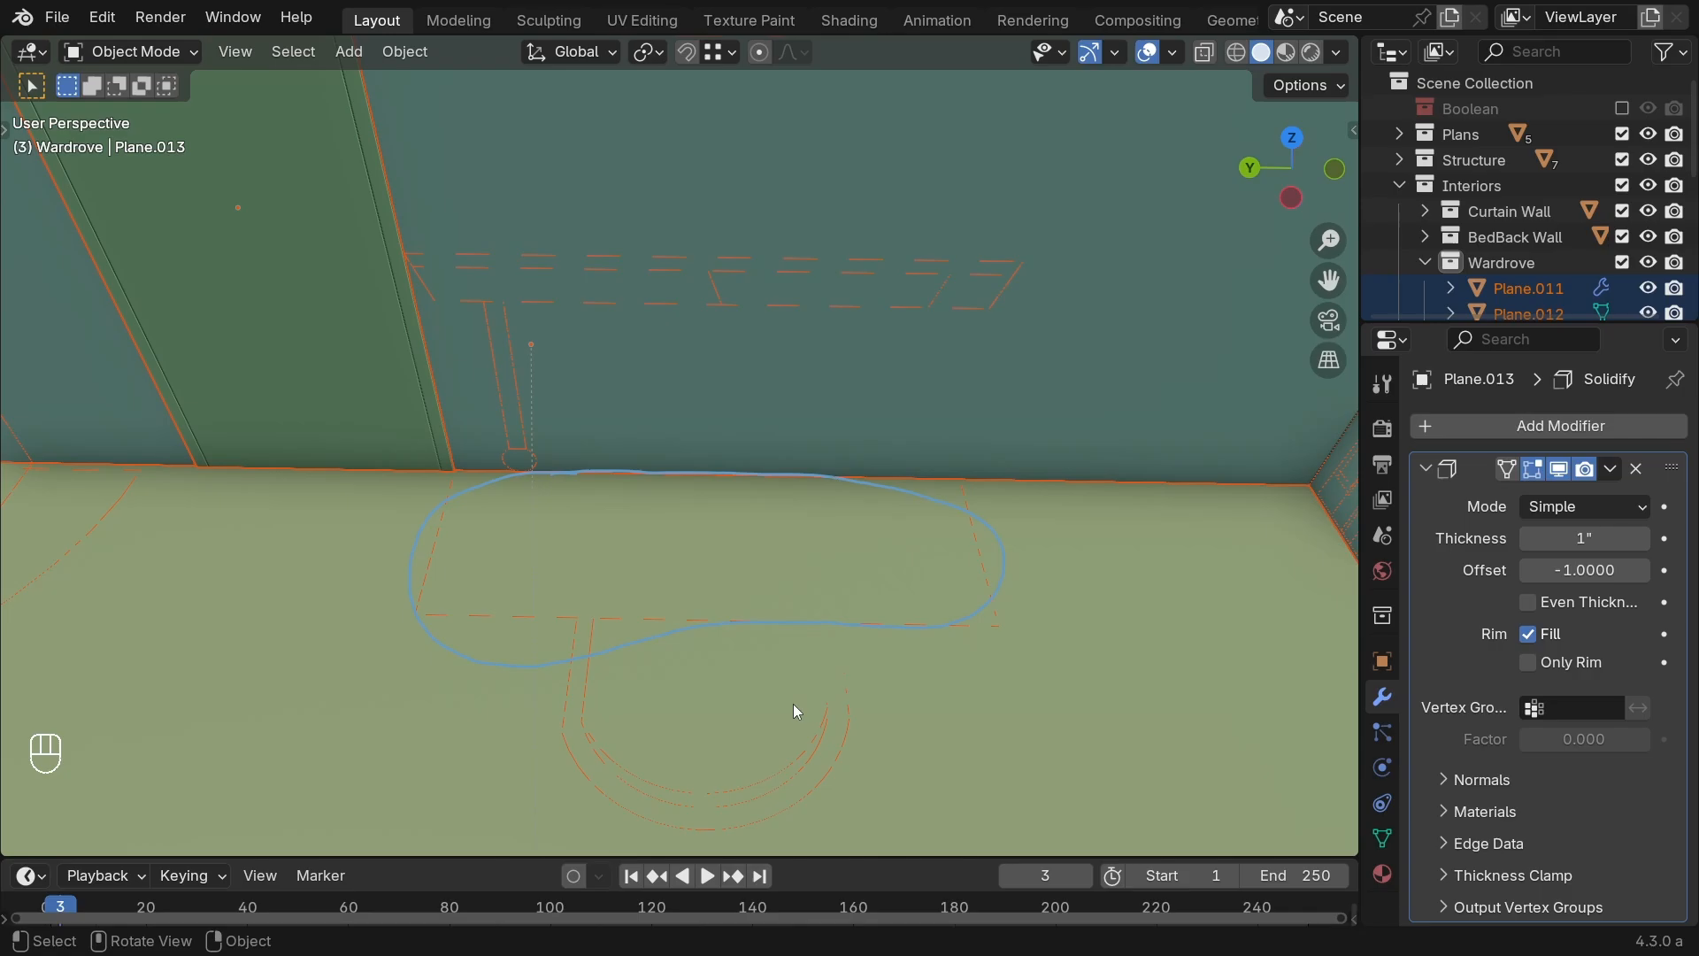
{"action": "mouse_move", "coordinate": [825, 244]}
{"action": "right_mouse_down"}
{"action": "mouse_move", "coordinate": [1016, 501]}
{"action": "mouse_move", "coordinate": [561, 682]}
{"action": "mouse_move", "coordinate": [561, 572]}
{"action": "right_mouse_up"}
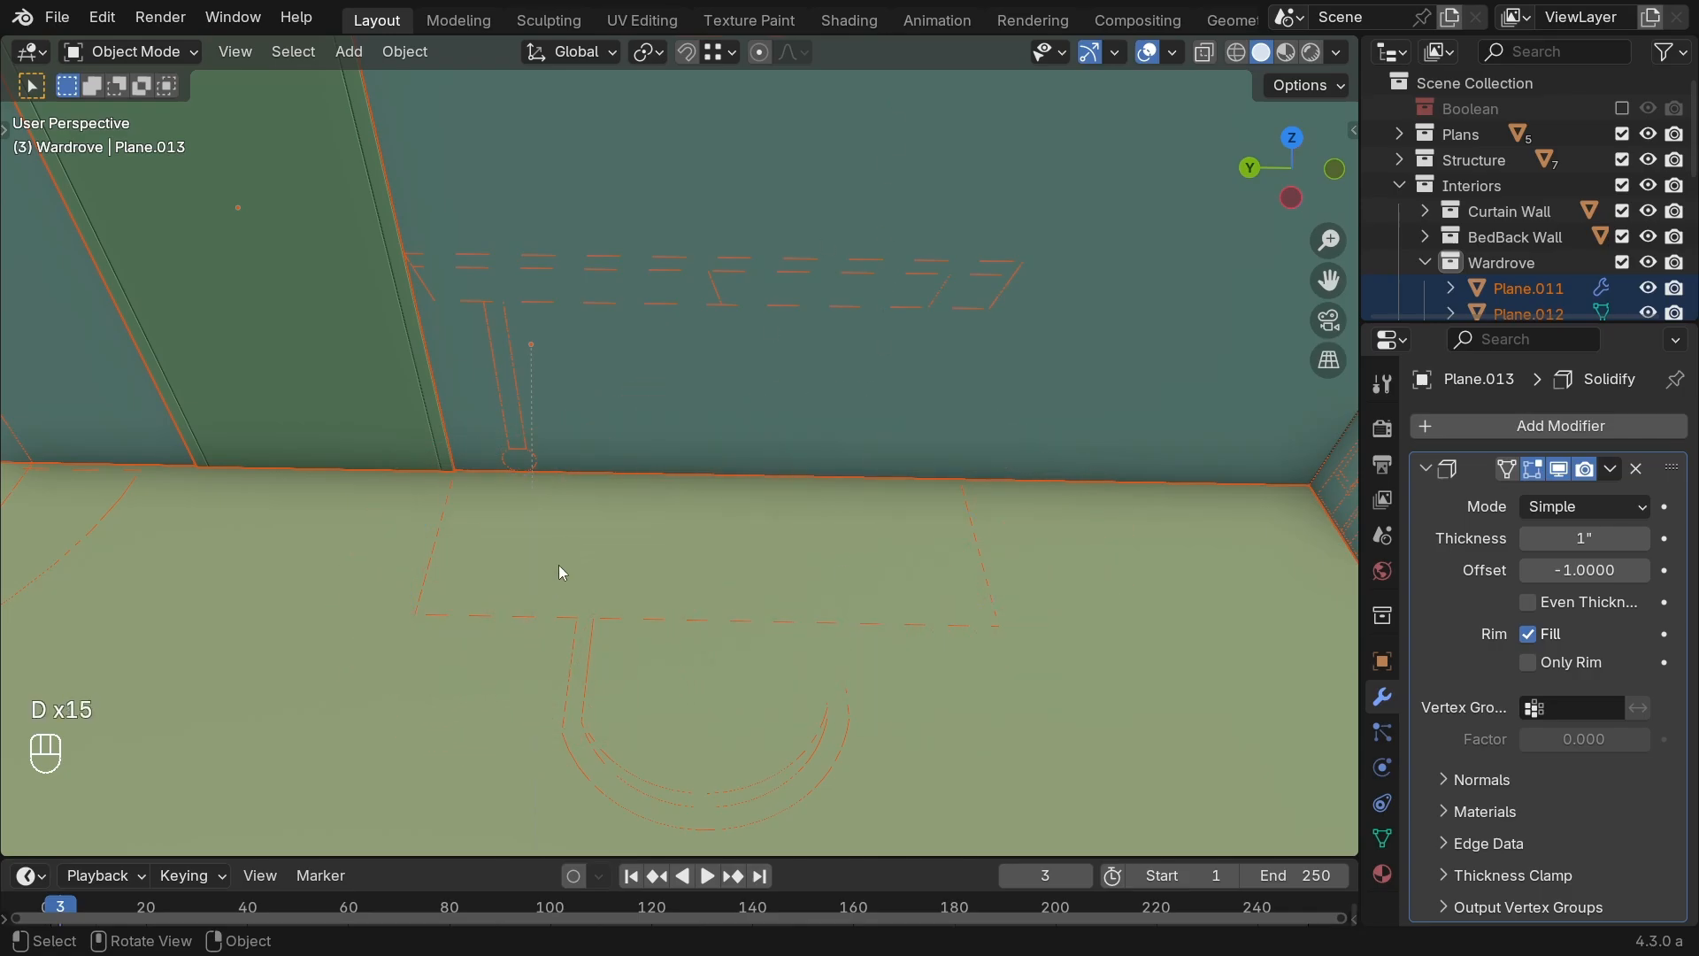
Step: Isolate the floor plan curve in top view and place the 3D cursor inside the desk rectangle
{"action": "left_click", "coordinate": [581, 663]}
{"action": "left_click", "coordinate": [584, 666]}
{"action": "scroll", "coordinate": [909, 600], "scroll_direction": "down", "scroll_amount": 10}
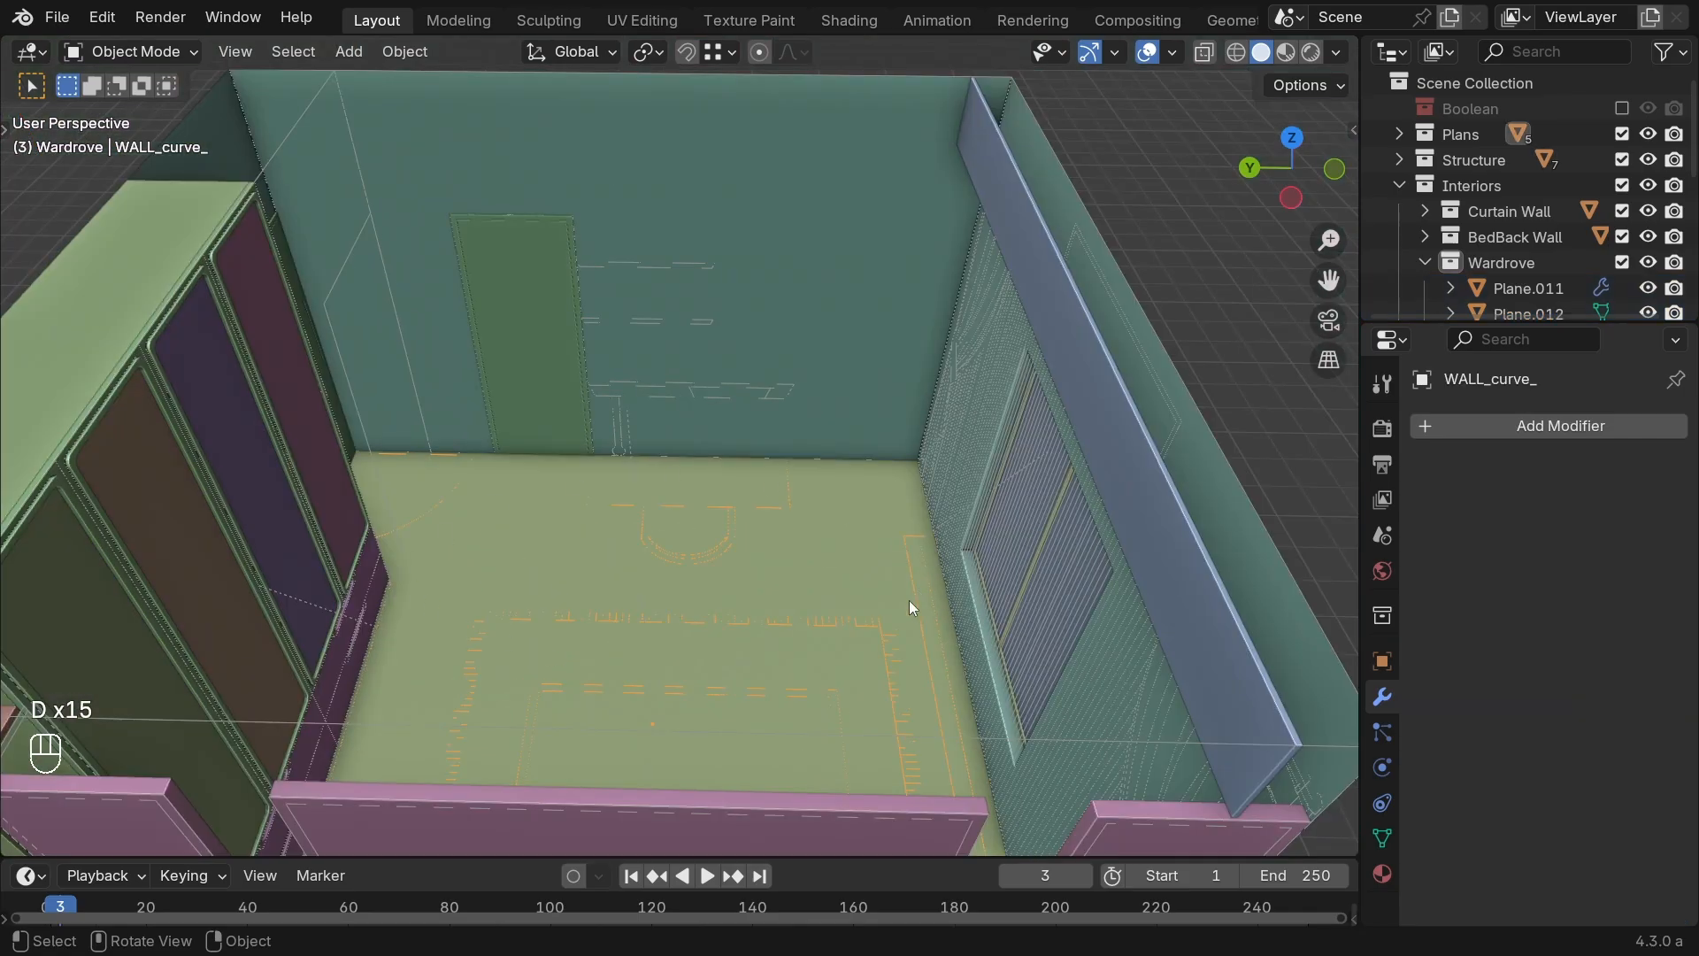
{"action": "key", "text": "shift+h"}
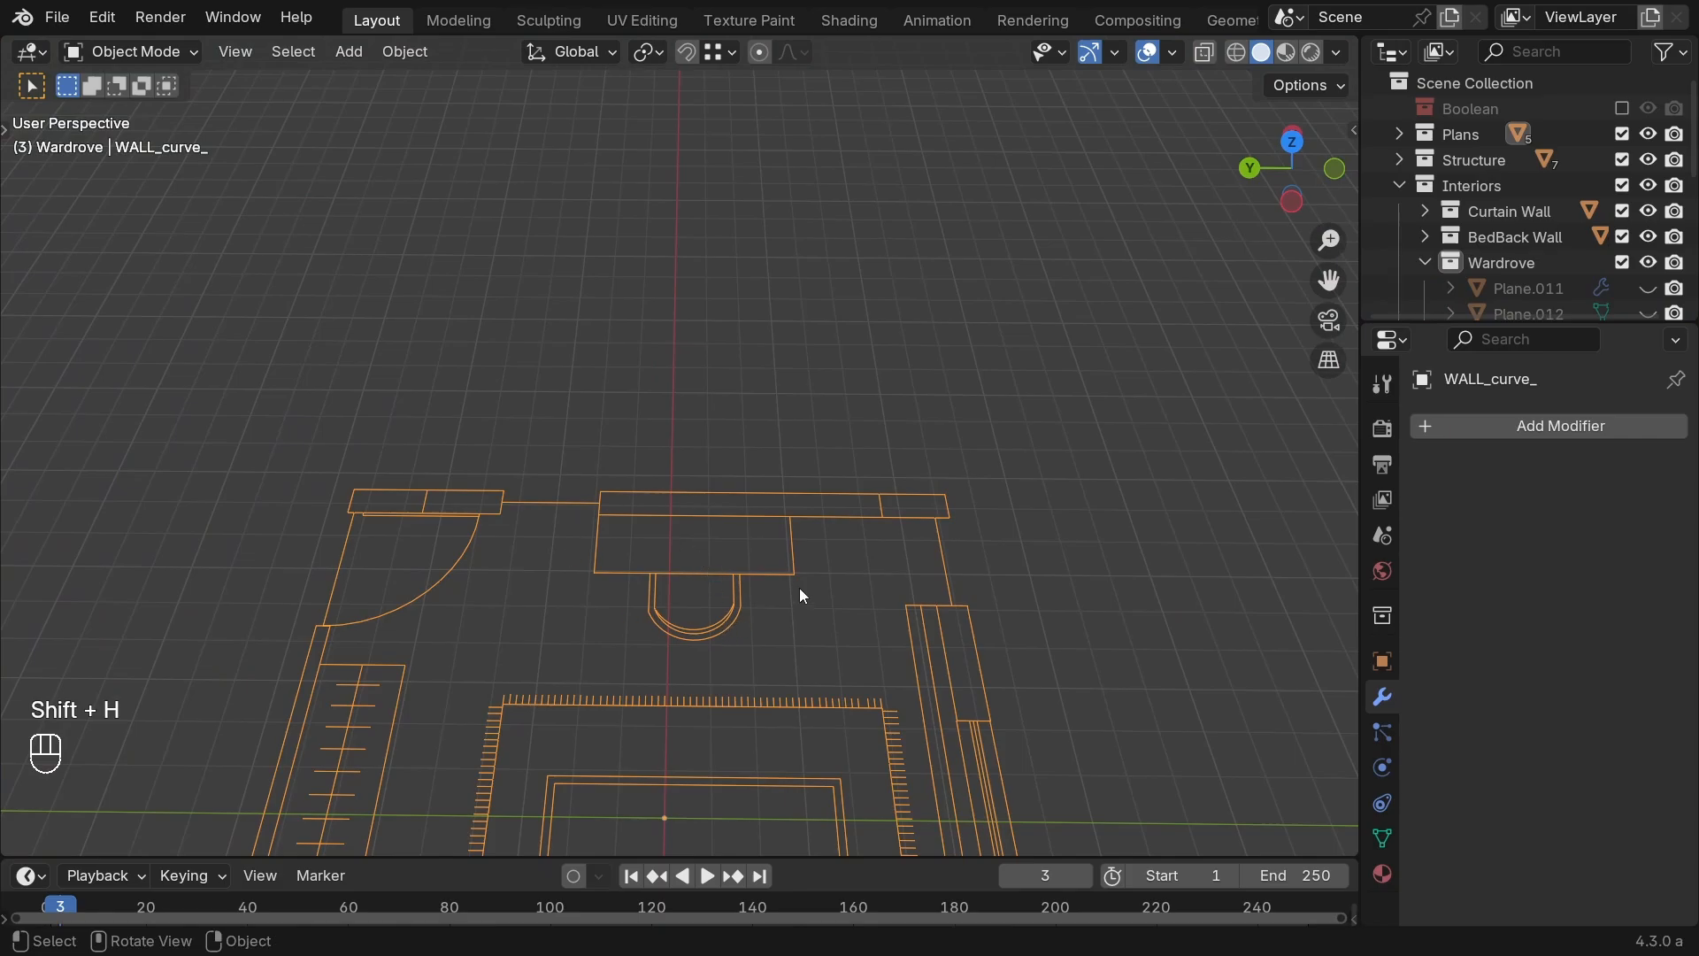
{"action": "key", "text": "grave"}
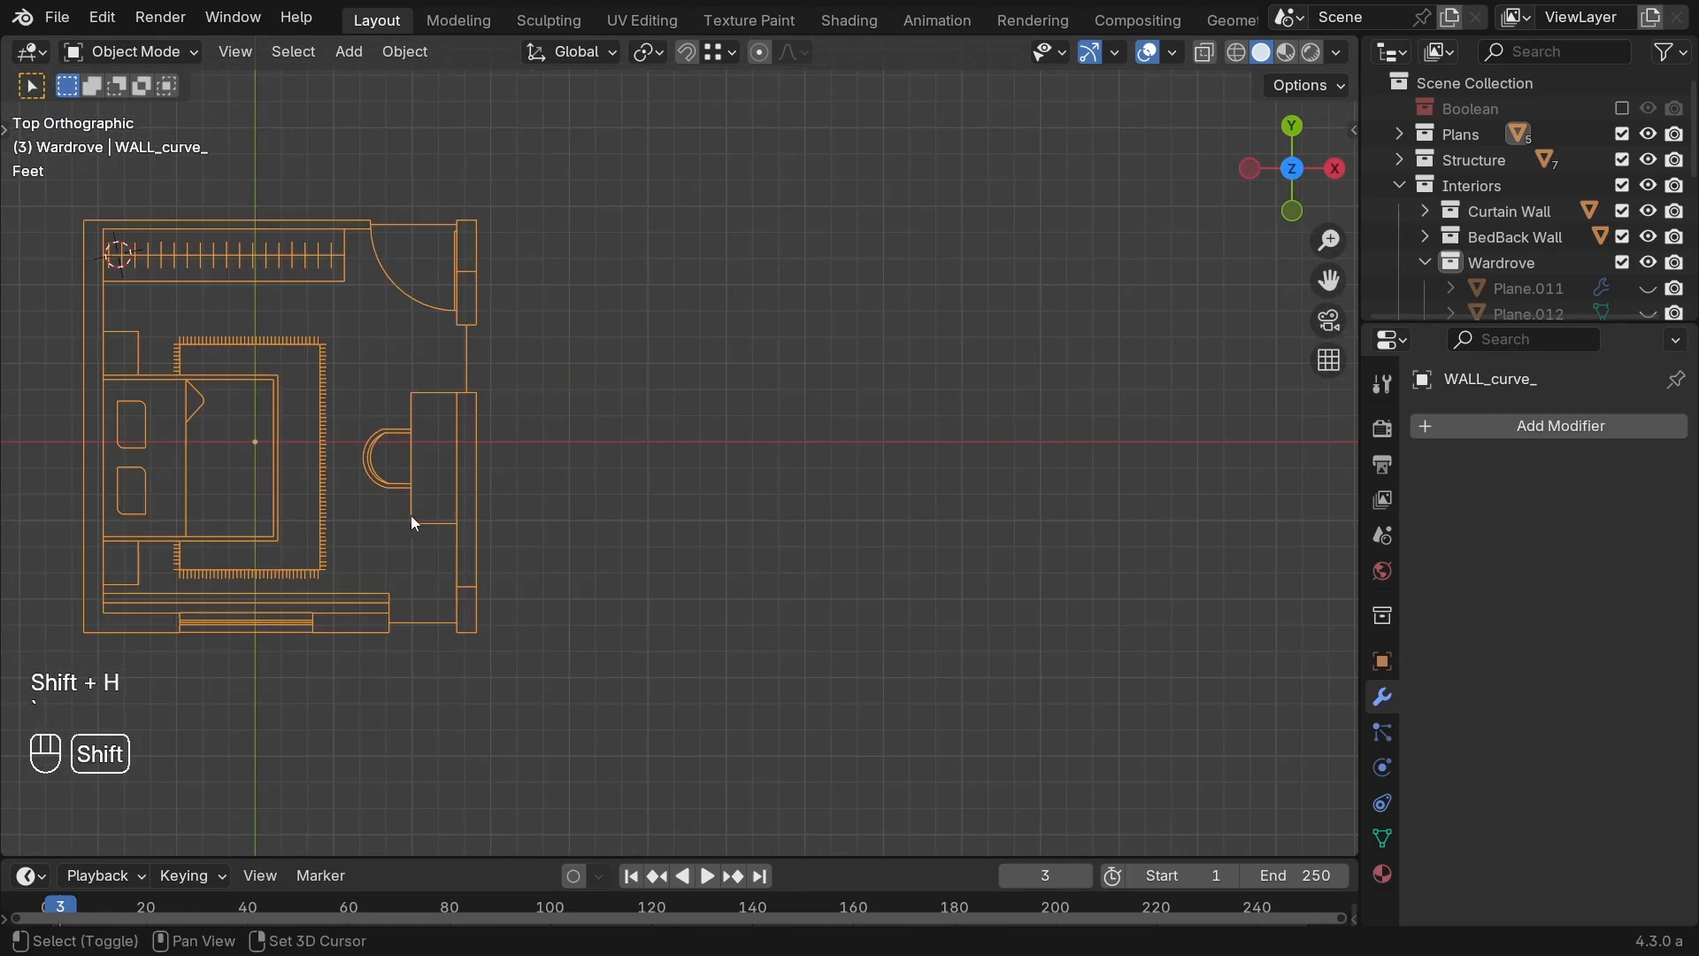
{"action": "scroll", "coordinate": [663, 535], "scroll_direction": "up", "scroll_amount": 6}
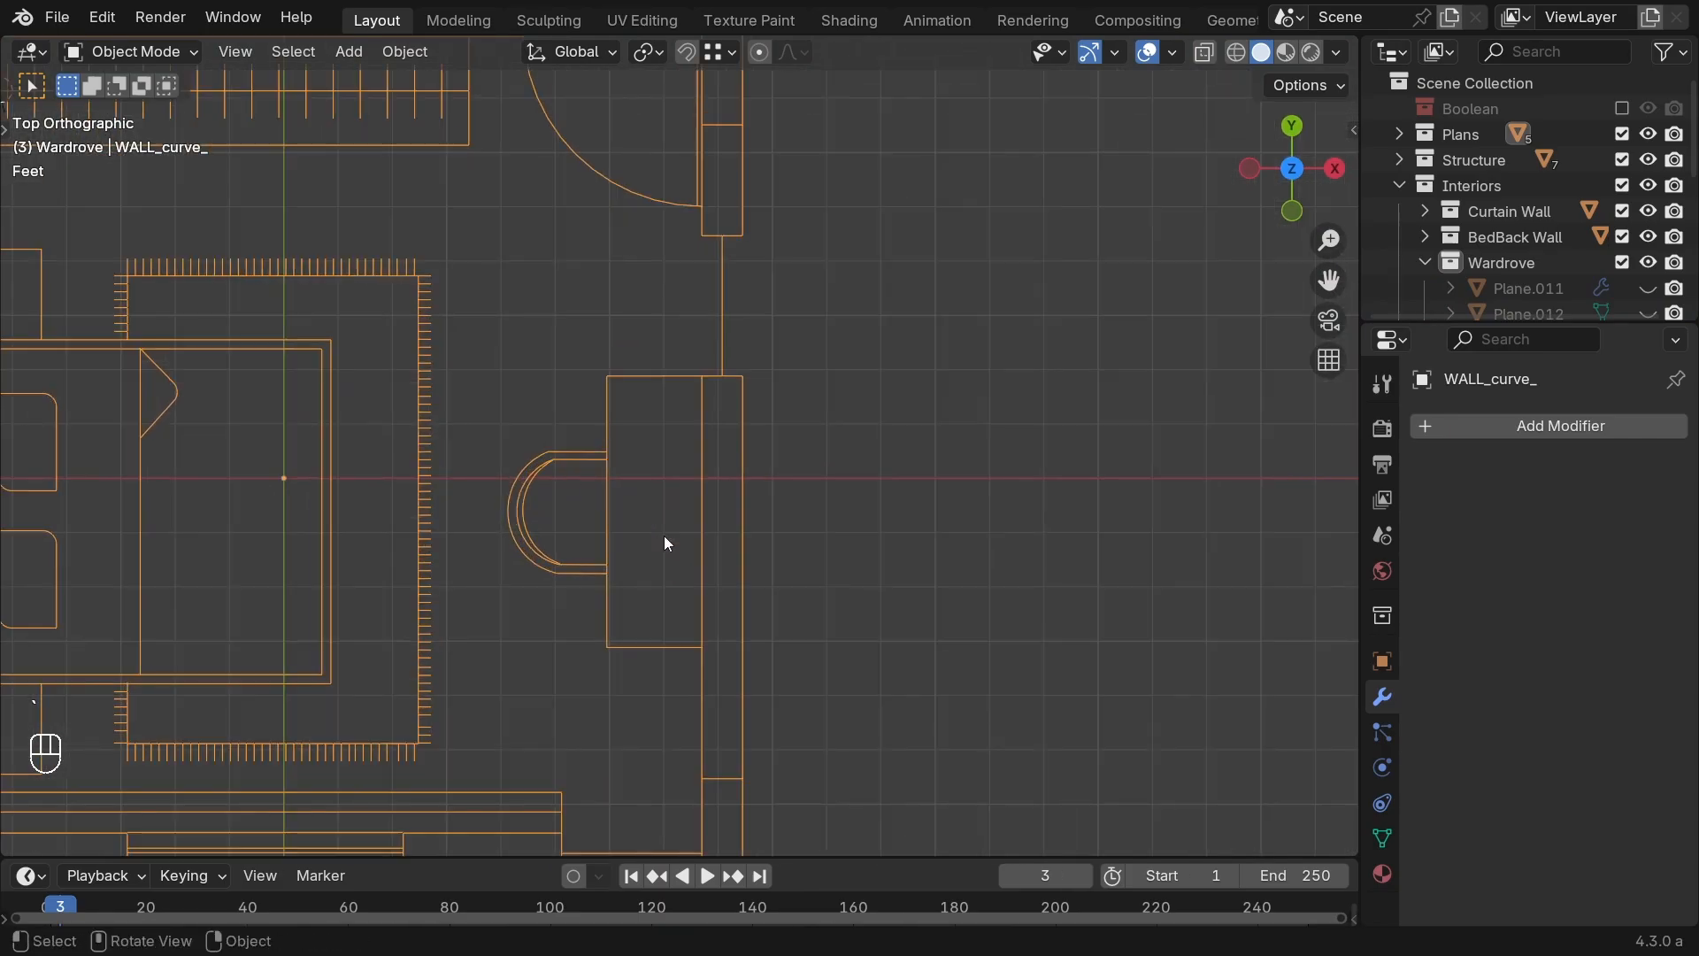
{"action": "right_click", "coordinate": [783, 531], "text": "shift"}
Step: Sketch a trial annotation of a curved tabletop around the desk rectangle and erase it
{"action": "key", "text": "shift+a"}
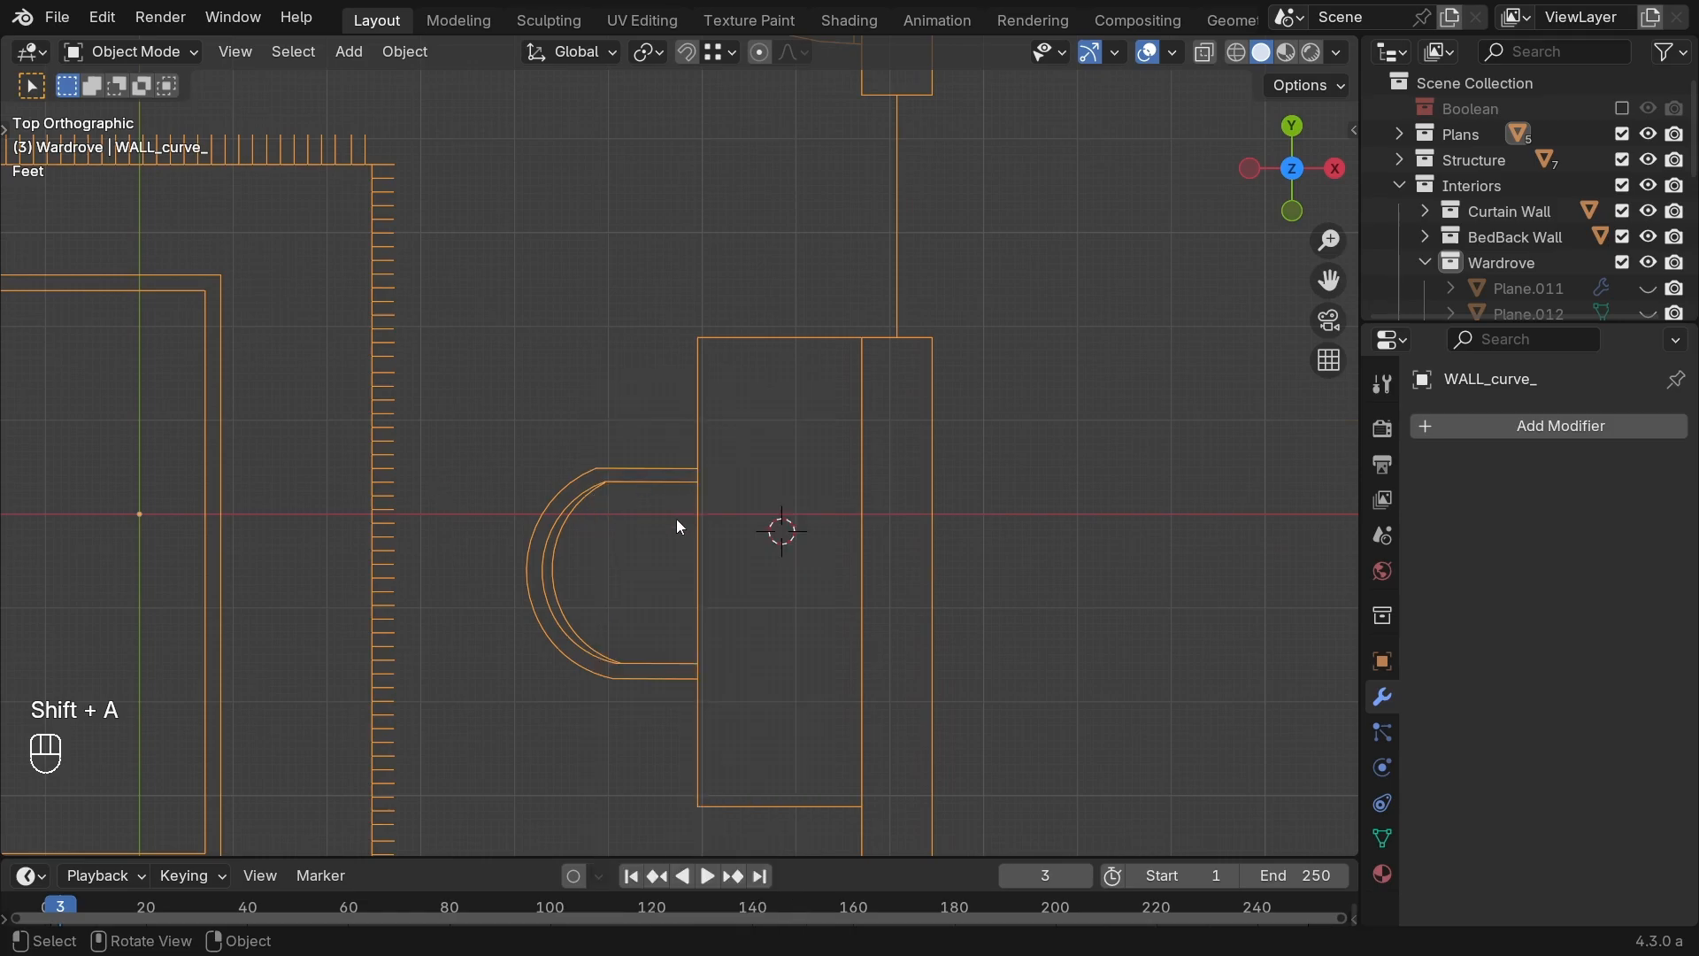
{"action": "key", "text": "d"}
{"action": "mouse_move", "coordinate": [717, 646]}
{"action": "left_mouse_down"}
{"action": "mouse_move", "coordinate": [699, 471]}
{"action": "mouse_move", "coordinate": [659, 341]}
{"action": "mouse_move", "coordinate": [885, 356]}
{"action": "mouse_move", "coordinate": [901, 742]}
{"action": "mouse_move", "coordinate": [721, 770]}
{"action": "mouse_move", "coordinate": [733, 651]}
{"action": "left_mouse_up"}
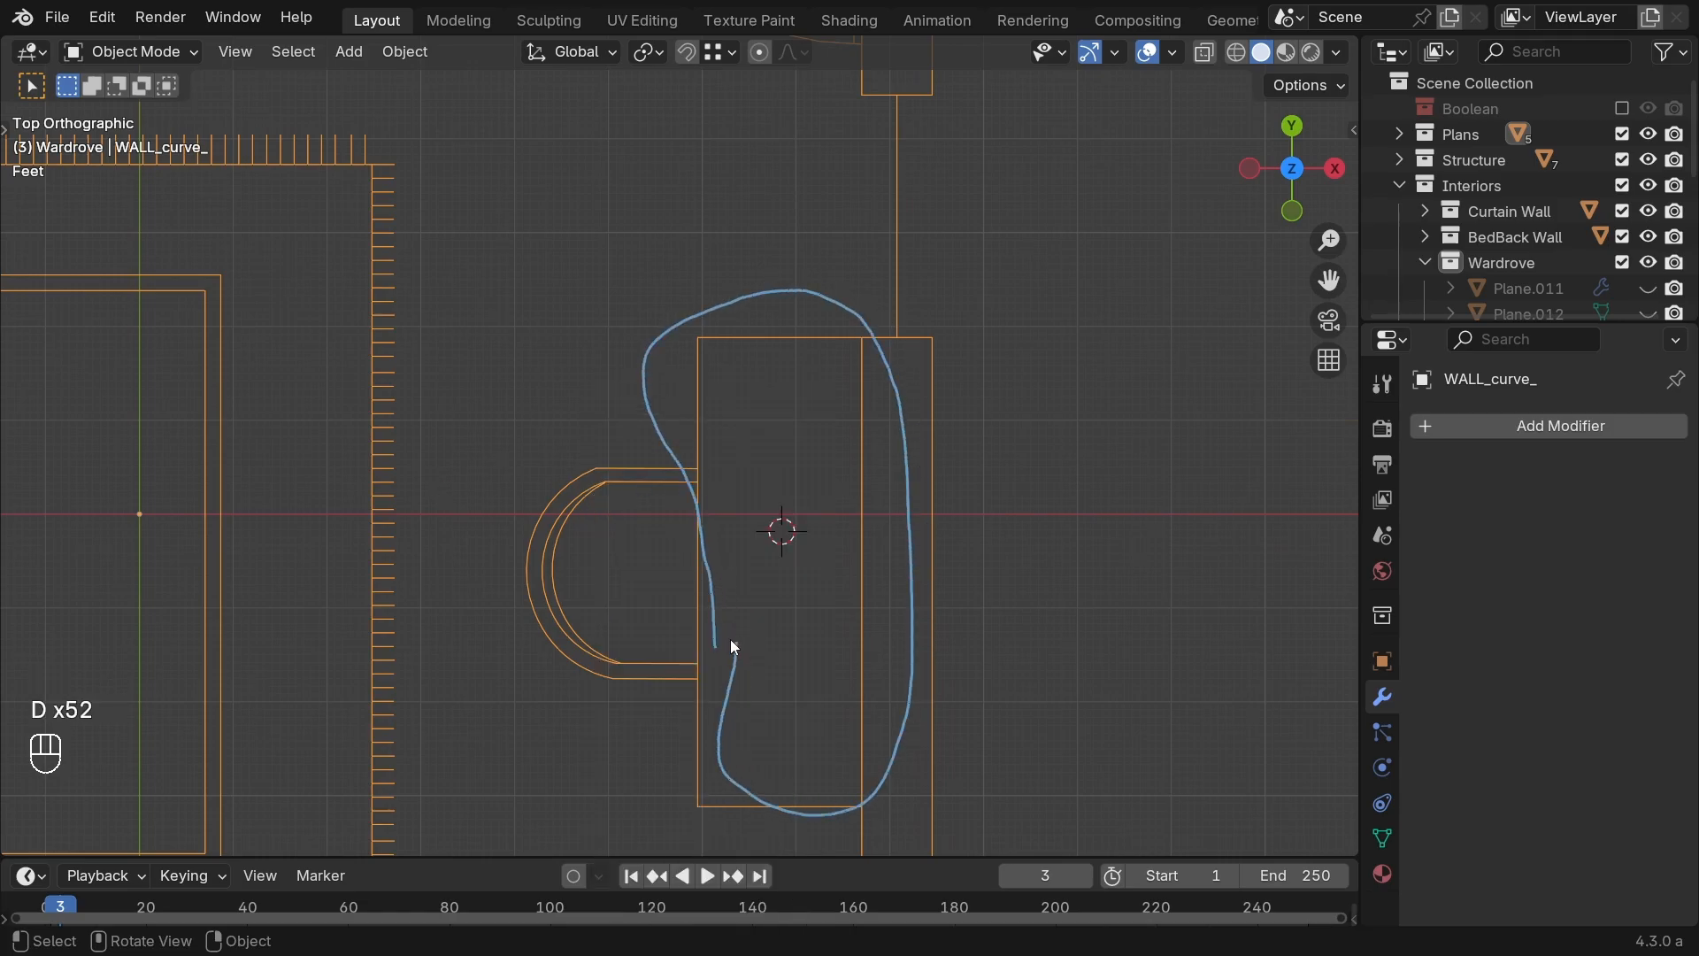
{"action": "mouse_move", "coordinate": [706, 740]}
{"action": "right_mouse_down"}
{"action": "mouse_move", "coordinate": [967, 740]}
{"action": "mouse_move", "coordinate": [782, 327]}
{"action": "mouse_move", "coordinate": [742, 598]}
{"action": "right_mouse_up"}
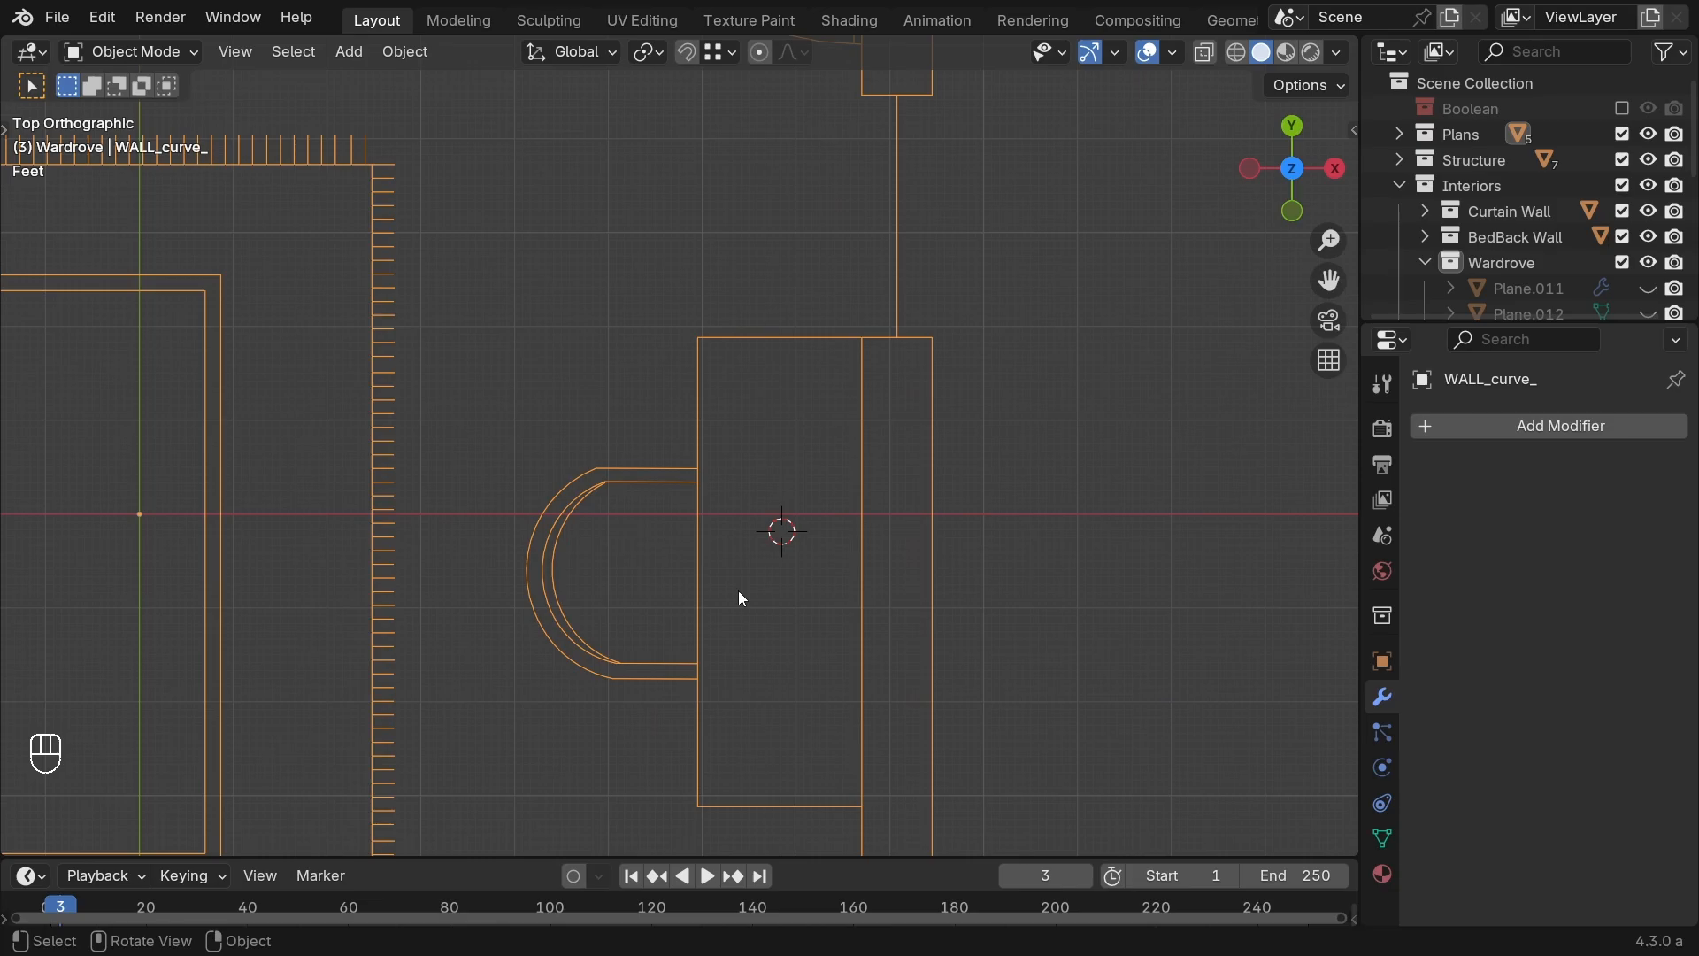
Step: Add a Bézier curve at the 3D cursor and select its front end point in Edit Mode
{"action": "key", "text": "shift+a"}
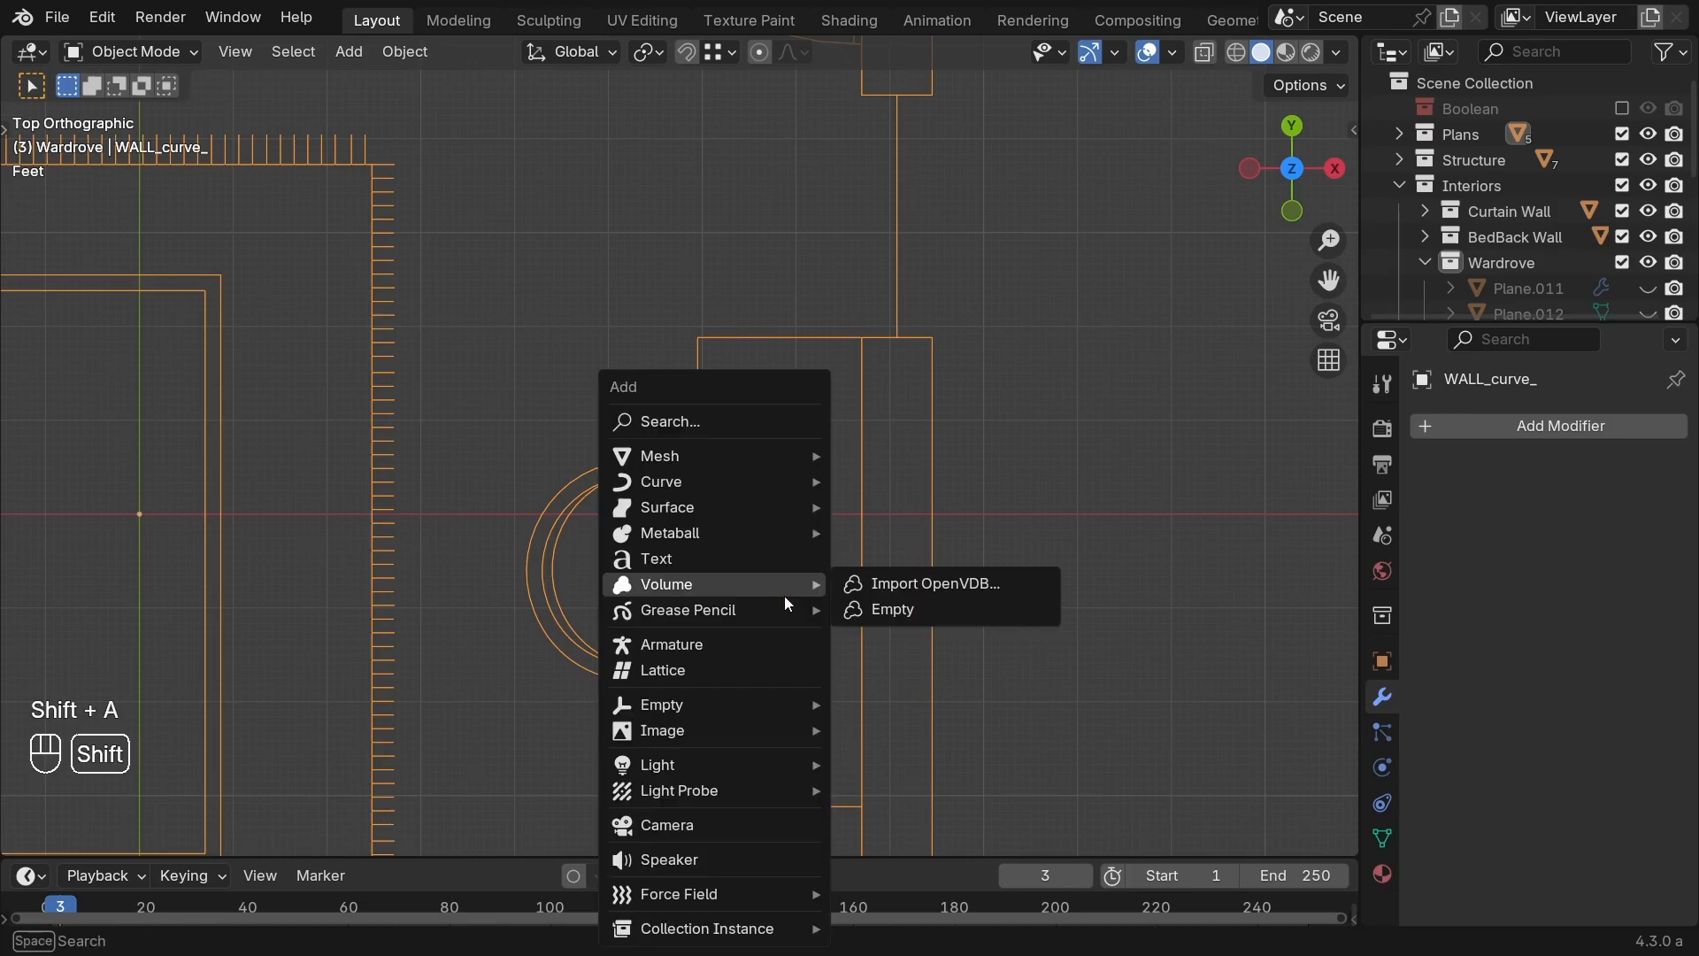
{"action": "mouse_move", "coordinate": [732, 505]}
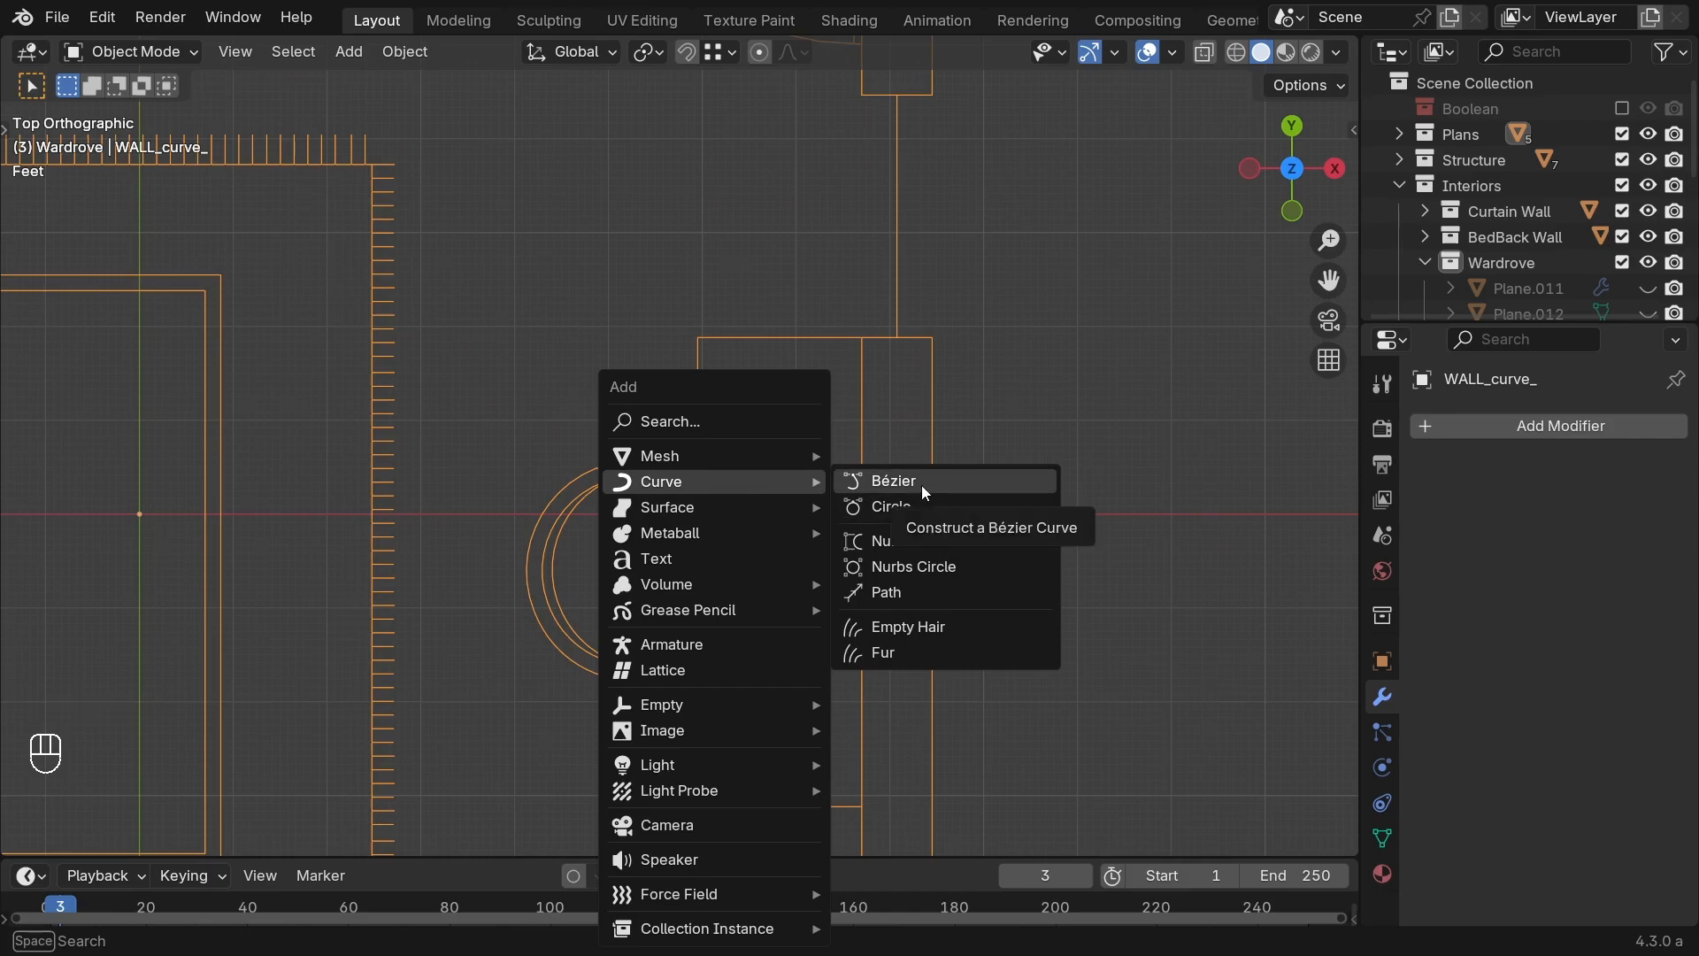
{"action": "left_click", "coordinate": [921, 485]}
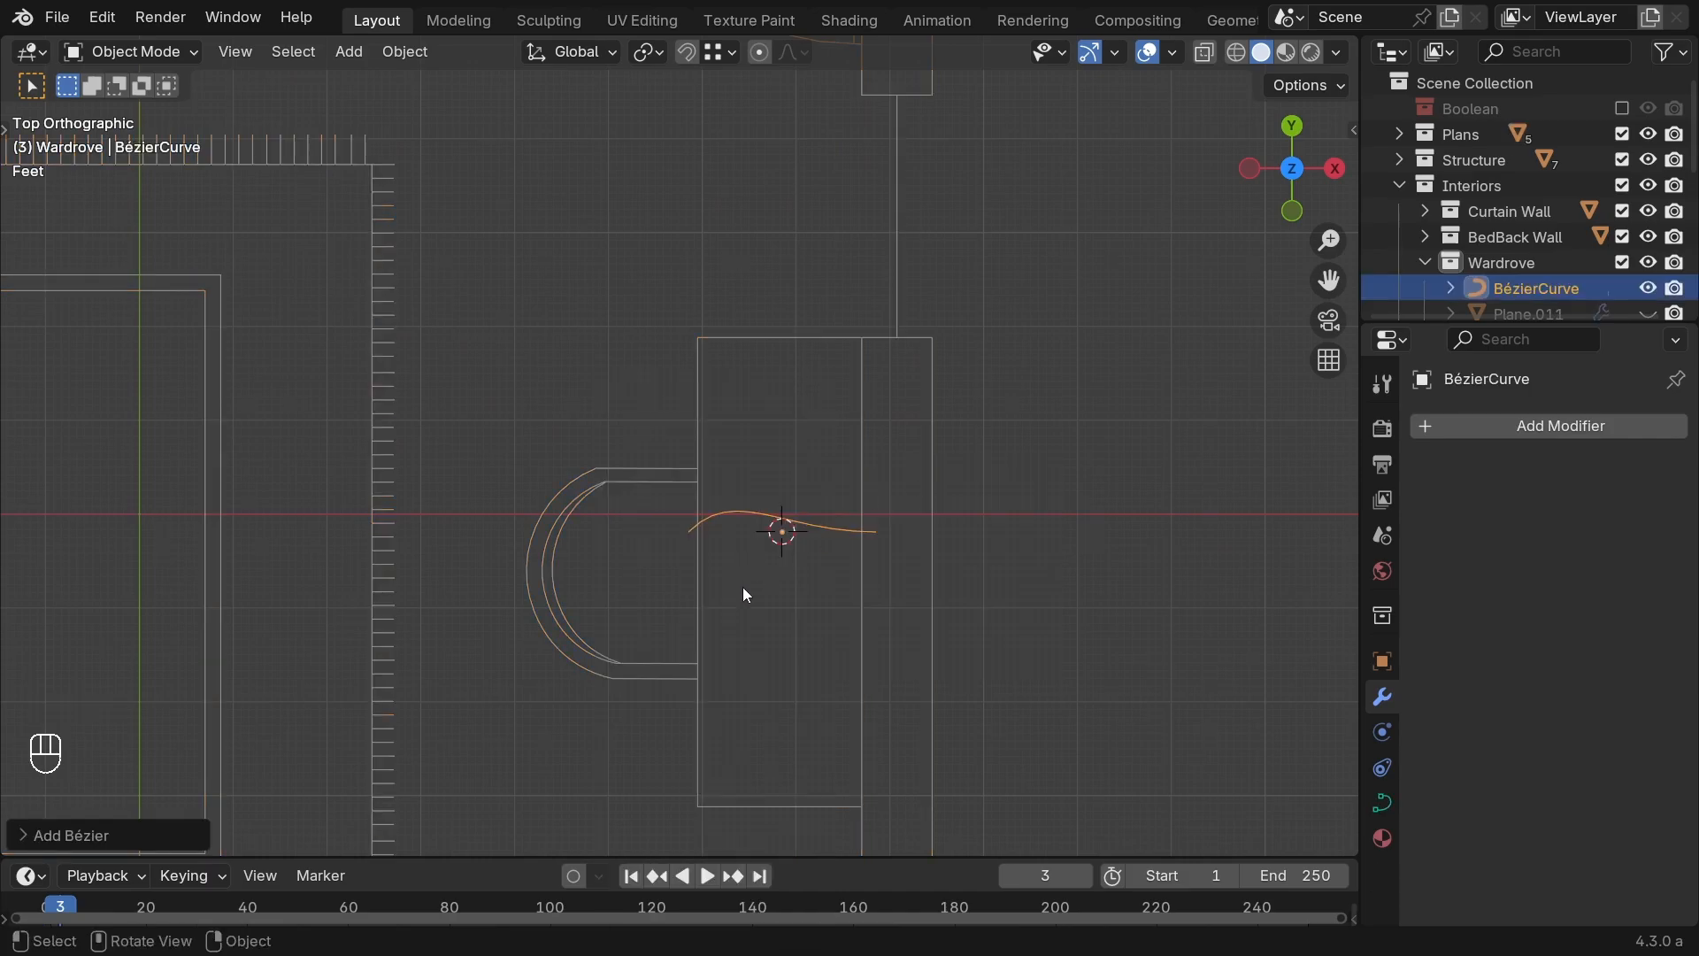
{"action": "key", "text": "Tab"}
{"action": "left_click", "coordinate": [717, 553]}
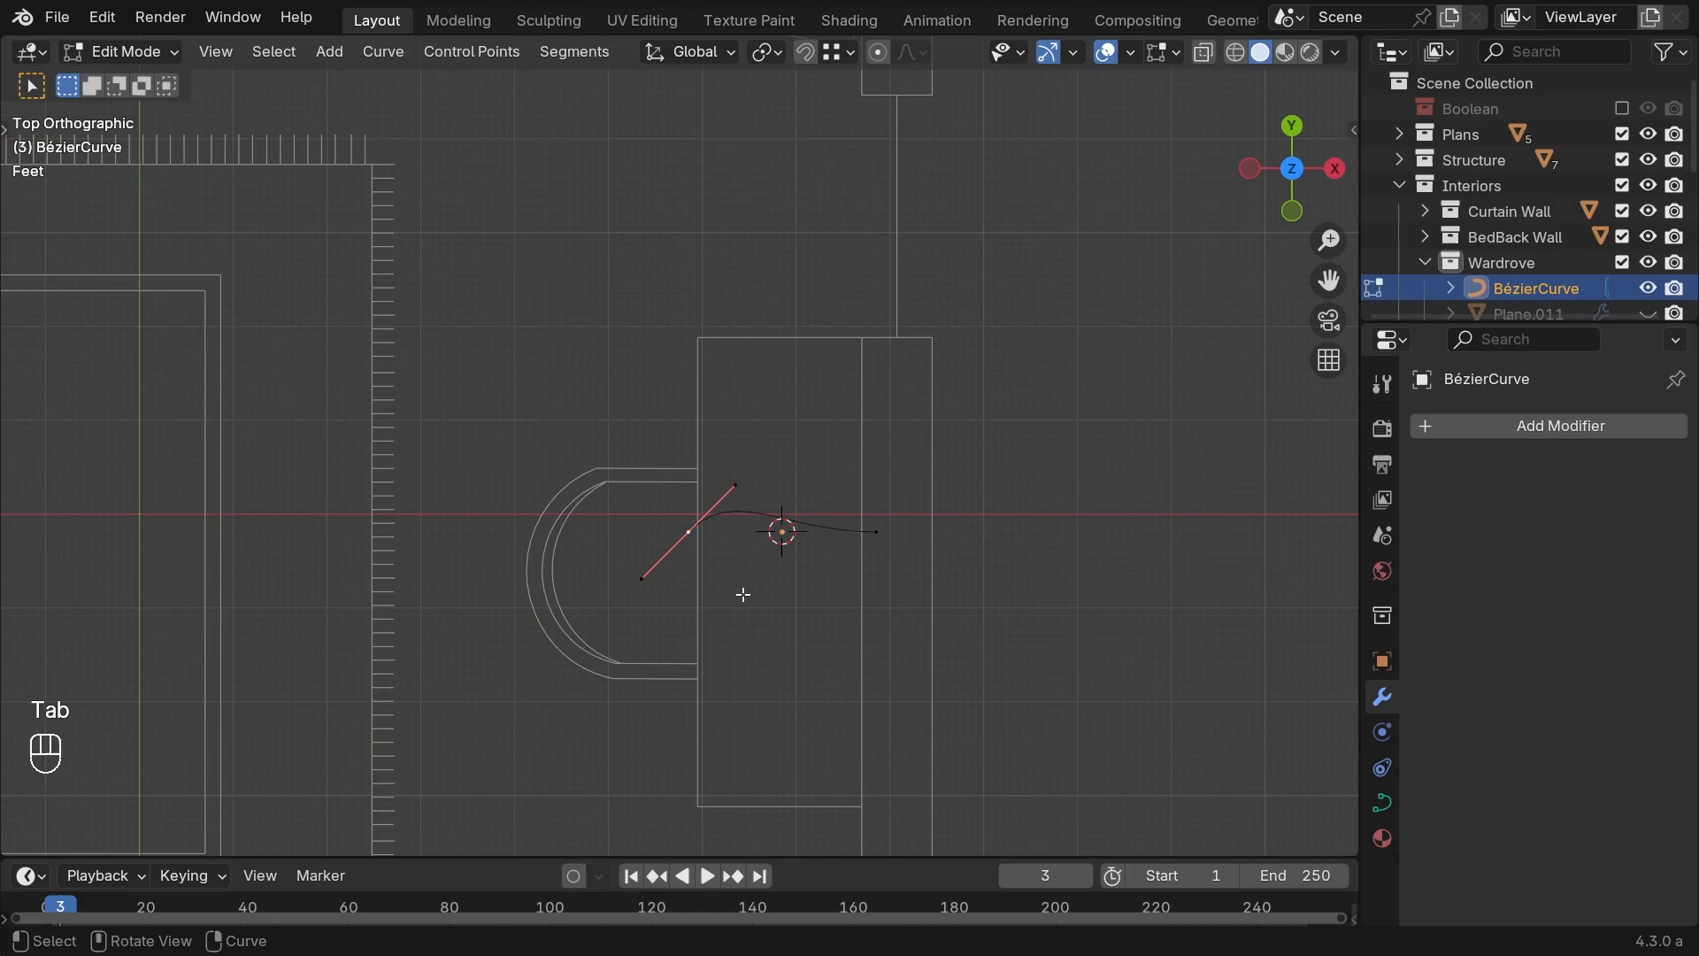
Step: Move the Bézier curve's two points toward the desk's upper end, one near its front edge and one on the wall side
{"action": "scroll", "coordinate": [743, 592], "scroll_direction": "up", "scroll_amount": 2}
{"action": "key", "text": "g"}
{"action": "left_click", "coordinate": [786, 488]}
{"action": "left_click", "coordinate": [953, 582]}
{"action": "key", "text": "g"}
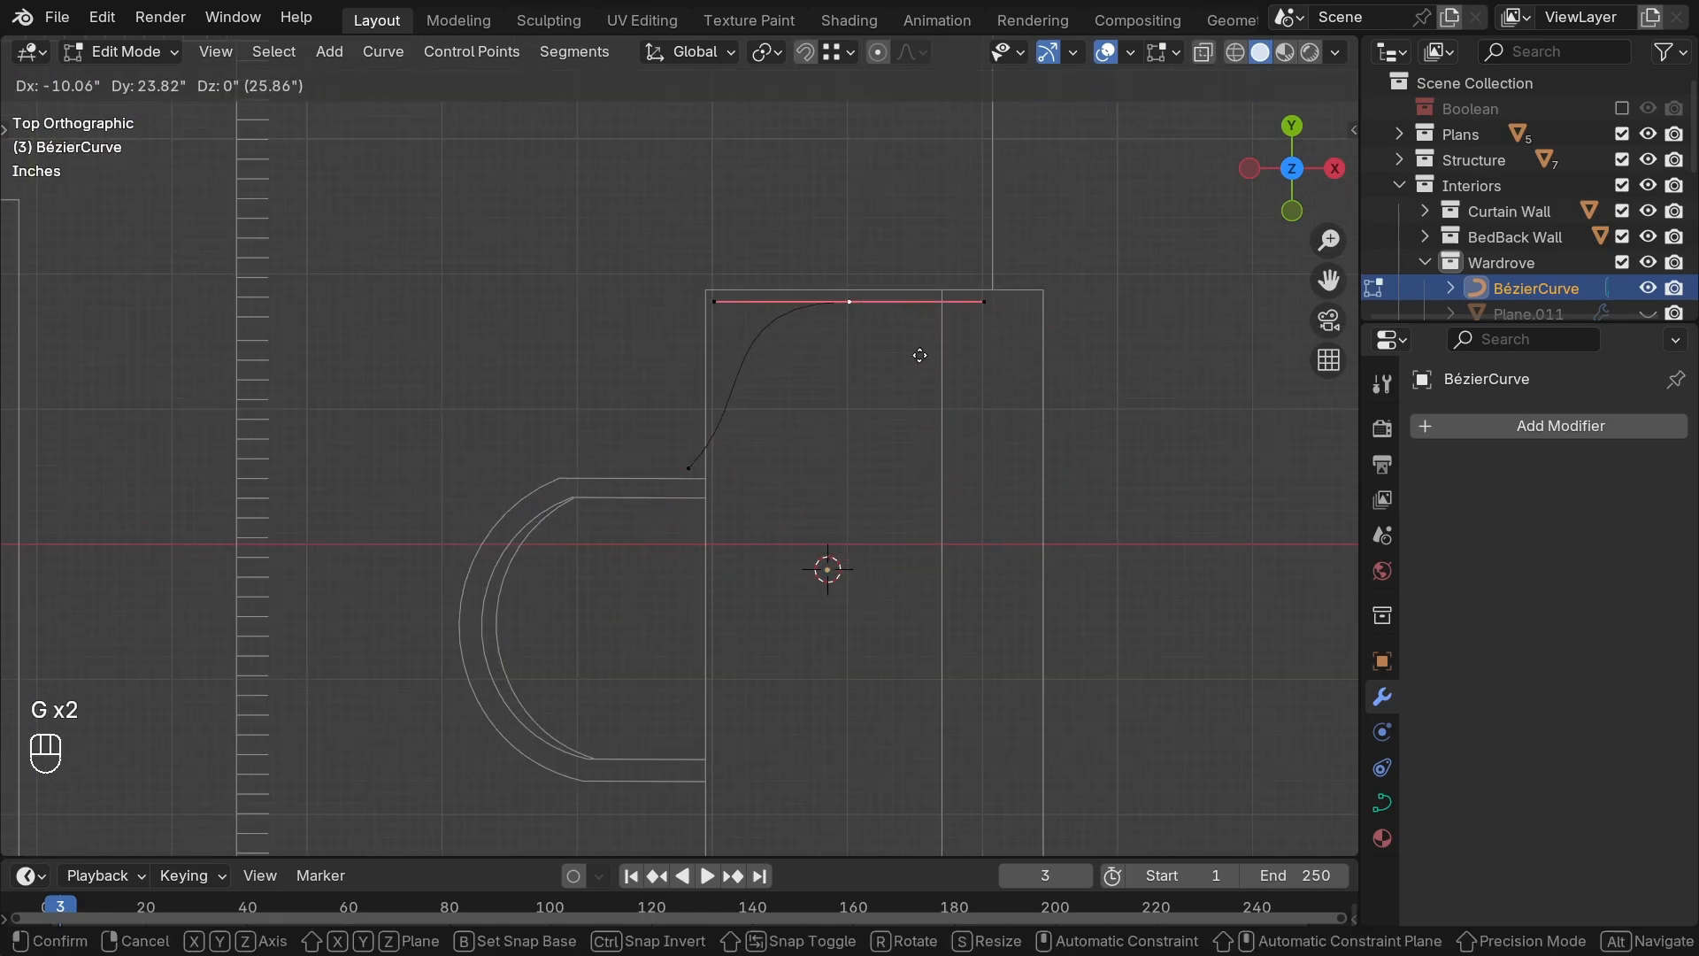
{"action": "left_click", "coordinate": [1005, 459]}
{"action": "key", "text": "r"}
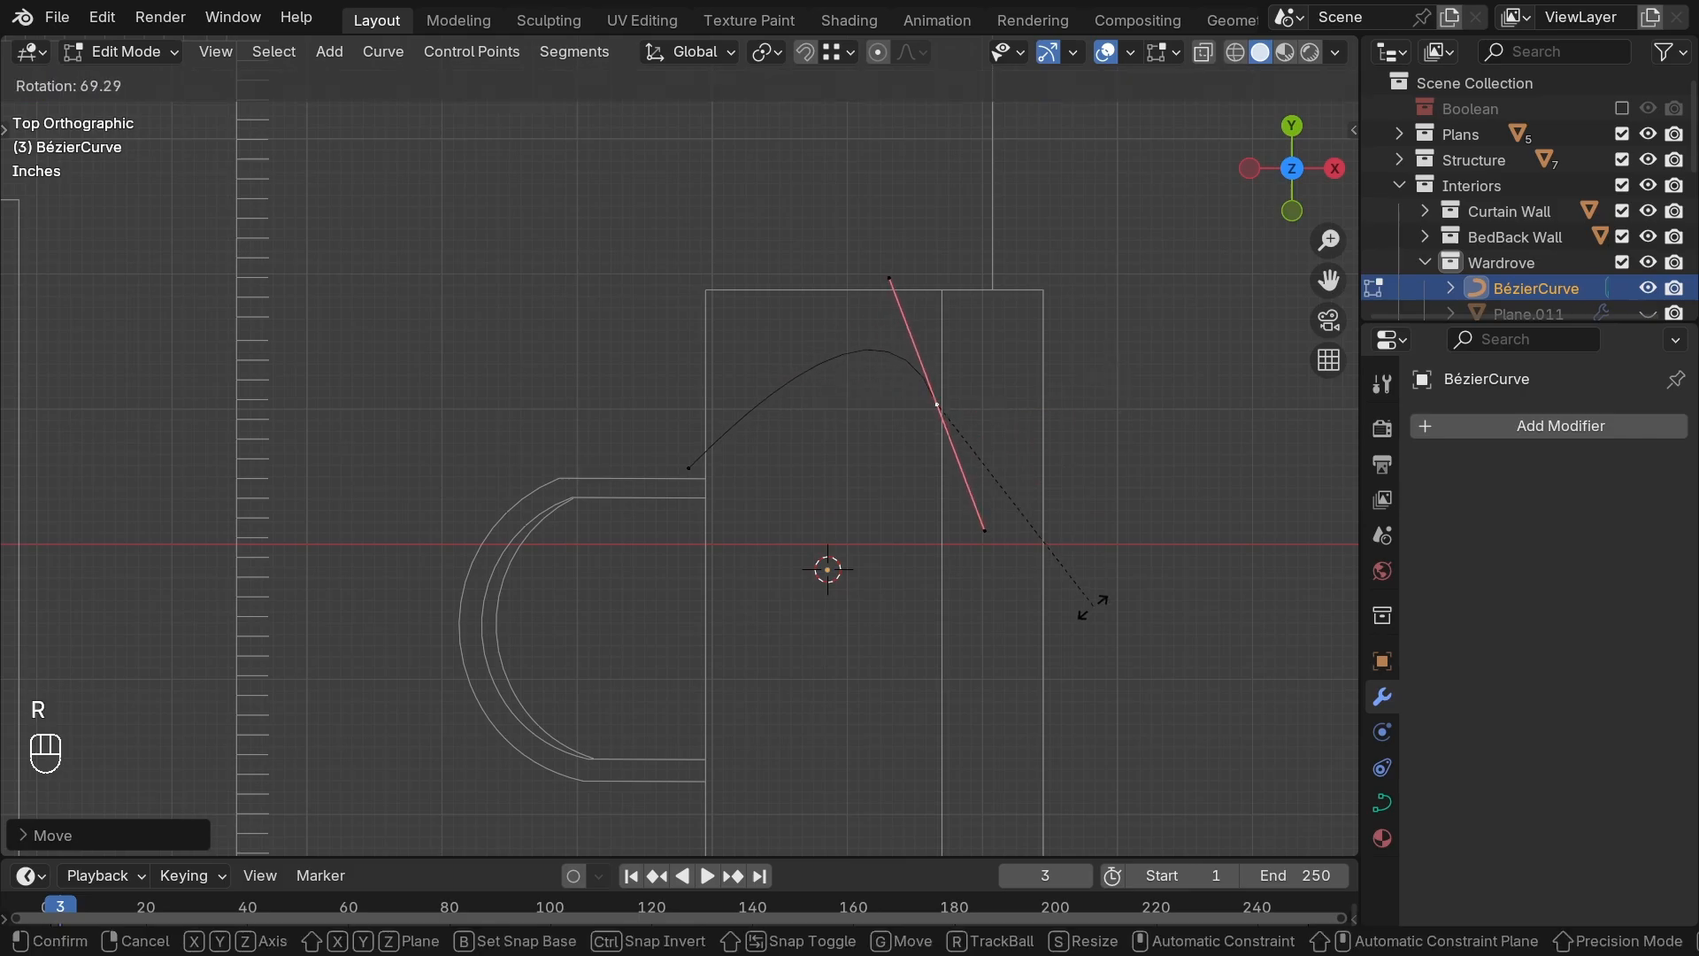
{"action": "key", "text": "Escape"}
Step: Draw a freehand annotation of a tabletop with a wide rounded upper end and narrower lower end over the desk rectangle
{"action": "scroll", "coordinate": [708, 558], "scroll_direction": "down", "scroll_amount": 2}
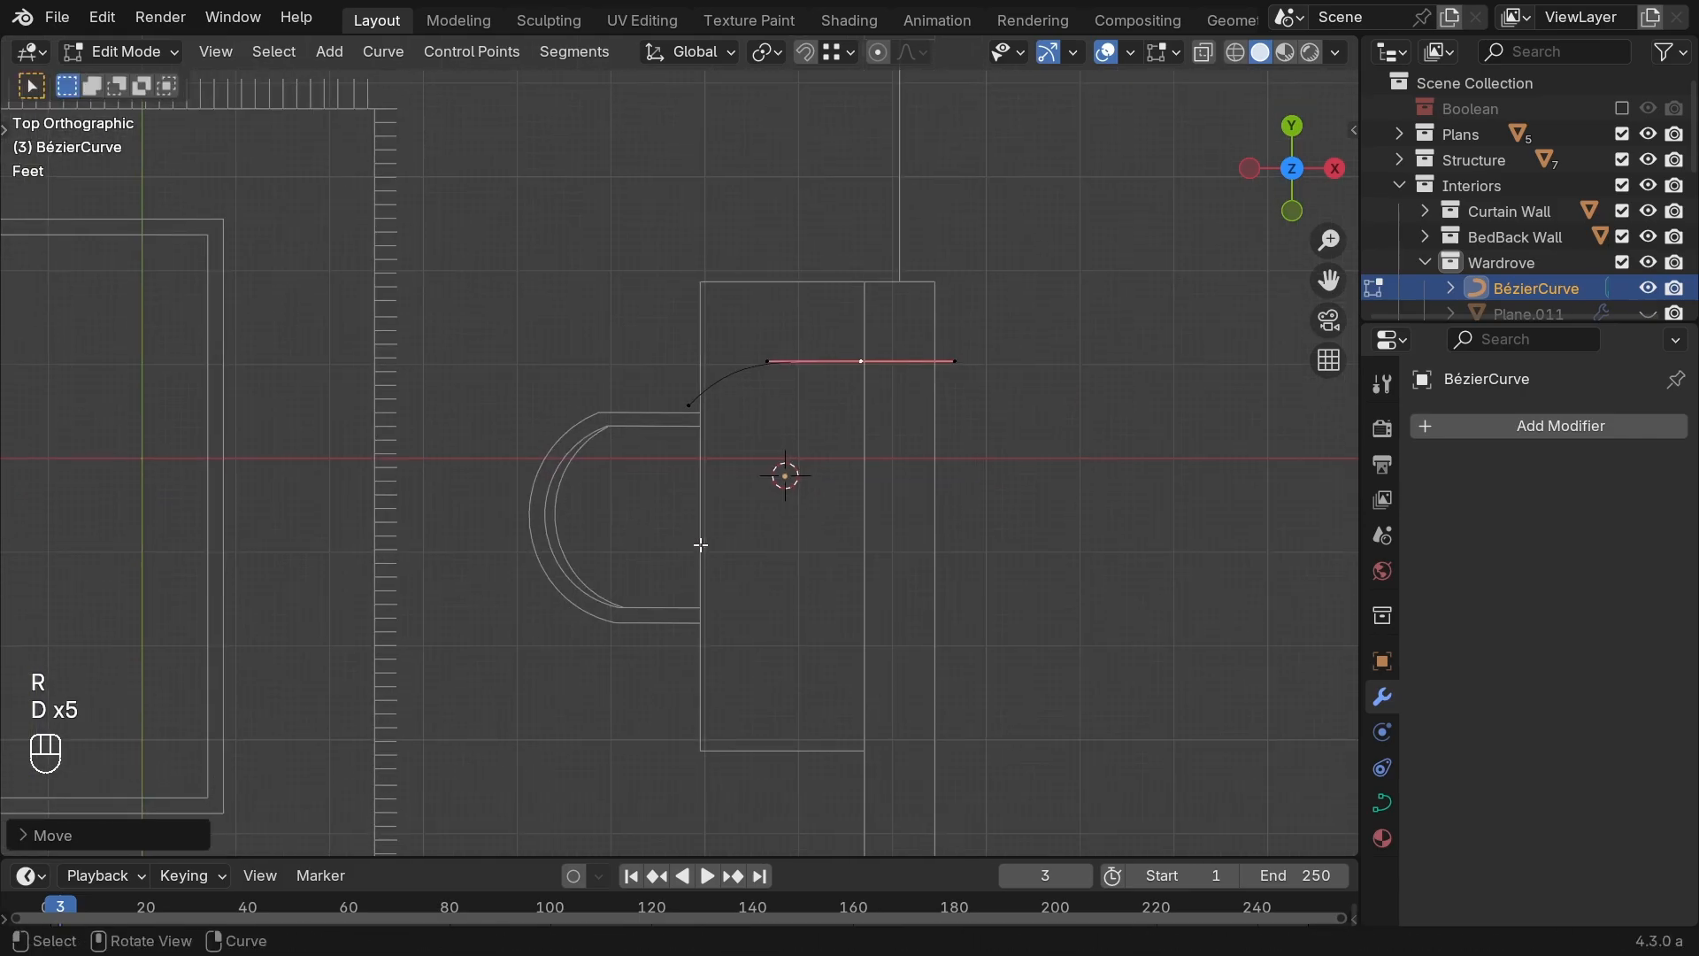
{"action": "mouse_move", "coordinate": [702, 537]}
{"action": "left_mouse_down"}
{"action": "mouse_move", "coordinate": [635, 340]}
{"action": "mouse_move", "coordinate": [691, 263]}
{"action": "mouse_move", "coordinate": [863, 305]}
{"action": "mouse_move", "coordinate": [876, 469]}
{"action": "mouse_move", "coordinate": [860, 630]}
{"action": "mouse_move", "coordinate": [806, 738]}
{"action": "mouse_move", "coordinate": [733, 696]}
{"action": "mouse_move", "coordinate": [711, 502]}
{"action": "left_mouse_up"}
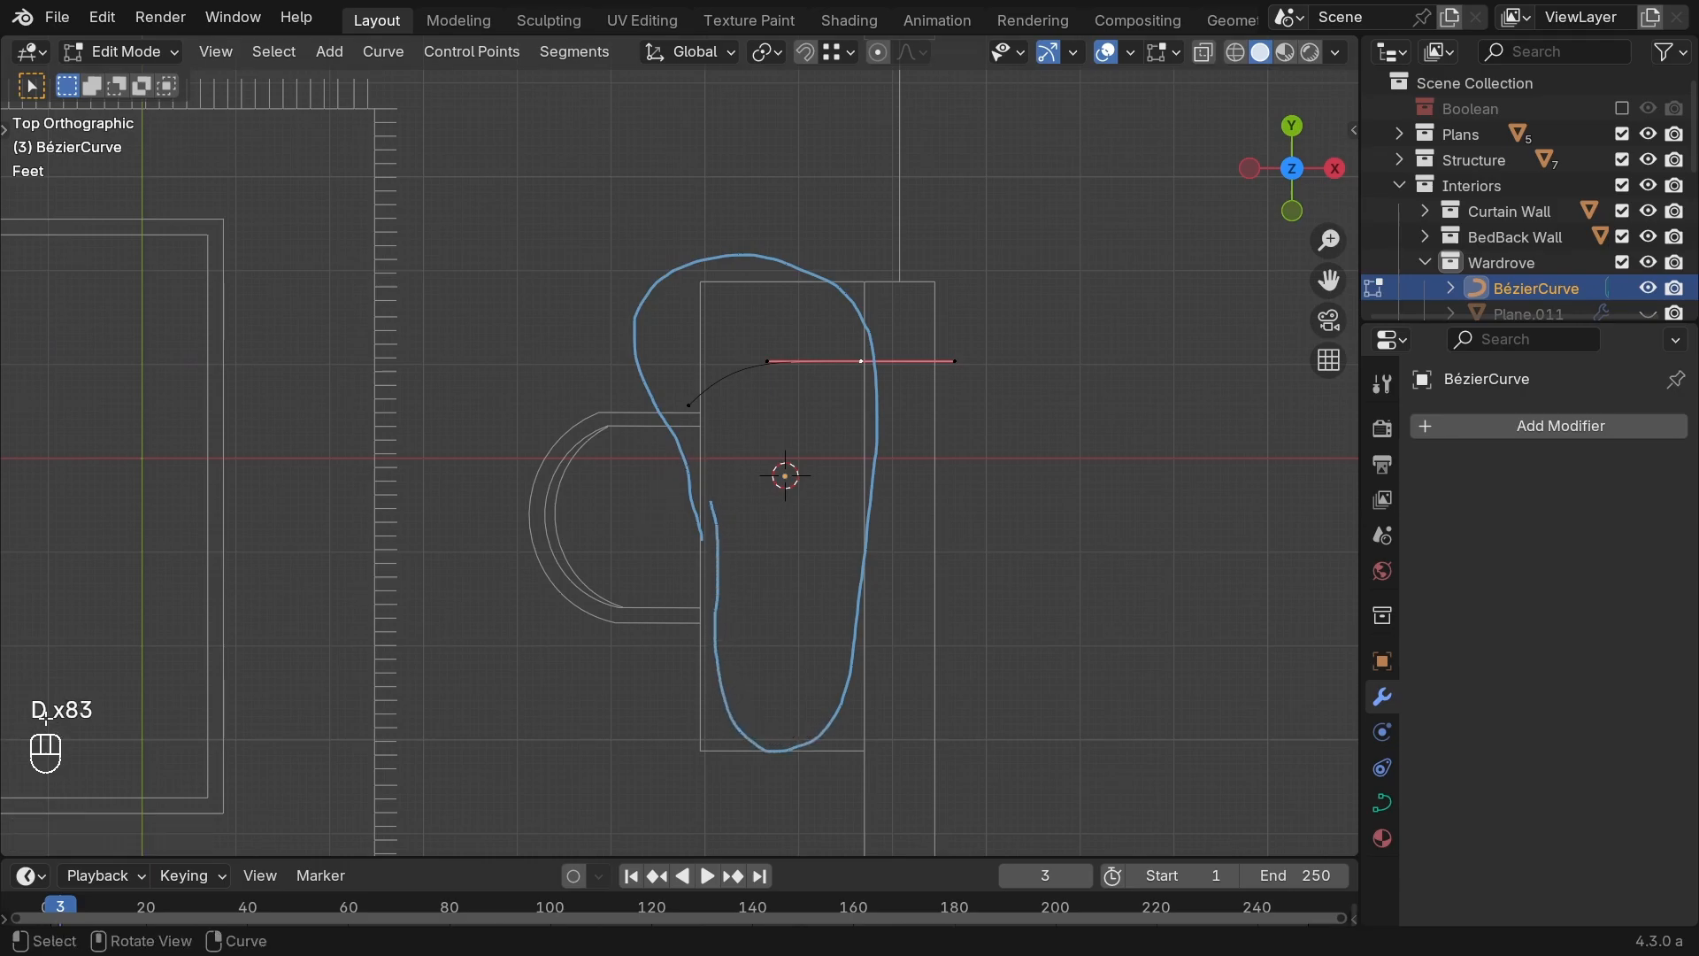
{"action": "mouse_move", "coordinate": [713, 502]}
{"action": "left_mouse_down"}
{"action": "mouse_move", "coordinate": [649, 392]}
{"action": "mouse_move", "coordinate": [670, 265]}
{"action": "mouse_move", "coordinate": [828, 274]}
{"action": "mouse_move", "coordinate": [869, 419]}
{"action": "mouse_move", "coordinate": [852, 630]}
{"action": "mouse_move", "coordinate": [763, 742]}
{"action": "mouse_move", "coordinate": [714, 623]}
{"action": "mouse_move", "coordinate": [726, 491]}
{"action": "mouse_move", "coordinate": [708, 700]}
{"action": "mouse_move", "coordinate": [854, 715]}
{"action": "mouse_move", "coordinate": [837, 708]}
{"action": "mouse_move", "coordinate": [864, 664]}
{"action": "mouse_move", "coordinate": [721, 721]}
{"action": "mouse_move", "coordinate": [715, 559]}
{"action": "mouse_move", "coordinate": [683, 459]}
{"action": "mouse_move", "coordinate": [724, 528]}
{"action": "mouse_move", "coordinate": [643, 366]}
{"action": "left_mouse_up"}
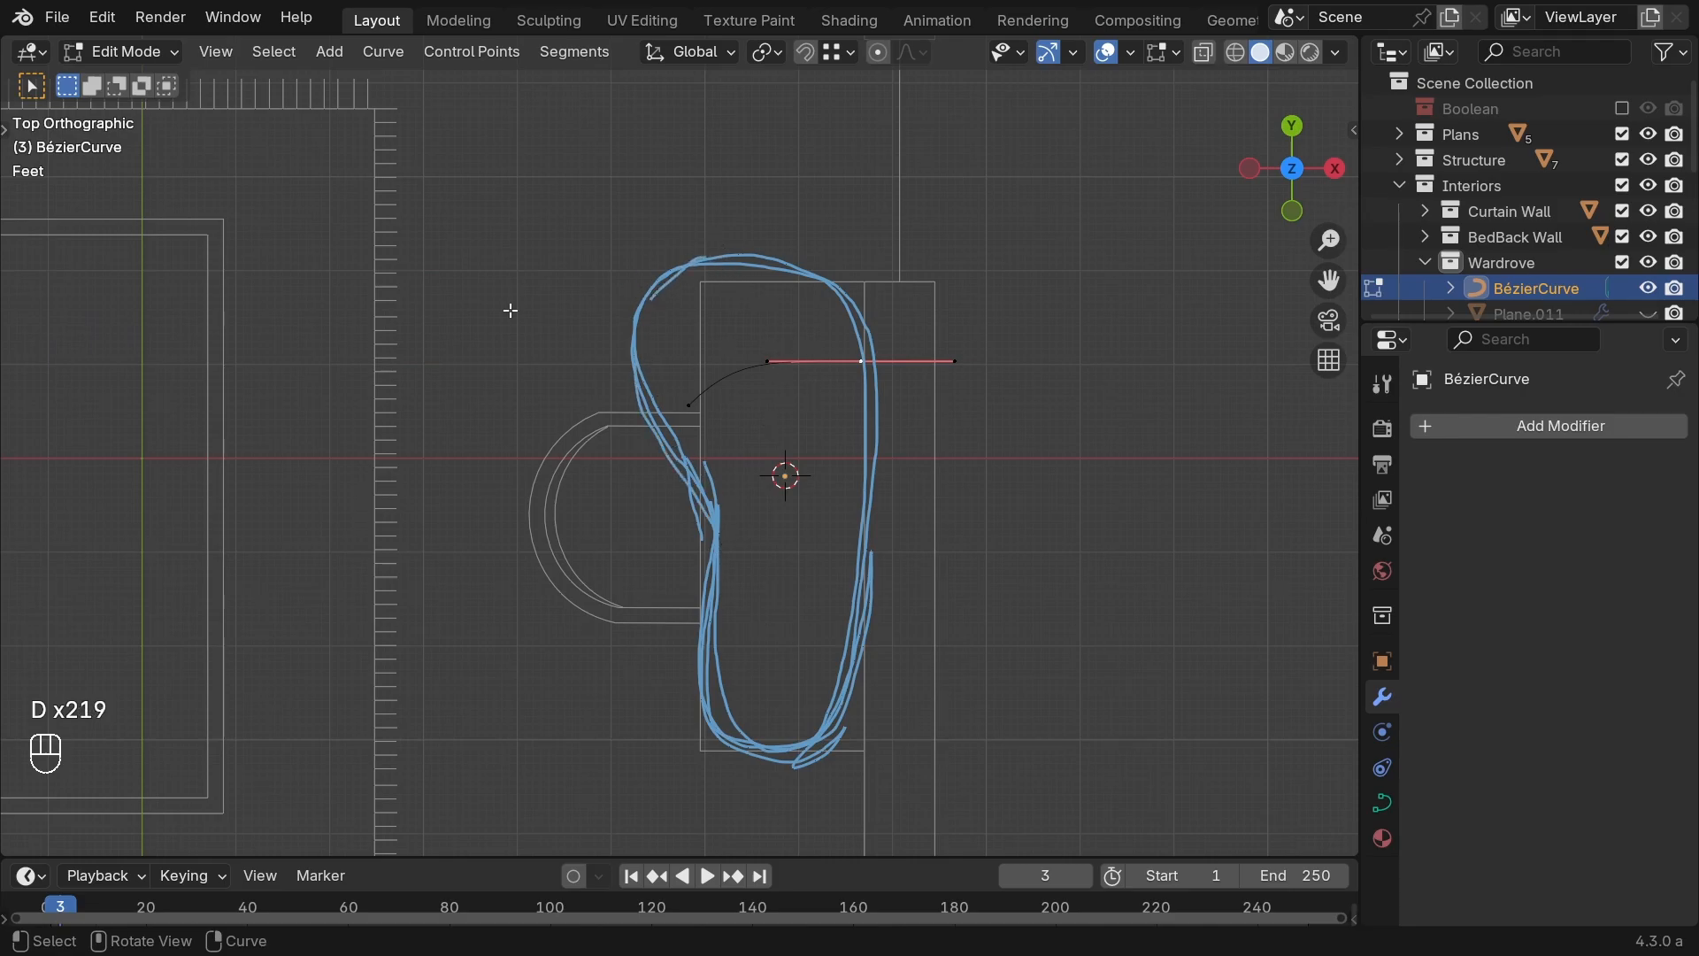
{"action": "mouse_move", "coordinate": [278, 345]}
{"action": "right_mouse_down"}
{"action": "mouse_move", "coordinate": [663, 163]}
{"action": "mouse_move", "coordinate": [857, 201]}
{"action": "mouse_move", "coordinate": [917, 186]}
{"action": "mouse_move", "coordinate": [1062, 275]}
{"action": "mouse_move", "coordinate": [1108, 480]}
{"action": "mouse_move", "coordinate": [1234, 516]}
{"action": "right_mouse_up"}
{"action": "left_click_drag", "start_coordinate": [734, 256], "coordinate": [825, 268]}
Step: Rotate the handles of both curve points to near vertical so the curve arches over the desk's upper end
{"action": "scroll", "coordinate": [859, 389], "scroll_direction": "up", "scroll_amount": 2}
{"action": "key", "text": "r"}
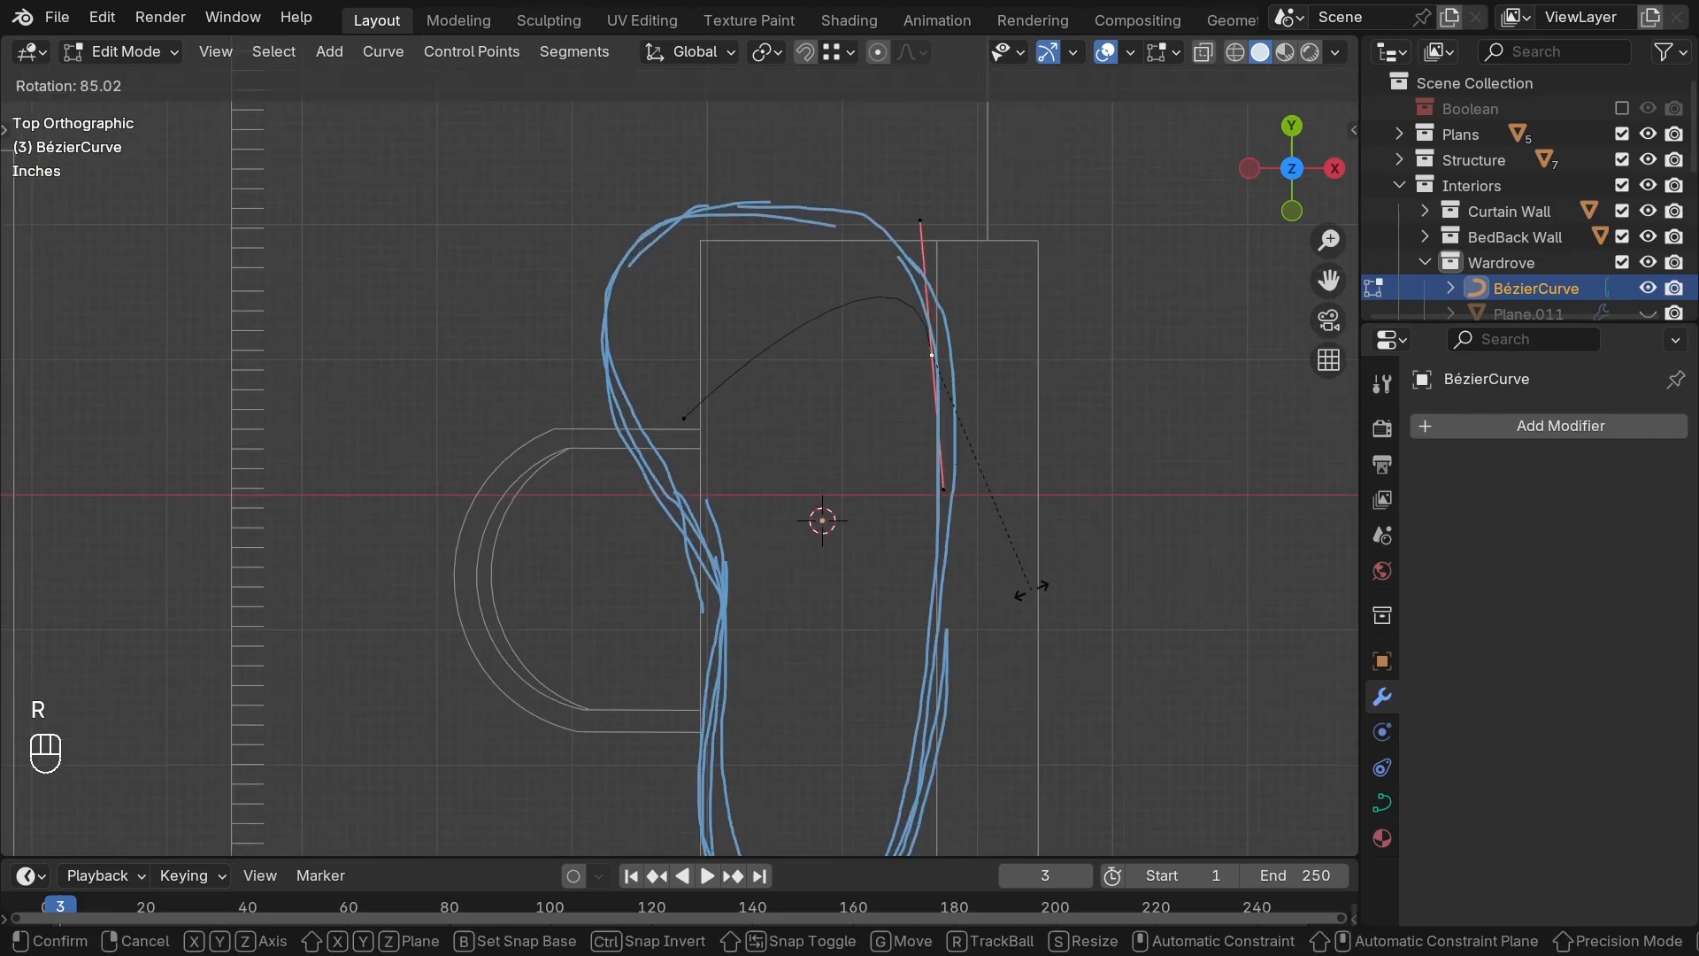
{"action": "left_click", "coordinate": [1018, 584]}
{"action": "left_click", "coordinate": [694, 429]}
{"action": "key", "text": "r"}
{"action": "left_click", "coordinate": [871, 309]}
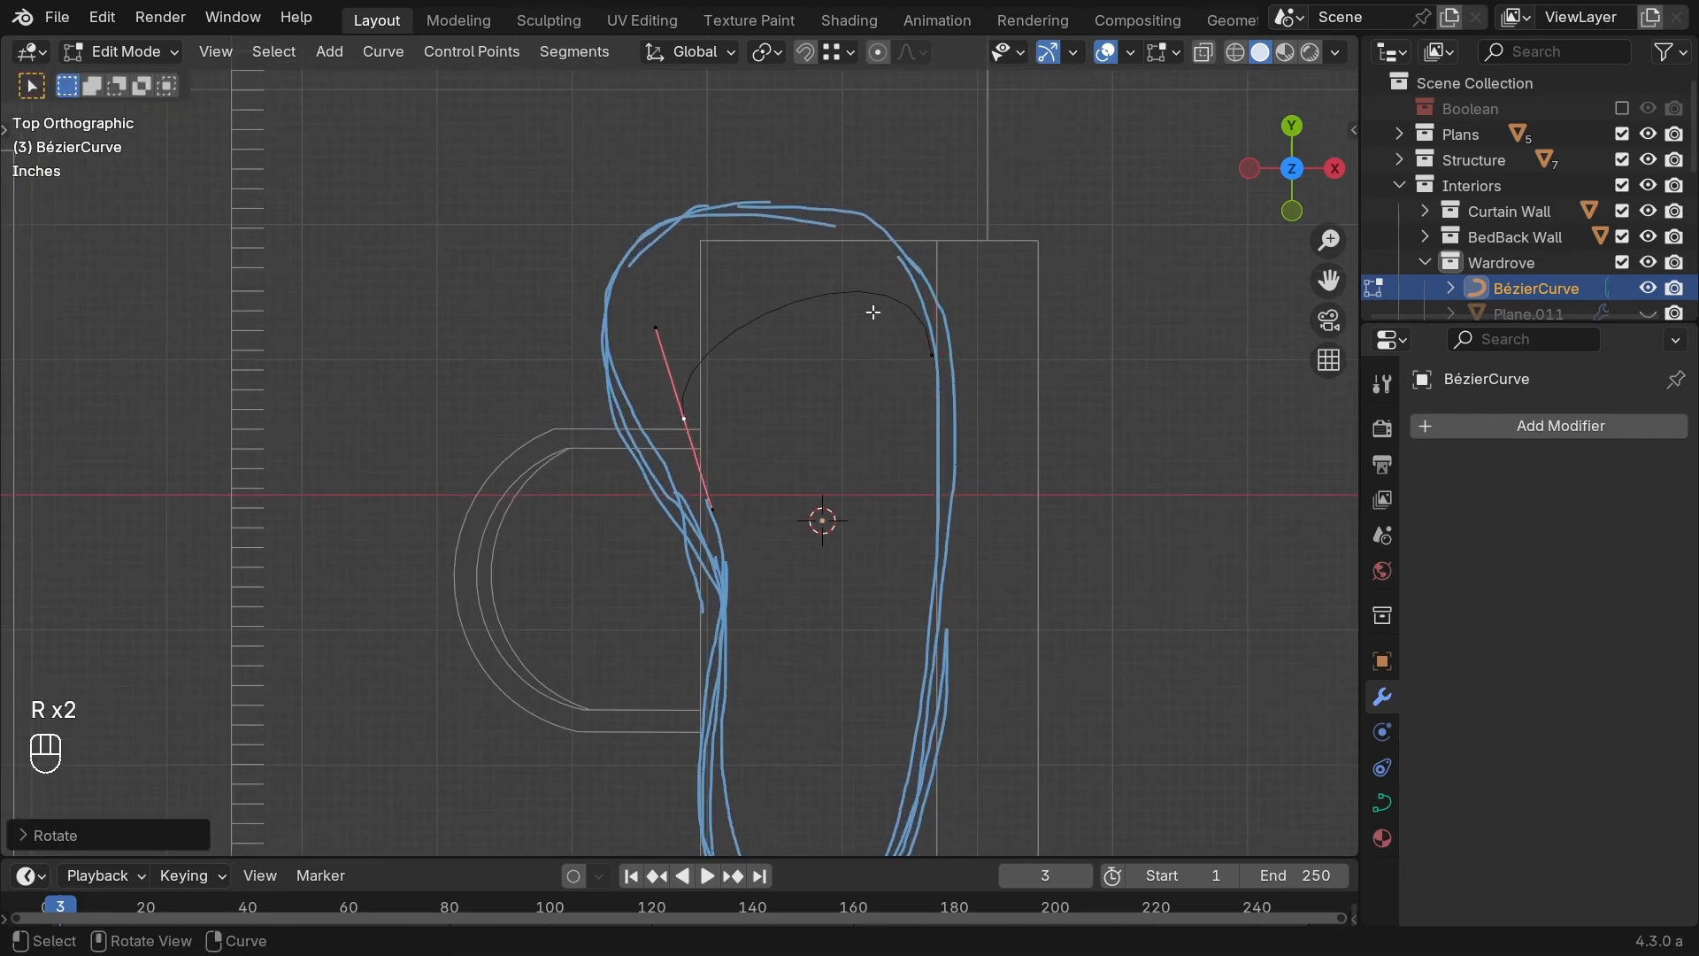
Step: Move the front curve point outward and enlarge both points' handles to match the annotation's rounded upper end
{"action": "key", "text": "g"}
{"action": "key", "text": "s"}
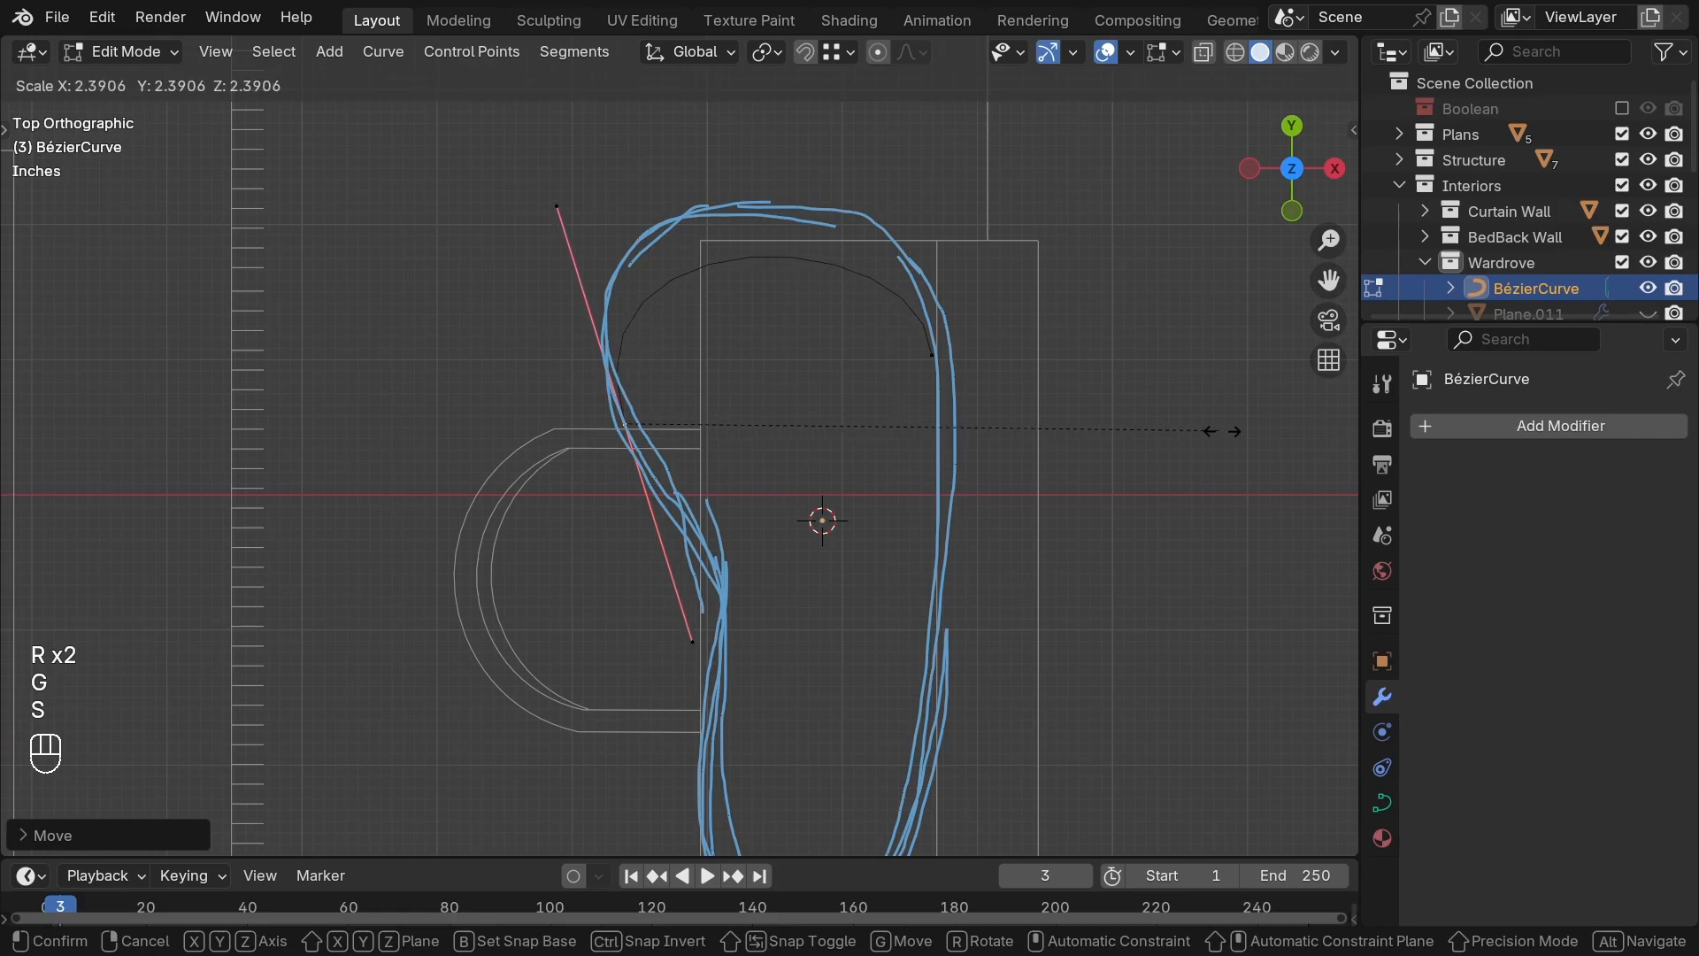
{"action": "left_click", "coordinate": [967, 376]}
{"action": "left_click", "coordinate": [931, 355]}
{"action": "key", "text": "s"}
{"action": "left_click", "coordinate": [1021, 406]}
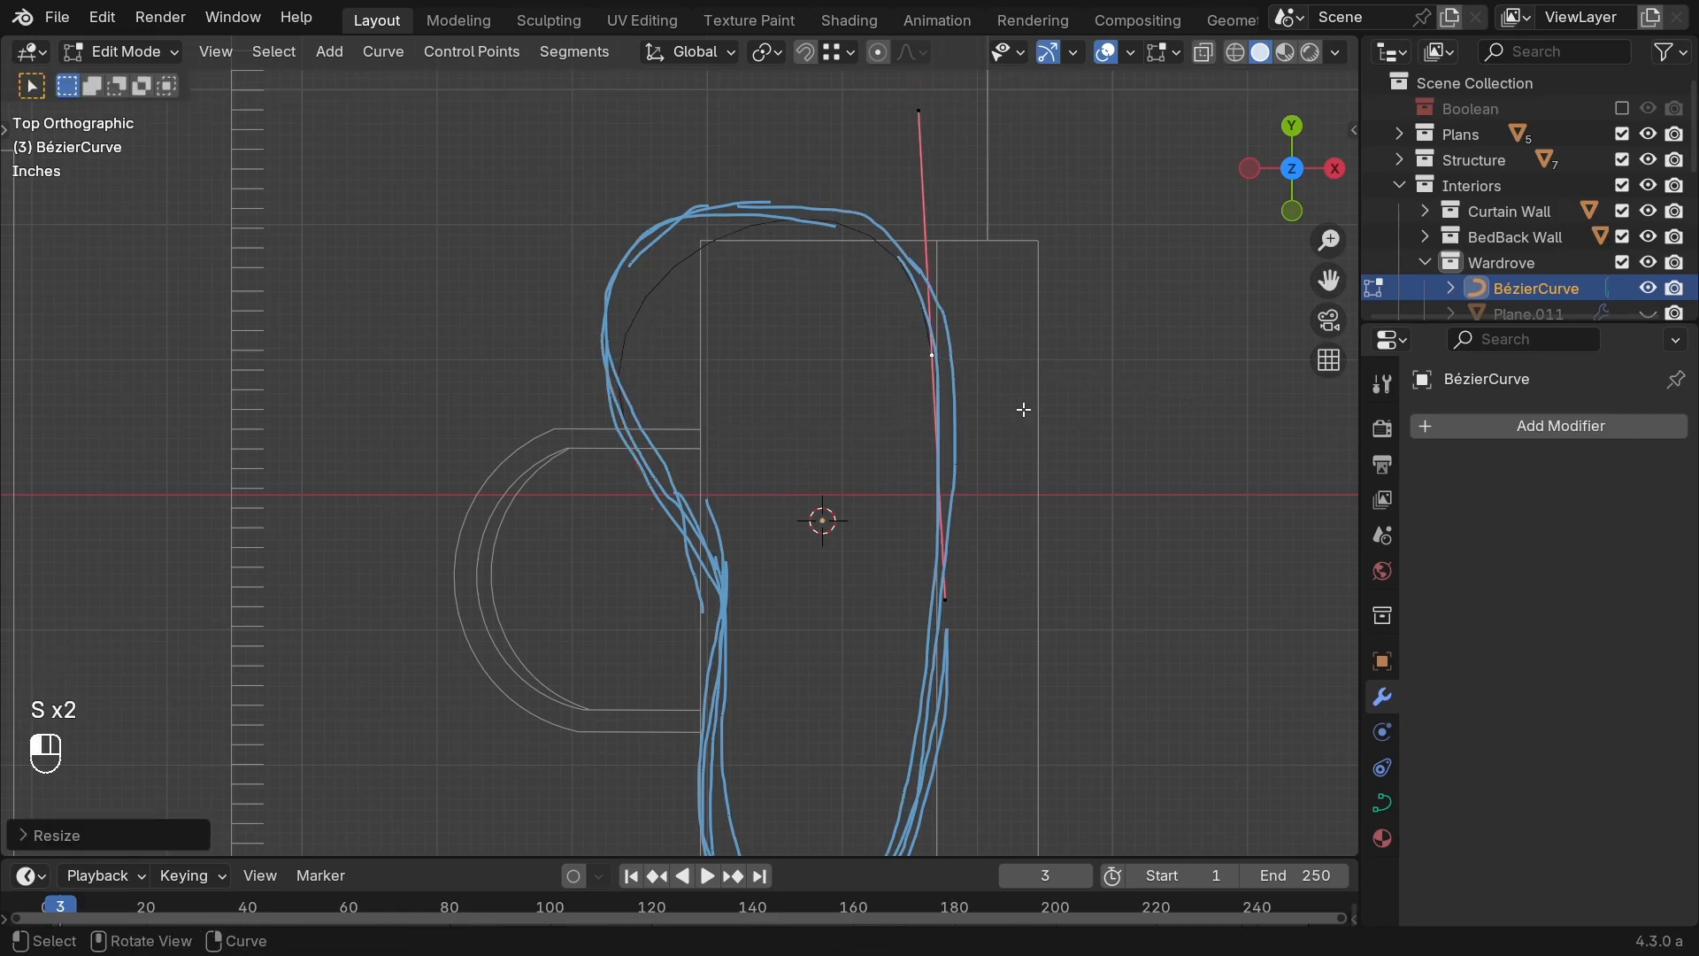
{"action": "left_click", "coordinate": [797, 417]}
{"action": "left_click", "coordinate": [644, 431]}
{"action": "key", "text": "s"}
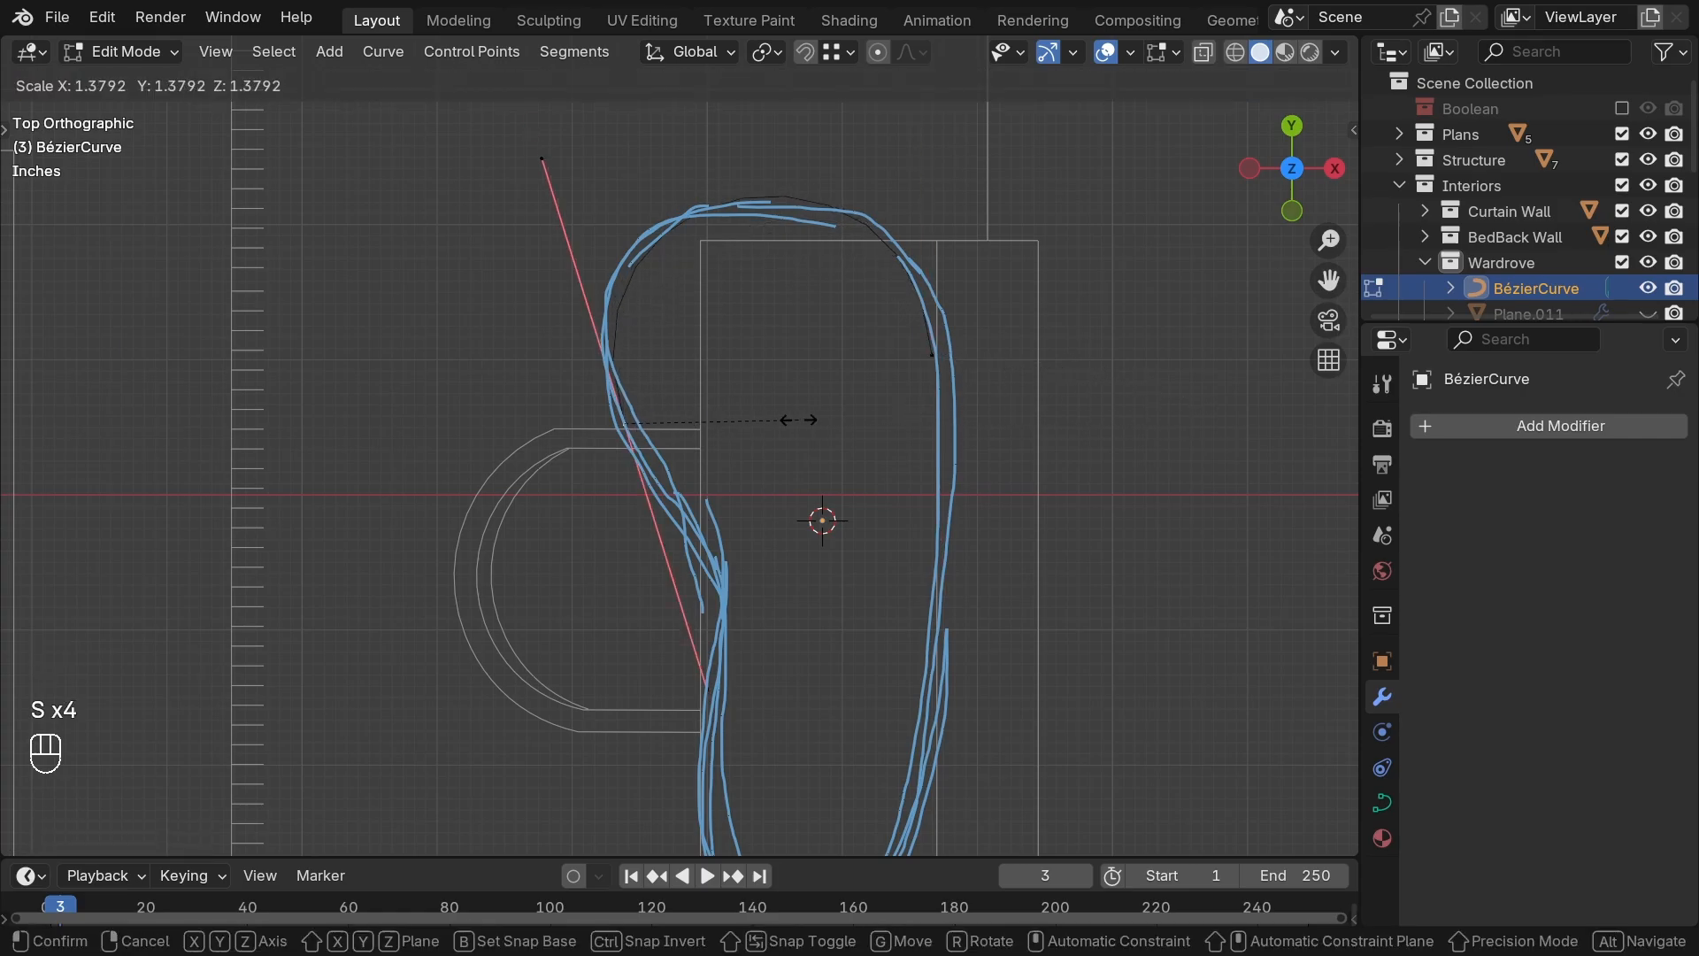
{"action": "left_click", "coordinate": [796, 420]}
Step: Erase the traced upper annotation and extrude a curve point down the desk's front edge, adjusting its handles to the sketched outline
{"action": "middle_click_drag", "start_coordinate": [752, 506], "coordinate": [756, 474], "text": "shift"}
{"action": "scroll", "coordinate": [748, 469], "scroll_direction": "down", "scroll_amount": 2}
{"action": "mouse_move", "coordinate": [623, 351]}
{"action": "right_mouse_down"}
{"action": "mouse_move", "coordinate": [607, 304]}
{"action": "mouse_move", "coordinate": [687, 269]}
{"action": "mouse_move", "coordinate": [812, 281]}
{"action": "mouse_move", "coordinate": [863, 332]}
{"action": "right_mouse_up"}
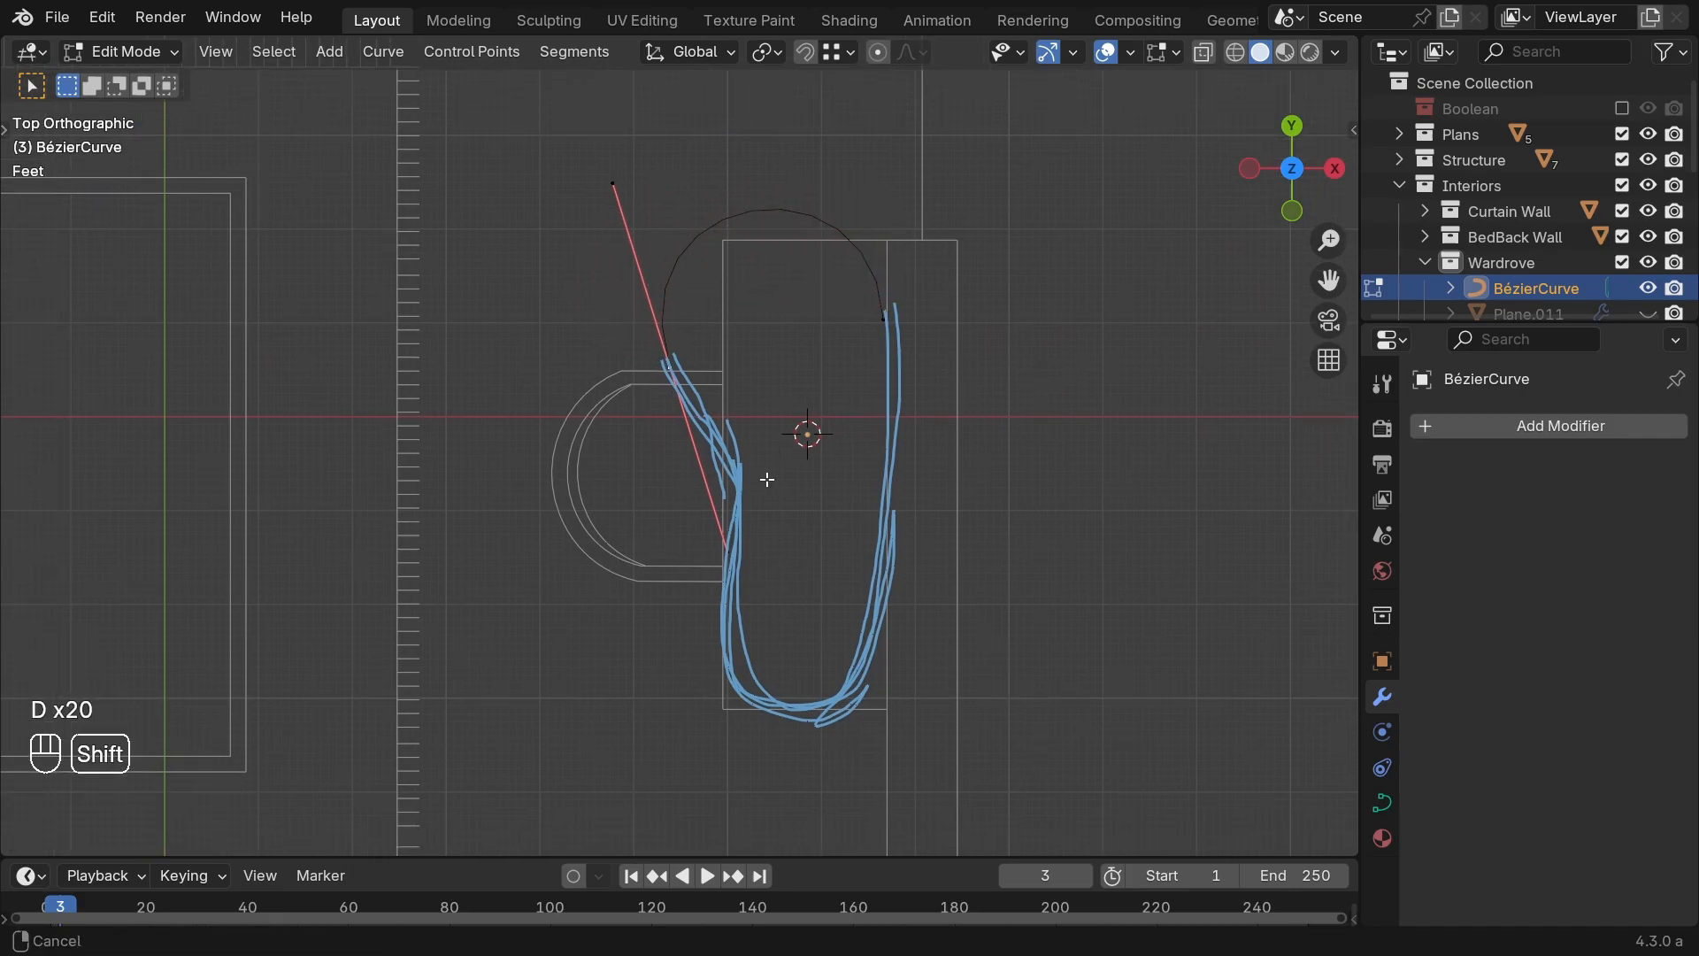
{"action": "middle_click_drag", "start_coordinate": [766, 478], "coordinate": [780, 433], "text": "shift"}
{"action": "key", "text": "e"}
{"action": "left_click", "coordinate": [788, 636]}
{"action": "key", "text": "r"}
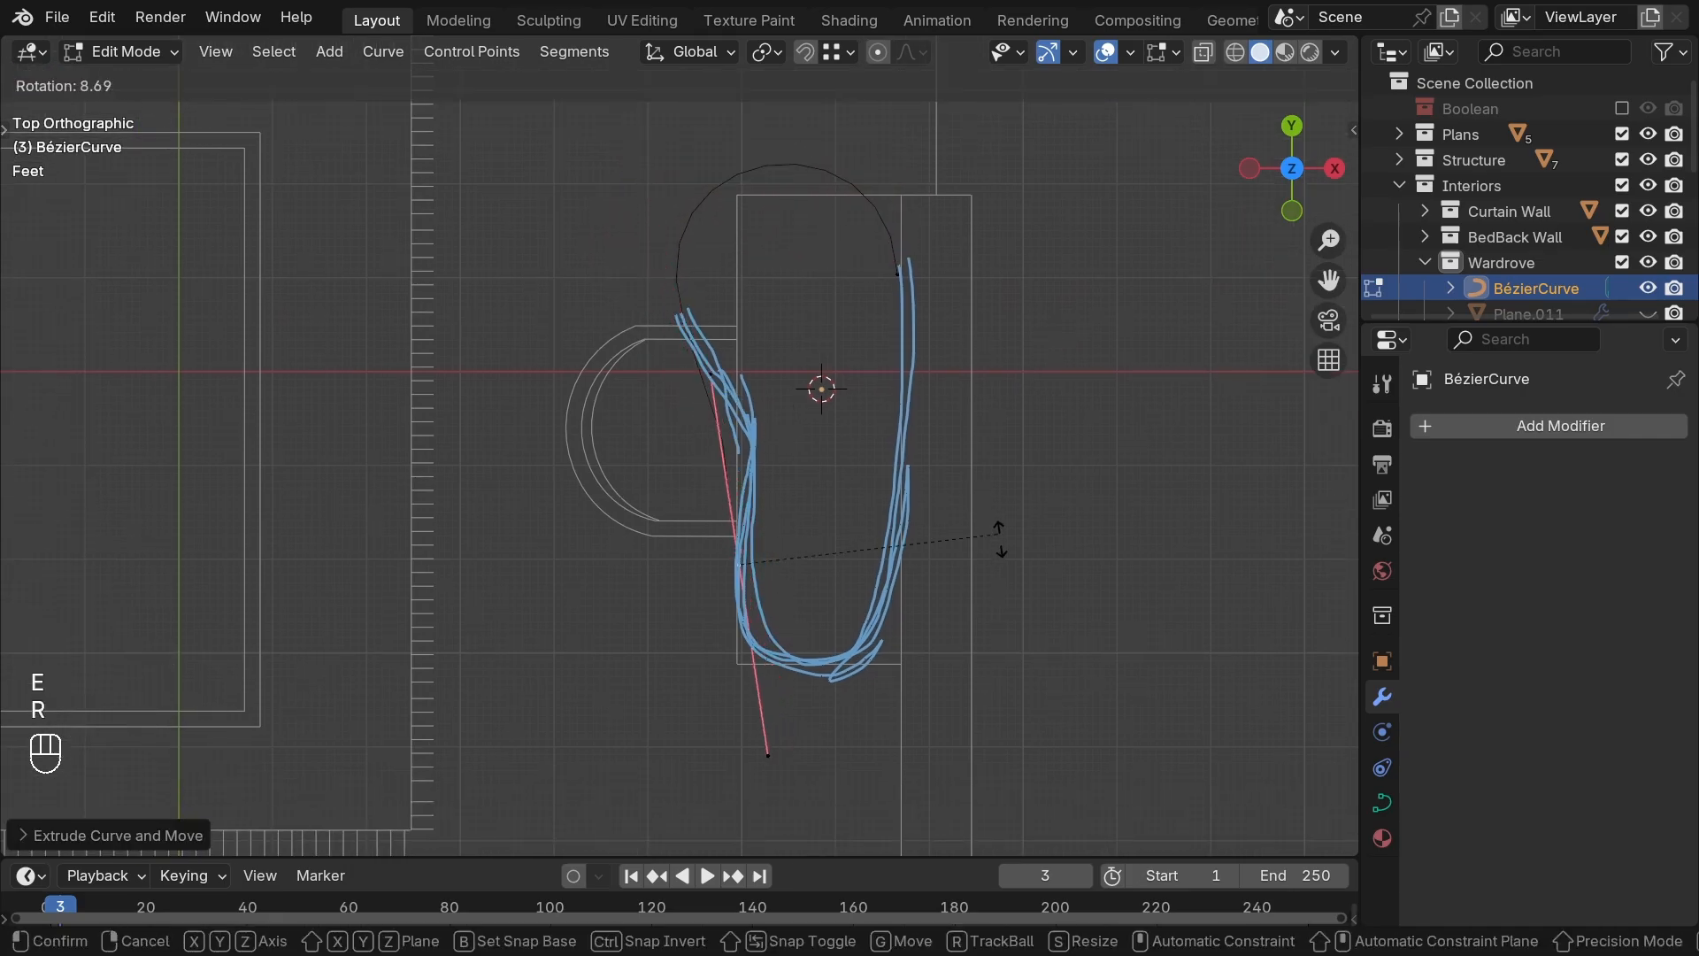
{"action": "left_click", "coordinate": [998, 608]}
{"action": "key", "text": "s"}
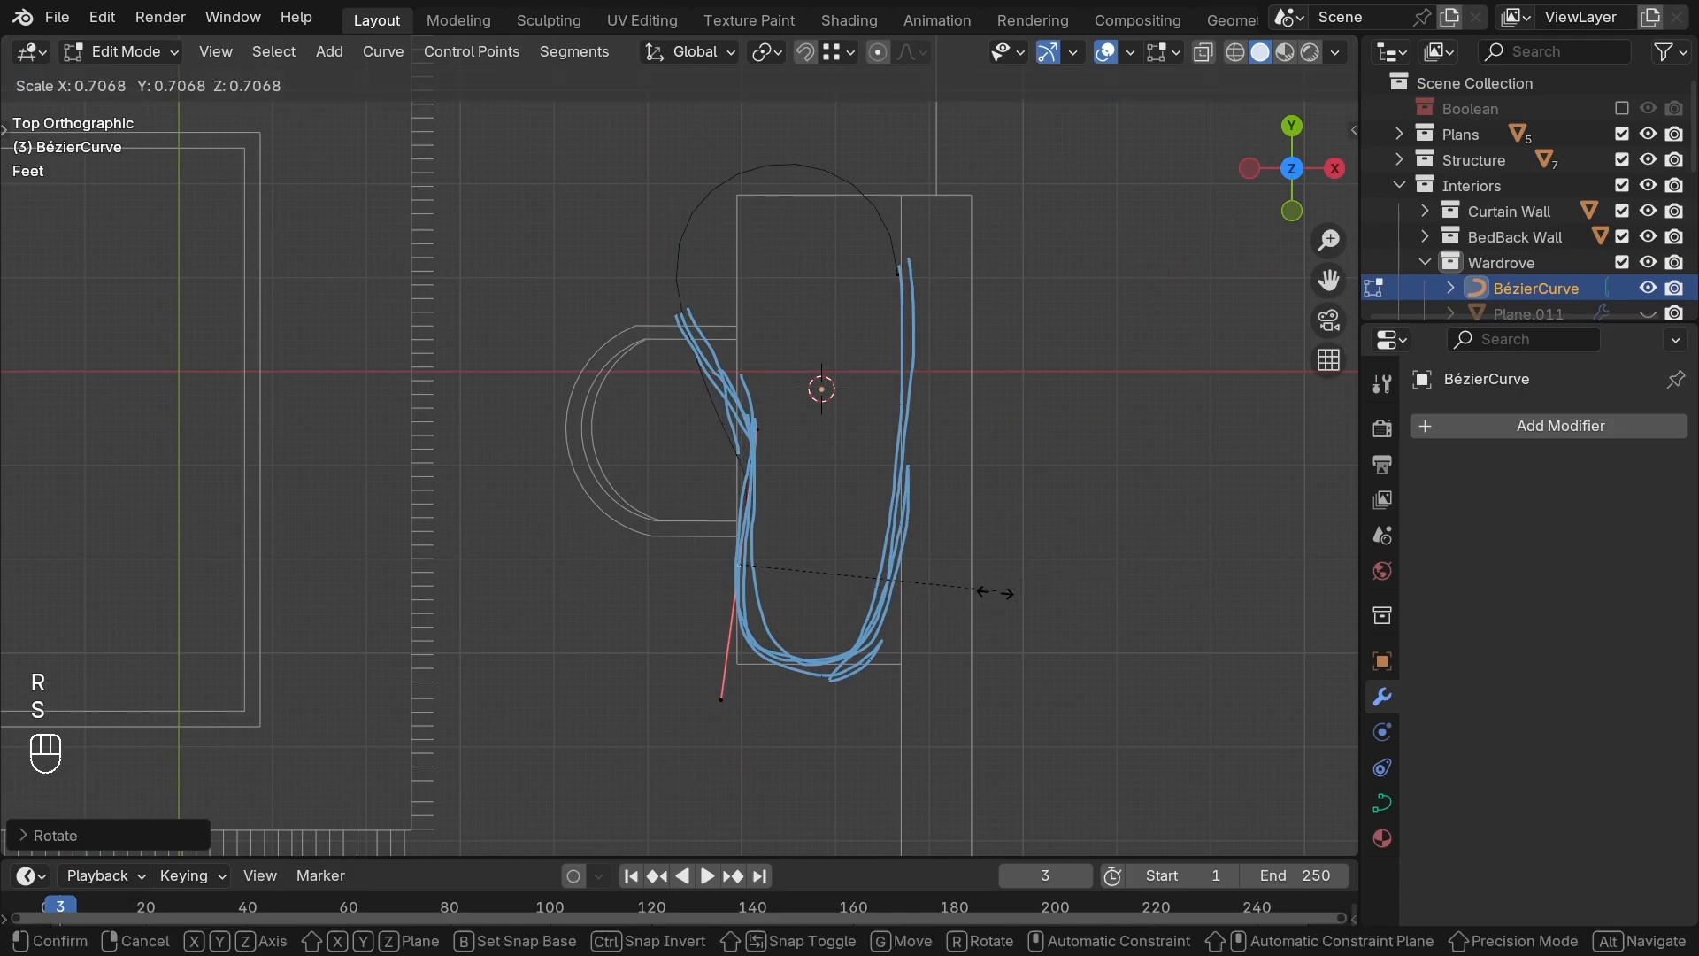
{"action": "left_click", "coordinate": [996, 591]}
Step: Shorten the lower handle of the upper front curve point and erase the remaining annotation
{"action": "left_click", "coordinate": [680, 342]}
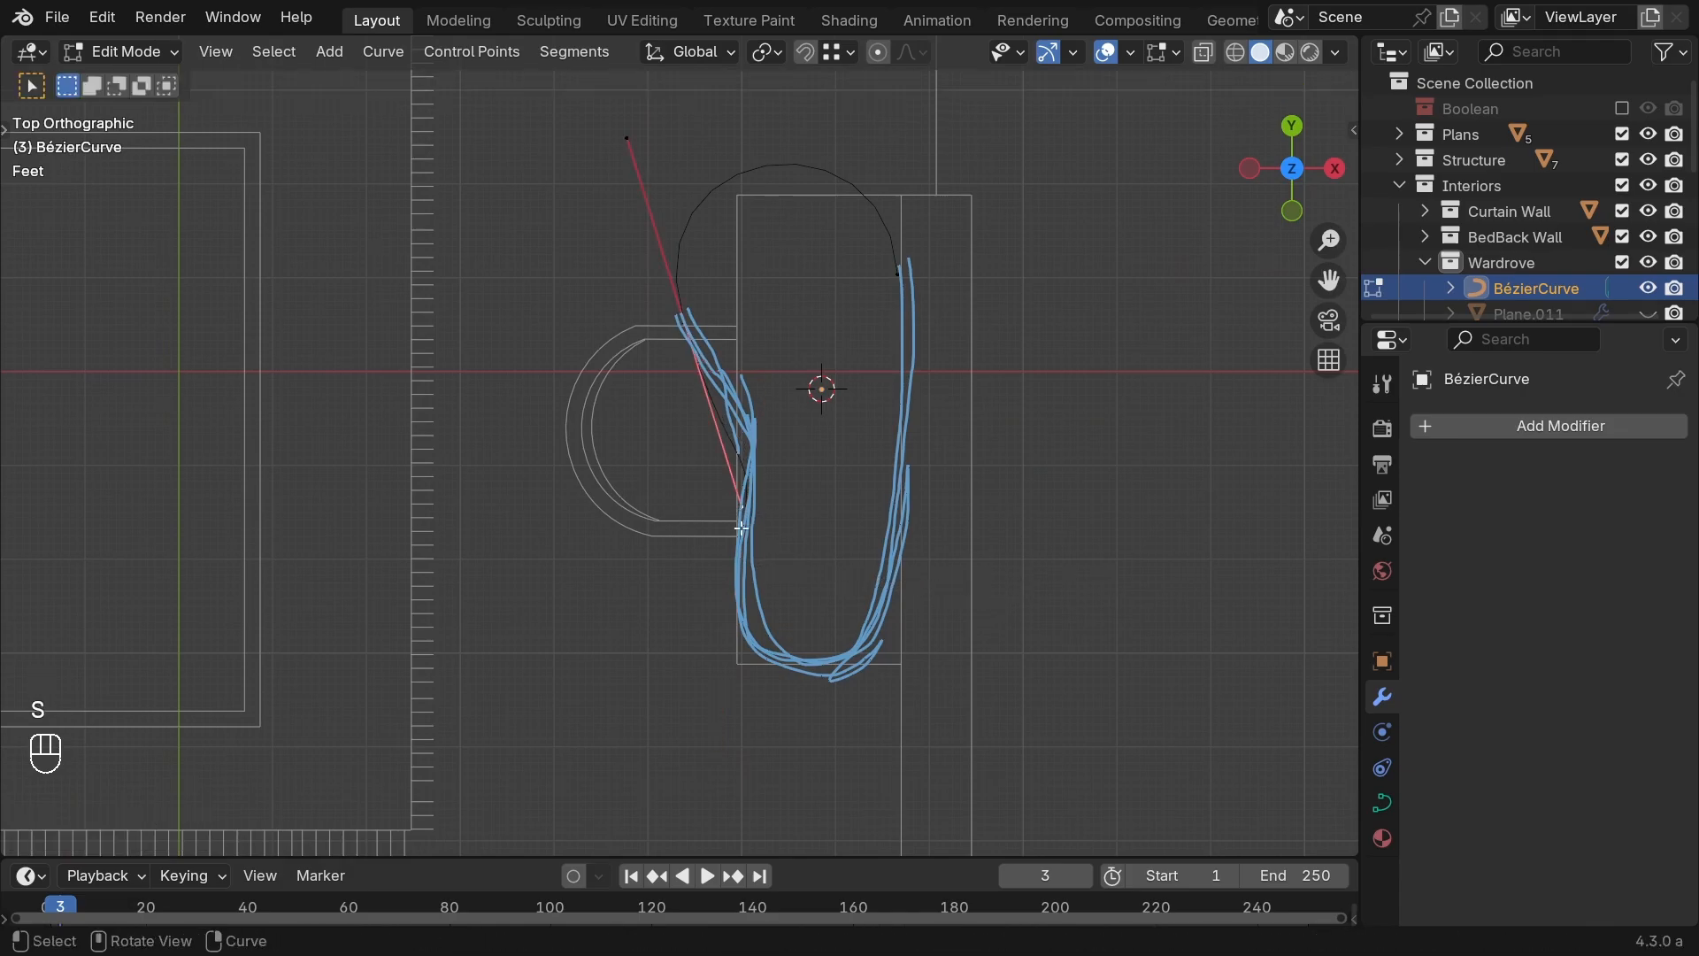
{"action": "key", "text": "s"}
{"action": "left_click", "coordinate": [842, 522]}
{"action": "key", "text": "d"}
{"action": "mouse_move", "coordinate": [680, 304]}
{"action": "right_mouse_down"}
{"action": "mouse_move", "coordinate": [759, 596]}
{"action": "mouse_move", "coordinate": [884, 368]}
{"action": "mouse_move", "coordinate": [948, 436]}
{"action": "right_mouse_up"}
{"action": "scroll", "coordinate": [852, 448], "scroll_direction": "up", "scroll_amount": 2}
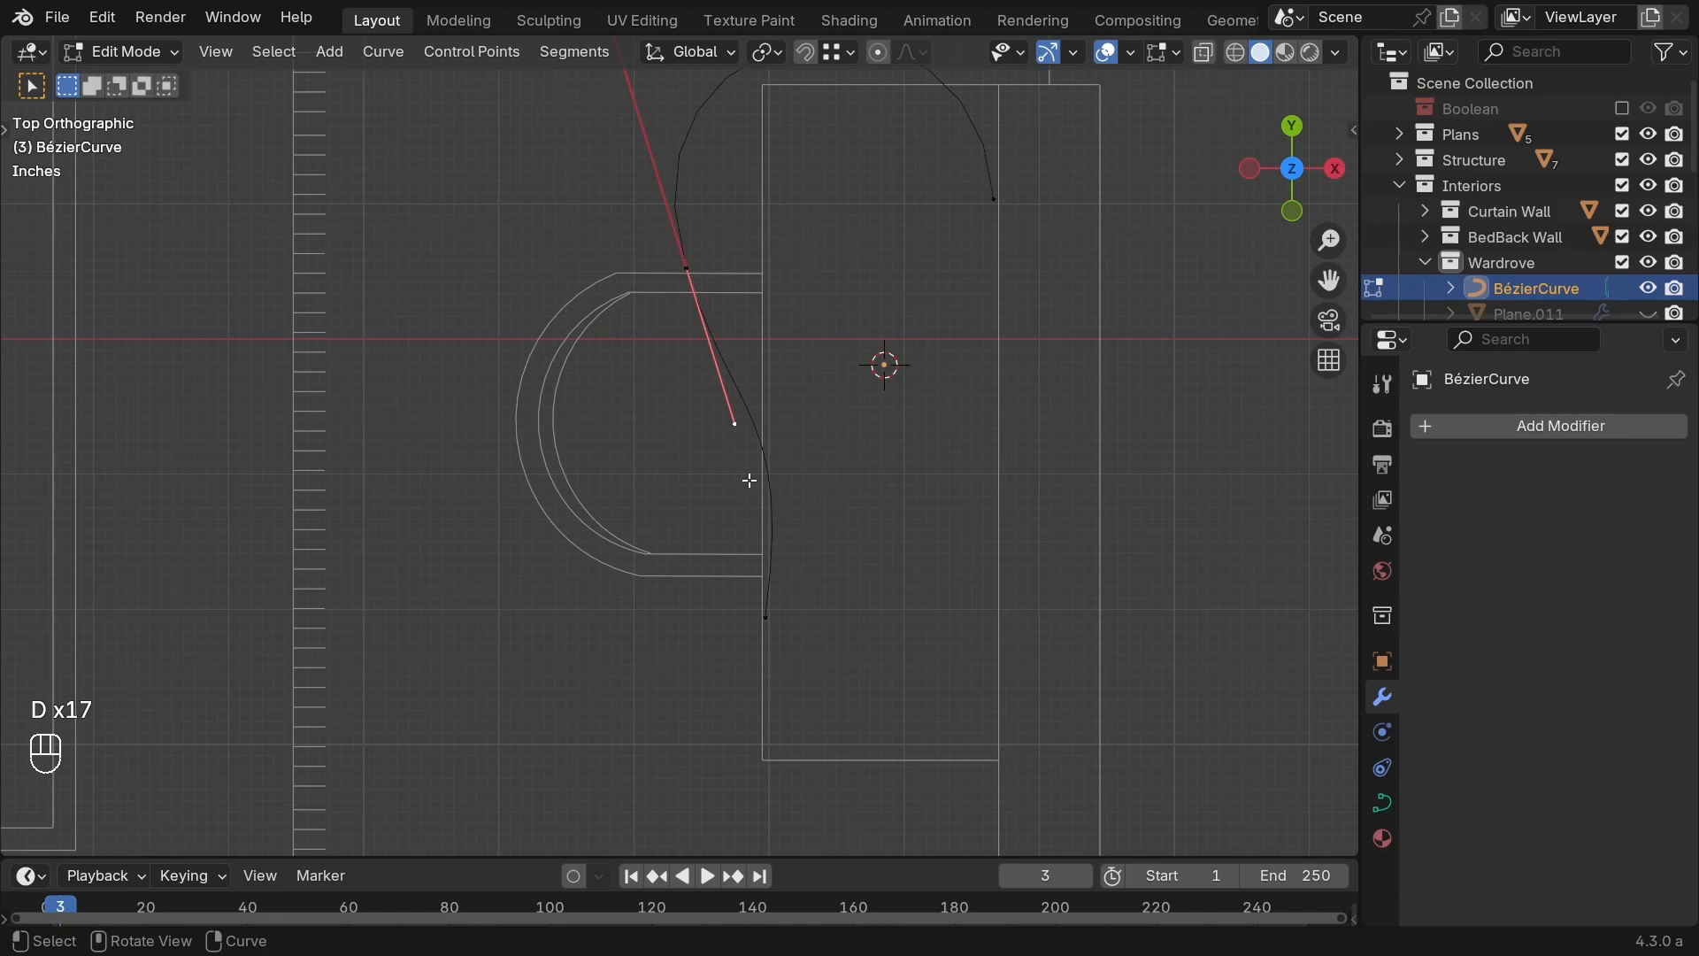
Step: Rotate the lower front curve point's handles to run nearly parallel to the desk's front edge
{"action": "middle_click_drag", "start_coordinate": [750, 480], "coordinate": [762, 561], "text": "shift"}
{"action": "scroll", "coordinate": [752, 564], "scroll_direction": "down", "scroll_amount": 1}
{"action": "left_click", "coordinate": [740, 676]}
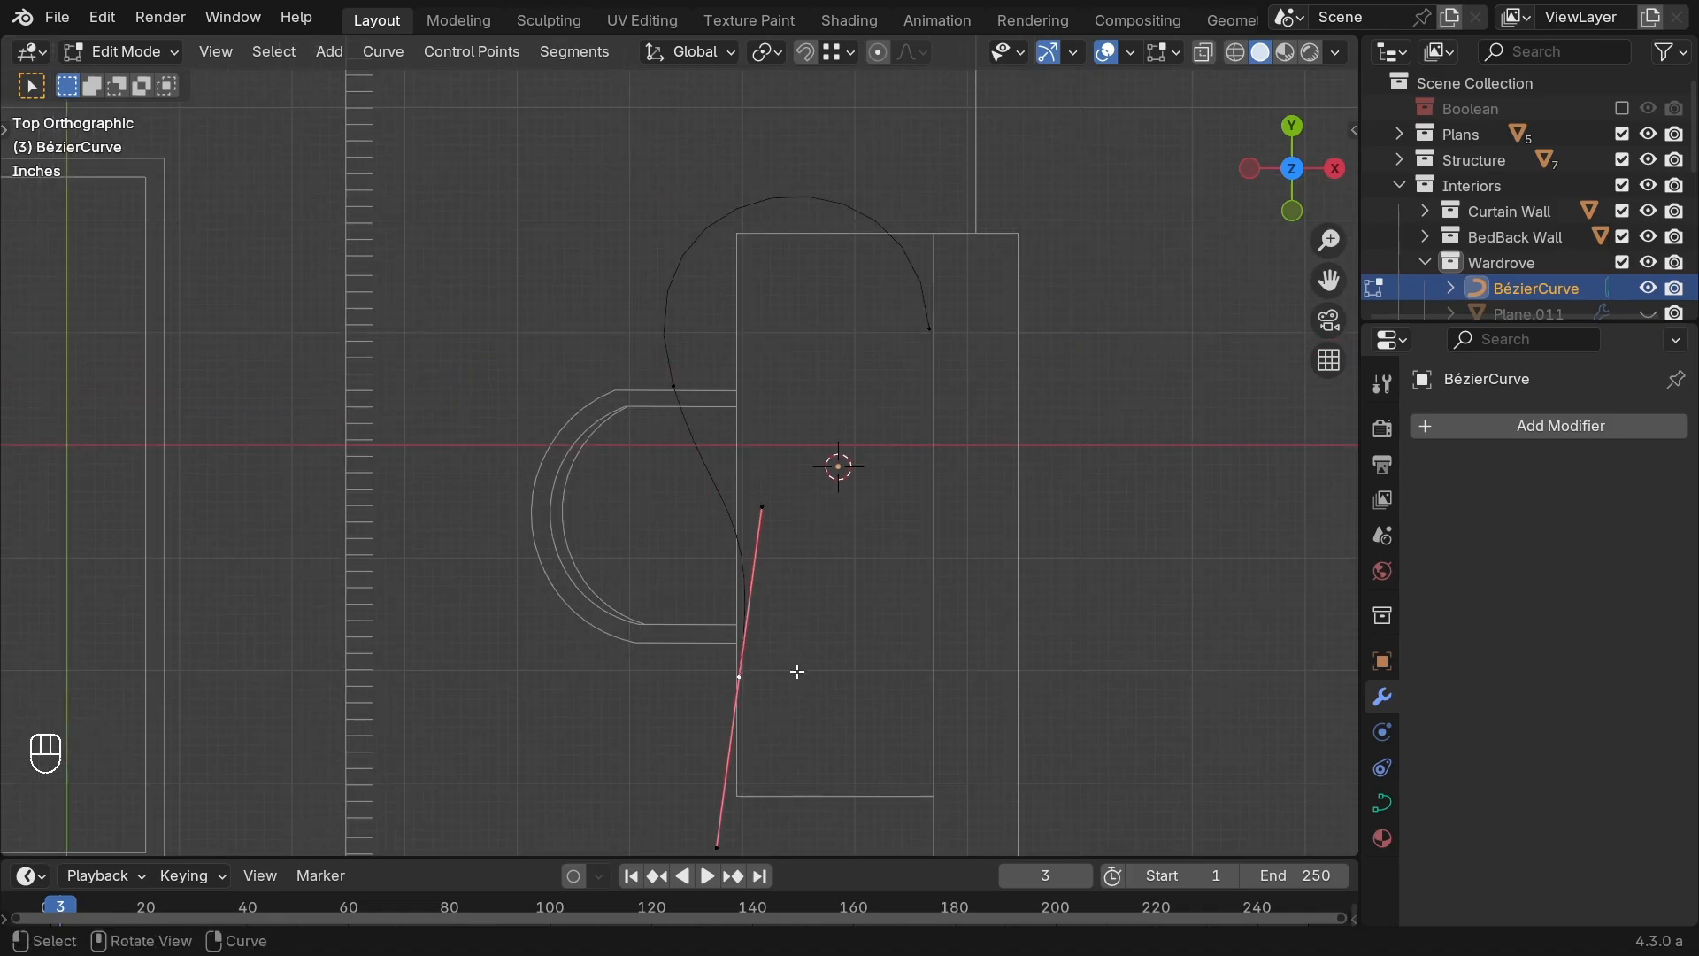
{"action": "middle_click_drag", "start_coordinate": [797, 672], "coordinate": [800, 611], "text": "shift"}
{"action": "key", "text": "r"}
{"action": "left_click", "coordinate": [907, 652]}
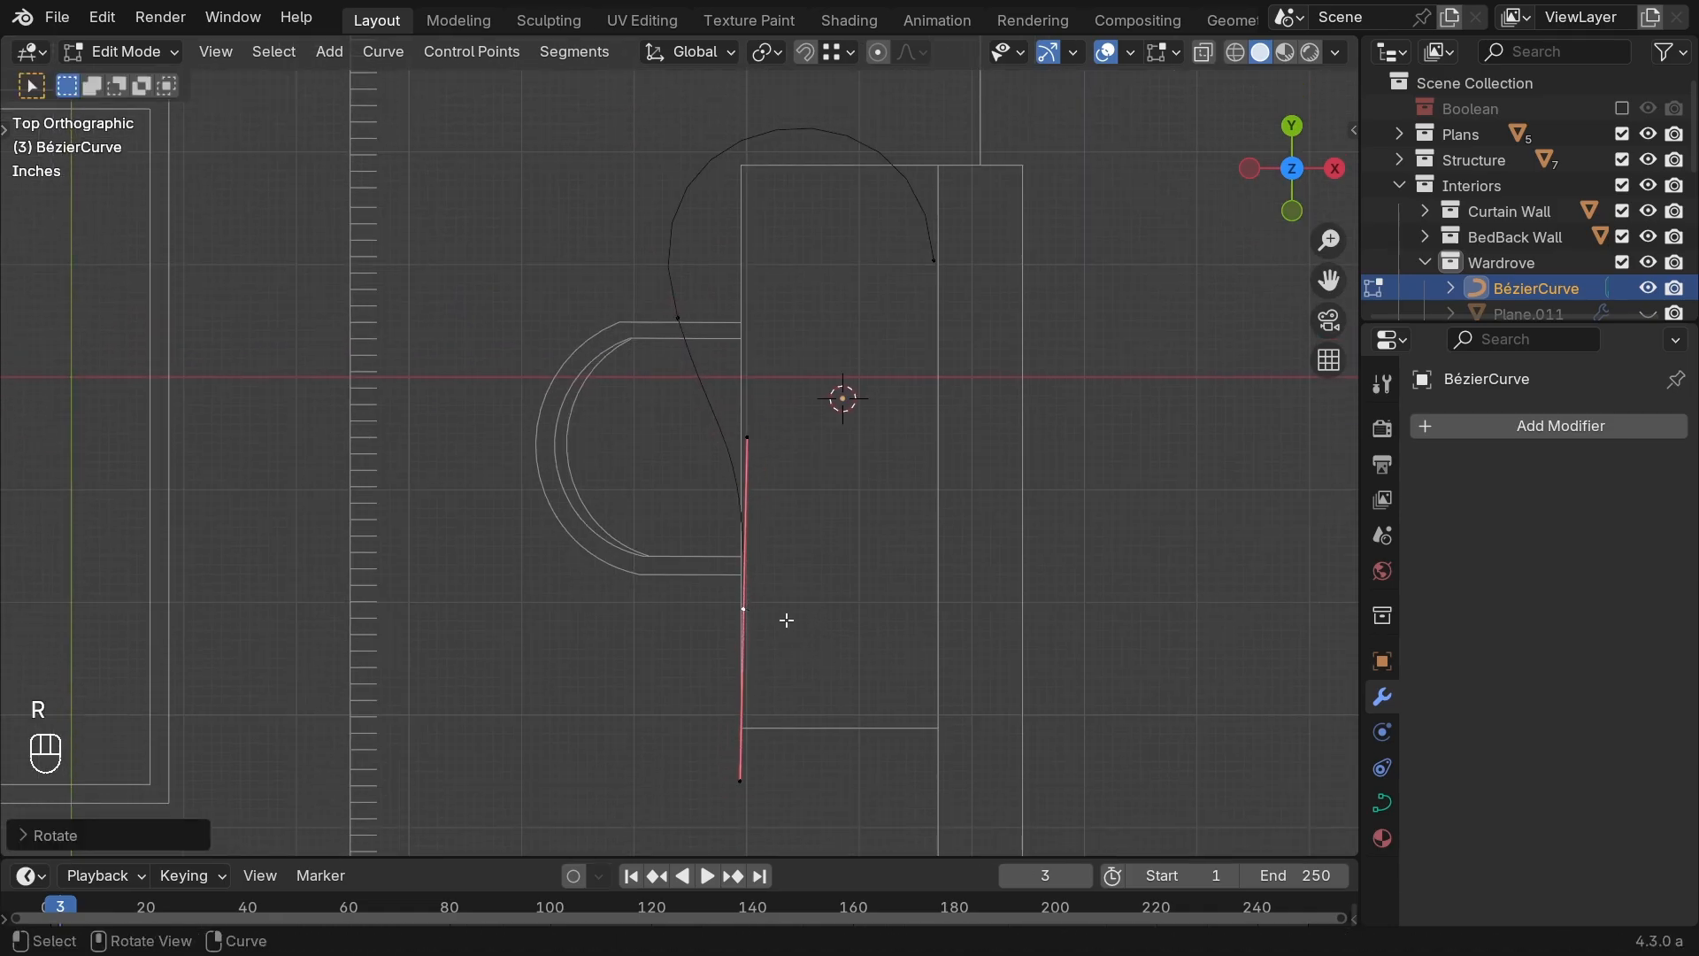
Step: Extrude the lower front curve point across to the wall side and rotate it 180° to round the desk's lower end
{"action": "key", "text": "e"}
{"action": "left_click", "coordinate": [977, 619]}
{"action": "key", "text": "r"}
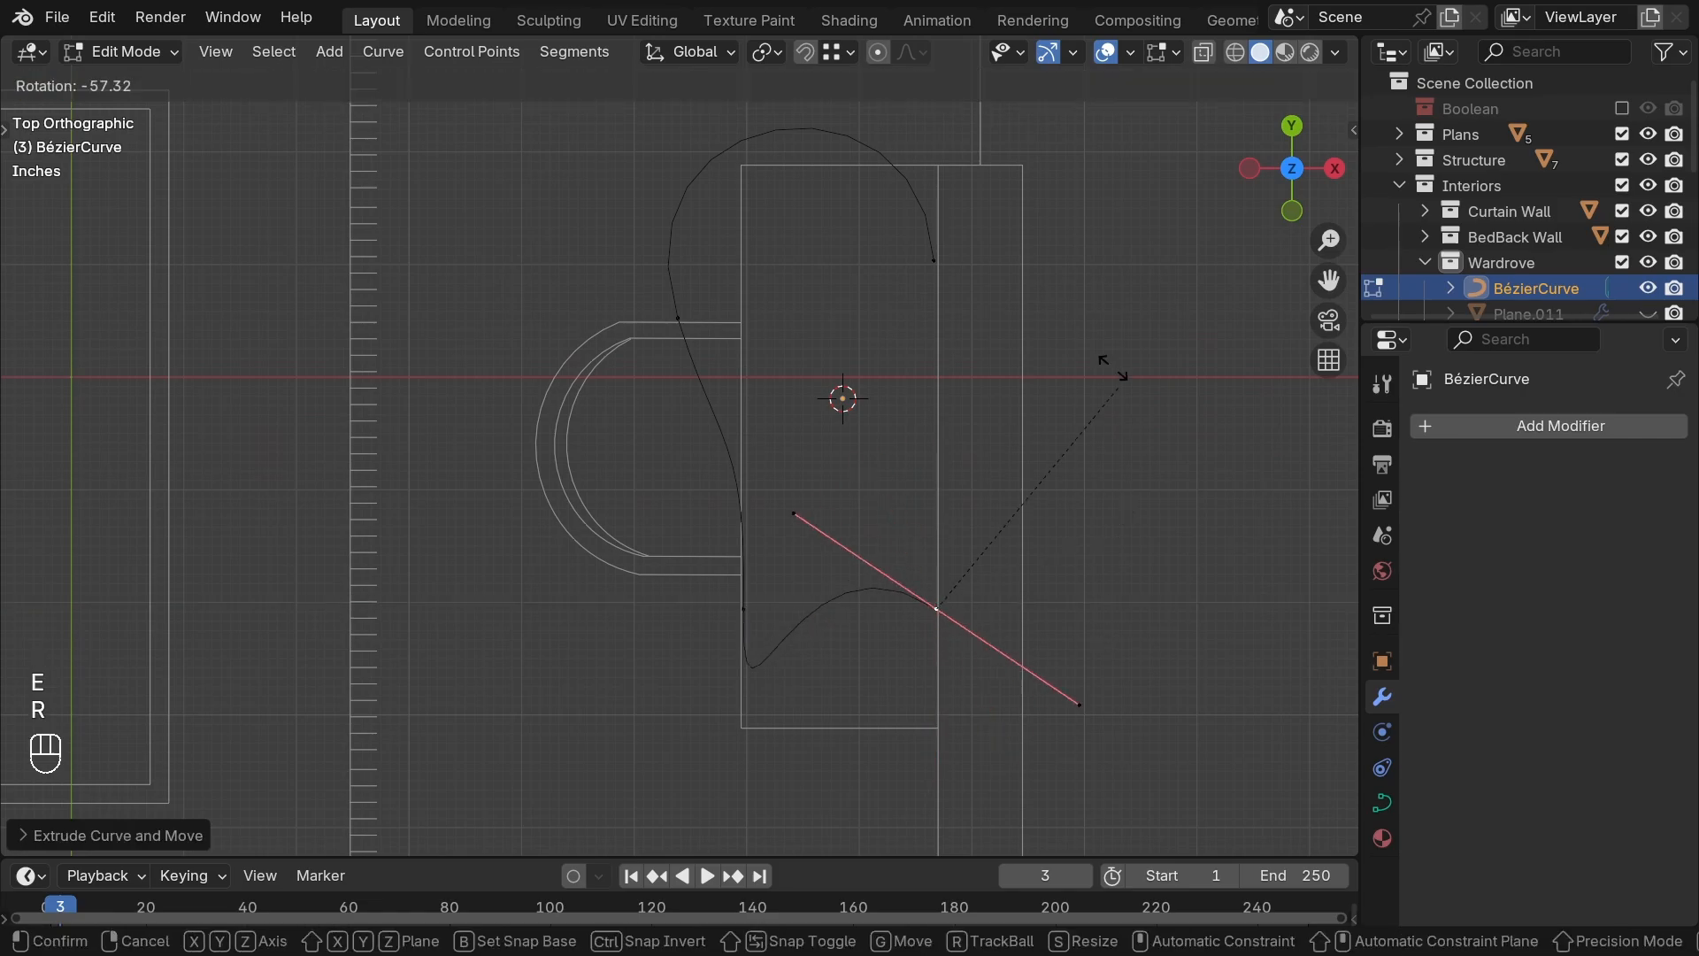
{"action": "key", "text": "KP_1"}
{"action": "key", "text": "KP_8"}
{"action": "key", "text": "KP_0"}
{"action": "key", "text": "KP_Enter"}
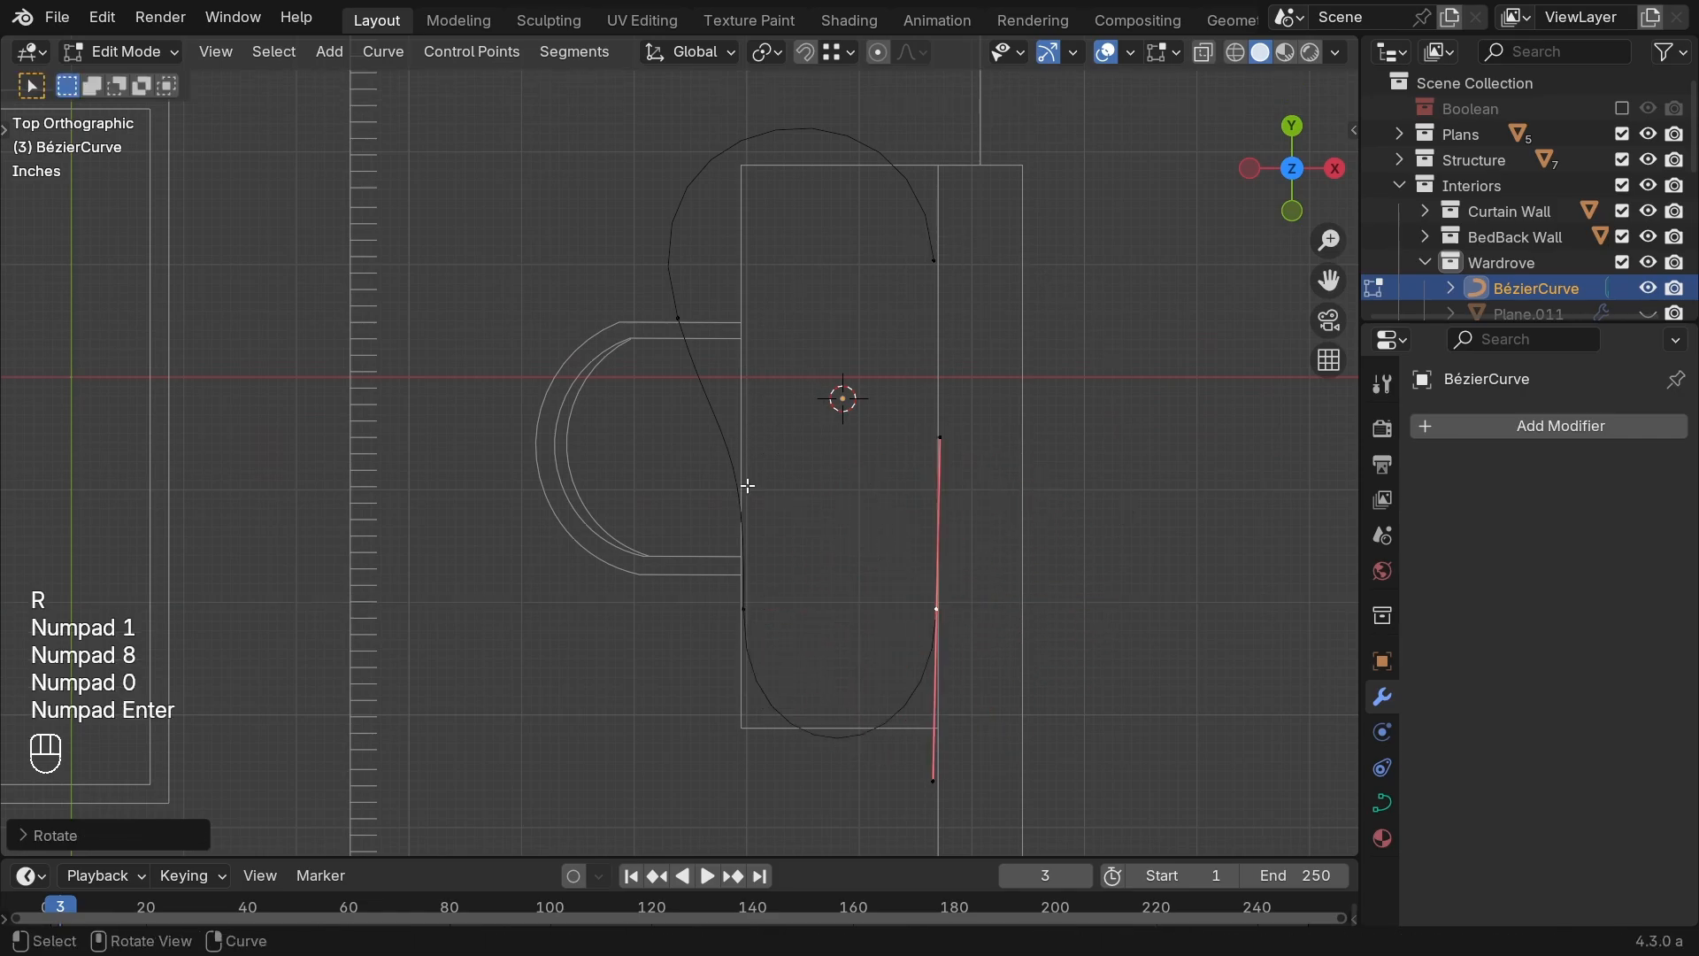
Step: Try to align the two wall-side end points of the desk curve by scaling them to 0 along X
{"action": "middle_click_drag", "start_coordinate": [950, 437], "coordinate": [937, 448], "text": "shift"}
{"action": "left_click", "coordinate": [921, 272], "text": "shift"}
{"action": "key", "text": "s"}
{"action": "key", "text": "x"}
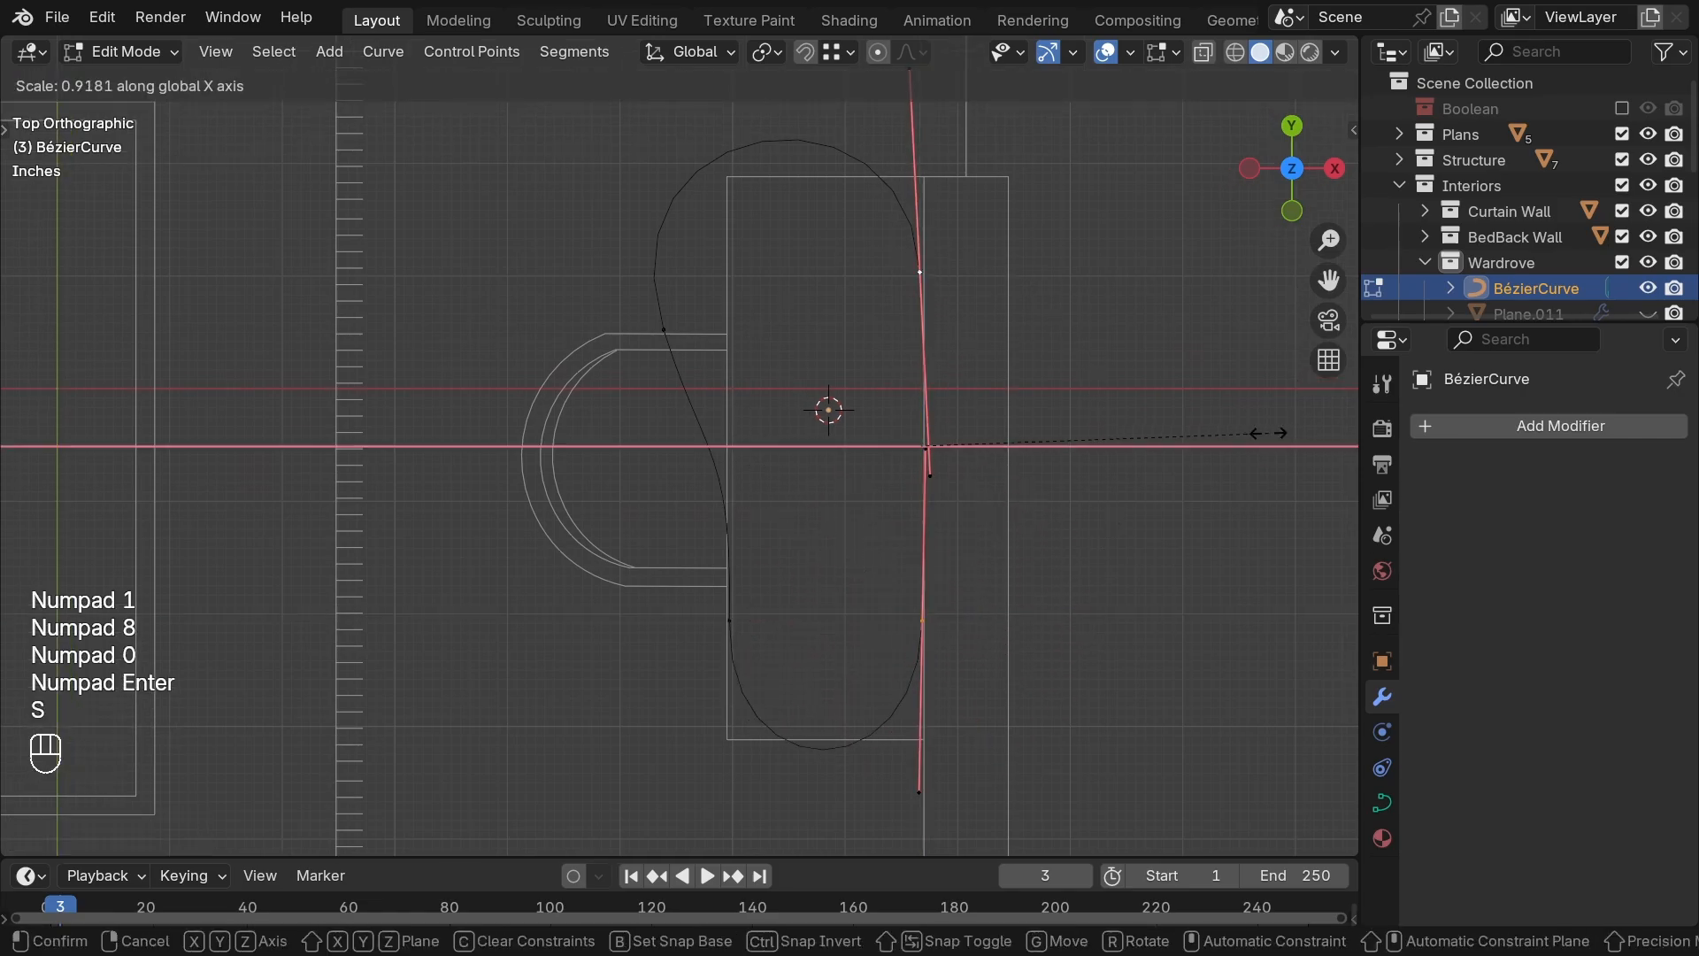
{"action": "key", "text": "KP_0"}
{"action": "key", "text": "KP_Enter"}
{"action": "key", "text": "F1"}
{"action": "middle_click_drag", "start_coordinate": [1132, 462], "coordinate": [1101, 523], "text": "shift"}
{"action": "key", "text": "ctrl+z"}
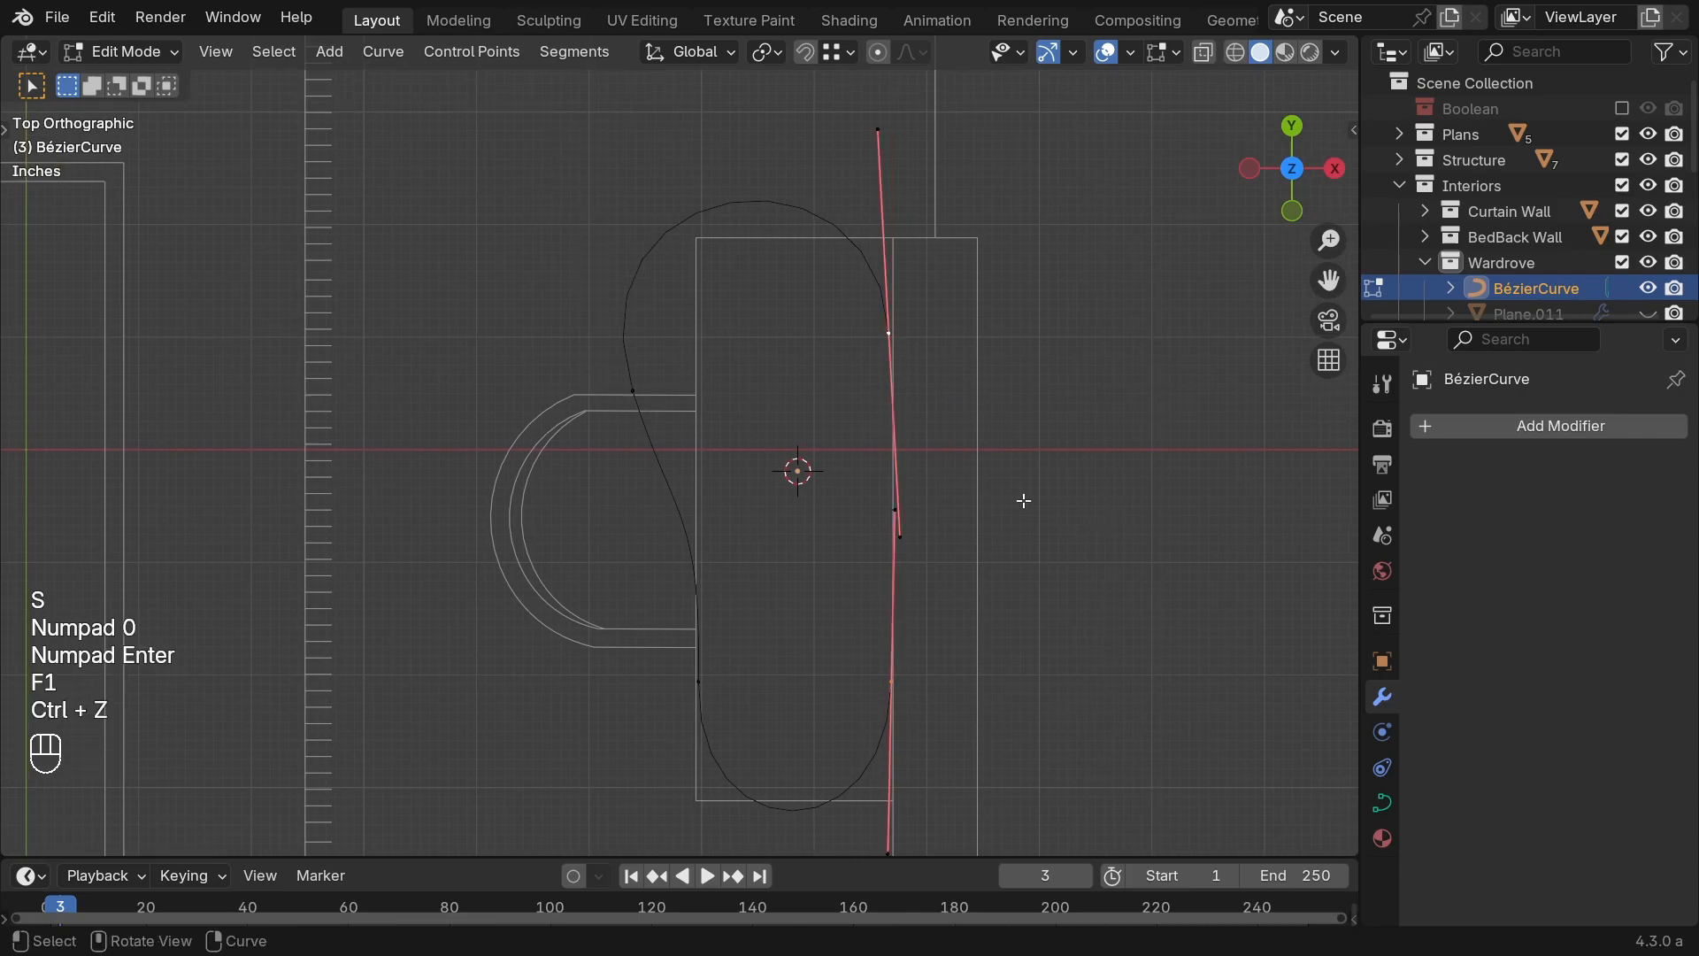
Step: Sketch annotation arrows pointing at the desk from the wall side and the bed side and erase them
{"action": "scroll", "coordinate": [908, 567], "scroll_direction": "down", "scroll_amount": 3}
{"action": "key", "text": "d"}
{"action": "left_click_drag", "start_coordinate": [791, 172], "coordinate": [785, 745]}
{"action": "right_click_drag", "start_coordinate": [786, 742], "coordinate": [819, 390]}
{"action": "right_click_drag", "start_coordinate": [826, 297], "coordinate": [792, 221]}
{"action": "mouse_move", "coordinate": [1104, 476]}
{"action": "left_mouse_down"}
{"action": "mouse_move", "coordinate": [897, 476]}
{"action": "mouse_move", "coordinate": [958, 528]}
{"action": "left_mouse_up"}
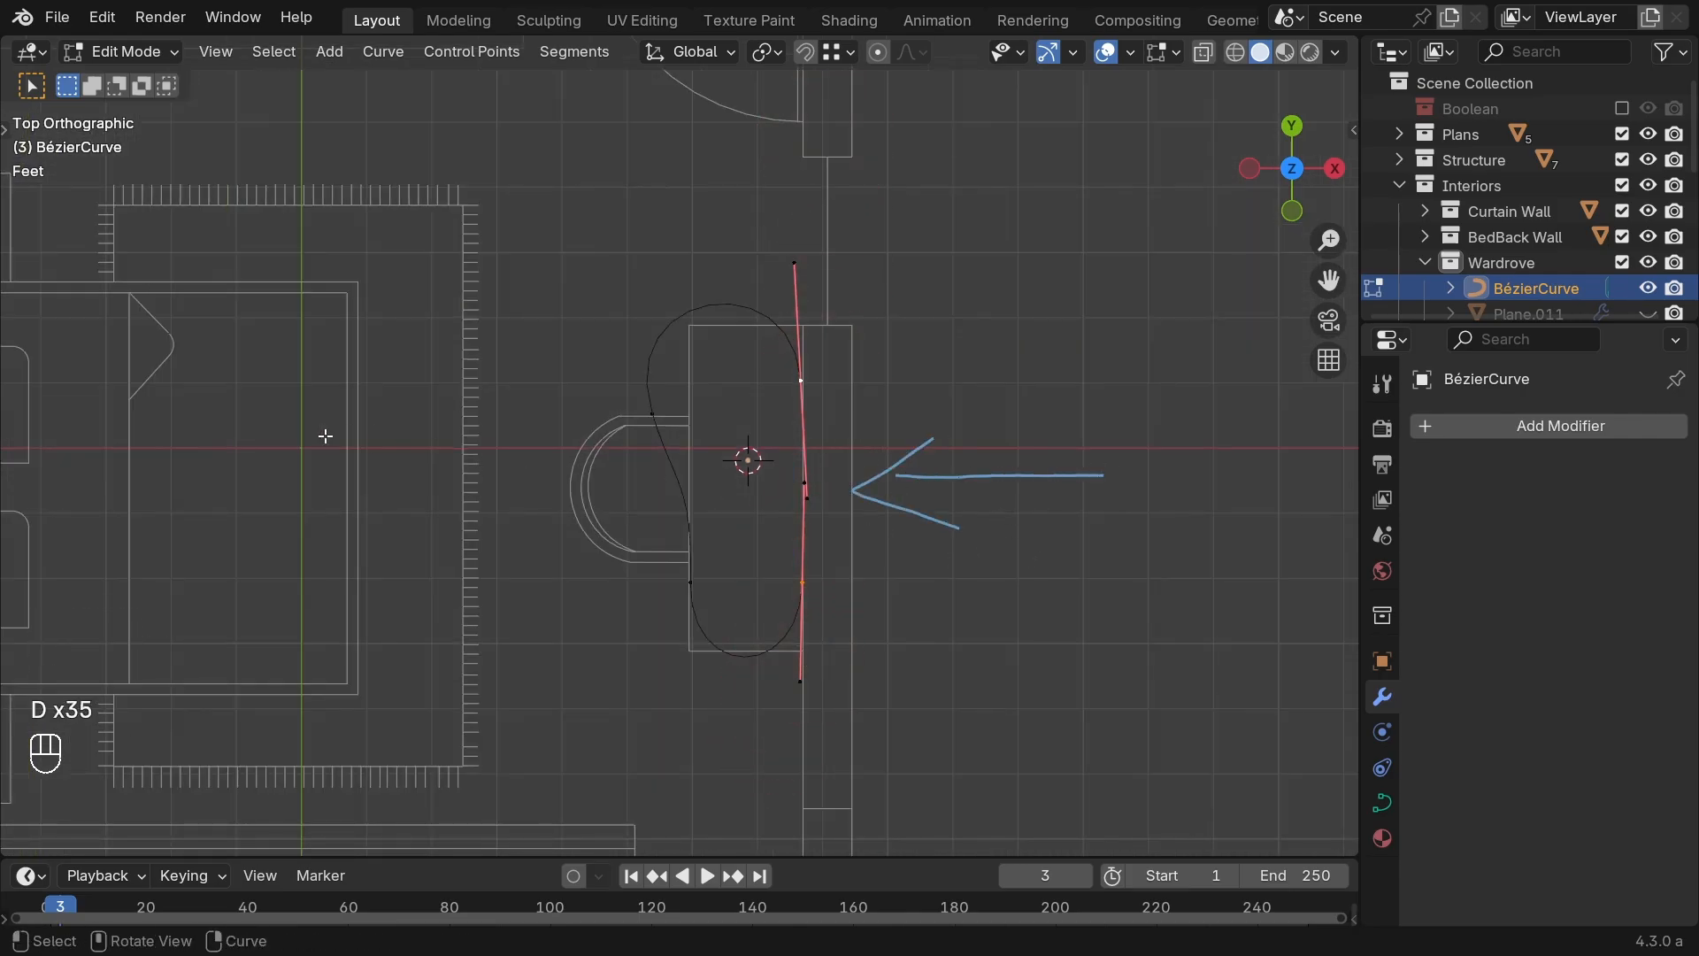
{"action": "left_click_drag", "start_coordinate": [301, 436], "coordinate": [623, 438]}
{"action": "mouse_move", "coordinate": [563, 418]}
{"action": "left_mouse_down"}
{"action": "mouse_move", "coordinate": [598, 421]}
{"action": "mouse_move", "coordinate": [611, 475]}
{"action": "left_mouse_up"}
{"action": "mouse_move", "coordinate": [451, 490]}
{"action": "right_mouse_down"}
{"action": "mouse_move", "coordinate": [304, 425]}
{"action": "mouse_move", "coordinate": [1115, 493]}
{"action": "right_mouse_up"}
Step: Straighten the two wall-side end points and their handles by scaling them to 0 along X
{"action": "scroll", "coordinate": [1133, 498], "scroll_direction": "up", "scroll_amount": 2}
{"action": "key", "text": "s"}
{"action": "key", "text": "x"}
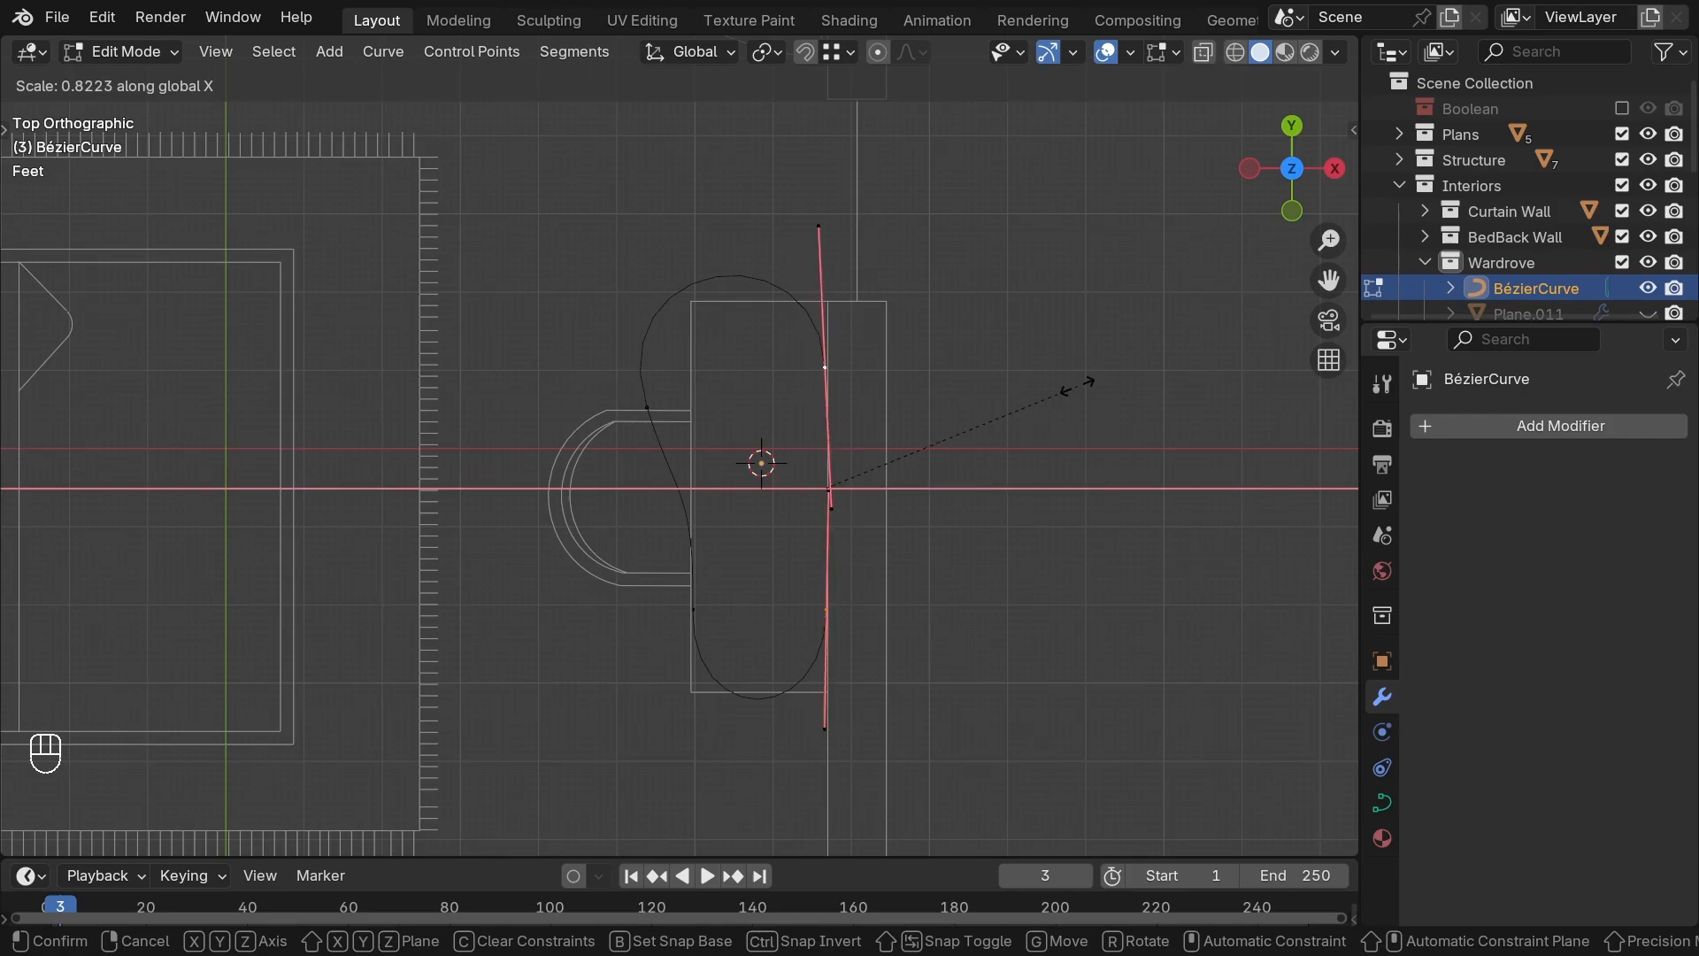
{"action": "key", "text": "KP_0"}
{"action": "key", "text": "KP_Enter"}
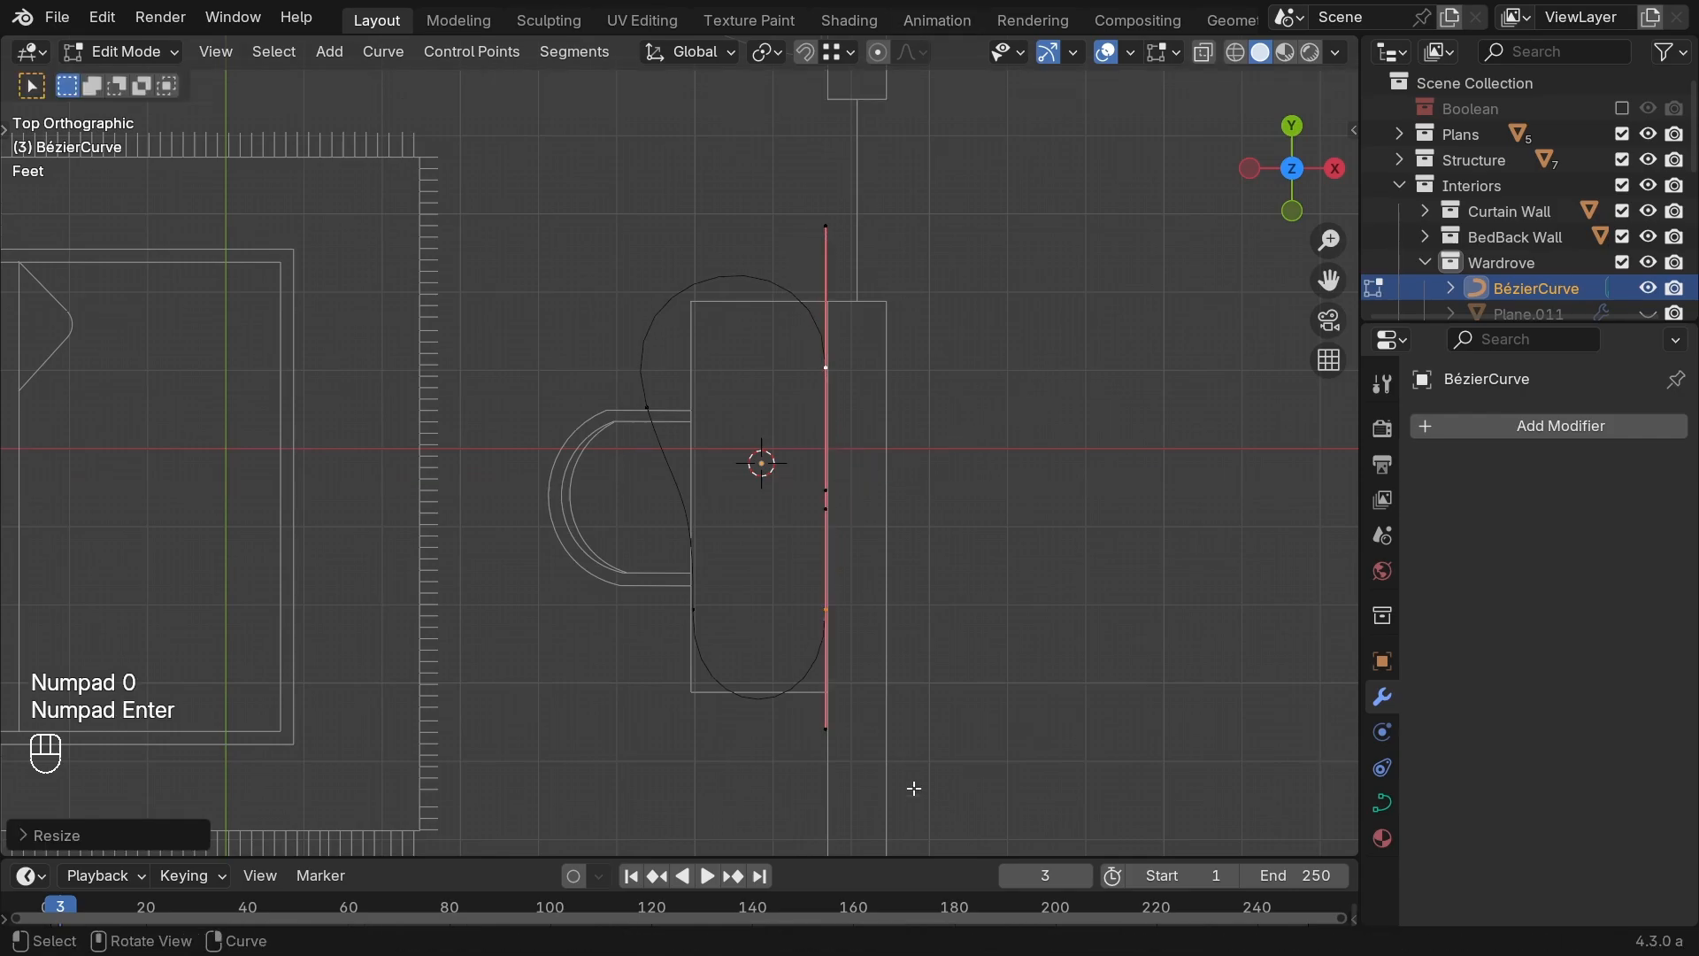
{"action": "middle_click_drag", "start_coordinate": [915, 787], "coordinate": [880, 595]}
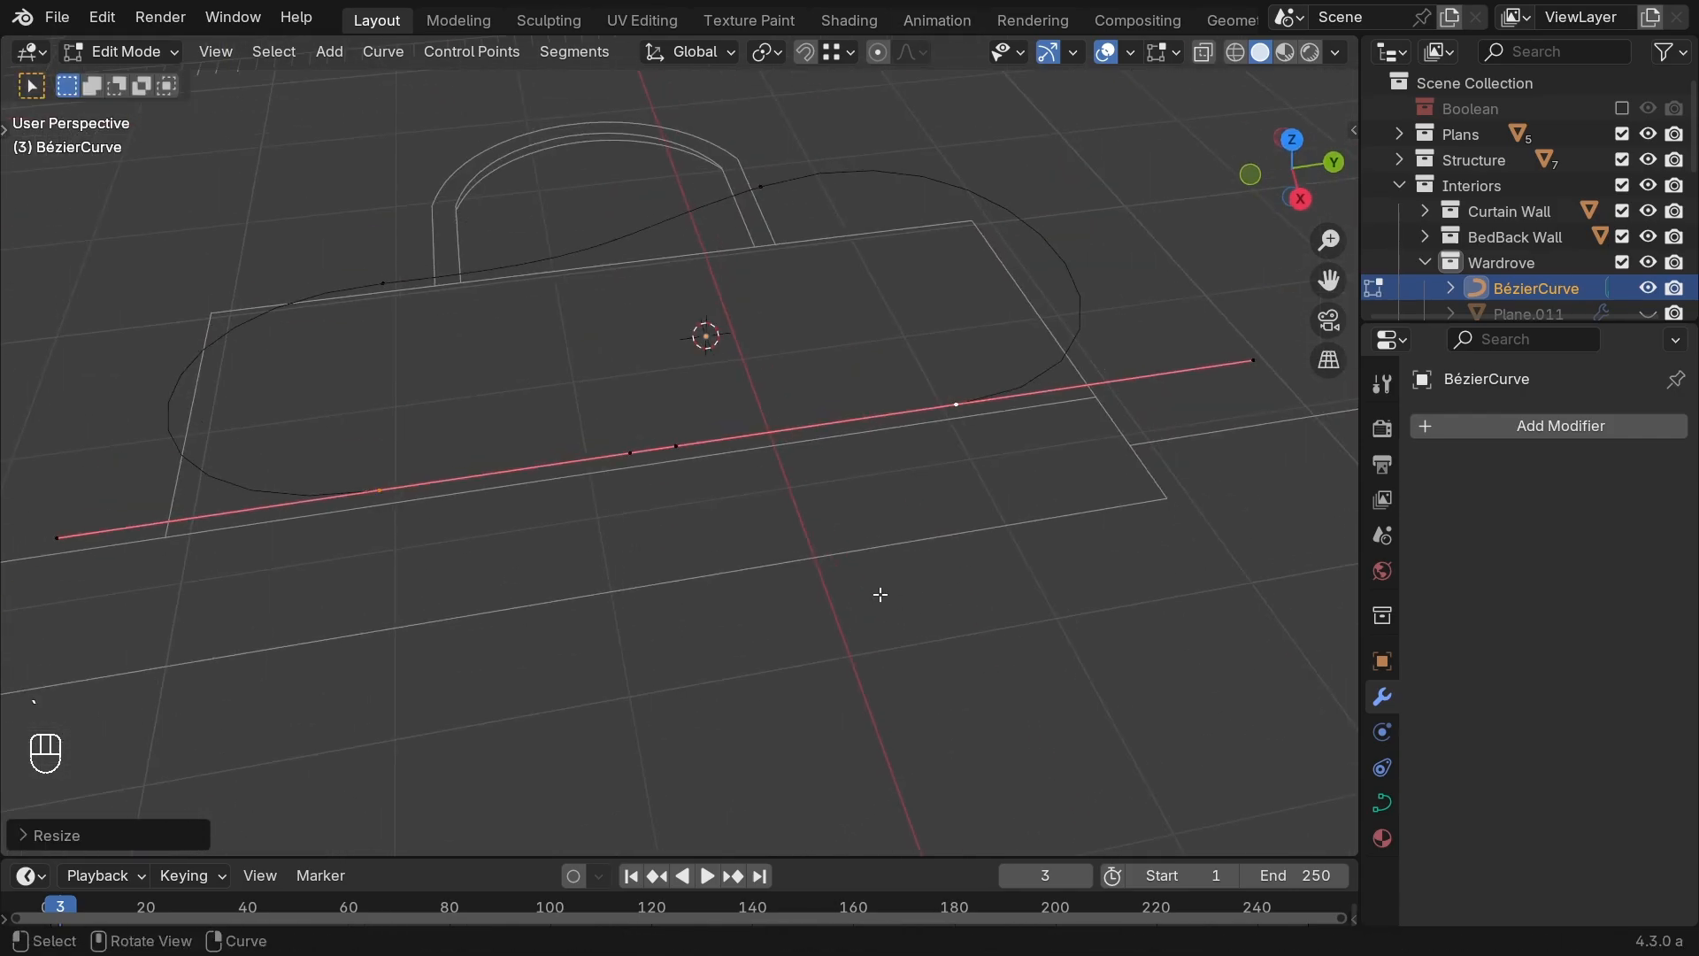
{"action": "left_click_drag", "start_coordinate": [108, 497], "coordinate": [4, 648]}
{"action": "key", "text": "s"}
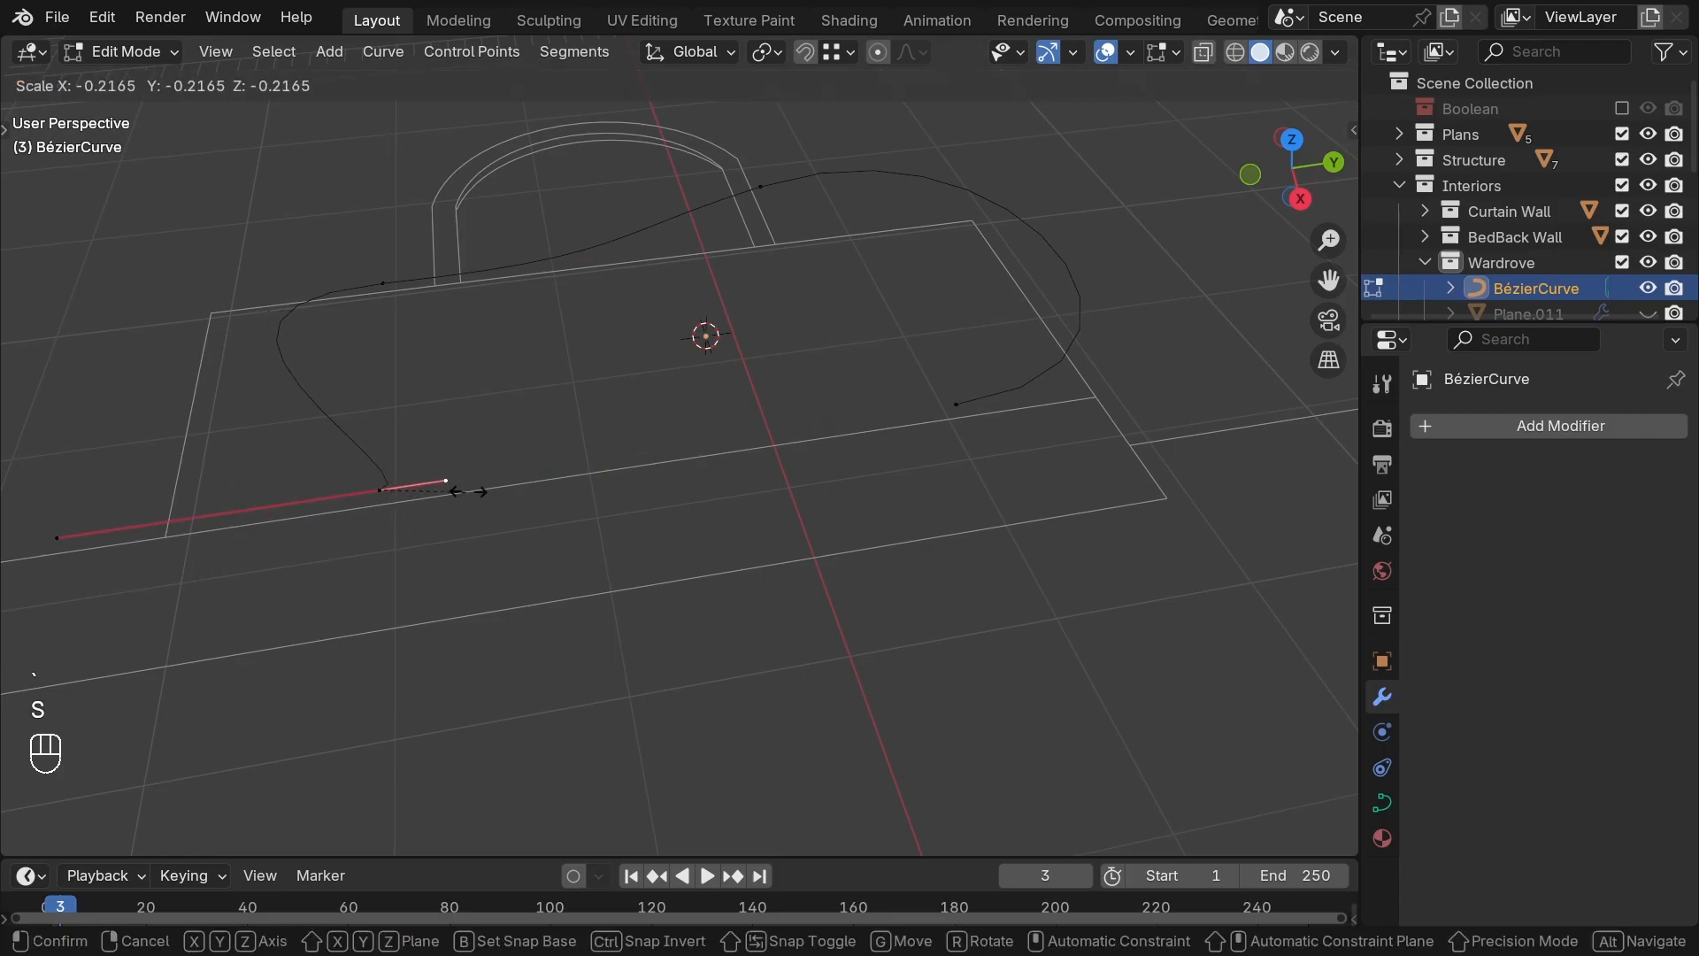
{"action": "right_click", "coordinate": [387, 507]}
Step: Shorten the facing inner handles of the upper and lower wall-side end points so they no longer overlap
{"action": "left_click", "coordinate": [955, 407]}
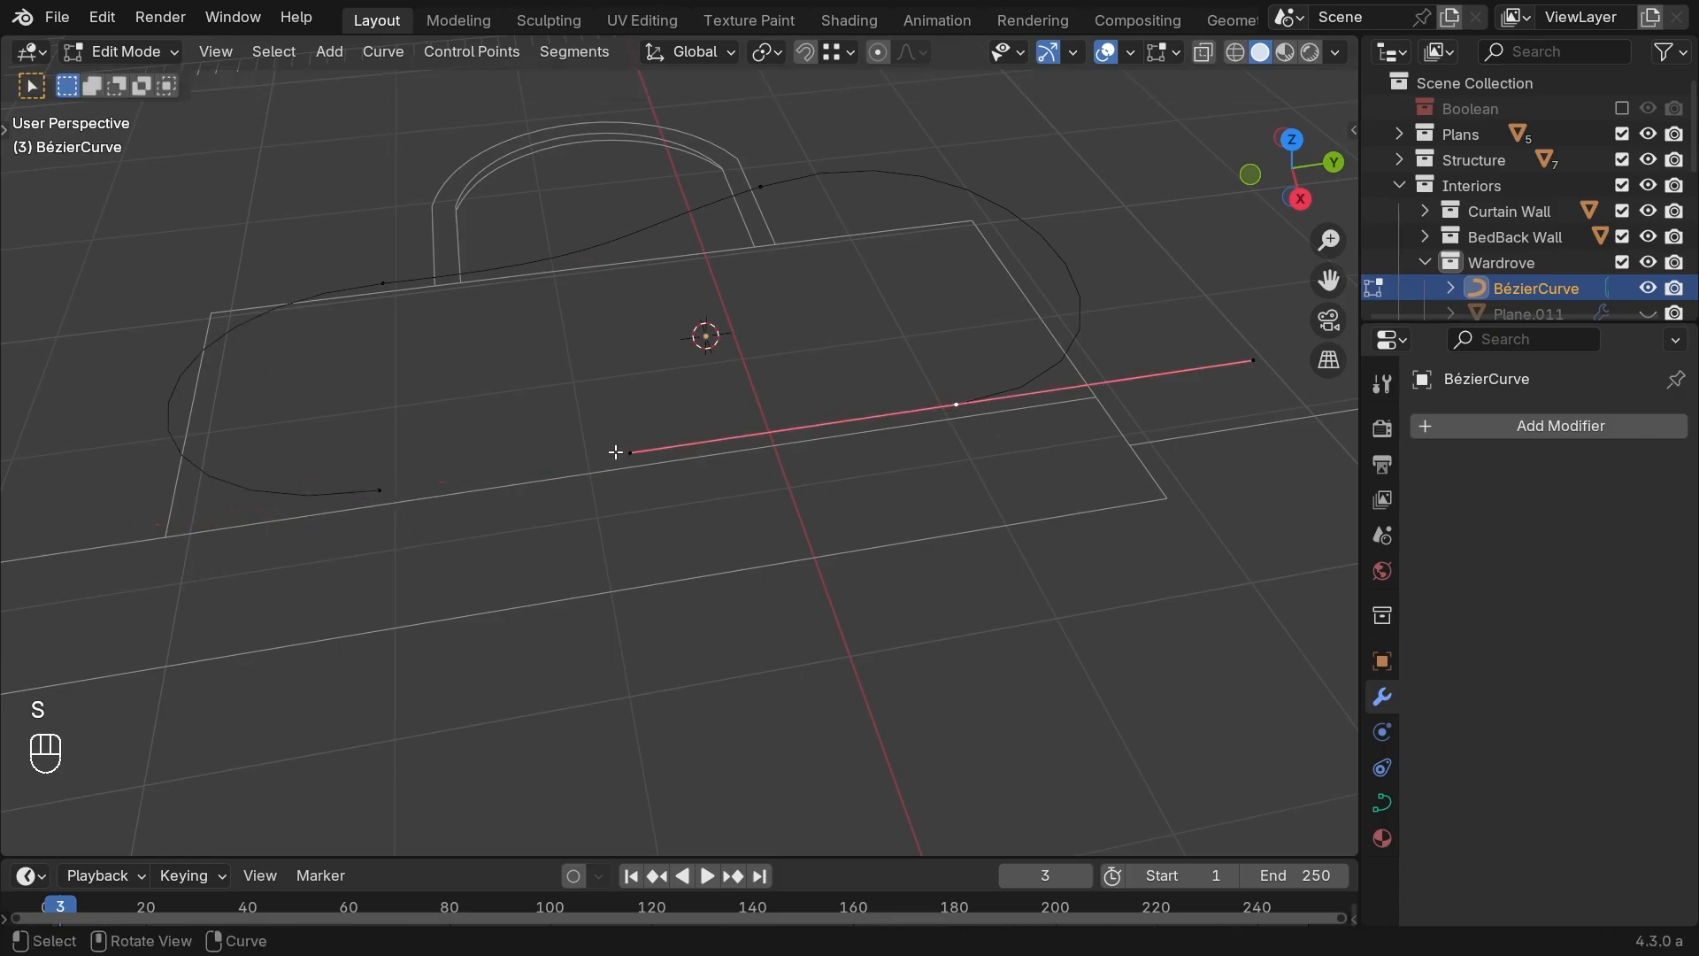
{"action": "key", "text": "s"}
{"action": "left_click", "coordinate": [726, 444]}
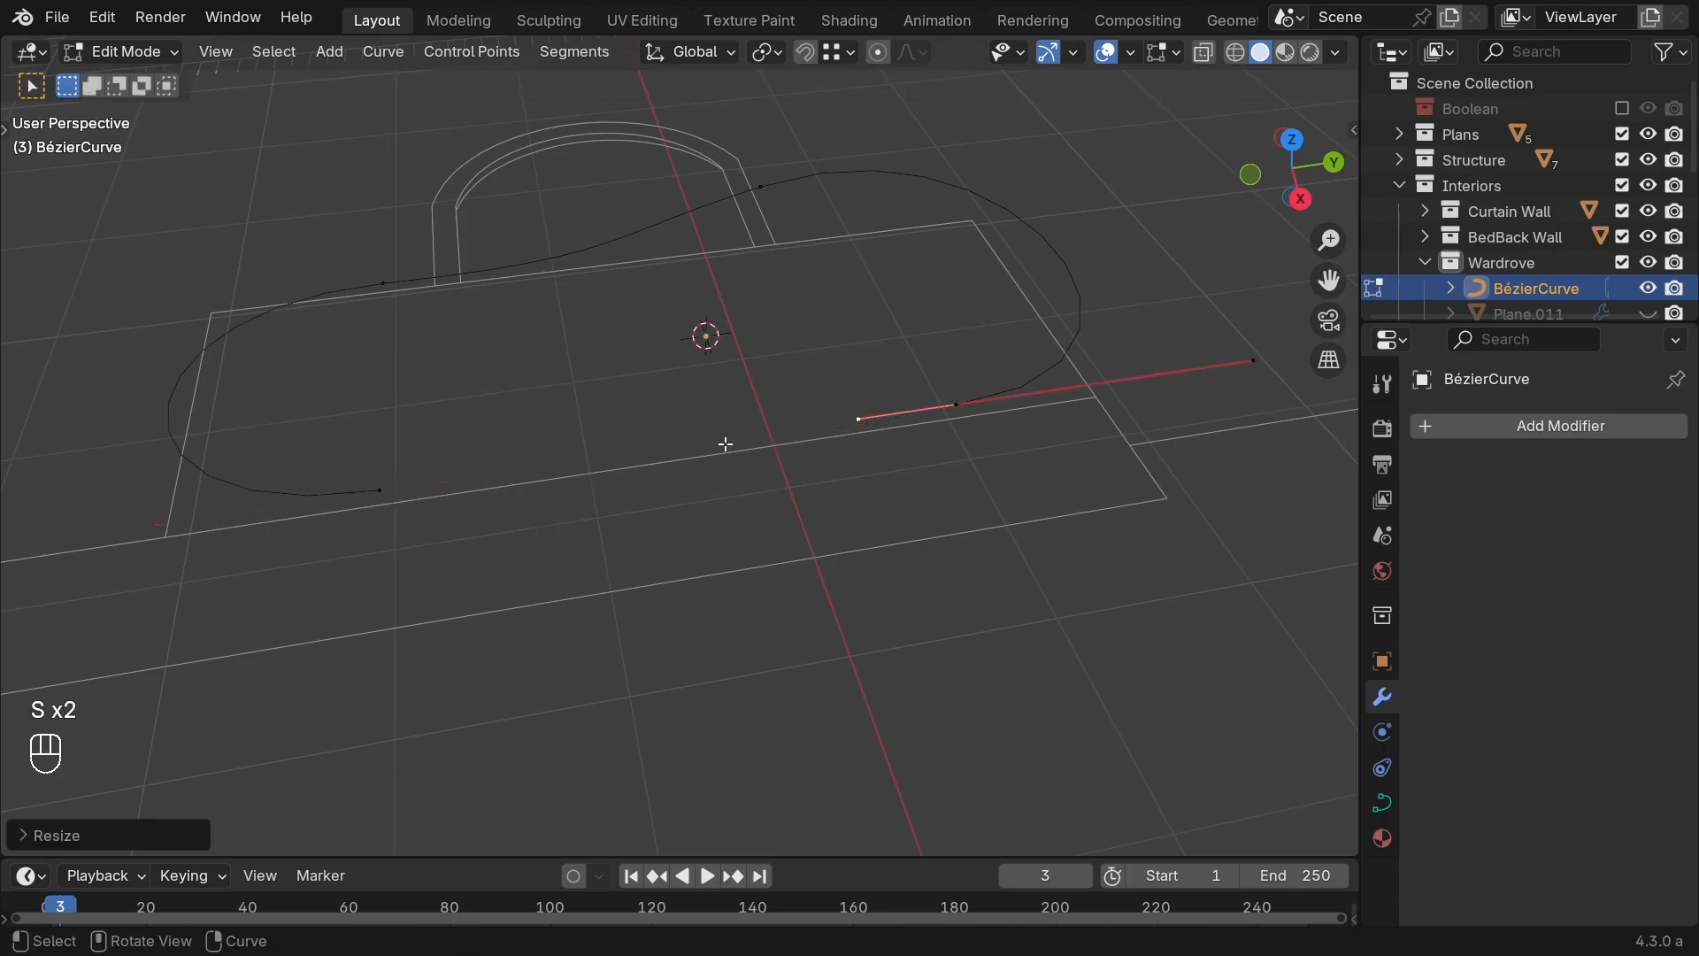
{"action": "left_click", "coordinate": [355, 479]}
{"action": "key", "text": "s"}
{"action": "left_click", "coordinate": [433, 501]}
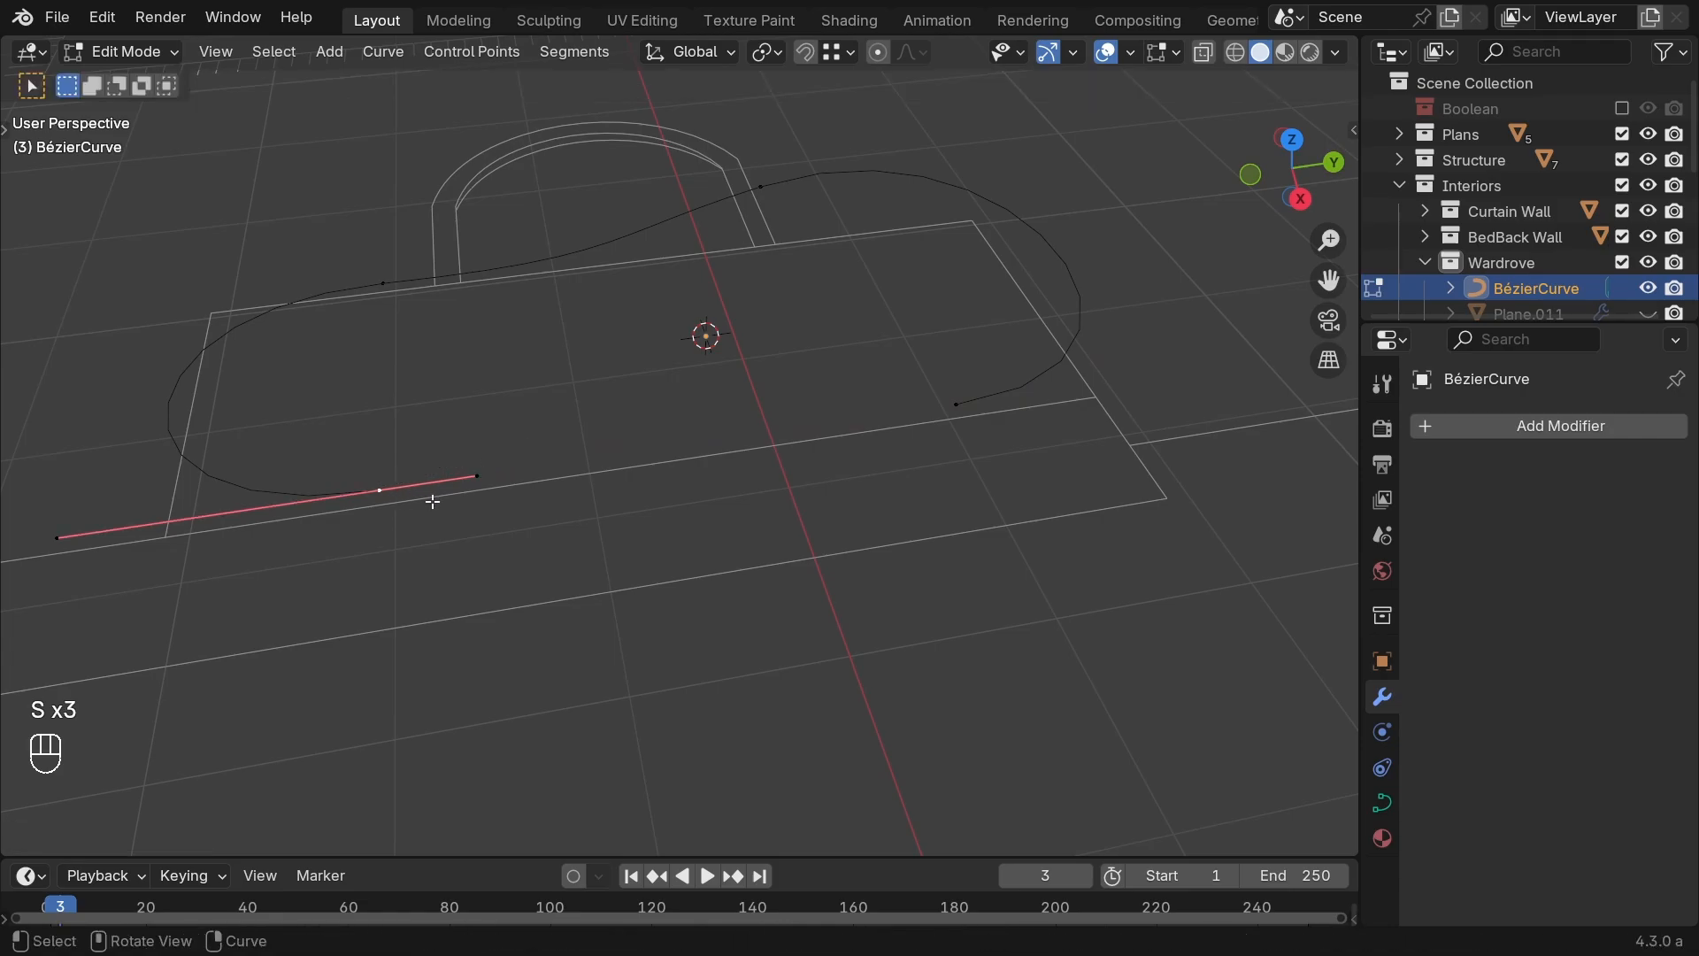
Step: Select both wall-side end points in top view and connect them with a straight segment to close the desk curve
{"action": "left_click", "coordinate": [955, 406], "text": "shift"}
{"action": "key", "text": "grave"}
{"action": "left_click", "coordinate": [720, 422]}
{"action": "key", "text": "g"}
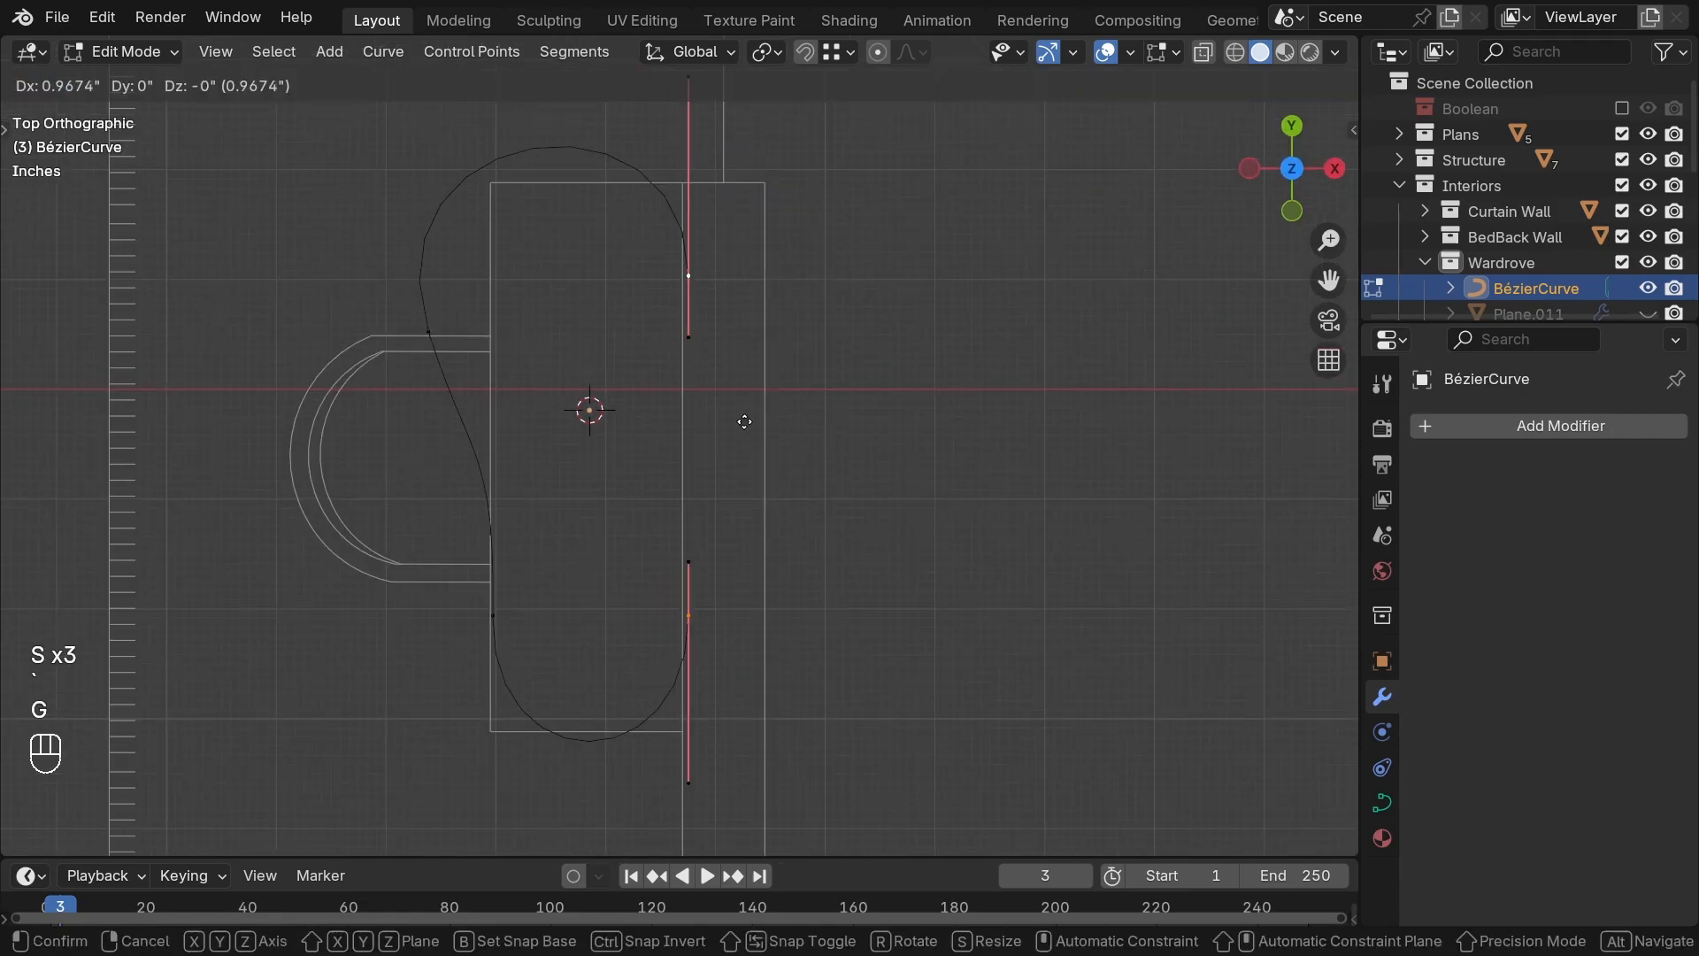
{"action": "right_click", "coordinate": [872, 500]}
{"action": "key", "text": "Tab"}
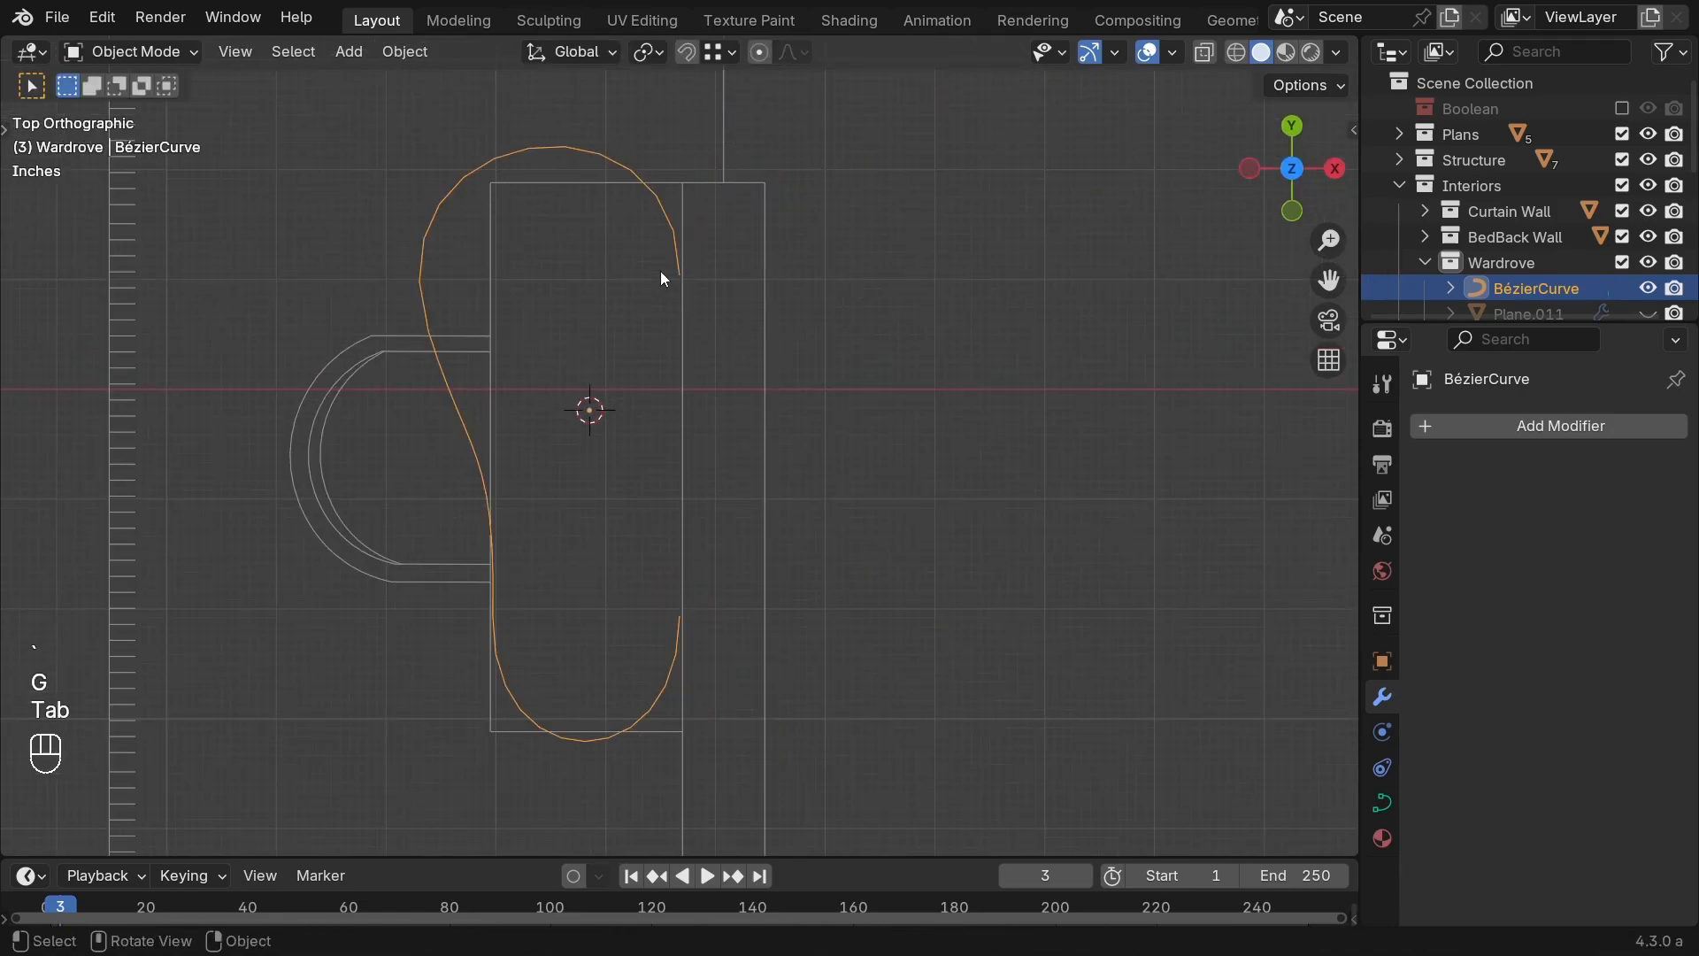
{"action": "key", "text": "Tab"}
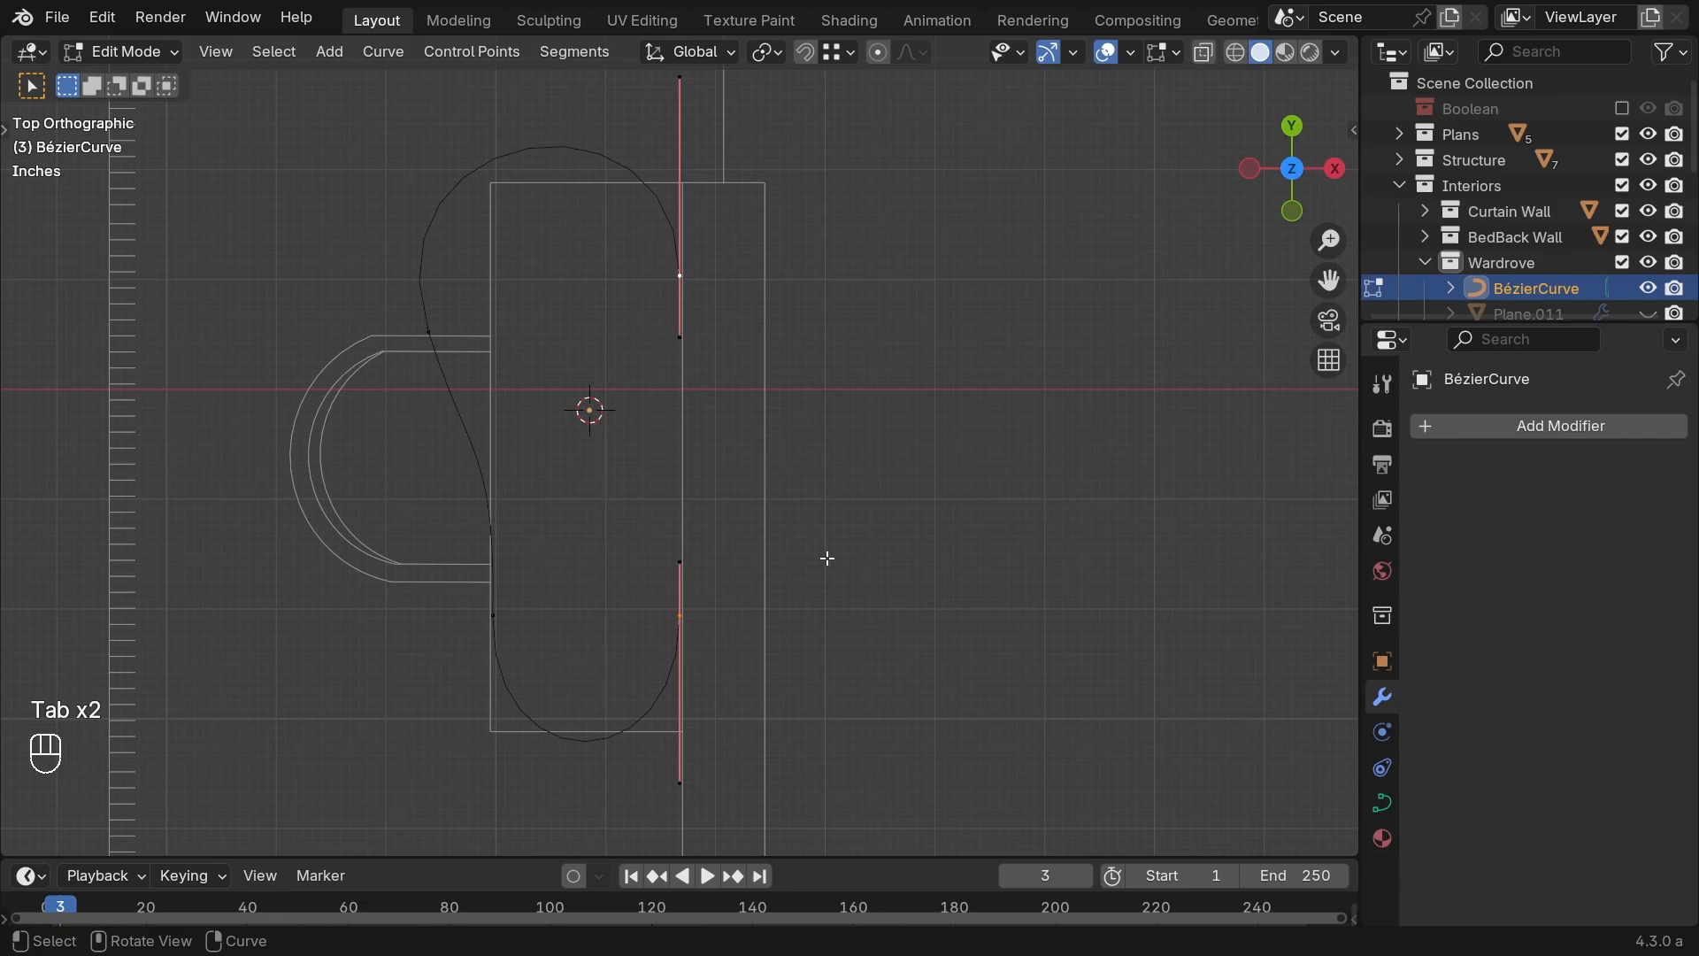
{"action": "key", "text": "f"}
{"action": "key", "text": "Tab"}
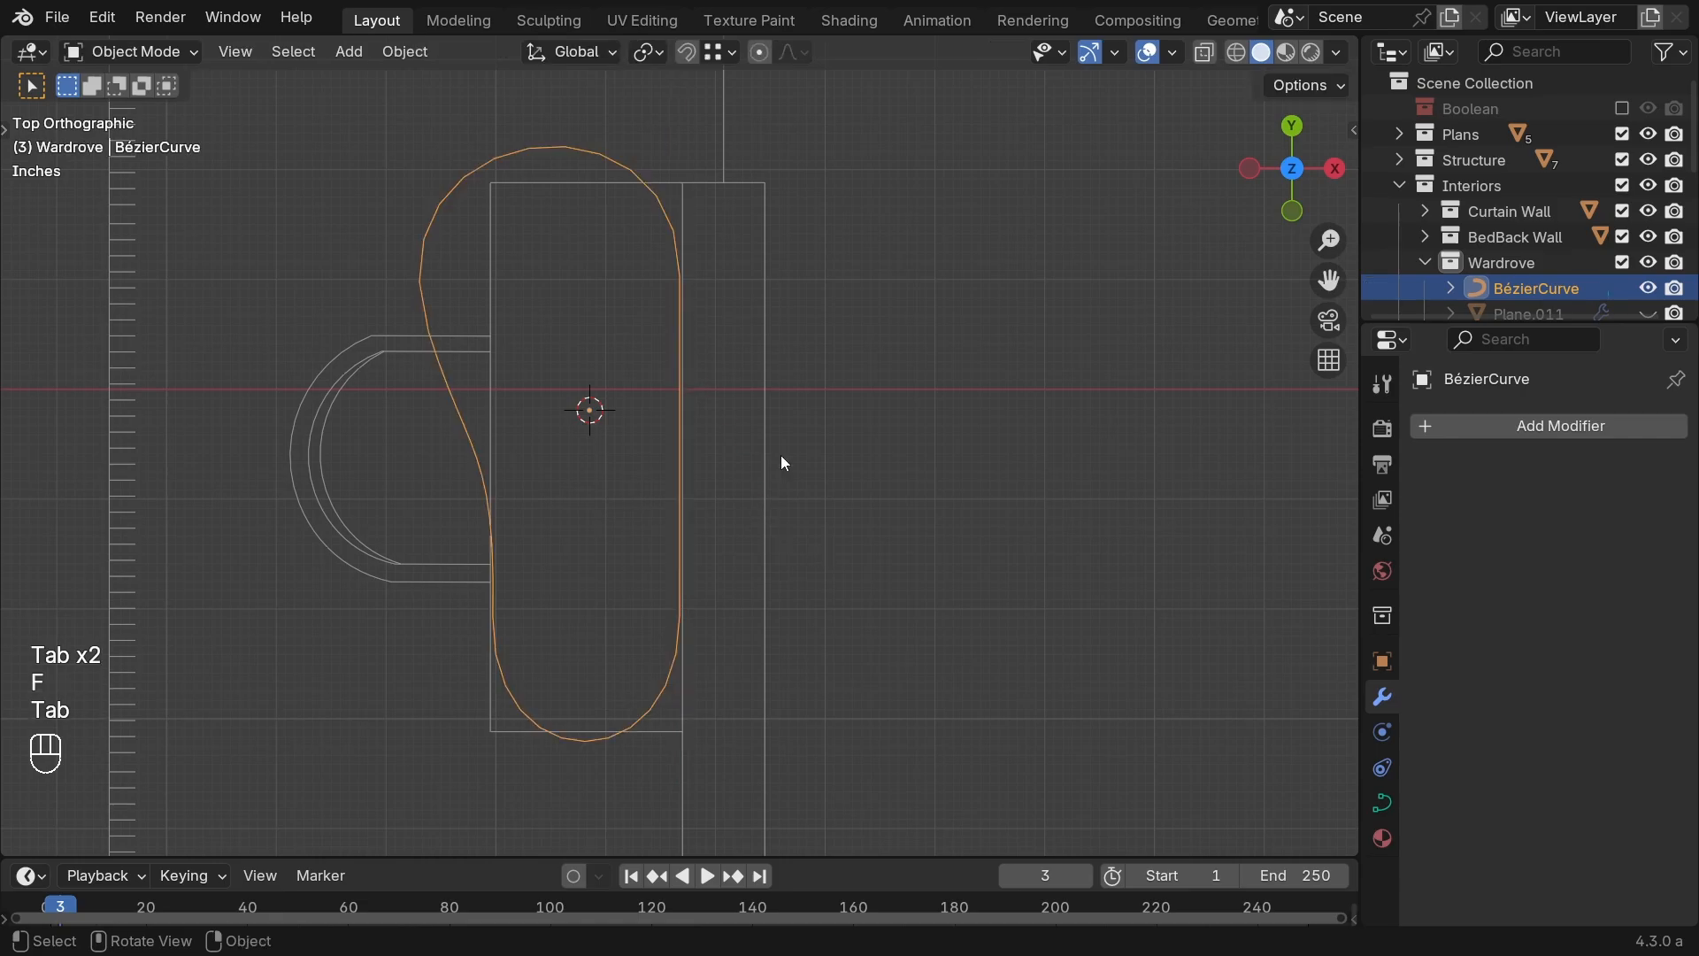
{"action": "key", "text": "Tab"}
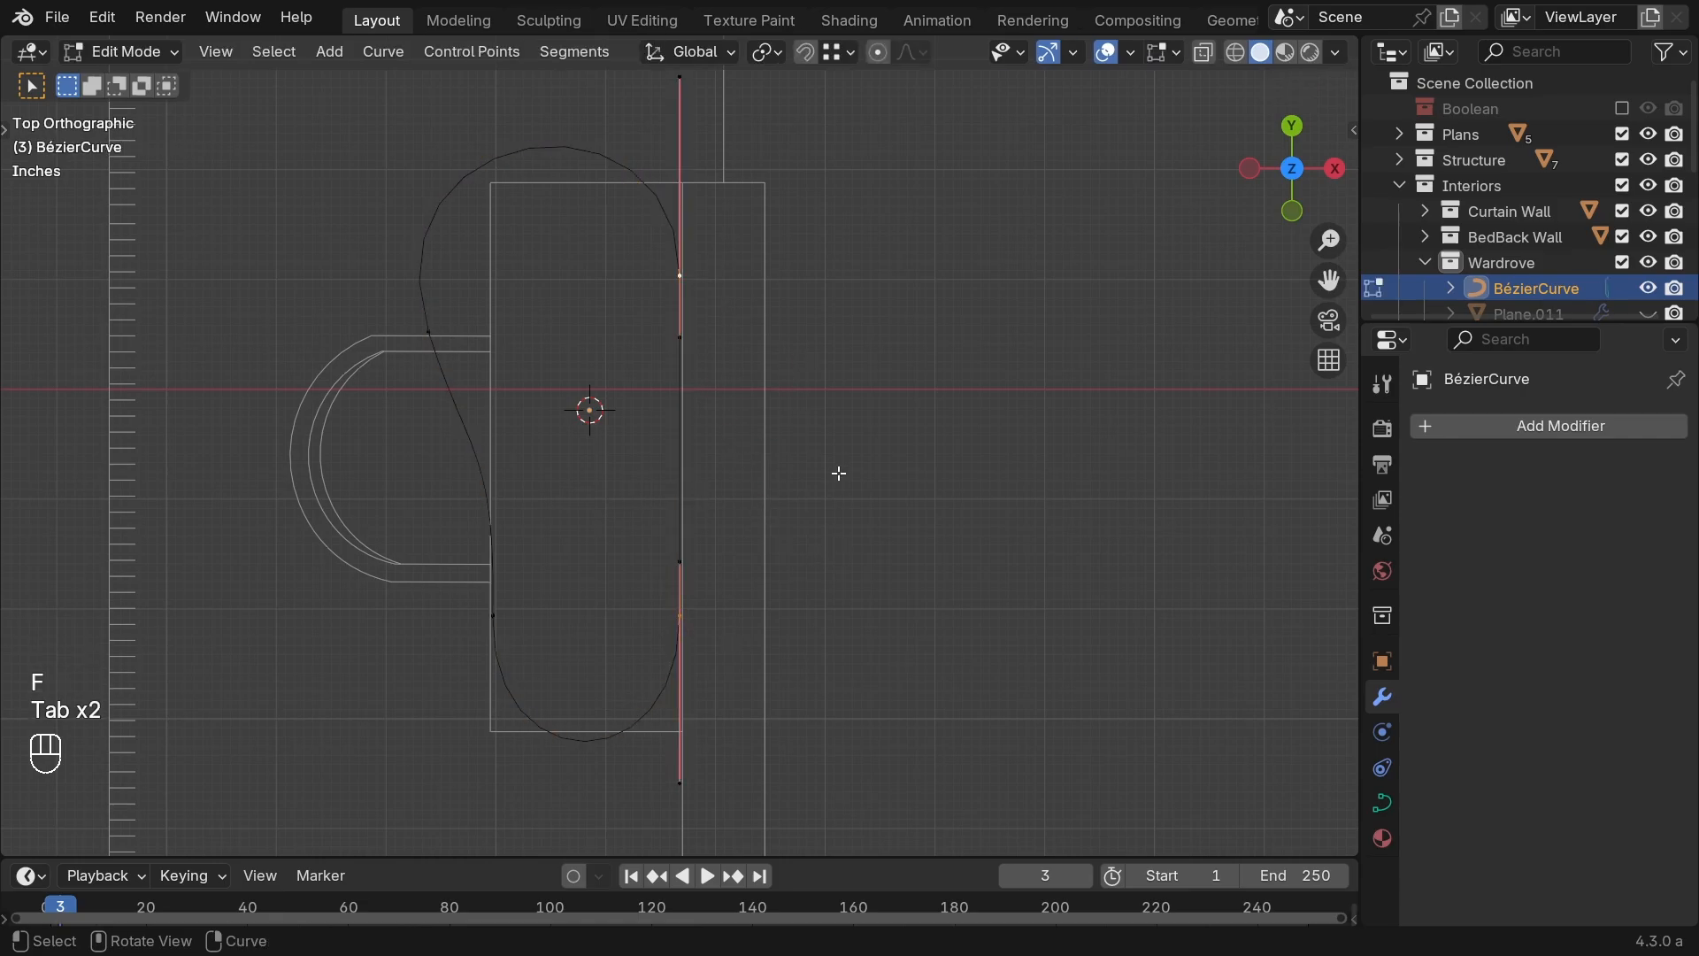
Step: Rotate the handles of the upper front curve point by about -6° to refine the desk's curved front
{"action": "scroll", "coordinate": [884, 557], "scroll_direction": "up", "scroll_amount": 2}
{"action": "middle_click_drag", "start_coordinate": [763, 529], "coordinate": [800, 603], "text": "shift"}
{"action": "scroll", "coordinate": [719, 641], "scroll_direction": "down", "scroll_amount": 1}
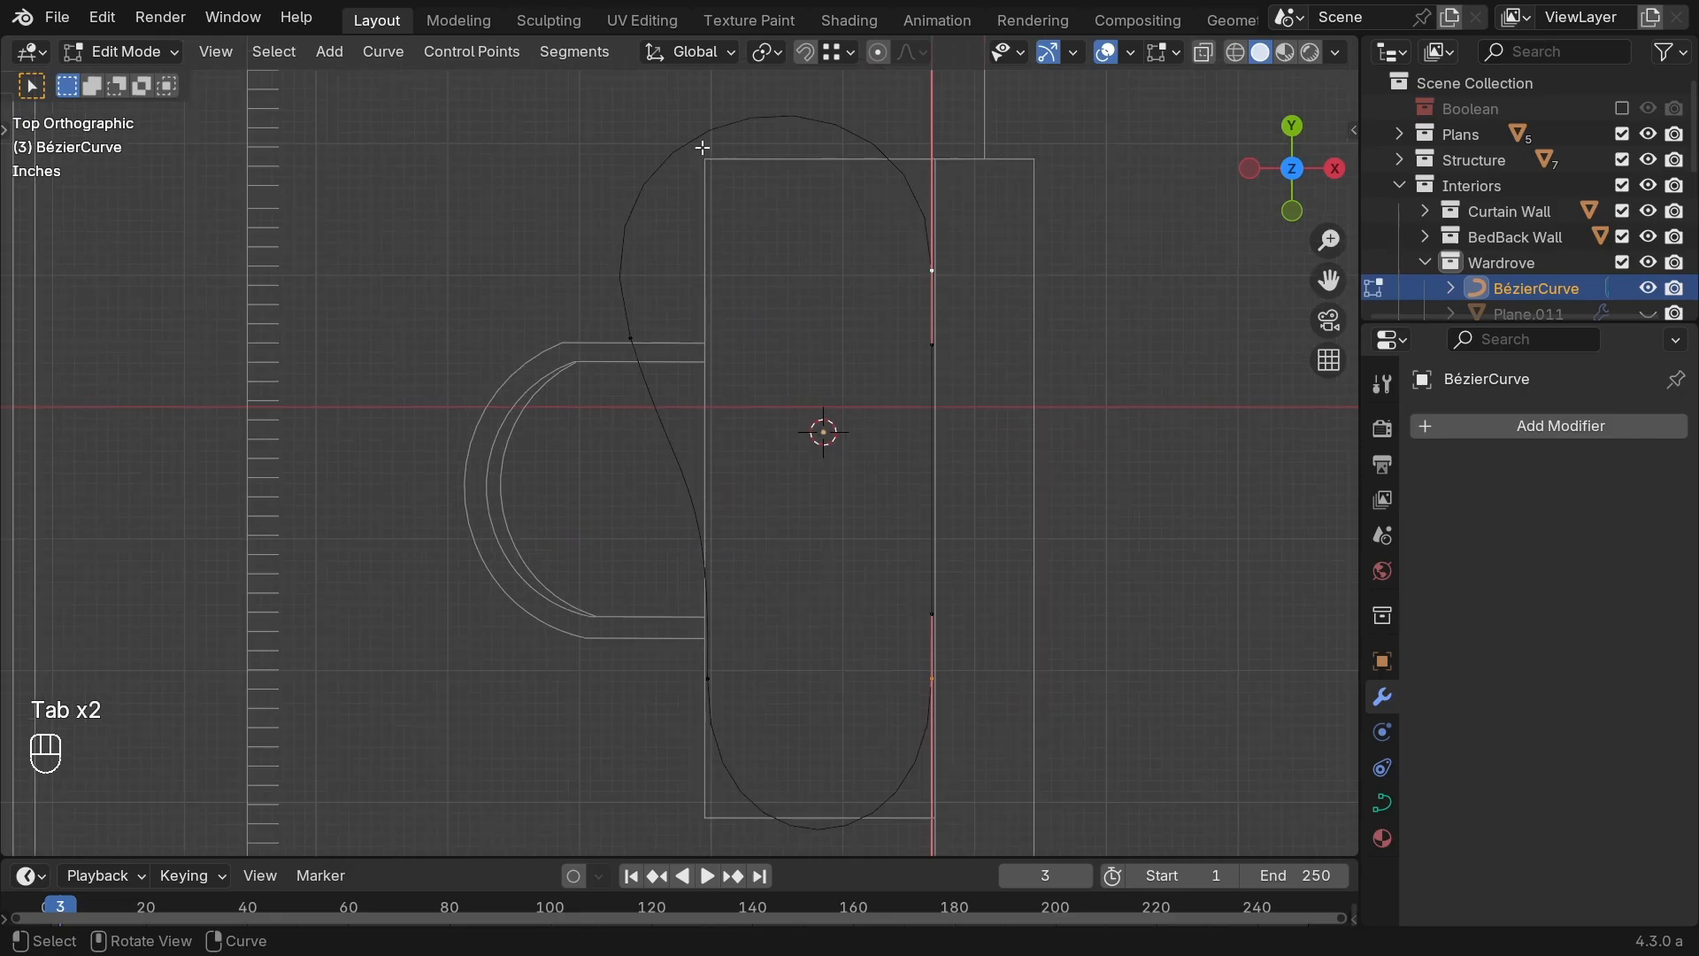
{"action": "left_click", "coordinate": [593, 663]}
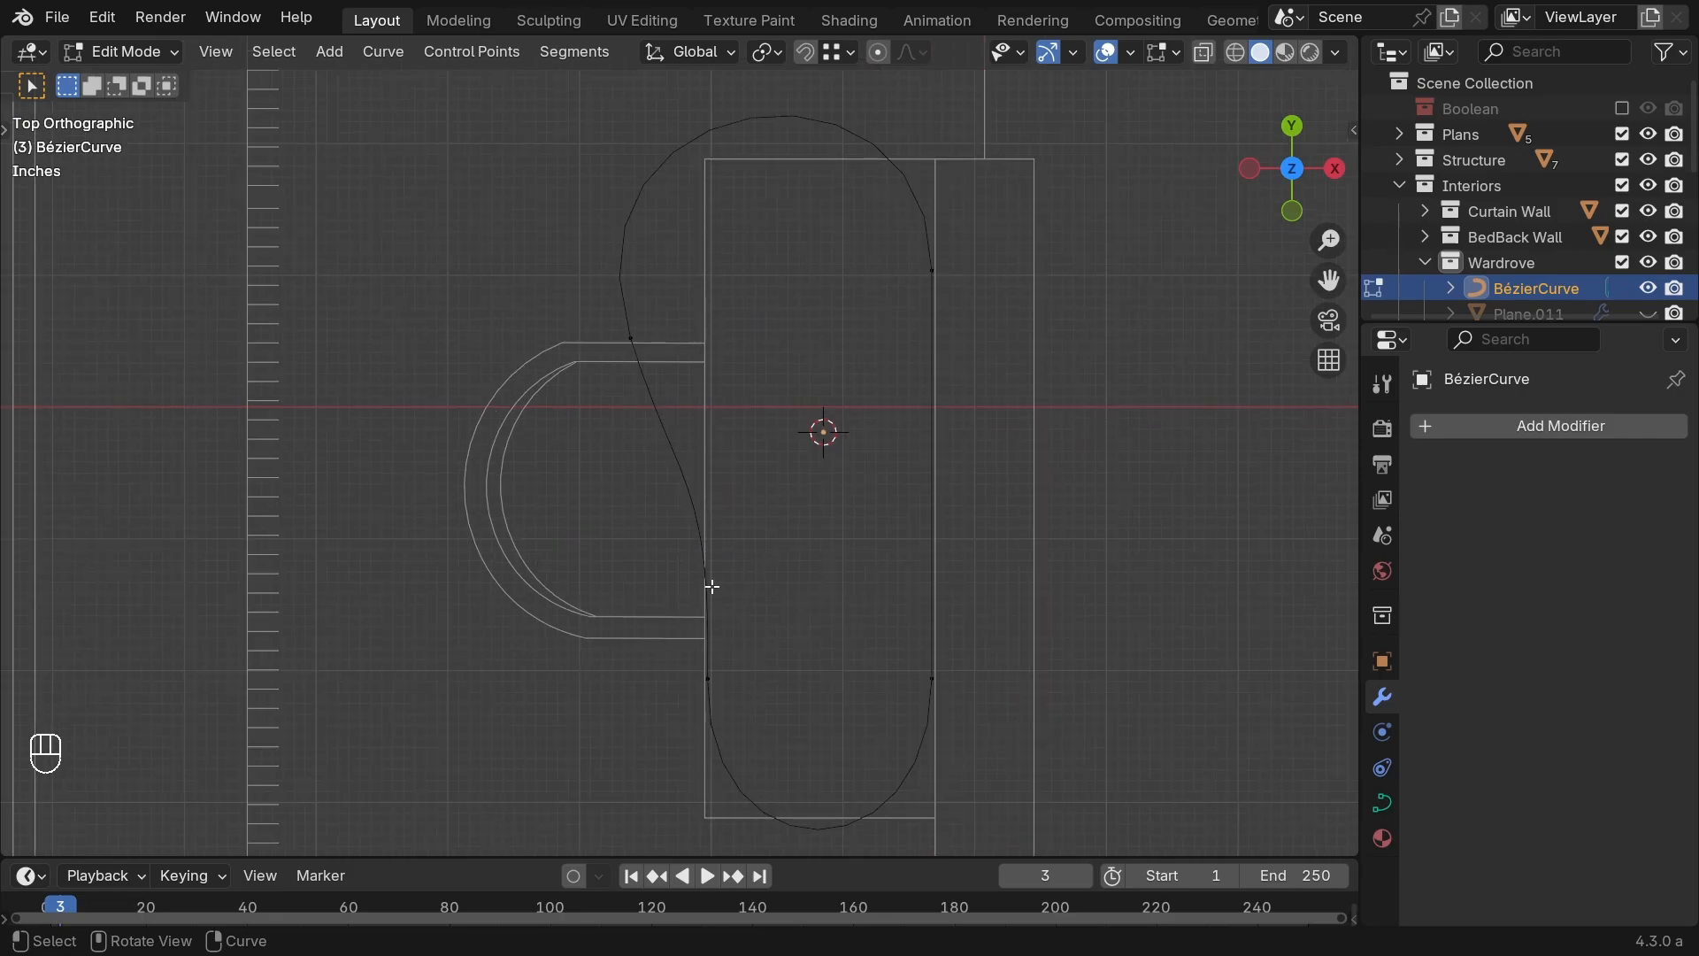
{"action": "left_click", "coordinate": [636, 329]}
{"action": "key", "text": "g"}
{"action": "key", "text": "Escape"}
{"action": "scroll", "coordinate": [767, 453], "scroll_direction": "down", "scroll_amount": 1}
{"action": "middle_click_drag", "start_coordinate": [767, 397], "coordinate": [767, 453], "text": "shift"}
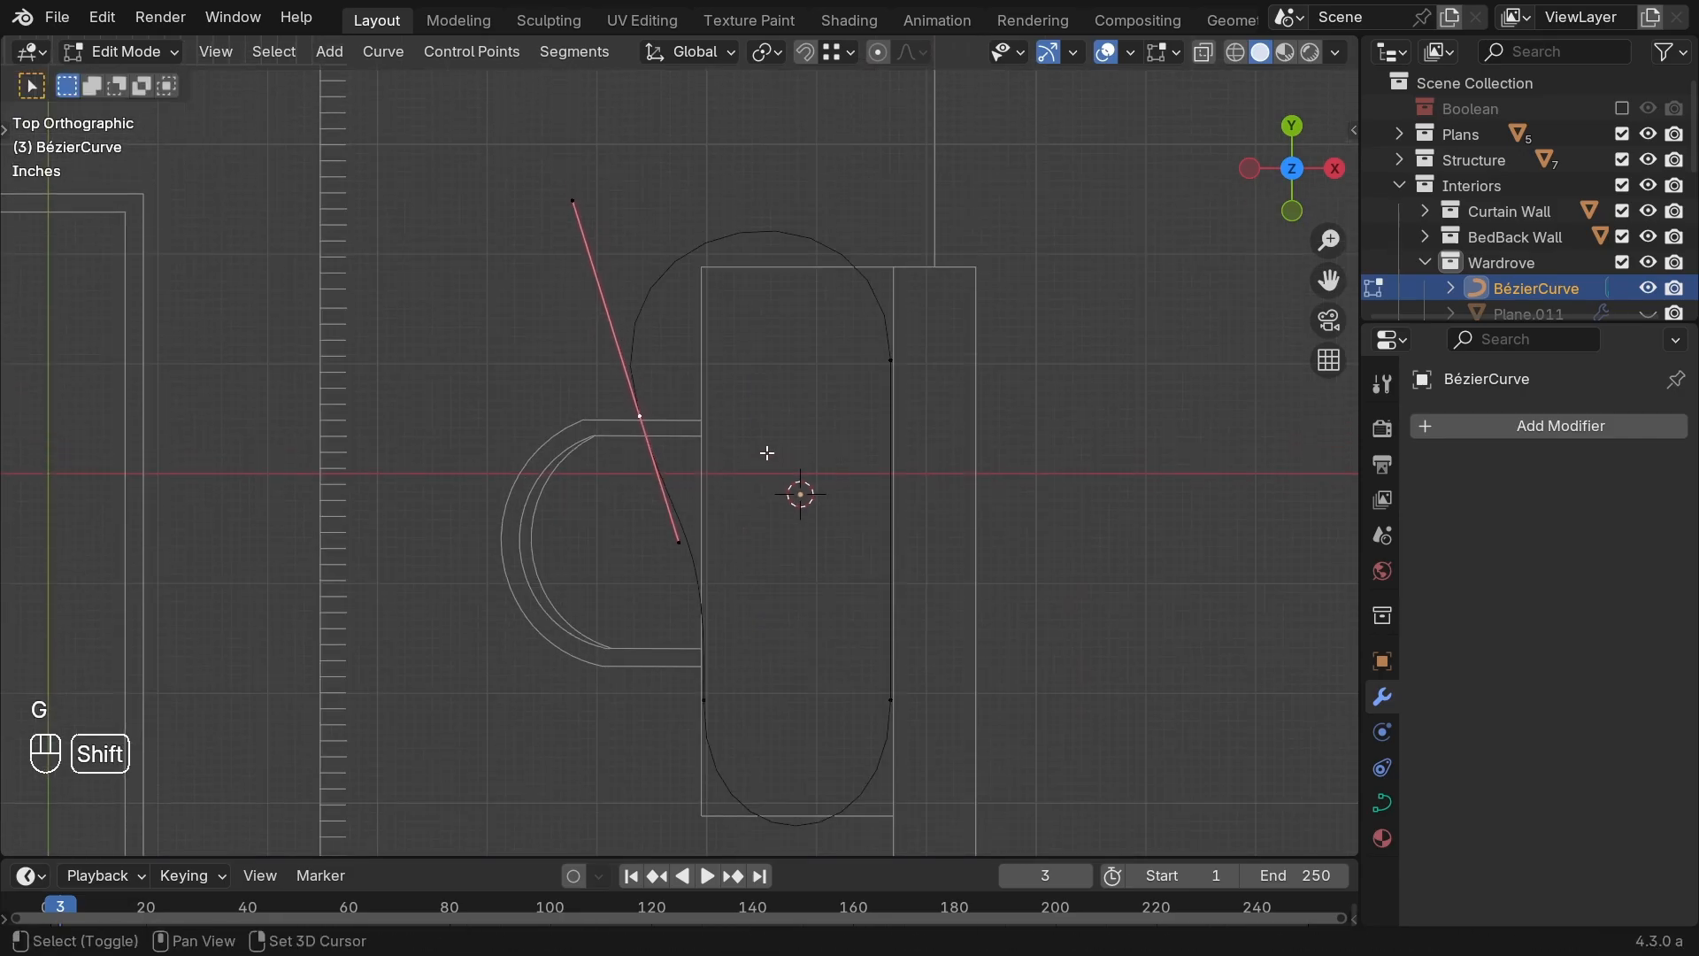
{"action": "key", "text": "r"}
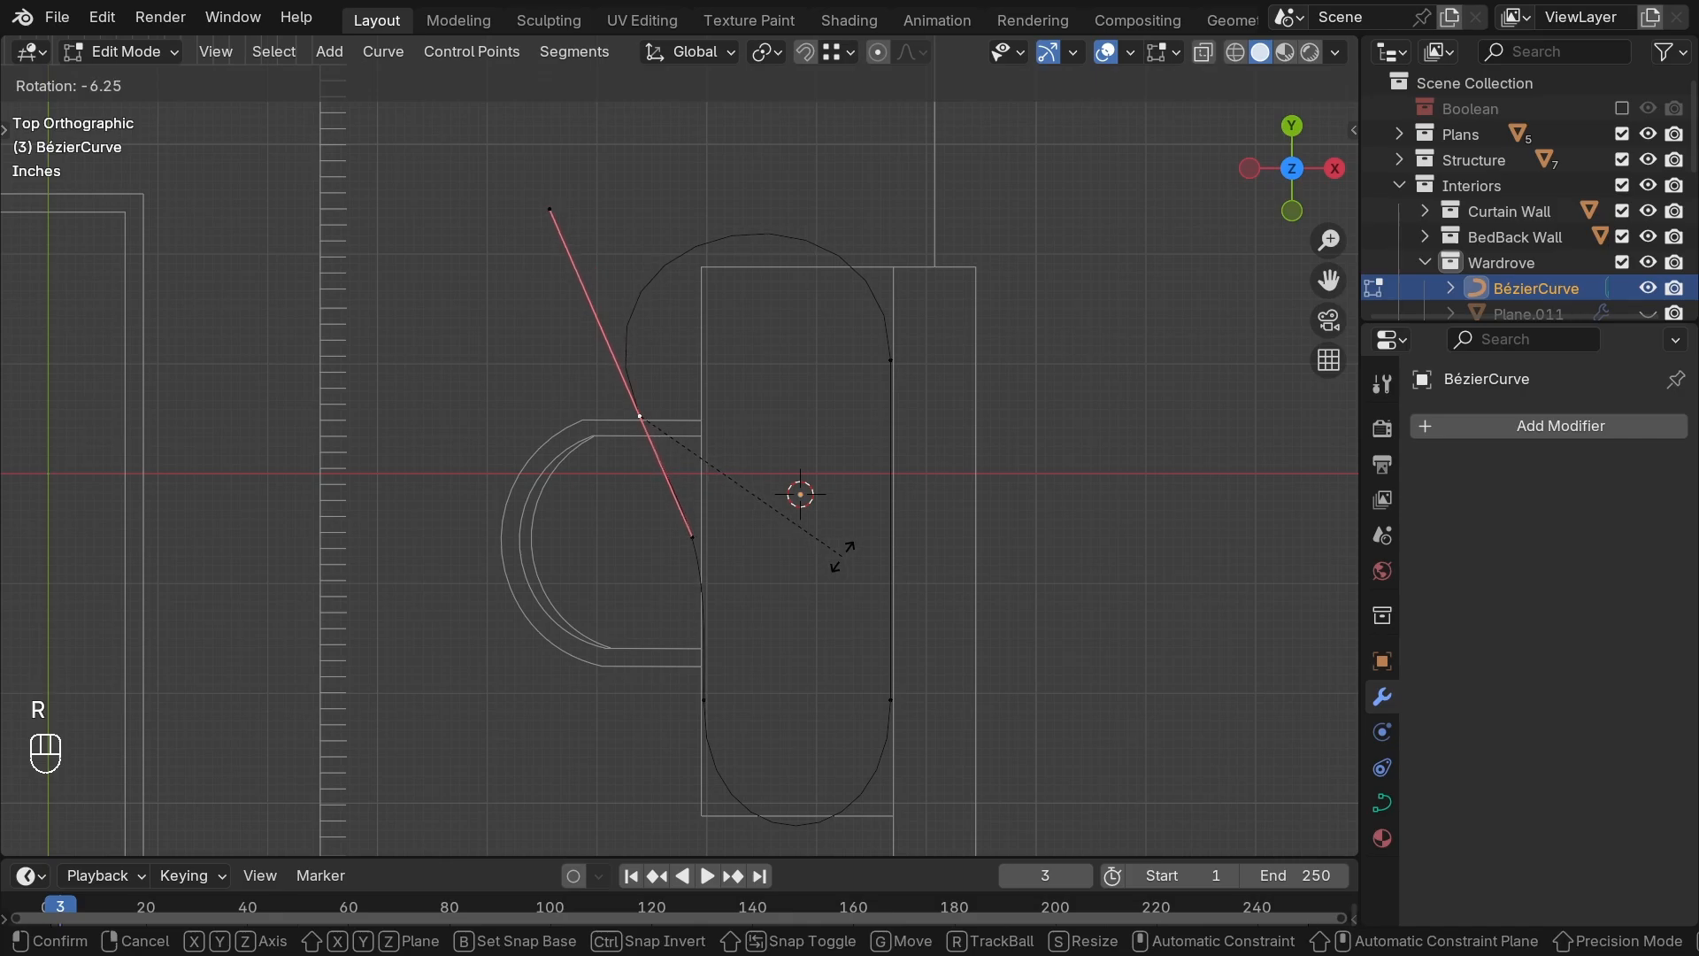
{"action": "left_click", "coordinate": [841, 557]}
Step: Shorten the lower handles of the lower front and lower wall-side curve points, scaling the front one to about 0.78
{"action": "left_click", "coordinate": [733, 660]}
{"action": "middle_click_drag", "start_coordinate": [751, 710], "coordinate": [790, 601], "text": "shift"}
{"action": "left_click", "coordinate": [770, 599]}
{"action": "key", "text": "g"}
{"action": "middle_click_drag", "start_coordinate": [822, 509], "coordinate": [823, 518]}
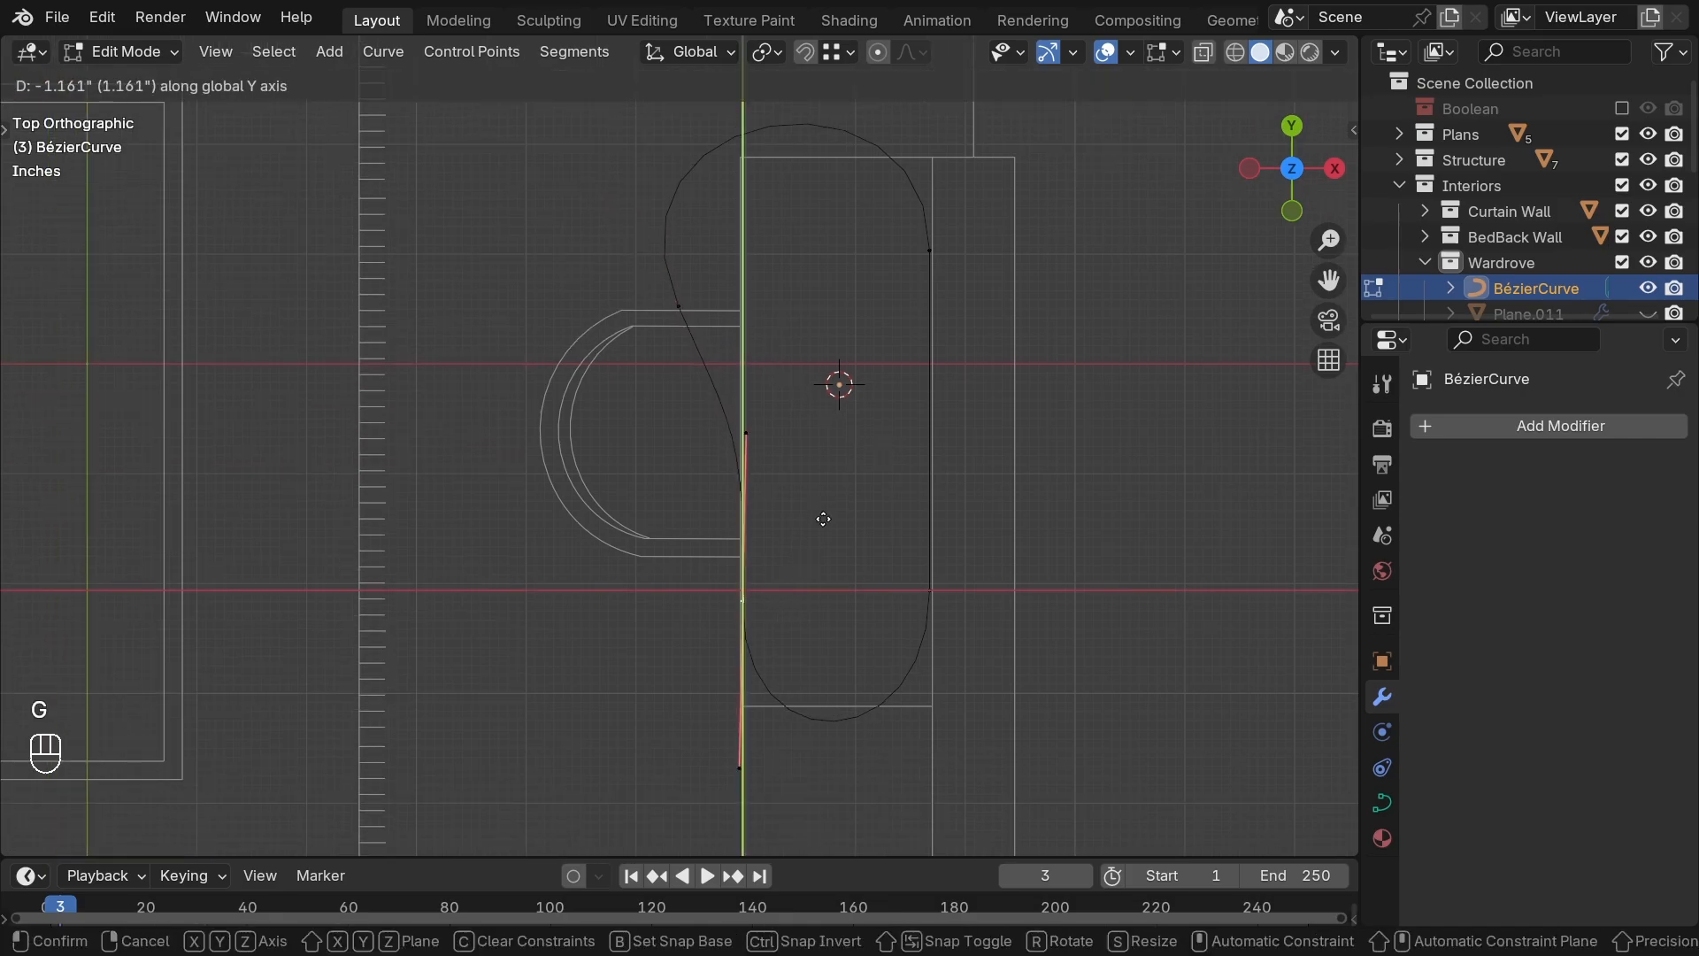
{"action": "left_click", "coordinate": [744, 789]}
{"action": "key", "text": "s"}
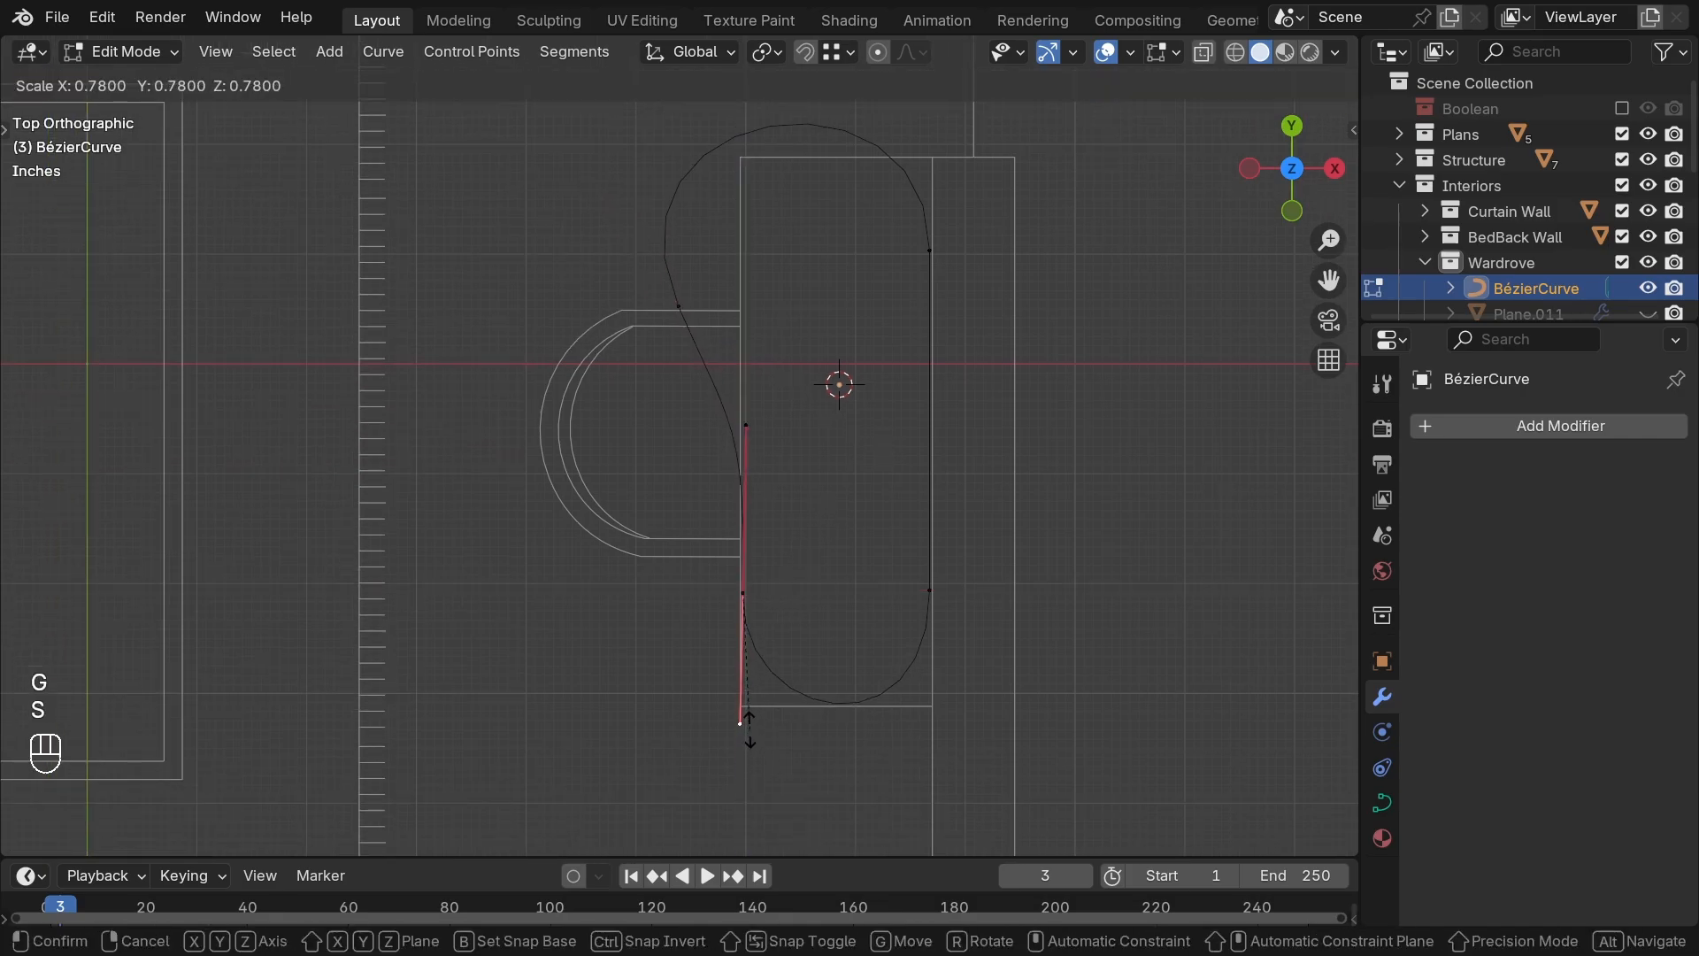
{"action": "left_click", "coordinate": [749, 722]}
{"action": "left_click", "coordinate": [916, 637]}
{"action": "key", "text": "s"}
{"action": "left_click", "coordinate": [928, 734]}
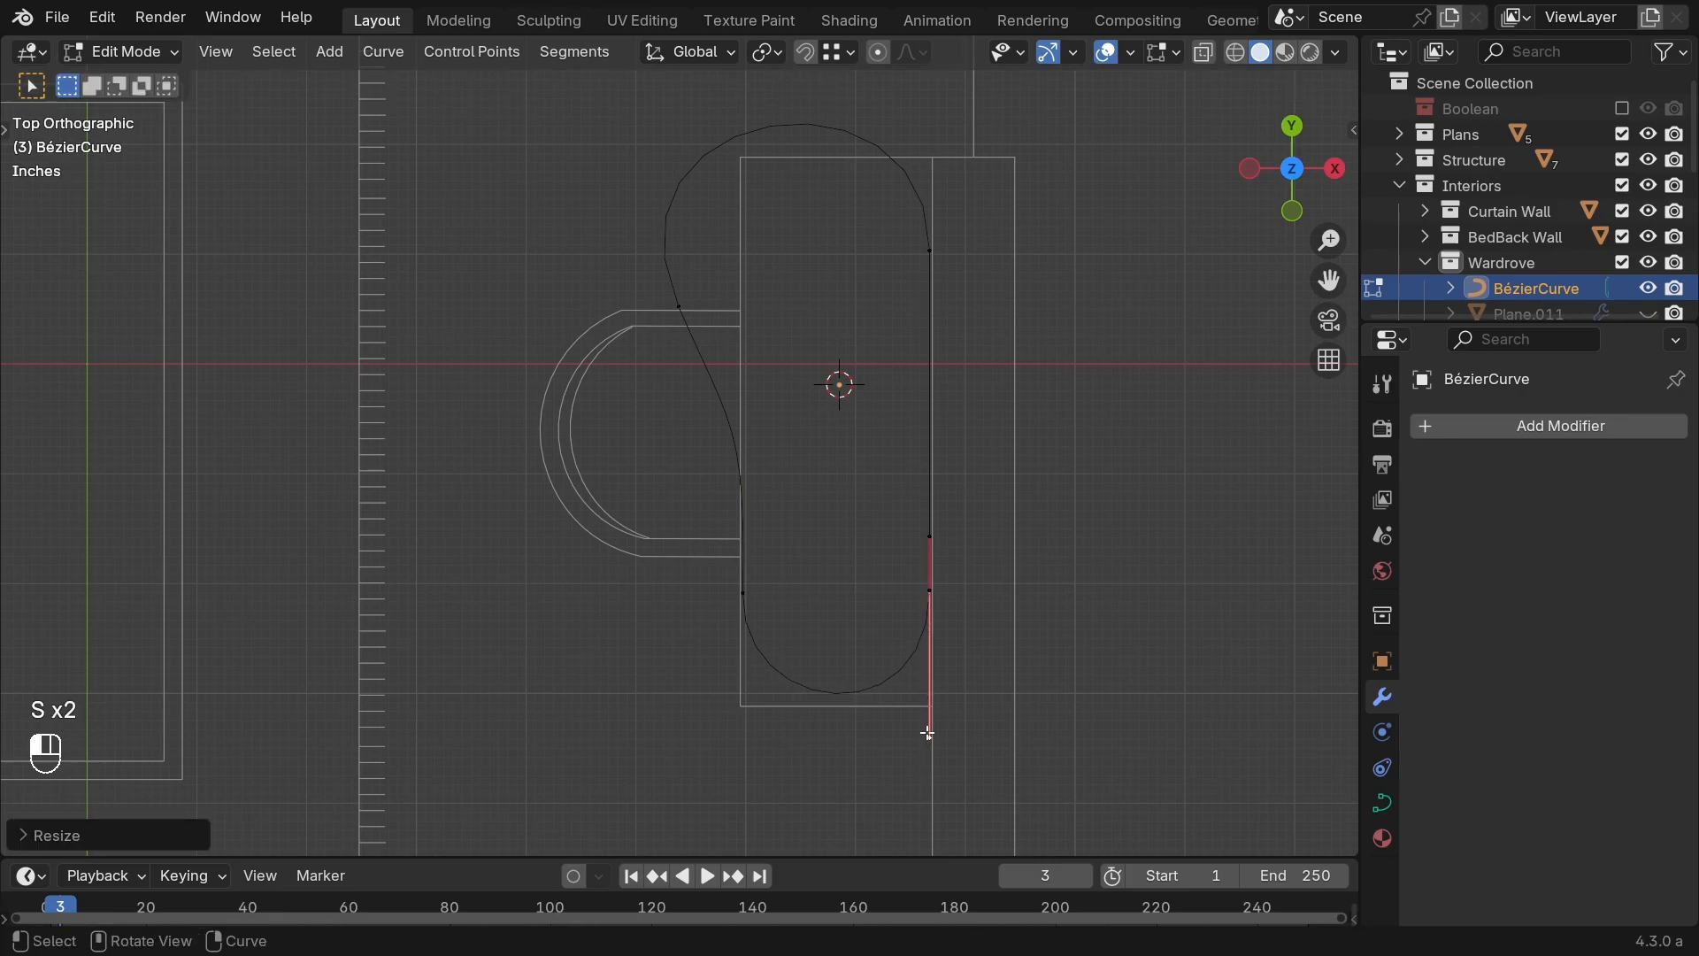
Step: Rotate the lower front curve point's handles slightly, move the point a little towards the chair side, and finish editing the curve
{"action": "left_click", "coordinate": [751, 607]}
{"action": "middle_click_drag", "start_coordinate": [767, 557], "coordinate": [774, 585], "text": "shift"}
{"action": "key", "text": "r"}
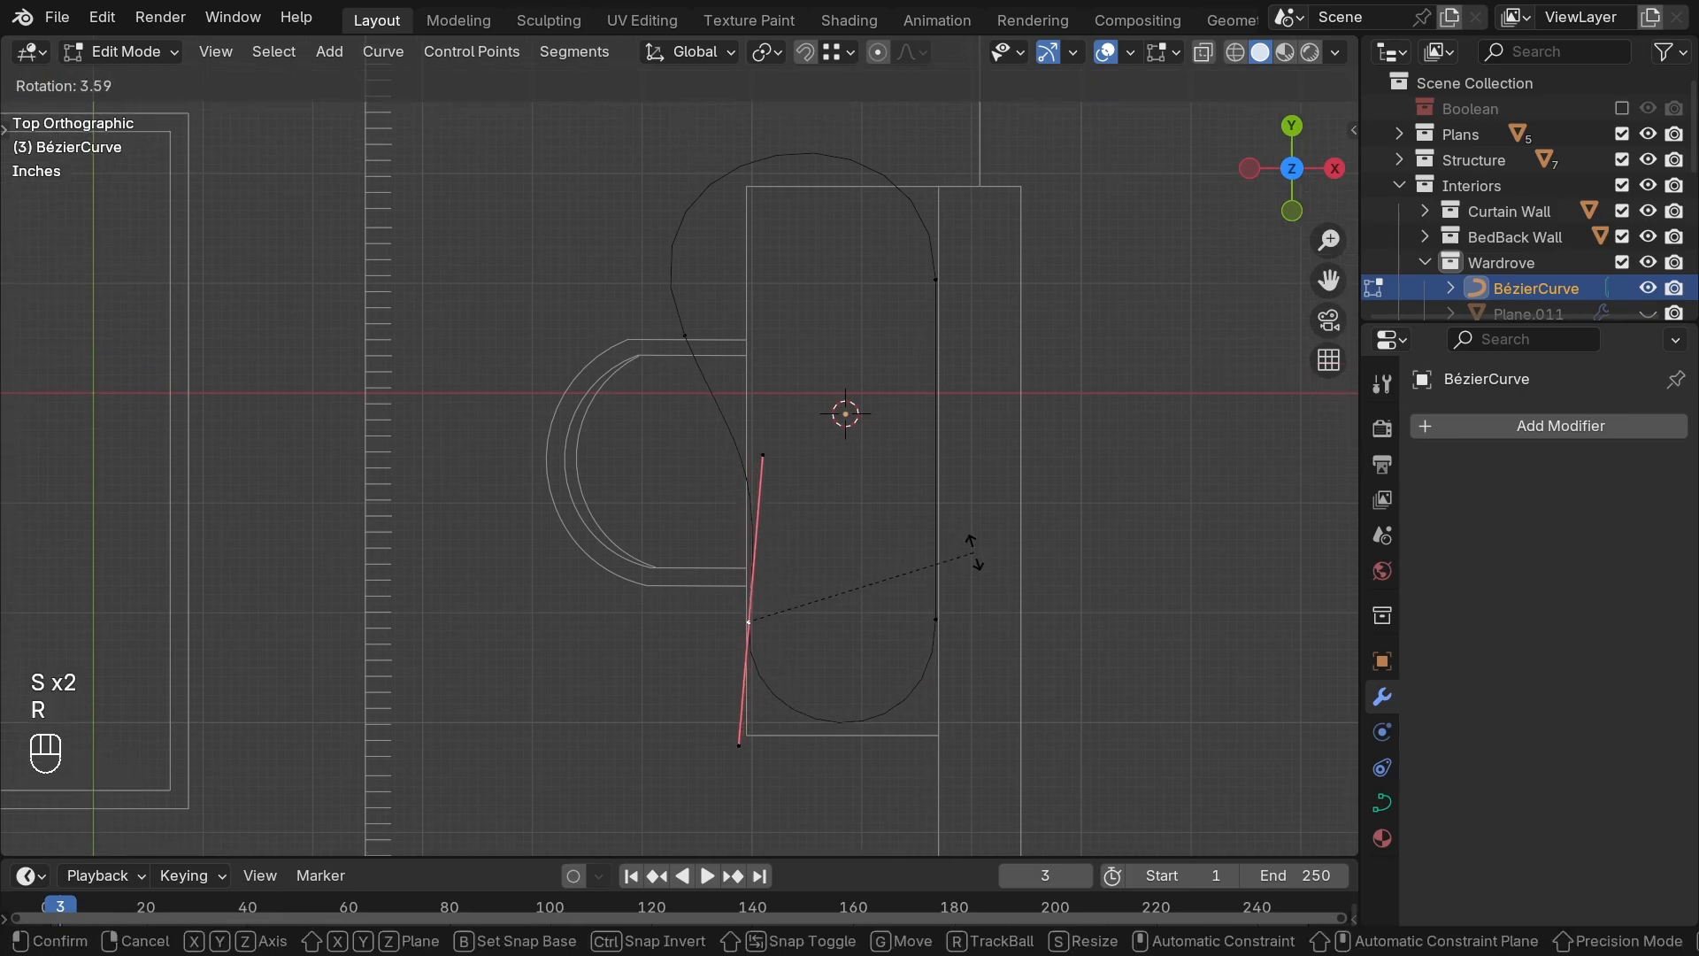
{"action": "left_click", "coordinate": [868, 562]}
{"action": "key", "text": "g"}
{"action": "left_click", "coordinate": [777, 609]}
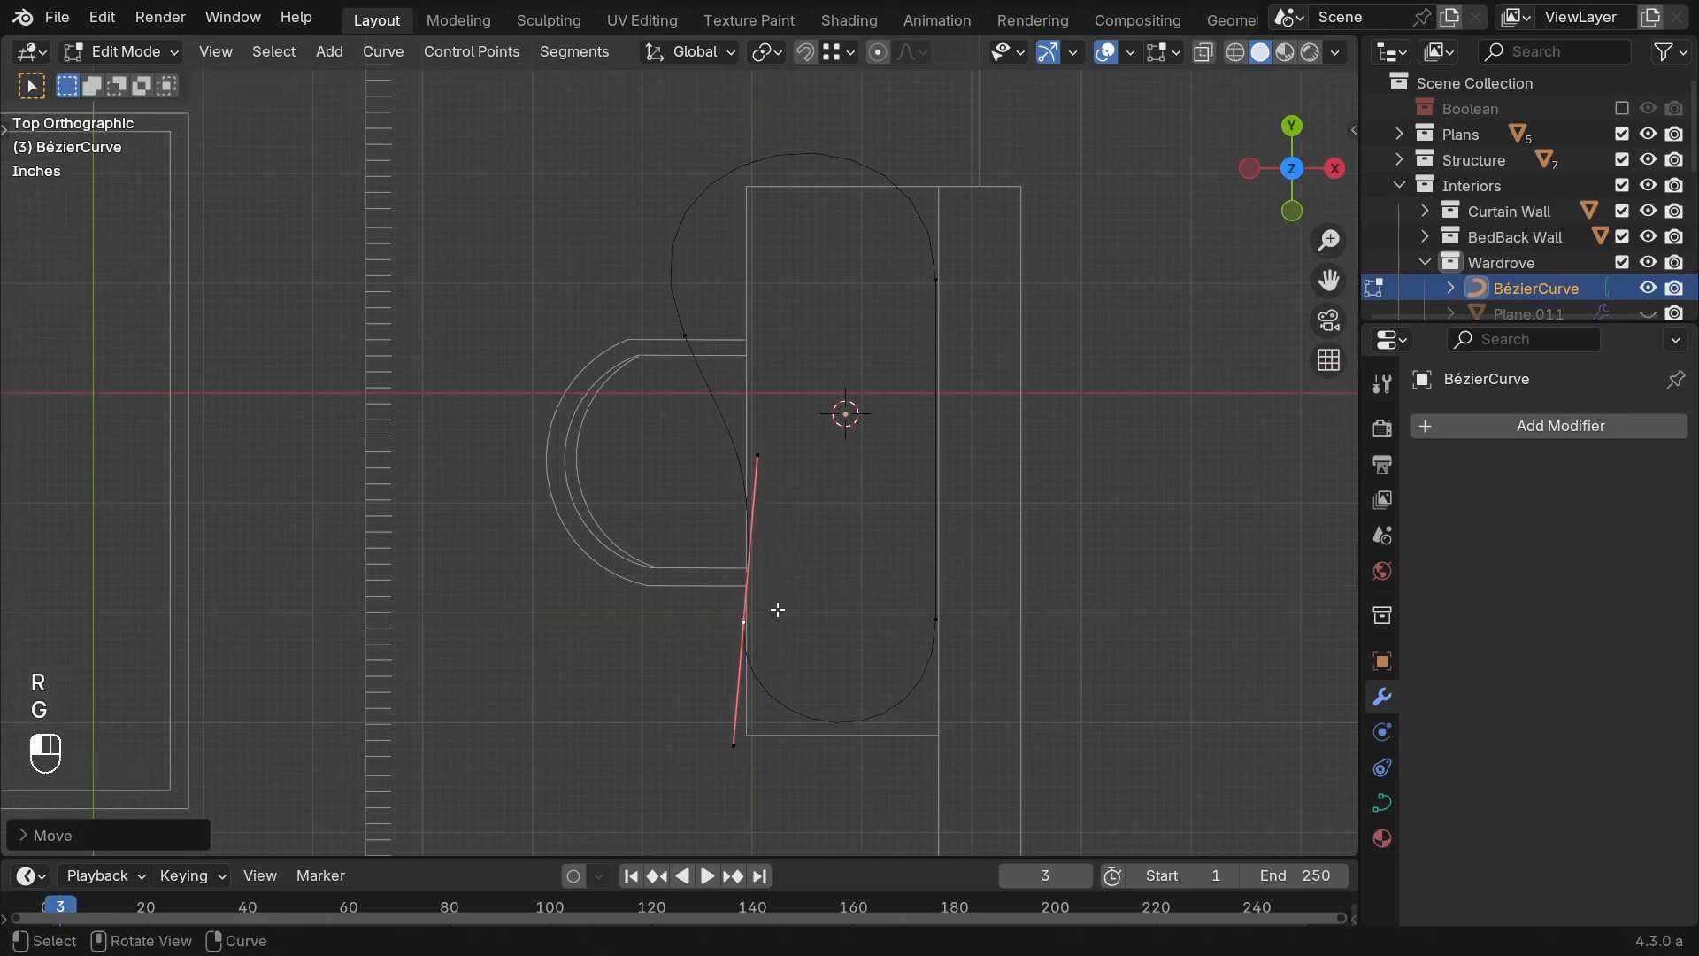
{"action": "key", "text": "Tab"}
{"action": "middle_click_drag", "start_coordinate": [764, 569], "coordinate": [641, 416], "text": "shift"}
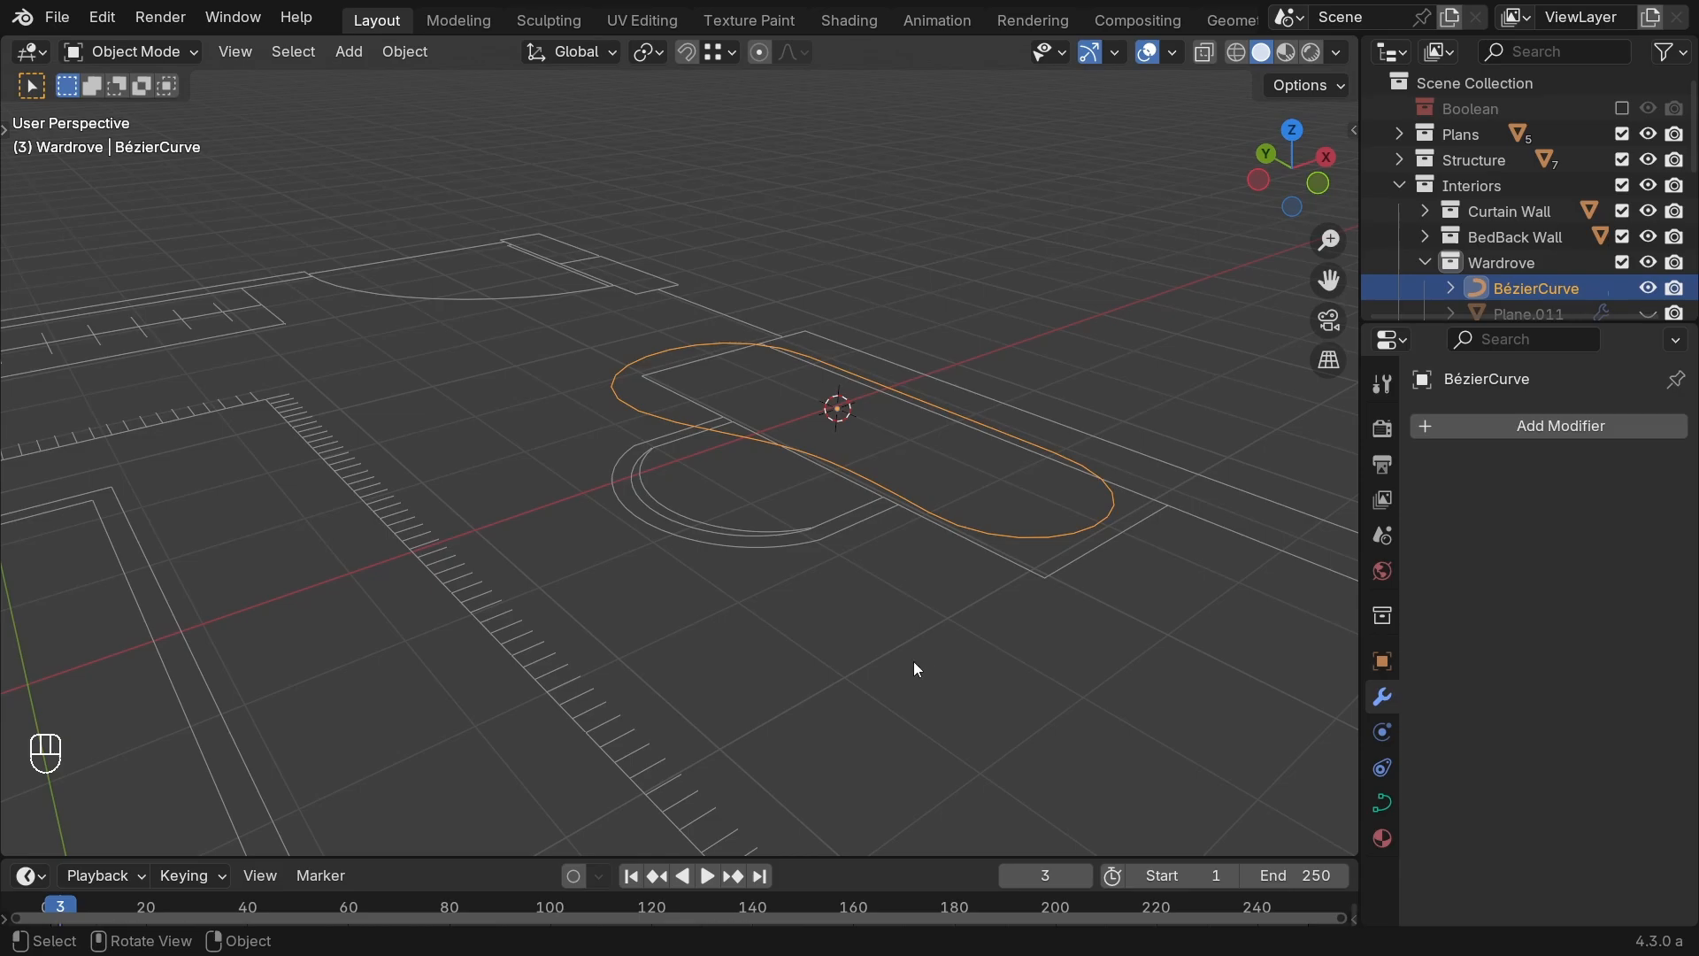
Step: Set the desk curve's preview resolution to 32 for a smoother outline
{"action": "left_click", "coordinate": [1383, 802]}
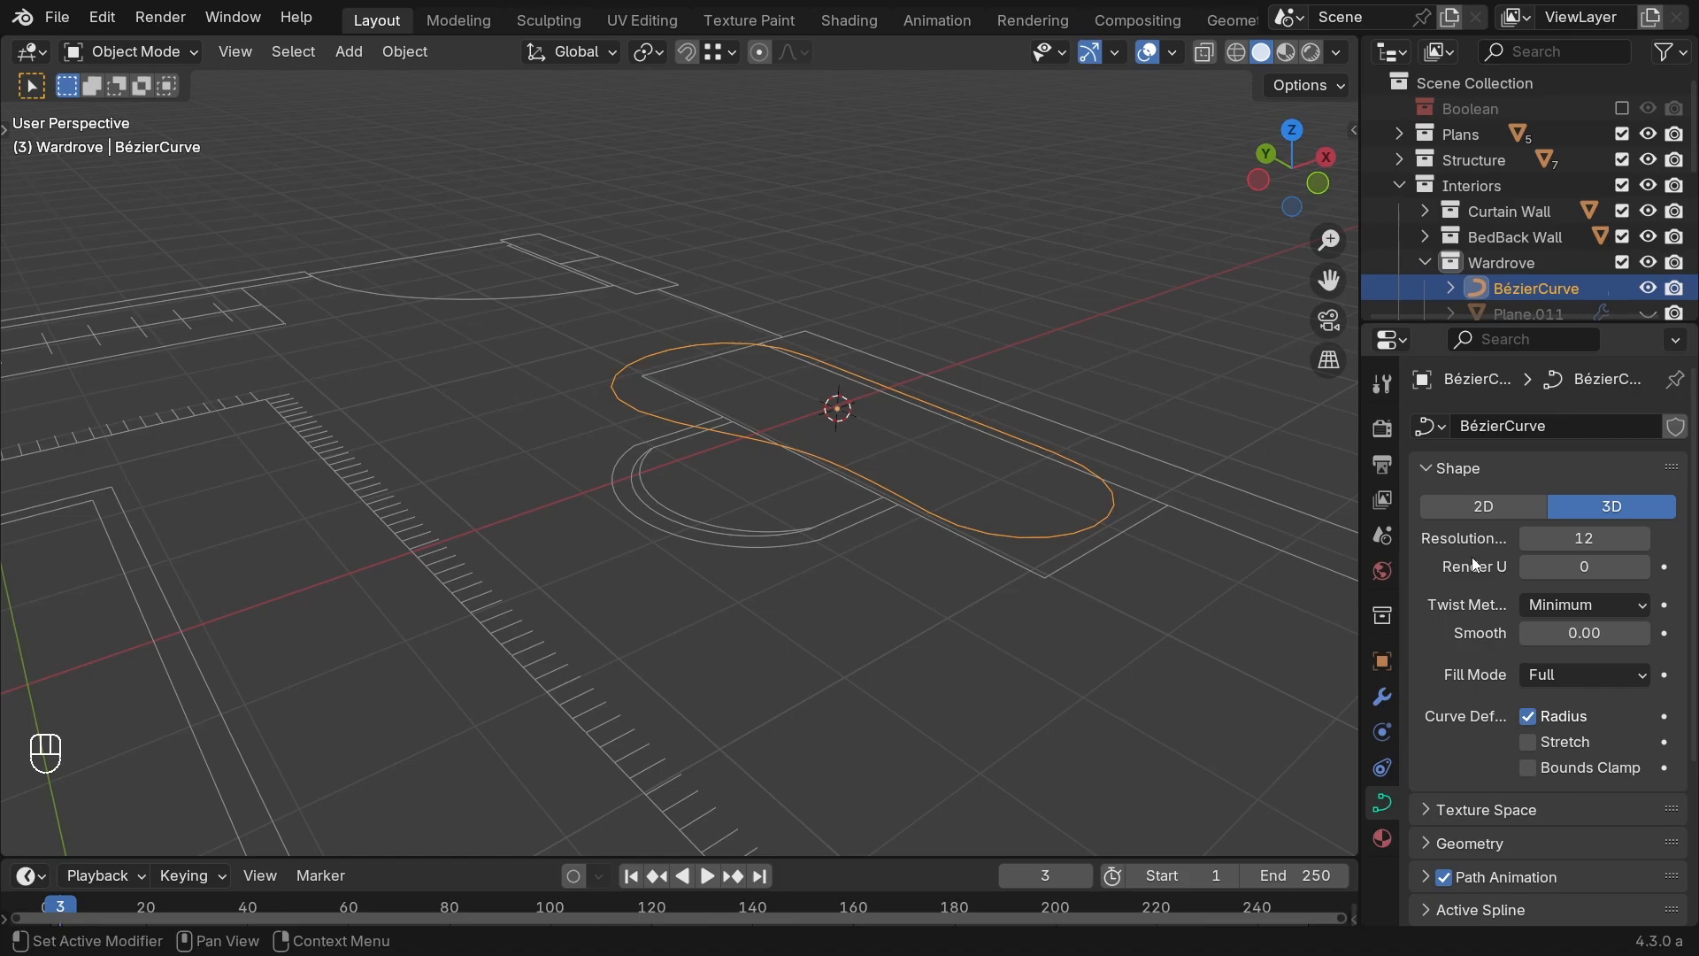
{"action": "middle_click_drag", "start_coordinate": [751, 564], "coordinate": [814, 630]}
{"action": "key", "text": "grave"}
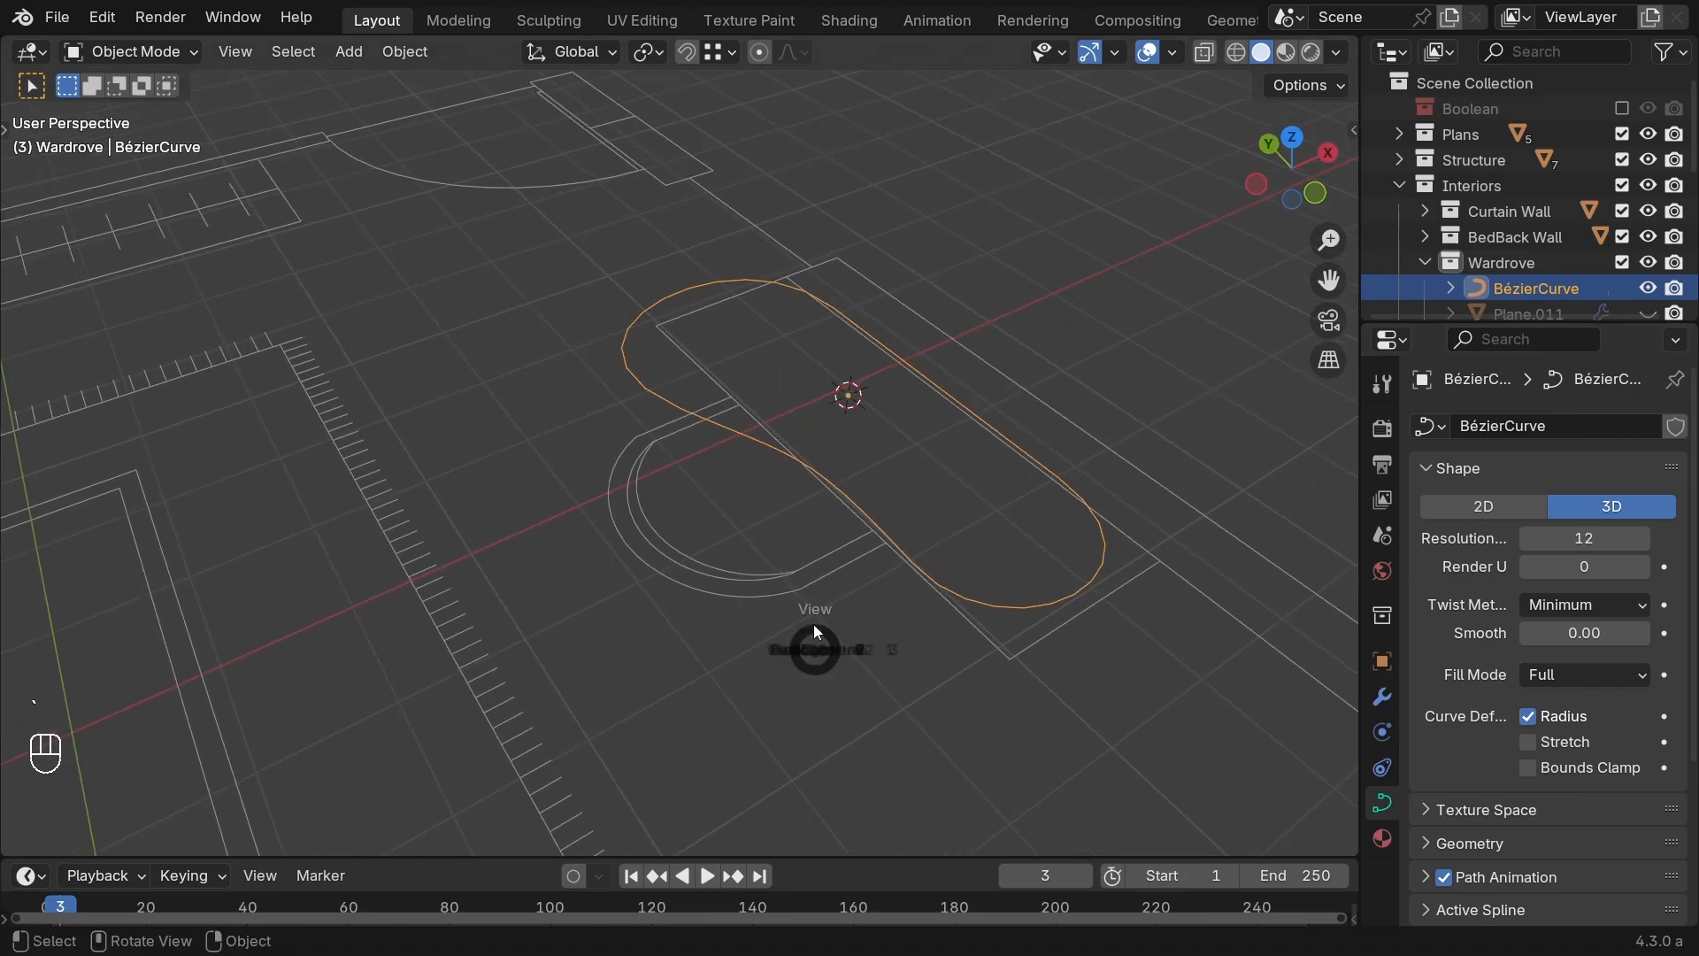
{"action": "middle_click_drag", "start_coordinate": [742, 478], "coordinate": [735, 552], "text": "shift"}
{"action": "scroll", "coordinate": [804, 657], "scroll_direction": "up", "scroll_amount": 3}
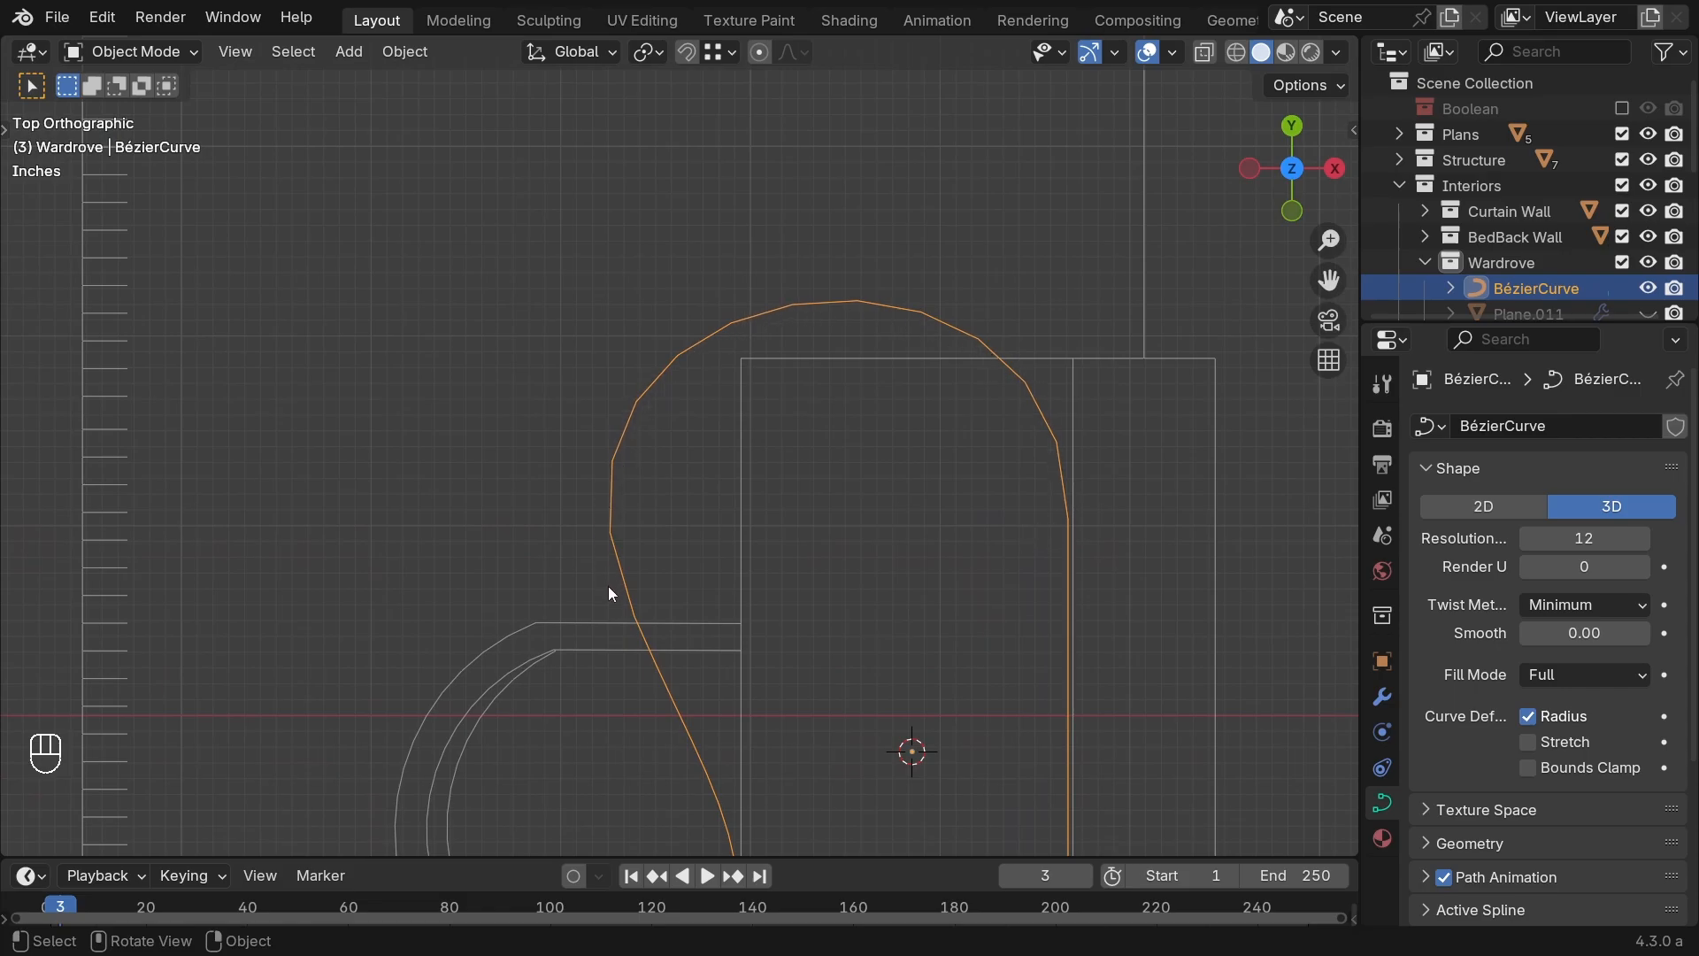
{"action": "left_click", "coordinate": [1582, 538]}
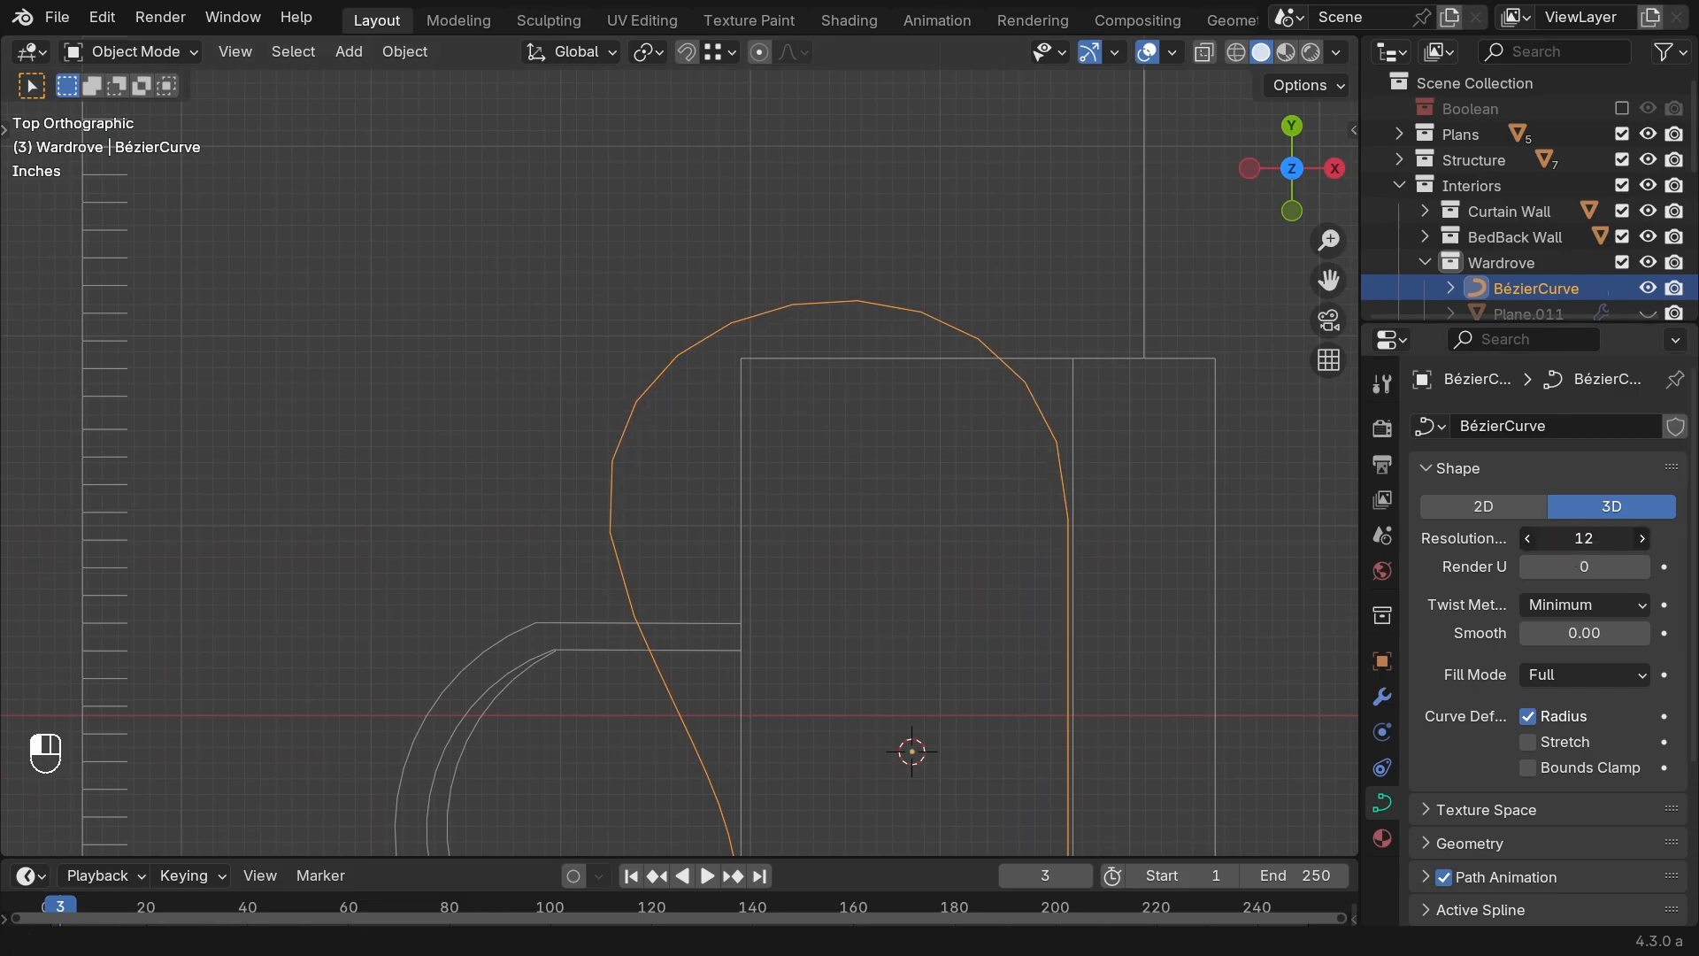
{"action": "left_click_drag", "start_coordinate": [1582, 538], "coordinate": [1610, 538]}
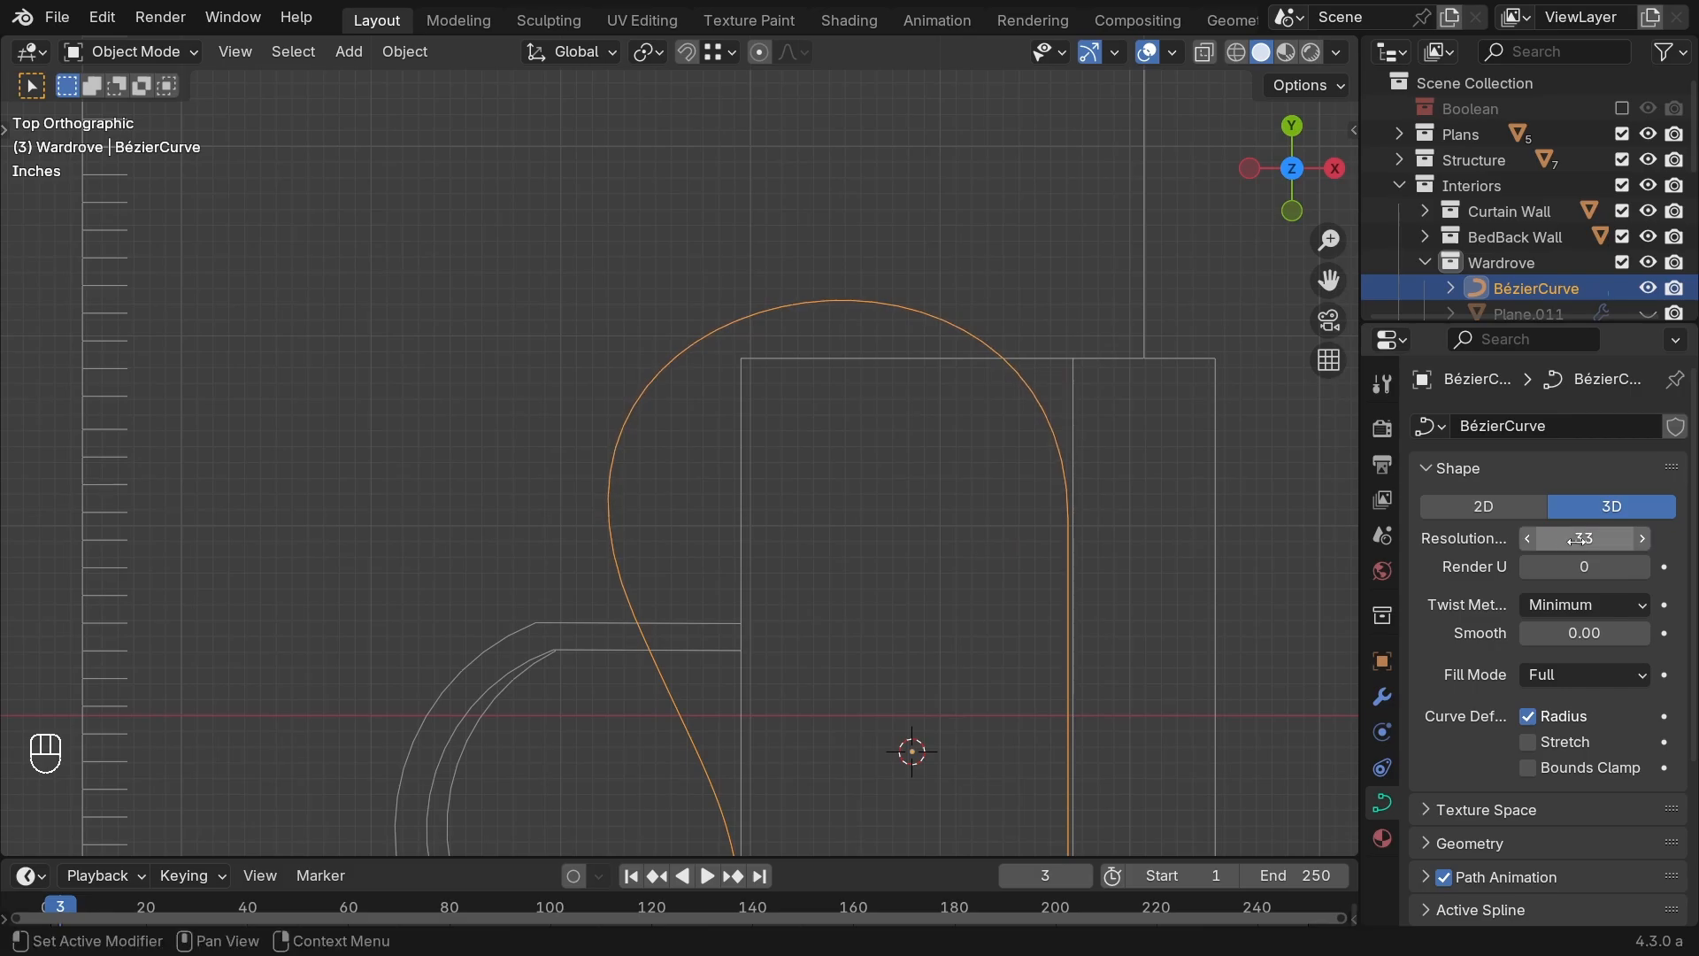
{"action": "left_click", "coordinate": [1580, 539]}
{"action": "type", "text": "32"}
{"action": "key", "text": "Return"}
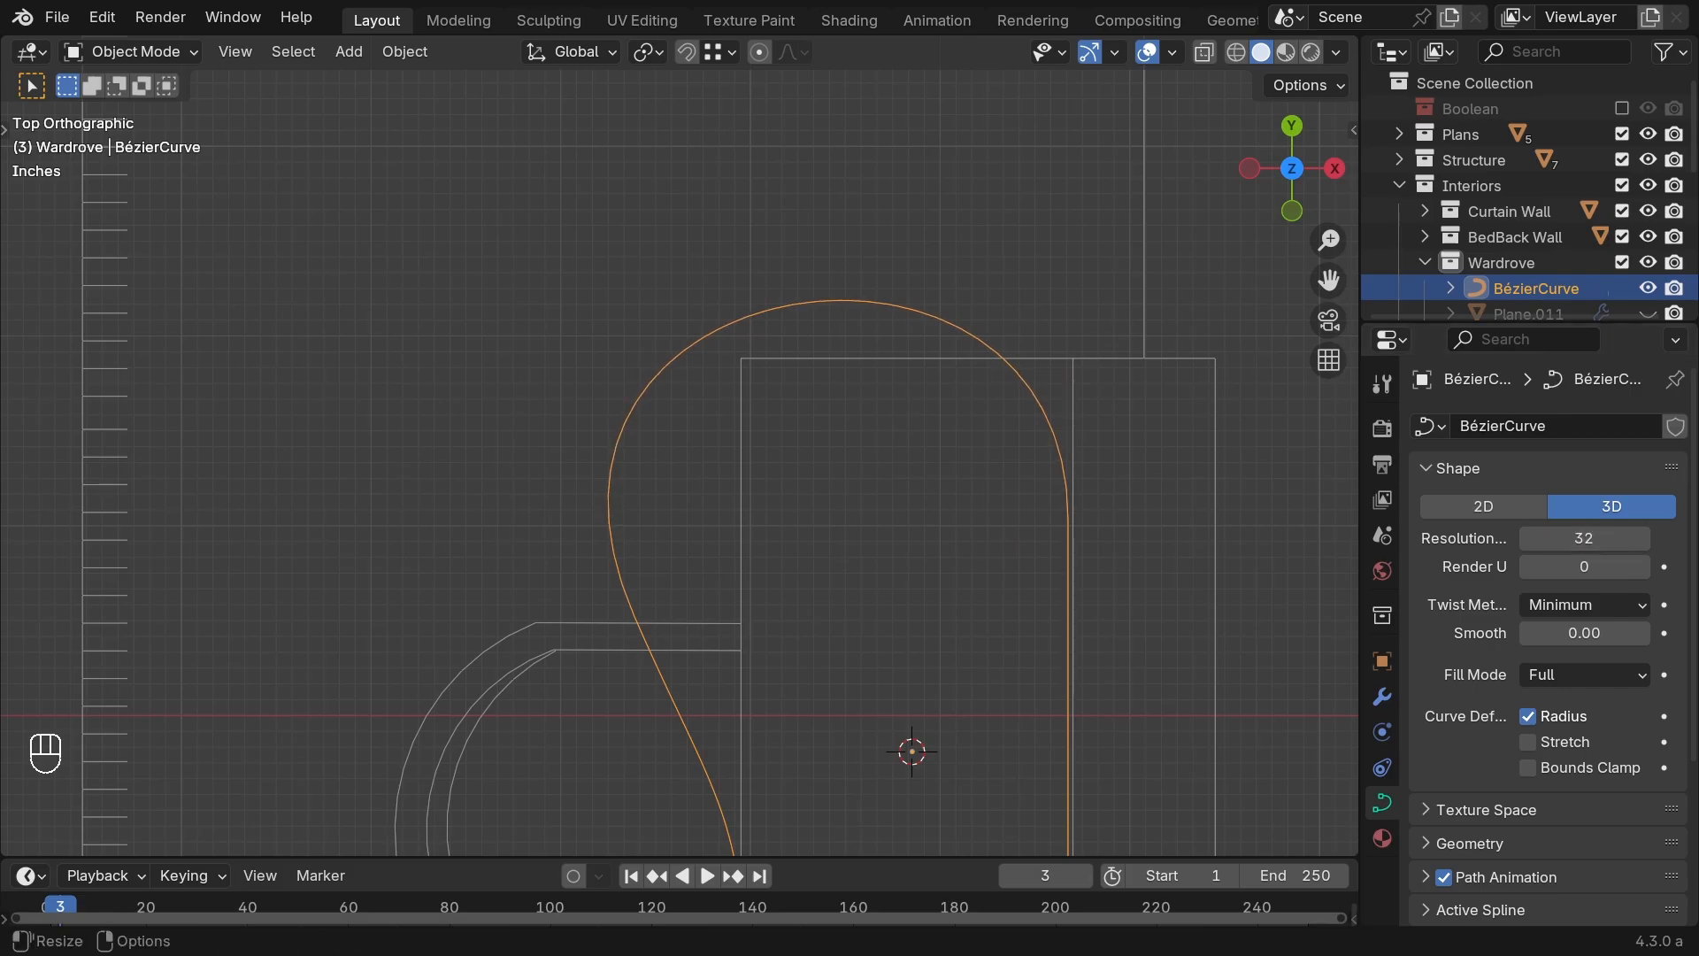
Step: Compare the curve's smoothness by lowering its resolution to 6, raising it stepwise, and restoring it to 32
{"action": "scroll", "coordinate": [942, 652], "scroll_direction": "down", "scroll_amount": 1}
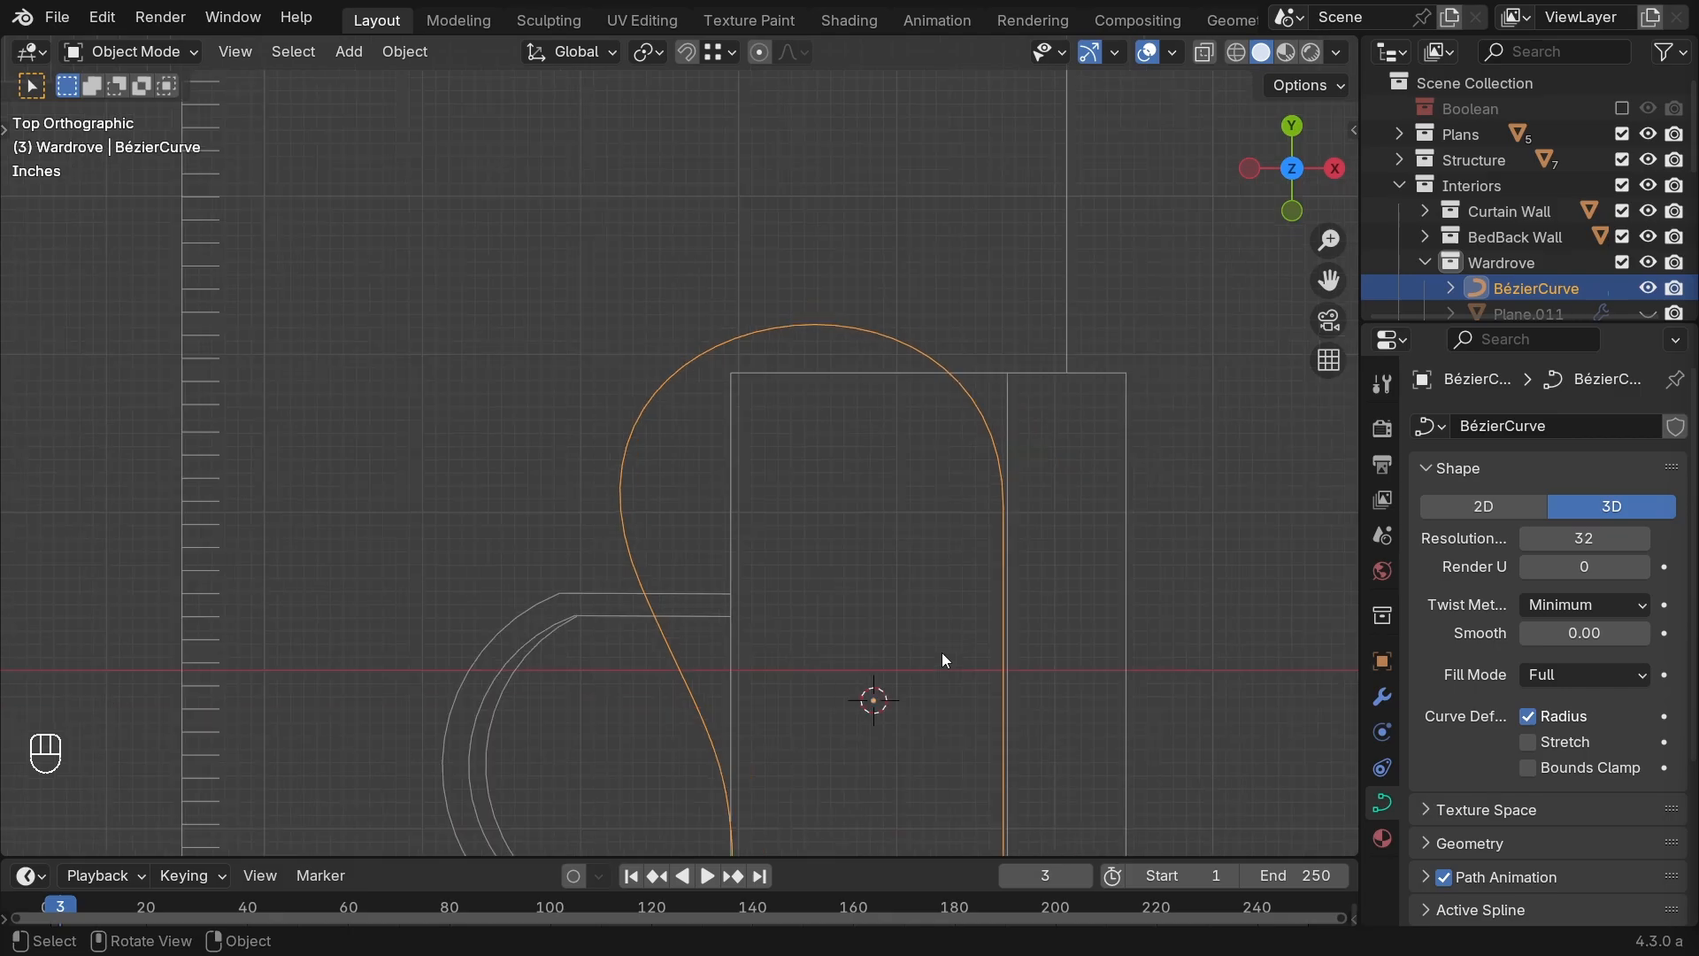
{"action": "left_click_drag", "start_coordinate": [1575, 538], "coordinate": [1540, 539]}
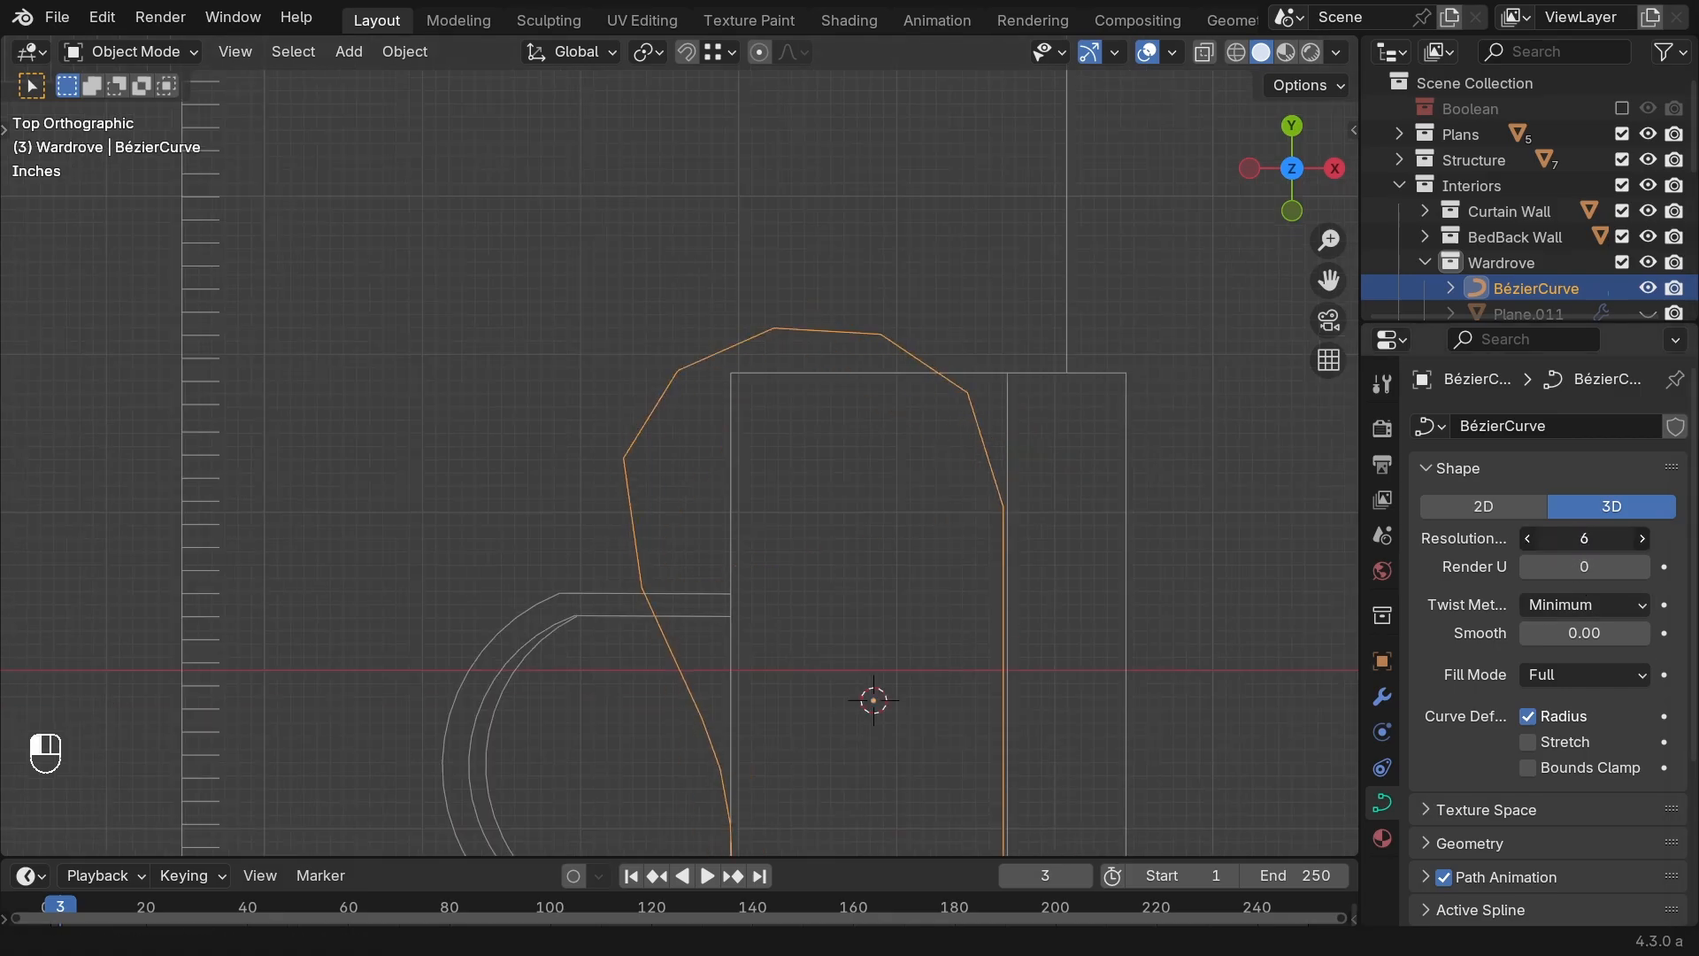
{"action": "left_click", "coordinate": [1643, 537]}
{"action": "left_click", "coordinate": [1643, 537]}
{"action": "left_click", "coordinate": [1643, 538]}
{"action": "left_click", "coordinate": [1643, 537]}
{"action": "left_click", "coordinate": [1642, 537]}
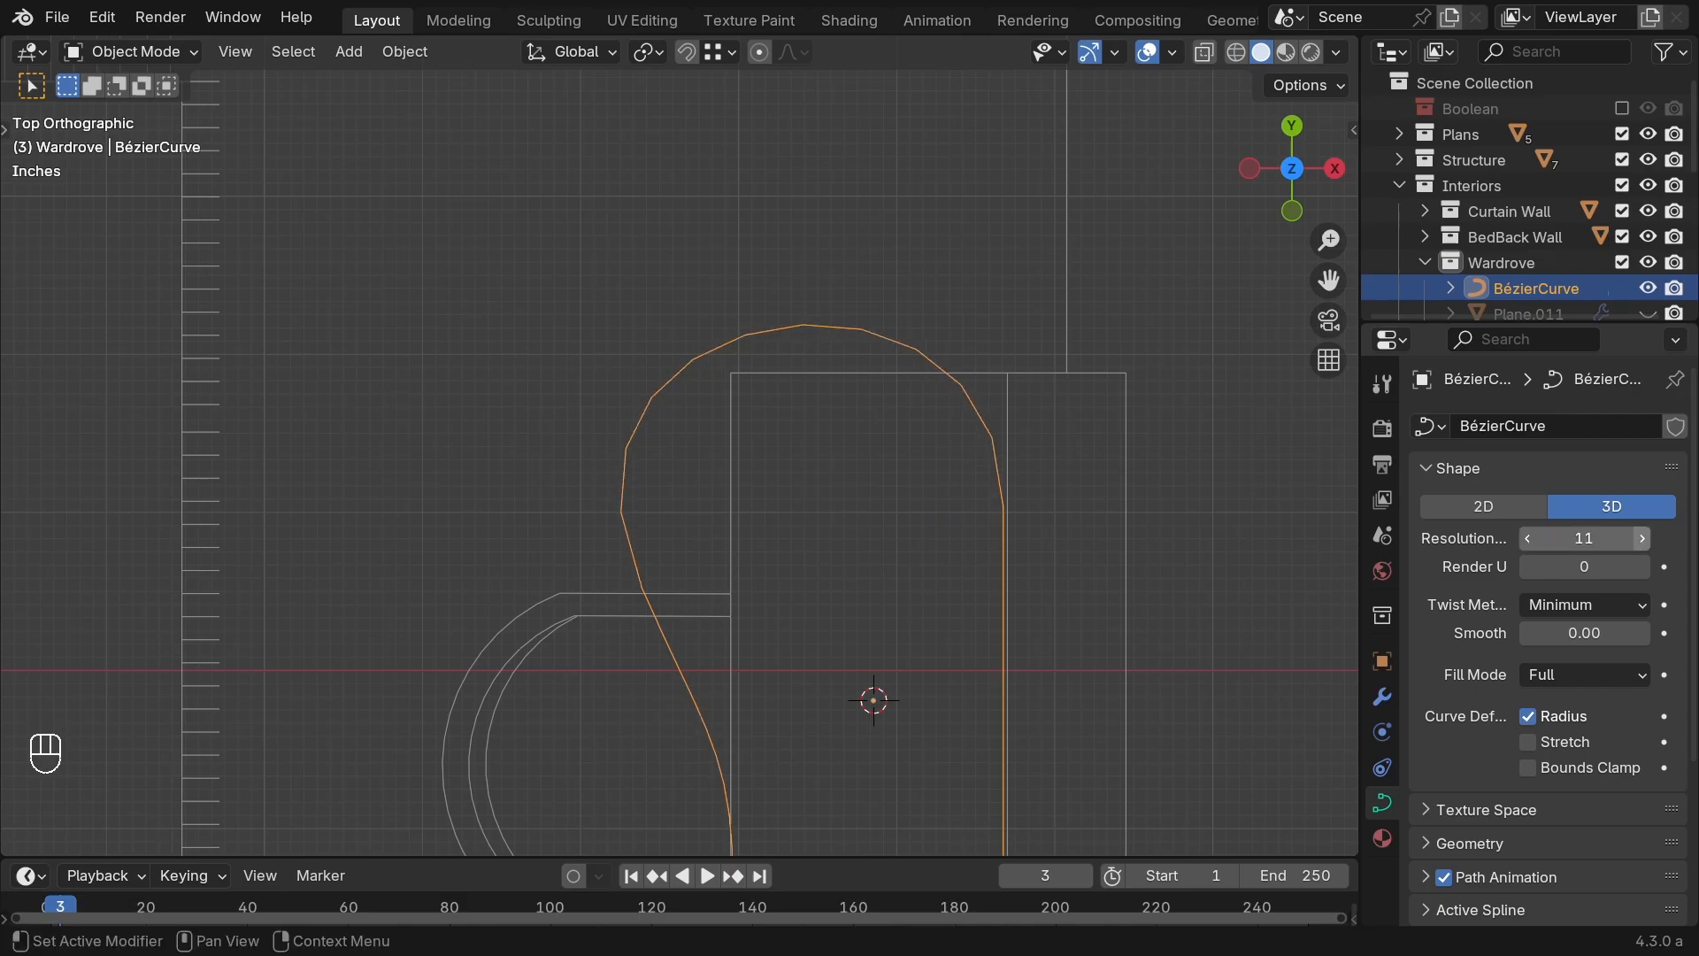
{"action": "left_click", "coordinate": [1642, 537]}
{"action": "left_click", "coordinate": [1643, 537]}
{"action": "left_click", "coordinate": [1643, 537]}
{"action": "left_click", "coordinate": [1643, 537]}
{"action": "left_click", "coordinate": [1584, 538]}
{"action": "type", "text": "32"}
{"action": "key", "text": "Return"}
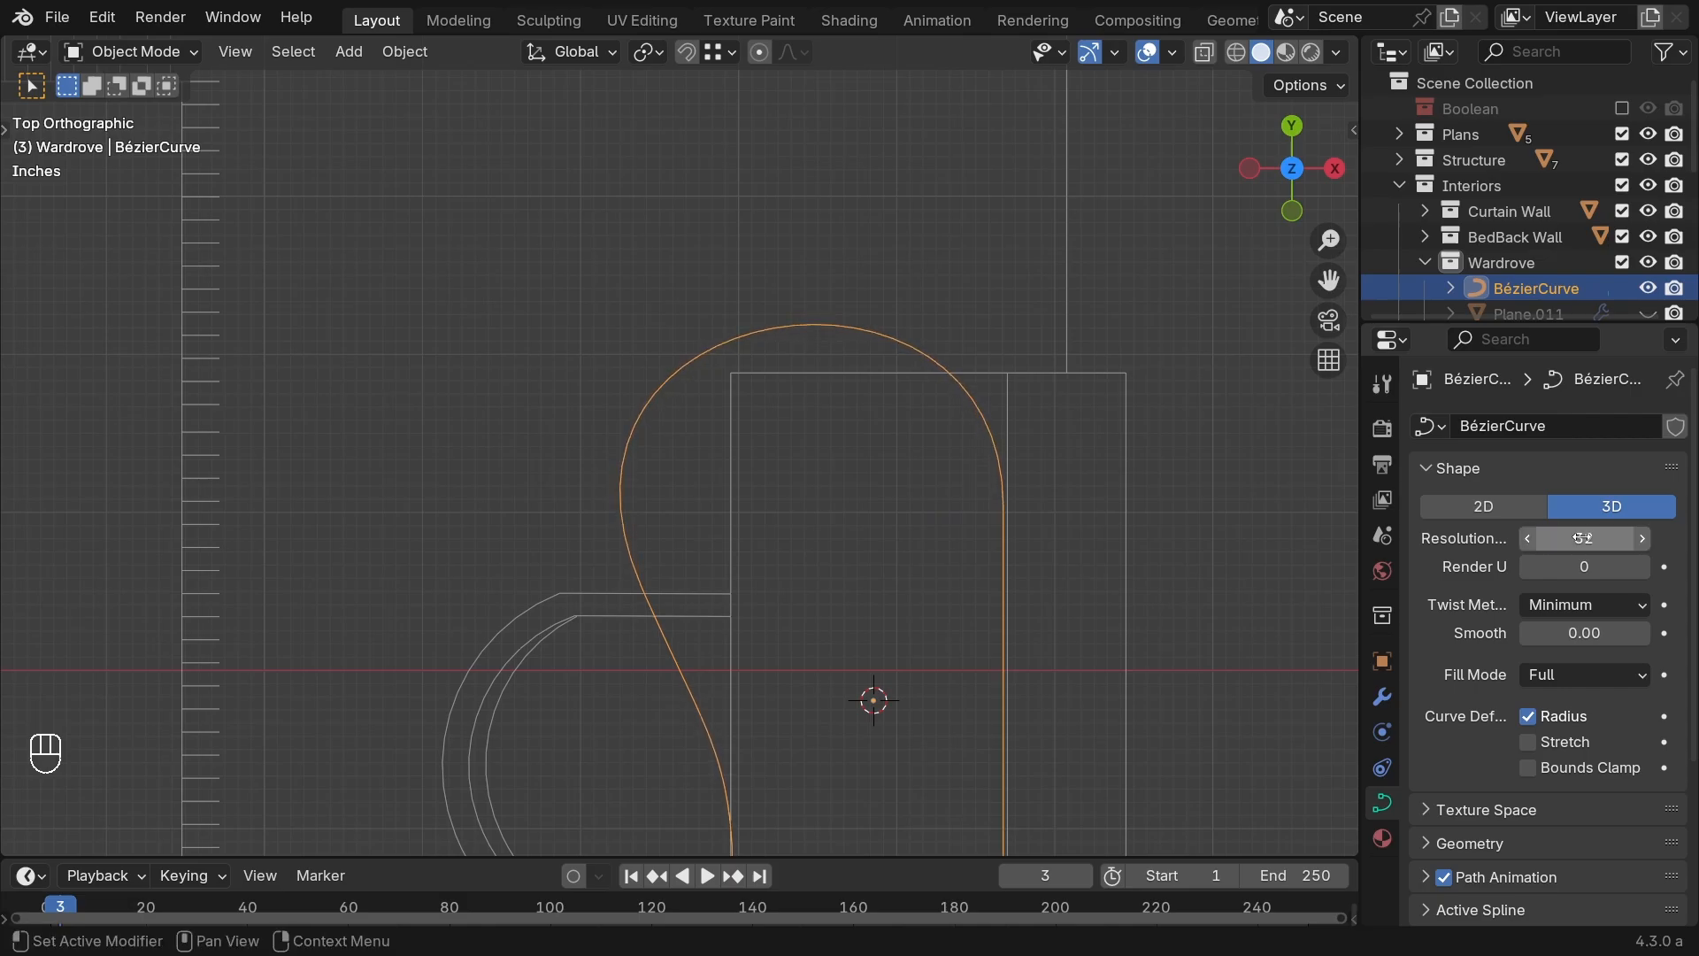
Step: Try a preview resolution of 64 on the desk curve and return it to 32
{"action": "scroll", "coordinate": [531, 456], "scroll_direction": "down", "scroll_amount": 5}
{"action": "middle_click_drag", "start_coordinate": [792, 638], "coordinate": [788, 586], "text": "shift"}
{"action": "middle_click_drag", "start_coordinate": [640, 619], "coordinate": [646, 497]}
{"action": "left_click", "coordinate": [1596, 537]}
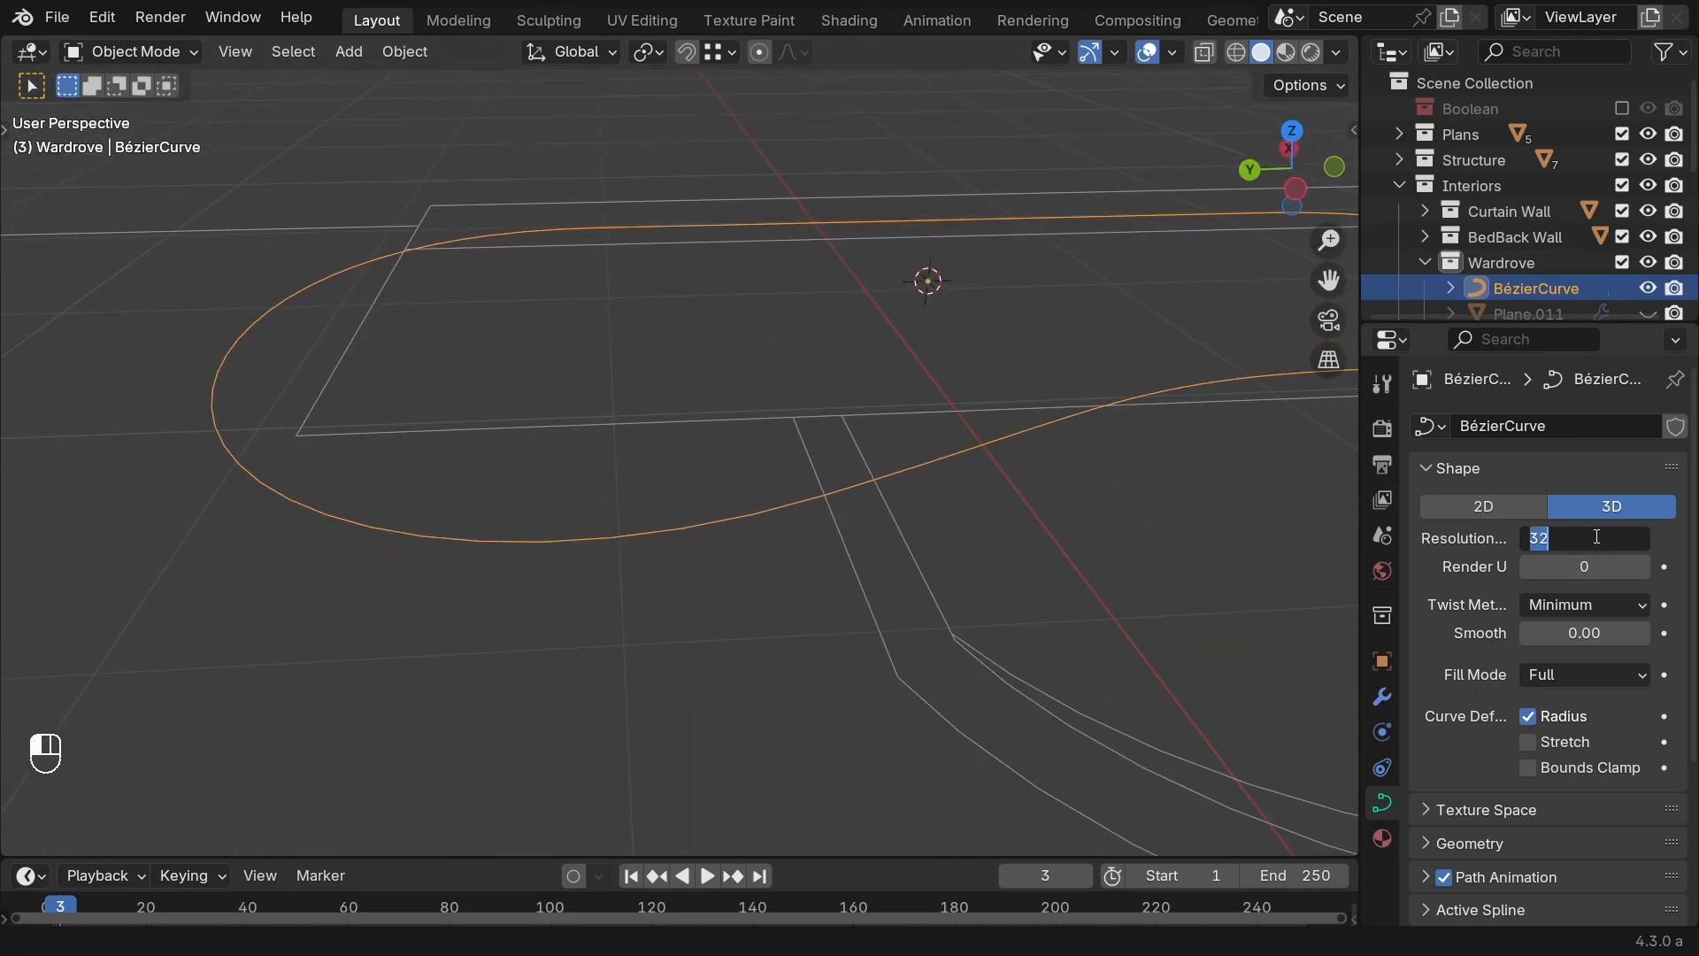
{"action": "type", "text": "64"}
{"action": "key", "text": "Return"}
{"action": "left_click", "coordinate": [1600, 536]}
{"action": "type", "text": "32"}
{"action": "key", "text": "Return"}
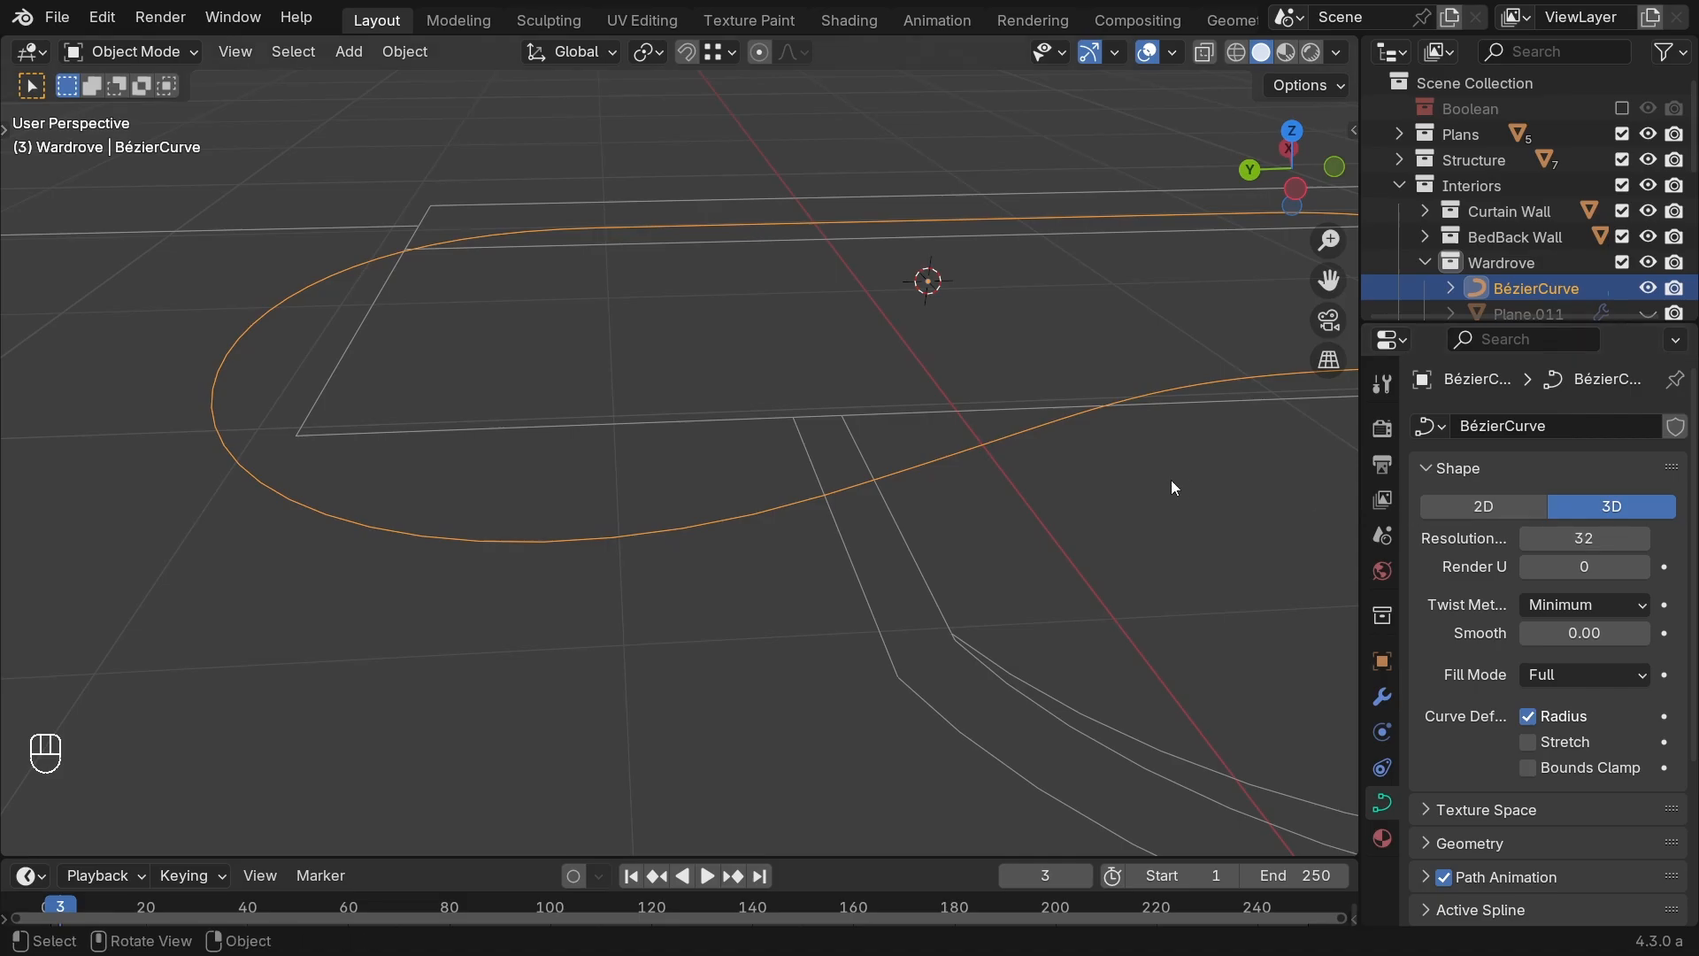
Step: Raise the desk curve 36 inches along the Z axis
{"action": "scroll", "coordinate": [1171, 480], "scroll_direction": "down", "scroll_amount": 4}
{"action": "middle_click_drag", "start_coordinate": [883, 429], "coordinate": [758, 537]}
{"action": "key", "text": "Tab"}
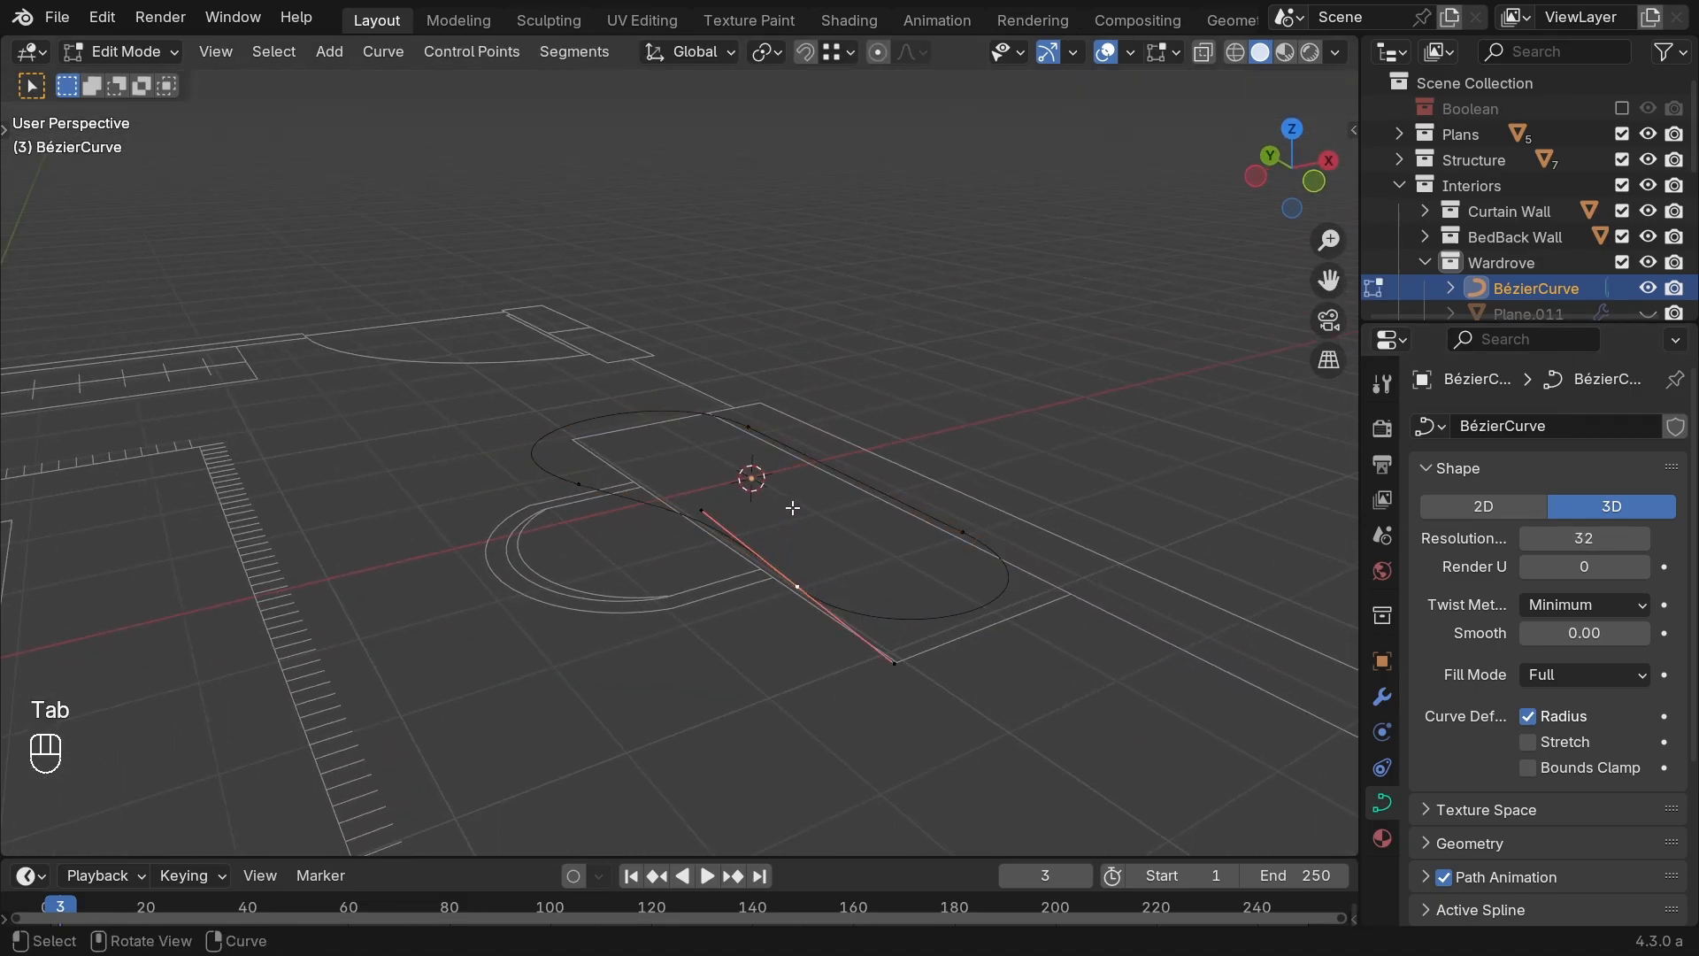
{"action": "key", "text": "Tab"}
{"action": "key", "text": "g"}
{"action": "key", "text": "z"}
{"action": "key", "text": "KP_3"}
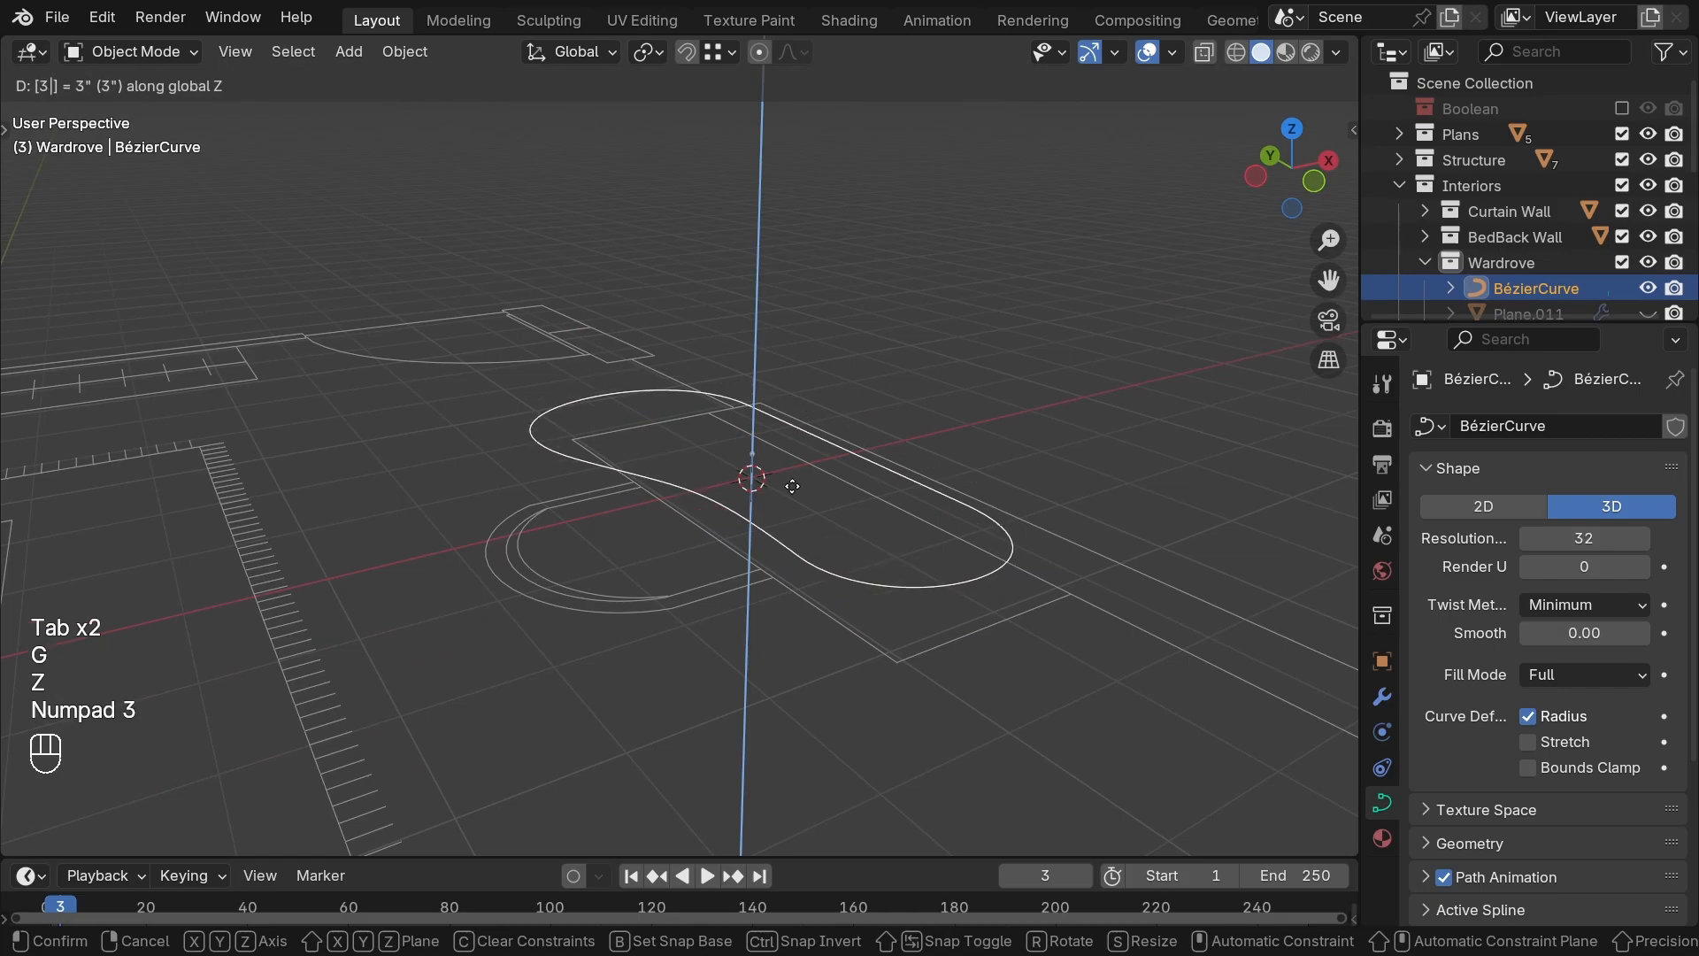
{"action": "key", "text": "KP_6"}
{"action": "key", "text": "KP_Enter"}
Step: Reveal the hidden room objects, show them in wireframe, and lower the curve along Z towards the desk top in the wall elevation
{"action": "key", "text": "alt+h"}
{"action": "scroll", "coordinate": [825, 470], "scroll_direction": "up", "scroll_amount": 3}
{"action": "middle_click_drag", "start_coordinate": [825, 469], "coordinate": [790, 525], "text": "shift"}
{"action": "scroll", "coordinate": [798, 497], "scroll_direction": "up", "scroll_amount": 2}
{"action": "mouse_move", "coordinate": [801, 435]}
{"action": "middle_mouse_down"}
{"action": "mouse_move", "coordinate": [940, 363]}
{"action": "mouse_move", "coordinate": [986, 404]}
{"action": "mouse_move", "coordinate": [884, 406]}
{"action": "mouse_move", "coordinate": [921, 390]}
{"action": "middle_mouse_up"}
{"action": "key", "text": "shift+z"}
{"action": "key", "text": "g"}
{"action": "key", "text": "z"}
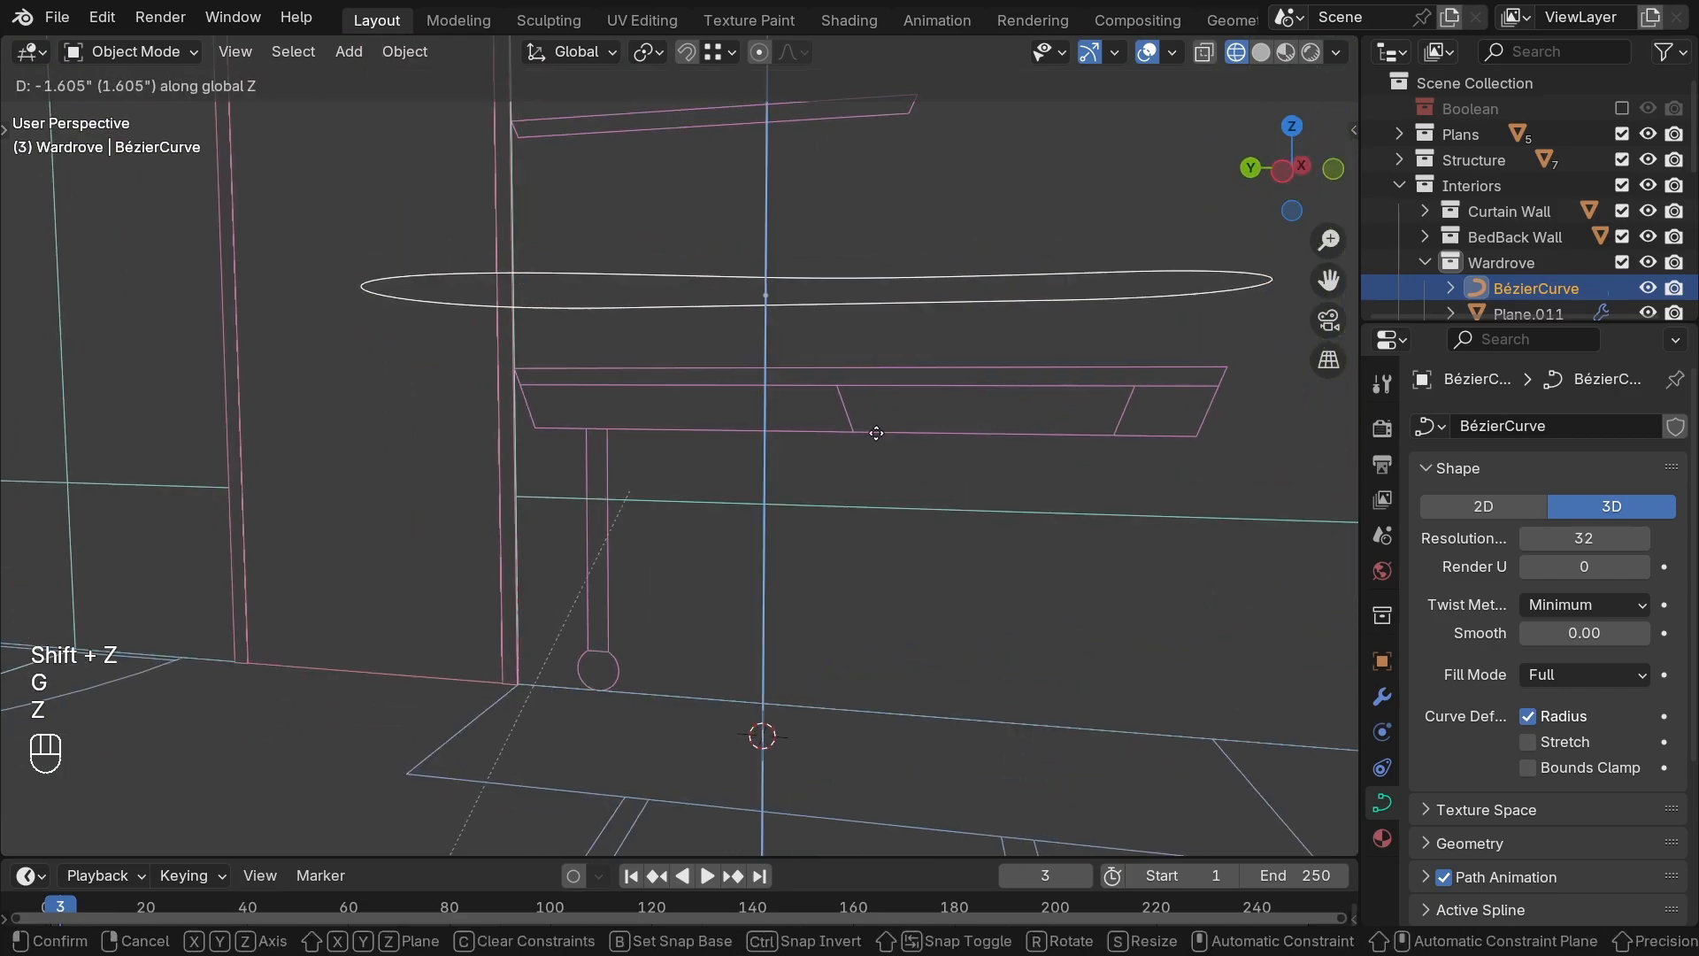
{"action": "left_click", "coordinate": [1227, 367]}
Step: Snap the curve's height to the upper corner of the desk in the wall elevation drawing
{"action": "scroll", "coordinate": [862, 523], "scroll_direction": "down", "scroll_amount": 1}
{"action": "middle_click_drag", "start_coordinate": [900, 524], "coordinate": [891, 584]}
{"action": "key", "text": "g"}
{"action": "key", "text": "z"}
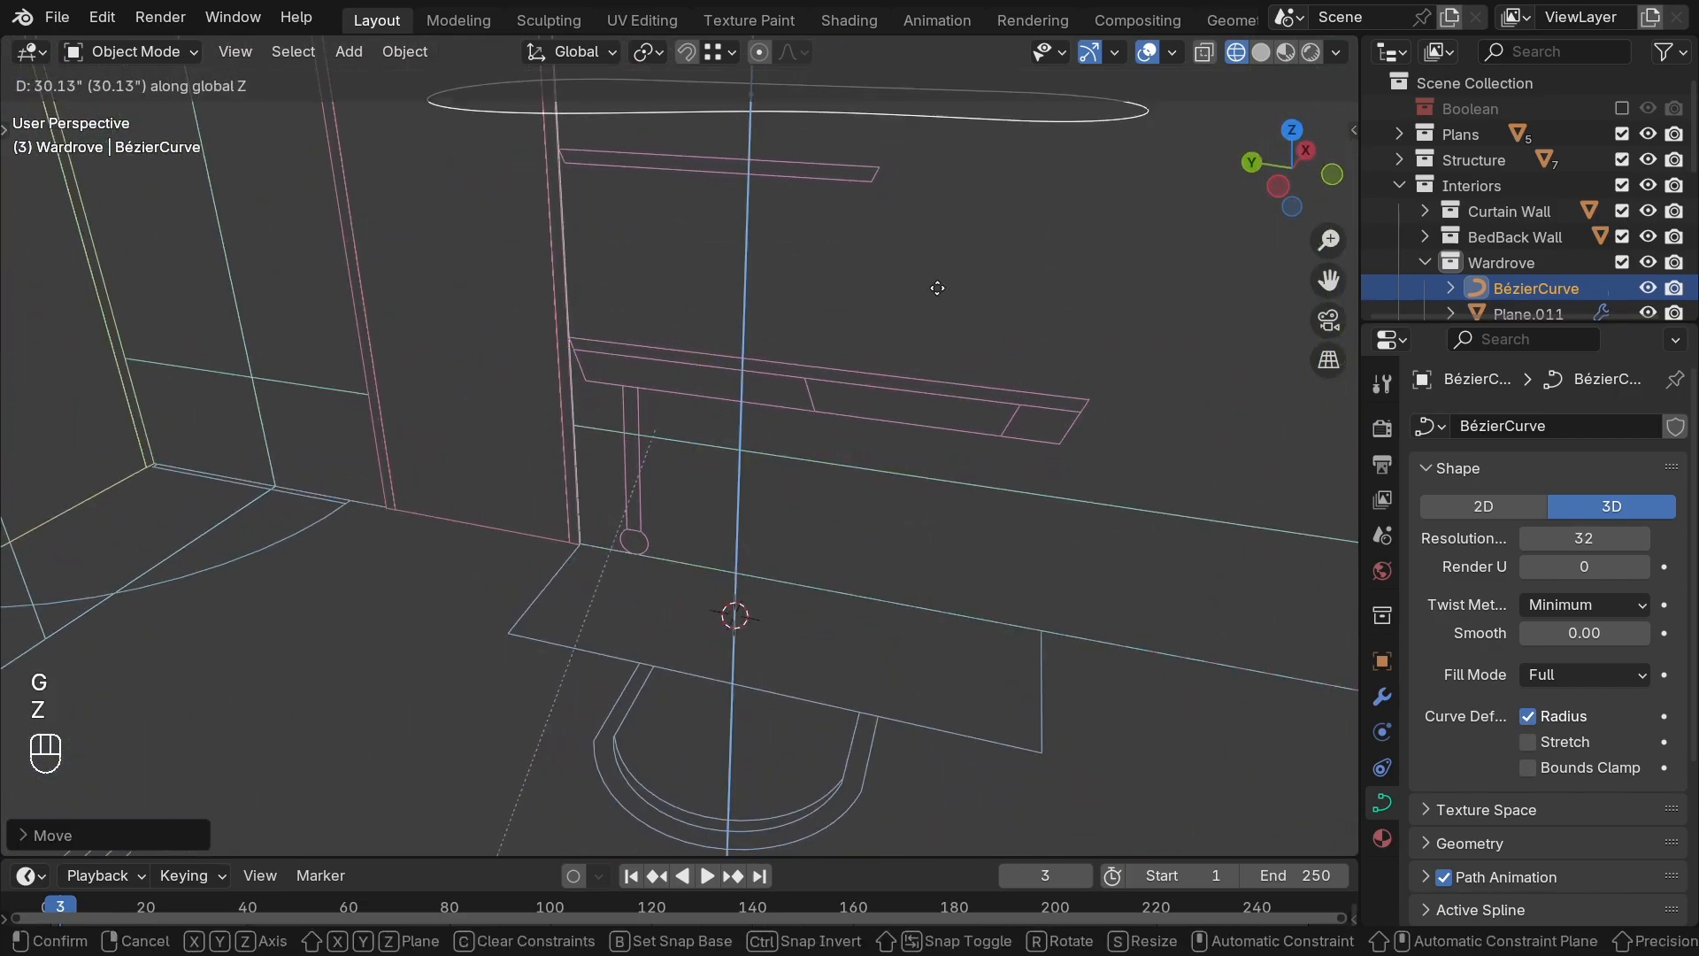
{"action": "left_click", "coordinate": [1083, 391], "text": "ctrl"}
{"action": "middle_click_drag", "start_coordinate": [961, 481], "coordinate": [869, 440]}
{"action": "scroll", "coordinate": [869, 440], "scroll_direction": "up", "scroll_amount": 2}
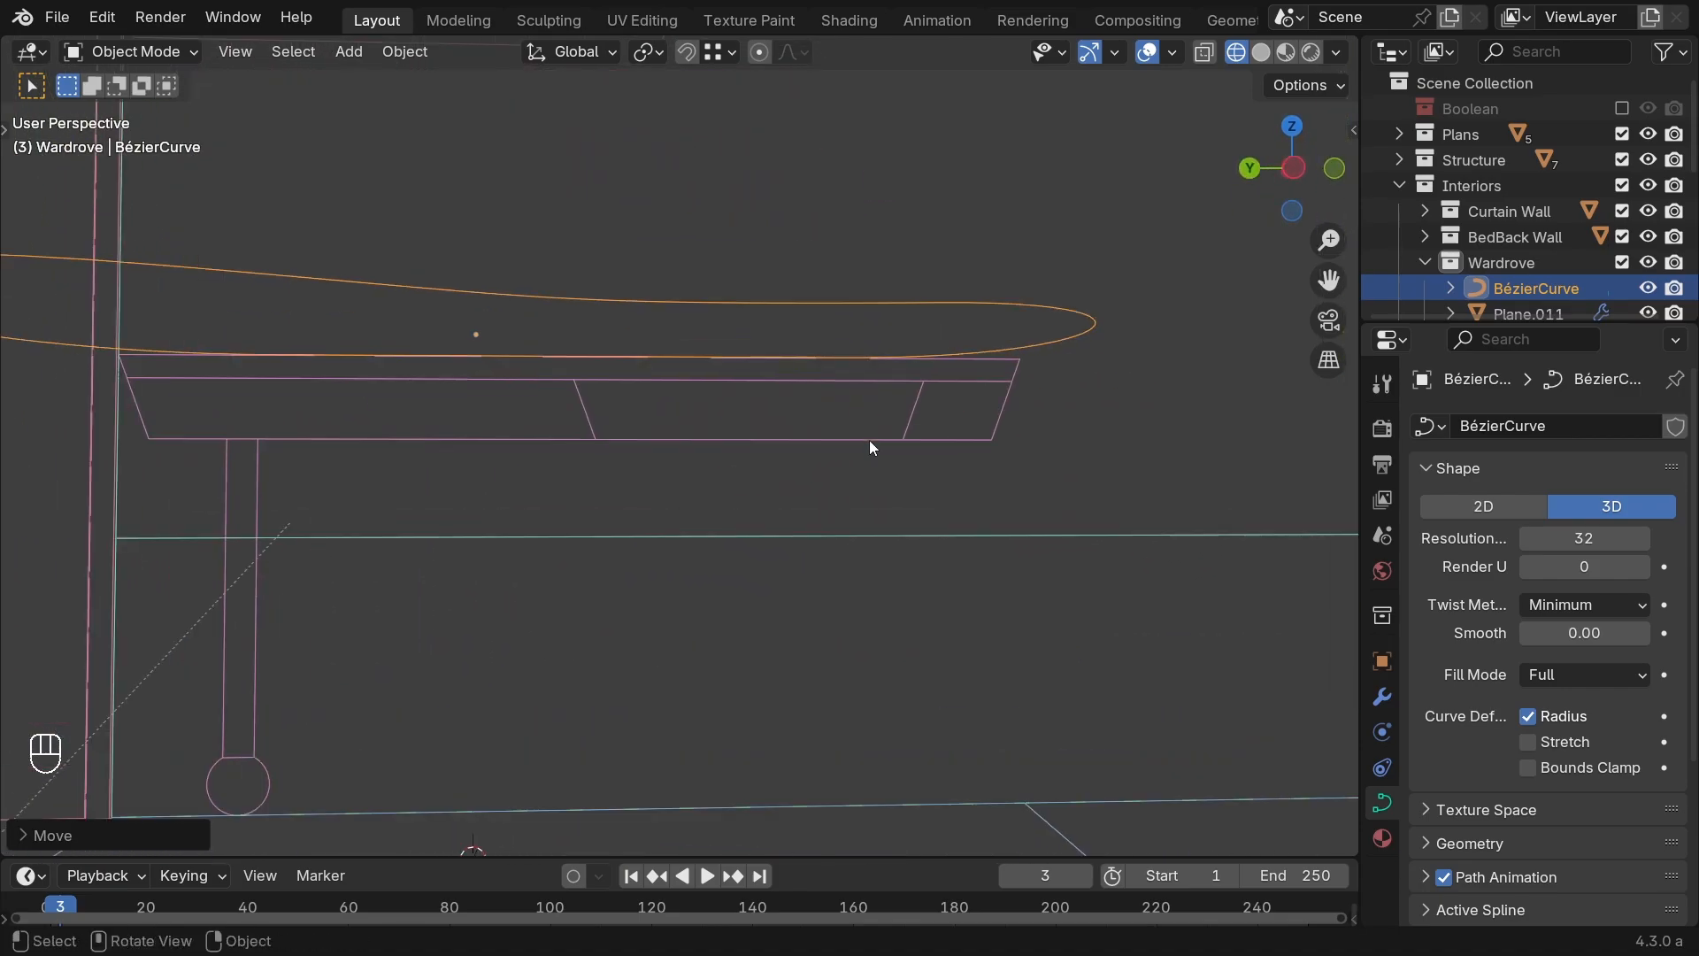
Step: Mark the slanted ends of the desk in the elevation with annotation strokes and erase them
{"action": "left_click_drag", "start_coordinate": [1019, 355], "coordinate": [991, 438]}
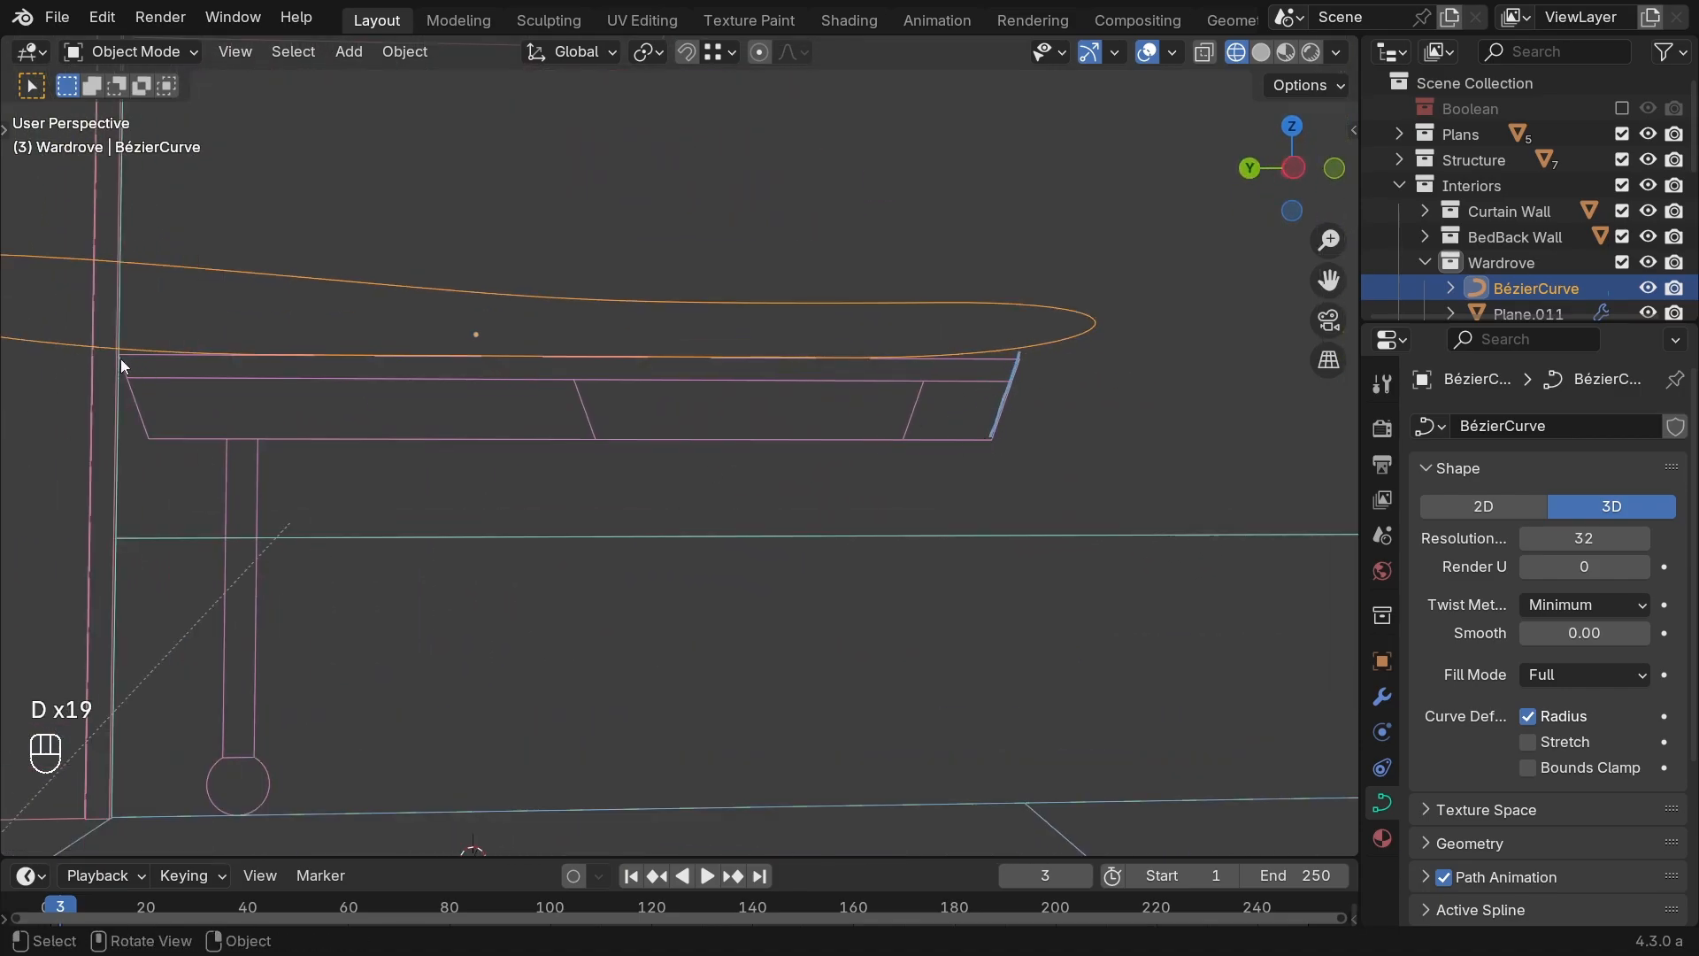
{"action": "mouse_move", "coordinate": [120, 358]}
{"action": "left_mouse_down"}
{"action": "mouse_move", "coordinate": [166, 442]}
{"action": "mouse_move", "coordinate": [147, 412]}
{"action": "left_mouse_up"}
{"action": "right_click_drag", "start_coordinate": [1027, 354], "coordinate": [95, 356]}
Step: Return to solid shading and convert the desk curve to a mesh
{"action": "scroll", "coordinate": [637, 423], "scroll_direction": "down", "scroll_amount": 3}
{"action": "mouse_move", "coordinate": [643, 422]}
{"action": "middle_mouse_down", "text": "shift"}
{"action": "mouse_move", "coordinate": [667, 439]}
{"action": "mouse_move", "coordinate": [724, 434]}
{"action": "mouse_move", "coordinate": [626, 475]}
{"action": "middle_mouse_up", "text": "shift"}
{"action": "key", "text": "shift+z"}
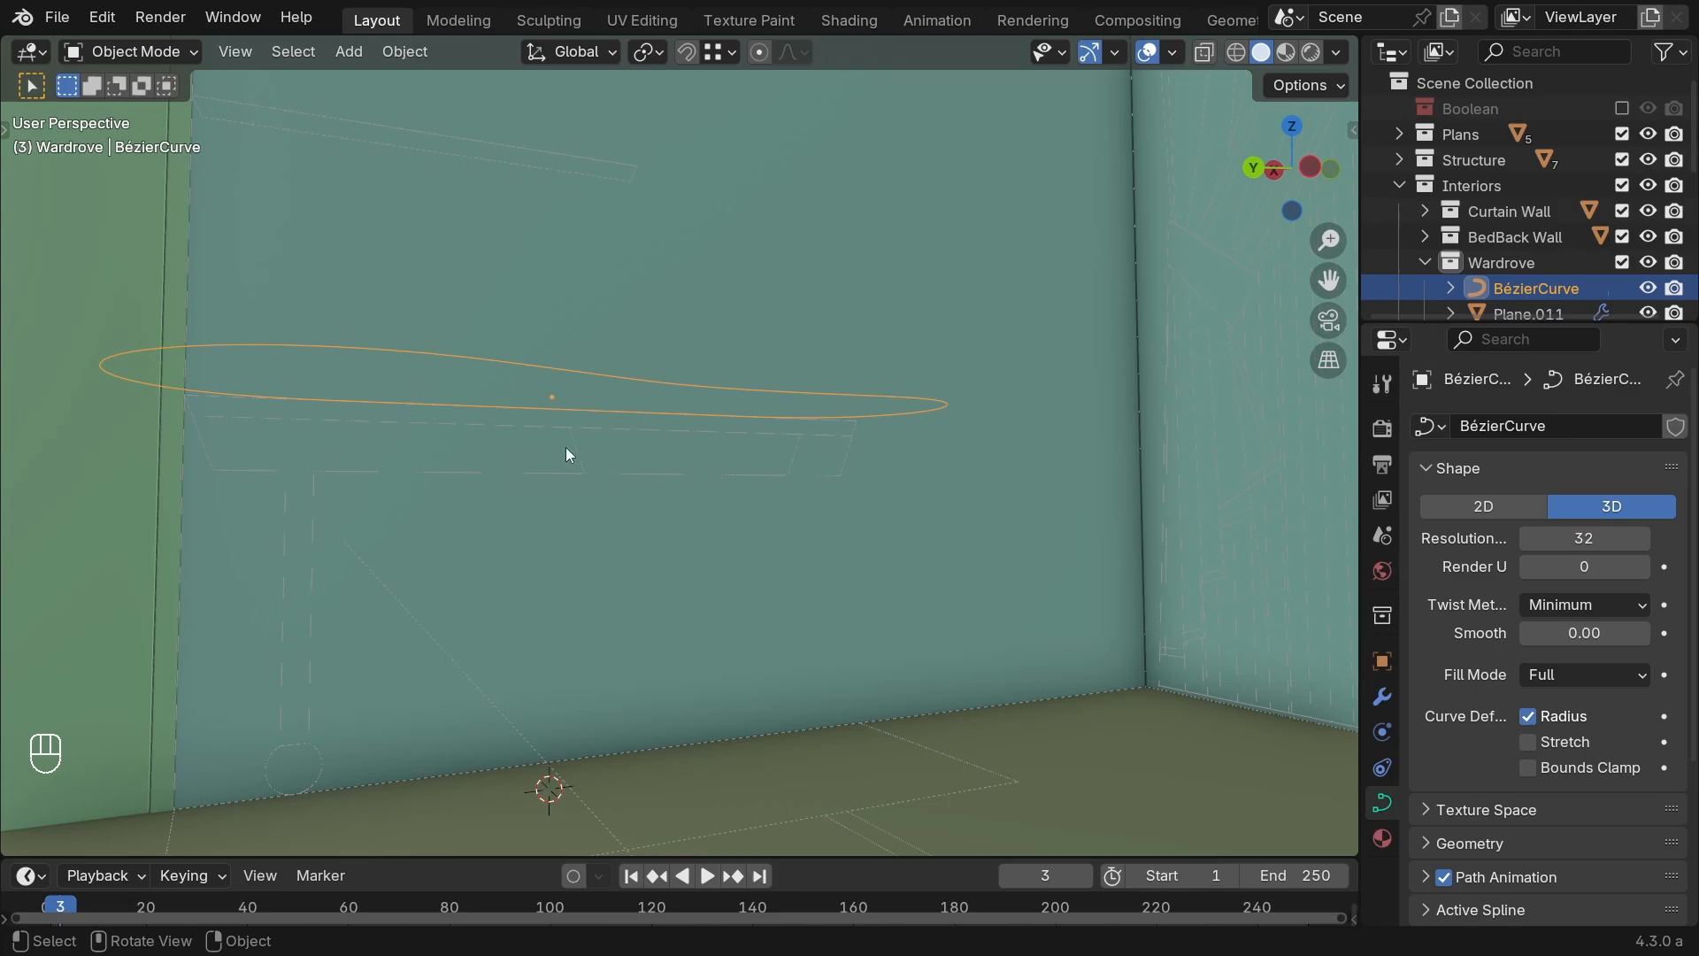
{"action": "middle_click_drag", "start_coordinate": [629, 410], "coordinate": [596, 454]}
{"action": "middle_click_drag", "start_coordinate": [597, 455], "coordinate": [720, 447], "text": "shift"}
{"action": "middle_click_drag", "start_coordinate": [718, 432], "coordinate": [709, 451]}
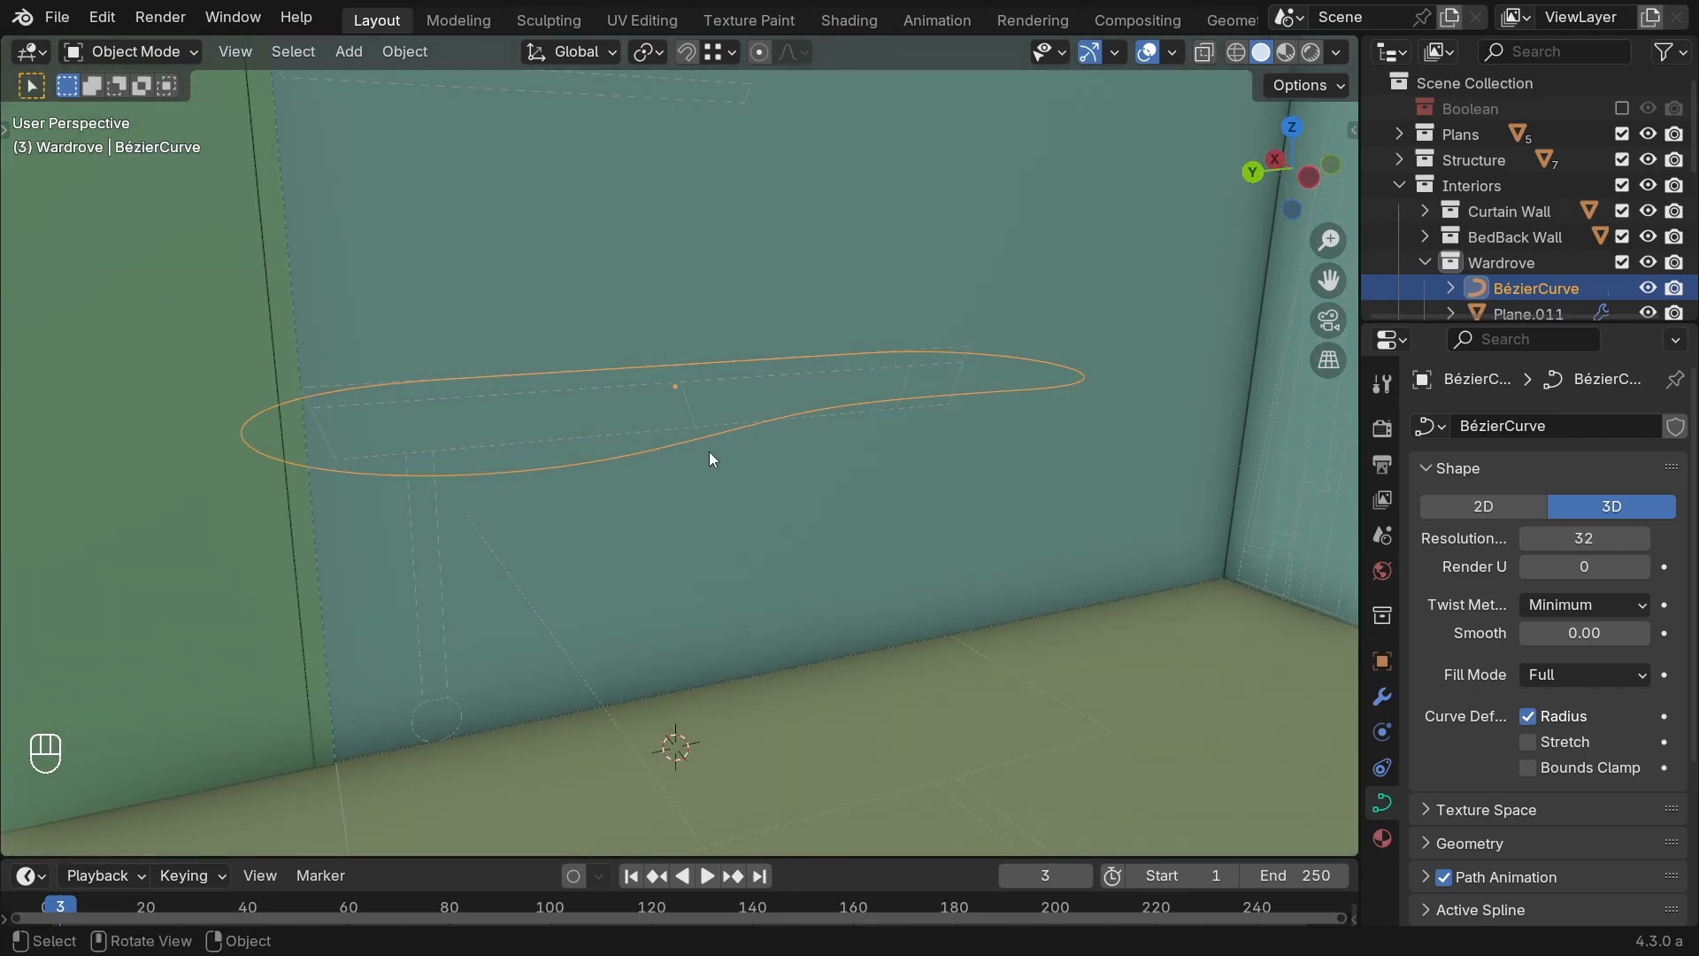
{"action": "right_click", "coordinate": [607, 464]}
{"action": "right_click", "coordinate": [549, 338]}
{"action": "mouse_move", "coordinate": [515, 311]}
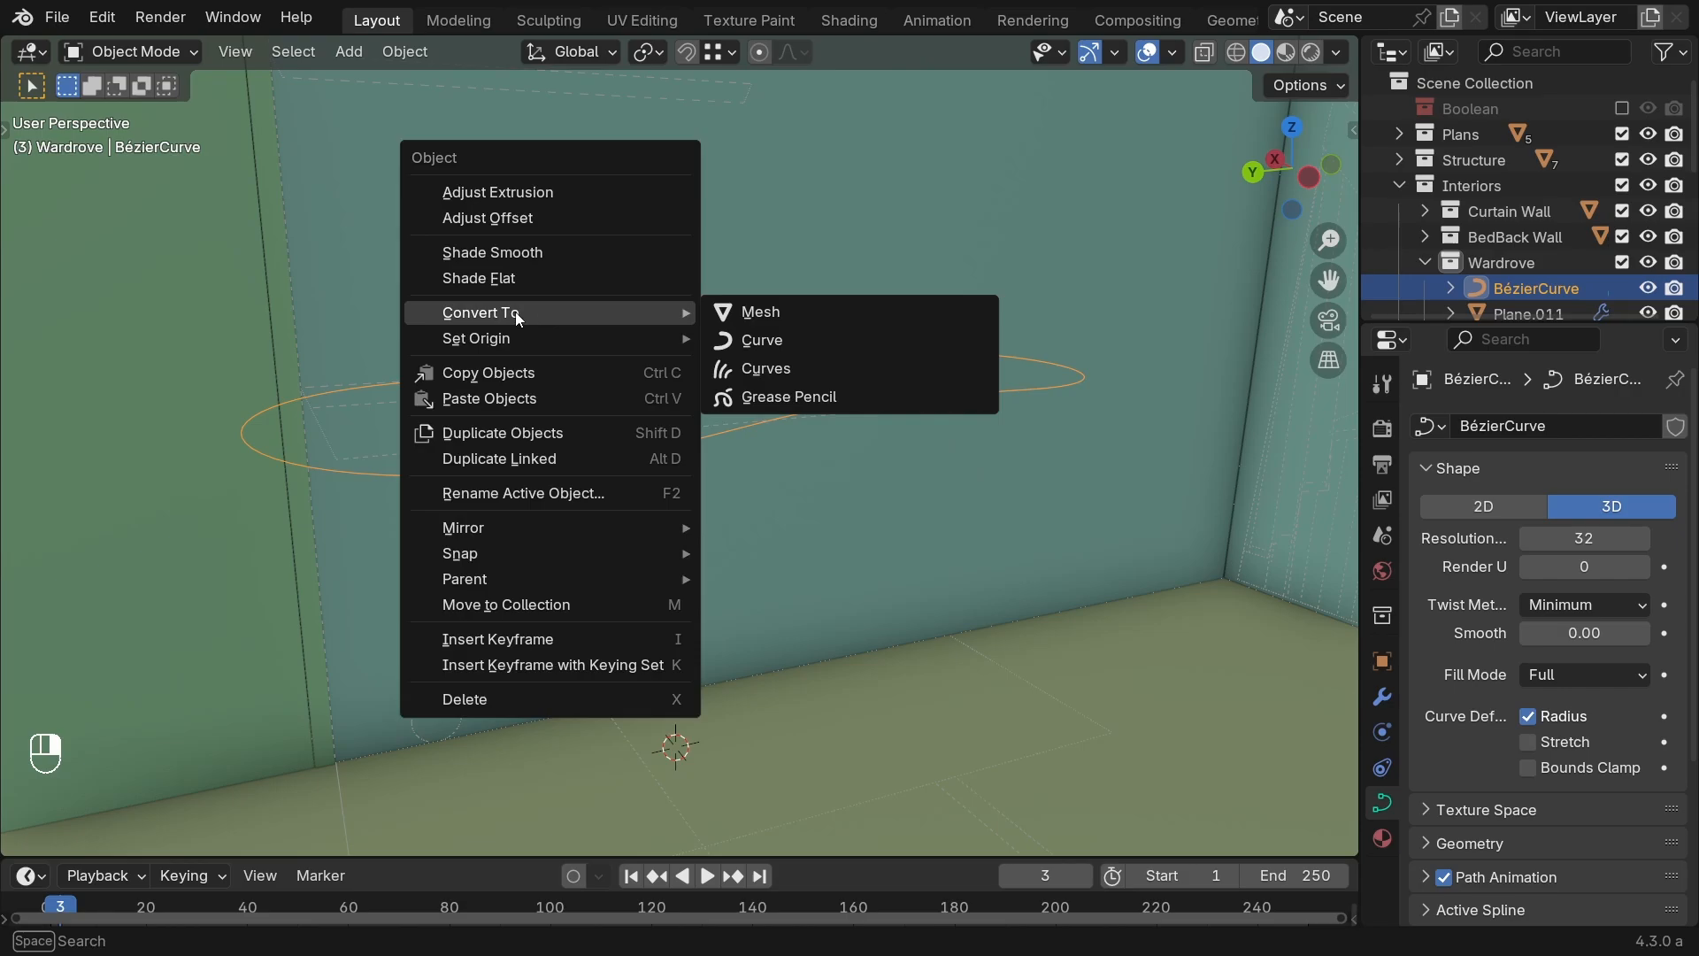
{"action": "left_click", "coordinate": [773, 312]}
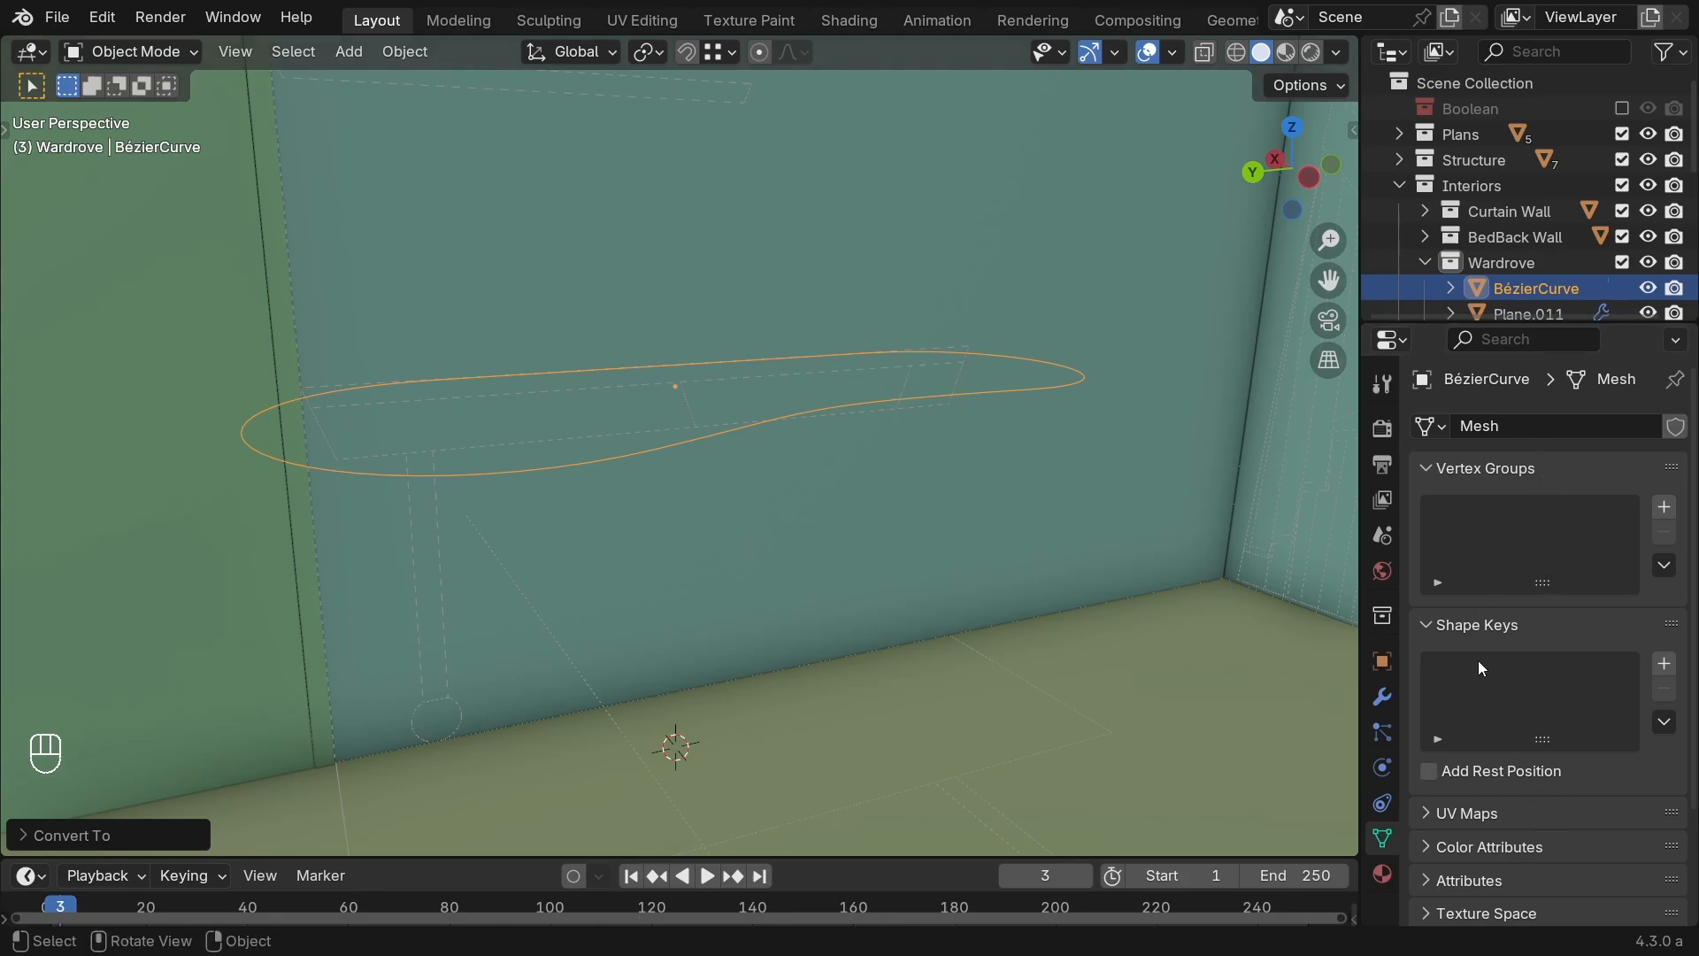
Step: Try moving a single vertex on the front edge of the converted desk outline
{"action": "middle_click_drag", "start_coordinate": [673, 611], "coordinate": [645, 592]}
{"action": "key", "text": "Tab"}
{"action": "middle_click_drag", "start_coordinate": [416, 507], "coordinate": [448, 534]}
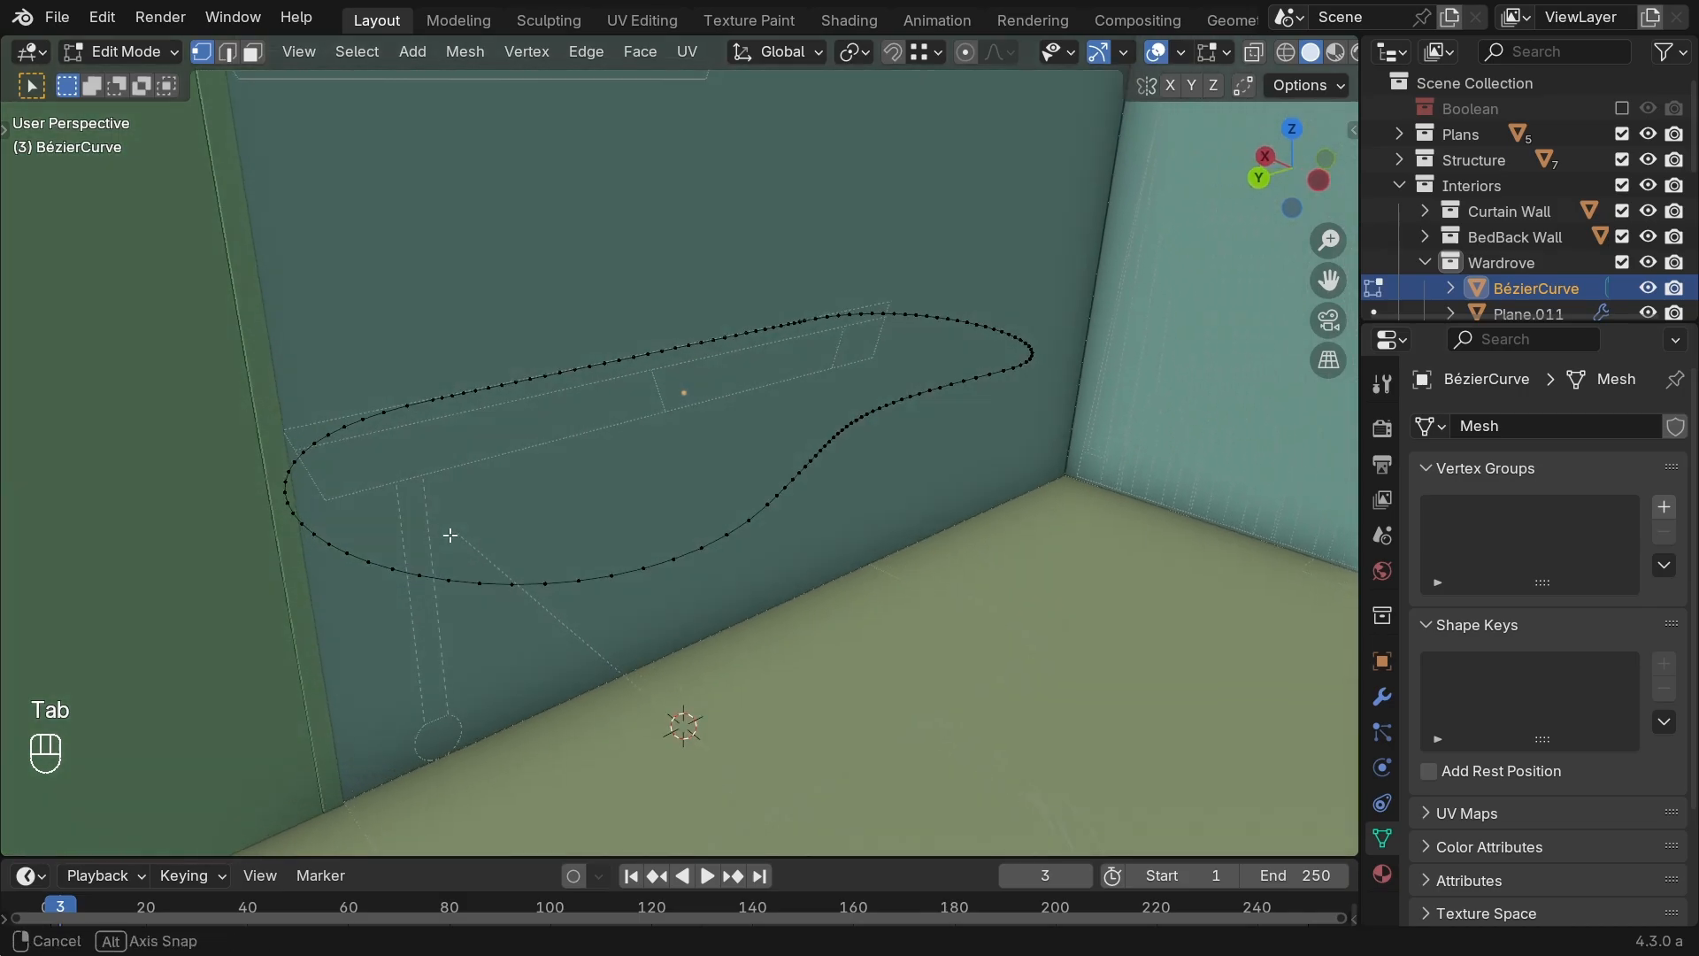
{"action": "left_click_drag", "start_coordinate": [1115, 273], "coordinate": [232, 772]}
{"action": "left_click", "coordinate": [522, 620]}
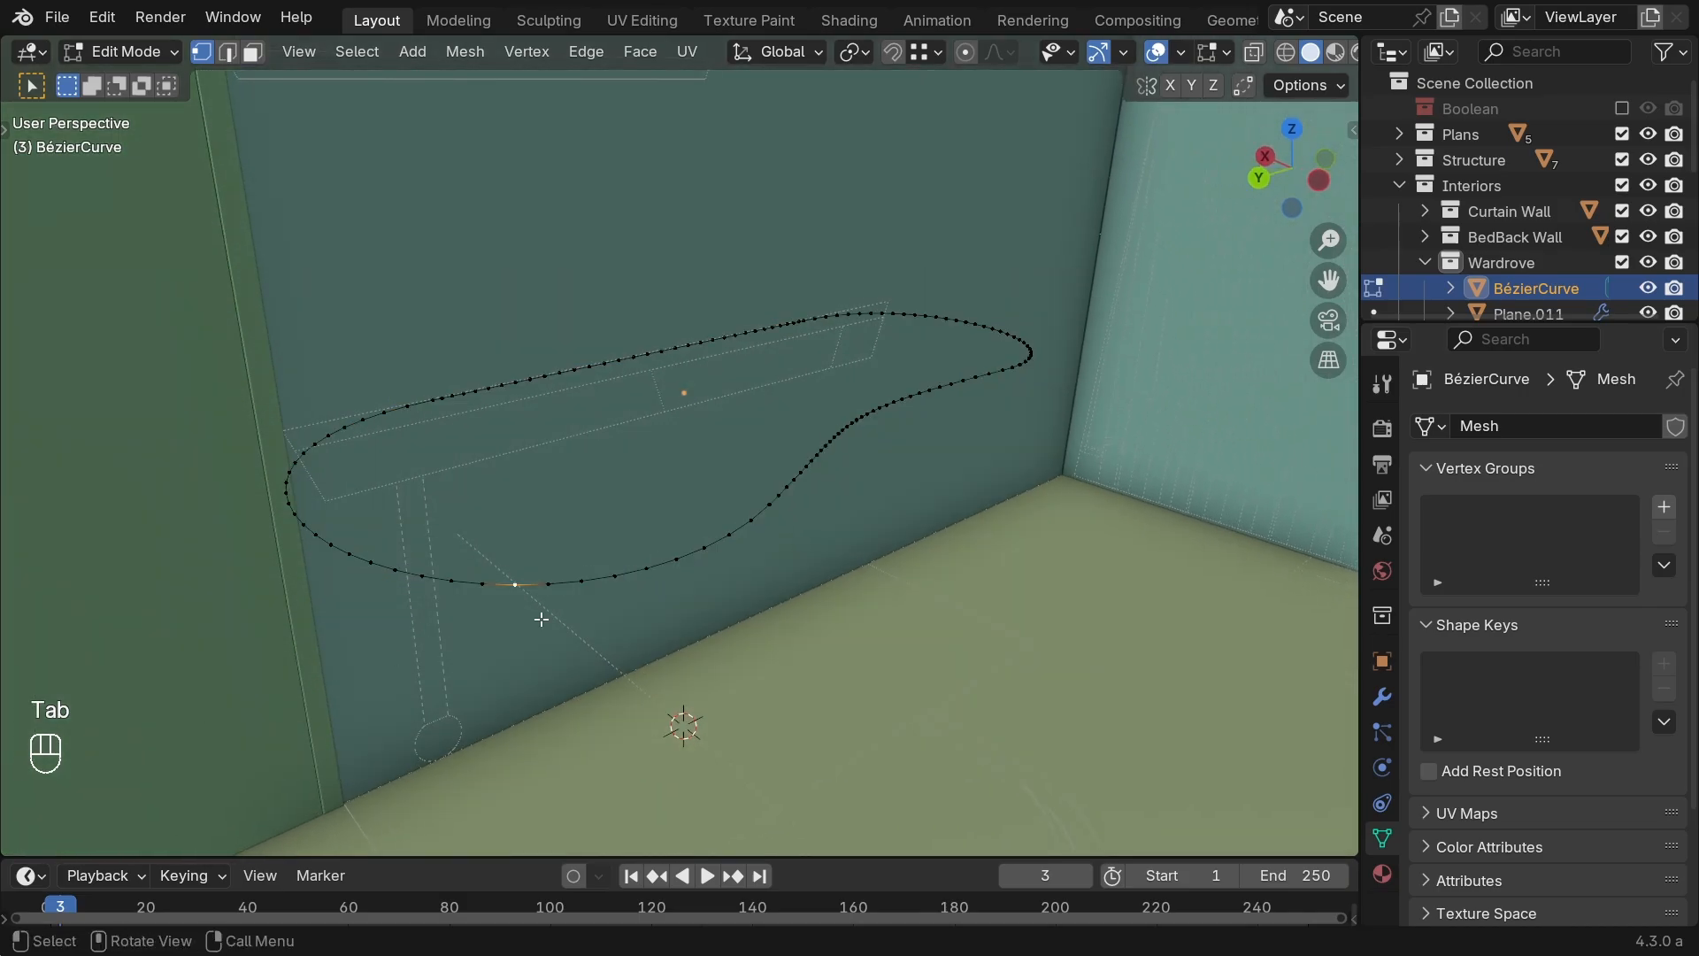
{"action": "key", "text": "g"}
{"action": "right_click", "coordinate": [539, 459]}
{"action": "key", "text": "Tab"}
{"action": "right_click", "coordinate": [566, 479]}
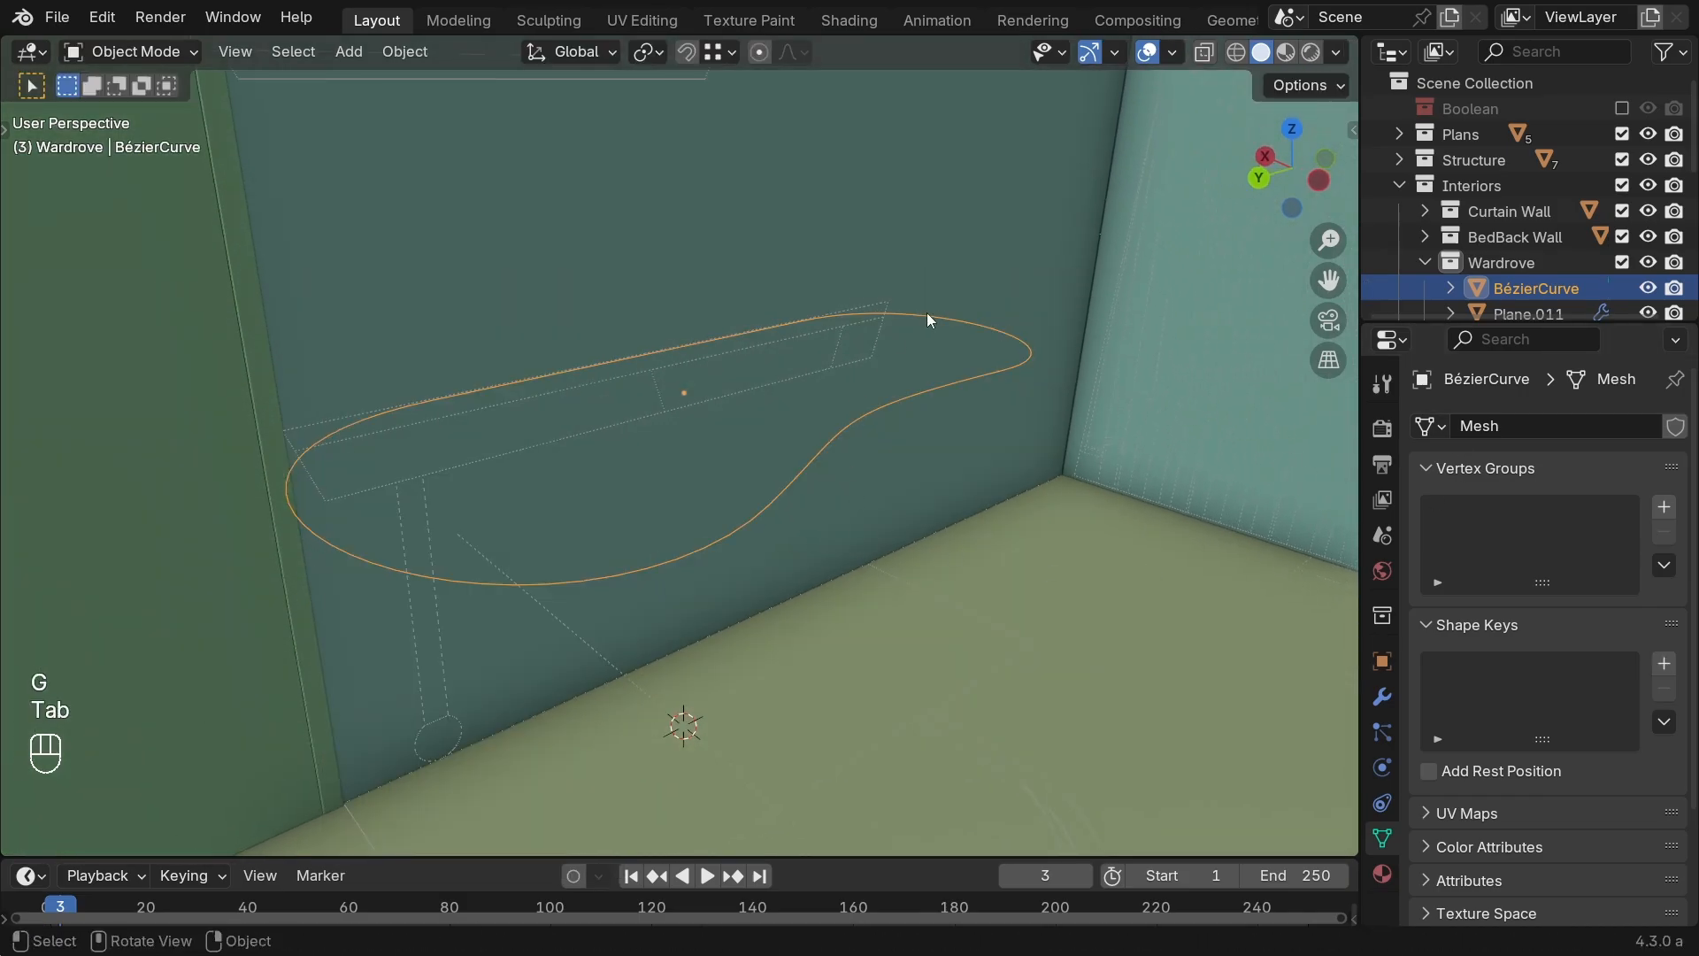
Step: Select all vertices of the desk outline and fill it with a face
{"action": "key", "text": "Tab"}
{"action": "middle_click_drag", "start_coordinate": [912, 456], "coordinate": [797, 543]}
{"action": "left_click_drag", "start_coordinate": [229, 187], "coordinate": [1107, 668]}
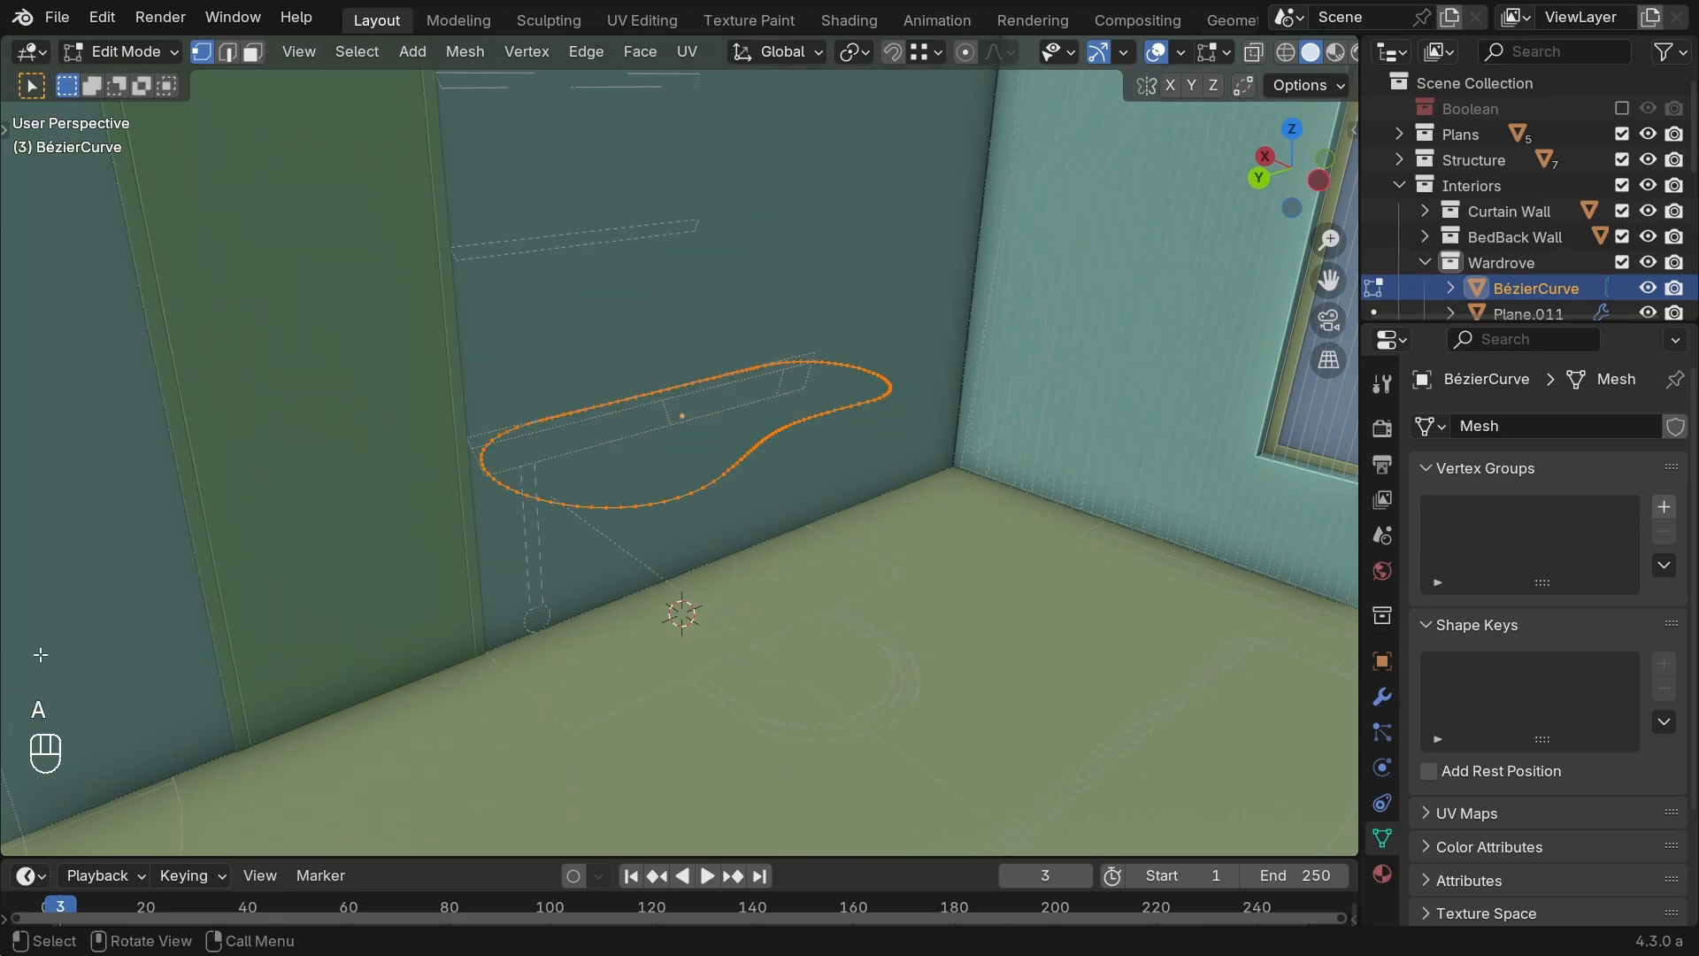
{"action": "key", "text": "f"}
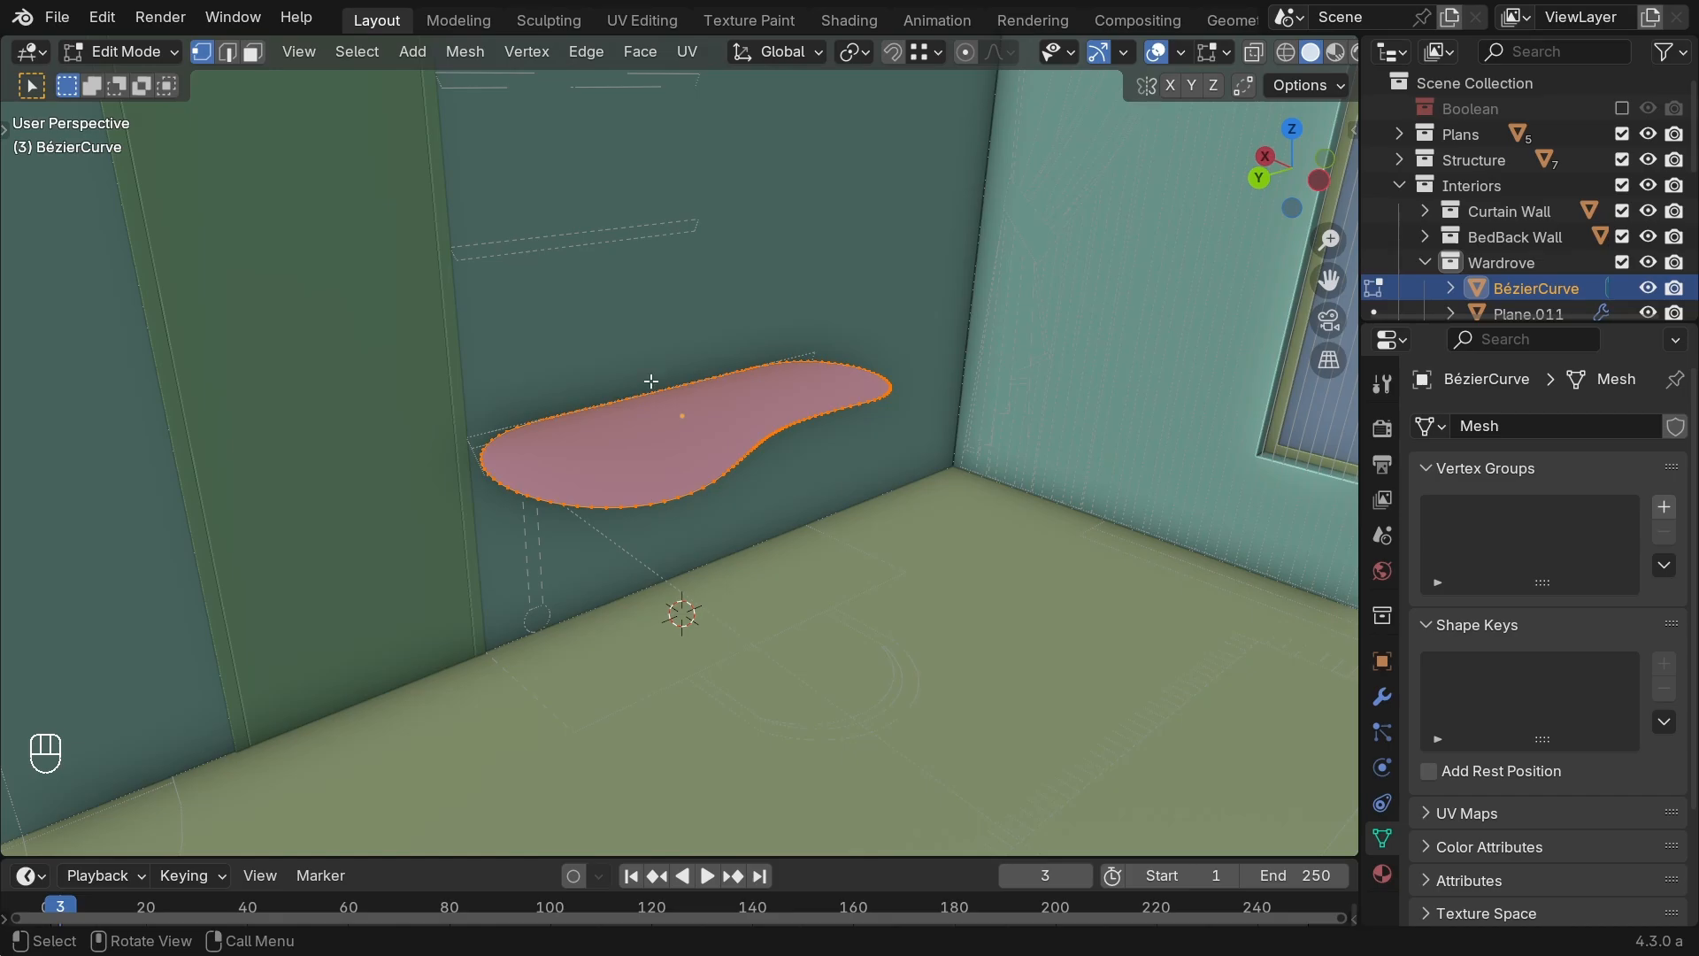
Step: Try to add a loop cut across the filled desk face
{"action": "scroll", "coordinate": [652, 382], "scroll_direction": "up", "scroll_amount": 3}
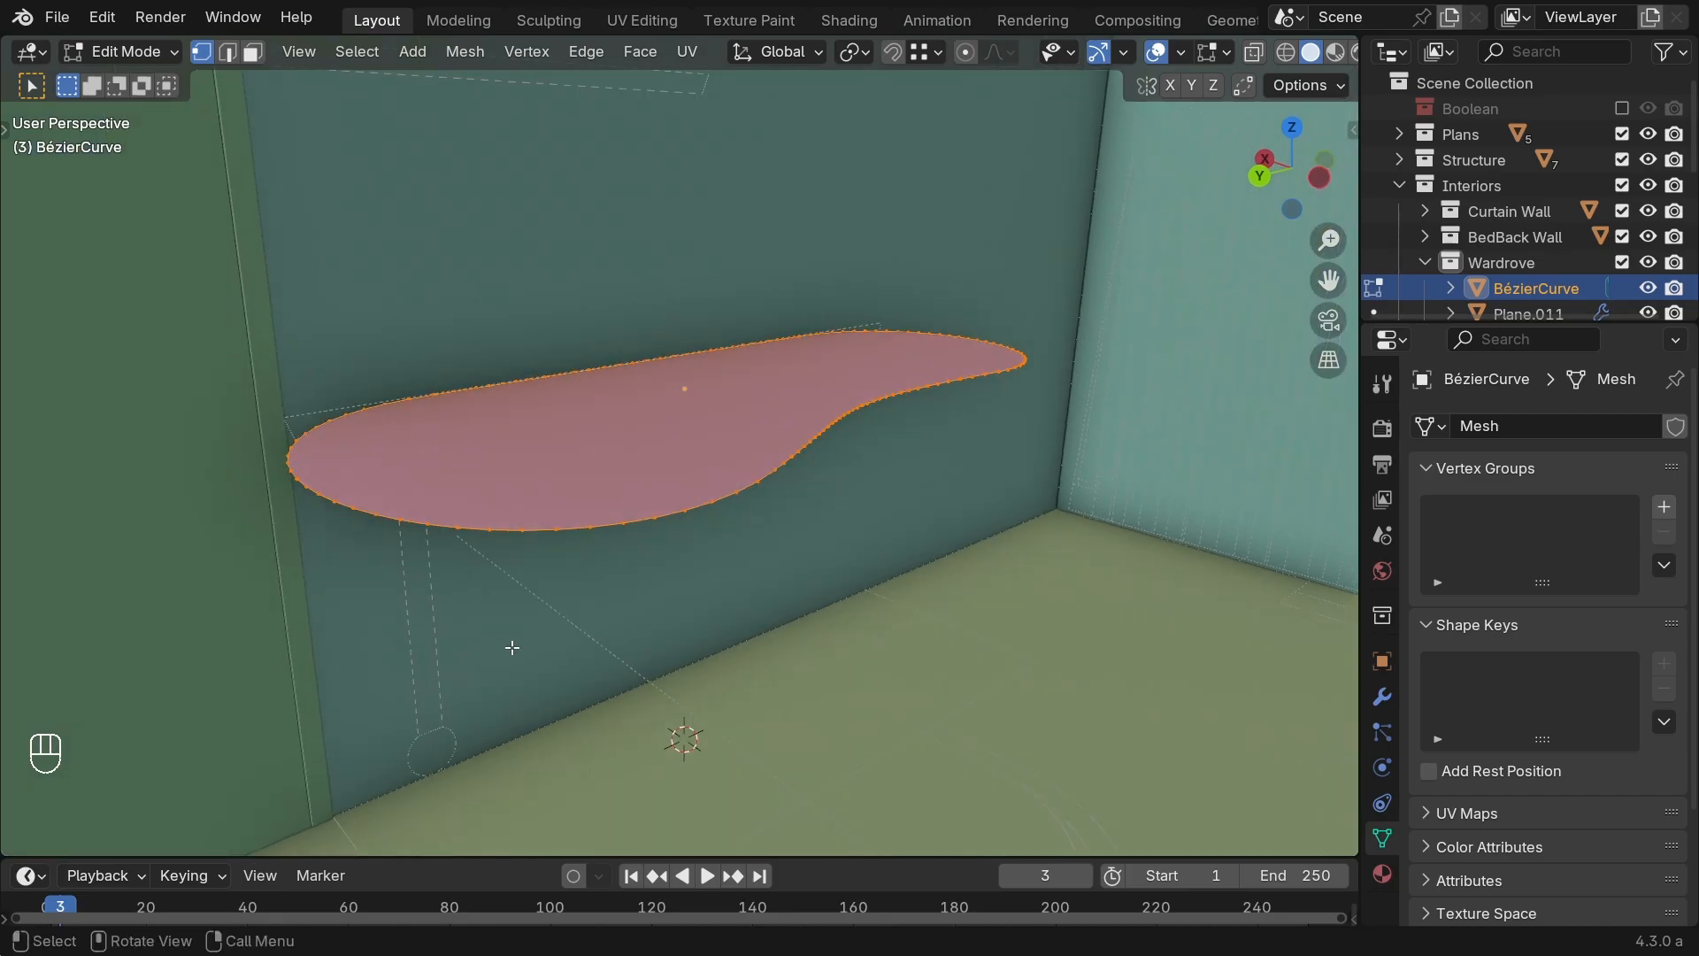
{"action": "middle_click_drag", "start_coordinate": [512, 648], "coordinate": [428, 527]}
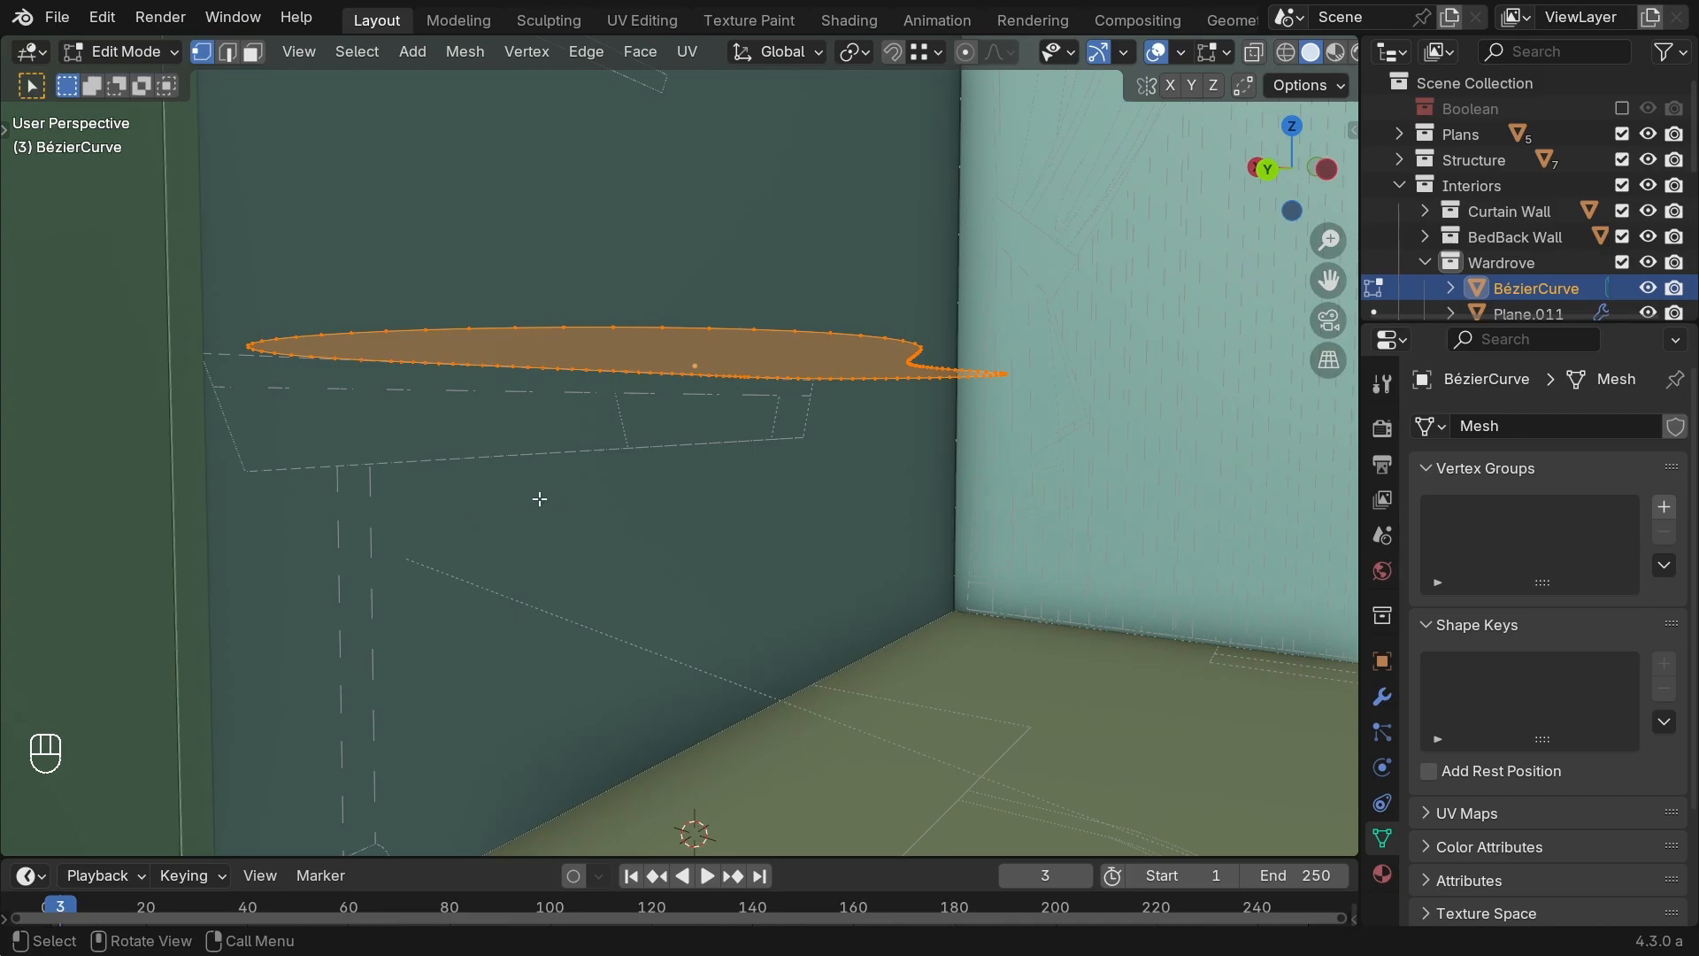
{"action": "middle_click_drag", "start_coordinate": [539, 500], "coordinate": [632, 388]}
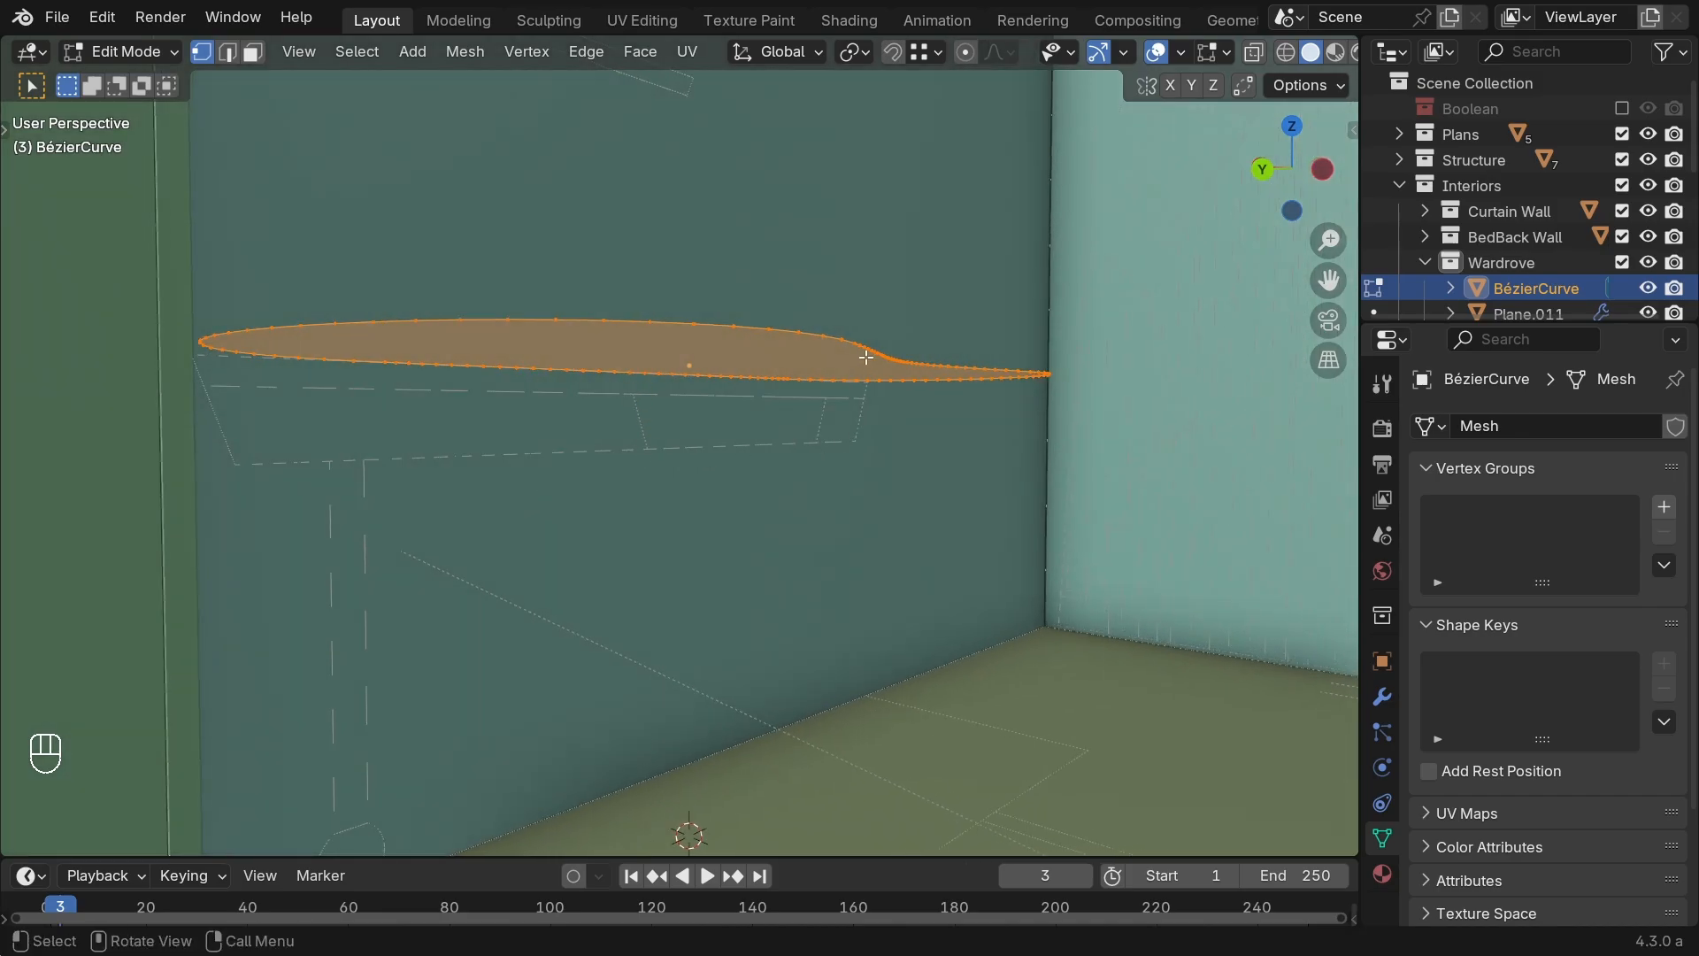
{"action": "middle_click_drag", "start_coordinate": [964, 430], "coordinate": [895, 478]}
{"action": "key", "text": "ctrl+r"}
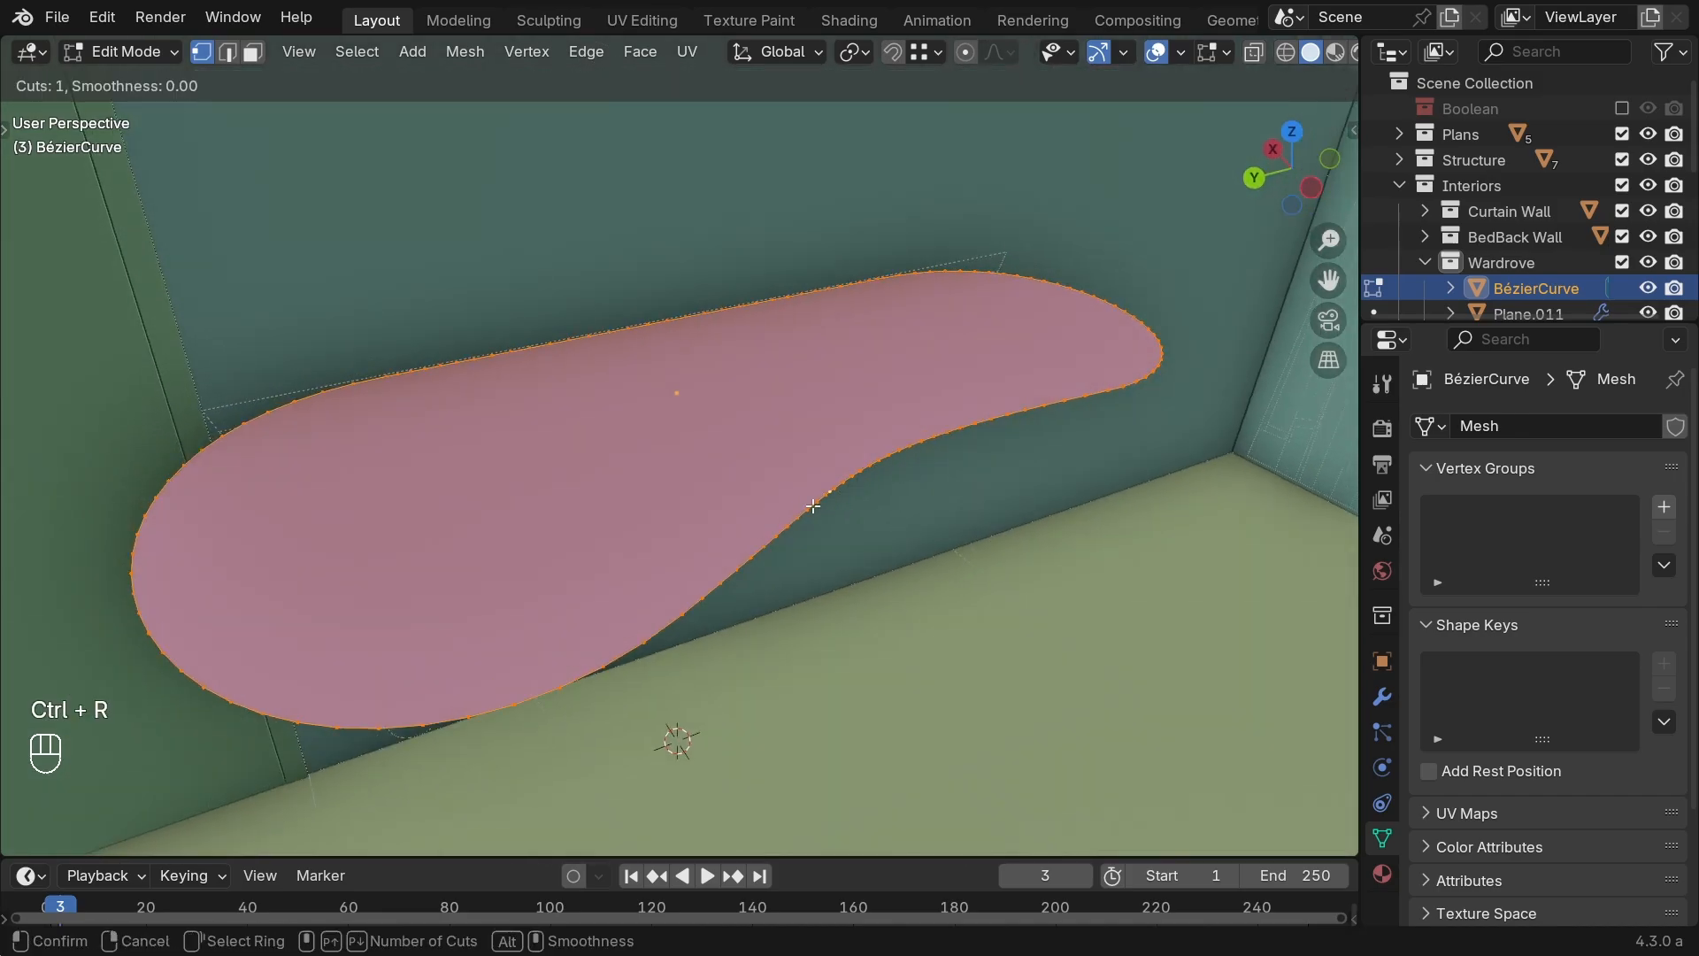
{"action": "right_click", "coordinate": [892, 449]}
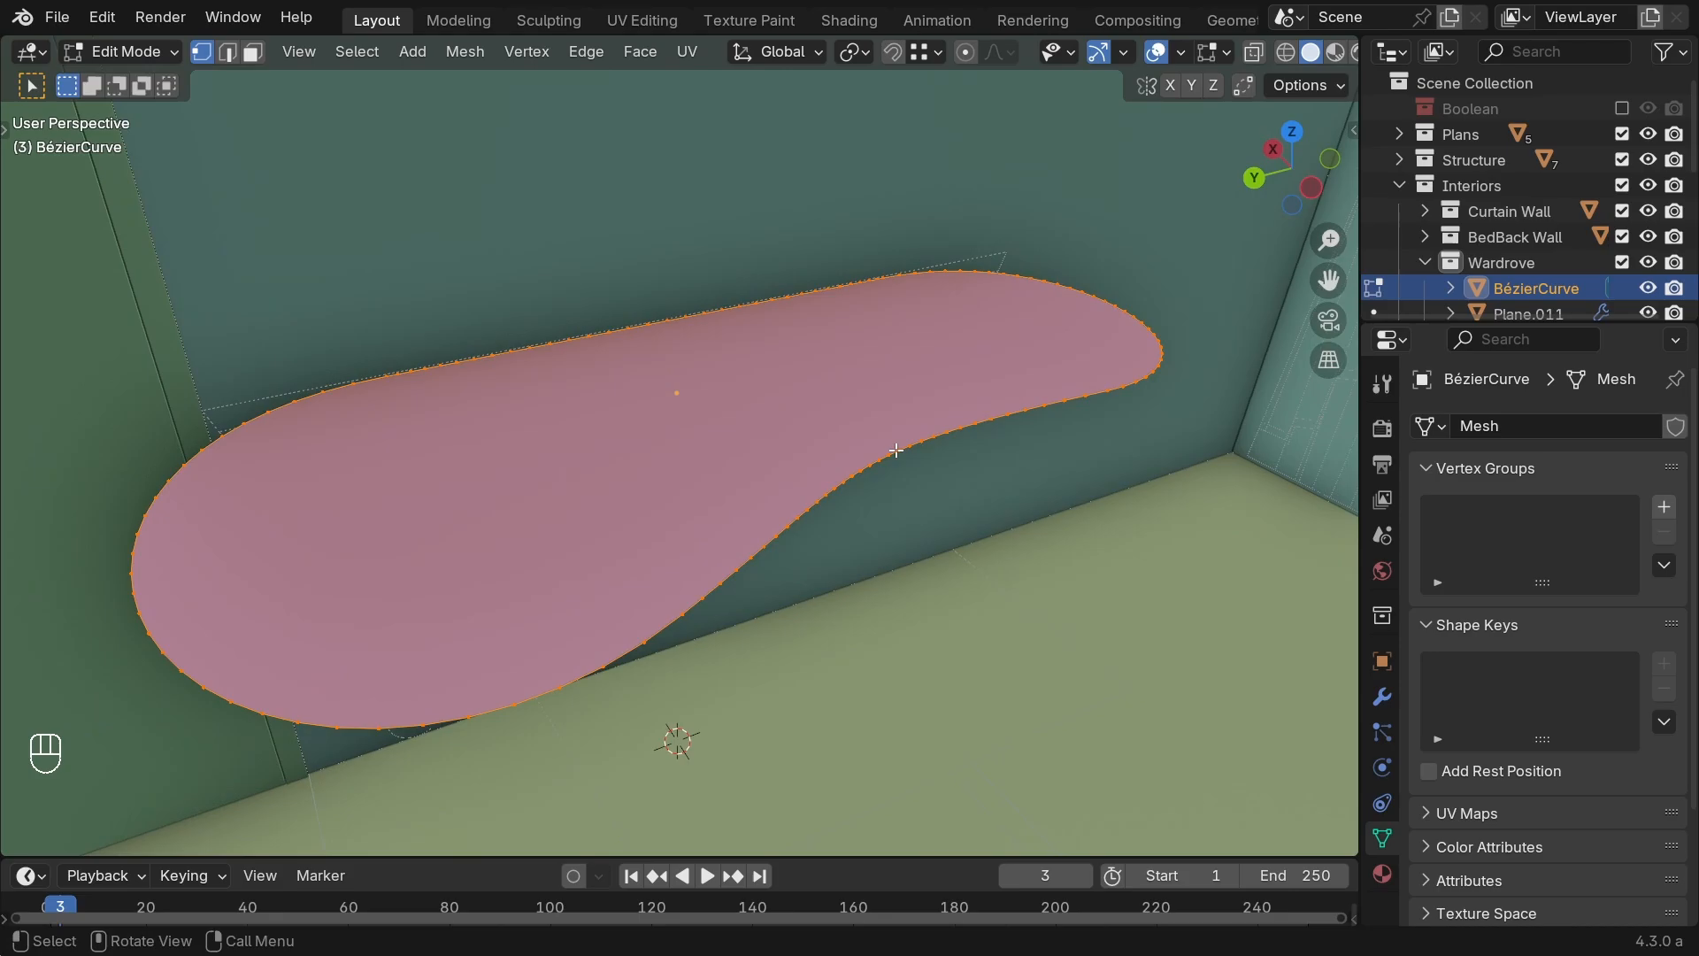
Step: Compare the desk face with the wall elevation from the left view using X-ray and wireframe display
{"action": "middle_click_drag", "start_coordinate": [897, 449], "coordinate": [610, 481]}
{"action": "key", "text": "Tab"}
{"action": "key", "text": "Tab"}
{"action": "key", "text": "alt+z"}
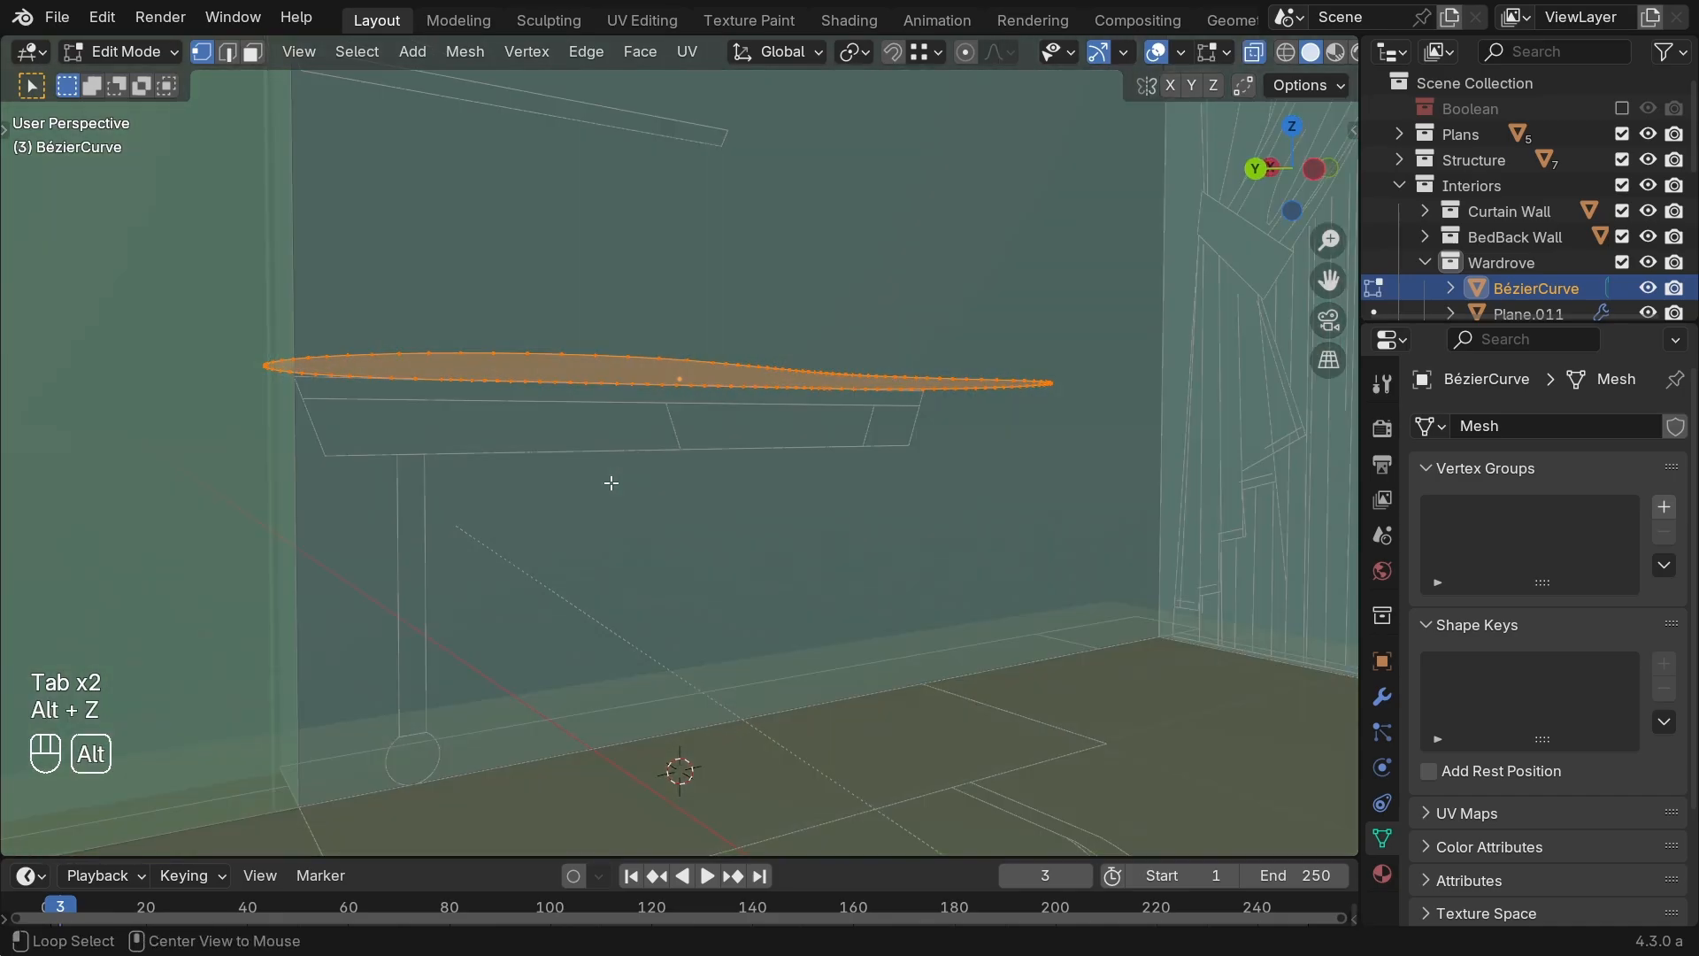
{"action": "key", "text": "grave"}
{"action": "key", "text": "grave"}
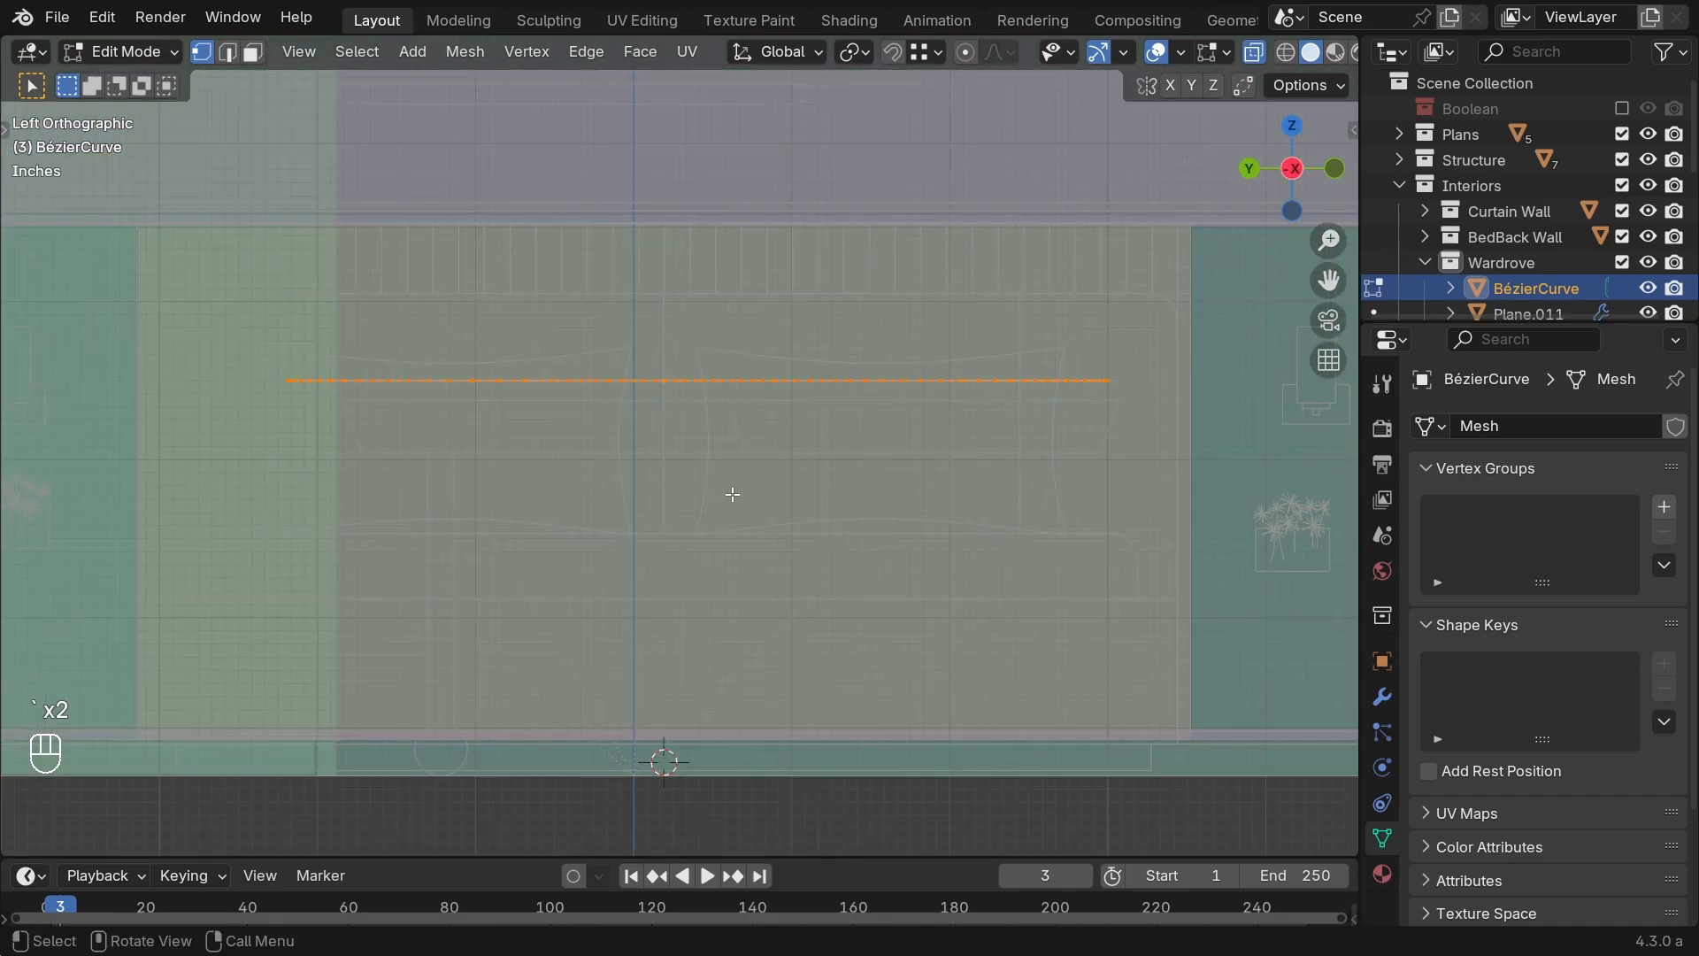
{"action": "key", "text": "shift+z"}
{"action": "key", "text": "Tab"}
{"action": "middle_click_drag", "start_coordinate": [771, 493], "coordinate": [692, 512]}
{"action": "key", "text": "shift+z"}
{"action": "key", "text": "alt+z"}
Step: Isolate the desk face and the wall elevation drawing by hiding all other objects
{"action": "left_click", "coordinate": [666, 448]}
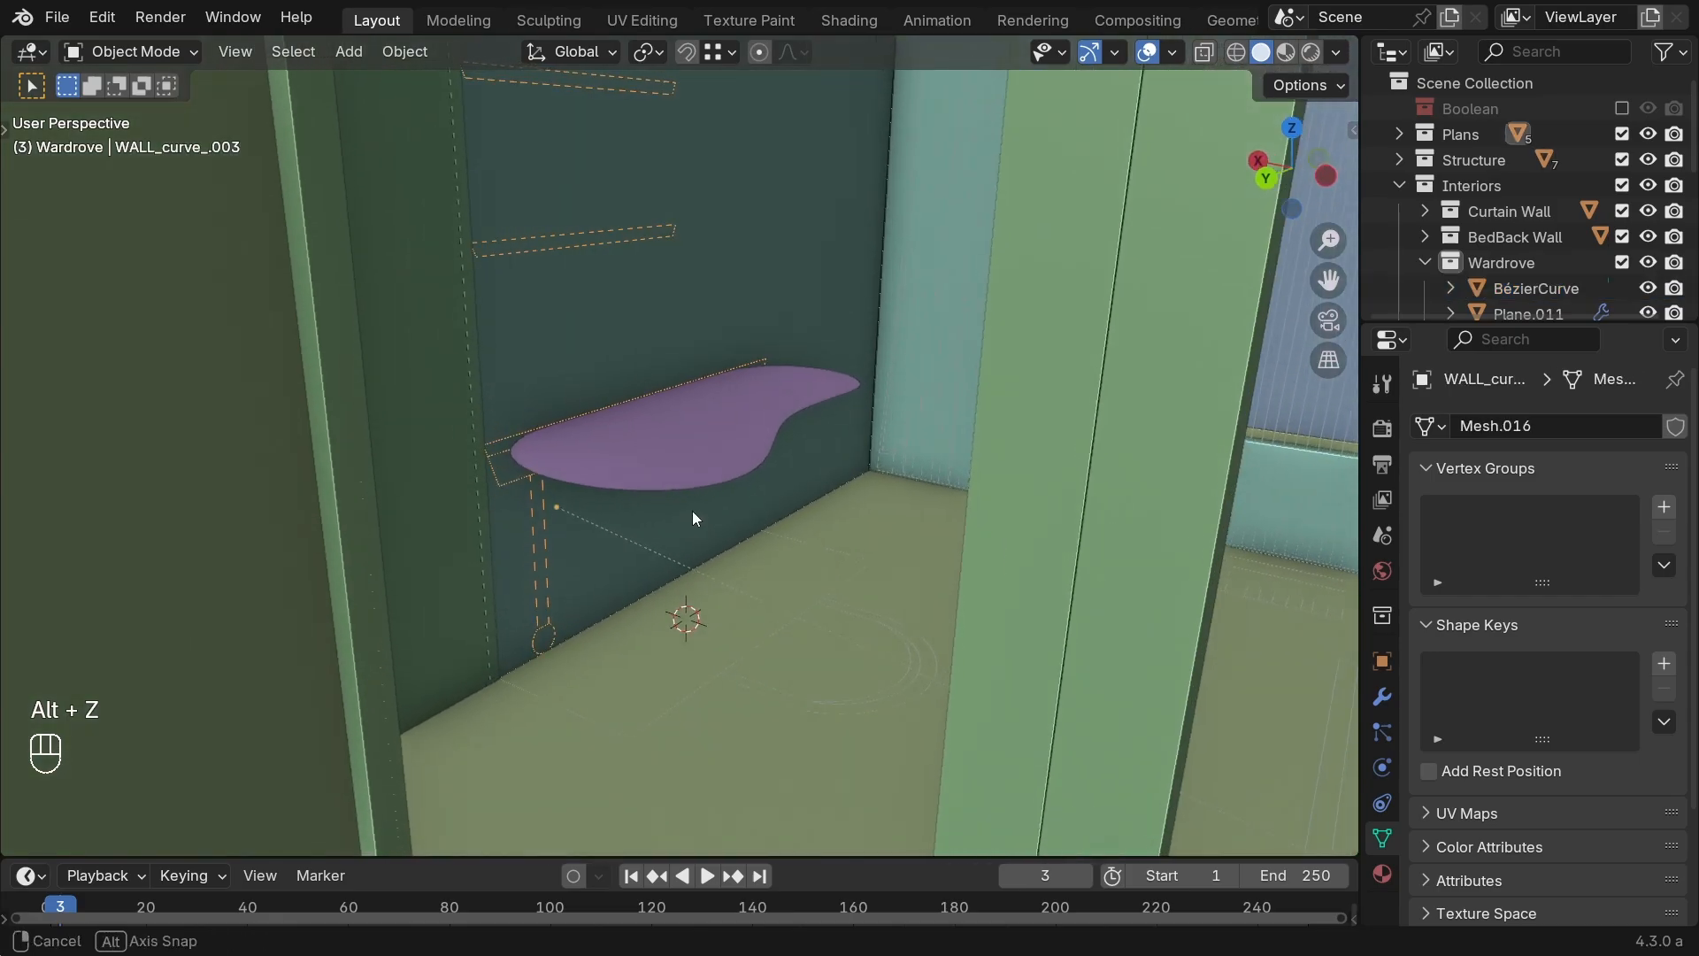
{"action": "left_click", "coordinate": [724, 411], "text": "shift"}
{"action": "key", "text": "shift+h"}
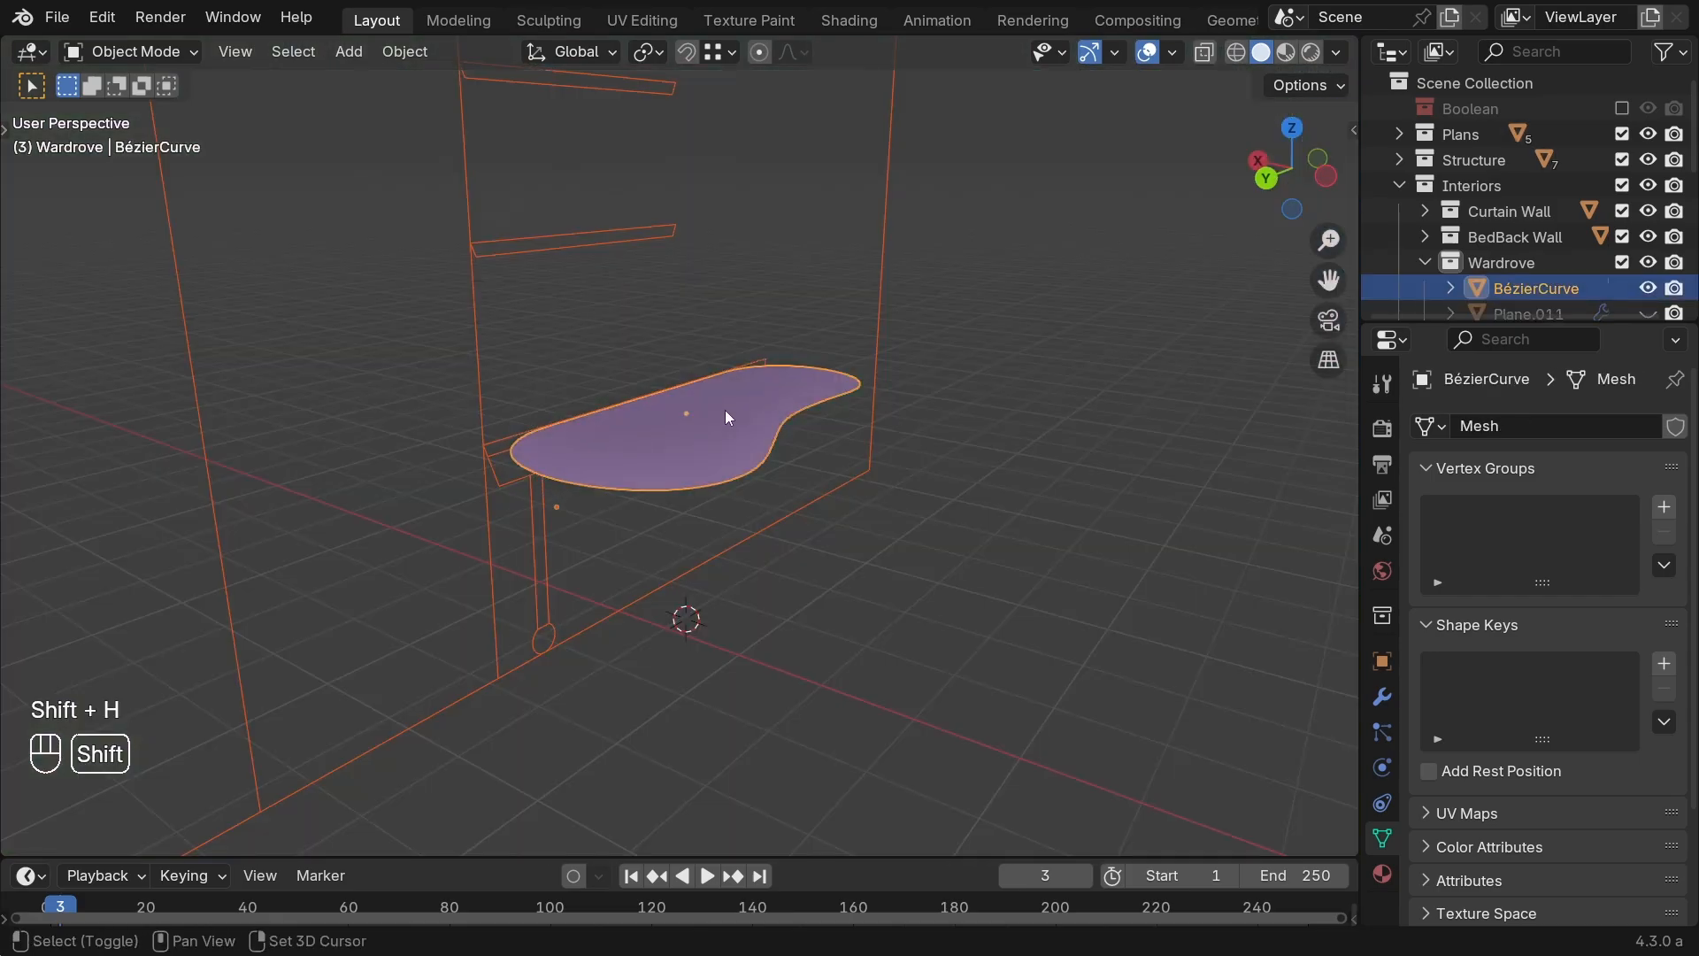
Step: In the left view, shift the desk face slightly along the Y axis to centre it over the drawn desk
{"action": "middle_click_drag", "start_coordinate": [725, 410], "coordinate": [841, 480]}
{"action": "key", "text": "grave"}
{"action": "left_click", "coordinate": [535, 406]}
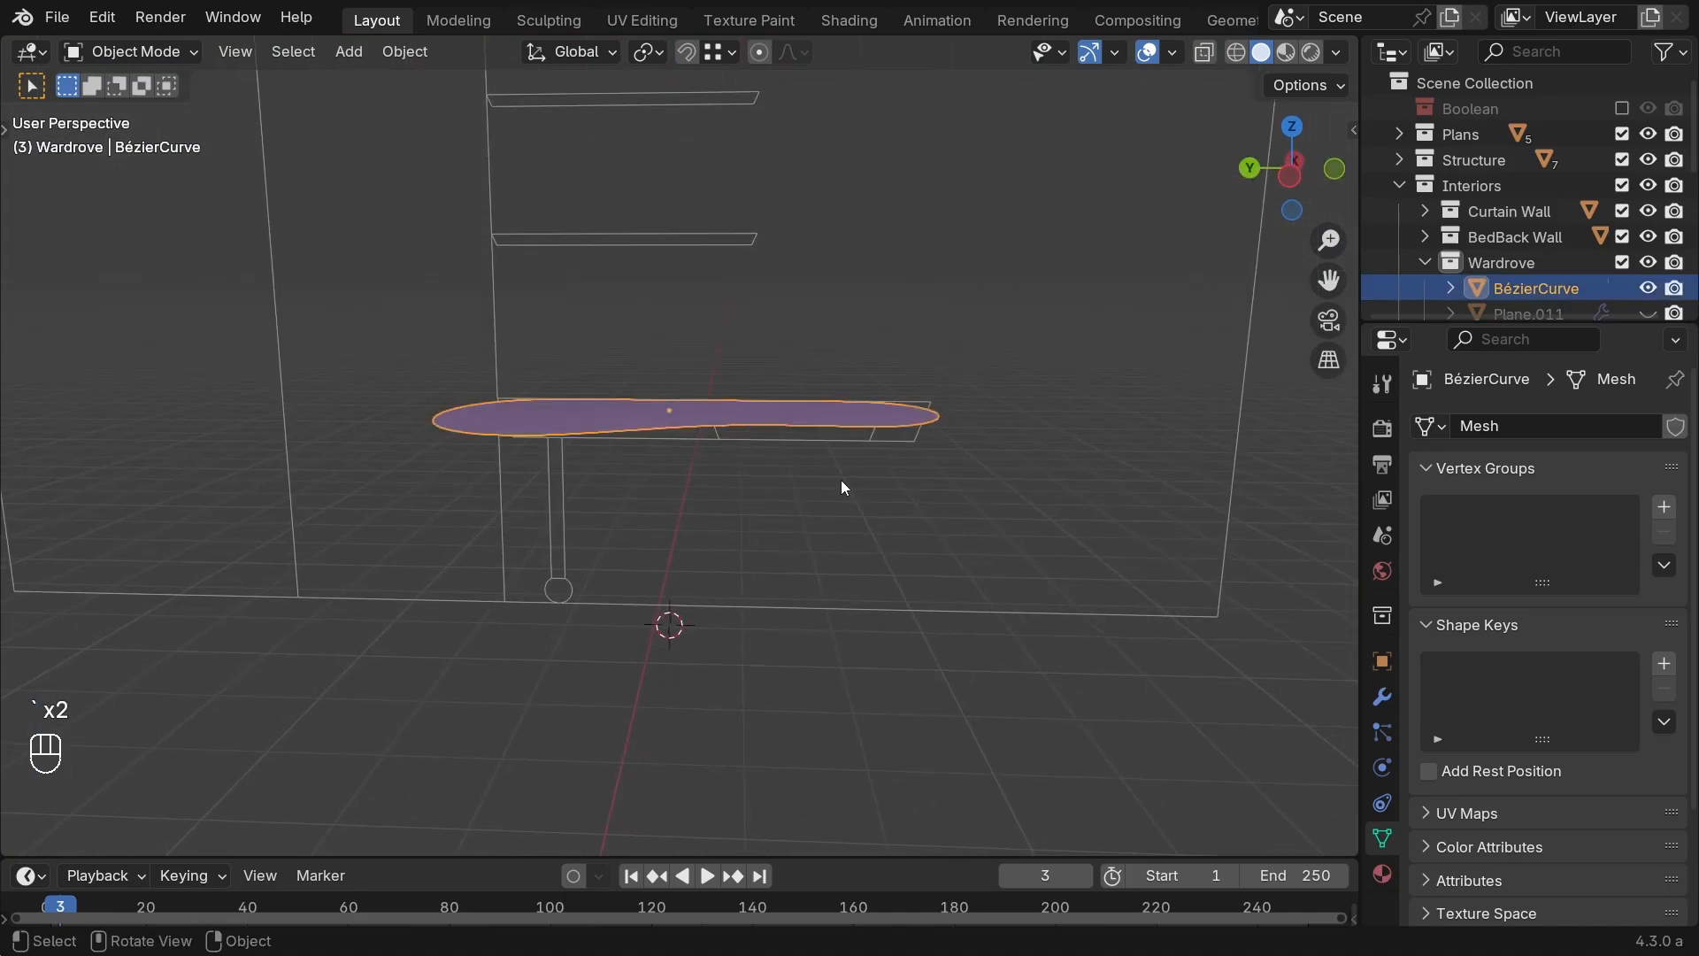
{"action": "key", "text": "grave"}
{"action": "left_click", "coordinate": [902, 478]}
{"action": "key", "text": "grave"}
{"action": "left_click", "coordinate": [674, 465]}
{"action": "key", "text": "Tab"}
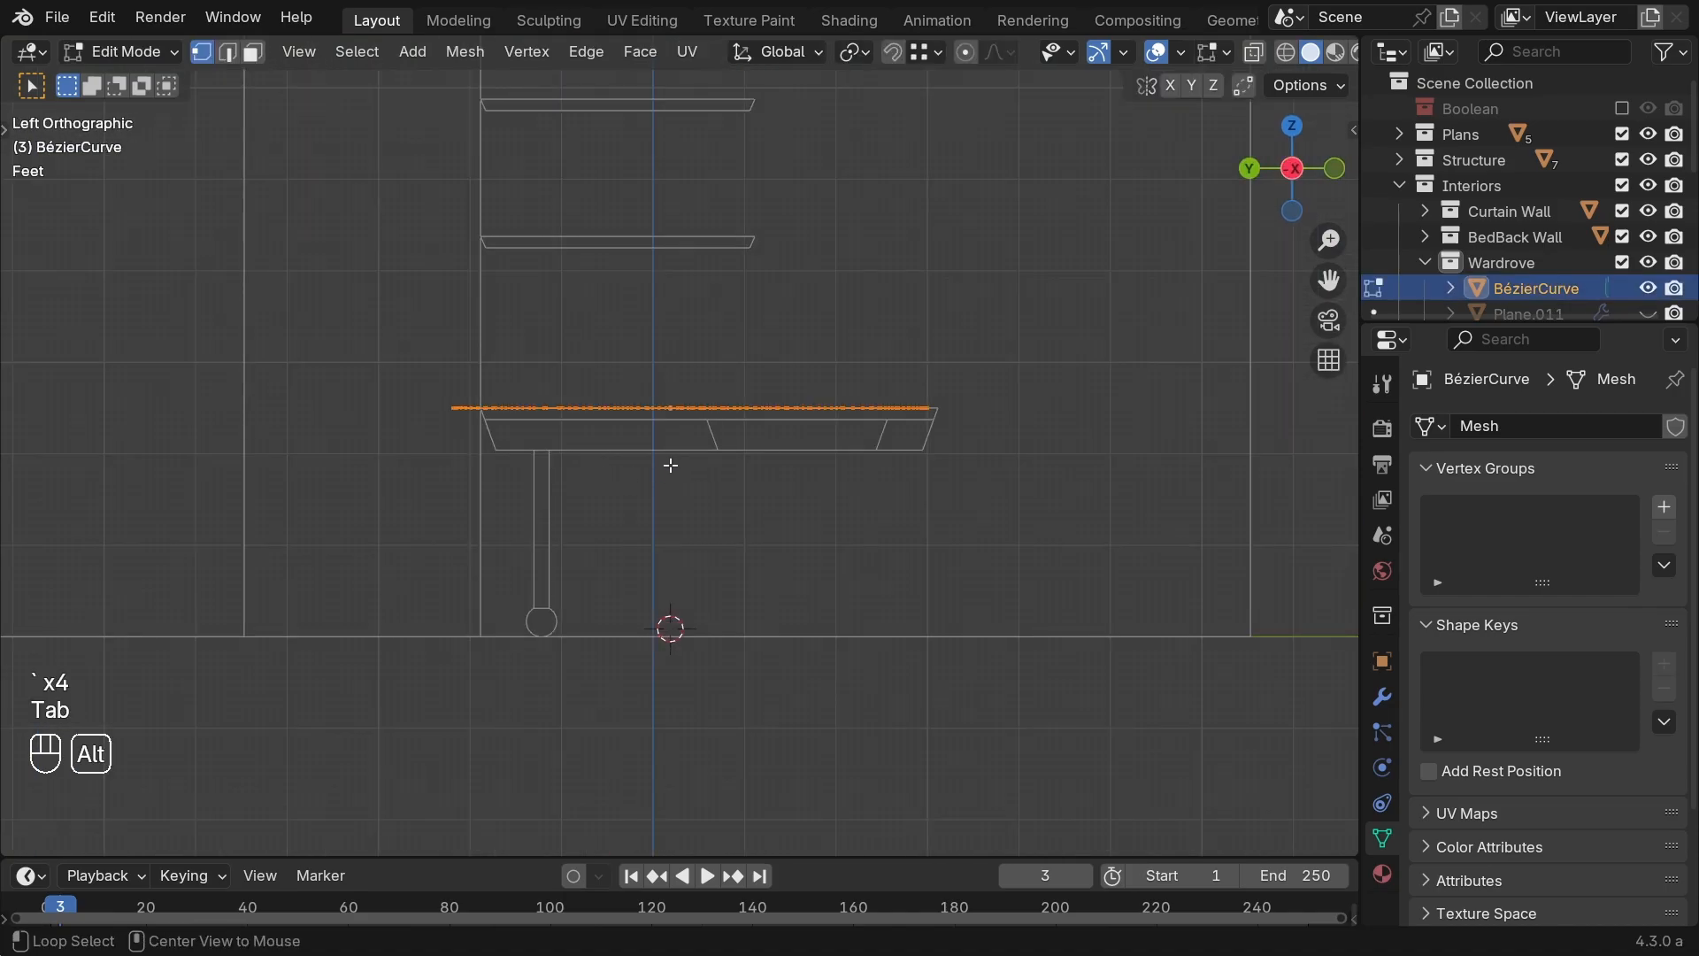
{"action": "scroll", "coordinate": [670, 465], "scroll_direction": "up", "scroll_amount": 2}
{"action": "key", "text": "Tab"}
{"action": "key", "text": "g"}
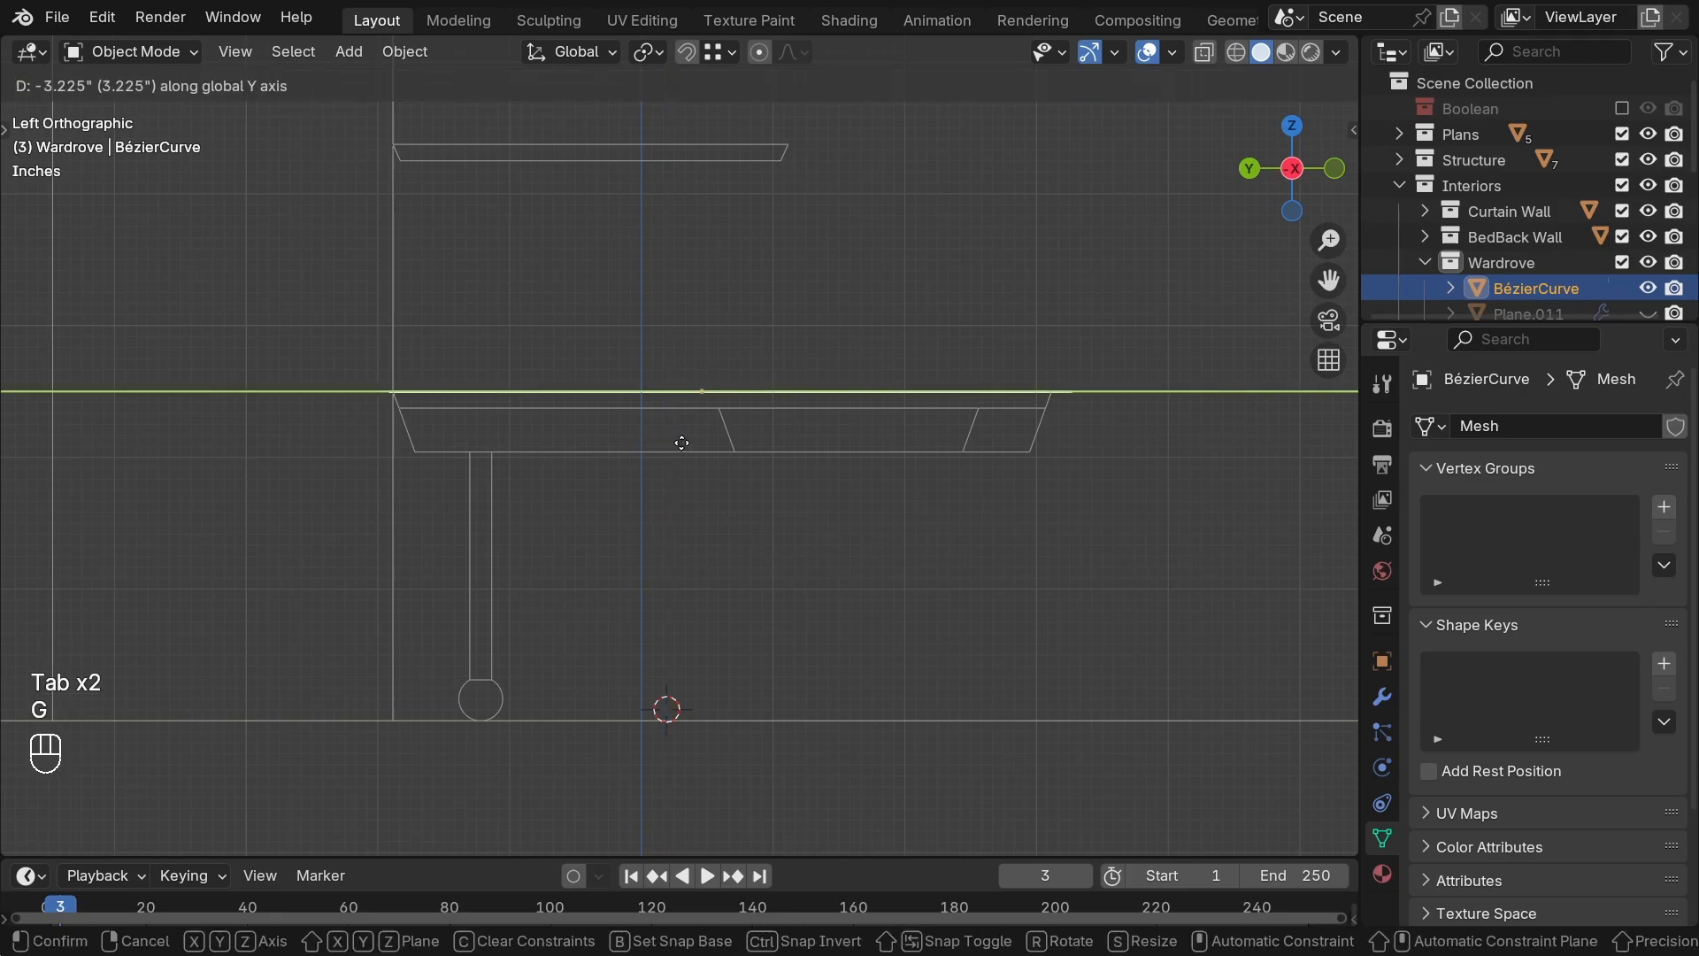
{"action": "left_click", "coordinate": [670, 442]}
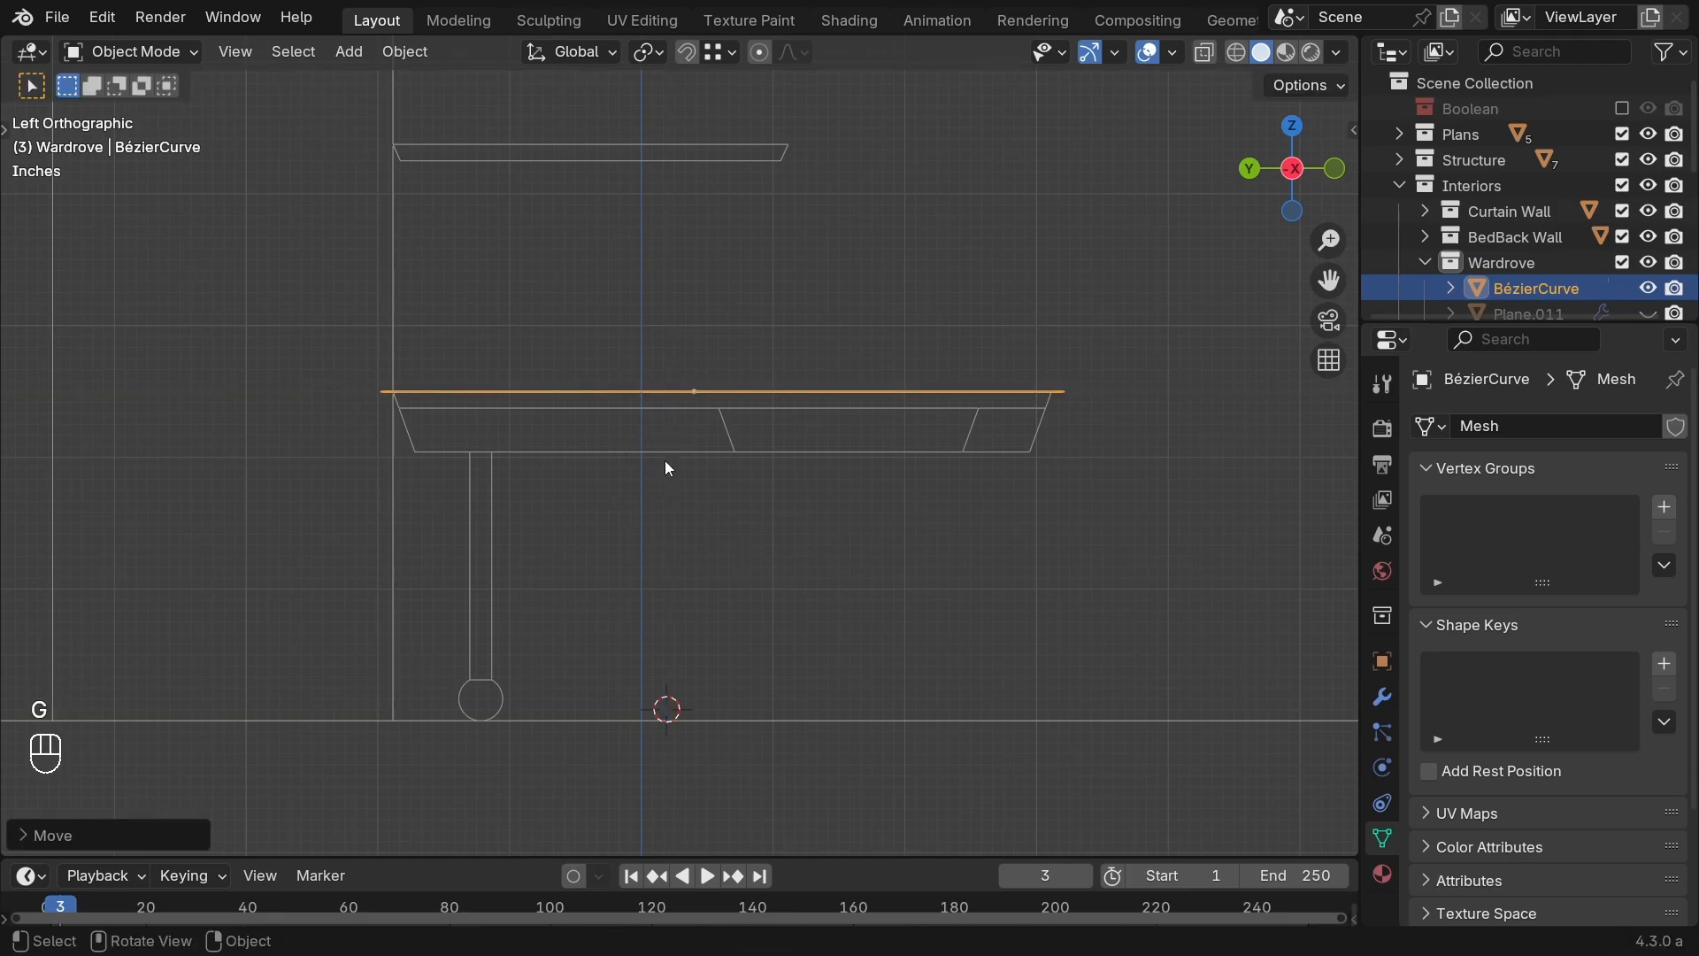
Step: Try extruding the desk face downward through the depth of the drawn desk
{"action": "key", "text": "Tab"}
{"action": "scroll", "coordinate": [676, 438], "scroll_direction": "up", "scroll_amount": 1}
{"action": "key", "text": "e"}
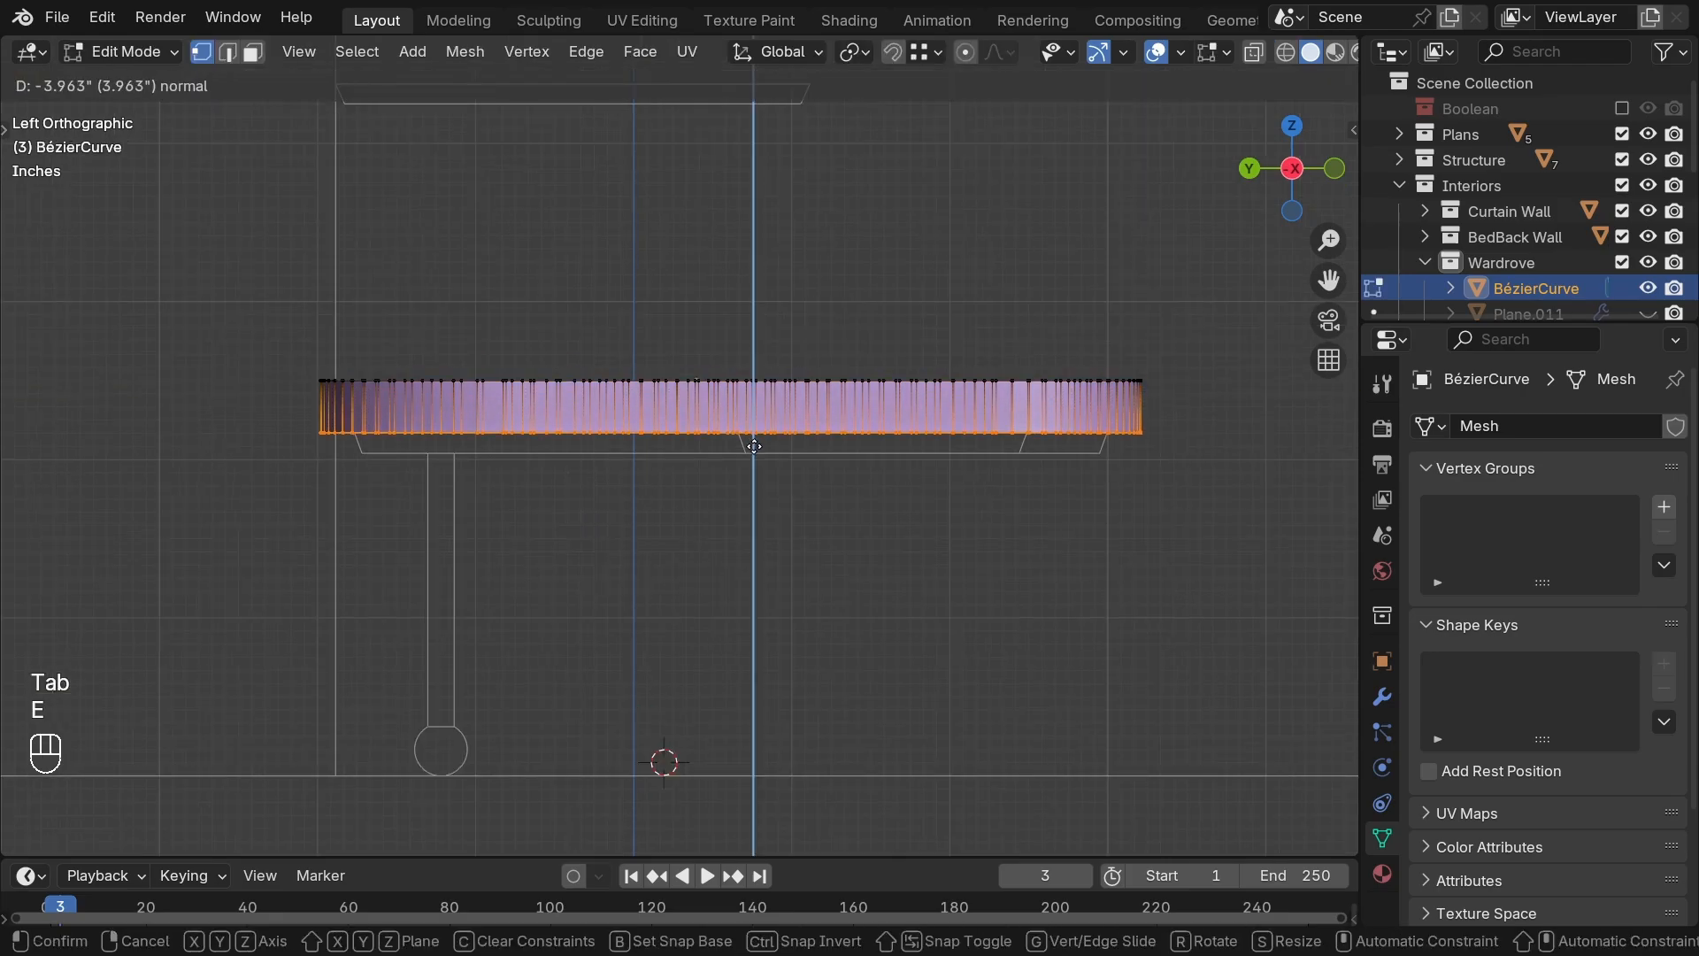
{"action": "left_click", "coordinate": [757, 458]}
{"action": "middle_click_drag", "start_coordinate": [1066, 531], "coordinate": [971, 475]}
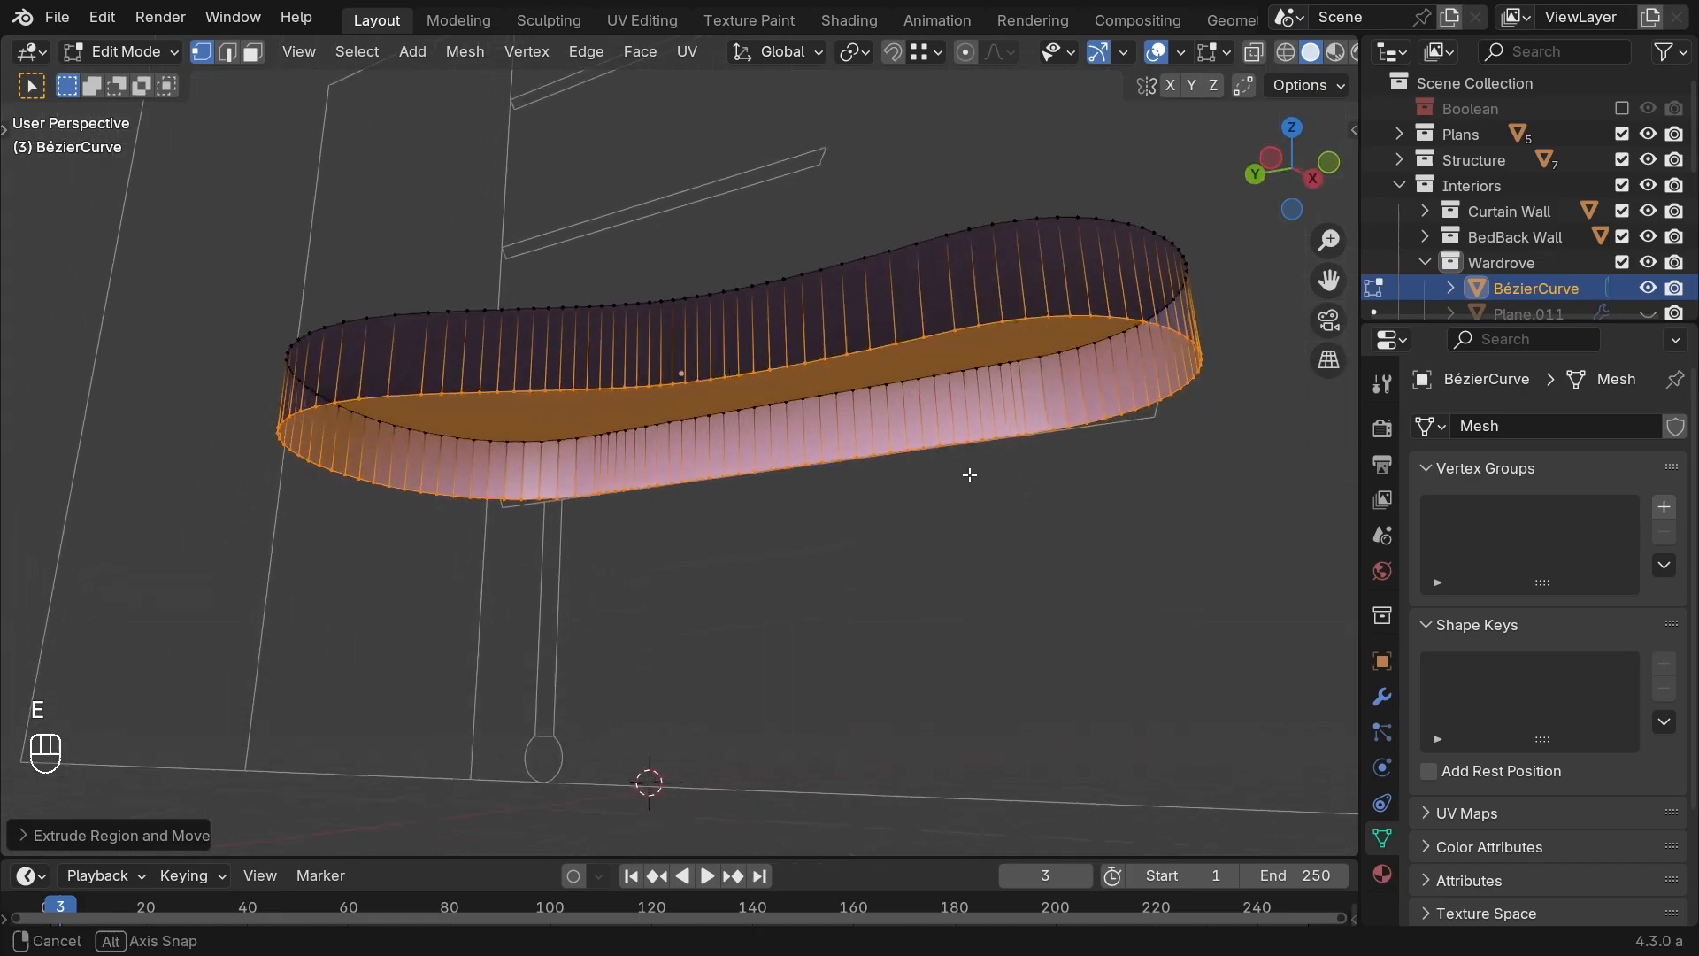
{"action": "key", "text": "ctrl+z"}
Step: Extrude the desk face down to the underside of the drawn desk, select the whole mesh, and finish editing
{"action": "key", "text": "grave"}
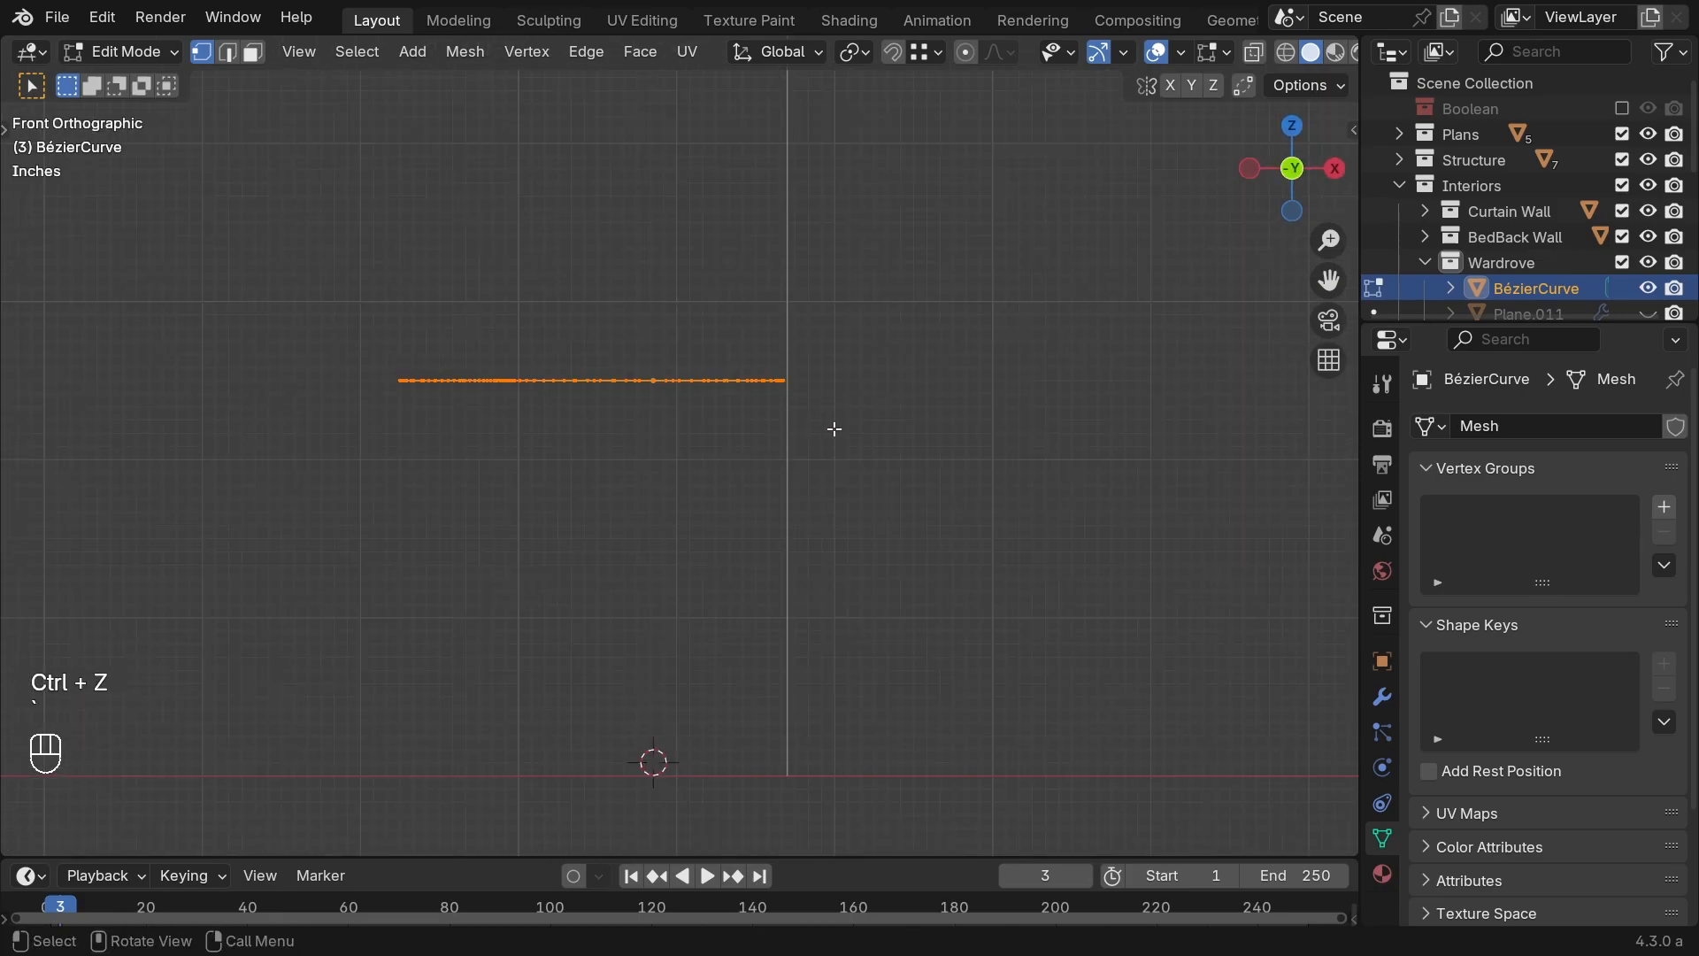
{"action": "middle_click_drag", "start_coordinate": [749, 449], "coordinate": [917, 455]}
{"action": "key", "text": "grave"}
{"action": "key", "text": "e"}
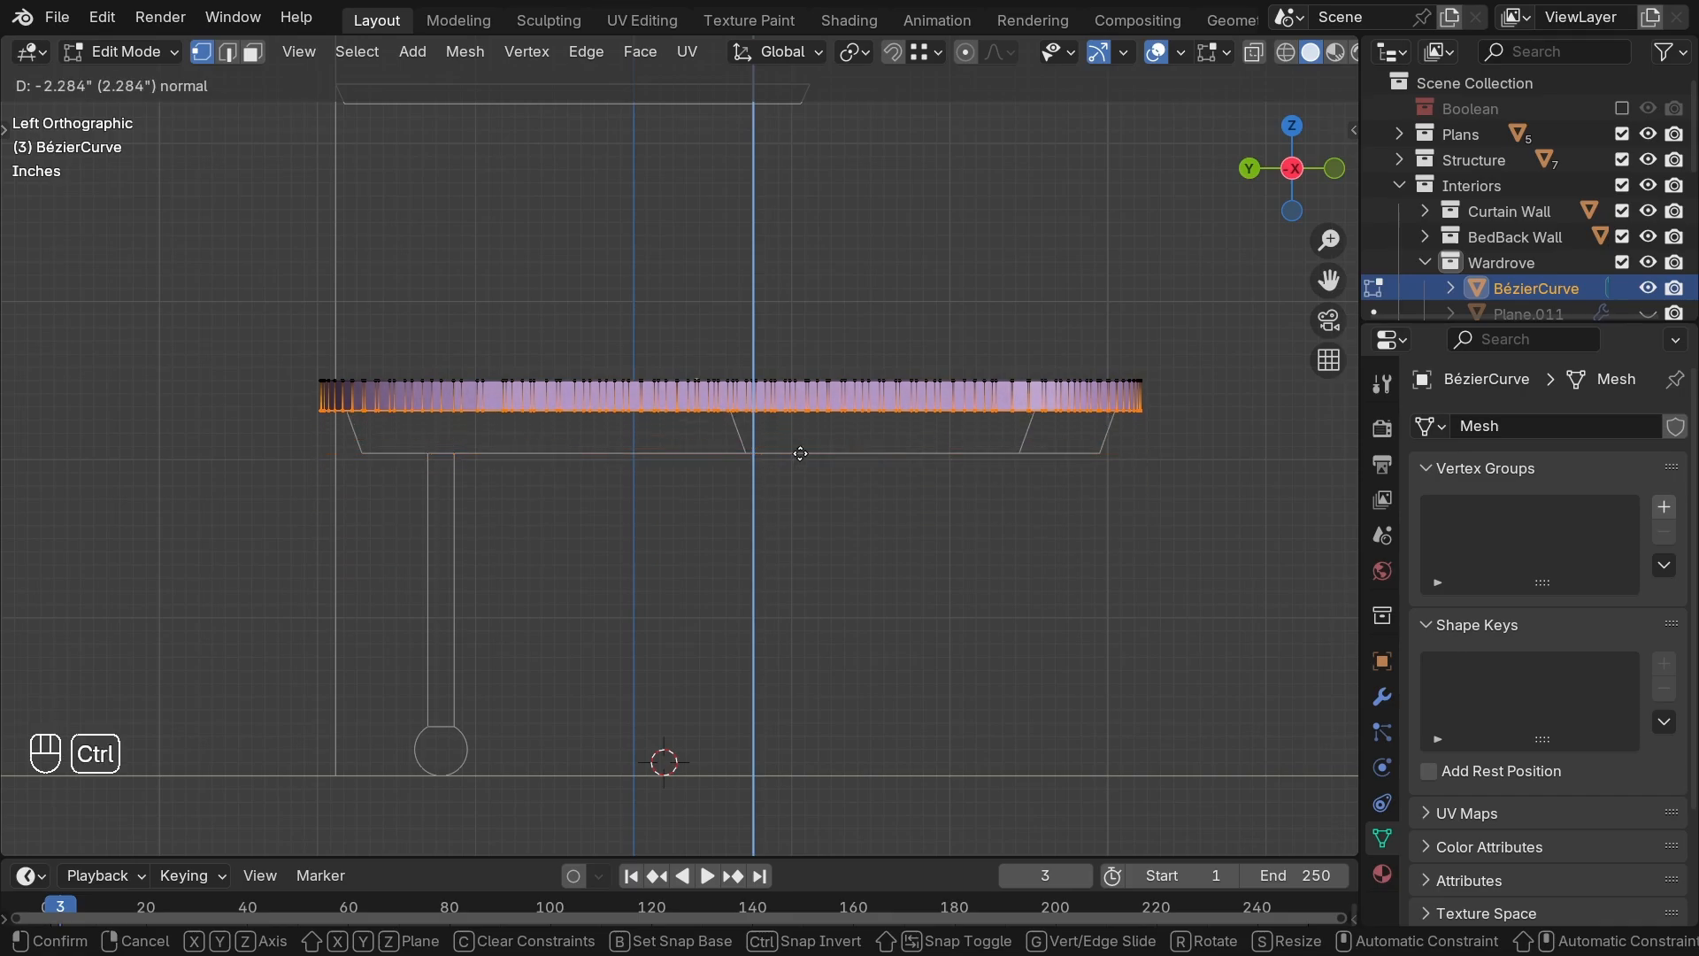
{"action": "left_click", "coordinate": [726, 460]}
{"action": "middle_click_drag", "start_coordinate": [672, 374], "coordinate": [713, 561]}
{"action": "key", "text": "a"}
{"action": "key", "text": "Tab"}
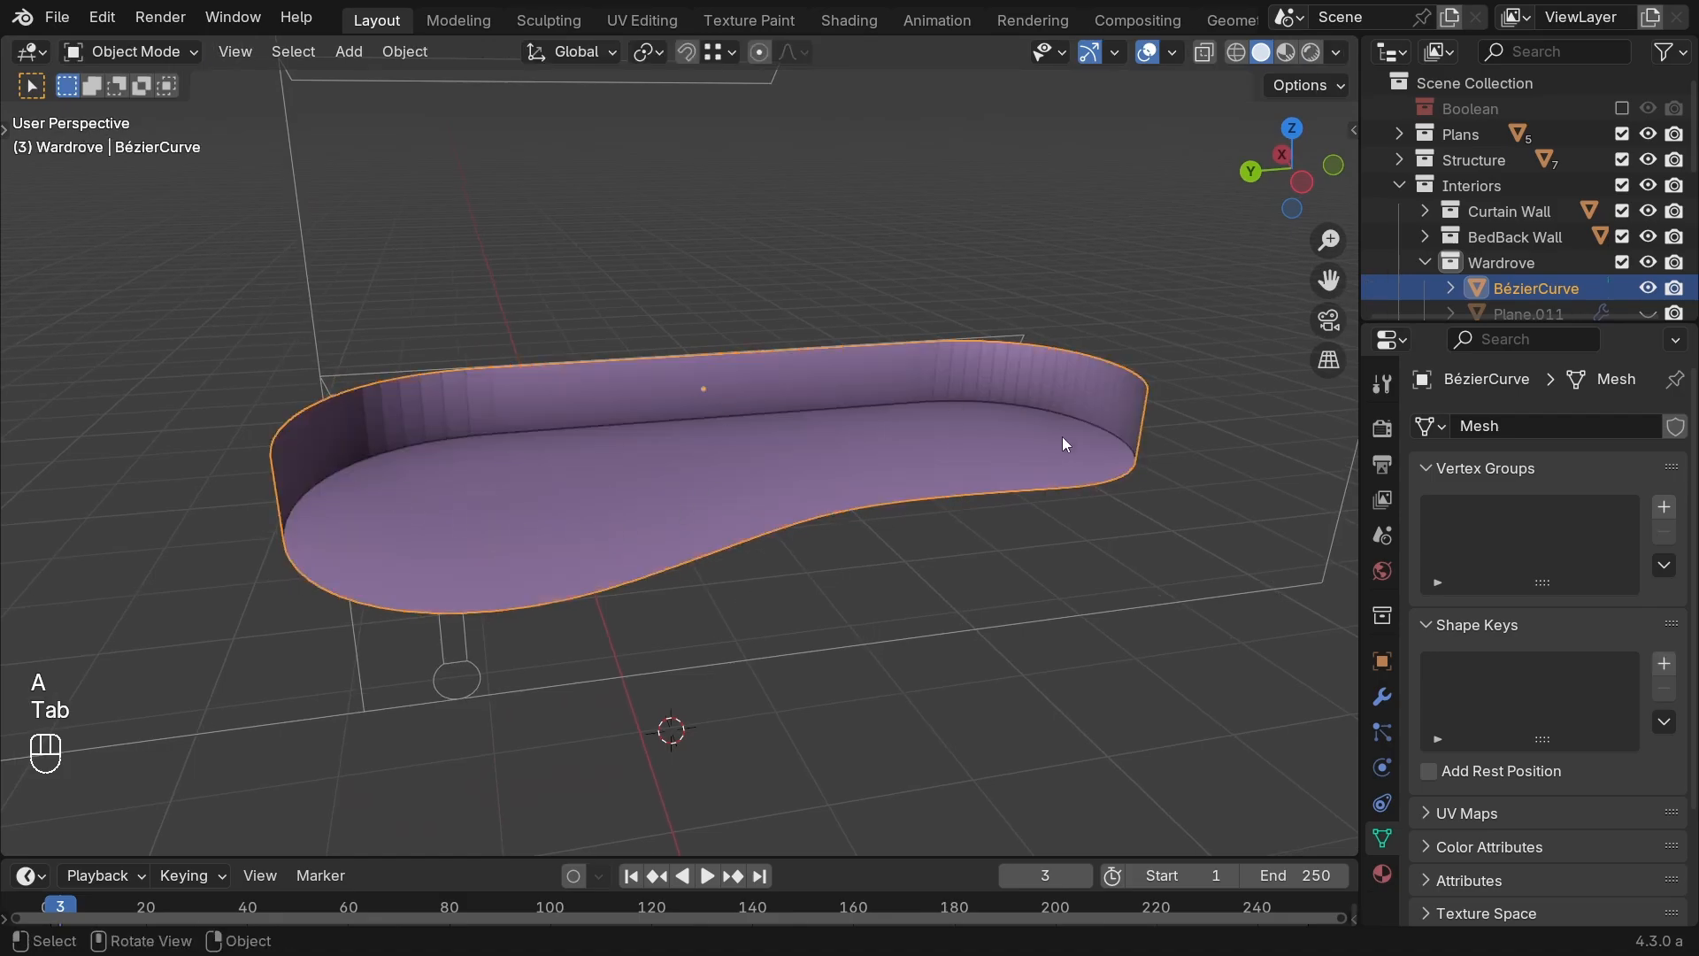
Step: Recalculate the whole desk mesh's normals to face outside, then clear the selection
{"action": "key", "text": "Tab"}
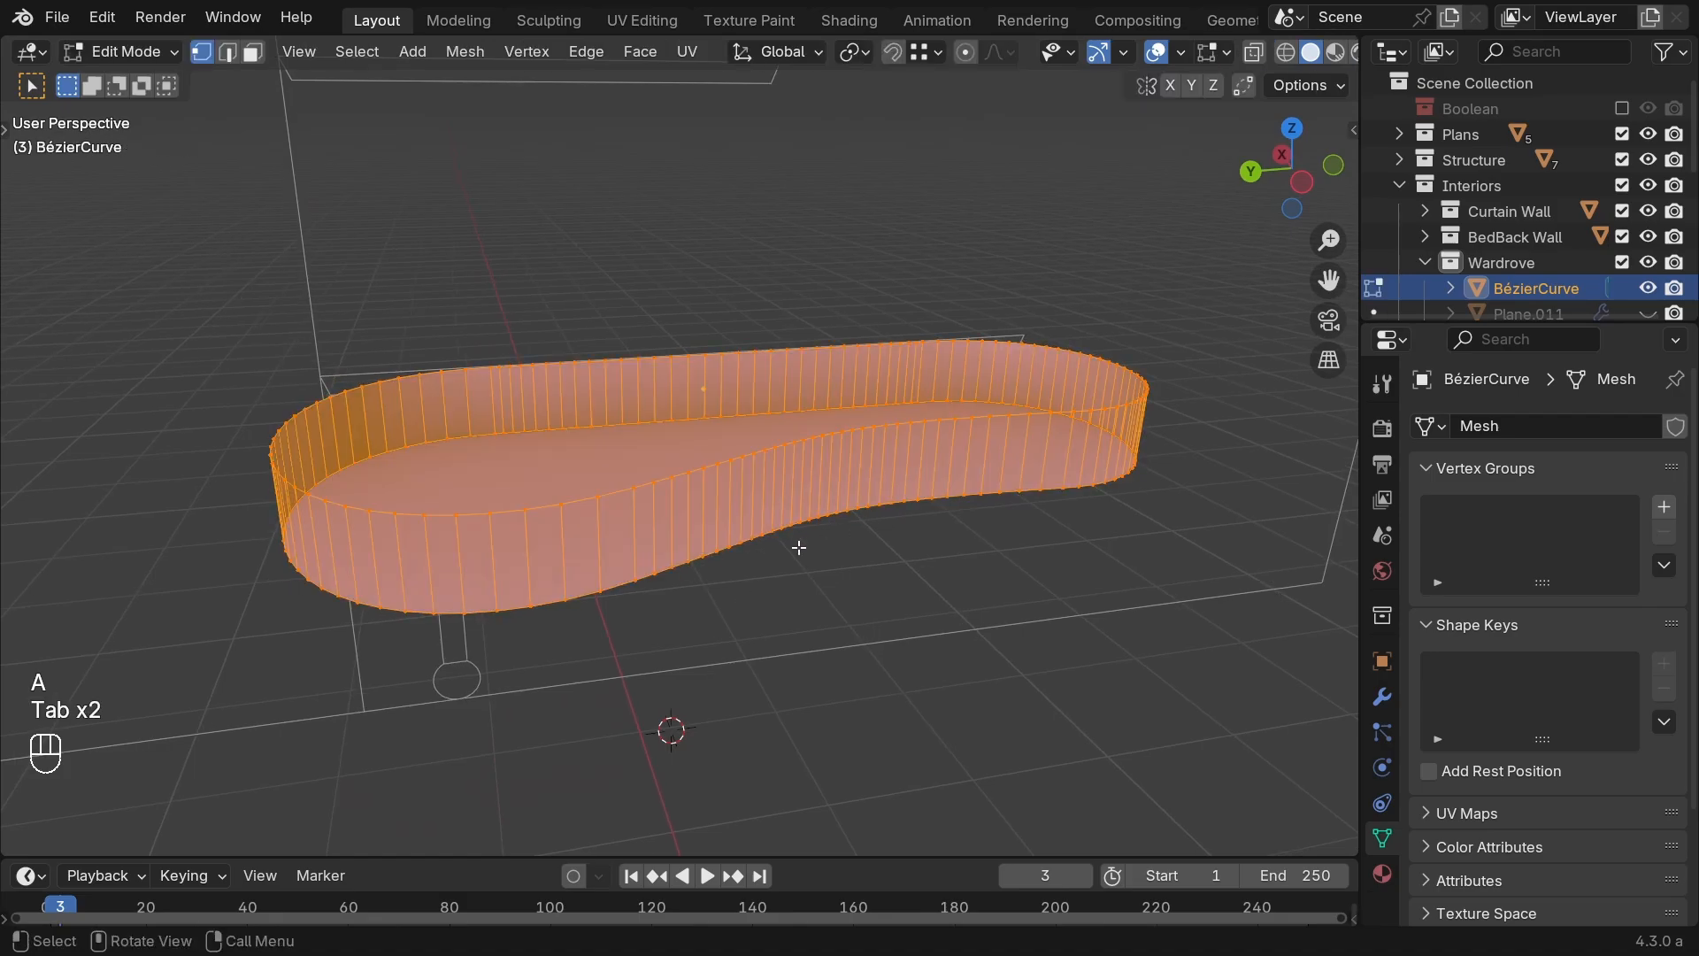
{"action": "key", "text": "alt+n"}
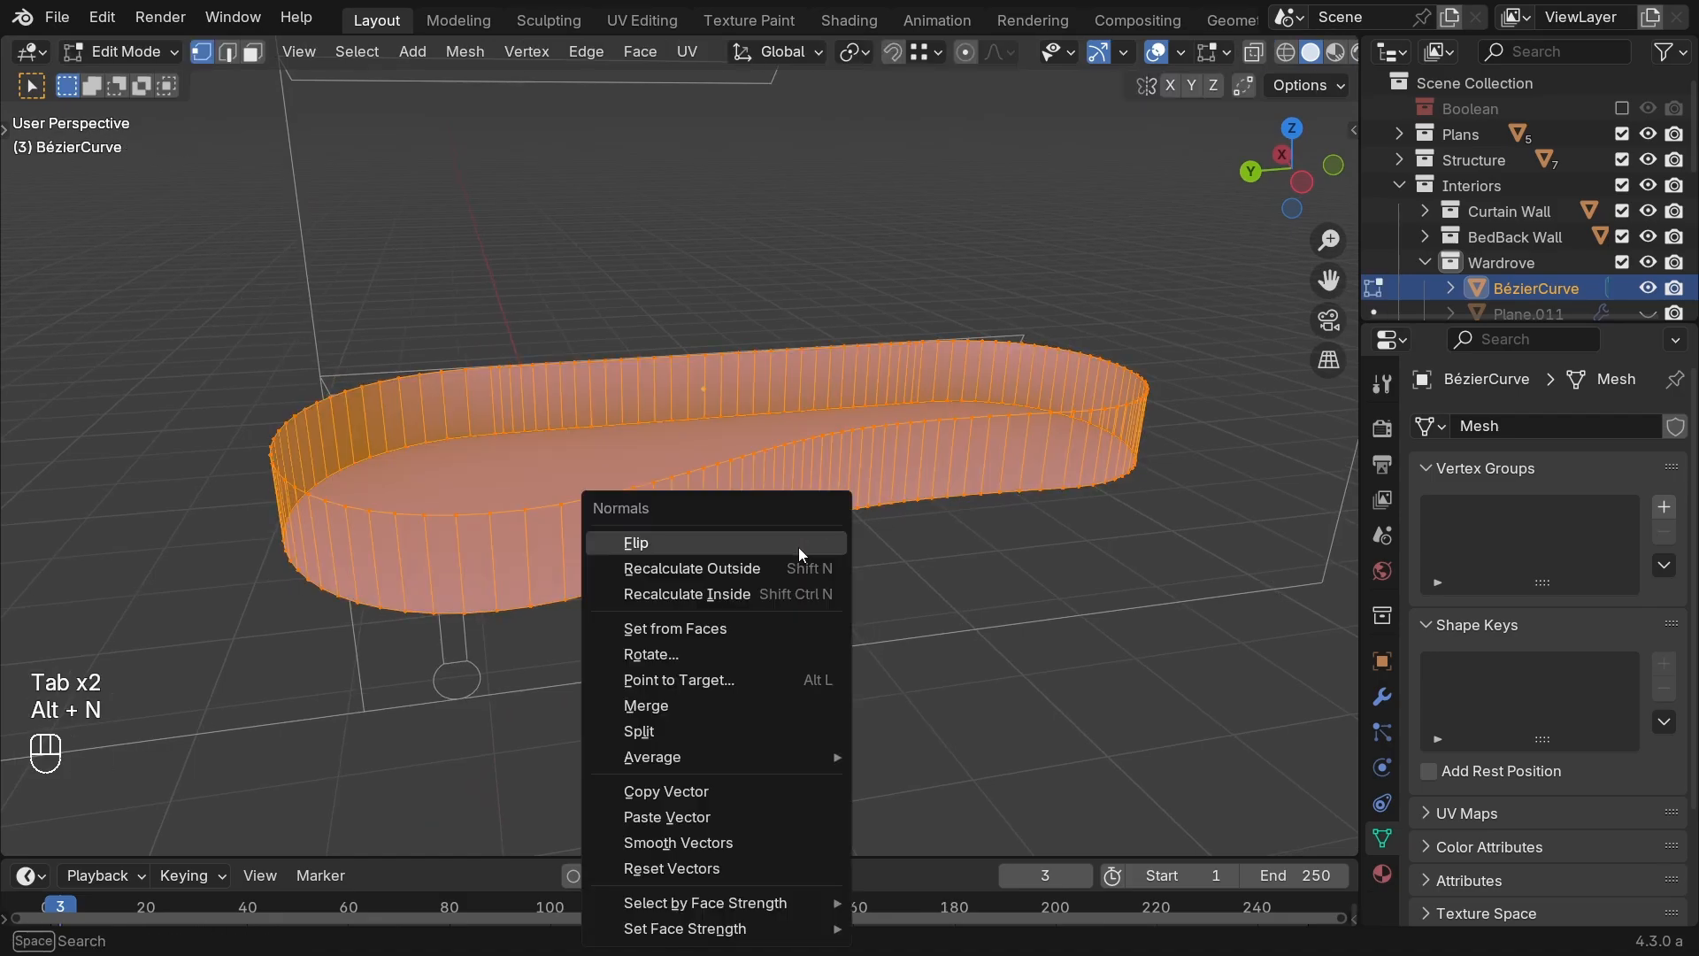
{"action": "left_click", "coordinate": [720, 567]}
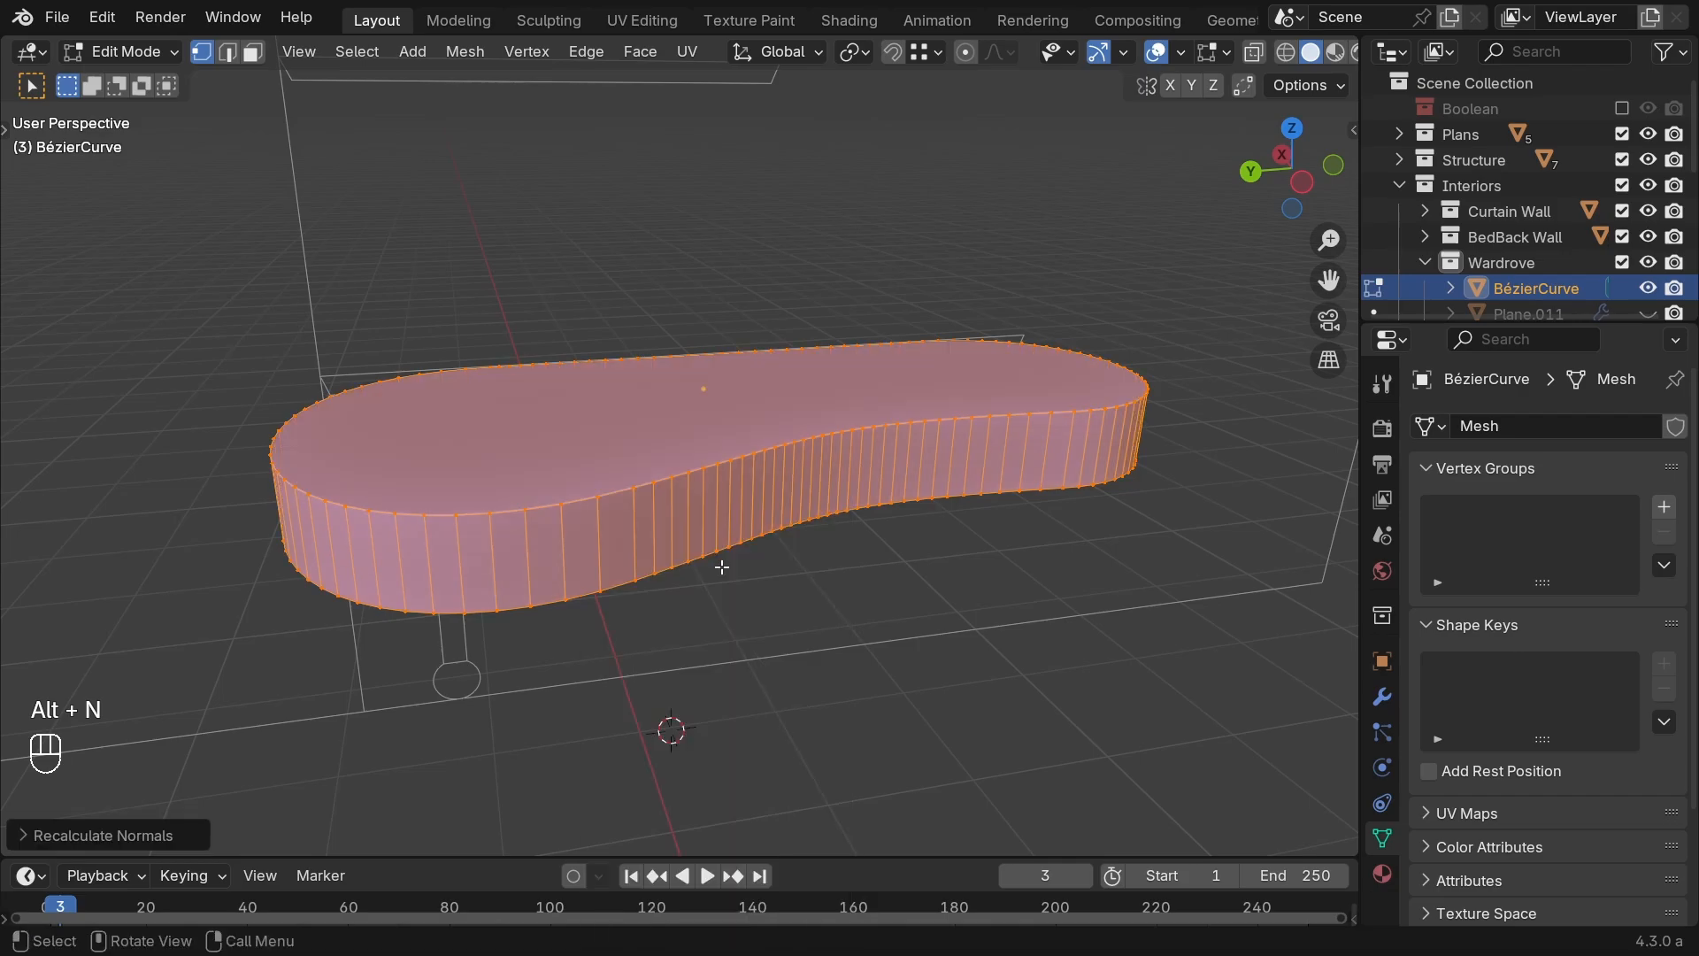
{"action": "mouse_move", "coordinate": [936, 569]}
{"action": "middle_mouse_down"}
{"action": "mouse_move", "coordinate": [667, 581]}
{"action": "mouse_move", "coordinate": [797, 565]}
{"action": "mouse_move", "coordinate": [661, 440]}
{"action": "middle_mouse_up"}
{"action": "key", "text": "a"}
{"action": "left_click", "coordinate": [794, 523]}
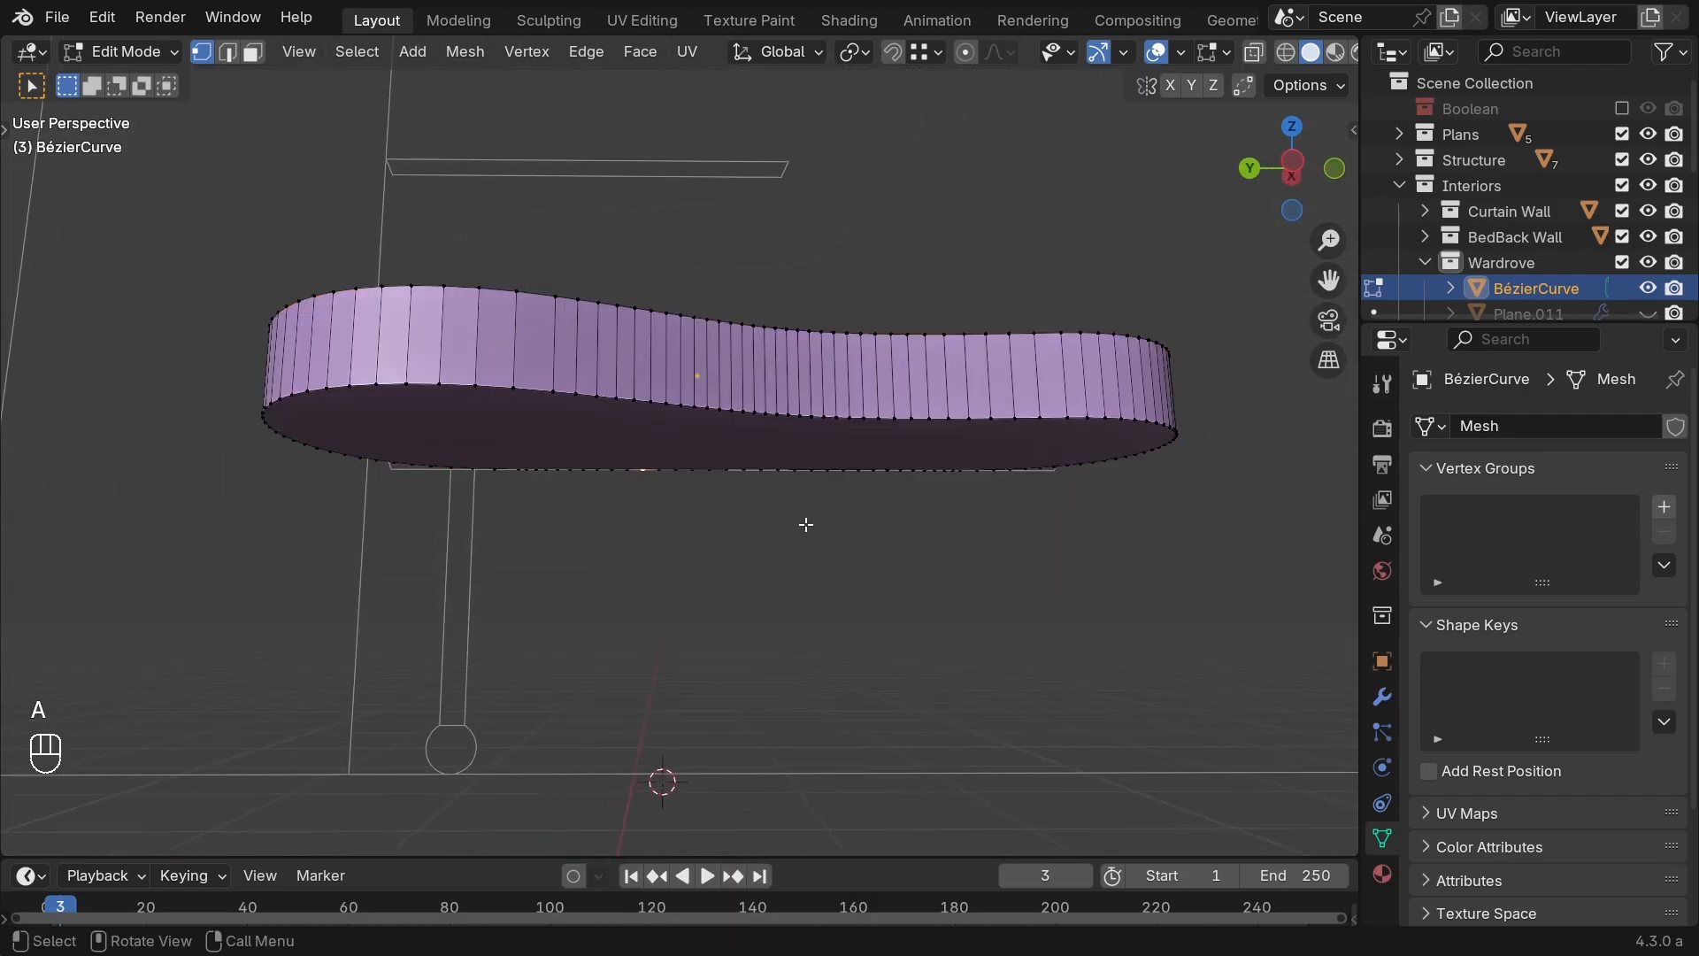
Step: Select the flat underside face of the desk in face selection mode
{"action": "key", "text": "grave"}
{"action": "key", "text": "alt+z"}
{"action": "middle_click_drag", "start_coordinate": [723, 542], "coordinate": [668, 457]}
{"action": "key", "text": "alt+z"}
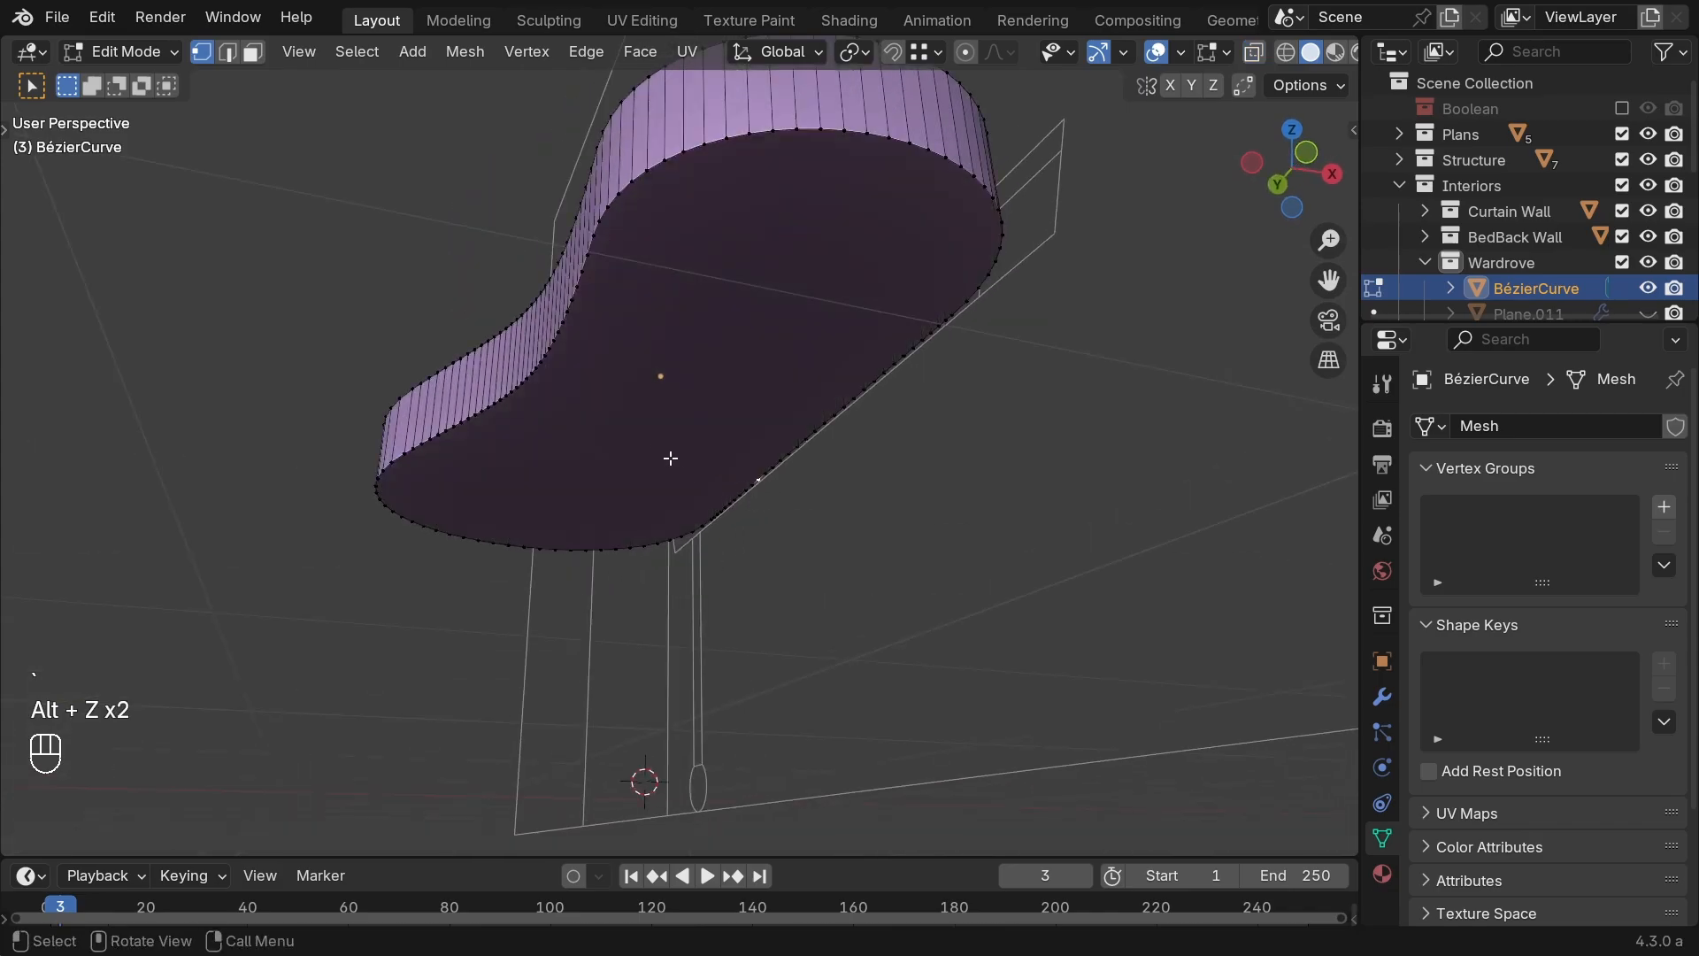
{"action": "key", "text": "Tab"}
{"action": "key", "text": "Tab"}
{"action": "middle_click_drag", "start_coordinate": [733, 357], "coordinate": [754, 384]}
{"action": "key", "text": "shift+space"}
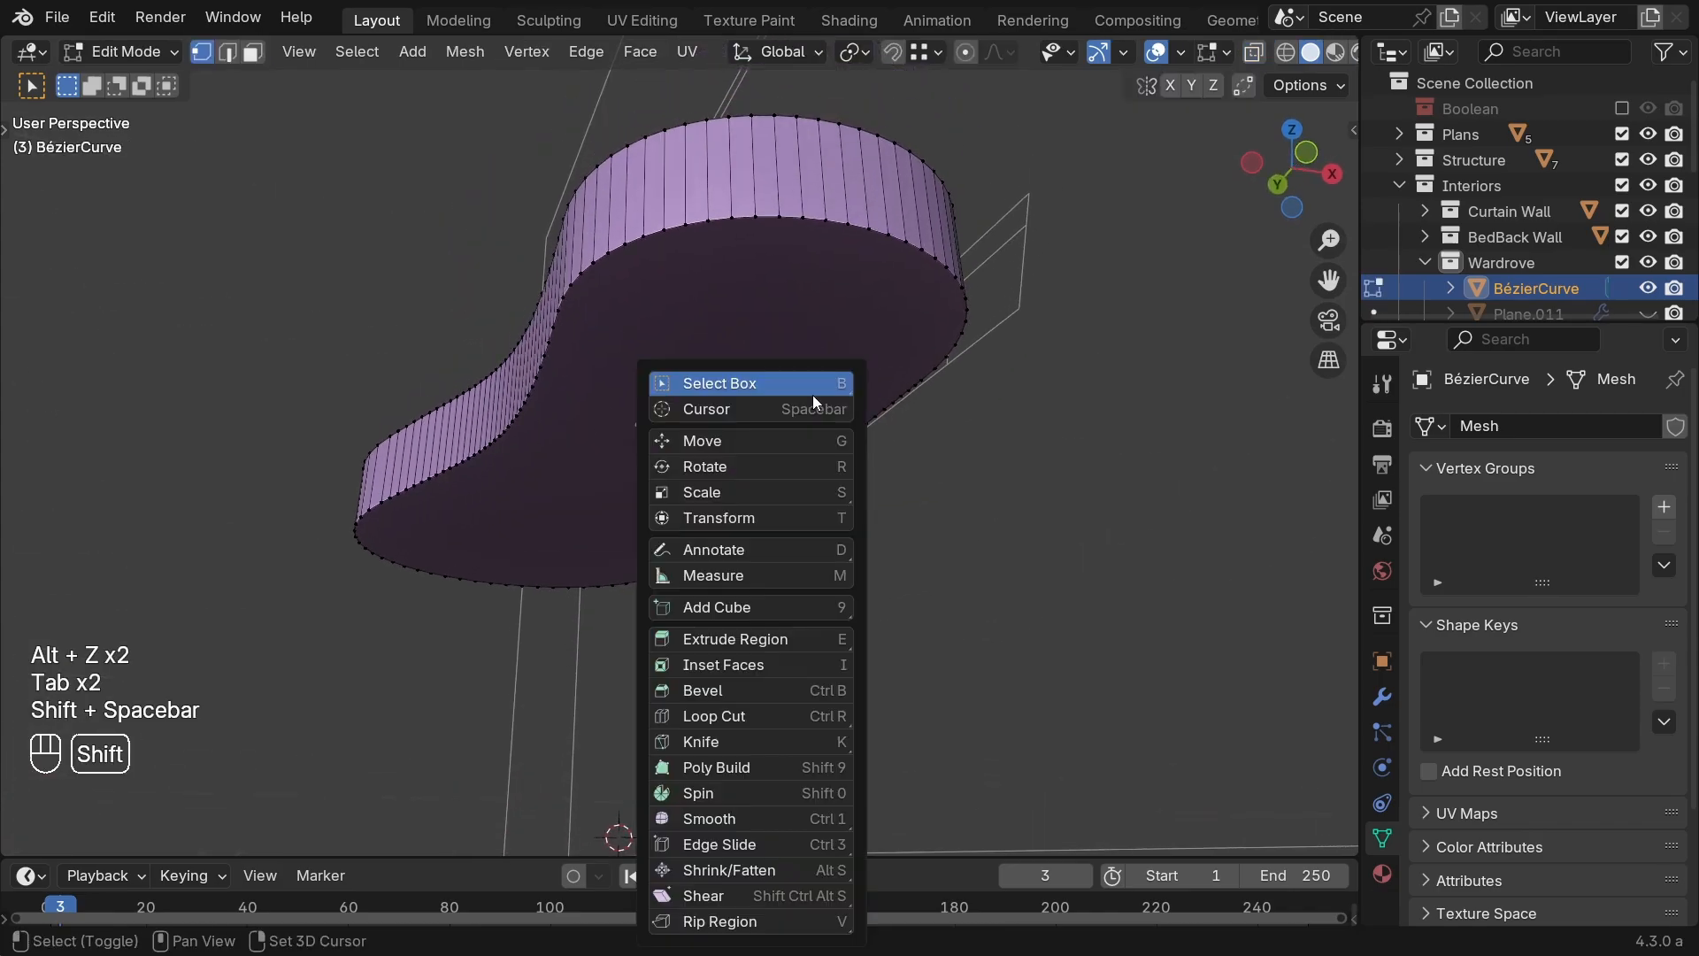
{"action": "left_click", "coordinate": [754, 384]}
{"action": "key", "text": "3"}
{"action": "left_click", "coordinate": [699, 386]}
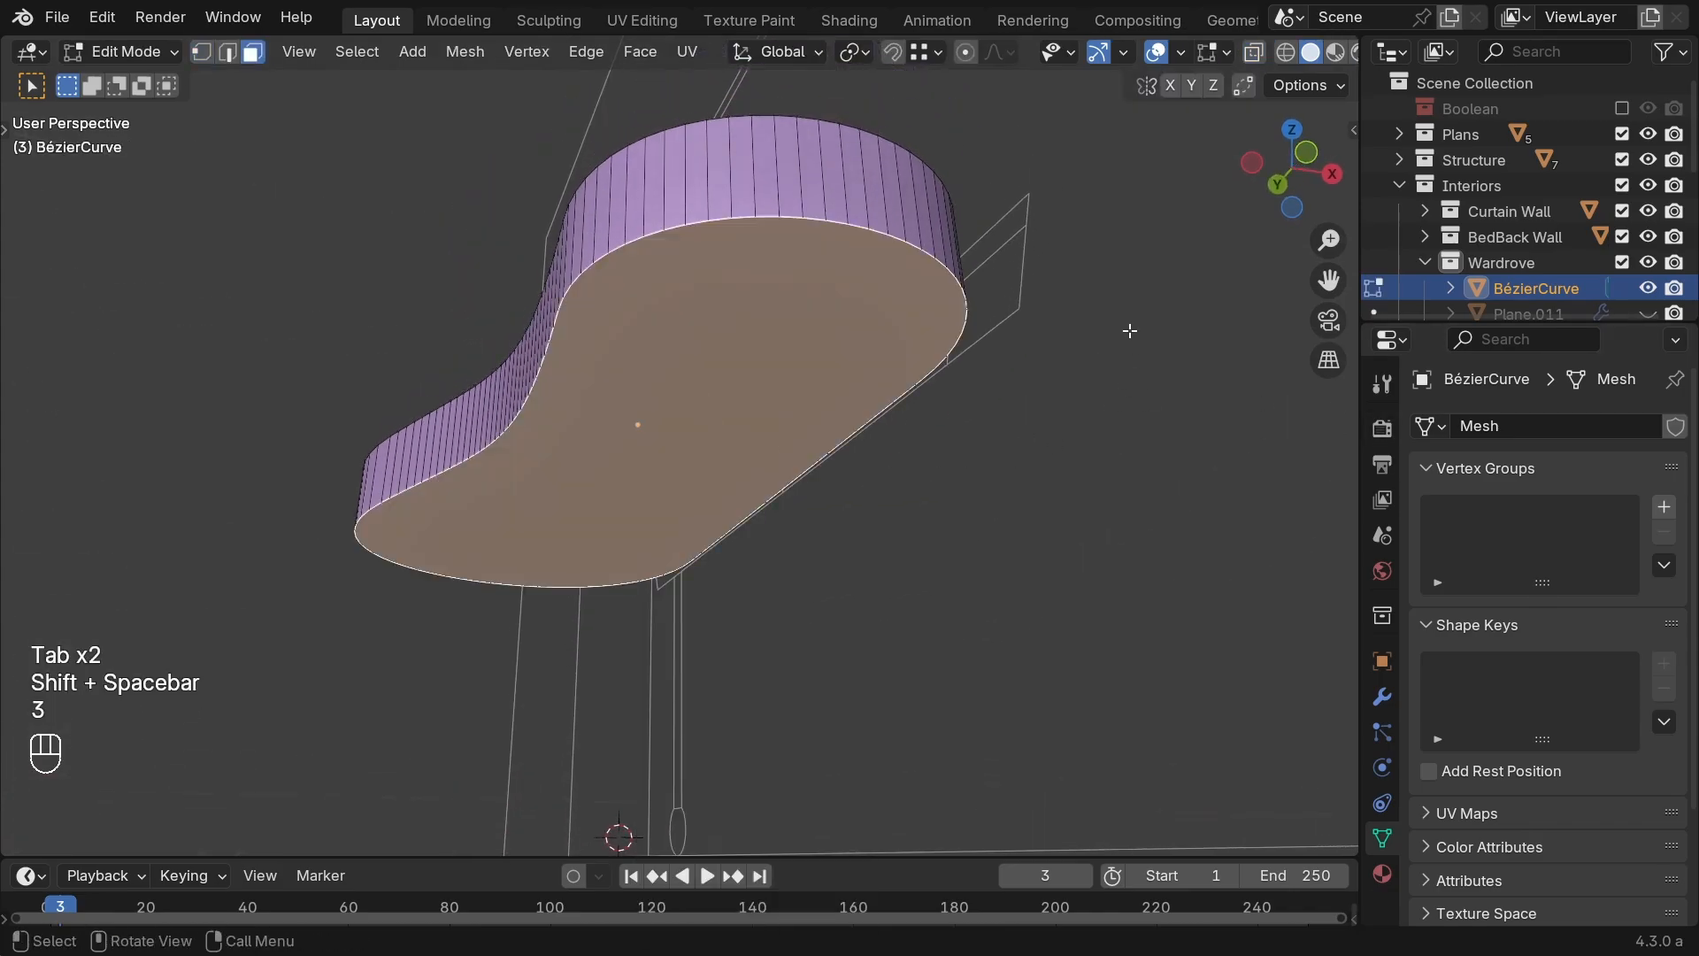
Step: In the bottom view, try scaling down the underside face uniformly to taper the desk's sides inward
{"action": "key", "text": "s"}
{"action": "left_click", "coordinate": [1027, 310]}
{"action": "key", "text": "grave"}
{"action": "left_click", "coordinate": [1018, 429]}
{"action": "key", "text": "s"}
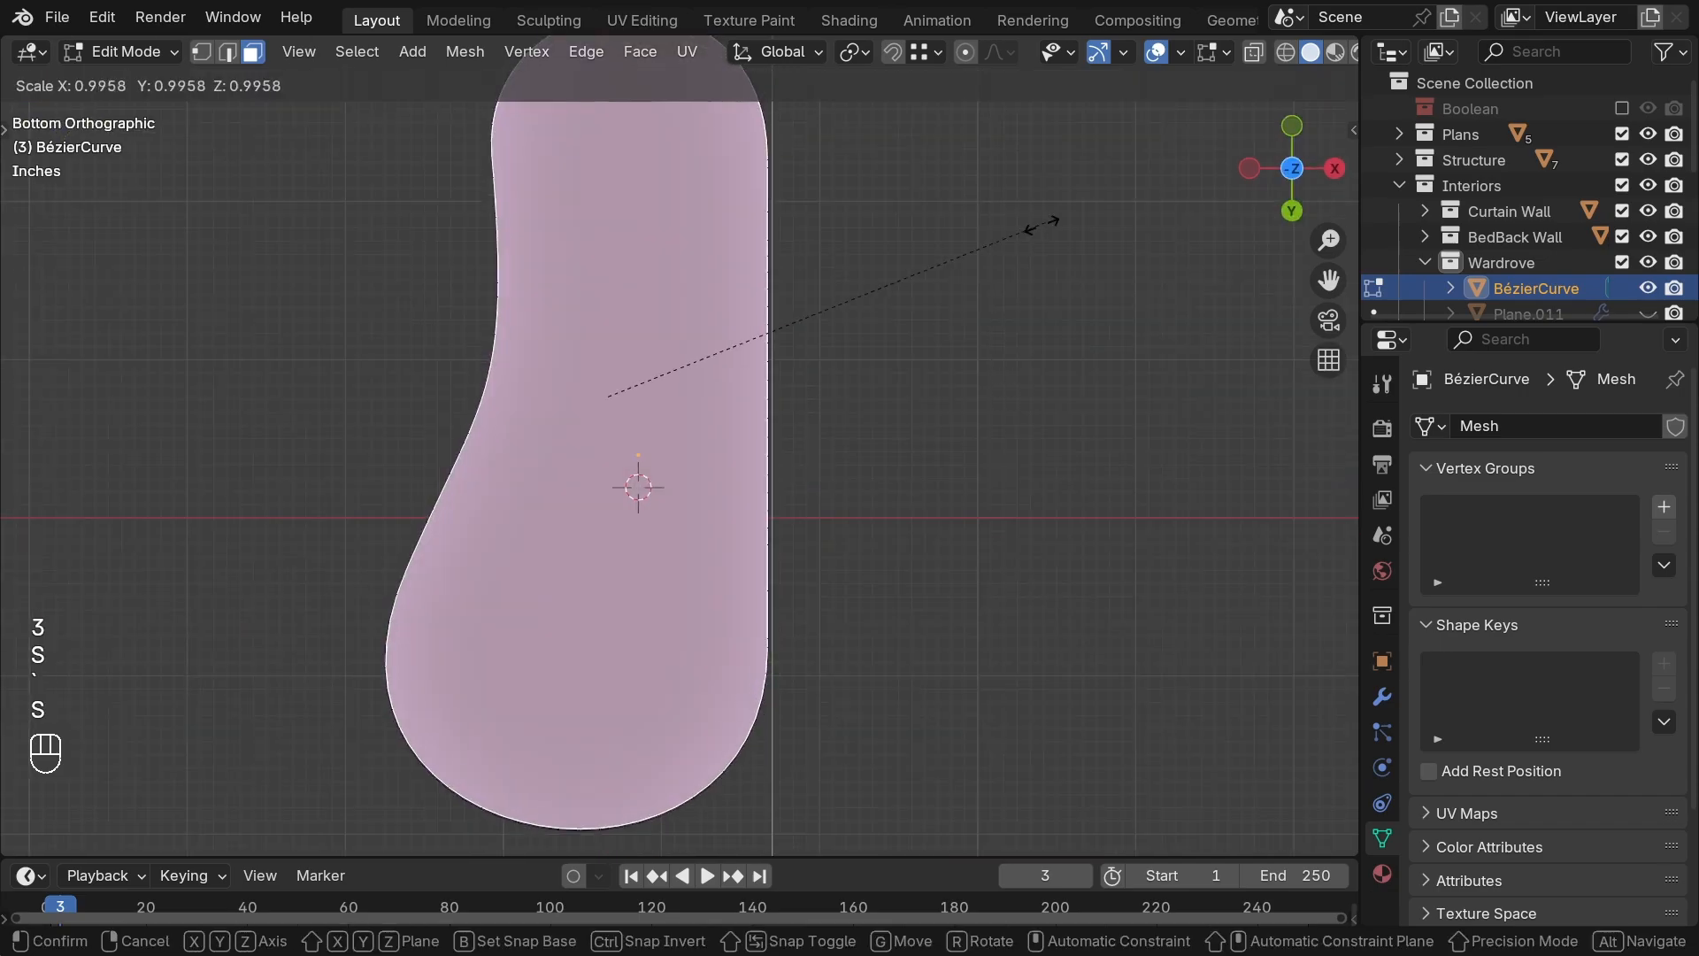
{"action": "right_click", "coordinate": [918, 277]}
{"action": "key", "text": "s"}
{"action": "left_click", "coordinate": [934, 262]}
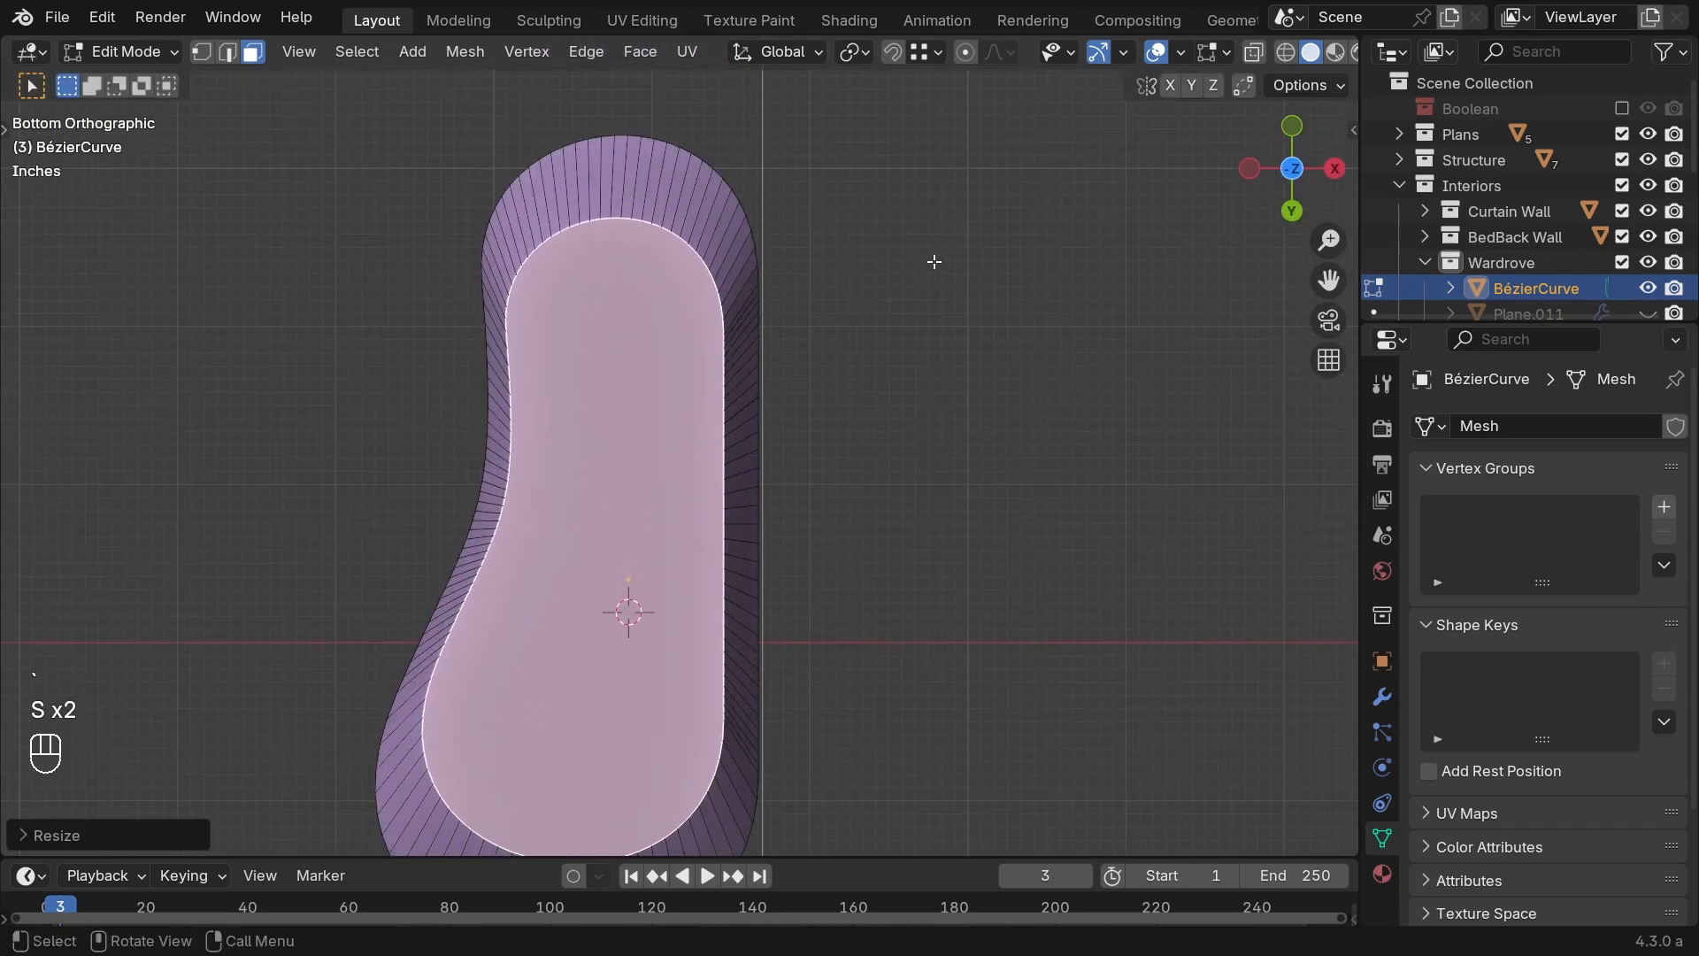
{"action": "left_click_drag", "start_coordinate": [494, 435], "coordinate": [483, 397]}
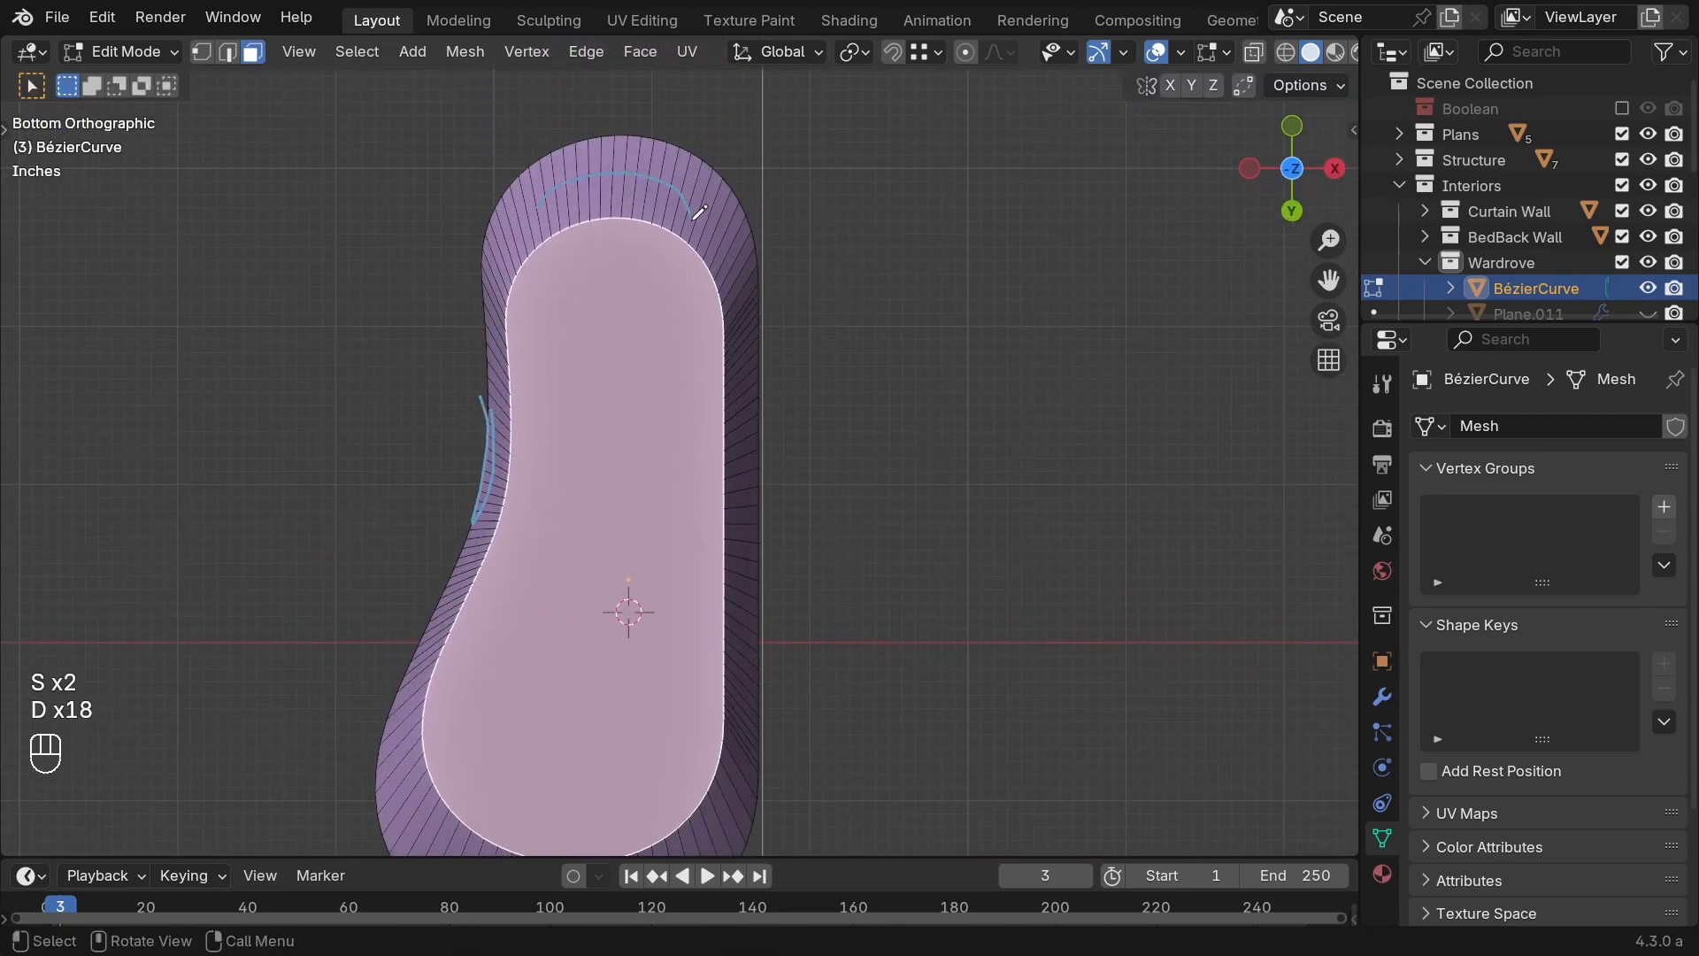
{"action": "middle_click_drag", "start_coordinate": [429, 463], "coordinate": [830, 500]}
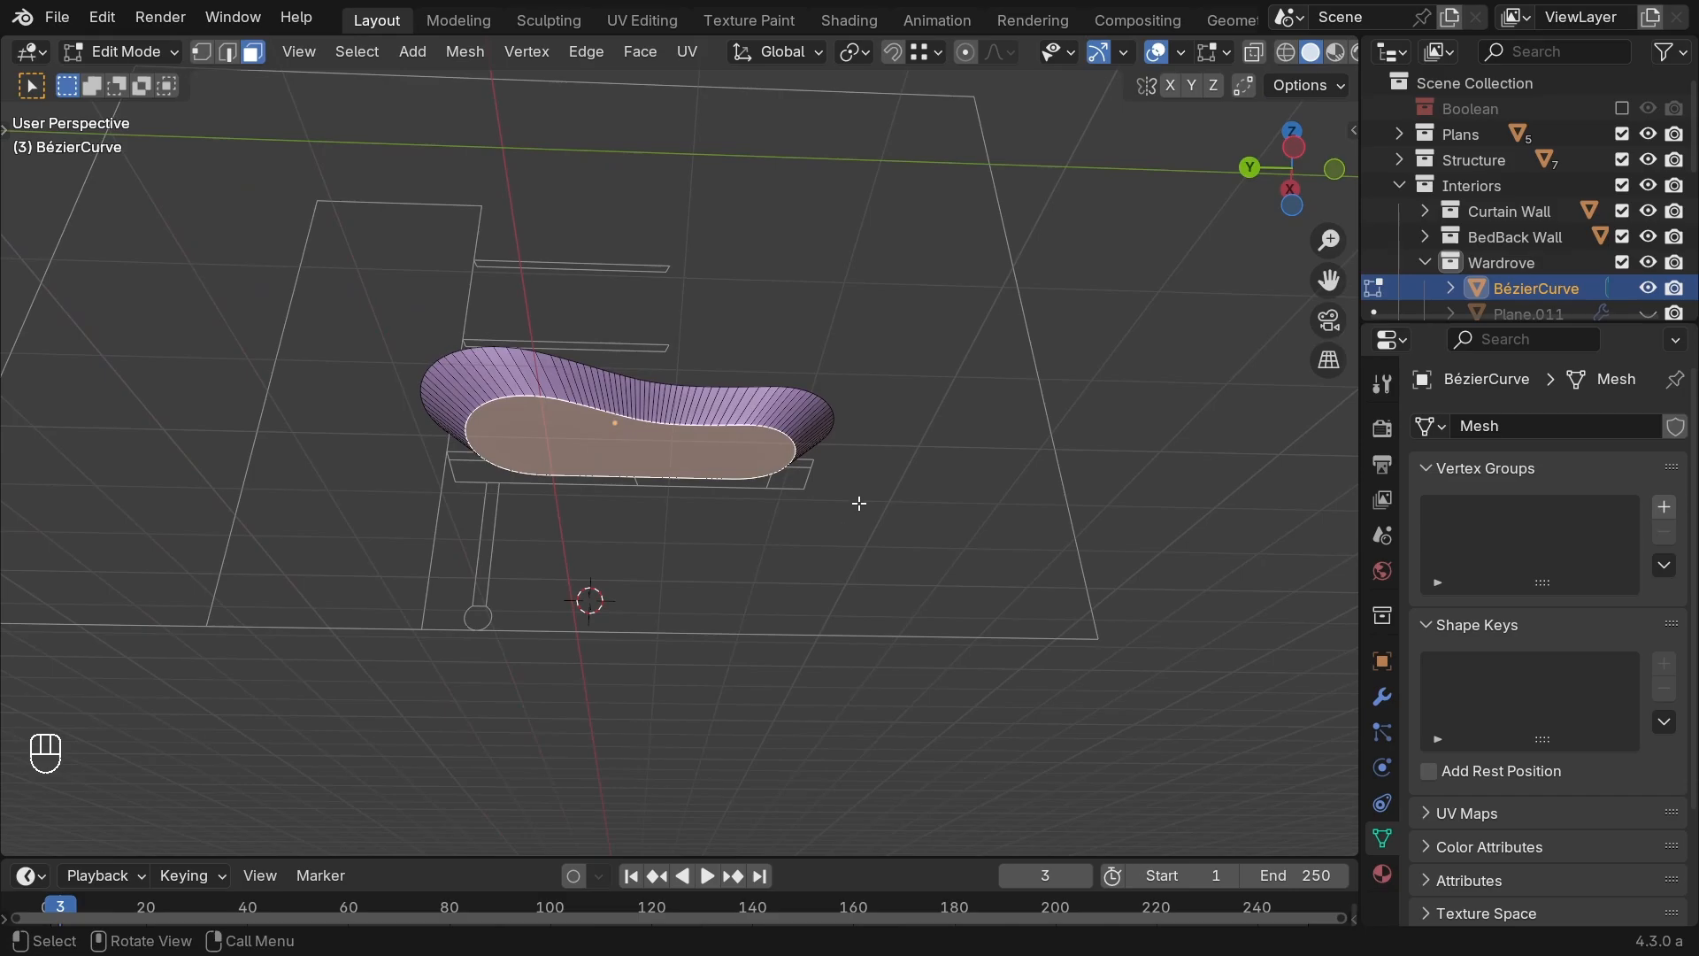
Step: Undo the scaling of the desk's underside face
{"action": "key", "text": "ctrl+z"}
{"action": "key", "text": "ctrl+z"}
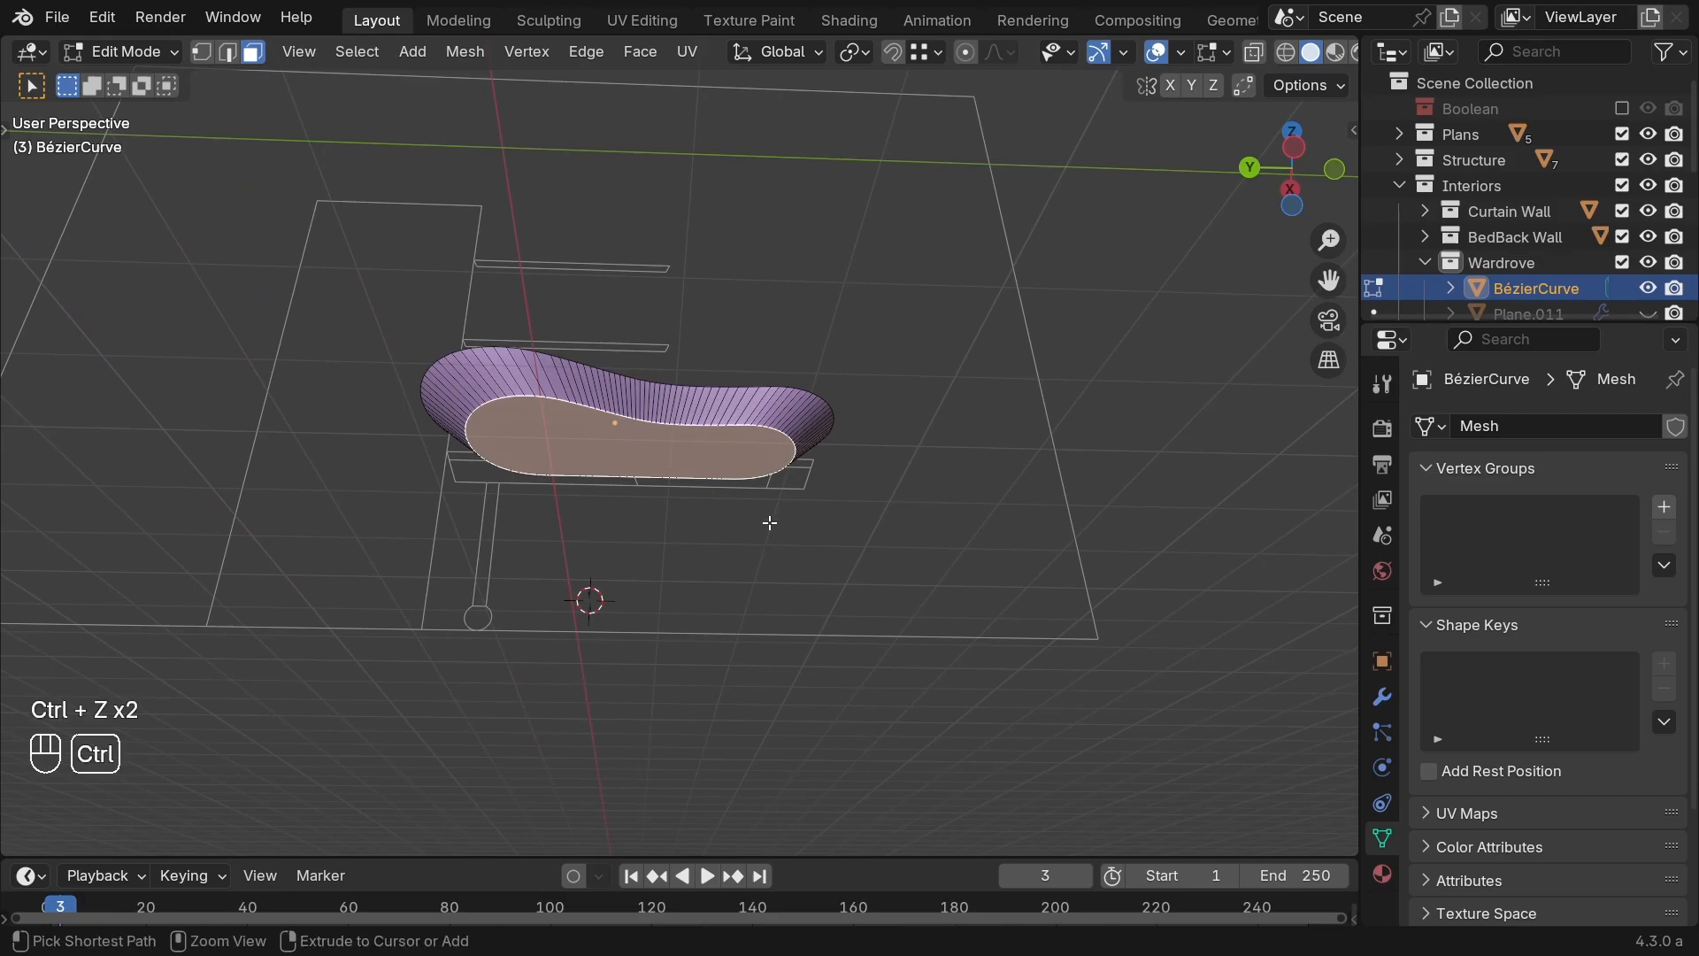
{"action": "key", "text": "ctrl+z"}
{"action": "key", "text": "ctrl+z"}
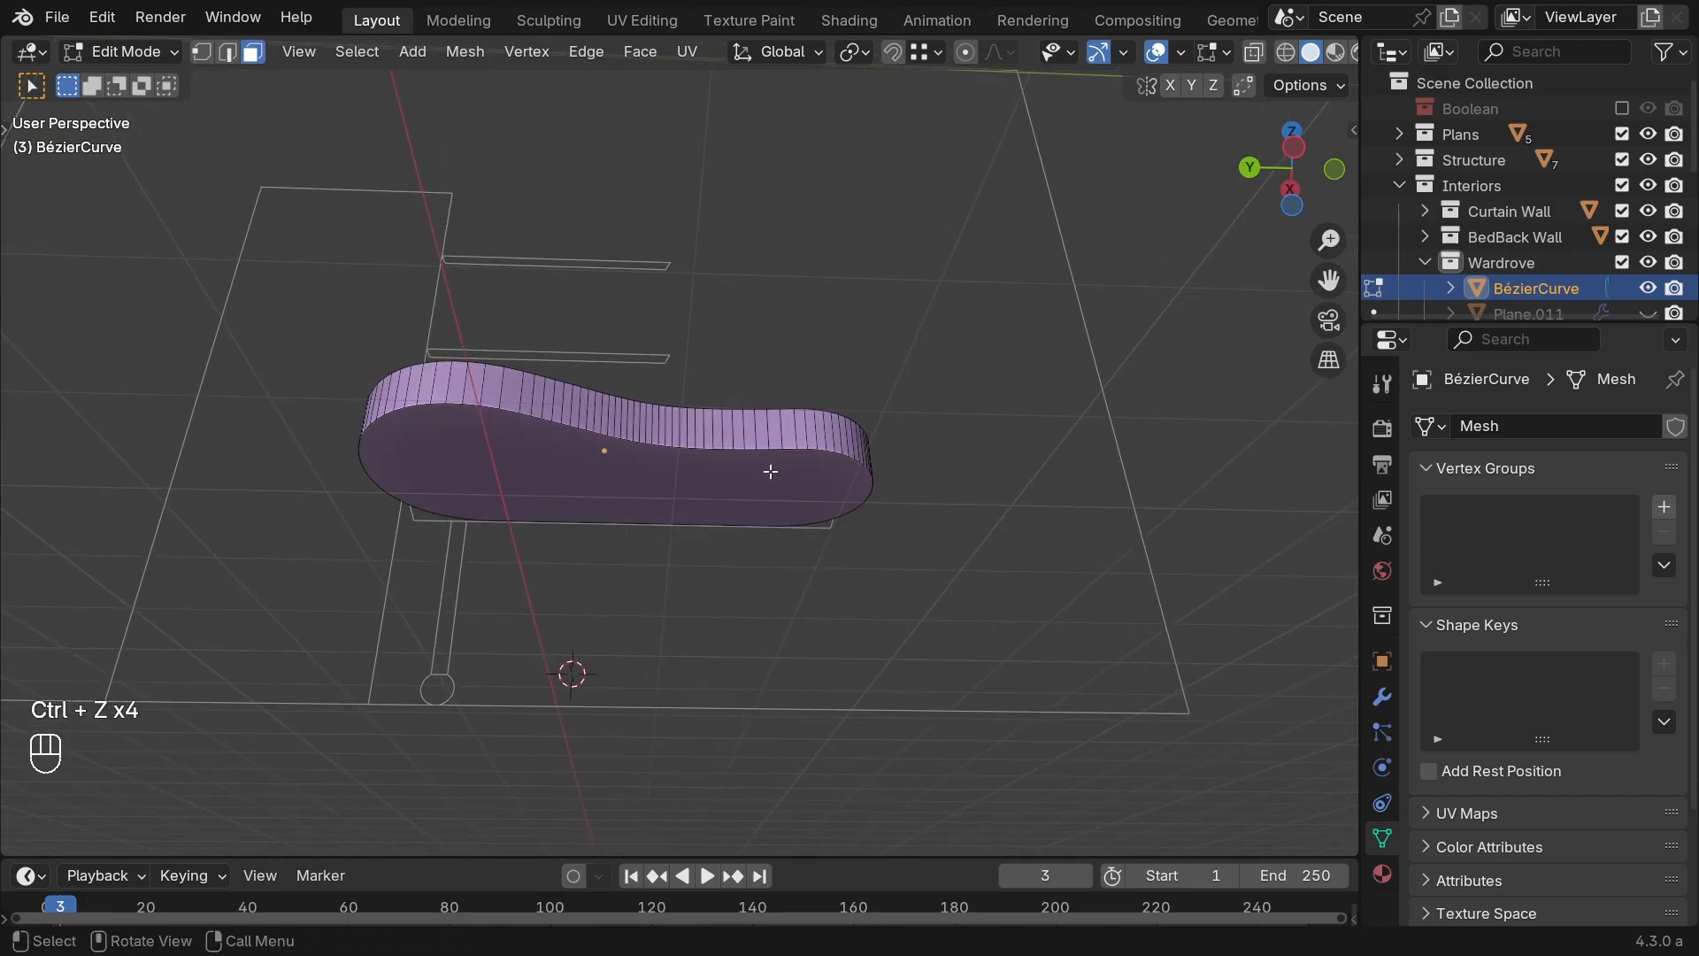
Step: Inset the desk's underside face by about 2.235 inches
{"action": "scroll", "coordinate": [803, 520], "scroll_direction": "up", "scroll_amount": 1}
{"action": "middle_click_drag", "start_coordinate": [972, 520], "coordinate": [991, 498]}
{"action": "scroll", "coordinate": [1103, 531], "scroll_direction": "up", "scroll_amount": 2}
{"action": "middle_click_drag", "start_coordinate": [1104, 531], "coordinate": [983, 523], "text": "shift"}
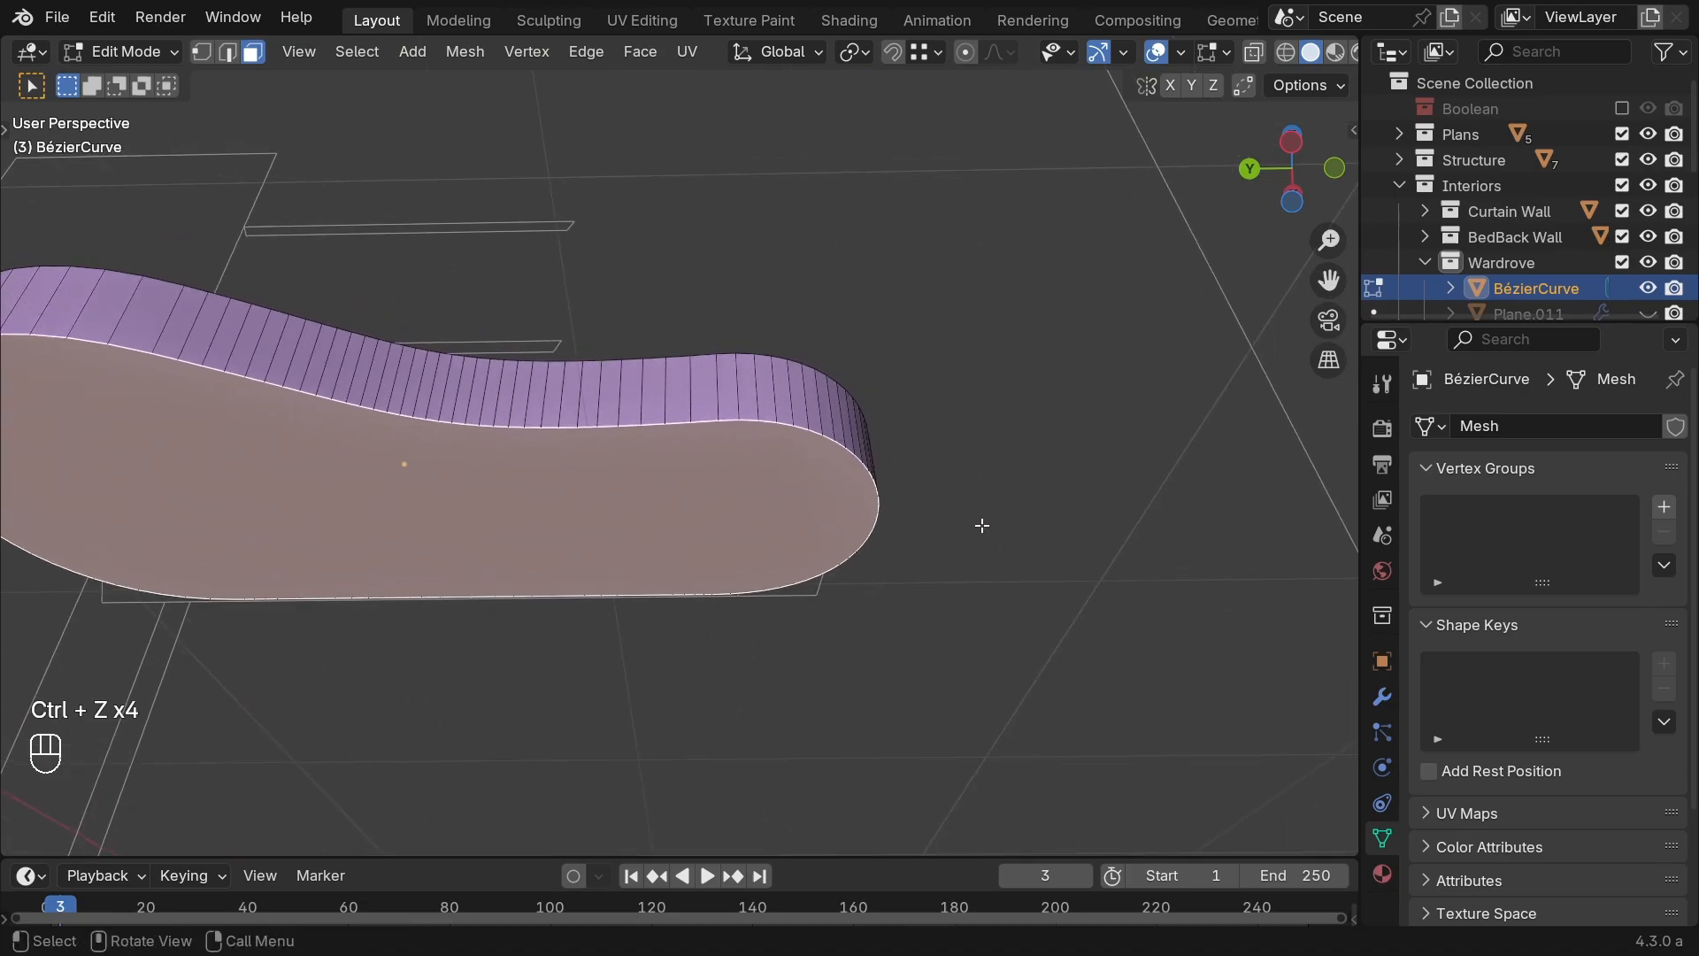
{"action": "scroll", "coordinate": [986, 520], "scroll_direction": "up", "scroll_amount": 1}
{"action": "key", "text": "i"}
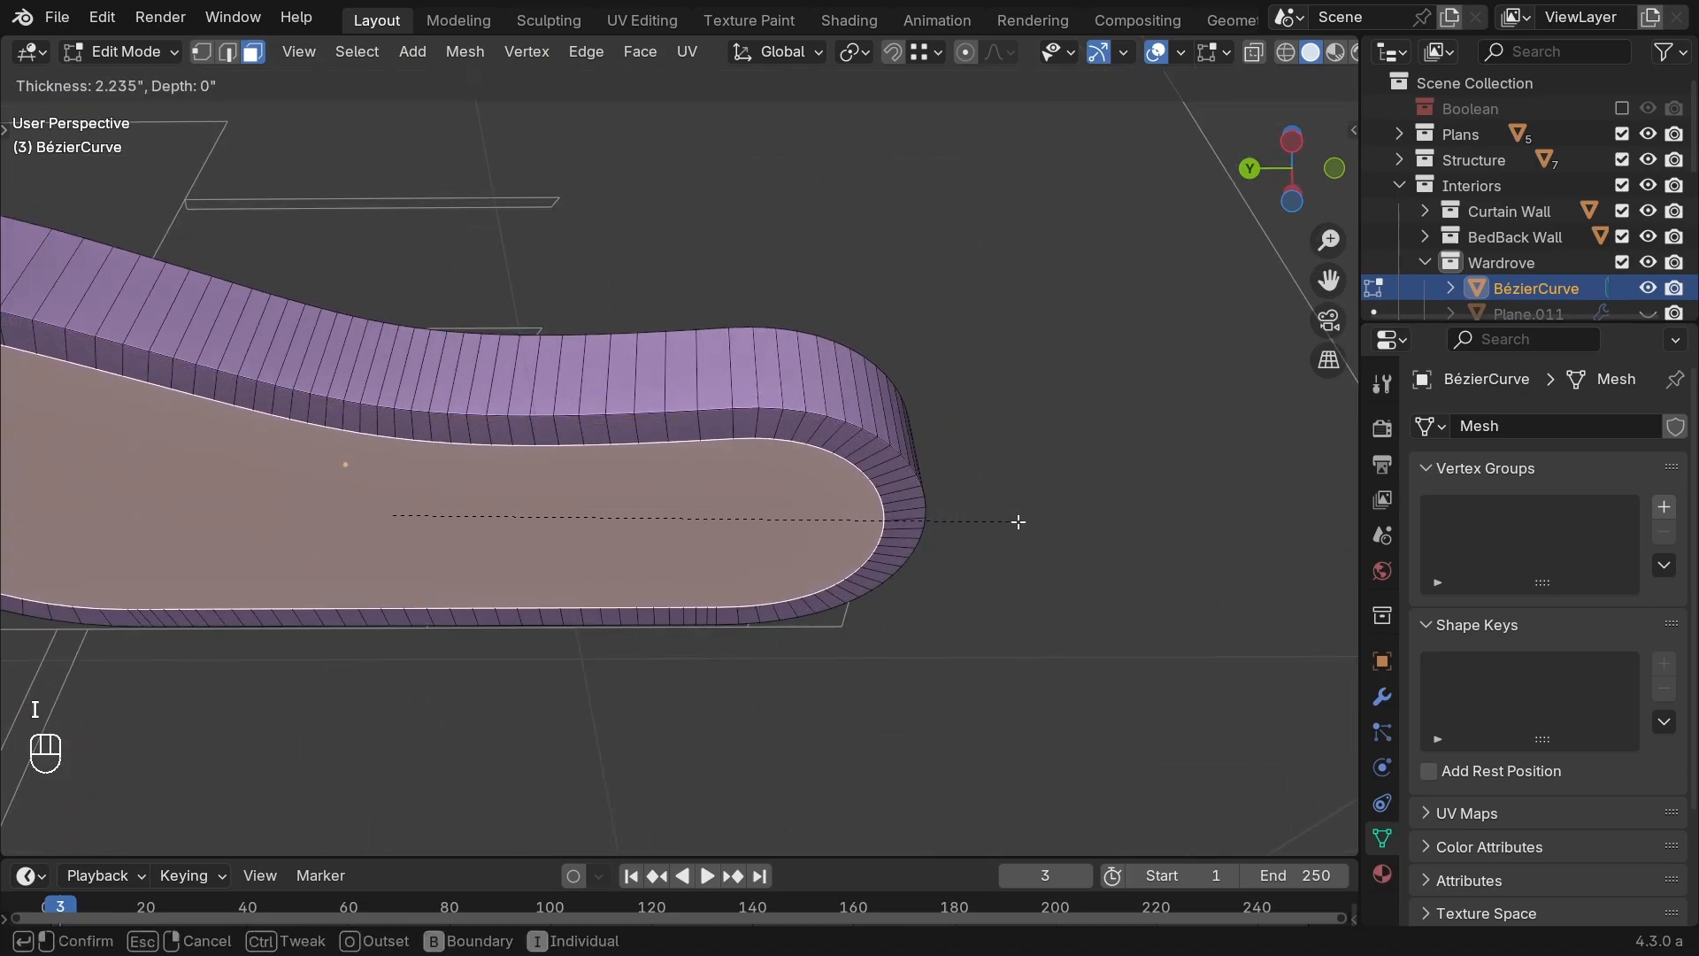
{"action": "left_click", "coordinate": [1018, 522]}
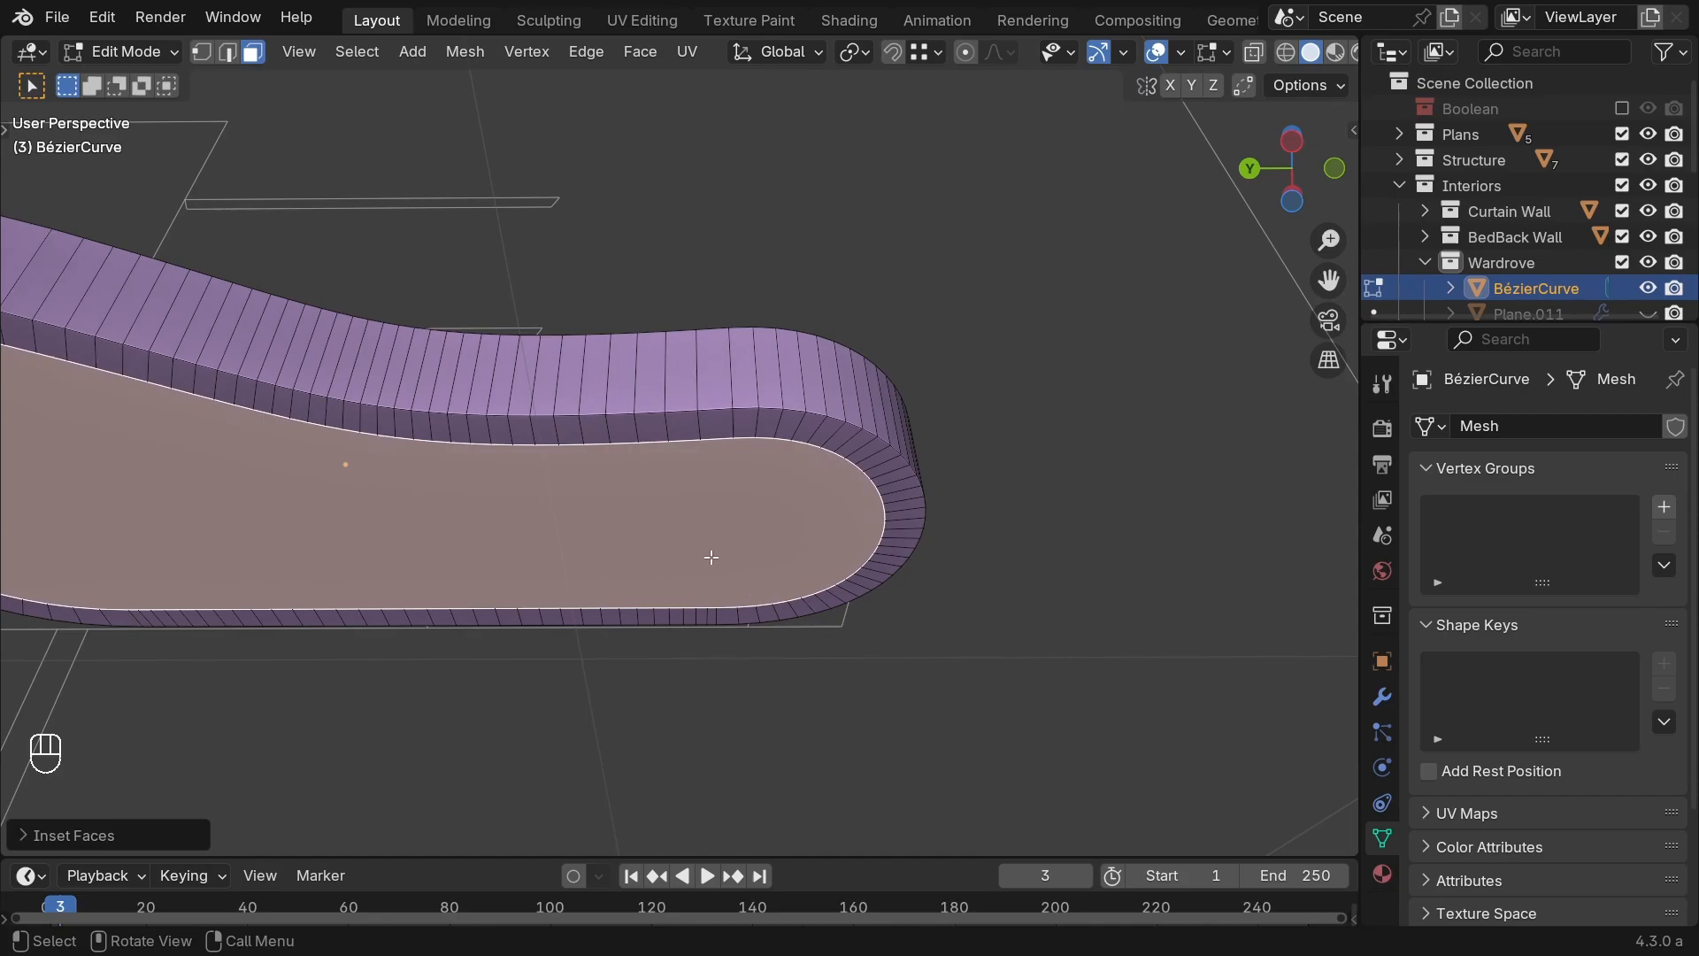
Step: Select the outer edge loop around the desk's underside and dissolve its edges so the sides slope inward
{"action": "scroll", "coordinate": [711, 557], "scroll_direction": "up", "scroll_amount": 3}
{"action": "key", "text": "a"}
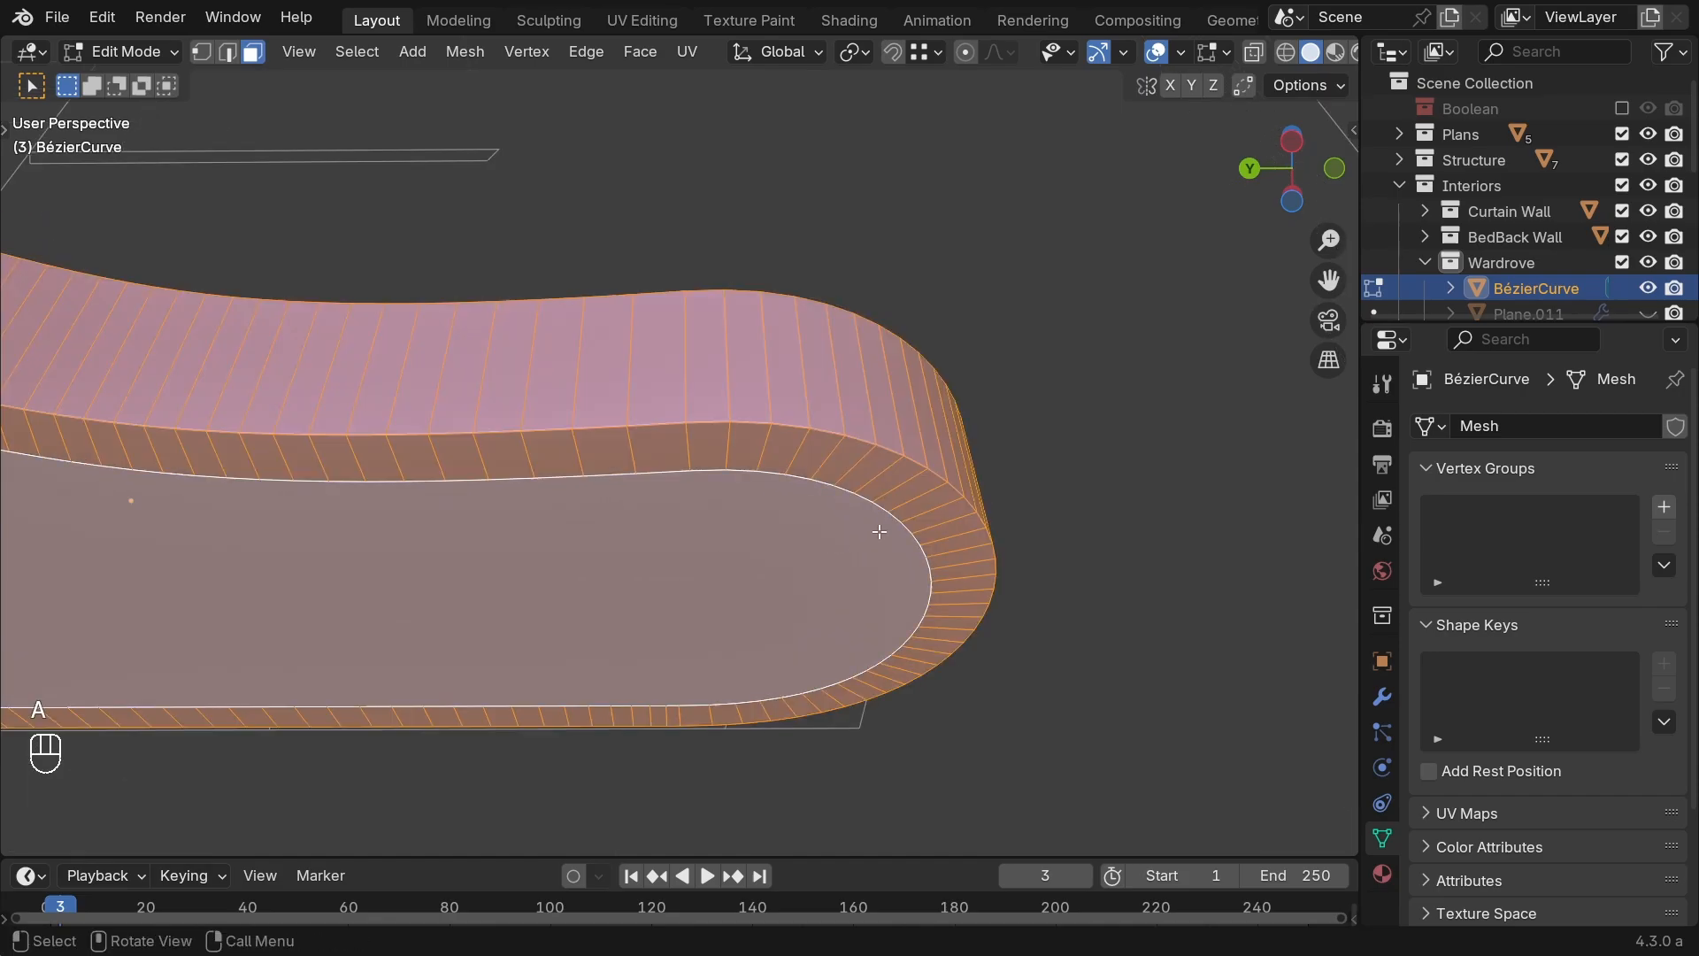
{"action": "key", "text": "a"}
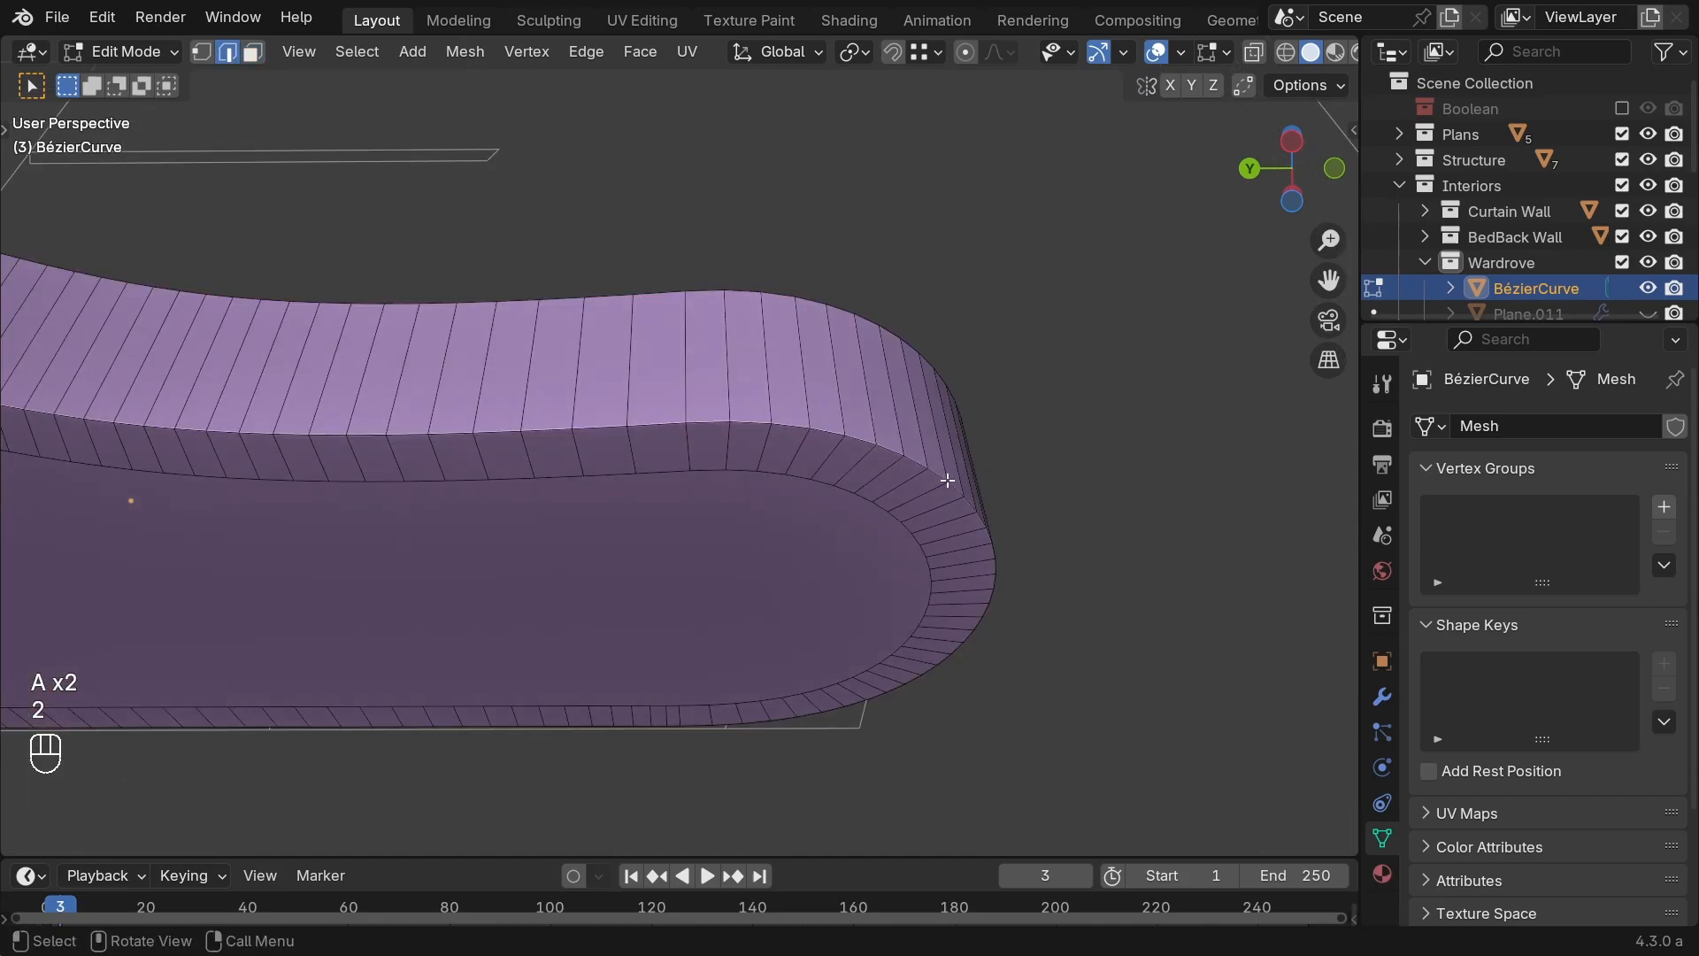
{"action": "left_click", "coordinate": [935, 476], "text": "alt"}
{"action": "middle_click_drag", "start_coordinate": [935, 476], "coordinate": [463, 500]}
{"action": "mouse_move", "coordinate": [920, 493]}
{"action": "middle_mouse_down", "text": "shift"}
{"action": "mouse_move", "coordinate": [800, 528]}
{"action": "mouse_move", "coordinate": [925, 515]}
{"action": "middle_mouse_up", "text": "shift"}
{"action": "scroll", "coordinate": [894, 492], "scroll_direction": "up", "scroll_amount": 1}
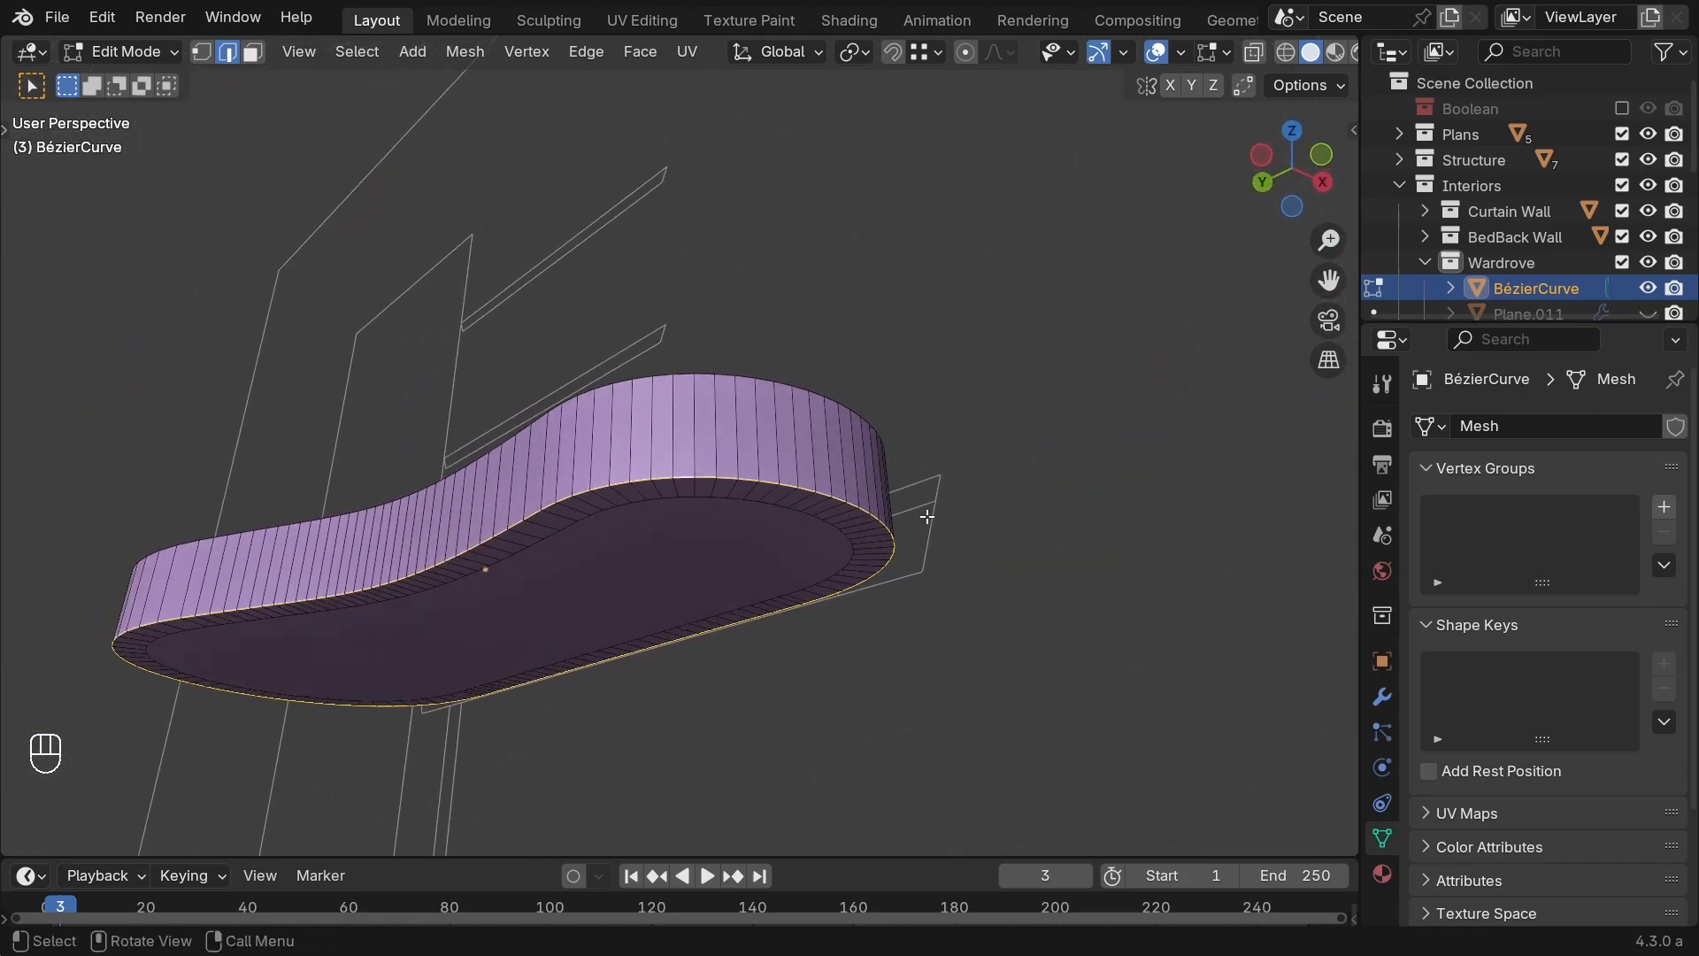
{"action": "key", "text": "x"}
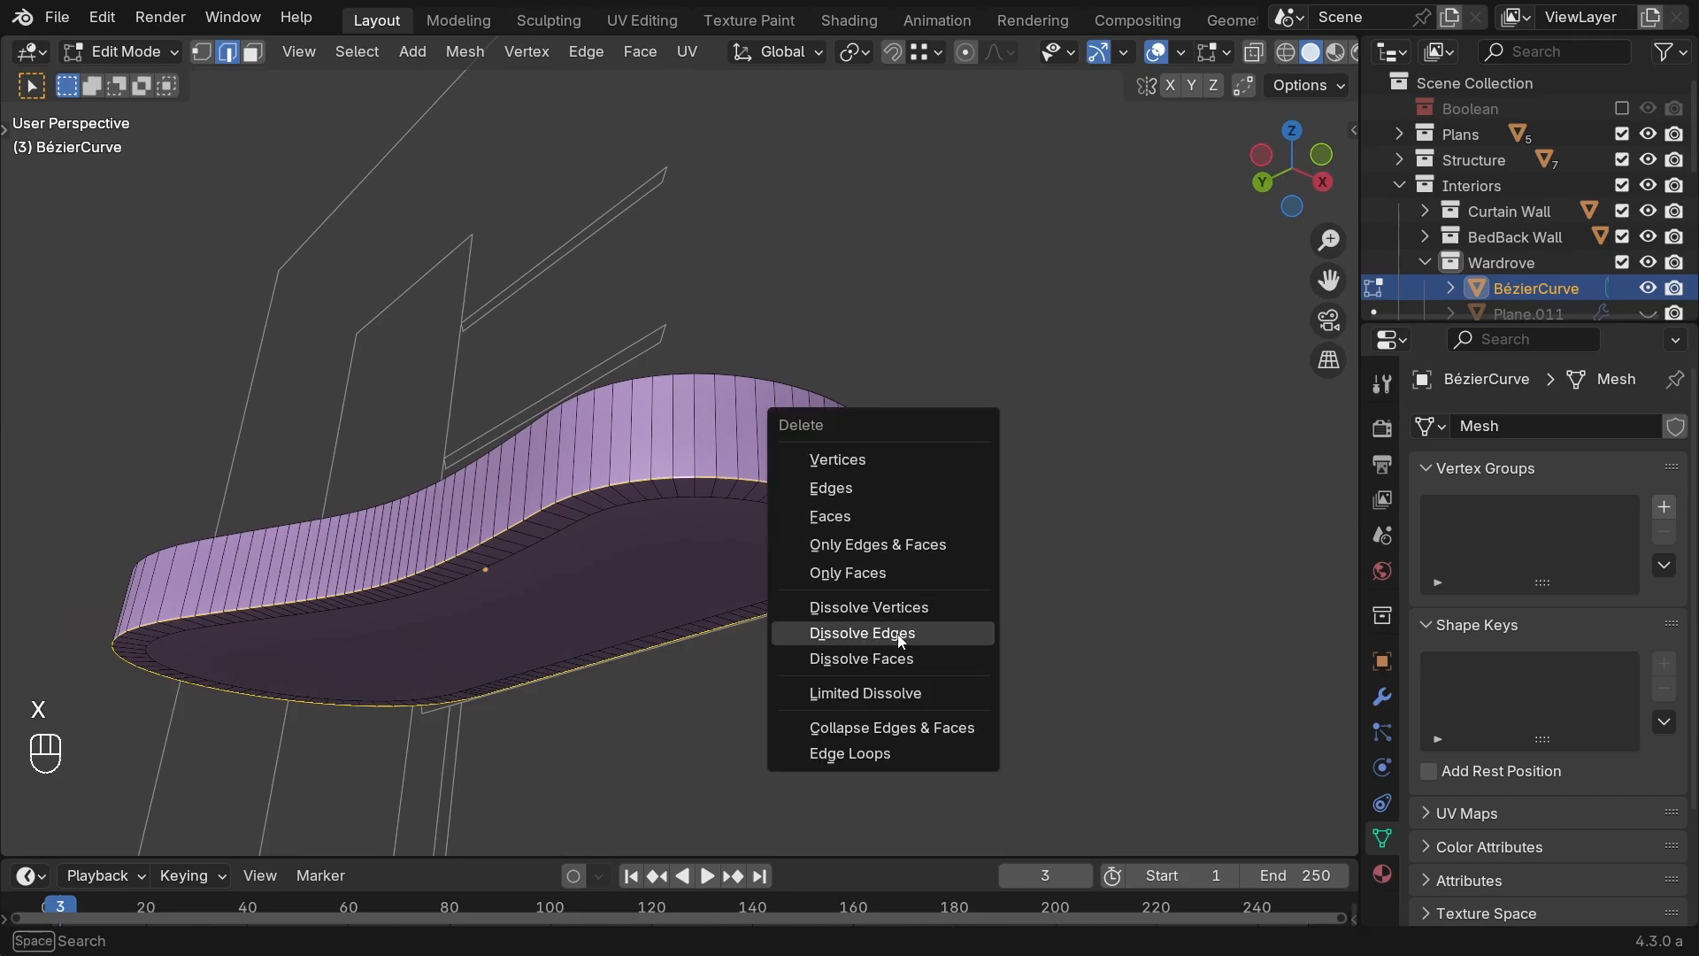
{"action": "left_click", "coordinate": [901, 635]}
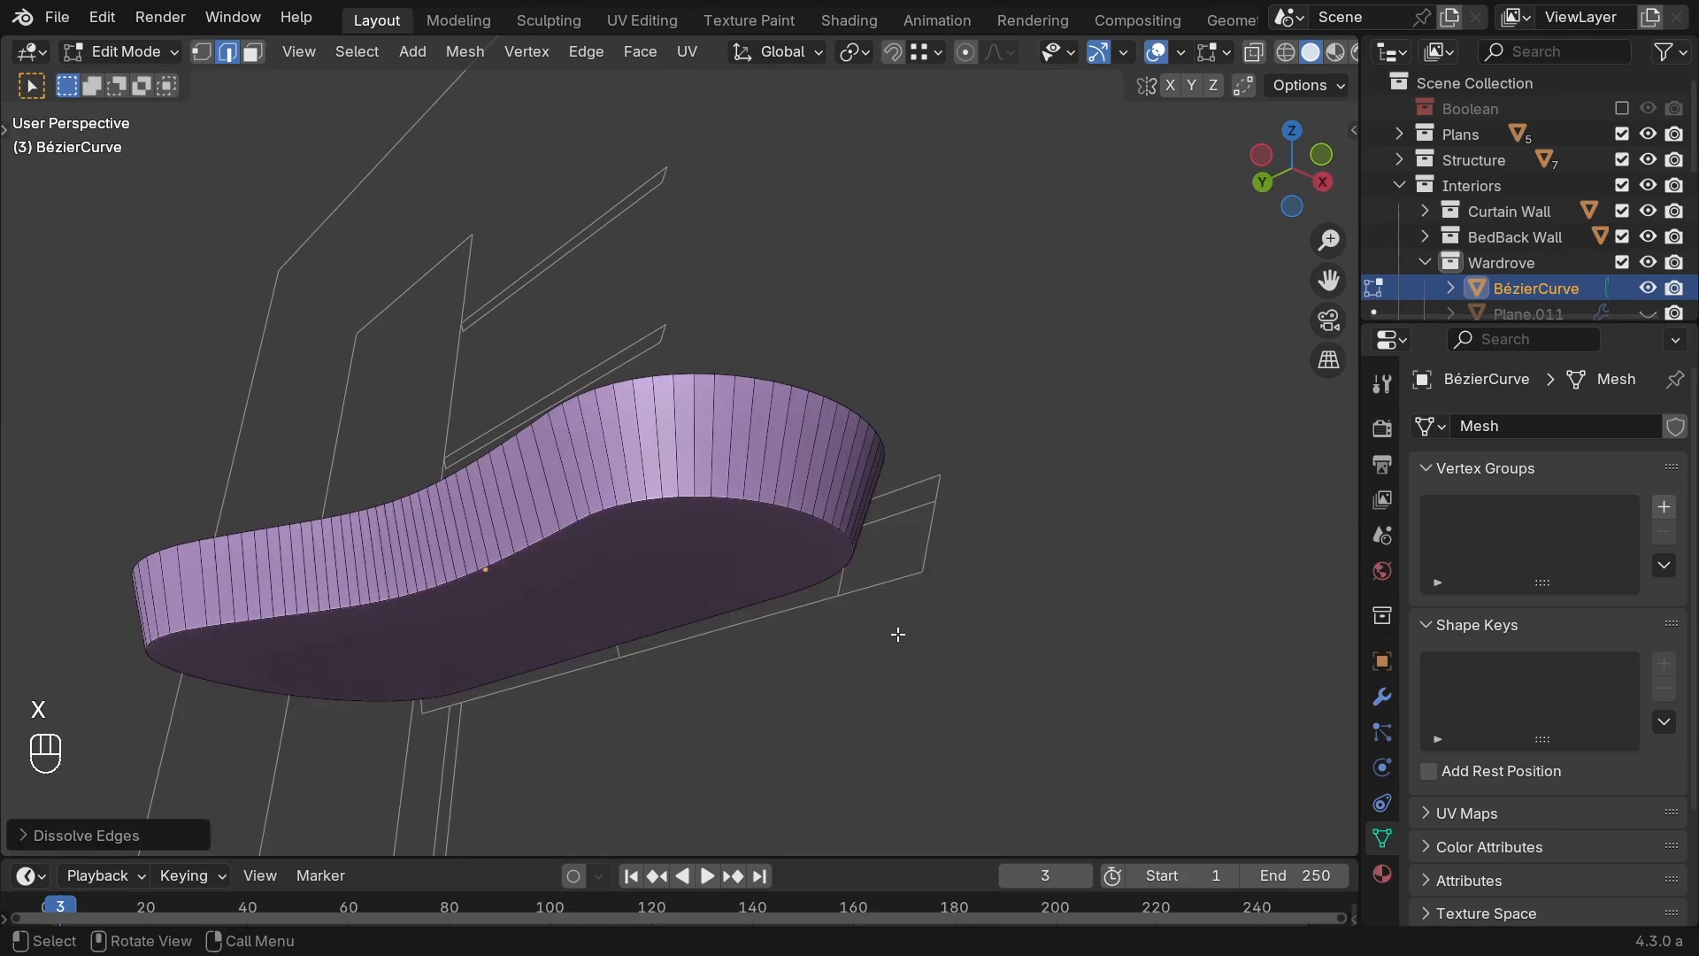
Step: Compare the tapered desk's profile with the drawn desk in the left wireframe view
{"action": "mouse_move", "coordinate": [463, 644]}
{"action": "middle_mouse_down"}
{"action": "mouse_move", "coordinate": [690, 622]}
{"action": "mouse_move", "coordinate": [841, 519]}
{"action": "mouse_move", "coordinate": [785, 613]}
{"action": "mouse_move", "coordinate": [868, 631]}
{"action": "mouse_move", "coordinate": [850, 573]}
{"action": "middle_mouse_up"}
{"action": "key", "text": "grave"}
{"action": "key", "text": "shift+z"}
{"action": "key", "text": "grave"}
{"action": "scroll", "coordinate": [733, 581], "scroll_direction": "up", "scroll_amount": 2}
{"action": "key", "text": "alt+z"}
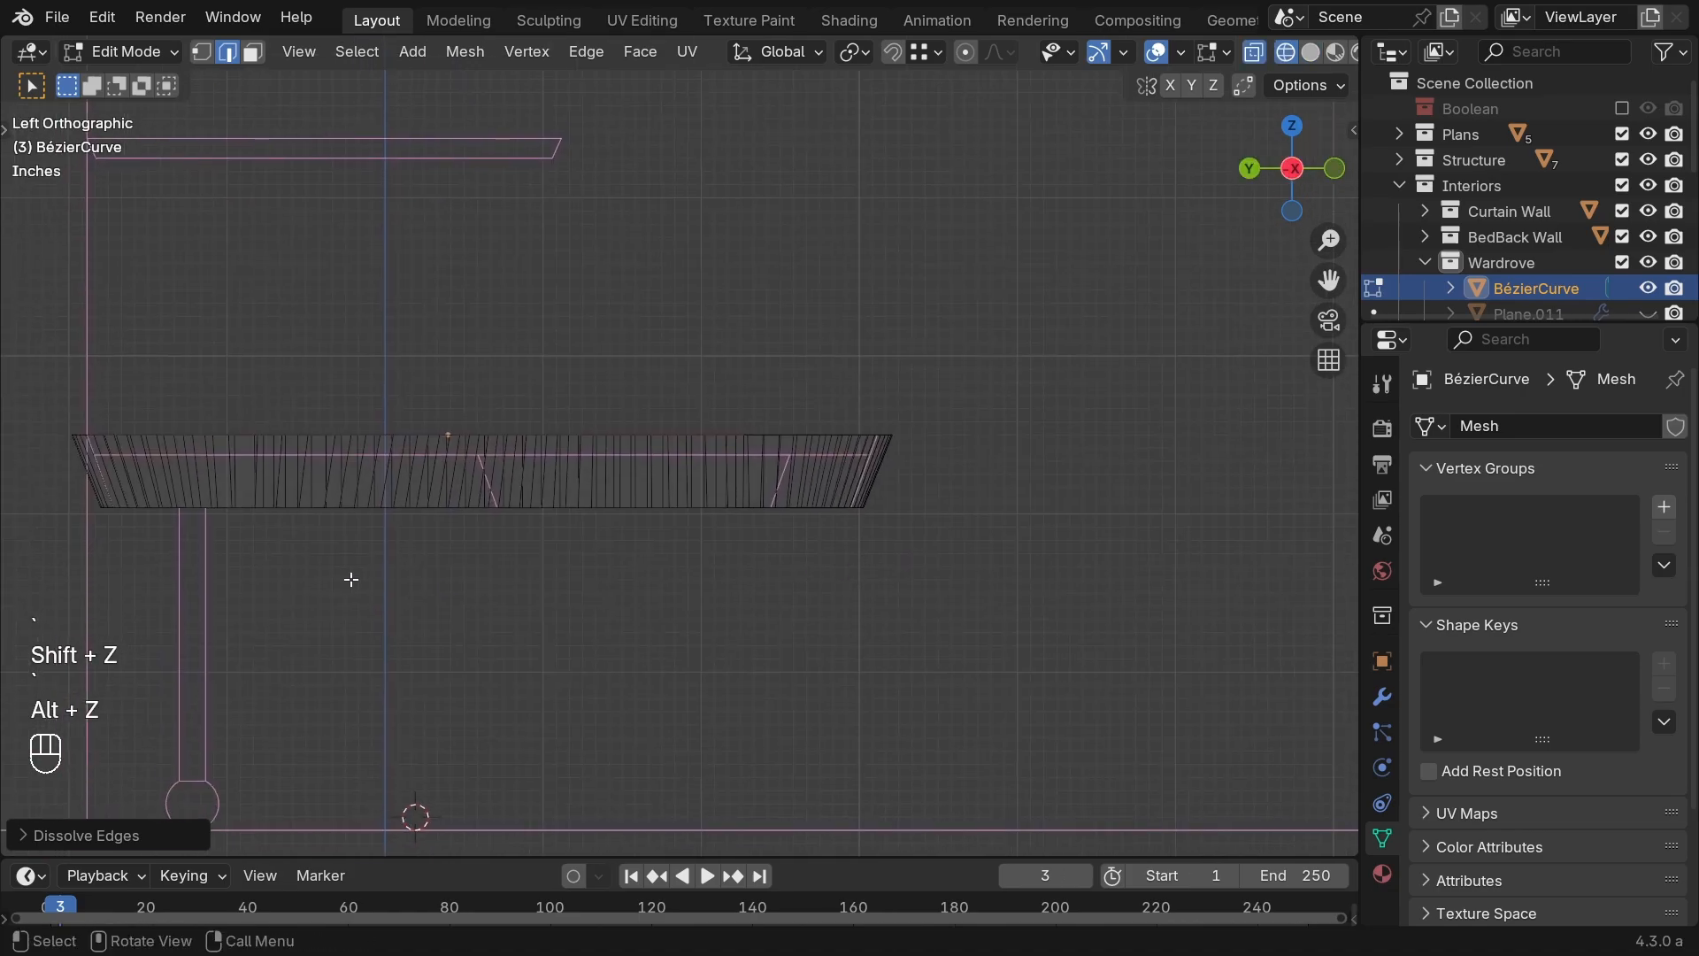
{"action": "middle_click_drag", "start_coordinate": [378, 565], "coordinate": [460, 547], "text": "shift"}
{"action": "middle_click_drag", "start_coordinate": [835, 592], "coordinate": [881, 553]}
{"action": "key", "text": "grave"}
{"action": "key", "text": "grave"}
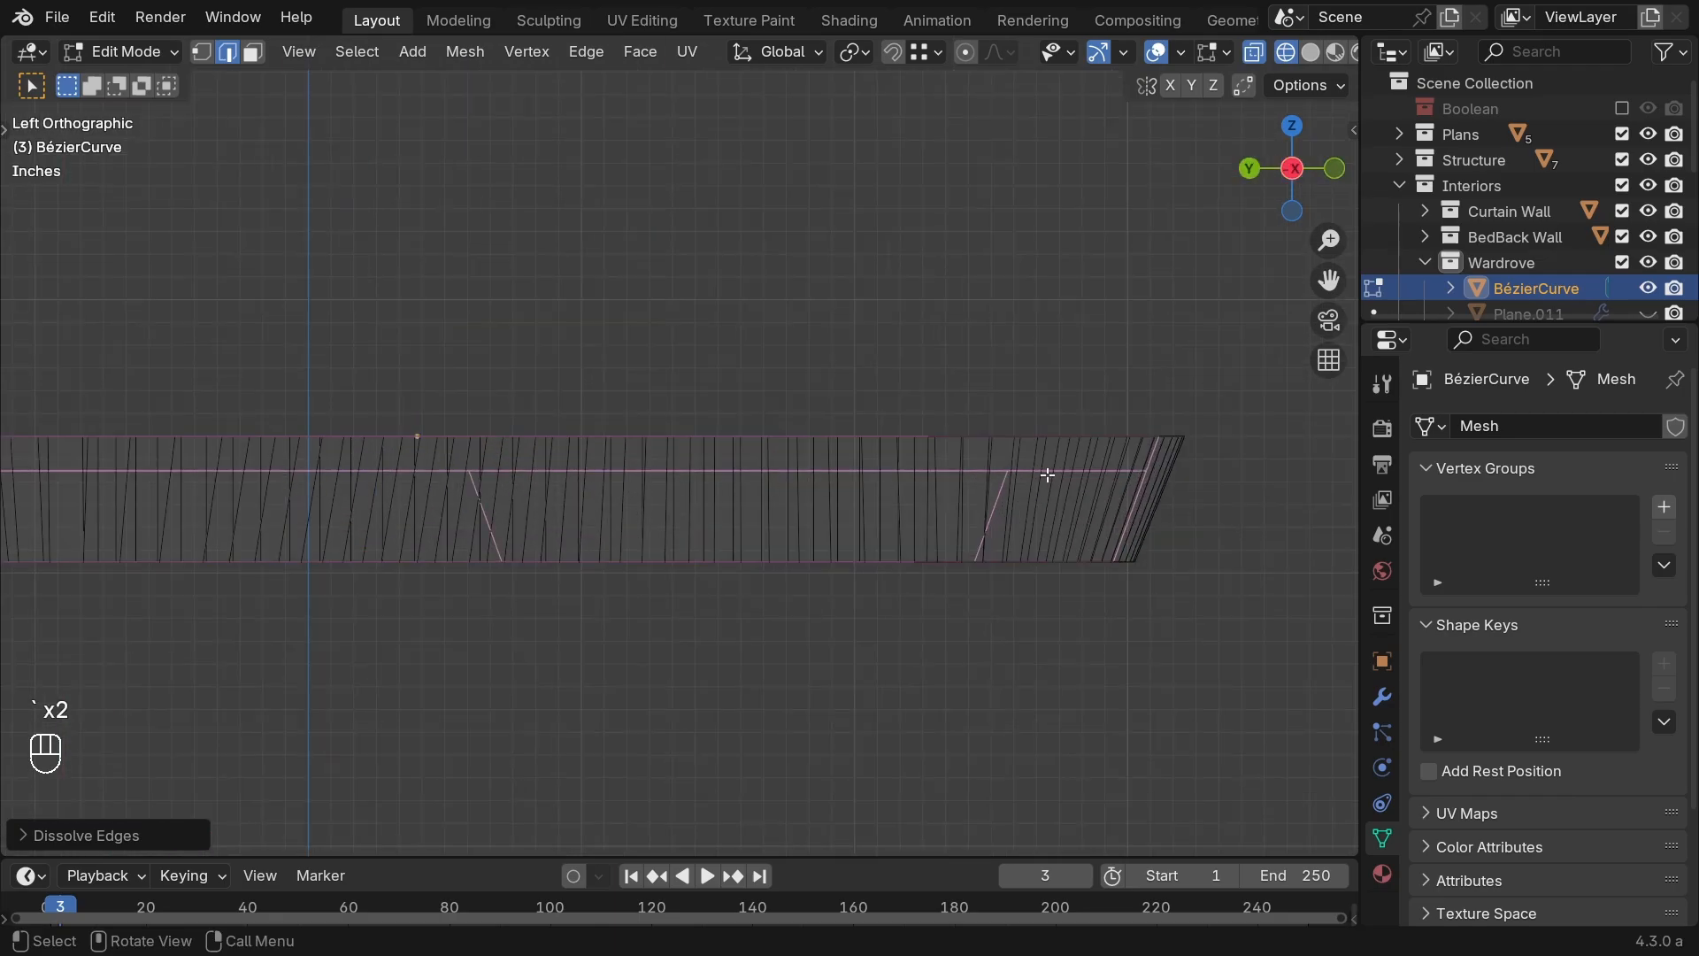
{"action": "scroll", "coordinate": [1083, 497], "scroll_direction": "down", "scroll_amount": 4}
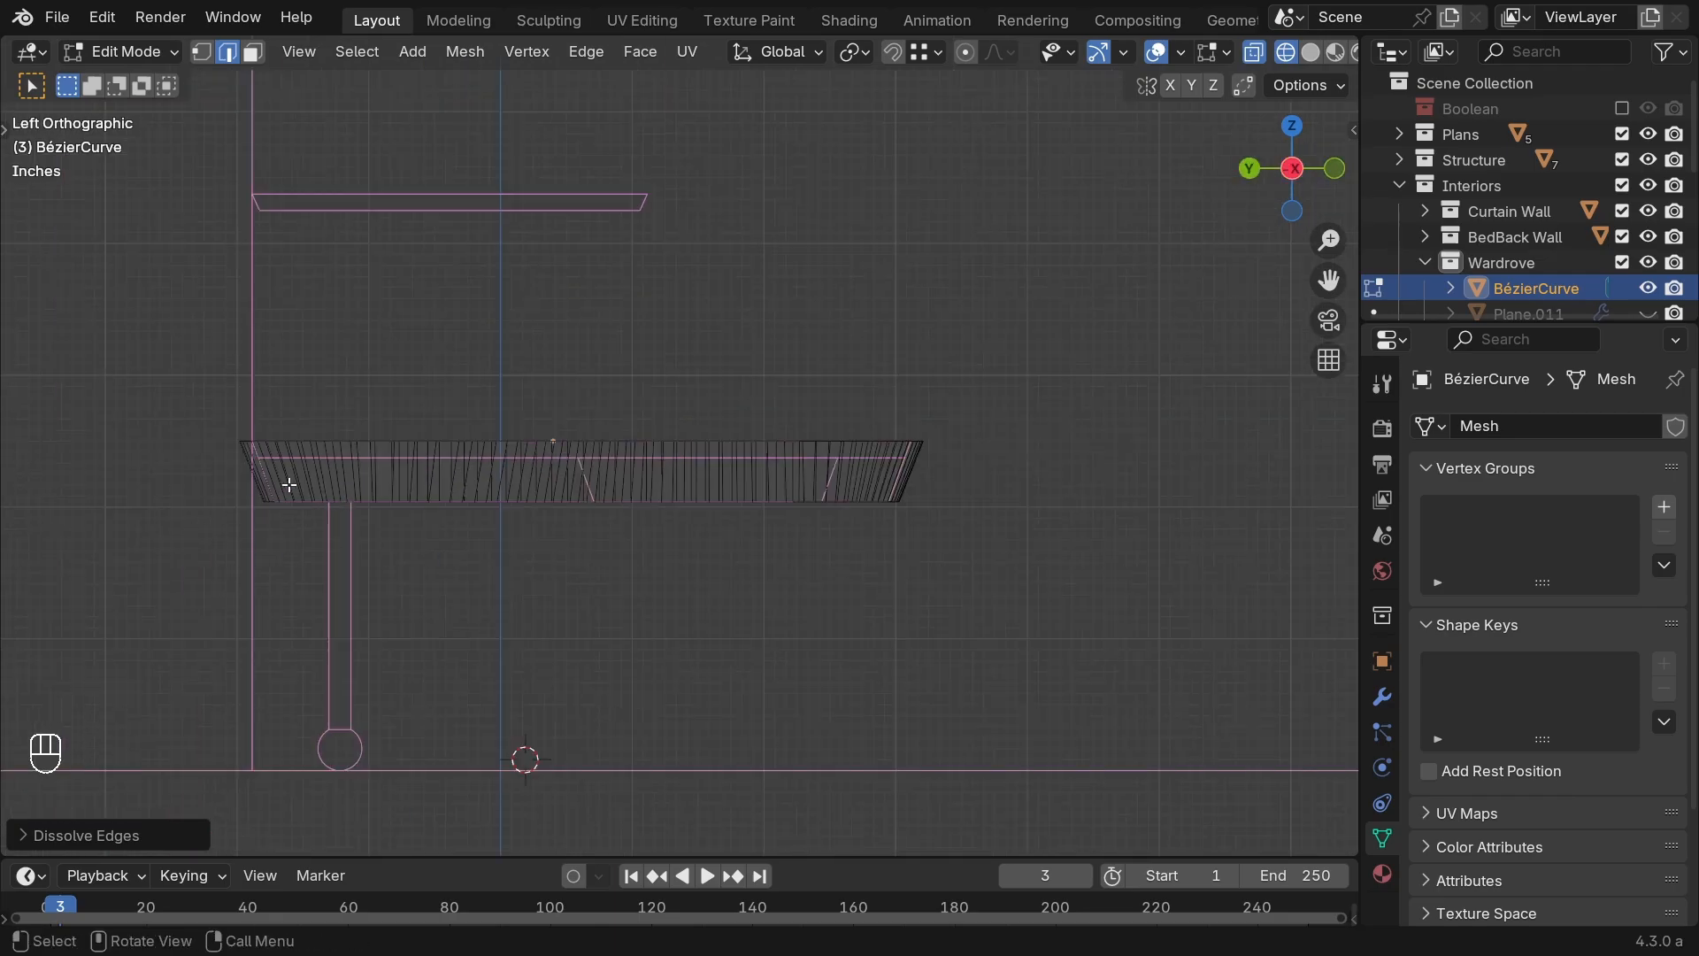
{"action": "right_click_drag", "start_coordinate": [905, 458], "coordinate": [50, 463]}
{"action": "scroll", "coordinate": [563, 476], "scroll_direction": "up", "scroll_amount": 1}
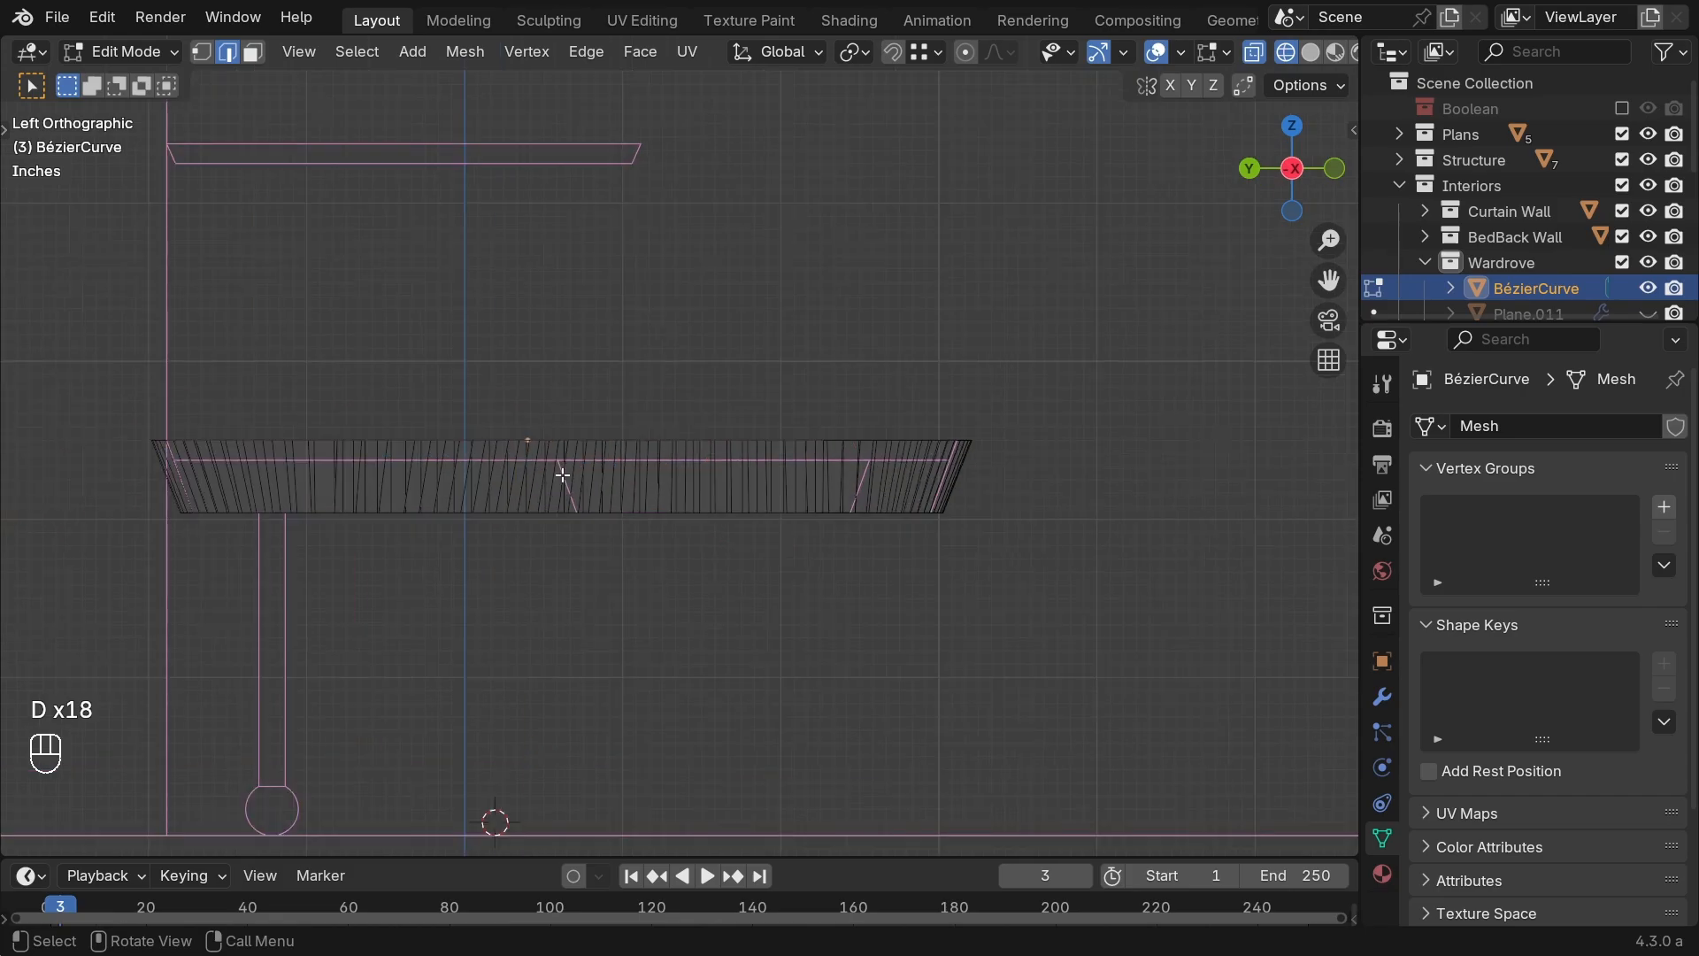
Step: Examine the two slanted lines inside the drawn desk's outline through the see-through mesh
{"action": "mouse_move", "coordinate": [742, 514]}
{"action": "middle_mouse_down"}
{"action": "mouse_move", "coordinate": [759, 505]}
{"action": "mouse_move", "coordinate": [767, 578]}
{"action": "middle_mouse_up"}
{"action": "key", "text": "alt+z"}
{"action": "key", "text": "shift+z"}
{"action": "scroll", "coordinate": [765, 578], "scroll_direction": "up", "scroll_amount": 2}
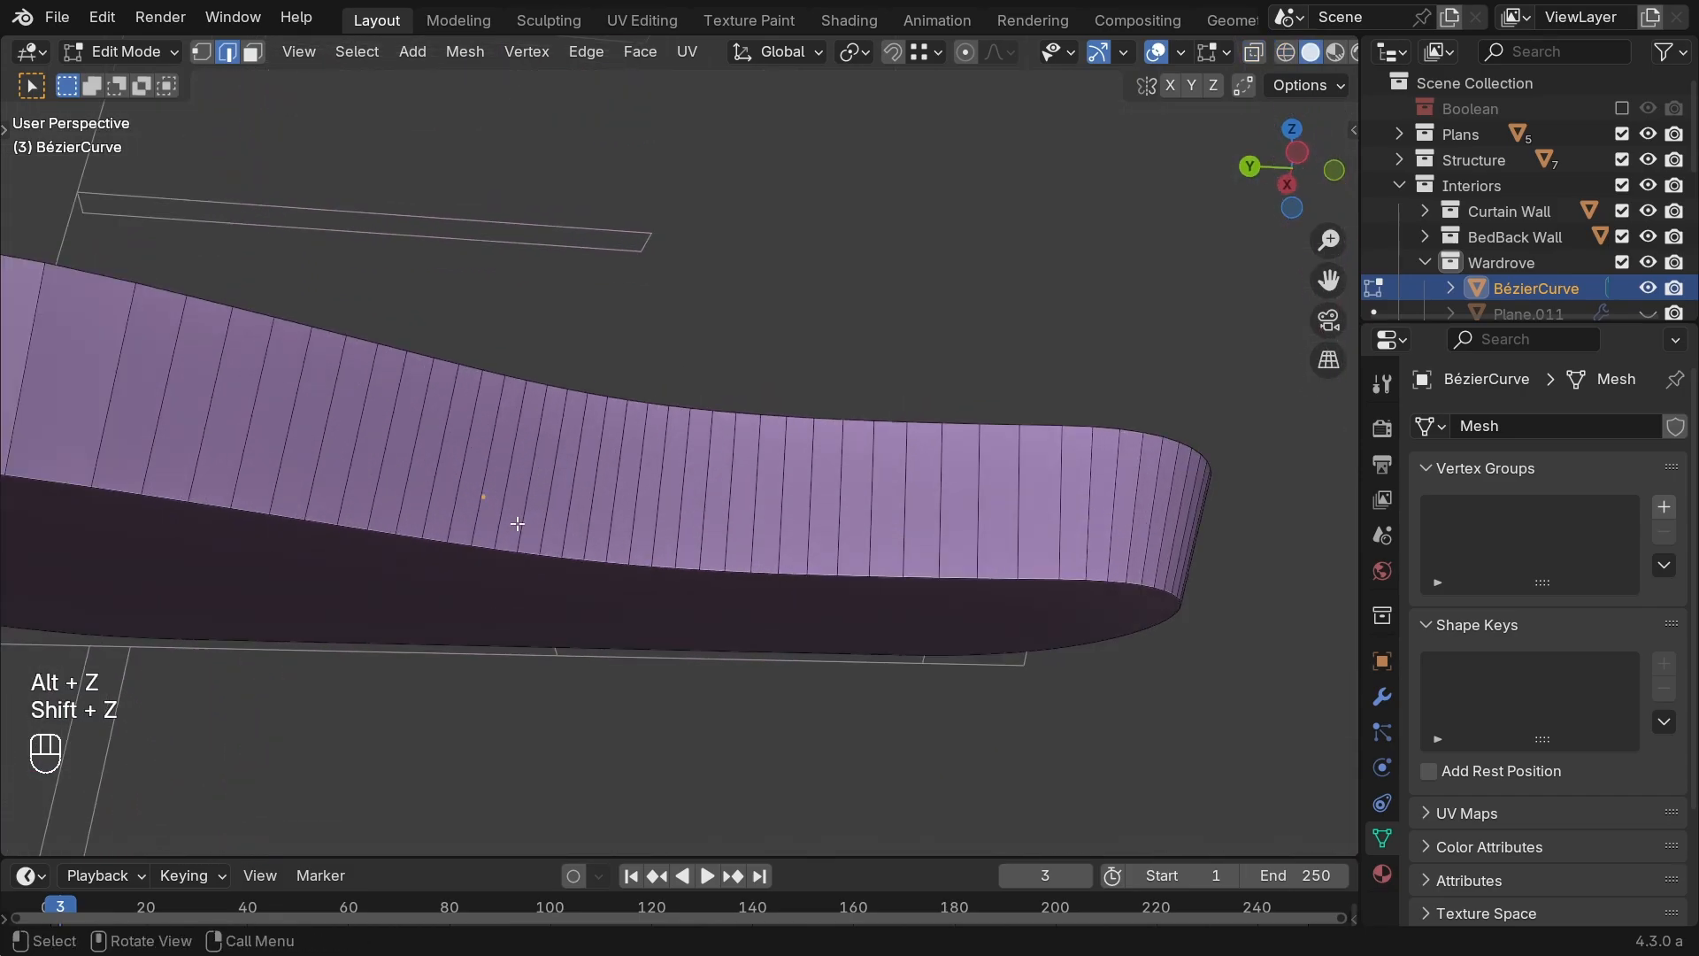
{"action": "key", "text": "alt+z"}
{"action": "key", "text": "d"}
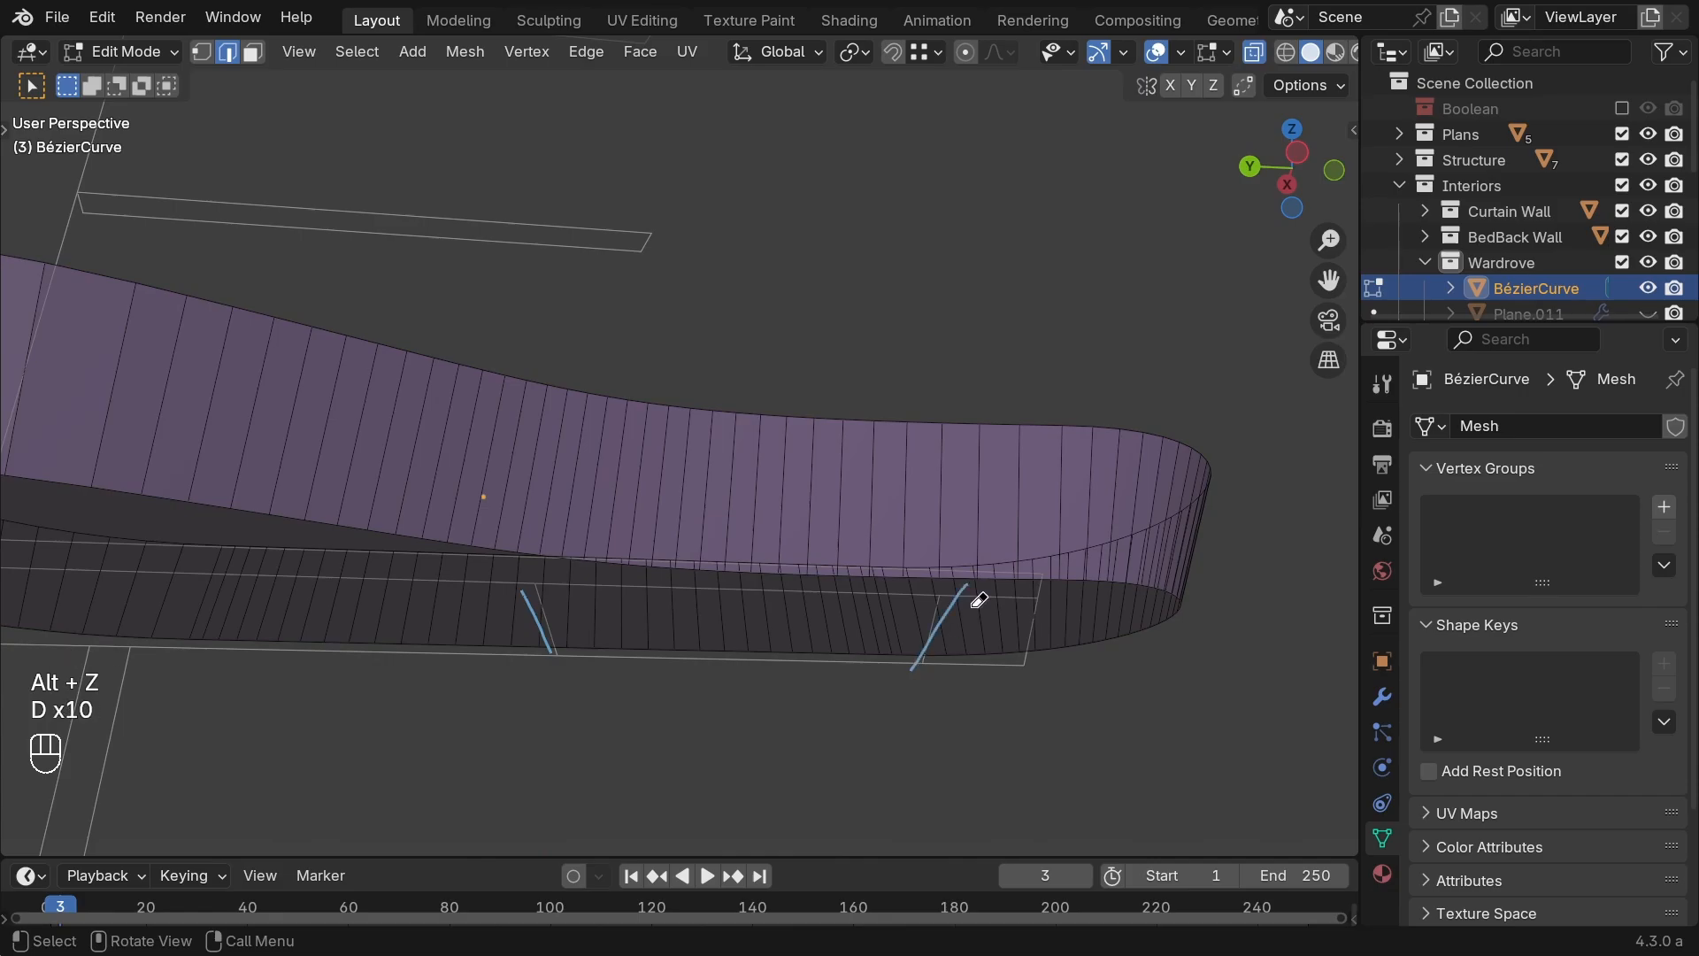
{"action": "key", "text": "alt+z"}
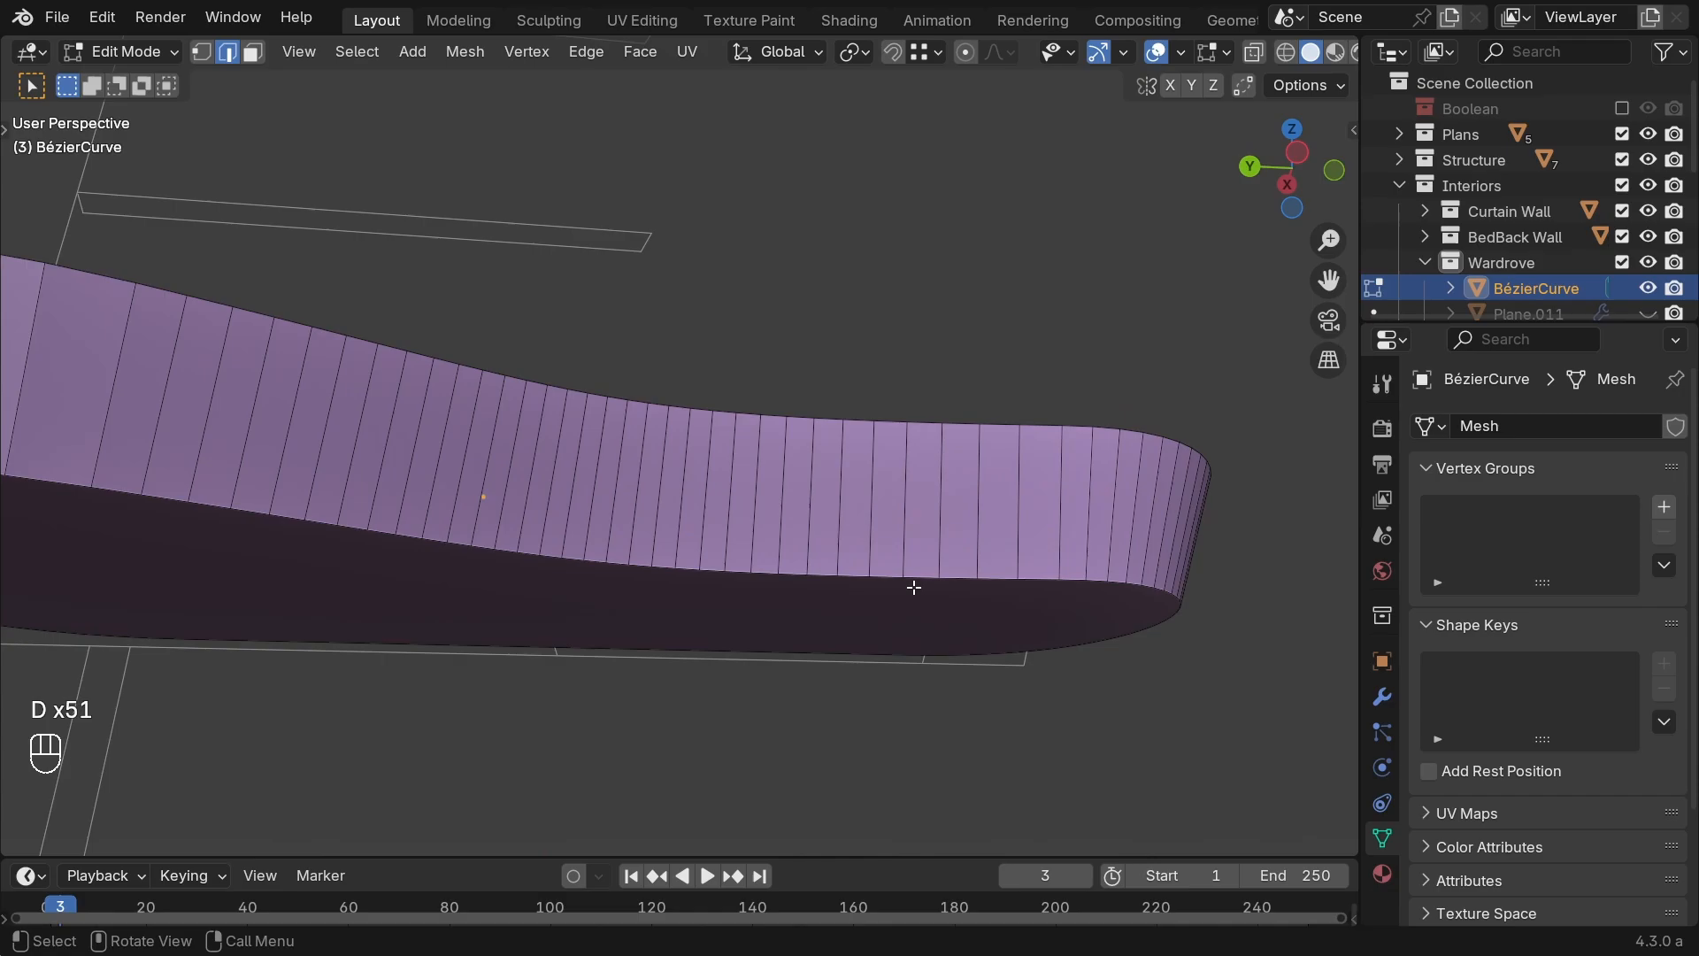
Step: Finish editing the desk mesh and return to the box selection tool
{"action": "key", "text": "Tab"}
{"action": "middle_click_drag", "start_coordinate": [915, 587], "coordinate": [778, 543]}
{"action": "key", "text": "w"}
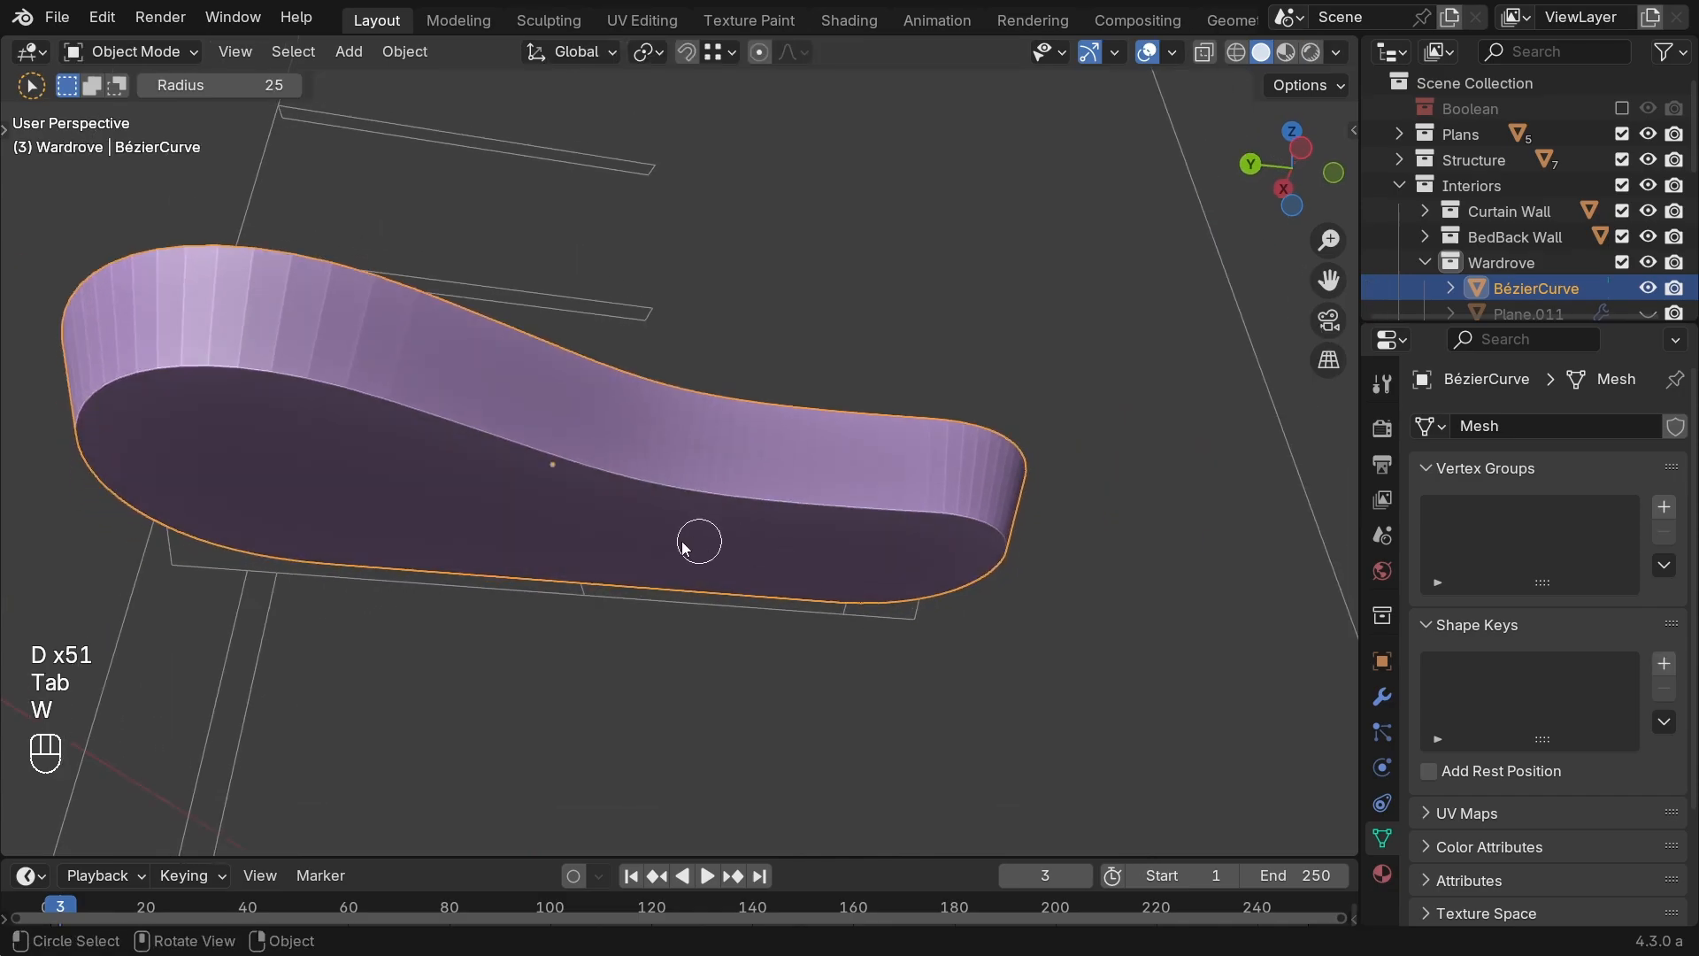
{"action": "right_click", "coordinate": [699, 542]}
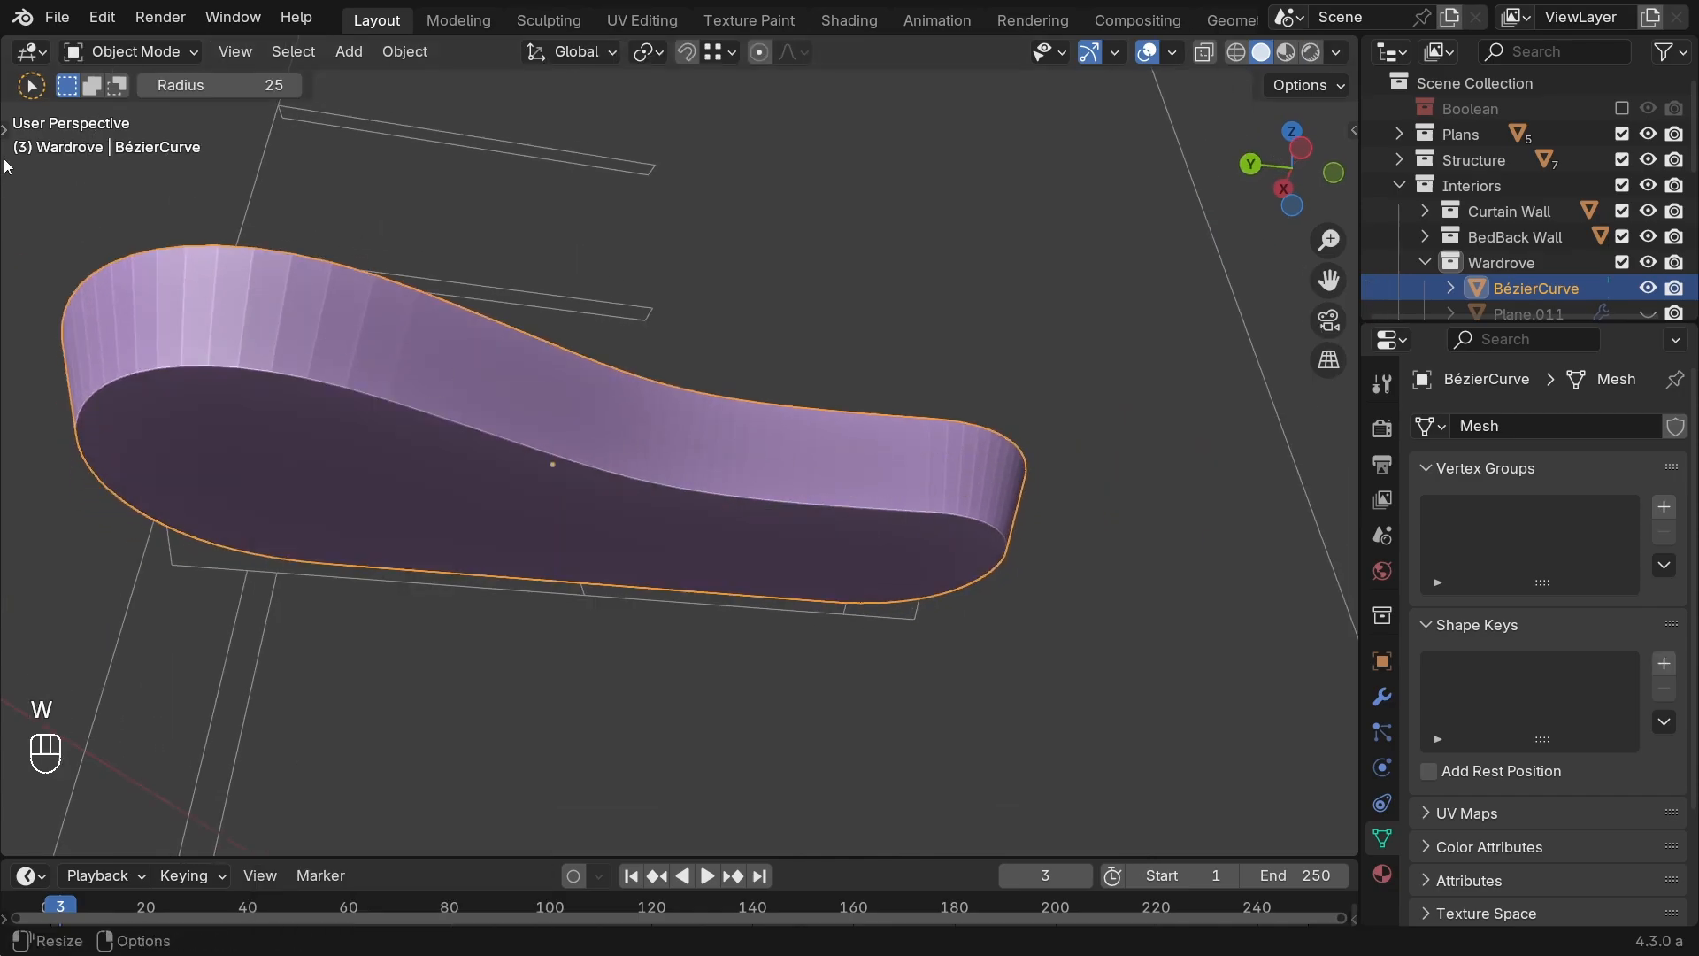
{"action": "key", "text": "w"}
{"action": "key", "text": "w"}
{"action": "key", "text": "w"}
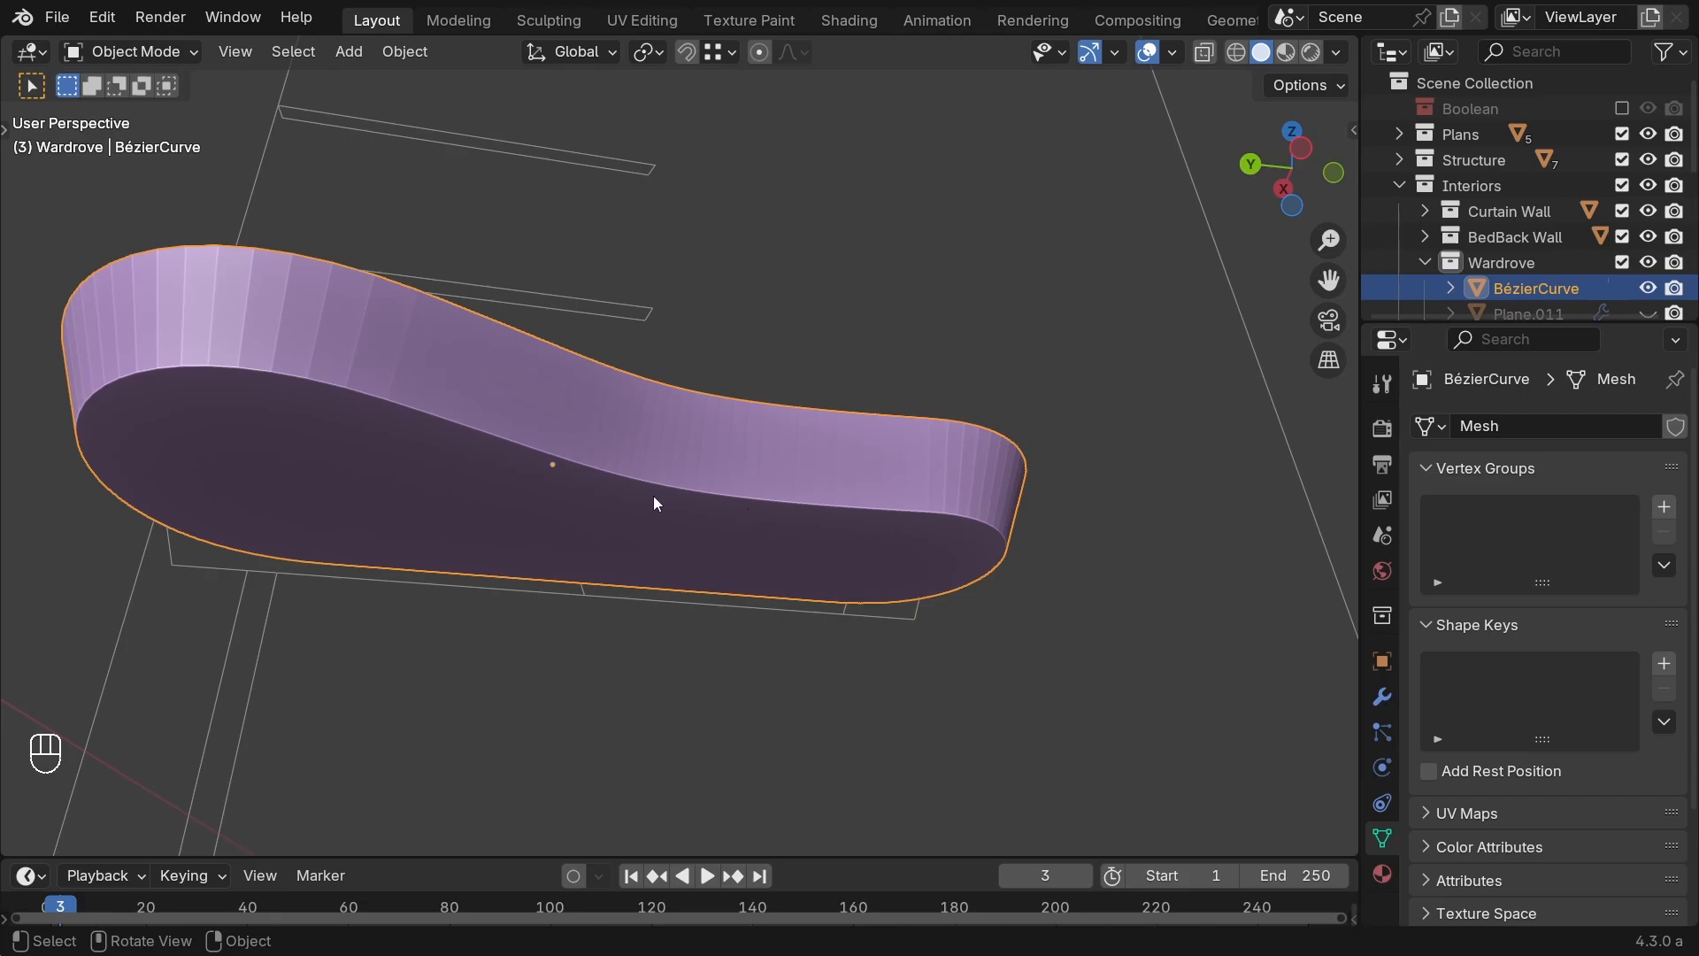
Step: Add a plane and snap it to the 3D cursor on the desk's underside
{"action": "scroll", "coordinate": [681, 503], "scroll_direction": "up", "scroll_amount": 1}
{"action": "key", "text": "shift+a"}
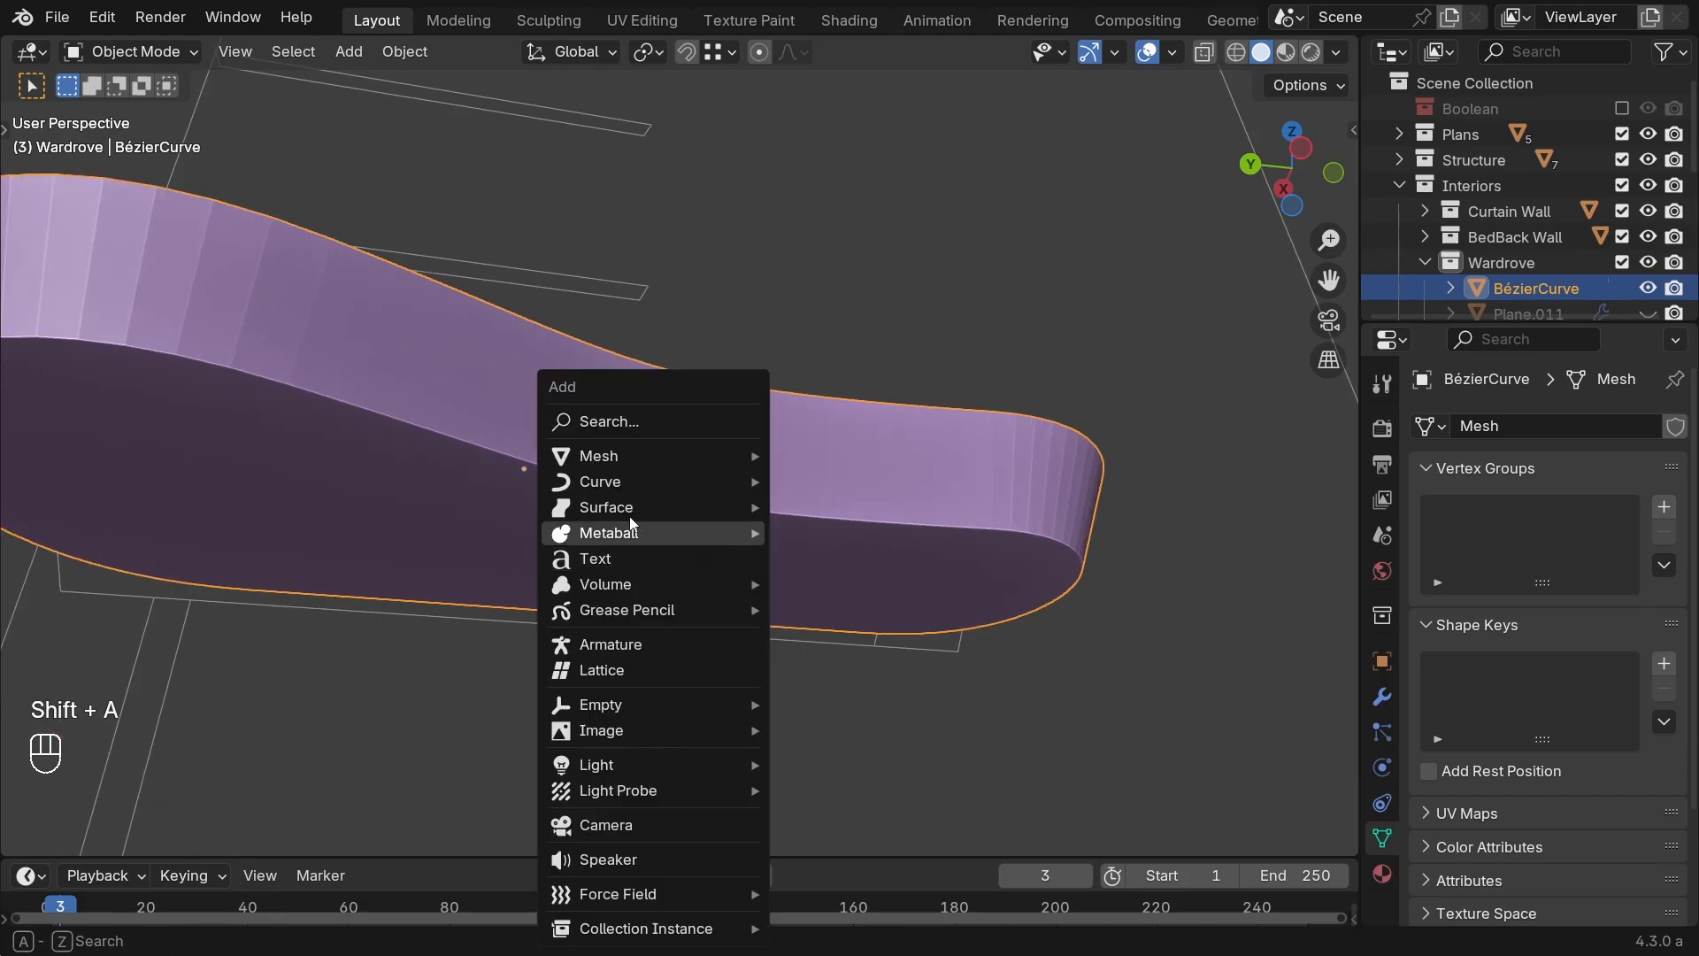
{"action": "mouse_move", "coordinate": [613, 457]}
{"action": "left_click", "coordinate": [825, 455]}
{"action": "middle_click_drag", "start_coordinate": [826, 475], "coordinate": [750, 584]}
{"action": "key", "text": "shift+s"}
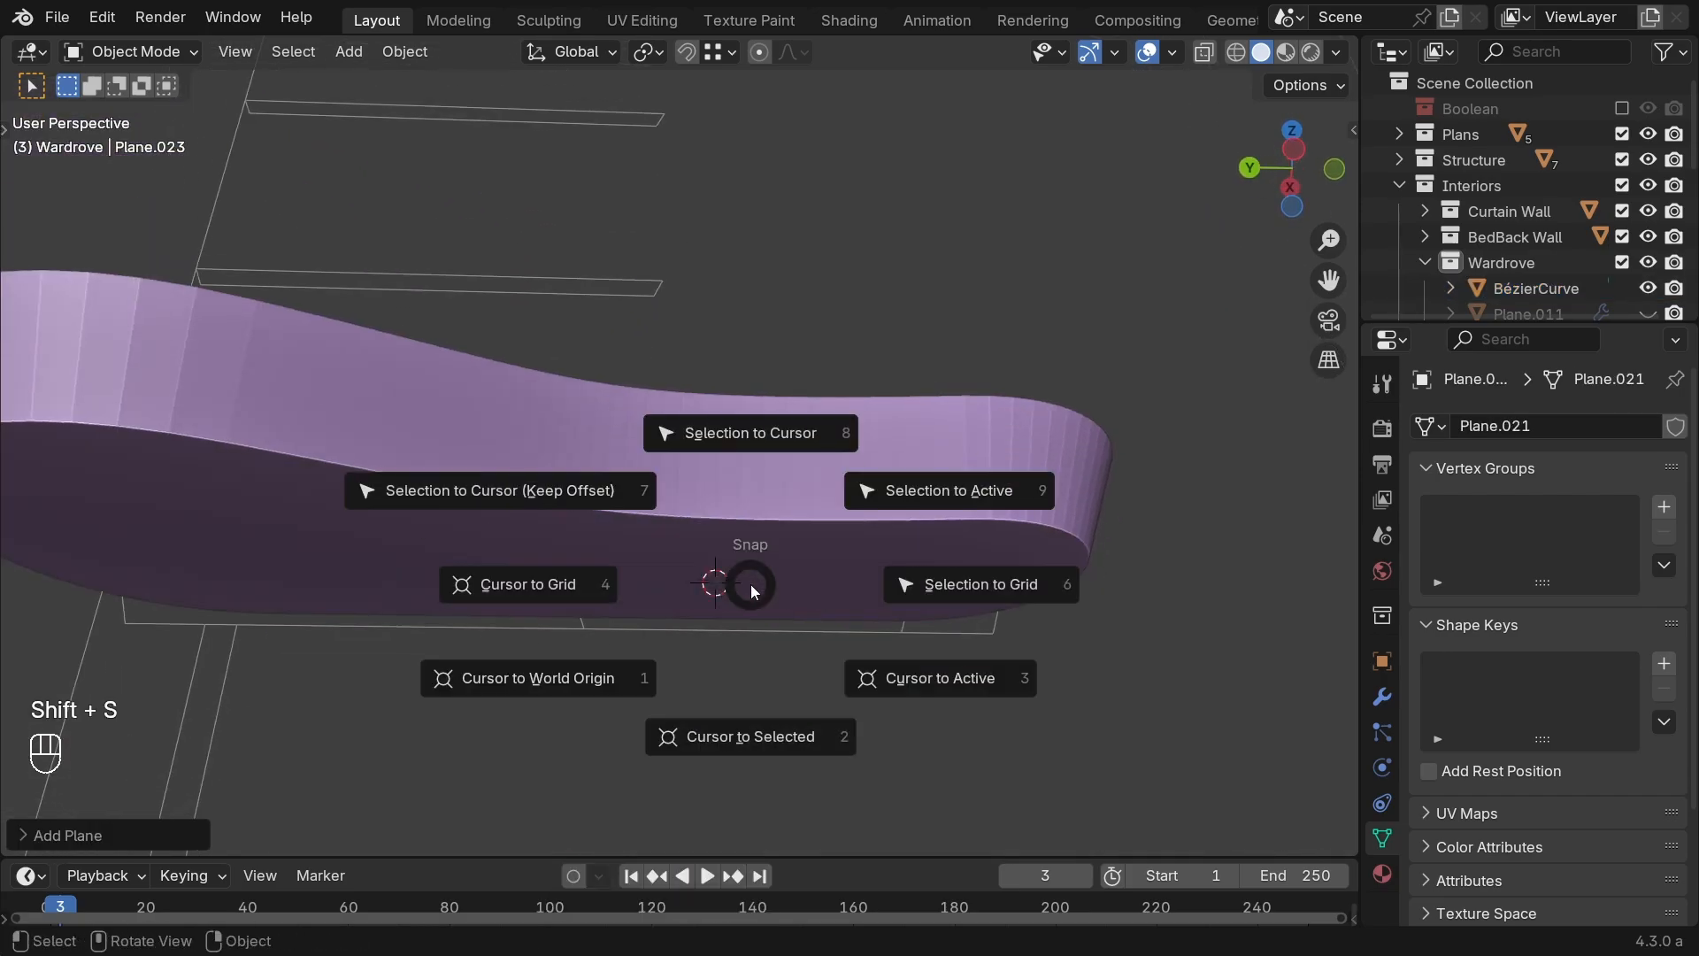
{"action": "left_click", "coordinate": [724, 438]}
Step: In the left wireframe view, move one end of the new plane to the lower end of the drawn slanted line nearest it
{"action": "mouse_move", "coordinate": [754, 673]}
{"action": "middle_mouse_down"}
{"action": "mouse_move", "coordinate": [852, 643]}
{"action": "mouse_move", "coordinate": [773, 807]}
{"action": "mouse_move", "coordinate": [781, 609]}
{"action": "mouse_move", "coordinate": [853, 625]}
{"action": "mouse_move", "coordinate": [779, 648]}
{"action": "middle_mouse_up"}
{"action": "key", "text": "shift+z"}
{"action": "key", "text": "alt+z"}
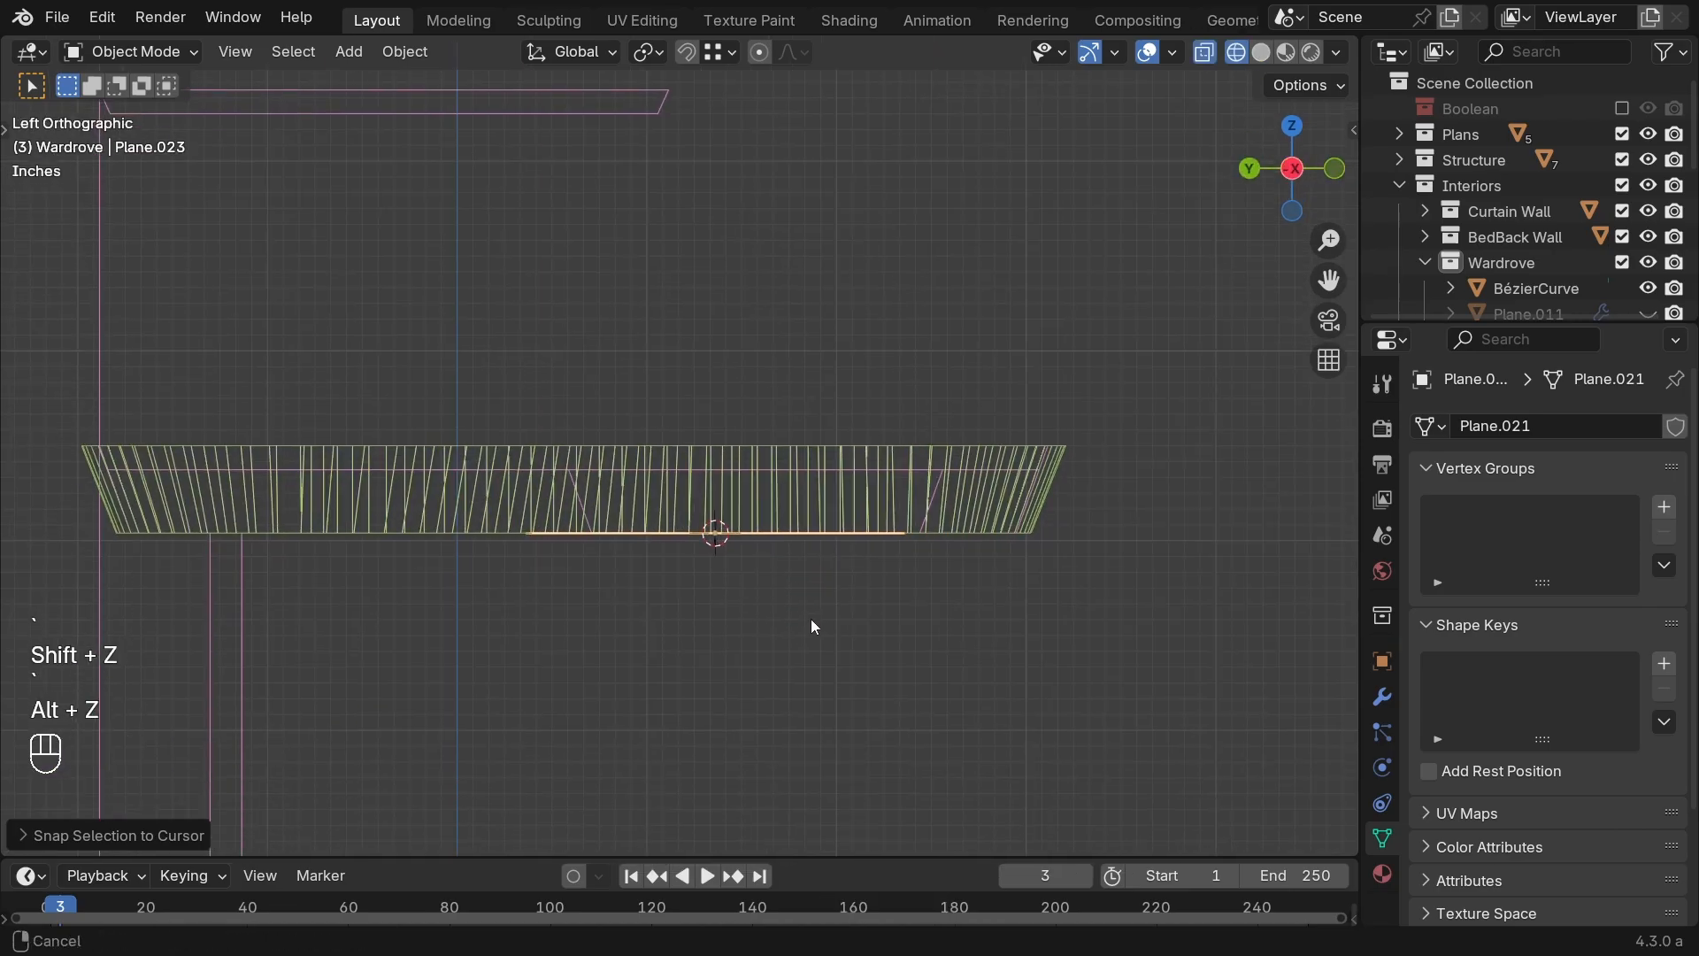
{"action": "key", "text": "Tab"}
{"action": "scroll", "coordinate": [620, 584], "scroll_direction": "up", "scroll_amount": 2}
{"action": "key", "text": "Tab"}
{"action": "key", "text": "Tab"}
{"action": "key", "text": "1"}
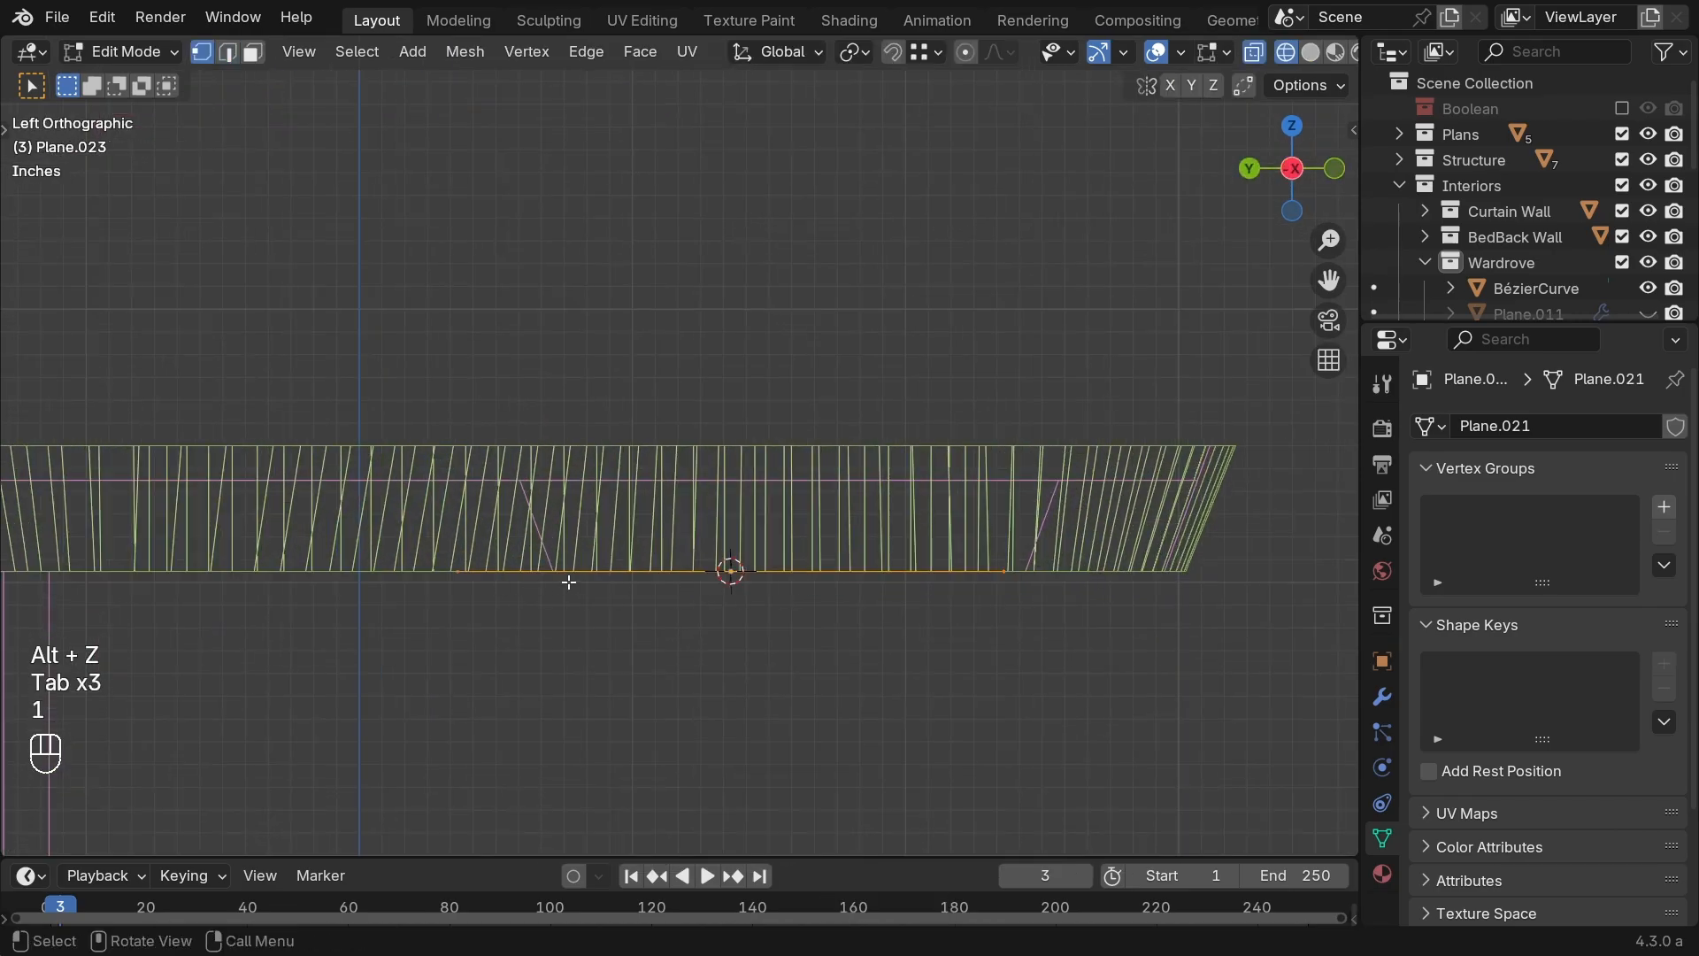
{"action": "key", "text": "g"}
{"action": "left_click", "coordinate": [552, 574], "text": "ctrl"}
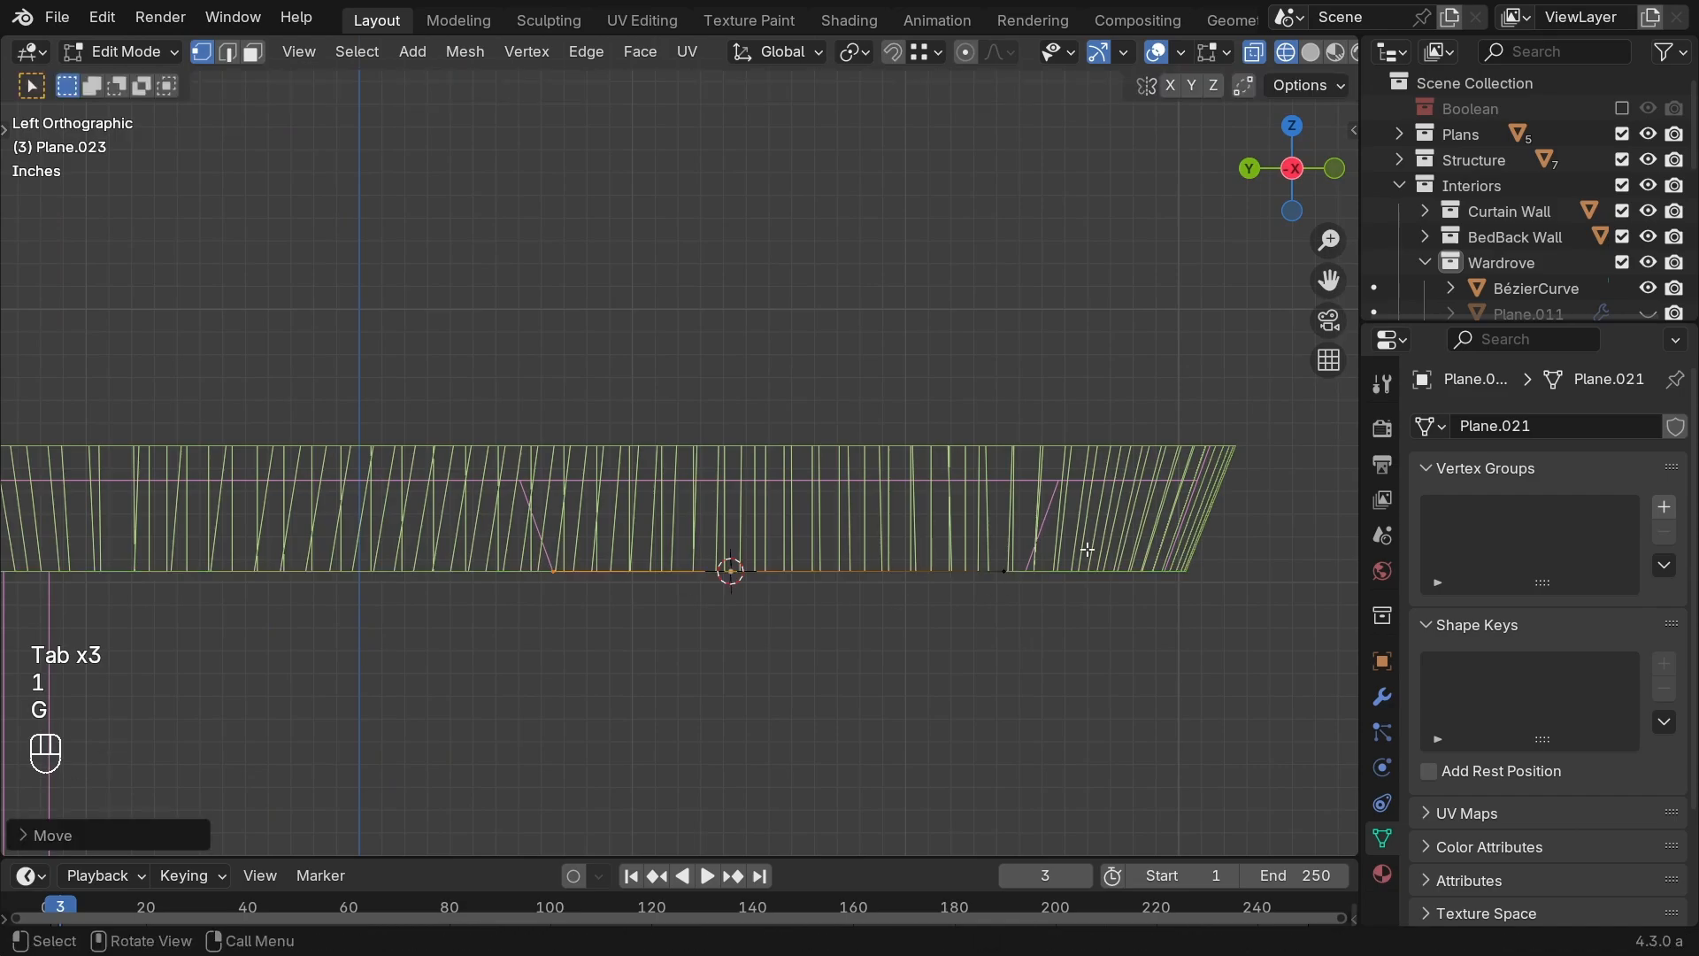
Step: Move the plane's opposite end to the lower end of the other drawn slanted line
{"action": "left_click_drag", "start_coordinate": [1222, 506], "coordinate": [964, 664]}
{"action": "key", "text": "g"}
{"action": "middle_click_drag", "start_coordinate": [993, 655], "coordinate": [945, 694]}
{"action": "left_click", "coordinate": [1032, 675]}
Step: Extrude the whole plane upward to the drawn horizontal line between the two slanted lines
{"action": "key", "text": "a"}
{"action": "key", "text": "a"}
{"action": "key", "text": "a"}
{"action": "scroll", "coordinate": [1040, 680], "scroll_direction": "up", "scroll_amount": 2}
{"action": "key", "text": "e"}
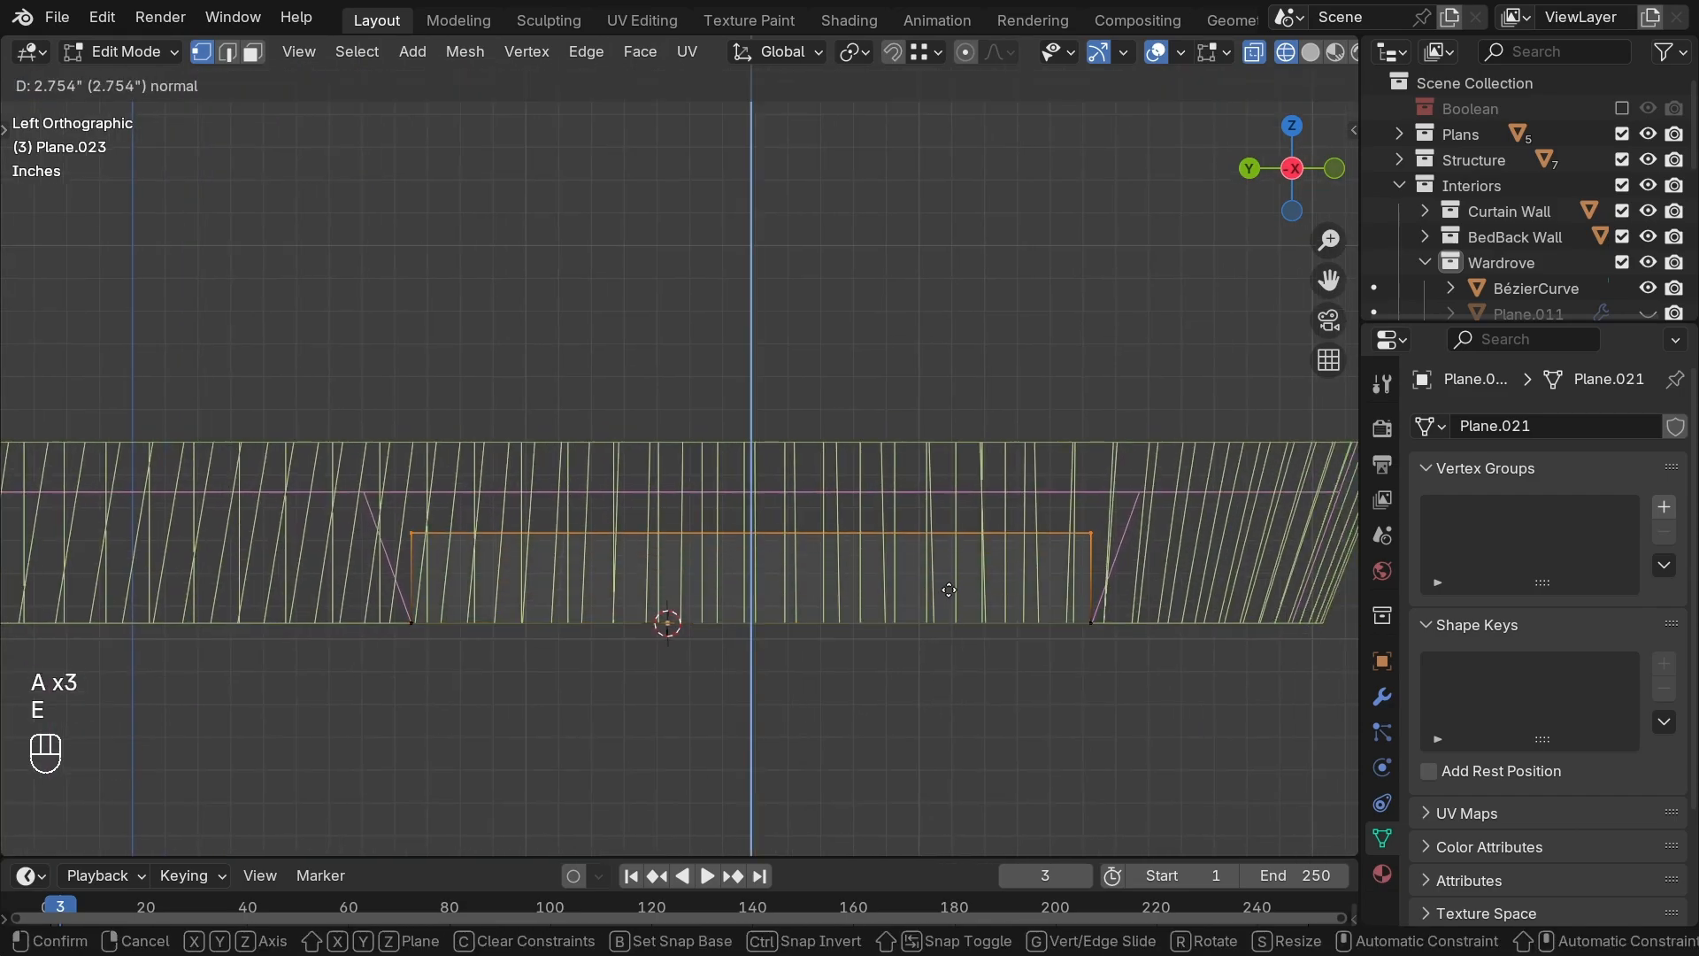
{"action": "left_click", "coordinate": [951, 554]}
Step: Scale up the extruded top so the block's sides follow the drawn slanted lines, and finish editing the mesh
{"action": "key", "text": "s"}
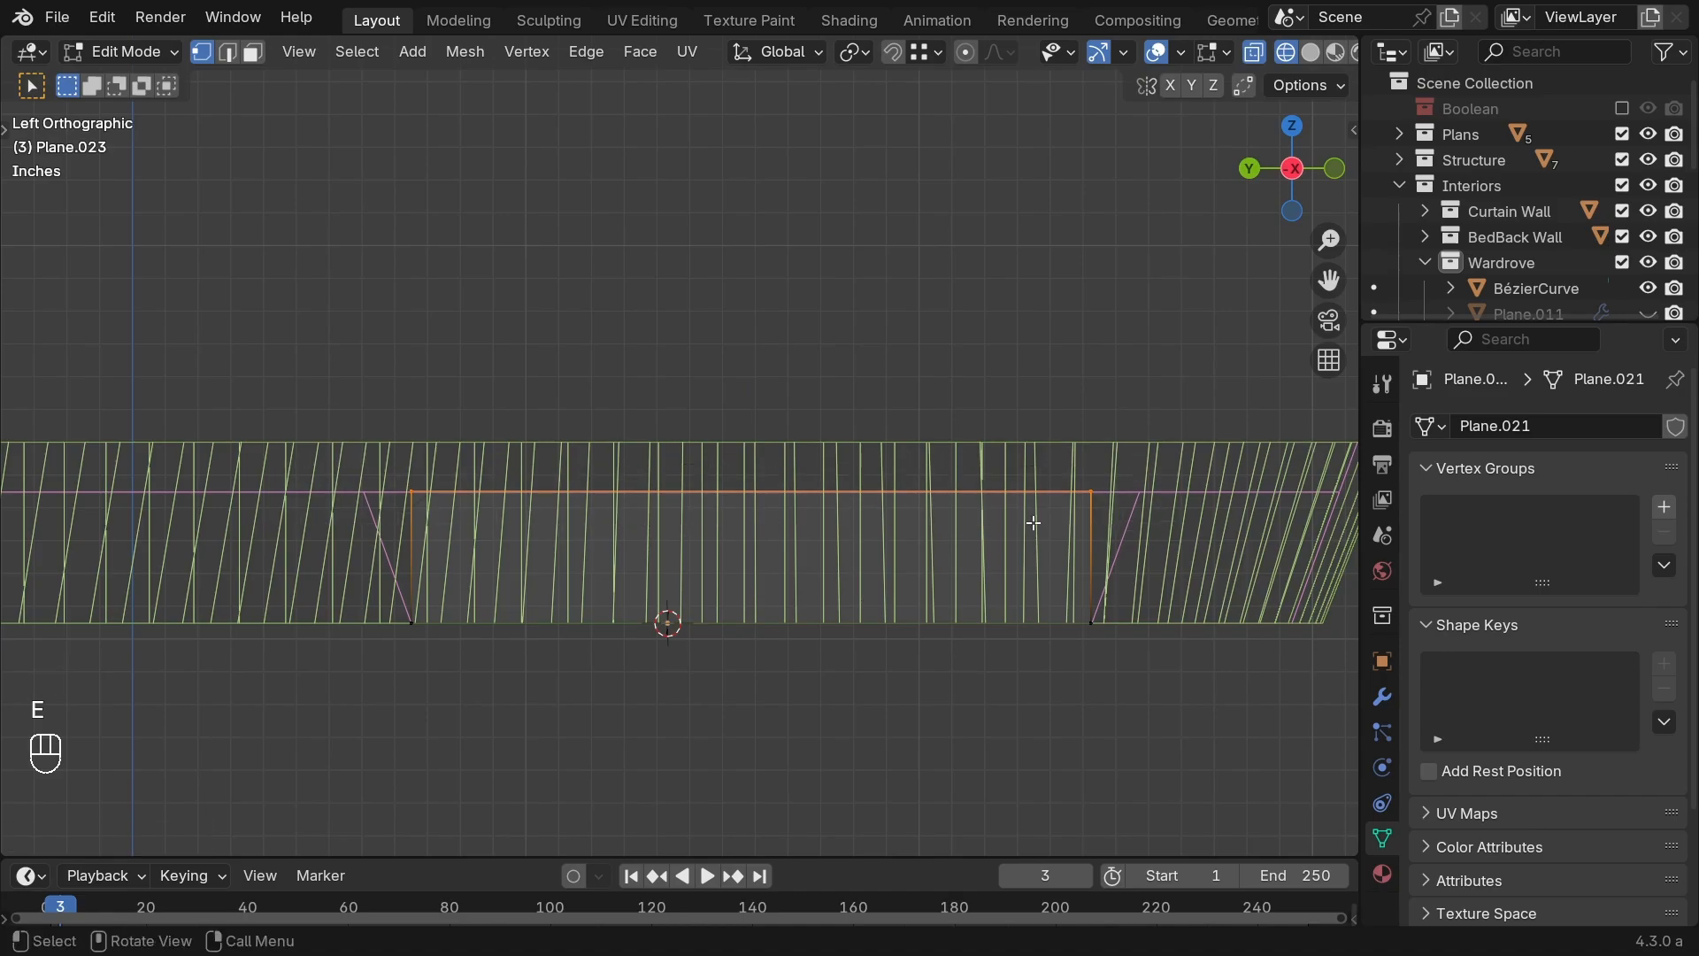
{"action": "middle_click_drag", "start_coordinate": [1032, 519], "coordinate": [1231, 518]}
{"action": "left_click", "coordinate": [1243, 522]}
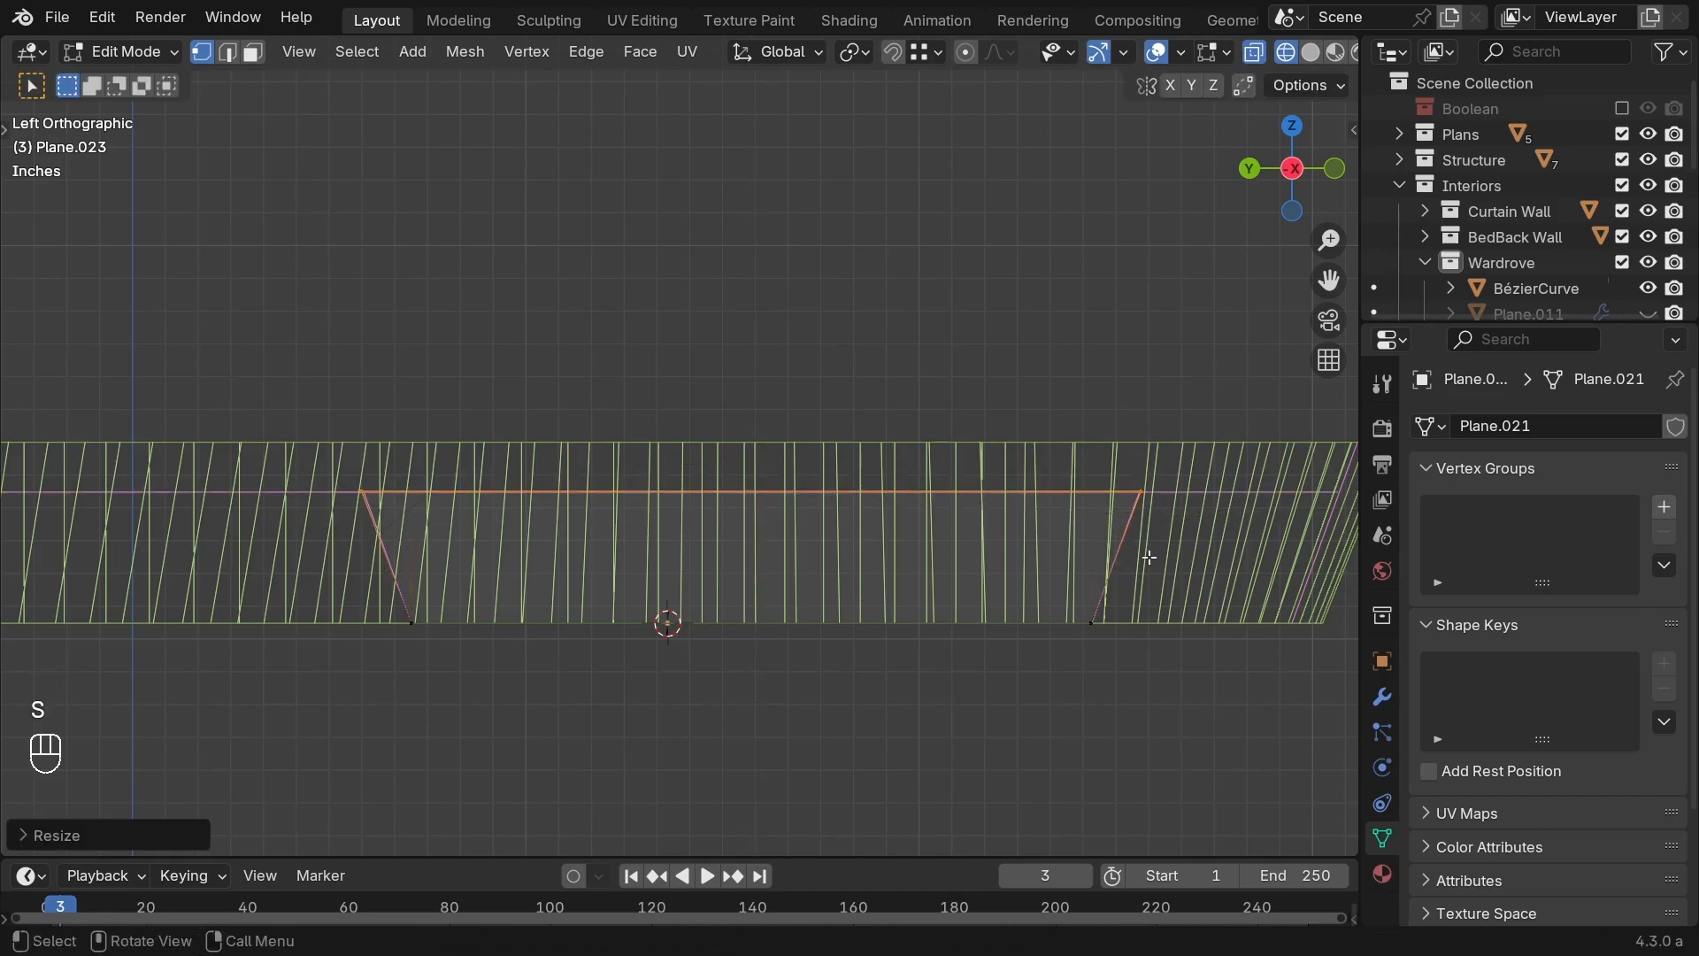
{"action": "key", "text": "a"}
{"action": "key", "text": "a"}
{"action": "key", "text": "Tab"}
Step: Return to solid shading and move the tapered block so it projects beyond the desk's wavy edge
{"action": "mouse_move", "coordinate": [853, 640]}
{"action": "middle_mouse_down"}
{"action": "mouse_move", "coordinate": [947, 604]}
{"action": "mouse_move", "coordinate": [831, 641]}
{"action": "mouse_move", "coordinate": [779, 601]}
{"action": "middle_mouse_up"}
{"action": "key", "text": "shift+z"}
{"action": "scroll", "coordinate": [830, 641], "scroll_direction": "down", "scroll_amount": 4}
{"action": "key", "text": "g"}
{"action": "middle_click_drag", "start_coordinate": [839, 569], "coordinate": [795, 537]}
{"action": "left_click", "coordinate": [781, 616]}
Step: Annotate the overlapping area of the block and the desk's underside with several crosses
{"action": "scroll", "coordinate": [794, 537], "scroll_direction": "up", "scroll_amount": 3}
{"action": "scroll", "coordinate": [804, 498], "scroll_direction": "up", "scroll_amount": 1}
{"action": "middle_click_drag", "start_coordinate": [873, 456], "coordinate": [767, 453], "text": "shift"}
{"action": "scroll", "coordinate": [778, 540], "scroll_direction": "down", "scroll_amount": 2}
{"action": "scroll", "coordinate": [768, 393], "scroll_direction": "up", "scroll_amount": 2}
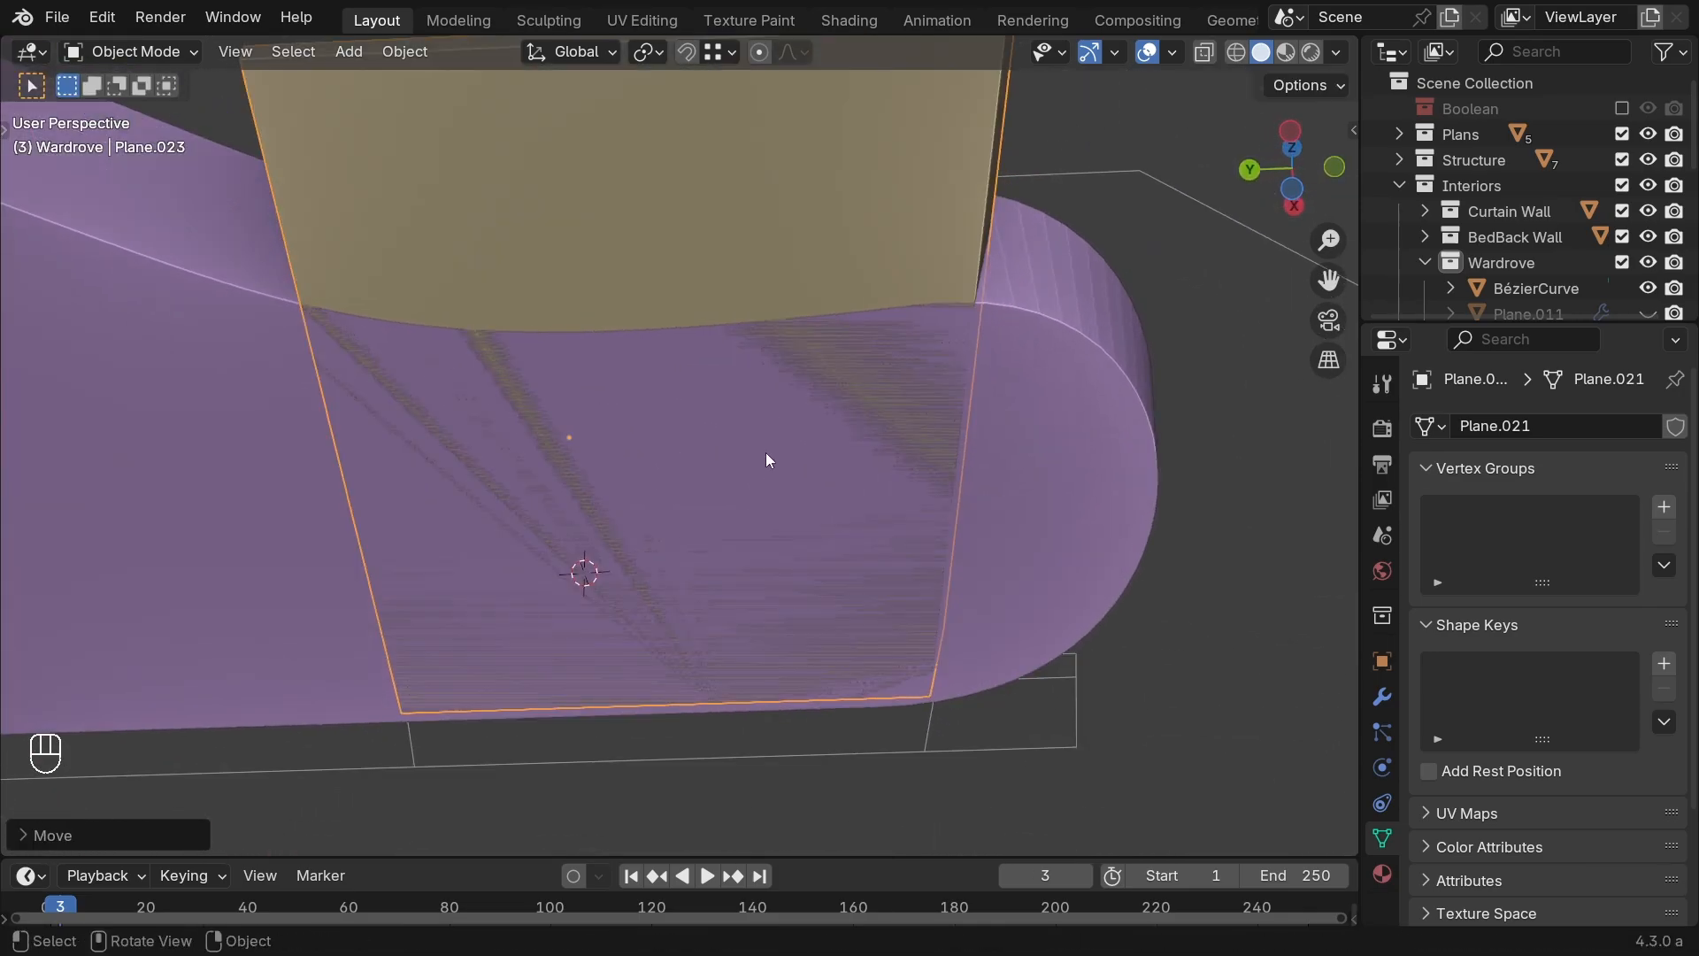
{"action": "left_click_drag", "start_coordinate": [919, 348], "coordinate": [754, 477]}
{"action": "left_click_drag", "start_coordinate": [776, 371], "coordinate": [874, 427]}
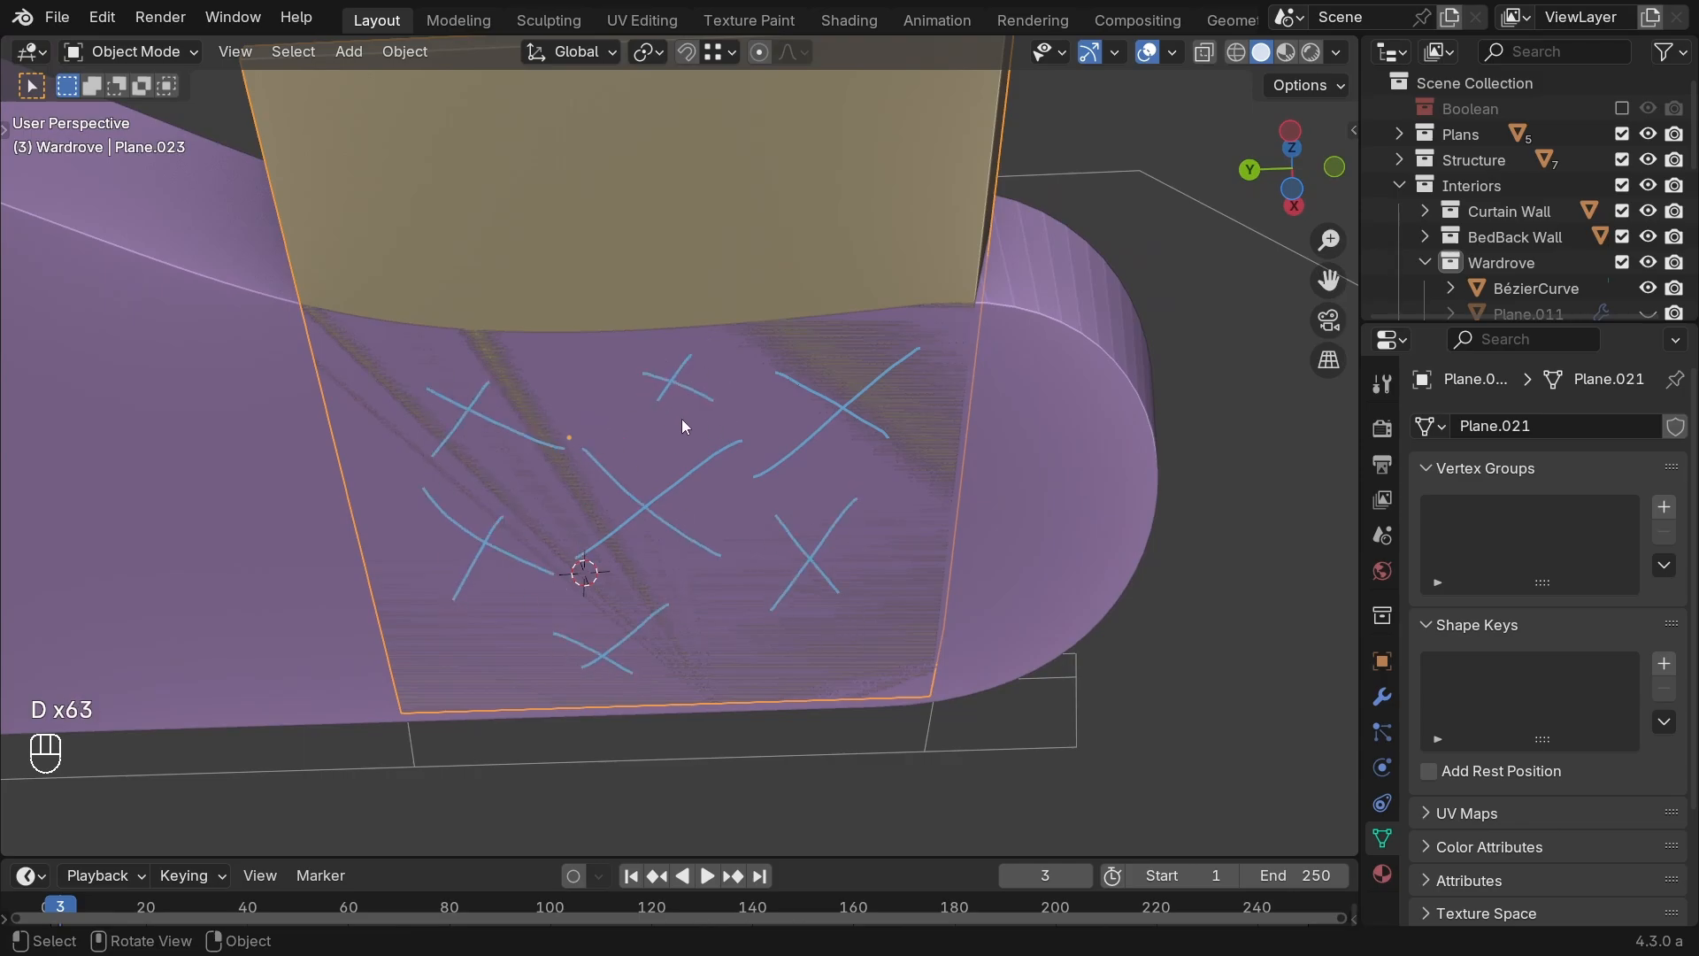
{"action": "scroll", "coordinate": [725, 280], "scroll_direction": "down", "scroll_amount": 2}
Step: Lower the block's bottom face along Z slightly below the desk's underside to clear the overlap, and finish editing
{"action": "middle_click_drag", "start_coordinate": [730, 337], "coordinate": [729, 358]}
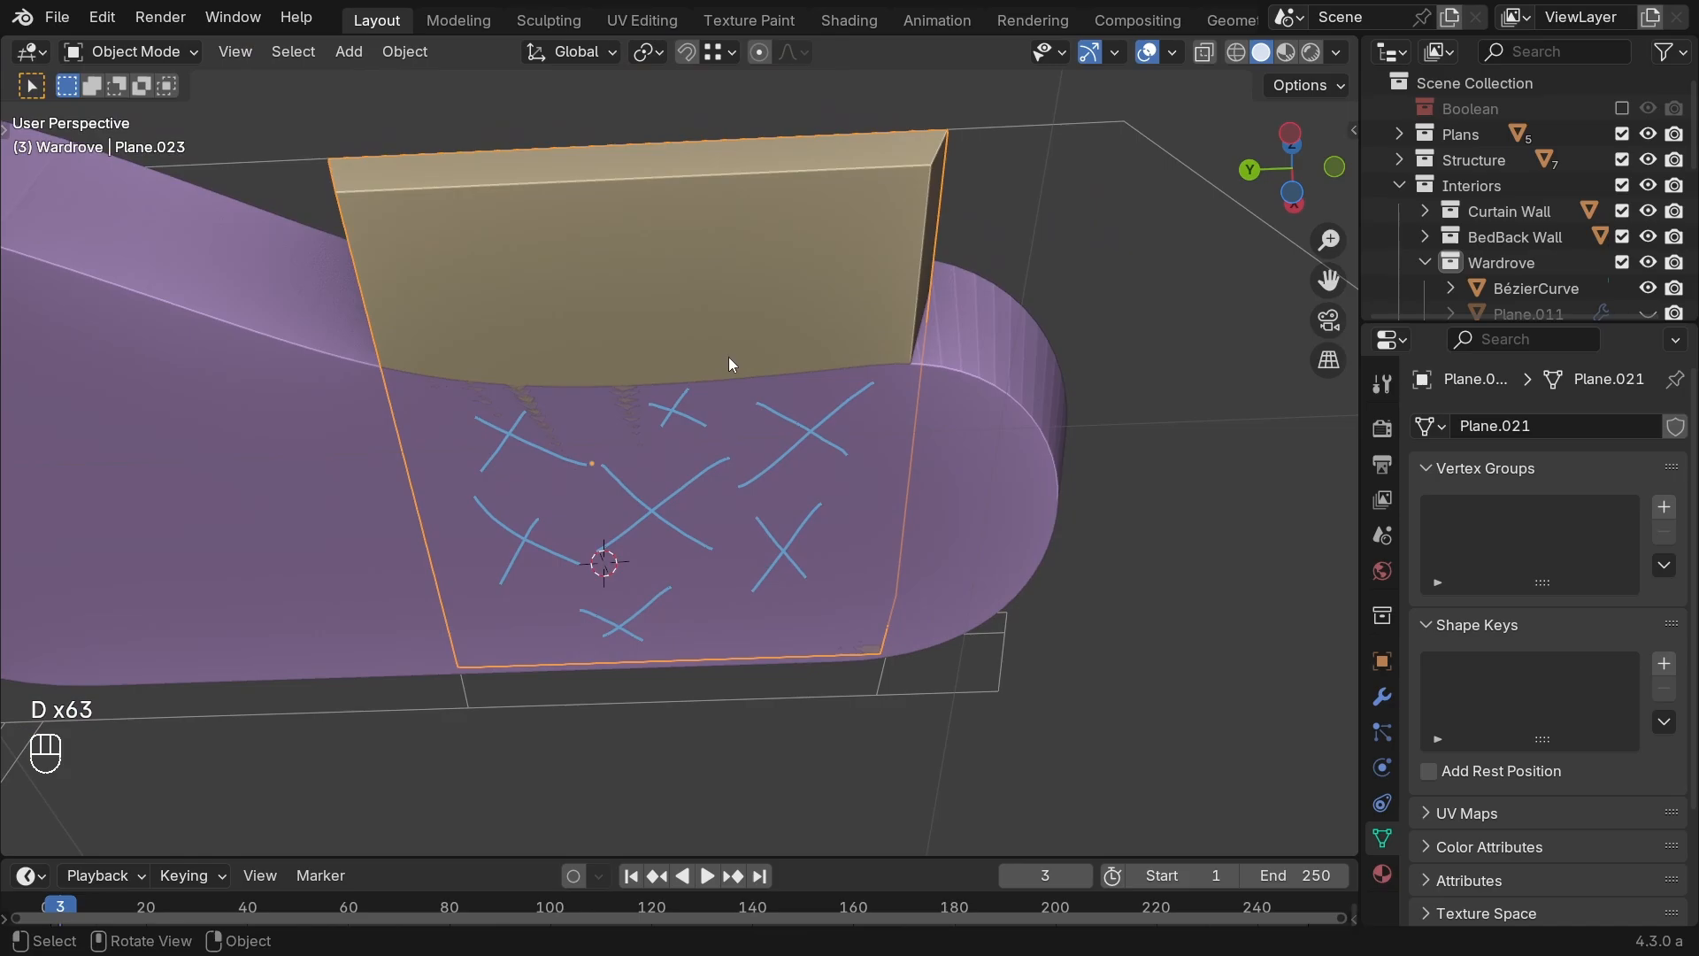
{"action": "key", "text": "Tab"}
{"action": "key", "text": "3"}
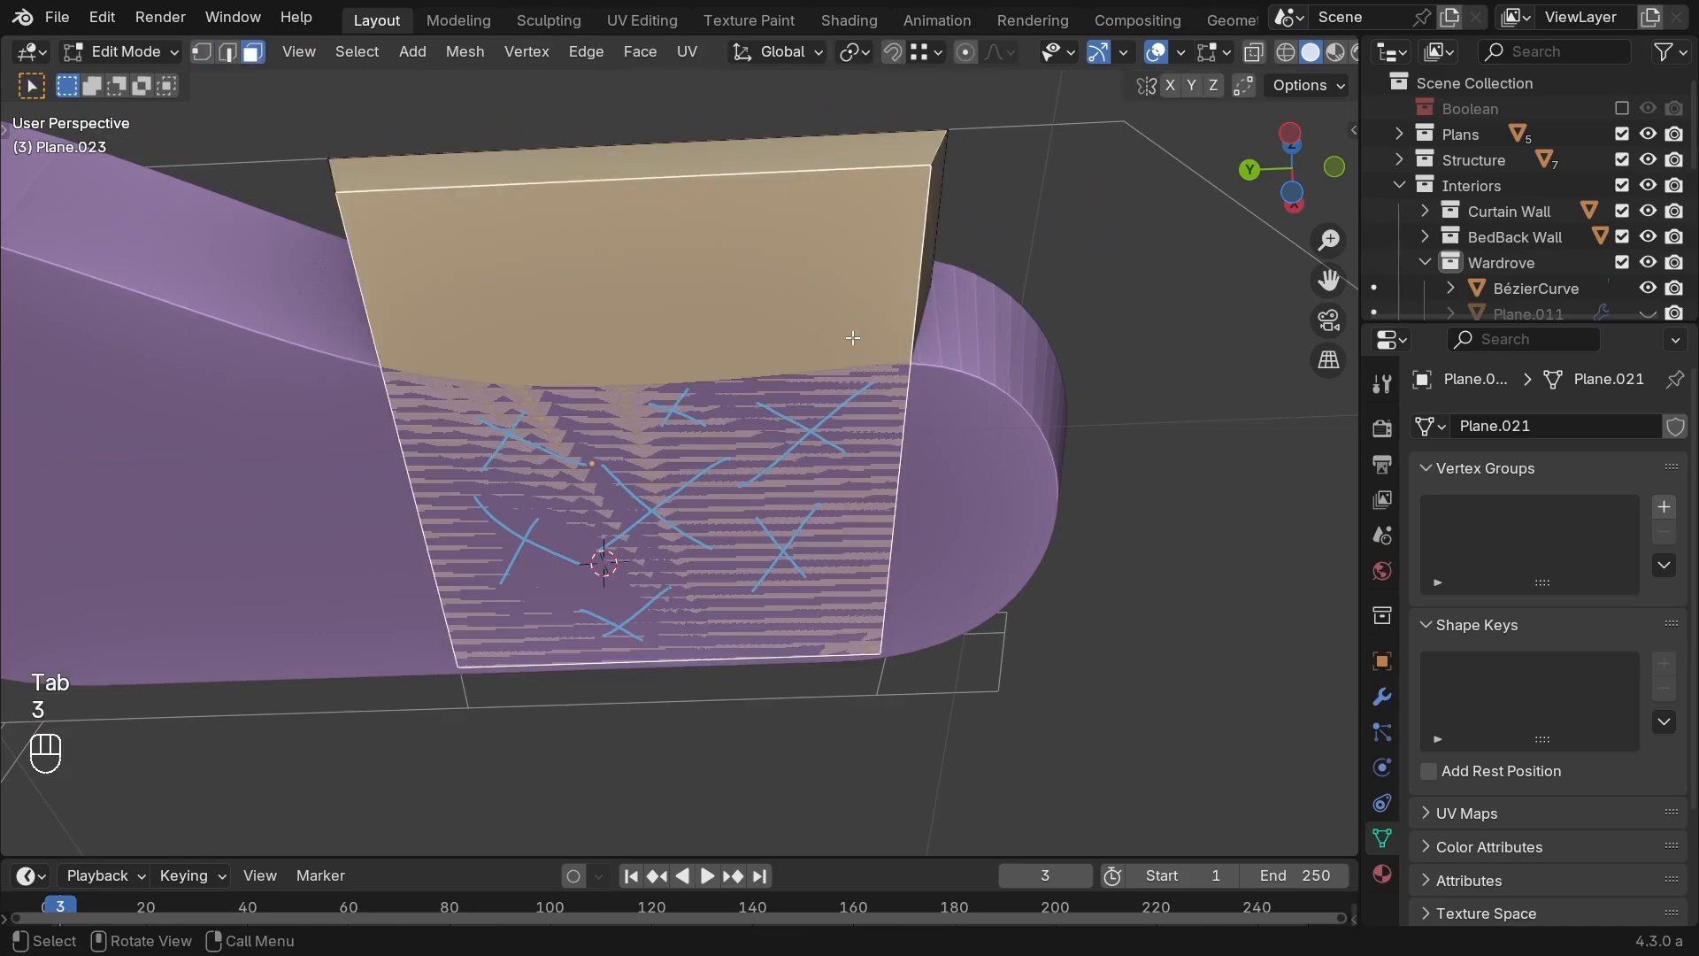
{"action": "key", "text": "g"}
{"action": "key", "text": "z"}
{"action": "left_click", "coordinate": [855, 509]}
{"action": "key", "text": "g"}
{"action": "key", "text": "z"}
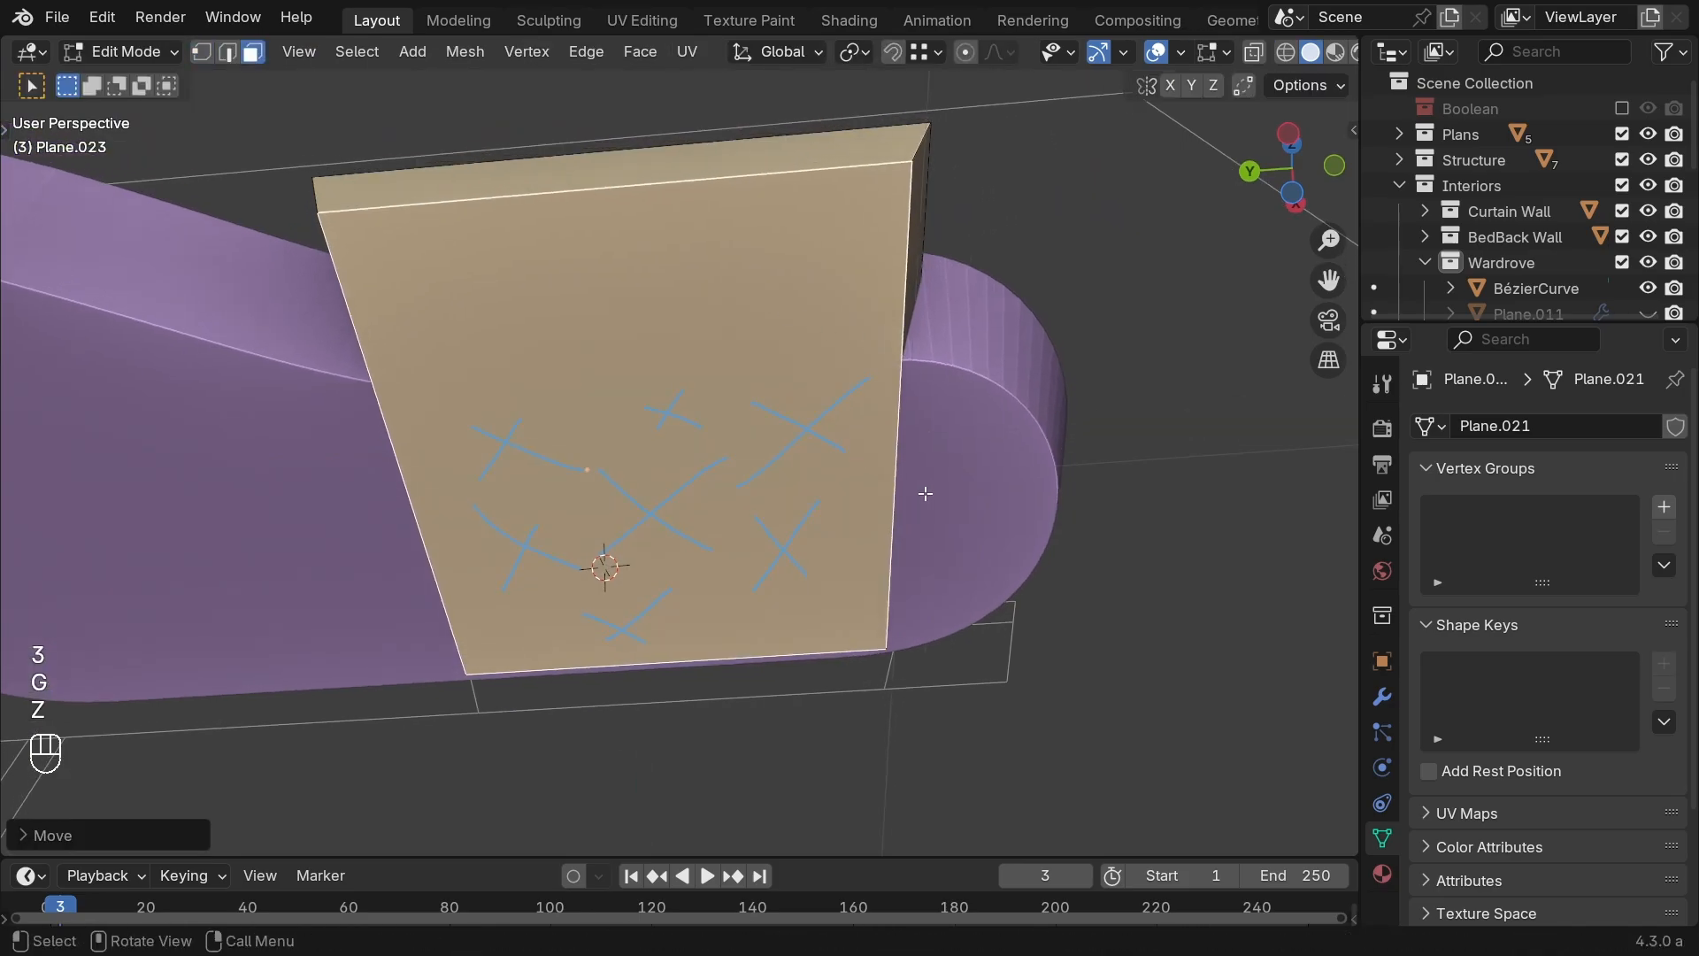
{"action": "left_click", "coordinate": [922, 401]}
{"action": "key", "text": "Tab"}
{"action": "left_click", "coordinate": [906, 581]}
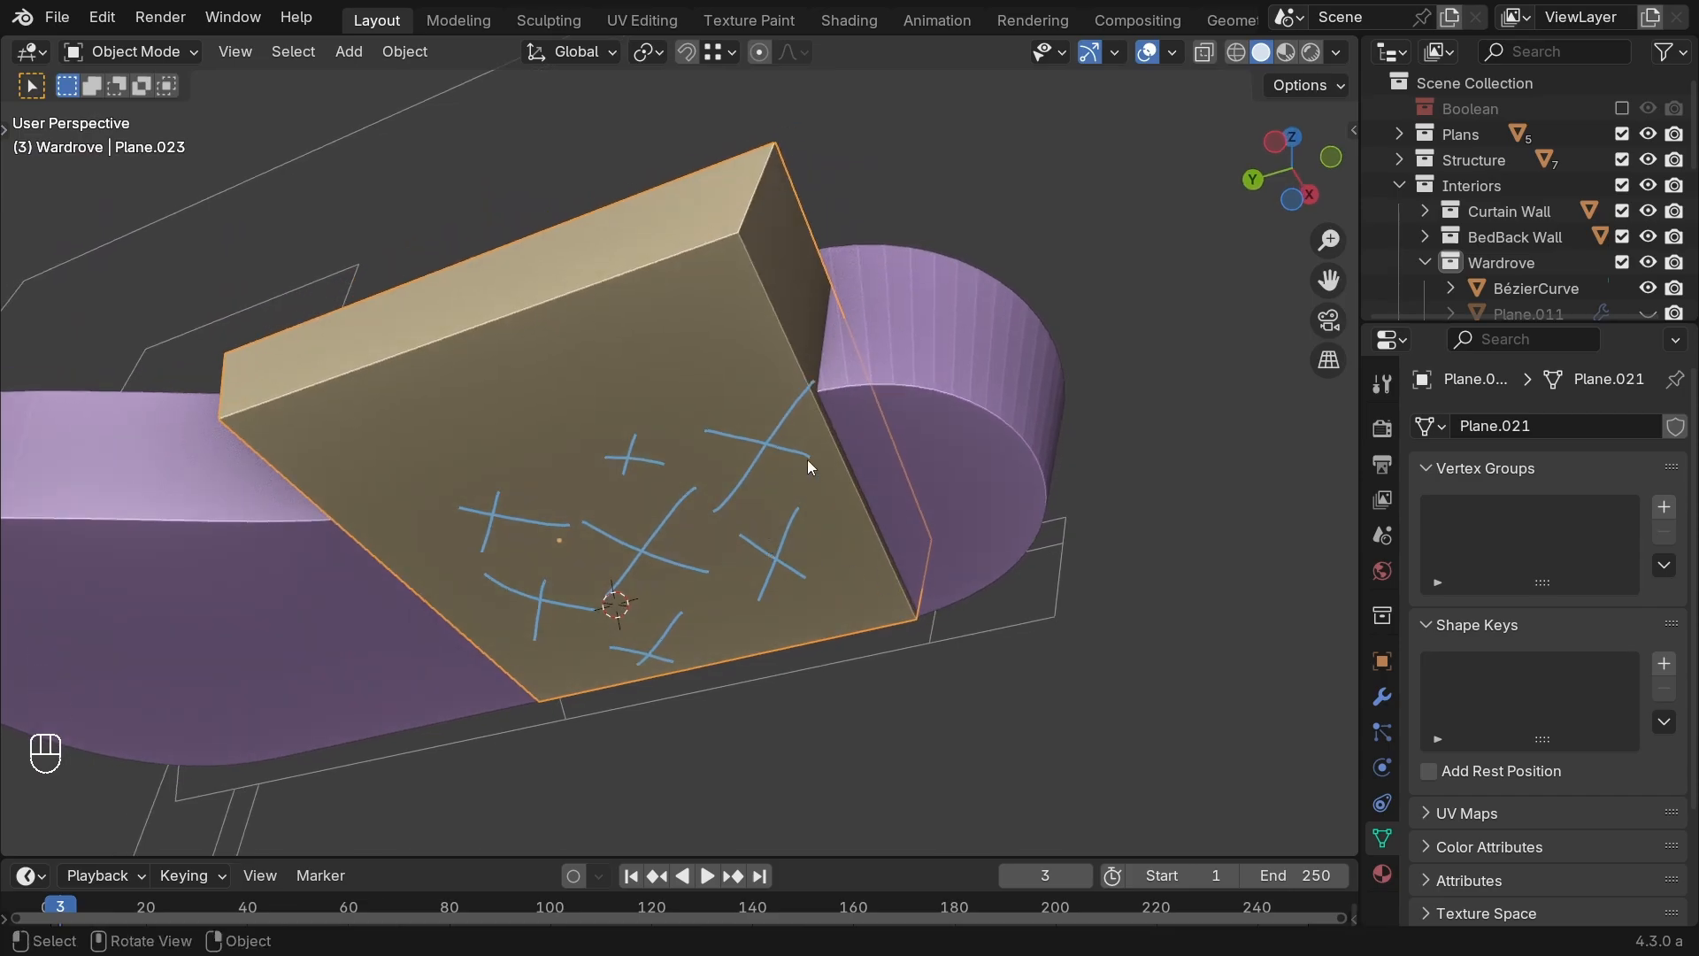
Step: Set the tapered block's viewport display to Wire
{"action": "middle_click_drag", "start_coordinate": [808, 459], "coordinate": [678, 482]}
{"action": "middle_click_drag", "start_coordinate": [823, 537], "coordinate": [340, 510]}
{"action": "left_click", "coordinate": [916, 512]}
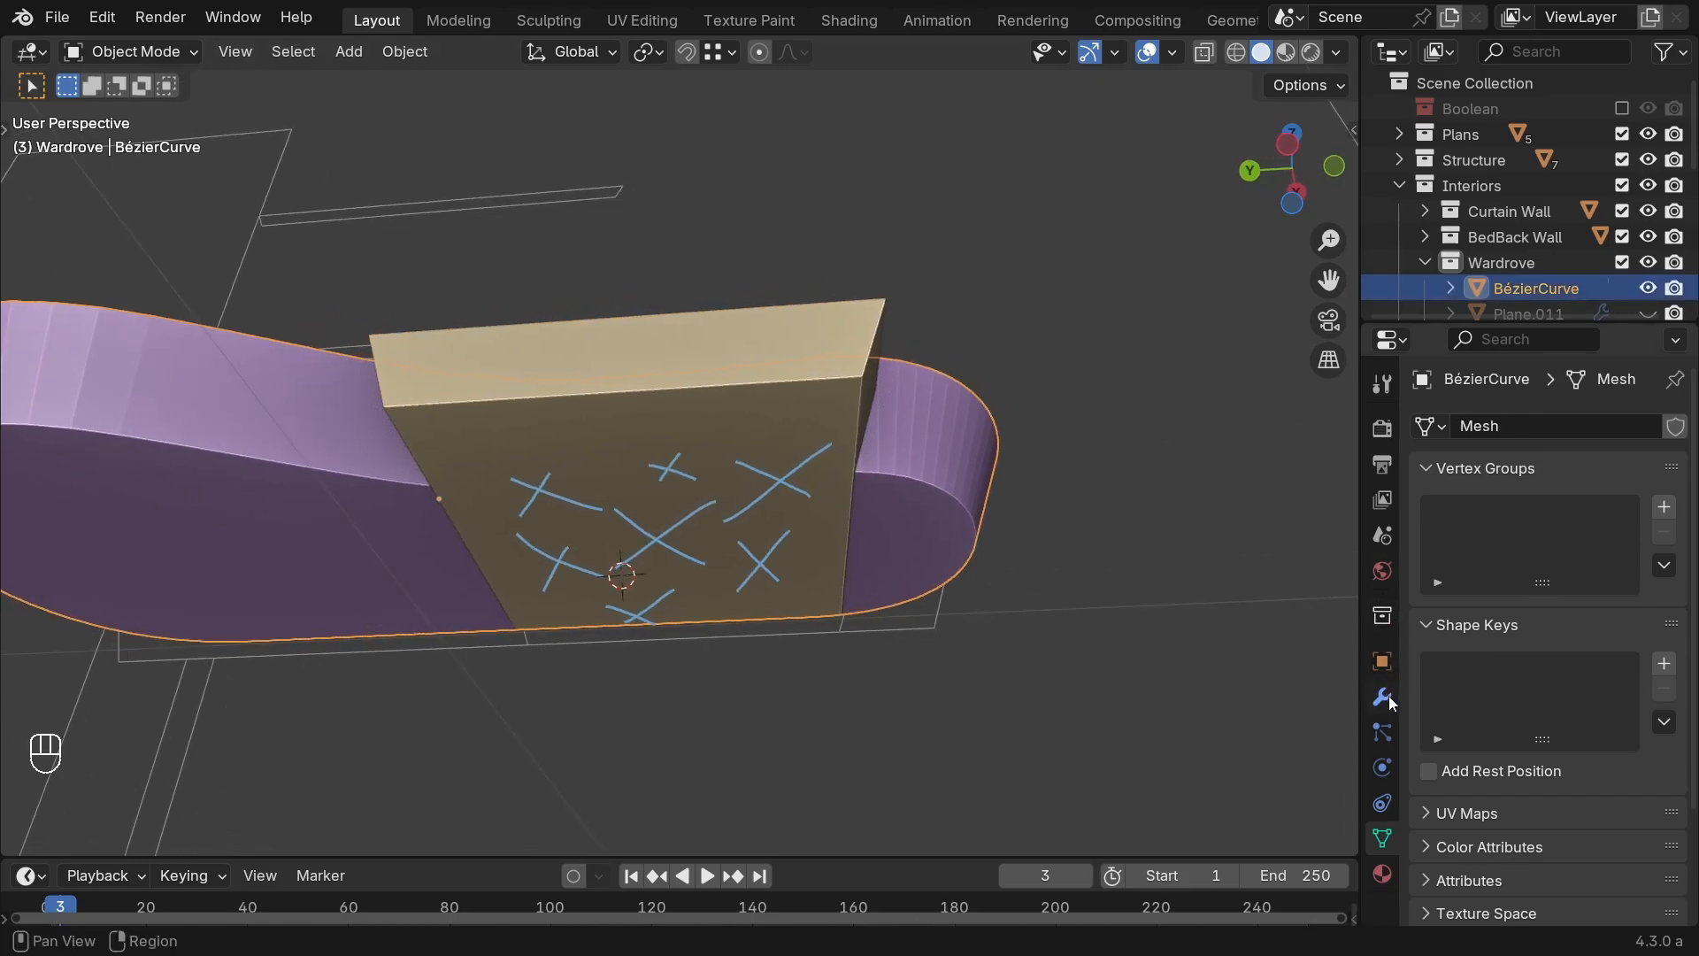
{"action": "left_click", "coordinate": [872, 376]}
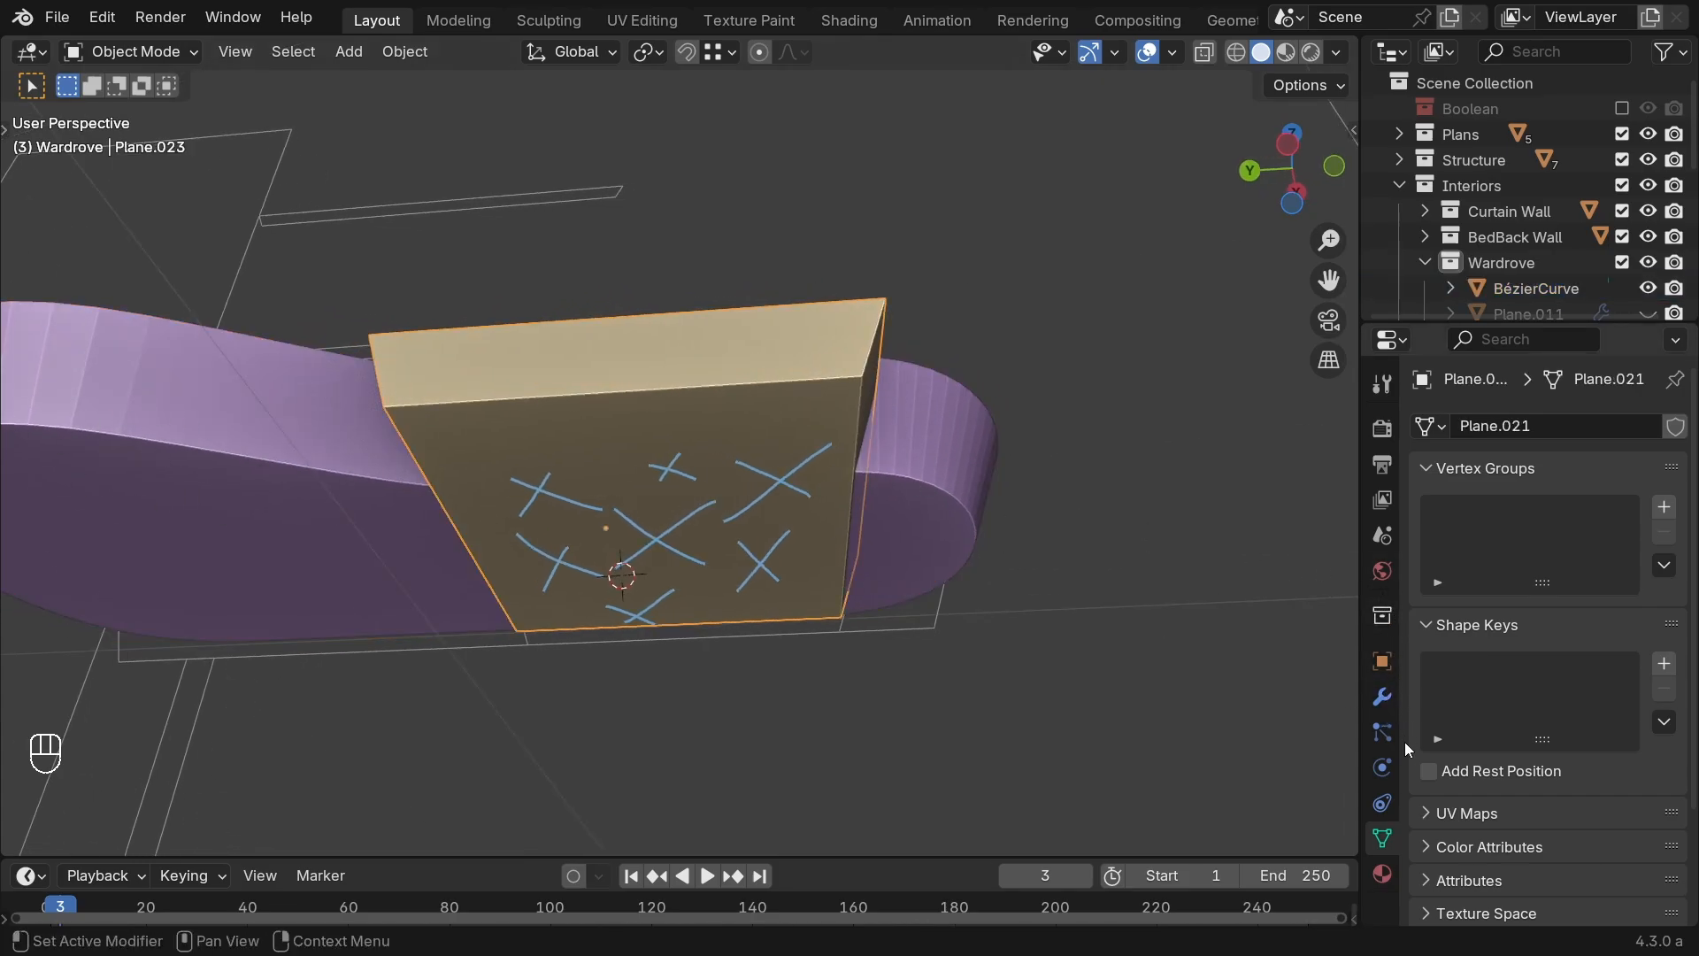
{"action": "left_click", "coordinate": [1388, 662]}
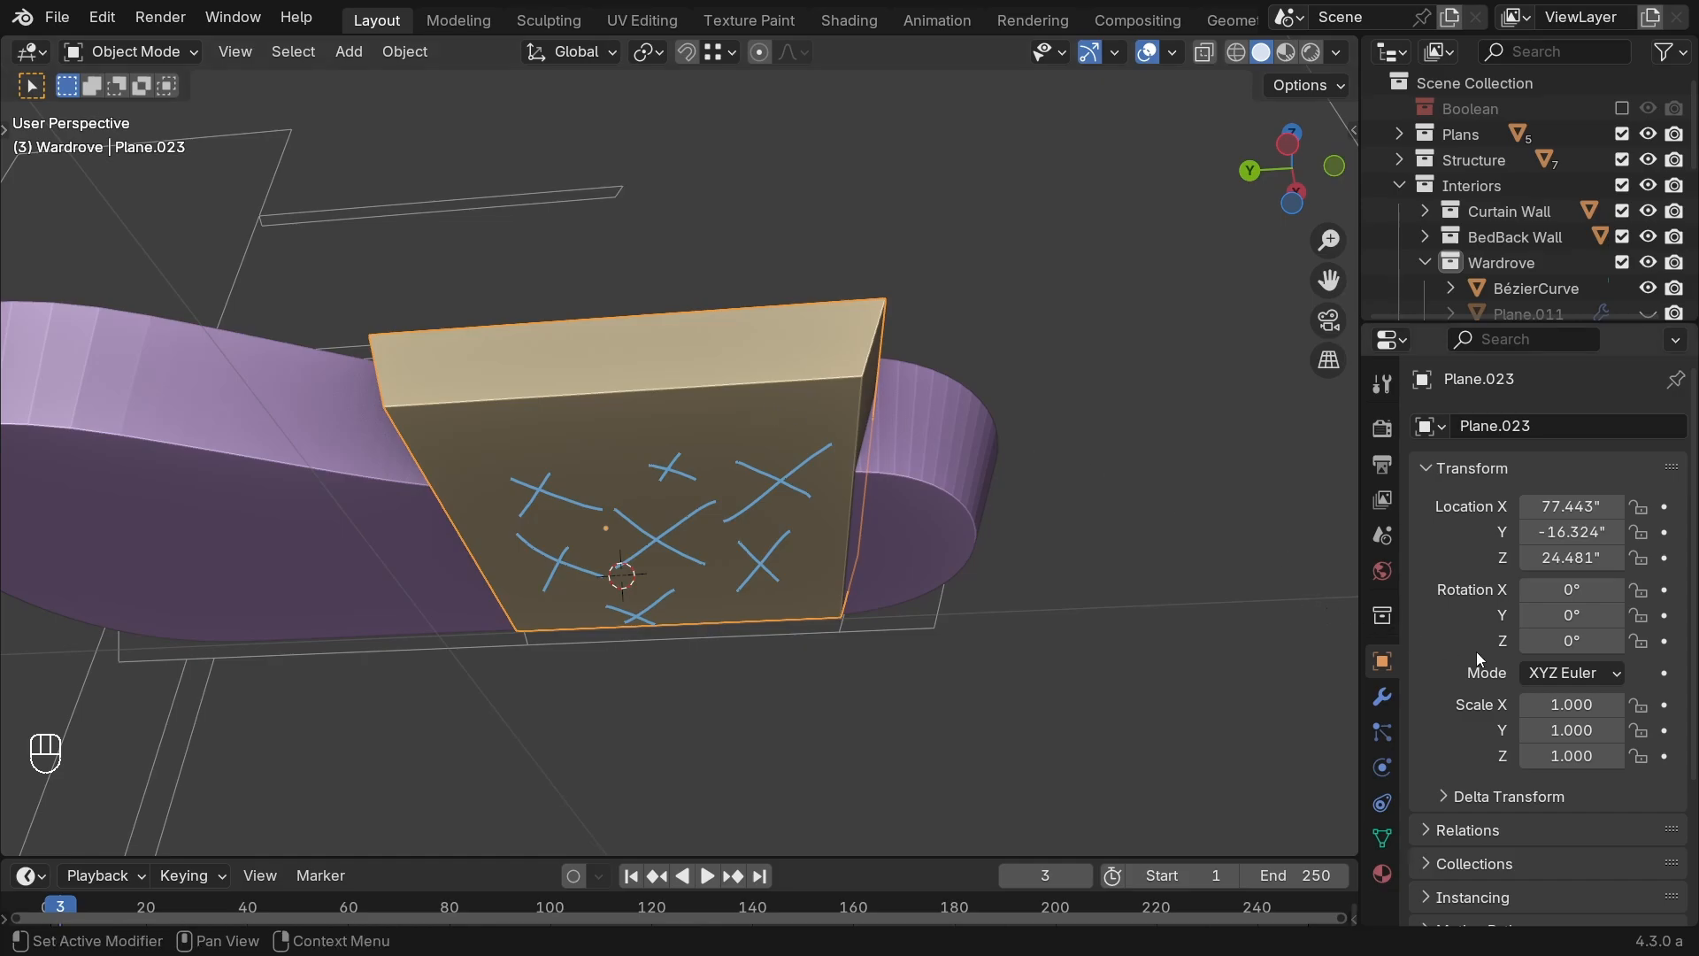
{"action": "scroll", "coordinate": [1477, 652], "scroll_direction": "down", "scroll_amount": 5}
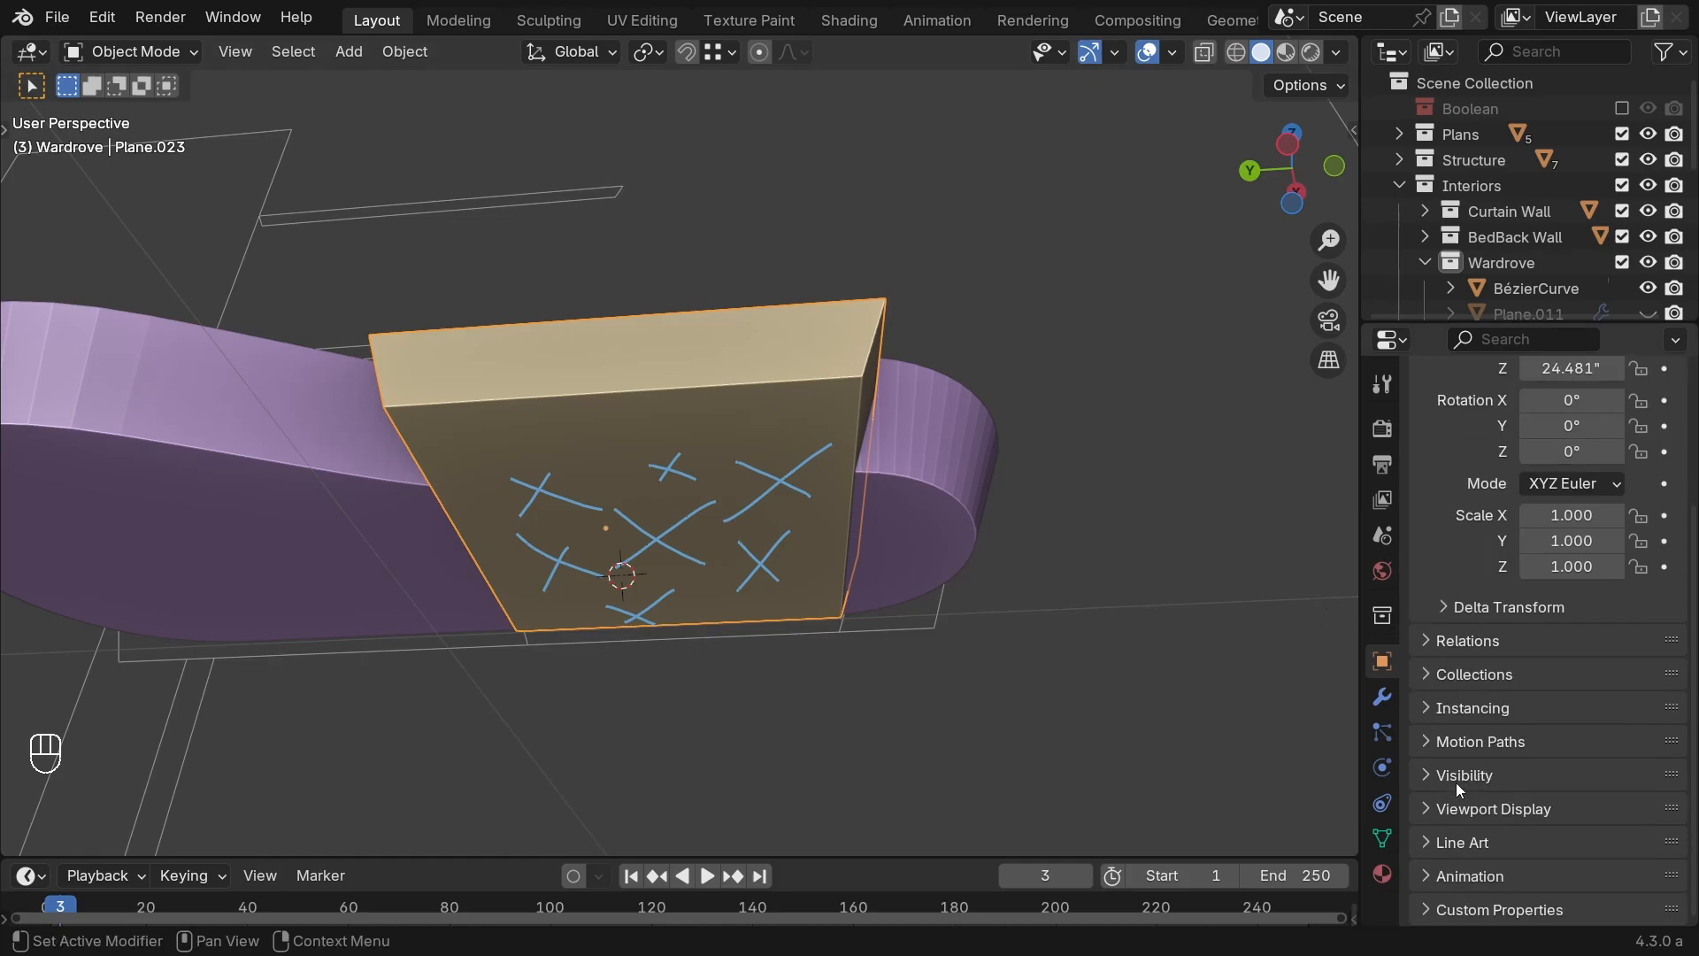
{"action": "left_click", "coordinate": [1493, 809]}
{"action": "scroll", "coordinate": [1493, 801], "scroll_direction": "down", "scroll_amount": 5}
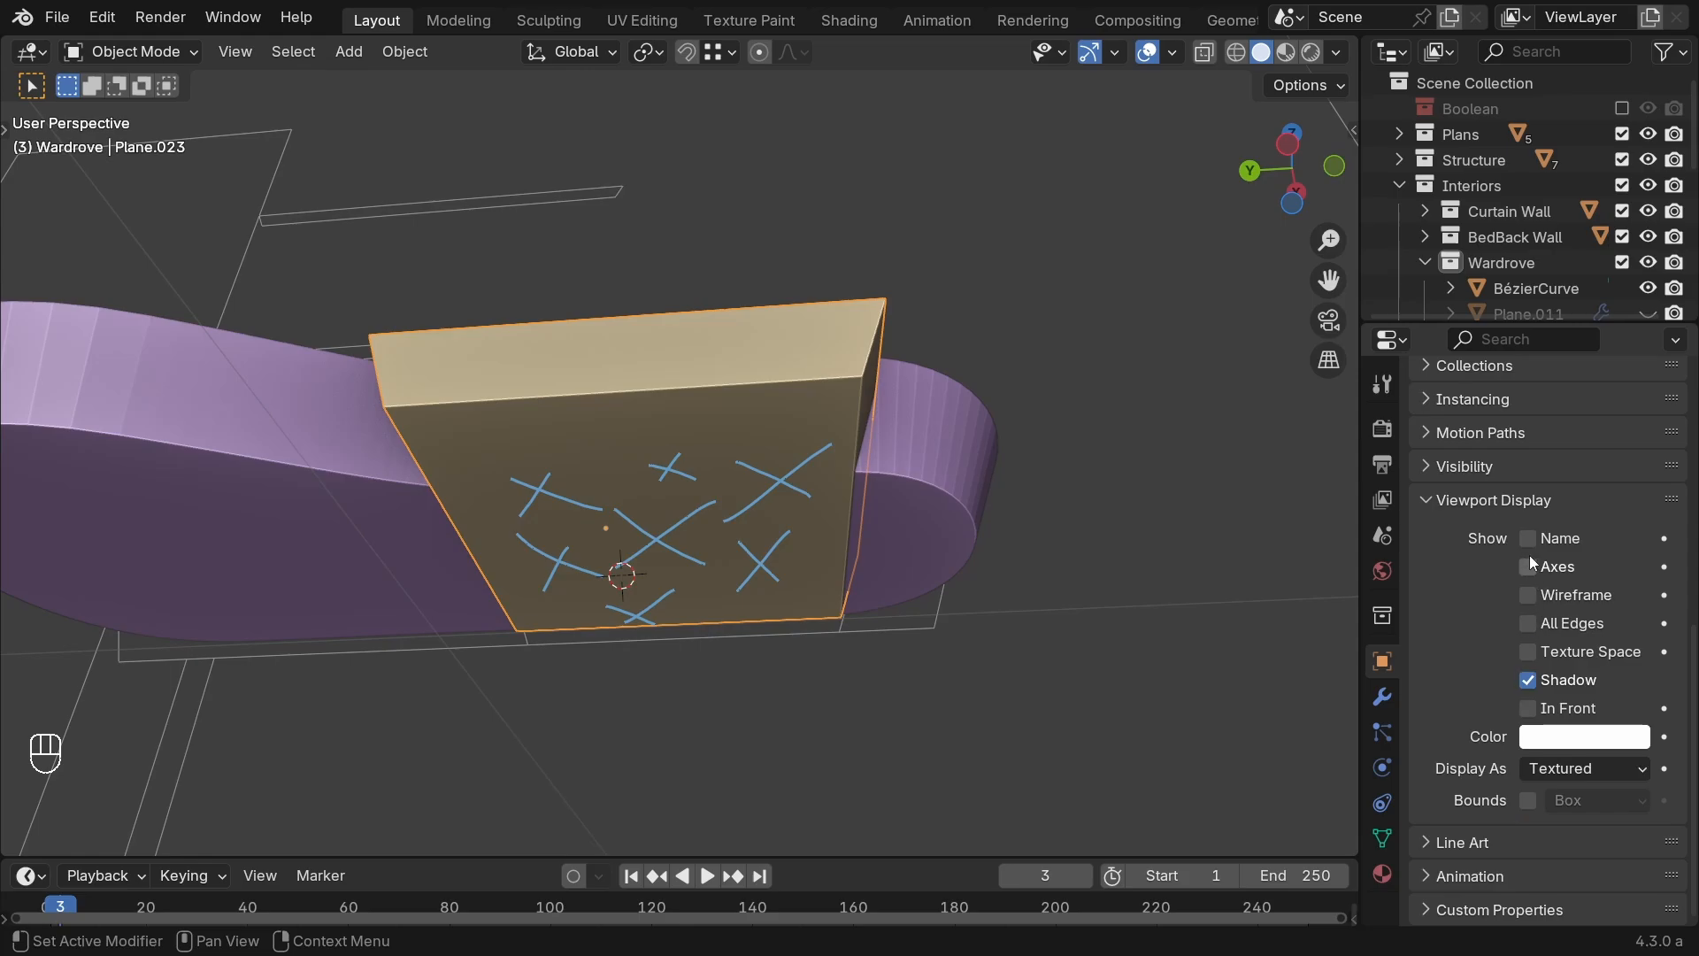
{"action": "left_click", "coordinate": [1559, 772]}
{"action": "left_click", "coordinate": [1547, 826]}
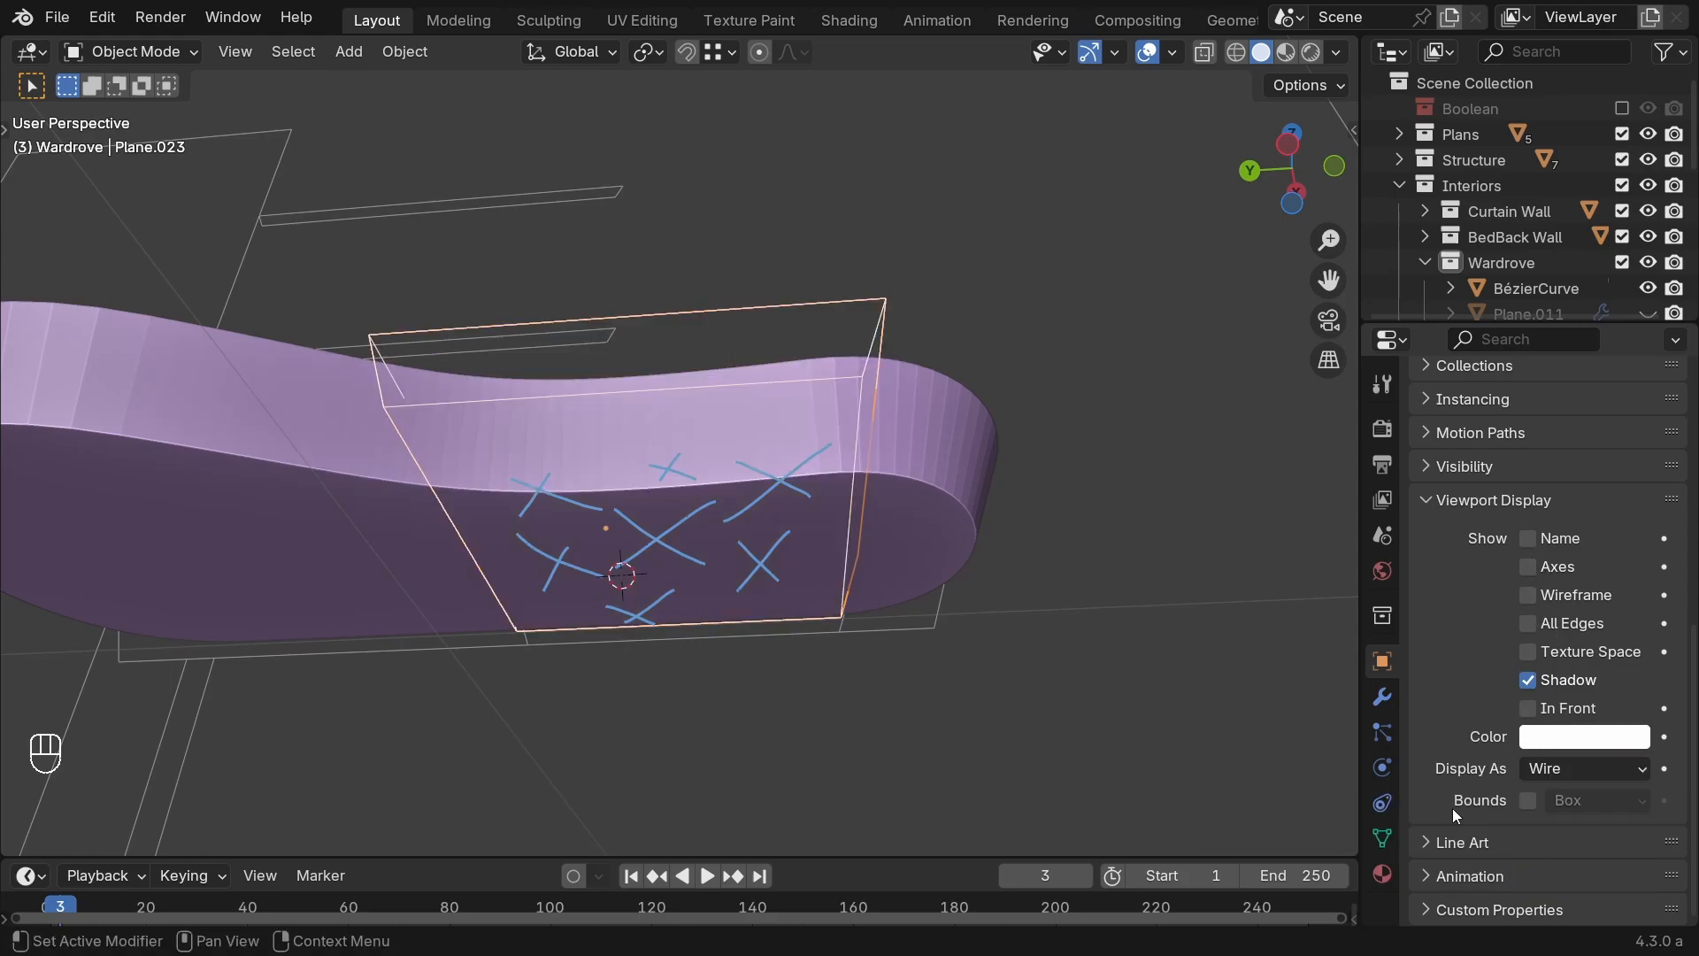
Step: Add a Boolean Difference modifier to the curved desk with the wireframe block as its cutting object
{"action": "middle_click_drag", "start_coordinate": [956, 708], "coordinate": [778, 717]}
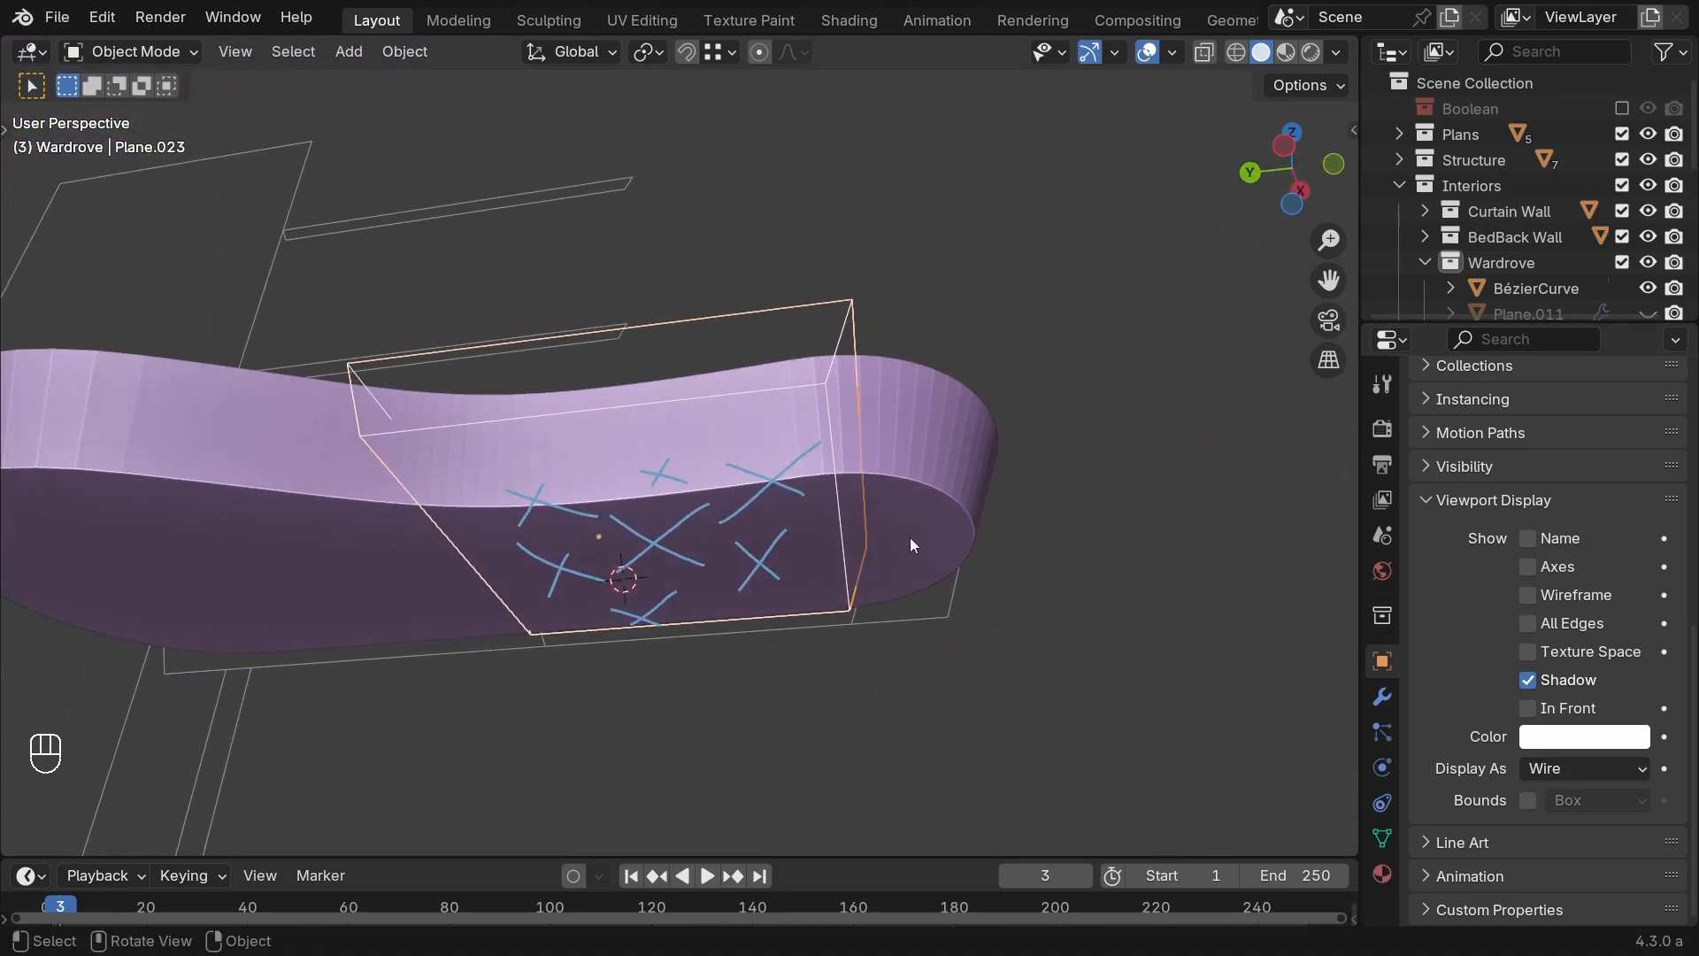
{"action": "left_click", "coordinate": [950, 509]}
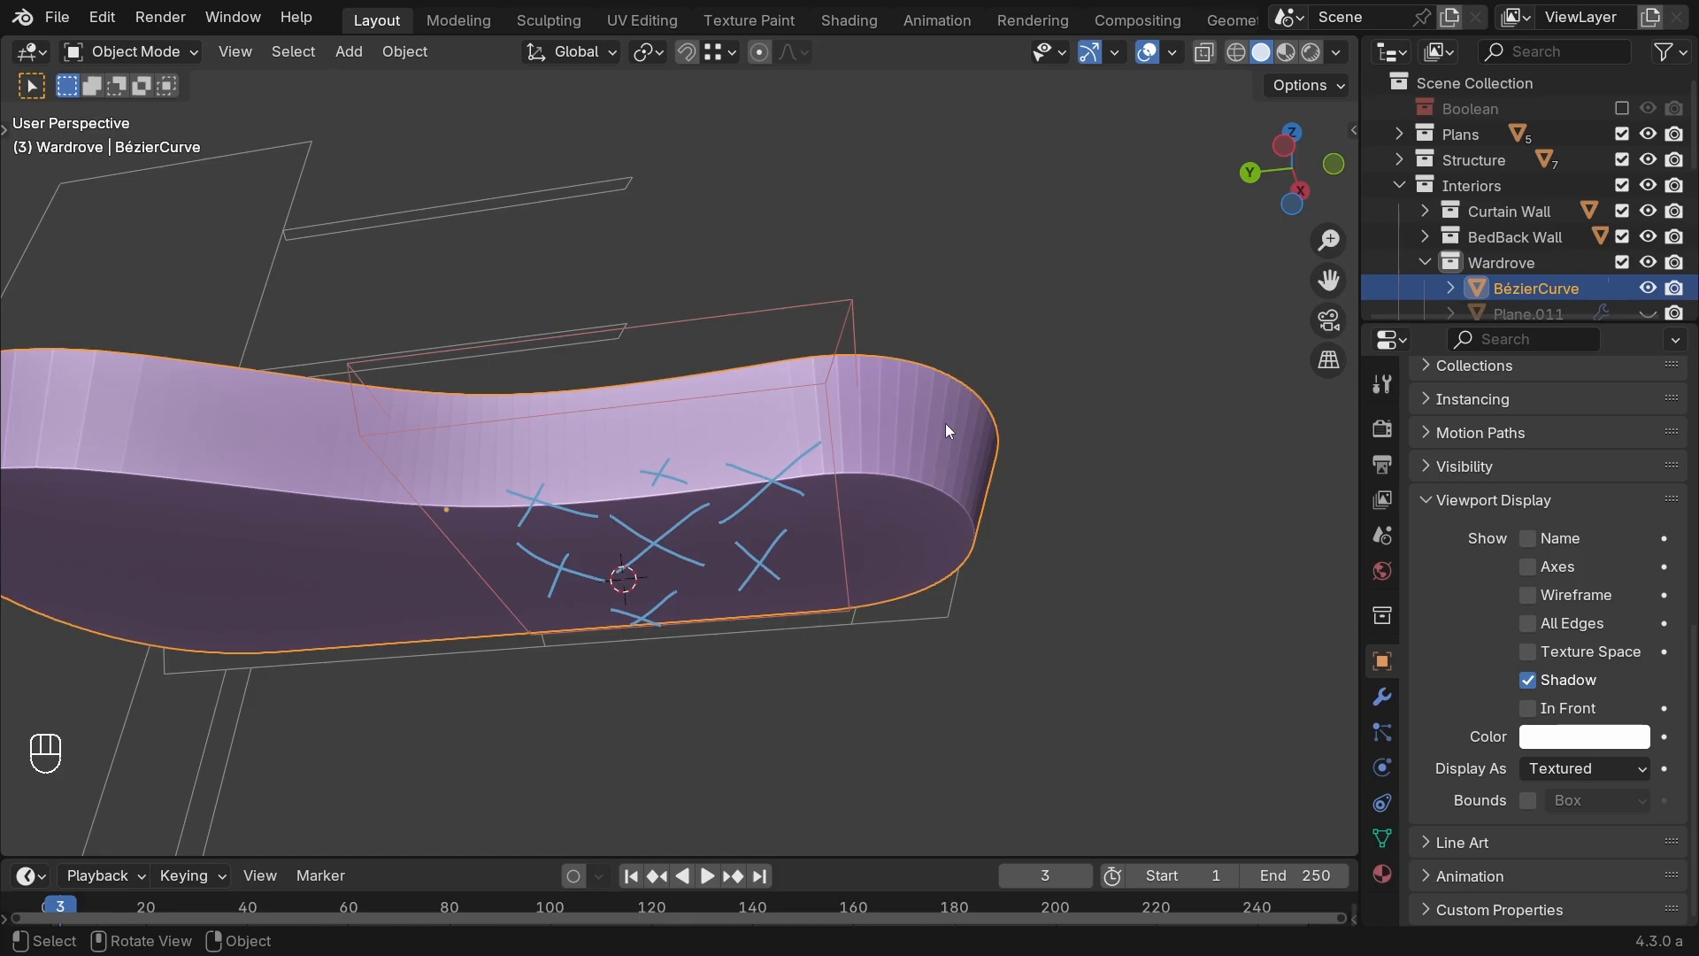
{"action": "left_click", "coordinate": [1381, 697]}
{"action": "left_click", "coordinate": [1511, 429]}
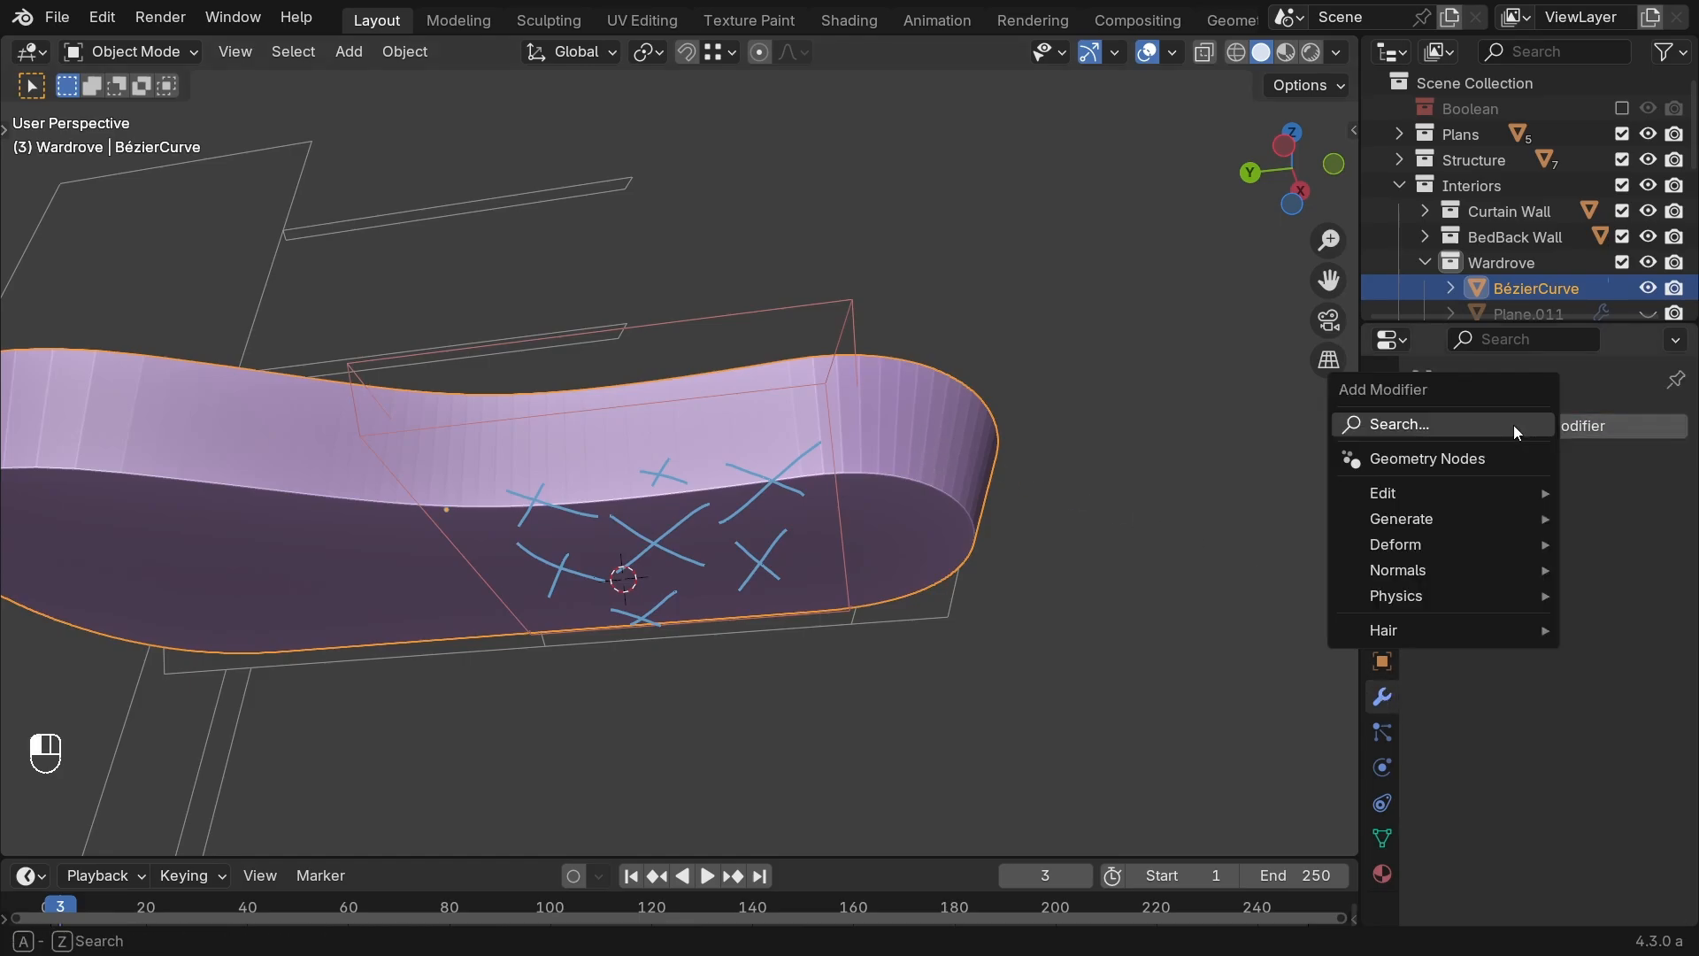
{"action": "mouse_move", "coordinate": [1448, 527]}
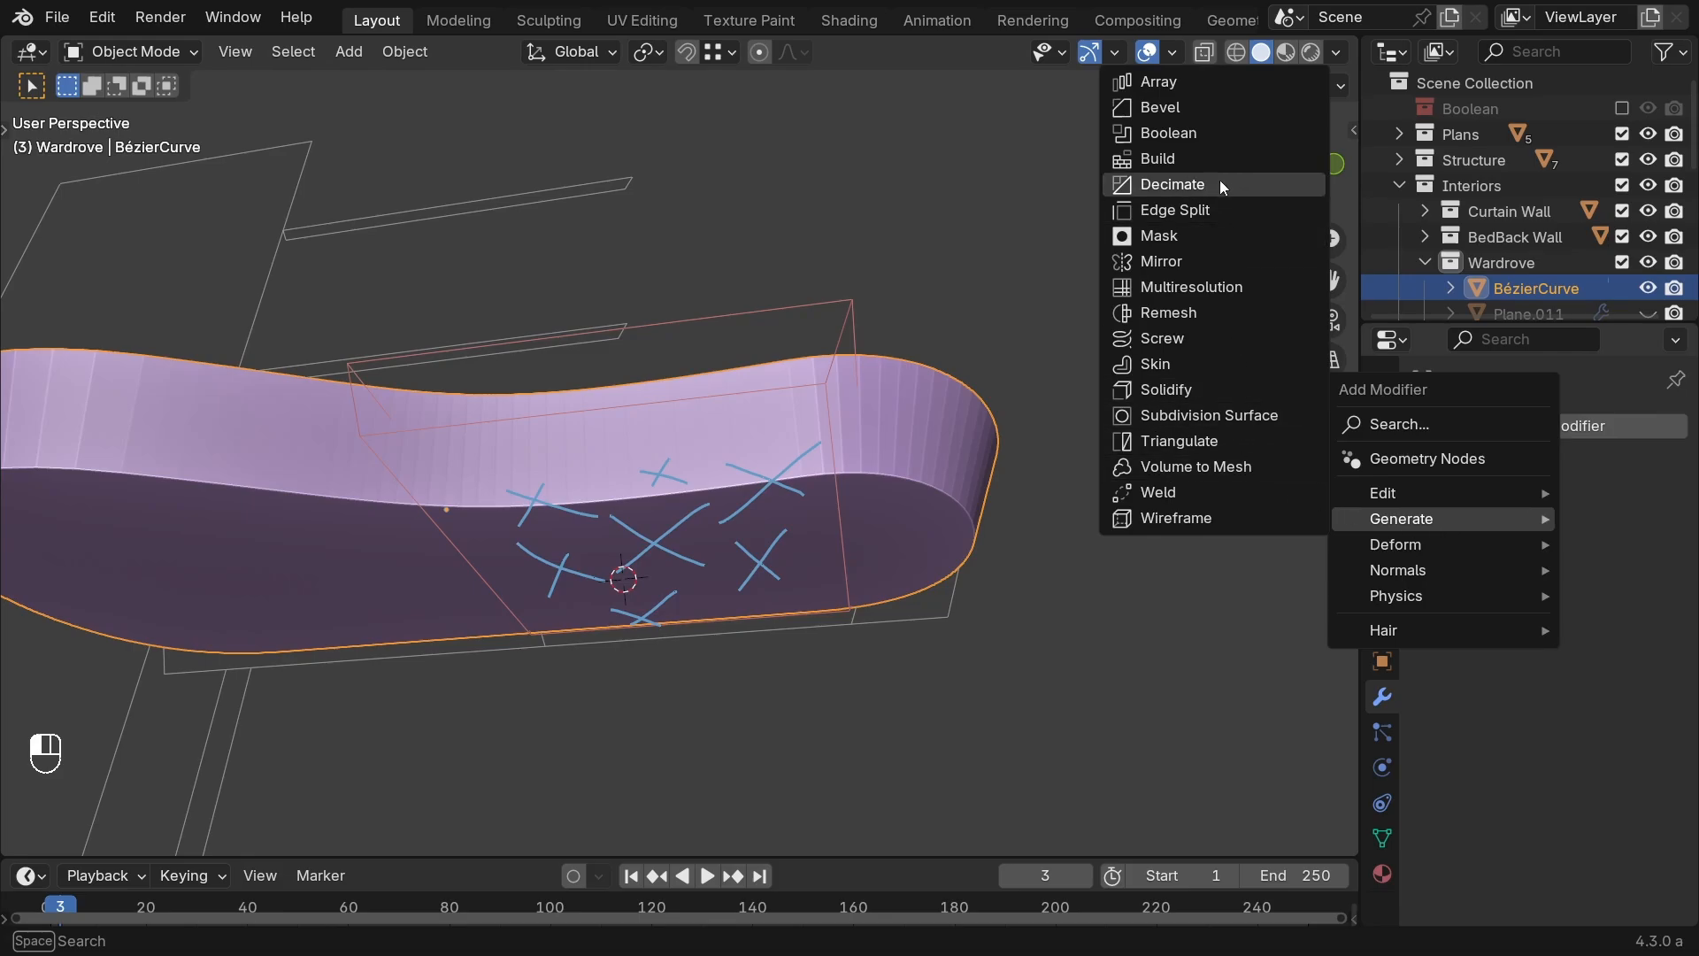
{"action": "left_click", "coordinate": [1186, 133]}
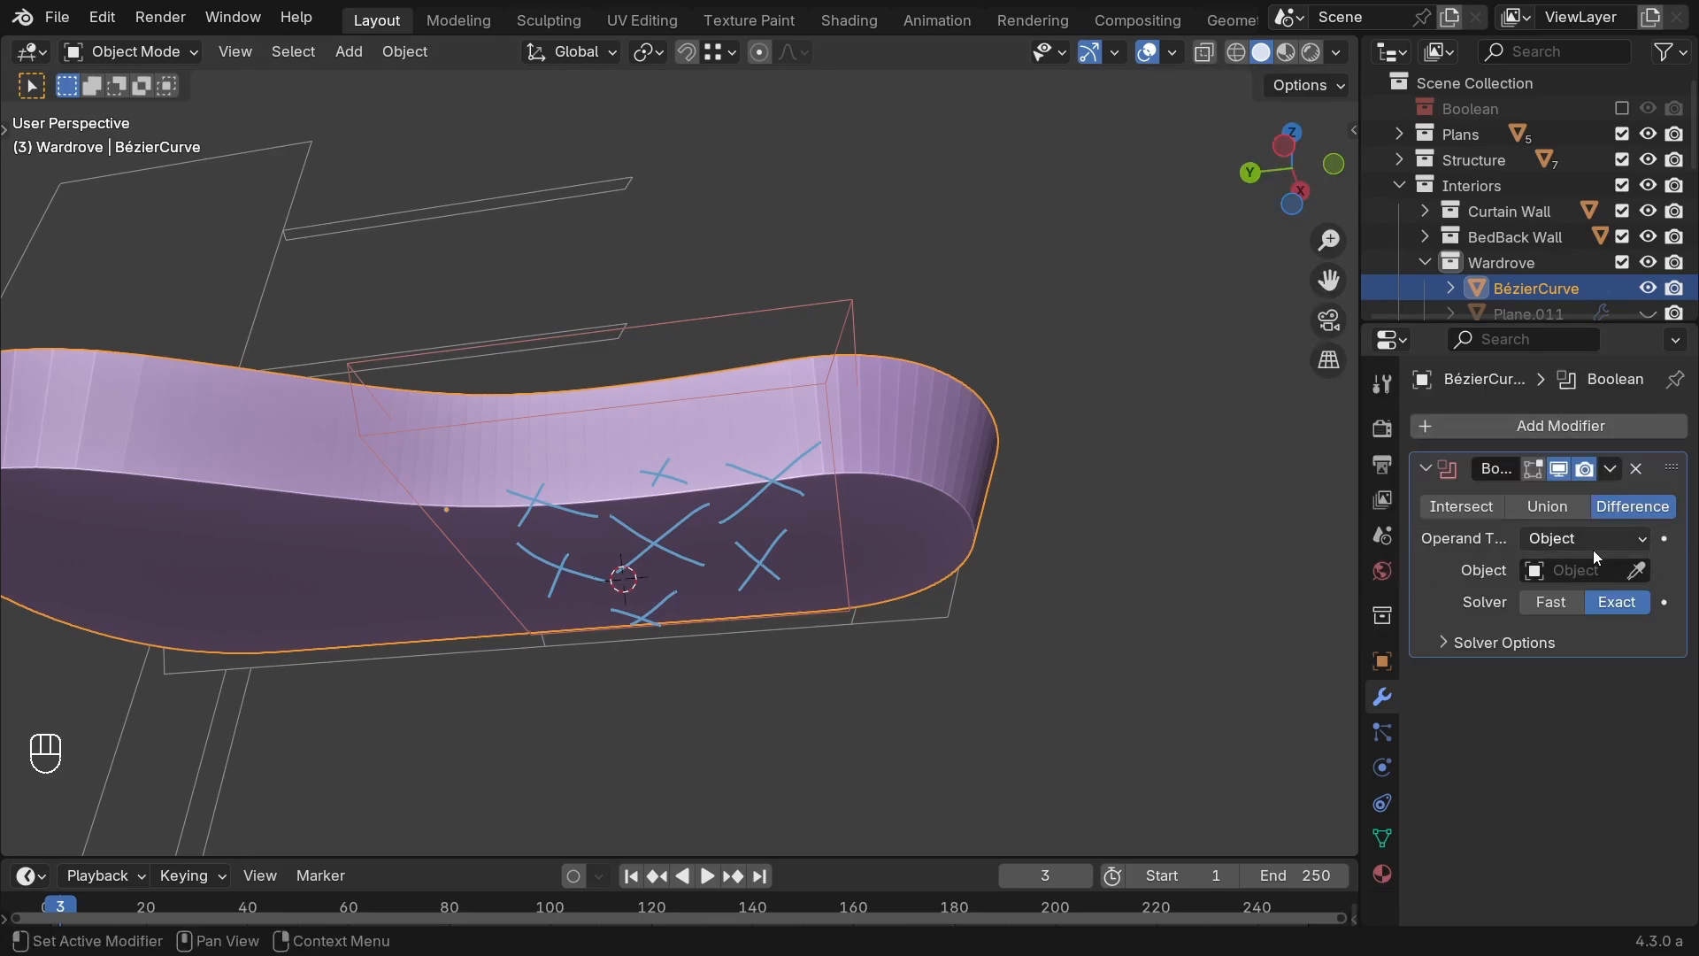
{"action": "left_click", "coordinate": [1635, 570]}
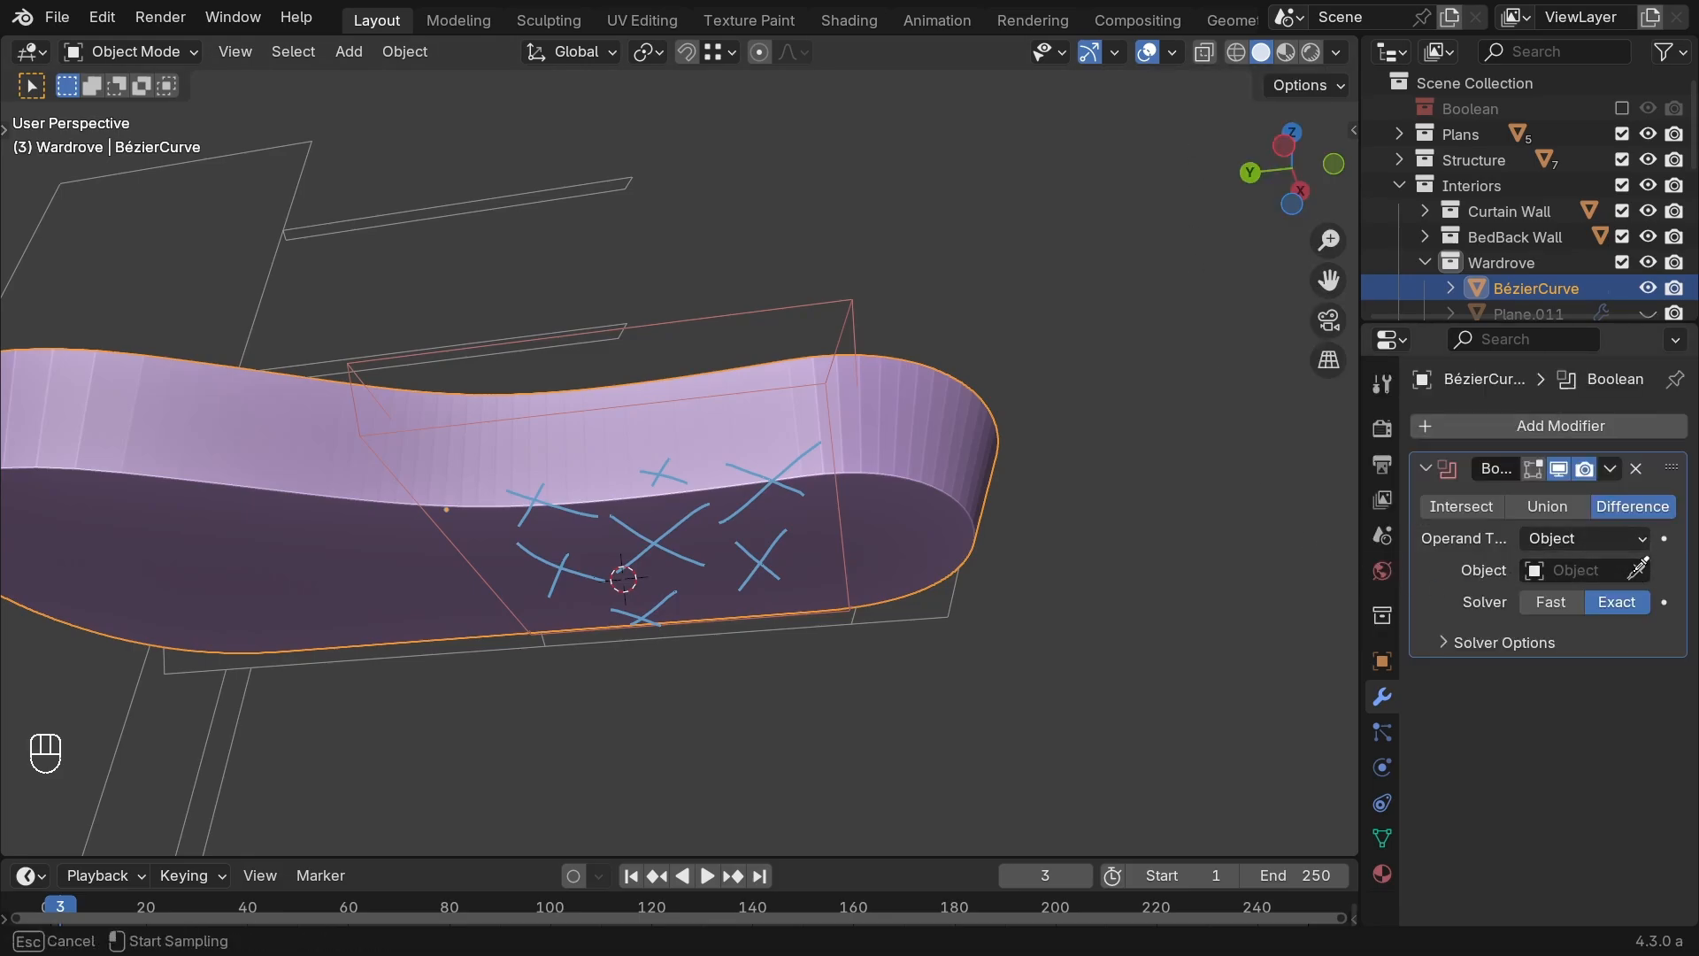
{"action": "left_click", "coordinate": [857, 299]}
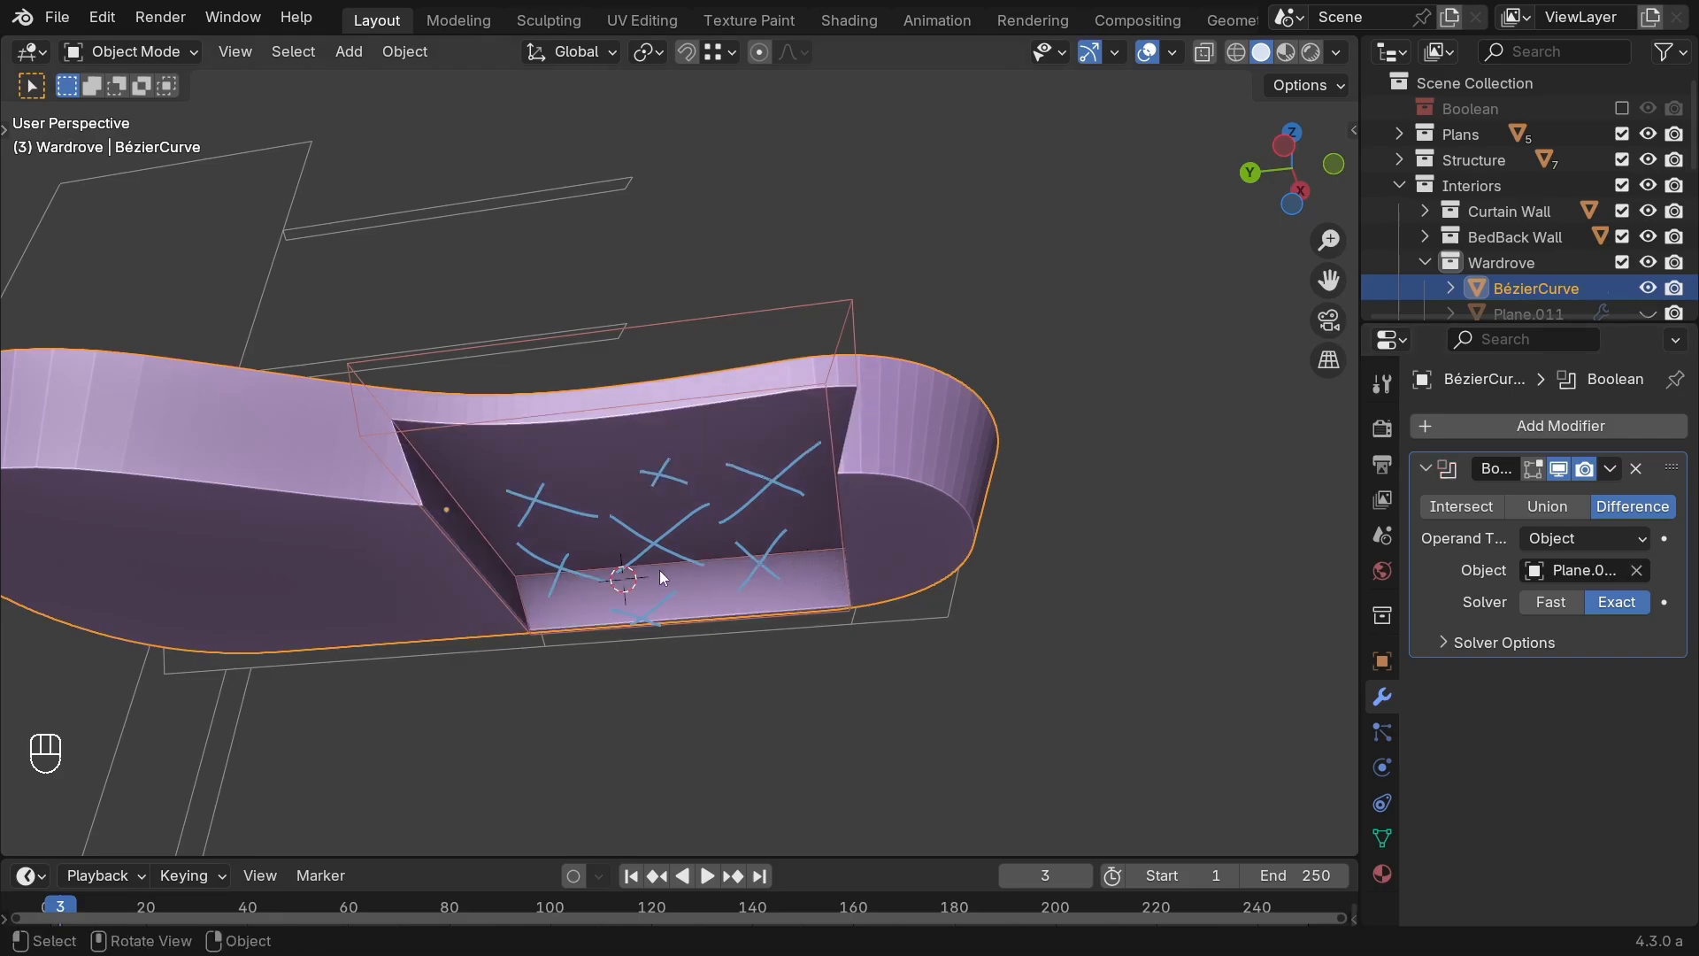
Step: Try the Fast and Exact solvers on the desk's Boolean cut and test-move the cutter block
{"action": "middle_click_drag", "start_coordinate": [660, 570], "coordinate": [779, 577]}
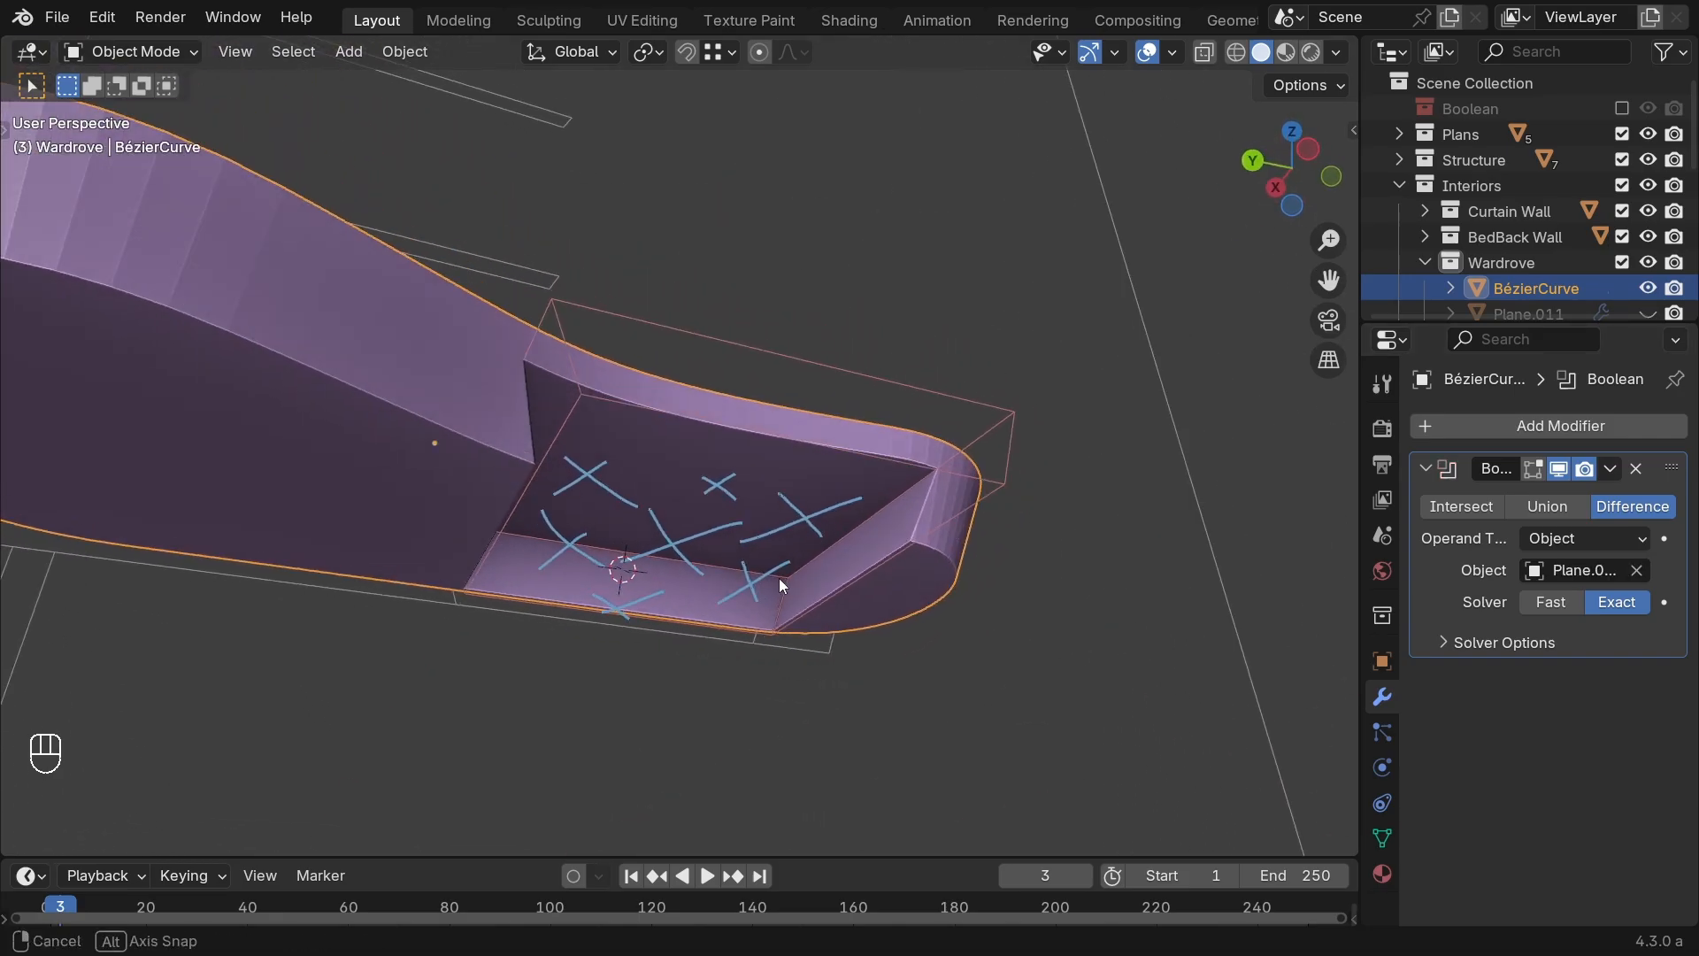
{"action": "left_click", "coordinate": [1554, 604]}
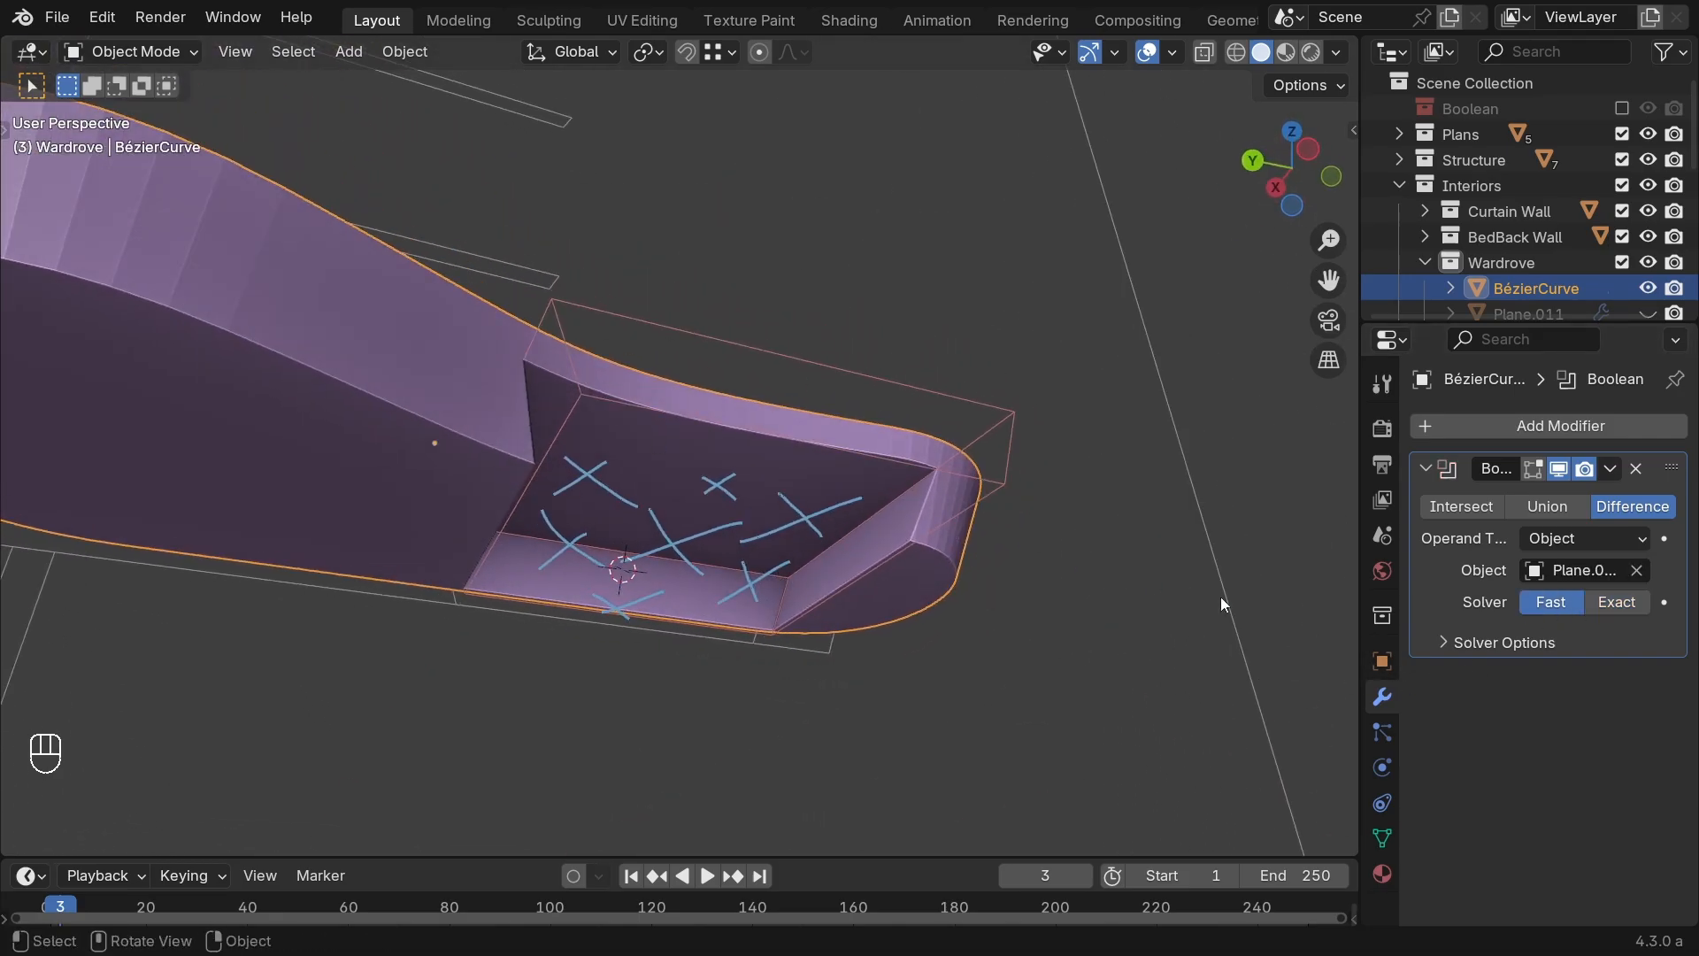
{"action": "left_click", "coordinate": [1637, 611]}
{"action": "left_click", "coordinate": [971, 412]}
{"action": "key", "text": "g"}
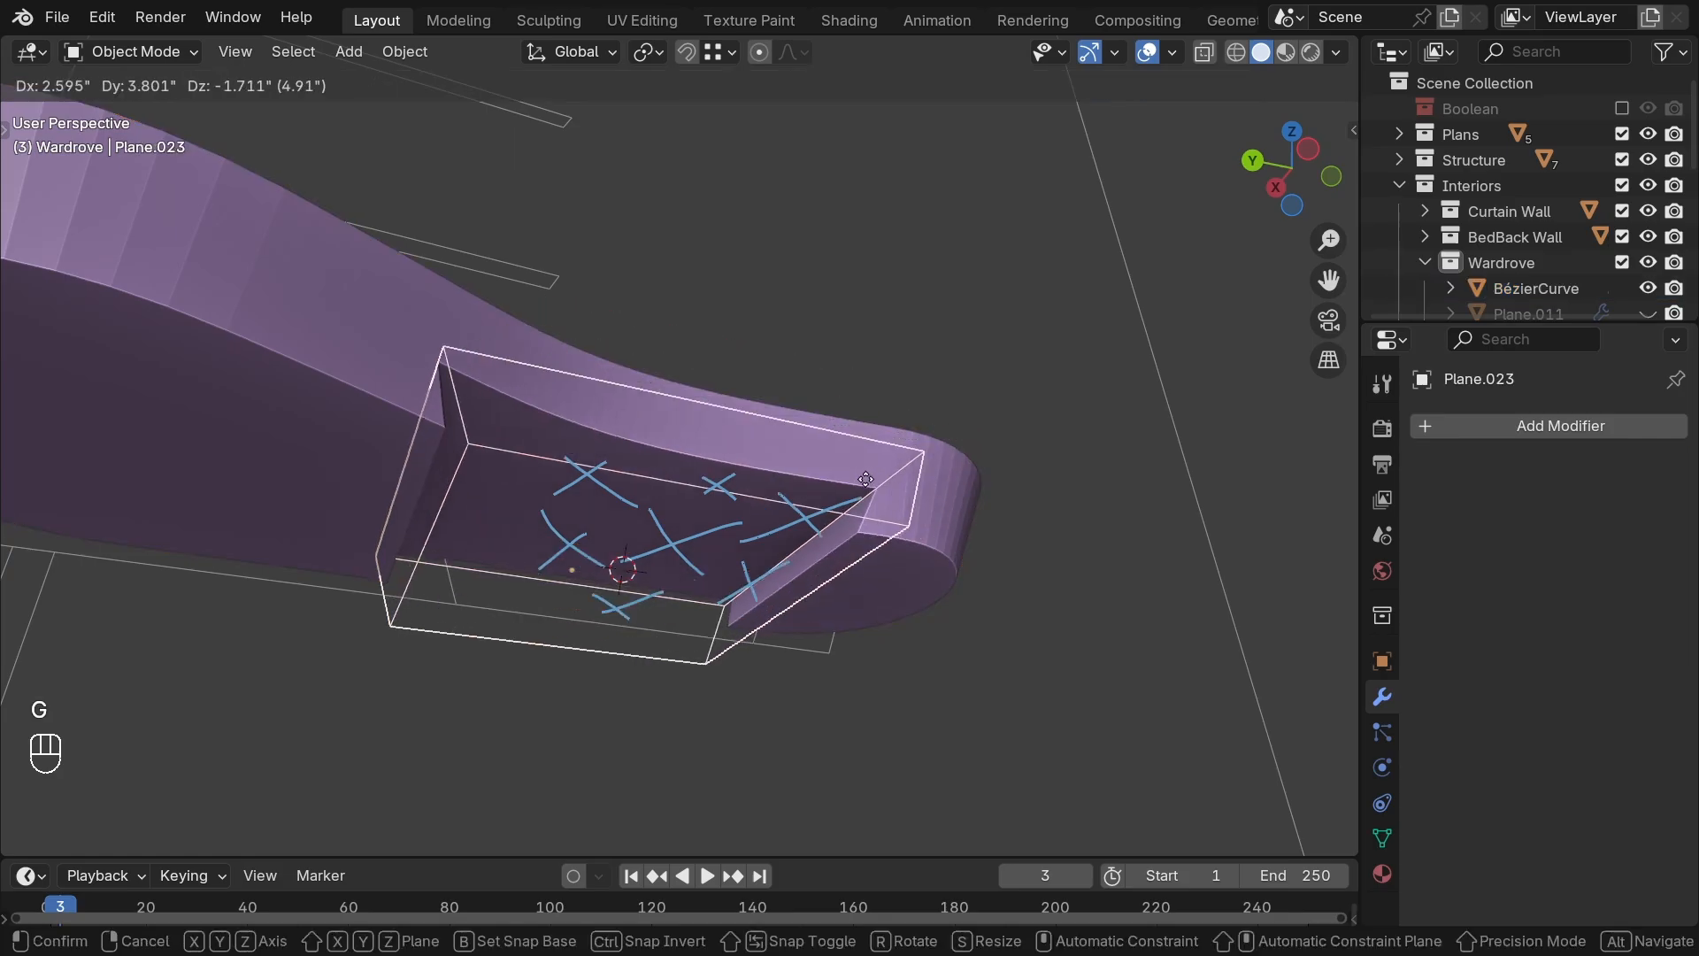
{"action": "right_click", "coordinate": [951, 447]}
Step: Set the solver of the desk's Boolean modifier to Fast
{"action": "left_click", "coordinate": [940, 577]}
{"action": "left_click", "coordinate": [1555, 606]}
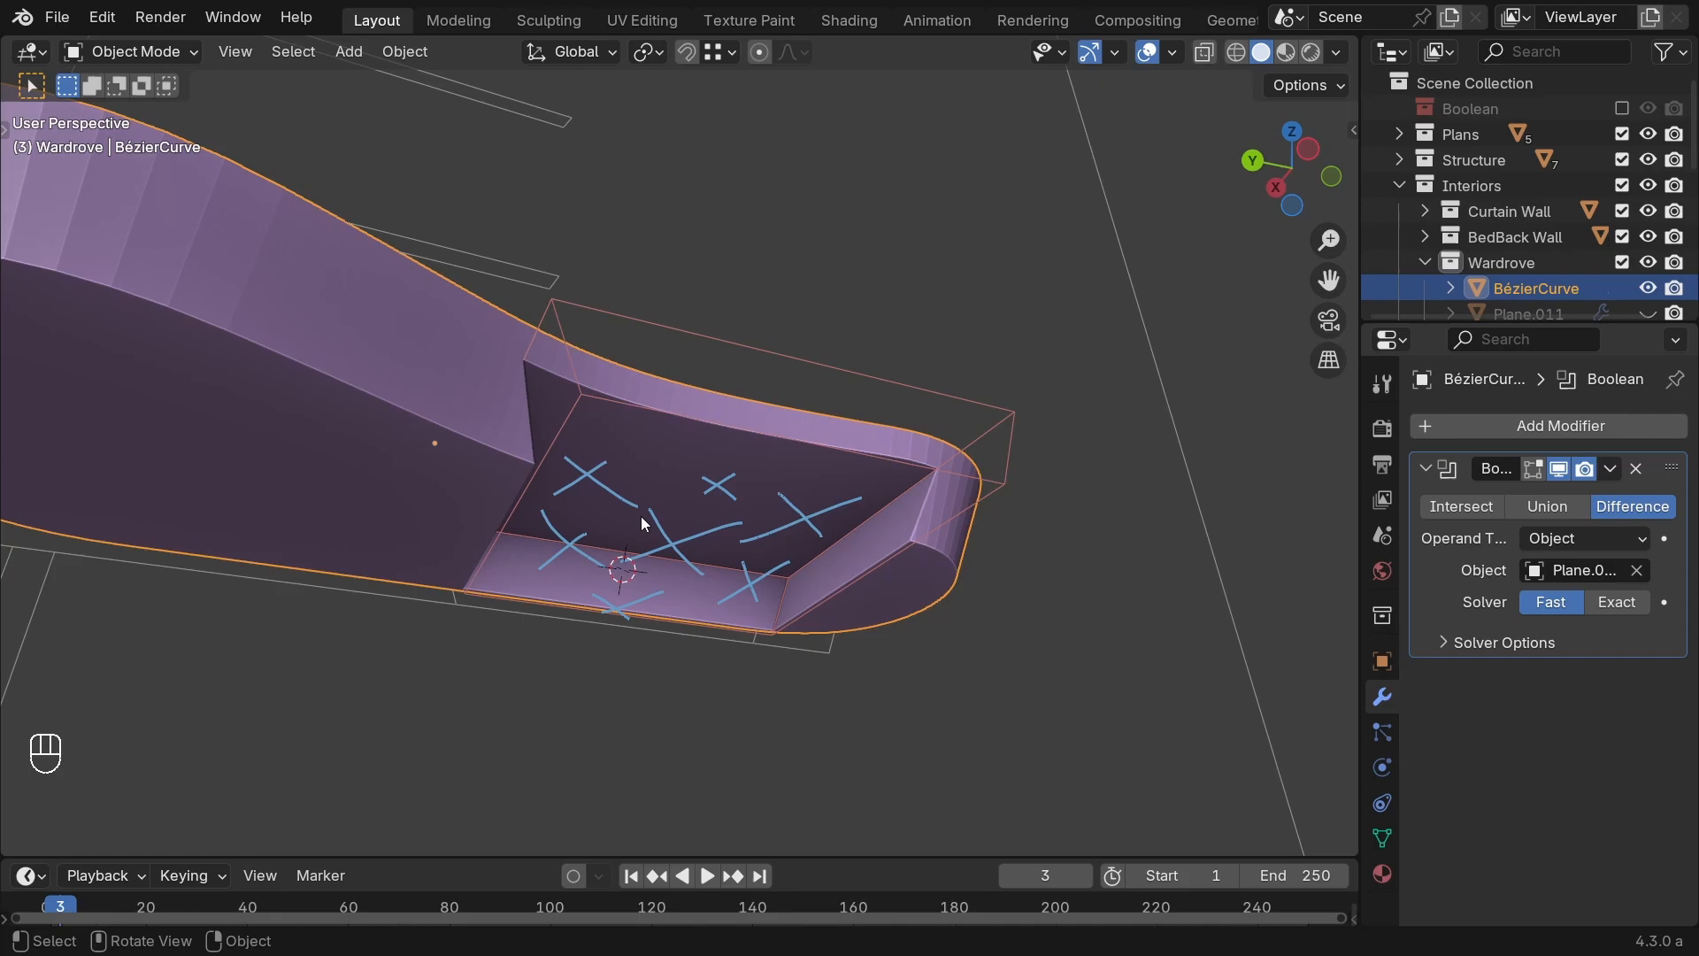
{"action": "middle_click_drag", "start_coordinate": [701, 497], "coordinate": [784, 535]}
Step: Add a Solidify modifier to the wireframe cutter block and inspect the cut in the desk
{"action": "left_click", "coordinate": [934, 451]}
{"action": "middle_click_drag", "start_coordinate": [931, 459], "coordinate": [940, 478]}
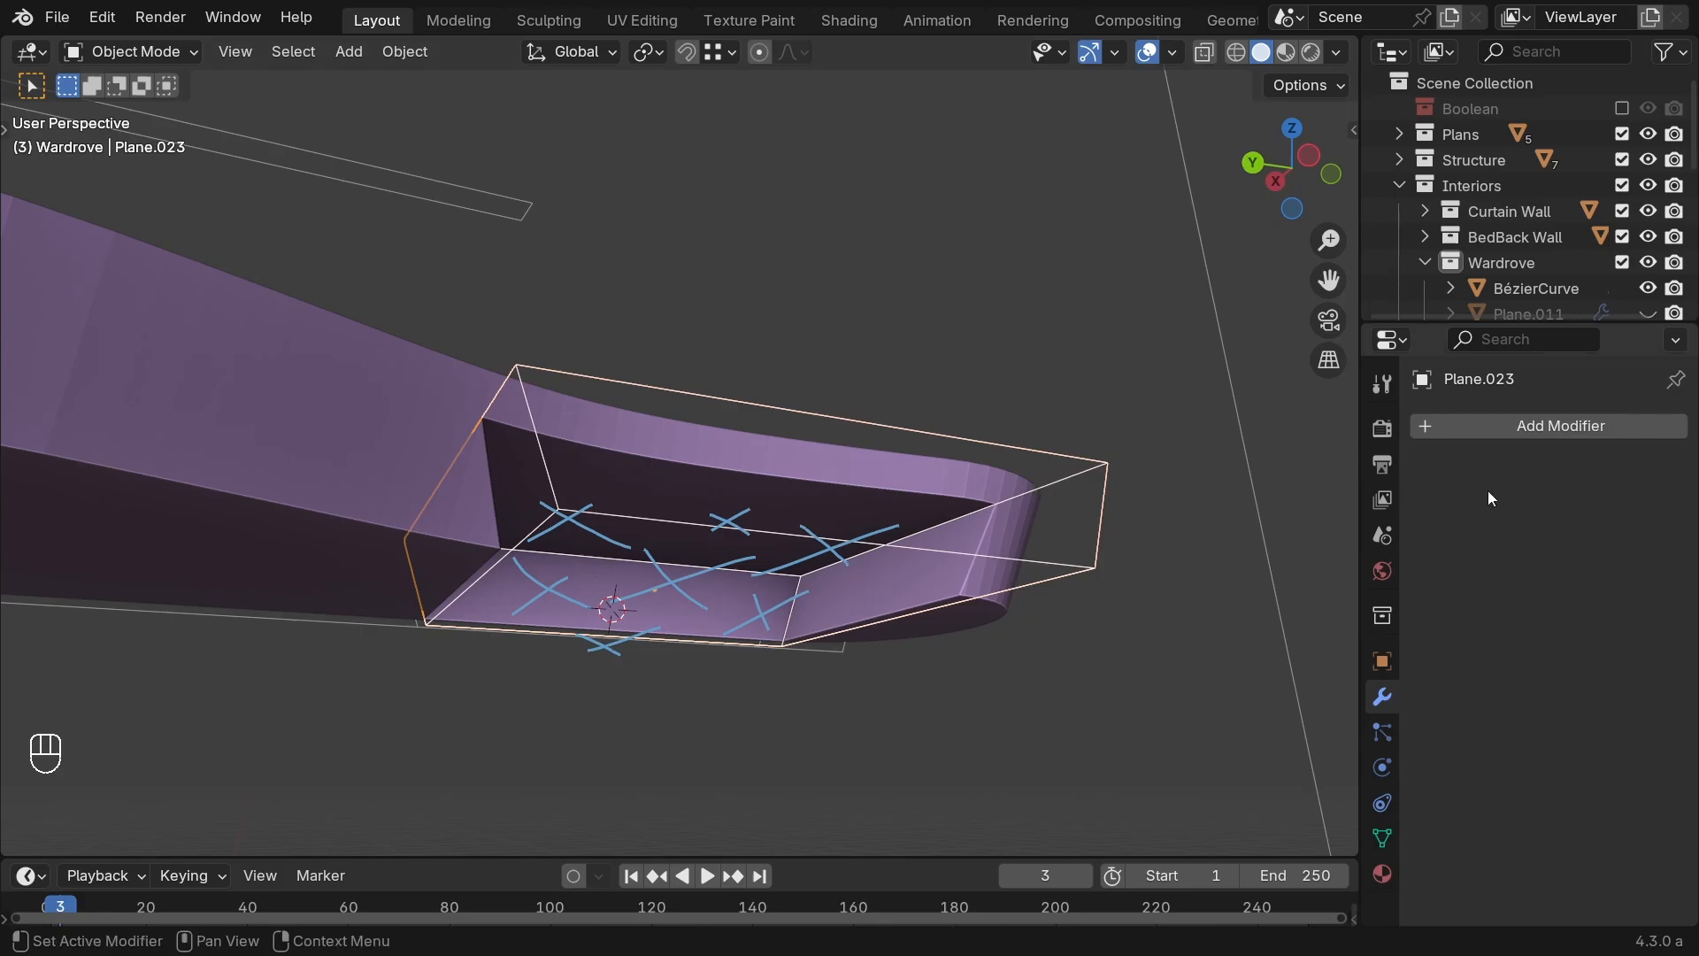
{"action": "left_click", "coordinate": [1561, 426]}
{"action": "mouse_move", "coordinate": [1558, 424]}
{"action": "mouse_move", "coordinate": [1480, 389]}
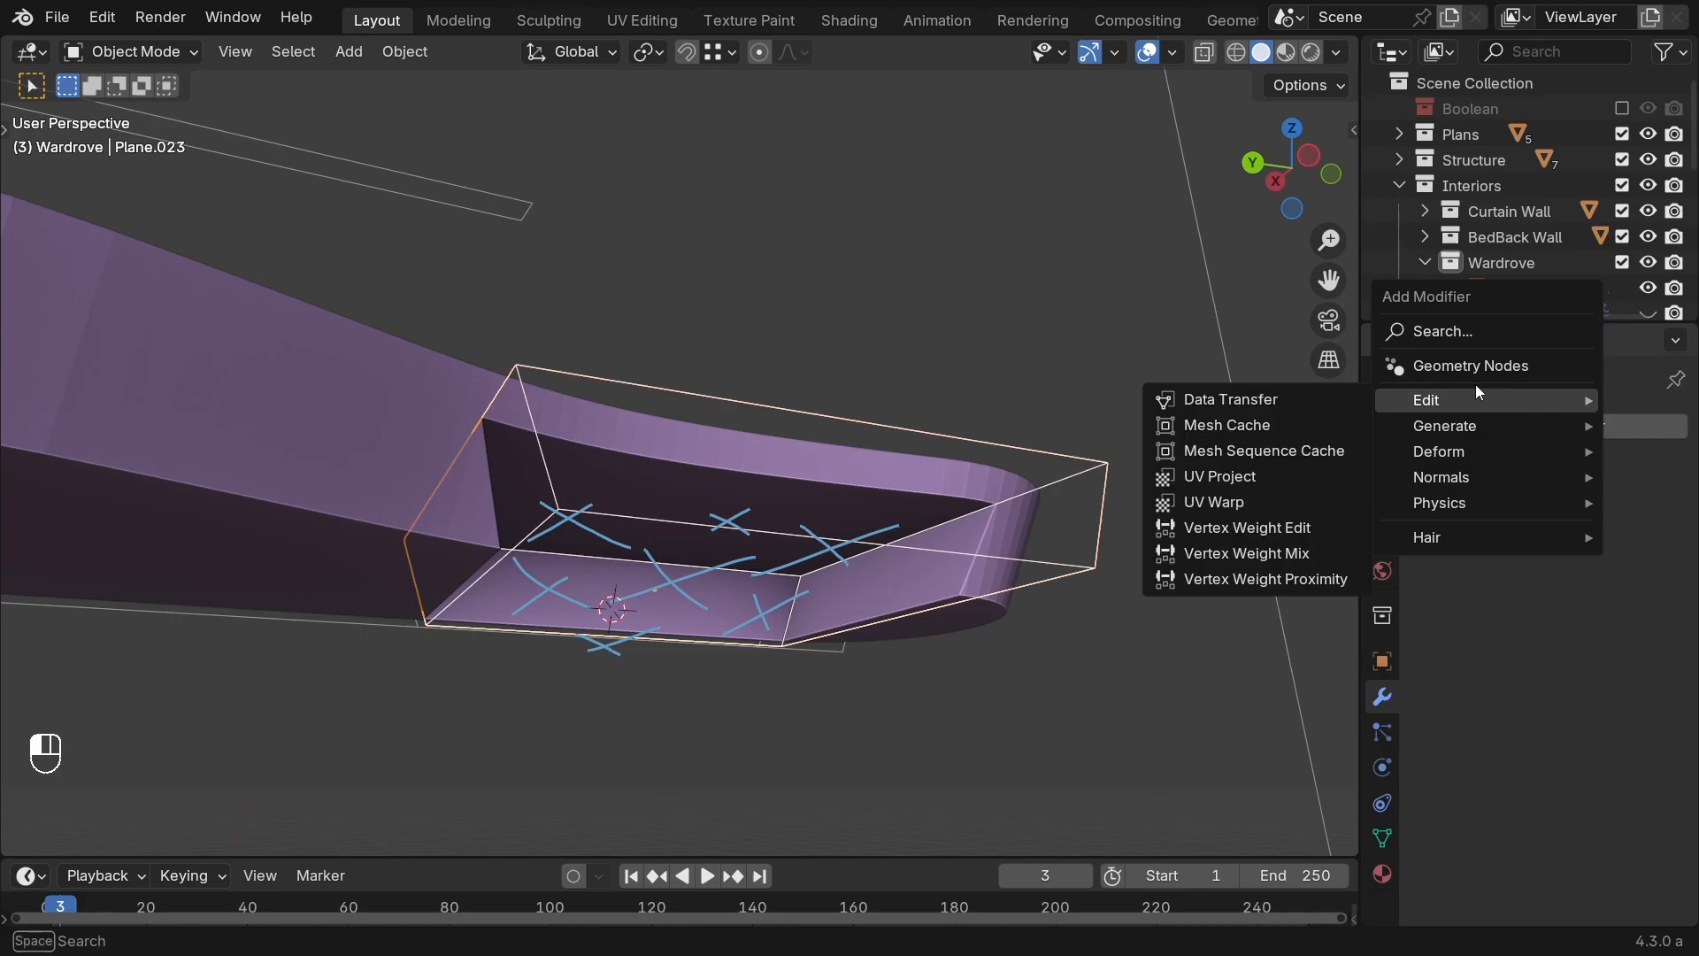
{"action": "mouse_move", "coordinate": [1454, 425]}
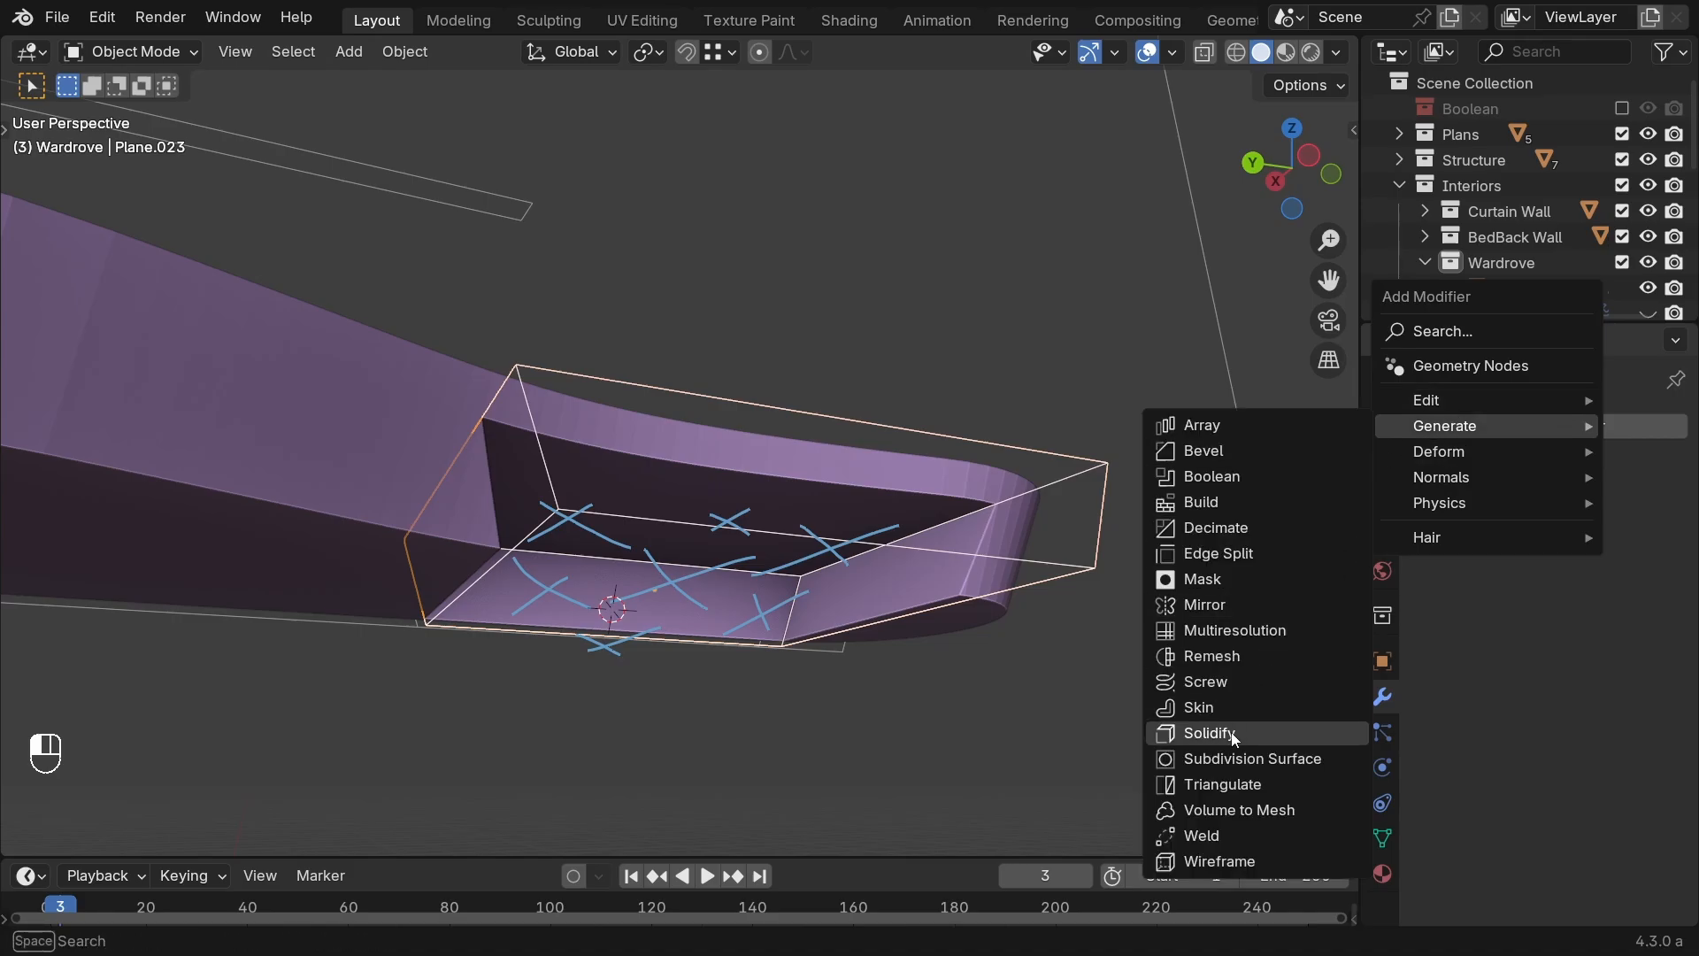
{"action": "left_click", "coordinate": [1204, 733]}
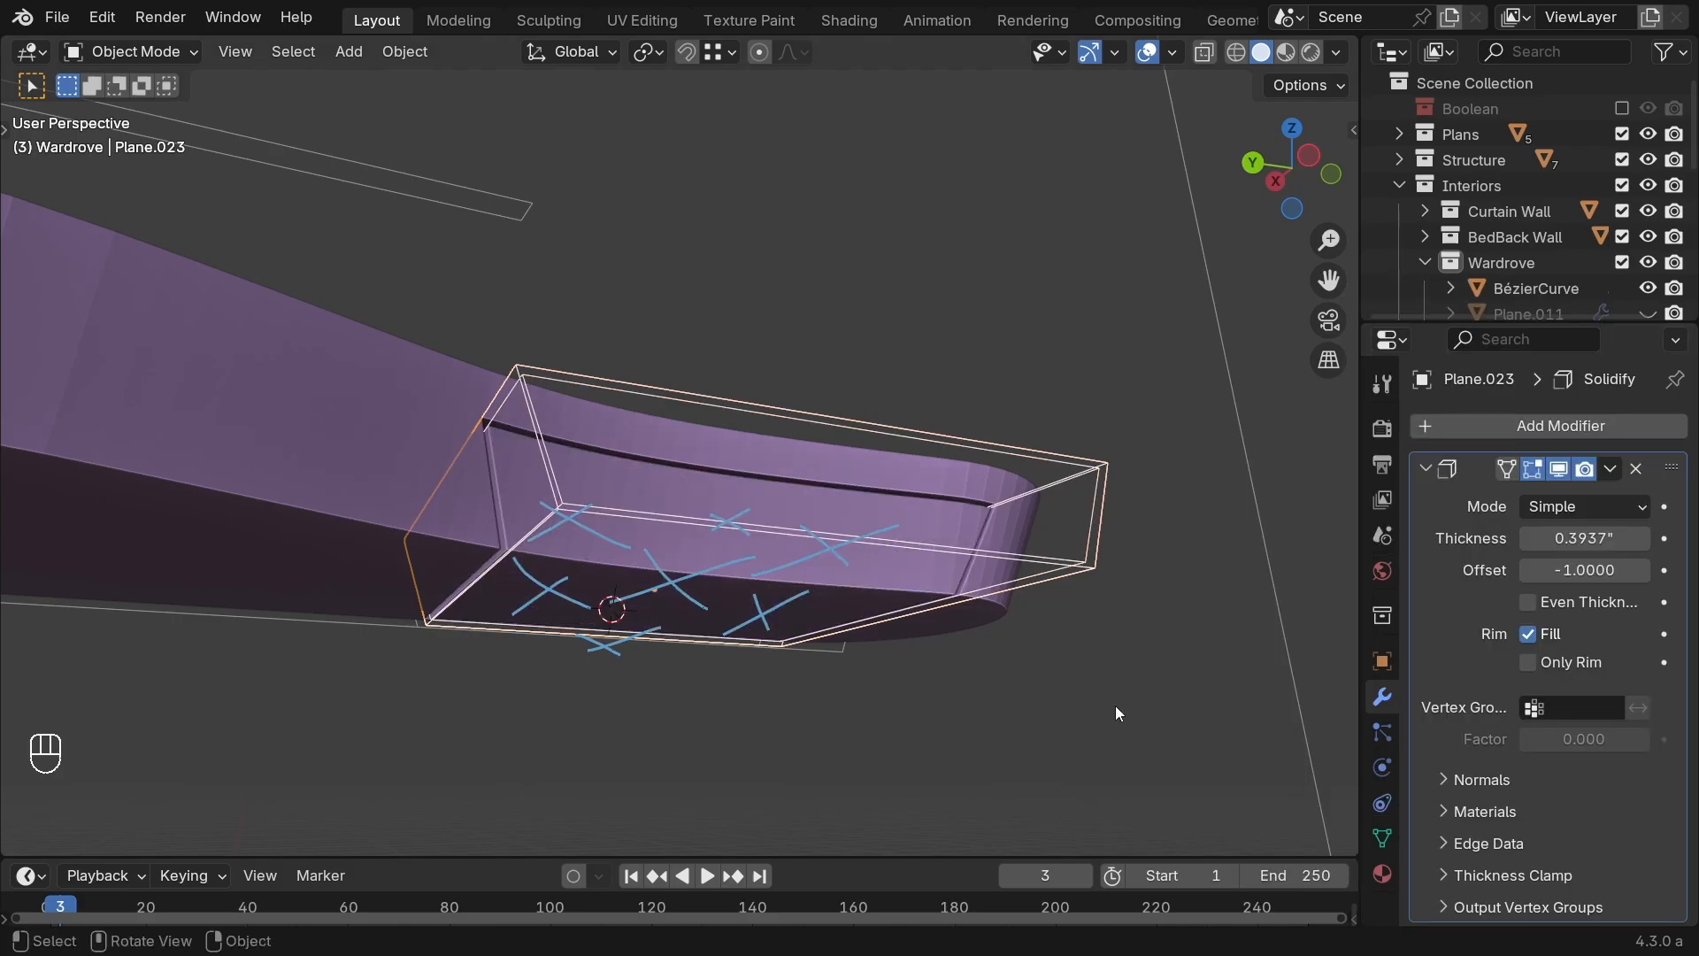
{"action": "middle_click_drag", "start_coordinate": [1102, 624], "coordinate": [715, 568]}
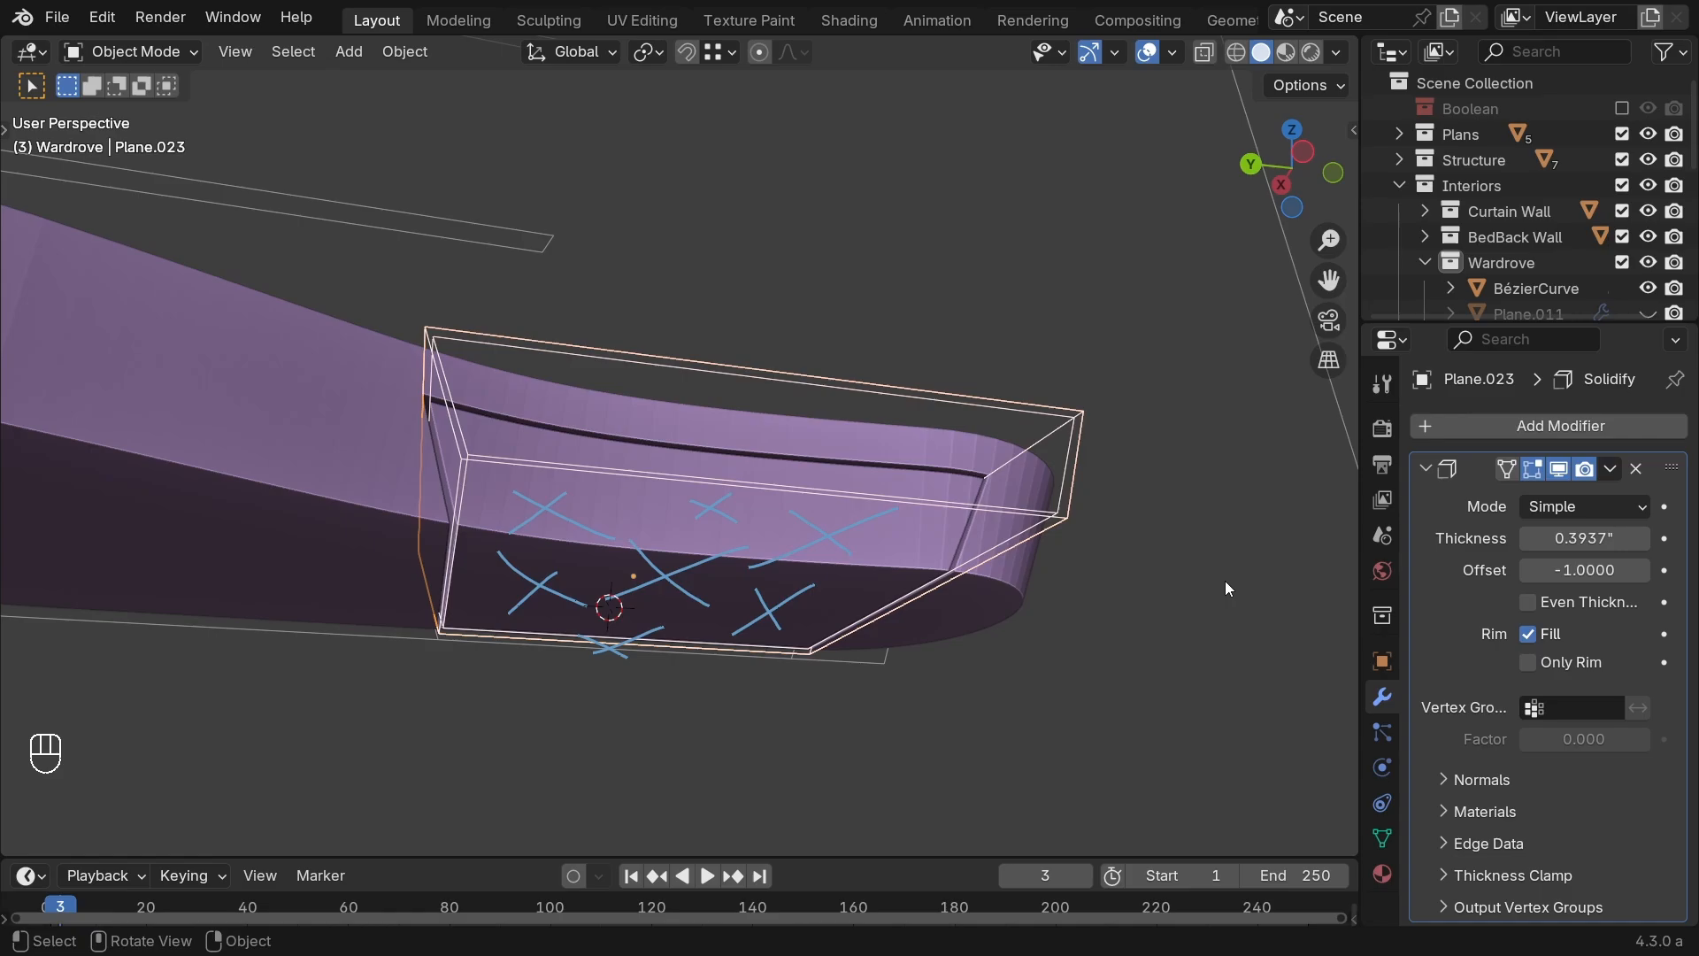
{"action": "scroll", "coordinate": [1225, 582], "scroll_direction": "down", "scroll_amount": 5}
{"action": "middle_click_drag", "start_coordinate": [1104, 619], "coordinate": [950, 647]}
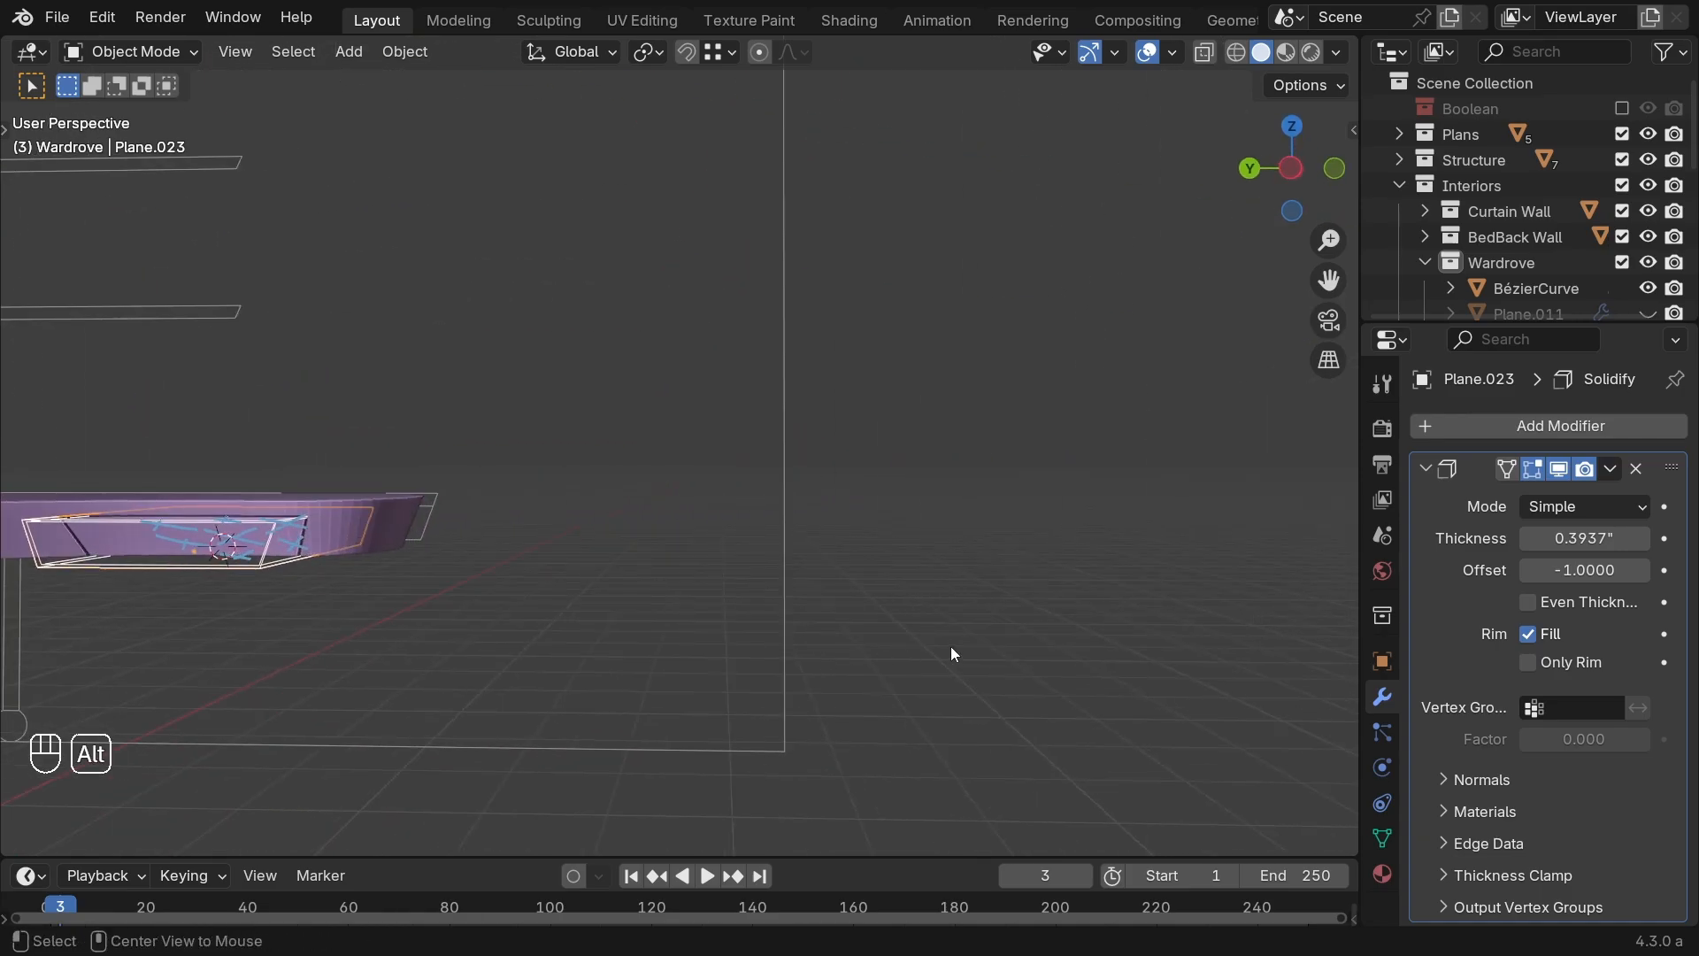
Step: Add a mesh plane on the empty floor beside the desk and enter Edit Mode on it
{"action": "key", "text": "shift+a"}
{"action": "mouse_move", "coordinate": [929, 453]}
{"action": "left_click", "coordinate": [1031, 454]}
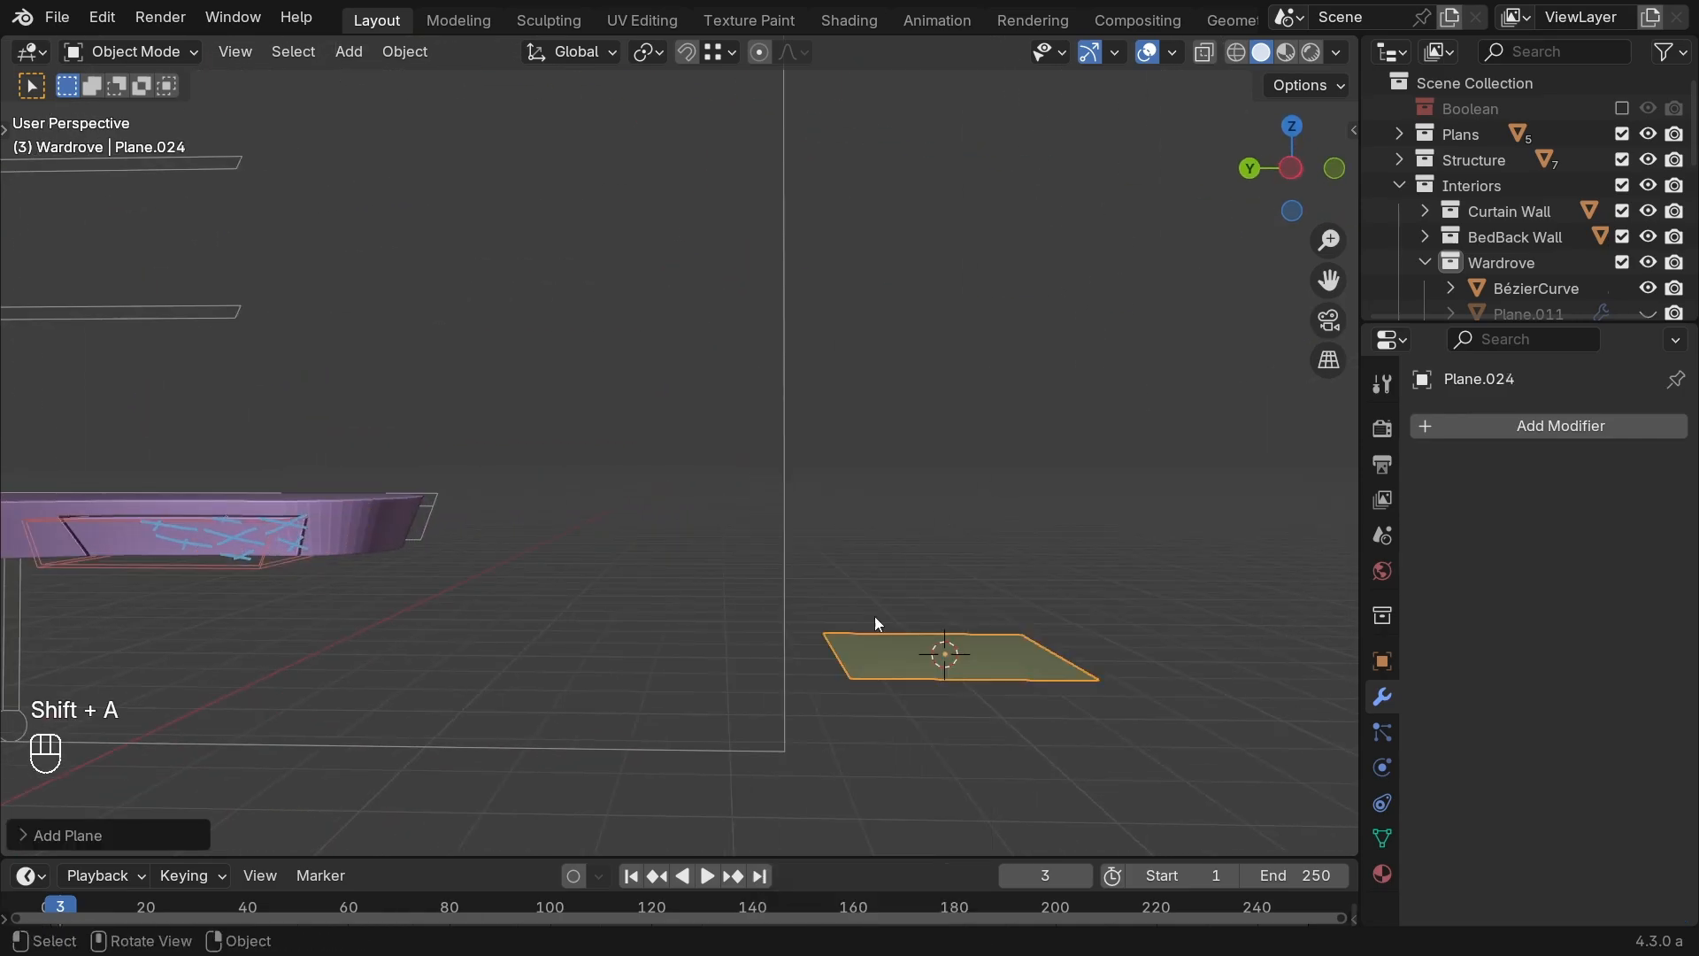
{"action": "key", "text": "grave"}
{"action": "key", "text": "Tab"}
{"action": "middle_click_drag", "start_coordinate": [953, 535], "coordinate": [959, 565]}
{"action": "key", "text": "grave"}
{"action": "key", "text": "Tab"}
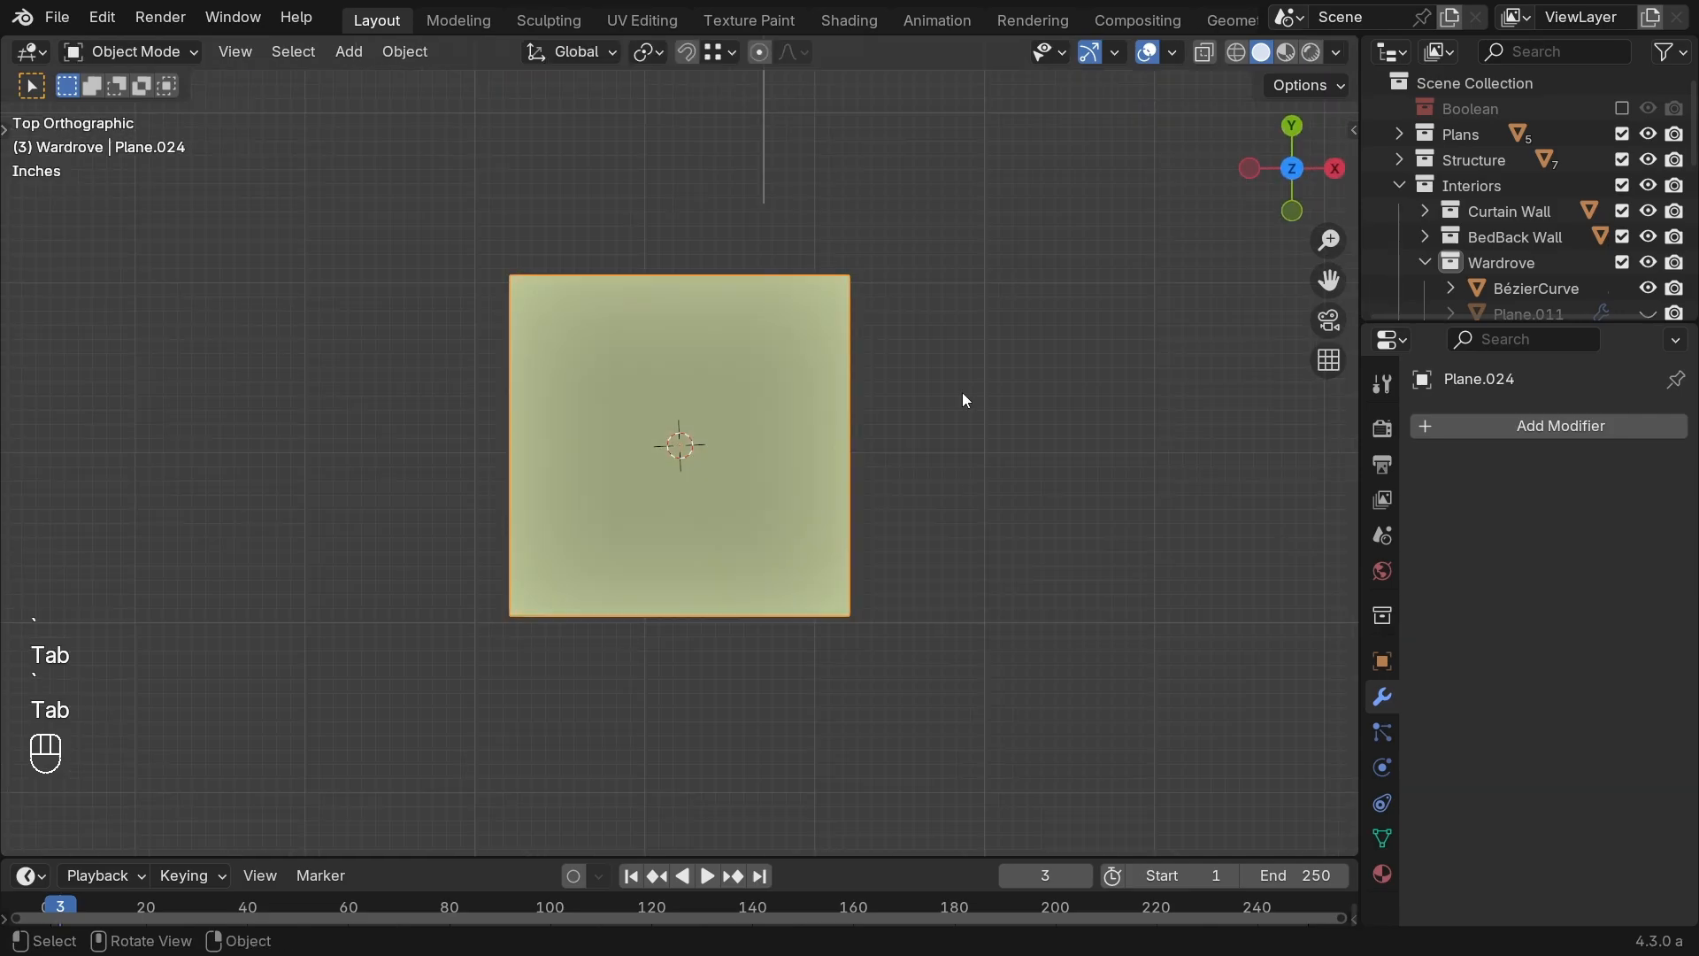
{"action": "middle_click_drag", "start_coordinate": [872, 529], "coordinate": [778, 522]}
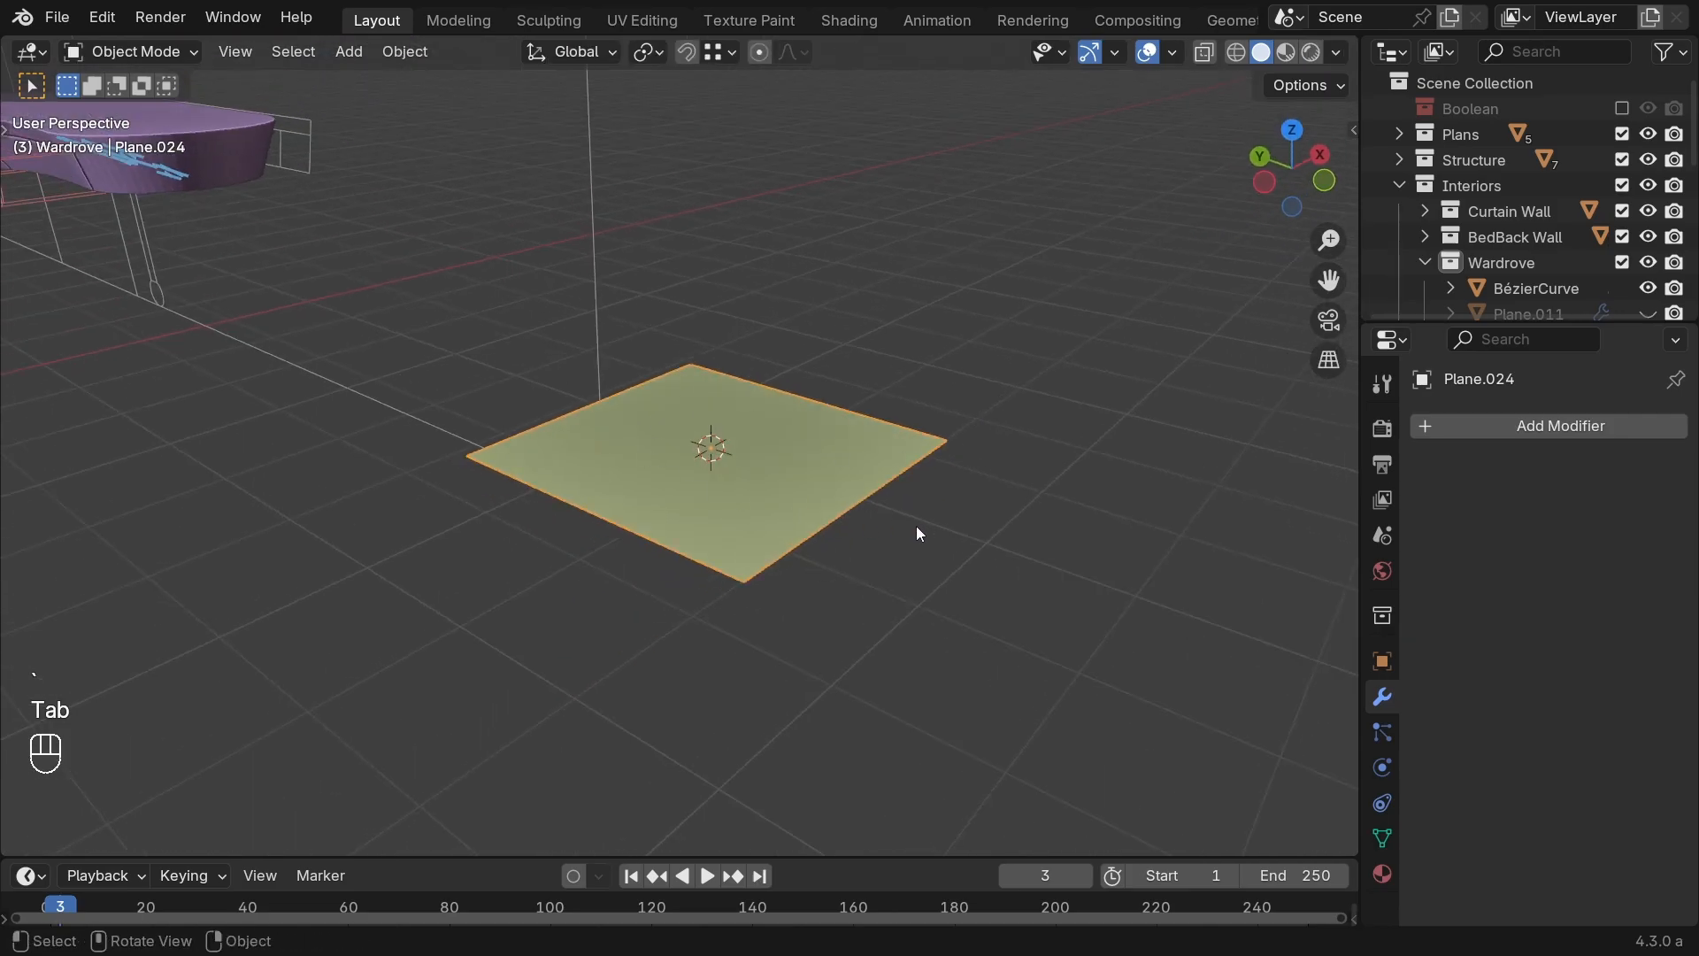
{"action": "key", "text": "grave"}
{"action": "left_click", "coordinate": [916, 450]}
{"action": "key", "text": "Tab"}
{"action": "middle_click_drag", "start_coordinate": [794, 621], "coordinate": [792, 437]}
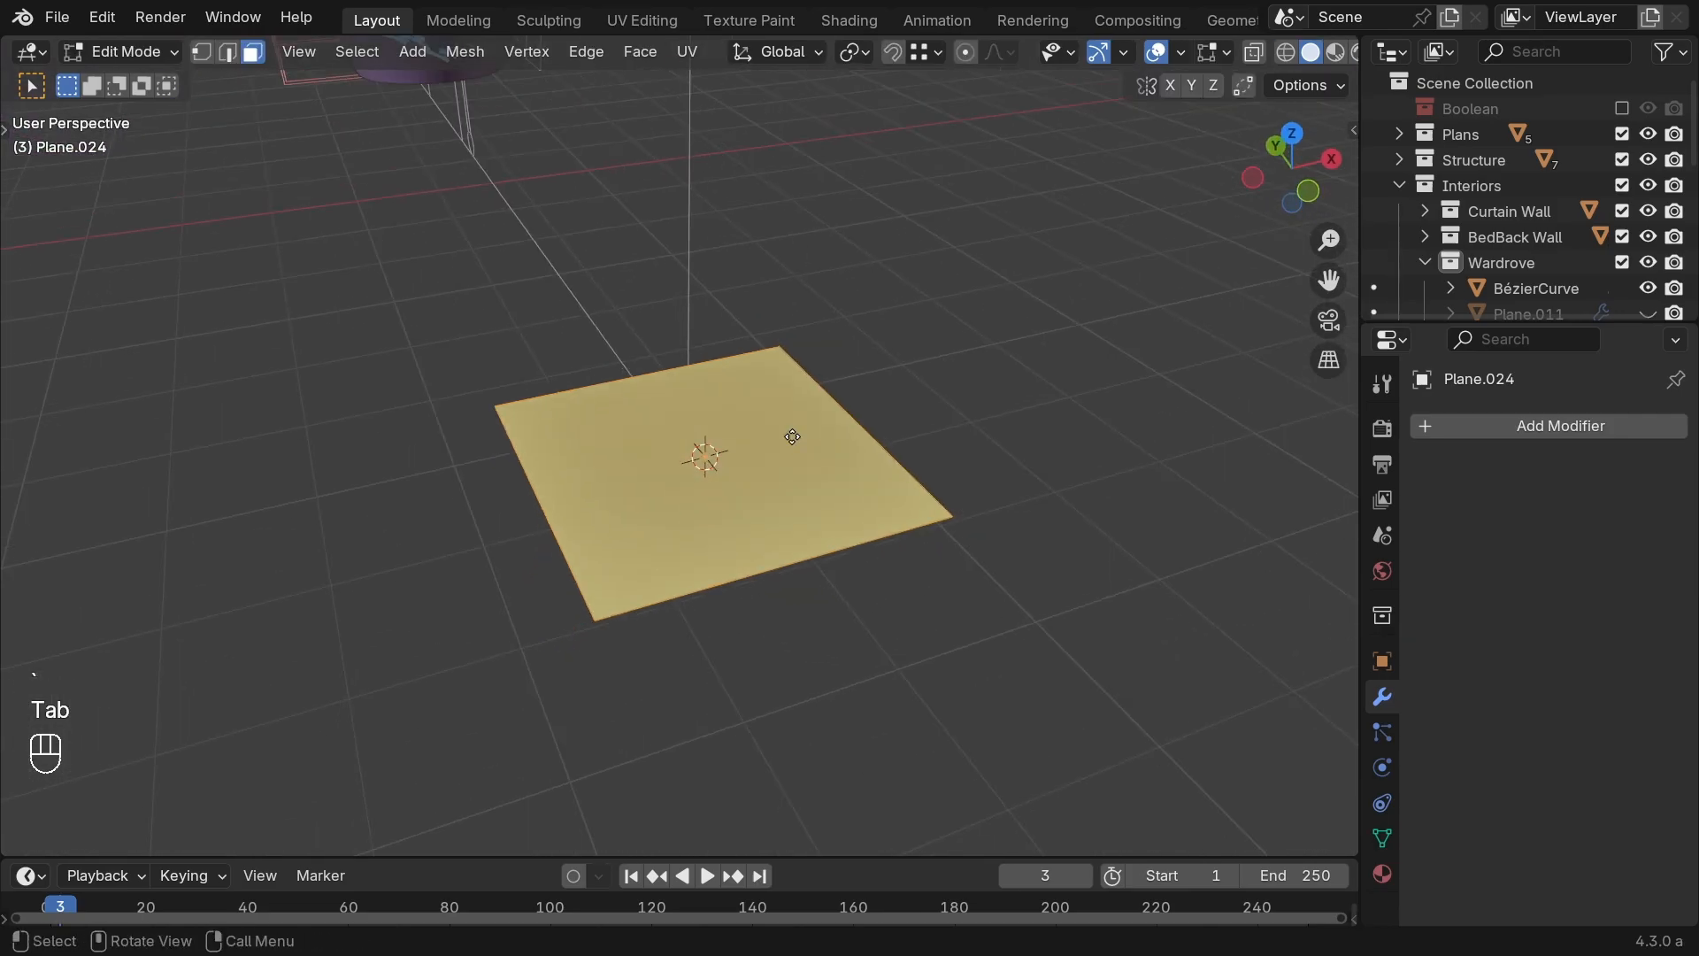
Step: Try to extrude the plane's face upward along Z, and undo the extrusion
{"action": "key", "text": "e"}
{"action": "key", "text": "z"}
{"action": "left_click", "coordinate": [787, 325]}
{"action": "middle_click_drag", "start_coordinate": [758, 492], "coordinate": [807, 430]}
{"action": "key", "text": "F1"}
{"action": "key", "text": "ctrl+z"}
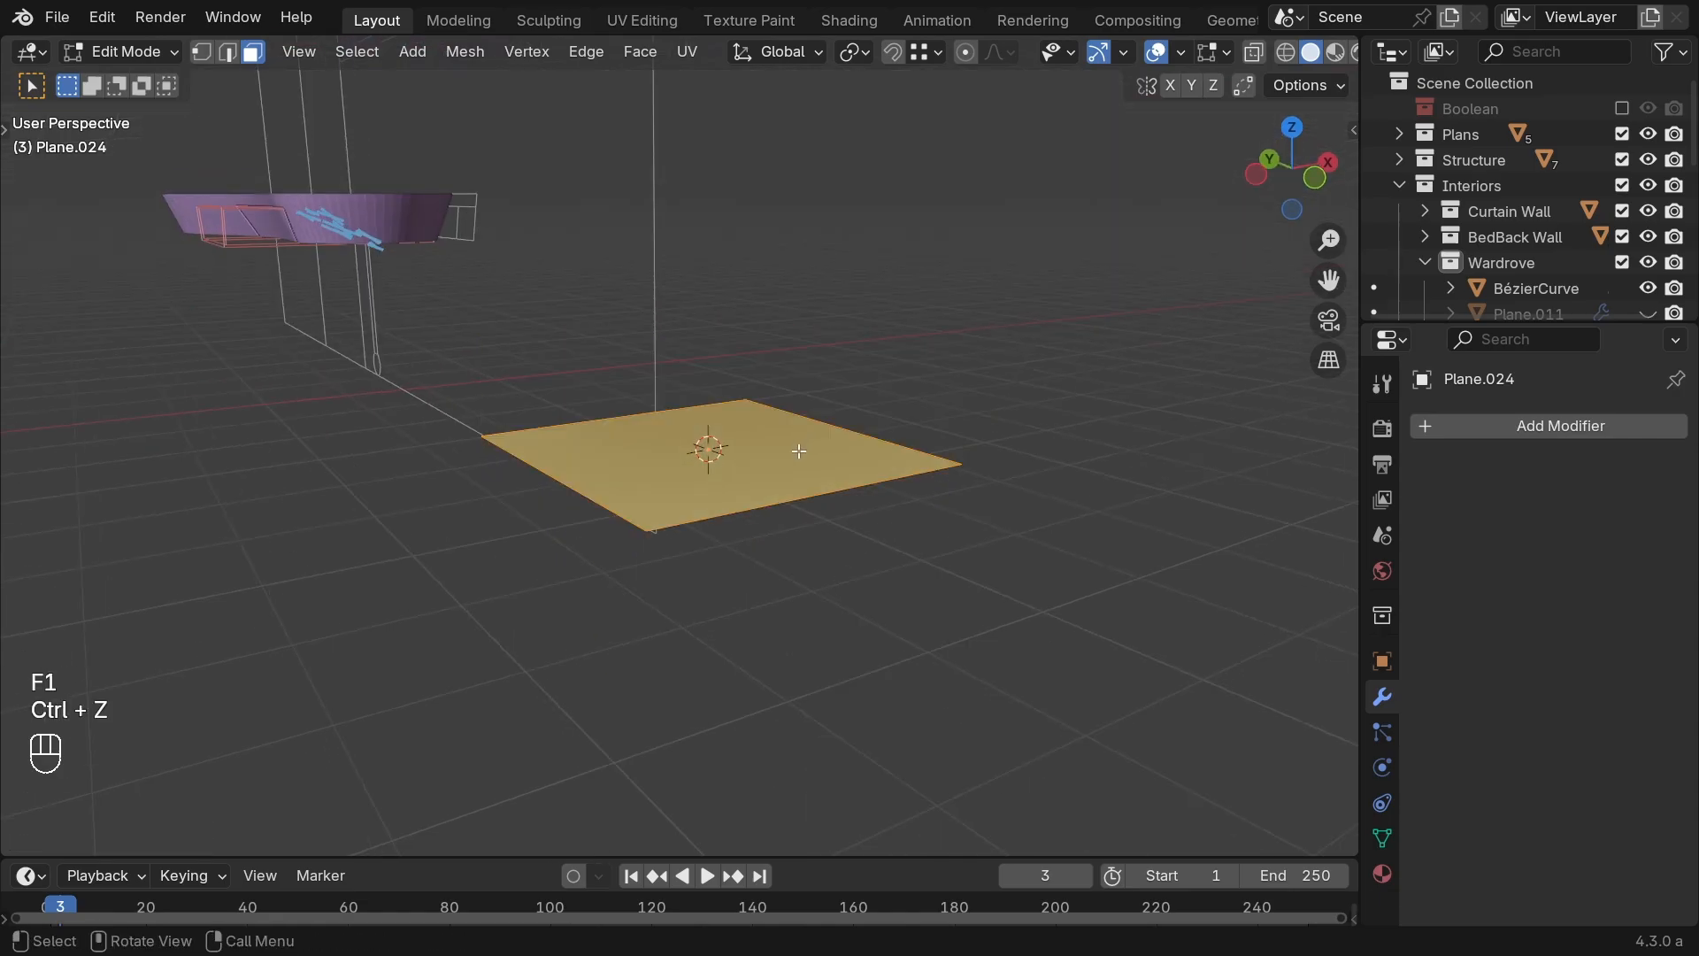
Step: Extrude the plane's face upward into a low box and delete the box's top face
{"action": "key", "text": "e"}
{"action": "left_click", "coordinate": [853, 599]}
{"action": "key", "text": "grave"}
{"action": "left_click", "coordinate": [849, 500]}
{"action": "key", "text": "x"}
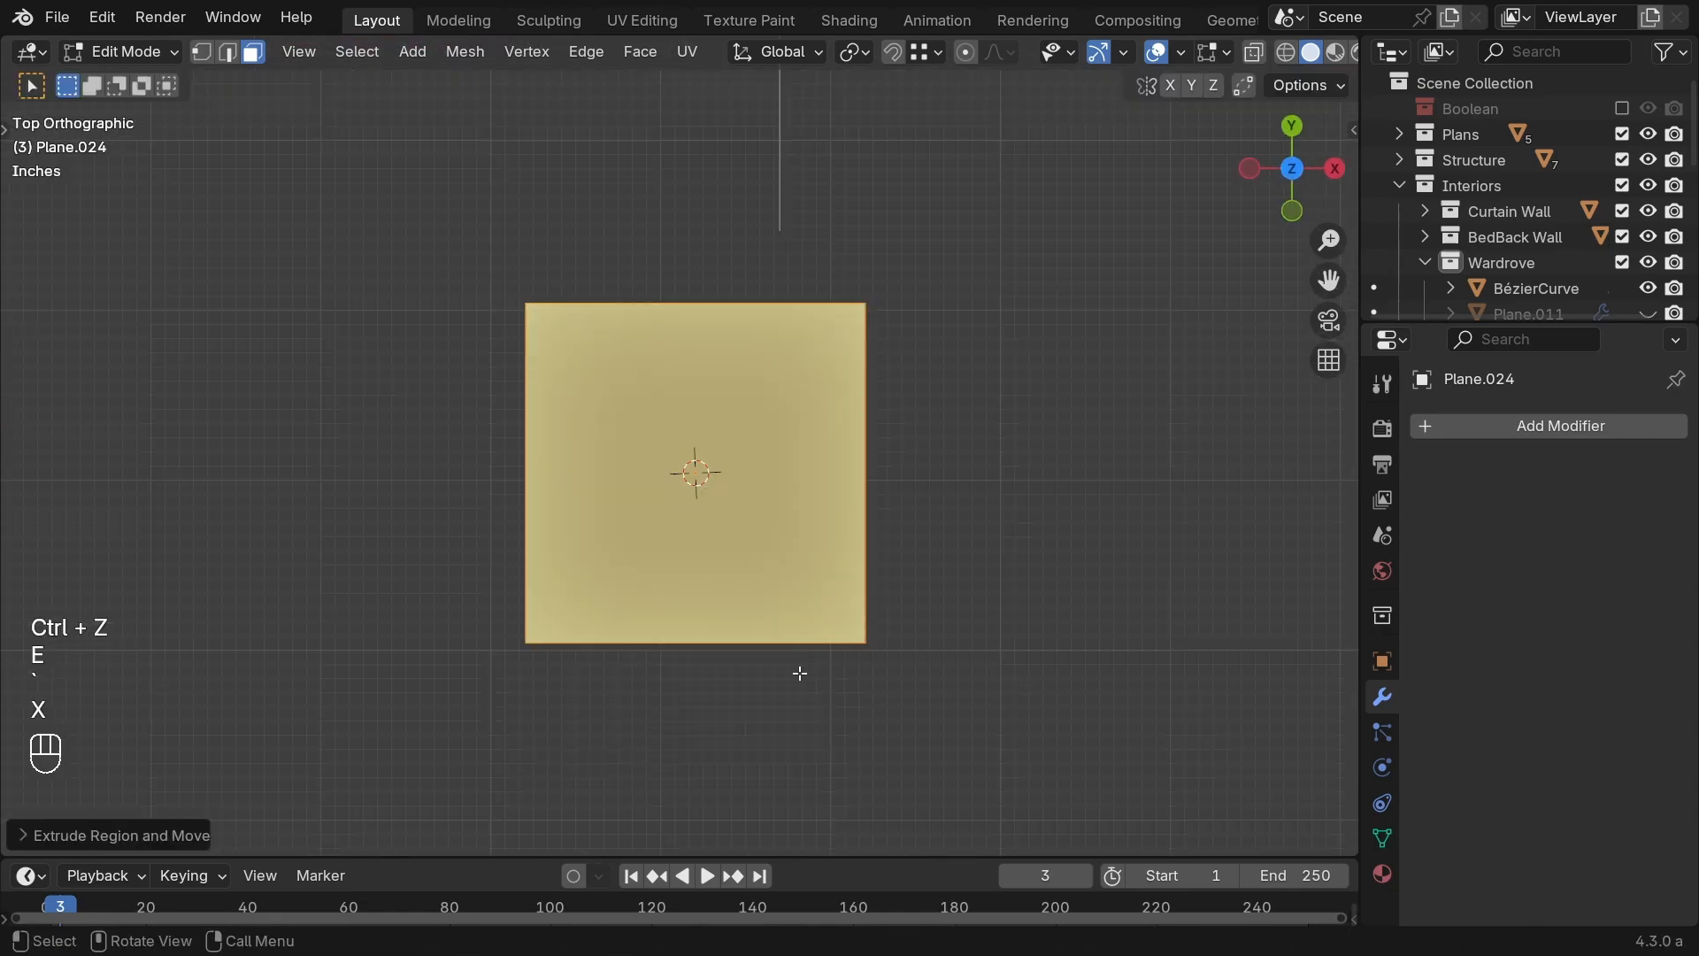
{"action": "key", "text": "x"}
{"action": "left_click", "coordinate": [712, 607]}
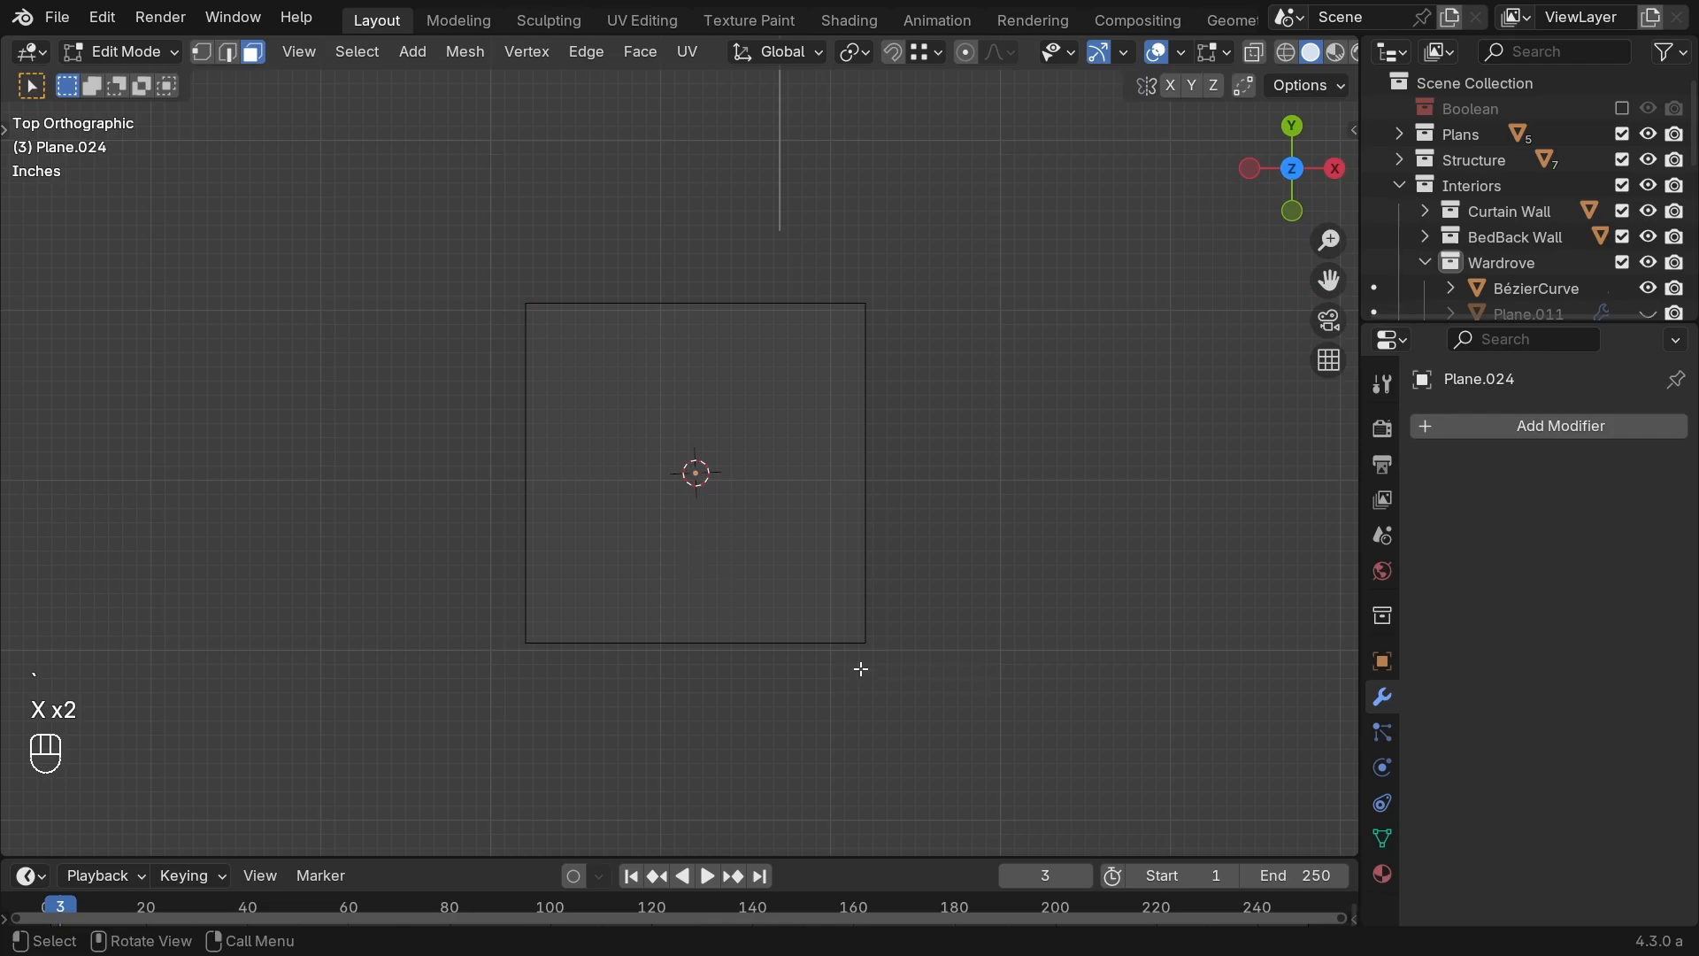
Step: Turn off backface culling in the viewport shading and inspect the open box from several angles
{"action": "key", "text": "Tab"}
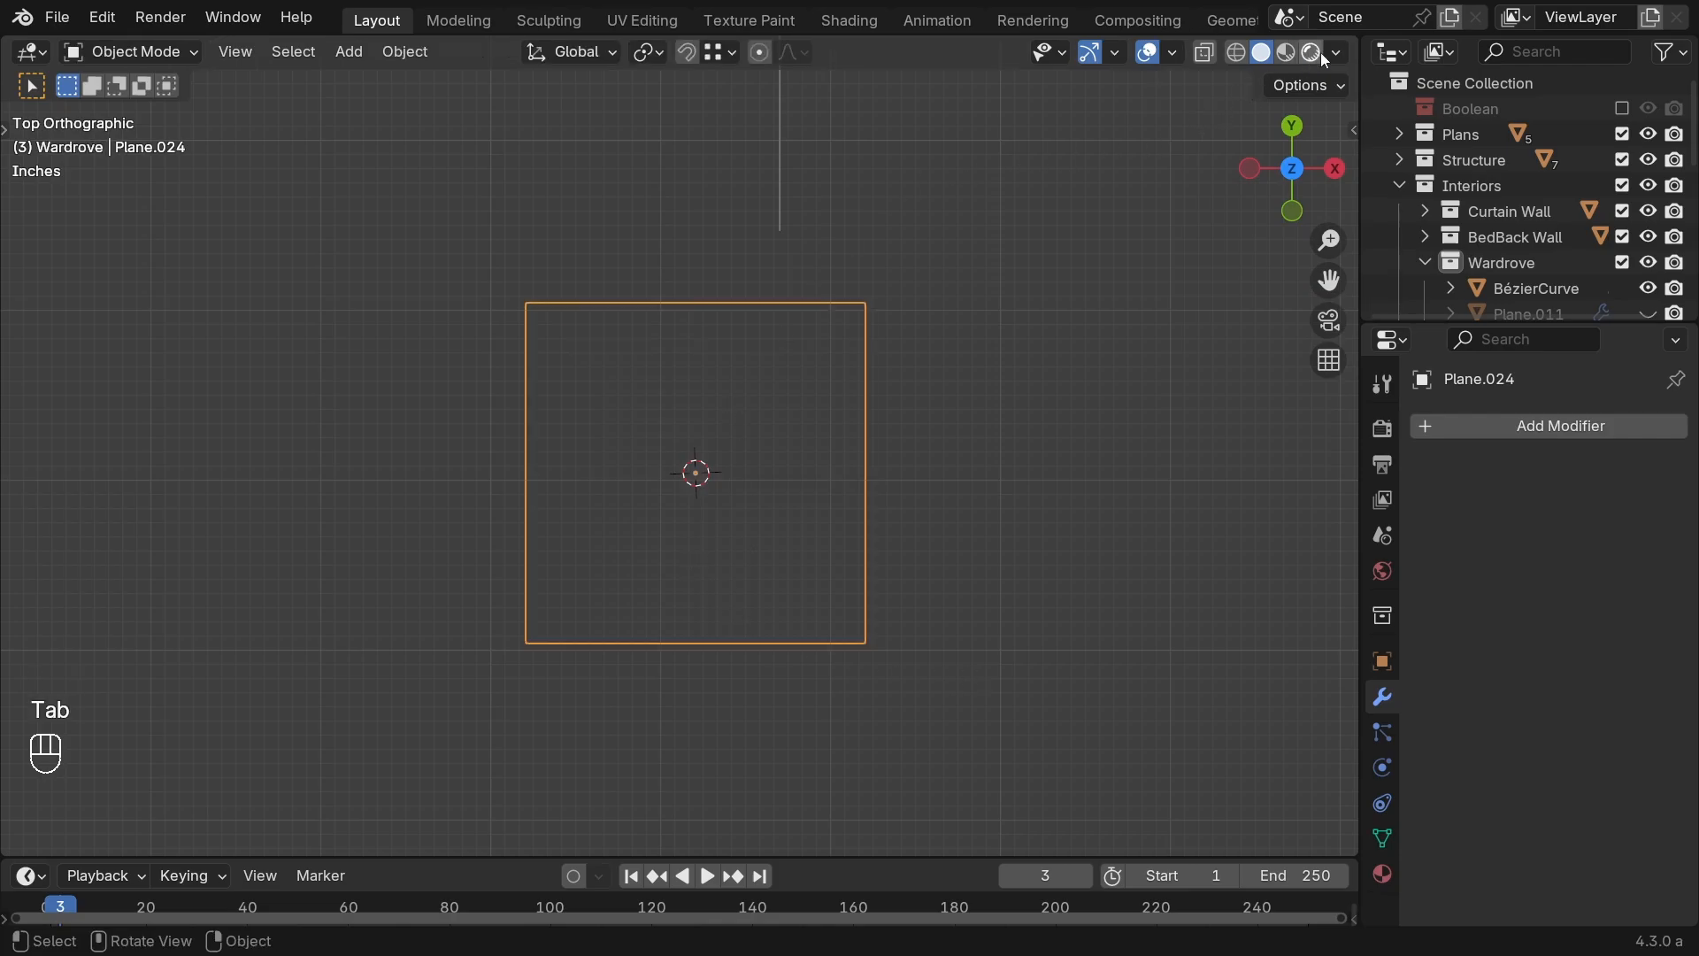
{"action": "key", "text": "Tab"}
{"action": "key", "text": "a"}
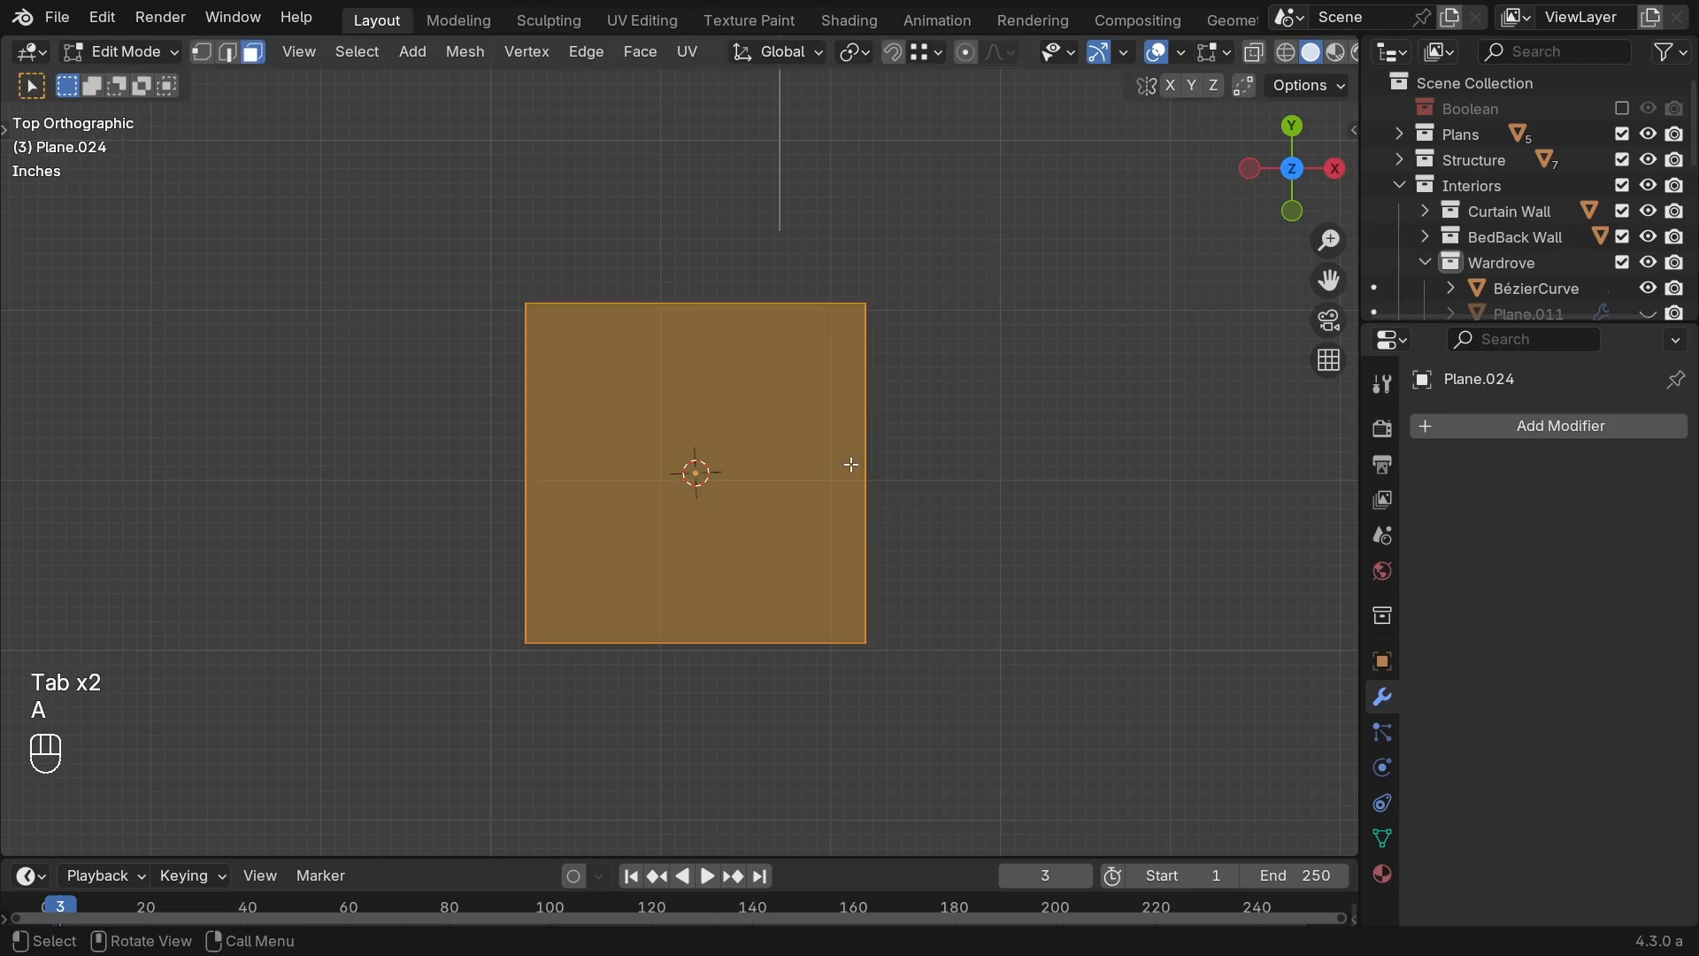
{"action": "key", "text": "a"}
{"action": "key", "text": "Tab"}
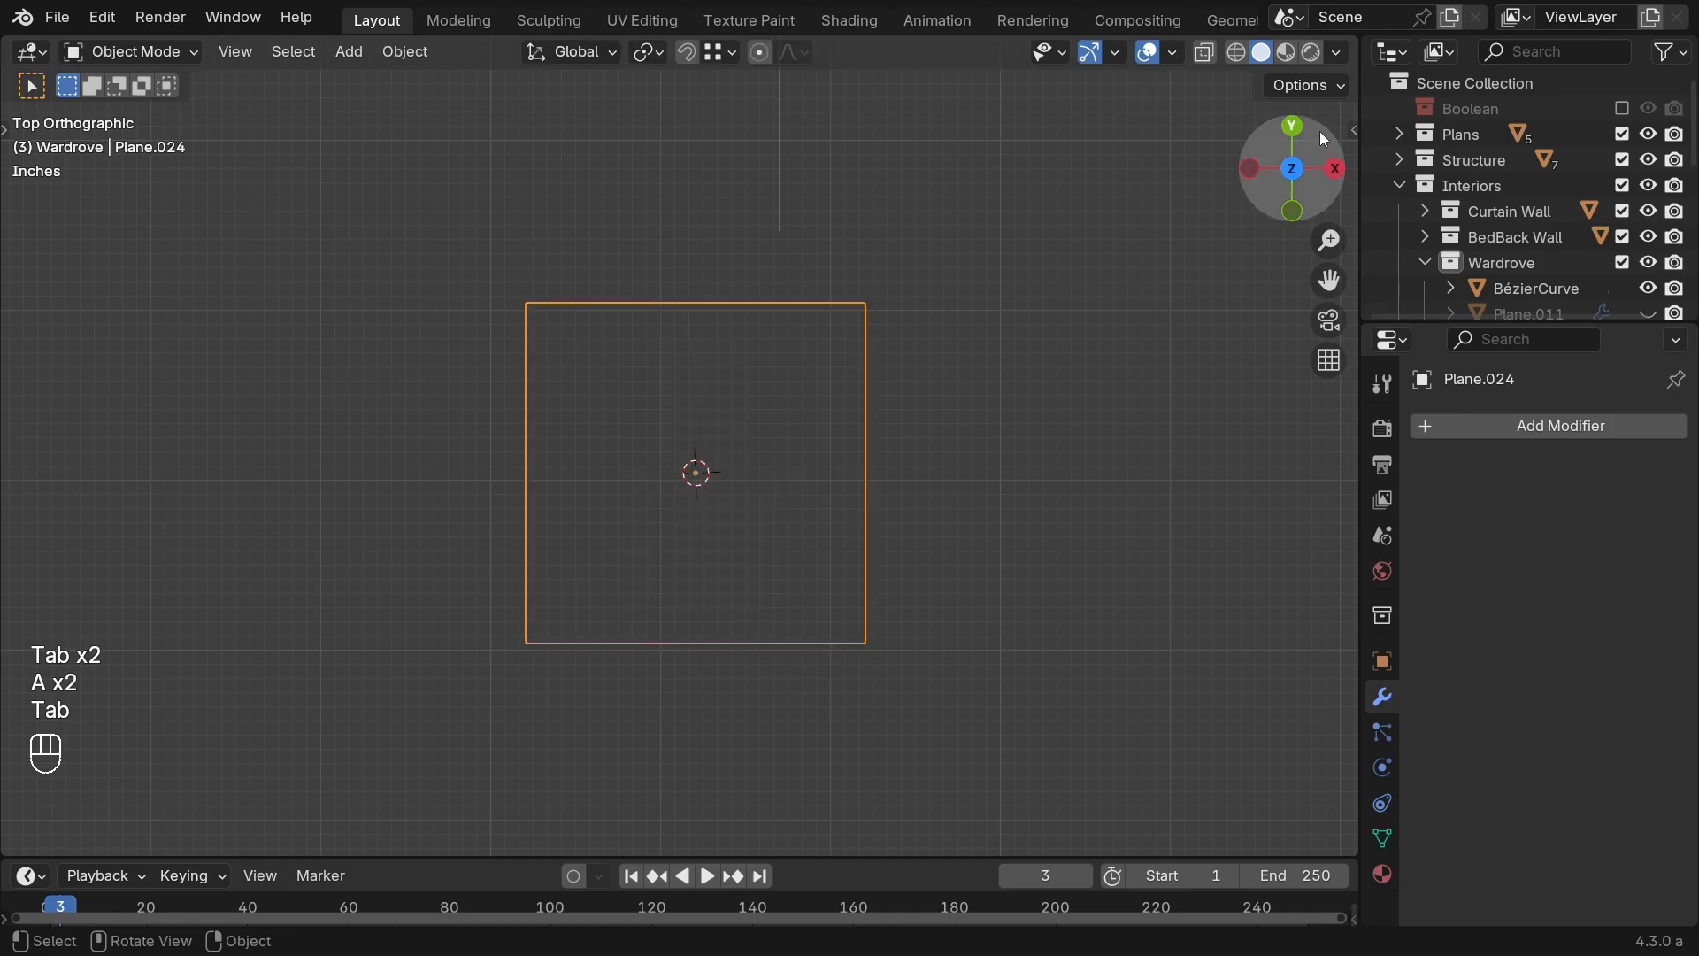
{"action": "left_click", "coordinate": [1338, 52]}
{"action": "left_click", "coordinate": [1207, 609]}
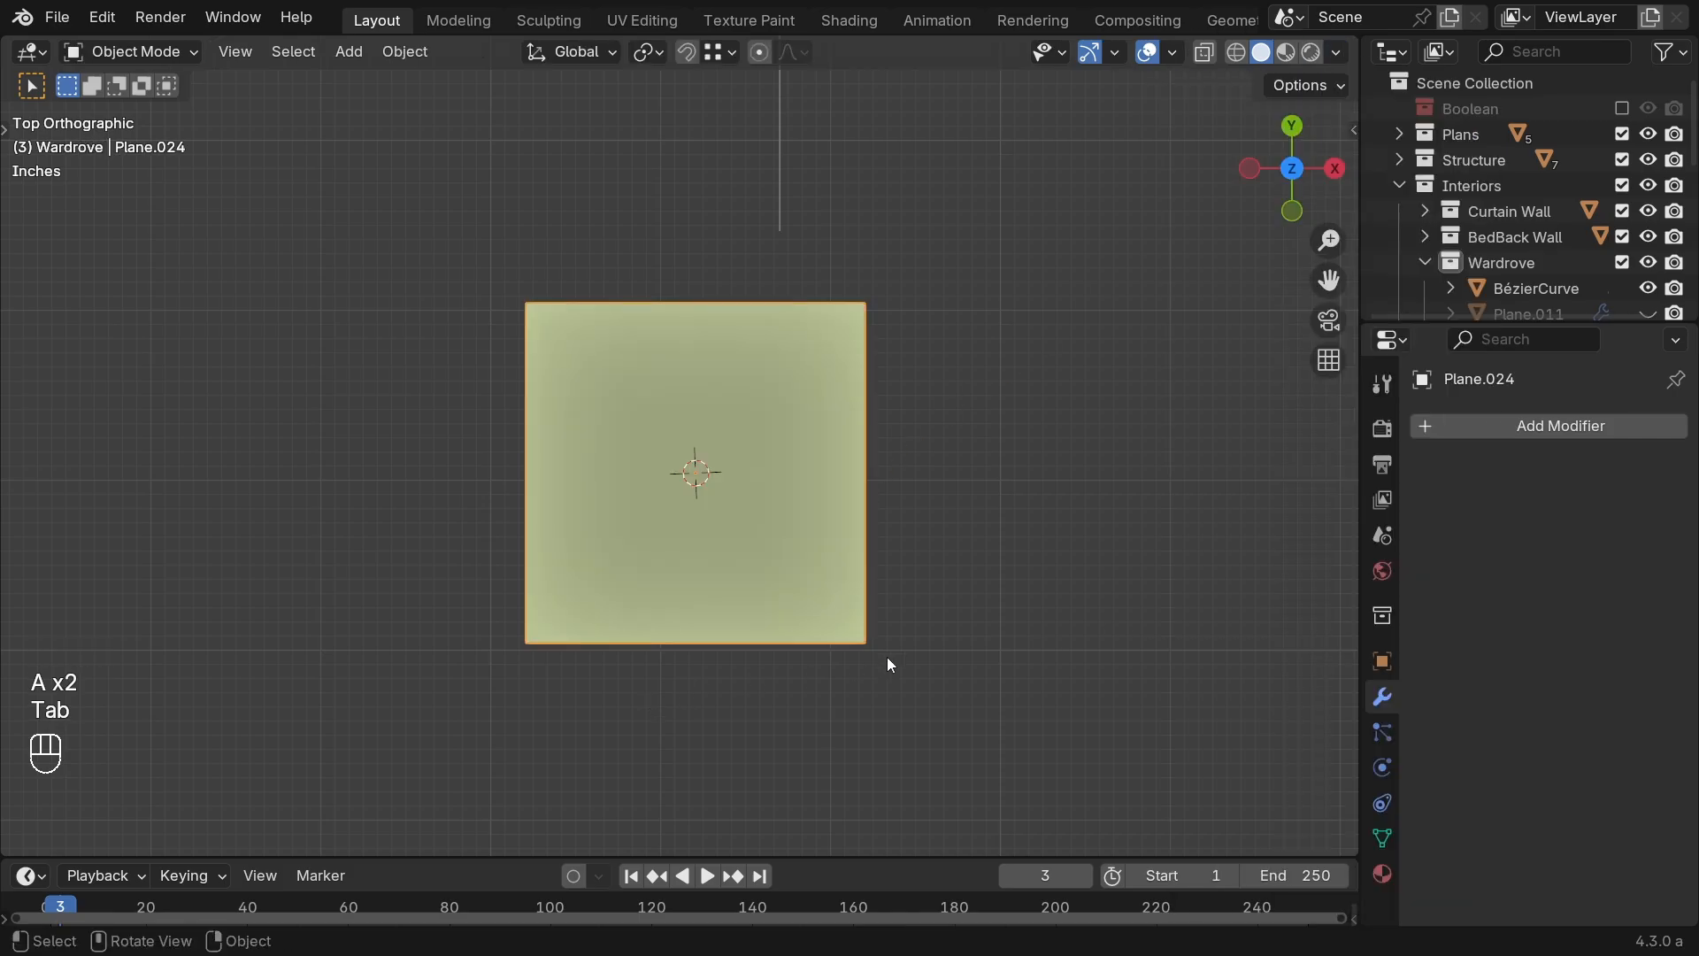
{"action": "middle_click_drag", "start_coordinate": [887, 657], "coordinate": [923, 683], "text": "shift"}
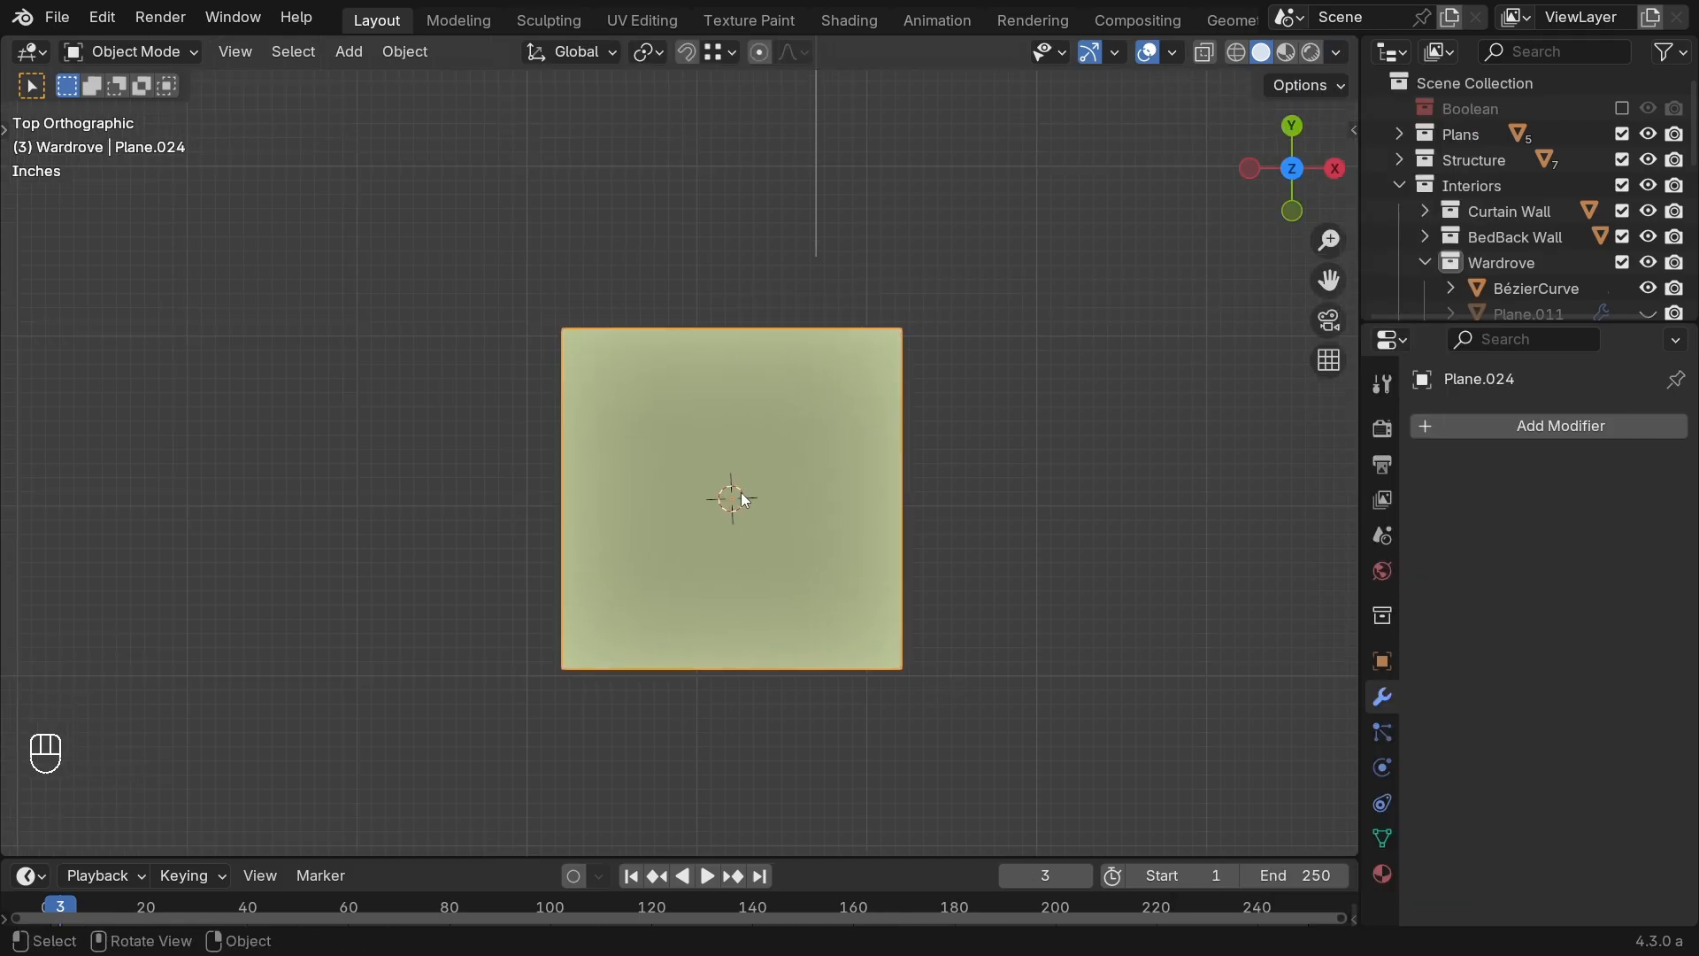
{"action": "middle_click_drag", "start_coordinate": [717, 716], "coordinate": [671, 389]}
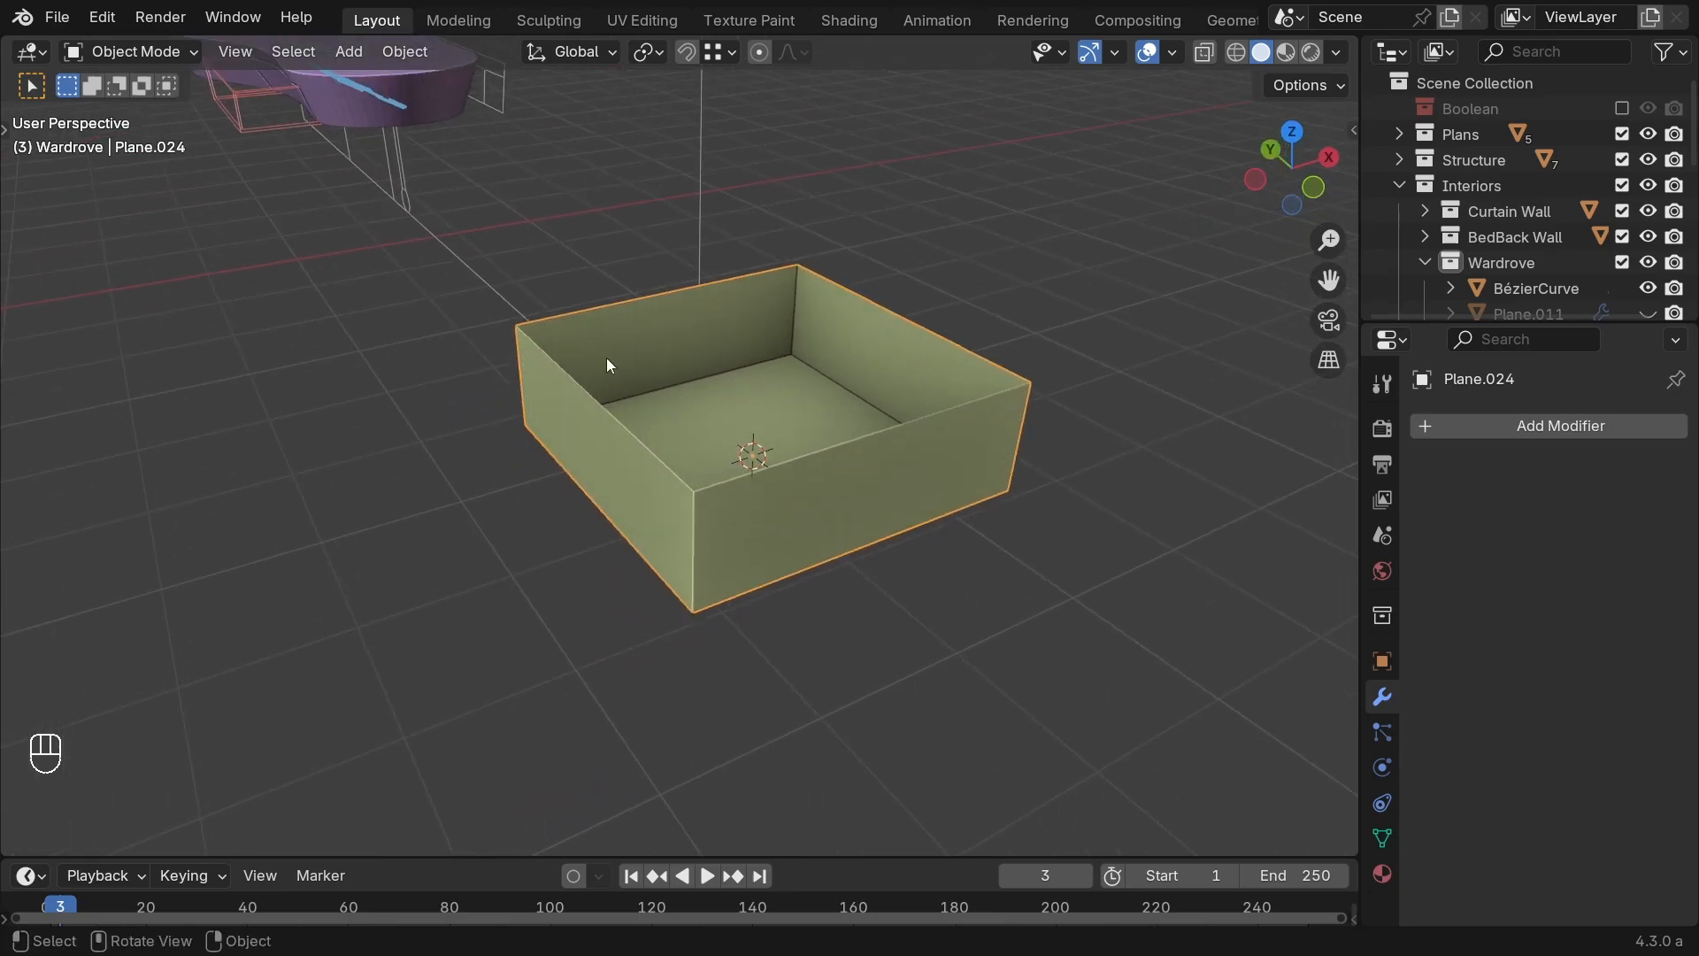
{"action": "key", "text": "grave"}
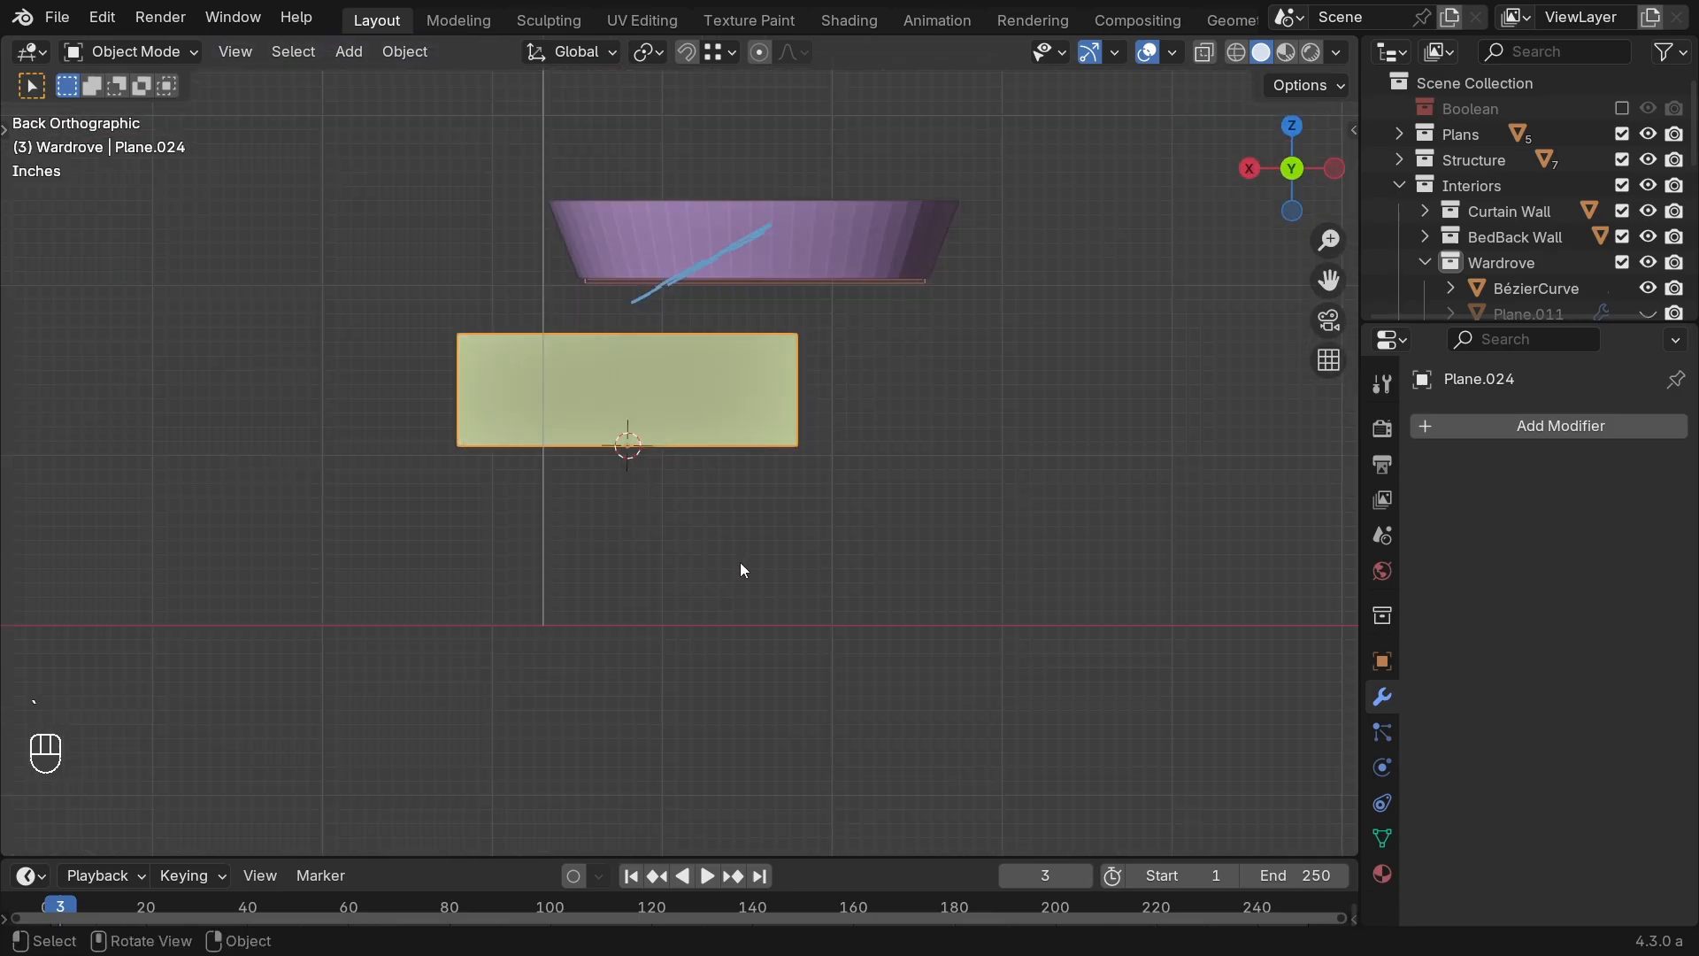
{"action": "key", "text": "grave"}
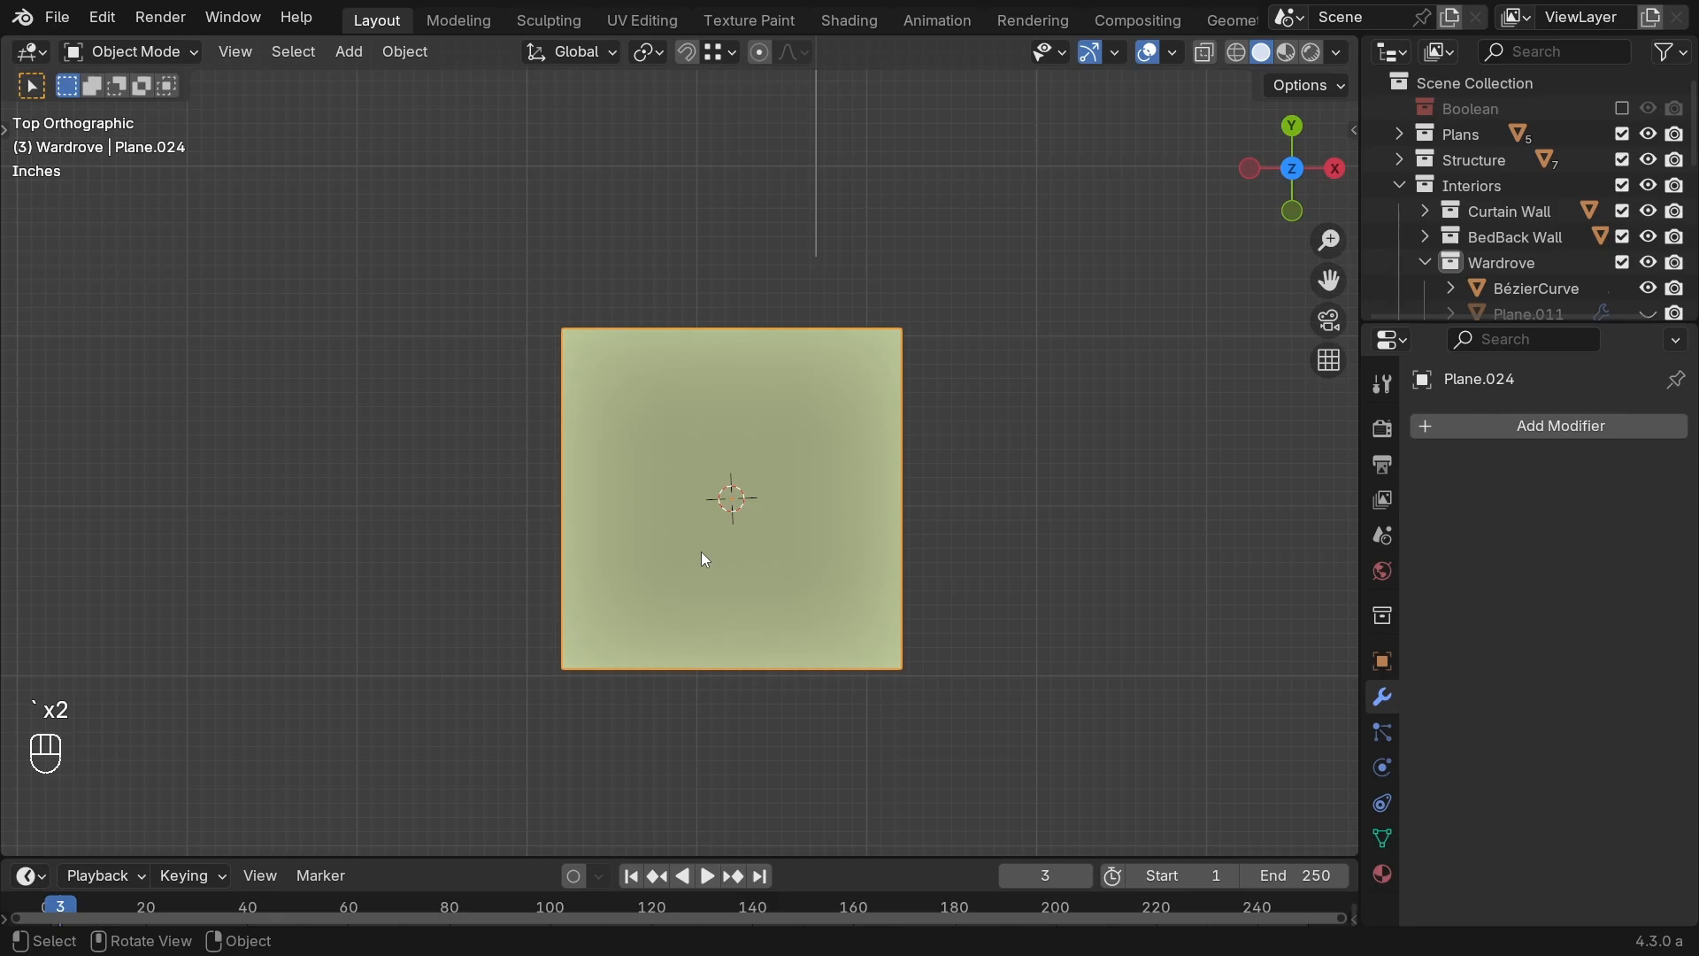
{"action": "middle_click_drag", "start_coordinate": [705, 564], "coordinate": [531, 311]}
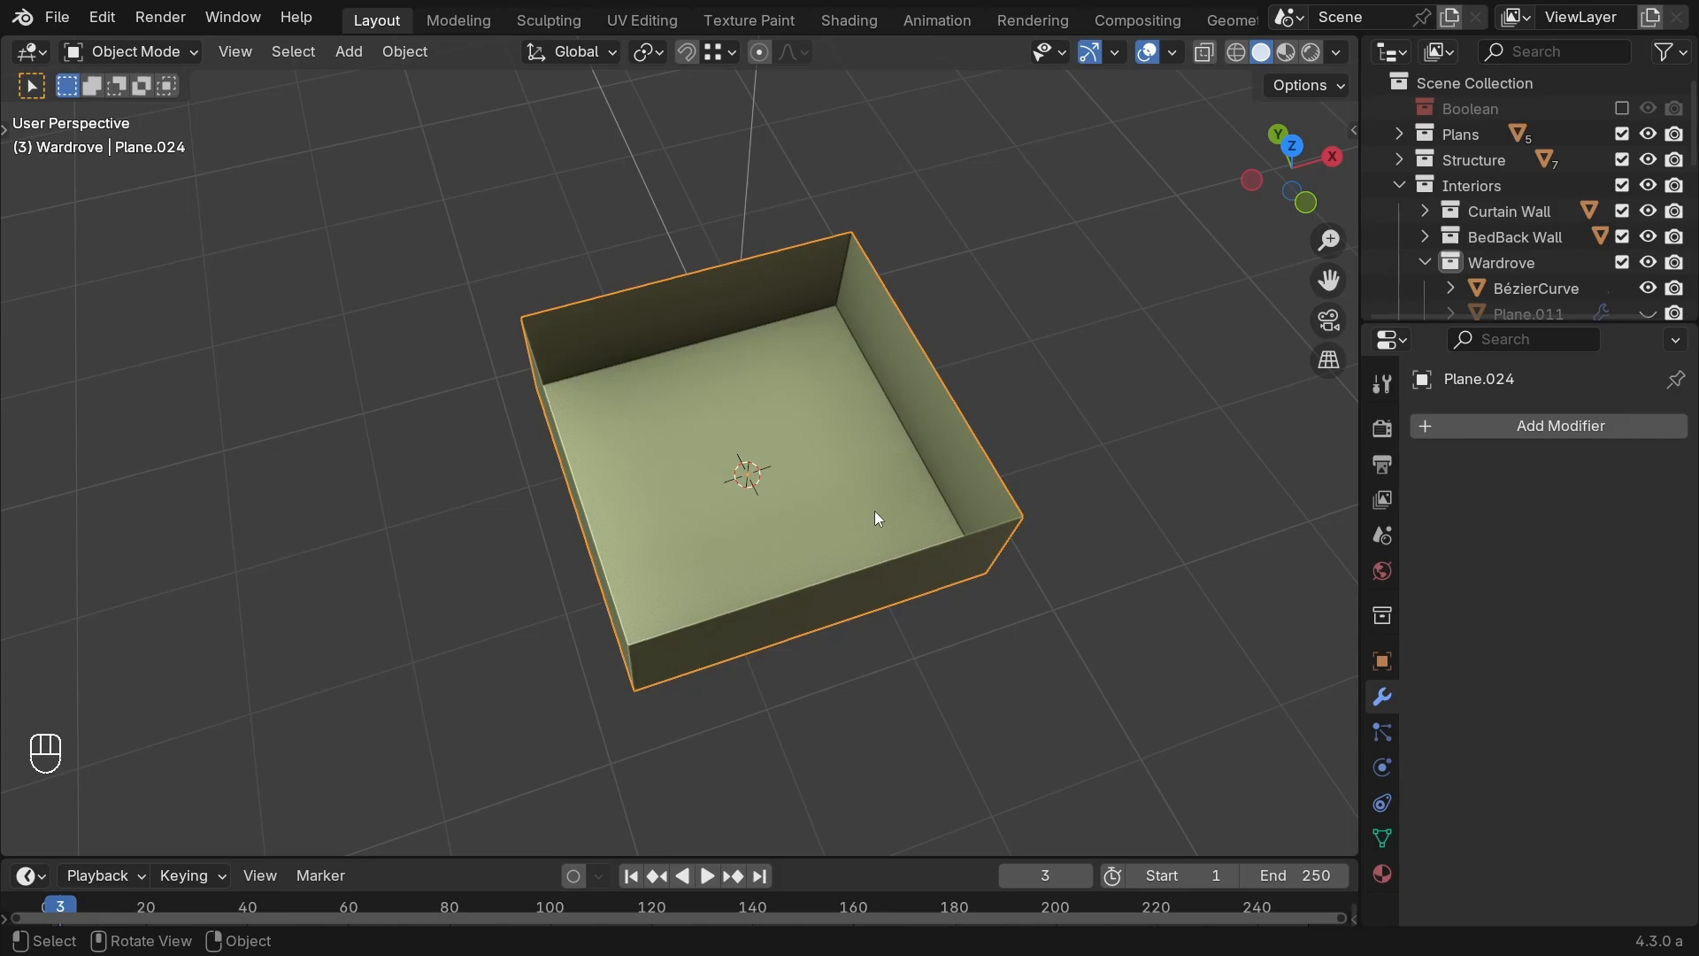
{"action": "middle_click_drag", "start_coordinate": [540, 428], "coordinate": [577, 402]}
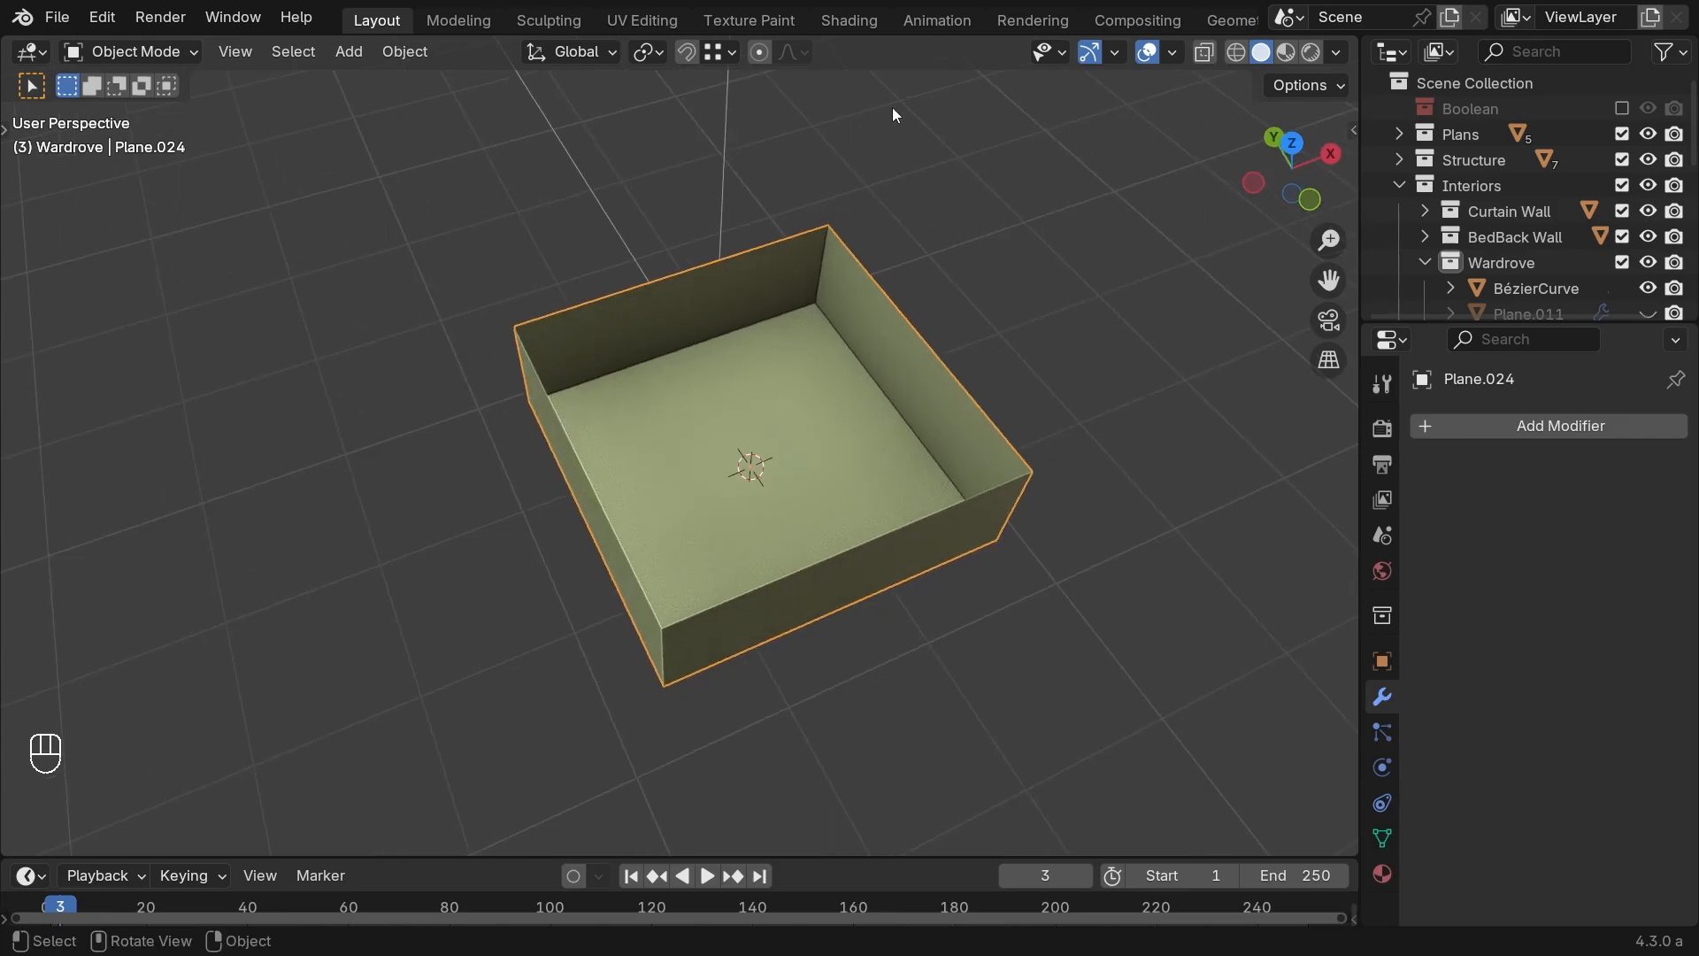
Step: Try closing the open box by filling the edge loop around its upper rim, and undo the fill
{"action": "key", "text": "Tab"}
{"action": "left_click", "coordinate": [956, 345]}
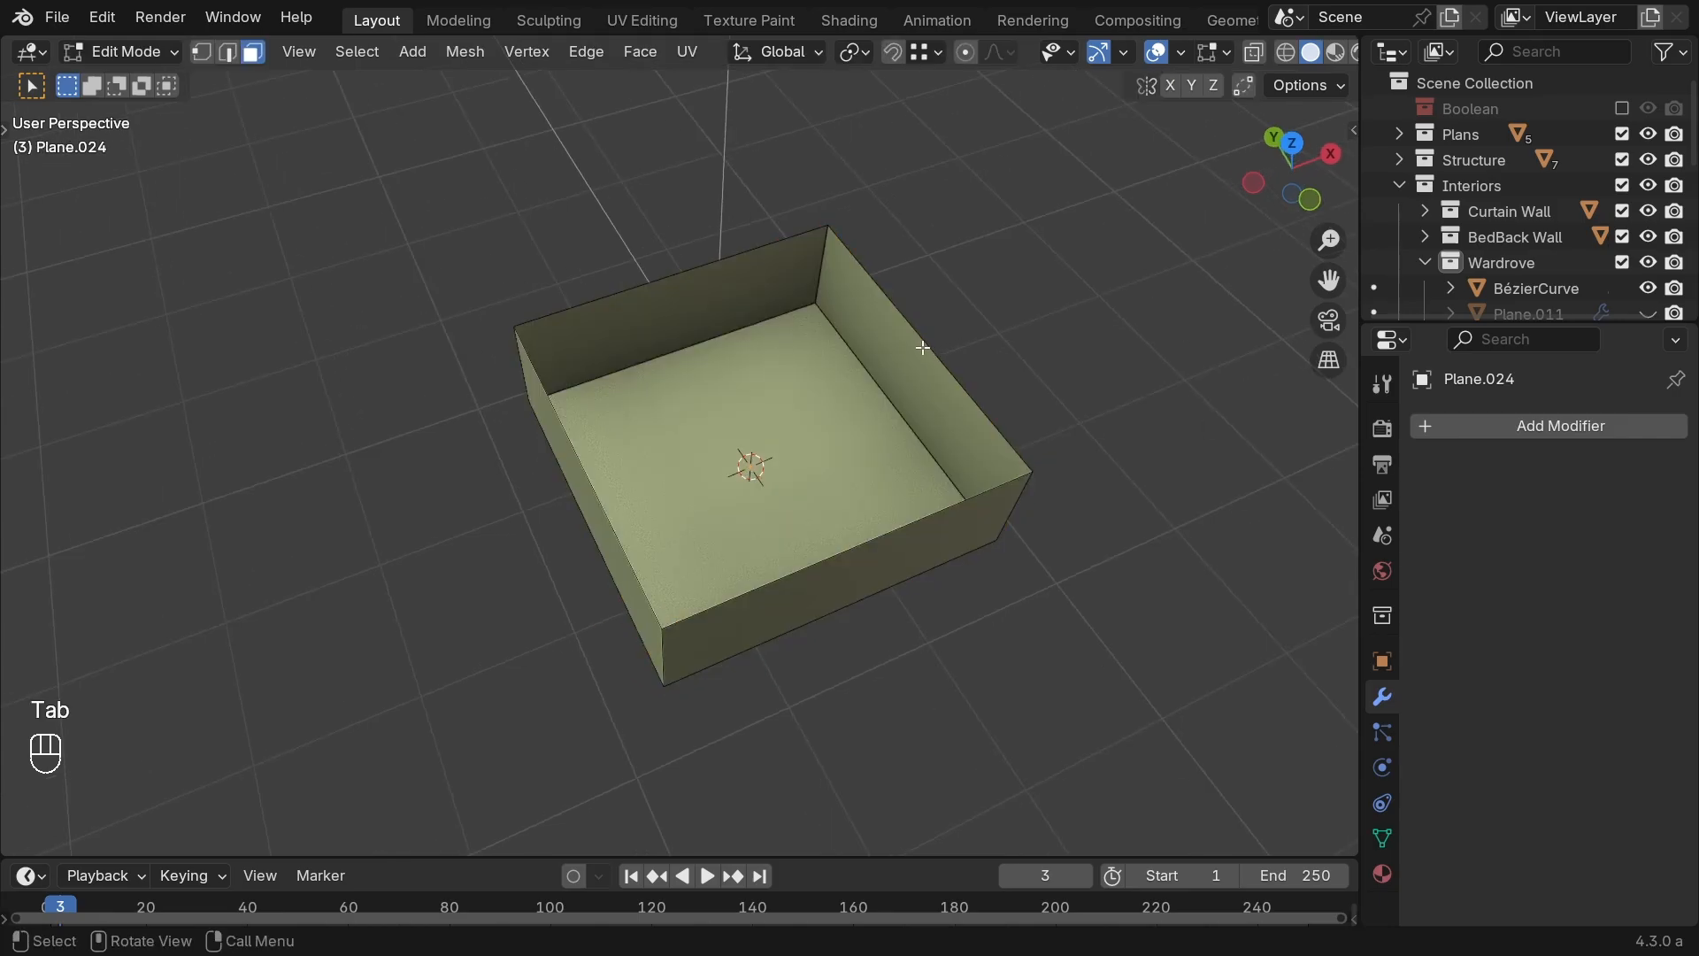
{"action": "key", "text": "2"}
{"action": "middle_click_drag", "start_coordinate": [888, 445], "coordinate": [921, 442]}
{"action": "left_click", "coordinate": [927, 443], "text": "alt"}
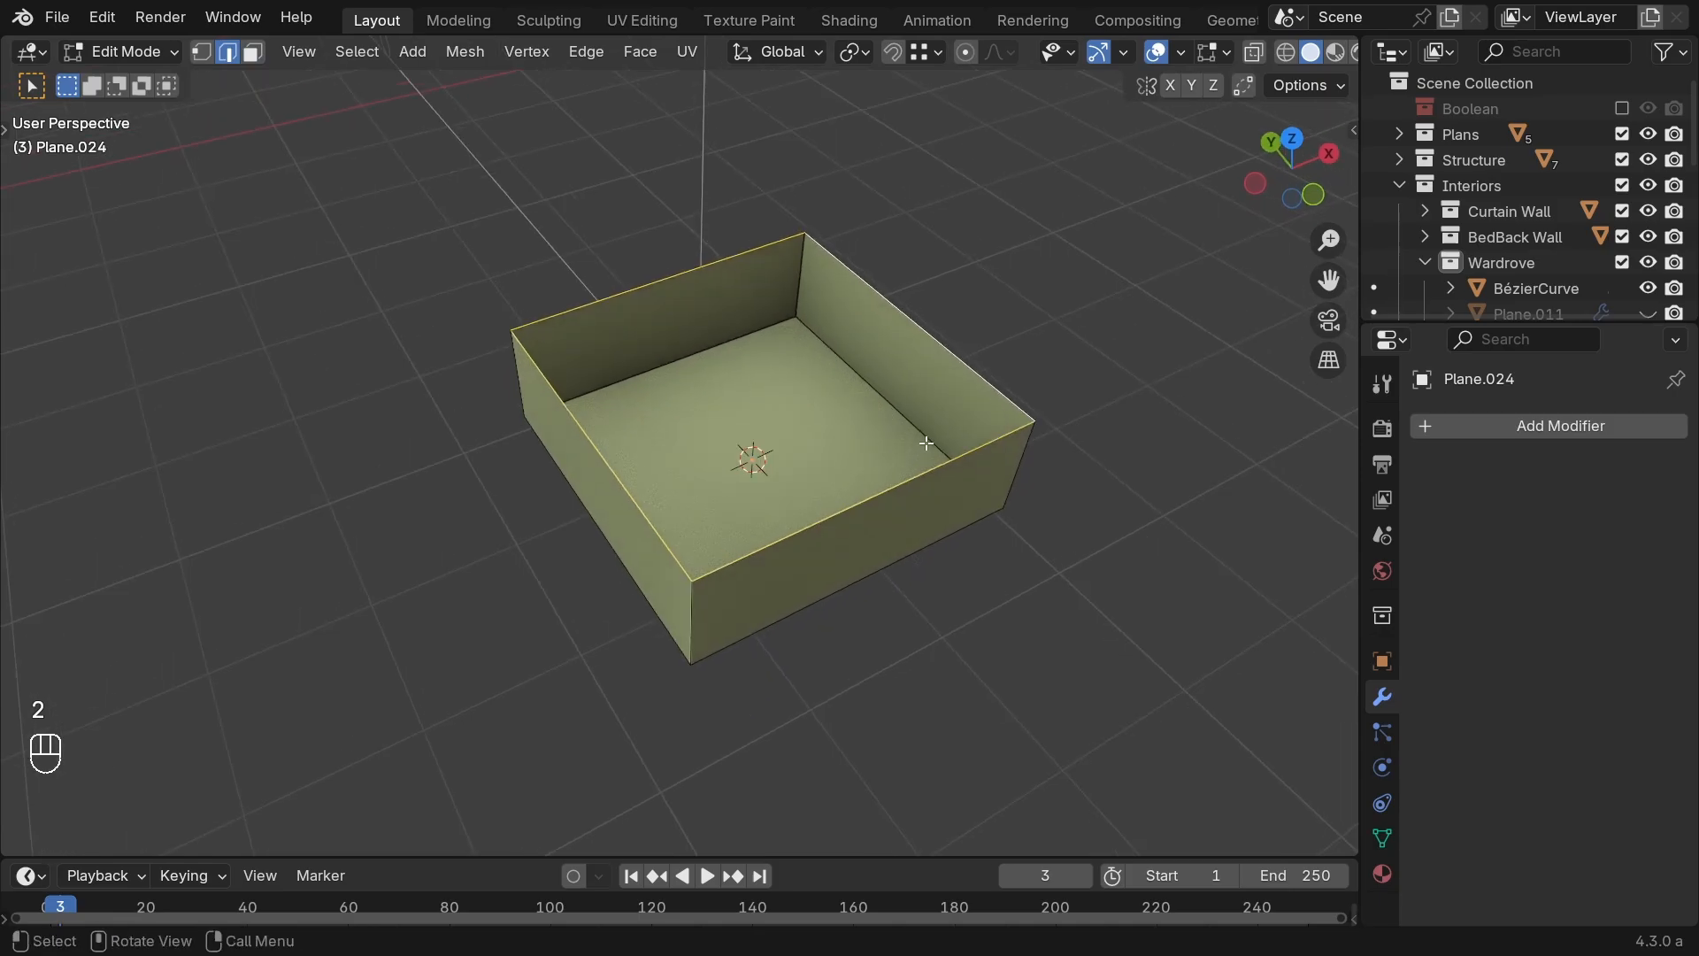
{"action": "key", "text": "4"}
{"action": "key", "text": "3"}
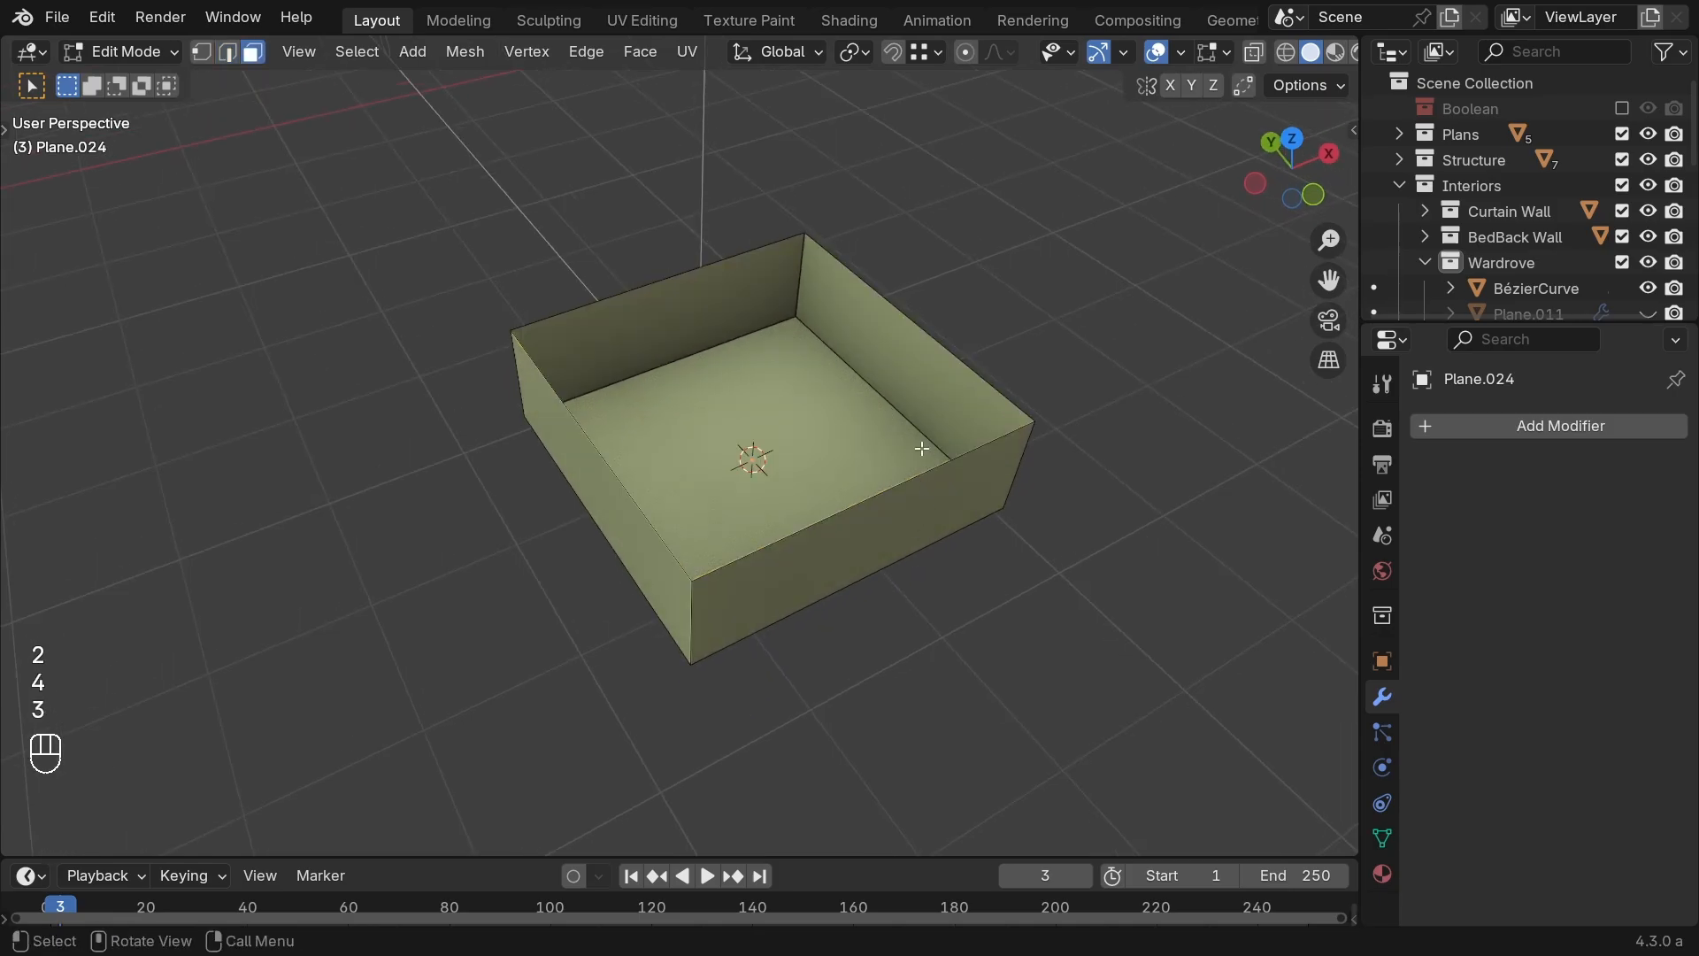
{"action": "key", "text": "2"}
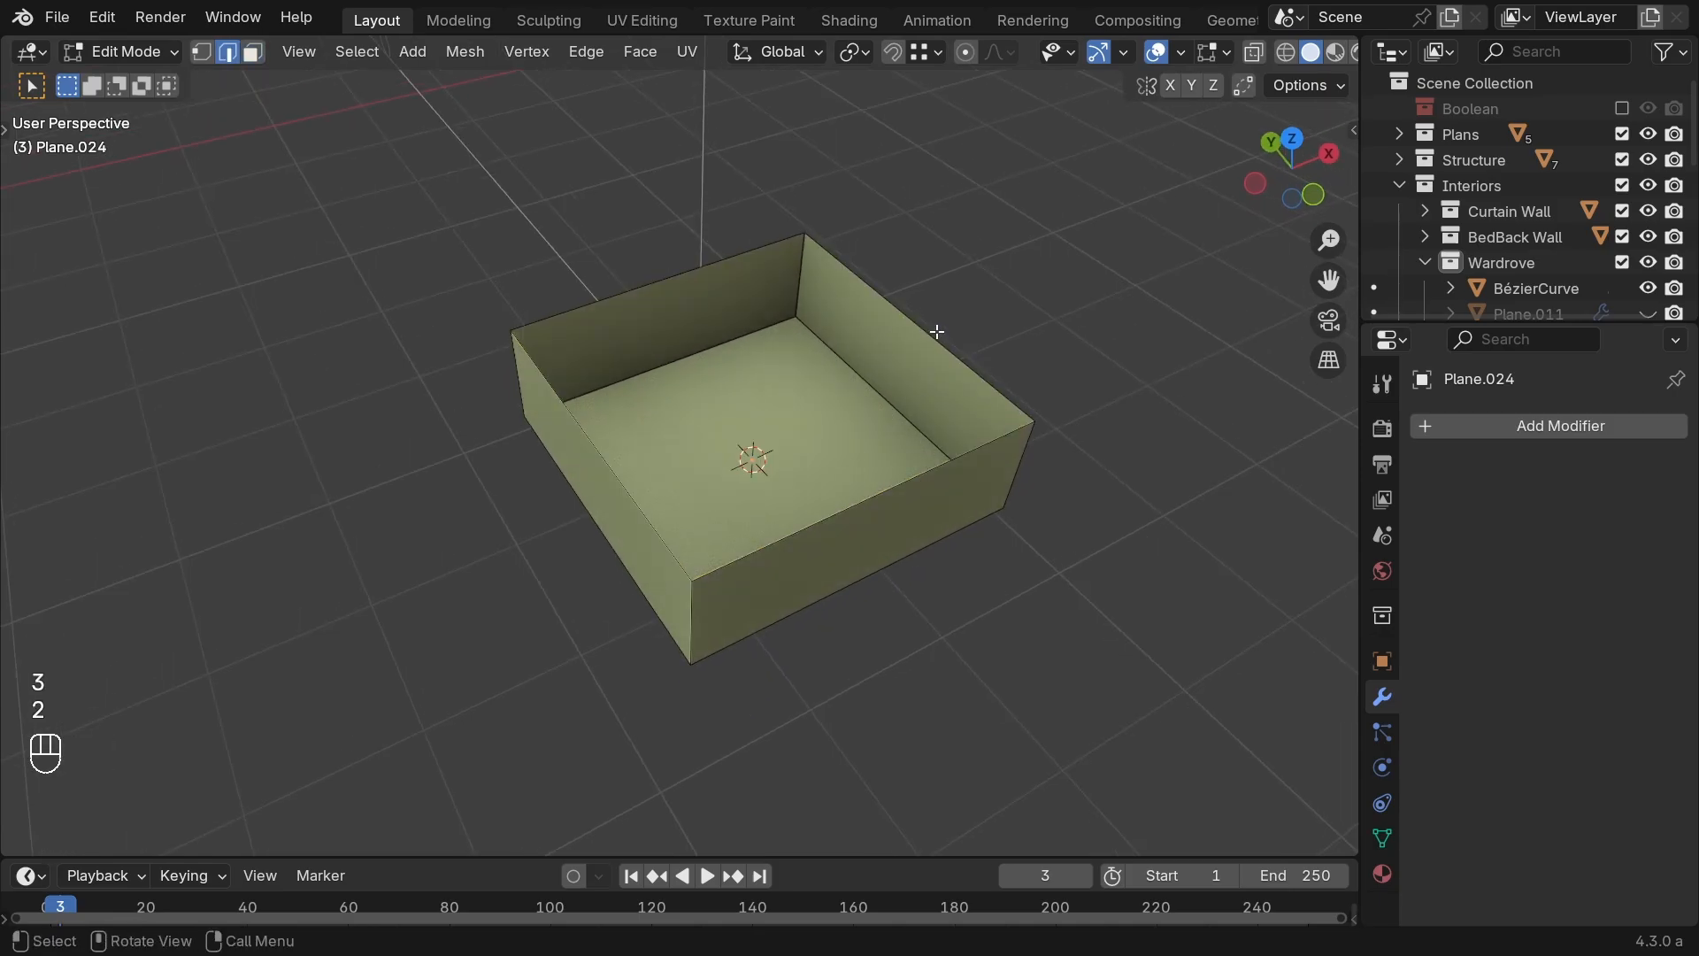
{"action": "left_click", "coordinate": [955, 413], "text": "alt"}
{"action": "key", "text": "f"}
{"action": "key", "text": "Tab"}
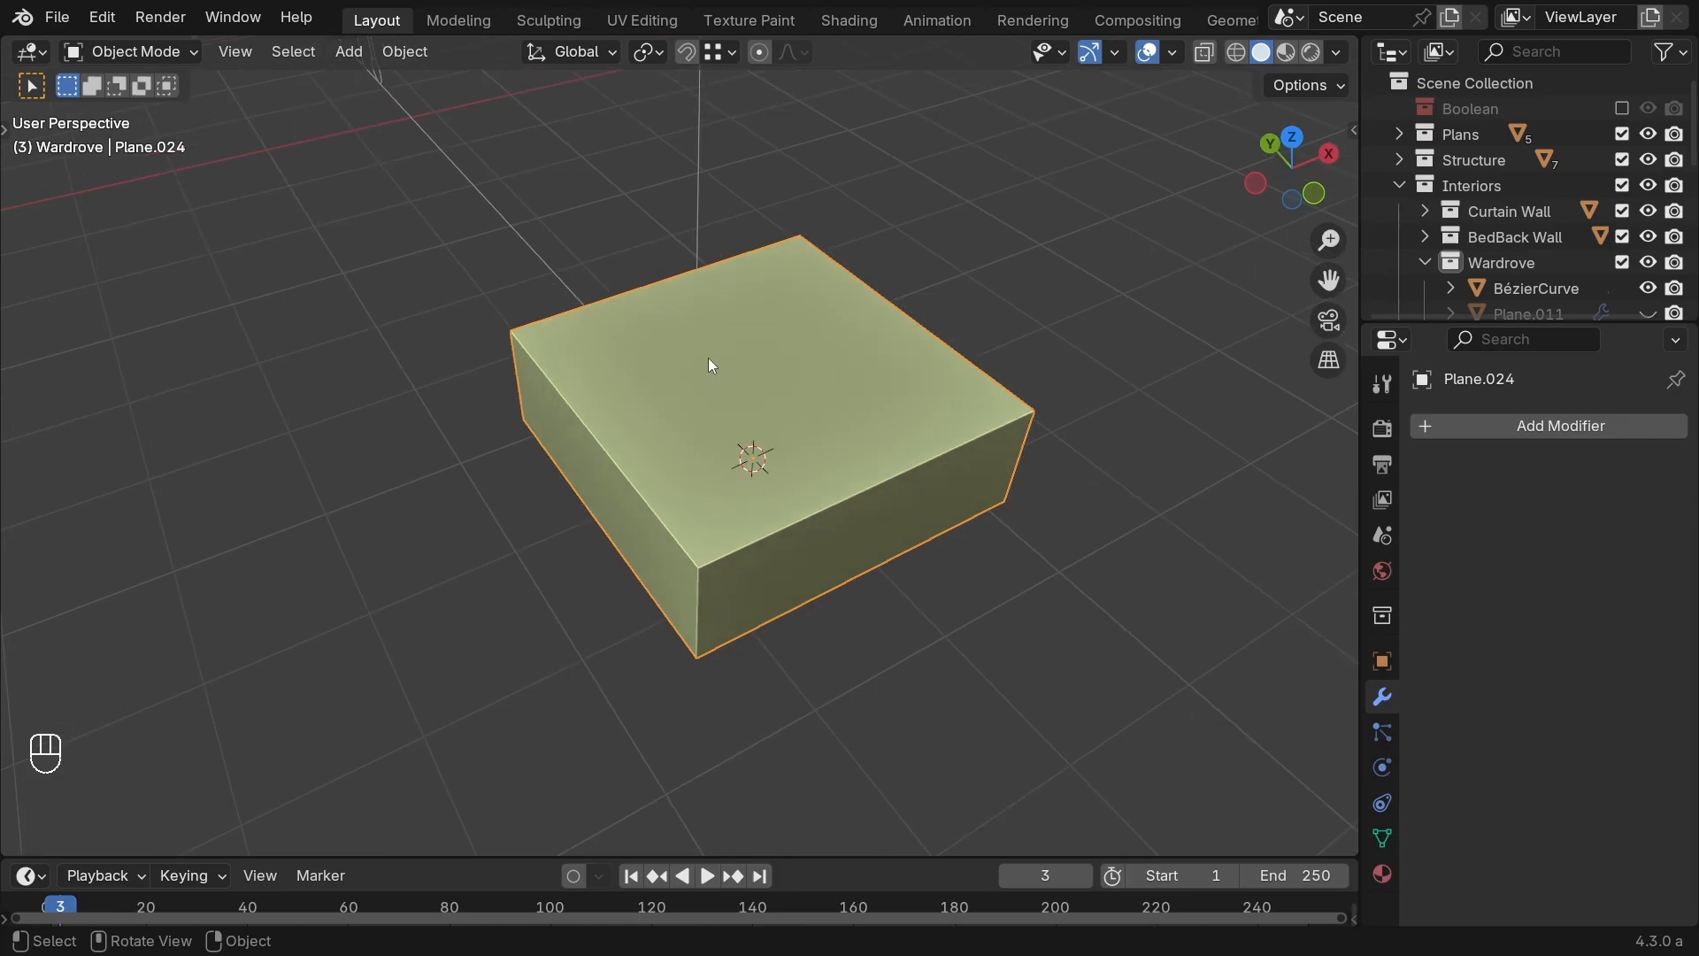
{"action": "middle_click_drag", "start_coordinate": [708, 361], "coordinate": [715, 373]}
{"action": "key", "text": "ctrl+z"}
{"action": "key", "text": "ctrl+z"}
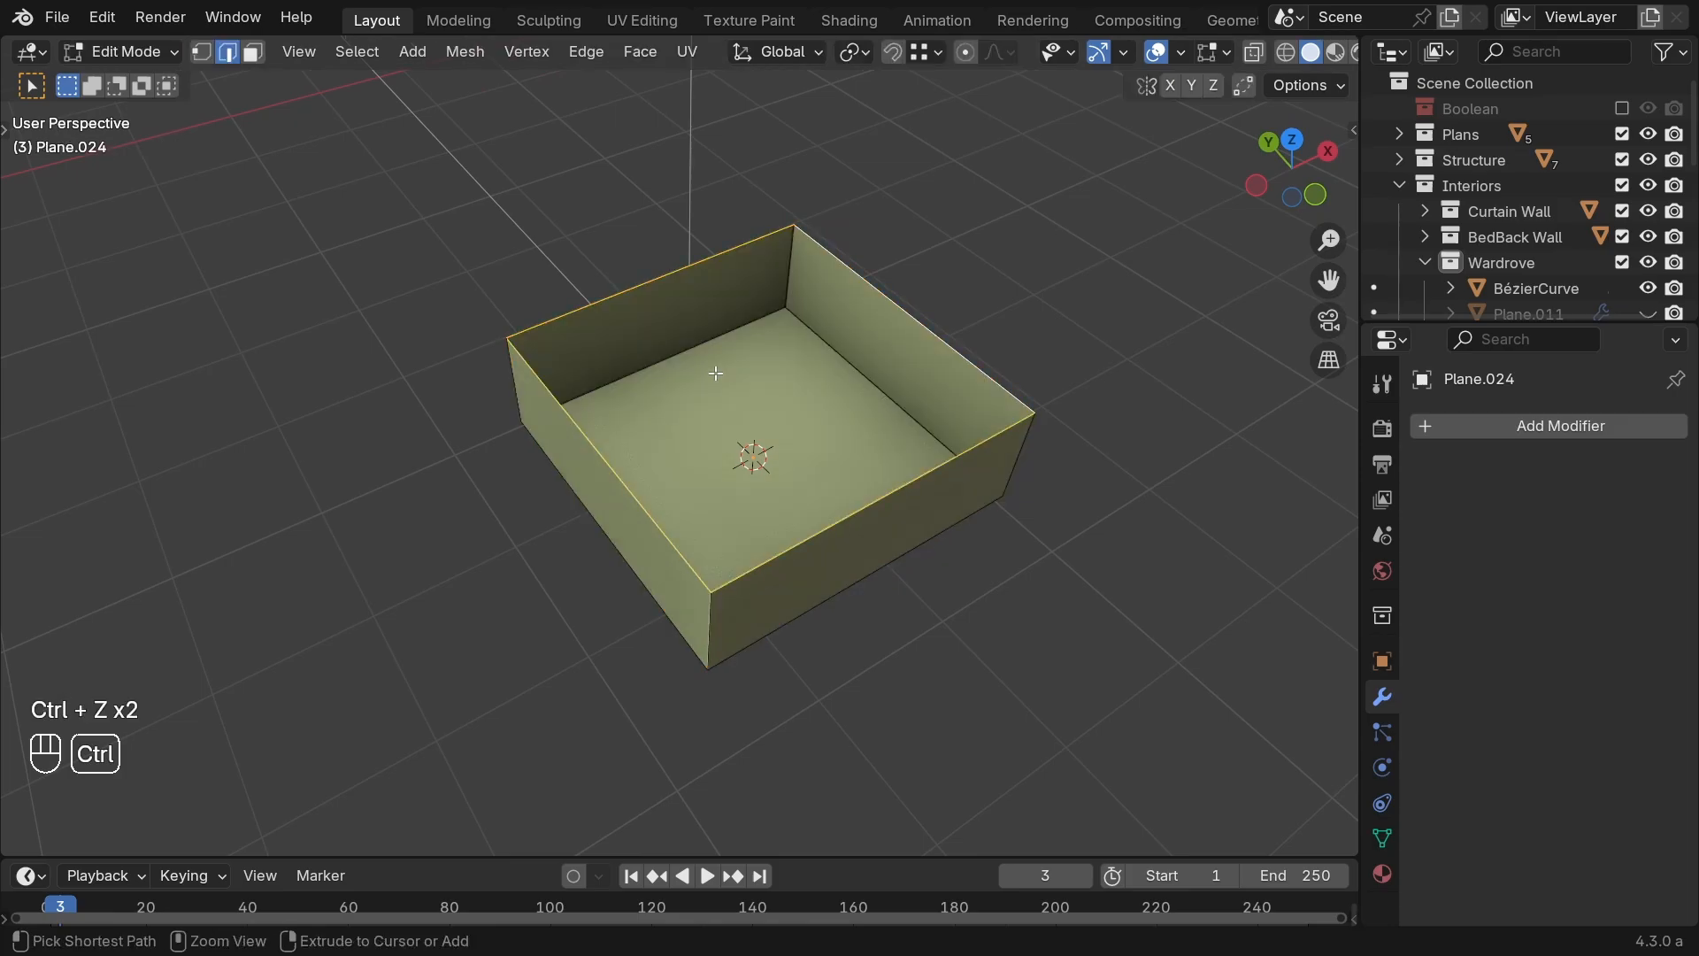
Step: Return to Object Mode and add a Solidify modifier to the open box
{"action": "key", "text": "Tab"}
{"action": "left_click", "coordinate": [1515, 425]}
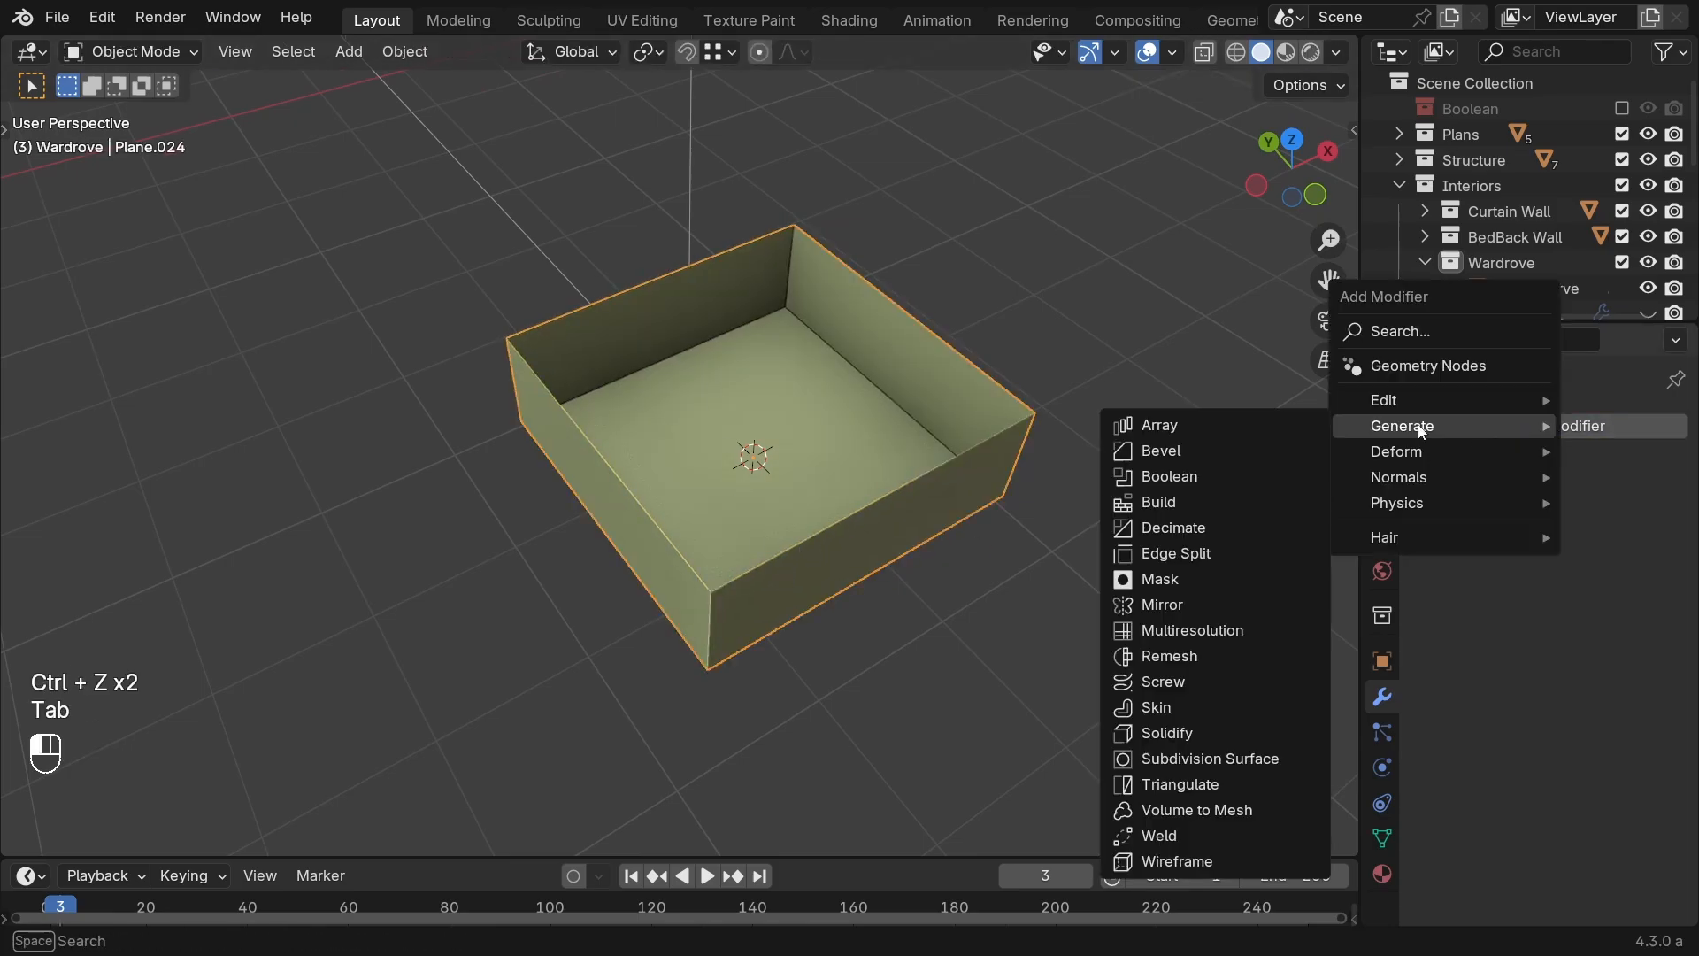
{"action": "left_click", "coordinate": [1419, 334]}
{"action": "type", "text": "sopl"}
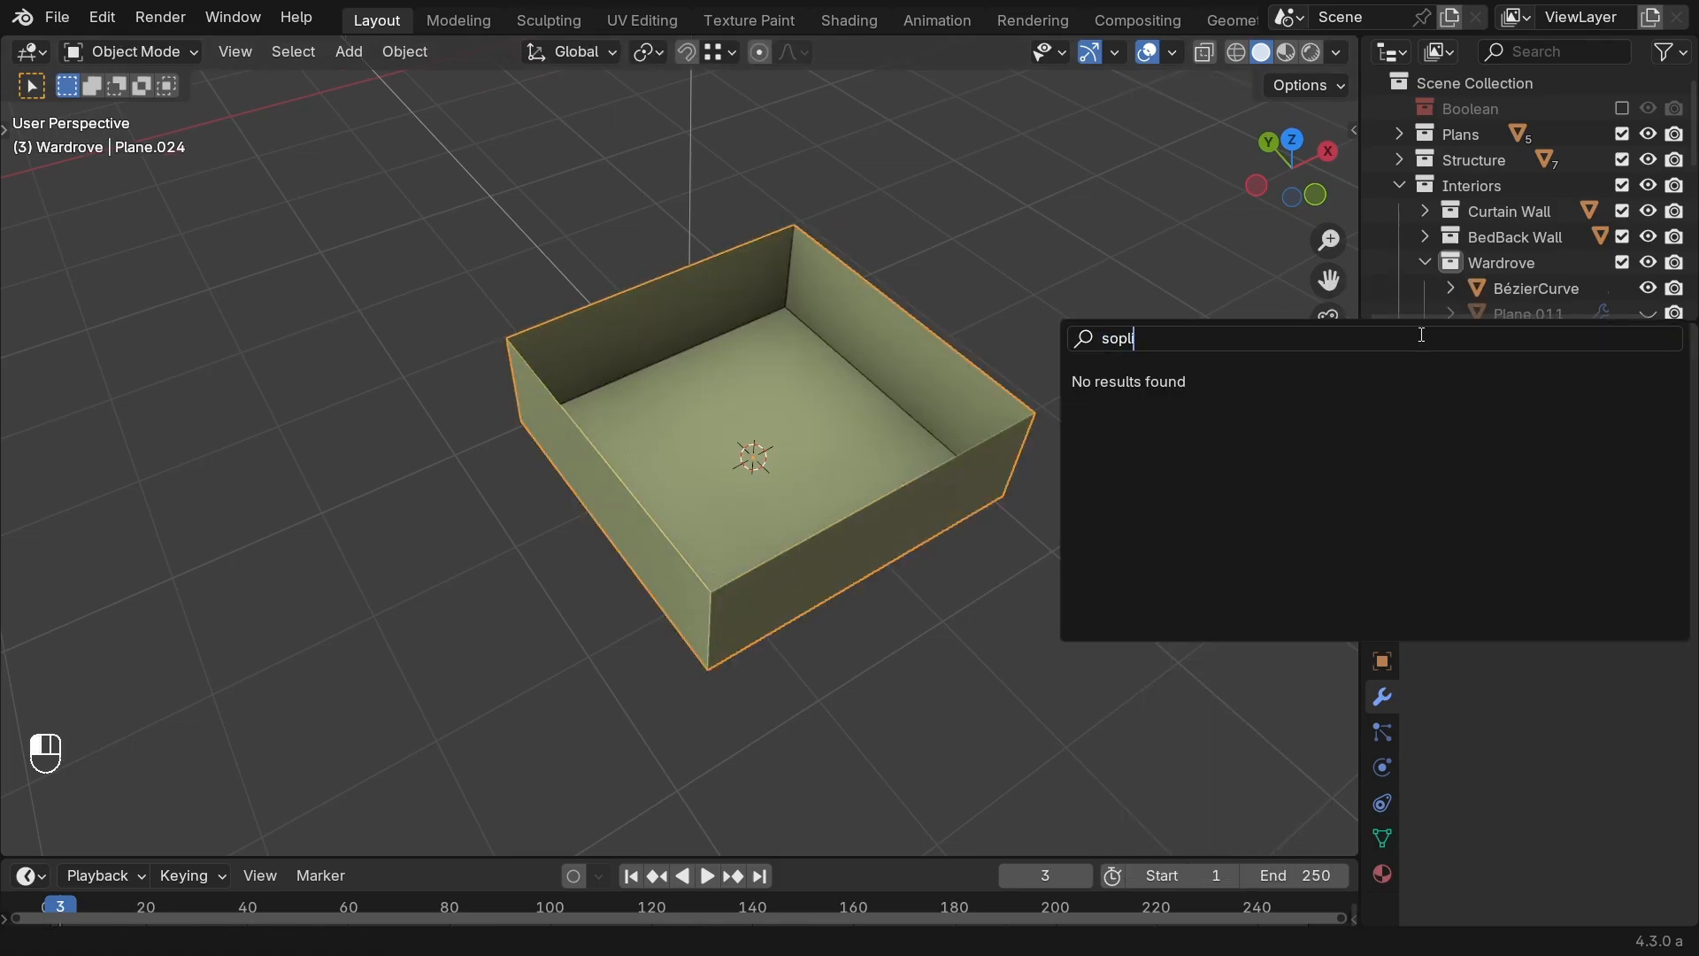
{"action": "key", "text": "BackSpace"}
{"action": "key", "text": "BackSpace"}
{"action": "type", "text": "lidi"}
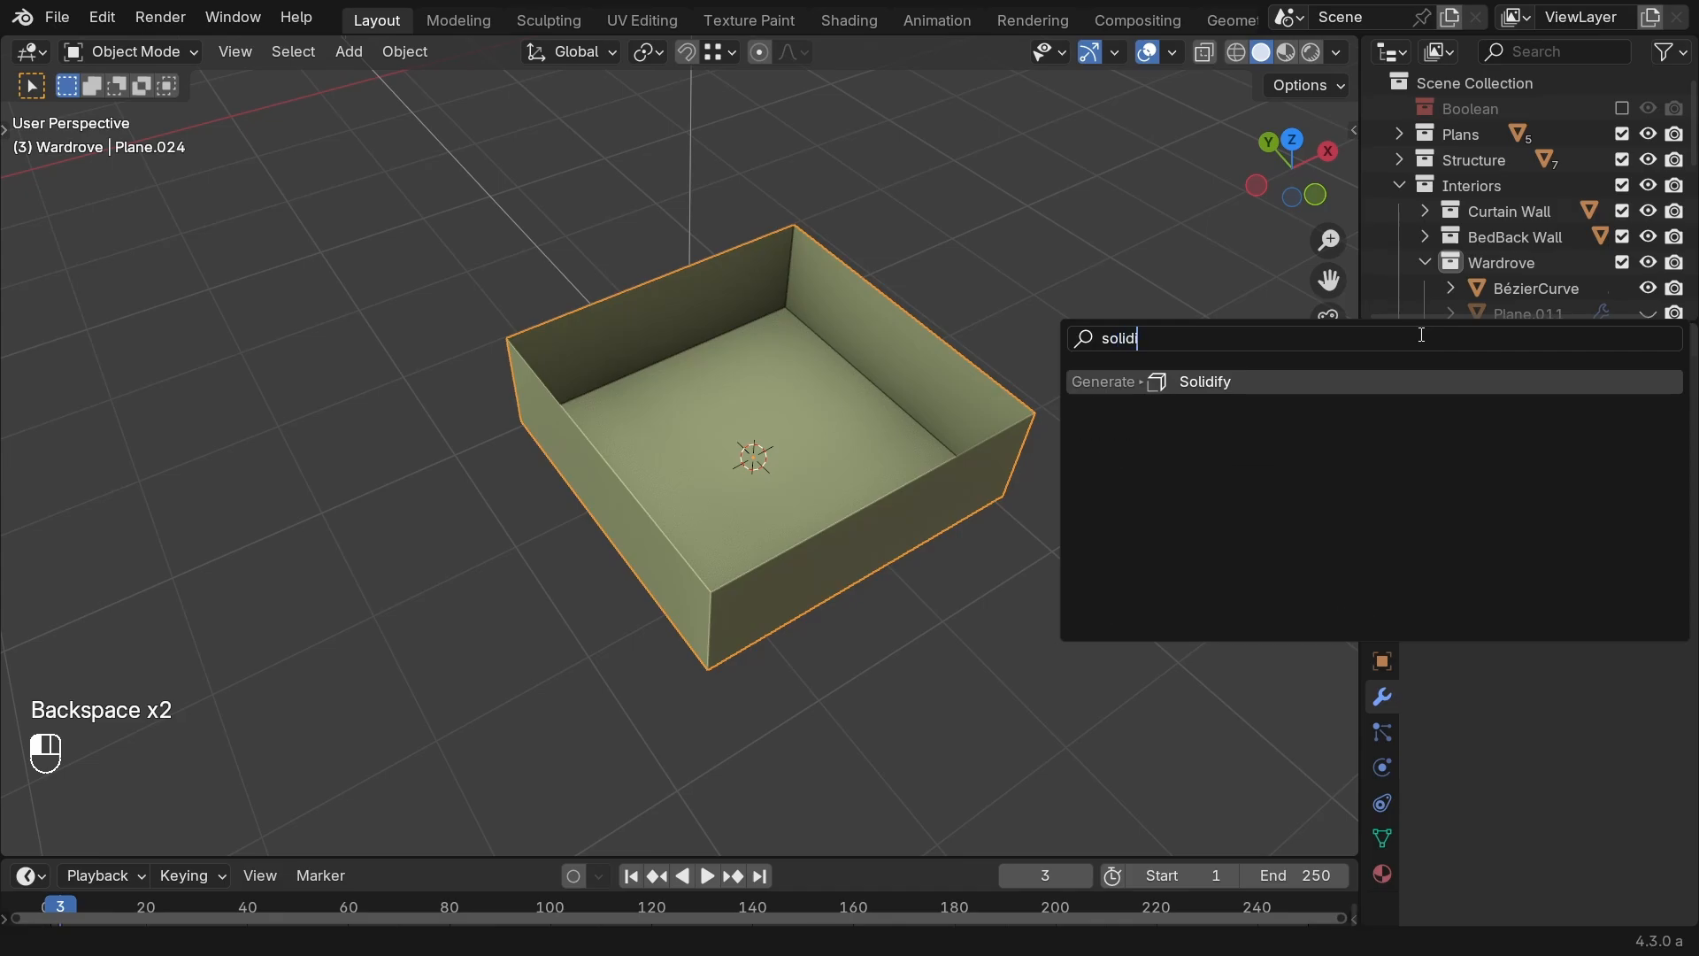
{"action": "left_click", "coordinate": [1343, 381]}
{"action": "scroll", "coordinate": [1151, 447], "scroll_direction": "up", "scroll_amount": 1}
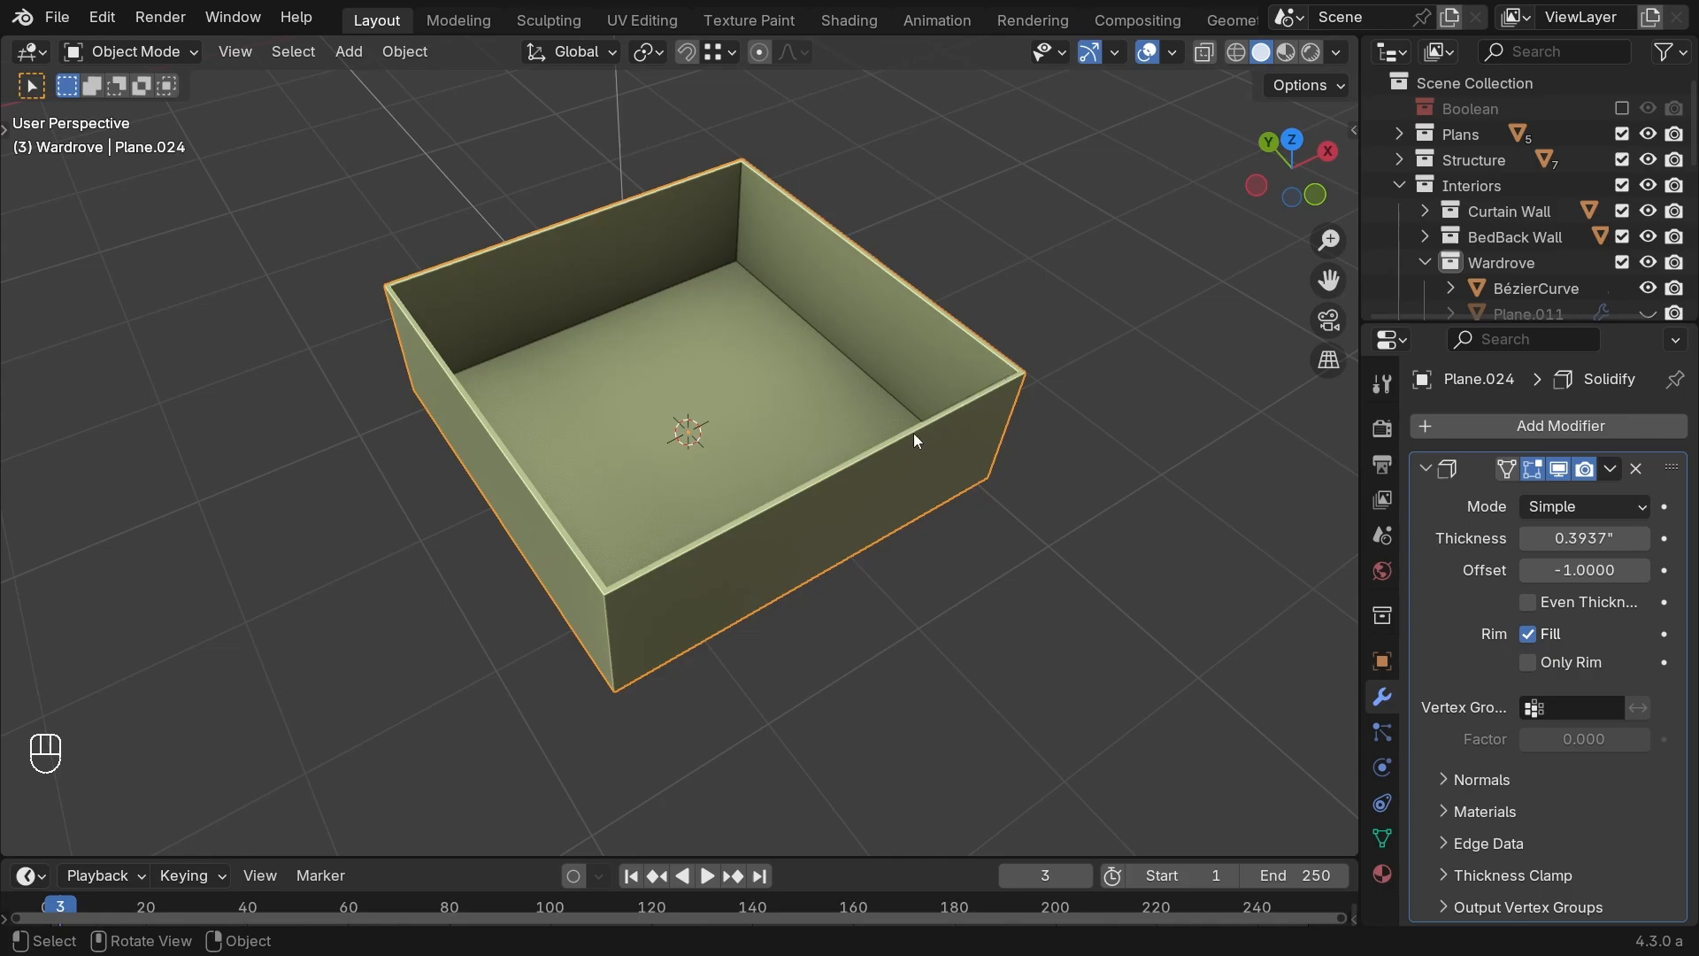
Step: Show the solidified box in wireframe from the top, clearing the trial annotation stroke
{"action": "mouse_move", "coordinate": [913, 433]}
{"action": "middle_mouse_down"}
{"action": "mouse_move", "coordinate": [859, 487]}
{"action": "mouse_move", "coordinate": [895, 537]}
{"action": "middle_mouse_up"}
{"action": "left_click_drag", "start_coordinate": [888, 557], "coordinate": [901, 376]}
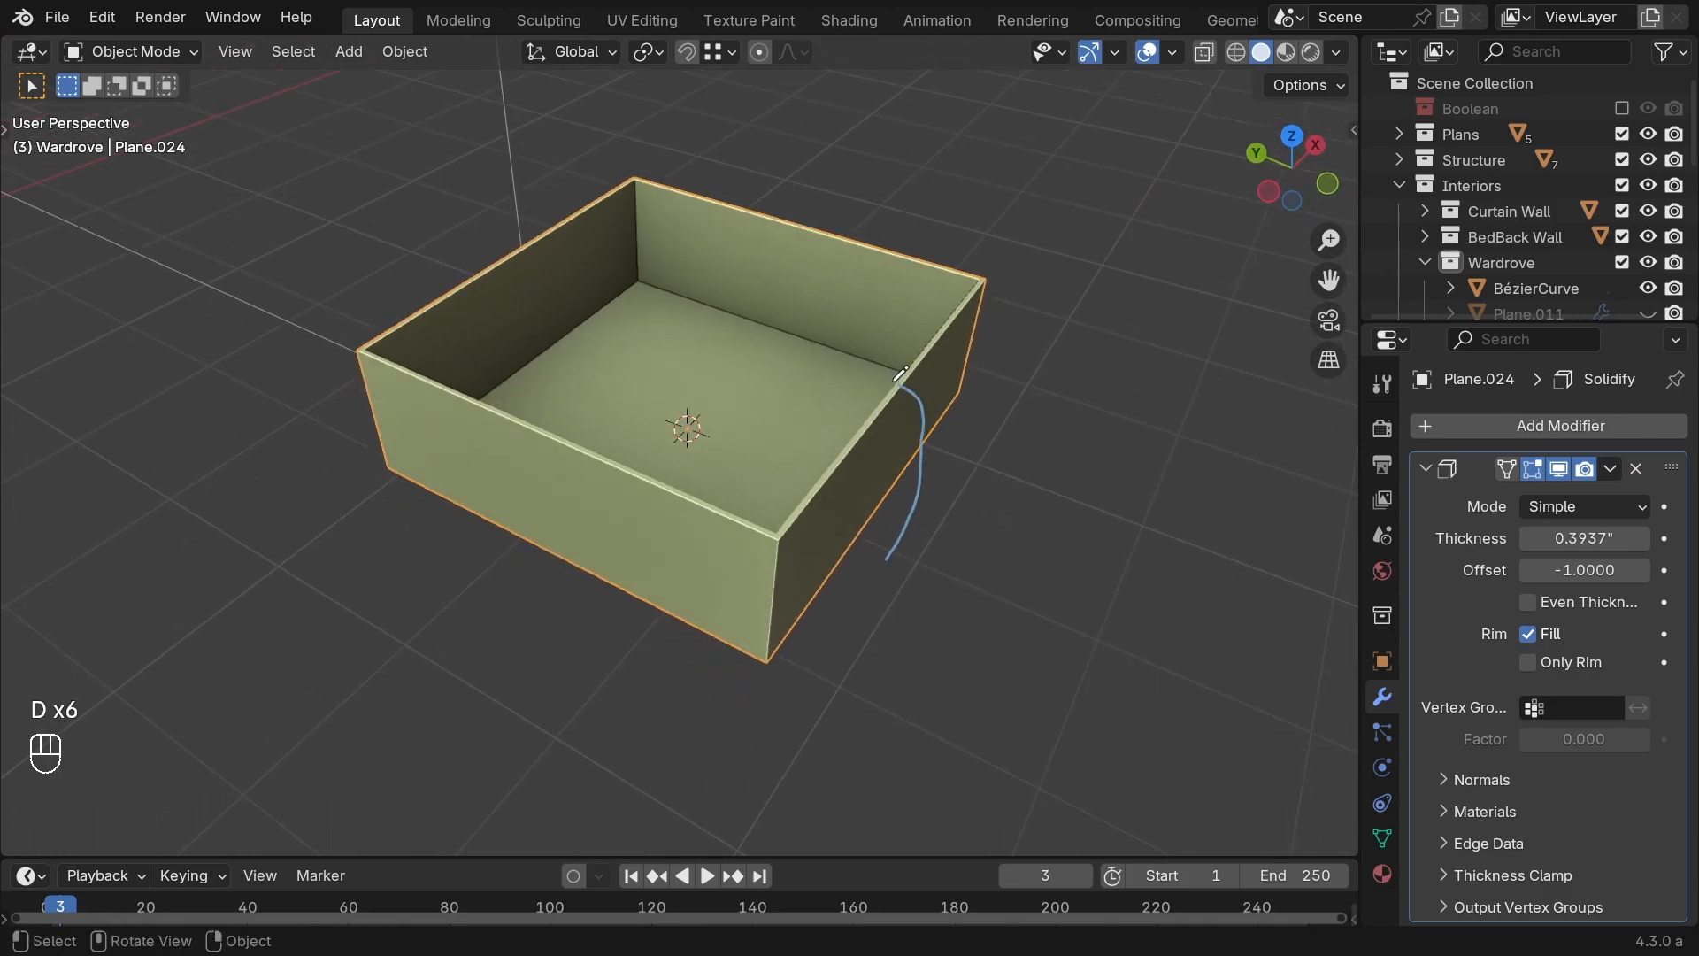
{"action": "right_click_drag", "start_coordinate": [921, 394], "coordinate": [841, 593]}
{"action": "key", "text": "grave"}
{"action": "key", "text": "shift+z"}
{"action": "middle_click_drag", "start_coordinate": [720, 458], "coordinate": [745, 507], "text": "shift"}
{"action": "scroll", "coordinate": [745, 506], "scroll_direction": "up", "scroll_amount": 1}
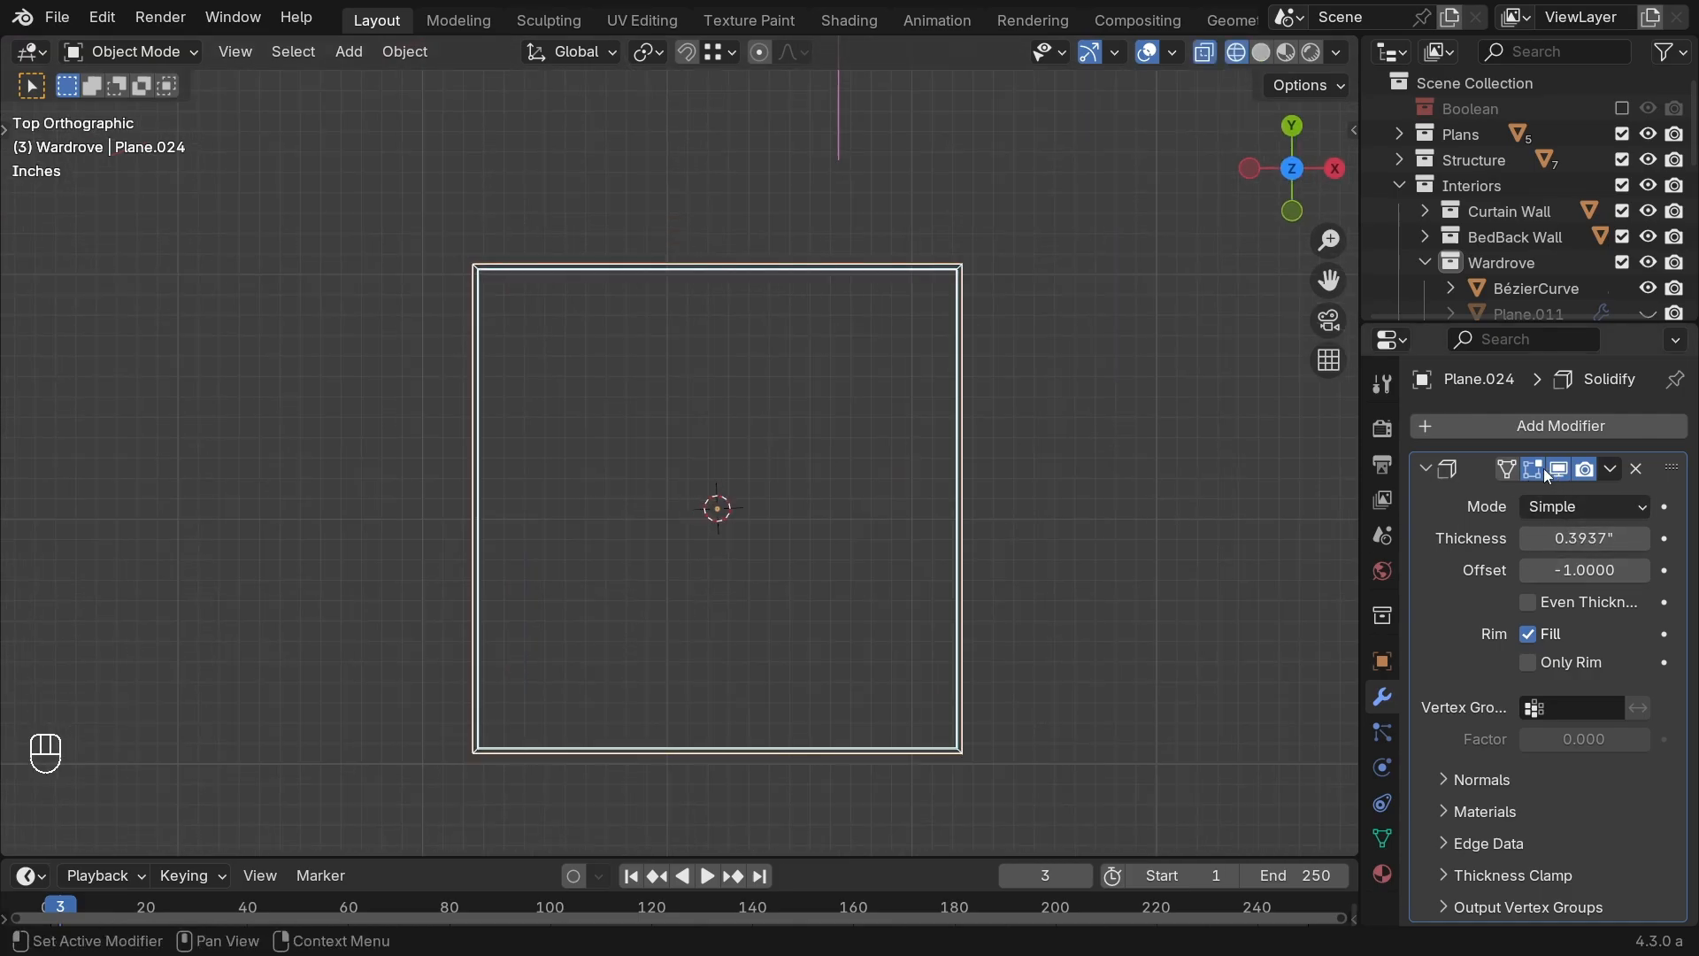
Step: Test-toggle the Solidify modifier's rim fill, and turn off the modifier's viewport display
{"action": "left_click", "coordinate": [1532, 637]}
{"action": "left_click", "coordinate": [1531, 636]}
{"action": "left_click", "coordinate": [1559, 469]}
{"action": "key", "text": "a"}
{"action": "middle_click_drag", "start_coordinate": [991, 425], "coordinate": [721, 538], "text": "shift"}
{"action": "scroll", "coordinate": [1009, 452], "scroll_direction": "up", "scroll_amount": 3}
{"action": "scroll", "coordinate": [690, 588], "scroll_direction": "down", "scroll_amount": 2}
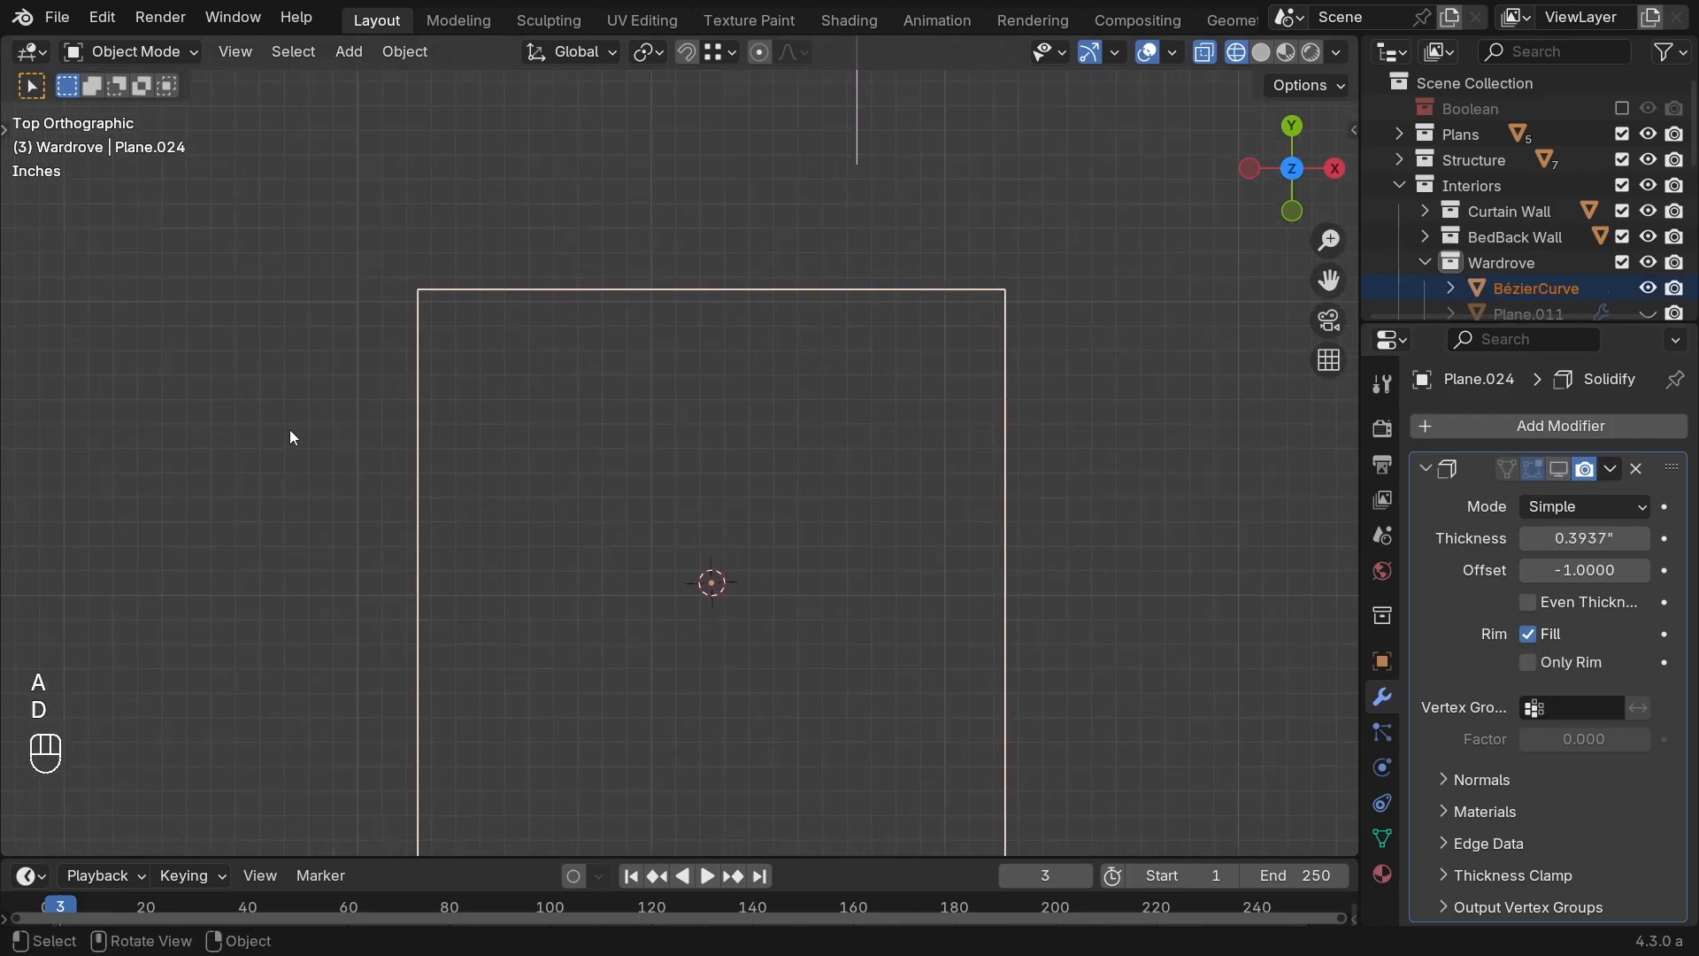
Step: Sketch annotation strokes over the box's single wireframe outline and erase them
{"action": "mouse_move", "coordinate": [178, 417]}
{"action": "left_mouse_down"}
{"action": "mouse_move", "coordinate": [390, 409]}
{"action": "mouse_move", "coordinate": [629, 264]}
{"action": "left_mouse_up"}
{"action": "right_click_drag", "start_coordinate": [629, 264], "coordinate": [431, 330]}
{"action": "mouse_move", "coordinate": [435, 413]}
{"action": "left_mouse_down"}
{"action": "mouse_move", "coordinate": [436, 260]}
{"action": "mouse_move", "coordinate": [997, 274]}
{"action": "mouse_move", "coordinate": [706, 631]}
{"action": "left_mouse_up"}
{"action": "mouse_move", "coordinate": [705, 631]}
{"action": "right_mouse_down"}
{"action": "mouse_move", "coordinate": [596, 292]}
{"action": "mouse_move", "coordinate": [587, 652]}
{"action": "mouse_move", "coordinate": [770, 258]}
{"action": "mouse_move", "coordinate": [937, 541]}
{"action": "right_mouse_up"}
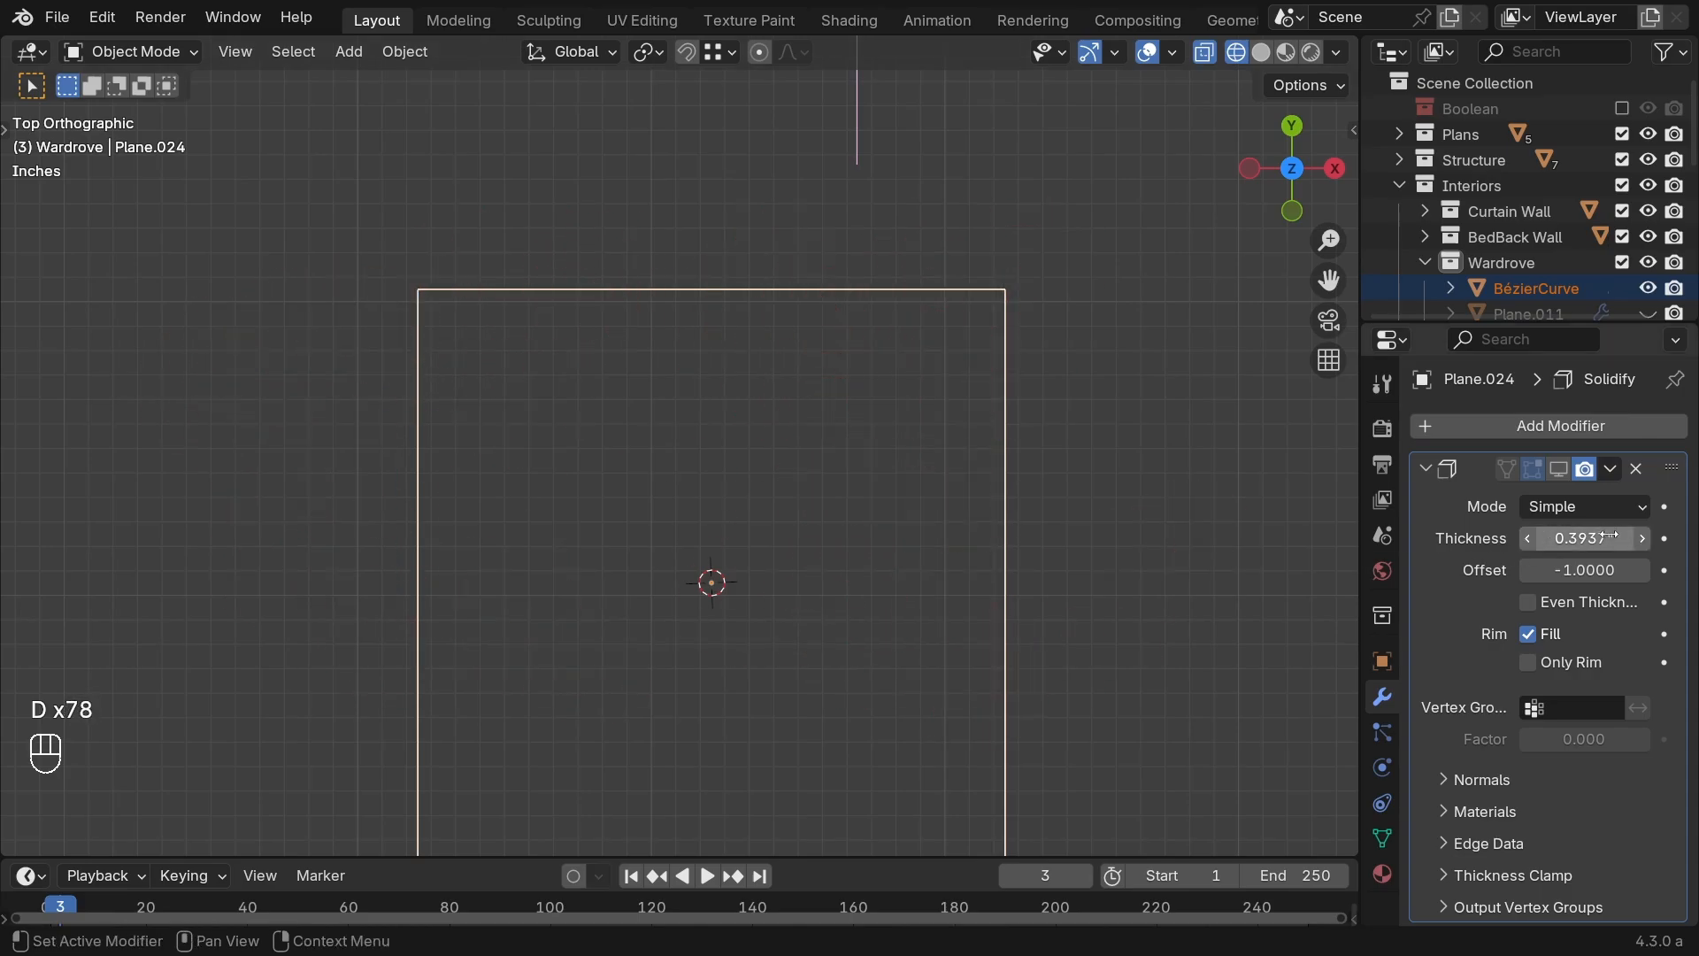
Step: Turn the Solidify modifier's viewport display back on, trace the doubled wall outline with annotations, and erase them
{"action": "left_click", "coordinate": [1563, 467]}
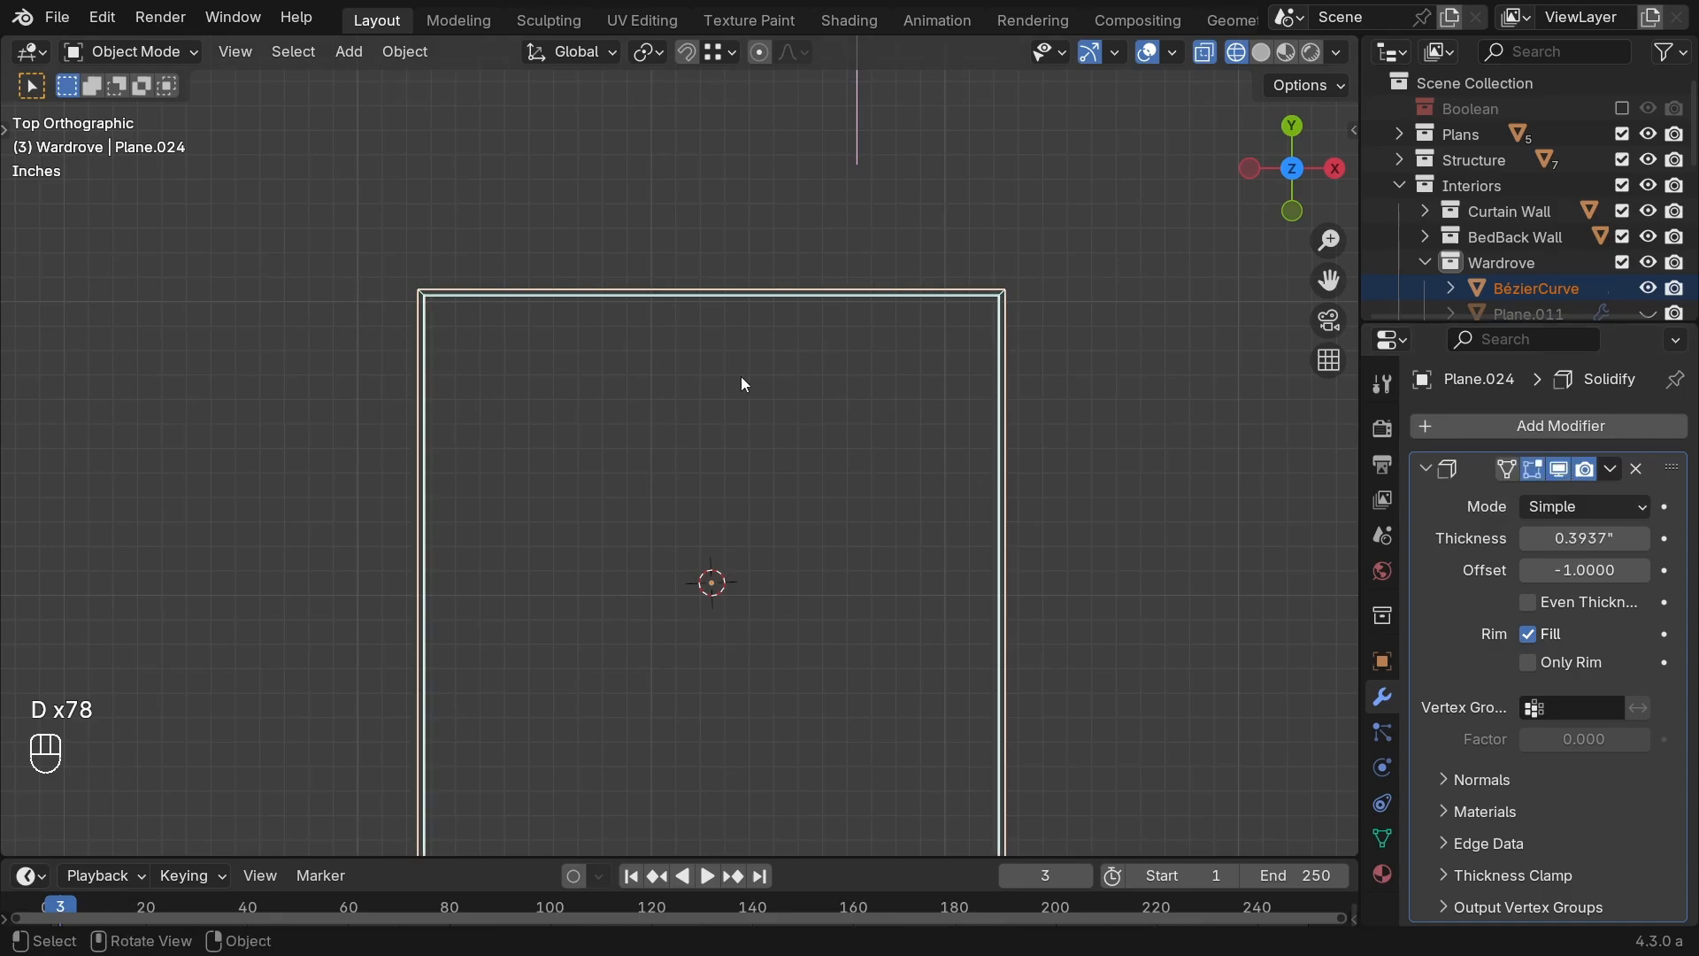
{"action": "scroll", "coordinate": [611, 393], "scroll_direction": "up", "scroll_amount": 1}
{"action": "left_click_drag", "start_coordinate": [370, 265], "coordinate": [368, 337]}
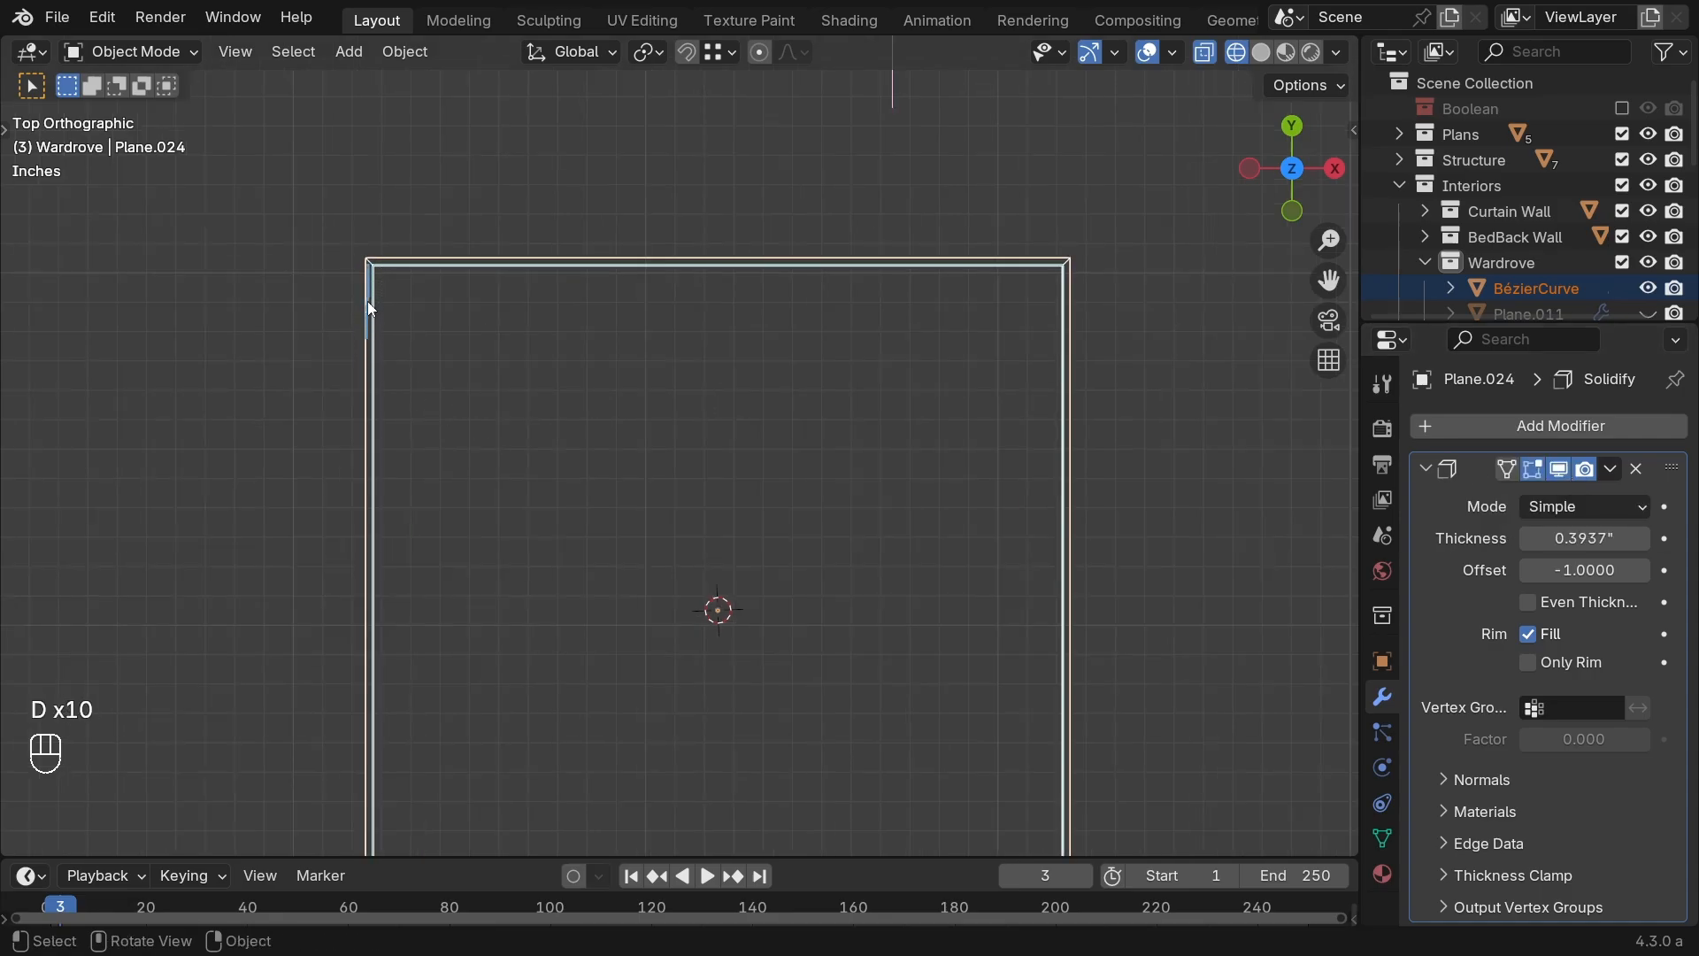
{"action": "mouse_move", "coordinate": [424, 256]}
{"action": "left_mouse_down"}
{"action": "mouse_move", "coordinate": [1080, 251]}
{"action": "mouse_move", "coordinate": [1086, 358]}
{"action": "left_mouse_up"}
{"action": "mouse_move", "coordinate": [1089, 390]}
{"action": "right_mouse_down"}
{"action": "mouse_move", "coordinate": [462, 254]}
{"action": "mouse_move", "coordinate": [356, 266]}
{"action": "right_mouse_up"}
Step: Draw horizontal annotation strokes outside, inside and across the box's outline, and erase them all
{"action": "left_click_drag", "start_coordinate": [212, 404], "coordinate": [326, 405]}
{"action": "left_click_drag", "start_coordinate": [469, 399], "coordinate": [867, 408]}
{"action": "left_click_drag", "start_coordinate": [949, 402], "coordinate": [998, 398]}
{"action": "left_click_drag", "start_coordinate": [1164, 407], "coordinate": [1313, 406]}
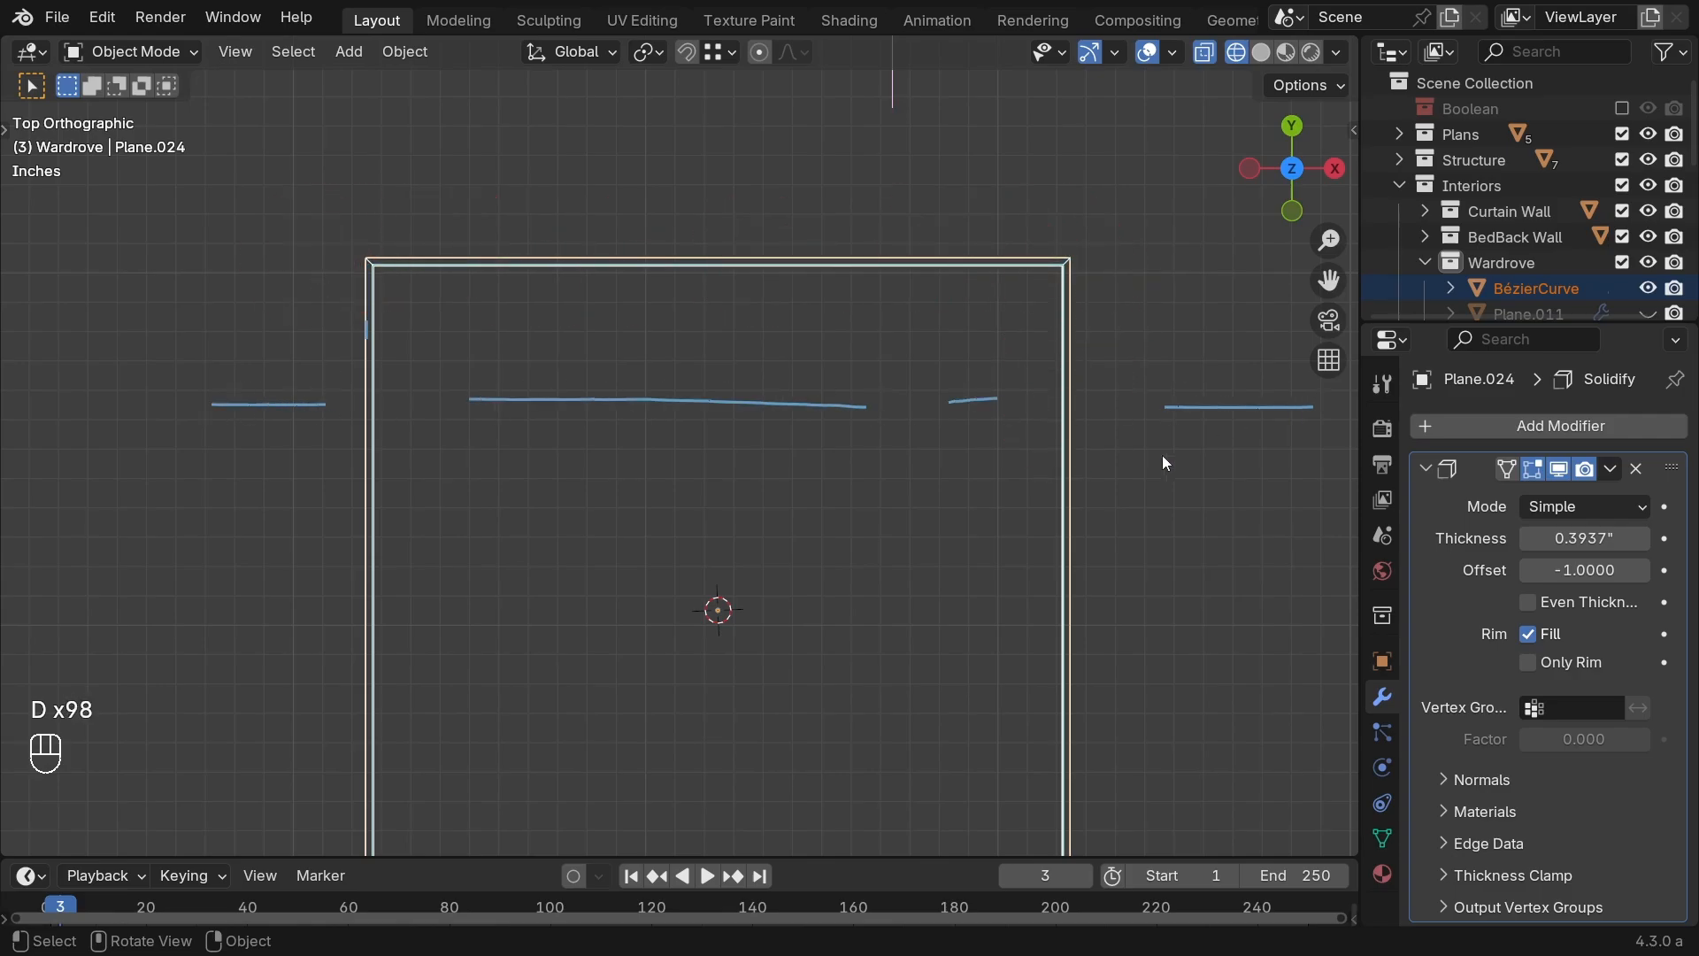
{"action": "left_click_drag", "start_coordinate": [729, 574], "coordinate": [850, 563]}
{"action": "left_click_drag", "start_coordinate": [796, 625], "coordinate": [865, 635]}
{"action": "left_click_drag", "start_coordinate": [1191, 556], "coordinate": [1286, 549]}
{"action": "right_click_drag", "start_coordinate": [1299, 490], "coordinate": [465, 612]}
{"action": "mouse_move", "coordinate": [822, 630]}
{"action": "right_mouse_down"}
{"action": "mouse_move", "coordinate": [910, 416]}
{"action": "mouse_move", "coordinate": [1366, 556]}
{"action": "right_mouse_up"}
Step: Delete the demonstration box and return the scene to solid shading
{"action": "key", "text": "x"}
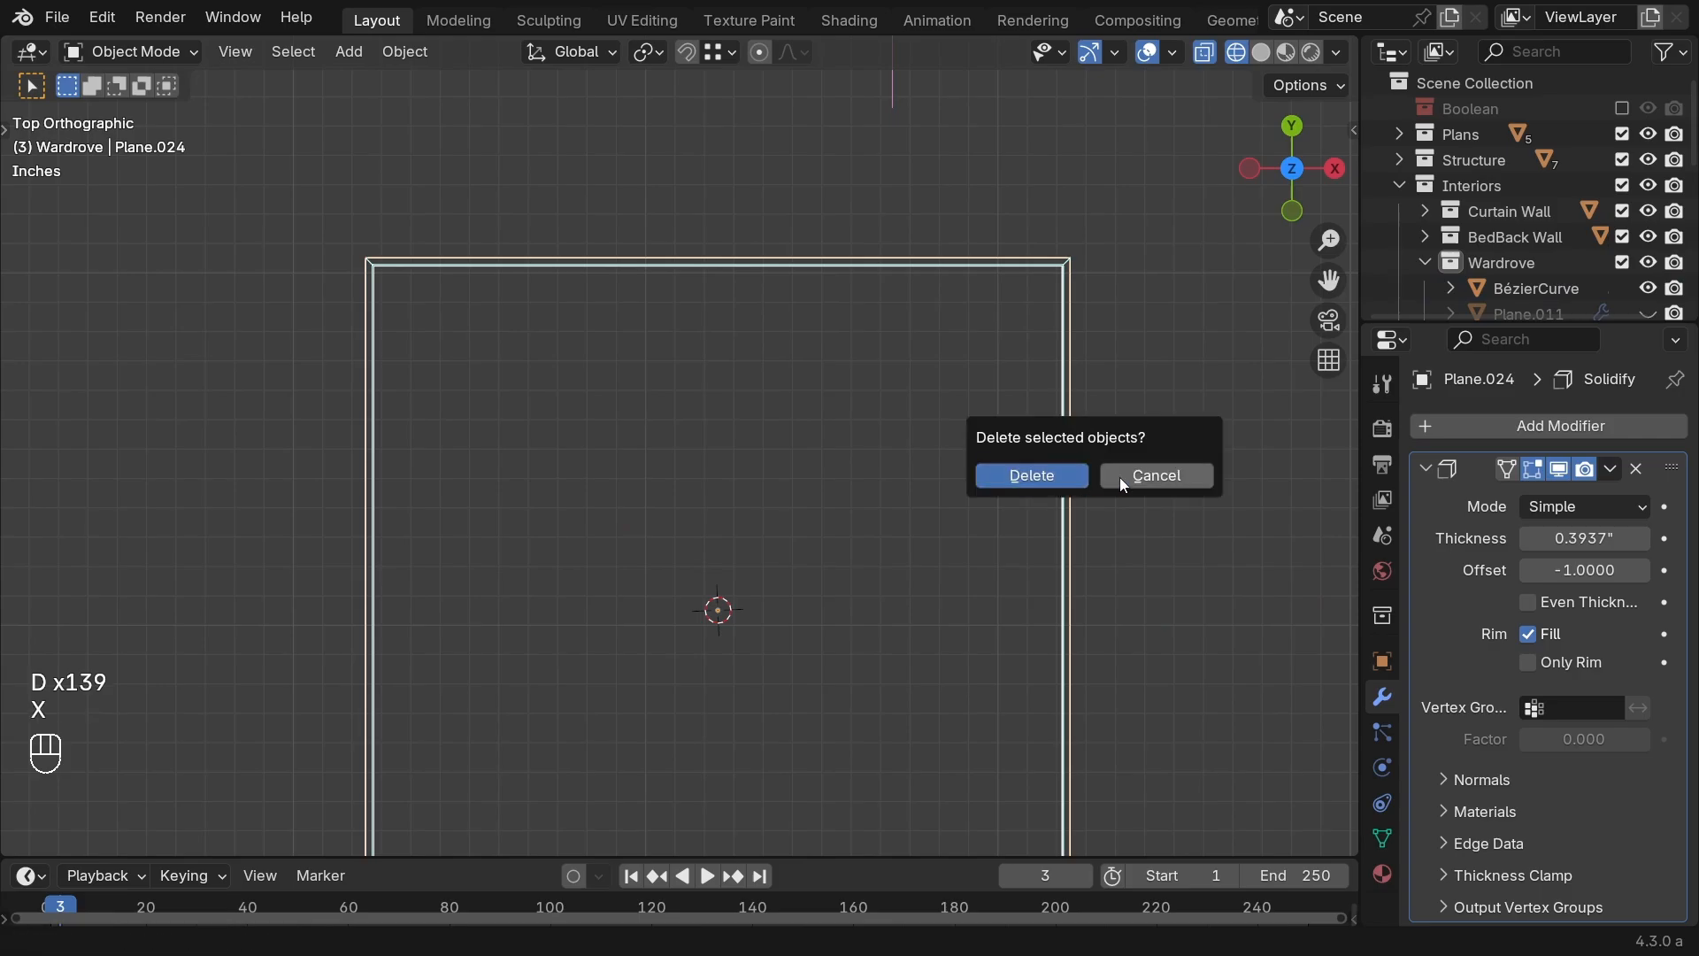
{"action": "left_click", "coordinate": [1024, 475]}
{"action": "middle_click_drag", "start_coordinate": [838, 495], "coordinate": [679, 517]}
{"action": "key", "text": "shift+z"}
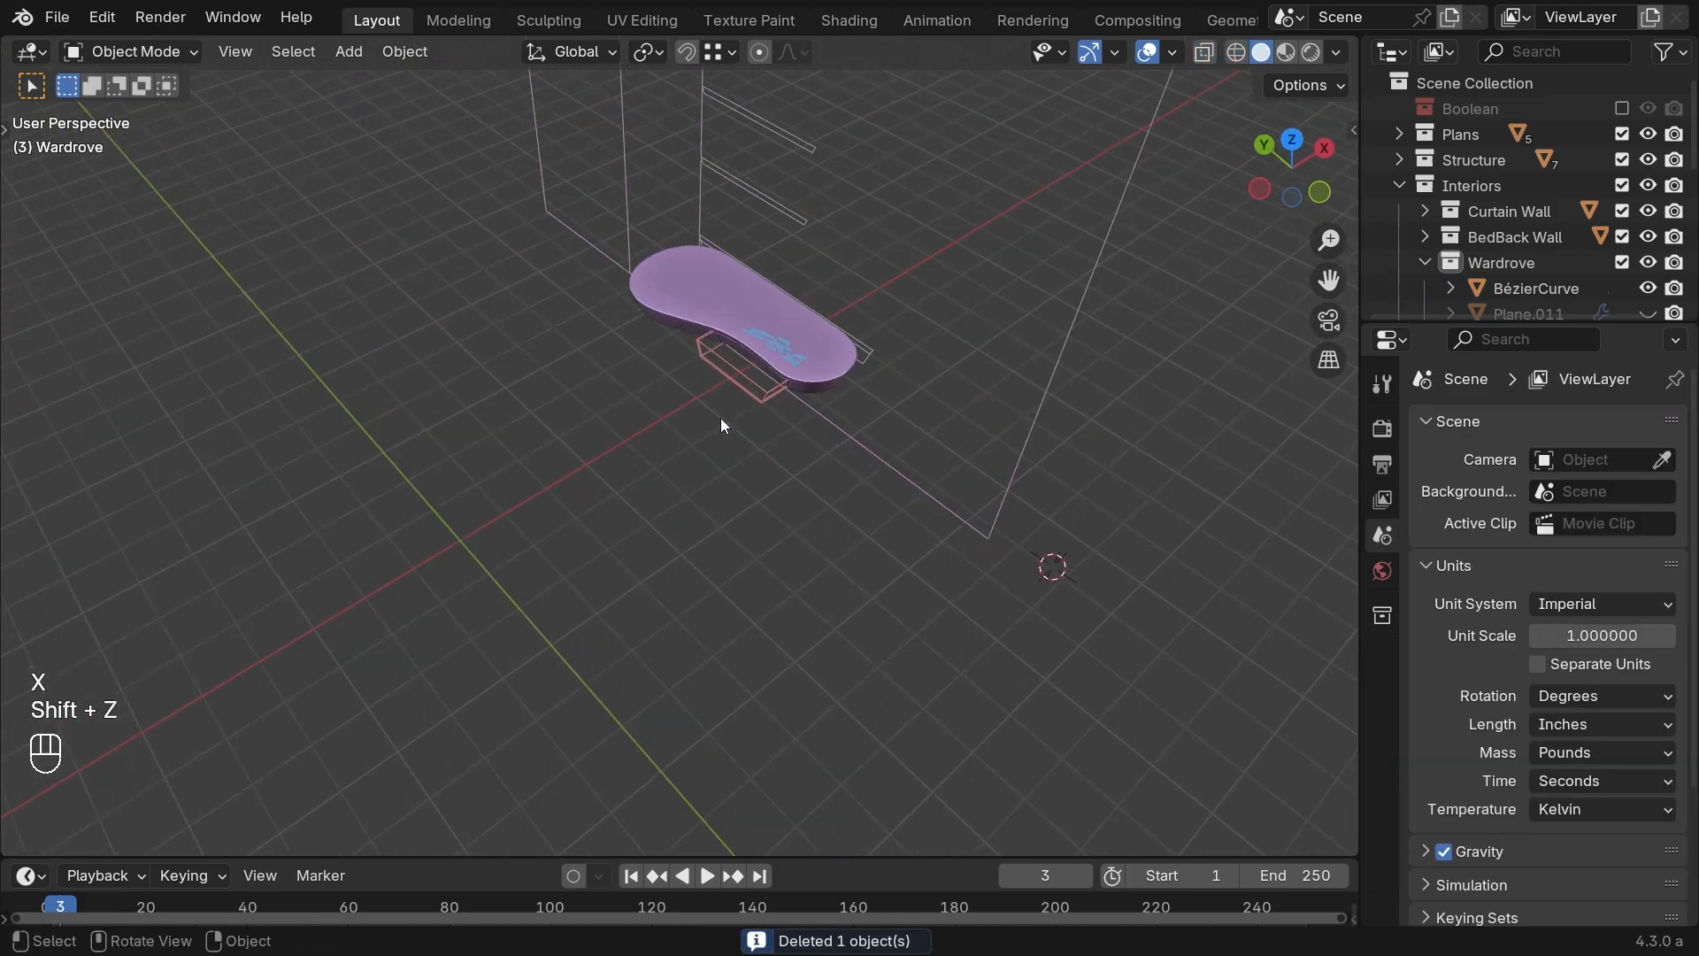
Step: Reduce the Solidify thickness of the Boolean cutter under the curved desk to 0.0863"
{"action": "left_click", "coordinate": [721, 418]}
{"action": "key", "text": "grave"}
{"action": "left_click", "coordinate": [870, 530]}
{"action": "left_click", "coordinate": [901, 418]}
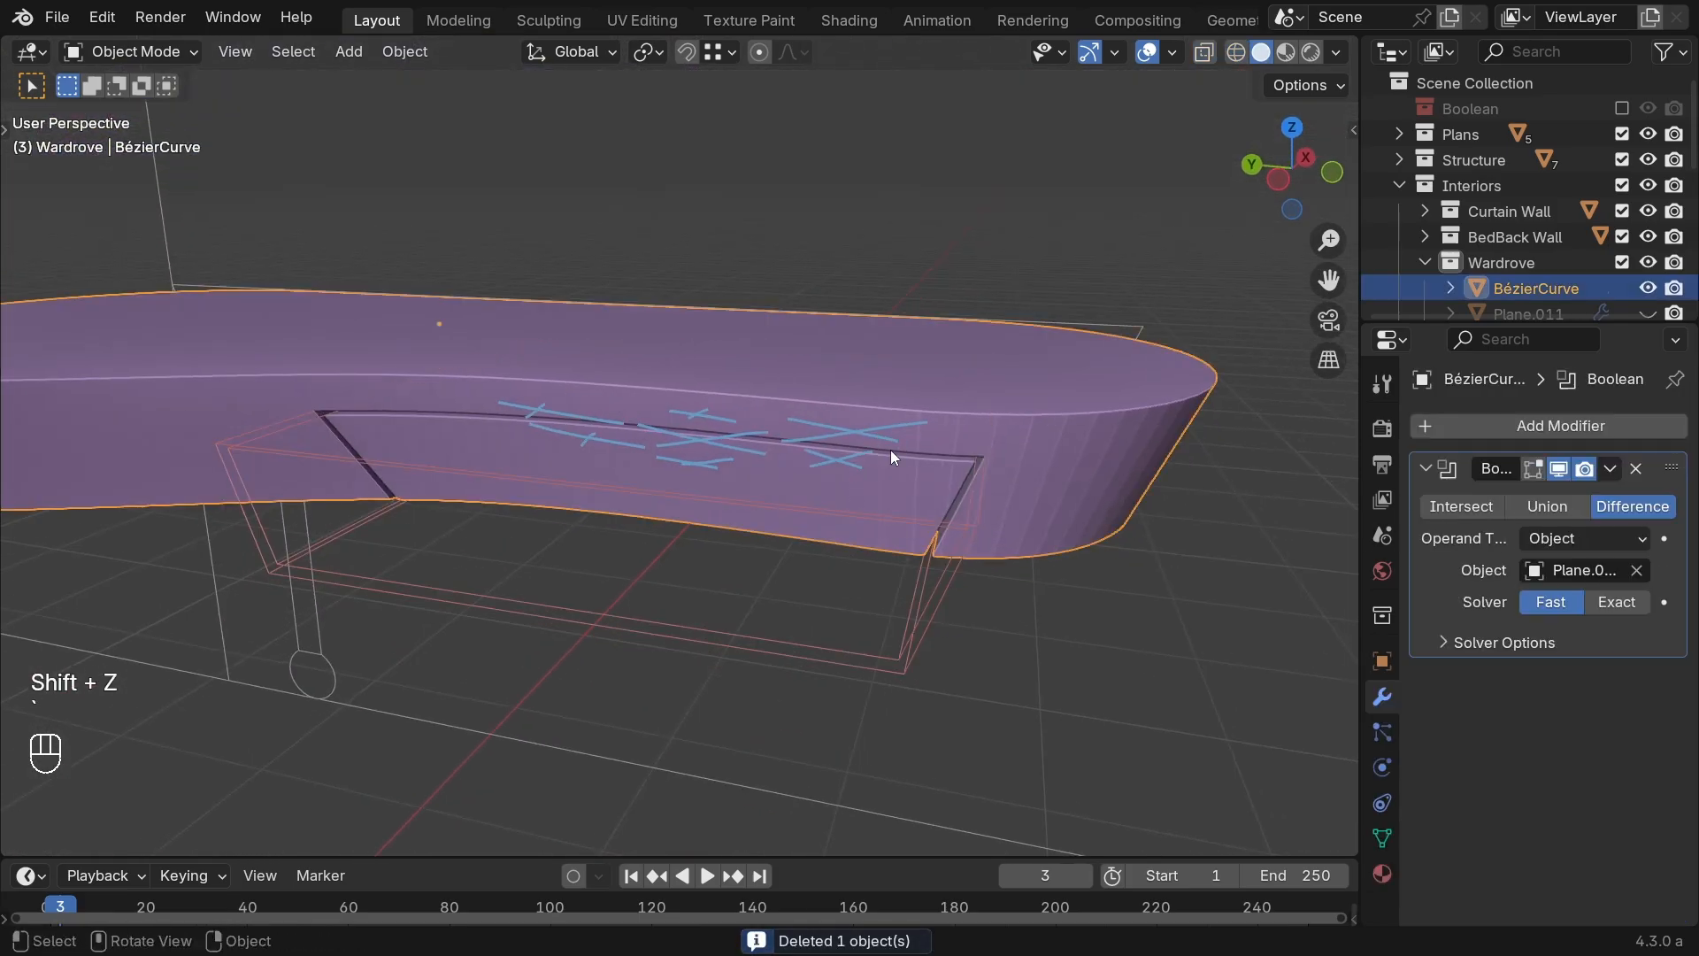
{"action": "middle_click_drag", "start_coordinate": [890, 449], "coordinate": [1109, 533]}
{"action": "left_click", "coordinate": [1164, 485]}
{"action": "scroll", "coordinate": [1112, 531], "scroll_direction": "up", "scroll_amount": 1}
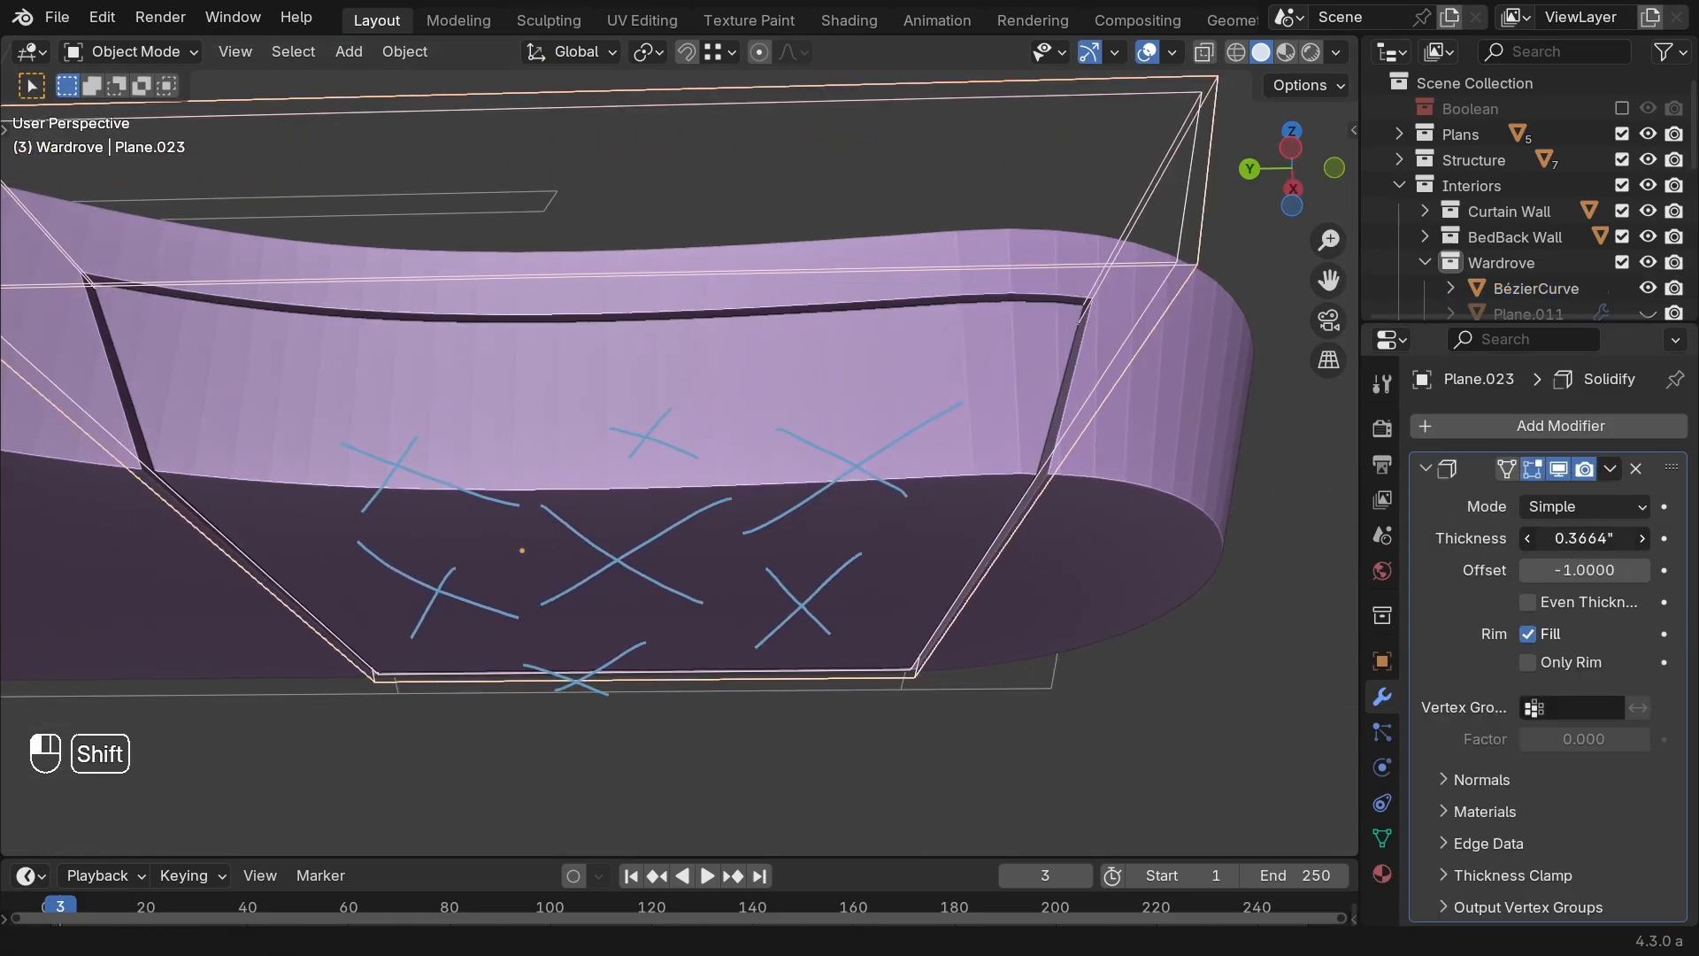
{"action": "left_click_drag", "start_coordinate": [1584, 538], "coordinate": [1545, 538], "text": "shift"}
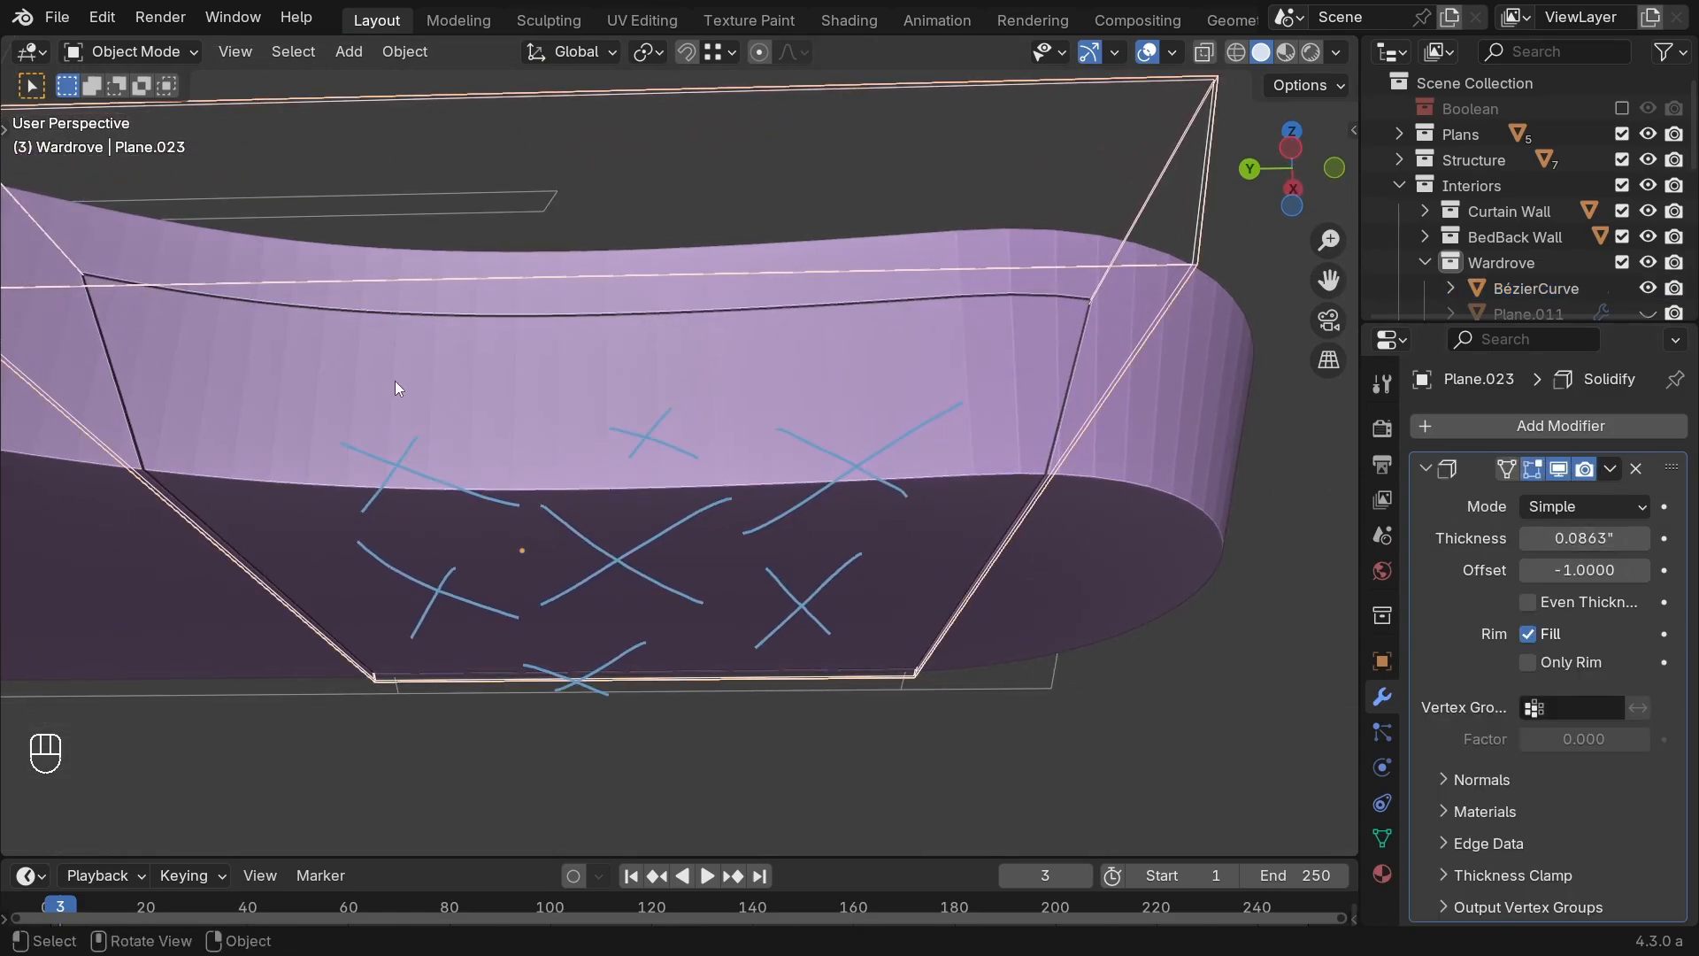
{"action": "middle_click_drag", "start_coordinate": [397, 388], "coordinate": [663, 466]}
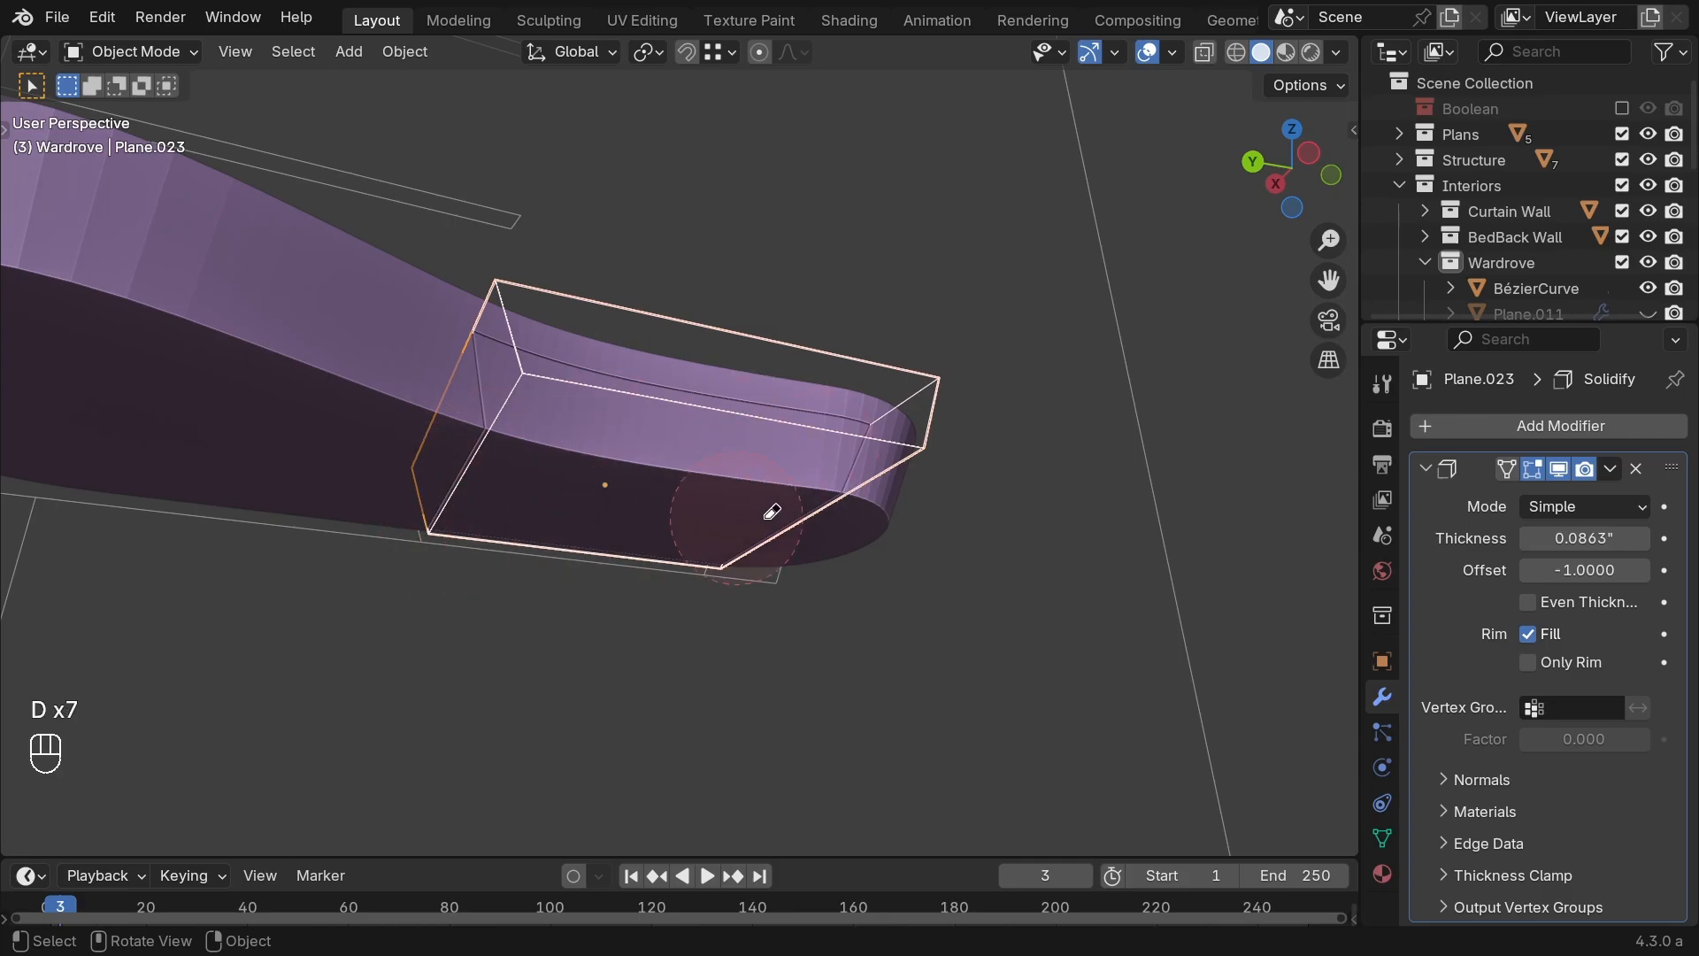
{"action": "middle_click_drag", "start_coordinate": [769, 513], "coordinate": [863, 560]}
{"action": "middle_click_drag", "start_coordinate": [818, 634], "coordinate": [618, 633]}
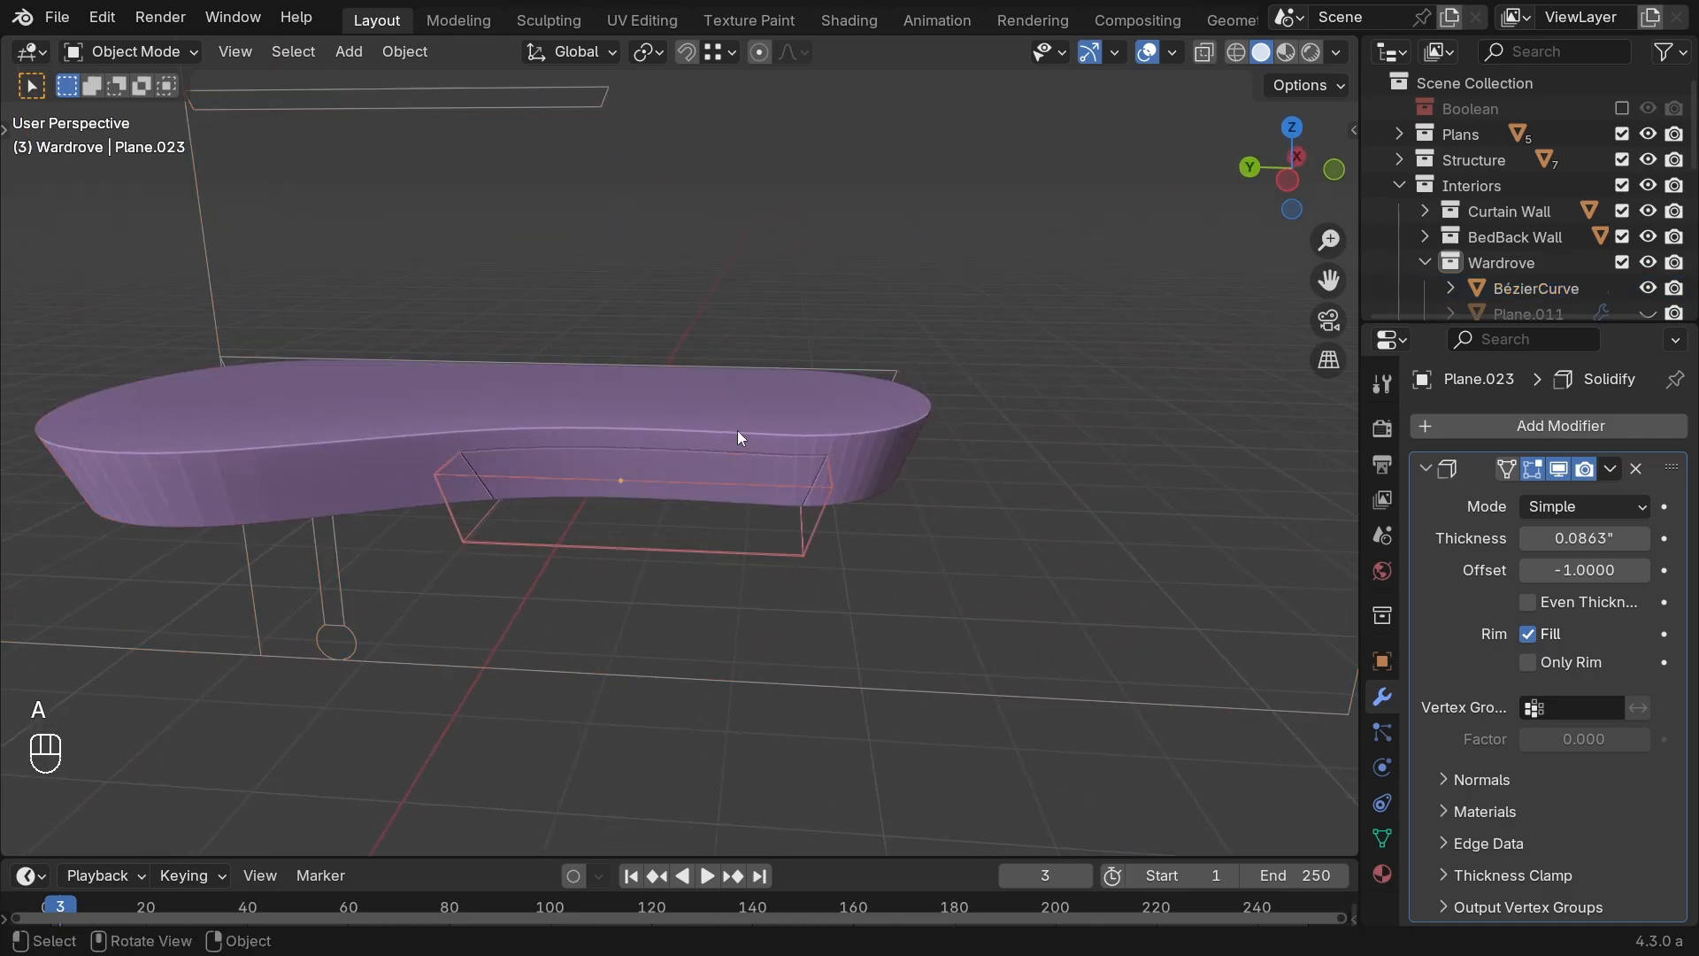
Step: Add a cylinder mesh beneath the wide rounded end of the curved desk for its leg
{"action": "middle_click_drag", "start_coordinate": [603, 455], "coordinate": [479, 403]}
{"action": "left_click", "coordinate": [475, 356]}
{"action": "middle_click_drag", "start_coordinate": [459, 499], "coordinate": [511, 405]}
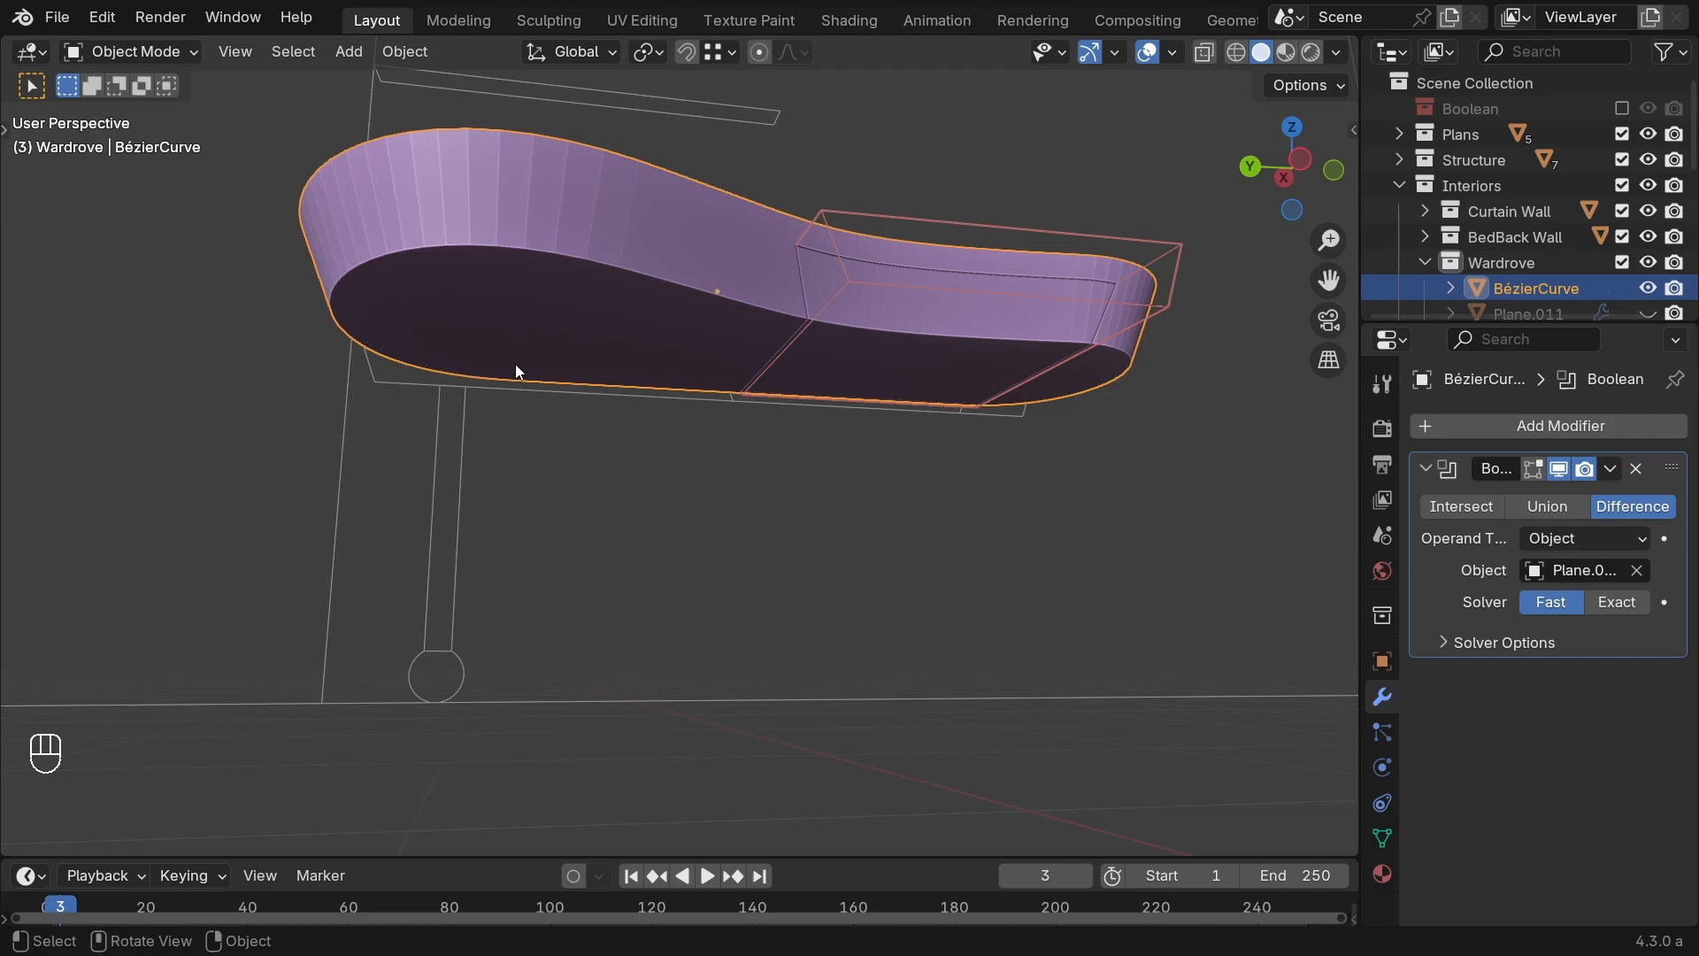
{"action": "key", "text": "shift+a"}
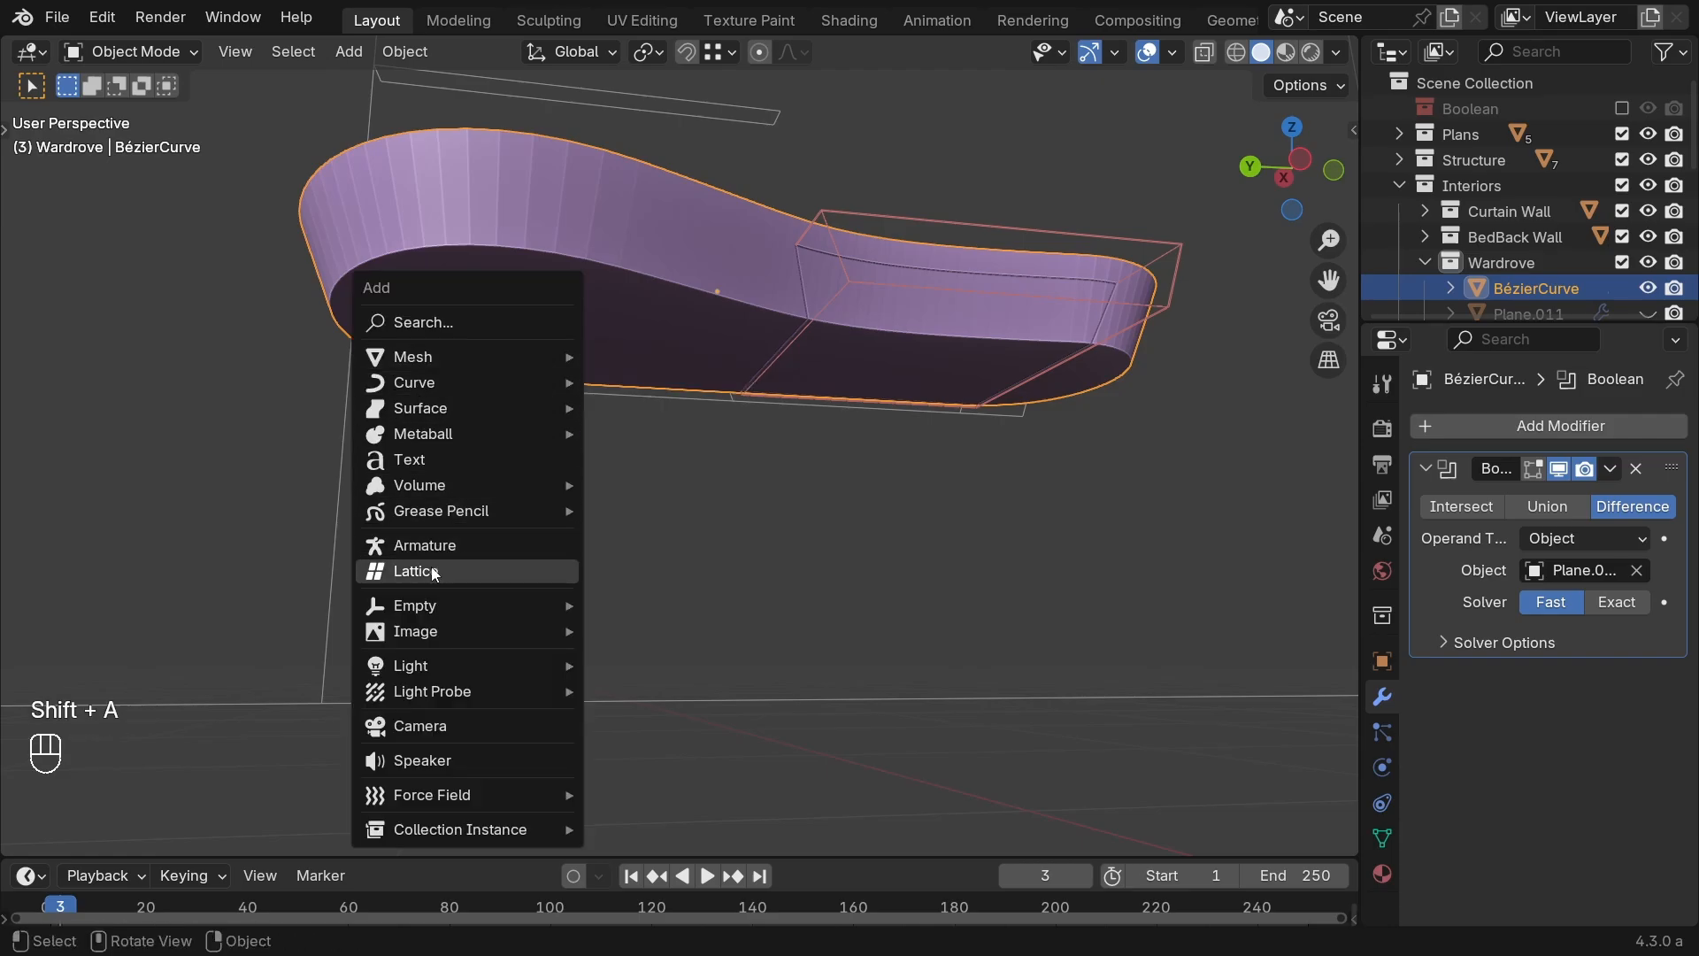
{"action": "mouse_move", "coordinate": [466, 357]}
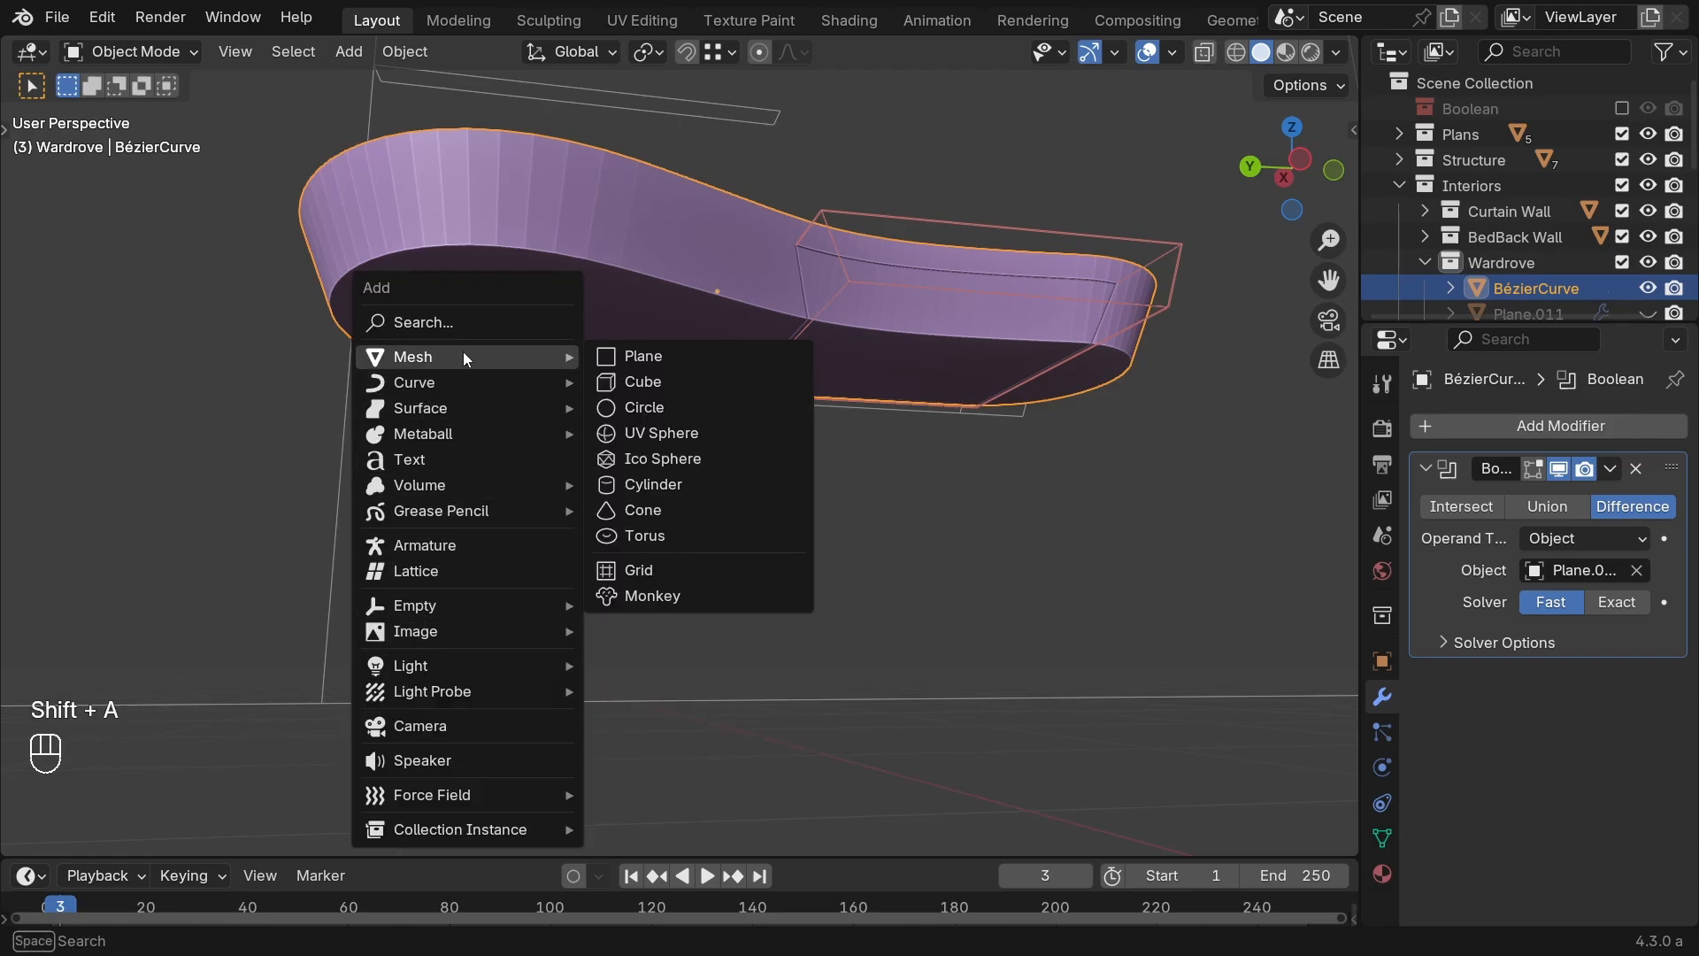
{"action": "left_click", "coordinate": [662, 488]}
Step: Scale the cylinder down in X and Y only, to about the thickness of the drawn reference leg
{"action": "key", "text": "KP_1"}
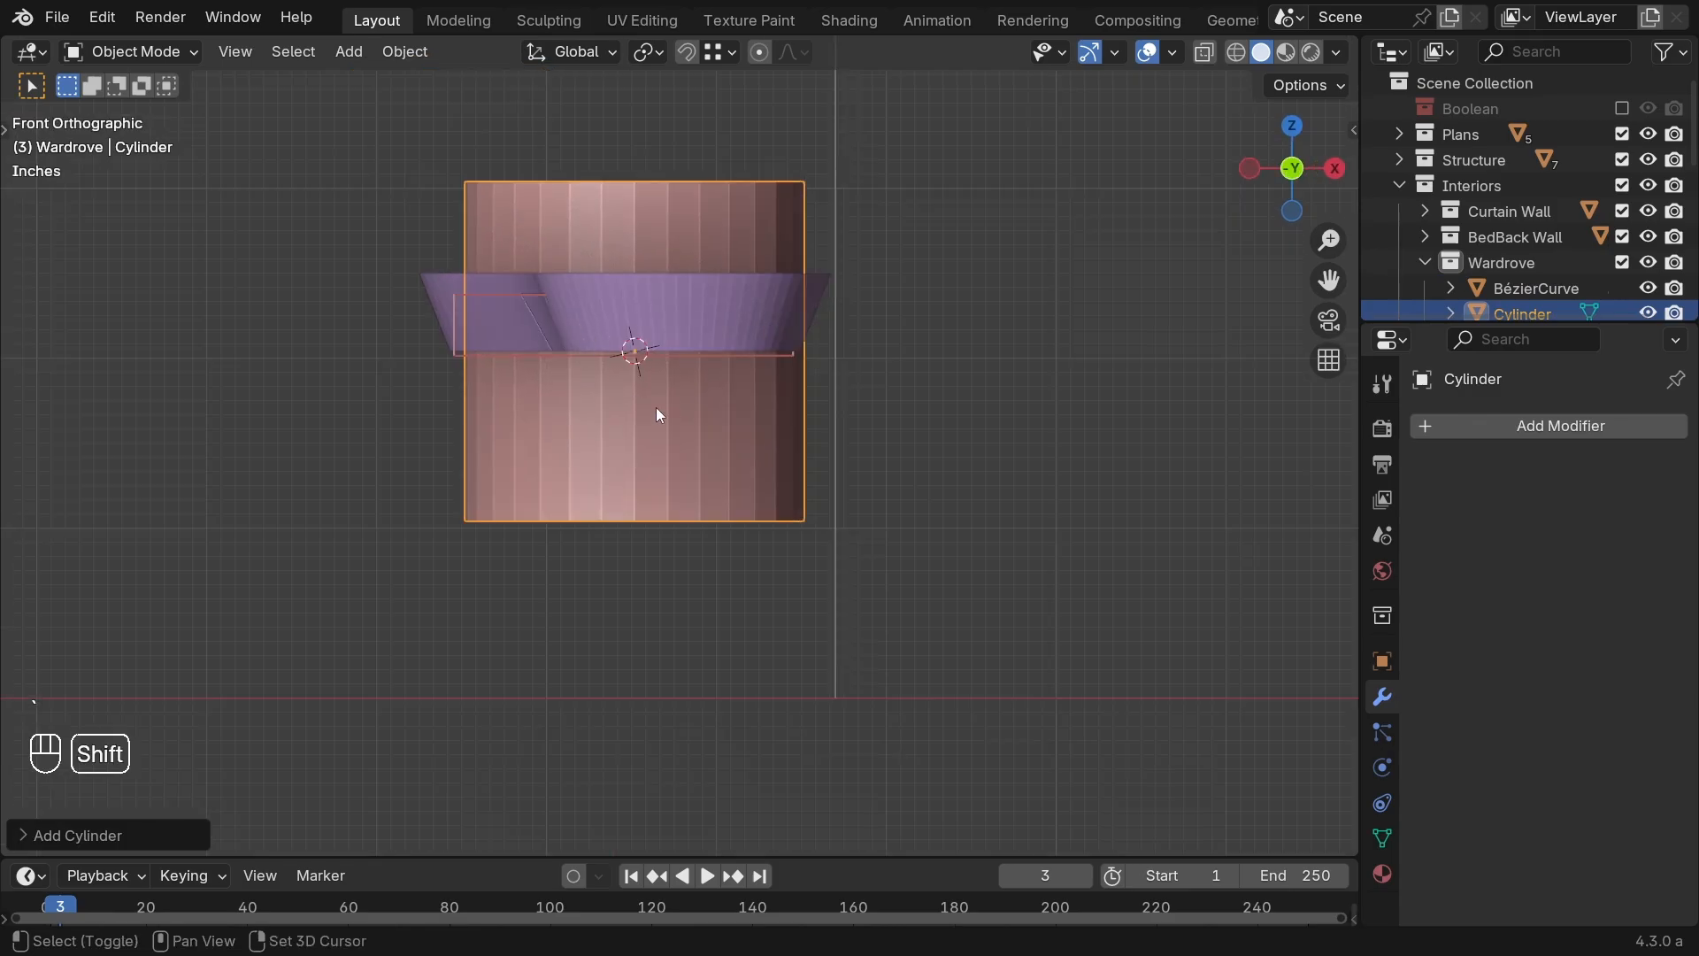
{"action": "key", "text": "shift+z"}
{"action": "middle_click_drag", "start_coordinate": [928, 442], "coordinate": [885, 460]}
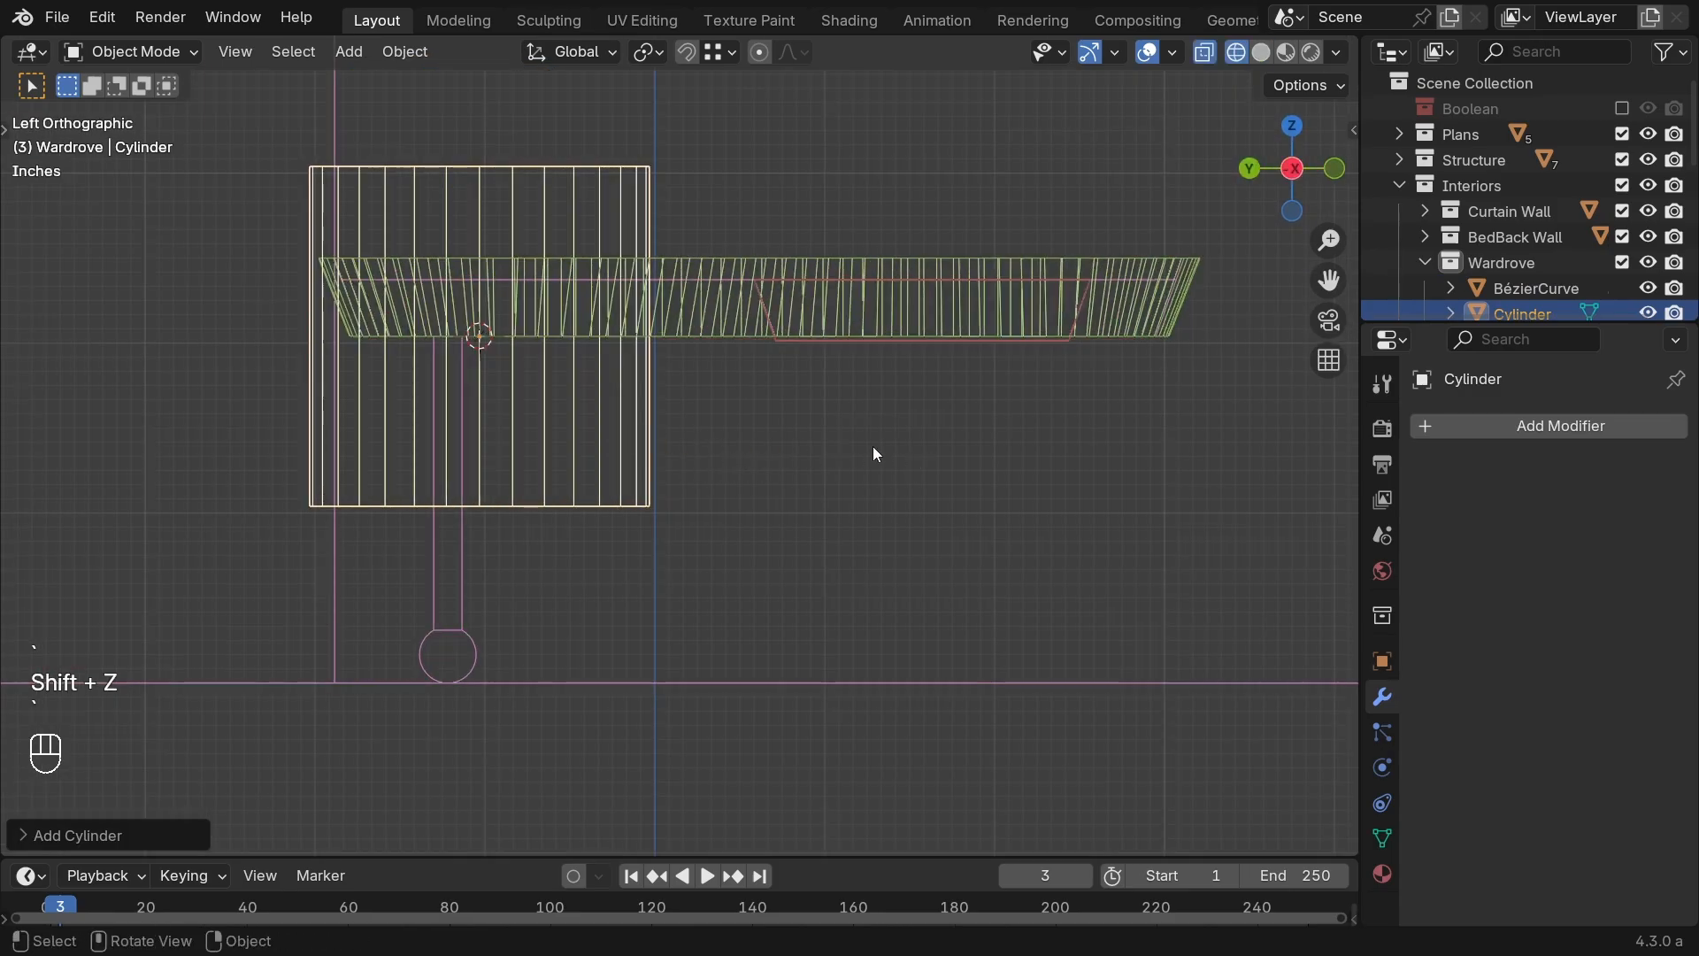
{"action": "key", "text": "s"}
{"action": "key", "text": "shift+z"}
{"action": "left_click", "coordinate": [531, 352]}
{"action": "key", "text": "s"}
{"action": "key", "text": "shift+z"}
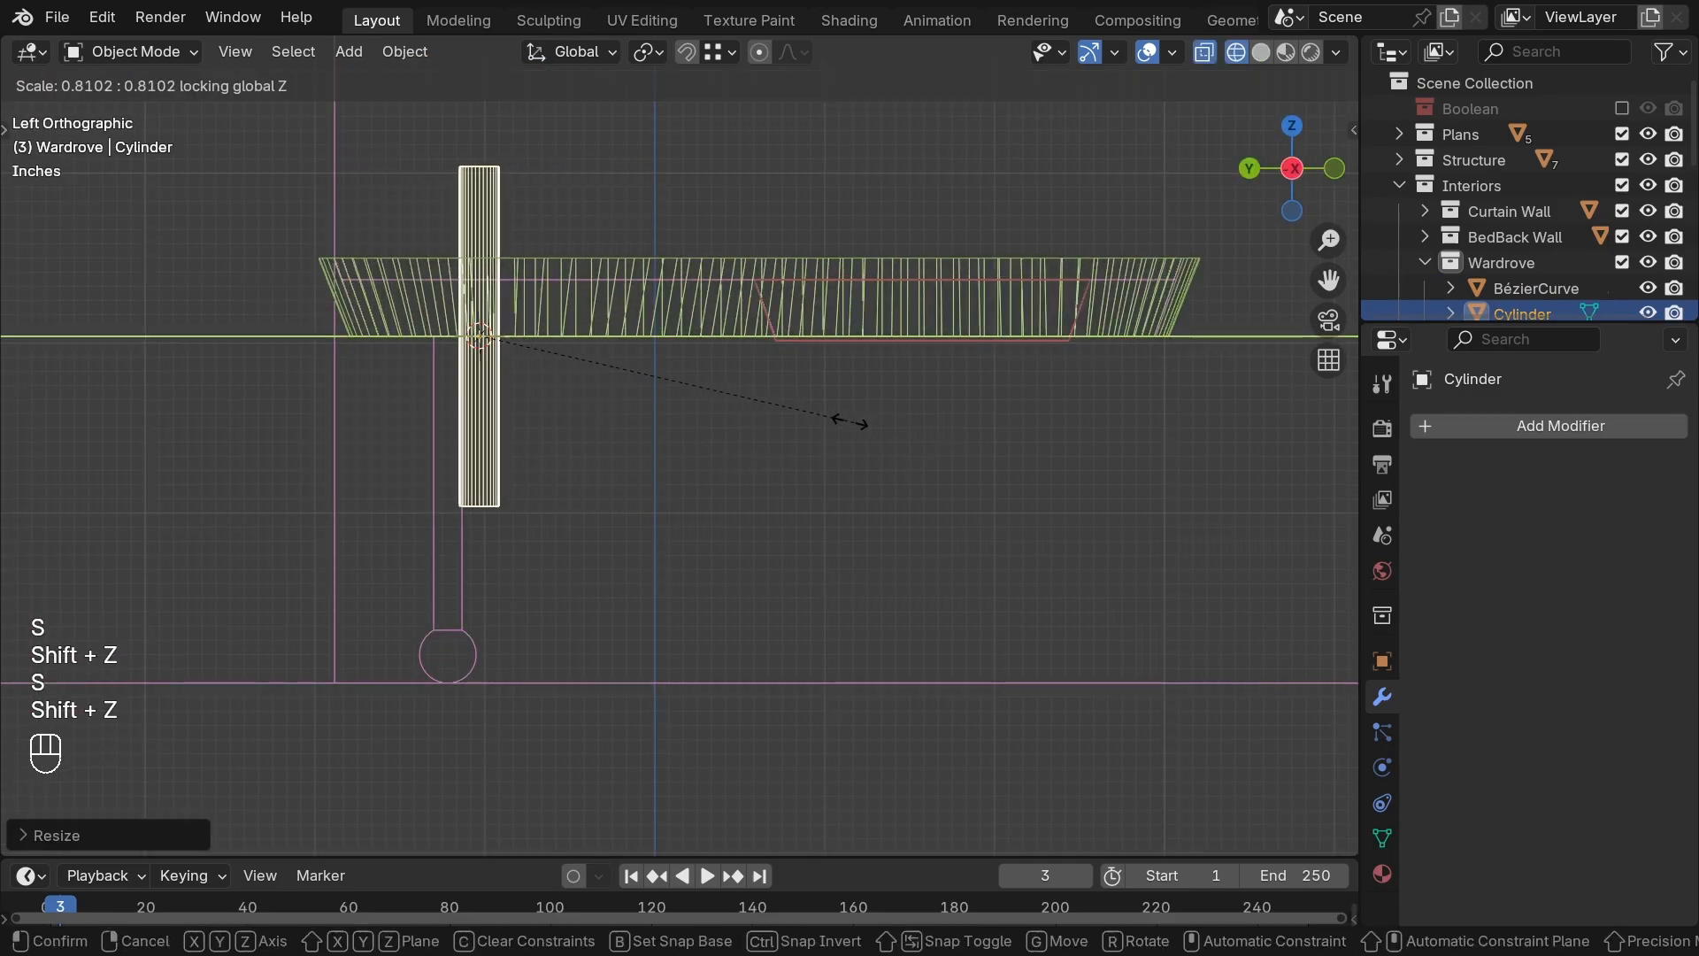
{"action": "left_click", "coordinate": [792, 414]}
Step: Move the cylinder about 2.19" along Y onto the reference leg and 12" down so its top meets the desk's underside
{"action": "key", "text": "g"}
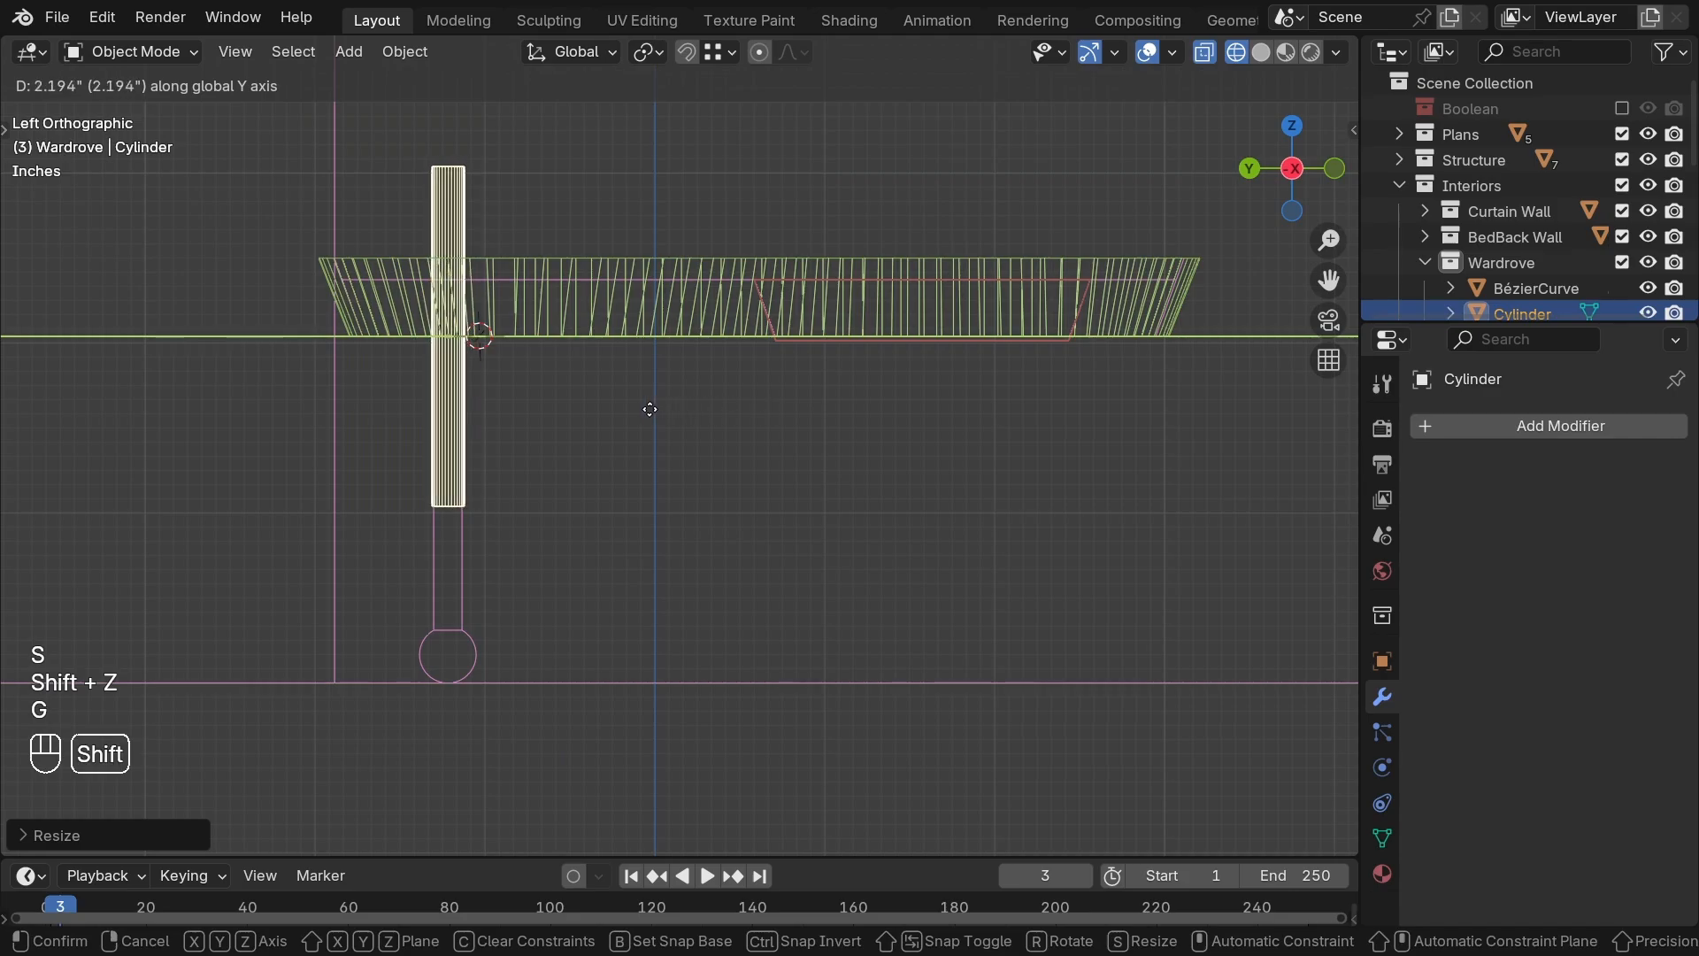
{"action": "key", "text": "g"}
{"action": "key", "text": "z"}
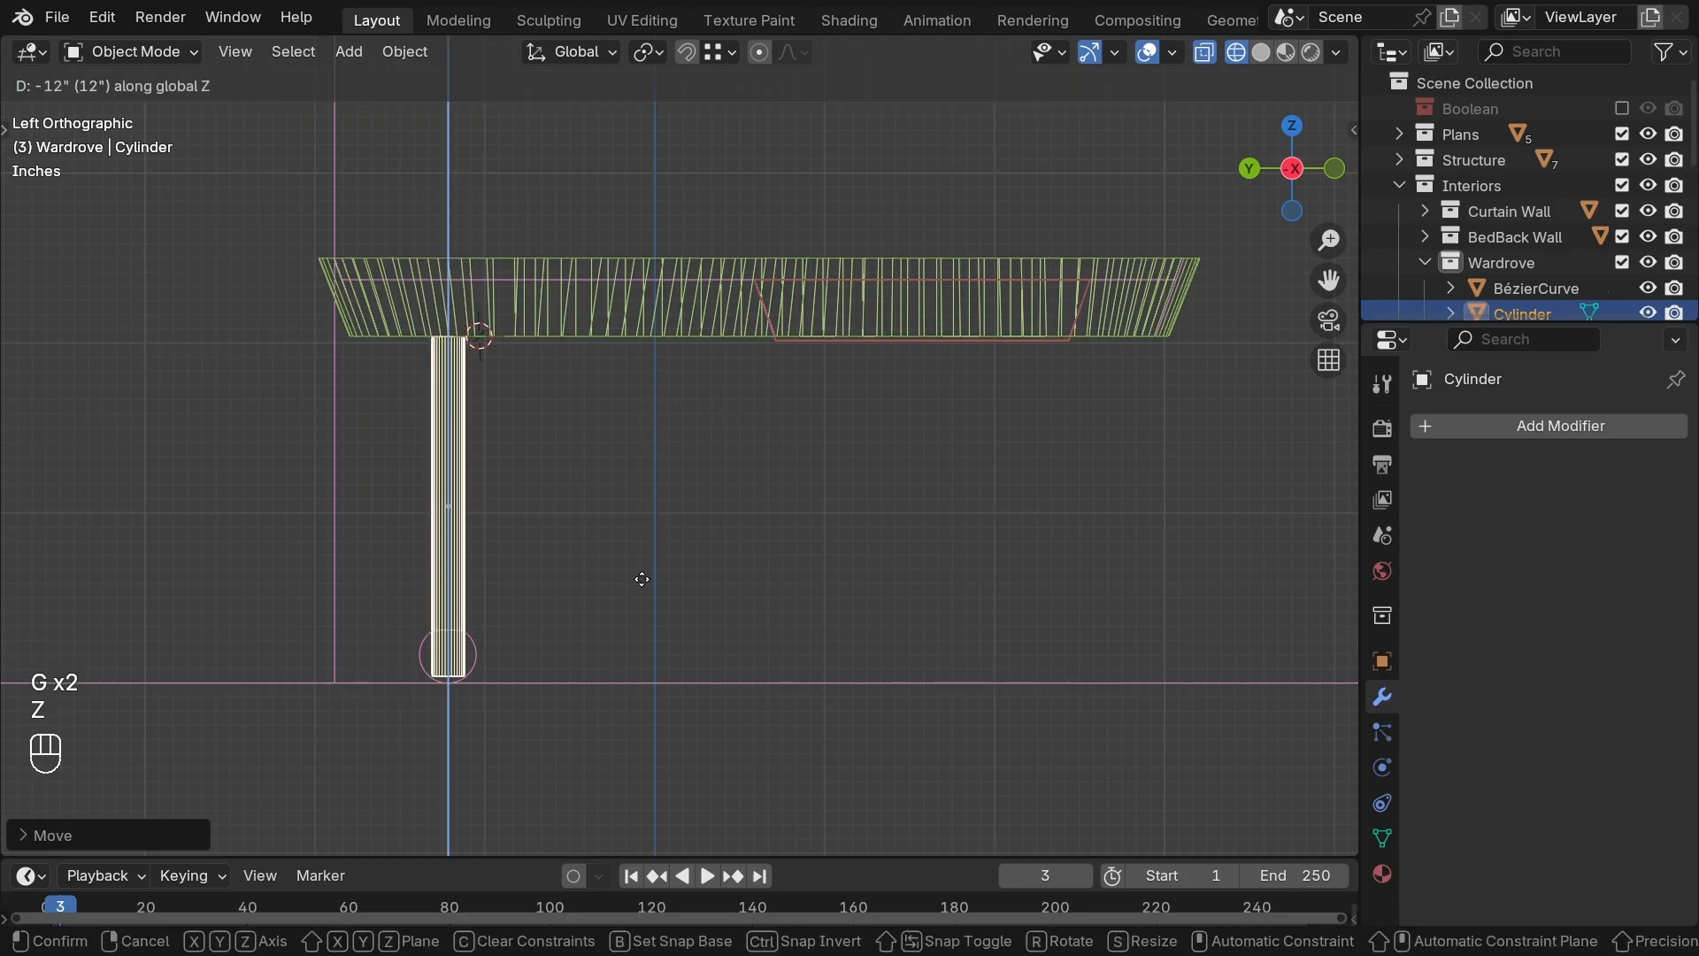
{"action": "left_click", "coordinate": [642, 575]}
{"action": "middle_click_drag", "start_coordinate": [560, 630], "coordinate": [701, 482], "text": "shift"}
{"action": "key", "text": "shift+a"}
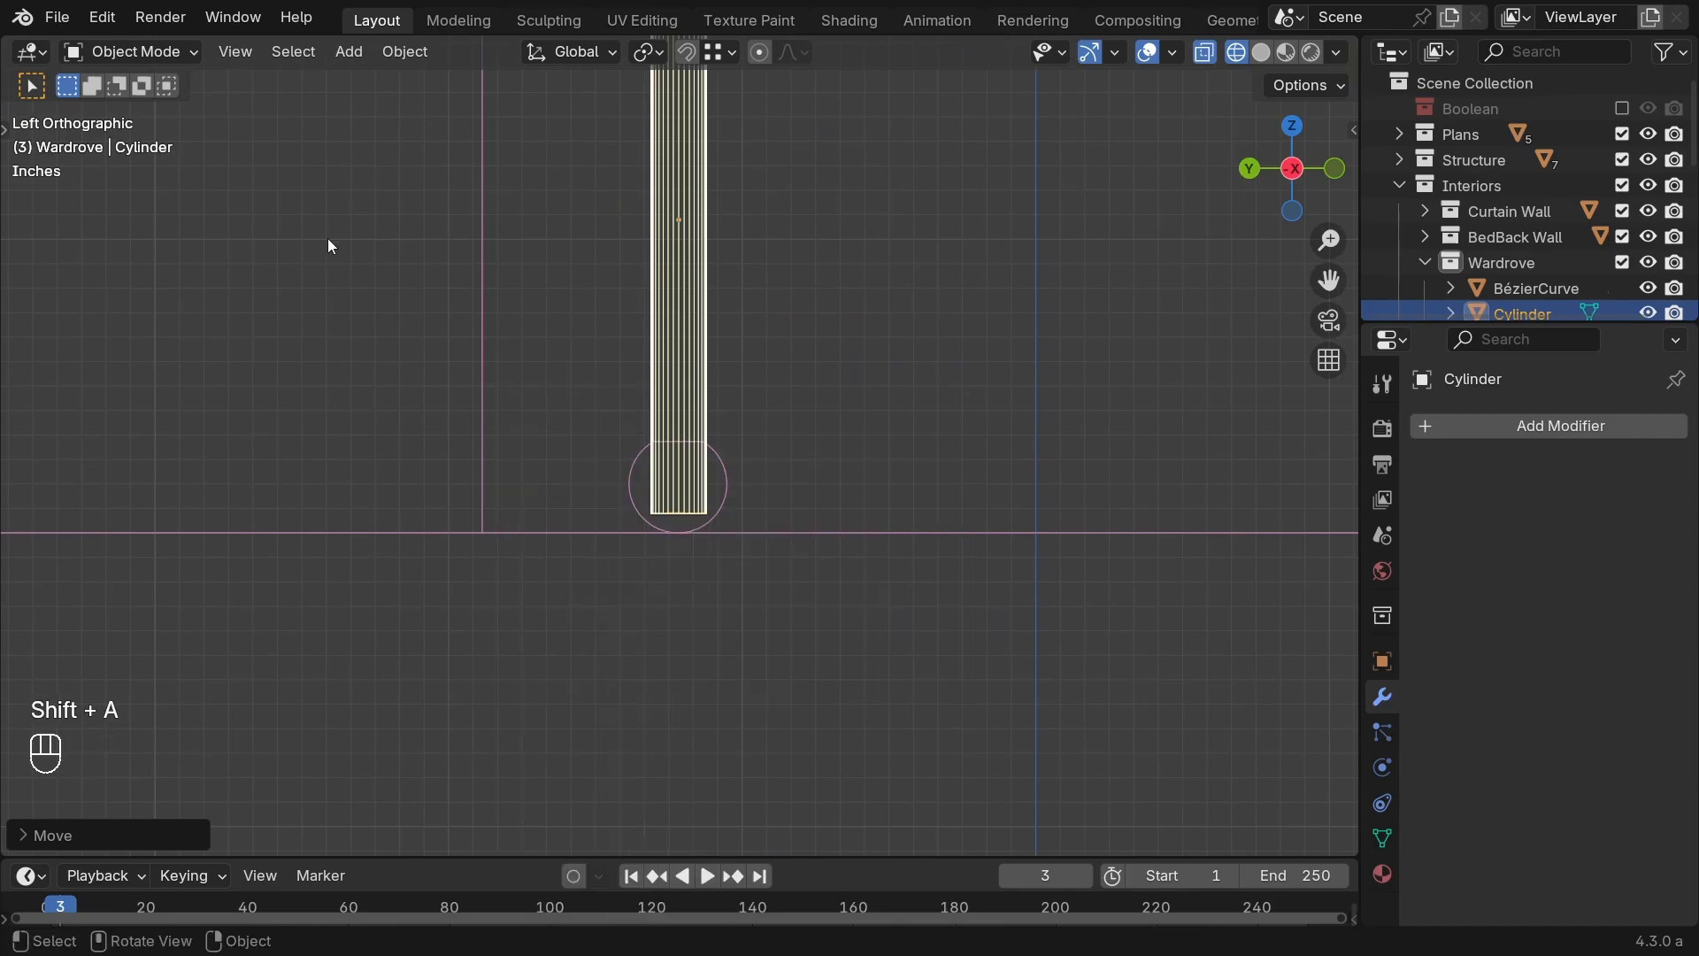
{"action": "key", "text": "shift+s"}
{"action": "middle_click_drag", "start_coordinate": [772, 333], "coordinate": [932, 352]}
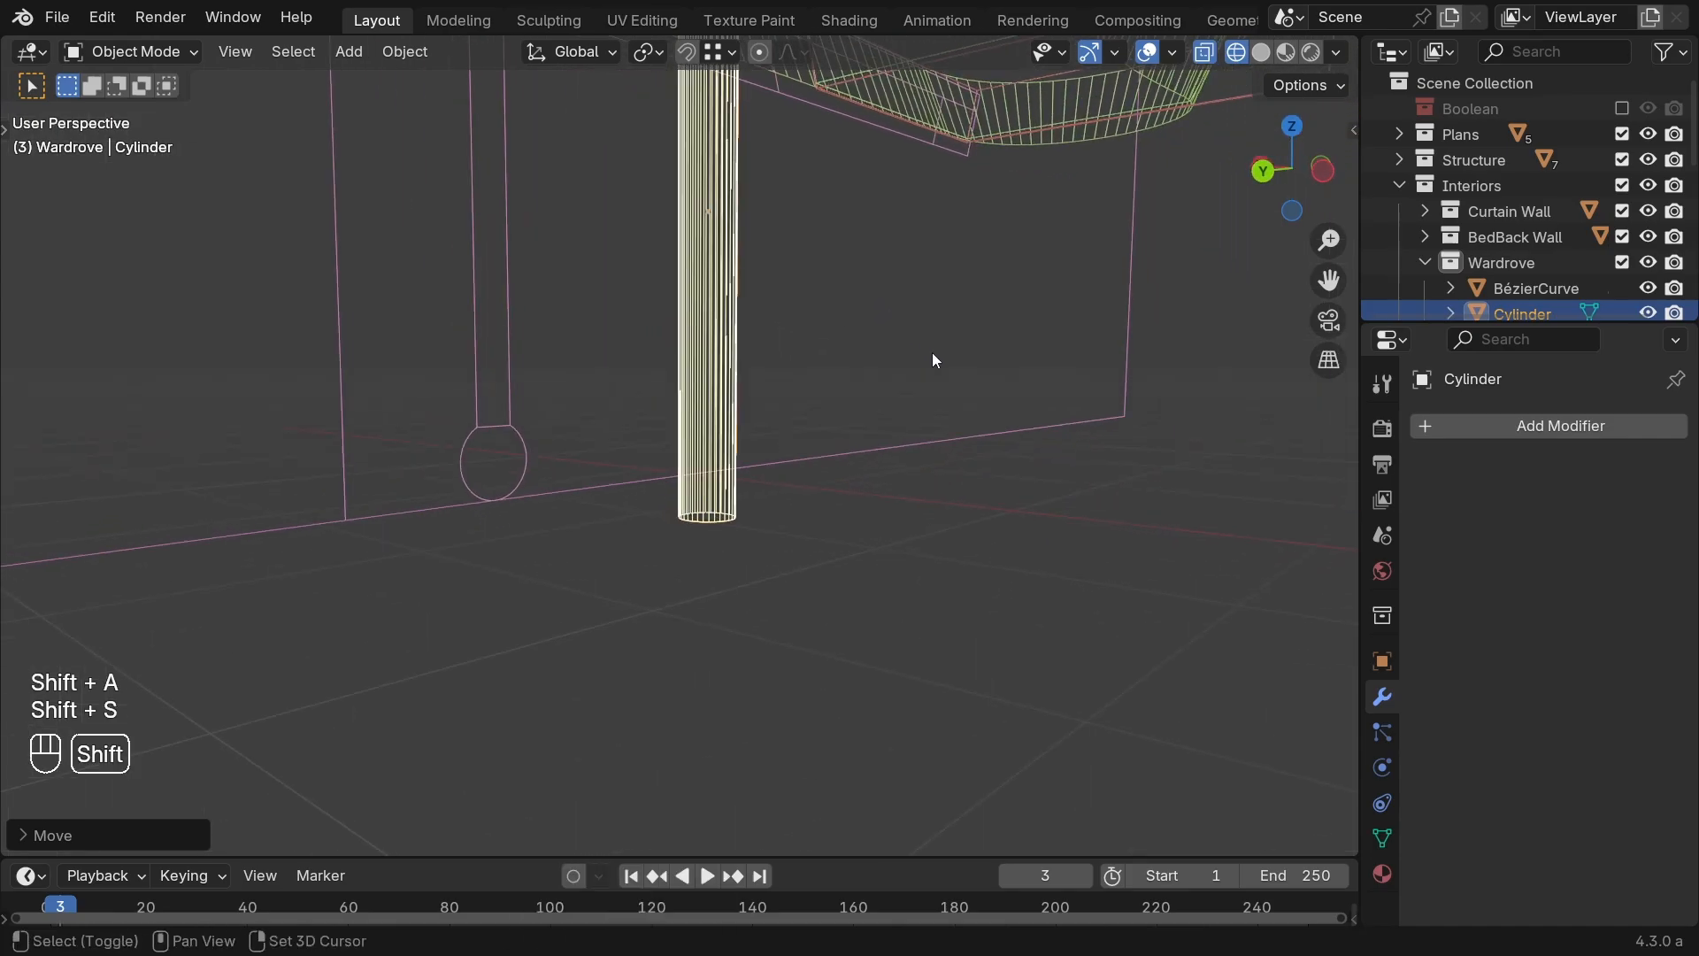
{"action": "key", "text": "shift+z"}
{"action": "key", "text": "grave"}
{"action": "left_click", "coordinate": [801, 270]}
{"action": "key", "text": "shift+z"}
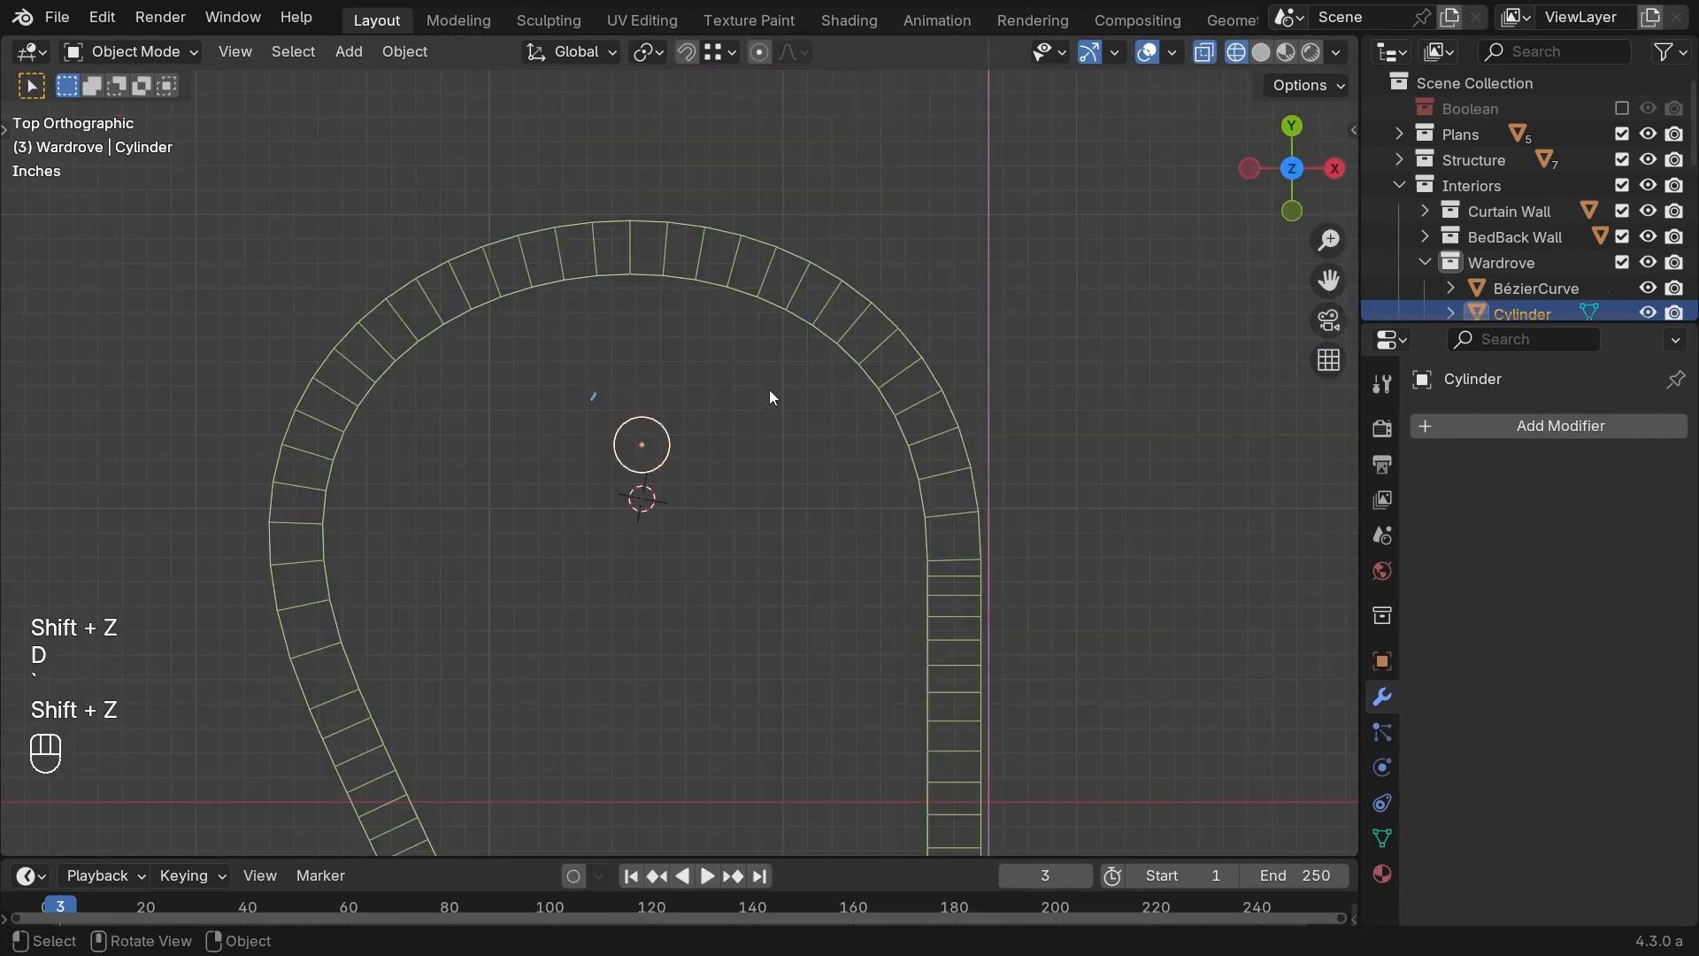
{"action": "scroll", "coordinate": [769, 389], "scroll_direction": "down", "scroll_amount": 3}
{"action": "key", "text": "g"}
{"action": "right_click", "coordinate": [769, 522]}
{"action": "middle_click_drag", "start_coordinate": [768, 522], "coordinate": [843, 450], "text": "shift"}
{"action": "key", "text": "d"}
{"action": "right_click_drag", "start_coordinate": [695, 378], "coordinate": [740, 315]}
{"action": "scroll", "coordinate": [806, 370], "scroll_direction": "down", "scroll_amount": 2}
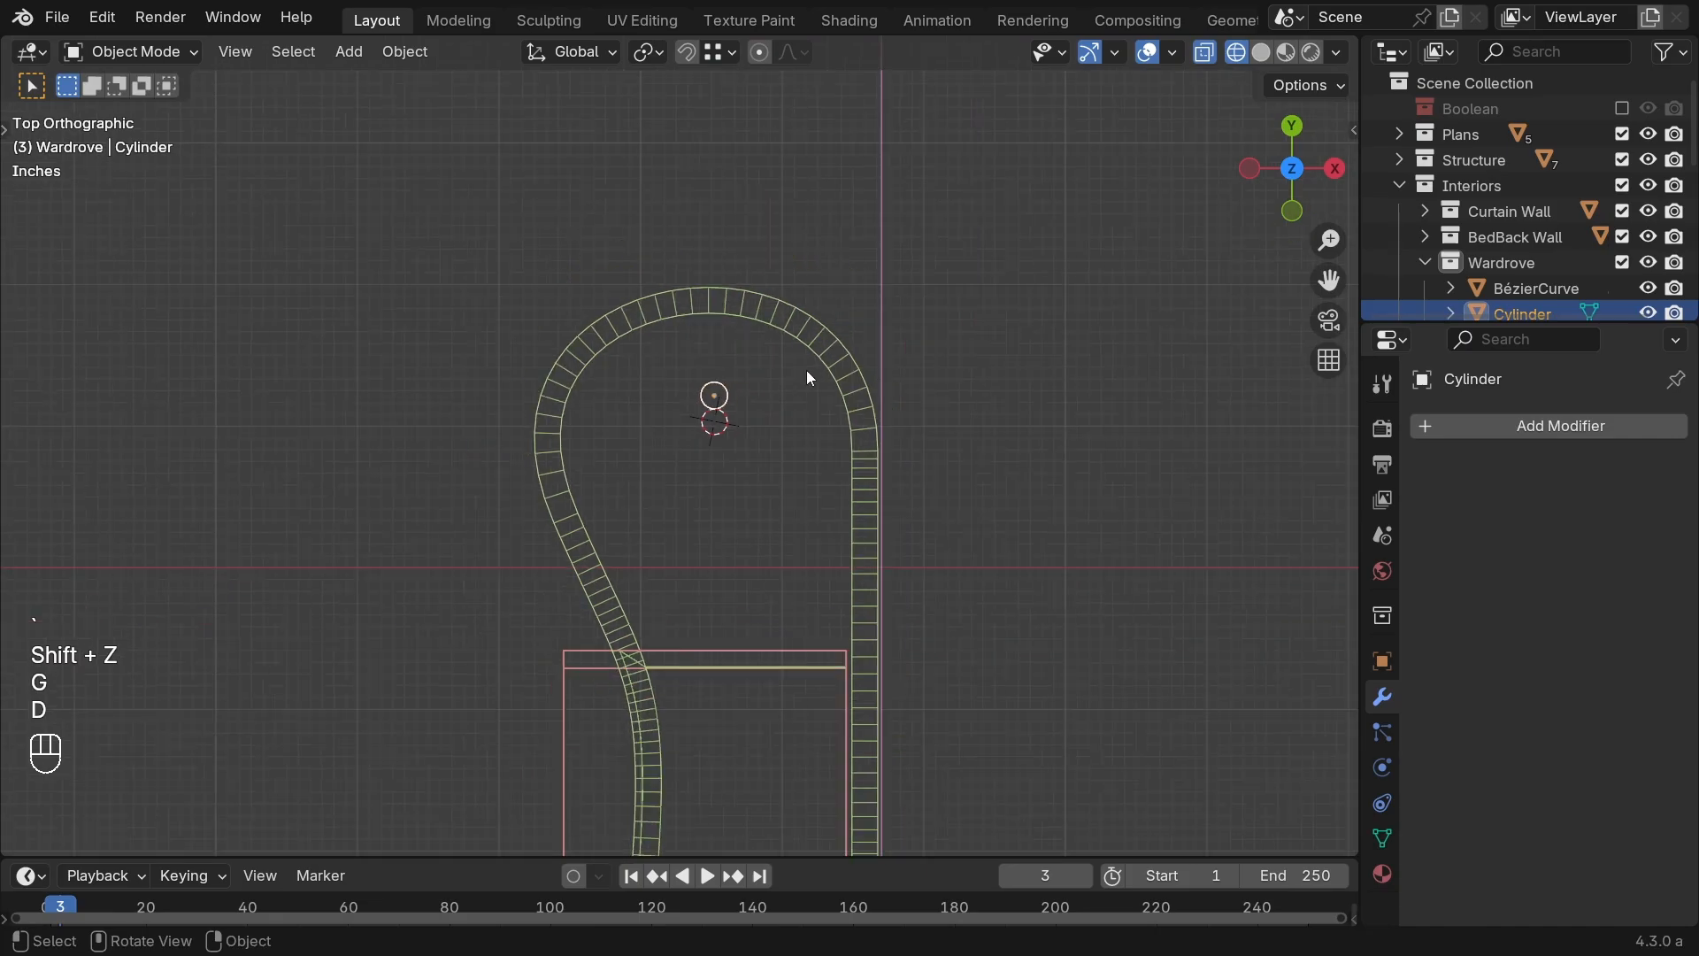
{"action": "key", "text": "g"}
{"action": "right_click", "coordinate": [809, 401]}
{"action": "key", "text": "g"}
{"action": "right_click", "coordinate": [800, 434]}
Step: From the top view, move the cylindrical leg inward from the tip of the desk's rounded end
{"action": "mouse_move", "coordinate": [800, 434]}
{"action": "middle_mouse_down"}
{"action": "mouse_move", "coordinate": [936, 262]}
{"action": "mouse_move", "coordinate": [961, 390]}
{"action": "middle_mouse_up"}
{"action": "key", "text": "shift+z"}
{"action": "key", "text": "grave"}
{"action": "left_click", "coordinate": [671, 308]}
{"action": "key", "text": "grave"}
{"action": "left_click", "coordinate": [800, 327]}
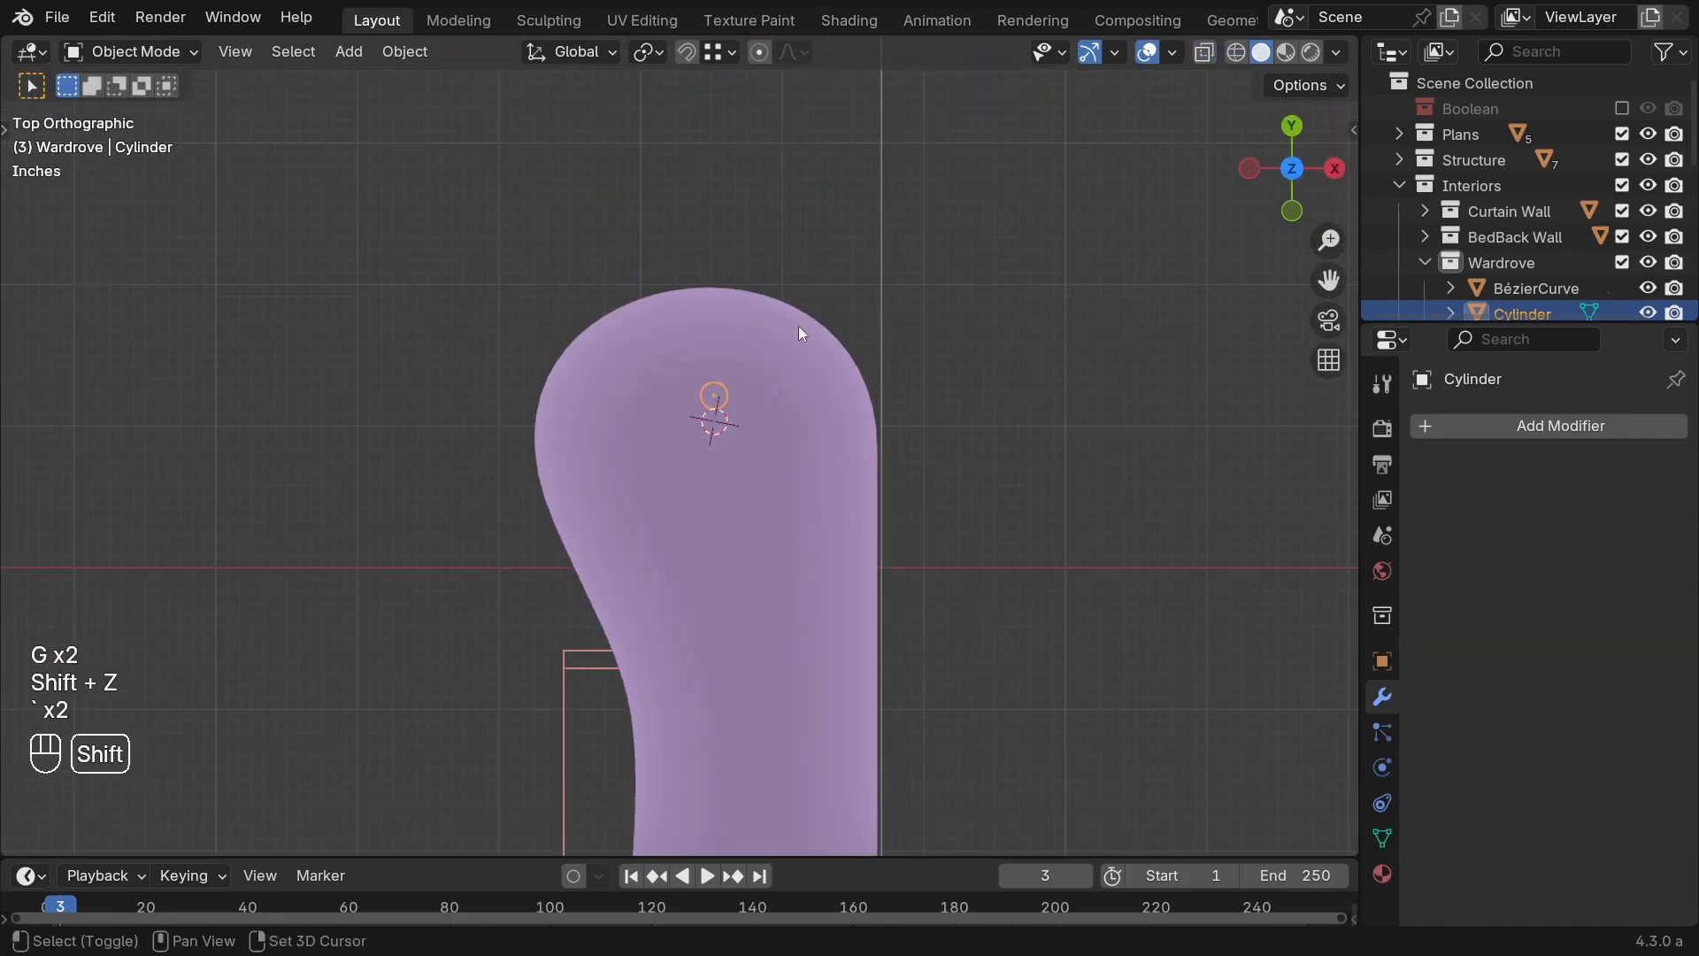
{"action": "key", "text": "shift+z"}
{"action": "key", "text": "g"}
{"action": "left_click", "coordinate": [800, 432]}
{"action": "mouse_move", "coordinate": [642, 546]}
{"action": "middle_mouse_down"}
{"action": "mouse_move", "coordinate": [811, 485]}
{"action": "mouse_move", "coordinate": [793, 395]}
{"action": "mouse_move", "coordinate": [705, 400]}
{"action": "middle_mouse_up"}
{"action": "key", "text": "shift+z"}
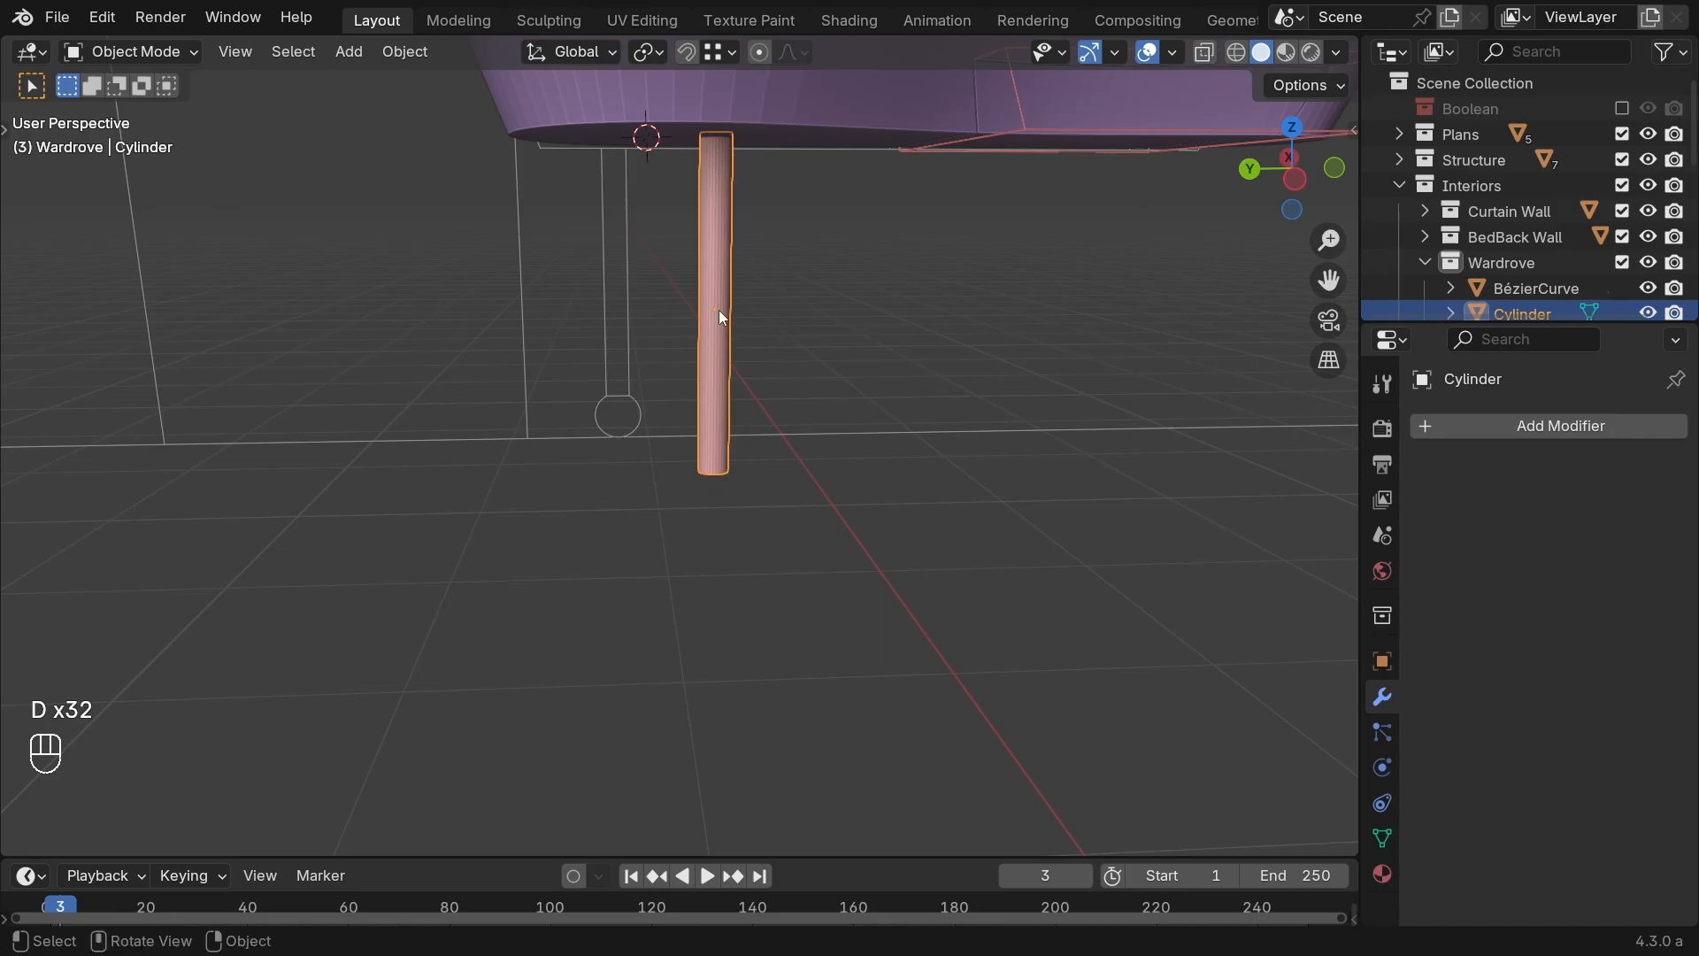
Step: Snap the 3D cursor to the cylindrical leg and add a UV sphere there
{"action": "key", "text": "shift+s"}
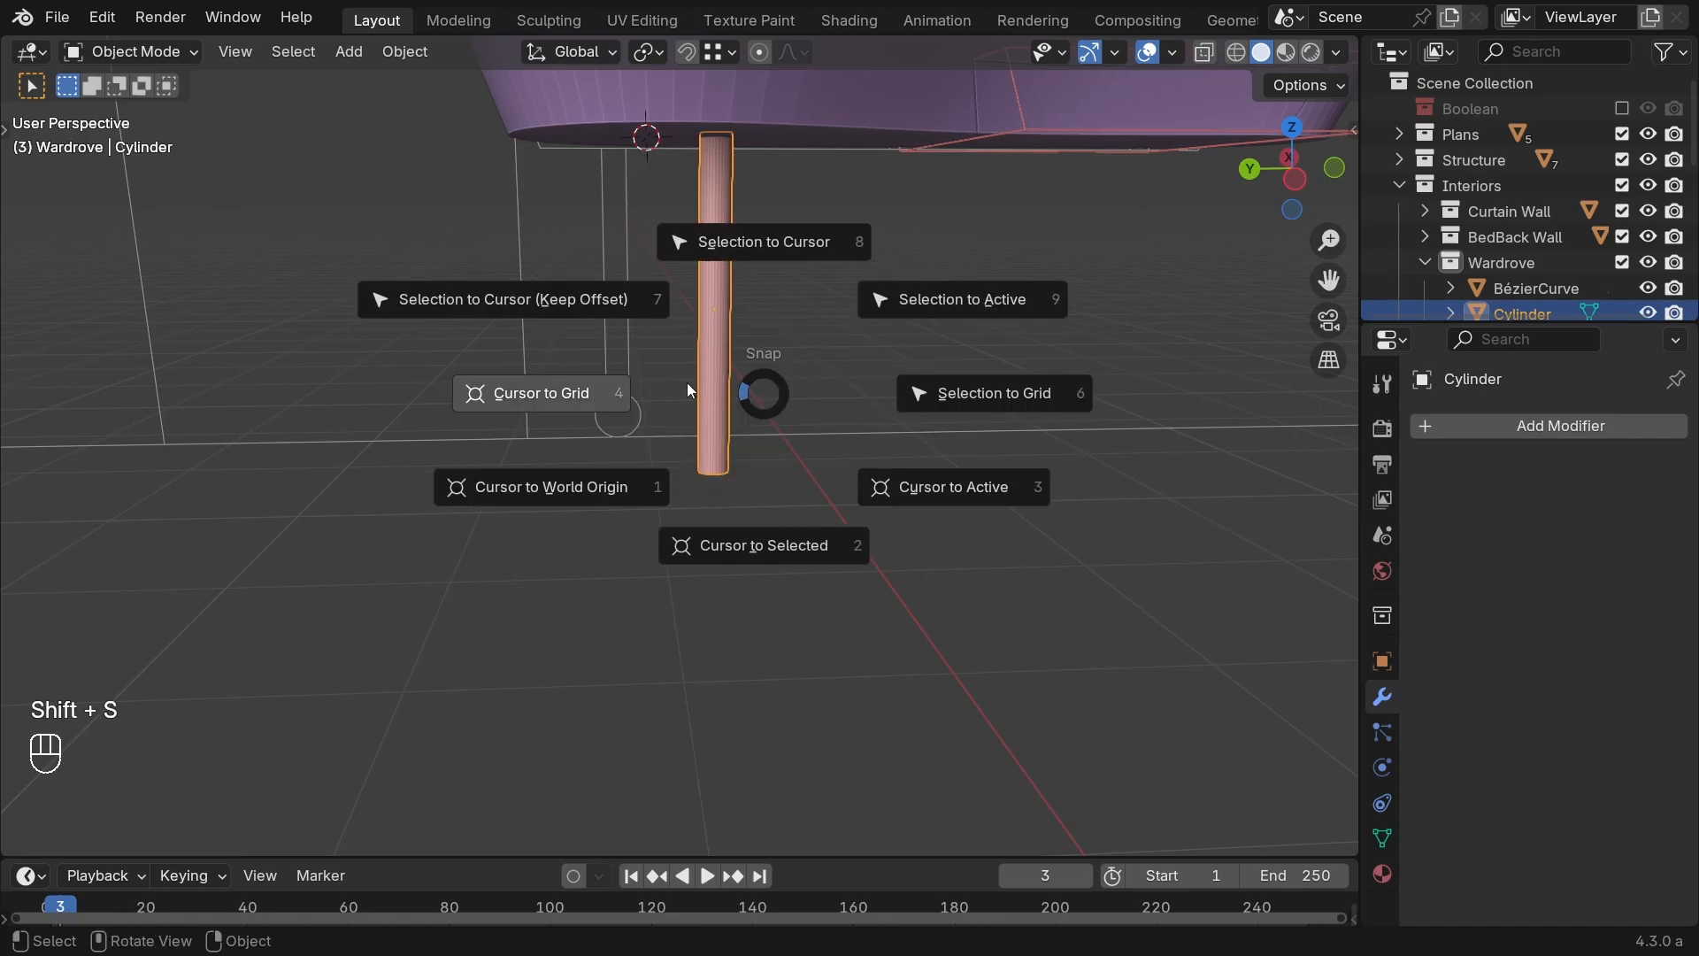
{"action": "left_click", "coordinate": [770, 542]}
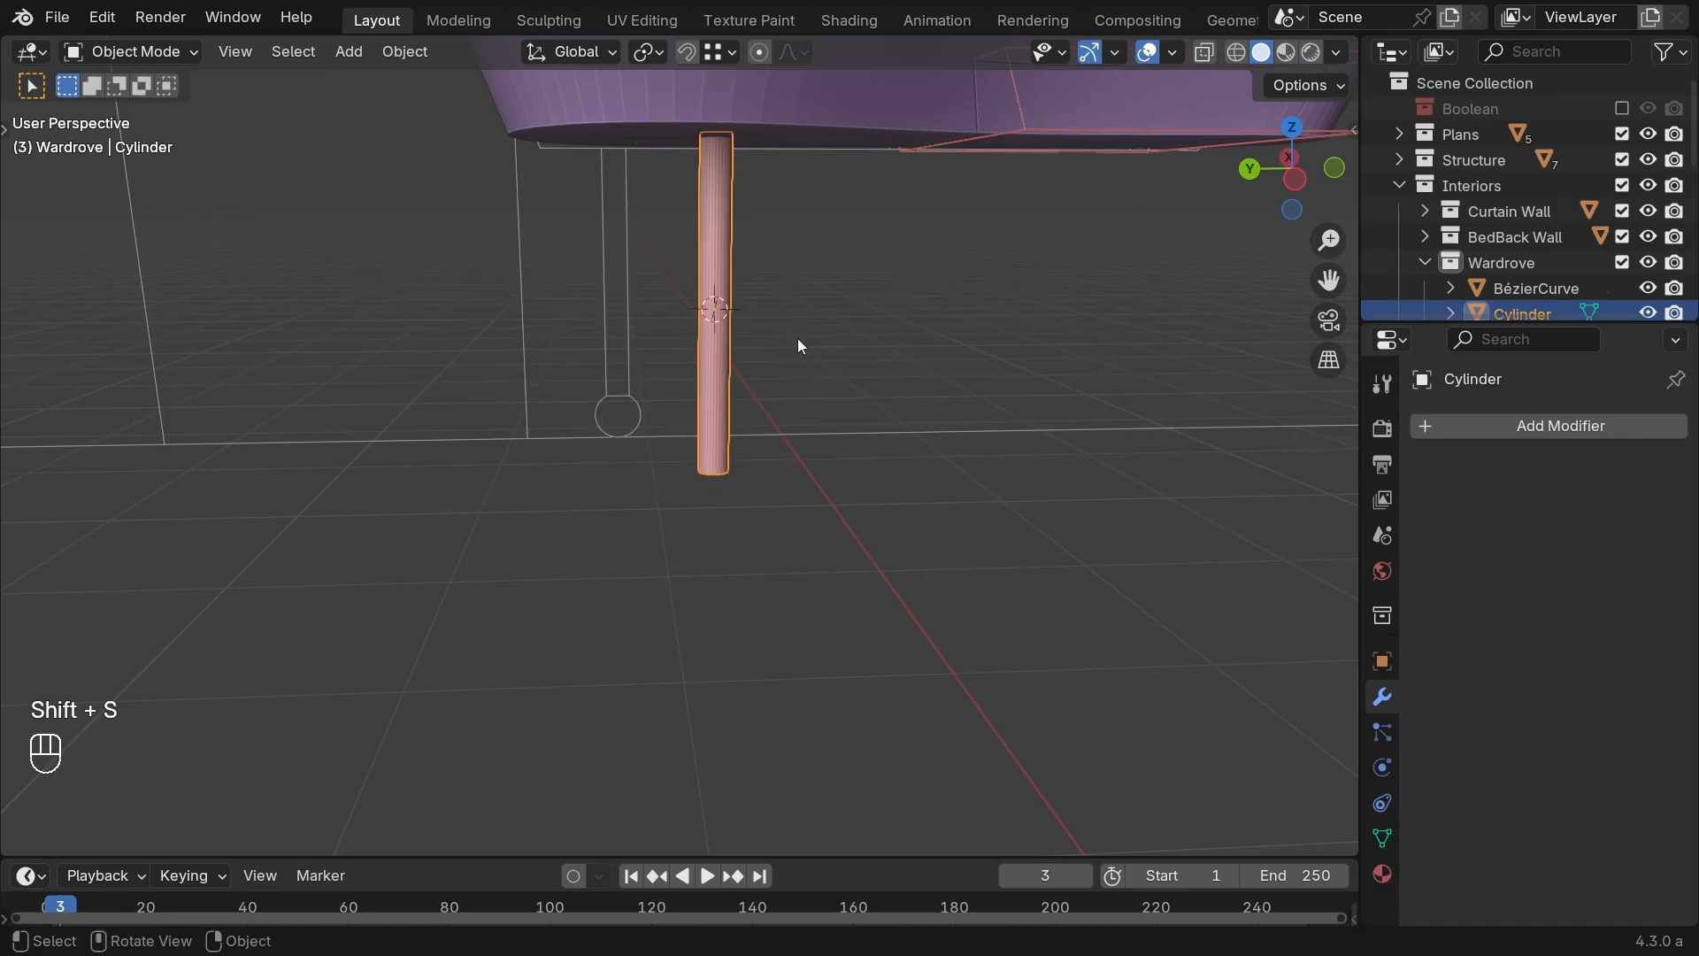
{"action": "key", "text": "shift+a"}
{"action": "mouse_move", "coordinate": [749, 347]}
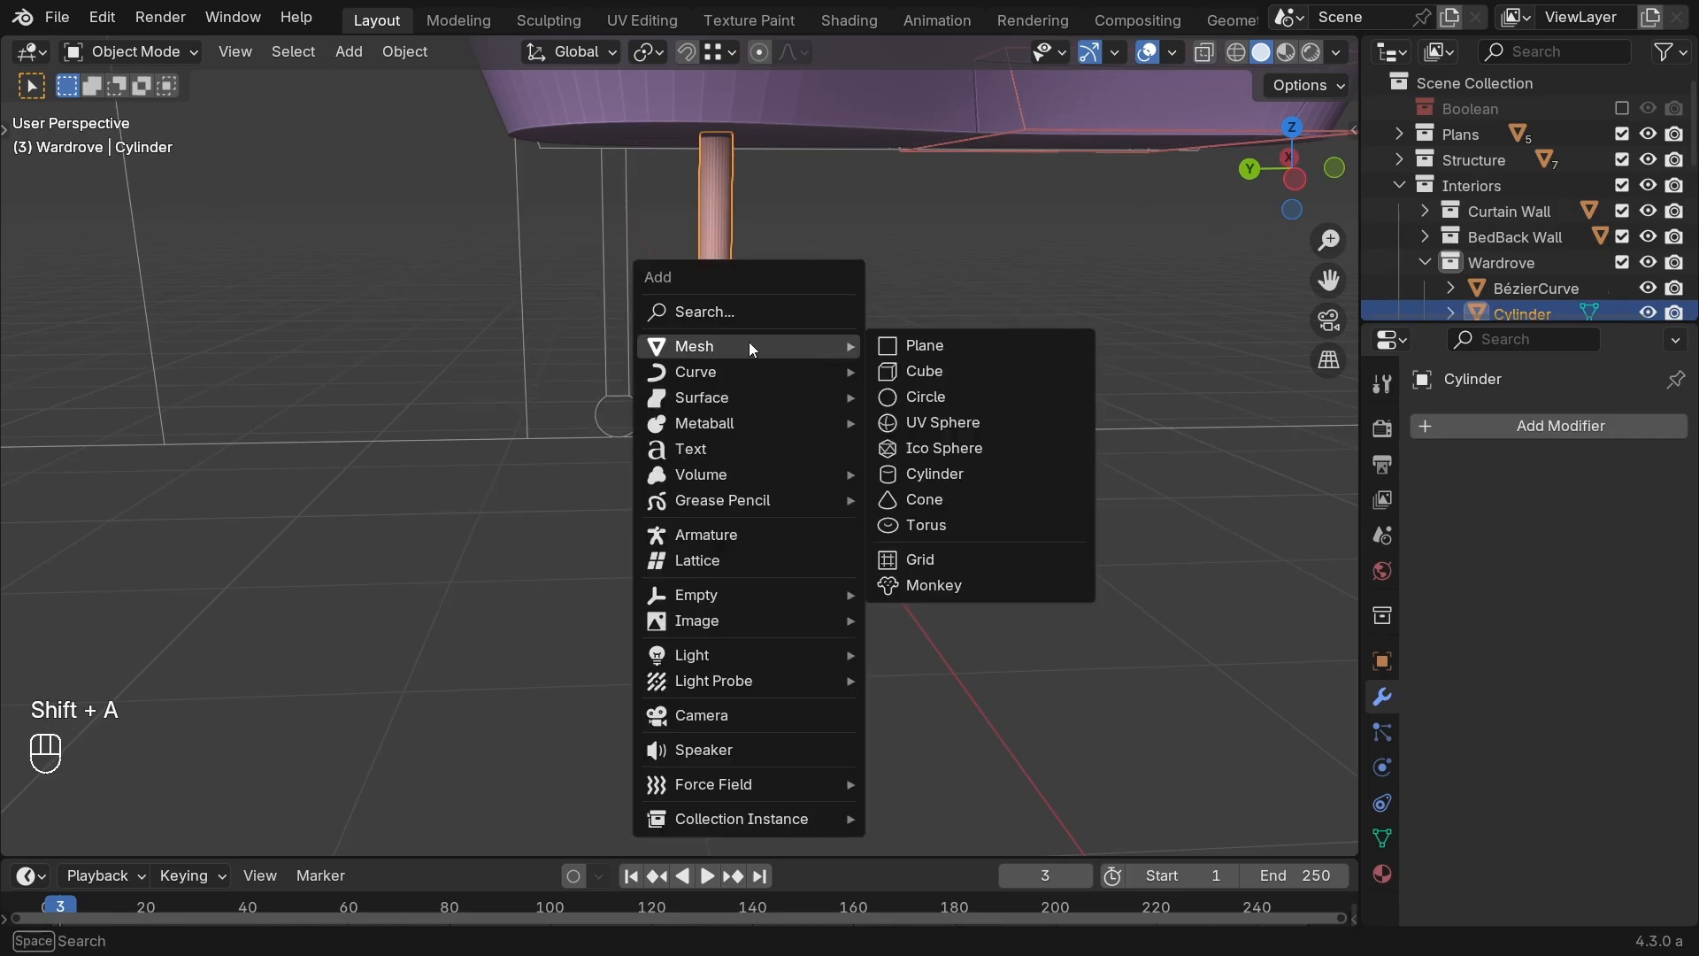
{"action": "left_click", "coordinate": [936, 426]}
Step: Scale the sphere down and move it about 10.45" down along Z to the foot of the leg
{"action": "key", "text": "shift+z"}
{"action": "key", "text": "KP_1"}
{"action": "key", "text": "grave"}
{"action": "left_click", "coordinate": [1017, 448]}
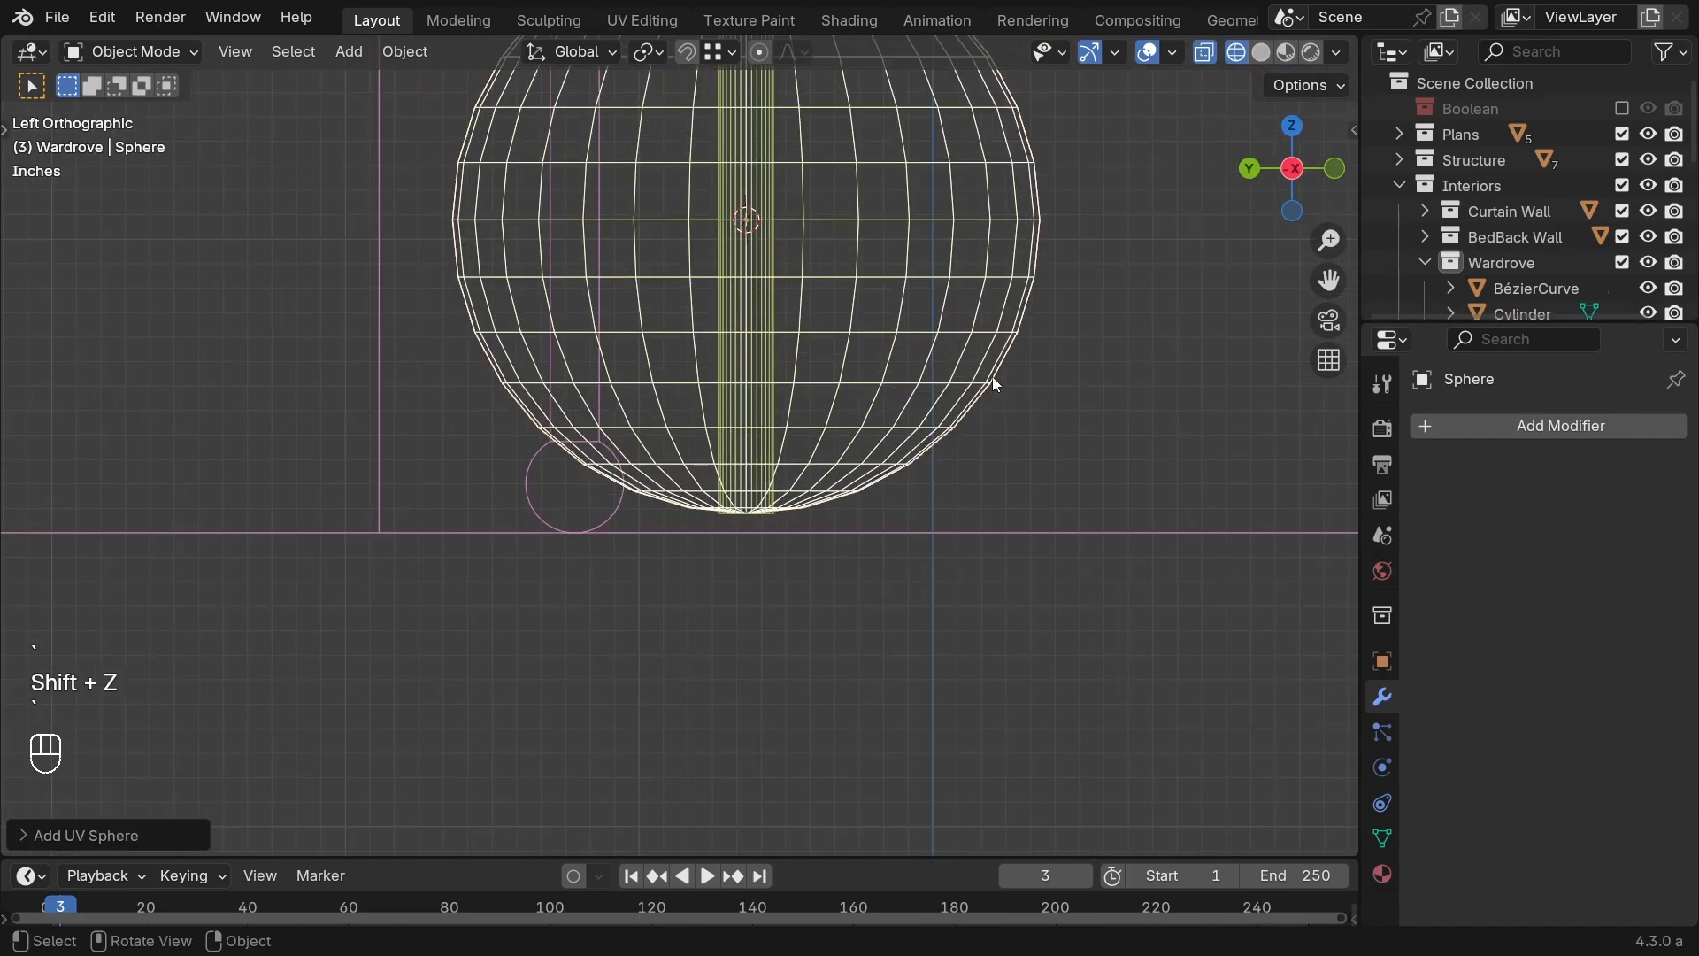
{"action": "key", "text": "s"}
{"action": "left_click", "coordinate": [842, 242]}
{"action": "key", "text": "g"}
{"action": "key", "text": "z"}
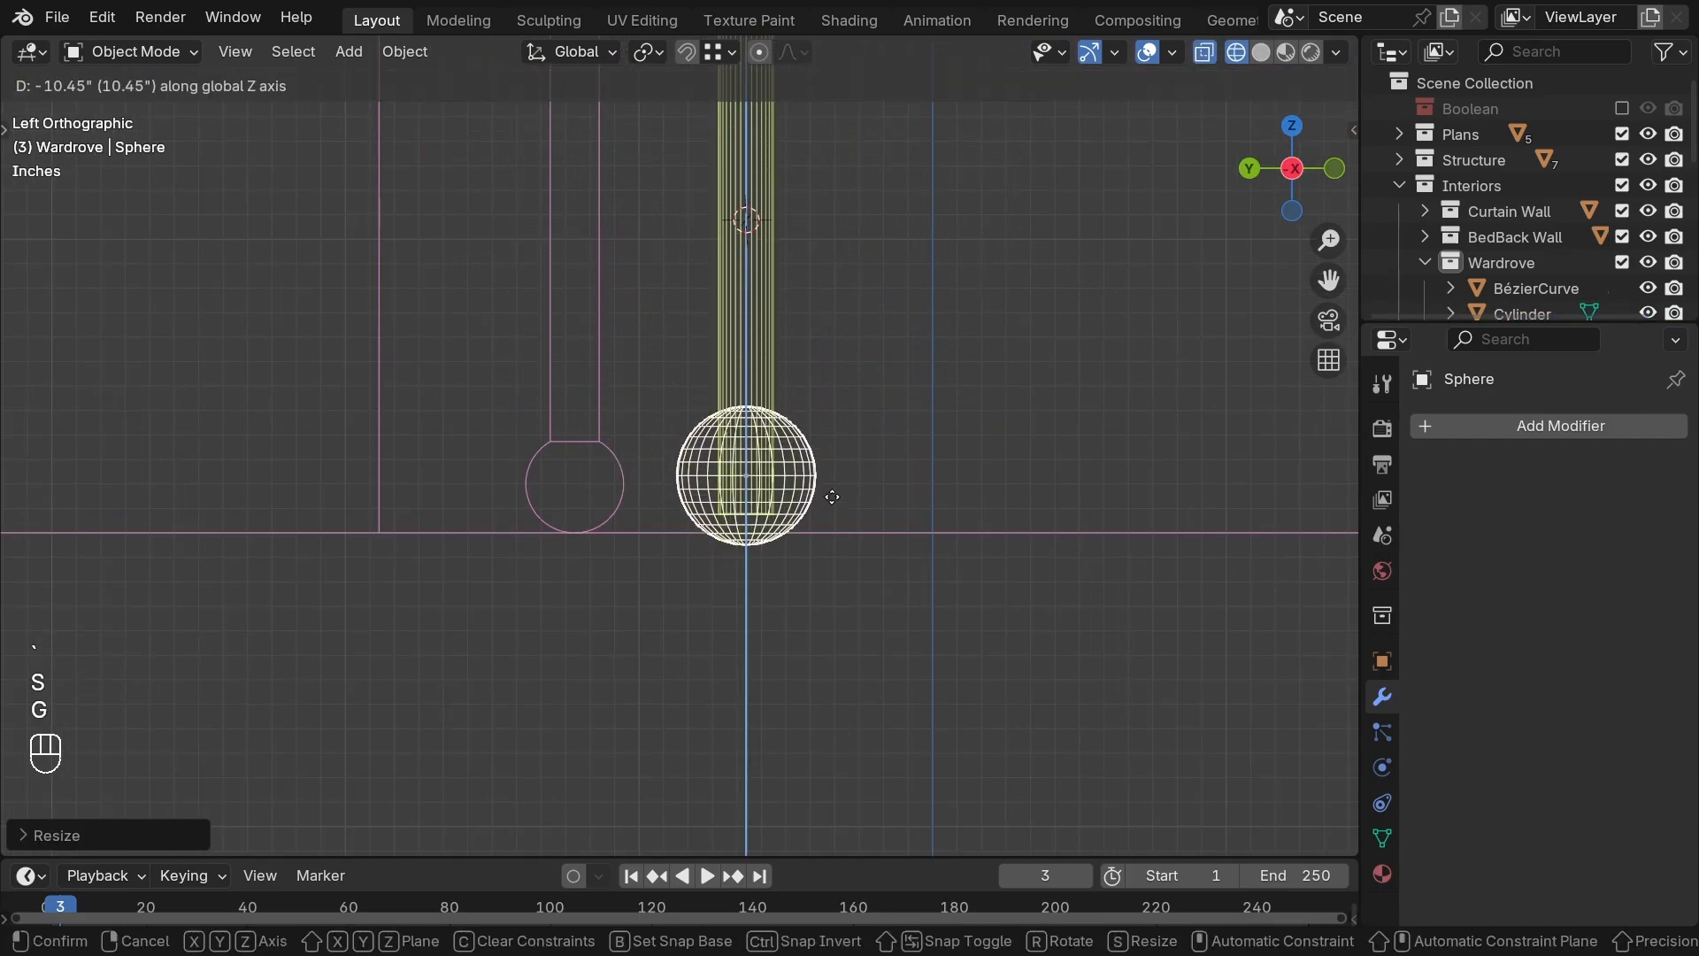
{"action": "left_click", "coordinate": [832, 498]}
Step: Shrink the sphere to match the reference foot's size and lower it about 0.30" onto the floor line
{"action": "key", "text": "s"}
{"action": "left_click", "coordinate": [1034, 504]}
{"action": "middle_click_drag", "start_coordinate": [857, 486], "coordinate": [839, 436], "text": "shift"}
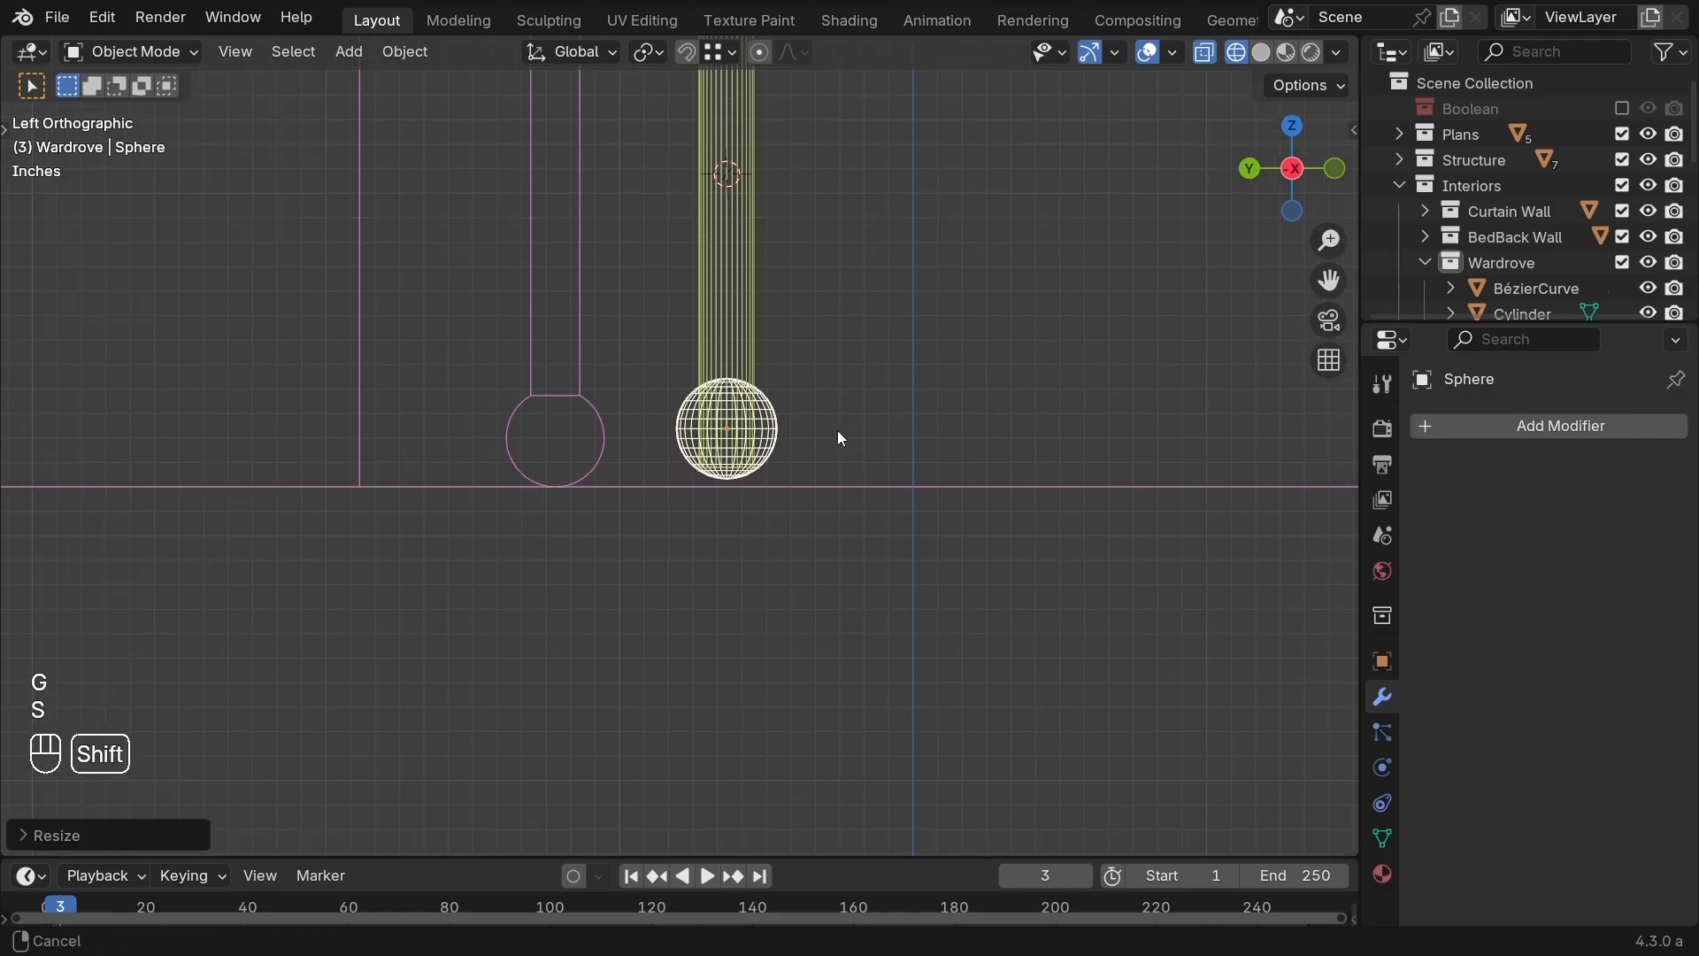
{"action": "scroll", "coordinate": [832, 416], "scroll_direction": "up", "scroll_amount": 2}
{"action": "key", "text": "g"}
{"action": "key", "text": "z"}
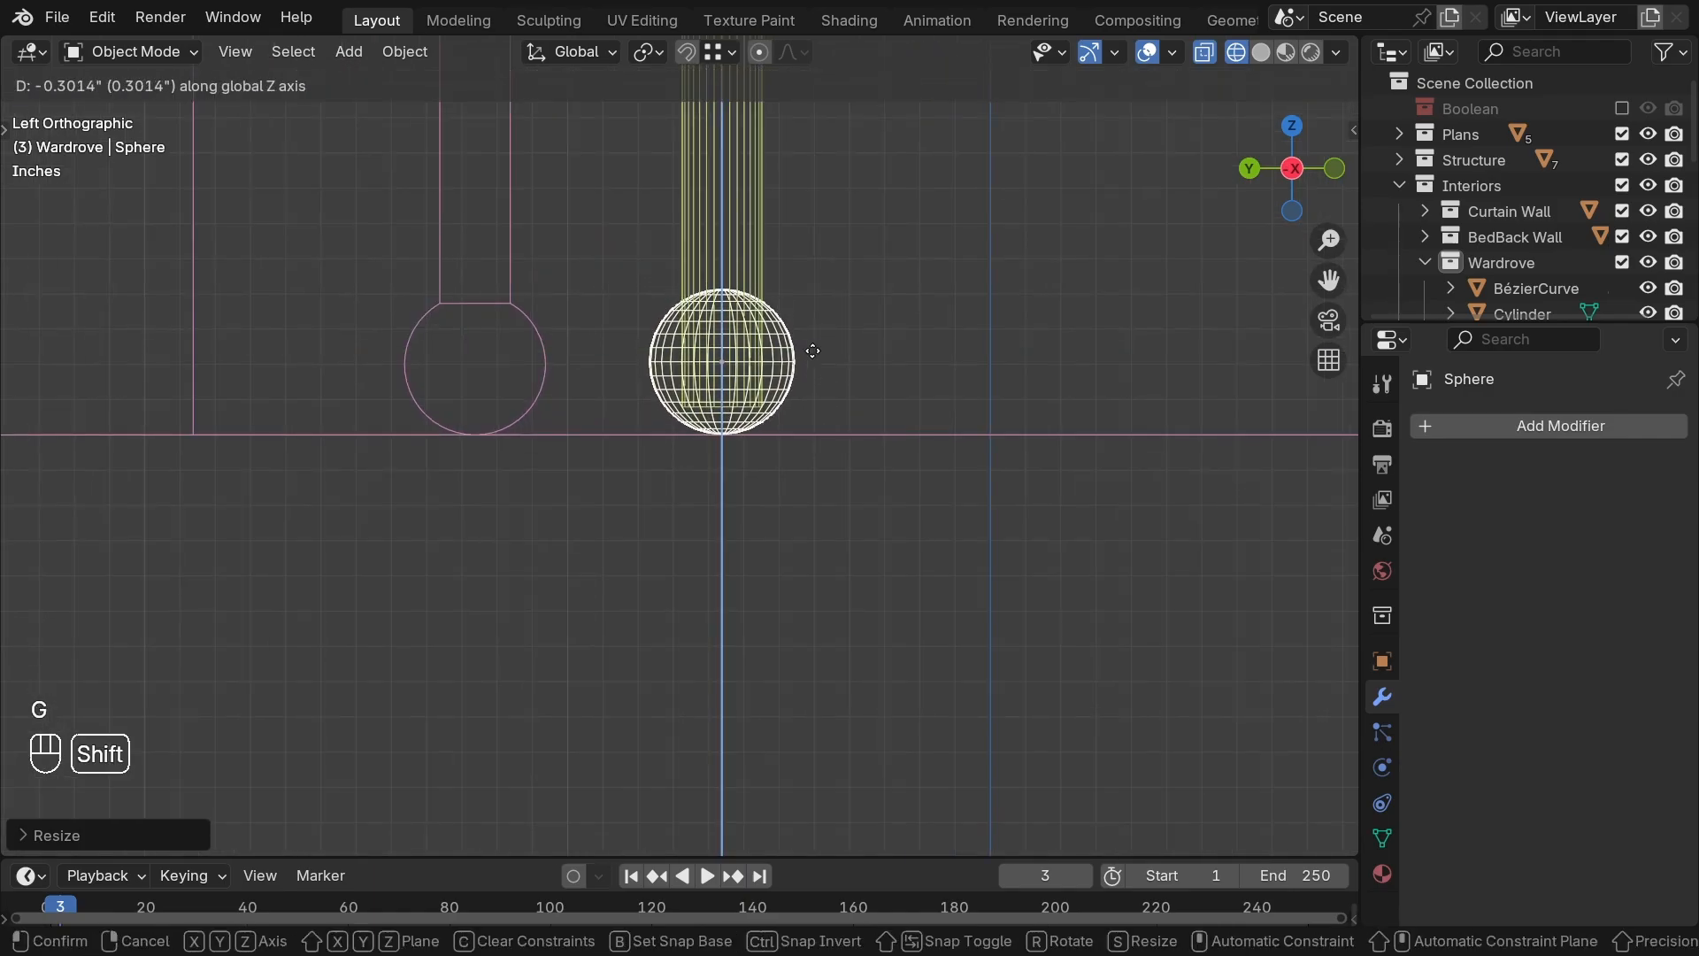
{"action": "left_click", "coordinate": [812, 351]}
Step: Select the cylindrical leg, the sphere foot and the curved desk together, and apply Shade Auto Smooth to them
{"action": "key", "text": "shift+z"}
{"action": "mouse_move", "coordinate": [786, 455]}
{"action": "middle_mouse_down"}
{"action": "mouse_move", "coordinate": [624, 392]}
{"action": "mouse_move", "coordinate": [741, 428]}
{"action": "middle_mouse_up"}
{"action": "scroll", "coordinate": [616, 380], "scroll_direction": "up", "scroll_amount": 4}
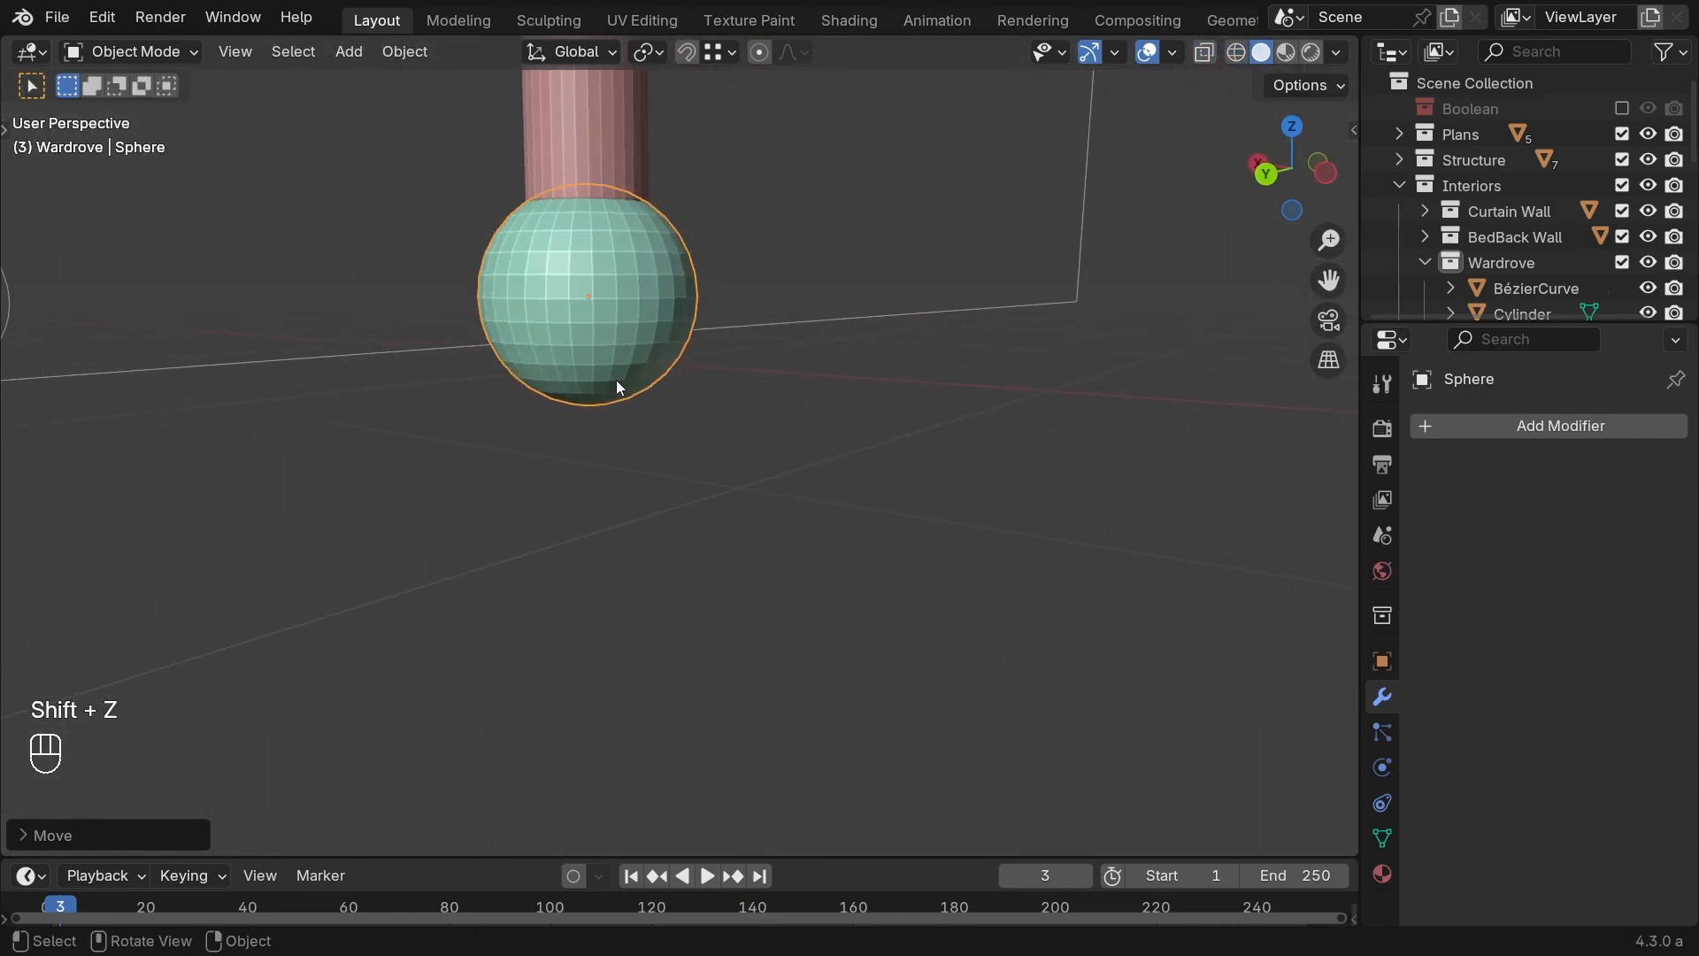
{"action": "scroll", "coordinate": [680, 471], "scroll_direction": "up", "scroll_amount": 3}
{"action": "middle_click_drag", "start_coordinate": [616, 379], "coordinate": [686, 593], "text": "shift"}
{"action": "scroll", "coordinate": [680, 471], "scroll_direction": "down", "scroll_amount": 4}
{"action": "left_click", "coordinate": [682, 416]}
{"action": "left_click", "coordinate": [672, 577], "text": "shift"}
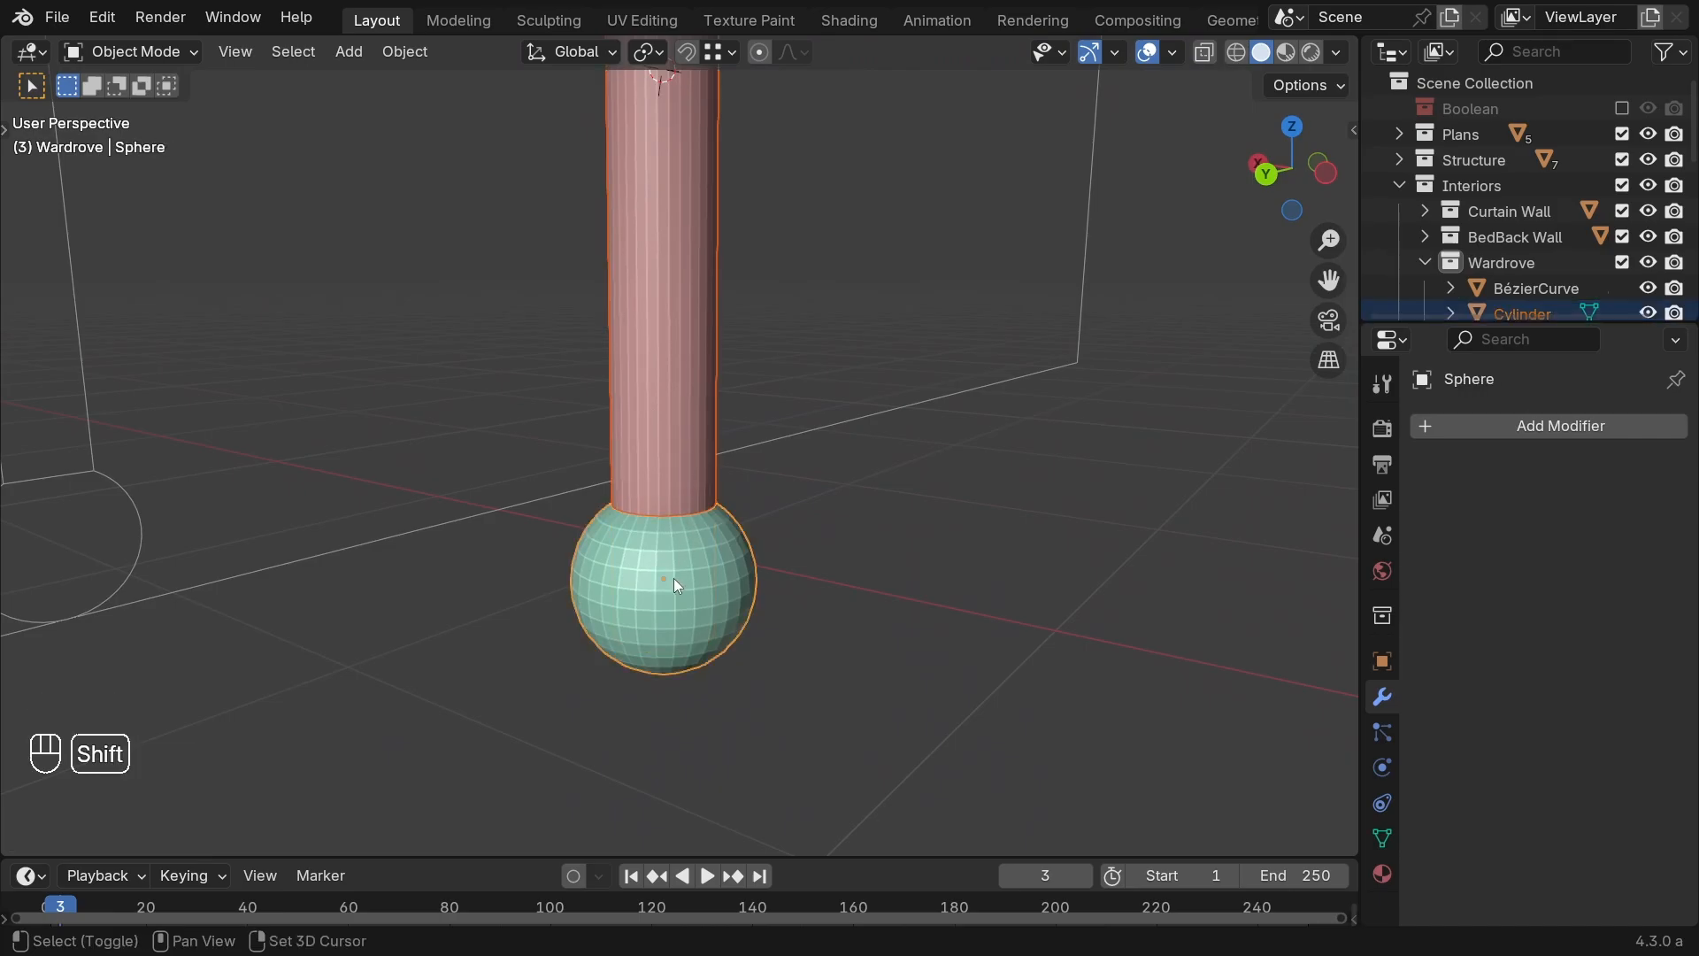
{"action": "scroll", "coordinate": [673, 577], "scroll_direction": "down", "scroll_amount": 5}
{"action": "middle_click_drag", "start_coordinate": [735, 351], "coordinate": [720, 569], "text": "shift"}
{"action": "left_click", "coordinate": [708, 268], "text": "shift"}
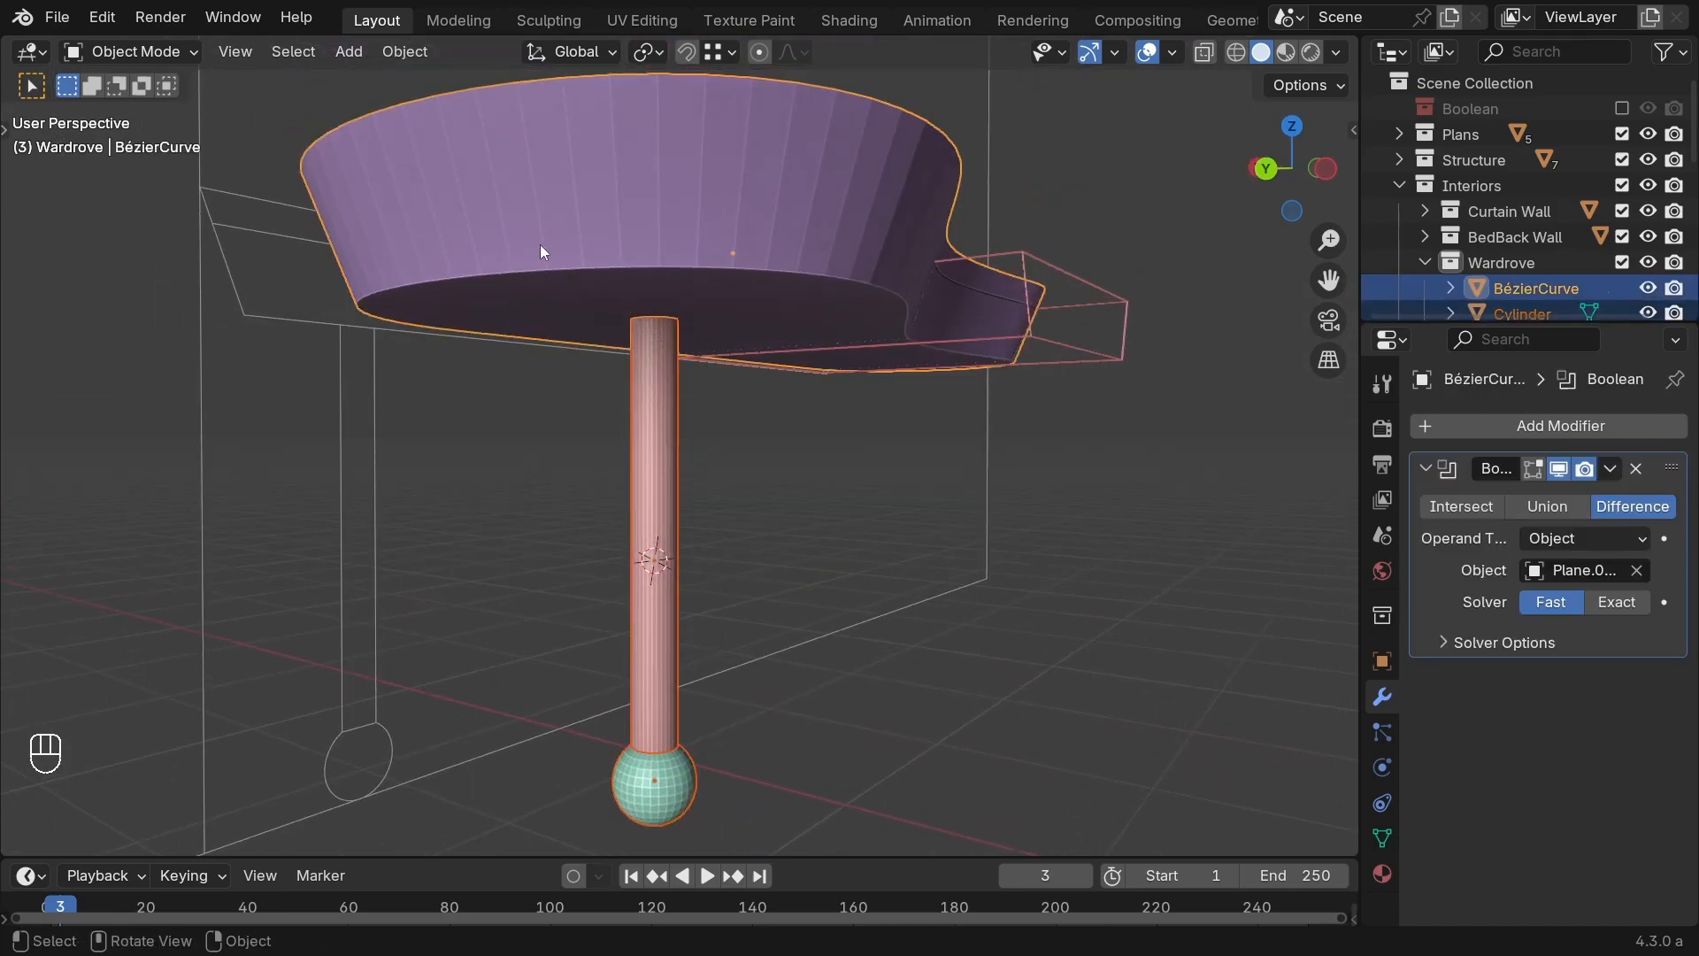
{"action": "middle_click_drag", "start_coordinate": [655, 650], "coordinate": [655, 586], "text": "shift"}
{"action": "scroll", "coordinate": [644, 693], "scroll_direction": "up", "scroll_amount": 4}
{"action": "scroll", "coordinate": [644, 693], "scroll_direction": "down", "scroll_amount": 4}
{"action": "middle_click_drag", "start_coordinate": [660, 495], "coordinate": [691, 301]}
{"action": "middle_click_drag", "start_coordinate": [691, 301], "coordinate": [698, 430], "text": "shift"}
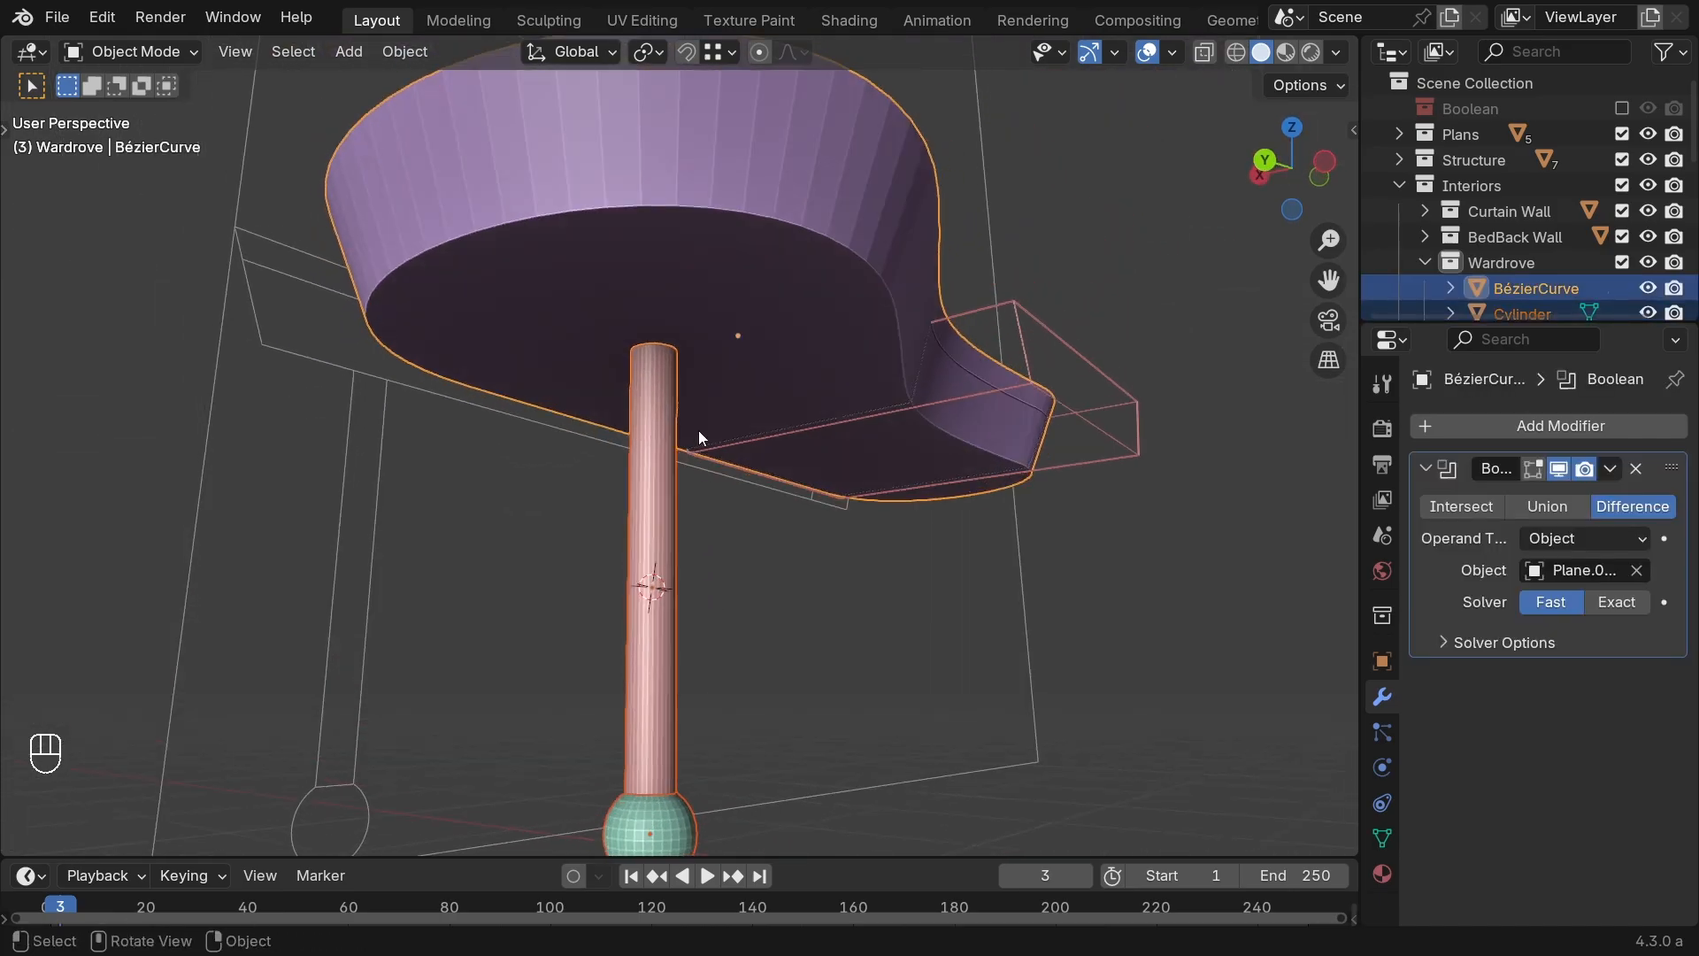
{"action": "scroll", "coordinate": [699, 367], "scroll_direction": "down", "scroll_amount": 2}
{"action": "key", "text": "w"}
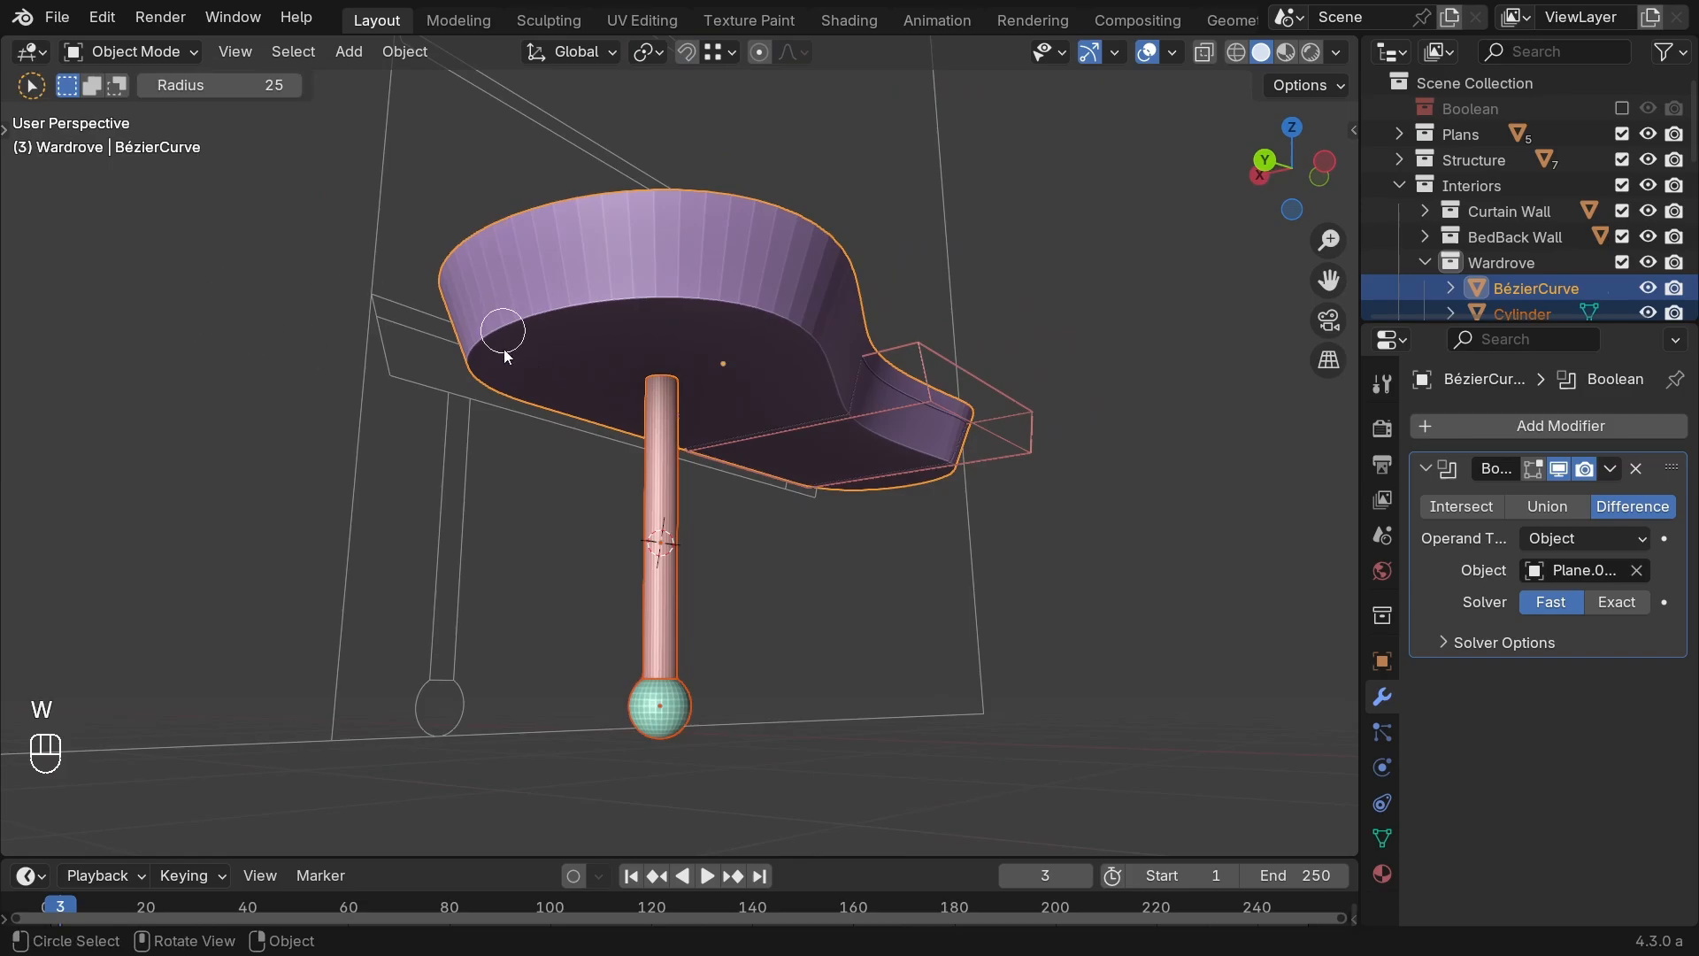
{"action": "key", "text": "w"}
{"action": "right_click", "coordinate": [502, 378]}
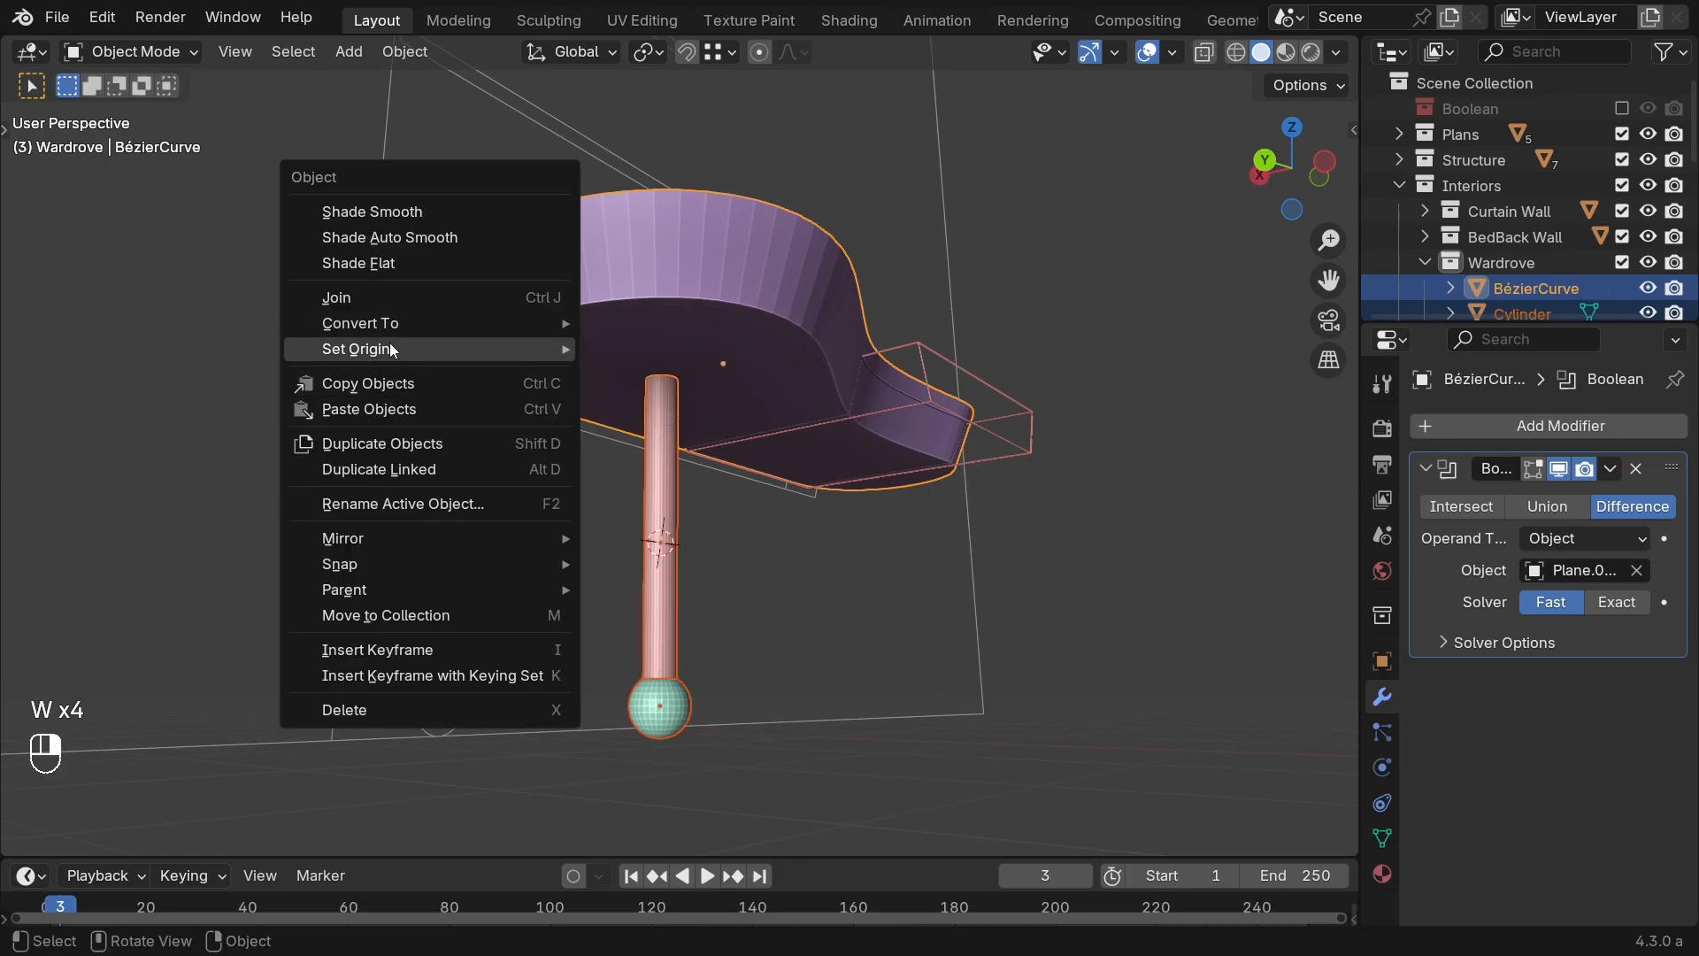
{"action": "left_click", "coordinate": [428, 237]}
{"action": "middle_click_drag", "start_coordinate": [589, 353], "coordinate": [589, 288], "text": "shift"}
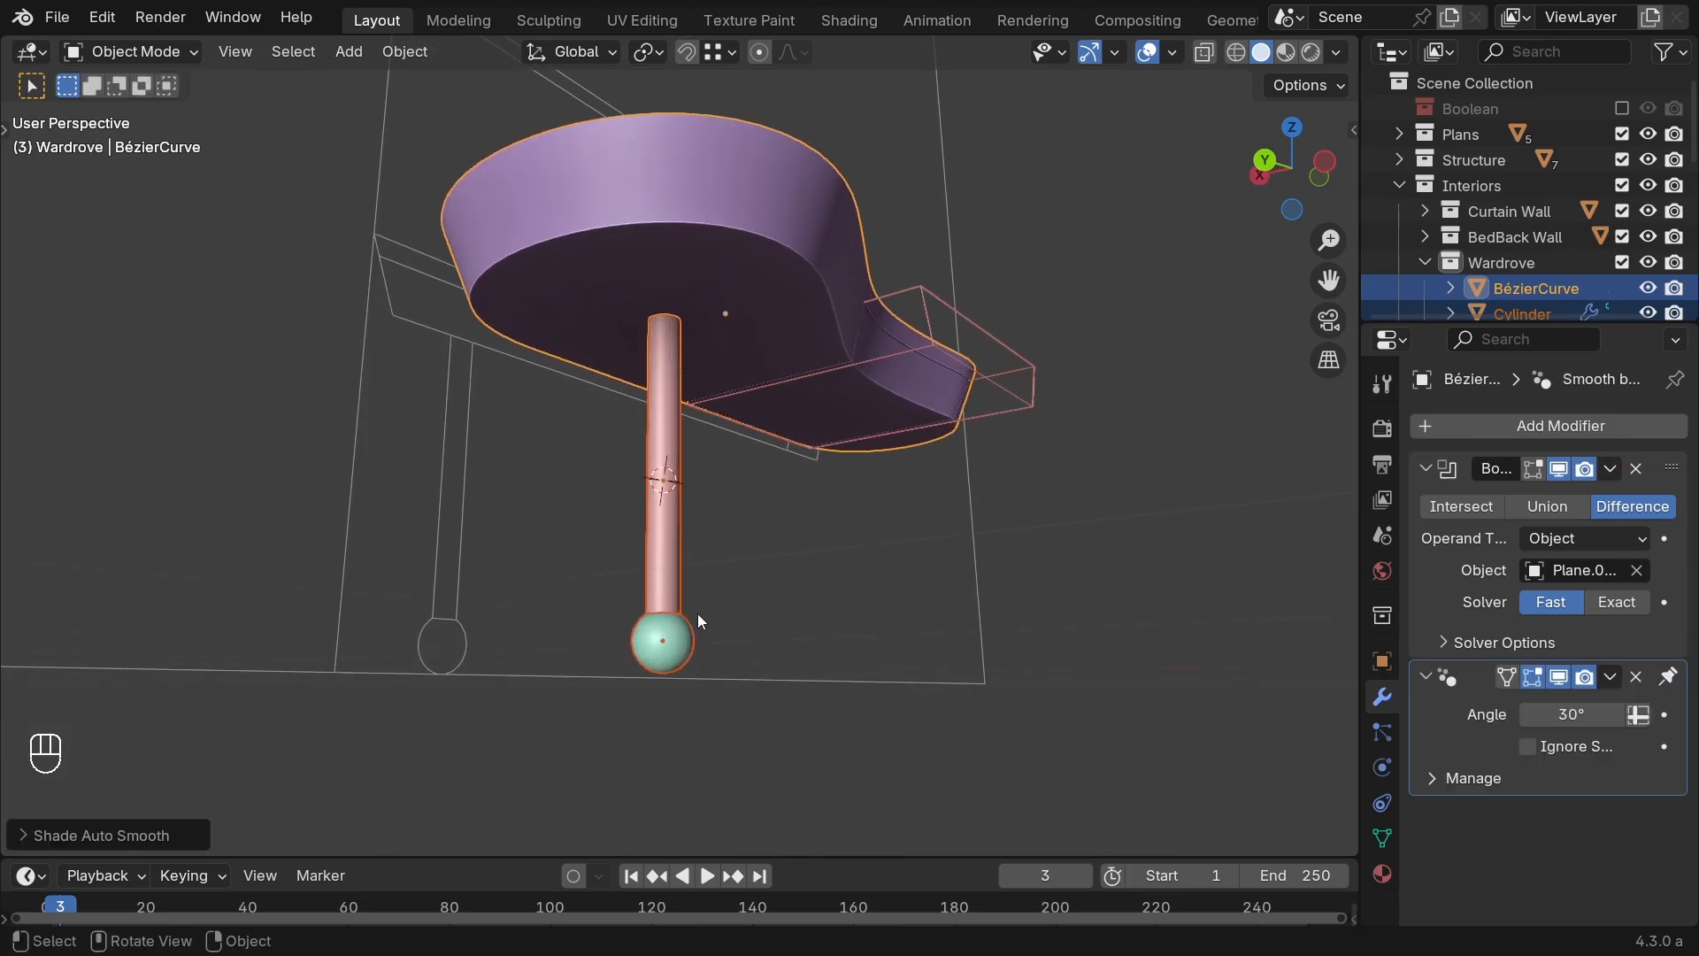
Step: Unhide all the hidden room objects around the curved desk
{"action": "left_click", "coordinate": [680, 632]}
{"action": "middle_click_drag", "start_coordinate": [750, 571], "coordinate": [771, 631]}
{"action": "left_click", "coordinate": [778, 452]}
{"action": "key", "text": "alt+h"}
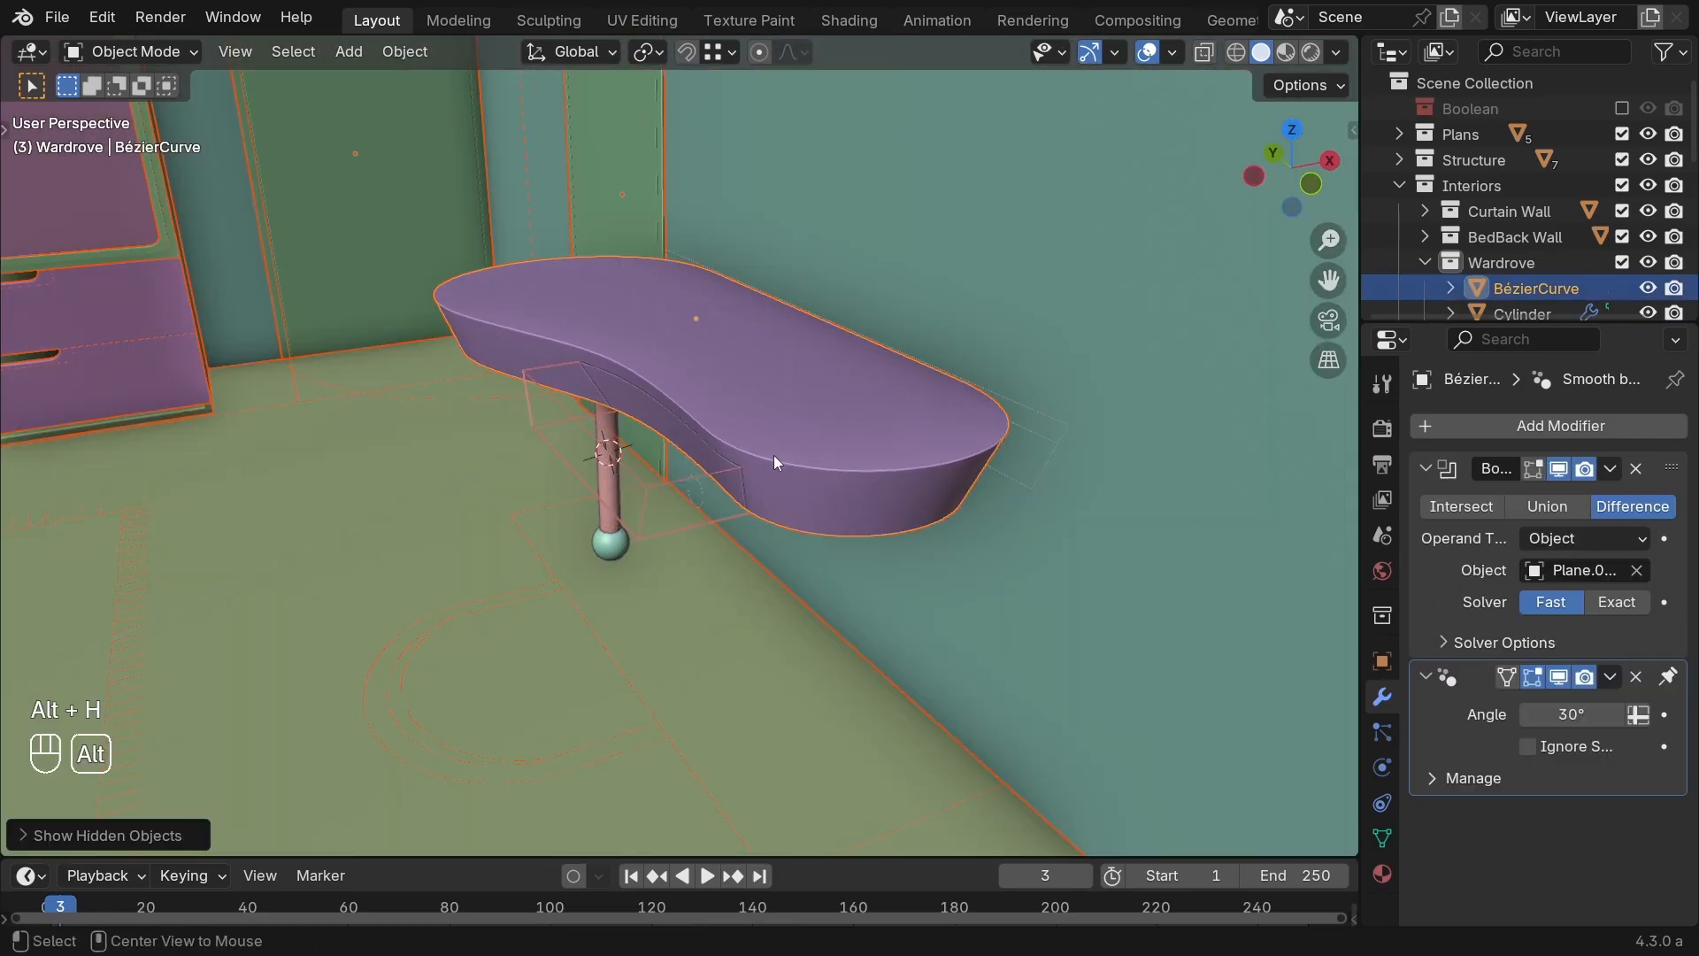
{"action": "key", "text": "a"}
Step: Examine the thin groove in the curved desk's front edge together with its cutter plane, leg and ball foot
{"action": "scroll", "coordinate": [600, 555], "scroll_direction": "up", "scroll_amount": 4}
{"action": "left_click", "coordinate": [742, 503]}
{"action": "middle_click_drag", "start_coordinate": [742, 503], "coordinate": [830, 503]}
{"action": "scroll", "coordinate": [830, 503], "scroll_direction": "up", "scroll_amount": 2}
{"action": "left_click", "coordinate": [921, 547]}
{"action": "mouse_move", "coordinate": [921, 547]}
{"action": "middle_mouse_down"}
{"action": "mouse_move", "coordinate": [894, 529]}
{"action": "mouse_move", "coordinate": [966, 538]}
{"action": "mouse_move", "coordinate": [926, 536]}
{"action": "middle_mouse_up"}
{"action": "scroll", "coordinate": [967, 539], "scroll_direction": "up", "scroll_amount": 2}
{"action": "left_click", "coordinate": [906, 639]}
{"action": "left_click", "coordinate": [990, 689]}
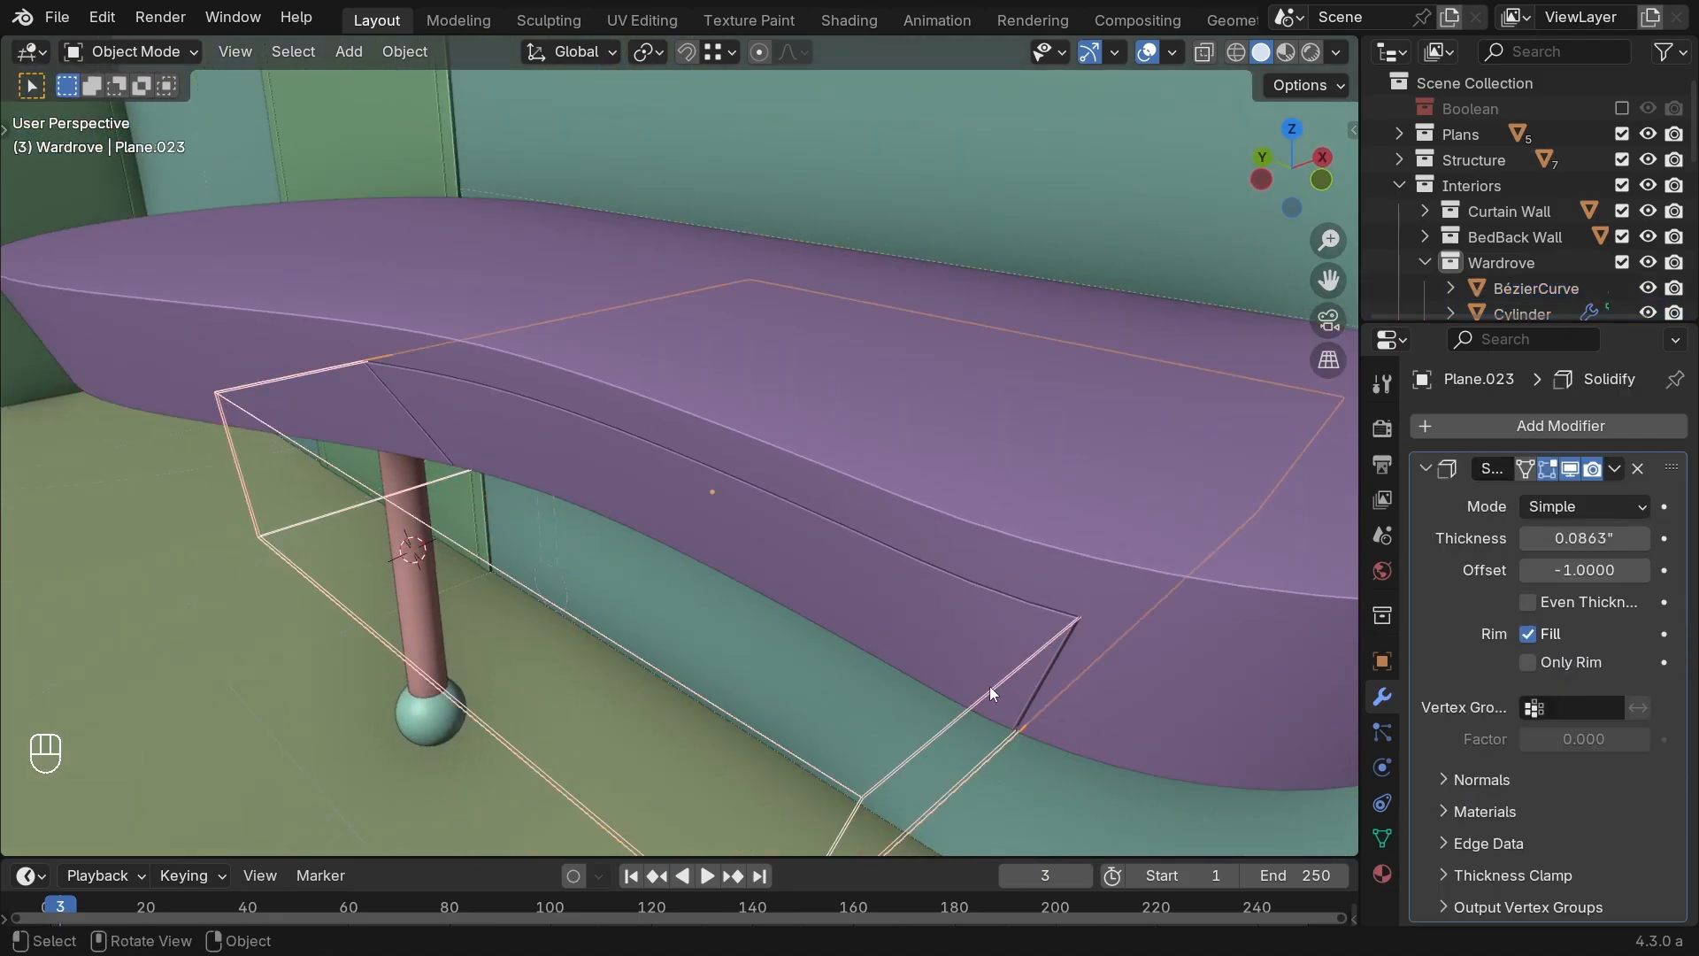
{"action": "scroll", "coordinate": [989, 689], "scroll_direction": "down", "scroll_amount": 3}
{"action": "middle_click_drag", "start_coordinate": [983, 682], "coordinate": [769, 581]}
{"action": "scroll", "coordinate": [836, 508], "scroll_direction": "down", "scroll_amount": 3}
{"action": "middle_click_drag", "start_coordinate": [769, 581], "coordinate": [823, 566]}
Step: Save the Bedroom.blend file
{"action": "scroll", "coordinate": [858, 567], "scroll_direction": "up", "scroll_amount": 2}
{"action": "key", "text": "alt+z"}
{"action": "key", "text": "grave"}
{"action": "key", "text": "alt+z"}
{"action": "middle_click_drag", "start_coordinate": [729, 638], "coordinate": [616, 669]}
{"action": "key", "text": "ctrl+s"}
Step: Place the 3D cursor on the lower wall shelf outline above the desk and add a plane there
{"action": "scroll", "coordinate": [616, 669], "scroll_direction": "up", "scroll_amount": 2}
{"action": "middle_click_drag", "start_coordinate": [672, 566], "coordinate": [841, 445], "text": "shift"}
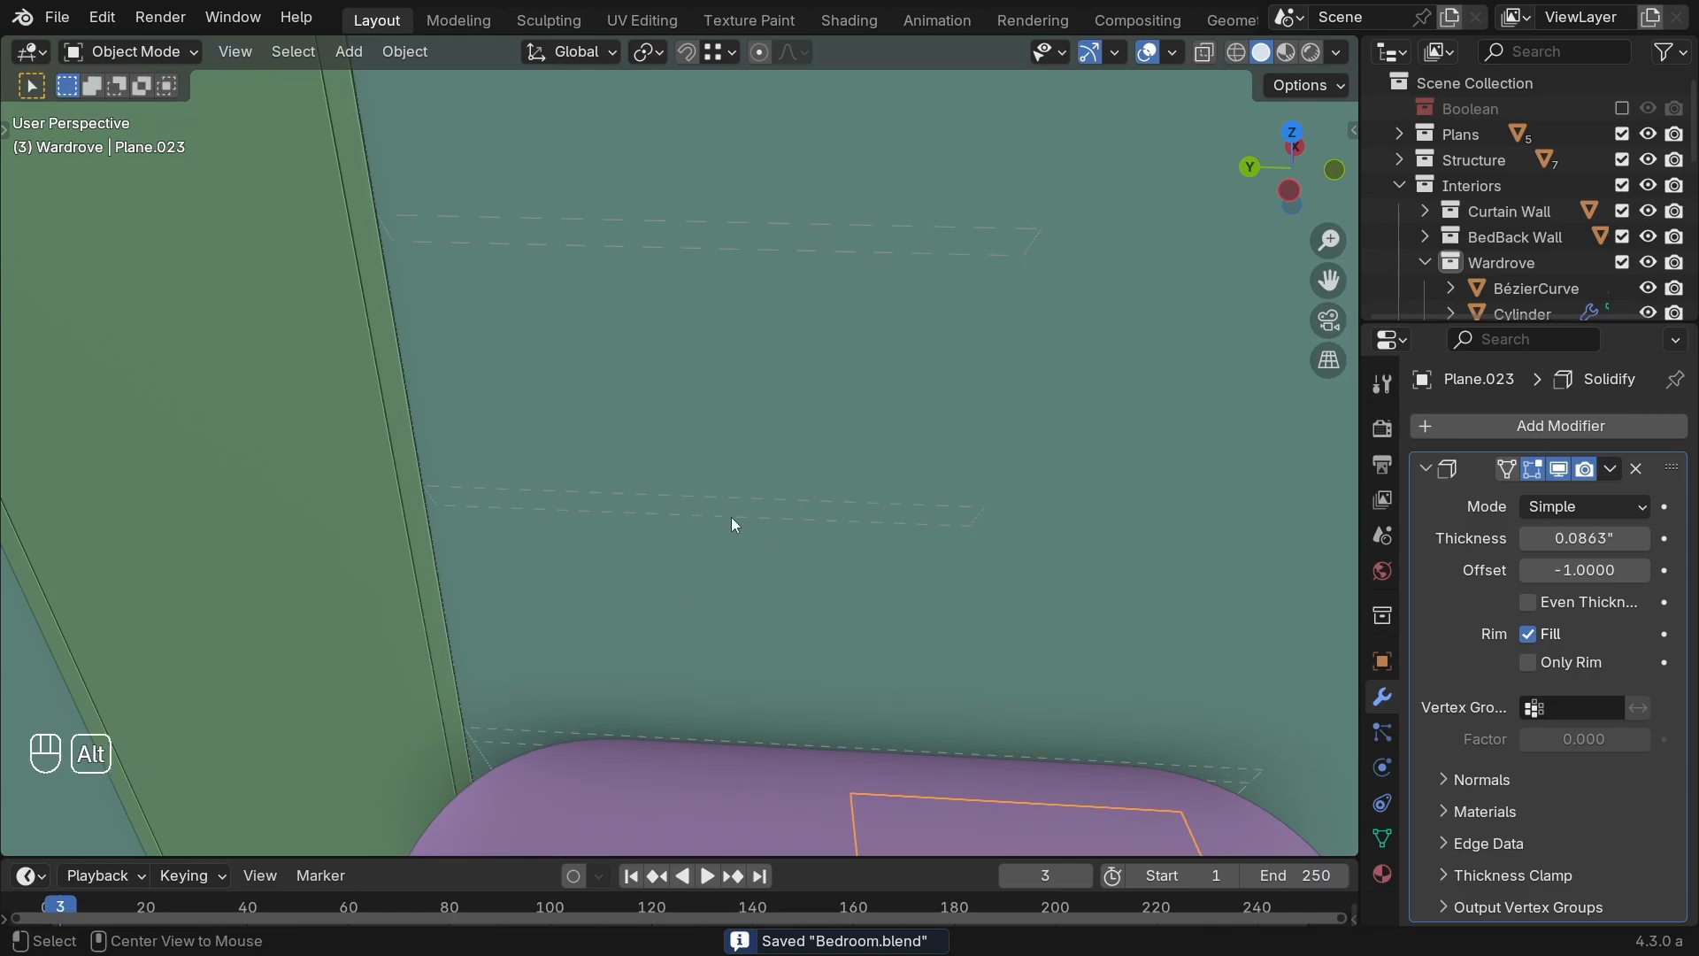
{"action": "key", "text": "shift+a"}
{"action": "key", "text": "shift+a"}
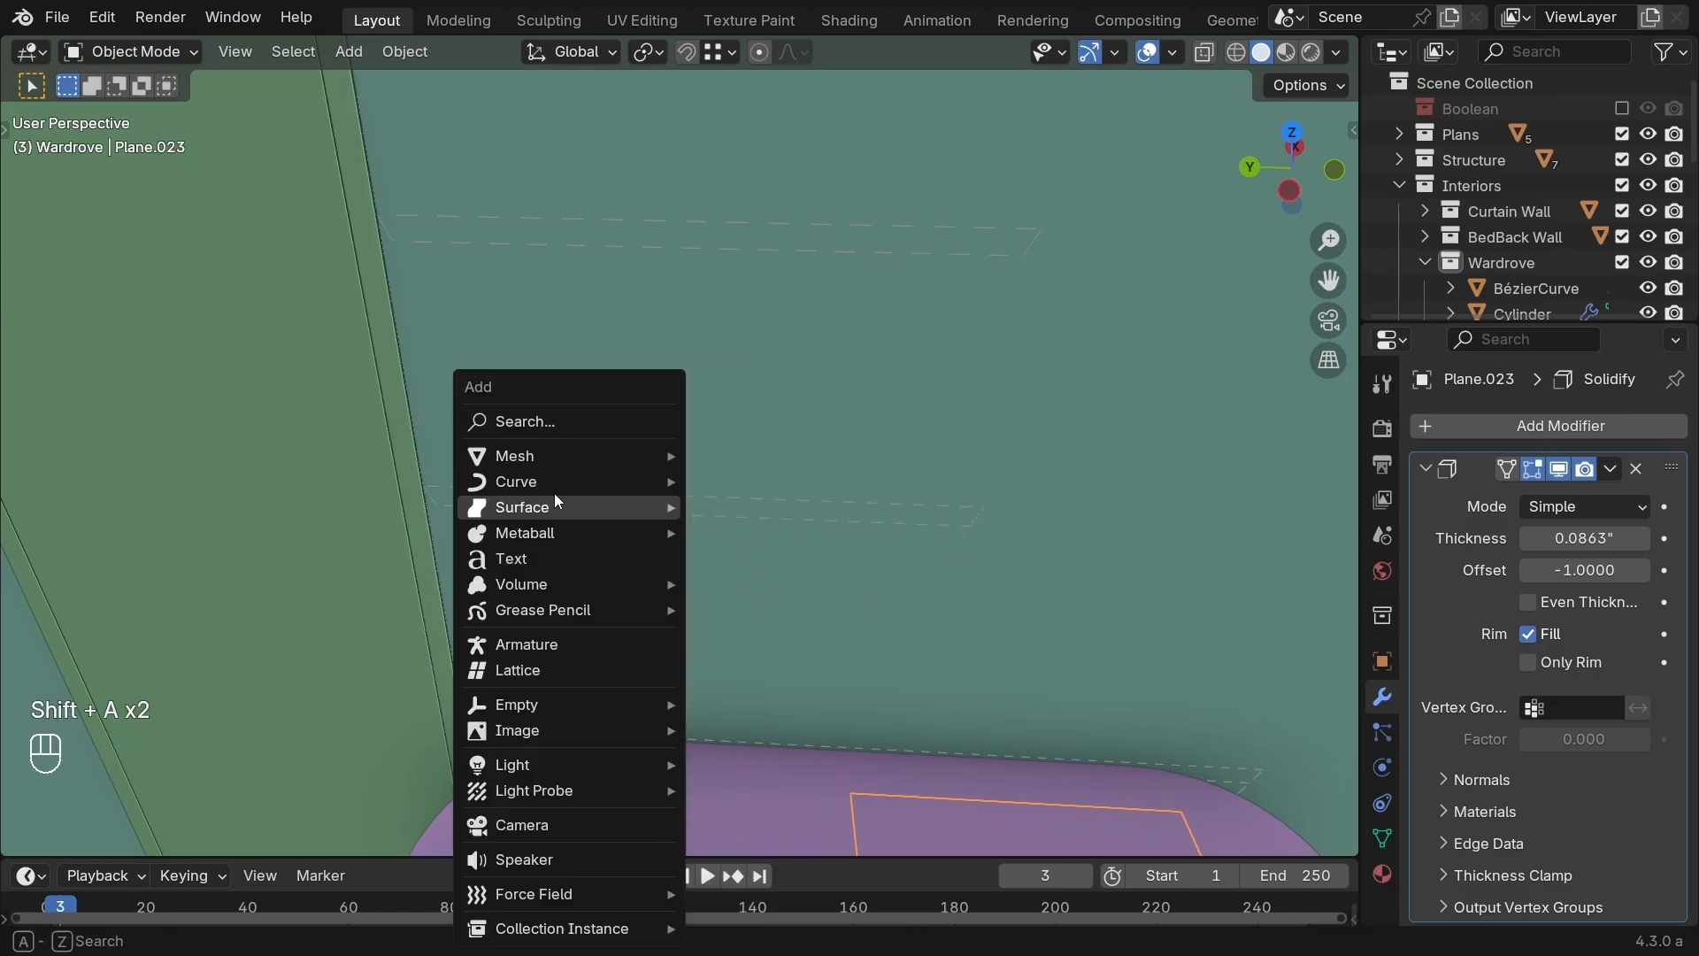
{"action": "mouse_move", "coordinate": [641, 455]}
{"action": "left_click", "coordinate": [748, 455]}
{"action": "middle_click_drag", "start_coordinate": [804, 522], "coordinate": [765, 515]}
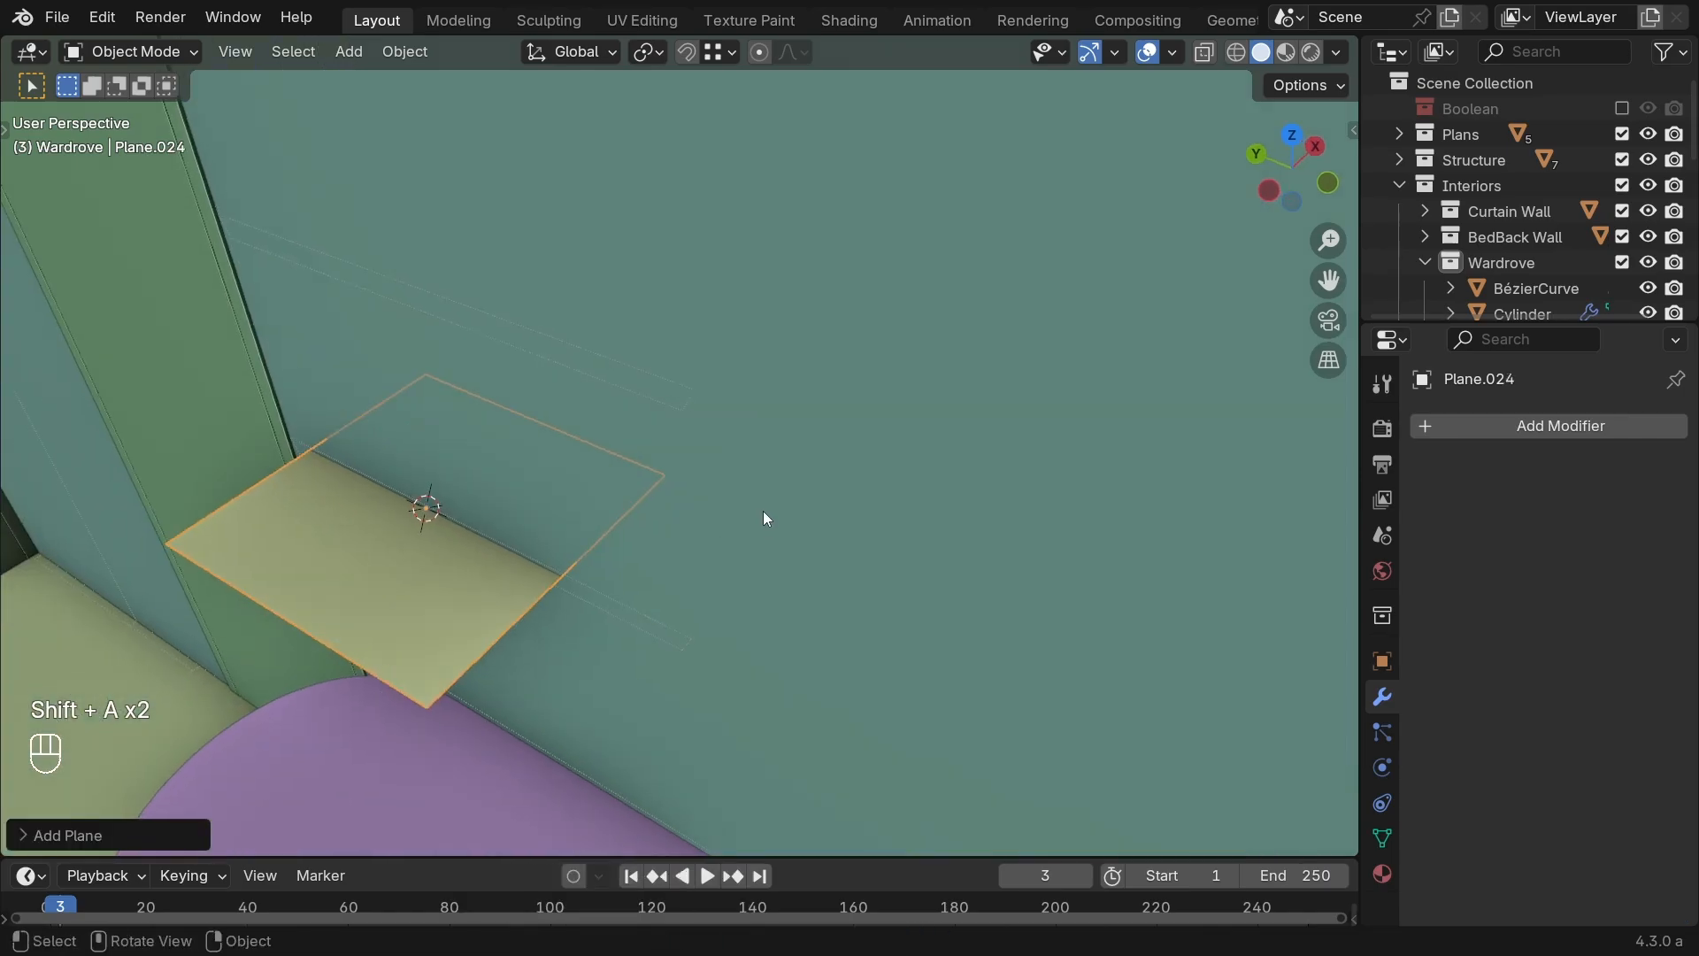
Step: Move the new plane along X out of the wall into the room
{"action": "key", "text": "g"}
{"action": "left_click", "coordinate": [613, 594]}
{"action": "key", "text": "g"}
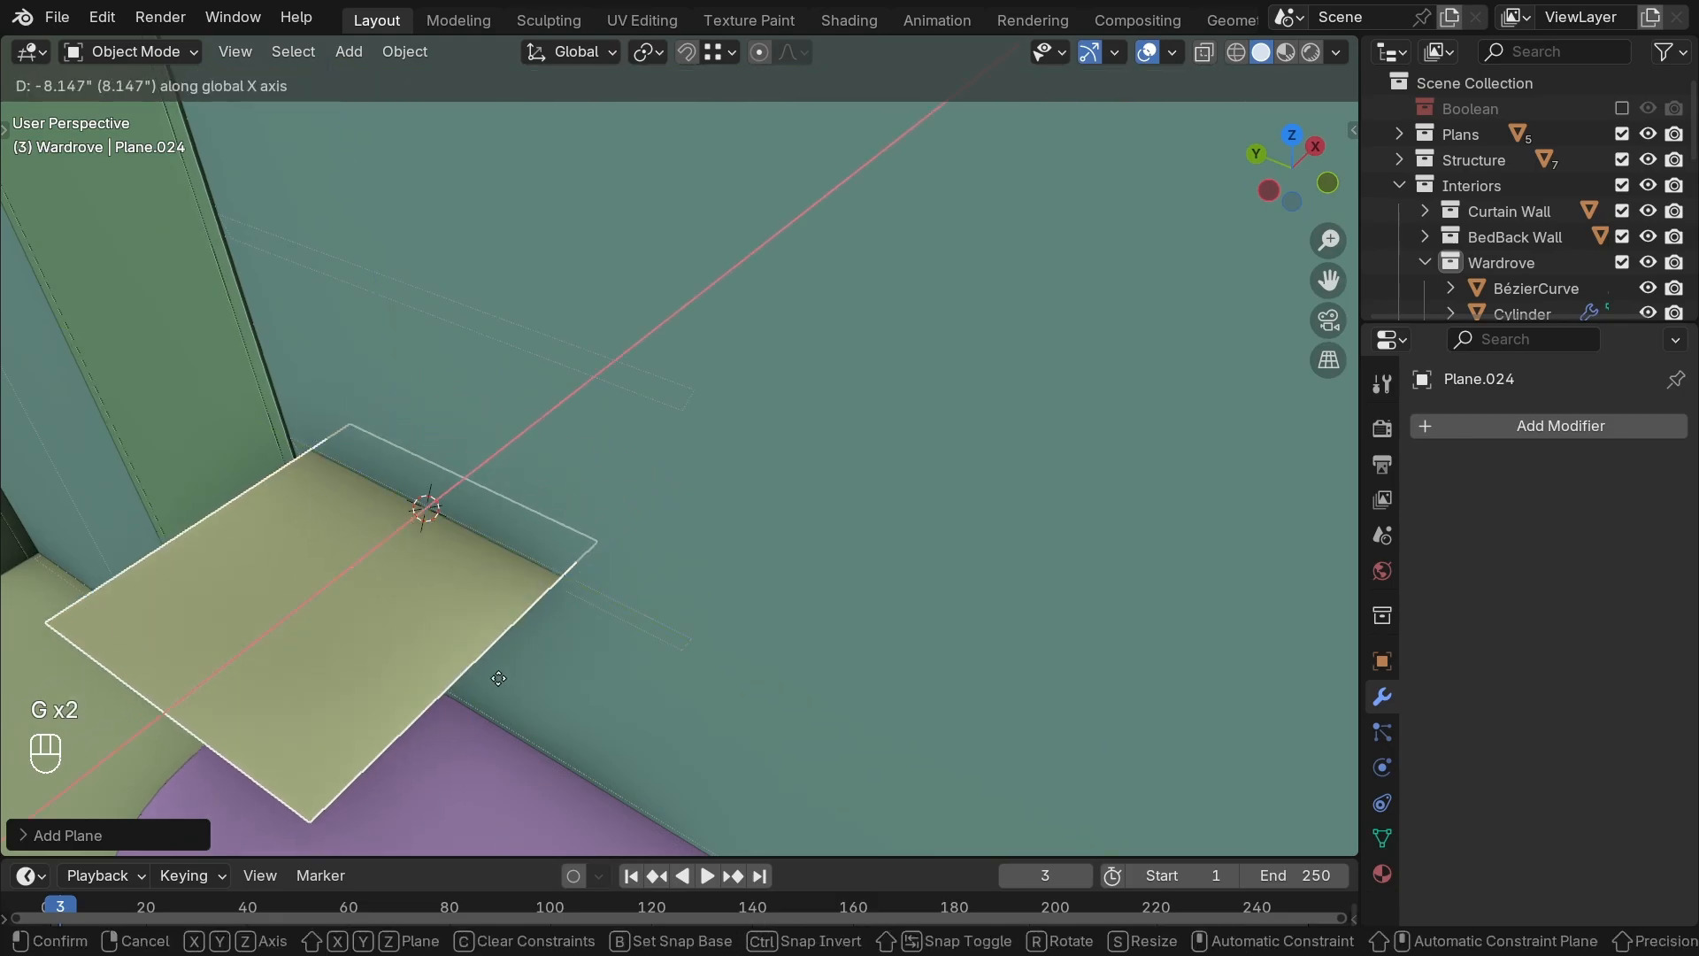
{"action": "left_click", "coordinate": [414, 755]}
{"action": "key", "text": "g"}
{"action": "key", "text": "b"}
{"action": "left_click", "coordinate": [510, 623]}
{"action": "key", "text": "x"}
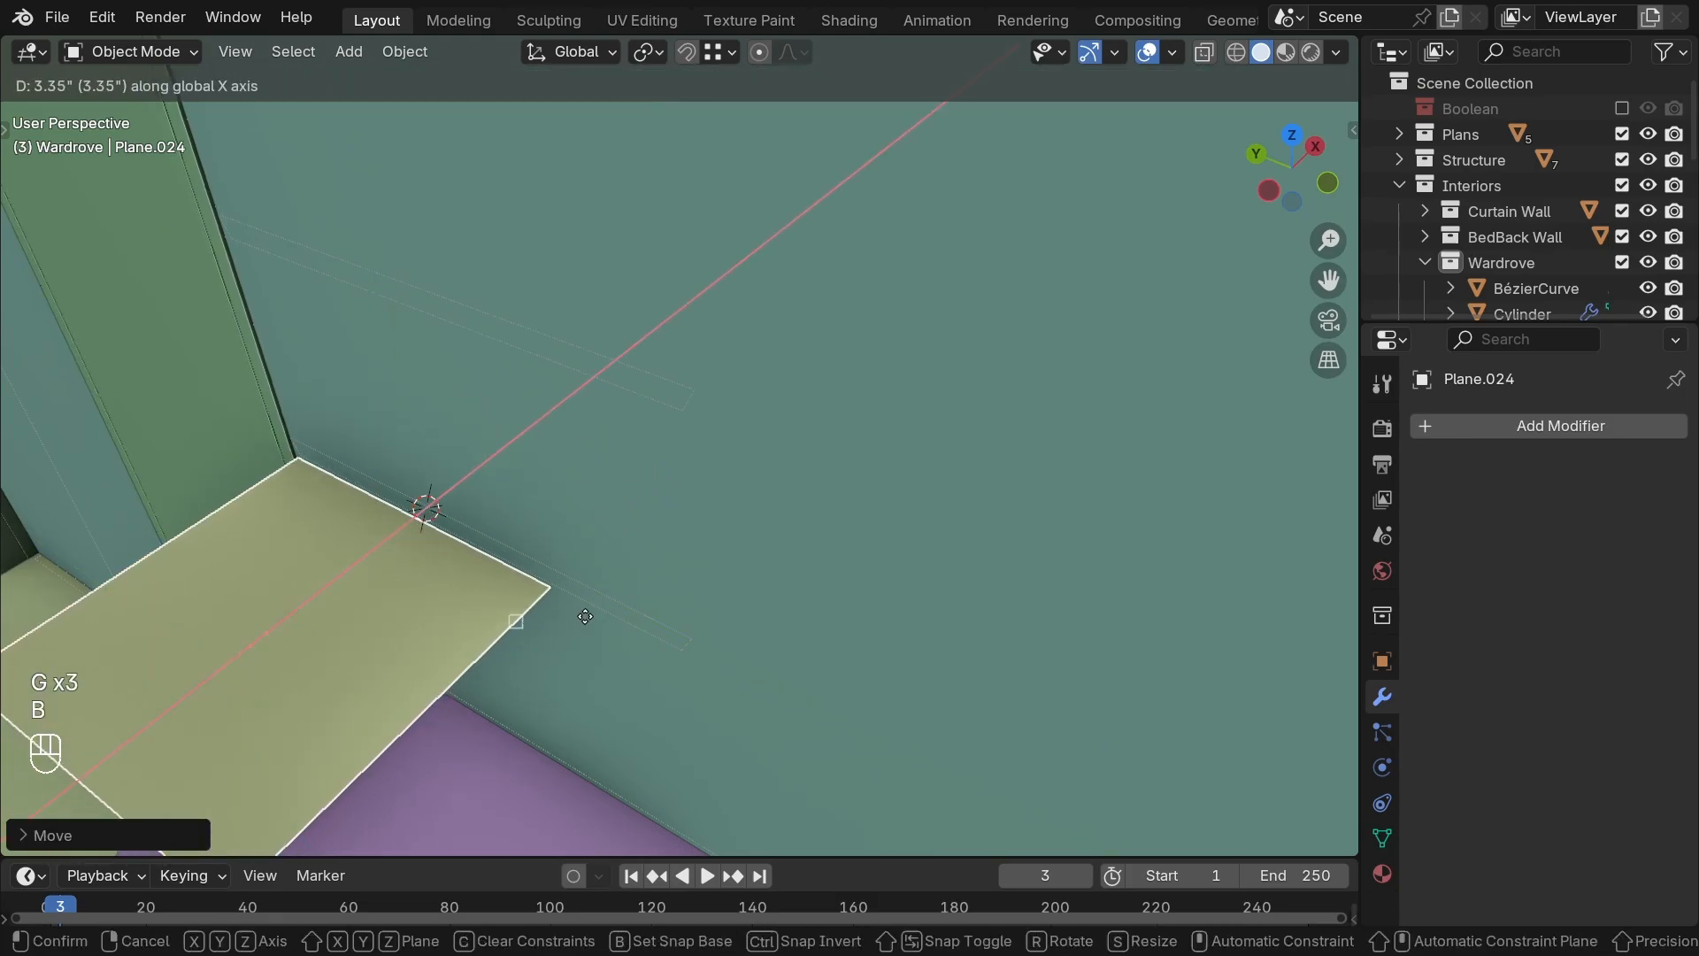
{"action": "right_click", "coordinate": [558, 564]}
{"action": "middle_click_drag", "start_coordinate": [433, 695], "coordinate": [634, 569], "text": "shift"}
Step: Snap the plane's back edge to the wall along X and raise it along Z to the top of the shelf outline
{"action": "key", "text": "g"}
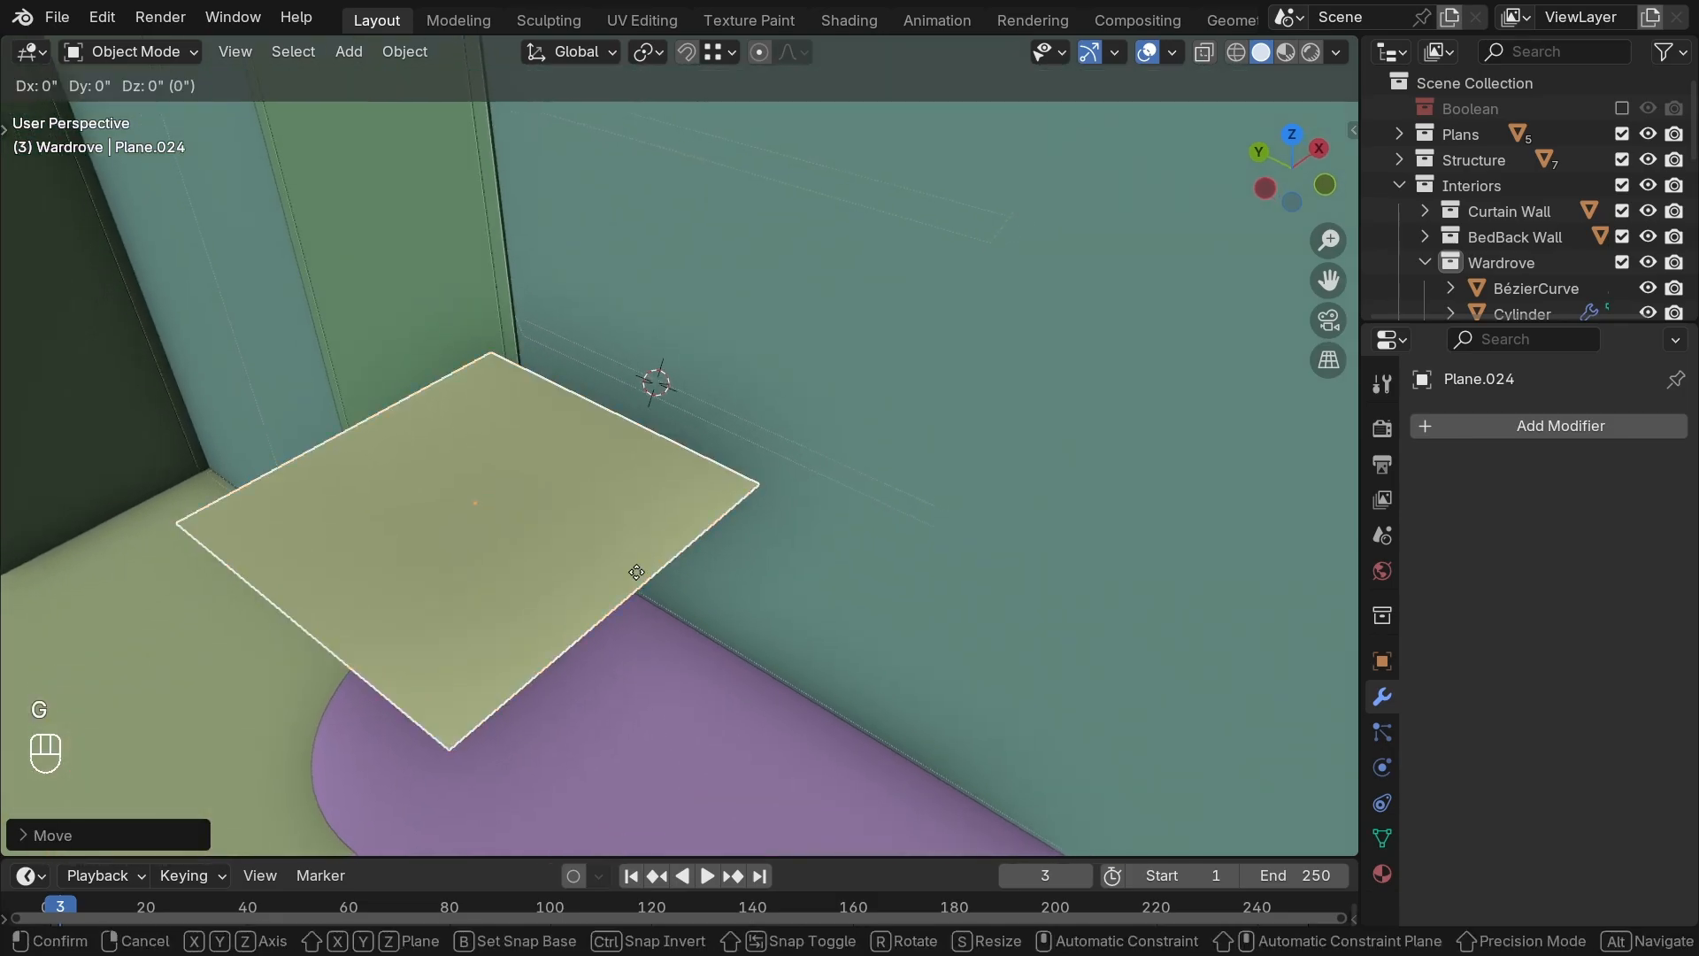
{"action": "key", "text": "b"}
{"action": "left_click", "coordinate": [758, 483]}
{"action": "middle_click", "coordinate": [767, 477]}
{"action": "left_click", "coordinate": [941, 507]}
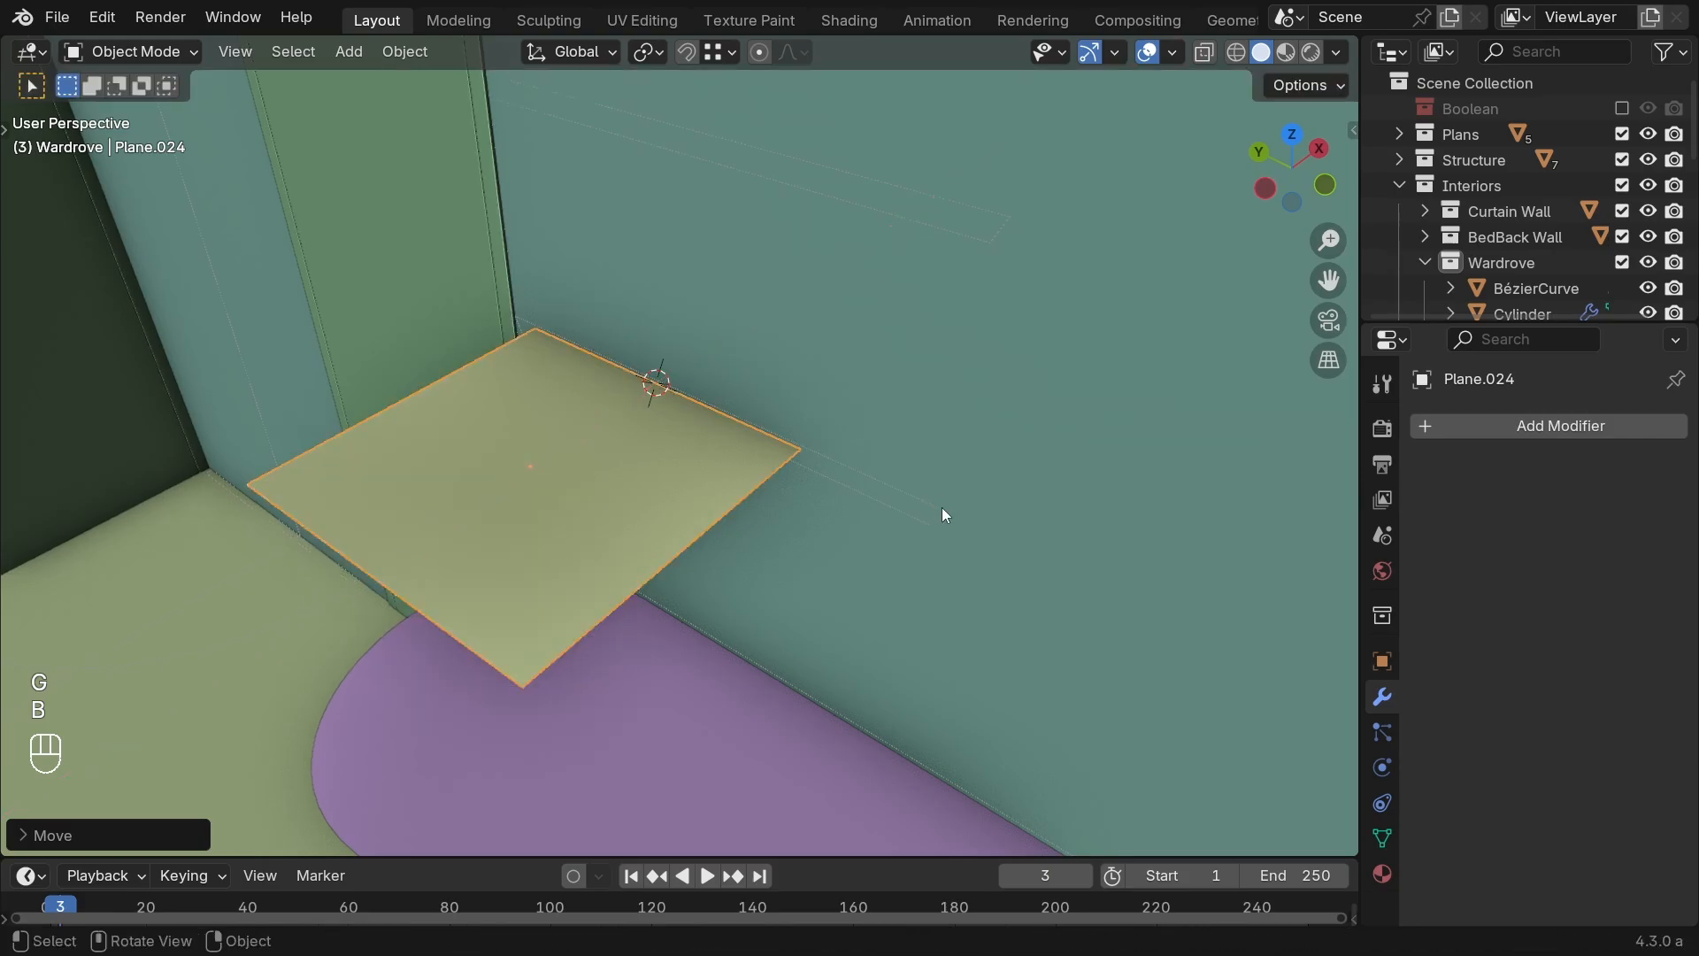
{"action": "middle_click_drag", "start_coordinate": [942, 507], "coordinate": [777, 560]}
{"action": "key", "text": "g"}
{"action": "key", "text": "z"}
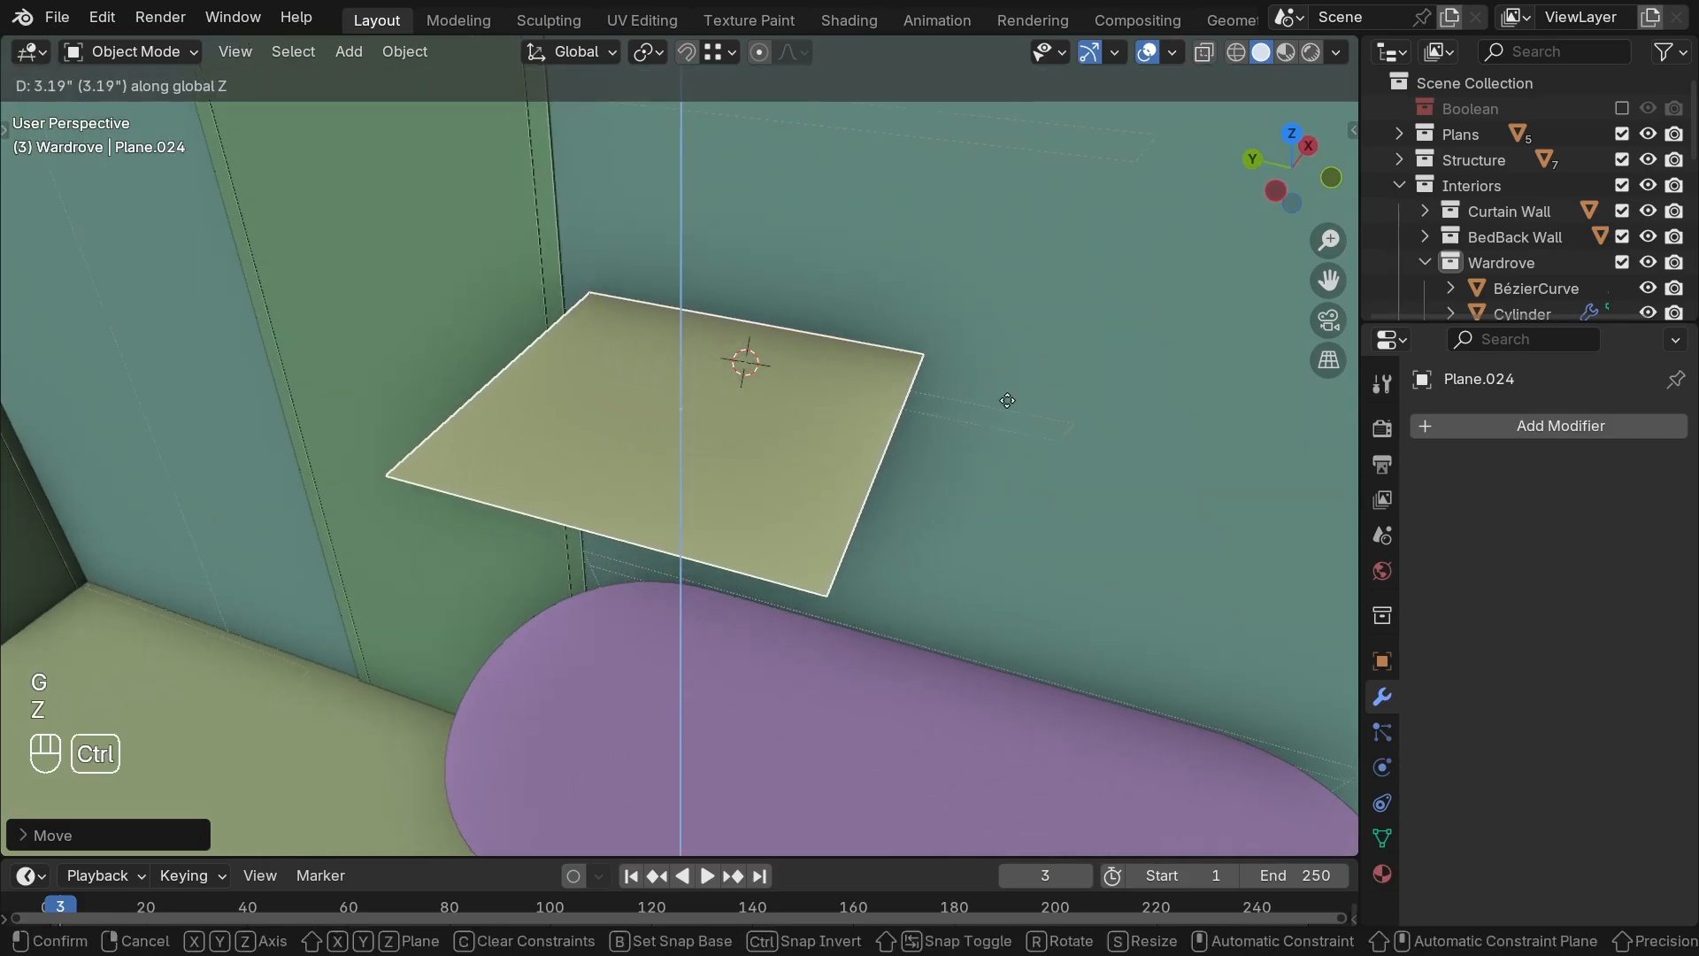
{"action": "left_click", "coordinate": [982, 465]}
Step: In Edit Mode, pull the plane's front edge back to the wall and move it -8" along X for an 8" deep shelf
{"action": "key", "text": "Tab"}
{"action": "left_click", "coordinate": [651, 588]}
{"action": "middle_click_drag", "start_coordinate": [651, 588], "coordinate": [625, 602]}
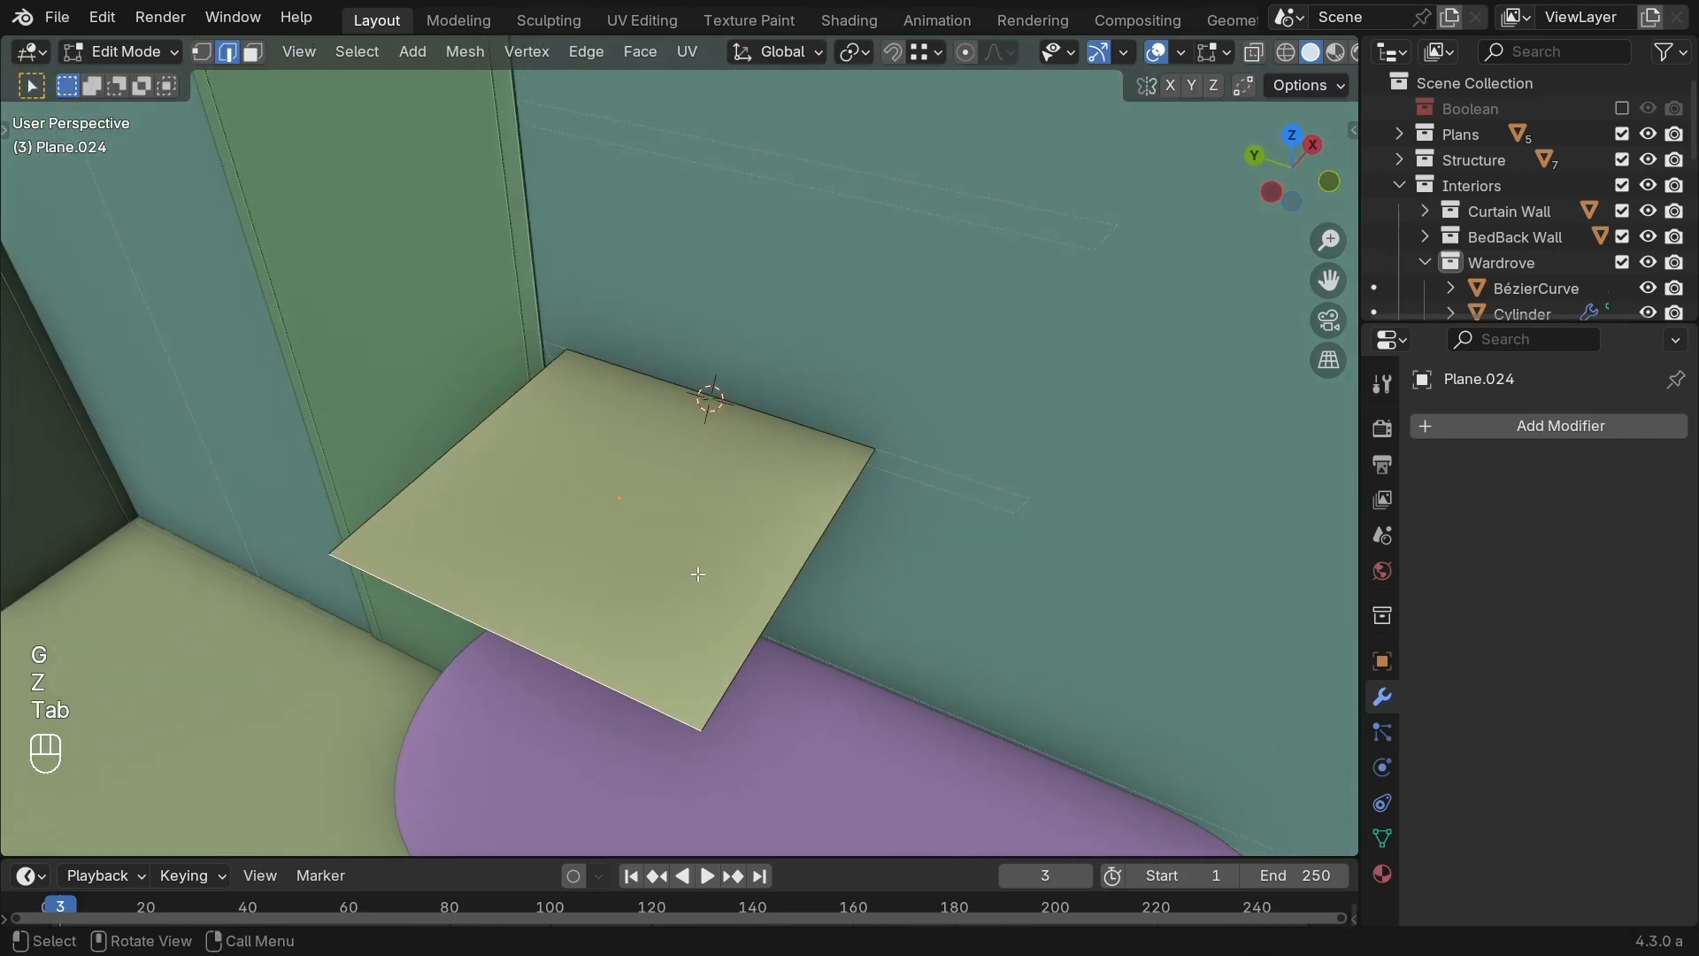
{"action": "key", "text": "g"}
{"action": "key", "text": "g"}
{"action": "left_click", "coordinate": [799, 452]}
{"action": "key", "text": "g"}
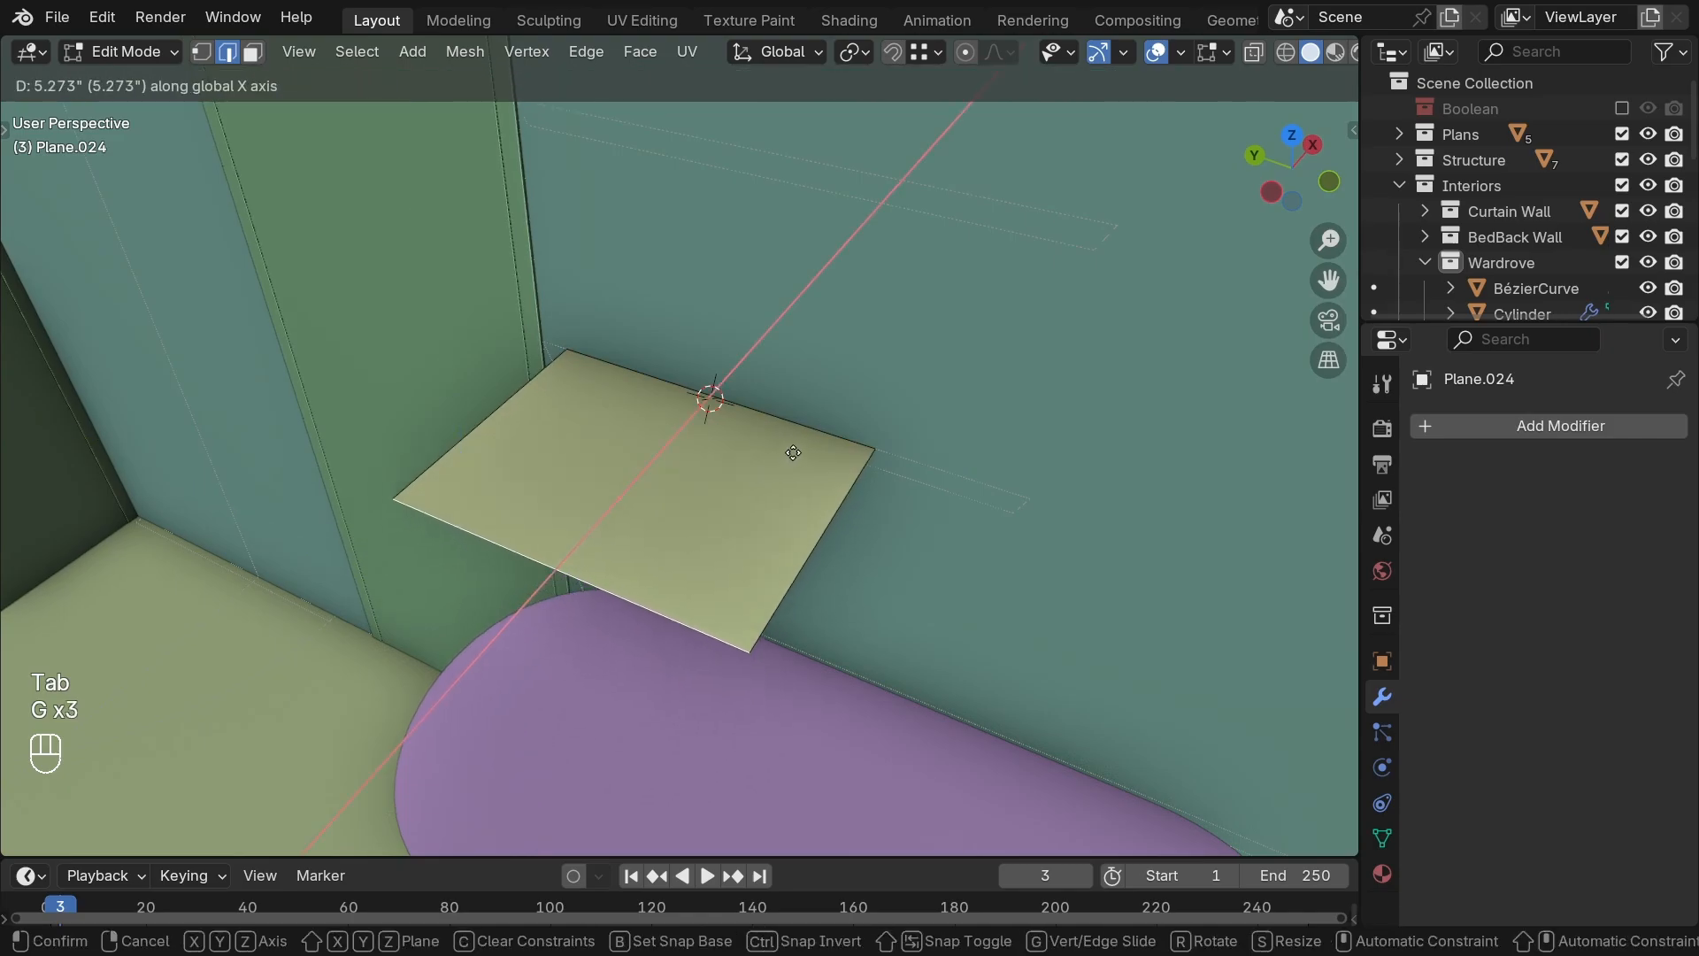
{"action": "left_click", "coordinate": [755, 528]}
{"action": "key", "text": "g"}
{"action": "key", "text": "x"}
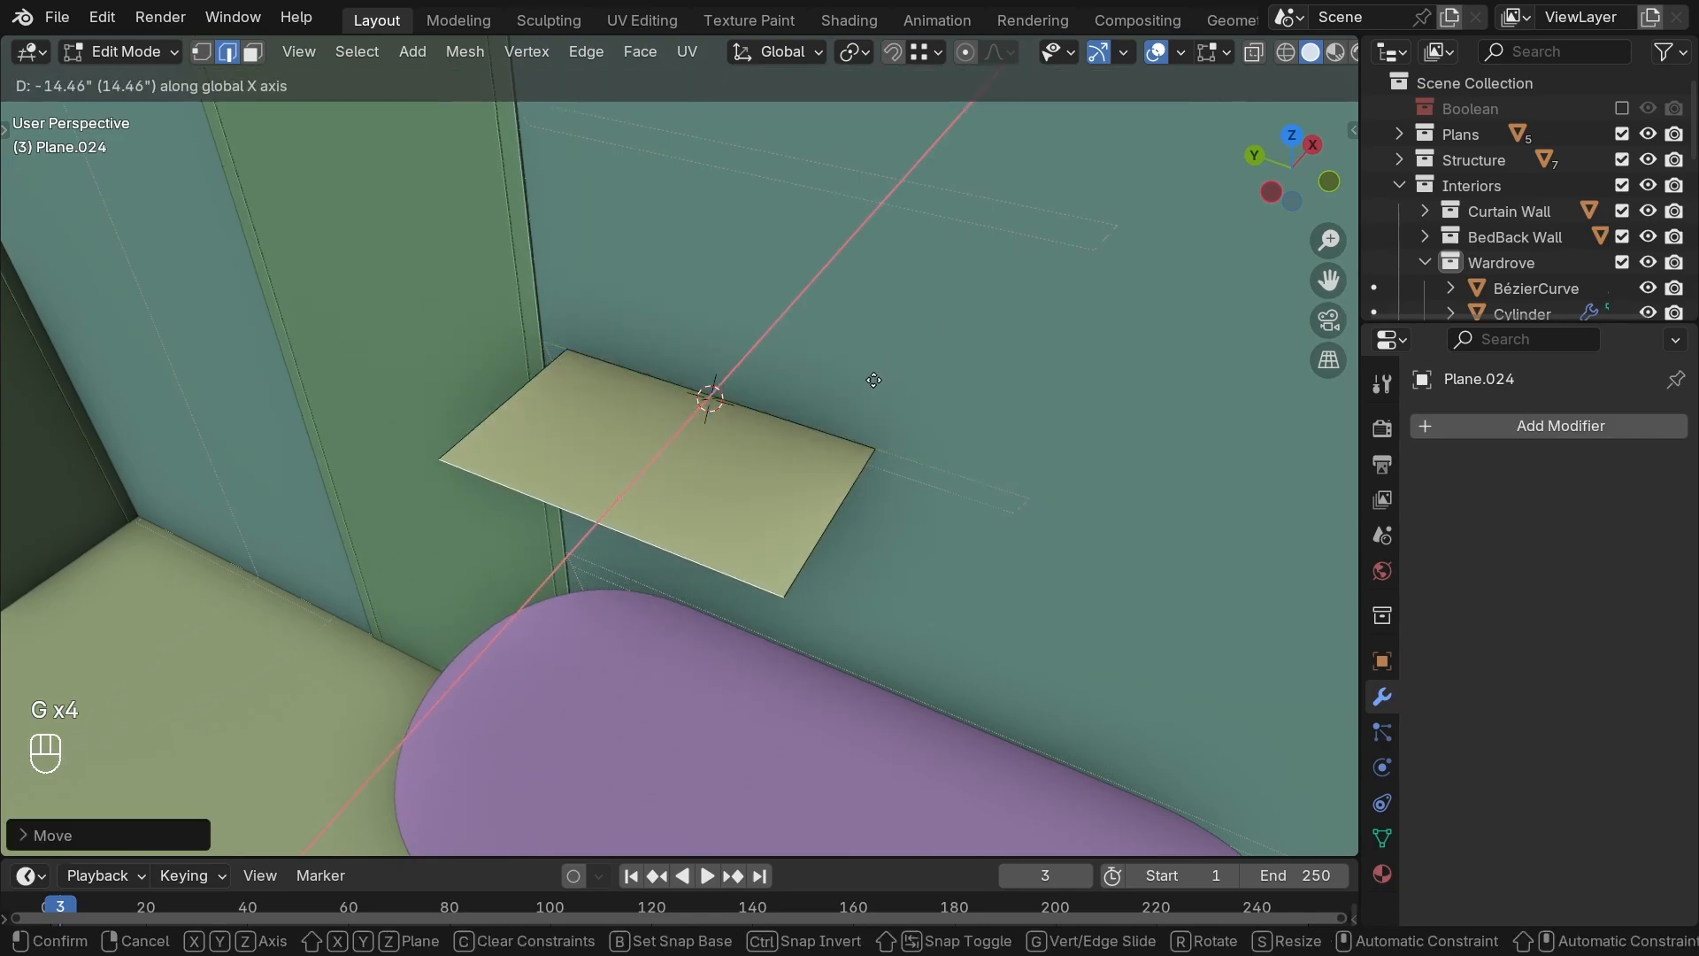
{"action": "key", "text": "KP_8"}
{"action": "key", "text": "KP_Subtract"}
{"action": "key", "text": "KP_Enter"}
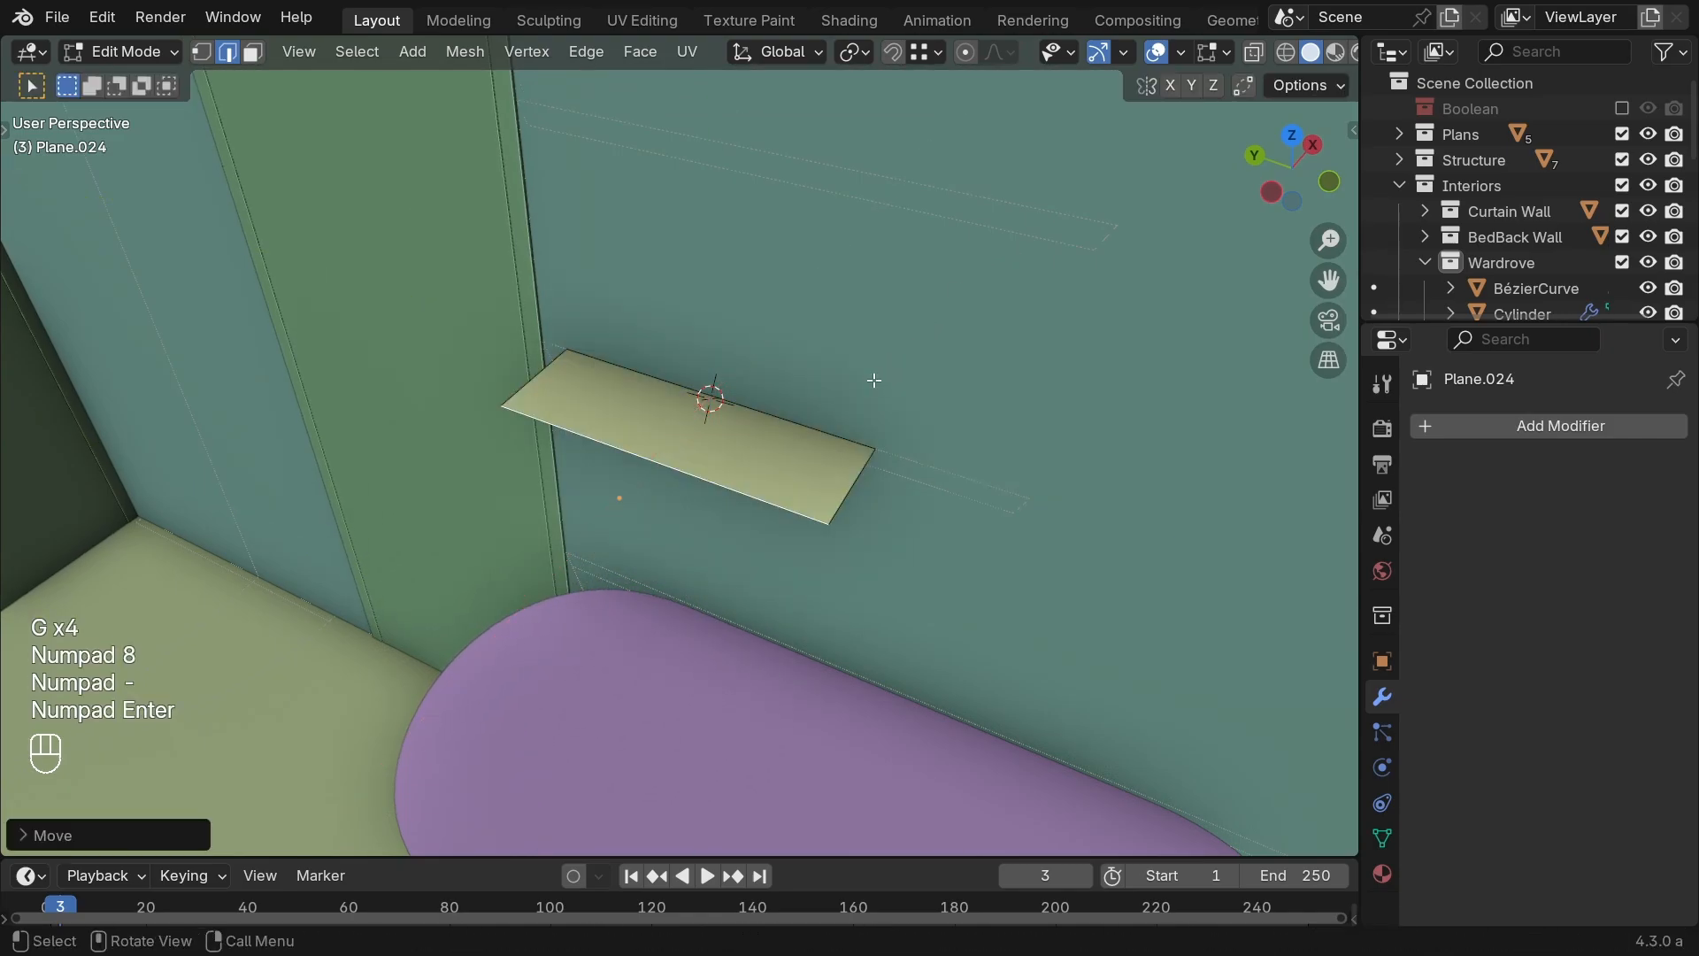
Step: Stretch the shelf plane's ends along Y to the outline, about 9.84" at the free end and about 2.16" at the wardrobe end
{"action": "key", "text": "g"}
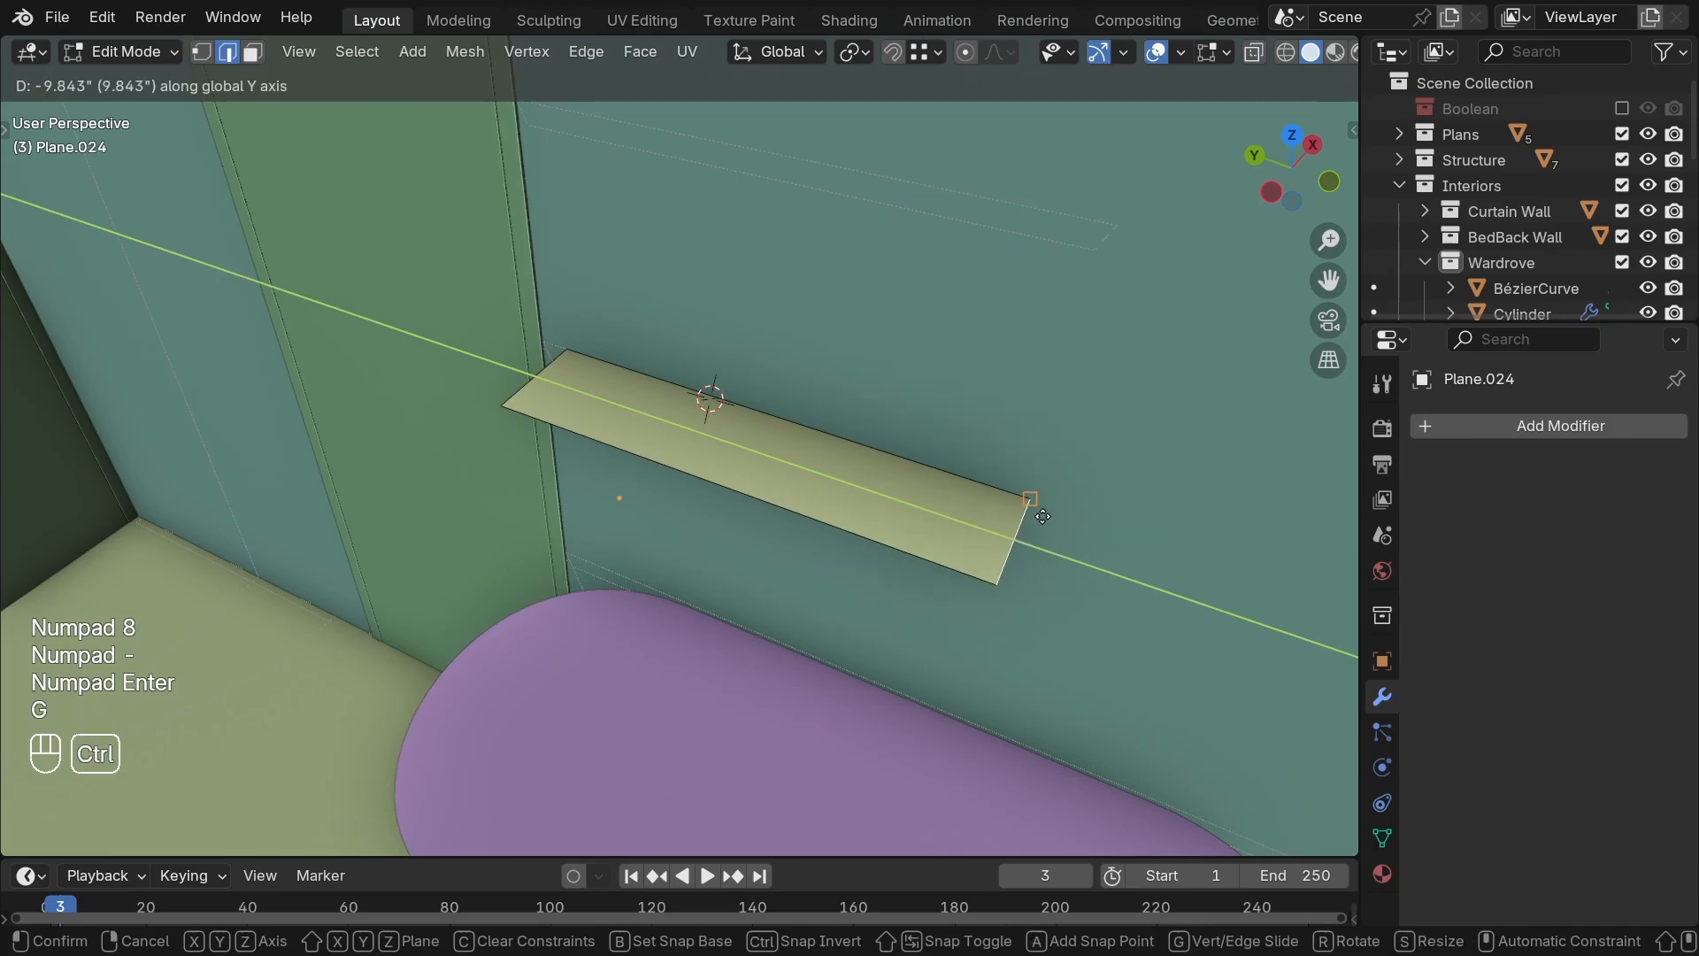
{"action": "left_click", "coordinate": [617, 450]}
{"action": "key", "text": "g"}
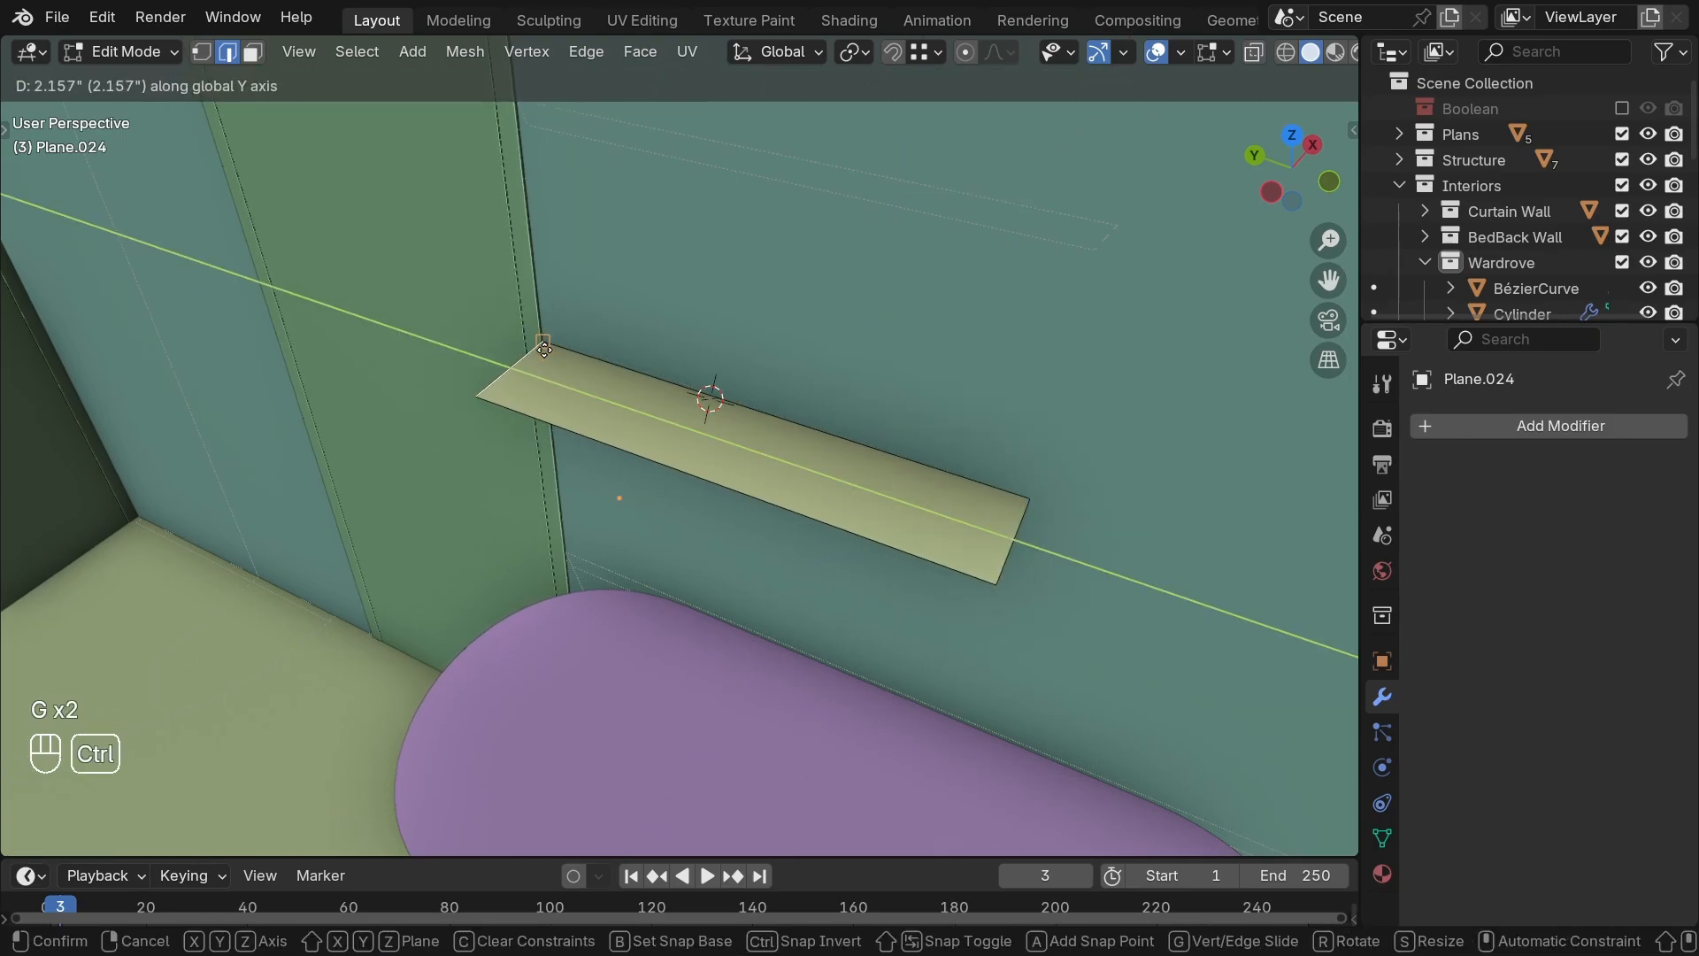
{"action": "left_click", "coordinate": [544, 350], "text": "ctrl"}
{"action": "middle_click_drag", "start_coordinate": [537, 543], "coordinate": [579, 526]}
{"action": "left_click", "coordinate": [741, 441]}
Step: Select the whole shelf plane and extrude it 1.5" down along Z to the underside of the reference outline
{"action": "middle_click_drag", "start_coordinate": [772, 409], "coordinate": [740, 542], "text": "shift"}
{"action": "key", "text": "a"}
{"action": "key", "text": "a"}
{"action": "middle_click_drag", "start_coordinate": [918, 300], "coordinate": [805, 606], "text": "shift"}
{"action": "scroll", "coordinate": [815, 602], "scroll_direction": "up", "scroll_amount": 3}
{"action": "key", "text": "e"}
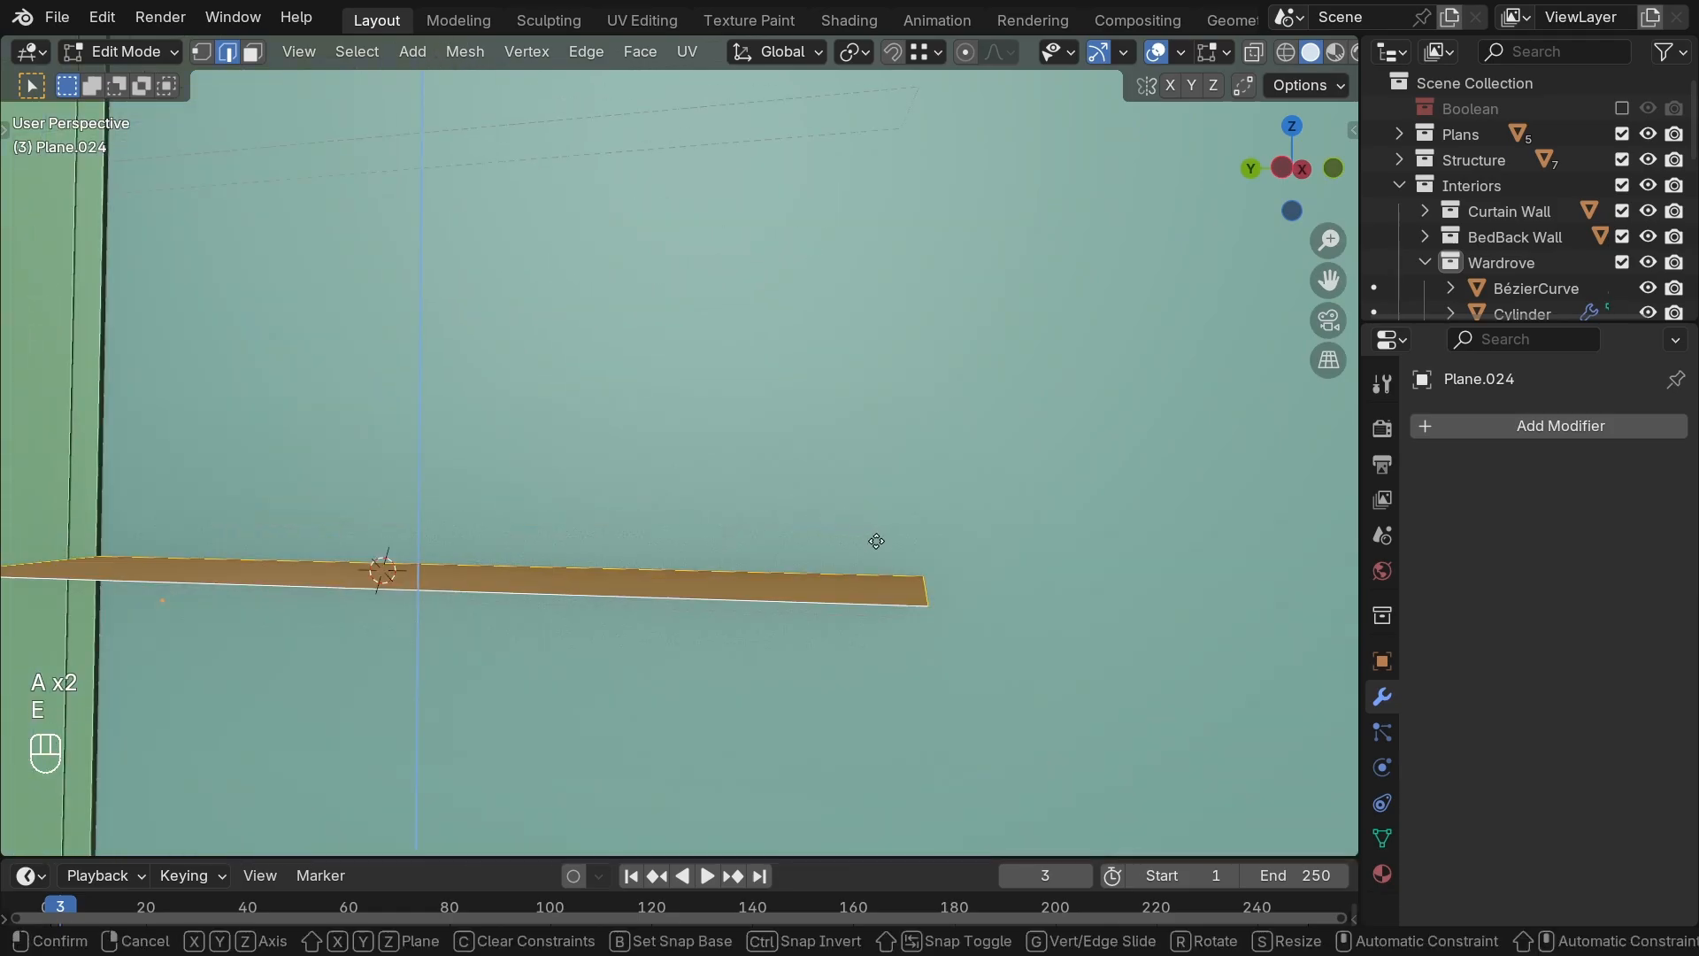
{"action": "right_click", "coordinate": [914, 662]}
{"action": "middle_click_drag", "start_coordinate": [917, 641], "coordinate": [921, 566]}
{"action": "key", "text": "g"}
{"action": "key", "text": "z"}
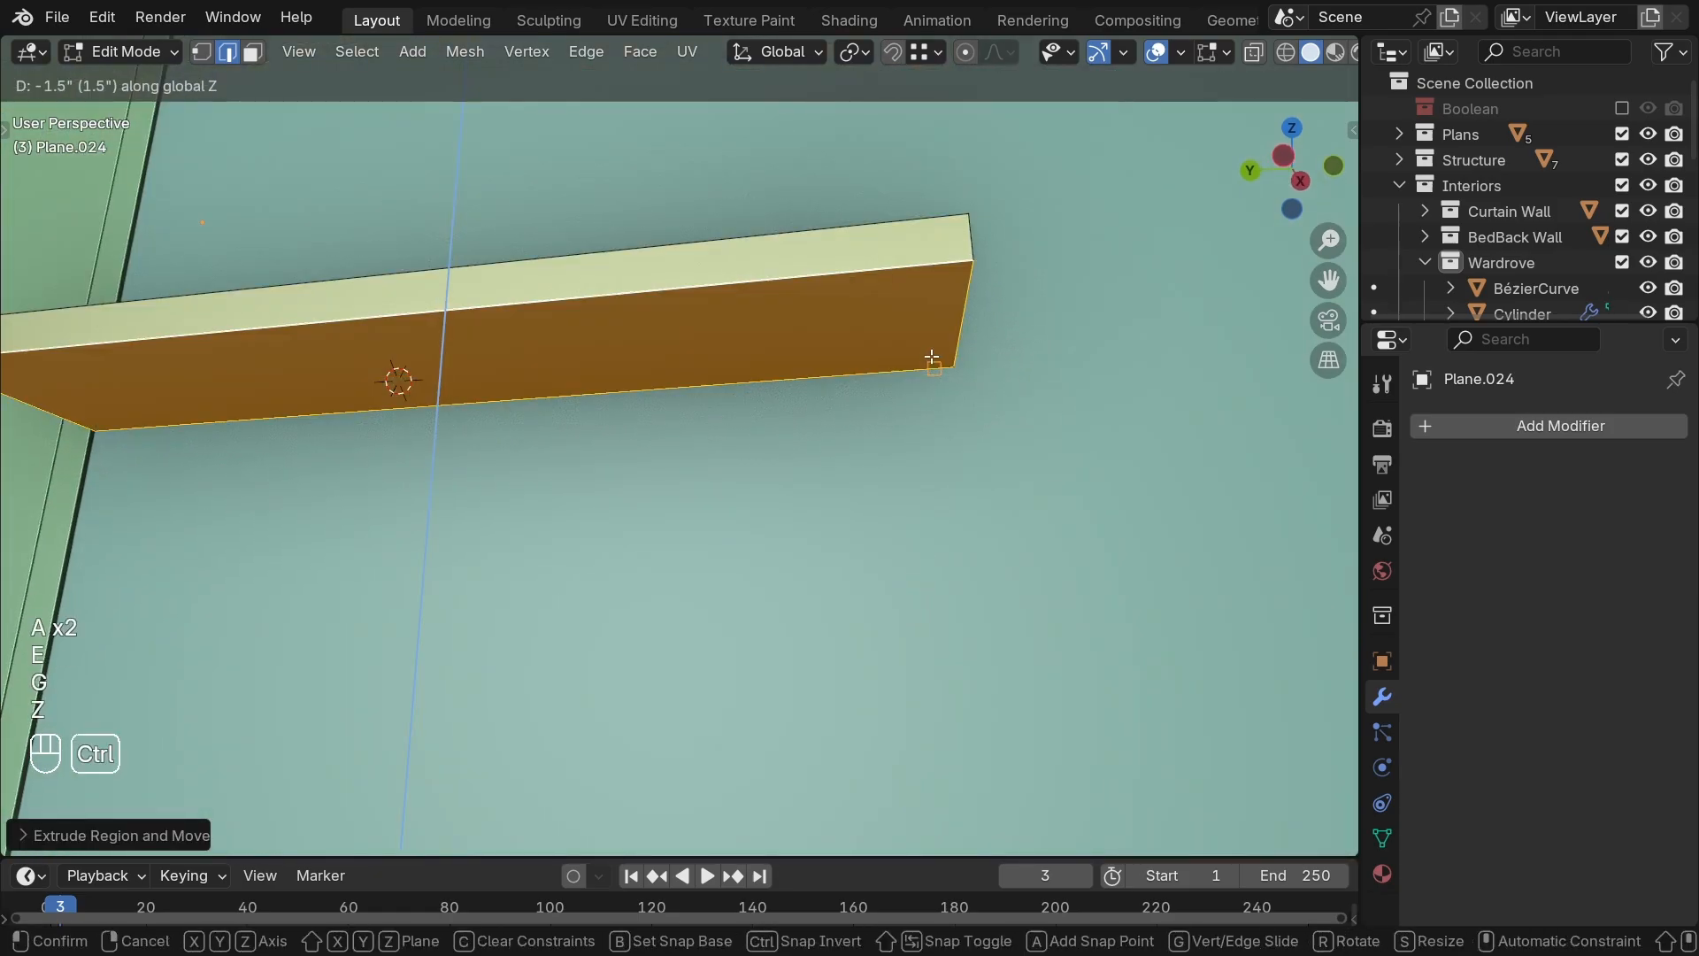
{"action": "left_click", "coordinate": [932, 357]}
Step: Inset the shelf's bottom face slightly
{"action": "key", "text": "alt+z"}
{"action": "middle_click_drag", "start_coordinate": [991, 490], "coordinate": [960, 524], "text": "shift"}
{"action": "key", "text": "shift+z"}
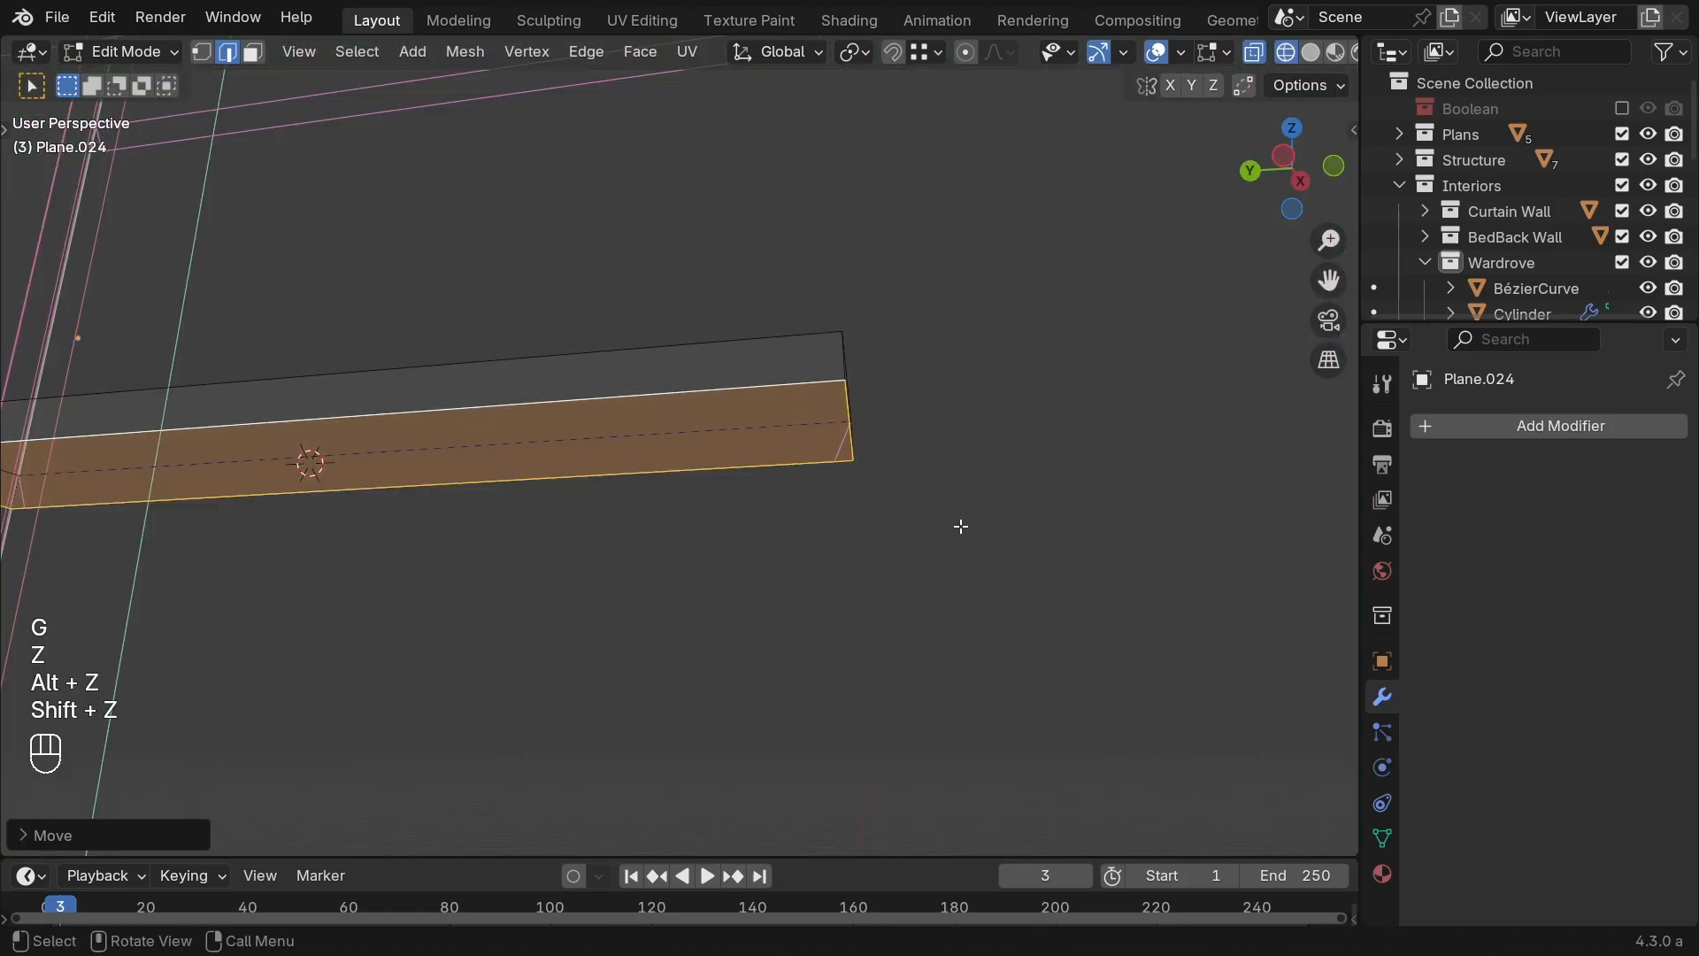
{"action": "key", "text": "i"}
{"action": "left_click", "coordinate": [1030, 501]}
{"action": "key", "text": "alt+z"}
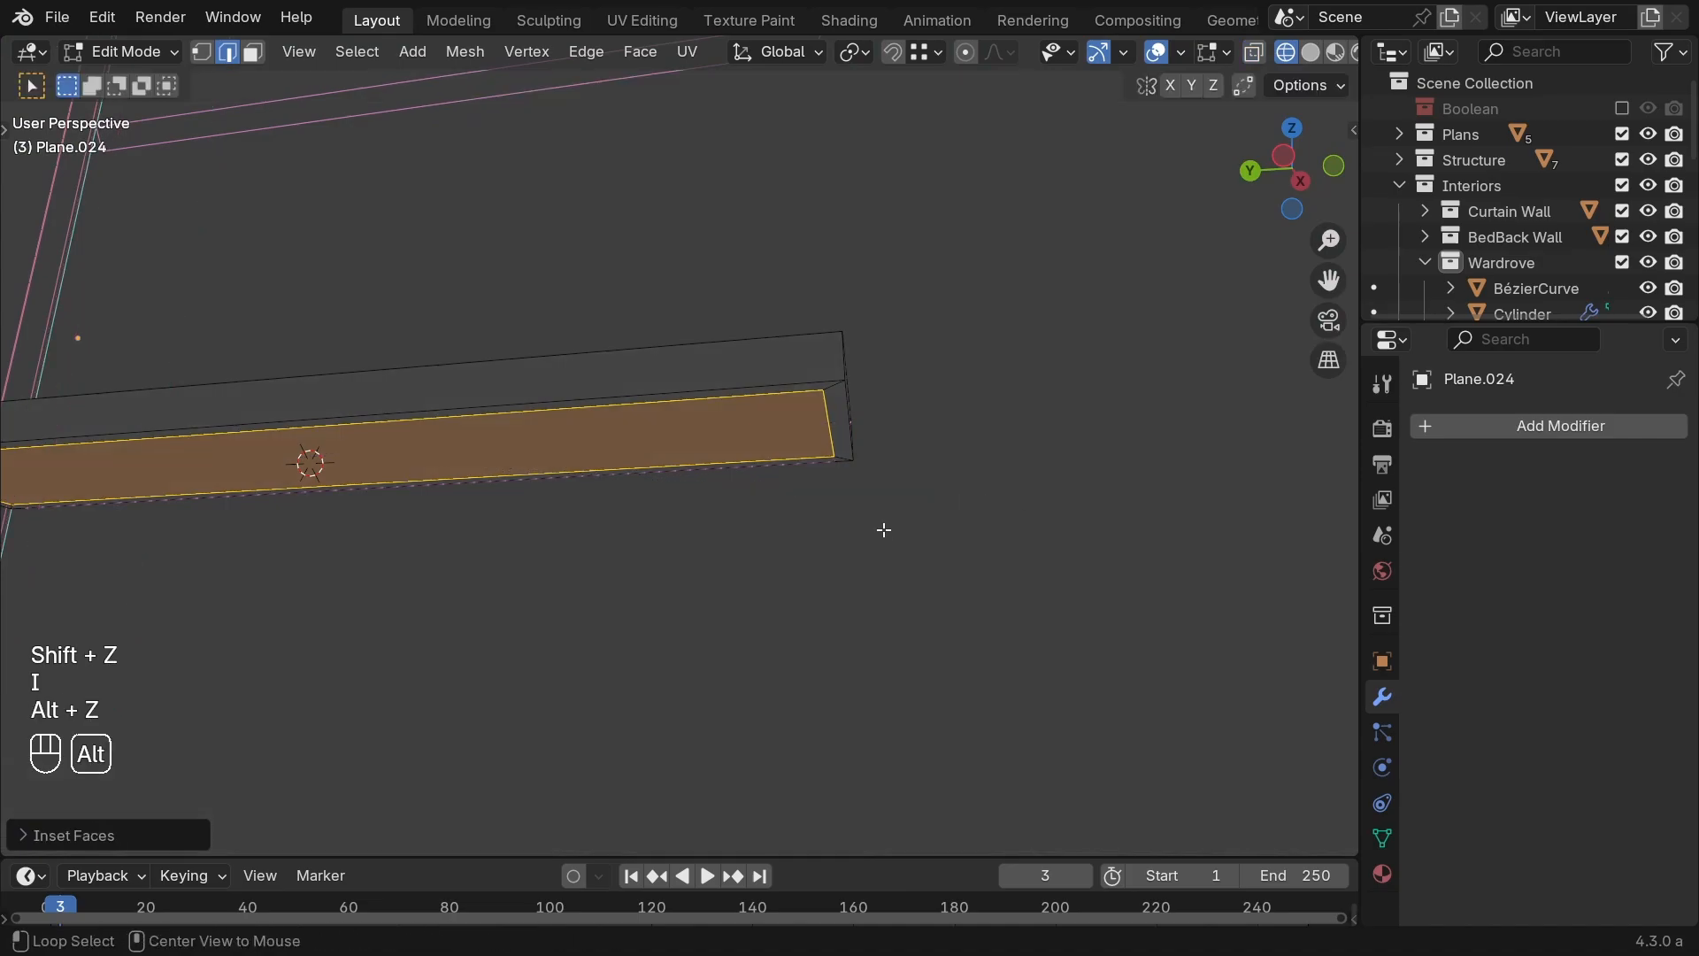
Step: Dissolve the outer edge loop of the shelf's underside so its sides taper inward to the inset face
{"action": "key", "text": "Tab"}
{"action": "key", "text": "Tab"}
{"action": "key", "text": "2"}
{"action": "left_click", "coordinate": [846, 447], "text": "alt"}
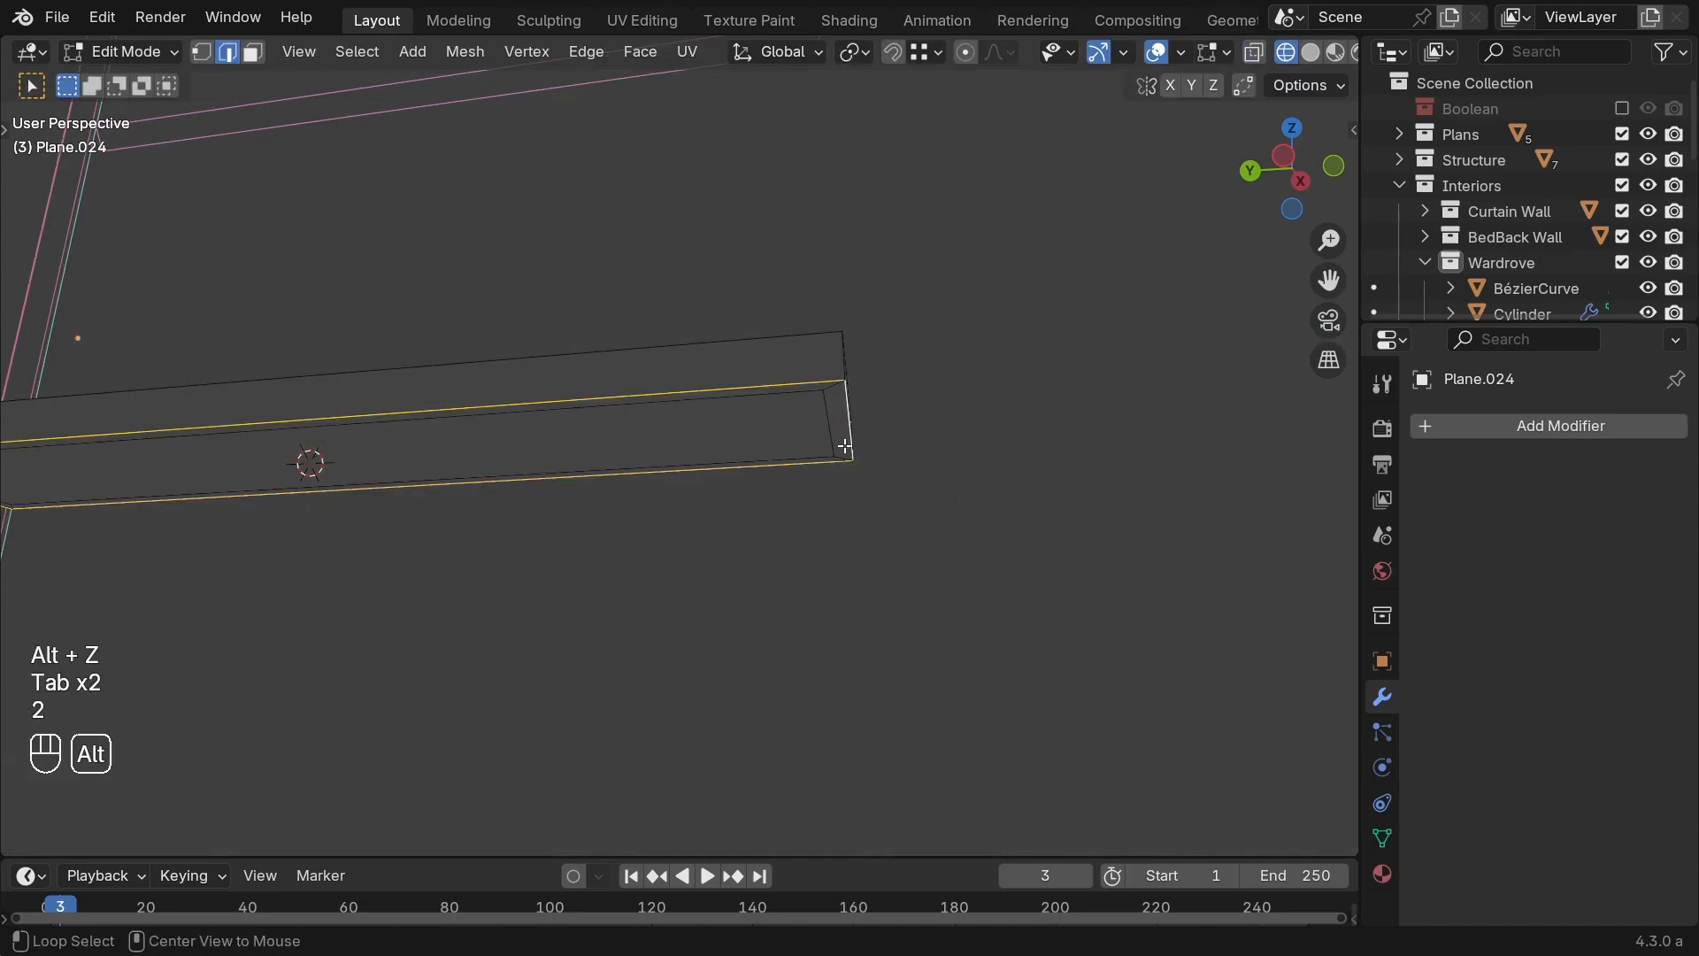
{"action": "key", "text": "shift+z"}
{"action": "mouse_move", "coordinate": [883, 458]}
{"action": "middle_mouse_down", "text": "shift"}
{"action": "mouse_move", "coordinate": [942, 499]}
{"action": "mouse_move", "coordinate": [917, 513]}
{"action": "middle_mouse_up", "text": "shift"}
{"action": "key", "text": "alt+z"}
{"action": "key", "text": "x"}
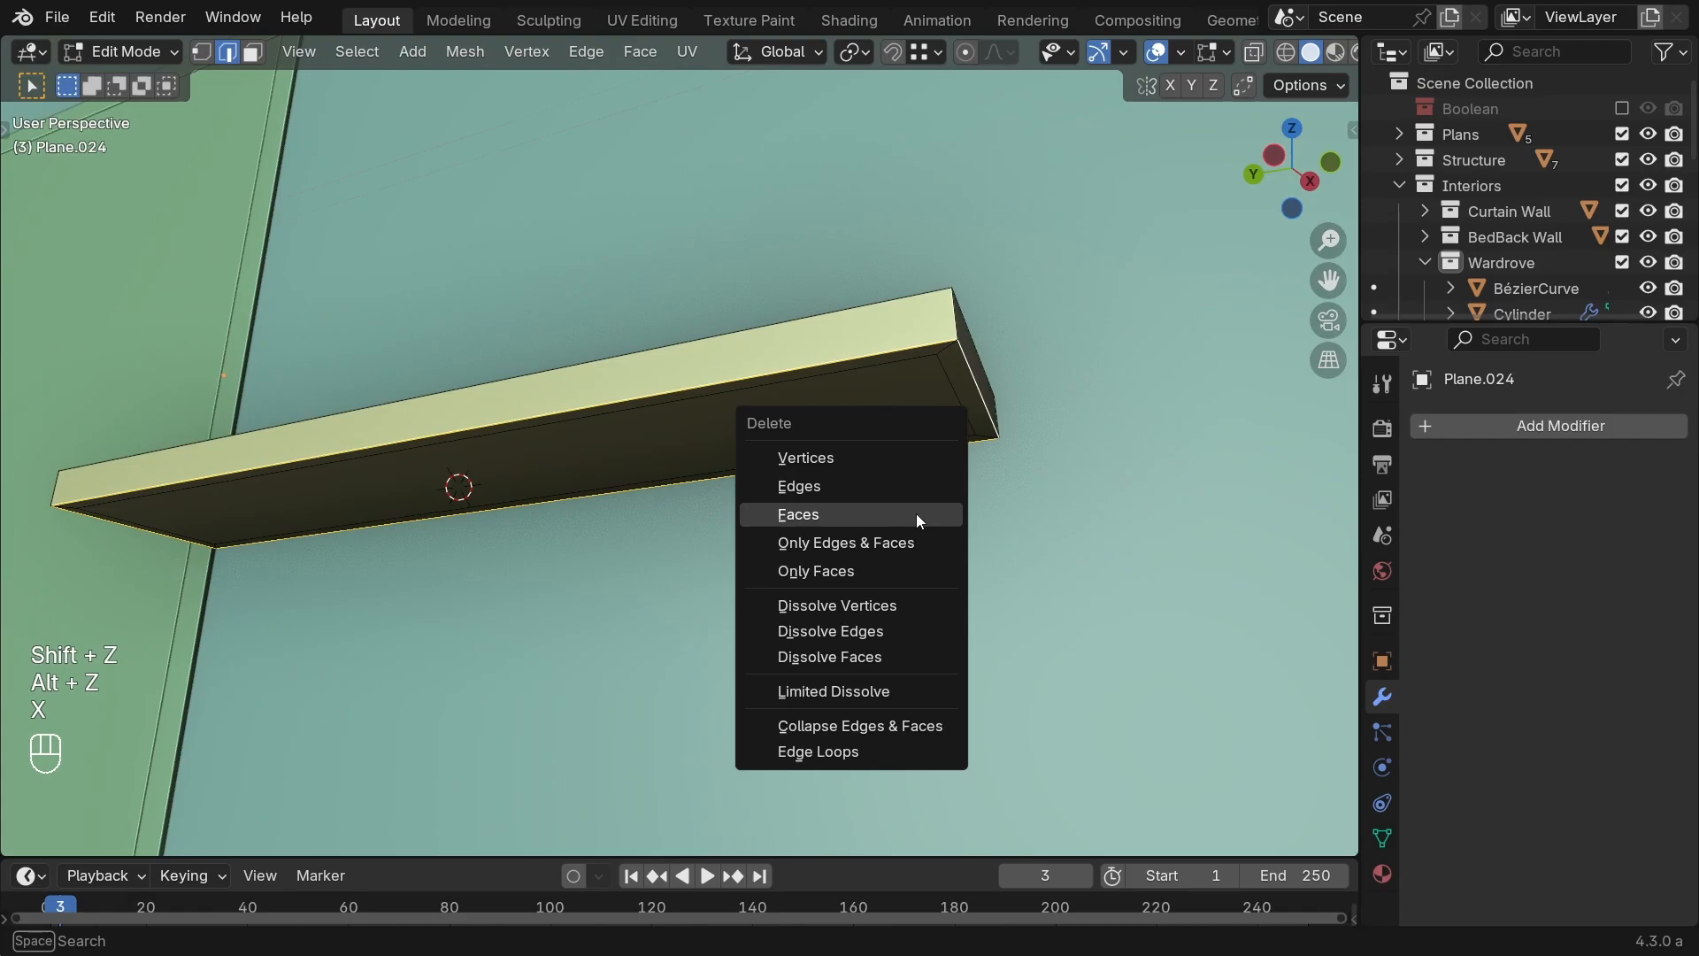
{"action": "left_click", "coordinate": [826, 629]}
{"action": "scroll", "coordinate": [830, 580], "scroll_direction": "down", "scroll_amount": 4}
{"action": "key", "text": "Tab"}
Step: Place a linked duplicate of the shelf up along Z on the upper shelf outline, and save the file
{"action": "middle_click_drag", "start_coordinate": [768, 487], "coordinate": [802, 583]}
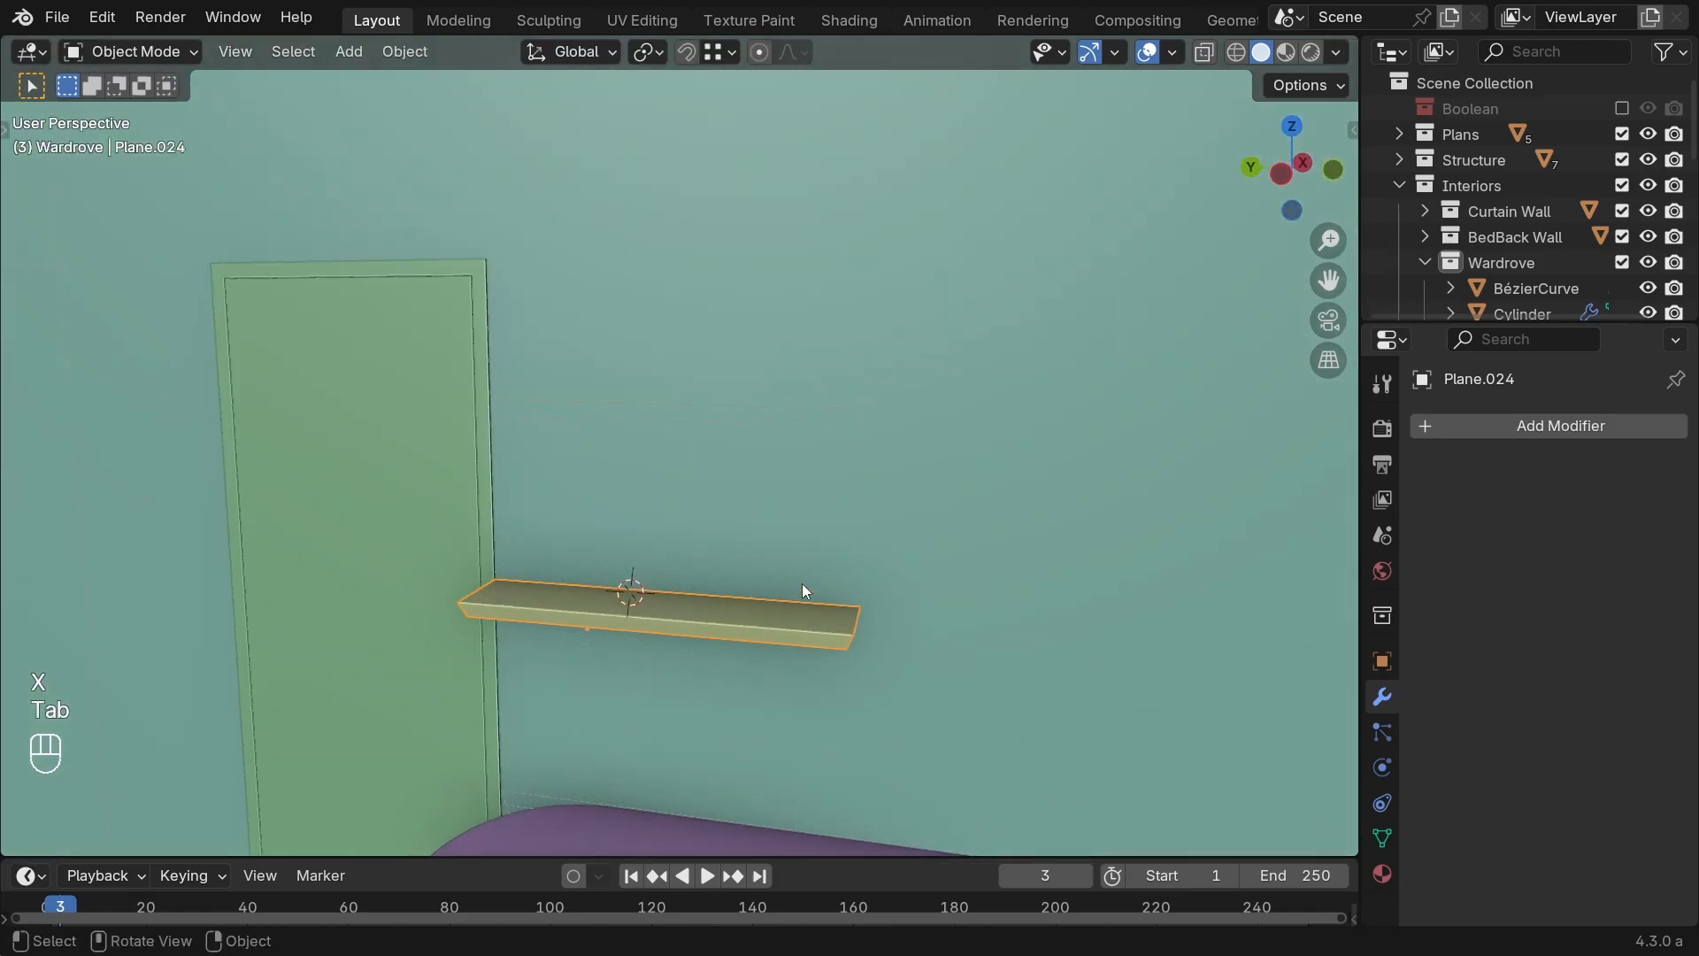
{"action": "key", "text": "shift+z"}
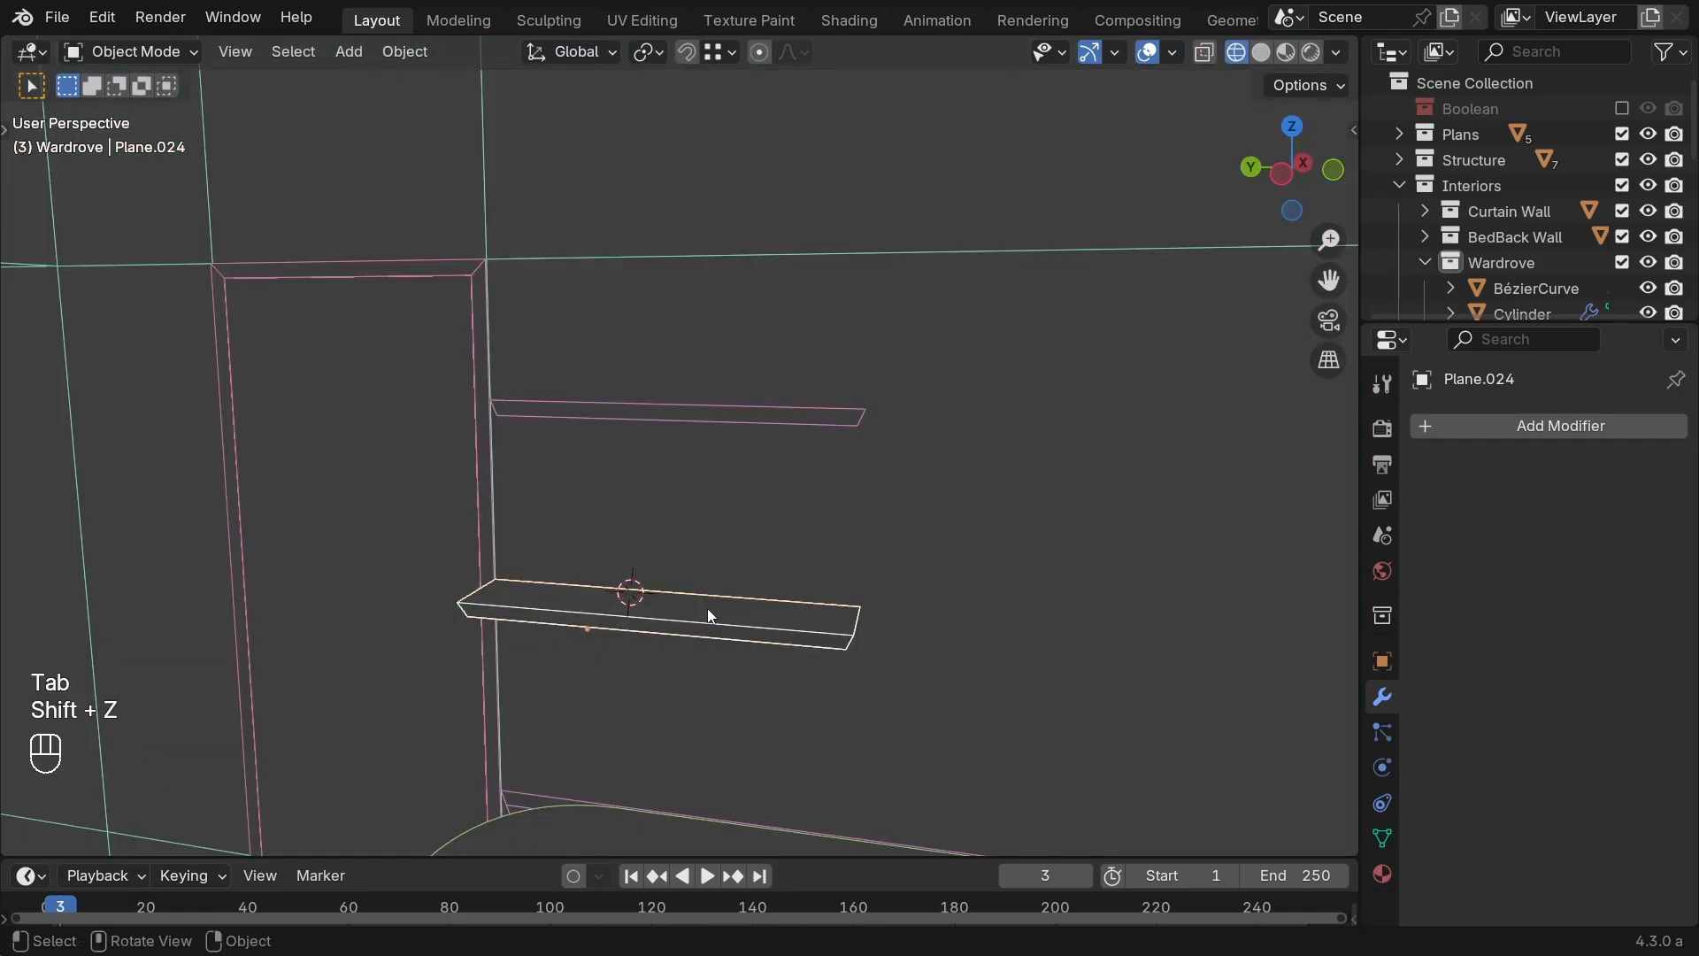
{"action": "key", "text": "alt+d"}
{"action": "key", "text": "z"}
{"action": "left_click", "coordinate": [848, 402], "text": "ctrl"}
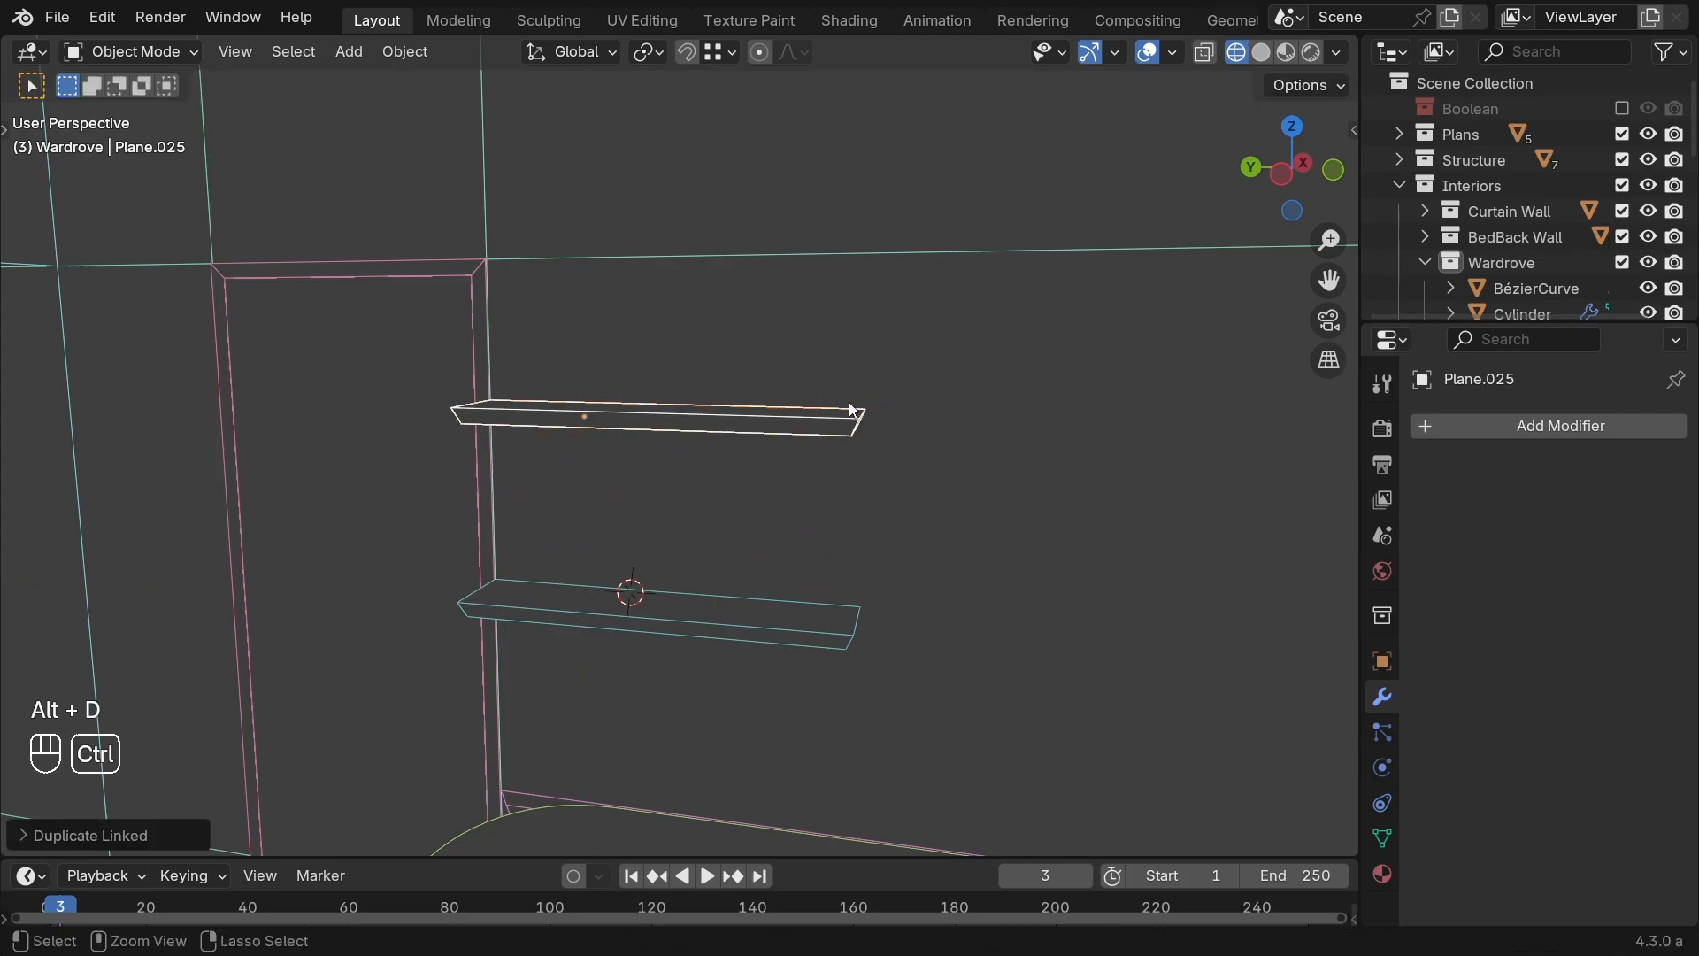
{"action": "key", "text": "shift+z"}
{"action": "middle_click_drag", "start_coordinate": [681, 578], "coordinate": [736, 490], "text": "shift"}
{"action": "key", "text": "ctrl+s"}
{"action": "scroll", "coordinate": [708, 591], "scroll_direction": "down", "scroll_amount": 1}
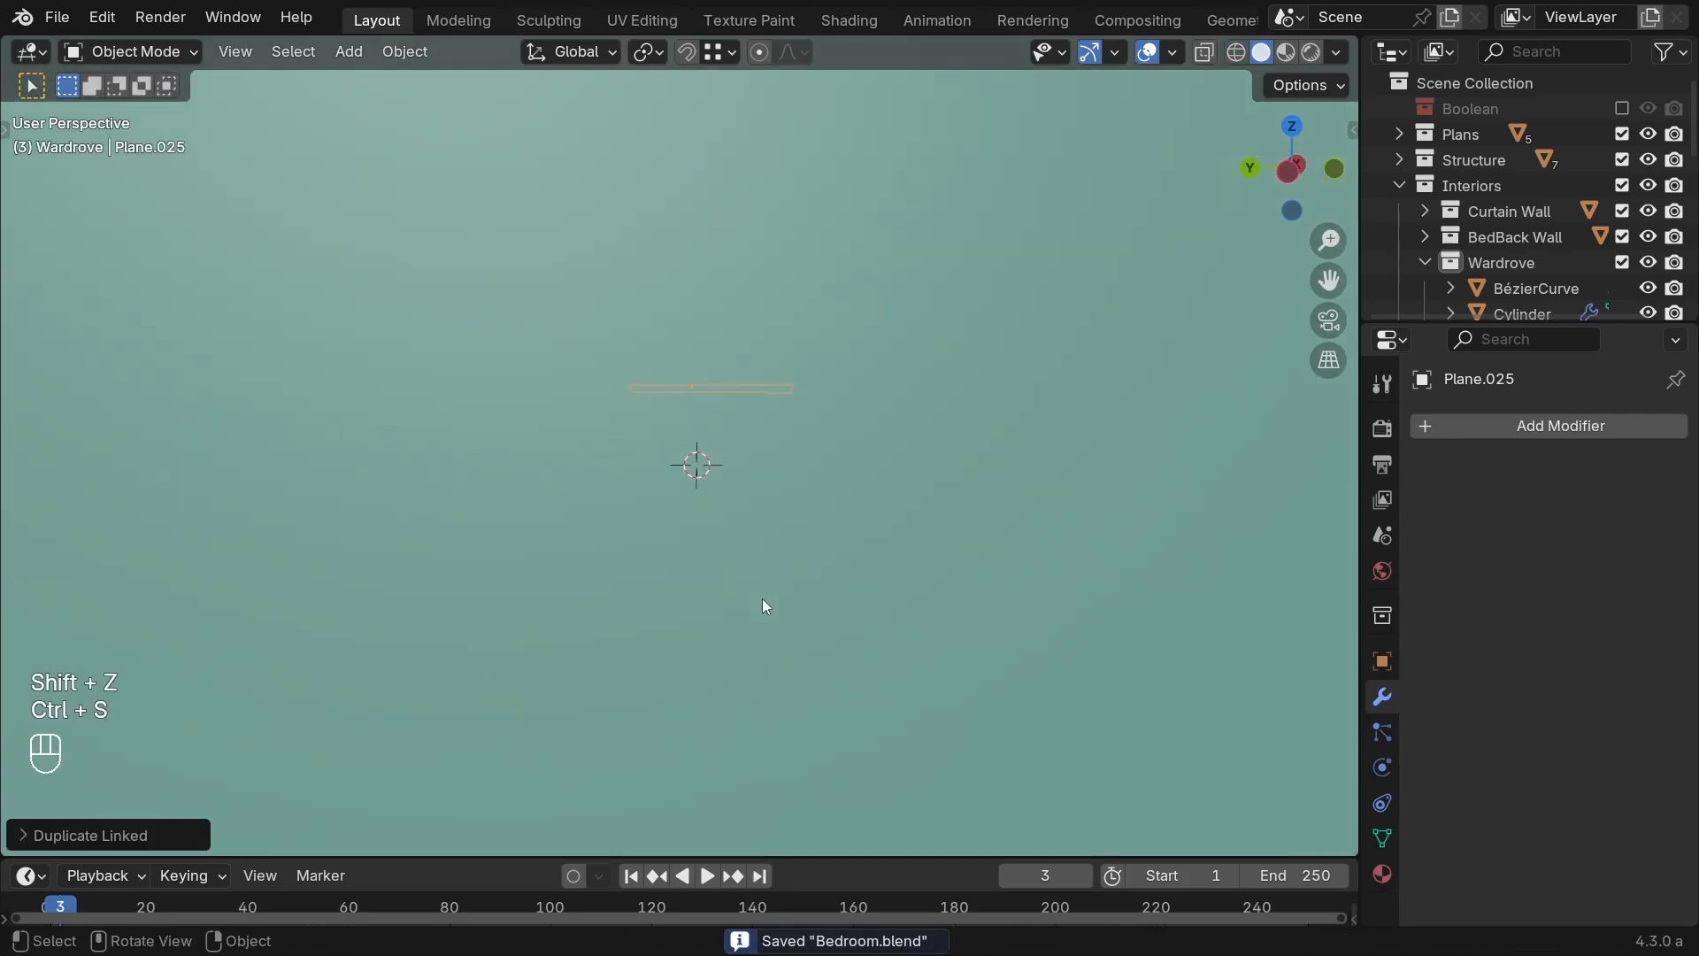
Step: Walk through the room to examine the shelves, curved desk, window corner, slatted wall panels and wardrobe
{"action": "key", "text": "a"}
{"action": "key", "text": "shift+grave"}
{"action": "key", "text": "a"}
{"action": "key", "text": "w"}
{"action": "key", "text": "a"}
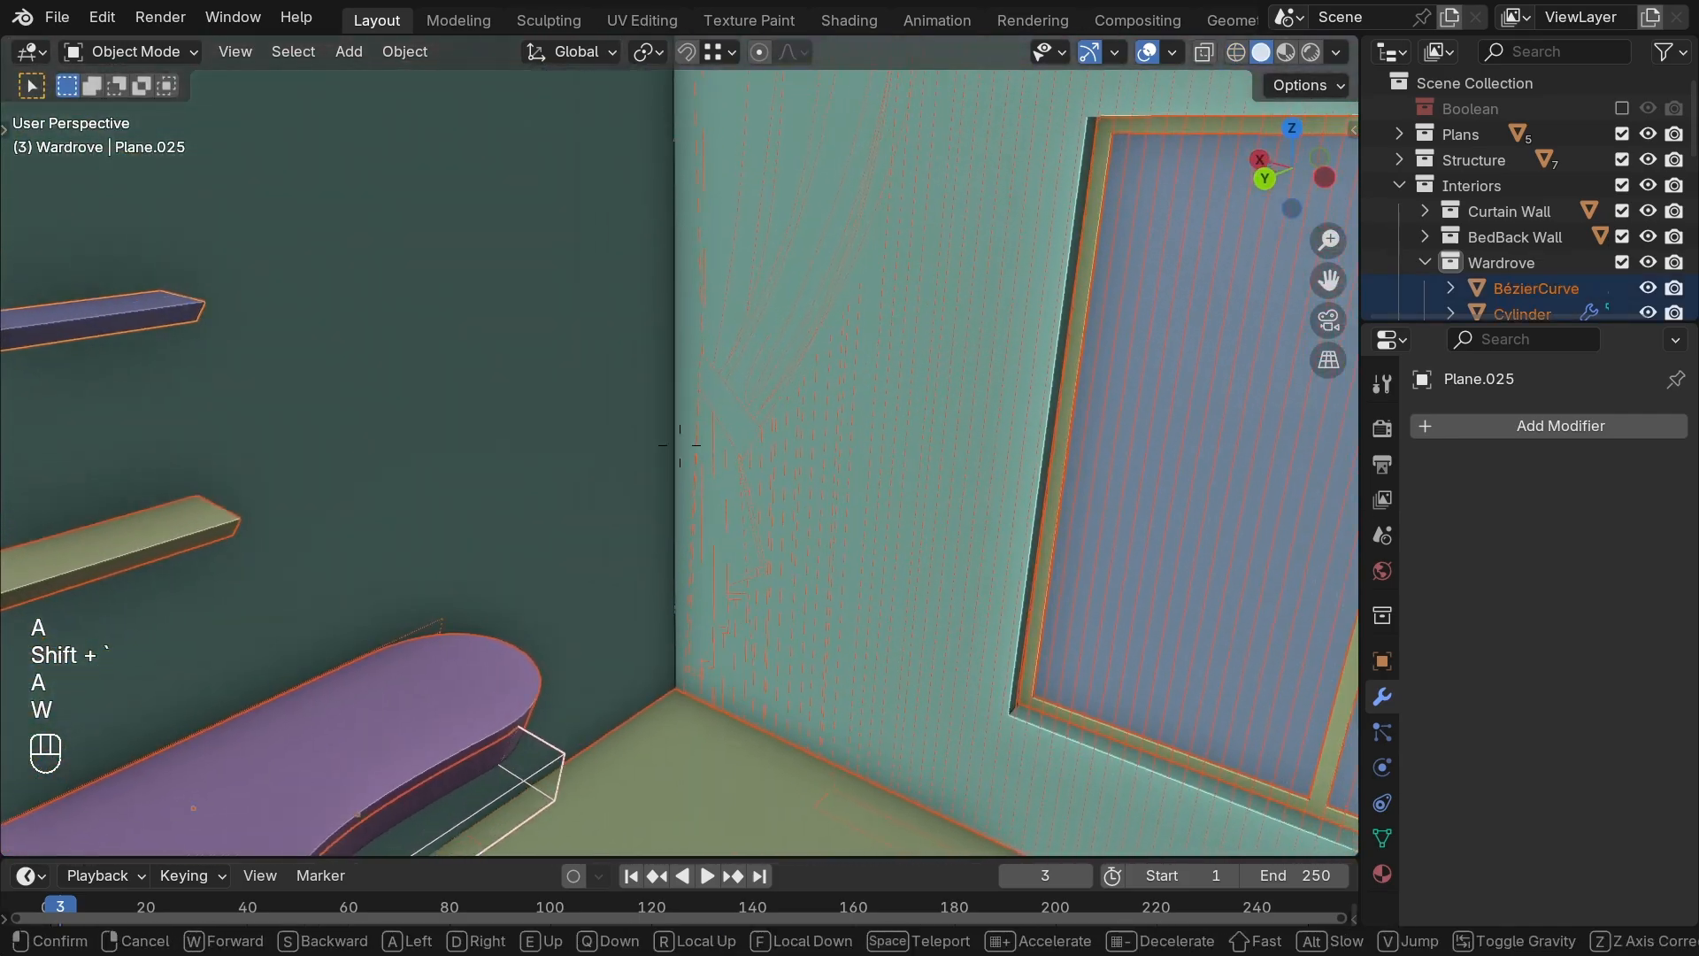
{"action": "key", "text": "s"}
{"action": "key", "text": "a"}
{"action": "key", "text": "w"}
{"action": "key", "text": "s"}
{"action": "left_click", "coordinate": [778, 630]}
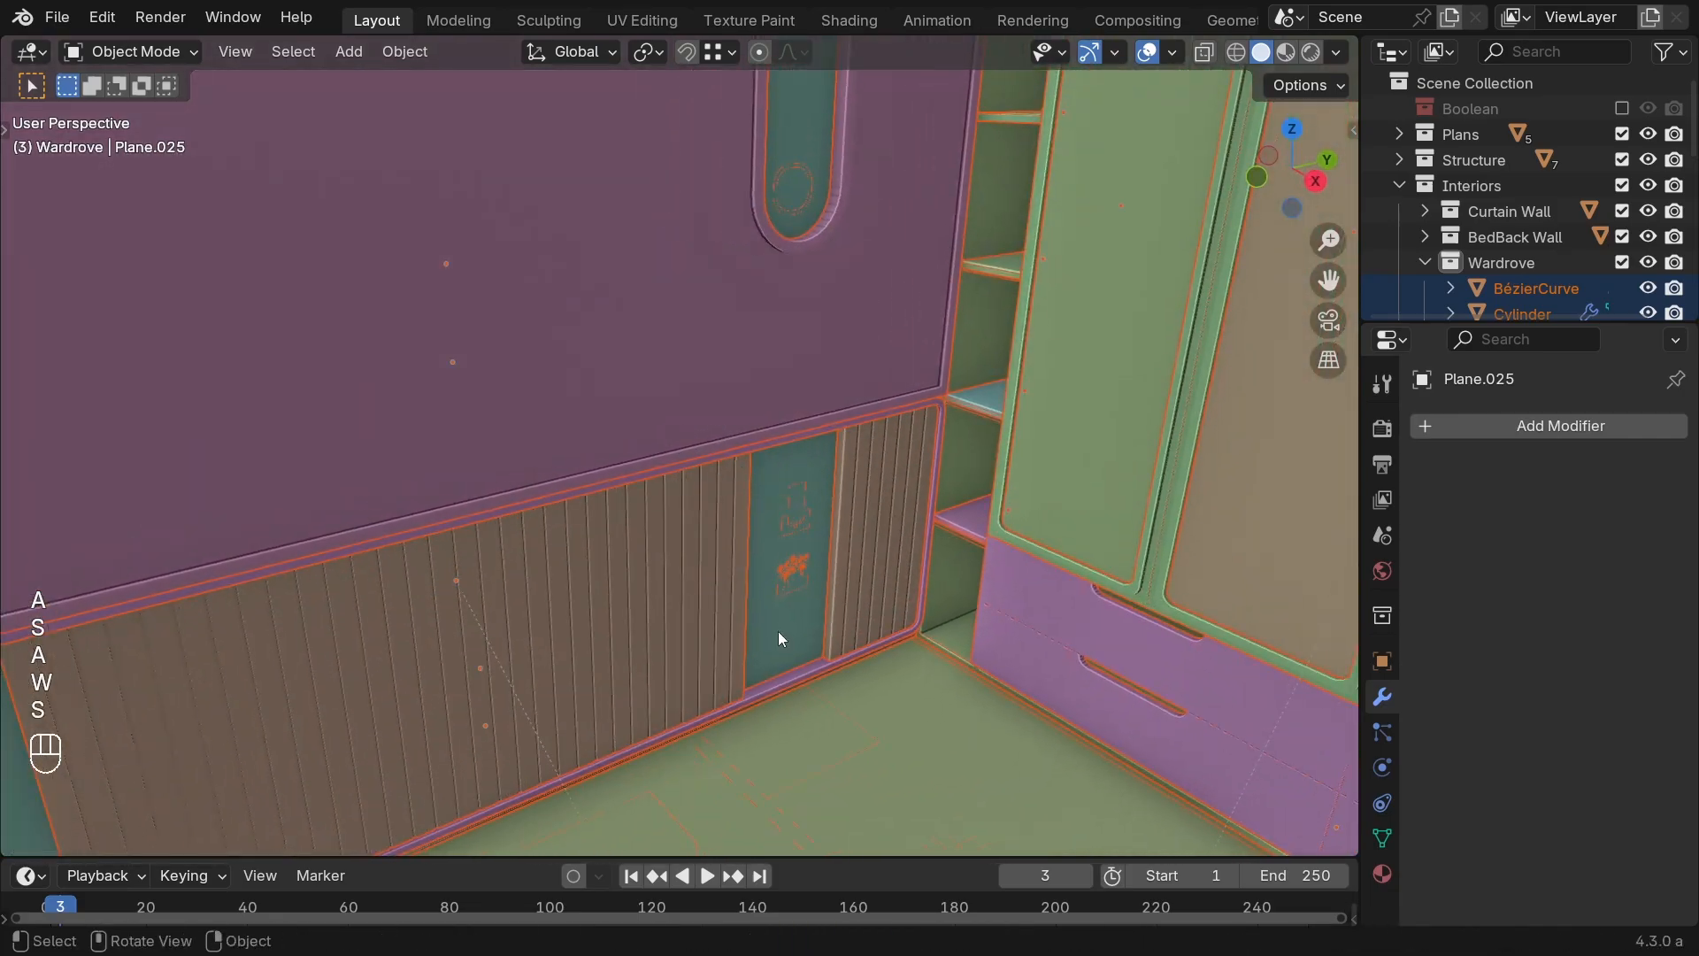
{"action": "key", "text": "shift+d"}
{"action": "right_click", "coordinate": [745, 667]}
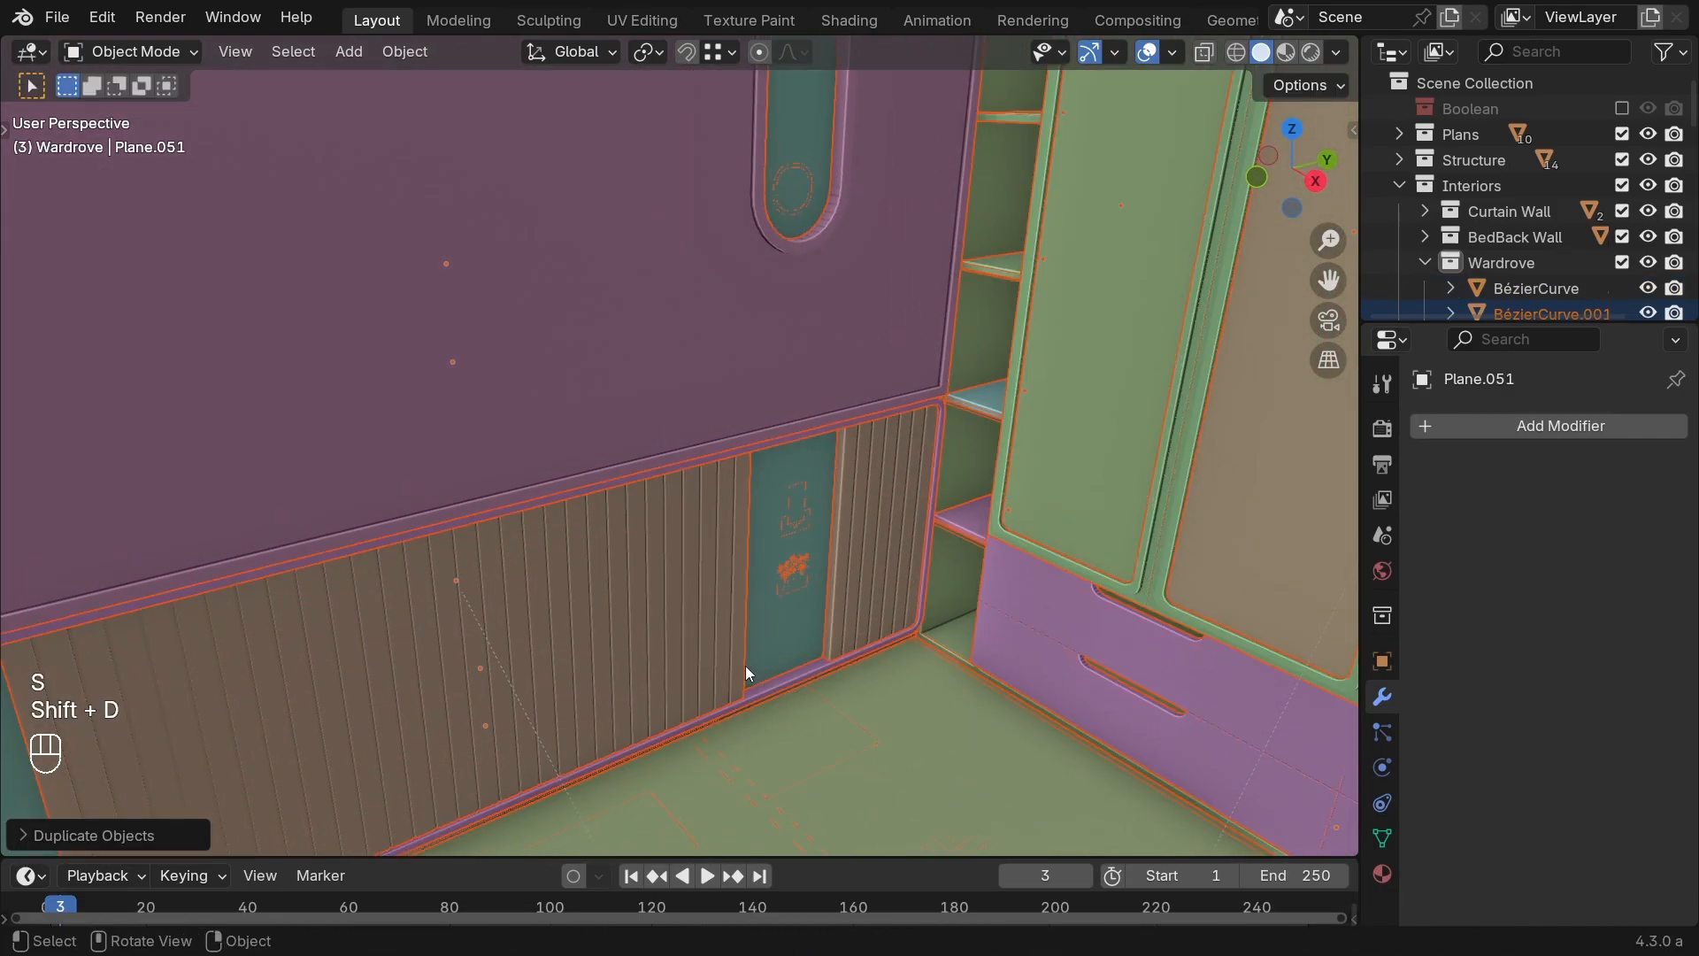
{"action": "key", "text": "g"}
{"action": "right_click", "coordinate": [166, 346]}
{"action": "key", "text": "x"}
{"action": "key", "text": "x"}
Step: Save the bedroom scene
{"action": "key", "text": "shift+grave"}
{"action": "left_click", "coordinate": [855, 598]}
{"action": "key", "text": "ctrl+s"}
Step: Walk along the bed's back wall to examine its slatted panels, rounded recess and the wardrobe beside it
{"action": "key", "text": "shift+grave"}
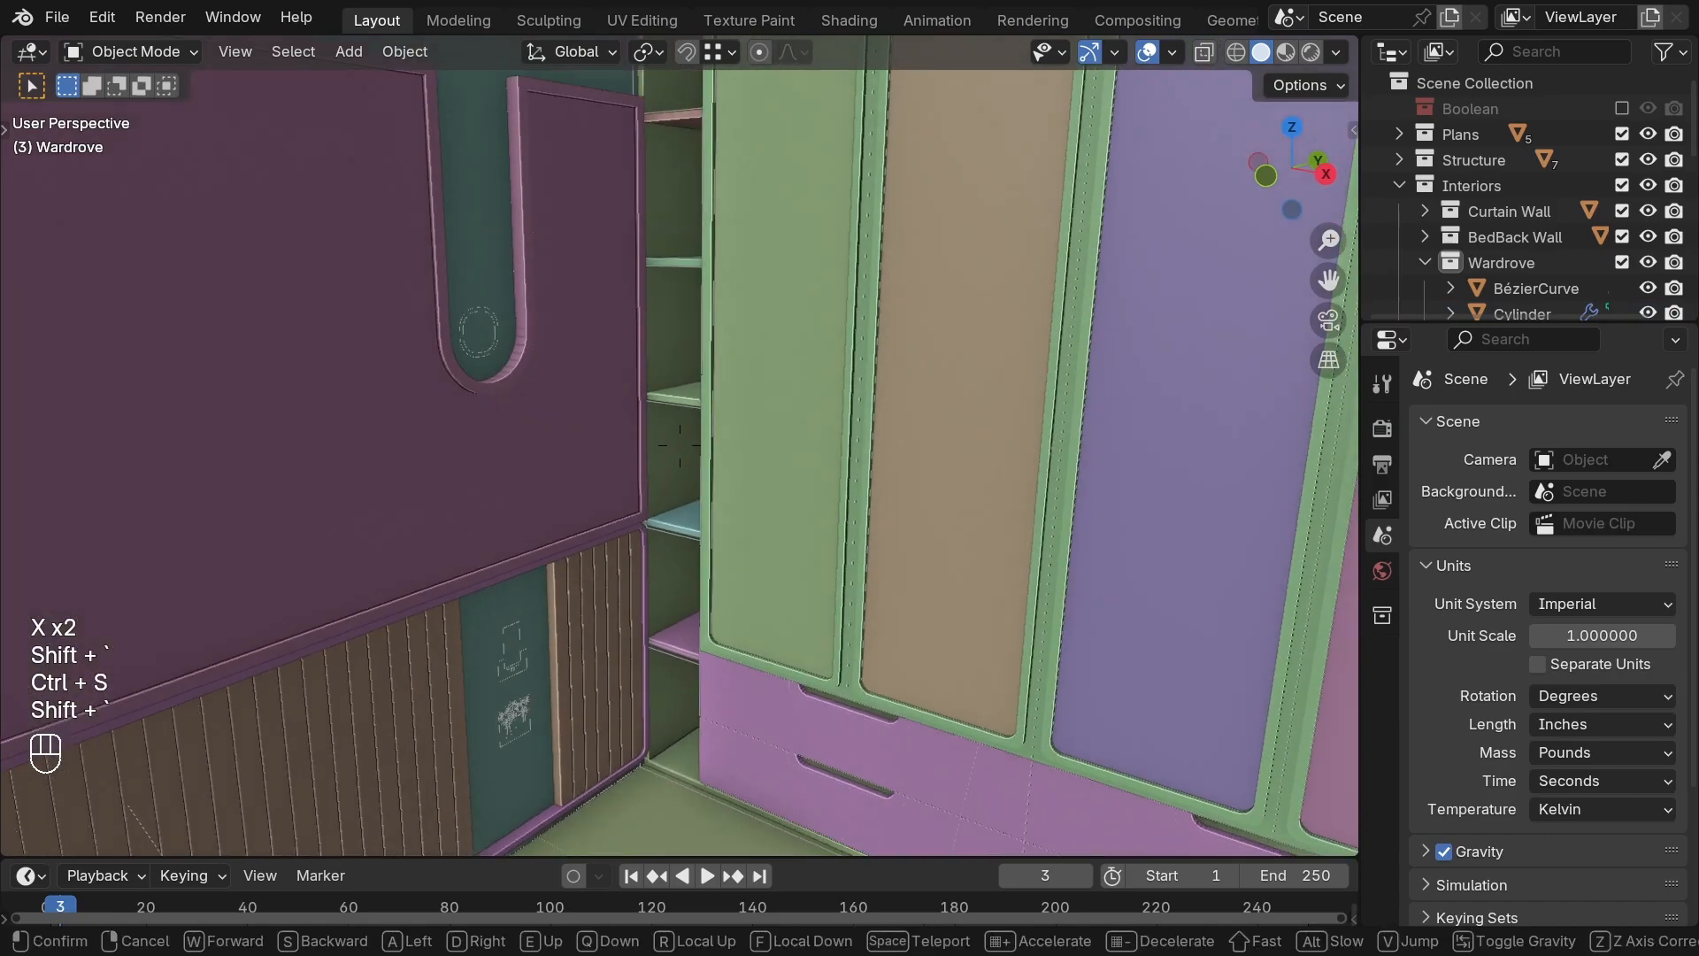
{"action": "key", "text": "d"}
{"action": "key", "text": "s"}
{"action": "key", "text": "d"}
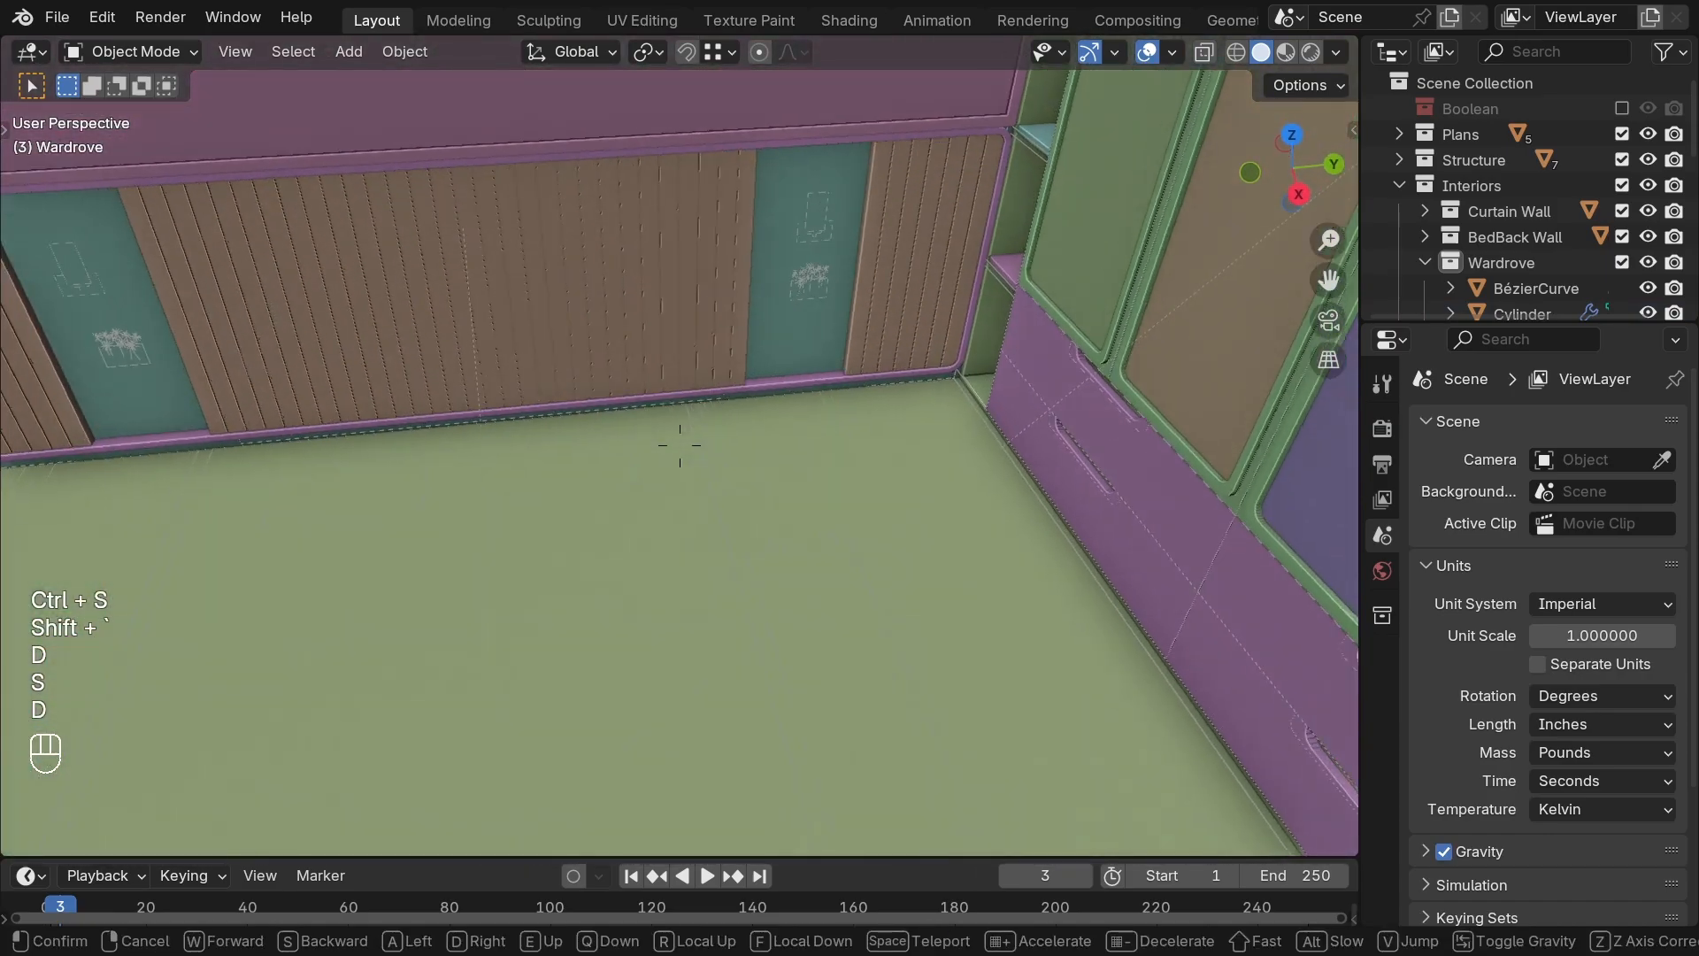
{"action": "key", "text": "d"}
{"action": "key", "text": "w"}
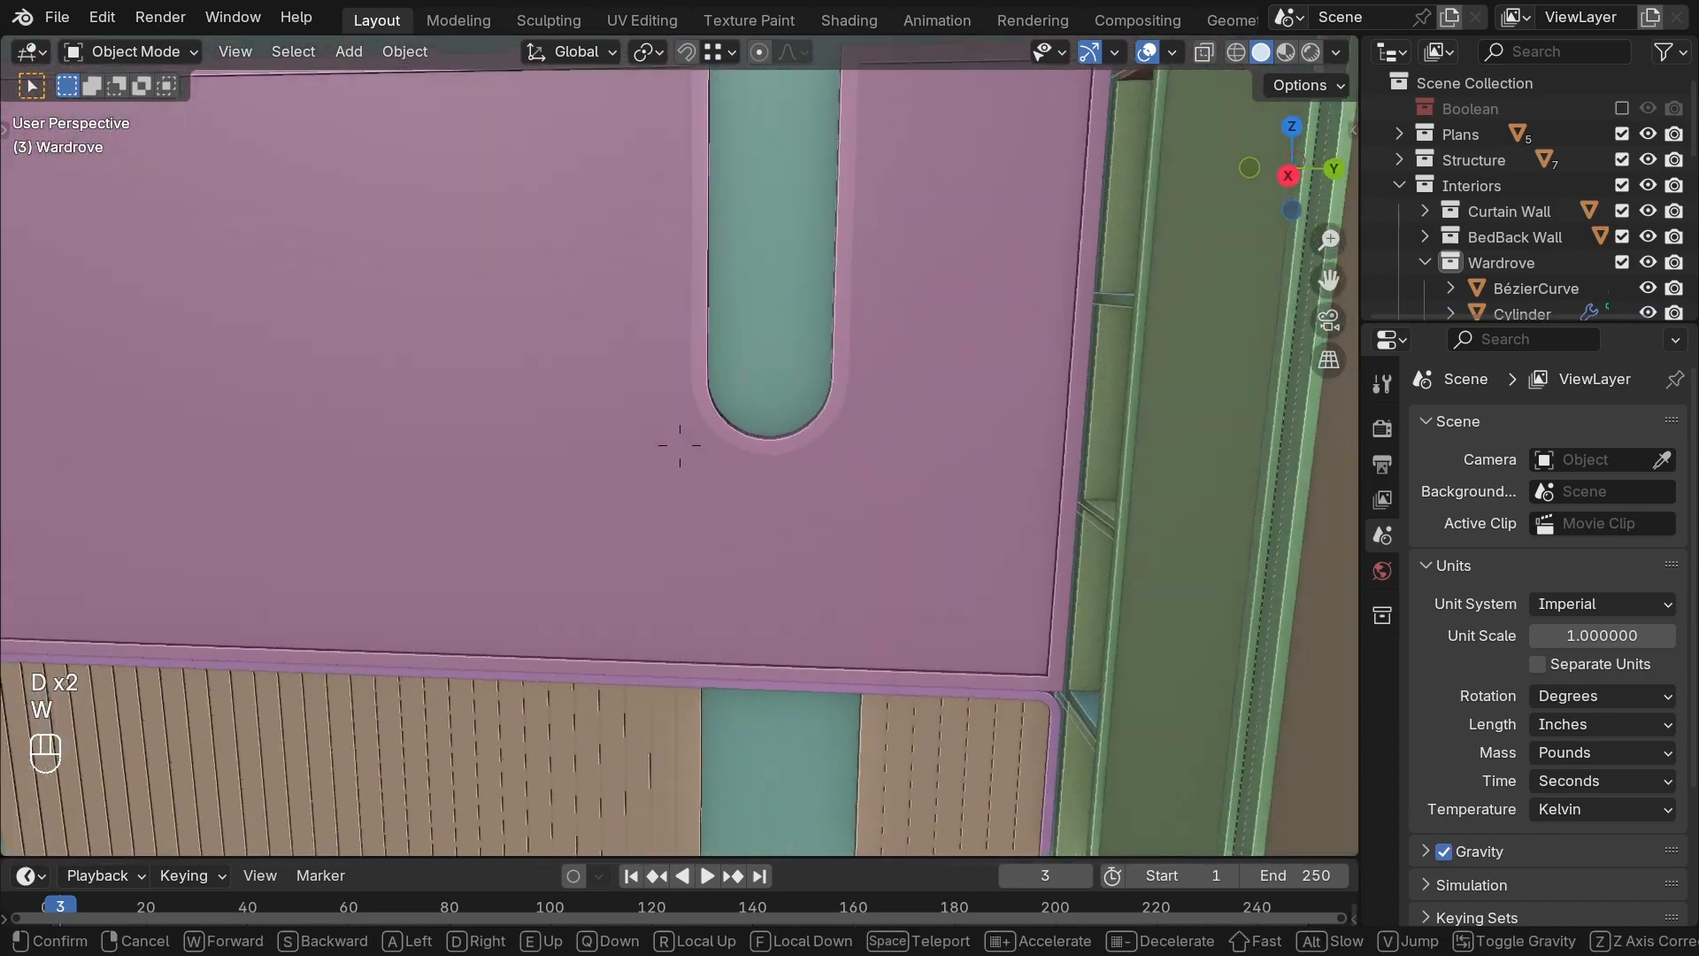
{"action": "key", "text": "a"}
{"action": "key", "text": "e"}
{"action": "left_click", "coordinate": [847, 588]}
Step: Select the upper bed-back wall panel with the rounded recesses and restore the box selection tool
{"action": "left_click", "coordinate": [766, 618]}
{"action": "key", "text": "w"}
{"action": "right_click", "coordinate": [784, 622]}
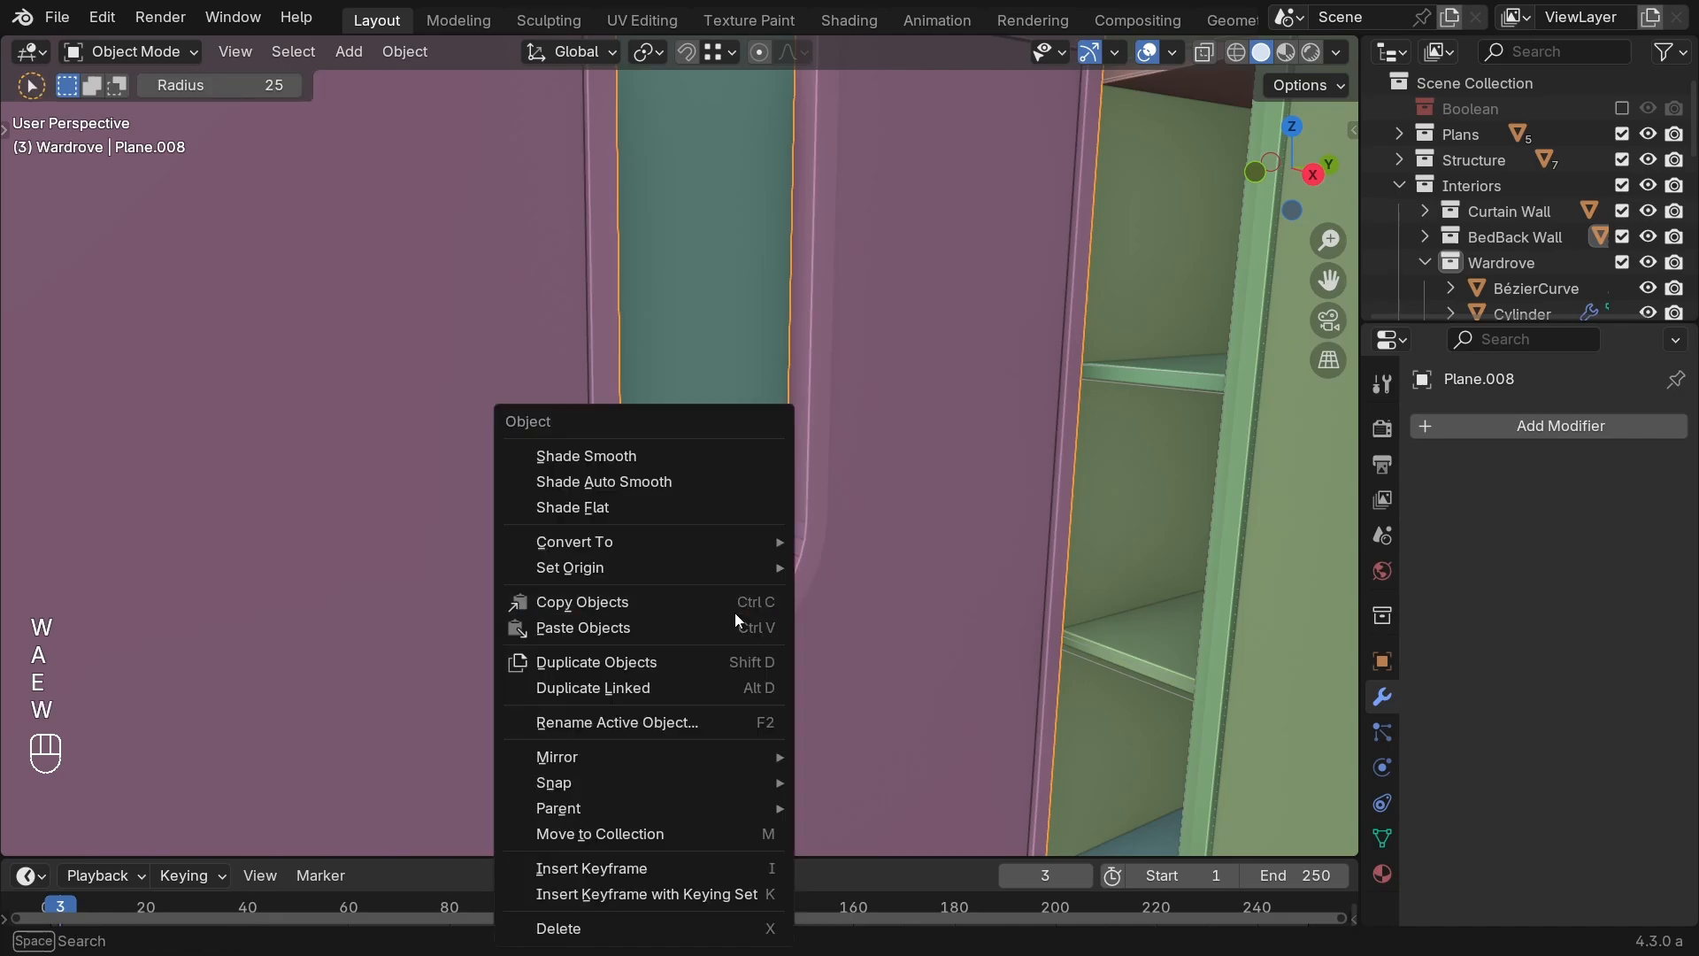
{"action": "key", "text": "q"}
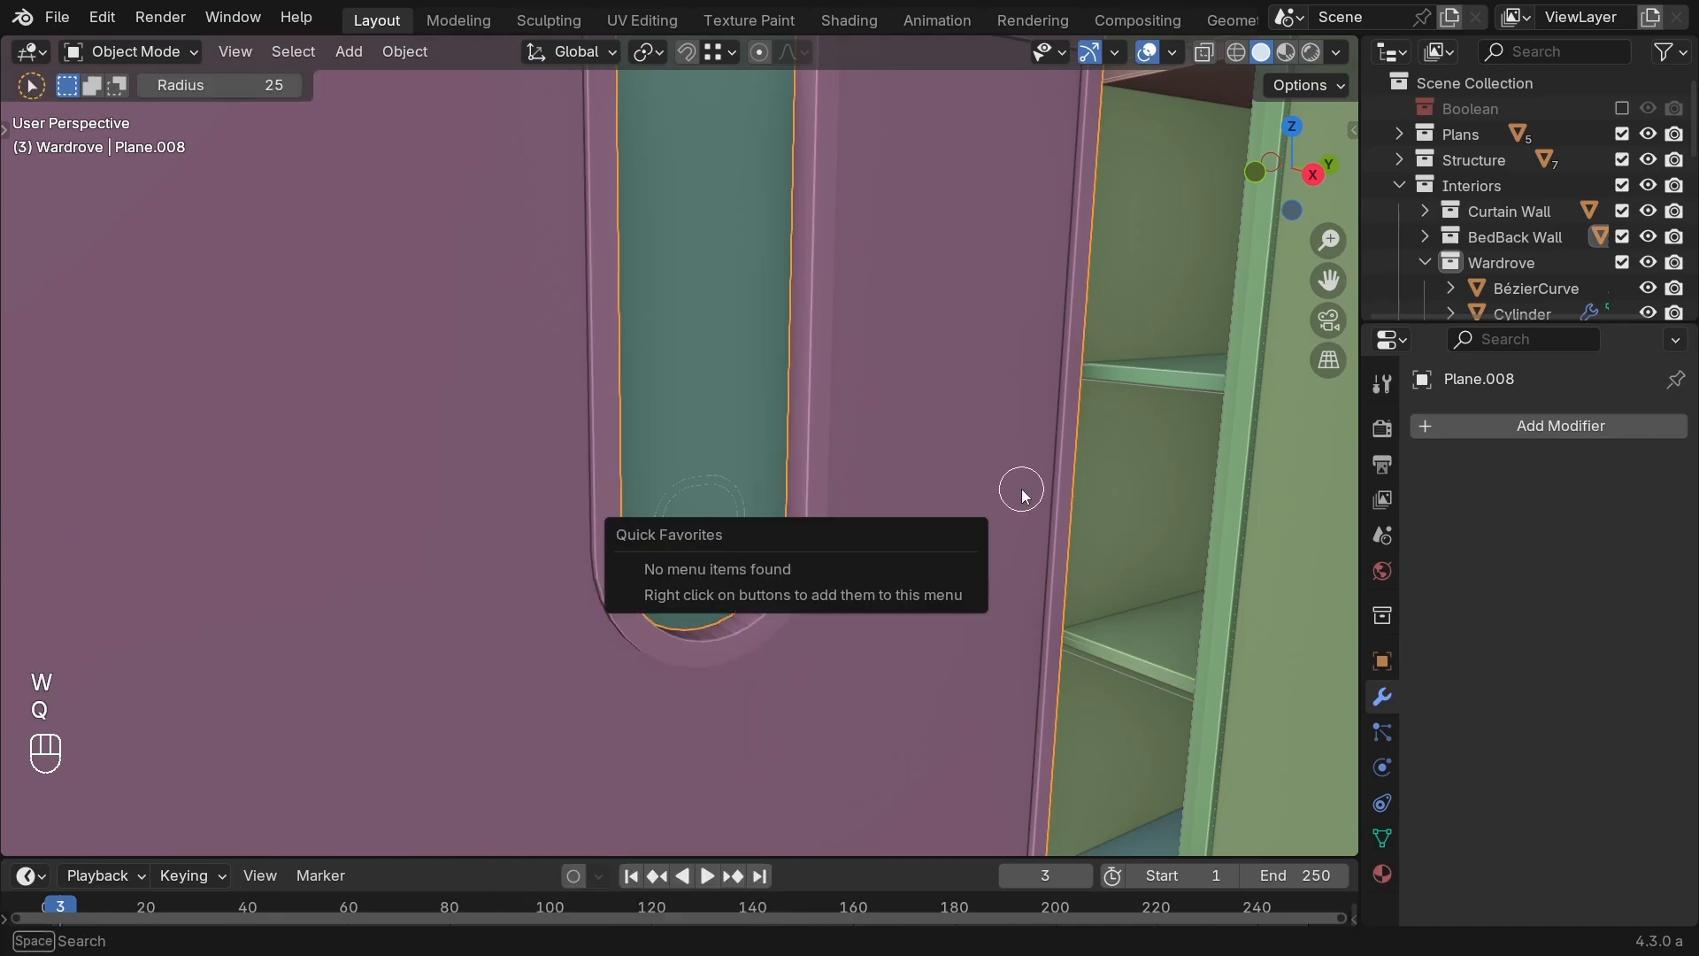
{"action": "key", "text": "t"}
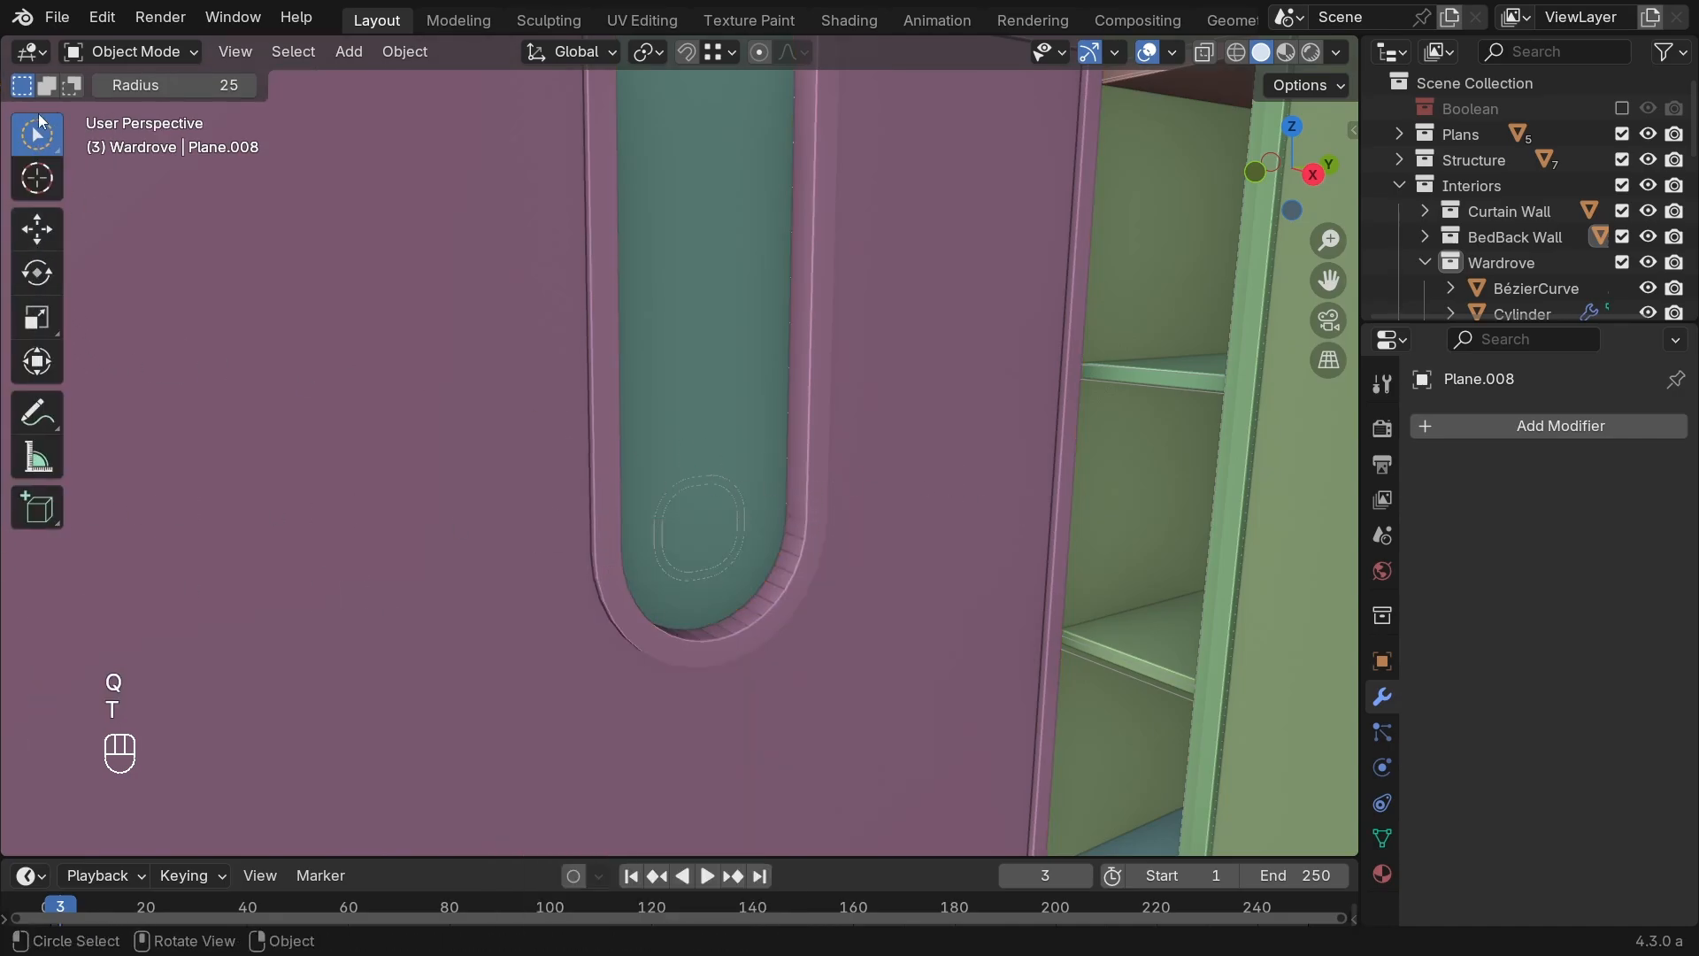
{"action": "left_click", "coordinate": [39, 121]}
{"action": "left_click", "coordinate": [81, 193]}
{"action": "key", "text": "t"}
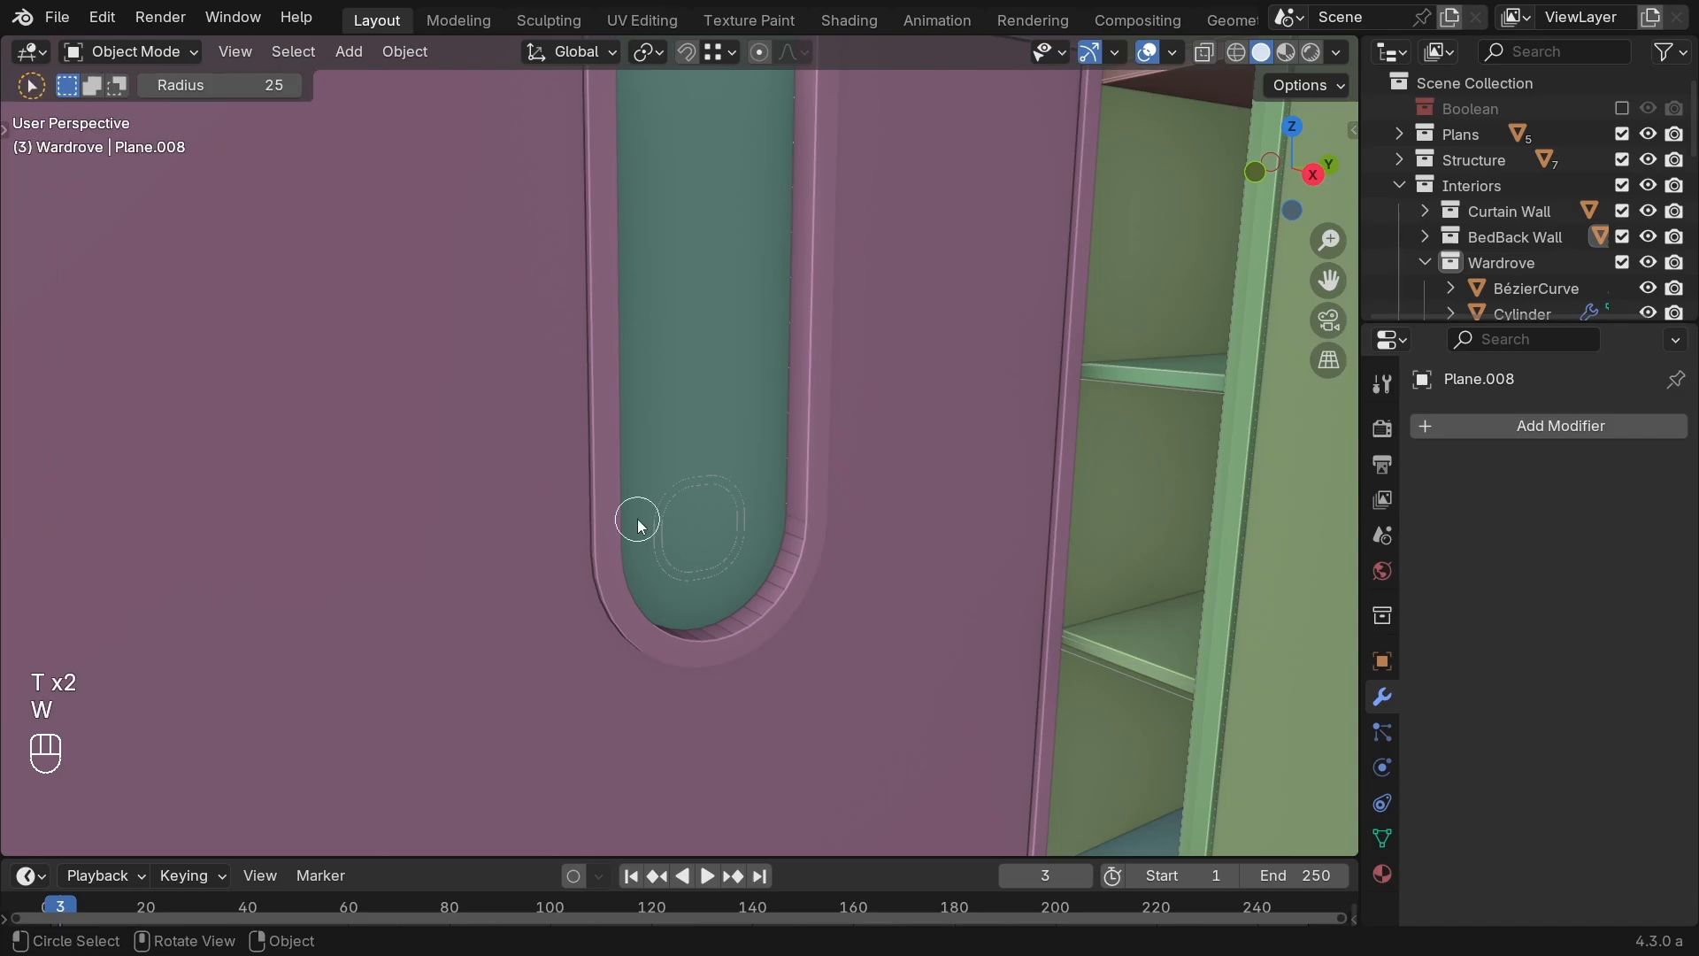
{"action": "right_click", "coordinate": [637, 519]}
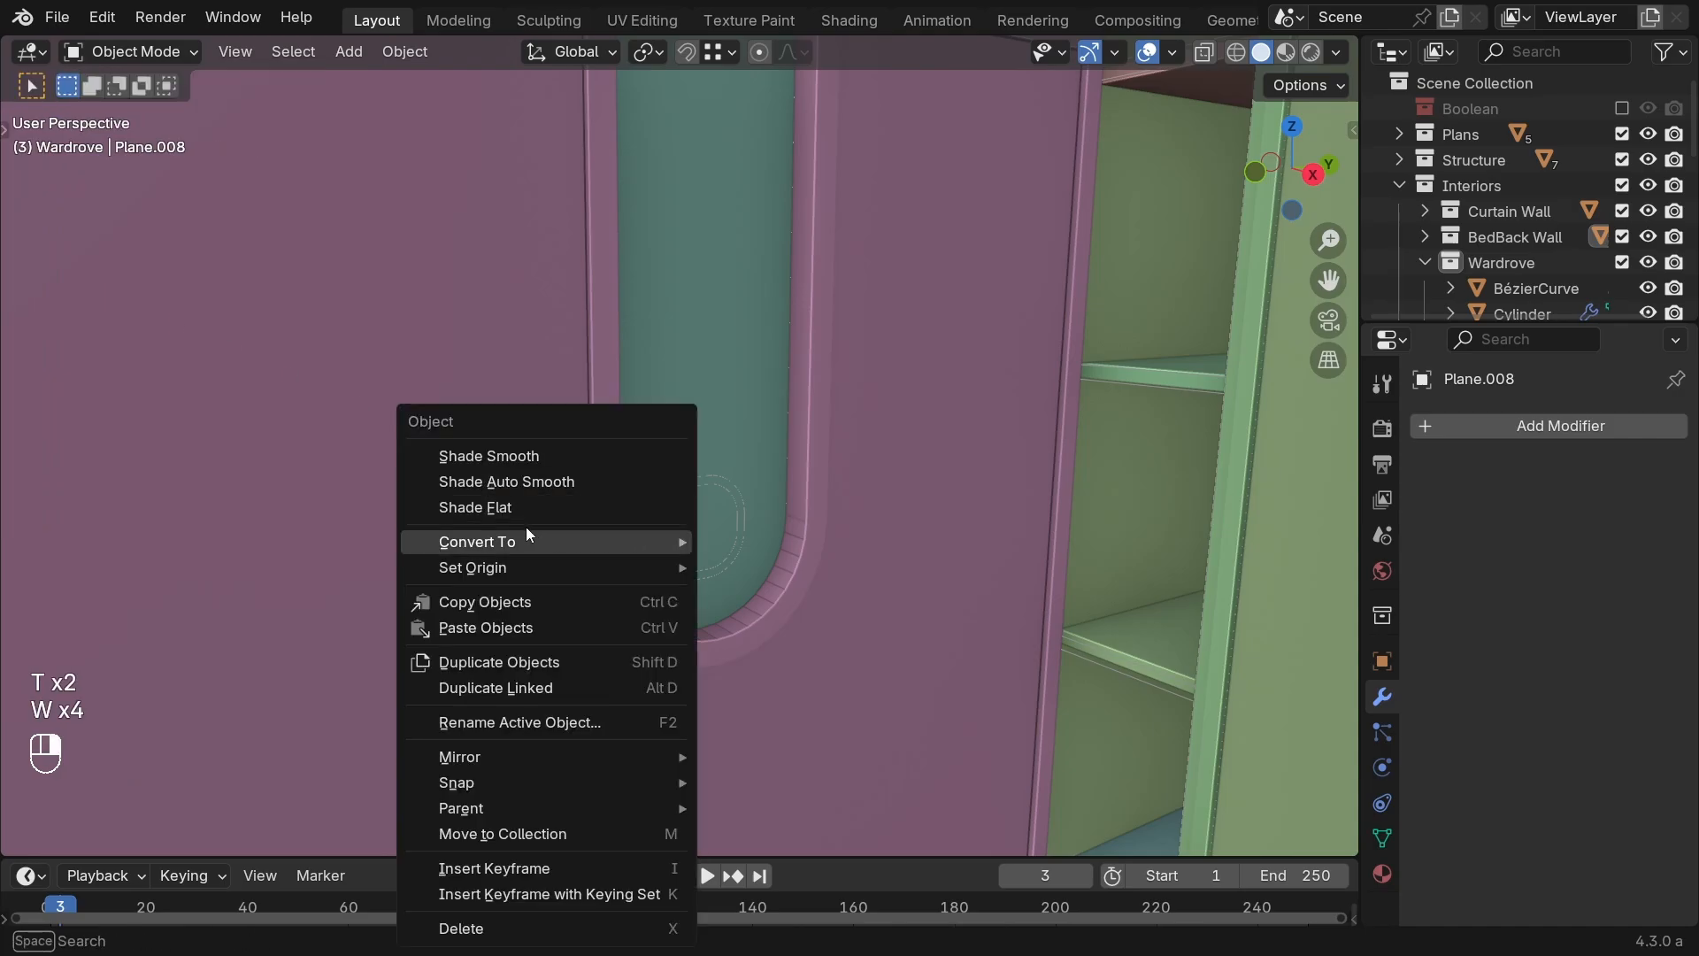
Step: Apply Shade Auto Smooth to the upper bed-back wall panel
{"action": "key", "text": "shift+grave"}
{"action": "left_click", "coordinate": [628, 455]}
{"action": "right_click", "coordinate": [628, 455]}
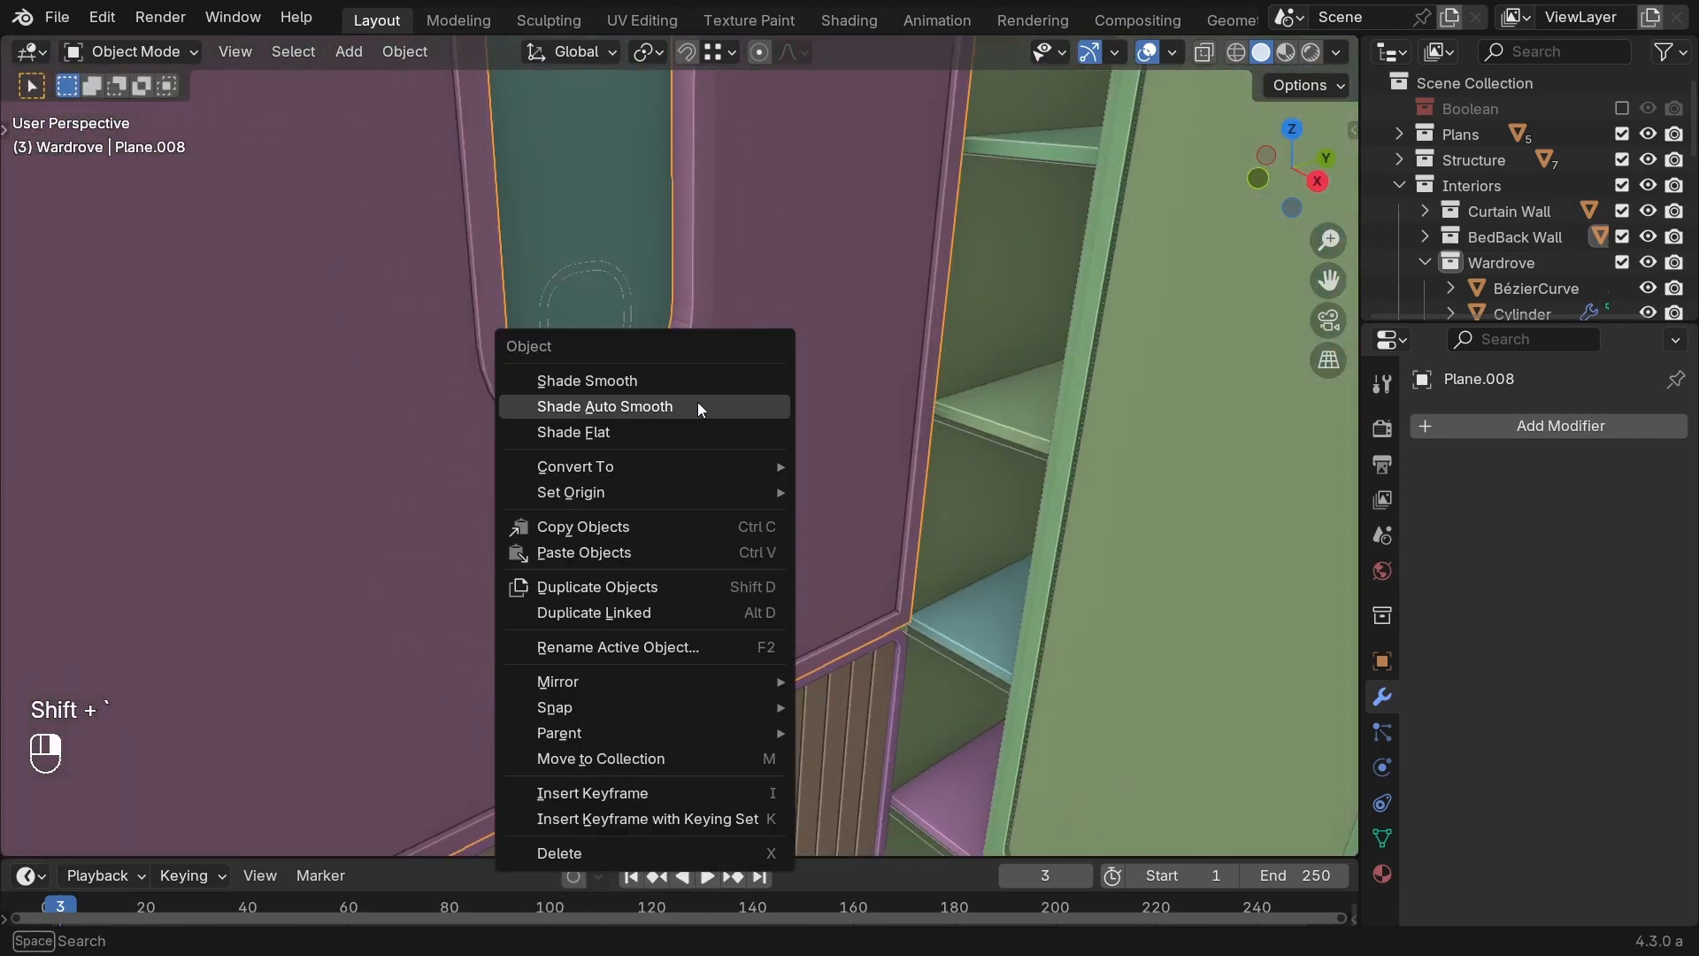
{"action": "left_click", "coordinate": [697, 402]}
Step: Walk through the room to examine the rounded recess, desk and shelves, wardrobe and slatted wall
{"action": "key", "text": "shift+grave"}
{"action": "key", "text": "a"}
{"action": "key", "text": "w"}
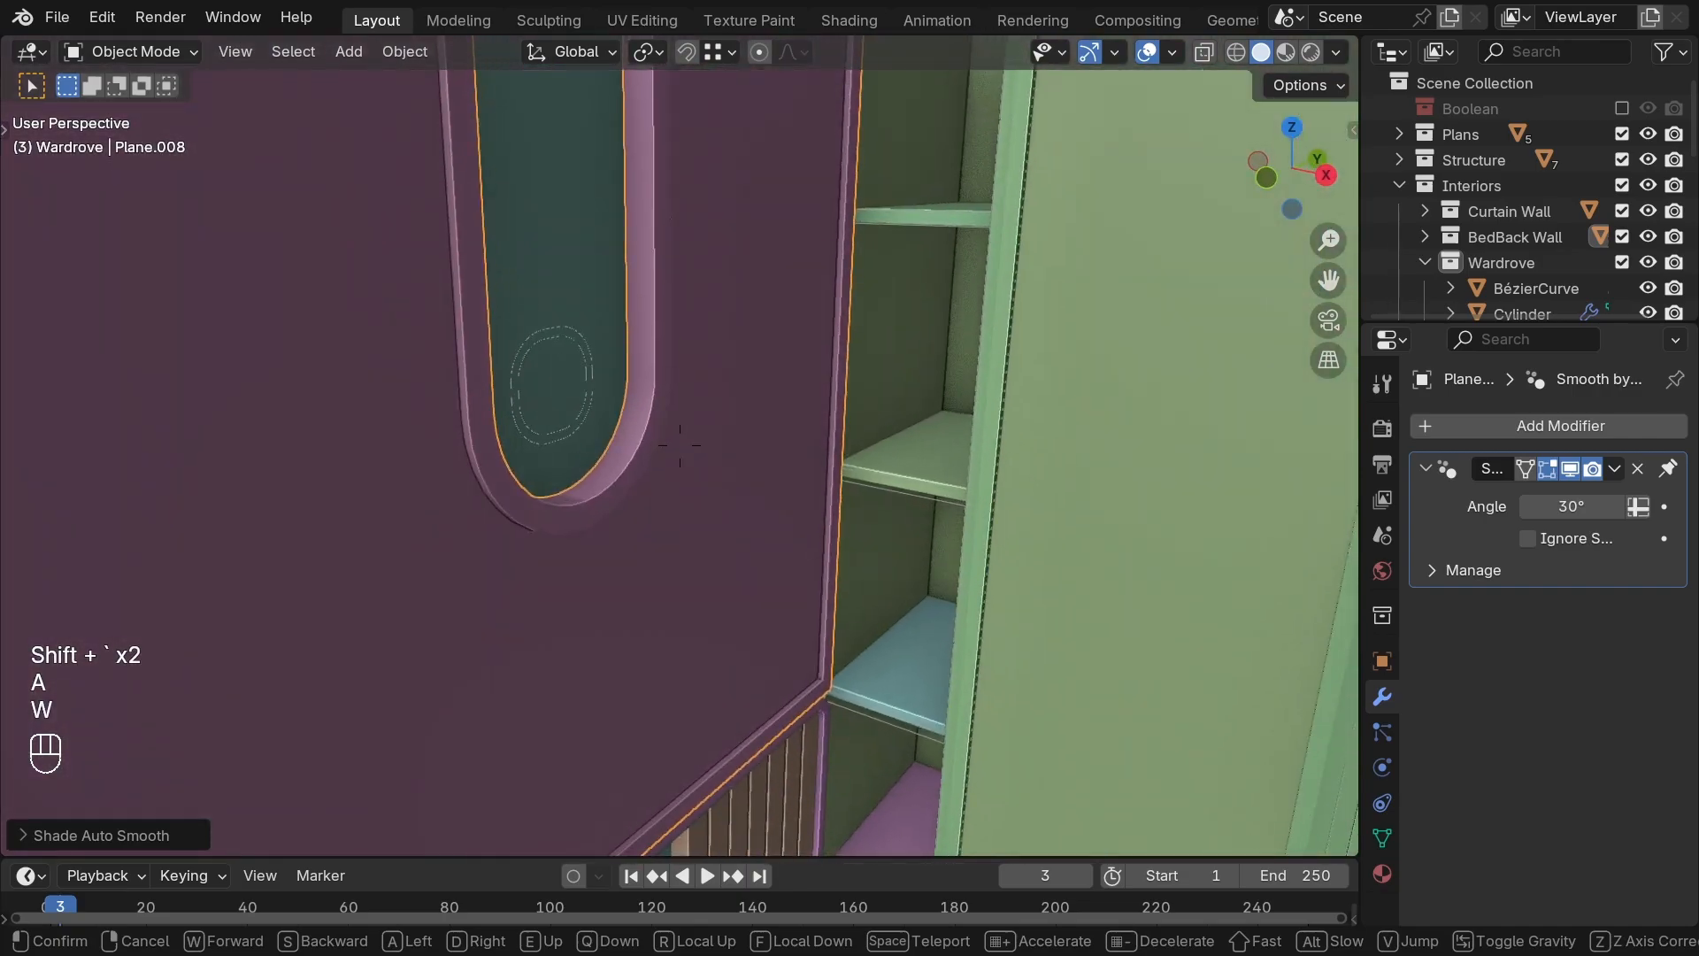
{"action": "key", "text": "w"}
{"action": "key", "text": "e"}
{"action": "key", "text": "d"}
{"action": "key", "text": "s"}
{"action": "key", "text": "q"}
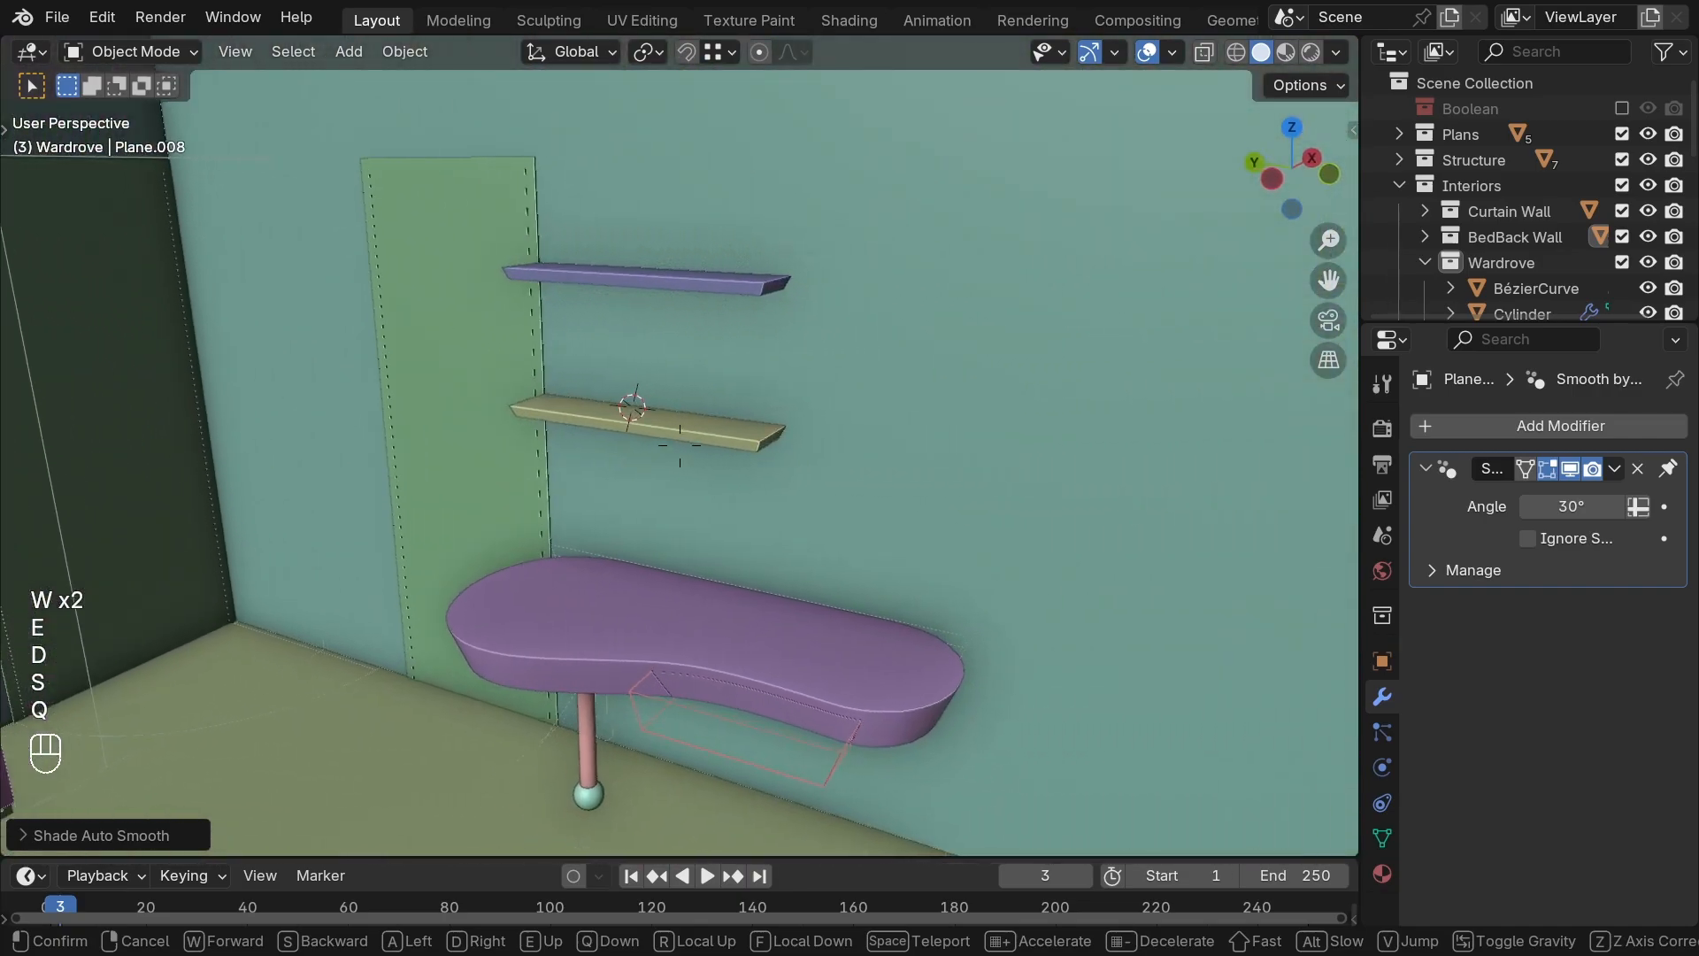
{"action": "key", "text": "d"}
{"action": "key", "text": "w"}
{"action": "key", "text": "q"}
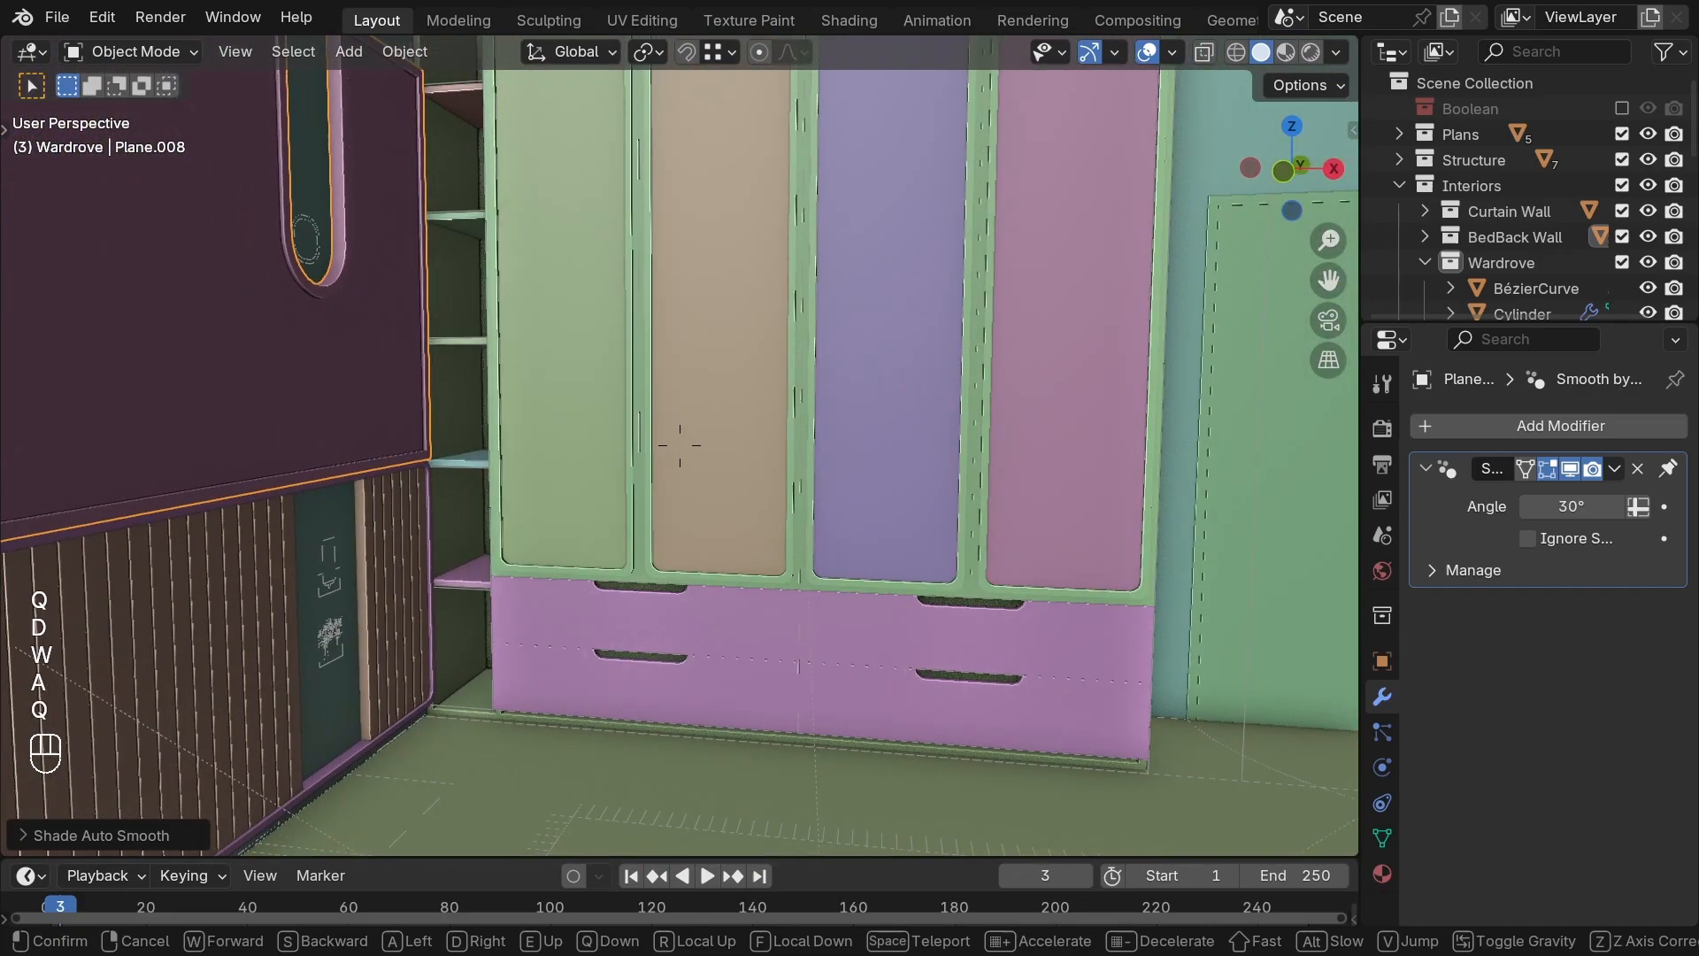
{"action": "key", "text": "d"}
{"action": "key", "text": "d"}
{"action": "key", "text": "d"}
{"action": "key", "text": "s"}
{"action": "left_click", "coordinate": [496, 479]}
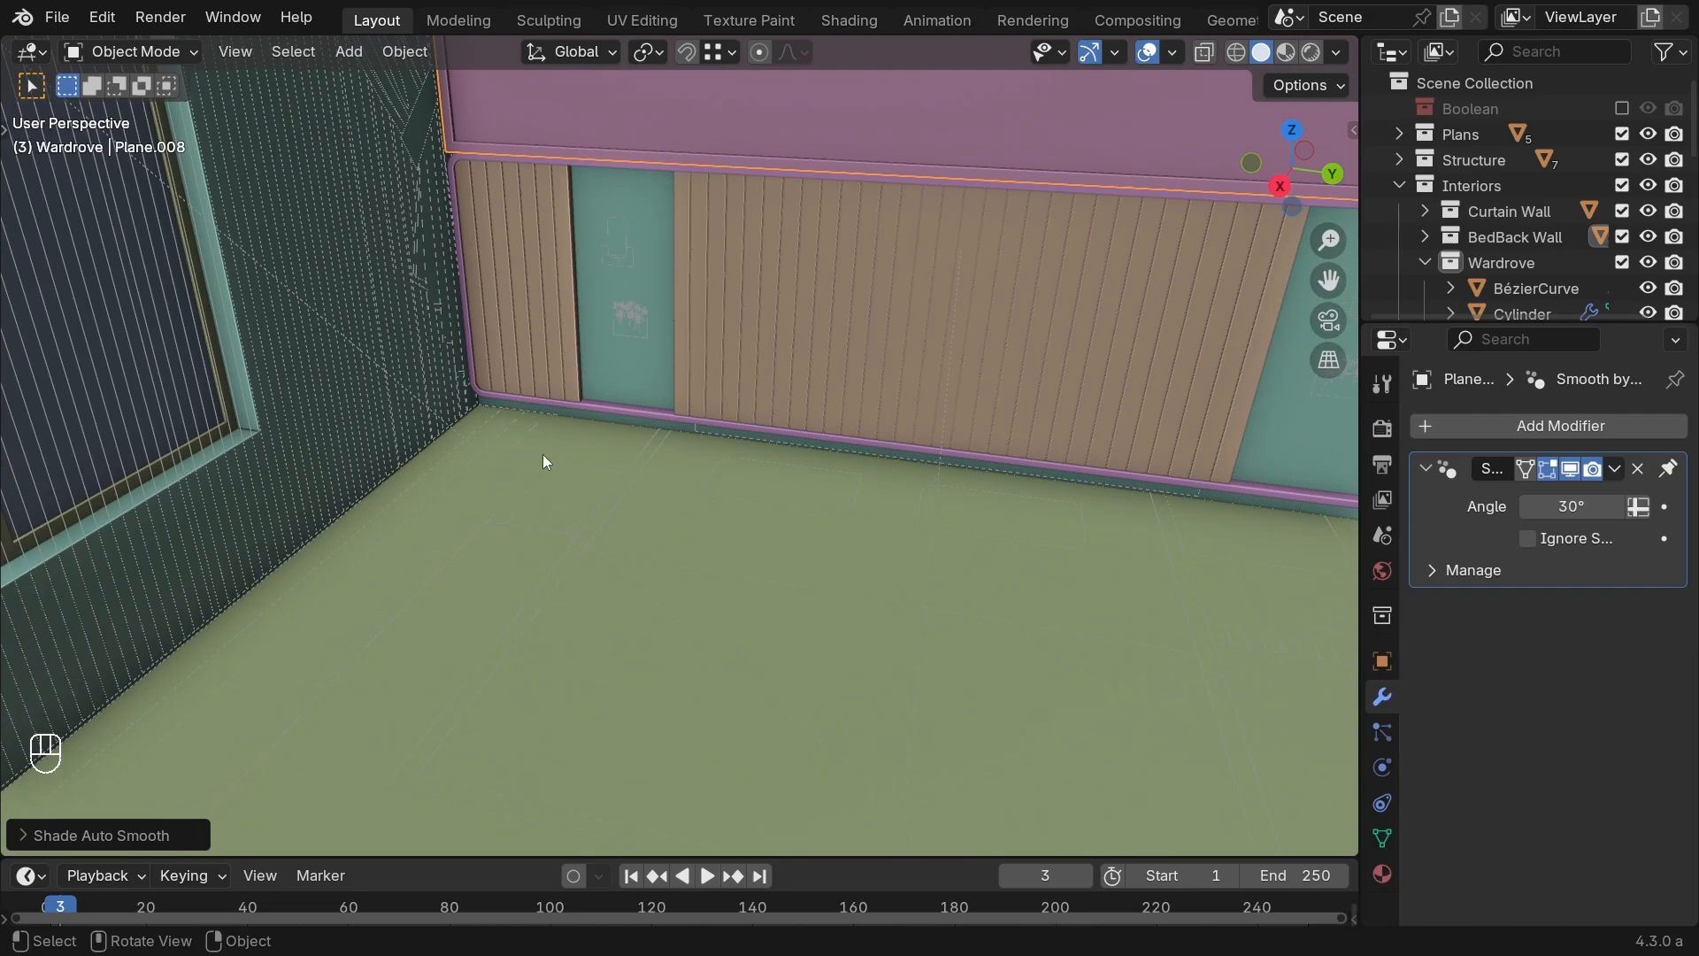
Step: Select the wall plan linework at the slatted panel's gaps and examine its furniture and floor plan outlines in wireframe
{"action": "key", "text": "shift+w"}
{"action": "key", "text": "shift+grave"}
{"action": "key", "text": "a"}
{"action": "key", "text": "w"}
{"action": "left_click", "coordinate": [561, 473]}
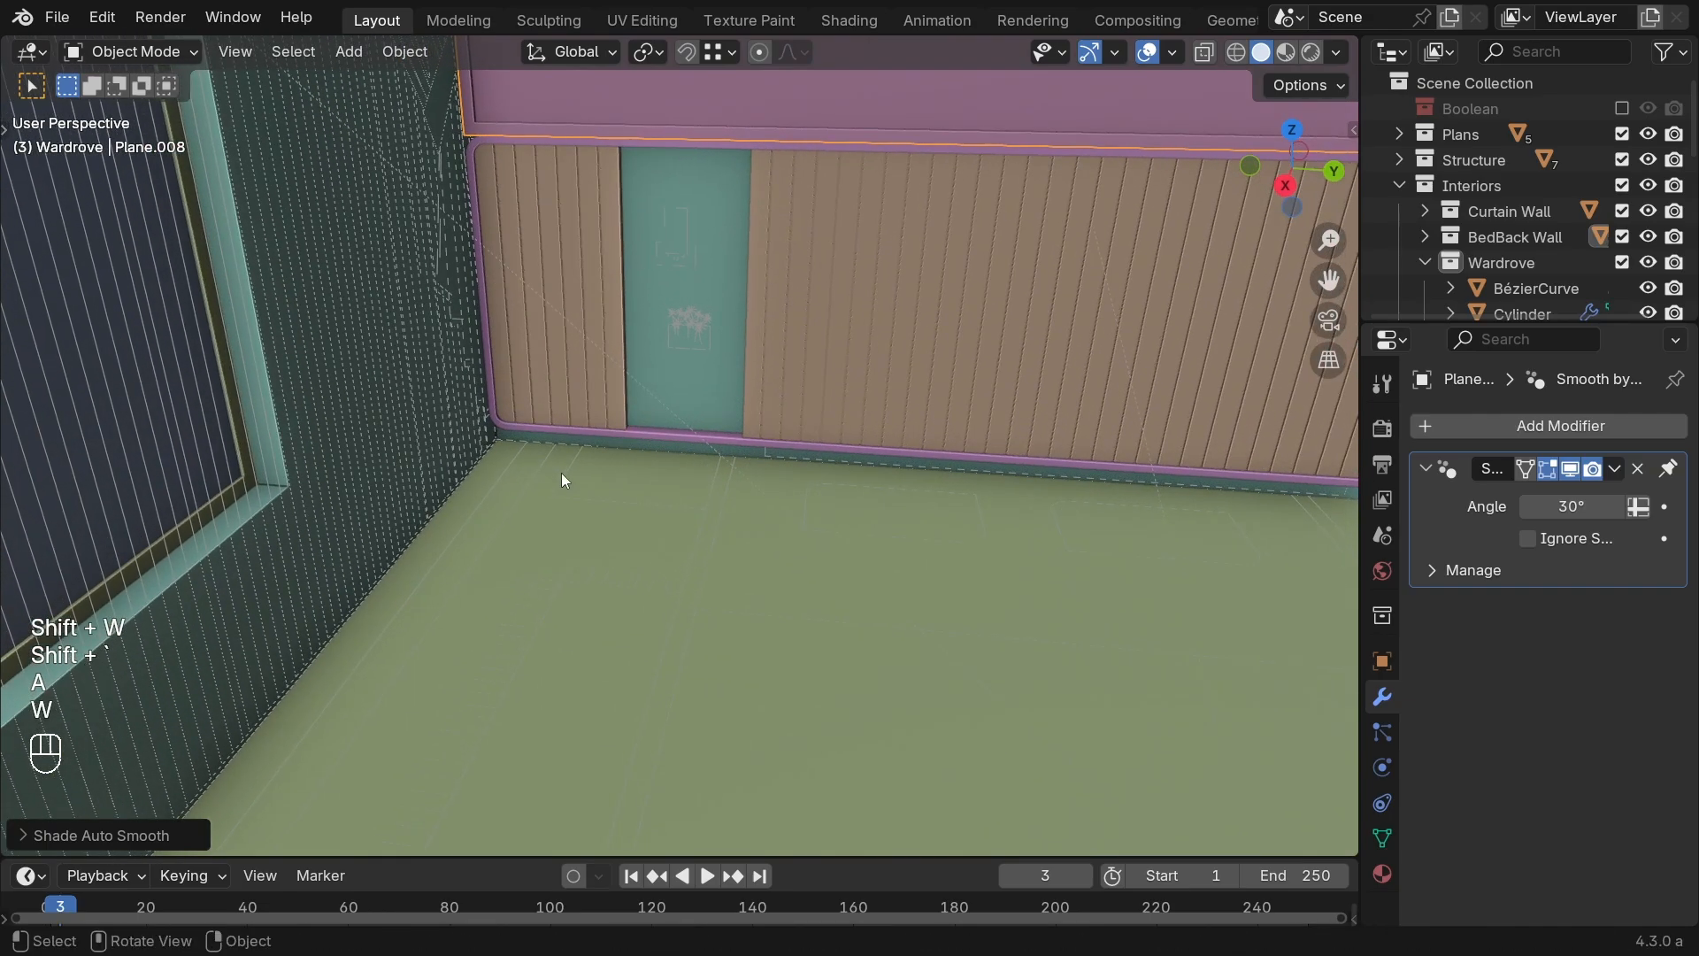
{"action": "left_click", "coordinate": [569, 472]}
{"action": "left_click", "coordinate": [677, 333]}
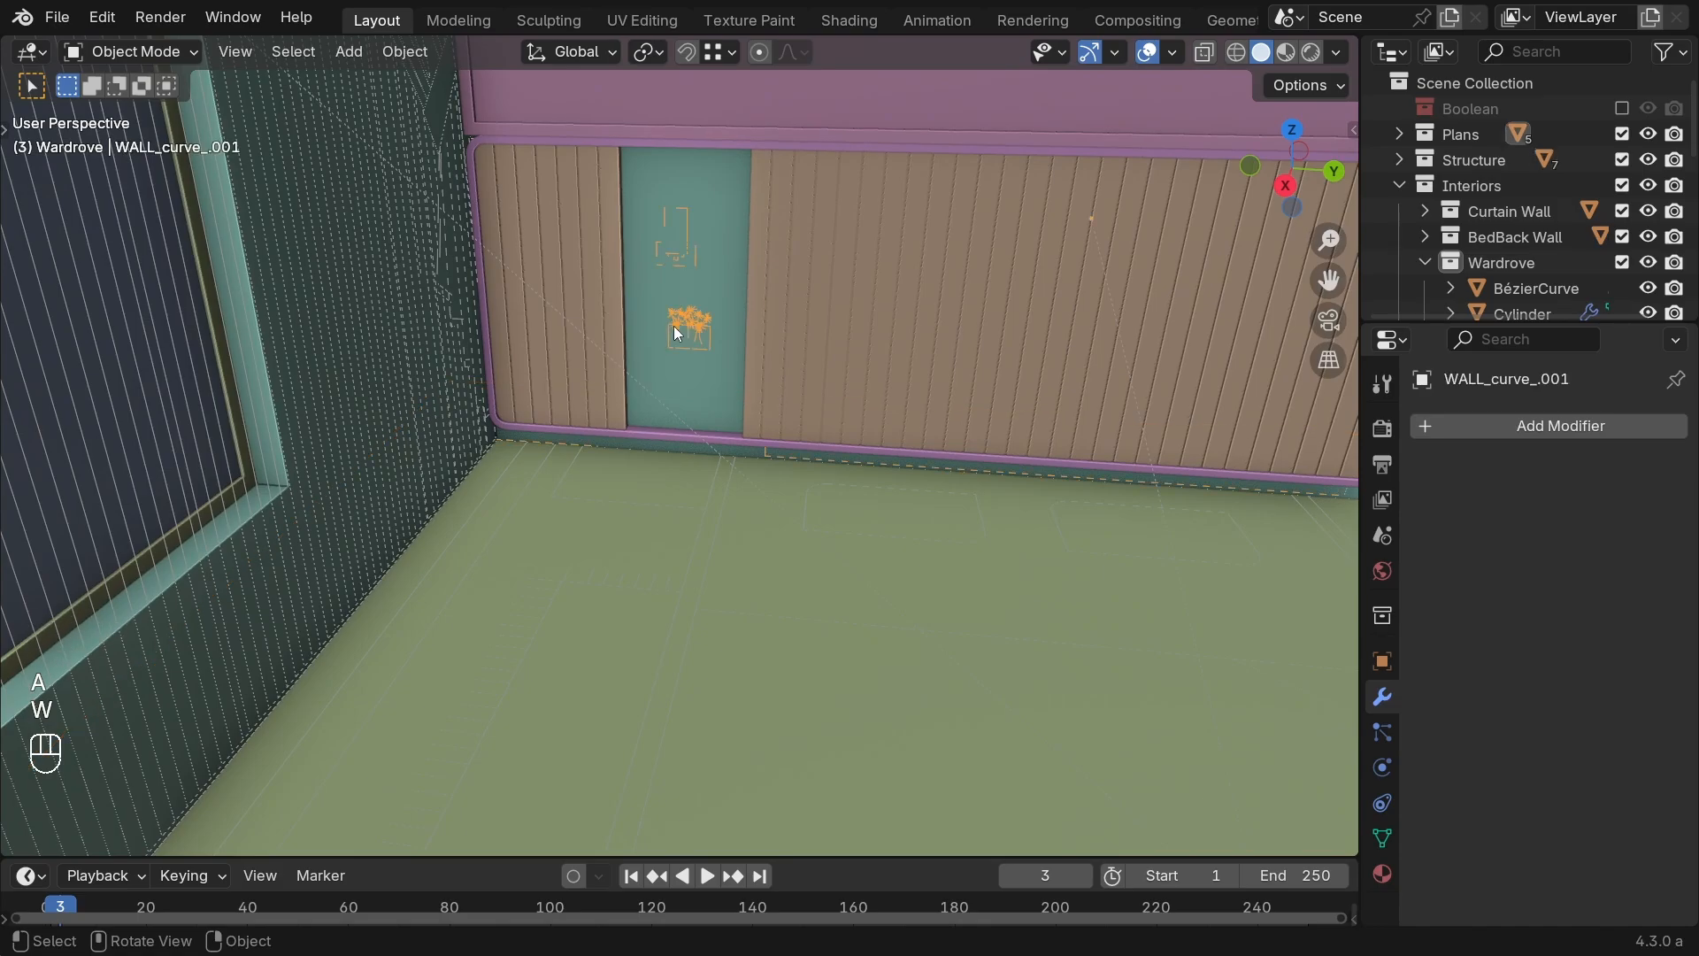
{"action": "key", "text": "shift+z"}
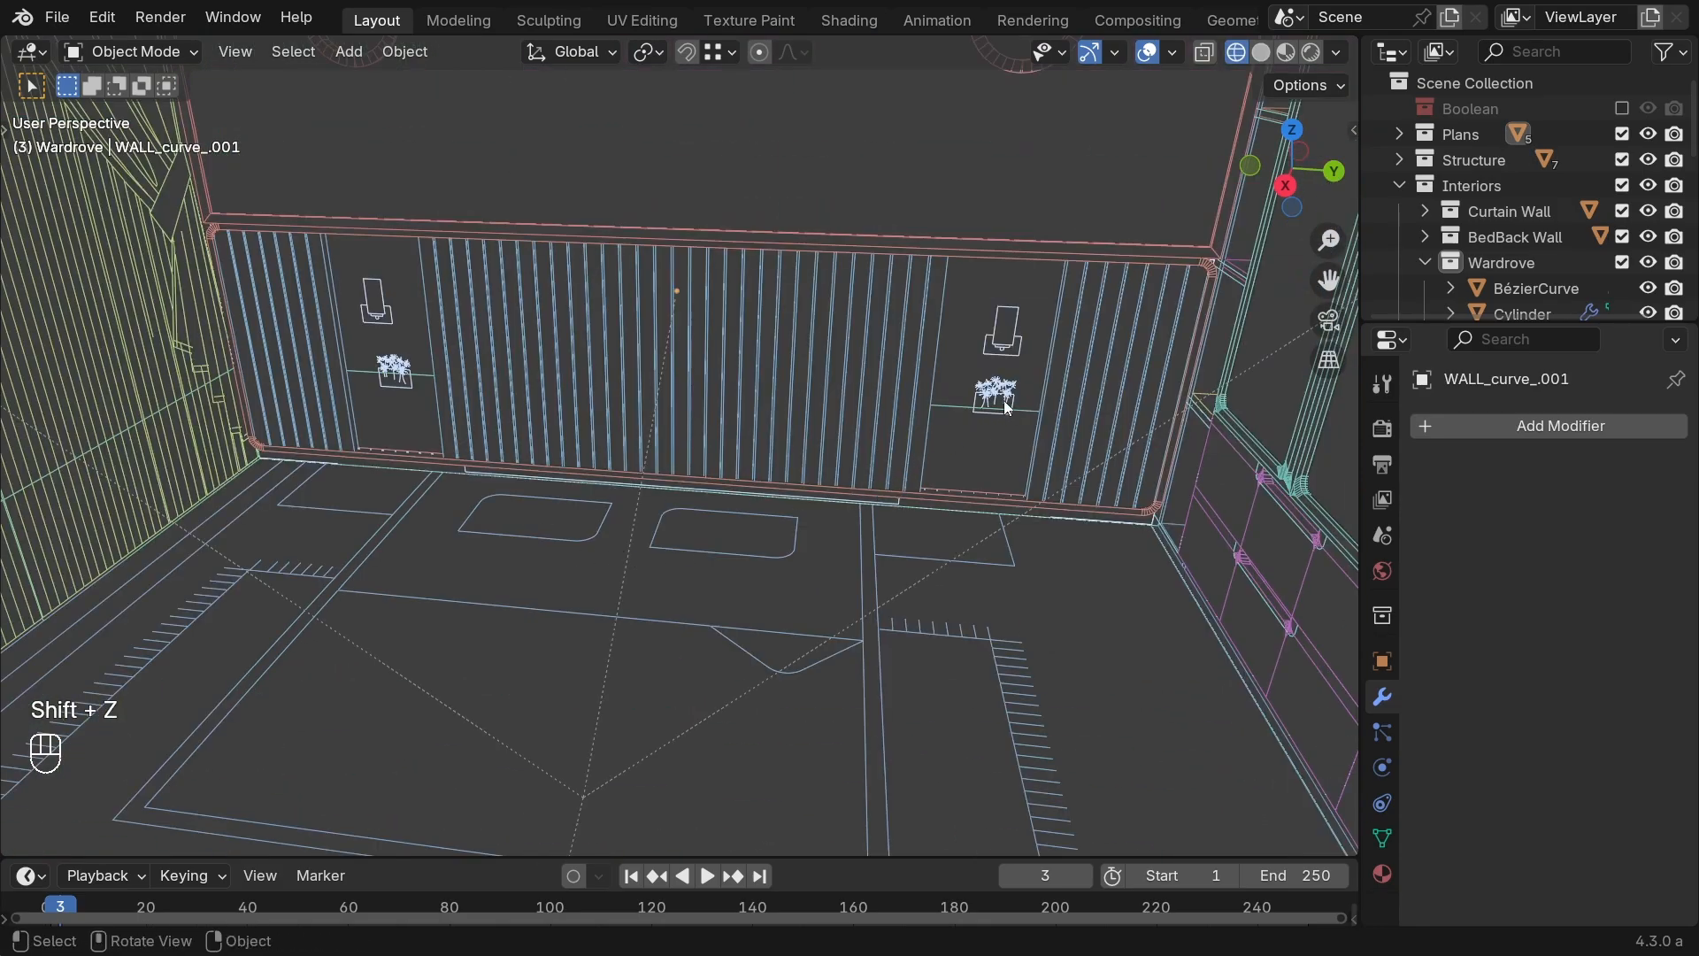
{"action": "key", "text": "shift+z"}
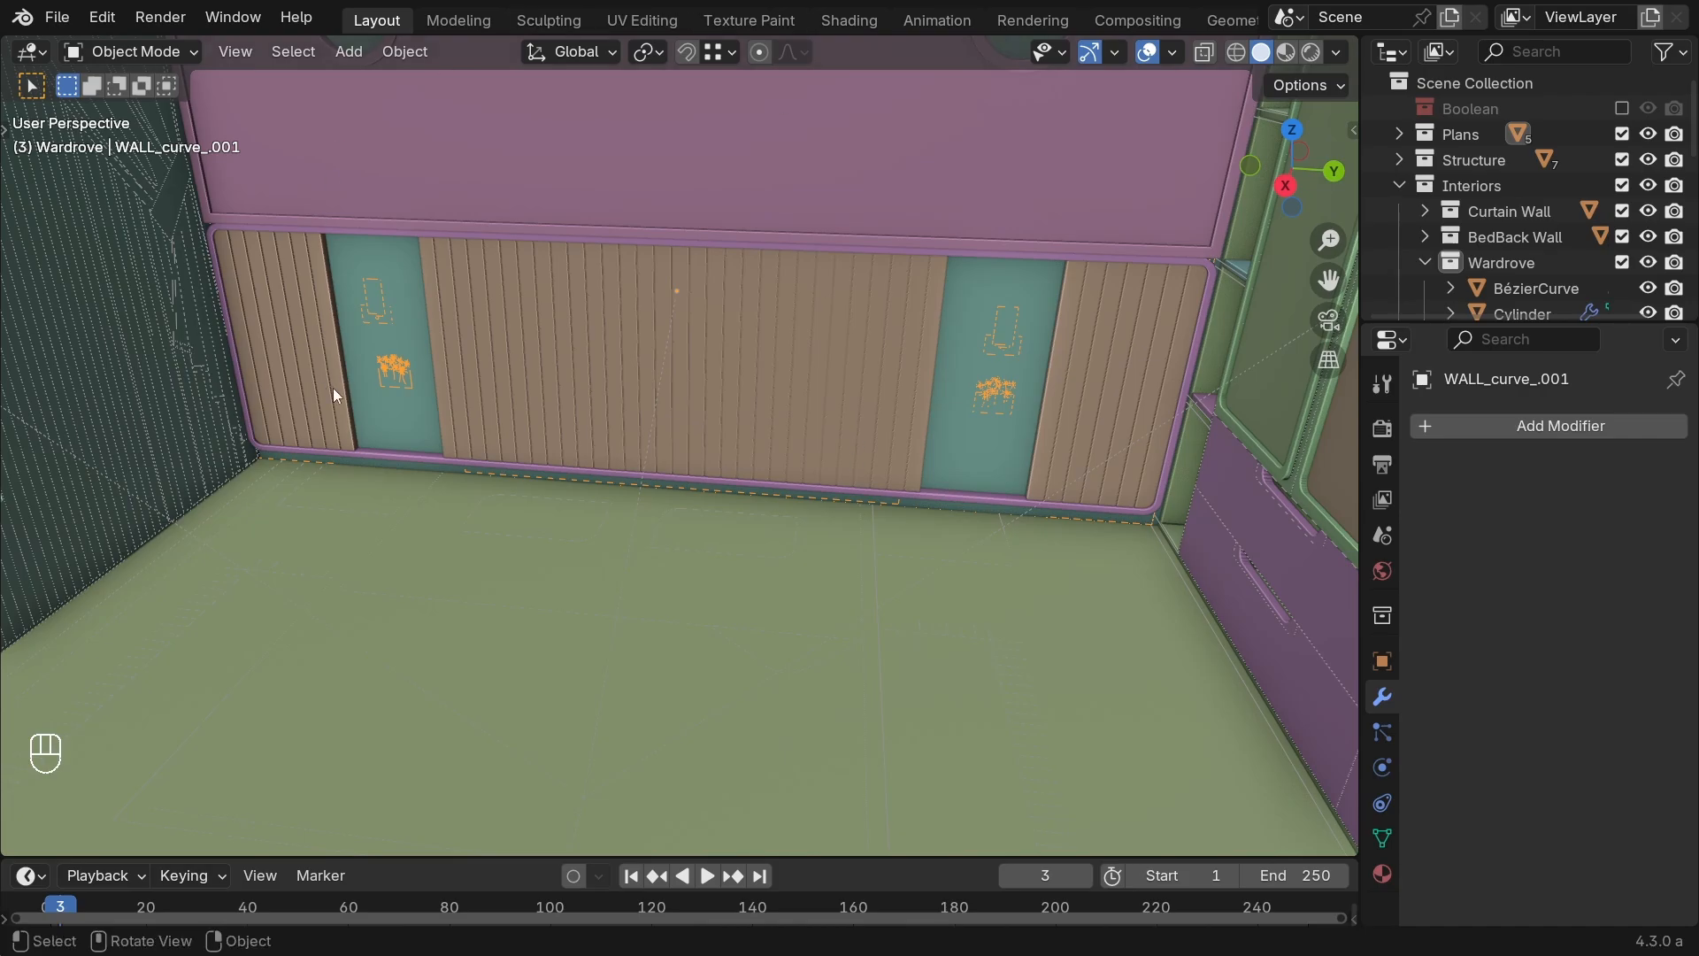
Step: Walk past the window corner and curved desk, and back to the bed wall to examine the bedside outlines between the slatted panels
{"action": "key", "text": "shift+grave"}
{"action": "key", "text": "d"}
{"action": "key", "text": "s"}
{"action": "key", "text": "d"}
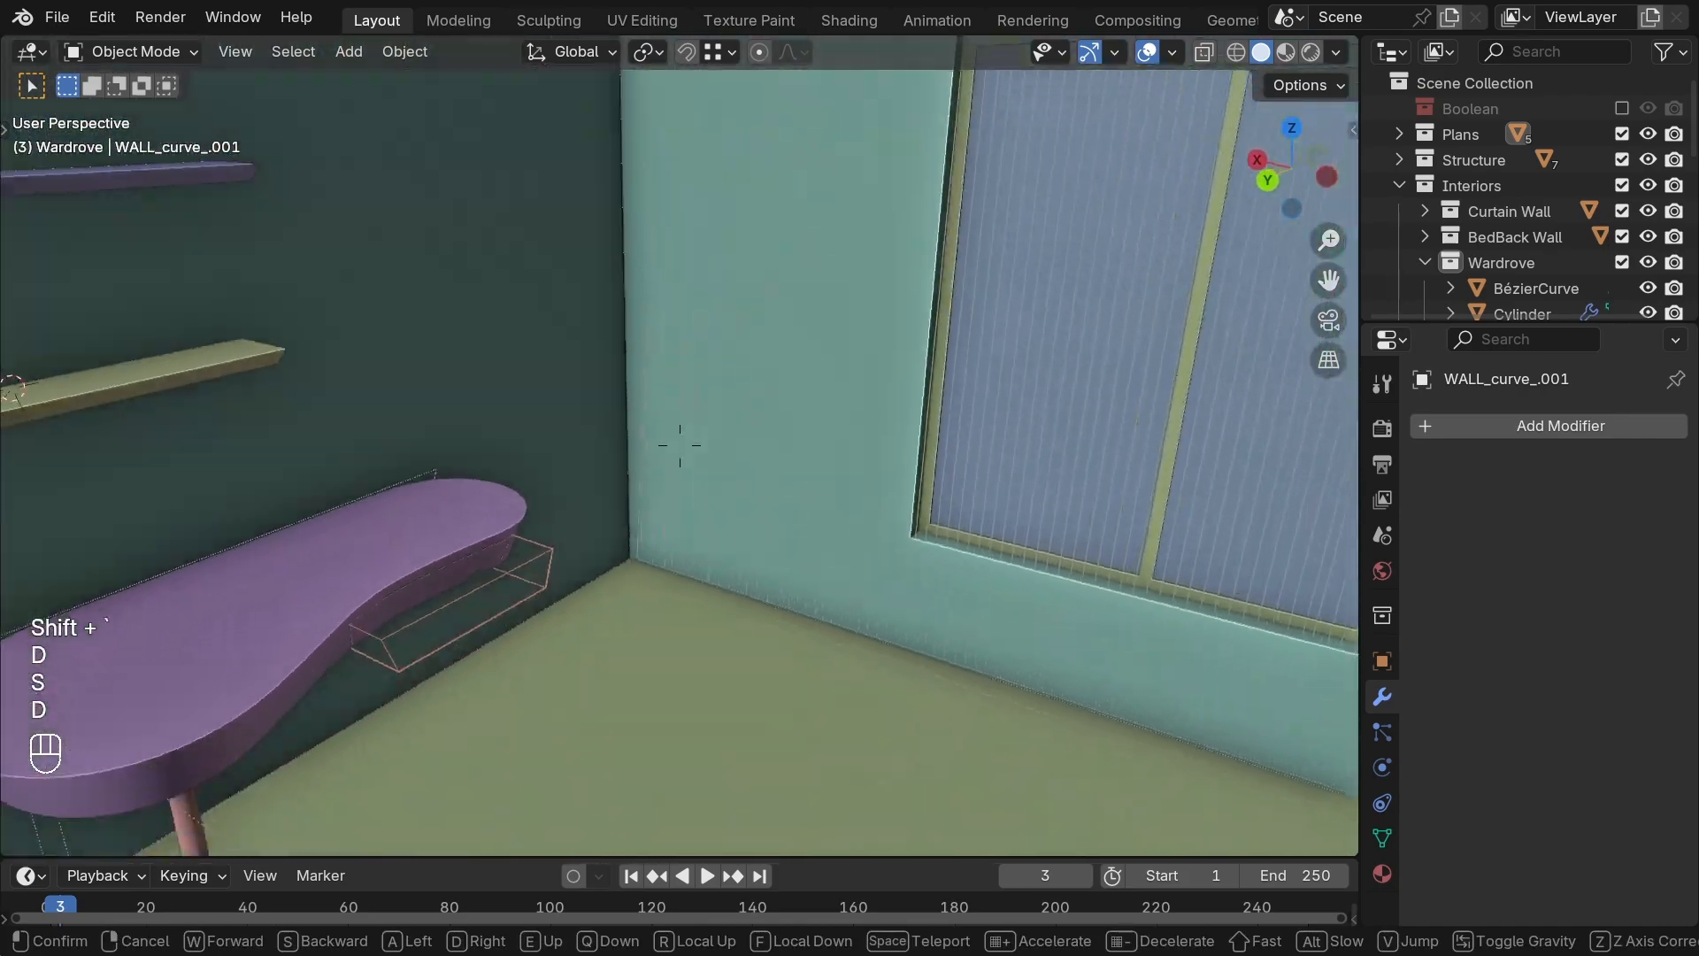
{"action": "key", "text": "q"}
{"action": "left_click", "coordinate": [720, 645]}
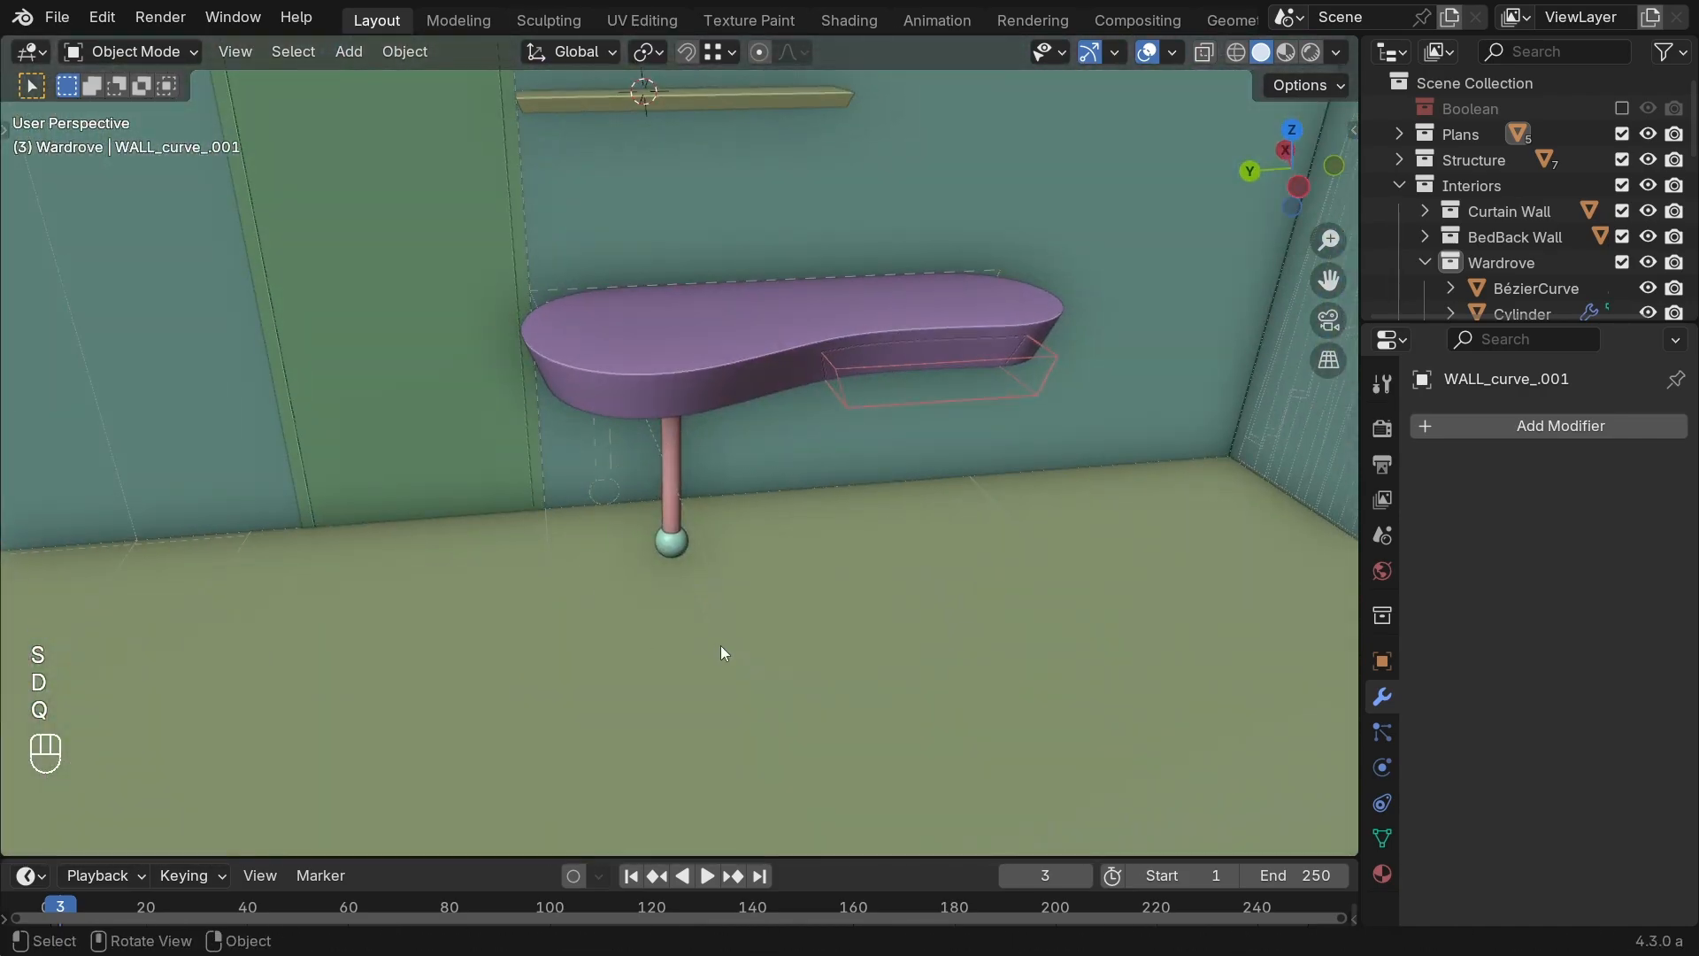
{"action": "key", "text": "shift+grave"}
{"action": "key", "text": "a"}
{"action": "key", "text": "s"}
{"action": "left_click", "coordinate": [577, 600]}
{"action": "key", "text": "shift+grave"}
{"action": "key", "text": "a"}
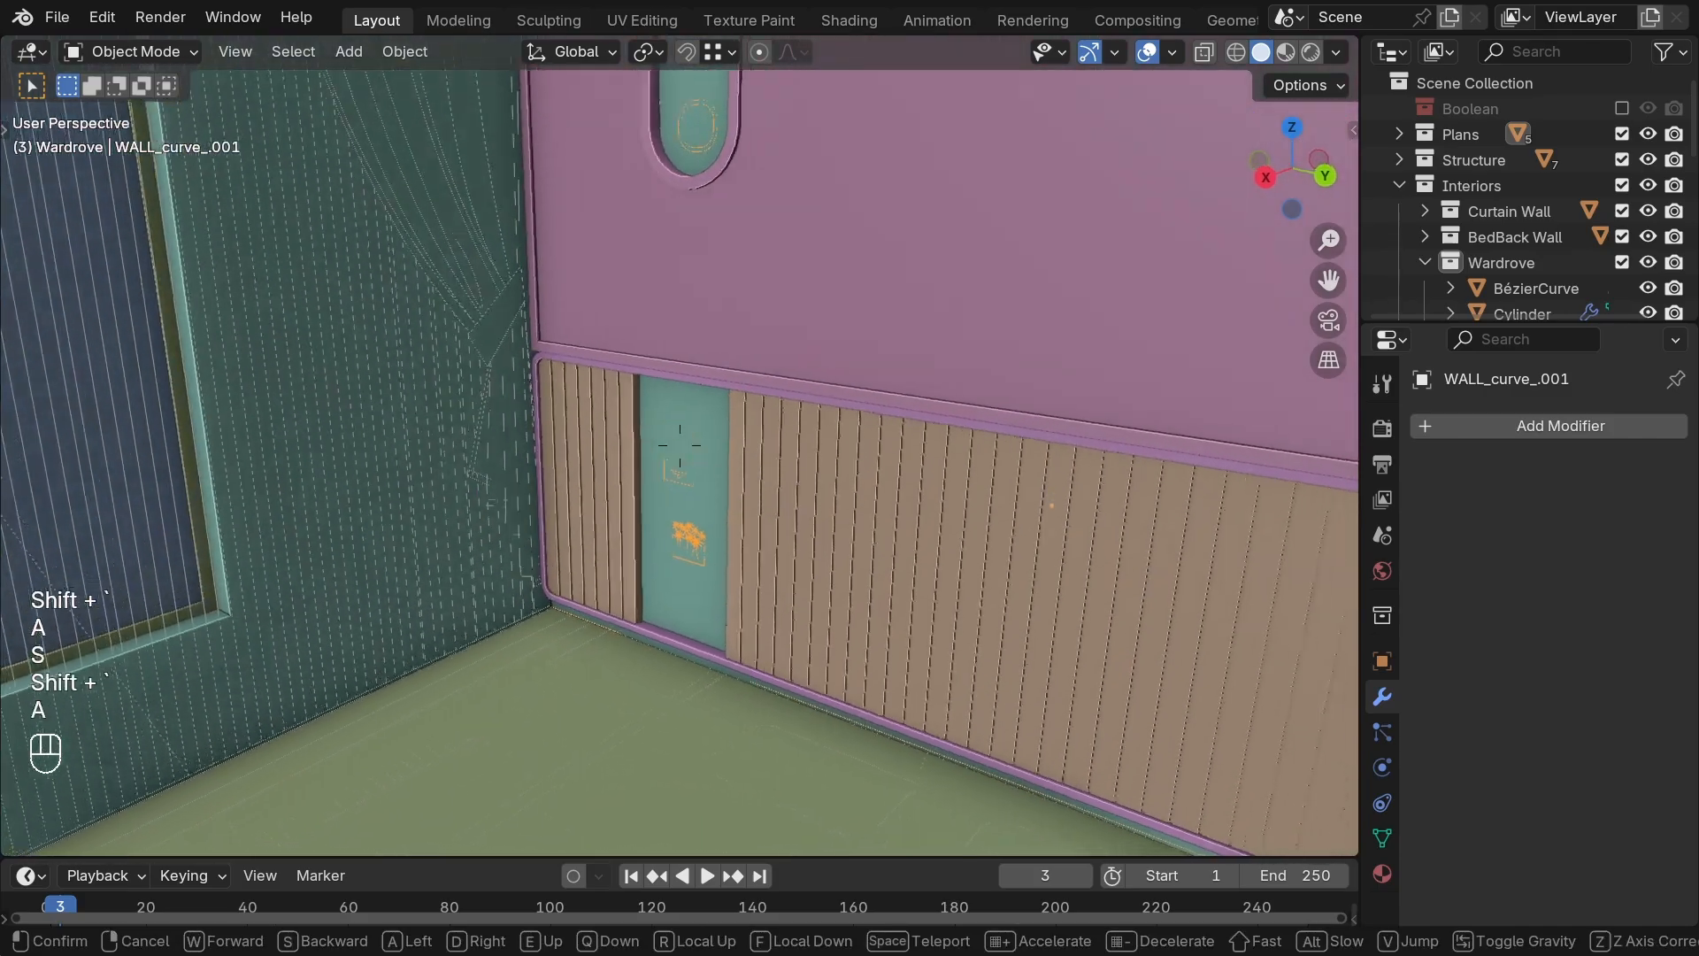
{"action": "key", "text": "w"}
{"action": "left_click", "coordinate": [632, 551]}
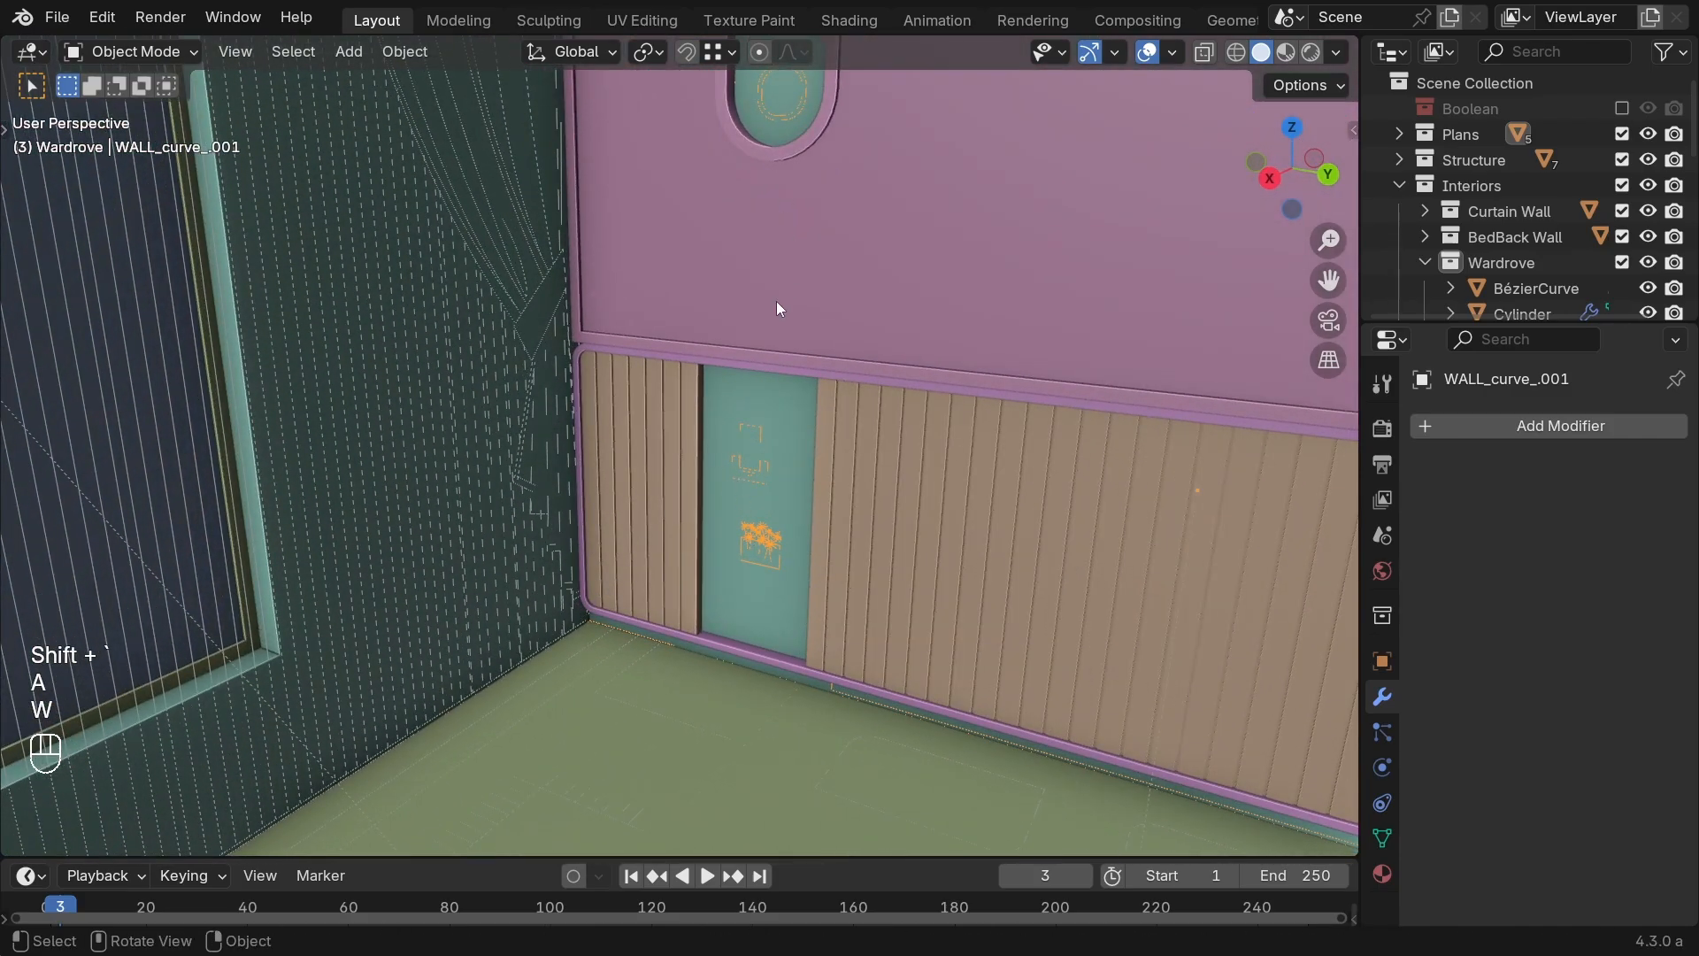
{"action": "key", "text": "shift+grave"}
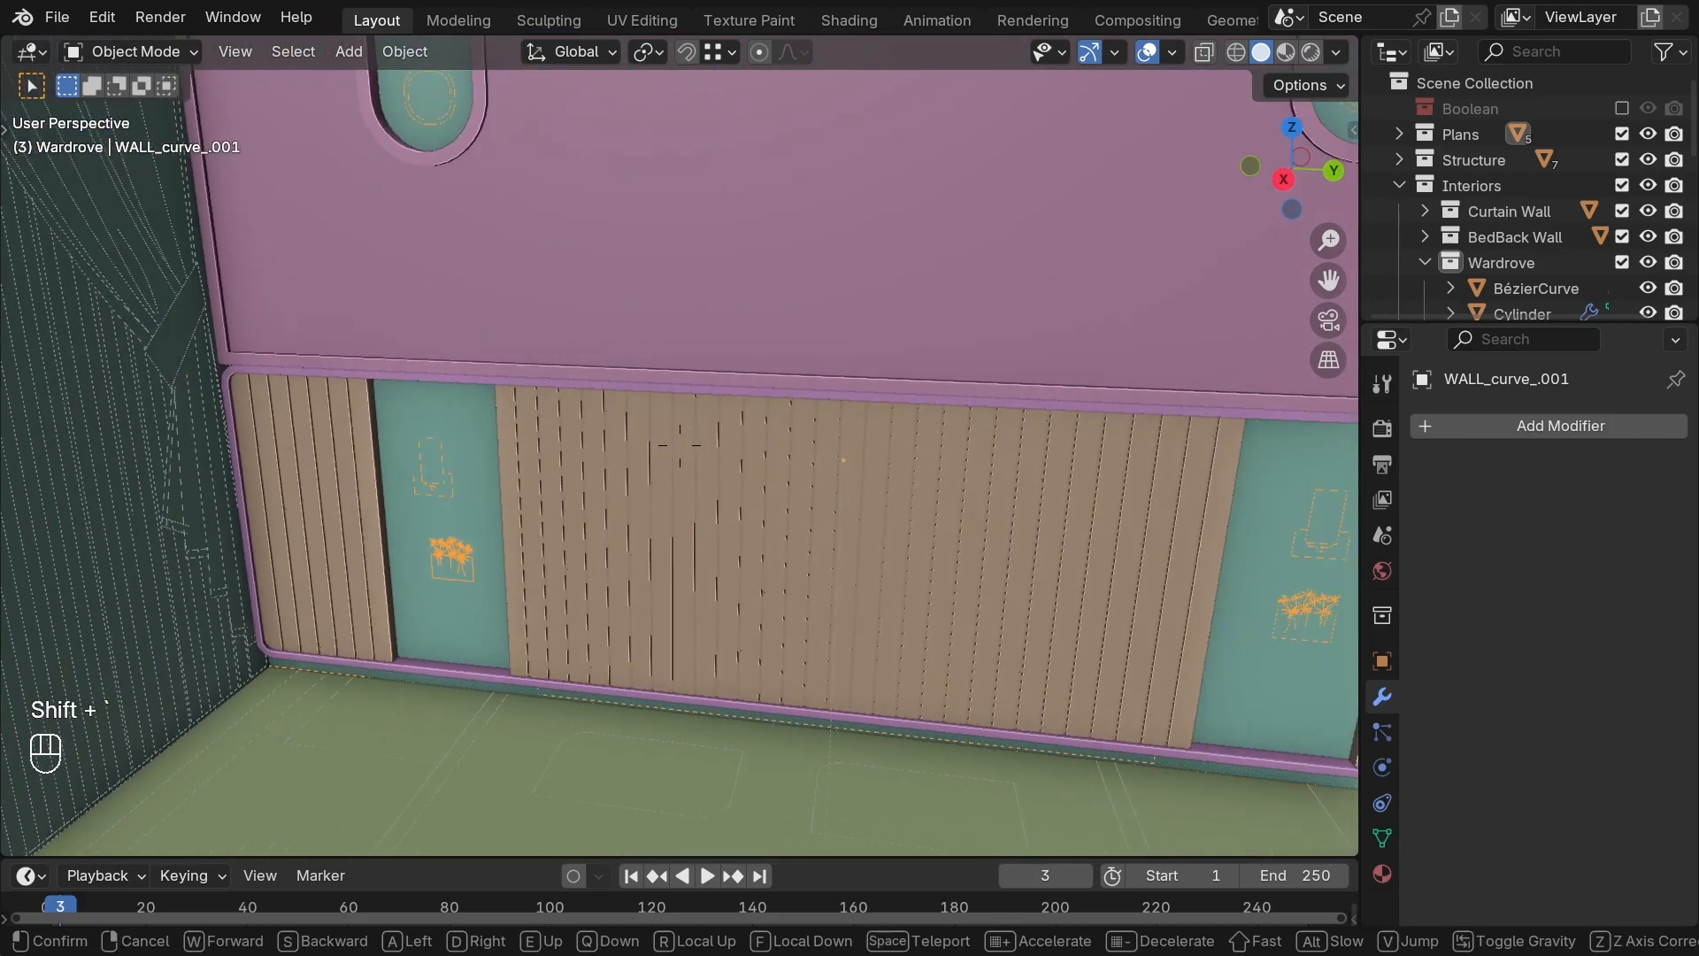
{"action": "key", "text": "a"}
{"action": "left_click", "coordinate": [719, 411]}
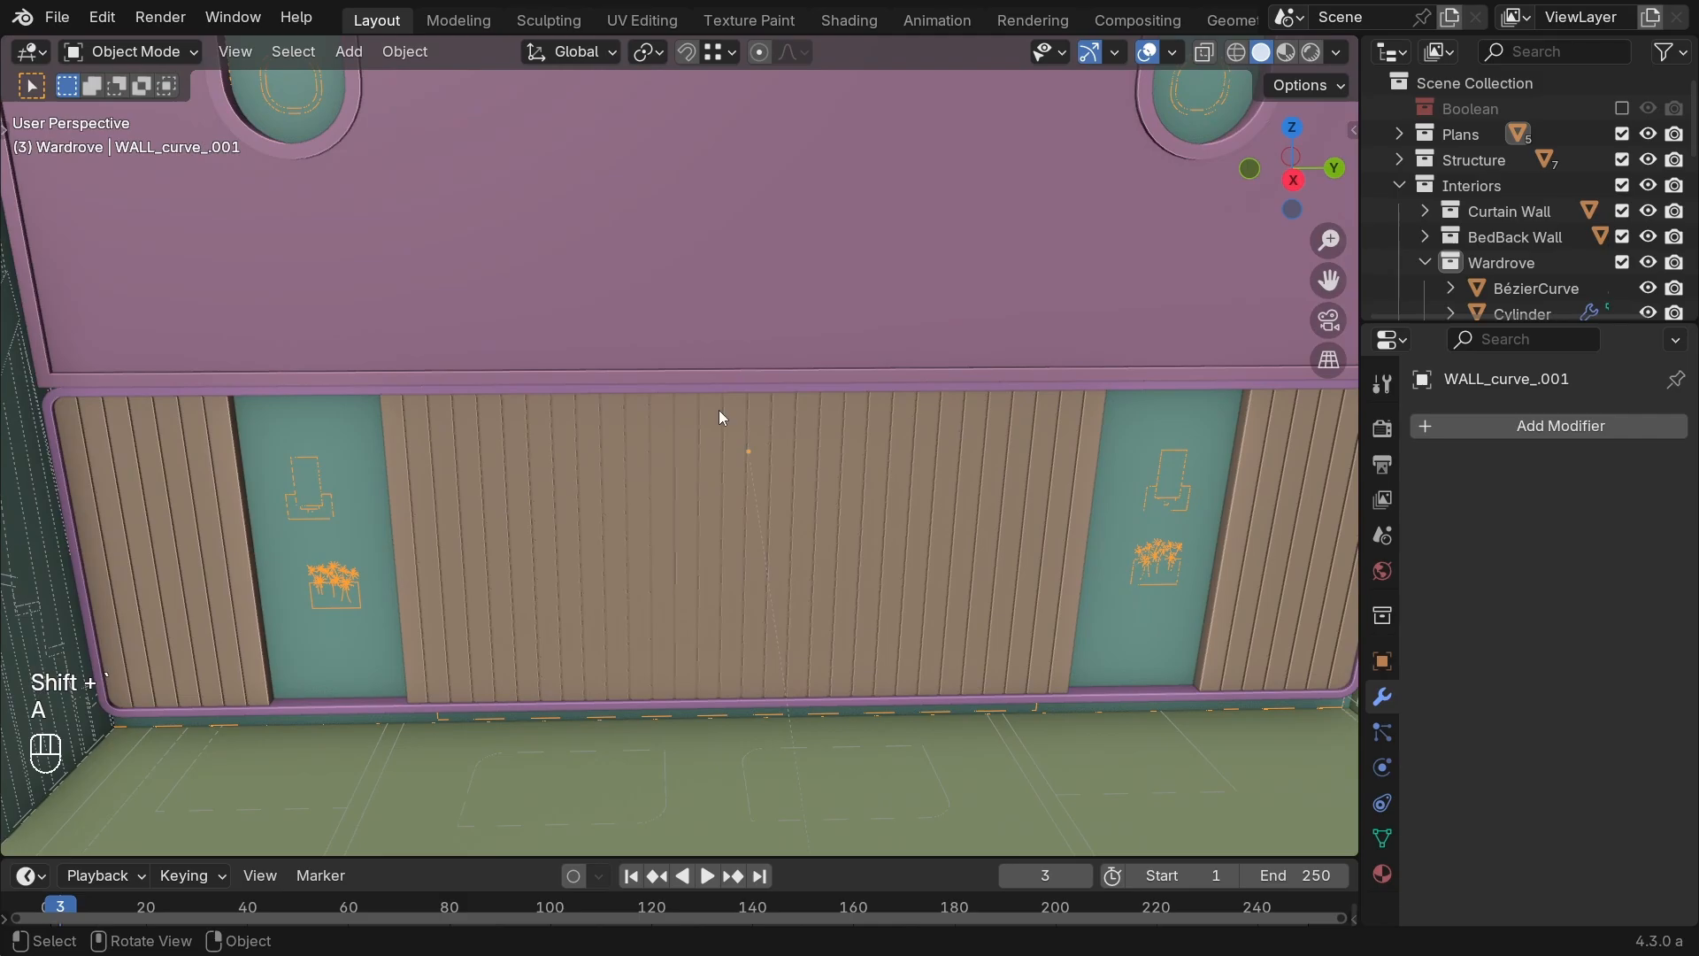